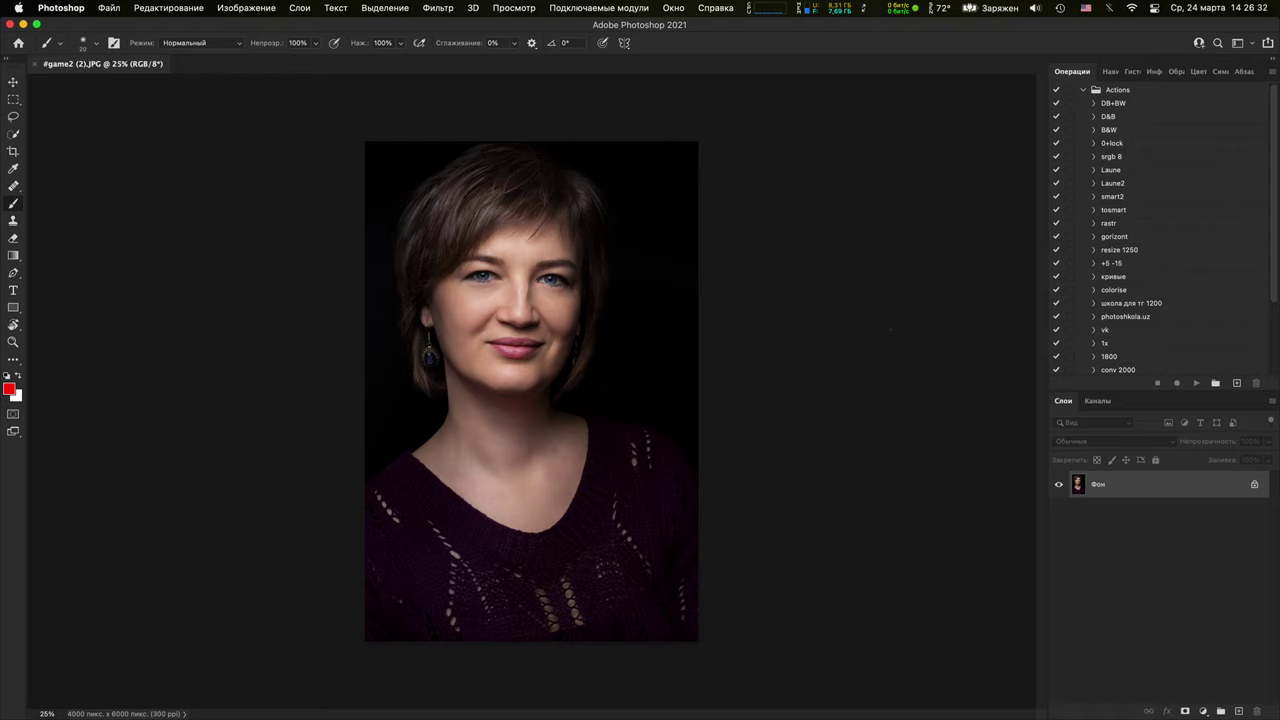
Add a new layer and outline the highlight along the bridge of the nose with the red brush
{"action": "key", "text": "super+plus"}
{"action": "key", "text": "super+plus"}
{"action": "key", "text": "super+plus"}
{"action": "key", "text": "super+plus"}
{"action": "key", "text": "super+plus"}
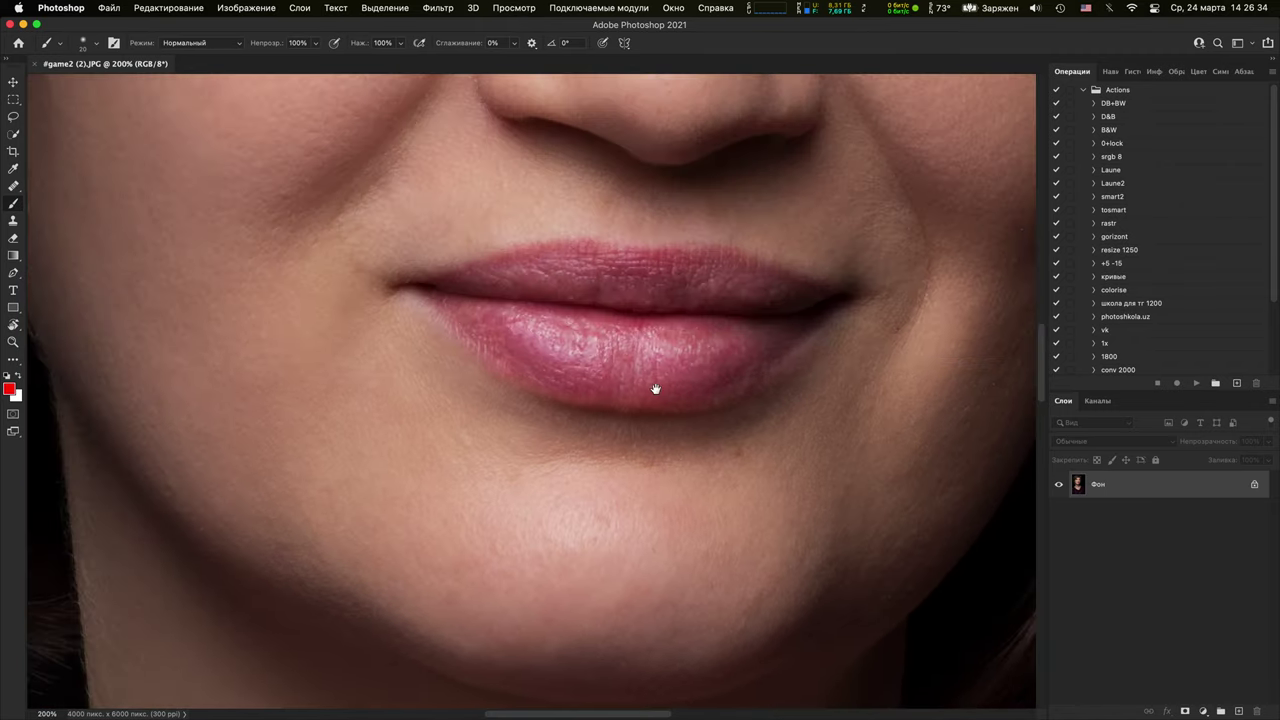
{"action": "left_click_drag", "start_coordinate": [518, 221], "coordinate": [675, 718]}
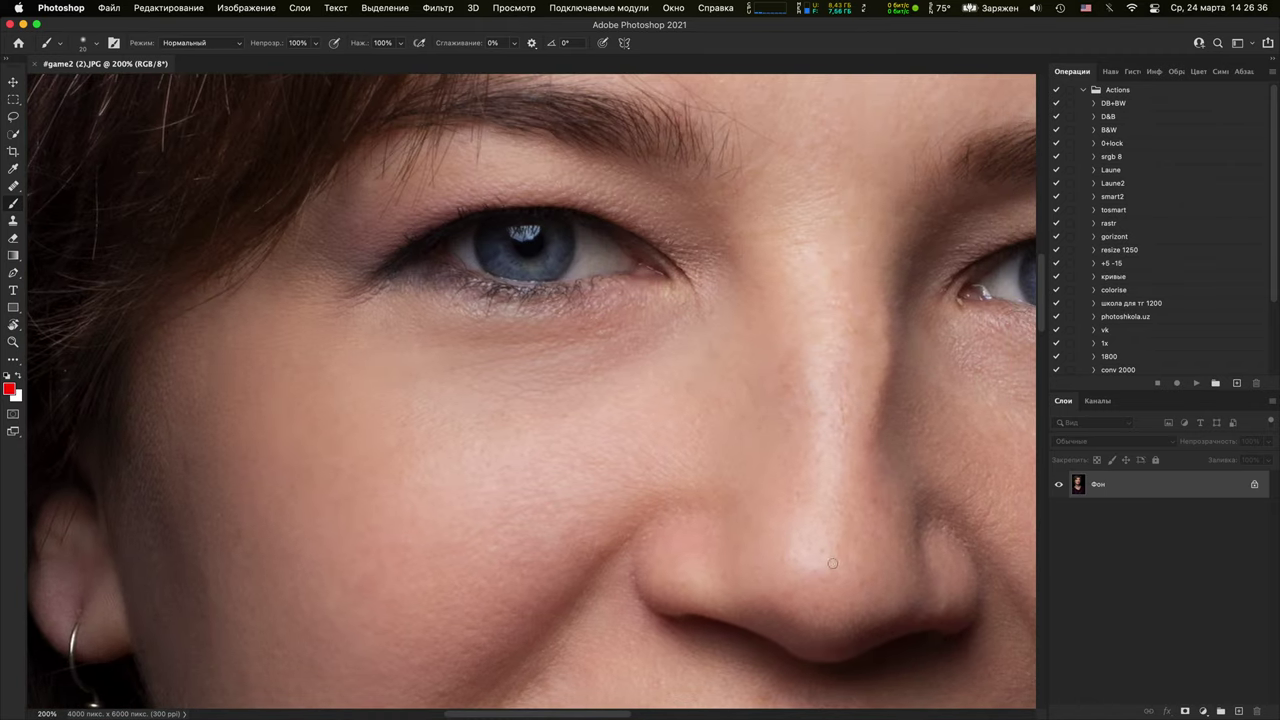
{"action": "left_click", "coordinate": [1238, 711]}
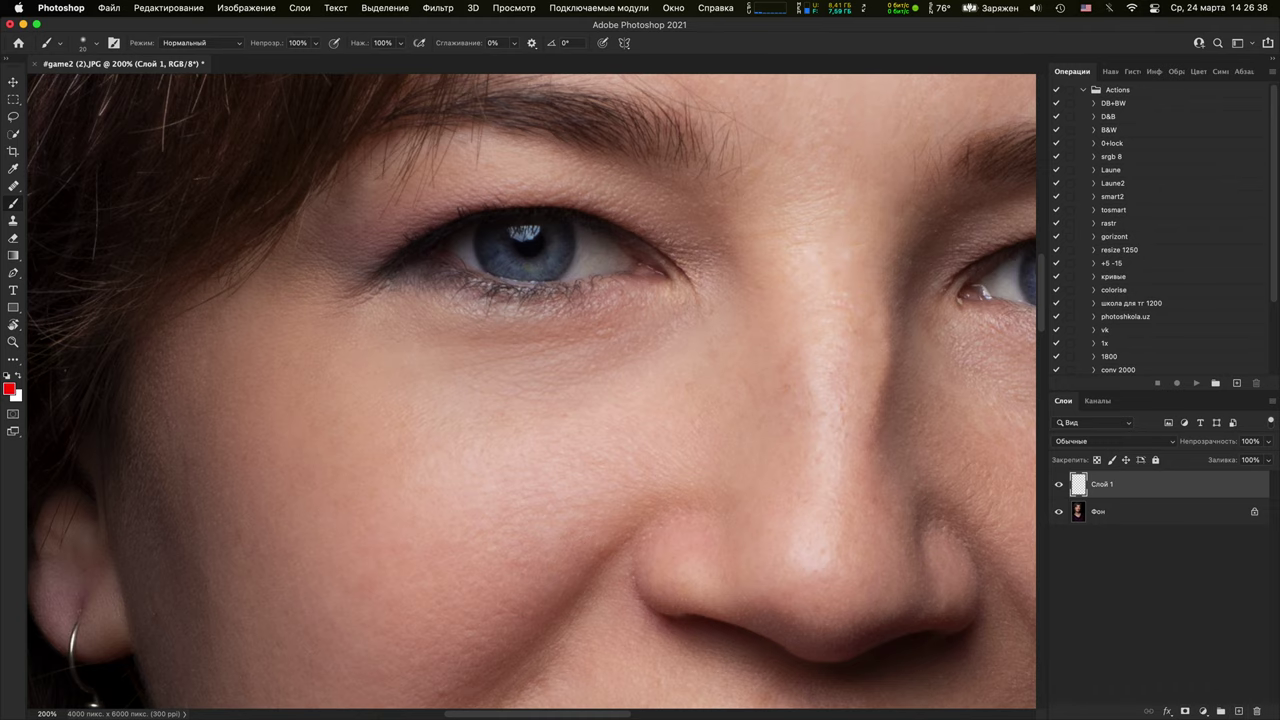
{"action": "mouse_move", "coordinate": [818, 581]}
{"action": "left_mouse_down"}
{"action": "mouse_move", "coordinate": [837, 246]}
{"action": "mouse_move", "coordinate": [789, 520]}
{"action": "mouse_move", "coordinate": [822, 610]}
{"action": "left_mouse_up"}
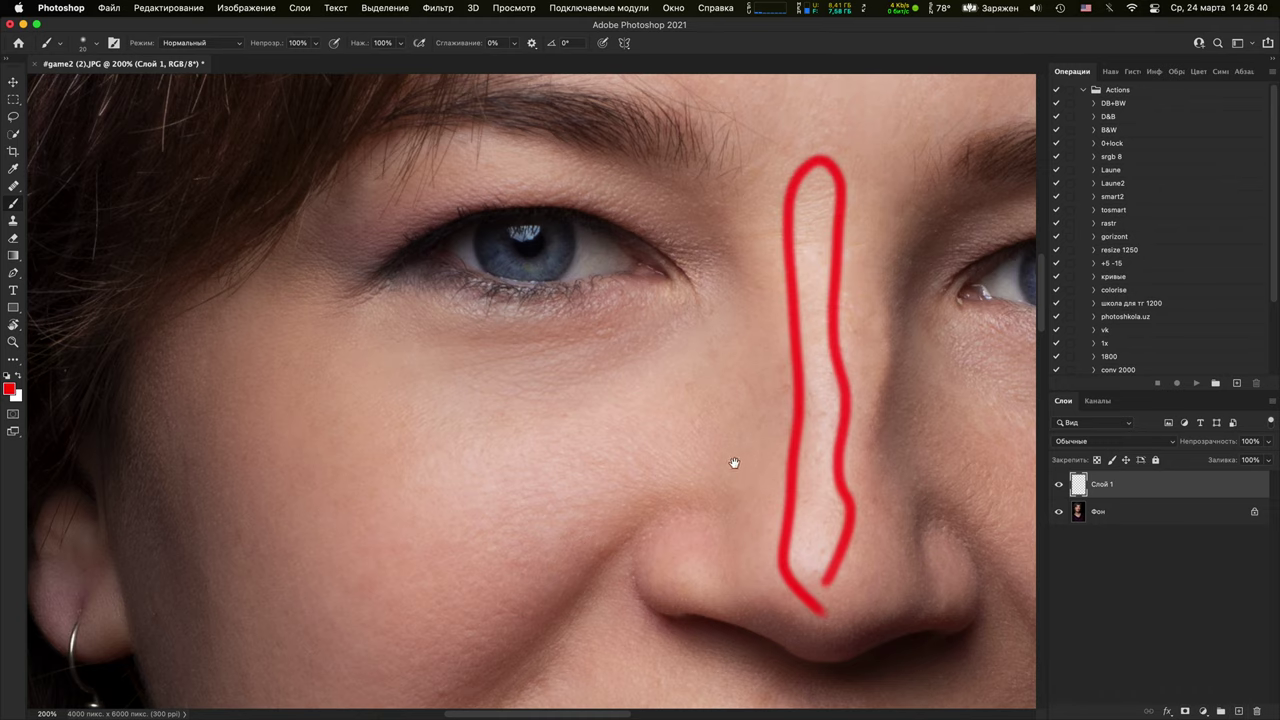
Outline the bright areas on the forehead and on the cheek beside the nose in red
{"action": "mouse_move", "coordinate": [730, 427]}
{"action": "left_mouse_down"}
{"action": "mouse_move", "coordinate": [467, 551]}
{"action": "mouse_move", "coordinate": [731, 360]}
{"action": "mouse_move", "coordinate": [705, 465]}
{"action": "mouse_move", "coordinate": [437, 420]}
{"action": "mouse_move", "coordinate": [866, 386]}
{"action": "mouse_move", "coordinate": [600, 460]}
{"action": "left_mouse_up"}
{"action": "scroll", "coordinate": [571, 651], "scroll_direction": "up", "scroll_amount": 5}
{"action": "key", "text": "super+minus"}
{"action": "key", "text": "super+minus"}
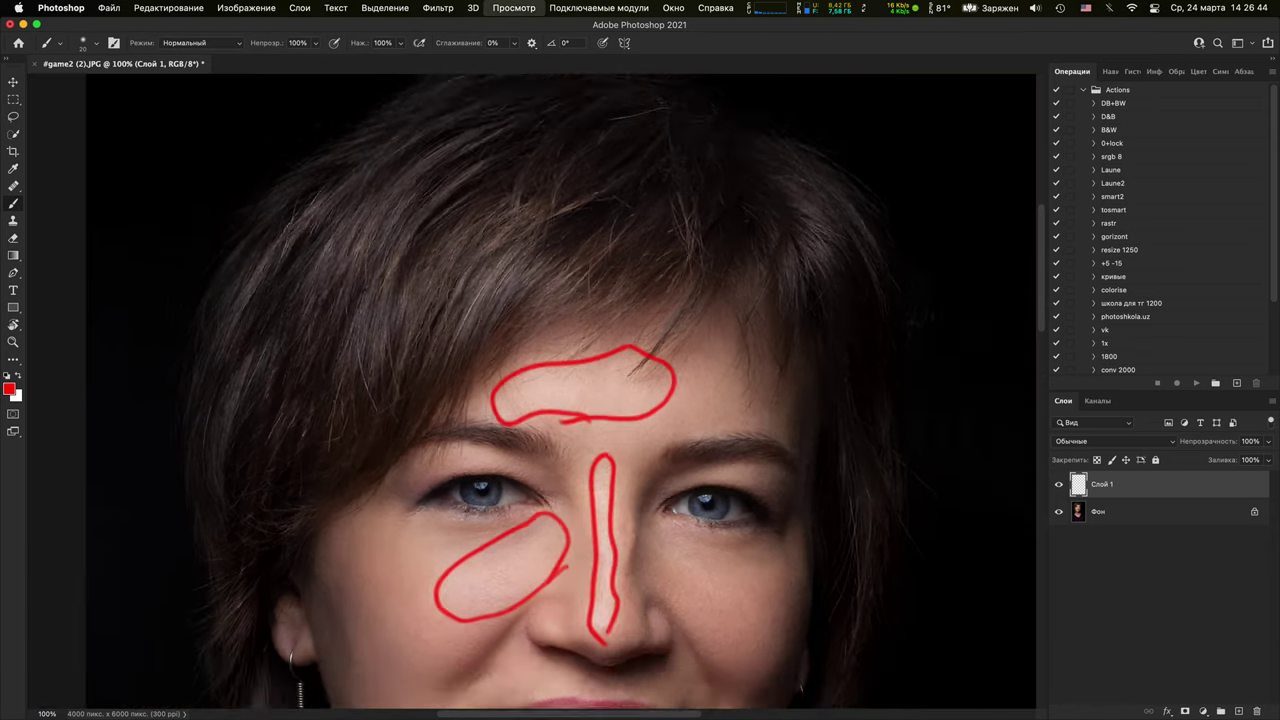
Circle both eyes in red, add an arrow pointing at the first one, and hide the annotation layer
{"action": "scroll", "coordinate": [766, 483], "scroll_direction": "down", "scroll_amount": 3}
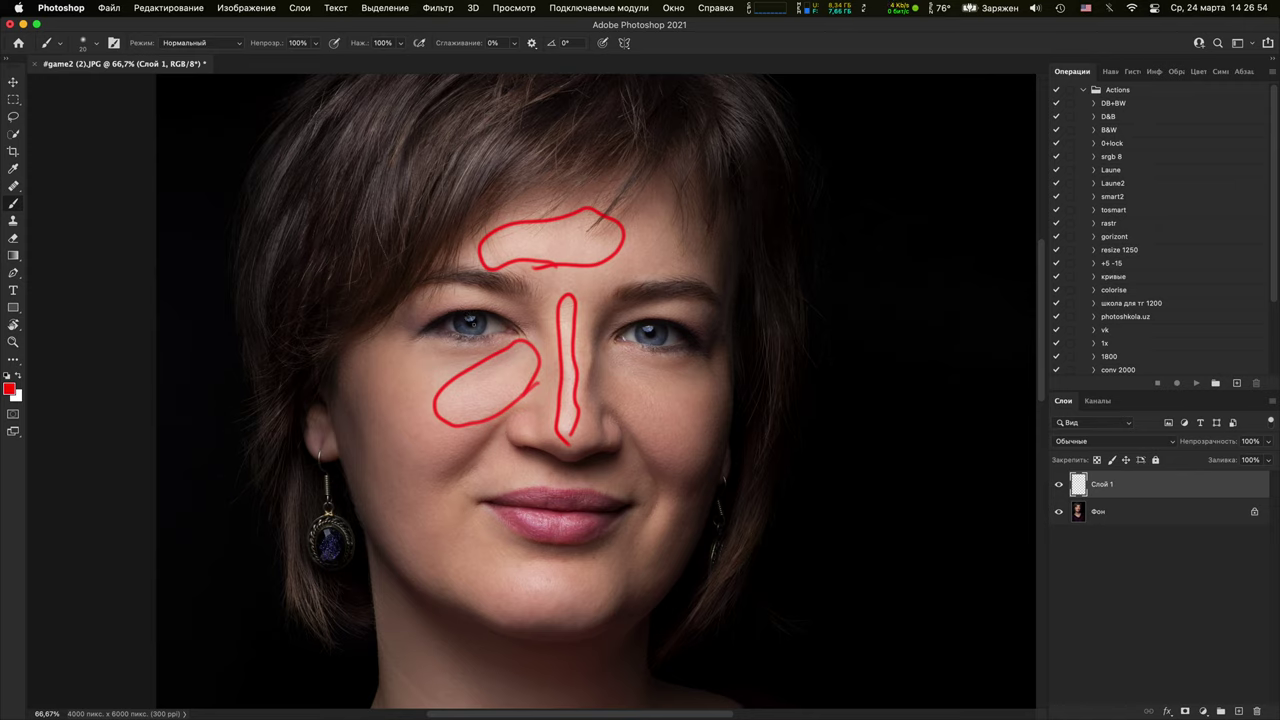
{"action": "left_click_drag", "start_coordinate": [486, 318], "coordinate": [492, 326]}
{"action": "mouse_move", "coordinate": [440, 272]}
{"action": "left_mouse_down"}
{"action": "mouse_move", "coordinate": [455, 306]}
{"action": "mouse_move", "coordinate": [441, 302]}
{"action": "left_mouse_up"}
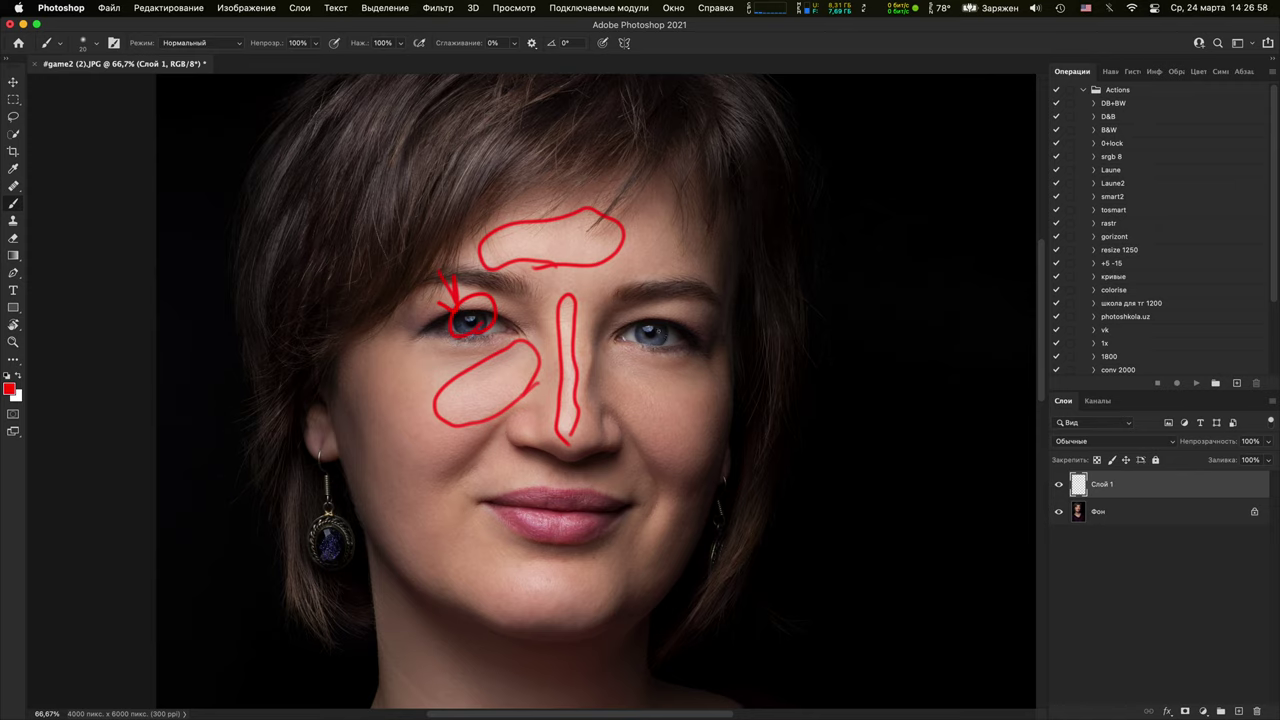
{"action": "mouse_move", "coordinate": [666, 328]}
{"action": "left_mouse_down"}
{"action": "mouse_move", "coordinate": [634, 346]}
{"action": "mouse_move", "coordinate": [682, 318]}
{"action": "left_mouse_up"}
{"action": "left_click", "coordinate": [1059, 484]}
Add a Curves adjustment layer above the background with a point at input 105, output 137, and set its opacity to 83%
{"action": "left_click", "coordinate": [1110, 511]}
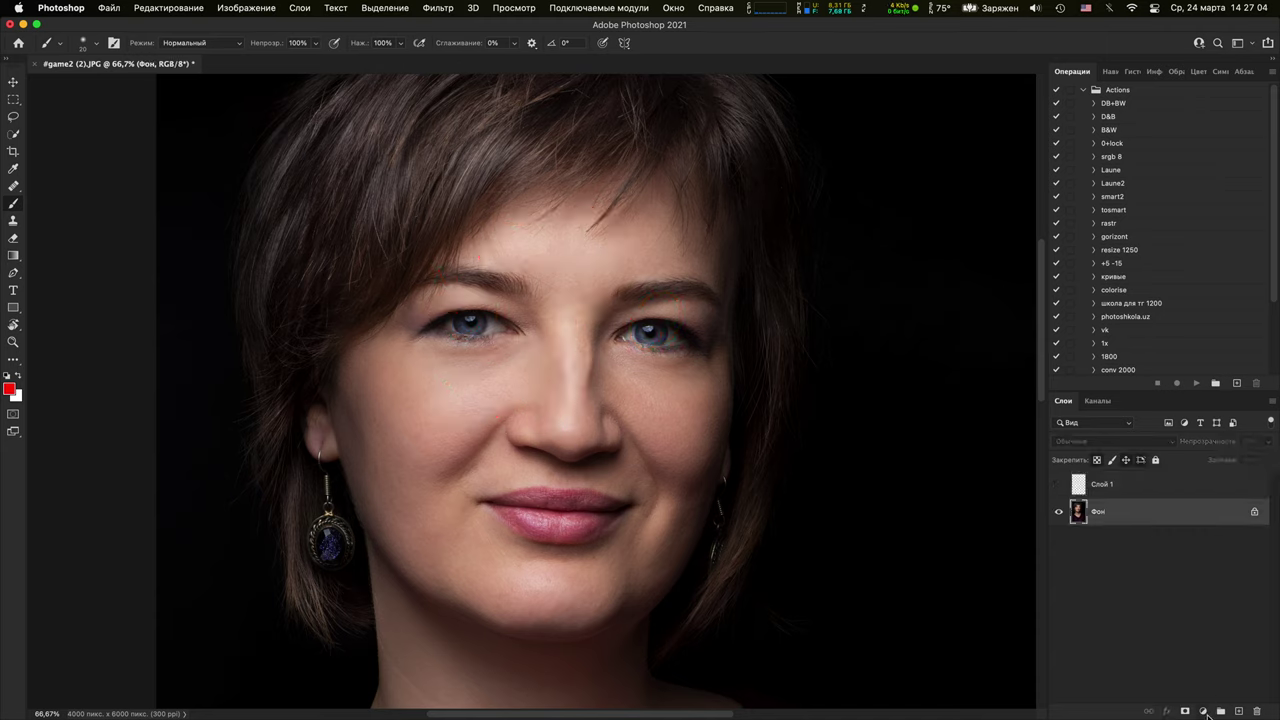
{"action": "left_click", "coordinate": [1203, 711]}
{"action": "left_click", "coordinate": [1179, 488]}
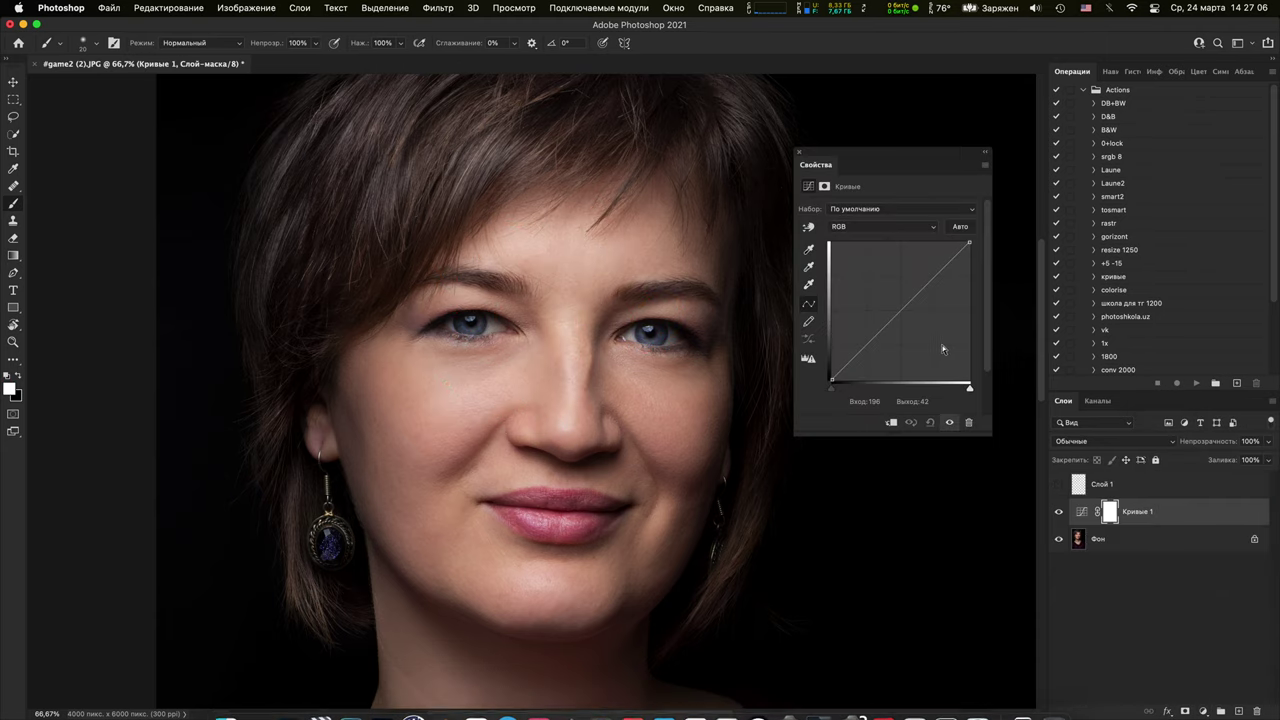
{"action": "left_click_drag", "start_coordinate": [894, 307], "coordinate": [888, 303]}
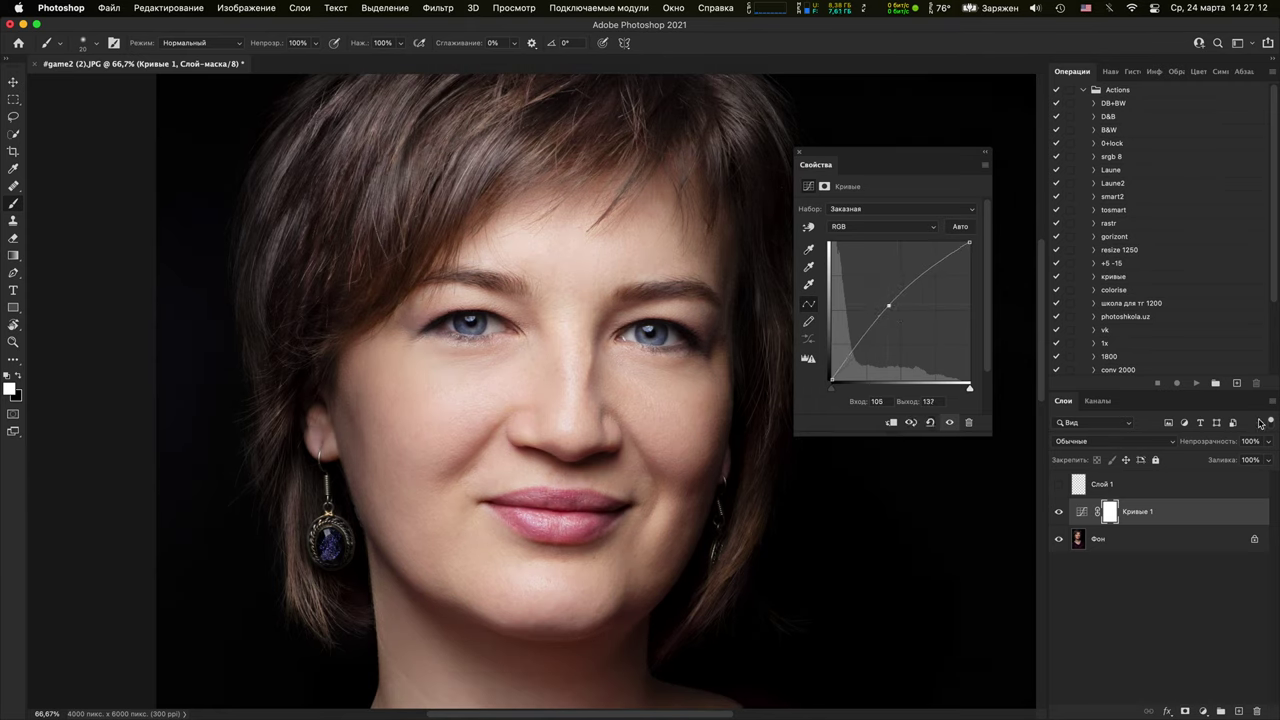
{"action": "left_click_drag", "start_coordinate": [1237, 442], "coordinate": [1220, 442]}
Compare the portrait with and without the Curves adjustment by switching its visibility repeatedly
{"action": "left_click", "coordinate": [1060, 512]}
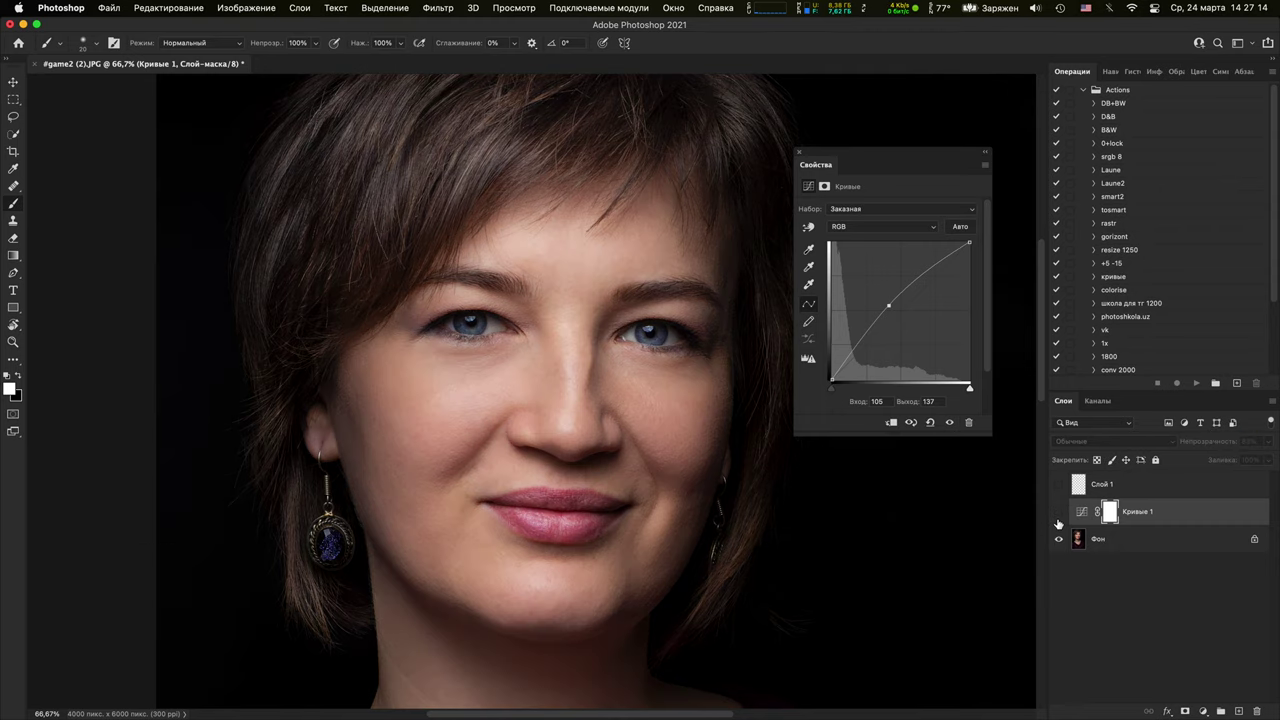
{"action": "left_click", "coordinate": [1059, 514]}
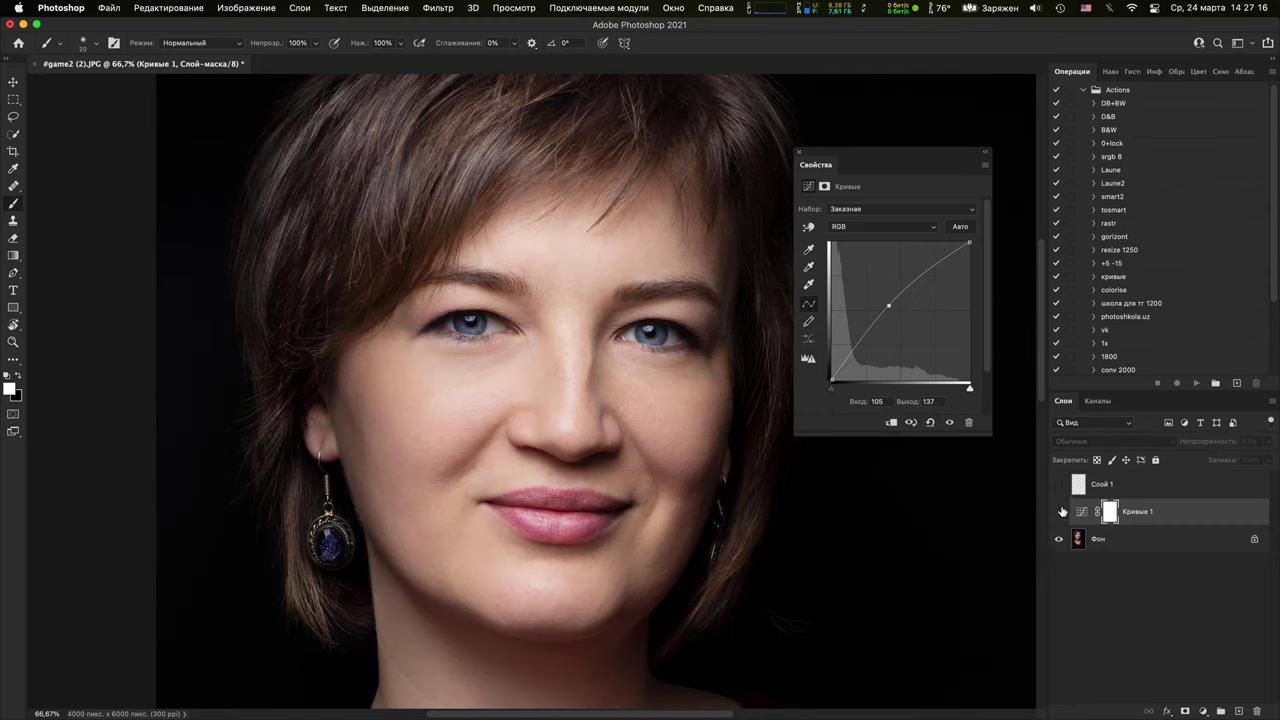
{"action": "left_click", "coordinate": [1059, 512]}
{"action": "left_click", "coordinate": [1059, 512]}
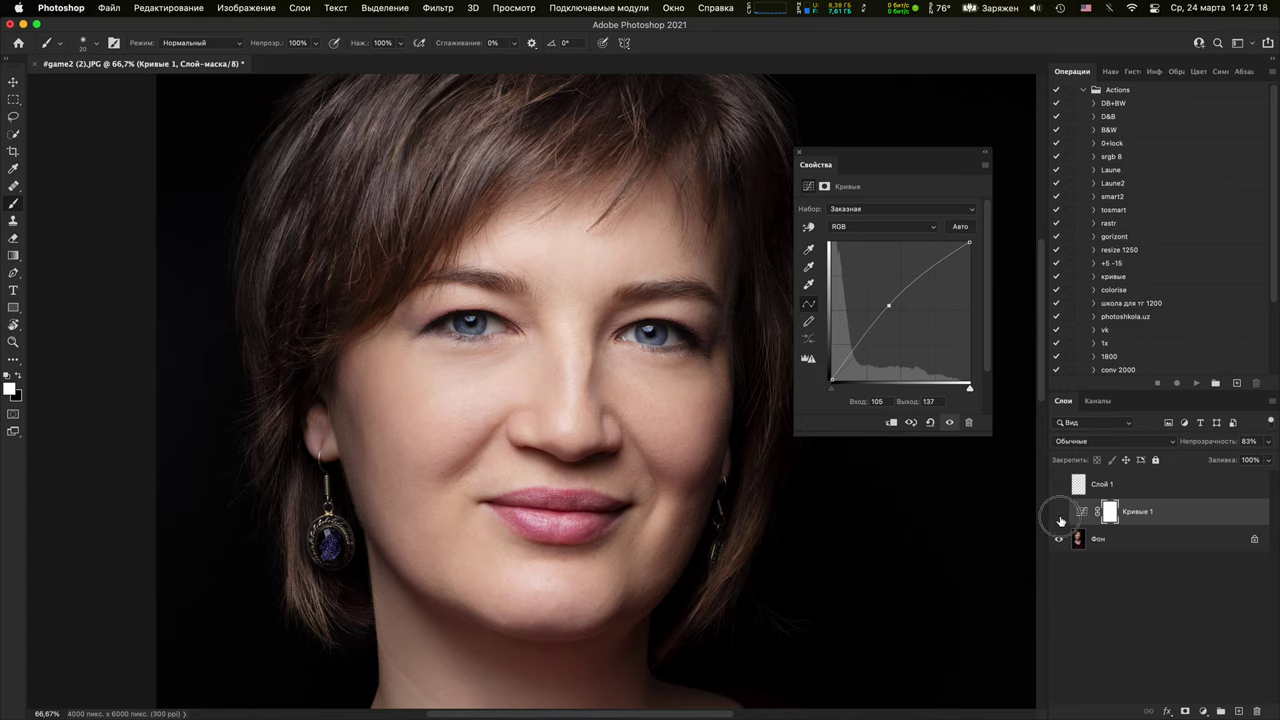
{"action": "left_click", "coordinate": [1060, 512]}
{"action": "left_click", "coordinate": [1060, 512]}
{"action": "left_click", "coordinate": [1060, 512]}
{"action": "left_click", "coordinate": [1060, 512]}
{"action": "left_click", "coordinate": [1060, 512]}
{"action": "left_click", "coordinate": [1060, 512]}
{"action": "left_click", "coordinate": [1060, 512]}
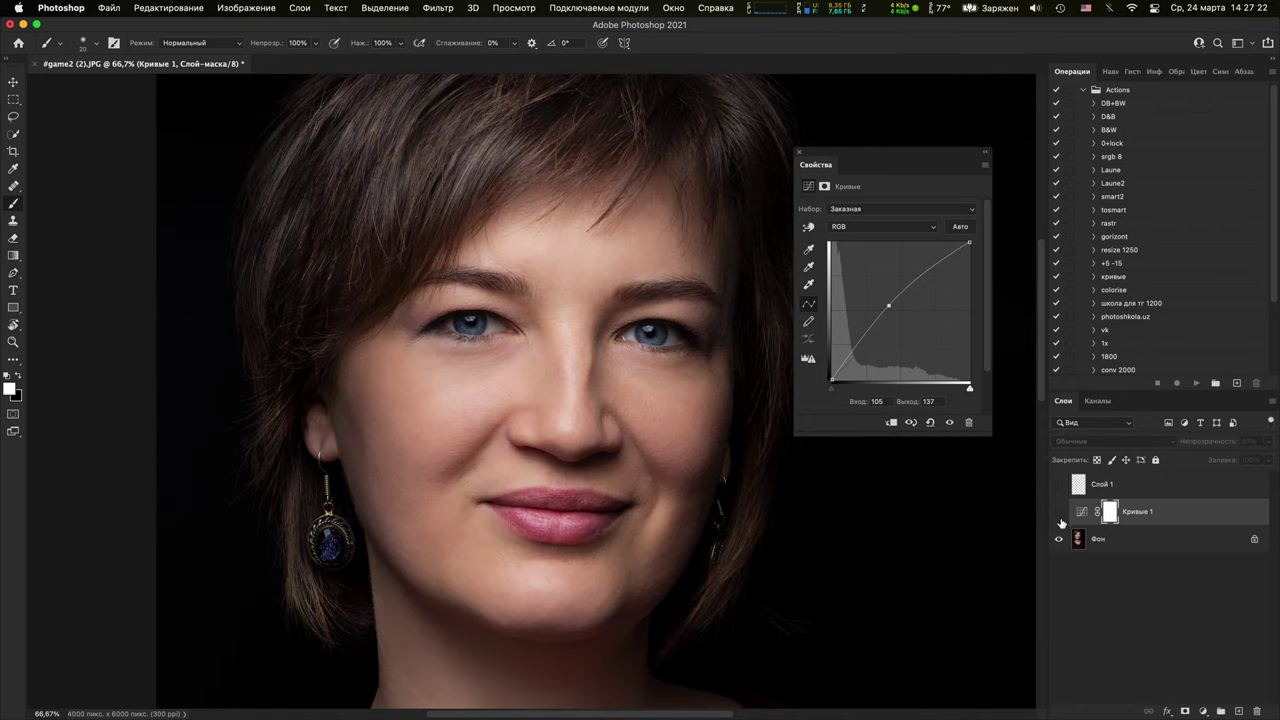
{"action": "left_click", "coordinate": [1060, 512]}
Set the Curves point to input 100, output 133, and invert the layer's mask to black
{"action": "mouse_move", "coordinate": [888, 305]}
{"action": "left_mouse_down"}
{"action": "mouse_move", "coordinate": [863, 280]}
{"action": "mouse_move", "coordinate": [878, 299]}
{"action": "left_mouse_up"}
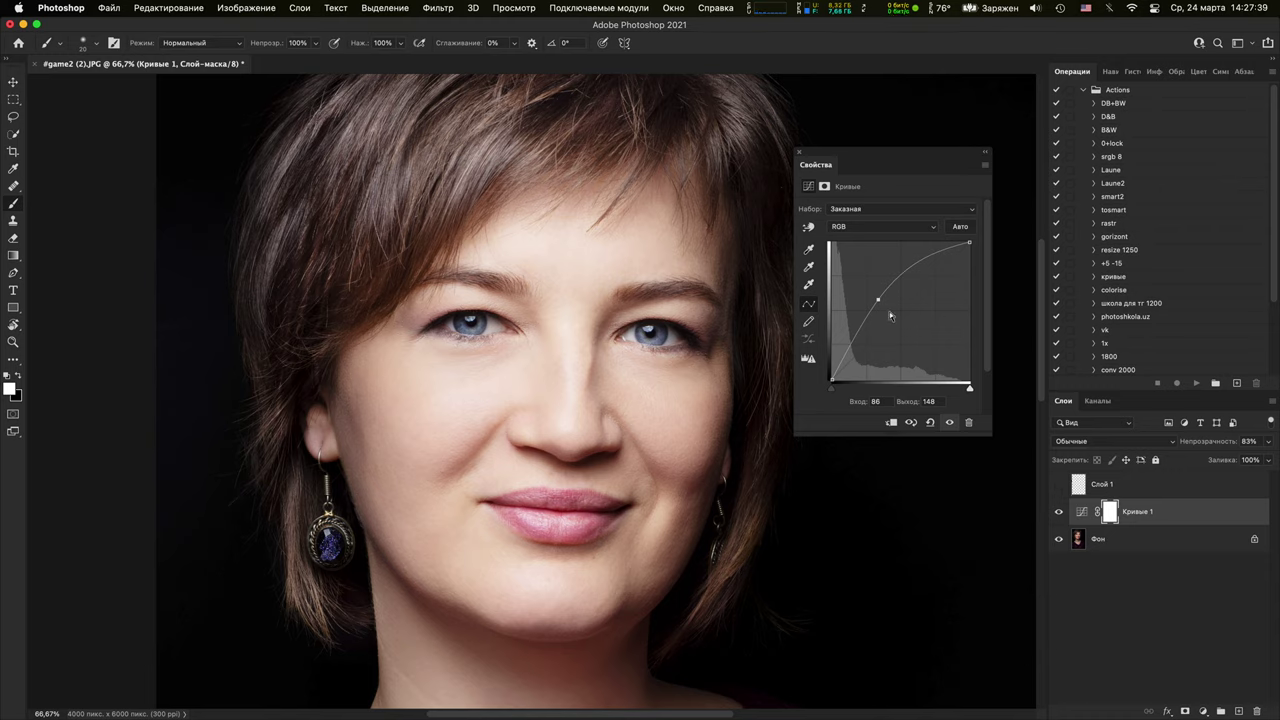
{"action": "left_click_drag", "start_coordinate": [878, 300], "coordinate": [886, 307]}
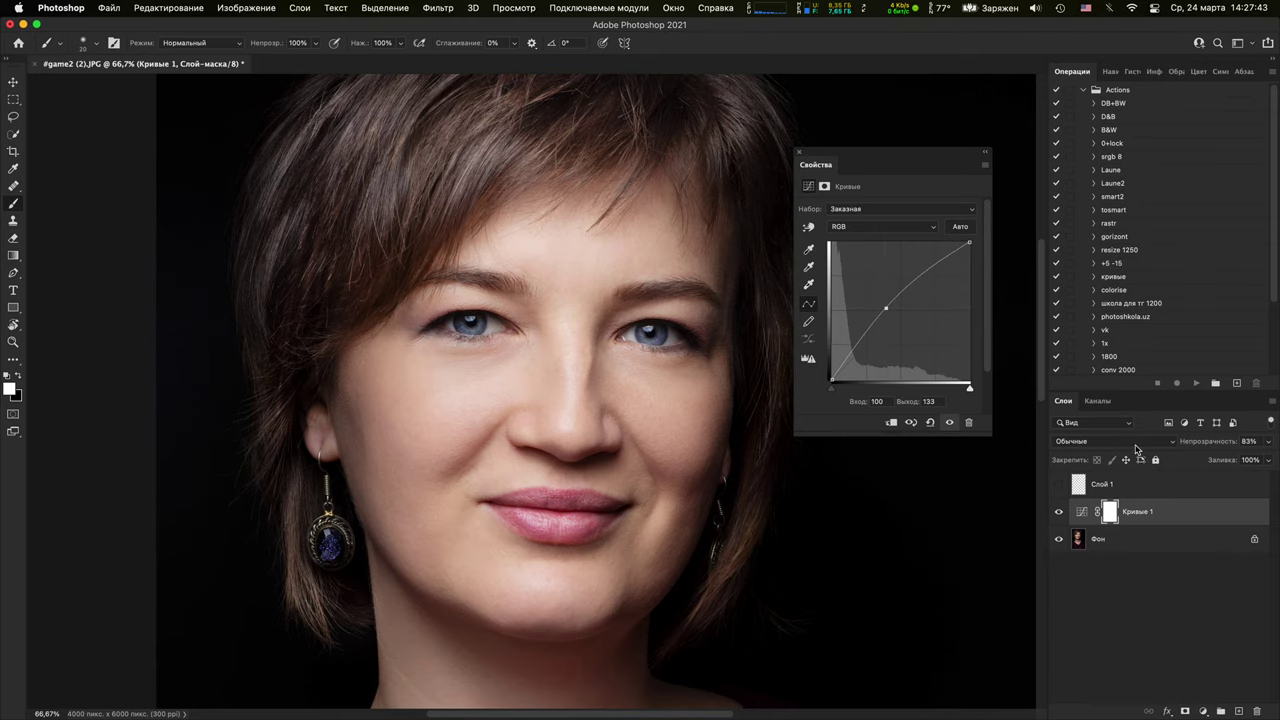
{"action": "key", "text": "super+i"}
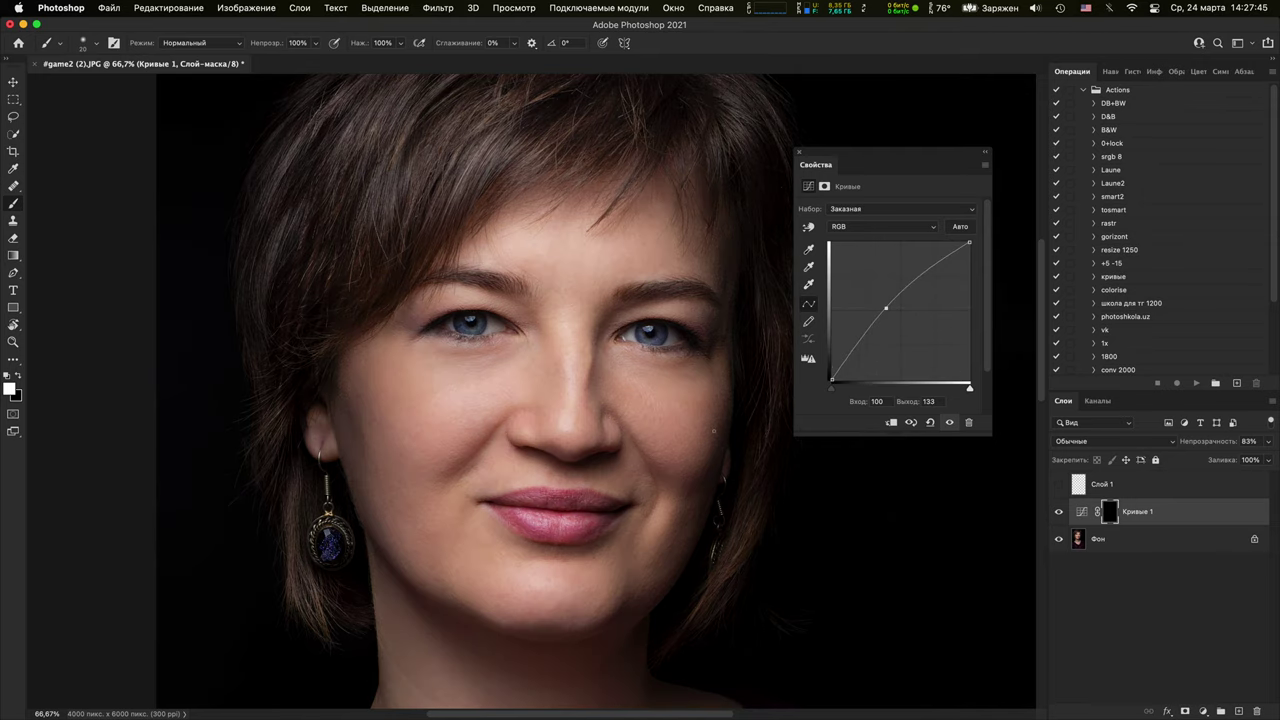
Enlarge the brush to 900 and paint white over the face on the Curves mask at 40% brush opacity
{"action": "key", "text": "super+minus"}
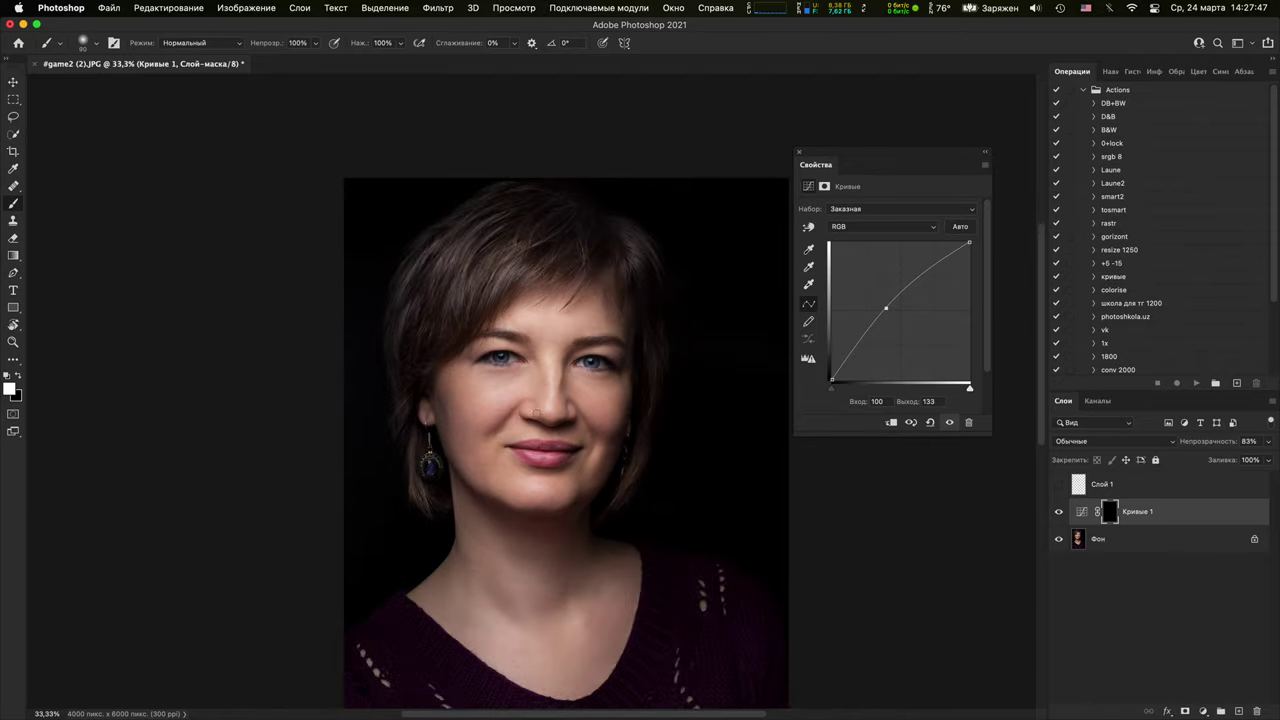
{"action": "key", "text": "bracketright"}
{"action": "key", "text": "bracketright"}
{"action": "key", "text": "bracketright"}
{"action": "key", "text": "bracketright"}
{"action": "key", "text": "bracketright"}
{"action": "key", "text": "bracketright"}
{"action": "key", "text": "bracketright"}
{"action": "key", "text": "bracketright"}
{"action": "key", "text": "bracketright"}
{"action": "key", "text": "bracketright"}
{"action": "key", "text": "bracketright"}
{"action": "key", "text": "bracketright"}
{"action": "key", "text": "bracketright"}
{"action": "key", "text": "bracketright"}
{"action": "key", "text": "bracketright"}
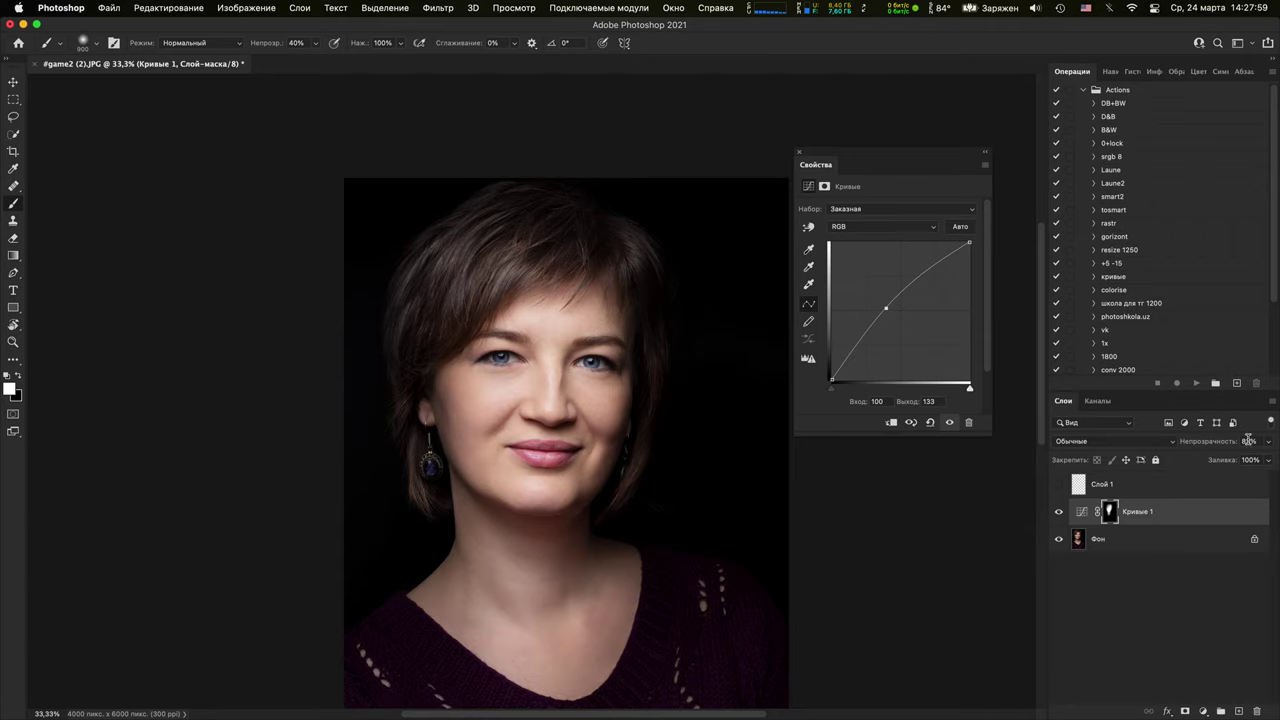
Reduce the opacity of the face-brightening Curves layer to 55%
{"action": "key", "text": "super+minus"}
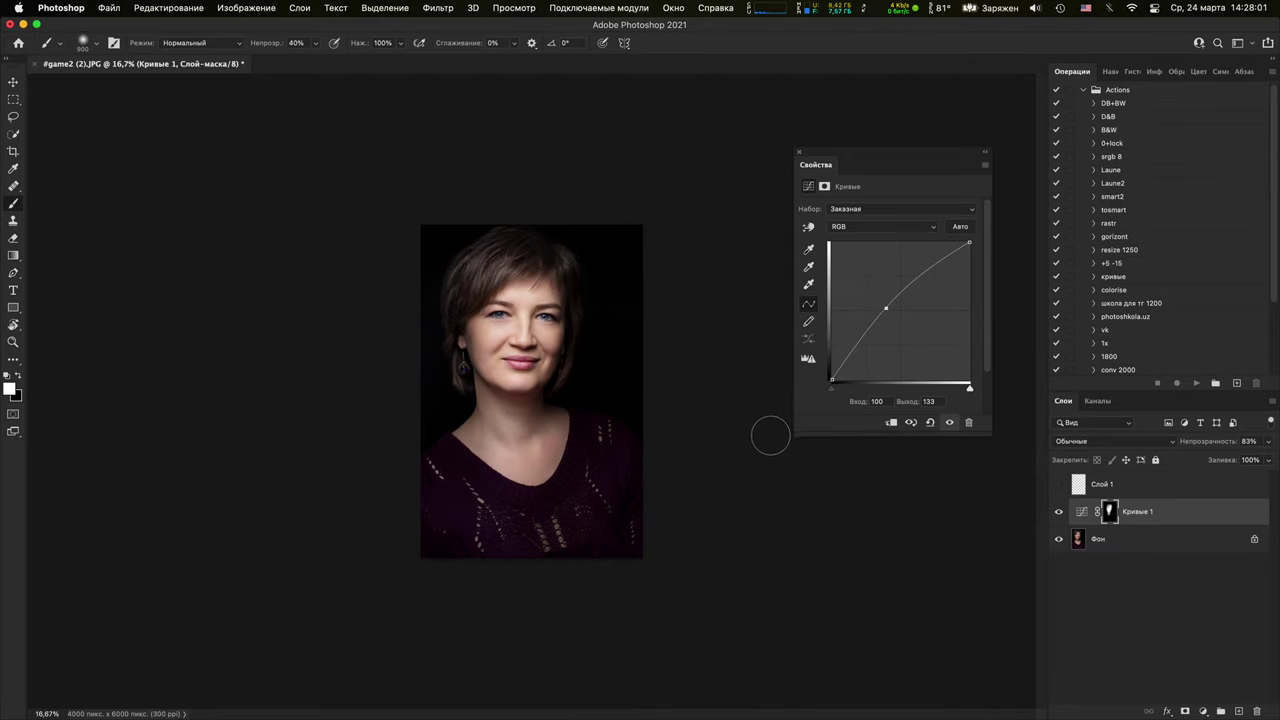
{"action": "key", "text": "super+plus"}
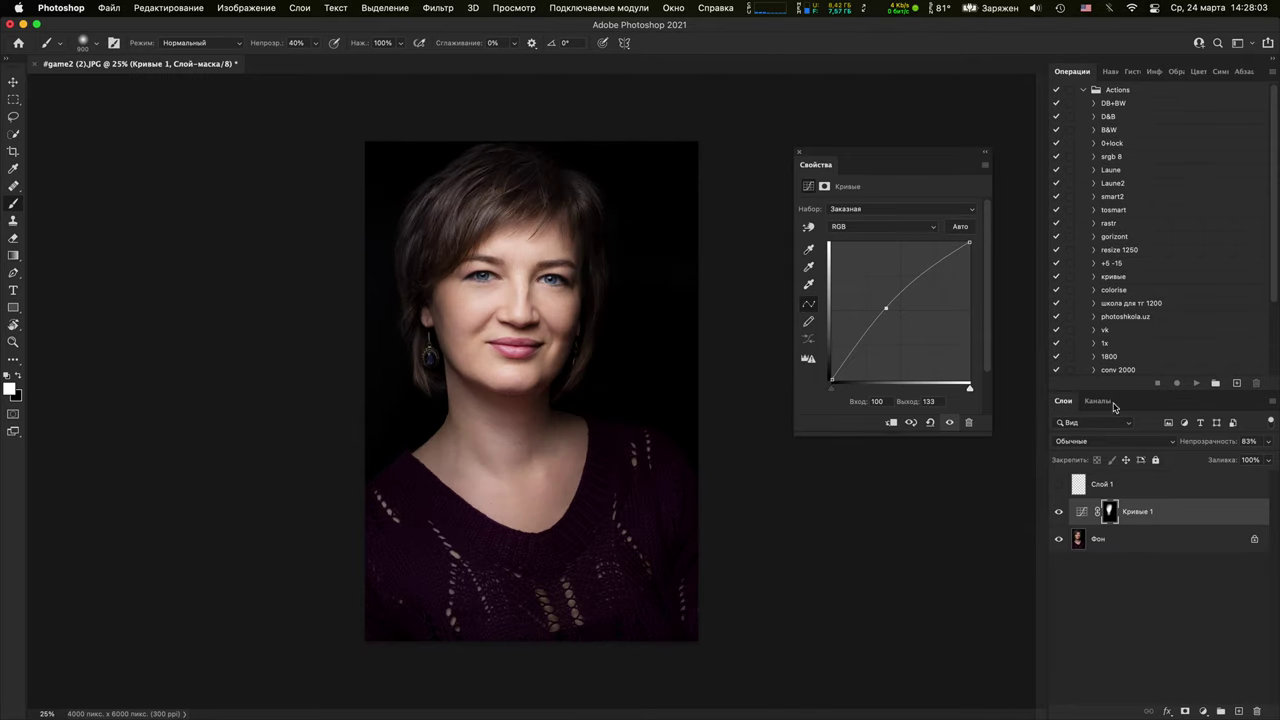
{"action": "left_click_drag", "start_coordinate": [1214, 443], "coordinate": [1197, 446]}
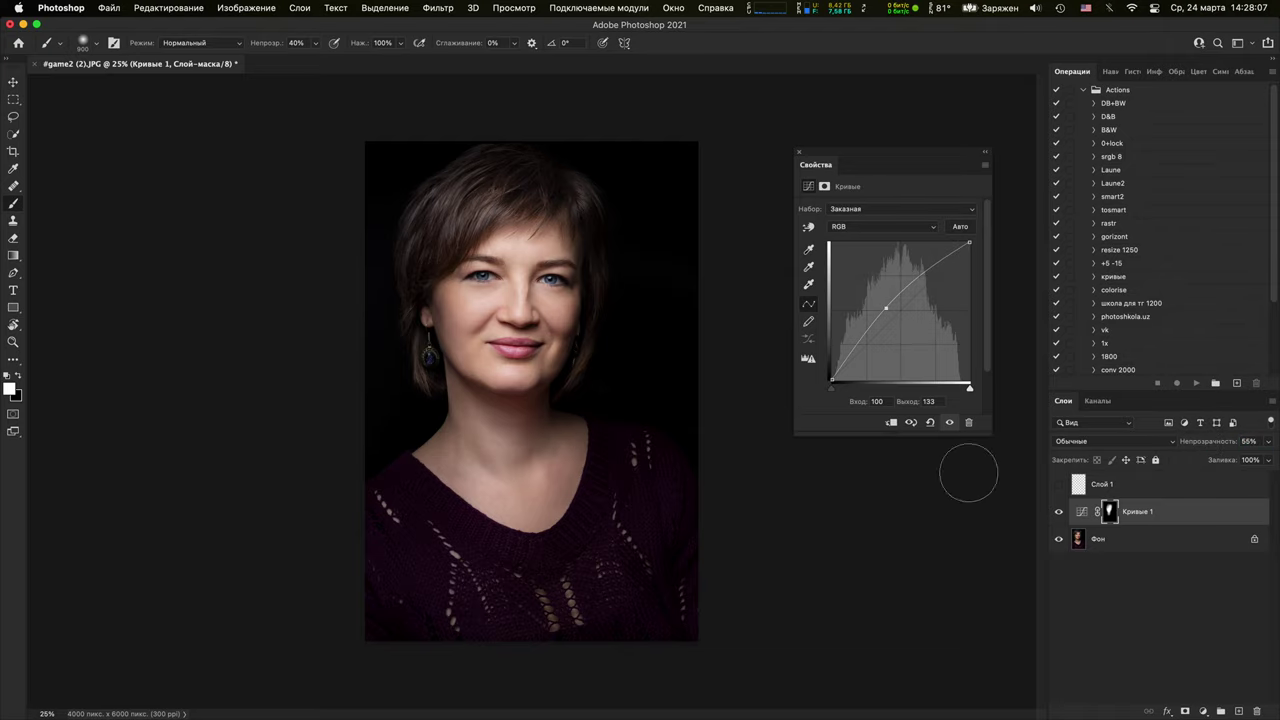
Add a second Curves layer with an extreme point at input 9, output 221 to inspect the shadows, and hide it
{"action": "key", "text": "super+plus"}
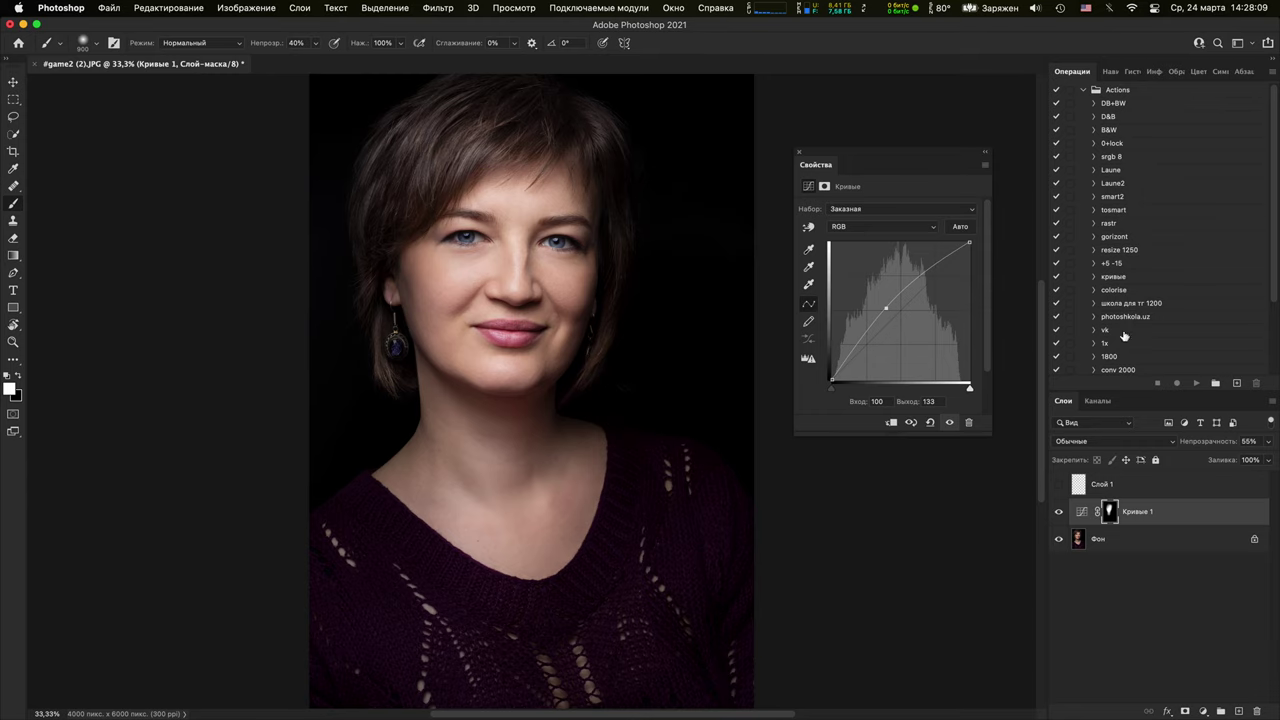
{"action": "left_click", "coordinate": [1204, 711]}
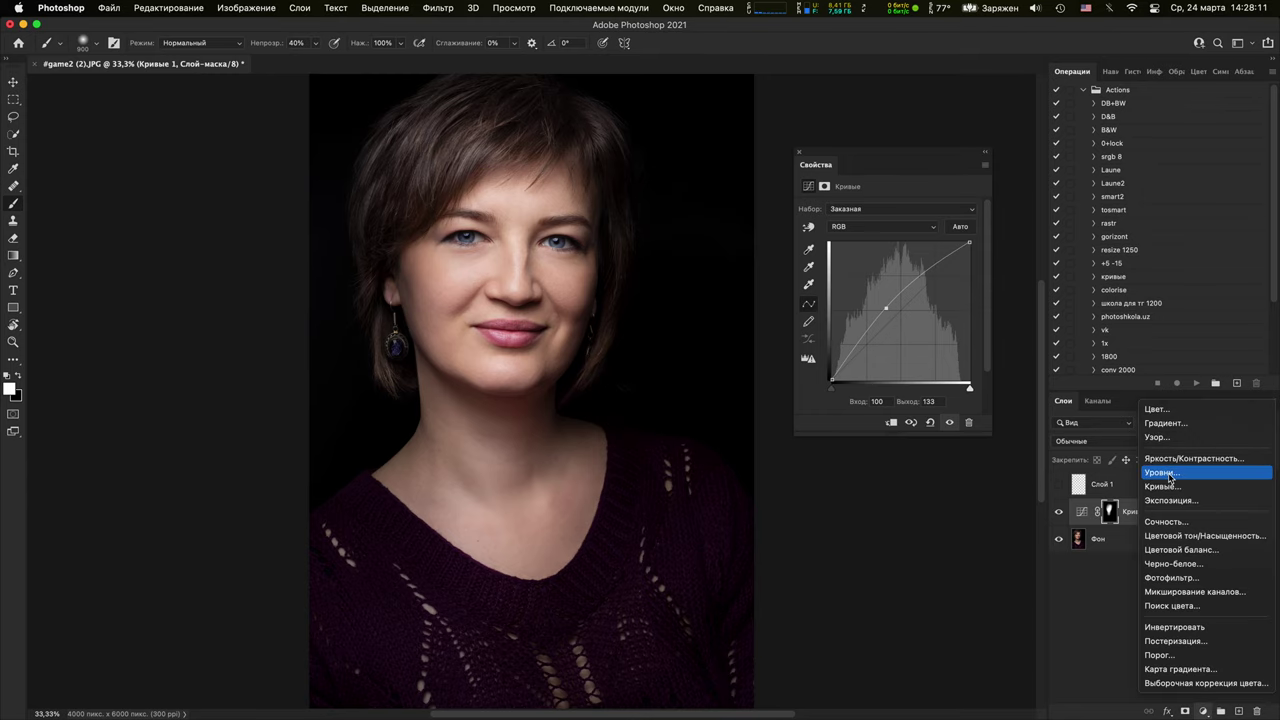
{"action": "left_click", "coordinate": [1163, 486]}
{"action": "left_click_drag", "start_coordinate": [886, 307], "coordinate": [836, 261]}
{"action": "mouse_move", "coordinate": [646, 286]}
{"action": "left_mouse_down"}
{"action": "mouse_move", "coordinate": [640, 451]}
{"action": "mouse_move", "coordinate": [573, 208]}
{"action": "left_mouse_up"}
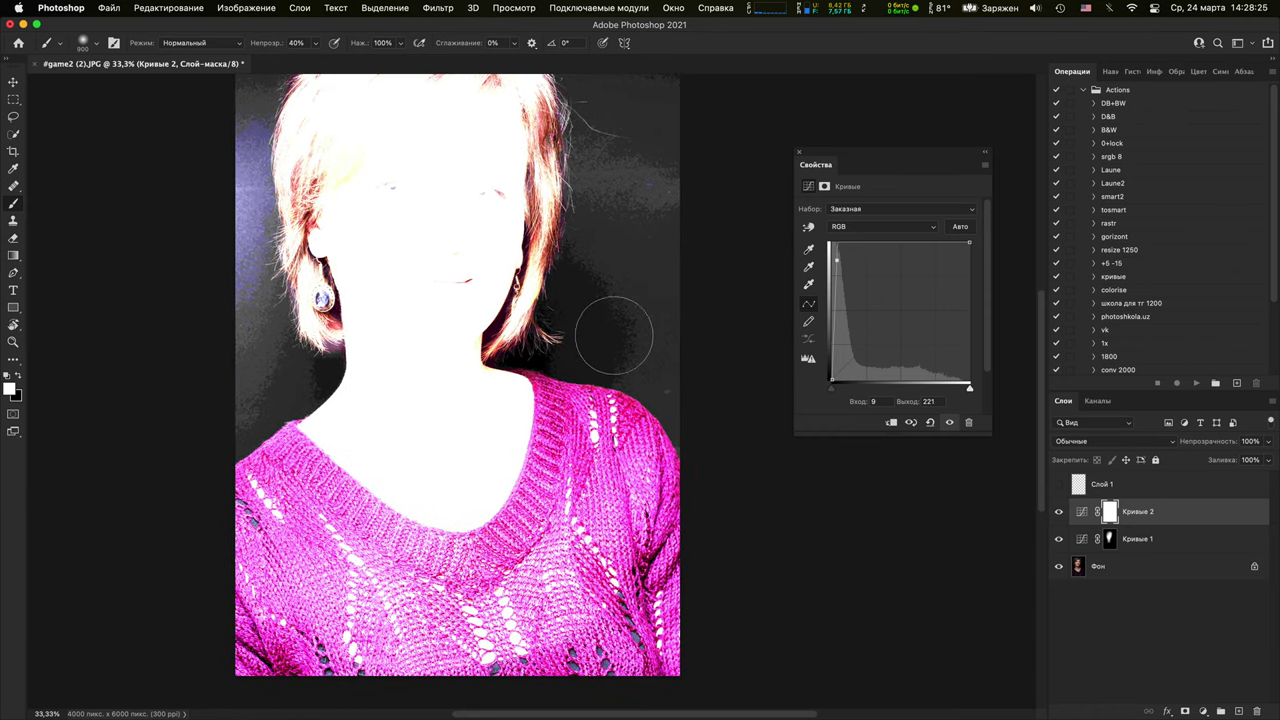
{"action": "left_click", "coordinate": [1059, 511]}
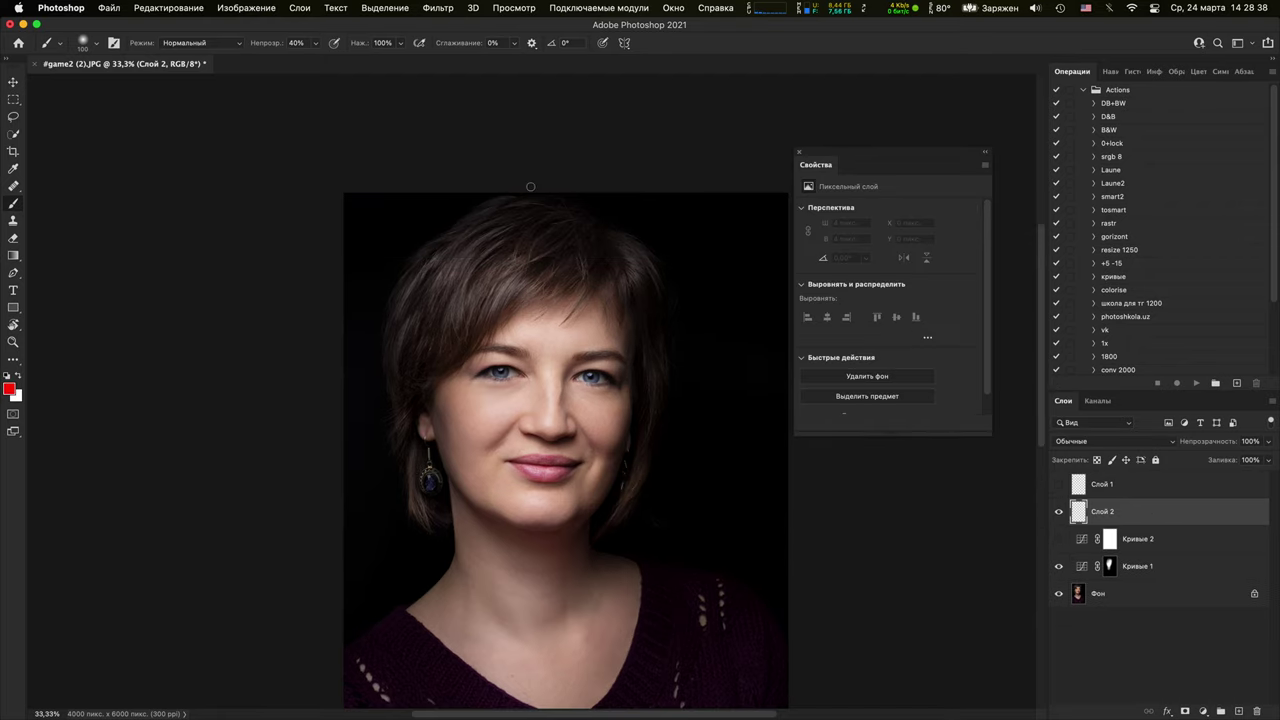
Trace the hair edge on the earring side in red on a new layer and compare with the layer hidden
{"action": "mouse_move", "coordinate": [522, 194]}
{"action": "left_mouse_down"}
{"action": "mouse_move", "coordinate": [390, 292]}
{"action": "mouse_move", "coordinate": [407, 512]}
{"action": "mouse_move", "coordinate": [432, 556]}
{"action": "left_mouse_up"}
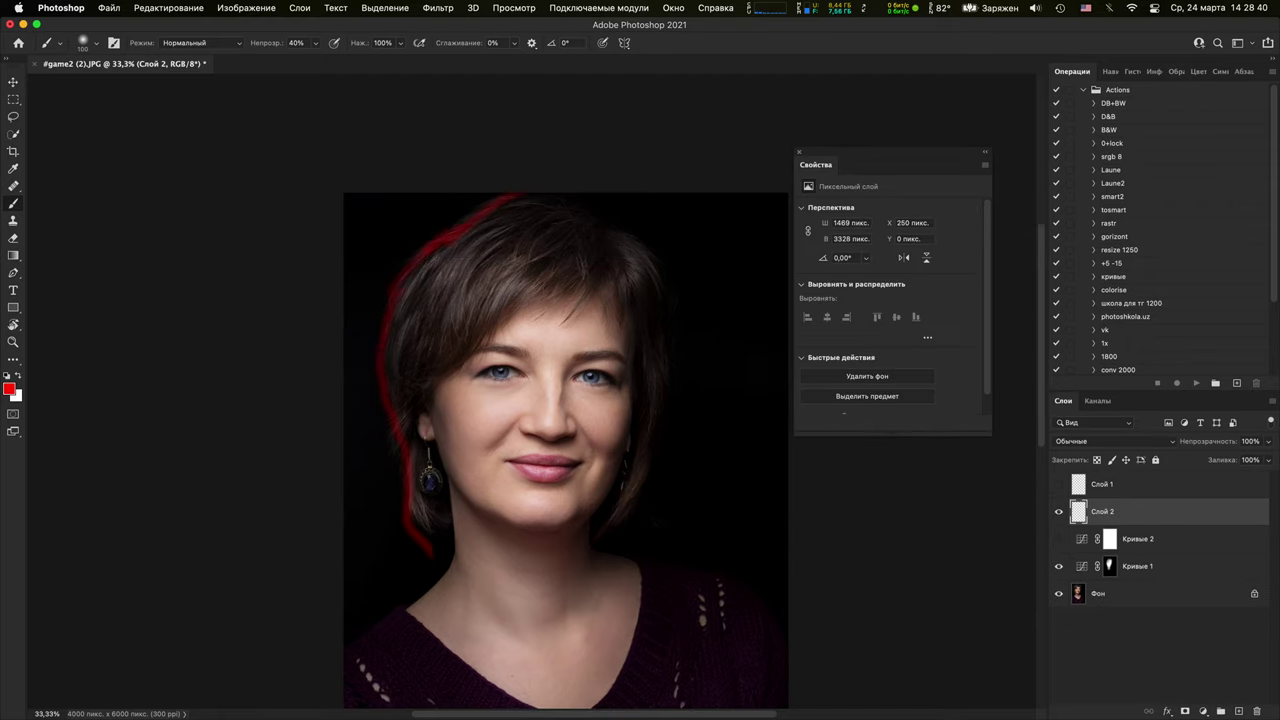
{"action": "left_click", "coordinate": [1059, 511]}
{"action": "left_click", "coordinate": [1059, 511]}
{"action": "left_click", "coordinate": [1059, 511]}
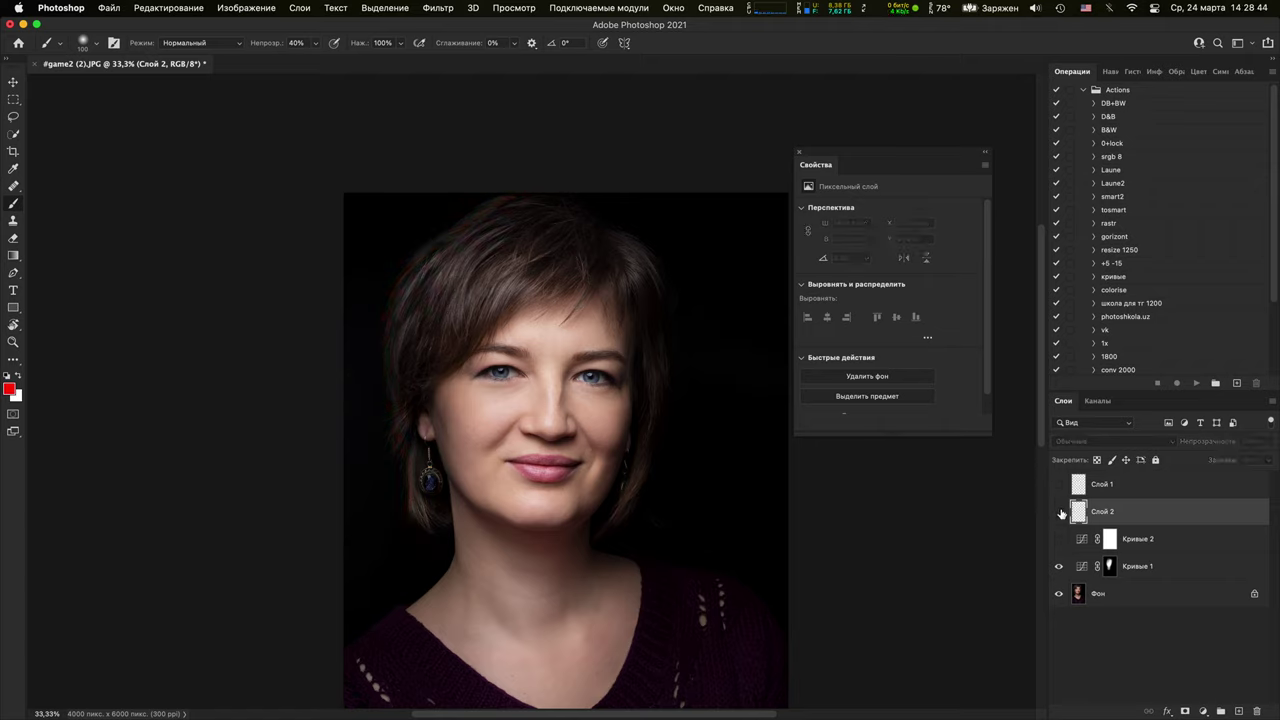
{"action": "left_click", "coordinate": [1059, 511]}
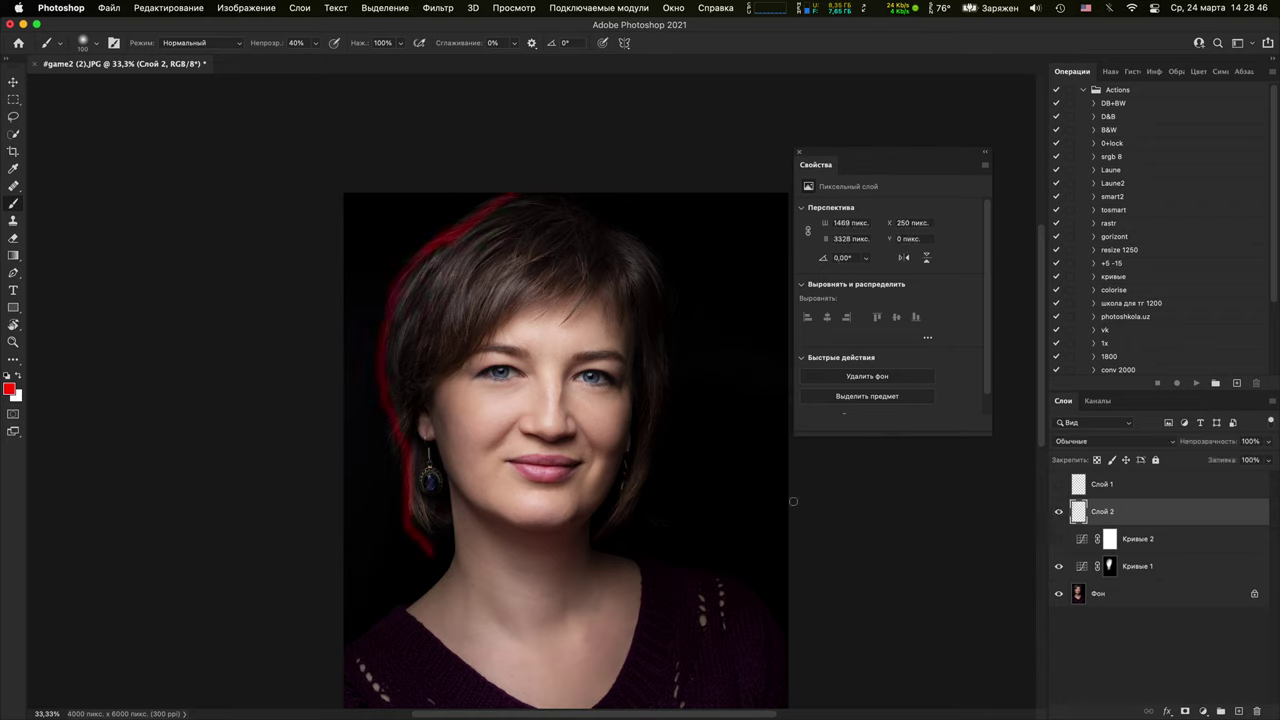
Mark the dark hair areas on both sides of the head with red strokes and compare with the layer hidden
{"action": "mouse_move", "coordinate": [596, 552]}
{"action": "left_mouse_down"}
{"action": "mouse_move", "coordinate": [657, 406]}
{"action": "mouse_move", "coordinate": [658, 465]}
{"action": "left_mouse_up"}
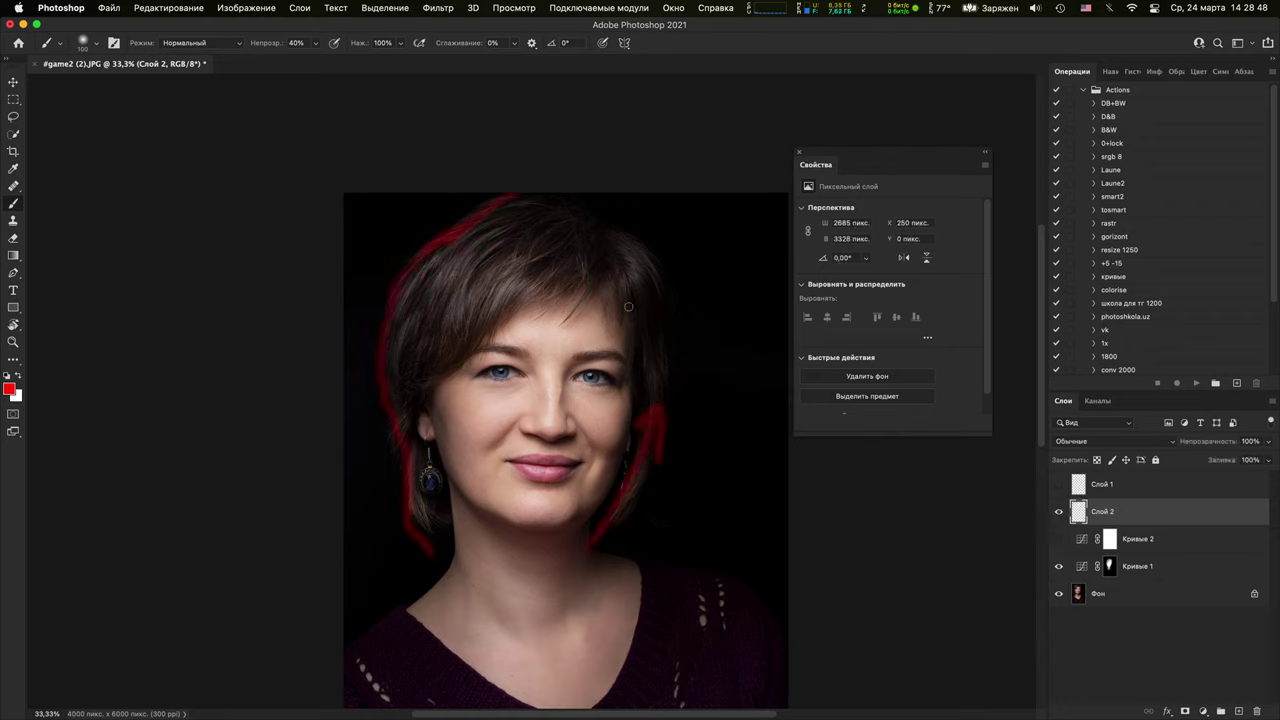
{"action": "mouse_move", "coordinate": [631, 289]}
{"action": "left_mouse_down"}
{"action": "mouse_move", "coordinate": [666, 374]}
{"action": "mouse_move", "coordinate": [665, 336]}
{"action": "mouse_move", "coordinate": [645, 372]}
{"action": "left_mouse_up"}
{"action": "mouse_move", "coordinate": [591, 510]}
{"action": "left_mouse_down"}
{"action": "mouse_move", "coordinate": [643, 482]}
{"action": "mouse_move", "coordinate": [652, 518]}
{"action": "left_mouse_up"}
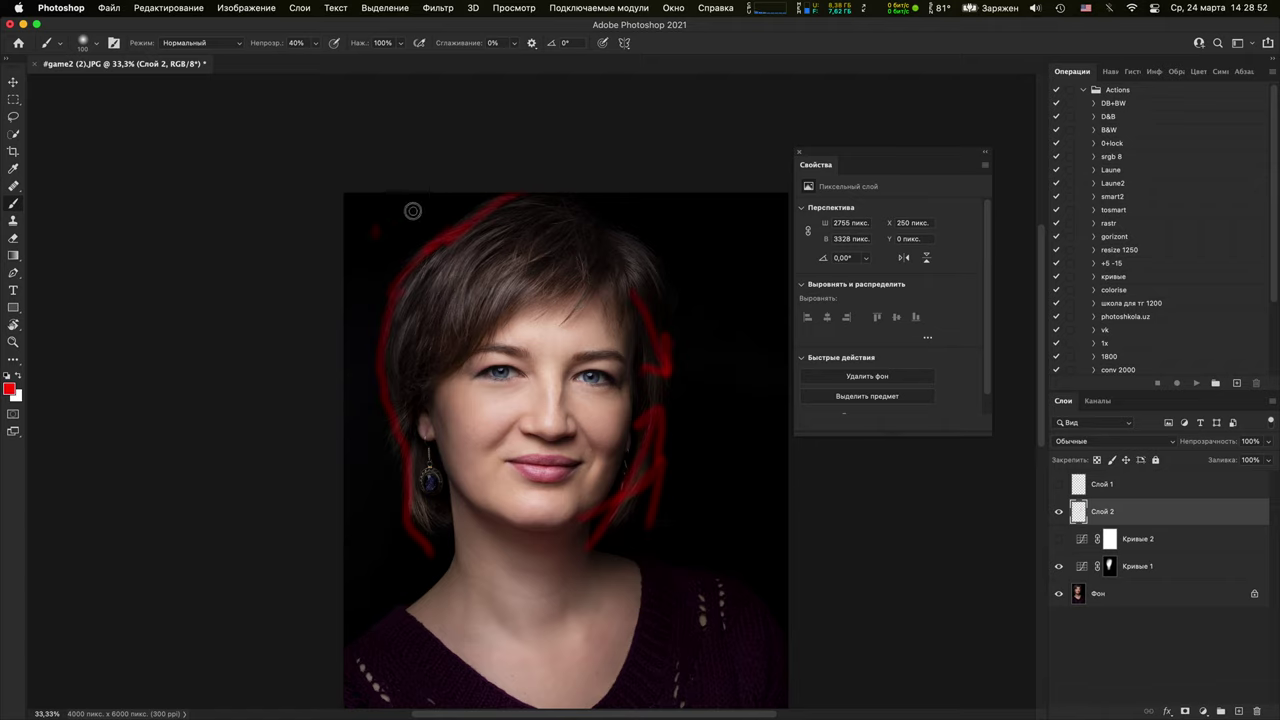
{"action": "left_click_drag", "start_coordinate": [414, 207], "coordinate": [476, 234]}
{"action": "mouse_move", "coordinate": [379, 347]}
{"action": "left_mouse_down"}
{"action": "mouse_move", "coordinate": [429, 435]}
{"action": "mouse_move", "coordinate": [425, 612]}
{"action": "left_mouse_up"}
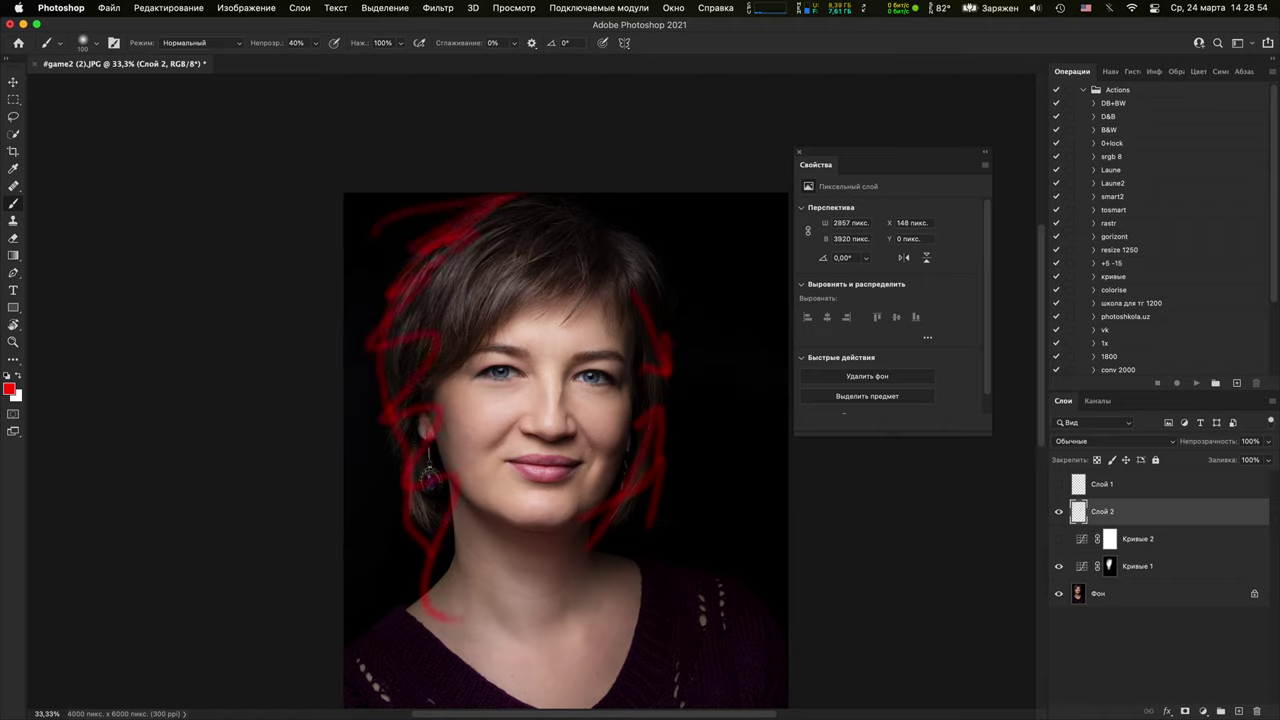
{"action": "left_click", "coordinate": [1059, 511]}
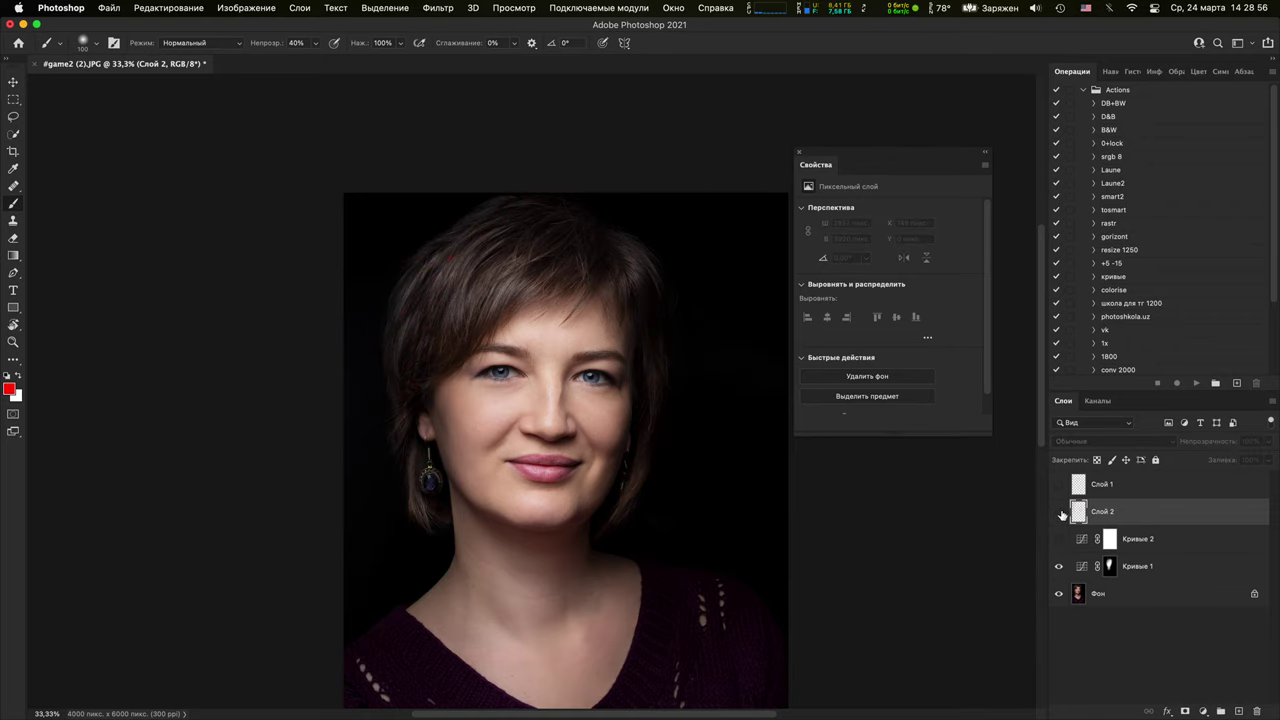
{"action": "left_click", "coordinate": [1059, 511]}
Mark the edges of the neck and both shoulders against the dark background with red strokes
{"action": "left_click_drag", "start_coordinate": [589, 577], "coordinate": [700, 324]}
{"action": "mouse_move", "coordinate": [575, 279]}
{"action": "left_mouse_down"}
{"action": "mouse_move", "coordinate": [594, 377]}
{"action": "mouse_move", "coordinate": [517, 435]}
{"action": "mouse_move", "coordinate": [448, 425]}
{"action": "left_mouse_up"}
{"action": "left_click_drag", "start_coordinate": [553, 302], "coordinate": [495, 395]}
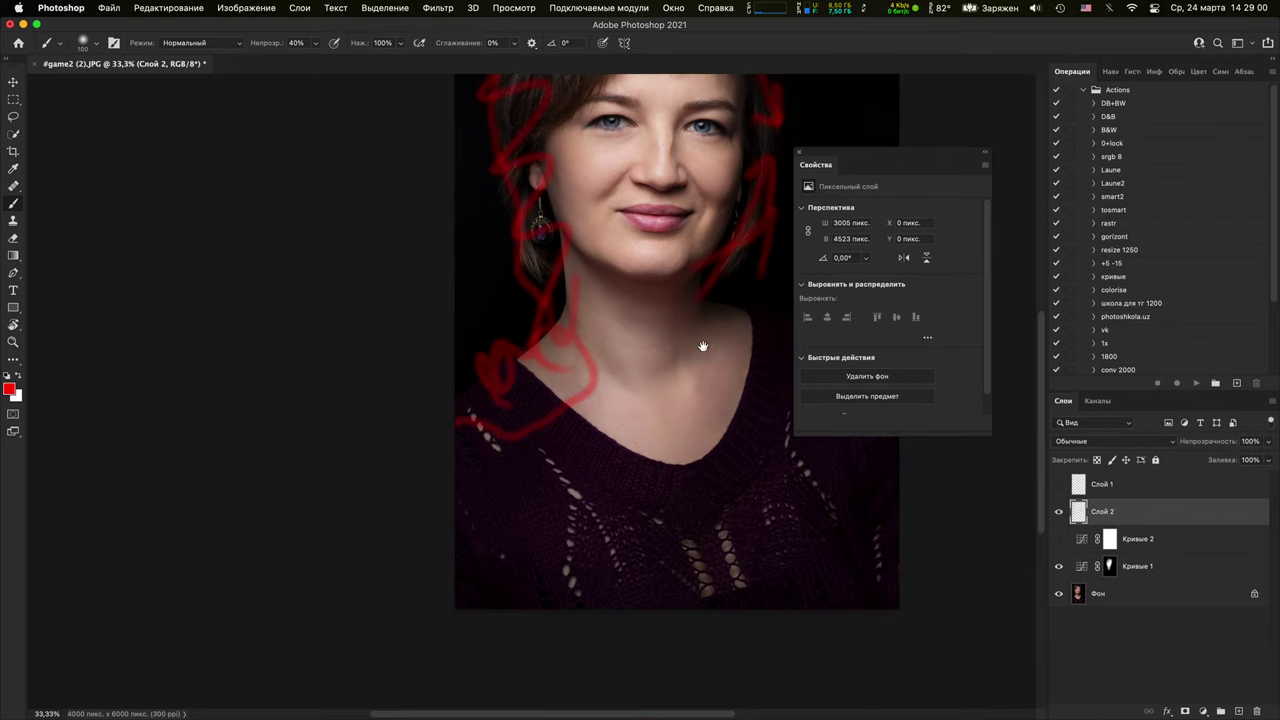
{"action": "left_click_drag", "start_coordinate": [700, 343], "coordinate": [371, 509]}
{"action": "mouse_move", "coordinate": [580, 530]}
{"action": "left_mouse_down"}
{"action": "mouse_move", "coordinate": [477, 486]}
{"action": "mouse_move", "coordinate": [366, 480]}
{"action": "mouse_move", "coordinate": [418, 330]}
{"action": "left_mouse_up"}
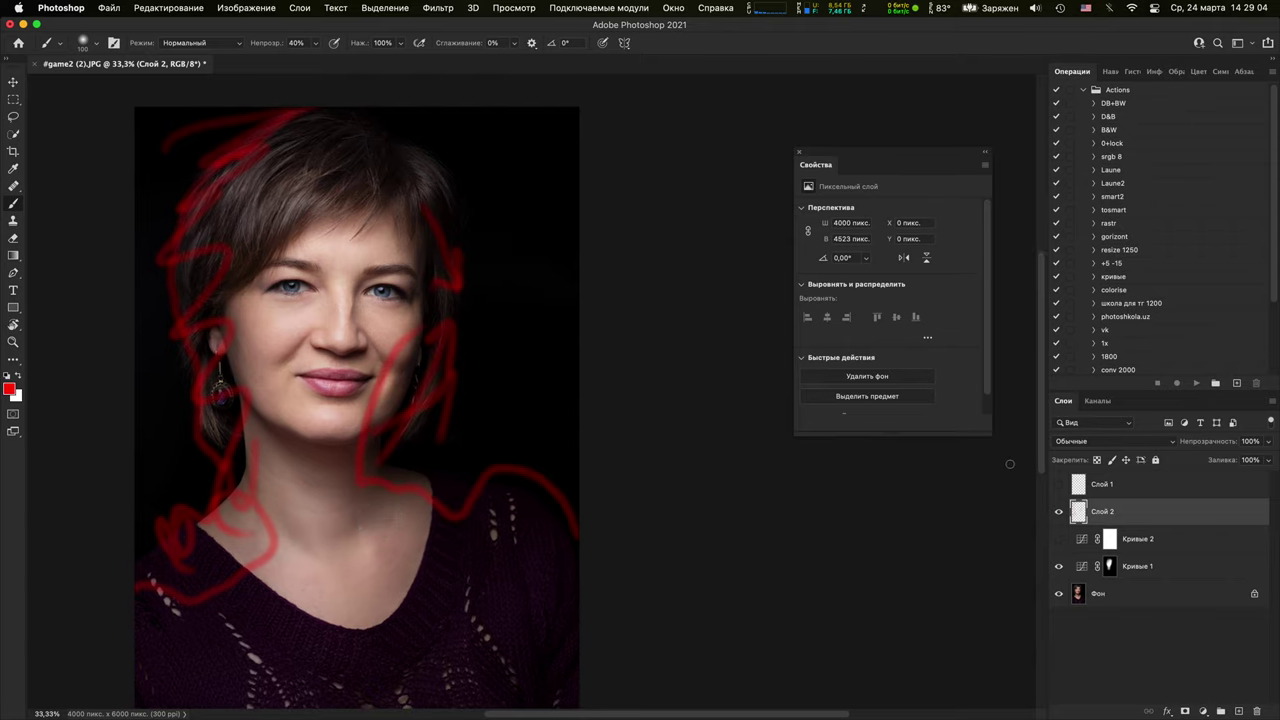
Hide the shoulder marks and, on a new layer, circle the light knit openings at the sweater's lower centre in red
{"action": "left_click", "coordinate": [1059, 511]}
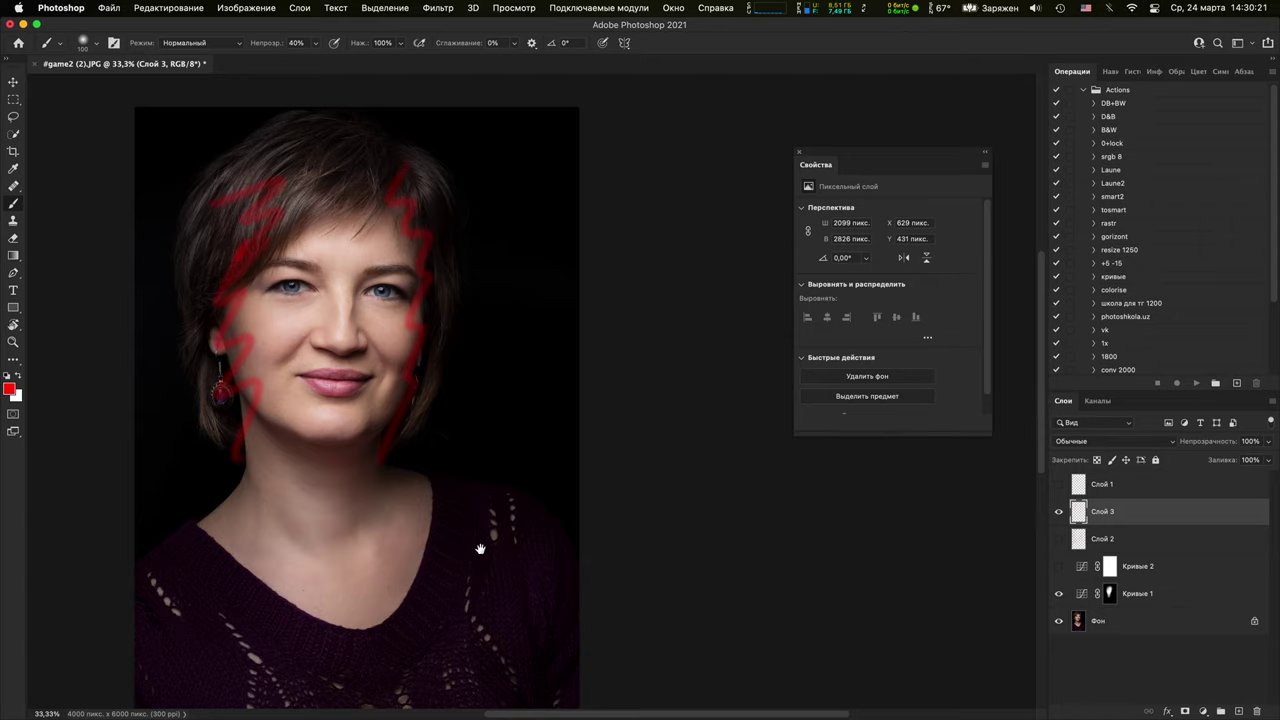
{"action": "left_click_drag", "start_coordinate": [481, 550], "coordinate": [559, 310]}
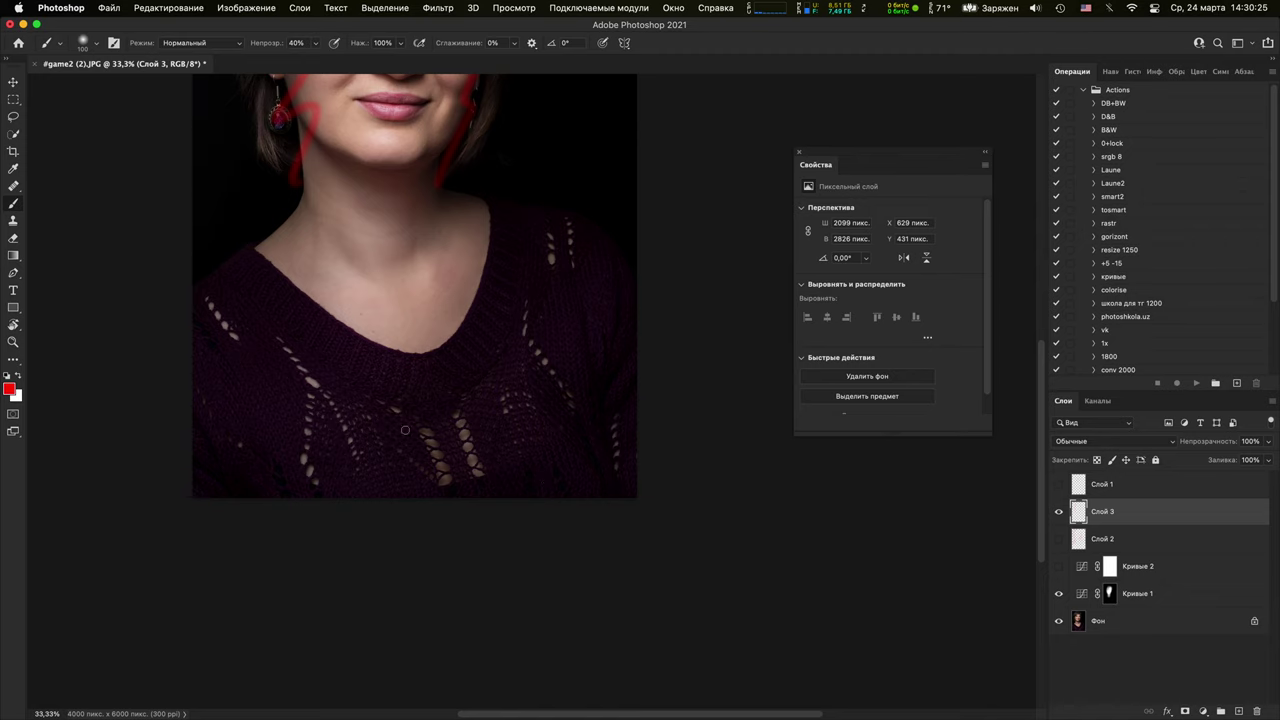
{"action": "mouse_move", "coordinate": [425, 497]}
{"action": "left_mouse_down"}
{"action": "mouse_move", "coordinate": [405, 399]}
{"action": "mouse_move", "coordinate": [457, 453]}
{"action": "mouse_move", "coordinate": [468, 495]}
{"action": "left_mouse_up"}
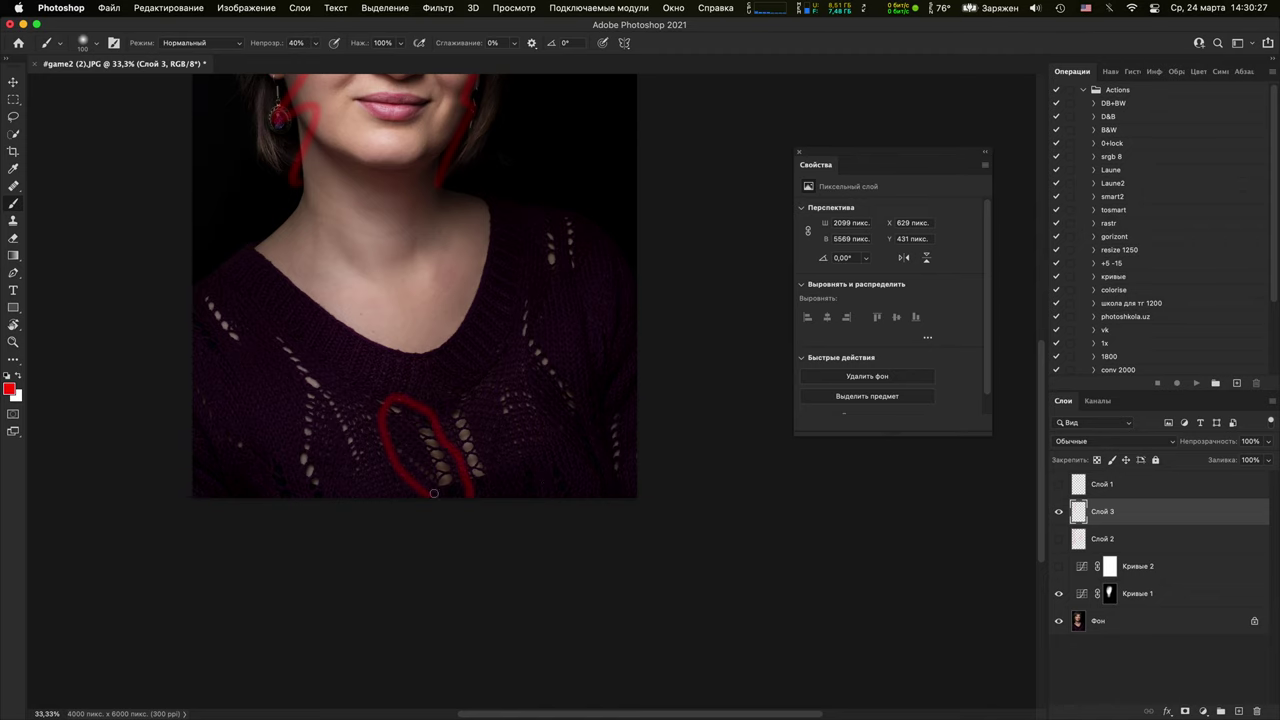
{"action": "key", "text": "super+plus"}
{"action": "key", "text": "super+plus"}
{"action": "key", "text": "super+plus"}
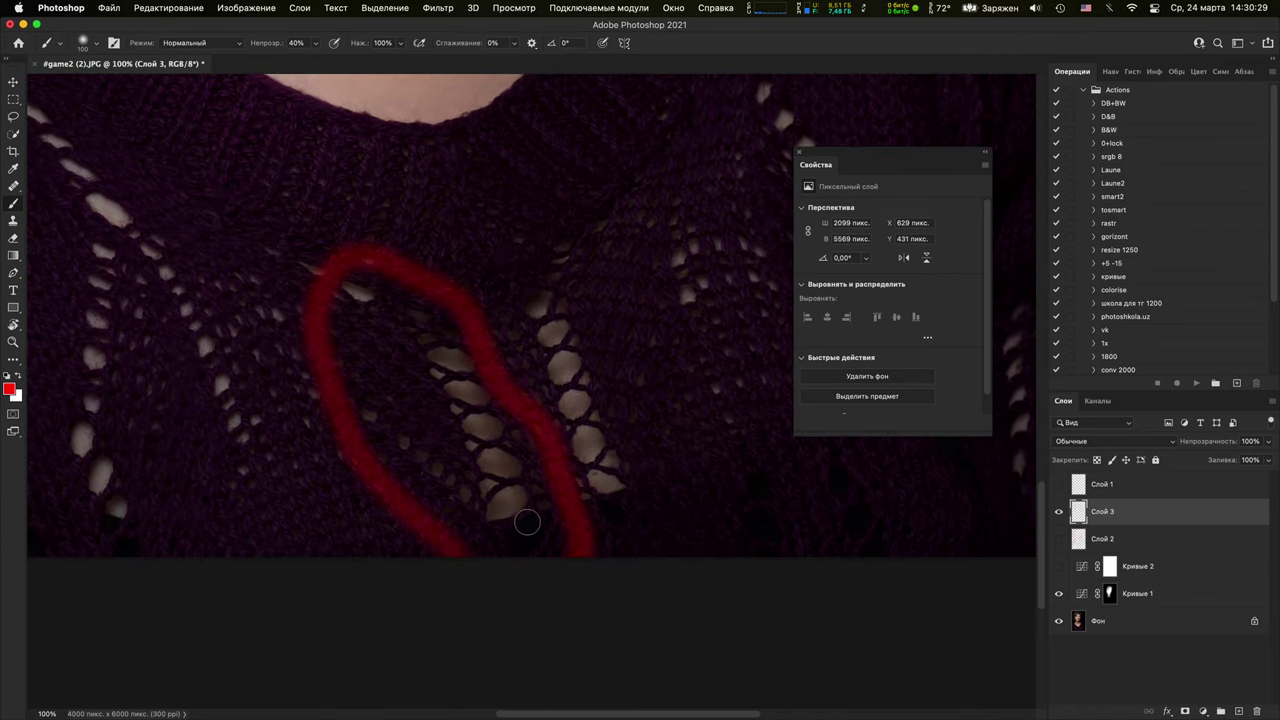
{"action": "key", "text": "super+minus"}
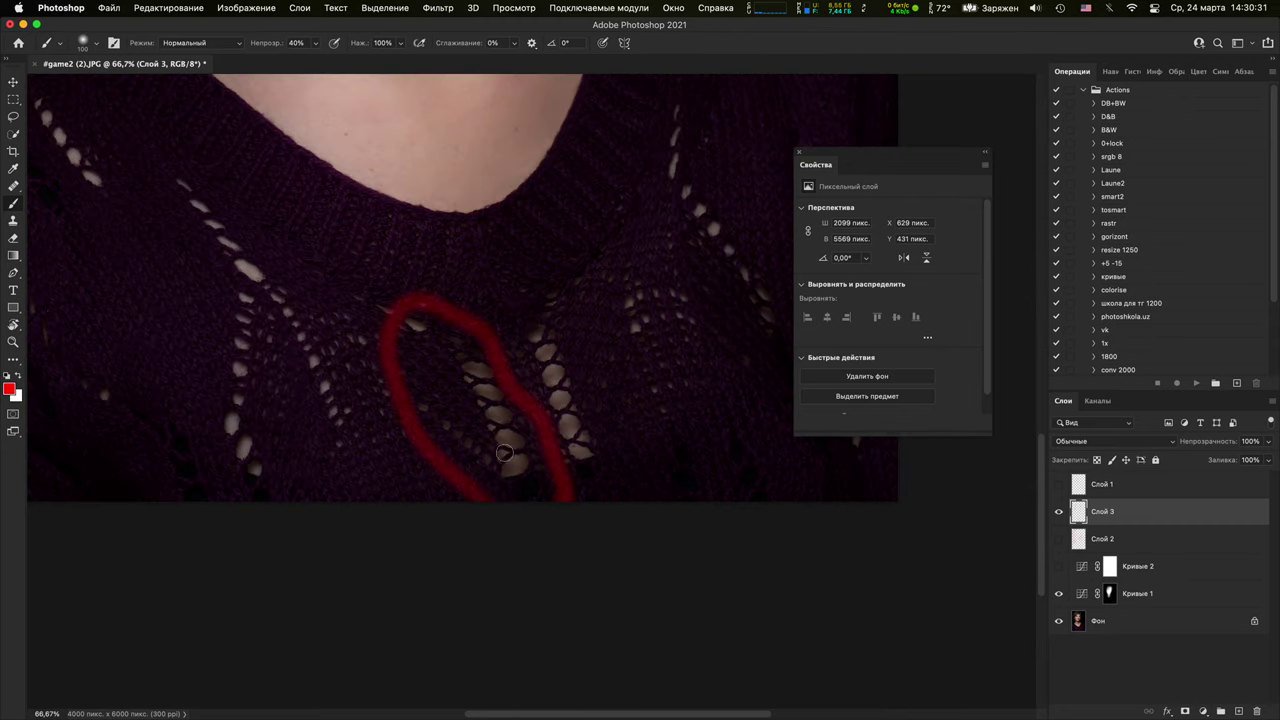
Compare the portrait and sweater with the newest red marks layer hidden and shown
{"action": "left_click", "coordinate": [1059, 511]}
{"action": "key", "text": "super+minus"}
{"action": "key", "text": "super+minus"}
{"action": "key", "text": "super+minus"}
{"action": "key", "text": "super+minus"}
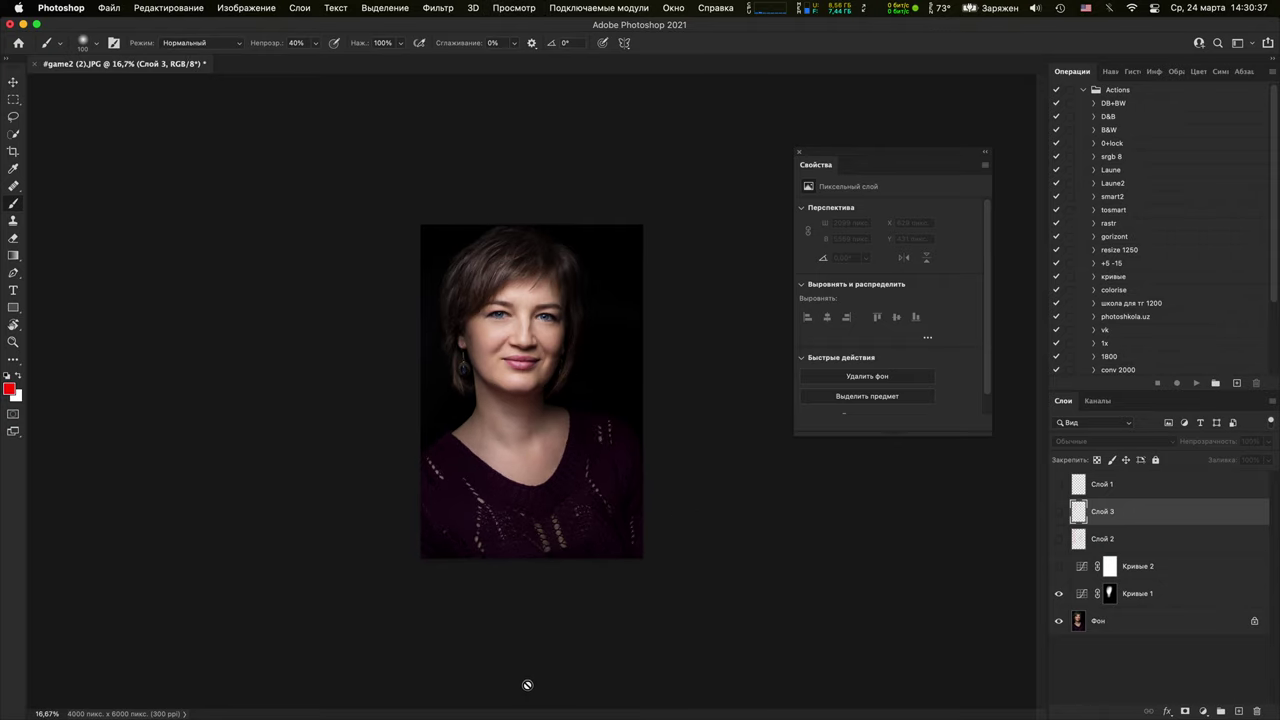
{"action": "scroll", "coordinate": [537, 603], "scroll_direction": "up", "scroll_amount": 2}
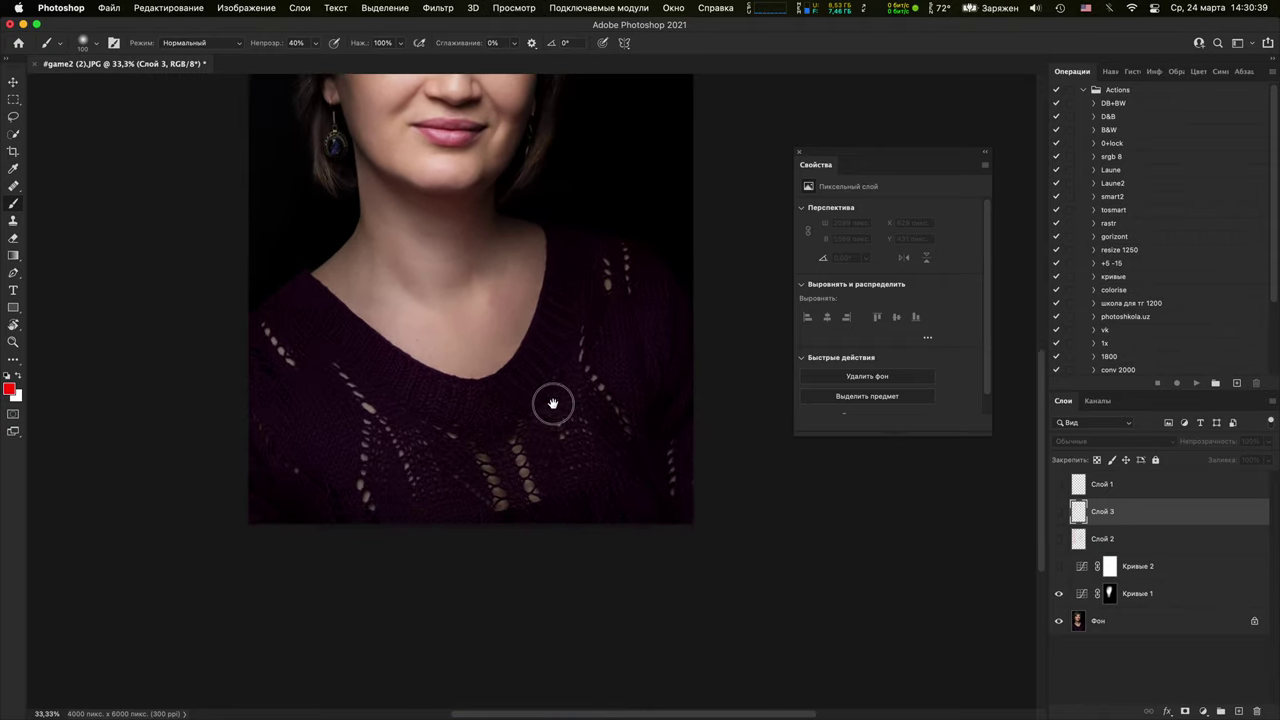
{"action": "left_click", "coordinate": [1059, 511]}
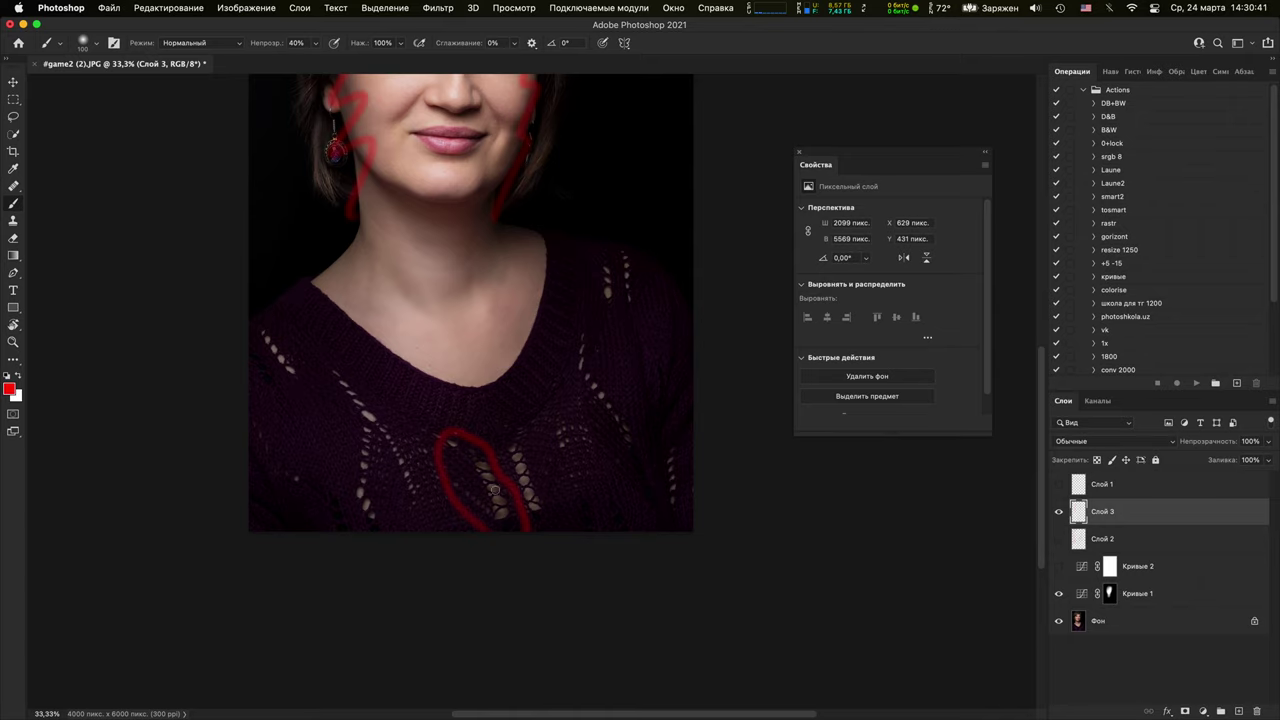
{"action": "left_click_drag", "start_coordinate": [543, 351], "coordinate": [549, 409]}
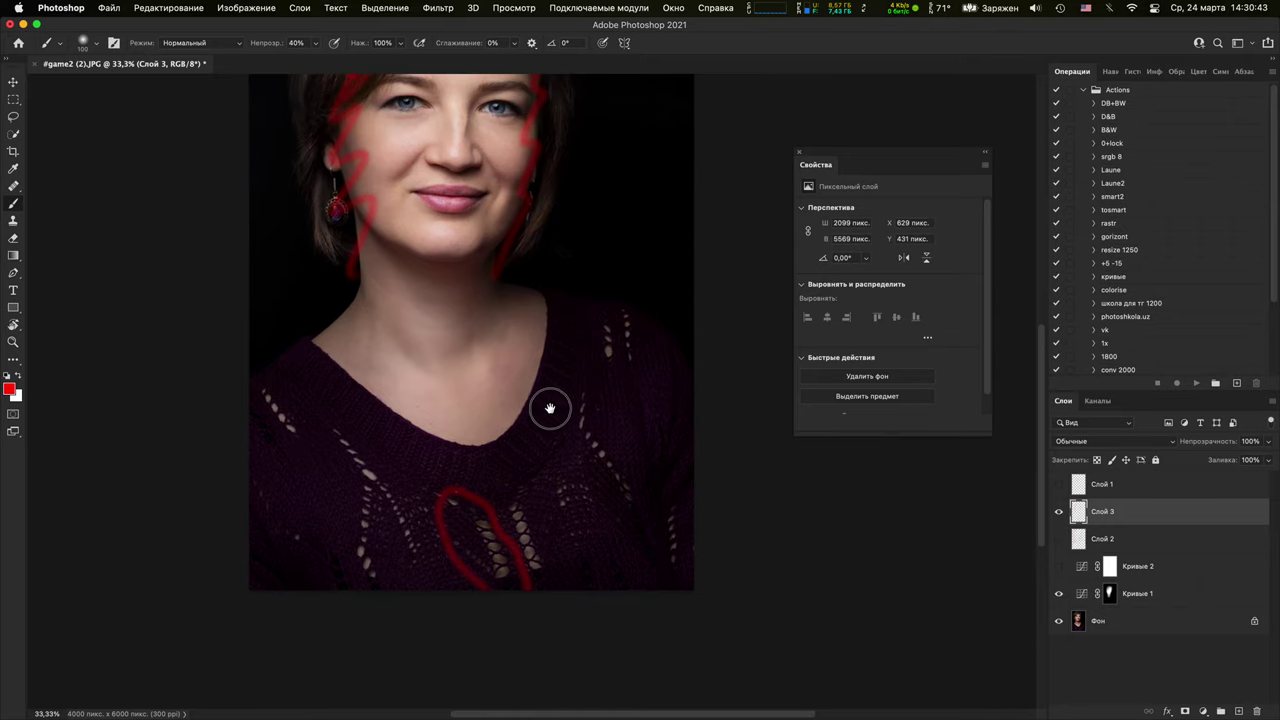
Mark the centre of the face, the earring-side hair edge, the sweater openings and both shoulders with red strokes
{"action": "key", "text": "super+minus"}
{"action": "mouse_move", "coordinate": [513, 238]}
{"action": "left_mouse_down"}
{"action": "mouse_move", "coordinate": [535, 248]}
{"action": "mouse_move", "coordinate": [486, 312]}
{"action": "mouse_move", "coordinate": [530, 372]}
{"action": "left_mouse_up"}
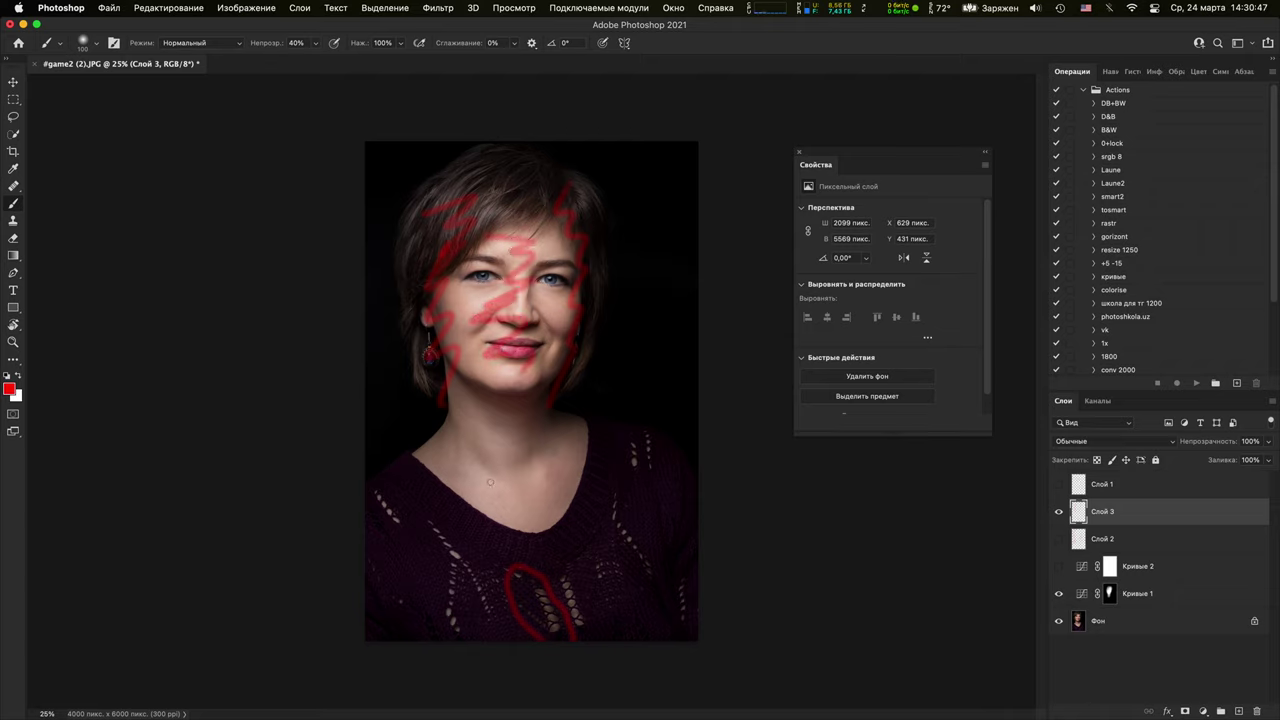
{"action": "mouse_move", "coordinate": [411, 360]}
{"action": "left_mouse_down"}
{"action": "mouse_move", "coordinate": [412, 220]}
{"action": "mouse_move", "coordinate": [478, 148]}
{"action": "mouse_move", "coordinate": [438, 165]}
{"action": "left_mouse_up"}
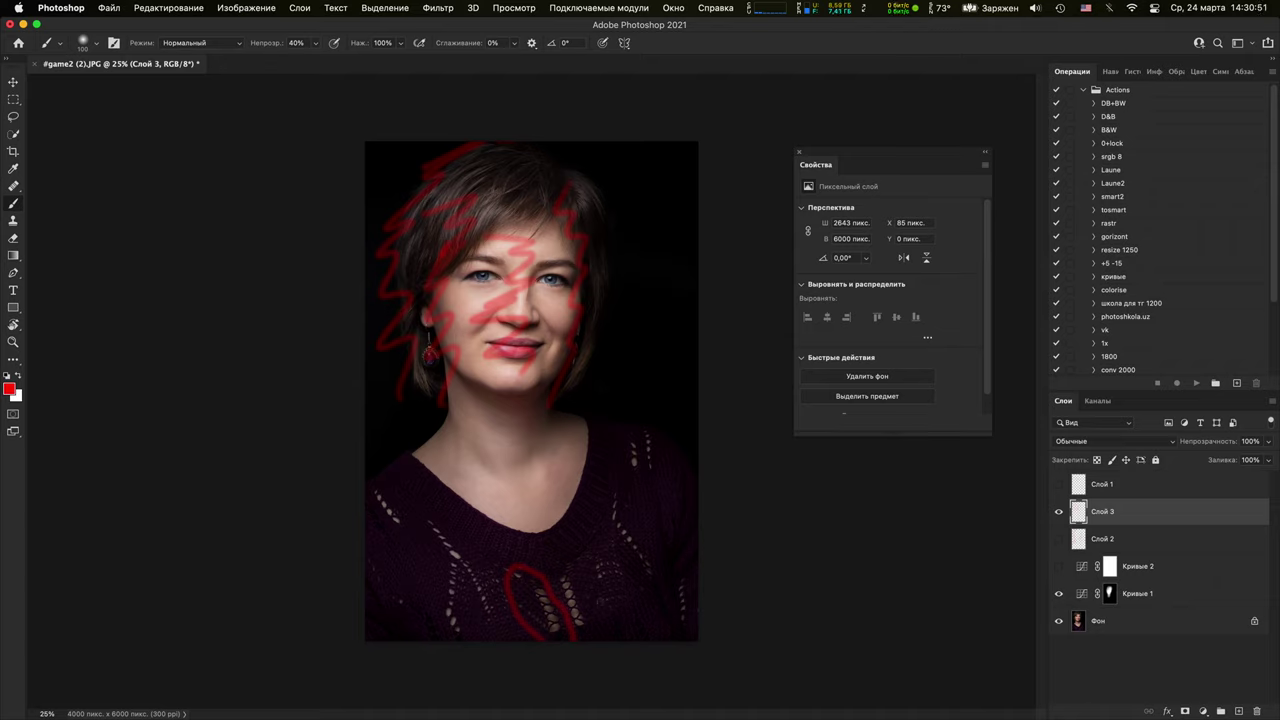
{"action": "mouse_move", "coordinate": [560, 634]}
{"action": "left_mouse_down"}
{"action": "mouse_move", "coordinate": [561, 582]}
{"action": "mouse_move", "coordinate": [518, 618]}
{"action": "left_mouse_up"}
{"action": "mouse_move", "coordinate": [340, 466]}
{"action": "left_mouse_down"}
{"action": "mouse_move", "coordinate": [416, 426]}
{"action": "mouse_move", "coordinate": [637, 411]}
{"action": "mouse_move", "coordinate": [750, 425]}
{"action": "left_mouse_up"}
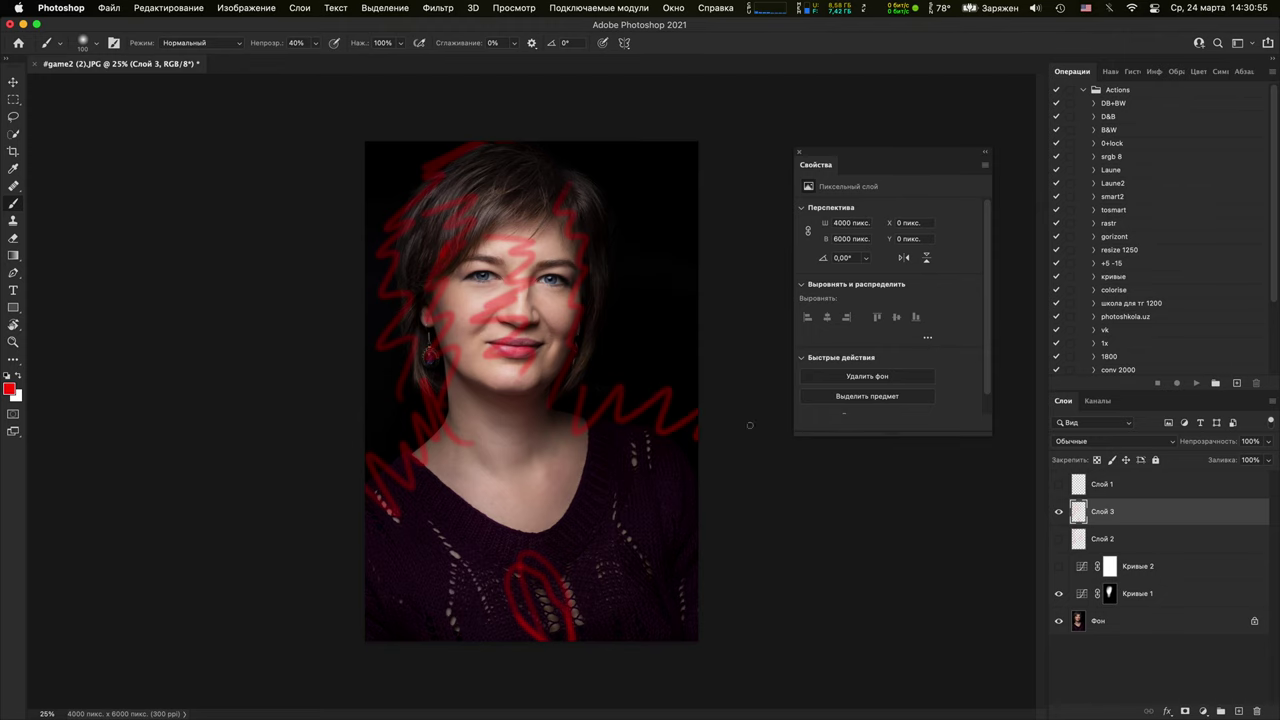
Circle both eyes in red on the marks layer
{"action": "key", "text": "super+plus"}
{"action": "key", "text": "super+plus"}
{"action": "left_click_drag", "start_coordinate": [514, 268], "coordinate": [628, 547]}
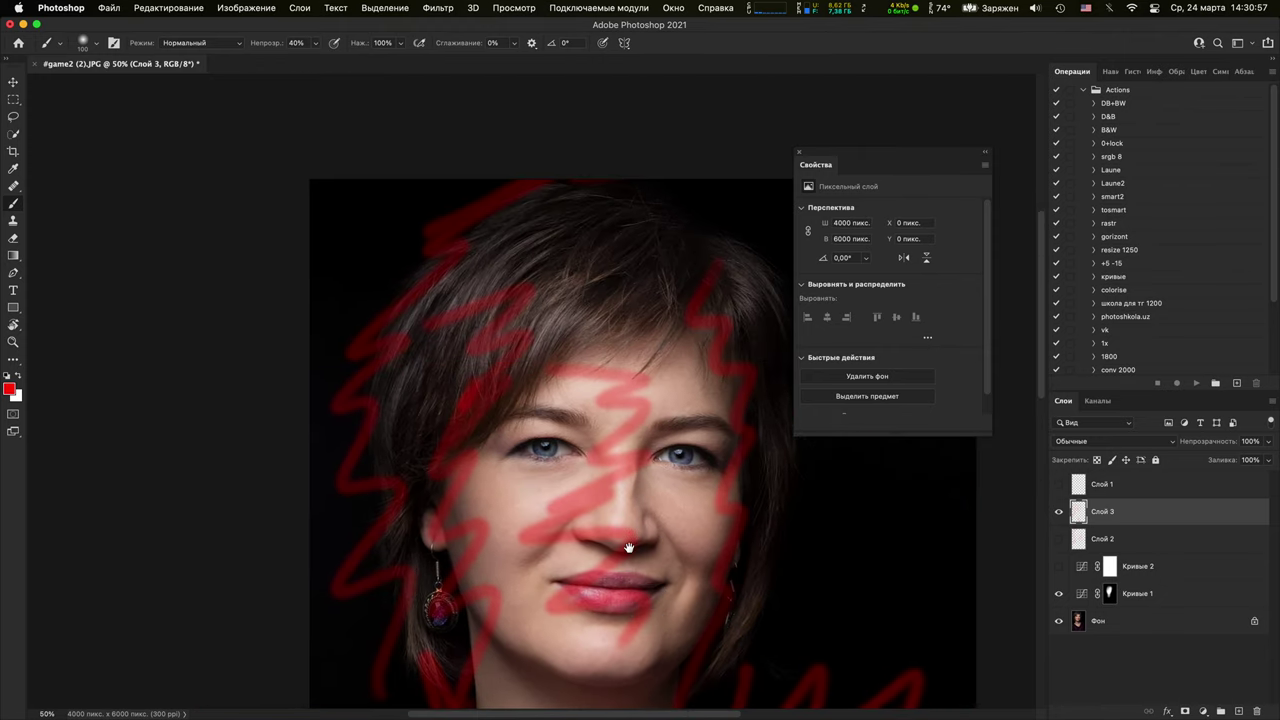
{"action": "key", "text": "super+plus"}
{"action": "mouse_move", "coordinate": [558, 488]}
{"action": "left_mouse_down"}
{"action": "mouse_move", "coordinate": [522, 486]}
{"action": "mouse_move", "coordinate": [595, 478]}
{"action": "left_mouse_up"}
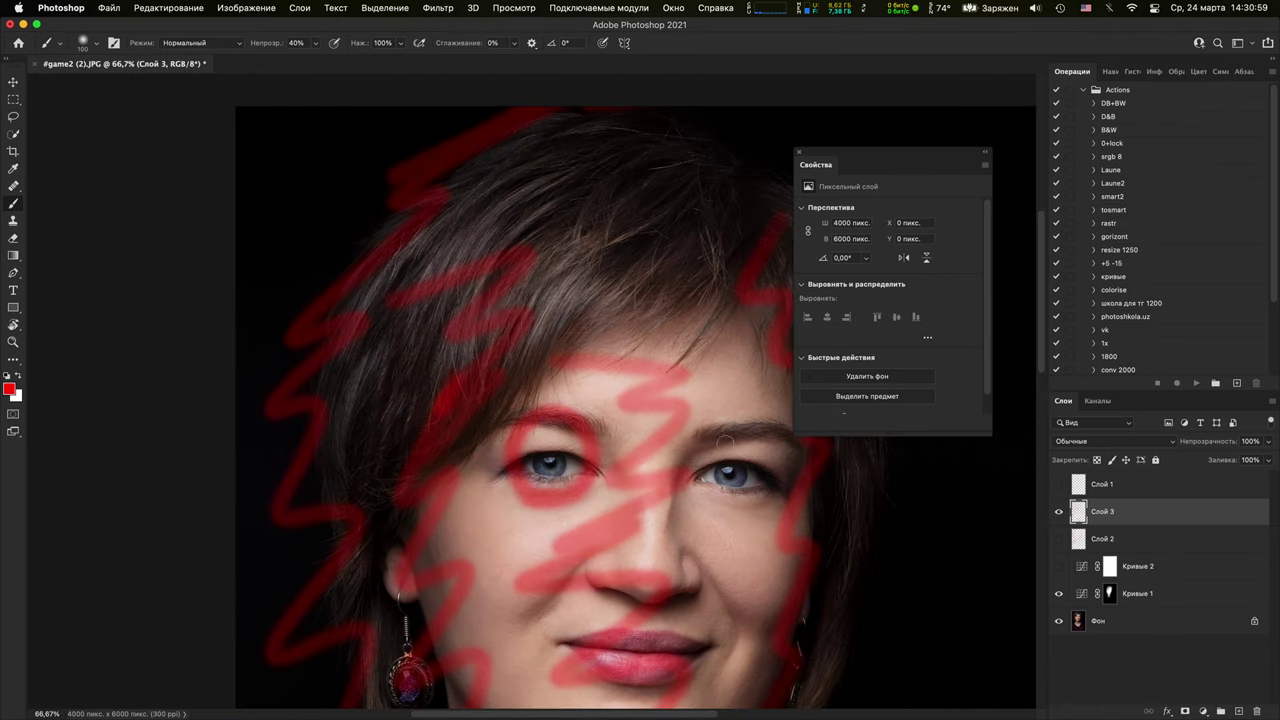
{"action": "left_click_drag", "start_coordinate": [758, 483], "coordinate": [697, 498]}
{"action": "key", "text": "super+minus"}
{"action": "key", "text": "super+minus"}
{"action": "key", "text": "super+minus"}
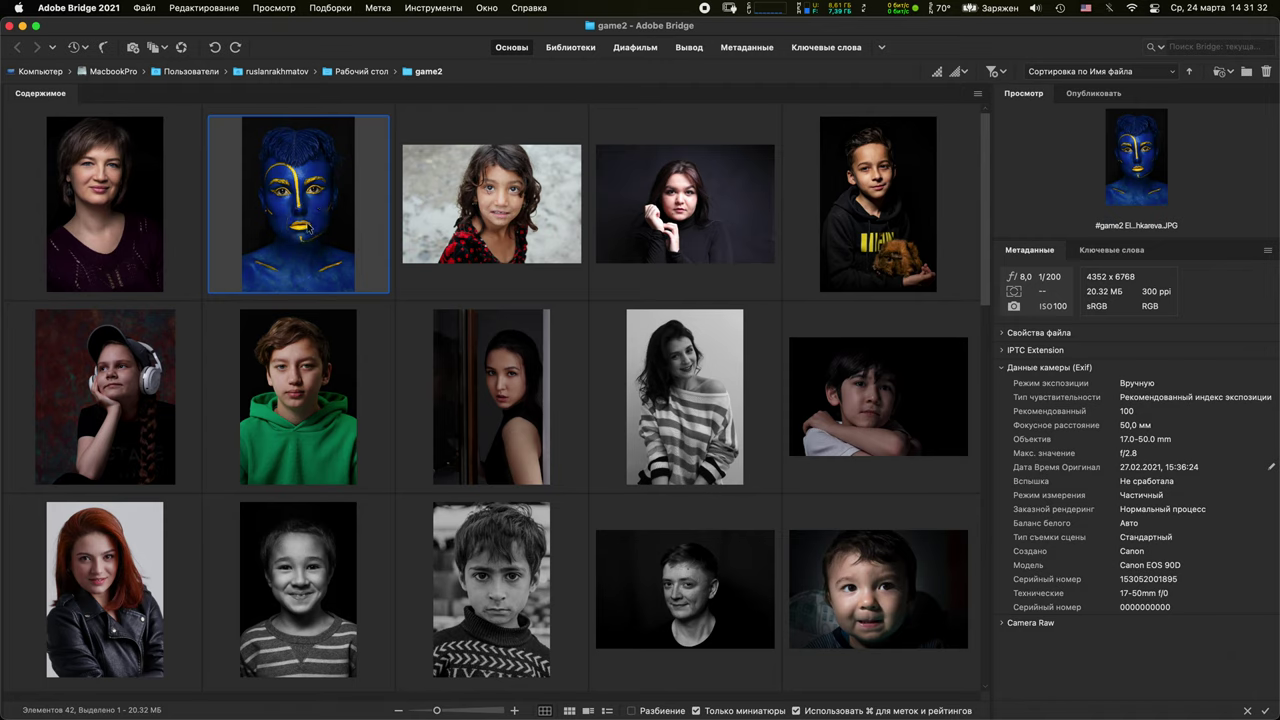
Open the blue-and-yellow painted face portrait from Bridge in Photoshop, keeping its embedded sRGB profile
{"action": "double_click", "coordinate": [312, 247]}
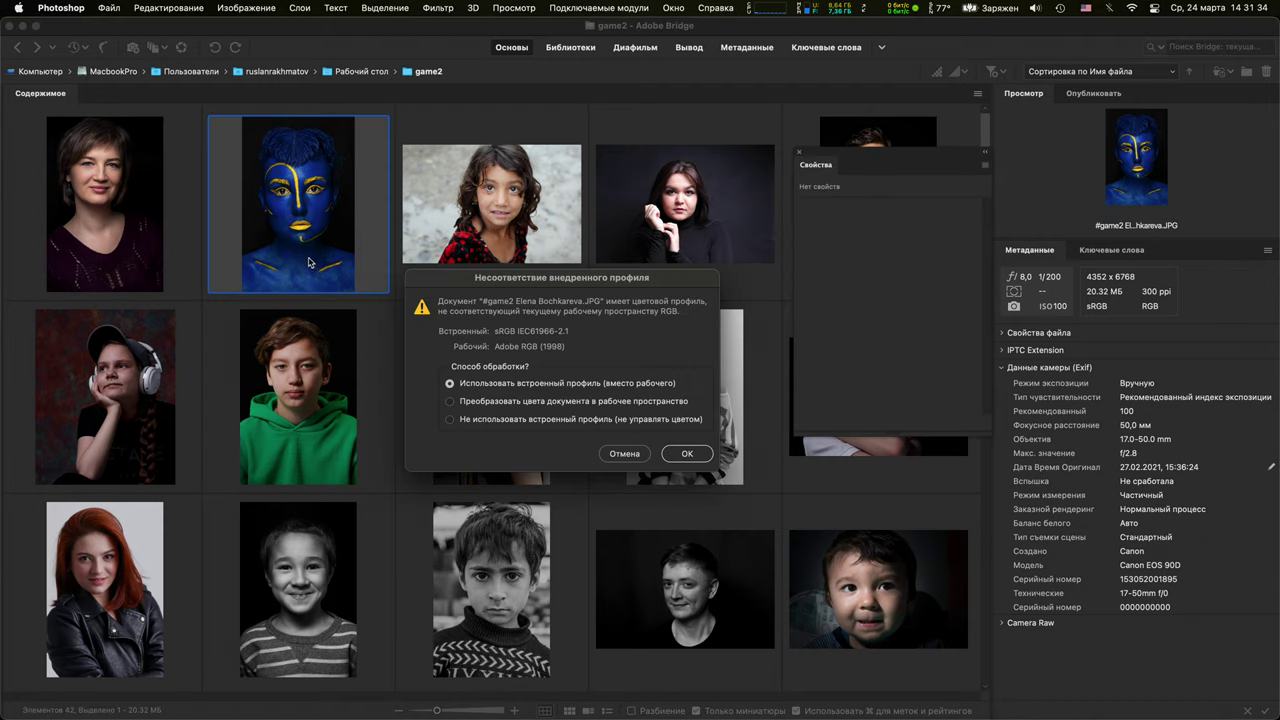
{"action": "left_click", "coordinate": [686, 453]}
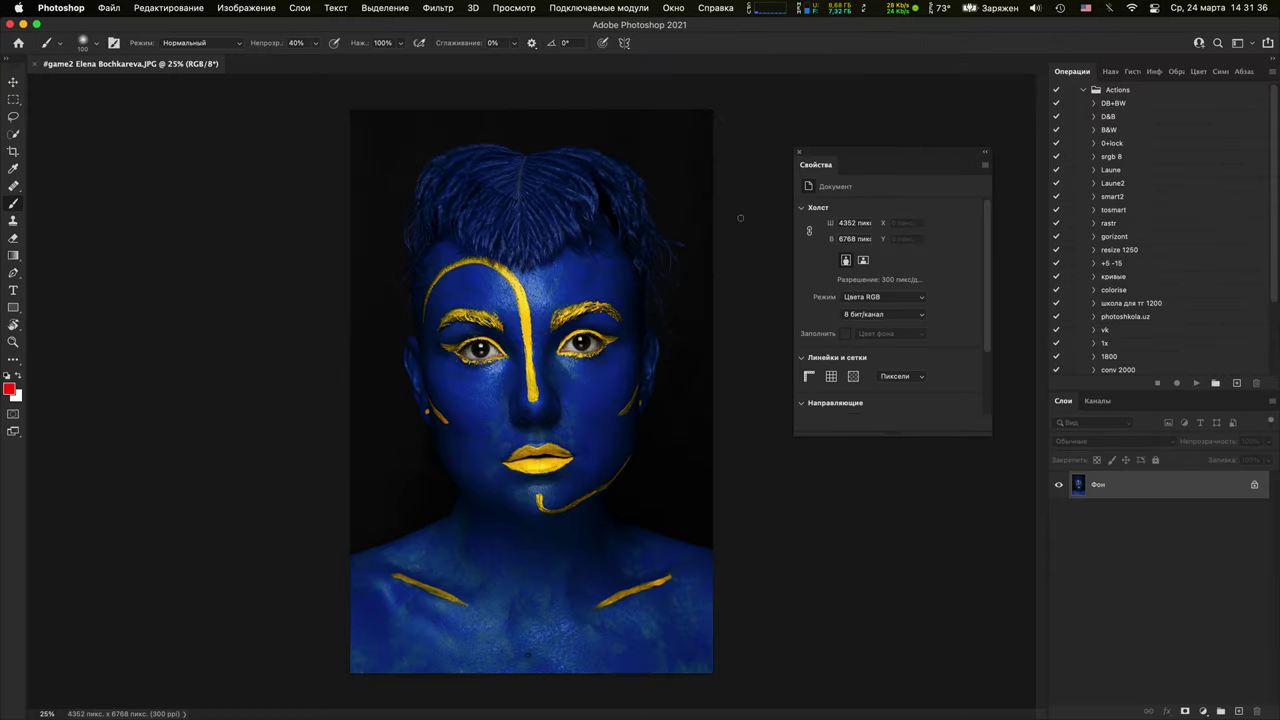
{"action": "left_click", "coordinate": [799, 151]}
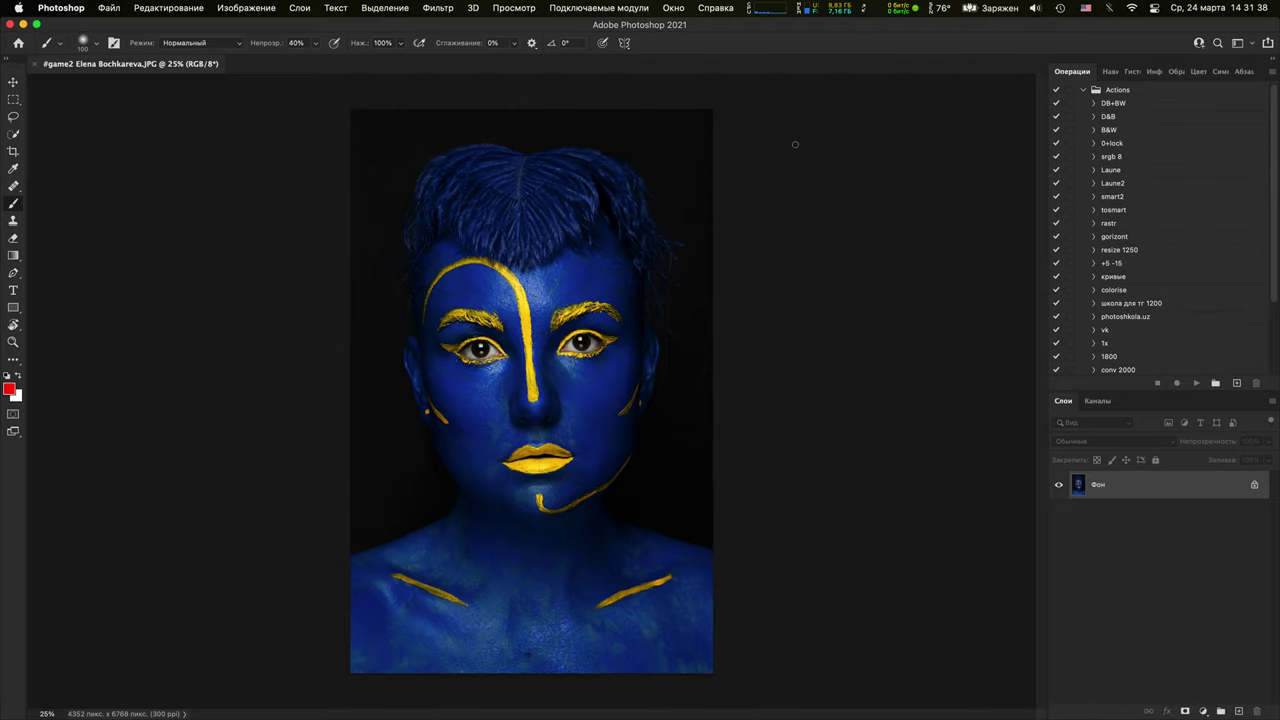
{"action": "key", "text": "super+plus"}
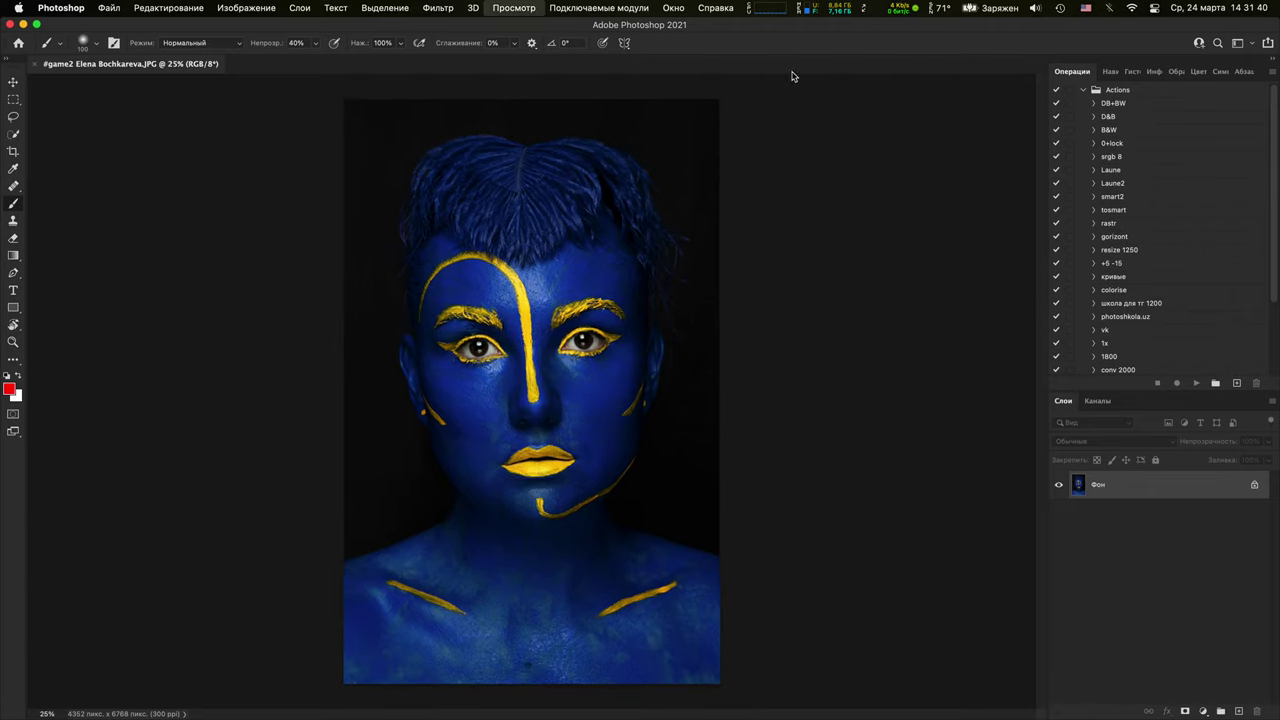
{"action": "key", "text": "super+minus"}
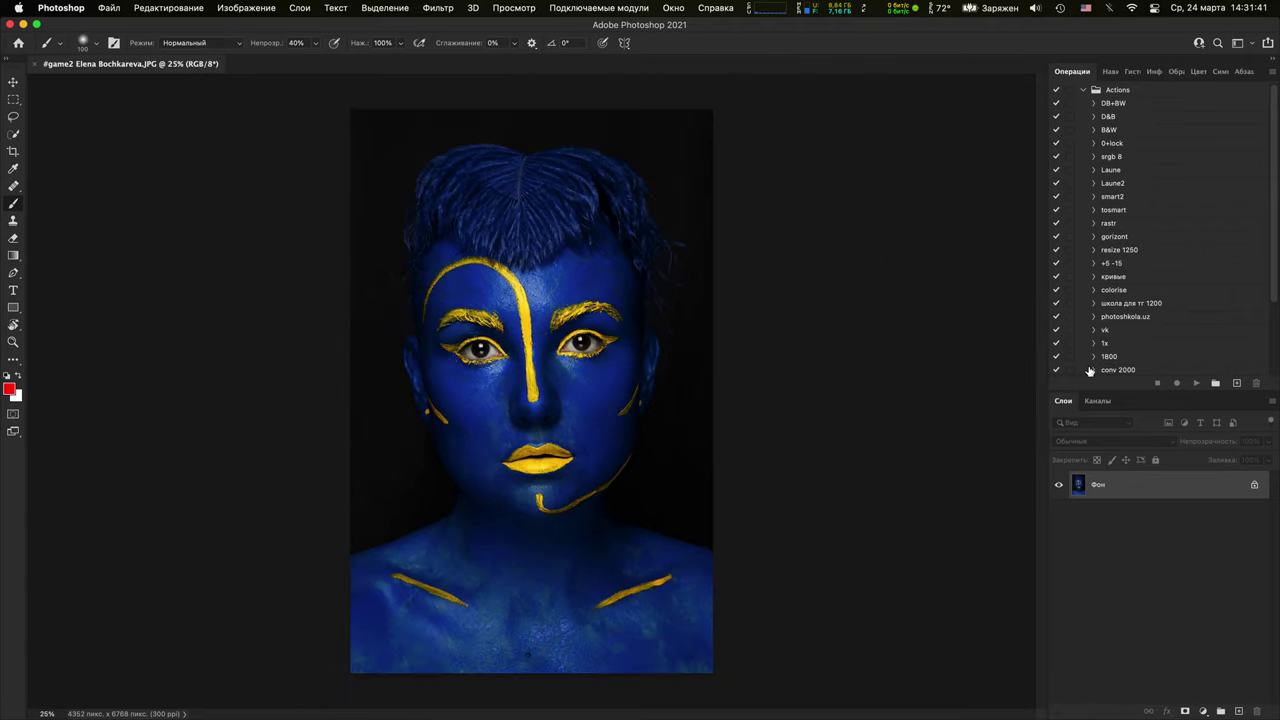
Add a Curves adjustment layer with a strong brightening point at input 71, output 194
{"action": "left_click", "coordinate": [1205, 710]}
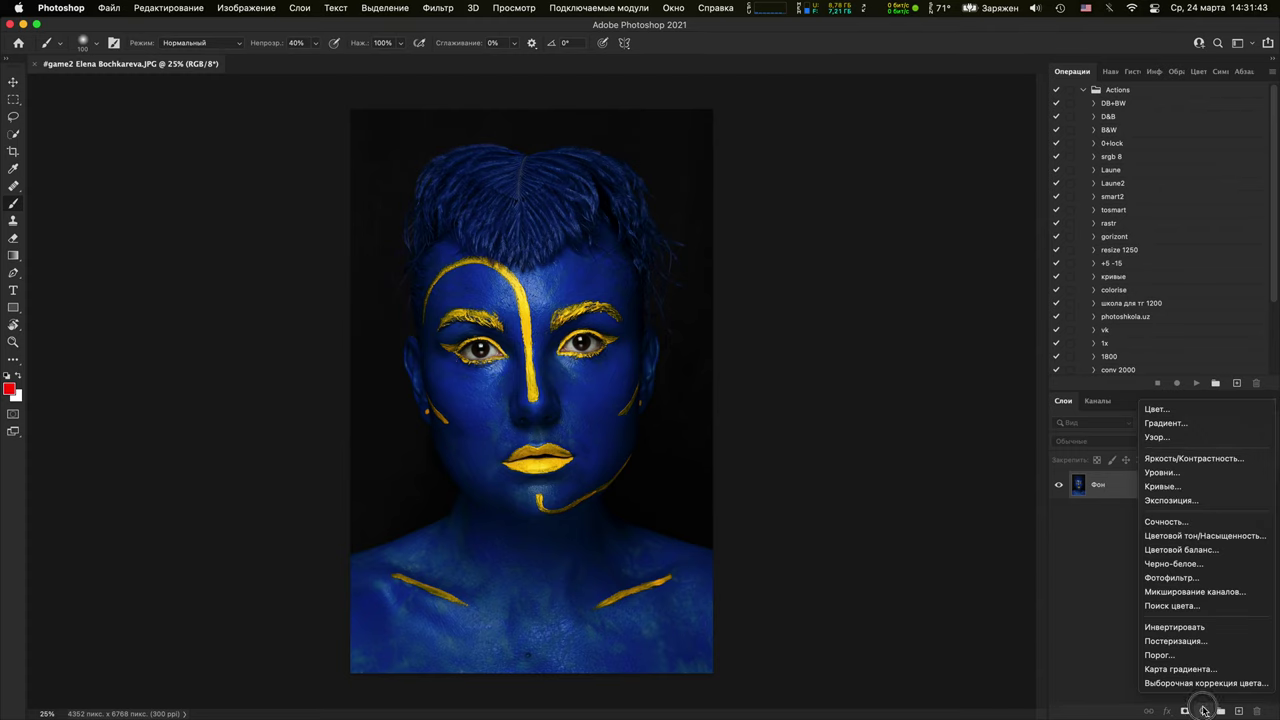
{"action": "left_click", "coordinate": [1200, 486]}
{"action": "left_click_drag", "start_coordinate": [900, 300], "coordinate": [868, 273]}
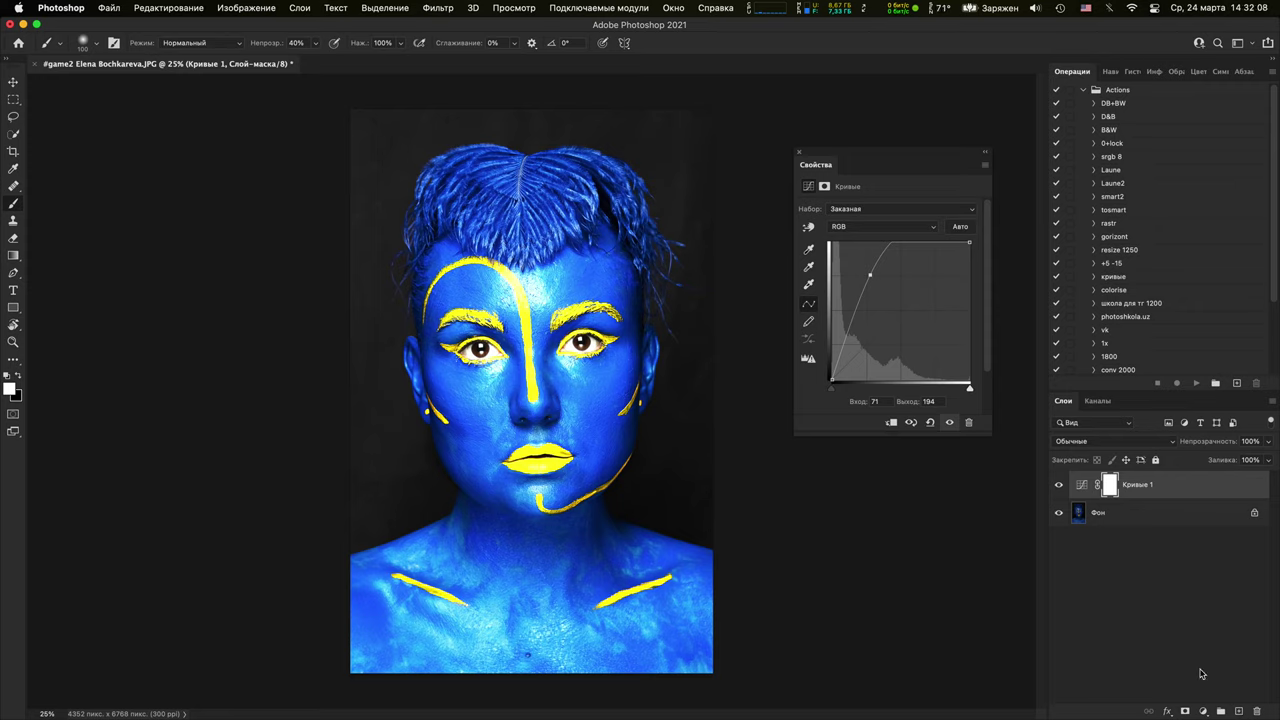
Add a new layer and mark the dark background on both sides of the head and above the hair with red strokes
{"action": "left_click", "coordinate": [1237, 711]}
{"action": "mouse_move", "coordinate": [673, 506]}
{"action": "left_mouse_down"}
{"action": "mouse_move", "coordinate": [662, 416]}
{"action": "mouse_move", "coordinate": [705, 192]}
{"action": "mouse_move", "coordinate": [662, 137]}
{"action": "mouse_move", "coordinate": [685, 115]}
{"action": "left_mouse_up"}
{"action": "left_click_drag", "start_coordinate": [394, 130], "coordinate": [404, 518]}
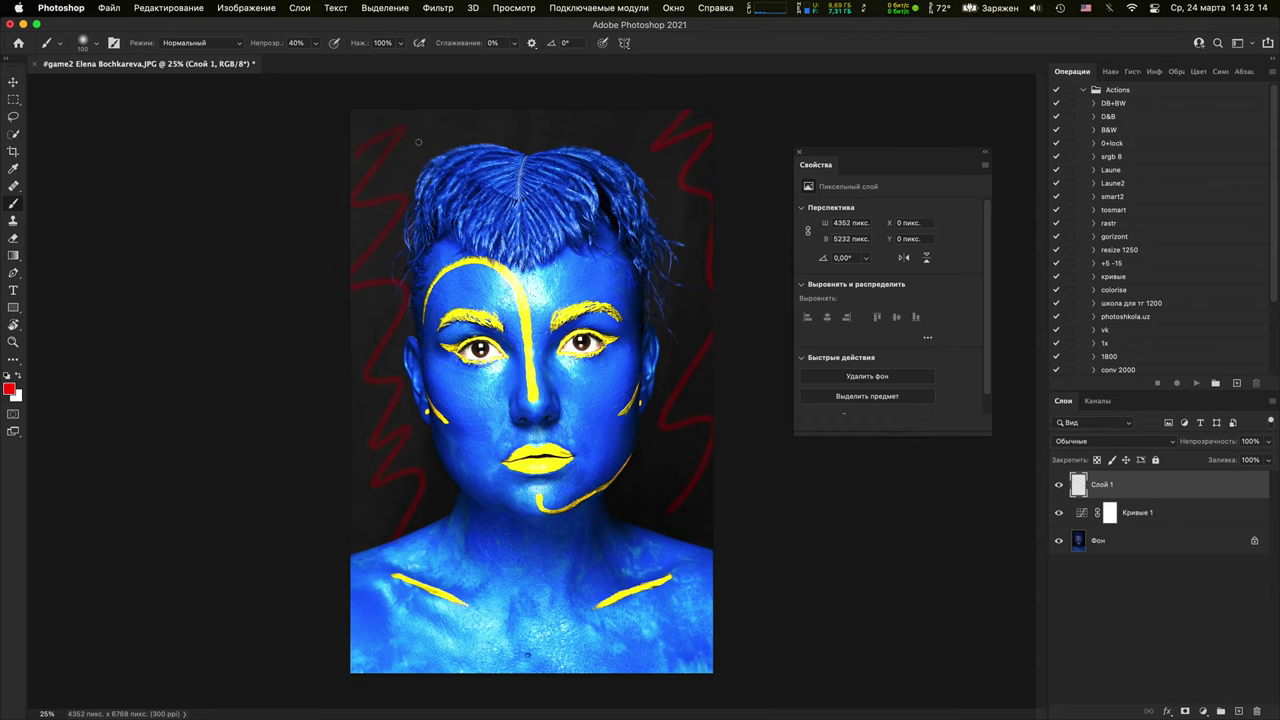
{"action": "key", "text": "super+equal"}
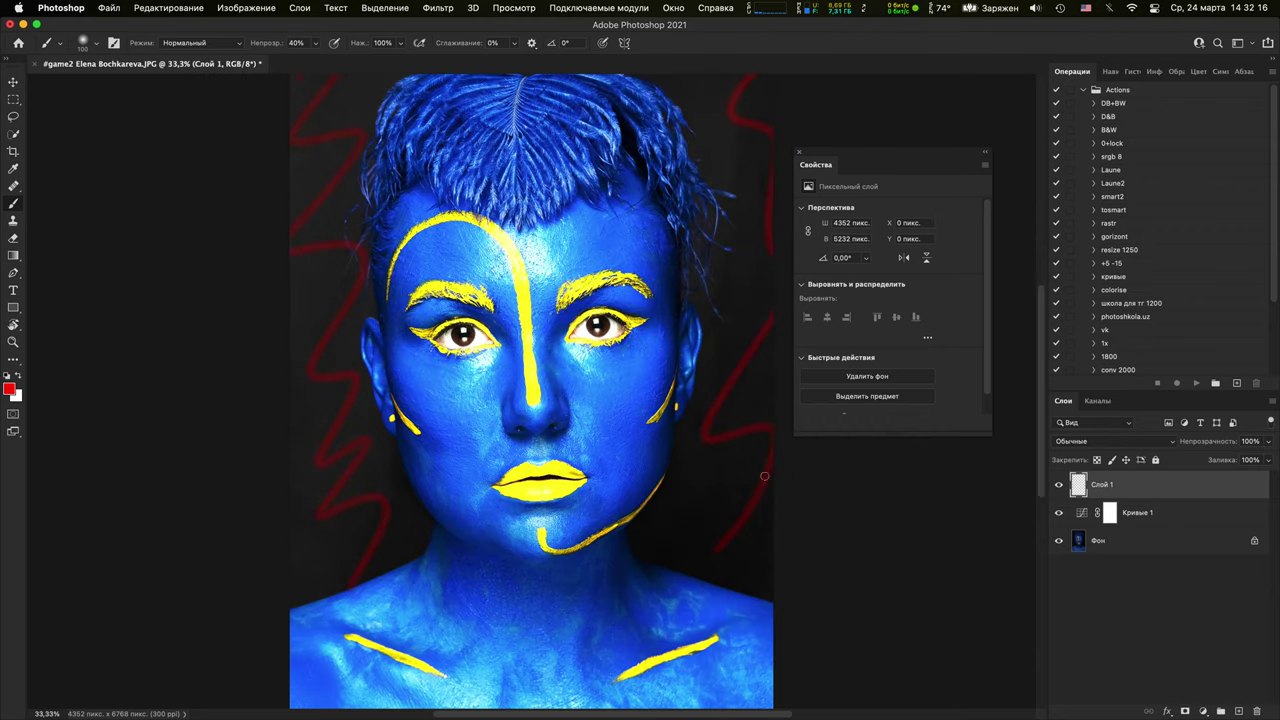
{"action": "key", "text": "super+minus"}
Compare the marked background with the Curves layer off and on, and hide both the marks and Curves layers
{"action": "left_click", "coordinate": [1059, 512]}
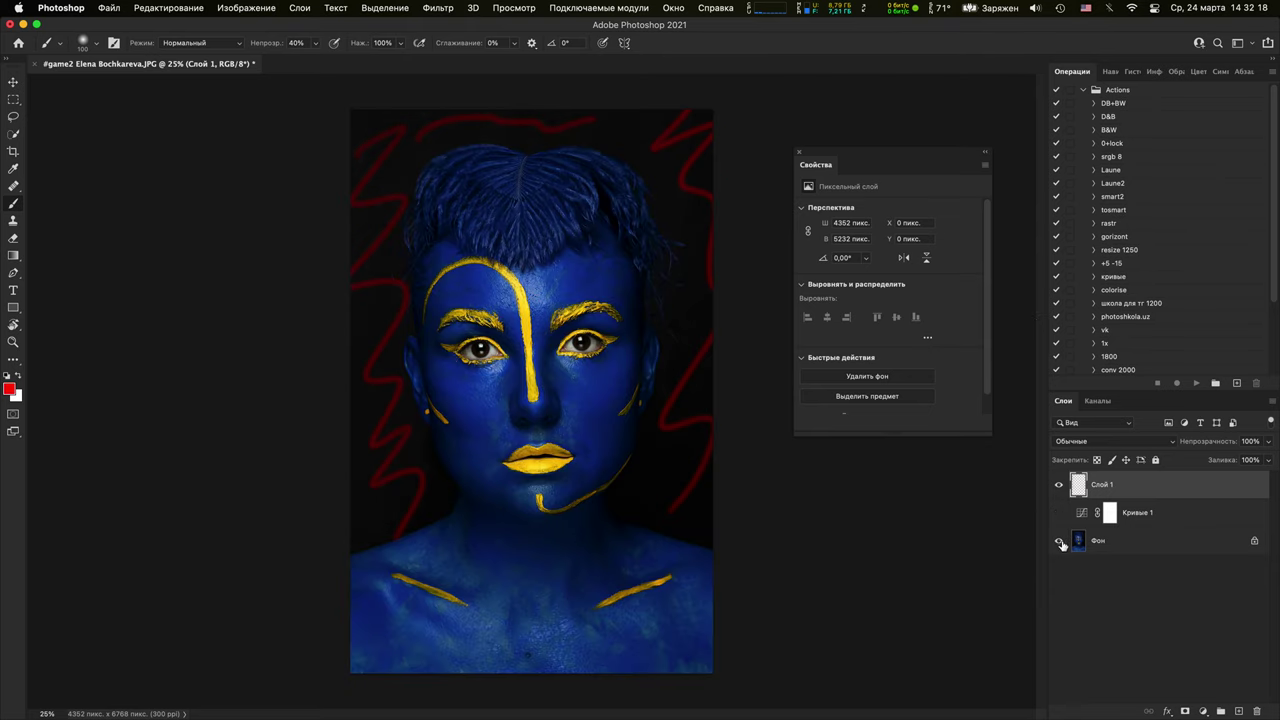
{"action": "left_click", "coordinate": [1059, 512]}
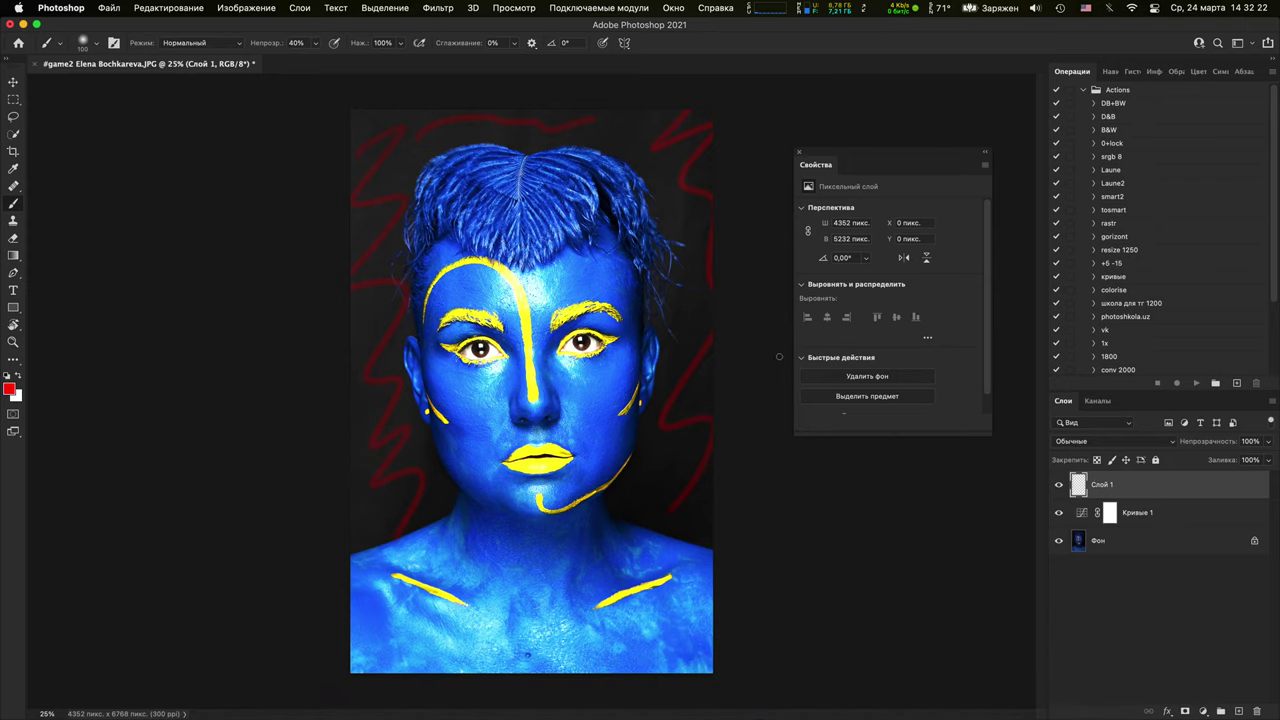
{"action": "left_click_drag", "start_coordinate": [1061, 486], "coordinate": [1062, 510]}
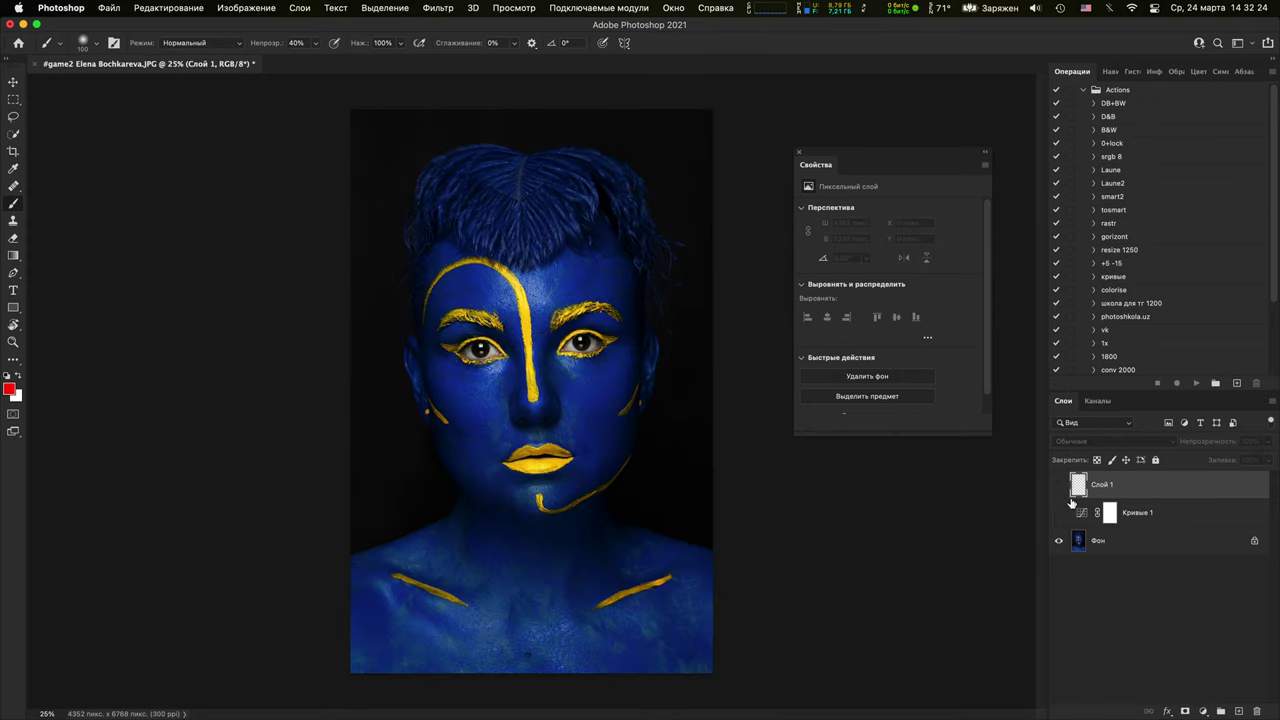
{"action": "left_click", "coordinate": [798, 152]}
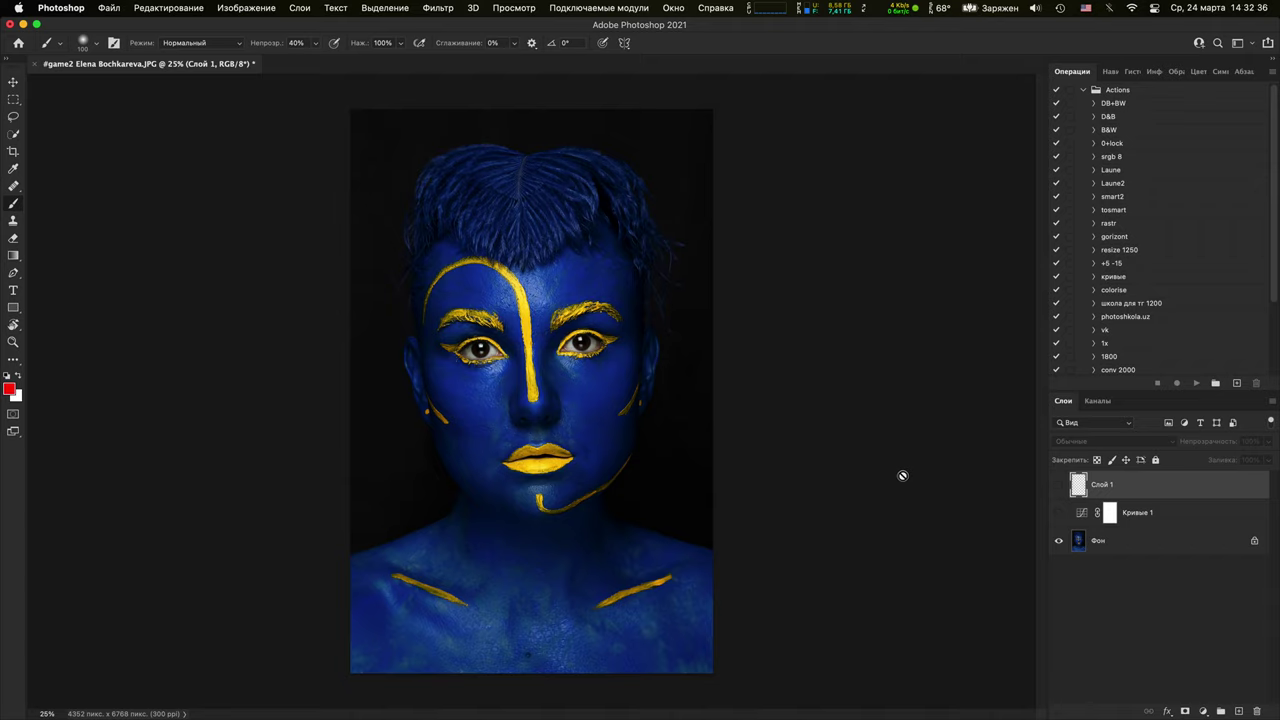
Add another new layer and mark the lower chest with red strokes across the full image width
{"action": "left_click", "coordinate": [1239, 711]}
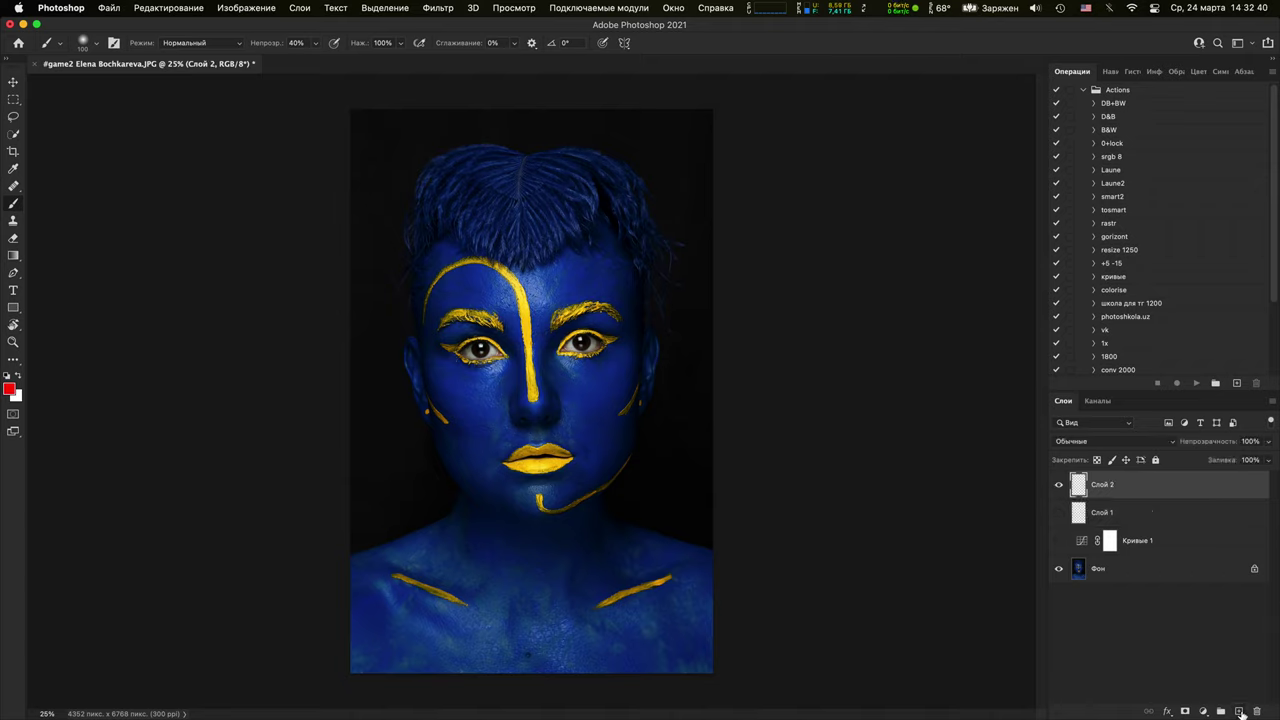
{"action": "left_click_drag", "start_coordinate": [322, 616], "coordinate": [754, 610]}
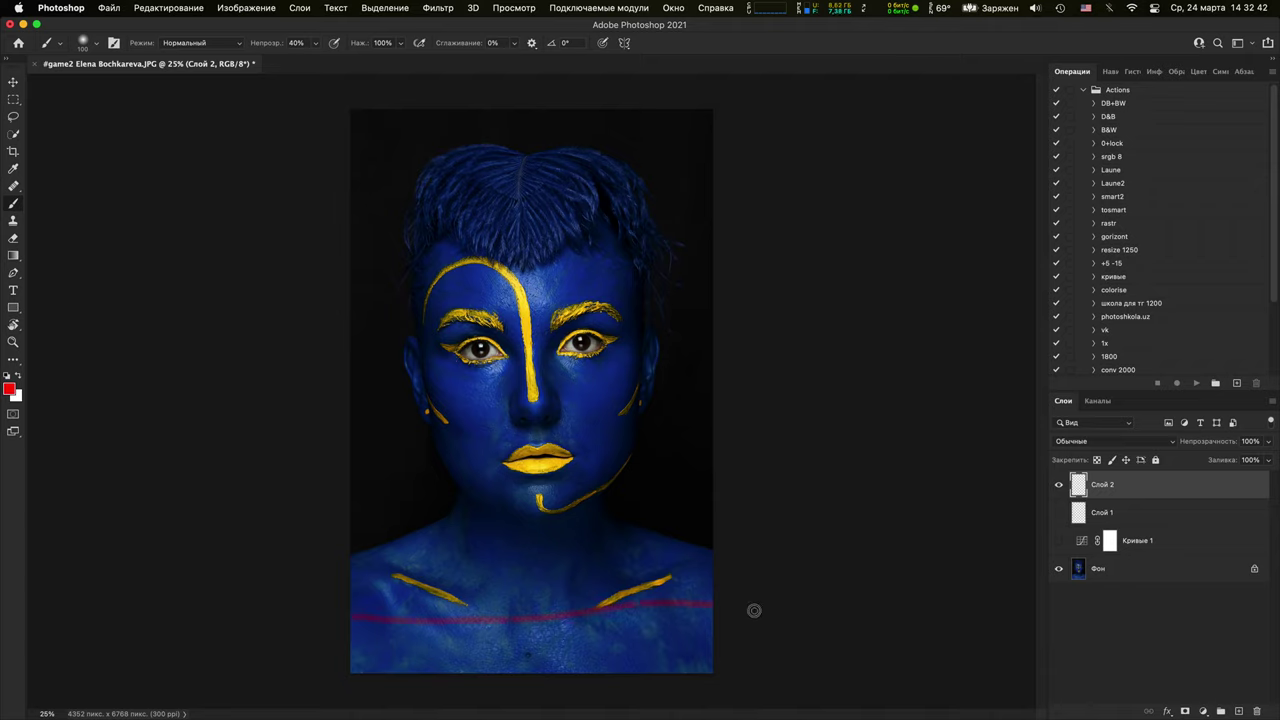
{"action": "left_click_drag", "start_coordinate": [340, 632], "coordinate": [763, 637]}
{"action": "left_click_drag", "start_coordinate": [352, 654], "coordinate": [749, 694]}
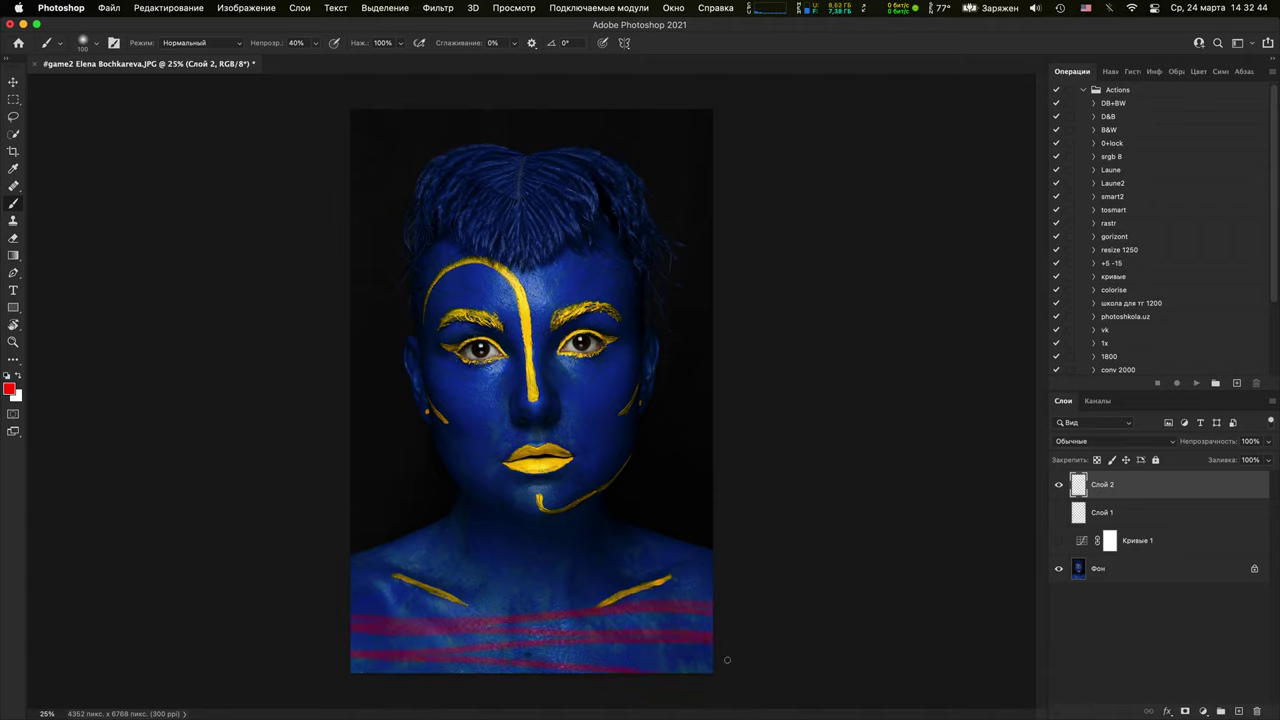
Mark both ears, the cheeks and the area around the nose in red, and hide the marks layer
{"action": "left_click_drag", "start_coordinate": [392, 372], "coordinate": [430, 372]}
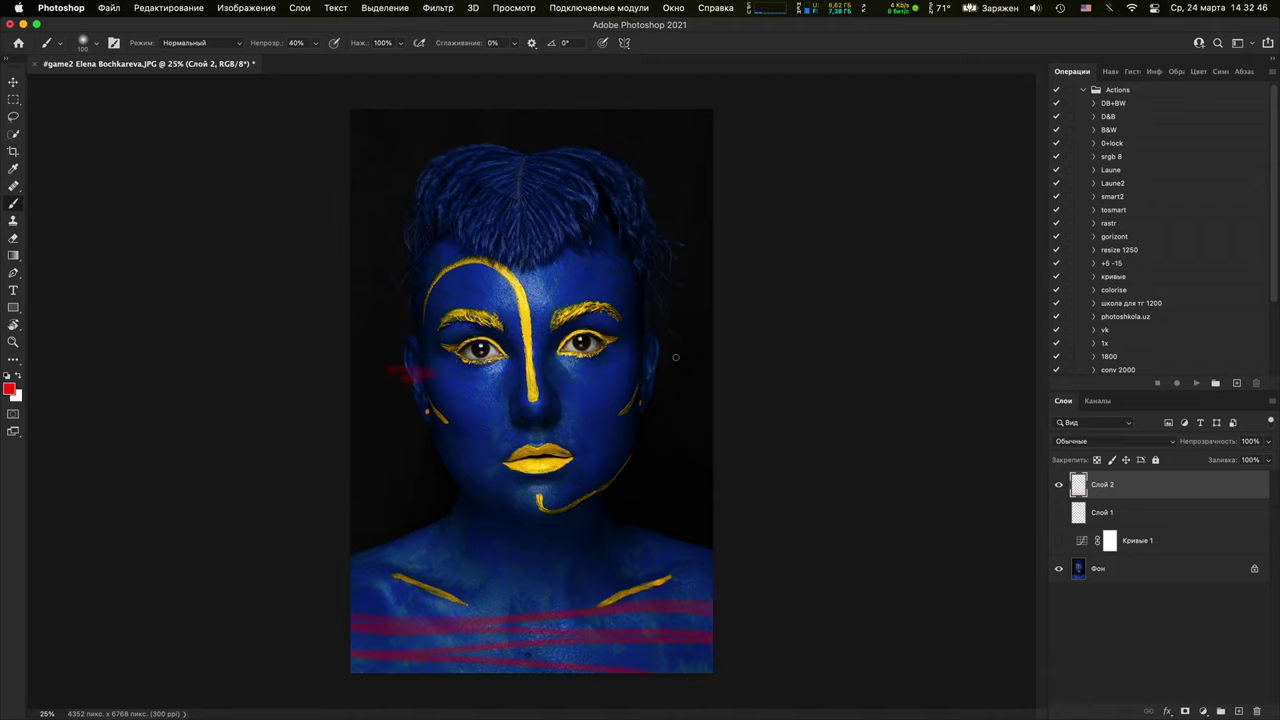
{"action": "left_click_drag", "start_coordinate": [675, 357], "coordinate": [646, 360]}
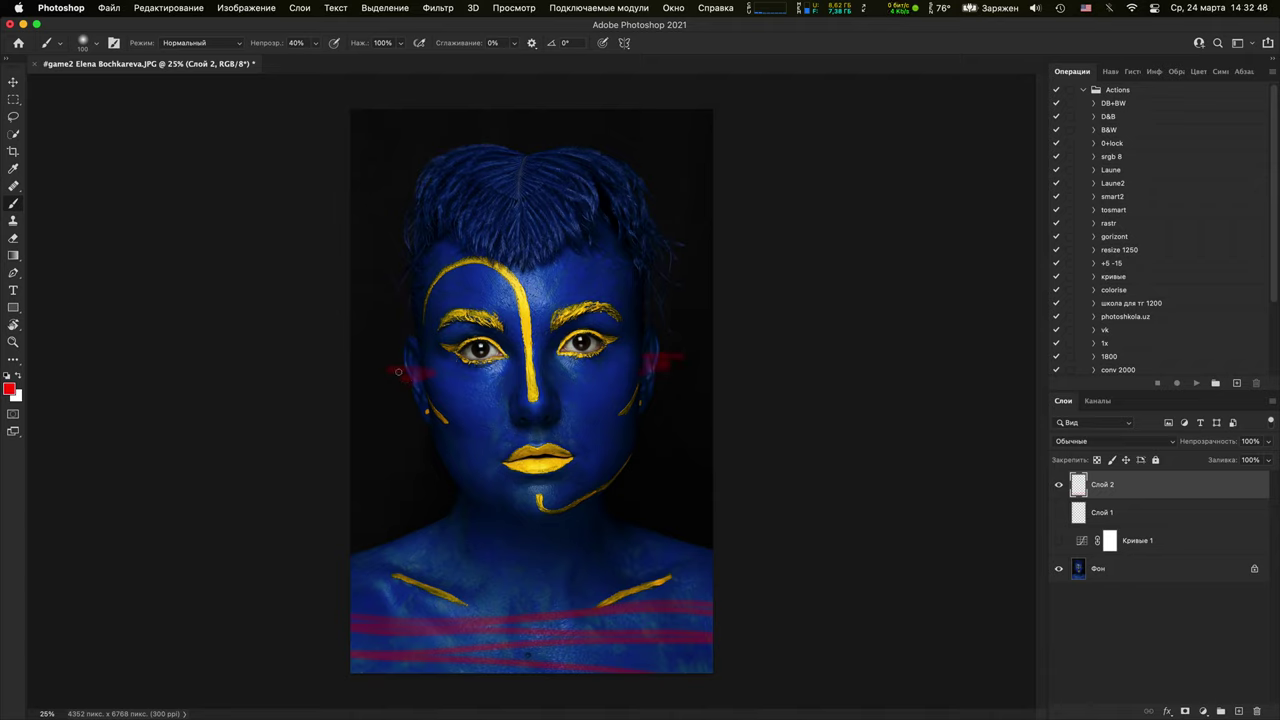
{"action": "mouse_move", "coordinate": [408, 336]}
{"action": "left_mouse_down"}
{"action": "mouse_move", "coordinate": [426, 439]}
{"action": "mouse_move", "coordinate": [422, 322]}
{"action": "mouse_move", "coordinate": [435, 436]}
{"action": "mouse_move", "coordinate": [455, 358]}
{"action": "mouse_move", "coordinate": [502, 412]}
{"action": "mouse_move", "coordinate": [508, 451]}
{"action": "mouse_move", "coordinate": [514, 353]}
{"action": "mouse_move", "coordinate": [523, 415]}
{"action": "mouse_move", "coordinate": [552, 360]}
{"action": "mouse_move", "coordinate": [554, 379]}
{"action": "mouse_move", "coordinate": [576, 386]}
{"action": "mouse_move", "coordinate": [658, 344]}
{"action": "mouse_move", "coordinate": [648, 446]}
{"action": "left_mouse_up"}
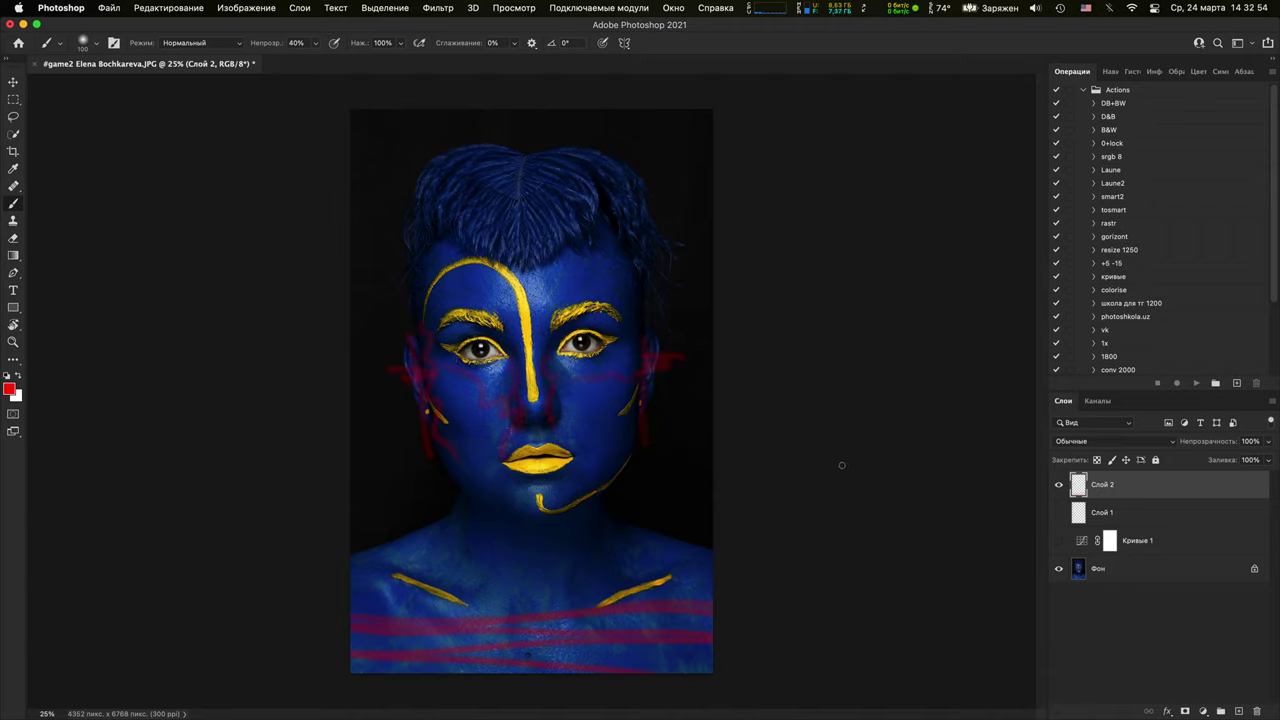
{"action": "left_click", "coordinate": [1058, 485]}
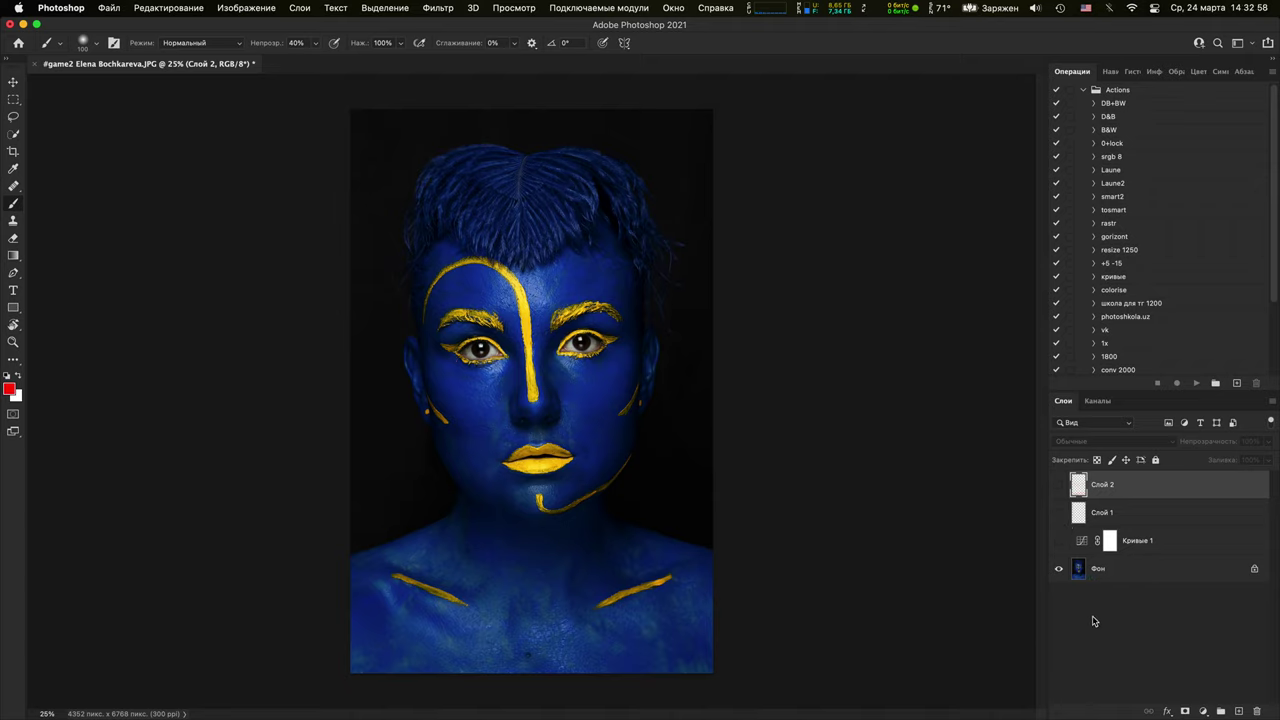
Duplicate the background layer and open the copy in the Camera Raw filter
{"action": "left_click", "coordinate": [1126, 581]}
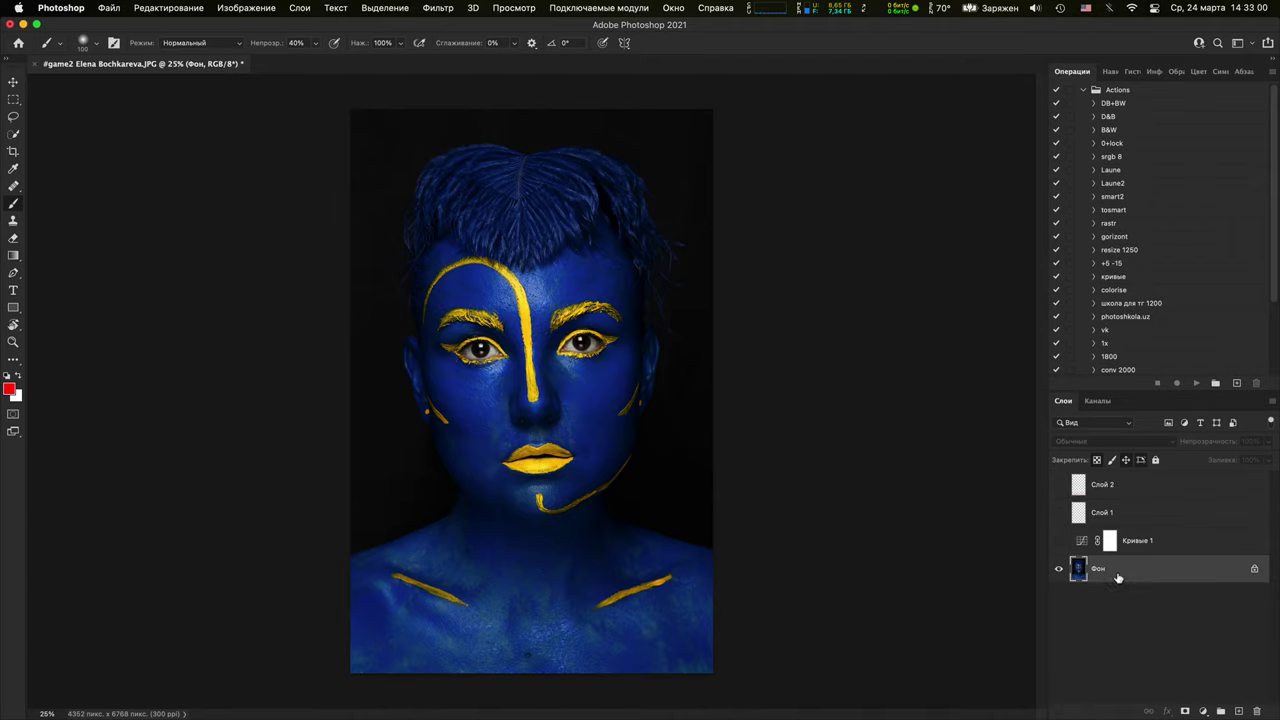
{"action": "key", "text": "super+j"}
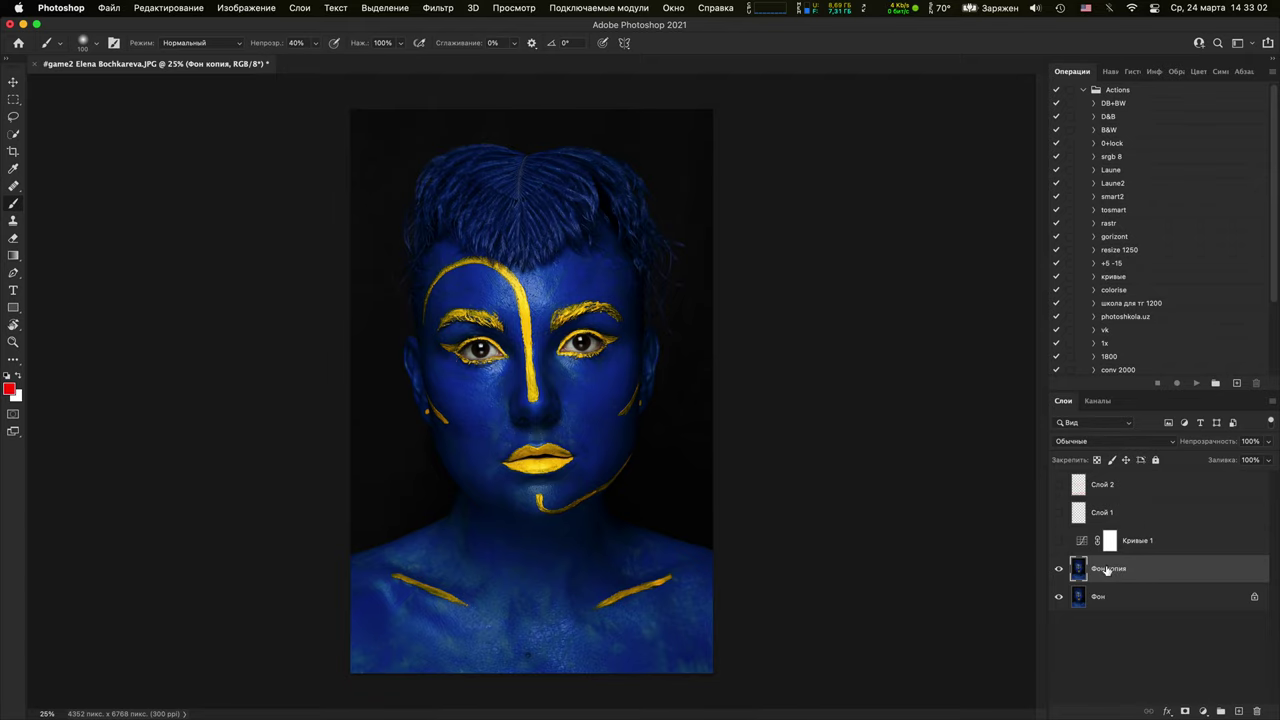
{"action": "key", "text": "super+shift+a"}
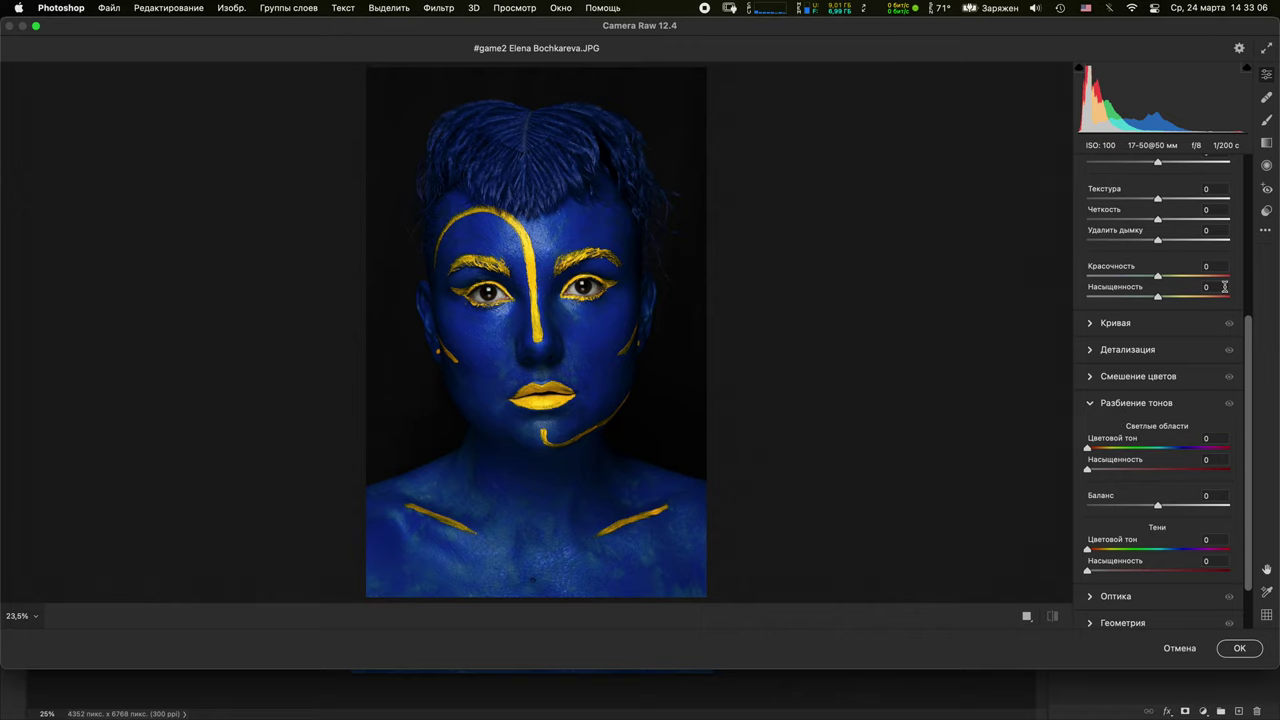
Create a tall radial filter ellipse over the head and neck and centre it on the tip of the nose
{"action": "left_click", "coordinate": [1266, 166]}
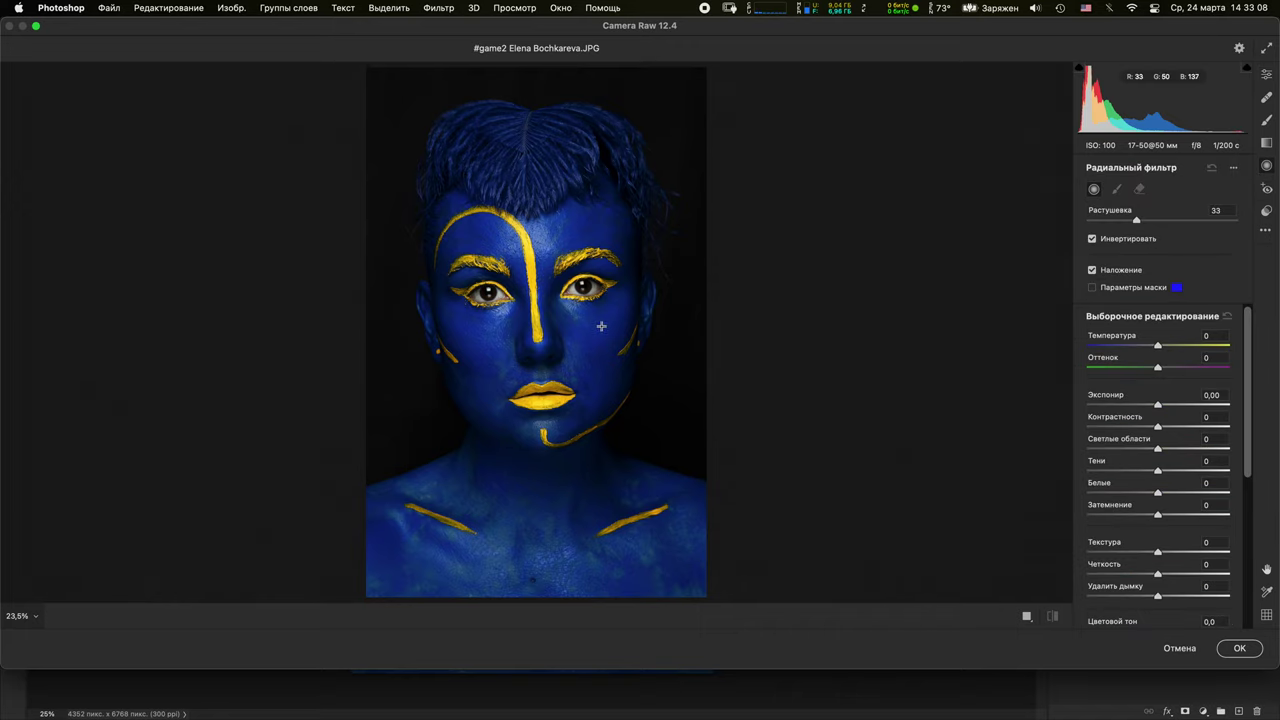
{"action": "key", "text": "super+minus"}
{"action": "key", "text": "super+plus"}
{"action": "key", "text": "super+plus"}
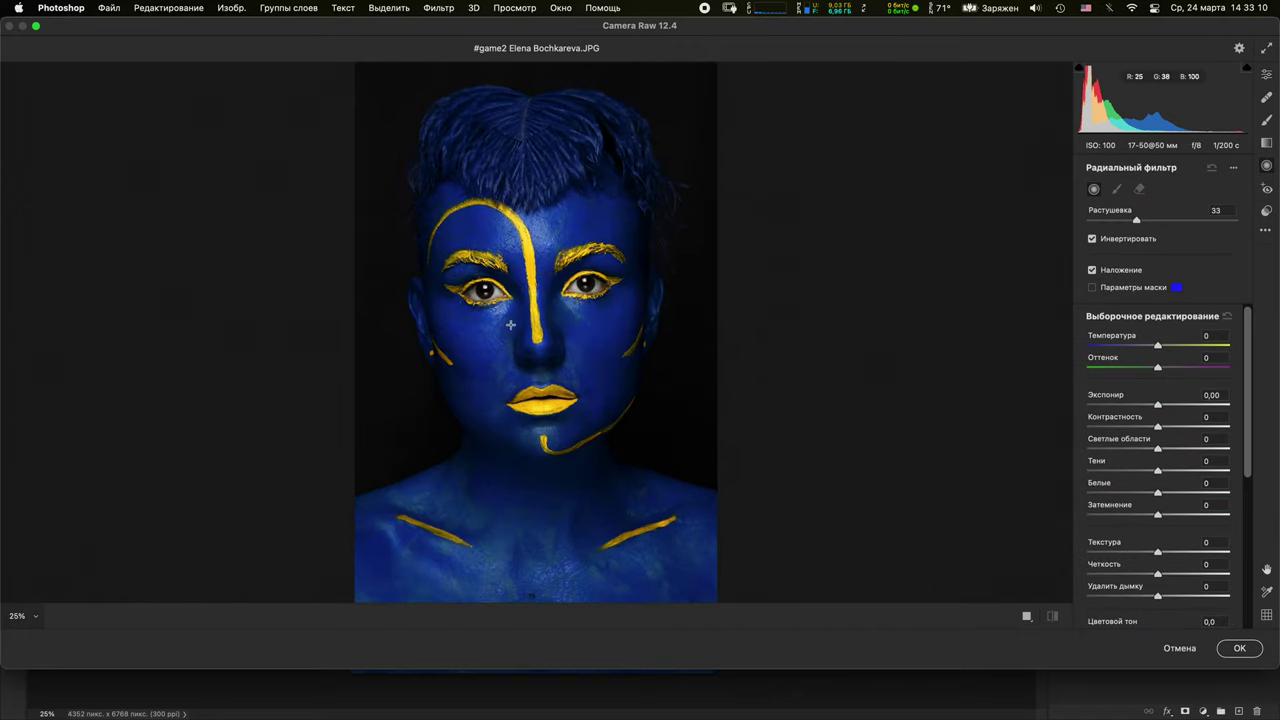
{"action": "left_click_drag", "start_coordinate": [506, 330], "coordinate": [586, 545]}
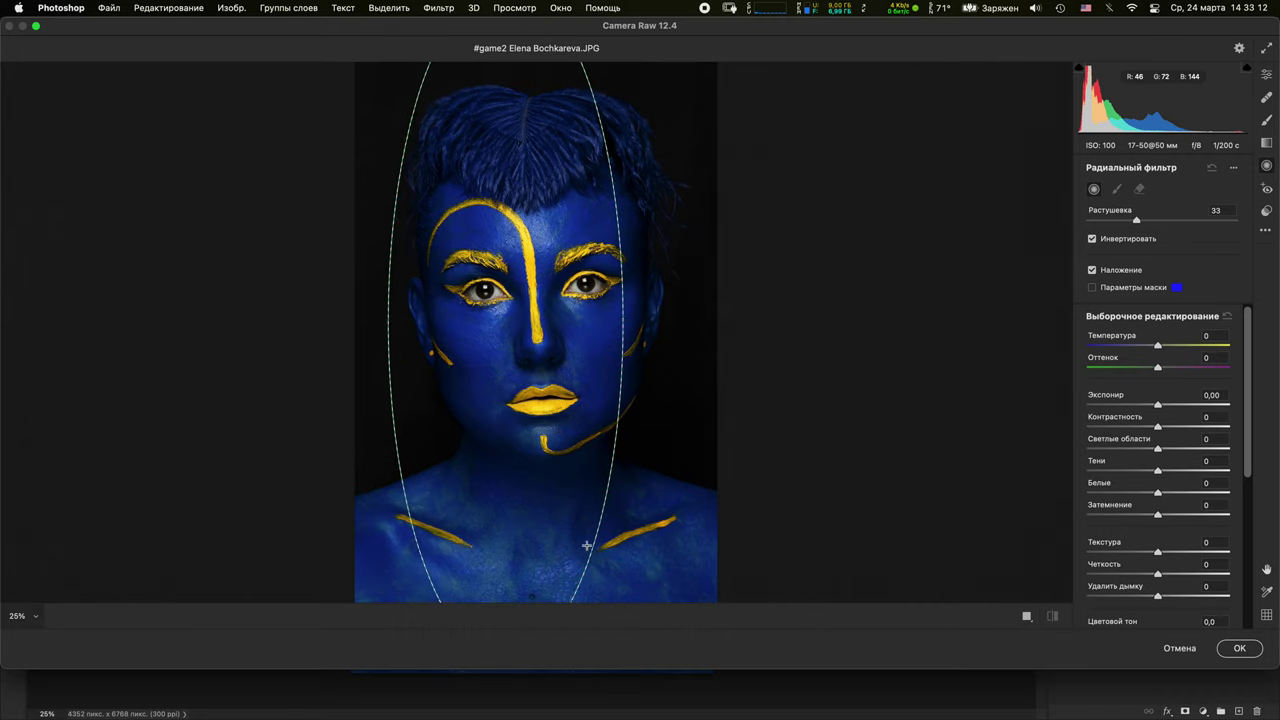
{"action": "left_click_drag", "start_coordinate": [505, 318], "coordinate": [540, 328]}
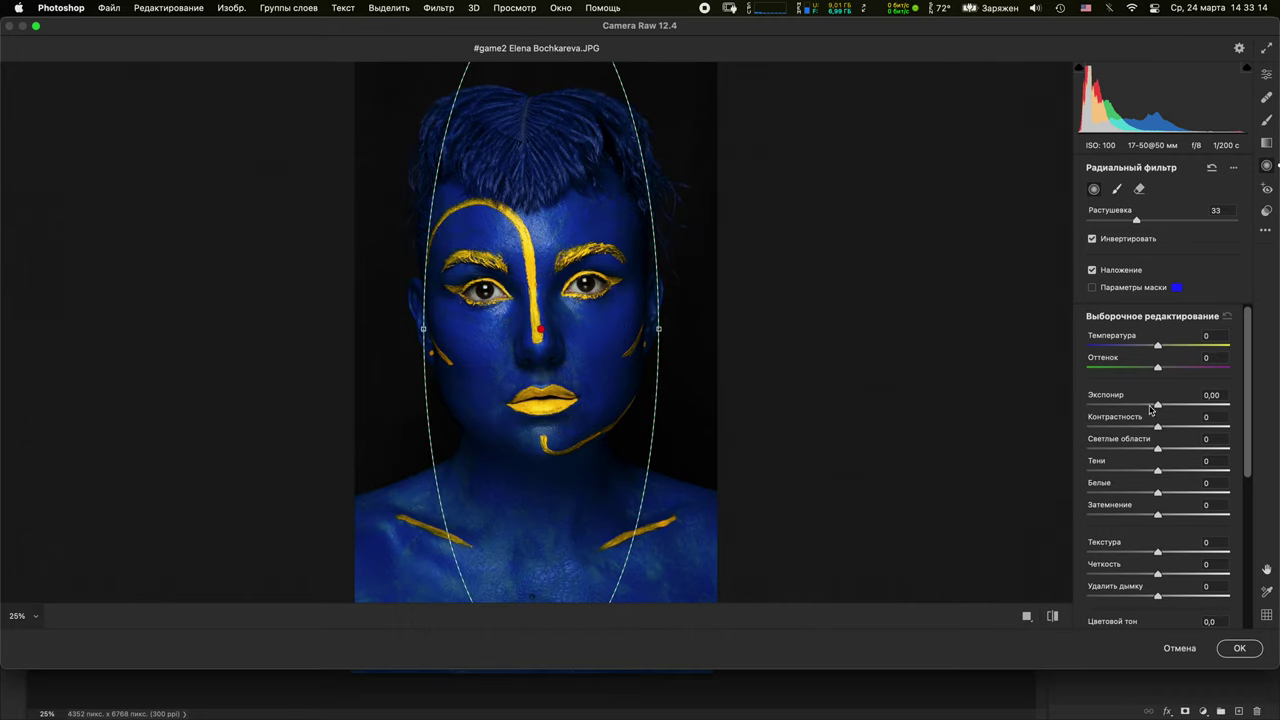
Set the radial filter's exposure to -1.84, make the ellipse slightly taller and tilted, increase its feather, and apply the filter
{"action": "left_click_drag", "start_coordinate": [1157, 404], "coordinate": [1124, 398]}
{"action": "key", "text": "super+minus"}
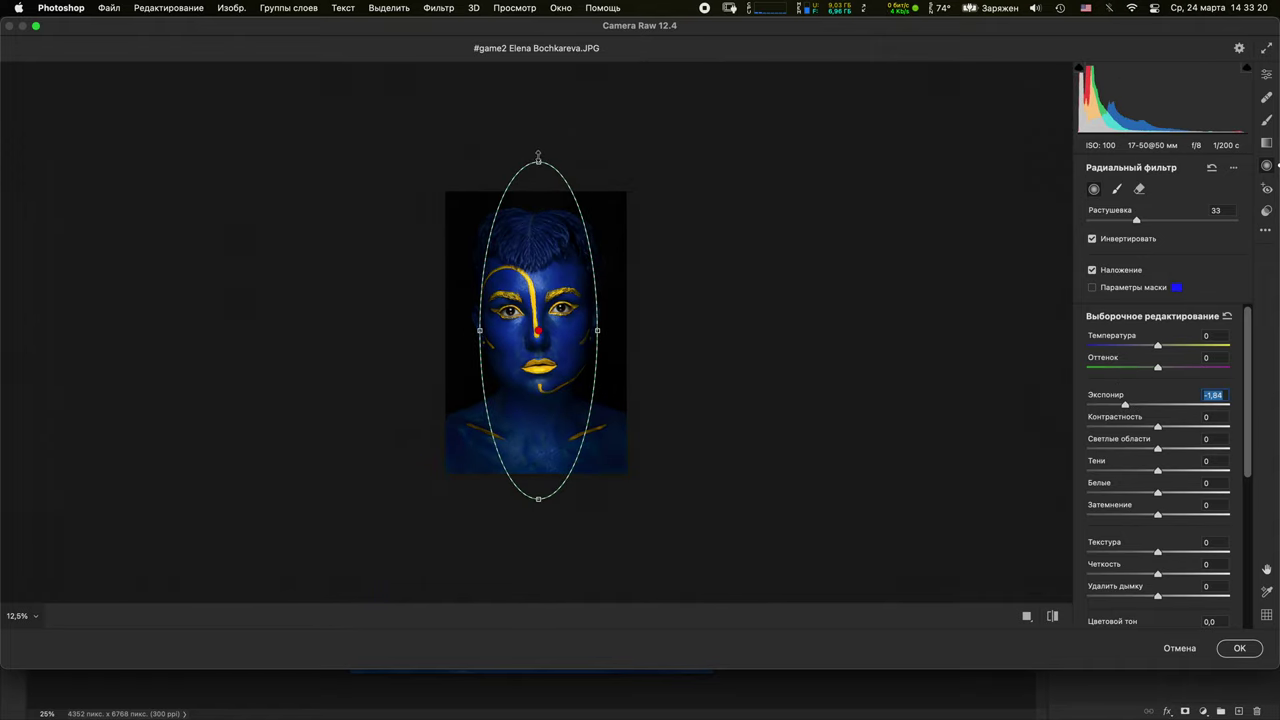
{"action": "mouse_move", "coordinate": [538, 160]}
{"action": "left_mouse_down"}
{"action": "mouse_move", "coordinate": [541, 184]}
{"action": "mouse_move", "coordinate": [529, 140]}
{"action": "mouse_move", "coordinate": [529, 163]}
{"action": "mouse_move", "coordinate": [537, 151]}
{"action": "left_mouse_up"}
{"action": "left_click_drag", "start_coordinate": [599, 324], "coordinate": [598, 328]}
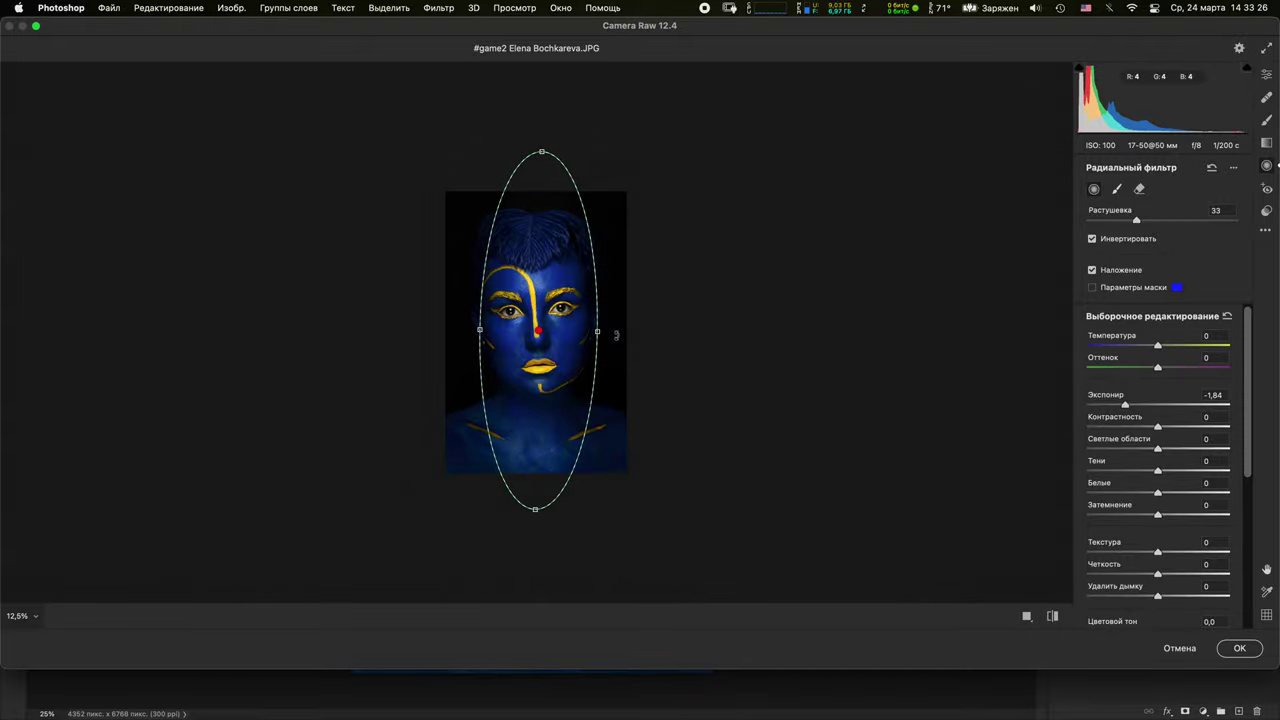
{"action": "left_click_drag", "start_coordinate": [1145, 222], "coordinate": [1152, 220]}
{"action": "left_click", "coordinate": [1241, 650]}
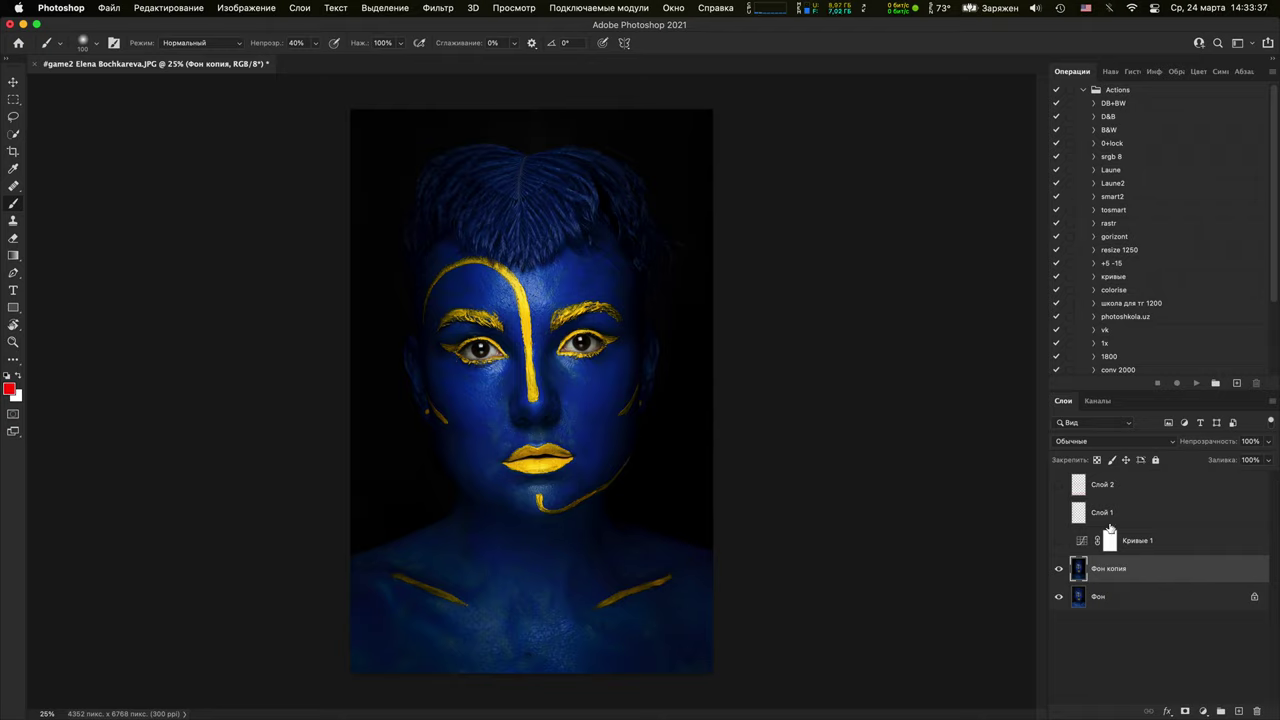
Slightly lower the darkened copy's opacity, stamp the visible result onto a new layer, and hide the copy
{"action": "mouse_move", "coordinate": [1225, 441]}
{"action": "left_mouse_down"}
{"action": "mouse_move", "coordinate": [1209, 442]}
{"action": "mouse_move", "coordinate": [1236, 441]}
{"action": "mouse_move", "coordinate": [1219, 442]}
{"action": "left_mouse_up"}
{"action": "key", "text": "super+alt+shift+e"}
{"action": "left_click", "coordinate": [1059, 596]}
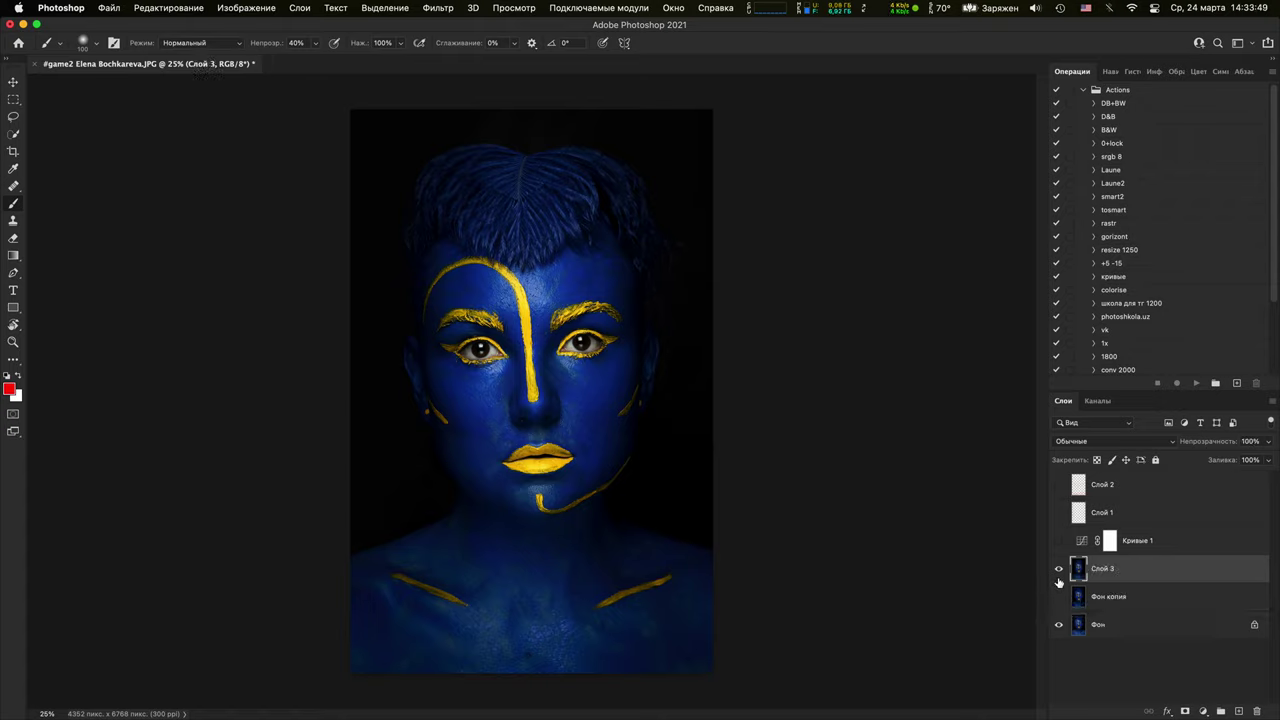
Compare the portrait with the stamped darkened layer off and on, leaving that layer visible
{"action": "left_click", "coordinate": [1062, 567]}
{"action": "left_click", "coordinate": [1060, 568]}
{"action": "left_click", "coordinate": [1060, 568]}
{"action": "left_click", "coordinate": [1060, 568]}
{"action": "left_click", "coordinate": [1060, 568]}
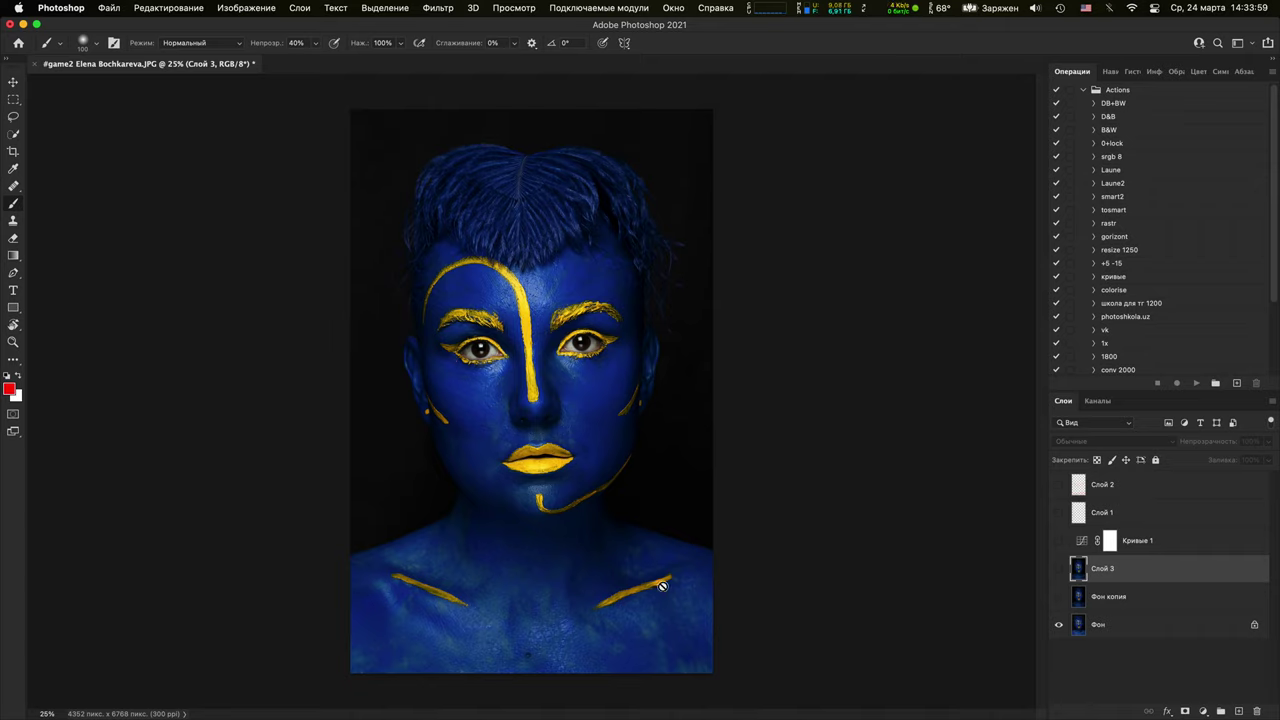
{"action": "left_click", "coordinate": [1058, 485]}
{"action": "left_click", "coordinate": [1058, 568]}
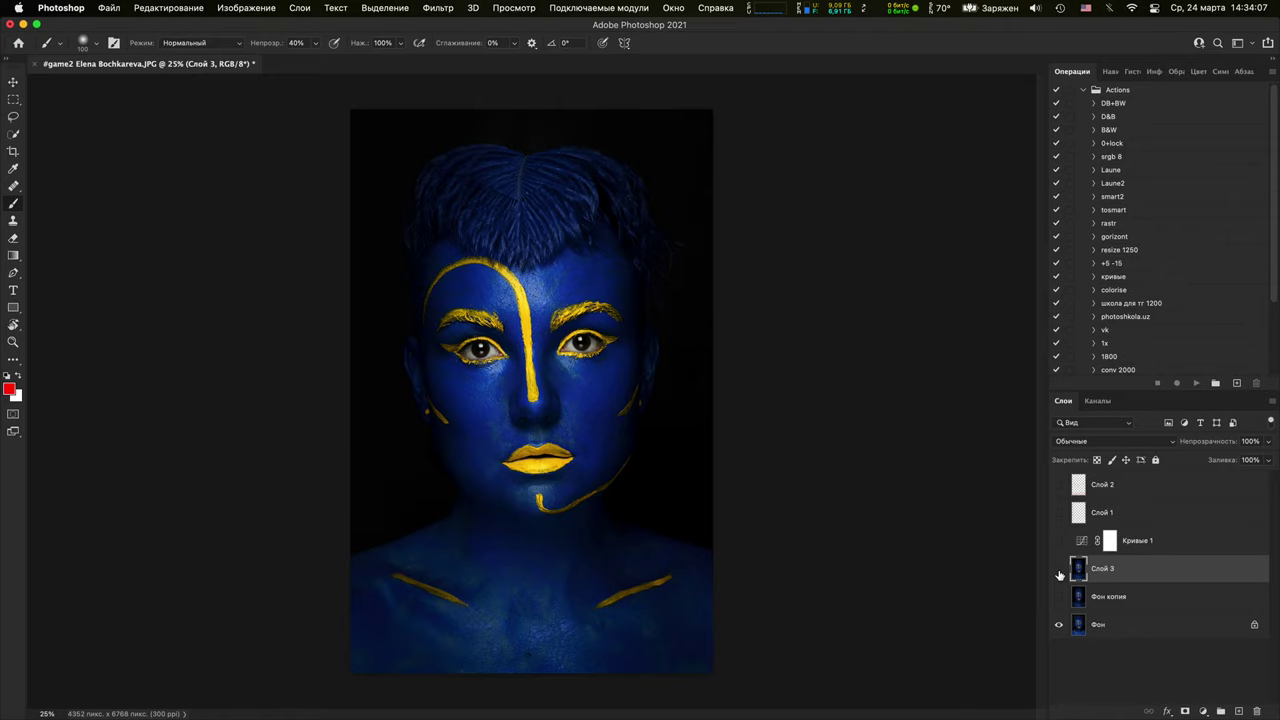
Try to crop the portrait tighter and reposition it within the frame
{"action": "key", "text": "c"}
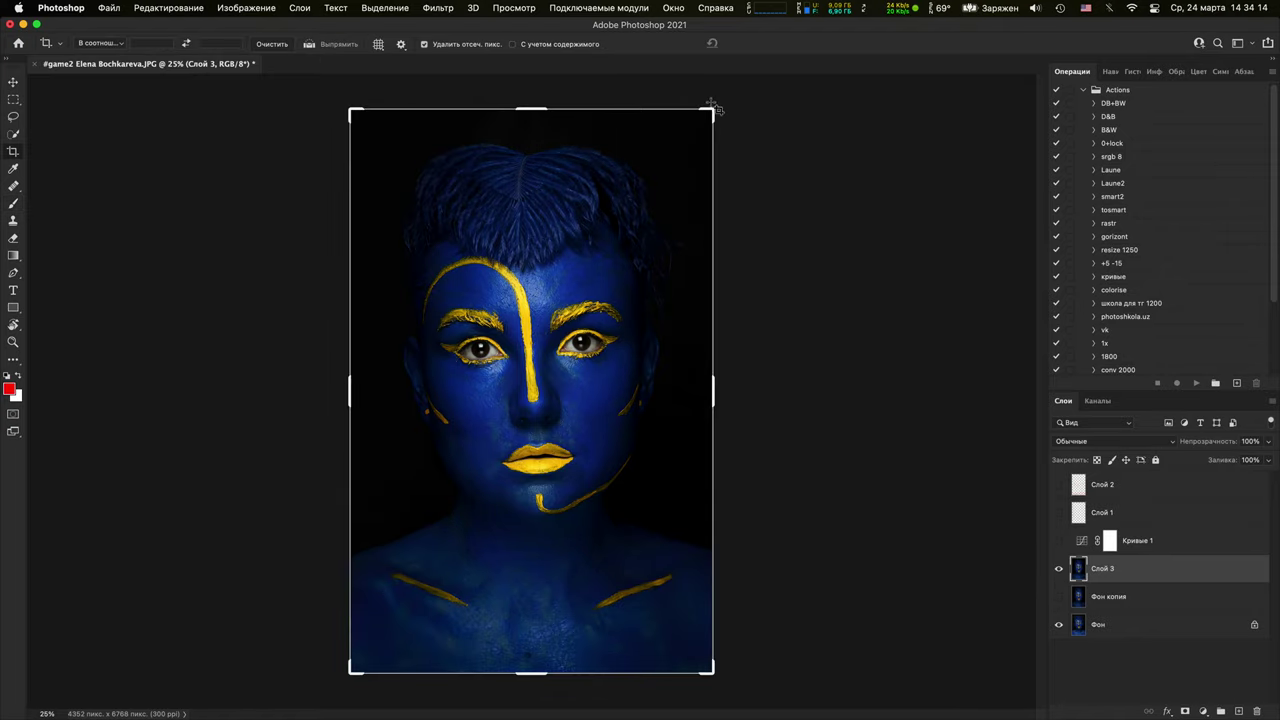
{"action": "left_click_drag", "start_coordinate": [711, 104], "coordinate": [710, 121]}
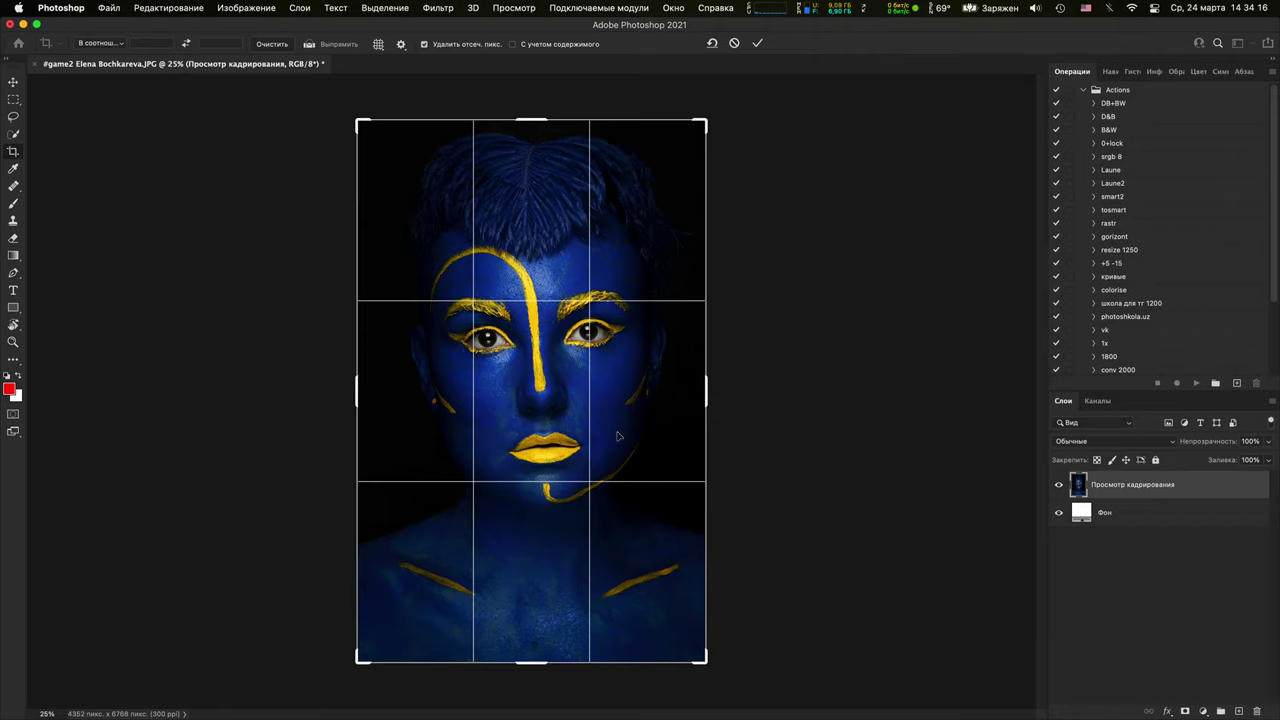
{"action": "left_click_drag", "start_coordinate": [642, 403], "coordinate": [631, 417]}
{"action": "left_click_drag", "start_coordinate": [637, 478], "coordinate": [641, 467]}
{"action": "key", "text": "Return"}
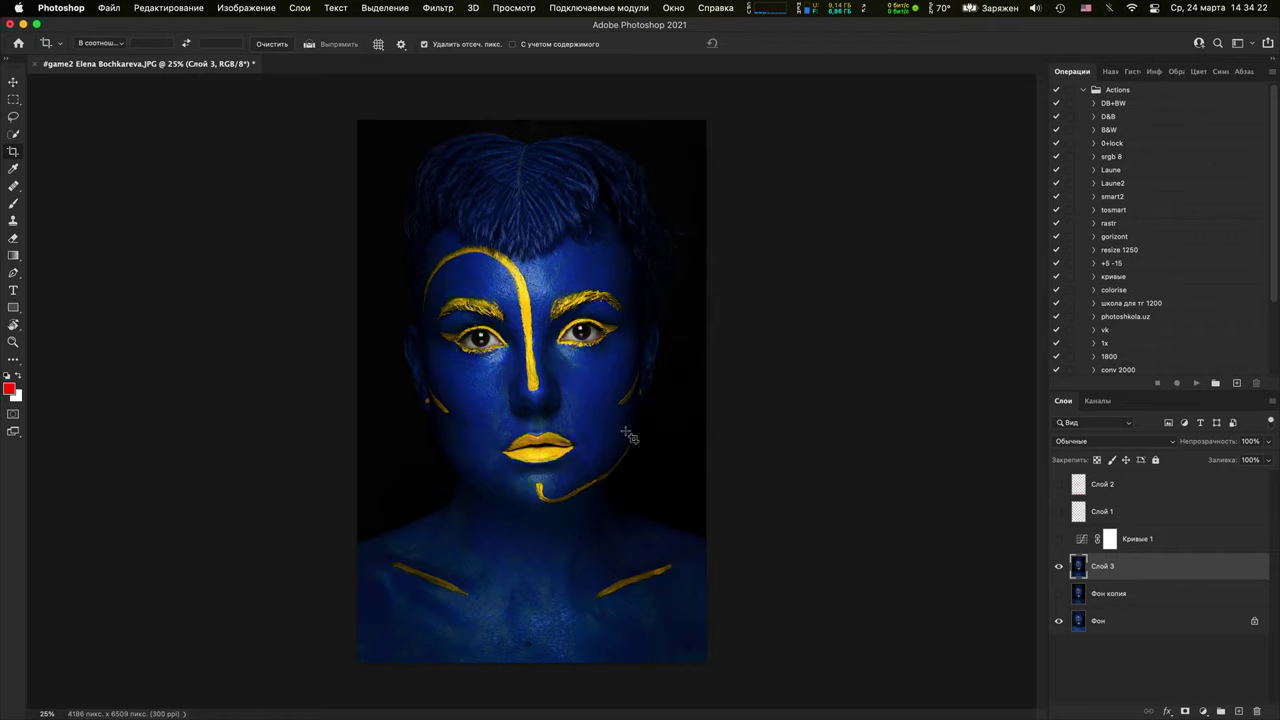
{"action": "key", "text": "super+z"}
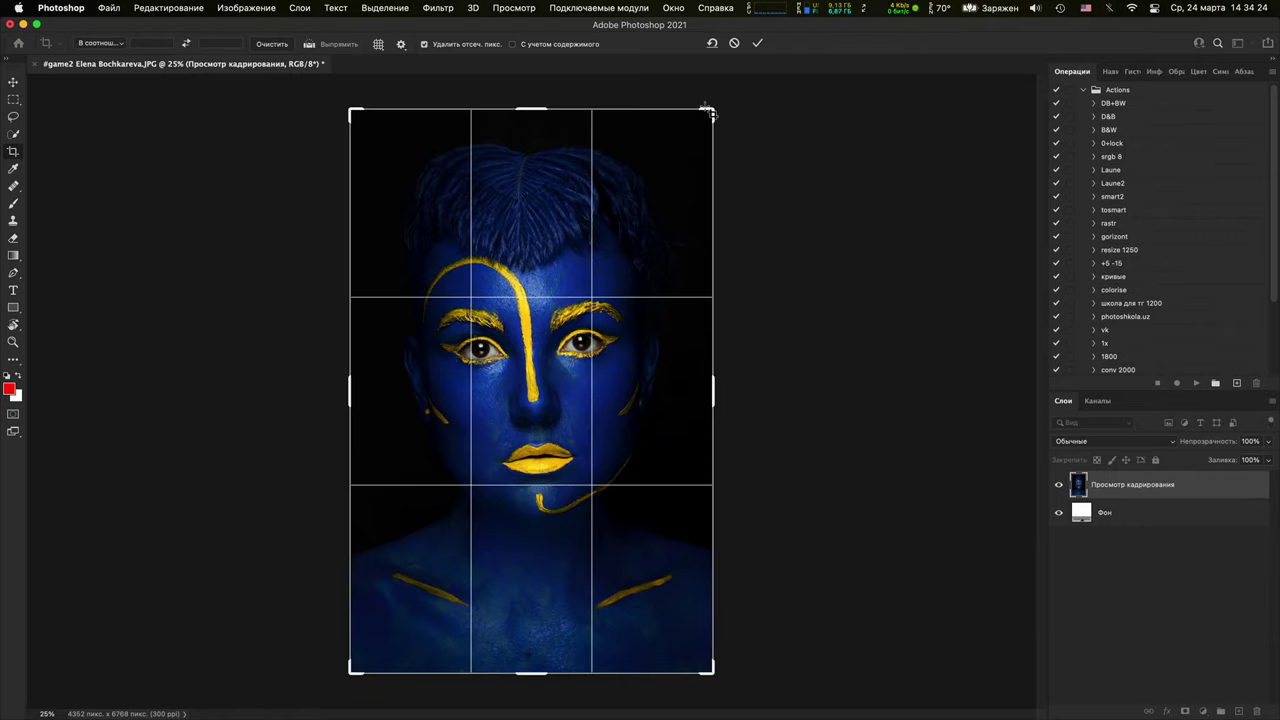
Crop the portrait slightly tighter to 4246 x 6602 px and compare it with the darkened layer off and on
{"action": "left_click_drag", "start_coordinate": [709, 109], "coordinate": [692, 122]}
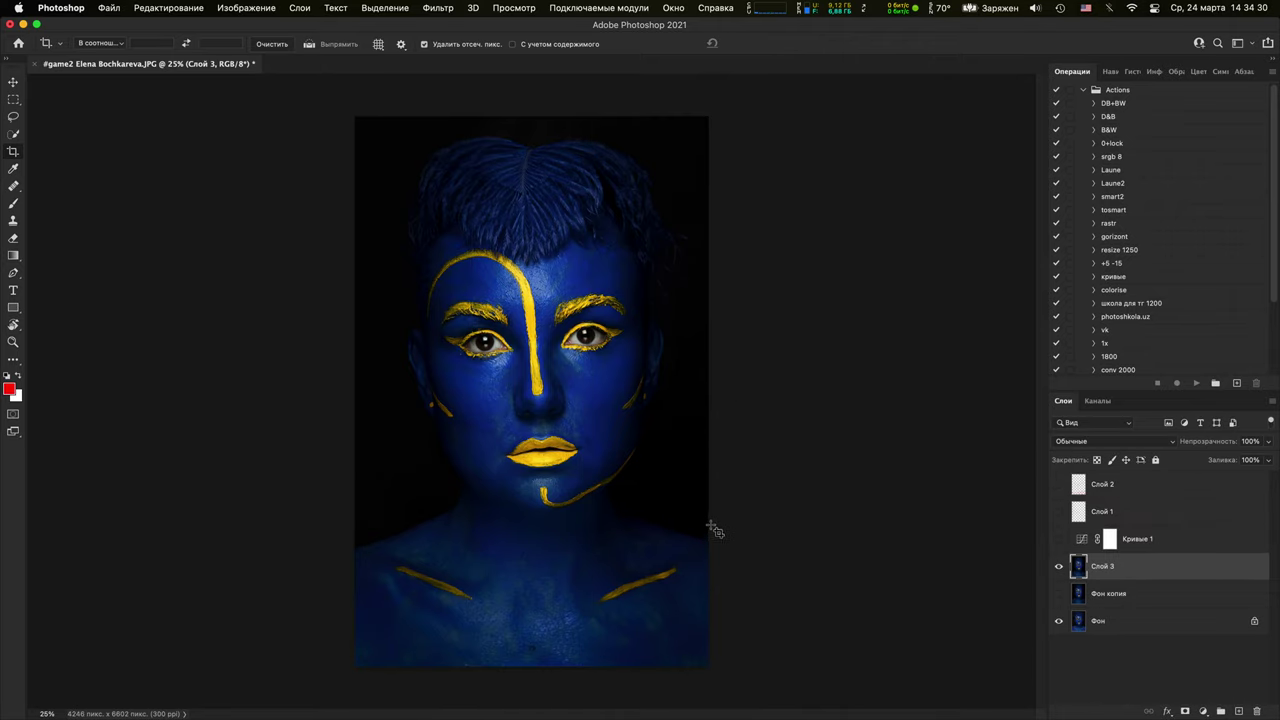
{"action": "left_click", "coordinate": [1059, 567]}
{"action": "left_click", "coordinate": [1059, 567]}
{"action": "left_click", "coordinate": [1059, 567]}
{"action": "left_click", "coordinate": [1059, 567]}
{"action": "left_click", "coordinate": [1060, 567]}
{"action": "left_click", "coordinate": [1060, 567]}
Examine the eyes and nose at 100% and the darkened portrait as a whole
{"action": "key", "text": "super+1"}
{"action": "left_click_drag", "start_coordinate": [623, 358], "coordinate": [648, 455]}
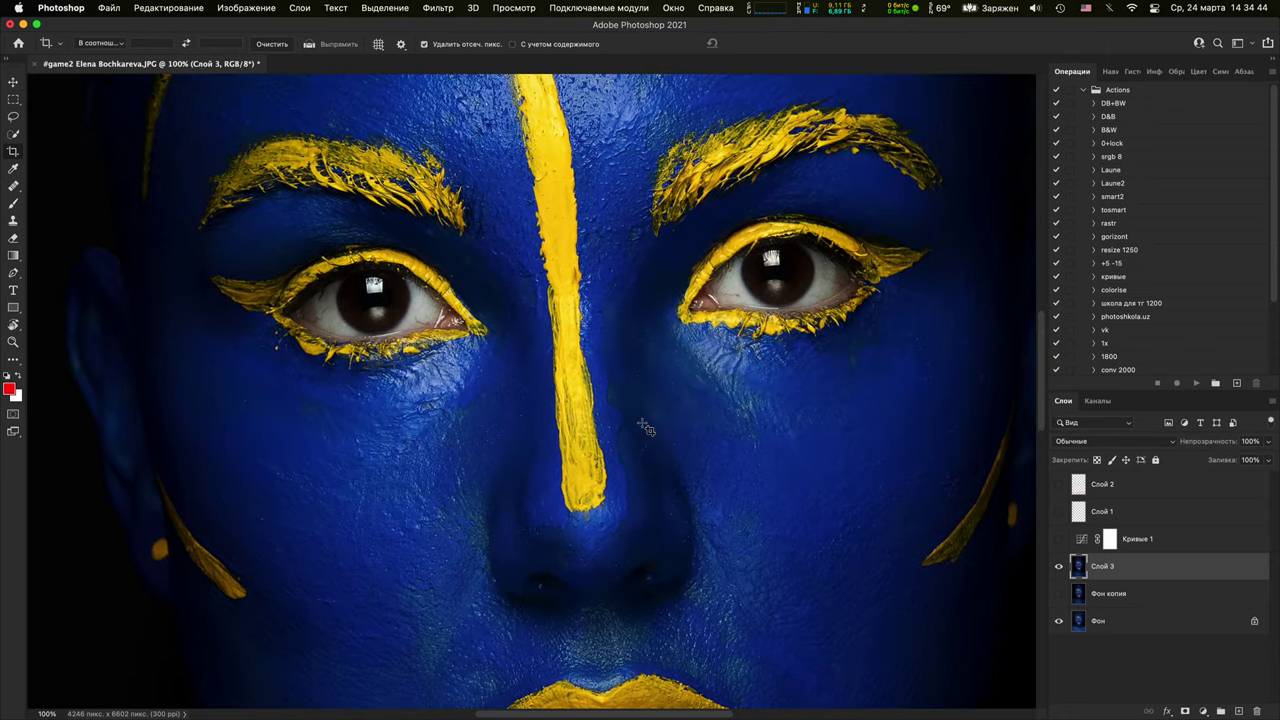
{"action": "key", "text": "super+minus"}
{"action": "key", "text": "super+minus"}
{"action": "key", "text": "super+minus"}
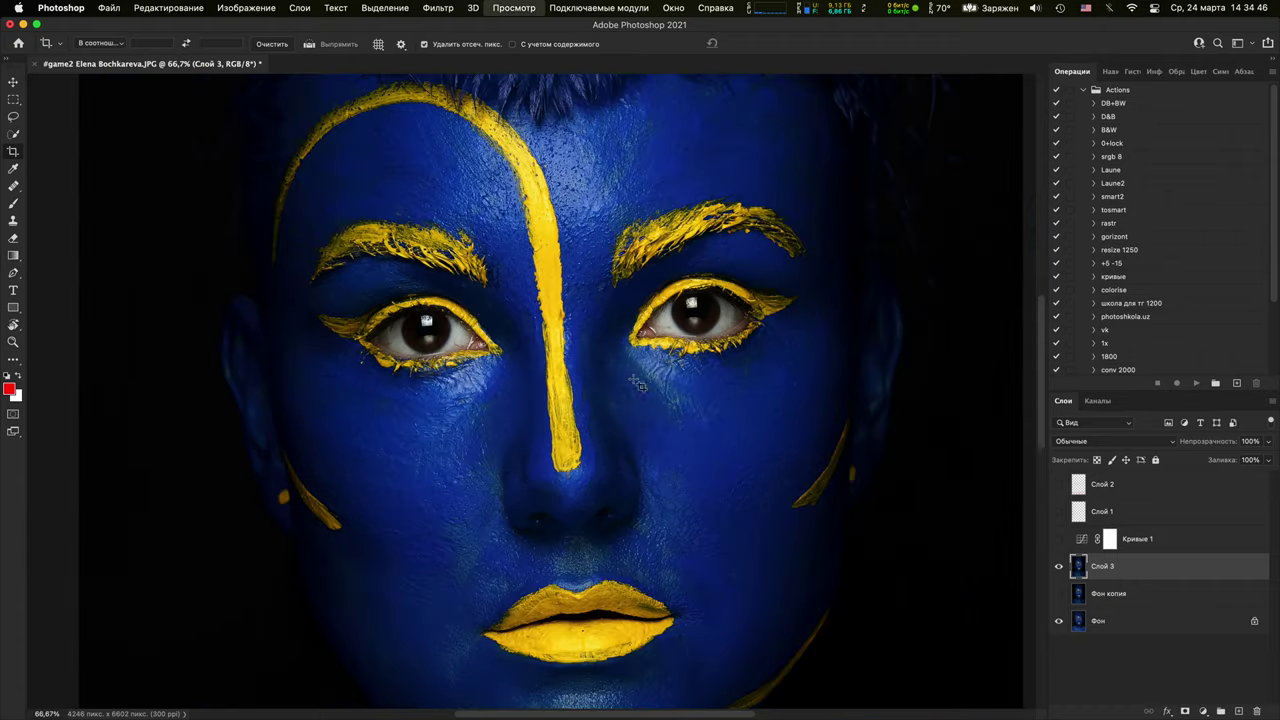
{"action": "key", "text": "m"}
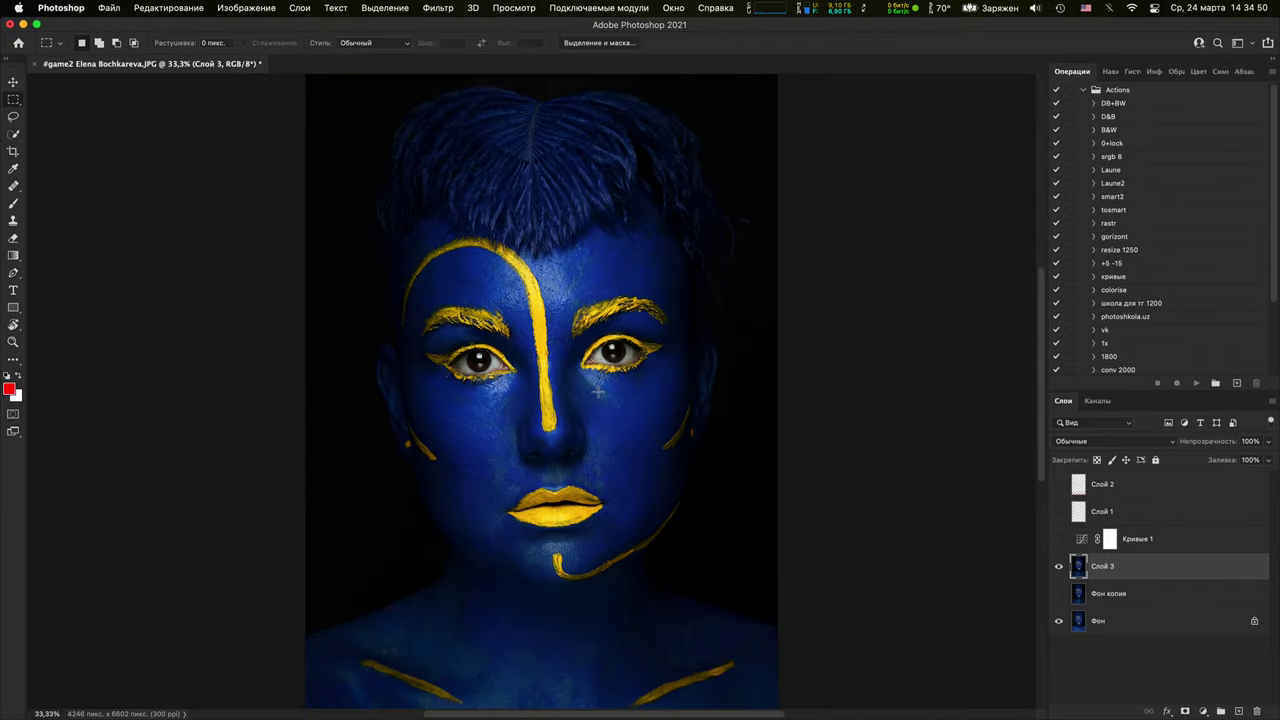
{"action": "key", "text": "h"}
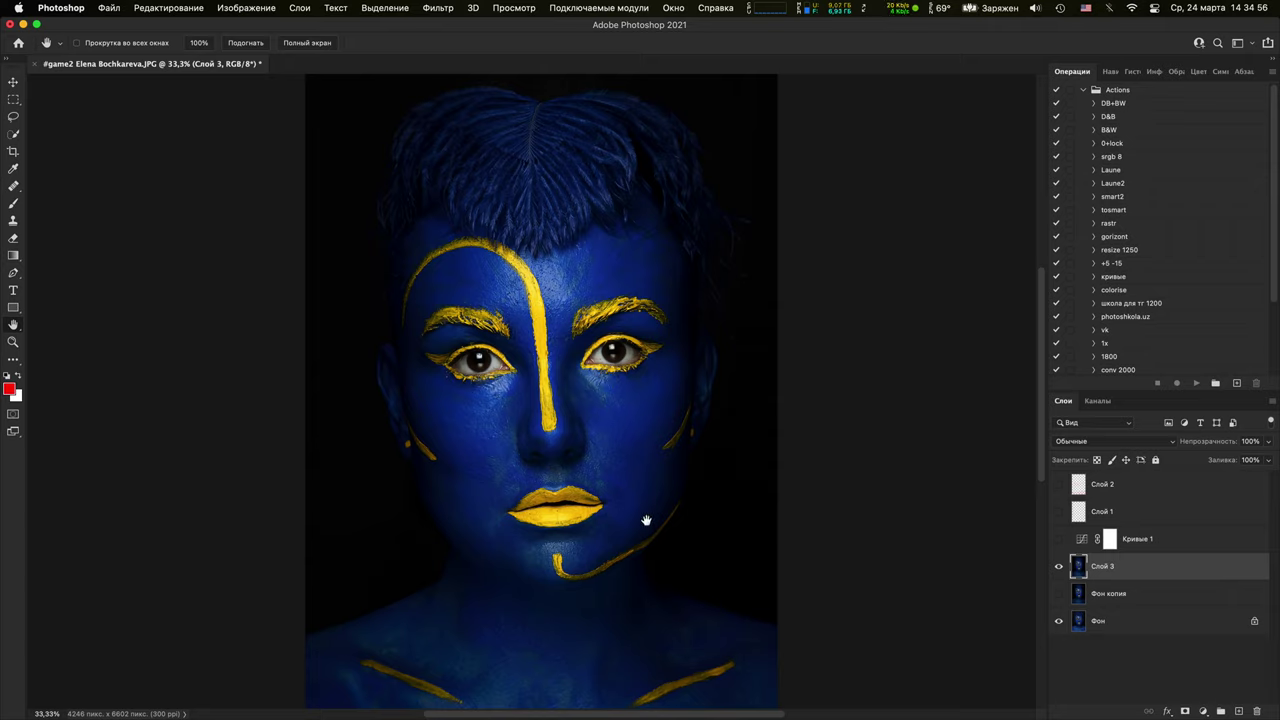
{"action": "key", "text": "super+minus"}
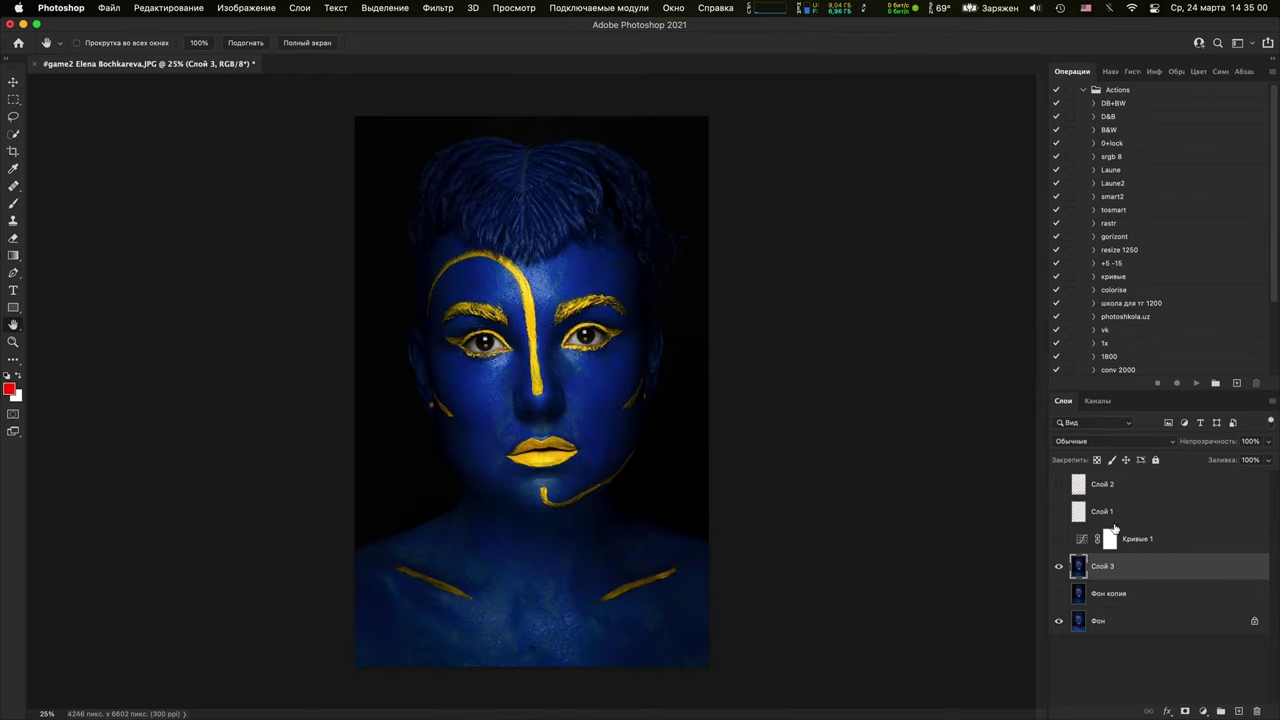
Add a new empty layer above the stamped layer and get the Brush ready over an enlarged view of the first eye
{"action": "scroll", "coordinate": [629, 380], "scroll_direction": "up", "scroll_amount": 6}
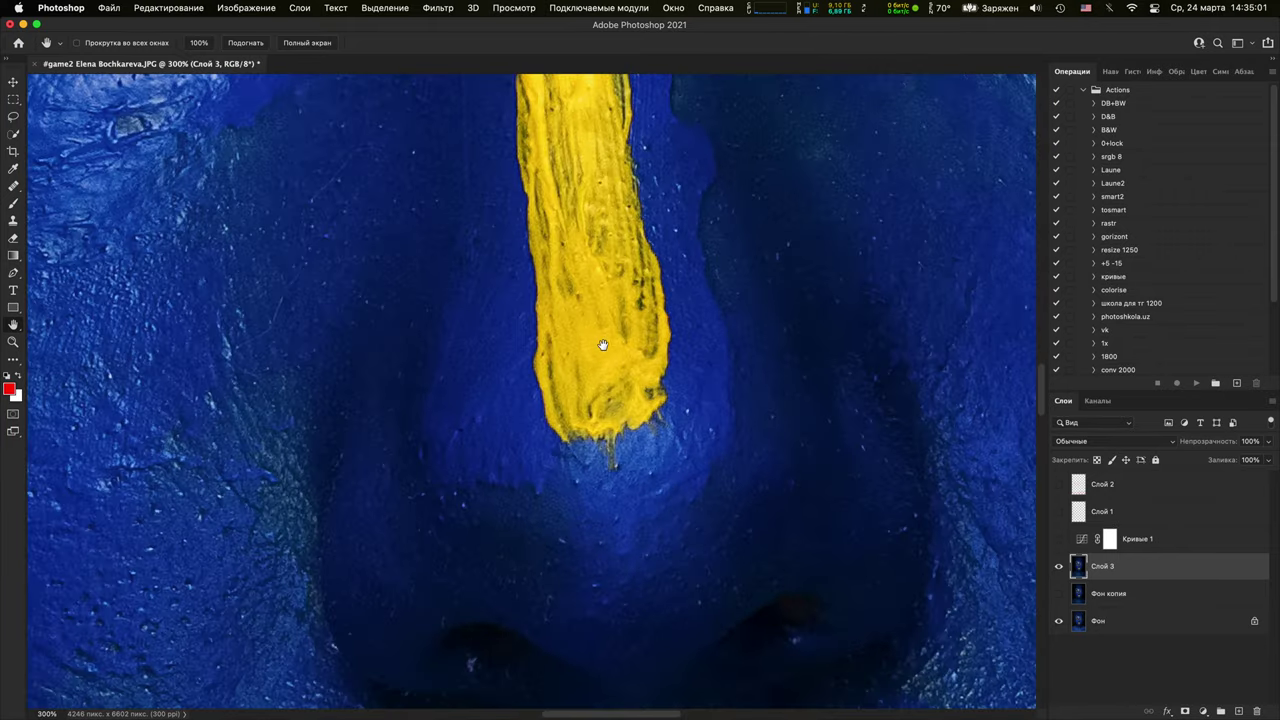
{"action": "left_click_drag", "start_coordinate": [523, 107], "coordinate": [626, 363]}
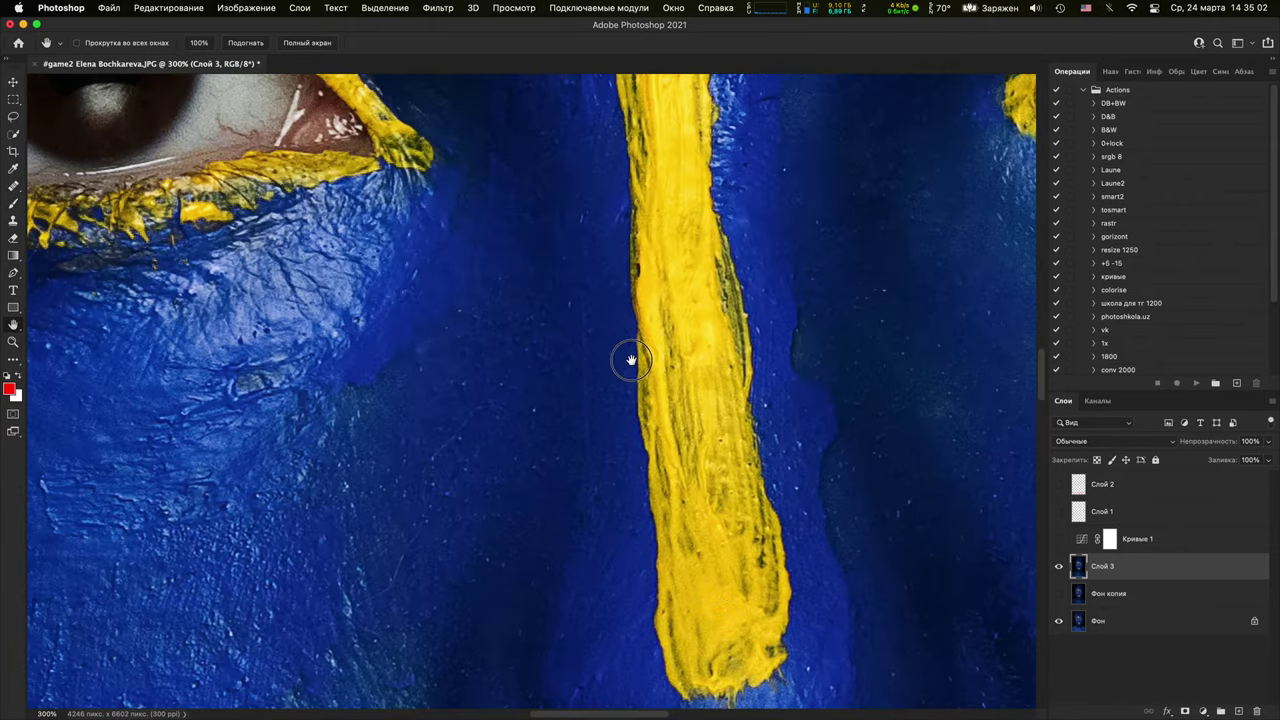
{"action": "left_click_drag", "start_coordinate": [219, 155], "coordinate": [881, 461]}
{"action": "key", "text": "super+plus"}
{"action": "key", "text": "super+plus"}
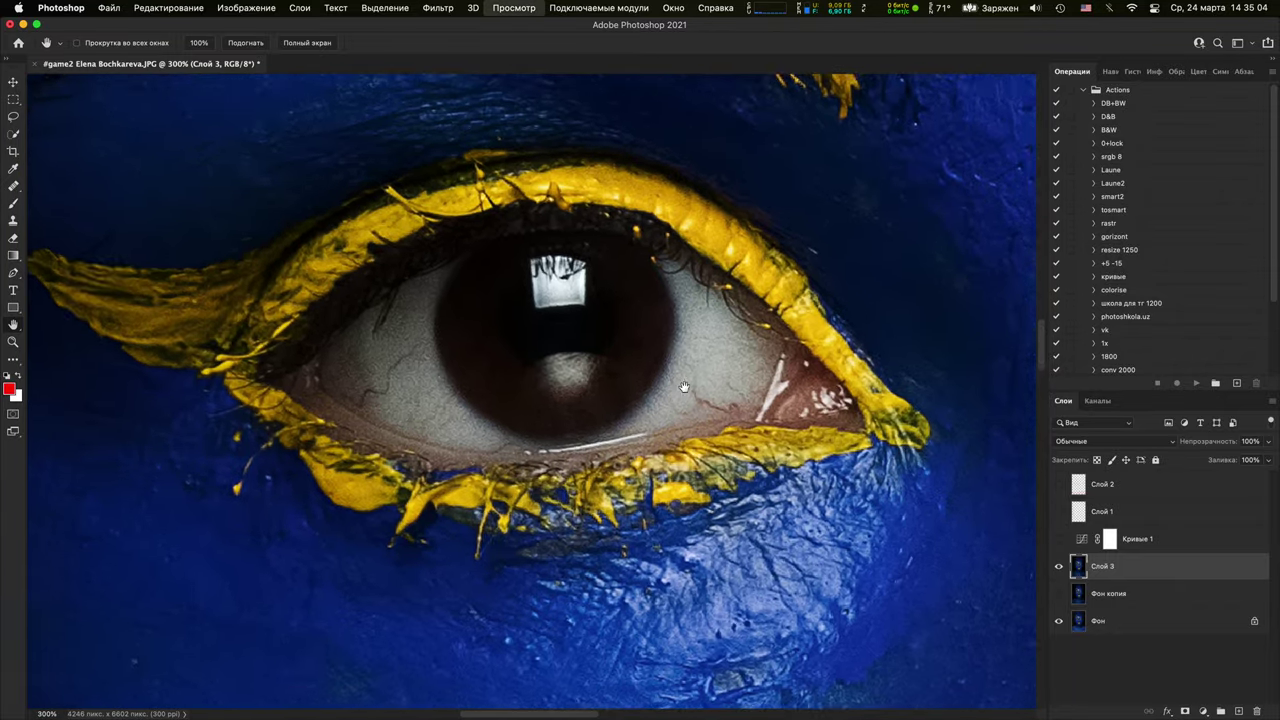
{"action": "left_click", "coordinate": [1239, 711]}
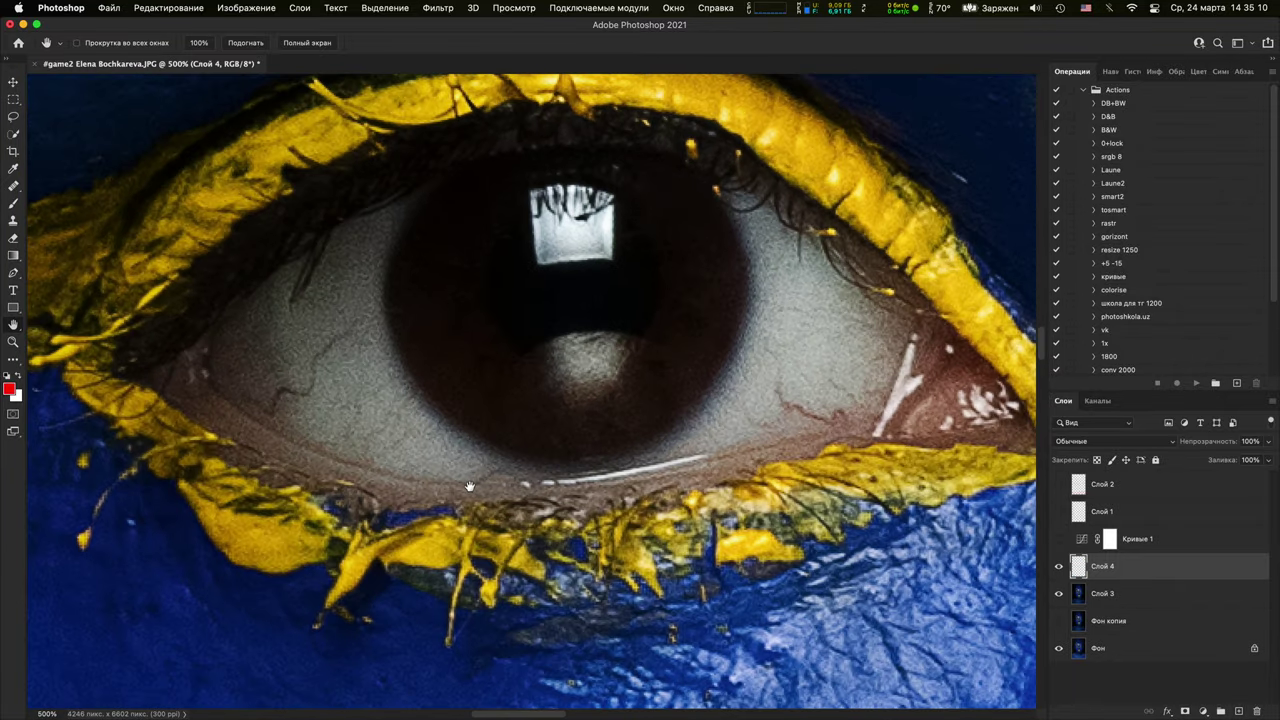
{"action": "key", "text": "b"}
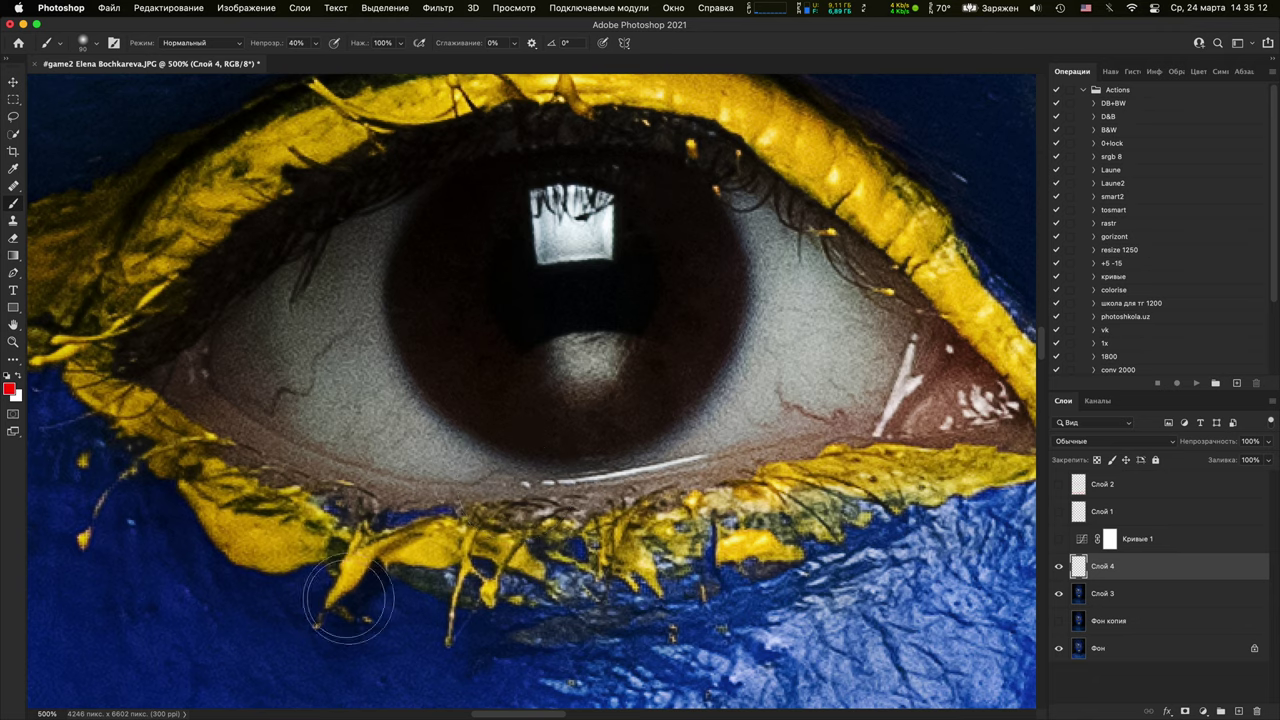
Try to mark the painted eyelid contour around the eye with broad red strokes
{"action": "mouse_move", "coordinate": [278, 448]}
{"action": "left_mouse_down"}
{"action": "mouse_move", "coordinate": [177, 394]}
{"action": "mouse_move", "coordinate": [165, 305]}
{"action": "left_mouse_up"}
{"action": "mouse_move", "coordinate": [435, 130]}
{"action": "left_mouse_down"}
{"action": "mouse_move", "coordinate": [830, 125]}
{"action": "mouse_move", "coordinate": [1005, 420]}
{"action": "mouse_move", "coordinate": [300, 540]}
{"action": "mouse_move", "coordinate": [260, 570]}
{"action": "left_mouse_up"}
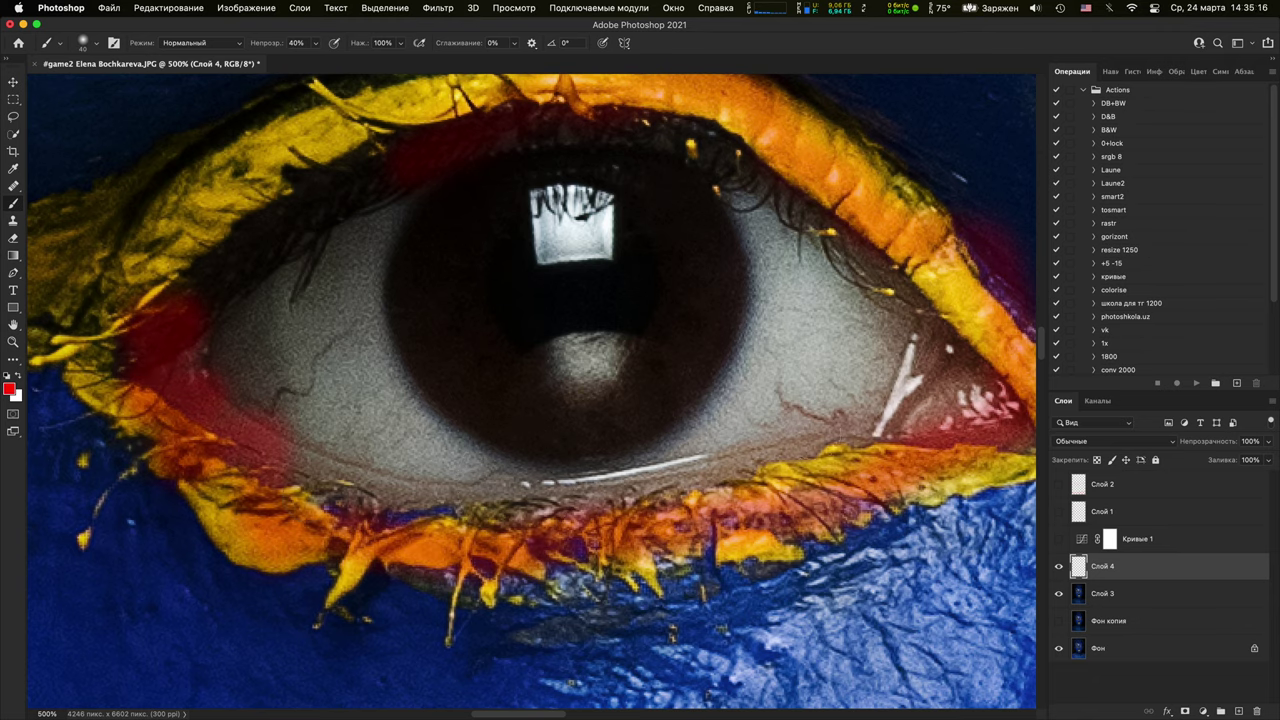
{"action": "key", "text": "super+z"}
{"action": "key", "text": "super+z"}
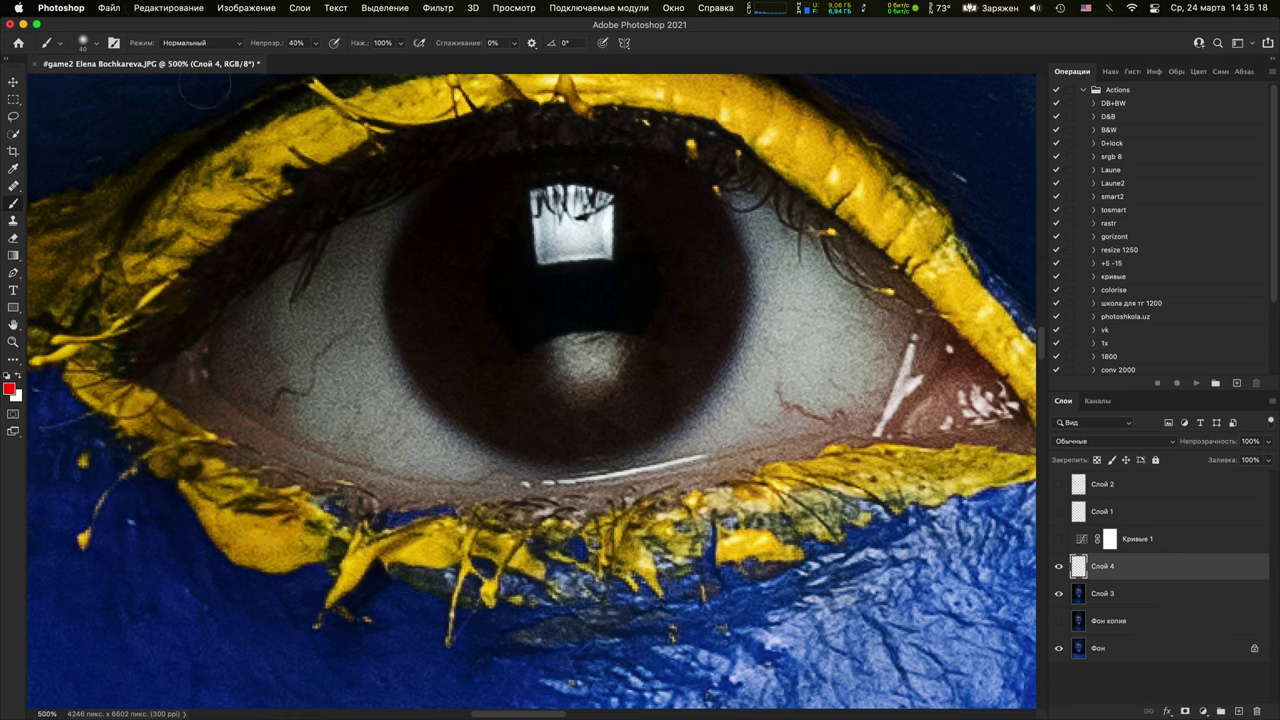
Set the brush opacity to 100% and outline the veins on both sides of the iris with a thin red line
{"action": "left_click_drag", "start_coordinate": [264, 43], "coordinate": [420, 24]}
{"action": "key", "text": "bracketright"}
{"action": "mouse_move", "coordinate": [312, 335]}
{"action": "left_mouse_down"}
{"action": "mouse_move", "coordinate": [371, 319]}
{"action": "mouse_move", "coordinate": [339, 398]}
{"action": "mouse_move", "coordinate": [266, 427]}
{"action": "mouse_move", "coordinate": [223, 400]}
{"action": "mouse_move", "coordinate": [318, 325]}
{"action": "left_mouse_up"}
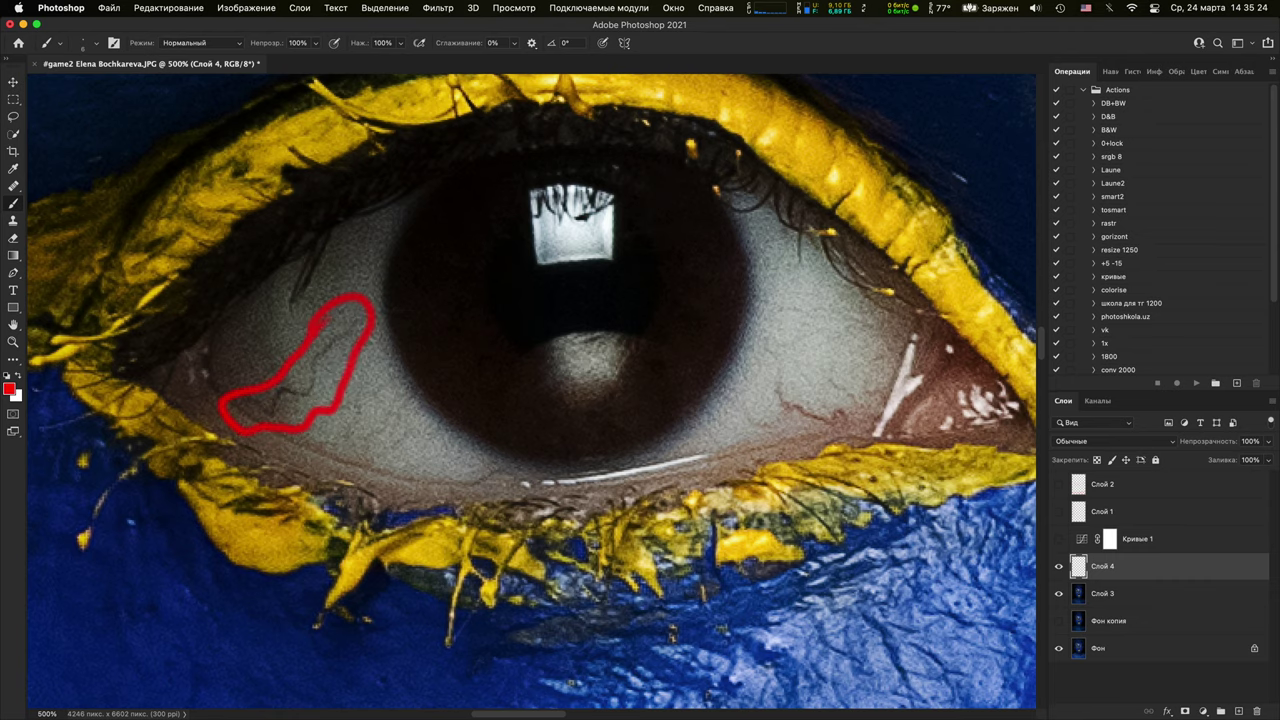
{"action": "mouse_move", "coordinate": [860, 400]}
{"action": "left_mouse_down"}
{"action": "mouse_move", "coordinate": [792, 386]}
{"action": "mouse_move", "coordinate": [850, 445]}
{"action": "mouse_move", "coordinate": [812, 395]}
{"action": "left_mouse_up"}
Outline the veins near the inner corner of the other eye in red and bring its outer white into view
{"action": "left_click_drag", "start_coordinate": [732, 473], "coordinate": [660, 463]}
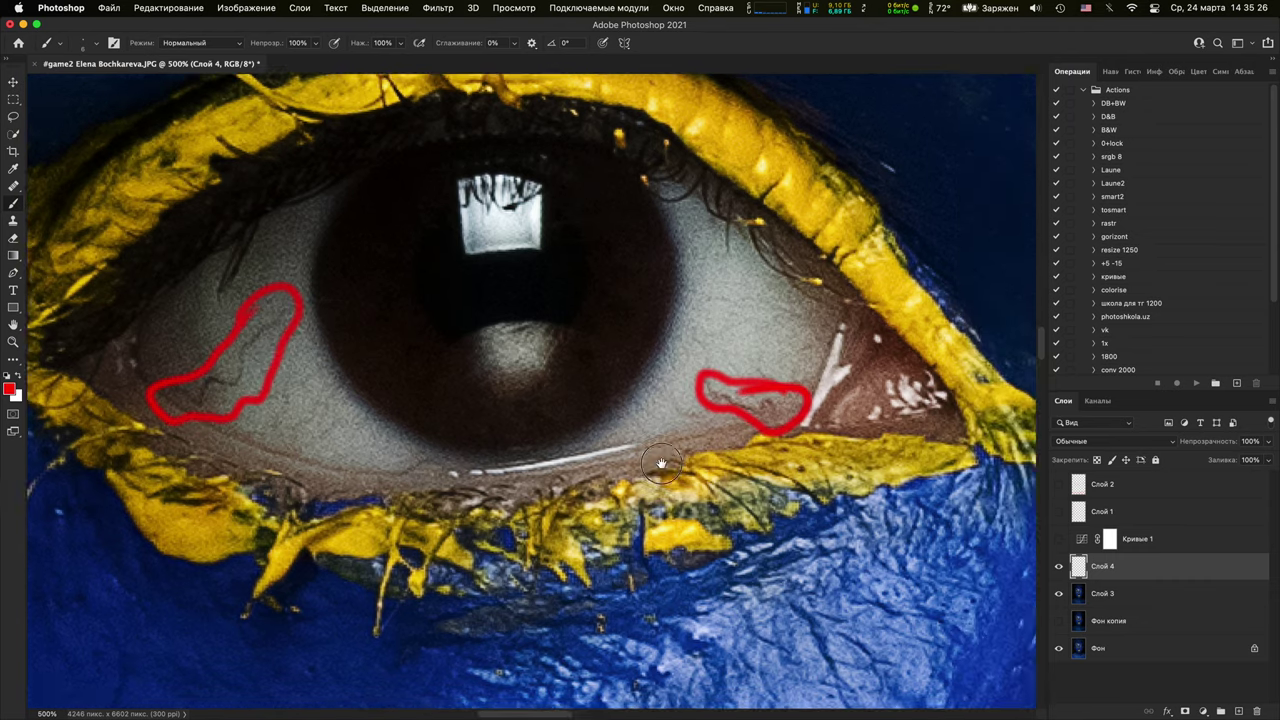
{"action": "scroll", "coordinate": [660, 463], "scroll_direction": "right", "scroll_amount": 15}
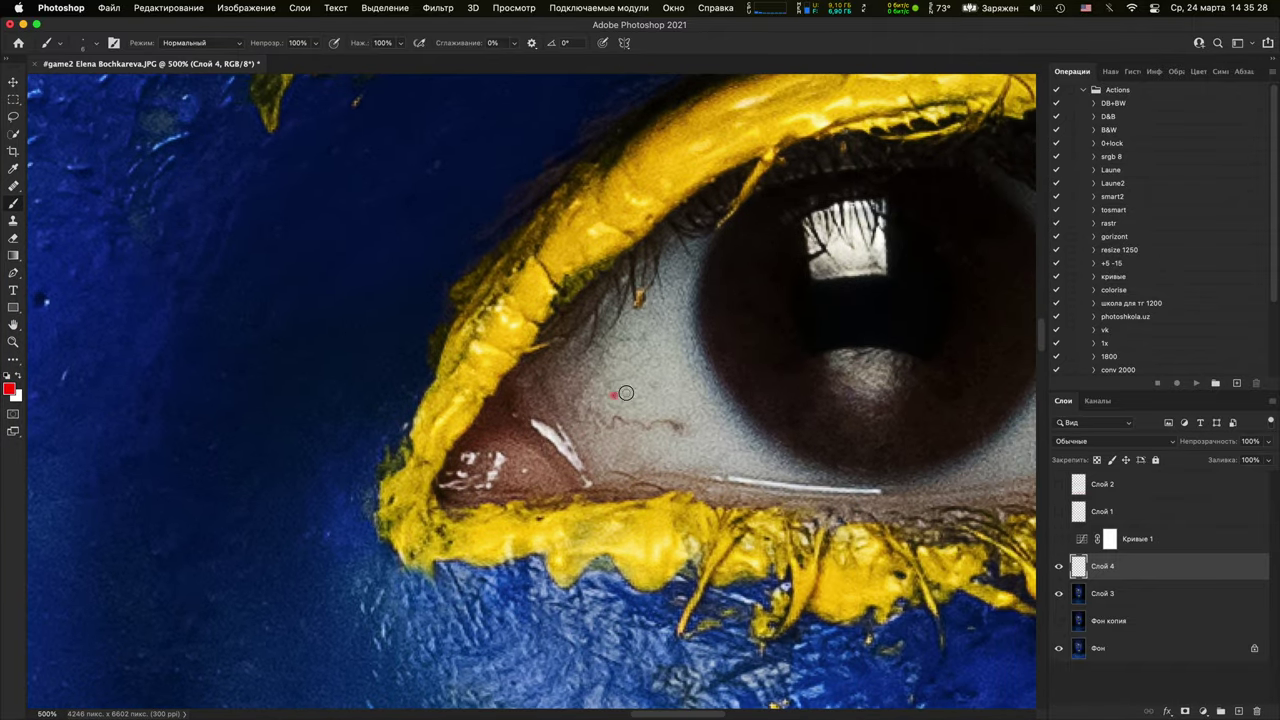
{"action": "mouse_move", "coordinate": [626, 393]}
{"action": "left_mouse_down"}
{"action": "mouse_move", "coordinate": [564, 440]}
{"action": "mouse_move", "coordinate": [620, 378]}
{"action": "left_mouse_up"}
{"action": "scroll", "coordinate": [800, 434], "scroll_direction": "right", "scroll_amount": 10}
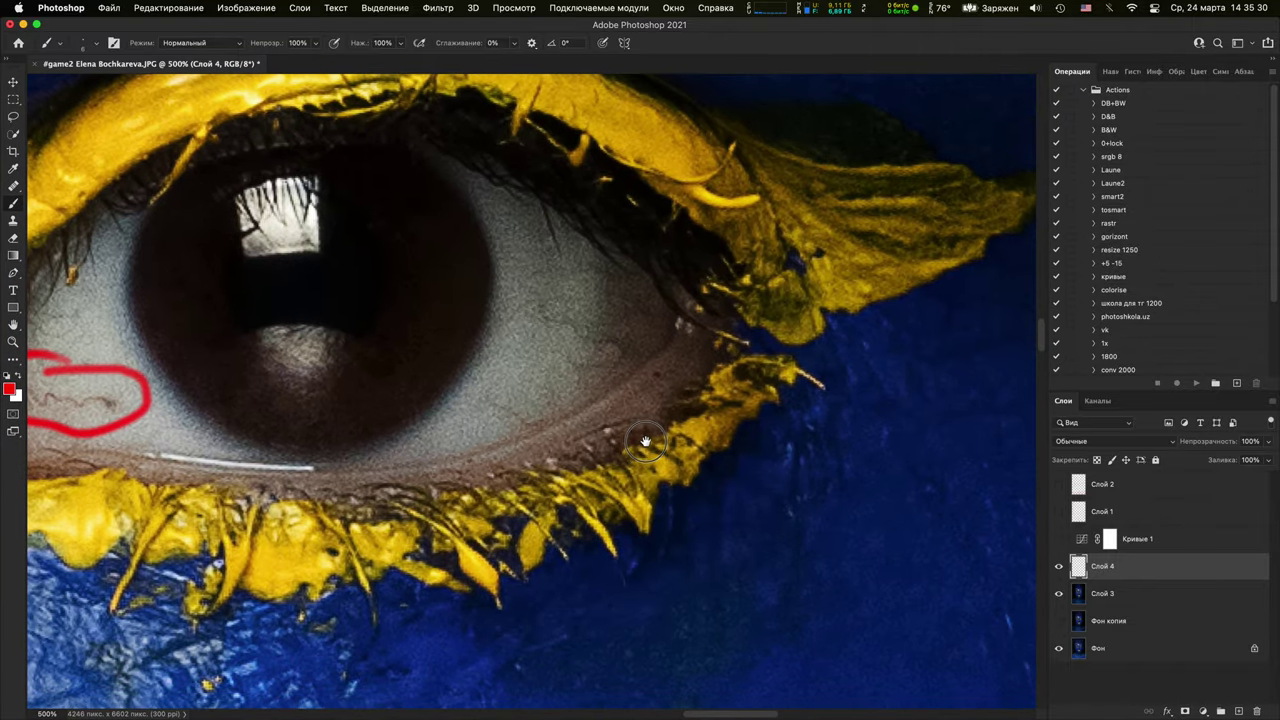
{"action": "scroll", "coordinate": [621, 338], "scroll_direction": "left", "scroll_amount": 2}
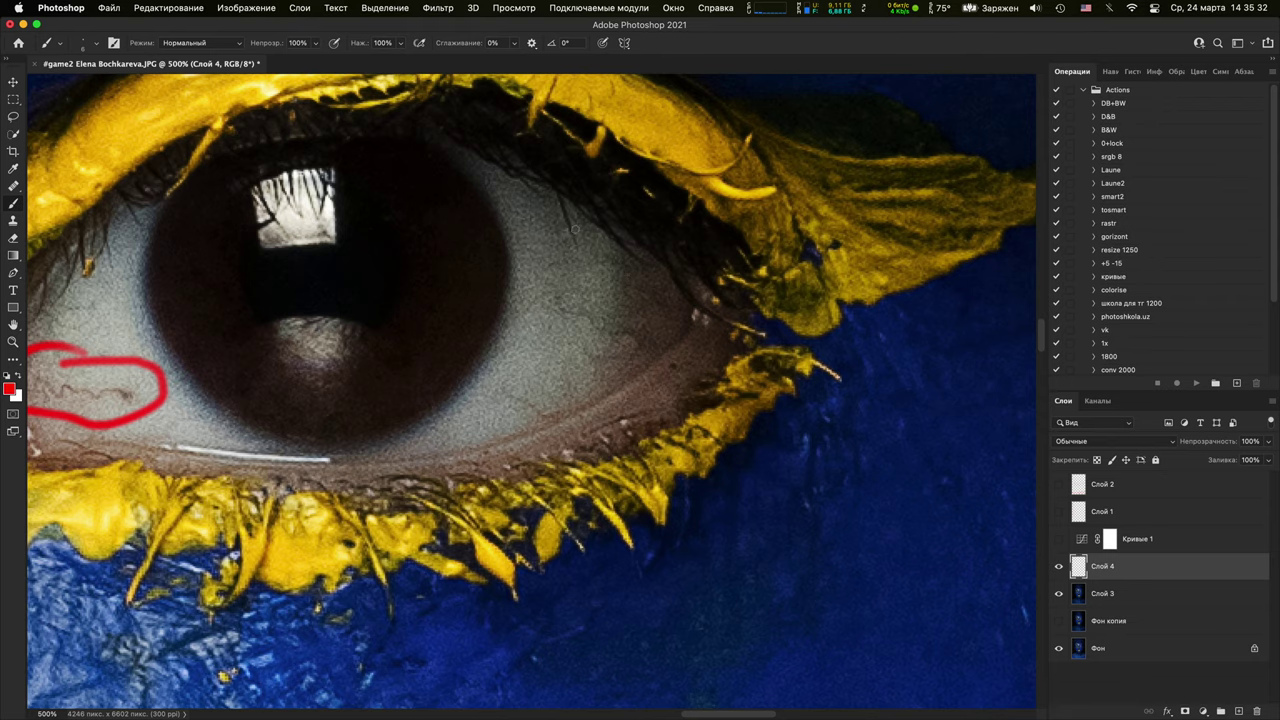
Scribble red over the vein areas in the outer whites of both eyes
{"action": "mouse_move", "coordinate": [575, 229]}
{"action": "left_mouse_down"}
{"action": "mouse_move", "coordinate": [623, 353]}
{"action": "mouse_move", "coordinate": [566, 363]}
{"action": "mouse_move", "coordinate": [703, 220]}
{"action": "mouse_move", "coordinate": [635, 183]}
{"action": "left_mouse_up"}
{"action": "scroll", "coordinate": [640, 340], "scroll_direction": "left", "scroll_amount": 10}
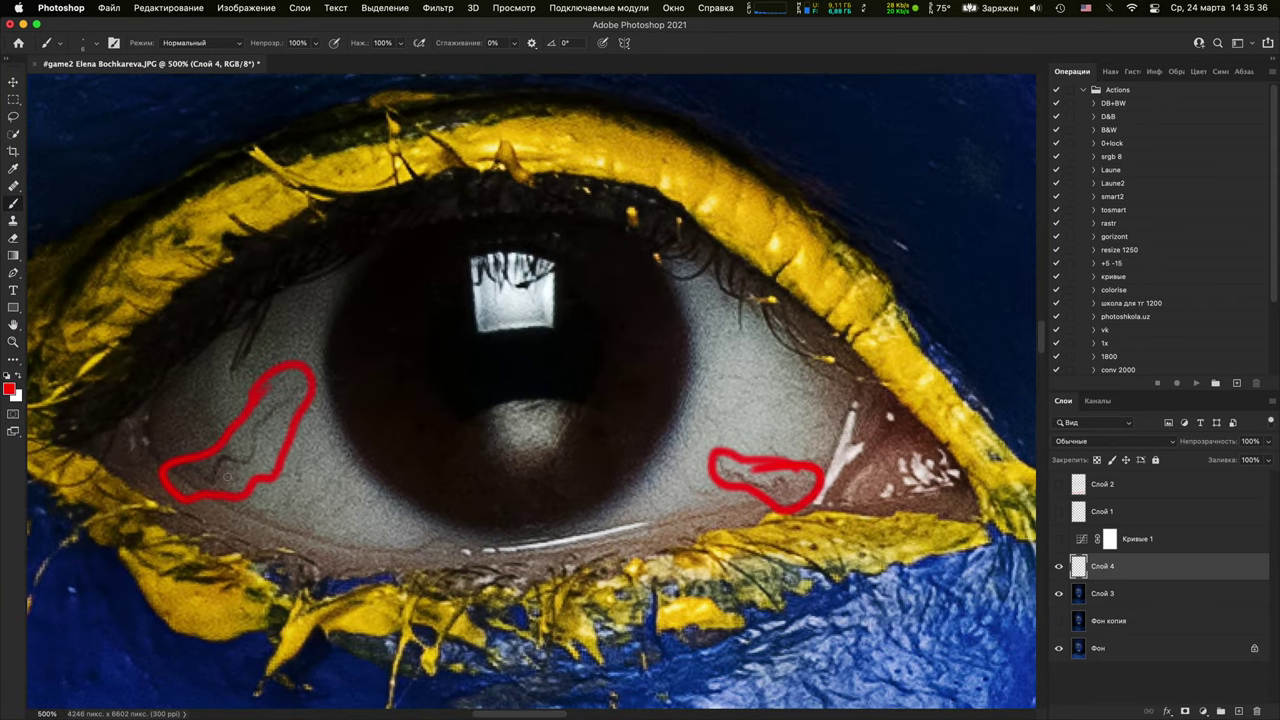
{"action": "left_click_drag", "start_coordinate": [228, 478], "coordinate": [252, 316]}
{"action": "scroll", "coordinate": [629, 277], "scroll_direction": "right", "scroll_amount": 5}
{"action": "scroll", "coordinate": [629, 277], "scroll_direction": "down", "scroll_amount": 3}
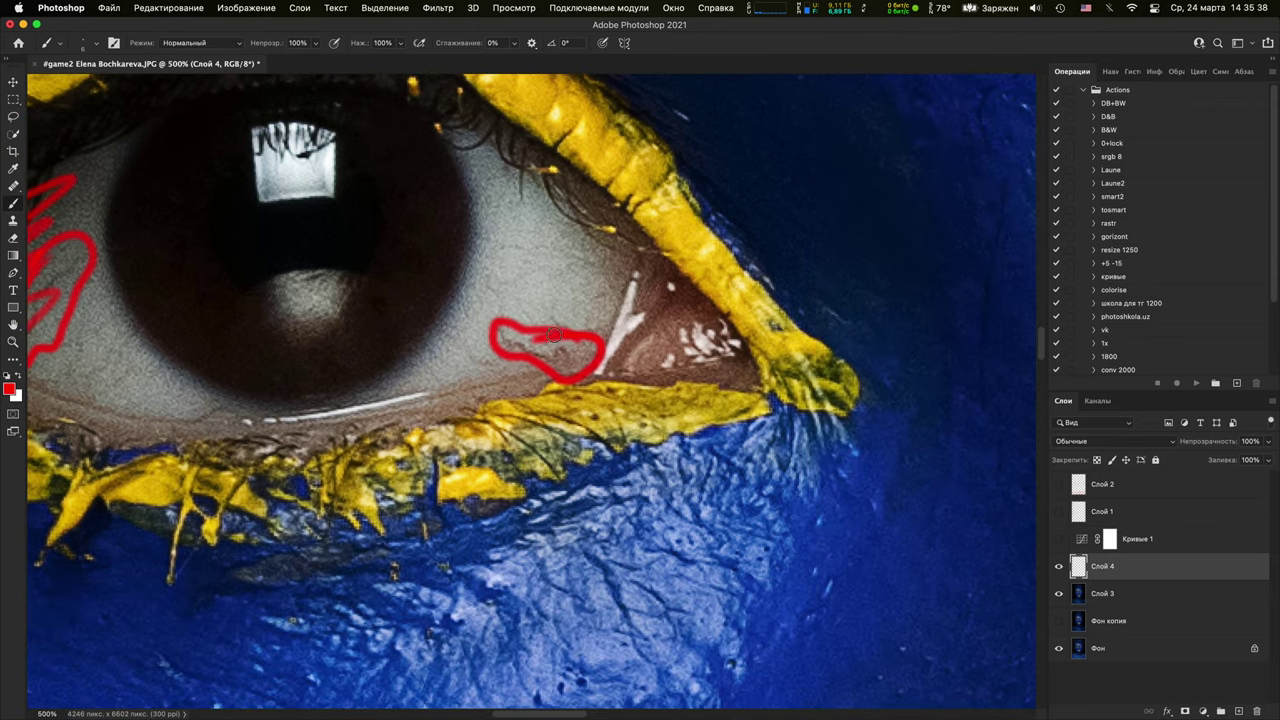
Scribble red over the veins near the first eye's inner corner and mark its lower eyelid rim in red
{"action": "left_click_drag", "start_coordinate": [553, 335], "coordinate": [575, 345]}
{"action": "scroll", "coordinate": [553, 335], "scroll_direction": "left", "scroll_amount": 10}
{"action": "scroll", "coordinate": [553, 335], "scroll_direction": "up", "scroll_amount": 2}
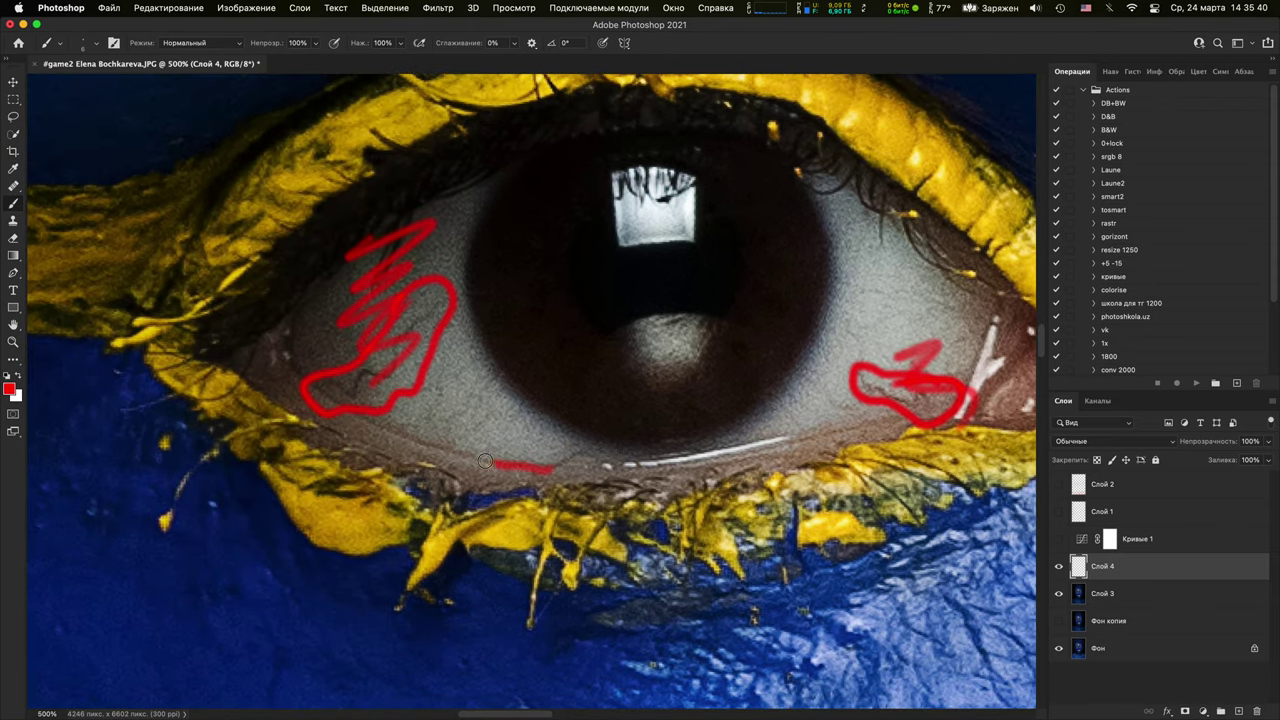
{"action": "scroll", "coordinate": [364, 381], "scroll_direction": "up", "scroll_amount": 3}
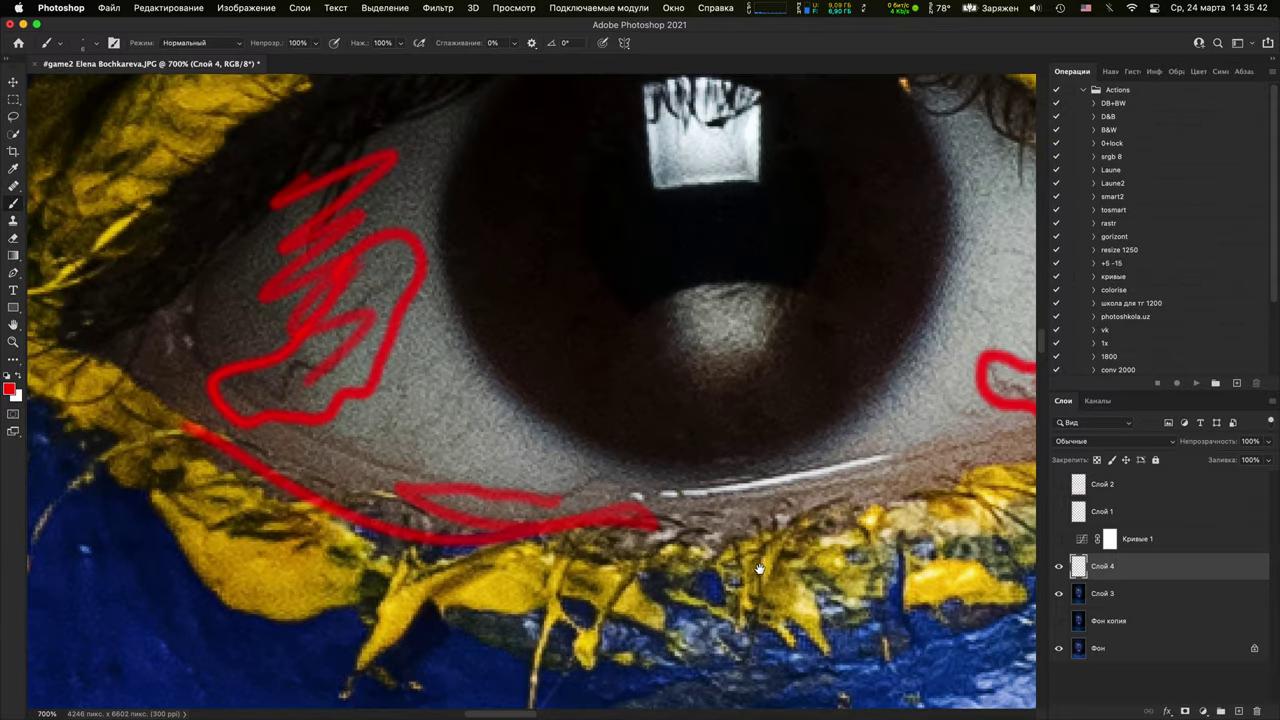
Examine the painted skin below the first eye, its inner corner and the area across to the other eye at high magnification
{"action": "scroll", "coordinate": [500, 350], "scroll_direction": "down", "scroll_amount": 6}
{"action": "key", "text": "super+plus"}
{"action": "key", "text": "super+plus"}
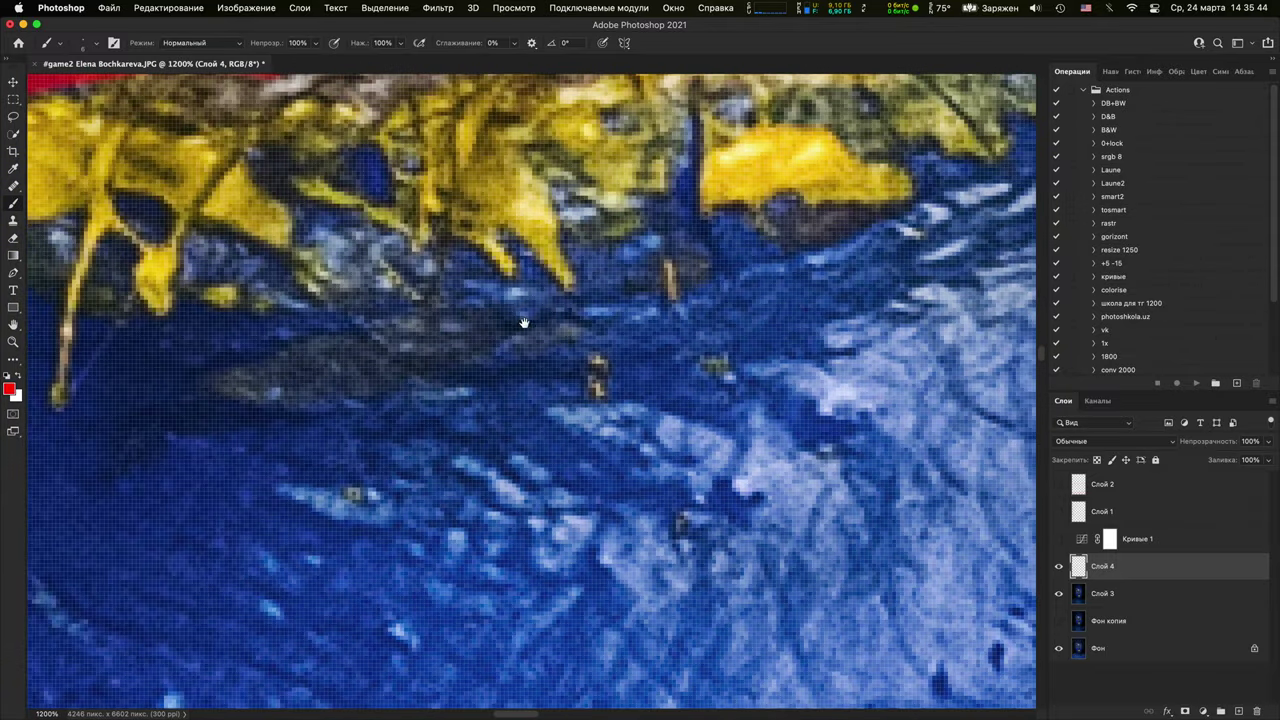
{"action": "left_click_drag", "start_coordinate": [526, 323], "coordinate": [723, 449]}
{"action": "key", "text": "super+minus"}
{"action": "left_click_drag", "start_coordinate": [734, 369], "coordinate": [170, 640]}
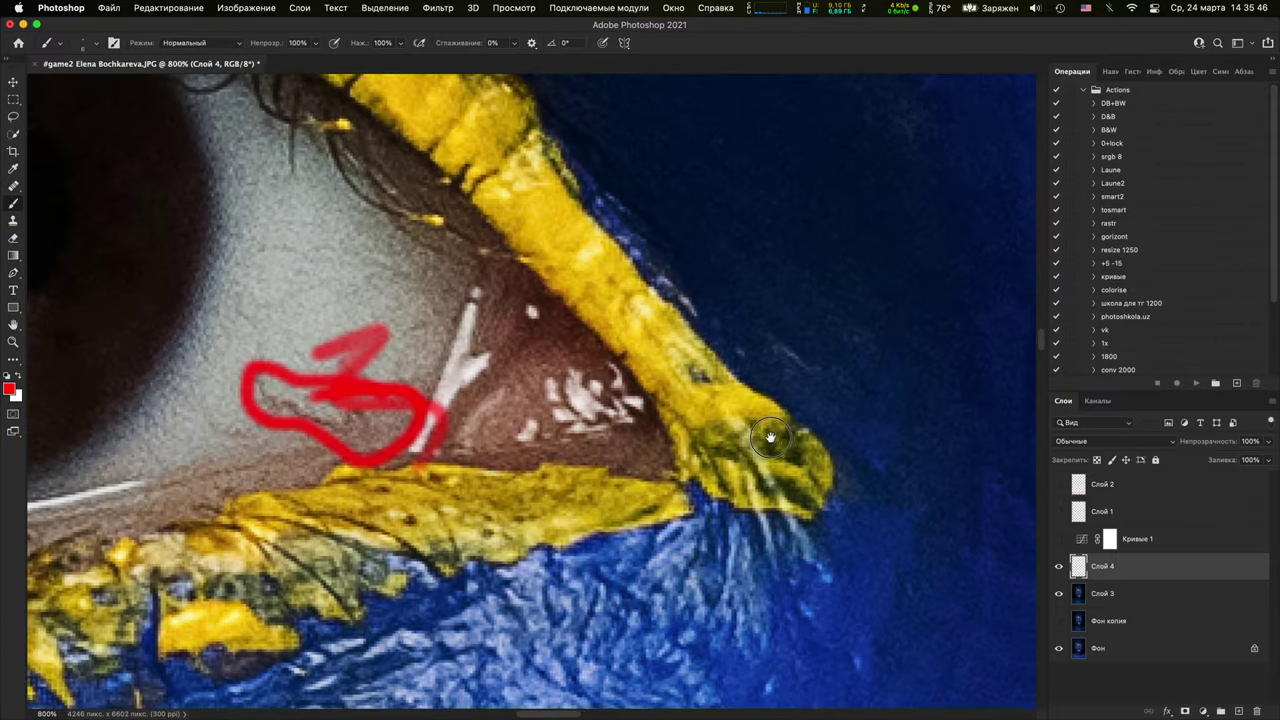
{"action": "mouse_move", "coordinate": [980, 370]}
{"action": "left_mouse_down"}
{"action": "mouse_move", "coordinate": [717, 403]}
{"action": "mouse_move", "coordinate": [170, 540]}
{"action": "left_mouse_up"}
{"action": "mouse_move", "coordinate": [920, 380]}
{"action": "left_mouse_down"}
{"action": "mouse_move", "coordinate": [522, 449]}
{"action": "mouse_move", "coordinate": [120, 340]}
{"action": "left_mouse_up"}
{"action": "left_click_drag", "start_coordinate": [1000, 575], "coordinate": [576, 622]}
{"action": "key", "text": "super+minus"}
{"action": "key", "text": "super+minus"}
{"action": "key", "text": "super+minus"}
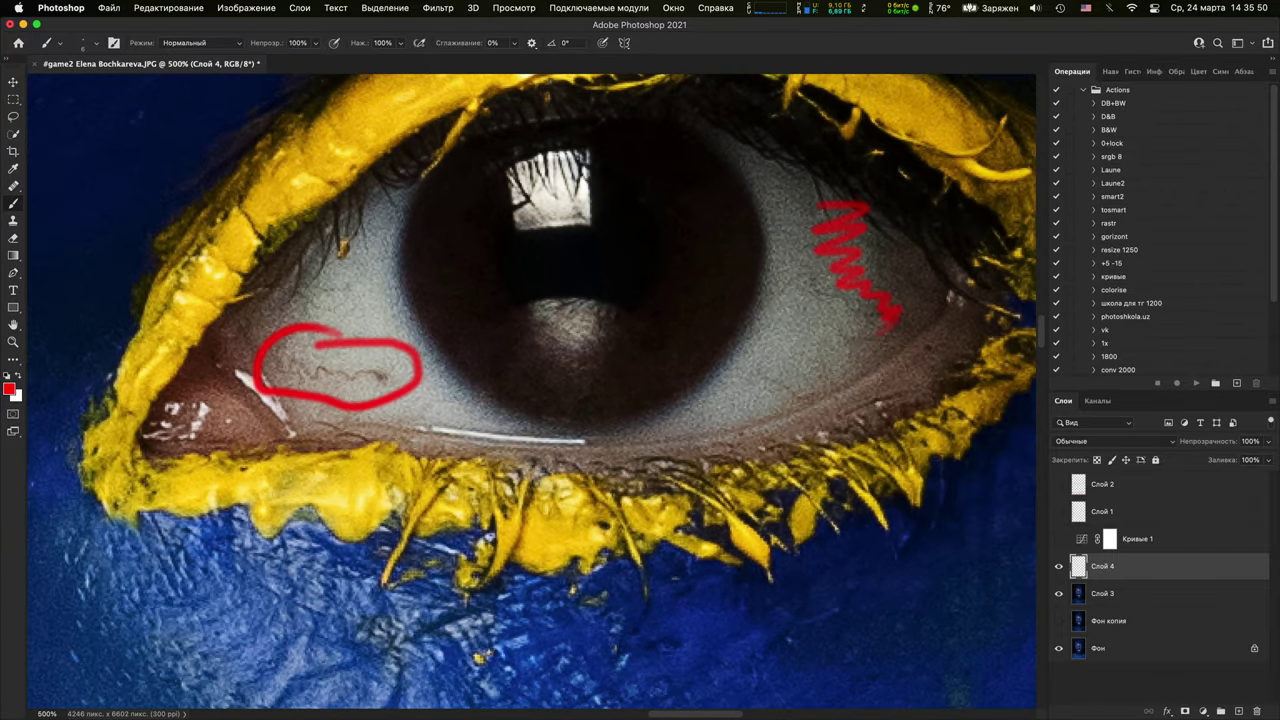
Examine the marked eyes, nose, cheeks and lips at 100%, and the whole portrait at 25%
{"action": "scroll", "coordinate": [530, 390], "scroll_direction": "down", "scroll_amount": 5}
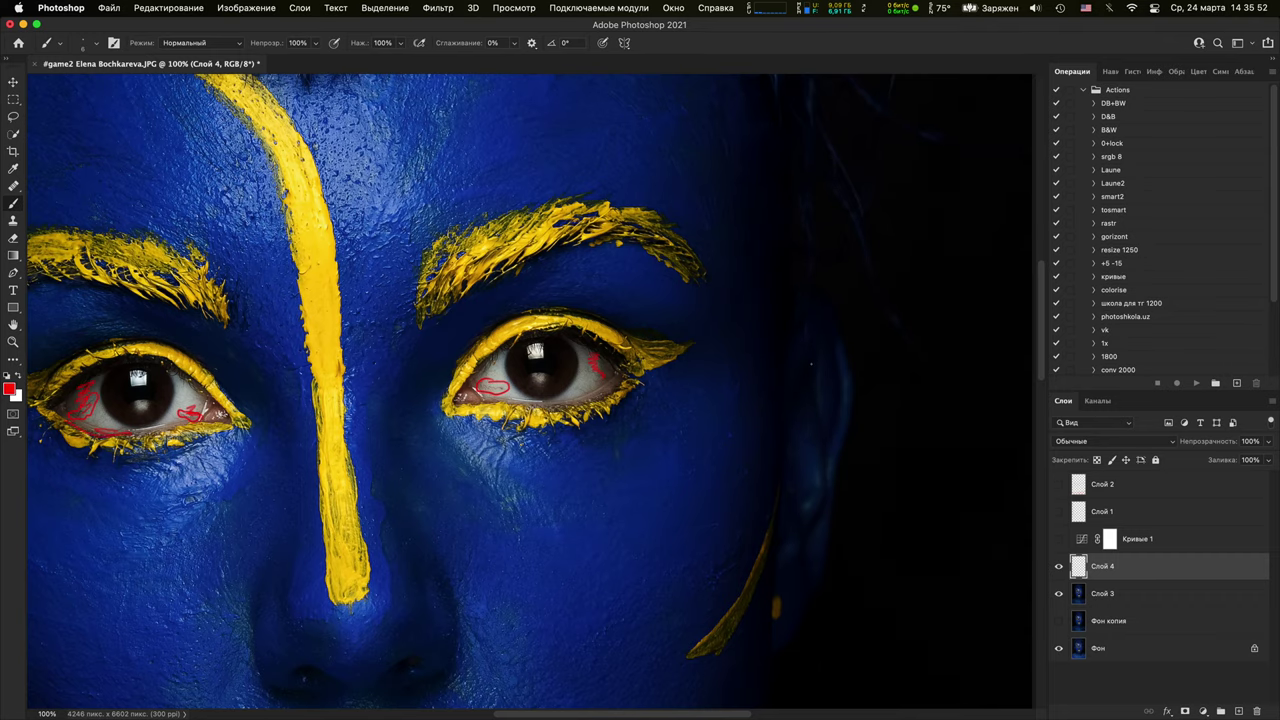
{"action": "scroll", "coordinate": [811, 364], "scroll_direction": "down", "scroll_amount": 2}
{"action": "key", "text": "super+plus"}
{"action": "left_click_drag", "start_coordinate": [645, 375], "coordinate": [914, 311]}
{"action": "left_click_drag", "start_coordinate": [777, 466], "coordinate": [777, 340]}
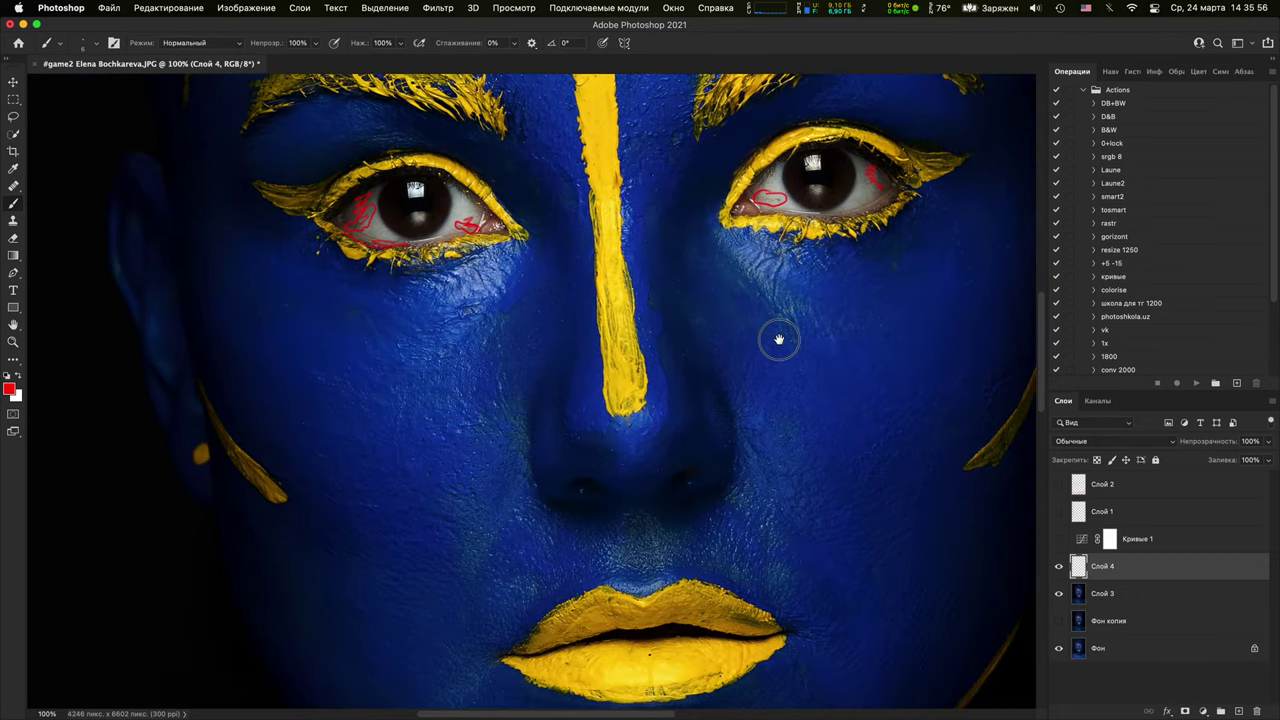
{"action": "key", "text": "super+minus"}
{"action": "key", "text": "super+minus"}
{"action": "key", "text": "super+minus"}
{"action": "key", "text": "super+minus"}
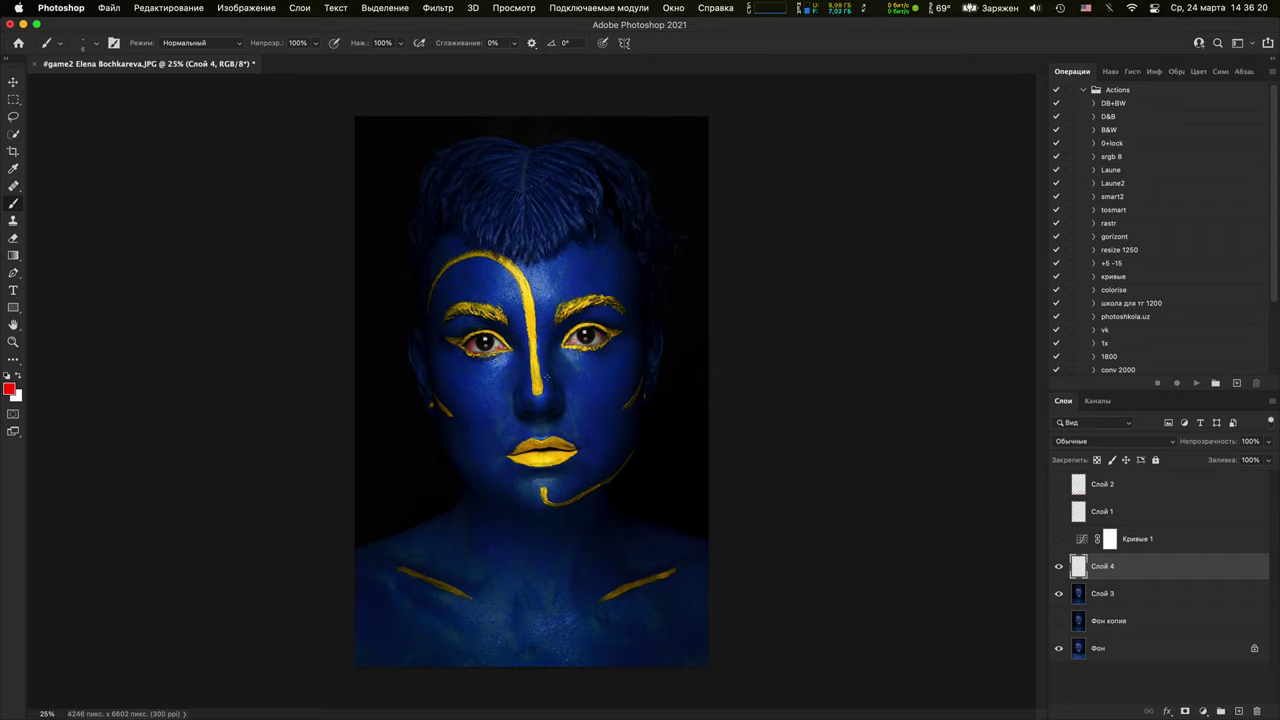
Compare the portrait with and without the red marks on Слой 4 and the darkening on Слой 3
{"action": "left_click", "coordinate": [1059, 569]}
{"action": "left_click", "coordinate": [1061, 567]}
{"action": "left_click", "coordinate": [1059, 566]}
{"action": "left_click", "coordinate": [1059, 566]}
{"action": "left_click", "coordinate": [1059, 568]}
{"action": "left_click", "coordinate": [1059, 594]}
{"action": "left_click", "coordinate": [1059, 594]}
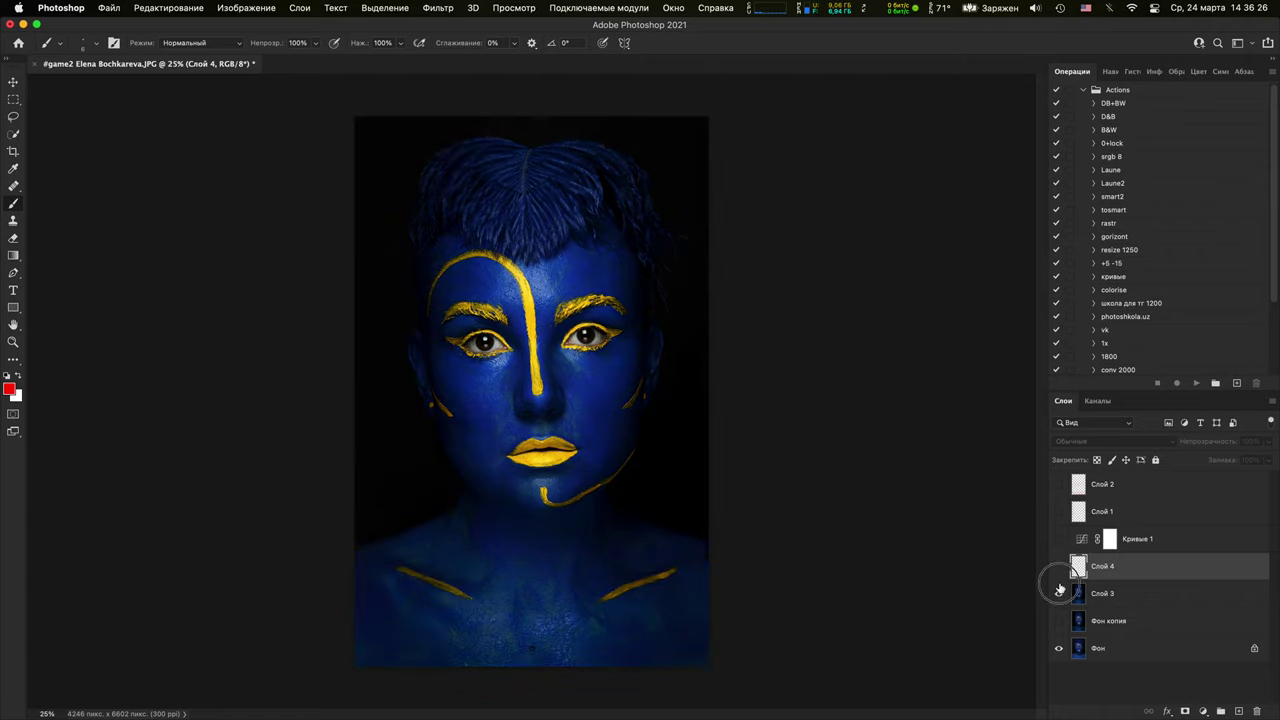
{"action": "left_click", "coordinate": [1059, 594]}
{"action": "left_click", "coordinate": [1059, 594]}
{"action": "left_click", "coordinate": [1074, 592]}
{"action": "left_click", "coordinate": [1059, 595]}
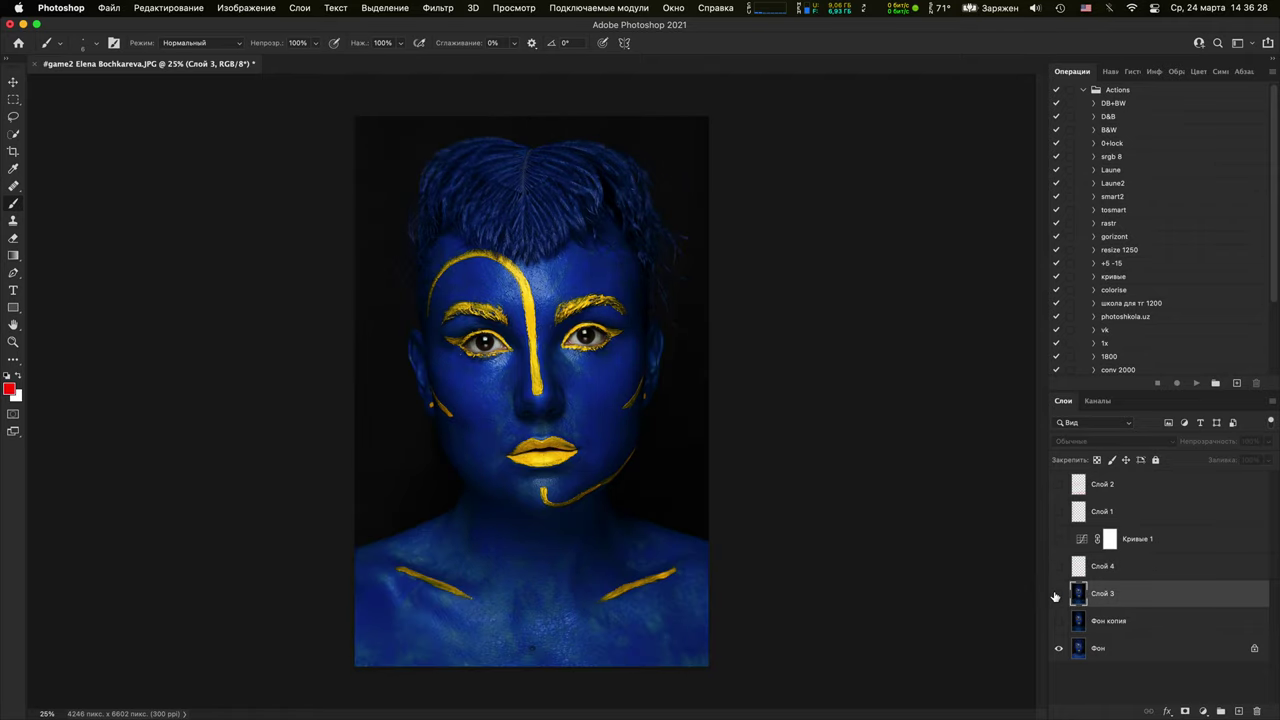
{"action": "left_click", "coordinate": [1059, 596]}
Show and select Слой 4 and circle the dark mole low on the chest in red
{"action": "key", "text": "super+plus"}
{"action": "key", "text": "super+plus"}
{"action": "key", "text": "super+plus"}
{"action": "key", "text": "super+plus"}
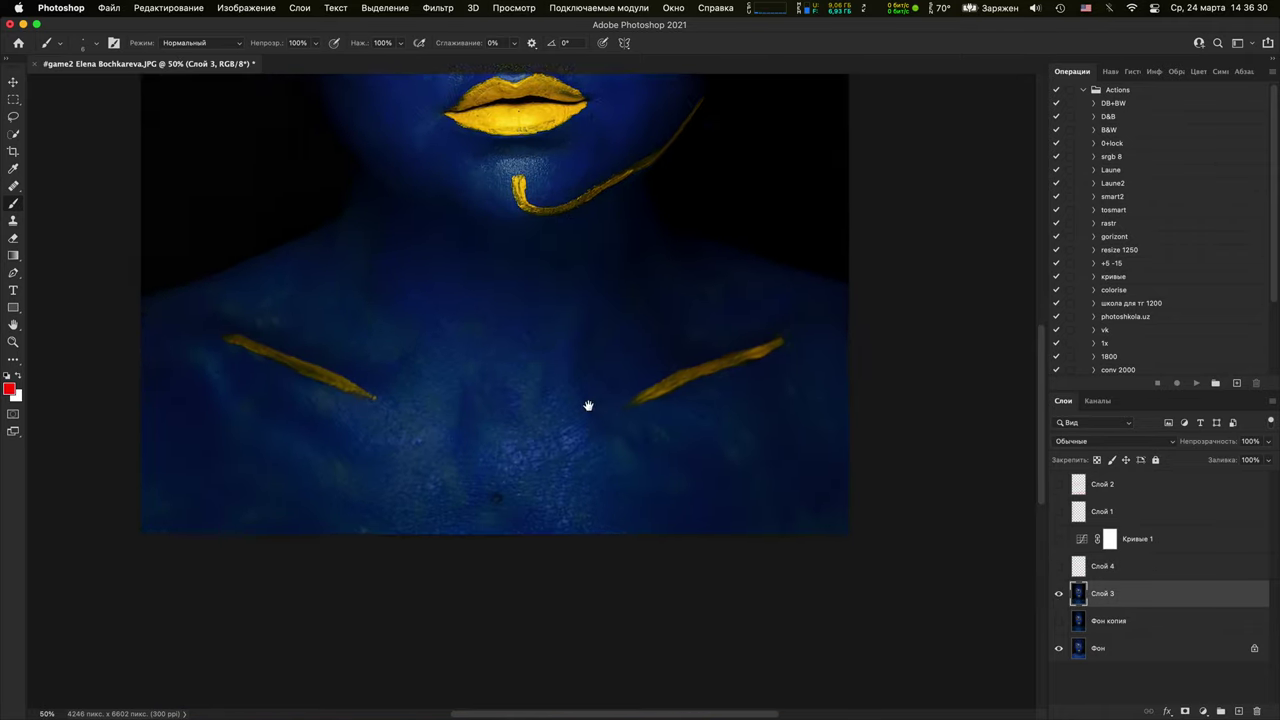
{"action": "key", "text": "super+plus"}
{"action": "key", "text": "super+plus"}
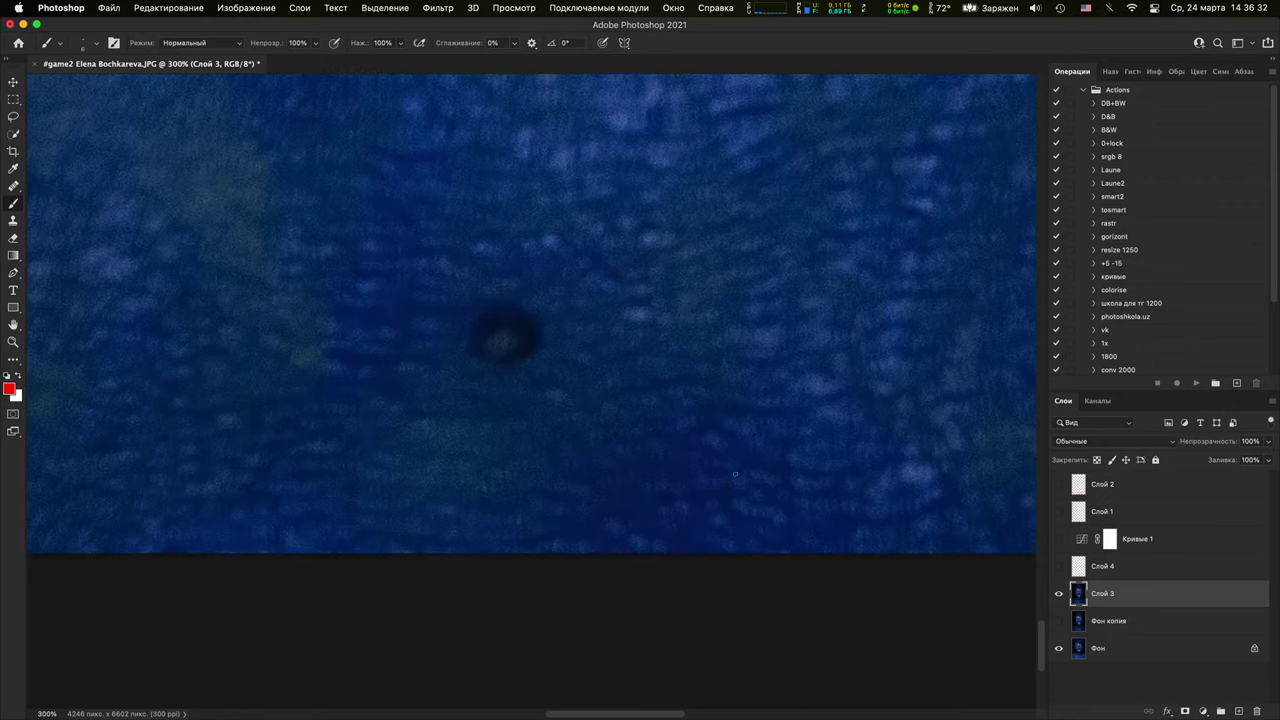
{"action": "left_click", "coordinate": [1059, 566]}
{"action": "left_click", "coordinate": [1095, 566]}
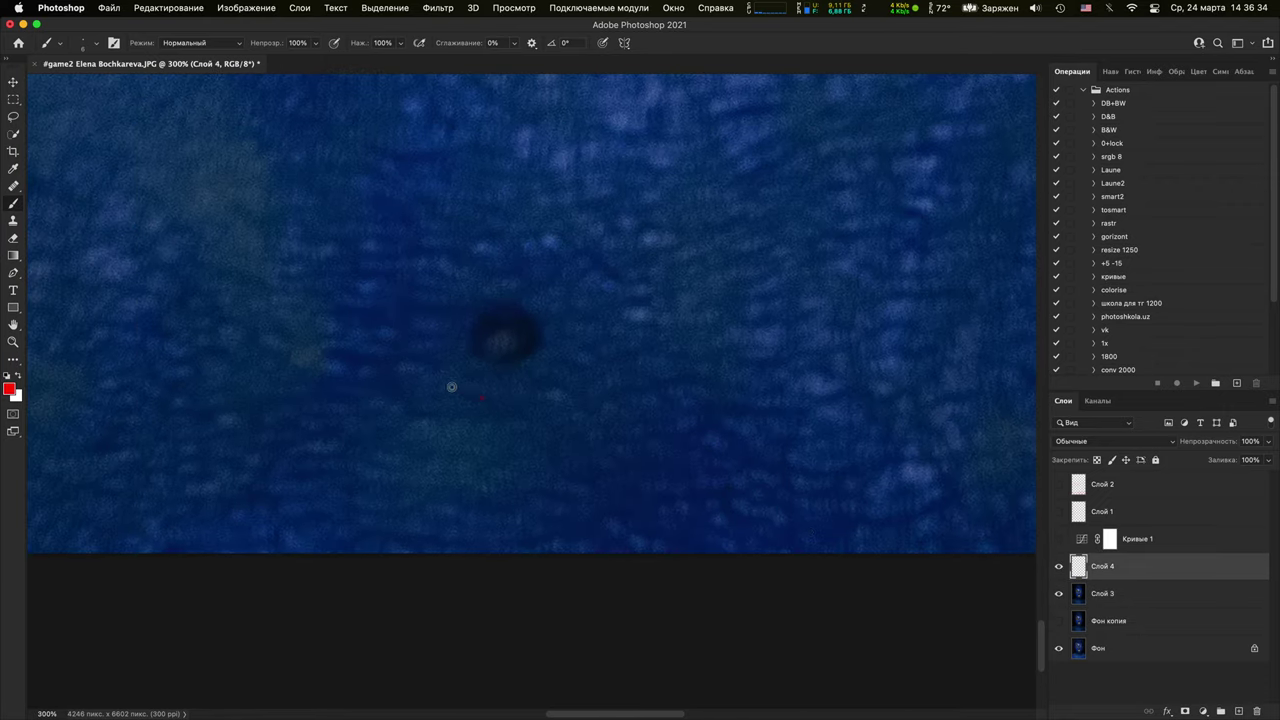
{"action": "left_click_drag", "start_coordinate": [452, 387], "coordinate": [474, 378]}
{"action": "key", "text": "super+minus"}
{"action": "key", "text": "super+minus"}
{"action": "key", "text": "super+minus"}
{"action": "key", "text": "super+minus"}
{"action": "key", "text": "super+minus"}
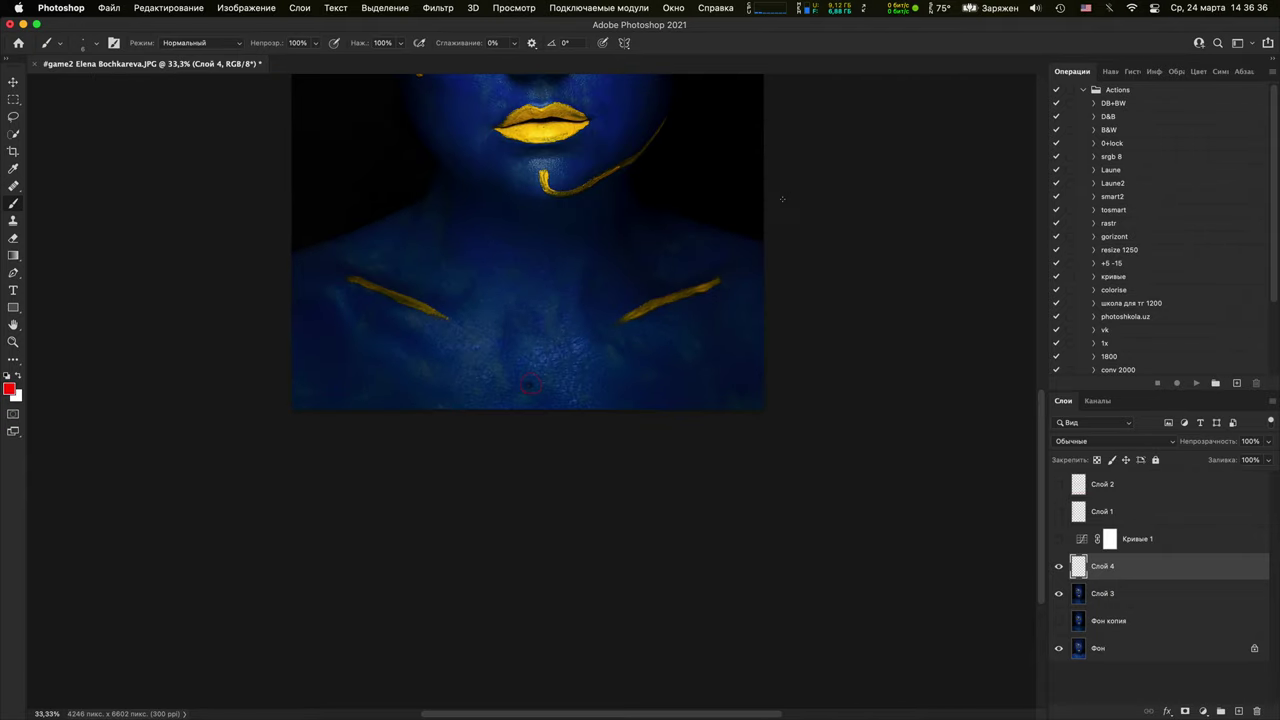
Circle the yellow spots on both earlobes in red
{"action": "scroll", "coordinate": [707, 366], "scroll_direction": "up", "scroll_amount": 5}
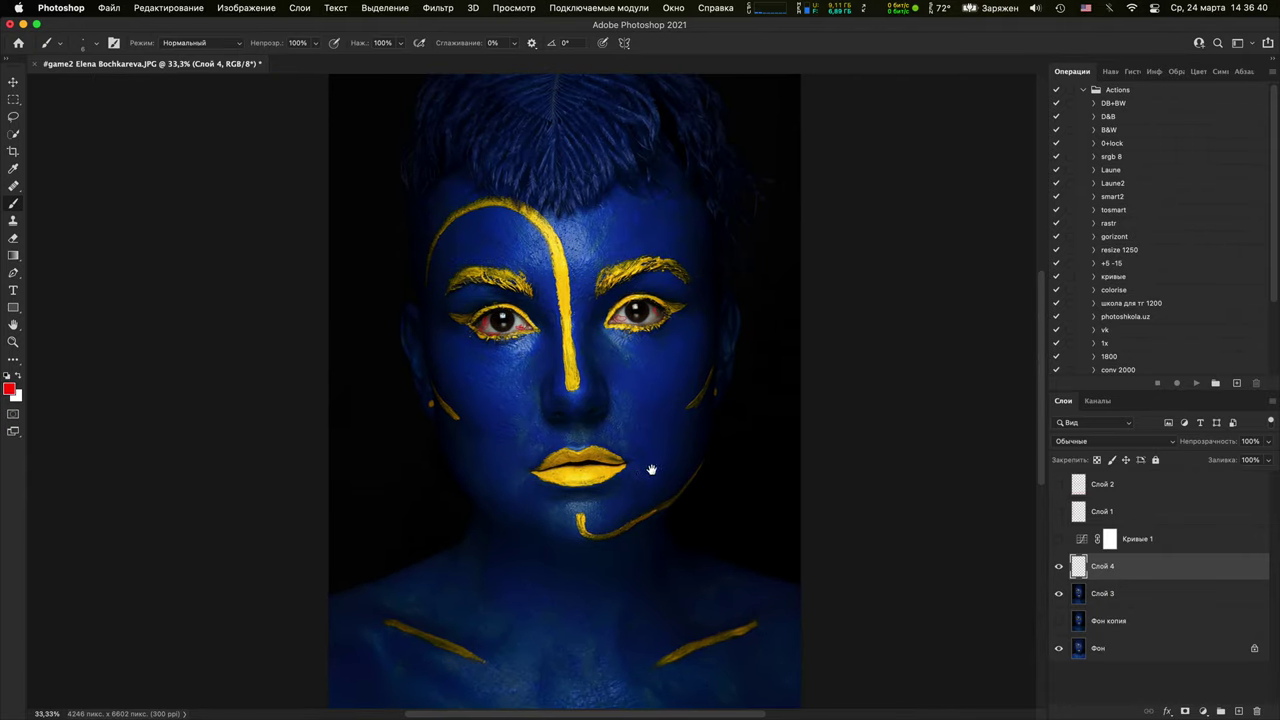
{"action": "left_click_drag", "start_coordinate": [651, 469], "coordinate": [709, 229]}
{"action": "key", "text": "super+plus"}
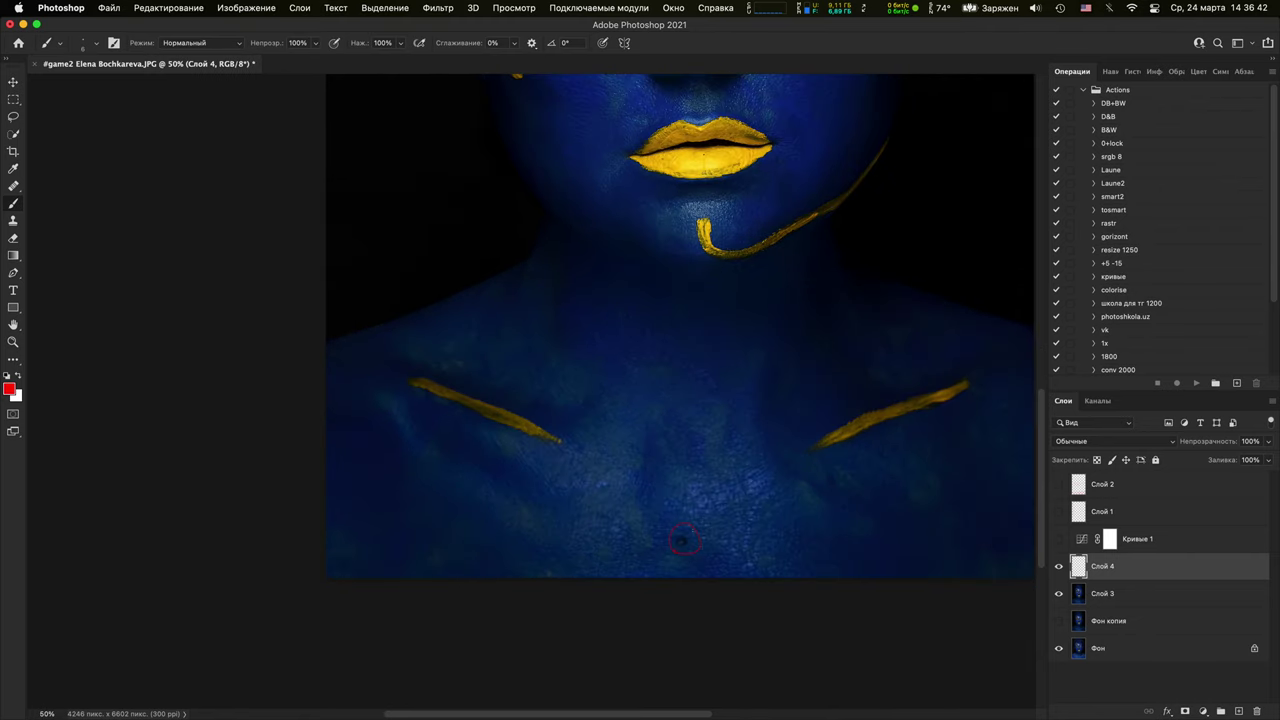
{"action": "scroll", "coordinate": [684, 540], "scroll_direction": "up", "scroll_amount": 5}
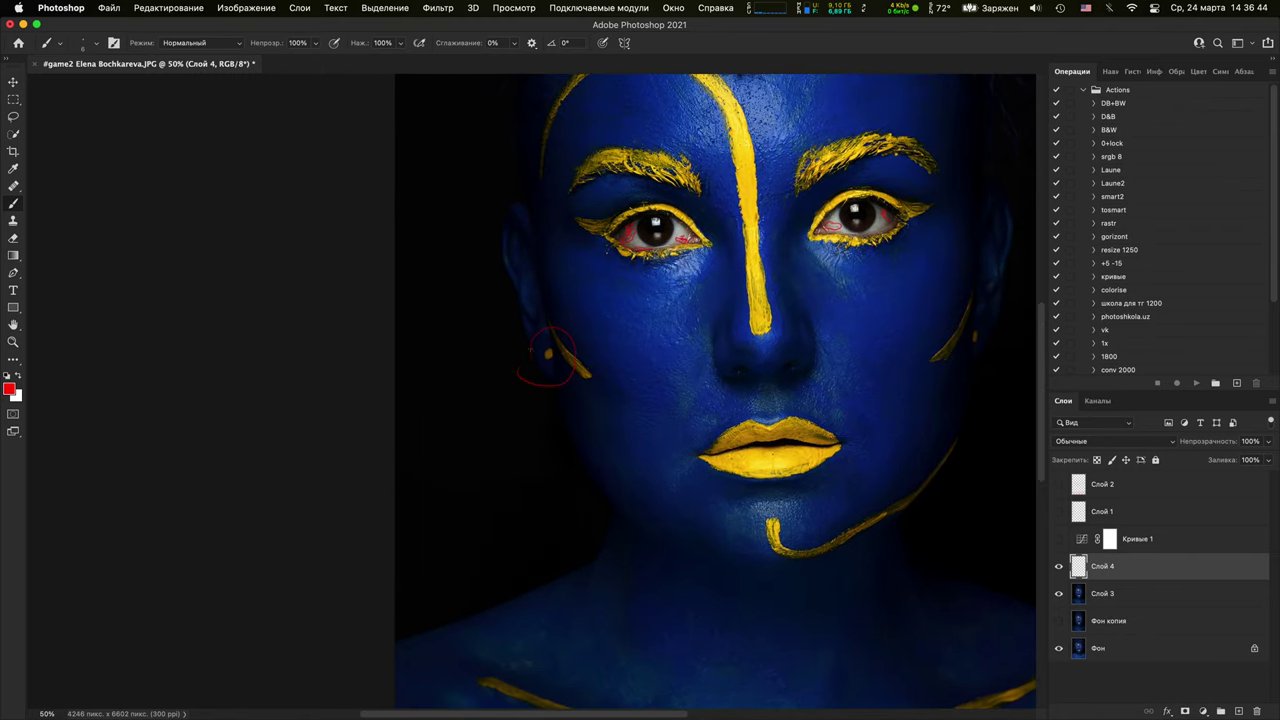
{"action": "left_click_drag", "start_coordinate": [864, 405], "coordinate": [577, 372]}
{"action": "left_click_drag", "start_coordinate": [676, 279], "coordinate": [668, 330]}
Connect the two earlobe marks and the chest mole with thin red lines forming a triangle
{"action": "key", "text": "super+minus"}
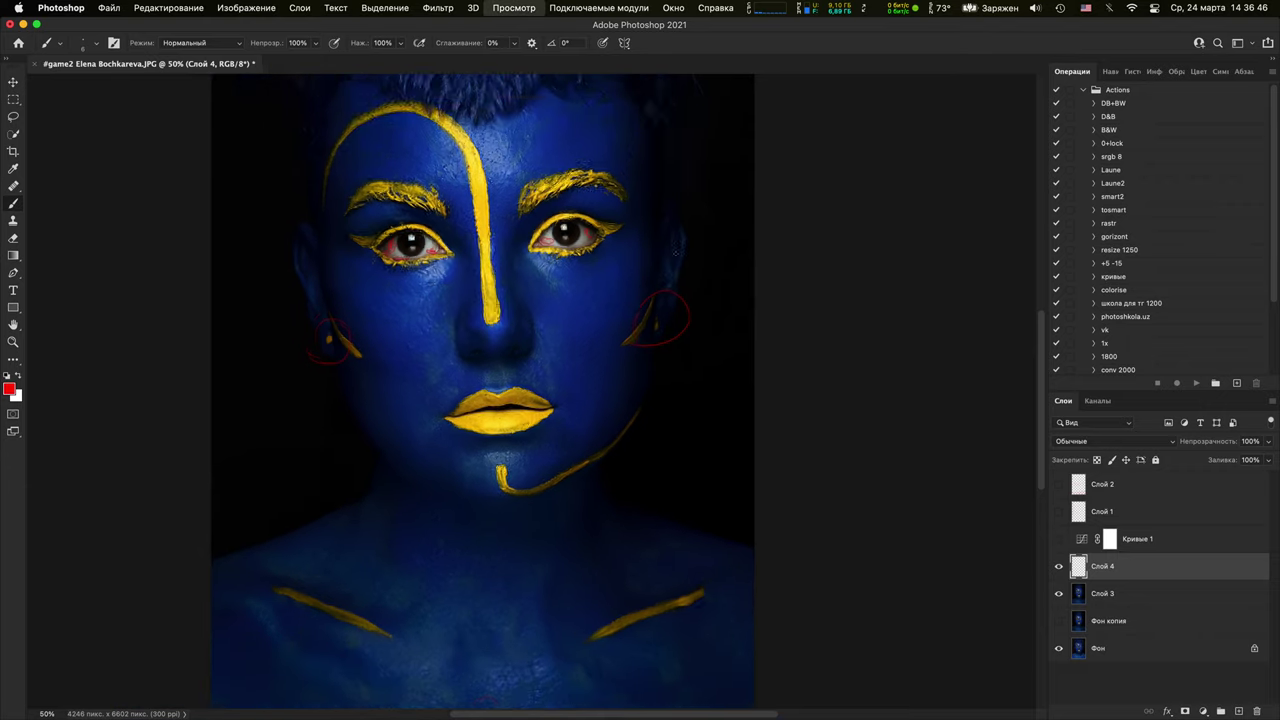
{"action": "key", "text": "super+minus"}
{"action": "mouse_move", "coordinate": [631, 451]}
{"action": "left_mouse_down"}
{"action": "mouse_move", "coordinate": [553, 652]}
{"action": "mouse_move", "coordinate": [527, 638]}
{"action": "mouse_move", "coordinate": [409, 387]}
{"action": "left_mouse_up"}
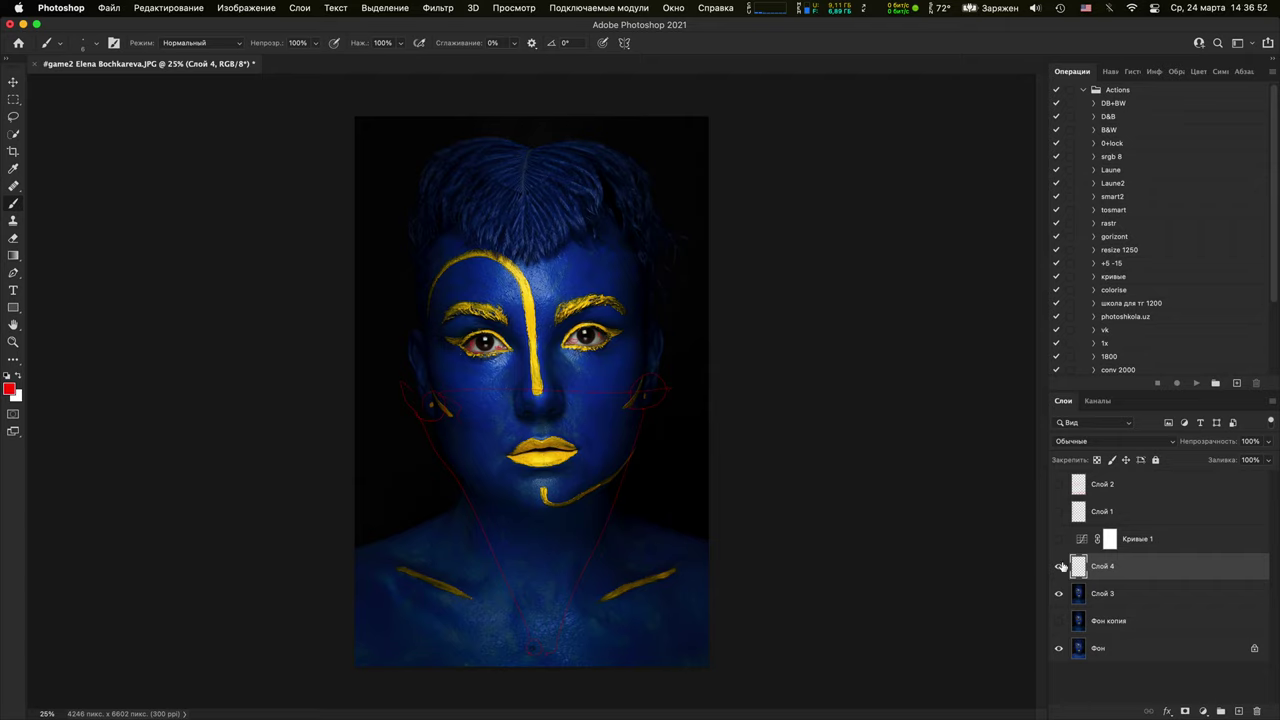
Hide Слой 4 and Слой 3 and close the blue-painted portrait without saving the changes
{"action": "left_click_drag", "start_coordinate": [1059, 575], "coordinate": [1059, 594]}
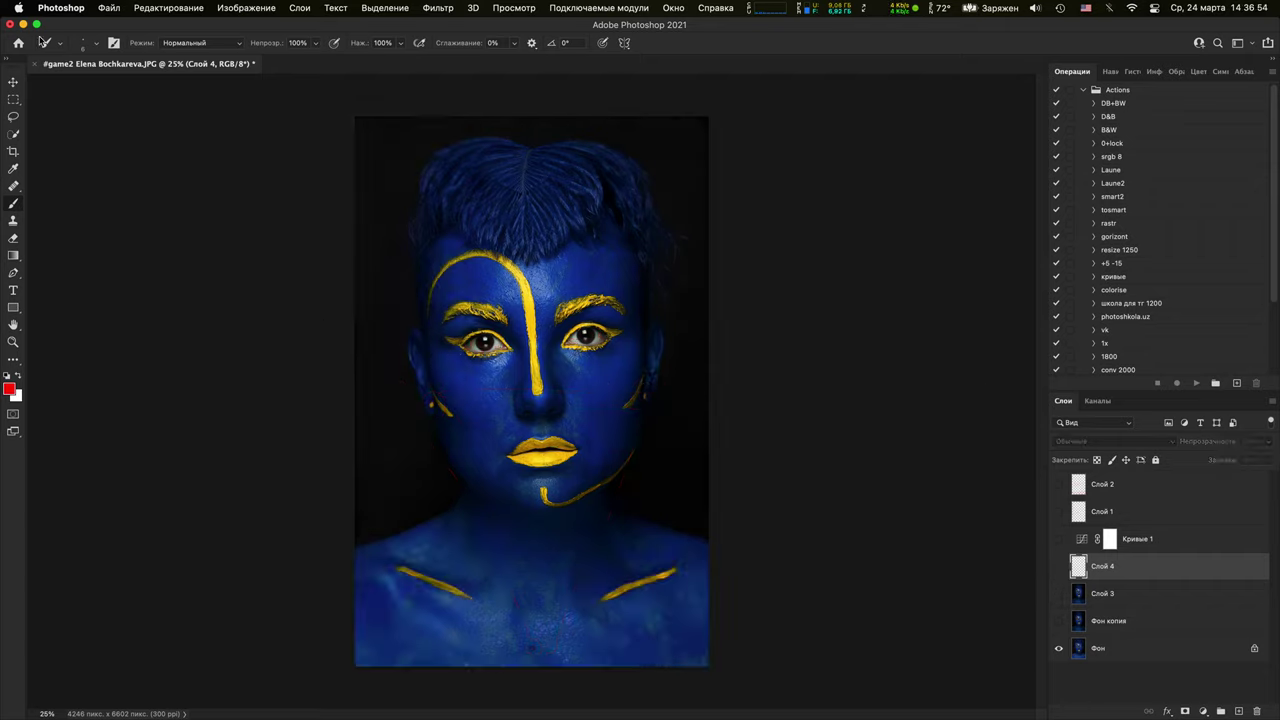
{"action": "left_click", "coordinate": [35, 66]}
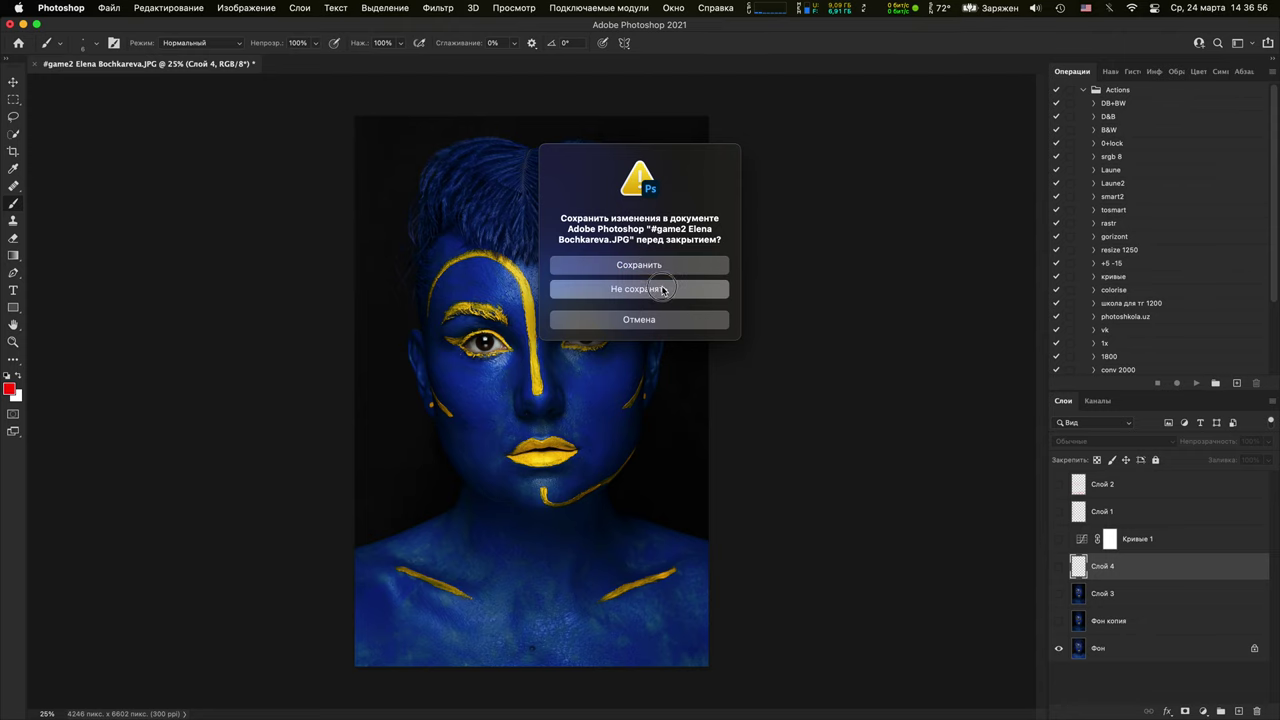
{"action": "left_click", "coordinate": [671, 289]}
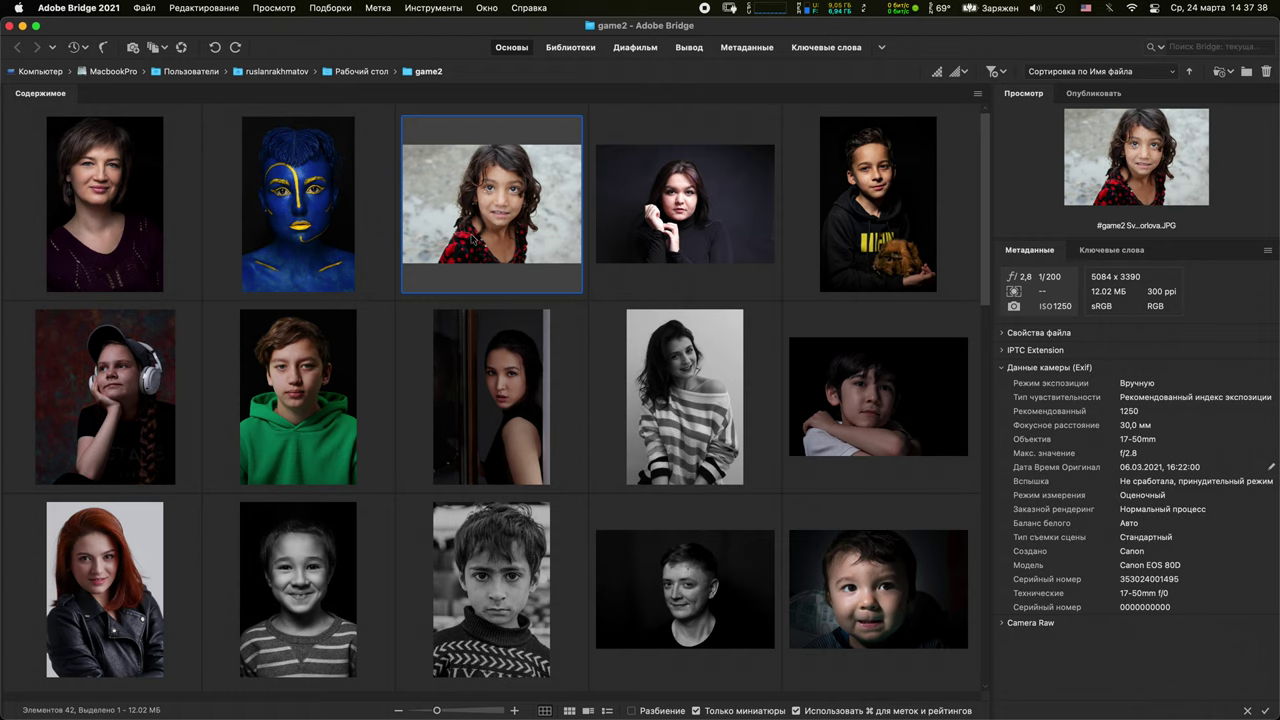
Open the portrait of the girl in the red-dotted dress from Bridge with its embedded sRGB profile, and check its shooting metadata in Bridge
{"action": "double_click", "coordinate": [474, 244]}
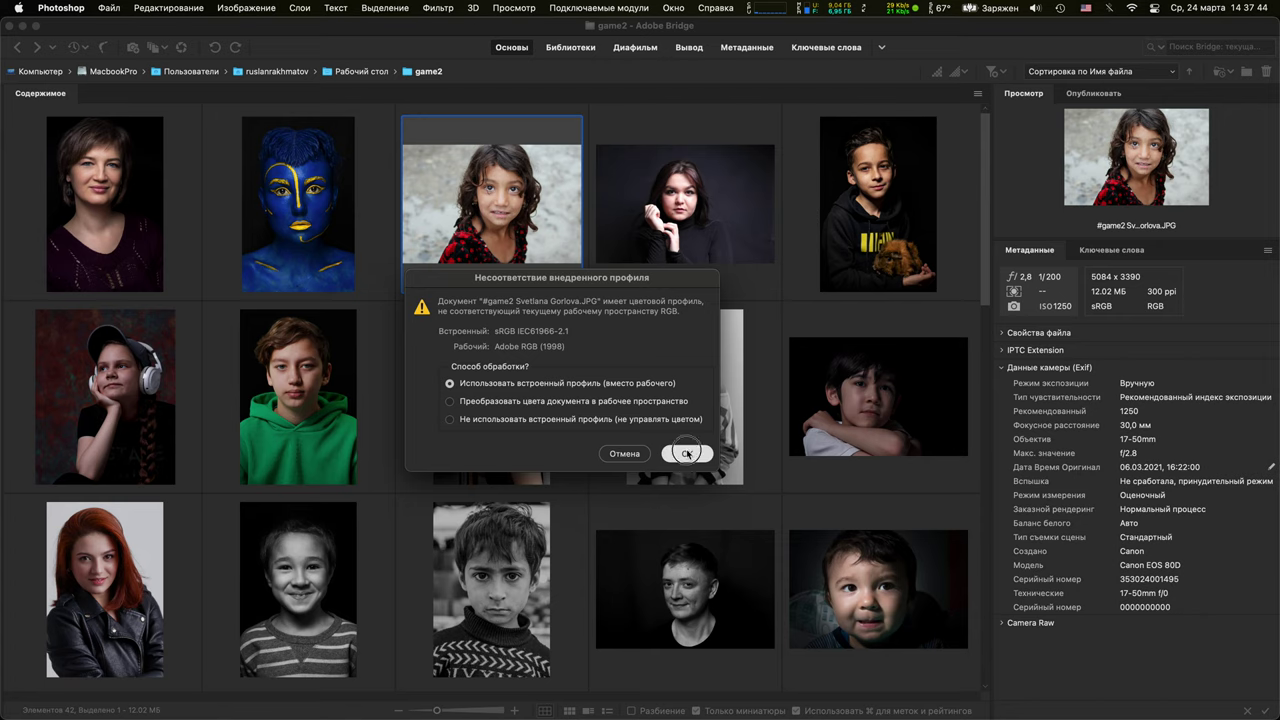
{"action": "left_click", "coordinate": [687, 453]}
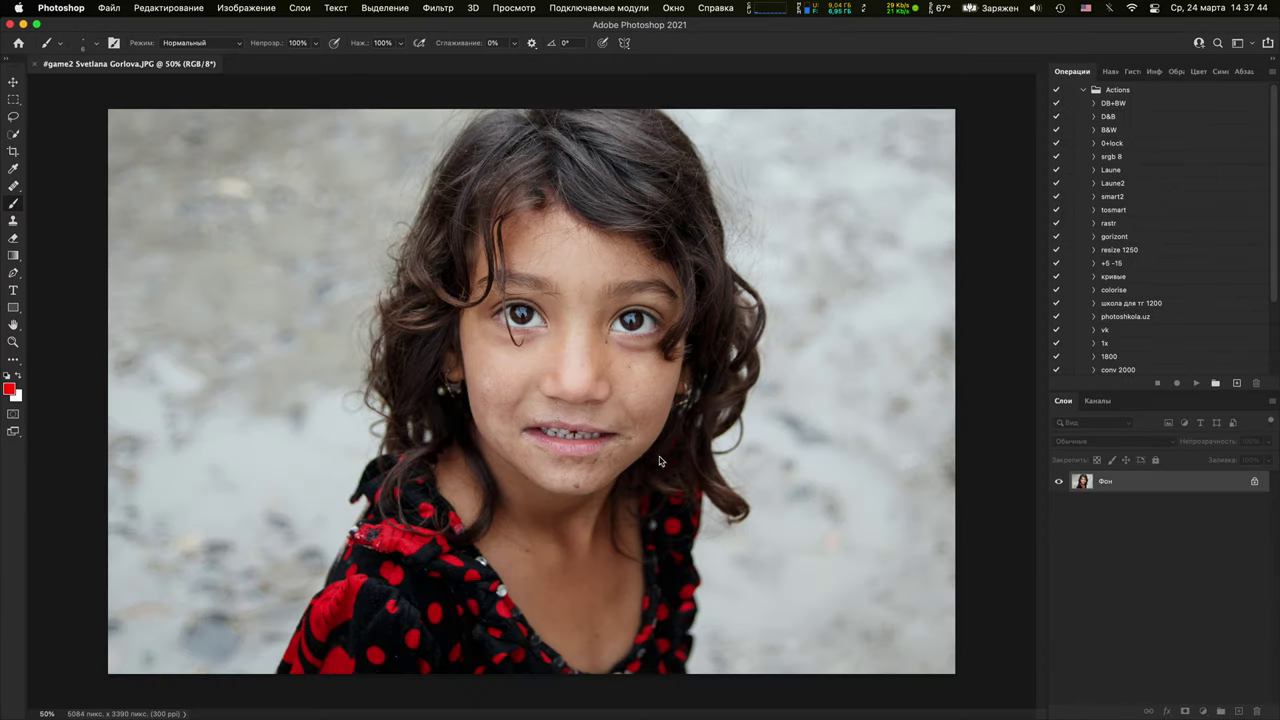
{"action": "left_click", "coordinate": [23, 22]}
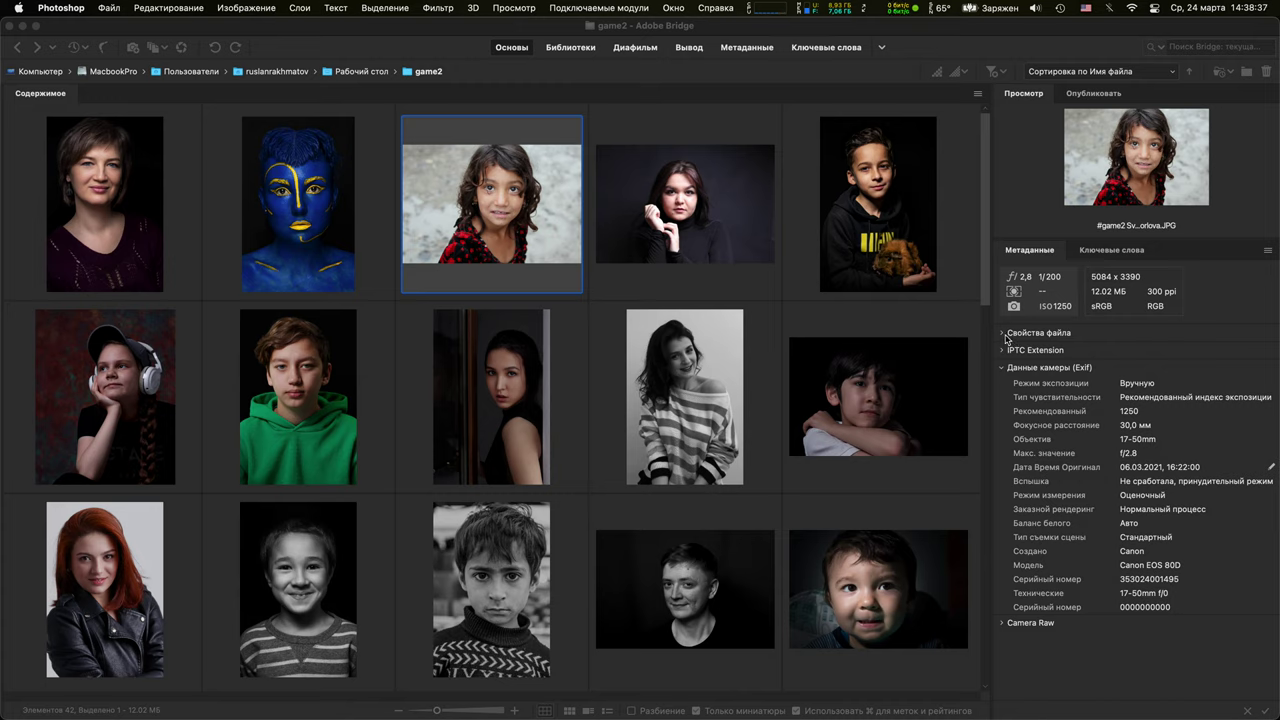
{"action": "left_click", "coordinate": [1057, 284]}
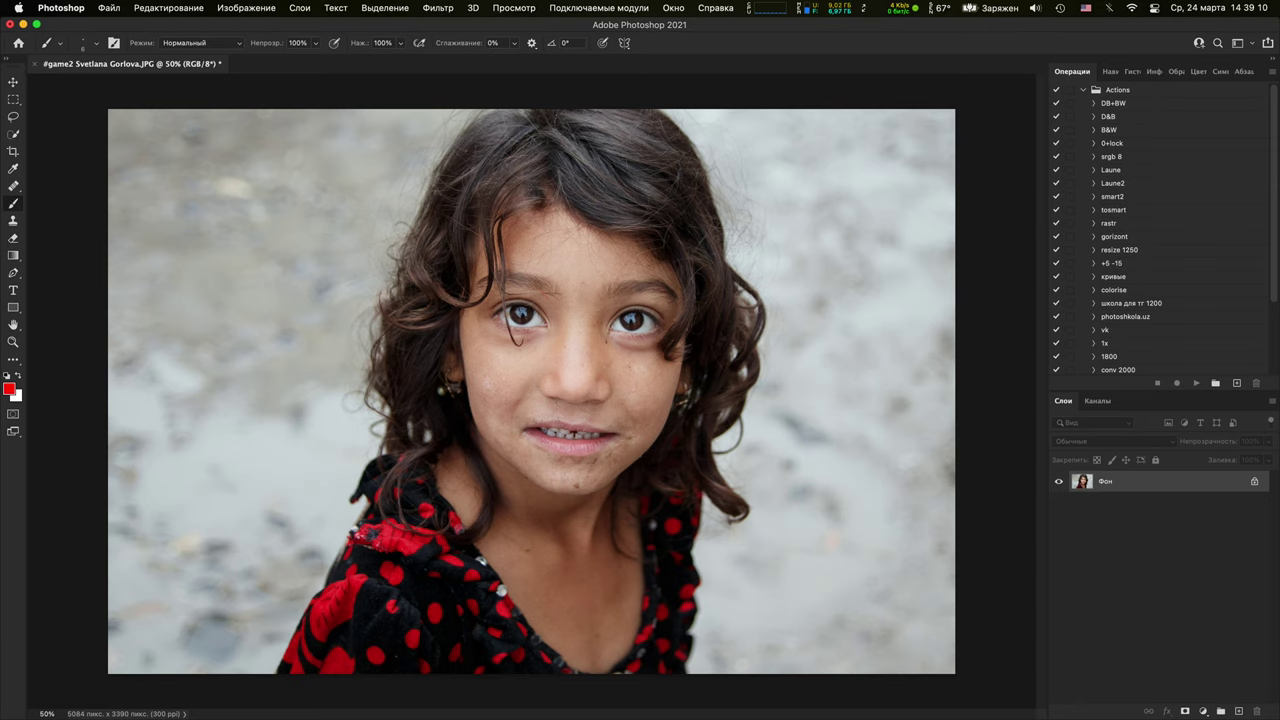
Examine the girl's nose, eyebrows, eyes and hair at 400% magnification
{"action": "key", "text": "super+plus"}
{"action": "key", "text": "super+plus"}
{"action": "key", "text": "super+plus"}
{"action": "key", "text": "super+plus"}
{"action": "key", "text": "super+plus"}
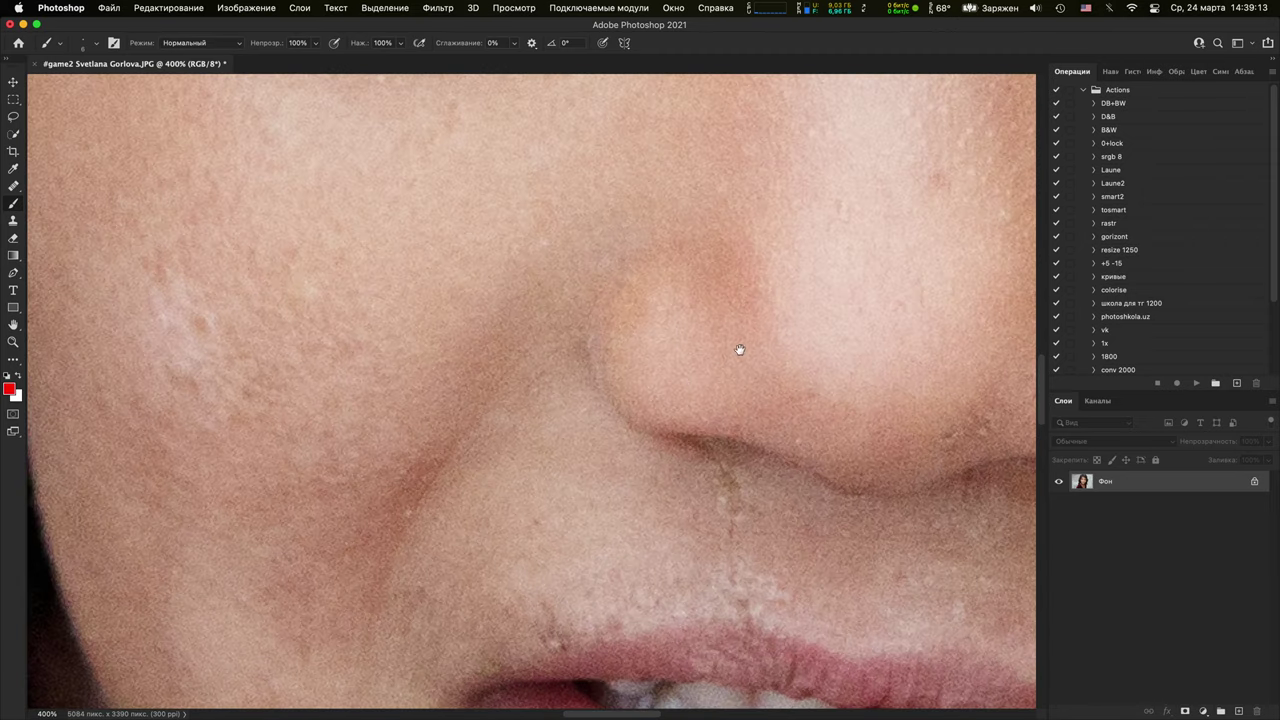
{"action": "left_click_drag", "start_coordinate": [740, 349], "coordinate": [640, 705]}
{"action": "left_click_drag", "start_coordinate": [737, 300], "coordinate": [400, 325]}
{"action": "left_click_drag", "start_coordinate": [600, 305], "coordinate": [866, 428]}
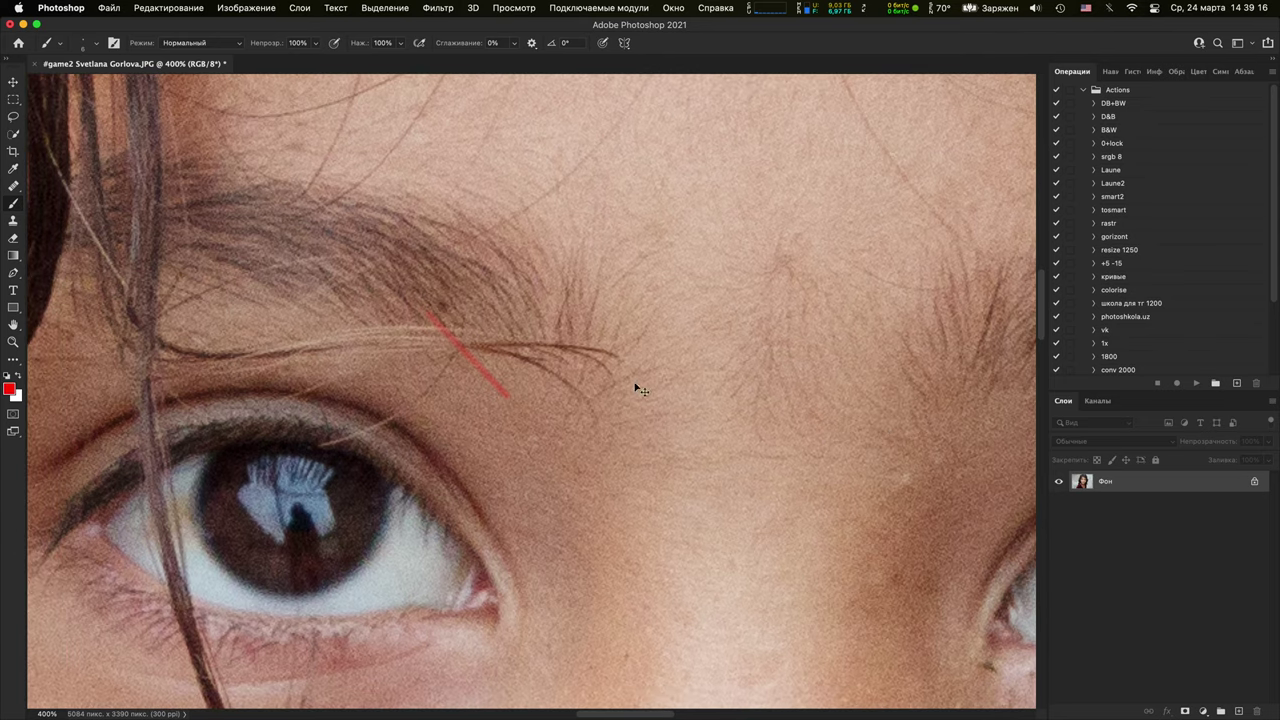
{"action": "scroll", "coordinate": [634, 380], "scroll_direction": "down", "scroll_amount": 5}
{"action": "scroll", "coordinate": [634, 380], "scroll_direction": "right", "scroll_amount": 10}
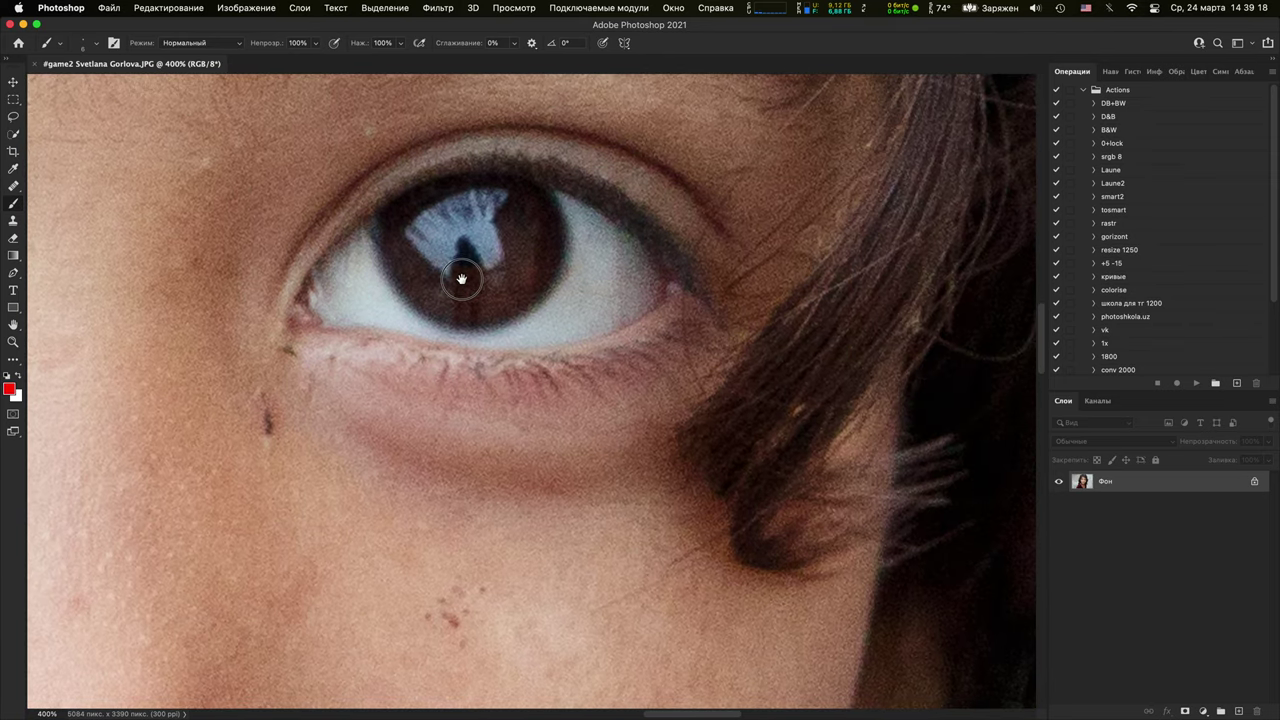
{"action": "scroll", "coordinate": [674, 240], "scroll_direction": "up", "scroll_amount": 10}
{"action": "scroll", "coordinate": [614, 257], "scroll_direction": "up", "scroll_amount": 10}
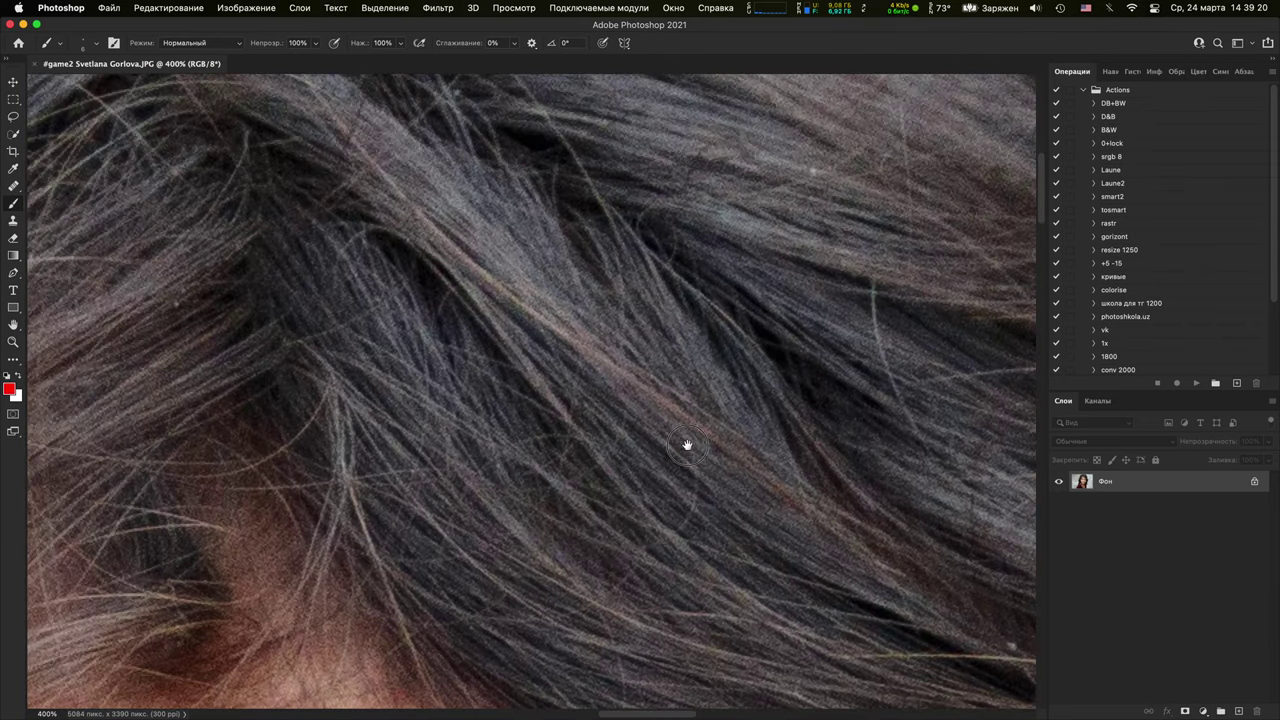
Examine the whole face and the skin texture on the nose and cheeks at 300%
{"action": "key", "text": "super+1"}
{"action": "key", "text": "super+minus"}
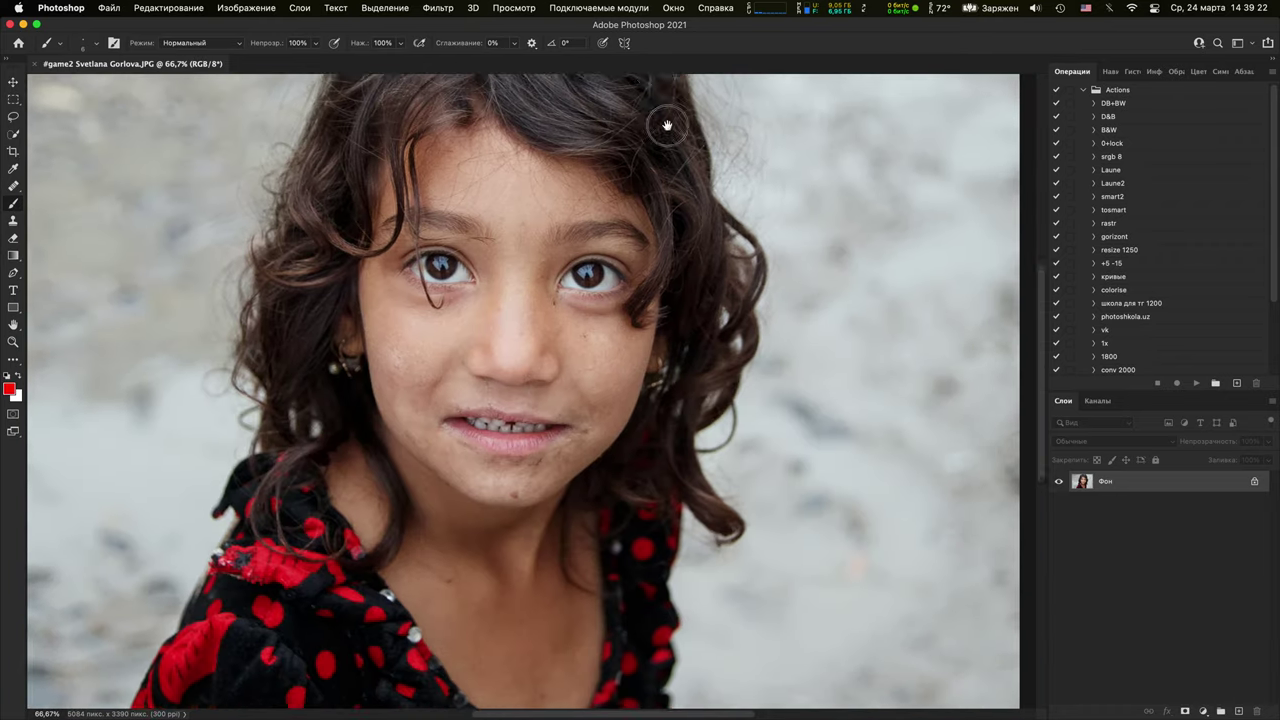
{"action": "key", "text": "super+plus"}
{"action": "key", "text": "super+plus"}
{"action": "key", "text": "super+plus"}
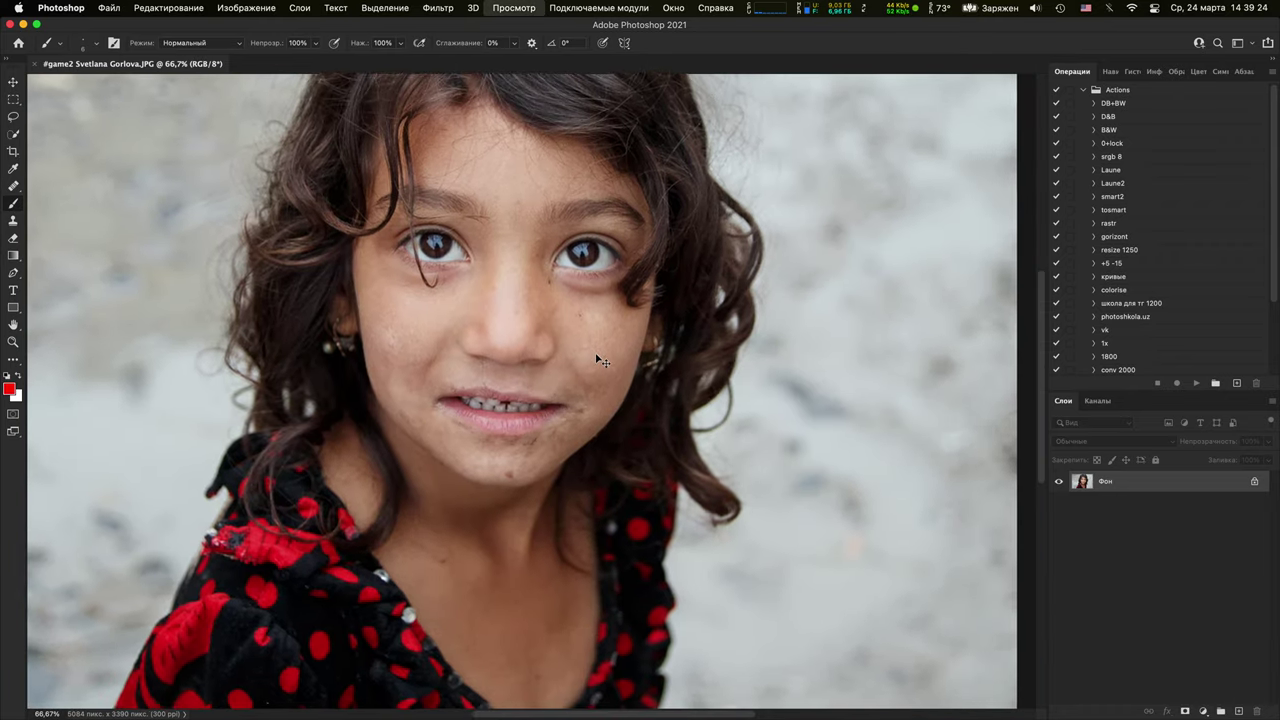
{"action": "left_click_drag", "start_coordinate": [649, 433], "coordinate": [736, 467]}
{"action": "scroll", "coordinate": [736, 467], "scroll_direction": "up", "scroll_amount": 10}
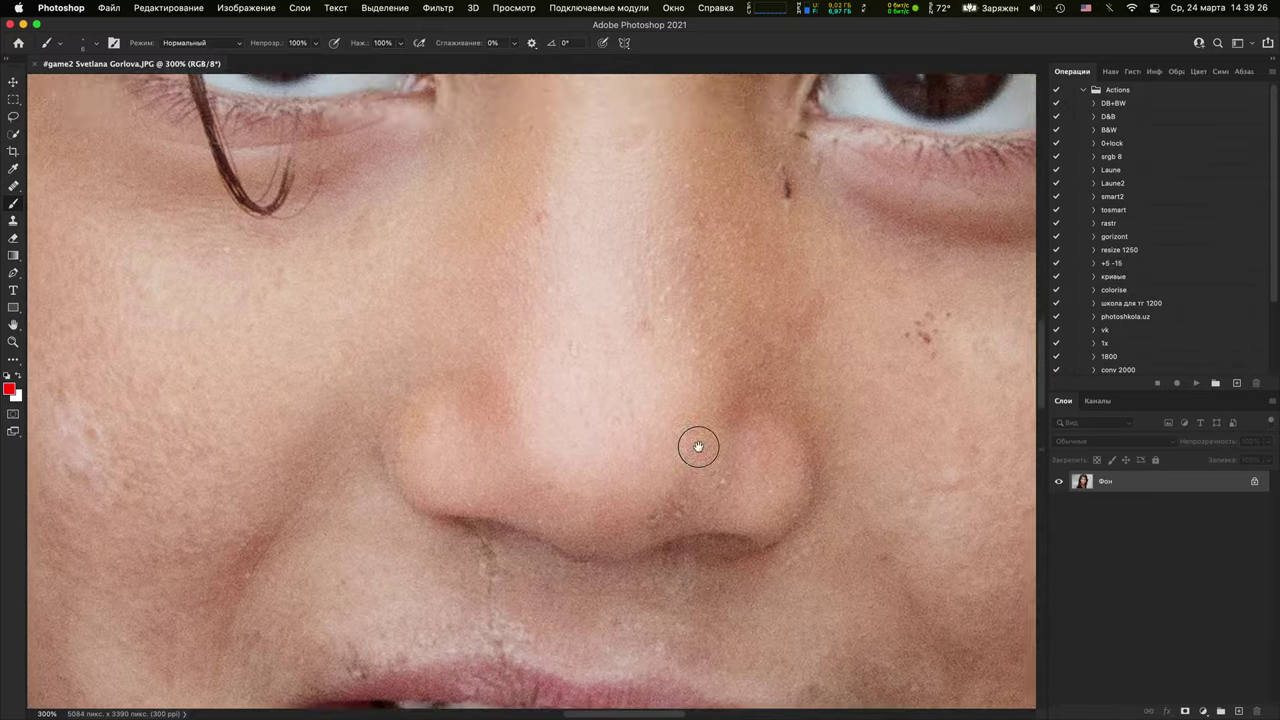
Add a Curves adjustment layer above the girl's portrait and darken the image with a curve point at input 153, output 103
{"action": "scroll", "coordinate": [682, 430], "scroll_direction": "right", "scroll_amount": 10}
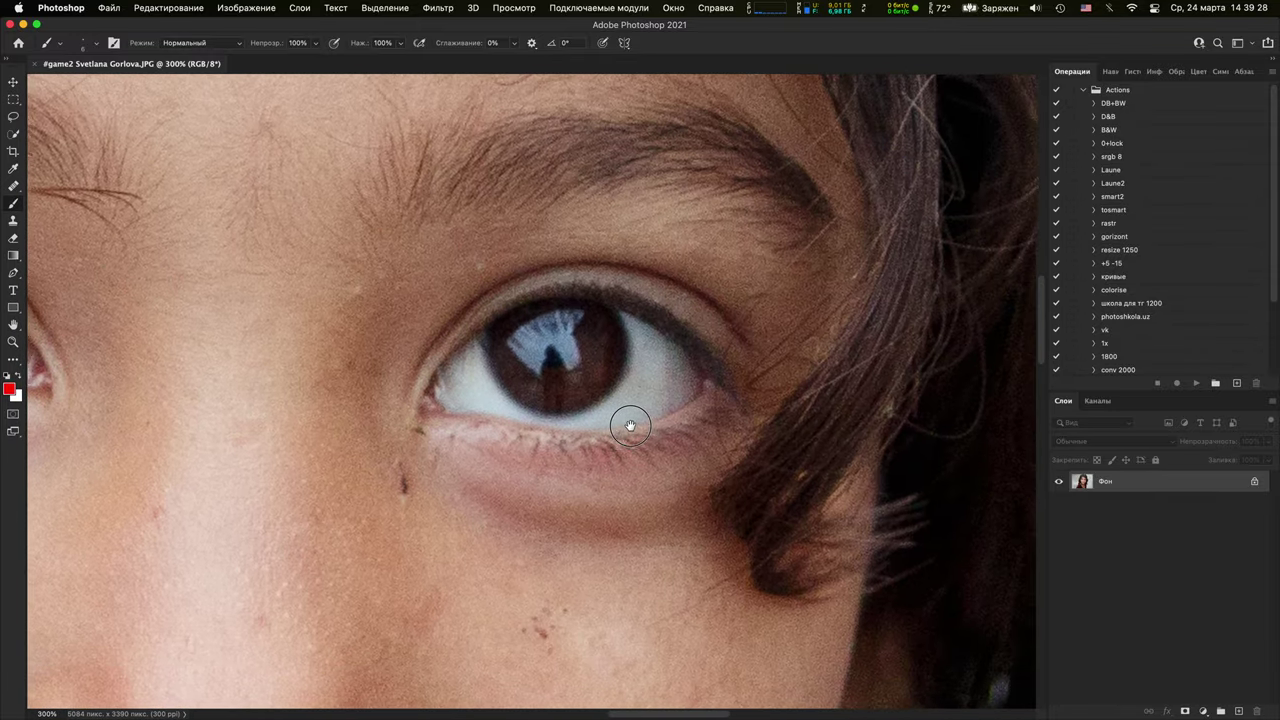
{"action": "key", "text": "super+minus"}
{"action": "key", "text": "super+minus"}
{"action": "key", "text": "super+minus"}
{"action": "key", "text": "super+minus"}
{"action": "key", "text": "super+minus"}
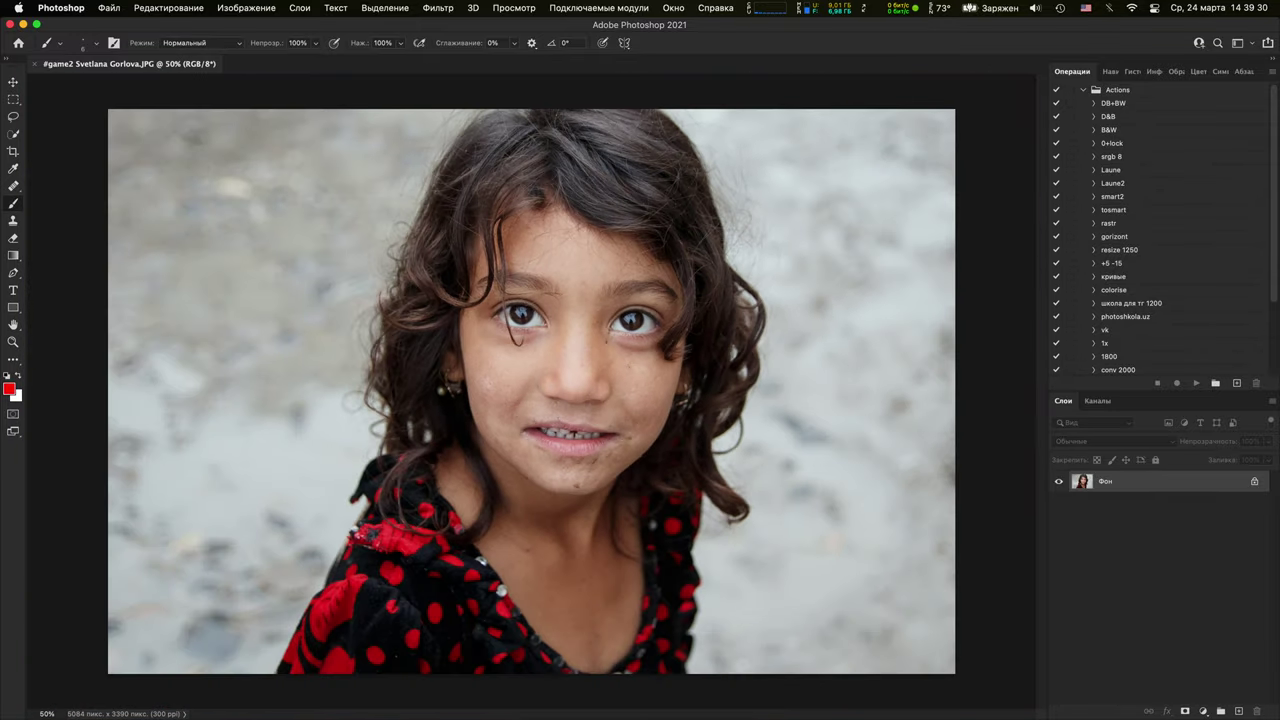
{"action": "left_click", "coordinate": [1204, 711]}
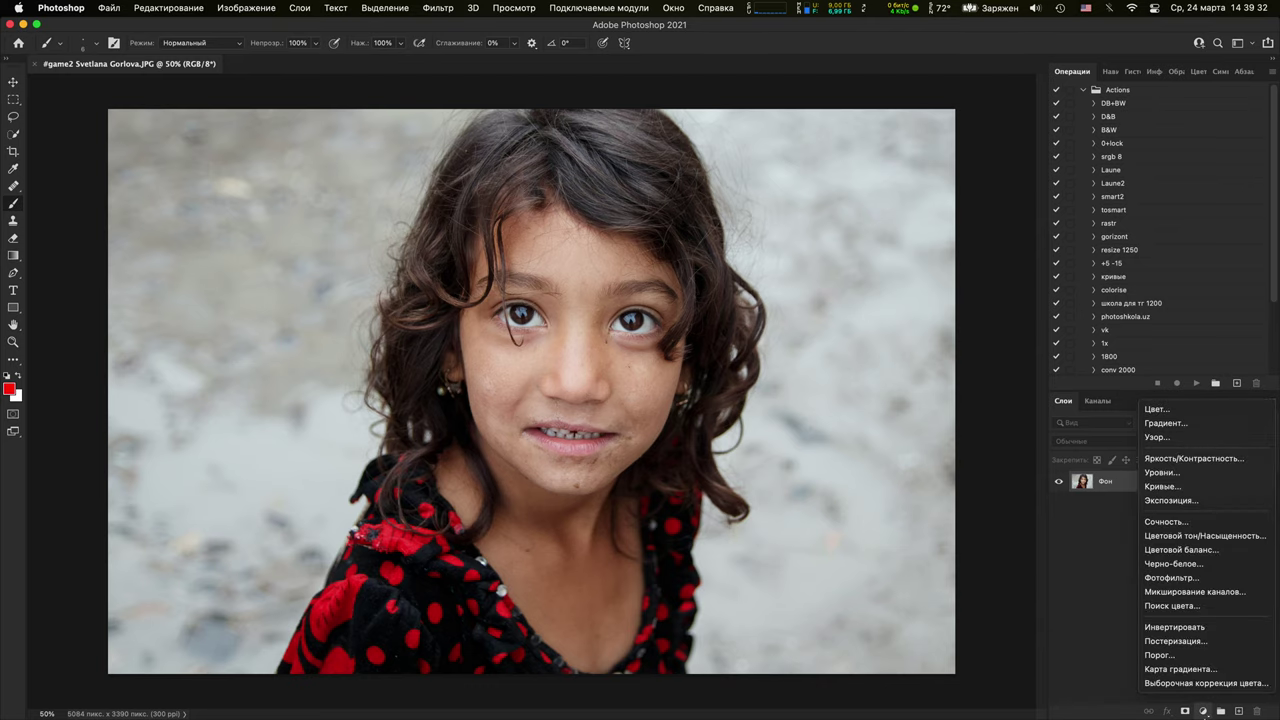
{"action": "left_click", "coordinate": [1188, 488]}
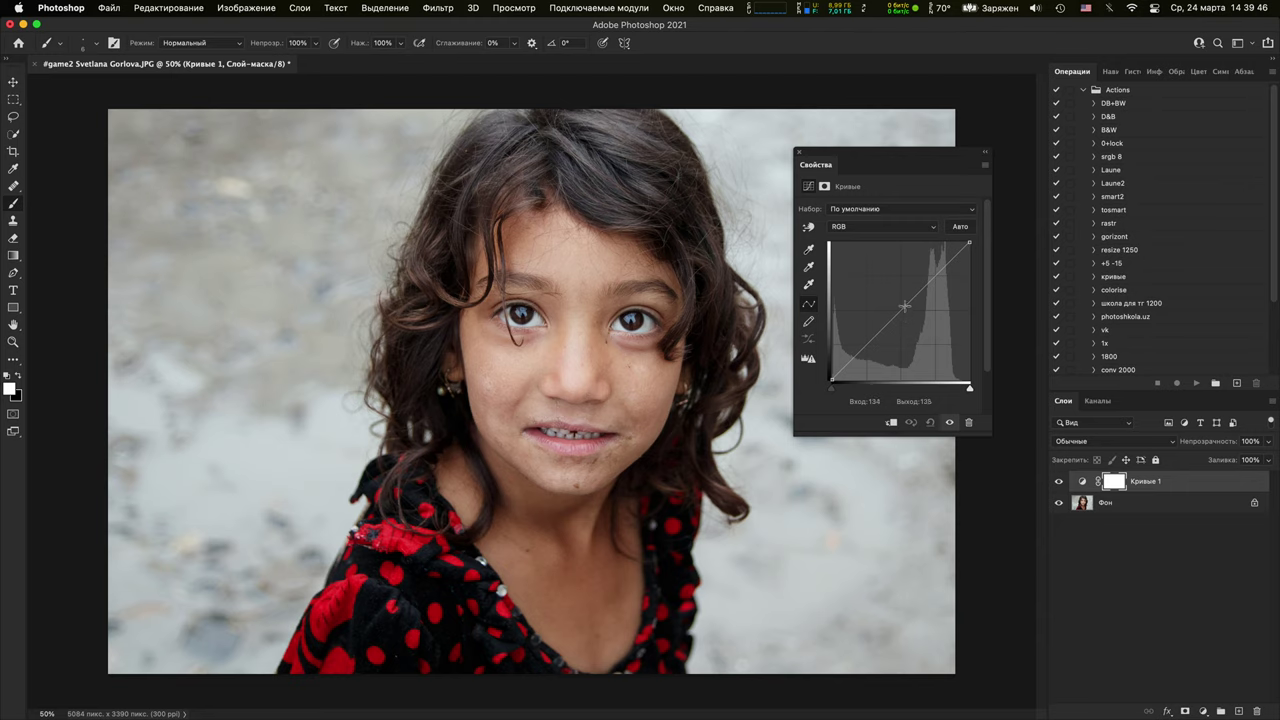
{"action": "left_click_drag", "start_coordinate": [900, 312], "coordinate": [914, 325]}
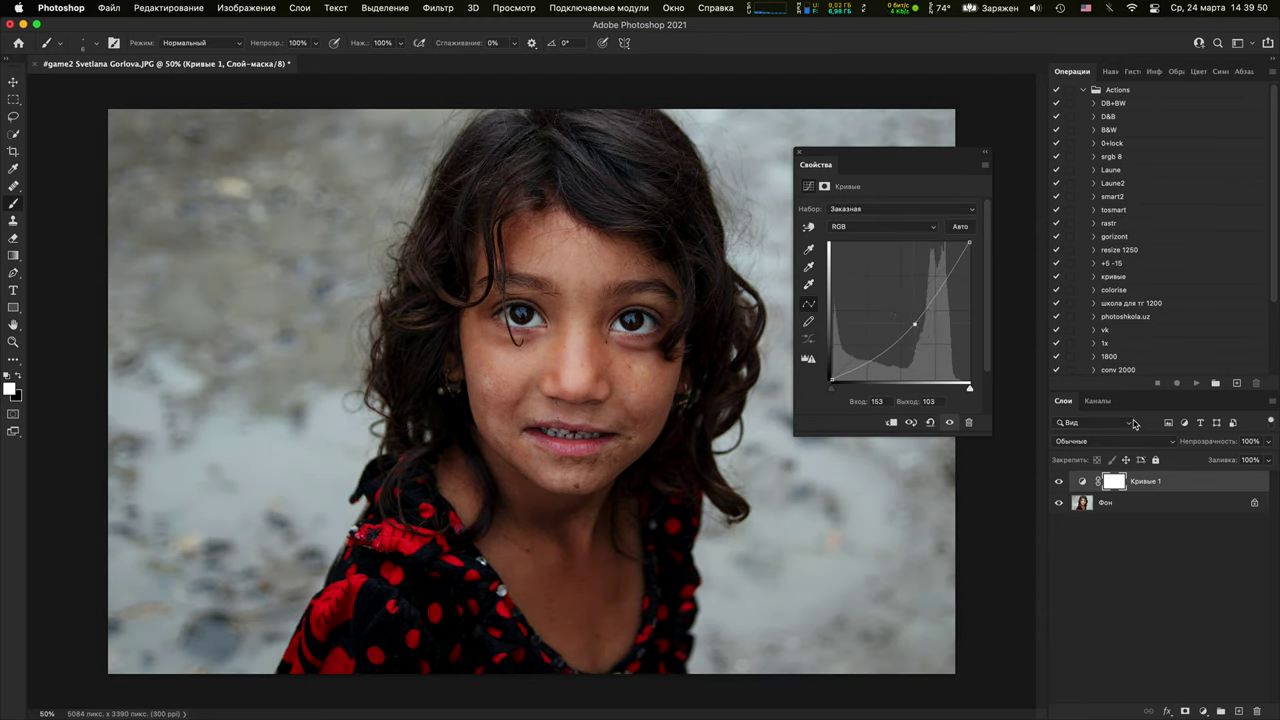
{"action": "key", "text": "super+i"}
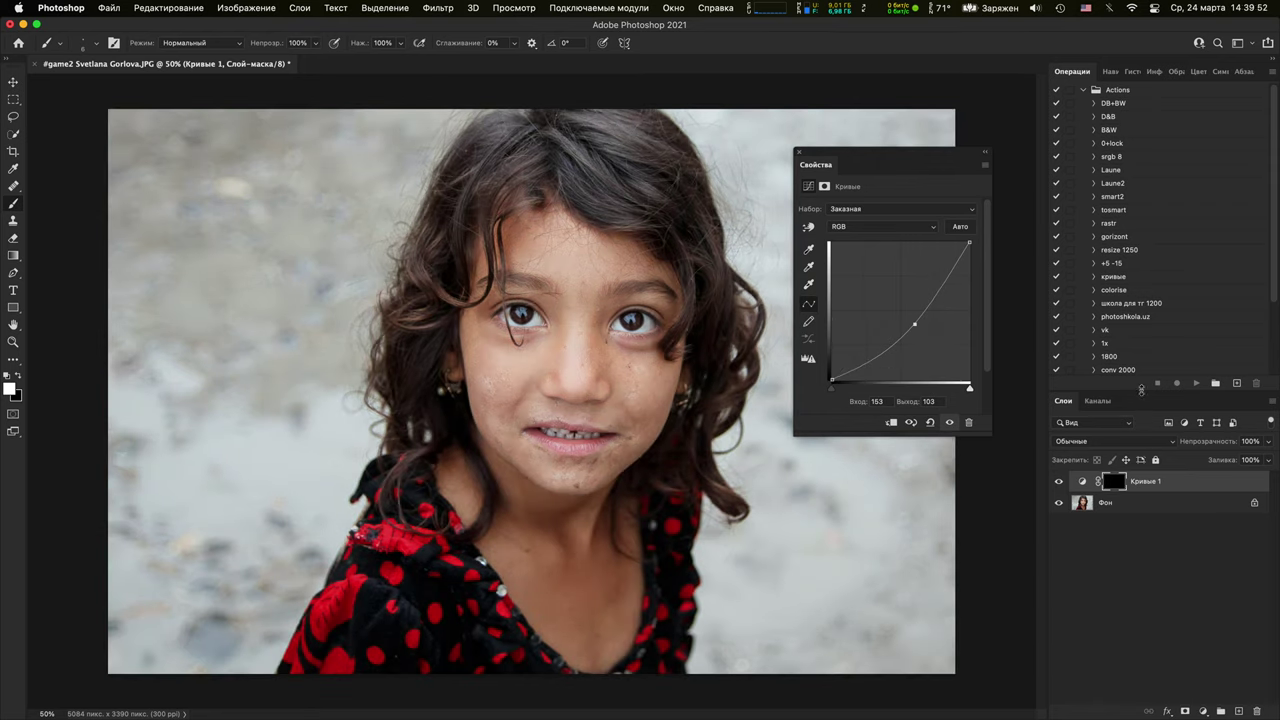
{"action": "key", "text": "super+i"}
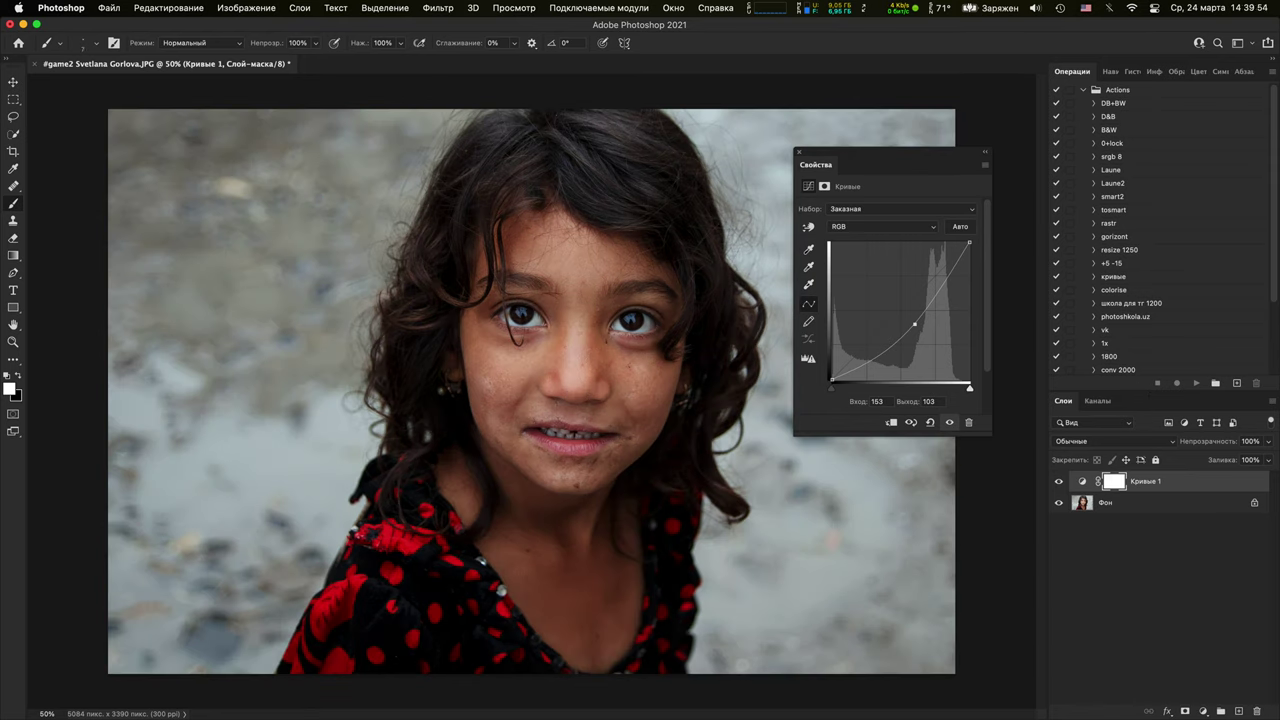
Mask the girl out of Кривые 1 with a black 1100-pixel brush and compare the portrait with and without the darkening
{"action": "key", "text": "bracketright"}
{"action": "key", "text": "bracketright"}
{"action": "key", "text": "bracketright"}
{"action": "key", "text": "bracketright"}
{"action": "key", "text": "bracketright"}
{"action": "key", "text": "bracketright"}
{"action": "key", "text": "bracketright"}
{"action": "key", "text": "bracketright"}
{"action": "key", "text": "bracketright"}
{"action": "key", "text": "bracketright"}
{"action": "key", "text": "bracketright"}
{"action": "key", "text": "bracketright"}
{"action": "key", "text": "bracketright"}
{"action": "key", "text": "bracketright"}
{"action": "key", "text": "bracketright"}
{"action": "key", "text": "x"}
{"action": "mouse_move", "coordinate": [564, 266]}
{"action": "left_mouse_down"}
{"action": "mouse_move", "coordinate": [568, 480]}
{"action": "mouse_move", "coordinate": [575, 415]}
{"action": "left_mouse_up"}
{"action": "mouse_move", "coordinate": [535, 290]}
{"action": "left_mouse_down"}
{"action": "mouse_move", "coordinate": [650, 400]}
{"action": "mouse_move", "coordinate": [480, 600]}
{"action": "mouse_move", "coordinate": [620, 600]}
{"action": "mouse_move", "coordinate": [431, 699]}
{"action": "mouse_move", "coordinate": [530, 245]}
{"action": "mouse_move", "coordinate": [607, 220]}
{"action": "left_mouse_up"}
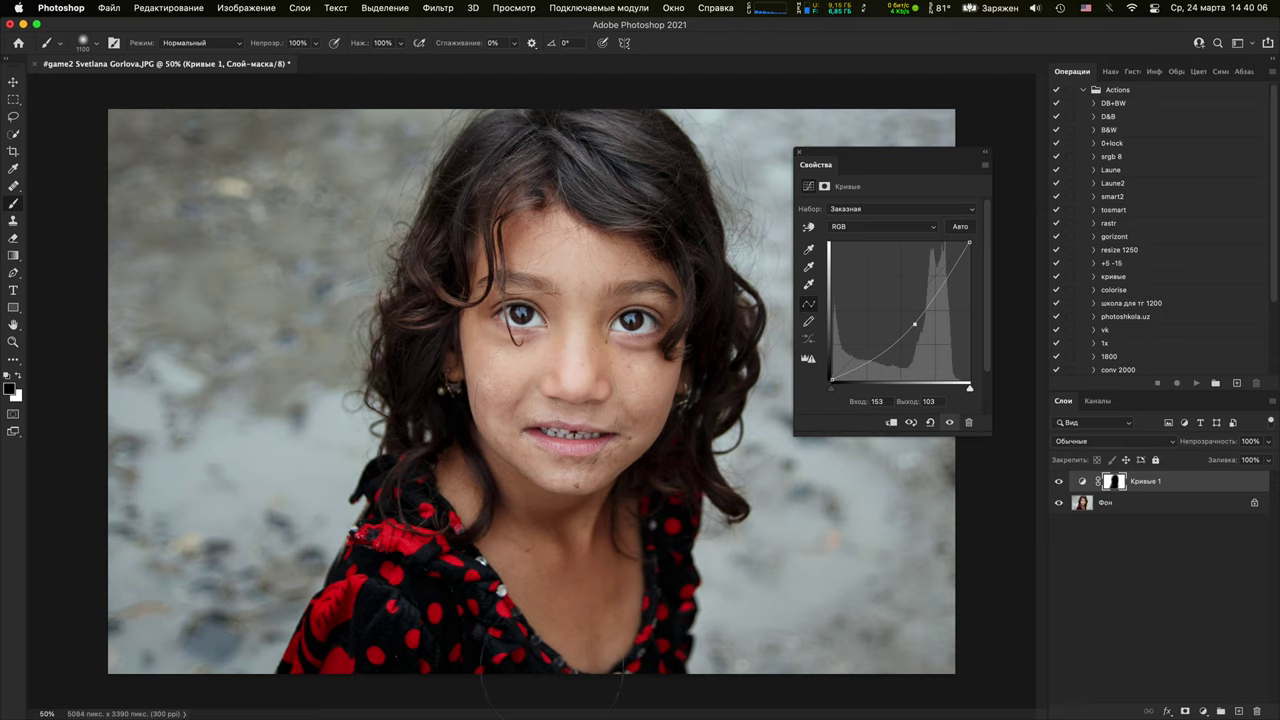
{"action": "left_click", "coordinate": [799, 156]}
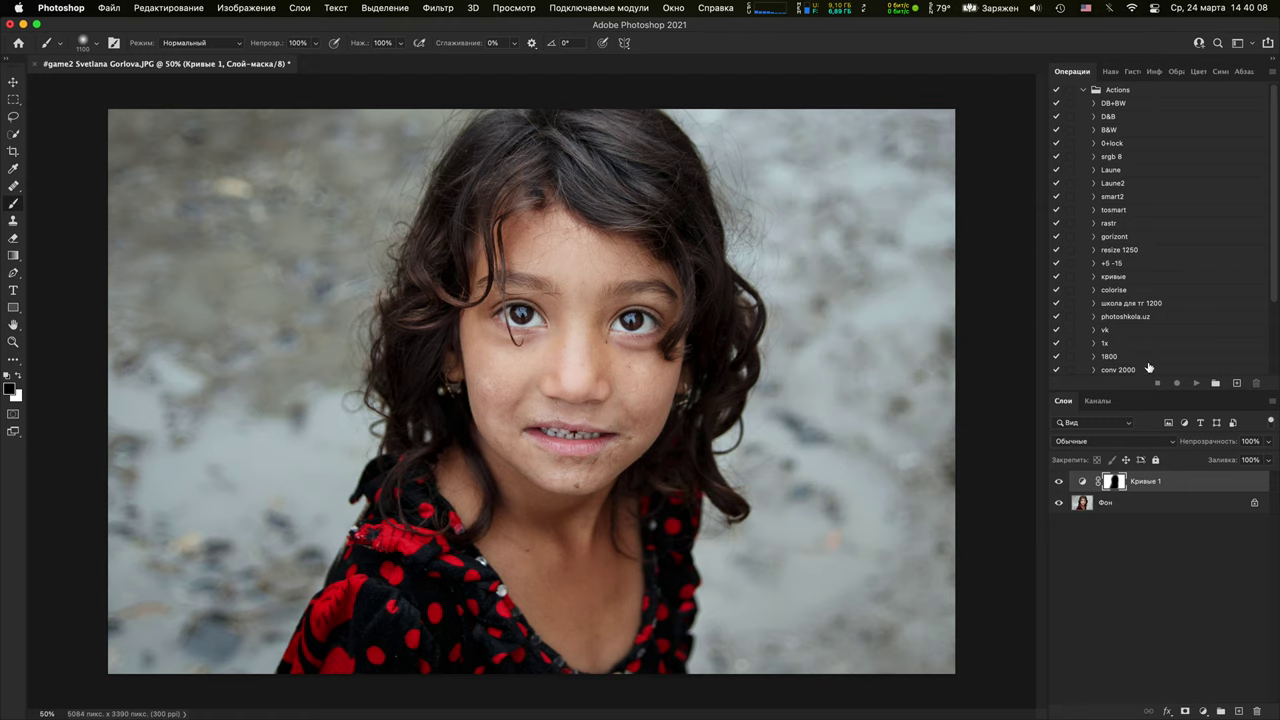
{"action": "left_click", "coordinate": [1060, 481]}
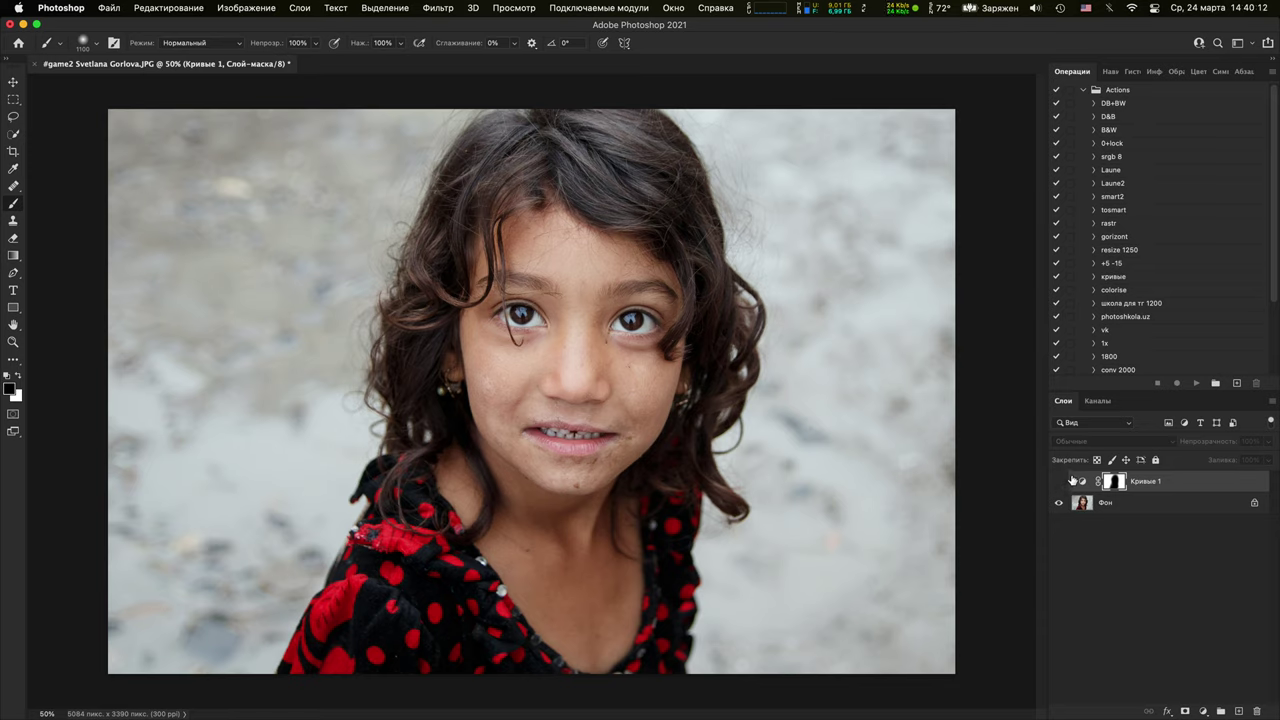
{"action": "left_click", "coordinate": [1059, 482]}
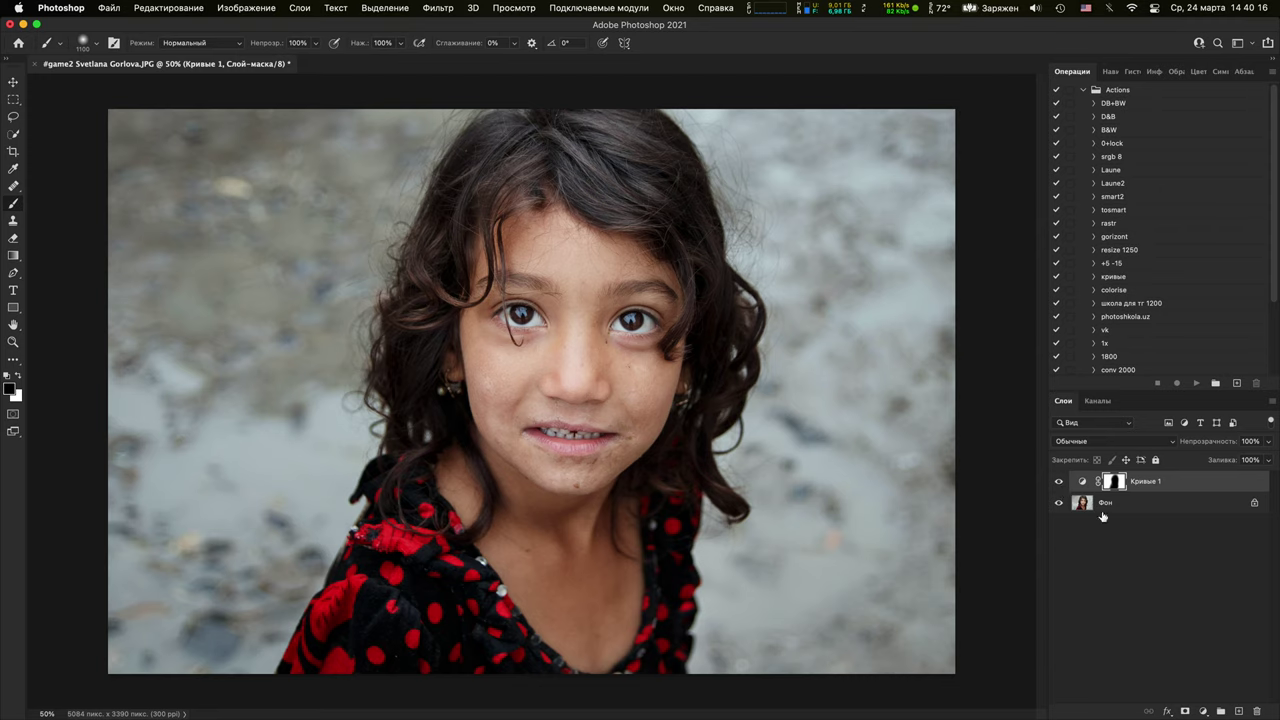
Add a second Curves layer brightening the image from input 112 to output 141, and invert its mask to black
{"action": "left_click", "coordinate": [1203, 711]}
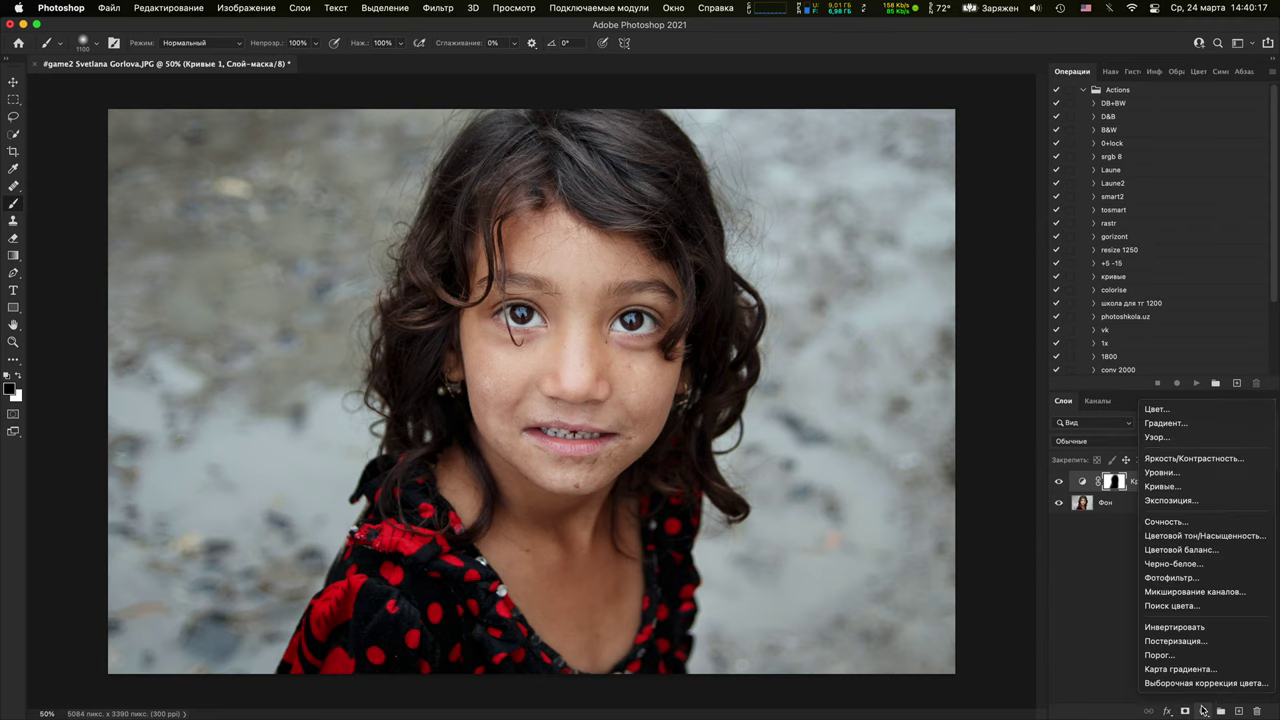
{"action": "left_click", "coordinate": [1180, 487]}
{"action": "left_click_drag", "start_coordinate": [903, 310], "coordinate": [891, 303]}
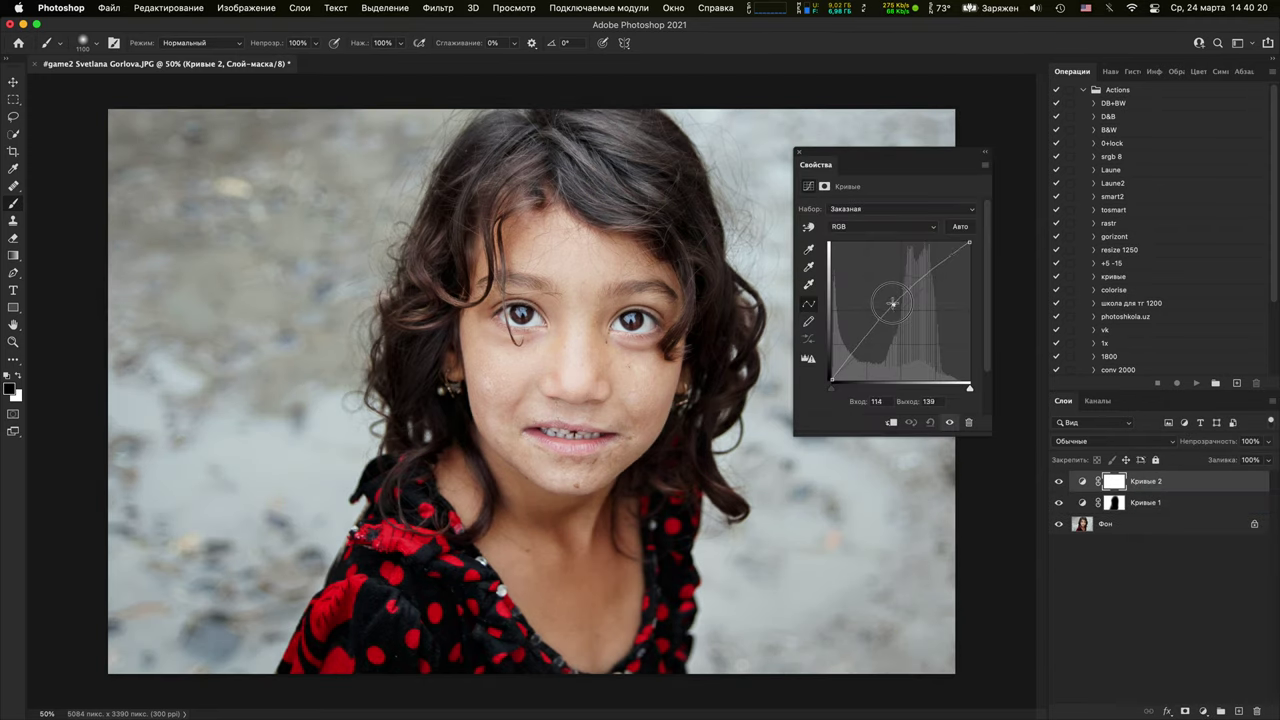
{"action": "key", "text": "super+i"}
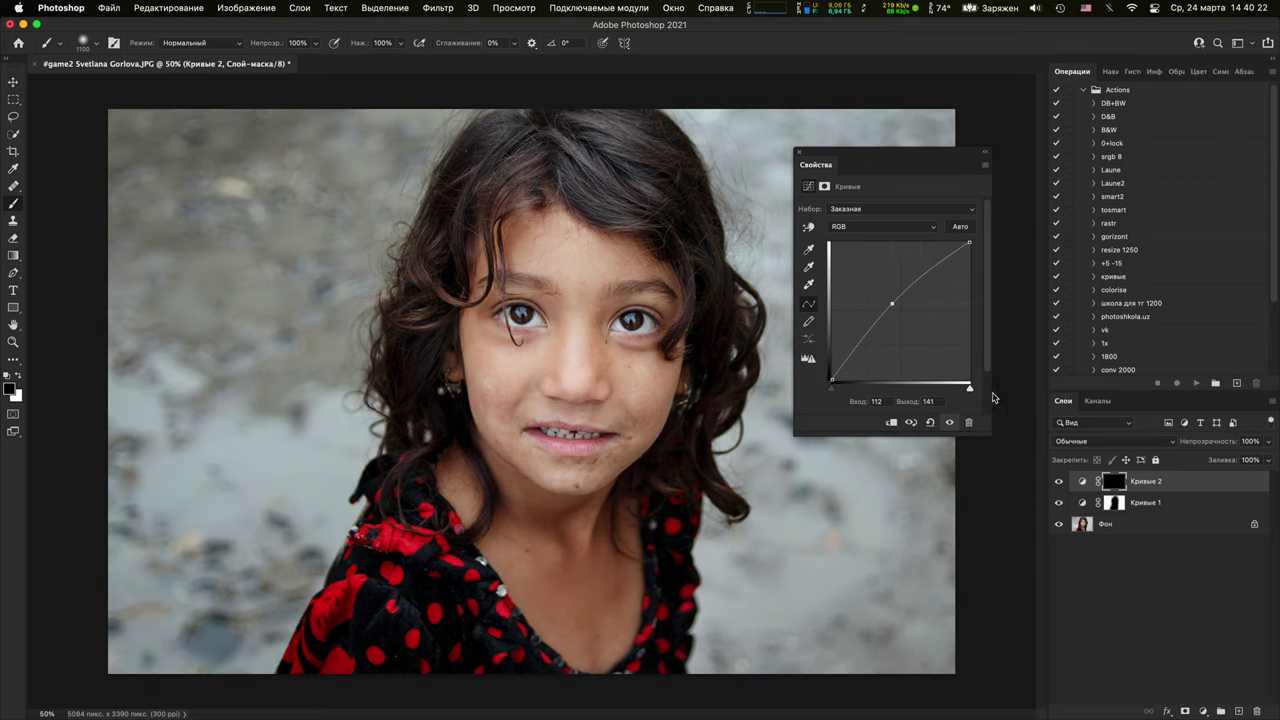
Brighten the irises of both eyes by painting the Кривые 2 mask white with a 100-pixel brush
{"action": "key", "text": "super+plus"}
{"action": "key", "text": "super+plus"}
{"action": "key", "text": "super+plus"}
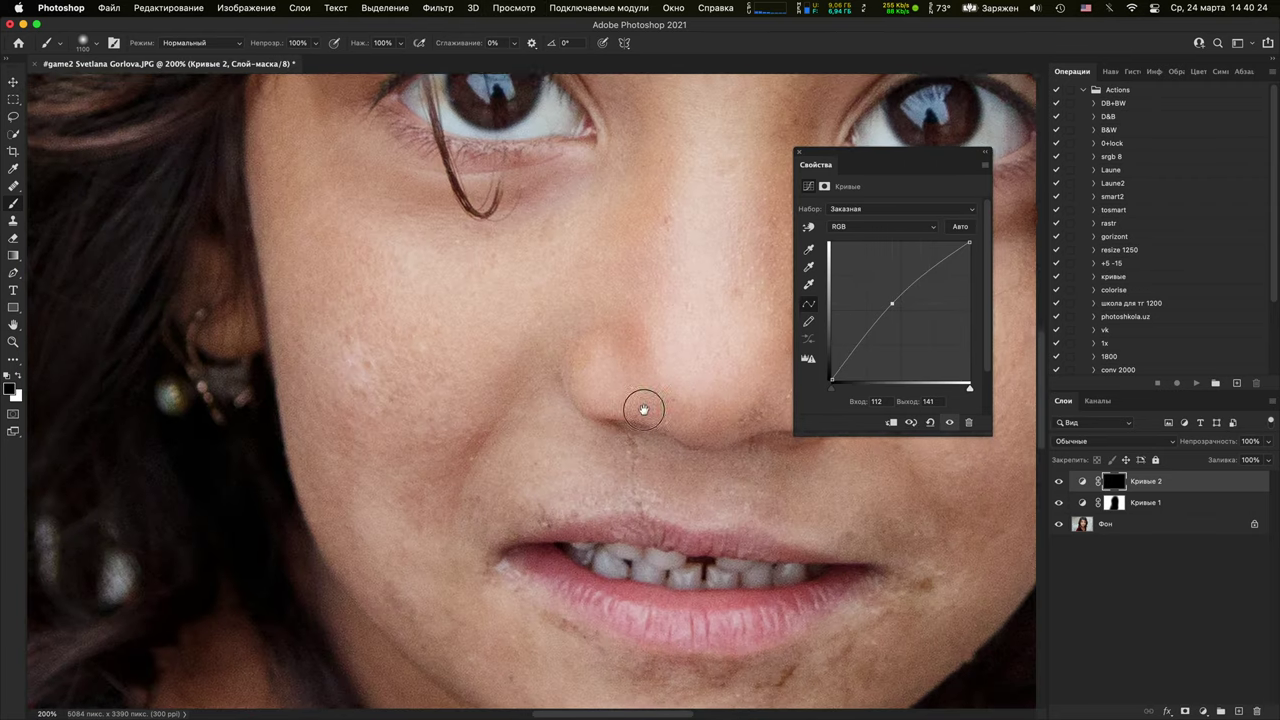
{"action": "left_click_drag", "start_coordinate": [627, 259], "coordinate": [734, 519]}
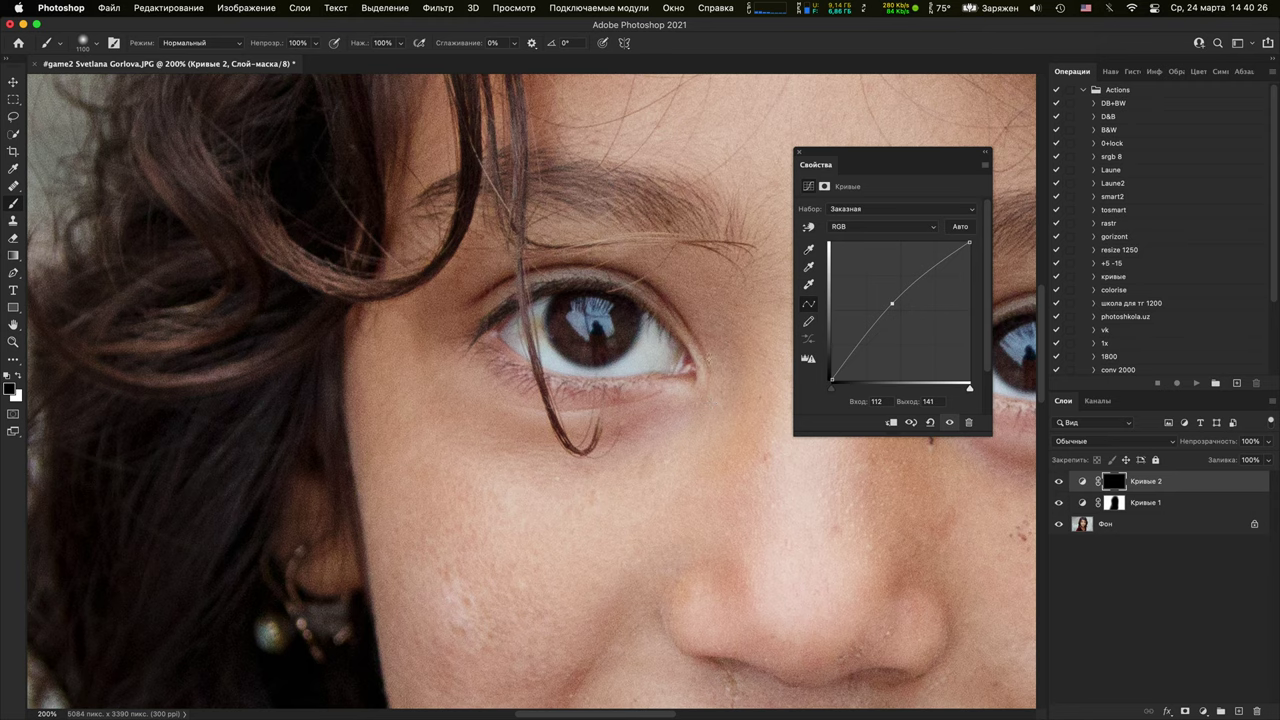
{"action": "key", "text": "bracketleft"}
{"action": "key", "text": "bracketleft"}
{"action": "key", "text": "bracketleft"}
{"action": "key", "text": "bracketleft"}
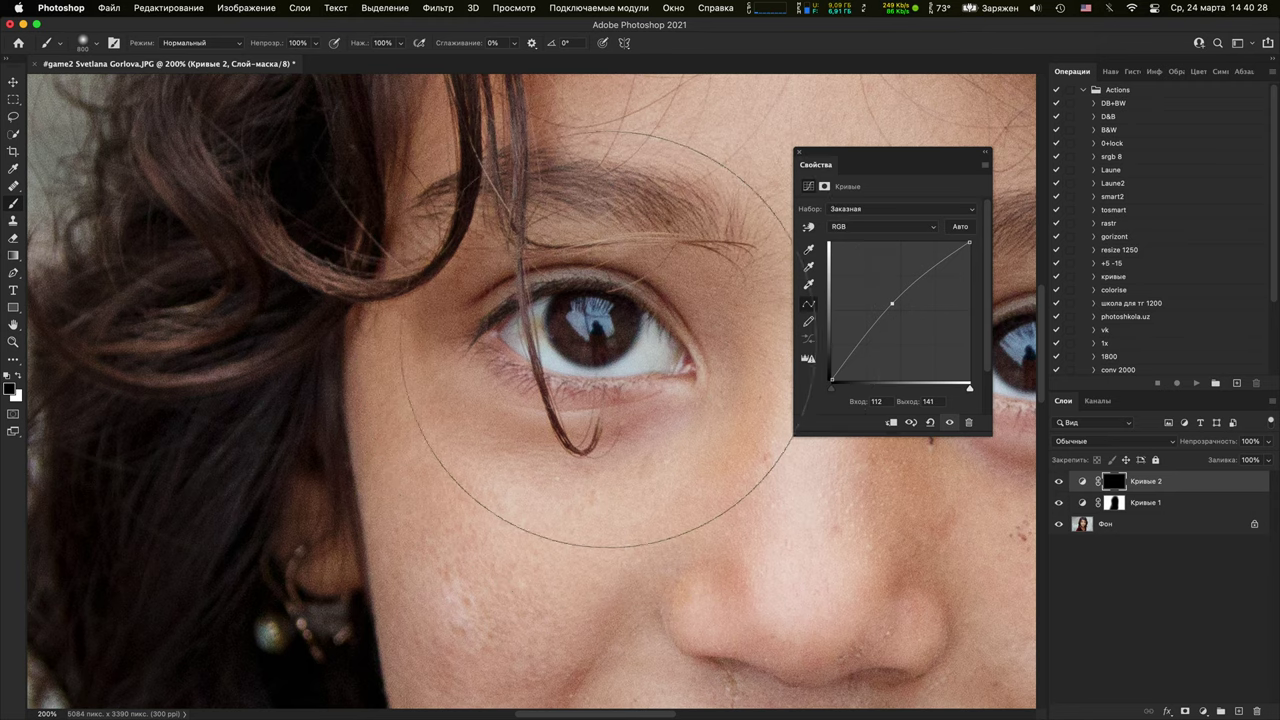
{"action": "key", "text": "bracketleft"}
{"action": "key", "text": "bracketleft"}
{"action": "key", "text": "bracketleft"}
{"action": "key", "text": "bracketleft"}
{"action": "key", "text": "bracketleft"}
{"action": "key", "text": "bracketleft"}
{"action": "key", "text": "bracketleft"}
{"action": "key", "text": "bracketleft"}
{"action": "key", "text": "bracketleft"}
{"action": "key", "text": "bracketleft"}
{"action": "key", "text": "bracketleft"}
{"action": "key", "text": "bracketleft"}
{"action": "key", "text": "bracketleft"}
{"action": "key", "text": "bracketleft"}
{"action": "key", "text": "bracketleft"}
{"action": "key", "text": "bracketleft"}
{"action": "key", "text": "bracketleft"}
{"action": "key", "text": "bracketleft"}
{"action": "key", "text": "bracketleft"}
{"action": "key", "text": "bracketleft"}
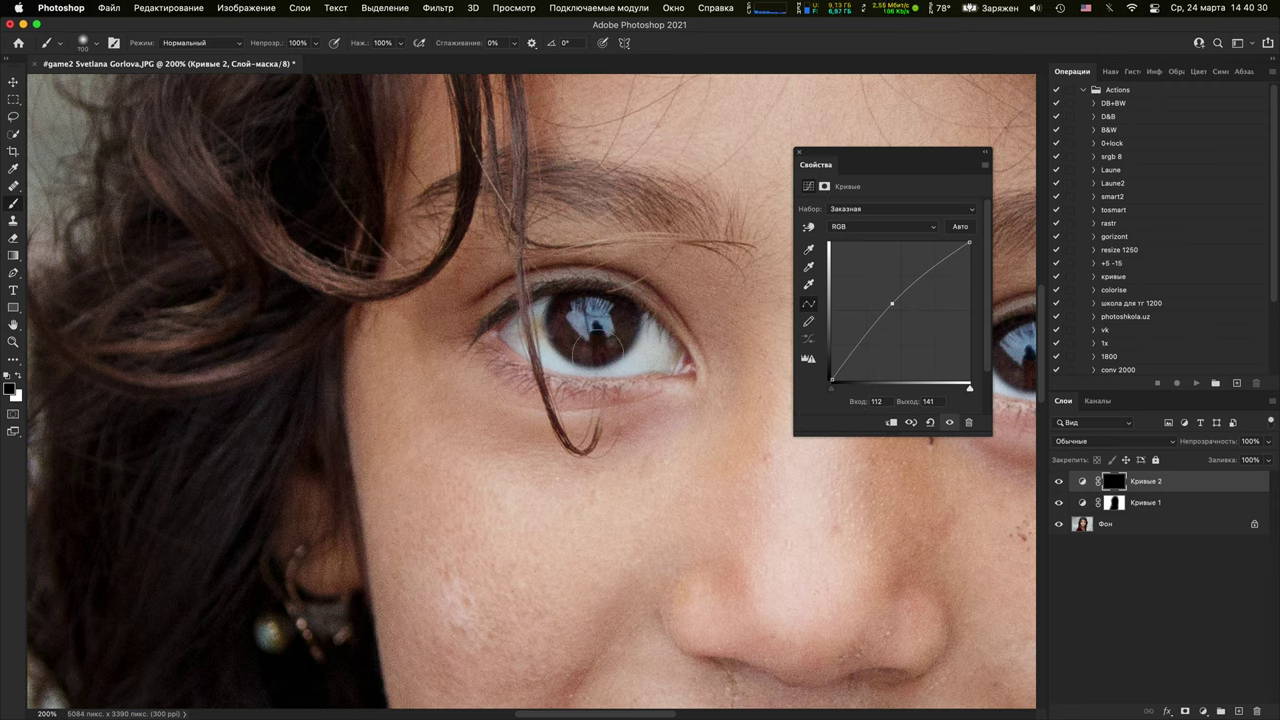
{"action": "key", "text": "x"}
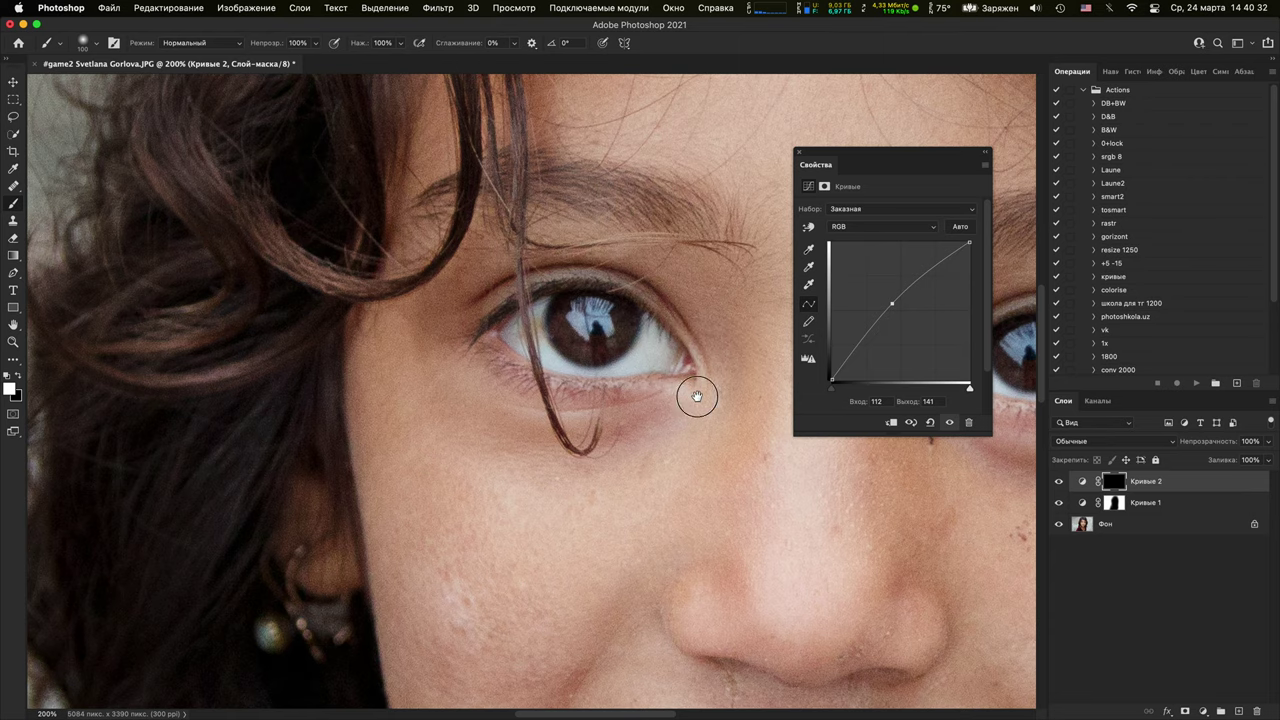
{"action": "scroll", "coordinate": [690, 385], "scroll_direction": "right", "scroll_amount": 5}
{"action": "scroll", "coordinate": [688, 378], "scroll_direction": "right", "scroll_amount": 3}
{"action": "scroll", "coordinate": [691, 394], "scroll_direction": "right", "scroll_amount": 15}
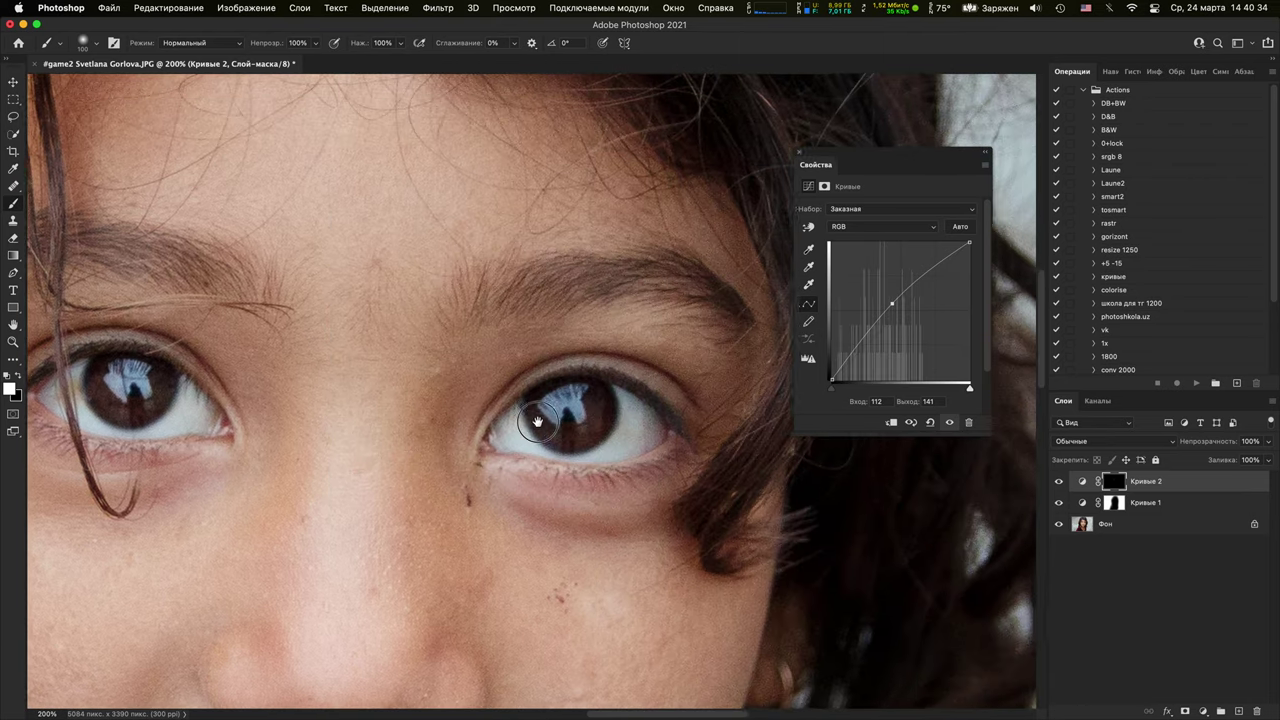
Compare the whole portrait with and without the Кривые 1 and Кривые 2 corrections, ending with both layers shown
{"action": "key", "text": "super+0"}
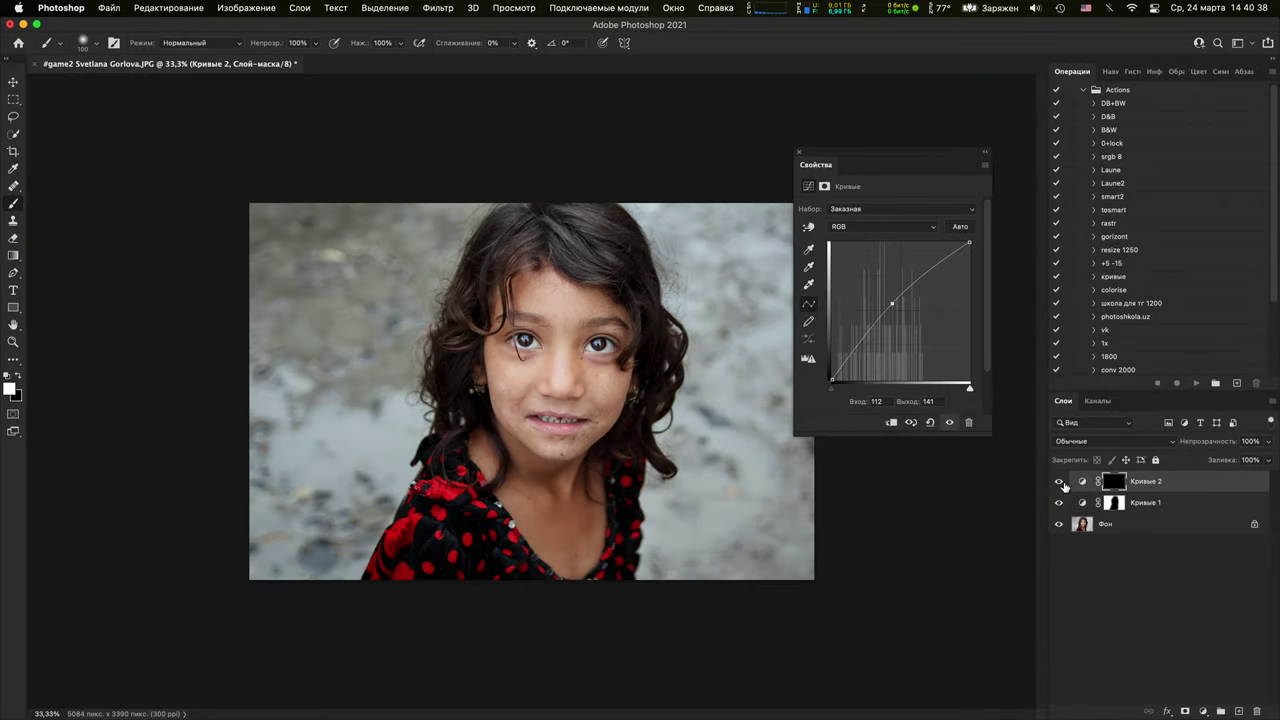
{"action": "left_click", "coordinate": [1059, 524], "text": "alt"}
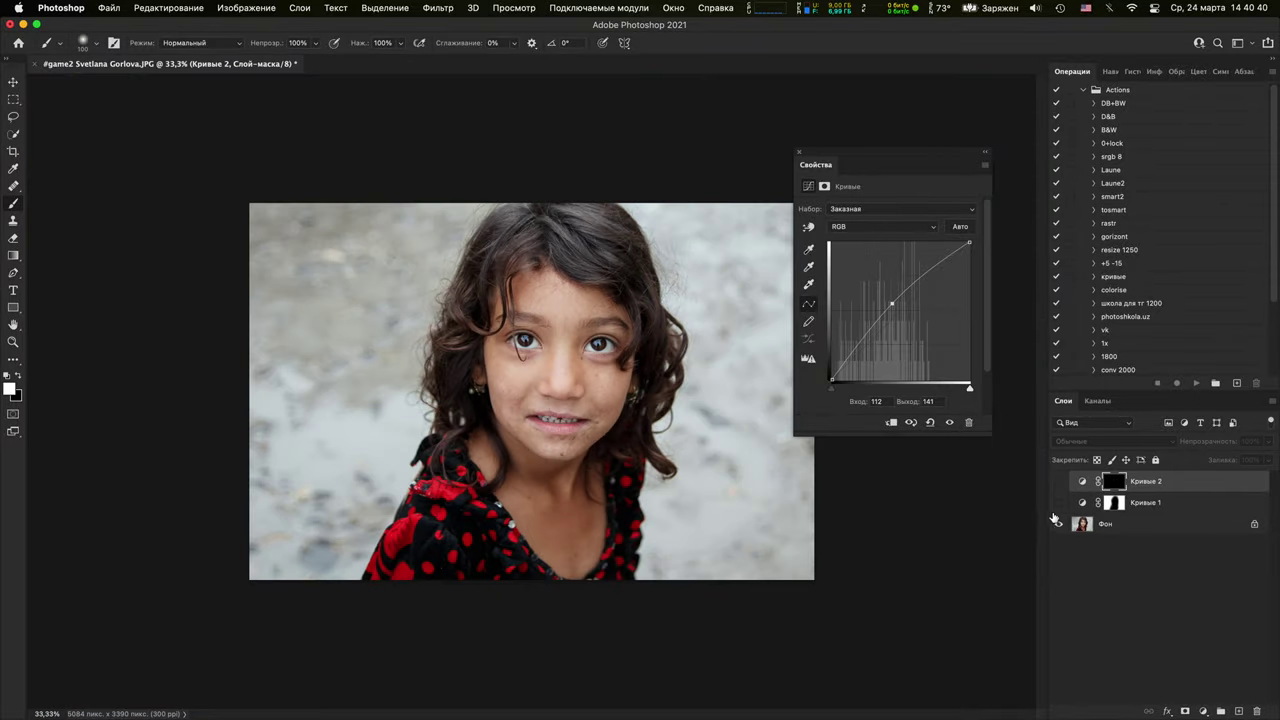
{"action": "left_click_drag", "start_coordinate": [1058, 503], "coordinate": [1055, 461]}
{"action": "left_click", "coordinate": [1058, 484]}
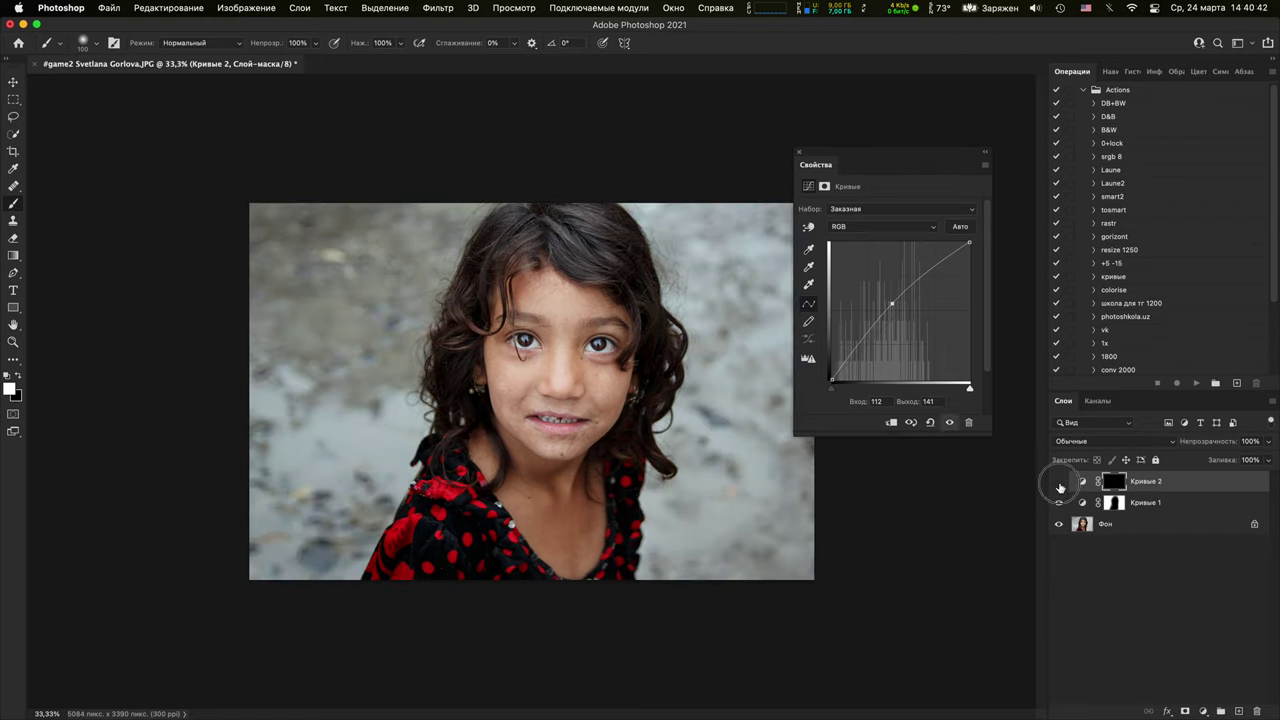
{"action": "left_click", "coordinate": [1058, 485]}
{"action": "left_click", "coordinate": [1058, 485]}
{"action": "left_click", "coordinate": [1057, 486]}
{"action": "left_click", "coordinate": [799, 155]}
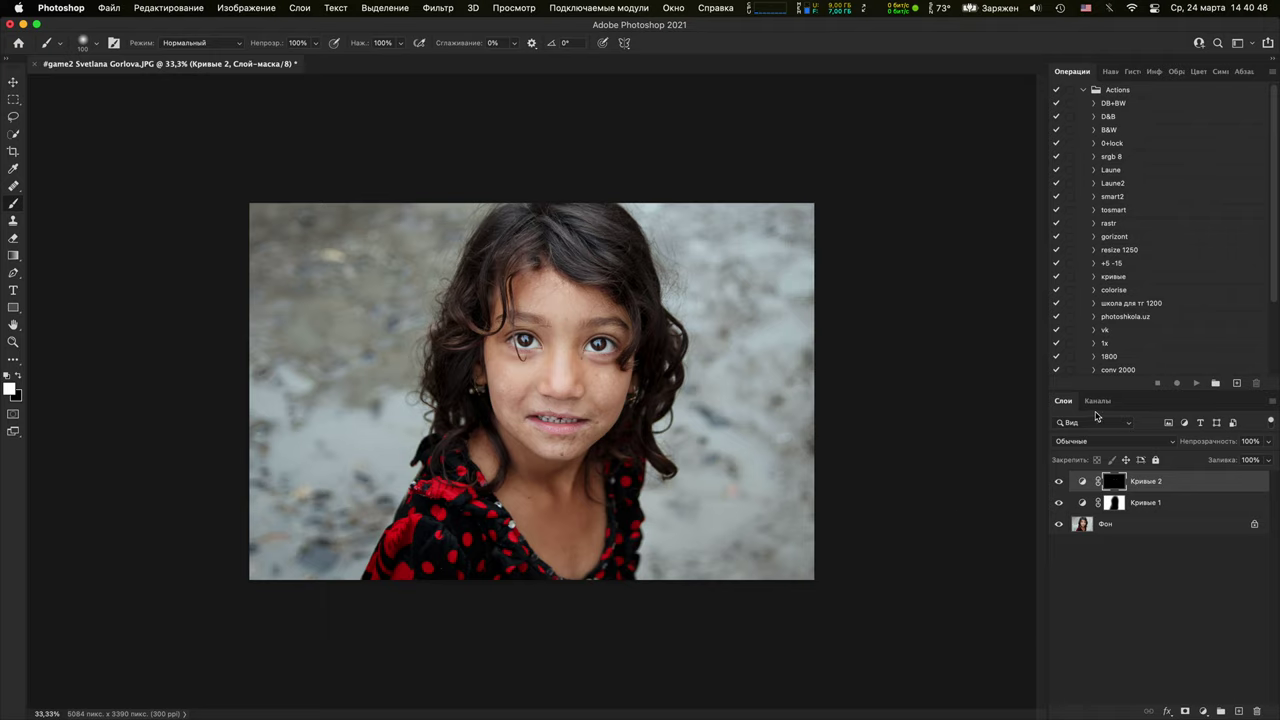
{"action": "left_click", "coordinate": [1059, 481]}
{"action": "left_click", "coordinate": [1059, 502]}
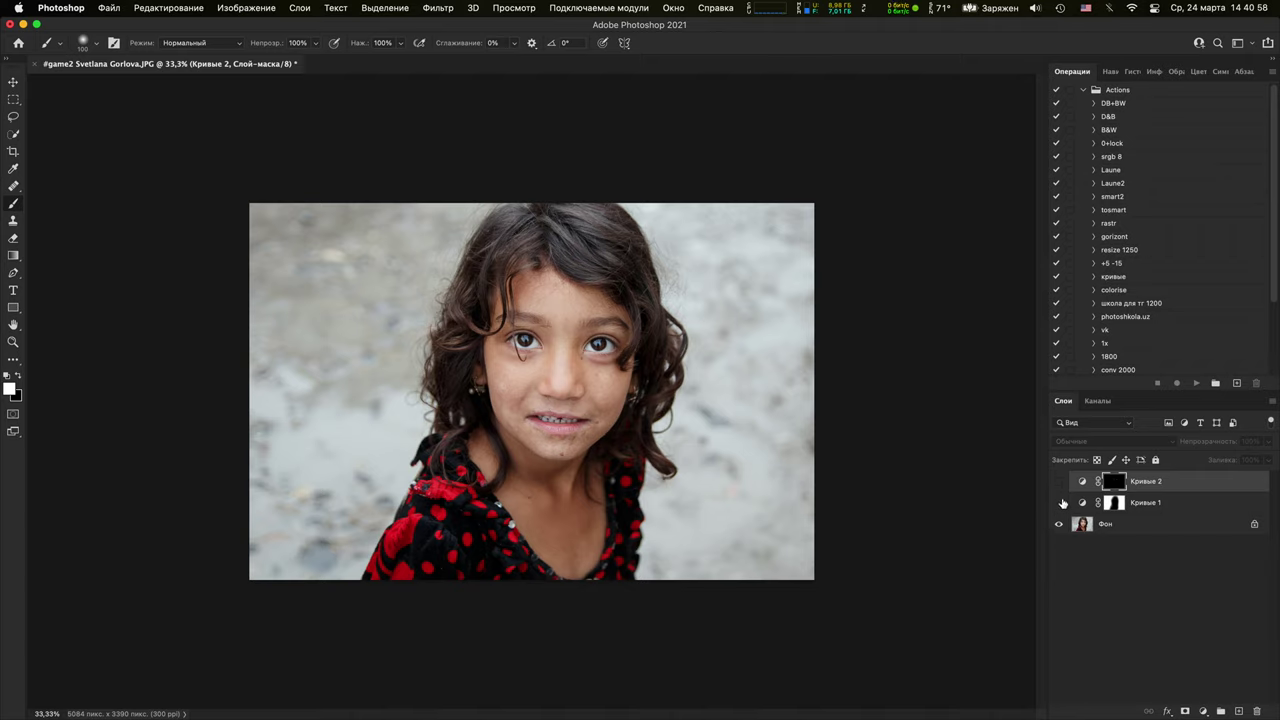
{"action": "left_click", "coordinate": [1059, 501]}
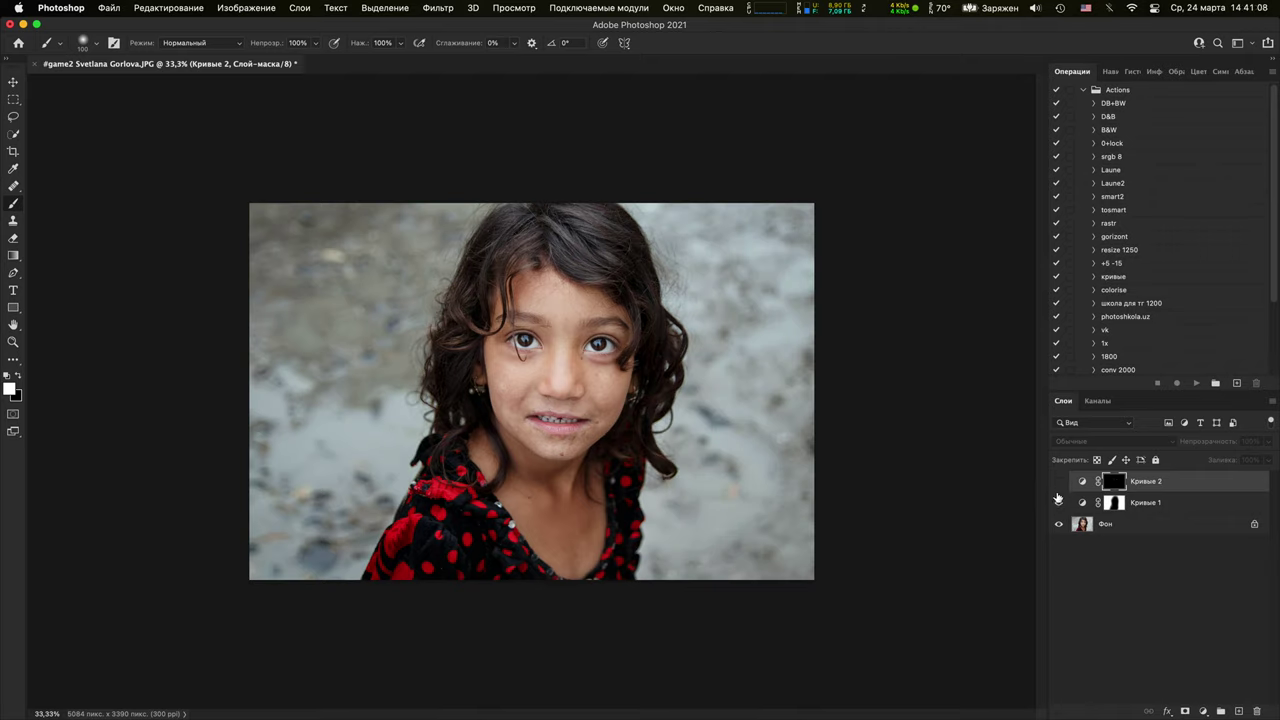
{"action": "left_click", "coordinate": [1059, 481]}
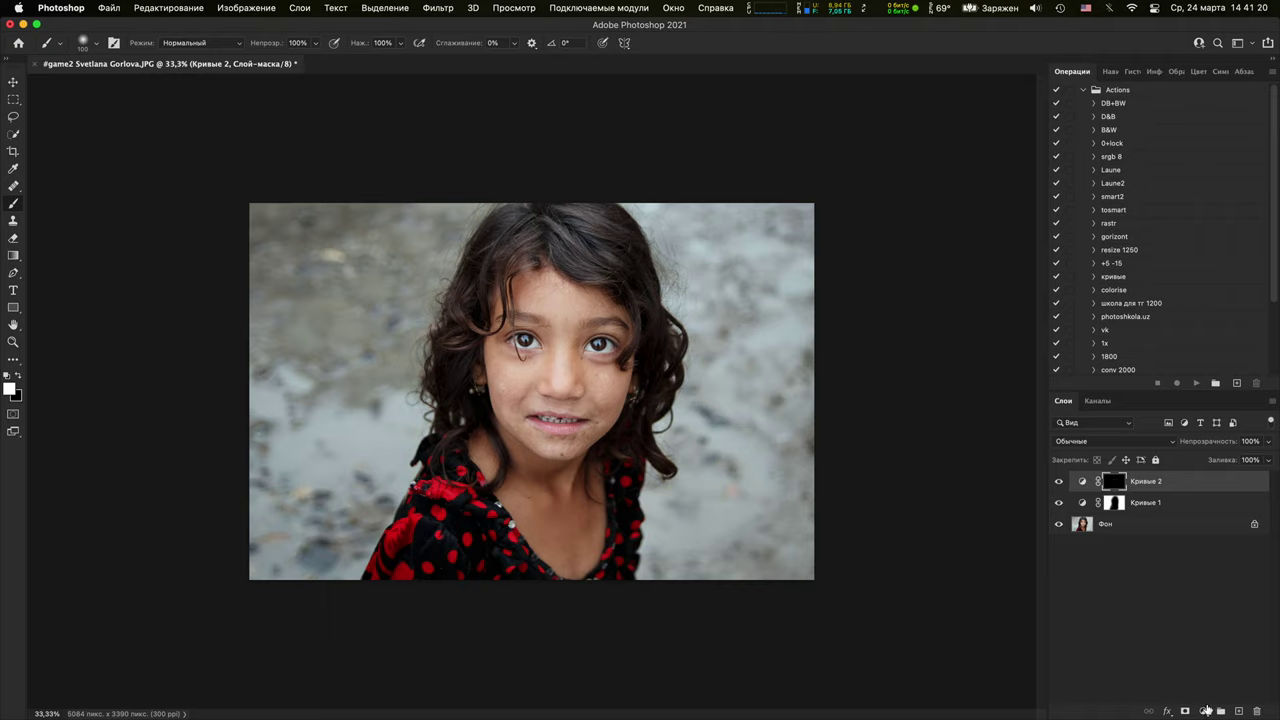
Add a Black & White adjustment layer with default settings above the two Curves layers
{"action": "left_click", "coordinate": [1206, 710]}
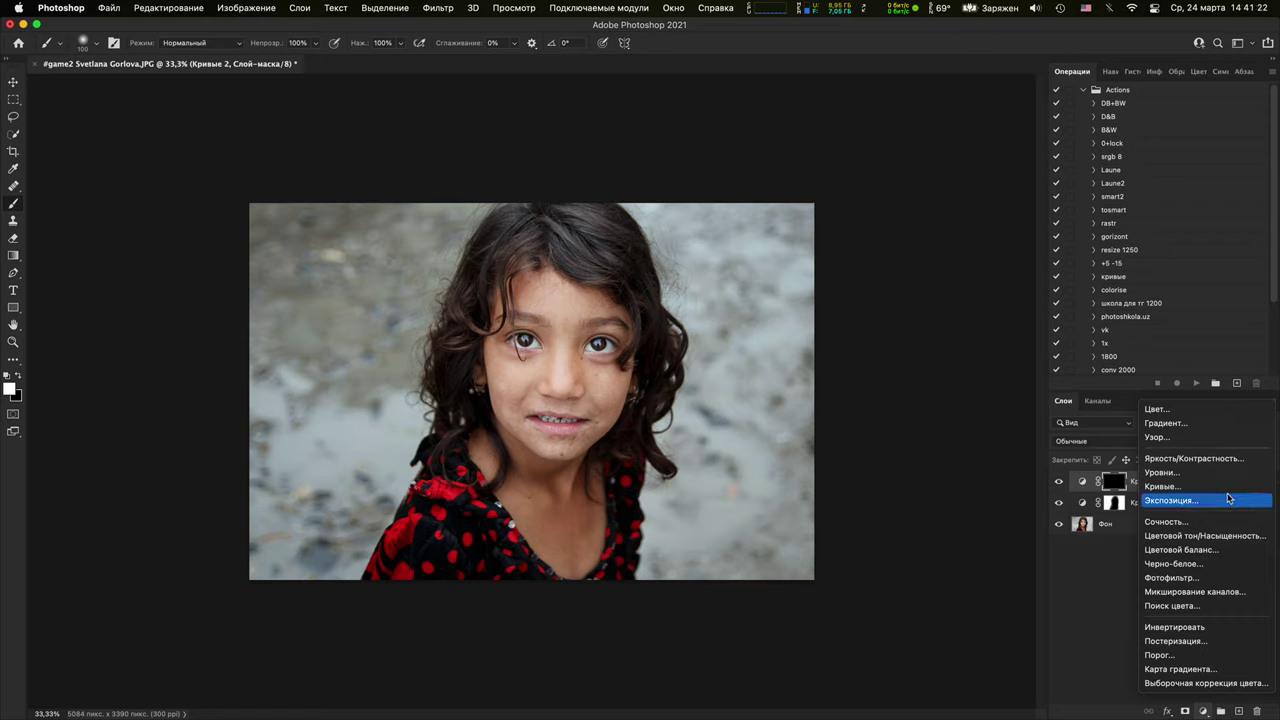
{"action": "left_click", "coordinate": [1205, 565]}
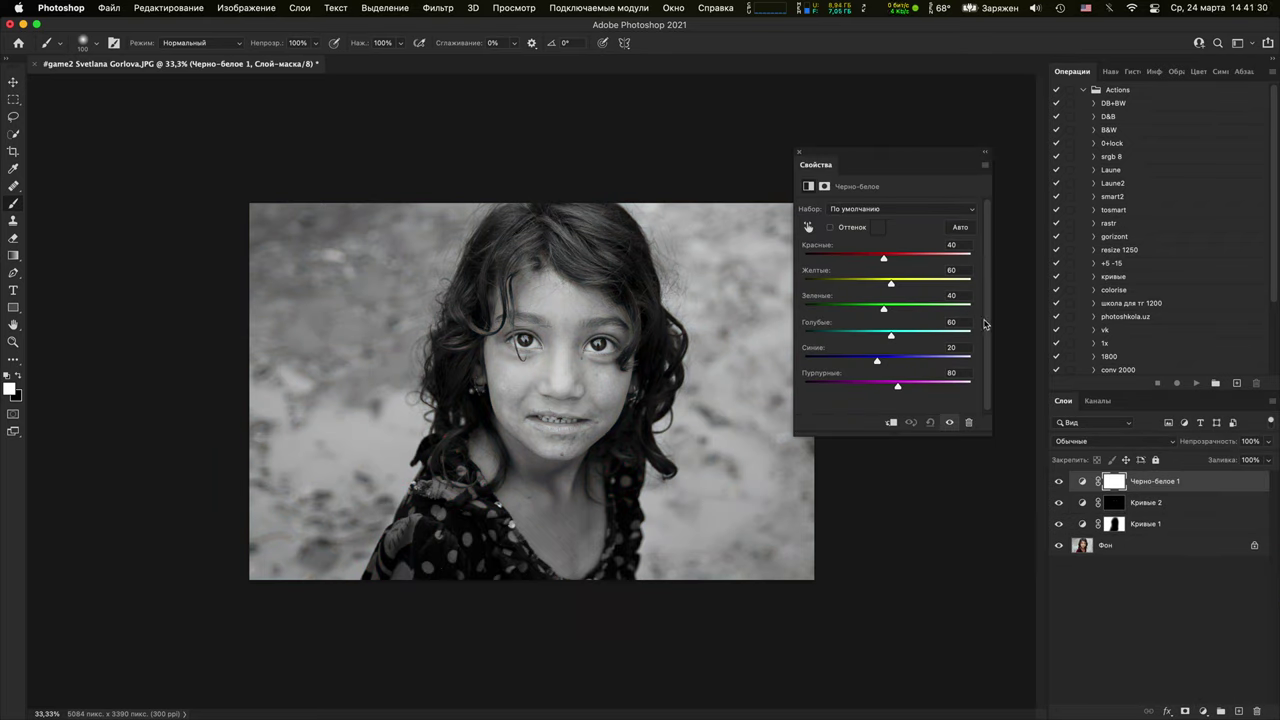
{"action": "left_click", "coordinate": [800, 152]}
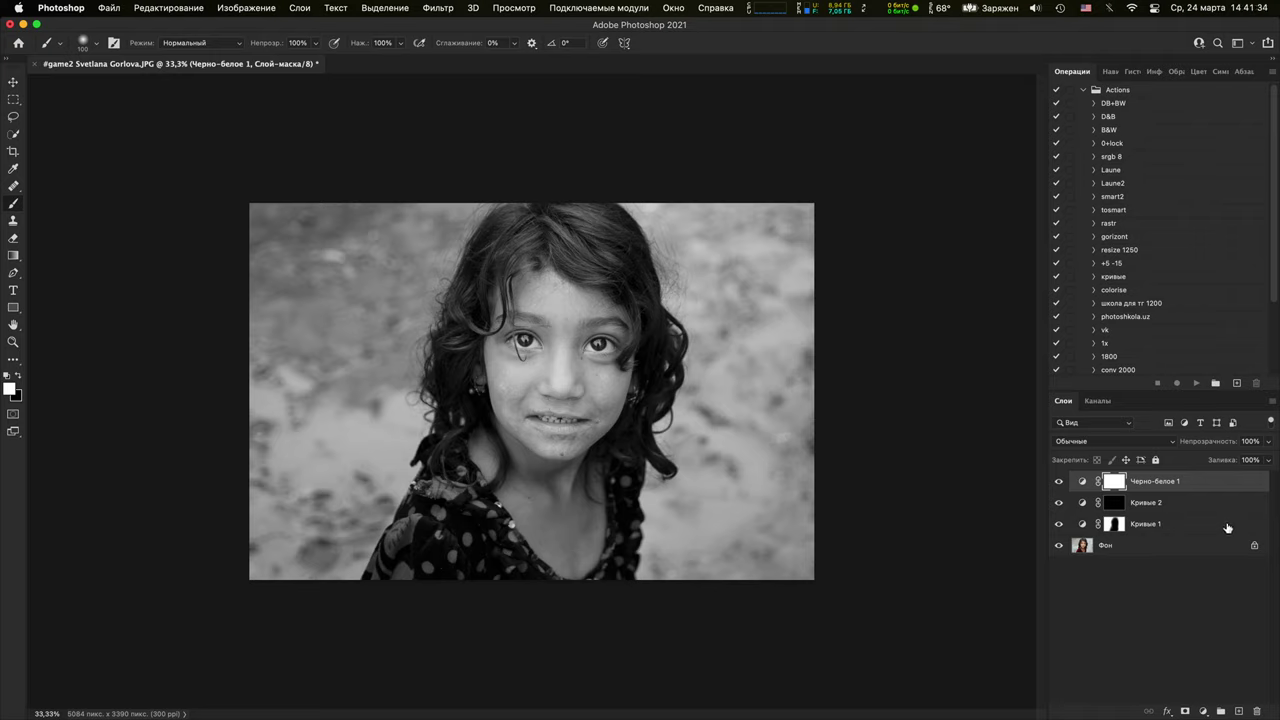
Try a black-and-white mix of reds -11, yellows 7, greens 105 and cyans 178, and reset the adjustment to its defaults
{"action": "double_click", "coordinate": [1083, 480]}
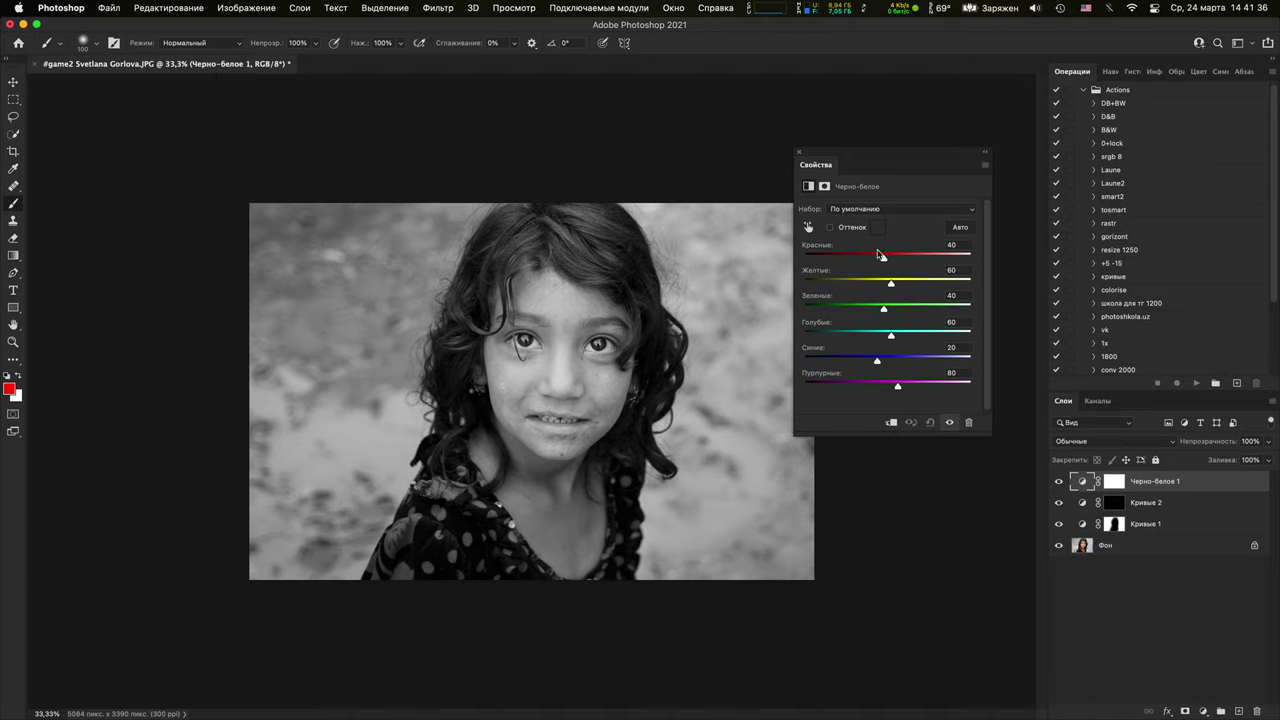
{"action": "left_click_drag", "start_coordinate": [906, 257], "coordinate": [873, 286]}
{"action": "left_click_drag", "start_coordinate": [884, 307], "coordinate": [930, 335]}
{"action": "left_click", "coordinate": [797, 153]}
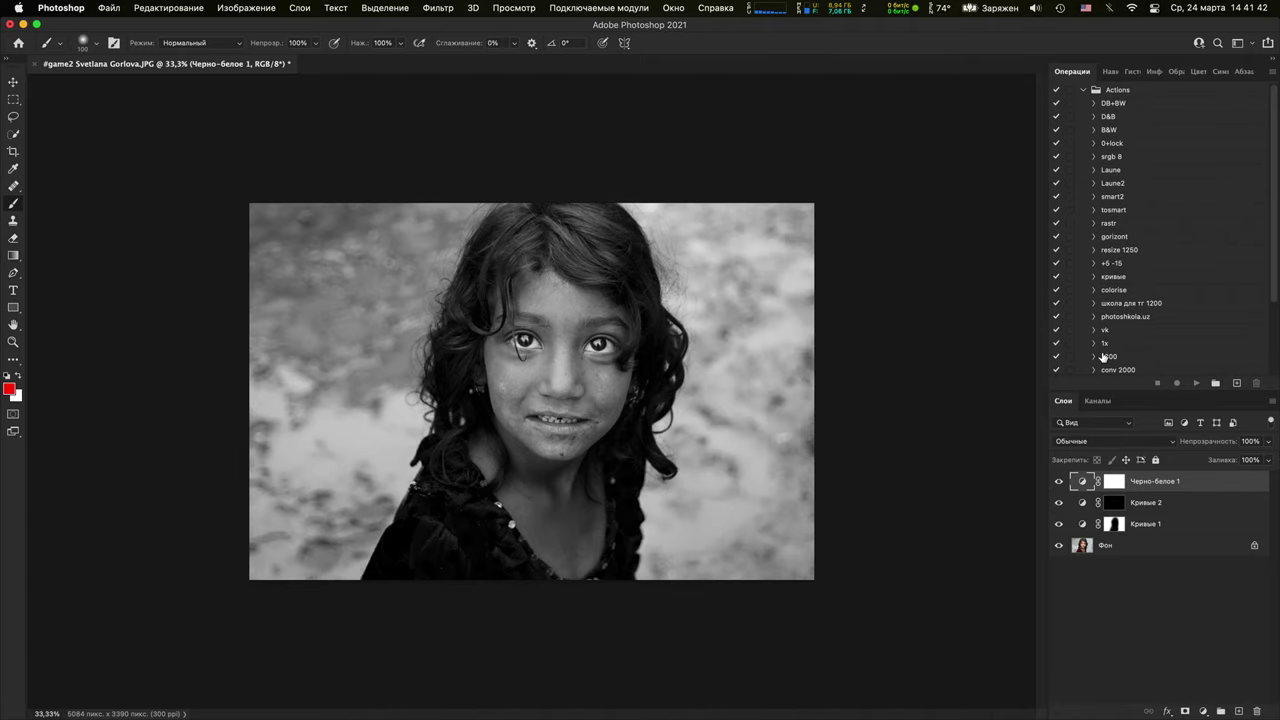
{"action": "left_click", "coordinate": [1083, 484]}
{"action": "double_click", "coordinate": [1083, 484]}
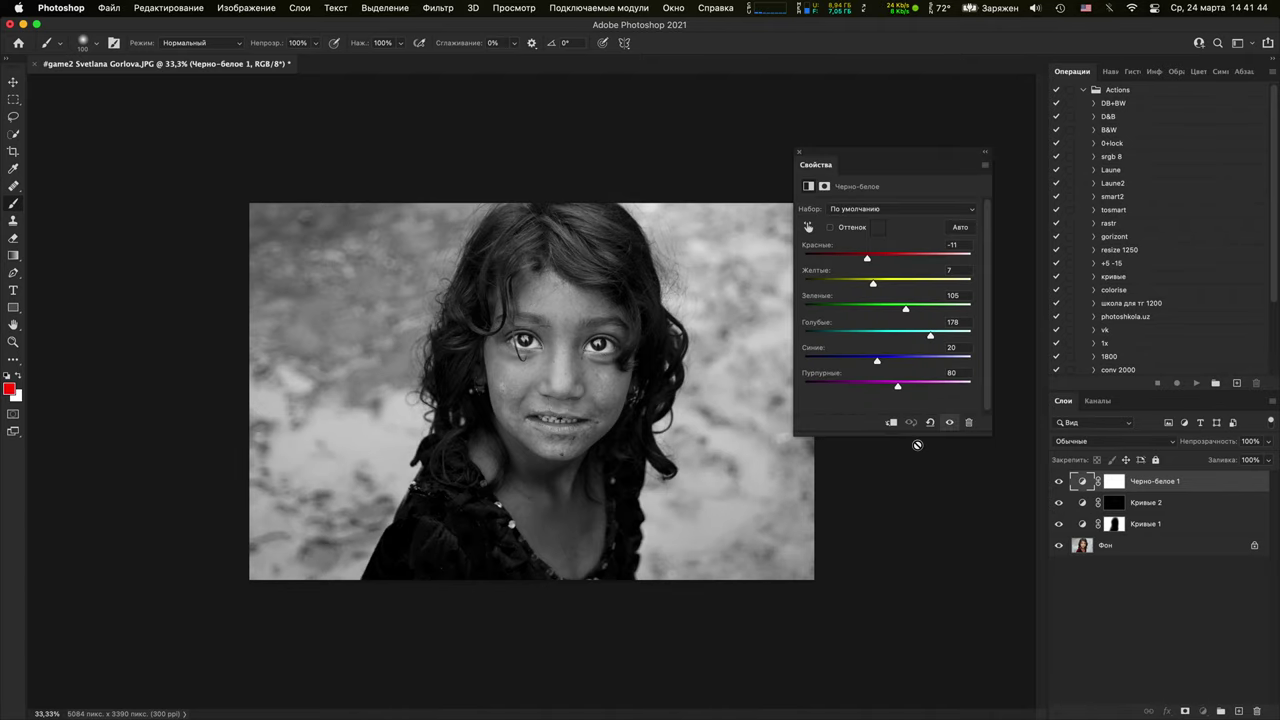
{"action": "left_click", "coordinate": [930, 422]}
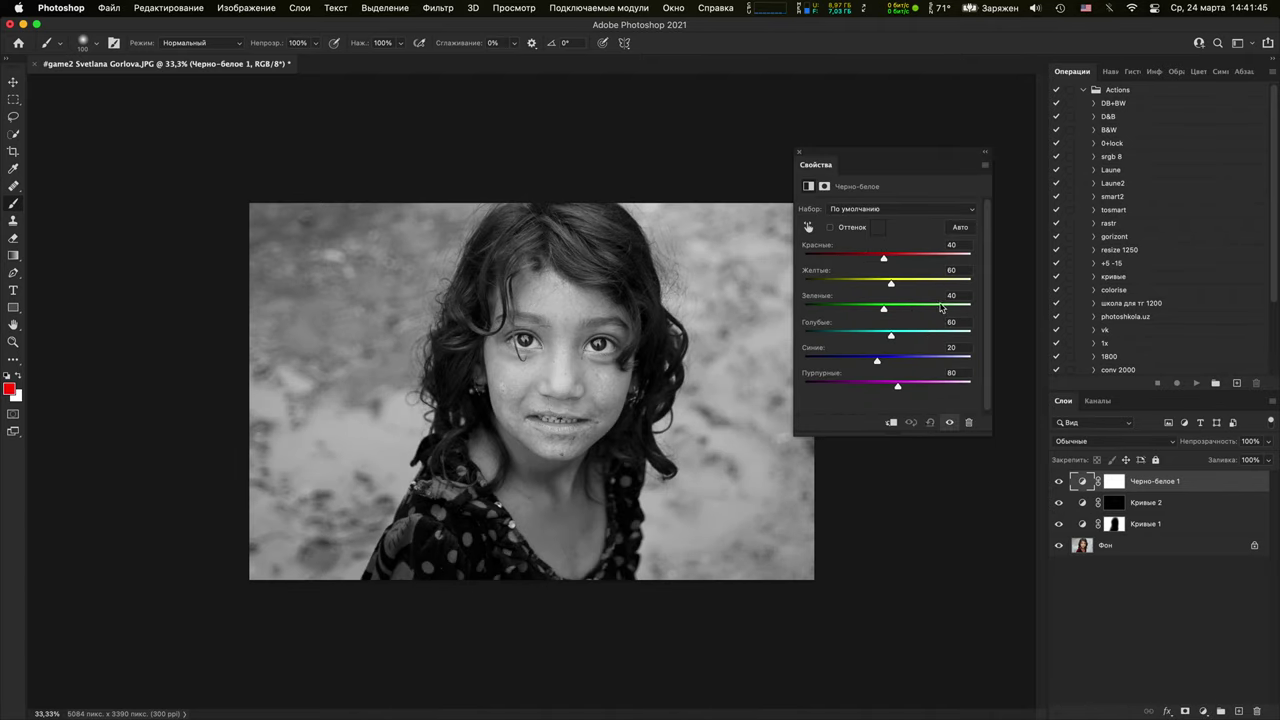
{"action": "left_click", "coordinate": [797, 151]}
Duplicate the Кривые 1 layer to darken the background further, and compare the portrait with and without the three Curves layers
{"action": "left_click", "coordinate": [1163, 524]}
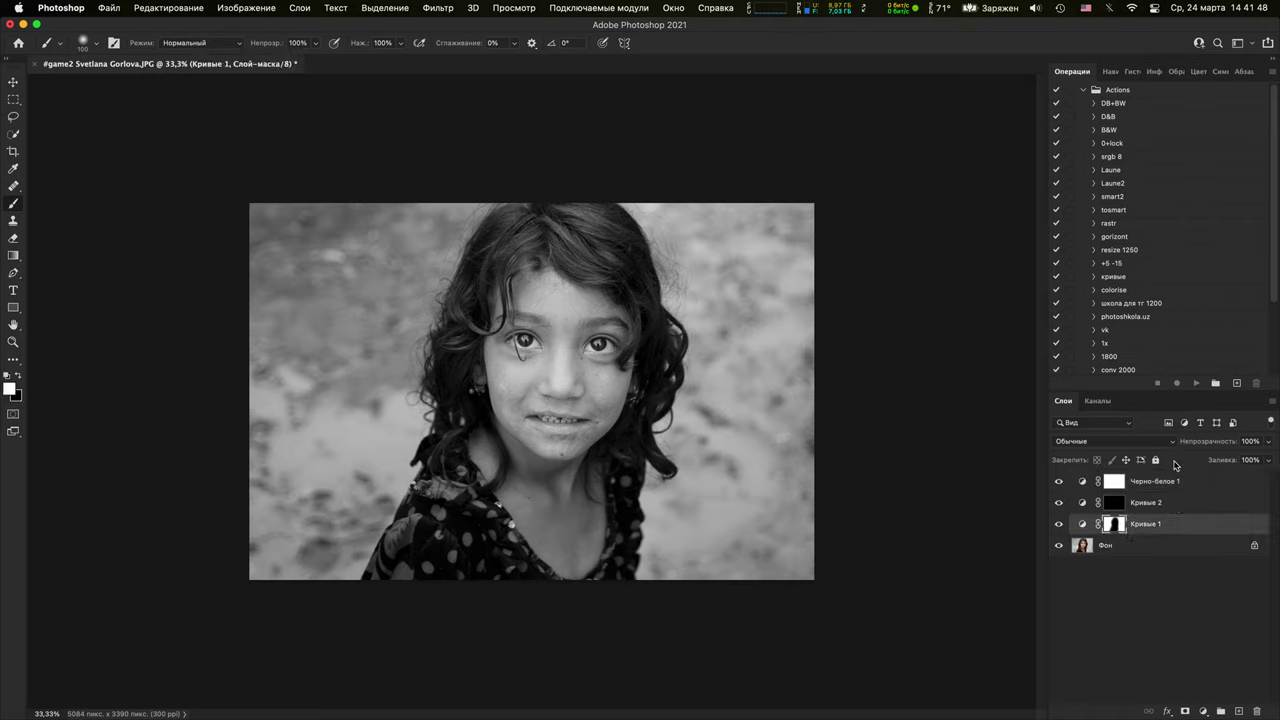
{"action": "key", "text": "super+j"}
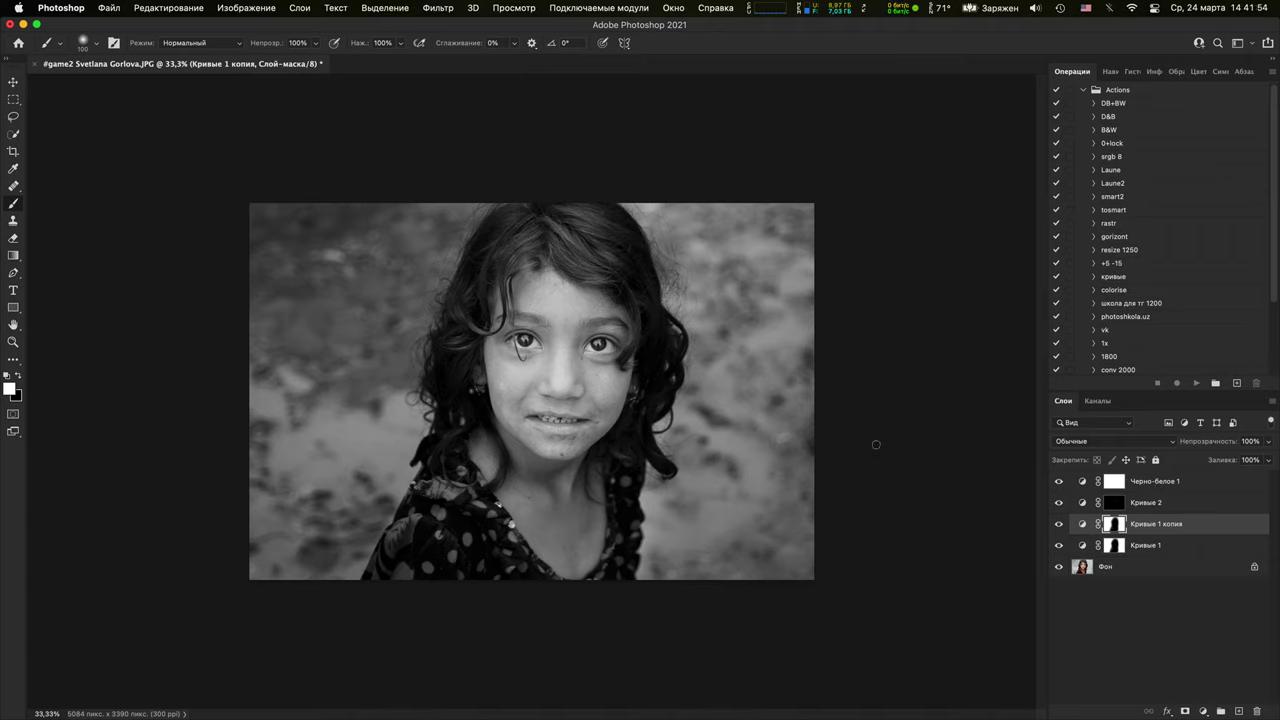
{"action": "left_click_drag", "start_coordinate": [1059, 545], "coordinate": [1059, 502]}
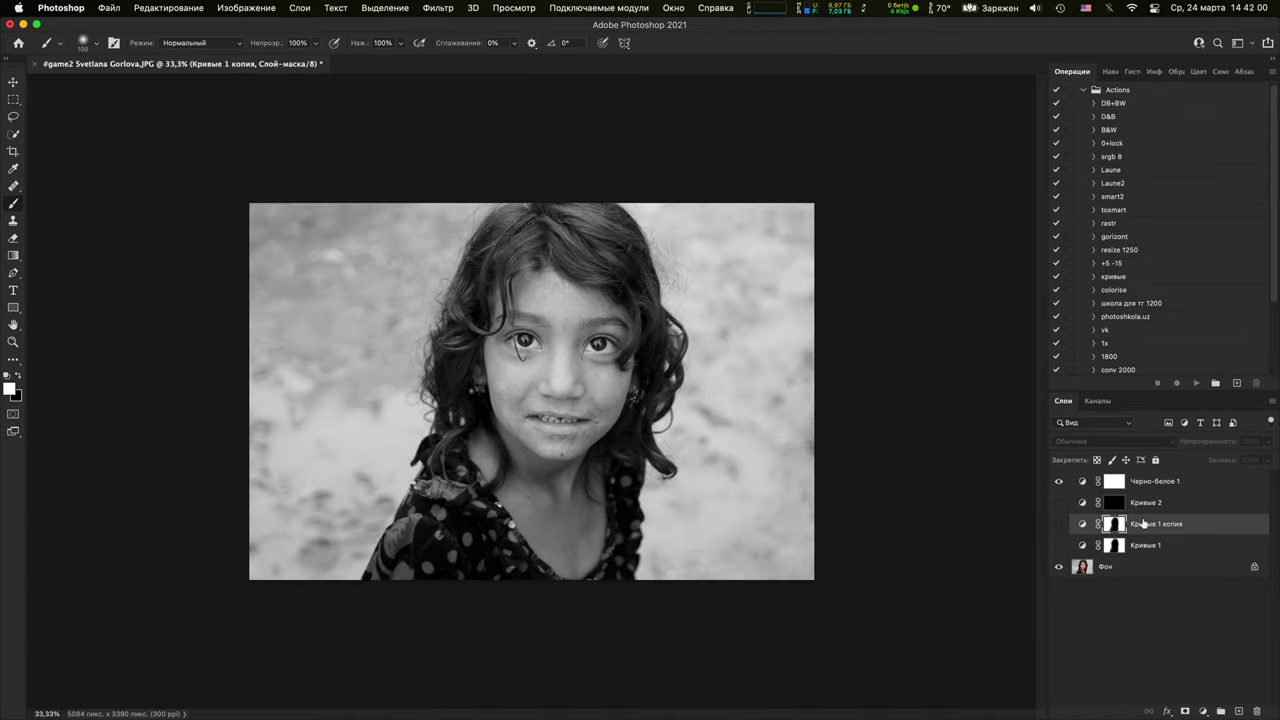
{"action": "left_click", "coordinate": [1059, 545]}
{"action": "left_click", "coordinate": [1059, 523]}
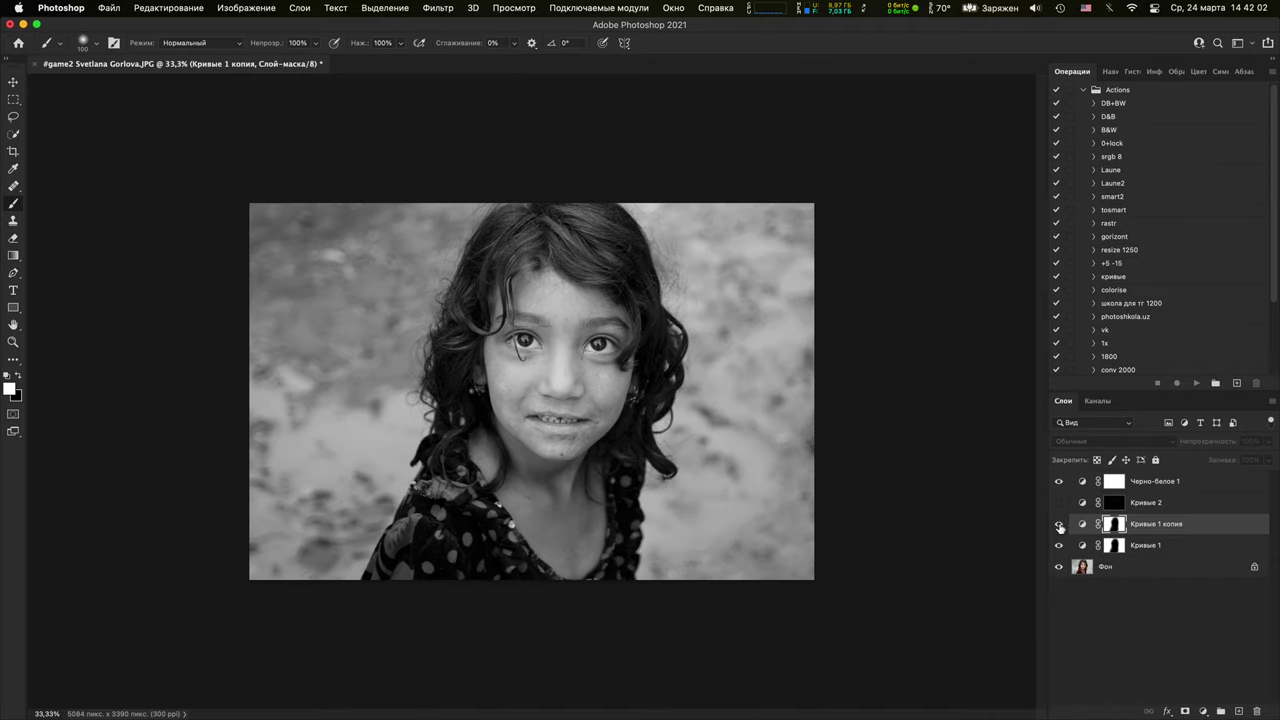
{"action": "left_click", "coordinate": [1059, 502]}
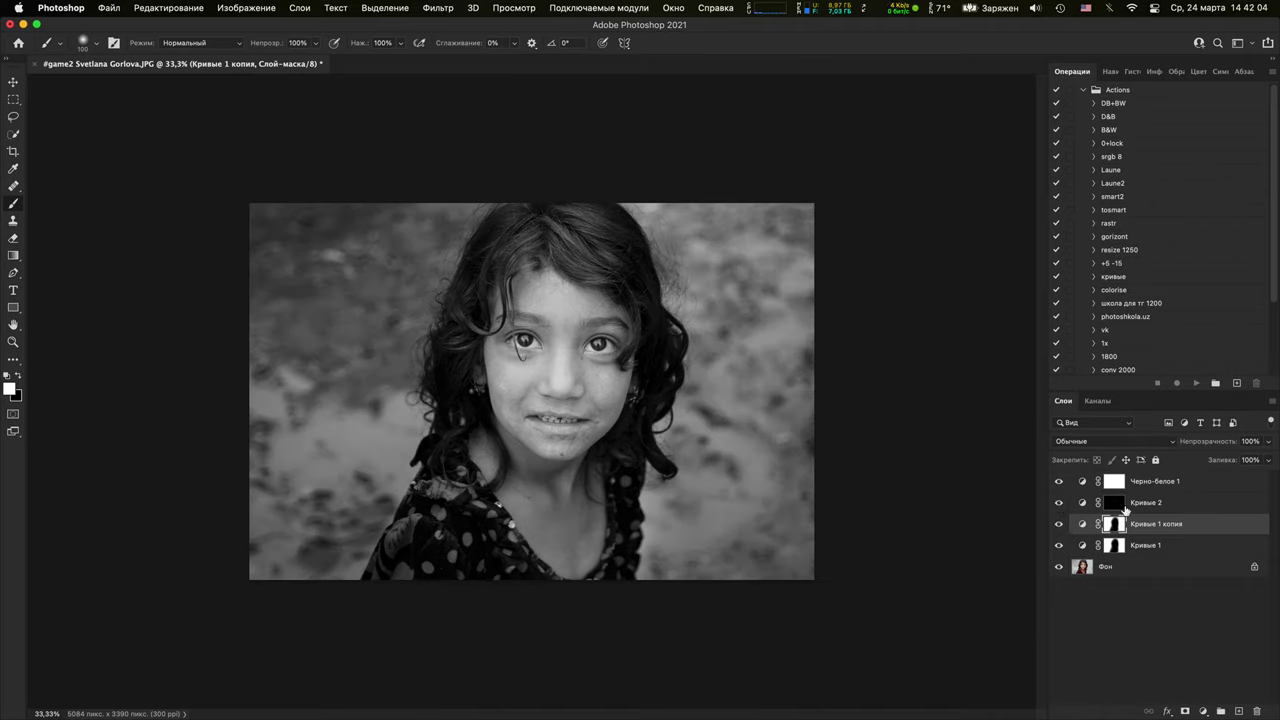
Compare the corrected portrait with the original by toggling the three Curves layers and the Black & White layer
{"action": "mouse_move", "coordinate": [1229, 443]}
{"action": "left_mouse_down"}
{"action": "mouse_move", "coordinate": [1177, 457]}
{"action": "mouse_move", "coordinate": [1232, 448]}
{"action": "left_mouse_up"}
{"action": "left_click_drag", "start_coordinate": [1058, 505], "coordinate": [1057, 541]}
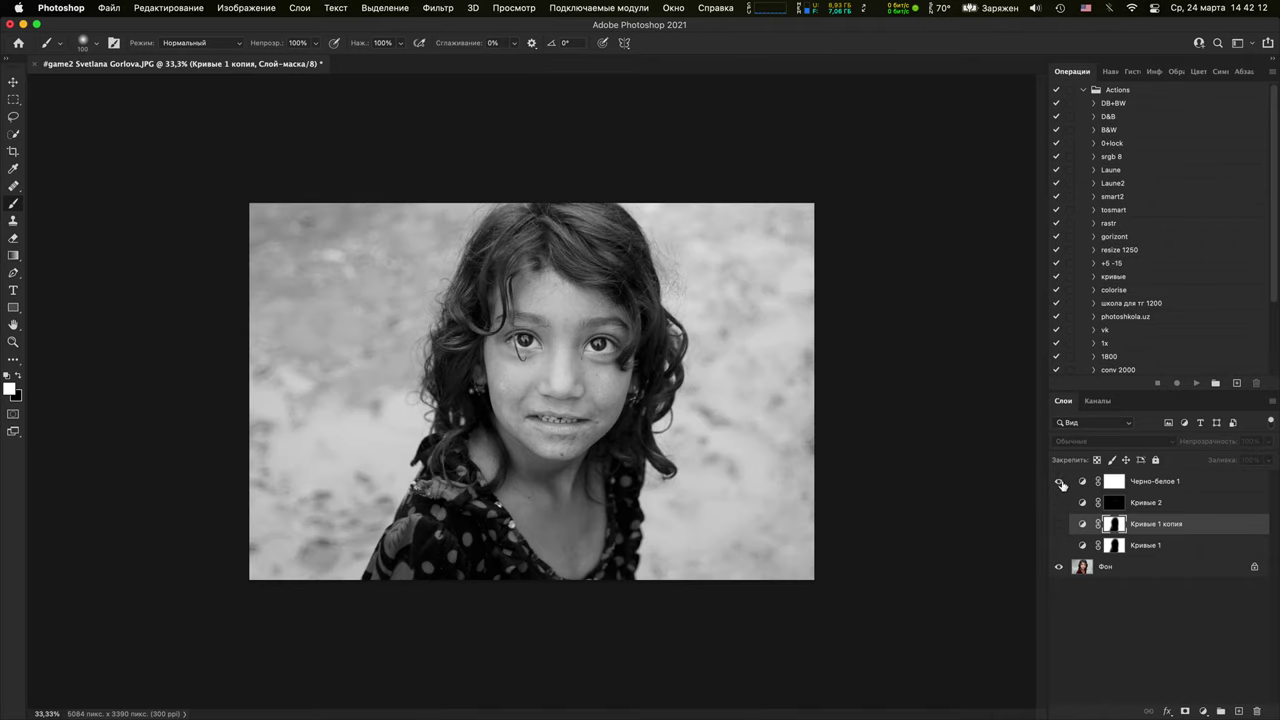
{"action": "left_click", "coordinate": [1059, 483]}
{"action": "left_click", "coordinate": [1059, 545]}
{"action": "left_click", "coordinate": [1059, 503]}
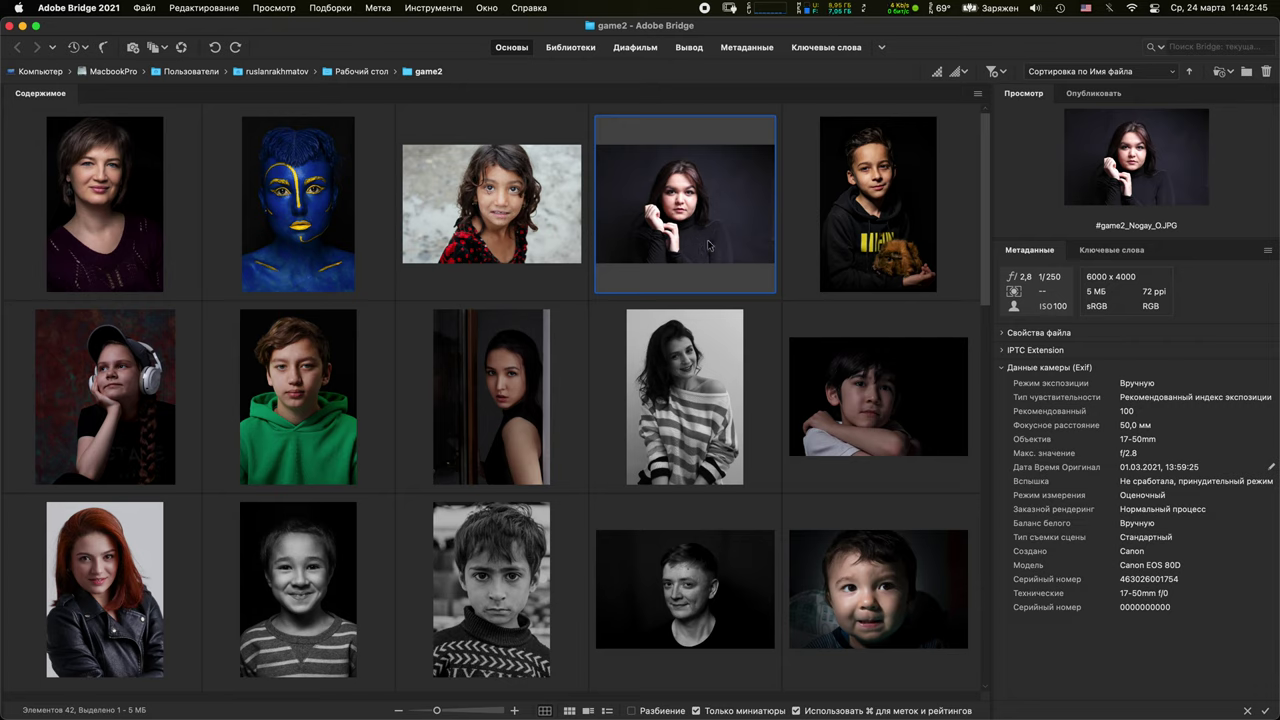
Open the portrait of the woman in the black turtleneck from Bridge in Photoshop, keeping its embedded profile, and add an empty layer
{"action": "double_click", "coordinate": [700, 232]}
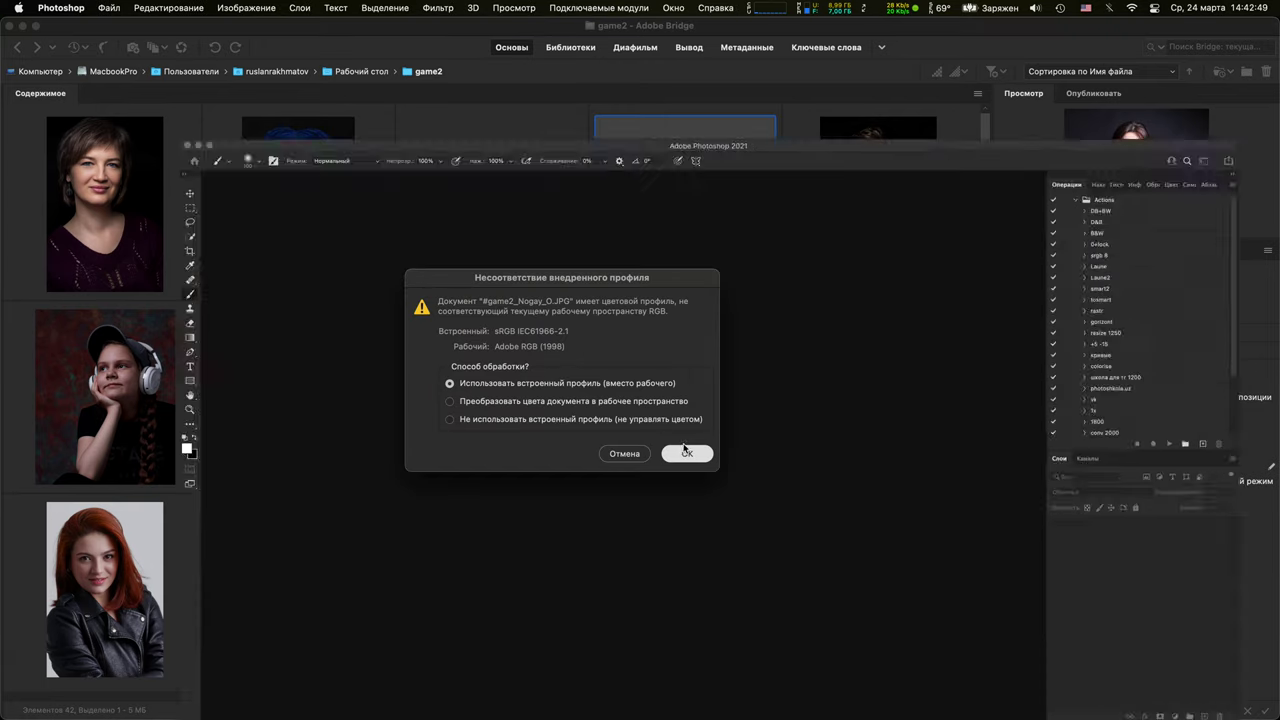
{"action": "left_click", "coordinate": [680, 452]}
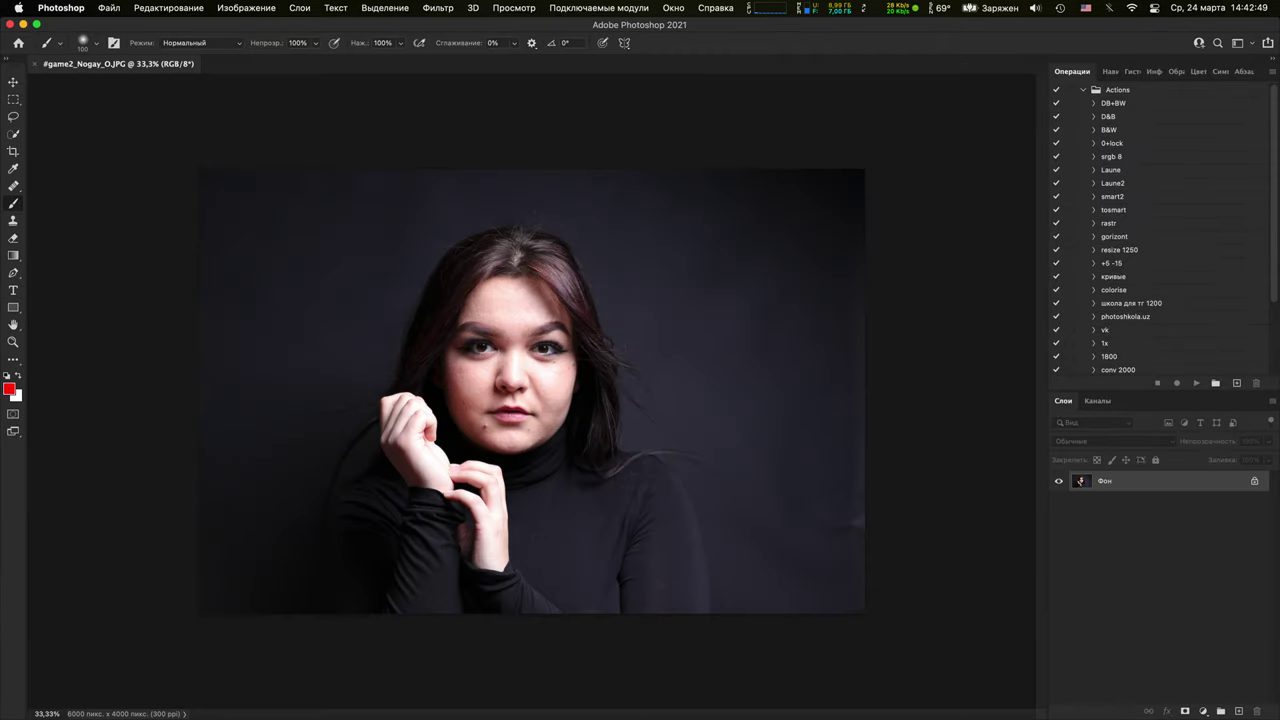
{"action": "left_click", "coordinate": [1238, 711]}
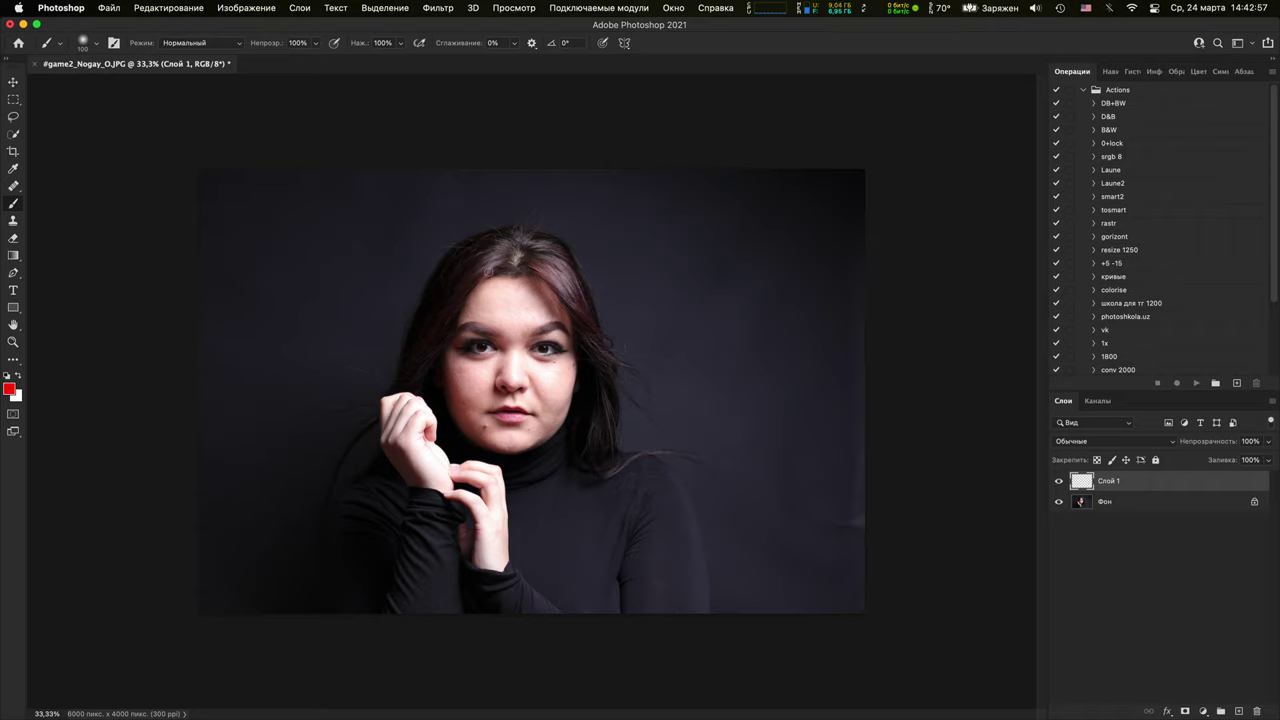
Draw a red left-pointing arrow above the woman's head with a smaller brush and move it further left
{"action": "key", "text": "bracketleft"}
{"action": "mouse_move", "coordinate": [429, 213]}
{"action": "left_mouse_down"}
{"action": "mouse_move", "coordinate": [497, 202]}
{"action": "mouse_move", "coordinate": [453, 197]}
{"action": "mouse_move", "coordinate": [436, 215]}
{"action": "mouse_move", "coordinate": [482, 217]}
{"action": "mouse_move", "coordinate": [515, 167]}
{"action": "left_mouse_up"}
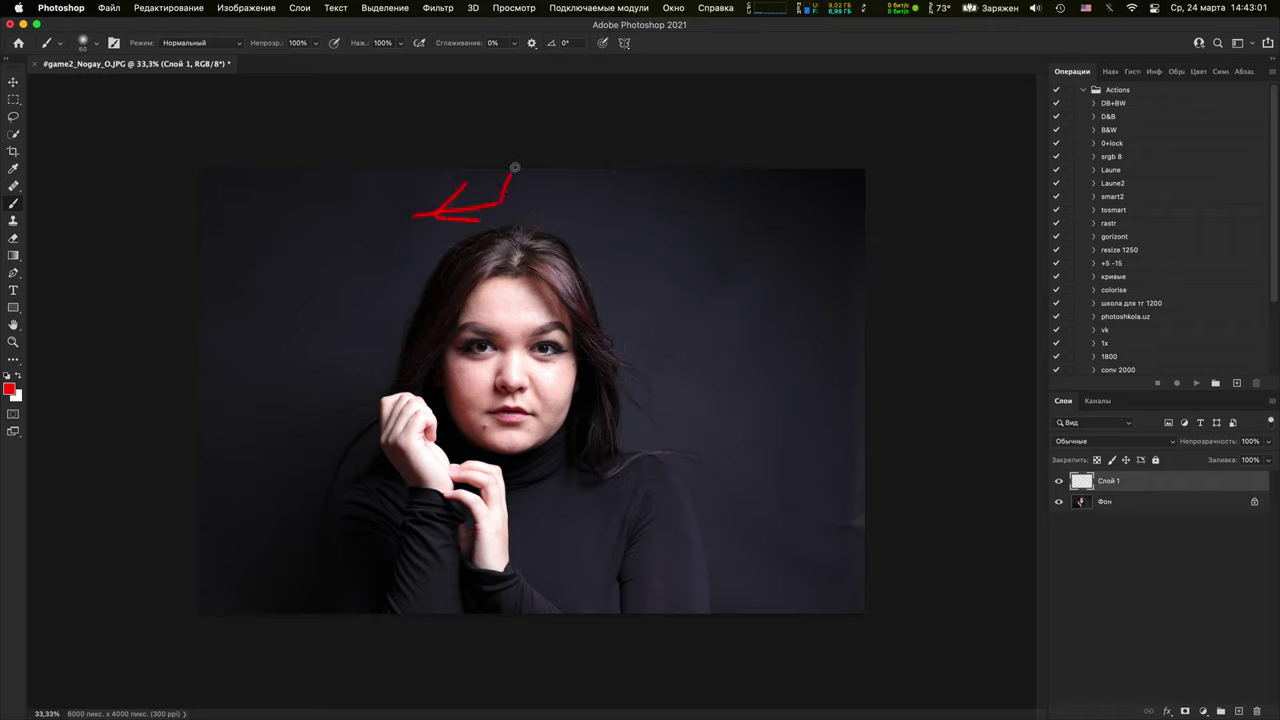
{"action": "key", "text": "v"}
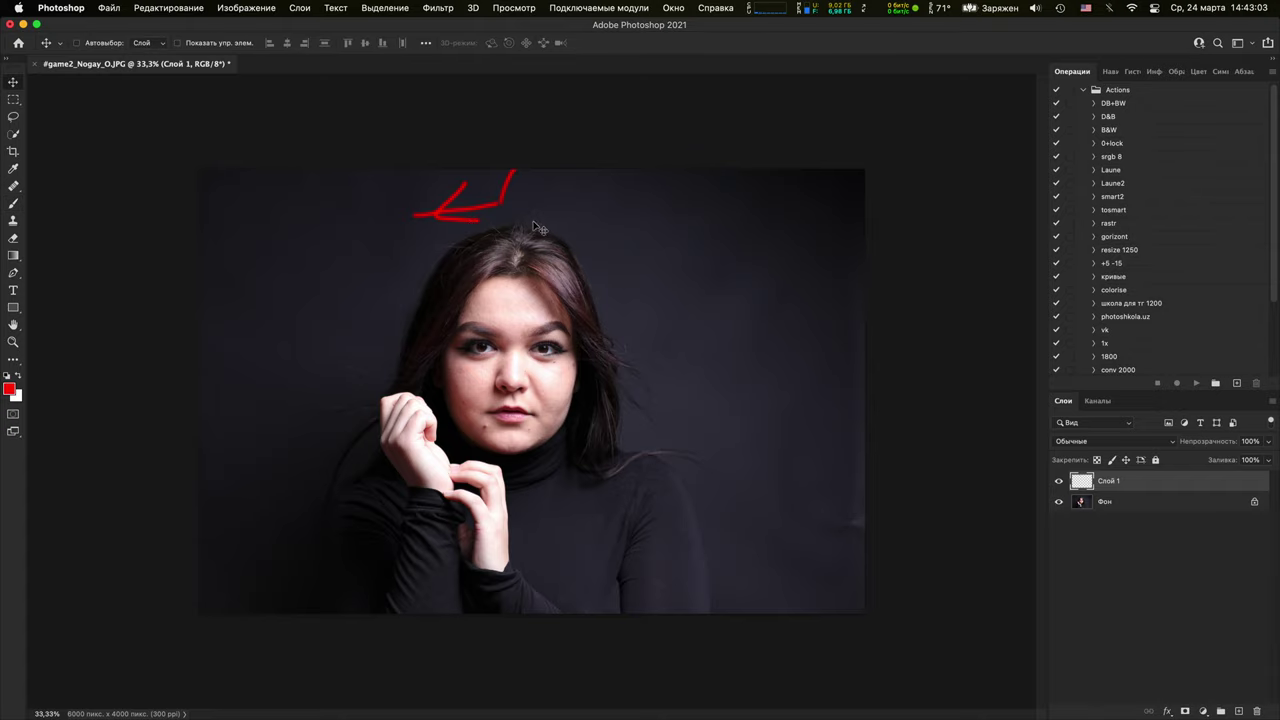
{"action": "mouse_move", "coordinate": [503, 206]}
{"action": "left_mouse_down"}
{"action": "mouse_move", "coordinate": [714, 194]}
{"action": "mouse_move", "coordinate": [424, 240]}
{"action": "mouse_move", "coordinate": [663, 217]}
{"action": "mouse_move", "coordinate": [523, 209]}
{"action": "mouse_move", "coordinate": [723, 214]}
{"action": "mouse_move", "coordinate": [660, 206]}
{"action": "mouse_move", "coordinate": [385, 236]}
{"action": "mouse_move", "coordinate": [610, 197]}
{"action": "mouse_move", "coordinate": [395, 235]}
{"action": "mouse_move", "coordinate": [430, 213]}
{"action": "left_mouse_up"}
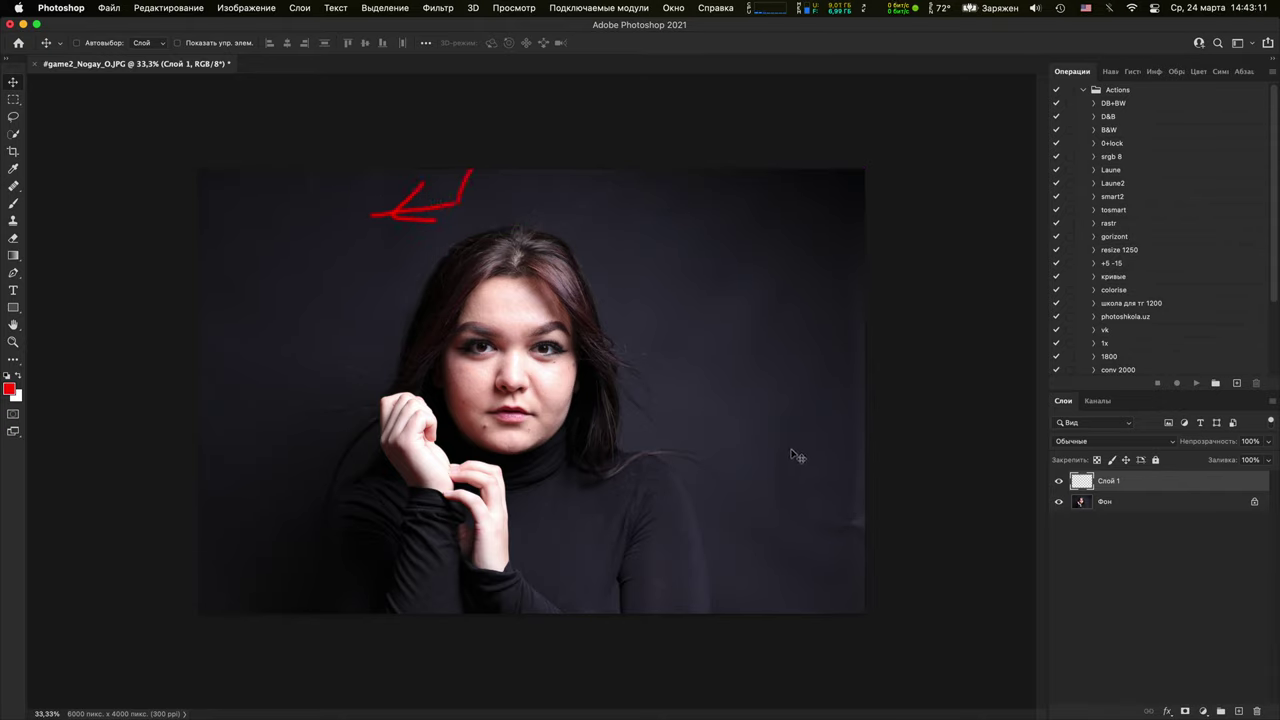
{"action": "key", "text": "b"}
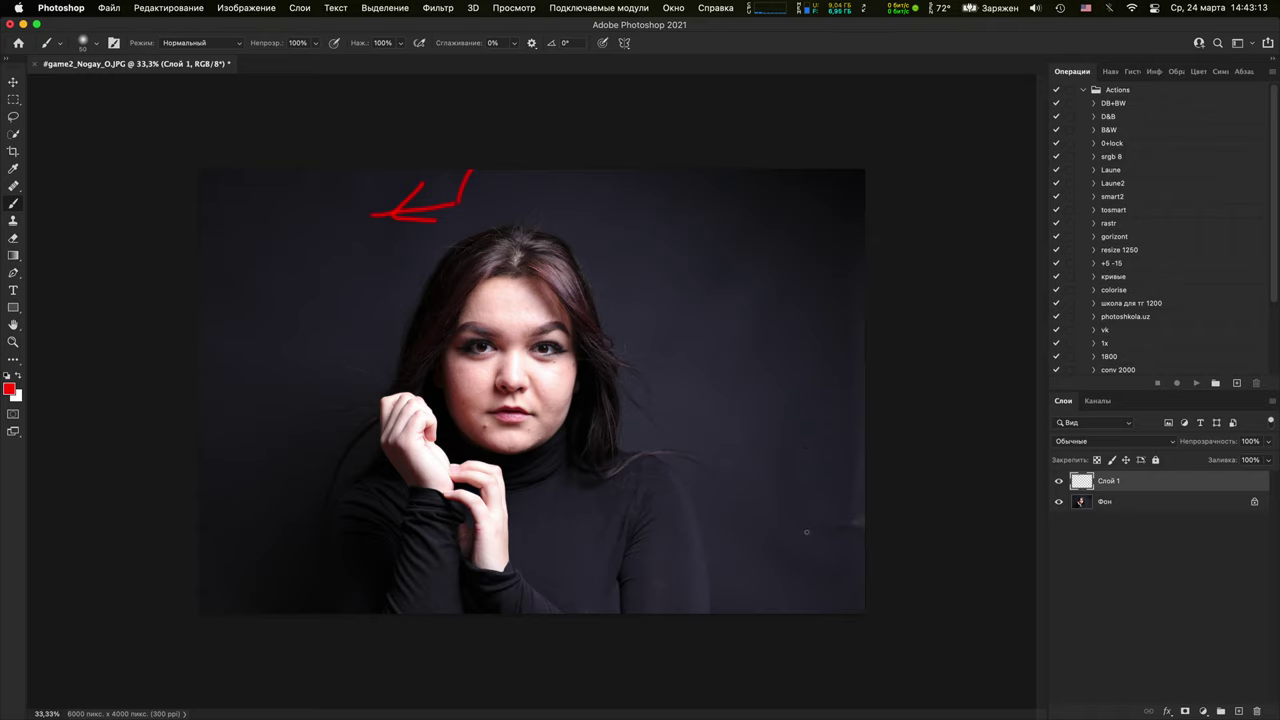
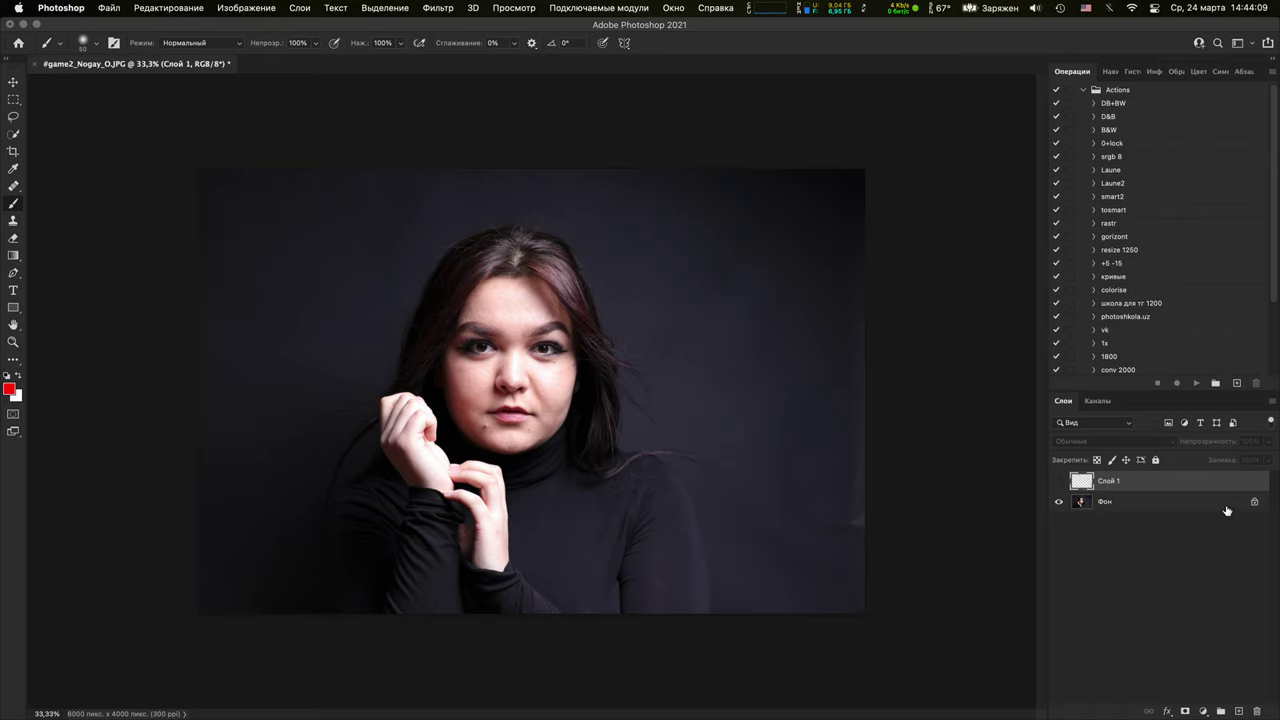
Add a new empty layer directly above the background layer
{"action": "left_click", "coordinate": [1228, 510]}
{"action": "left_click", "coordinate": [1238, 711]}
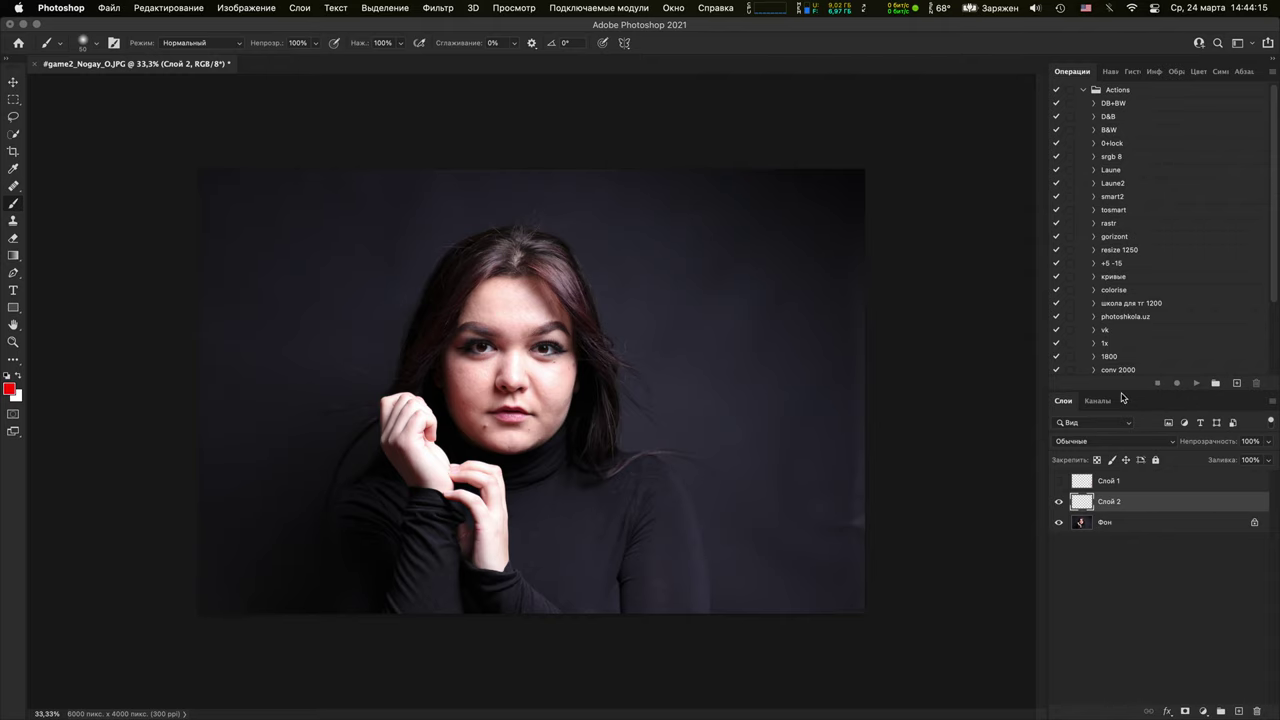
Examine the light reflection in the woman's eye at up to 500% zoom, ending with the whole portrait in view
{"action": "key", "text": "super+1"}
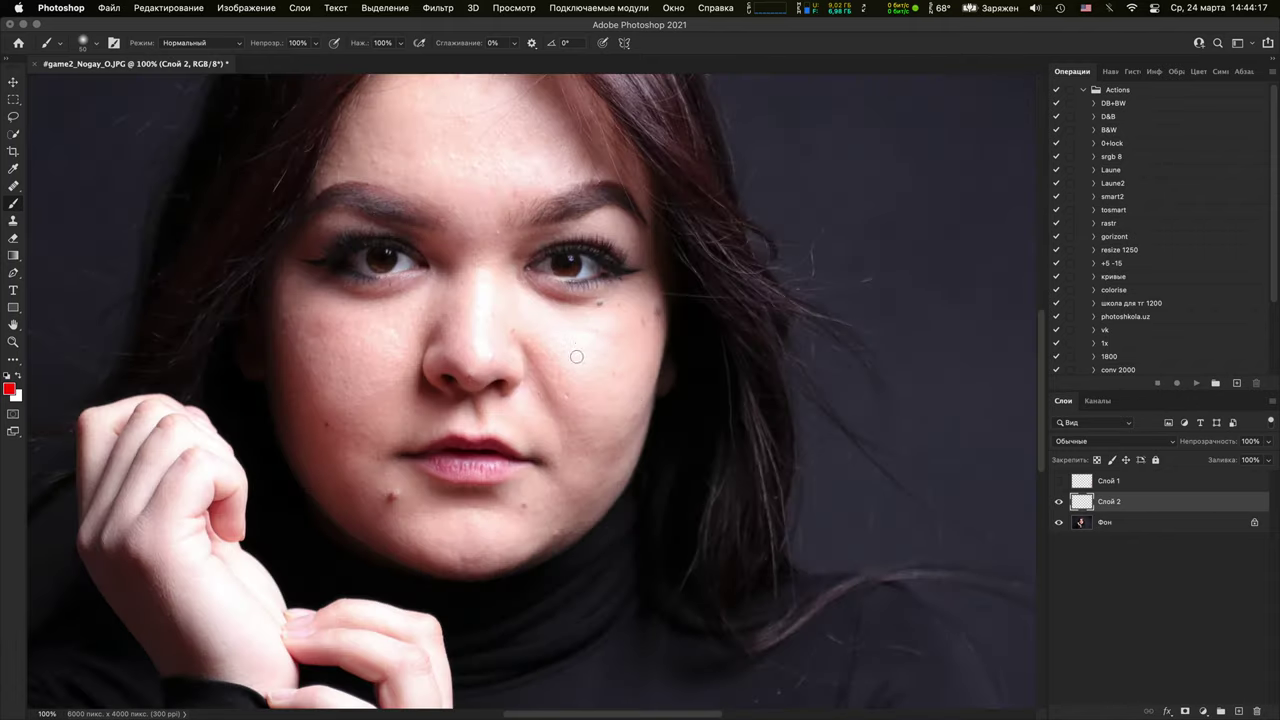
{"action": "key", "text": "super+="}
{"action": "key", "text": "super+="}
{"action": "left_click_drag", "start_coordinate": [615, 100], "coordinate": [625, 425]}
{"action": "key", "text": "super+="}
{"action": "left_click_drag", "start_coordinate": [631, 374], "coordinate": [603, 407]}
{"action": "key", "text": "super+="}
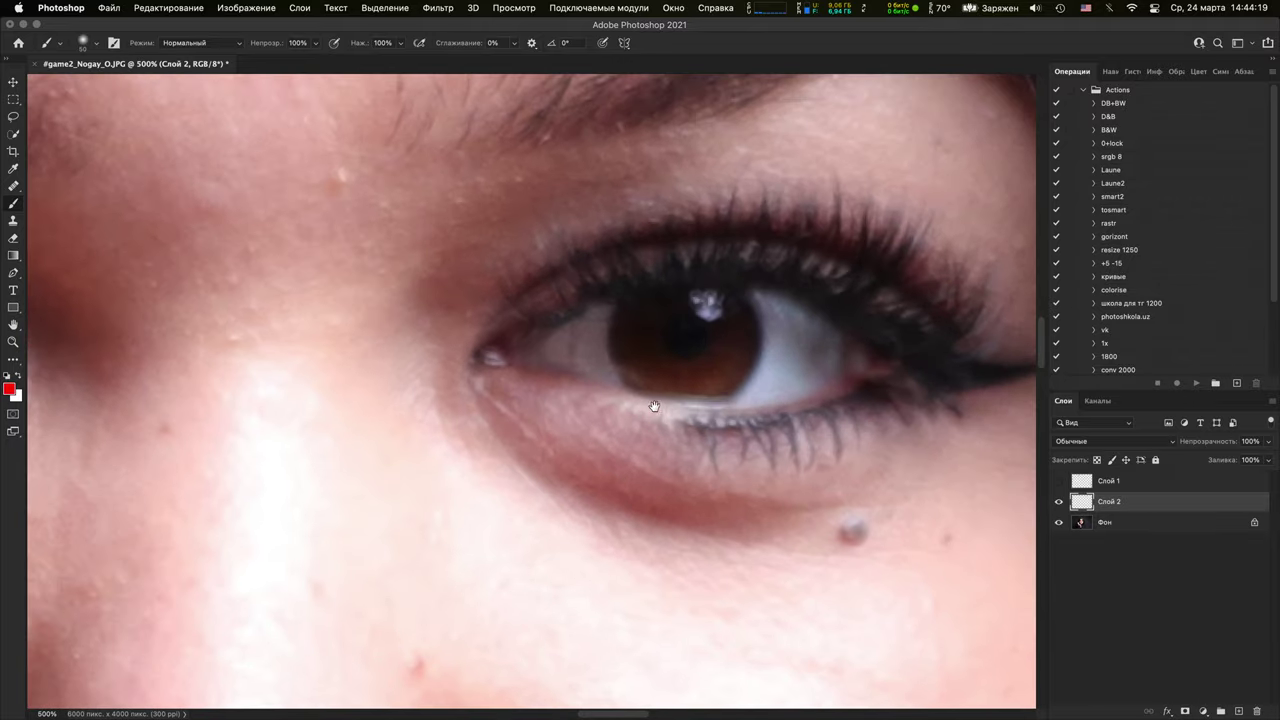
{"action": "scroll", "coordinate": [654, 406], "scroll_direction": "down", "scroll_amount": 8}
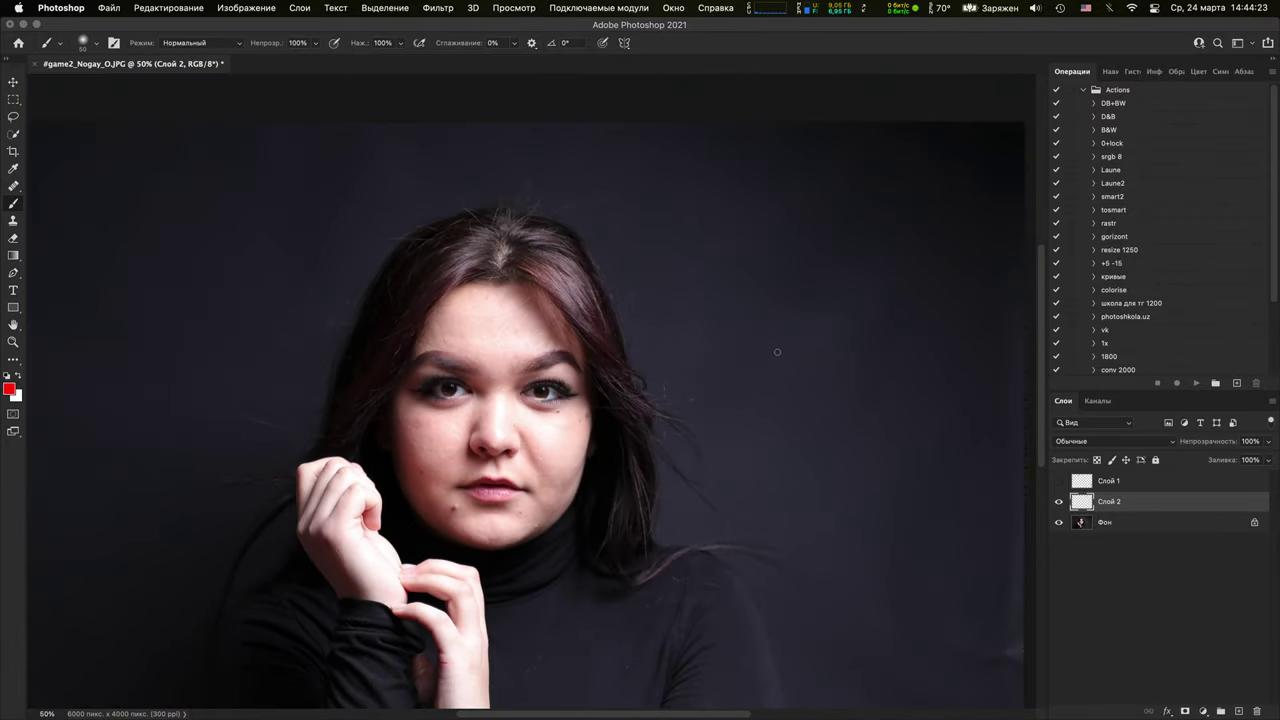
{"action": "scroll", "coordinate": [782, 356], "scroll_direction": "down", "scroll_amount": 1}
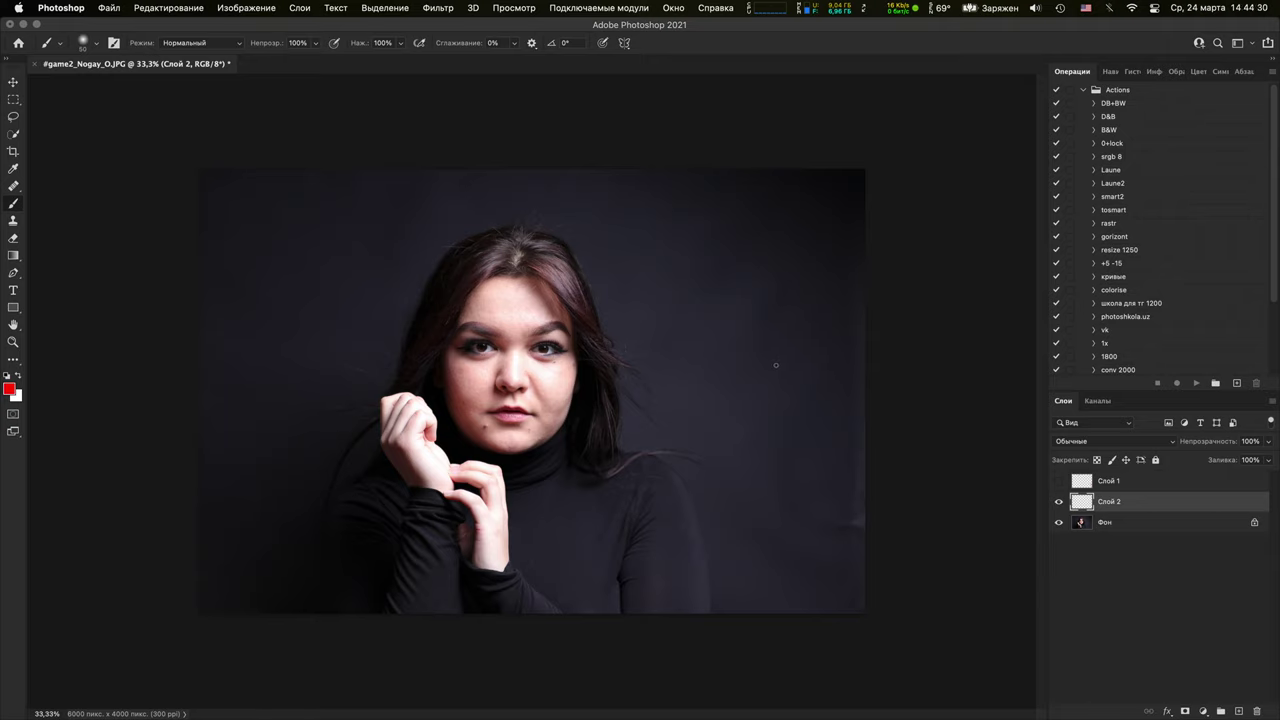
Draw red zigzag lines over the dark background on both sides of the woman
{"action": "mouse_move", "coordinate": [760, 600]}
{"action": "left_mouse_down"}
{"action": "mouse_move", "coordinate": [829, 426]}
{"action": "mouse_move", "coordinate": [717, 348]}
{"action": "mouse_move", "coordinate": [664, 212]}
{"action": "mouse_move", "coordinate": [622, 215]}
{"action": "left_mouse_up"}
{"action": "left_click_drag", "start_coordinate": [230, 465], "coordinate": [260, 612]}
{"action": "mouse_move", "coordinate": [251, 418]}
{"action": "left_mouse_down"}
{"action": "mouse_move", "coordinate": [376, 235]}
{"action": "mouse_move", "coordinate": [419, 62]}
{"action": "left_mouse_up"}
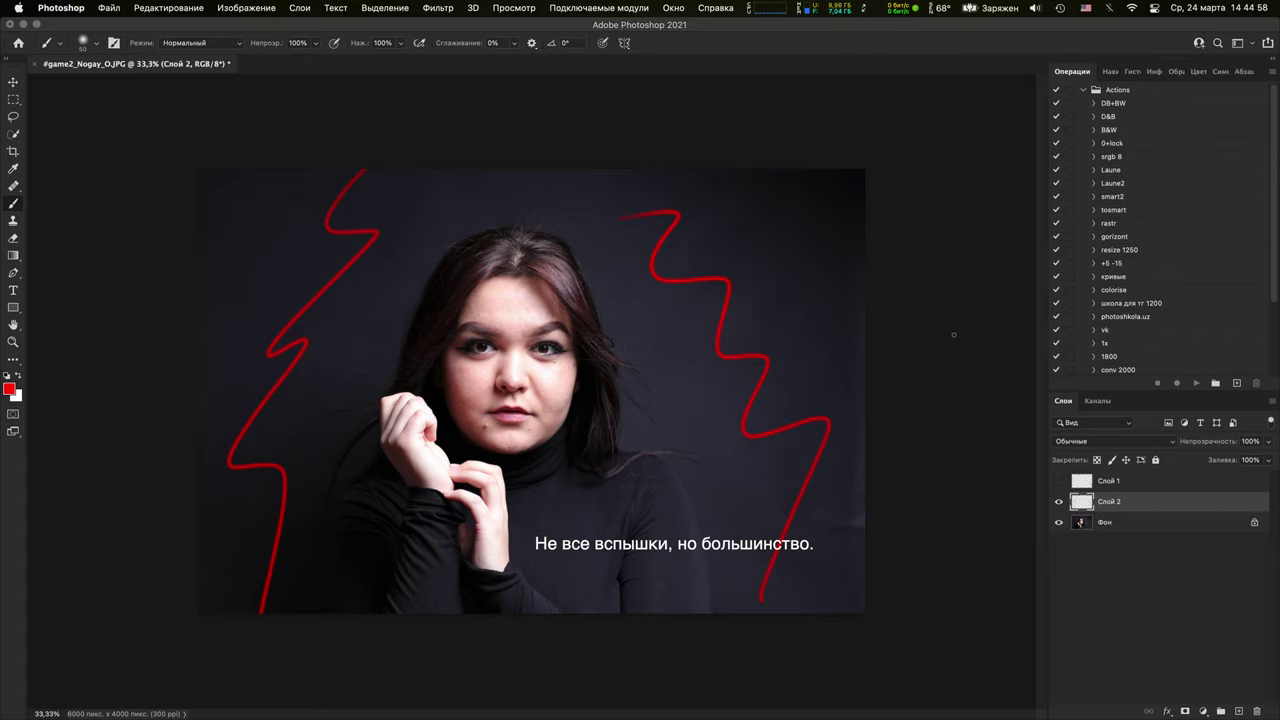
Outline in red the brightly lit areas on the woman's forehead, nose and cheek and on her raised hand
{"action": "mouse_move", "coordinate": [548, 404]}
{"action": "left_mouse_down"}
{"action": "mouse_move", "coordinate": [498, 338]}
{"action": "mouse_move", "coordinate": [512, 312]}
{"action": "mouse_move", "coordinate": [566, 373]}
{"action": "left_mouse_up"}
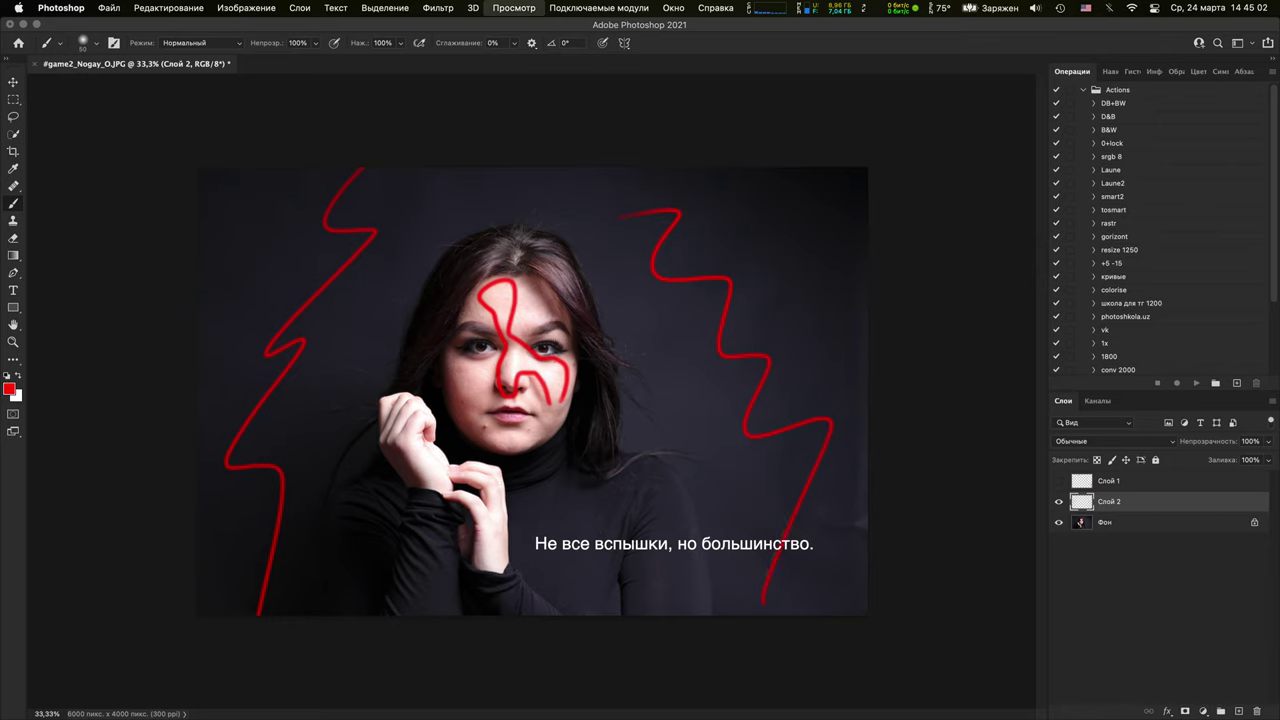
{"action": "key", "text": "super+plus"}
{"action": "mouse_move", "coordinate": [384, 520]}
{"action": "left_mouse_down"}
{"action": "mouse_move", "coordinate": [313, 408]}
{"action": "mouse_move", "coordinate": [428, 492]}
{"action": "mouse_move", "coordinate": [376, 584]}
{"action": "left_mouse_up"}
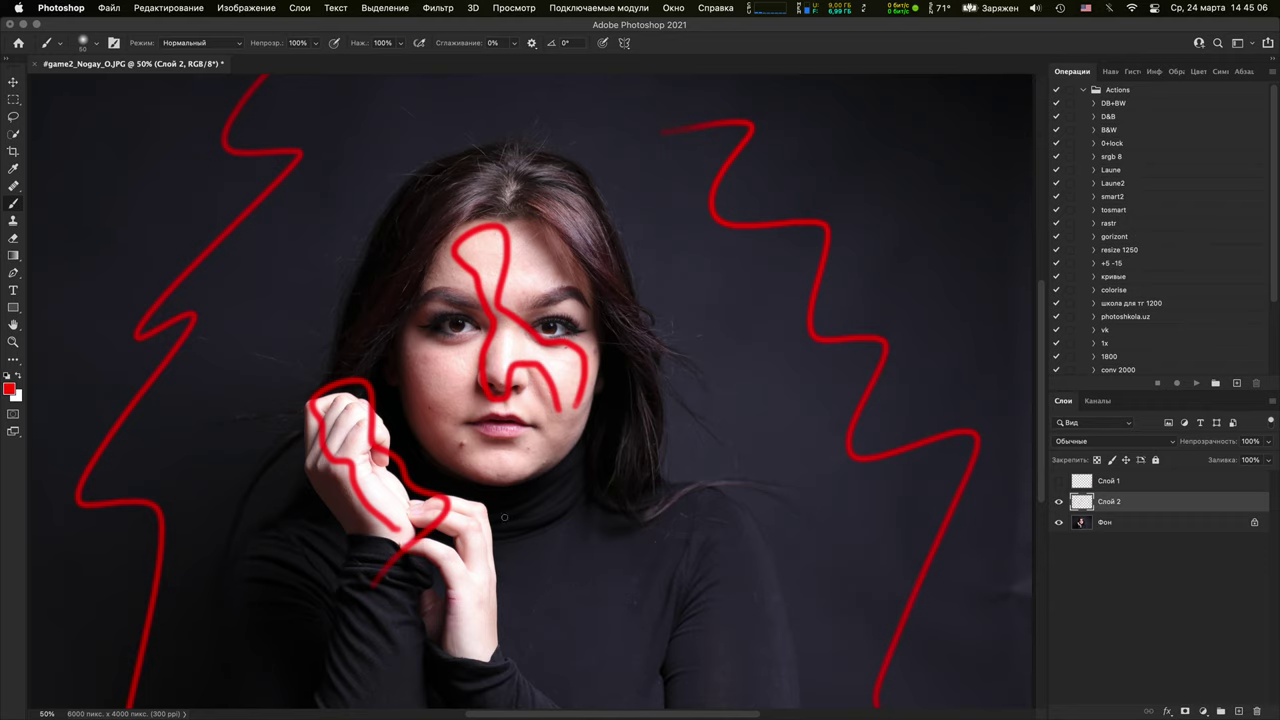
Examine the lighting on the woman's hands and fingers at up to 200% zoom, ending with the whole portrait in view
{"action": "key", "text": "super+plus"}
{"action": "left_click_drag", "start_coordinate": [458, 592], "coordinate": [651, 434]}
{"action": "key", "text": "super+plus"}
{"action": "key", "text": "super+plus"}
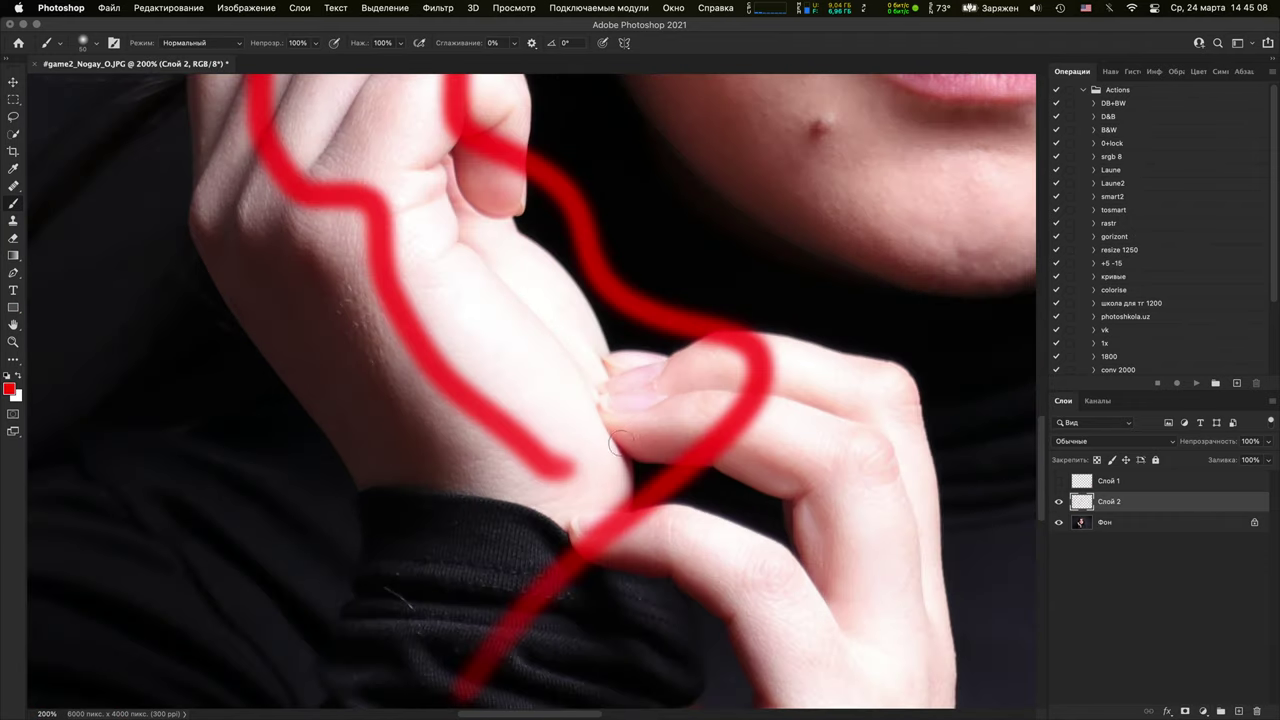
{"action": "key", "text": "super+minus"}
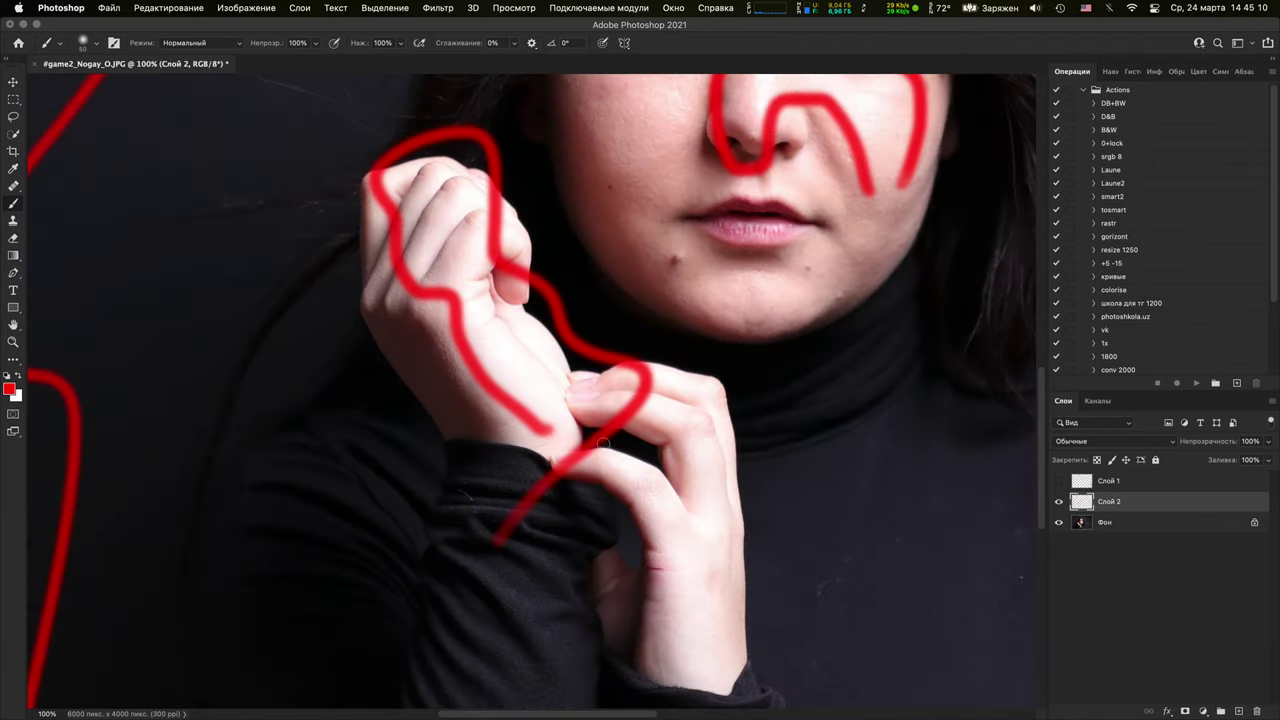
{"action": "key", "text": "super+plus"}
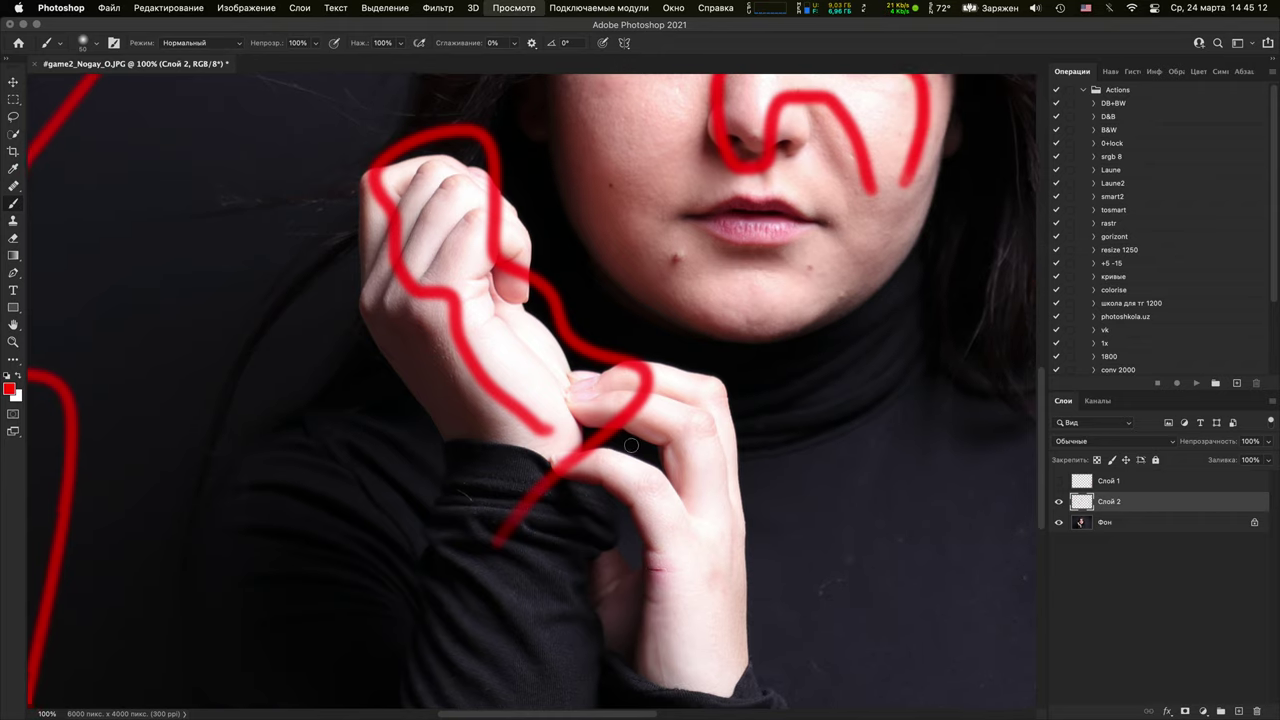
{"action": "key", "text": "super+minus"}
{"action": "key", "text": "super+minus"}
{"action": "key", "text": "super+minus"}
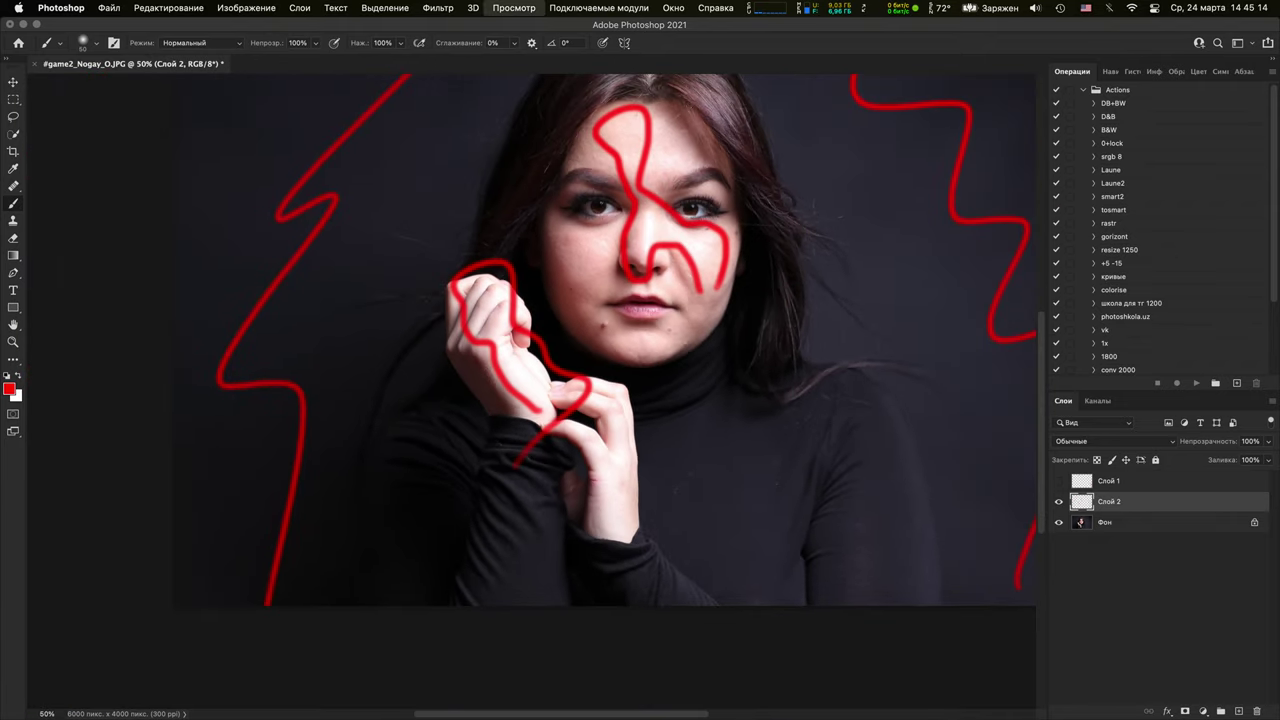
{"action": "key", "text": "super+minus"}
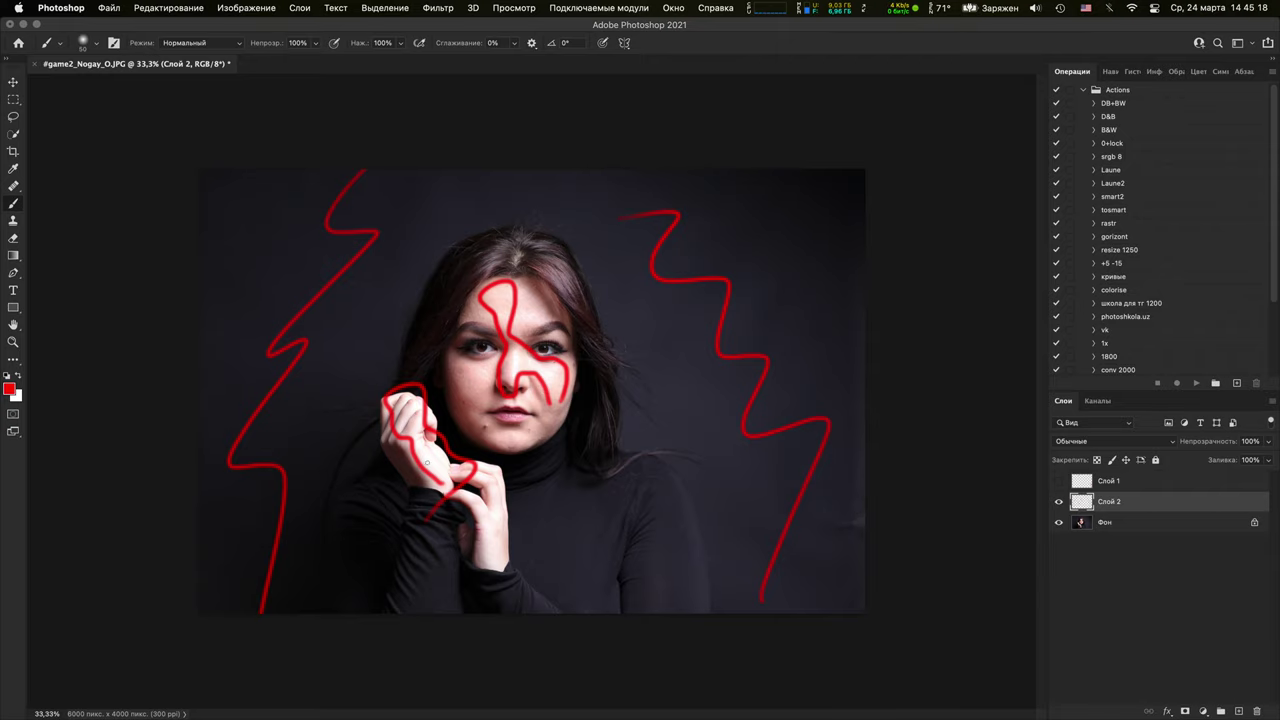
Examine the highlights and shadows around the woman's nose, cheek and lips at up to 200% zoom
{"action": "key", "text": "super+equal"}
{"action": "key", "text": "super+equal"}
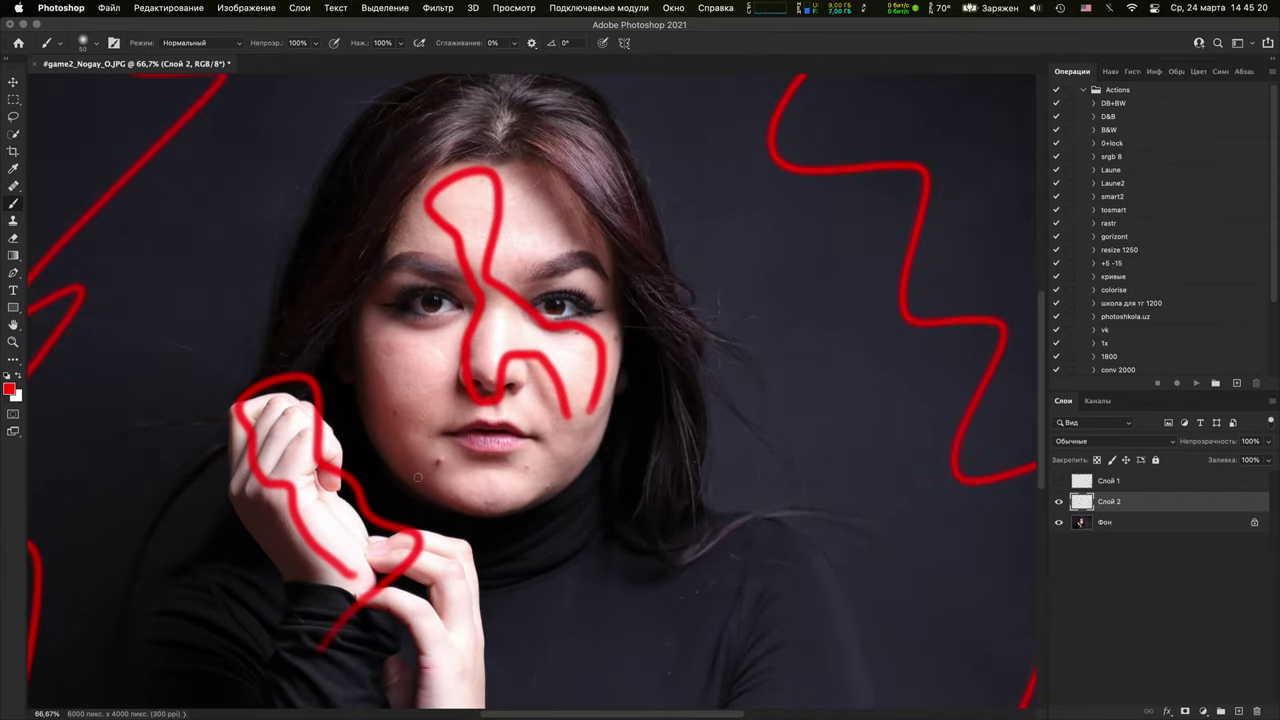
{"action": "key", "text": "super+equal"}
{"action": "key", "text": "super+equal"}
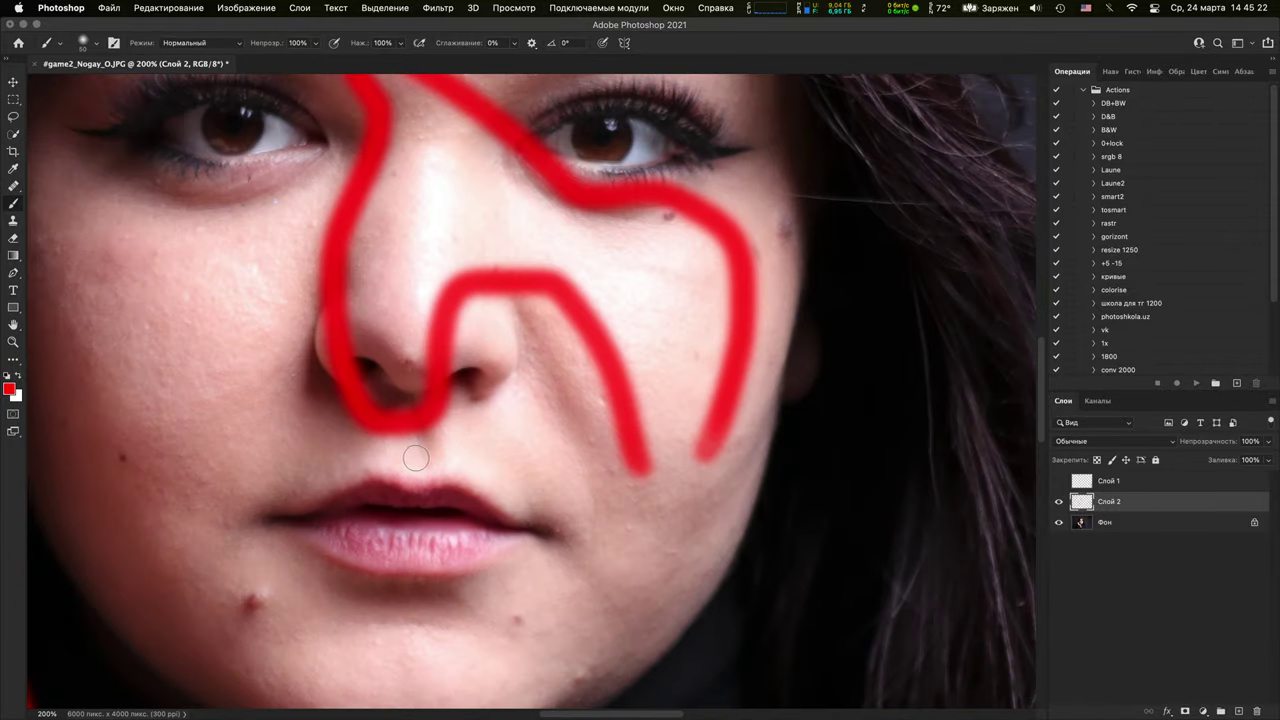
{"action": "key", "text": "super+minus"}
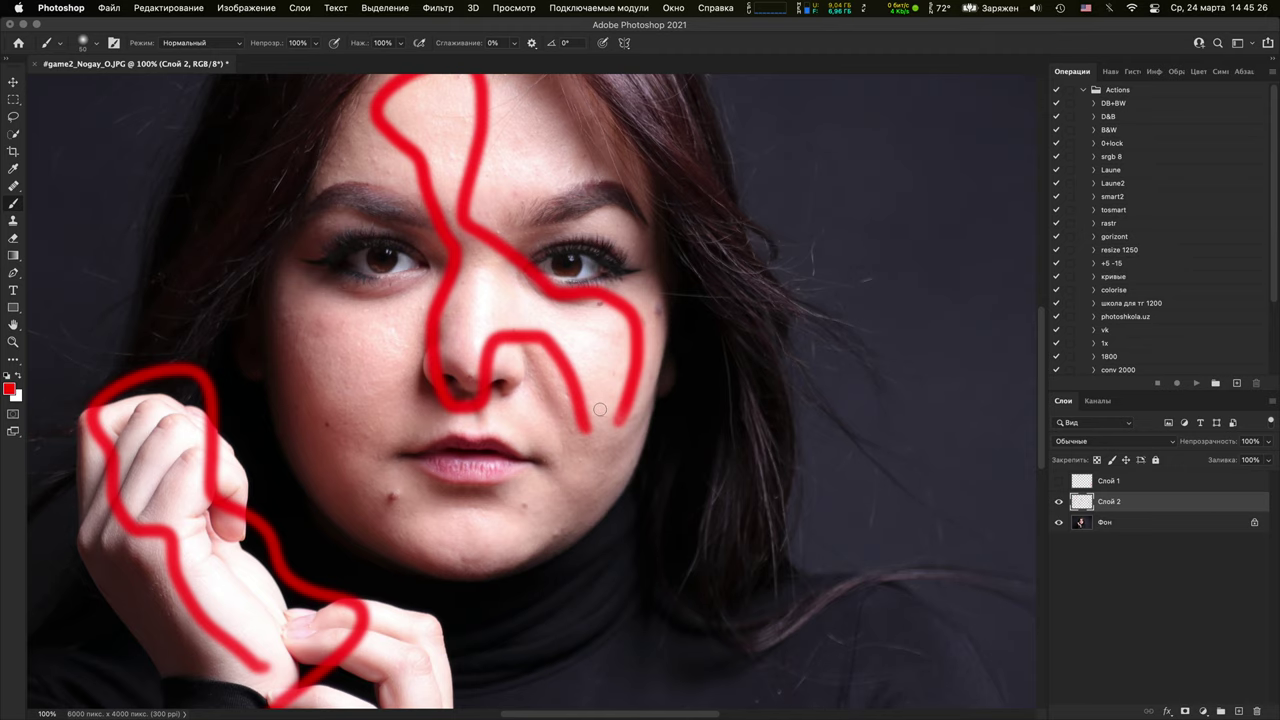
{"action": "key", "text": "super+minus"}
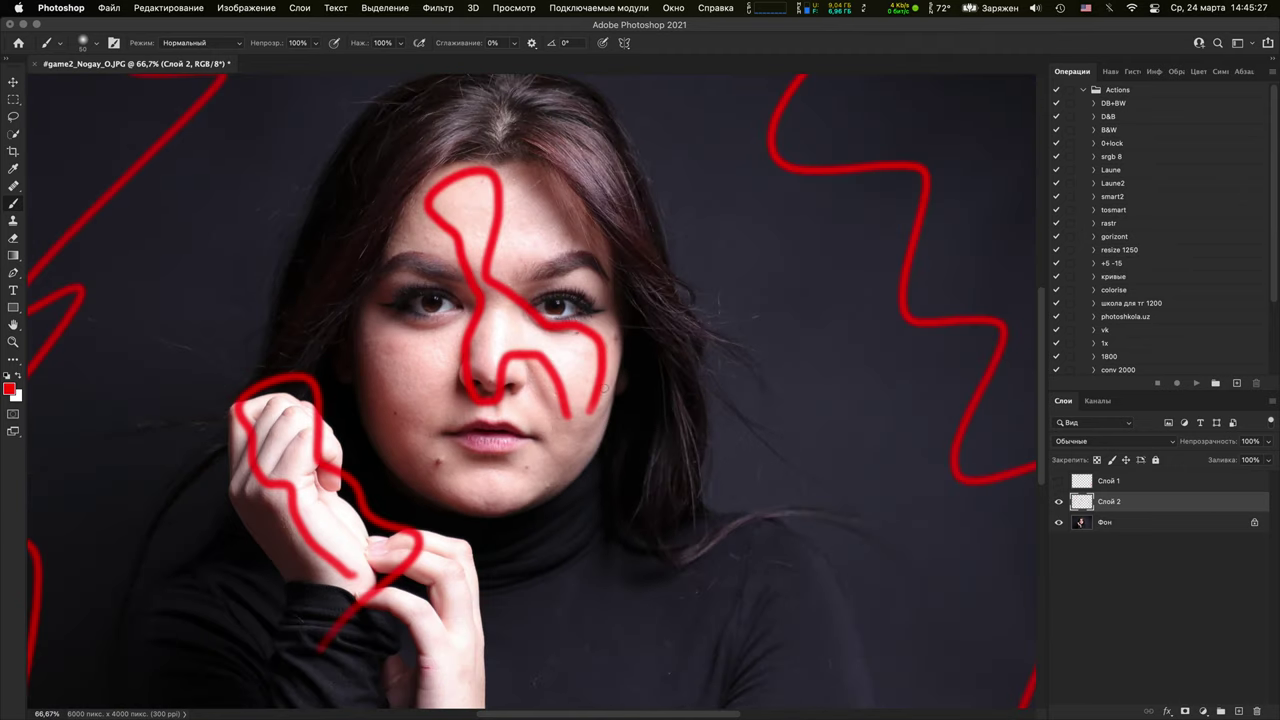
Hide the Слой 2 markings and add another empty layer directly above the background layer
{"action": "left_click", "coordinate": [1059, 501]}
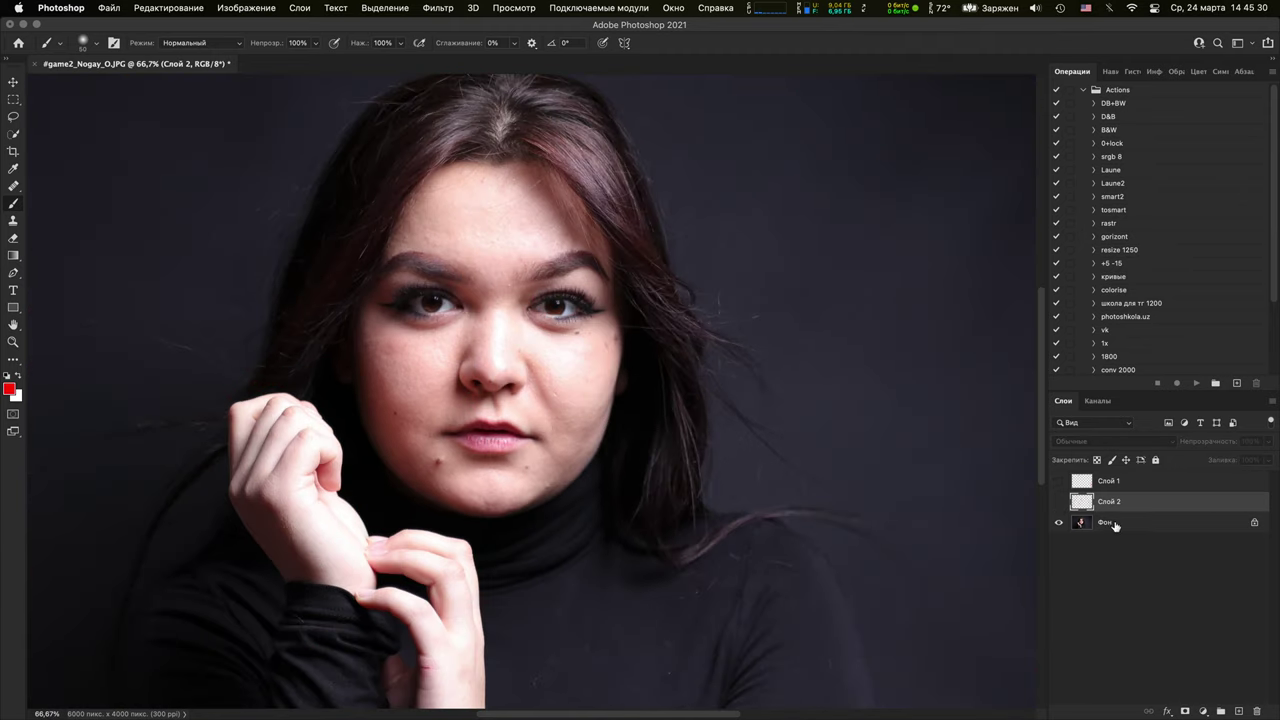
{"action": "left_click", "coordinate": [1159, 530]}
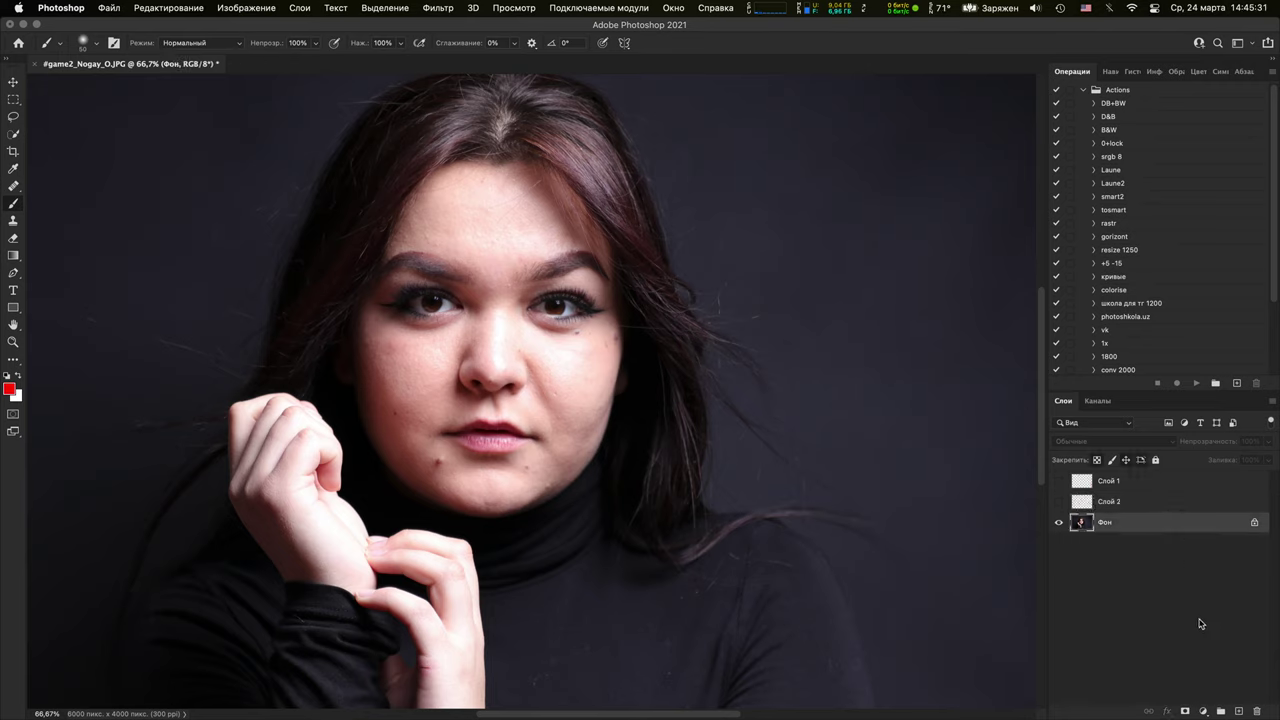
{"action": "left_click", "coordinate": [1238, 711]}
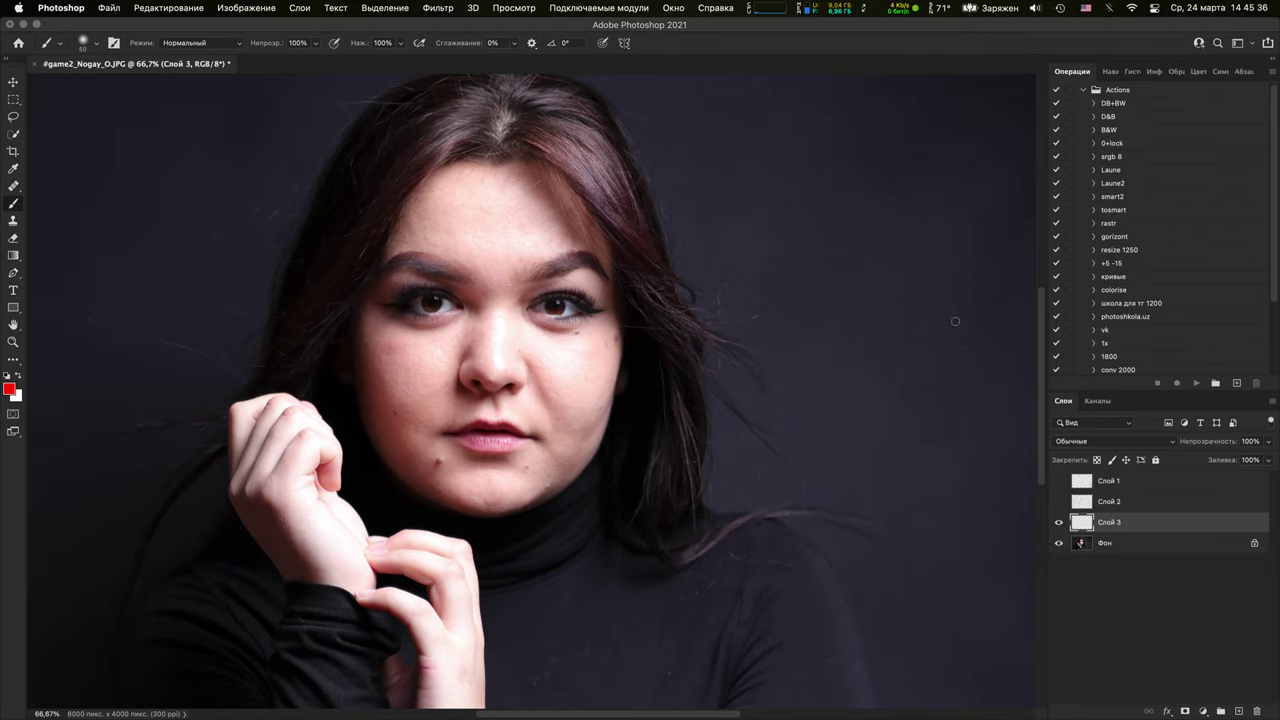
Paint a red arrow across the backdrop above the woman's head and a large red zigzag along the photo's right-hand edge
{"action": "key", "text": "super+minus"}
{"action": "key", "text": "super+minus"}
{"action": "key", "text": "super+minus"}
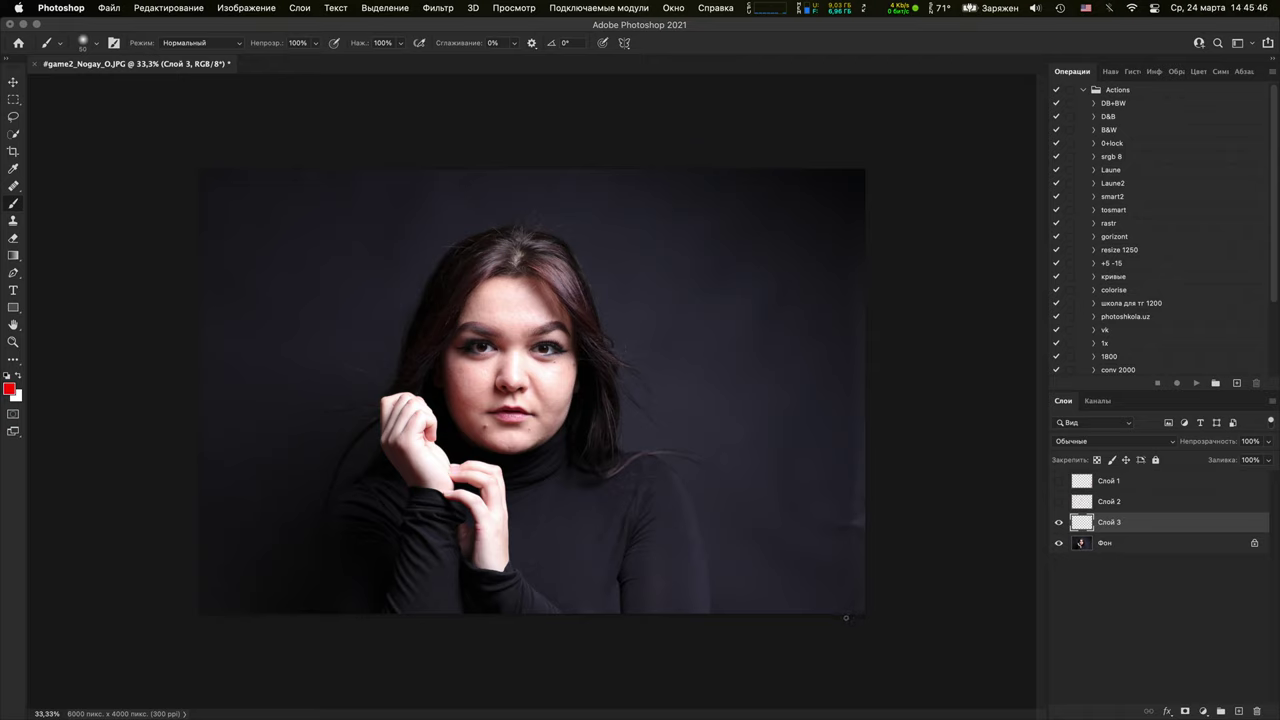
{"action": "mouse_move", "coordinate": [696, 192]}
{"action": "left_mouse_down"}
{"action": "mouse_move", "coordinate": [606, 182]}
{"action": "mouse_move", "coordinate": [630, 218]}
{"action": "left_mouse_up"}
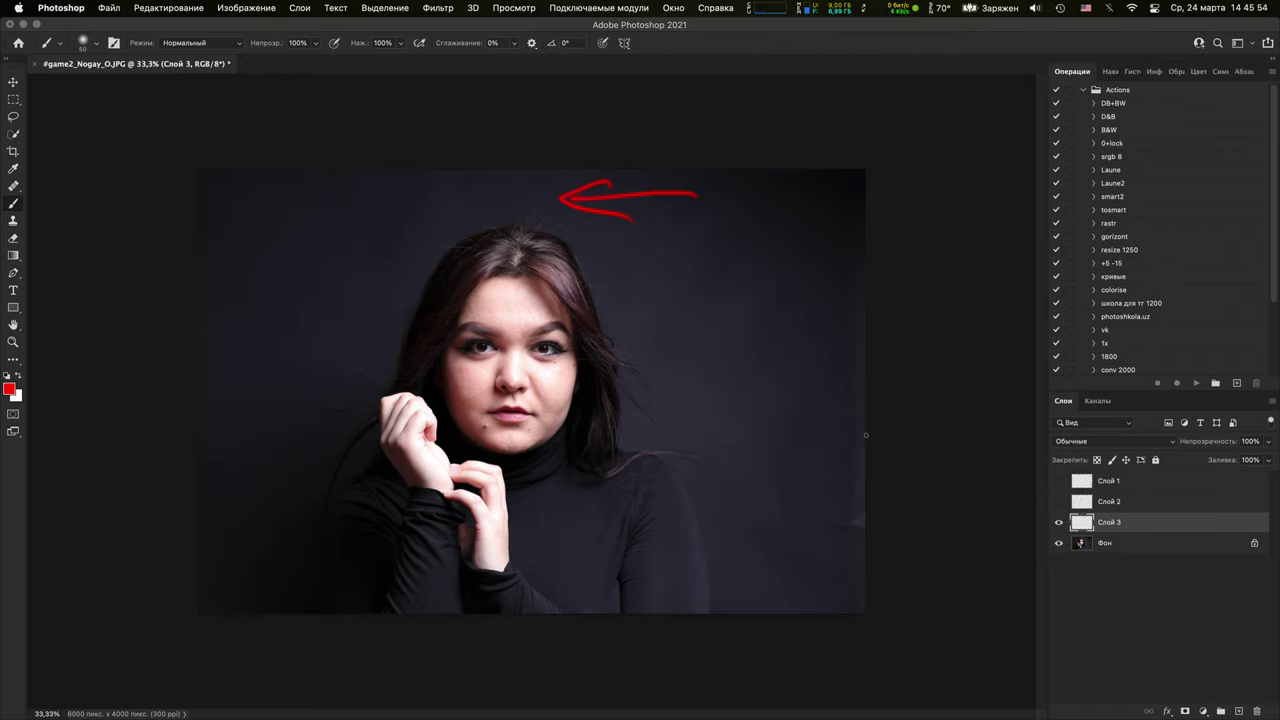
{"action": "mouse_move", "coordinate": [858, 606]}
{"action": "left_mouse_down"}
{"action": "mouse_move", "coordinate": [875, 515]}
{"action": "mouse_move", "coordinate": [847, 463]}
{"action": "mouse_move", "coordinate": [856, 170]}
{"action": "left_mouse_up"}
Examine the skin on the woman's cheeks, nose, chin and forehead at up to 300% zoom
{"action": "key", "text": "super+plus"}
{"action": "key", "text": "super+plus"}
{"action": "key", "text": "super+plus"}
{"action": "key", "text": "super+plus"}
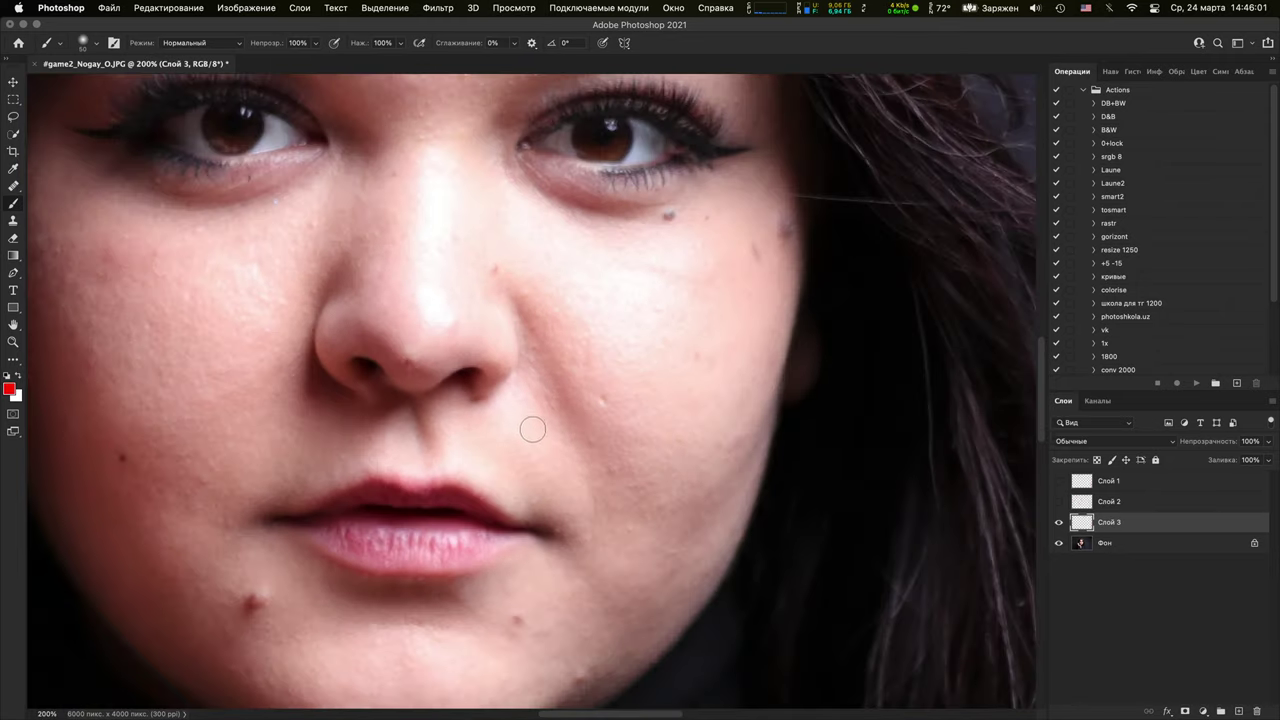
{"action": "mouse_move", "coordinate": [577, 391]}
{"action": "left_mouse_down"}
{"action": "mouse_move", "coordinate": [617, 543]}
{"action": "mouse_move", "coordinate": [566, 617]}
{"action": "left_mouse_up"}
{"action": "left_click_drag", "start_coordinate": [563, 200], "coordinate": [595, 270]}
{"action": "key", "text": "super+plus"}
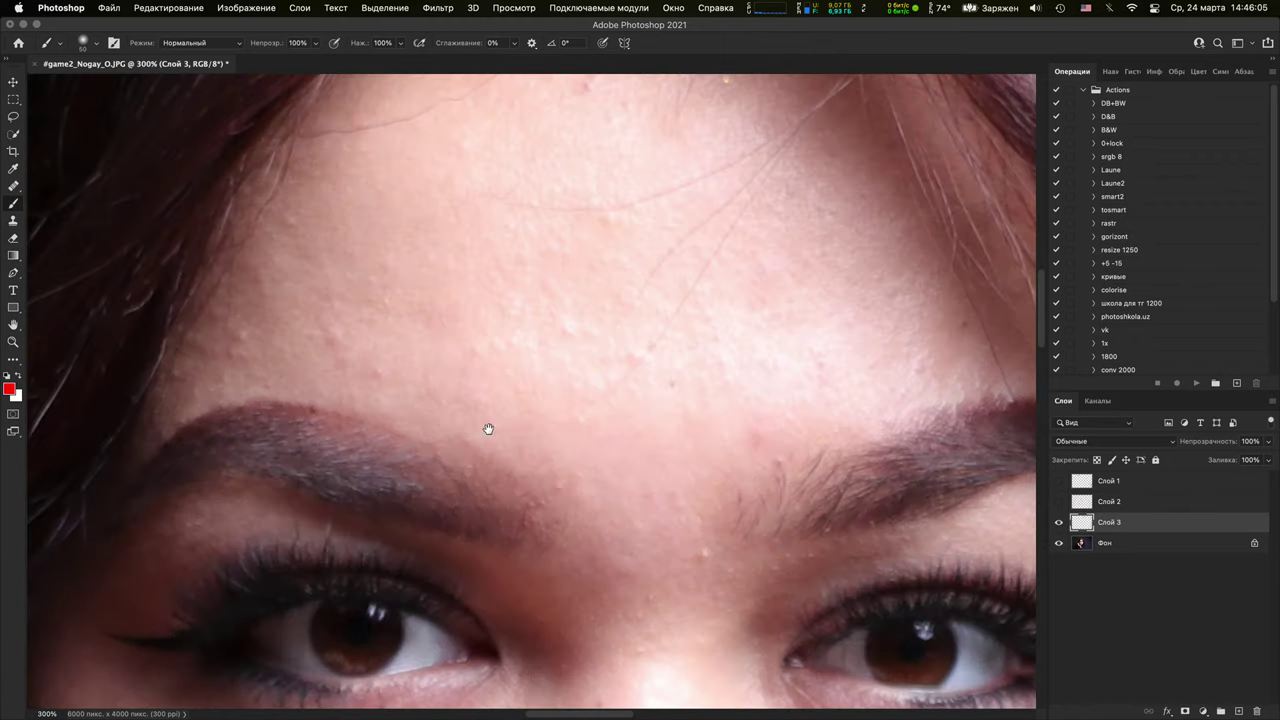
Mark the fabric folds on the woman's forearm sleeve with short diagonal red strokes
{"action": "left_click_drag", "start_coordinate": [525, 563], "coordinate": [640, 250]}
{"action": "left_click_drag", "start_coordinate": [526, 612], "coordinate": [671, 294]}
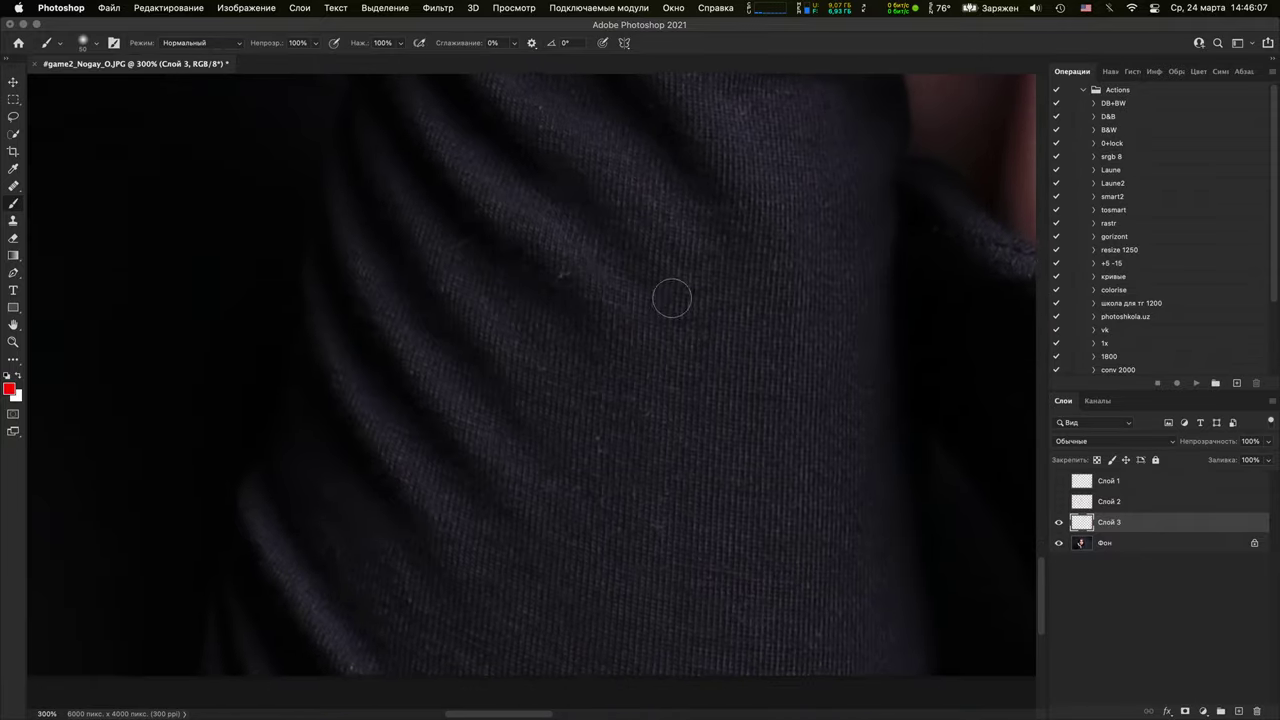
{"action": "key", "text": "super+minus"}
{"action": "left_click_drag", "start_coordinate": [638, 549], "coordinate": [698, 506]}
{"action": "left_click_drag", "start_coordinate": [458, 468], "coordinate": [562, 360]}
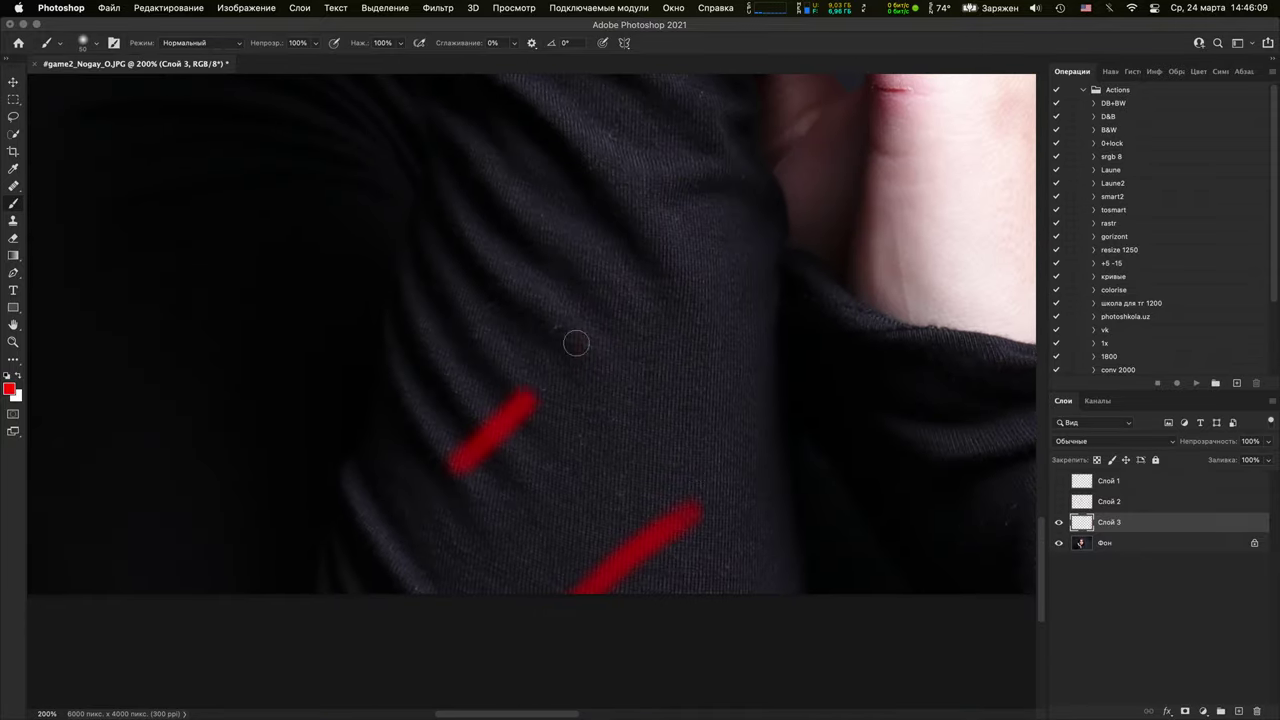
{"action": "left_click_drag", "start_coordinate": [488, 344], "coordinate": [562, 244]}
{"action": "left_click_drag", "start_coordinate": [504, 236], "coordinate": [530, 212]}
{"action": "key", "text": "super+minus"}
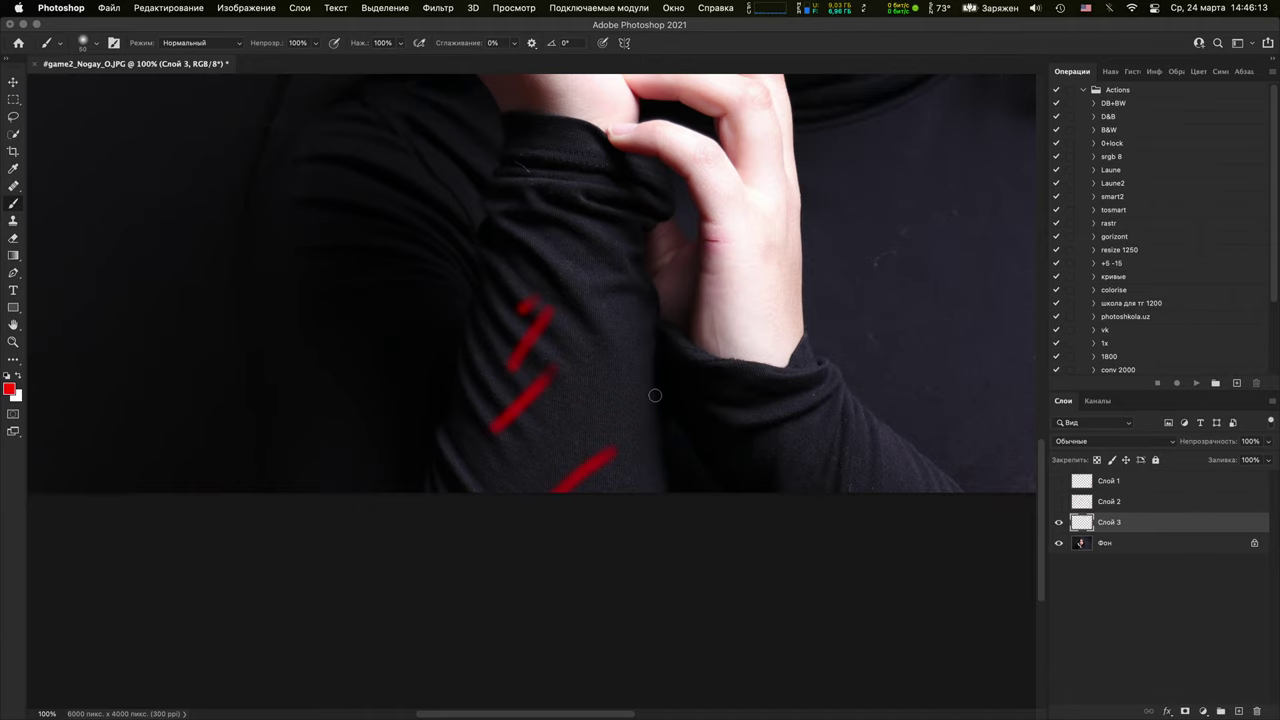
{"action": "key", "text": "super+minus"}
{"action": "key", "text": "super+minus"}
Outline in red, with a size 25 brush, the trail of lint specks on the sweater's chest beside the woman's hand
{"action": "left_click_drag", "start_coordinate": [700, 150], "coordinate": [720, 362]}
{"action": "scroll", "coordinate": [720, 362], "scroll_direction": "down", "scroll_amount": 10}
{"action": "scroll", "coordinate": [720, 362], "scroll_direction": "right", "scroll_amount": 10}
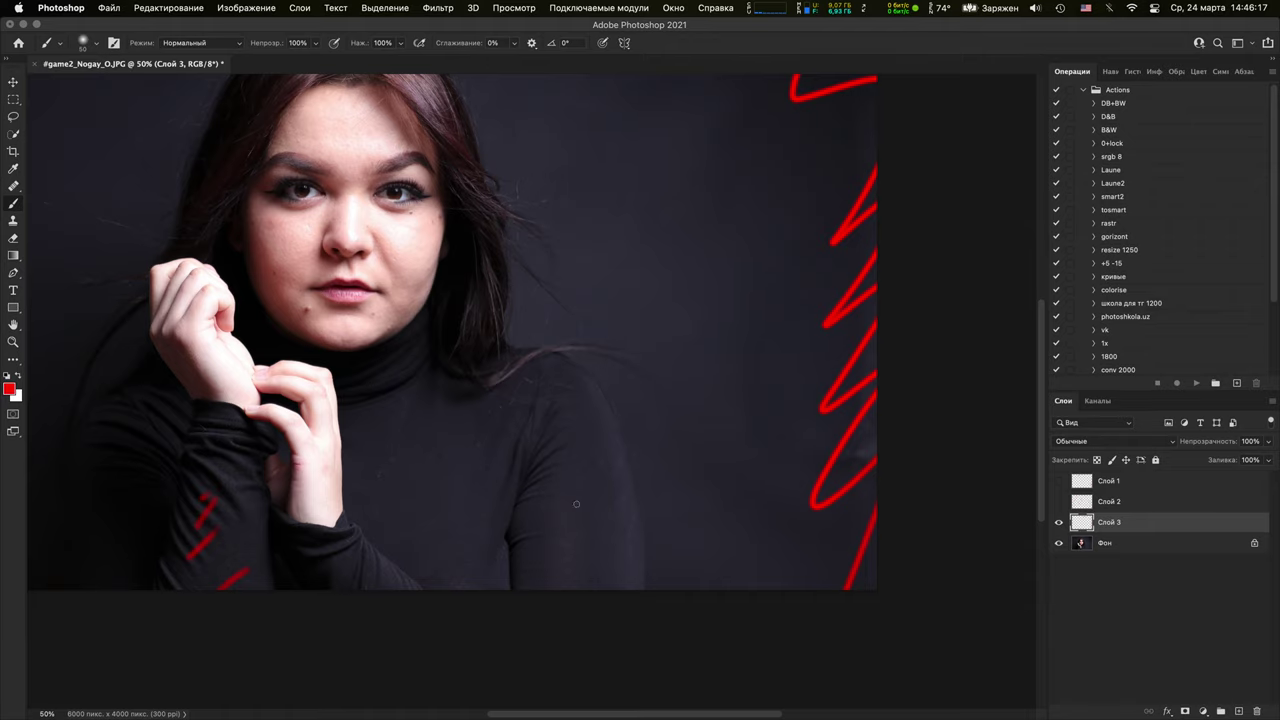
{"action": "key", "text": "super+plus"}
{"action": "key", "text": "super+plus"}
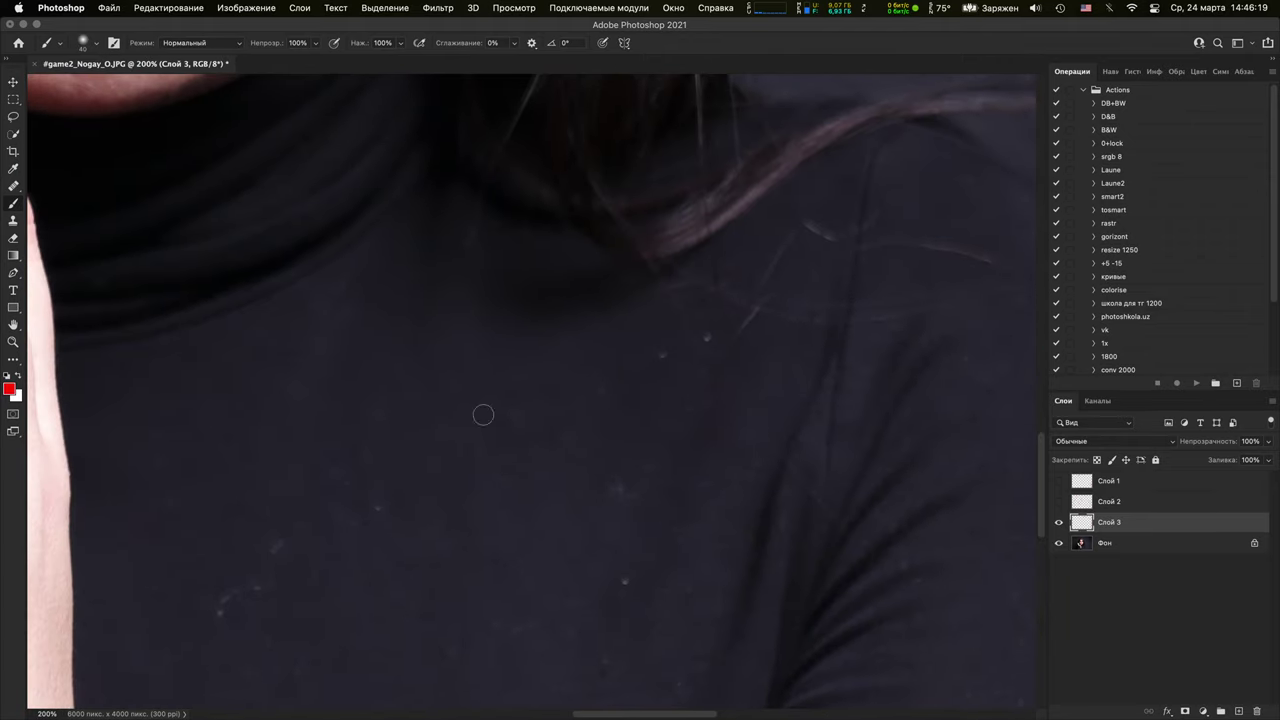
{"action": "key", "text": "super+plus"}
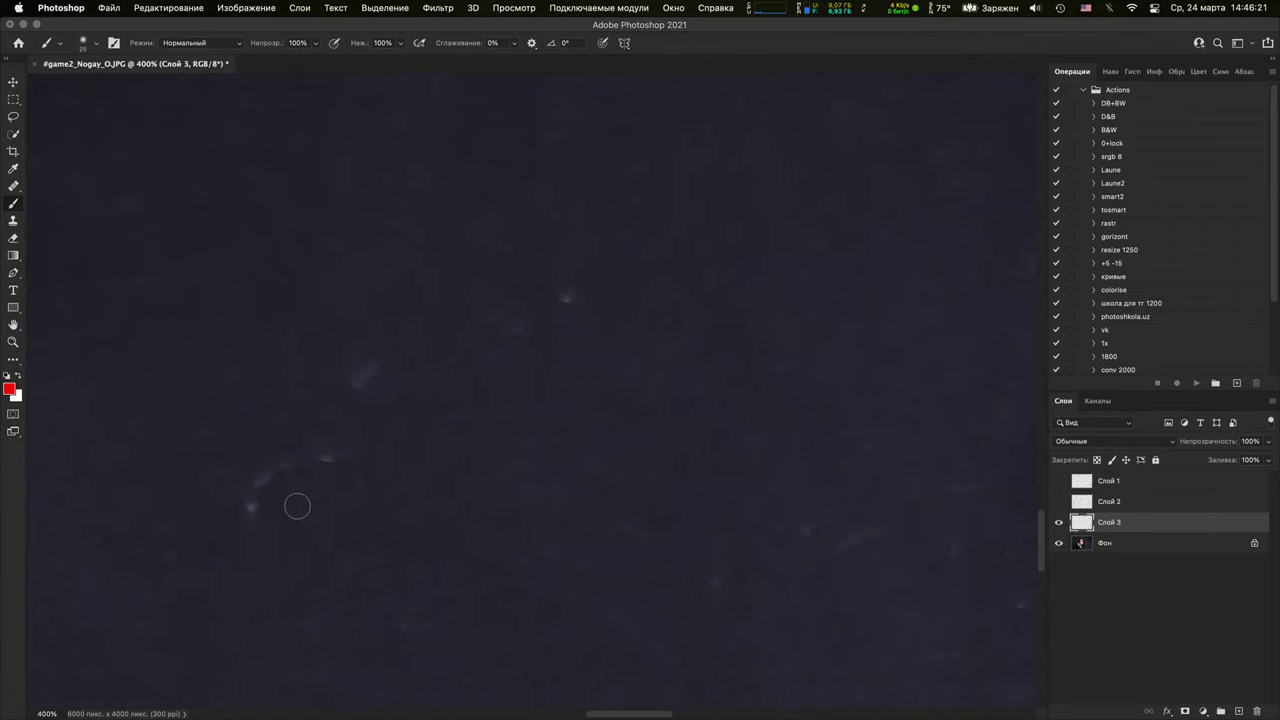
{"action": "mouse_move", "coordinate": [297, 506]}
{"action": "left_mouse_down"}
{"action": "mouse_move", "coordinate": [186, 506]}
{"action": "mouse_move", "coordinate": [583, 191]}
{"action": "mouse_move", "coordinate": [414, 443]}
{"action": "left_mouse_up"}
{"action": "left_click_drag", "start_coordinate": [677, 486], "coordinate": [402, 431]}
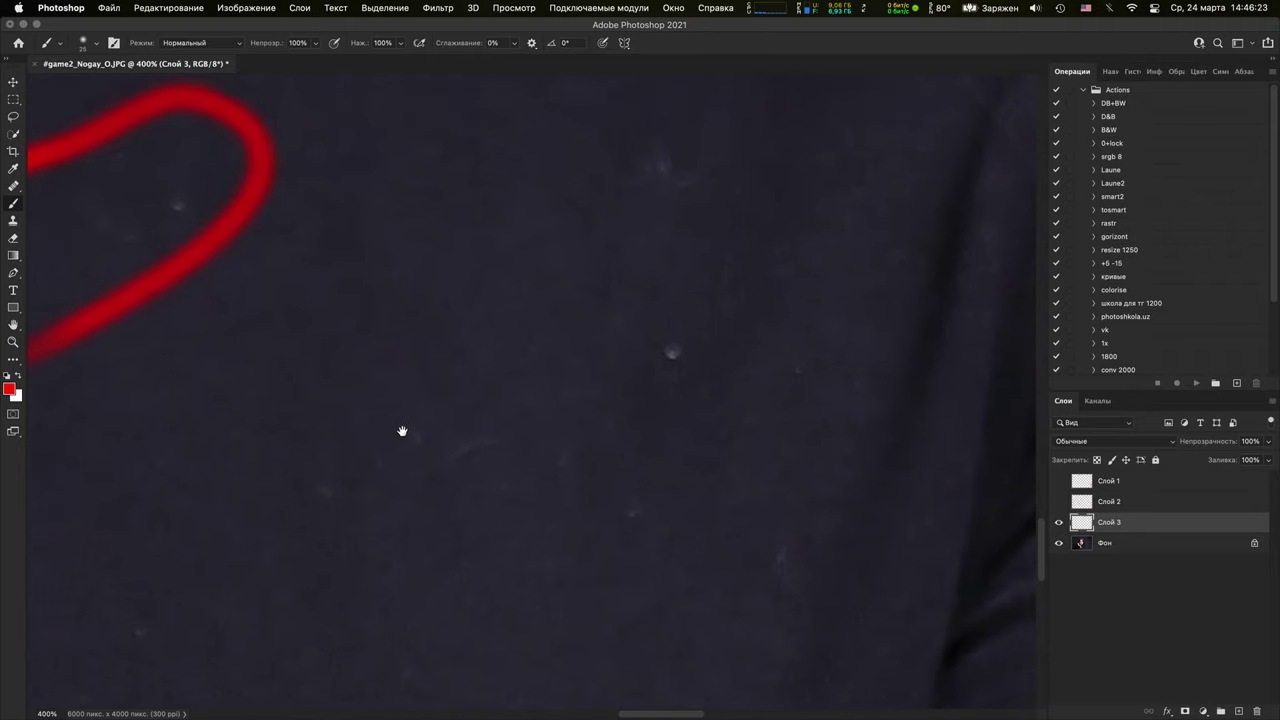
Circle in red the separate lint specks on the sweater's chest below the hair tips
{"action": "left_click_drag", "start_coordinate": [626, 375], "coordinate": [630, 394]}
{"action": "left_click_drag", "start_coordinate": [640, 281], "coordinate": [616, 434]}
{"action": "mouse_move", "coordinate": [569, 334]}
{"action": "left_mouse_down"}
{"action": "mouse_move", "coordinate": [637, 220]}
{"action": "mouse_move", "coordinate": [566, 362]}
{"action": "left_mouse_up"}
{"action": "mouse_move", "coordinate": [738, 300]}
{"action": "left_mouse_down"}
{"action": "mouse_move", "coordinate": [599, 500]}
{"action": "mouse_move", "coordinate": [558, 535]}
{"action": "left_mouse_up"}
{"action": "mouse_move", "coordinate": [578, 408]}
{"action": "left_mouse_down"}
{"action": "mouse_move", "coordinate": [629, 346]}
{"action": "mouse_move", "coordinate": [572, 440]}
{"action": "left_mouse_up"}
{"action": "mouse_move", "coordinate": [470, 328]}
{"action": "left_mouse_down"}
{"action": "mouse_move", "coordinate": [509, 263]}
{"action": "mouse_move", "coordinate": [527, 292]}
{"action": "left_mouse_up"}
{"action": "mouse_move", "coordinate": [615, 292]}
{"action": "left_mouse_down"}
{"action": "mouse_move", "coordinate": [586, 206]}
{"action": "mouse_move", "coordinate": [625, 292]}
{"action": "left_mouse_up"}
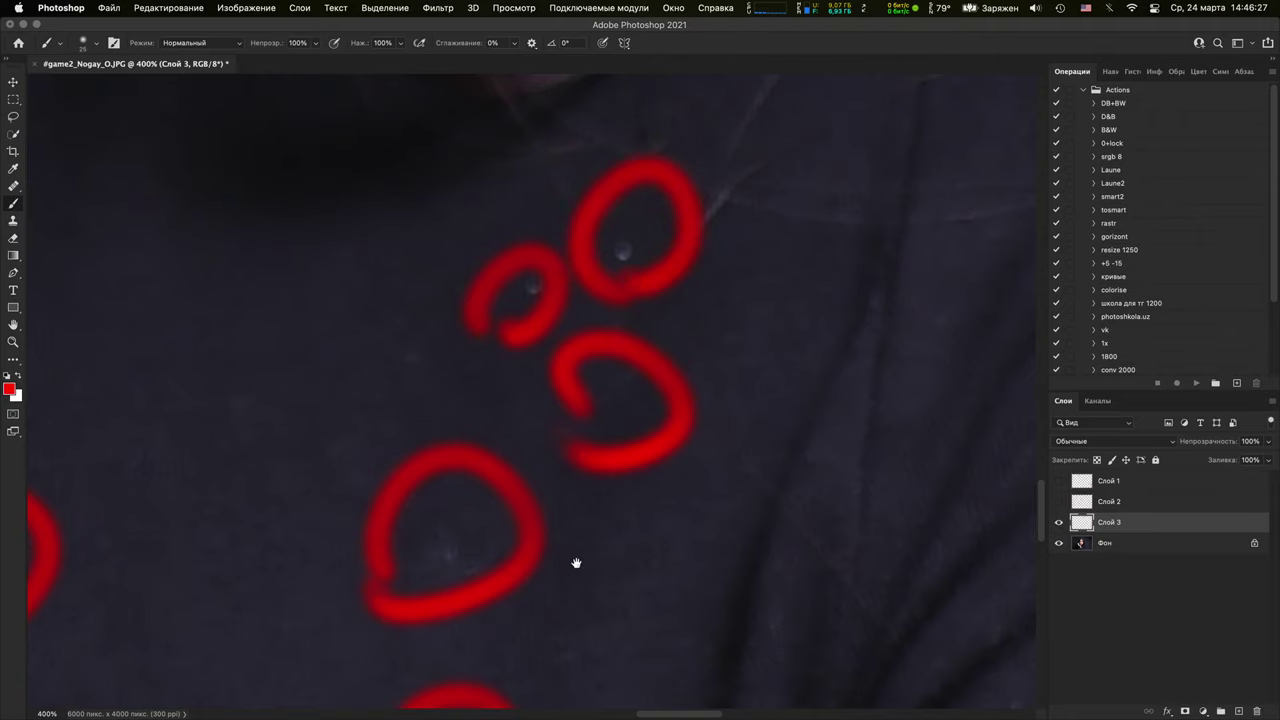
Circle in red the bright speck on the sweater's upper sleeve
{"action": "left_click_drag", "start_coordinate": [576, 563], "coordinate": [531, 246]}
{"action": "mouse_move", "coordinate": [735, 550]}
{"action": "left_mouse_down"}
{"action": "mouse_move", "coordinate": [643, 400]}
{"action": "mouse_move", "coordinate": [386, 317]}
{"action": "left_mouse_up"}
{"action": "left_click_drag", "start_coordinate": [704, 516], "coordinate": [690, 514]}
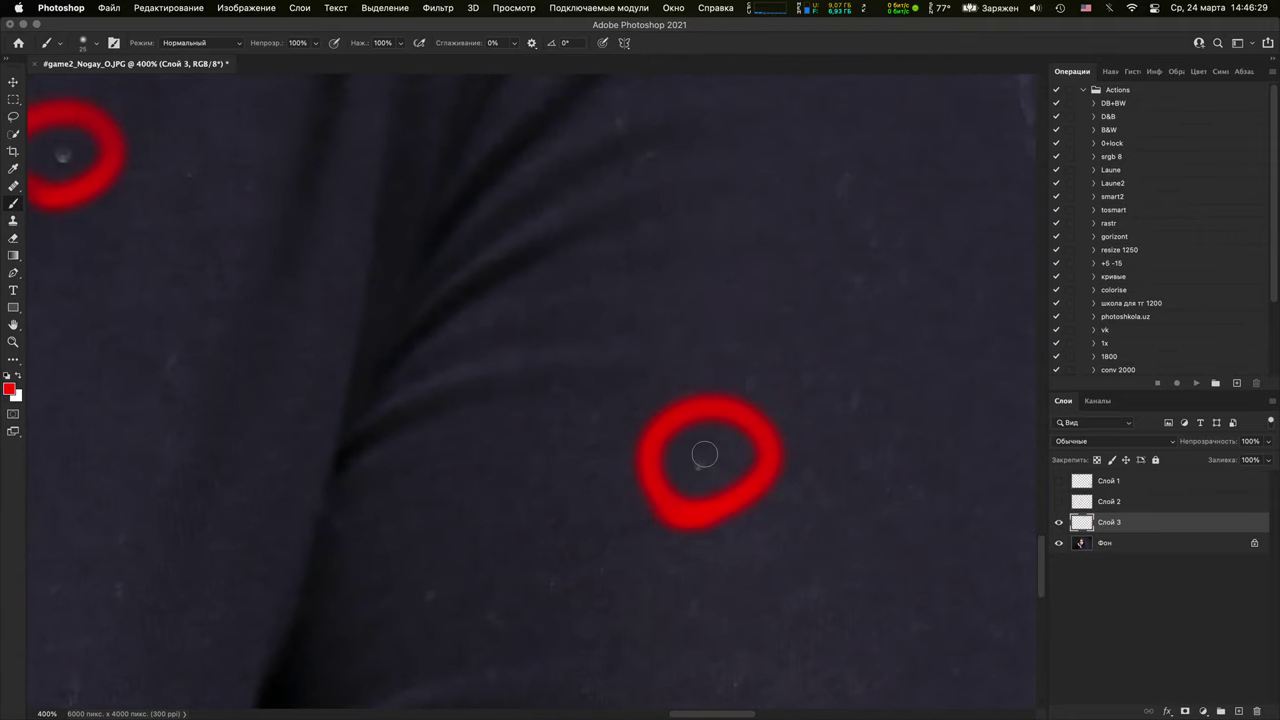
{"action": "key", "text": "super+minus"}
{"action": "key", "text": "super+minus"}
{"action": "key", "text": "super+minus"}
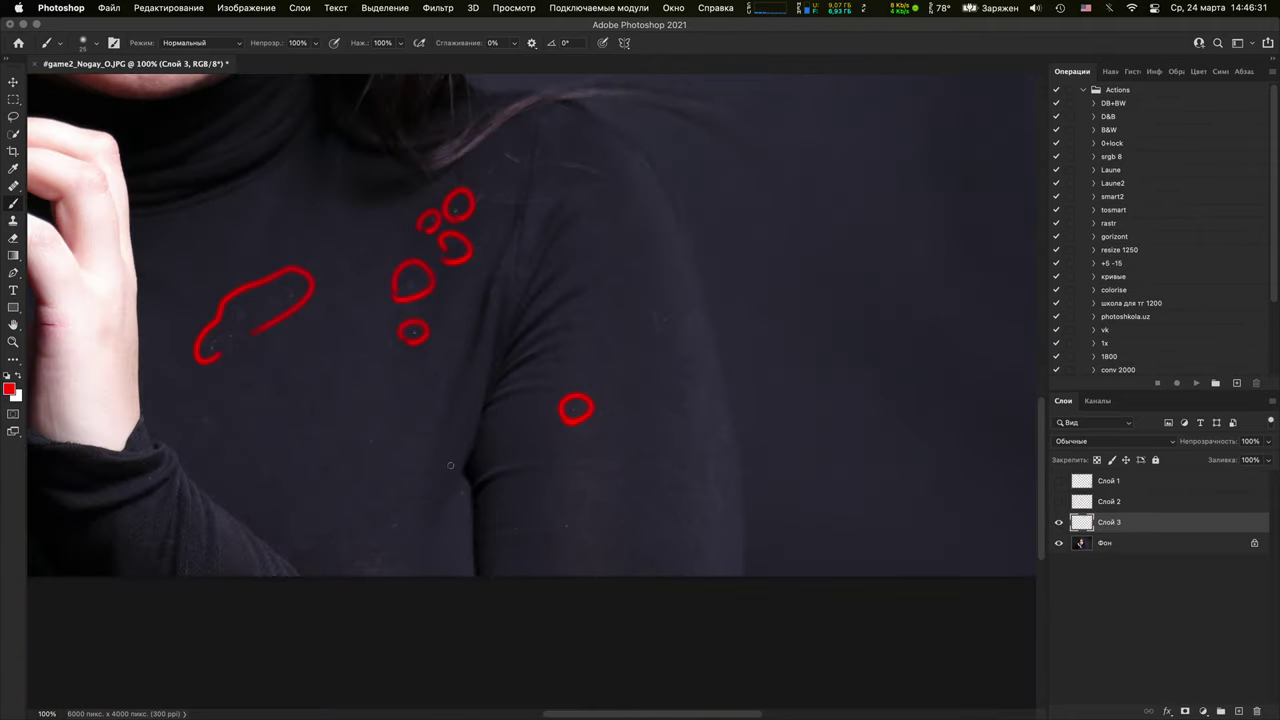
Circle in red the remaining specks on the middle and lower part of the sweater's front
{"action": "key", "text": "super+plus"}
{"action": "left_click_drag", "start_coordinate": [477, 551], "coordinate": [803, 480]}
{"action": "mouse_move", "coordinate": [480, 448]}
{"action": "left_mouse_down"}
{"action": "mouse_move", "coordinate": [434, 464]}
{"action": "mouse_move", "coordinate": [472, 452]}
{"action": "mouse_move", "coordinate": [409, 437]}
{"action": "mouse_move", "coordinate": [480, 448]}
{"action": "left_mouse_up"}
{"action": "scroll", "coordinate": [409, 420], "scroll_direction": "left", "scroll_amount": 5}
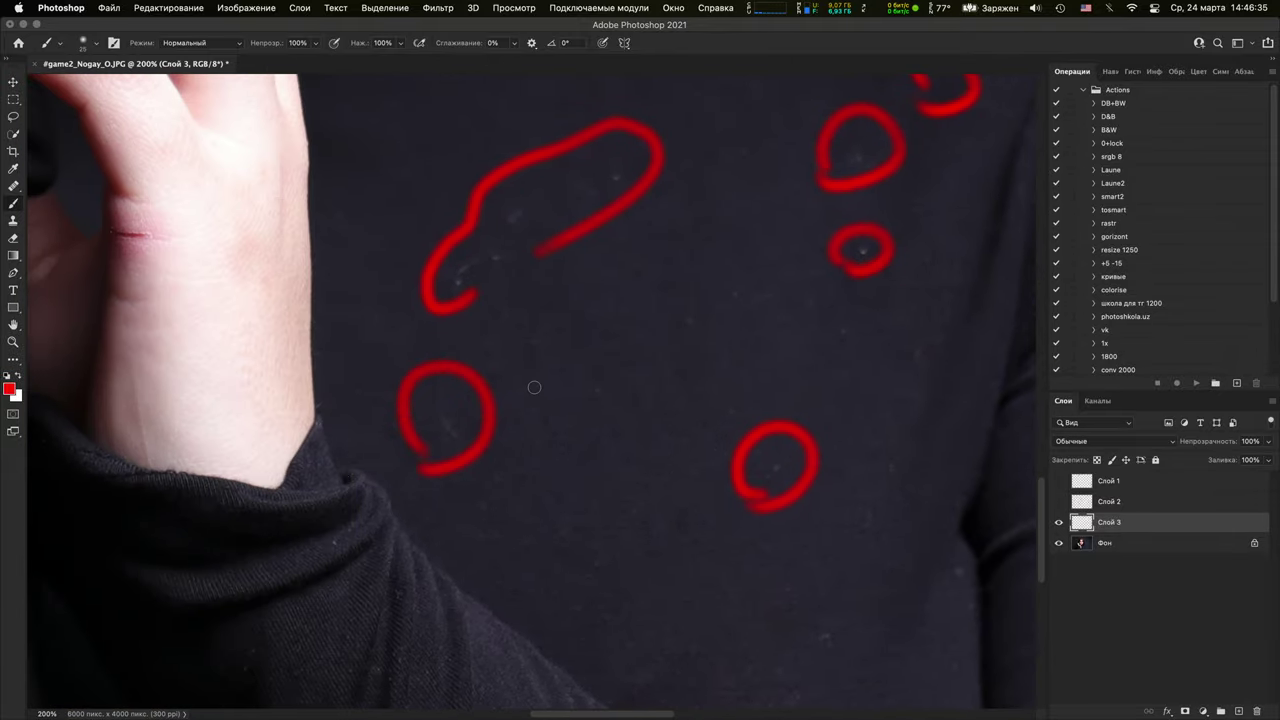
{"action": "mouse_move", "coordinate": [710, 332]}
{"action": "left_mouse_down"}
{"action": "mouse_move", "coordinate": [661, 290]}
{"action": "mouse_move", "coordinate": [766, 298]}
{"action": "left_mouse_up"}
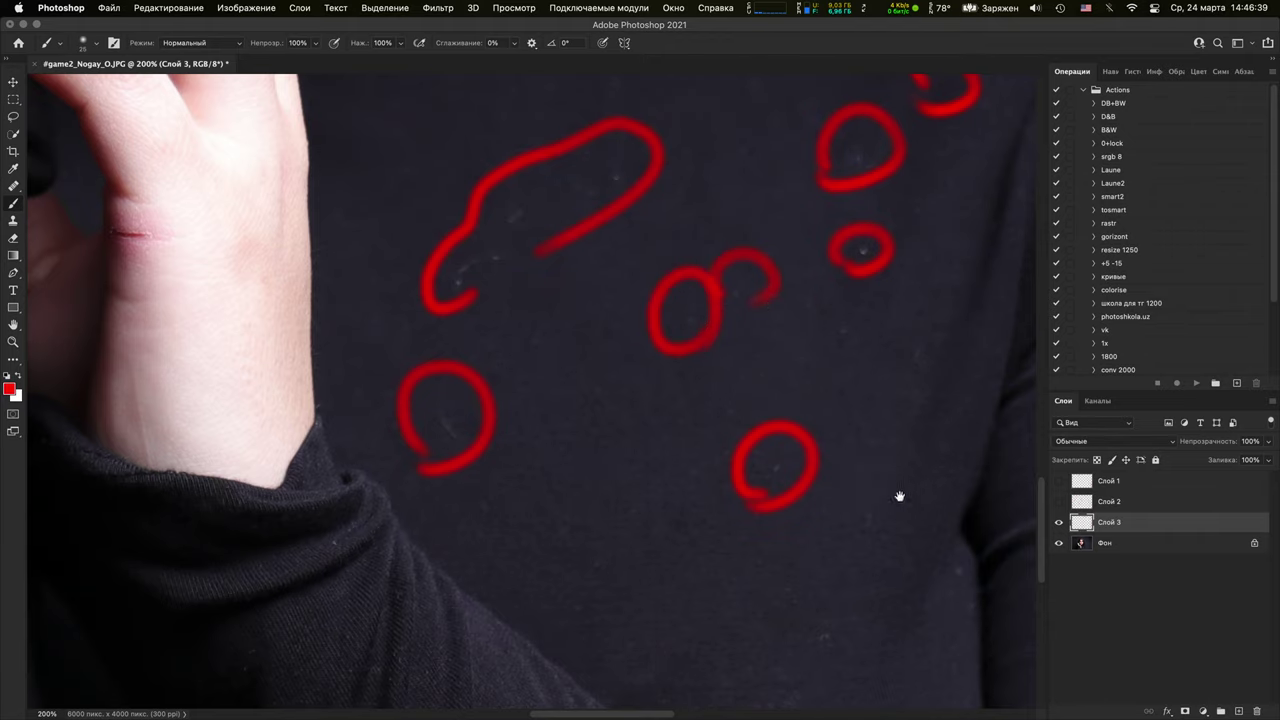
{"action": "left_click_drag", "start_coordinate": [900, 496], "coordinate": [651, 446]}
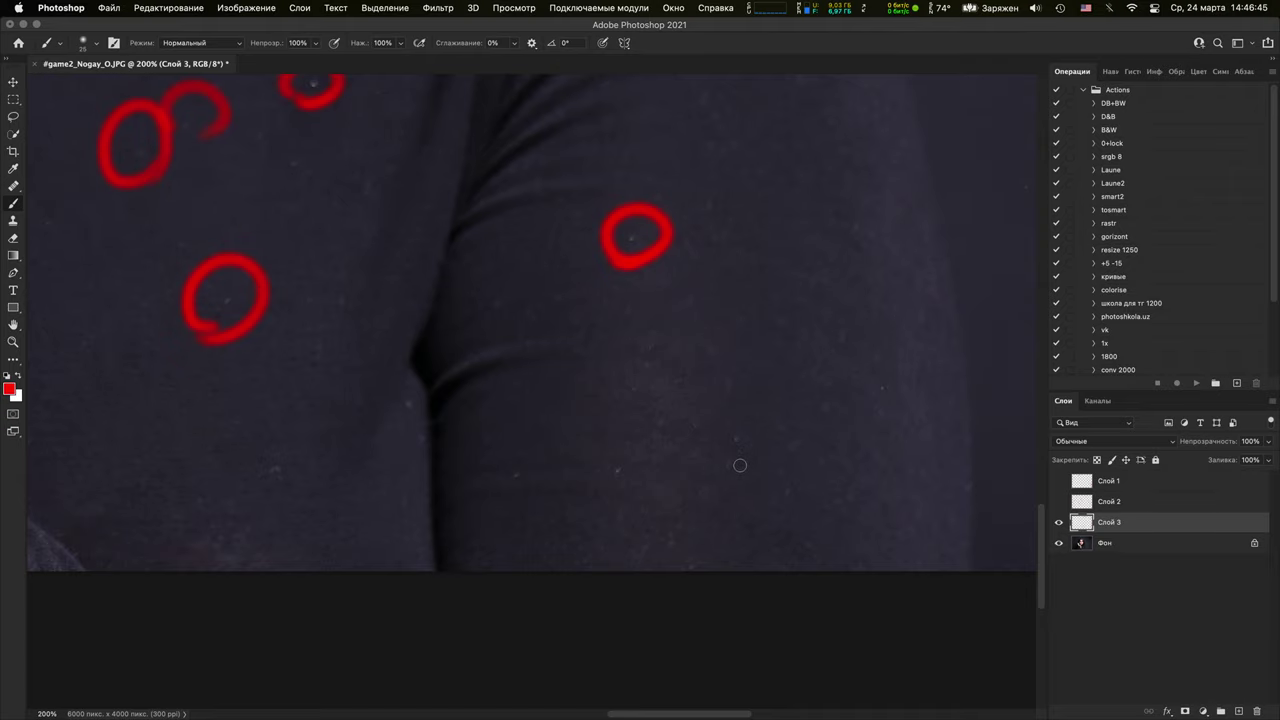
{"action": "scroll", "coordinate": [762, 369], "scroll_direction": "down", "scroll_amount": 5}
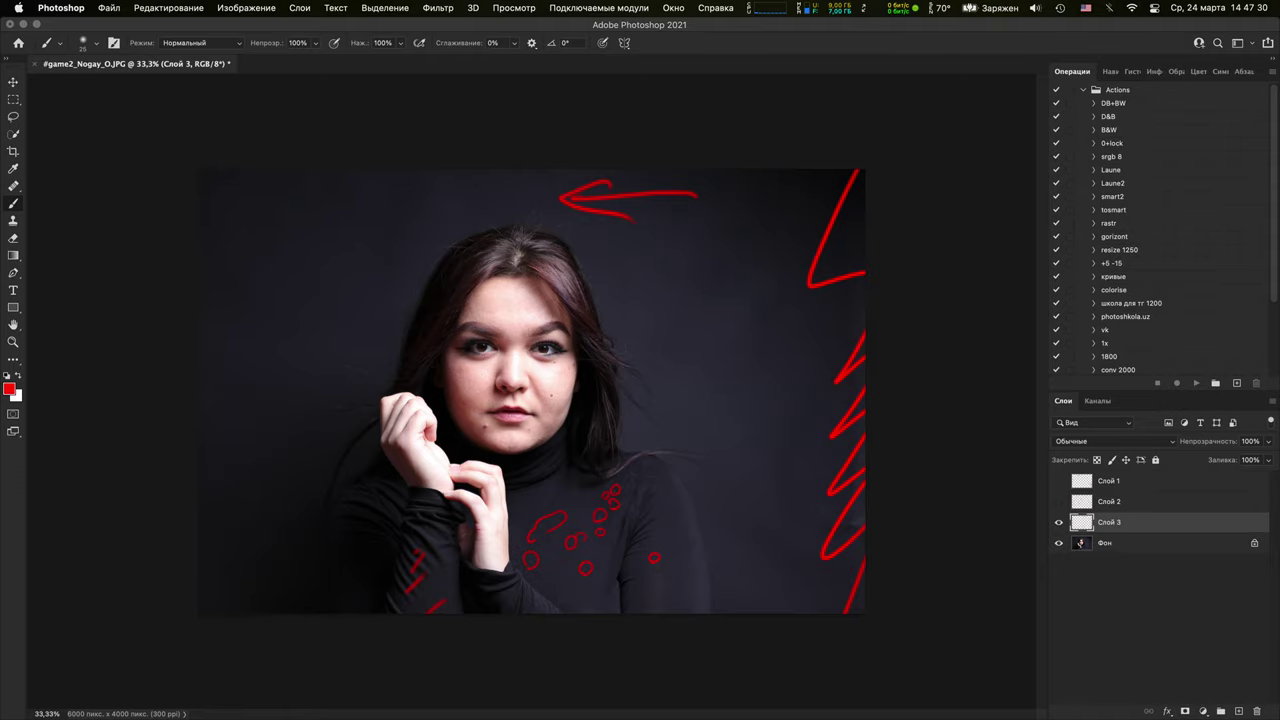
Recheck the facial skin at 200% zoom and paint red strokes over one side of the woman's face and her hands
{"action": "key", "text": "super+equal"}
{"action": "key", "text": "super+equal"}
{"action": "key", "text": "super+equal"}
{"action": "key", "text": "super+equal"}
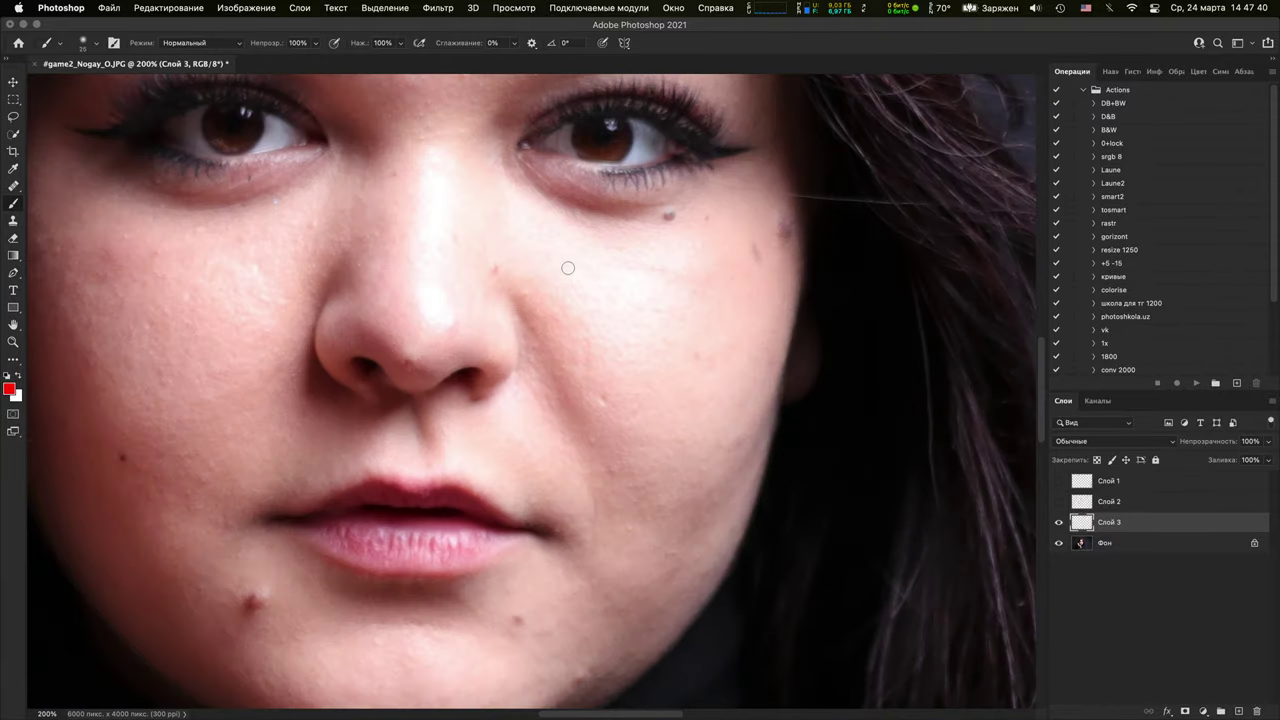
{"action": "key", "text": "super+minus"}
{"action": "key", "text": "super+minus"}
{"action": "key", "text": "super+minus"}
{"action": "key", "text": "super+minus"}
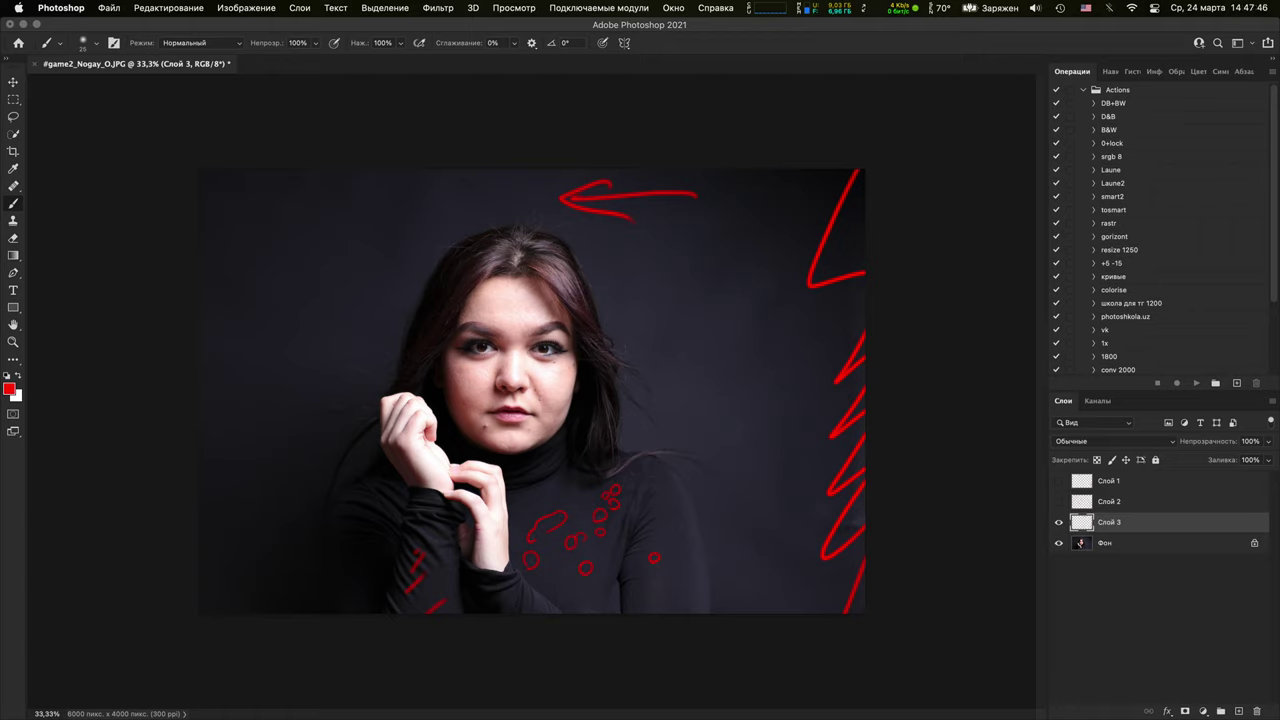
{"action": "mouse_move", "coordinate": [492, 296]}
{"action": "left_mouse_down"}
{"action": "mouse_move", "coordinate": [528, 386]}
{"action": "mouse_move", "coordinate": [562, 408]}
{"action": "left_mouse_up"}
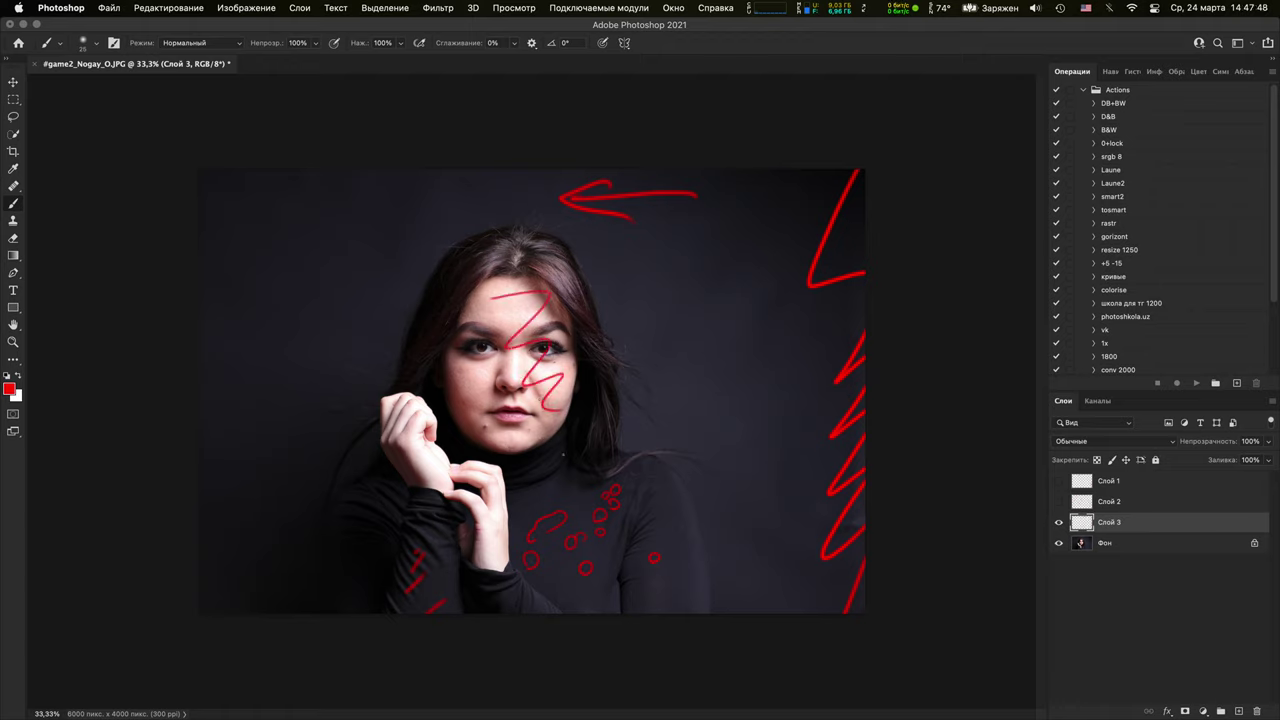
{"action": "left_click_drag", "start_coordinate": [491, 558], "coordinate": [380, 368]}
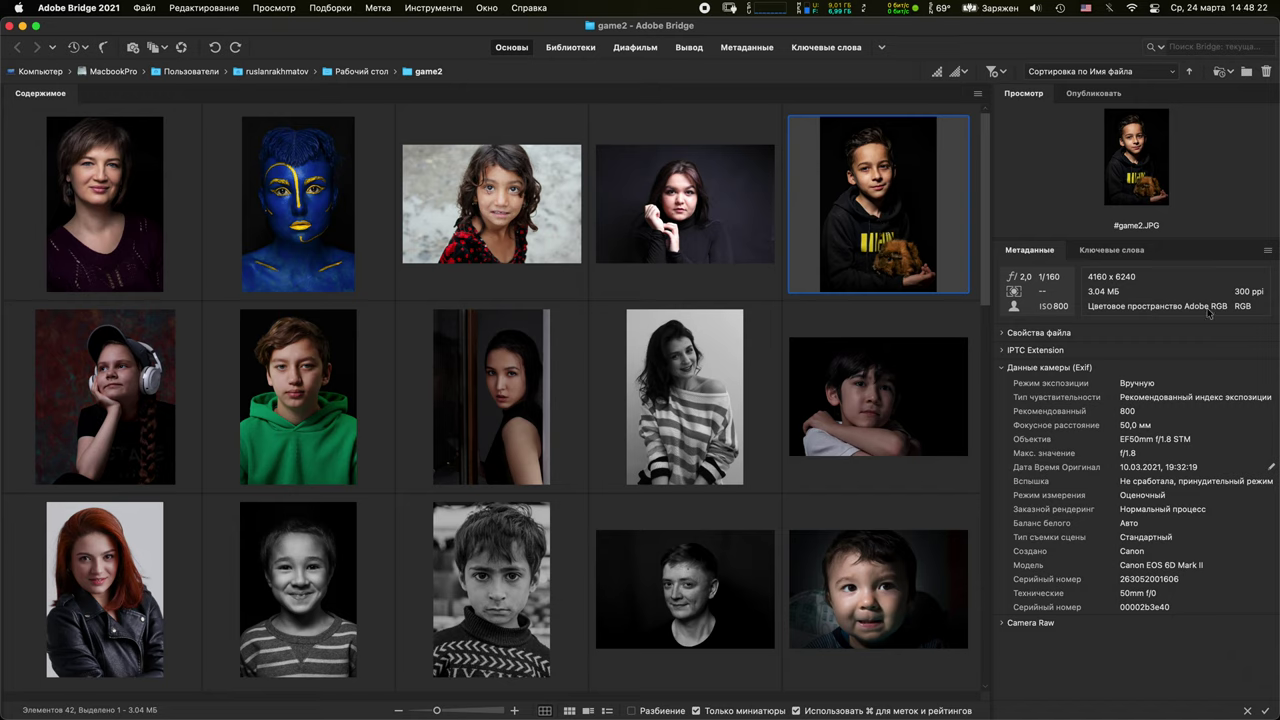
Open the boy's portrait #game2.JPG from Adobe Bridge in Photoshop
{"action": "double_click", "coordinate": [906, 236]}
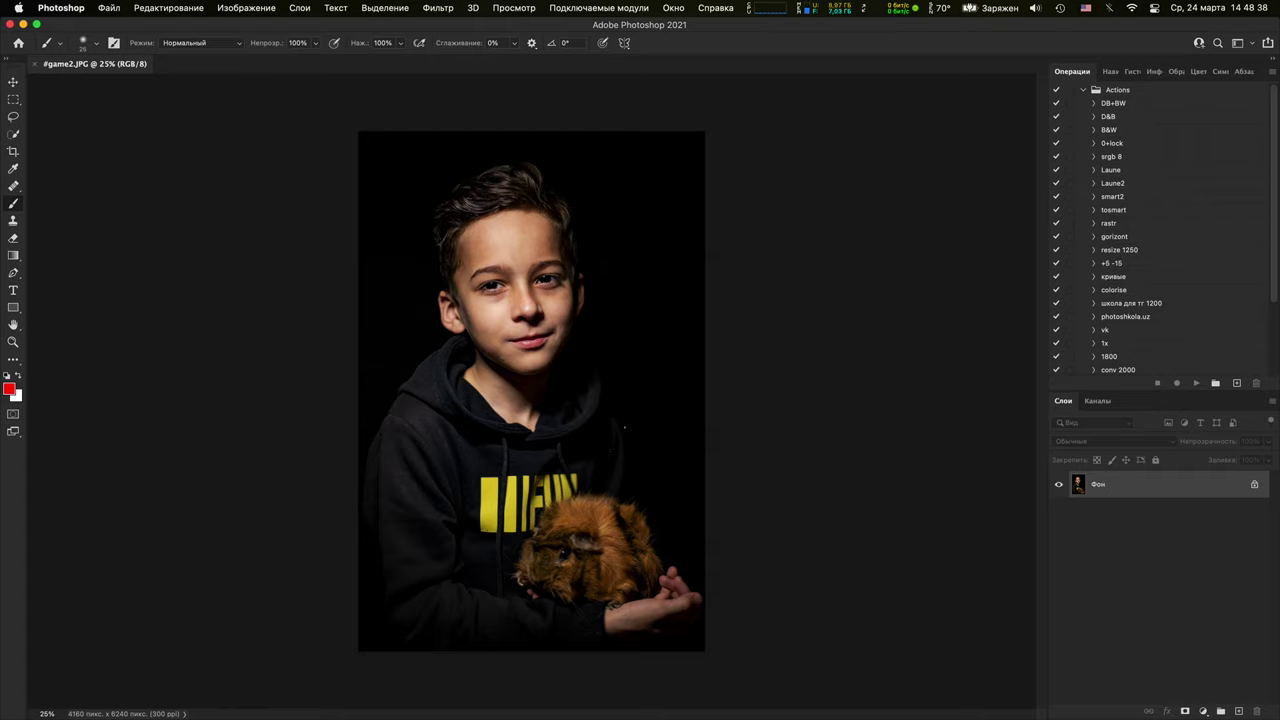
{"action": "left_click", "coordinate": [23, 23]}
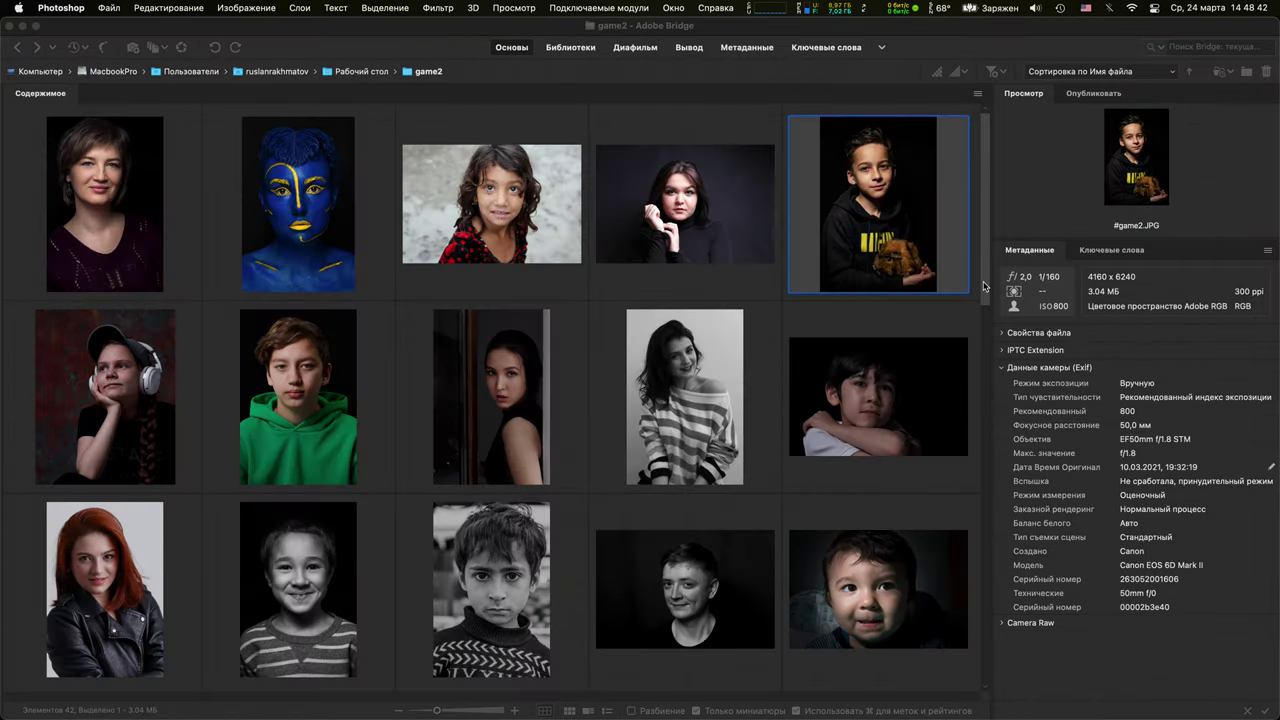
{"action": "left_click", "coordinate": [913, 236]}
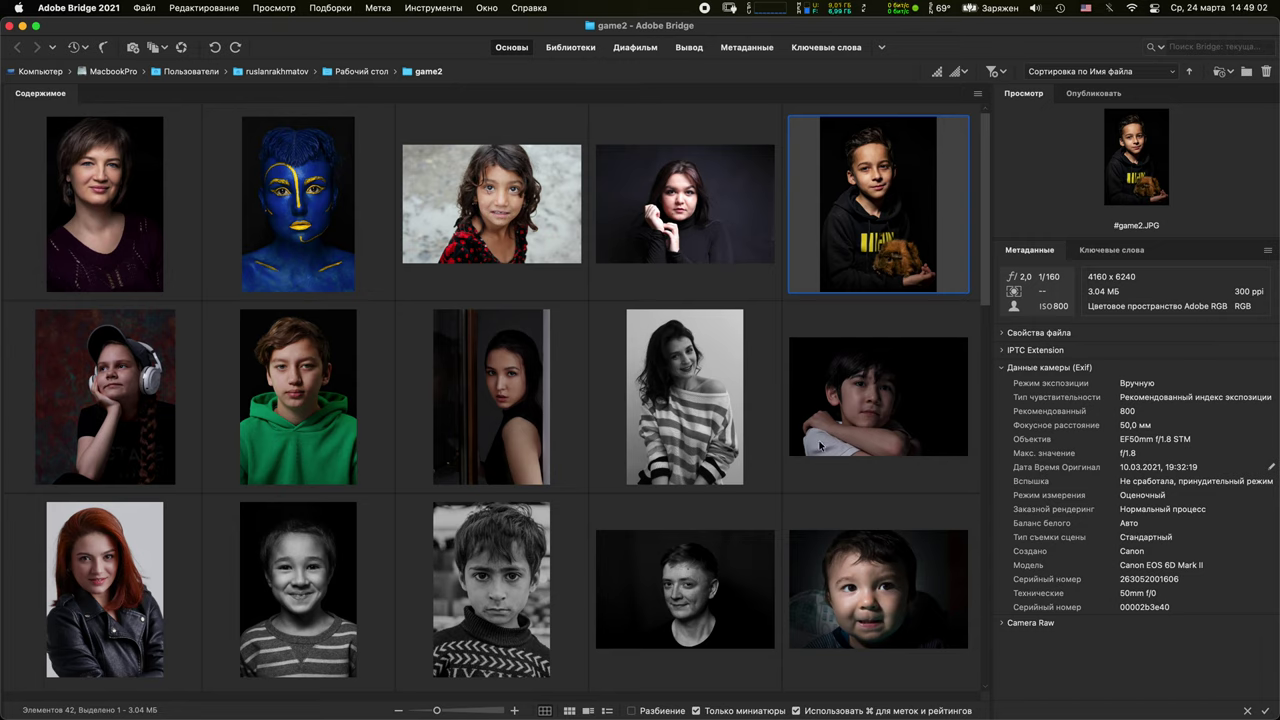
{"action": "double_click", "coordinate": [879, 257]}
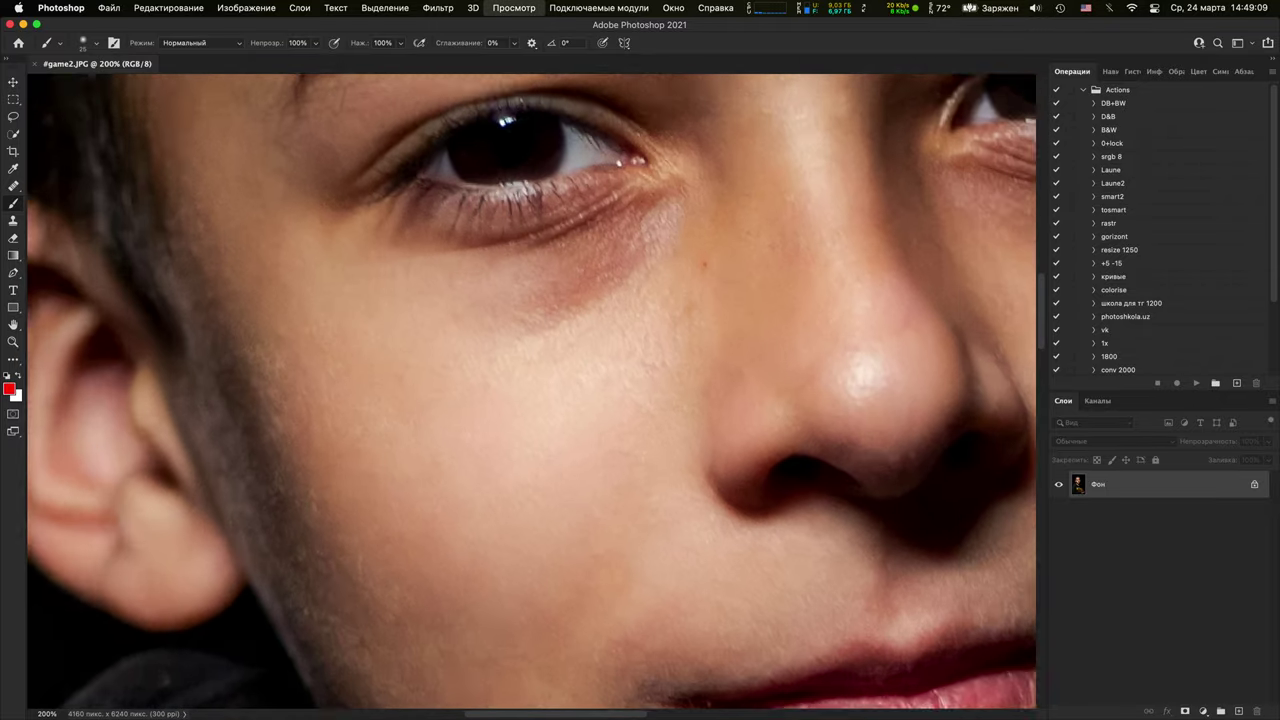
Examine the boy's eye, eyebrow, lips and chin at 300% zoom
{"action": "key", "text": "super+plus"}
{"action": "left_click_drag", "start_coordinate": [625, 281], "coordinate": [582, 620]}
{"action": "mouse_move", "coordinate": [622, 718]}
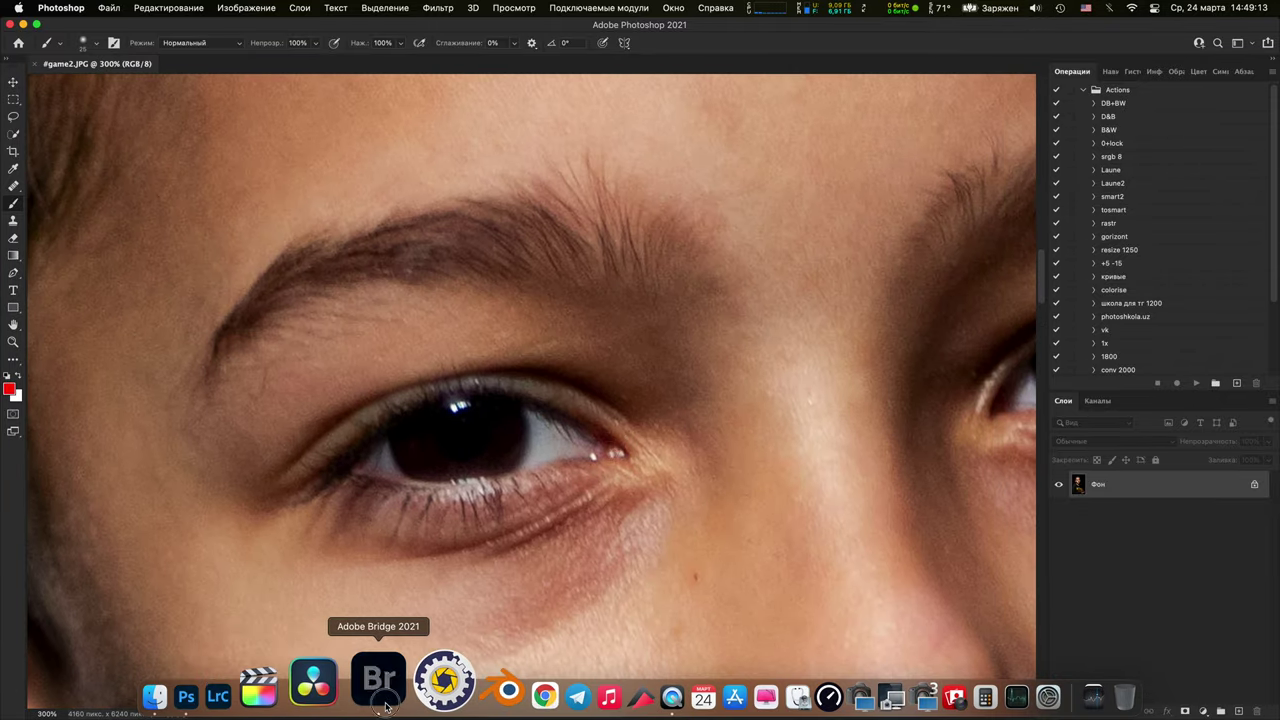
{"action": "left_click", "coordinate": [378, 682]}
{"action": "left_click", "coordinate": [255, 686]}
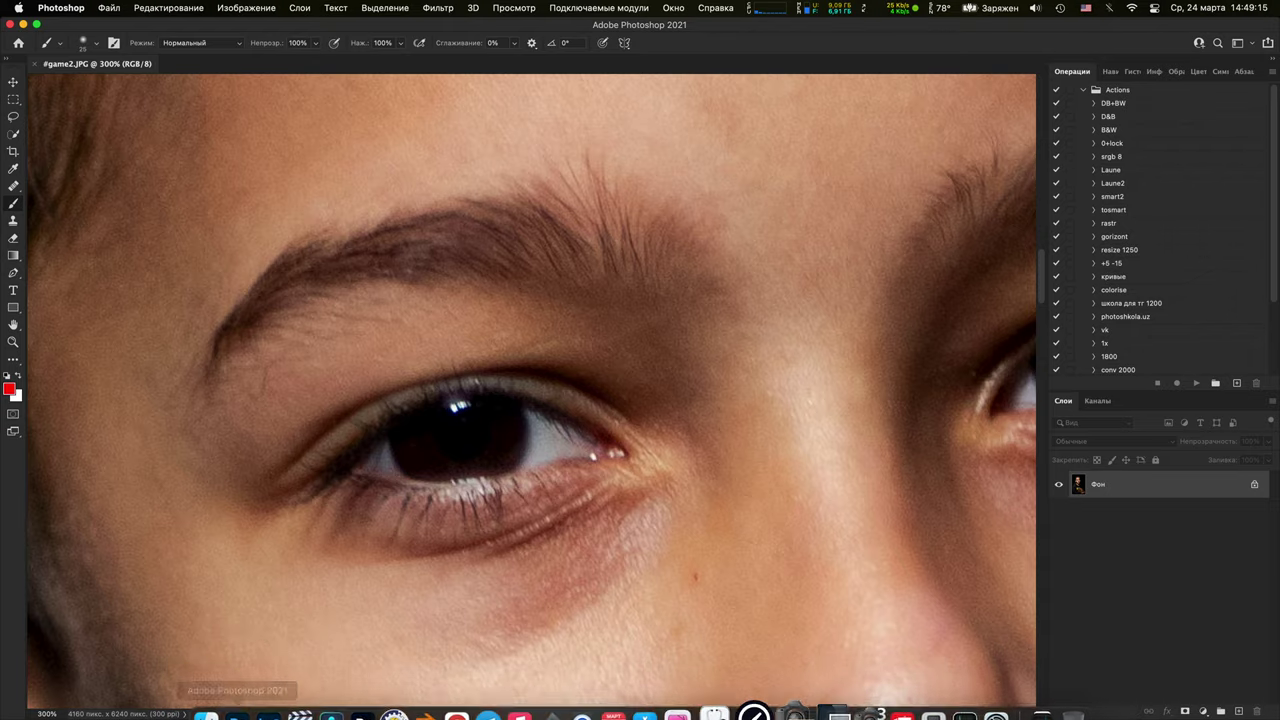
{"action": "scroll", "coordinate": [663, 309], "scroll_direction": "down", "scroll_amount": 10}
{"action": "scroll", "coordinate": [715, 553], "scroll_direction": "down", "scroll_amount": 4}
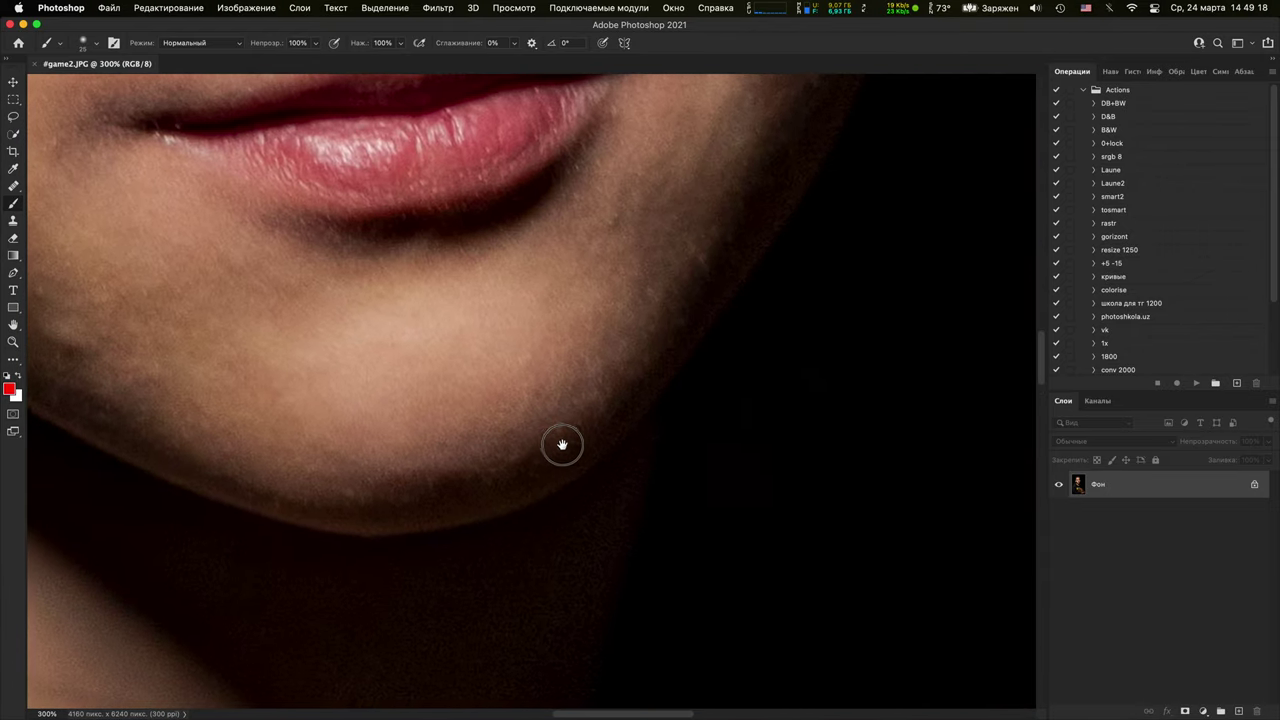
Inspect the boy's hoodie fabric, add an empty layer above the background and paint a wavy red stroke over the shoulder
{"action": "scroll", "coordinate": [585, 526], "scroll_direction": "up", "scroll_amount": 5}
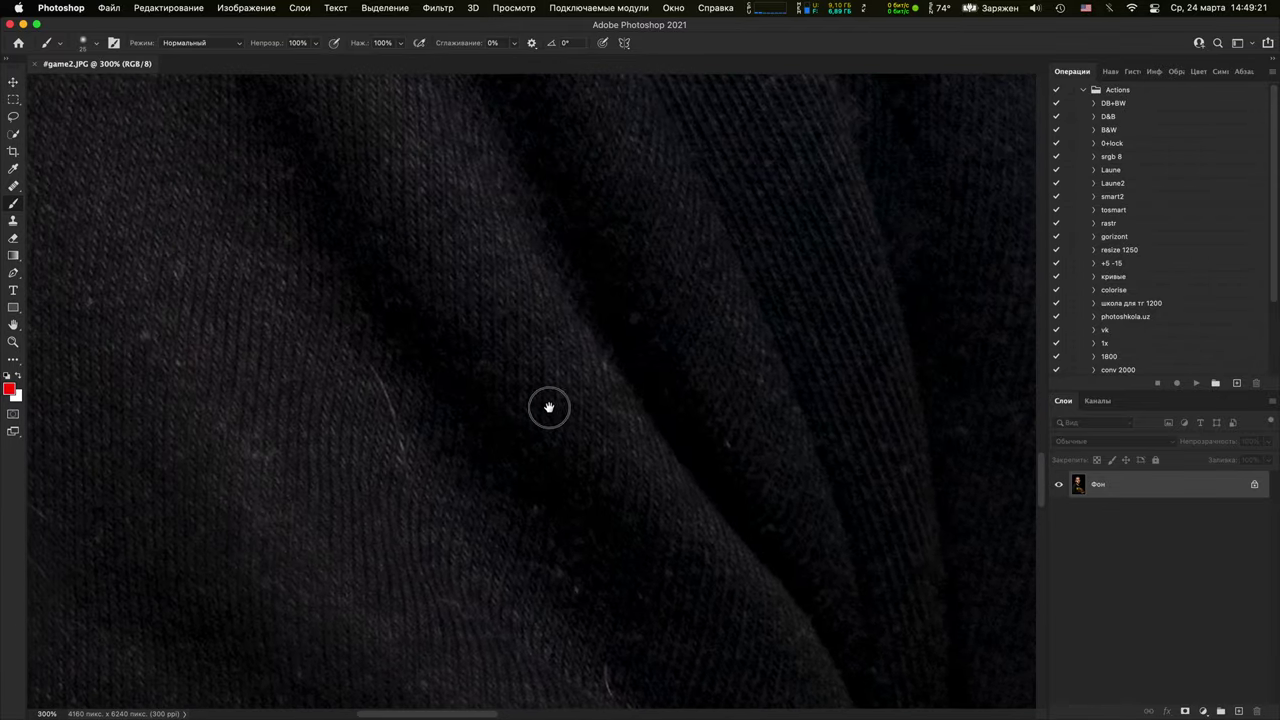
{"action": "left_click_drag", "start_coordinate": [549, 407], "coordinate": [871, 420]}
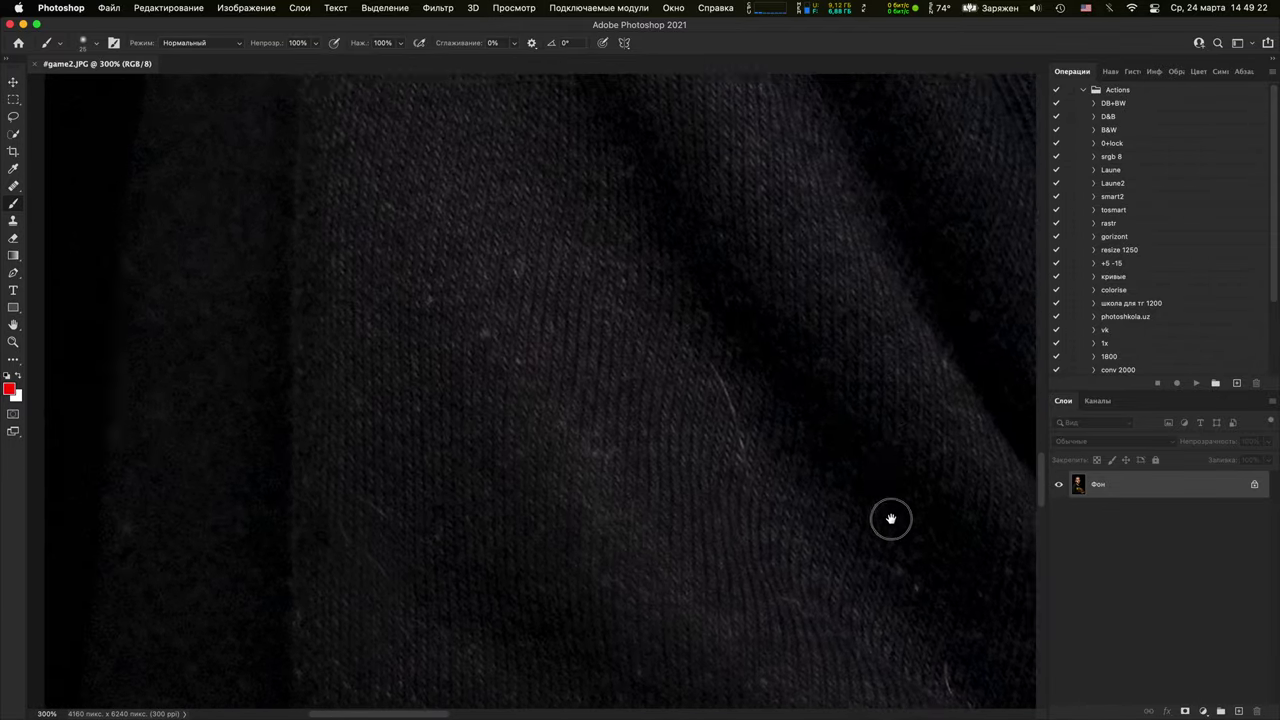
{"action": "left_click_drag", "start_coordinate": [688, 185], "coordinate": [717, 703]}
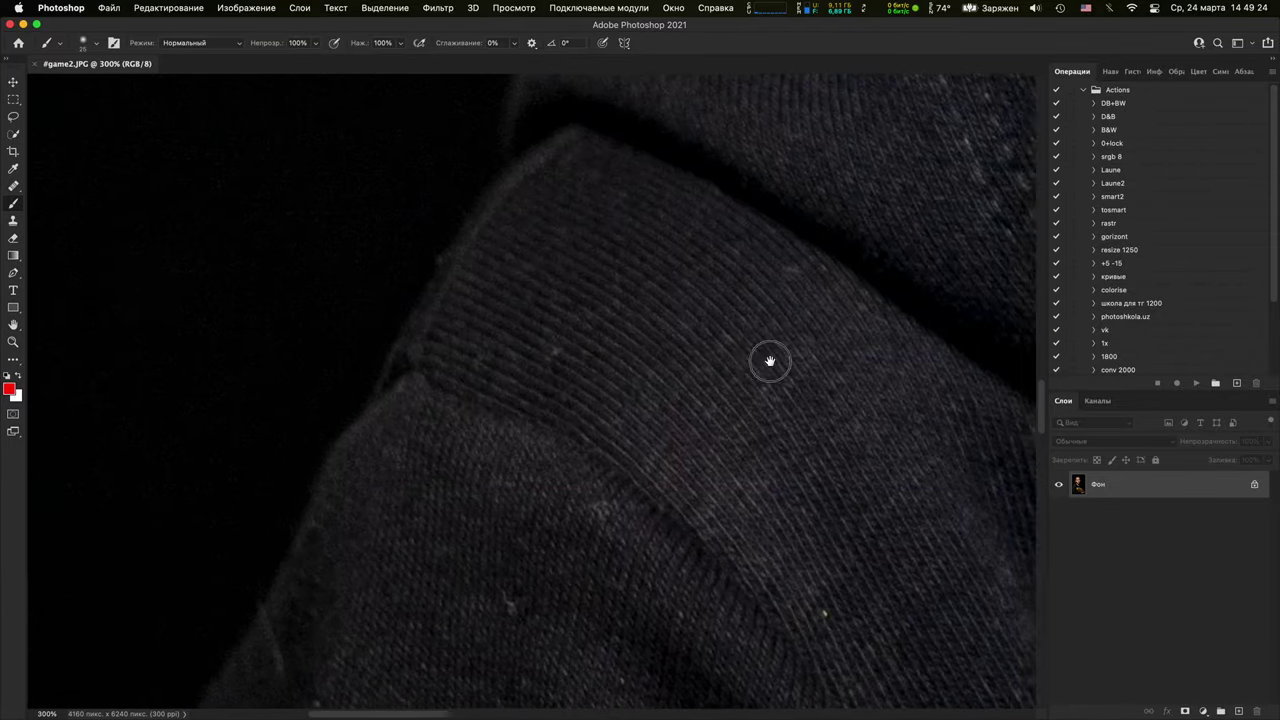
{"action": "left_click_drag", "start_coordinate": [838, 675], "coordinate": [665, 516]}
{"action": "scroll", "coordinate": [545, 389], "scroll_direction": "down", "scroll_amount": 5}
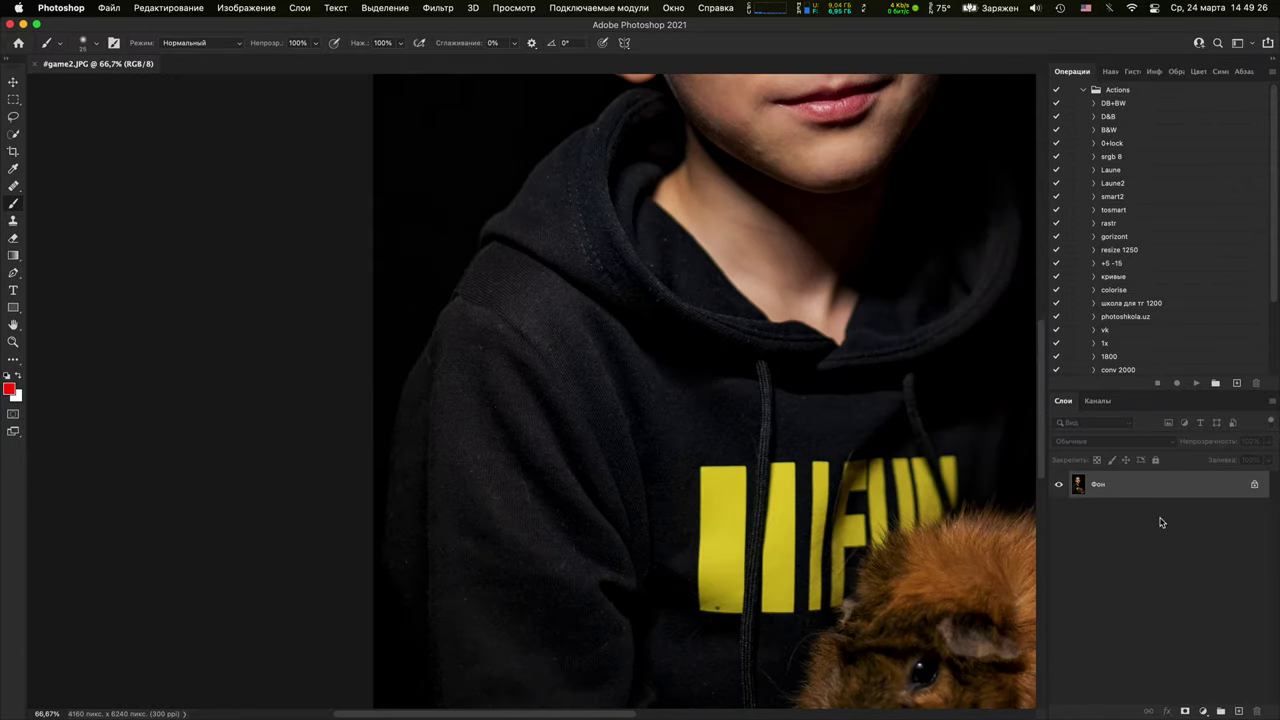
{"action": "left_click", "coordinate": [1238, 710]}
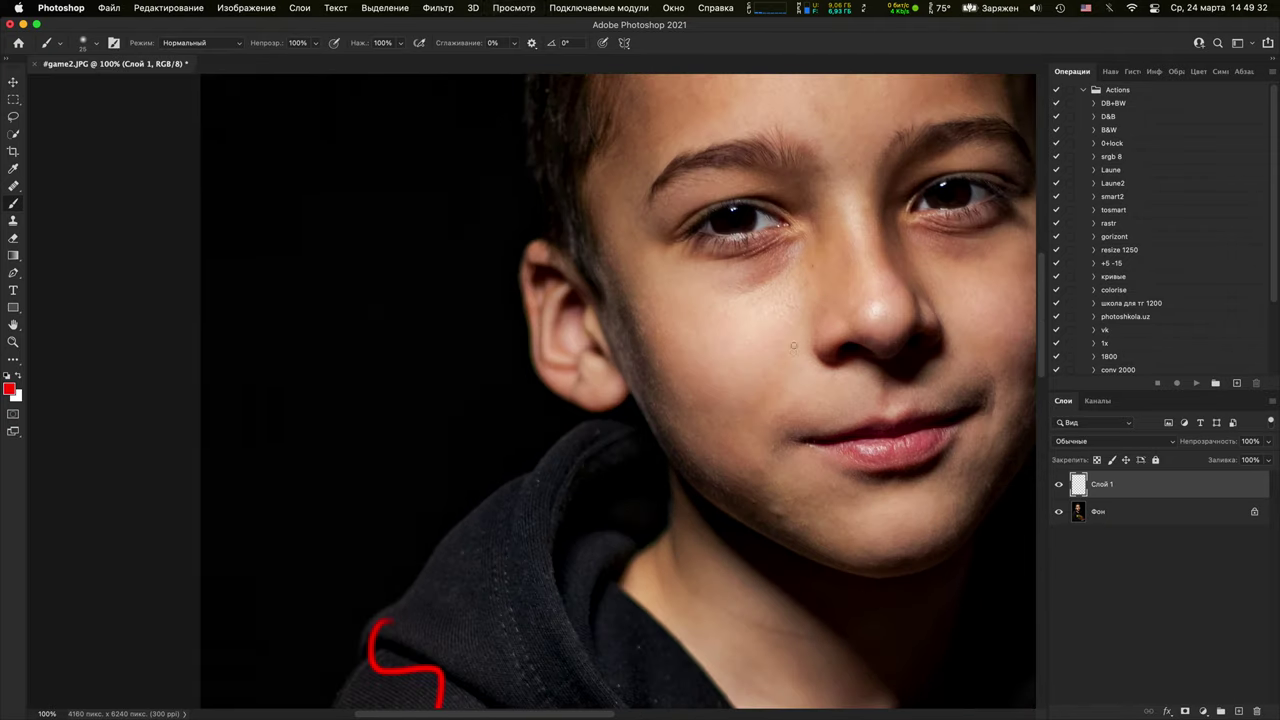
Examine the boy's nose, cheeks, lips and the skin under both eyes at 300% to 500% zoom
{"action": "key", "text": "super+plus"}
{"action": "key", "text": "super+plus"}
{"action": "left_click_drag", "start_coordinate": [840, 357], "coordinate": [281, 443]}
{"action": "left_click_drag", "start_coordinate": [763, 491], "coordinate": [216, 360]}
{"action": "left_click_drag", "start_coordinate": [702, 265], "coordinate": [652, 412]}
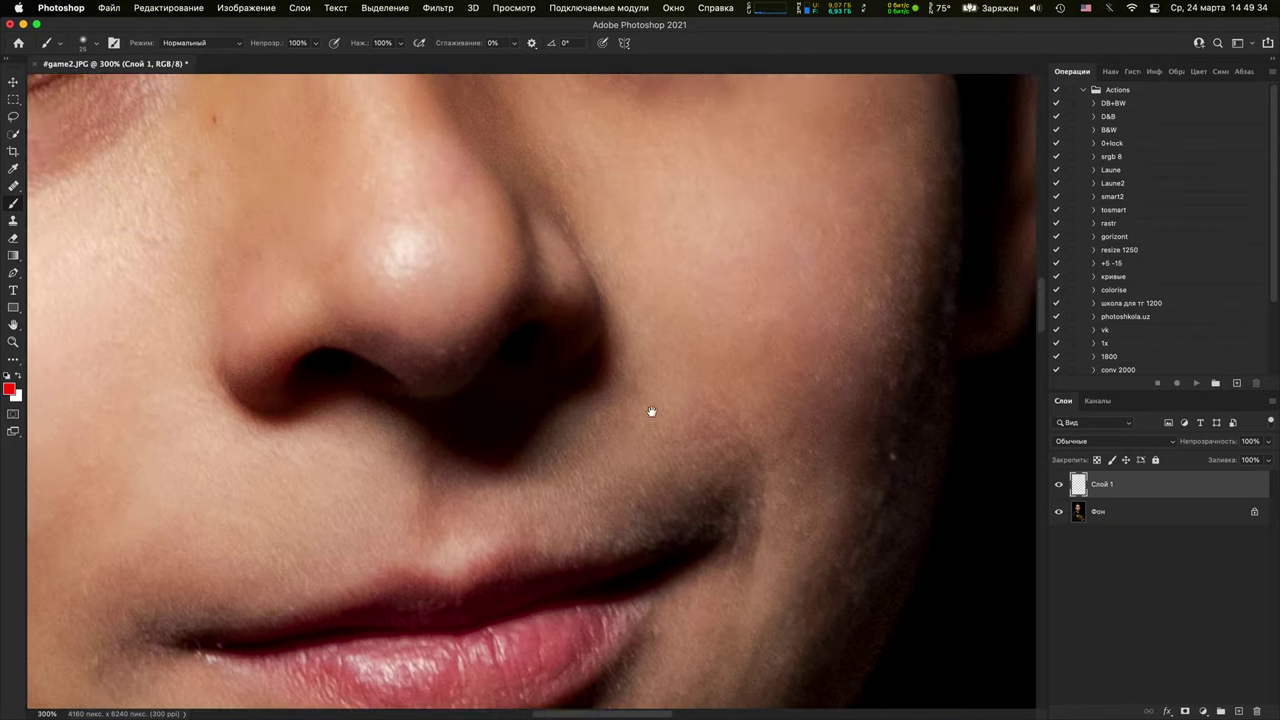
{"action": "scroll", "coordinate": [651, 411], "scroll_direction": "up", "scroll_amount": 5}
{"action": "scroll", "coordinate": [689, 331], "scroll_direction": "up", "scroll_amount": 3}
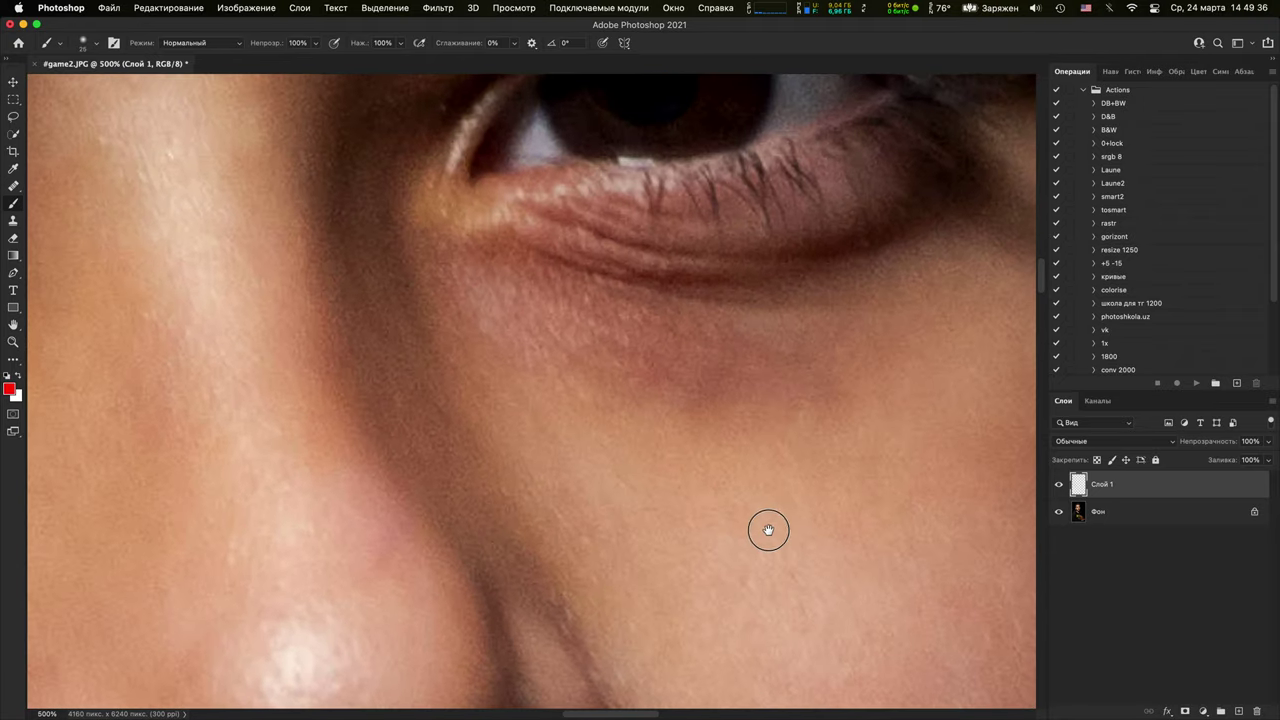
{"action": "scroll", "coordinate": [737, 363], "scroll_direction": "down", "scroll_amount": 10}
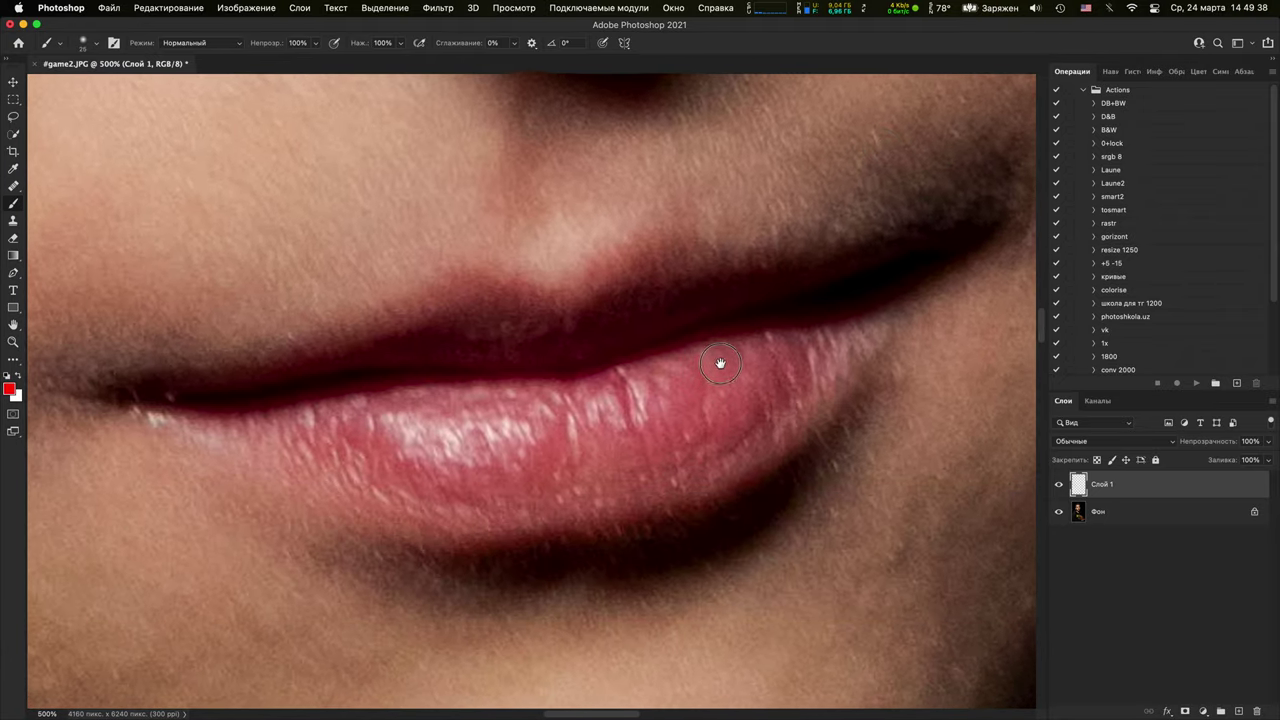
{"action": "scroll", "coordinate": [720, 363], "scroll_direction": "down", "scroll_amount": 4}
{"action": "scroll", "coordinate": [748, 346], "scroll_direction": "left", "scroll_amount": 5}
{"action": "scroll", "coordinate": [751, 334], "scroll_direction": "left", "scroll_amount": 7}
{"action": "scroll", "coordinate": [817, 363], "scroll_direction": "up", "scroll_amount": 7}
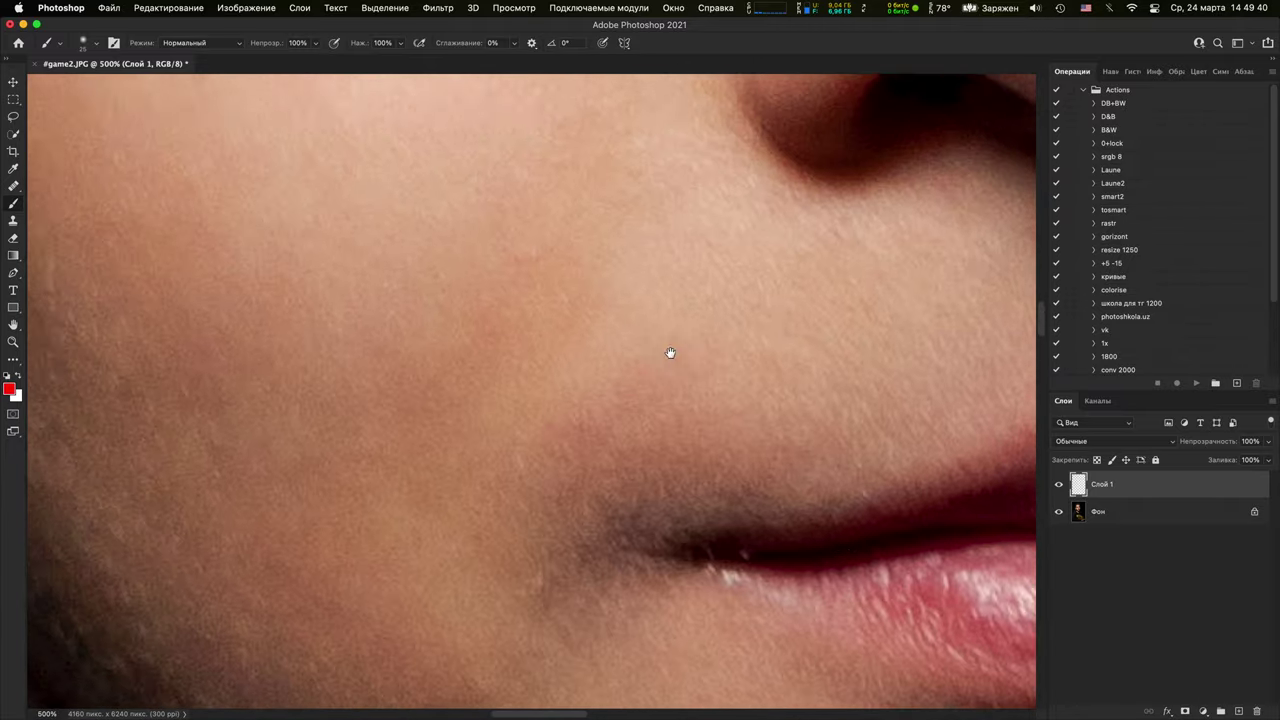
{"action": "scroll", "coordinate": [670, 352], "scroll_direction": "up", "scroll_amount": 12}
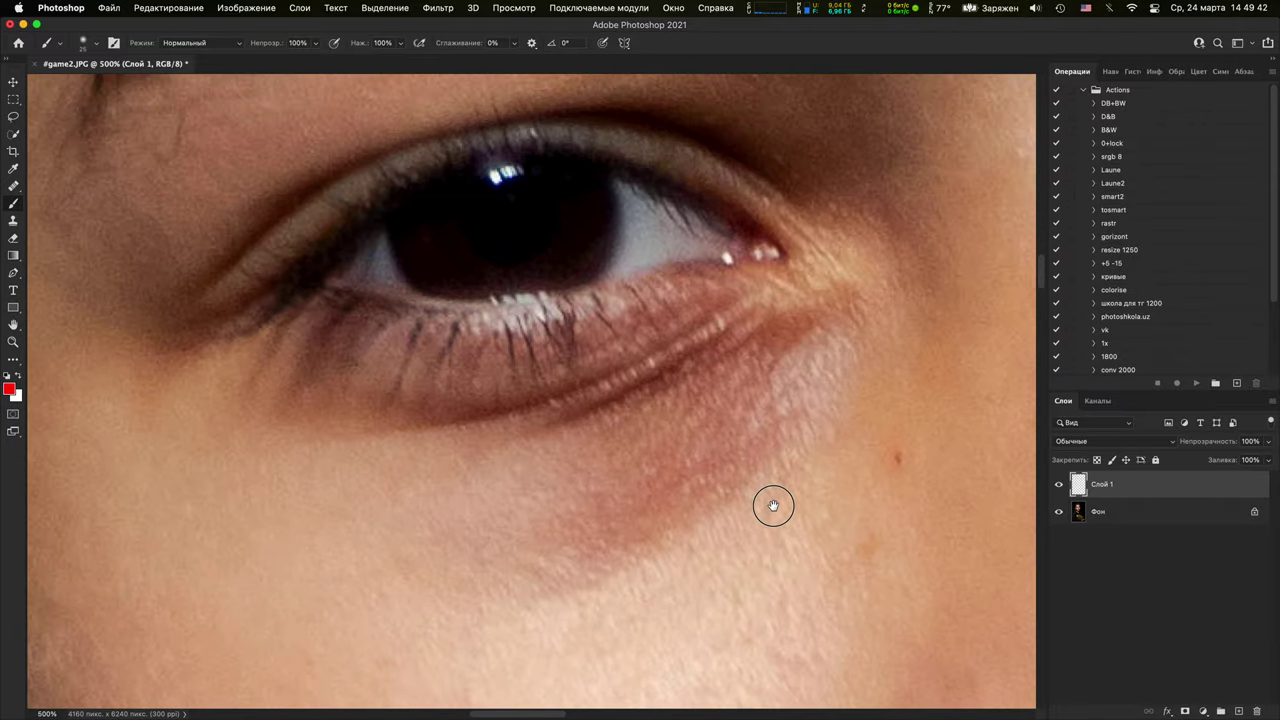
{"action": "scroll", "coordinate": [773, 505], "scroll_direction": "up", "scroll_amount": 2}
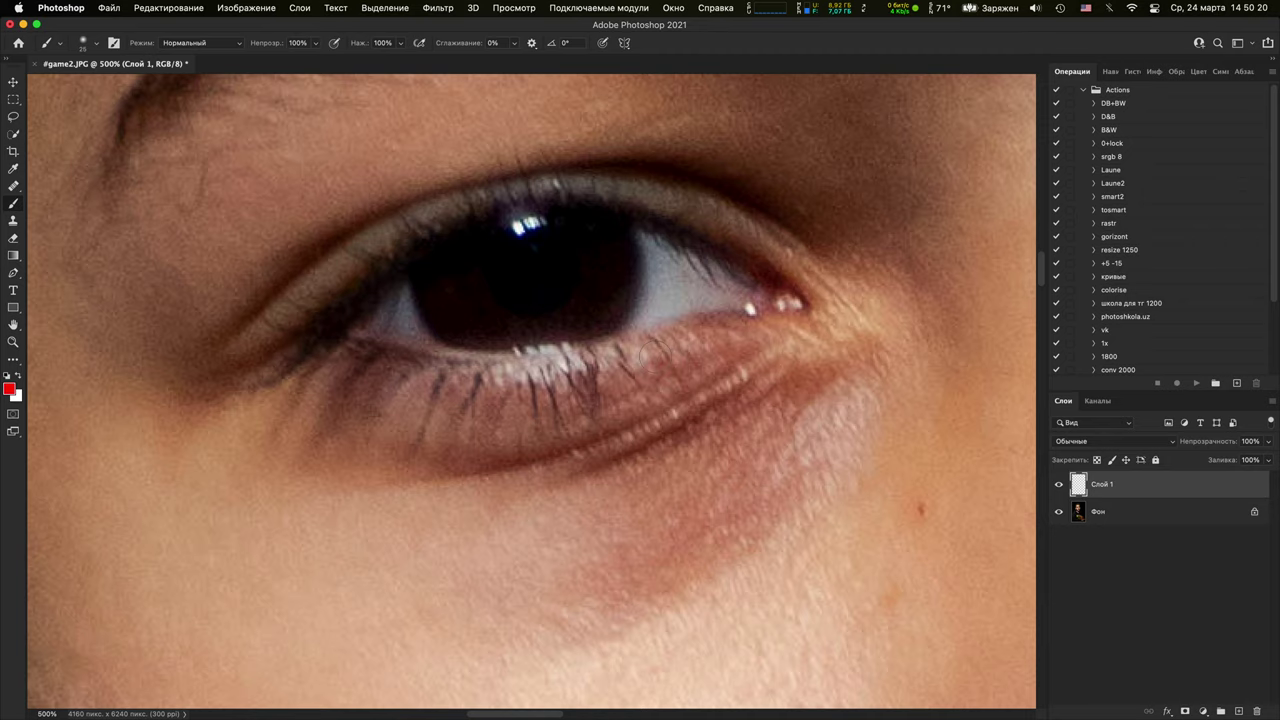
Examine the catchlight in the boy's eye at up to 3200% zoom
{"action": "scroll", "coordinate": [640, 349], "scroll_direction": "down", "scroll_amount": 7}
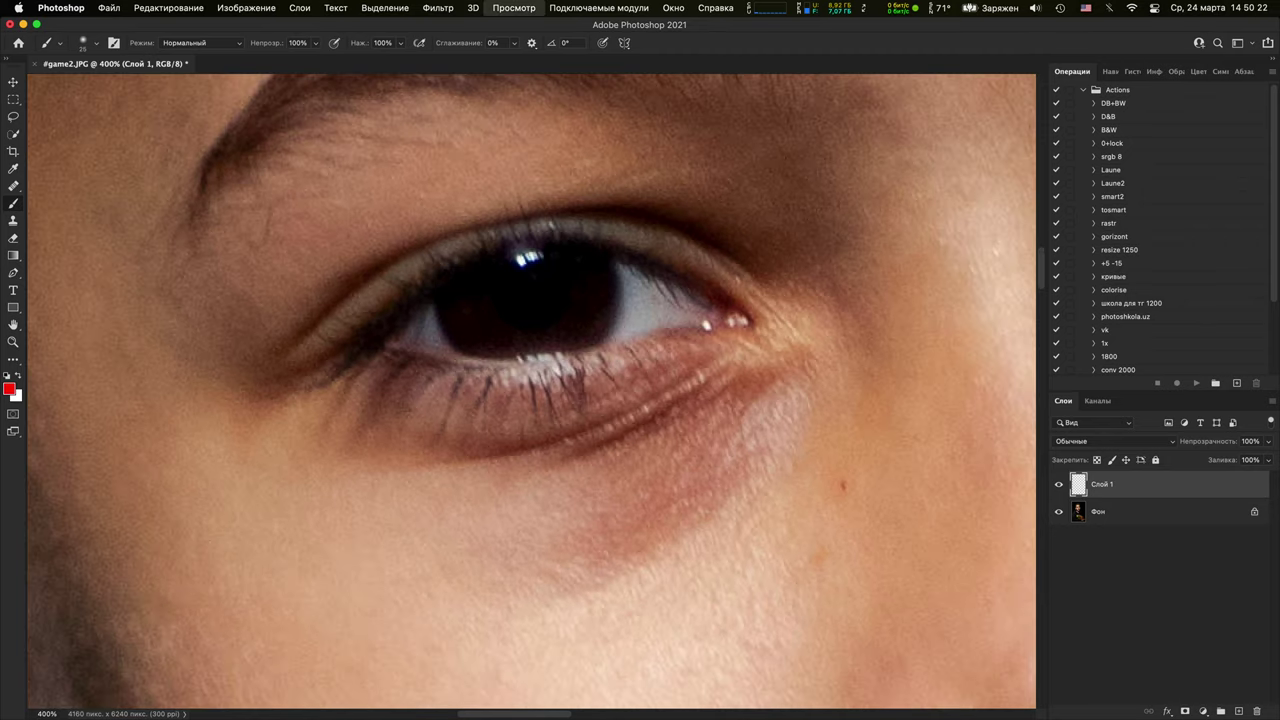
{"action": "scroll", "coordinate": [536, 391], "scroll_direction": "up", "scroll_amount": 6}
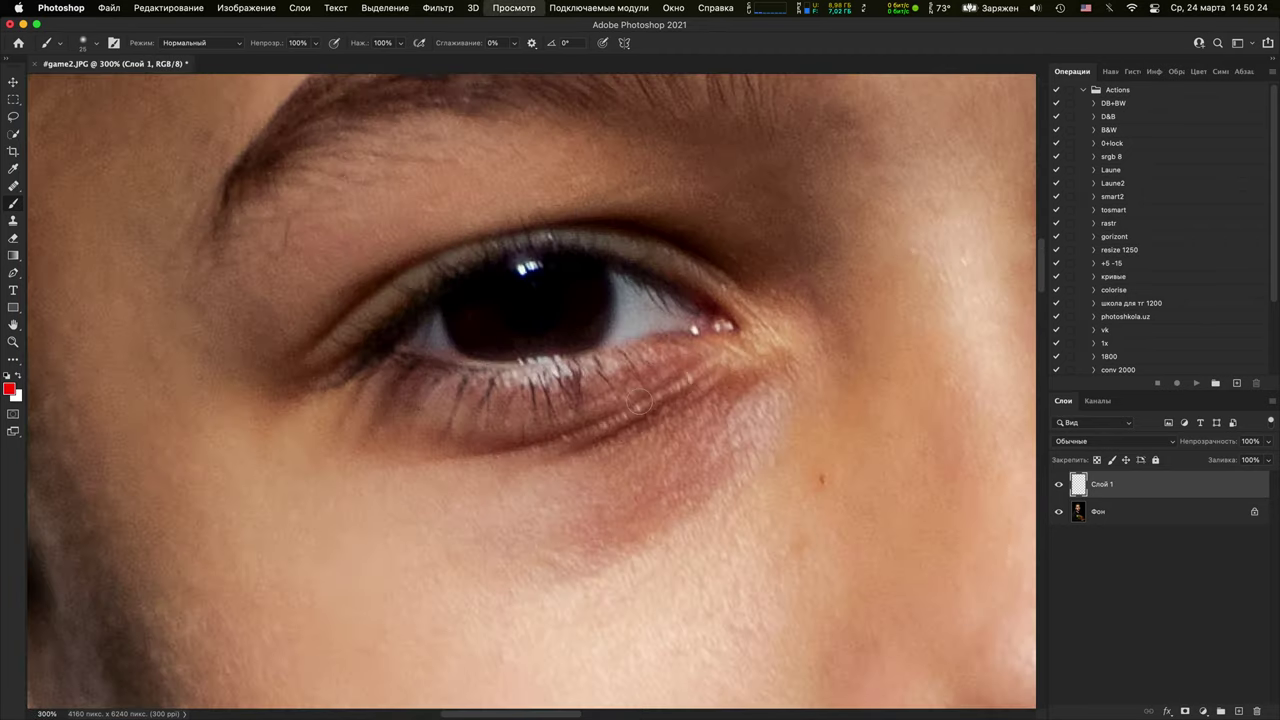
{"action": "left_click", "coordinate": [614, 428]}
{"action": "key", "text": "super+z"}
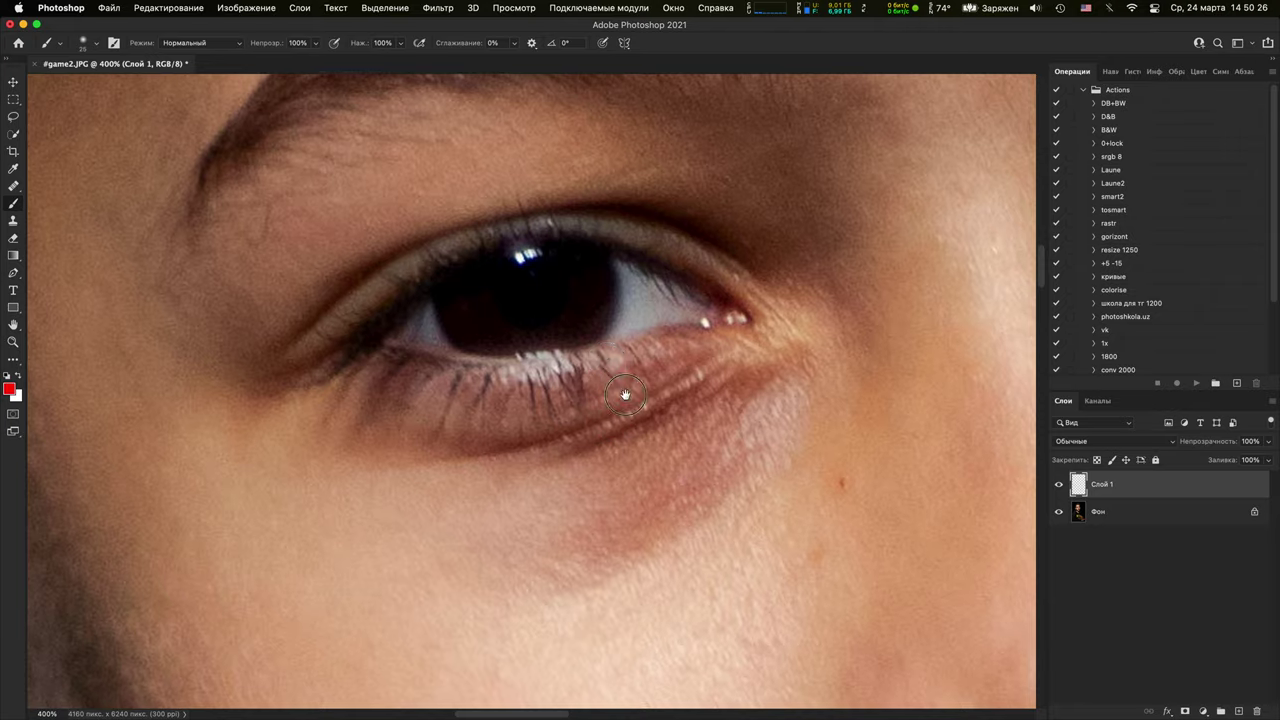
{"action": "key", "text": "super+equal"}
{"action": "key", "text": "super+equal"}
{"action": "key", "text": "super+equal"}
{"action": "key", "text": "super+equal"}
{"action": "key", "text": "super+equal"}
{"action": "key", "text": "super+equal"}
{"action": "key", "text": "super+equal"}
{"action": "key", "text": "super+equal"}
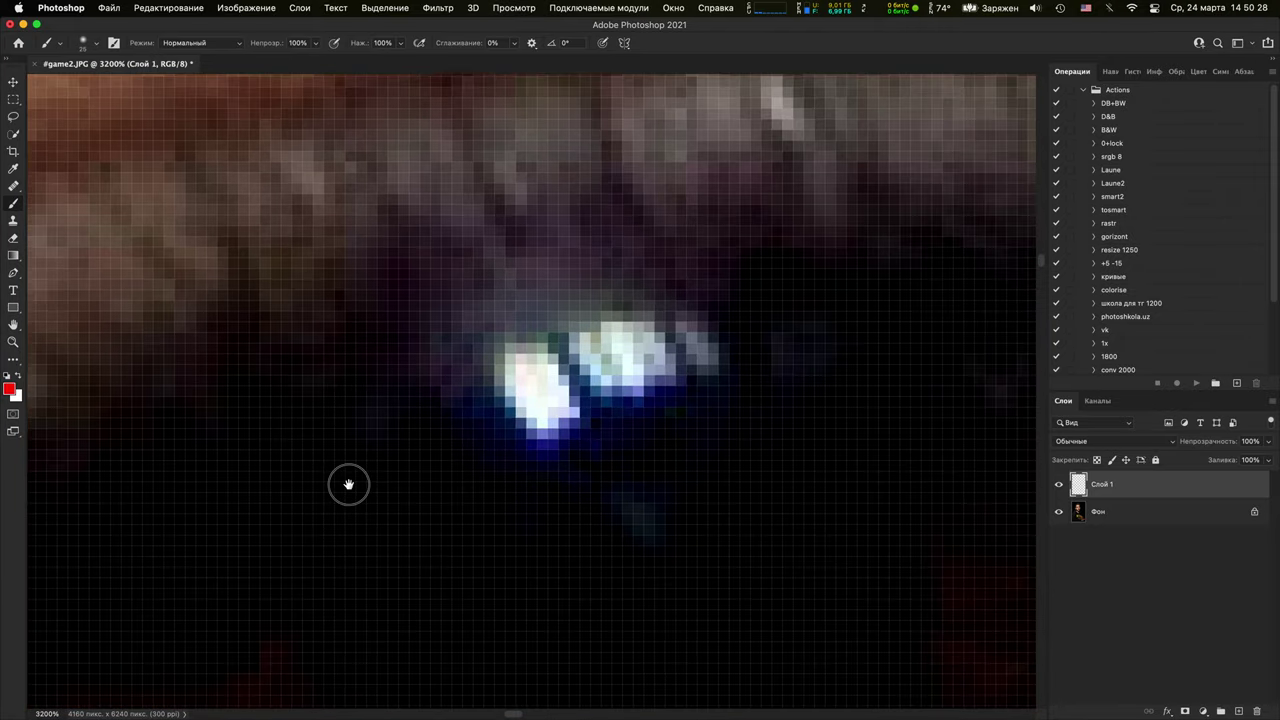
{"action": "key", "text": "super+minus"}
{"action": "key", "text": "super+minus"}
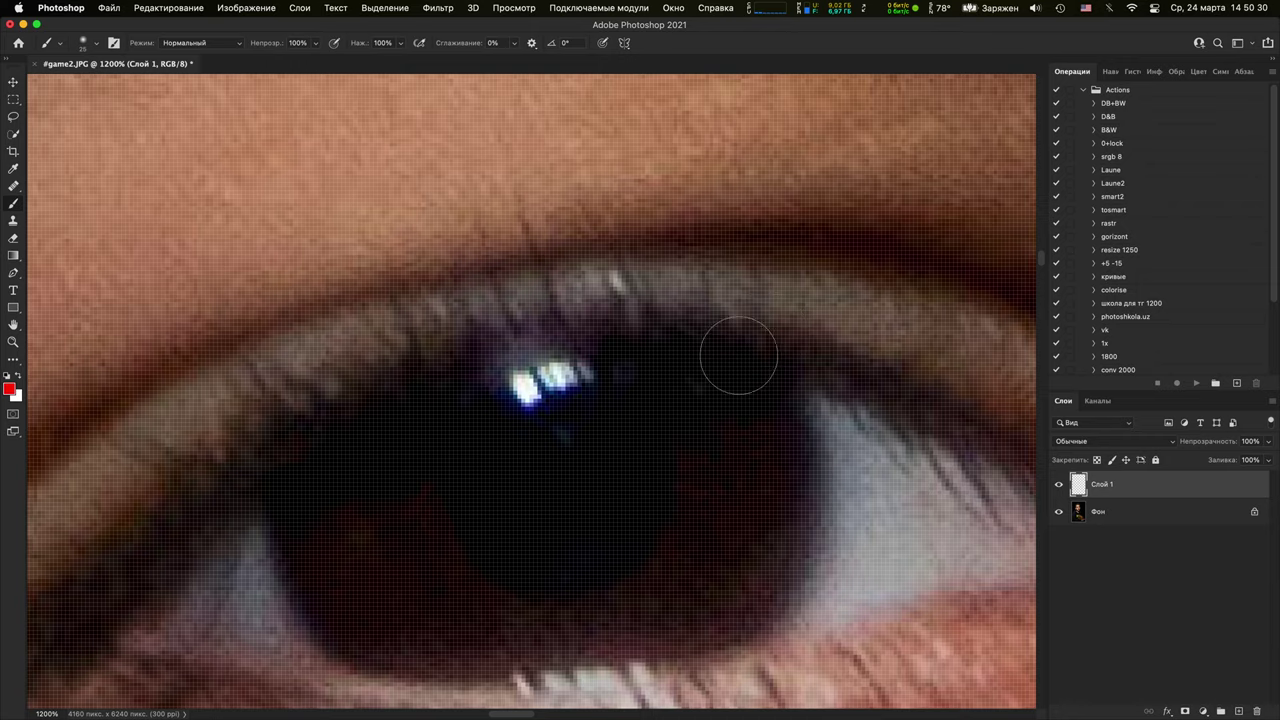
Compare the catchlights in both of the boy's eyes at 1200% and 800% zoom, then review the whole face
{"action": "left_click_drag", "start_coordinate": [806, 397], "coordinate": [420, 470]}
{"action": "left_click_drag", "start_coordinate": [850, 423], "coordinate": [460, 531]}
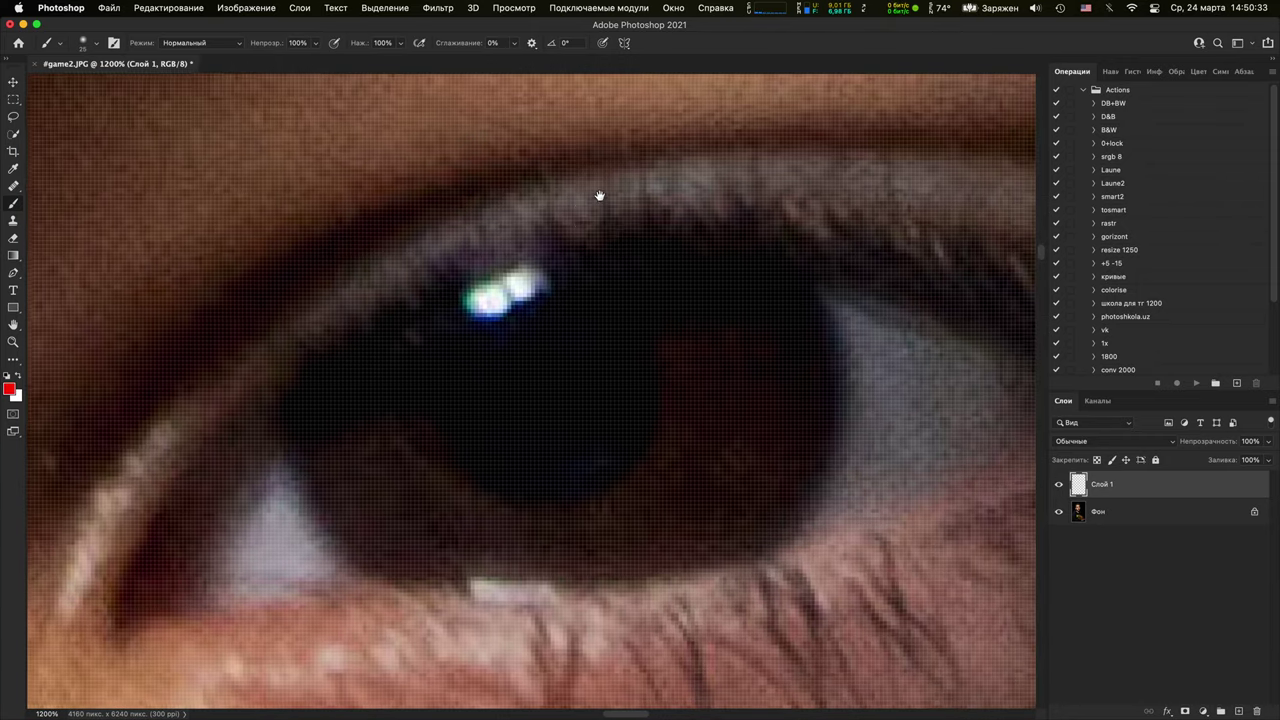
{"action": "left_click_drag", "start_coordinate": [599, 195], "coordinate": [607, 189]}
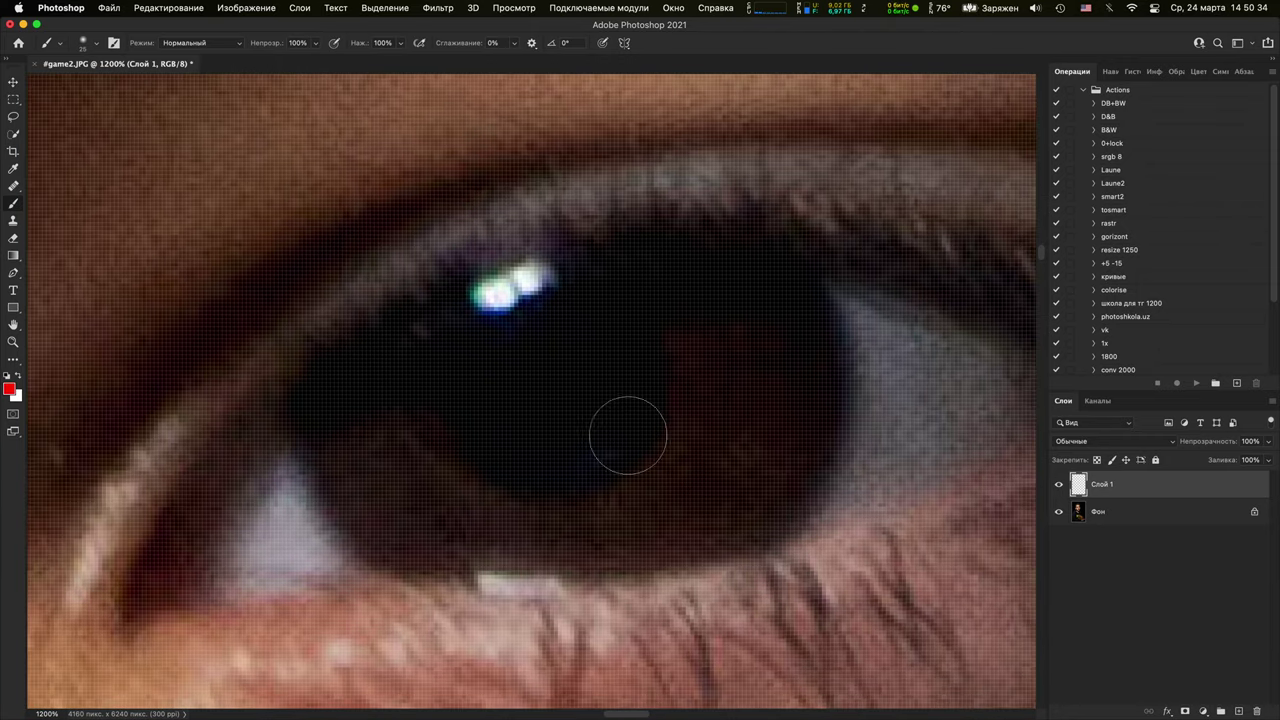
{"action": "key", "text": "super+minus"}
{"action": "left_click_drag", "start_coordinate": [463, 406], "coordinate": [863, 457]}
{"action": "left_click_drag", "start_coordinate": [542, 442], "coordinate": [669, 451]}
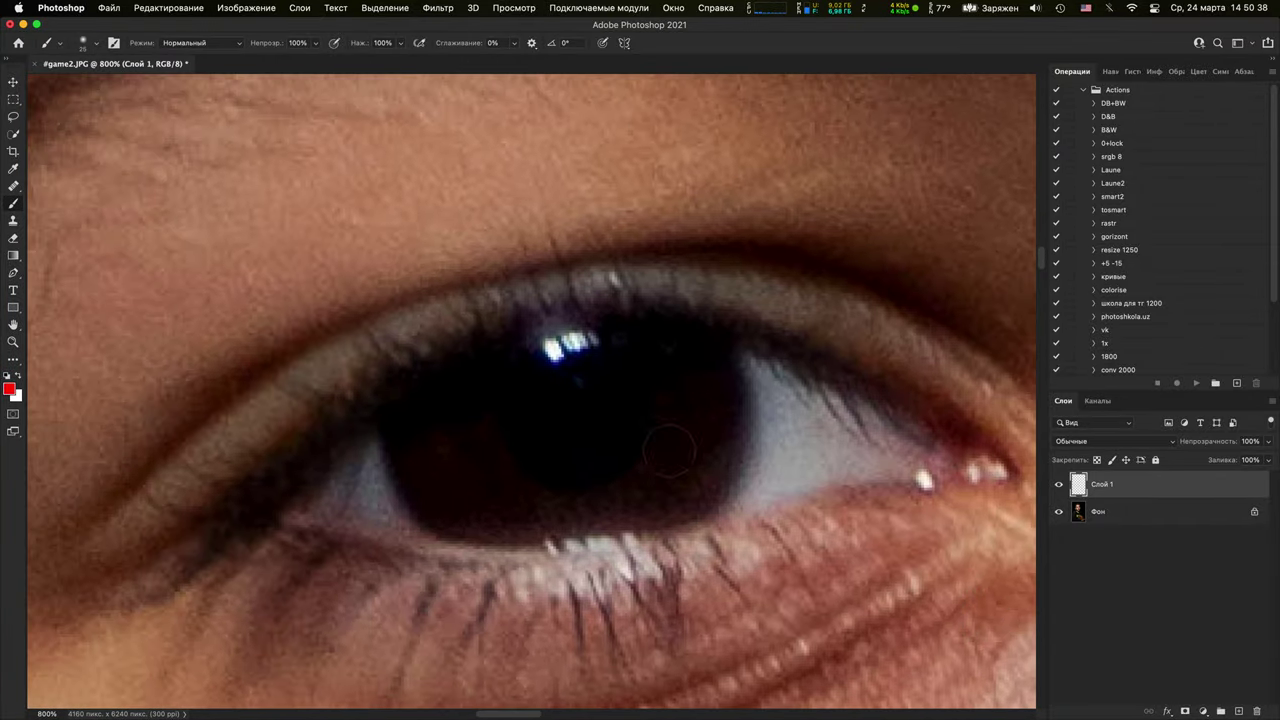
{"action": "scroll", "coordinate": [669, 447], "scroll_direction": "up", "scroll_amount": 4}
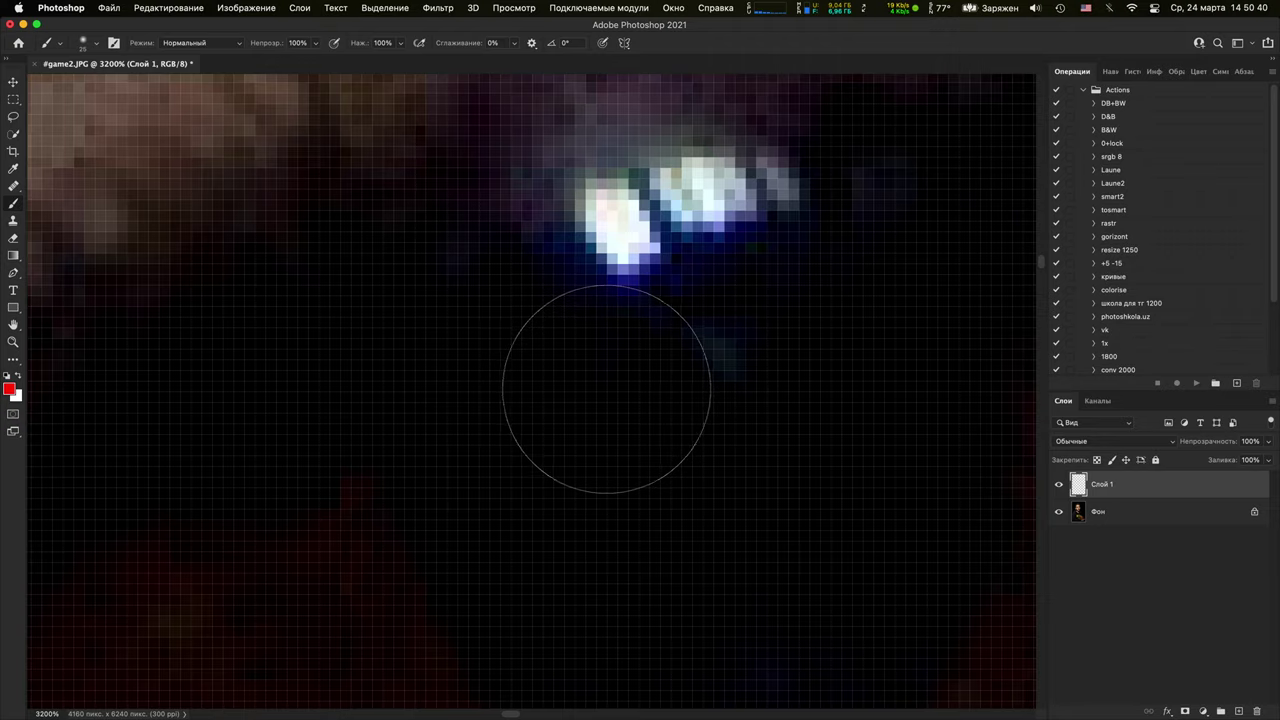
{"action": "key", "text": "super+minus"}
{"action": "key", "text": "super+minus"}
{"action": "key", "text": "super+minus"}
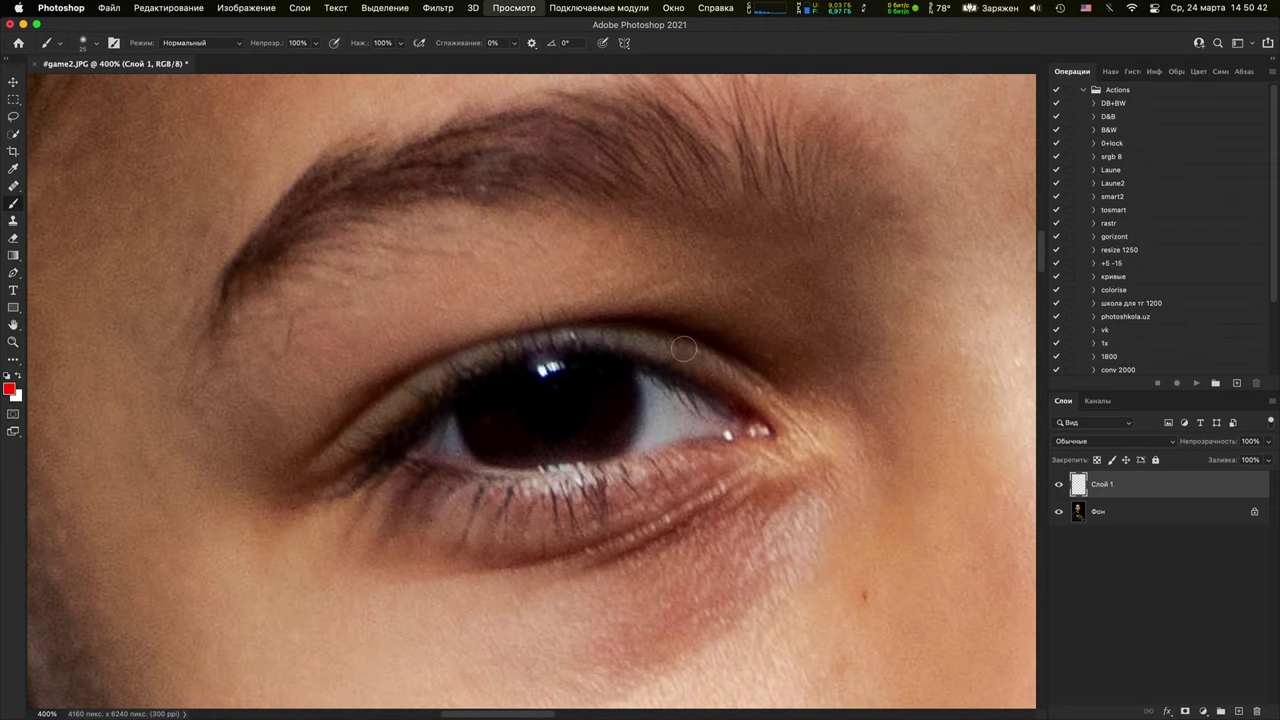
{"action": "key", "text": "super+minus"}
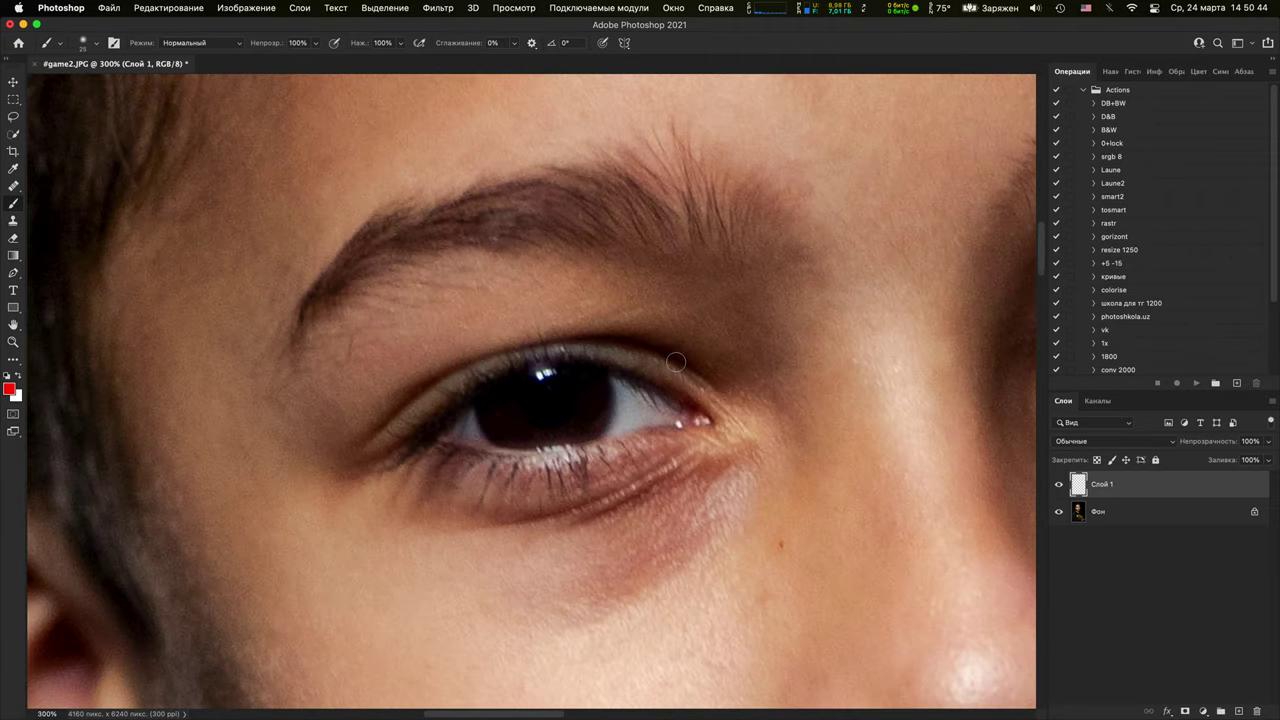
{"action": "key", "text": "super+minus"}
{"action": "key", "text": "super+minus"}
{"action": "key", "text": "super+minus"}
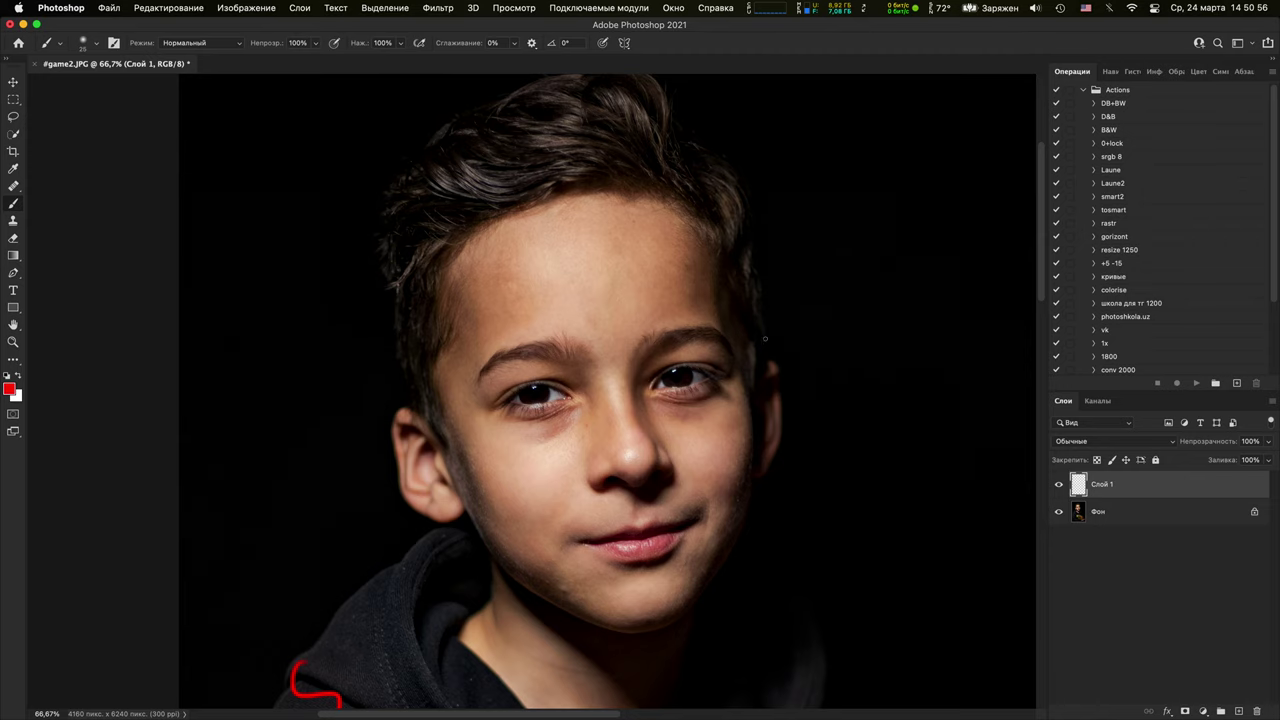
Outline the dark areas under both of the boy's eyes with red brush strokes
{"action": "key", "text": "super+plus"}
{"action": "key", "text": "super+plus"}
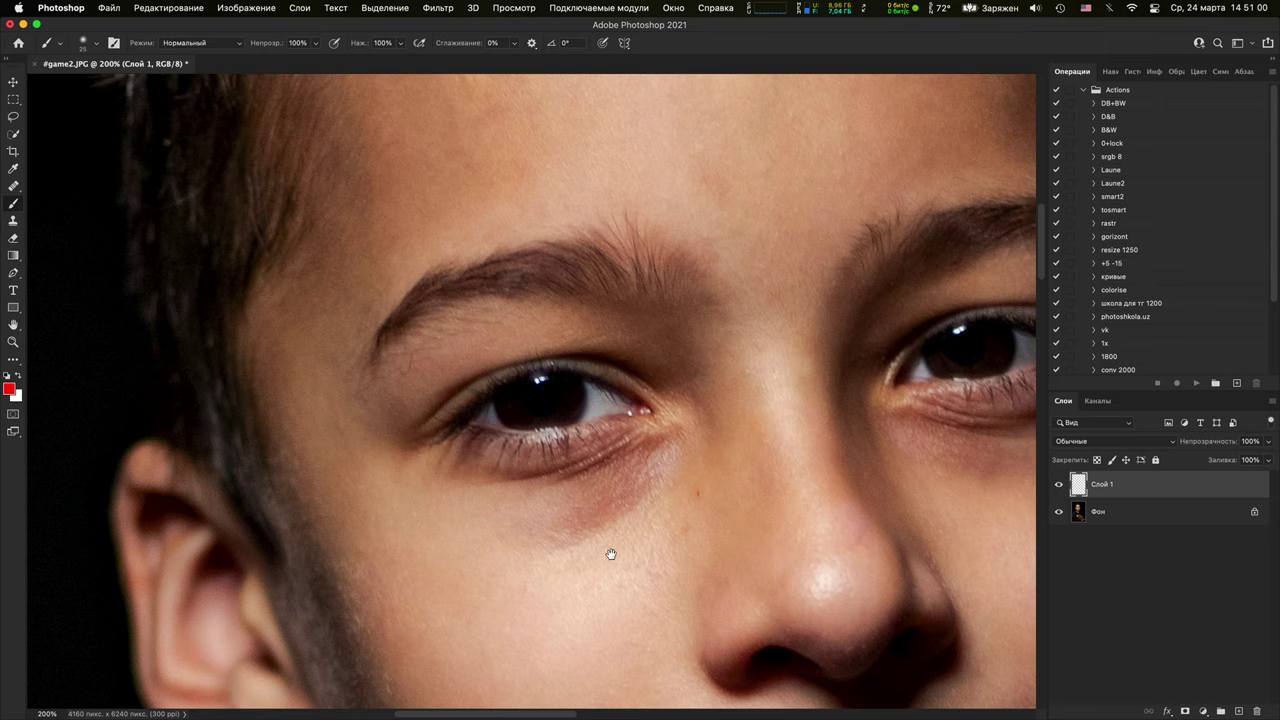
{"action": "mouse_move", "coordinate": [609, 556]}
{"action": "left_mouse_down"}
{"action": "mouse_move", "coordinate": [580, 503]}
{"action": "mouse_move", "coordinate": [580, 542]}
{"action": "left_mouse_up"}
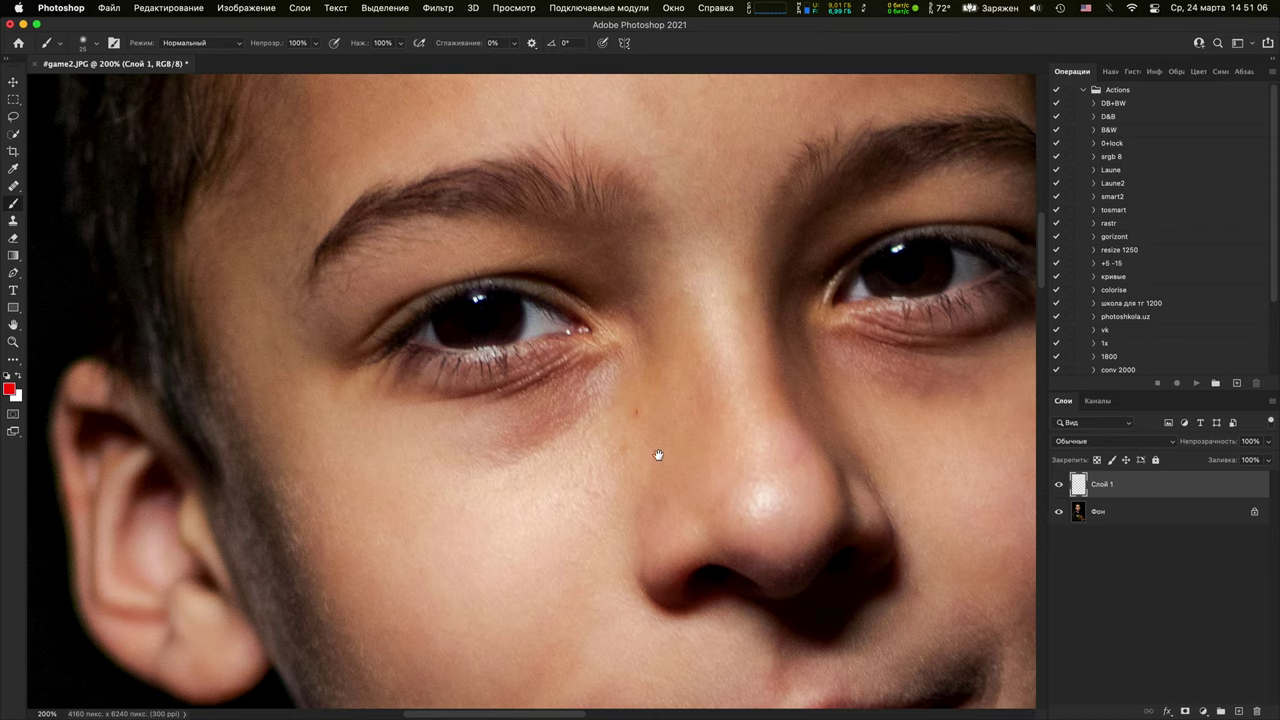
{"action": "scroll", "coordinate": [657, 451], "scroll_direction": "down", "scroll_amount": 3}
{"action": "mouse_move", "coordinate": [620, 222]}
{"action": "left_mouse_down"}
{"action": "mouse_move", "coordinate": [434, 303]}
{"action": "mouse_move", "coordinate": [590, 210]}
{"action": "left_mouse_up"}
{"action": "mouse_move", "coordinate": [780, 237]}
{"action": "left_mouse_down"}
{"action": "mouse_move", "coordinate": [443, 452]}
{"action": "mouse_move", "coordinate": [451, 466]}
{"action": "left_mouse_up"}
{"action": "mouse_move", "coordinate": [466, 462]}
{"action": "left_mouse_down"}
{"action": "mouse_move", "coordinate": [736, 484]}
{"action": "mouse_move", "coordinate": [645, 440]}
{"action": "mouse_move", "coordinate": [467, 444]}
{"action": "mouse_move", "coordinate": [432, 447]}
{"action": "left_mouse_up"}
{"action": "key", "text": "super+minus"}
{"action": "key", "text": "super+minus"}
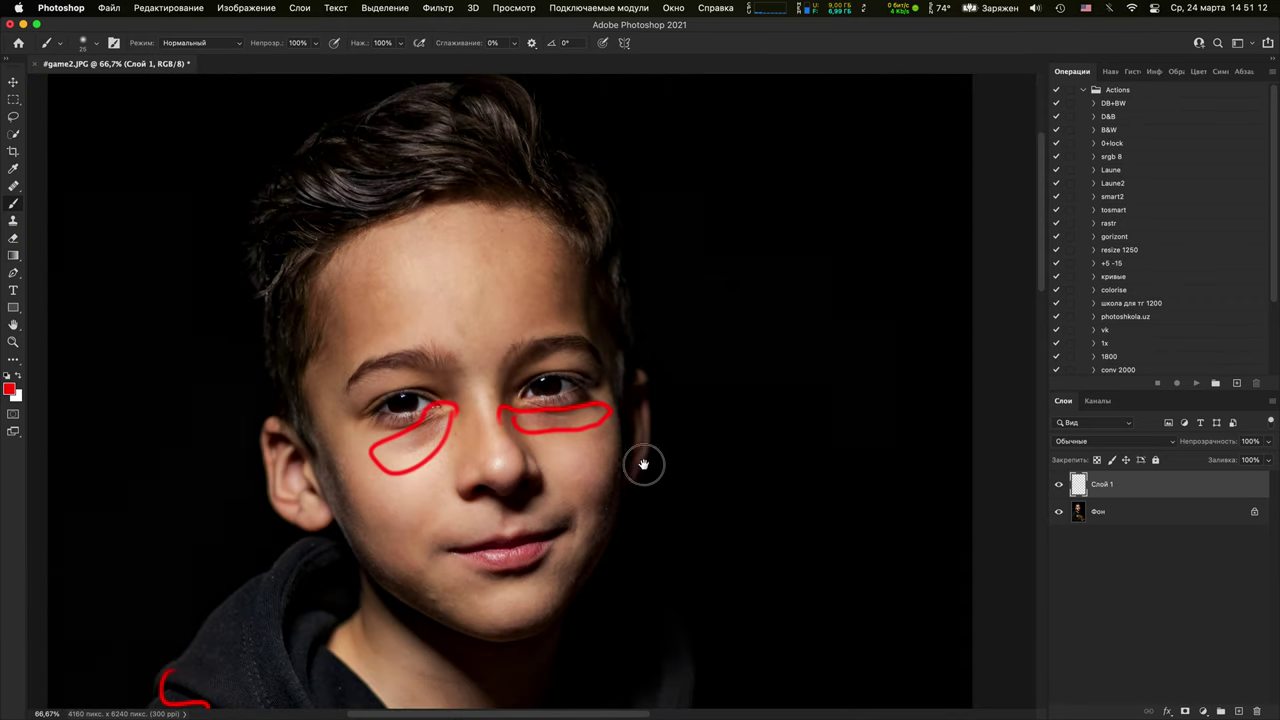
Examine the irises of both eyes and the bridge of the nose at 500% zoom
{"action": "left_click_drag", "start_coordinate": [645, 463], "coordinate": [768, 426]}
{"action": "key", "text": "super+plus"}
{"action": "key", "text": "super+plus"}
{"action": "key", "text": "super+plus"}
{"action": "key", "text": "super+plus"}
{"action": "key", "text": "super+plus"}
{"action": "left_click_drag", "start_coordinate": [563, 351], "coordinate": [581, 541]}
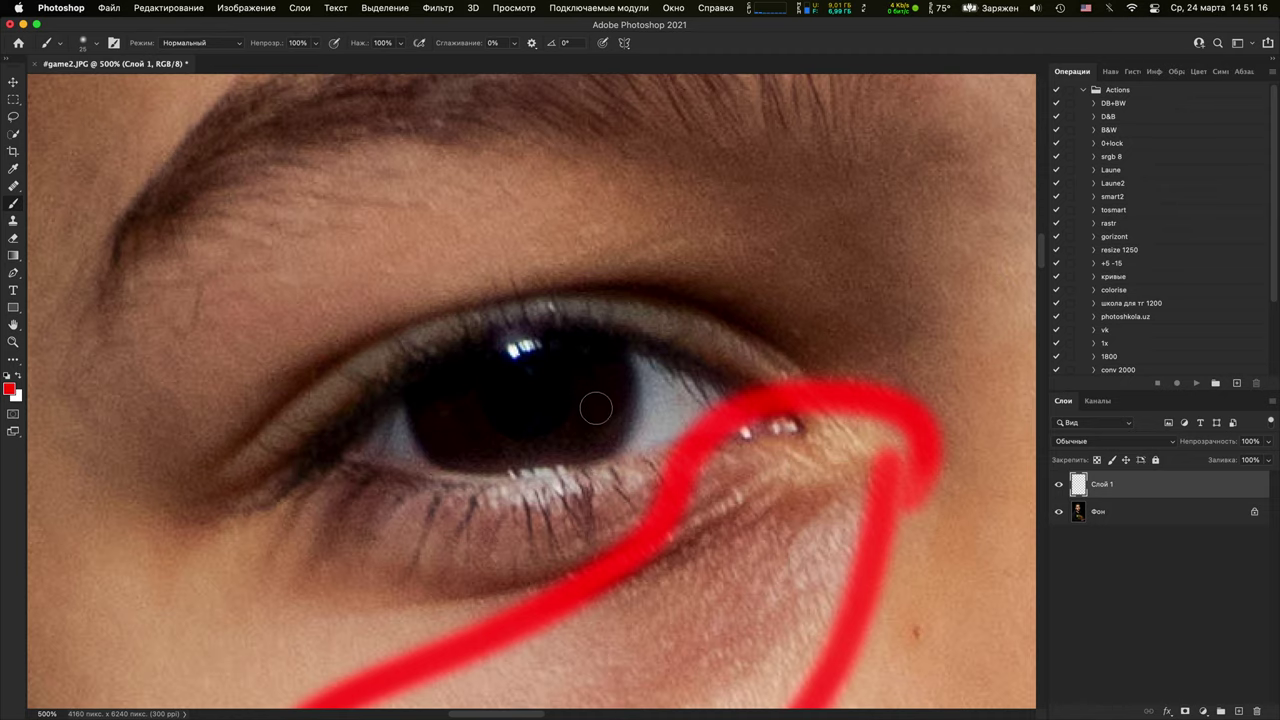
{"action": "left_click_drag", "start_coordinate": [605, 386], "coordinate": [150, 442]}
{"action": "left_click_drag", "start_coordinate": [640, 423], "coordinate": [280, 463]}
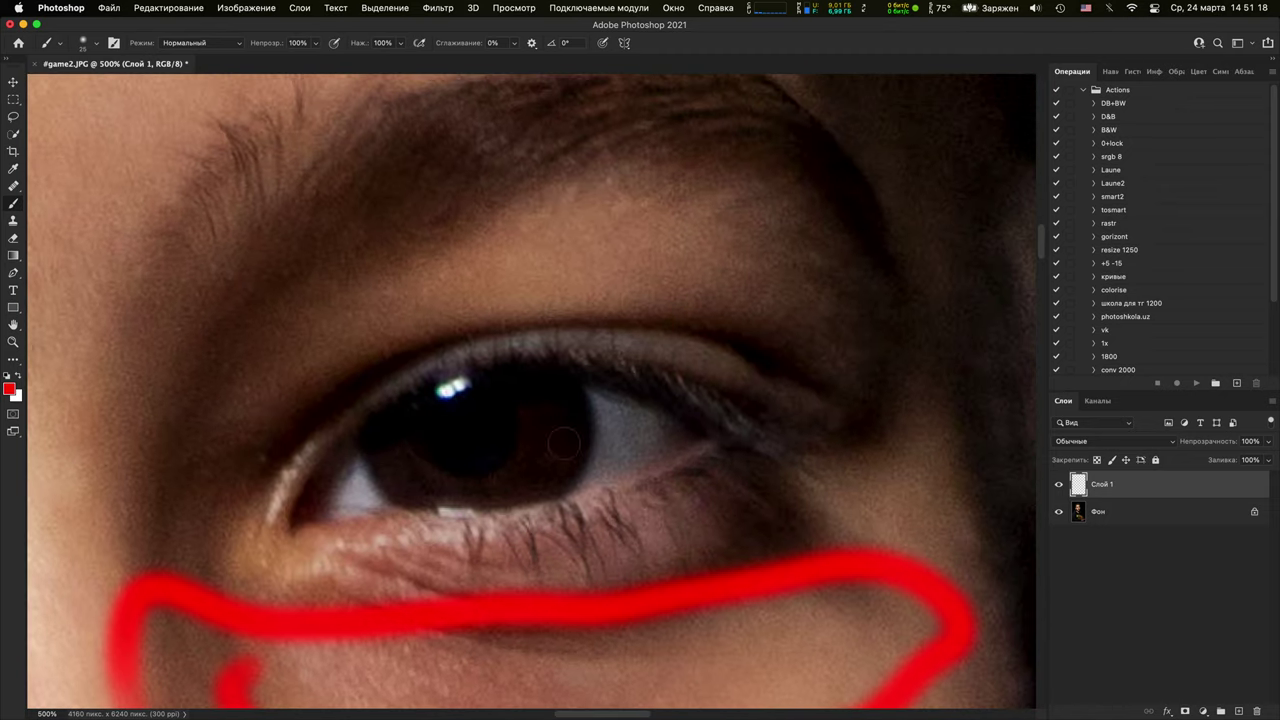
{"action": "left_click_drag", "start_coordinate": [428, 567], "coordinate": [534, 528]}
{"action": "key", "text": "super+minus"}
{"action": "key", "text": "super+minus"}
{"action": "key", "text": "super+minus"}
{"action": "key", "text": "super+minus"}
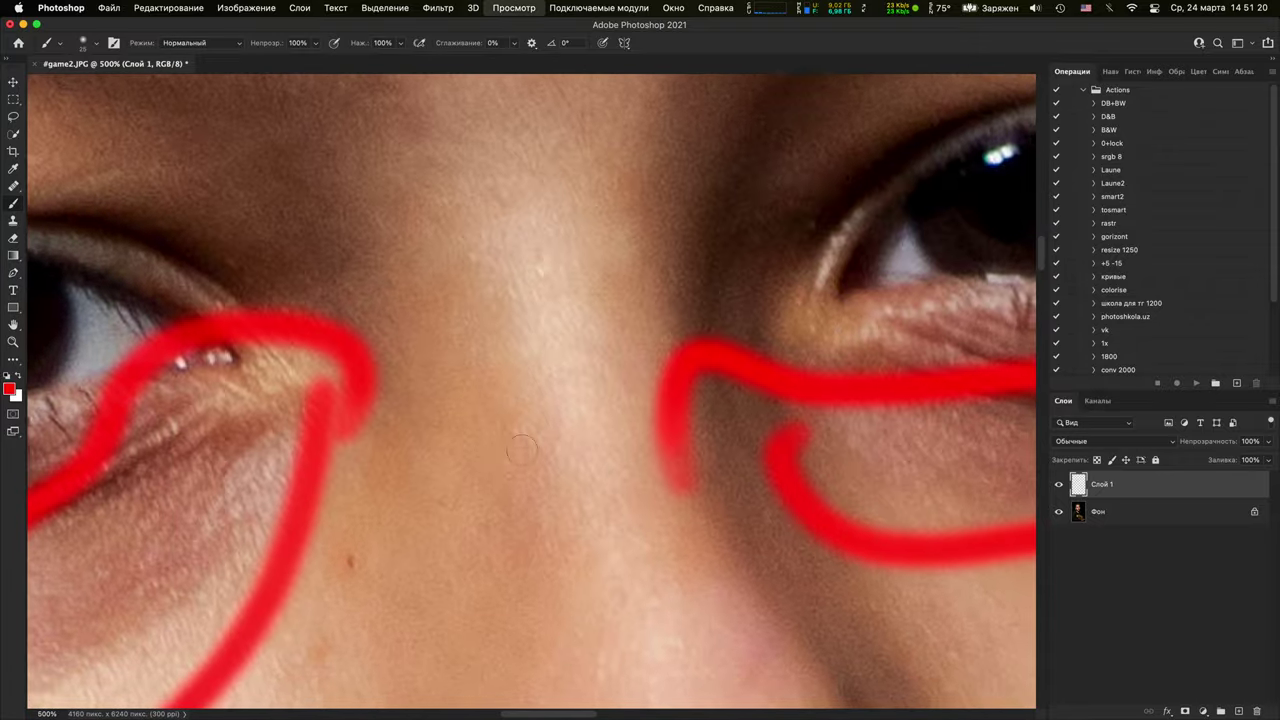
{"action": "key", "text": "super+minus"}
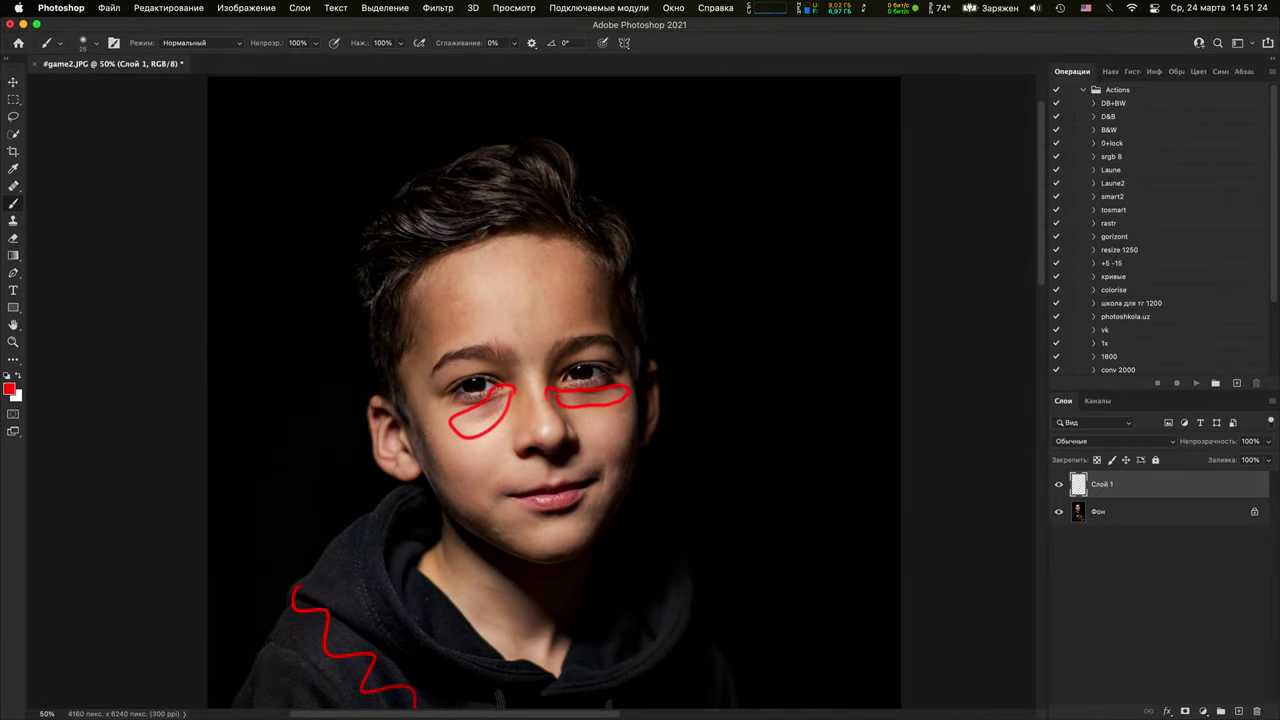
Recheck the boy's eye and eyebrow at 300% and 400% zoom, alternating with the wider portrait view
{"action": "key", "text": "super+plus"}
{"action": "key", "text": "super+plus"}
{"action": "key", "text": "super+plus"}
{"action": "key", "text": "super+plus"}
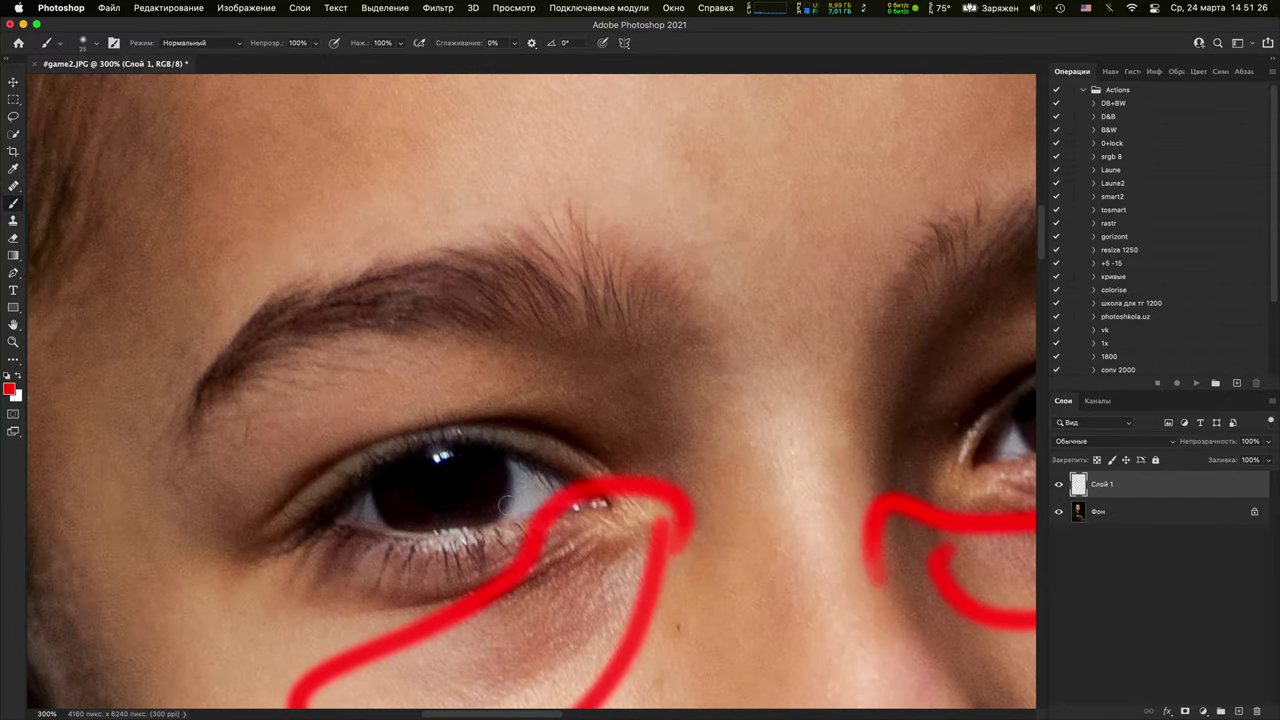
{"action": "key", "text": "super+minus"}
{"action": "key", "text": "super+minus"}
{"action": "key", "text": "super+minus"}
{"action": "key", "text": "super+minus"}
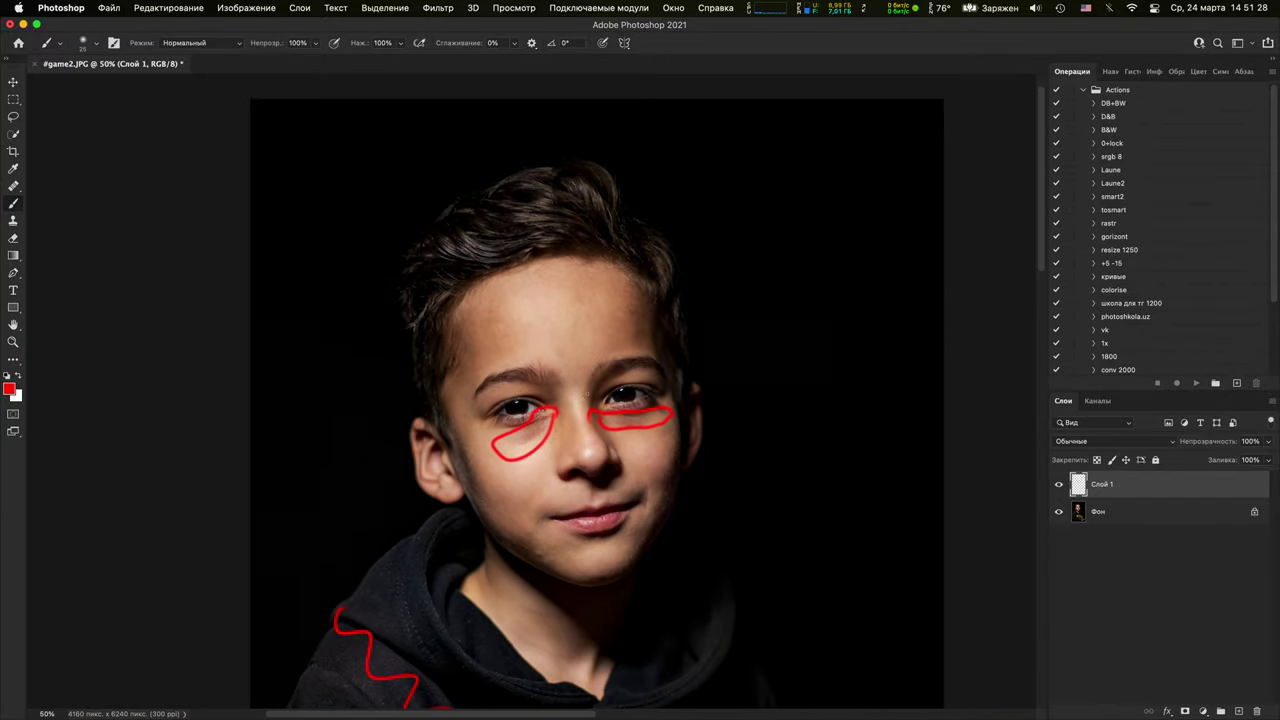
{"action": "key", "text": "super+plus"}
{"action": "key", "text": "super+equal"}
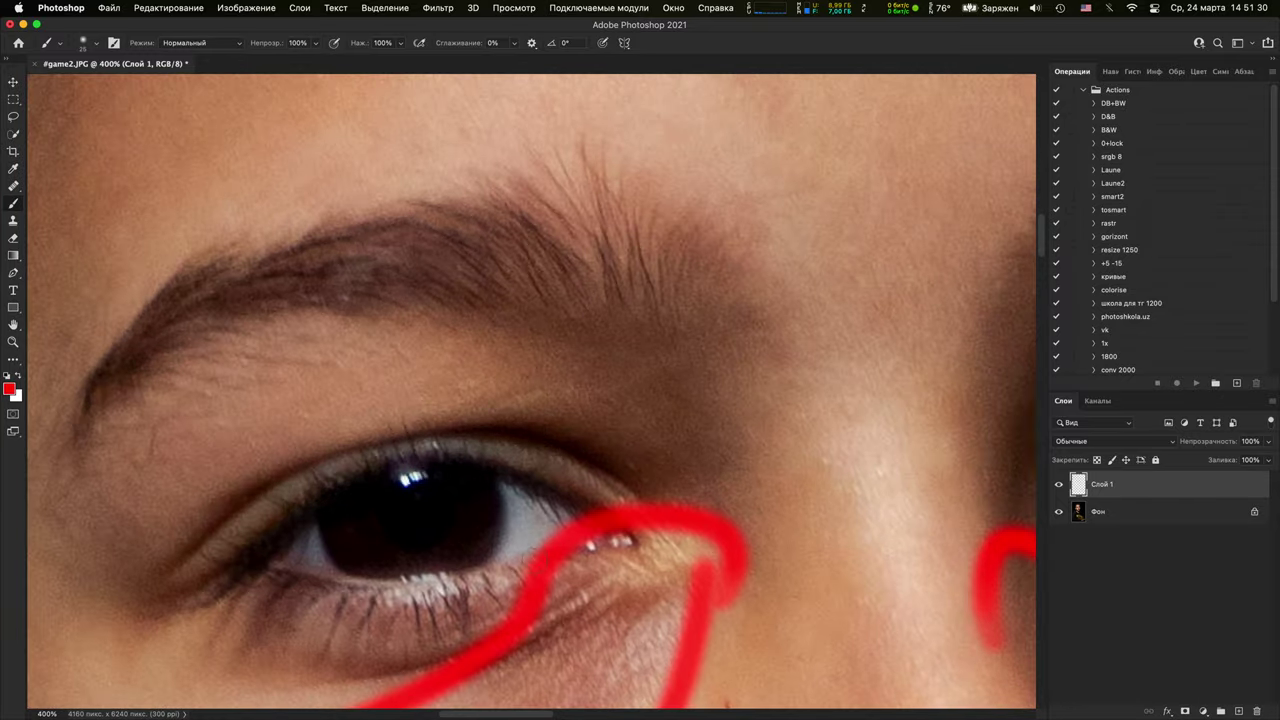
{"action": "key", "text": "super+minus"}
{"action": "key", "text": "super+minus"}
{"action": "key", "text": "super+minus"}
{"action": "key", "text": "super+minus"}
{"action": "key", "text": "super+minus"}
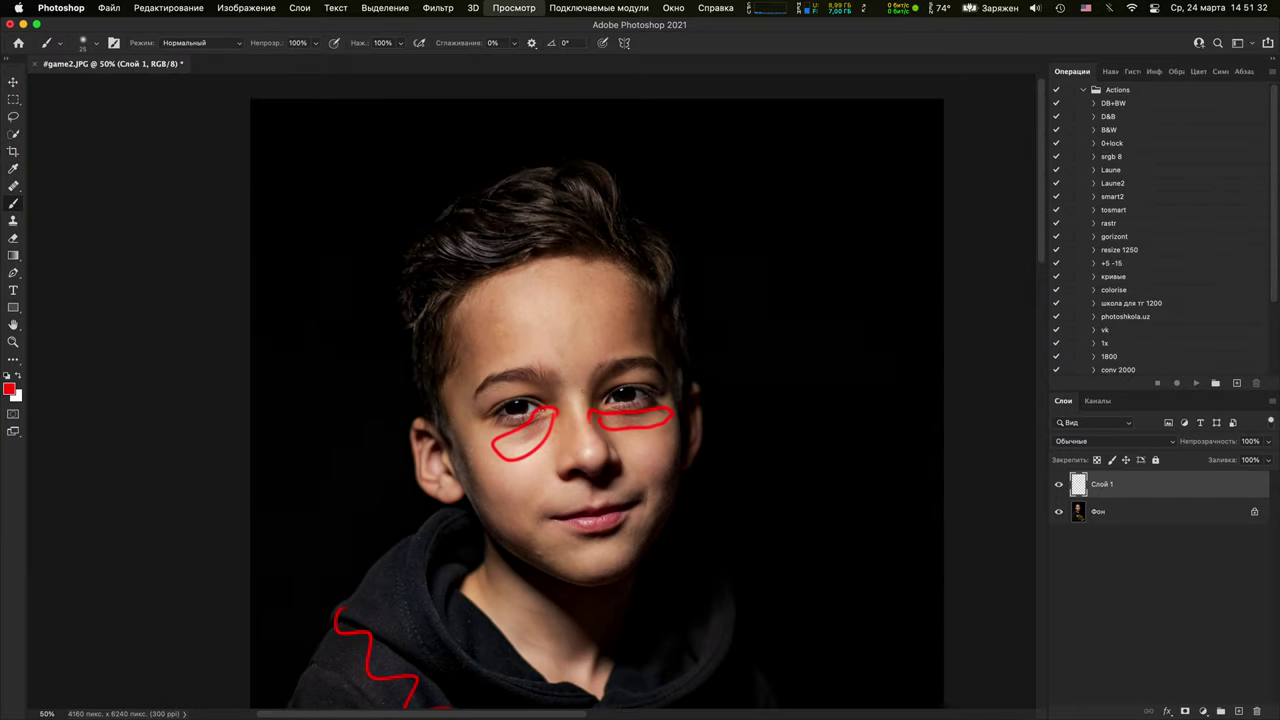
{"action": "key", "text": "super+minus"}
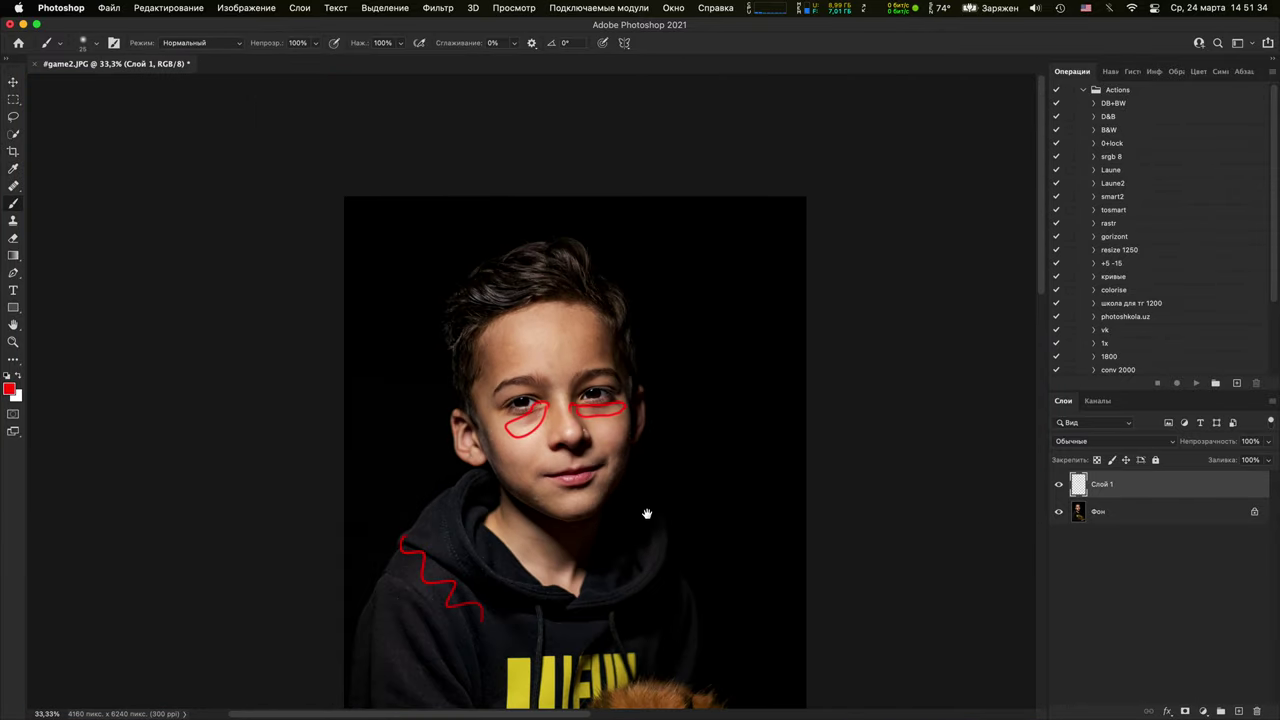
Inspect the guinea pig's eye and ear, then circle its head and mark a curve along its muzzle with red strokes
{"action": "scroll", "coordinate": [620, 480], "scroll_direction": "down", "scroll_amount": 10}
{"action": "scroll", "coordinate": [518, 410], "scroll_direction": "up", "scroll_amount": 10}
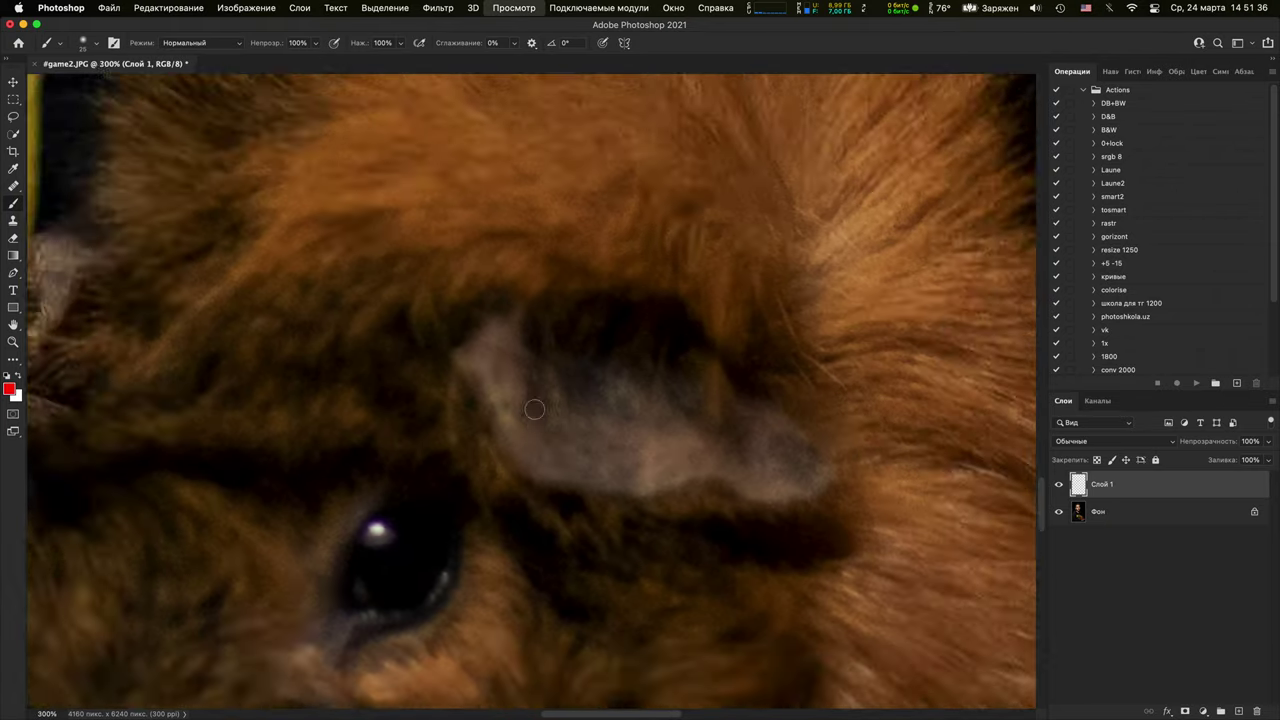
{"action": "key", "text": "super+minus"}
{"action": "key", "text": "super+minus"}
{"action": "key", "text": "super+minus"}
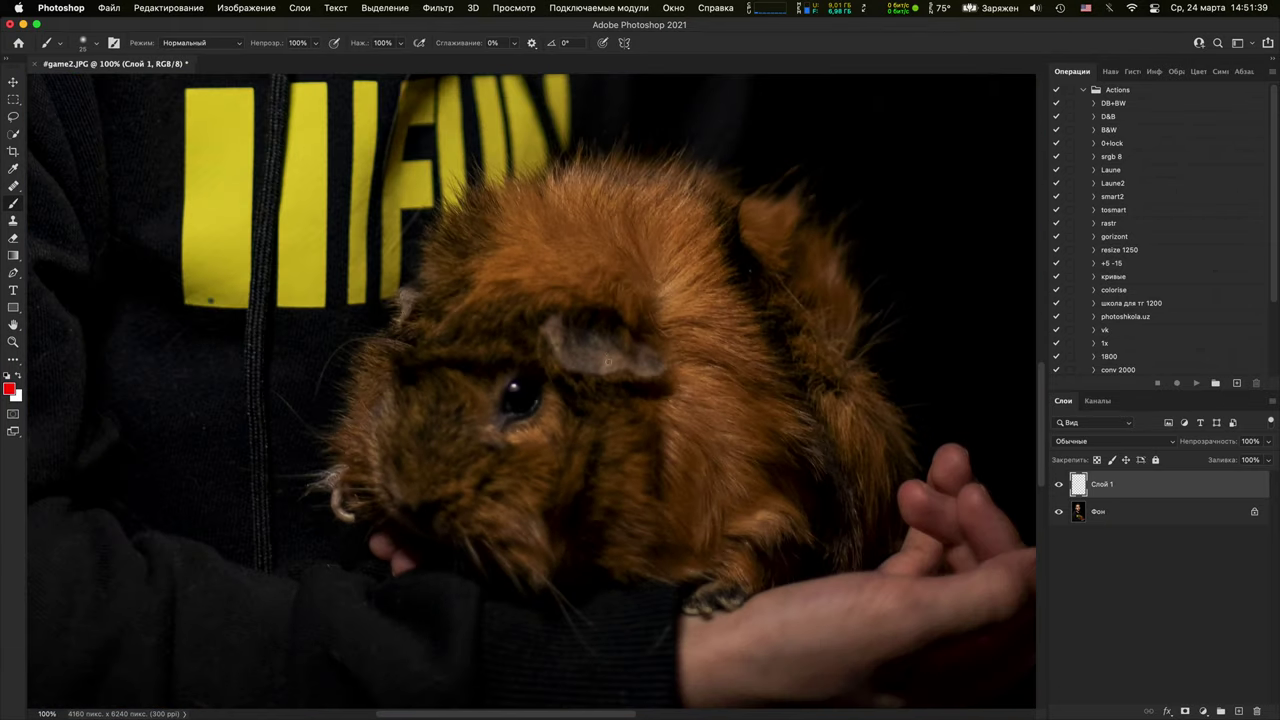
{"action": "scroll", "coordinate": [580, 460], "scroll_direction": "up", "scroll_amount": 5}
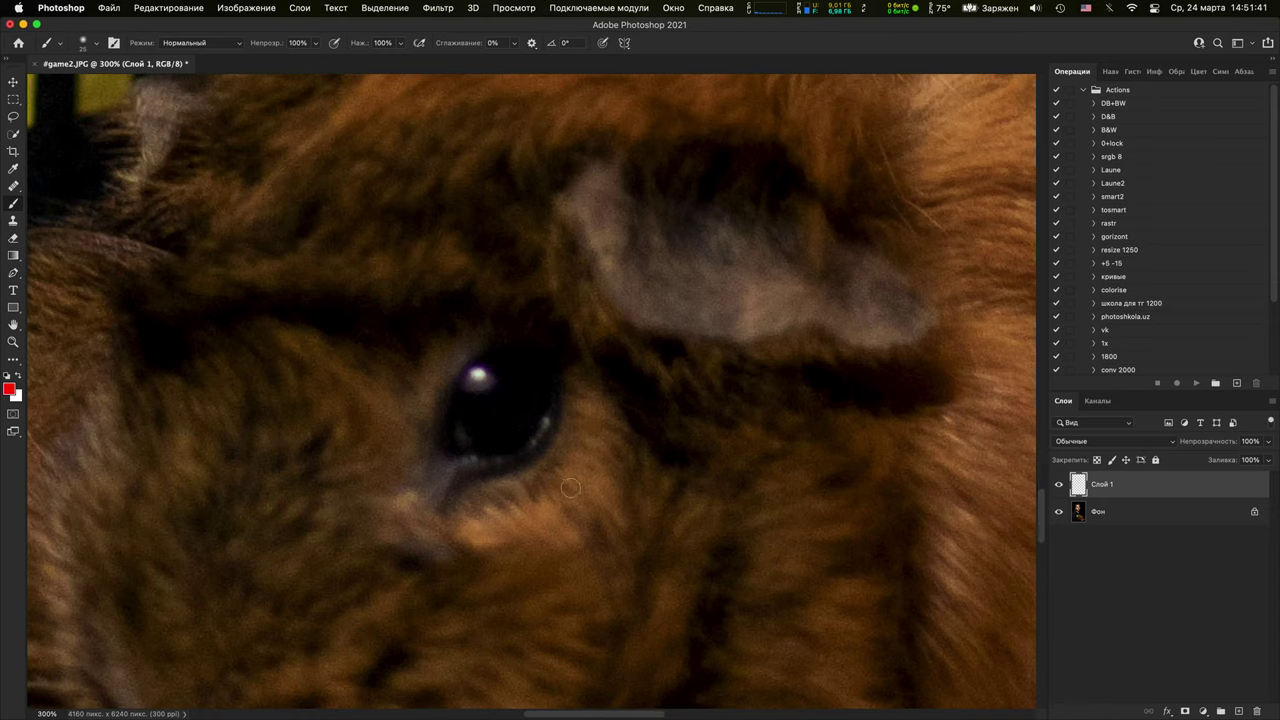
{"action": "scroll", "coordinate": [575, 455], "scroll_direction": "down", "scroll_amount": 5}
{"action": "scroll", "coordinate": [679, 515], "scroll_direction": "left", "scroll_amount": 5}
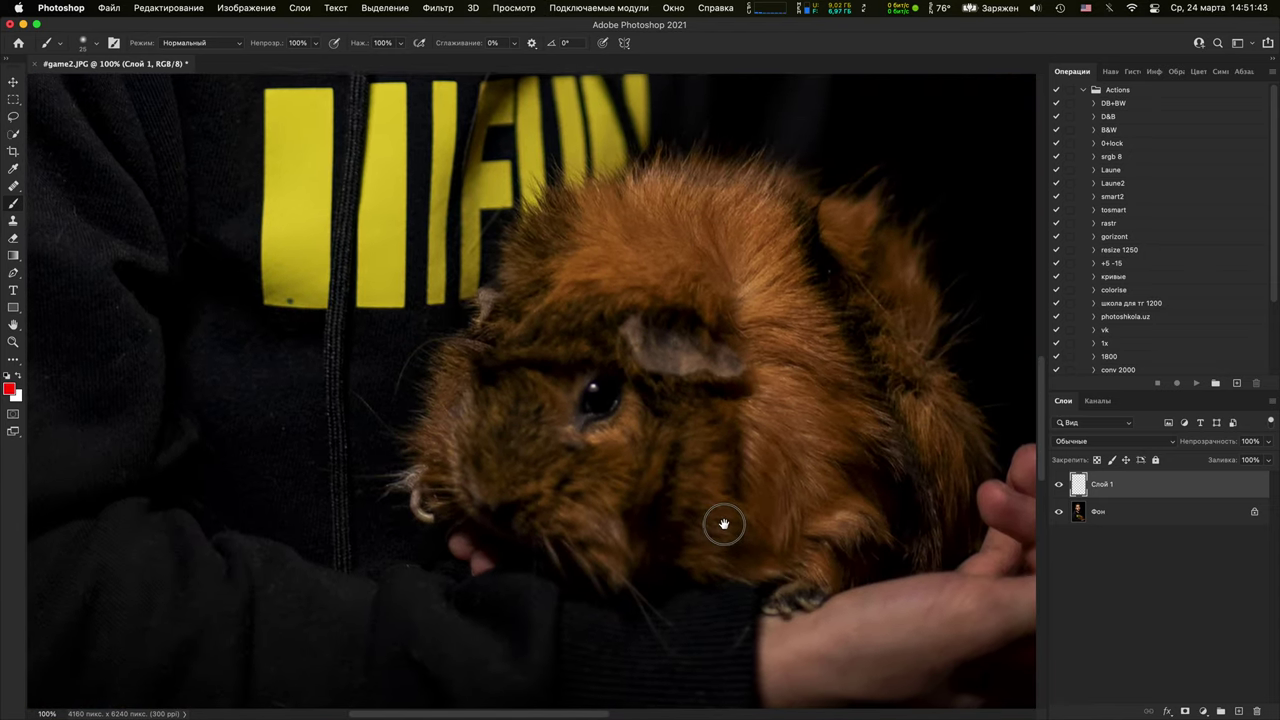
{"action": "left_click_drag", "start_coordinate": [473, 432], "coordinate": [528, 540]}
{"action": "left_click_drag", "start_coordinate": [483, 312], "coordinate": [484, 366]}
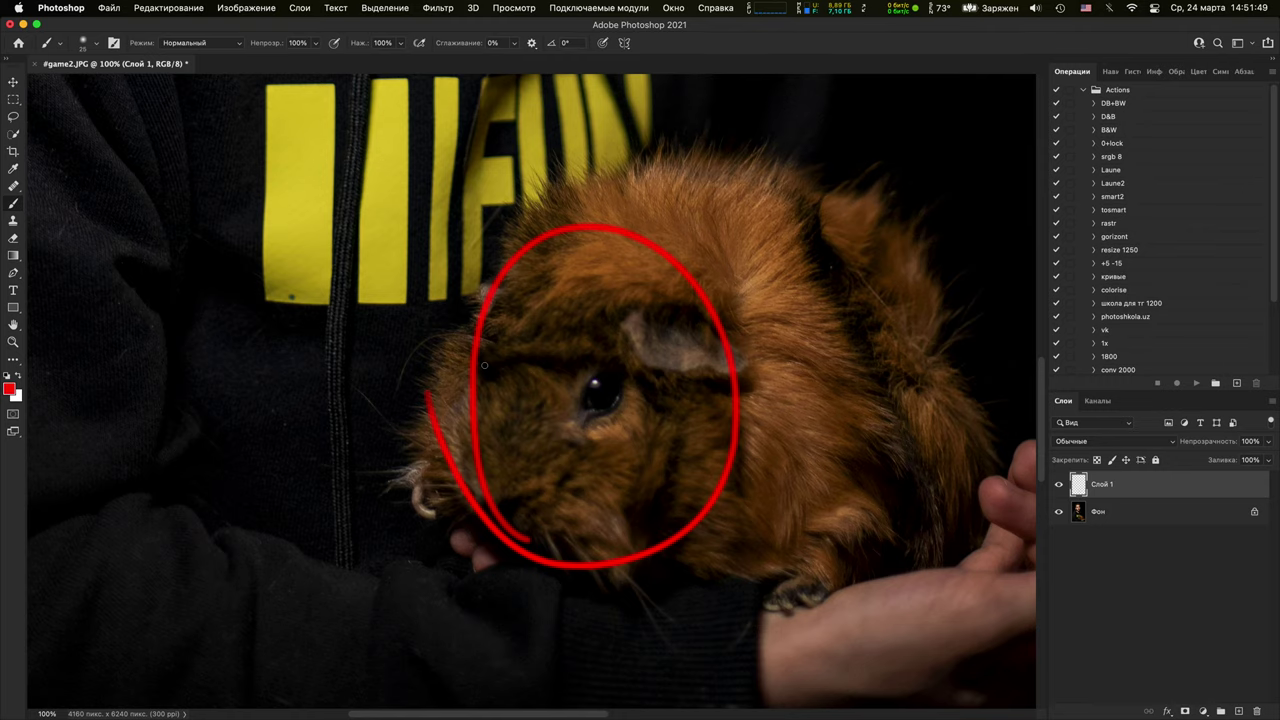
Hide the red markup layer and examine the clean portrait, moving between the full view and the guinea pig
{"action": "key", "text": "super+minus"}
{"action": "left_click", "coordinate": [1058, 484]}
{"action": "key", "text": "super+minus"}
{"action": "key", "text": "super+minus"}
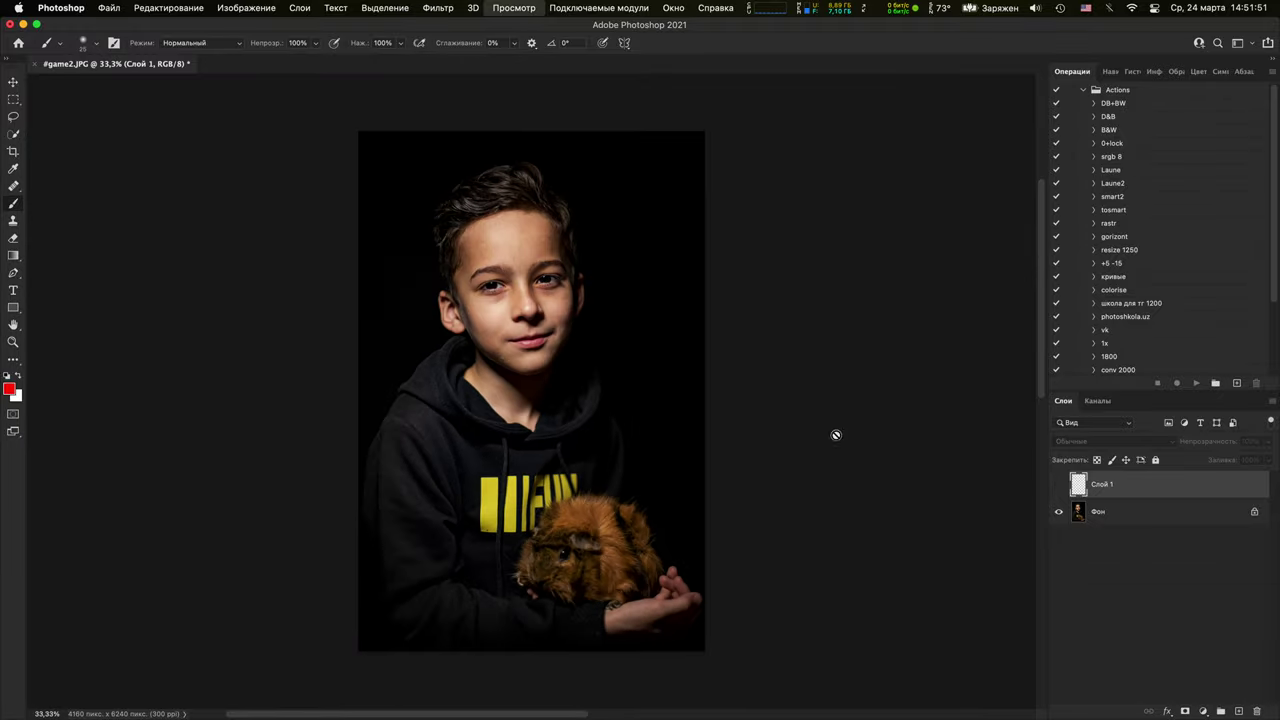
{"action": "key", "text": "super+minus"}
{"action": "key", "text": "super+plus"}
{"action": "key", "text": "super+plus"}
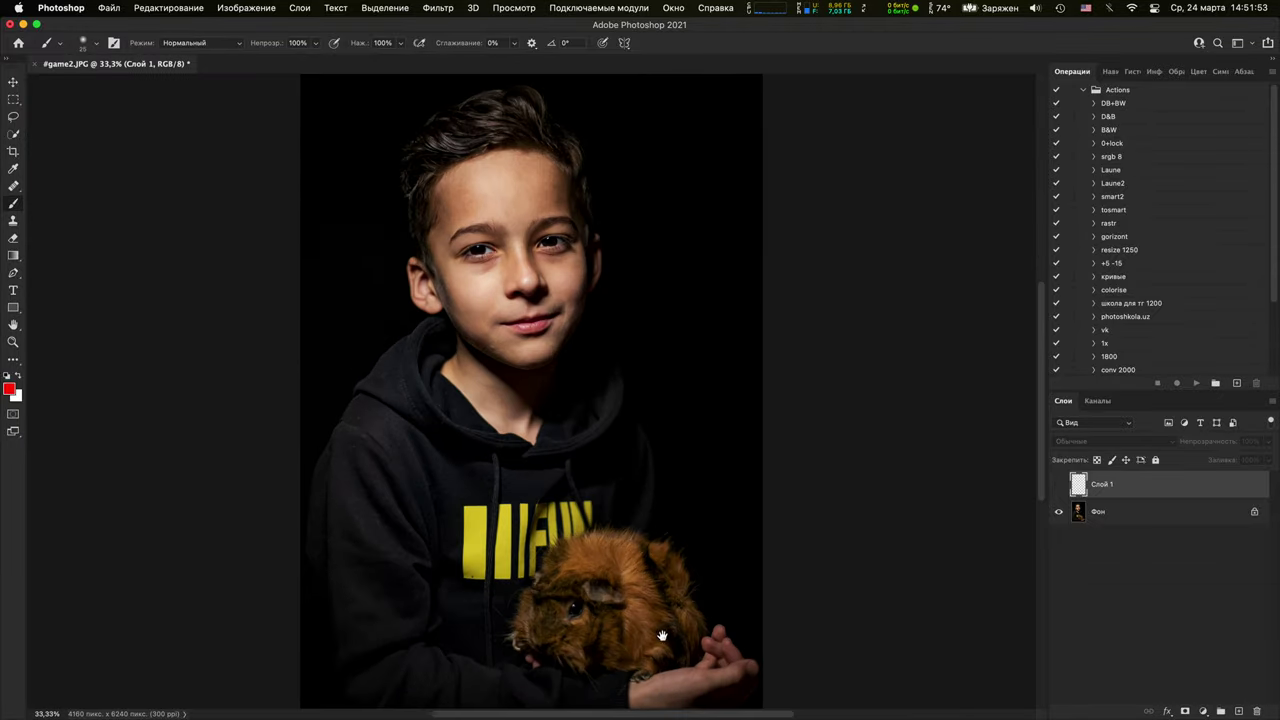
{"action": "key", "text": "super+plus"}
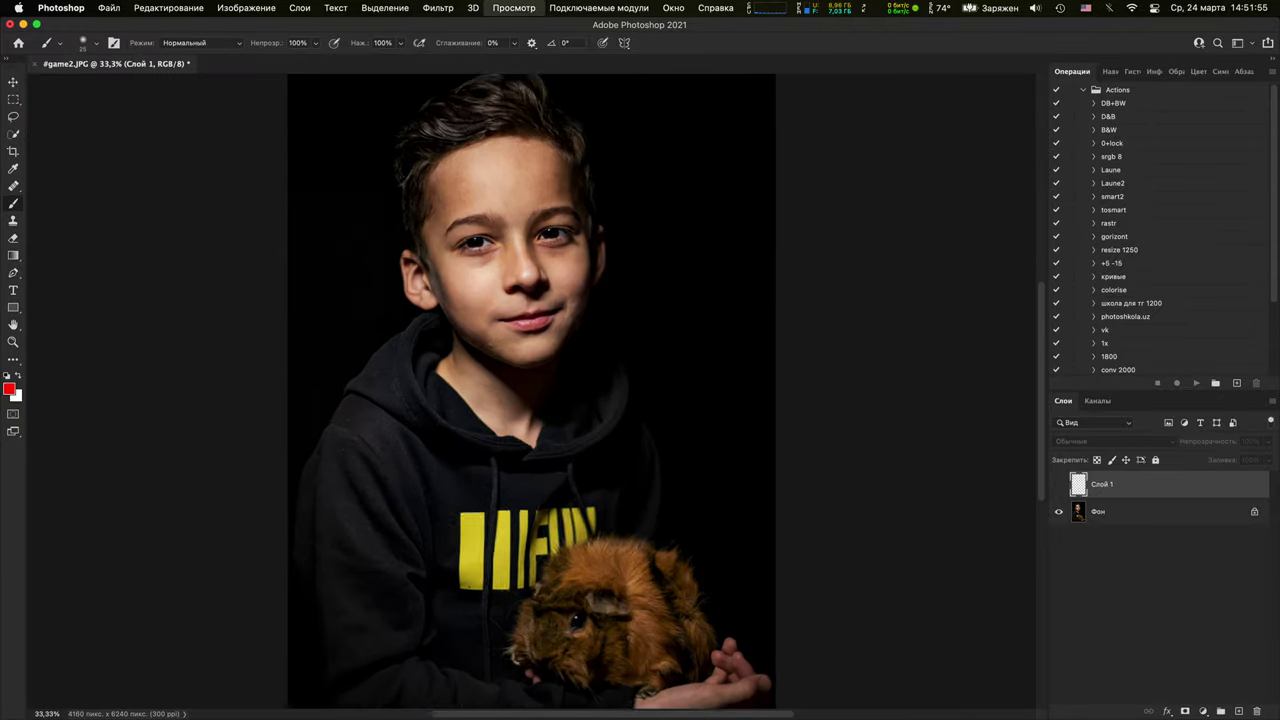
{"action": "scroll", "coordinate": [600, 410], "scroll_direction": "down", "scroll_amount": 5}
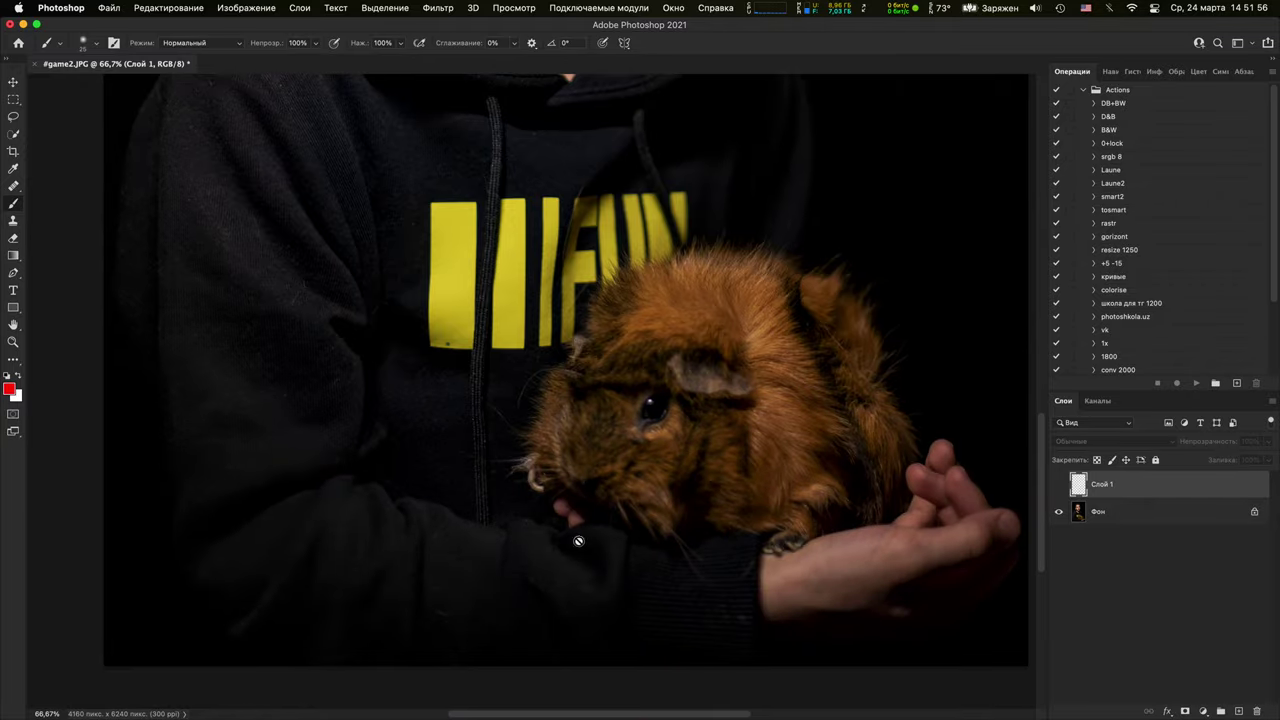
Show the markup layer, circle the fingertips below the guinea pig's muzzle in red, and hide the layer again
{"action": "left_click", "coordinate": [1059, 484]}
{"action": "mouse_move", "coordinate": [598, 522]}
{"action": "left_mouse_down"}
{"action": "mouse_move", "coordinate": [537, 545]}
{"action": "mouse_move", "coordinate": [600, 518]}
{"action": "left_mouse_up"}
{"action": "left_click", "coordinate": [1059, 484]}
Compare the unmarked full portrait with close views of the guinea pig and the boy's hands at 100% zoom
{"action": "key", "text": "super+minus"}
{"action": "key", "text": "super+minus"}
{"action": "key", "text": "super+minus"}
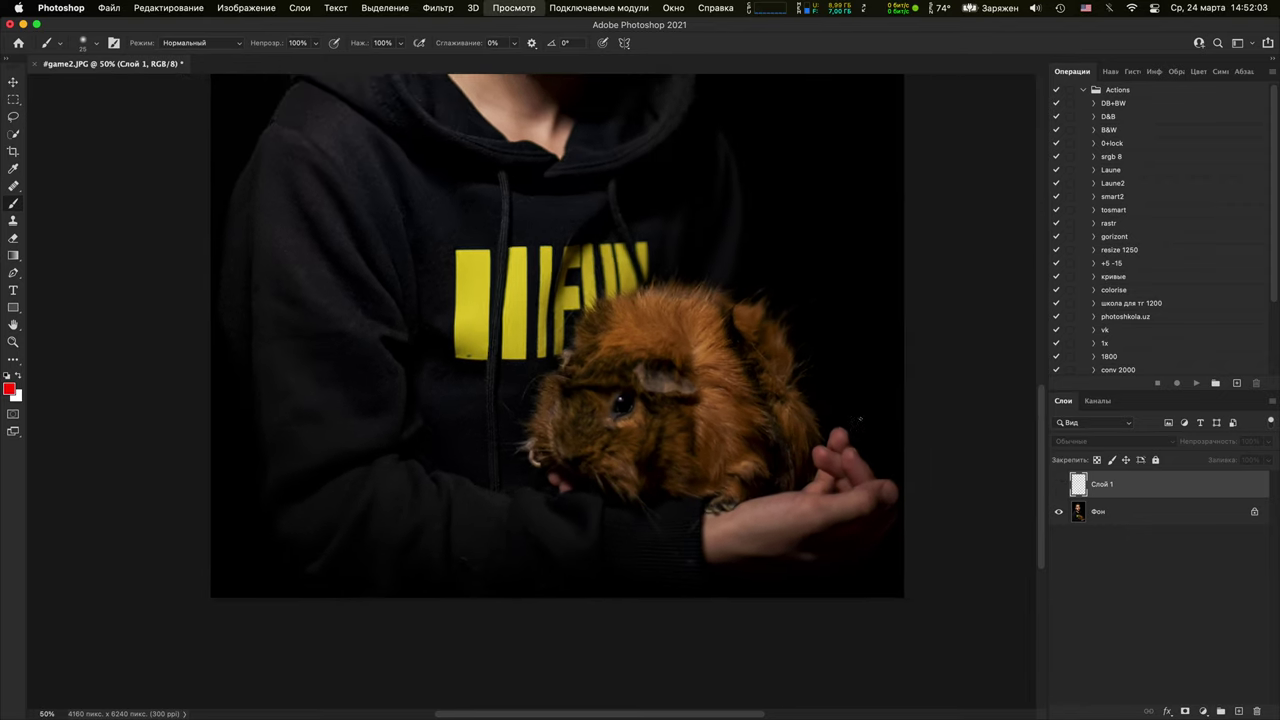
{"action": "key", "text": "super+minus"}
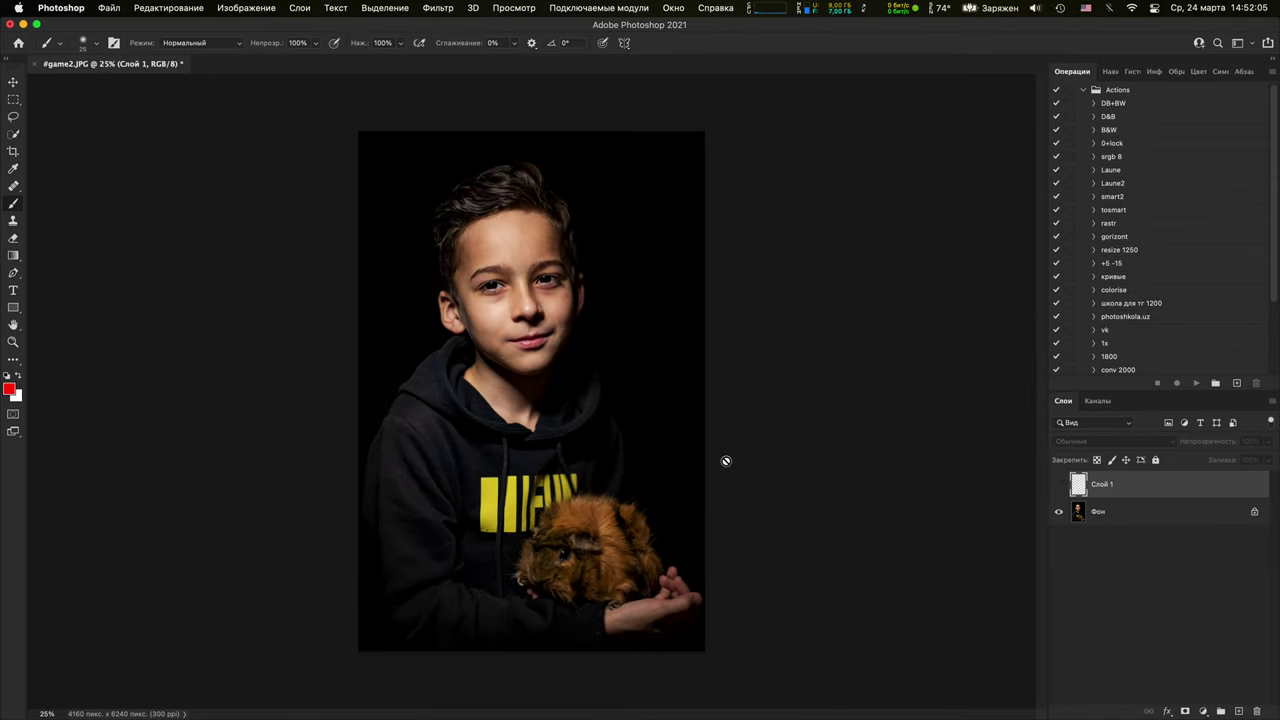
{"action": "key", "text": "super+plus"}
{"action": "left_click_drag", "start_coordinate": [664, 462], "coordinate": [662, 452]}
{"action": "key", "text": "super+plus"}
{"action": "key", "text": "super+plus"}
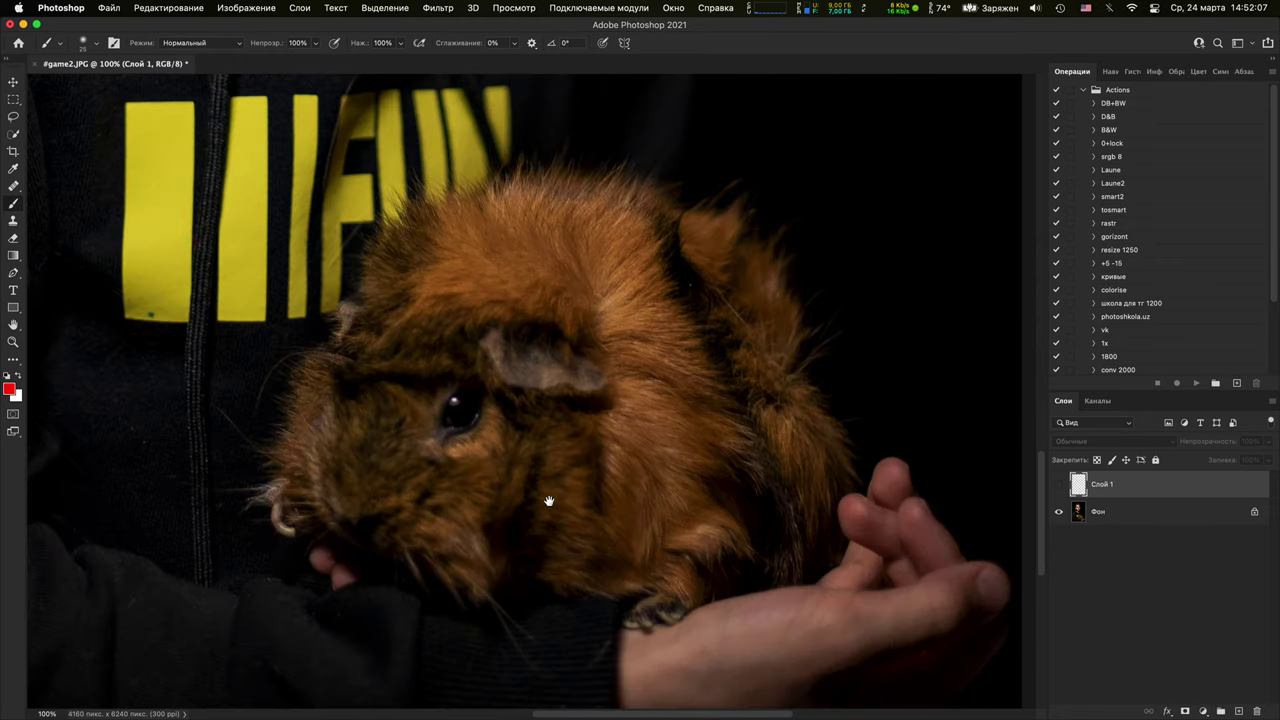
{"action": "left_click_drag", "start_coordinate": [549, 500], "coordinate": [737, 449]}
{"action": "key", "text": "super+plus"}
{"action": "key", "text": "super+minus"}
{"action": "key", "text": "super+minus"}
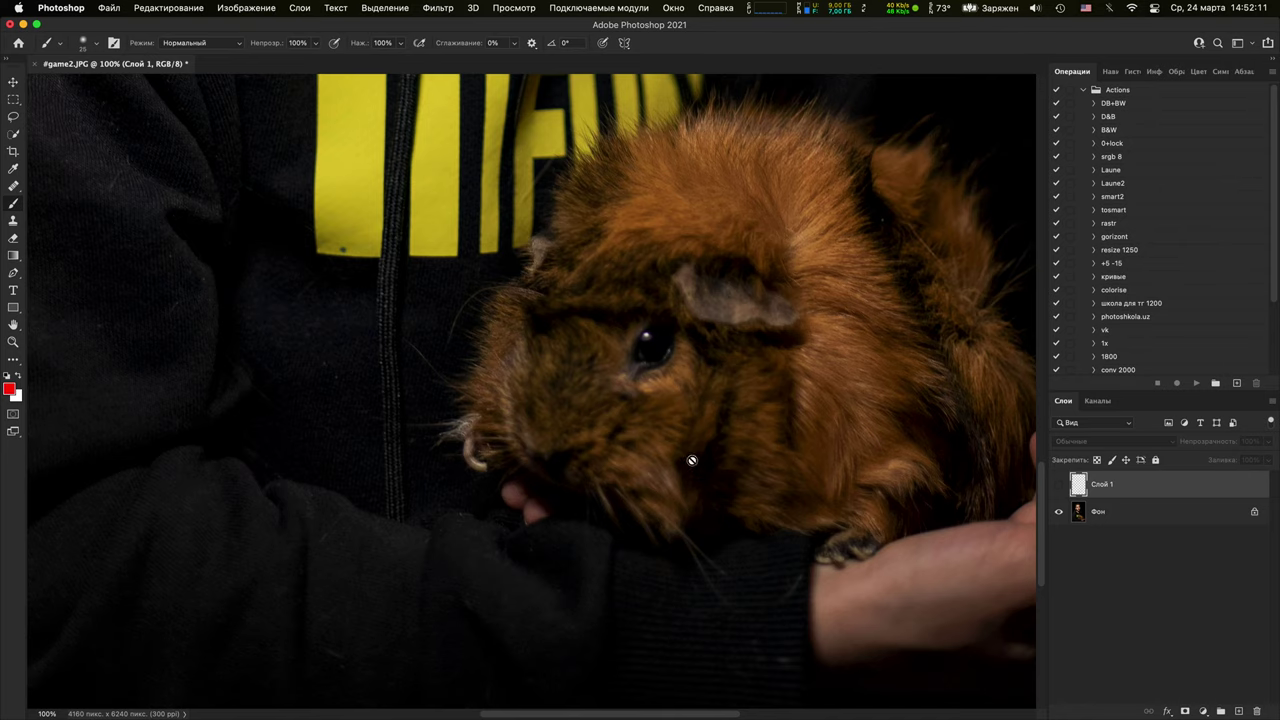
{"action": "key", "text": "super+minus"}
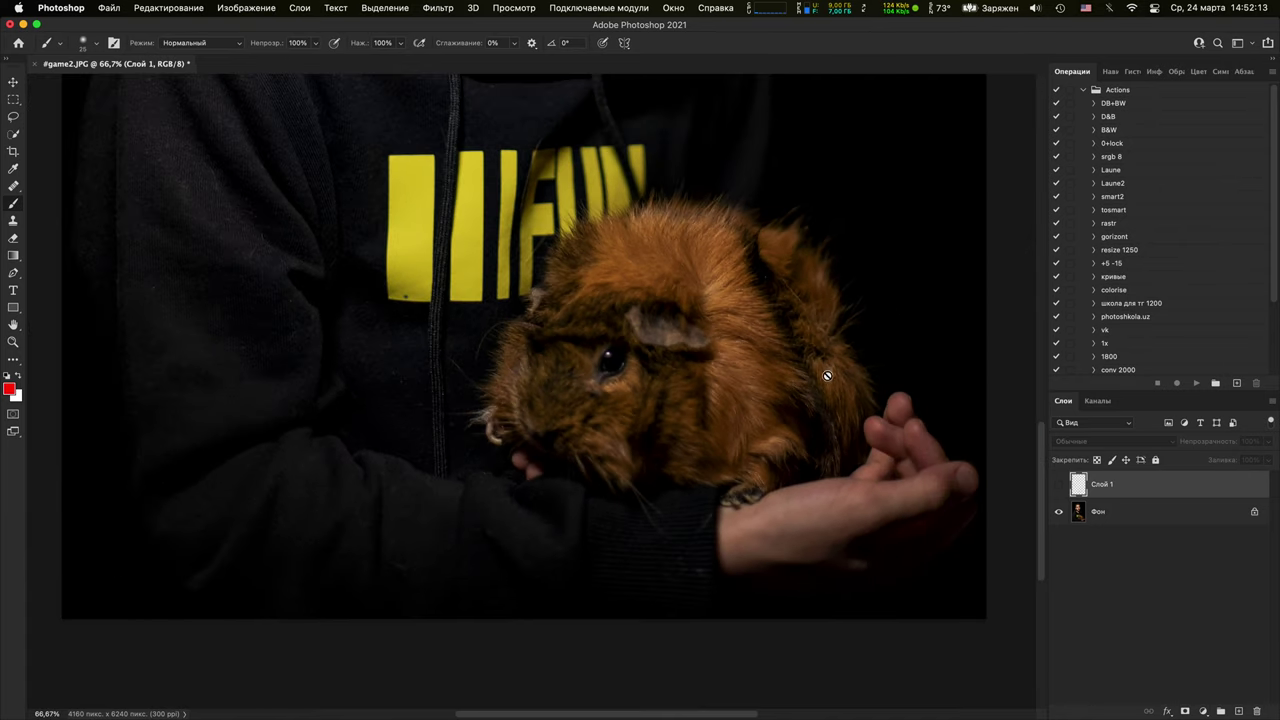
{"action": "key", "text": "super+minus"}
Show the markup layer and crop the portrait slightly tighter around the boy
{"action": "left_click", "coordinate": [1059, 484]}
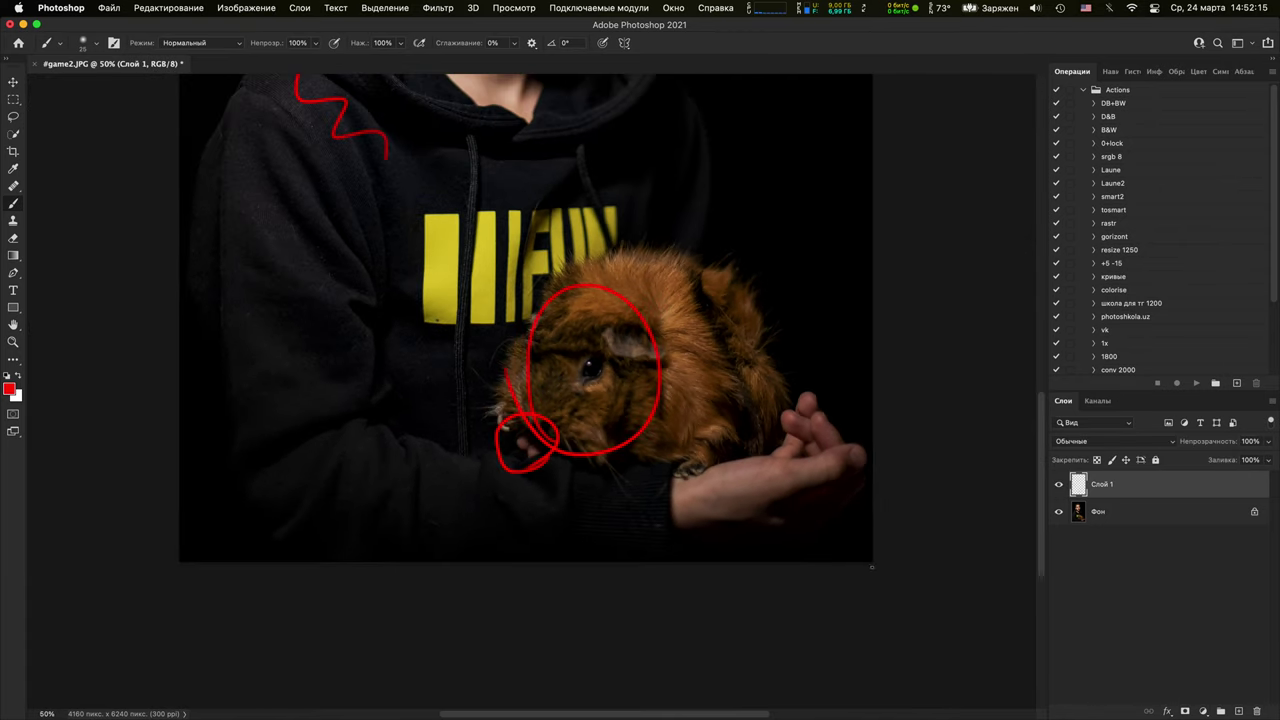
{"action": "key", "text": "super+minus"}
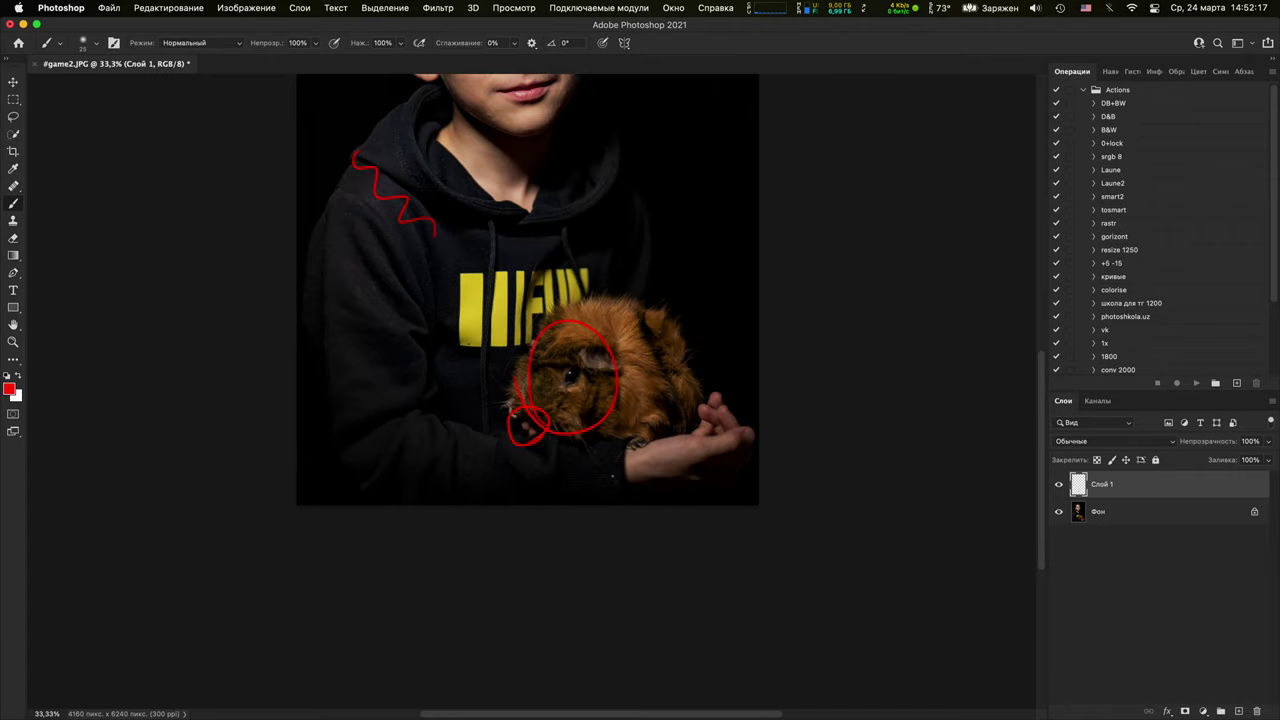
{"action": "scroll", "coordinate": [528, 390], "scroll_direction": "up", "scroll_amount": 5}
{"action": "key", "text": "super+minus"}
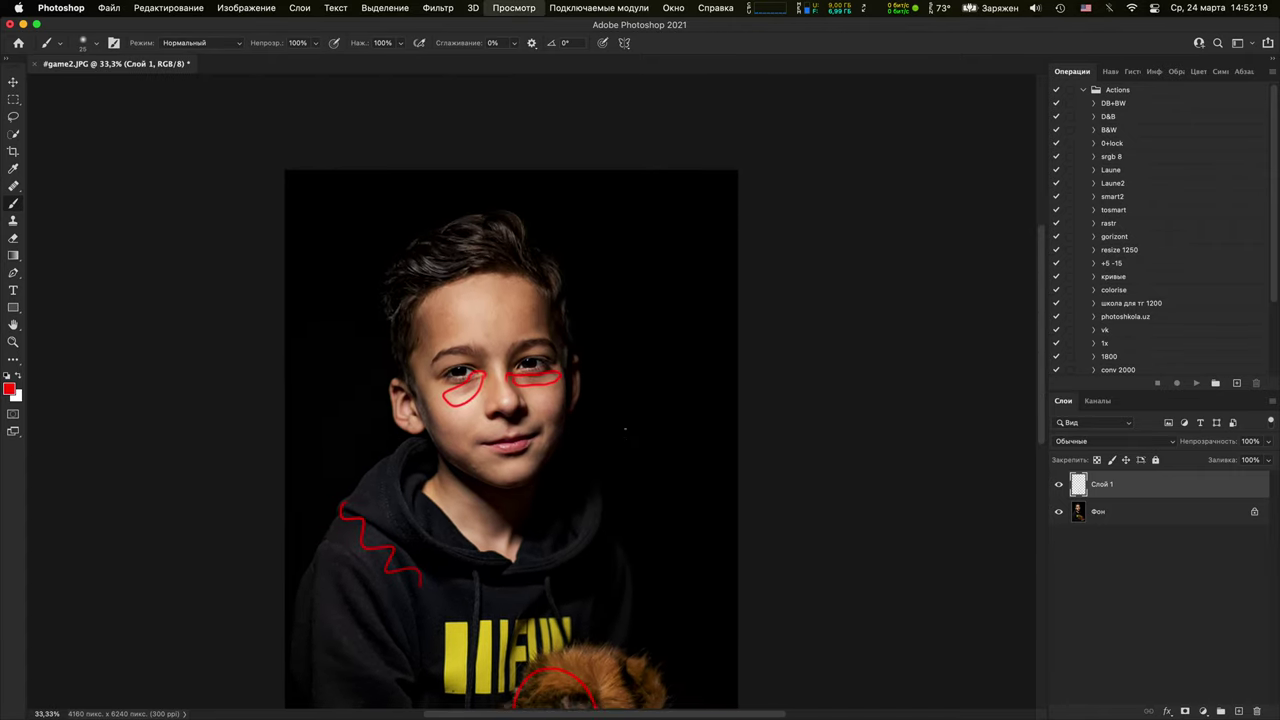
{"action": "key", "text": "c"}
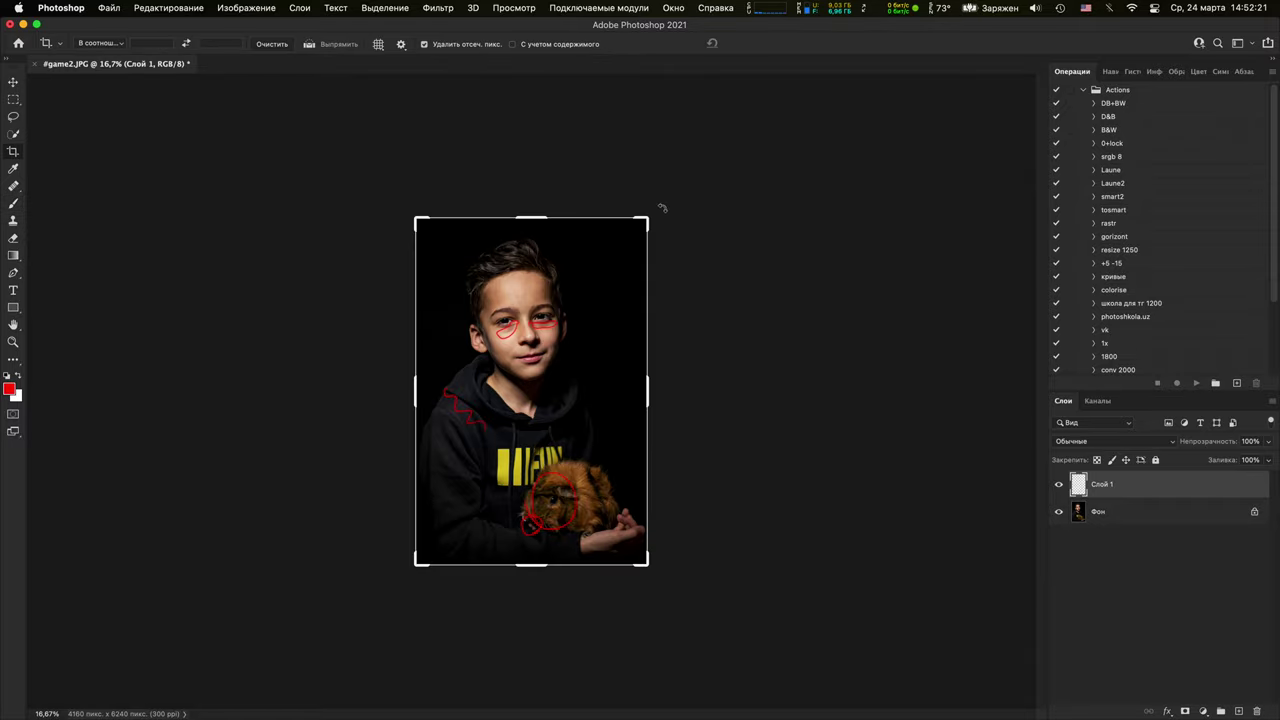
{"action": "left_click_drag", "start_coordinate": [651, 216], "coordinate": [647, 232]}
{"action": "key", "text": "Return"}
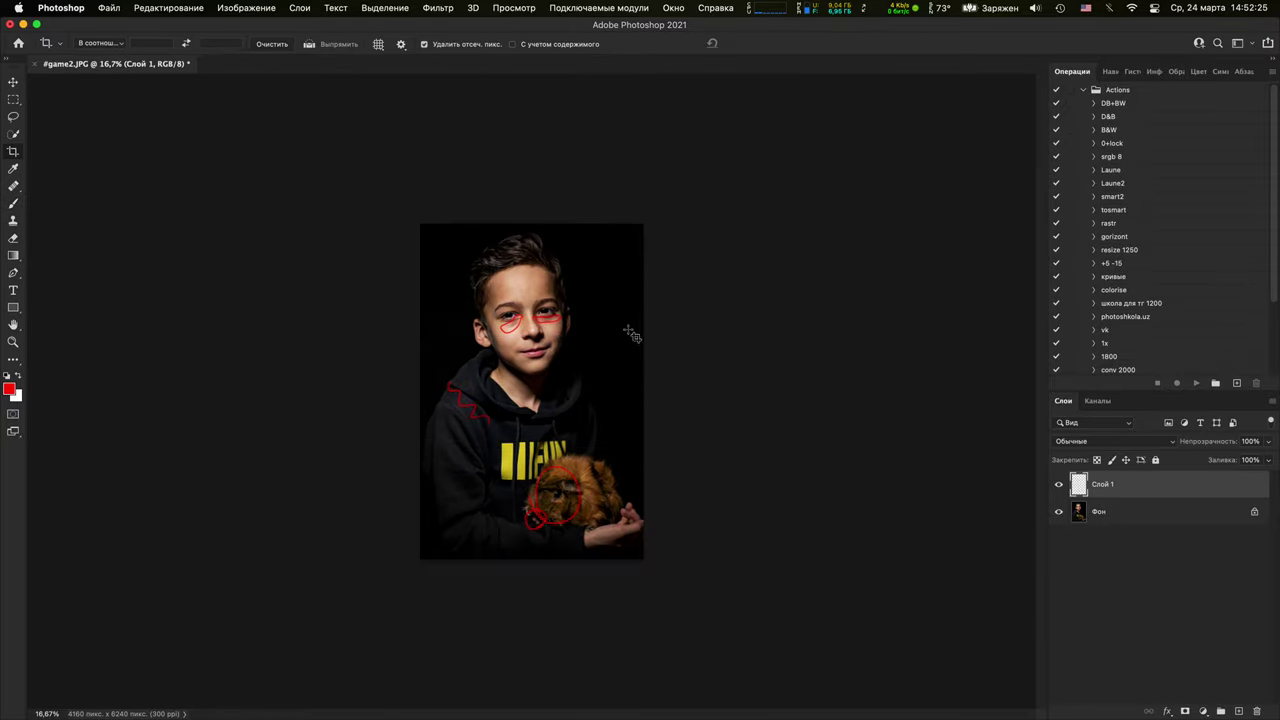
Outline the raised fingers of the boy's open hand with a red triangle at 300% zoom, and undo it
{"action": "key", "text": "super+plus"}
{"action": "key", "text": "super+plus"}
{"action": "left_click_drag", "start_coordinate": [677, 579], "coordinate": [598, 304]}
{"action": "key", "text": "super+plus"}
{"action": "key", "text": "super+plus"}
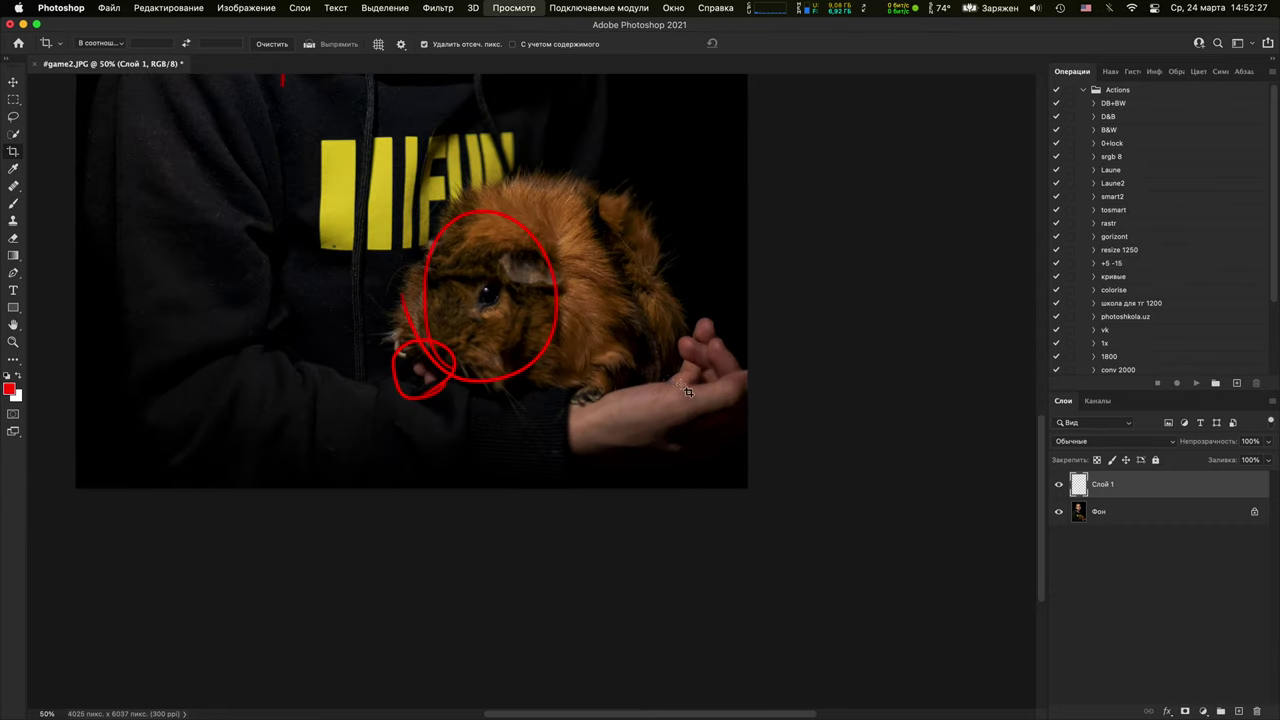
{"action": "left_click_drag", "start_coordinate": [661, 481], "coordinate": [400, 445]}
{"action": "scroll", "coordinate": [551, 457], "scroll_direction": "up", "scroll_amount": 6}
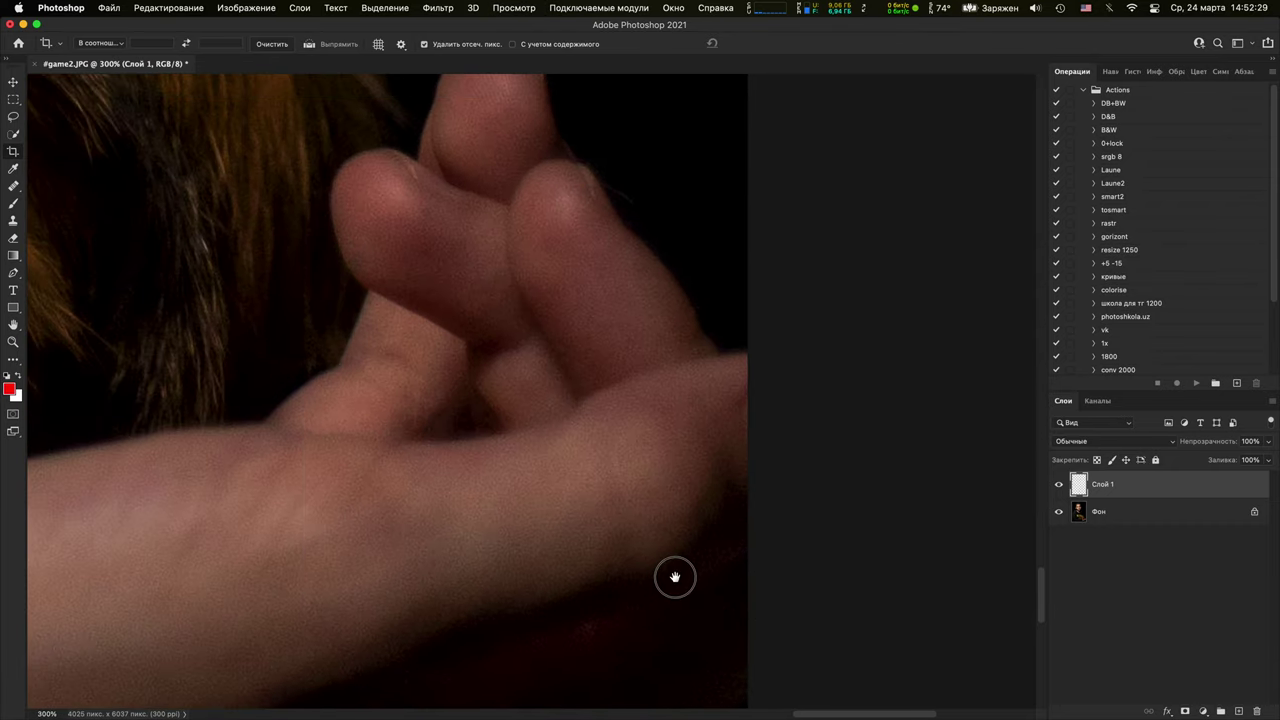
{"action": "key", "text": "b"}
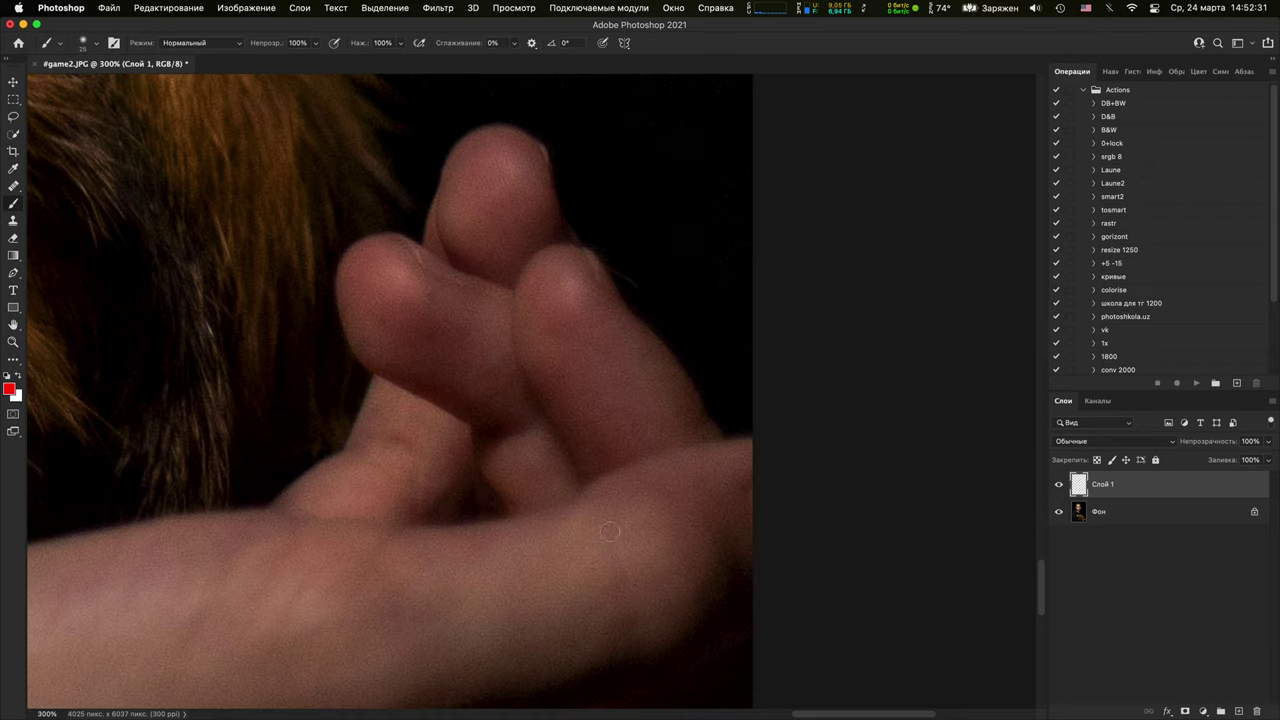
{"action": "mouse_move", "coordinate": [491, 101]}
{"action": "left_mouse_down"}
{"action": "mouse_move", "coordinate": [295, 552]}
{"action": "mouse_move", "coordinate": [745, 508]}
{"action": "mouse_move", "coordinate": [754, 452]}
{"action": "mouse_move", "coordinate": [457, 103]}
{"action": "left_mouse_up"}
{"action": "key", "text": "super+minus"}
{"action": "key", "text": "super+minus"}
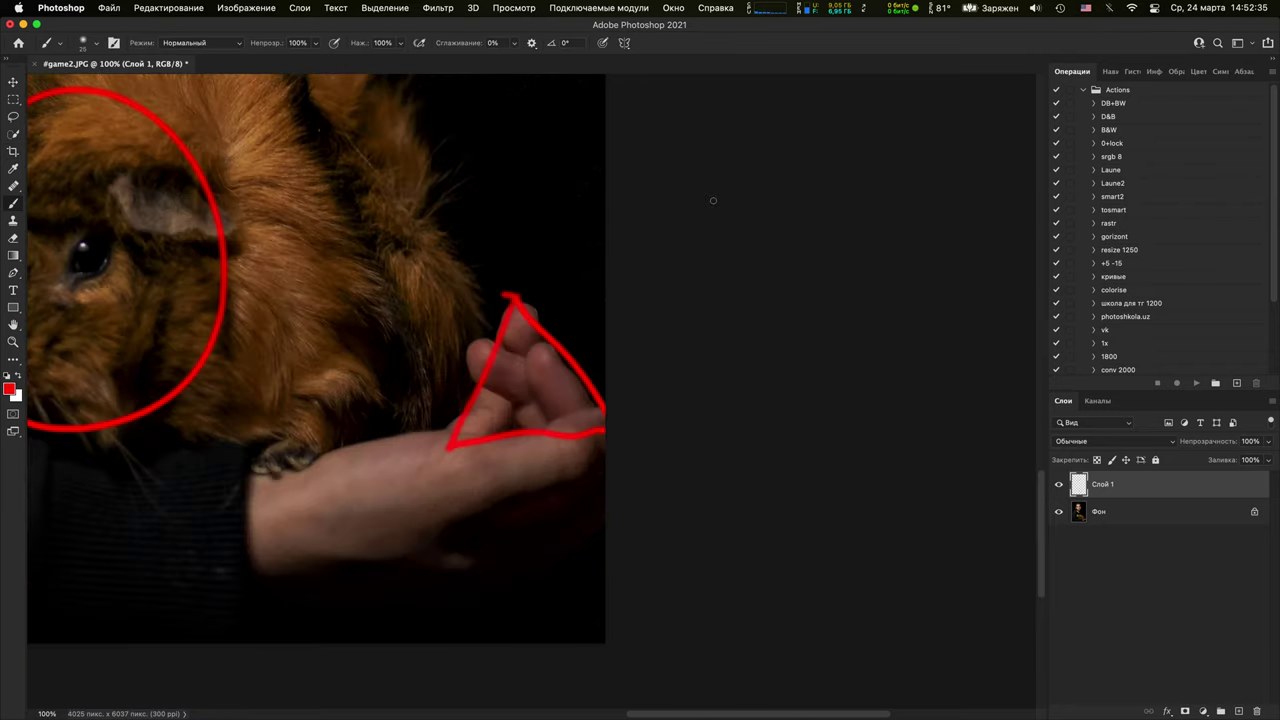
{"action": "key", "text": "super+z"}
Mark the boy's wrist and the upper and lower edges of his open palm with red strokes, undoing each mark
{"action": "key", "text": "super+minus"}
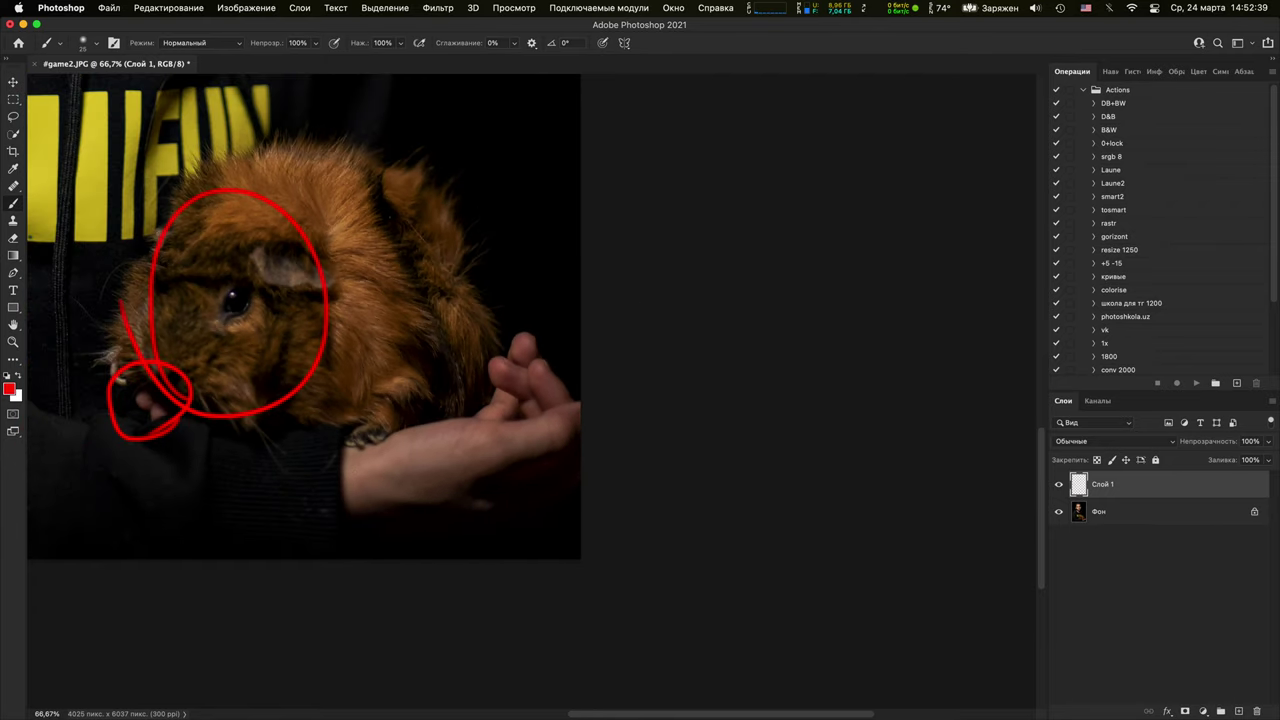
{"action": "mouse_move", "coordinate": [354, 476]}
{"action": "left_mouse_down"}
{"action": "mouse_move", "coordinate": [624, 397]}
{"action": "mouse_move", "coordinate": [479, 453]}
{"action": "mouse_move", "coordinate": [350, 472]}
{"action": "left_mouse_up"}
{"action": "key", "text": "super+z"}
{"action": "mouse_move", "coordinate": [579, 414]}
{"action": "left_mouse_down"}
{"action": "mouse_move", "coordinate": [572, 438]}
{"action": "mouse_move", "coordinate": [470, 502]}
{"action": "left_mouse_up"}
{"action": "left_click_drag", "start_coordinate": [561, 406], "coordinate": [422, 444]}
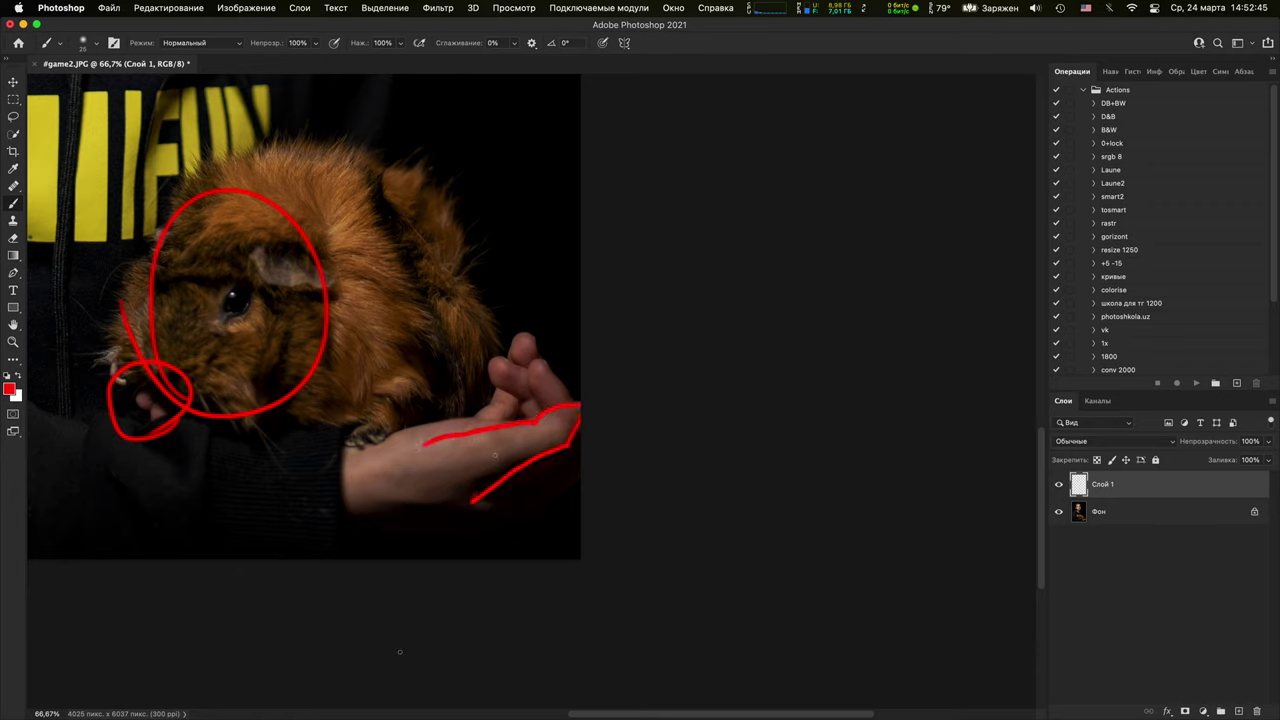
{"action": "key", "text": "super+z"}
{"action": "key", "text": "super+z"}
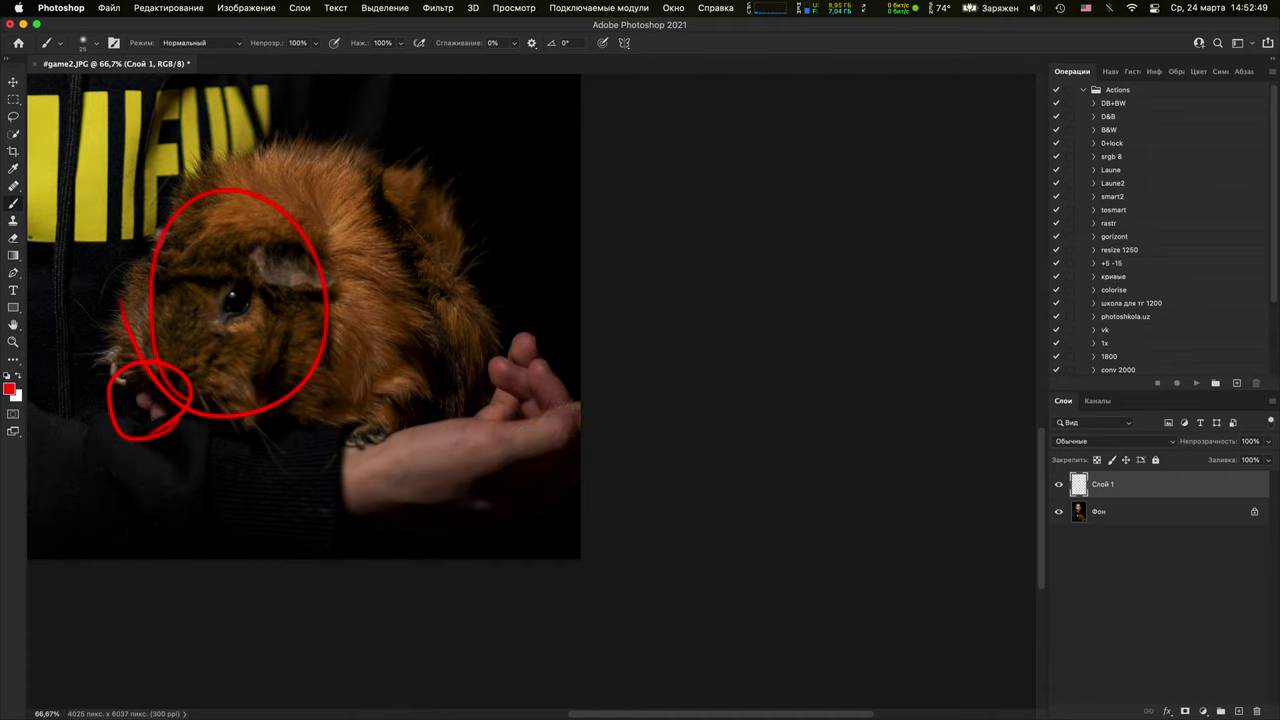
Add a Black & White adjustment layer over the full portrait and compare it with the colour version
{"action": "key", "text": "super+minus"}
{"action": "key", "text": "super+minus"}
{"action": "key", "text": "super+minus"}
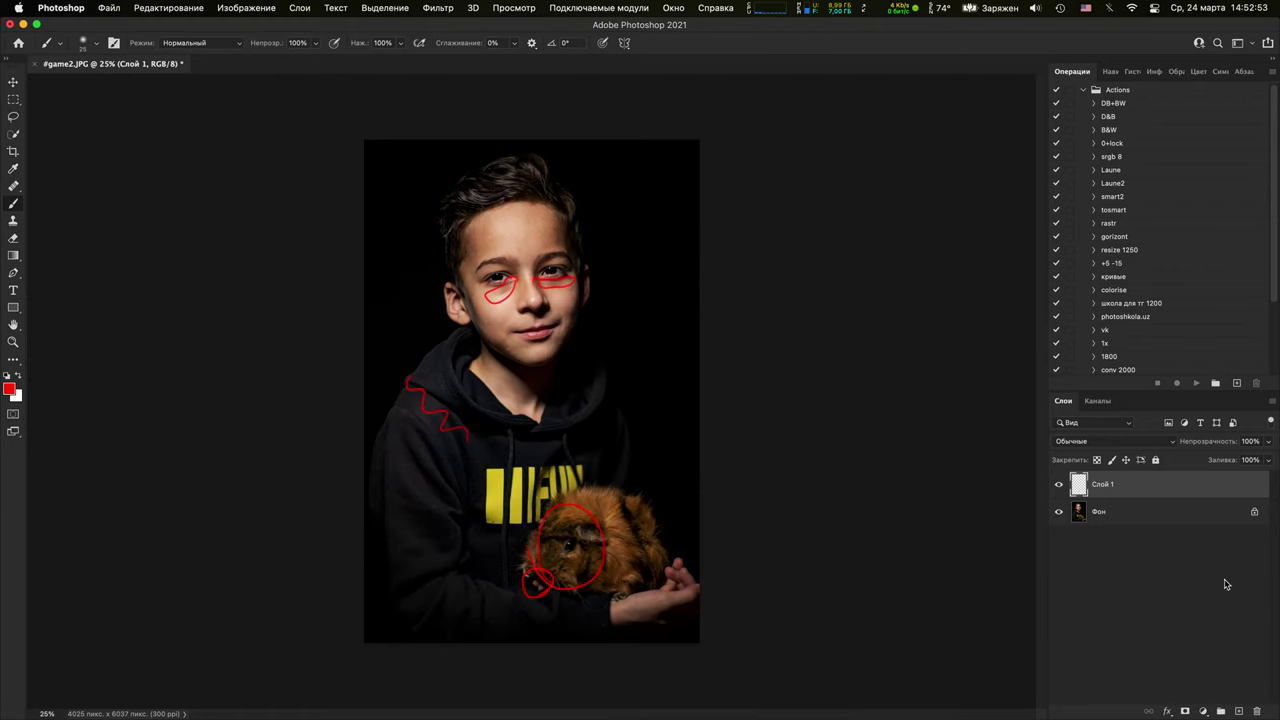
{"action": "left_click", "coordinate": [1204, 712]}
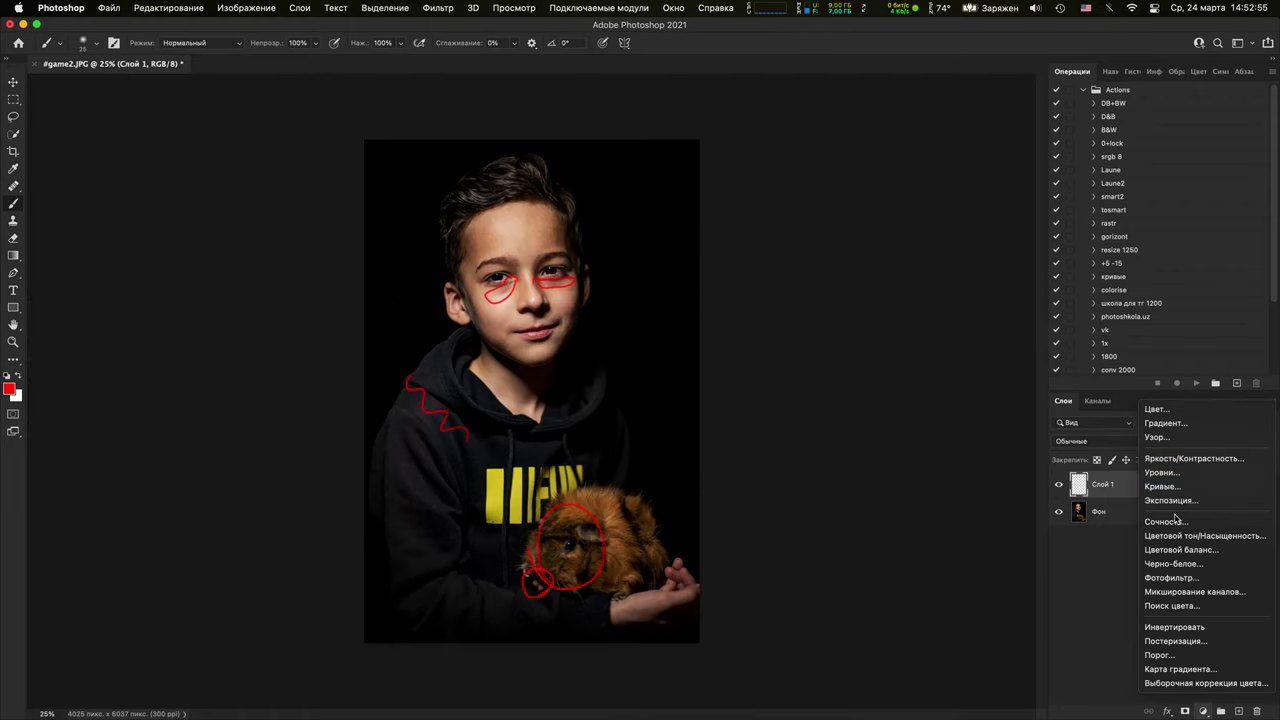
{"action": "left_click", "coordinate": [1196, 564]}
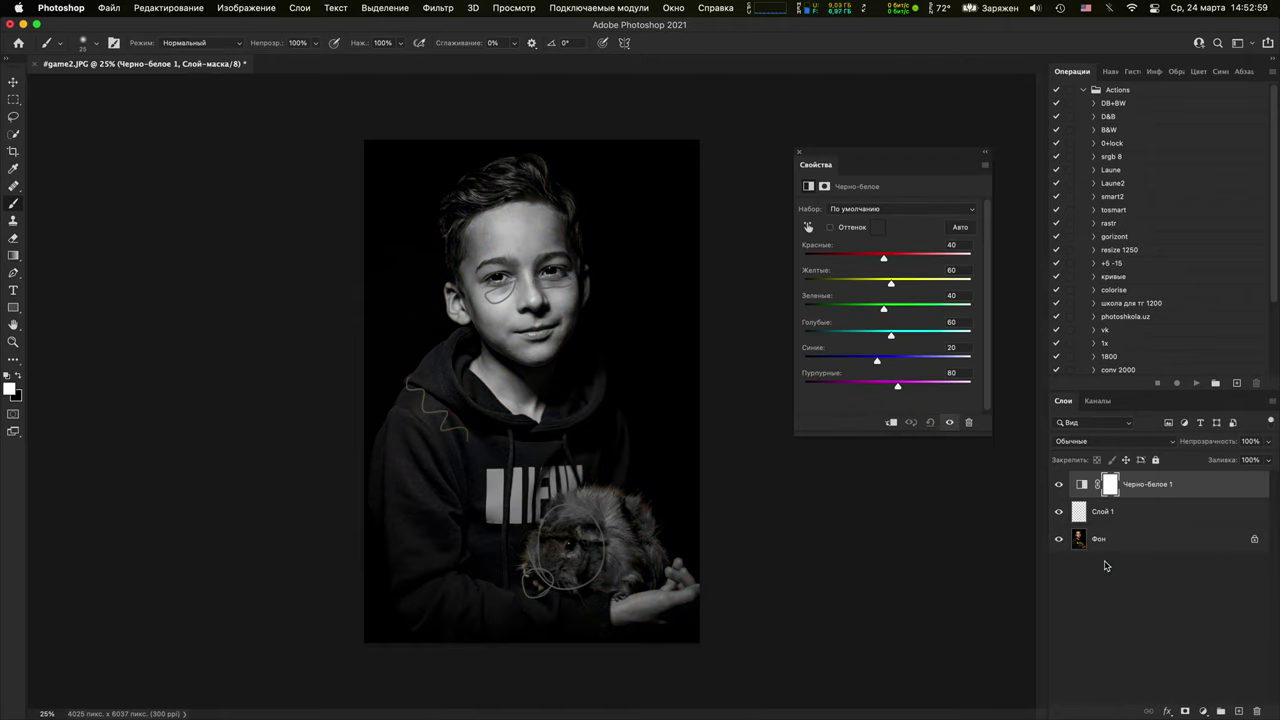
{"action": "left_click", "coordinate": [1059, 484]}
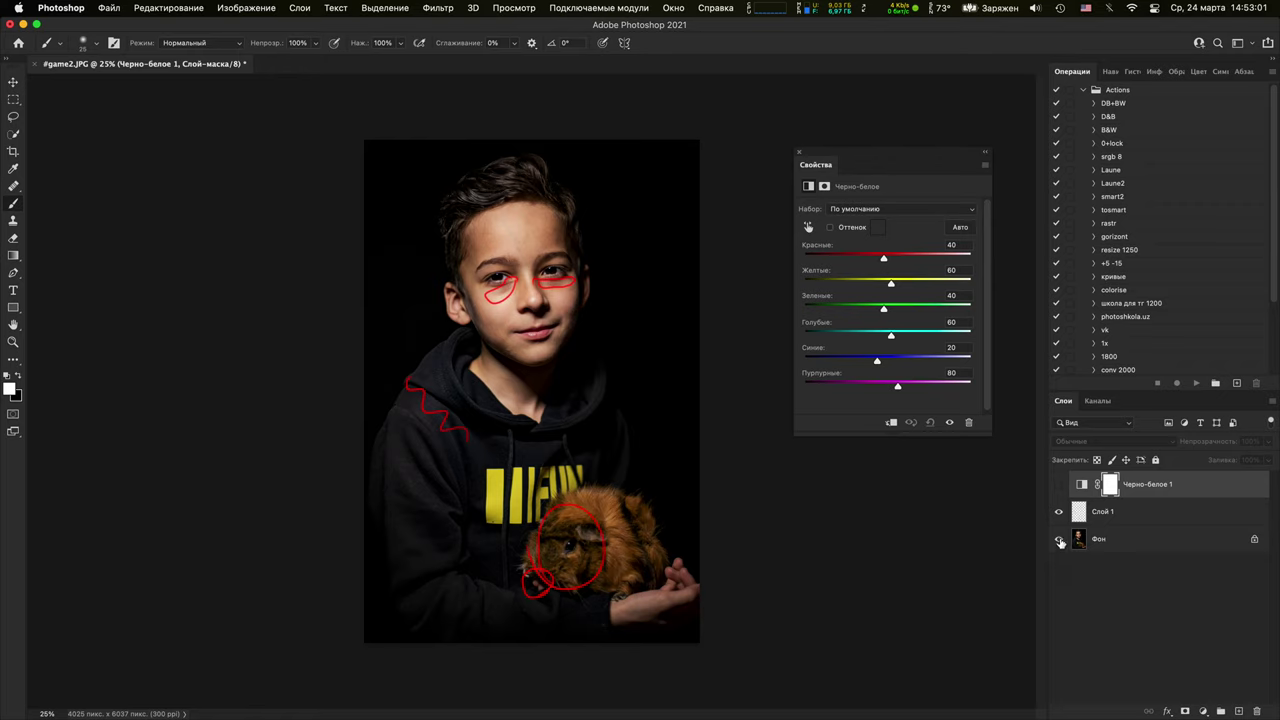
{"action": "left_click", "coordinate": [1059, 484]}
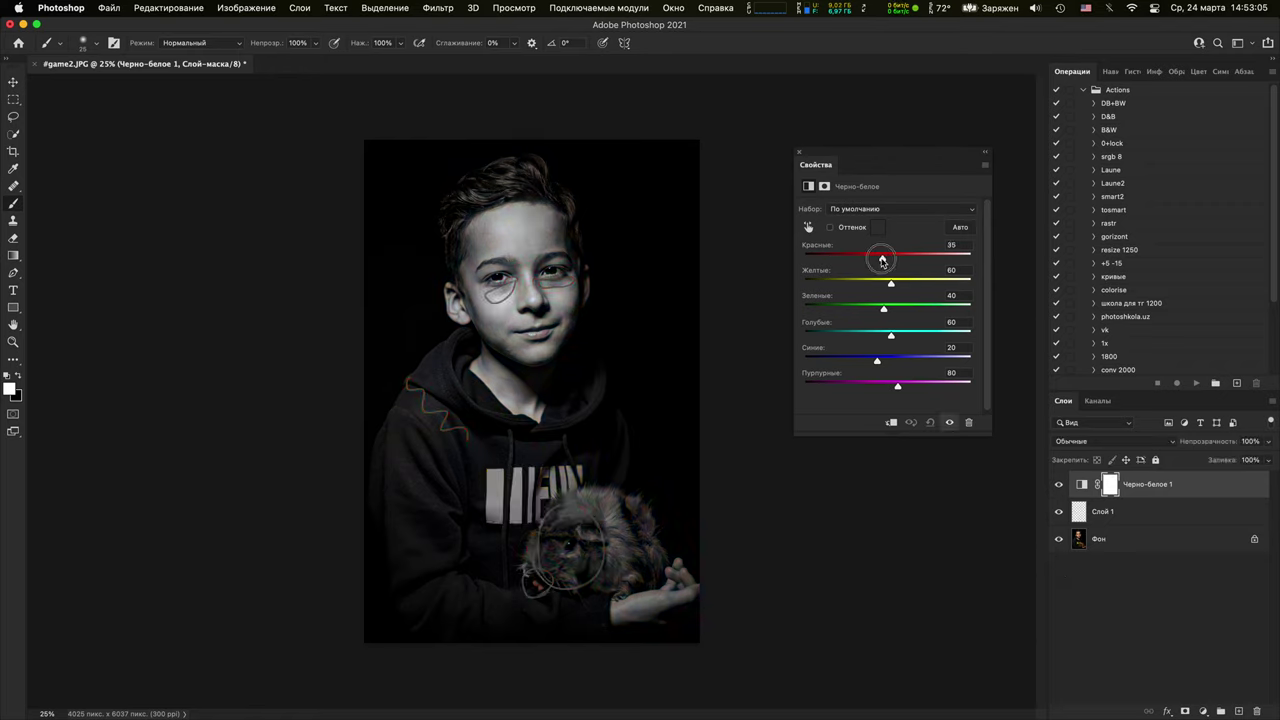
Hide the red markup layer and set the Black & White adjustment's reds to 77 and yellows to 63
{"action": "mouse_move", "coordinate": [882, 258]}
{"action": "left_mouse_down"}
{"action": "mouse_move", "coordinate": [868, 262]}
{"action": "mouse_move", "coordinate": [901, 258]}
{"action": "left_mouse_up"}
{"action": "left_click", "coordinate": [1059, 511]}
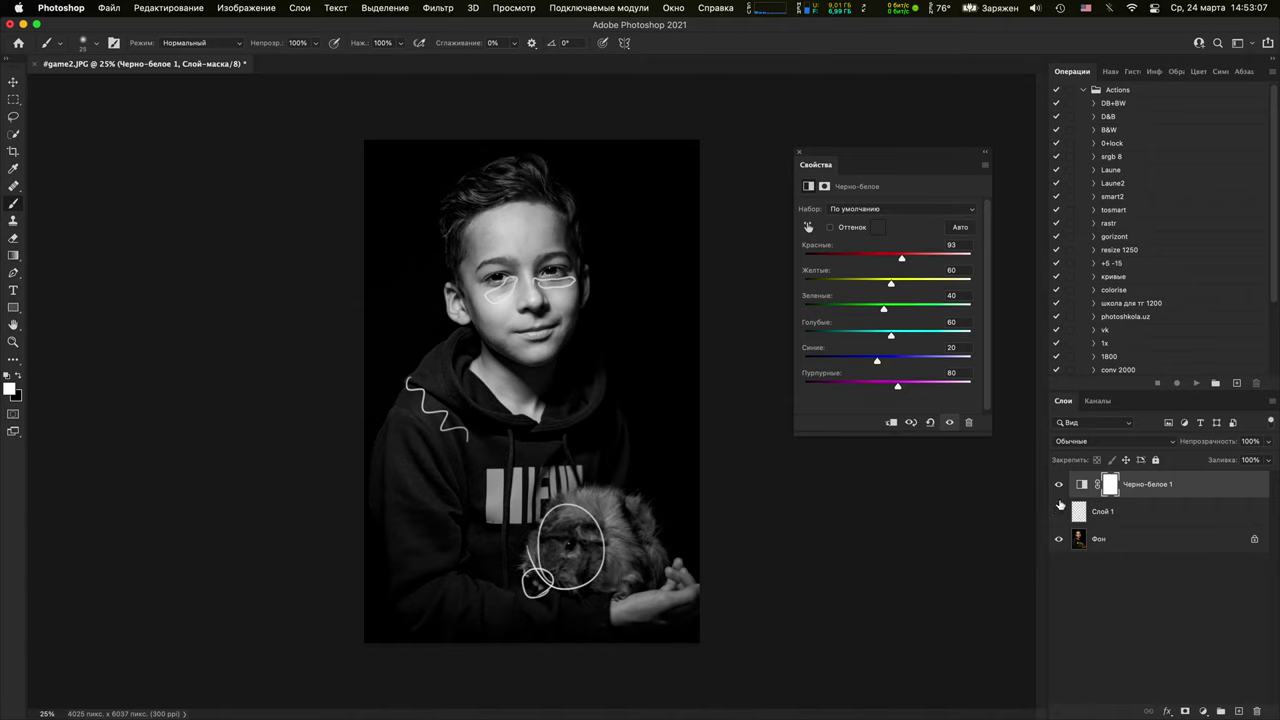
{"action": "left_click", "coordinate": [930, 422]}
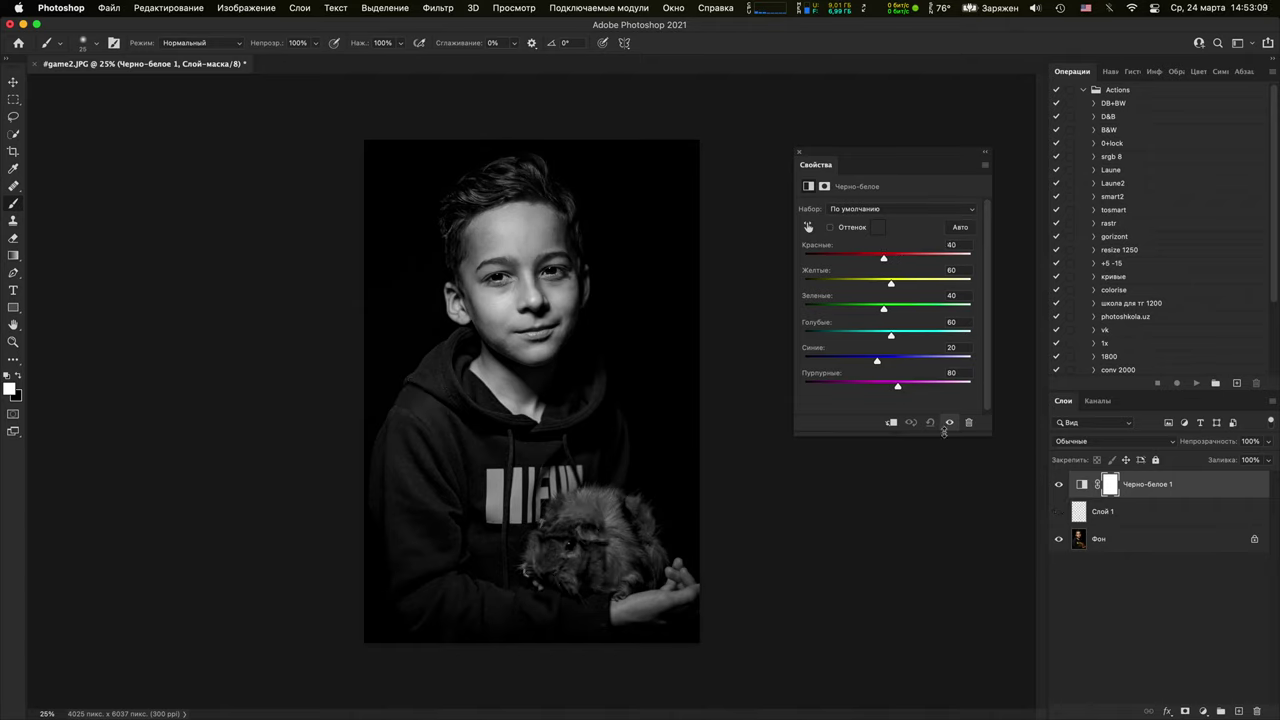
{"action": "left_click_drag", "start_coordinate": [883, 258], "coordinate": [891, 283]}
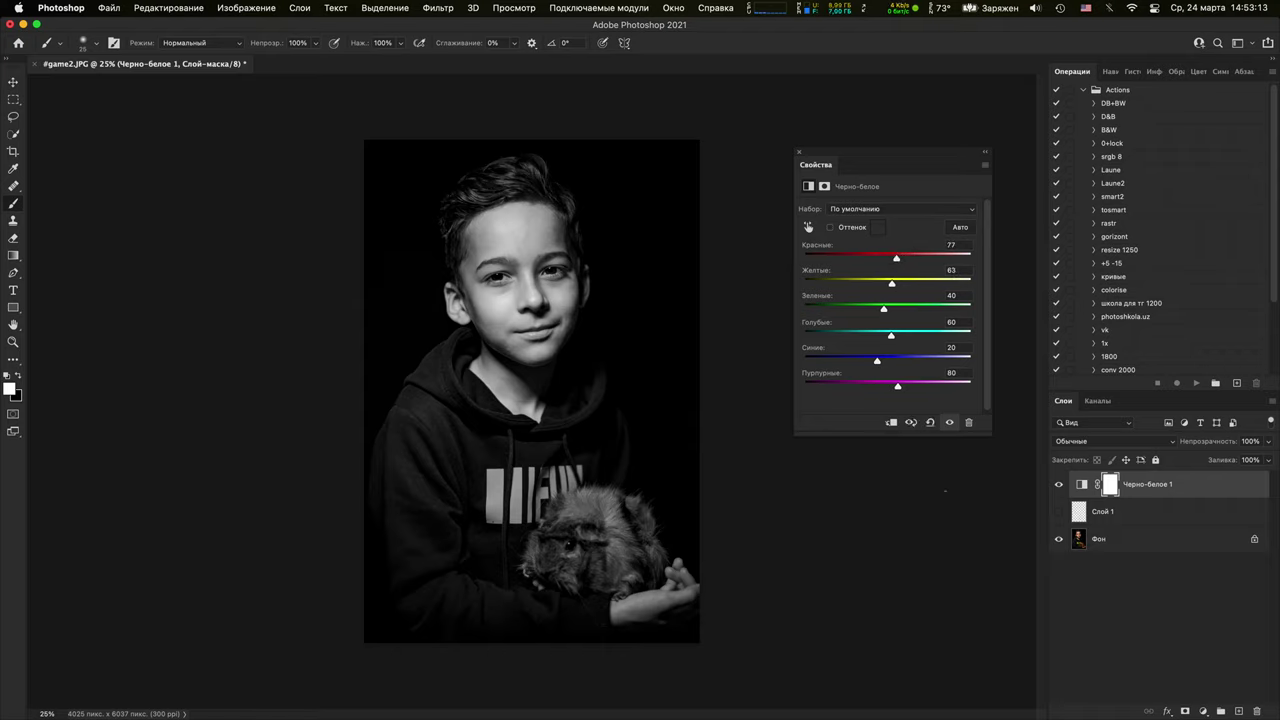
Compare the portrait with the markup and Black & White layers switched on and off, leaving only the markup hidden
{"action": "left_click", "coordinate": [1141, 512]}
{"action": "left_click", "coordinate": [1059, 511]}
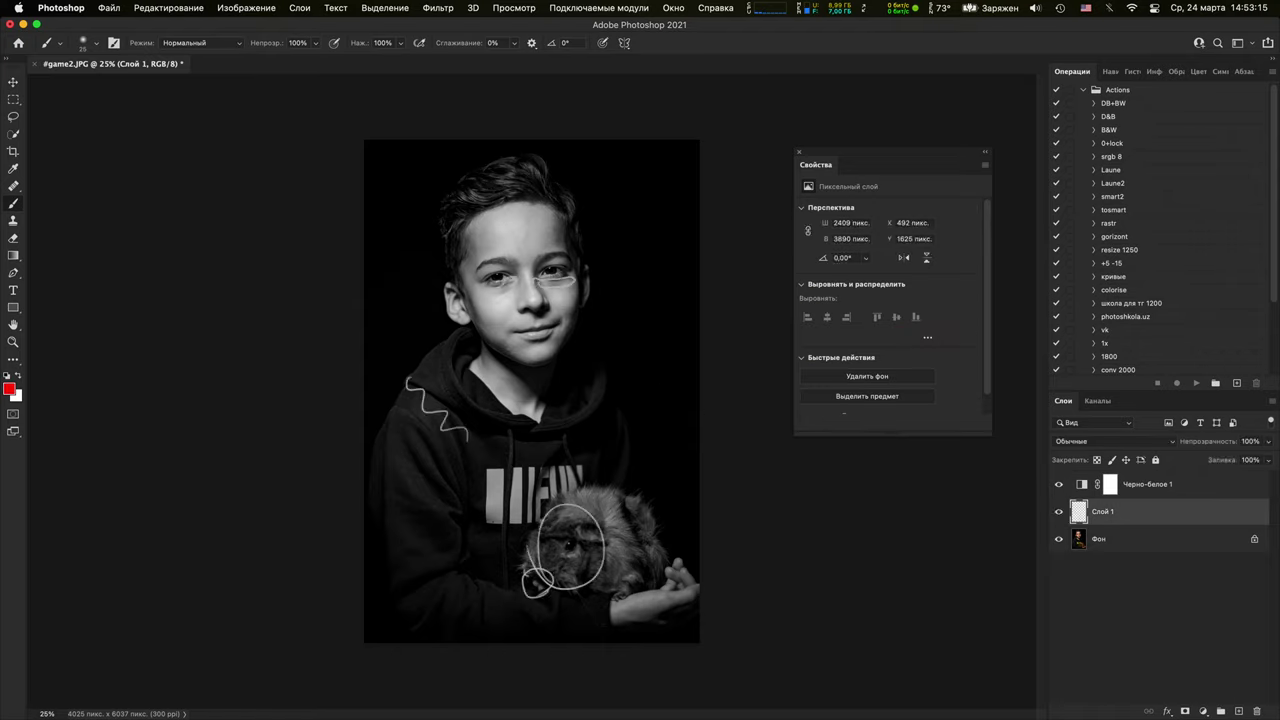
{"action": "left_click", "coordinate": [1059, 484]}
{"action": "left_click", "coordinate": [1059, 511]}
{"action": "left_click", "coordinate": [1059, 484]}
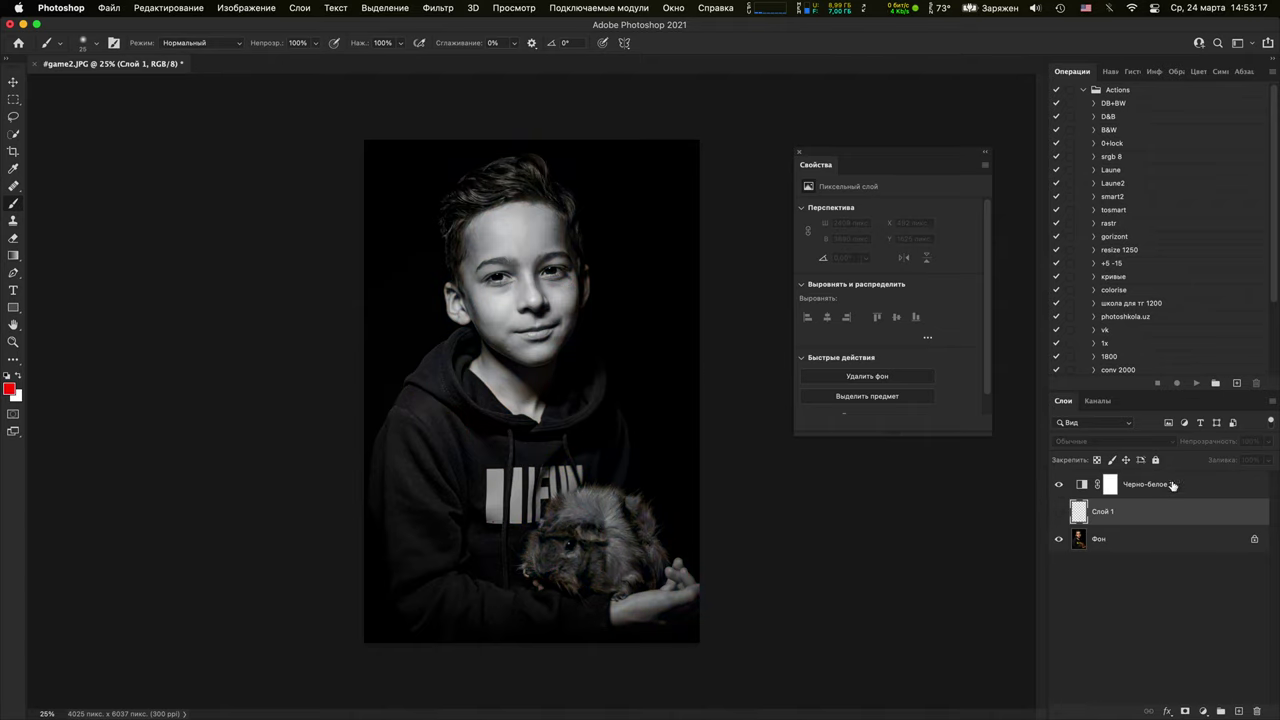
Add a layer above the Black & White adjustment, mark the areas around both of the boy's eyes in red, and hide that layer
{"action": "left_click", "coordinate": [1195, 486]}
{"action": "left_click", "coordinate": [1238, 711]}
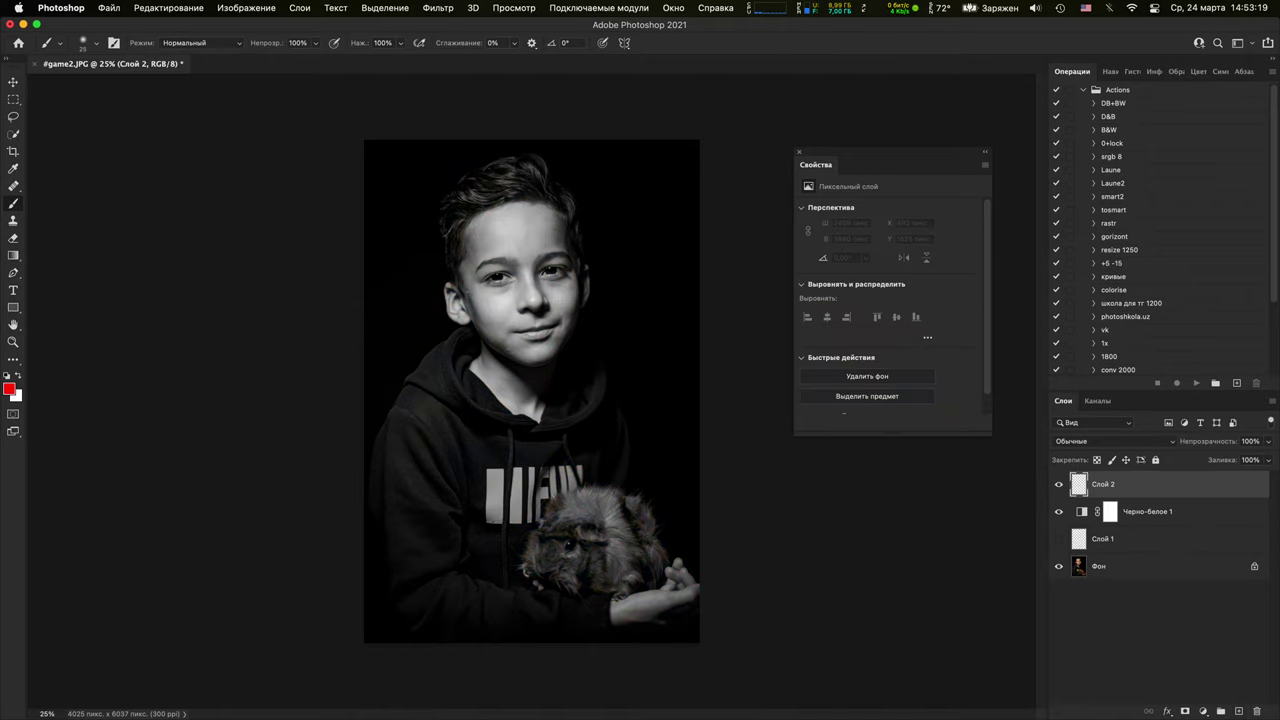
{"action": "mouse_move", "coordinate": [497, 295]}
{"action": "left_mouse_down"}
{"action": "mouse_move", "coordinate": [535, 299]}
{"action": "mouse_move", "coordinate": [586, 290]}
{"action": "left_mouse_up"}
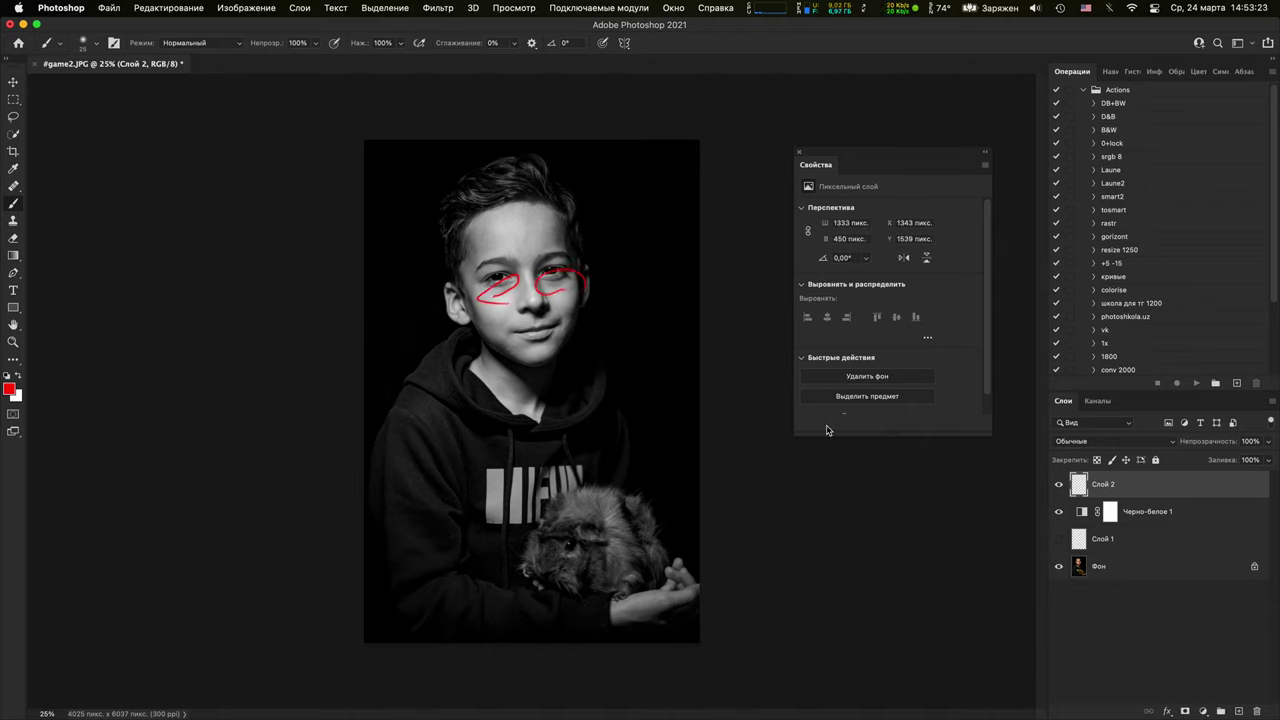
{"action": "left_click", "coordinate": [1059, 484]}
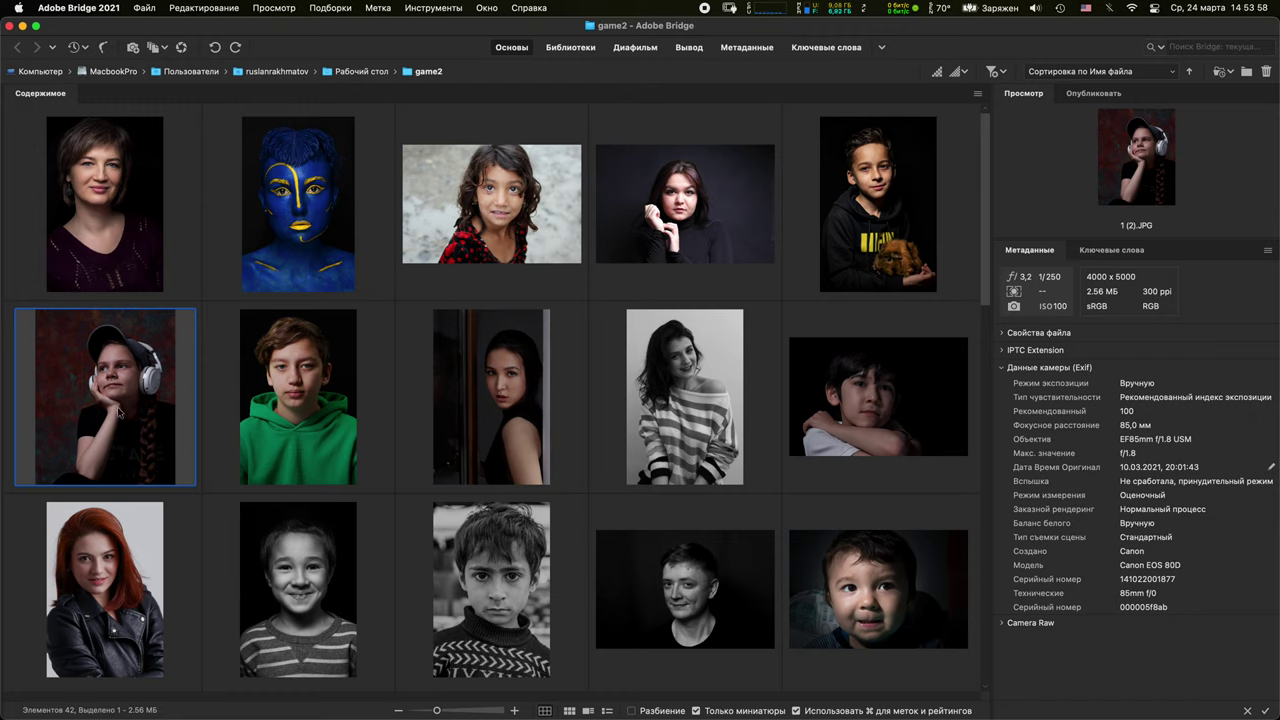
Open the portrait with the cap and headphones, 1 (2).JPG, from Adobe Bridge in Photoshop
{"action": "double_click", "coordinate": [122, 416]}
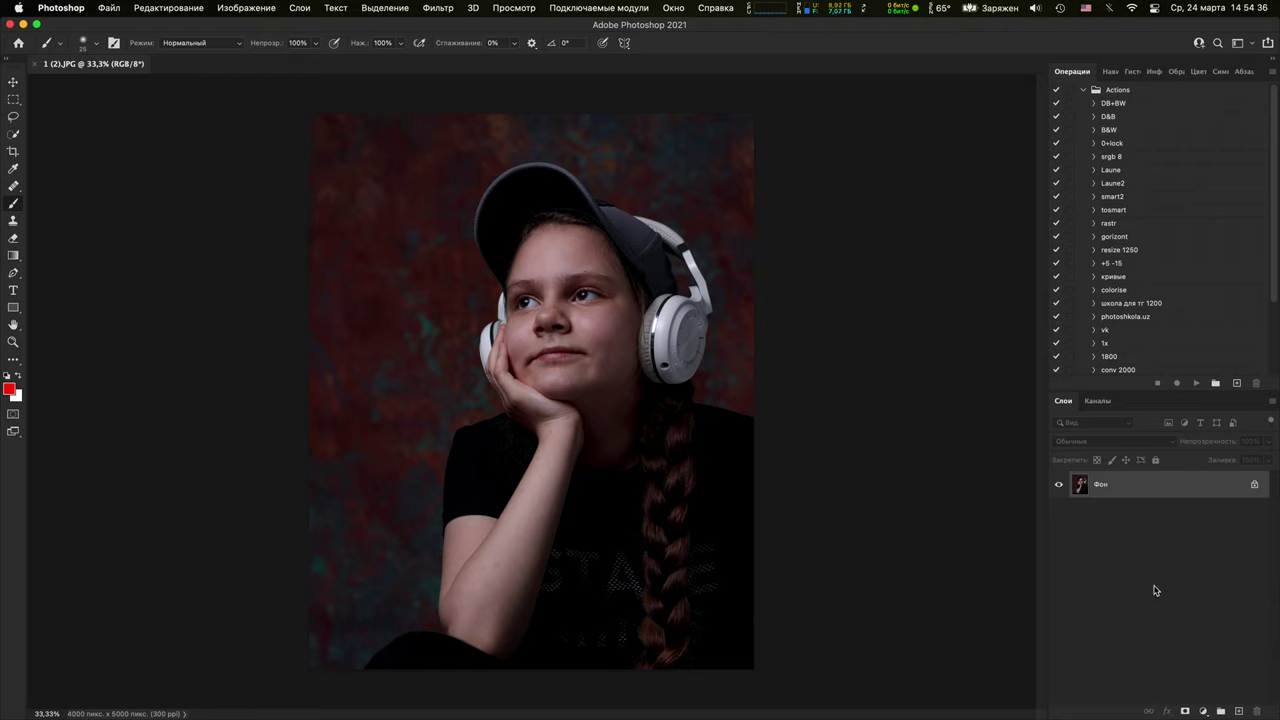
Duplicate the background layer and darken the surroundings of the girl with an inverted Camera Raw radial filter at exposure -1.35
{"action": "key", "text": "super+j"}
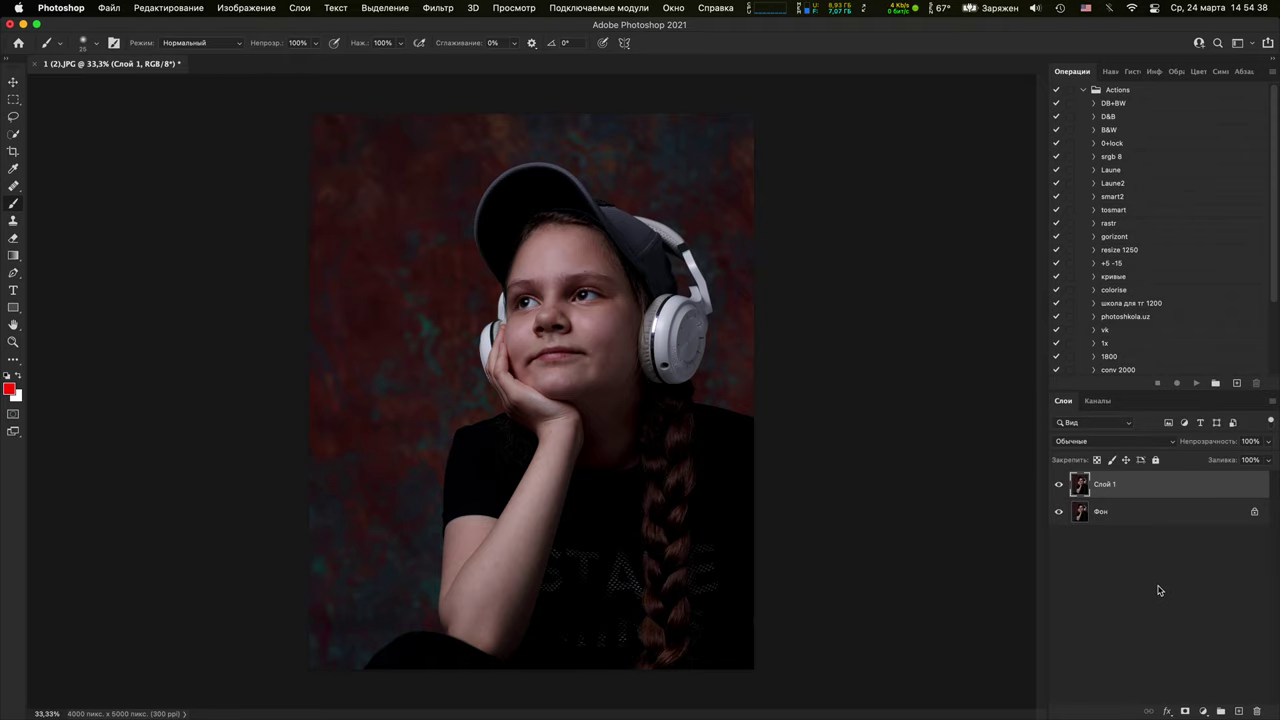
{"action": "key", "text": "super+shift+a"}
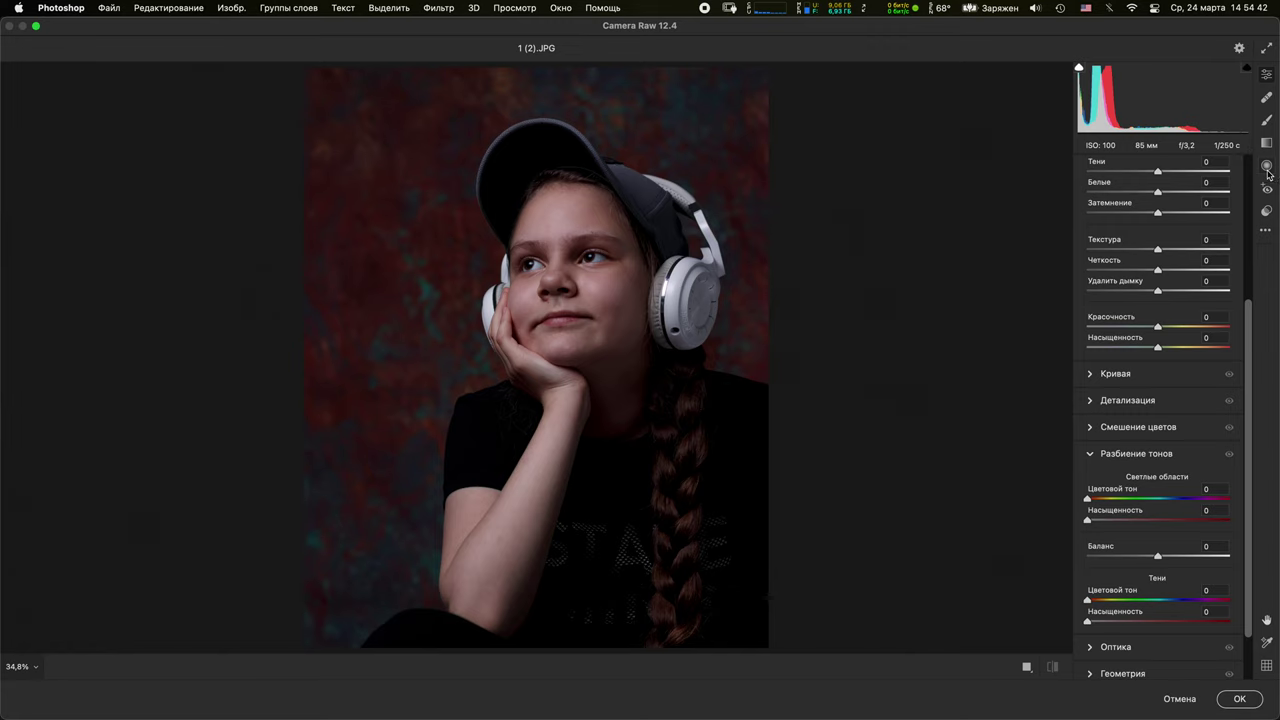
{"action": "left_click", "coordinate": [1266, 167]}
{"action": "left_click_drag", "start_coordinate": [550, 350], "coordinate": [734, 553]}
{"action": "left_click_drag", "start_coordinate": [1158, 404], "coordinate": [1131, 415]}
{"action": "key", "text": "super+minus"}
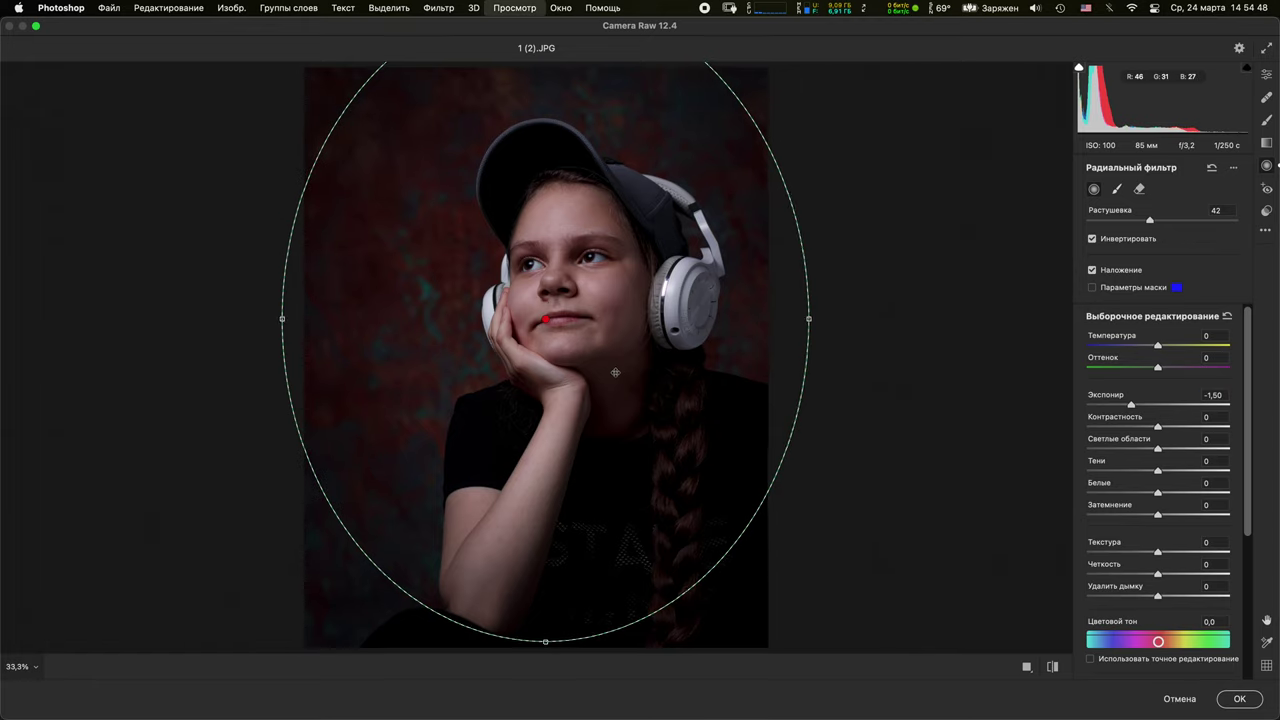
{"action": "key", "text": "super+minus"}
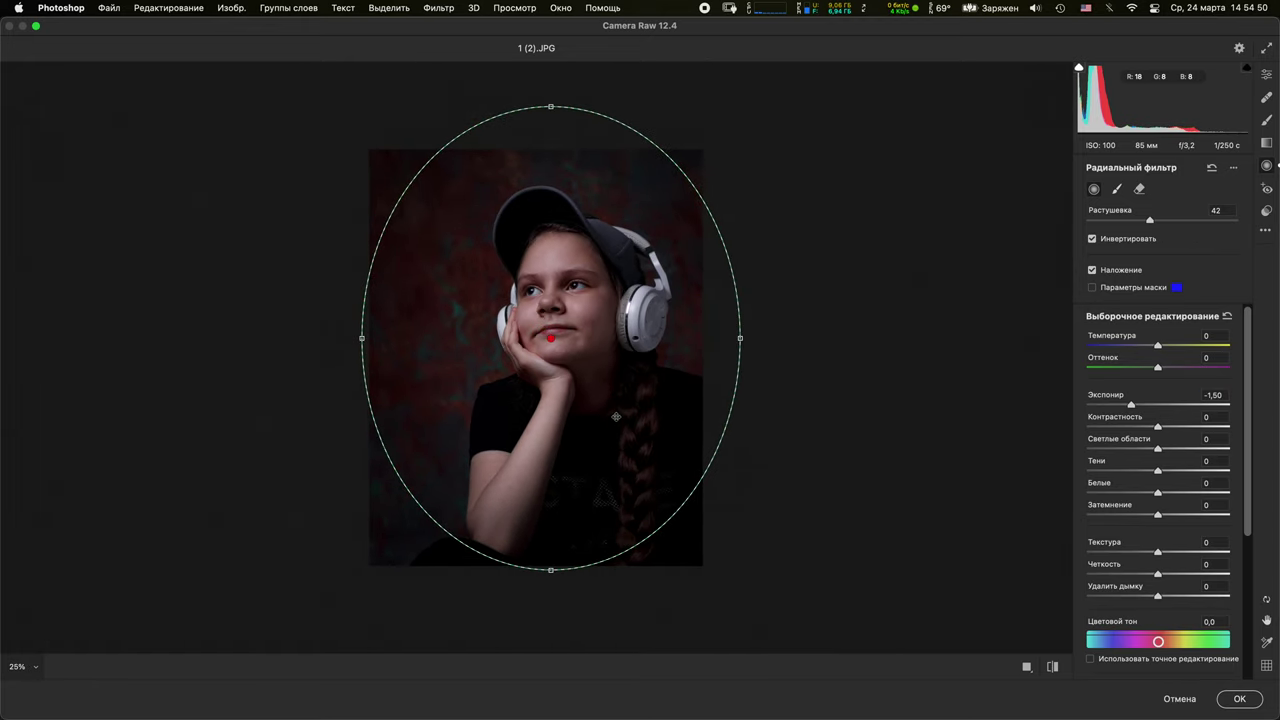
{"action": "mouse_move", "coordinate": [1129, 404]}
{"action": "left_mouse_down"}
{"action": "mouse_move", "coordinate": [1122, 422]}
{"action": "mouse_move", "coordinate": [1133, 405]}
{"action": "left_mouse_up"}
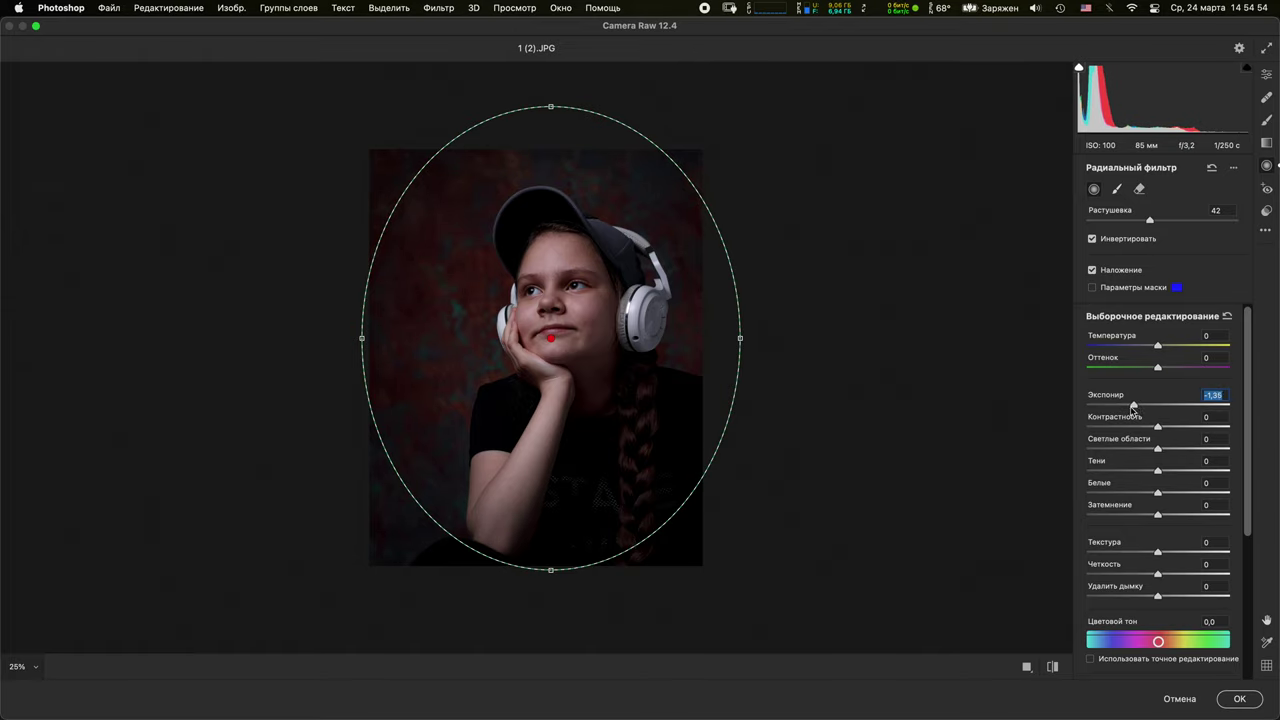
Slightly raise a basic tone setting for the whole portrait and apply the Camera Raw edits to the copy
{"action": "left_click", "coordinate": [1267, 76]}
{"action": "scroll", "coordinate": [1160, 326], "scroll_direction": "up", "scroll_amount": 4}
{"action": "left_click_drag", "start_coordinate": [1158, 326], "coordinate": [1160, 324]}
{"action": "left_click", "coordinate": [1241, 699]}
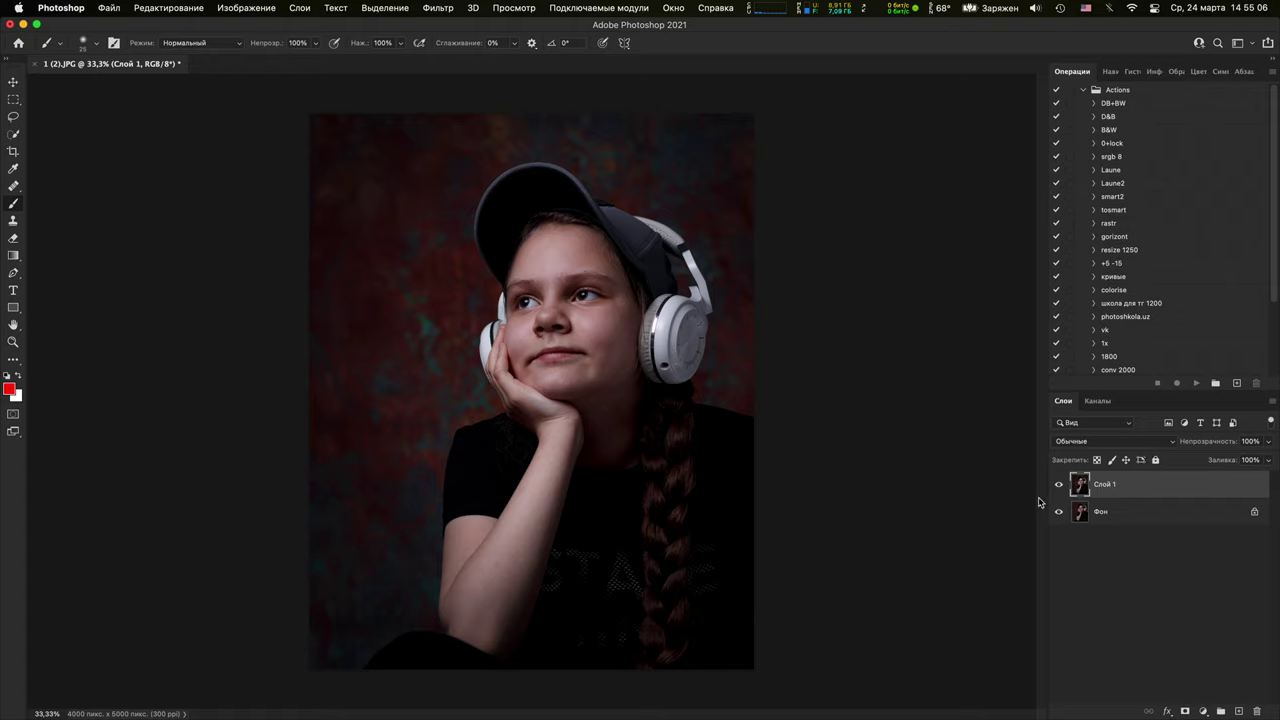
Compare the portrait with the Camera Raw-edited copy switched on and off
{"action": "left_click", "coordinate": [1059, 485]}
{"action": "left_click", "coordinate": [1059, 485]}
{"action": "left_click", "coordinate": [1059, 485]}
{"action": "left_click", "coordinate": [1059, 485]}
{"action": "left_click", "coordinate": [1058, 486]}
{"action": "left_click", "coordinate": [1058, 486]}
Circle the girl's head and upper torso in red on a new layer, and hide that markup after comparing the darkened edges
{"action": "left_click", "coordinate": [1238, 711]}
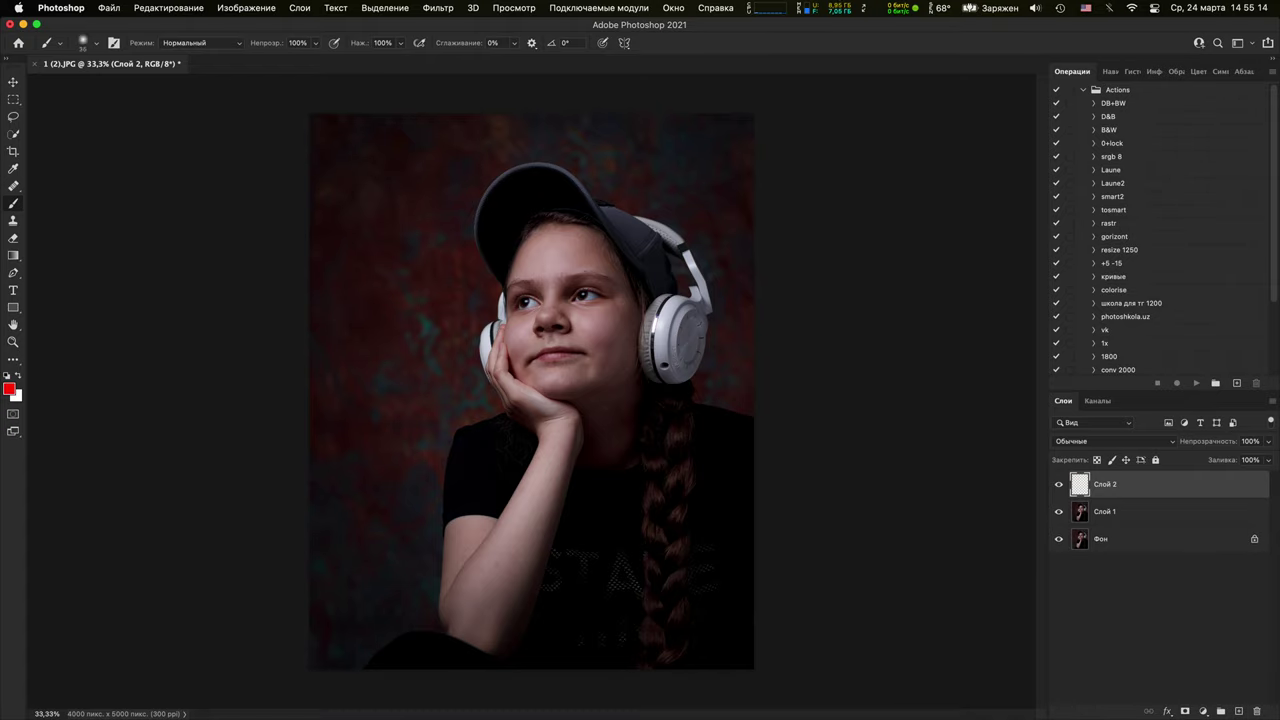
{"action": "mouse_move", "coordinate": [614, 162]}
{"action": "left_mouse_down"}
{"action": "mouse_move", "coordinate": [450, 195]}
{"action": "mouse_move", "coordinate": [432, 490]}
{"action": "mouse_move", "coordinate": [736, 414]}
{"action": "mouse_move", "coordinate": [502, 182]}
{"action": "left_mouse_up"}
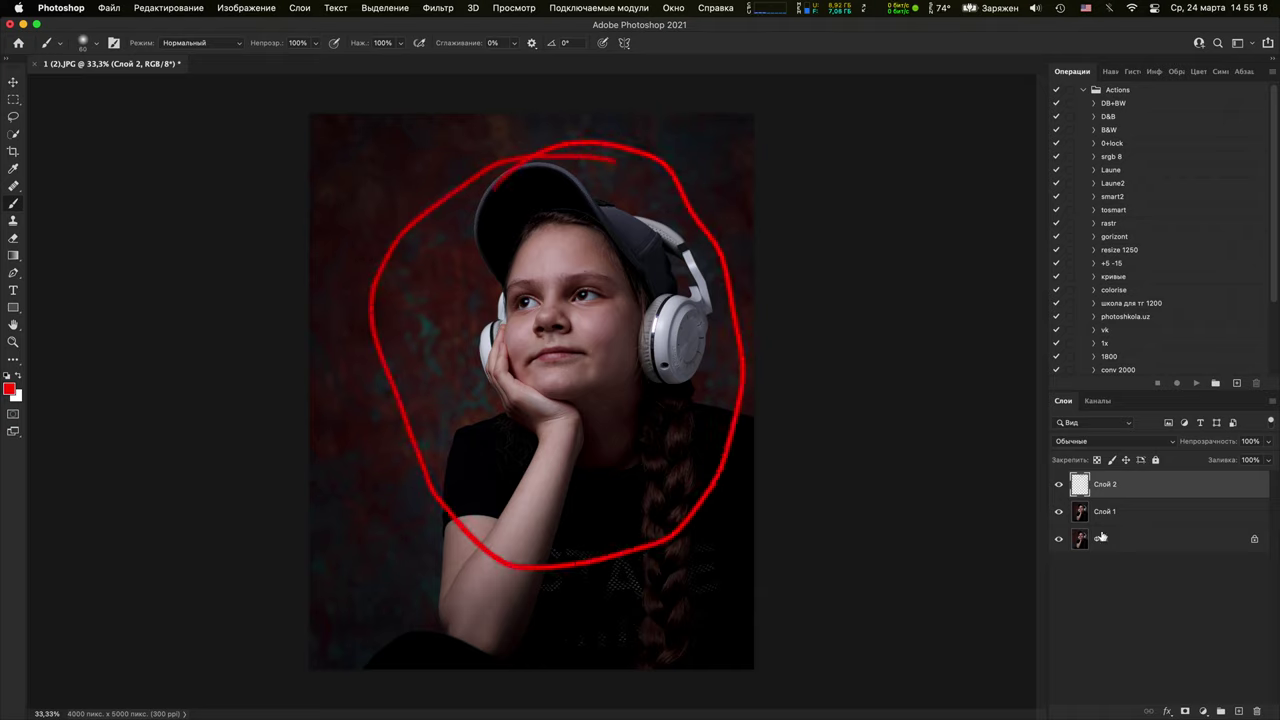
{"action": "left_click", "coordinate": [1060, 511]}
{"action": "left_click", "coordinate": [1060, 511]}
{"action": "left_click", "coordinate": [1060, 511]}
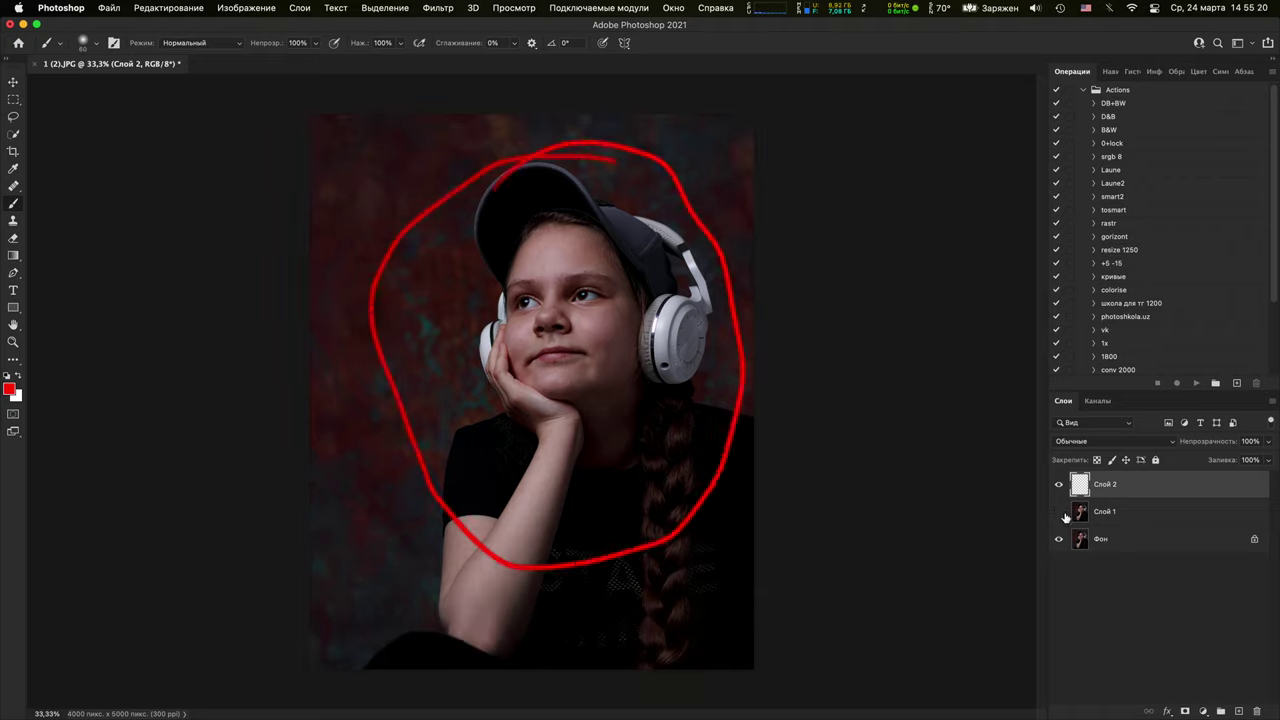
{"action": "left_click", "coordinate": [1060, 512]}
{"action": "left_click", "coordinate": [1060, 511]}
{"action": "left_click", "coordinate": [1059, 485]}
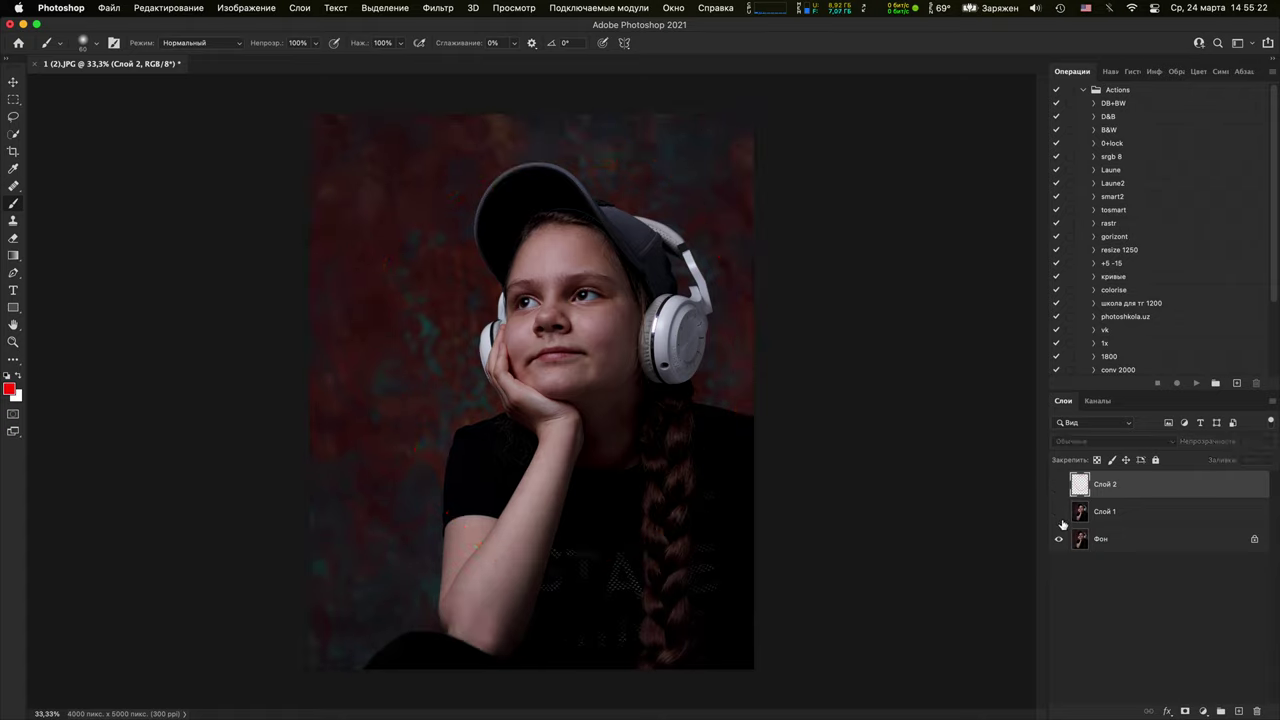
Compare the vignetted copy with the original portrait repeatedly while the red markup is hidden
{"action": "left_click", "coordinate": [1062, 518]}
{"action": "left_click", "coordinate": [1062, 518]}
{"action": "left_click", "coordinate": [1062, 519]}
{"action": "left_click", "coordinate": [1060, 512]}
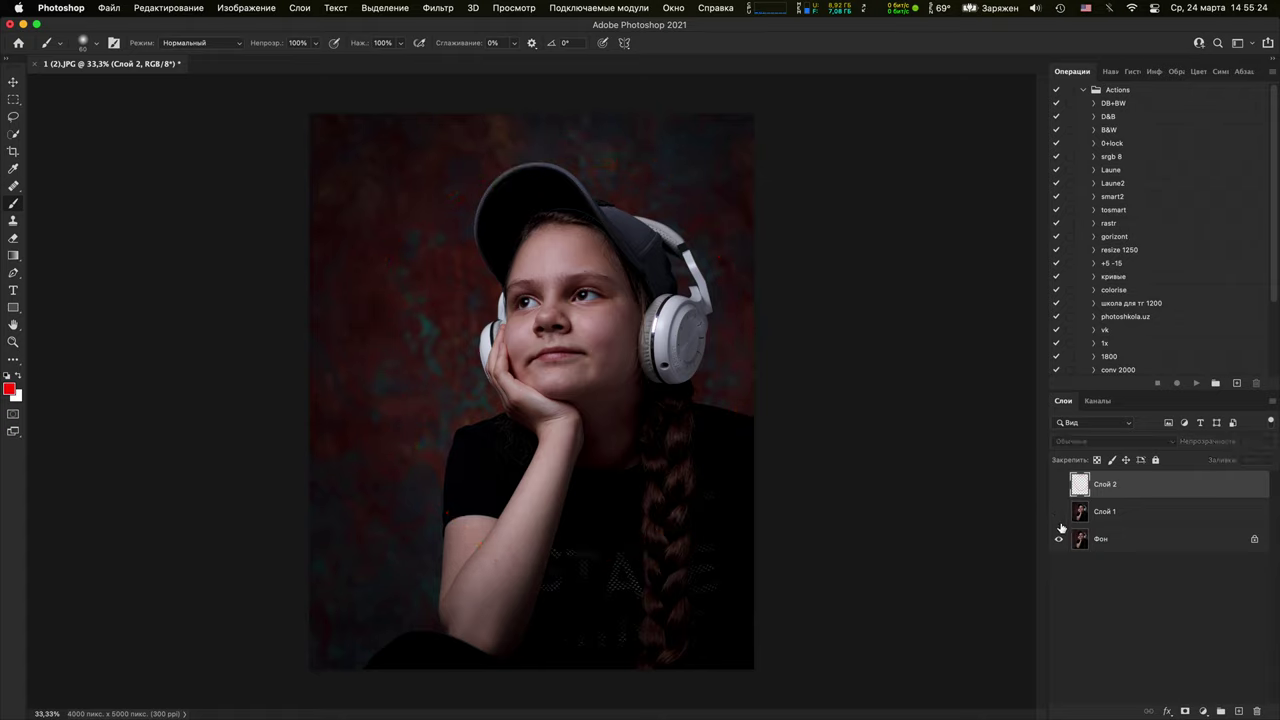
{"action": "left_click", "coordinate": [1060, 512]}
{"action": "left_click", "coordinate": [1060, 512]}
{"action": "left_click", "coordinate": [1060, 511]}
{"action": "left_click", "coordinate": [1058, 539]}
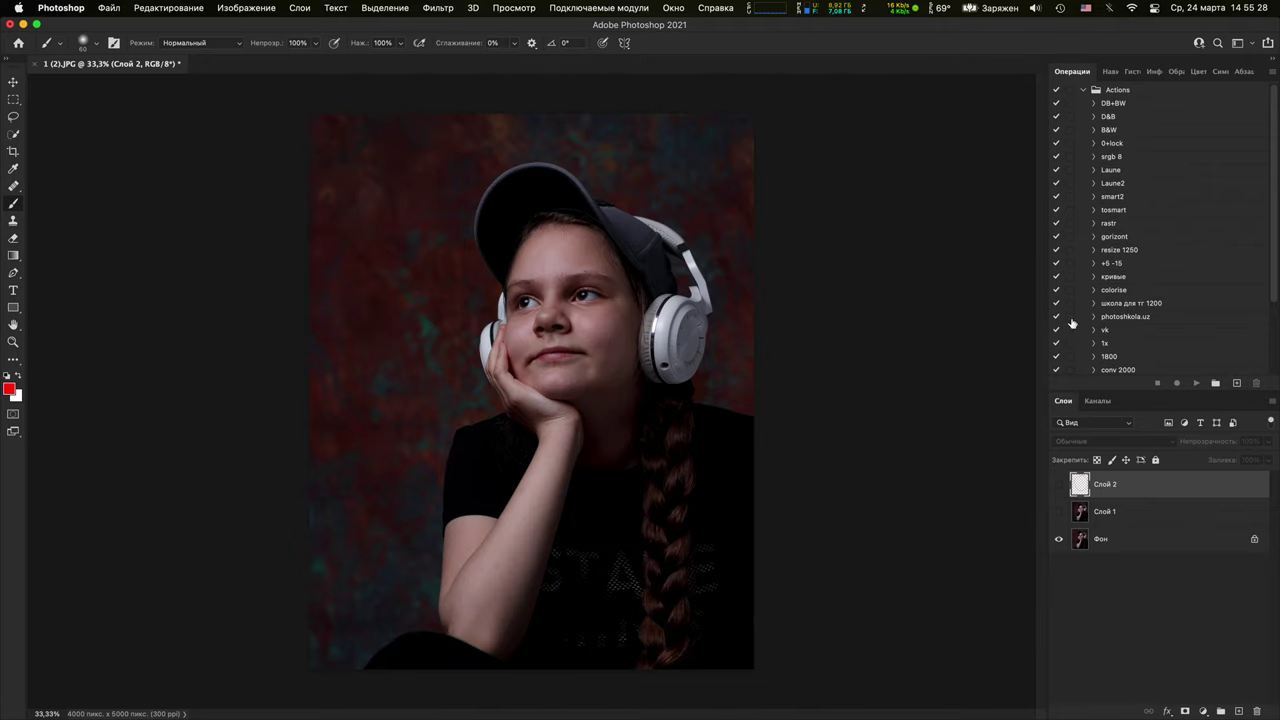
{"action": "left_click", "coordinate": [1058, 484]}
{"action": "left_click", "coordinate": [1058, 488]}
{"action": "left_click", "coordinate": [1060, 513]}
{"action": "left_click", "coordinate": [1060, 513]}
{"action": "left_click", "coordinate": [1060, 513]}
{"action": "left_click", "coordinate": [1060, 513]}
{"action": "left_click", "coordinate": [1060, 513]}
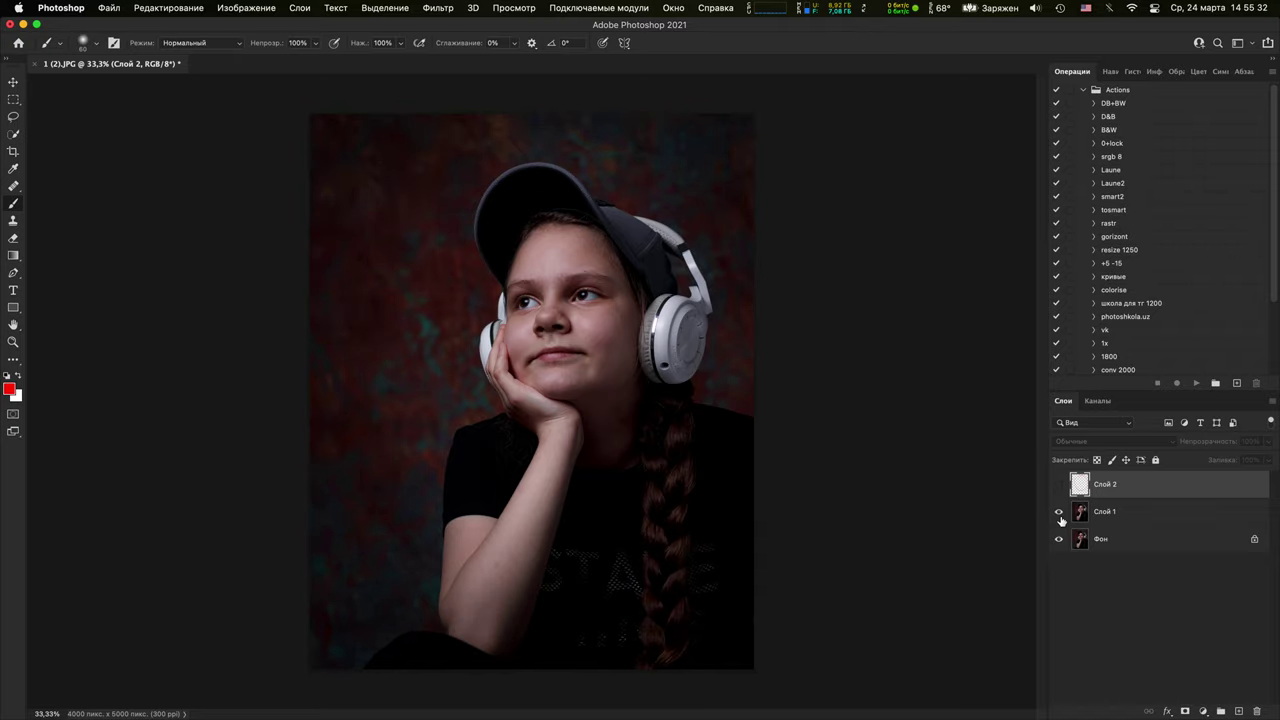
Compare the vignetted copy and the original at 16.67% zoom, leaving the copy visible
{"action": "key", "text": "super+minus"}
{"action": "left_click", "coordinate": [1058, 539]}
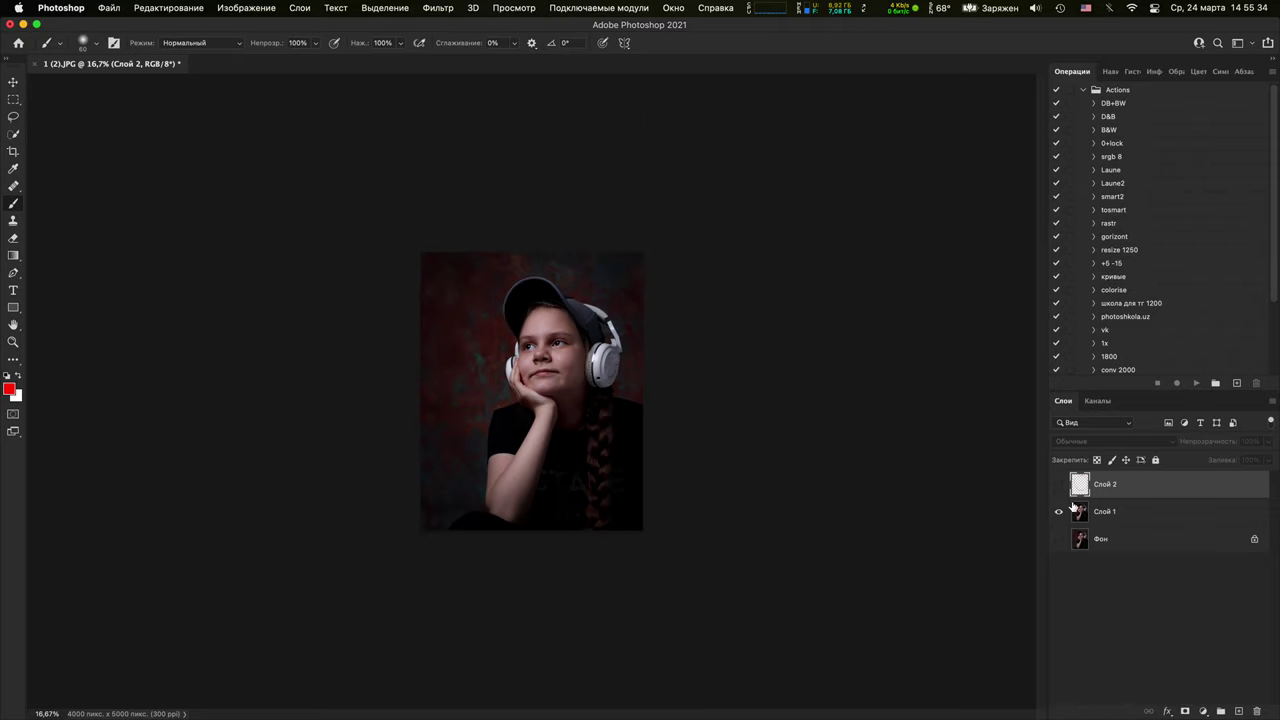
{"action": "left_click", "coordinate": [1058, 539]}
{"action": "left_click", "coordinate": [1058, 511]}
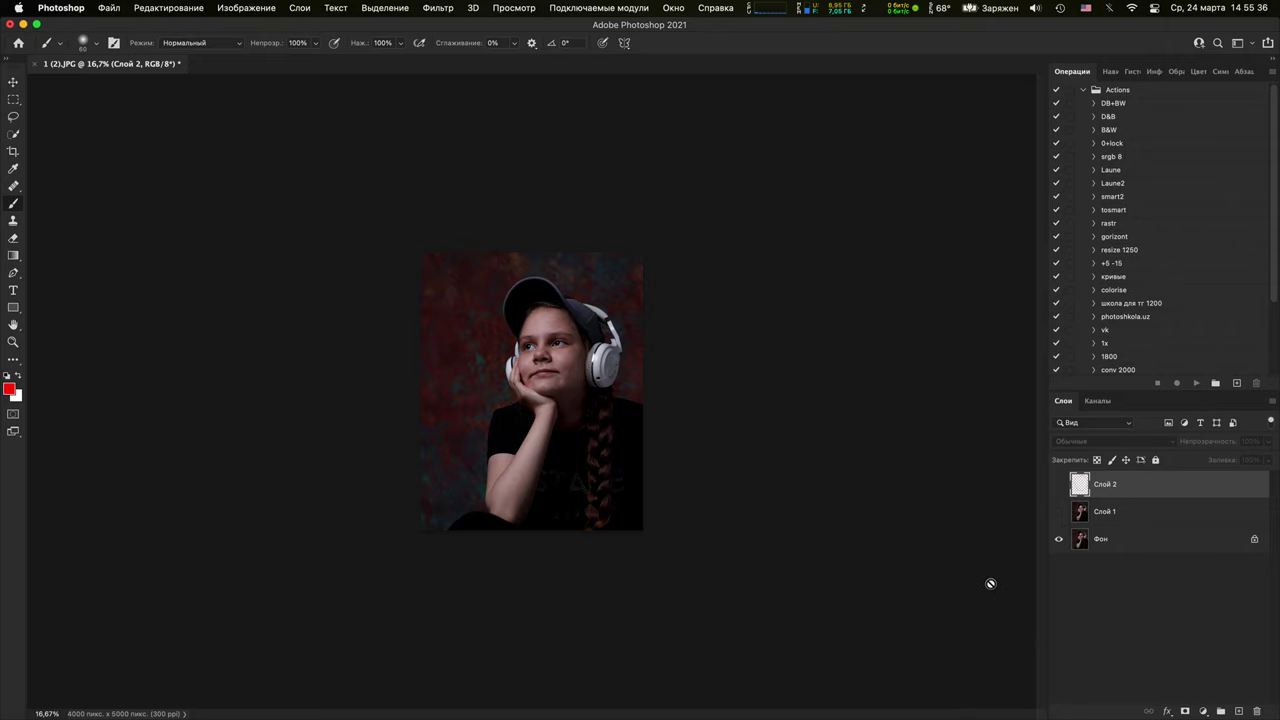
{"action": "key", "text": "super+plus"}
{"action": "left_click", "coordinate": [1059, 512]}
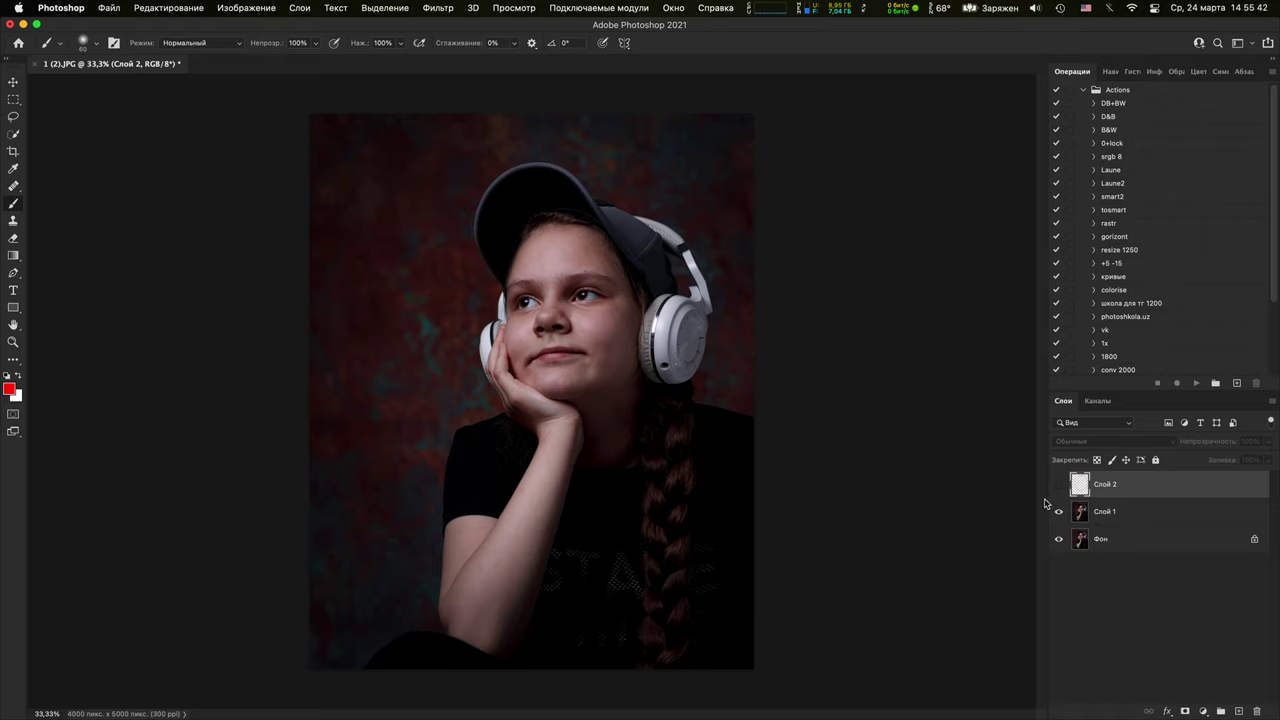
Add an empty layer directly above the vignetted copy, beneath the hidden red markup
{"action": "left_click", "coordinate": [1110, 511]}
{"action": "left_click", "coordinate": [1238, 711]}
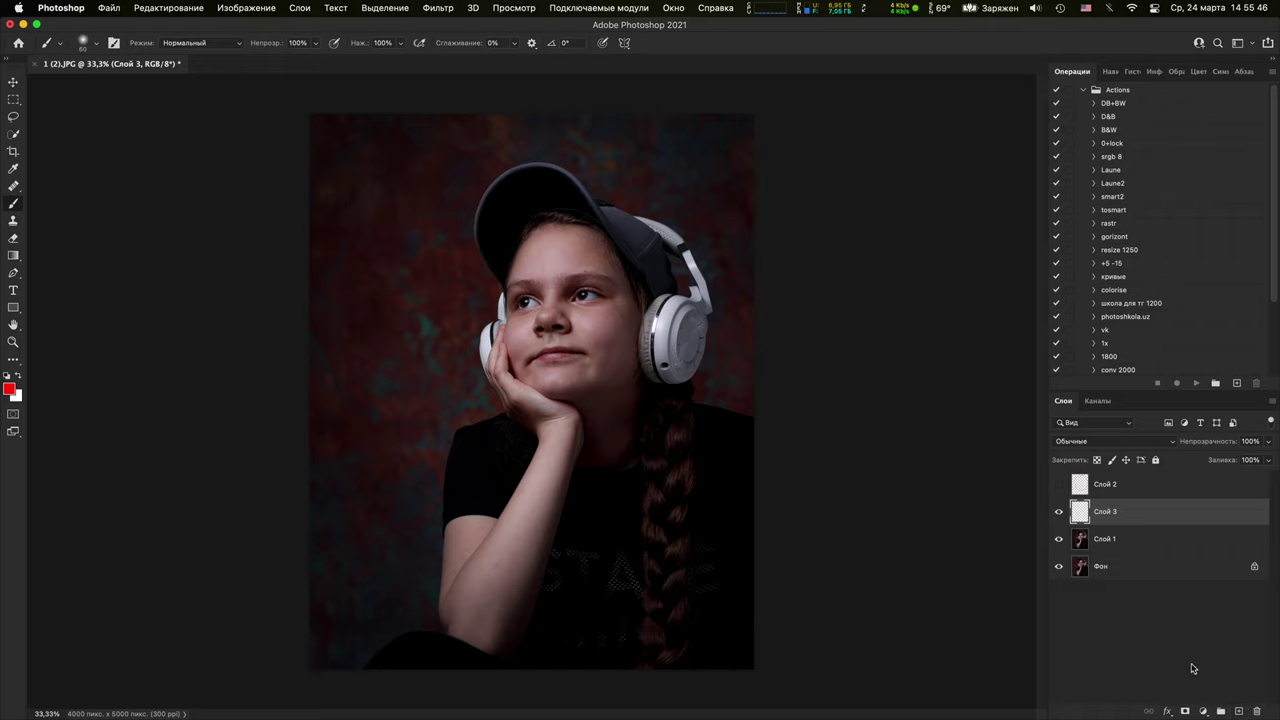
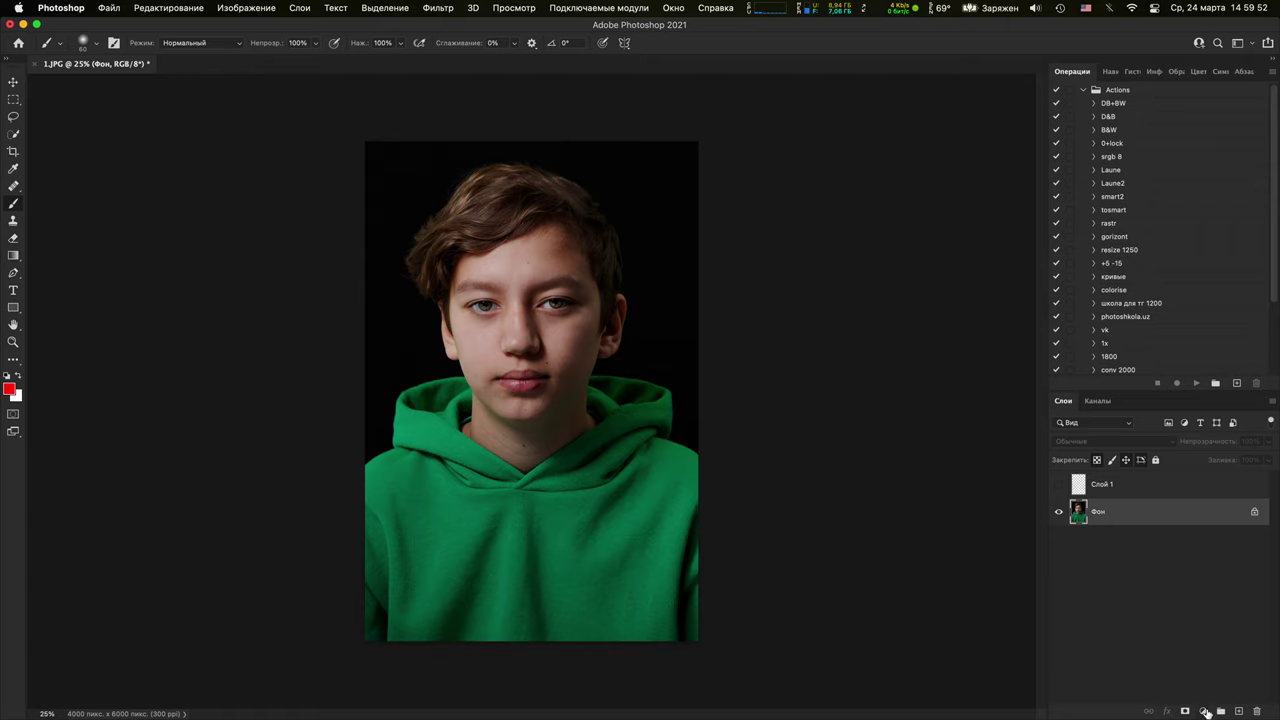
Add a darkening Curves adjustment above the boy's portrait with input 154 and output 108, and invert its mask to black
{"action": "left_click", "coordinate": [1206, 711]}
{"action": "left_click", "coordinate": [1195, 484]}
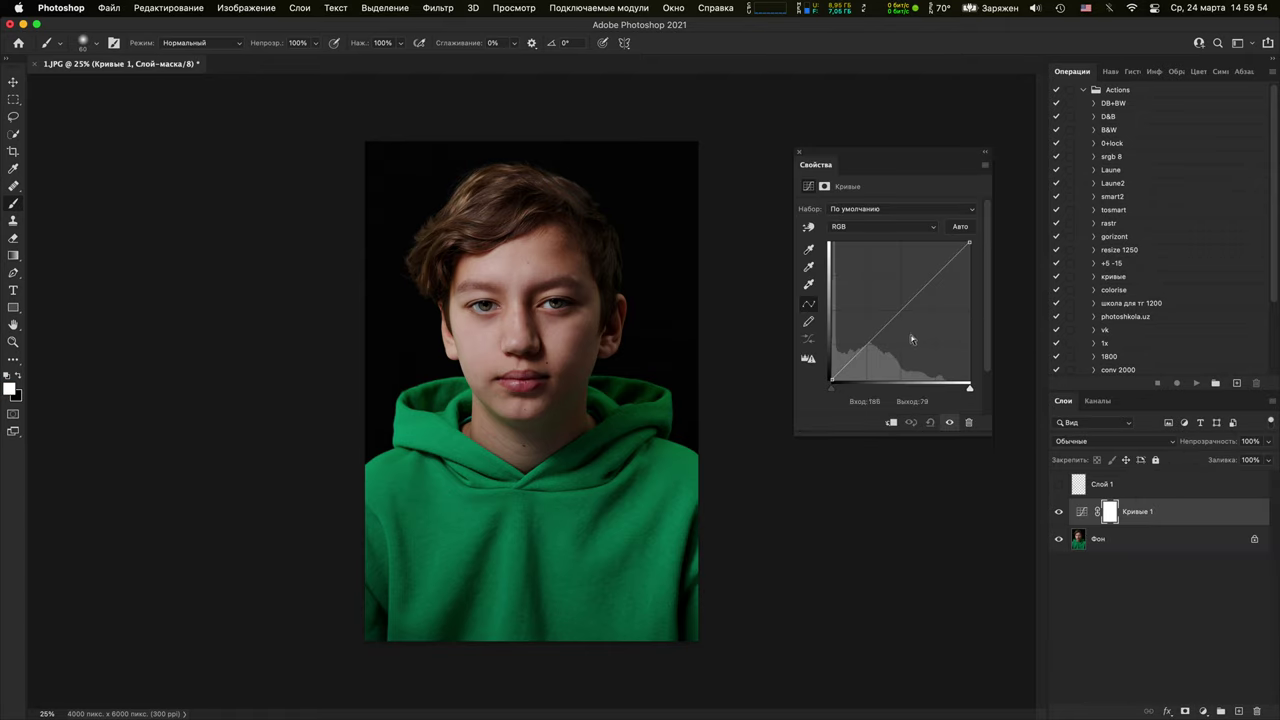
{"action": "left_click_drag", "start_coordinate": [908, 300], "coordinate": [914, 321]}
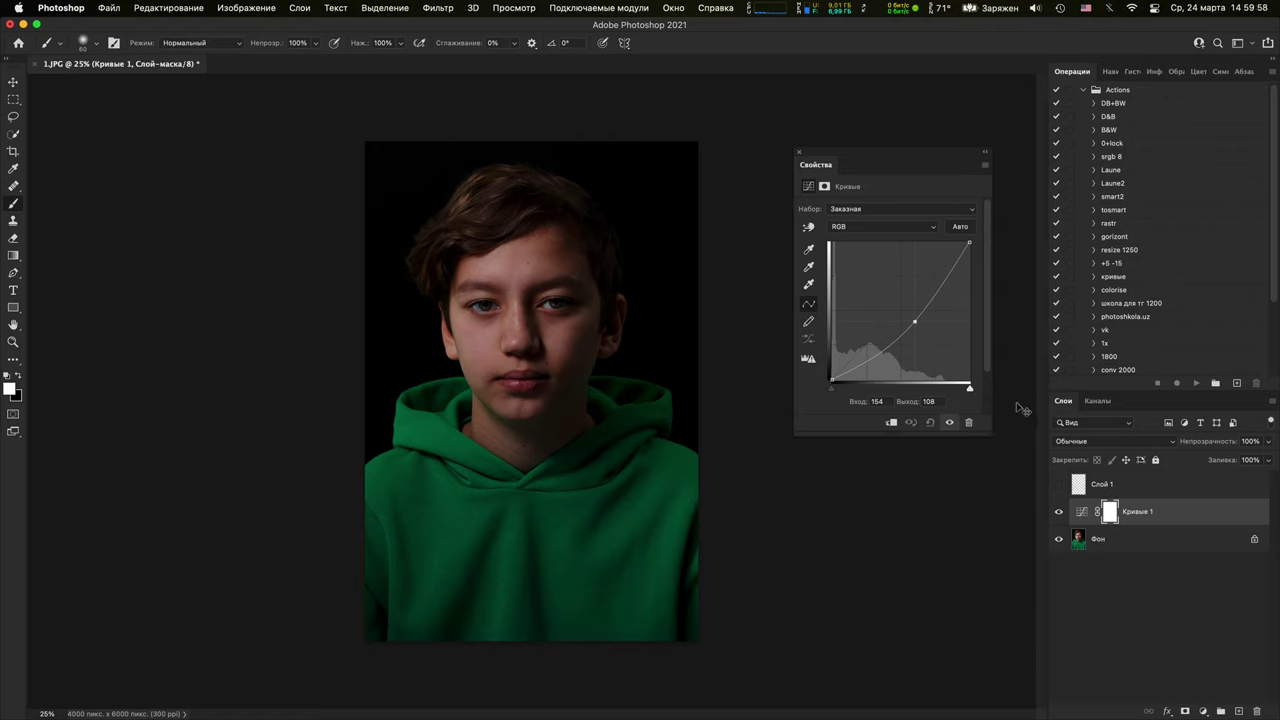
{"action": "key", "text": "super+i"}
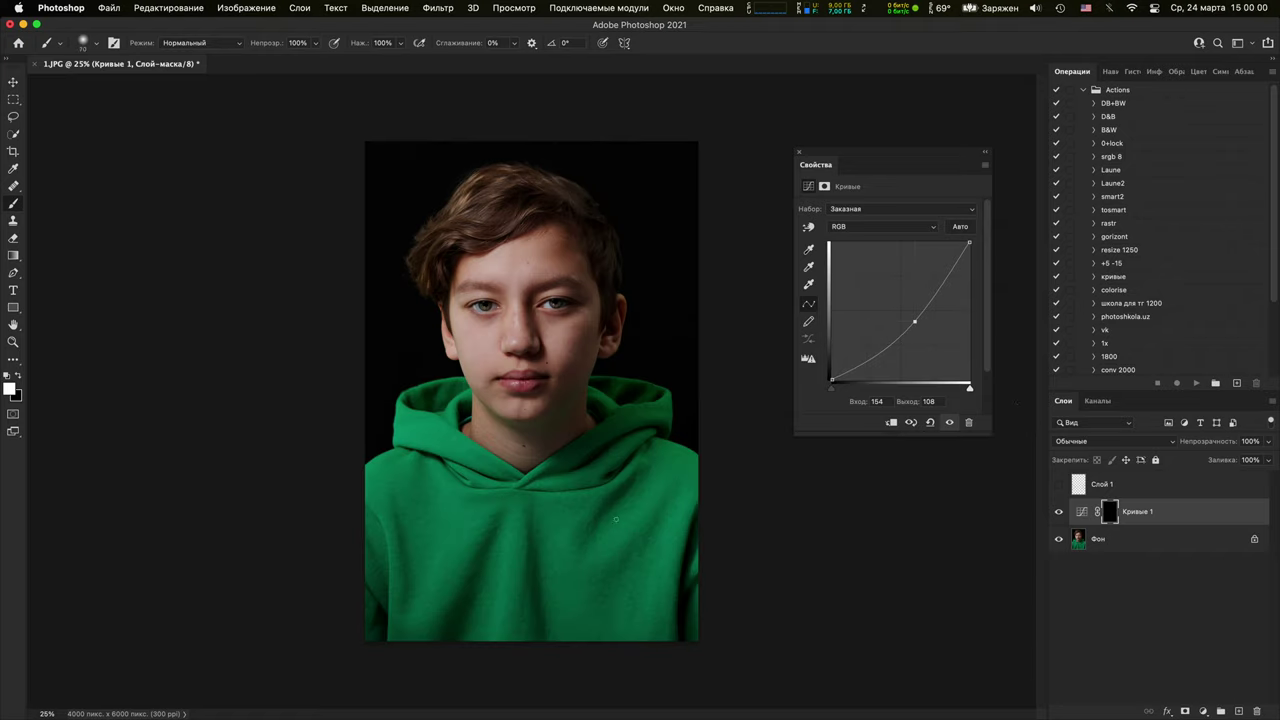
Reveal the Curves darkening over the green hoodie with a white 1000 px brush and set the adjustment's opacity to 60%
{"action": "key", "text": "bracketright"}
{"action": "key", "text": "bracketright"}
{"action": "key", "text": "bracketright"}
{"action": "key", "text": "bracketright"}
{"action": "key", "text": "bracketright"}
{"action": "key", "text": "bracketright"}
{"action": "key", "text": "bracketright"}
{"action": "key", "text": "bracketright"}
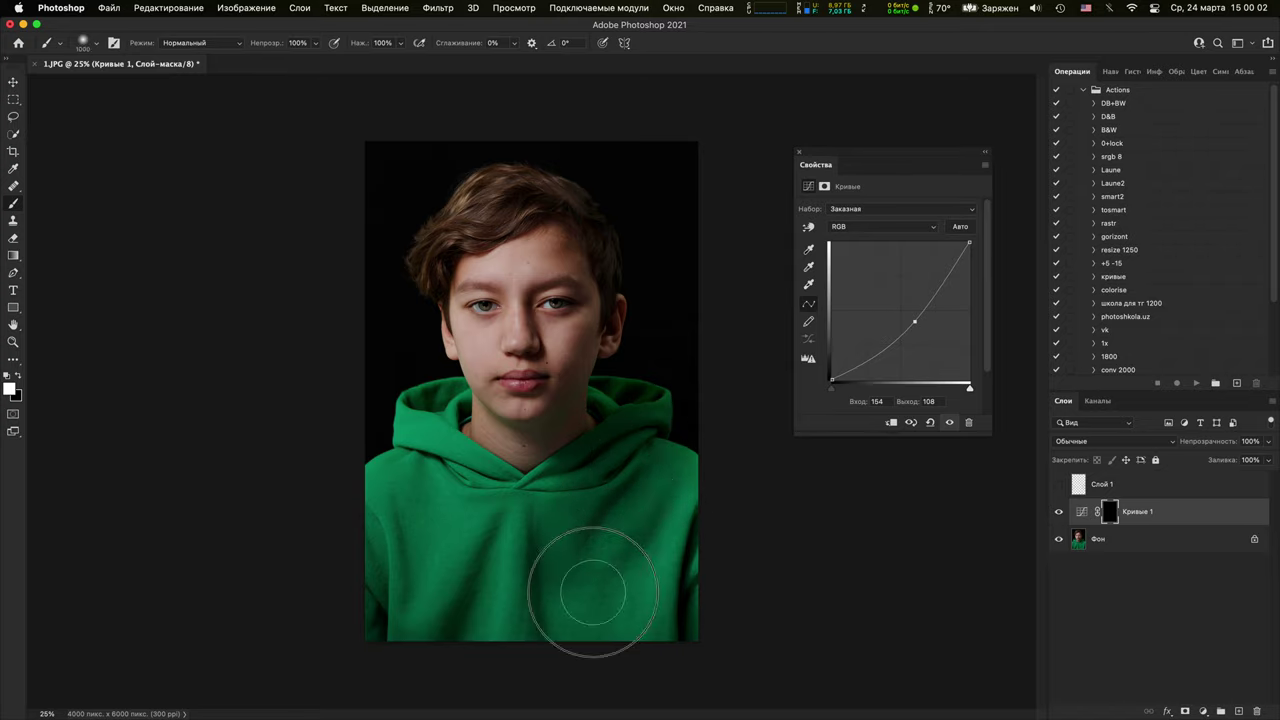
{"action": "mouse_move", "coordinate": [450, 565]}
{"action": "left_mouse_down"}
{"action": "mouse_move", "coordinate": [385, 453]}
{"action": "mouse_move", "coordinate": [411, 387]}
{"action": "mouse_move", "coordinate": [490, 464]}
{"action": "mouse_move", "coordinate": [595, 466]}
{"action": "mouse_move", "coordinate": [648, 366]}
{"action": "mouse_move", "coordinate": [626, 714]}
{"action": "left_mouse_up"}
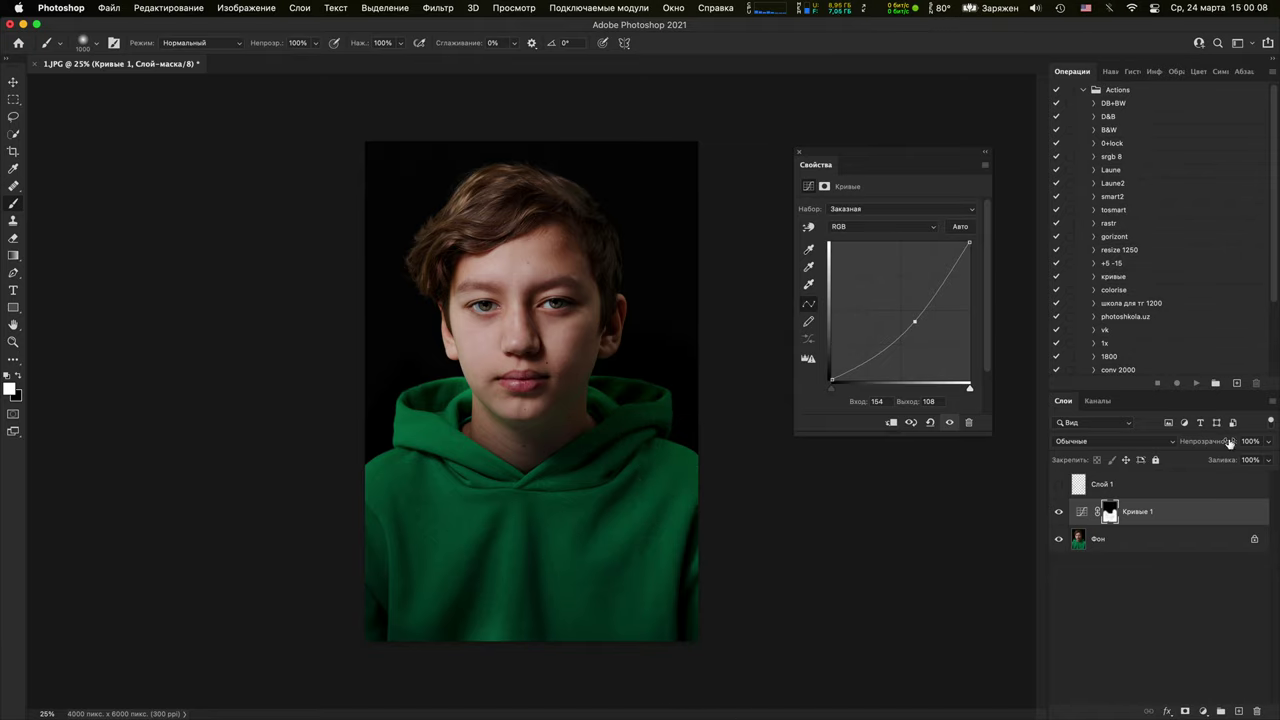
{"action": "left_click_drag", "start_coordinate": [1230, 447], "coordinate": [1221, 439]}
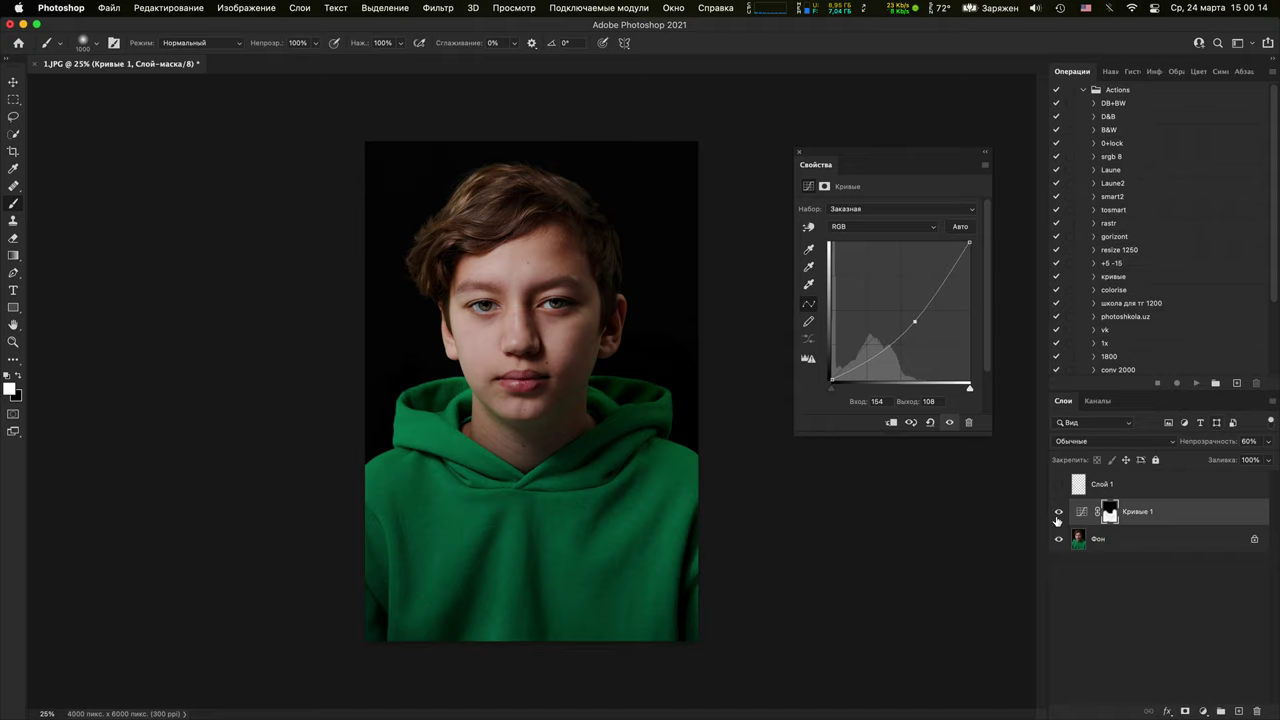
Compare the hoodie with the Curves adjustment switched on and off, leaving it on
{"action": "left_click", "coordinate": [1058, 513]}
{"action": "left_click", "coordinate": [1058, 513]}
{"action": "left_click", "coordinate": [1058, 513]}
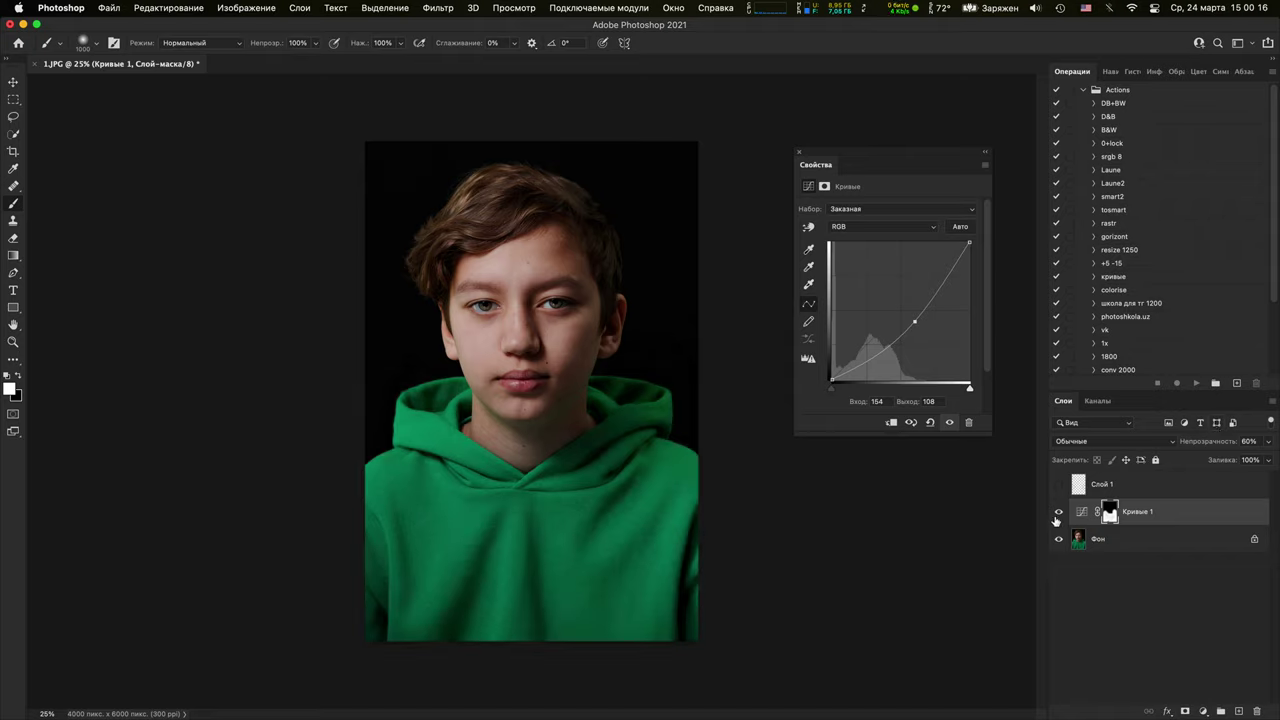
{"action": "left_click", "coordinate": [1058, 513]}
{"action": "left_click", "coordinate": [1057, 513]}
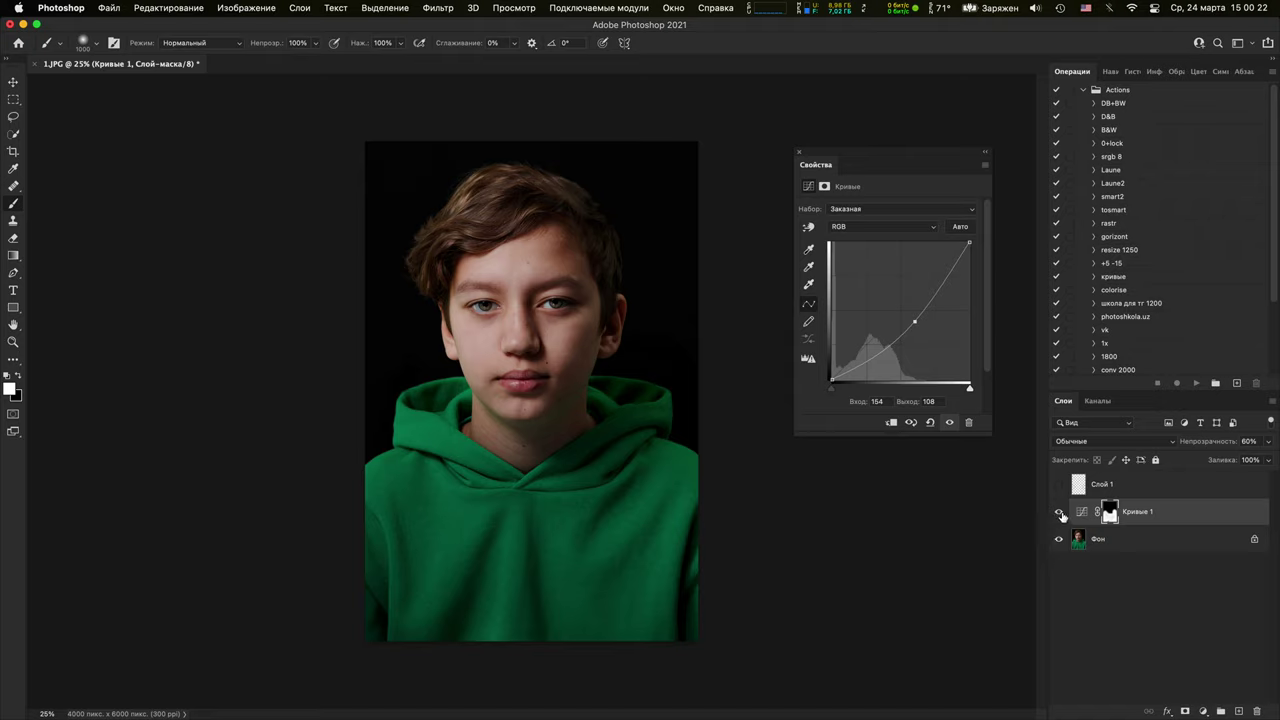
{"action": "left_click", "coordinate": [1059, 513]}
{"action": "left_click", "coordinate": [1059, 513]}
{"action": "left_click", "coordinate": [1059, 513]}
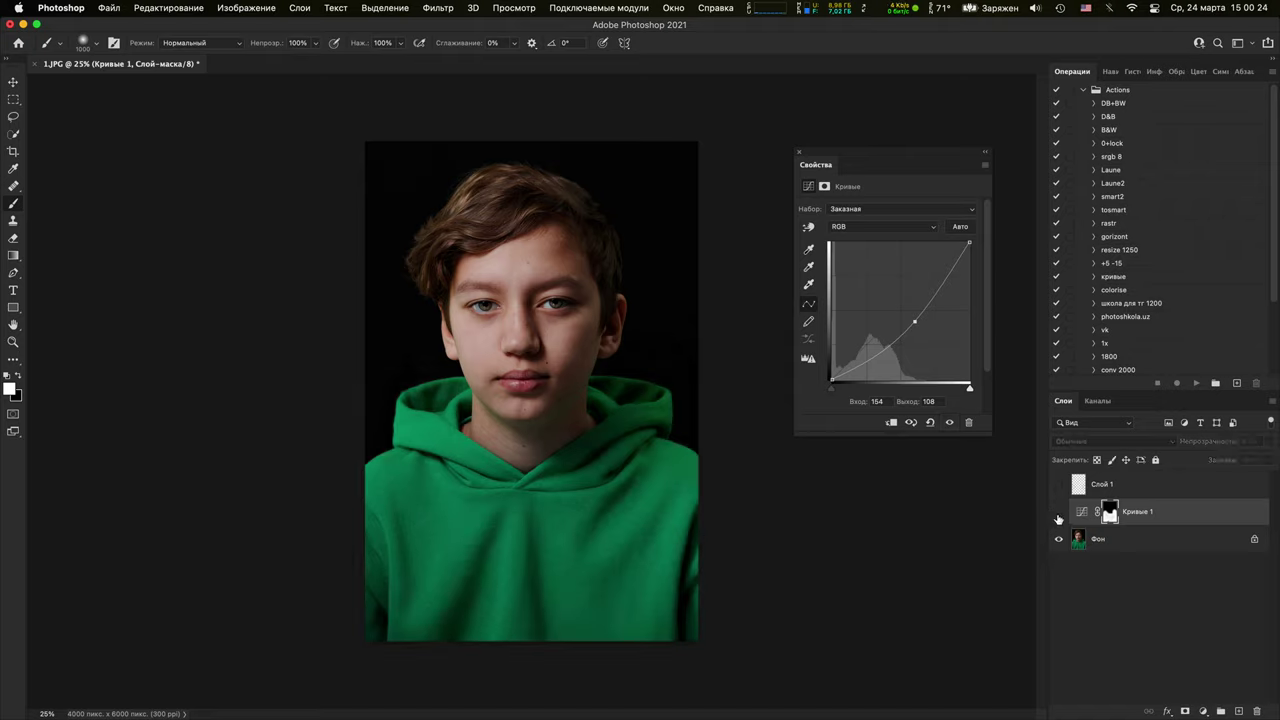
{"action": "left_click", "coordinate": [1060, 514]}
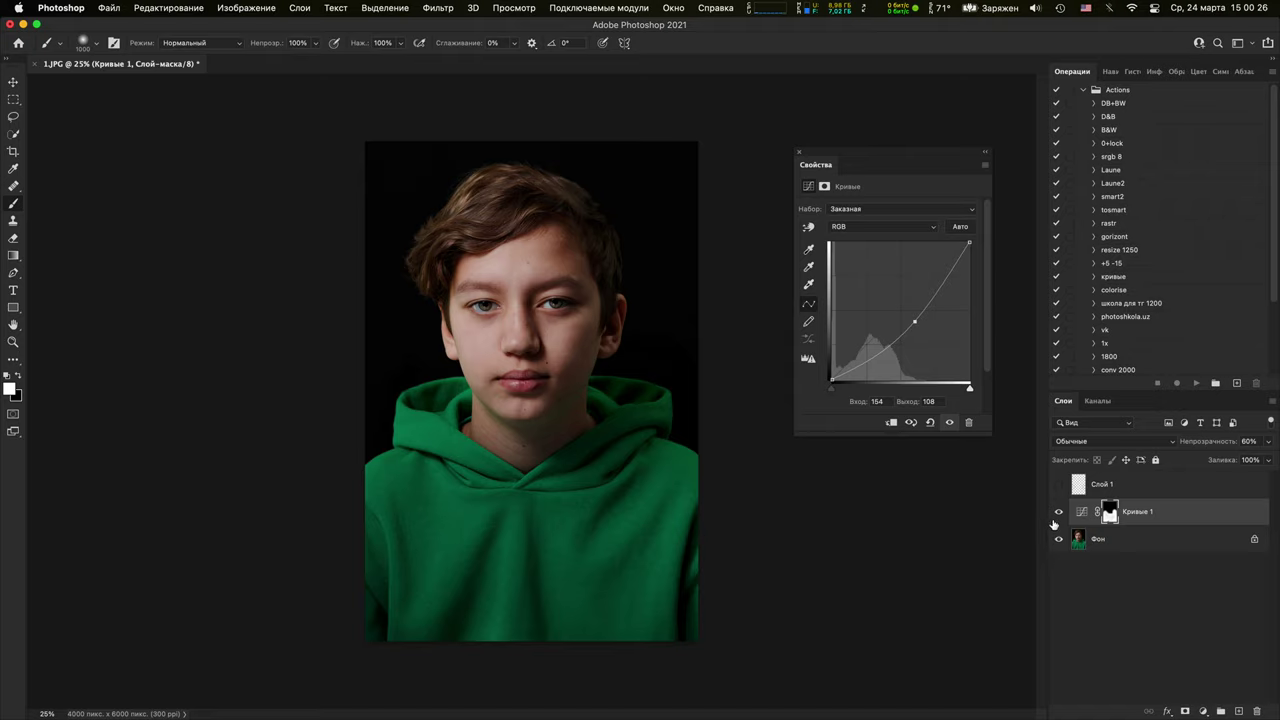
Examine both of the boy's eyes in close-up, checking the light reflections in the pupils and irises
{"action": "key", "text": "super+plus"}
{"action": "key", "text": "super+plus"}
{"action": "key", "text": "super+plus"}
{"action": "key", "text": "super+plus"}
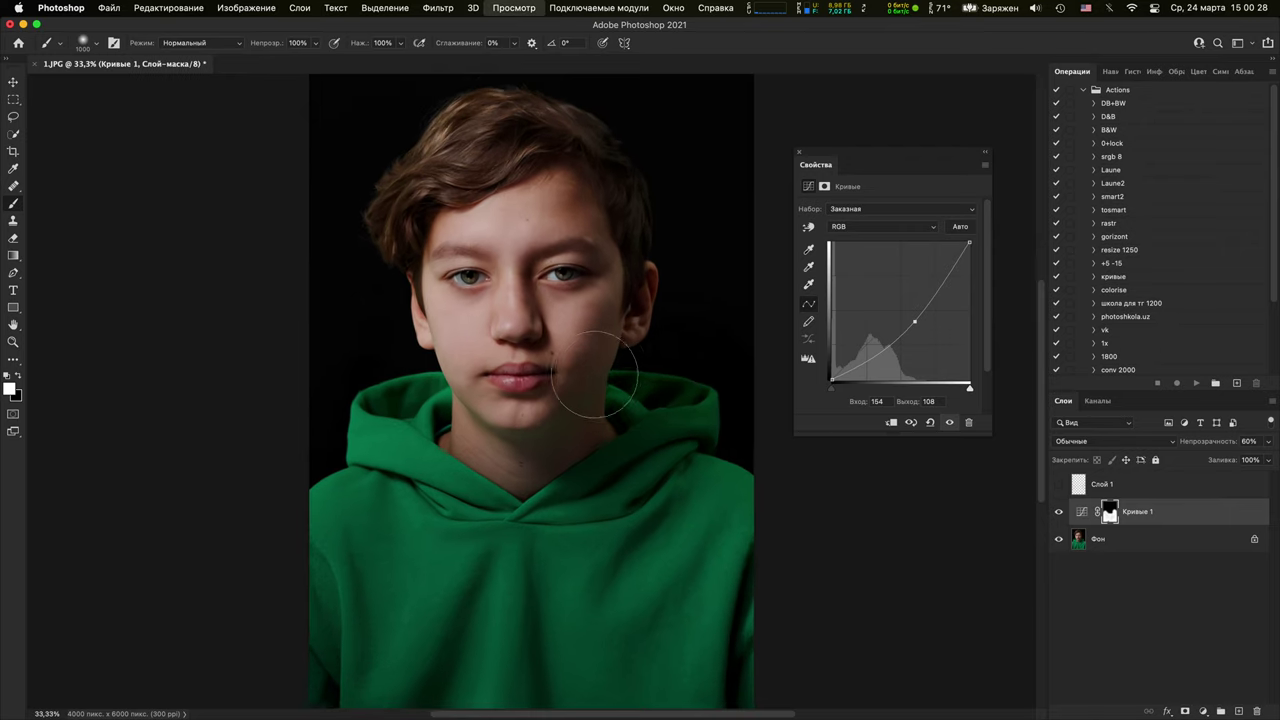
{"action": "left_click_drag", "start_coordinate": [628, 530], "coordinate": [690, 700]}
{"action": "scroll", "coordinate": [555, 445], "scroll_direction": "up", "scroll_amount": 8}
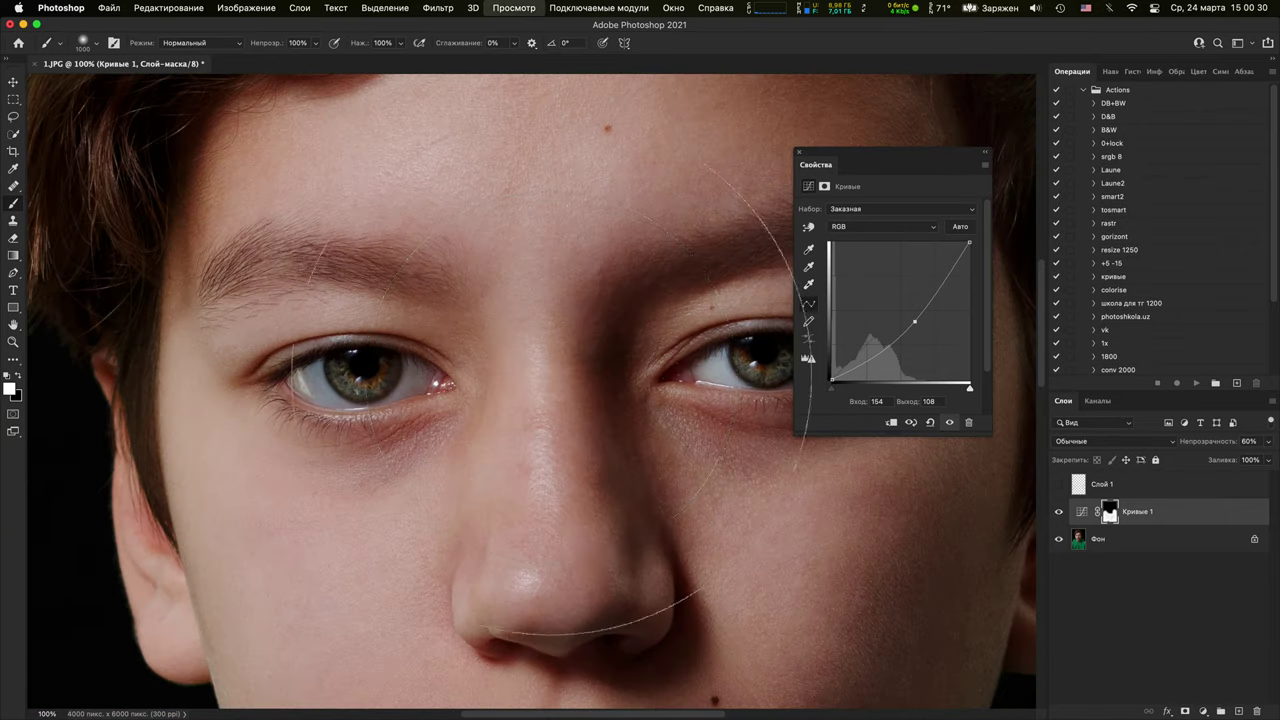
{"action": "scroll", "coordinate": [711, 491], "scroll_direction": "up", "scroll_amount": 12}
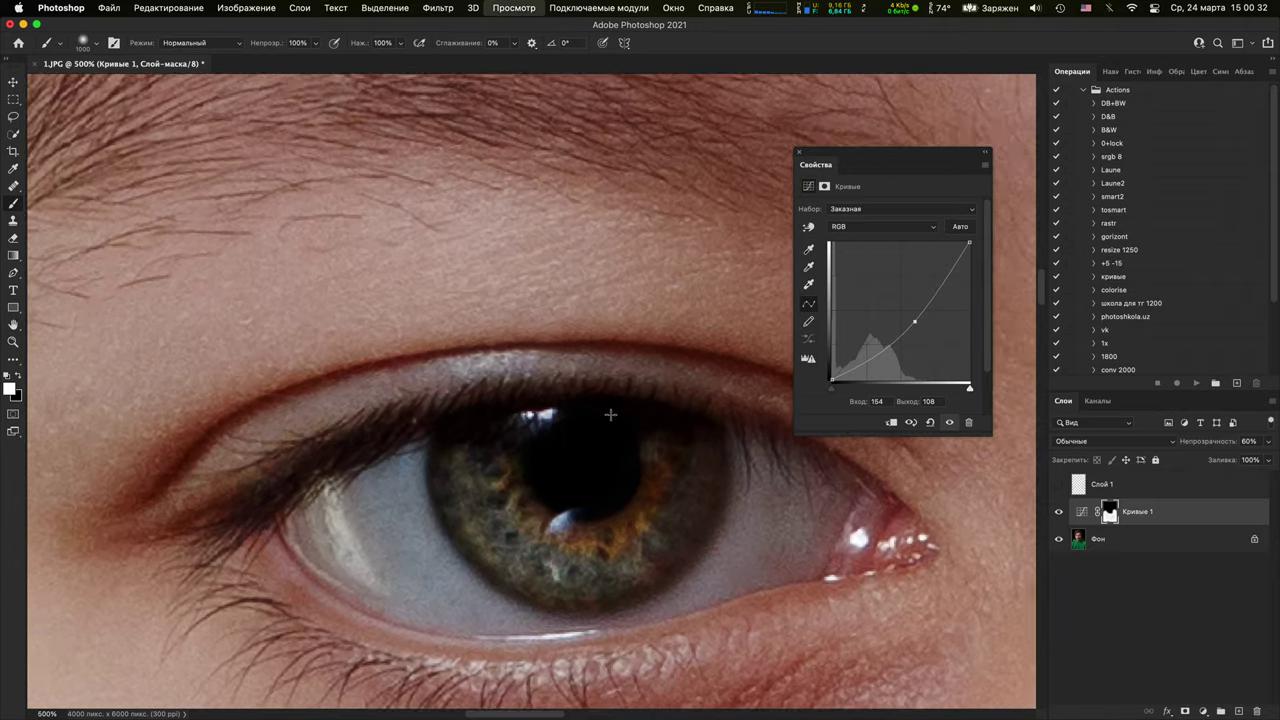
{"action": "key", "text": "super+minus"}
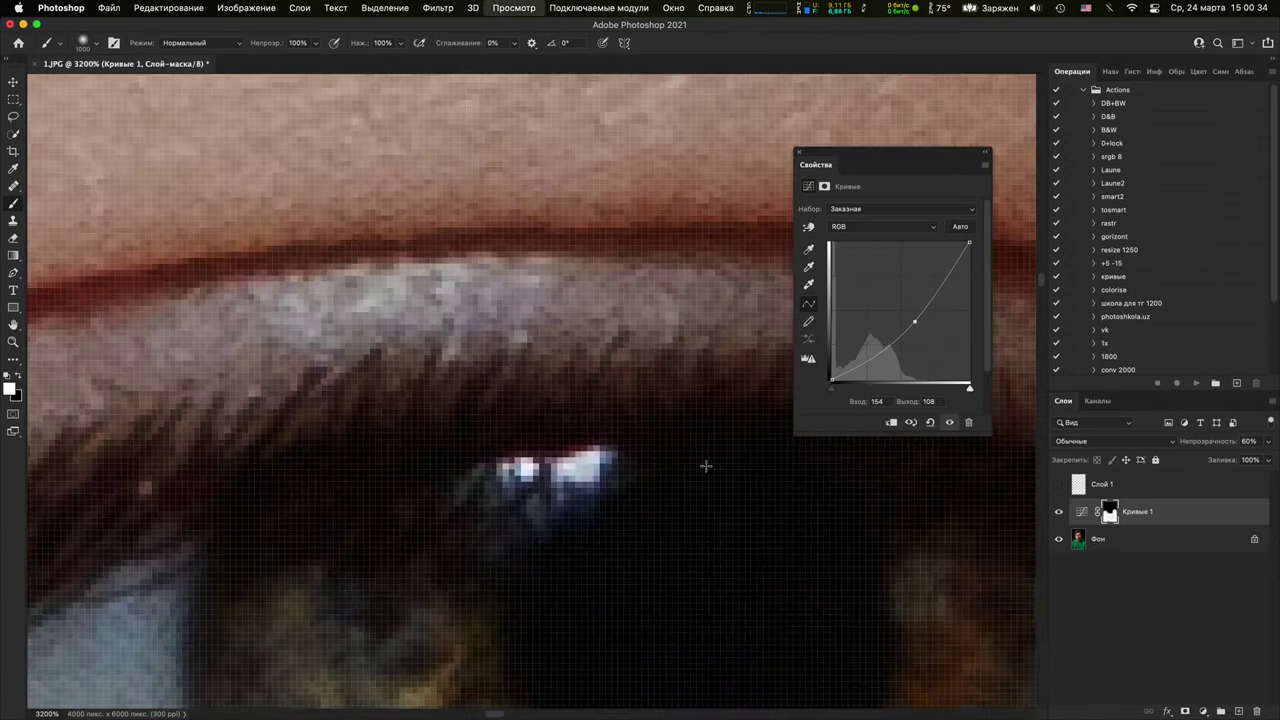
{"action": "key", "text": "super+minus"}
{"action": "left_click_drag", "start_coordinate": [643, 532], "coordinate": [540, 600]}
{"action": "left_click_drag", "start_coordinate": [797, 509], "coordinate": [617, 450]}
{"action": "scroll", "coordinate": [616, 450], "scroll_direction": "down", "scroll_amount": 10}
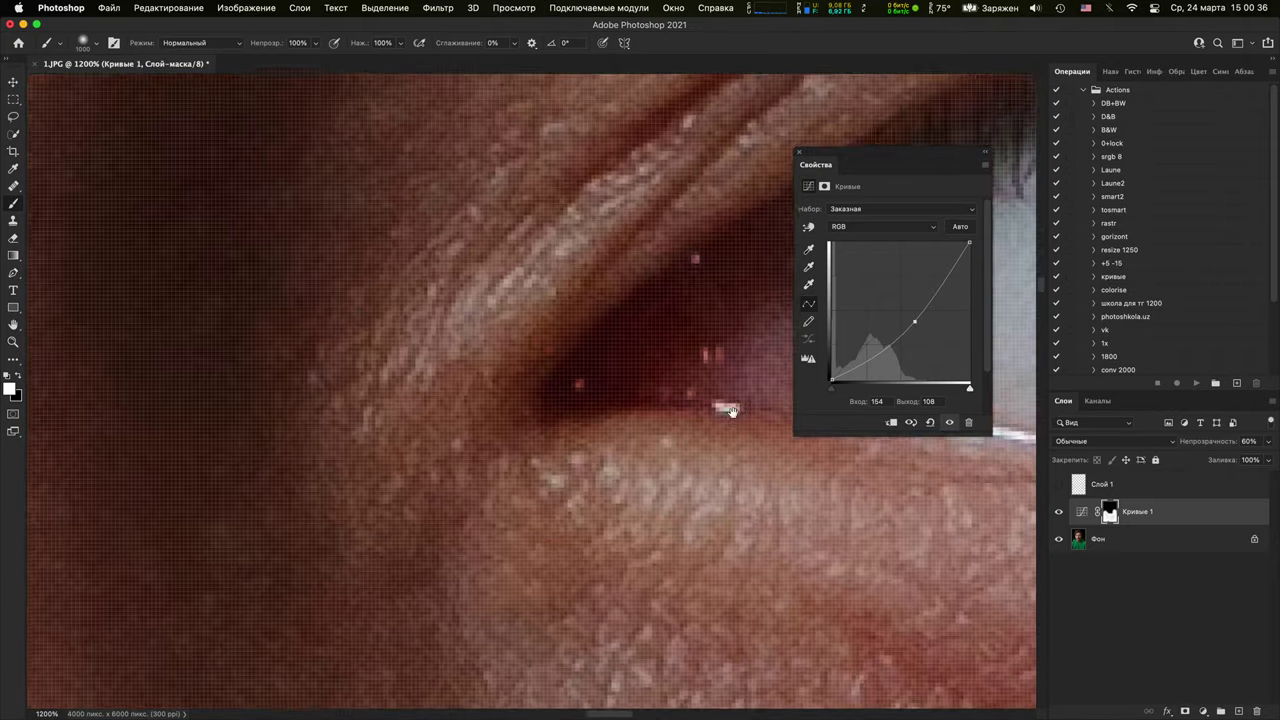
{"action": "scroll", "coordinate": [734, 450], "scroll_direction": "up", "scroll_amount": 3}
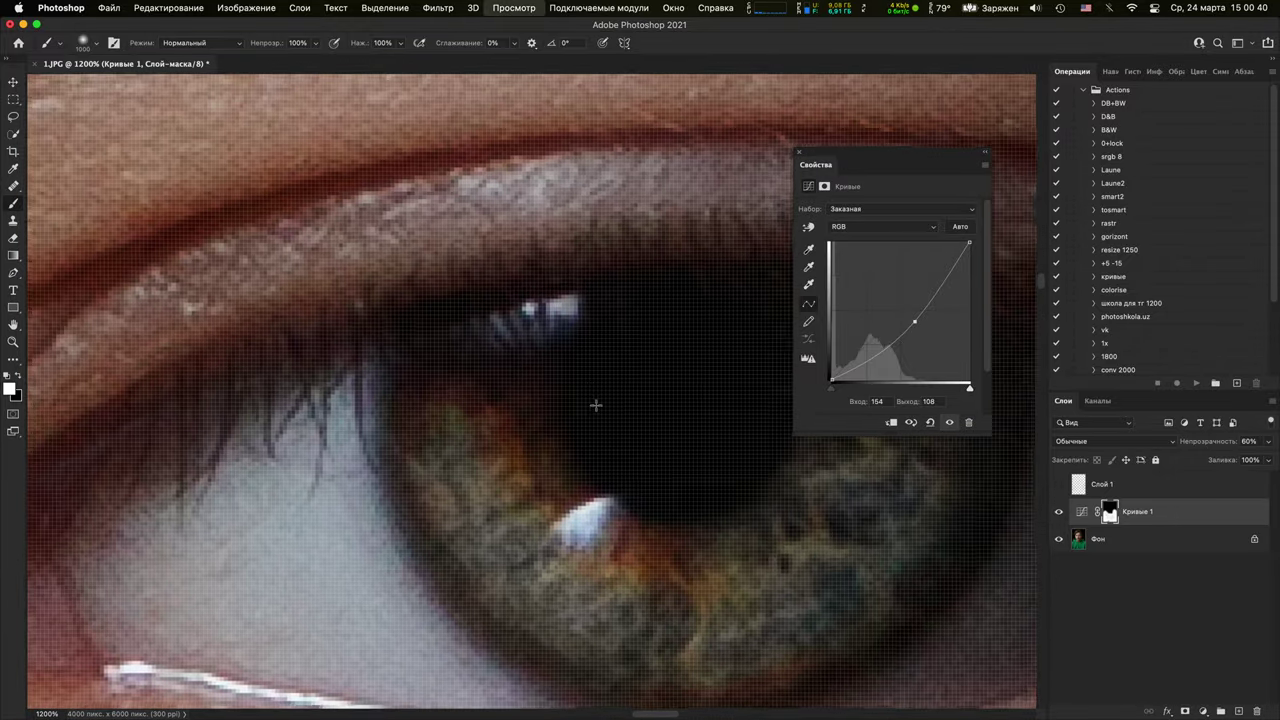
{"action": "scroll", "coordinate": [590, 370], "scroll_direction": "down", "scroll_amount": 3}
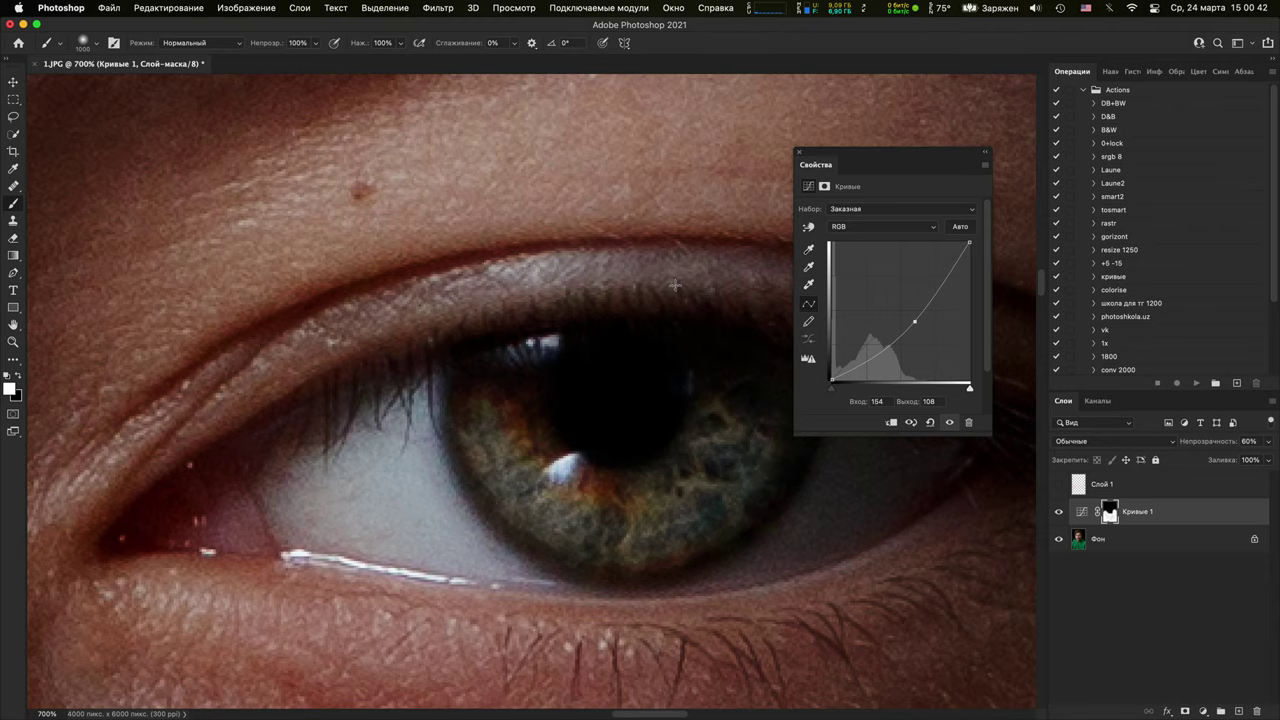
Add a Curves adjustment above the hoodie darkening and brighten the portrait to the extreme with input 5 and output 165
{"action": "left_click", "coordinate": [1199, 711]}
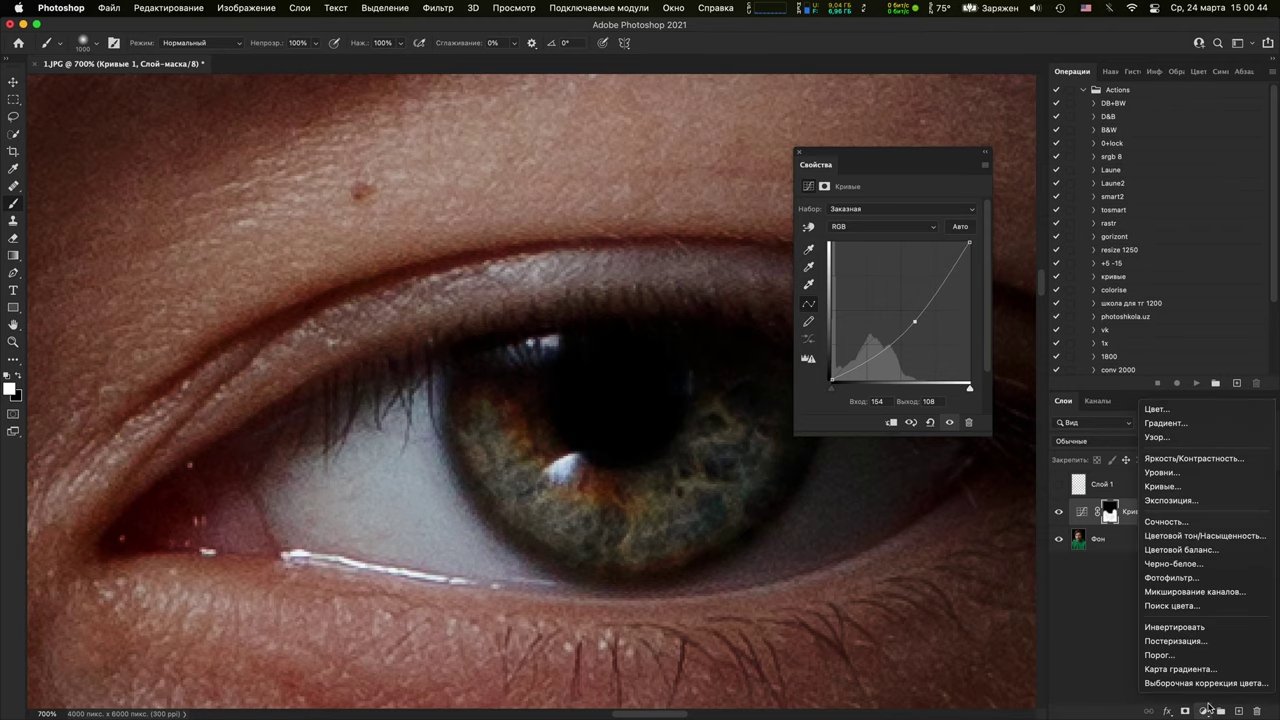
{"action": "left_click", "coordinate": [1172, 487]}
{"action": "mouse_move", "coordinate": [906, 306]}
{"action": "left_mouse_down"}
{"action": "mouse_move", "coordinate": [837, 257]}
{"action": "mouse_move", "coordinate": [891, 315]}
{"action": "left_mouse_up"}
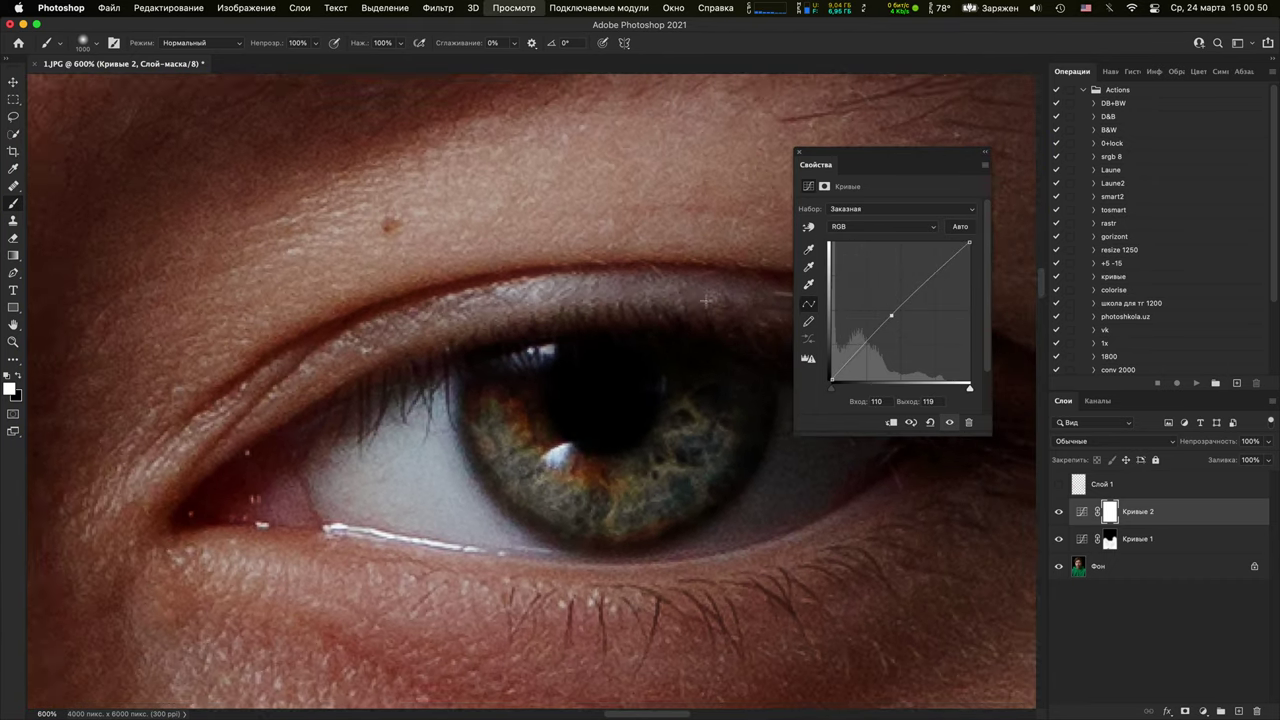
{"action": "key", "text": "ctrl+minus"}
{"action": "key", "text": "ctrl+minus"}
{"action": "key", "text": "ctrl+minus"}
{"action": "key", "text": "ctrl+minus"}
{"action": "key", "text": "ctrl+minus"}
{"action": "key", "text": "ctrl+minus"}
{"action": "key", "text": "ctrl+minus"}
{"action": "key", "text": "ctrl+minus"}
{"action": "key", "text": "ctrl+minus"}
{"action": "key", "text": "ctrl+minus"}
{"action": "key", "text": "ctrl+minus"}
{"action": "key", "text": "ctrl+minus"}
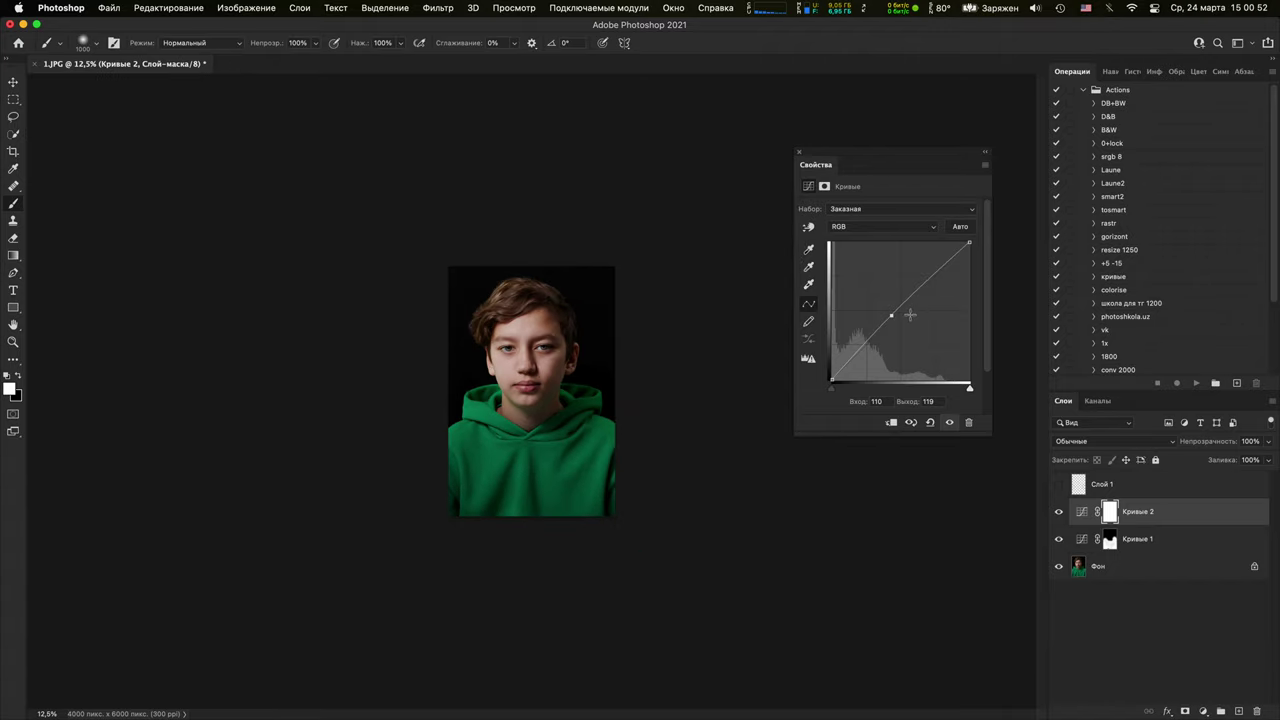
{"action": "left_click_drag", "start_coordinate": [891, 316], "coordinate": [835, 290]}
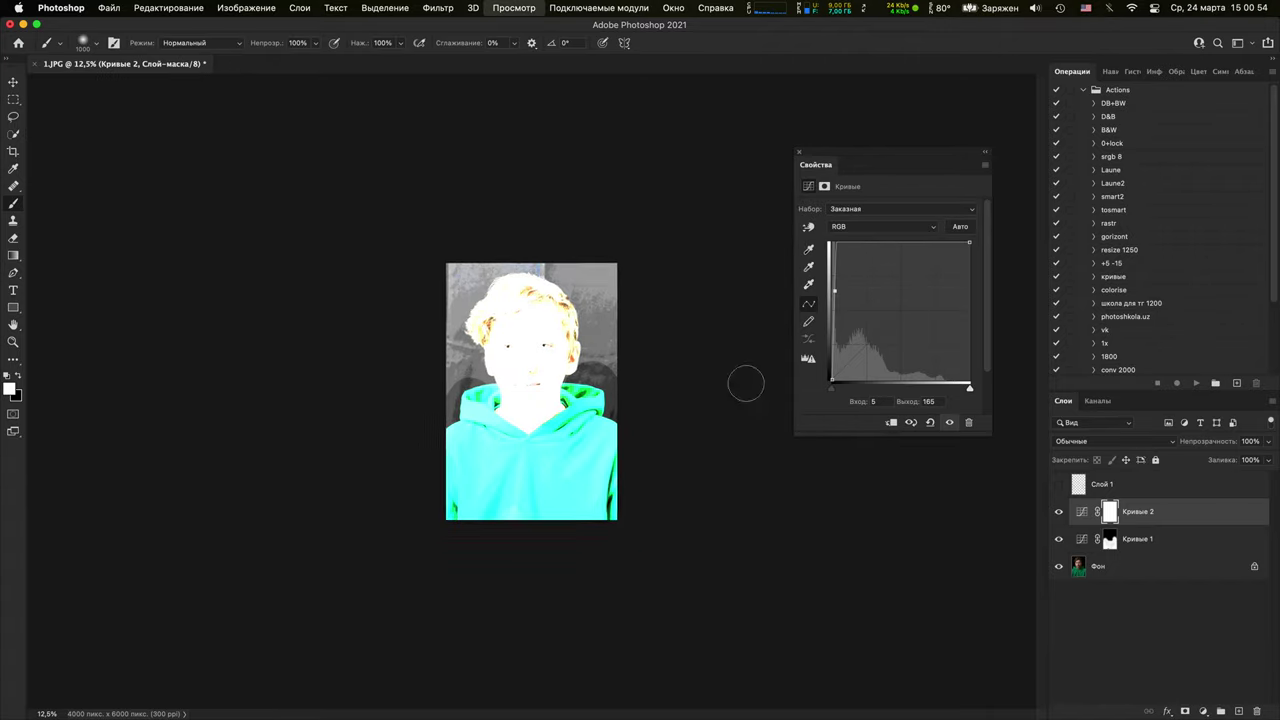
Compare the brightened portrait with the hoodie darkening switched on and off, checking the background around the shoulders for mask edges
{"action": "key", "text": "ctrl+plus"}
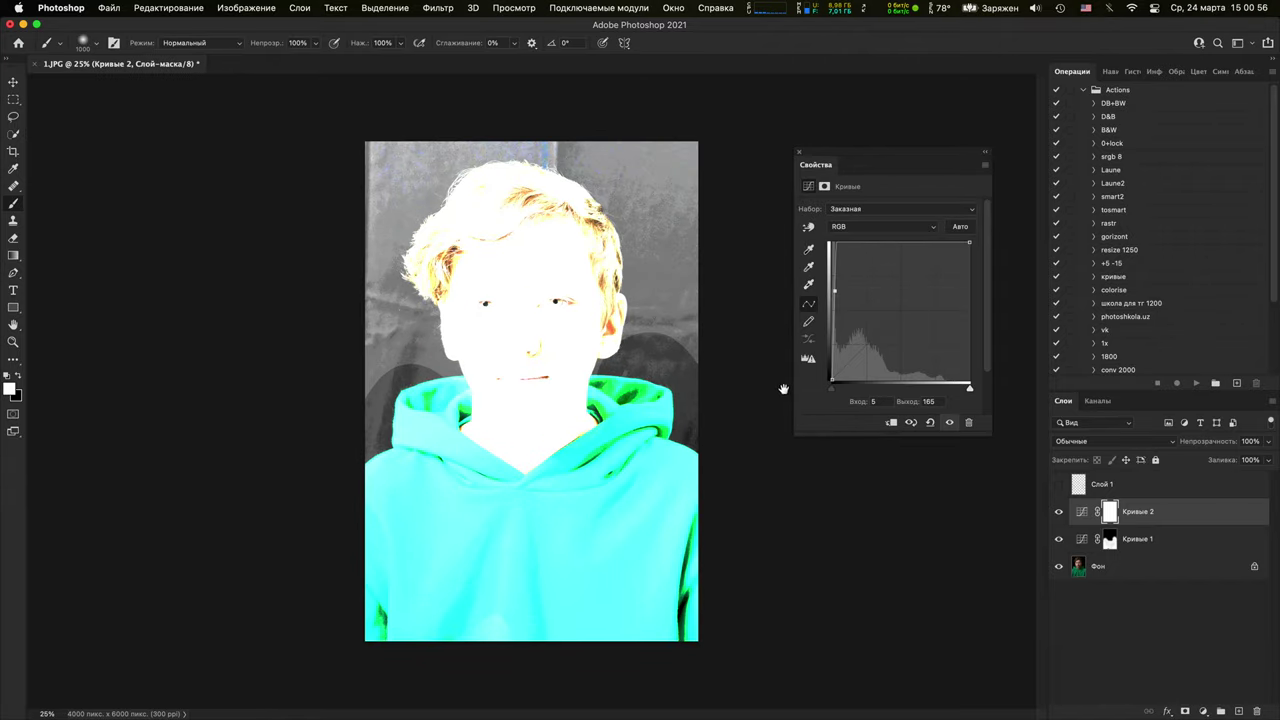
{"action": "key", "text": "super+plus"}
{"action": "scroll", "coordinate": [1032, 495], "scroll_direction": "down", "scroll_amount": 10}
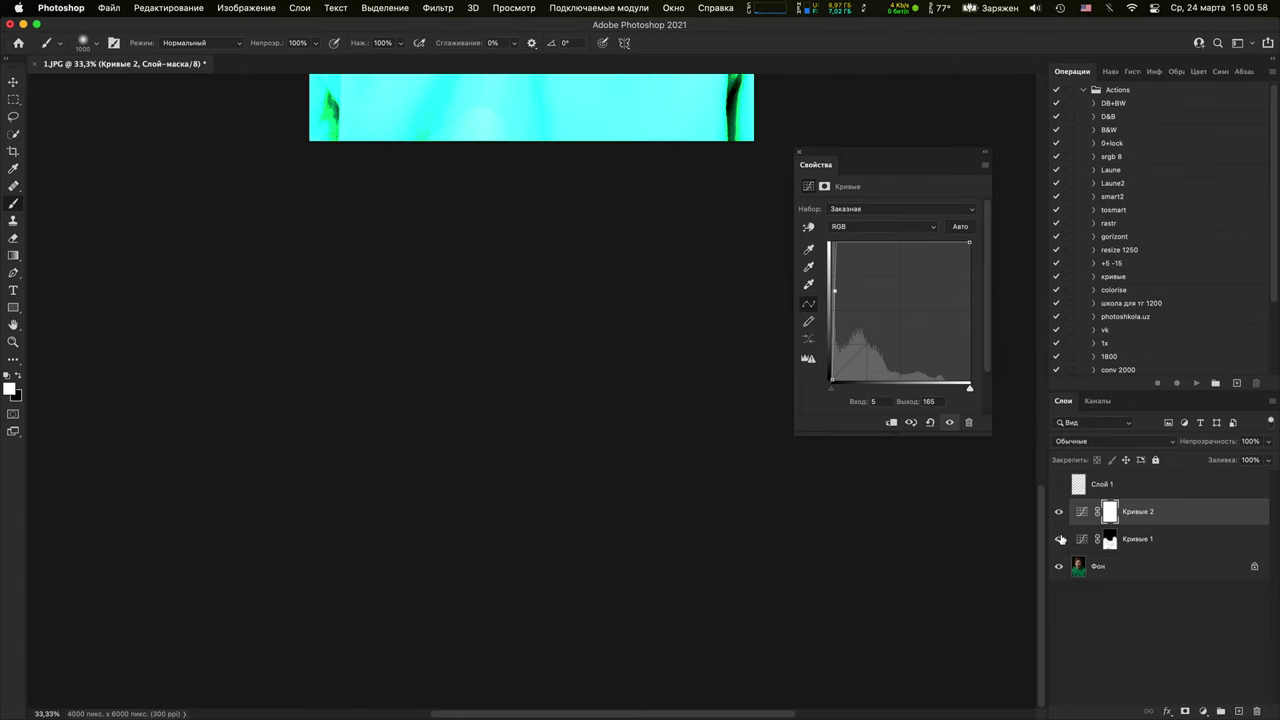
{"action": "left_click", "coordinate": [1059, 539]}
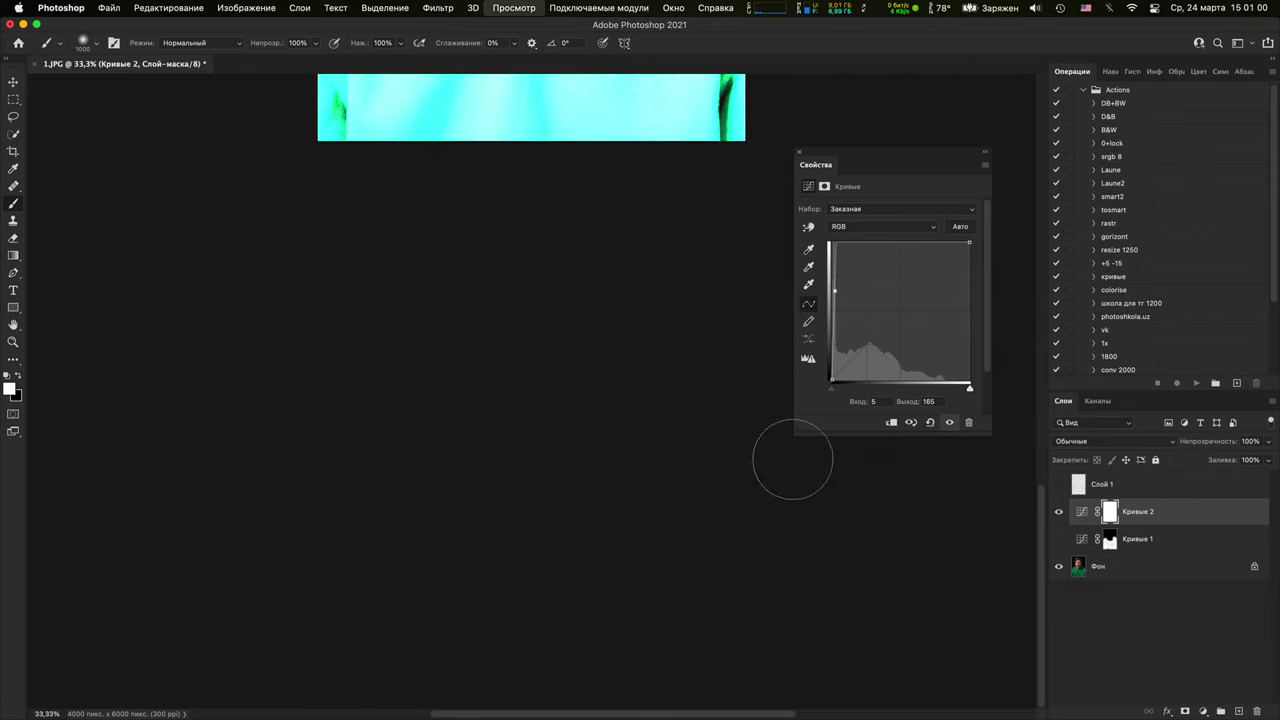
{"action": "key", "text": "ctrl+minus"}
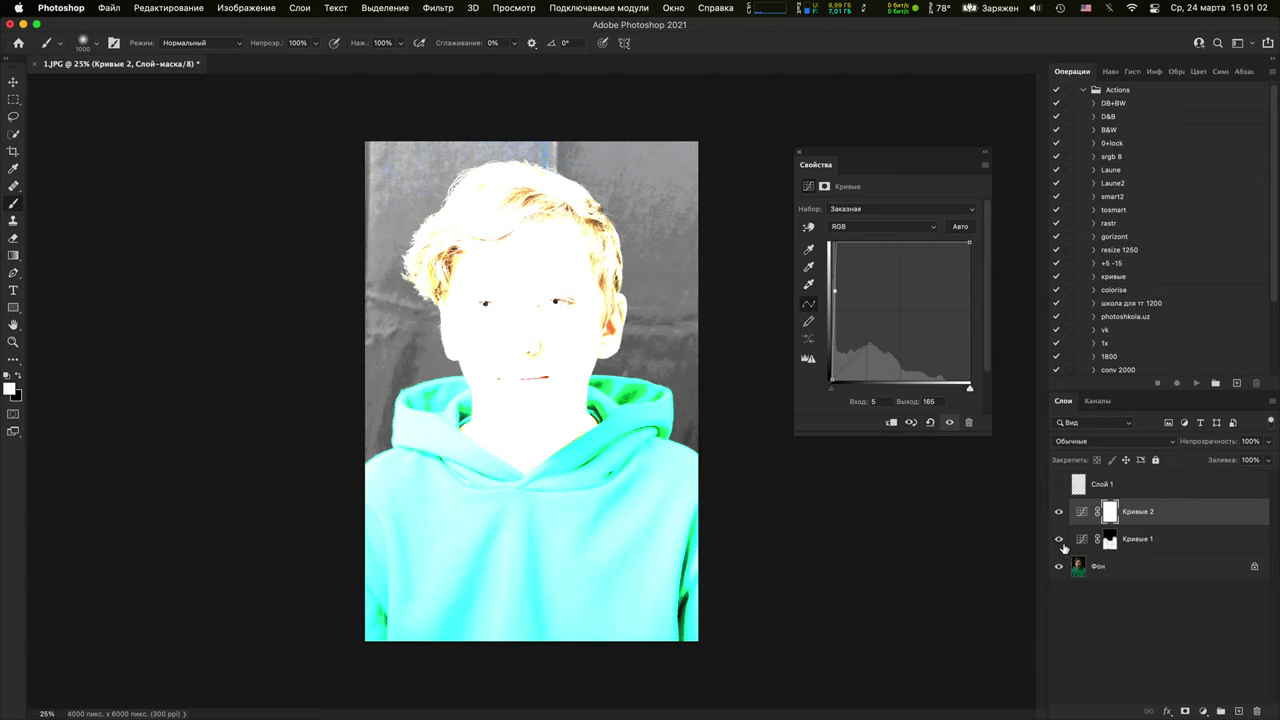
{"action": "left_click", "coordinate": [1059, 539]}
{"action": "left_click", "coordinate": [1059, 539]}
{"action": "left_click", "coordinate": [1059, 539]}
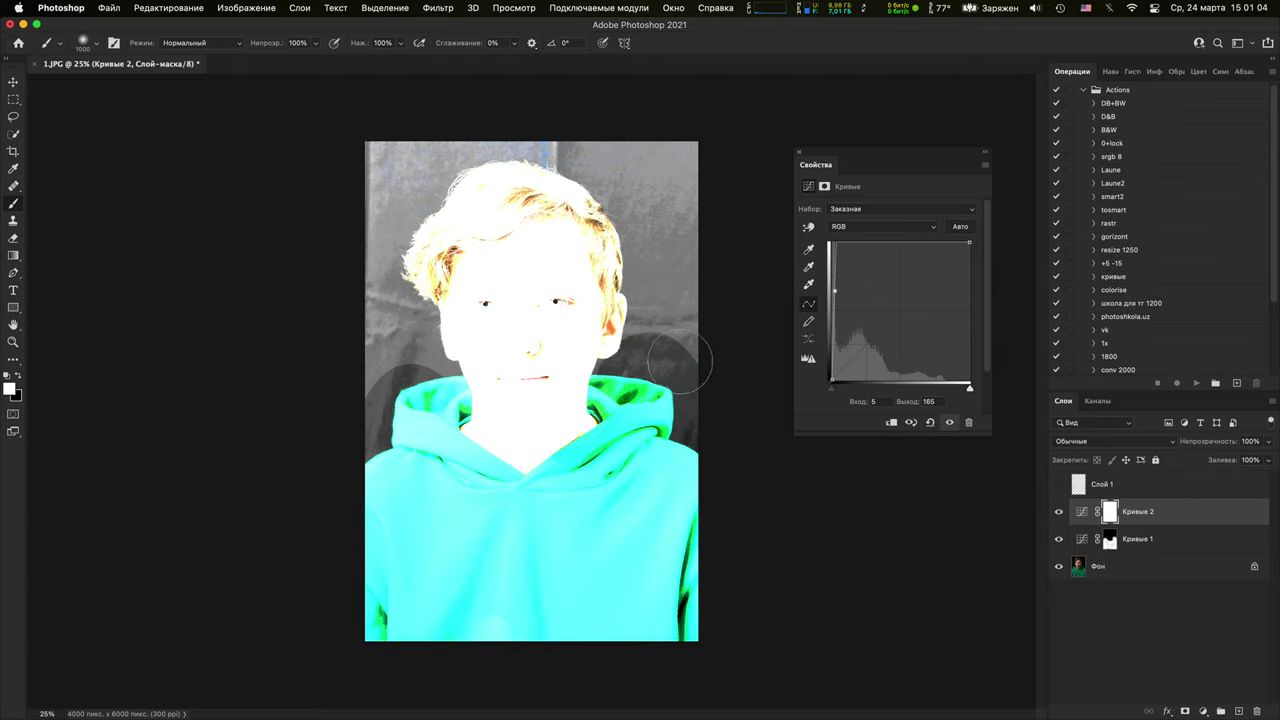
{"action": "left_click", "coordinate": [1060, 540]}
Hide the extreme brightening Curves adjustment and leave the hoodie darkening switched on
{"action": "left_click", "coordinate": [1060, 513]}
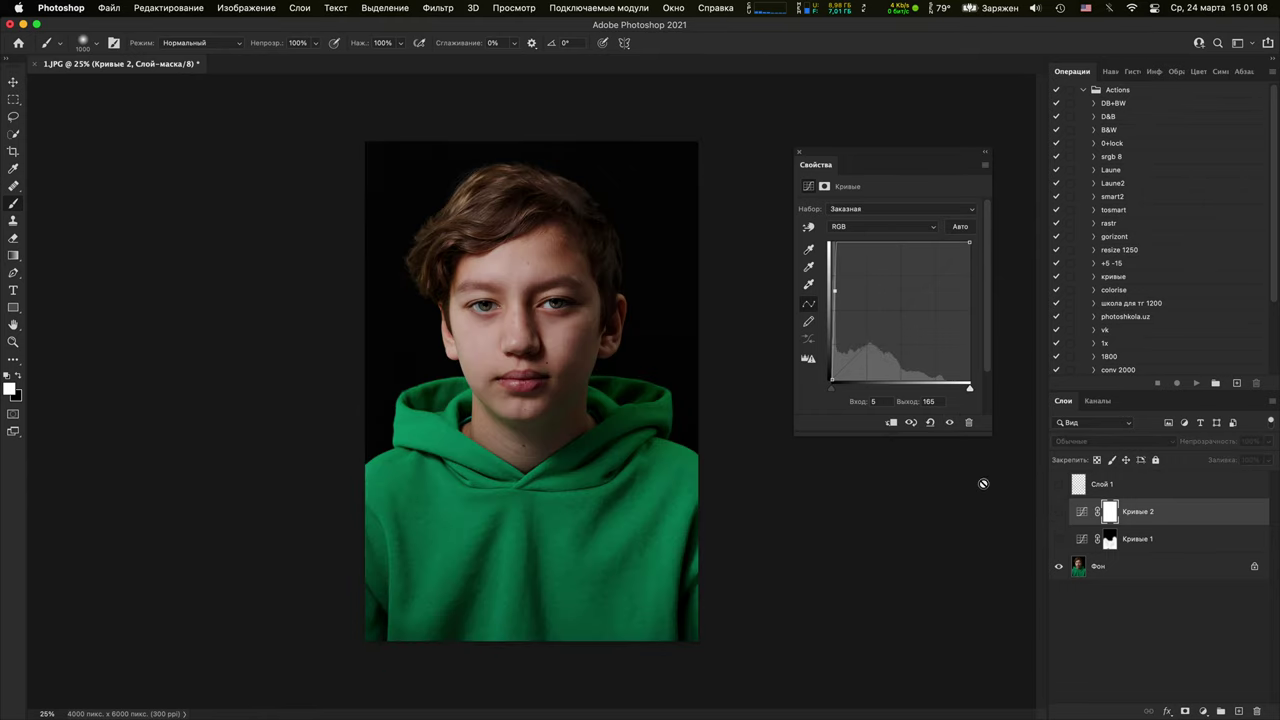
{"action": "key", "text": "super+equal"}
{"action": "key", "text": "super+equal"}
{"action": "left_click", "coordinate": [1061, 543]}
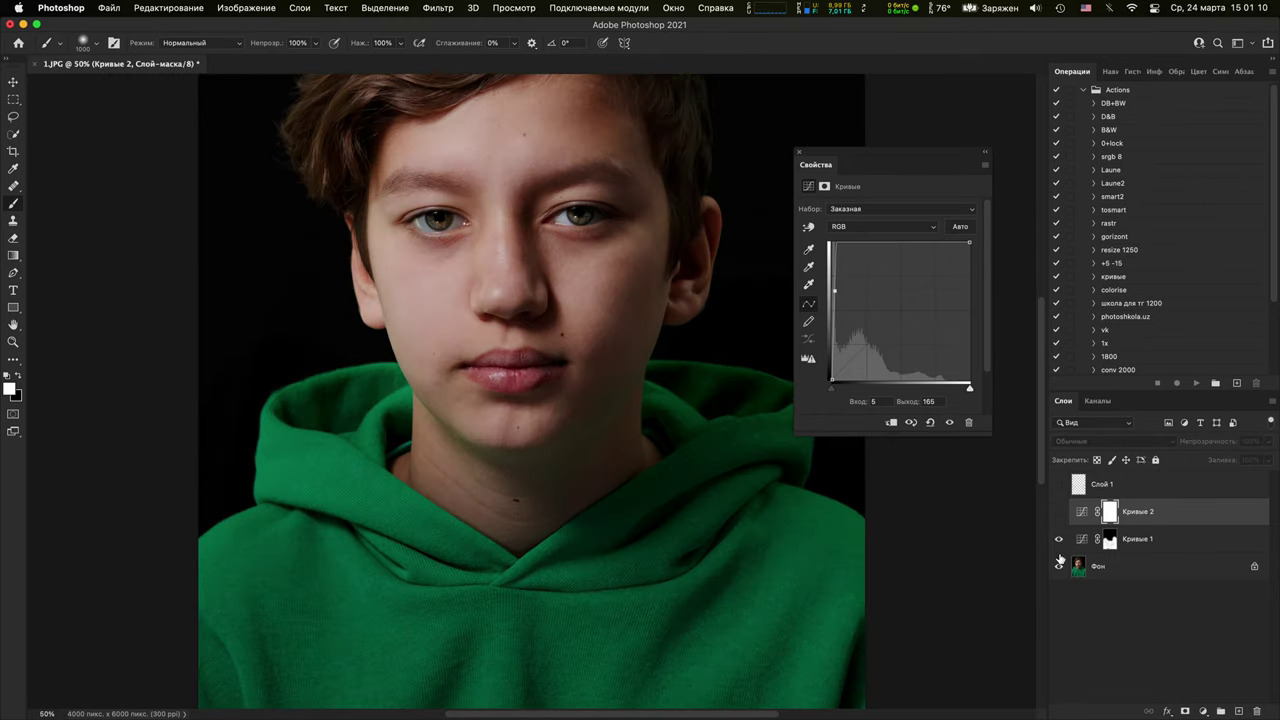
Examine the boy's face and one eye in close-up, checking the light reflections in the pupil and iris
{"action": "key", "text": "super+equal"}
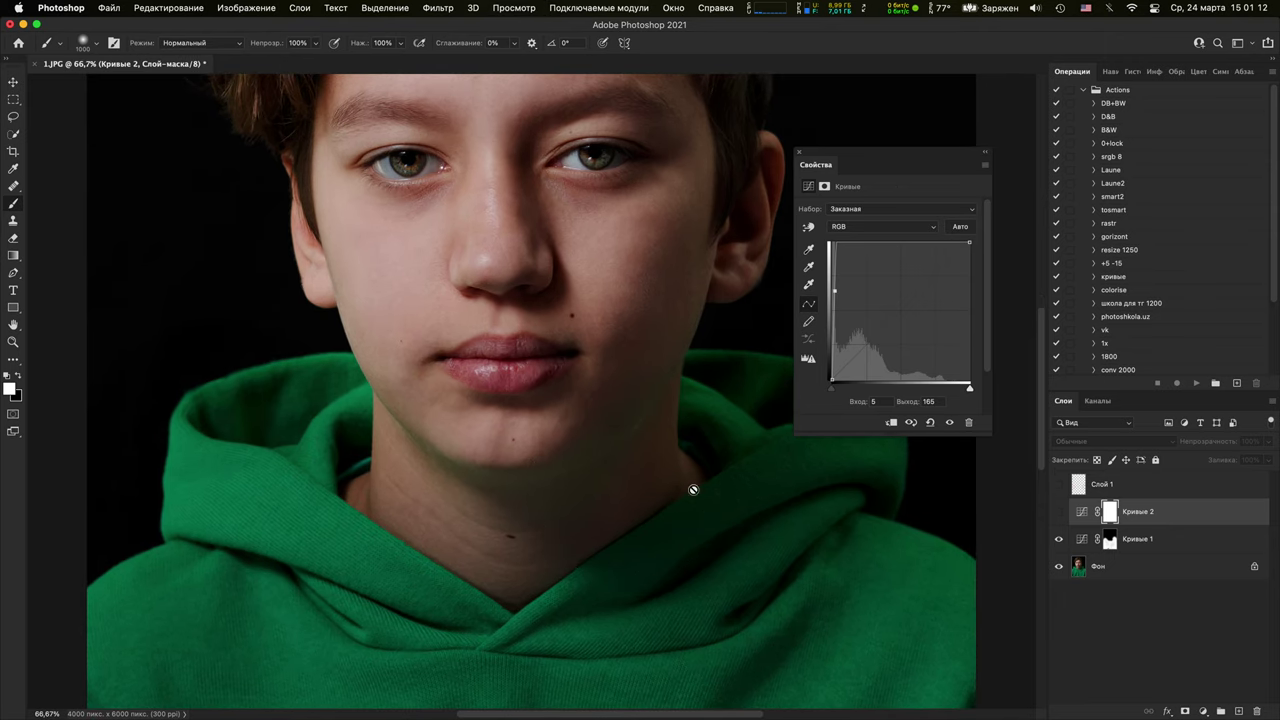
{"action": "left_click_drag", "start_coordinate": [694, 489], "coordinate": [673, 580]}
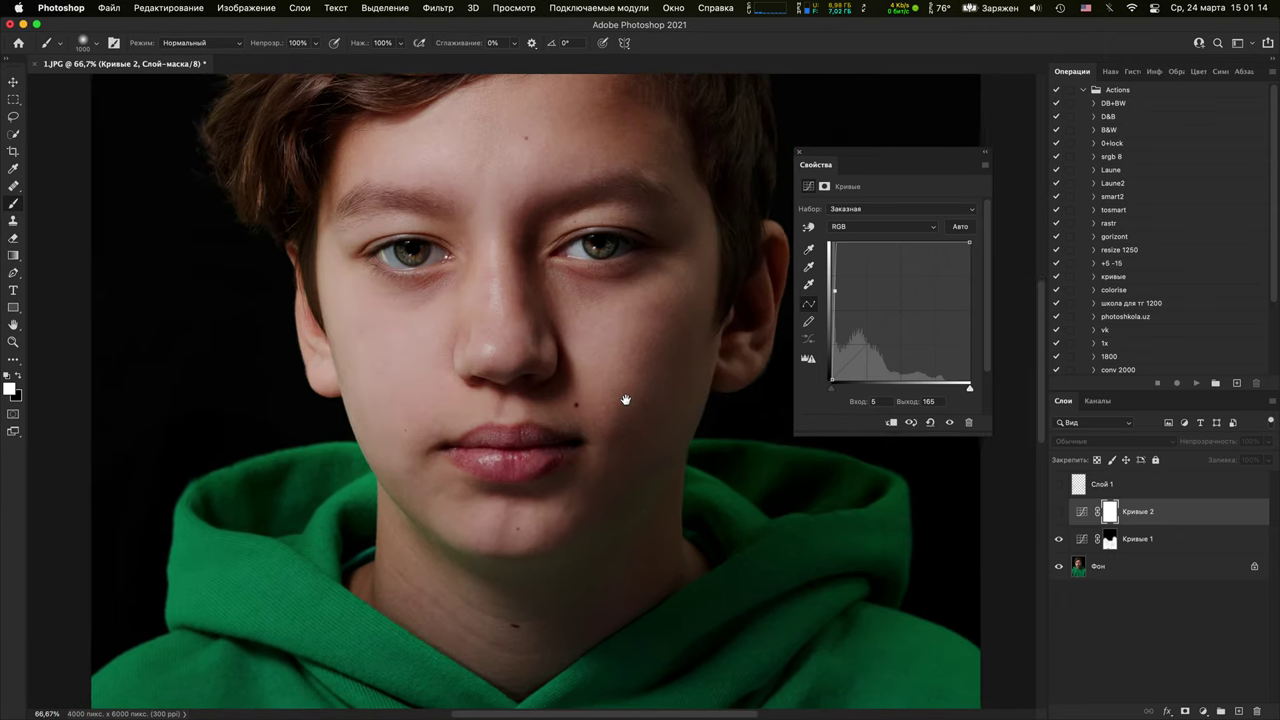
{"action": "key", "text": "super+minus"}
{"action": "key", "text": "super+equal"}
{"action": "scroll", "coordinate": [731, 629], "scroll_direction": "up", "scroll_amount": 3}
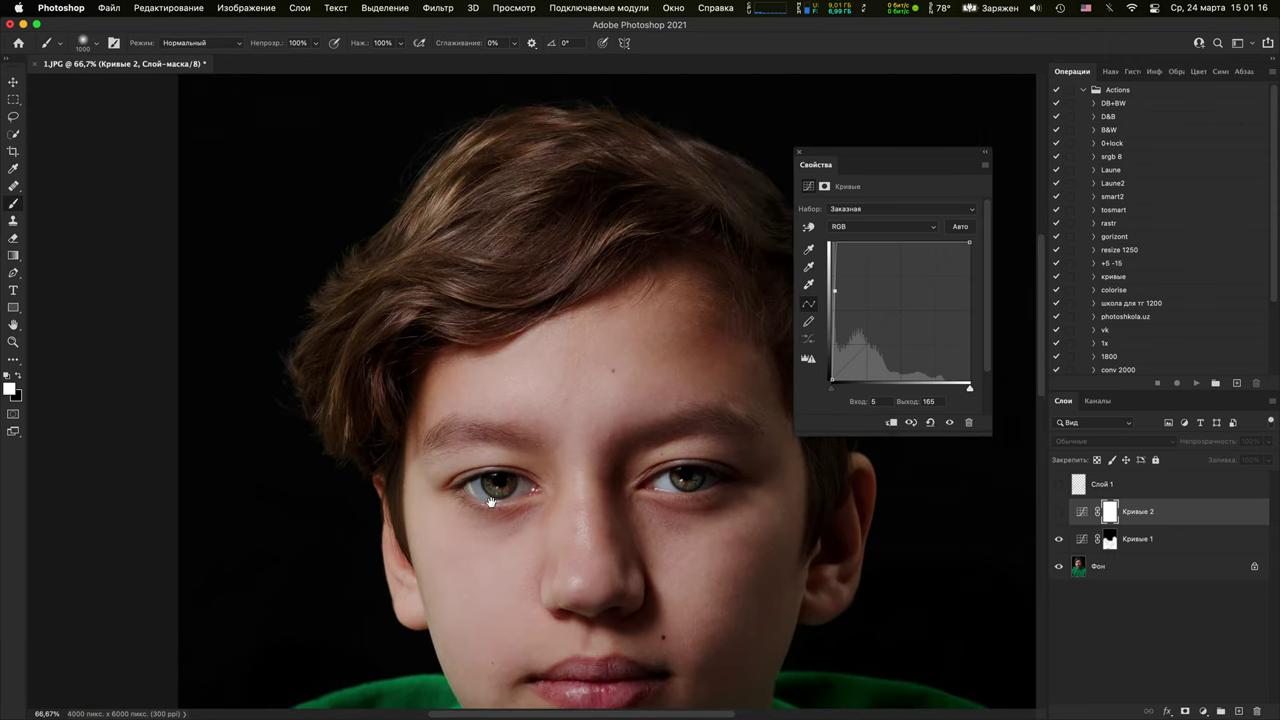
{"action": "key", "text": "super+equal"}
{"action": "key", "text": "super+equal"}
{"action": "left_click_drag", "start_coordinate": [507, 462], "coordinate": [611, 254]}
{"action": "key", "text": "super+equal"}
{"action": "left_click_drag", "start_coordinate": [562, 424], "coordinate": [614, 314]}
{"action": "key", "text": "super+equal"}
{"action": "left_click_drag", "start_coordinate": [480, 620], "coordinate": [529, 363]}
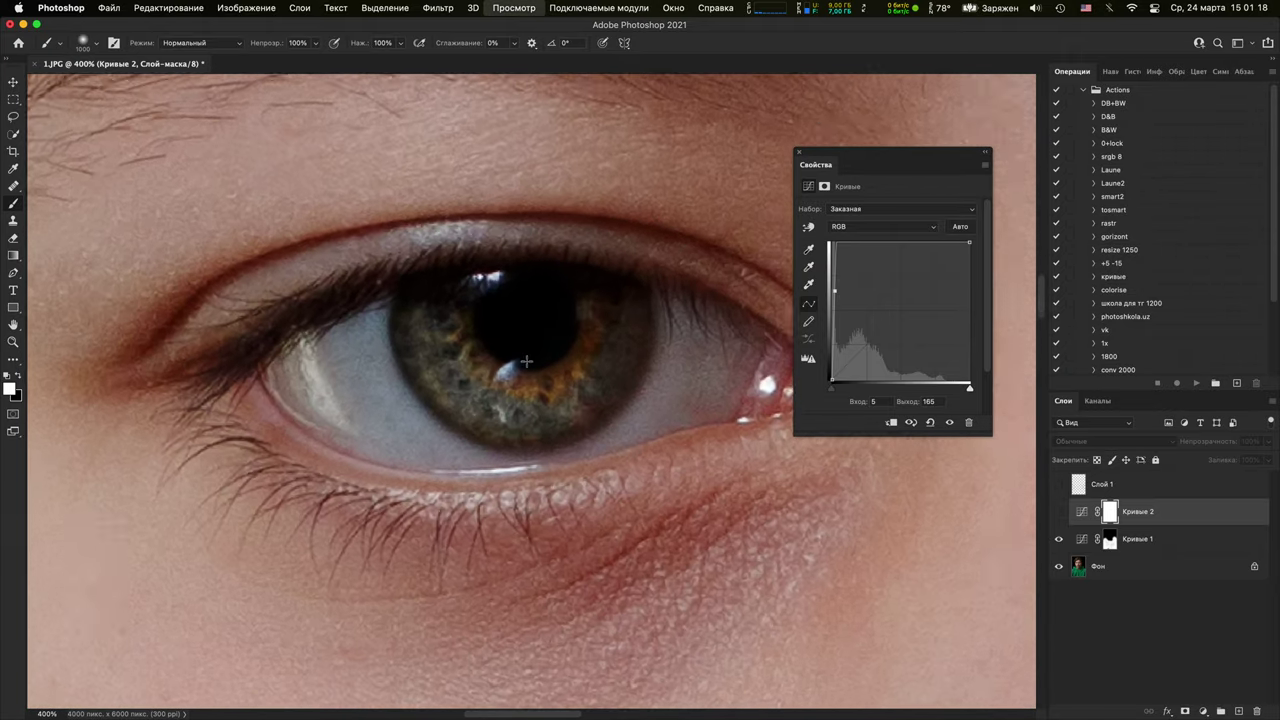
{"action": "key", "text": "super+equal"}
{"action": "left_click_drag", "start_coordinate": [616, 337], "coordinate": [669, 436]}
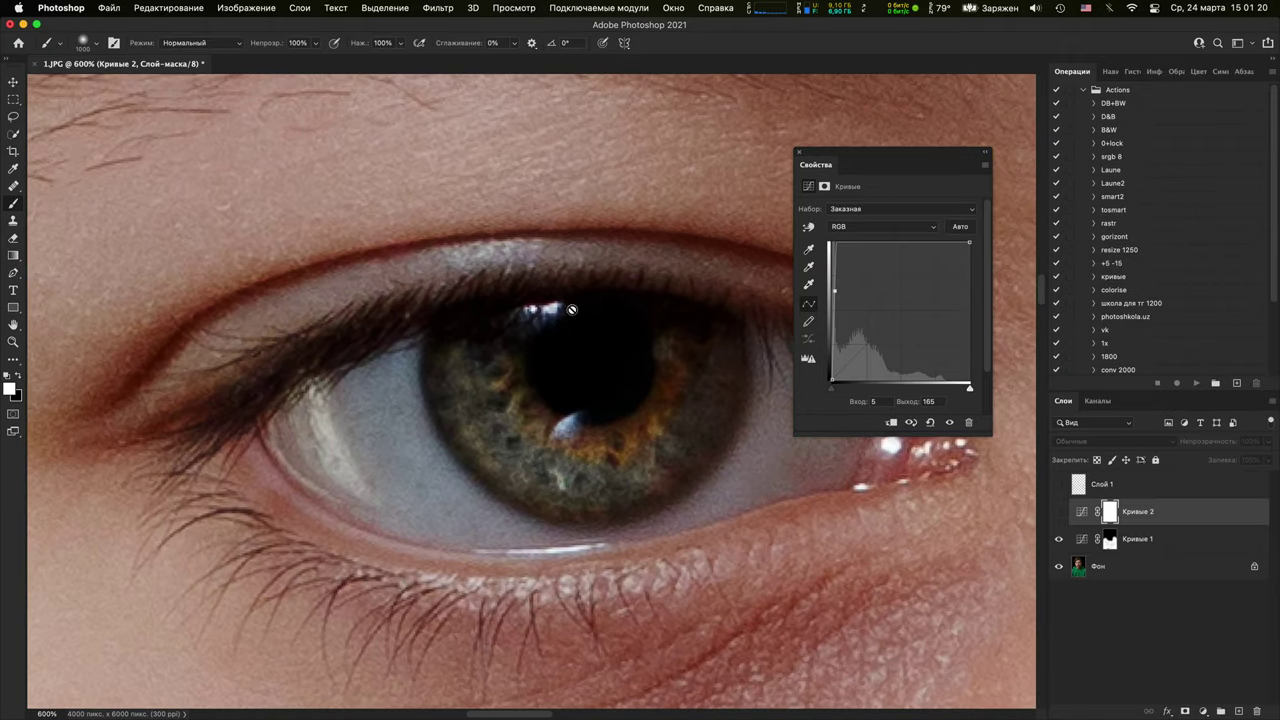
{"action": "key", "text": "super+minus"}
{"action": "key", "text": "super+minus"}
{"action": "key", "text": "super+minus"}
{"action": "key", "text": "super+minus"}
{"action": "key", "text": "super+minus"}
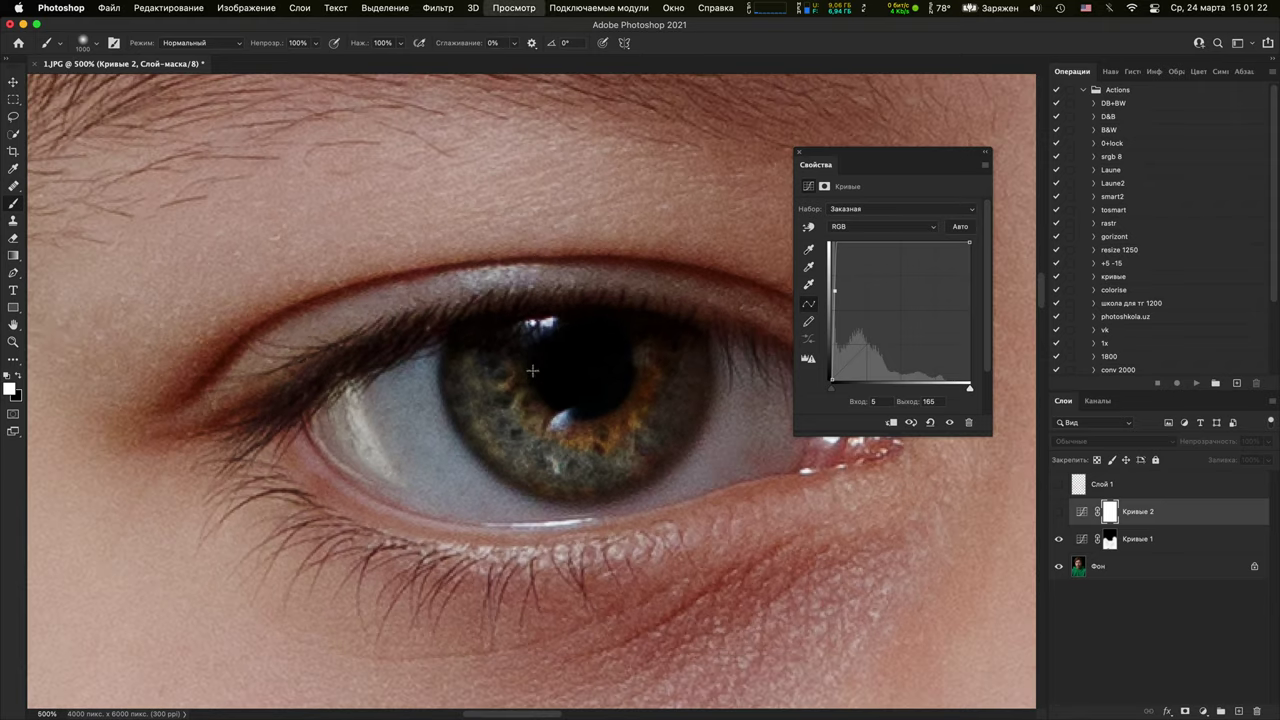
{"action": "key", "text": "super+minus"}
{"action": "key", "text": "super+minus"}
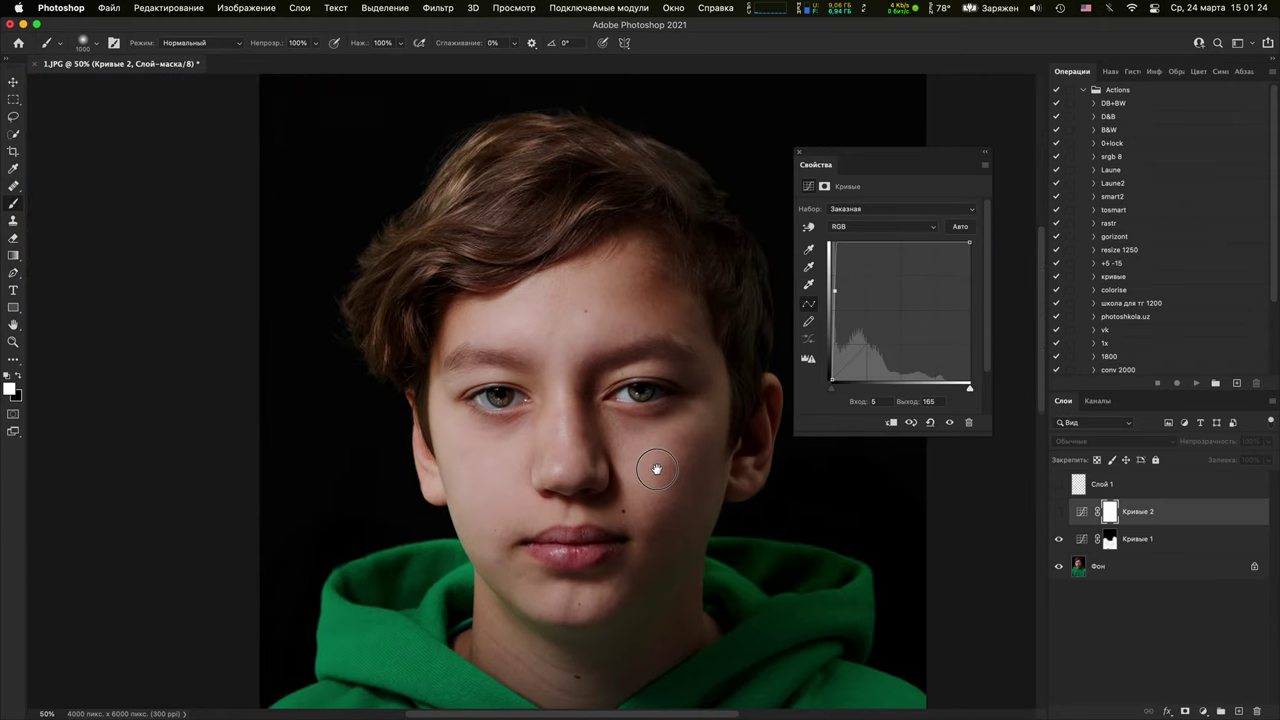
{"action": "scroll", "coordinate": [732, 552], "scroll_direction": "down", "scroll_amount": 4}
{"action": "scroll", "coordinate": [732, 552], "scroll_direction": "right", "scroll_amount": 4}
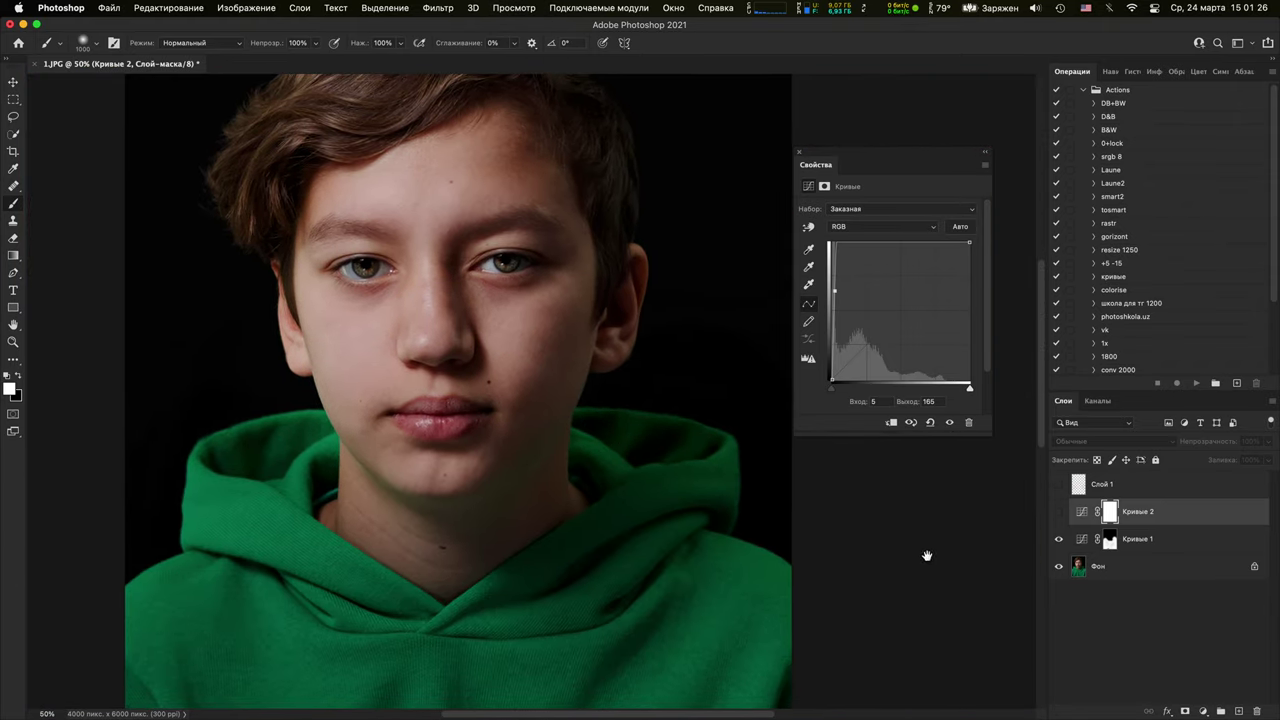
Add a darkening Curves adjustment directly above the hoodie darkening with input 145 and output 110, and invert its mask to black
{"action": "left_click", "coordinate": [1176, 544]}
{"action": "left_click", "coordinate": [1203, 711]}
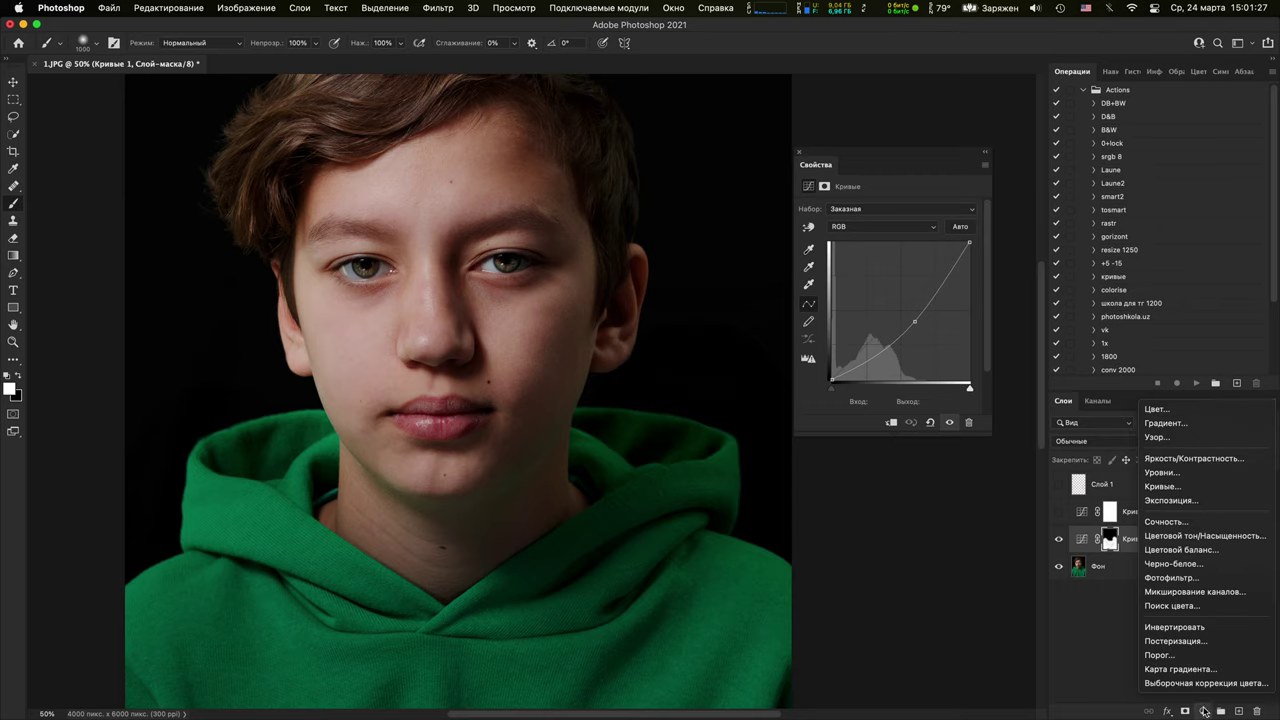
{"action": "left_click", "coordinate": [1192, 488]}
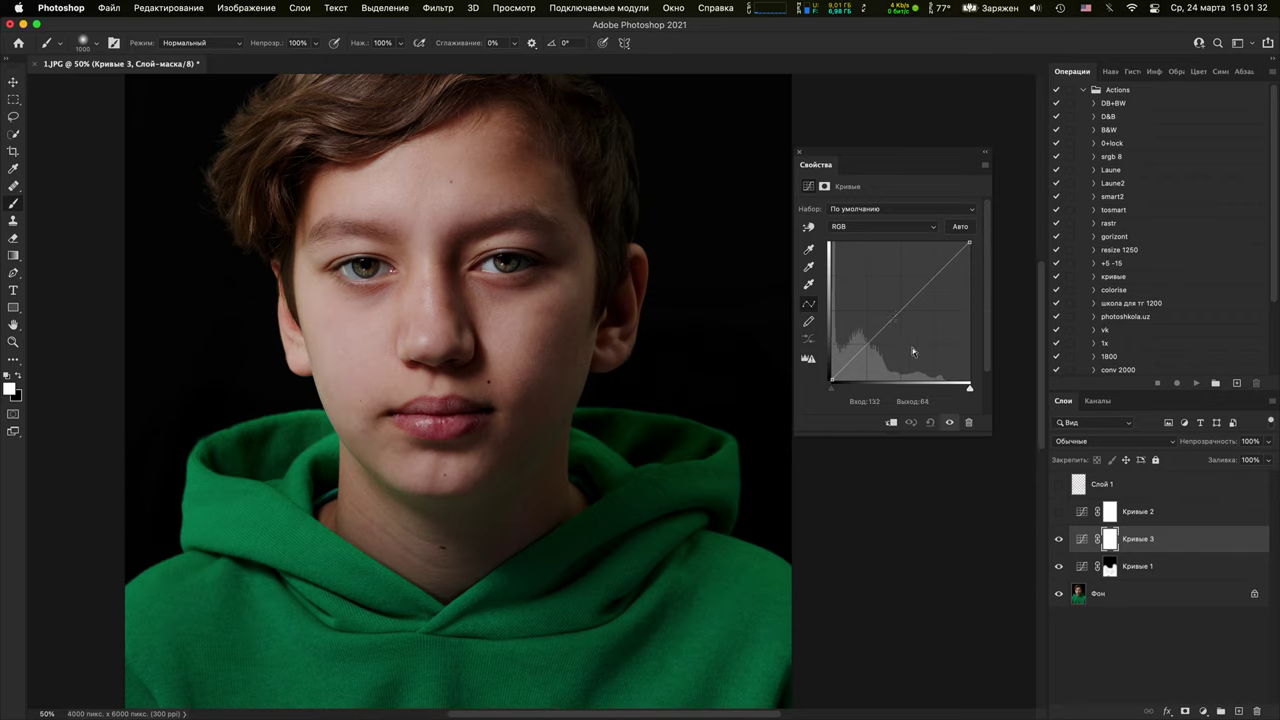
{"action": "left_click_drag", "start_coordinate": [898, 314], "coordinate": [910, 321]}
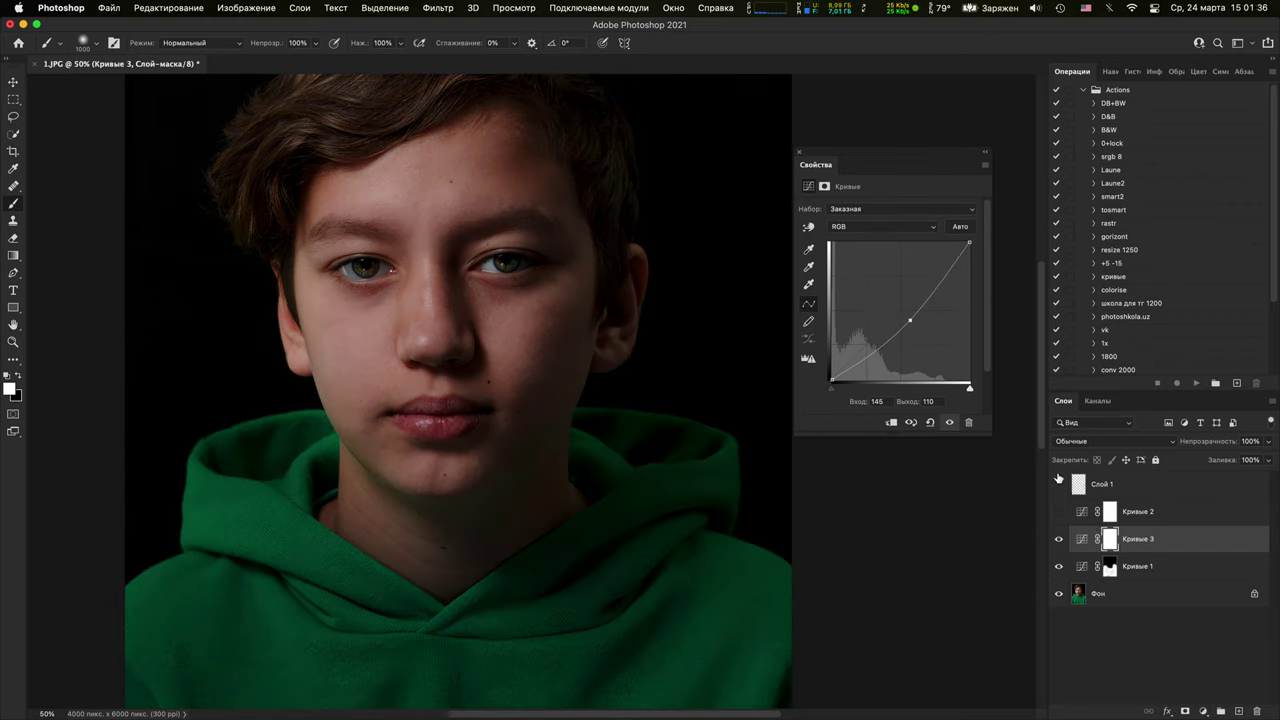
{"action": "key", "text": "super+i"}
Reveal the new Curves darkening over the shaded side of the face and the hair with a white brush, and set its opacity to 25%
{"action": "key", "text": "super+minus"}
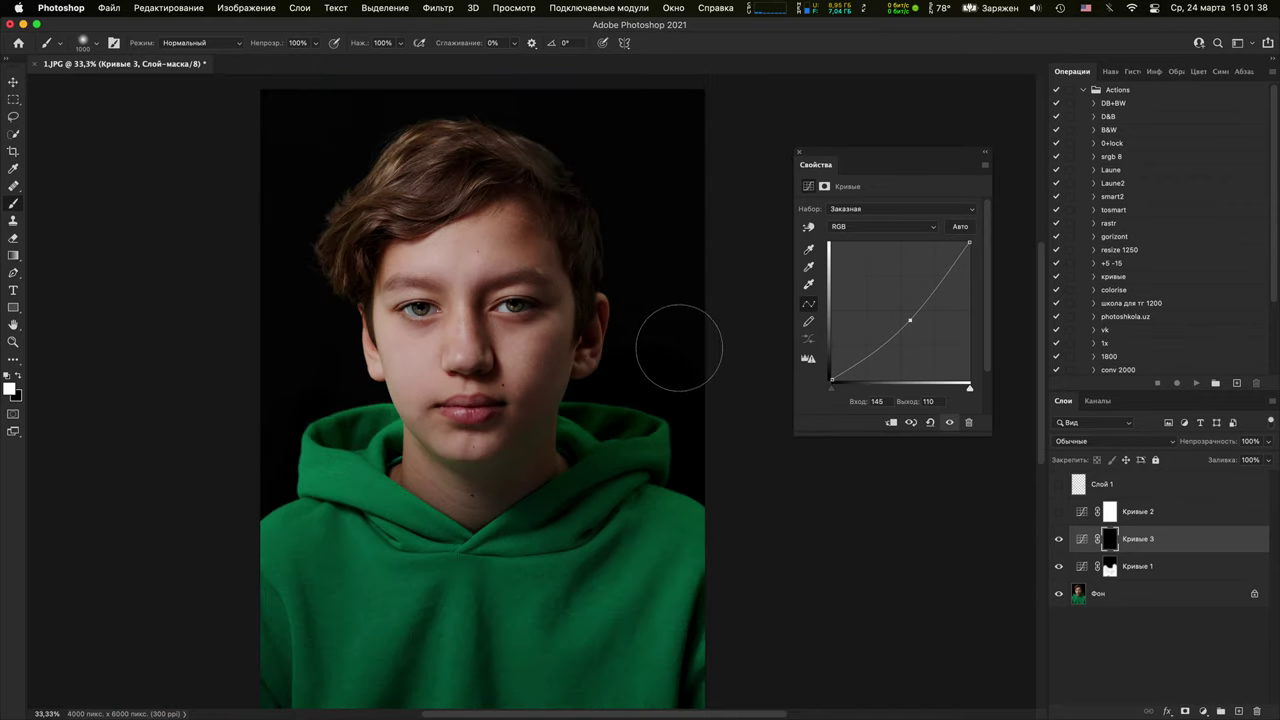
{"action": "mouse_move", "coordinate": [679, 348]}
{"action": "left_mouse_down"}
{"action": "mouse_move", "coordinate": [586, 316]}
{"action": "mouse_move", "coordinate": [538, 205]}
{"action": "mouse_move", "coordinate": [588, 280]}
{"action": "mouse_move", "coordinate": [570, 430]}
{"action": "mouse_move", "coordinate": [581, 333]}
{"action": "mouse_move", "coordinate": [507, 502]}
{"action": "mouse_move", "coordinate": [578, 382]}
{"action": "mouse_move", "coordinate": [532, 456]}
{"action": "mouse_move", "coordinate": [519, 519]}
{"action": "mouse_move", "coordinate": [605, 462]}
{"action": "mouse_move", "coordinate": [544, 462]}
{"action": "mouse_move", "coordinate": [569, 387]}
{"action": "mouse_move", "coordinate": [580, 277]}
{"action": "left_mouse_up"}
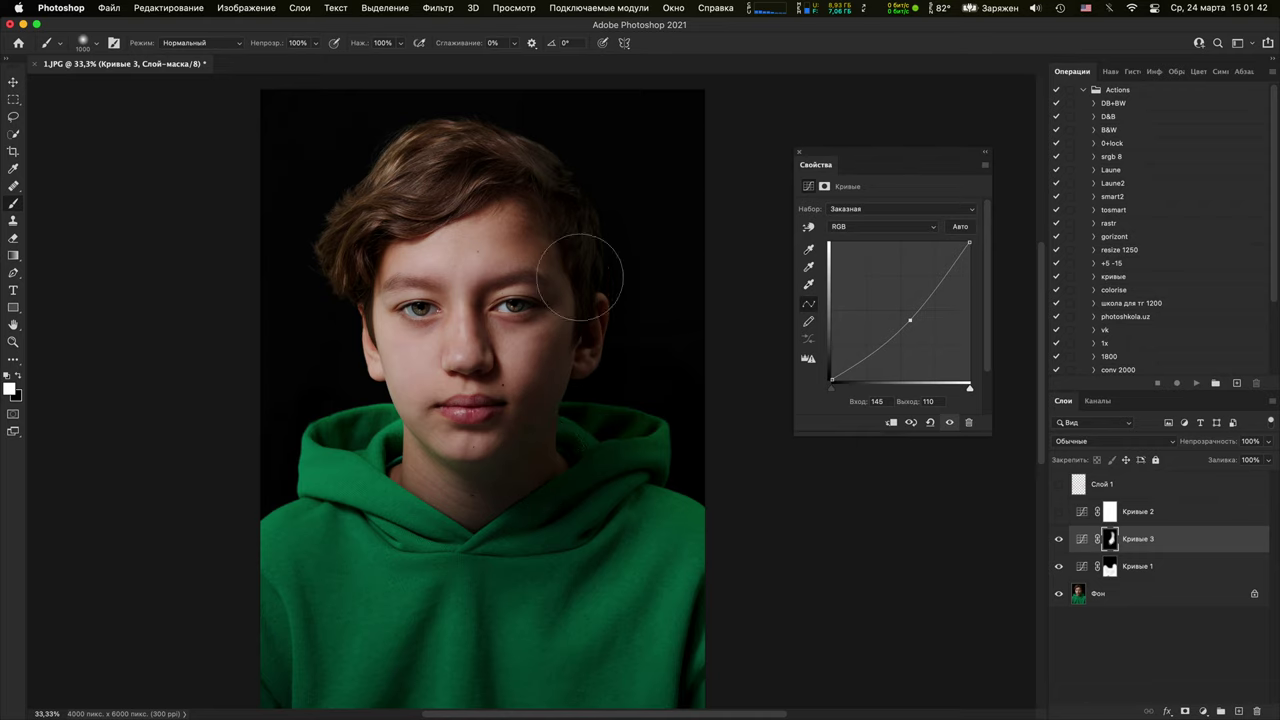
{"action": "mouse_move", "coordinate": [436, 153]}
{"action": "left_mouse_down"}
{"action": "mouse_move", "coordinate": [334, 270]}
{"action": "mouse_move", "coordinate": [464, 114]}
{"action": "mouse_move", "coordinate": [419, 153]}
{"action": "mouse_move", "coordinate": [518, 136]}
{"action": "mouse_move", "coordinate": [616, 254]}
{"action": "mouse_move", "coordinate": [602, 433]}
{"action": "left_mouse_up"}
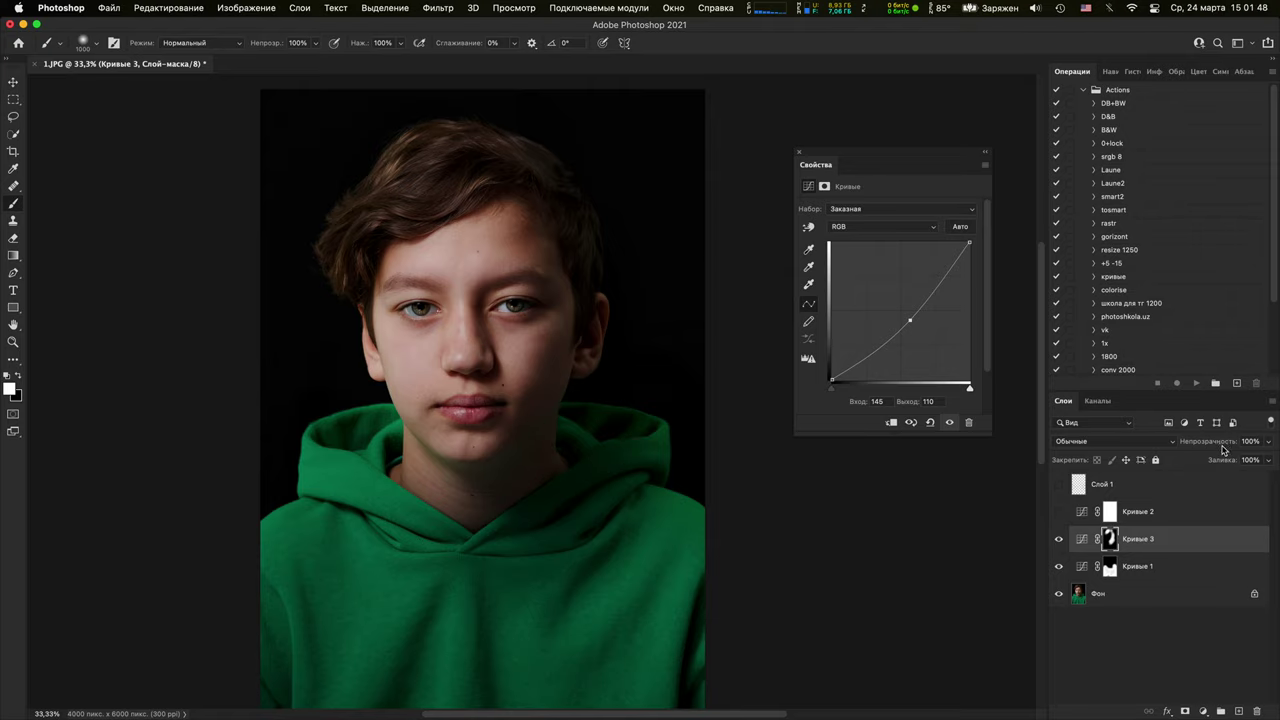
{"action": "mouse_move", "coordinate": [1221, 442]}
{"action": "left_mouse_down"}
{"action": "mouse_move", "coordinate": [1206, 449]}
{"action": "mouse_move", "coordinate": [1202, 432]}
{"action": "mouse_move", "coordinate": [1214, 450]}
{"action": "left_mouse_up"}
{"action": "key", "text": "super+minus"}
{"action": "key", "text": "super+minus"}
{"action": "key", "text": "super+plus"}
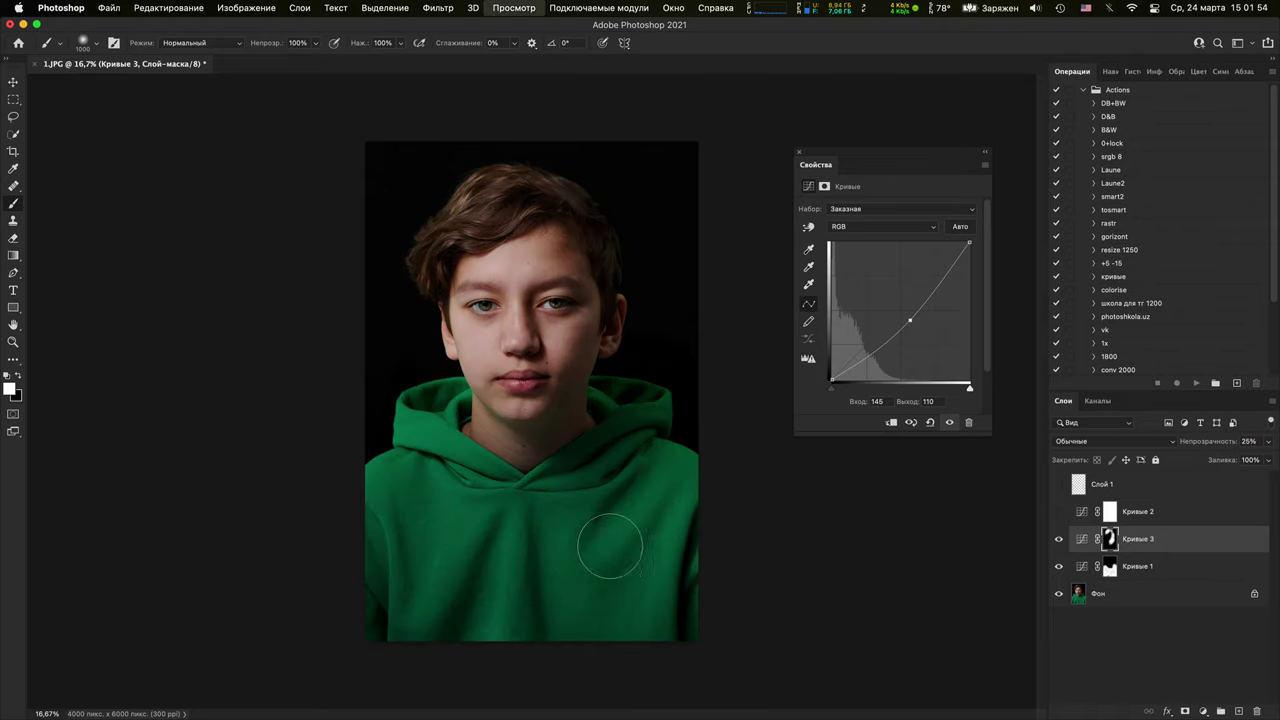
Check the brightening curve and the red shoulder marks briefly, and compare the hoodie with its darkening switched on and off
{"action": "left_click", "coordinate": [1060, 512]}
{"action": "left_click", "coordinate": [1060, 512]}
{"action": "left_click", "coordinate": [1060, 486]}
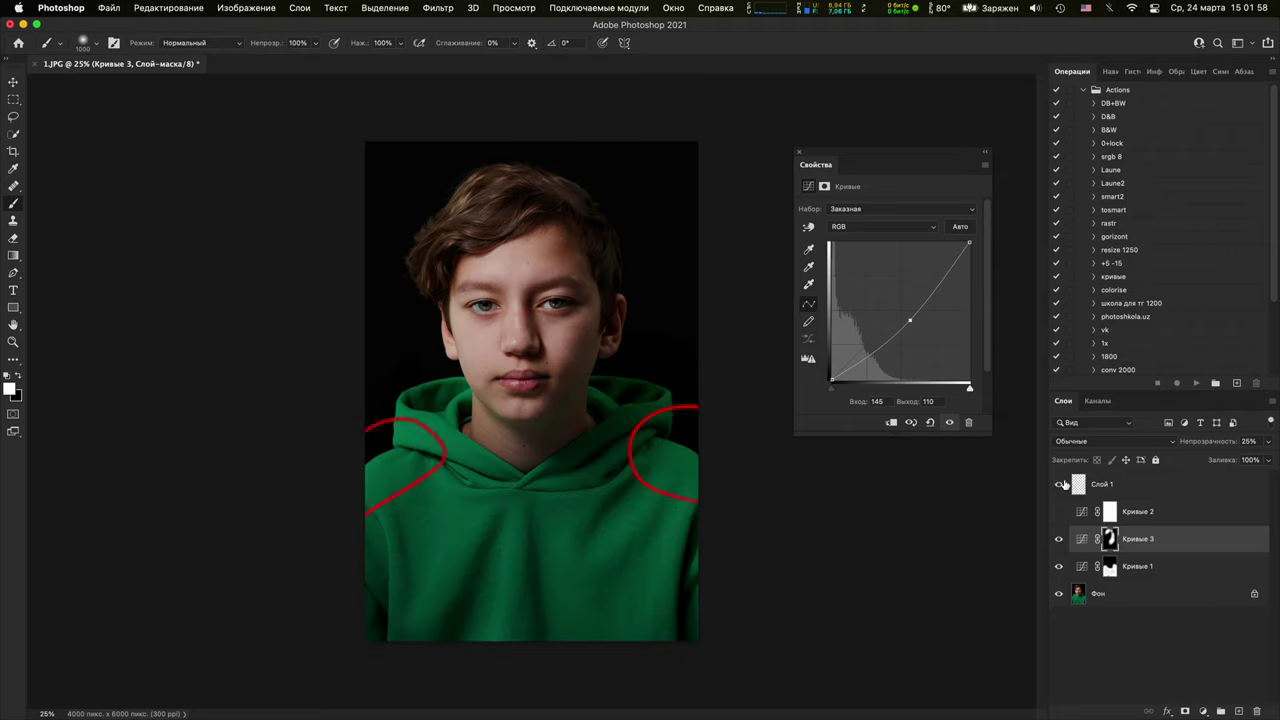
{"action": "left_click", "coordinate": [1060, 486]}
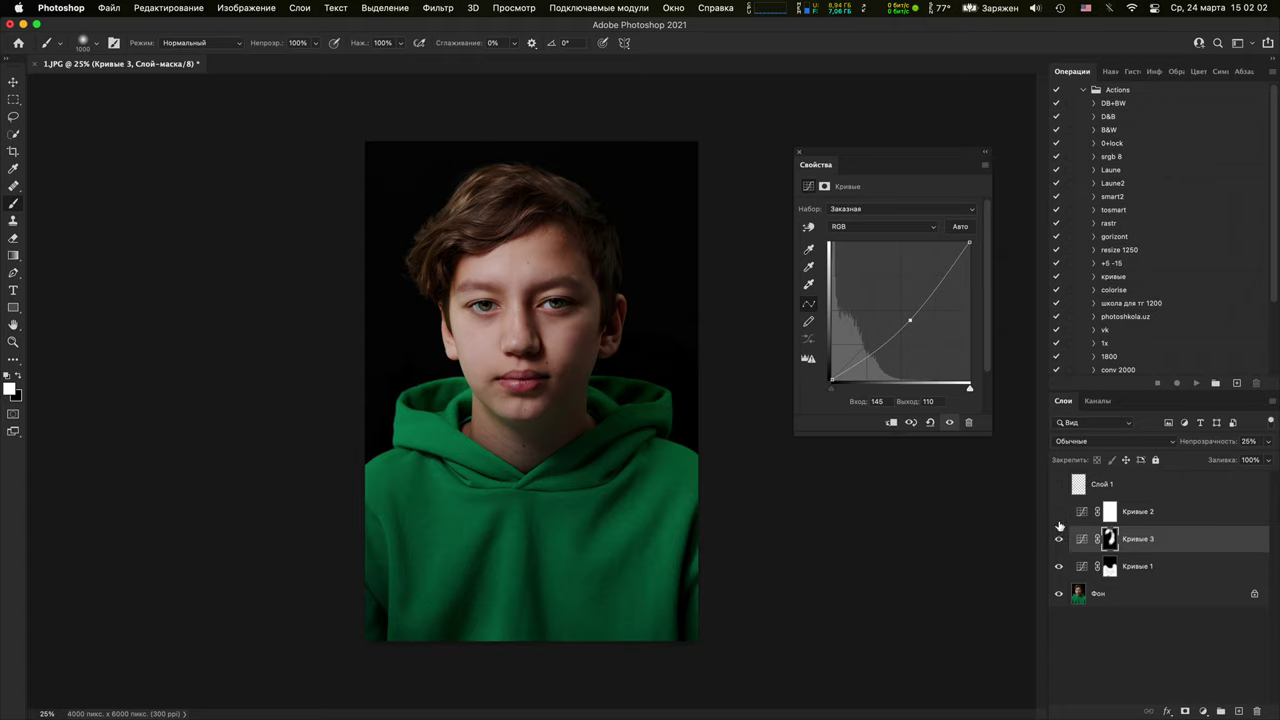
{"action": "left_click", "coordinate": [1059, 568]}
{"action": "left_click", "coordinate": [1058, 568]}
{"action": "left_click", "coordinate": [1058, 568]}
{"action": "left_click", "coordinate": [1057, 568]}
Crop the portrait slightly tighter around the boy to about 3911 × 5866 px
{"action": "key", "text": "c"}
{"action": "left_click_drag", "start_coordinate": [697, 141], "coordinate": [694, 148]}
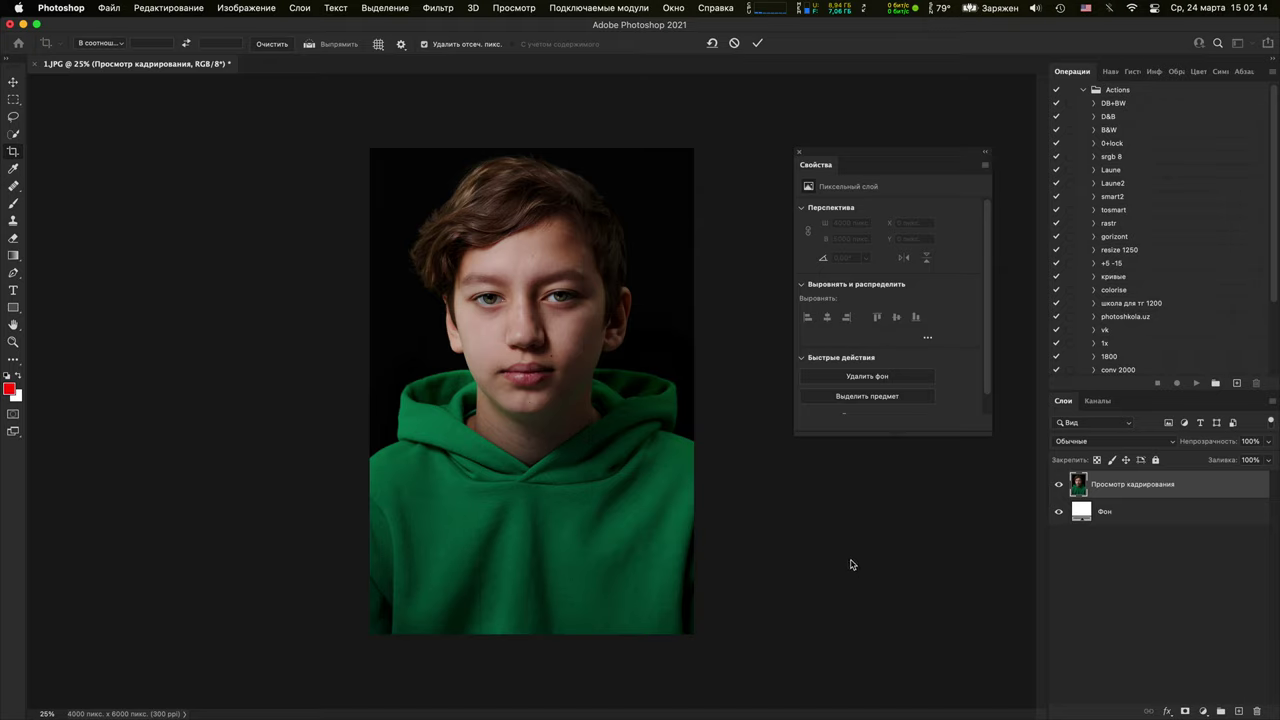
{"action": "left_click", "coordinate": [584, 430]}
{"action": "left_click_drag", "start_coordinate": [694, 148], "coordinate": [698, 142]}
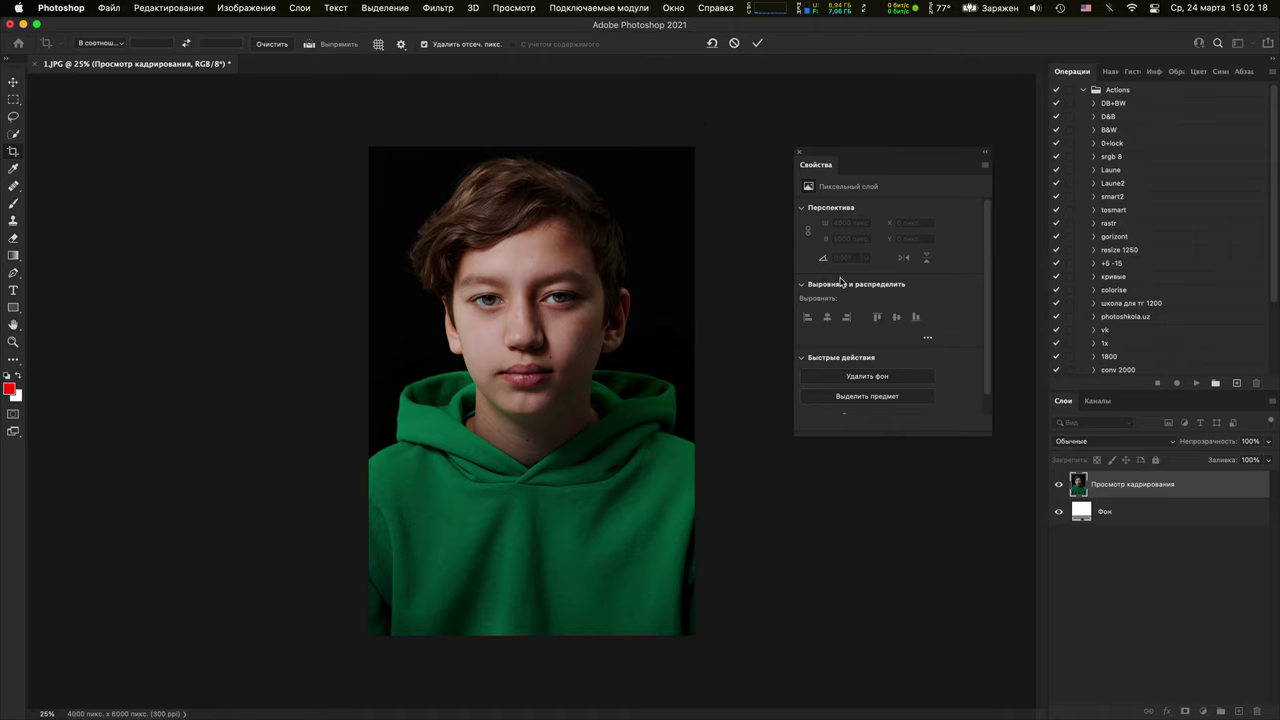
{"action": "mouse_move", "coordinate": [643, 443]}
{"action": "left_mouse_down"}
{"action": "mouse_move", "coordinate": [631, 431]}
{"action": "mouse_move", "coordinate": [666, 436]}
{"action": "left_mouse_up"}
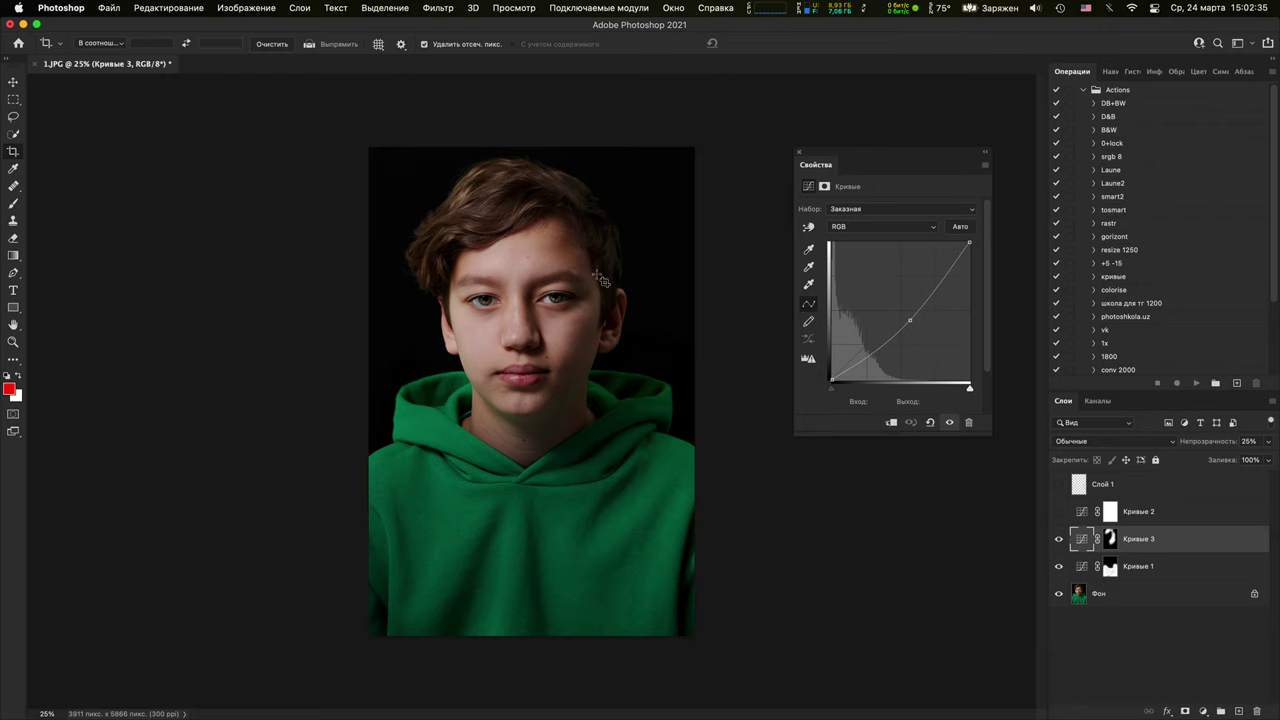
Examine the eye area of the boy's portrait up close, then return to the full view
{"action": "key", "text": "super+equal"}
{"action": "key", "text": "super+equal"}
{"action": "key", "text": "super+equal"}
{"action": "key", "text": "super+equal"}
{"action": "key", "text": "super+equal"}
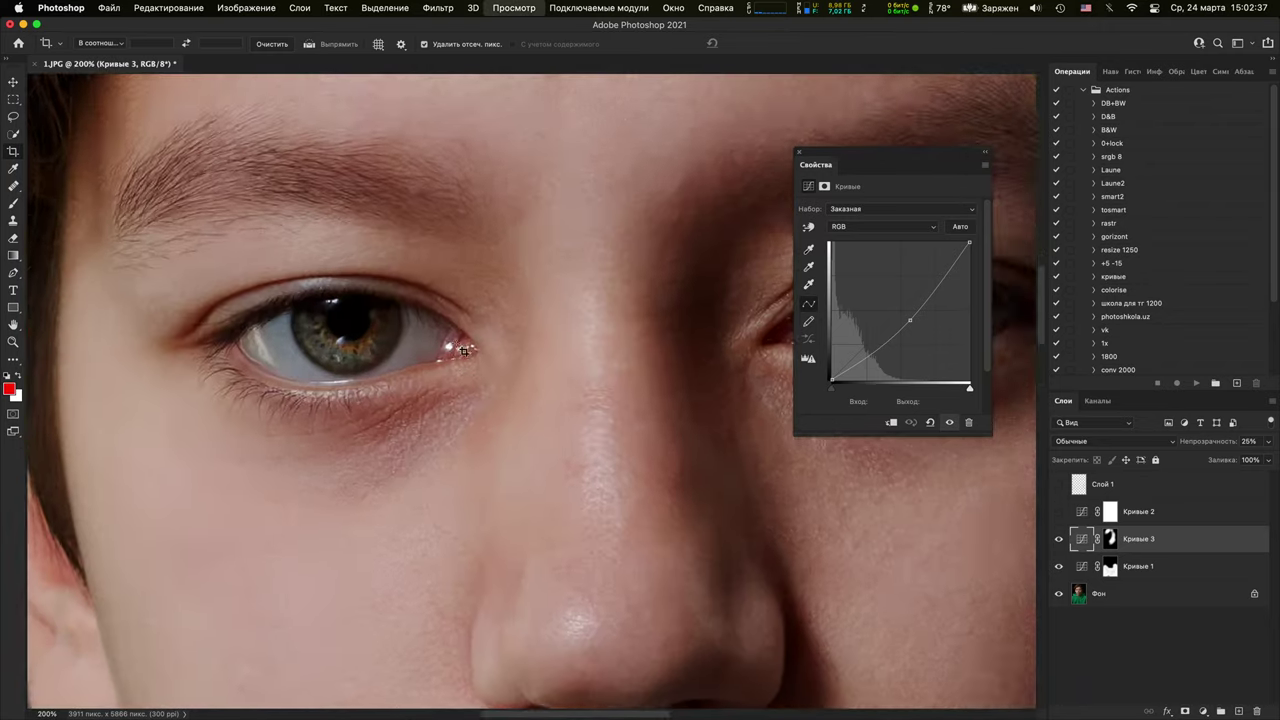
{"action": "key", "text": "super+minus"}
{"action": "key", "text": "super+minus"}
{"action": "key", "text": "super+minus"}
{"action": "key", "text": "super+minus"}
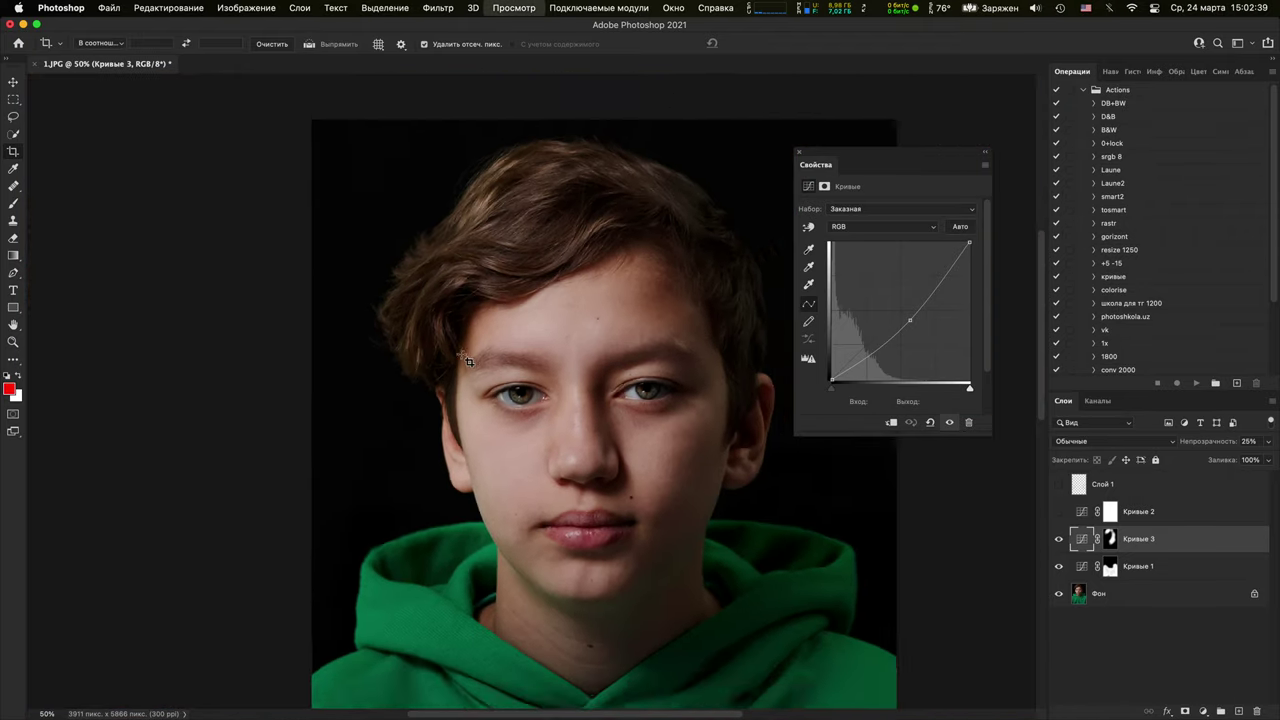
{"action": "key", "text": "super+minus"}
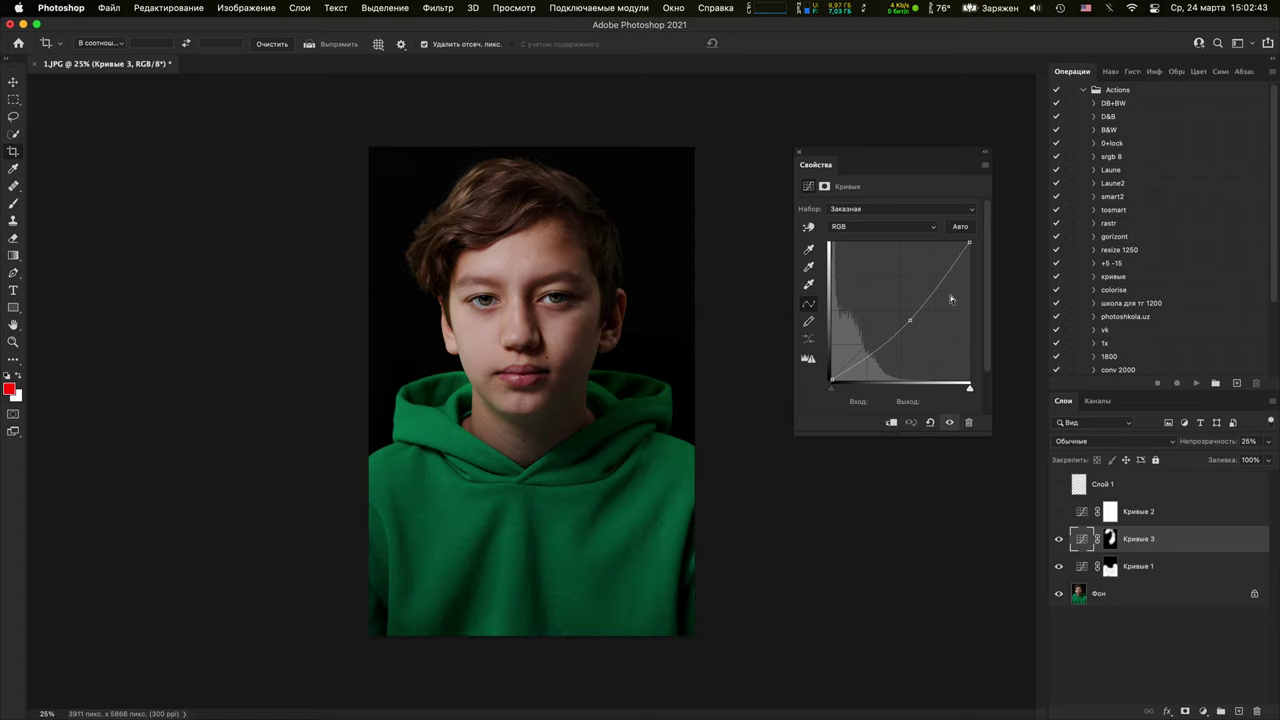
Compare the boy's portrait with and without the Кривые 1 and Кривые 3 adjustment layers
{"action": "left_click", "coordinate": [1059, 566]}
{"action": "left_click", "coordinate": [1059, 539]}
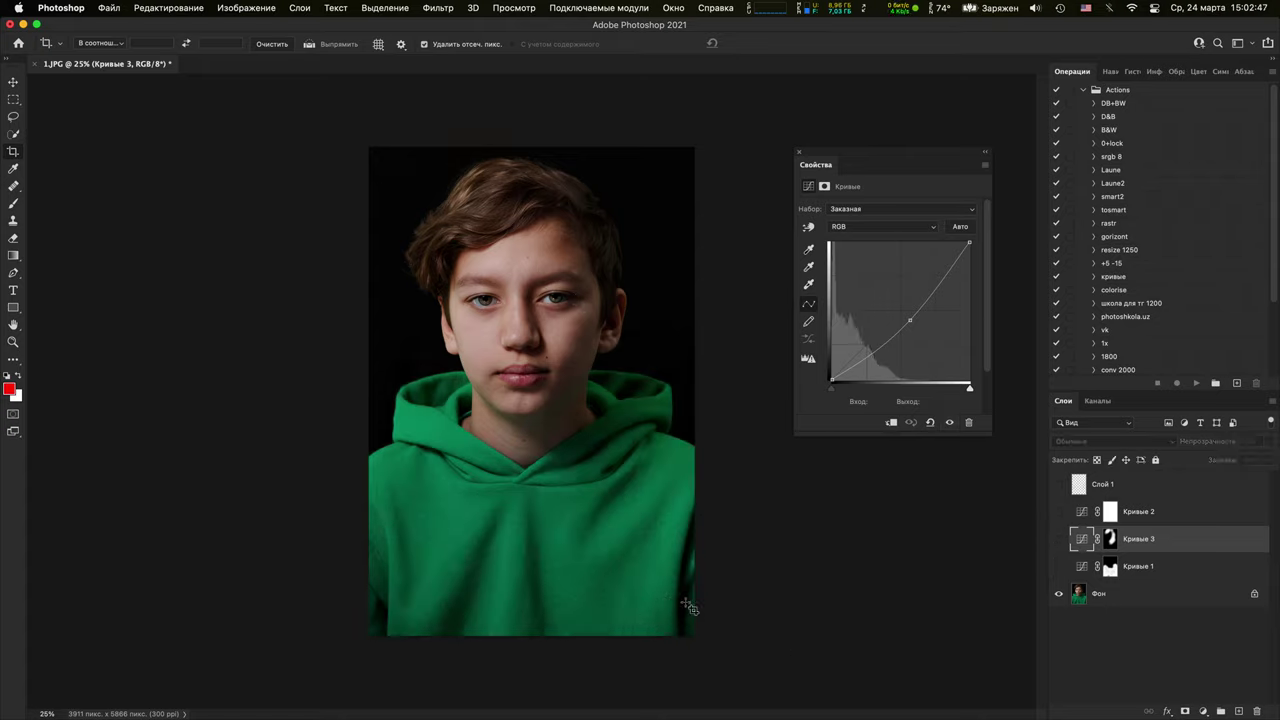
{"action": "left_click", "coordinate": [1059, 566]}
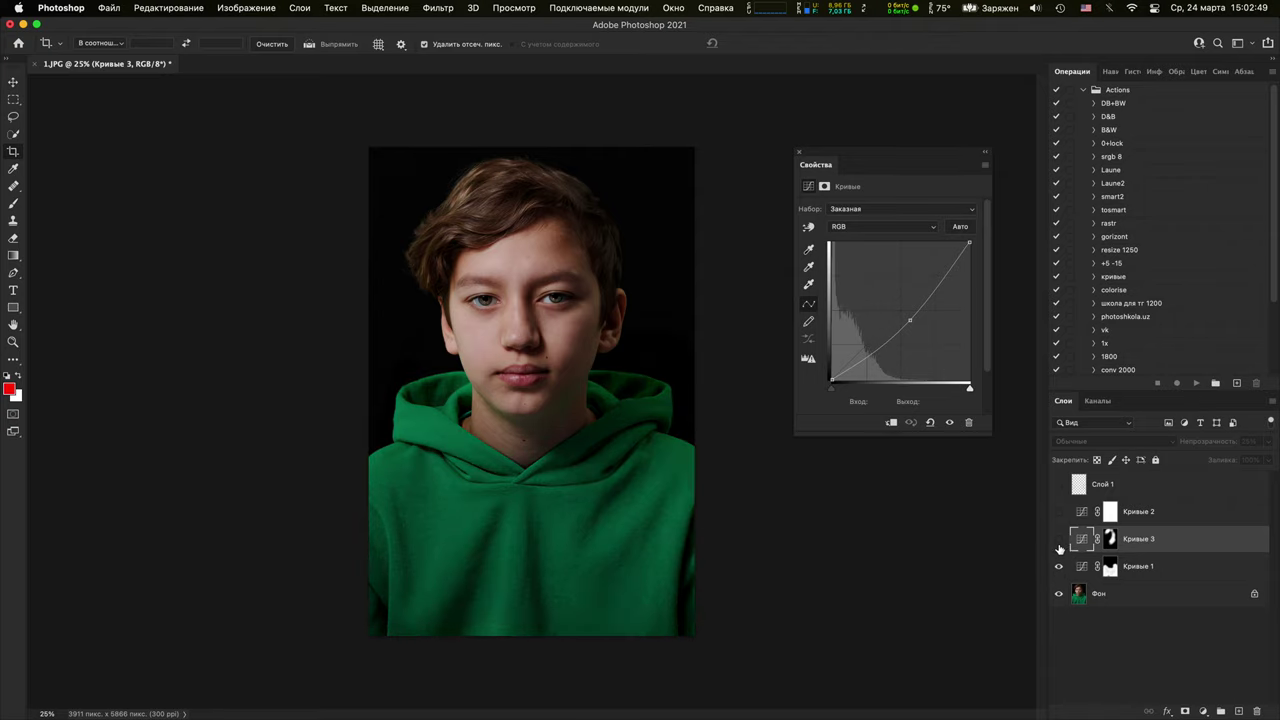
{"action": "left_click", "coordinate": [1059, 539]}
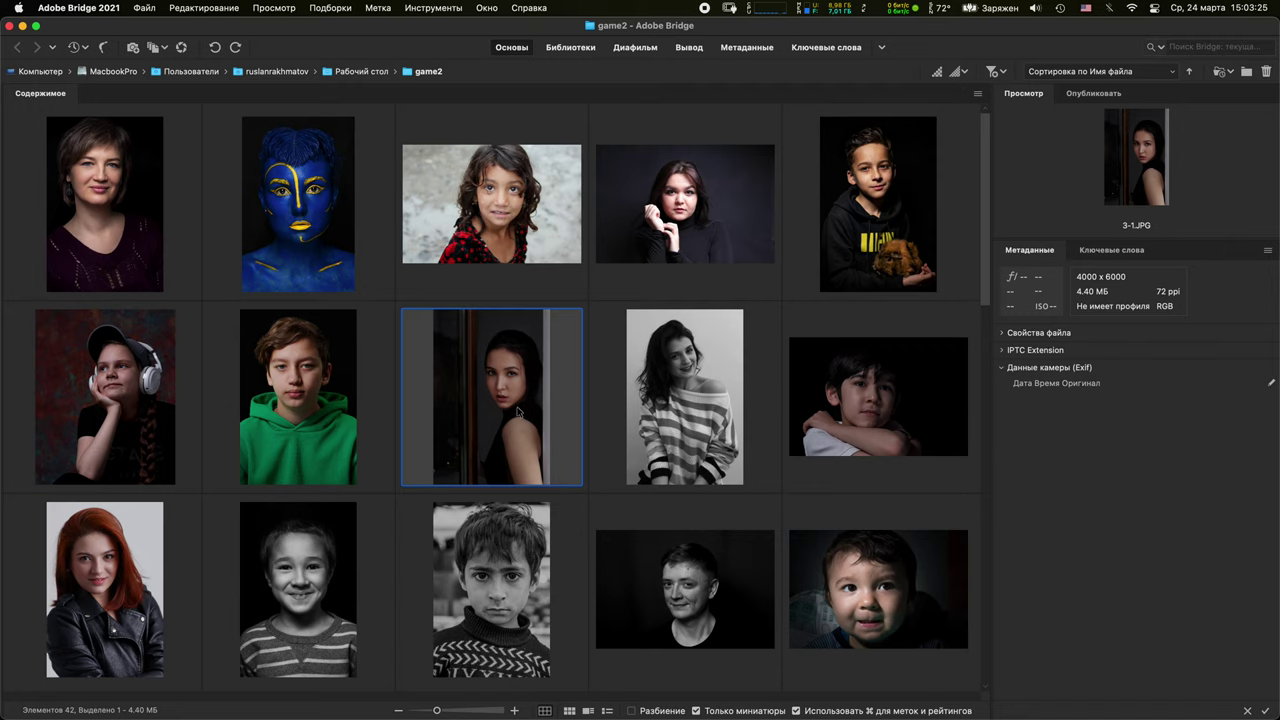
In Bridge, check the IPTC Extension metadata of 3-1.JPG and compare its thumbnail with the green-hoodie portrait
{"action": "left_click", "coordinate": [1002, 350]}
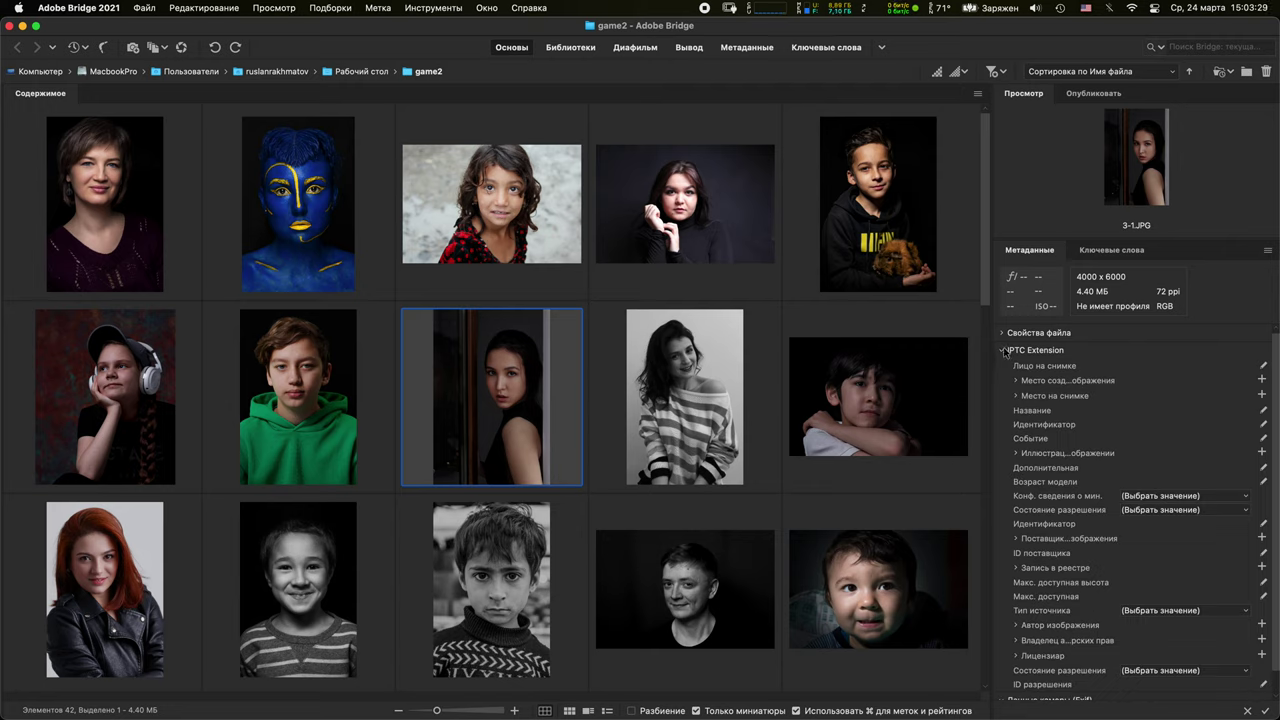
{"action": "left_click", "coordinate": [1003, 350]}
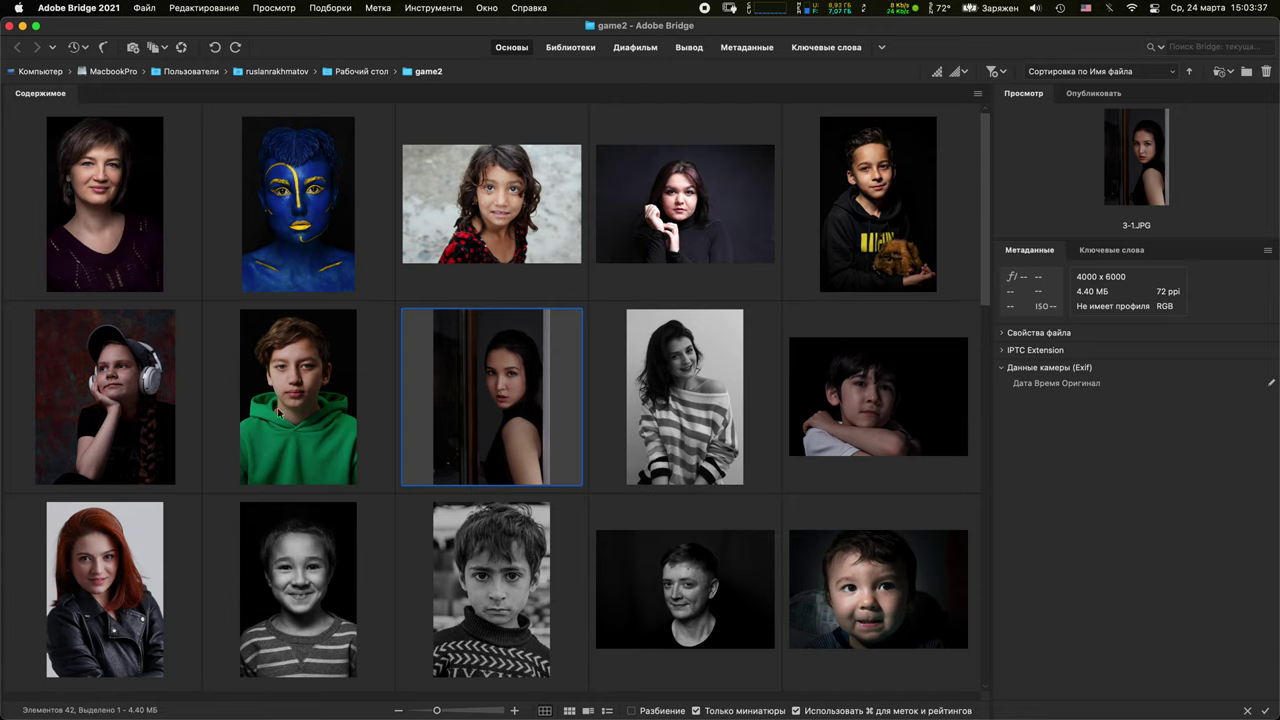
{"action": "left_click", "coordinate": [279, 412]}
{"action": "left_click", "coordinate": [464, 428]}
{"action": "left_click", "coordinate": [294, 418]}
{"action": "left_click", "coordinate": [445, 375]}
Open 3-1.JPG in Photoshop without colour management, close the document properties and dismiss the crop frame
{"action": "double_click", "coordinate": [490, 396]}
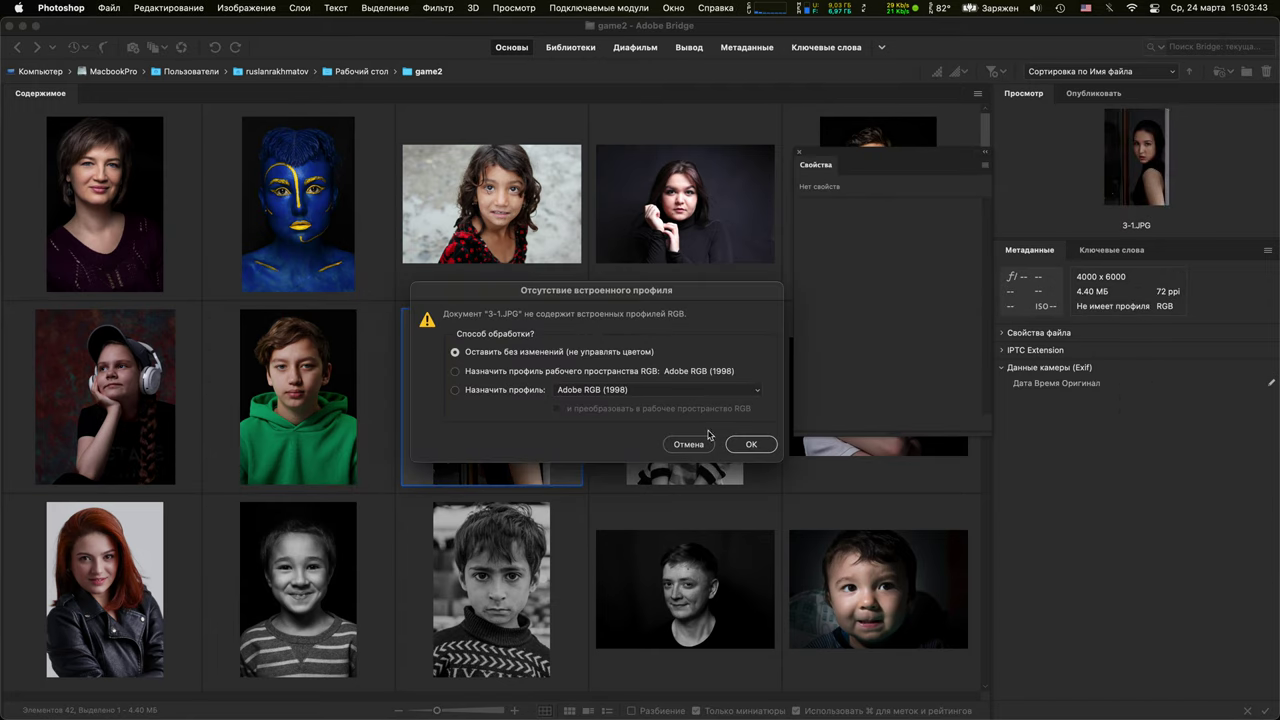
{"action": "key", "text": "Return"}
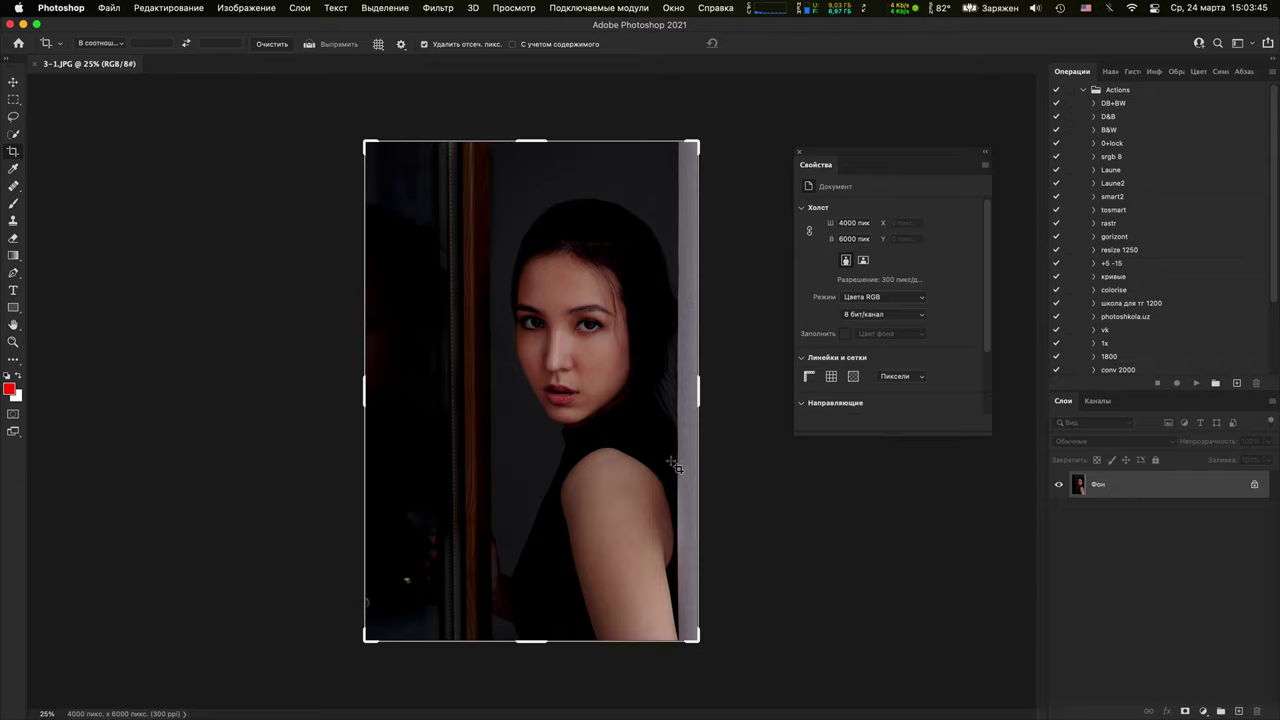
{"action": "left_click", "coordinate": [800, 157]}
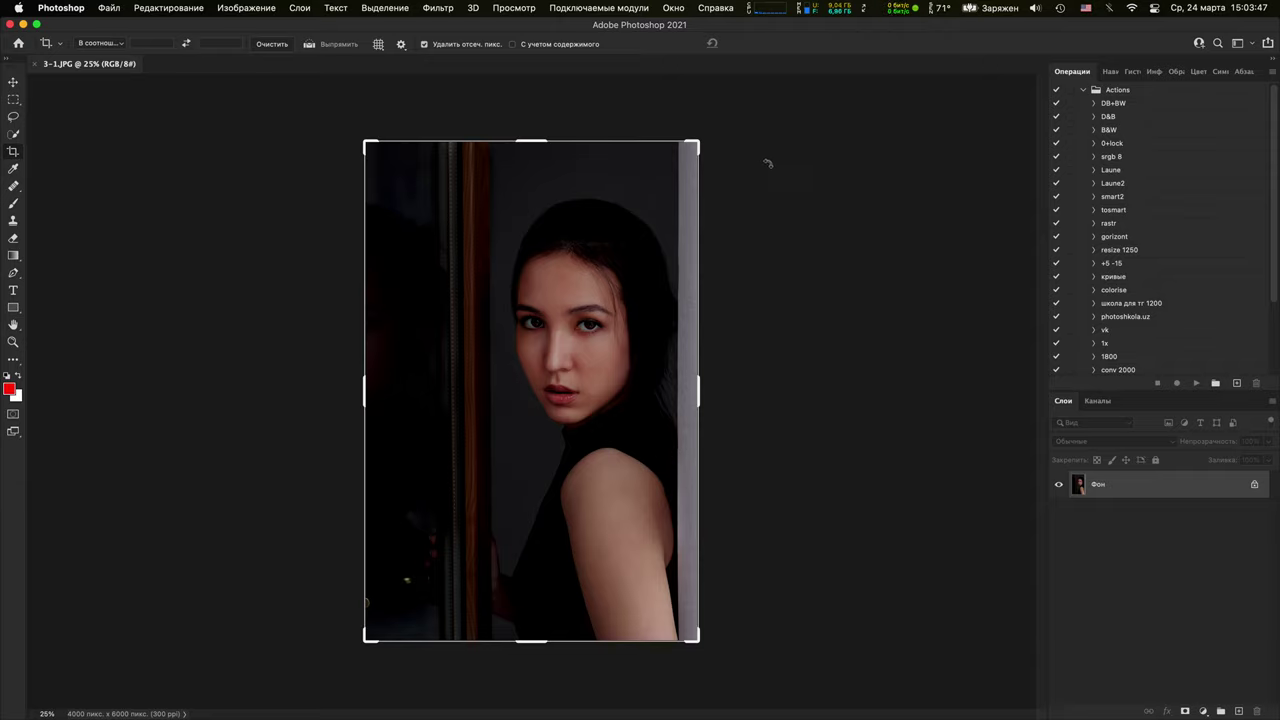
{"action": "key", "text": "Escape"}
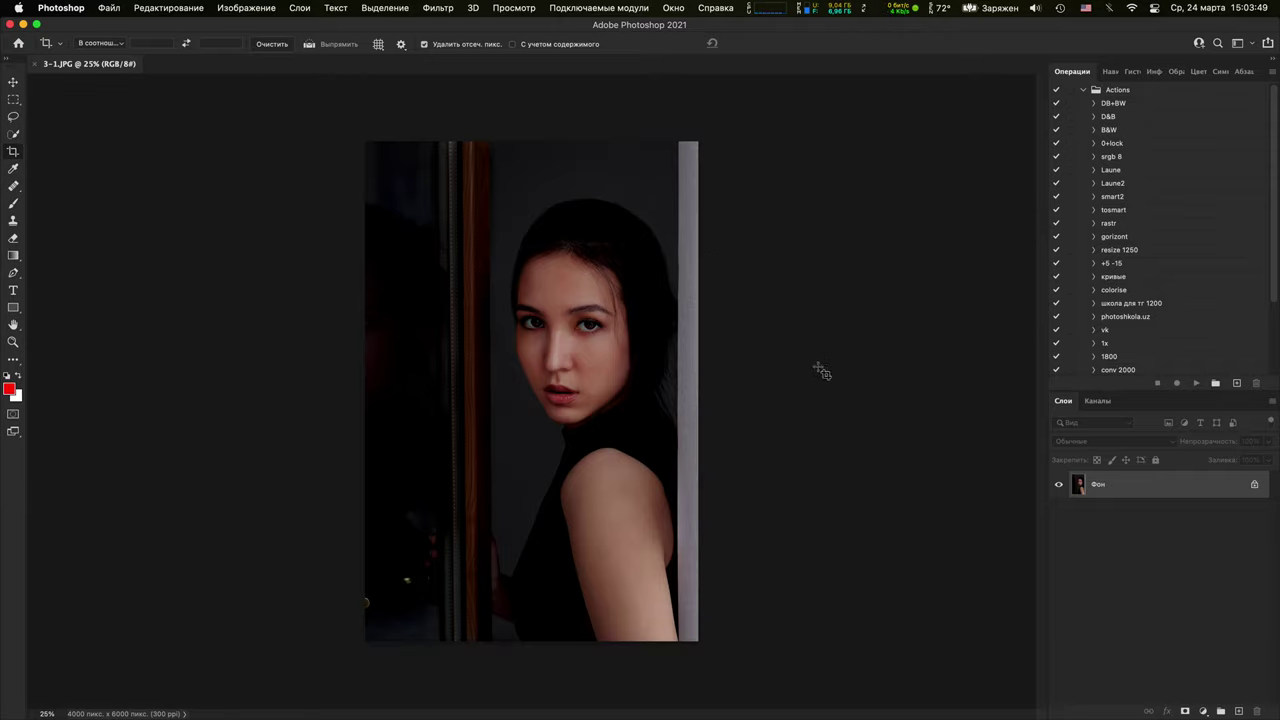
Add a Curves adjustment layer and lift the RGB midtones from input 109 to output 147
{"action": "left_click", "coordinate": [1205, 711]}
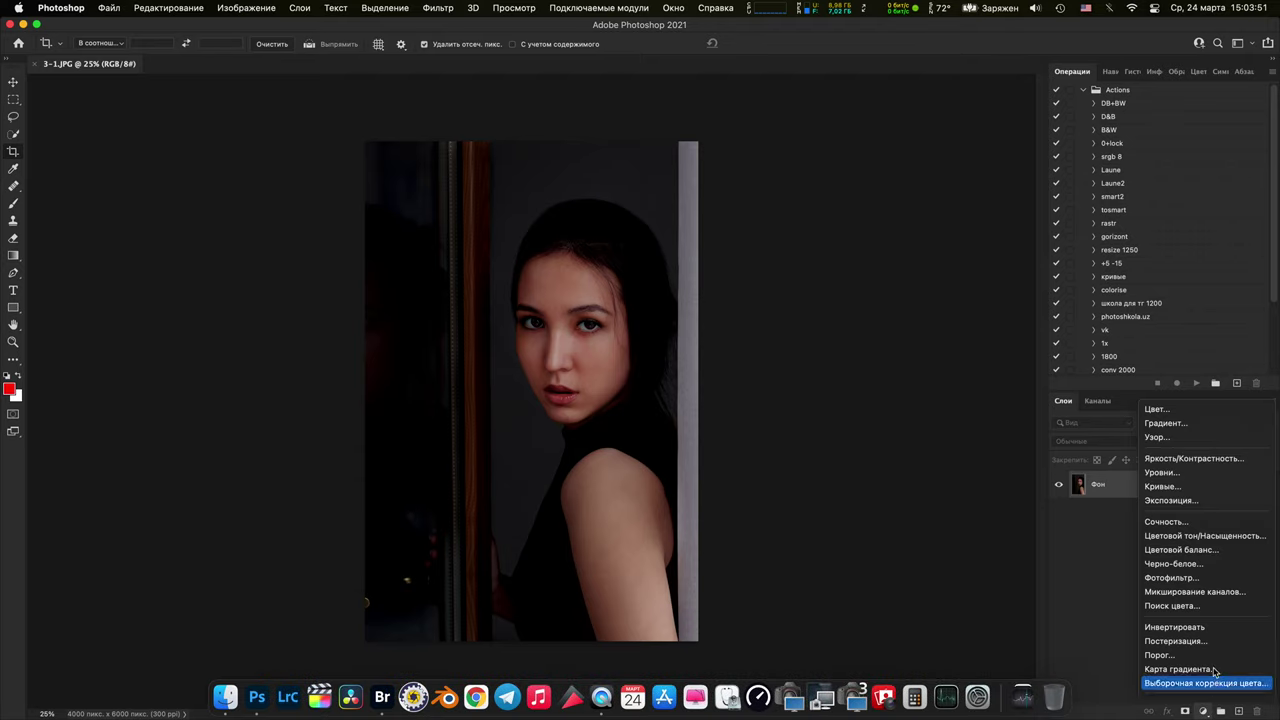
{"action": "left_click", "coordinate": [1168, 486]}
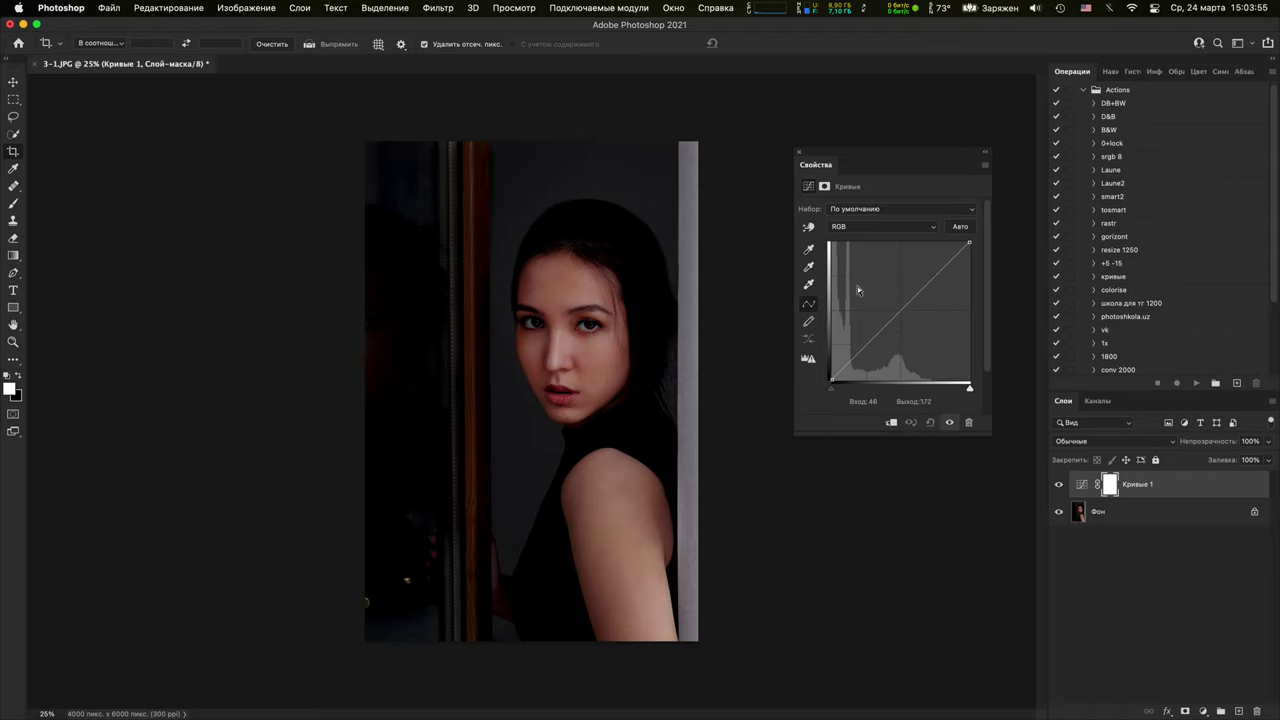
{"action": "left_click_drag", "start_coordinate": [899, 300], "coordinate": [890, 298]}
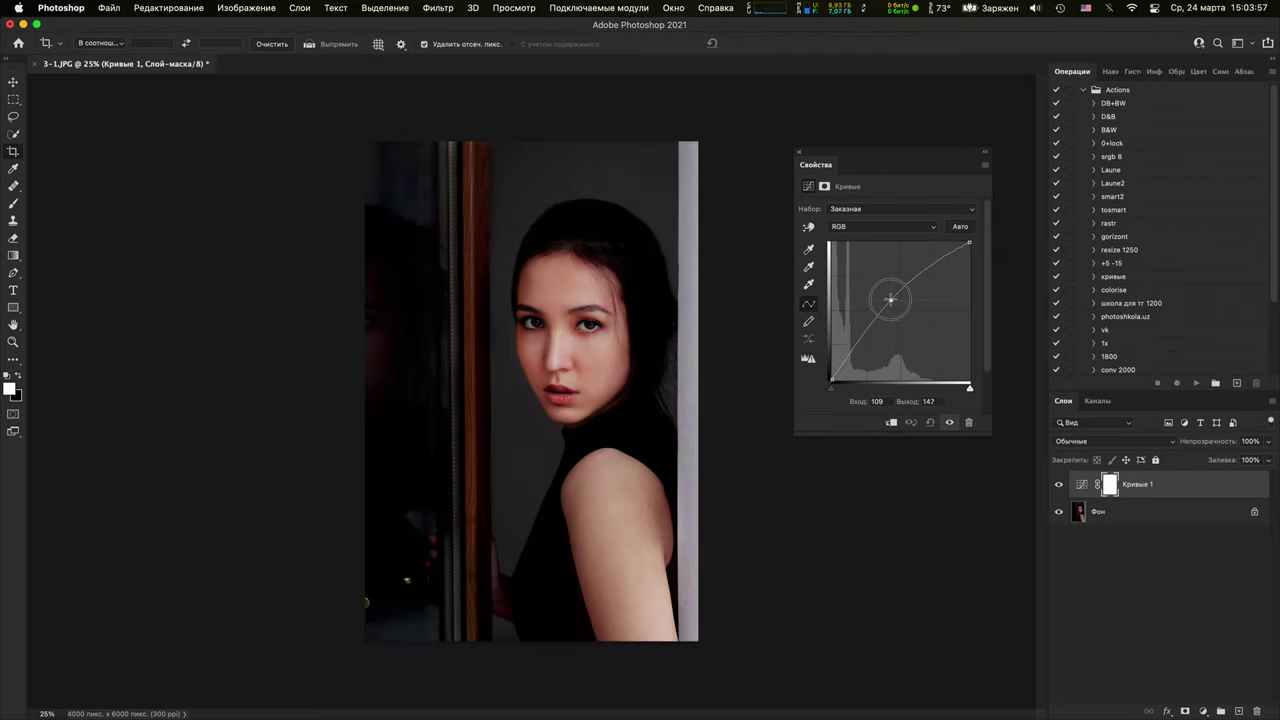
{"action": "left_click", "coordinate": [798, 151]}
Compare the whole portrait with the Кривые 1 layer shown and hidden
{"action": "left_click", "coordinate": [1059, 484]}
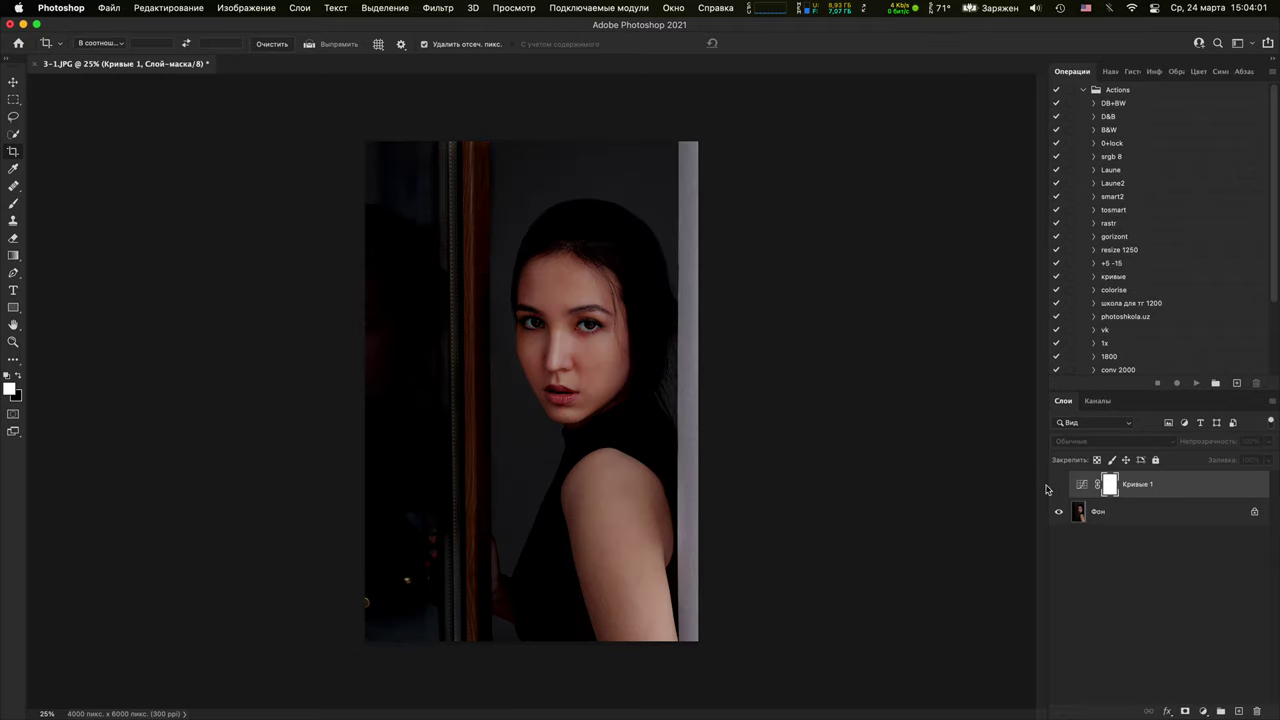
{"action": "left_click", "coordinate": [1059, 486]}
{"action": "left_click", "coordinate": [1059, 486]}
{"action": "left_click", "coordinate": [1059, 486]}
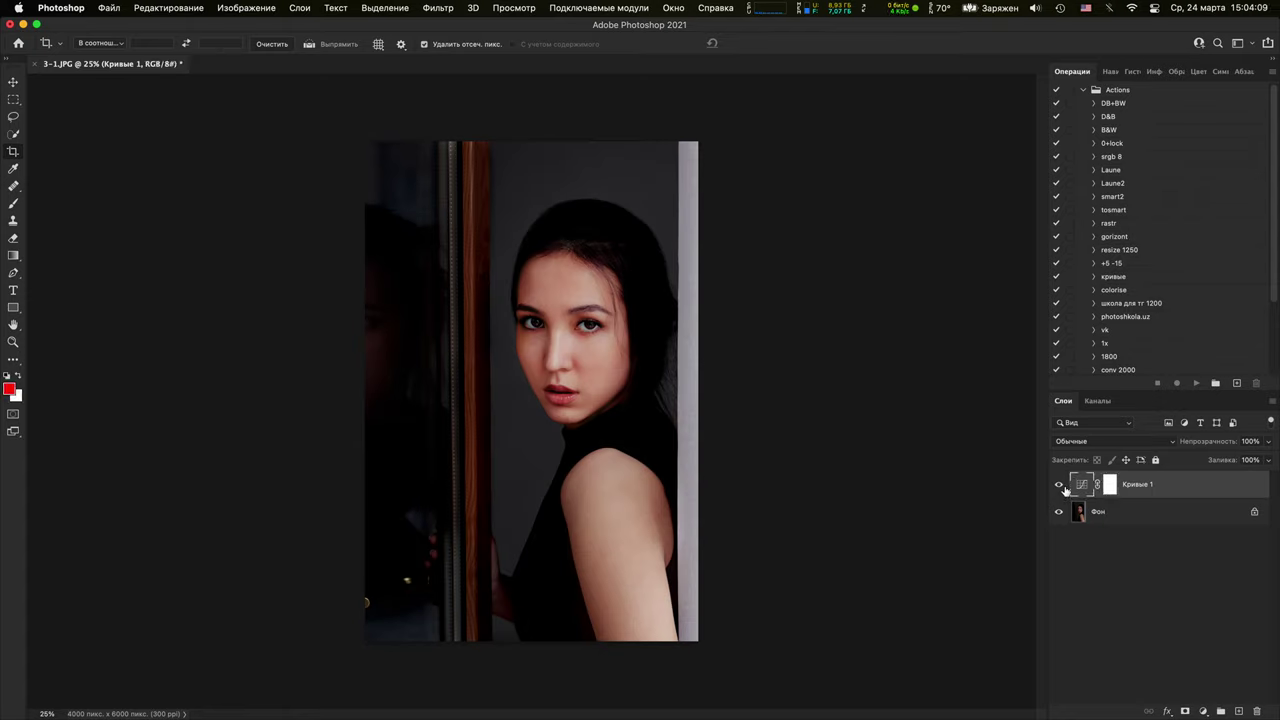
{"action": "left_click", "coordinate": [1059, 486]}
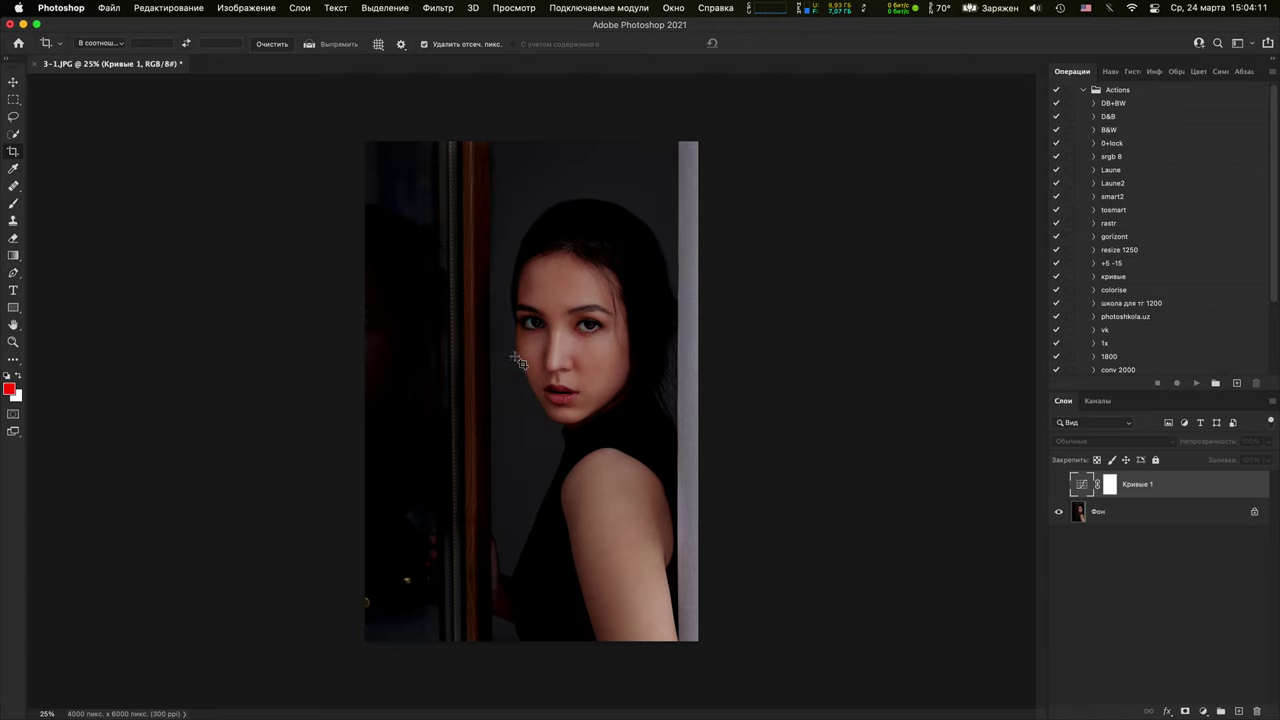
Examine the woman's face and eye up close with the Кривые 1 brightening on and off
{"action": "key", "text": "b"}
{"action": "key", "text": "super+1"}
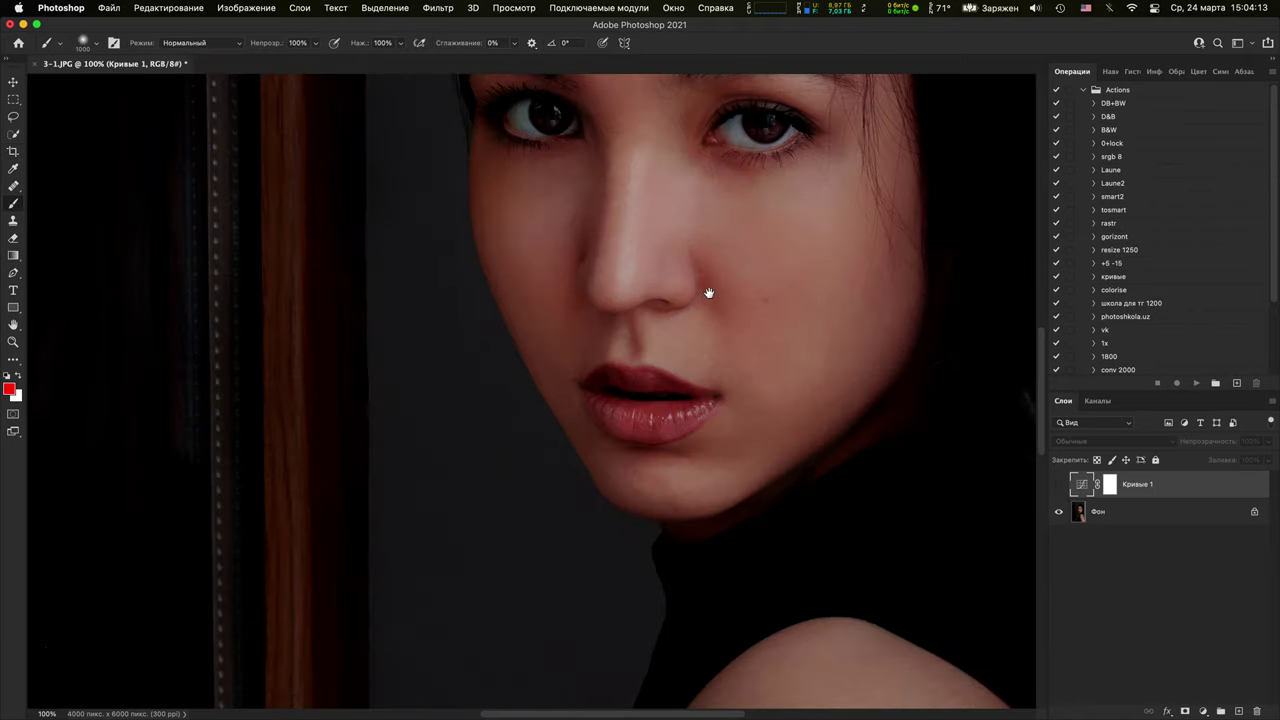
{"action": "left_click_drag", "start_coordinate": [708, 292], "coordinate": [620, 498]}
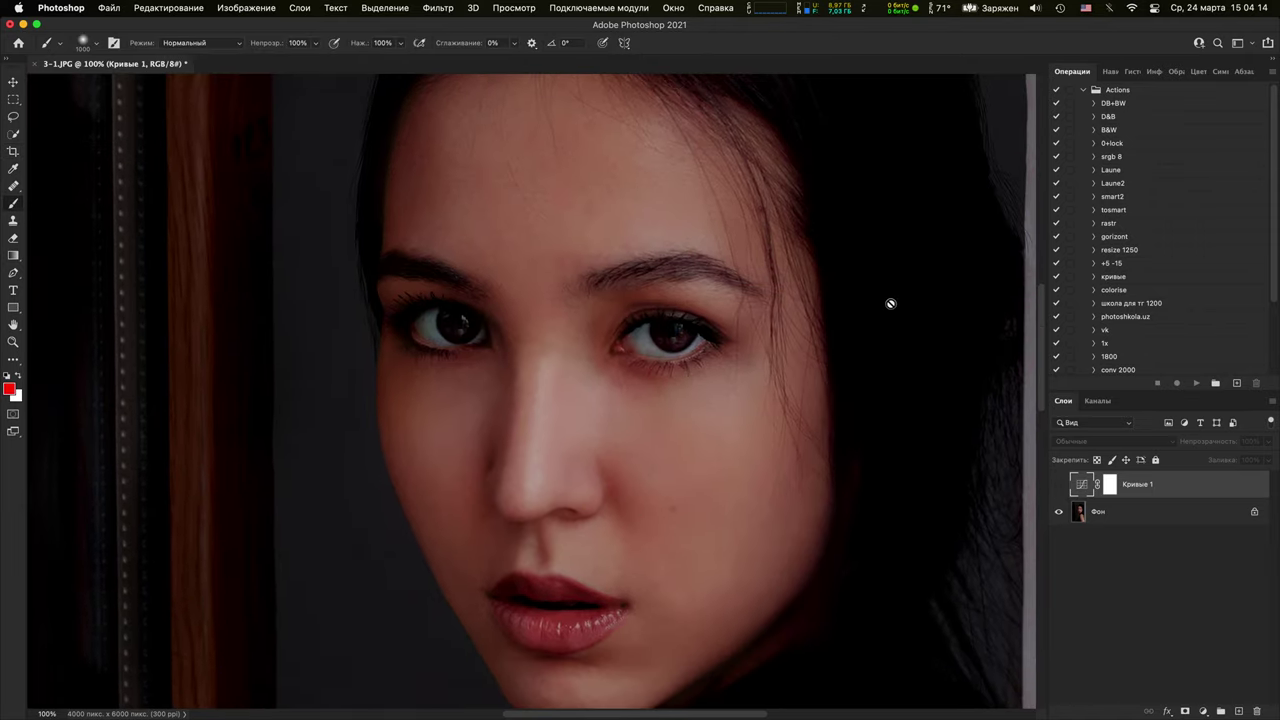
{"action": "left_click", "coordinate": [1059, 485]}
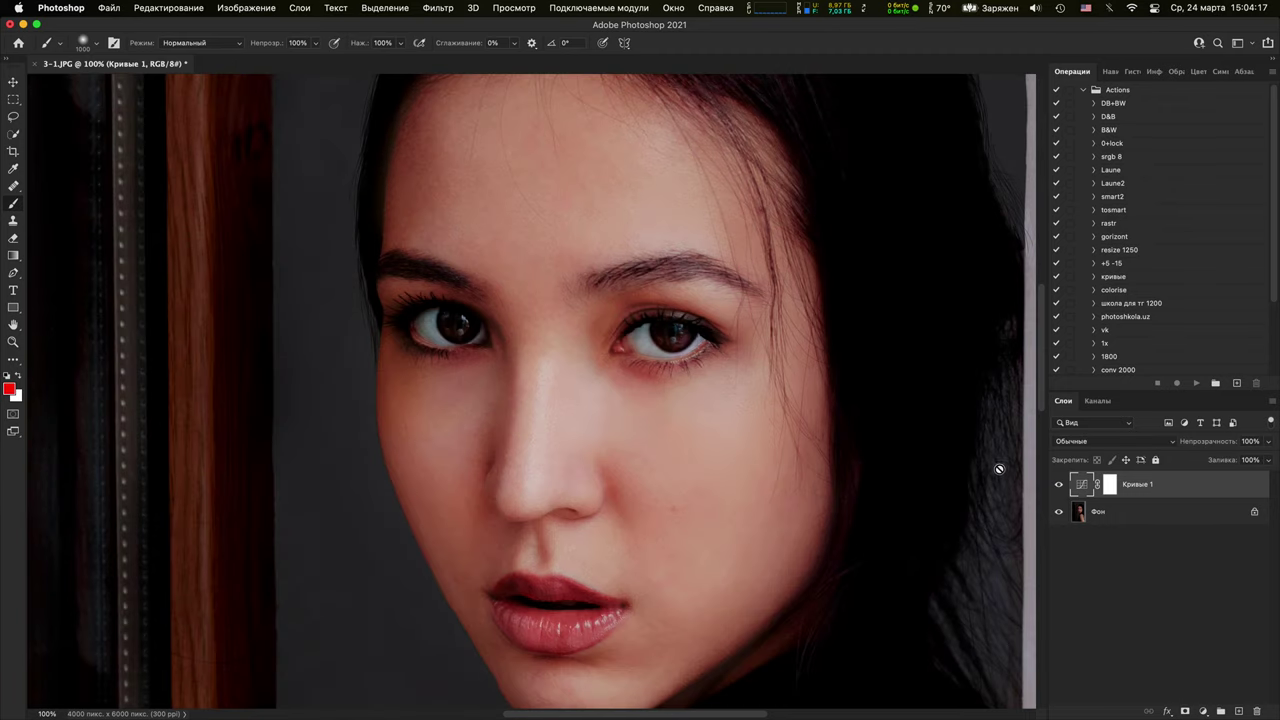
{"action": "key", "text": "super+plus"}
{"action": "key", "text": "super+plus"}
{"action": "key", "text": "super+plus"}
{"action": "key", "text": "super+plus"}
{"action": "left_click_drag", "start_coordinate": [846, 406], "coordinate": [383, 543]}
{"action": "left_click_drag", "start_coordinate": [965, 374], "coordinate": [638, 470]}
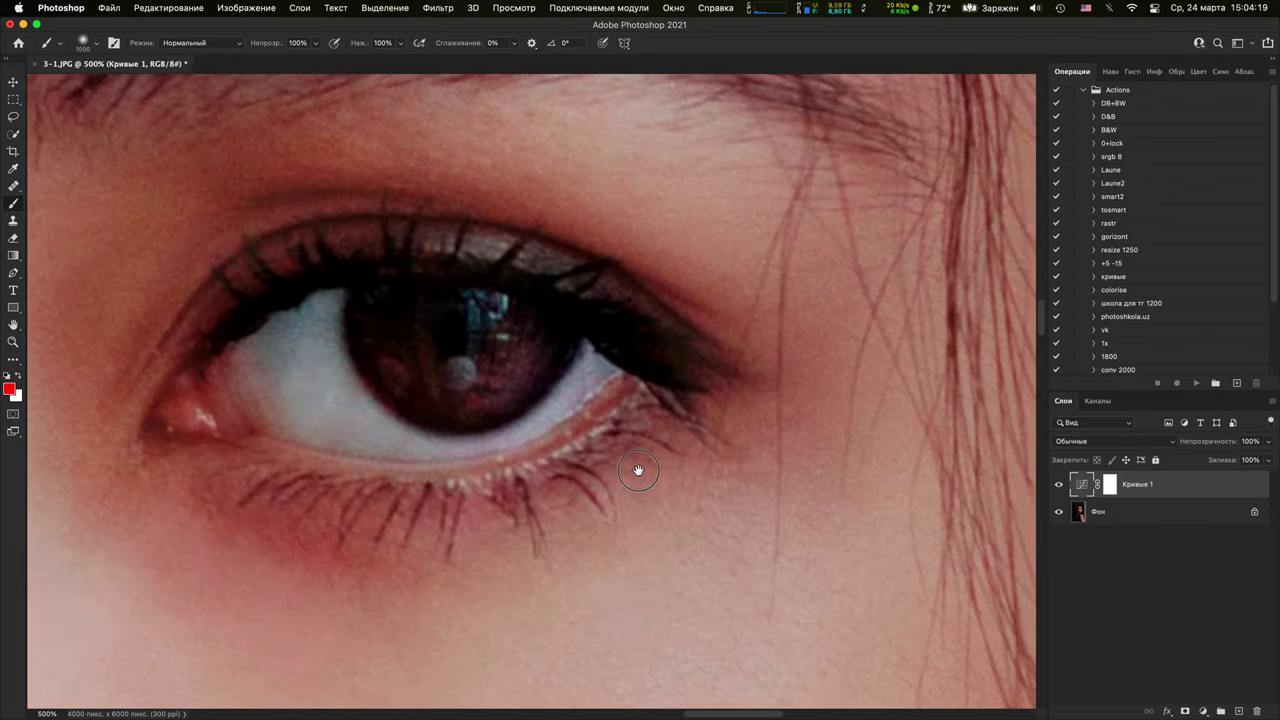
{"action": "scroll", "coordinate": [638, 470], "scroll_direction": "down", "scroll_amount": 3}
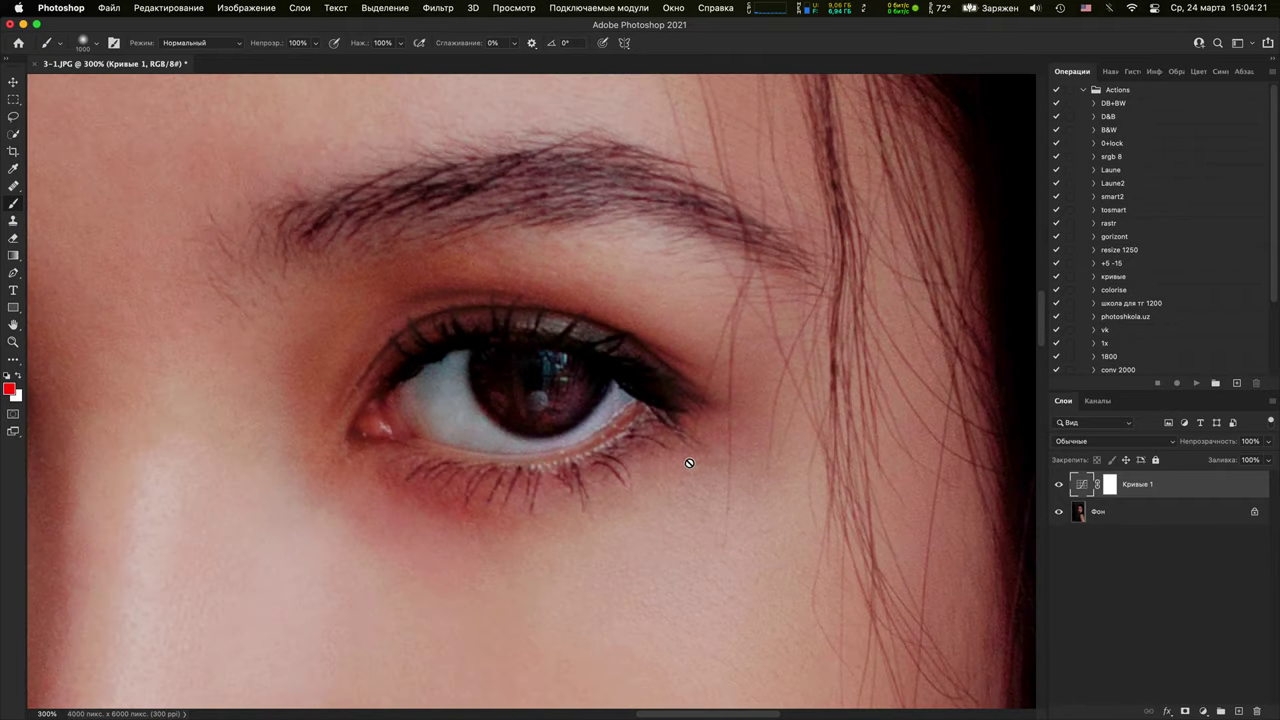
{"action": "scroll", "coordinate": [689, 463], "scroll_direction": "down", "scroll_amount": 1}
{"action": "left_click", "coordinate": [1059, 485]}
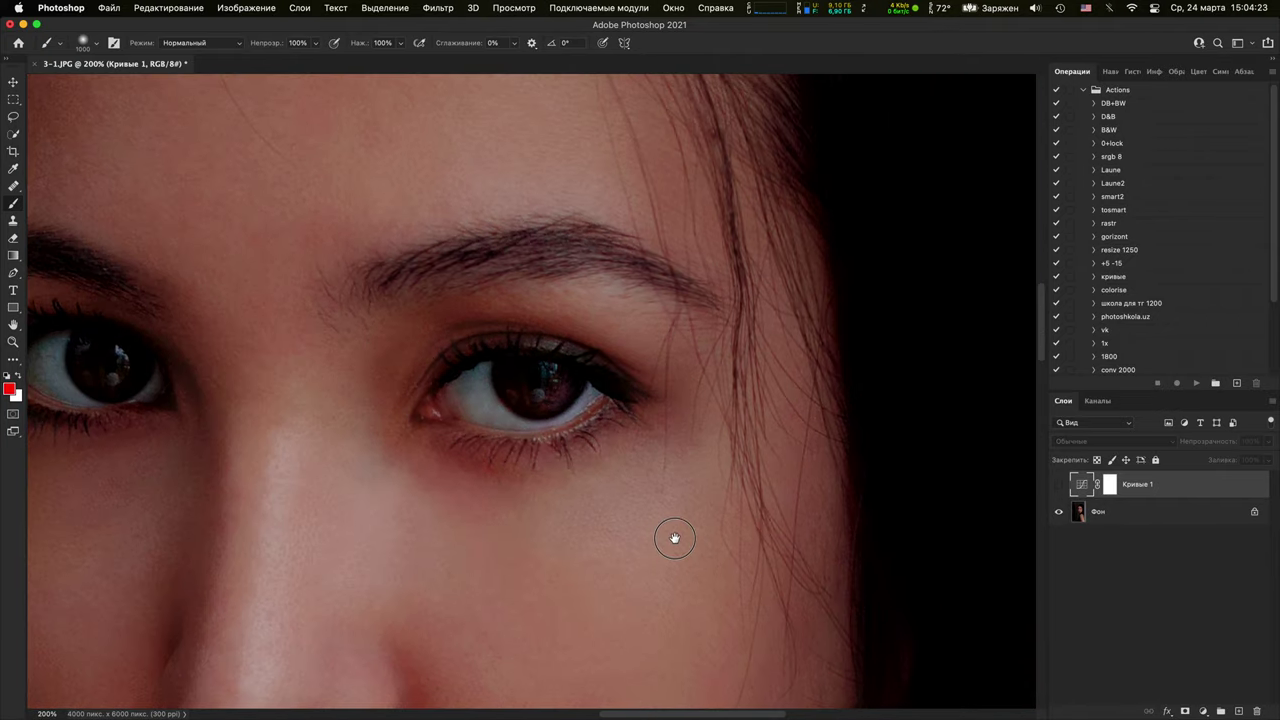
Examine the face and shoulder without the curves adjustment, then show the Кривые 1 layer again
{"action": "left_click_drag", "start_coordinate": [675, 538], "coordinate": [742, 120]}
{"action": "left_click_drag", "start_coordinate": [691, 451], "coordinate": [746, 700]}
{"action": "key", "text": "super+plus"}
{"action": "key", "text": "super+minus"}
{"action": "key", "text": "super+minus"}
{"action": "key", "text": "super+minus"}
{"action": "key", "text": "super+minus"}
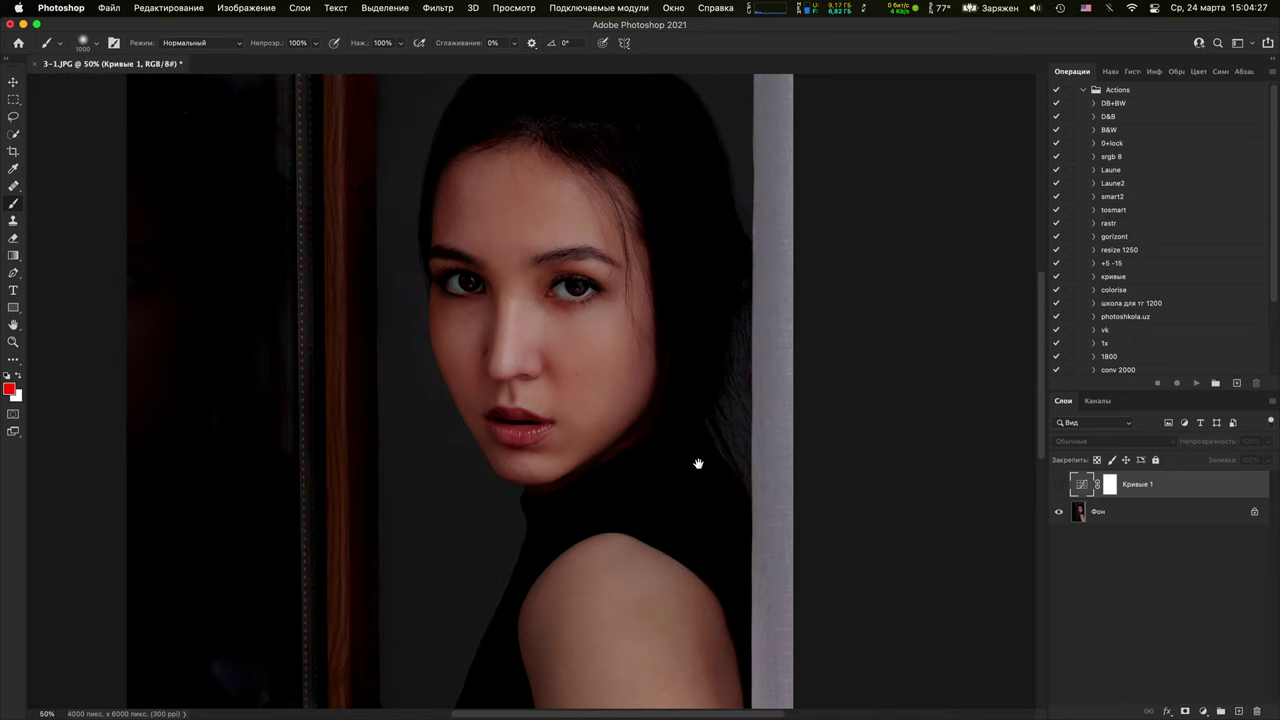
{"action": "left_click_drag", "start_coordinate": [698, 463], "coordinate": [855, 333]}
{"action": "left_click", "coordinate": [1059, 485]}
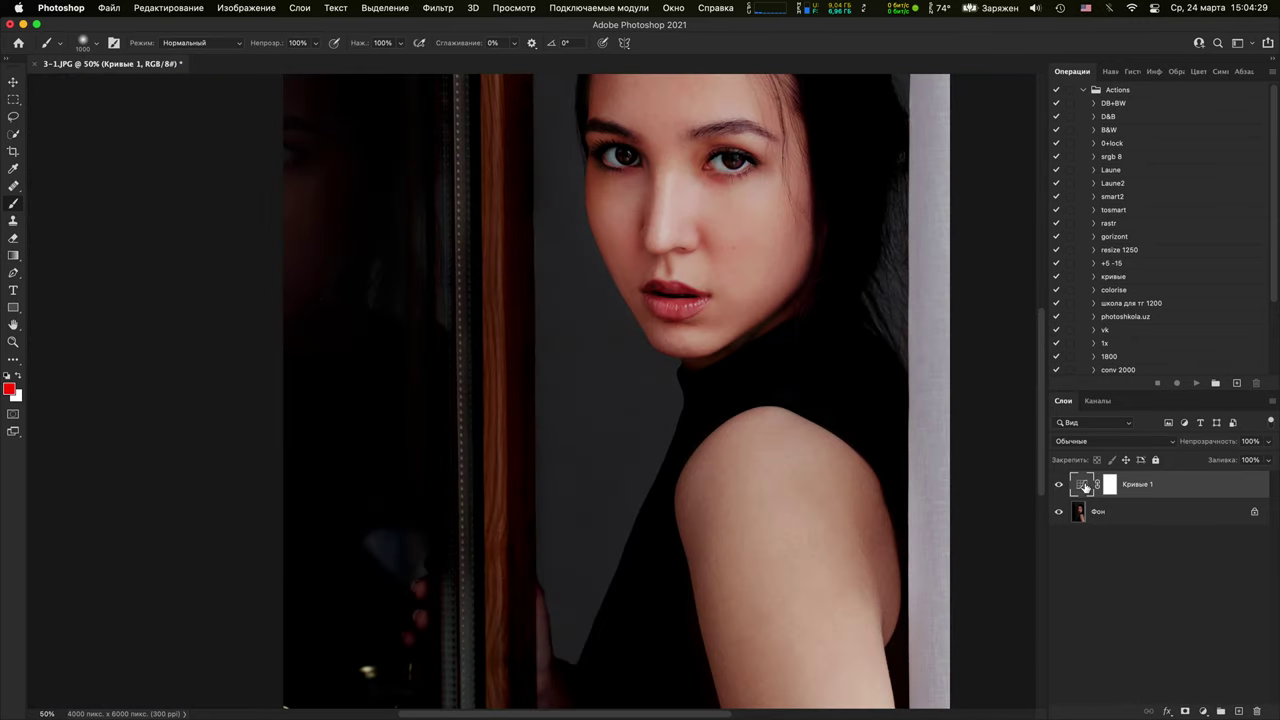
Steepen the Кривые 1 RGB curve to input 20, output 225 to expose shadow detail
{"action": "double_click", "coordinate": [1083, 486]}
{"action": "left_click_drag", "start_coordinate": [892, 306], "coordinate": [843, 258]}
{"action": "left_click_drag", "start_coordinate": [703, 690], "coordinate": [474, 591]}
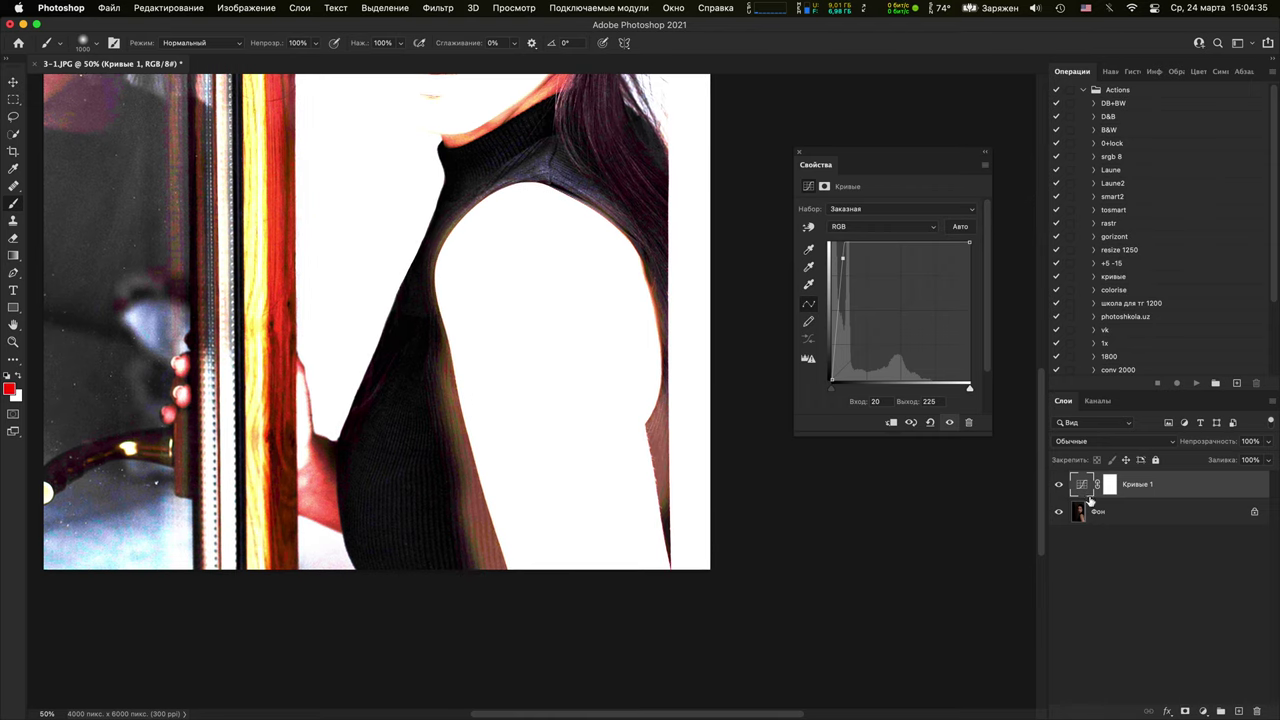
Compare the image with and without the extreme curve and examine the sweater edge beside the arm
{"action": "left_click", "coordinate": [1059, 485]}
{"action": "left_click", "coordinate": [1059, 486]}
{"action": "key", "text": "super+plus"}
{"action": "key", "text": "super+plus"}
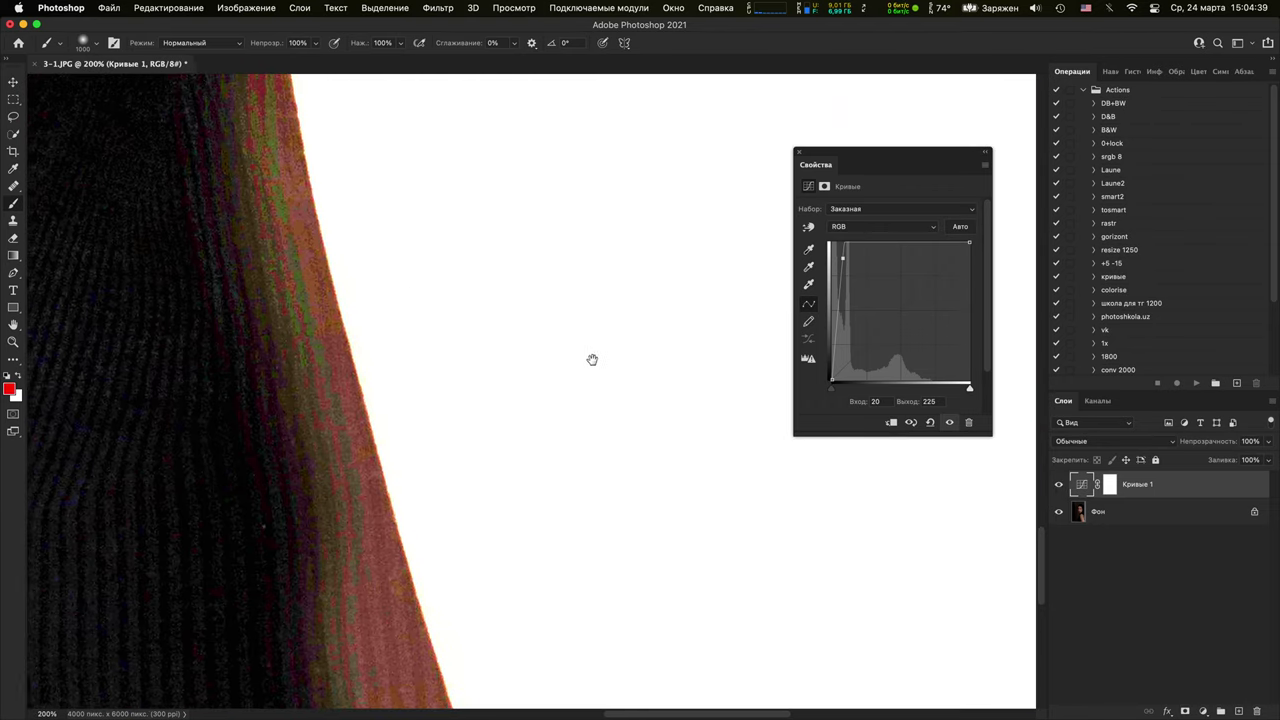
{"action": "key", "text": "super+minus"}
{"action": "key", "text": "super+minus"}
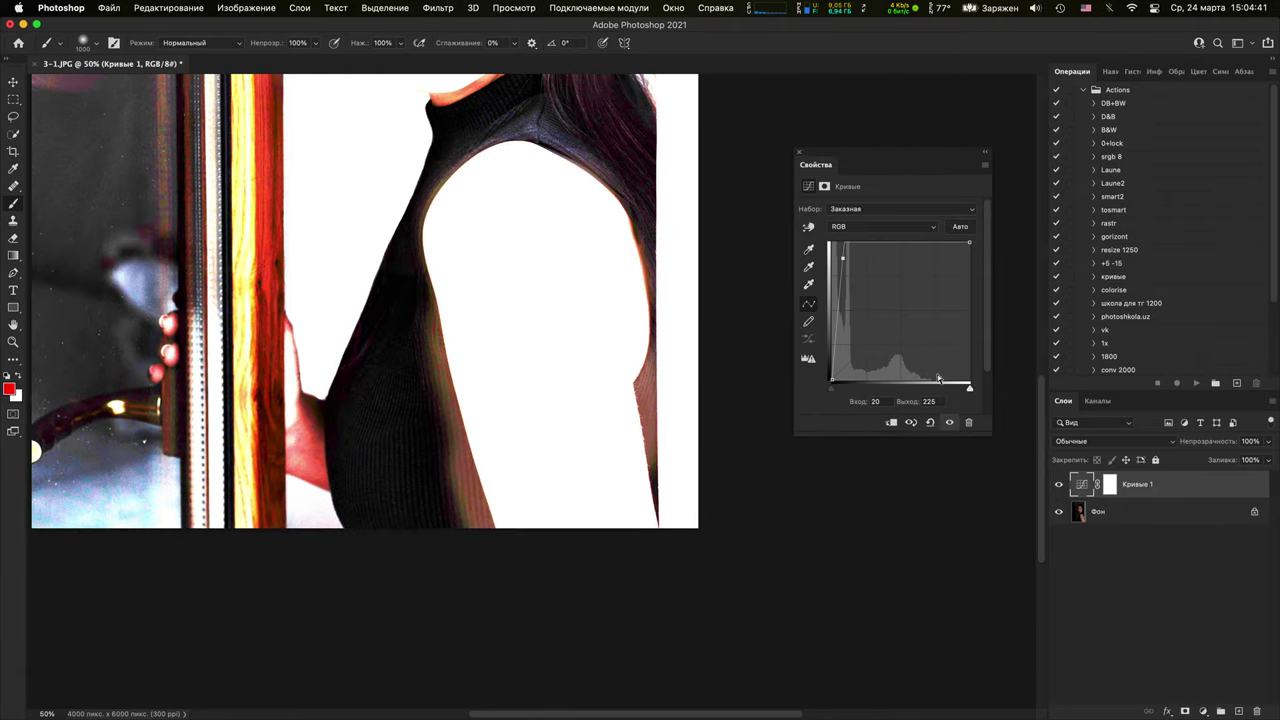
Create a new layer and mark the arm and sweater contours with red strokes using an 80 px brush
{"action": "left_click", "coordinate": [1238, 711]}
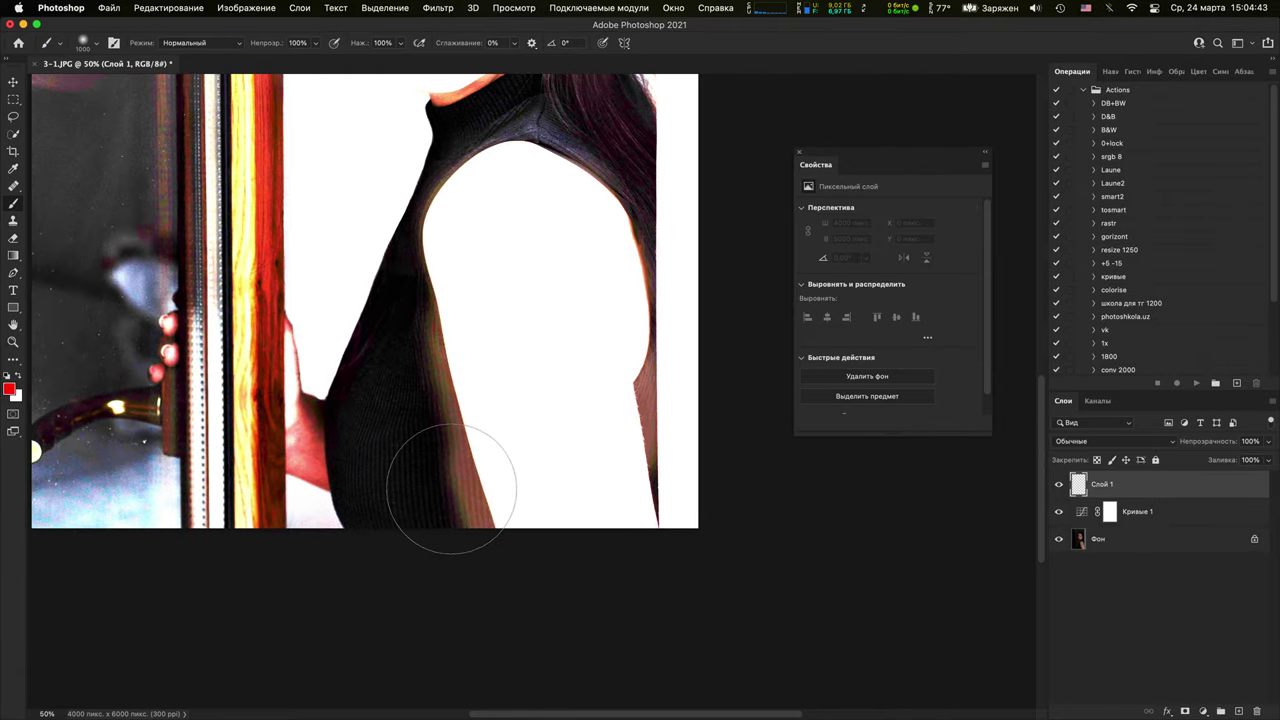
{"action": "key", "text": "bracketleft"}
{"action": "key", "text": "bracketleft"}
{"action": "key", "text": "bracketleft"}
{"action": "key", "text": "bracketleft"}
{"action": "key", "text": "bracketleft"}
{"action": "key", "text": "bracketleft"}
{"action": "key", "text": "bracketleft"}
{"action": "key", "text": "bracketleft"}
{"action": "key", "text": "bracketleft"}
{"action": "key", "text": "bracketleft"}
{"action": "key", "text": "bracketleft"}
{"action": "key", "text": "bracketleft"}
{"action": "key", "text": "bracketleft"}
{"action": "key", "text": "bracketleft"}
{"action": "key", "text": "bracketleft"}
{"action": "mouse_move", "coordinate": [415, 328]}
{"action": "left_mouse_down"}
{"action": "mouse_move", "coordinate": [513, 395]}
{"action": "mouse_move", "coordinate": [547, 371]}
{"action": "left_mouse_up"}
{"action": "mouse_move", "coordinate": [614, 409]}
{"action": "left_mouse_down"}
{"action": "mouse_move", "coordinate": [700, 329]}
{"action": "mouse_move", "coordinate": [620, 470]}
{"action": "left_mouse_up"}
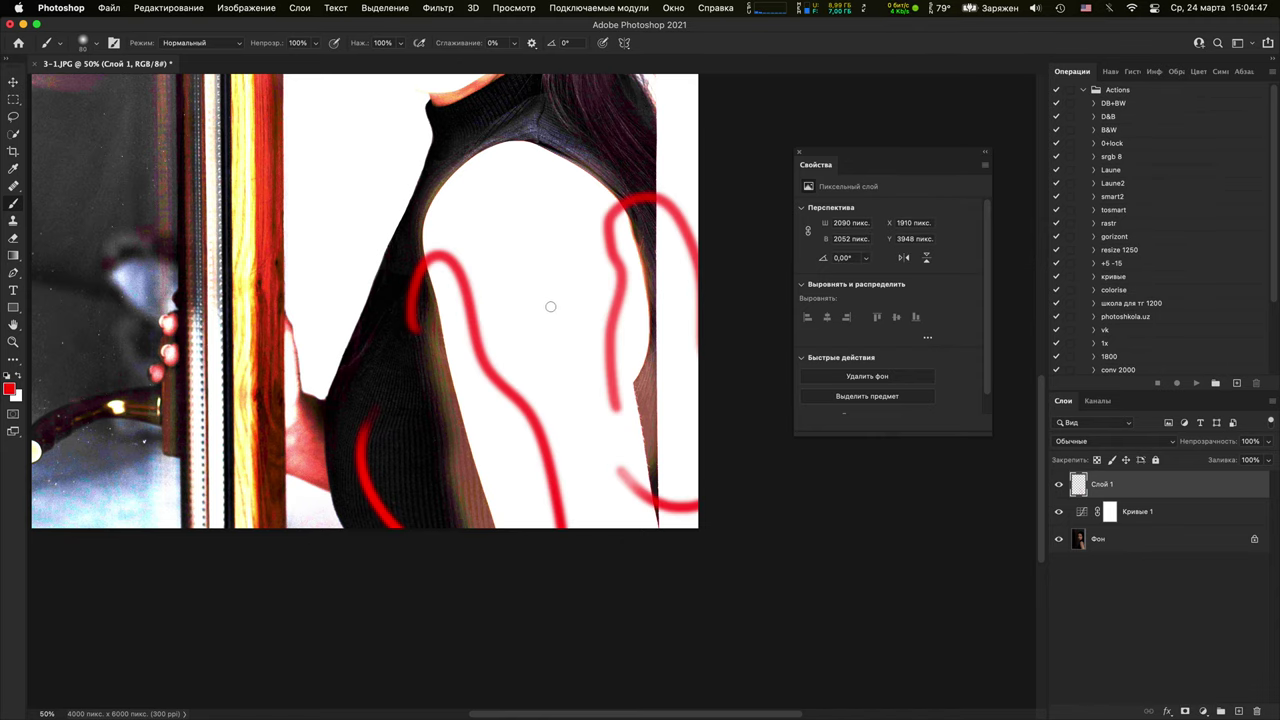
Hide the Кривые 1 layer and examine the marked arm and the face in the original image
{"action": "mouse_move", "coordinate": [573, 266]}
{"action": "left_mouse_down"}
{"action": "mouse_move", "coordinate": [603, 431]}
{"action": "mouse_move", "coordinate": [549, 434]}
{"action": "mouse_move", "coordinate": [551, 514]}
{"action": "mouse_move", "coordinate": [590, 662]}
{"action": "mouse_move", "coordinate": [737, 557]}
{"action": "mouse_move", "coordinate": [729, 531]}
{"action": "left_mouse_up"}
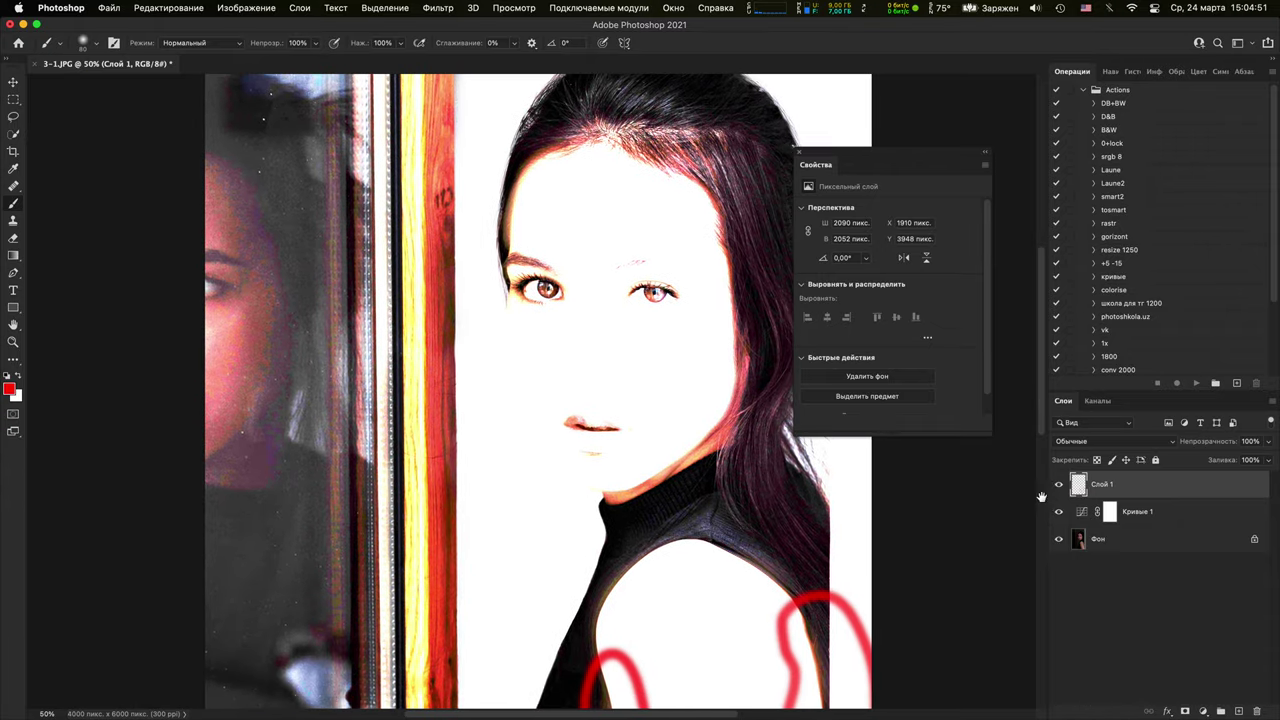
{"action": "left_click", "coordinate": [1062, 512]}
{"action": "left_click_drag", "start_coordinate": [675, 580], "coordinate": [484, 212]}
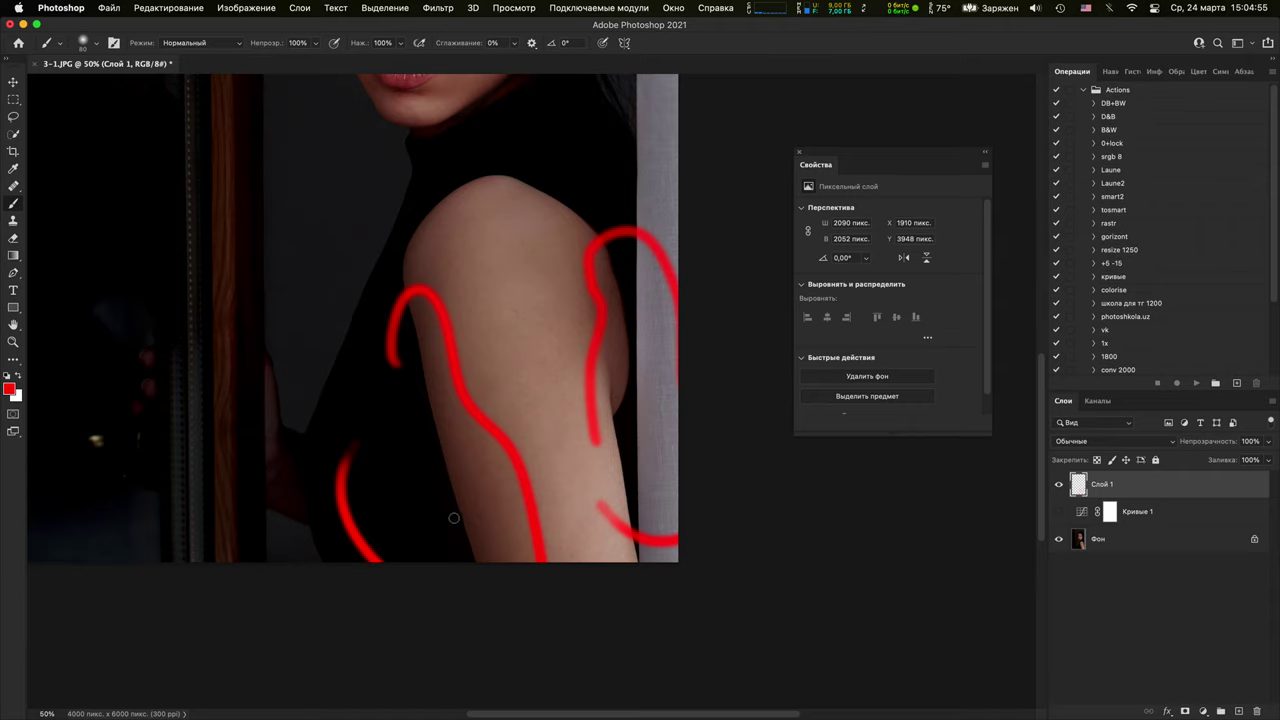
{"action": "left_click_drag", "start_coordinate": [453, 517], "coordinate": [620, 537]}
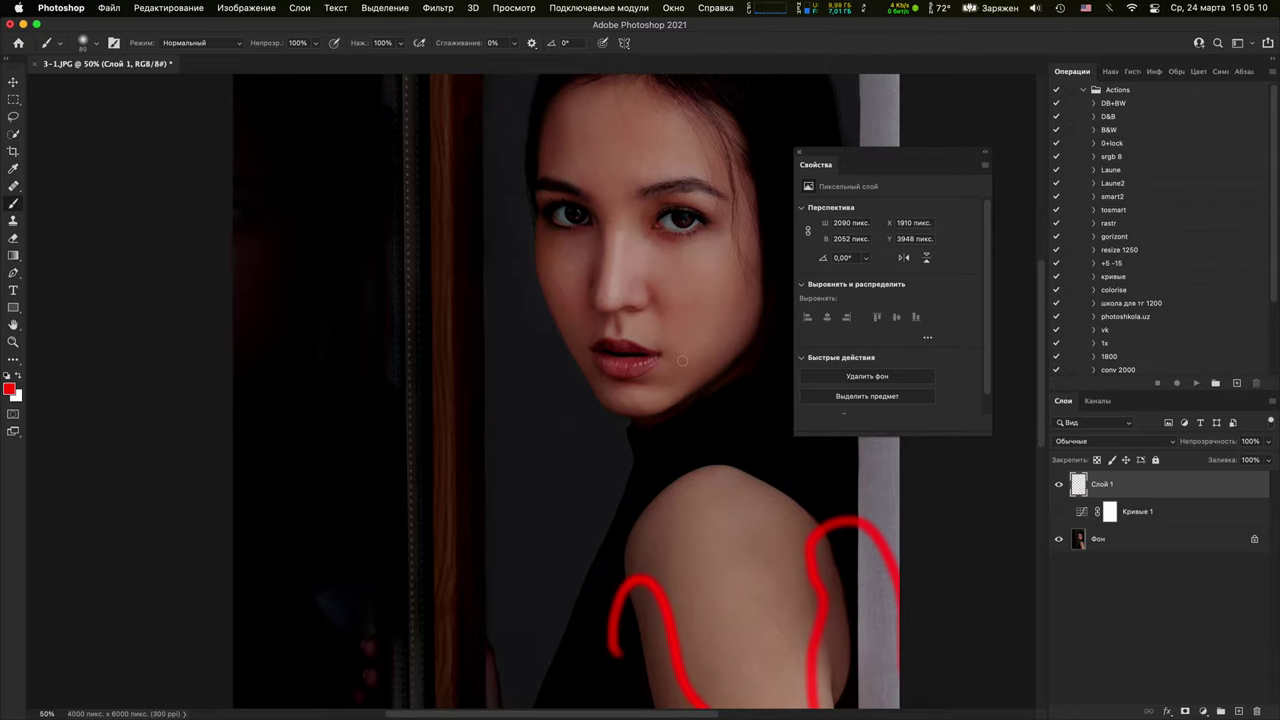
{"action": "key", "text": "super+="}
{"action": "left_click_drag", "start_coordinate": [784, 384], "coordinate": [525, 603]}
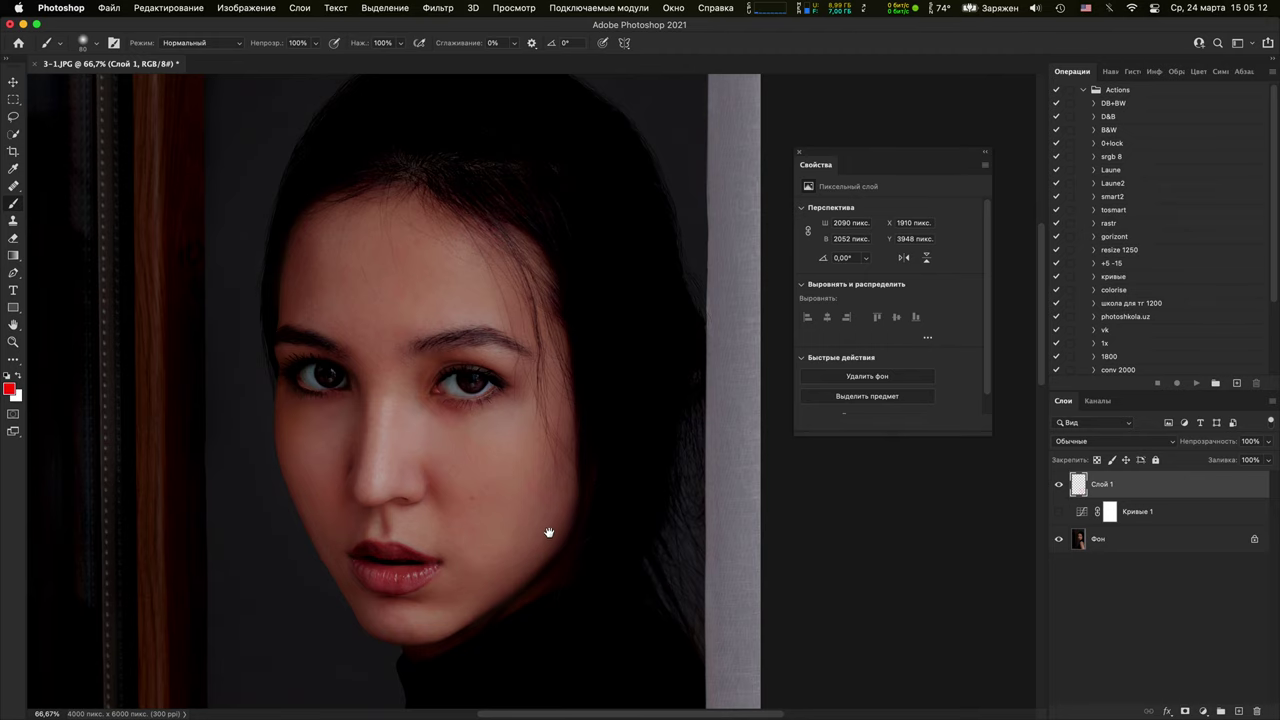
Examine the original face up close, from the hair and eyes down the cheek to the corner of the lips
{"action": "key", "text": "super+plus"}
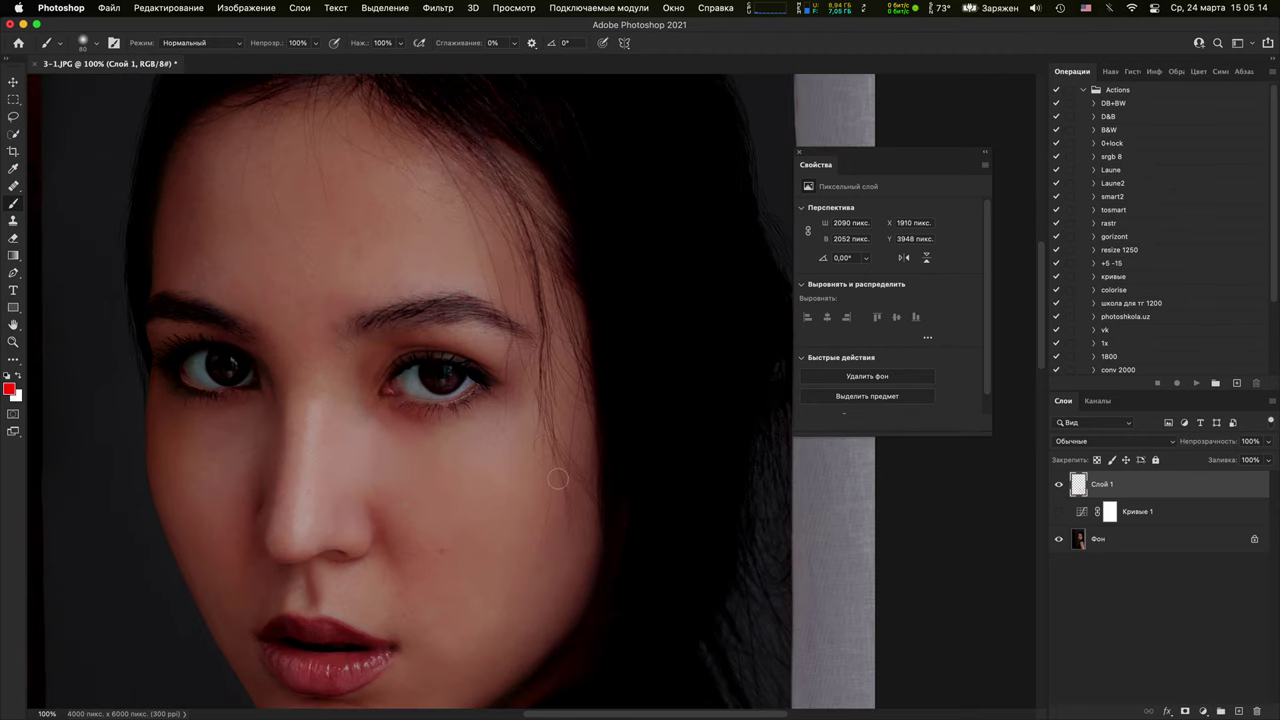
{"action": "key", "text": "super+plus"}
{"action": "left_click_drag", "start_coordinate": [706, 386], "coordinate": [464, 596]}
{"action": "left_click_drag", "start_coordinate": [395, 310], "coordinate": [703, 535]}
{"action": "left_click_drag", "start_coordinate": [560, 125], "coordinate": [620, 170]}
{"action": "left_click_drag", "start_coordinate": [580, 540], "coordinate": [569, 360]}
{"action": "left_click_drag", "start_coordinate": [440, 640], "coordinate": [420, 490]}
{"action": "scroll", "coordinate": [646, 508], "scroll_direction": "up", "scroll_amount": 15}
{"action": "scroll", "coordinate": [500, 500], "scroll_direction": "right", "scroll_amount": 5}
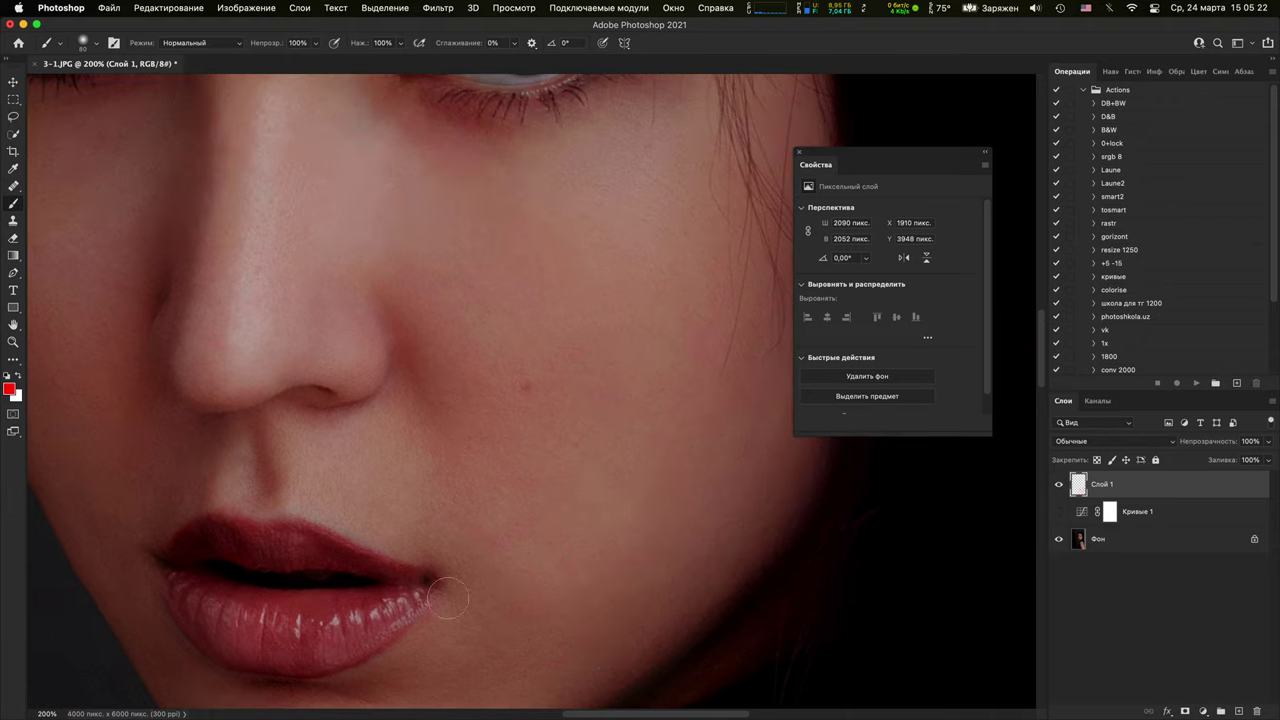
{"action": "key", "text": "super+plus"}
{"action": "key", "text": "super+plus"}
{"action": "left_click_drag", "start_coordinate": [454, 614], "coordinate": [654, 451]}
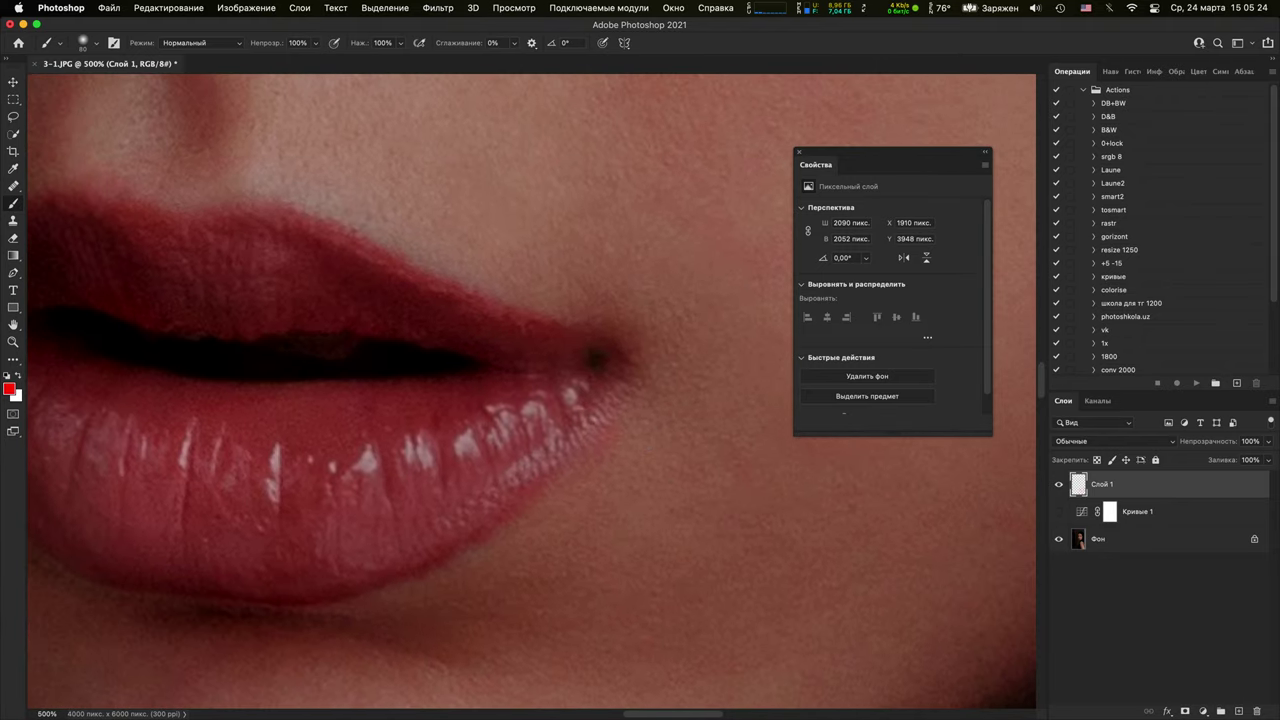
Reduce the brush to 7 px, mark the dark corner of the lips in red, and undo the mark
{"action": "key", "text": "bracketleft"}
{"action": "key", "text": "bracketleft"}
{"action": "key", "text": "bracketleft"}
{"action": "key", "text": "bracketleft"}
{"action": "key", "text": "bracketleft"}
{"action": "key", "text": "bracketleft"}
{"action": "key", "text": "bracketleft"}
{"action": "key", "text": "bracketleft"}
{"action": "mouse_move", "coordinate": [480, 367]}
{"action": "left_mouse_down"}
{"action": "mouse_move", "coordinate": [566, 365]}
{"action": "mouse_move", "coordinate": [580, 330]}
{"action": "mouse_move", "coordinate": [575, 376]}
{"action": "left_mouse_up"}
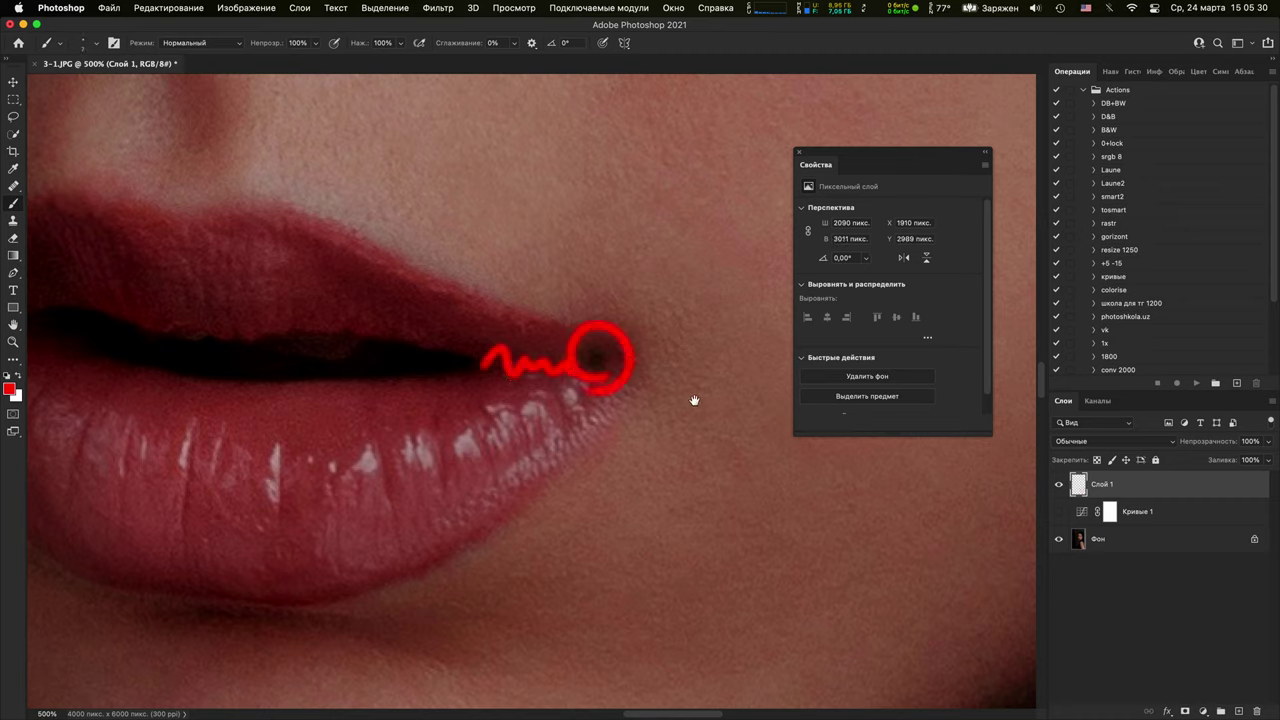
{"action": "key", "text": "super+z"}
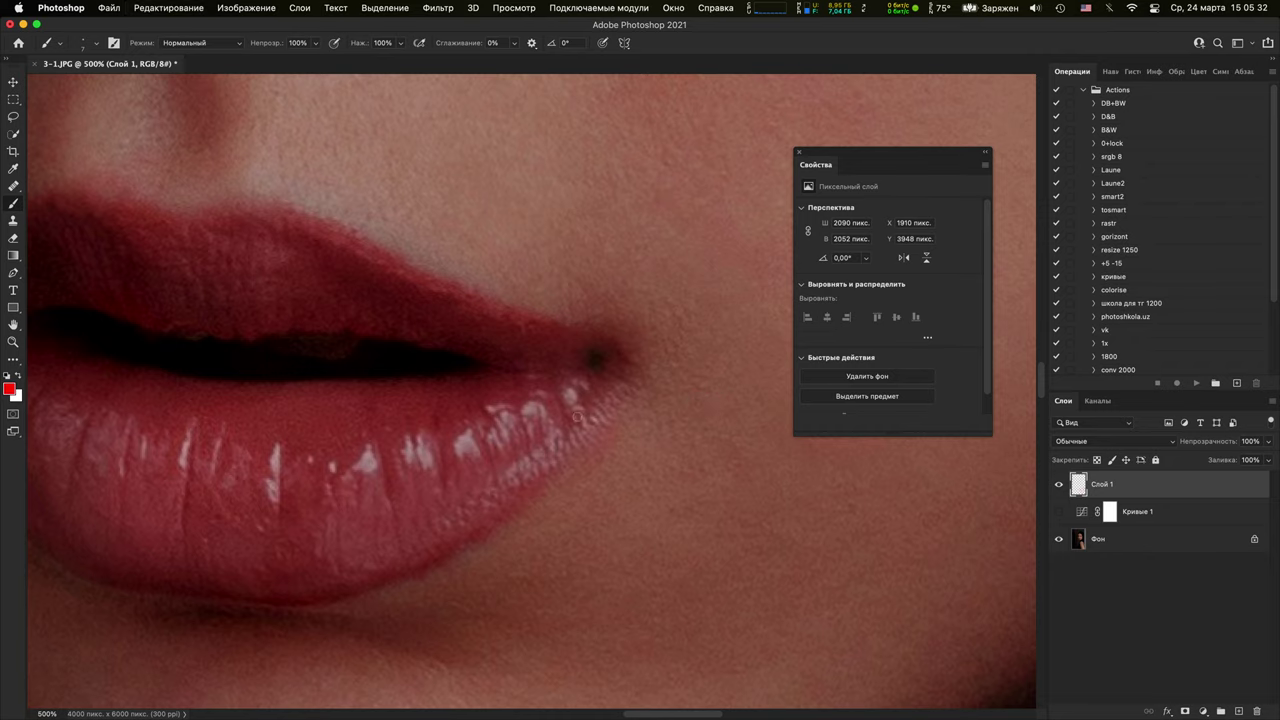
Mark the reflection in the pupil of the woman's left eye with a small red stroke on Слой 1
{"action": "key", "text": "super+1"}
{"action": "key", "text": "super+plus"}
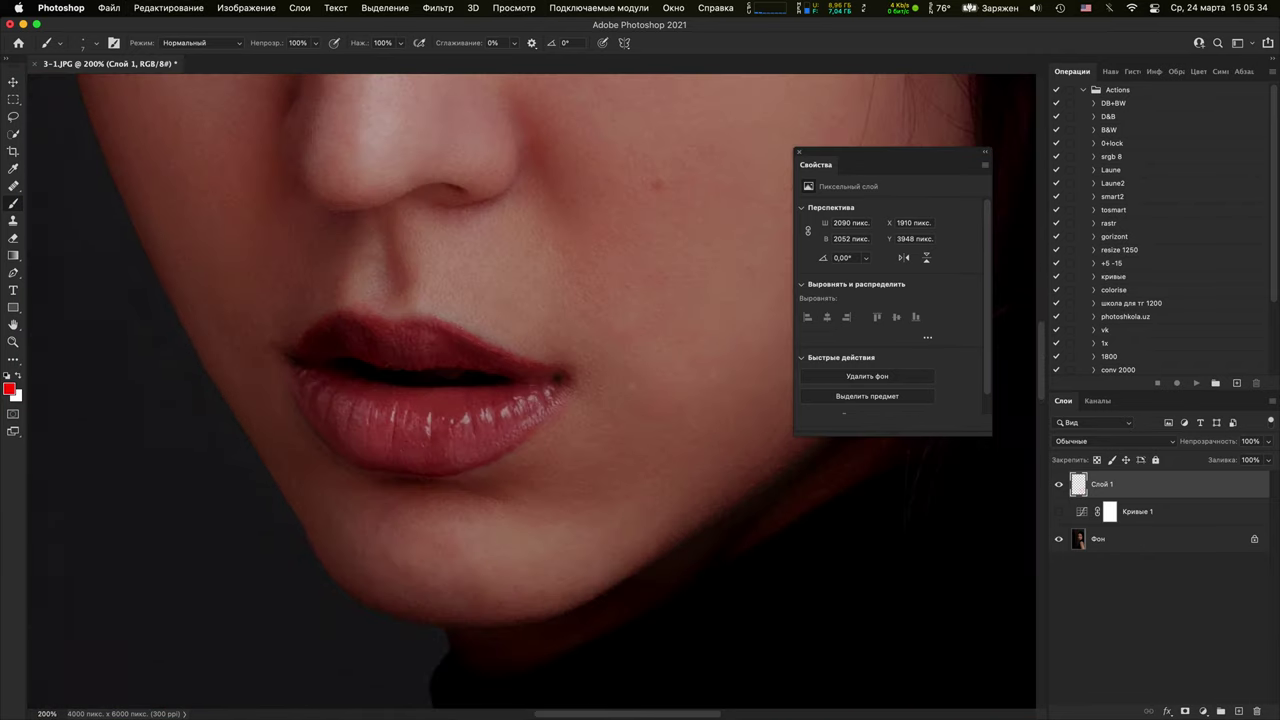
{"action": "key", "text": "super+minus"}
{"action": "left_click_drag", "start_coordinate": [626, 346], "coordinate": [645, 524]}
{"action": "key", "text": "super+plus"}
{"action": "key", "text": "super+plus"}
{"action": "left_click_drag", "start_coordinate": [564, 287], "coordinate": [357, 691]}
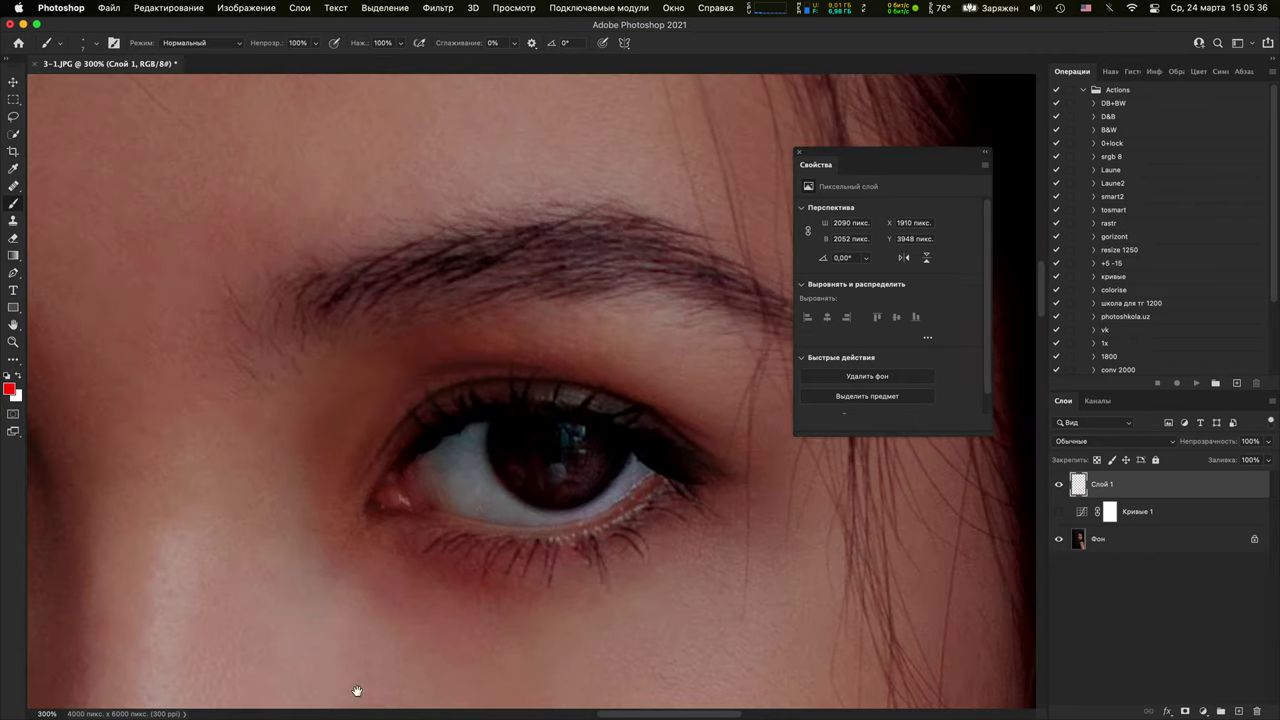
{"action": "mouse_move", "coordinate": [562, 429]}
{"action": "left_mouse_down"}
{"action": "mouse_move", "coordinate": [595, 433]}
{"action": "mouse_move", "coordinate": [583, 471]}
{"action": "mouse_move", "coordinate": [559, 486]}
{"action": "mouse_move", "coordinate": [566, 416]}
{"action": "left_mouse_up"}
Mark the reflection in the pupil of the woman's right eye with a small red stroke
{"action": "left_click_drag", "start_coordinate": [357, 515], "coordinate": [853, 590]}
{"action": "key", "text": "super+plus"}
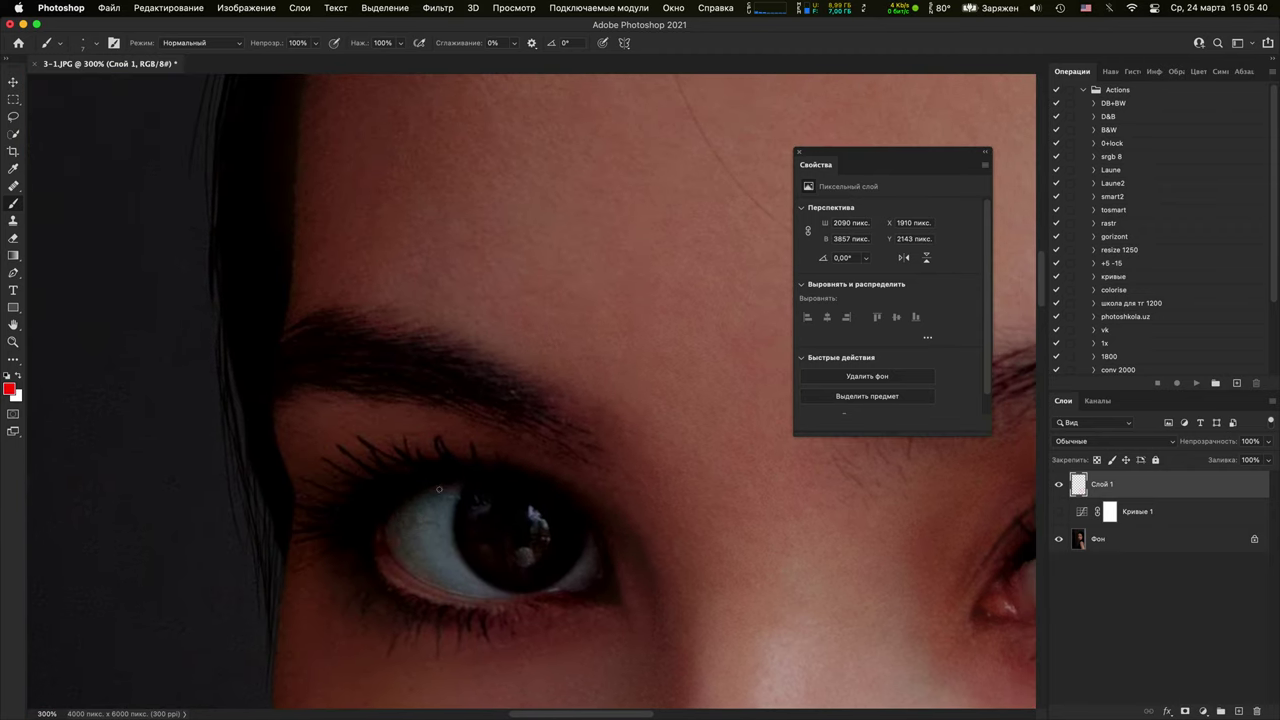
{"action": "key", "text": "super+plus"}
{"action": "key", "text": "super+plus"}
{"action": "left_click_drag", "start_coordinate": [560, 515], "coordinate": [438, 282]}
{"action": "mouse_move", "coordinate": [372, 412]}
{"action": "left_mouse_down"}
{"action": "mouse_move", "coordinate": [457, 418]}
{"action": "mouse_move", "coordinate": [362, 436]}
{"action": "mouse_move", "coordinate": [352, 392]}
{"action": "left_mouse_up"}
{"action": "scroll", "coordinate": [447, 281], "scroll_direction": "down", "scroll_amount": 10}
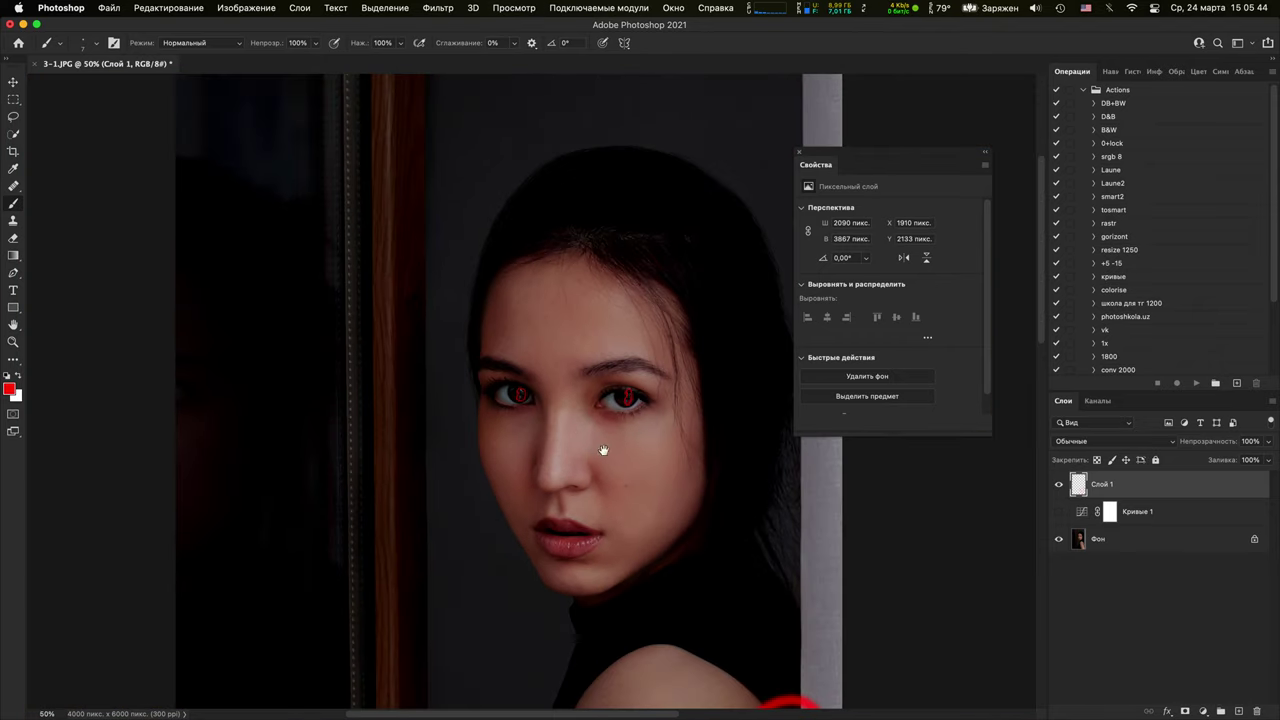
Show the Кривые 1 layer and examine the dark glass around the door handle in the brightened image
{"action": "left_click_drag", "start_coordinate": [606, 451], "coordinate": [788, 258]}
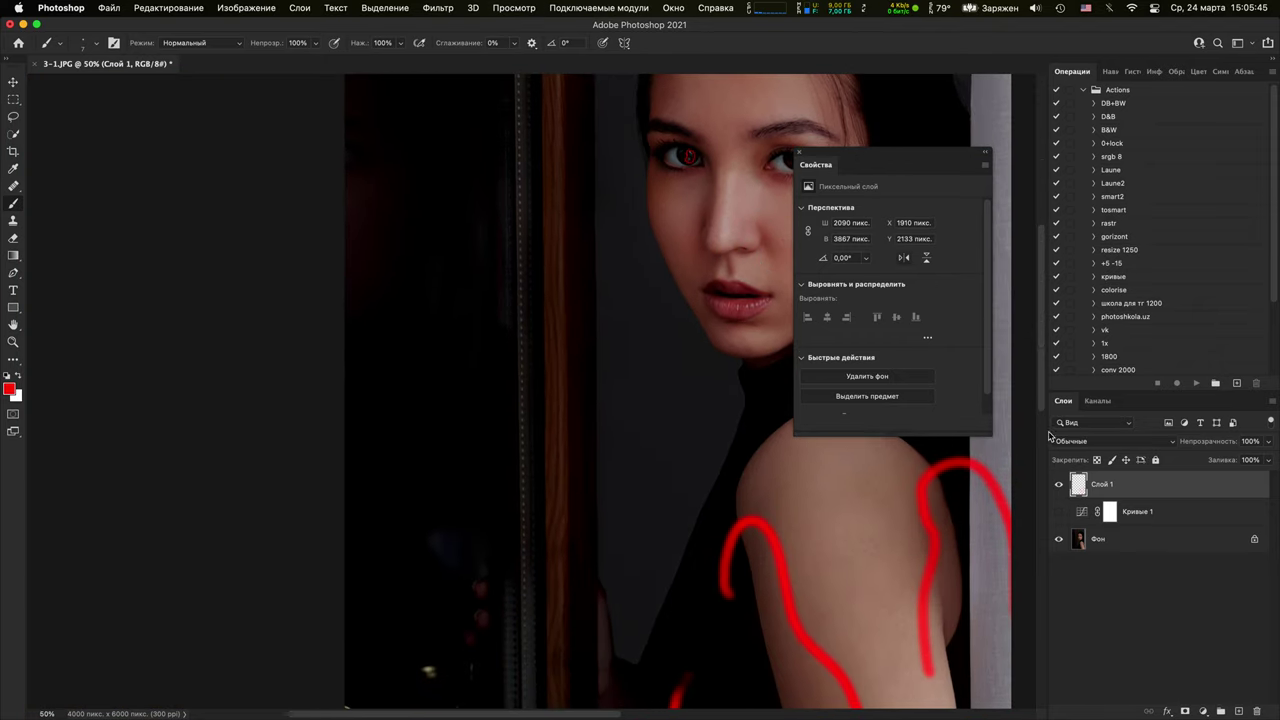
{"action": "left_click", "coordinate": [1059, 511]}
{"action": "key", "text": "super+plus"}
{"action": "key", "text": "super+plus"}
{"action": "key", "text": "super+plus"}
{"action": "key", "text": "super+plus"}
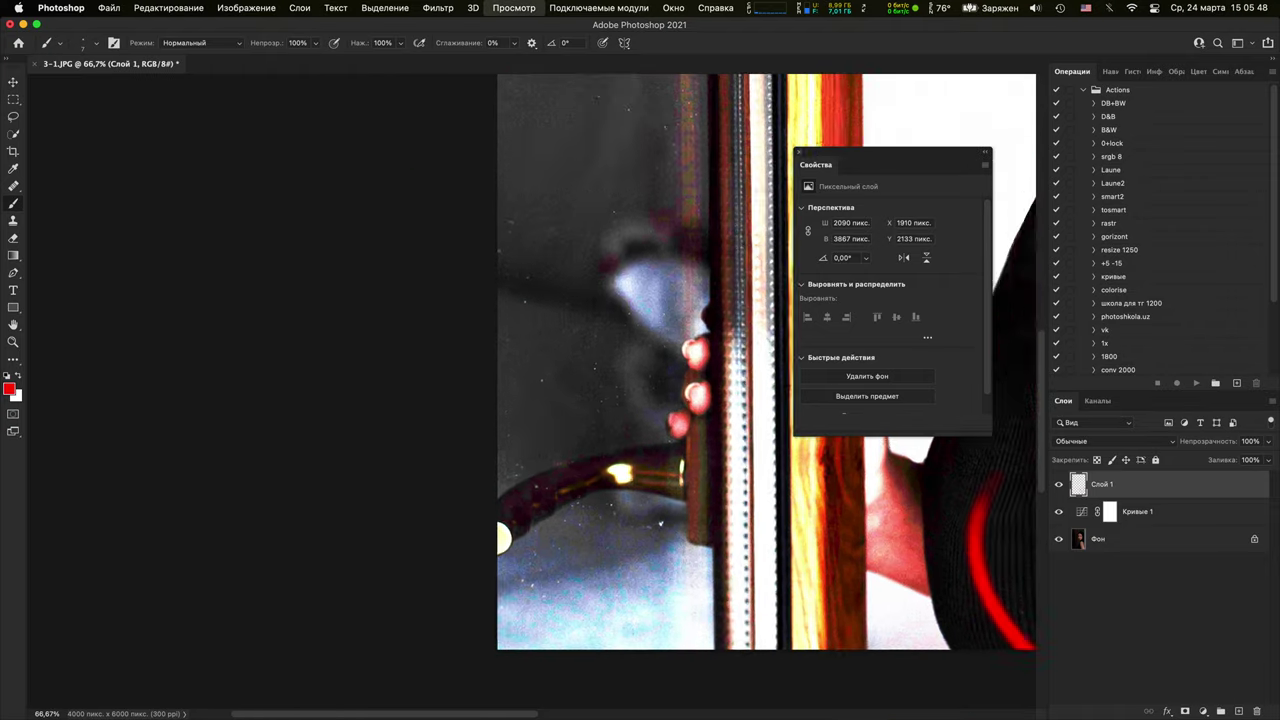
{"action": "key", "text": "super+minus"}
{"action": "key", "text": "super+minus"}
{"action": "key", "text": "super+minus"}
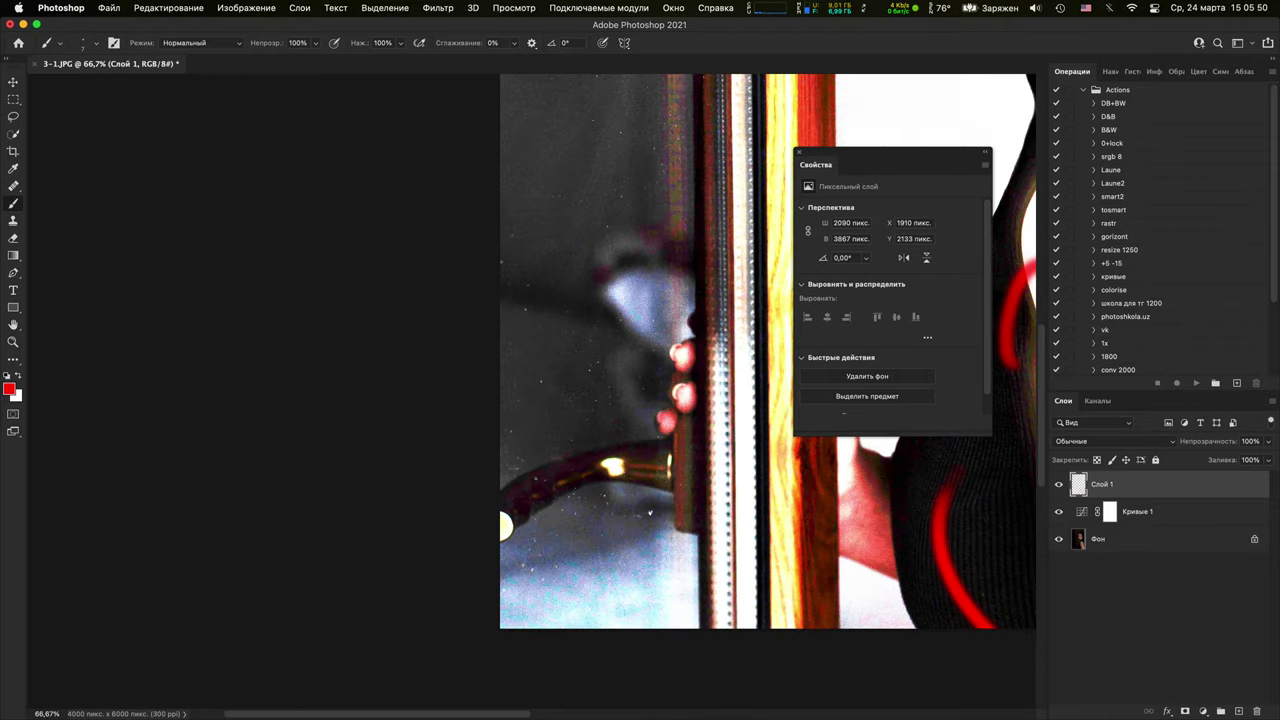
{"action": "key", "text": "super+plus"}
{"action": "key", "text": "super+plus"}
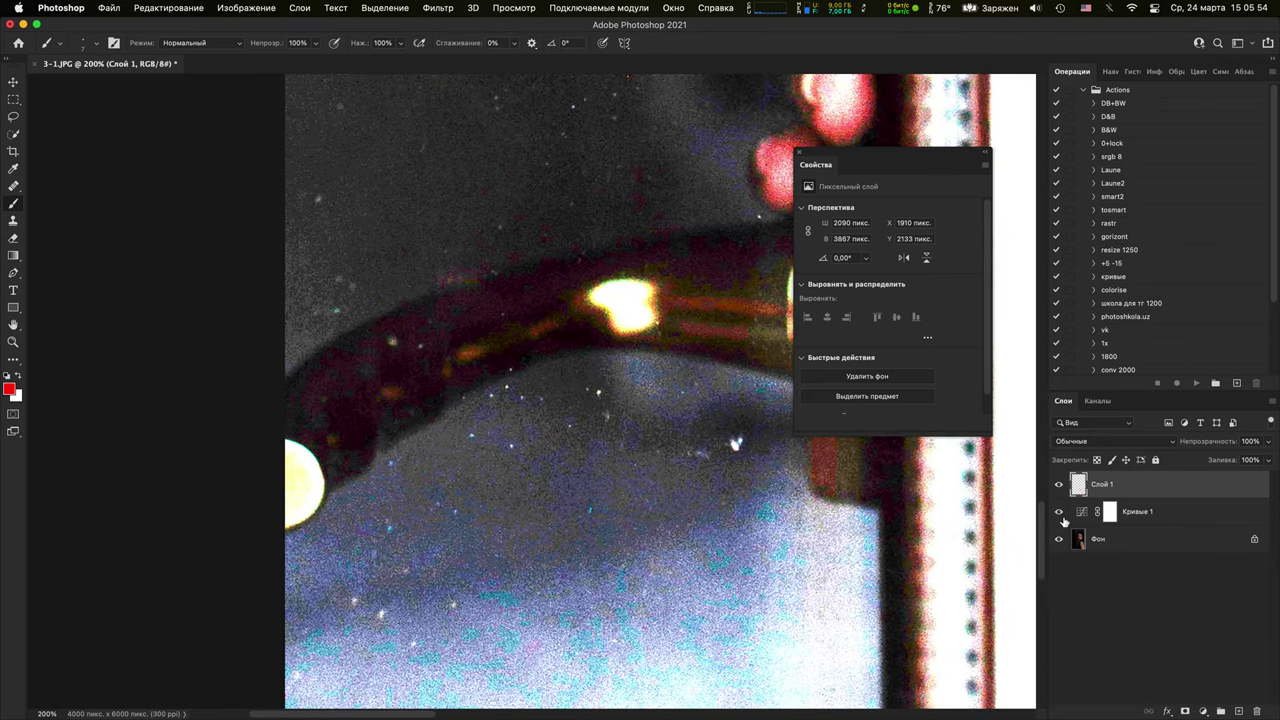
Hide the Кривые 1 and Слой 1 layers and view the whole original portrait without marks
{"action": "left_click_drag", "start_coordinate": [1059, 485], "coordinate": [1061, 514]}
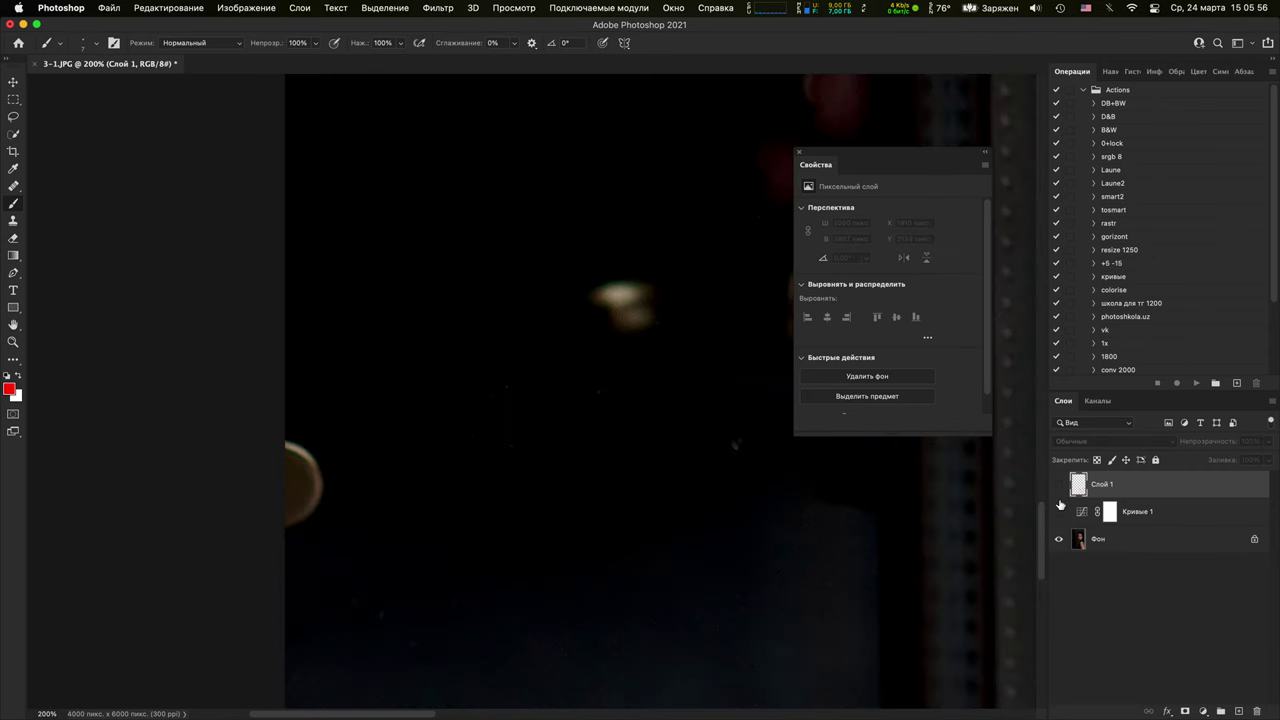
{"action": "left_click", "coordinate": [1059, 485]}
{"action": "scroll", "coordinate": [573, 593], "scroll_direction": "down", "scroll_amount": 3}
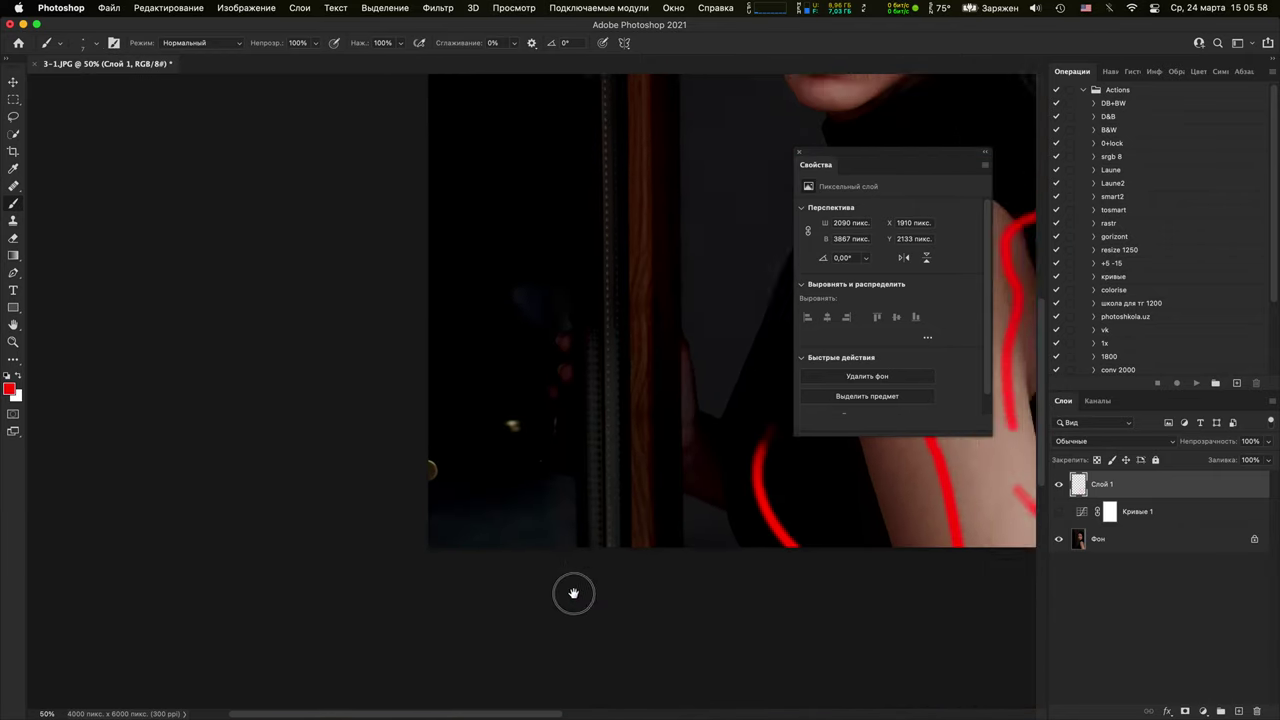
{"action": "left_click_drag", "start_coordinate": [750, 330], "coordinate": [617, 577]}
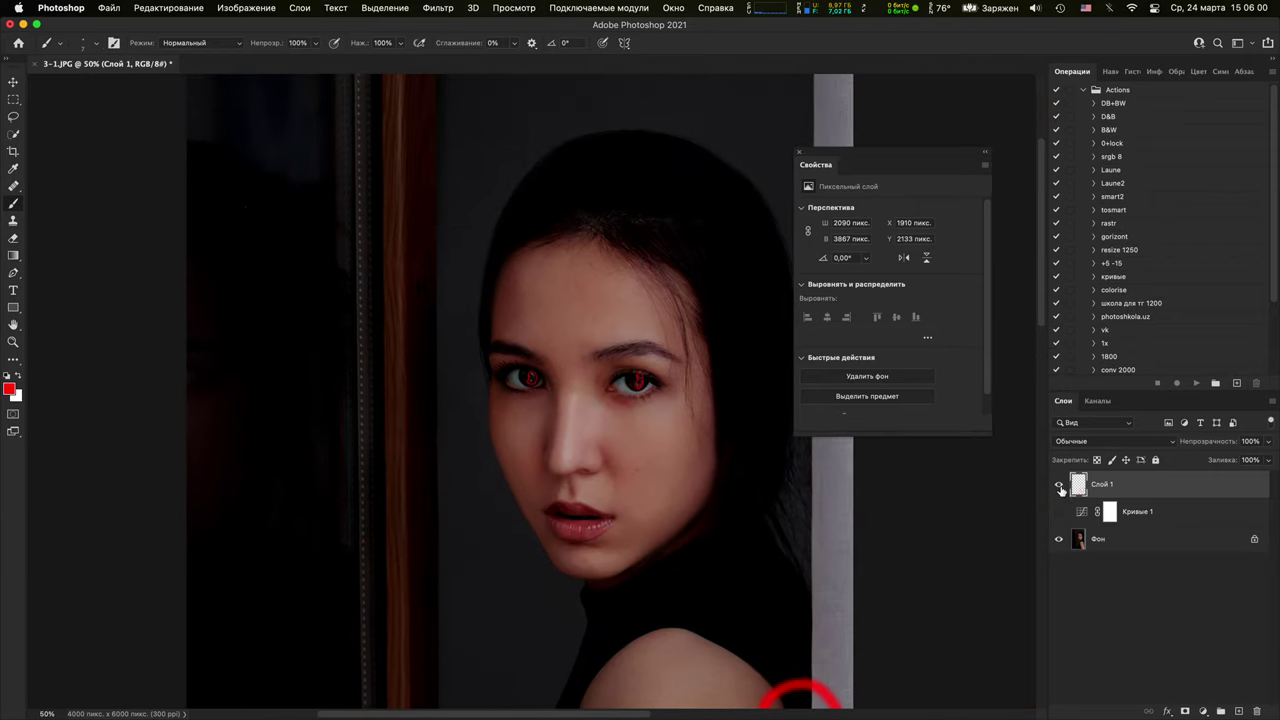
{"action": "left_click", "coordinate": [1059, 486]}
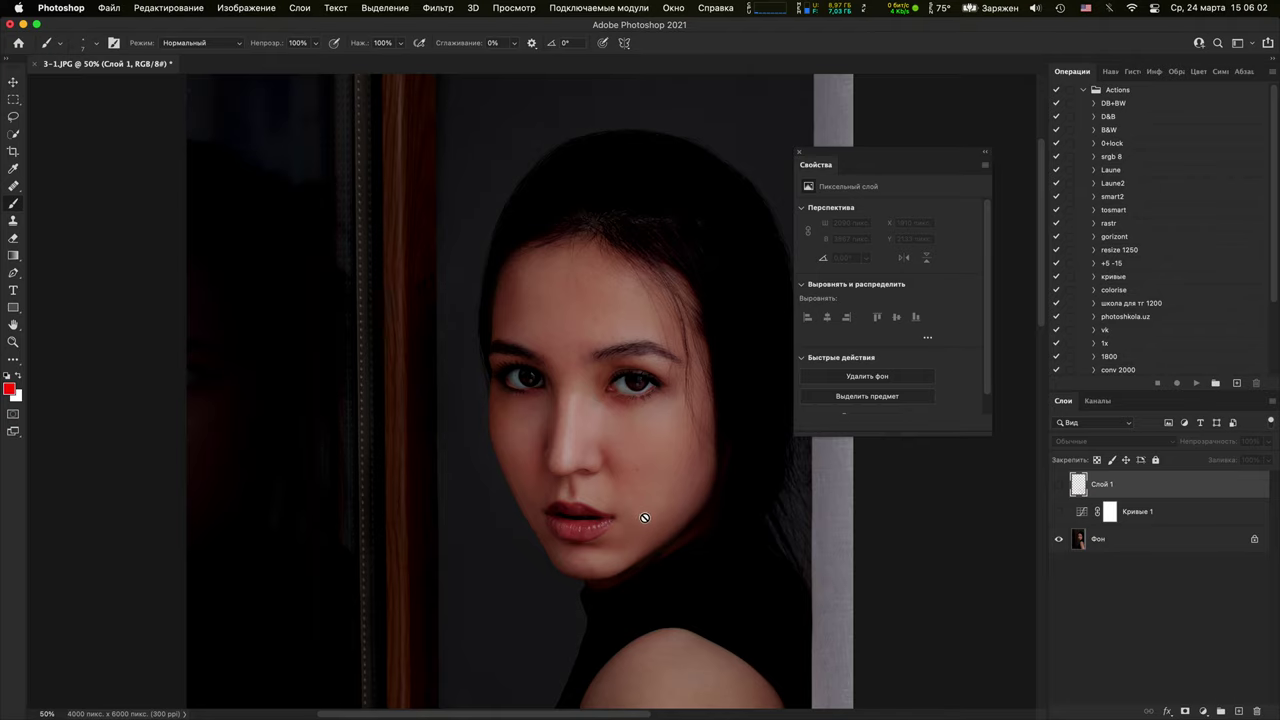
{"action": "scroll", "coordinate": [645, 515], "scroll_direction": "down", "scroll_amount": 3}
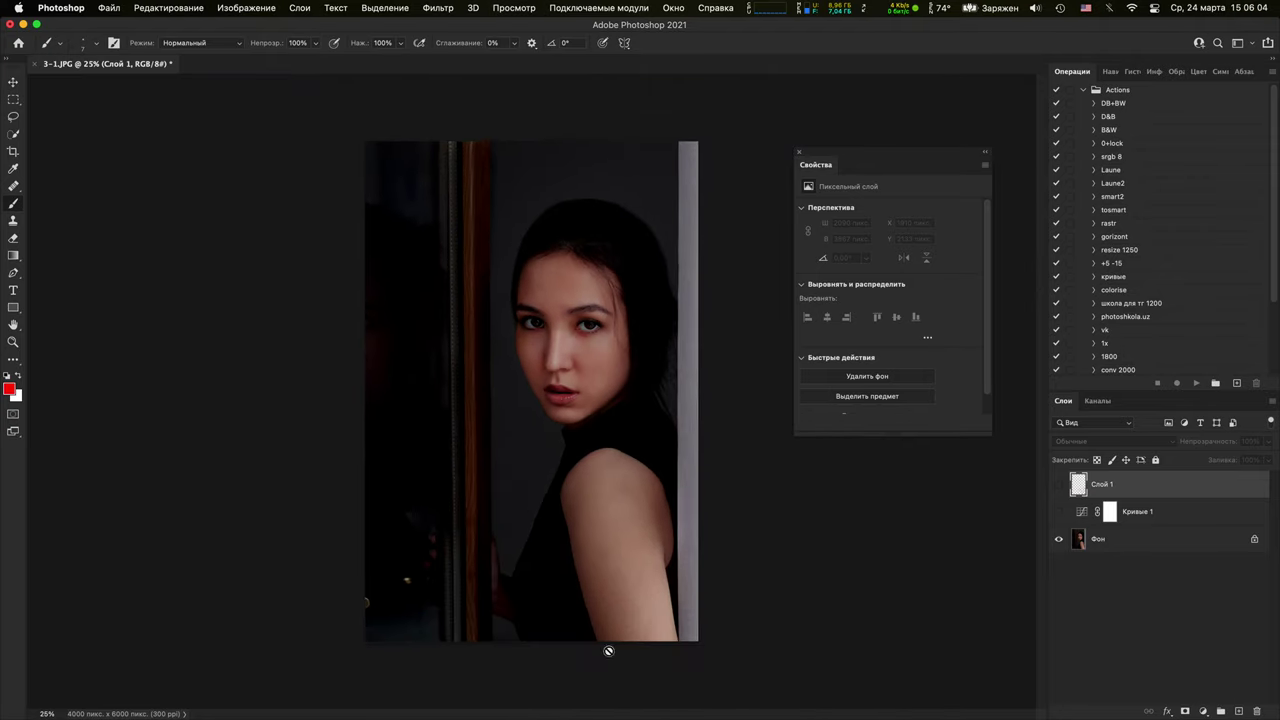
Compare the portrait with and without the Кривые 1 layer, leave it hidden, and show Слой 1 again
{"action": "left_click", "coordinate": [1060, 511]}
{"action": "left_click", "coordinate": [1060, 511]}
{"action": "left_click", "coordinate": [1060, 511]}
{"action": "left_click", "coordinate": [1060, 512]}
{"action": "left_click", "coordinate": [1059, 485]}
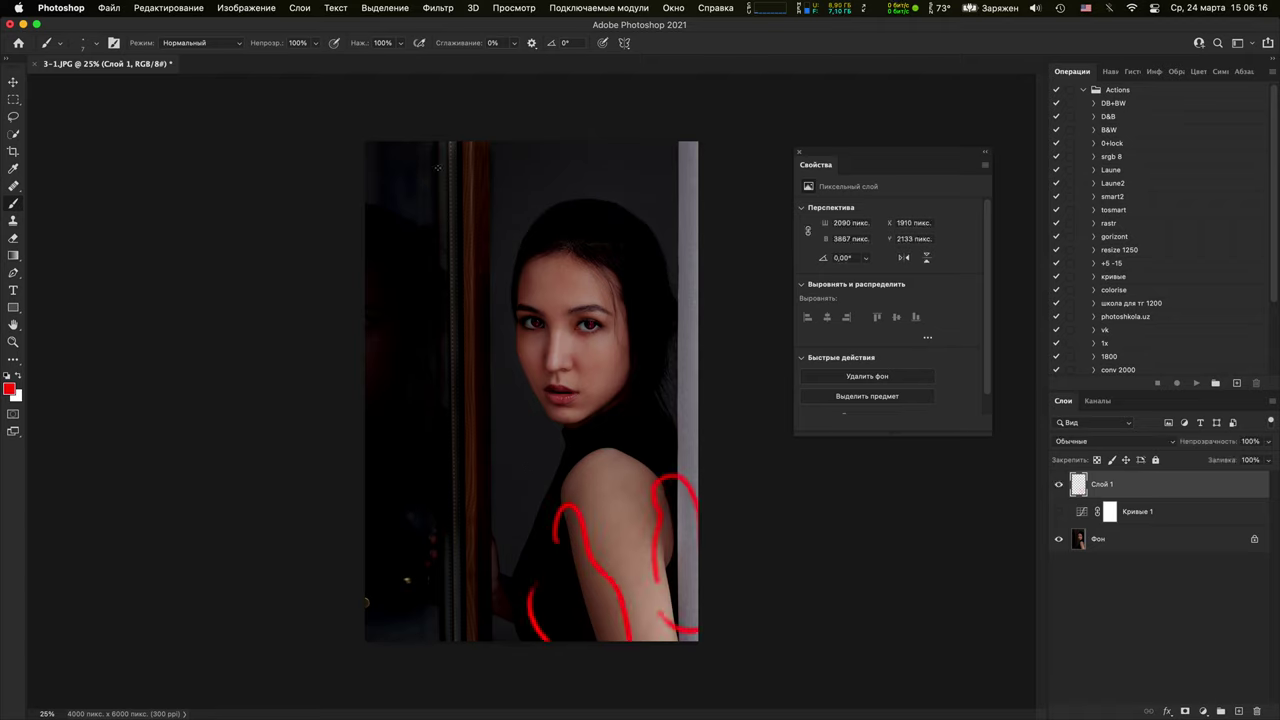
Mark the upper part of the door frame with red outlines and circle its edge against the gray background
{"action": "mouse_move", "coordinate": [500, 152]}
{"action": "left_mouse_down"}
{"action": "mouse_move", "coordinate": [515, 225]}
{"action": "mouse_move", "coordinate": [450, 224]}
{"action": "left_mouse_up"}
{"action": "left_click_drag", "start_coordinate": [425, 147], "coordinate": [484, 155]}
{"action": "key", "text": "super+plus"}
{"action": "key", "text": "super+plus"}
{"action": "key", "text": "super+plus"}
{"action": "left_click_drag", "start_coordinate": [423, 194], "coordinate": [476, 306]}
{"action": "scroll", "coordinate": [494, 531], "scroll_direction": "up", "scroll_amount": 5}
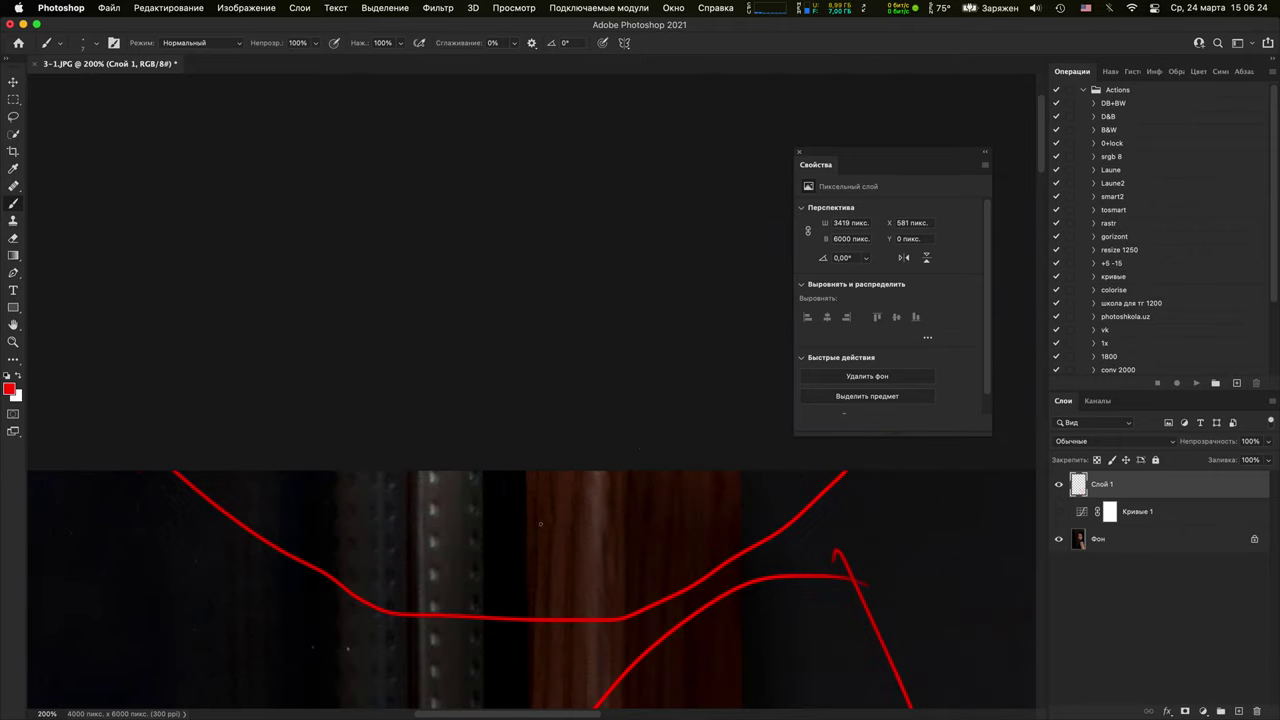
{"action": "left_click_drag", "start_coordinate": [566, 503], "coordinate": [297, 154]}
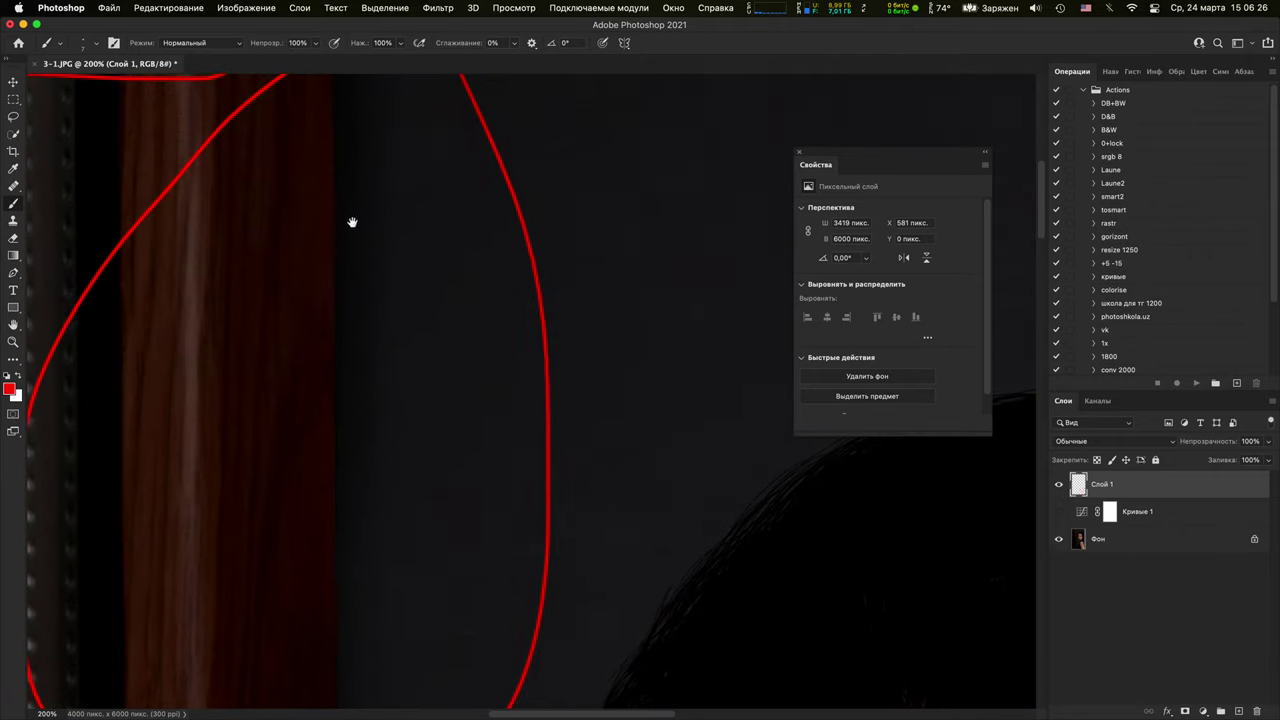
{"action": "scroll", "coordinate": [352, 222], "scroll_direction": "up", "scroll_amount": 4}
{"action": "mouse_move", "coordinate": [310, 322]}
{"action": "left_mouse_down"}
{"action": "mouse_move", "coordinate": [437, 437]}
{"action": "mouse_move", "coordinate": [289, 205]}
{"action": "left_mouse_up"}
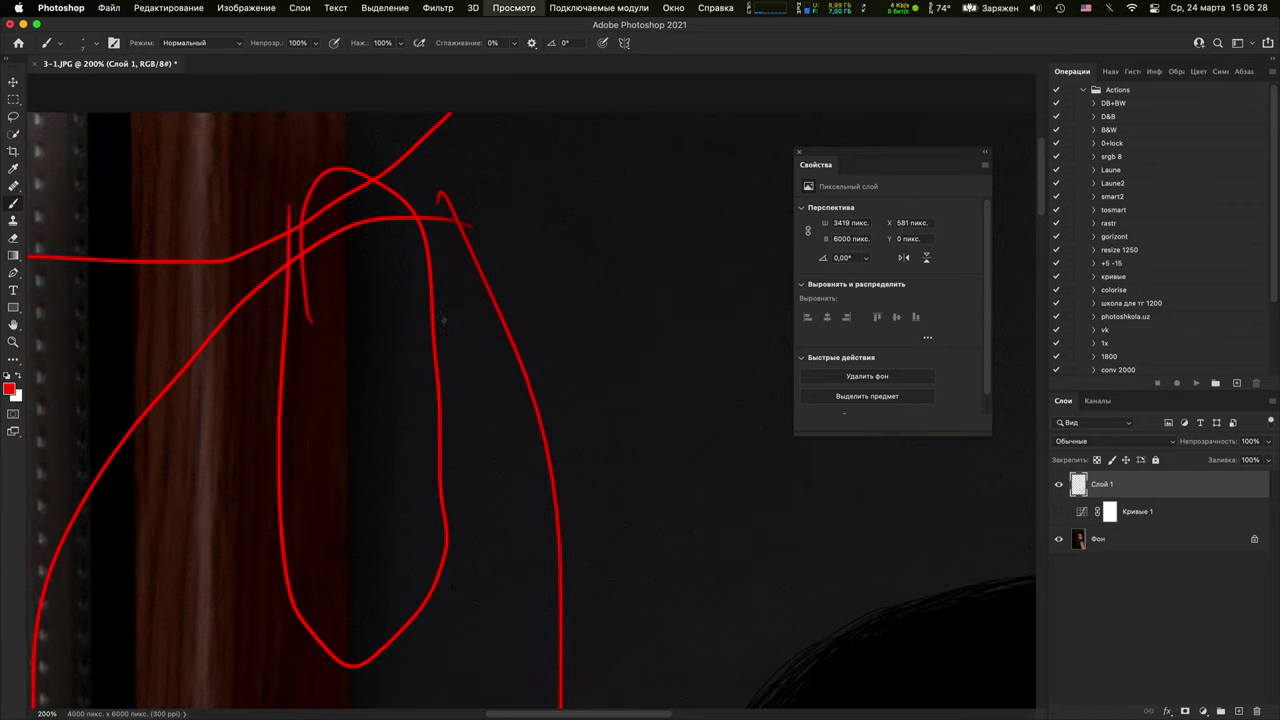
Circle the area between the door frame and the sweater at the image's lower edge in red
{"action": "key", "text": "super+minus"}
{"action": "key", "text": "super+minus"}
{"action": "left_click_drag", "start_coordinate": [520, 549], "coordinate": [486, 146]}
{"action": "left_click_drag", "start_coordinate": [509, 400], "coordinate": [530, 80]}
{"action": "left_click_drag", "start_coordinate": [460, 257], "coordinate": [511, 482]}
{"action": "mouse_move", "coordinate": [488, 282]}
{"action": "left_mouse_down"}
{"action": "mouse_move", "coordinate": [509, 314]}
{"action": "mouse_move", "coordinate": [454, 290]}
{"action": "left_mouse_up"}
{"action": "left_click_drag", "start_coordinate": [527, 580], "coordinate": [481, 160]}
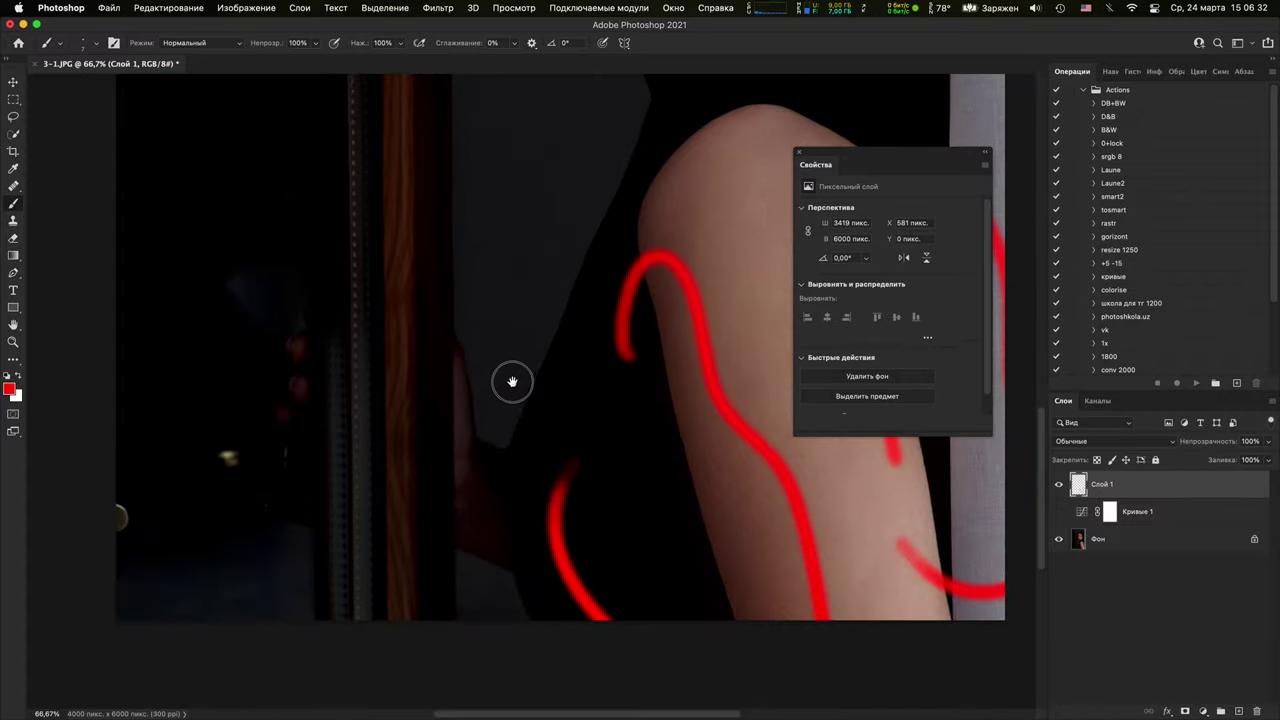
{"action": "scroll", "coordinate": [512, 381], "scroll_direction": "down", "scroll_amount": 5}
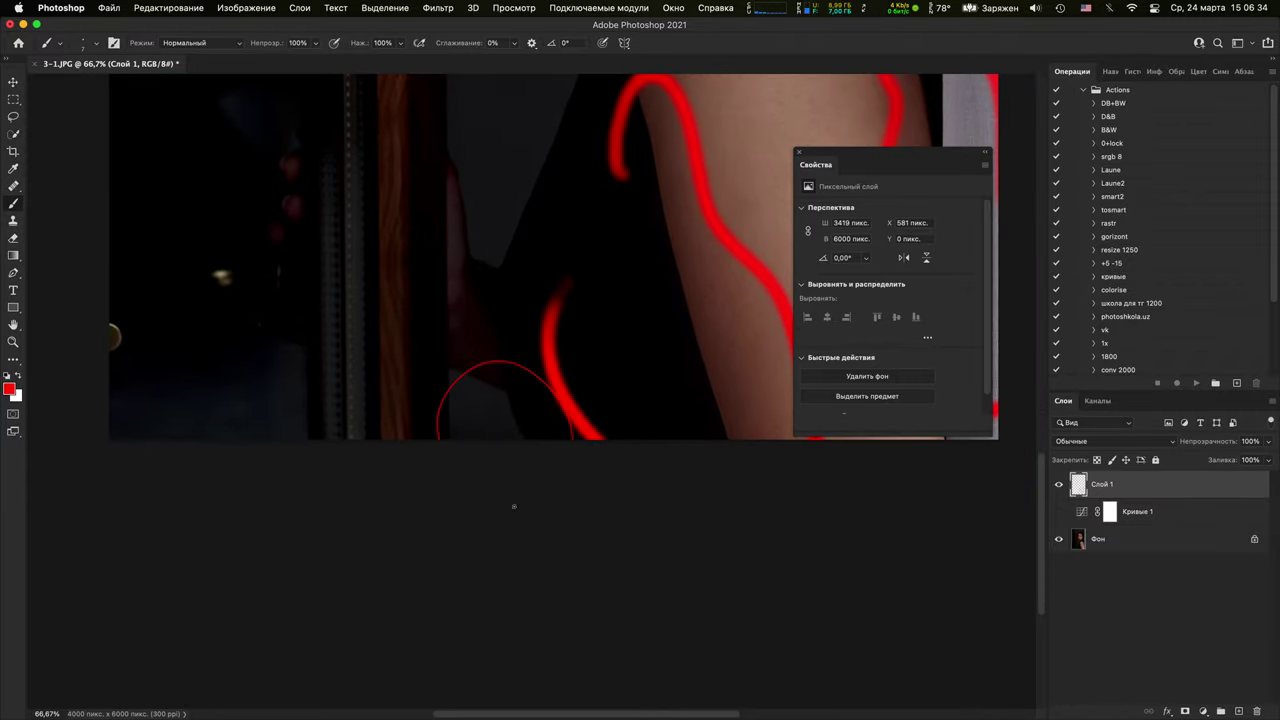
View the whole marked portrait and close 3-1.JPG without saving the changes
{"action": "key", "text": "super+minus"}
{"action": "key", "text": "super+minus"}
{"action": "key", "text": "super+minus"}
{"action": "key", "text": "super+minus"}
{"action": "key", "text": "super+minus"}
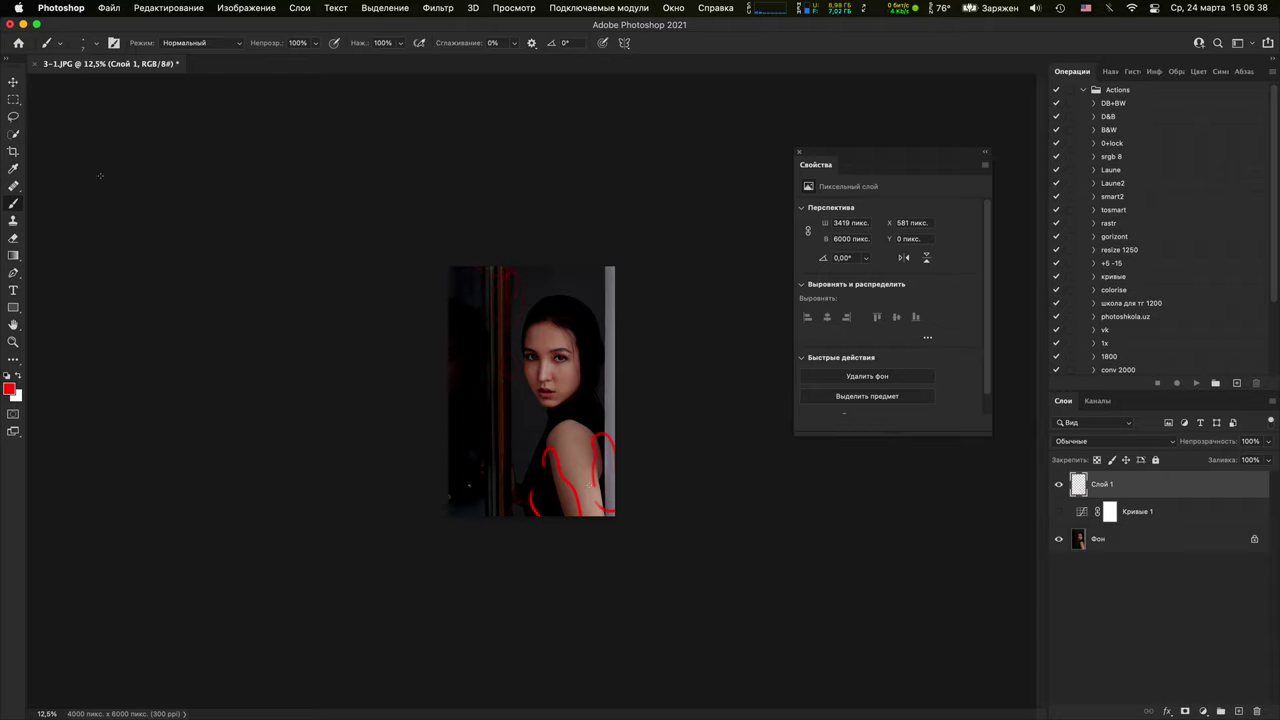
{"action": "left_click", "coordinate": [35, 64]}
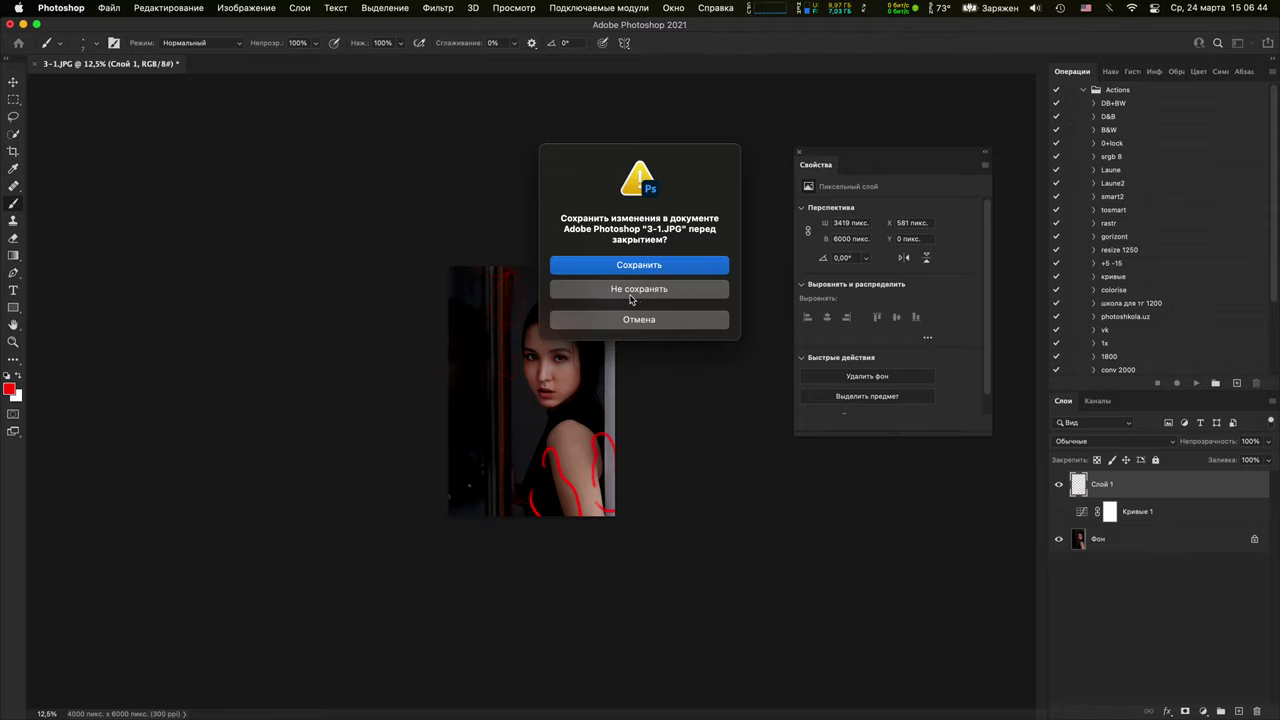
{"action": "left_click", "coordinate": [631, 293]}
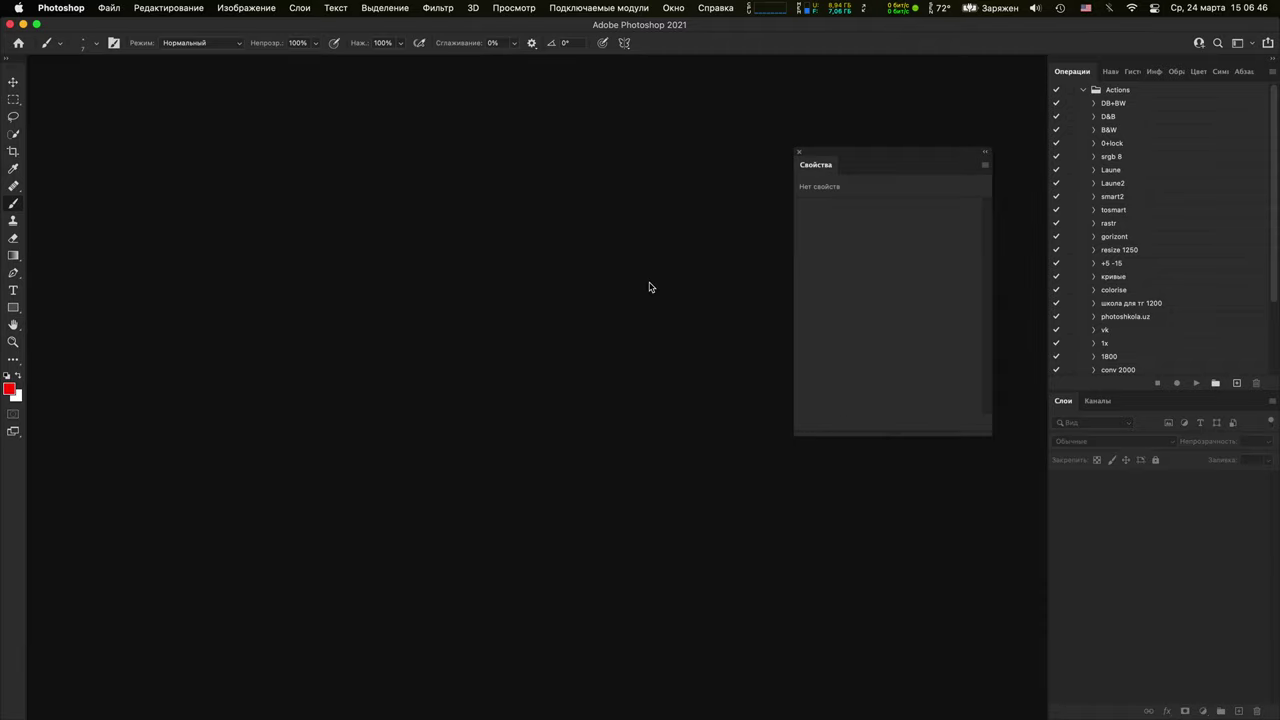
Switch to Adobe Bridge and open the black-and-white portrait of the woman in a striped sweater in Photoshop
{"action": "left_click", "coordinate": [23, 23]}
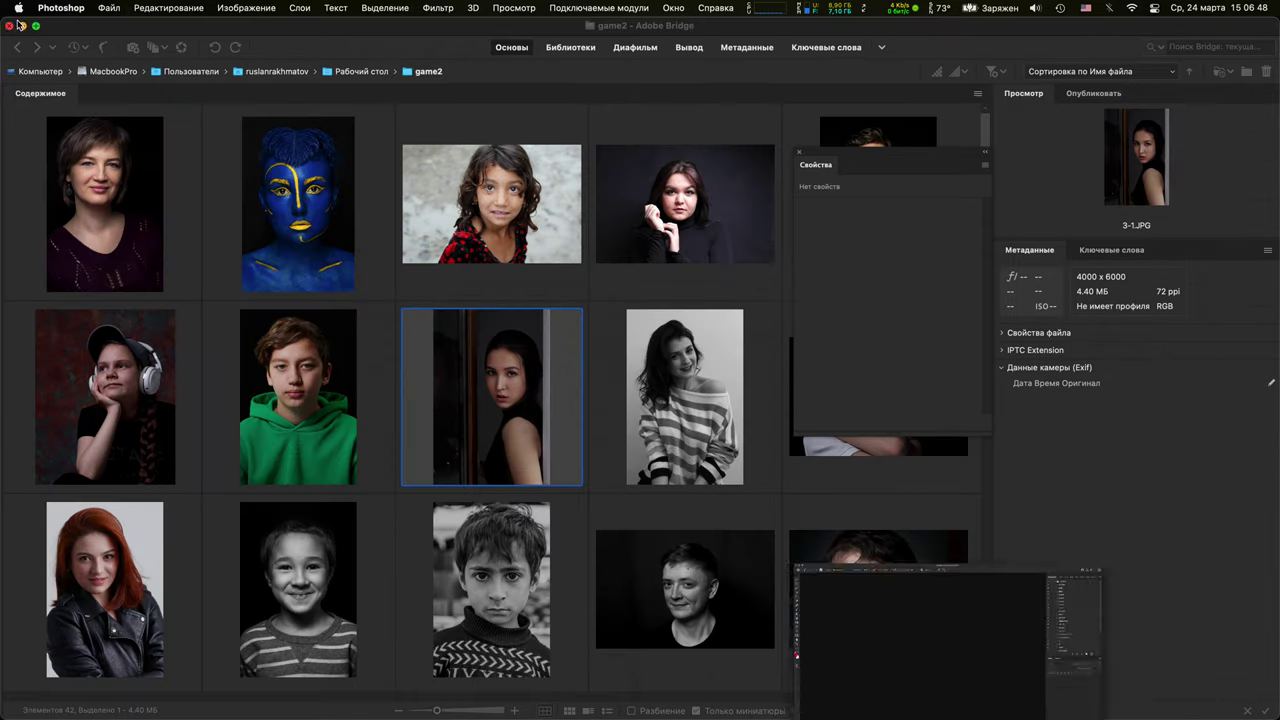
{"action": "left_click", "coordinate": [554, 441]}
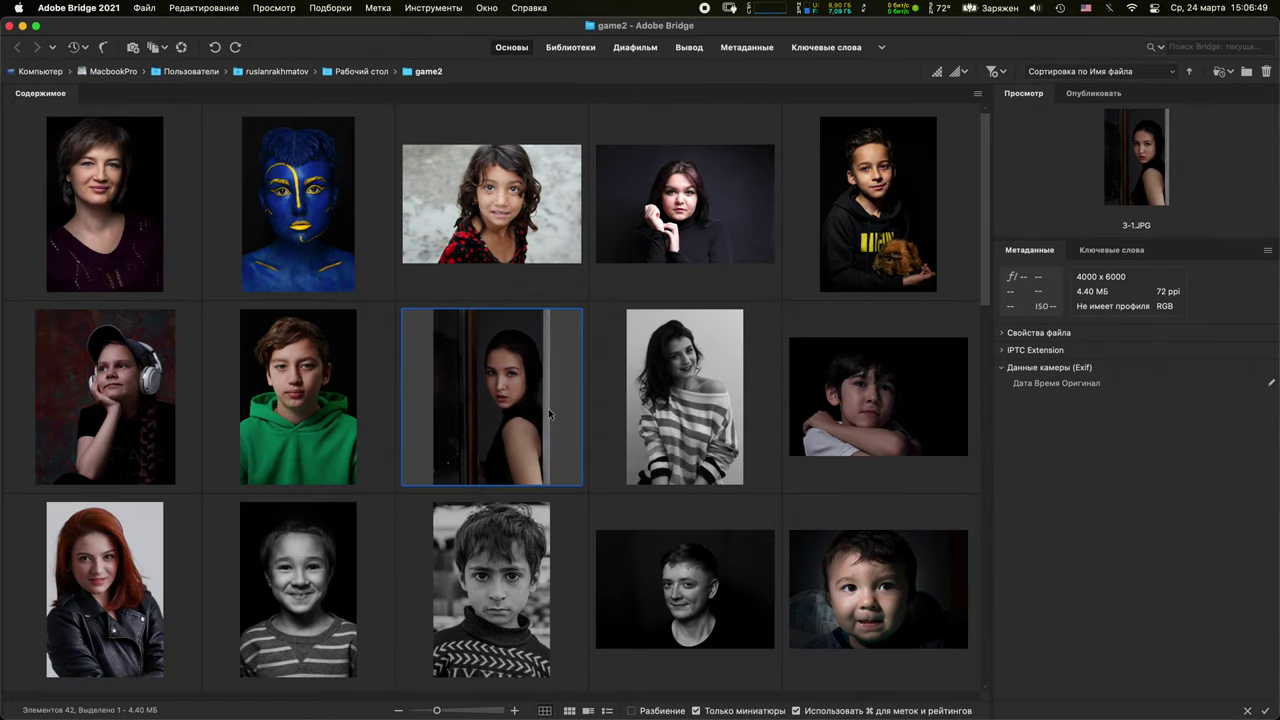
{"action": "left_click", "coordinate": [687, 418]}
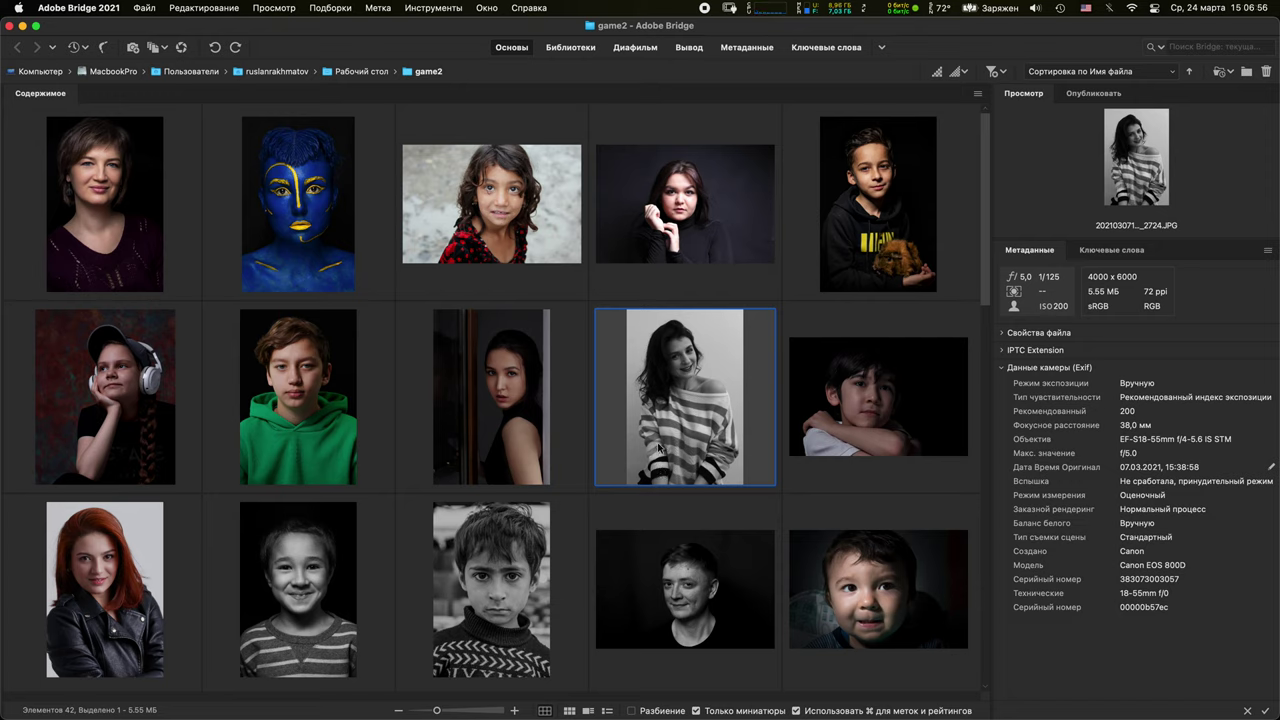
{"action": "double_click", "coordinate": [689, 405]}
{"action": "left_click", "coordinate": [700, 409]}
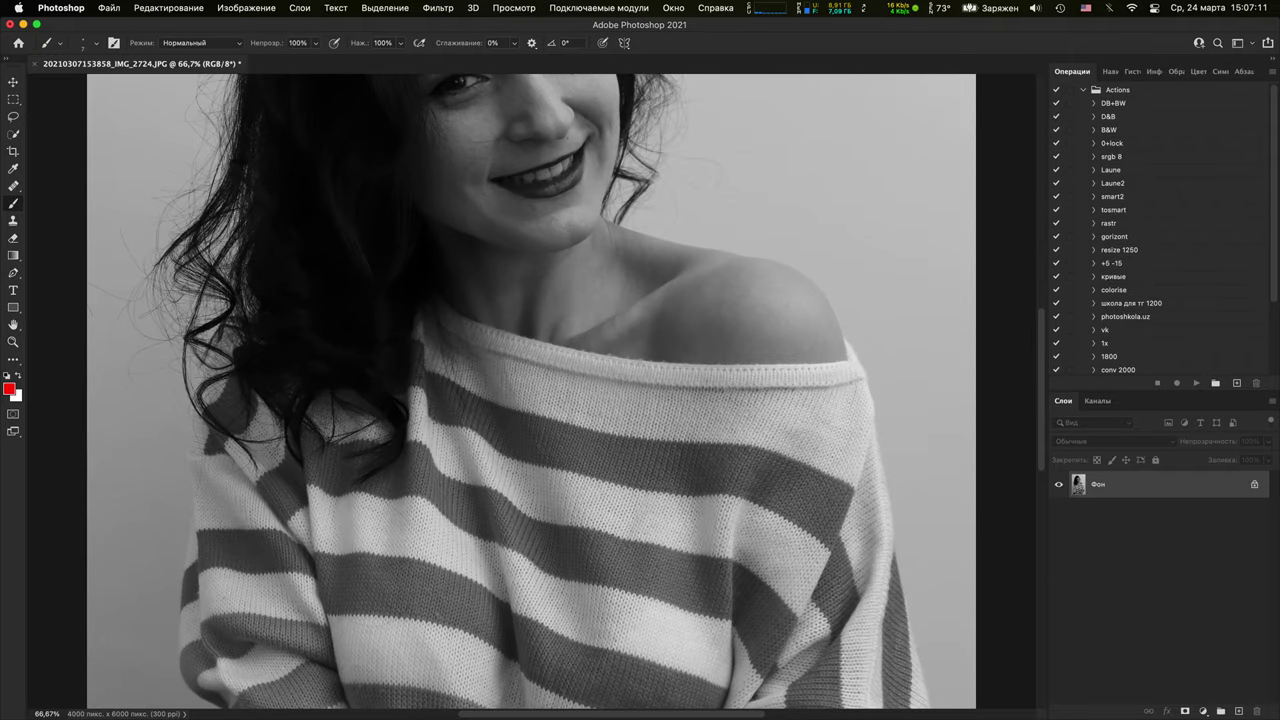
Examine the skin and shadows around the eye, cheek, nose and mouth of the black-and-white portrait up close
{"action": "key", "text": "super+plus"}
{"action": "left_click_drag", "start_coordinate": [598, 399], "coordinate": [666, 700]}
{"action": "key", "text": "super+plus"}
{"action": "key", "text": "super+plus"}
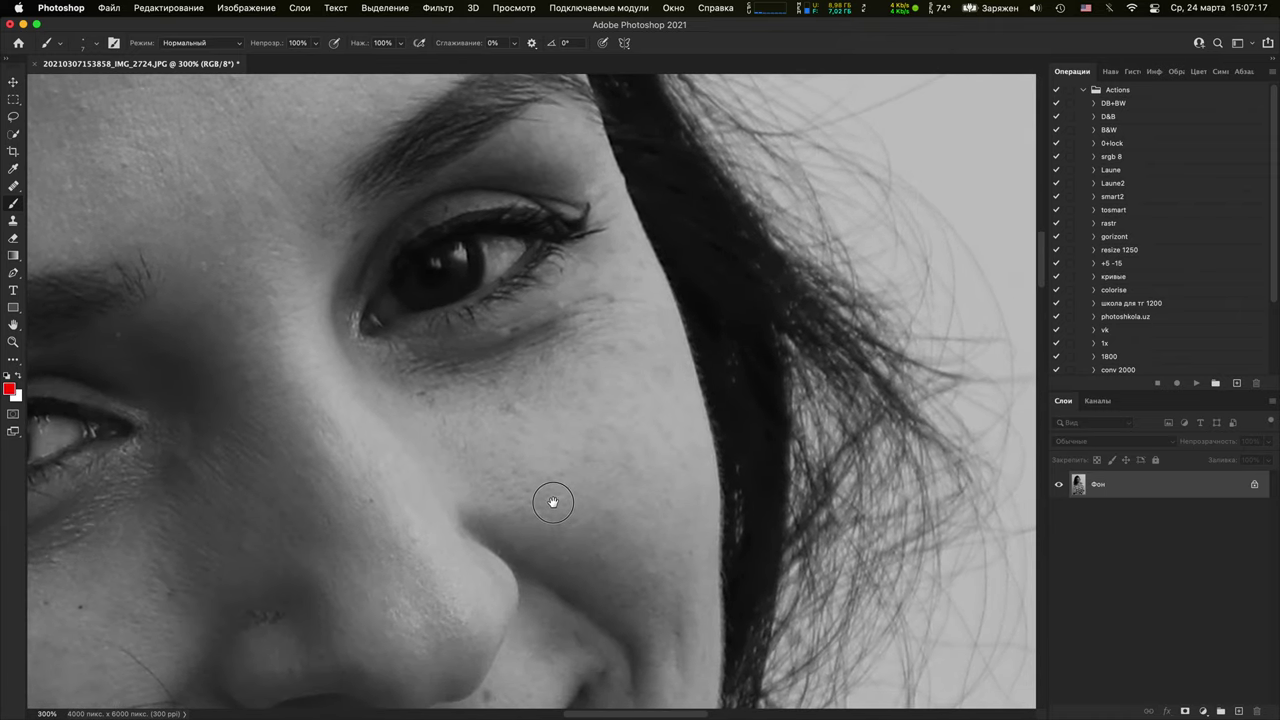
{"action": "key", "text": "super+plus"}
{"action": "key", "text": "super+plus"}
{"action": "left_click_drag", "start_coordinate": [566, 403], "coordinate": [793, 231]}
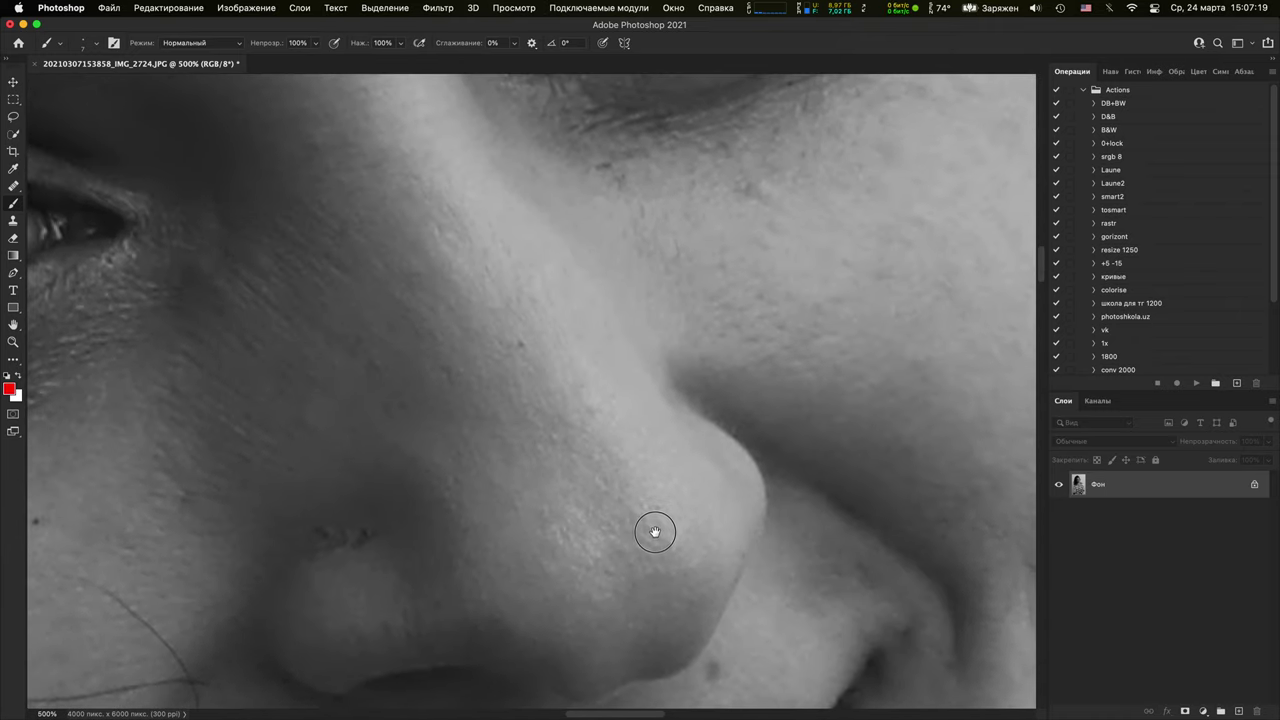
{"action": "left_click_drag", "start_coordinate": [655, 532], "coordinate": [909, 280]}
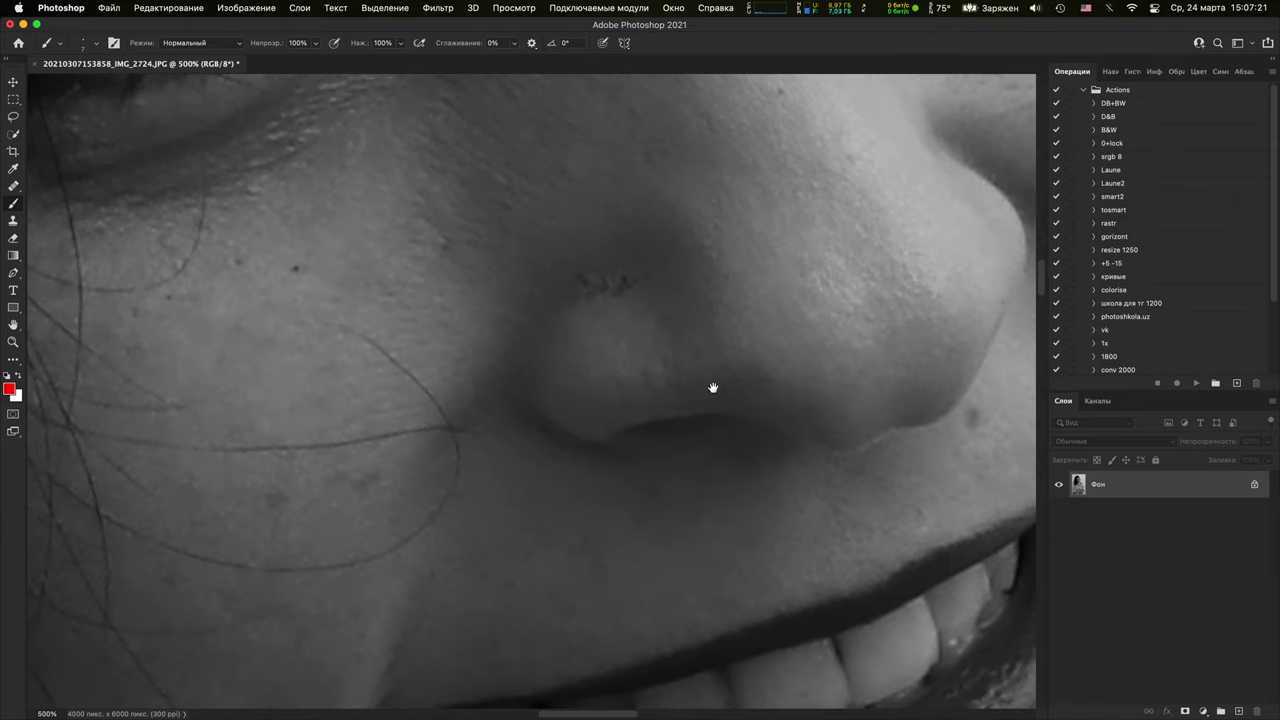
{"action": "scroll", "coordinate": [713, 388], "scroll_direction": "down", "scroll_amount": 2}
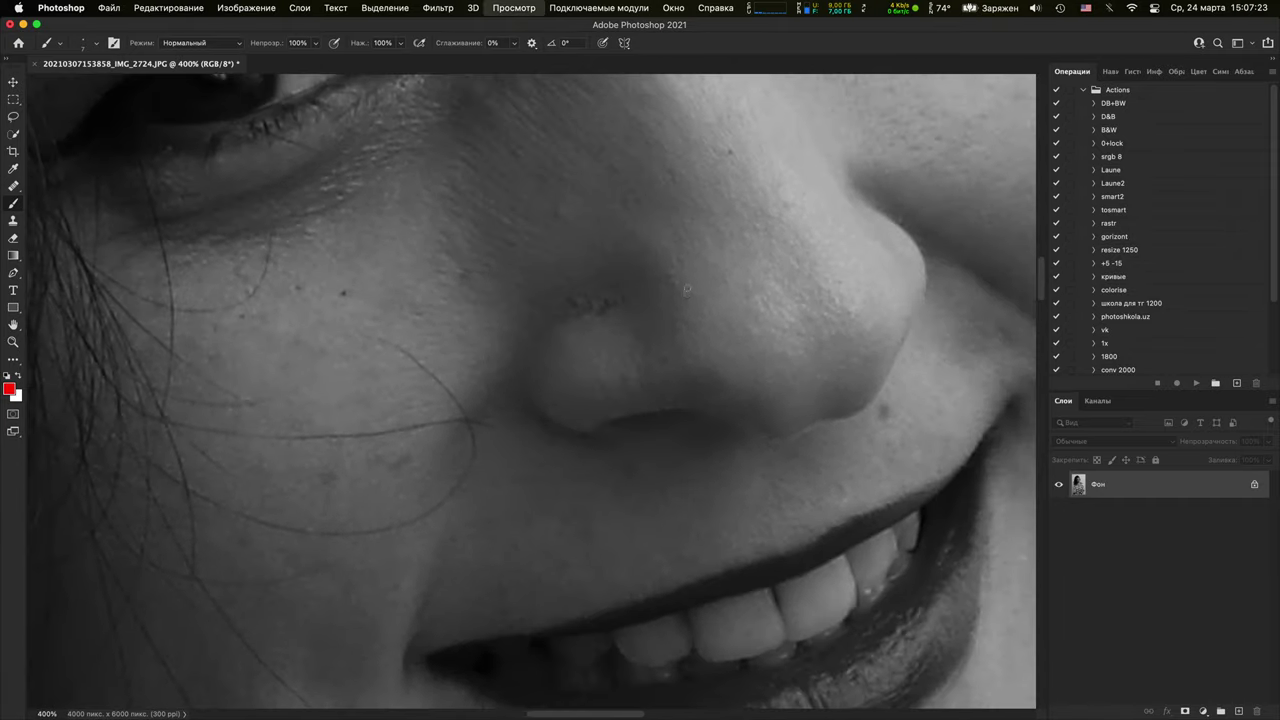
View the whole portrait and inspect the chin, cheek and side of the nose up close
{"action": "scroll", "coordinate": [687, 290], "scroll_direction": "down", "scroll_amount": 7}
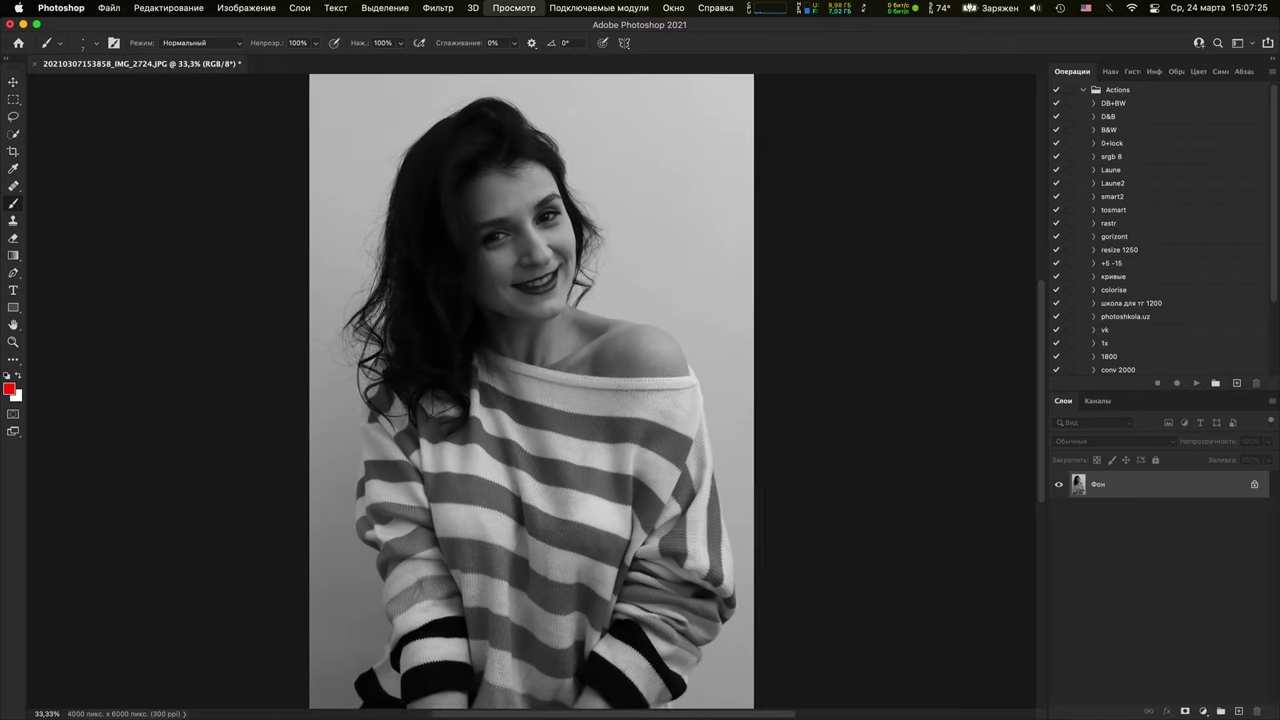
{"action": "key", "text": "super+plus"}
{"action": "key", "text": "super+plus"}
{"action": "key", "text": "super+plus"}
{"action": "key", "text": "super+plus"}
{"action": "key", "text": "super+plus"}
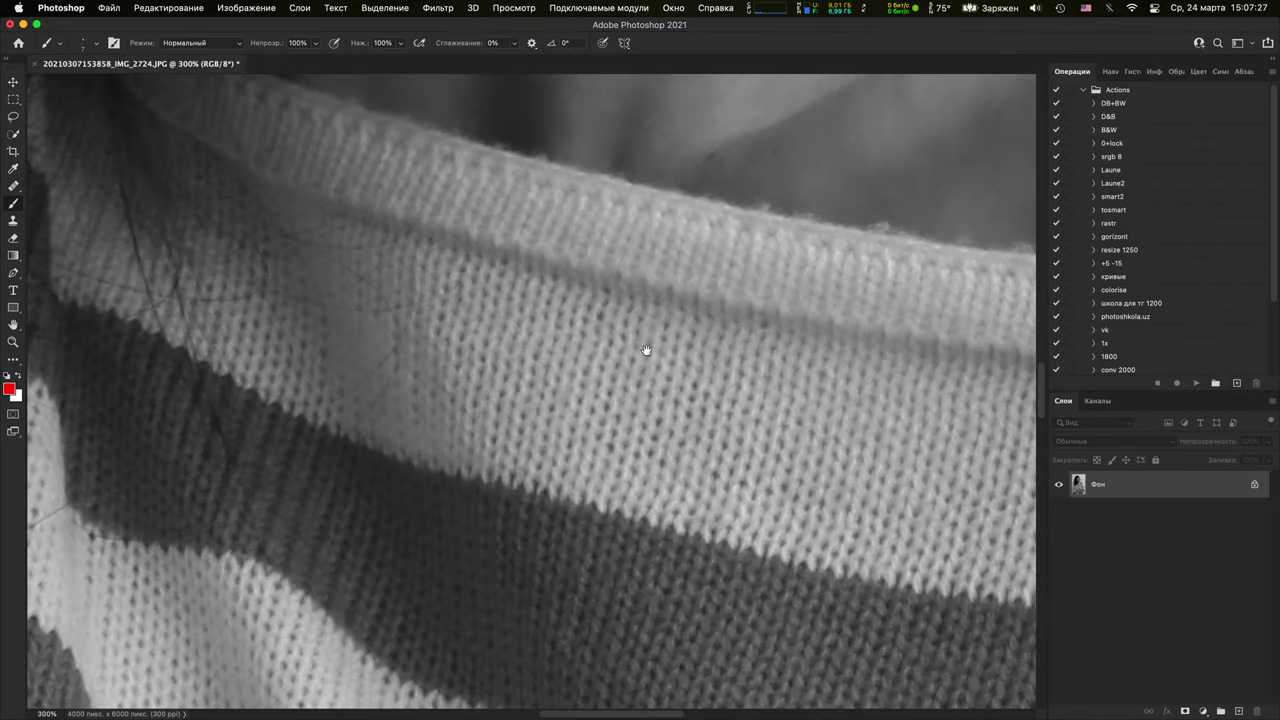
{"action": "left_click_drag", "start_coordinate": [646, 351], "coordinate": [700, 660]}
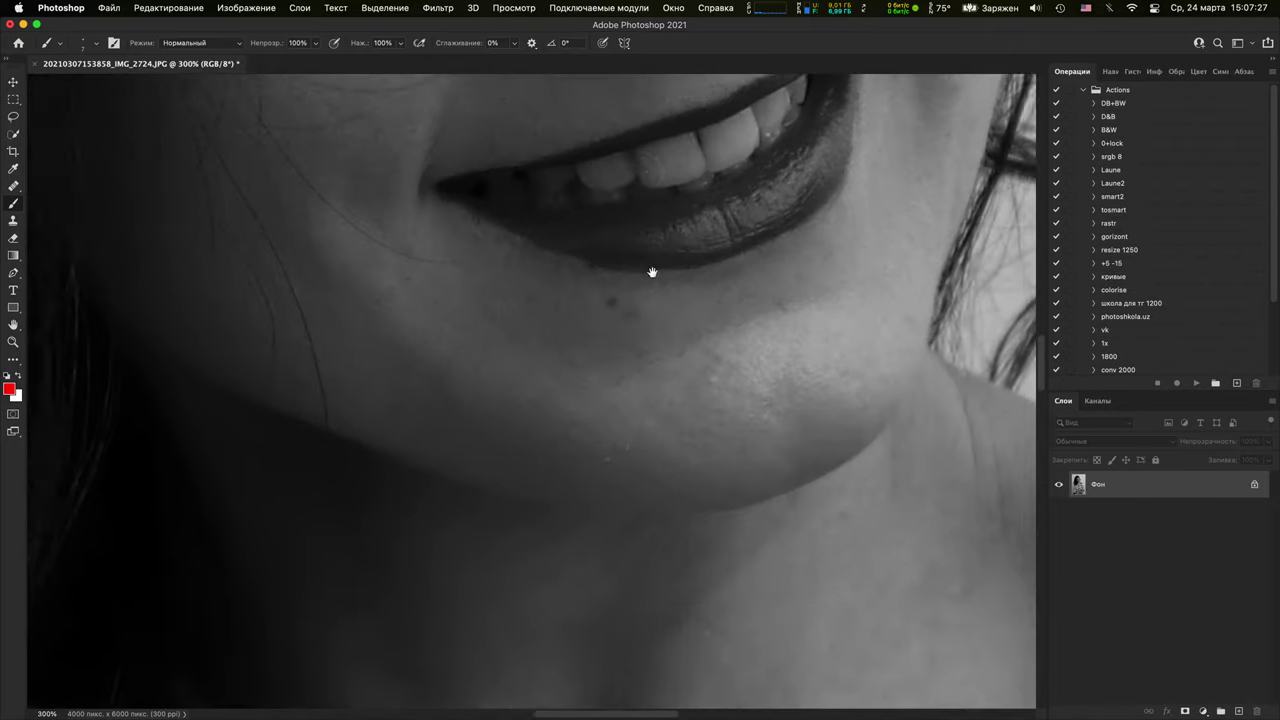
{"action": "left_click_drag", "start_coordinate": [652, 272], "coordinate": [702, 273]}
{"action": "key", "text": "super+plus"}
{"action": "key", "text": "super+plus"}
{"action": "key", "text": "super+plus"}
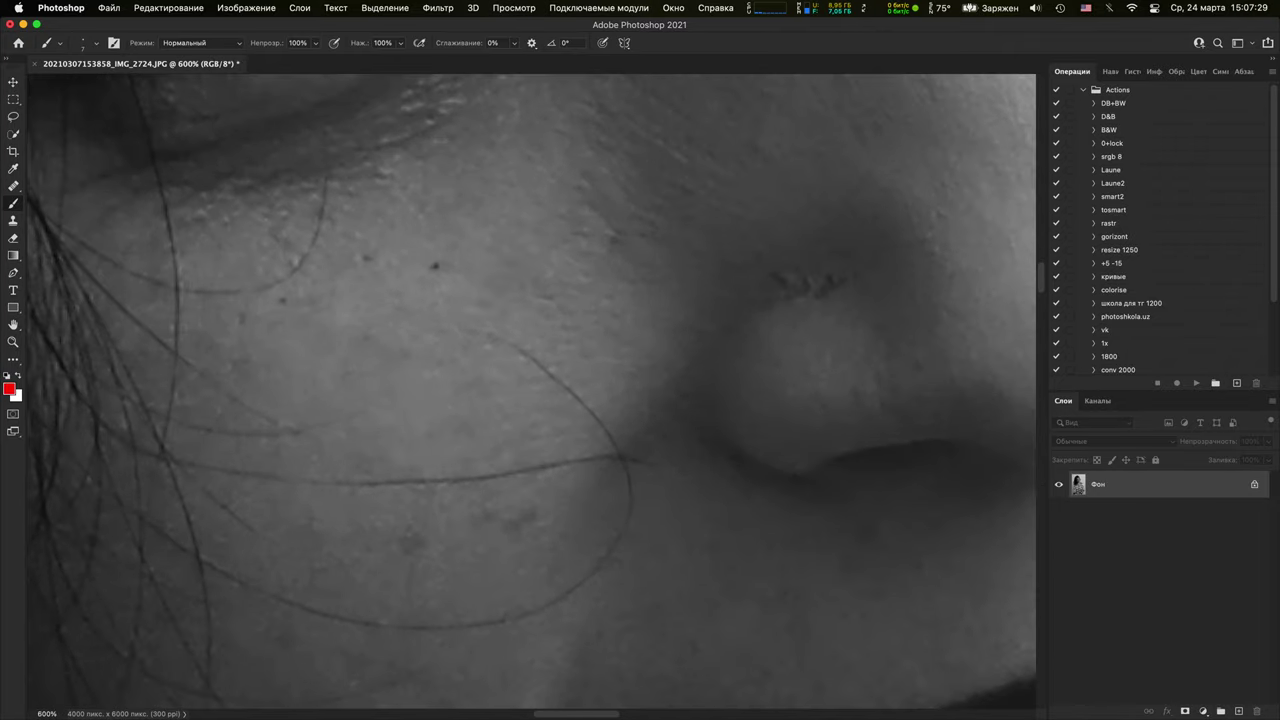
{"action": "scroll", "coordinate": [623, 331], "scroll_direction": "right", "scroll_amount": 3}
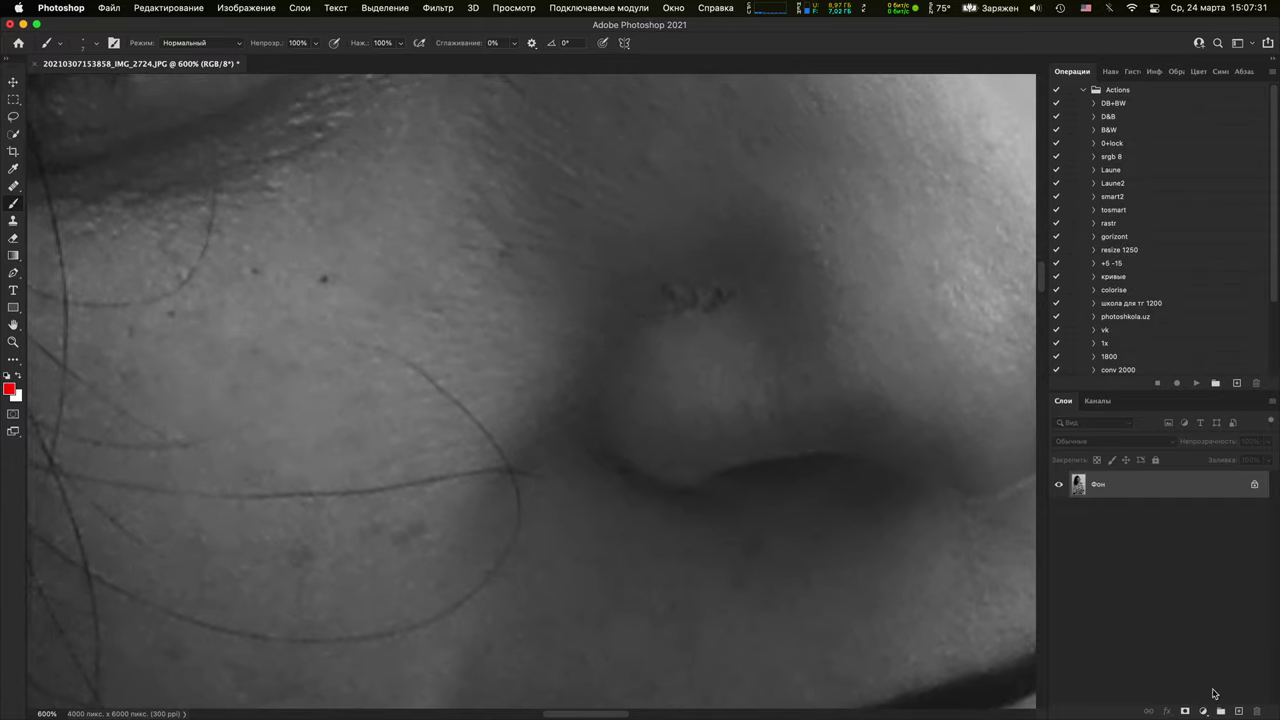
On a new layer, circle the blemishes above the nostril and the dark spots on the cheek in red
{"action": "left_click", "coordinate": [1238, 711]}
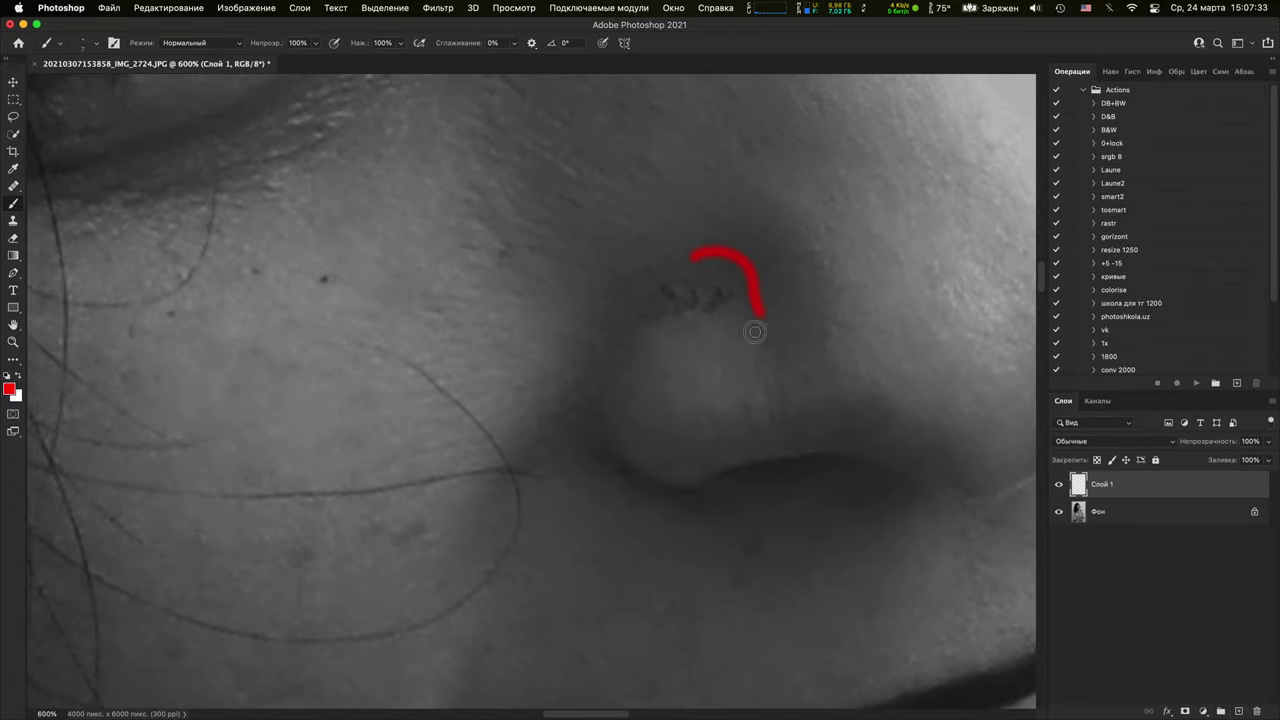
{"action": "scroll", "coordinate": [628, 227], "scroll_direction": "left", "scroll_amount": 5}
{"action": "scroll", "coordinate": [628, 227], "scroll_direction": "up", "scroll_amount": 2}
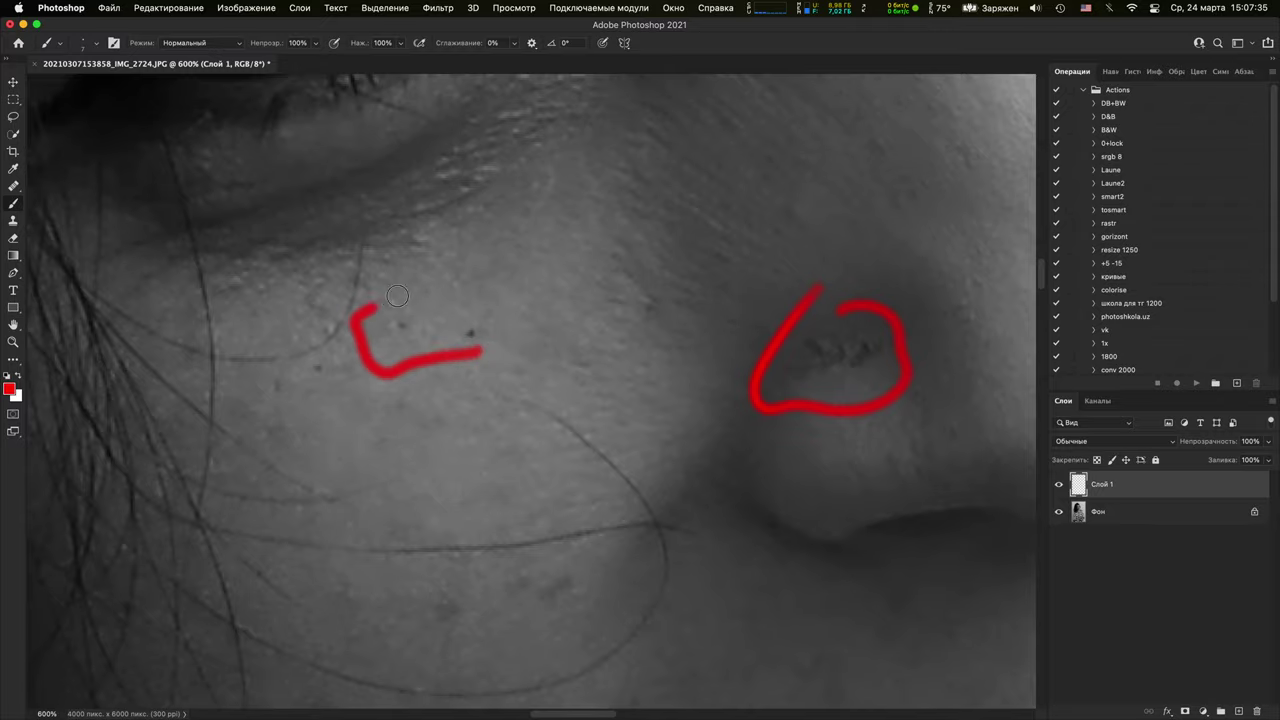
{"action": "left_click_drag", "start_coordinate": [717, 327], "coordinate": [483, 400]}
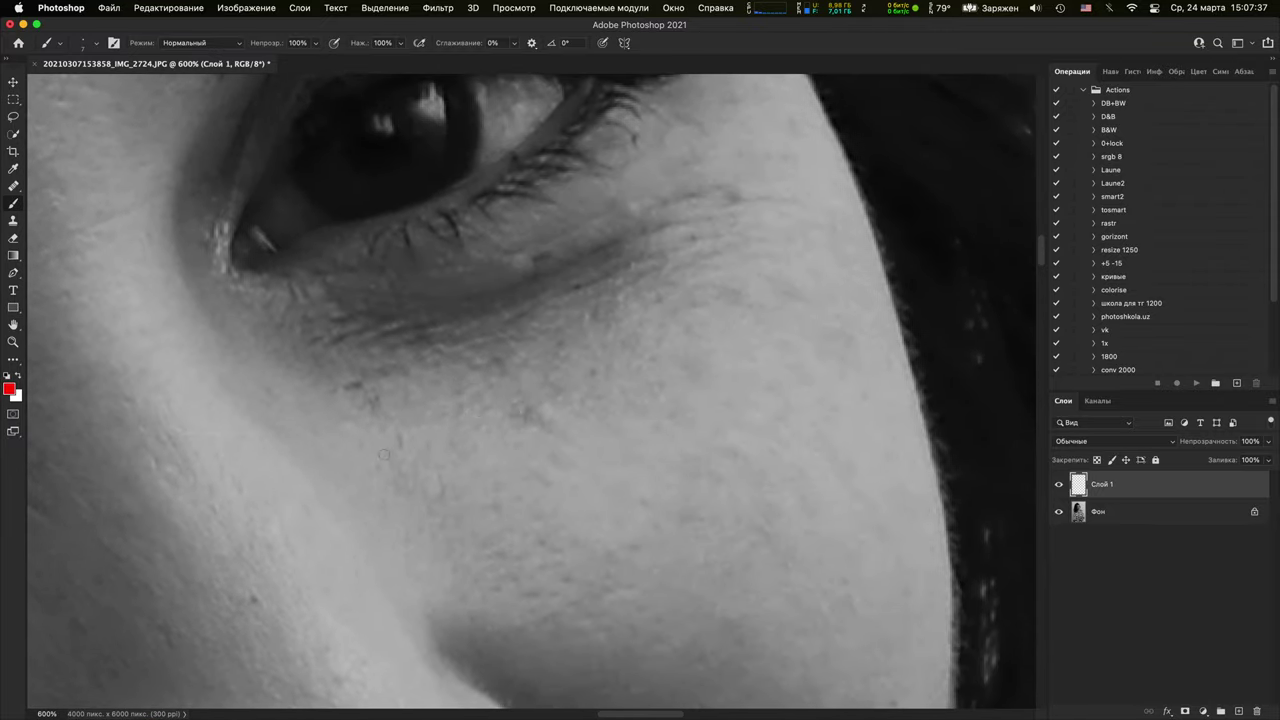
Outline the uneven skin area beneath the other eye in red
{"action": "key", "text": "super+plus"}
{"action": "key", "text": "super+plus"}
{"action": "key", "text": "super+plus"}
{"action": "key", "text": "super+plus"}
{"action": "key", "text": "super+plus"}
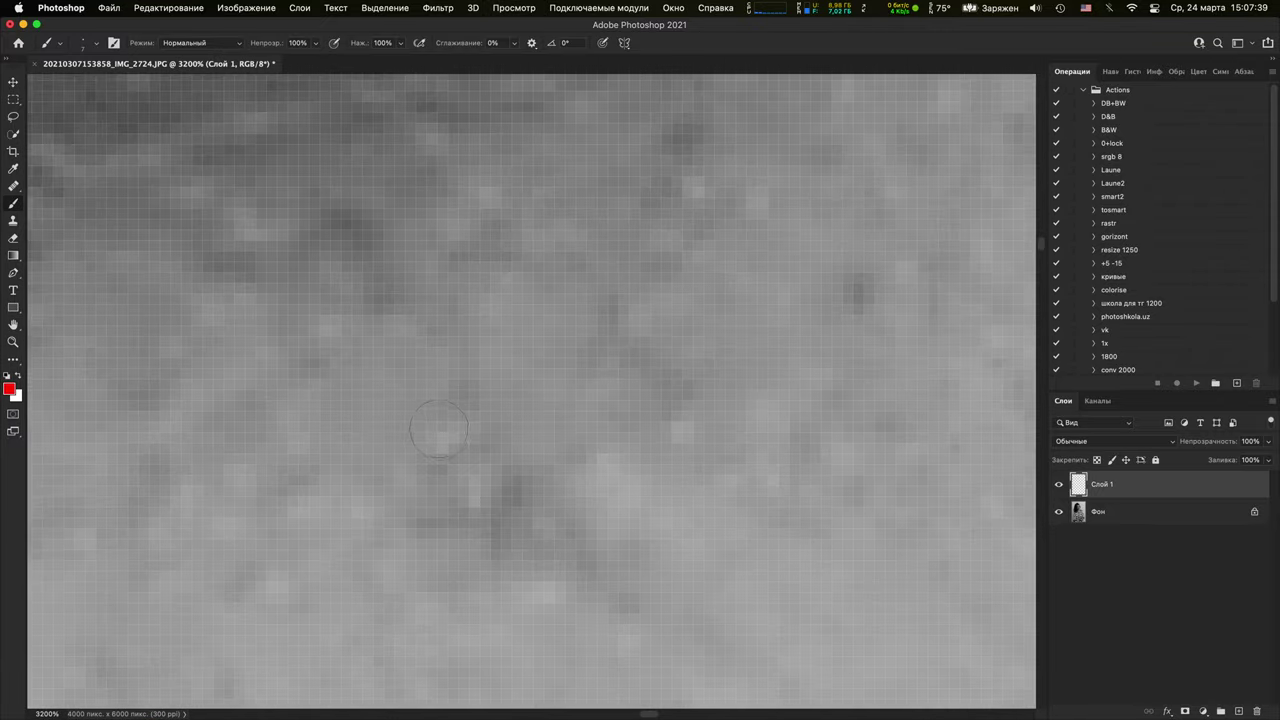
{"action": "key", "text": "super+minus"}
{"action": "key", "text": "super+minus"}
{"action": "scroll", "coordinate": [658, 216], "scroll_direction": "down", "scroll_amount": 1}
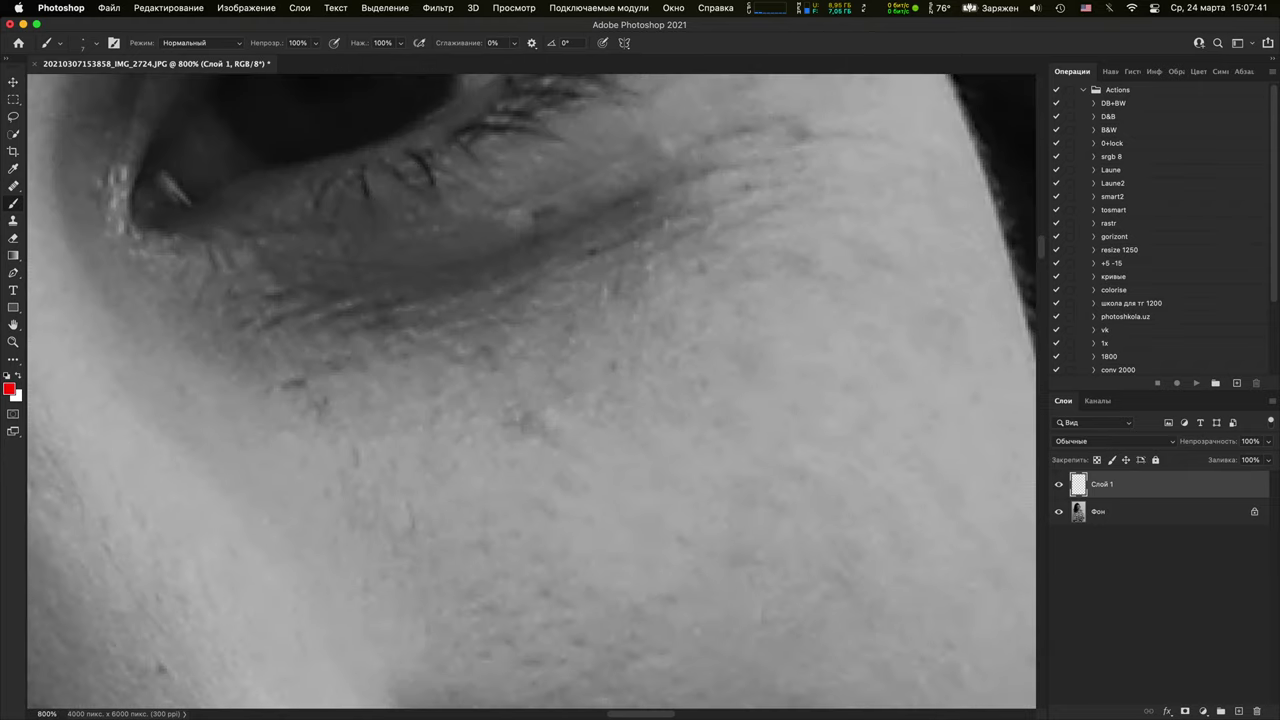
{"action": "mouse_move", "coordinate": [696, 348]}
{"action": "left_mouse_down"}
{"action": "mouse_move", "coordinate": [360, 500]}
{"action": "mouse_move", "coordinate": [386, 307]}
{"action": "mouse_move", "coordinate": [671, 234]}
{"action": "left_mouse_up"}
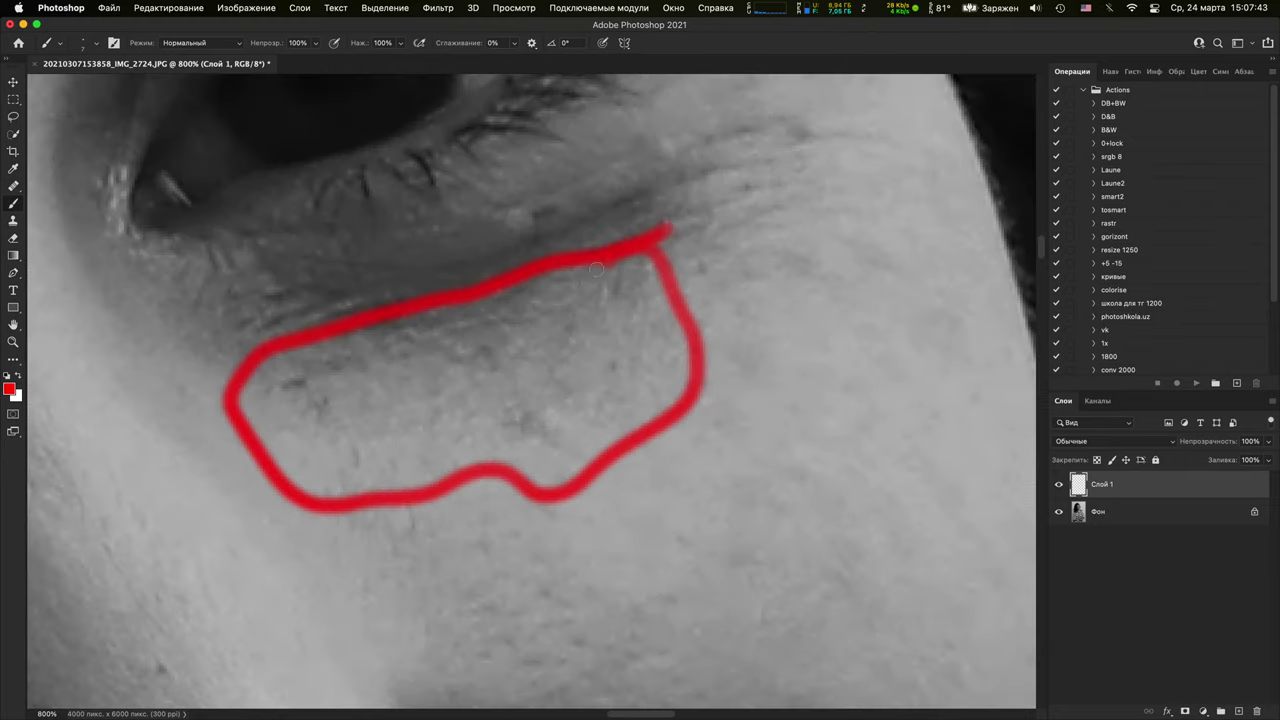
Examine the forehead, bridge of the nose, chin and neck up close, and view the red marks on the whole face
{"action": "scroll", "coordinate": [517, 362], "scroll_direction": "down", "scroll_amount": 1}
{"action": "left_click_drag", "start_coordinate": [406, 441], "coordinate": [900, 600]}
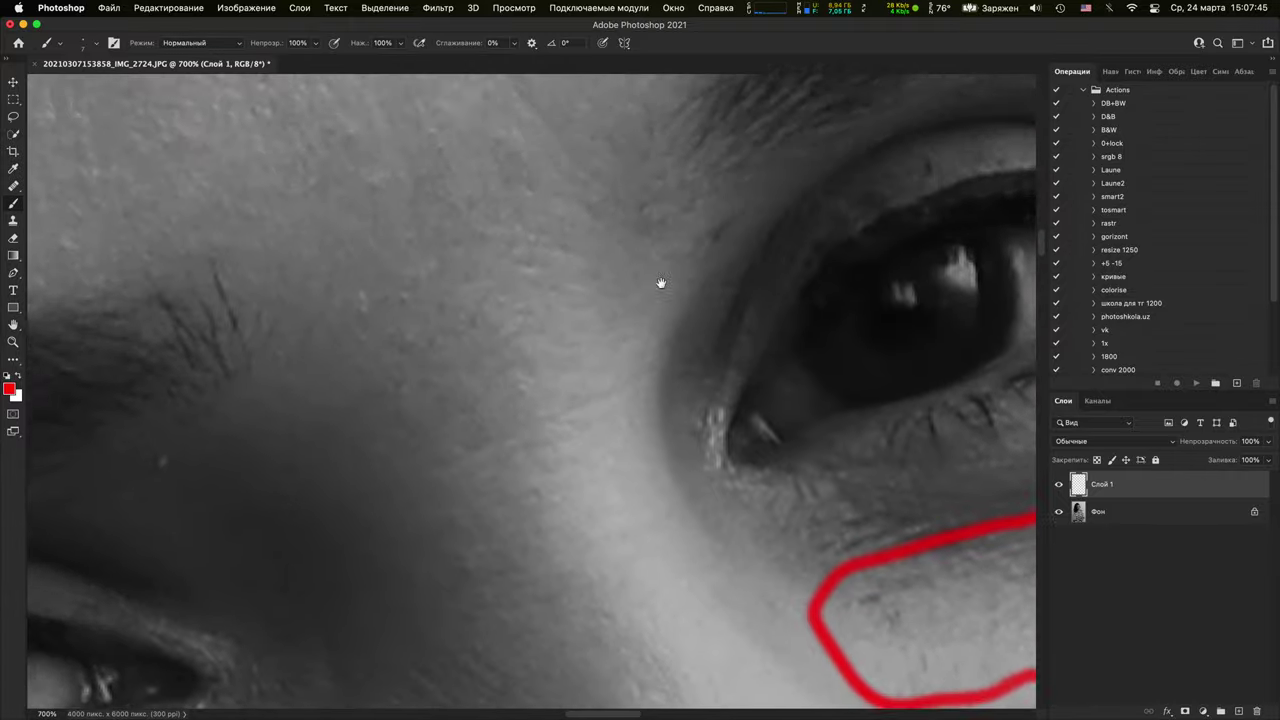
{"action": "left_click_drag", "start_coordinate": [660, 283], "coordinate": [660, 394]}
{"action": "left_click_drag", "start_coordinate": [759, 397], "coordinate": [694, 309]}
{"action": "left_click_drag", "start_coordinate": [384, 381], "coordinate": [703, 354]}
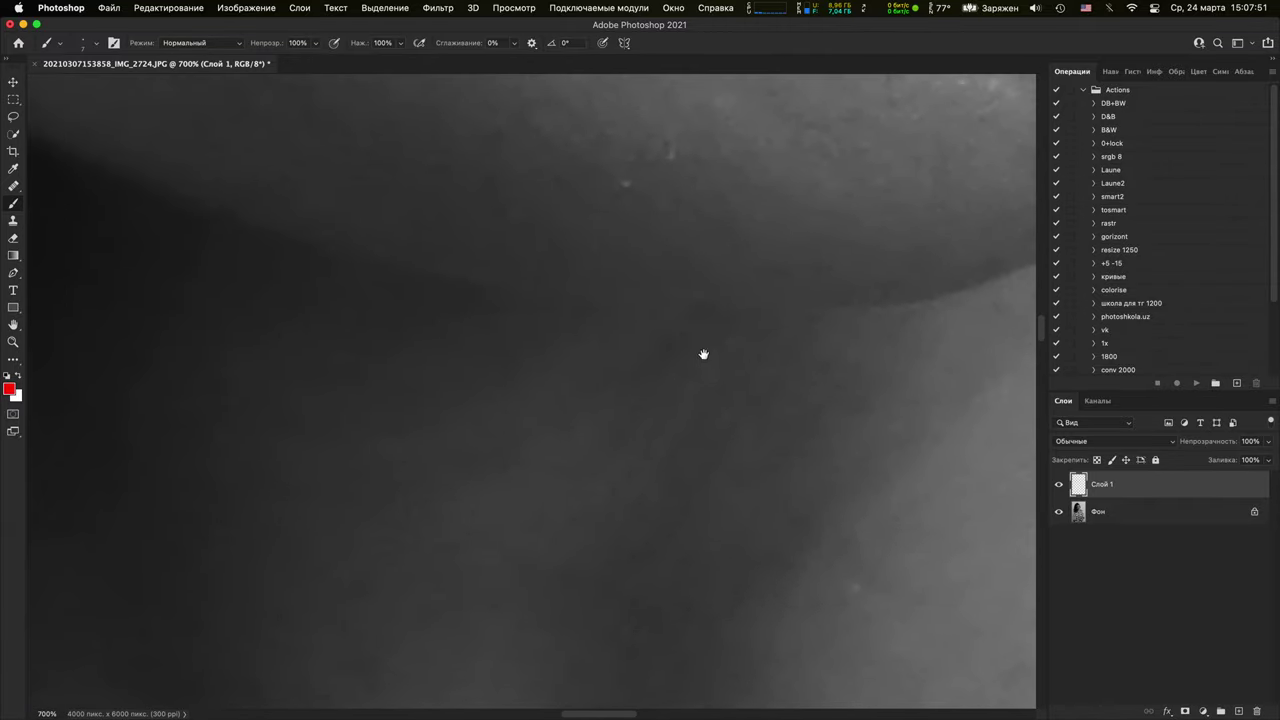
{"action": "key", "text": "super+minus"}
{"action": "key", "text": "super+minus"}
{"action": "key", "text": "super+minus"}
{"action": "key", "text": "super+minus"}
{"action": "key", "text": "super+minus"}
{"action": "key", "text": "super+minus"}
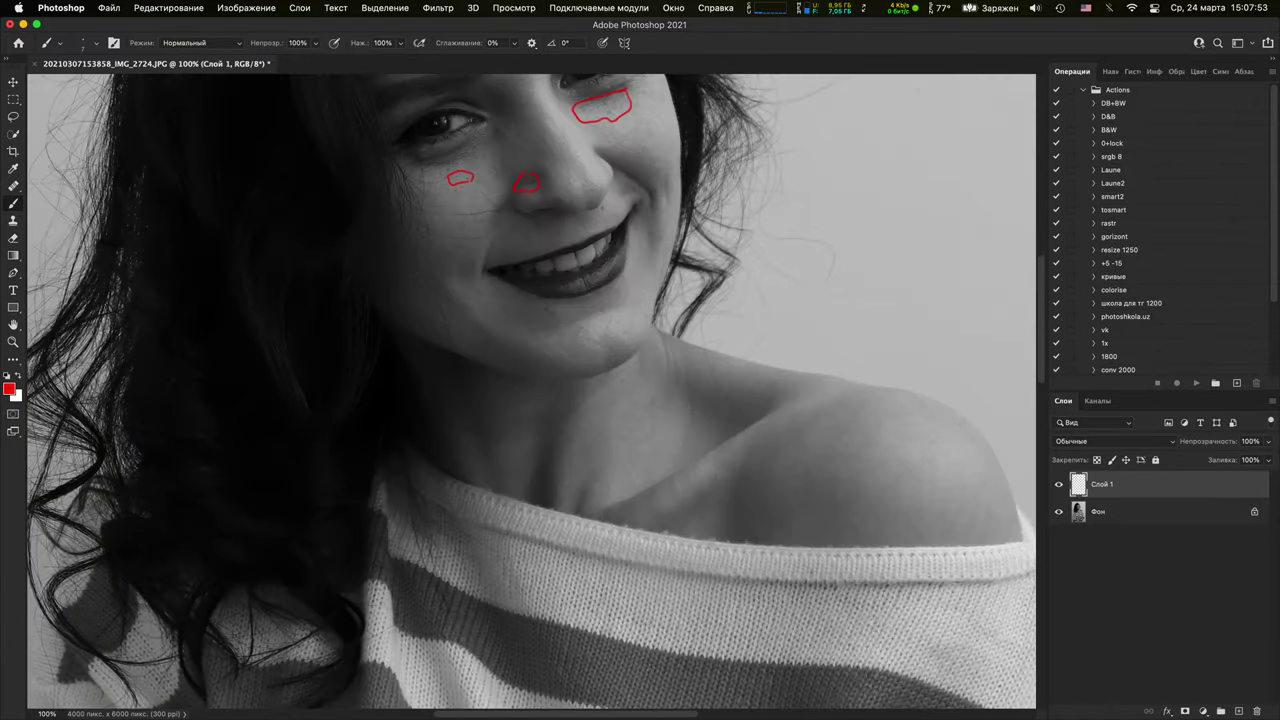
{"action": "key", "text": "super+minus"}
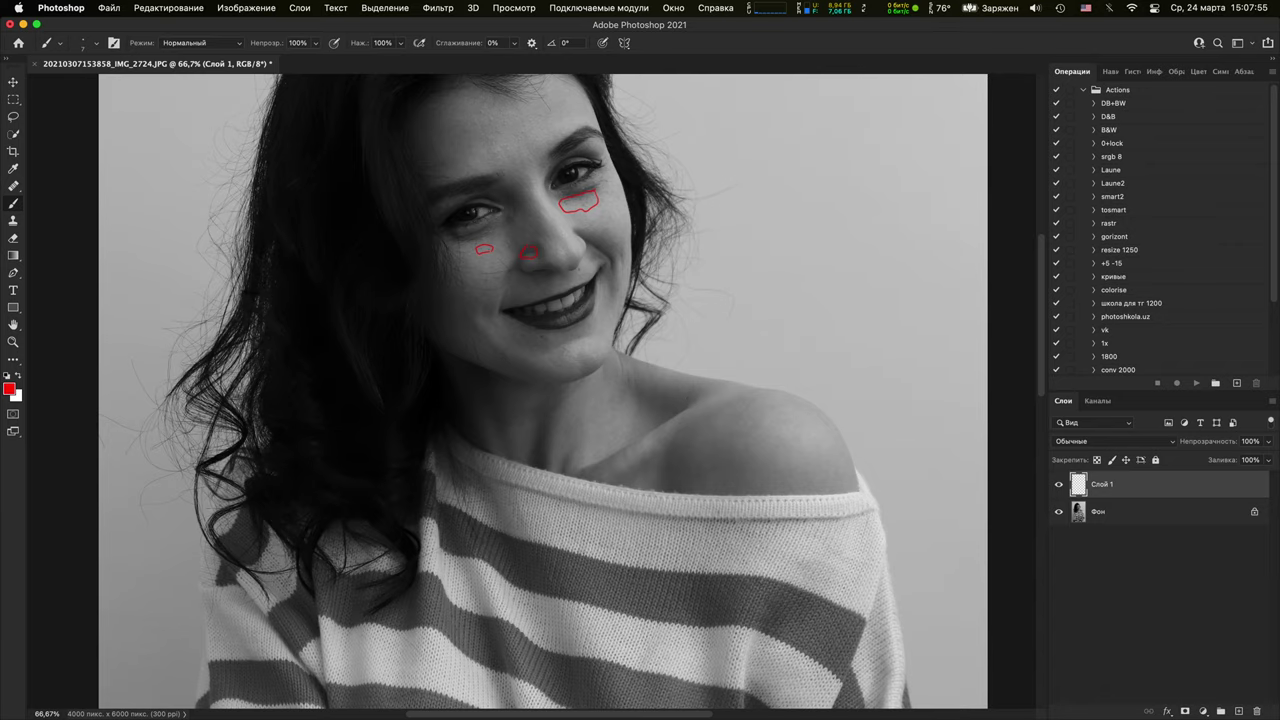
Hide the red marking layer and inspect the unmarked nose and eyes up close, returning to a view of the whole portrait
{"action": "left_click", "coordinate": [1059, 485]}
{"action": "key", "text": "super+plus"}
{"action": "key", "text": "super+plus"}
{"action": "key", "text": "super+plus"}
{"action": "key", "text": "super+plus"}
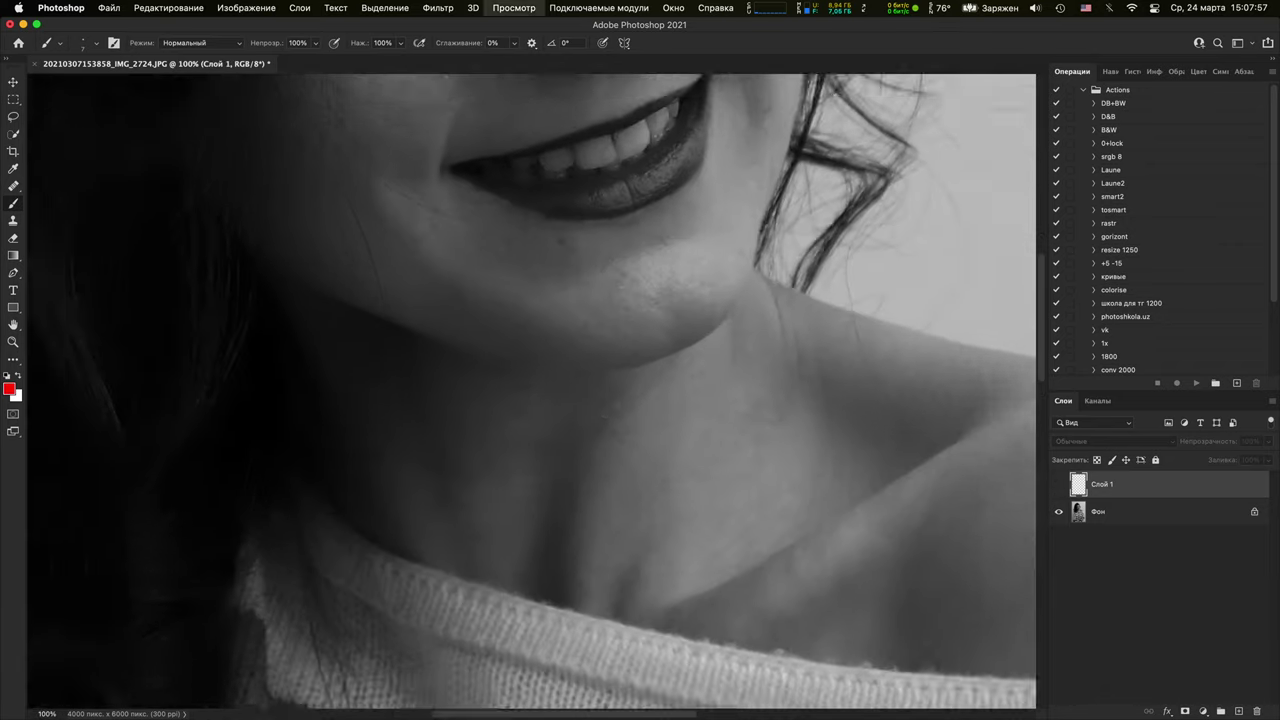
{"action": "left_click_drag", "start_coordinate": [632, 351], "coordinate": [688, 690]}
{"action": "left_click_drag", "start_coordinate": [687, 347], "coordinate": [706, 534]}
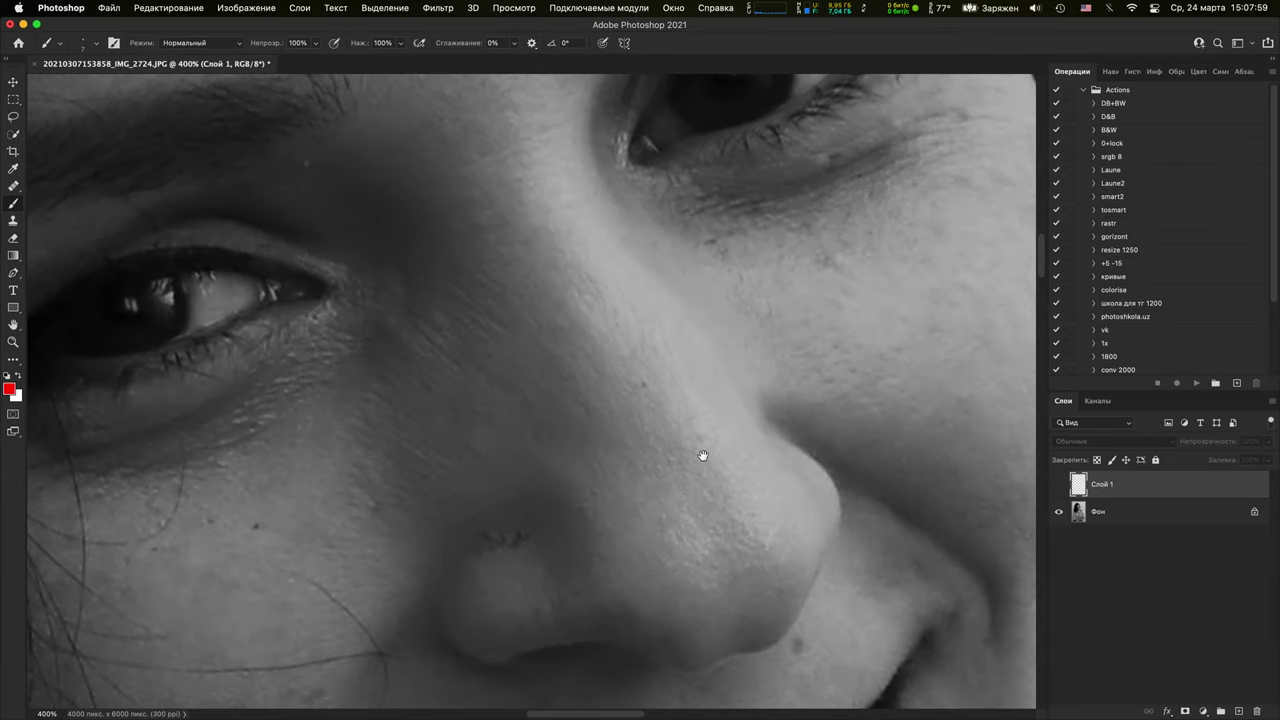
{"action": "key", "text": "super+plus"}
{"action": "key", "text": "super+minus"}
{"action": "key", "text": "super+minus"}
{"action": "key", "text": "super+minus"}
{"action": "key", "text": "super+minus"}
{"action": "key", "text": "super+minus"}
{"action": "key", "text": "super+minus"}
{"action": "key", "text": "super+minus"}
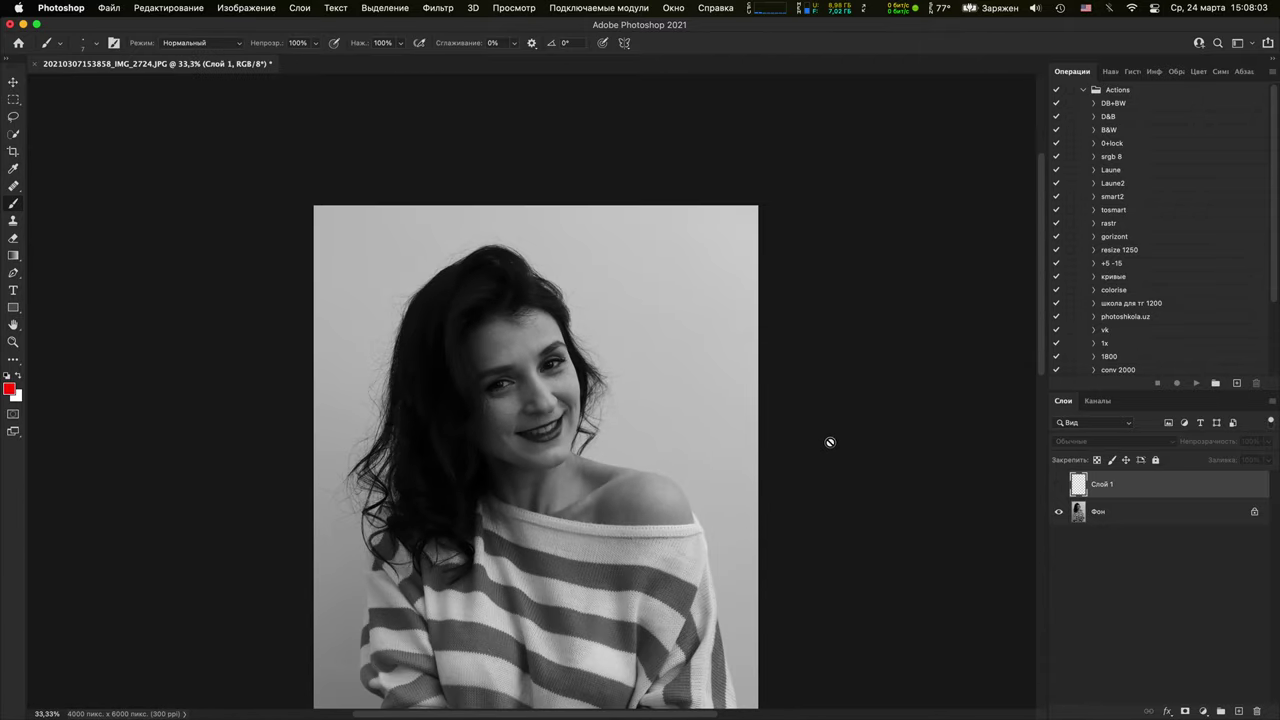
{"action": "left_click_drag", "start_coordinate": [731, 531], "coordinate": [678, 391]}
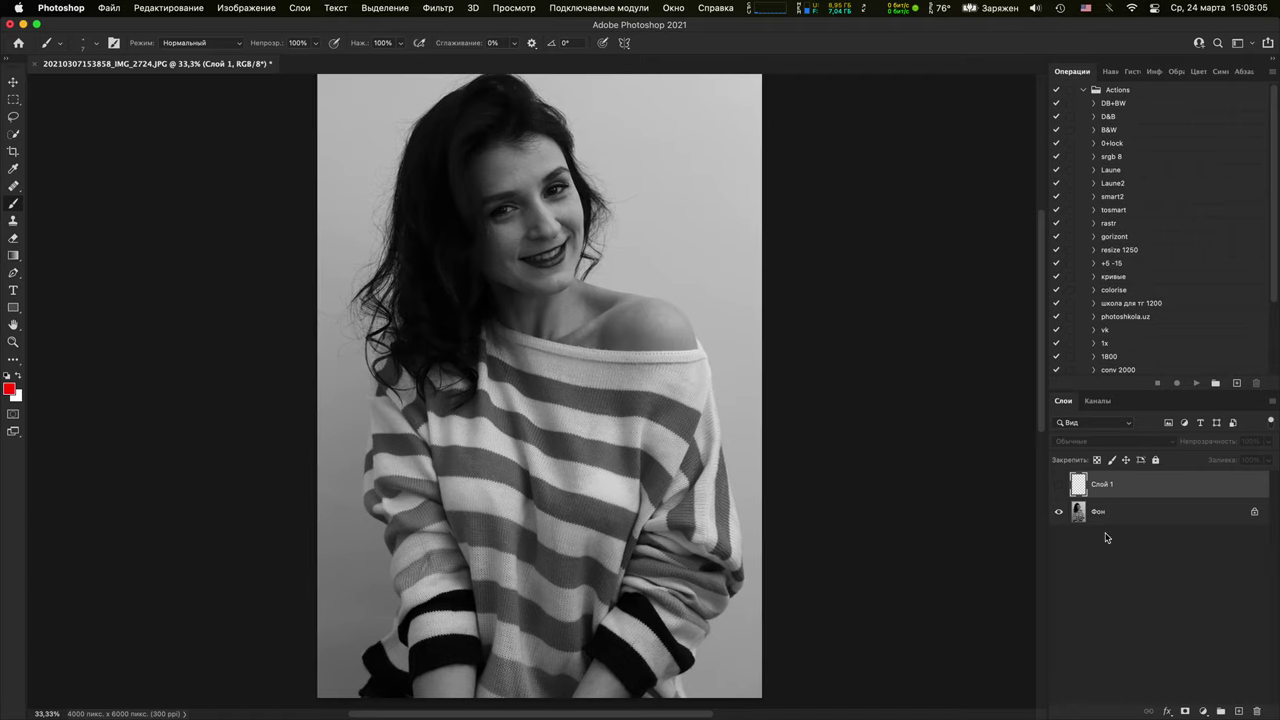
View the whole portrait in full-screen mode at several reduced sizes against light grey and white backgrounds
{"action": "key", "text": "f"}
{"action": "key", "text": "f"}
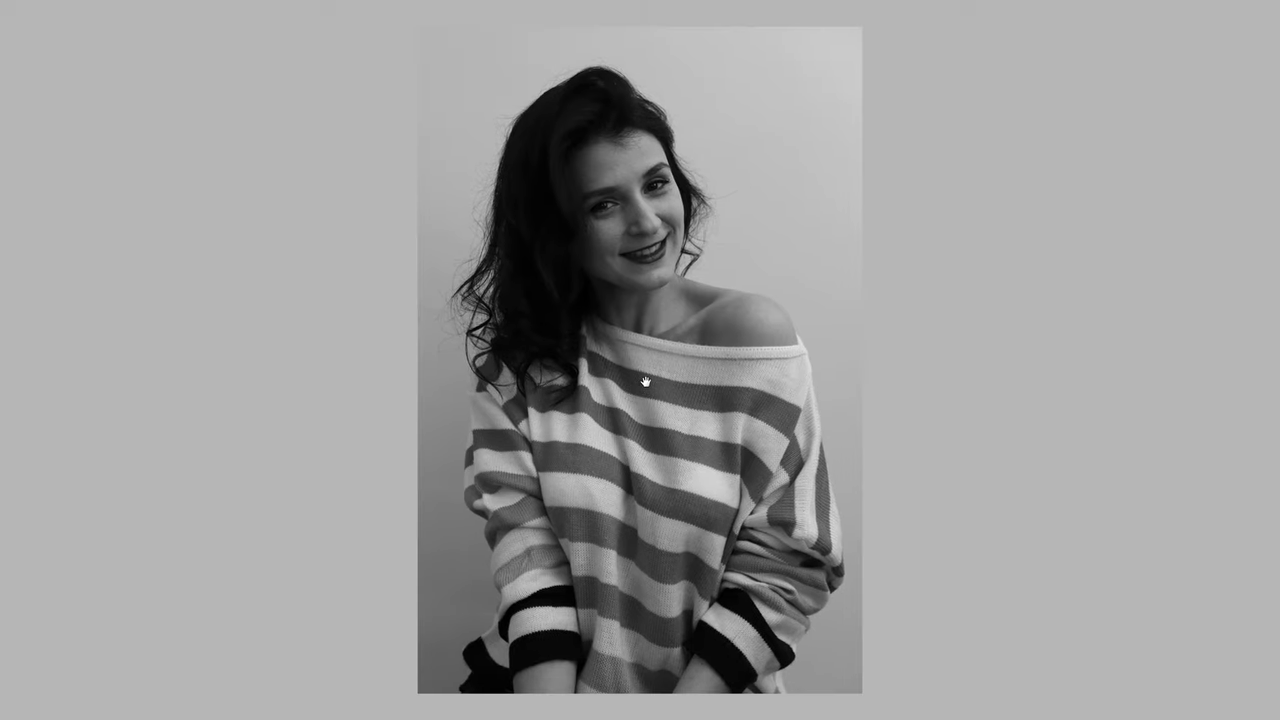
{"action": "key", "text": "ctrl+minus"}
{"action": "key", "text": "ctrl+minus"}
{"action": "key", "text": "ctrl+minus"}
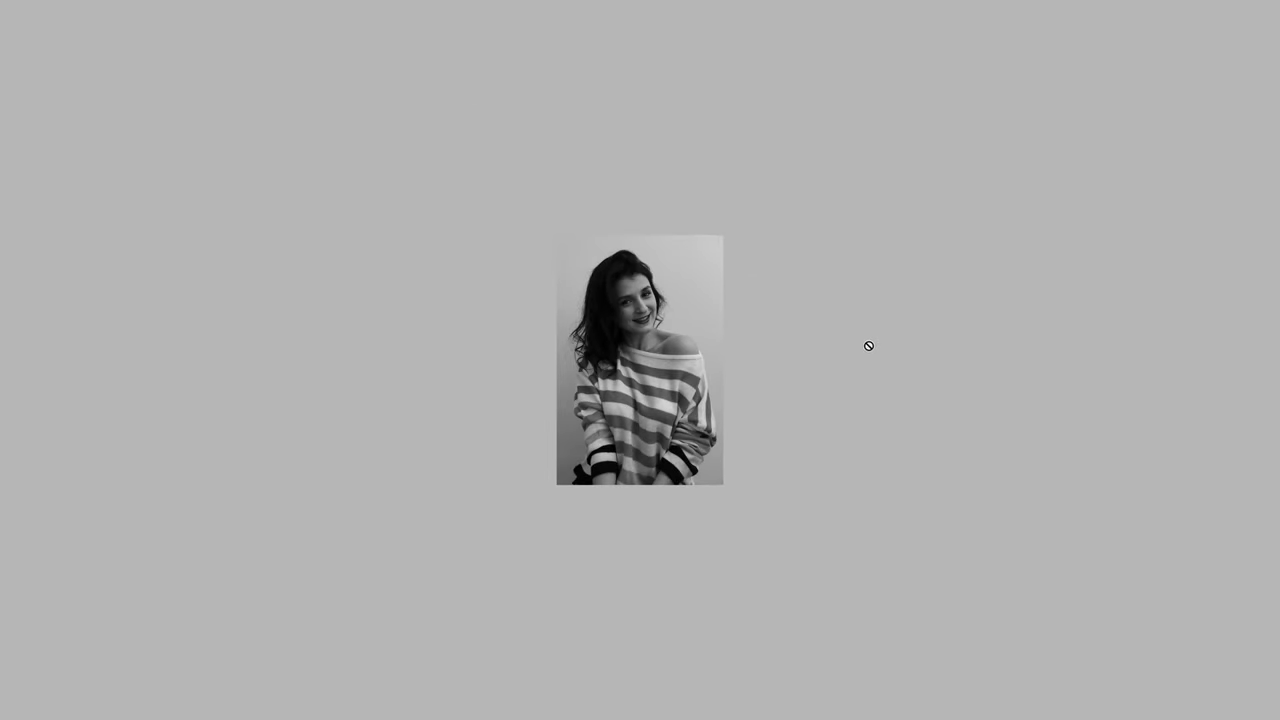
{"action": "key", "text": "ctrl+plus"}
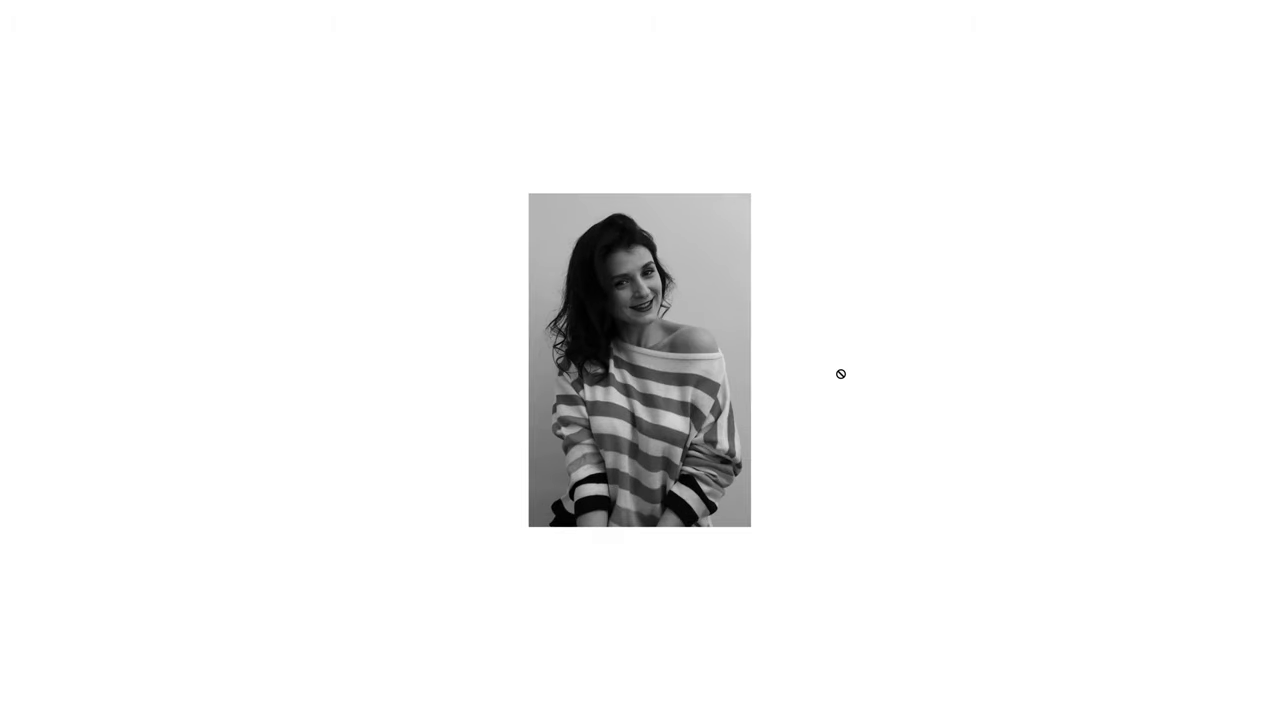
{"action": "scroll", "coordinate": [840, 373], "scroll_direction": "up", "scroll_amount": 2}
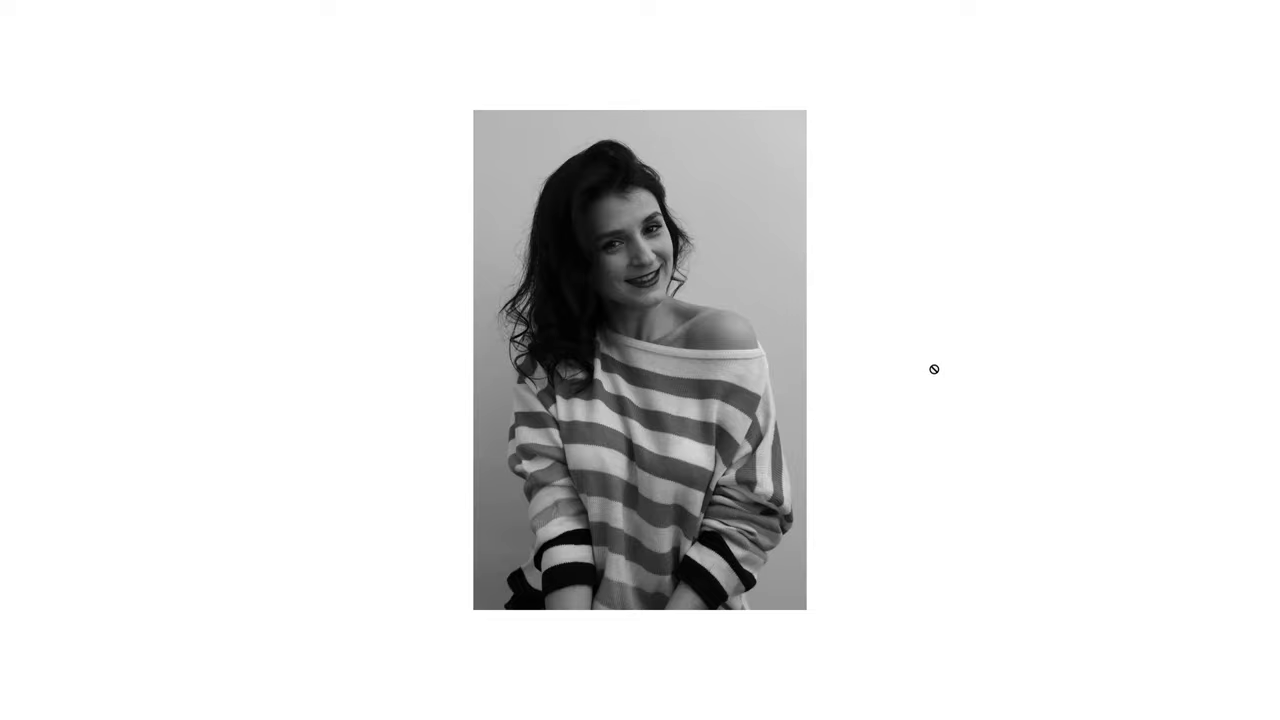
{"action": "key", "text": "f"}
{"action": "key", "text": "super+plus"}
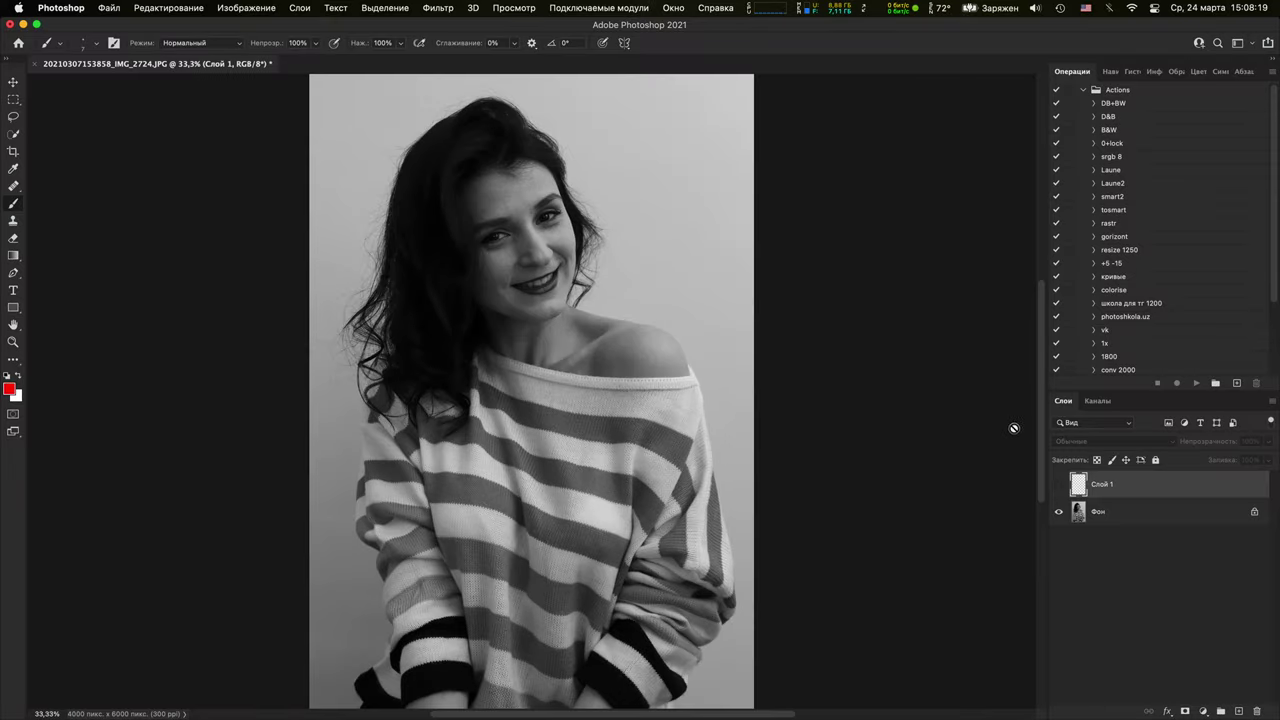
Duplicate the background layer and brighten the copy with the Camera Raw filter, setting the exposure to +0.95
{"action": "left_click", "coordinate": [1132, 514]}
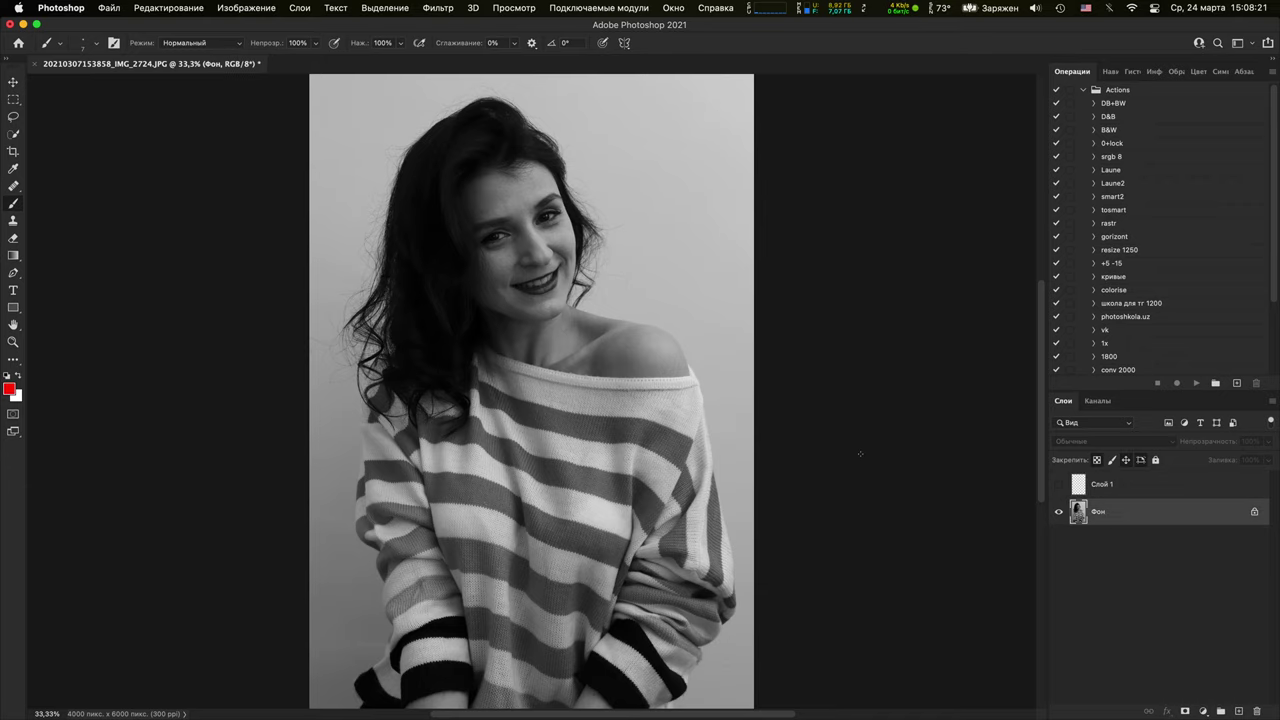
{"action": "key", "text": "super+j"}
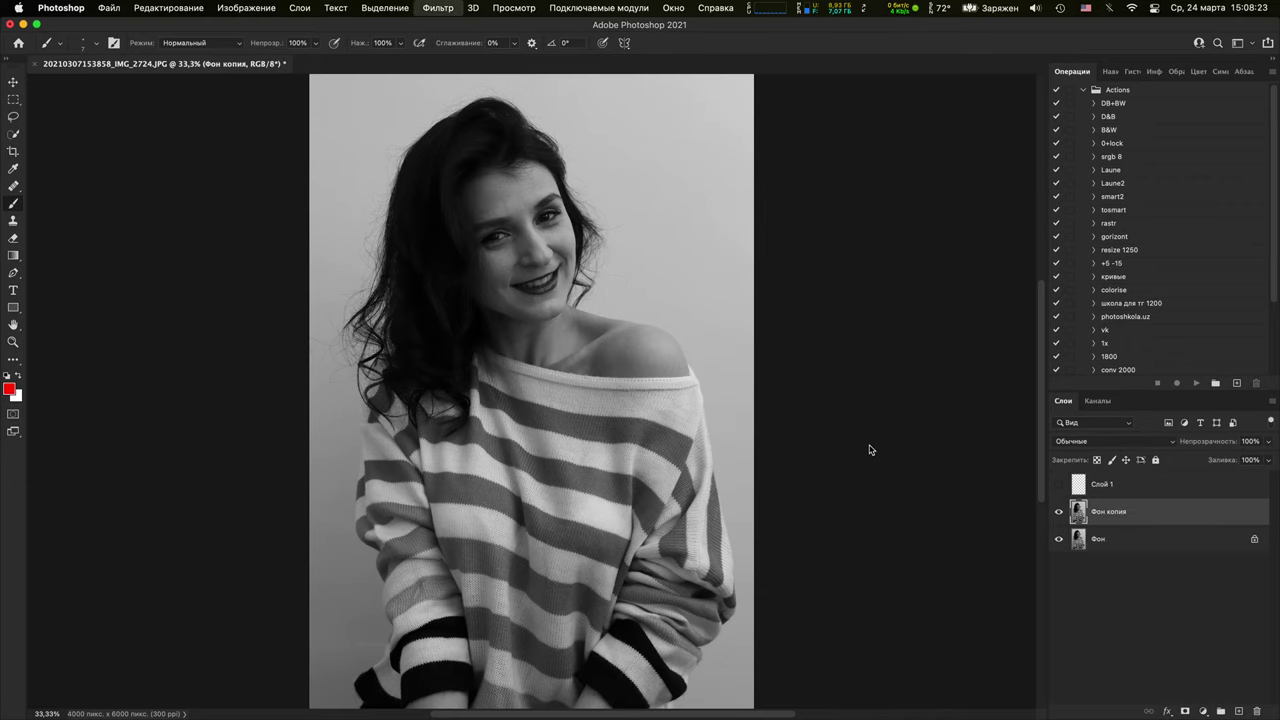
{"action": "key", "text": "super+shift+a"}
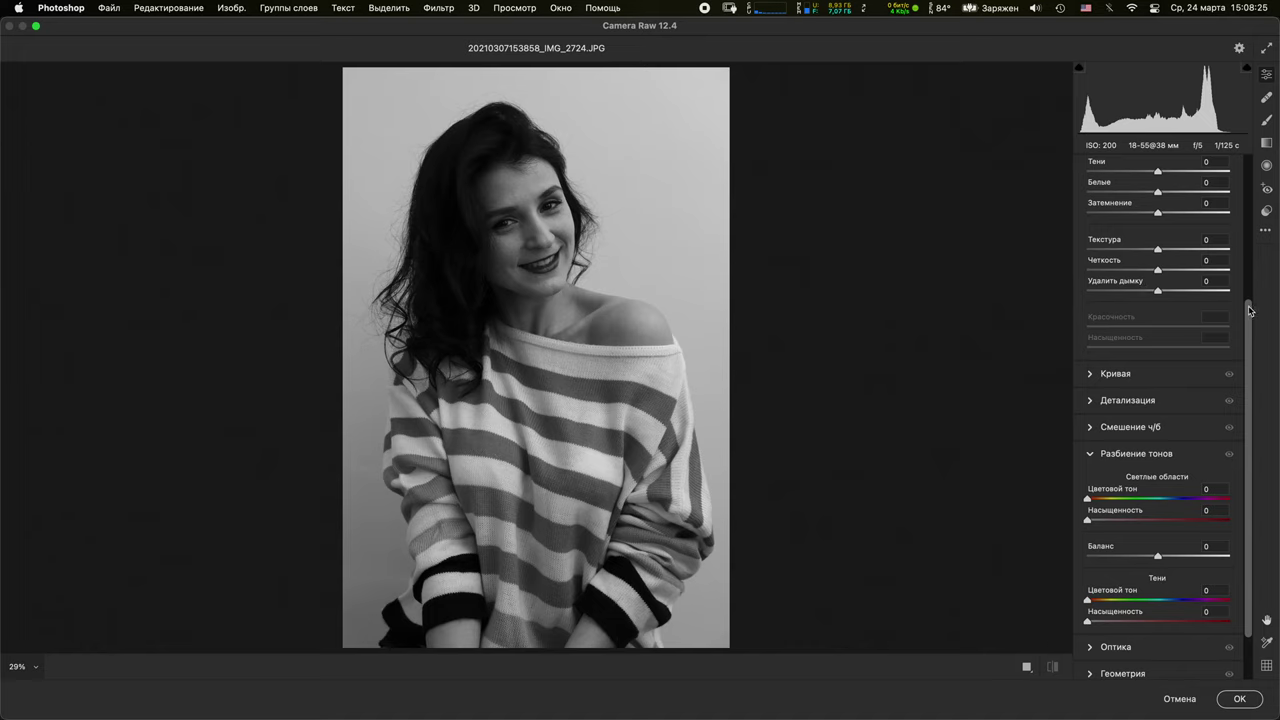
{"action": "scroll", "coordinate": [1248, 314], "scroll_direction": "up", "scroll_amount": 5}
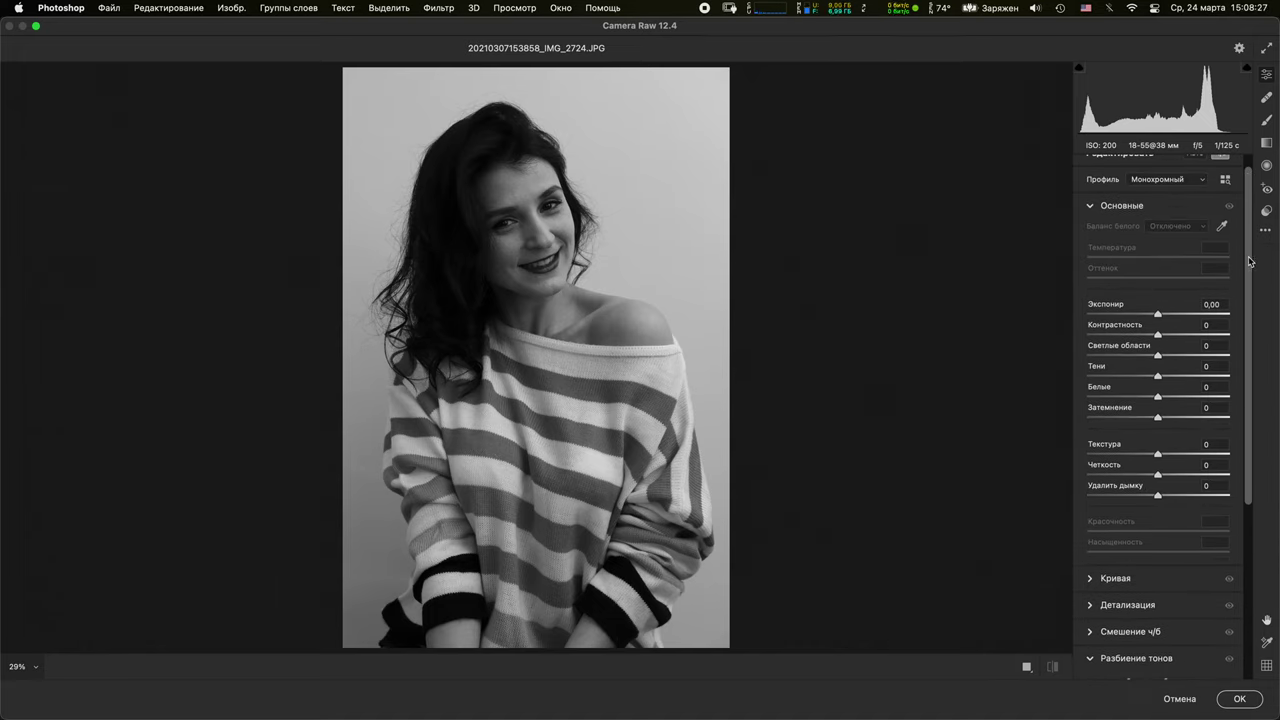
{"action": "scroll", "coordinate": [1249, 261], "scroll_direction": "up", "scroll_amount": 1}
{"action": "left_click_drag", "start_coordinate": [1158, 329], "coordinate": [1167, 329]}
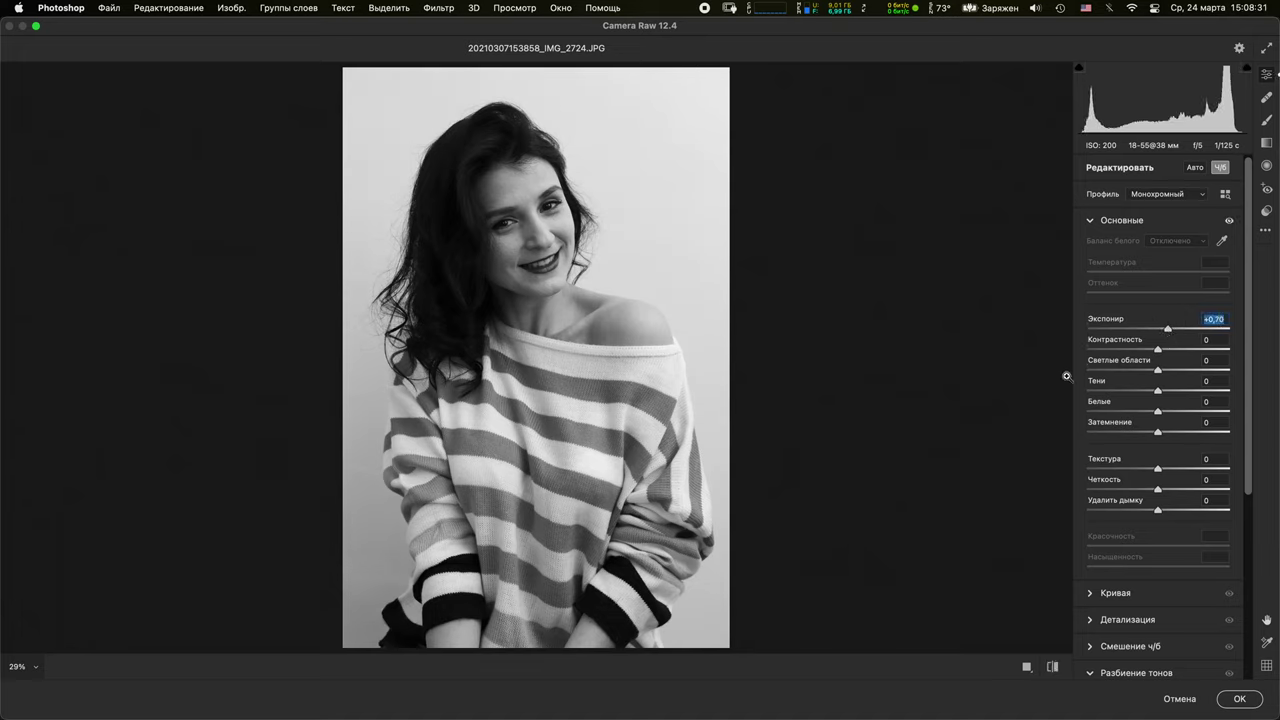
{"action": "left_click_drag", "start_coordinate": [1166, 330], "coordinate": [1163, 333]}
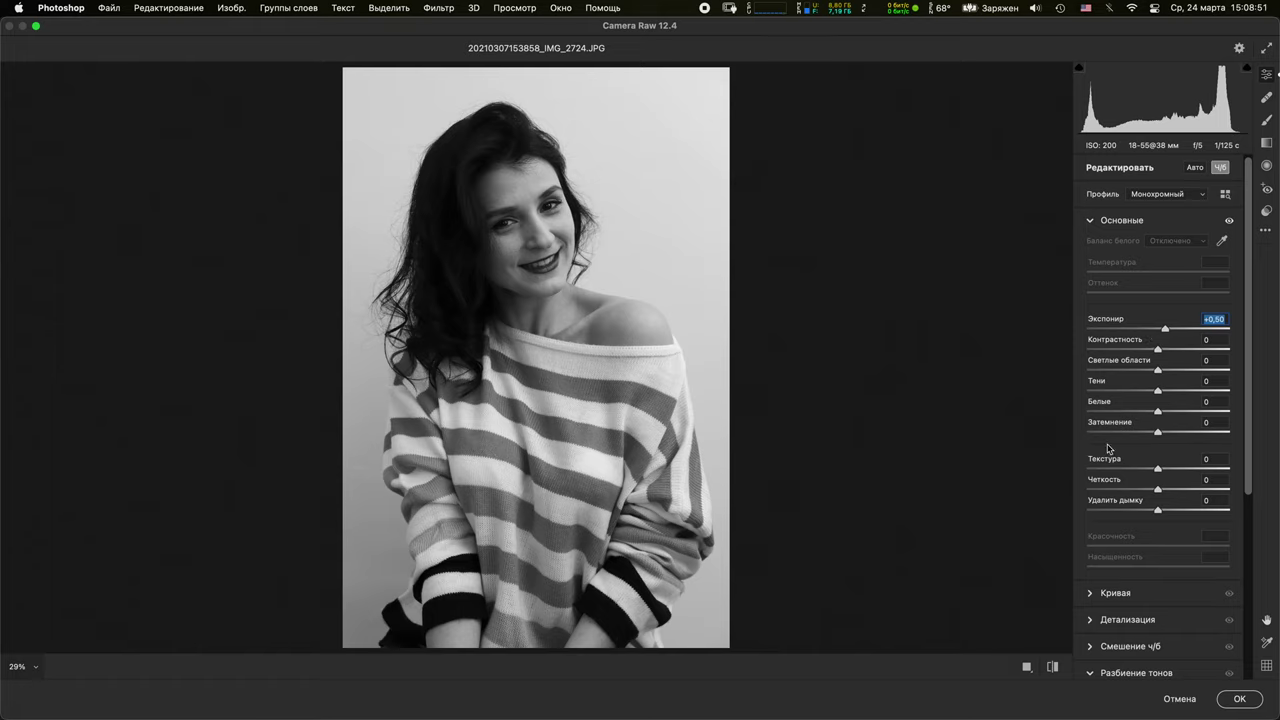
{"action": "left_click_drag", "start_coordinate": [1162, 325], "coordinate": [1171, 331]}
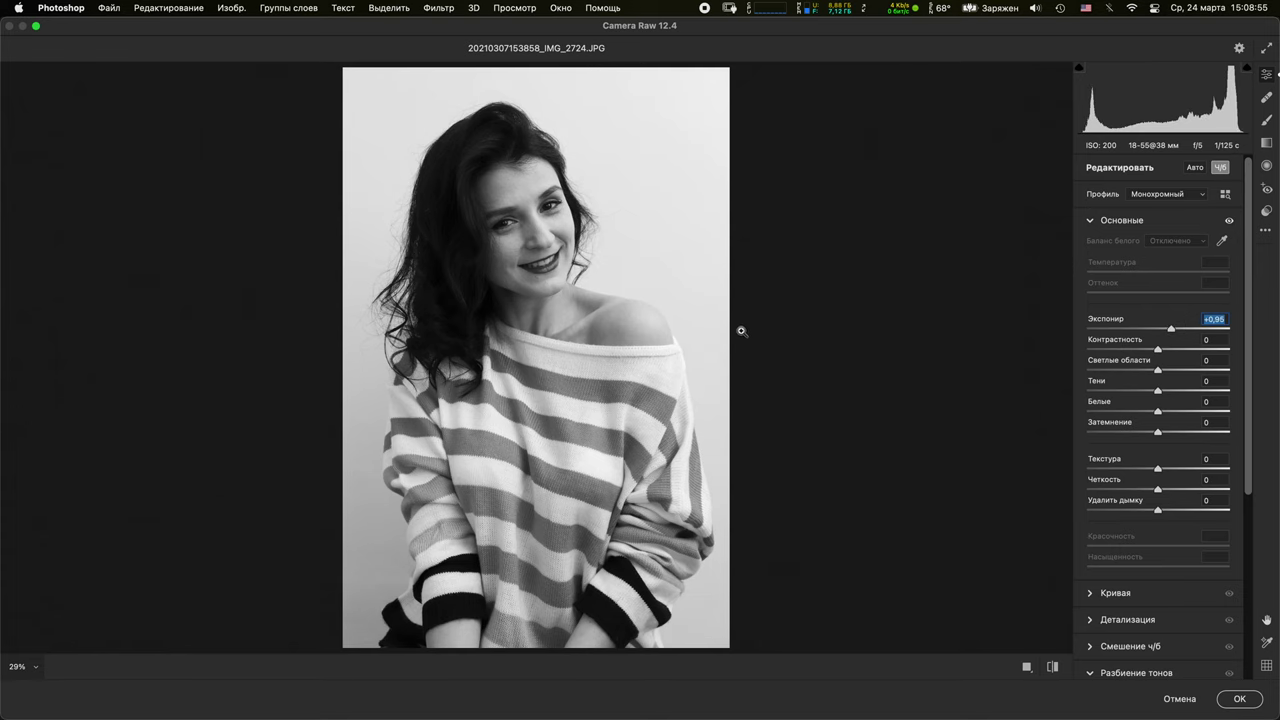
{"action": "left_click", "coordinate": [1239, 699]}
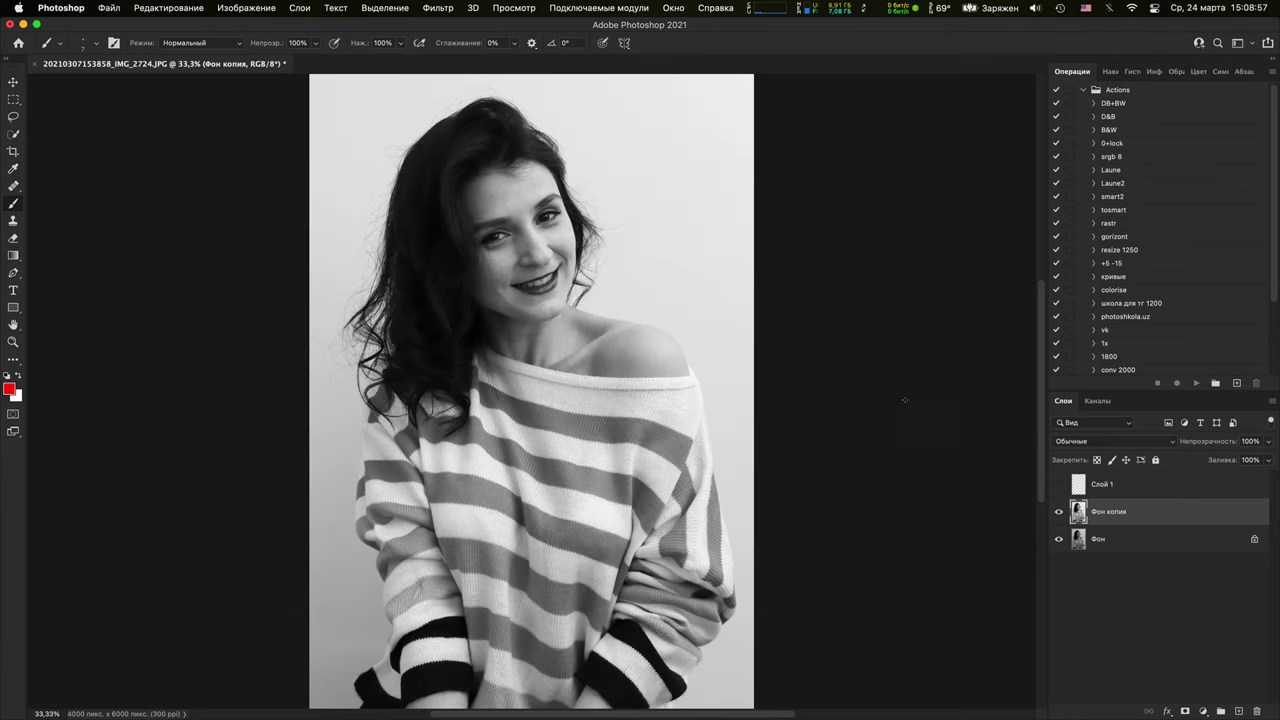
Scribble a red zigzag across the backdrop beside the head on the brightened copy, and delete that copy
{"action": "left_click", "coordinate": [1060, 486]}
{"action": "mouse_move", "coordinate": [710, 399]}
{"action": "left_mouse_down"}
{"action": "mouse_move", "coordinate": [757, 257]}
{"action": "mouse_move", "coordinate": [676, 257]}
{"action": "mouse_move", "coordinate": [633, 216]}
{"action": "mouse_move", "coordinate": [634, 104]}
{"action": "mouse_move", "coordinate": [520, 62]}
{"action": "left_mouse_up"}
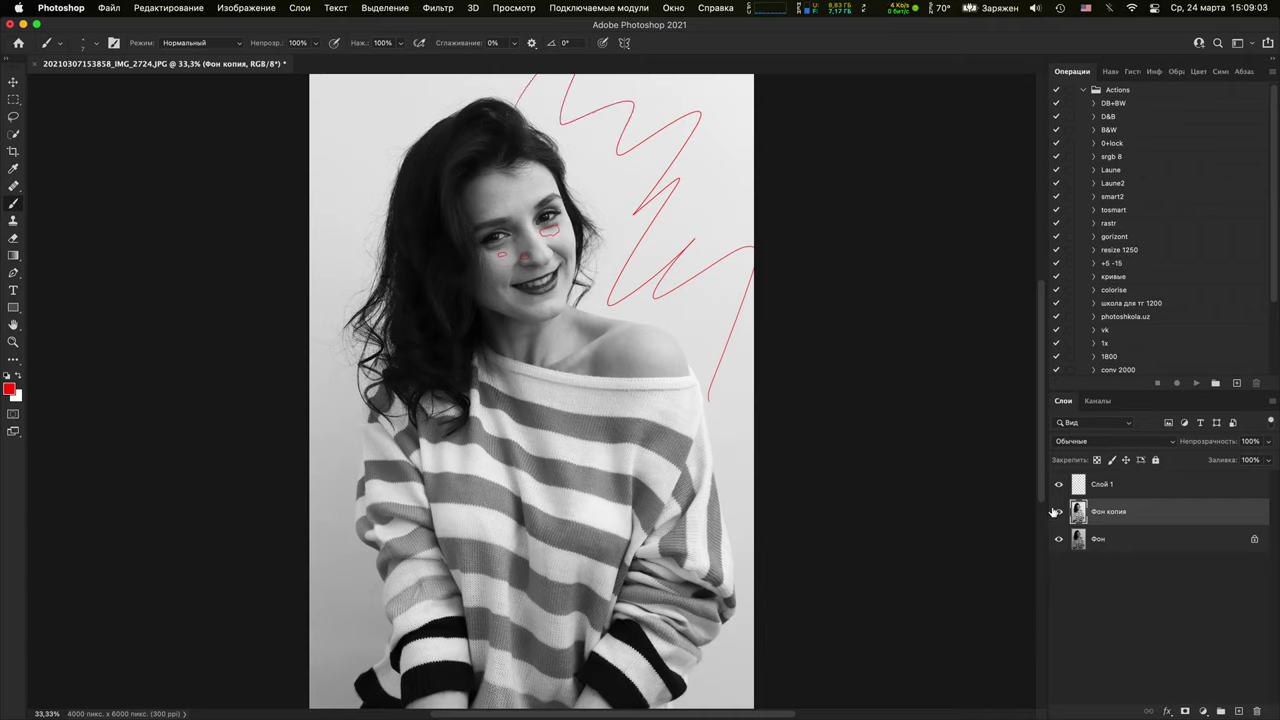
{"action": "key", "text": "Delete"}
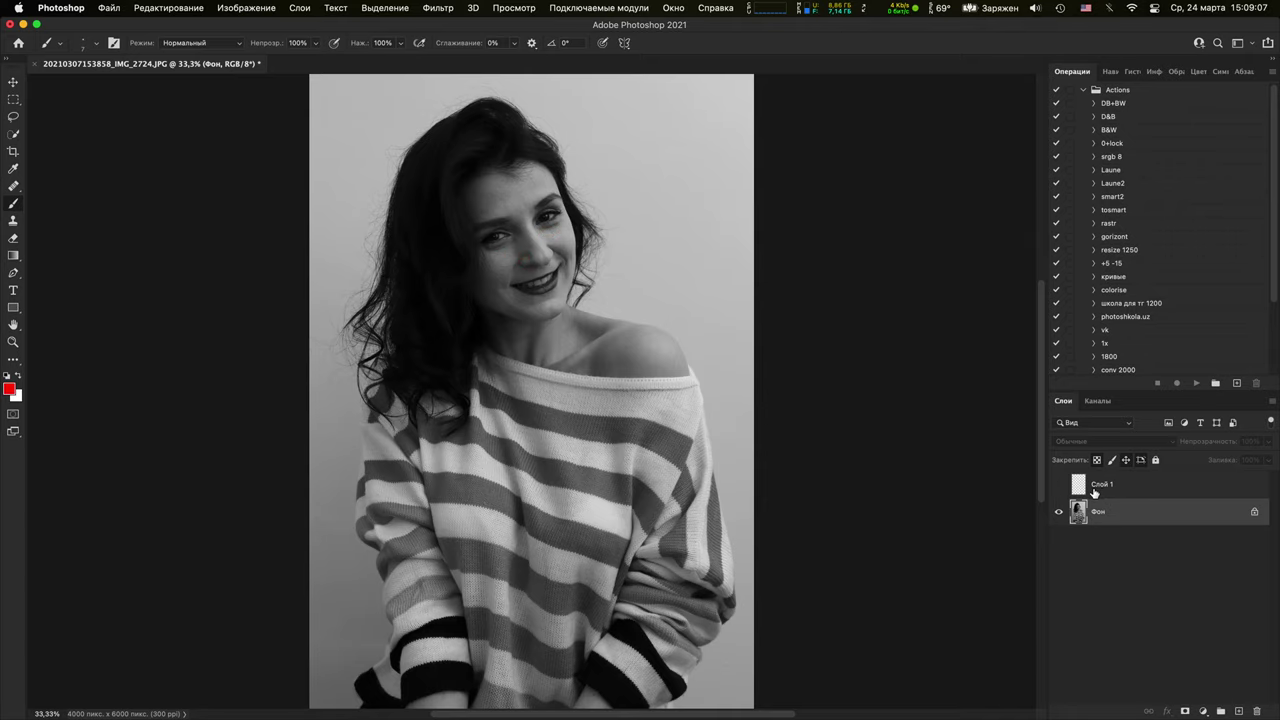
Duplicate the background layer and brighten the copy by lifting the midtones of its RGB curve
{"action": "key", "text": "super+j"}
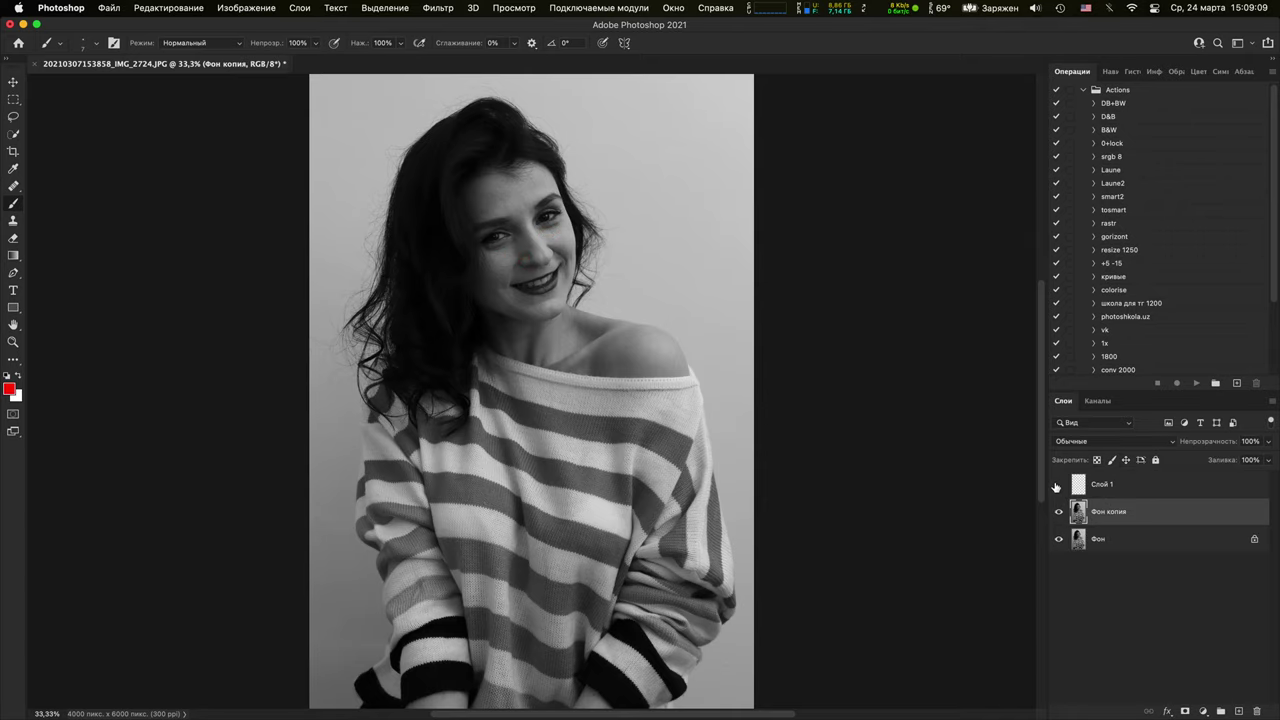
{"action": "key", "text": "super+m"}
{"action": "left_click_drag", "start_coordinate": [547, 295], "coordinate": [525, 294]}
{"action": "left_click_drag", "start_coordinate": [681, 158], "coordinate": [972, 149]}
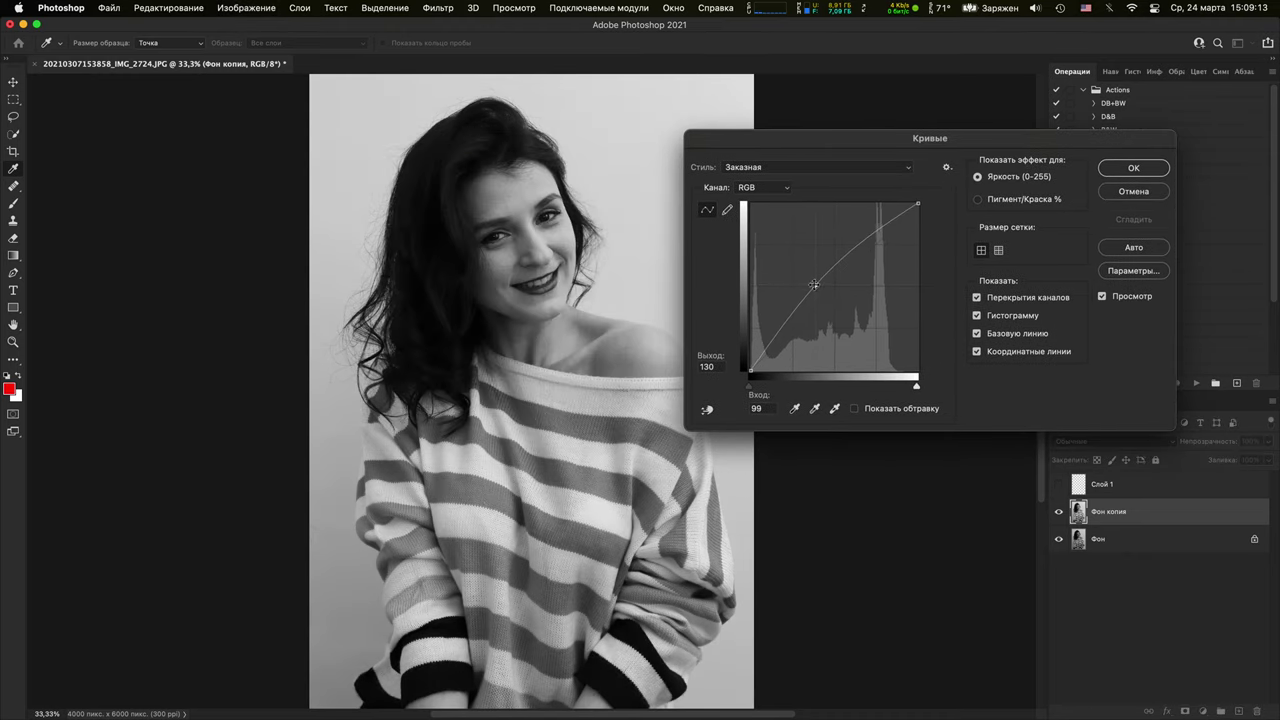
{"action": "left_click_drag", "start_coordinate": [814, 285], "coordinate": [810, 277]}
{"action": "left_click", "coordinate": [1134, 167]}
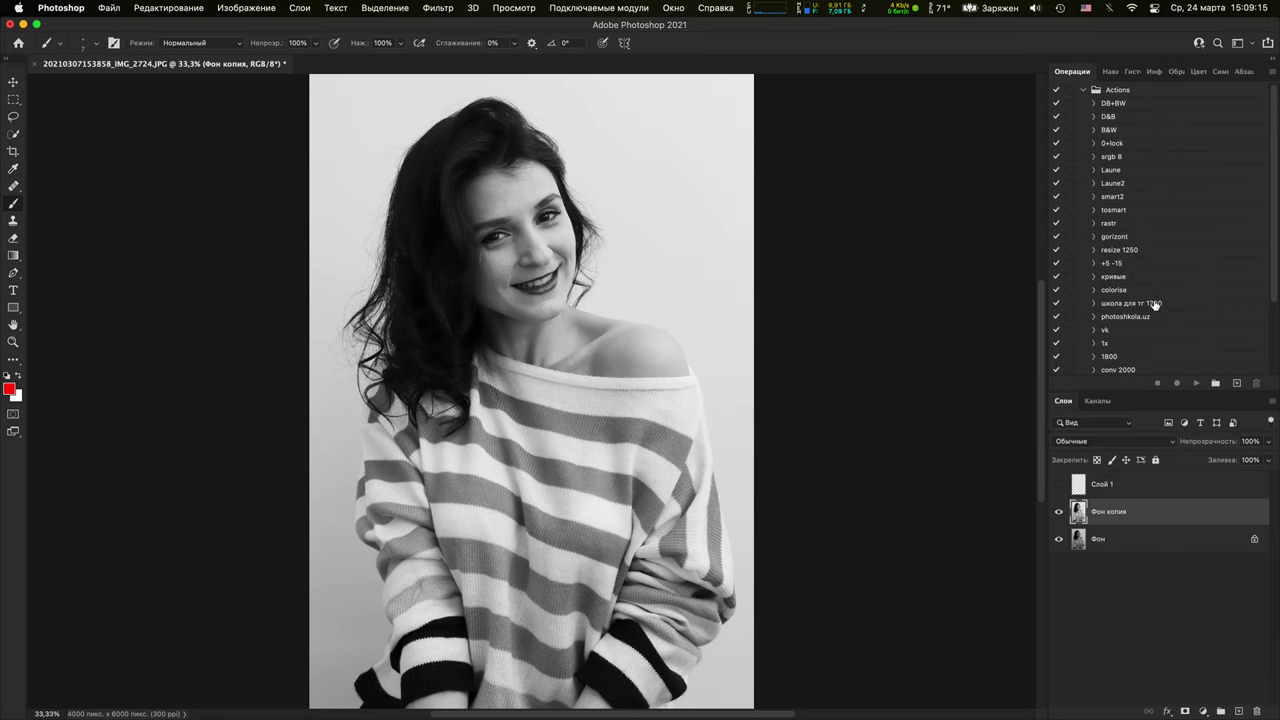
Add a black mask to the brightened copy and paint it white over the face, hair and sweater with a very large soft brush
{"action": "key", "text": "b"}
{"action": "left_click", "coordinate": [1184, 710], "text": "alt"}
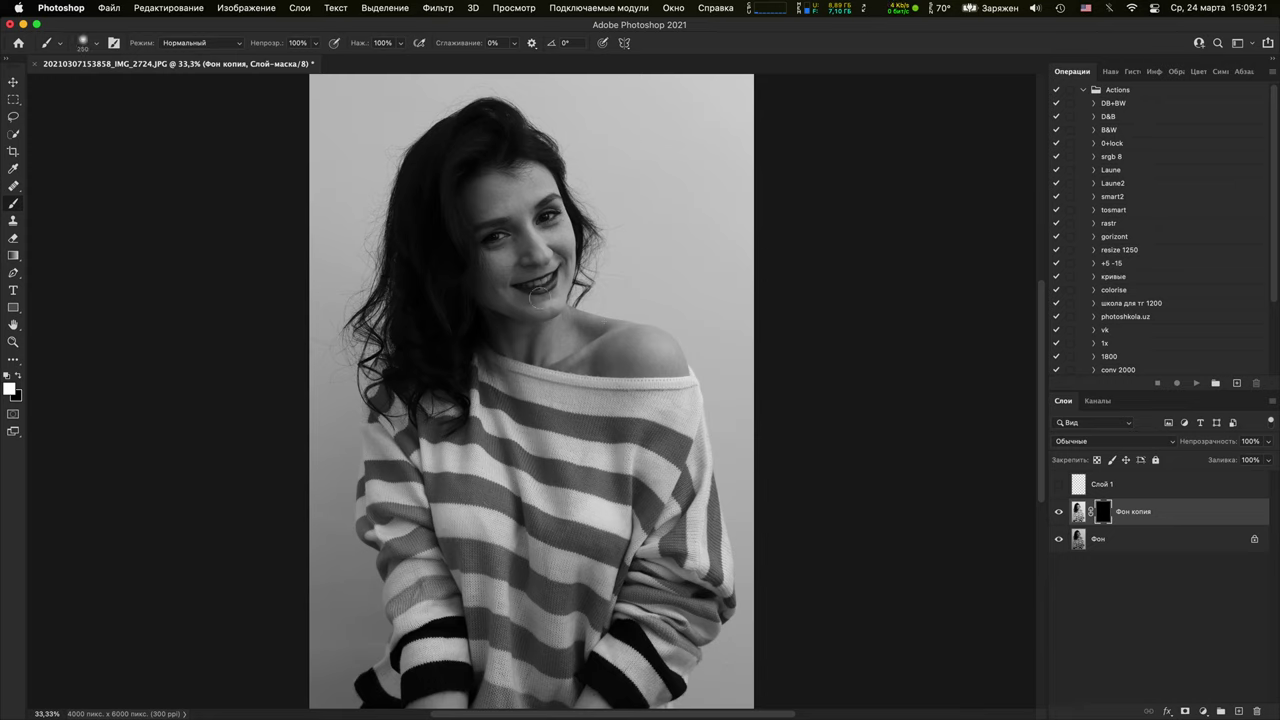
{"action": "key", "text": "bracketright"}
{"action": "key", "text": "bracketright"}
{"action": "key", "text": "bracketright"}
{"action": "key", "text": "bracketright"}
{"action": "key", "text": "bracketright"}
{"action": "key", "text": "bracketright"}
{"action": "key", "text": "bracketright"}
{"action": "key", "text": "bracketright"}
{"action": "key", "text": "bracketright"}
{"action": "key", "text": "bracketright"}
{"action": "key", "text": "bracketright"}
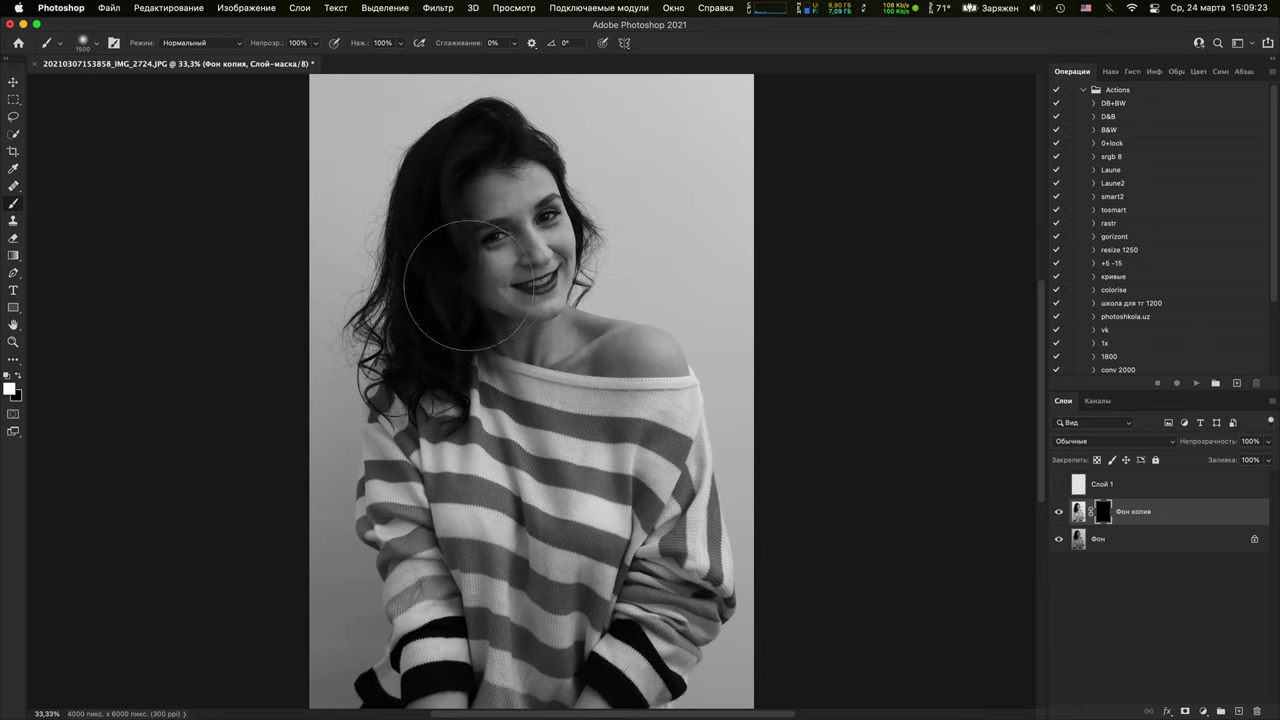
{"action": "mouse_move", "coordinate": [466, 284]}
{"action": "left_mouse_down"}
{"action": "mouse_move", "coordinate": [510, 225]}
{"action": "mouse_move", "coordinate": [480, 370]}
{"action": "mouse_move", "coordinate": [590, 420]}
{"action": "mouse_move", "coordinate": [630, 385]}
{"action": "mouse_move", "coordinate": [650, 520]}
{"action": "mouse_move", "coordinate": [570, 640]}
{"action": "mouse_move", "coordinate": [450, 620]}
{"action": "left_mouse_up"}
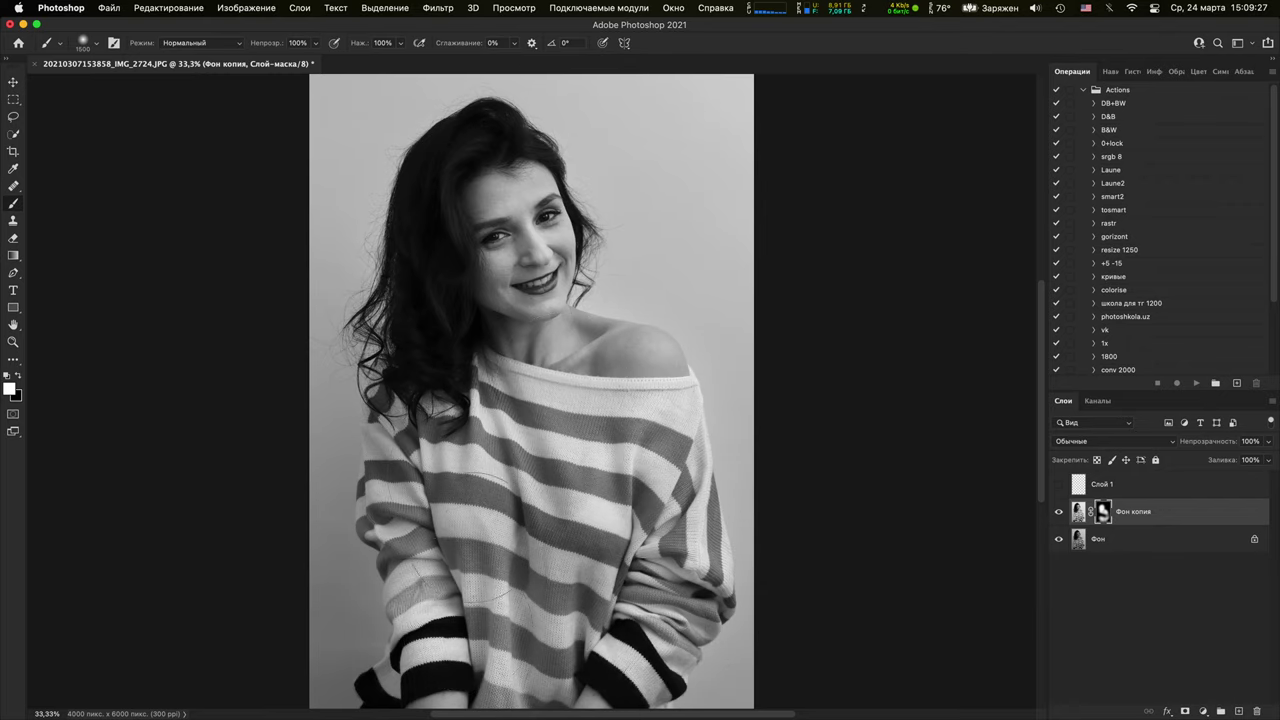
Refine the copy's mask by painting black over the lower sleeve and white over the middle of the sweater
{"action": "key", "text": "x"}
{"action": "left_click_drag", "start_coordinate": [470, 560], "coordinate": [440, 670]}
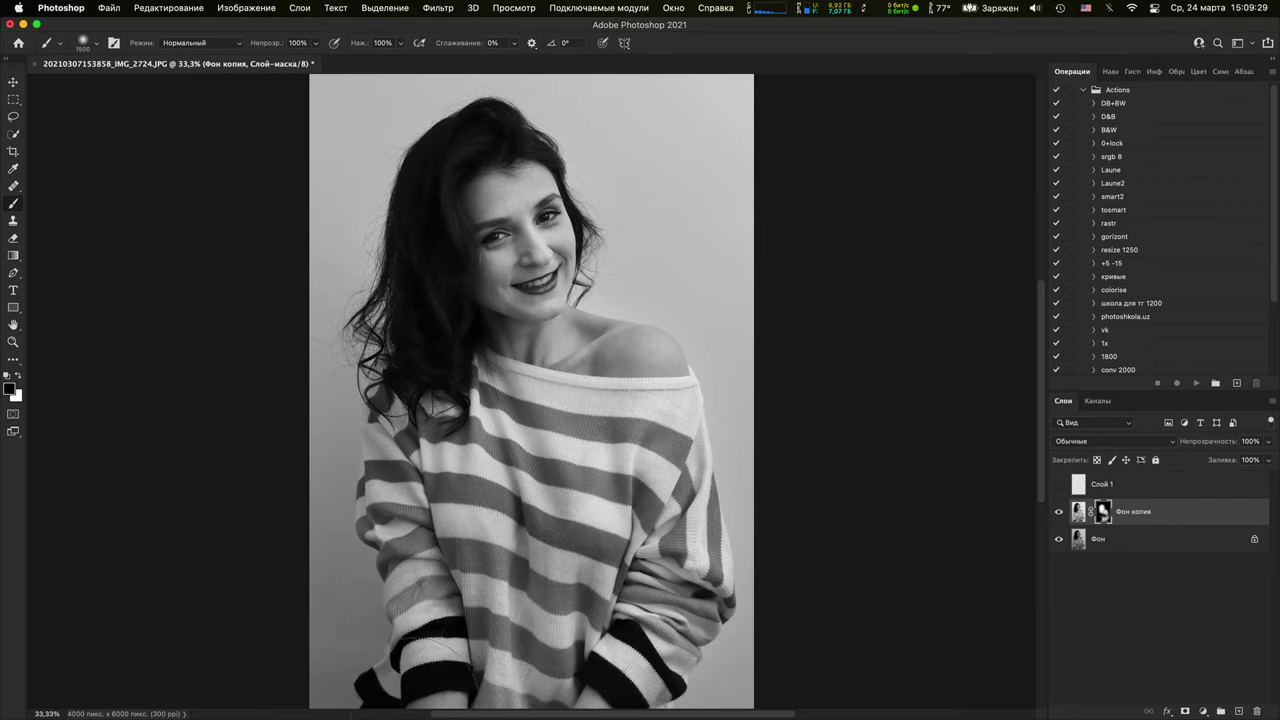
{"action": "scroll", "coordinate": [706, 563], "scroll_direction": "right", "scroll_amount": 3}
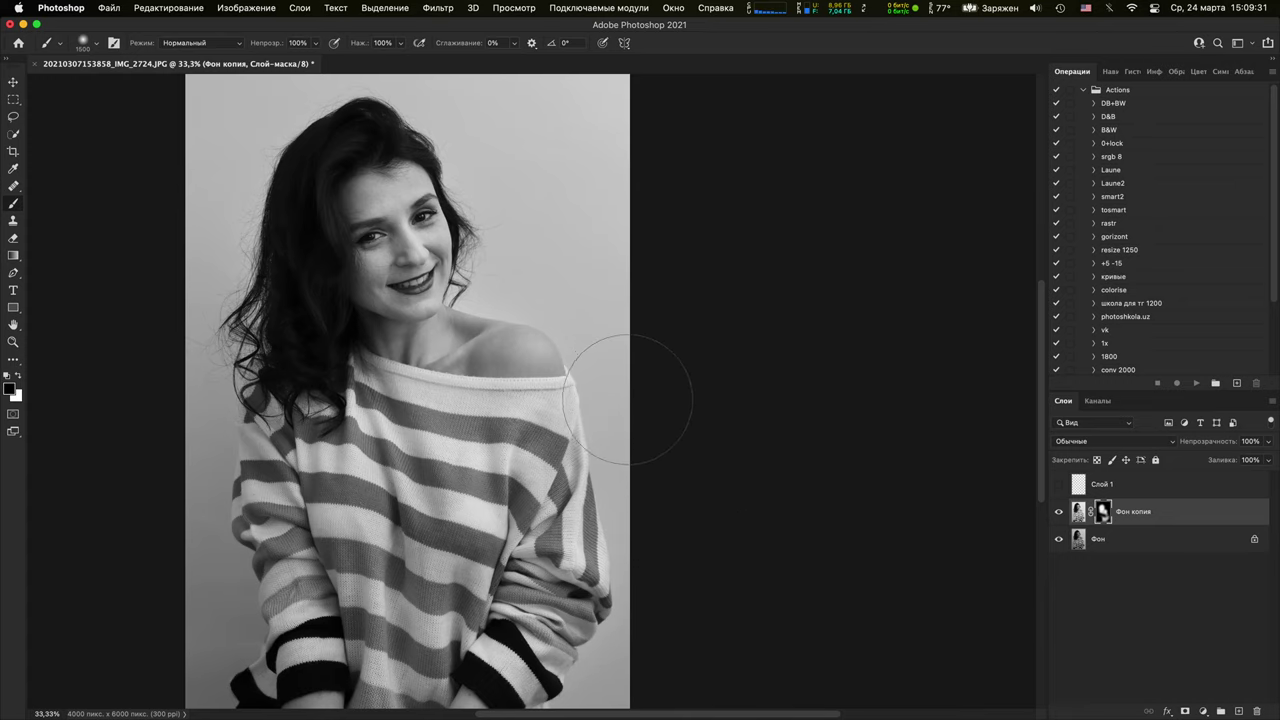
{"action": "key", "text": "x"}
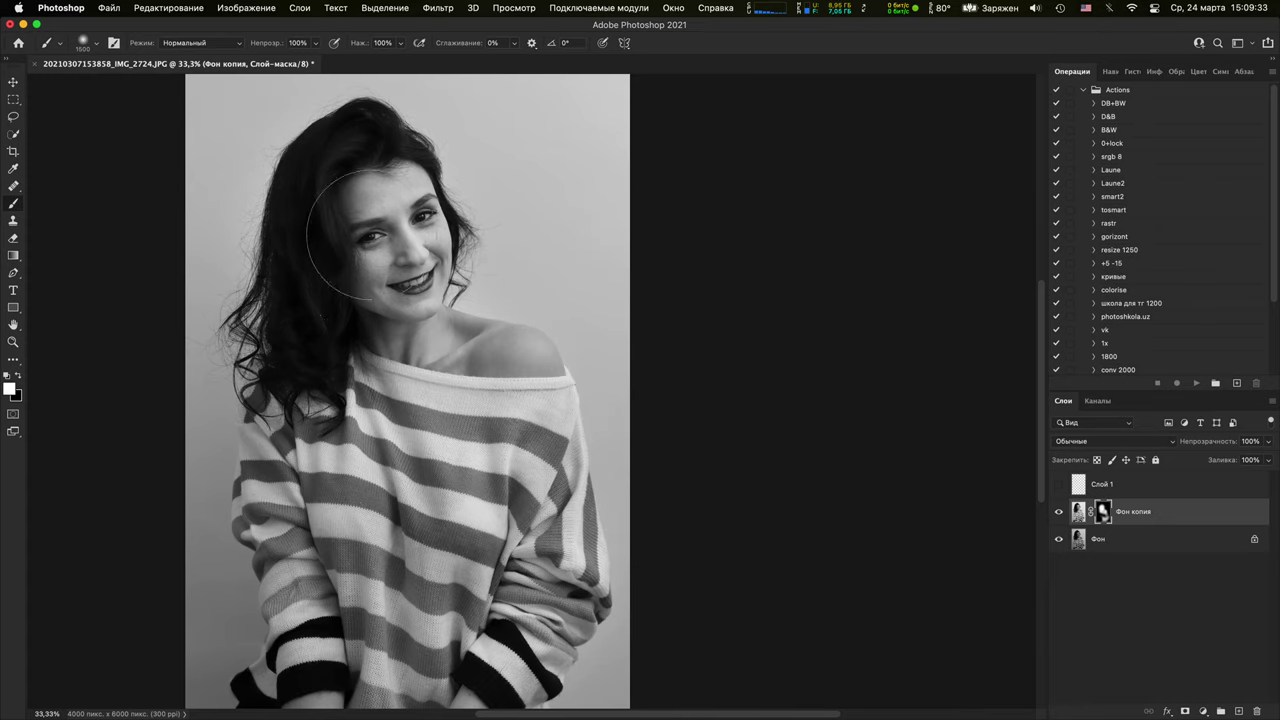
{"action": "mouse_move", "coordinate": [438, 506]}
{"action": "left_mouse_down"}
{"action": "mouse_move", "coordinate": [482, 515]}
{"action": "mouse_move", "coordinate": [408, 471]}
{"action": "left_mouse_up"}
{"action": "key", "text": "x"}
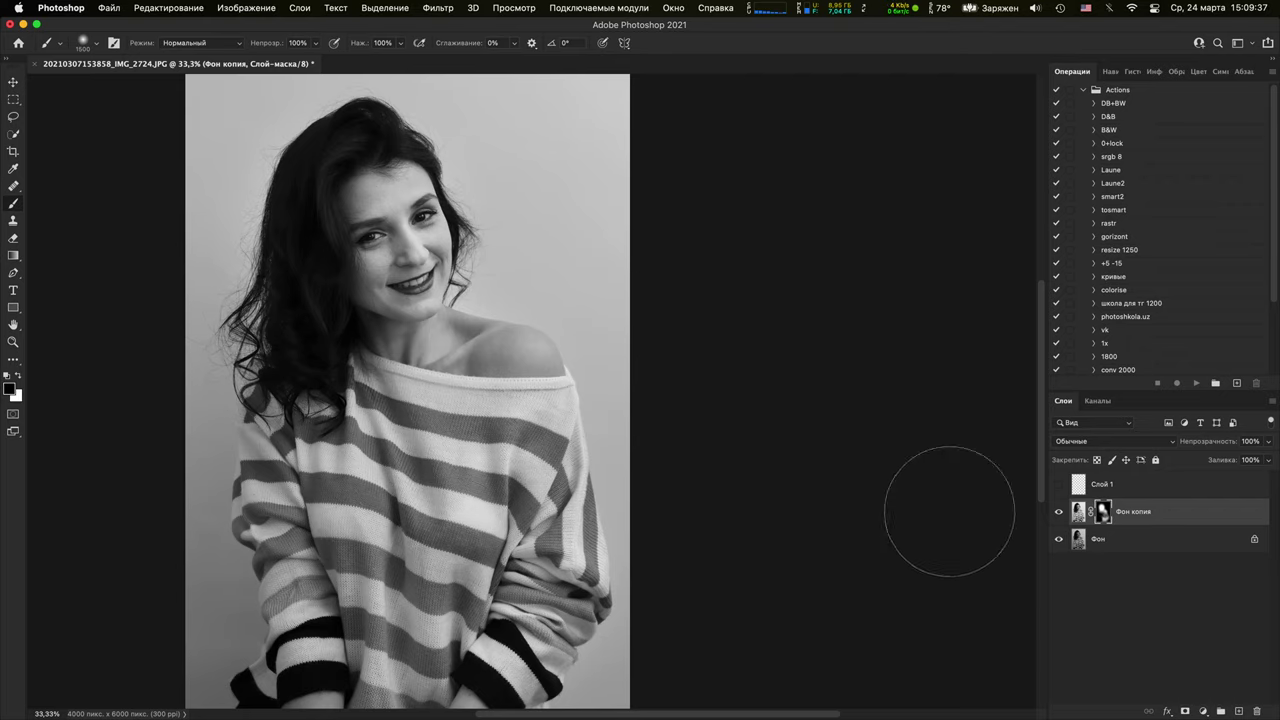
Toggle the masked brightened copy off and on to compare the portrait before and after, with the whole image in view
{"action": "left_click", "coordinate": [1060, 513]}
{"action": "left_click", "coordinate": [1060, 514]}
{"action": "left_click", "coordinate": [1061, 516]}
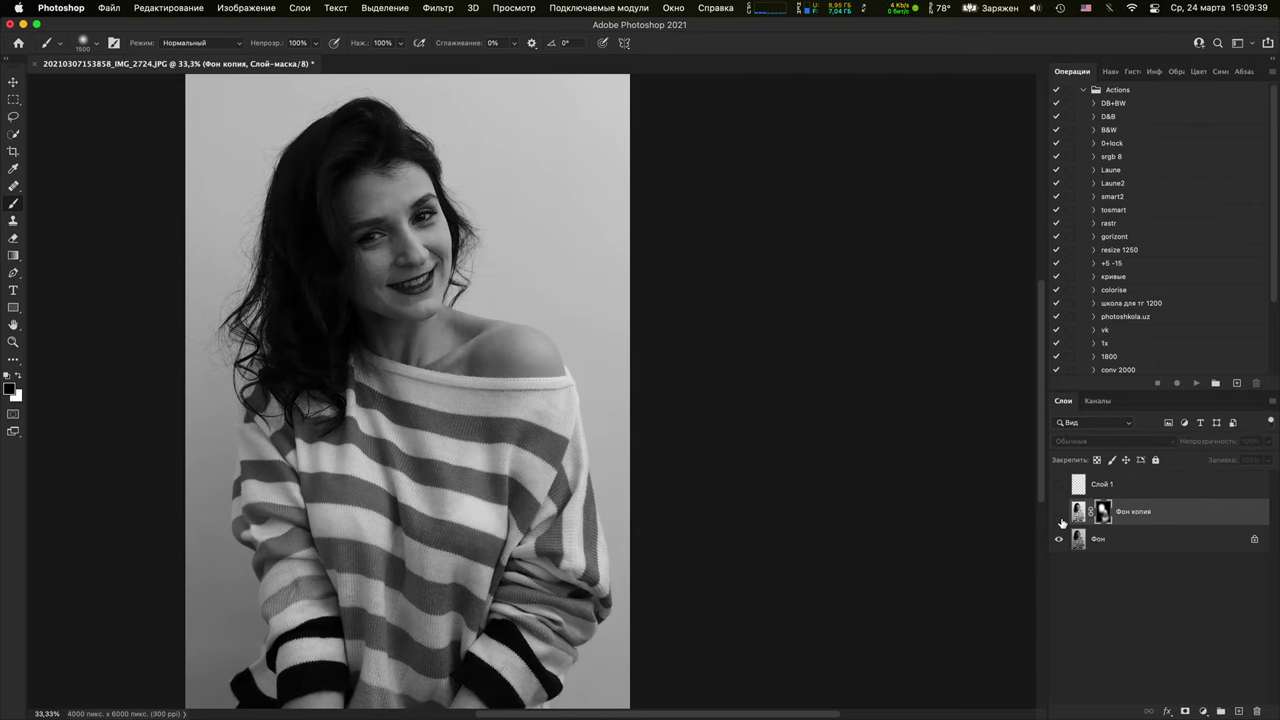
{"action": "left_click", "coordinate": [1061, 517]}
{"action": "scroll", "coordinate": [684, 402], "scroll_direction": "down", "scroll_amount": 1}
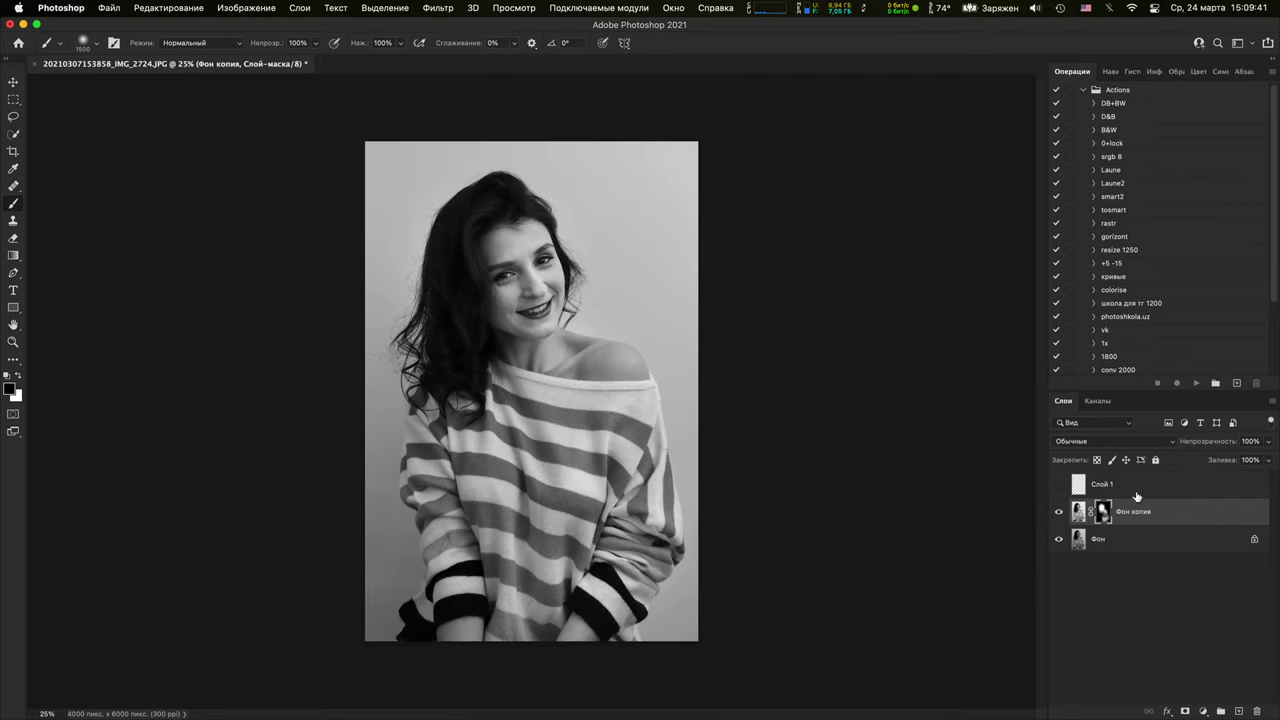
{"action": "left_click", "coordinate": [1059, 514]}
{"action": "left_click", "coordinate": [1059, 514]}
{"action": "left_click", "coordinate": [1059, 514]}
{"action": "left_click", "coordinate": [1059, 514]}
{"action": "left_click", "coordinate": [1059, 514]}
{"action": "left_click", "coordinate": [1059, 514]}
Stamp the visible layers into a new layer and apply Camera Raw to it with contrast +19, shadows +14 and clarity +7
{"action": "key", "text": "super+alt+shift+e"}
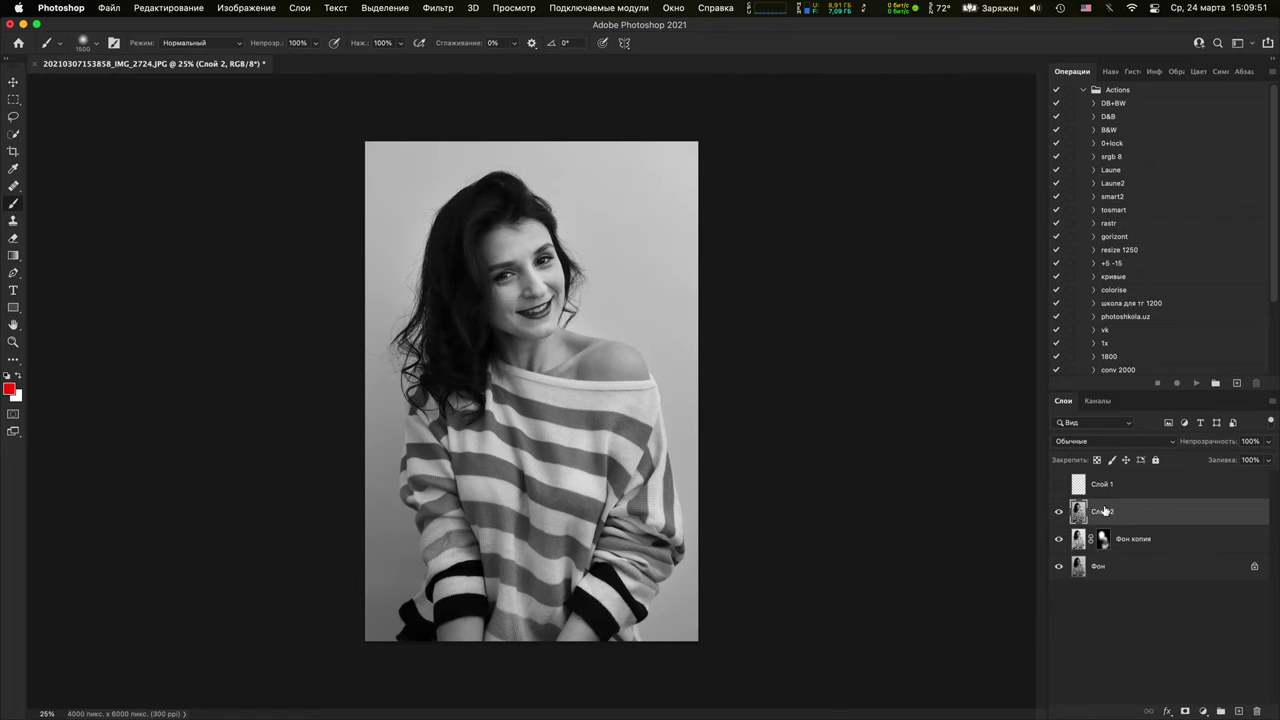
{"action": "key", "text": "super+shift+a"}
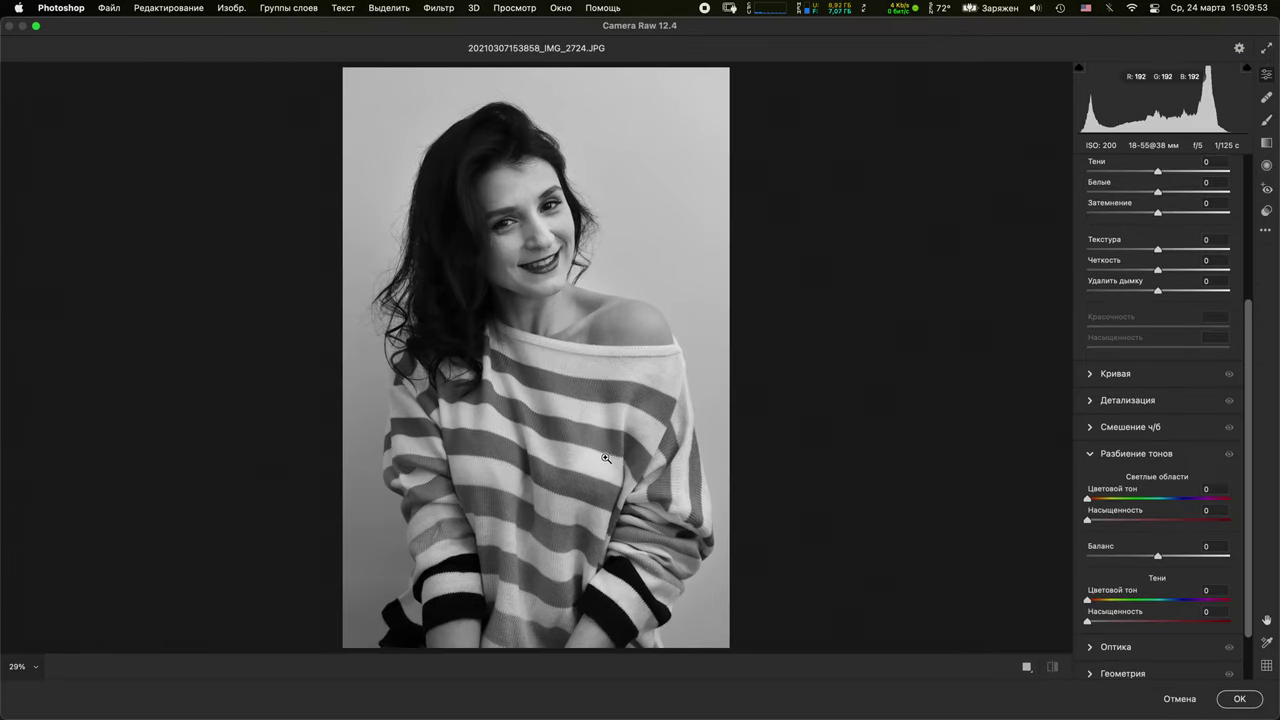
{"action": "key", "text": "super+plus"}
{"action": "key", "text": "super+plus"}
{"action": "left_click_drag", "start_coordinate": [604, 326], "coordinate": [740, 564]}
{"action": "key", "text": "super+plus"}
{"action": "key", "text": "super+plus"}
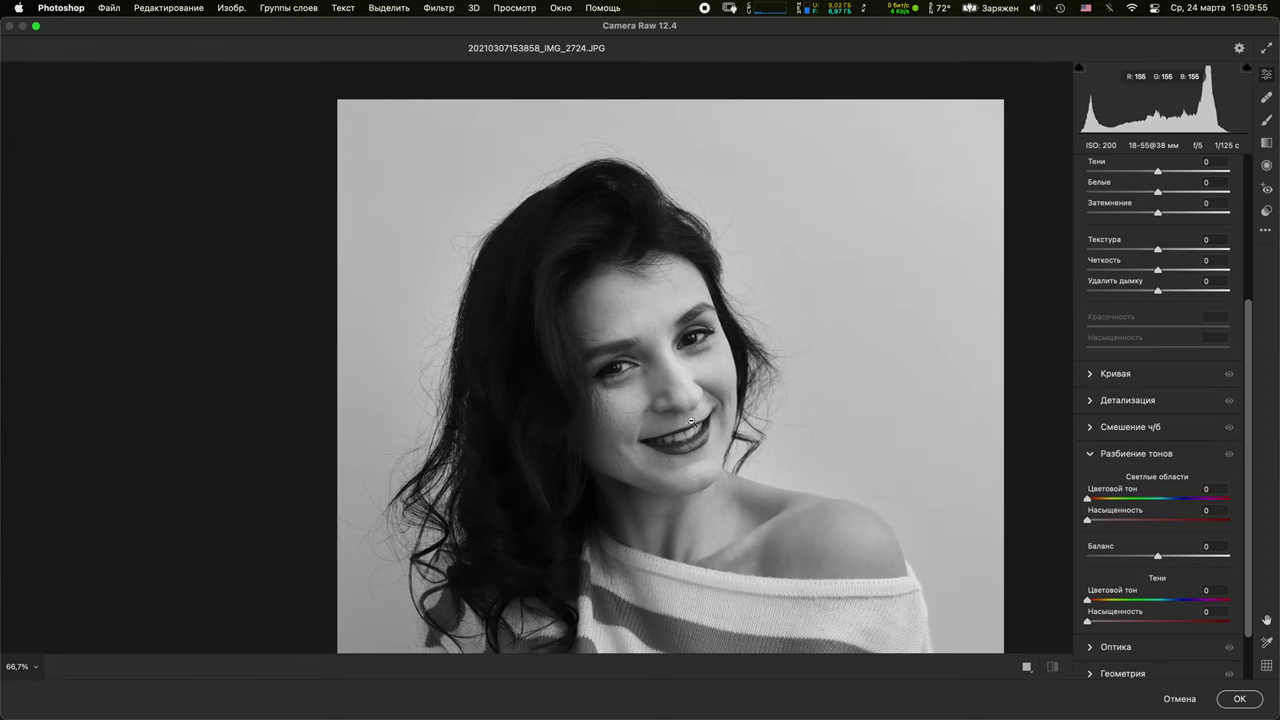
{"action": "left_click_drag", "start_coordinate": [645, 460], "coordinate": [736, 270]}
{"action": "left_click_drag", "start_coordinate": [1246, 343], "coordinate": [1213, 228]}
{"action": "left_click_drag", "start_coordinate": [1156, 335], "coordinate": [1167, 375]}
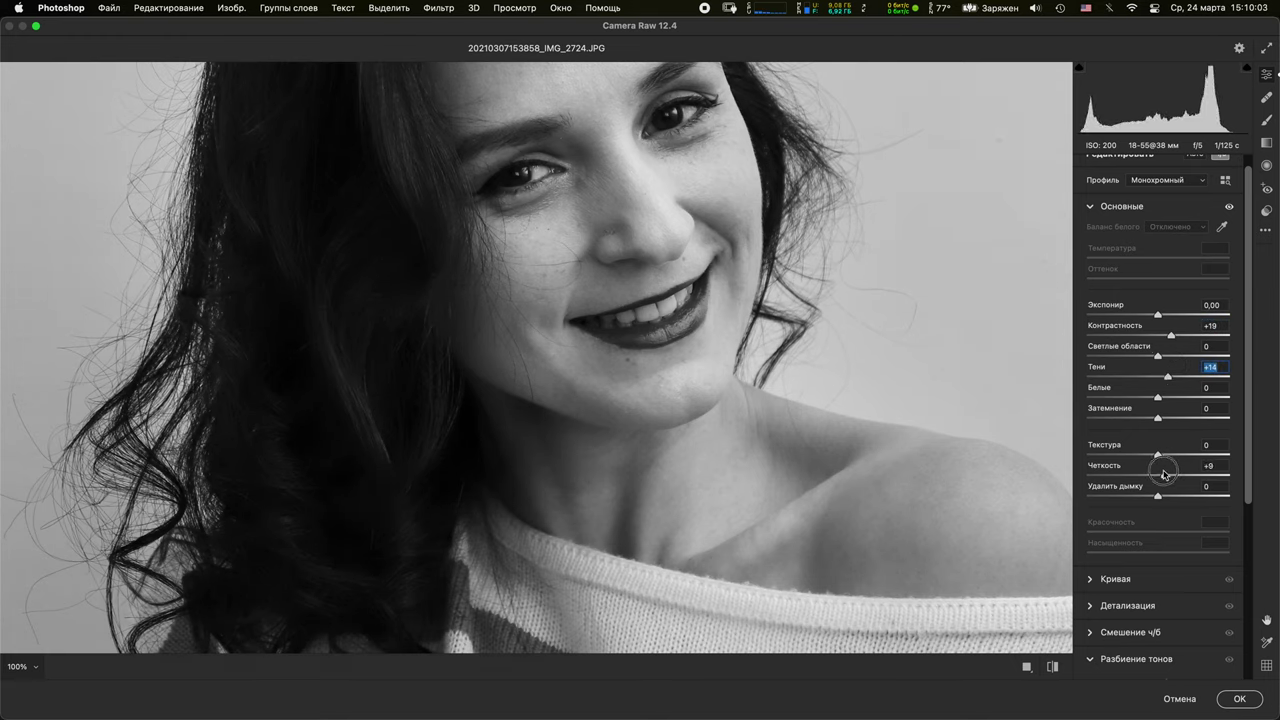
{"action": "left_click_drag", "start_coordinate": [1158, 476], "coordinate": [1180, 465]}
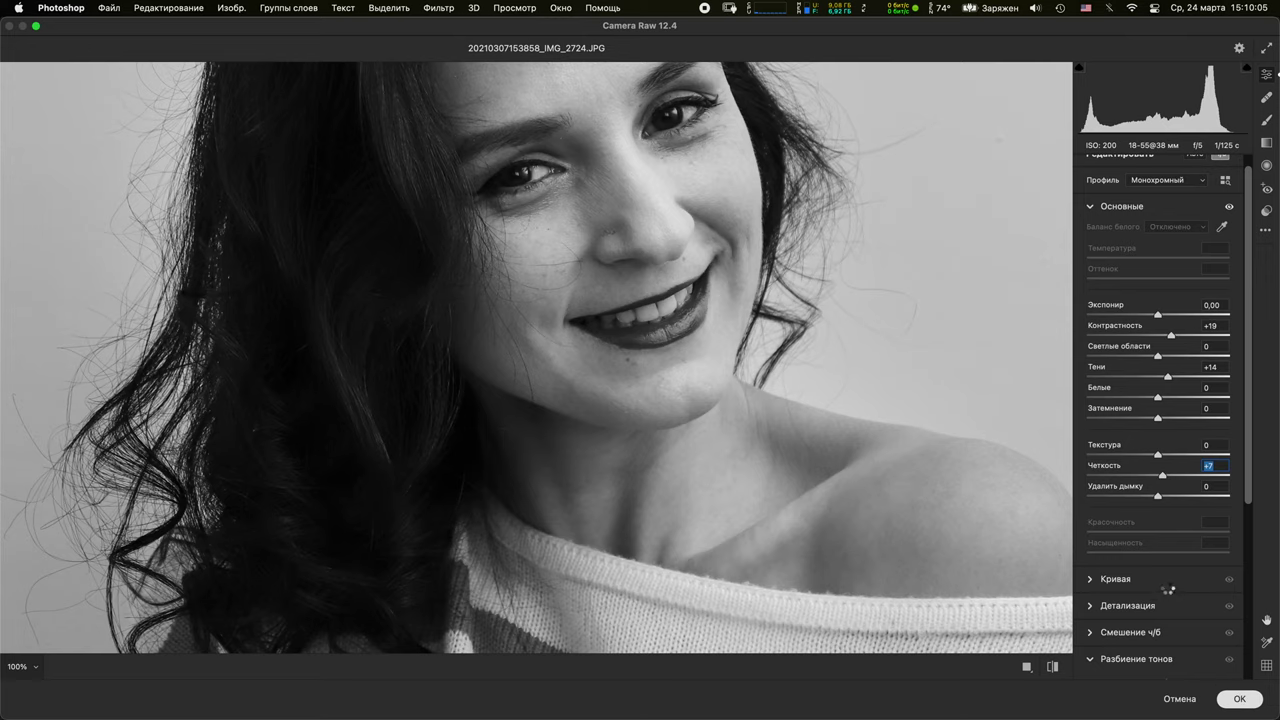
{"action": "left_click", "coordinate": [1239, 699]}
Hide the masked brightened copy and toggle the Camera Raw layer to compare it with the original
{"action": "left_click", "coordinate": [1060, 512]}
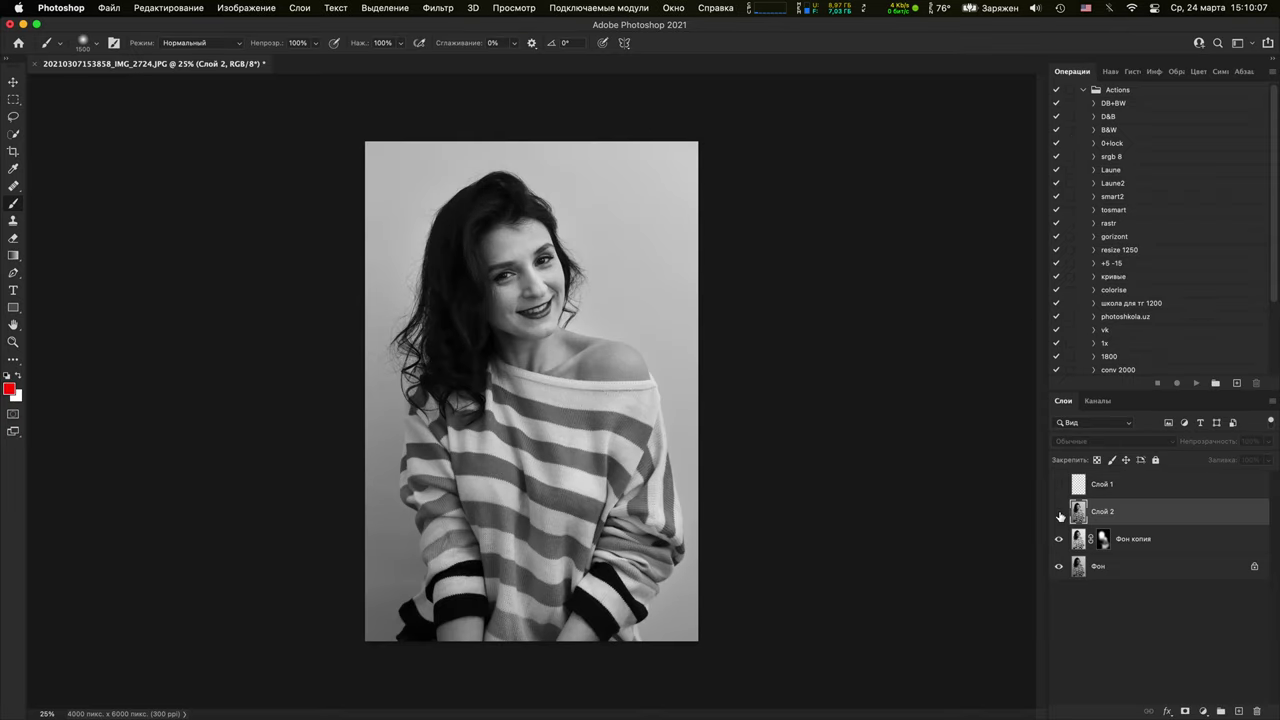
{"action": "left_click", "coordinate": [1060, 512]}
{"action": "left_click", "coordinate": [1059, 539]}
{"action": "left_click", "coordinate": [1059, 512]}
{"action": "left_click", "coordinate": [1059, 512]}
{"action": "left_click", "coordinate": [1059, 512]}
{"action": "left_click", "coordinate": [1058, 512]}
Add a brightening Curves adjustment layer with input 82 and output 147, and invert its mask to black
{"action": "left_click", "coordinate": [1203, 711]}
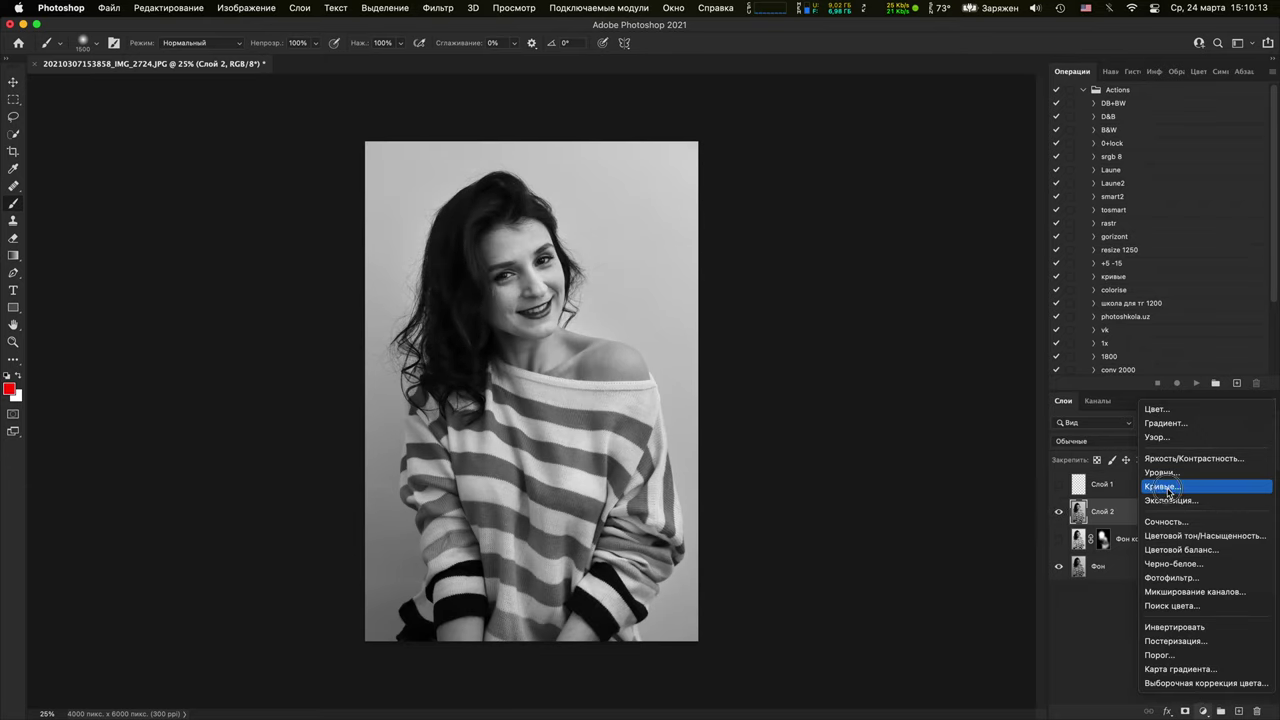
{"action": "left_click", "coordinate": [1164, 487]}
{"action": "left_click_drag", "start_coordinate": [883, 341], "coordinate": [876, 300]}
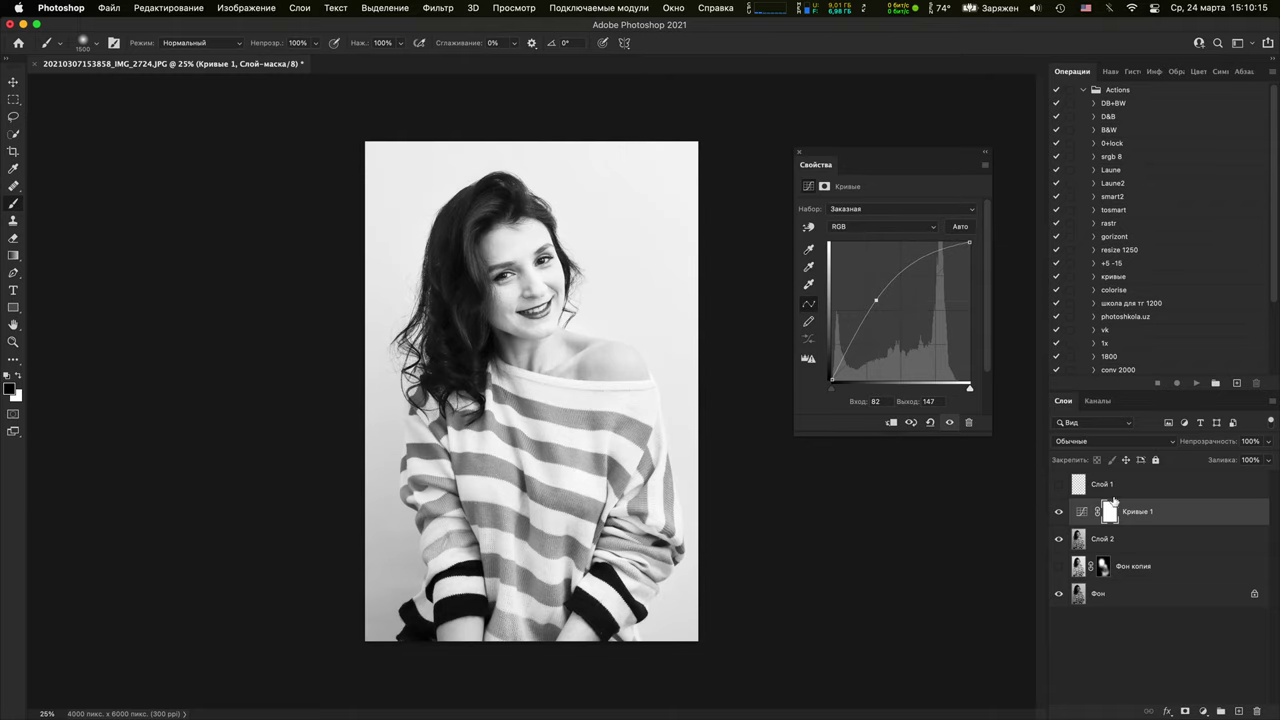
{"action": "key", "text": "super+i"}
Examine the catchlights, whites and lash lines of both eyes at high magnification, returning to a view of the portrait
{"action": "key", "text": "super+1"}
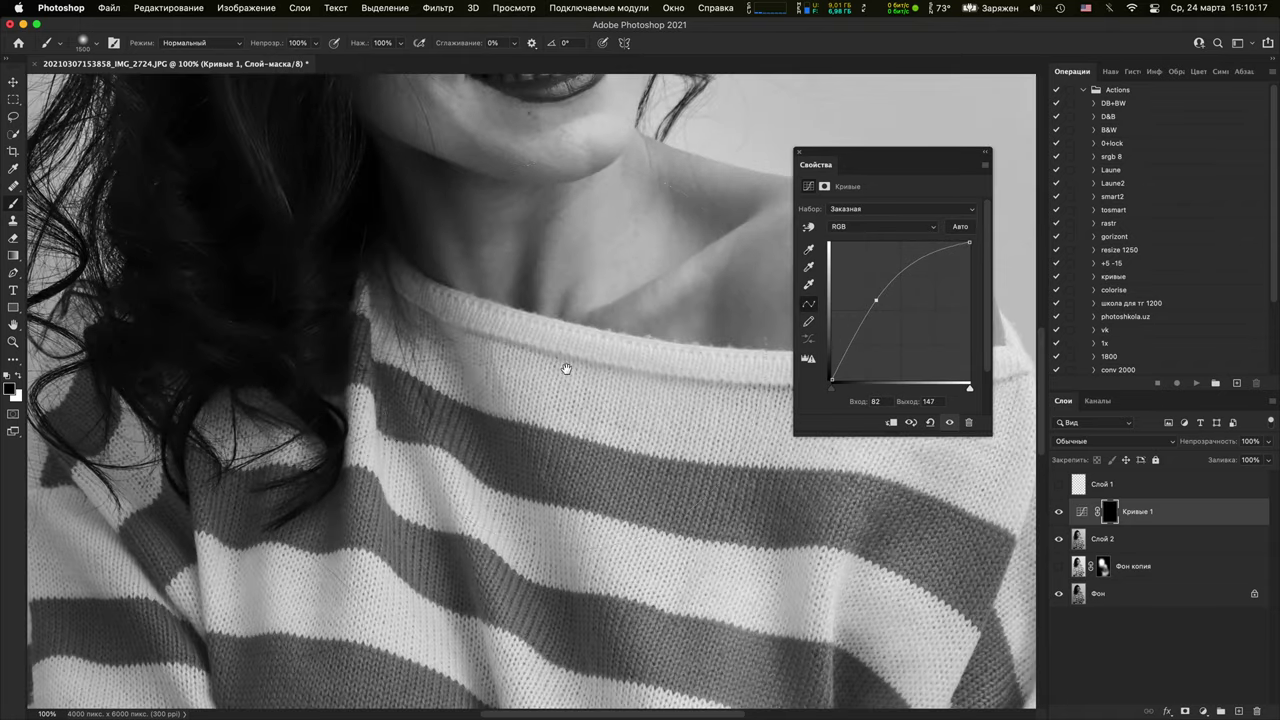
{"action": "key", "text": "super+plus"}
{"action": "key", "text": "super+plus"}
{"action": "key", "text": "super+plus"}
{"action": "key", "text": "super+plus"}
{"action": "left_click_drag", "start_coordinate": [700, 450], "coordinate": [334, 630]}
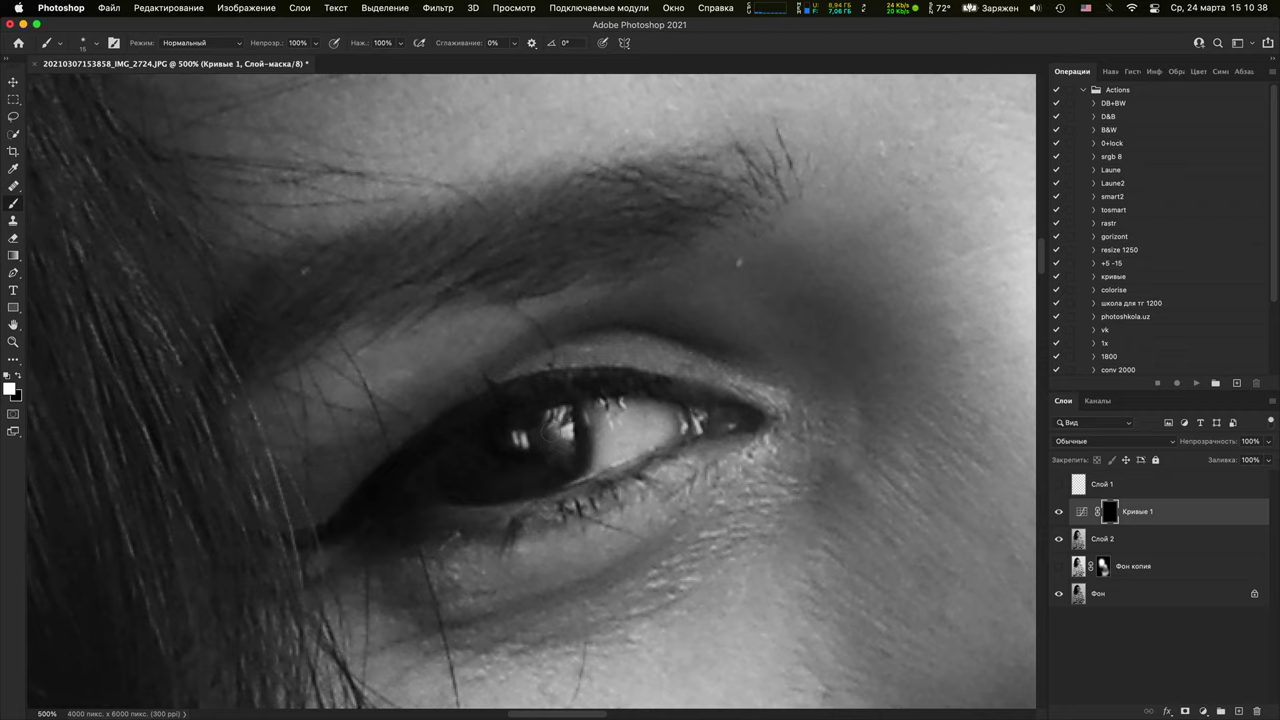
{"action": "scroll", "coordinate": [560, 428], "scroll_direction": "right", "scroll_amount": 15}
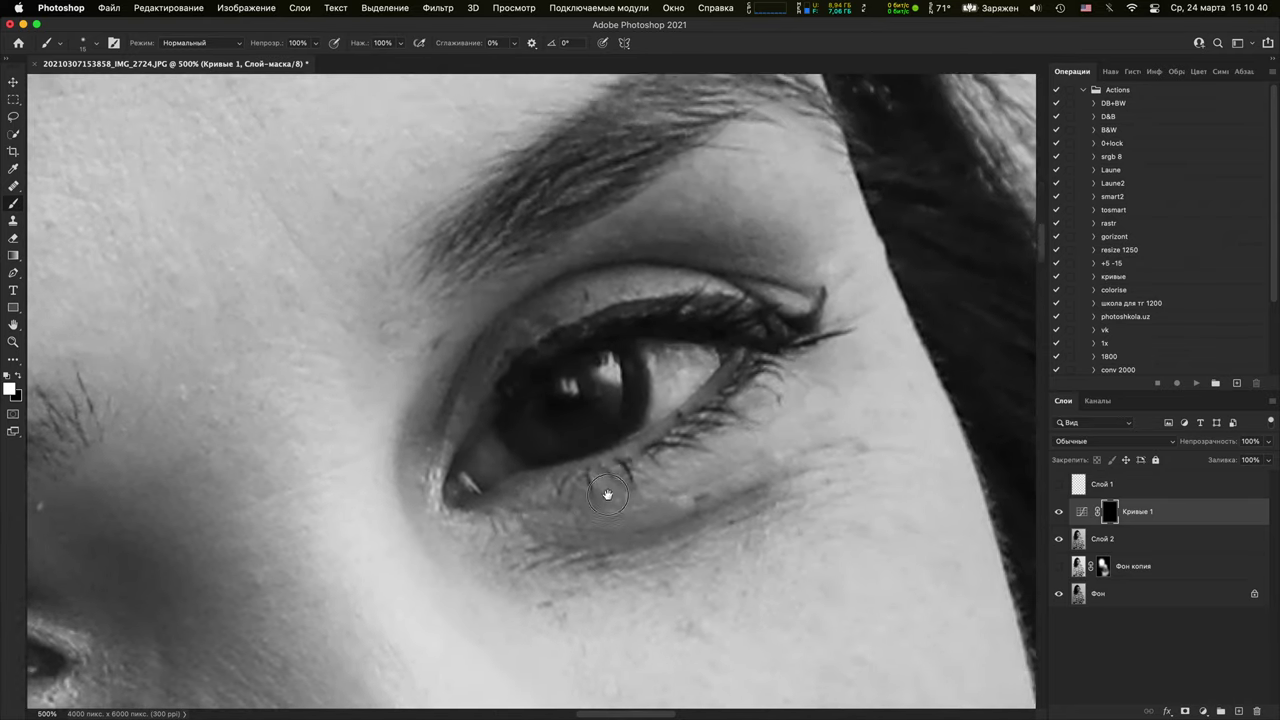
{"action": "key", "text": "super+plus"}
{"action": "key", "text": "super+plus"}
{"action": "key", "text": "super+plus"}
{"action": "key", "text": "super+plus"}
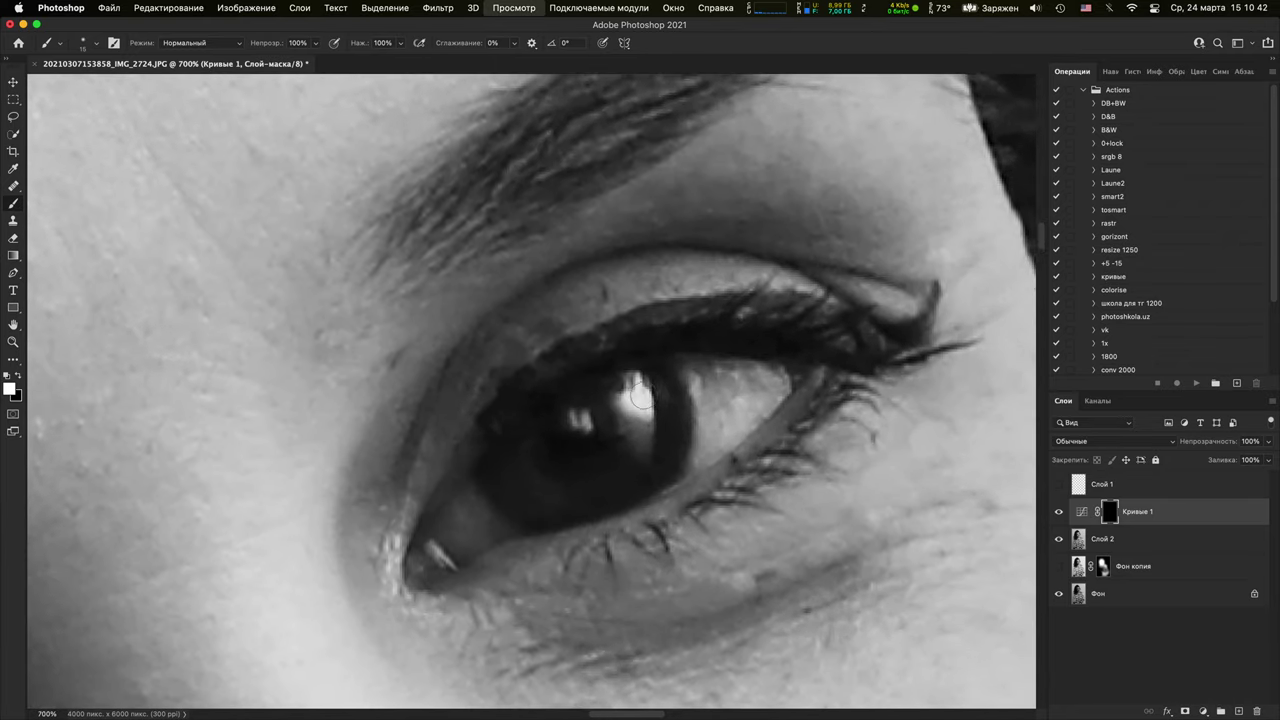
{"action": "left_click_drag", "start_coordinate": [708, 463], "coordinate": [654, 483]}
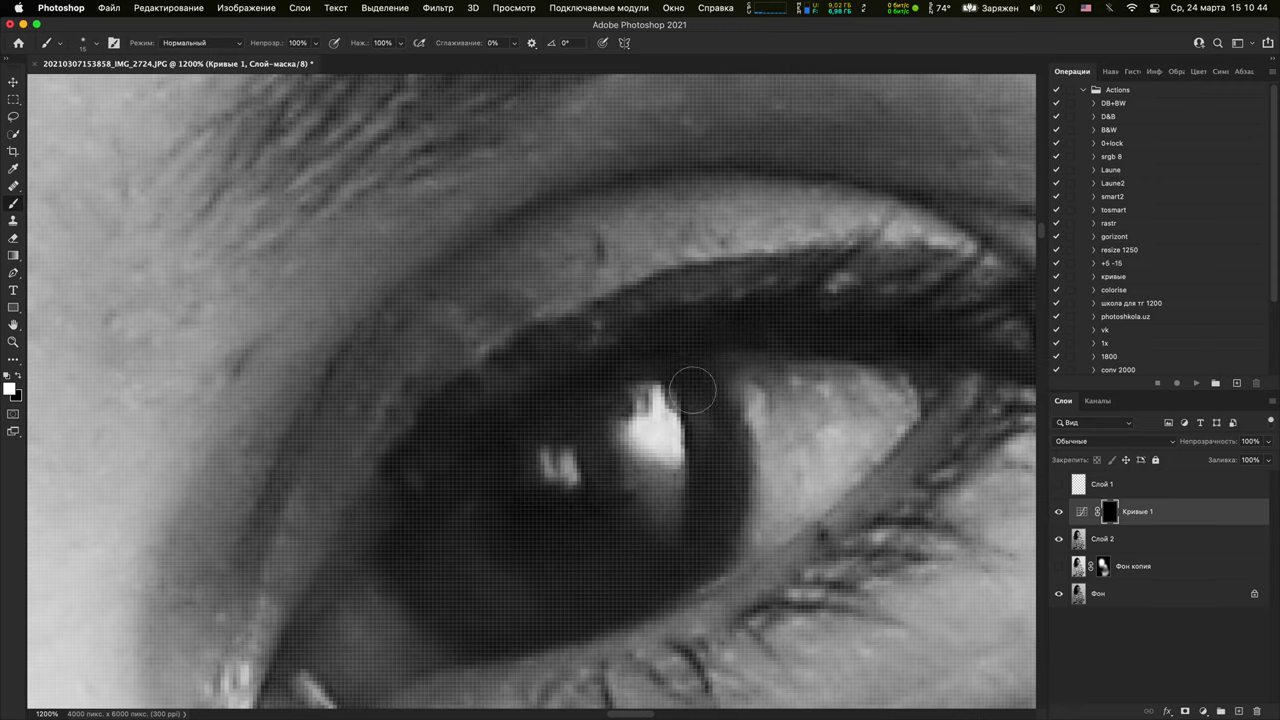
{"action": "key", "text": "super+minus"}
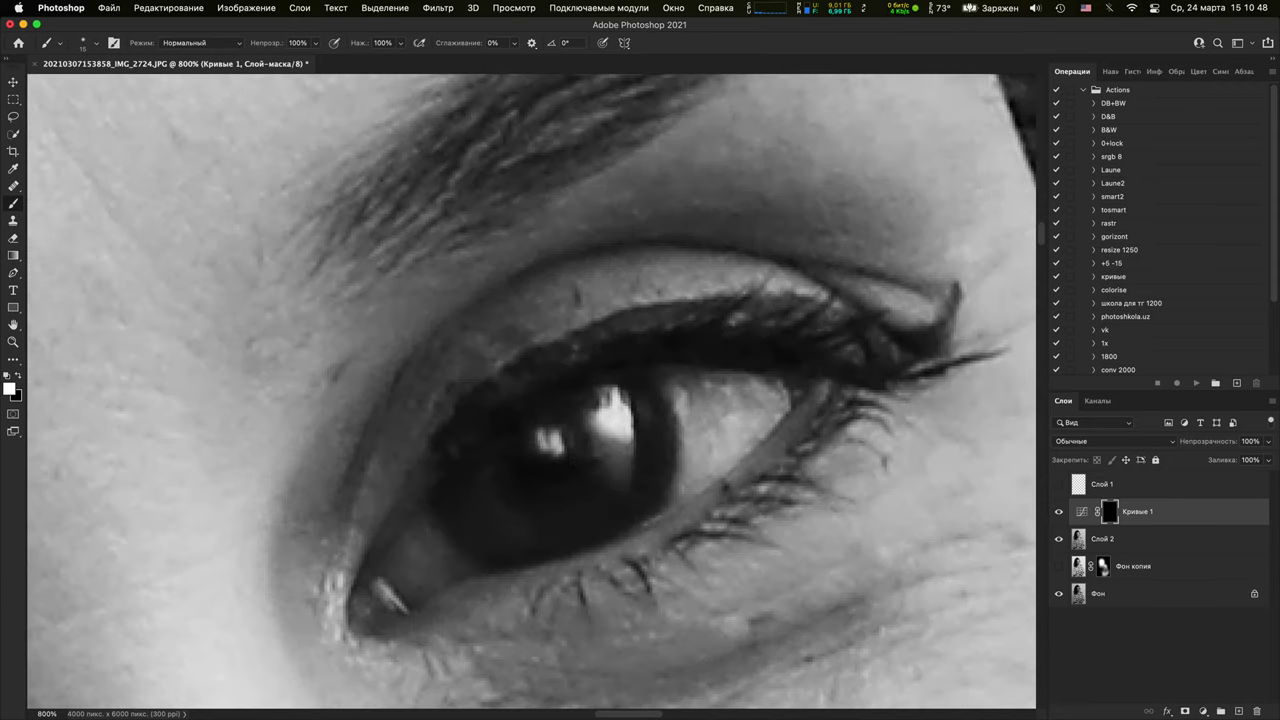
{"action": "left_click_drag", "start_coordinate": [523, 564], "coordinate": [986, 380]}
{"action": "left_click_drag", "start_coordinate": [330, 520], "coordinate": [957, 291]}
{"action": "left_click_drag", "start_coordinate": [805, 411], "coordinate": [797, 214]}
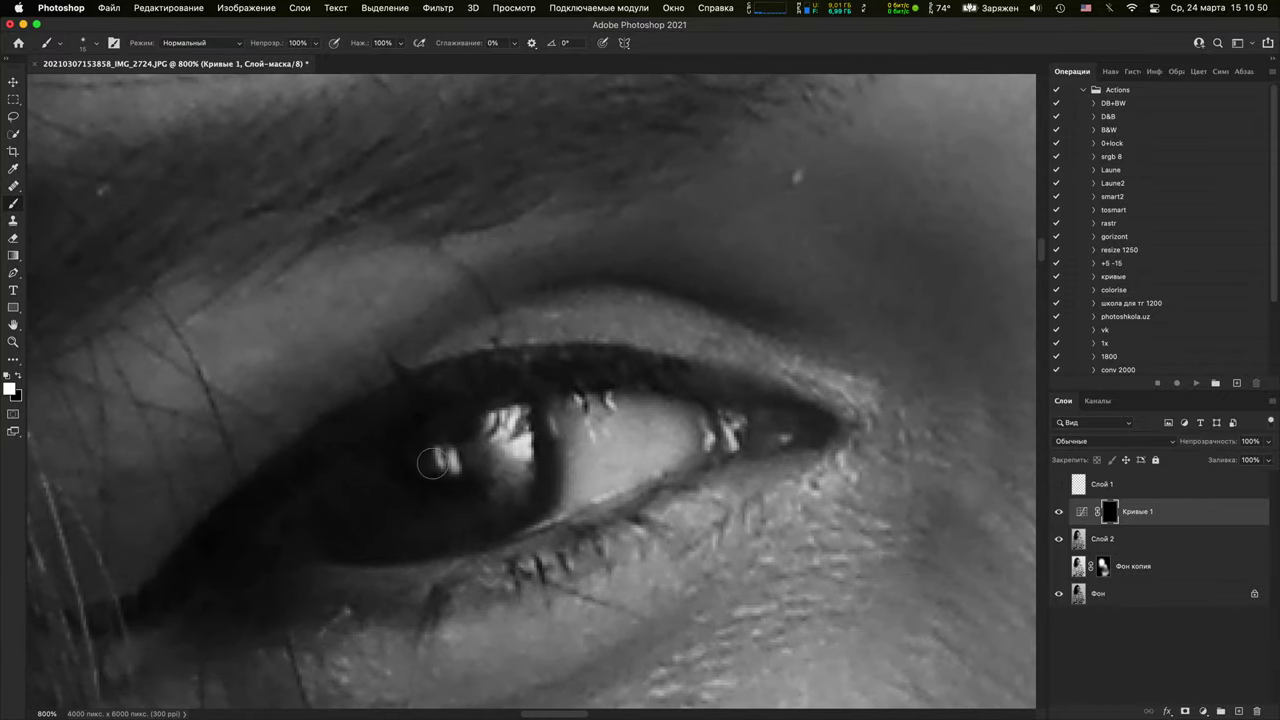
{"action": "key", "text": "super+minus"}
{"action": "key", "text": "super+minus"}
{"action": "key", "text": "super+minus"}
{"action": "key", "text": "super+minus"}
{"action": "key", "text": "super+minus"}
{"action": "key", "text": "super+minus"}
{"action": "key", "text": "super+minus"}
{"action": "key", "text": "super+minus"}
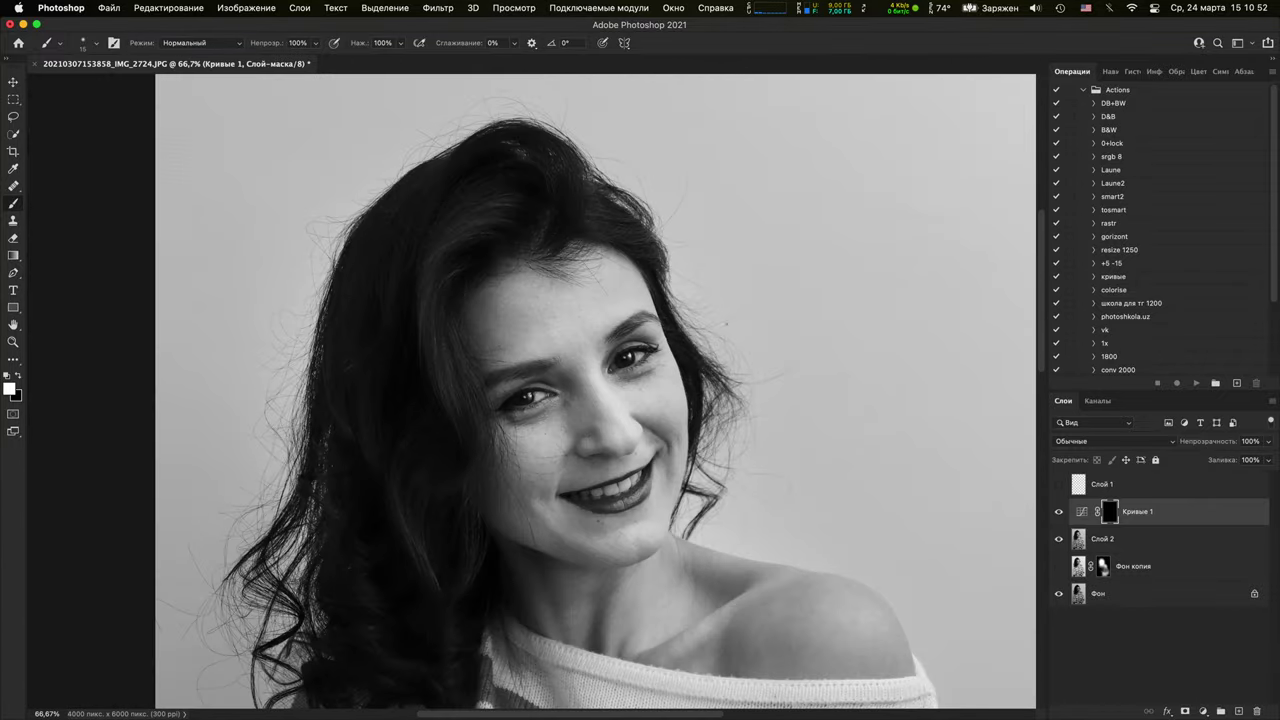
{"action": "key", "text": "super+minus"}
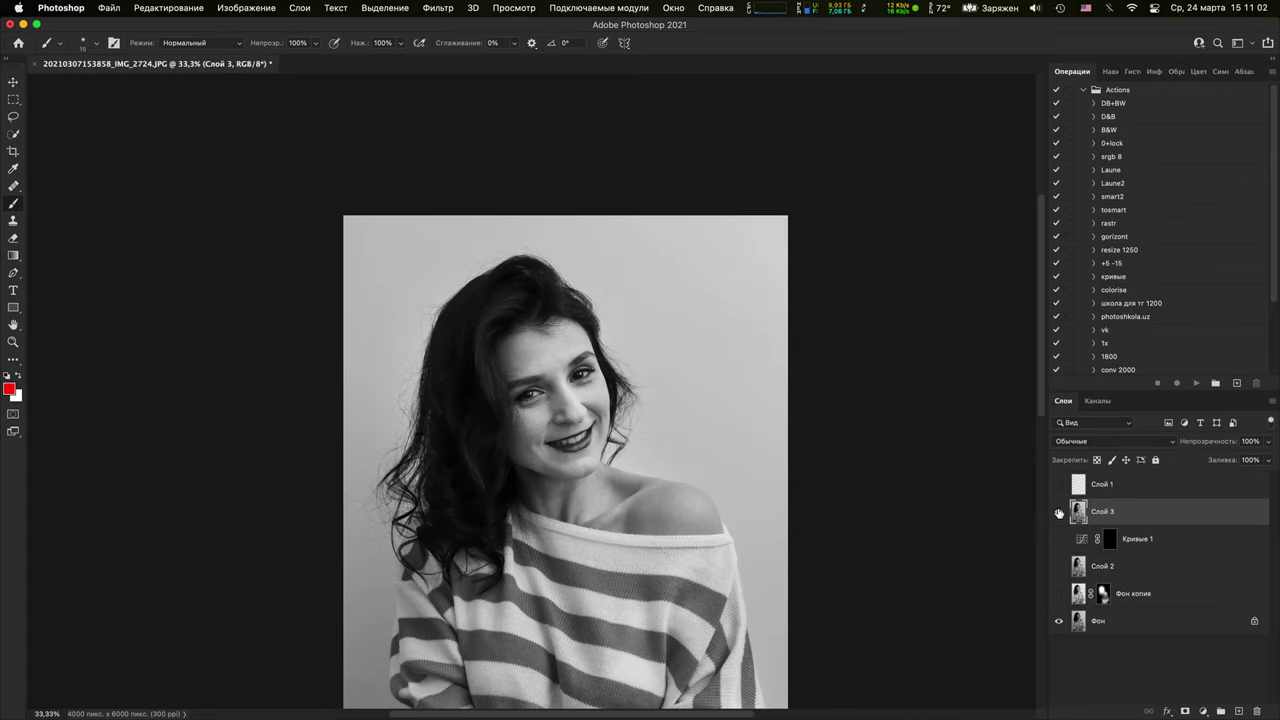
Compare the new merged layer with the original, add a black mask to it and invert the mask to white
{"action": "left_click", "coordinate": [1059, 513]}
{"action": "left_click", "coordinate": [1060, 513]}
{"action": "left_click", "coordinate": [1186, 712], "text": "alt"}
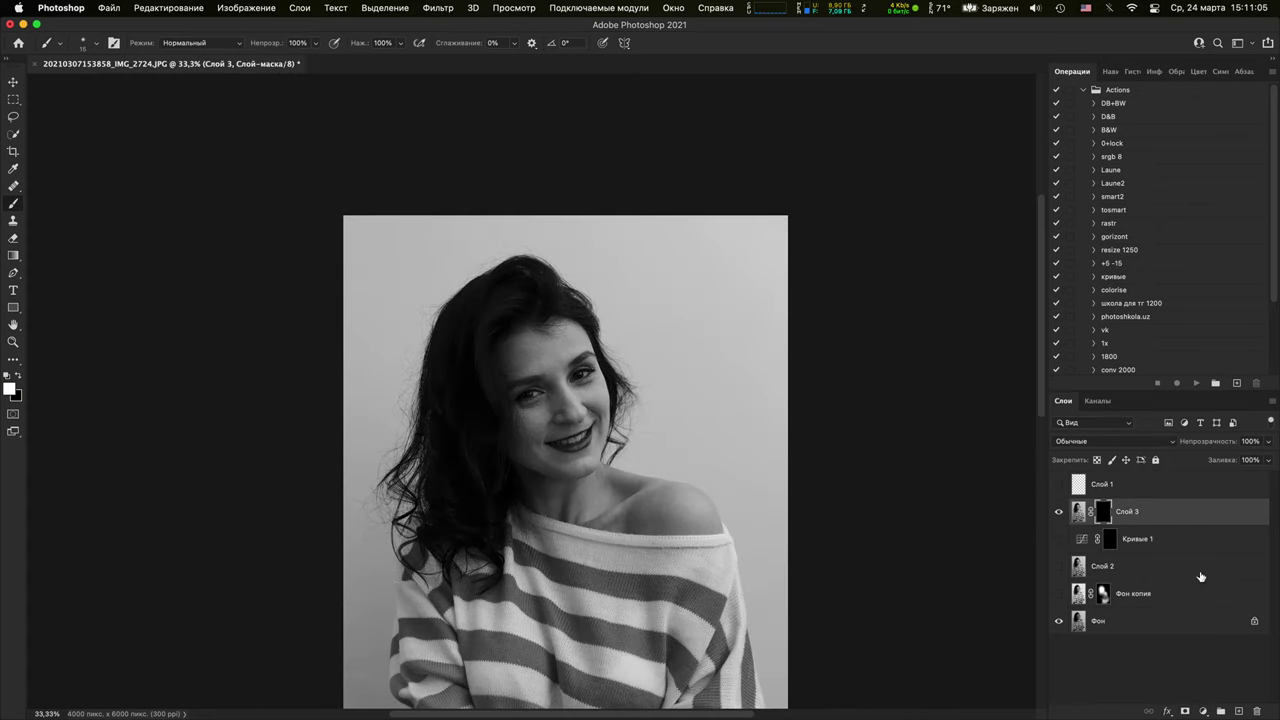
{"action": "key", "text": "super+i"}
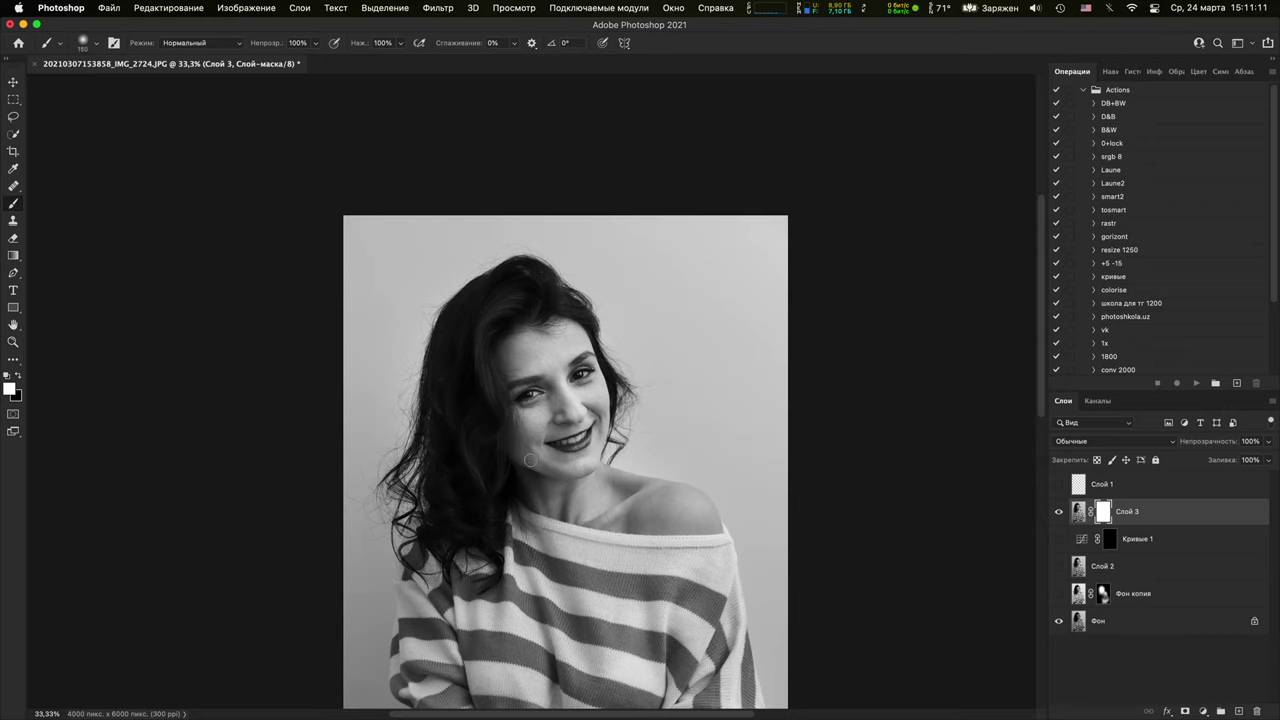
Paint black on the merged layer's mask over the dark hair beside the face, reducing the enlarged brush to 600 px
{"action": "key", "text": "x"}
{"action": "key", "text": "bracketright"}
{"action": "key", "text": "bracketright"}
{"action": "key", "text": "bracketright"}
{"action": "key", "text": "bracketright"}
{"action": "key", "text": "bracketright"}
{"action": "key", "text": "bracketright"}
{"action": "key", "text": "bracketright"}
{"action": "key", "text": "bracketright"}
{"action": "key", "text": "bracketright"}
{"action": "key", "text": "bracketright"}
{"action": "key", "text": "bracketright"}
{"action": "key", "text": "bracketright"}
{"action": "left_click_drag", "start_coordinate": [526, 472], "coordinate": [505, 440]}
{"action": "key", "text": "bracketleft"}
{"action": "key", "text": "bracketleft"}
{"action": "key", "text": "bracketleft"}
{"action": "key", "text": "bracketleft"}
{"action": "key", "text": "bracketleft"}
{"action": "key", "text": "bracketleft"}
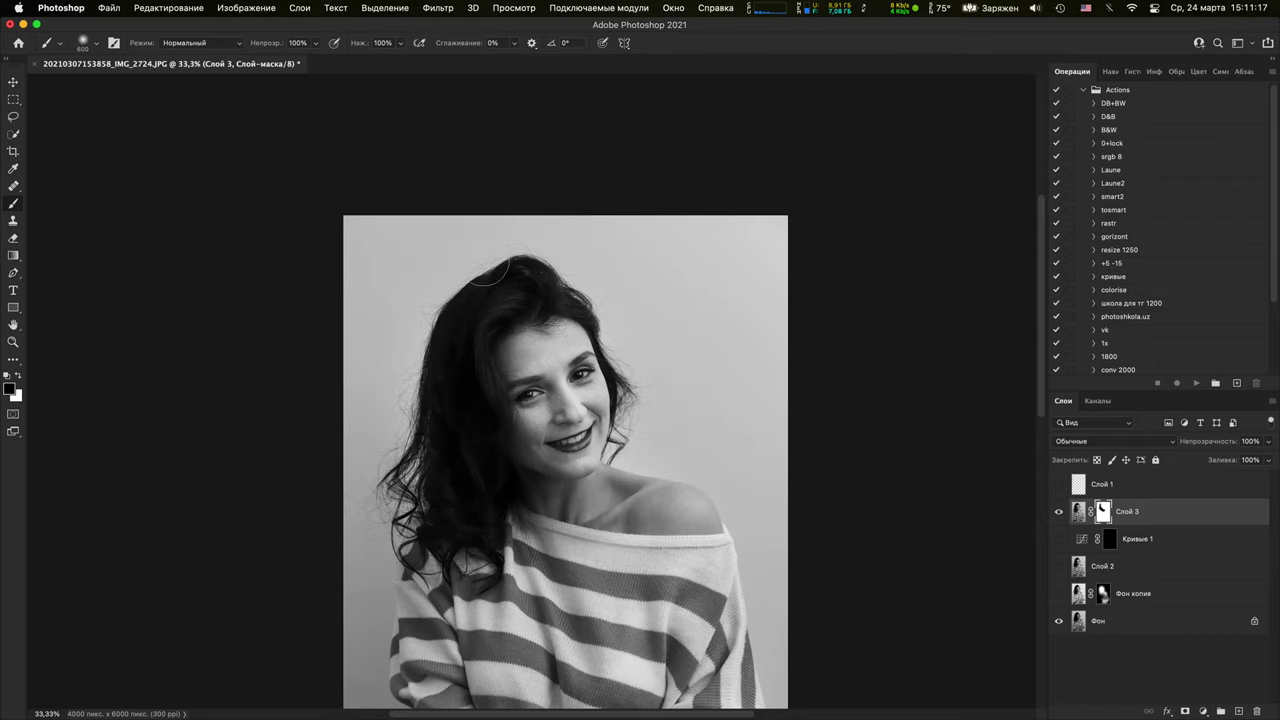
Paint white on the merged layer's mask to restore the brightening on the face and neck
{"action": "key", "text": "x"}
{"action": "left_click", "coordinate": [557, 442]}
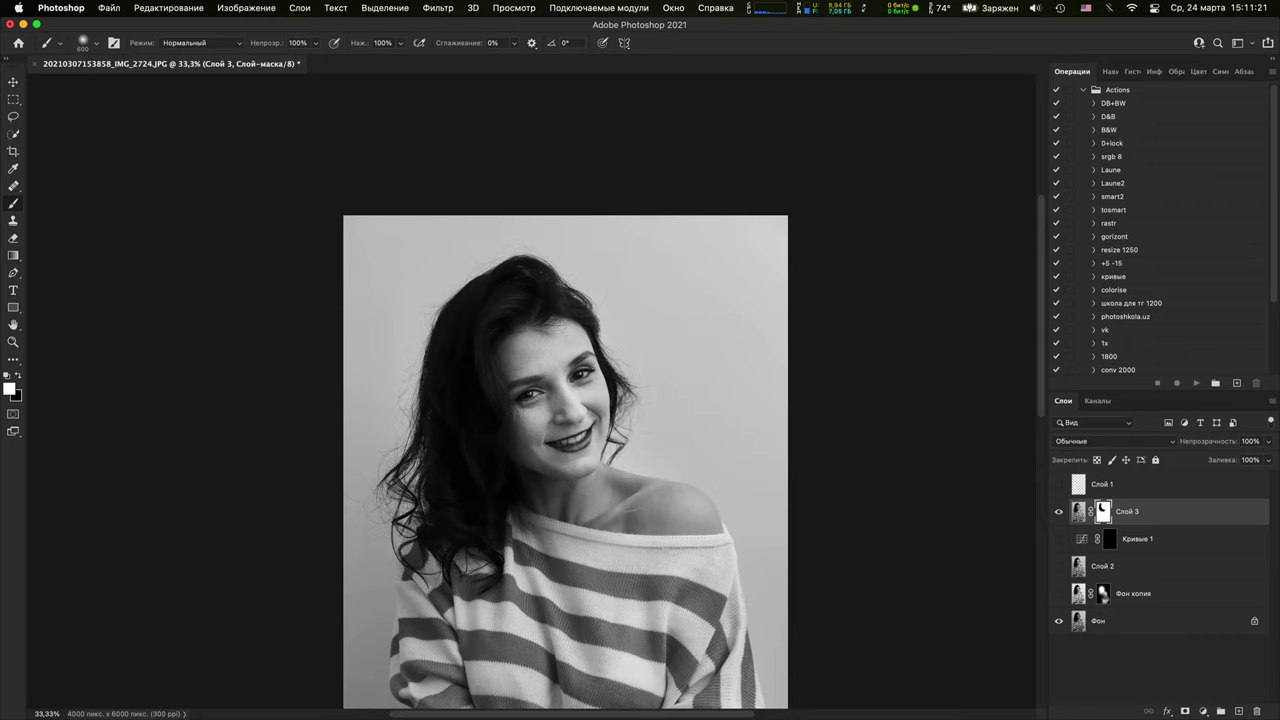
{"action": "left_click", "coordinate": [570, 515]}
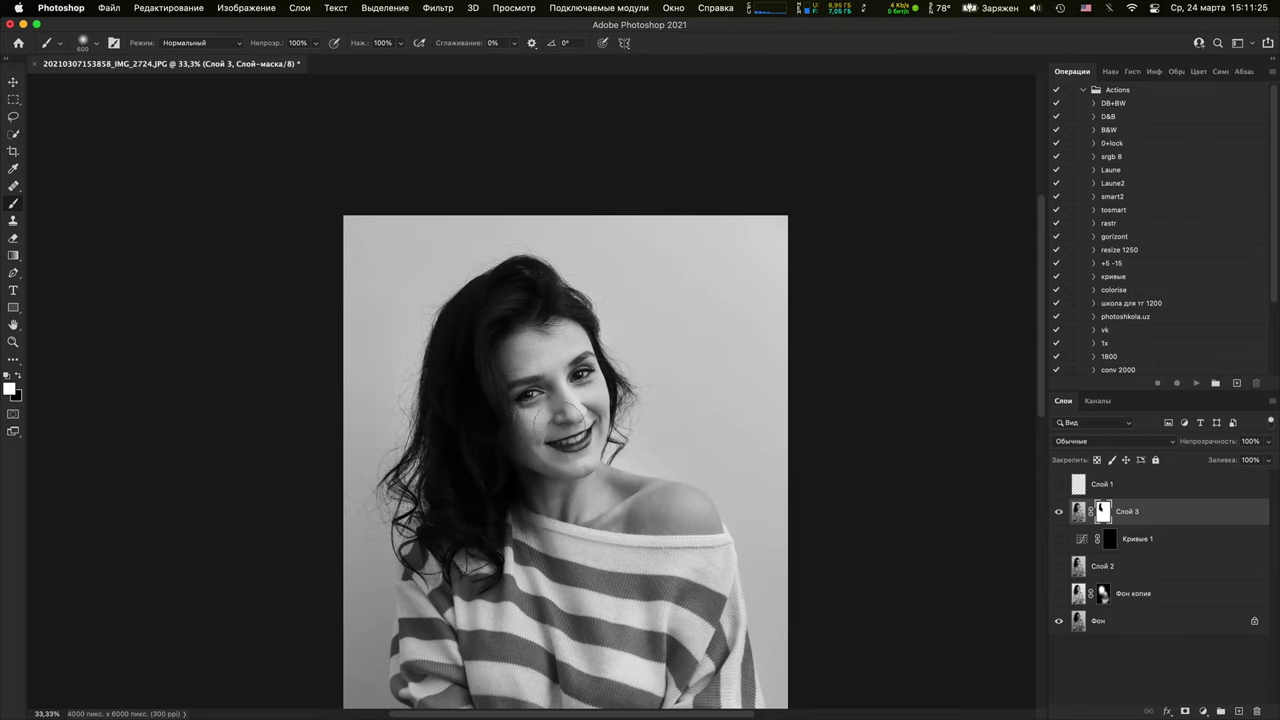
Touch up the merged layer's mask over the hair with the brush at 40% opacity, switching between black and white
{"action": "key", "text": "x"}
{"action": "key", "text": "4"}
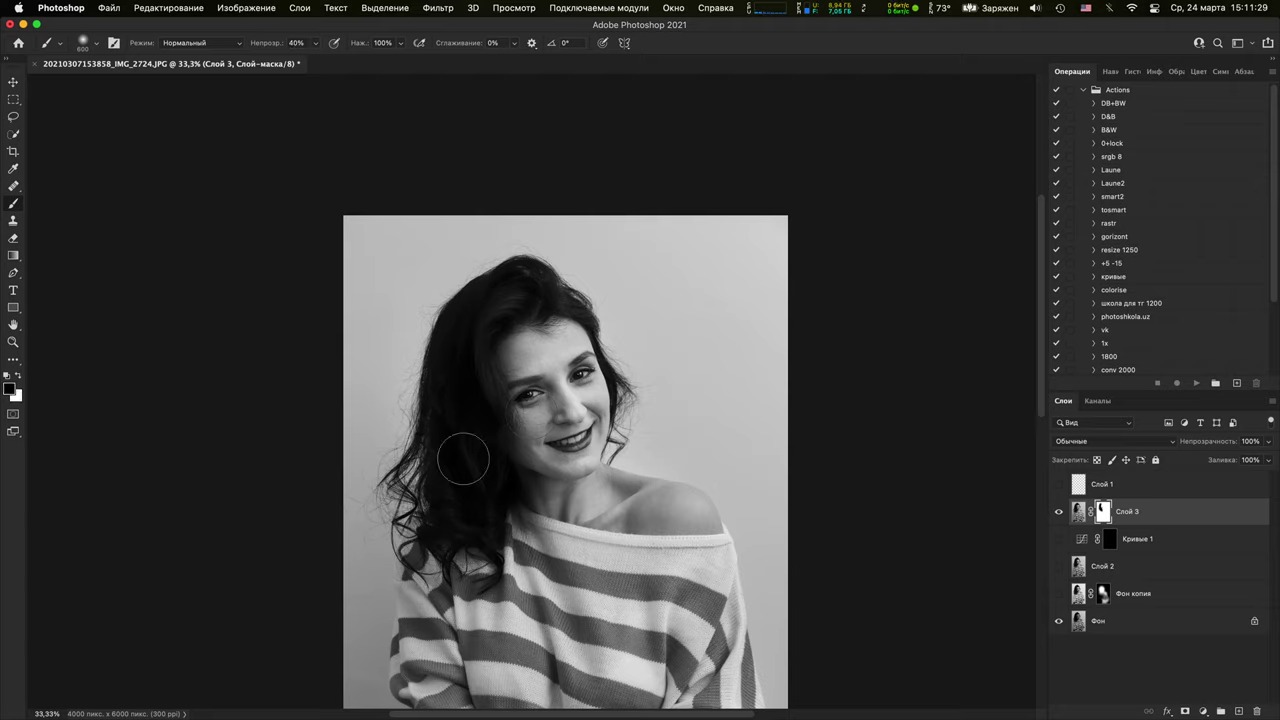
{"action": "key", "text": "x"}
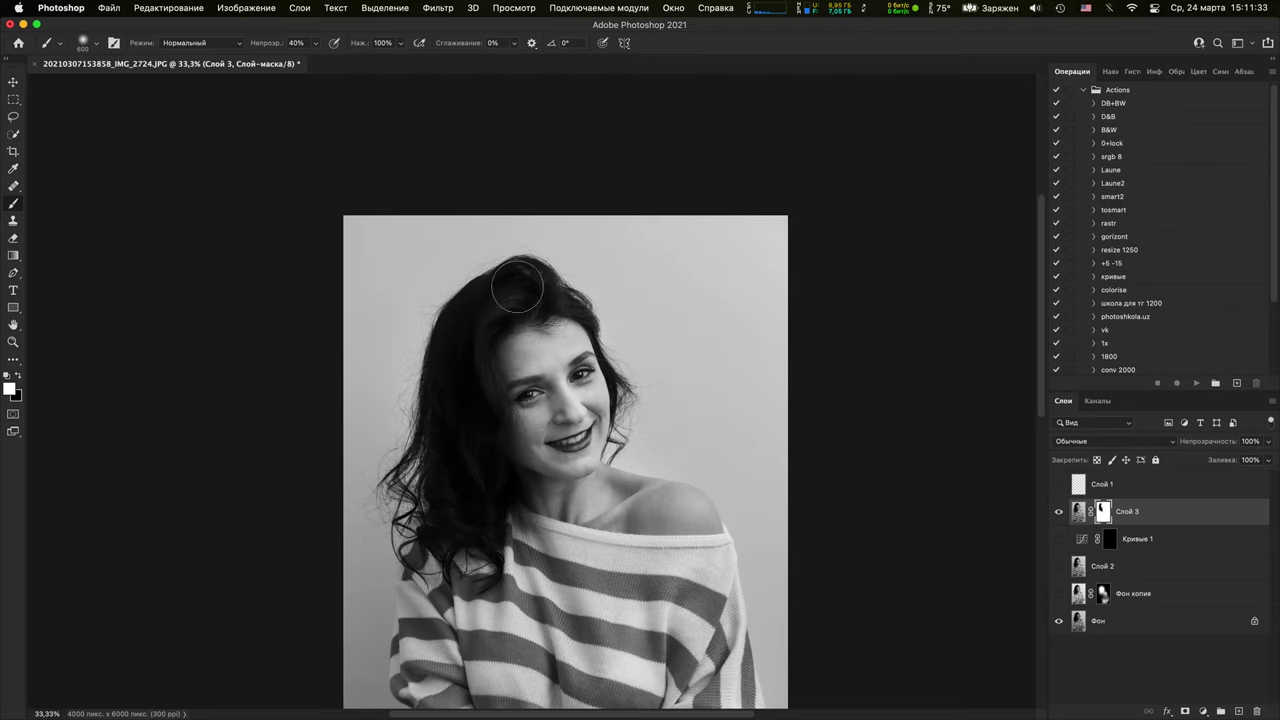
{"action": "key", "text": "super+minus"}
{"action": "key", "text": "super+minus"}
{"action": "key", "text": "super+minus"}
{"action": "key", "text": "super+plus"}
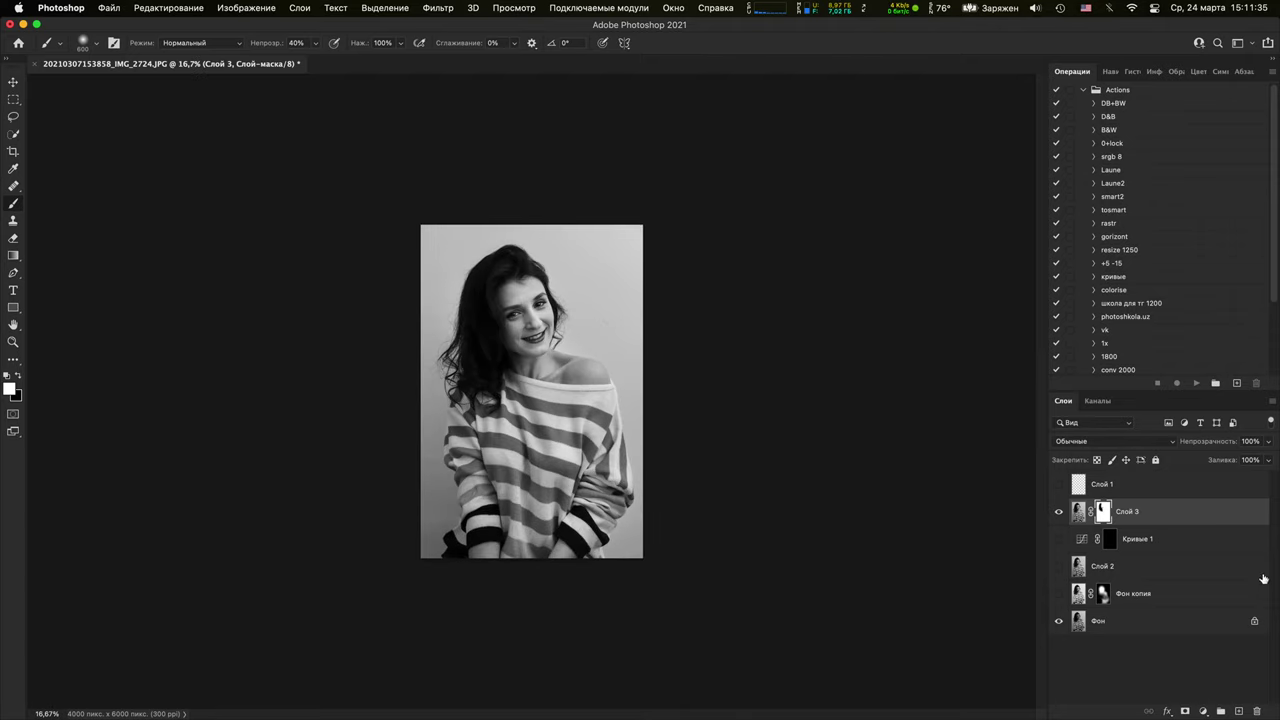
Add a Curves adjustment layer darkening the midtones from input 135 to output 86, and invert its mask to black
{"action": "left_click", "coordinate": [1203, 710]}
{"action": "left_click", "coordinate": [1196, 515]}
{"action": "left_click", "coordinate": [1202, 710]}
{"action": "left_click", "coordinate": [1183, 488]}
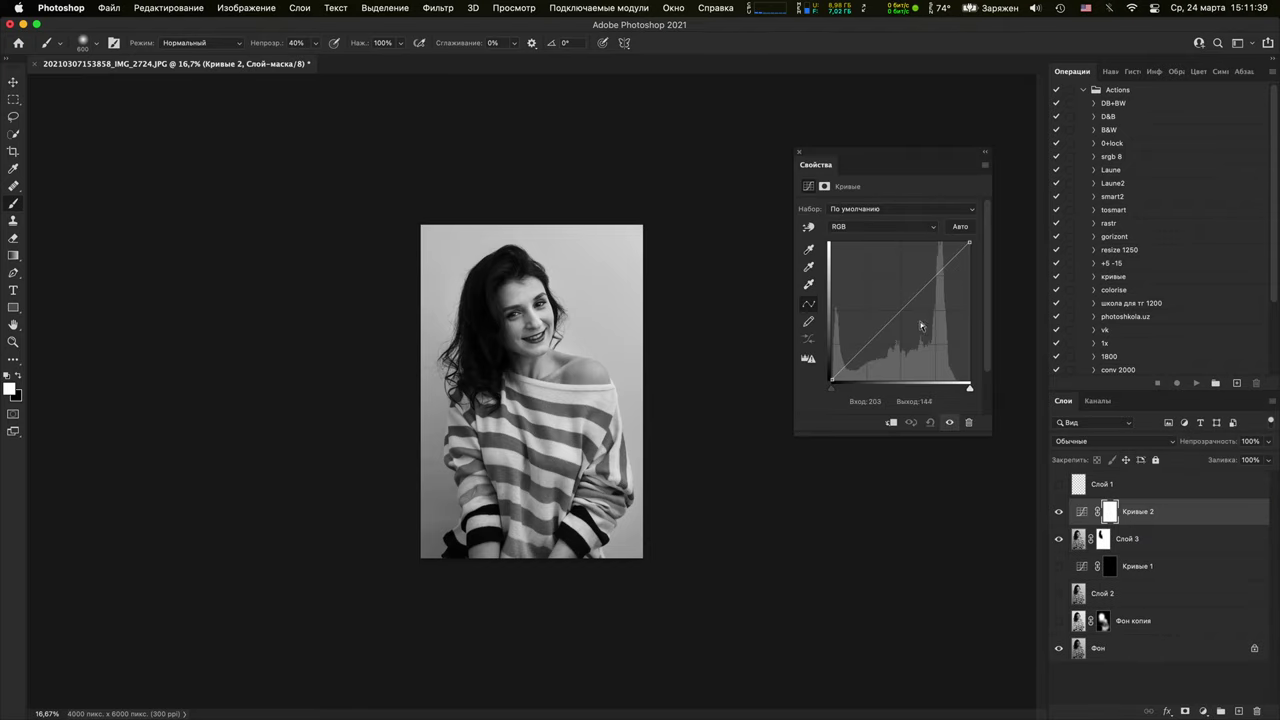
{"action": "left_click_drag", "start_coordinate": [903, 307], "coordinate": [904, 338]}
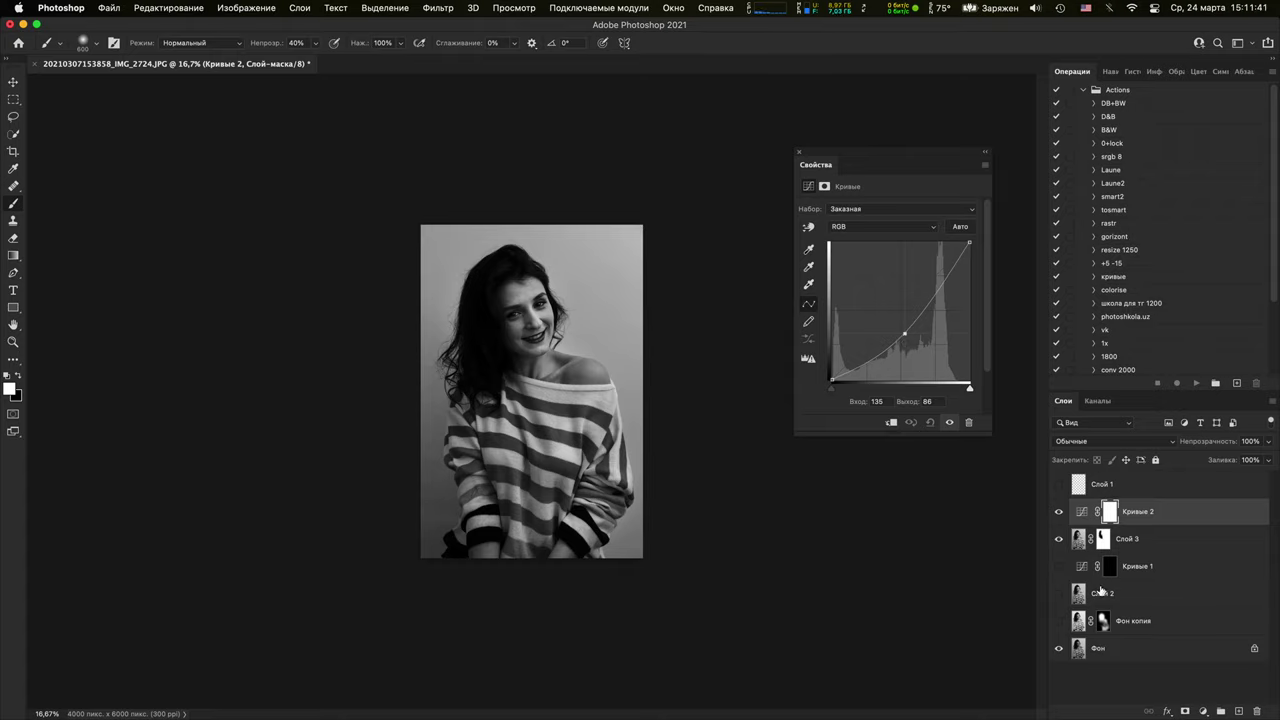
{"action": "key", "text": "super+i"}
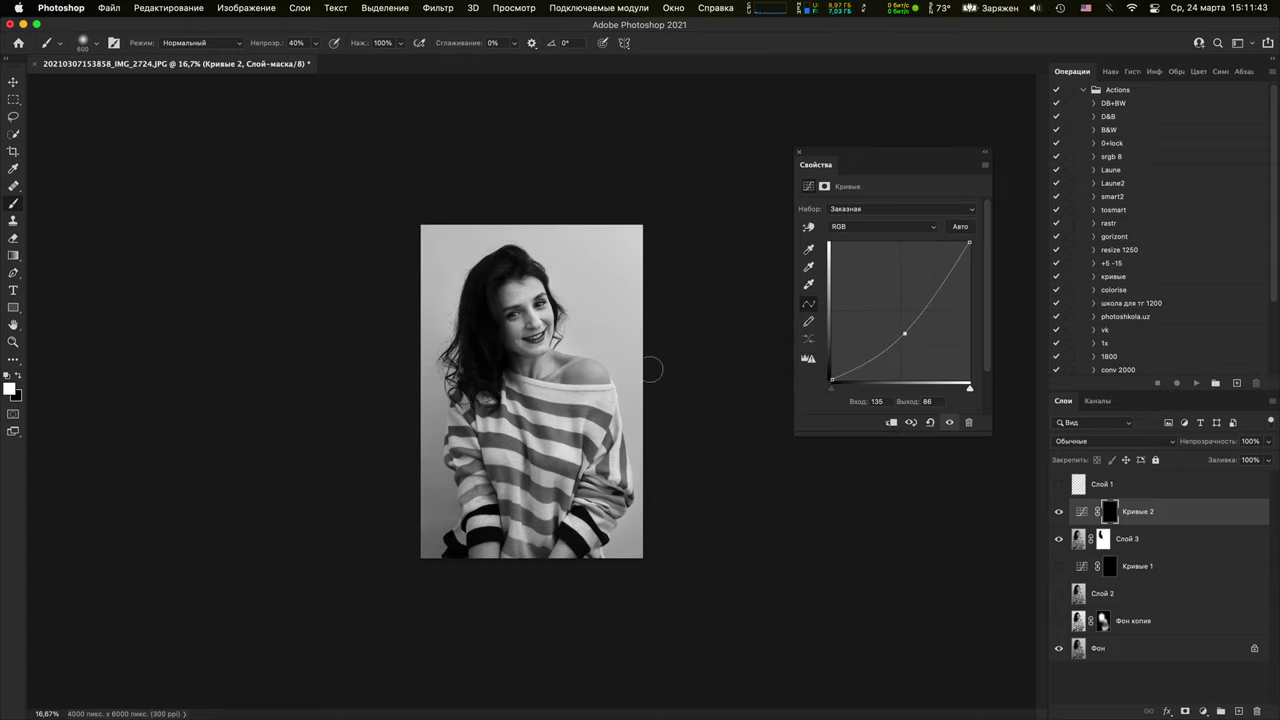
Enlarge the brush to 3300 px and paint the darkening into the upper-right background on the new Curves mask
{"action": "key", "text": "bracketright"}
{"action": "key", "text": "bracketright"}
{"action": "key", "text": "bracketright"}
{"action": "key", "text": "bracketright"}
{"action": "key", "text": "bracketright"}
{"action": "key", "text": "bracketright"}
{"action": "key", "text": "bracketright"}
{"action": "key", "text": "bracketright"}
{"action": "key", "text": "bracketright"}
{"action": "key", "text": "bracketright"}
{"action": "key", "text": "bracketright"}
{"action": "key", "text": "bracketright"}
{"action": "key", "text": "bracketright"}
{"action": "key", "text": "bracketright"}
{"action": "key", "text": "bracketright"}
{"action": "key", "text": "bracketright"}
{"action": "key", "text": "bracketright"}
{"action": "key", "text": "bracketright"}
{"action": "key", "text": "bracketright"}
{"action": "key", "text": "bracketright"}
{"action": "key", "text": "bracketright"}
{"action": "key", "text": "bracketright"}
{"action": "key", "text": "bracketright"}
{"action": "key", "text": "bracketright"}
{"action": "key", "text": "bracketright"}
{"action": "key", "text": "bracketright"}
{"action": "key", "text": "bracketright"}
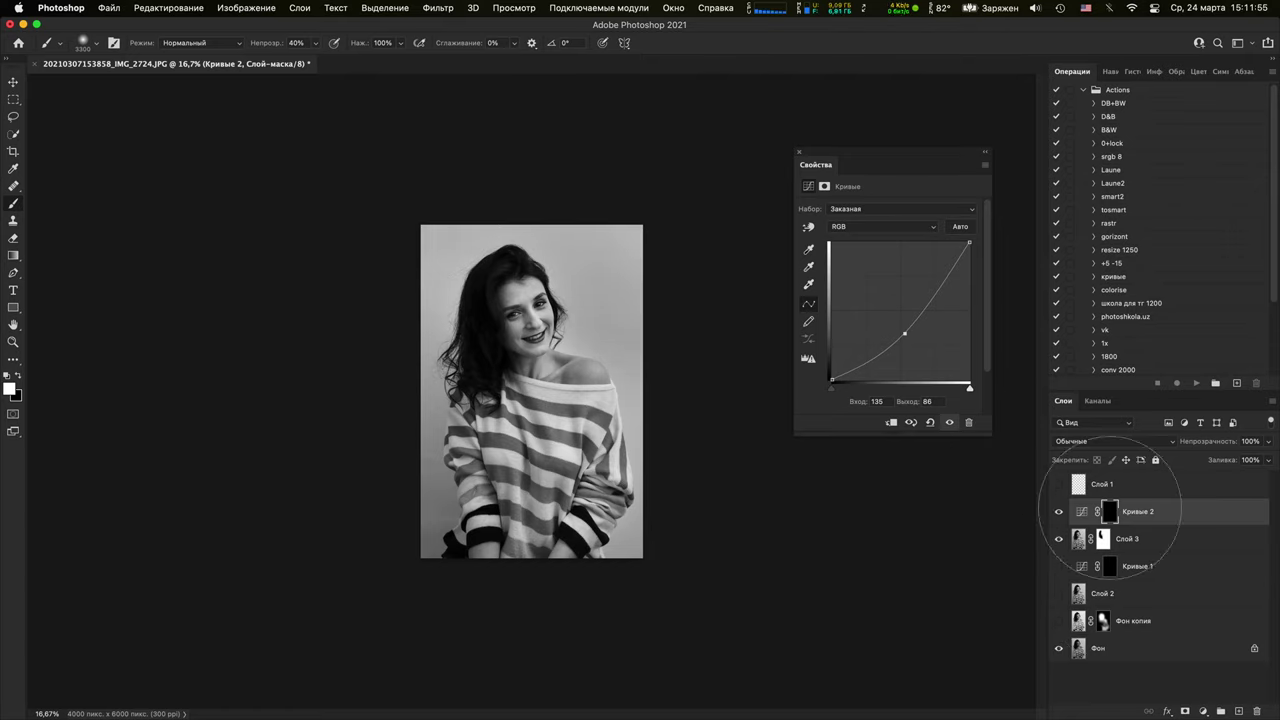
Stamp the visible result into a new layer, hide the layers used for it, and compare it with the original
{"action": "key", "text": "super+alt+shift+e"}
{"action": "left_click_drag", "start_coordinate": [1058, 538], "coordinate": [1058, 566]}
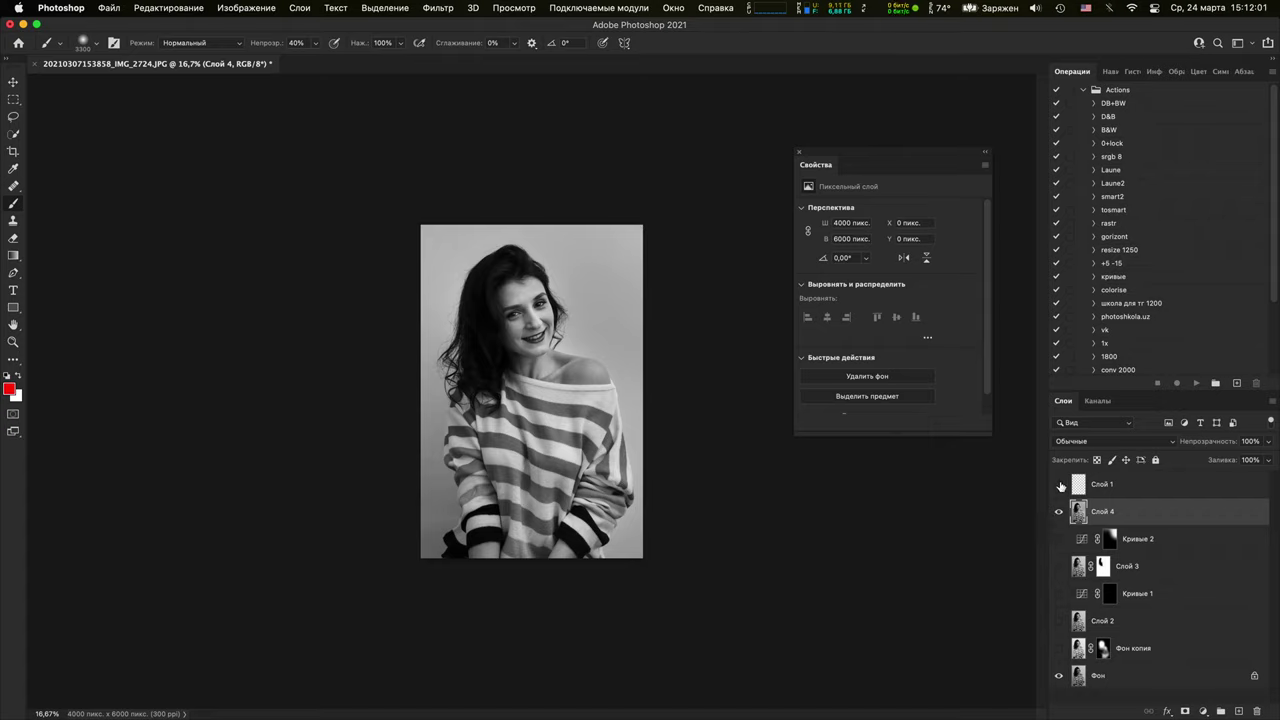
{"action": "left_click", "coordinate": [1059, 512]}
{"action": "left_click", "coordinate": [1059, 512]}
{"action": "left_click", "coordinate": [1058, 512]}
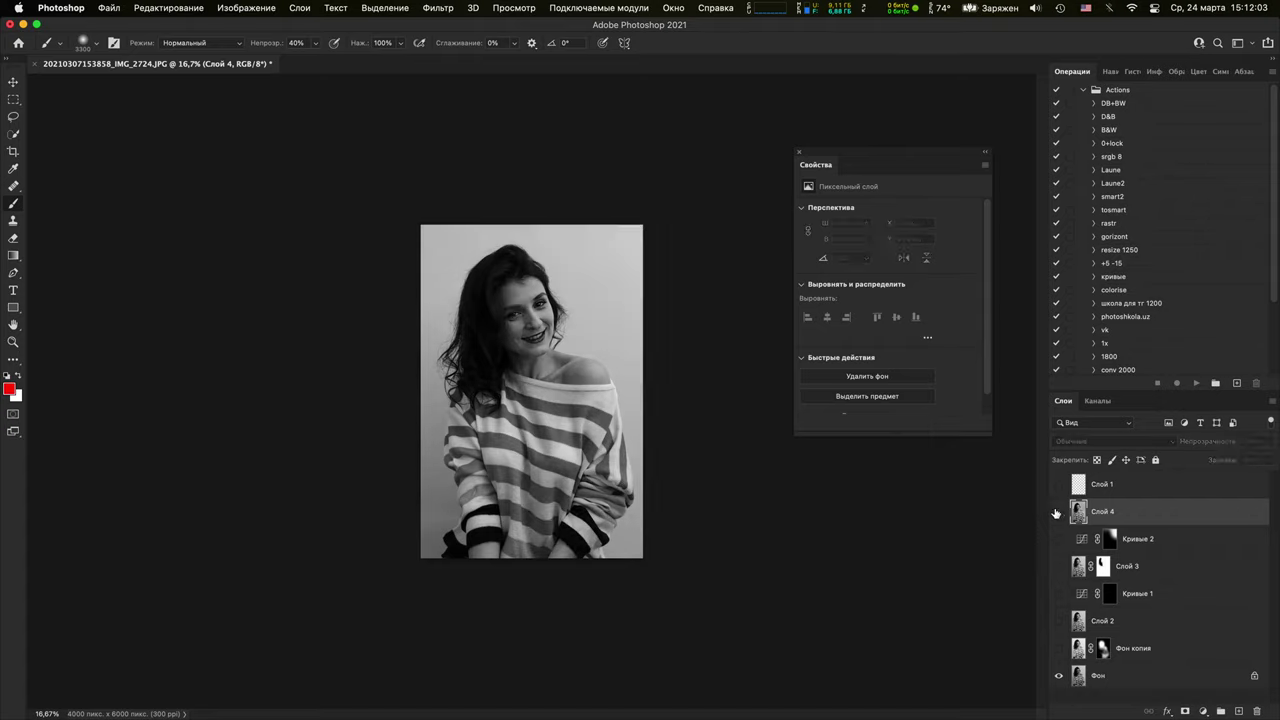
{"action": "left_click", "coordinate": [1058, 512]}
Lower the new merged layer's opacity to 67% and compare the result with the original
{"action": "left_click_drag", "start_coordinate": [1229, 446], "coordinate": [1208, 447]}
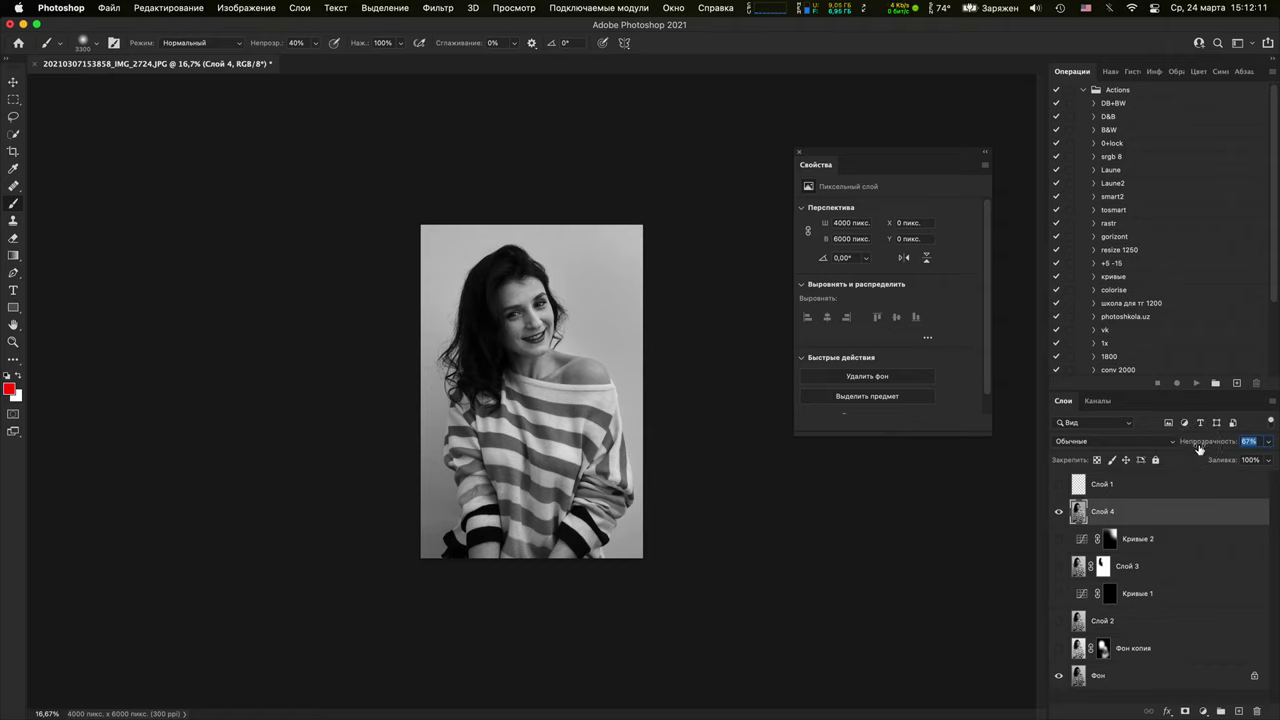
{"action": "left_click", "coordinate": [1058, 512]}
{"action": "left_click", "coordinate": [1058, 512]}
Crop the portrait slightly tighter around the woman, to 3836 × 5753 px
{"action": "key", "text": "c"}
{"action": "left_click_drag", "start_coordinate": [647, 221], "coordinate": [634, 220]}
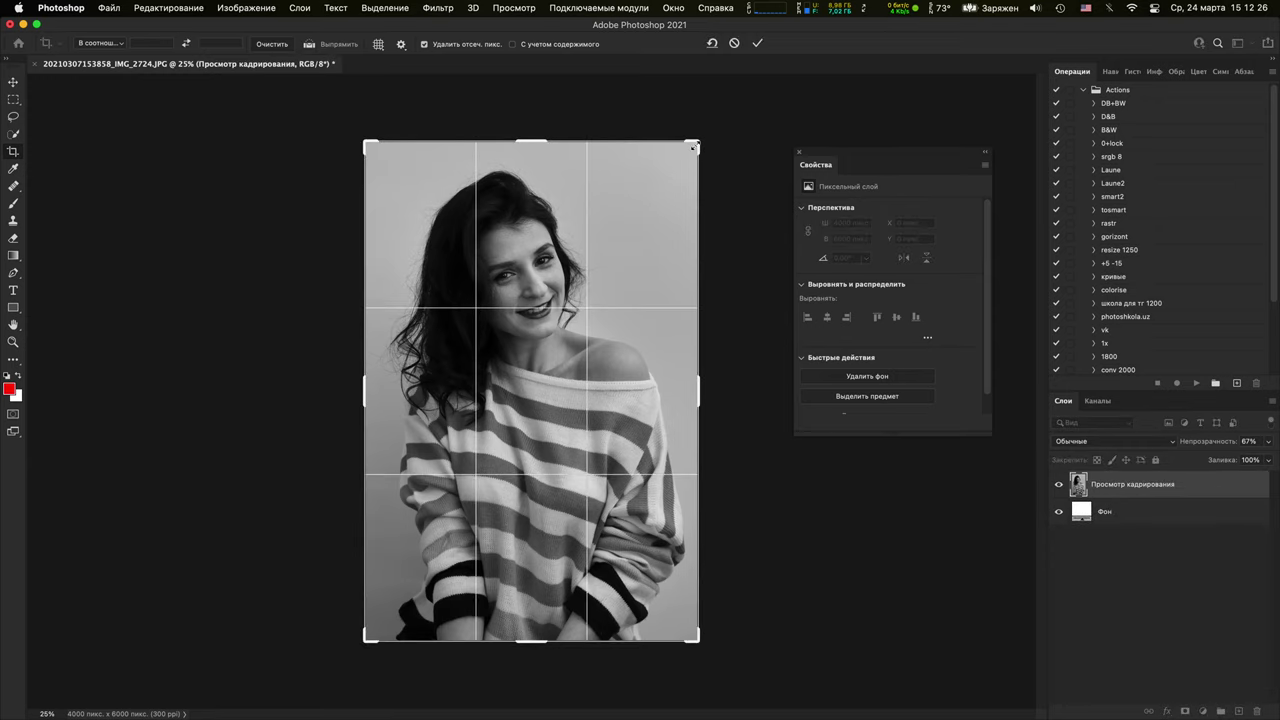
{"action": "left_click_drag", "start_coordinate": [693, 147], "coordinate": [712, 145]}
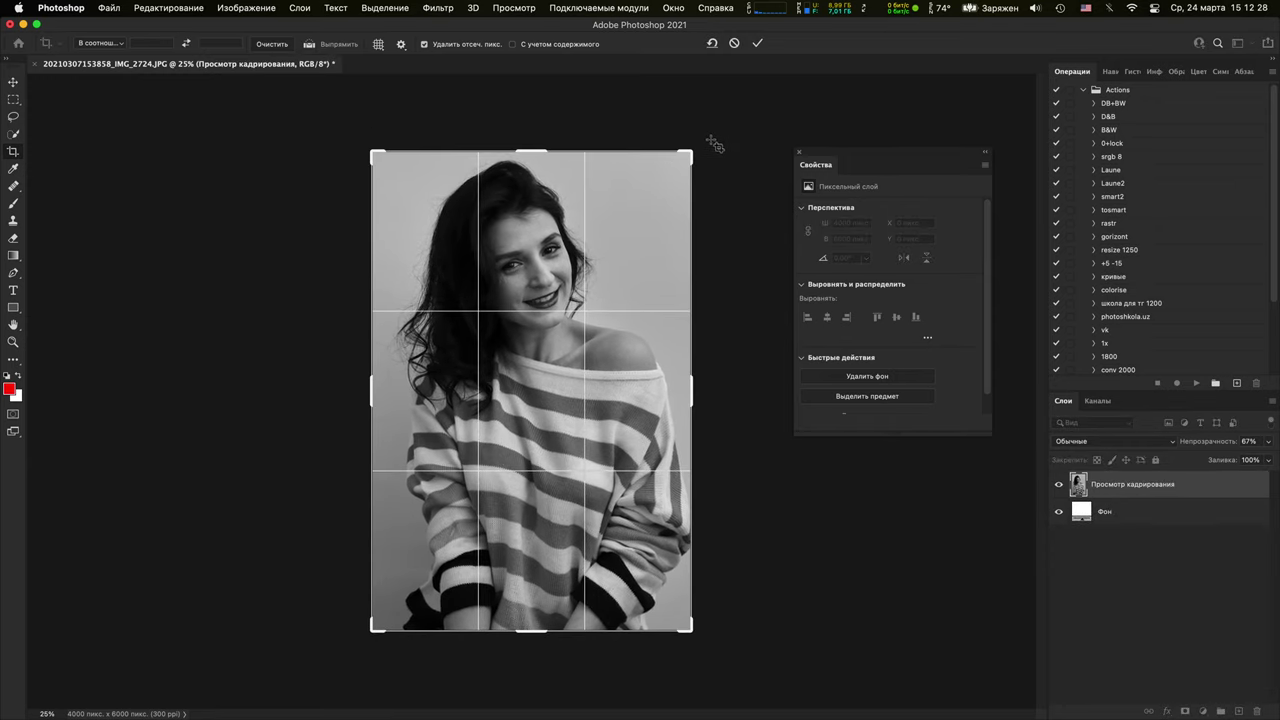
{"action": "mouse_move", "coordinate": [630, 365]}
{"action": "left_mouse_down"}
{"action": "mouse_move", "coordinate": [620, 371]}
{"action": "mouse_move", "coordinate": [636, 374]}
{"action": "left_mouse_up"}
{"action": "key", "text": "Return"}
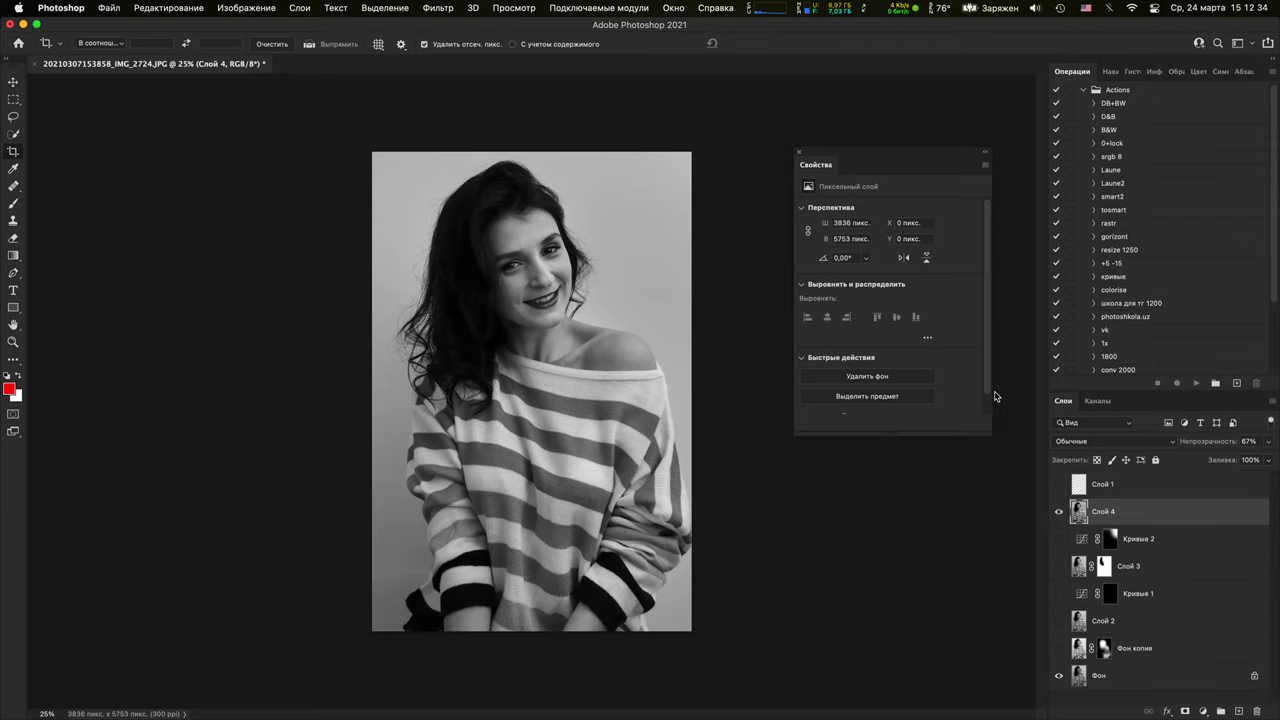
Compare the cropped portrait with and without the merged layer's corrections
{"action": "left_click", "coordinate": [1058, 512]}
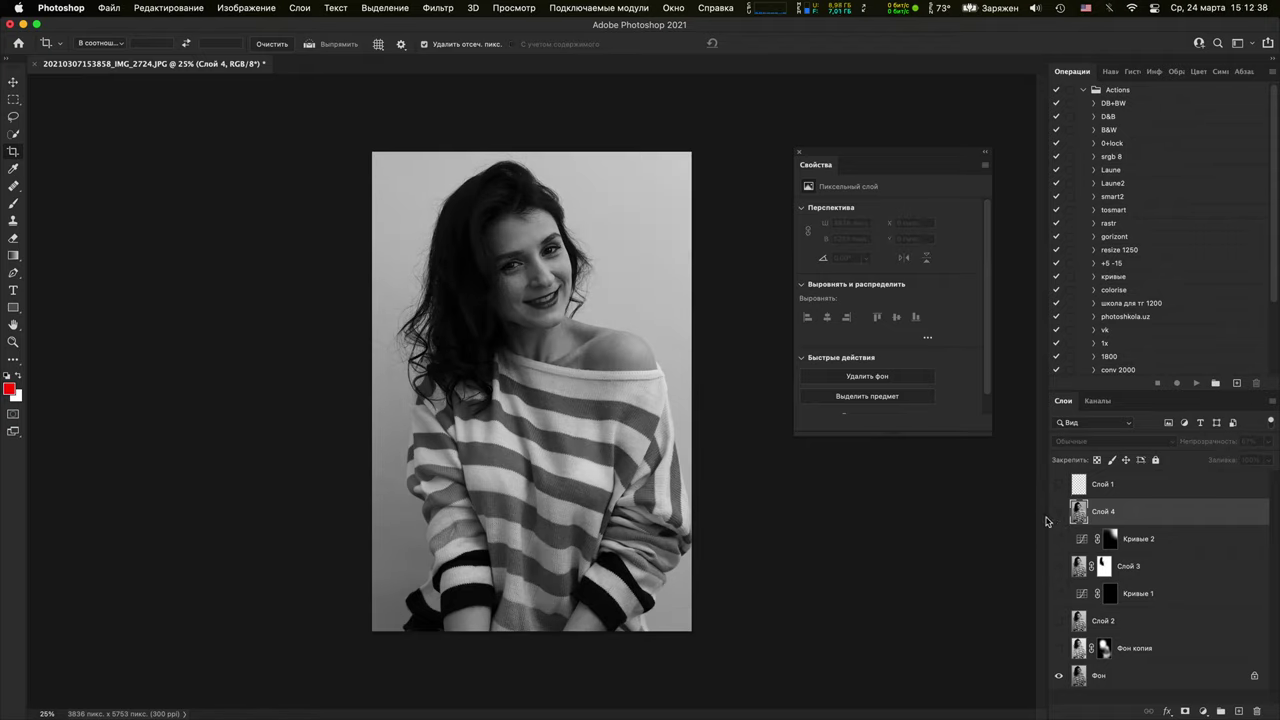
{"action": "left_click", "coordinate": [1058, 511]}
{"action": "left_click", "coordinate": [1057, 512]}
{"action": "left_click", "coordinate": [1058, 513]}
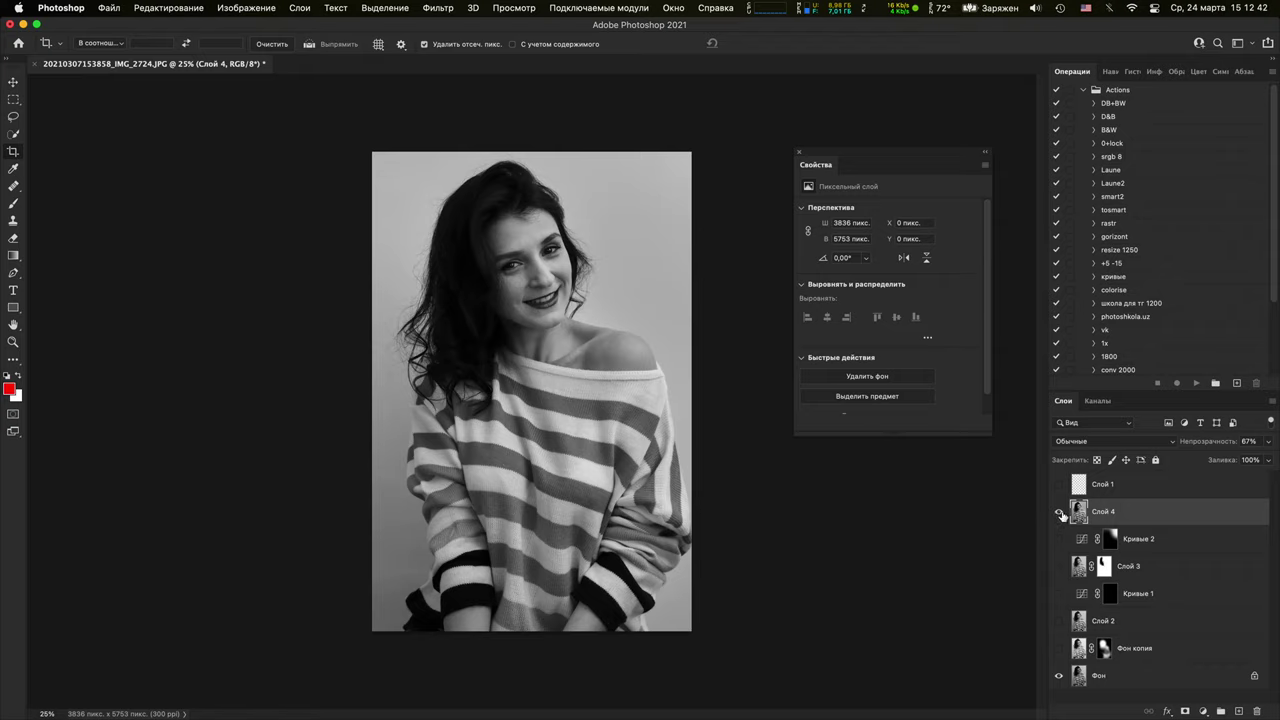
{"action": "left_click", "coordinate": [1059, 512]}
{"action": "left_click", "coordinate": [1059, 513]}
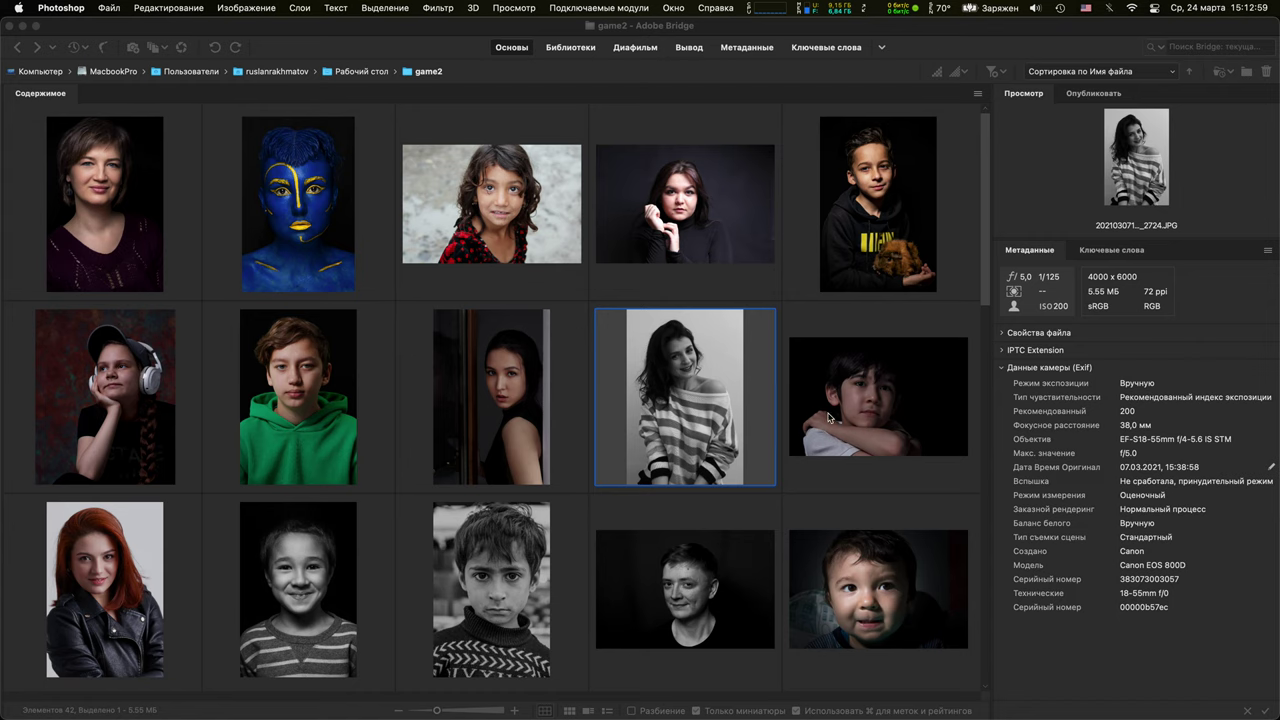
Switch to Adobe Bridge and open the dark portrait of the boy with folded arms, keeping its embedded colour profile
{"action": "left_click", "coordinate": [851, 430]}
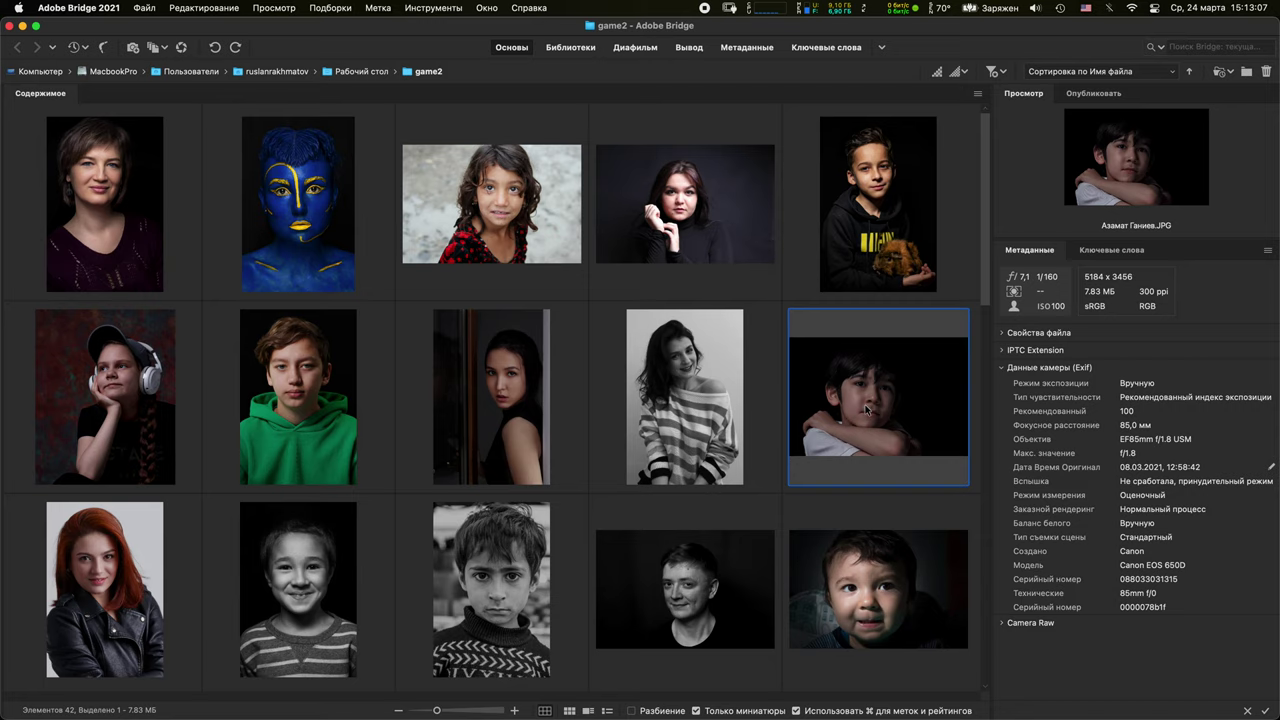
{"action": "double_click", "coordinate": [866, 410]}
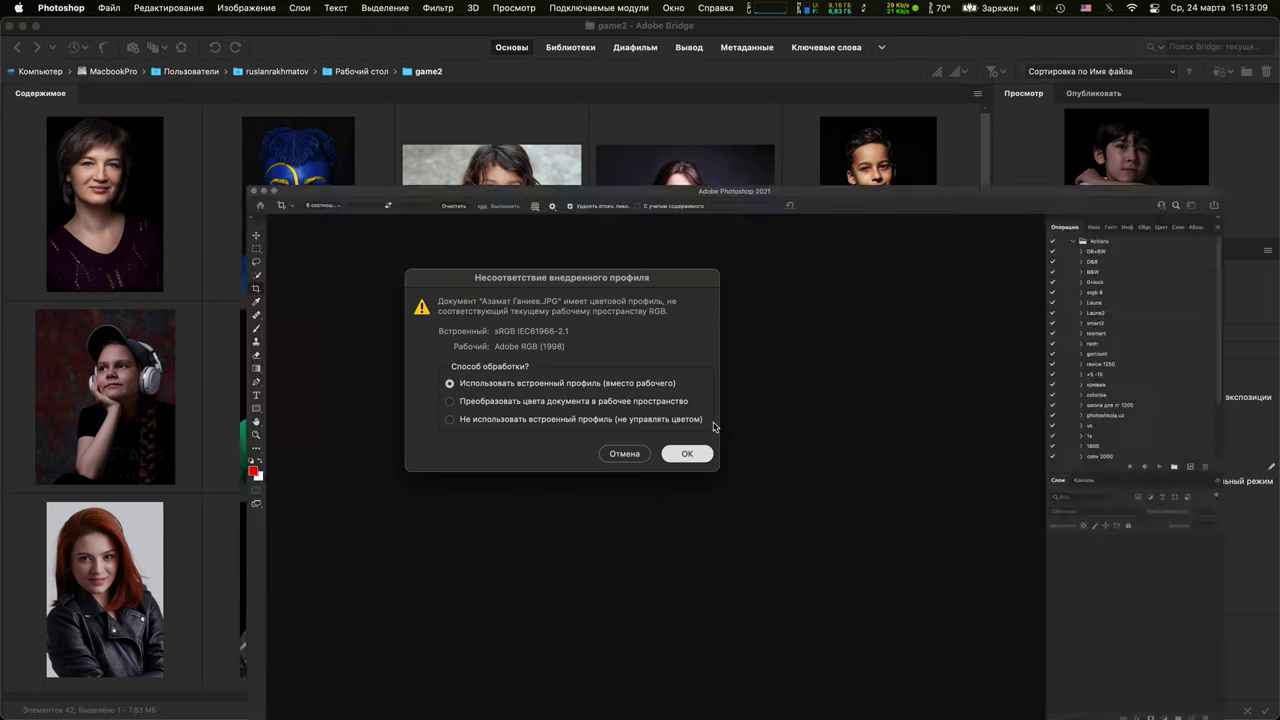
{"action": "left_click", "coordinate": [690, 455]}
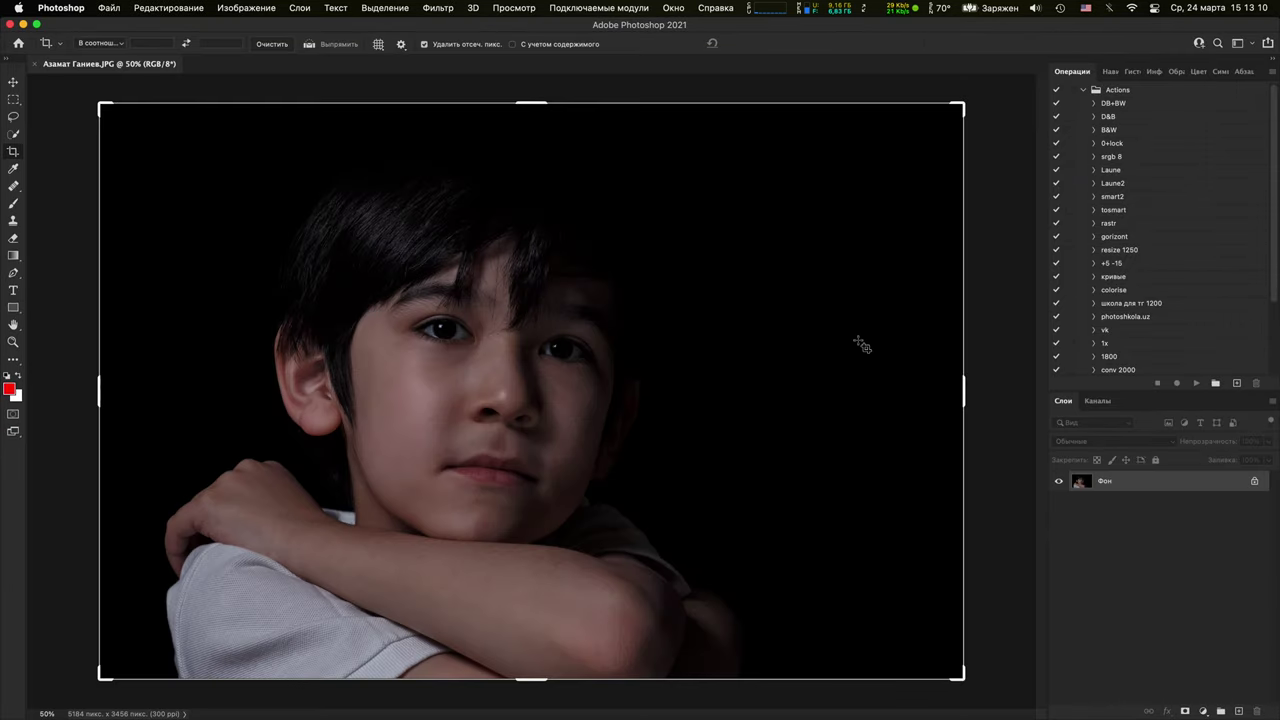
Add a Curves adjustment layer with extreme brightening, raising input 8 to output 224, to expose the shadow areas
{"action": "left_click", "coordinate": [1203, 711]}
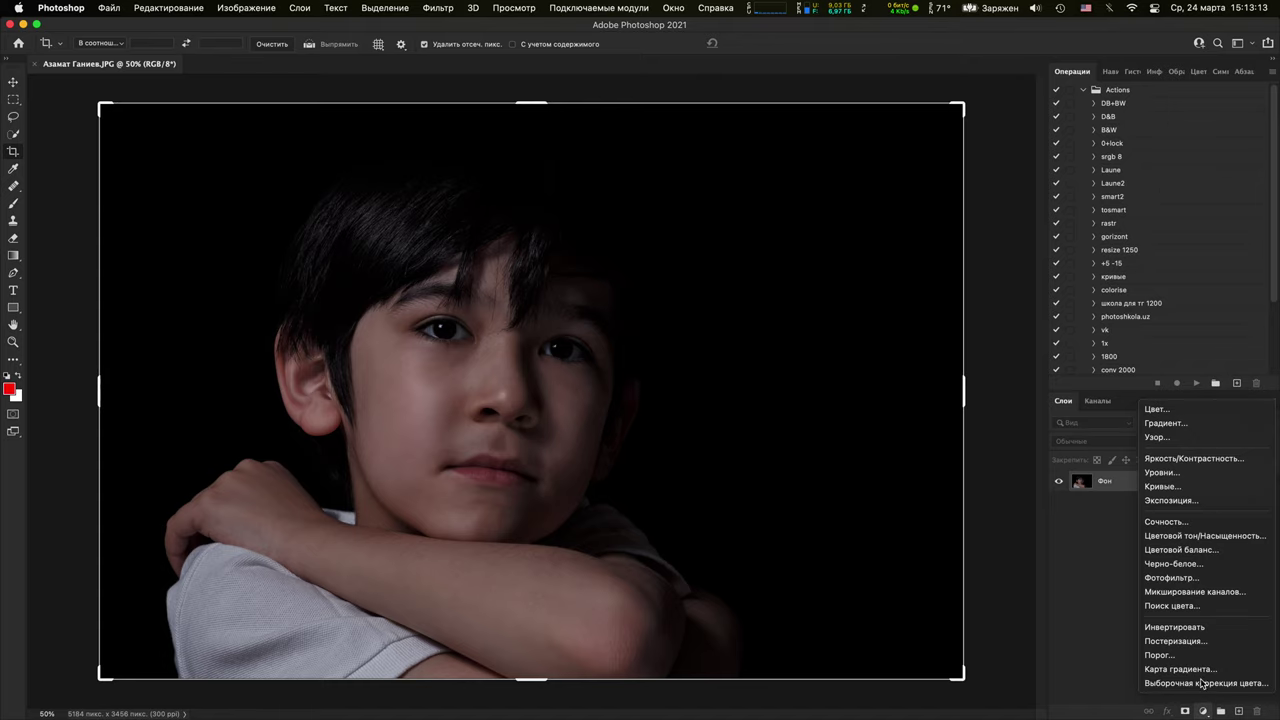
{"action": "left_click", "coordinate": [1183, 488]}
{"action": "left_click_drag", "start_coordinate": [891, 323], "coordinate": [835, 259]}
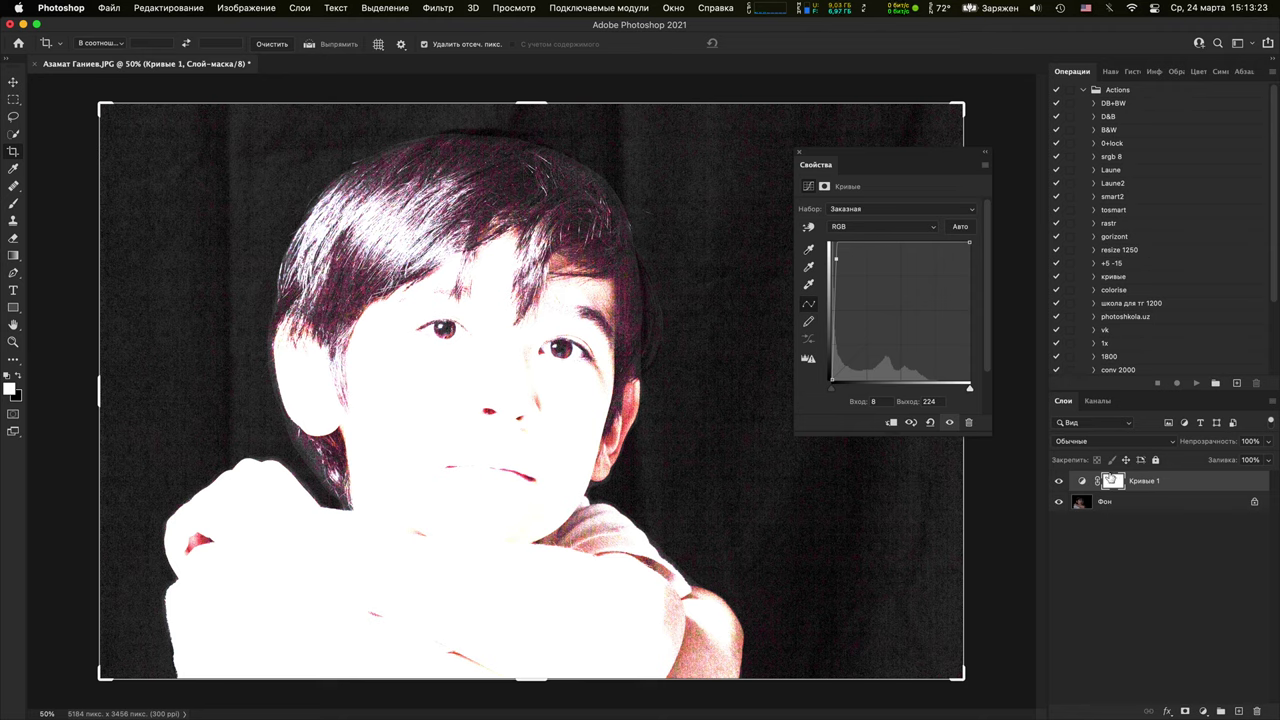
{"action": "key", "text": "Escape"}
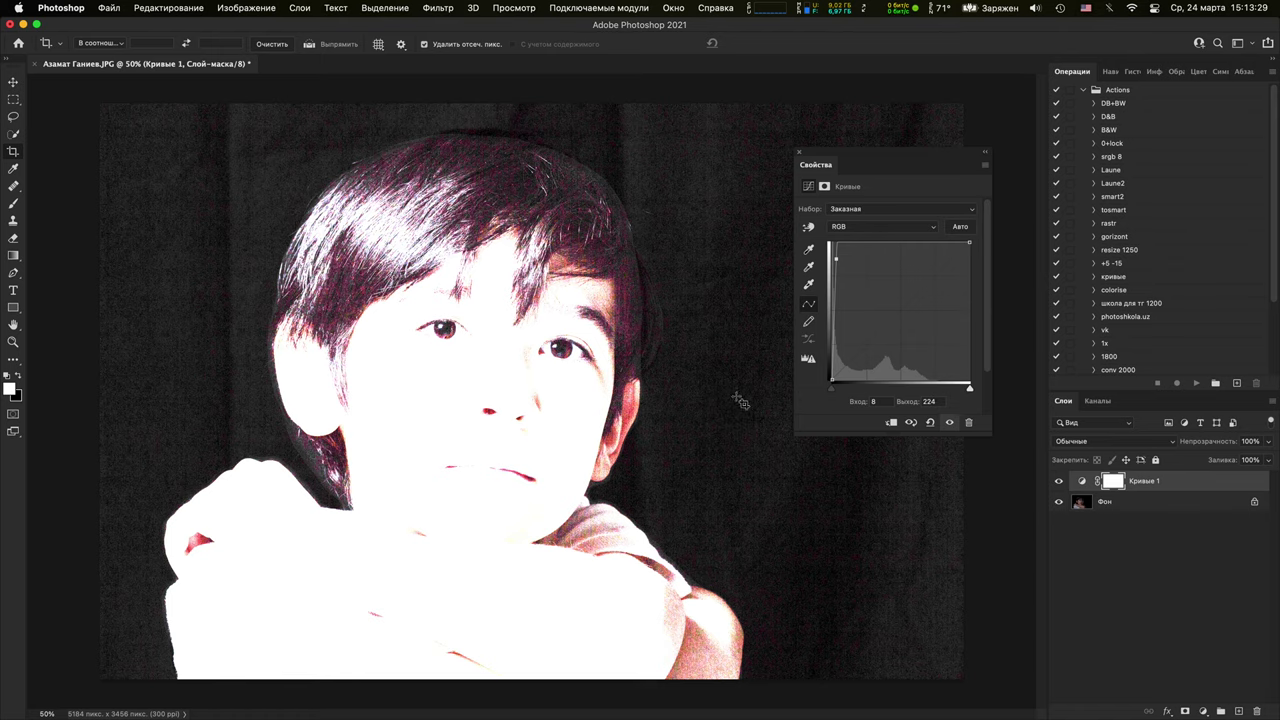
Examine the noise and the edges of the hair, shoulder and arms against the brightened background at high magnification
{"action": "key", "text": "super+1"}
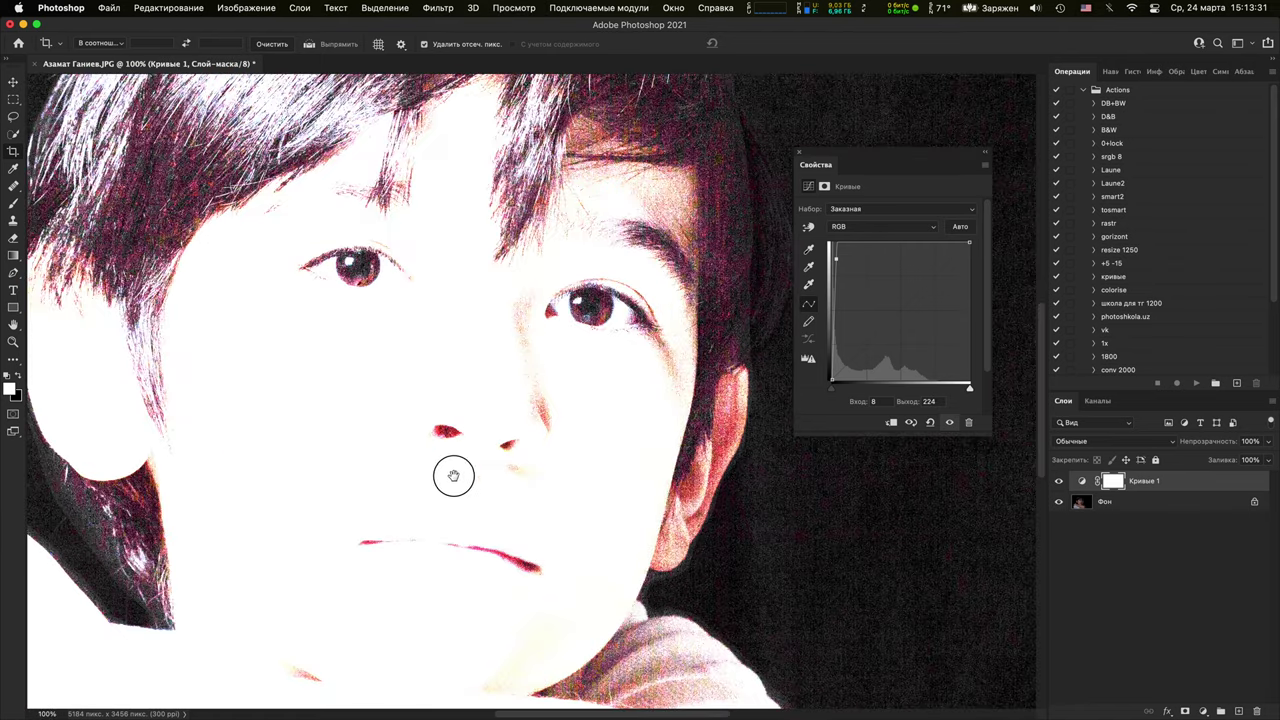
{"action": "left_click_drag", "start_coordinate": [454, 476], "coordinate": [777, 320]}
{"action": "key", "text": "super+plus"}
{"action": "left_click_drag", "start_coordinate": [456, 384], "coordinate": [714, 357]}
{"action": "key", "text": "b"}
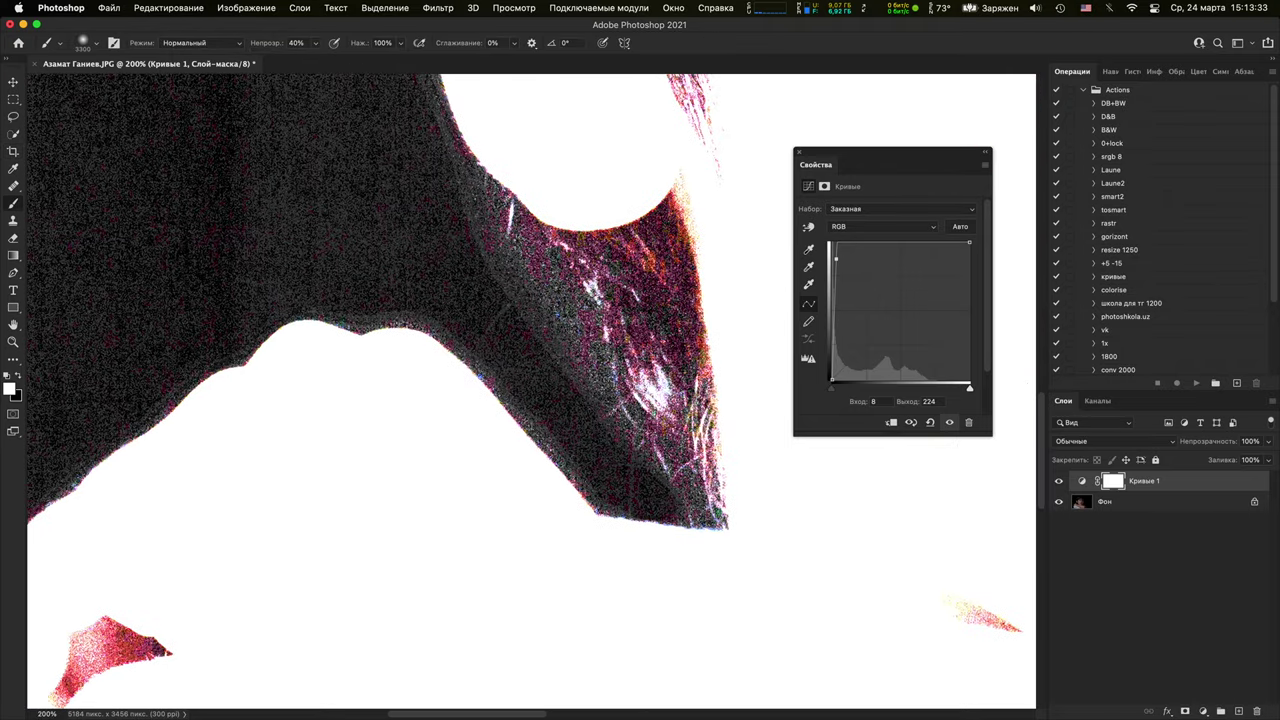
{"action": "left_click_drag", "start_coordinate": [590, 393], "coordinate": [529, 422]}
{"action": "left_click_drag", "start_coordinate": [601, 393], "coordinate": [593, 338]}
{"action": "scroll", "coordinate": [593, 338], "scroll_direction": "down", "scroll_amount": 15}
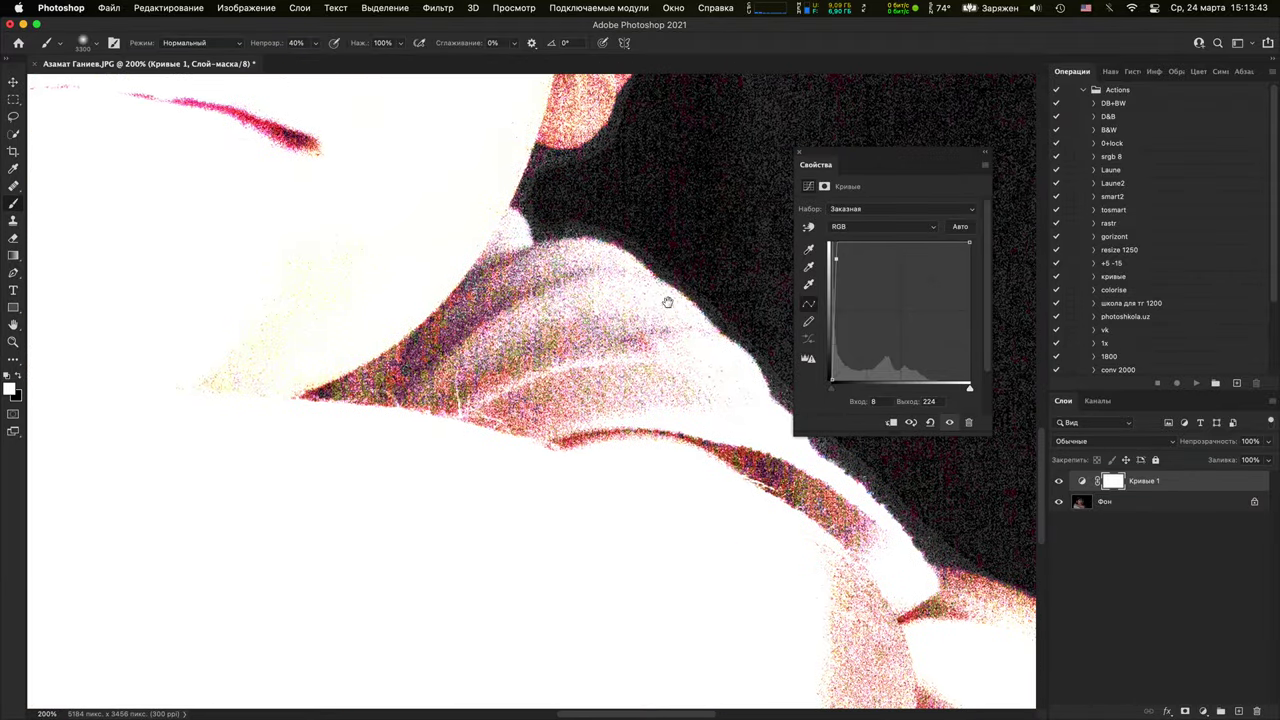
{"action": "scroll", "coordinate": [669, 406], "scroll_direction": "up", "scroll_amount": 5}
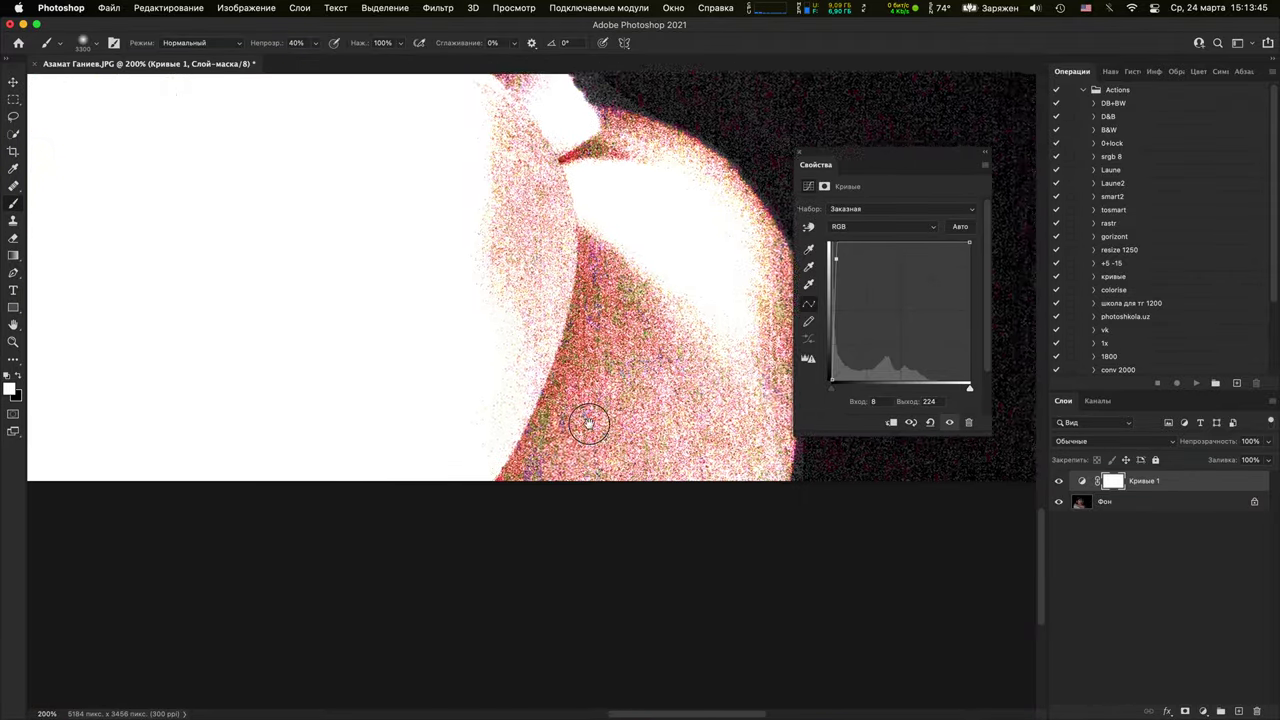
{"action": "mouse_move", "coordinate": [488, 462]}
{"action": "left_mouse_down"}
{"action": "mouse_move", "coordinate": [486, 451]}
{"action": "mouse_move", "coordinate": [491, 463]}
{"action": "left_mouse_up"}
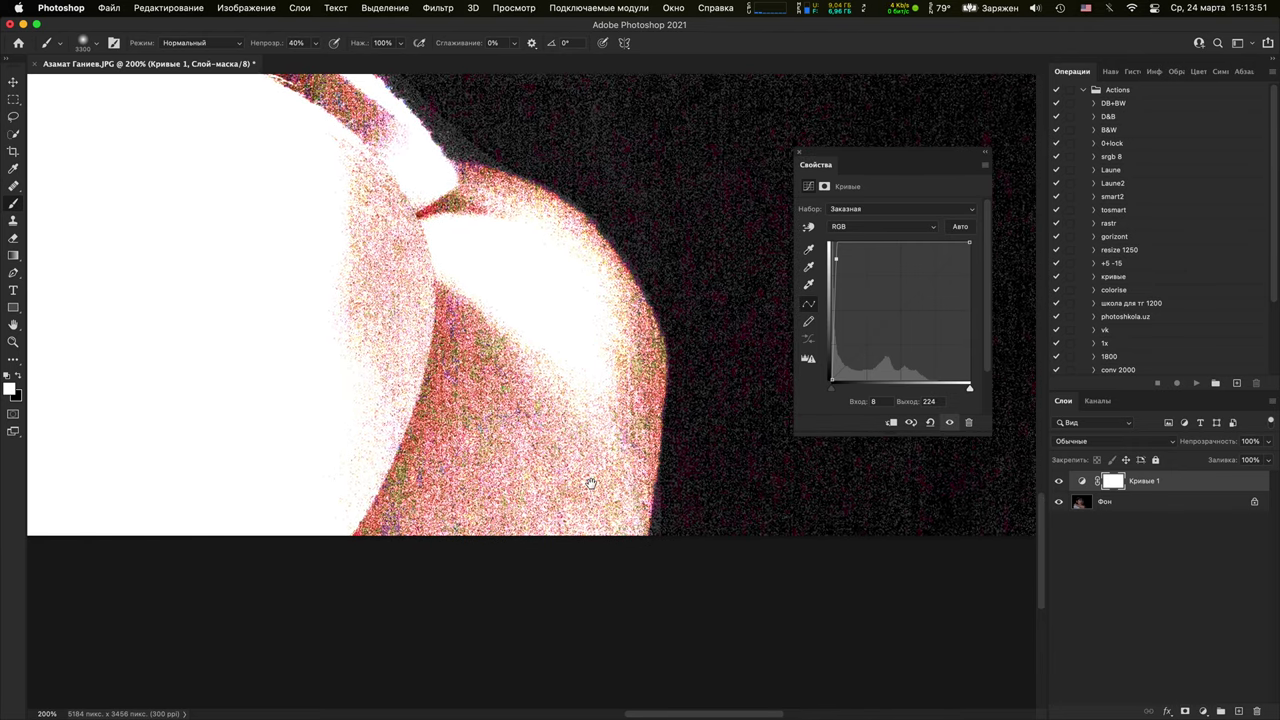
{"action": "key", "text": "super+minus"}
{"action": "key", "text": "super+minus"}
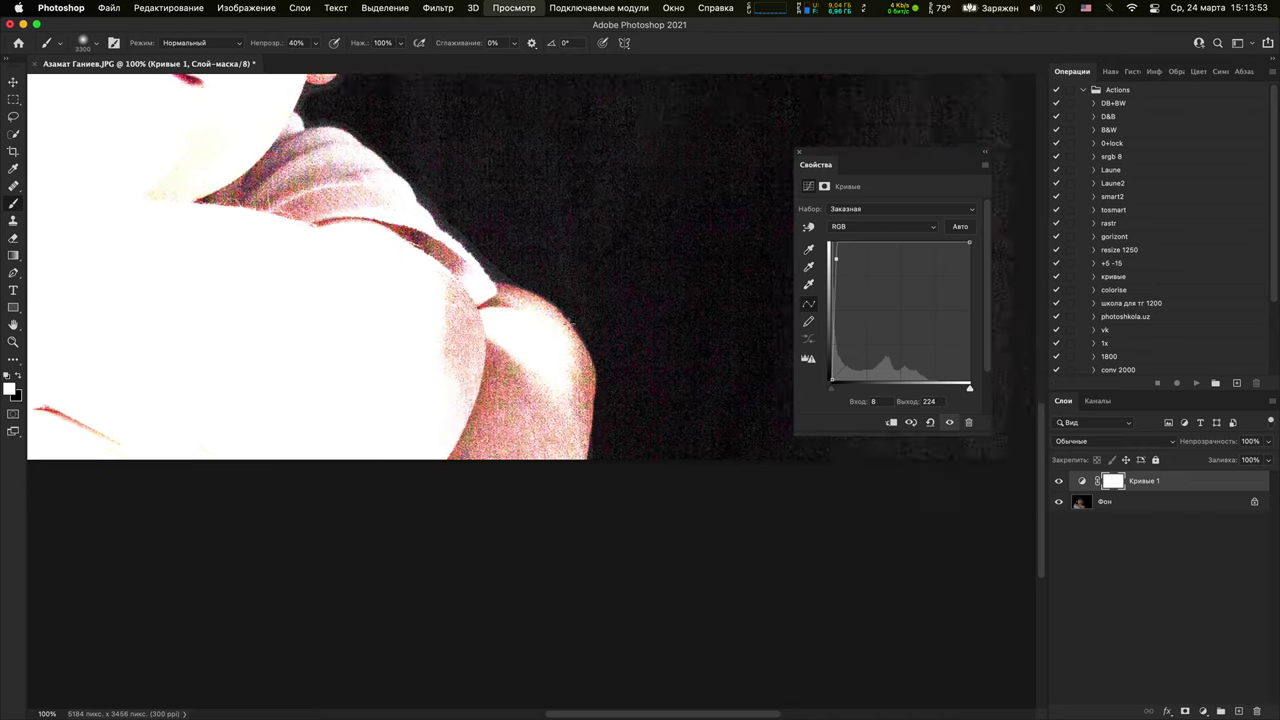
{"action": "left_click_drag", "start_coordinate": [330, 285], "coordinate": [578, 538]}
{"action": "scroll", "coordinate": [578, 537], "scroll_direction": "down", "scroll_amount": 5}
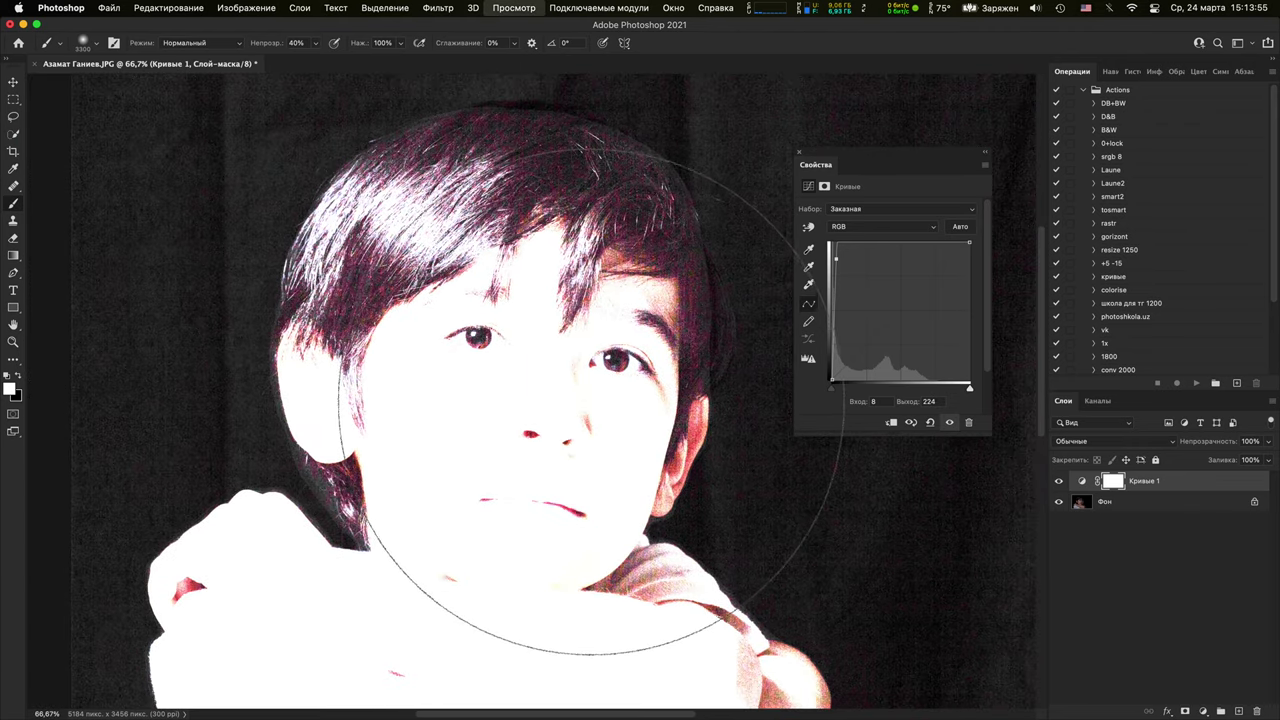
Hide the brightening Curves layer, close its properties and select the background layer
{"action": "left_click", "coordinate": [1059, 481]}
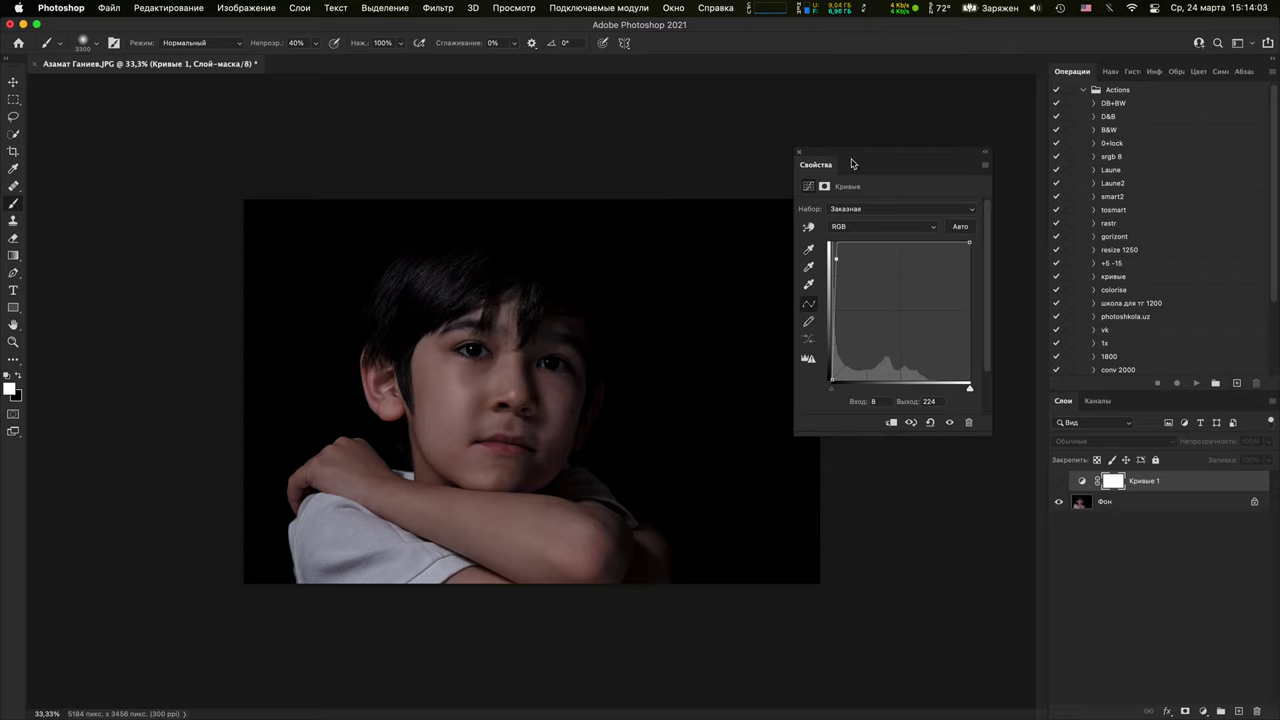
{"action": "left_click", "coordinate": [798, 152]}
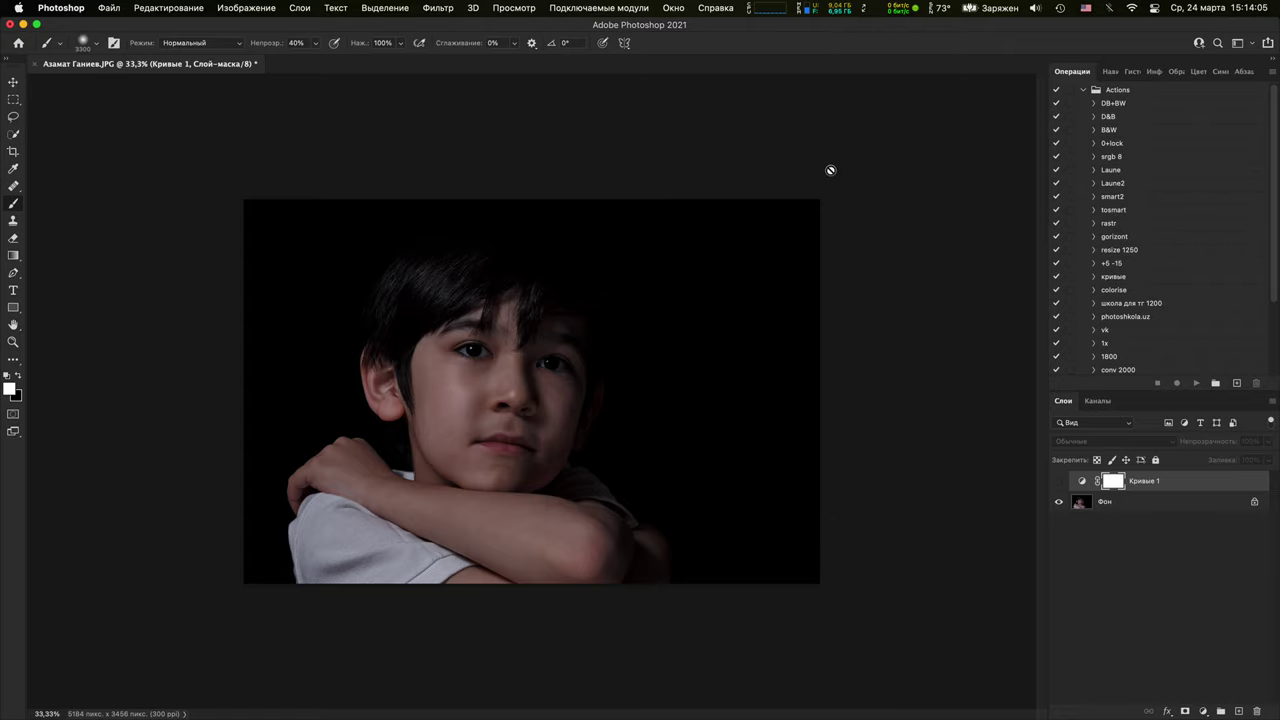
{"action": "left_click", "coordinate": [1143, 505]}
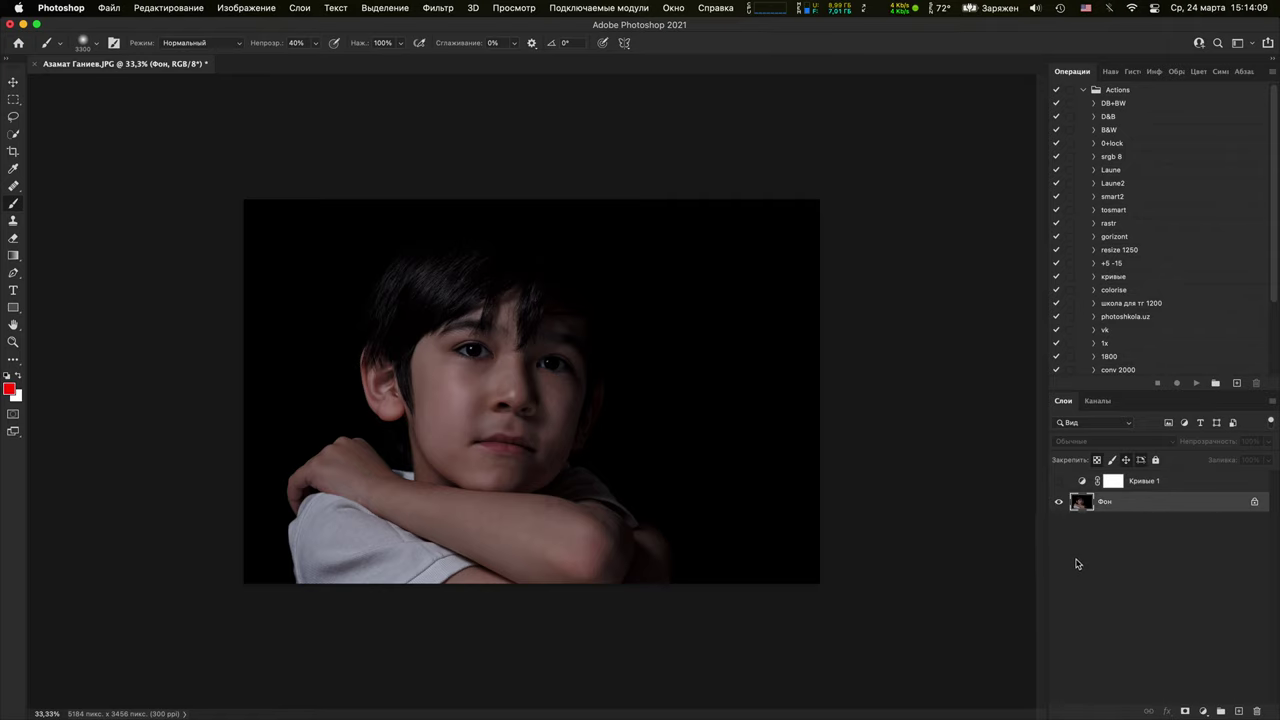
Add a new empty layer above the background for marking up the boy's face
{"action": "key", "text": "super+plus"}
{"action": "key", "text": "super+plus"}
{"action": "key", "text": "super+plus"}
{"action": "key", "text": "super+plus"}
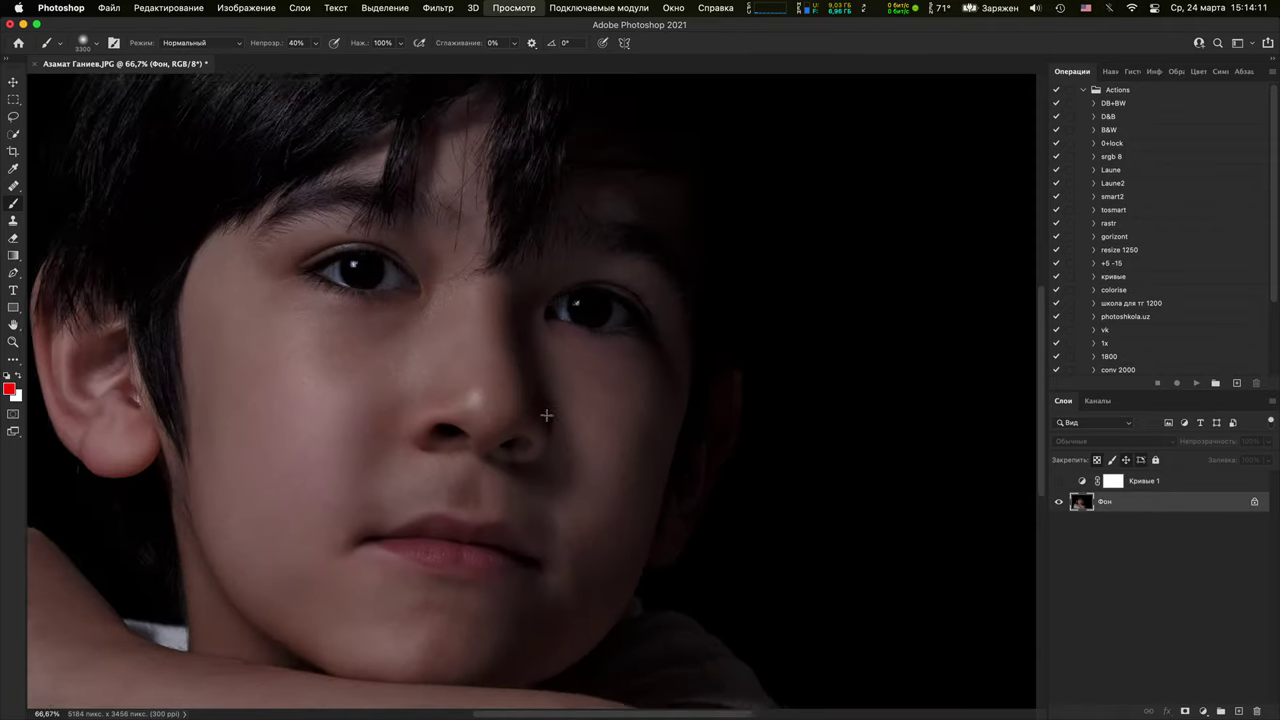
{"action": "left_click_drag", "start_coordinate": [612, 416], "coordinate": [808, 414]}
{"action": "left_click", "coordinate": [1226, 699]}
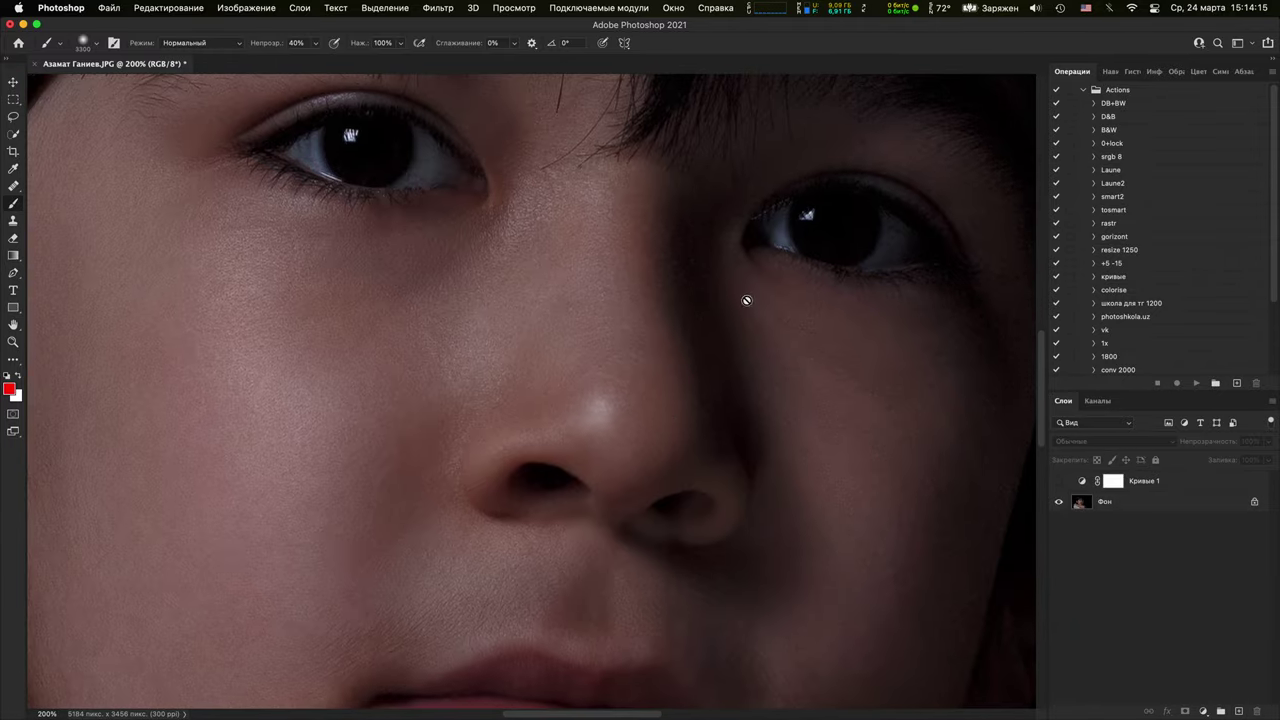
{"action": "left_click", "coordinate": [1208, 502]}
{"action": "left_click", "coordinate": [1239, 704]}
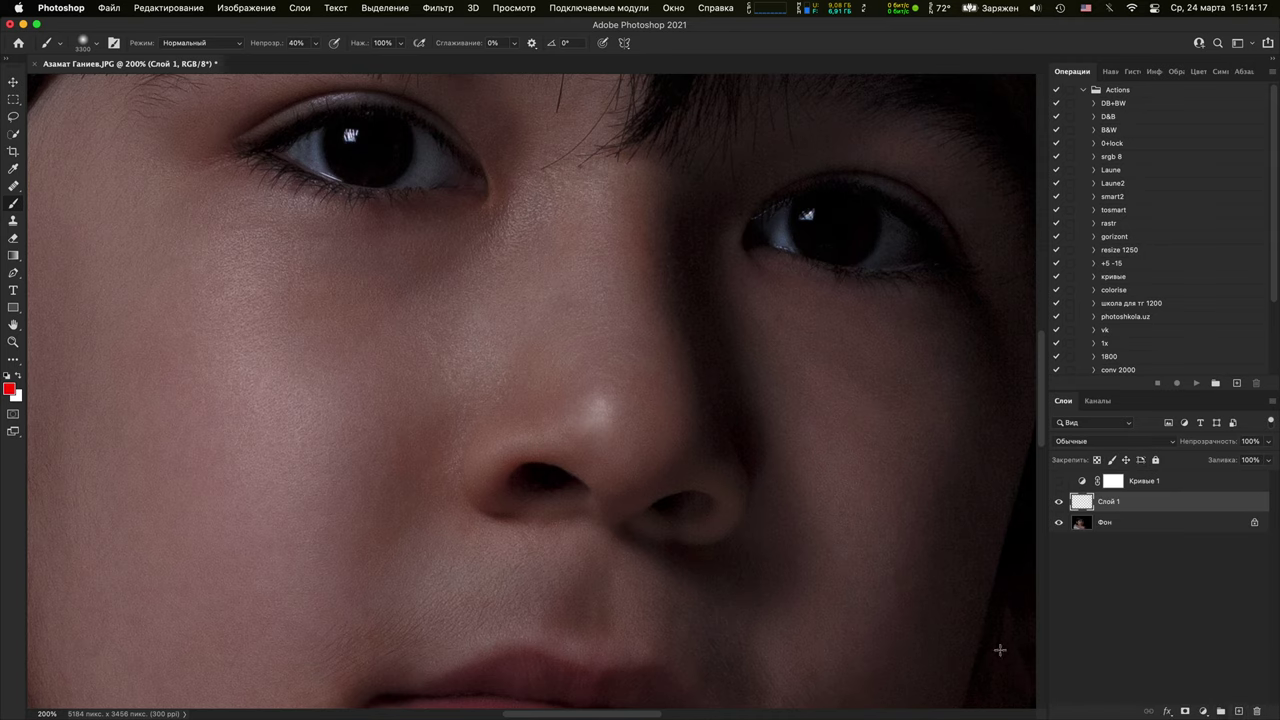
Outline the shadow beside the boy's nostril in red with a much smaller brush
{"action": "left_click", "coordinate": [349, 121]}
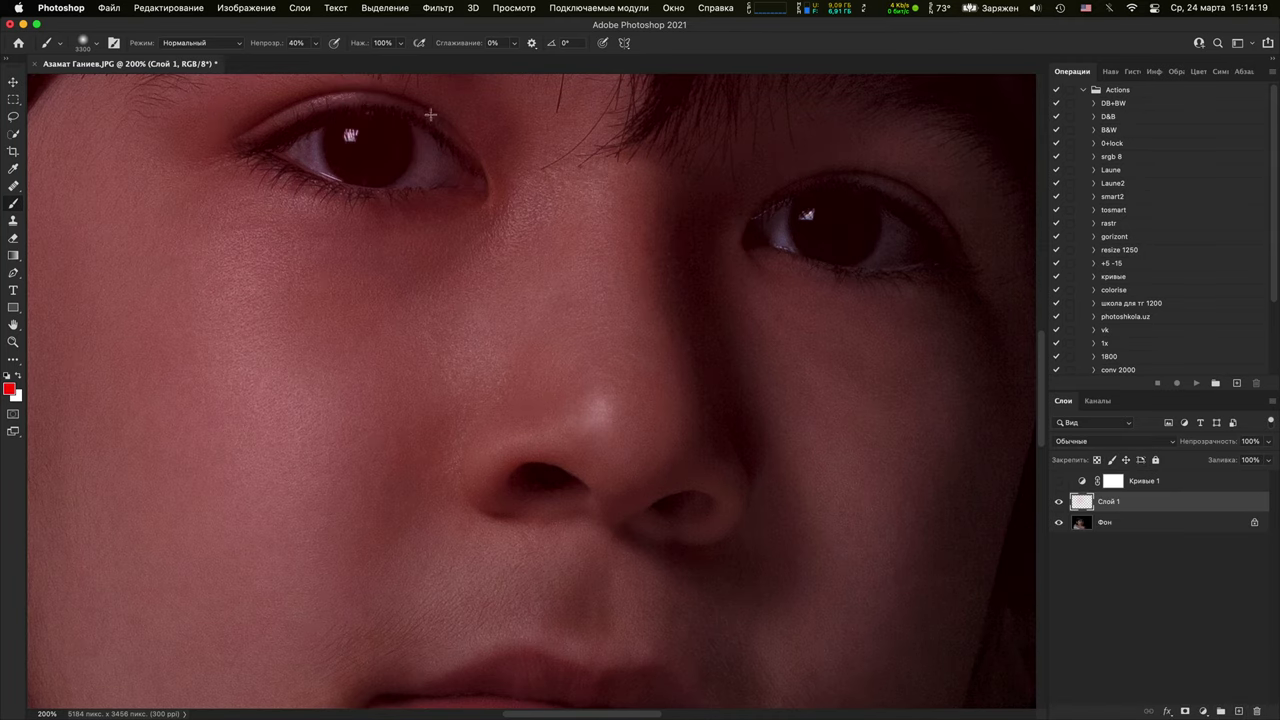
{"action": "key", "text": "super+z"}
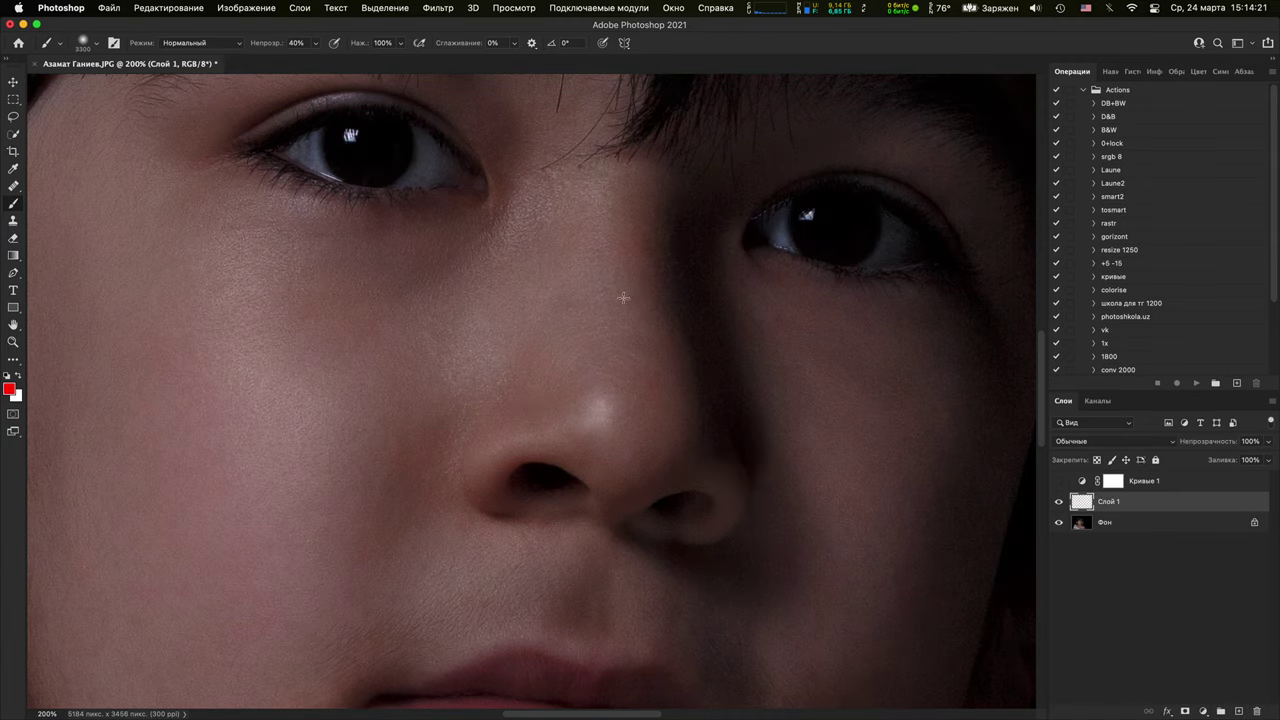
{"action": "key", "text": "bracketleft"}
{"action": "key", "text": "bracketleft"}
{"action": "key", "text": "bracketleft"}
{"action": "key", "text": "bracketleft"}
{"action": "key", "text": "bracketleft"}
{"action": "key", "text": "bracketleft"}
{"action": "key", "text": "bracketleft"}
{"action": "key", "text": "bracketleft"}
{"action": "key", "text": "bracketleft"}
{"action": "key", "text": "bracketleft"}
{"action": "mouse_move", "coordinate": [753, 494]}
{"action": "left_mouse_down"}
{"action": "mouse_move", "coordinate": [640, 349]}
{"action": "mouse_move", "coordinate": [566, 454]}
{"action": "mouse_move", "coordinate": [580, 428]}
{"action": "left_mouse_up"}
Undo the red nose-shadow markup together with its layer and bring the whole portrait into view
{"action": "key", "text": "super+minus"}
{"action": "key", "text": "super+minus"}
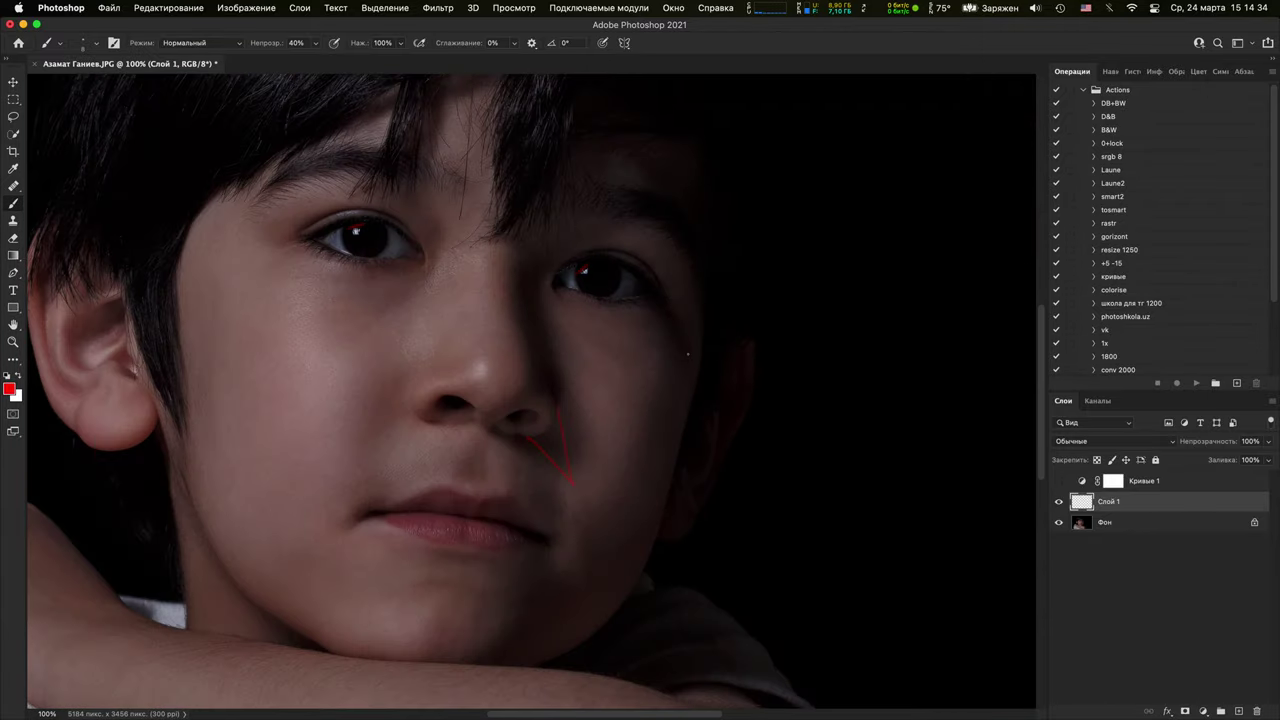
{"action": "key", "text": "super+z"}
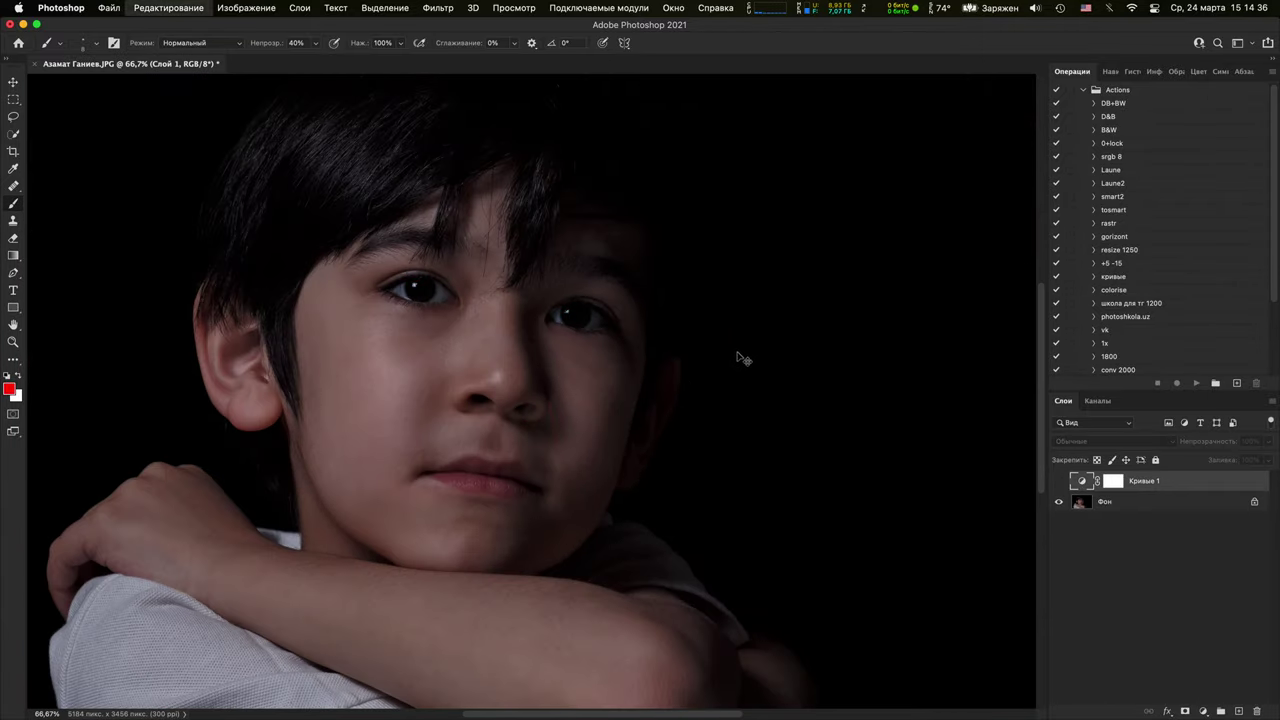
{"action": "key", "text": "super+minus"}
{"action": "key", "text": "super+minus"}
{"action": "key", "text": "super+minus"}
{"action": "key", "text": "super+plus"}
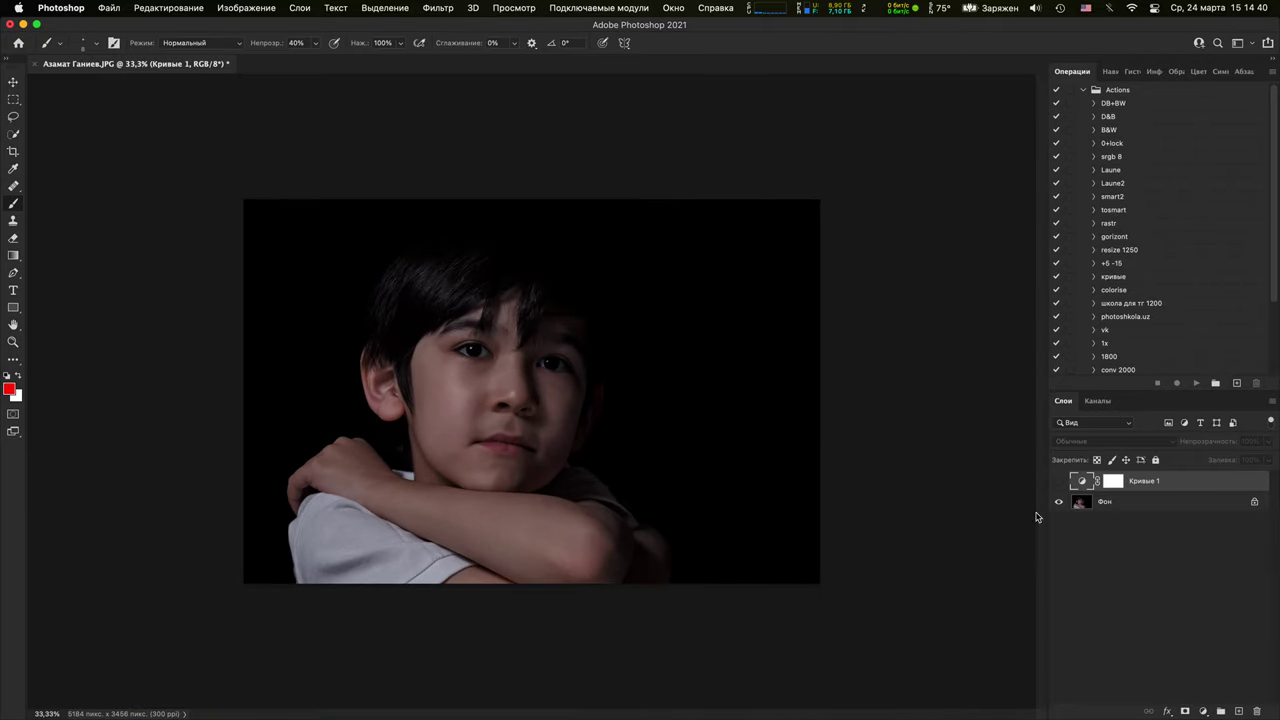
Duplicate the background layer and shift the copied portrait to the right and slightly upward
{"action": "left_click", "coordinate": [1140, 506]}
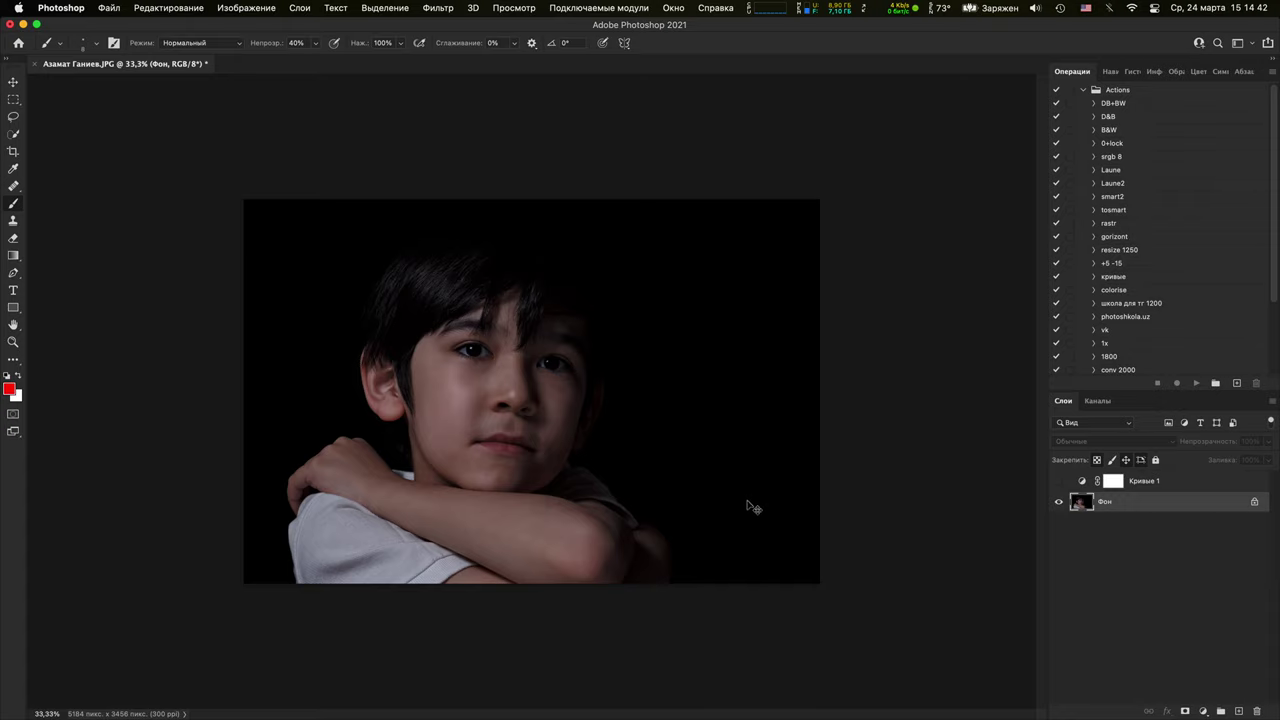
{"action": "key", "text": "ctrl+j"}
{"action": "key", "text": "v"}
{"action": "left_click_drag", "start_coordinate": [508, 450], "coordinate": [545, 445]}
Fill the original background layer with solid black, using the default colours
{"action": "left_click", "coordinate": [1201, 524]}
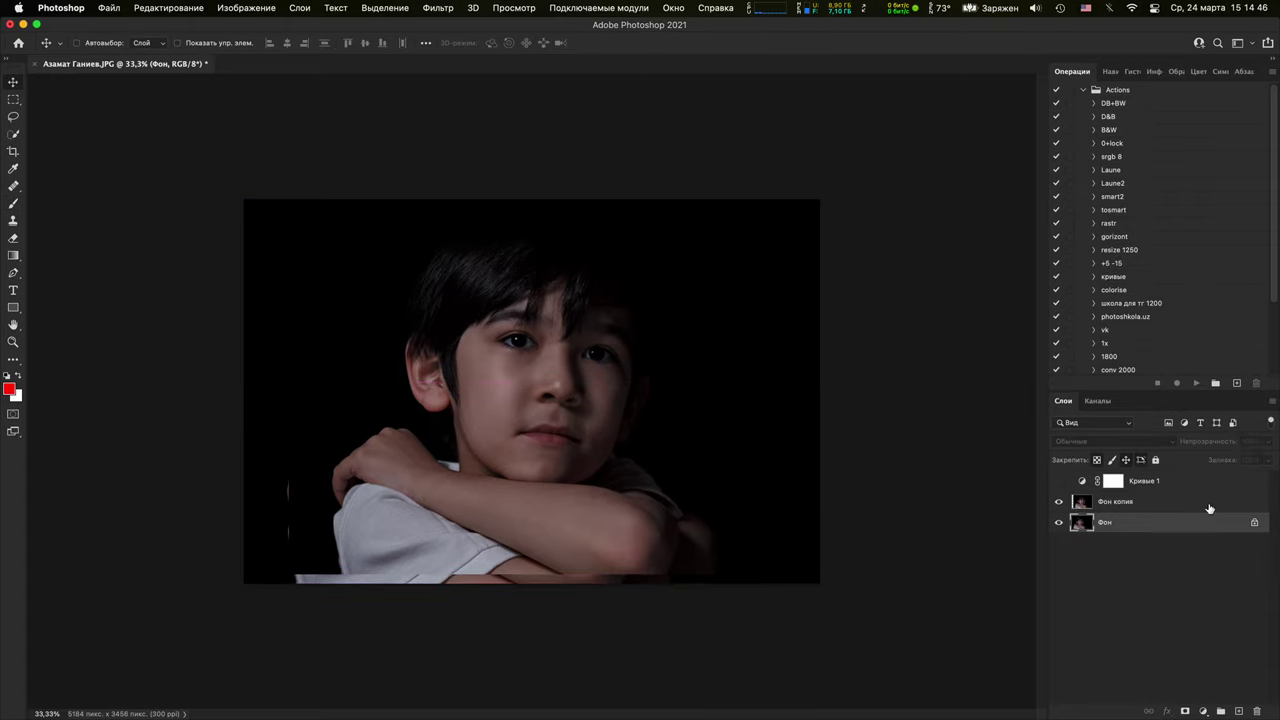
{"action": "key", "text": "super+BackSpace"}
{"action": "key", "text": "alt+BackSpace"}
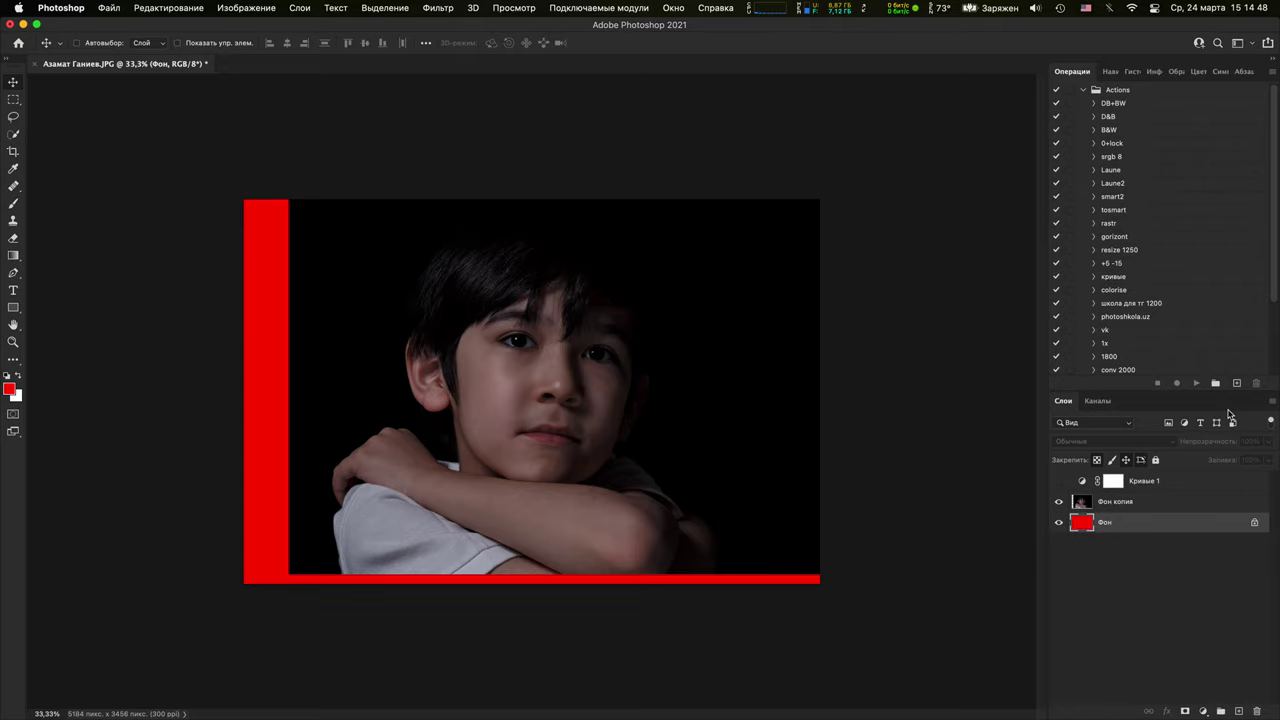
{"action": "key", "text": "d"}
{"action": "key", "text": "super+BackSpace"}
{"action": "key", "text": "alt+BackSpace"}
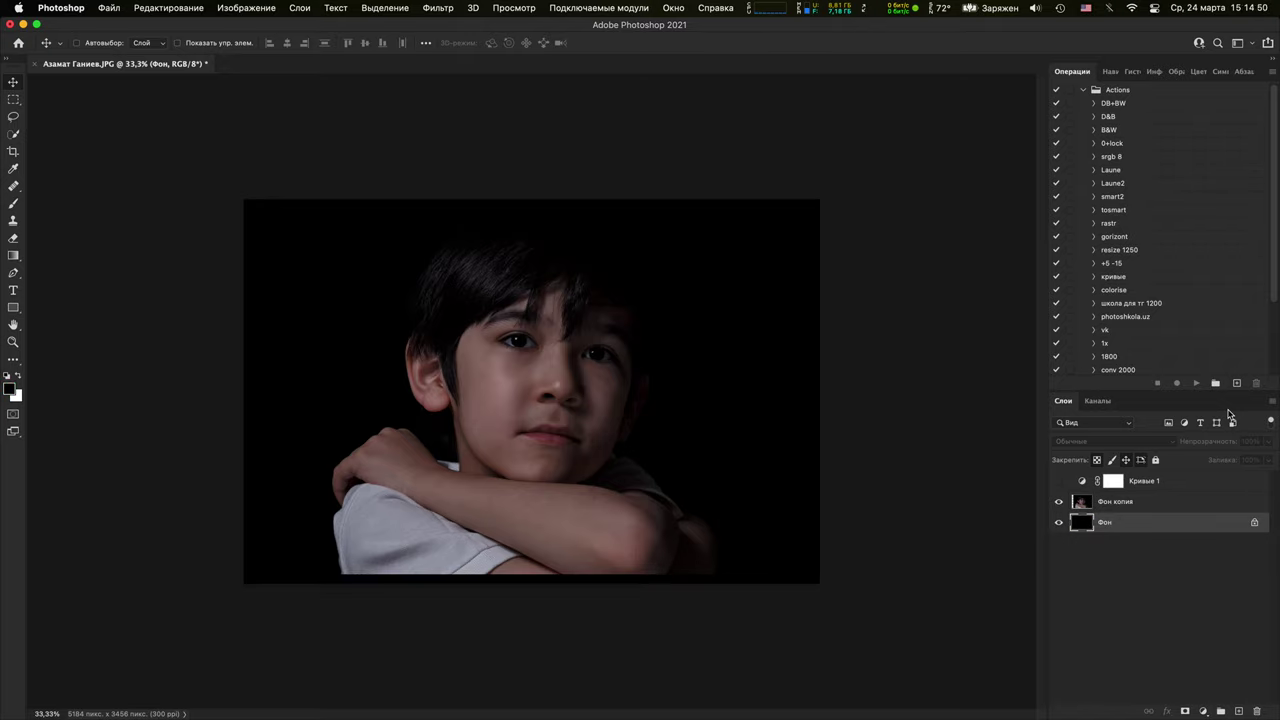
Lower the portrait copy to the bottom edge of the frame and return it to its original off-centre placement
{"action": "left_click_drag", "start_coordinate": [588, 425], "coordinate": [600, 437]}
{"action": "left_click", "coordinate": [637, 280]}
{"action": "left_click", "coordinate": [1168, 501]}
{"action": "left_click_drag", "start_coordinate": [533, 351], "coordinate": [540, 368]}
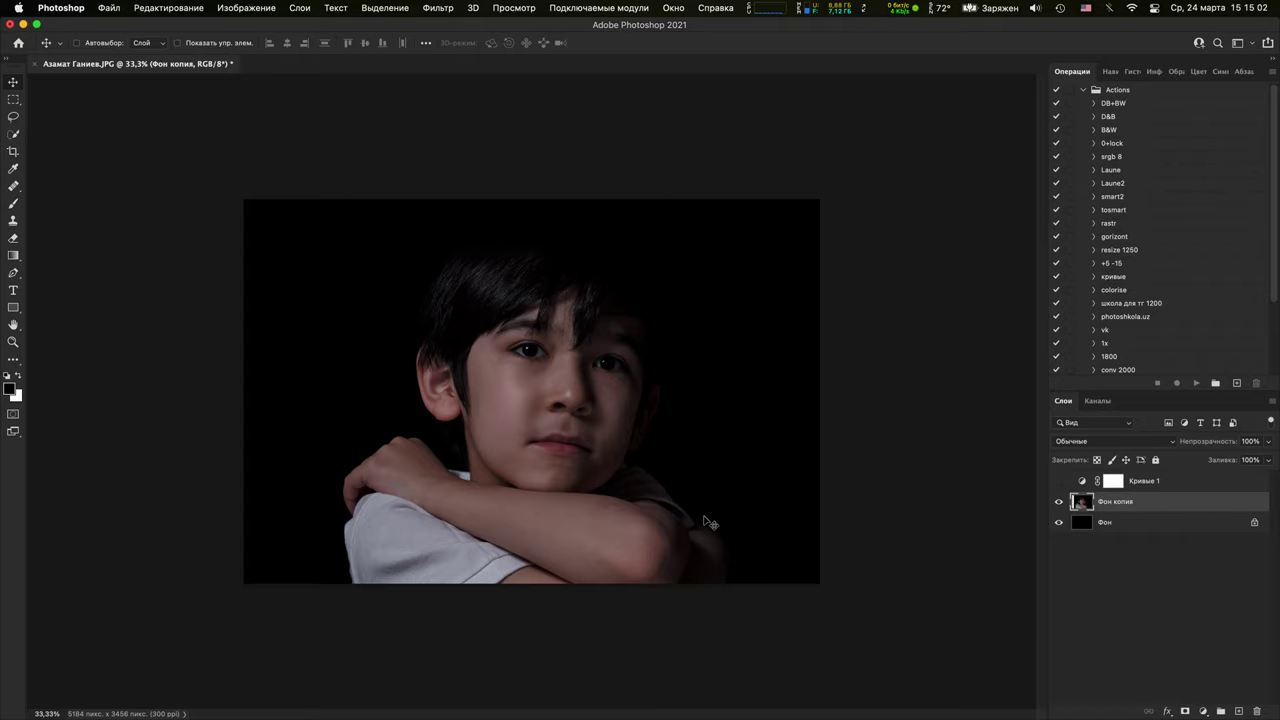
{"action": "left_click_drag", "start_coordinate": [664, 506], "coordinate": [638, 484]}
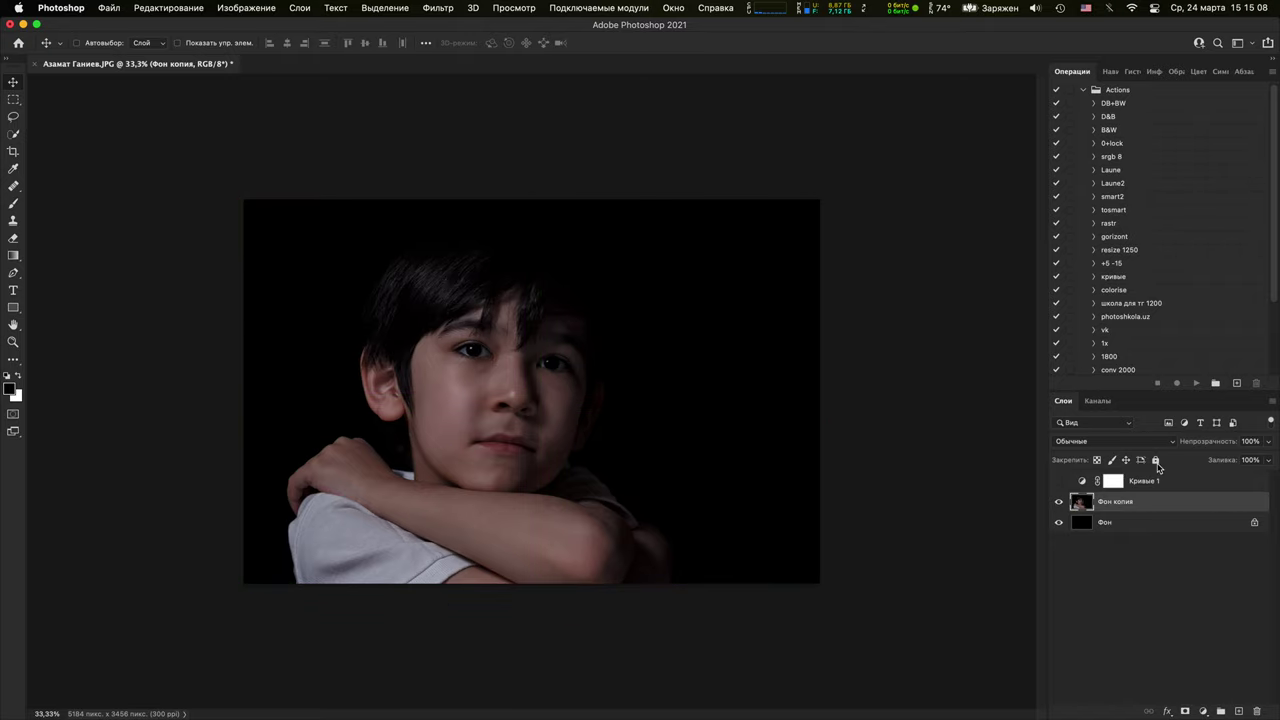
Add an empty layer and scribble in white over the empty black area the boy's body is turned toward
{"action": "left_click", "coordinate": [1220, 711]}
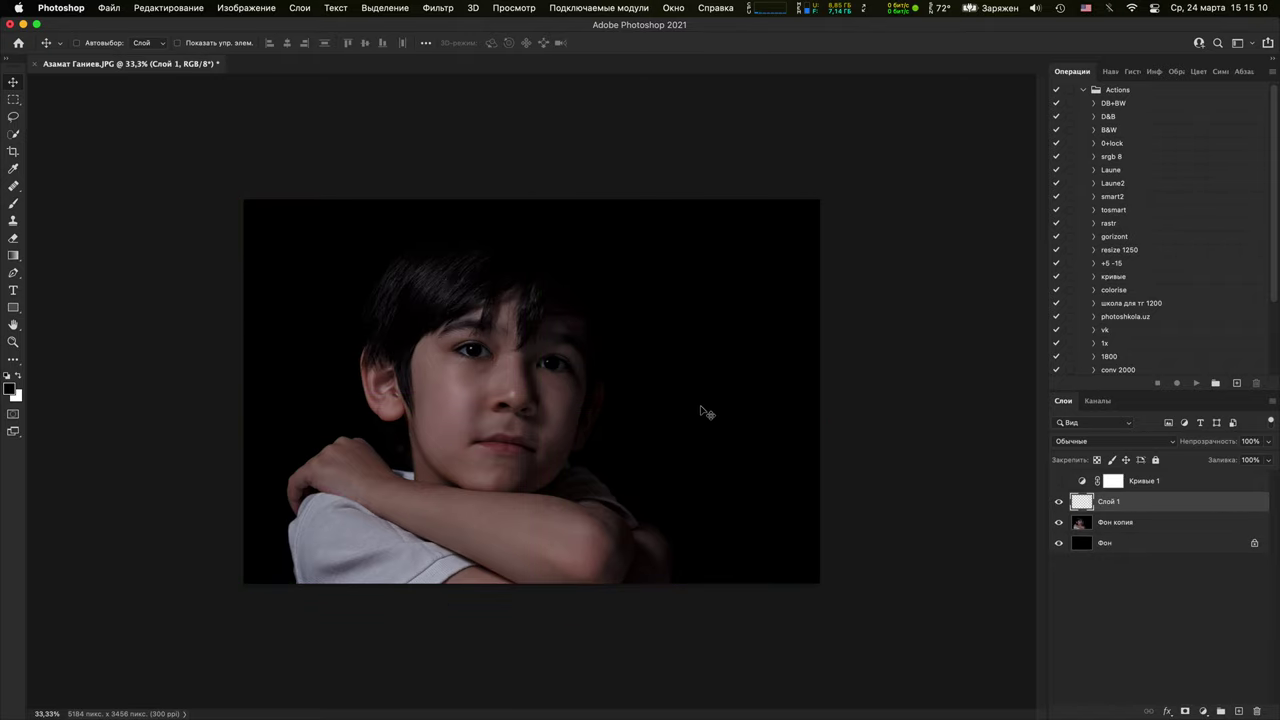
{"action": "key", "text": "b"}
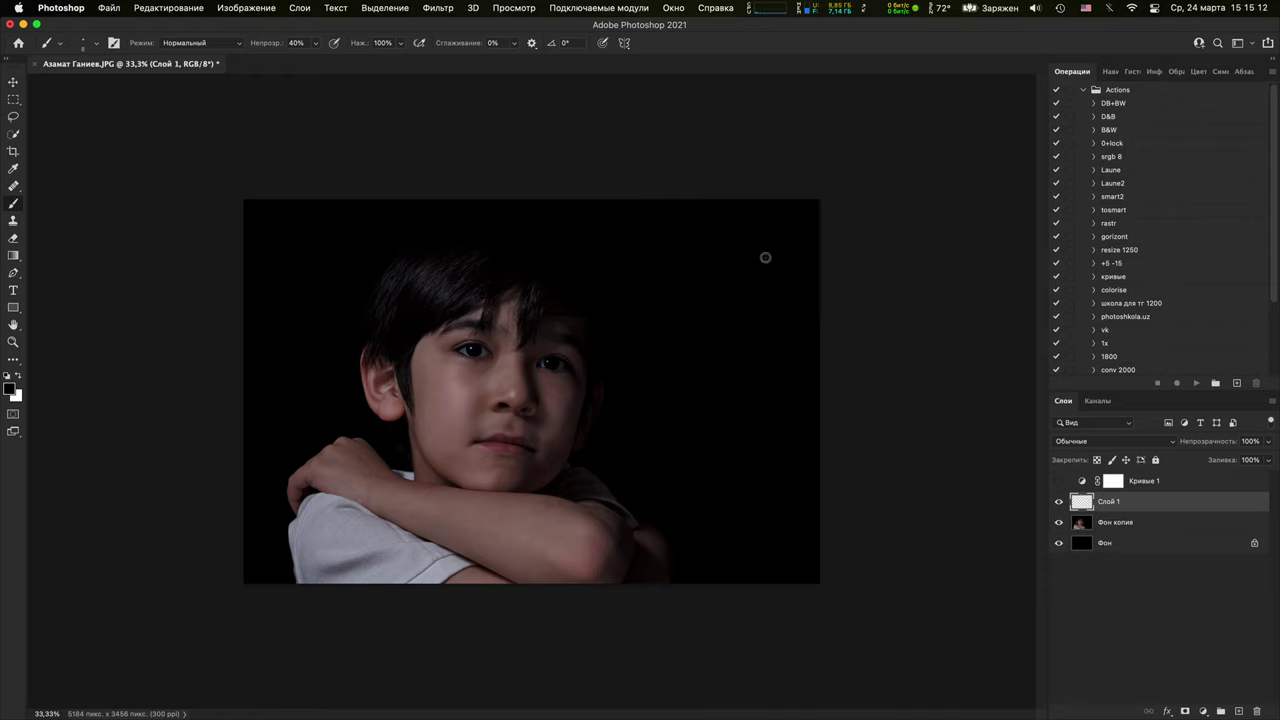
{"action": "key", "text": "x"}
{"action": "mouse_move", "coordinate": [700, 265]}
{"action": "left_mouse_down"}
{"action": "mouse_move", "coordinate": [763, 494]}
{"action": "mouse_move", "coordinate": [737, 266]}
{"action": "mouse_move", "coordinate": [815, 550]}
{"action": "left_mouse_up"}
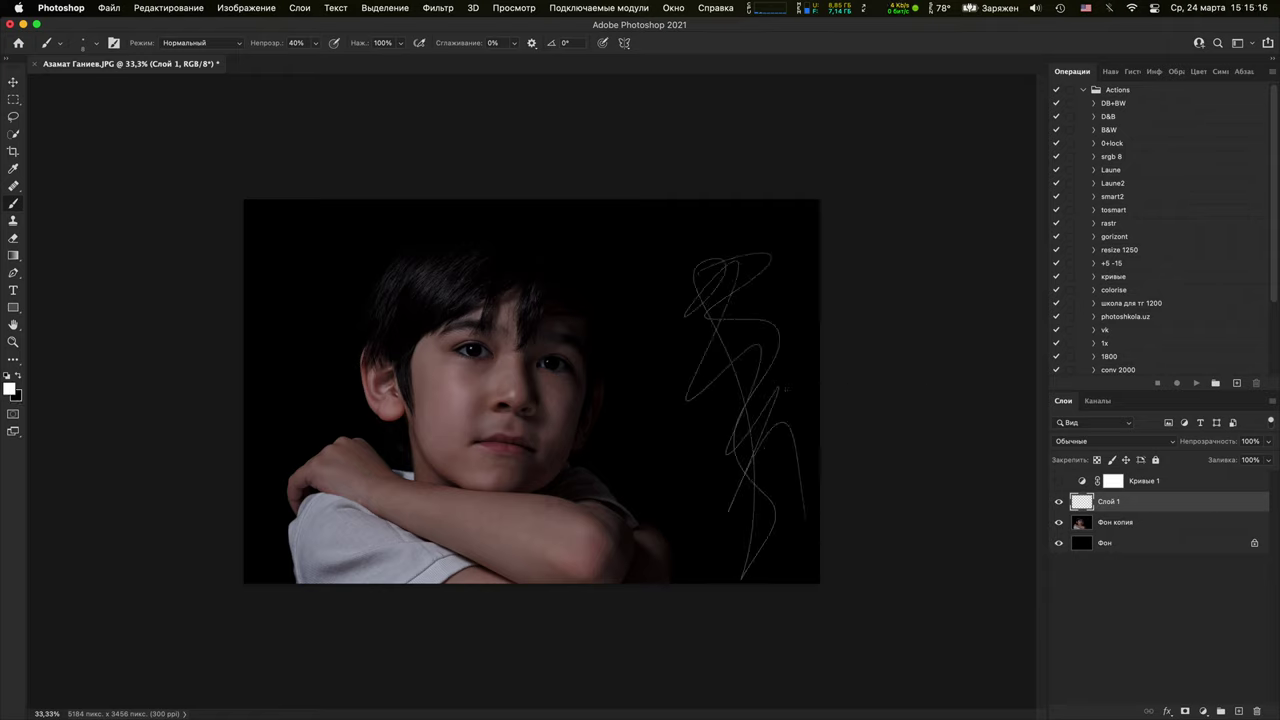
{"action": "mouse_move", "coordinate": [700, 258]}
{"action": "left_mouse_down"}
{"action": "mouse_move", "coordinate": [771, 457]}
{"action": "mouse_move", "coordinate": [766, 580]}
{"action": "left_mouse_up"}
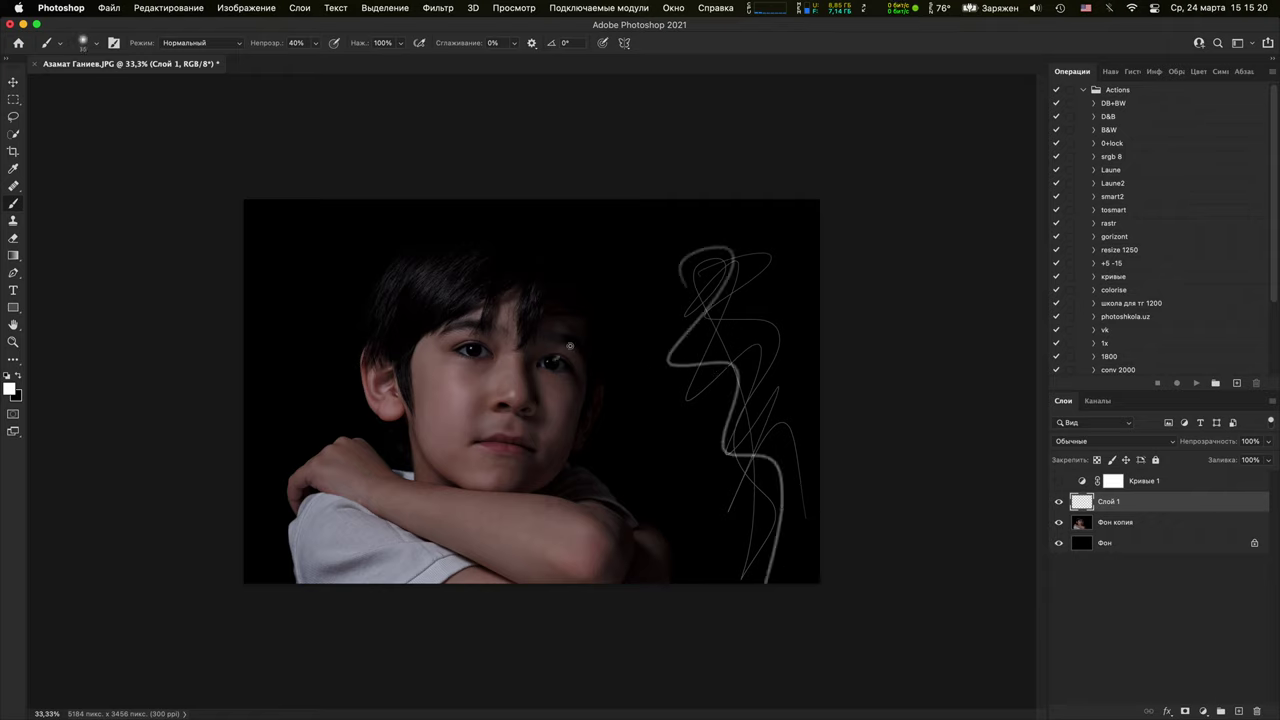
Draw a thick white arrow from the boy's eye toward the upper part of the empty background
{"action": "mouse_move", "coordinate": [558, 356]}
{"action": "left_mouse_down"}
{"action": "mouse_move", "coordinate": [648, 243]}
{"action": "mouse_move", "coordinate": [688, 268]}
{"action": "left_mouse_up"}
{"action": "key", "text": "super+z"}
{"action": "mouse_move", "coordinate": [572, 350]}
{"action": "left_mouse_down"}
{"action": "mouse_move", "coordinate": [740, 258]}
{"action": "mouse_move", "coordinate": [638, 270]}
{"action": "left_mouse_up"}
Hide the scribble layer and shift the portrait copy right, closer to the centre of the frame
{"action": "left_click", "coordinate": [1060, 502]}
{"action": "left_click", "coordinate": [1064, 523]}
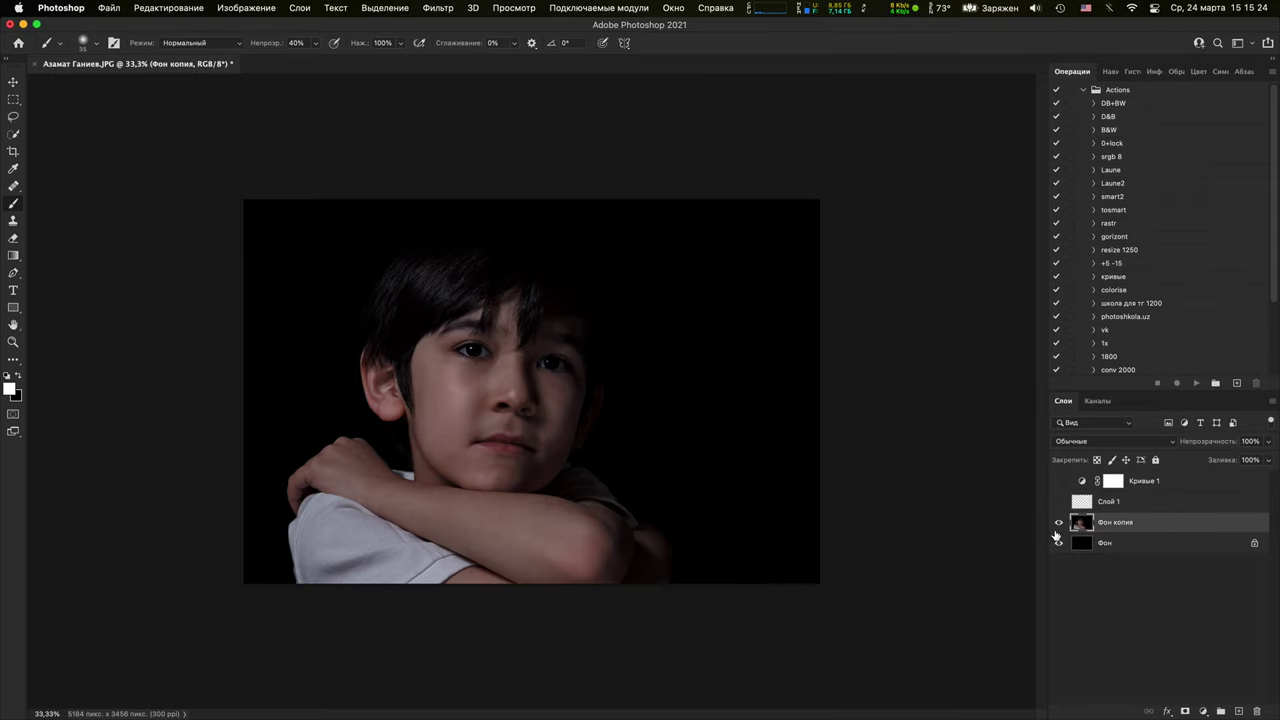
{"action": "key", "text": "v"}
{"action": "left_click_drag", "start_coordinate": [520, 400], "coordinate": [548, 380]}
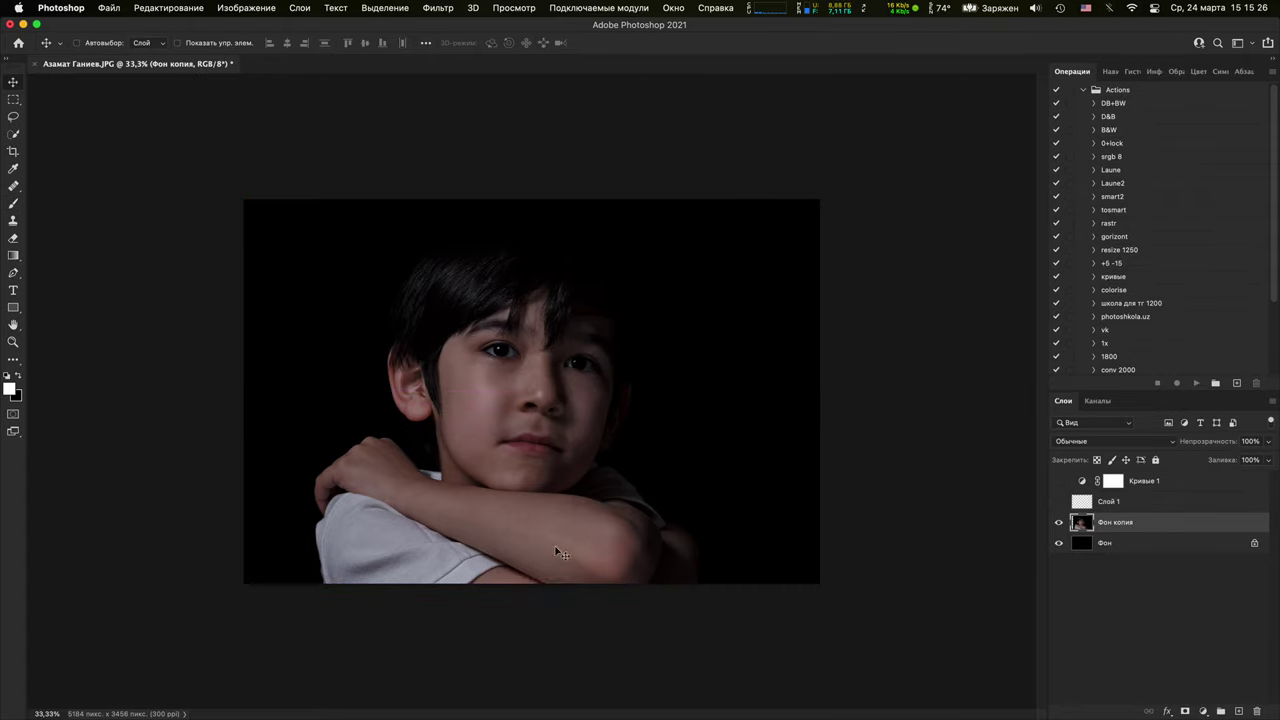
{"action": "left_click_drag", "start_coordinate": [506, 464], "coordinate": [550, 438]}
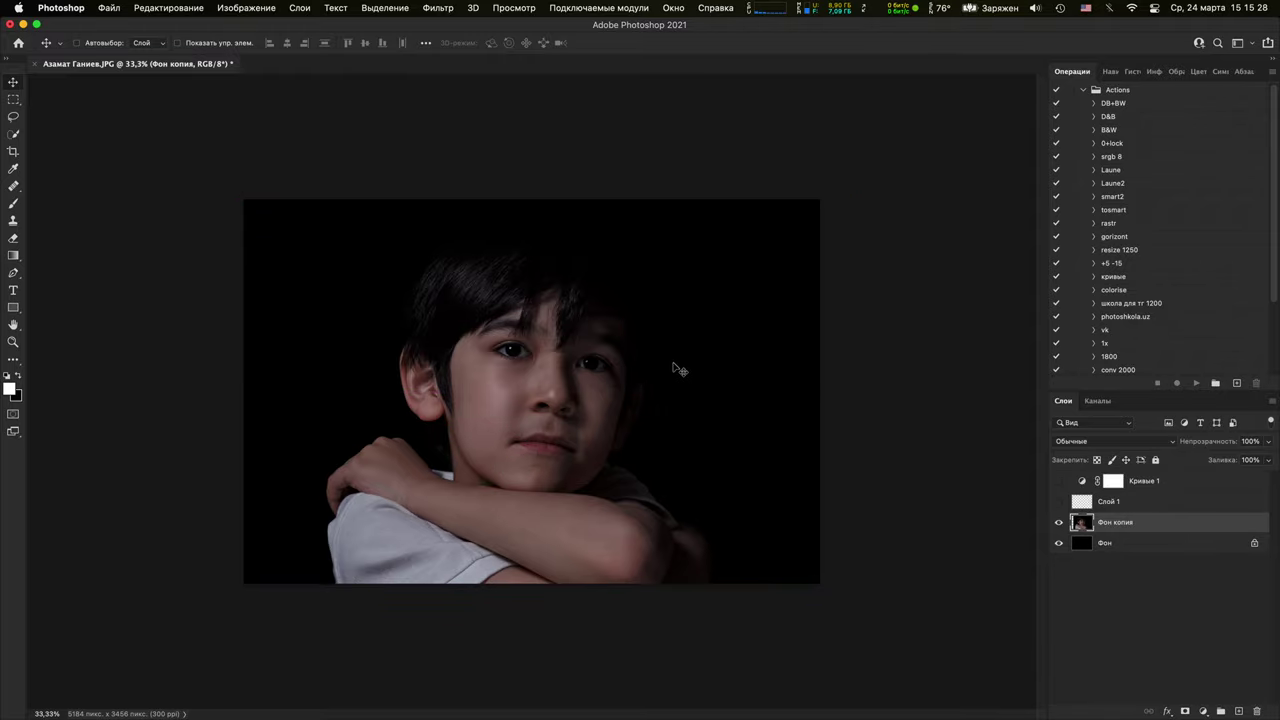
Recheck and hide the scribbles, and draw two white arrows on a new layer pointing from the face into the empty background
{"action": "left_click", "coordinate": [1059, 502]}
{"action": "left_click", "coordinate": [1108, 501]}
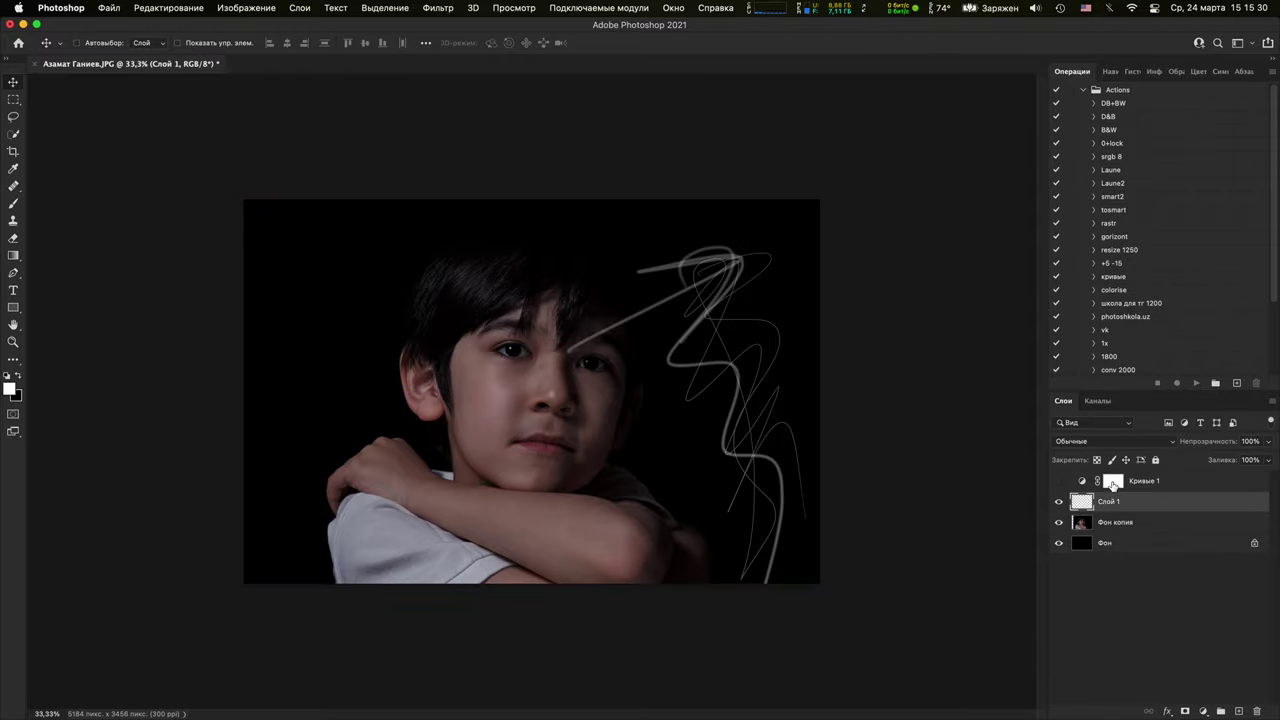
{"action": "left_click", "coordinate": [1060, 503]}
{"action": "left_click", "coordinate": [1240, 711]}
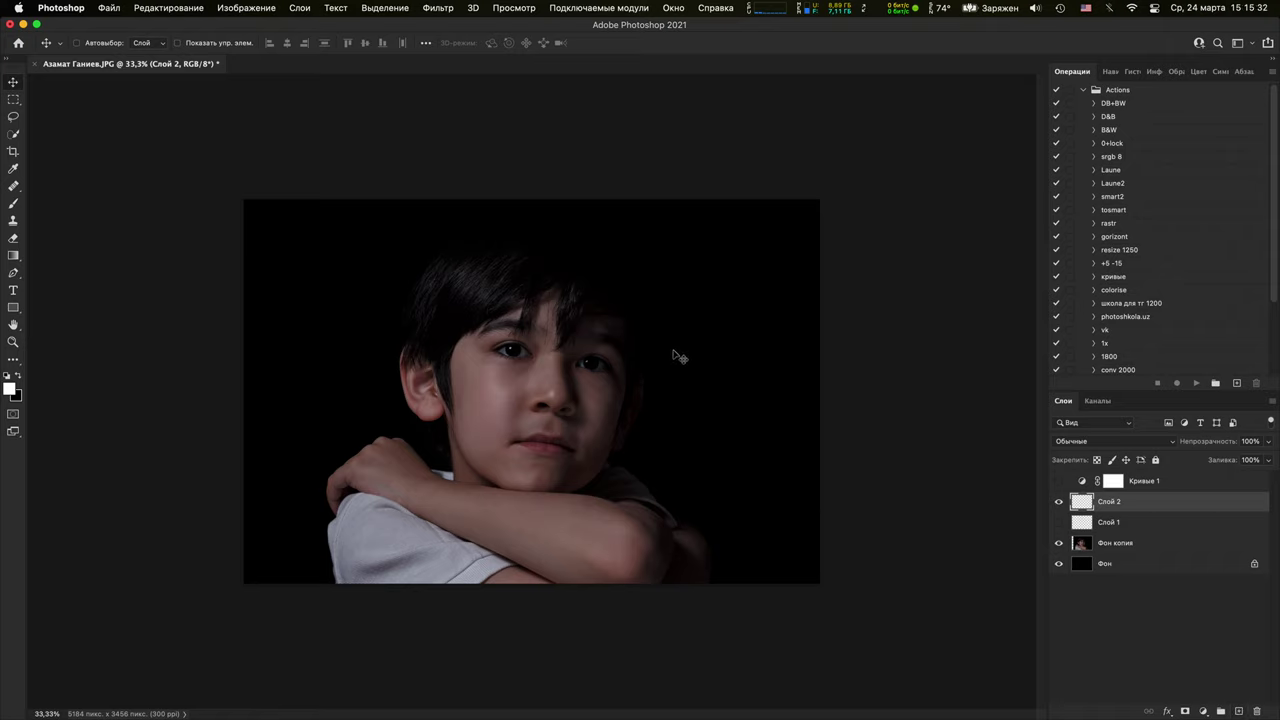
{"action": "key", "text": "b"}
{"action": "left_click_drag", "start_coordinate": [735, 350], "coordinate": [766, 372]}
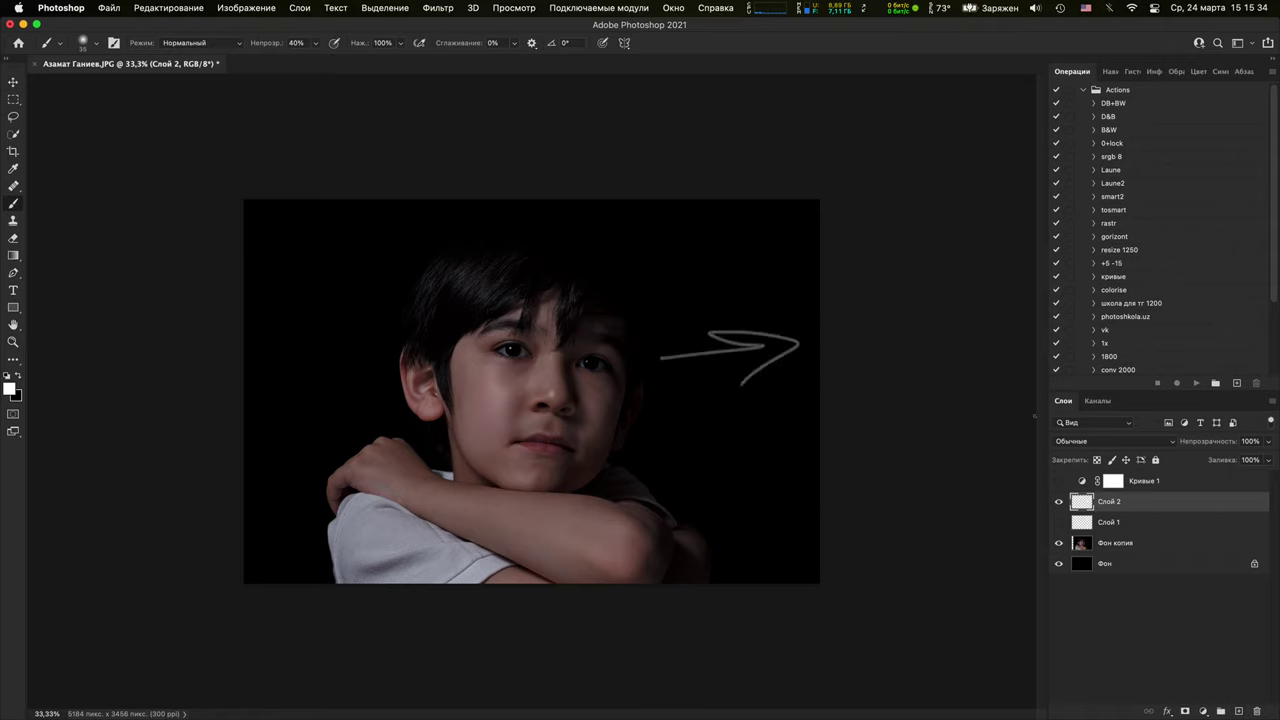
{"action": "left_click_drag", "start_coordinate": [597, 352], "coordinate": [770, 238]}
{"action": "mouse_move", "coordinate": [662, 265]}
{"action": "left_mouse_down"}
{"action": "mouse_move", "coordinate": [770, 238]}
{"action": "mouse_move", "coordinate": [705, 322]}
{"action": "left_mouse_up"}
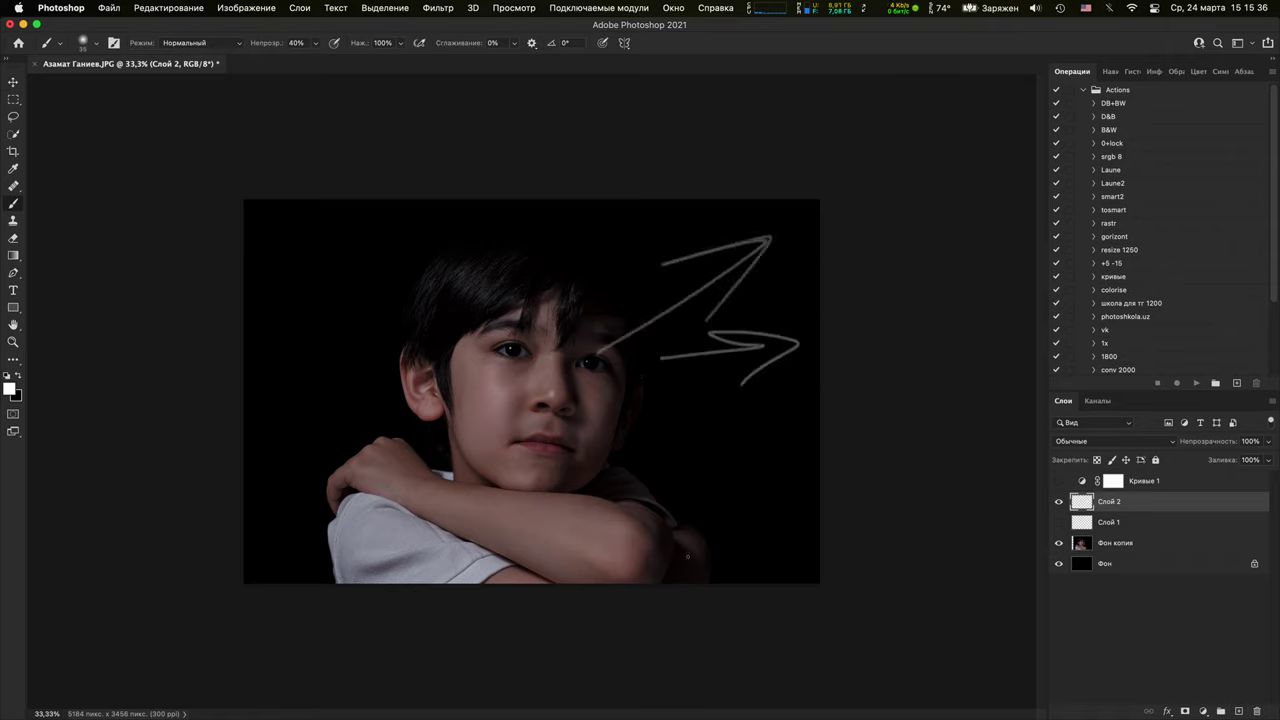
Hide the arrow layer and move the portrait copy slightly upward, leaving a black strip beneath the arms
{"action": "left_click", "coordinate": [1059, 501]}
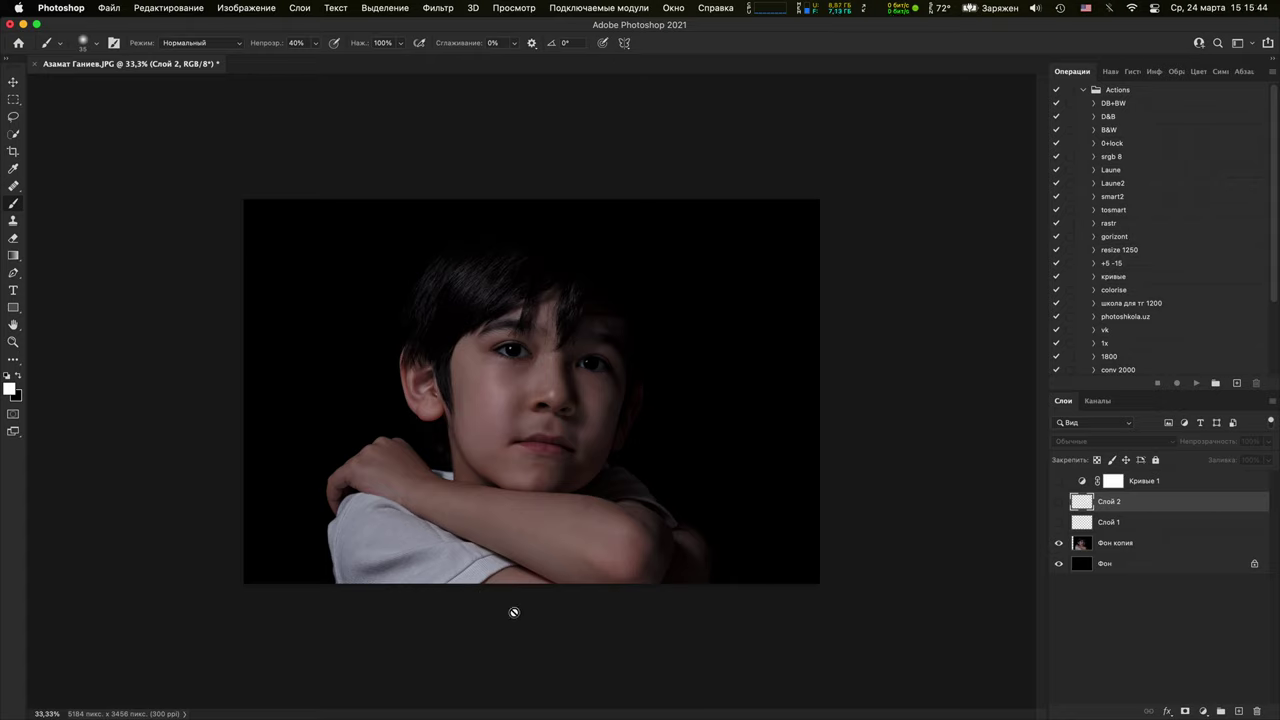
{"action": "key", "text": "v"}
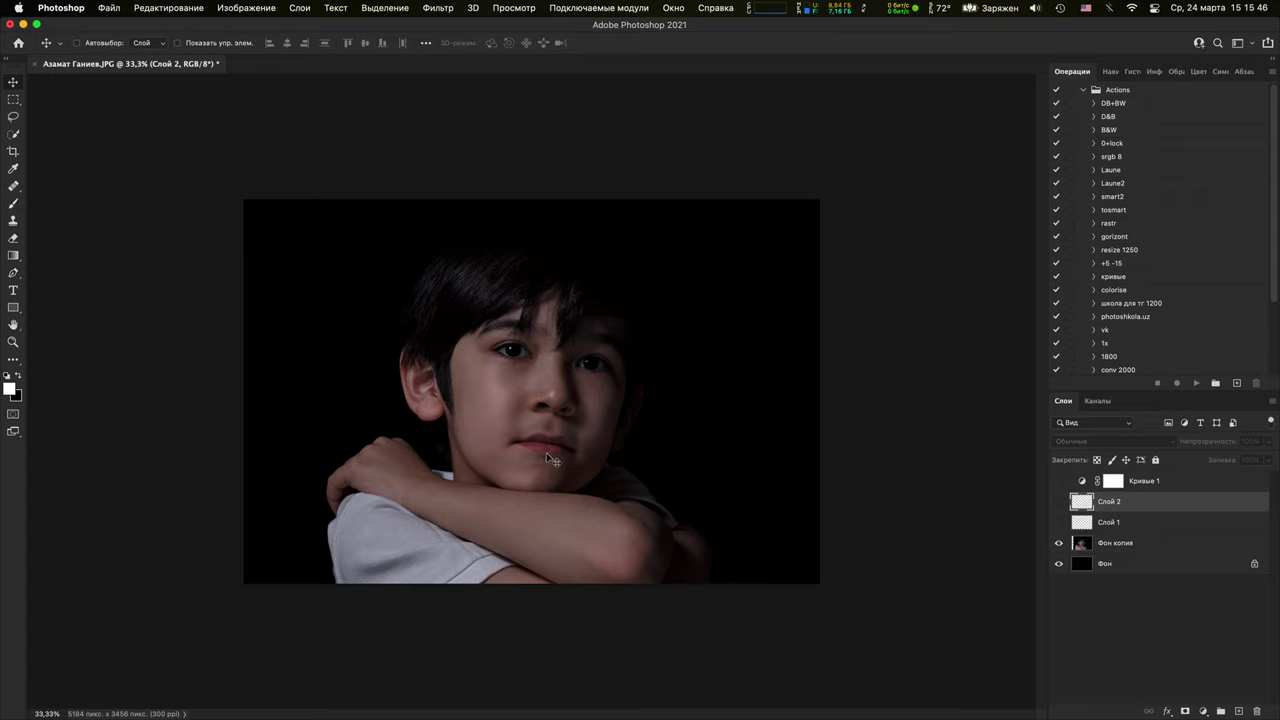
{"action": "left_click", "coordinate": [1137, 544]}
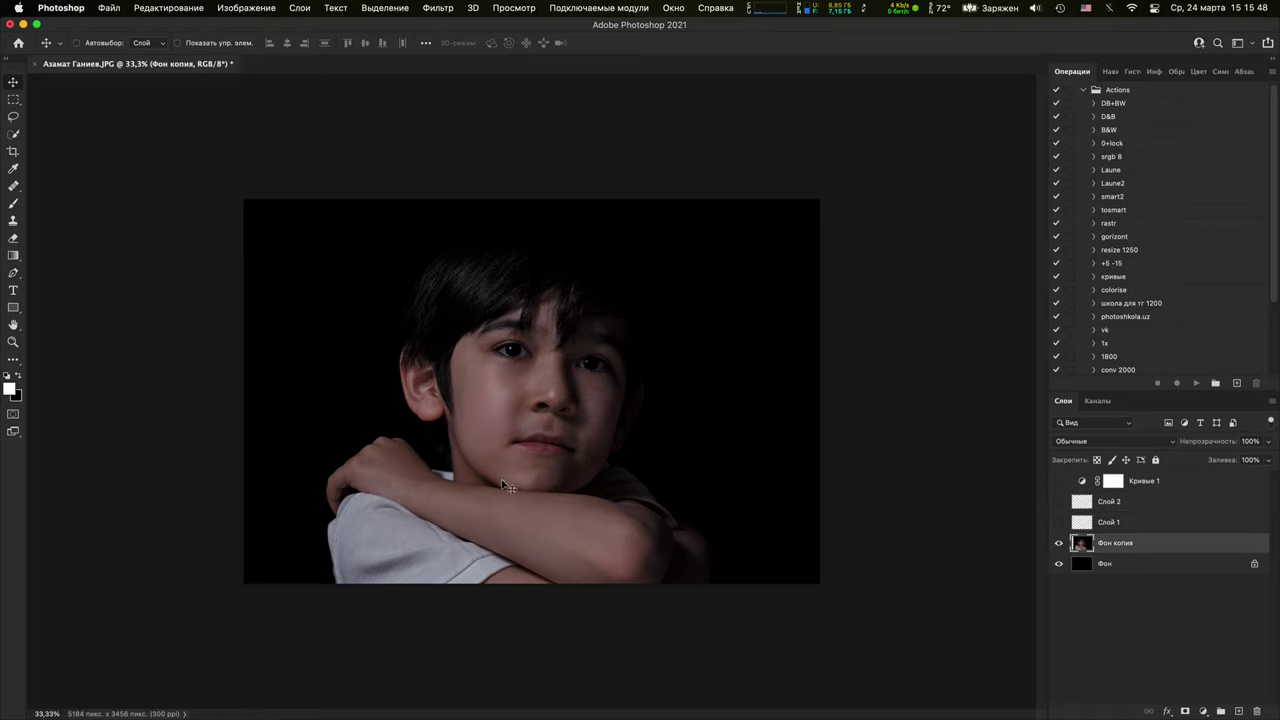
{"action": "left_click_drag", "start_coordinate": [549, 472], "coordinate": [552, 456]}
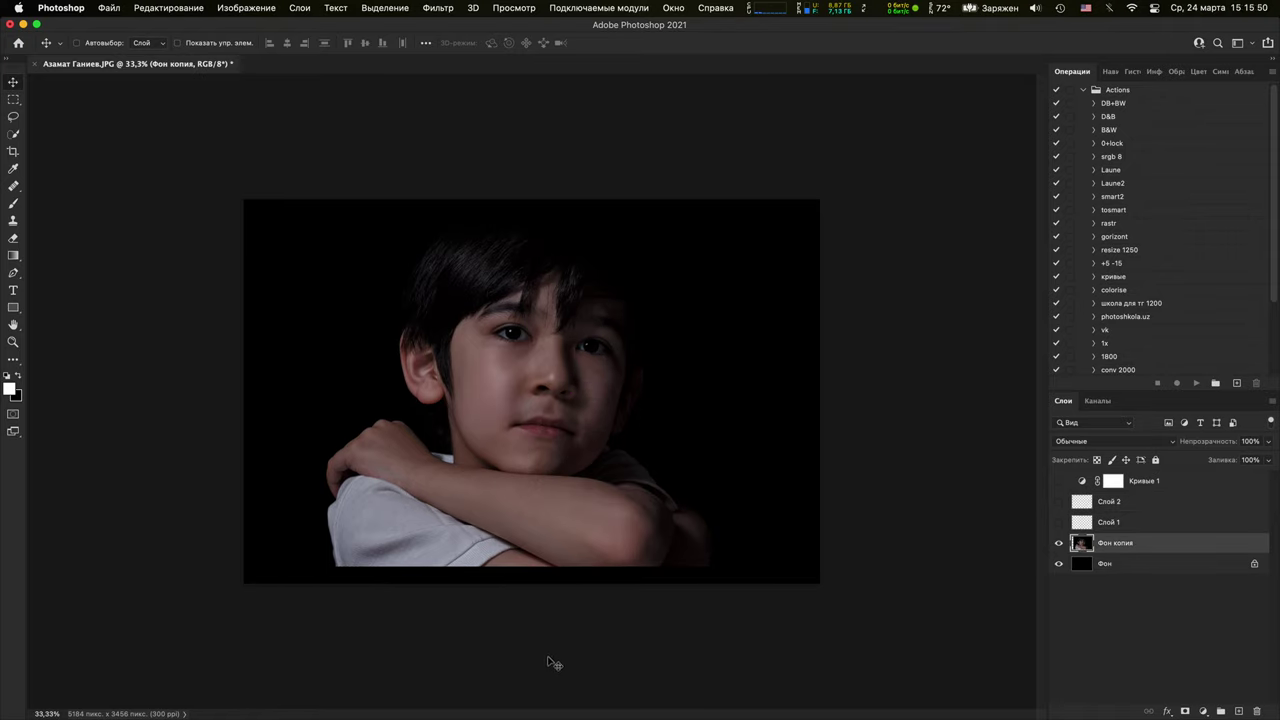
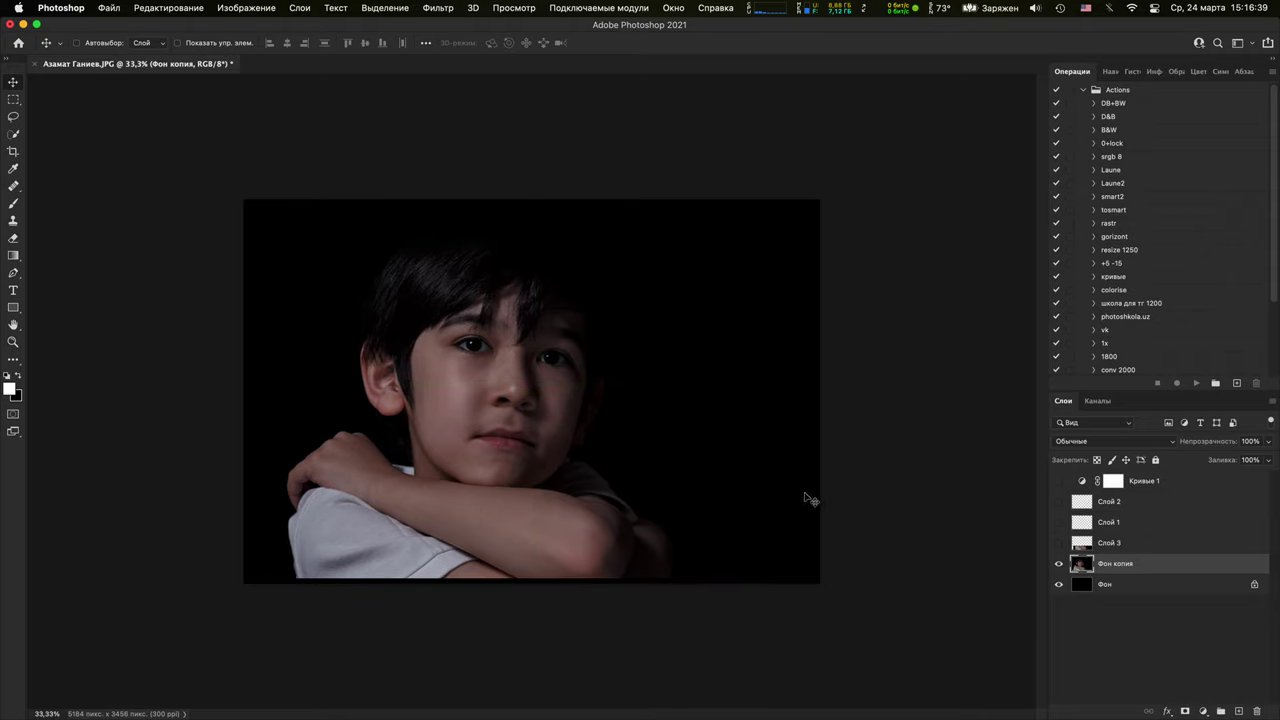
Hide the black background layer, return the portrait copy to its original framing and duplicate it
{"action": "left_click", "coordinate": [1059, 584]}
{"action": "mouse_move", "coordinate": [632, 528]}
{"action": "left_mouse_down"}
{"action": "mouse_move", "coordinate": [600, 480]}
{"action": "mouse_move", "coordinate": [620, 520]}
{"action": "left_mouse_up"}
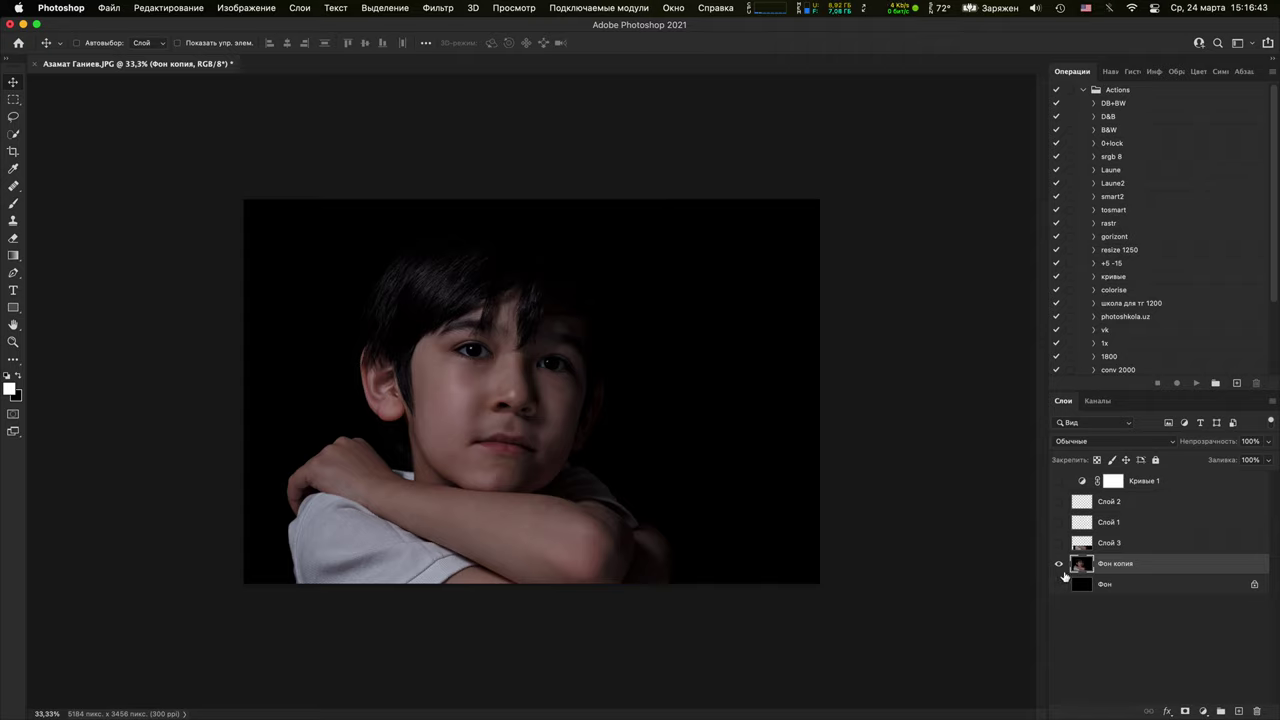
{"action": "key", "text": "super+j"}
Duplicate the black background layer and place the copy, visible, between the two portrait layers
{"action": "double_click", "coordinate": [1085, 598]}
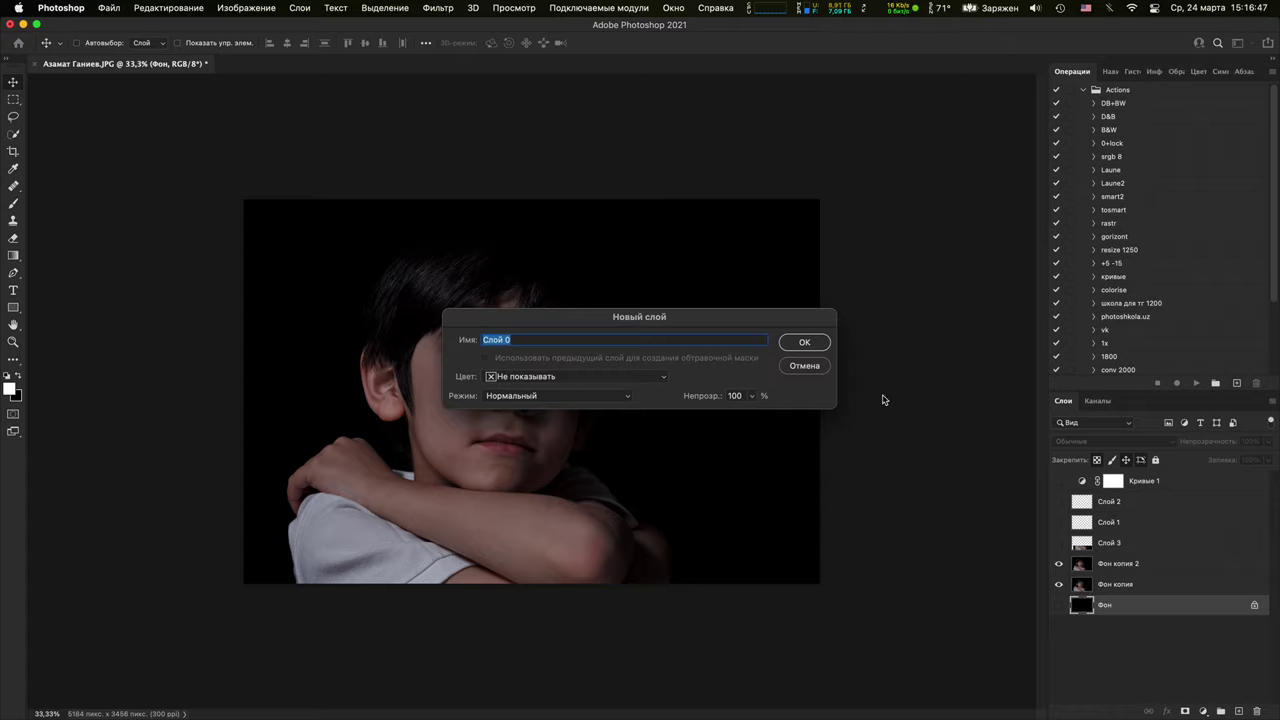
{"action": "left_click", "coordinate": [805, 366]}
{"action": "key", "text": "super+j"}
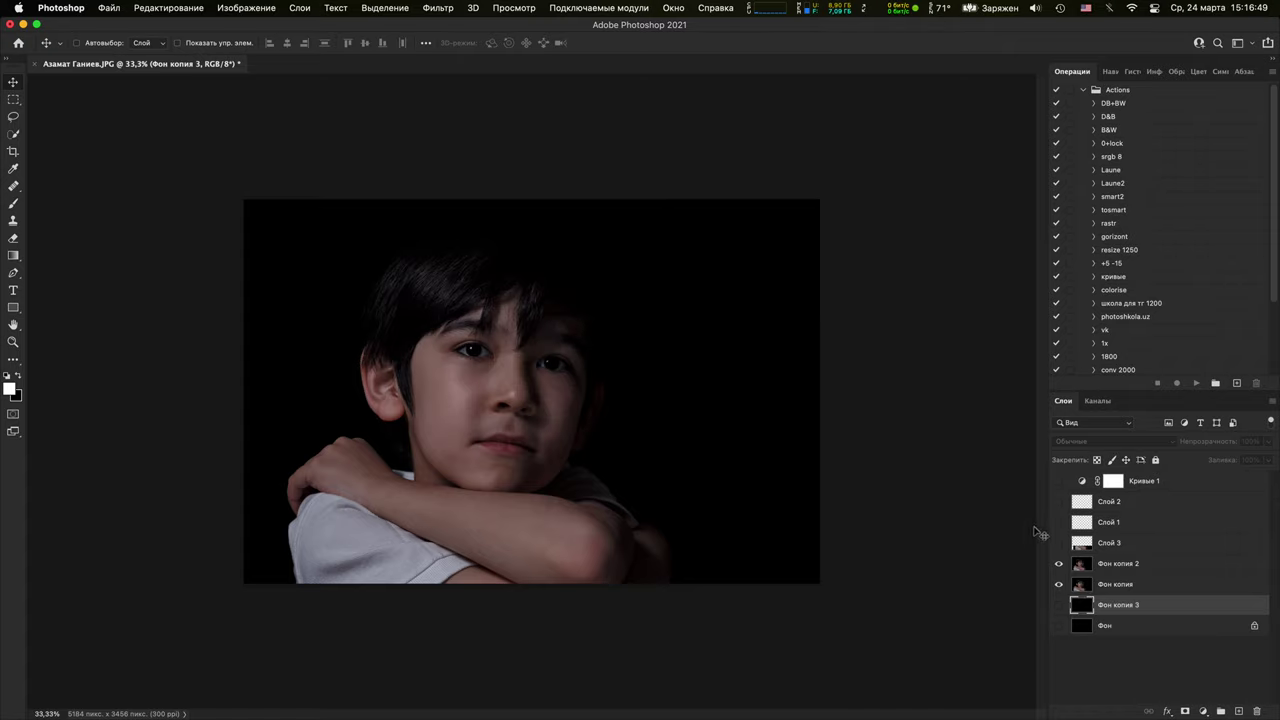
{"action": "left_click_drag", "start_coordinate": [1118, 600], "coordinate": [1114, 582]}
{"action": "left_click", "coordinate": [1059, 584]}
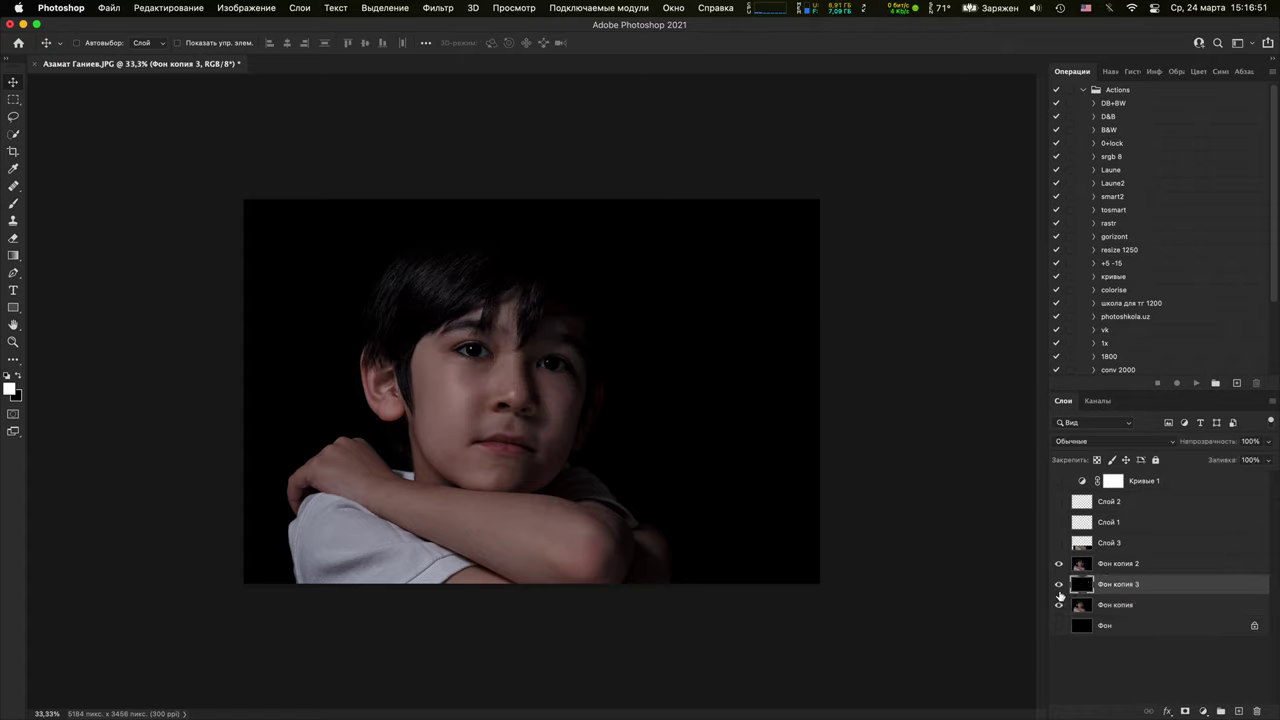
Shift the upper portrait copy right and upward, and compare it with the original framing by toggling layer visibility
{"action": "left_click", "coordinate": [1108, 563]}
{"action": "left_click_drag", "start_coordinate": [555, 418], "coordinate": [621, 388]}
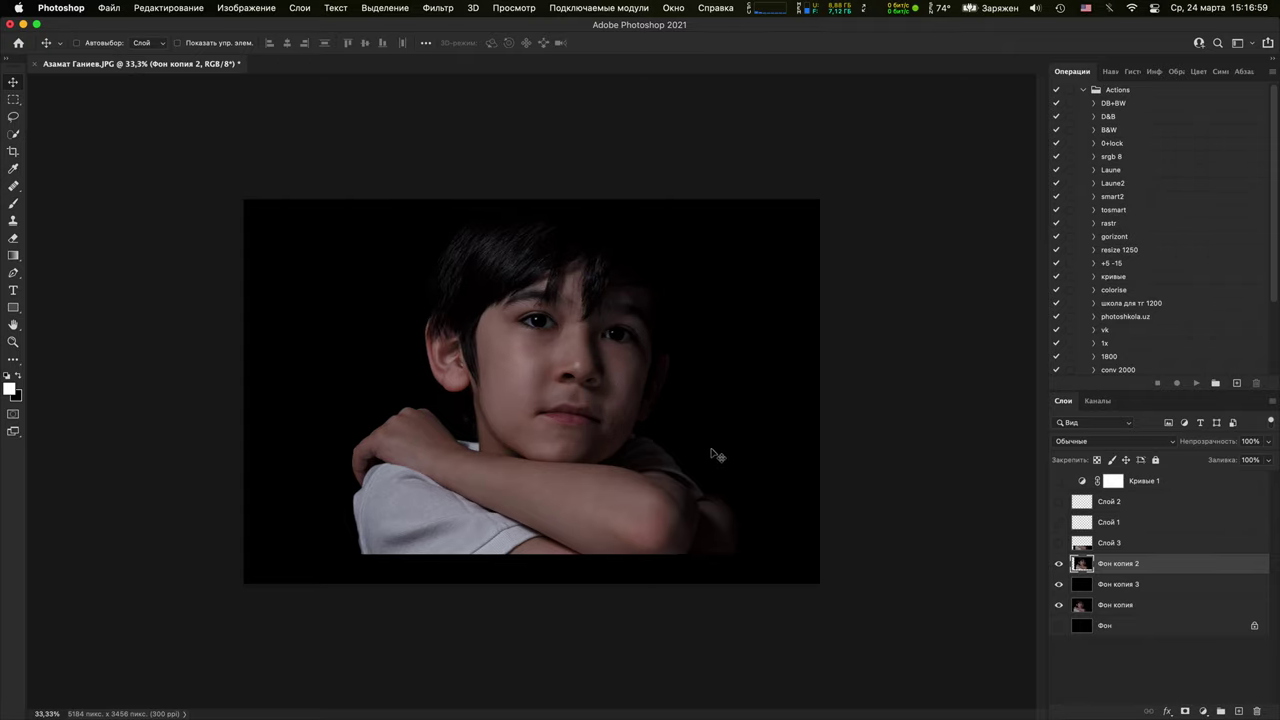
{"action": "left_click", "coordinate": [1060, 605]}
{"action": "left_click", "coordinate": [1059, 584]}
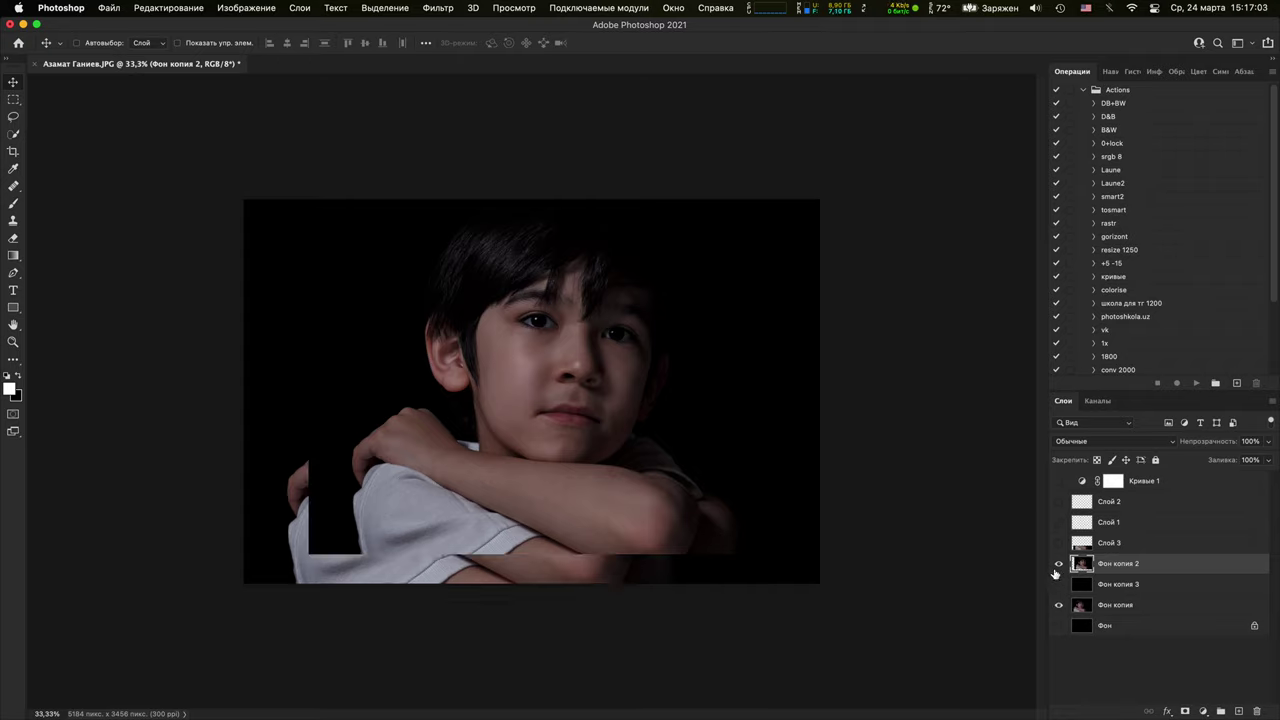
{"action": "left_click", "coordinate": [1058, 563]}
{"action": "left_click", "coordinate": [1058, 564]}
Nudge the upper portrait copy slightly left and down, and show the black layer beneath it
{"action": "left_click_drag", "start_coordinate": [706, 417], "coordinate": [692, 429]}
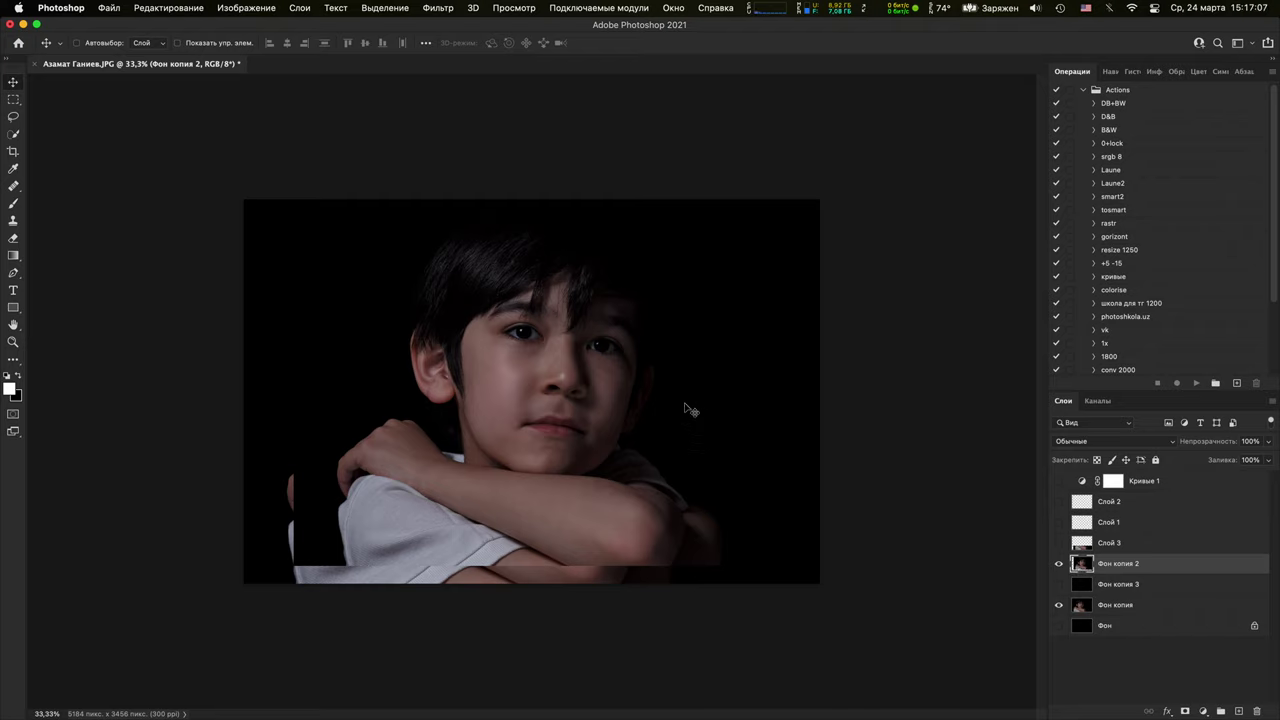
{"action": "left_click", "coordinate": [1080, 586]}
{"action": "left_click", "coordinate": [1059, 584]}
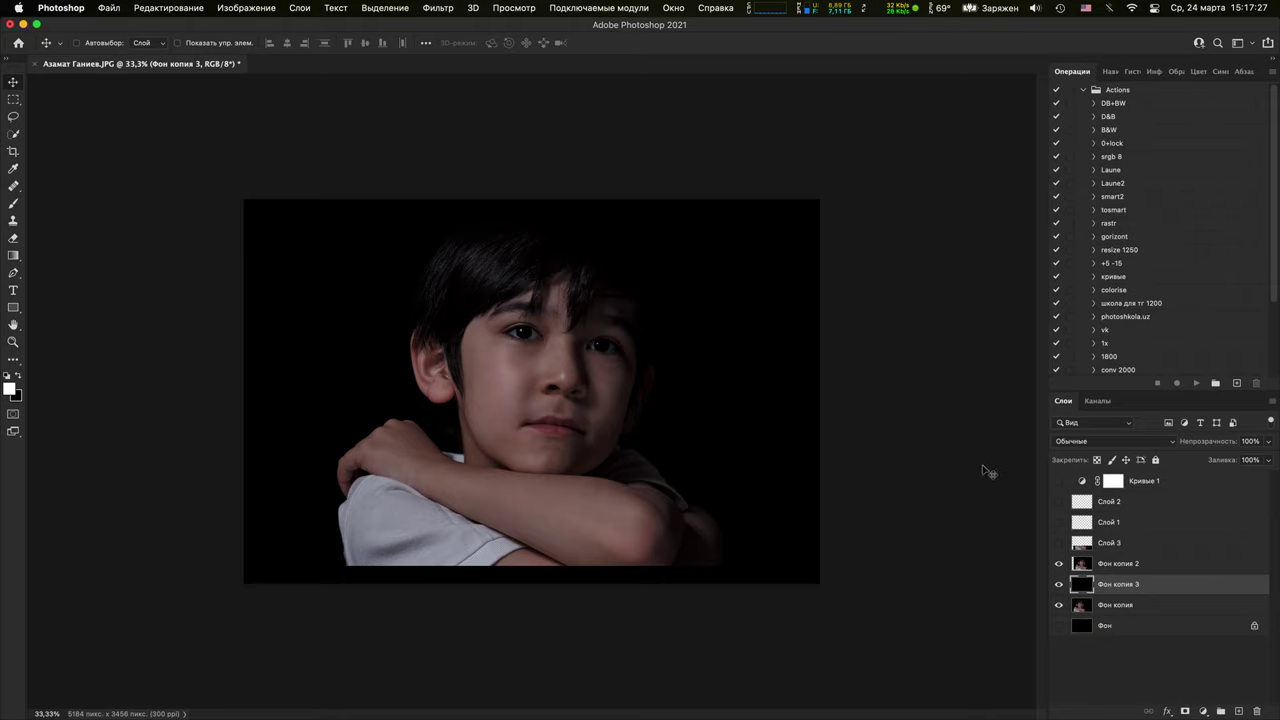
Hide the shifted portrait copy and the black layer beneath it, and select the originally framed portrait layer
{"action": "left_click", "coordinate": [1059, 564]}
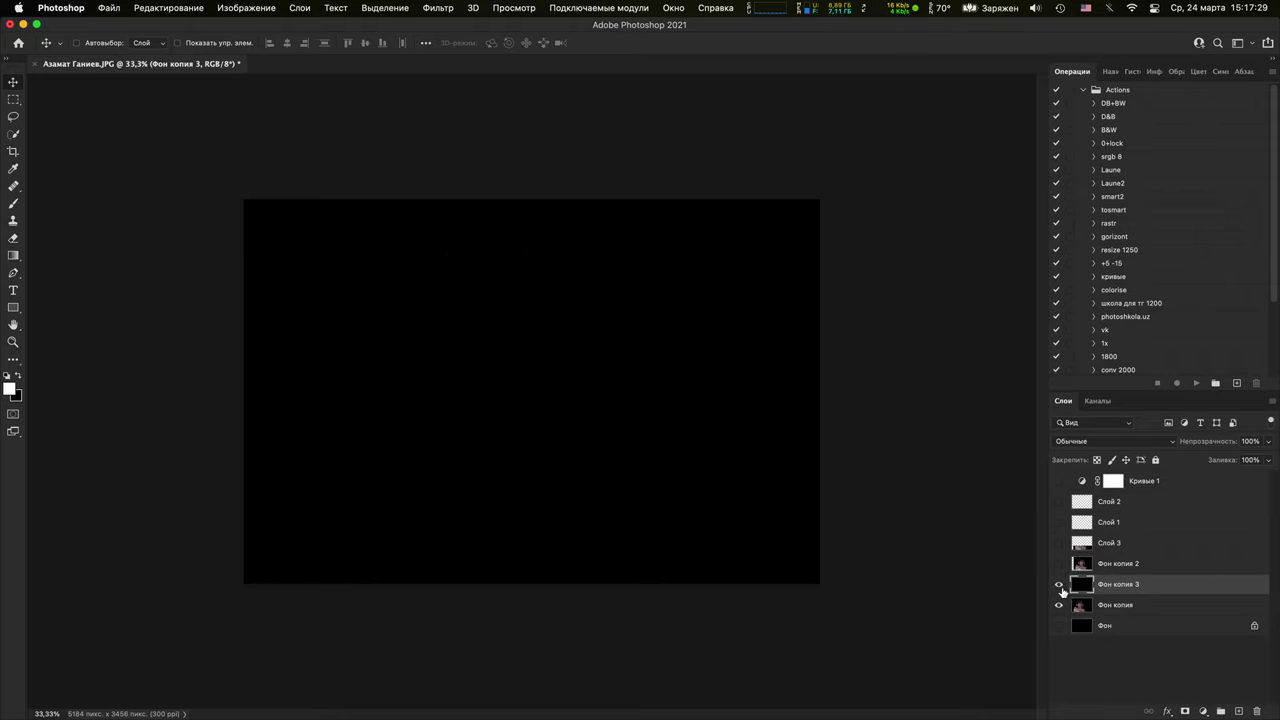
{"action": "left_click", "coordinate": [1059, 584]}
{"action": "left_click", "coordinate": [1100, 610]}
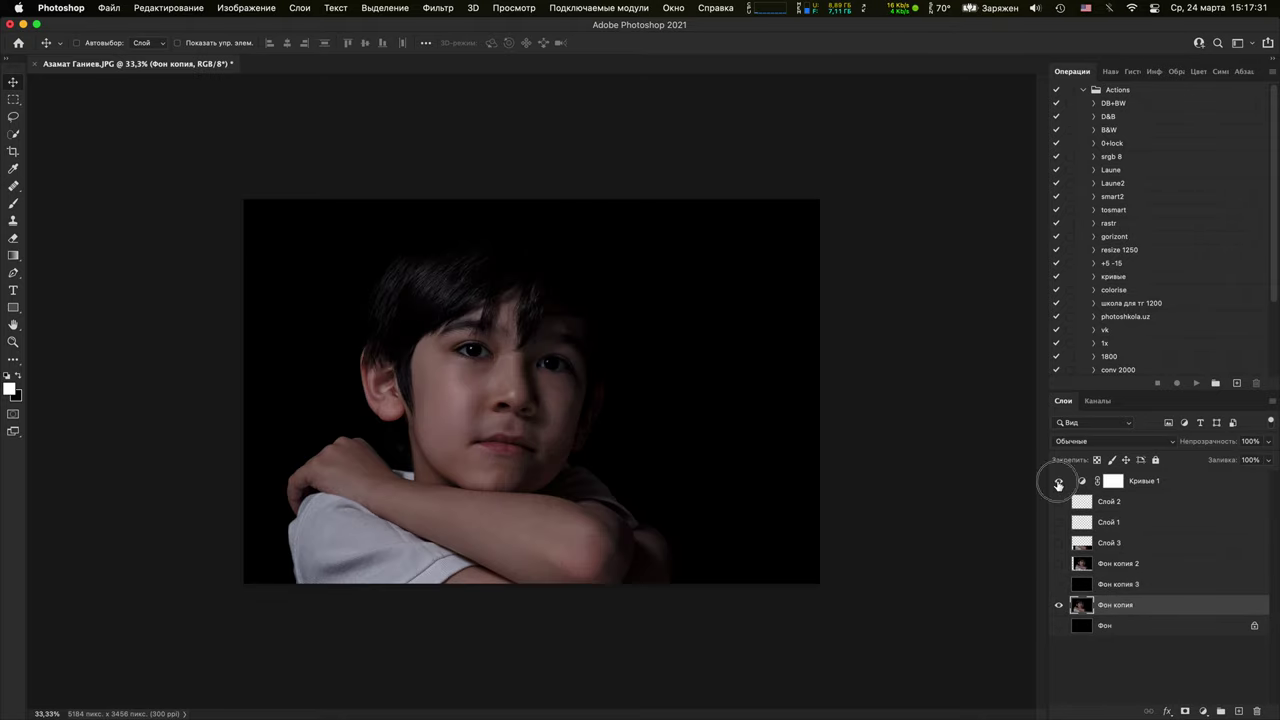
Examine the hair contour and background folds in the original framing by toggling the strong brightening curves layer Кривые 1
{"action": "left_click", "coordinate": [1059, 481]}
{"action": "key", "text": "super+equal"}
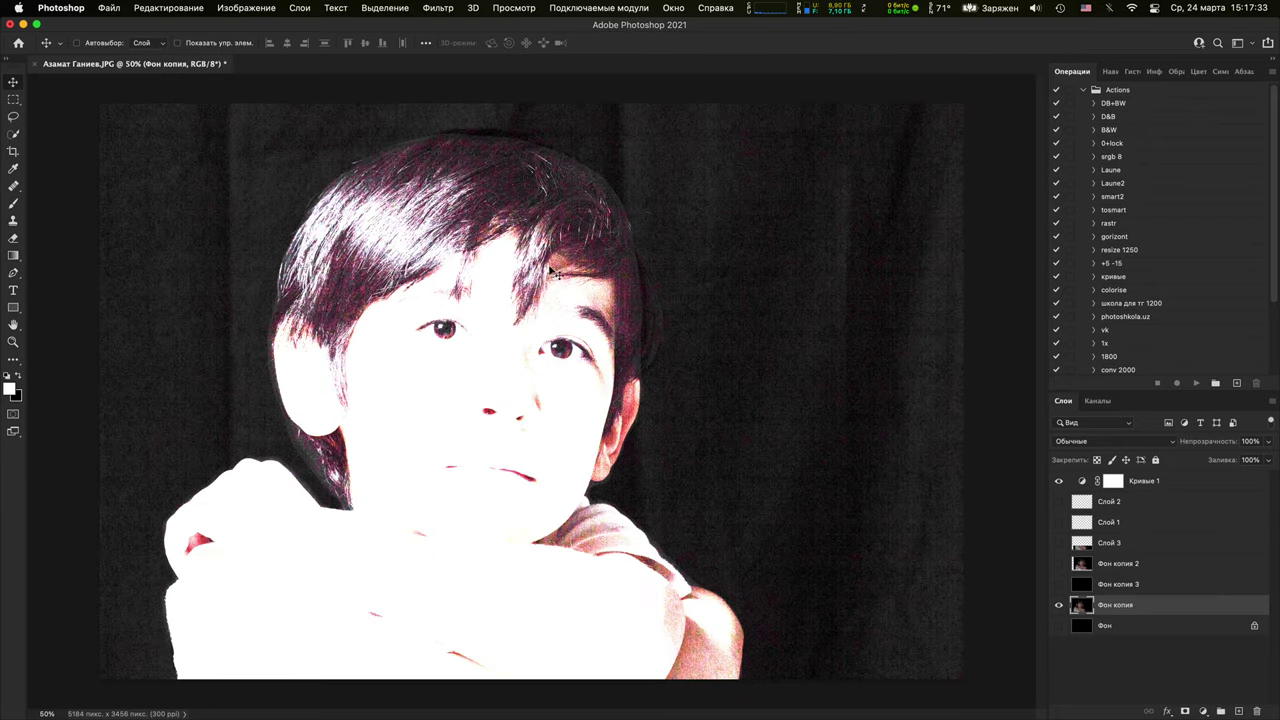
{"action": "key", "text": "super+equal"}
{"action": "key", "text": "super+equal"}
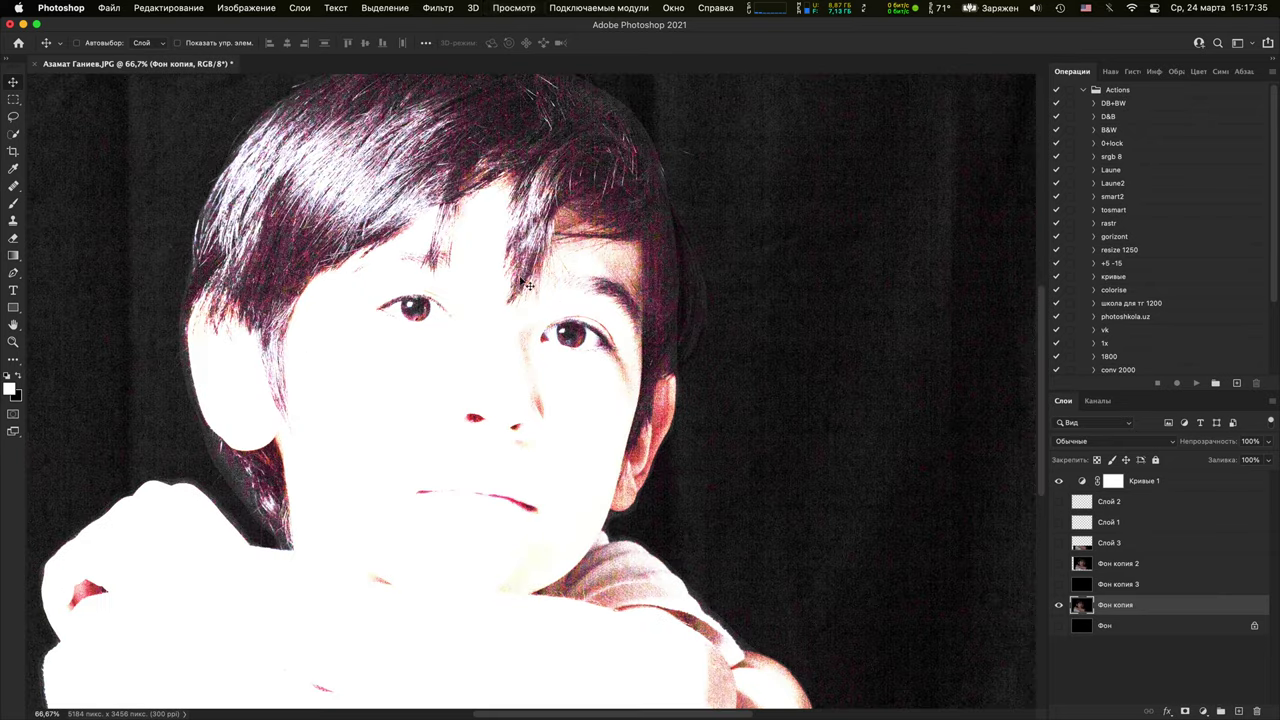
{"action": "scroll", "coordinate": [636, 506], "scroll_direction": "up", "scroll_amount": 5}
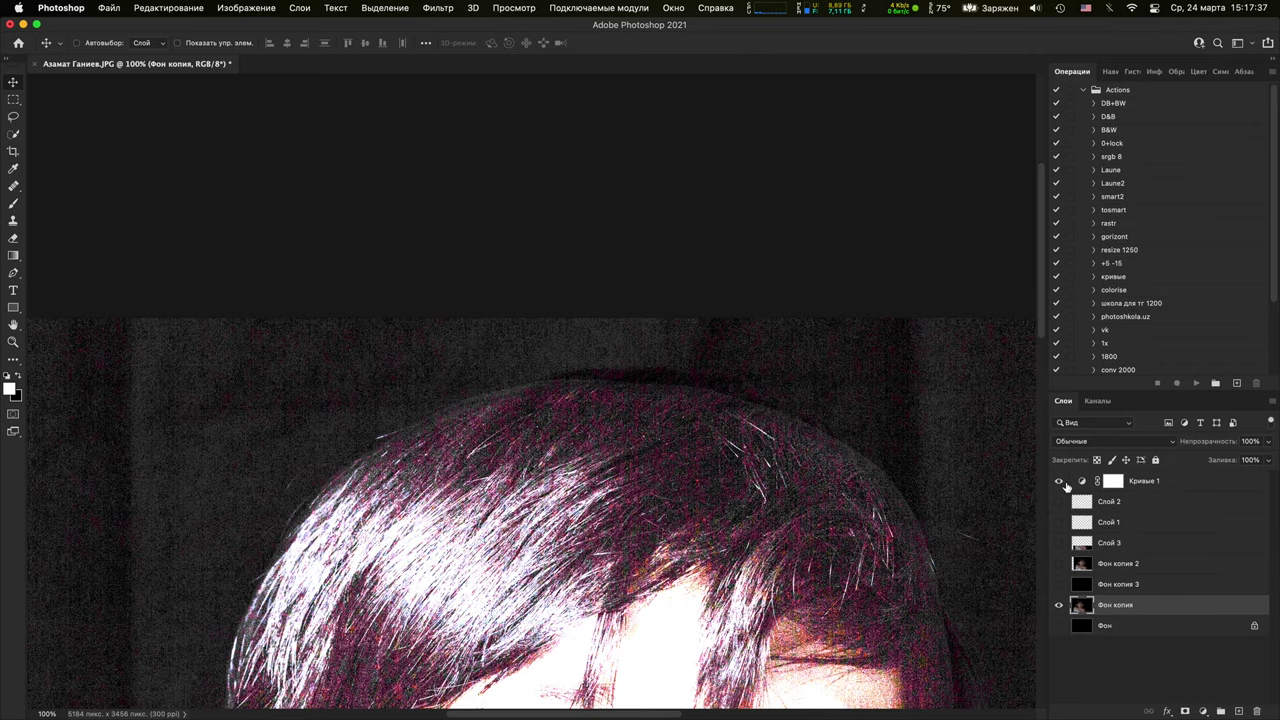
{"action": "left_click", "coordinate": [1059, 482]}
{"action": "key", "text": "super+minus"}
{"action": "key", "text": "super+minus"}
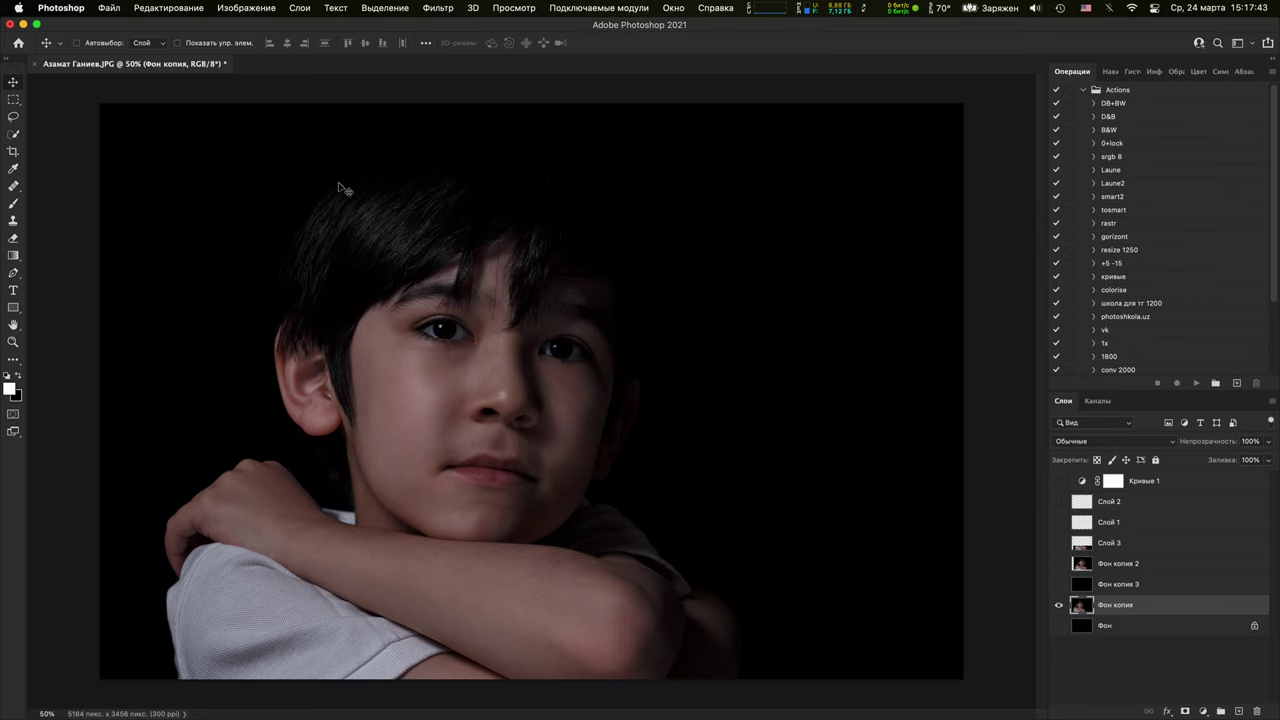
{"action": "left_click", "coordinate": [1059, 482]}
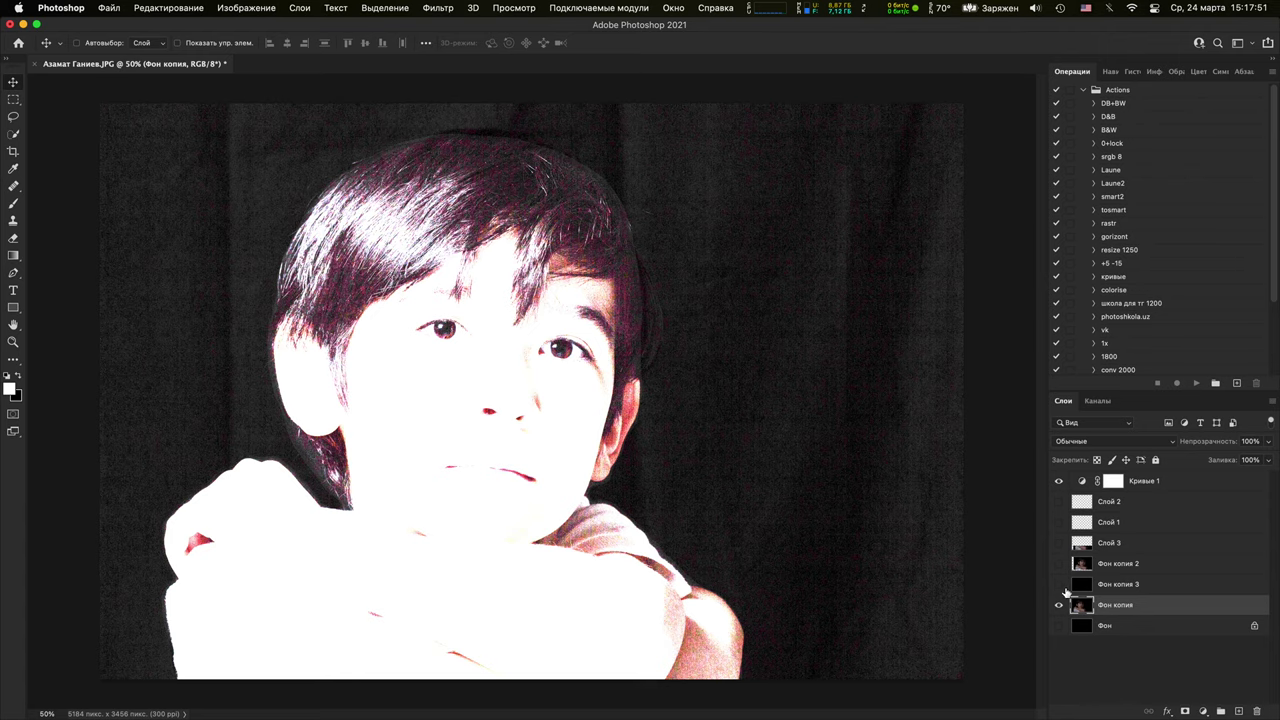
{"action": "left_click", "coordinate": [1058, 482]}
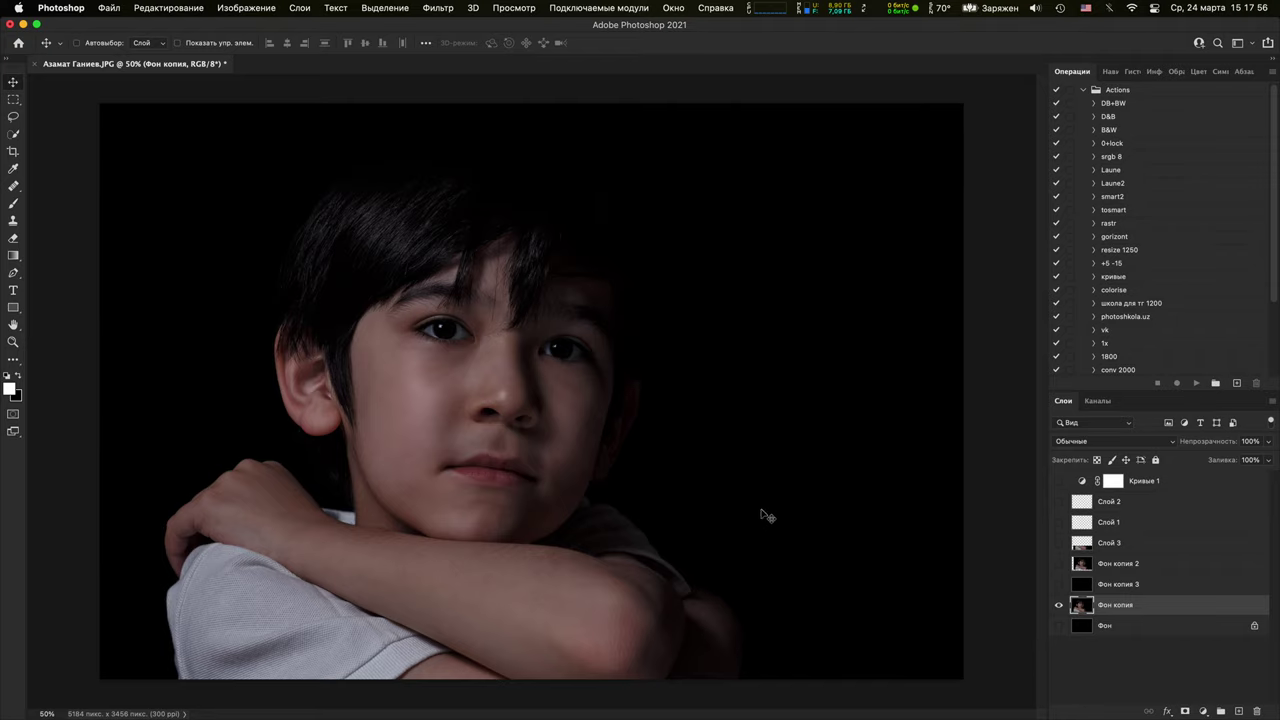
{"action": "key", "text": "super+minus"}
{"action": "key", "text": "super+minus"}
{"action": "key", "text": "super+minus"}
{"action": "key", "text": "super+plus"}
{"action": "key", "text": "super+plus"}
{"action": "key", "text": "super+plus"}
{"action": "key", "text": "super+minus"}
{"action": "key", "text": "super+minus"}
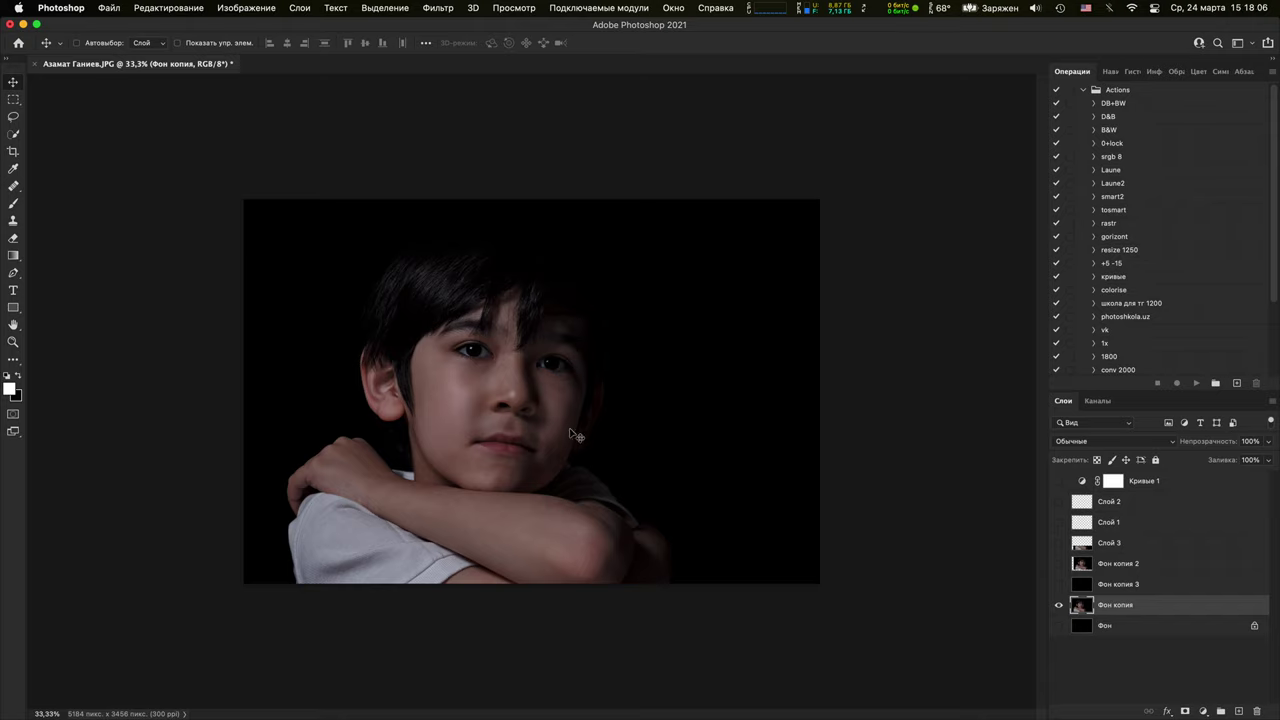
Add a Black & White adjustment layer above the portrait and apply its automatic colour mix
{"action": "left_click", "coordinate": [1208, 710]}
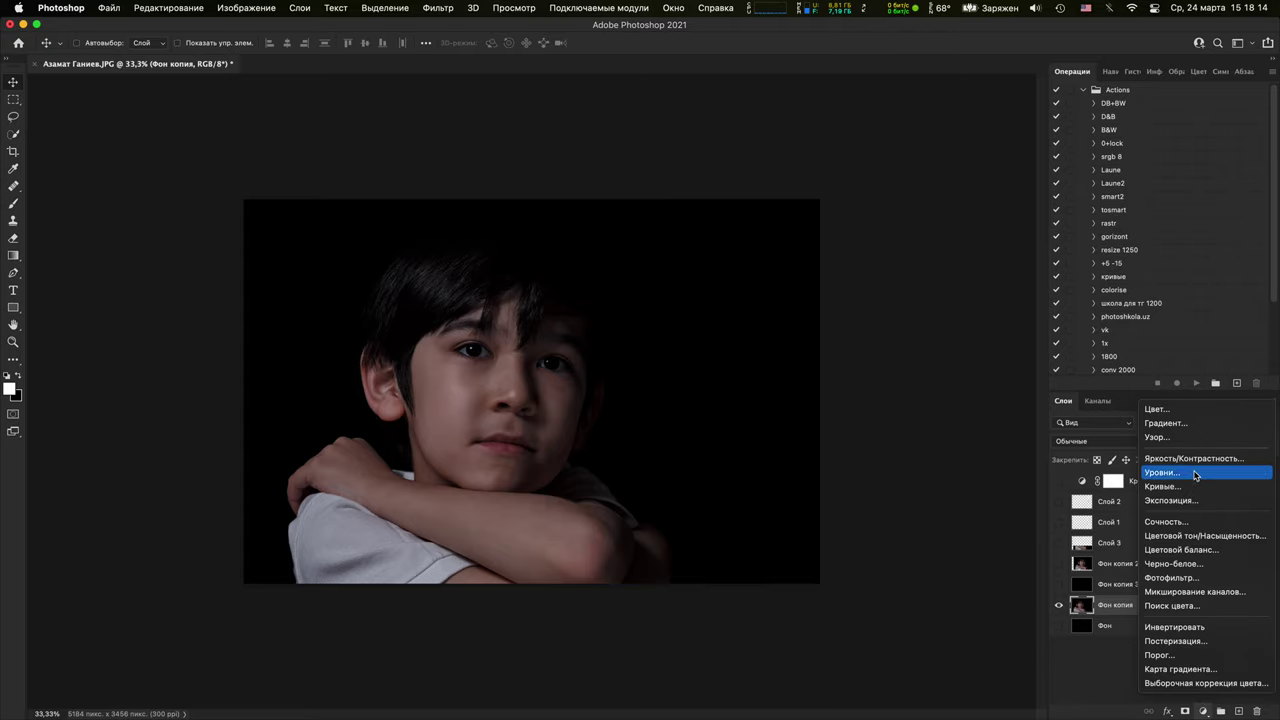
{"action": "left_click", "coordinate": [1187, 566]}
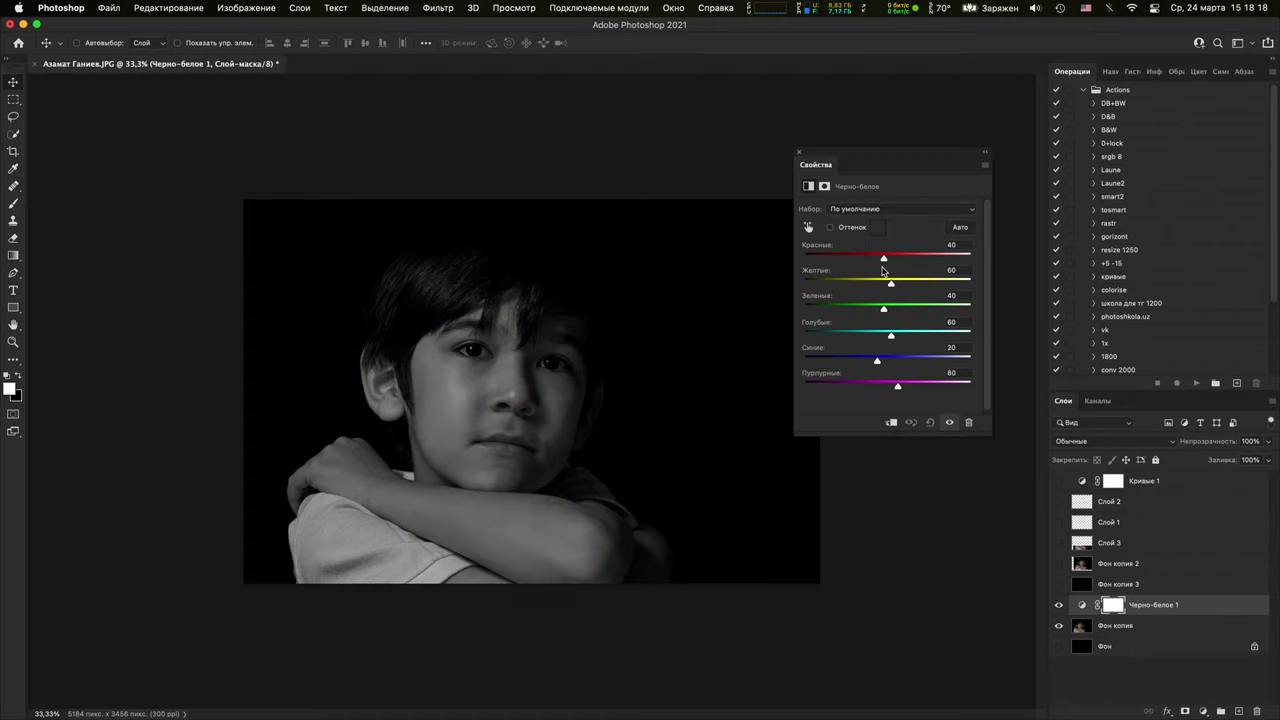
{"action": "left_click", "coordinate": [960, 227]}
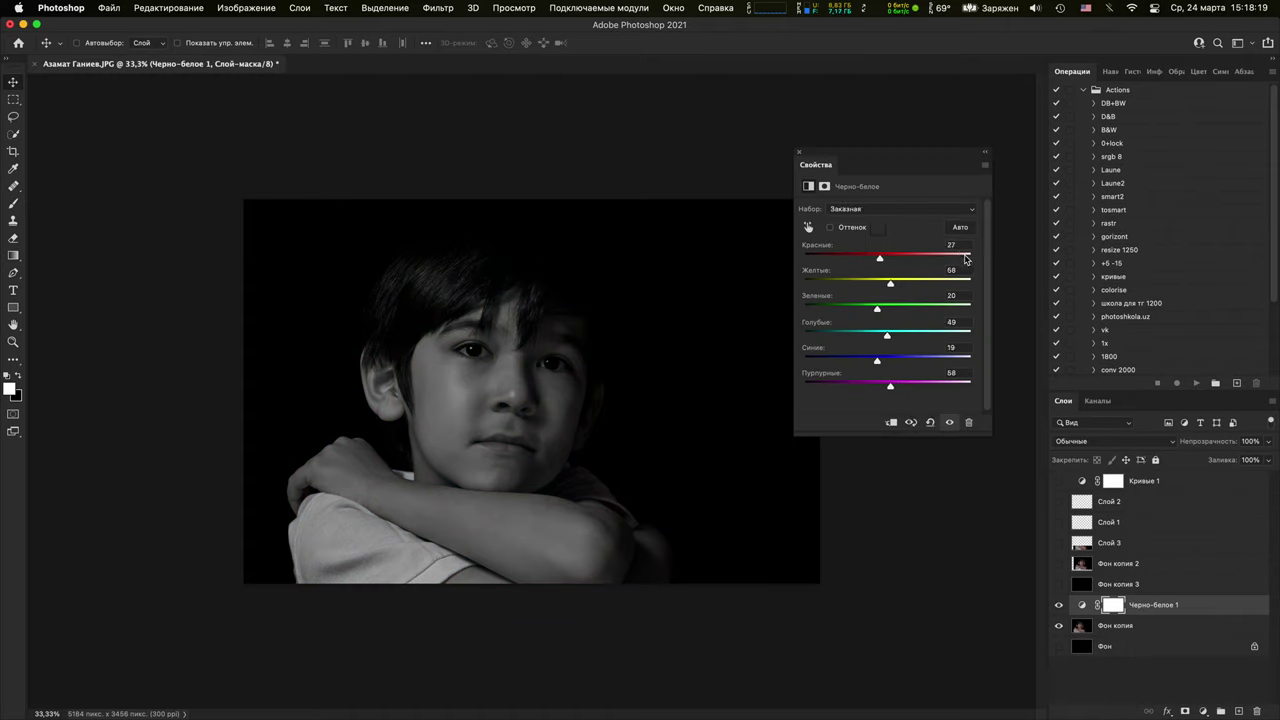
Add a Curves adjustment directly above the portrait and brighten the midtones by mapping input 102 to output 146
{"action": "left_click", "coordinate": [1140, 627]}
{"action": "left_click", "coordinate": [1201, 711]}
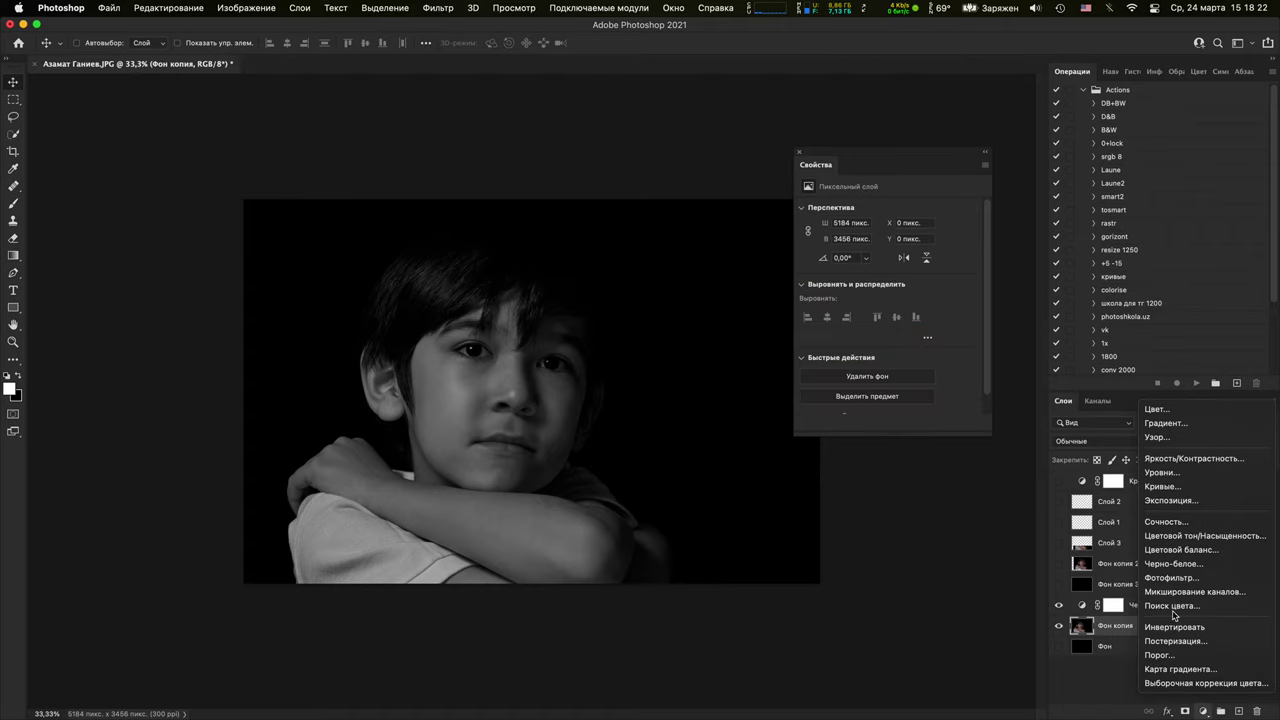
{"action": "left_click", "coordinate": [1172, 487]}
{"action": "left_click_drag", "start_coordinate": [903, 310], "coordinate": [886, 300]}
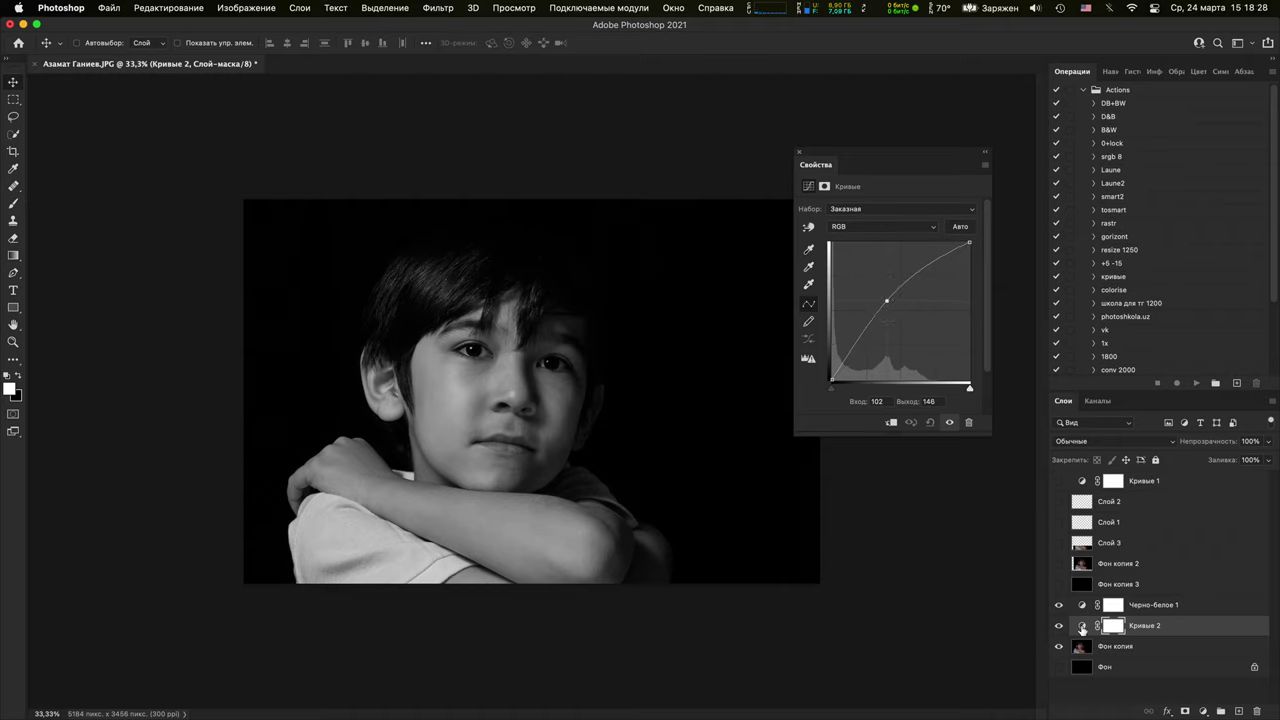
Move the black-and-white and new curves layers above the shifted portrait copy, and show that copy and its black background layer
{"action": "left_click", "coordinate": [1175, 605], "text": "super"}
{"action": "left_click_drag", "start_coordinate": [1085, 623], "coordinate": [1070, 553]}
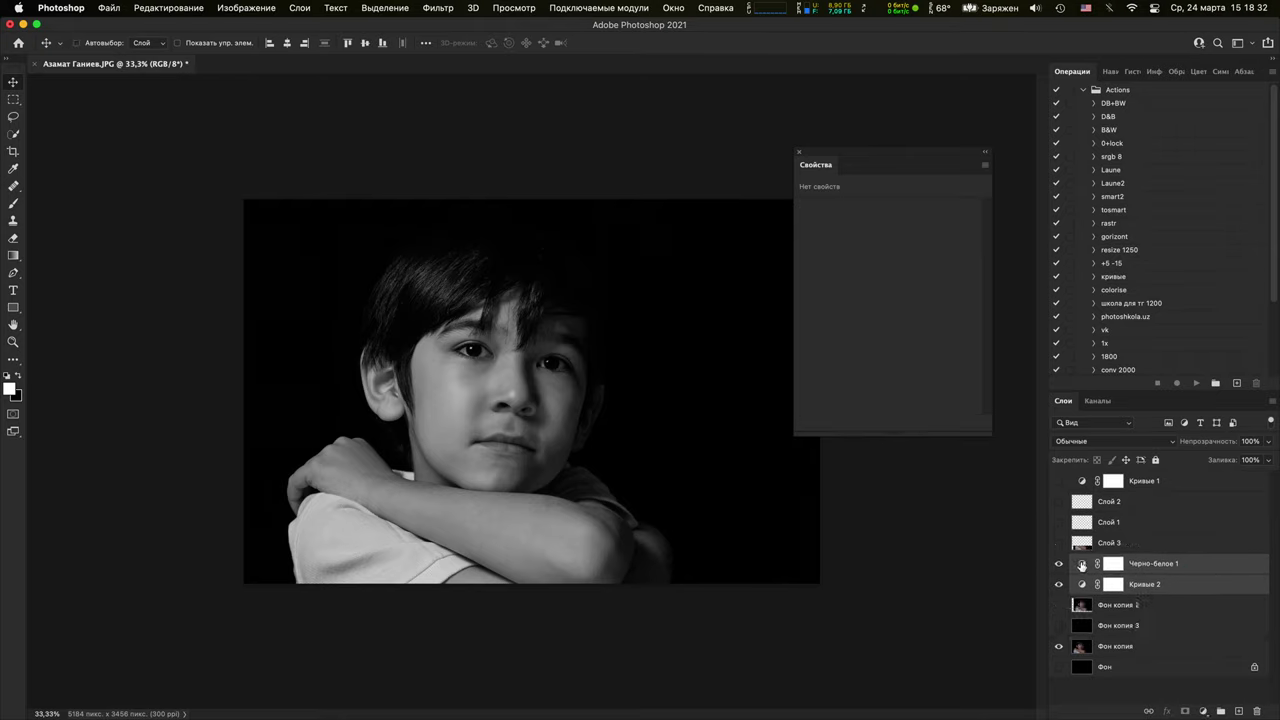
{"action": "left_click", "coordinate": [1059, 605]}
{"action": "left_click", "coordinate": [1060, 626]}
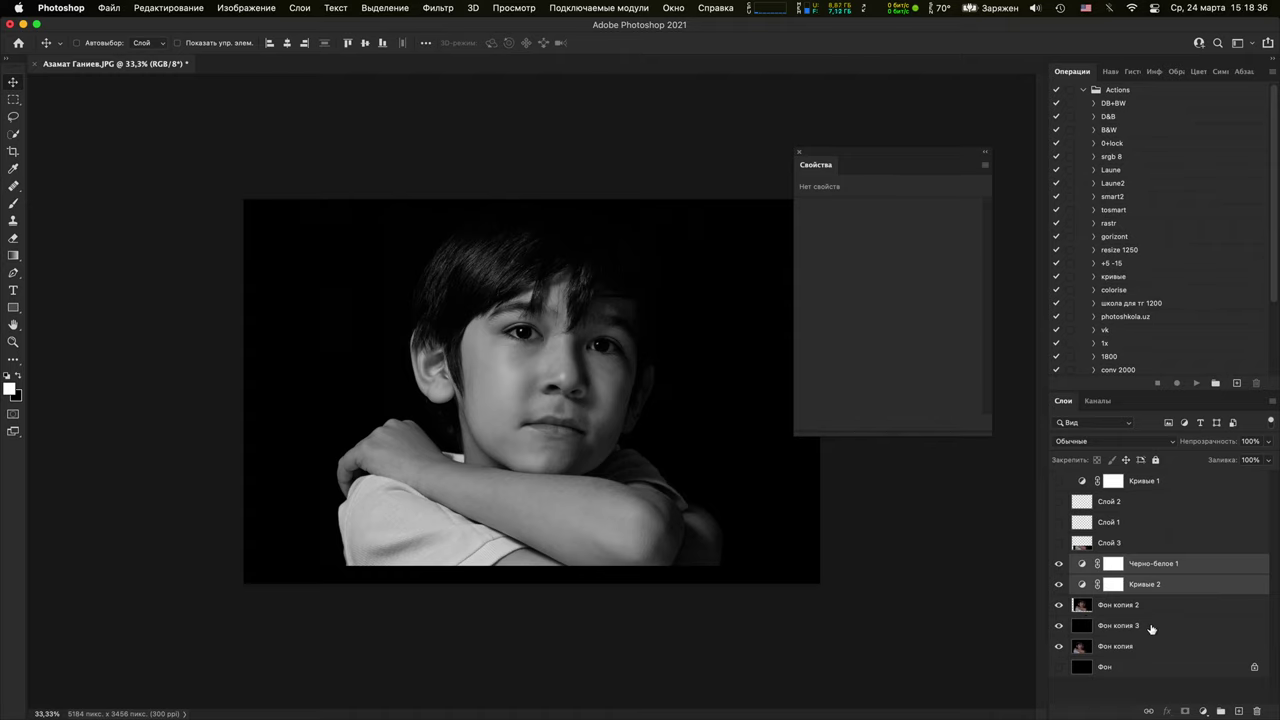
Paint black on the Кривые 2 mask over the boy's white sleeve with an 800 px brush at 40% opacity
{"action": "left_click", "coordinate": [1111, 585]}
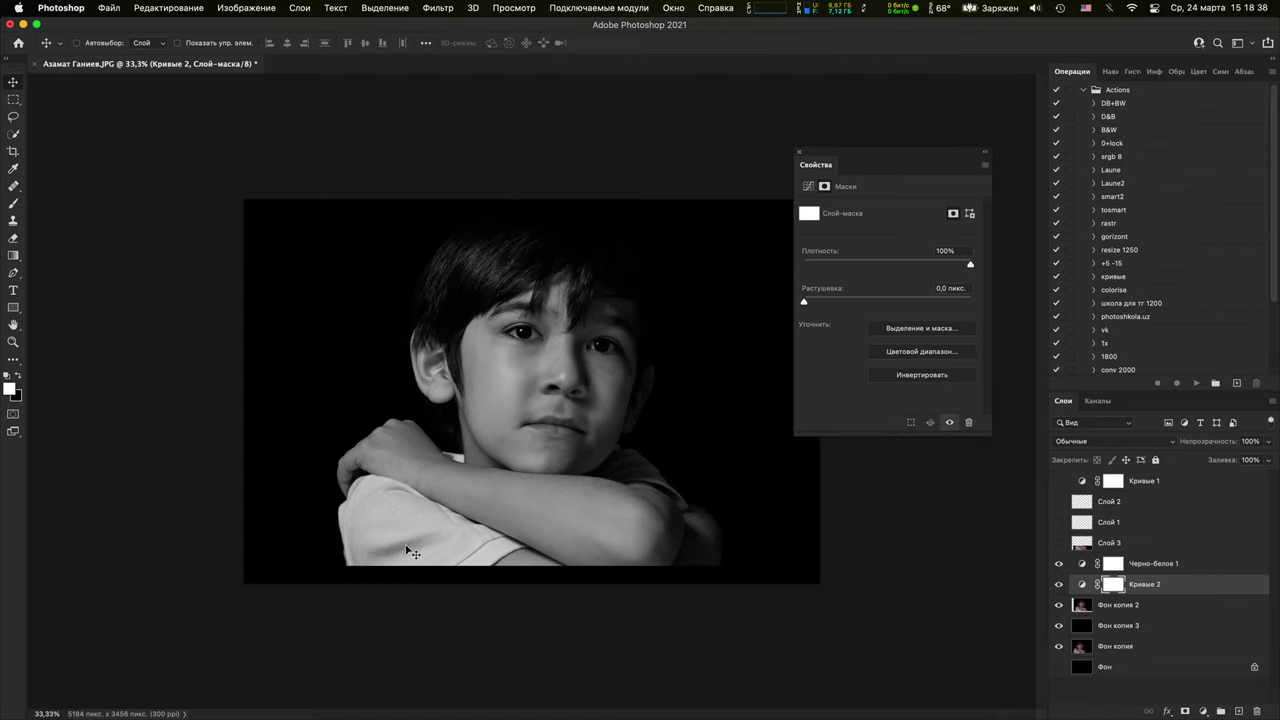
{"action": "key", "text": "b"}
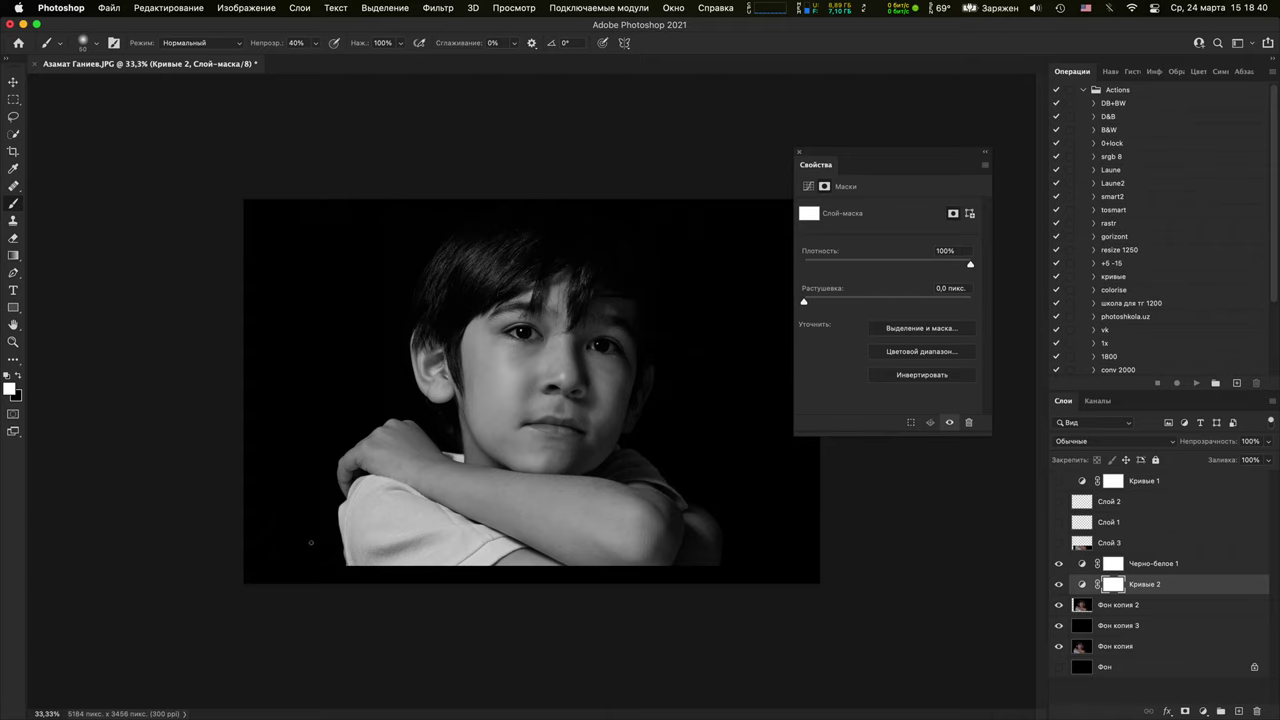
{"action": "key", "text": "bracketright"}
{"action": "key", "text": "bracketright"}
{"action": "key", "text": "bracketright"}
{"action": "key", "text": "bracketright"}
{"action": "key", "text": "bracketright"}
{"action": "key", "text": "bracketright"}
{"action": "key", "text": "bracketright"}
{"action": "key", "text": "bracketright"}
{"action": "key", "text": "bracketright"}
{"action": "key", "text": "bracketright"}
{"action": "key", "text": "x"}
{"action": "key", "text": "super+plus"}
{"action": "key", "text": "super+equal"}
{"action": "key", "text": "super+minus"}
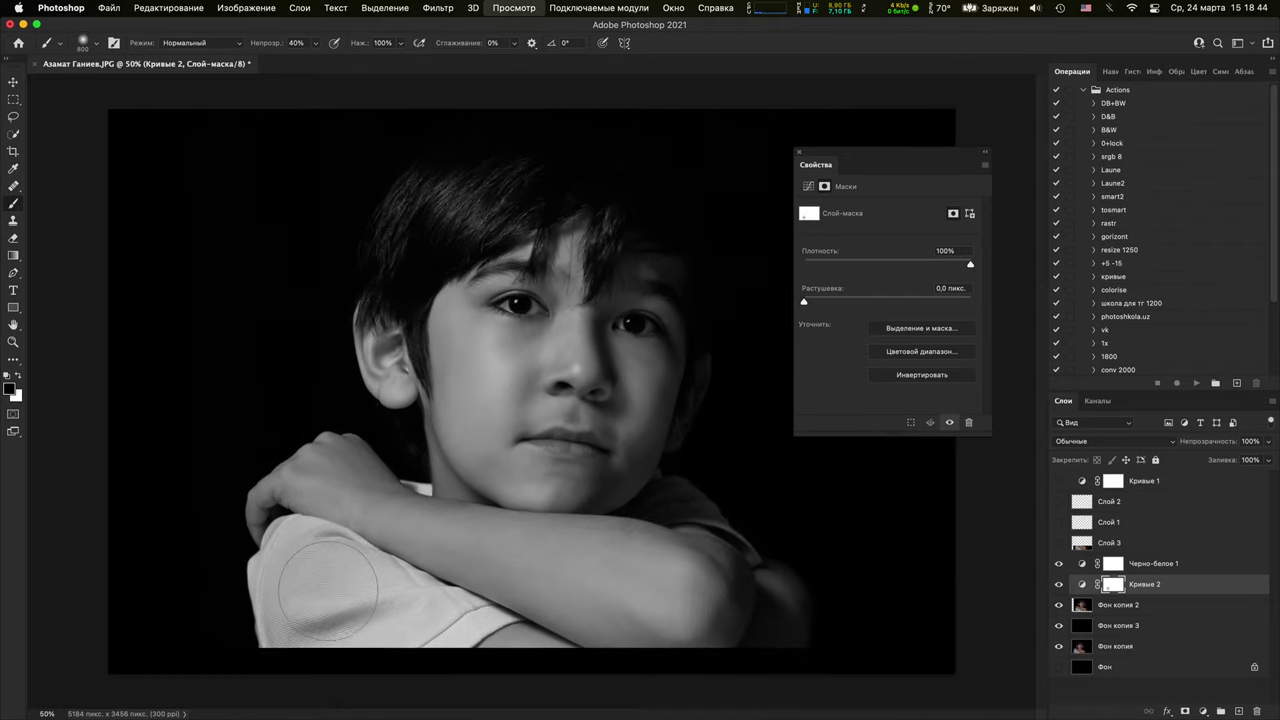
{"action": "key", "text": "super+minus"}
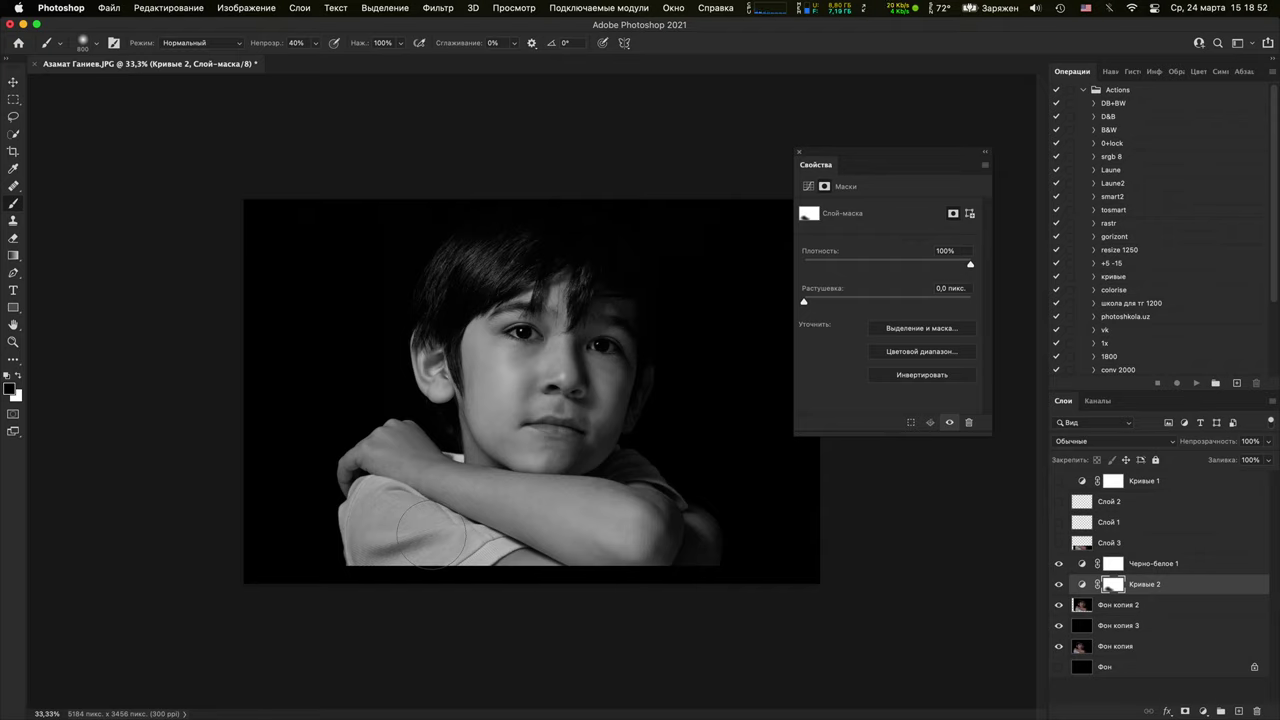
Set the brush opacity to 10% and refine the sleeve area of the curves mask, alternating black and white
{"action": "key", "text": "x"}
{"action": "key", "text": "1"}
{"action": "key", "text": "x"}
{"action": "key", "text": "x"}
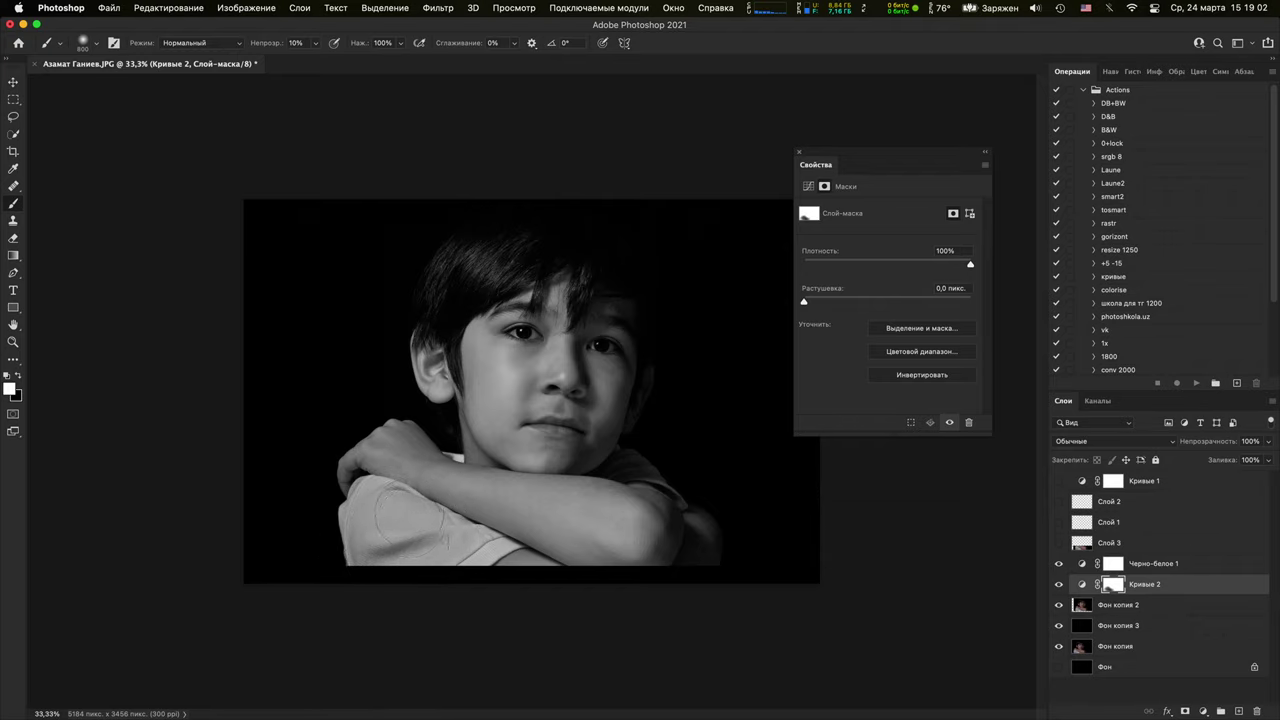
{"action": "key", "text": "x"}
{"action": "key", "text": "super+equal"}
{"action": "key", "text": "x"}
{"action": "key", "text": "super+minus"}
{"action": "key", "text": "super+minus"}
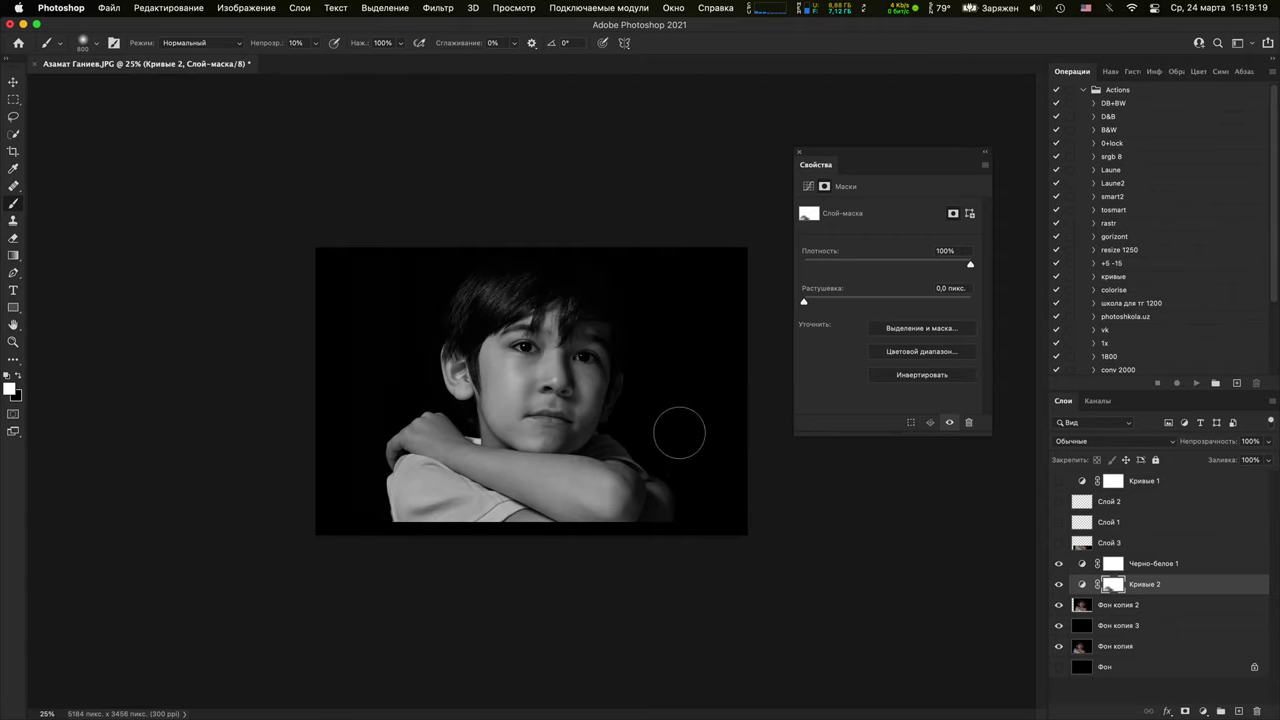
Show and select the annotation layer Слой 1, and reduce the brush size to 30 px for marking the face
{"action": "key", "text": "super+equal"}
{"action": "key", "text": "super+equal"}
{"action": "key", "text": "super+equal"}
{"action": "left_click_drag", "start_coordinate": [712, 428], "coordinate": [514, 414]}
{"action": "key", "text": "super+equal"}
{"action": "key", "text": "super+equal"}
{"action": "mouse_move", "coordinate": [470, 451]}
{"action": "left_mouse_down"}
{"action": "mouse_move", "coordinate": [756, 309]}
{"action": "mouse_move", "coordinate": [786, 486]}
{"action": "left_mouse_up"}
{"action": "left_click", "coordinate": [1060, 522]}
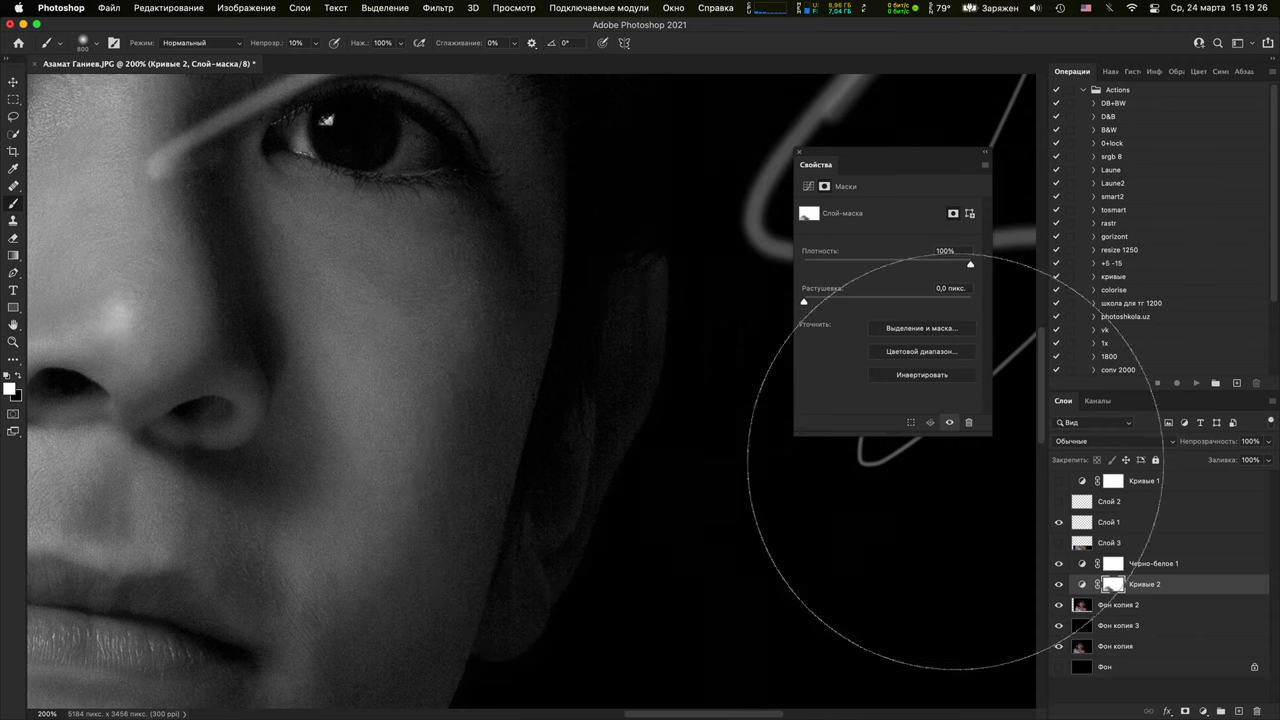
{"action": "left_click", "coordinate": [1088, 524]}
{"action": "key", "text": "bracketleft"}
{"action": "key", "text": "bracketleft"}
{"action": "key", "text": "bracketleft"}
{"action": "key", "text": "bracketleft"}
{"action": "key", "text": "bracketleft"}
{"action": "key", "text": "bracketleft"}
{"action": "key", "text": "bracketleft"}
{"action": "key", "text": "bracketleft"}
{"action": "key", "text": "bracketleft"}
{"action": "key", "text": "bracketleft"}
{"action": "key", "text": "bracketleft"}
{"action": "key", "text": "bracketleft"}
{"action": "key", "text": "bracketleft"}
{"action": "key", "text": "bracketleft"}
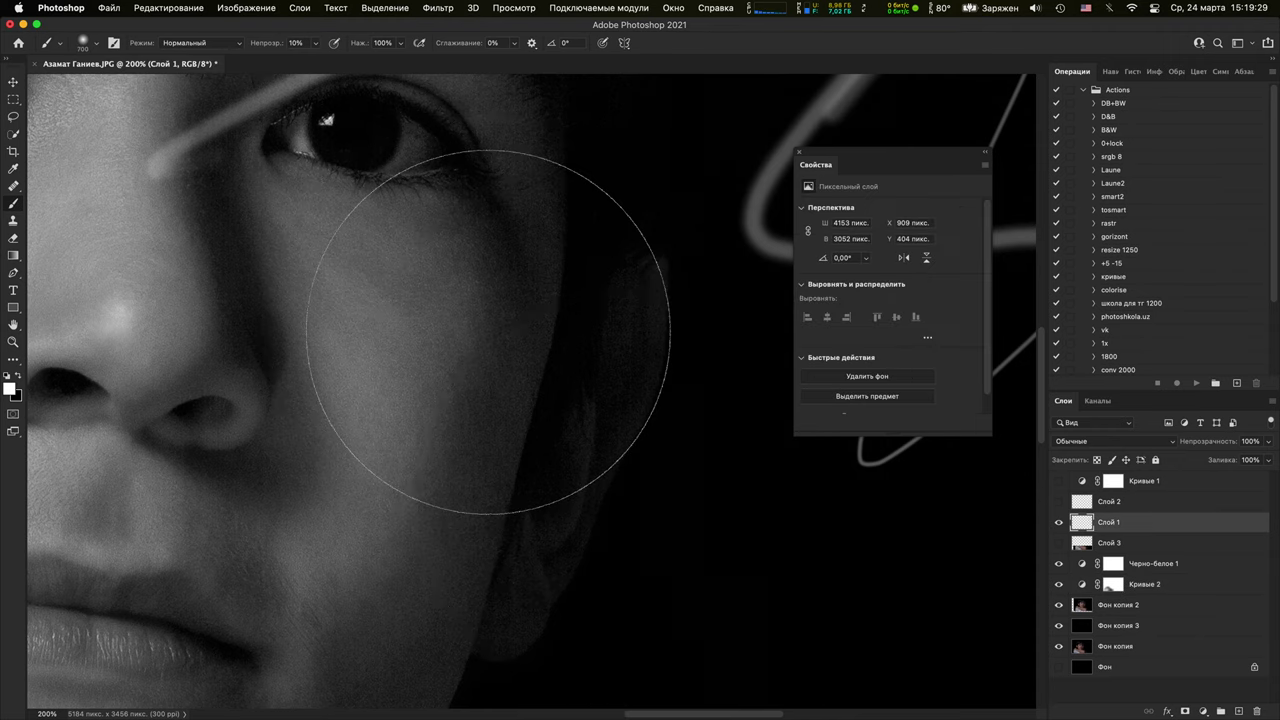
{"action": "key", "text": "bracketleft"}
{"action": "key", "text": "bracketleft"}
{"action": "key", "text": "bracketleft"}
{"action": "key", "text": "bracketleft"}
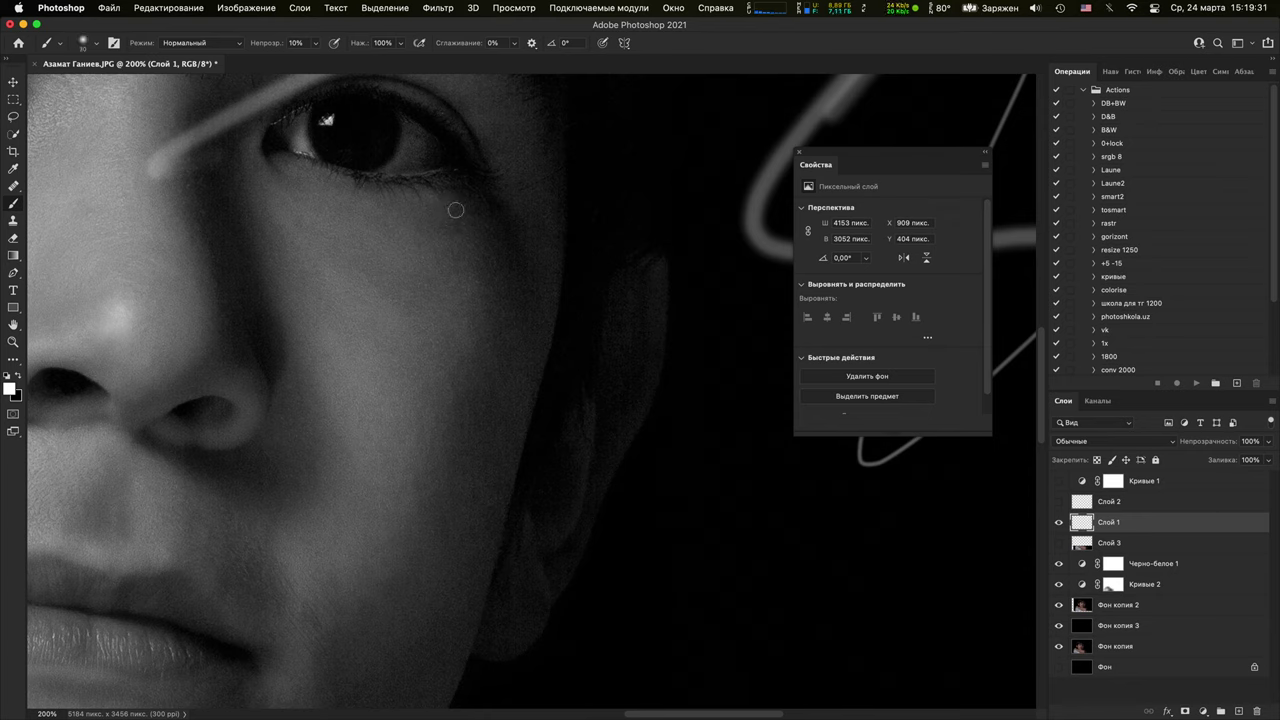
Set the brush opacity to 100% and draw a white curve along the cheek's shadow edge from the eye to the mouth corner
{"action": "mouse_move", "coordinate": [453, 185]}
{"action": "left_mouse_down"}
{"action": "mouse_move", "coordinate": [479, 249]}
{"action": "mouse_move", "coordinate": [478, 335]}
{"action": "left_mouse_up"}
{"action": "left_click_drag", "start_coordinate": [265, 40], "coordinate": [374, 26]}
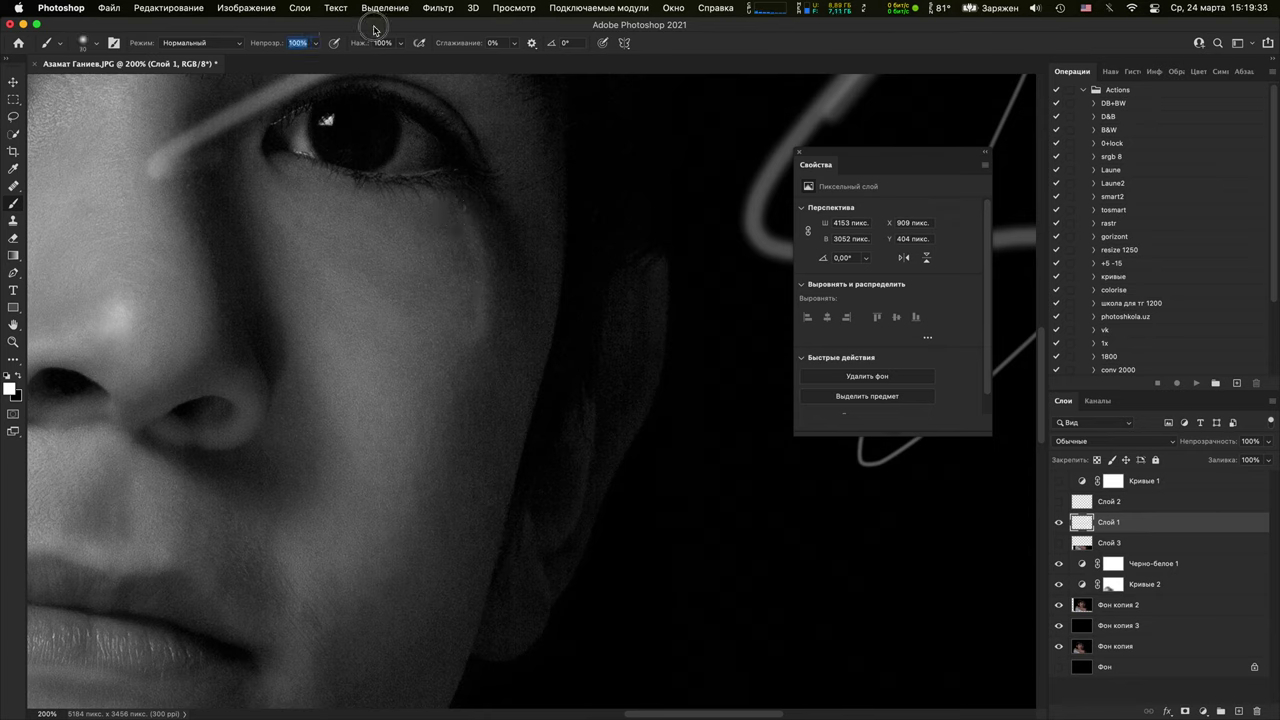
{"action": "mouse_move", "coordinate": [459, 211]}
{"action": "left_mouse_down"}
{"action": "mouse_move", "coordinate": [472, 368]}
{"action": "mouse_move", "coordinate": [381, 548]}
{"action": "mouse_move", "coordinate": [303, 618]}
{"action": "left_mouse_up"}
{"action": "key", "text": "super+minus"}
{"action": "left_click_drag", "start_coordinate": [476, 494], "coordinate": [485, 388]}
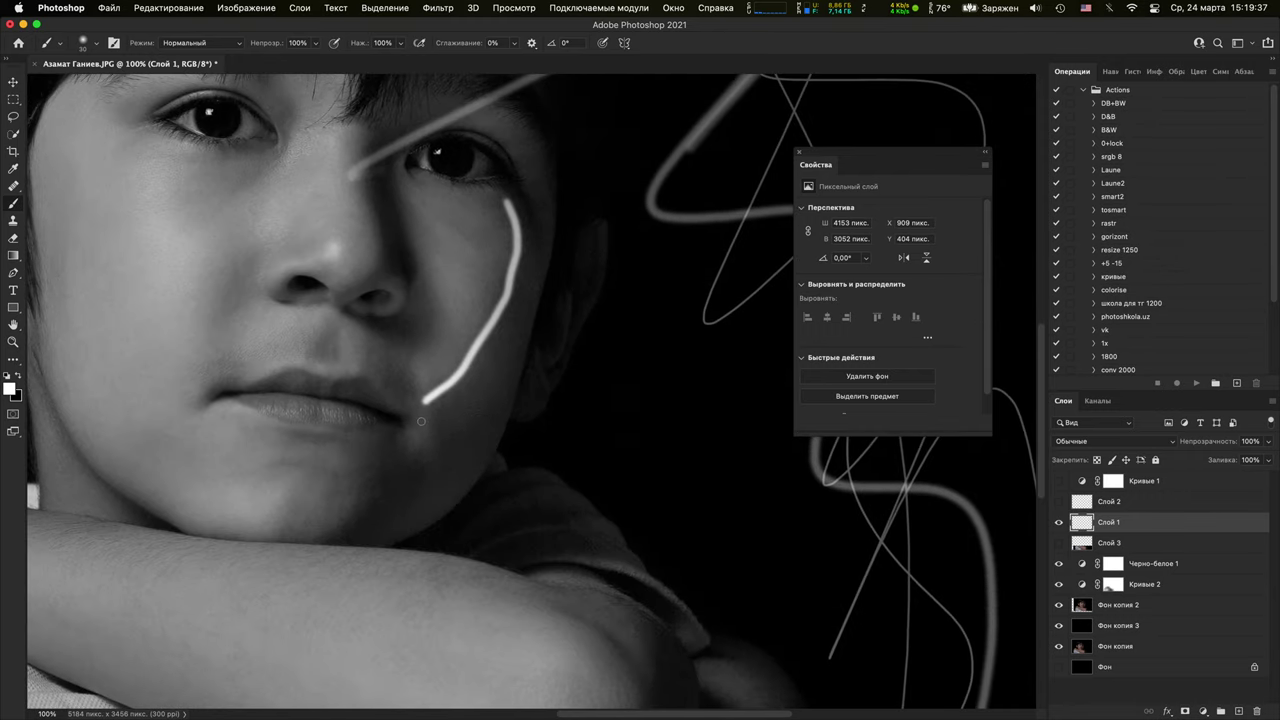
Compare the face with and without the cheek marking by toggling Слой 1, leaving it hidden for a view of the whole portrait
{"action": "left_click", "coordinate": [1057, 522]}
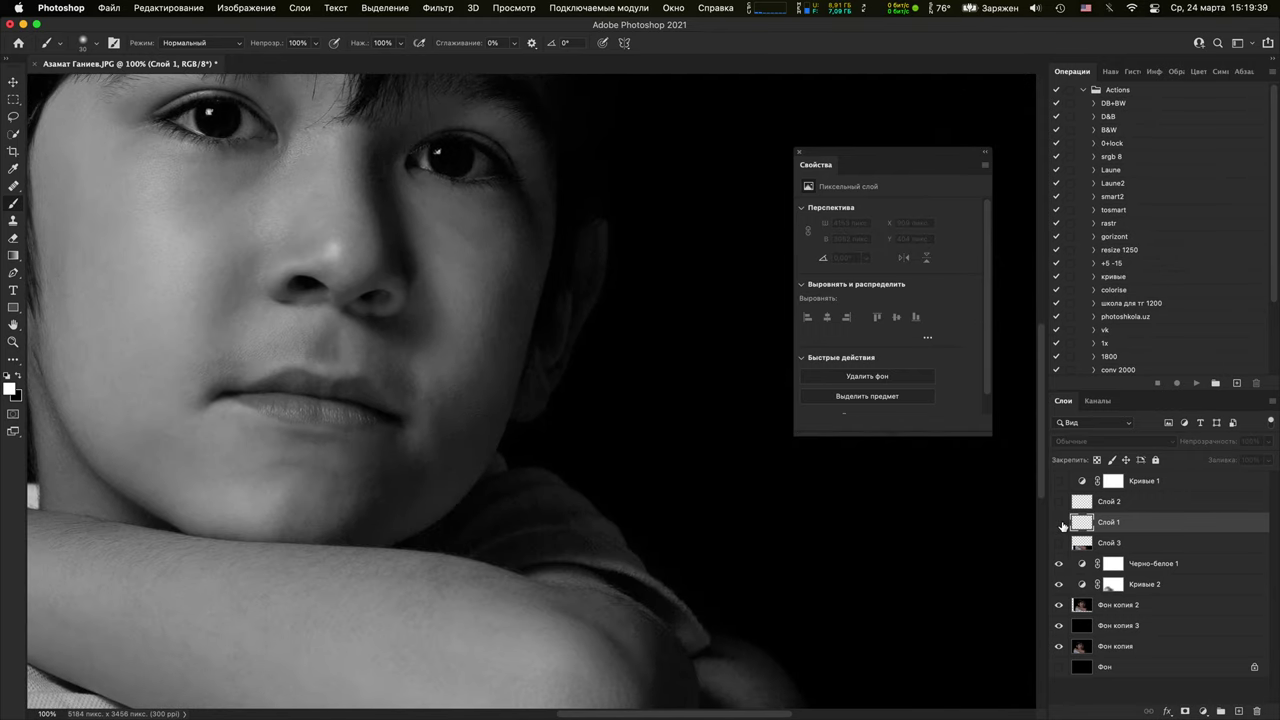
{"action": "left_click", "coordinate": [1058, 522]}
{"action": "left_click", "coordinate": [1058, 522]}
{"action": "left_click", "coordinate": [1058, 522]}
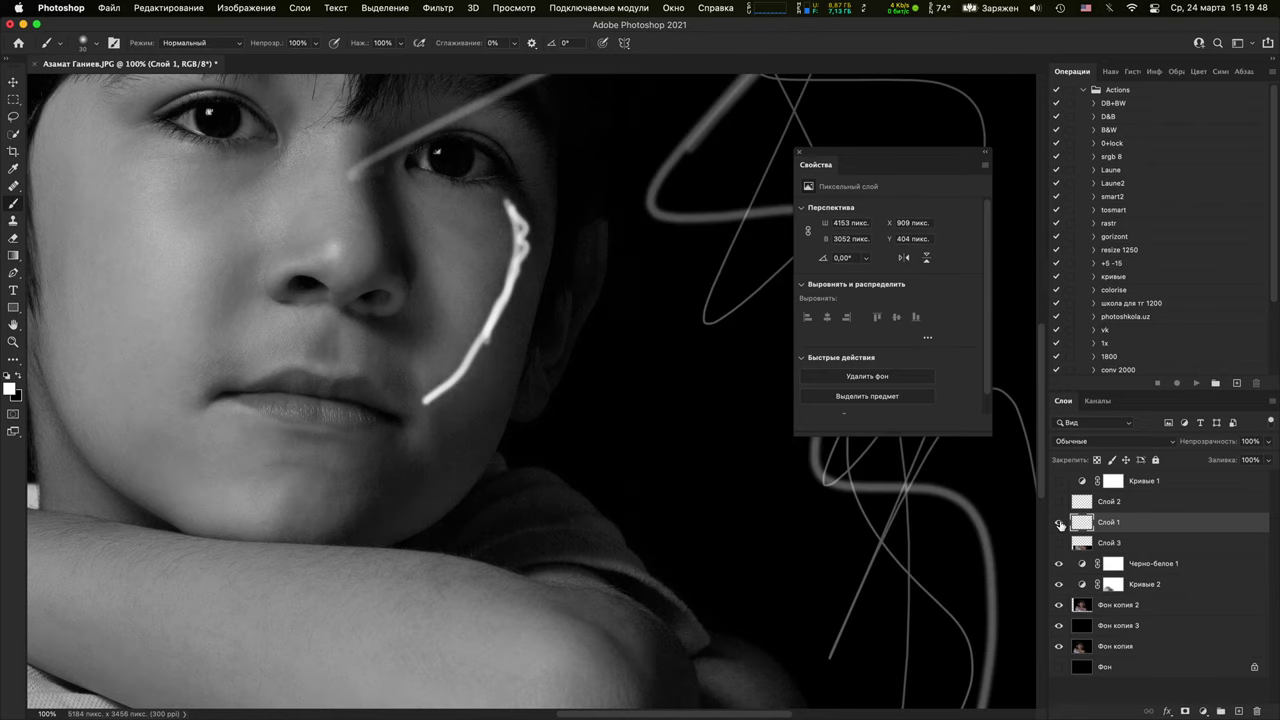
{"action": "left_click", "coordinate": [1059, 522]}
{"action": "left_click", "coordinate": [1058, 522]}
{"action": "left_click", "coordinate": [1058, 522]}
{"action": "key", "text": "super+minus"}
{"action": "key", "text": "super+minus"}
{"action": "key", "text": "super+minus"}
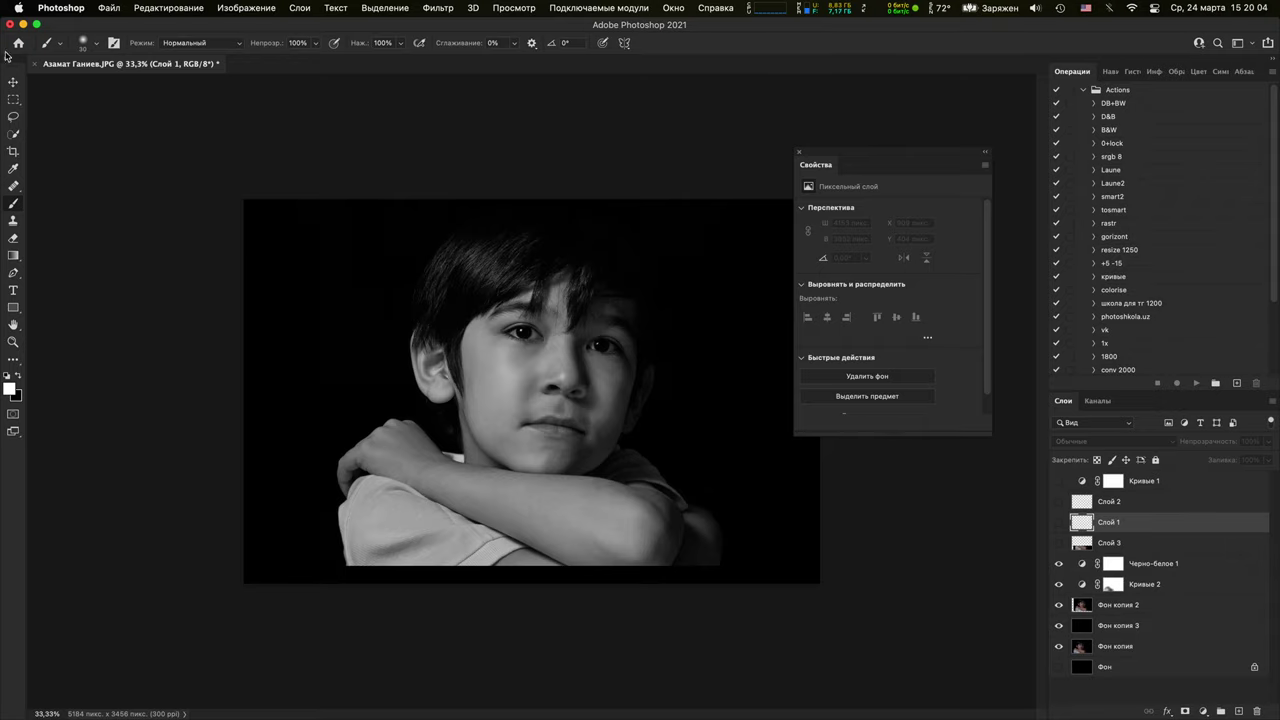
Close the boy's portrait without saving, and put away the empty editor window and the floating properties
{"action": "left_click", "coordinate": [35, 64]}
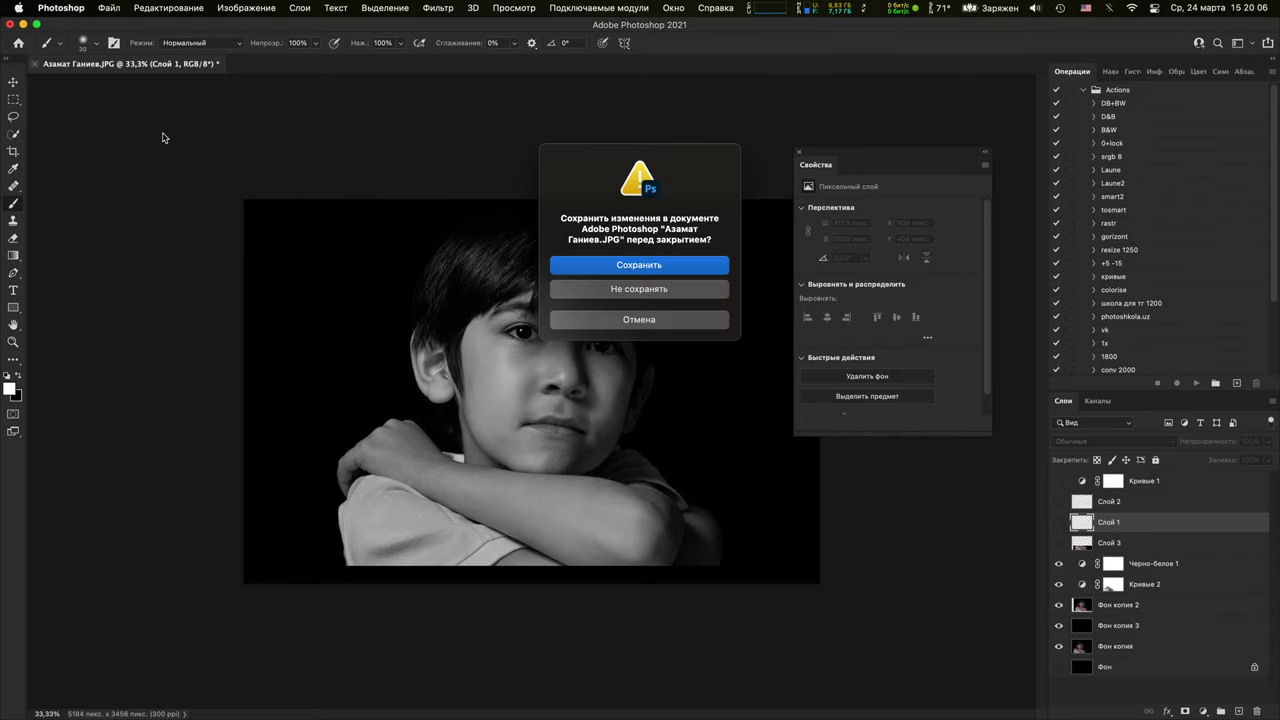
{"action": "left_click", "coordinate": [618, 292]}
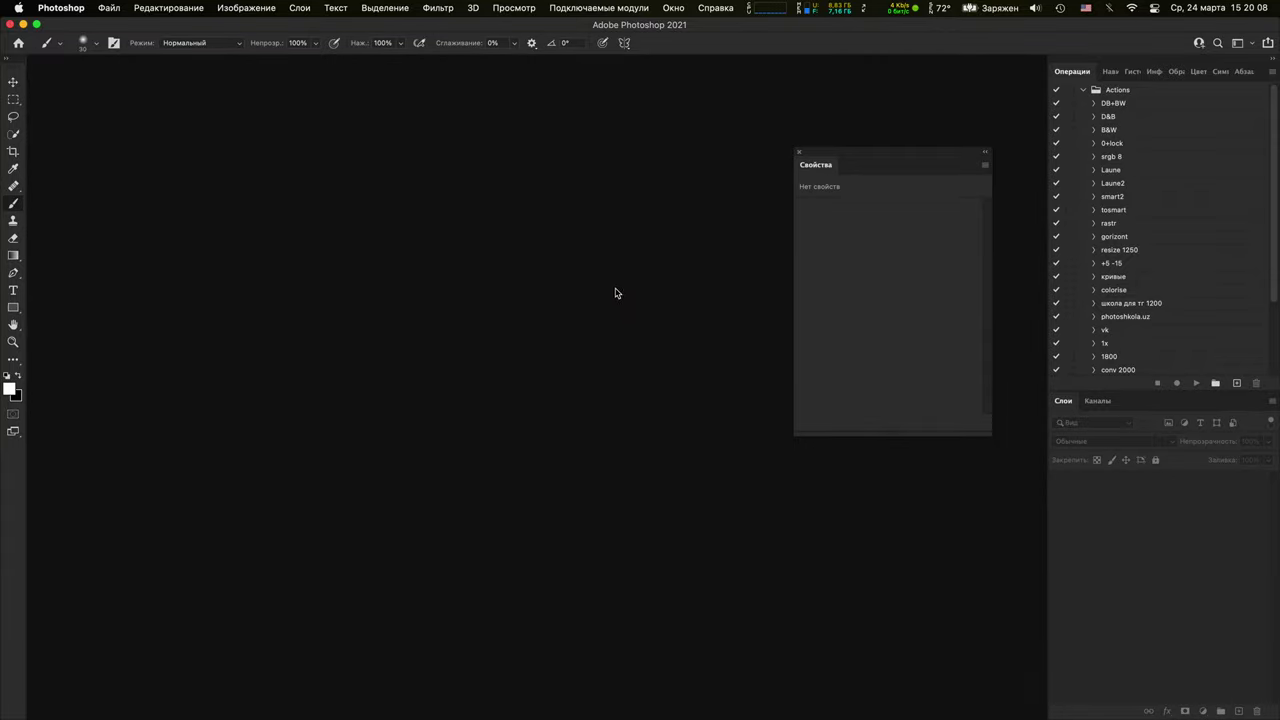
{"action": "left_click", "coordinate": [23, 23]}
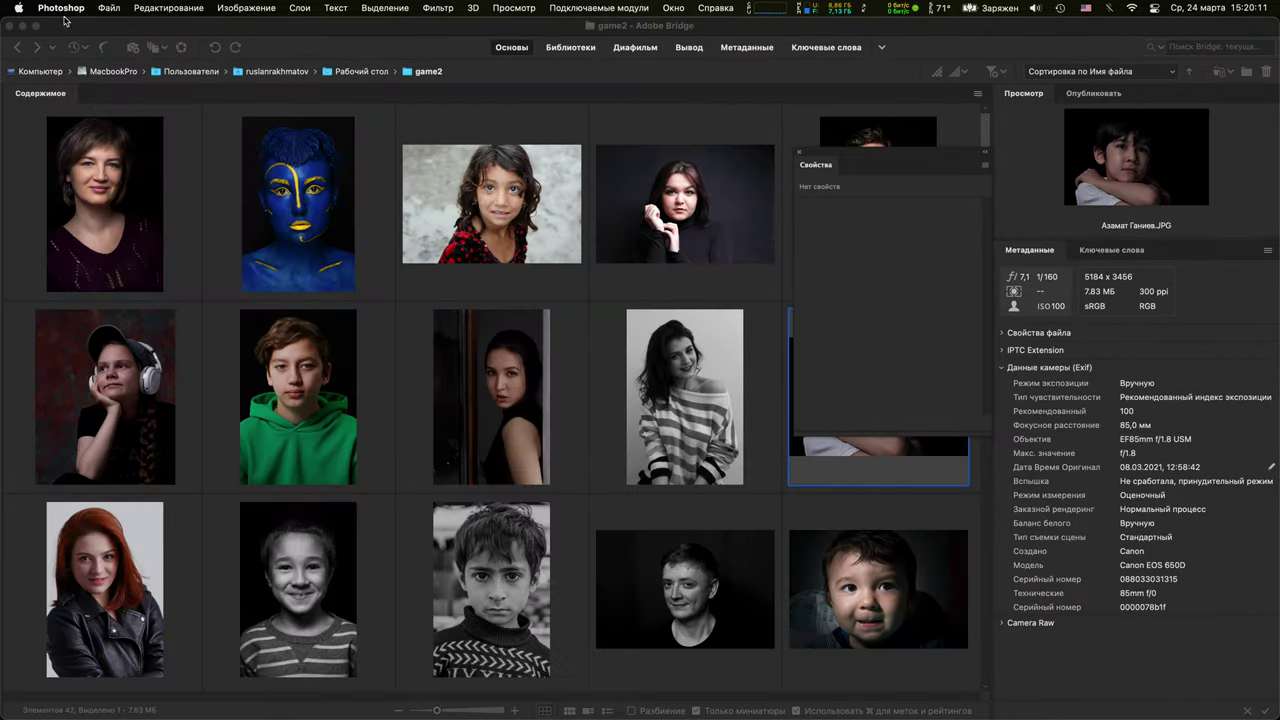
{"action": "left_click", "coordinate": [799, 155]}
Open the red-haired woman's portrait Белка.JPG for editing, keeping its embedded colour profile
{"action": "left_click", "coordinate": [156, 557]}
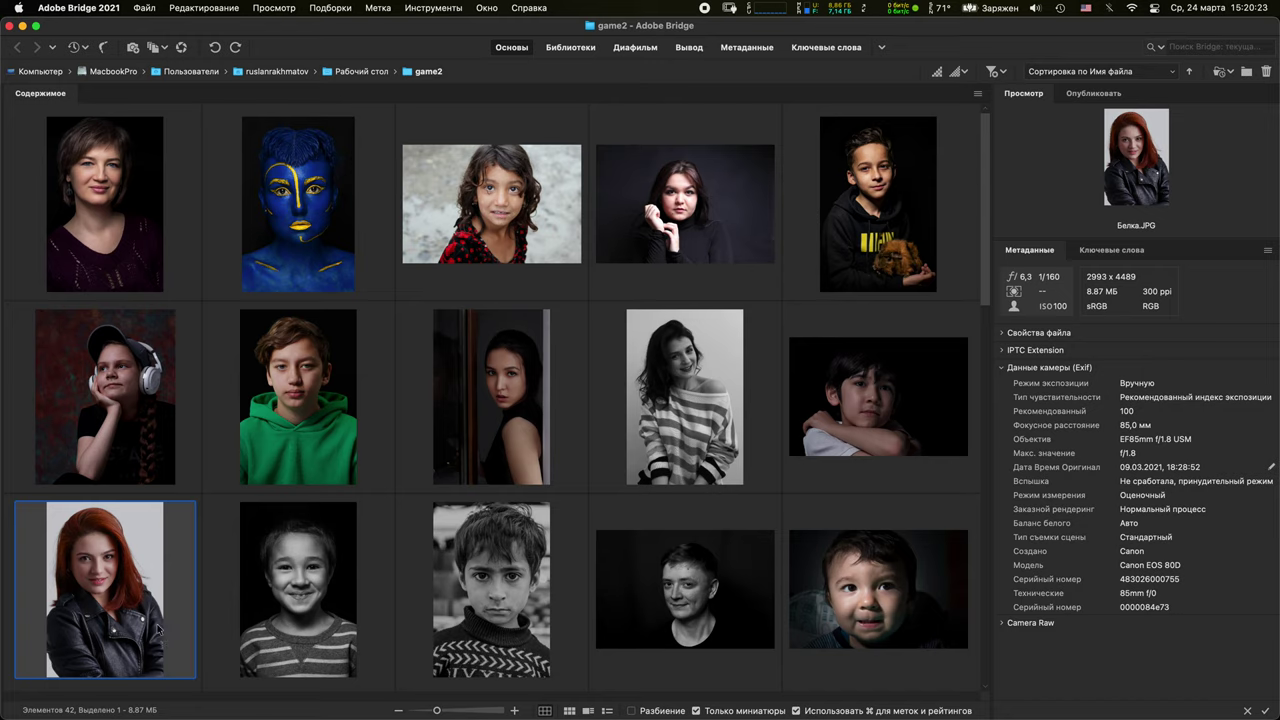
{"action": "double_click", "coordinate": [92, 588]}
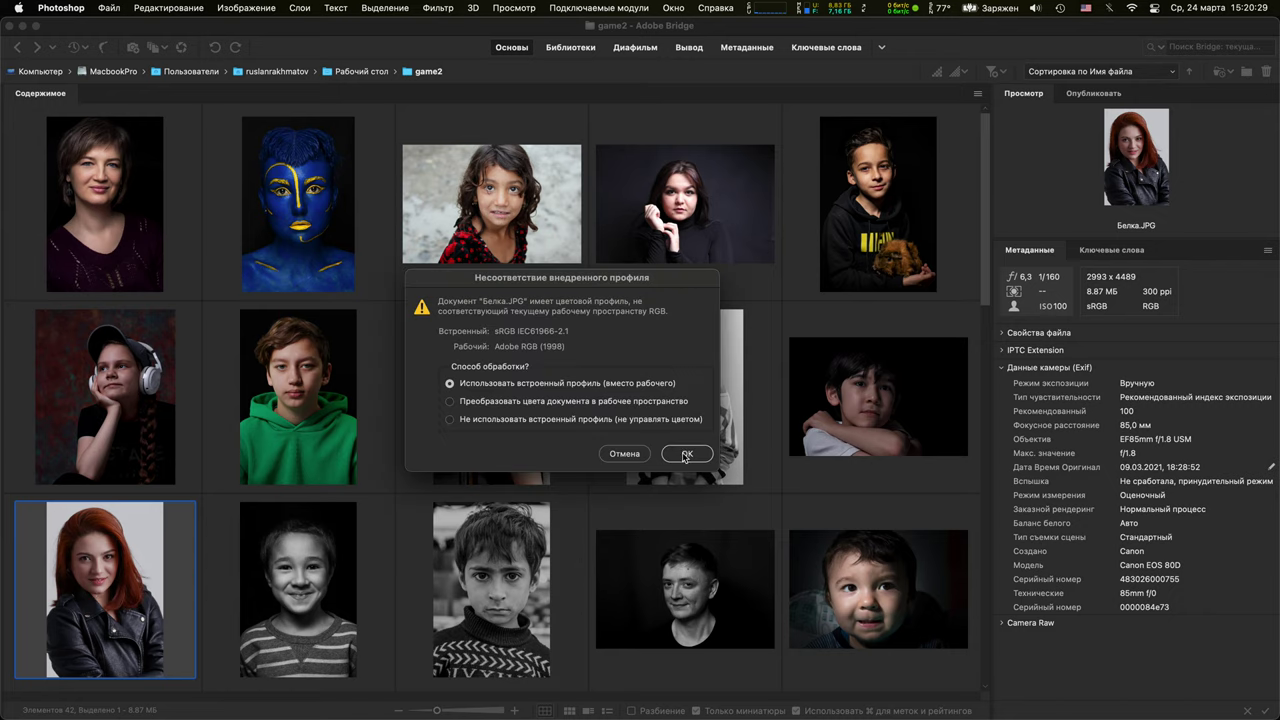
{"action": "left_click", "coordinate": [686, 454]}
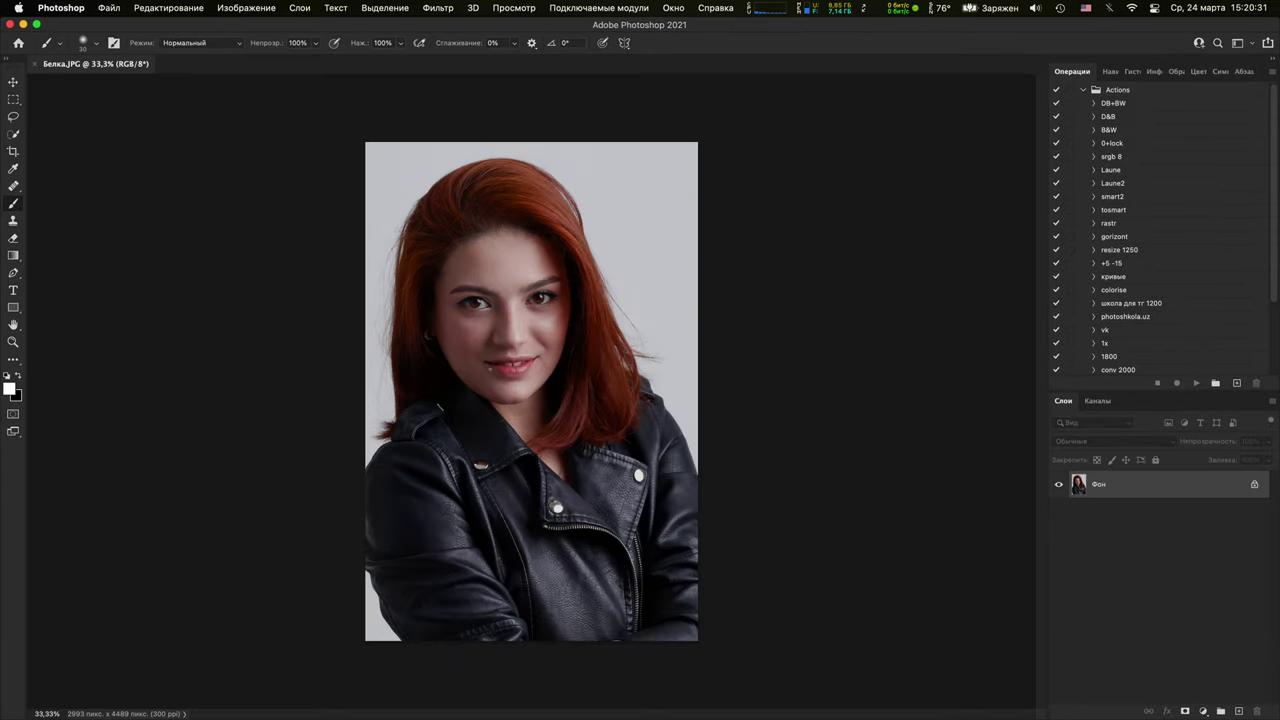
Examine the skin texture and sharpness around the mouth, both eyes and the eyebrow at up to 600% magnification
{"action": "key", "text": "super+plus"}
{"action": "key", "text": "super+plus"}
{"action": "key", "text": "super+plus"}
{"action": "key", "text": "super+plus"}
{"action": "key", "text": "super+plus"}
{"action": "key", "text": "super+plus"}
{"action": "left_click_drag", "start_coordinate": [474, 294], "coordinate": [745, 625]}
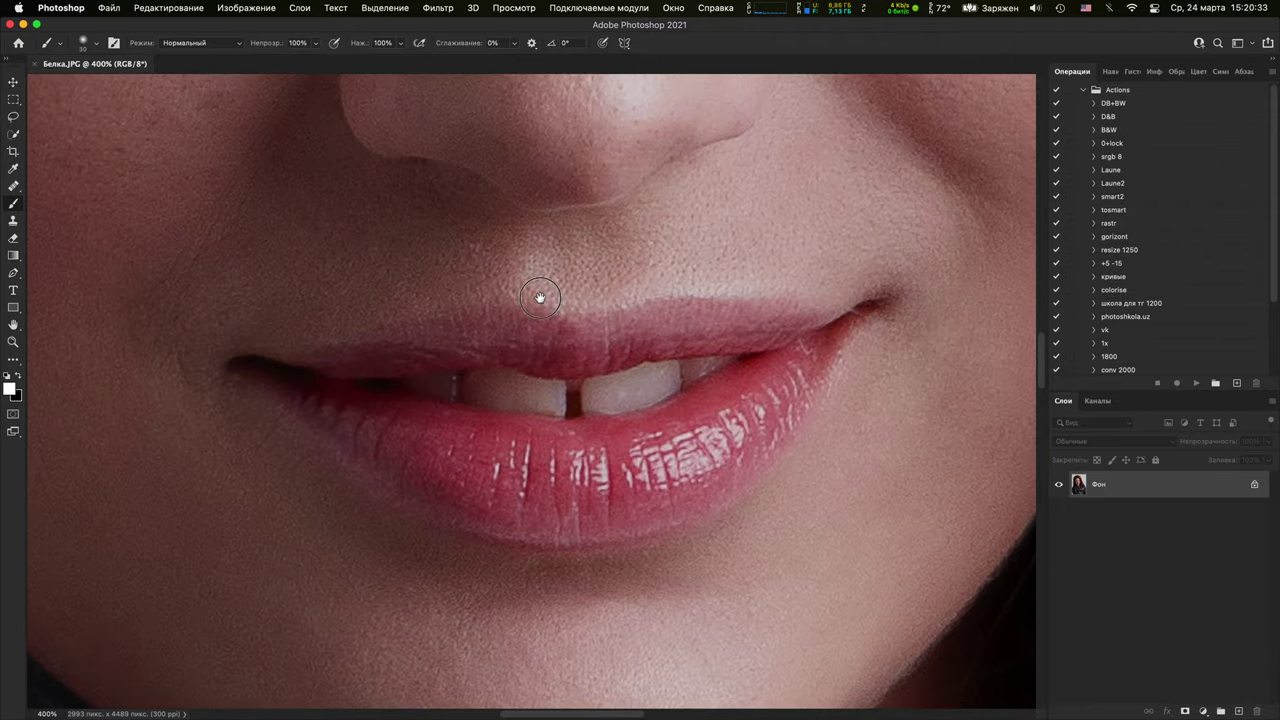
{"action": "left_click_drag", "start_coordinate": [498, 167], "coordinate": [622, 494]}
{"action": "left_click_drag", "start_coordinate": [551, 306], "coordinate": [672, 422]}
{"action": "key", "text": "super+plus"}
{"action": "key", "text": "super+plus"}
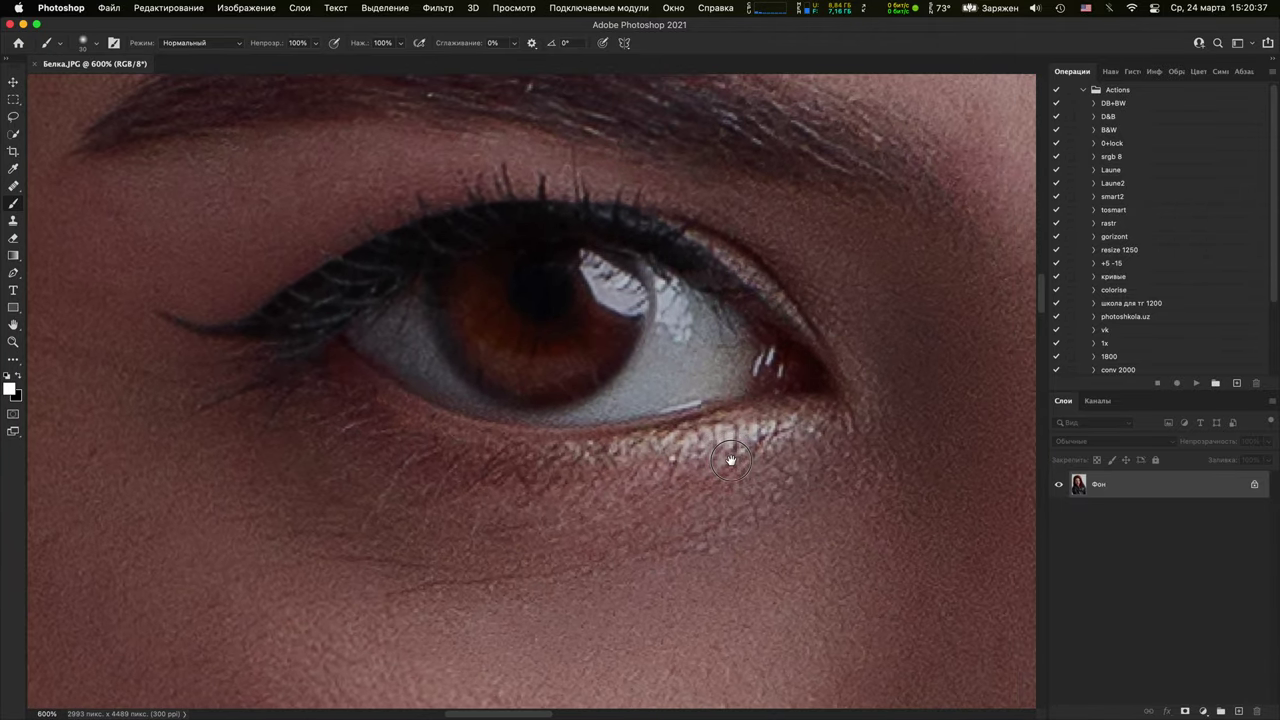
{"action": "left_click_drag", "start_coordinate": [990, 345], "coordinate": [679, 401]}
{"action": "left_click_drag", "start_coordinate": [920, 90], "coordinate": [420, 186]}
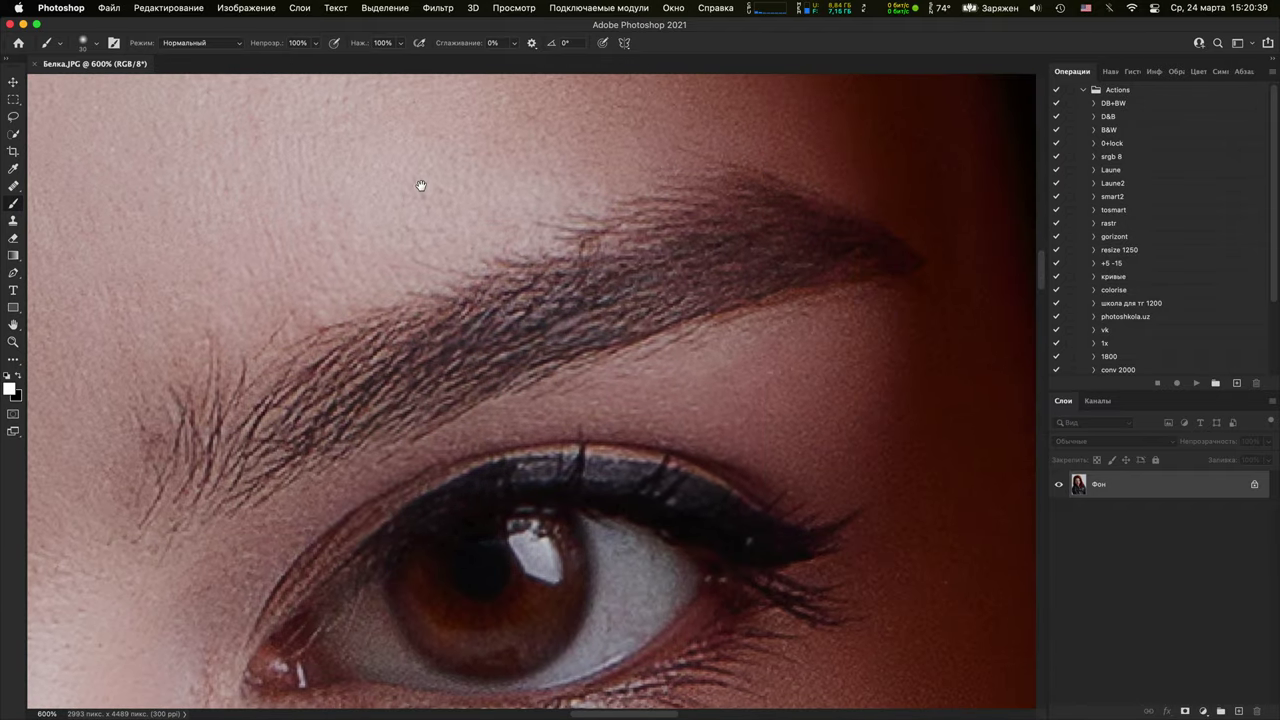
Examine the lips, chin, jaw edge and eye detail at 700% magnification
{"action": "key", "text": "super+plus"}
{"action": "left_click_drag", "start_coordinate": [485, 388], "coordinate": [430, 95]}
{"action": "left_click_drag", "start_coordinate": [590, 540], "coordinate": [535, 190]}
{"action": "left_click_drag", "start_coordinate": [565, 540], "coordinate": [575, 305]}
{"action": "left_click_drag", "start_coordinate": [525, 600], "coordinate": [660, 100]}
{"action": "left_click_drag", "start_coordinate": [570, 390], "coordinate": [737, 251]}
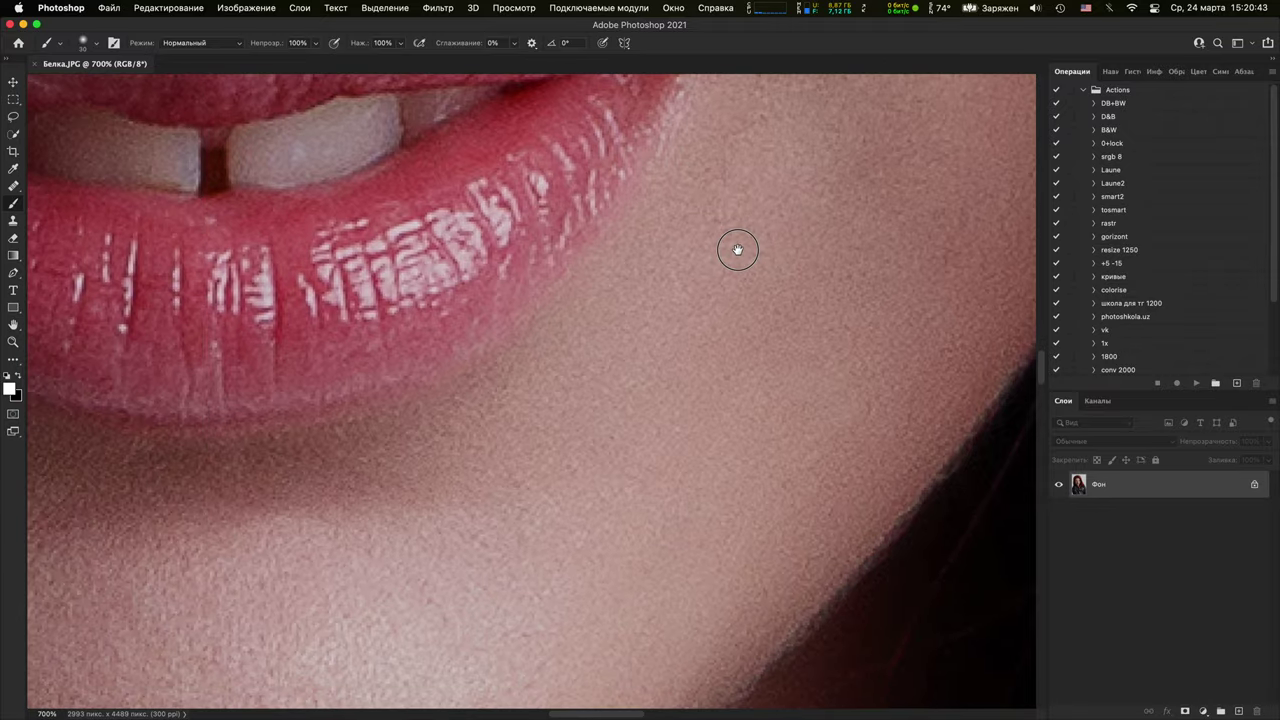
{"action": "scroll", "coordinate": [737, 249], "scroll_direction": "down", "scroll_amount": 12}
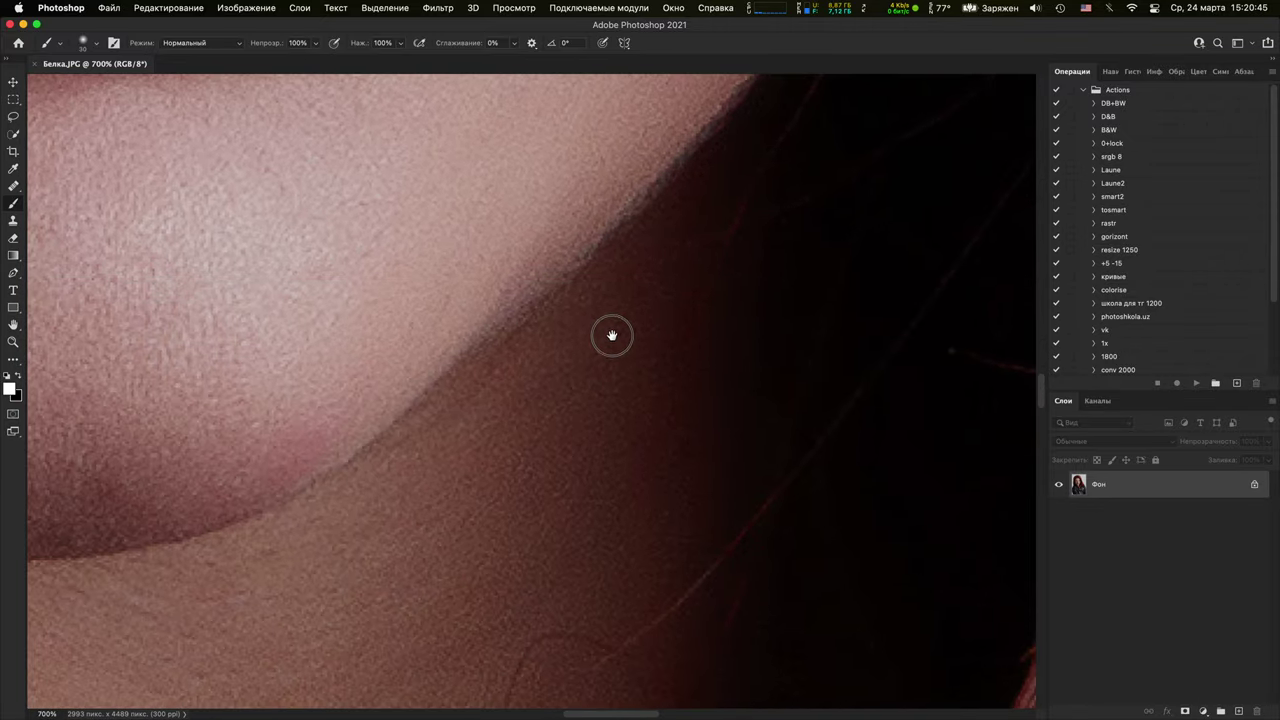
{"action": "scroll", "coordinate": [661, 317], "scroll_direction": "down", "scroll_amount": 8}
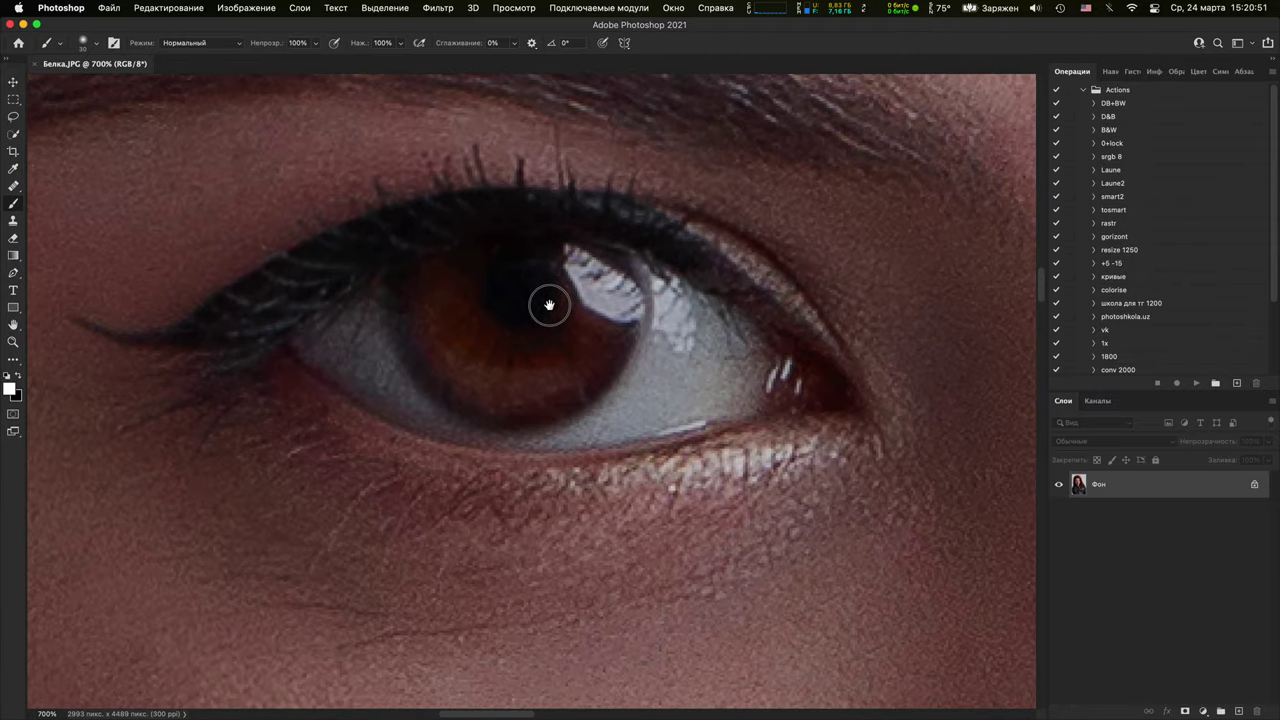
Examine the forehead skin, hairline, red hair strands and leather jacket with its metal stud for detail
{"action": "key", "text": "ctrl+minus"}
{"action": "key", "text": "ctrl+minus"}
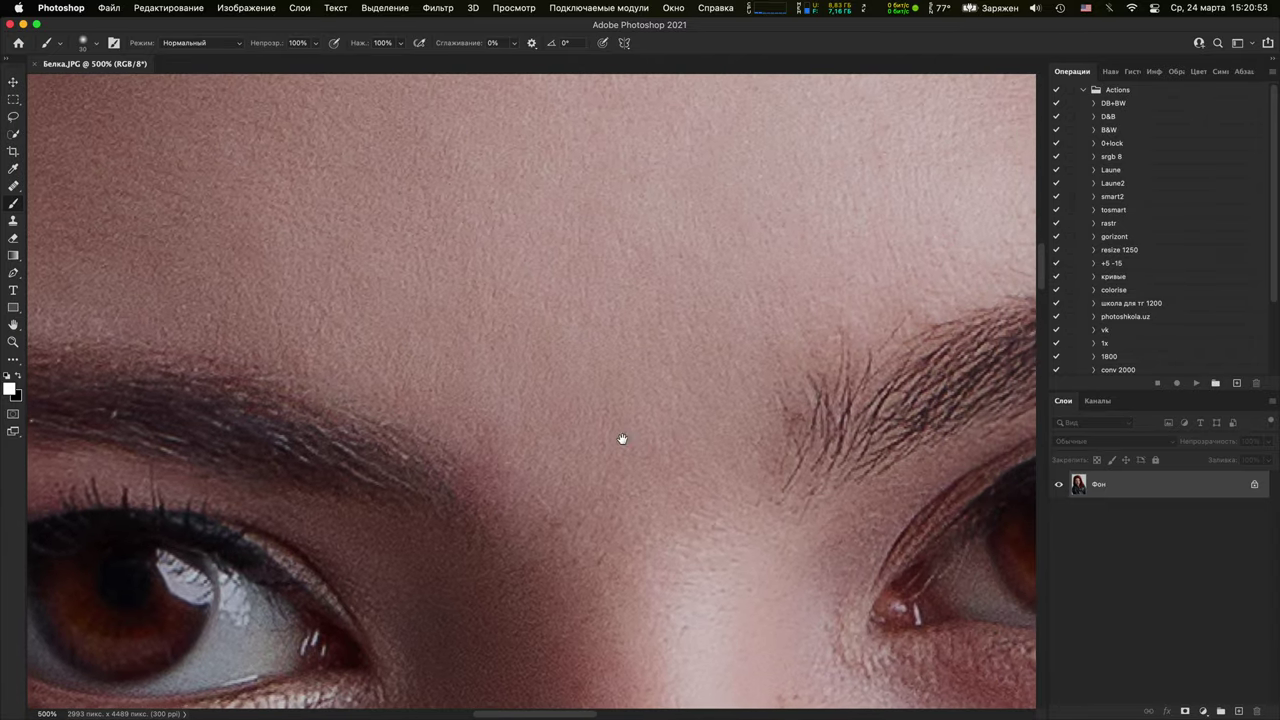
{"action": "left_click_drag", "start_coordinate": [622, 439], "coordinate": [614, 442]}
{"action": "scroll", "coordinate": [345, 378], "scroll_direction": "right", "scroll_amount": 3}
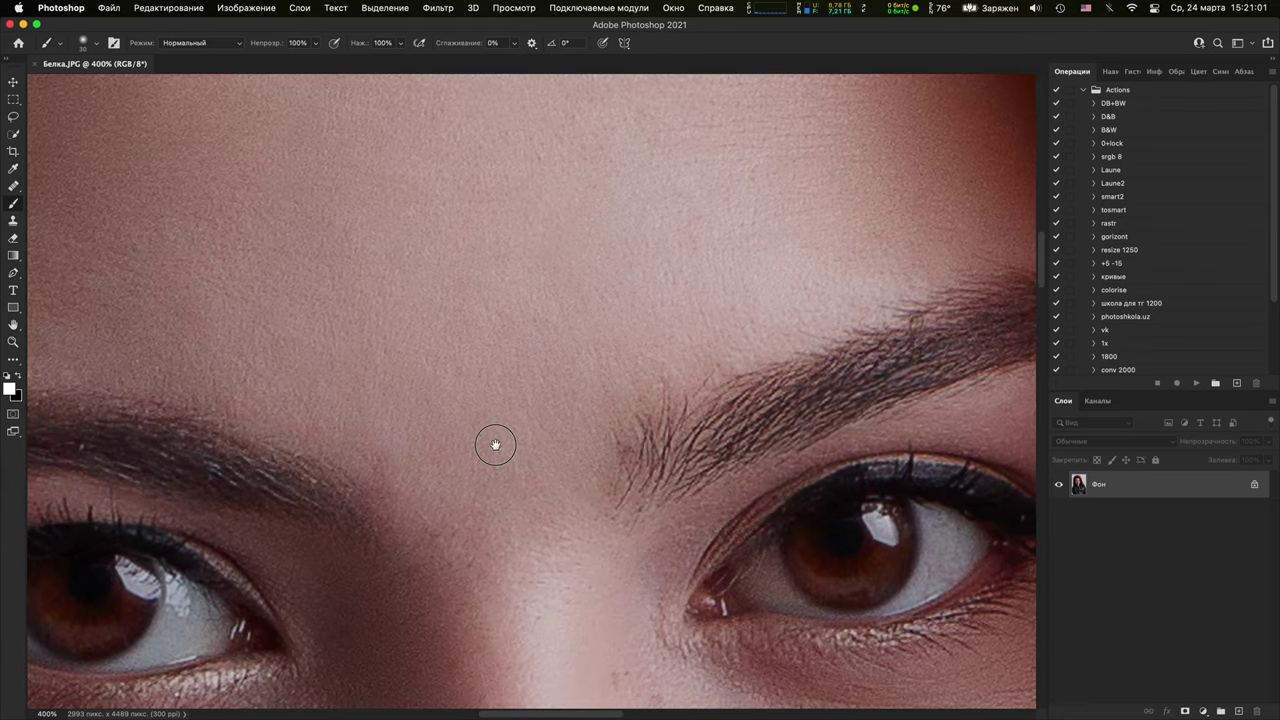
{"action": "scroll", "coordinate": [466, 420], "scroll_direction": "down", "scroll_amount": 2}
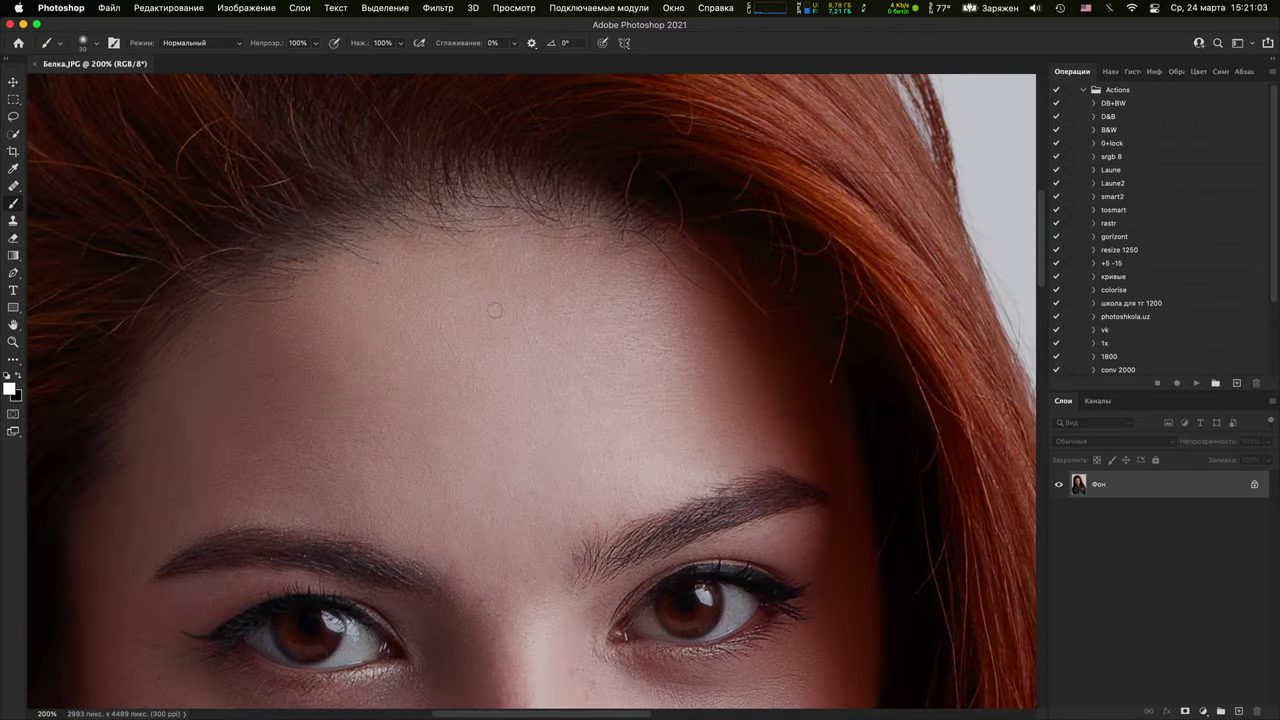
{"action": "scroll", "coordinate": [477, 294], "scroll_direction": "down", "scroll_amount": 2}
{"action": "scroll", "coordinate": [479, 260], "scroll_direction": "up", "scroll_amount": 4}
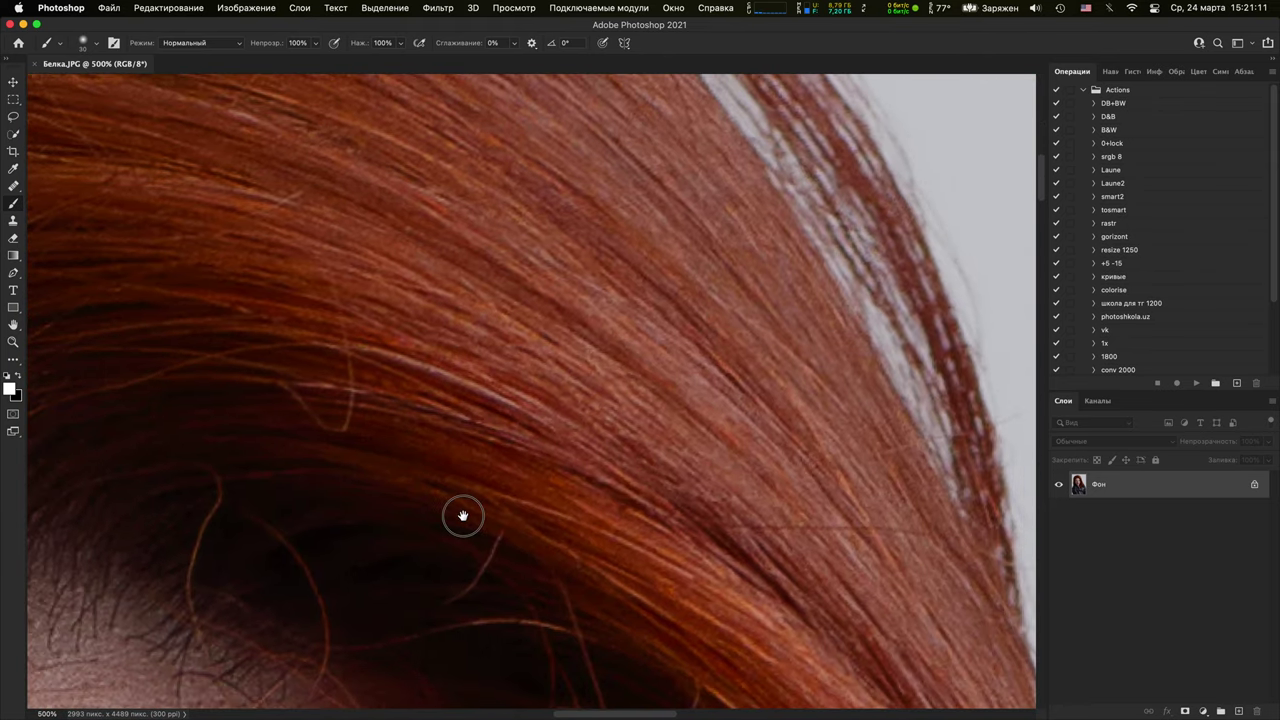
{"action": "scroll", "coordinate": [463, 515], "scroll_direction": "down", "scroll_amount": 5}
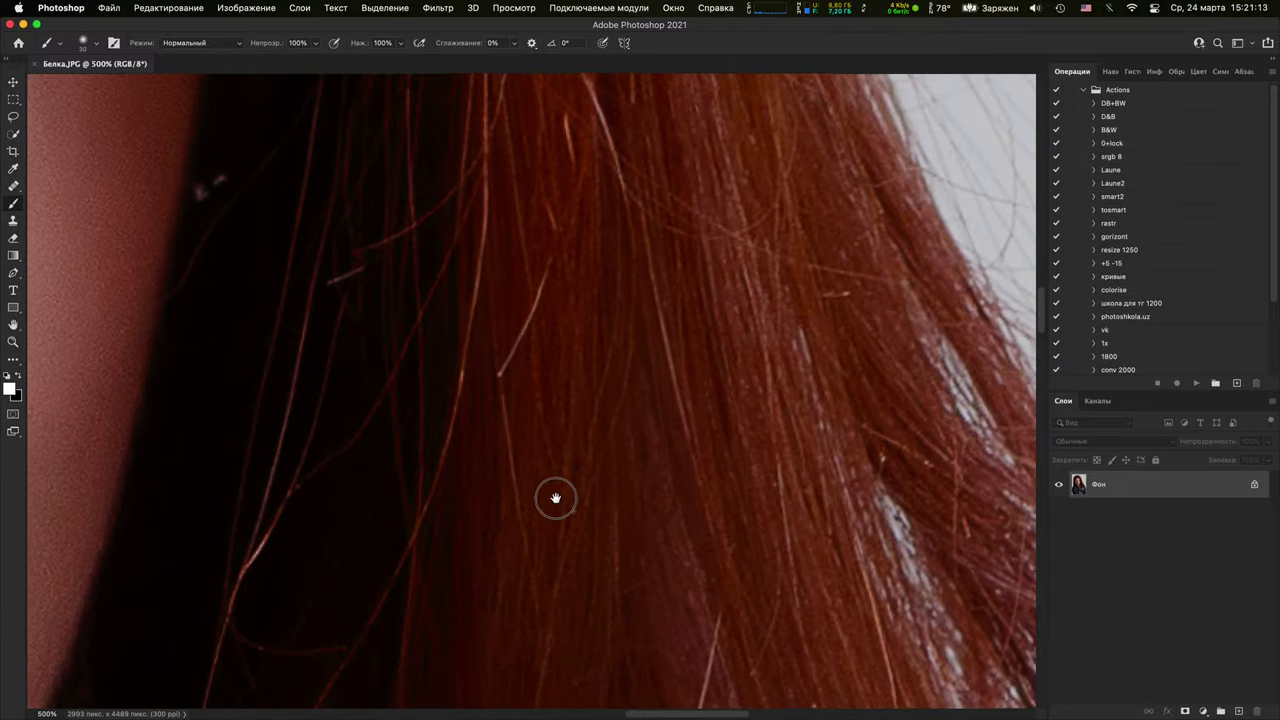
{"action": "scroll", "coordinate": [555, 497], "scroll_direction": "down", "scroll_amount": 15}
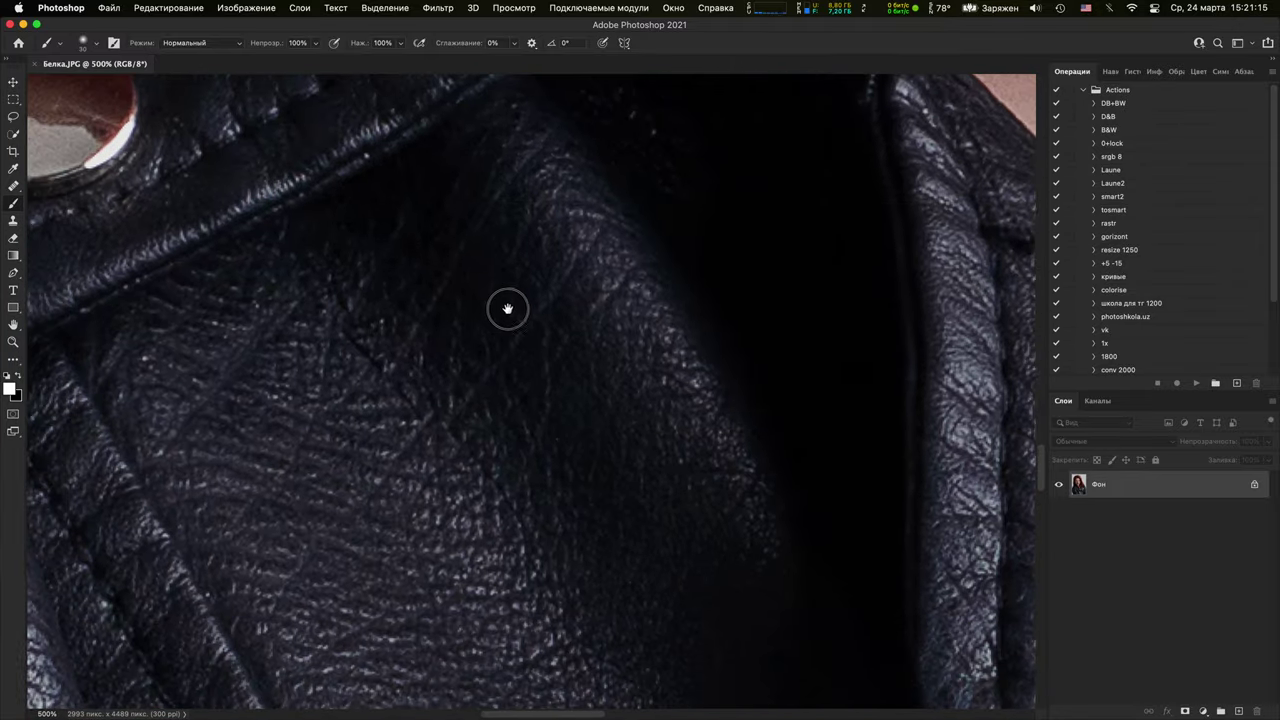
{"action": "scroll", "coordinate": [706, 380], "scroll_direction": "up", "scroll_amount": 8}
{"action": "scroll", "coordinate": [706, 380], "scroll_direction": "left", "scroll_amount": 10}
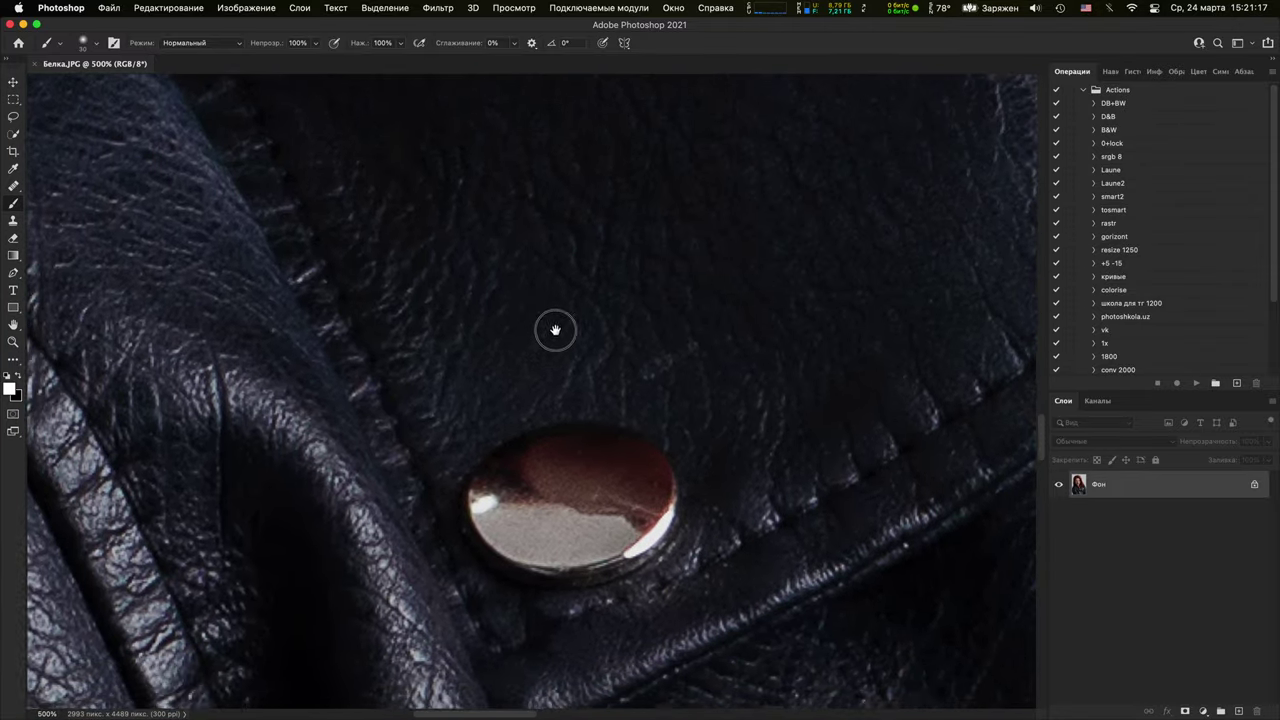
{"action": "left_click_drag", "start_coordinate": [555, 330], "coordinate": [560, 451]}
{"action": "left_click_drag", "start_coordinate": [470, 200], "coordinate": [549, 346]}
Review the overall portrait, from the jacket to the head and background, at reduced magnification
{"action": "key", "text": "super+minus"}
{"action": "key", "text": "super+minus"}
{"action": "key", "text": "super+minus"}
{"action": "key", "text": "super+minus"}
{"action": "key", "text": "super+minus"}
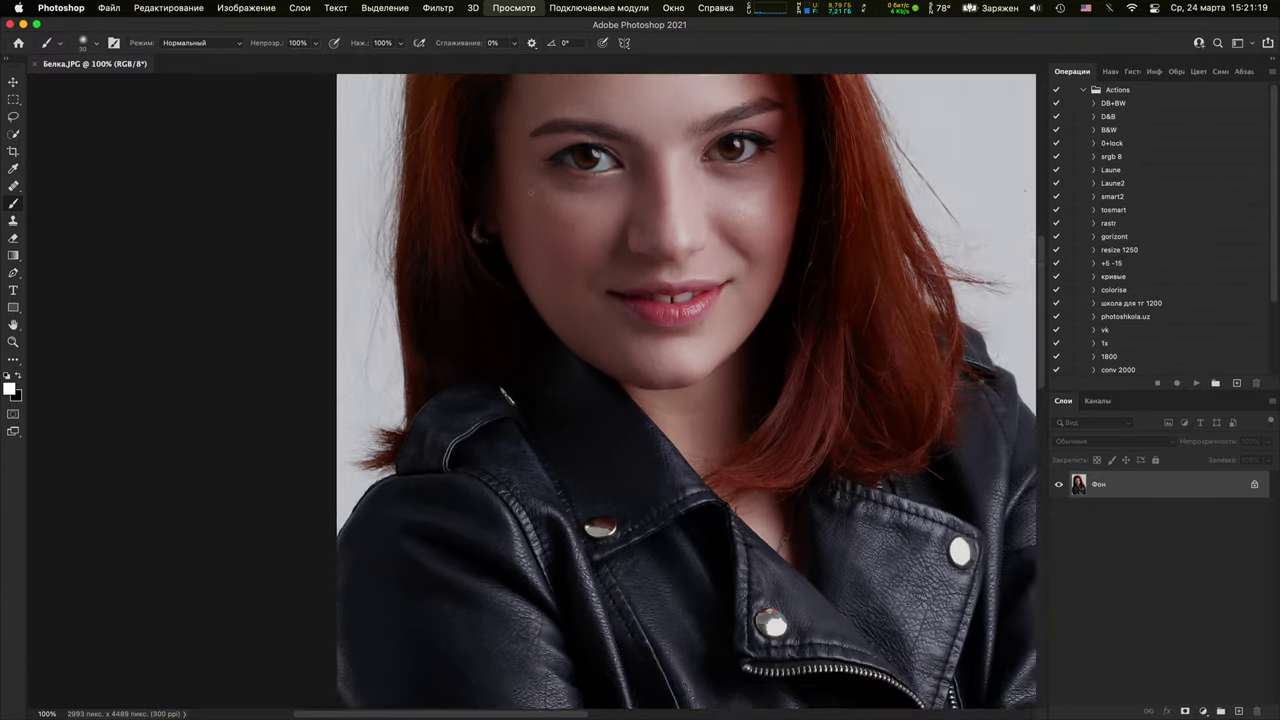
{"action": "left_click_drag", "start_coordinate": [549, 289], "coordinate": [482, 540]}
{"action": "key", "text": "super+minus"}
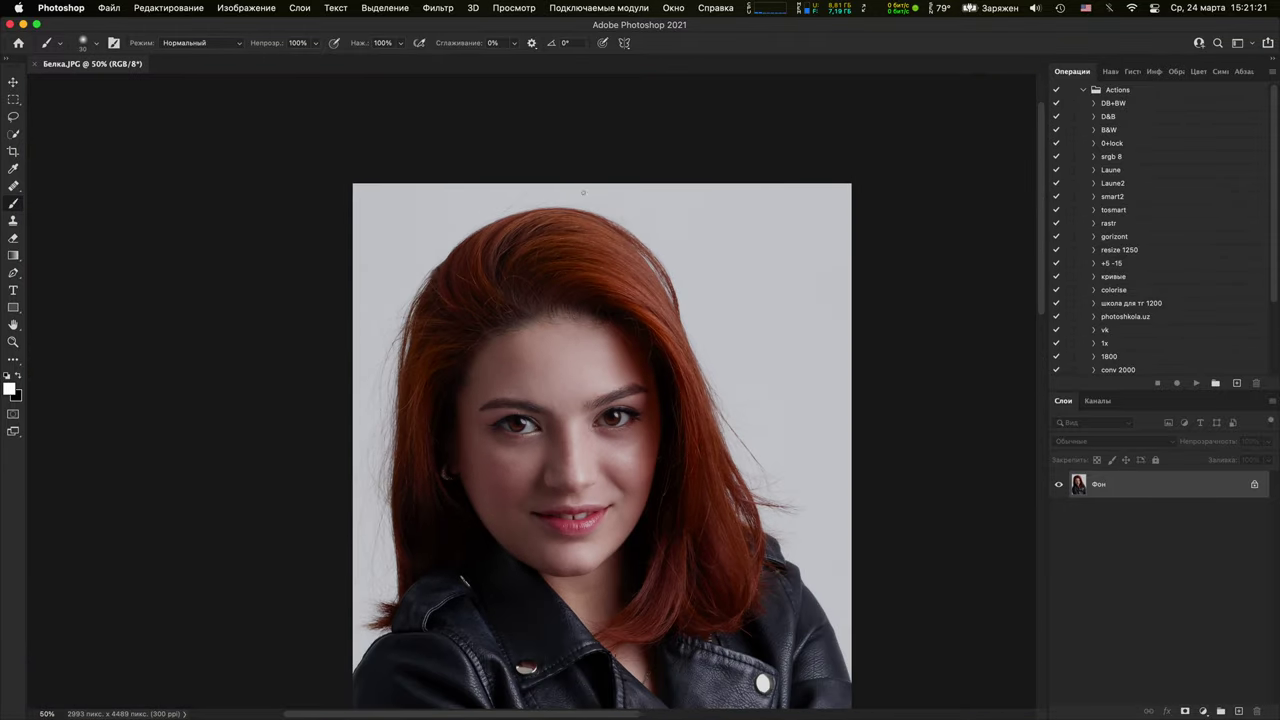
{"action": "key", "text": "super+minus"}
{"action": "key", "text": "super+plus"}
{"action": "key", "text": "super+plus"}
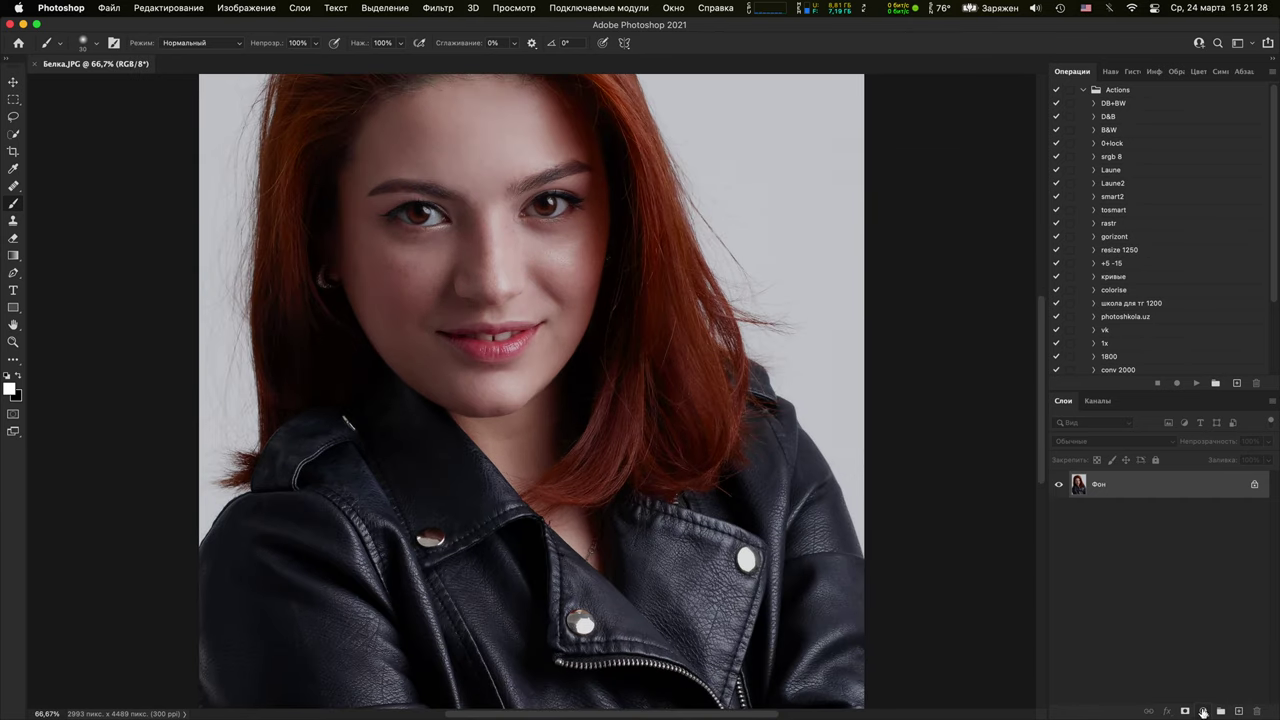
Add a Curves adjustment layer that brightens the midtones from input 92 to output 146, and invert its mask to black
{"action": "left_click", "coordinate": [1204, 711]}
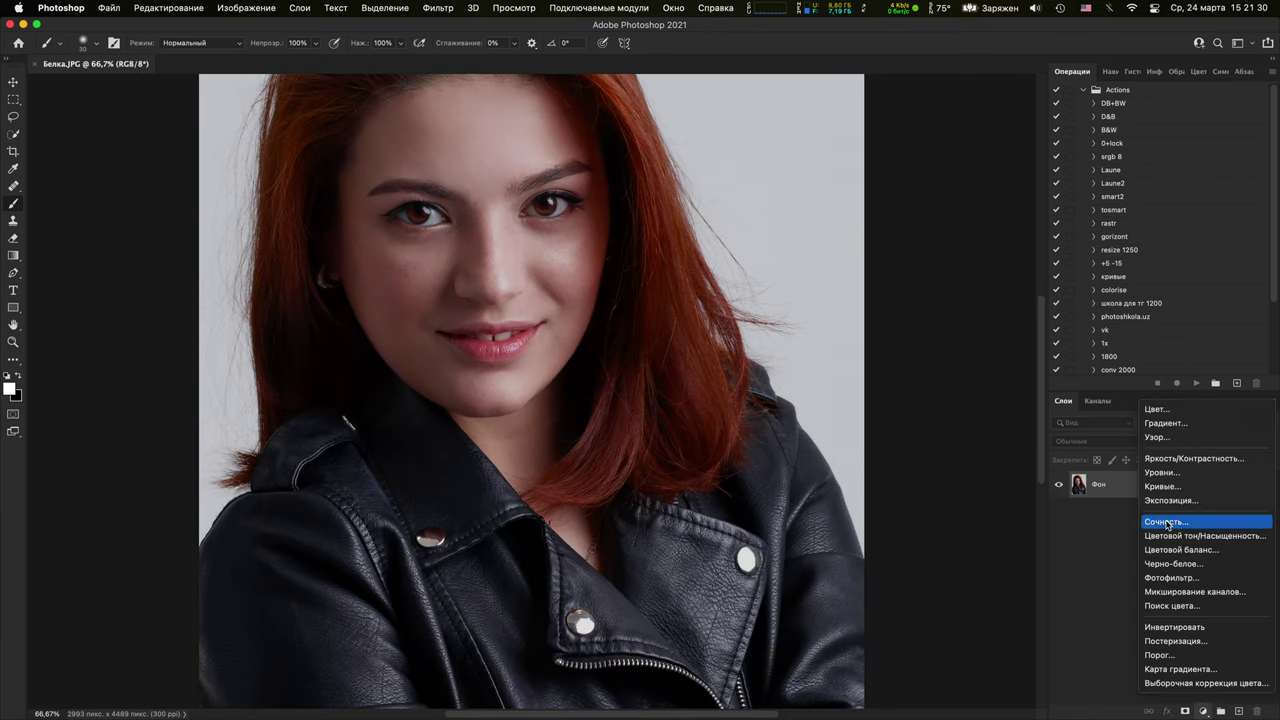
{"action": "left_click", "coordinate": [1190, 489]}
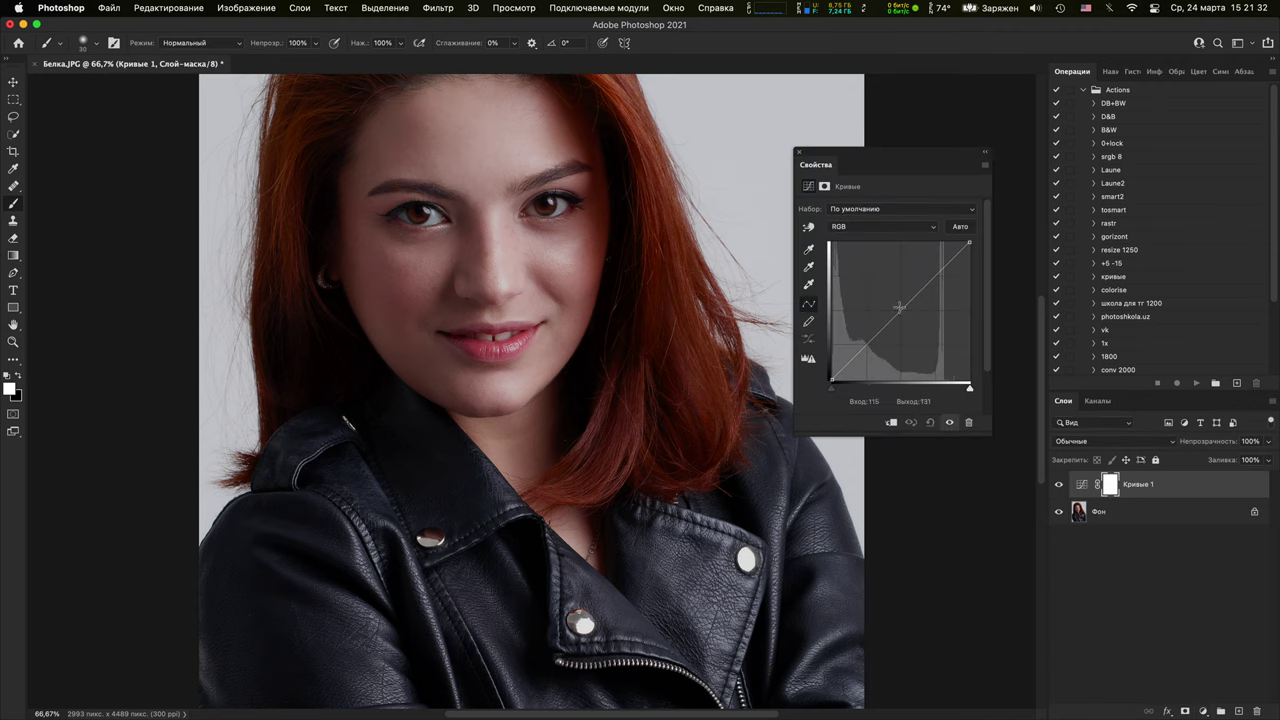
{"action": "left_click_drag", "start_coordinate": [899, 311], "coordinate": [881, 301]}
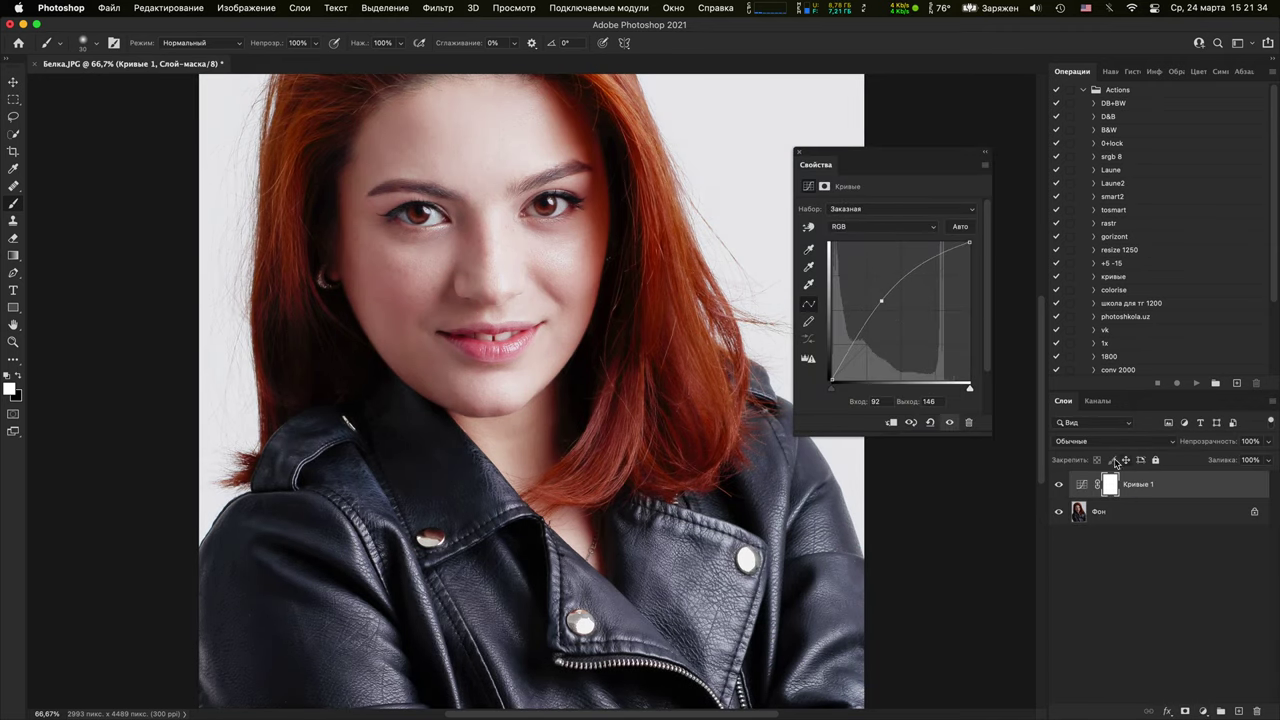
{"action": "key", "text": "super+i"}
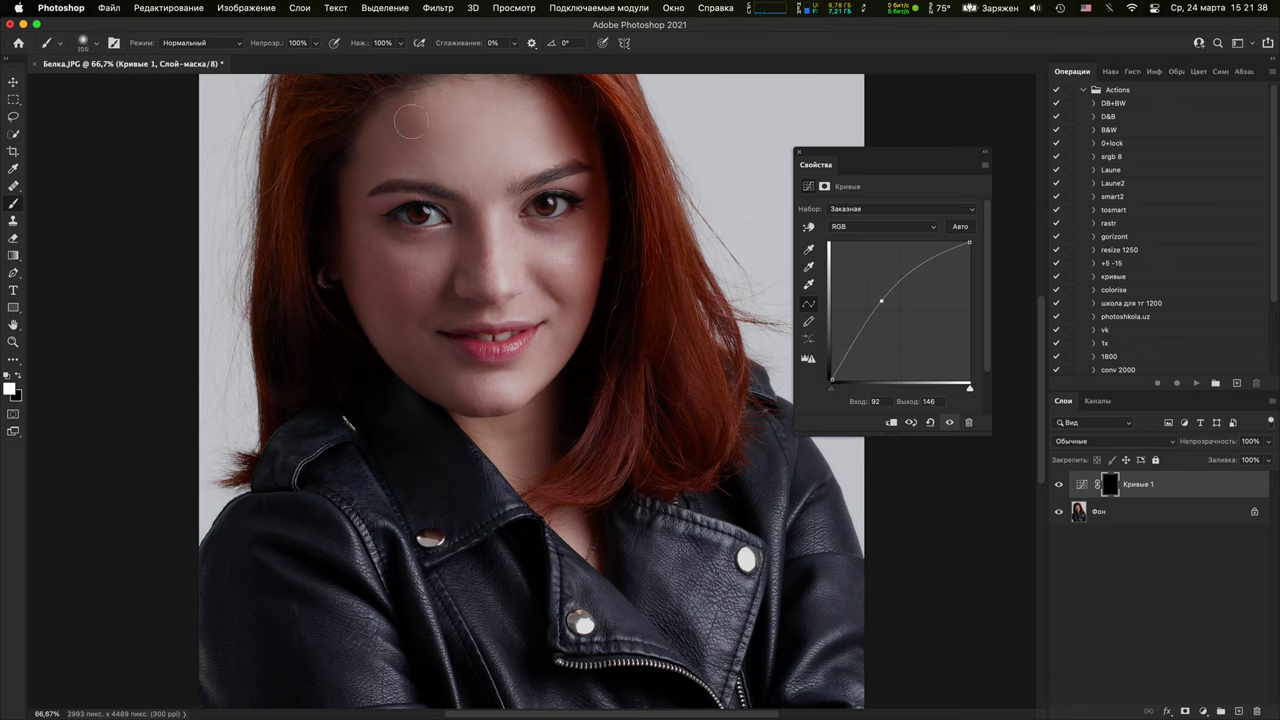
Enlarge the brush to 700 px and paint white on the Curves mask over the face and neck
{"action": "key", "text": "]"}
{"action": "key", "text": "]"}
{"action": "key", "text": "]"}
{"action": "key", "text": "]"}
{"action": "key", "text": "]"}
{"action": "key", "text": "]"}
{"action": "mouse_move", "coordinate": [436, 100]}
{"action": "left_mouse_down"}
{"action": "mouse_move", "coordinate": [505, 322]}
{"action": "mouse_move", "coordinate": [520, 420]}
{"action": "left_mouse_up"}
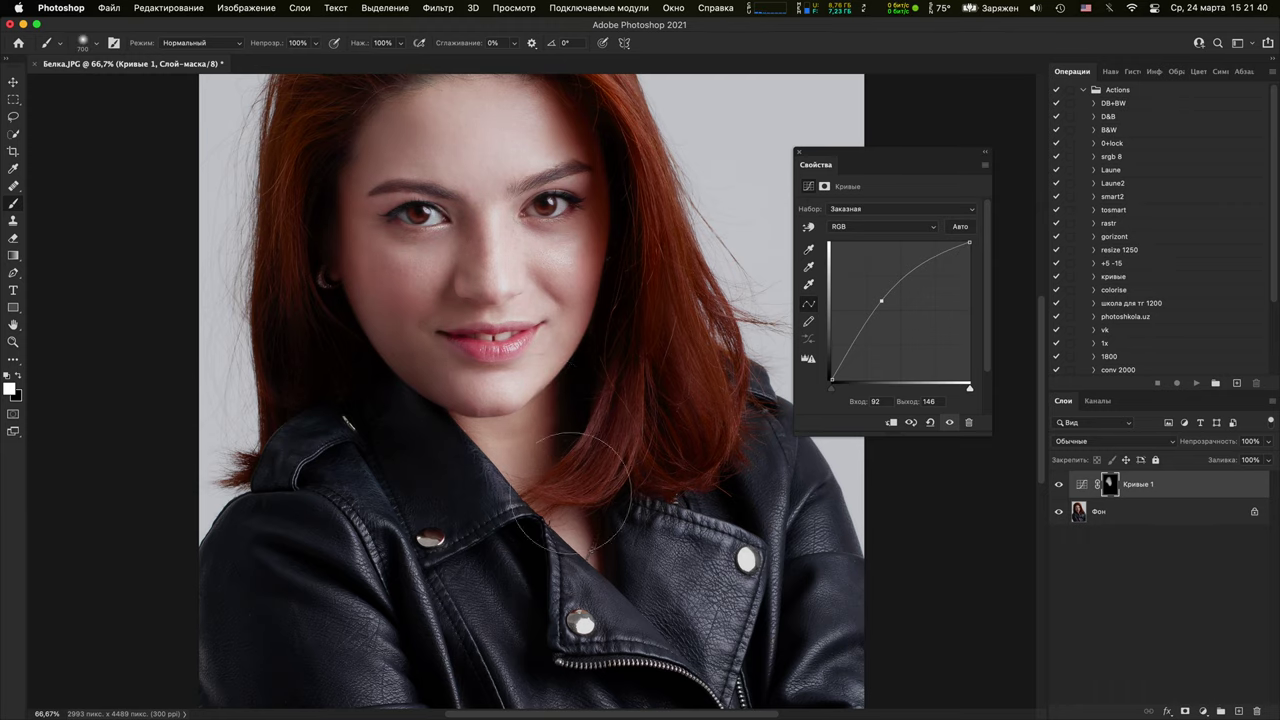
Paint black on the Curves mask to reduce the brightening around the jaw and face edge, and put away the floating properties
{"action": "key", "text": "x"}
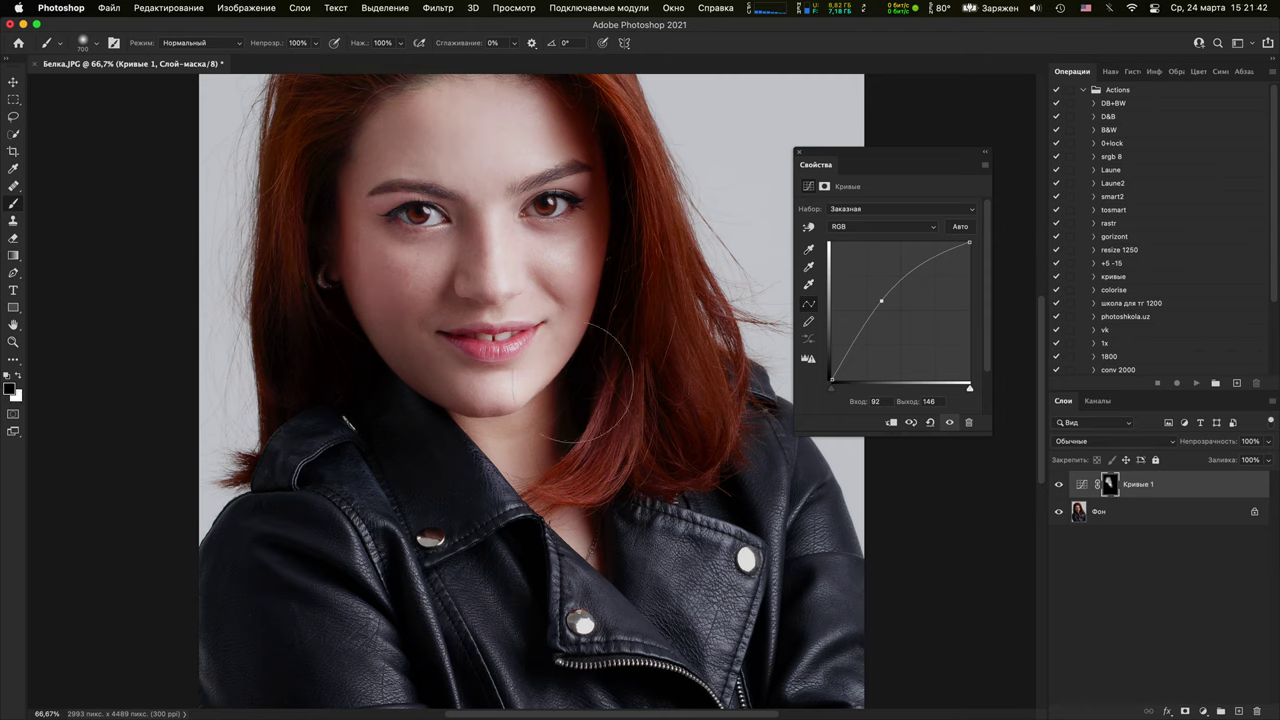
{"action": "left_click_drag", "start_coordinate": [573, 383], "coordinate": [506, 40]}
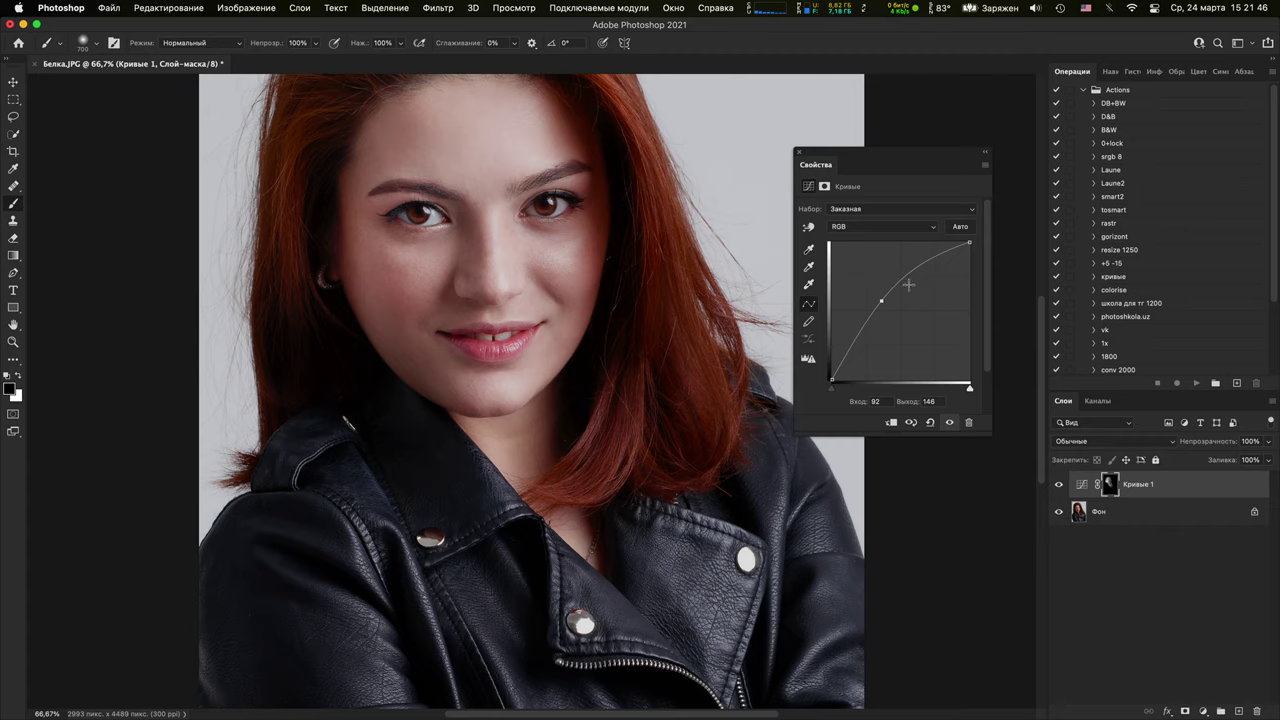
{"action": "left_click", "coordinate": [798, 152]}
{"action": "left_click_drag", "start_coordinate": [693, 219], "coordinate": [693, 420]}
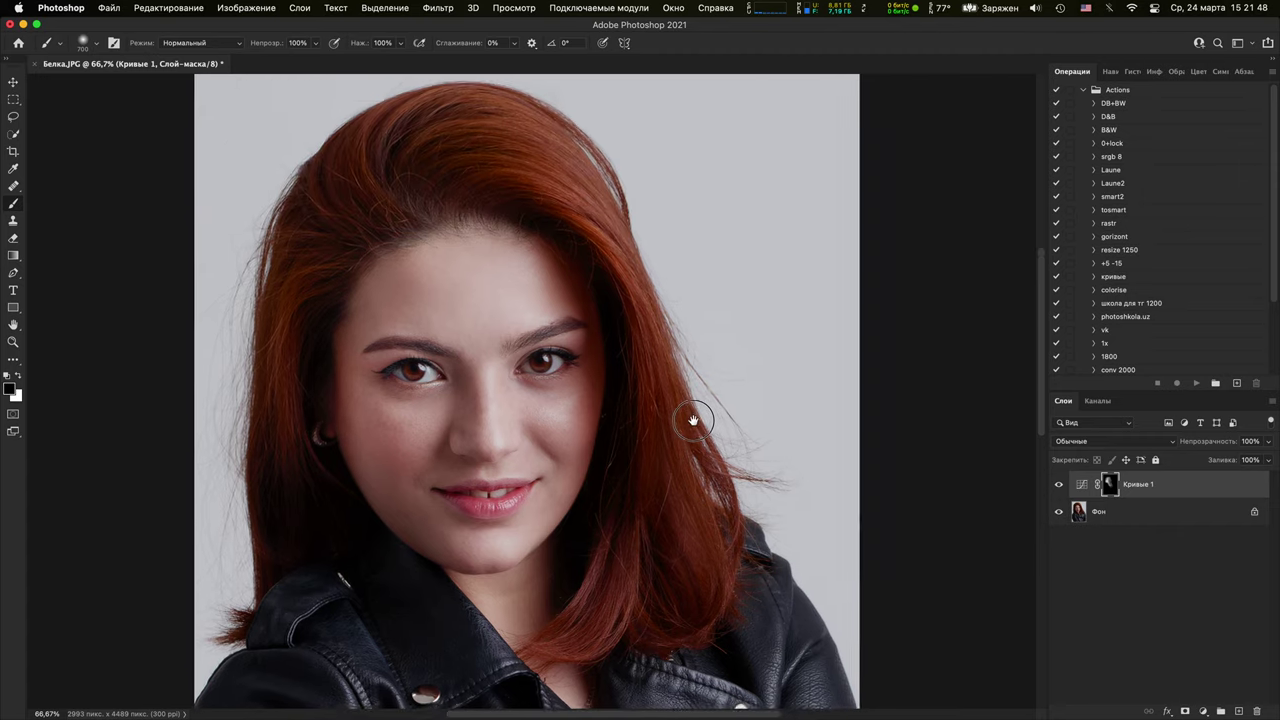
{"action": "key", "text": "super+minus"}
{"action": "key", "text": "super+minus"}
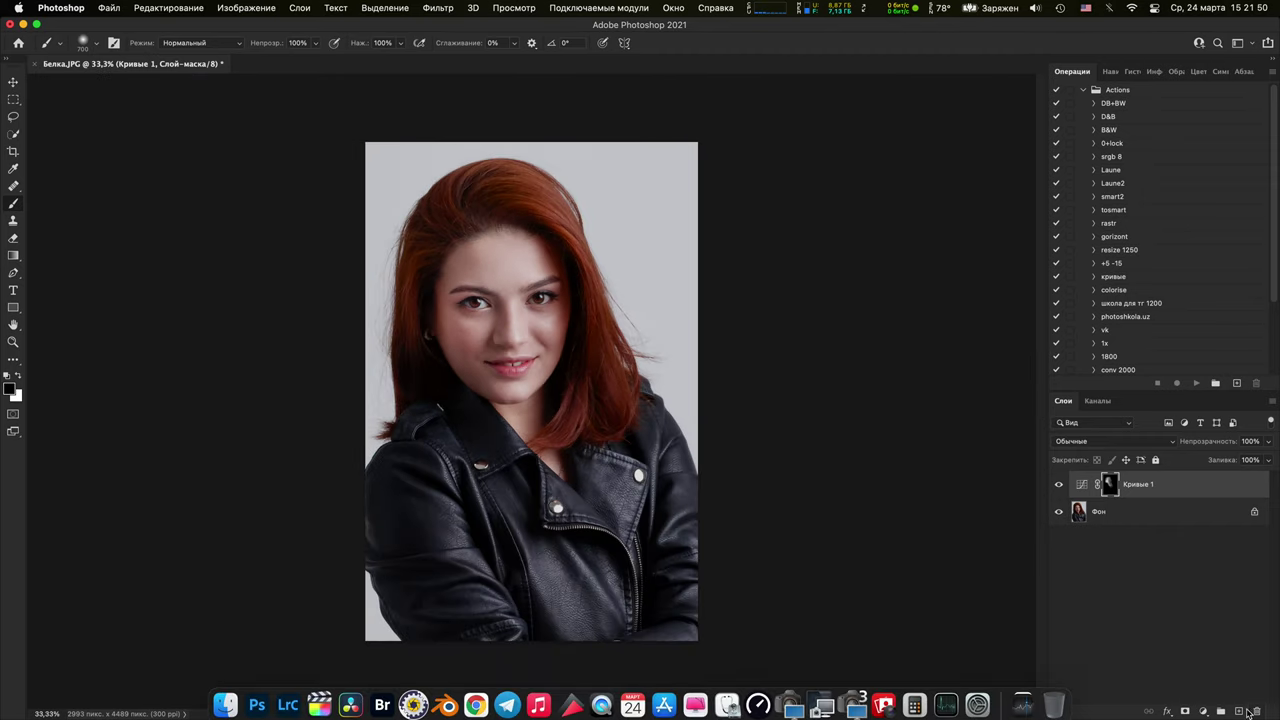
Add an empty layer and draw a black arrow with a 100 px brush from the photo's upper-right corner toward the hair beside the face
{"action": "left_click", "coordinate": [1240, 711]}
{"action": "key", "text": "x"}
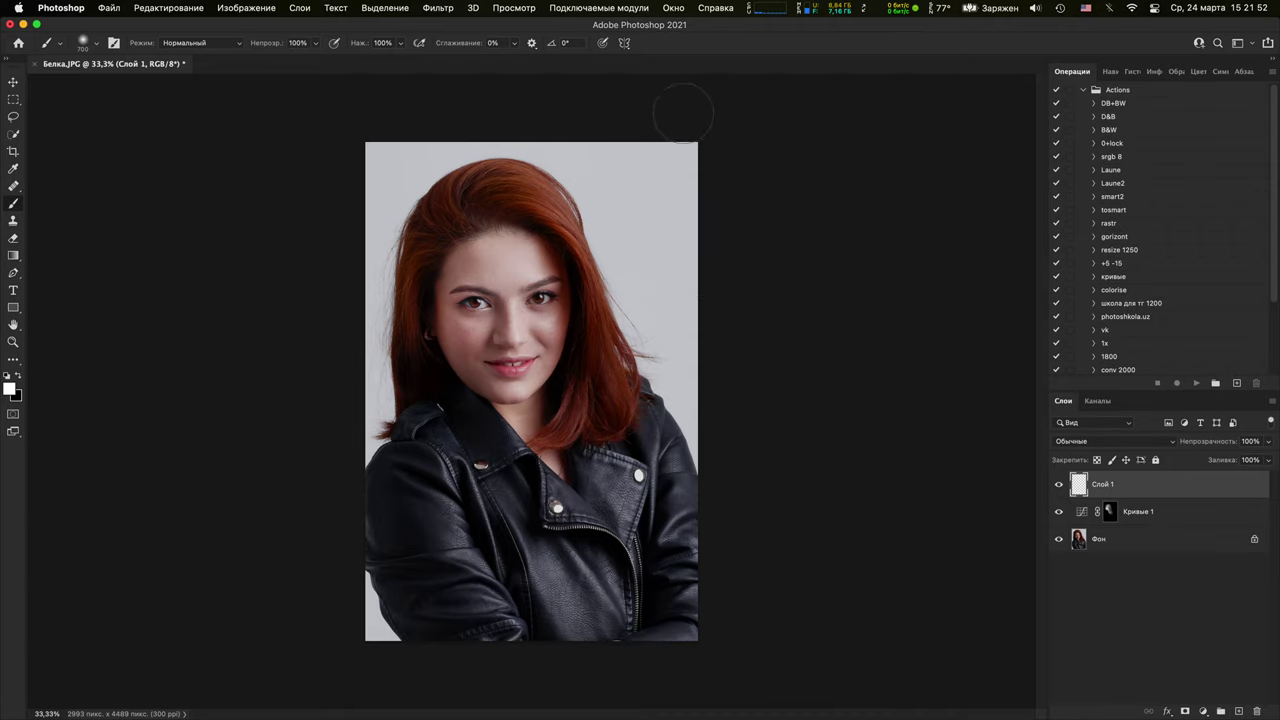
{"action": "key", "text": "x"}
{"action": "left_click_drag", "start_coordinate": [700, 152], "coordinate": [605, 255]}
{"action": "mouse_move", "coordinate": [642, 170]}
{"action": "left_mouse_down"}
{"action": "mouse_move", "coordinate": [612, 255]}
{"action": "mouse_move", "coordinate": [680, 249]}
{"action": "left_mouse_up"}
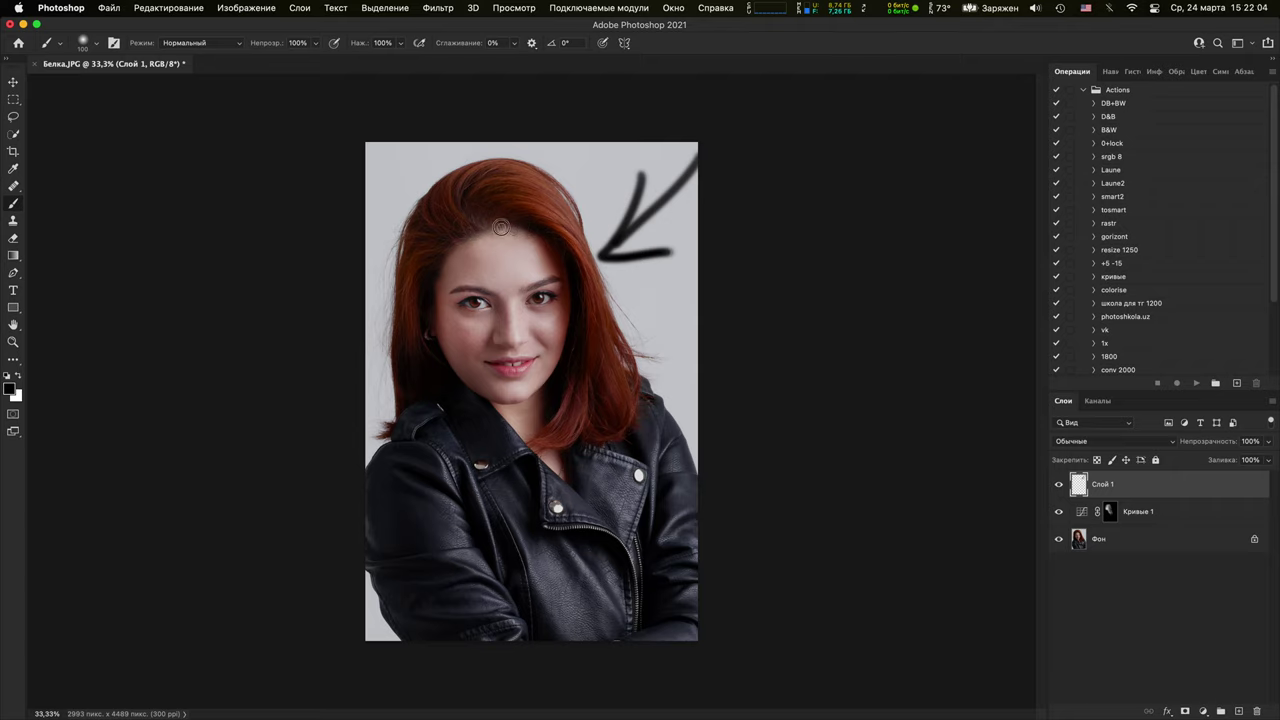
{"action": "key", "text": "super+z"}
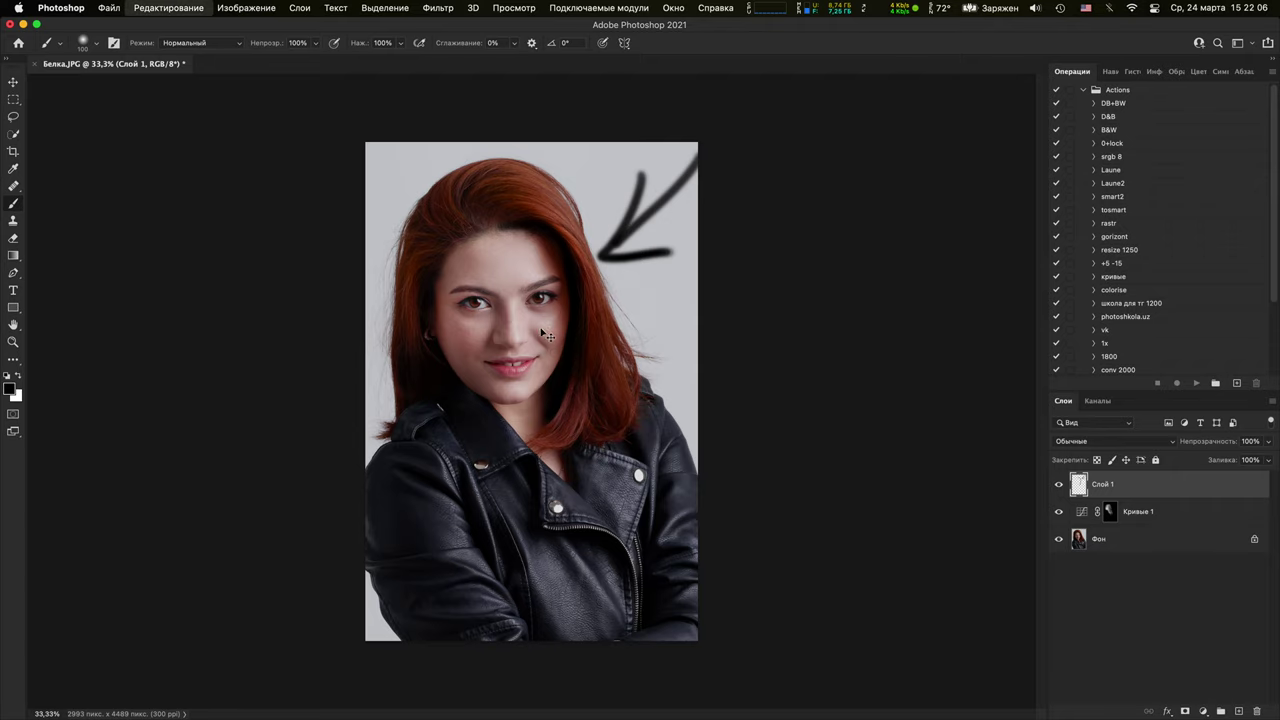
Set the brush colour to bright red and paint over the shadowed side of the face and adjoining hair, from forehead to chin
{"action": "left_click", "coordinate": [10, 388]}
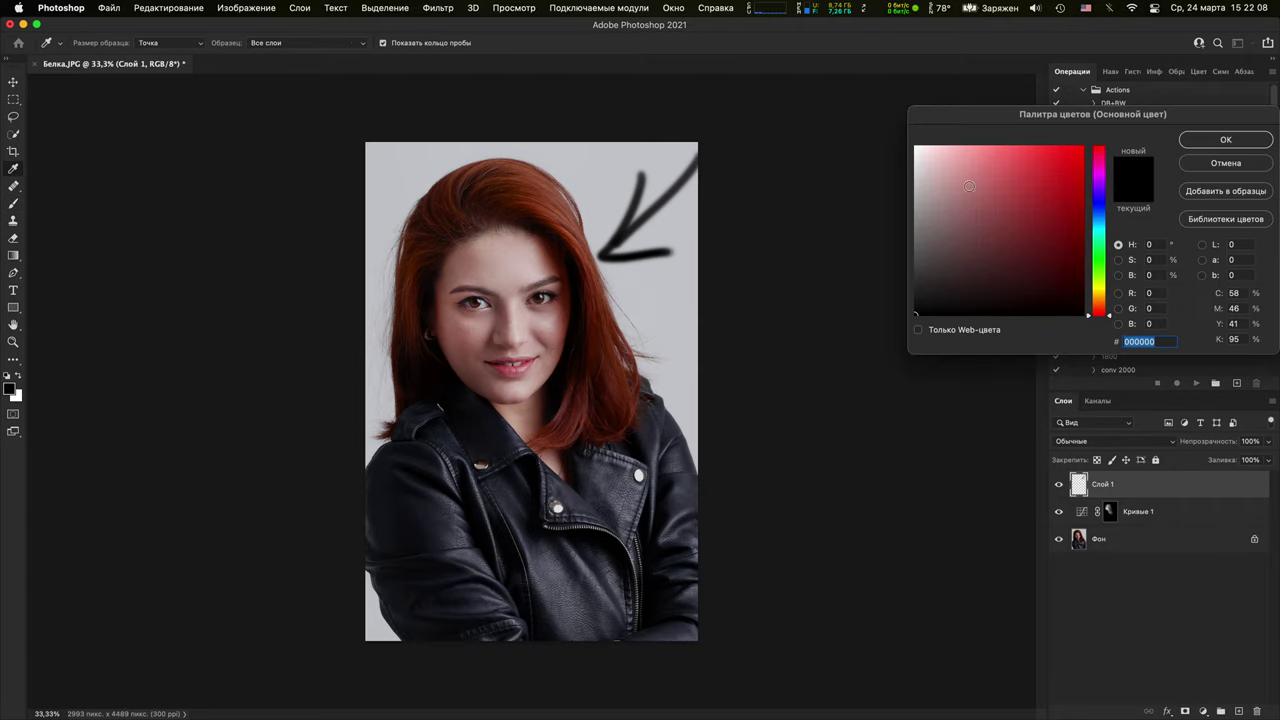
{"action": "left_click_drag", "start_coordinate": [1083, 169], "coordinate": [1110, 140]}
{"action": "key", "text": "Return"}
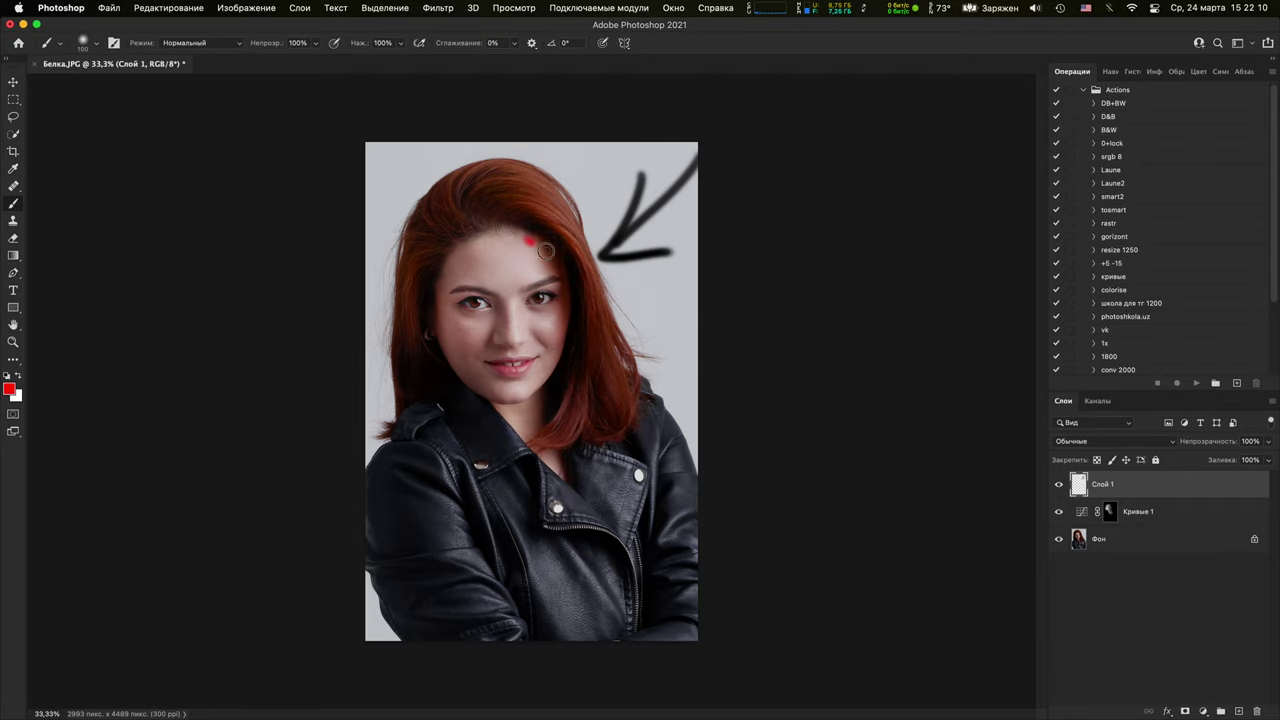
{"action": "mouse_move", "coordinate": [527, 240]}
{"action": "left_mouse_down"}
{"action": "mouse_move", "coordinate": [560, 365]}
{"action": "mouse_move", "coordinate": [522, 404]}
{"action": "mouse_move", "coordinate": [560, 335]}
{"action": "mouse_move", "coordinate": [525, 412]}
{"action": "mouse_move", "coordinate": [566, 376]}
{"action": "left_mouse_up"}
{"action": "left_click_drag", "start_coordinate": [572, 281], "coordinate": [561, 375]}
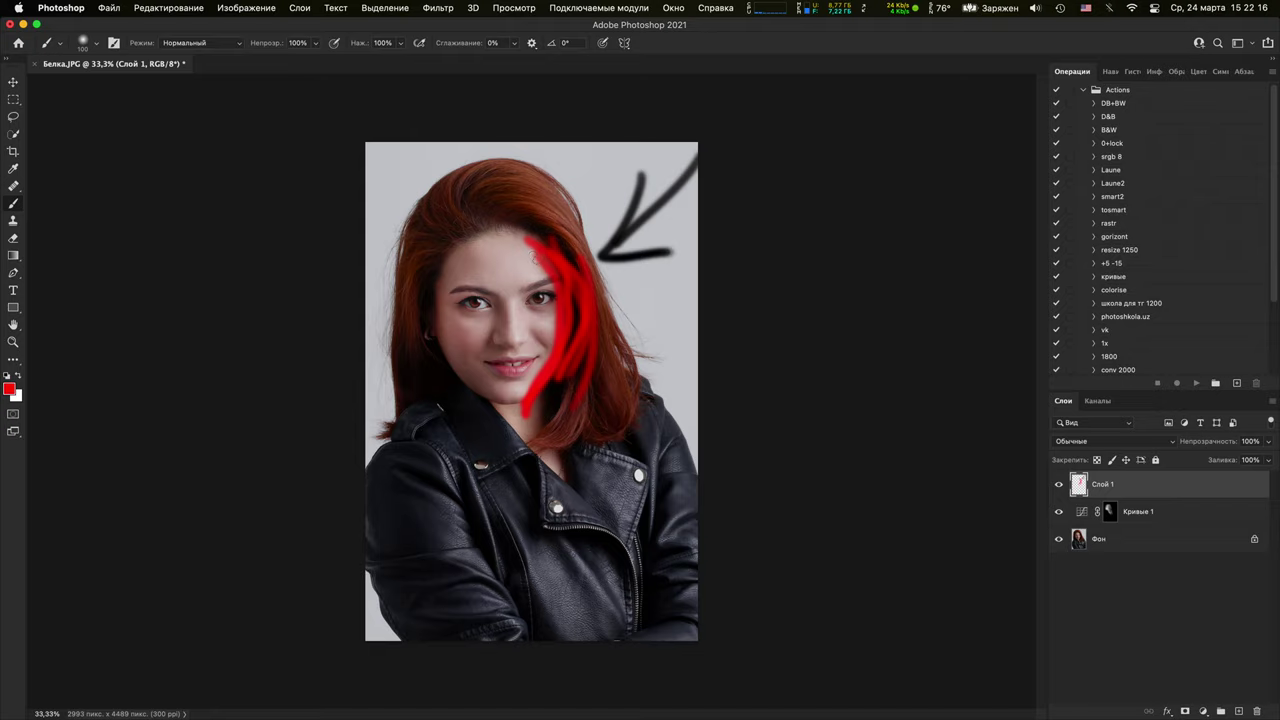
Mark the remaining shadow areas with red dabs on the brow, nose, mouth, chin, far cheek and hair edge
{"action": "mouse_move", "coordinate": [535, 255]}
{"action": "left_mouse_down"}
{"action": "mouse_move", "coordinate": [510, 291]}
{"action": "mouse_move", "coordinate": [455, 279]}
{"action": "mouse_move", "coordinate": [472, 256]}
{"action": "mouse_move", "coordinate": [490, 295]}
{"action": "left_mouse_up"}
{"action": "left_click_drag", "start_coordinate": [500, 327], "coordinate": [498, 340]}
{"action": "left_click_drag", "start_coordinate": [506, 358], "coordinate": [497, 379]}
{"action": "left_click", "coordinate": [500, 399]}
{"action": "left_click", "coordinate": [462, 367]}
{"action": "left_click_drag", "start_coordinate": [443, 335], "coordinate": [436, 318]}
{"action": "left_click", "coordinate": [424, 264]}
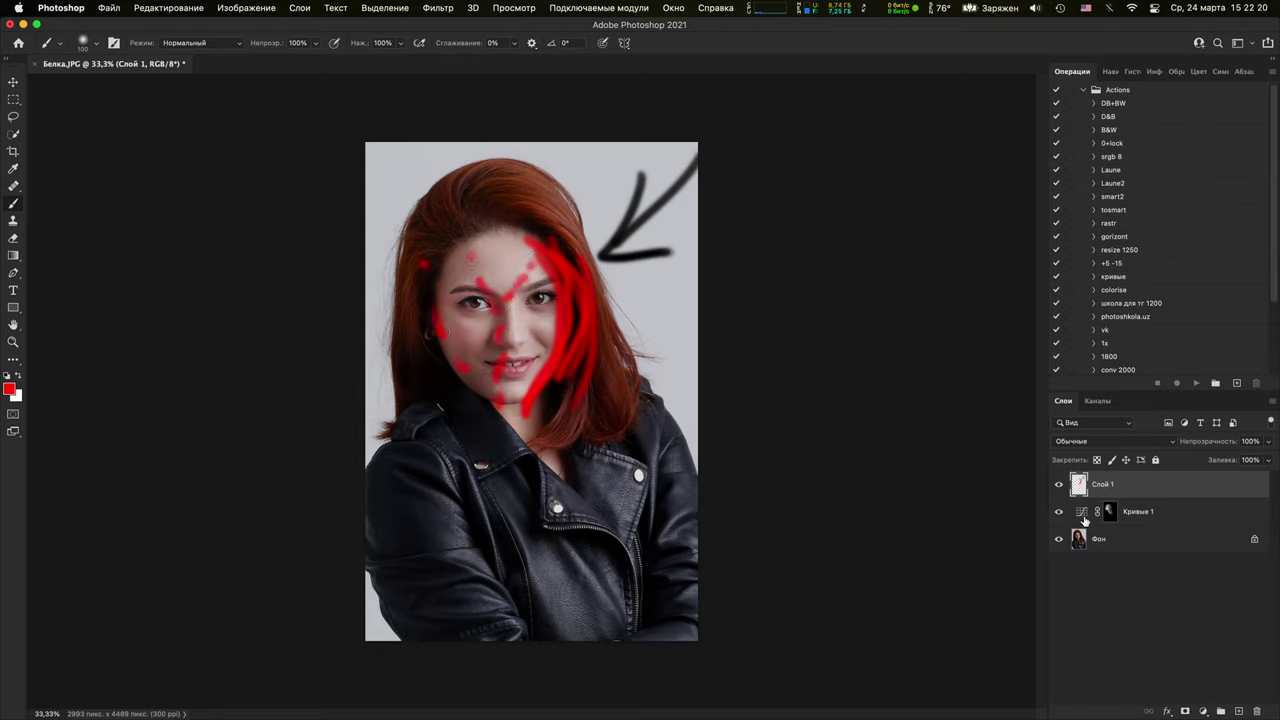
Hide the first markup layer and, on a new layer above Curves, draw a red arrow from the photo's upper-left corner toward the hair
{"action": "left_click", "coordinate": [1059, 485]}
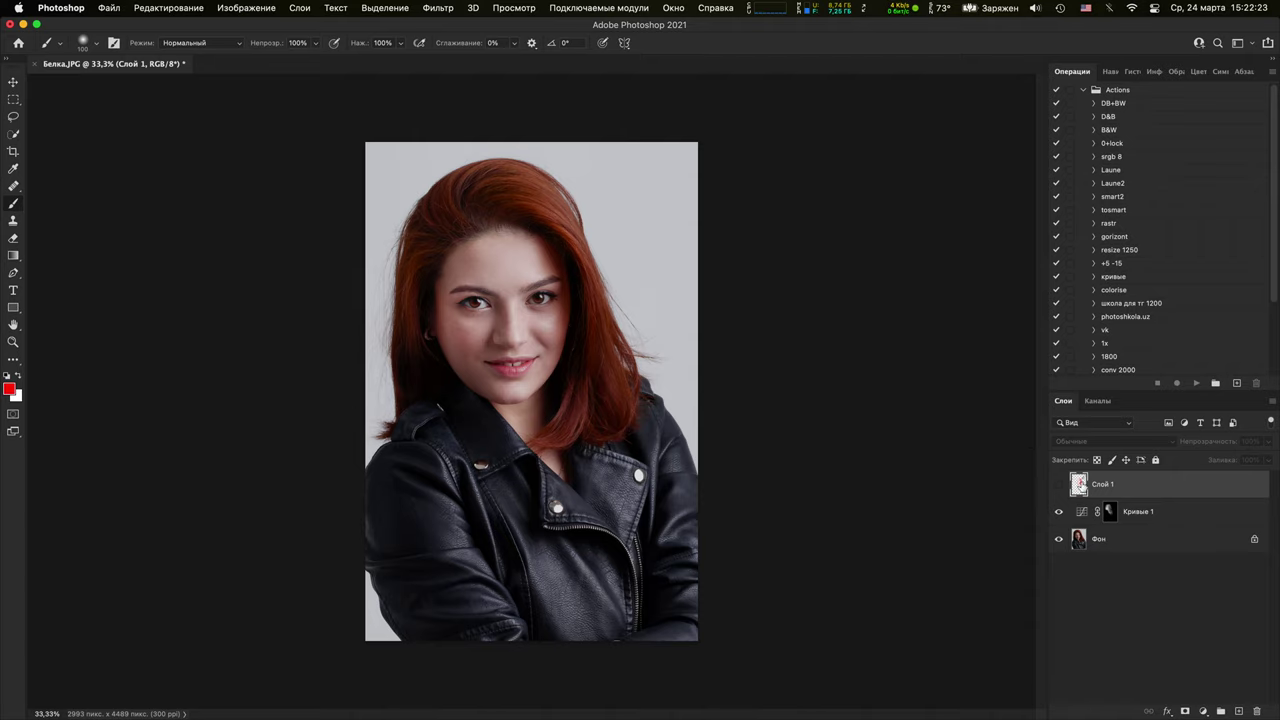
{"action": "left_click", "coordinate": [1150, 510]}
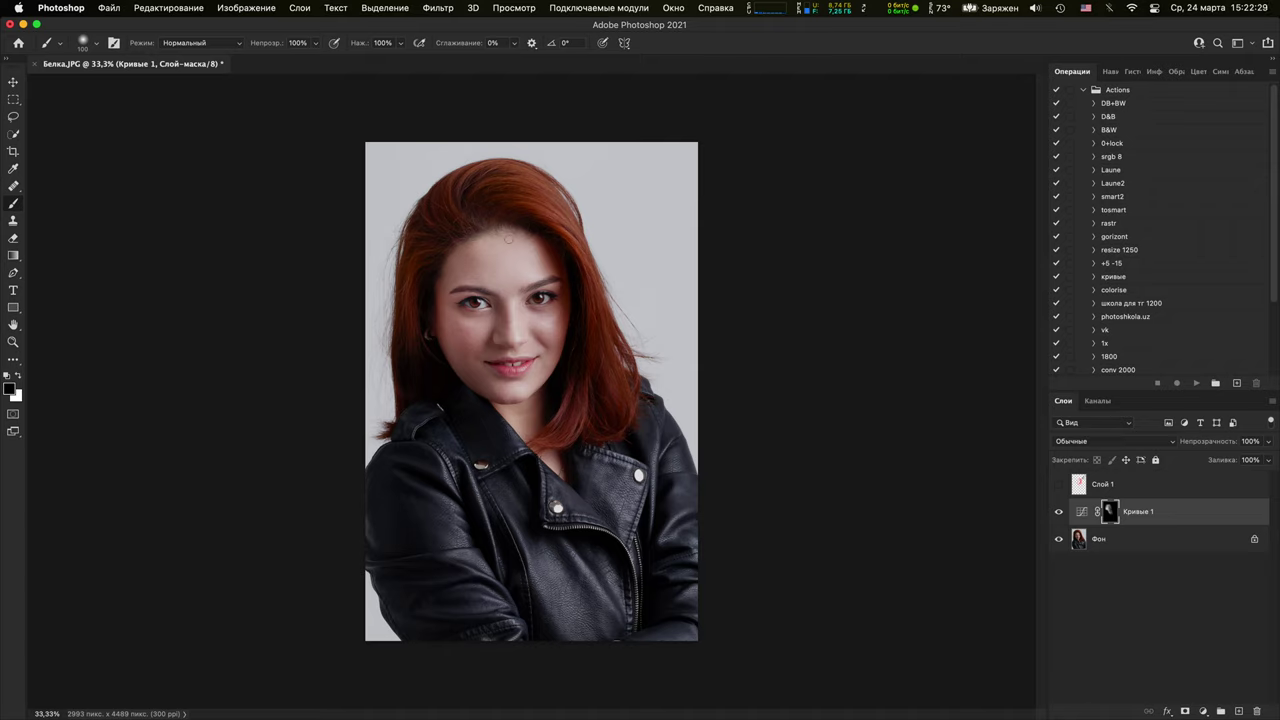
{"action": "left_click", "coordinate": [1238, 711]}
{"action": "left_click_drag", "start_coordinate": [370, 164], "coordinate": [423, 214]}
{"action": "left_click_drag", "start_coordinate": [408, 164], "coordinate": [367, 238]}
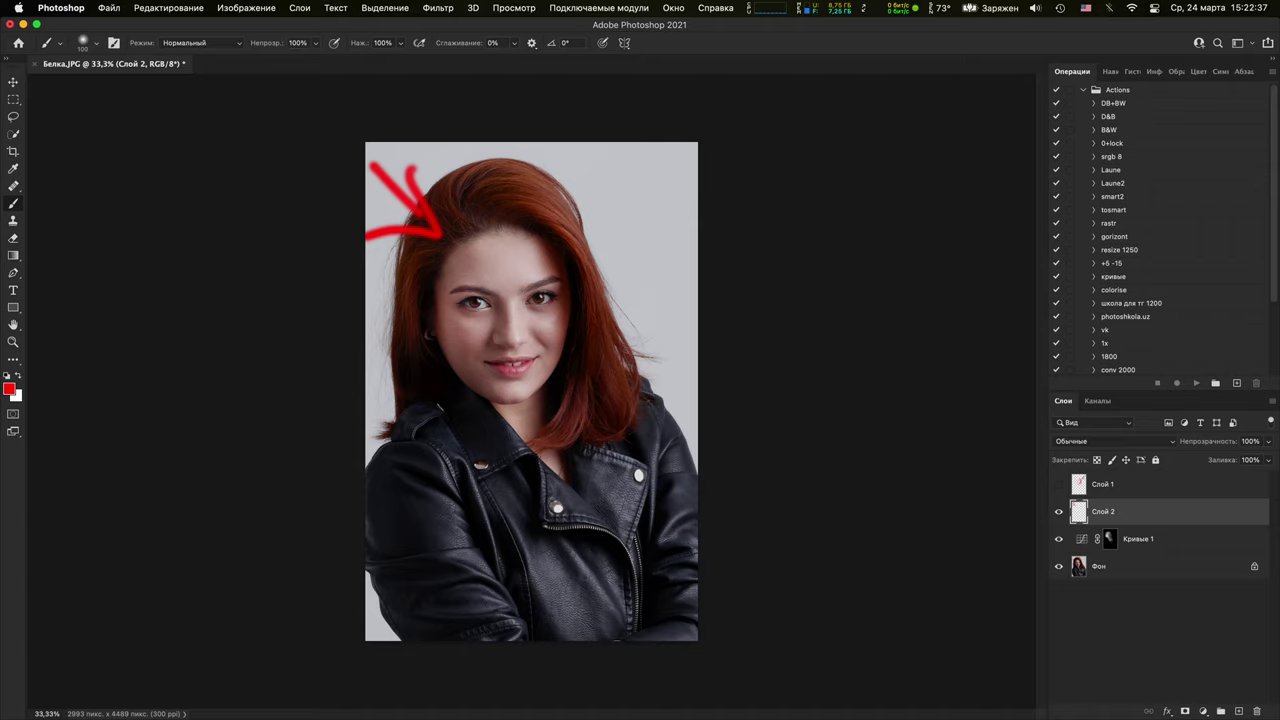
Paint red strokes down the shadowed side of the face, hair and adjoining background, and hide that markup layer
{"action": "mouse_move", "coordinate": [555, 277]}
{"action": "left_mouse_down"}
{"action": "mouse_move", "coordinate": [538, 388]}
{"action": "mouse_move", "coordinate": [563, 371]}
{"action": "mouse_move", "coordinate": [525, 452]}
{"action": "left_mouse_up"}
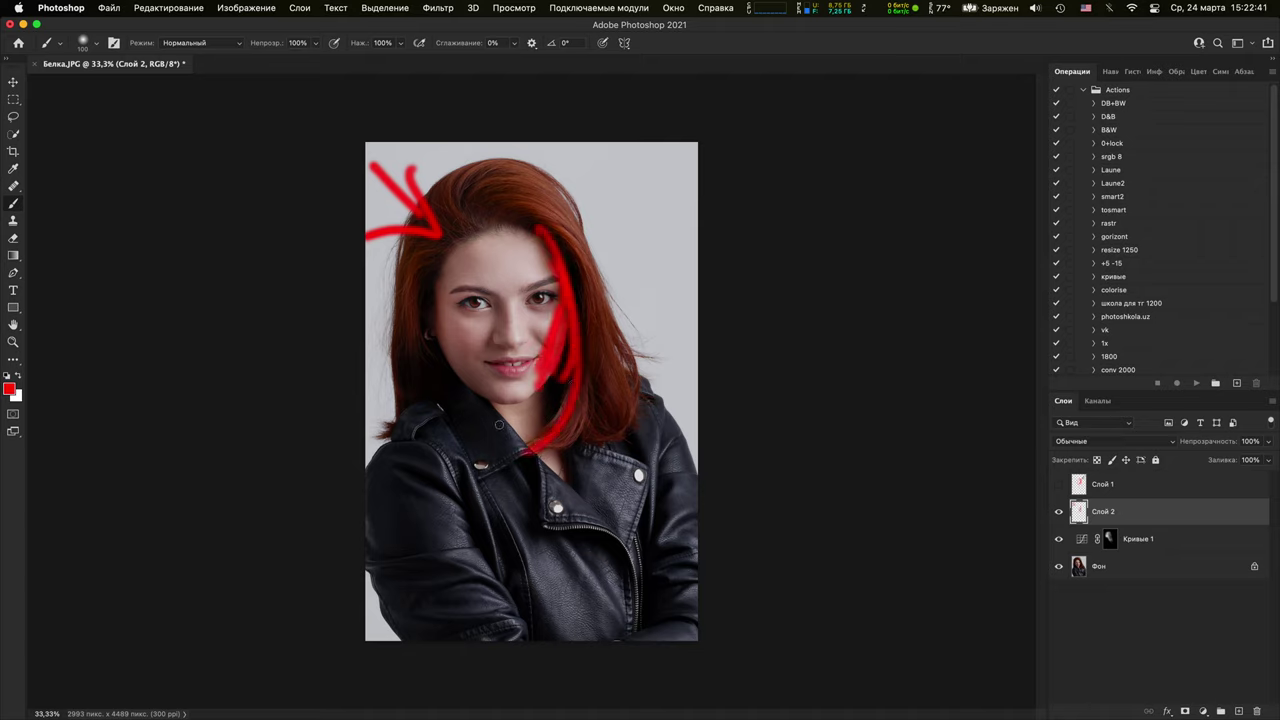
{"action": "left_click_drag", "start_coordinate": [497, 170], "coordinate": [604, 400]}
{"action": "mouse_move", "coordinate": [500, 168]}
{"action": "left_mouse_down"}
{"action": "mouse_move", "coordinate": [556, 266]}
{"action": "mouse_move", "coordinate": [651, 320]}
{"action": "left_mouse_up"}
{"action": "left_click_drag", "start_coordinate": [564, 156], "coordinate": [654, 356]}
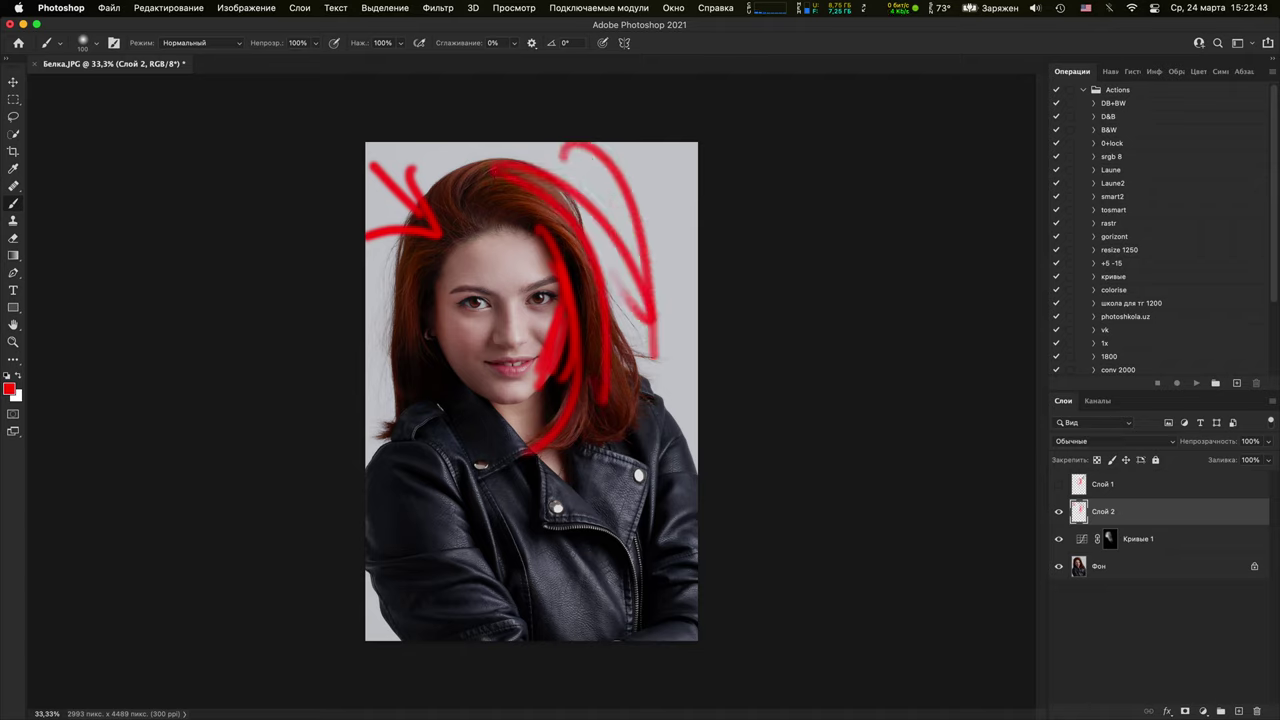
{"action": "left_click", "coordinate": [1059, 512]}
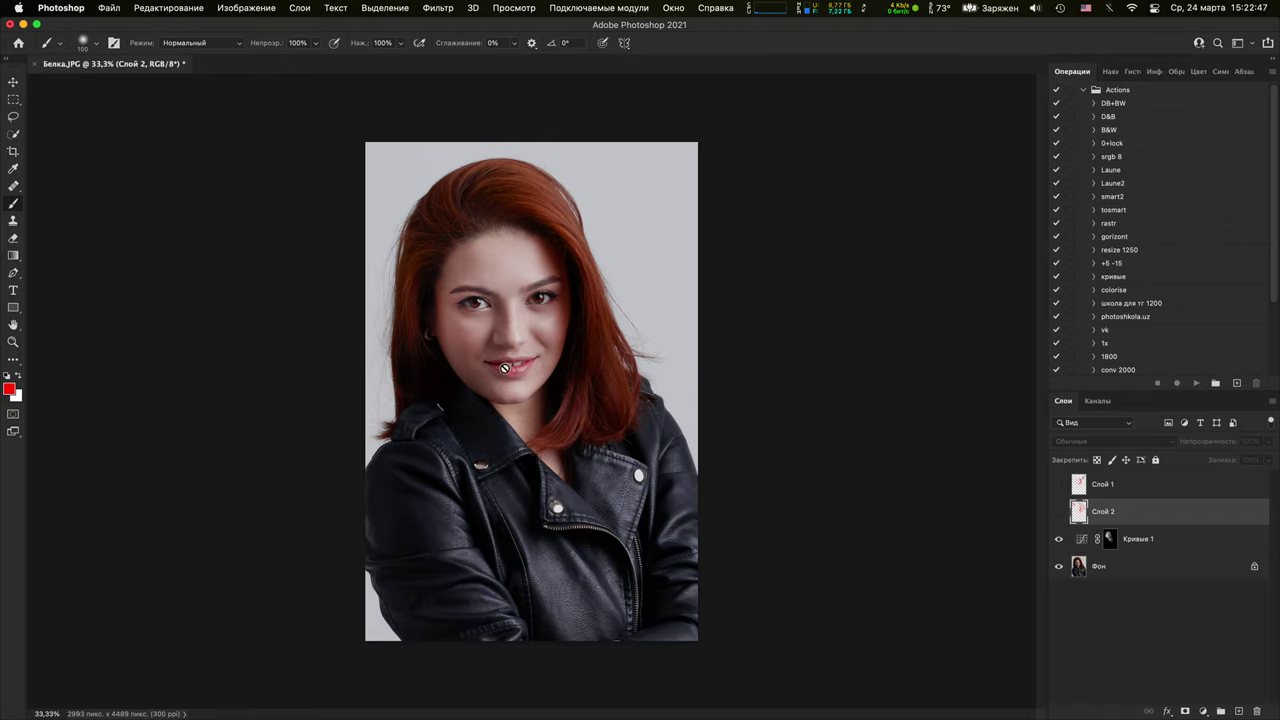
Examine the lips and chin, the eye on the shadowed side, and the face edge against the hair at 200–400% zoom
{"action": "key", "text": "super+equal"}
{"action": "key", "text": "super+equal"}
{"action": "key", "text": "super+equal"}
{"action": "key", "text": "super+equal"}
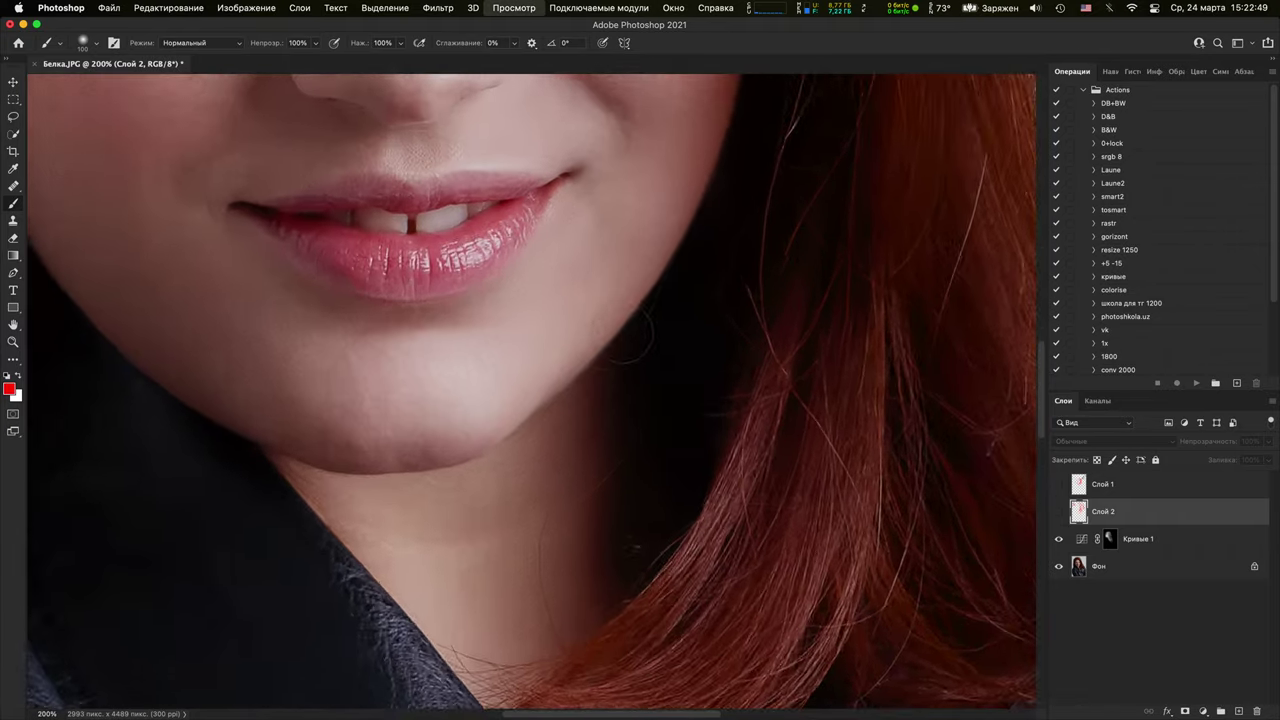
{"action": "left_click_drag", "start_coordinate": [622, 332], "coordinate": [663, 654]}
{"action": "key", "text": "super+equal"}
{"action": "key", "text": "super+equal"}
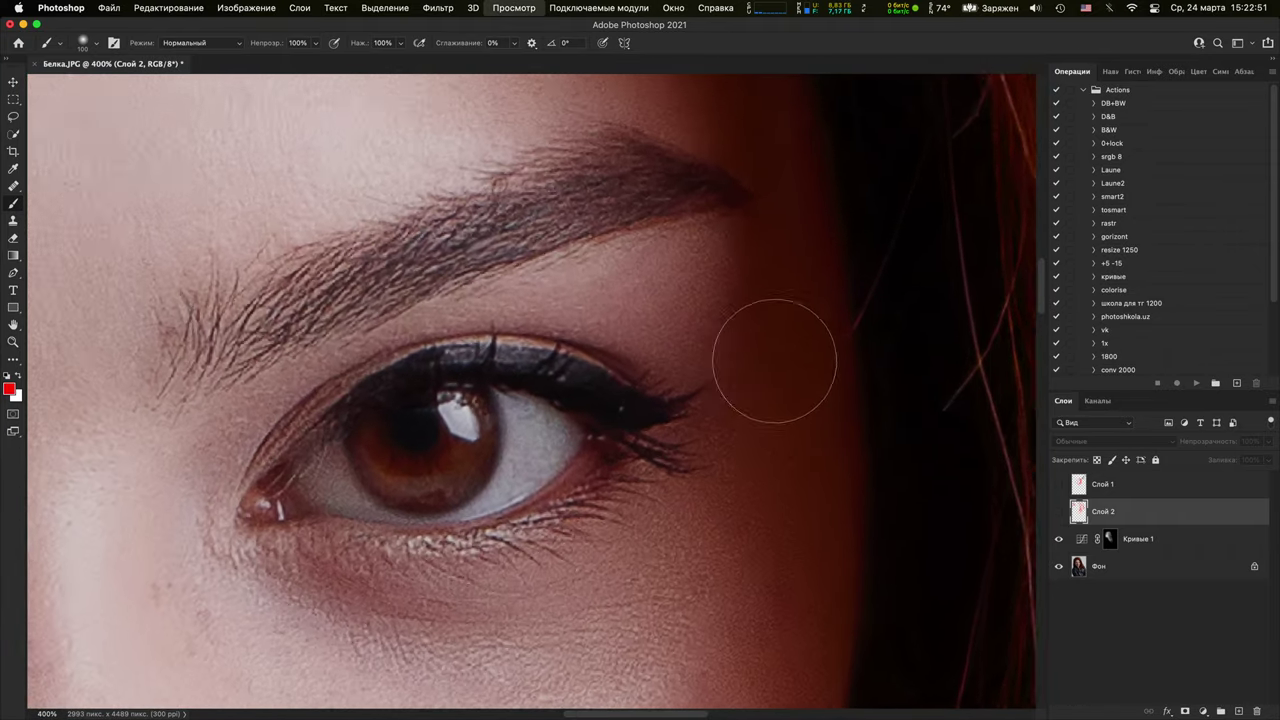
{"action": "scroll", "coordinate": [774, 360], "scroll_direction": "right", "scroll_amount": 5}
{"action": "key", "text": "super+minus"}
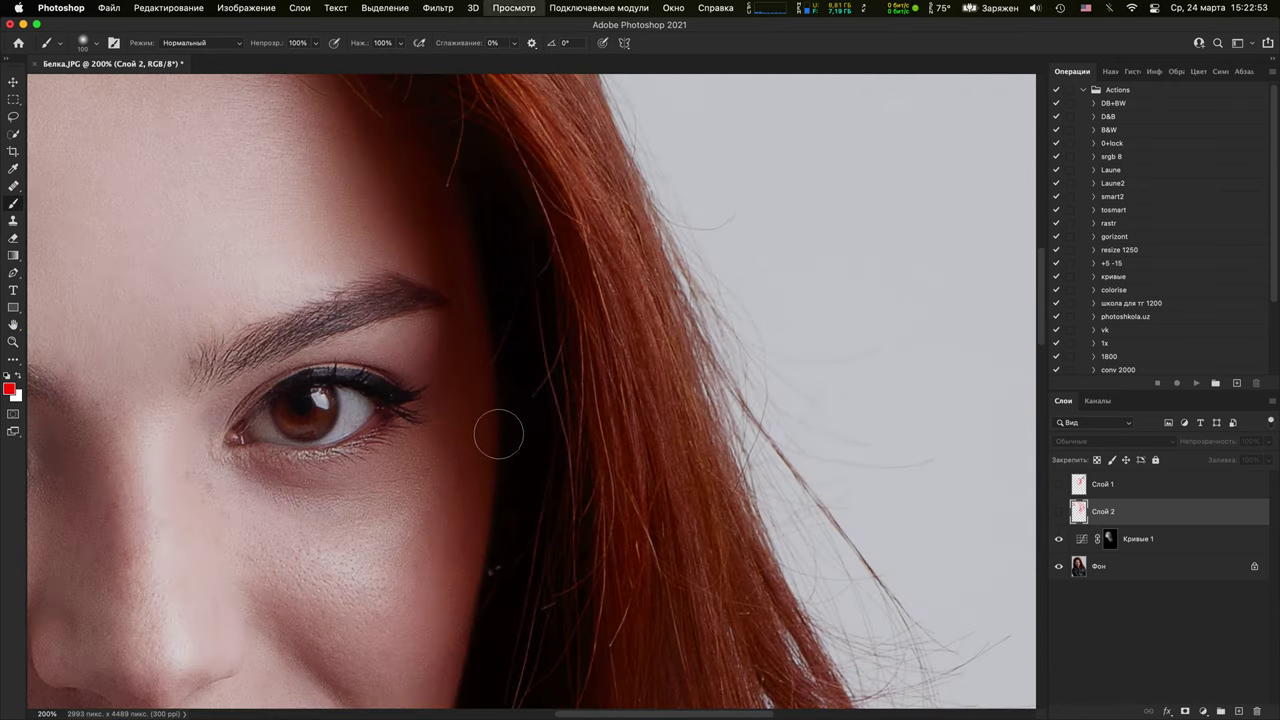
{"action": "key", "text": "super+minus"}
{"action": "key", "text": "super+minus"}
{"action": "key", "text": "super+minus"}
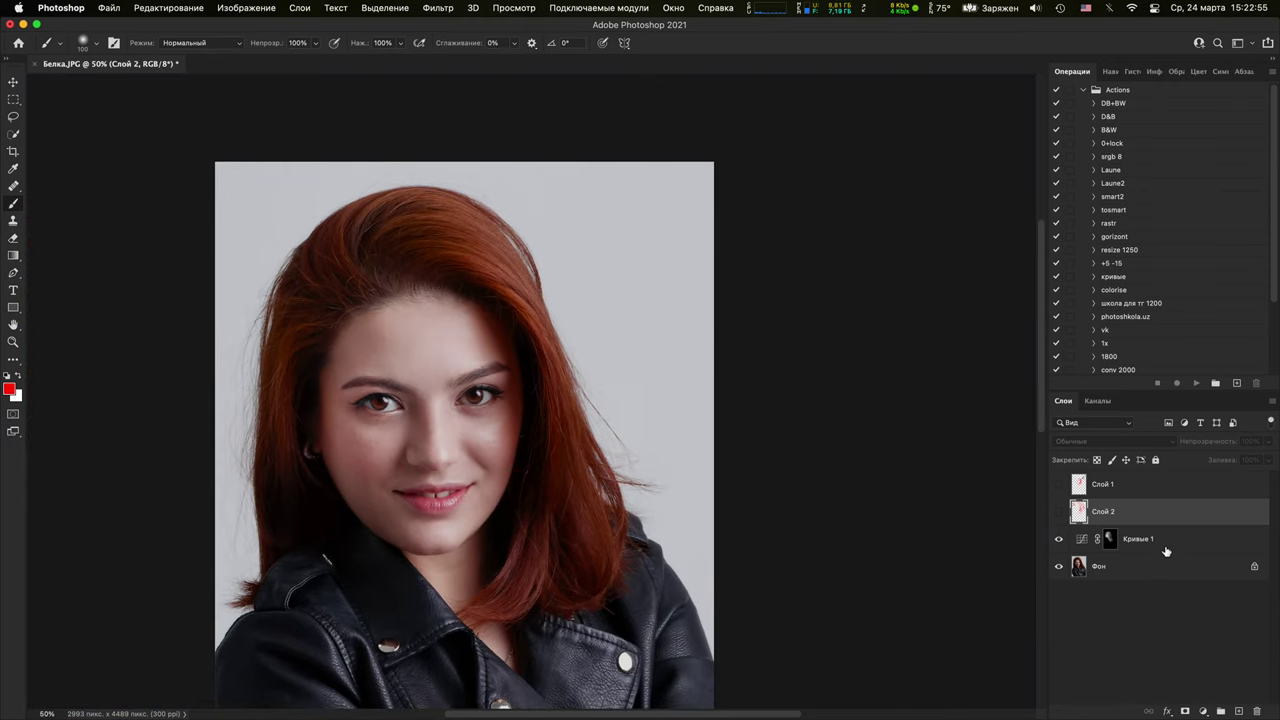
Add an empty layer above Curves and draw a small red arrow pointing at the temple on the shadowed side of the face
{"action": "left_click", "coordinate": [1175, 538]}
{"action": "left_click", "coordinate": [1235, 710]}
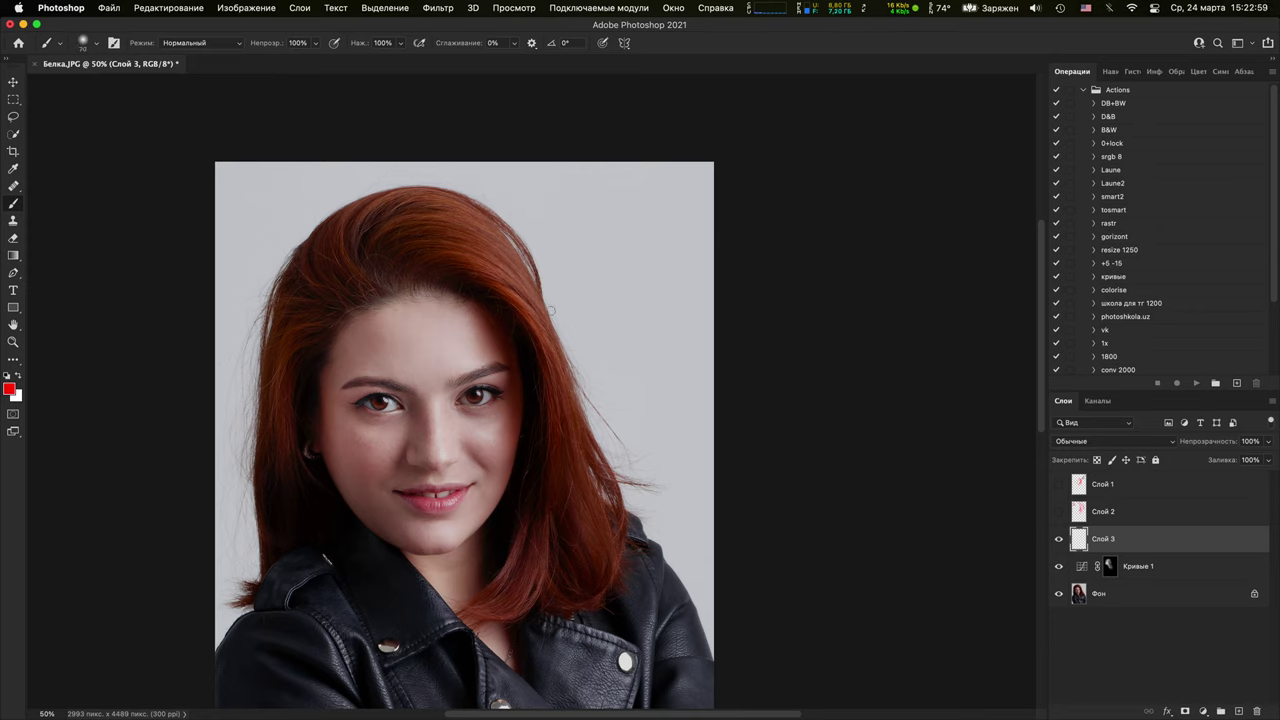
{"action": "left_click_drag", "start_coordinate": [527, 336], "coordinate": [490, 352]}
{"action": "mouse_move", "coordinate": [500, 328]}
{"action": "left_mouse_down"}
{"action": "mouse_move", "coordinate": [490, 352]}
{"action": "mouse_move", "coordinate": [530, 361]}
{"action": "left_mouse_up"}
Draw four red arrows rising from the jacket toward the chin and neck, and hide the arrow layer
{"action": "mouse_move", "coordinate": [428, 710]}
{"action": "left_click_drag", "start_coordinate": [442, 625], "coordinate": [426, 507]}
{"action": "left_click_drag", "start_coordinate": [424, 578], "coordinate": [412, 461]}
{"action": "left_click_drag", "start_coordinate": [397, 506], "coordinate": [434, 506]}
{"action": "left_click_drag", "start_coordinate": [469, 548], "coordinate": [451, 432]}
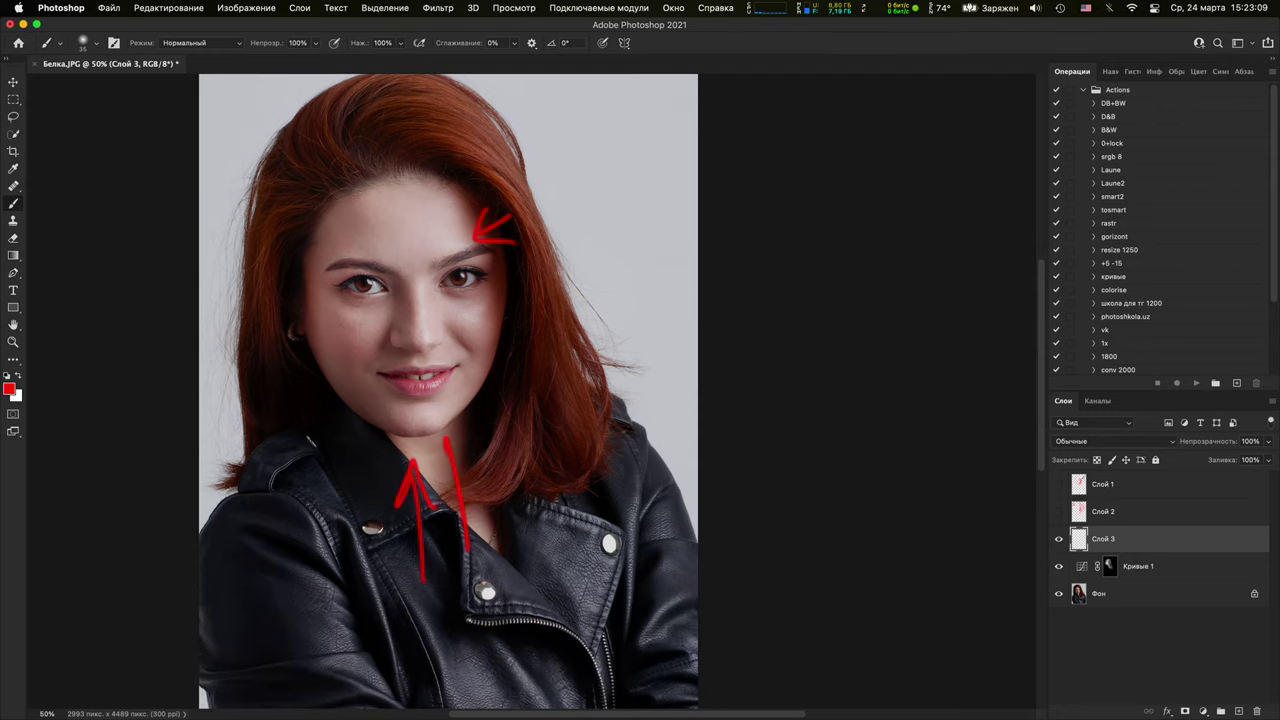
{"action": "left_click_drag", "start_coordinate": [438, 482], "coordinate": [488, 478]}
{"action": "mouse_move", "coordinate": [521, 536]}
{"action": "left_mouse_down"}
{"action": "mouse_move", "coordinate": [484, 409]}
{"action": "mouse_move", "coordinate": [538, 459]}
{"action": "left_mouse_up"}
{"action": "mouse_move", "coordinate": [346, 590]}
{"action": "left_mouse_down"}
{"action": "mouse_move", "coordinate": [368, 480]}
{"action": "mouse_move", "coordinate": [380, 530]}
{"action": "left_mouse_up"}
{"action": "key", "text": "x"}
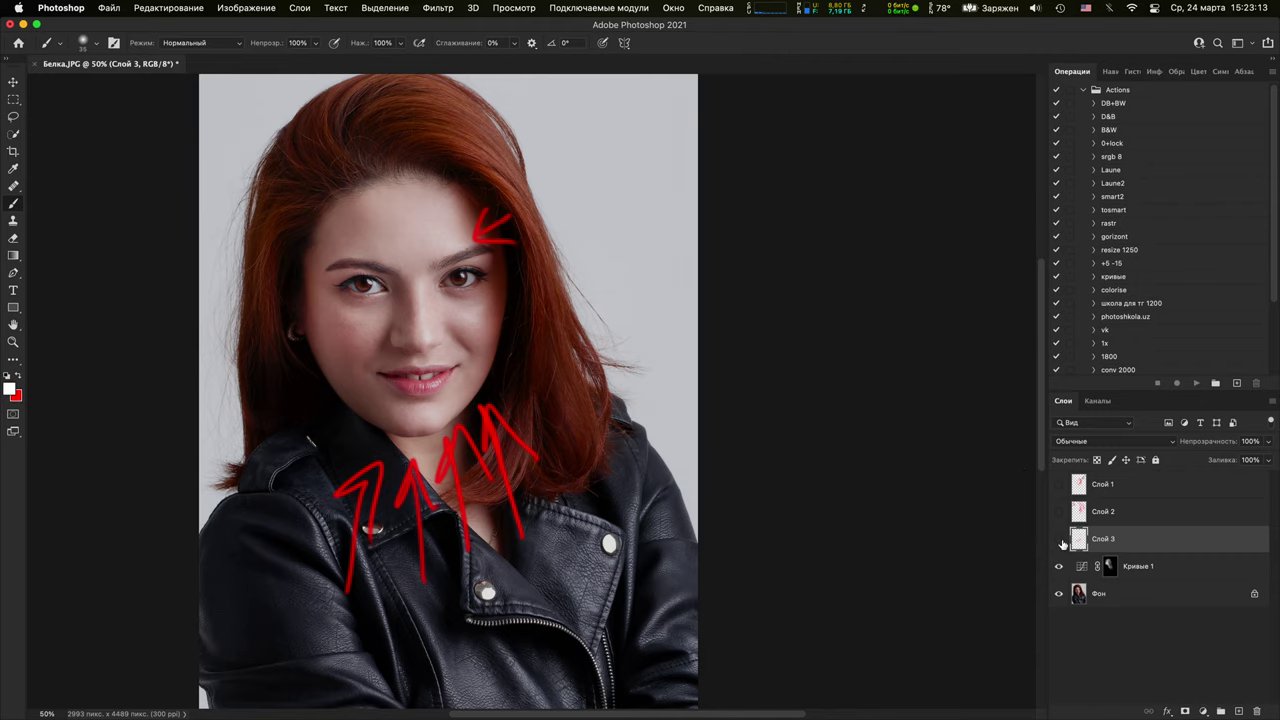
{"action": "left_click", "coordinate": [1059, 539]}
Compare the whole portrait with and without the Curves brightening by switching the adjustment layer's visibility
{"action": "key", "text": "ctrl+minus"}
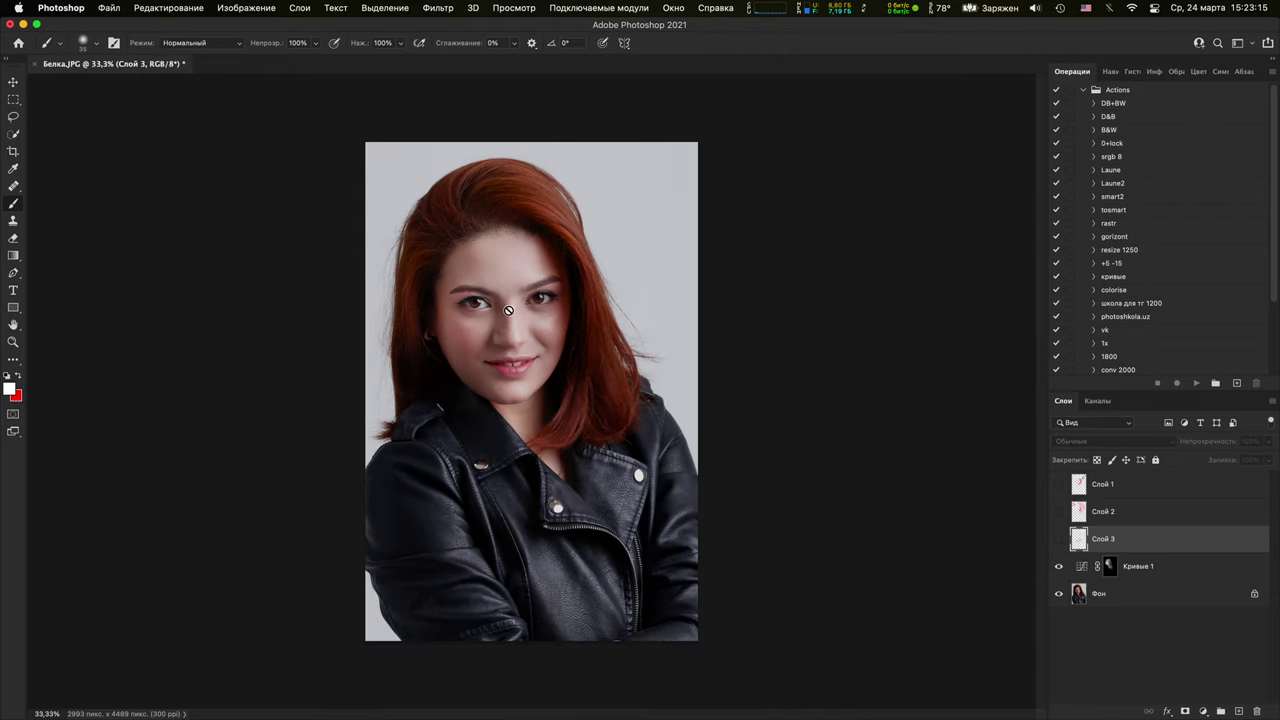
{"action": "left_click", "coordinate": [1059, 567]}
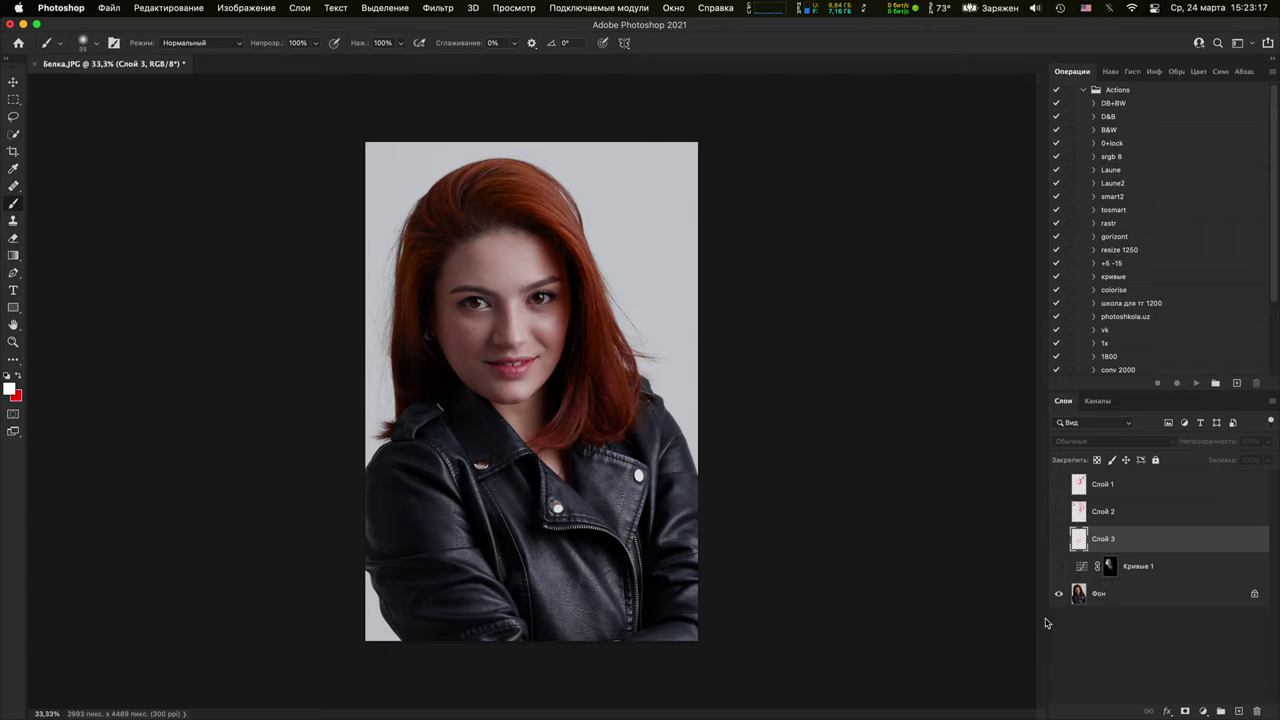
{"action": "left_click", "coordinate": [1059, 566]}
{"action": "left_click", "coordinate": [1059, 567]}
{"action": "left_click", "coordinate": [1058, 566]}
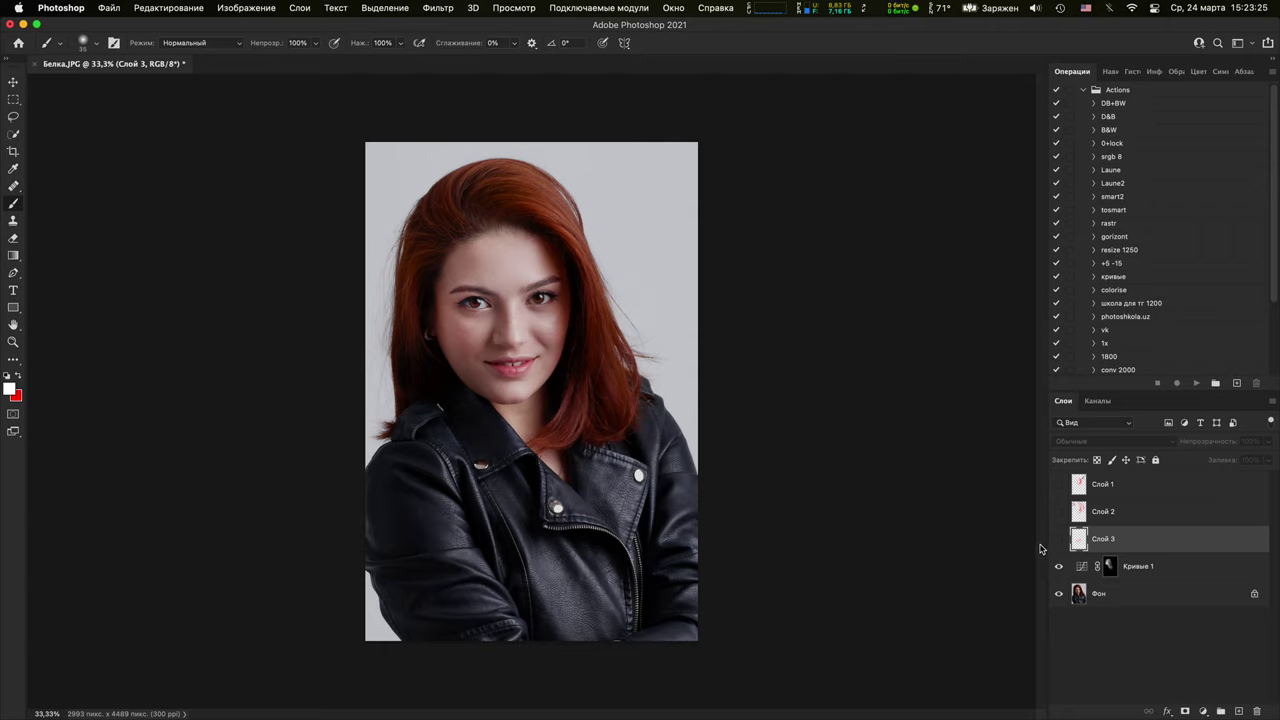
Examine the skin texture and shadow transitions around the nose, upper lip and inner cheeks at 300–500% zoom
{"action": "key", "text": "super+1"}
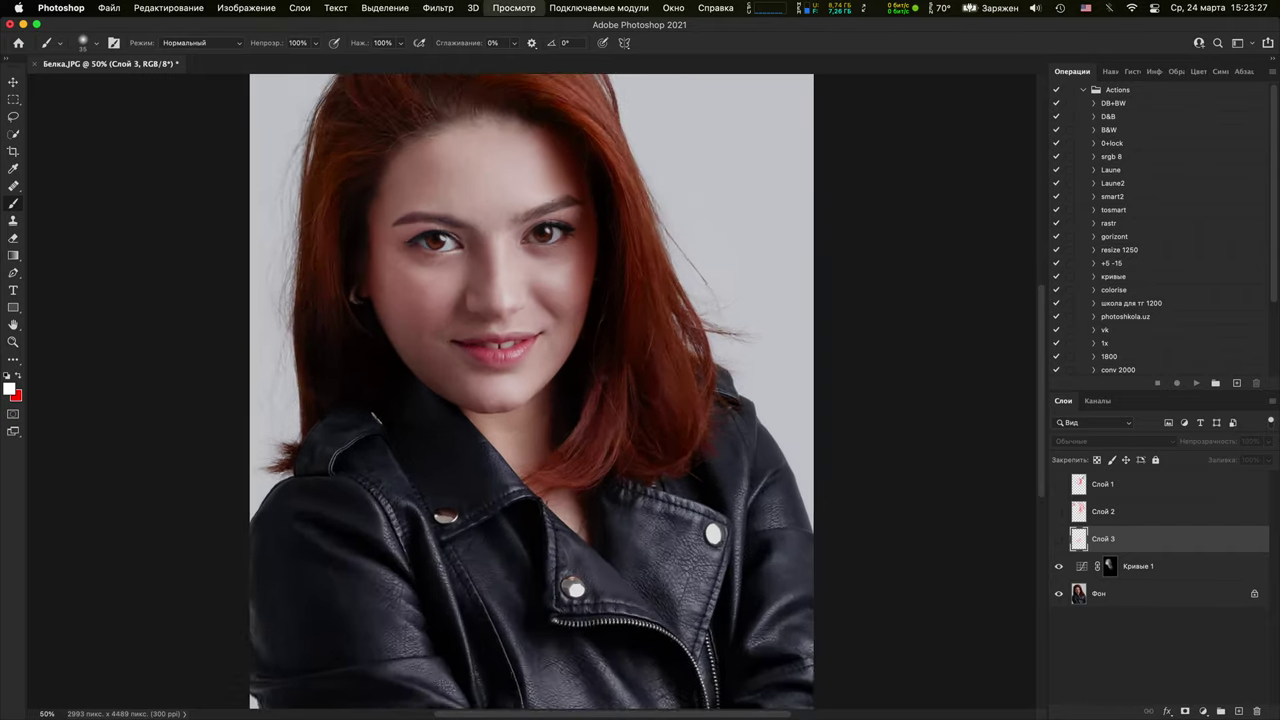
{"action": "key", "text": "super+="}
{"action": "left_click_drag", "start_coordinate": [628, 413], "coordinate": [655, 516]}
{"action": "key", "text": "super+="}
{"action": "key", "text": "super+="}
{"action": "key", "text": "super+="}
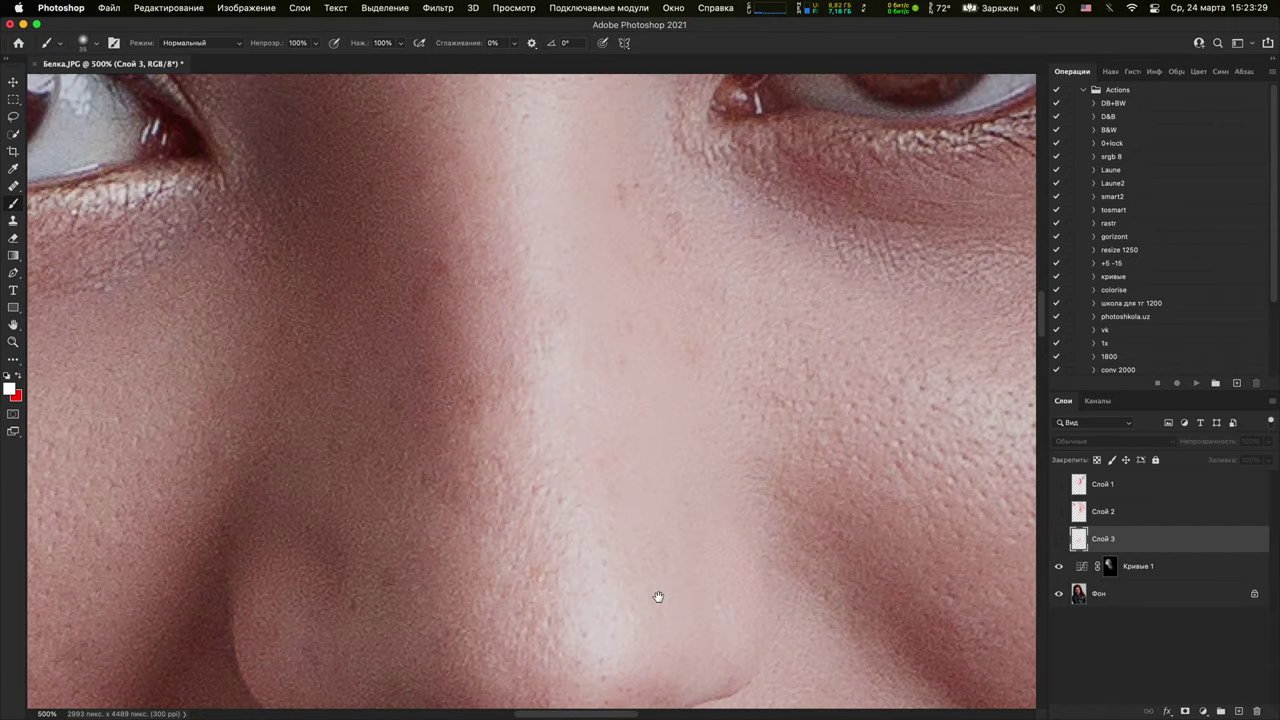
{"action": "left_click_drag", "start_coordinate": [657, 594], "coordinate": [630, 230]}
{"action": "left_click_drag", "start_coordinate": [650, 569], "coordinate": [786, 469]}
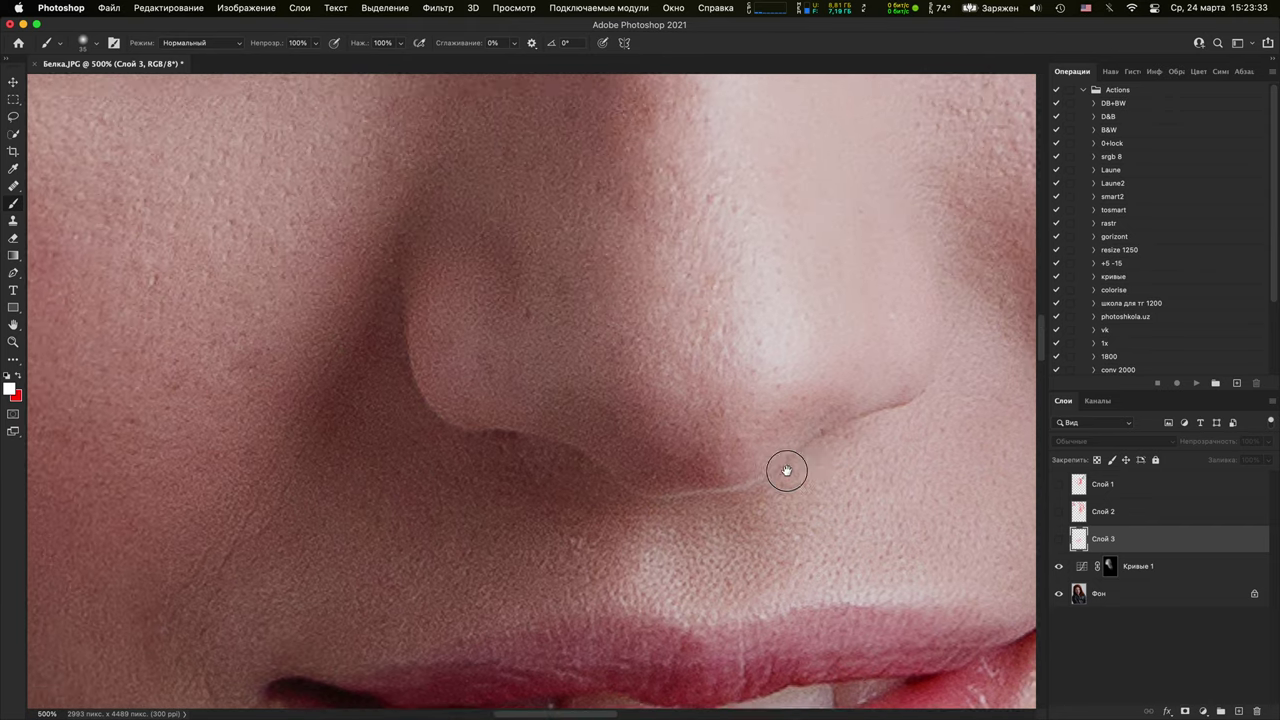
{"action": "key", "text": "super+-"}
{"action": "key", "text": "super+-"}
{"action": "left_click_drag", "start_coordinate": [703, 418], "coordinate": [717, 463]}
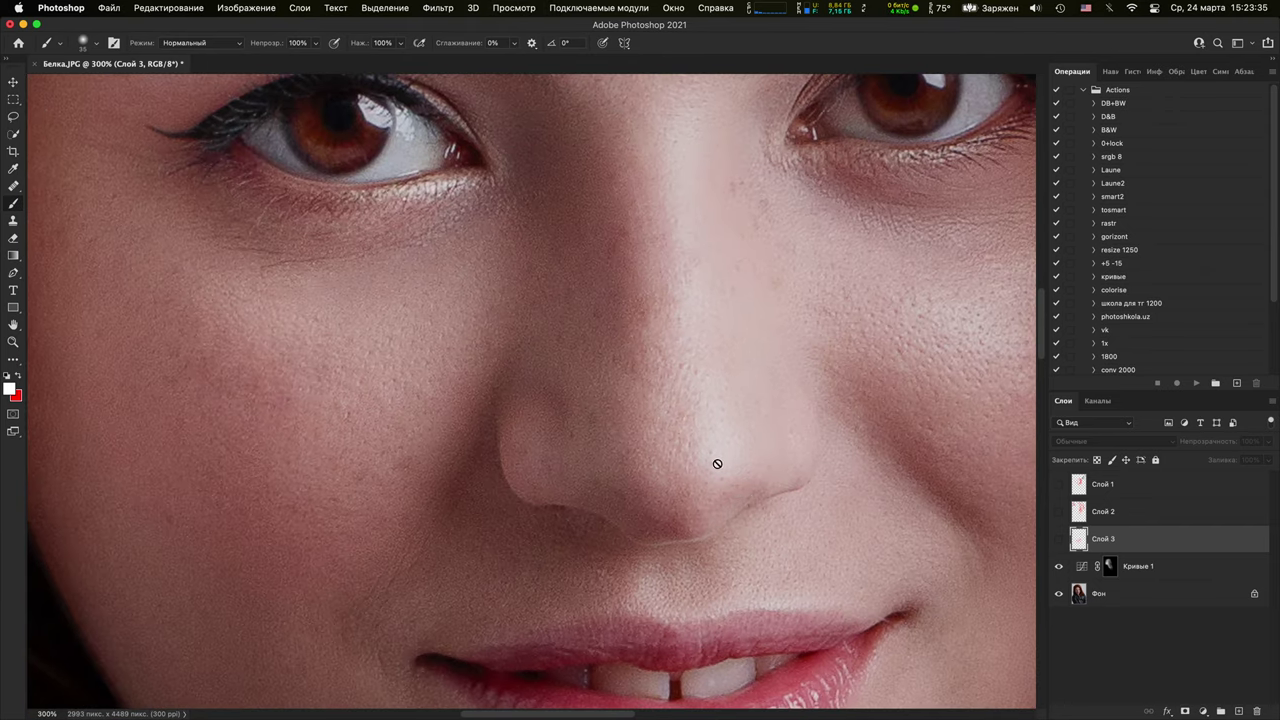
{"action": "key", "text": "super+plus"}
{"action": "key", "text": "super+plus"}
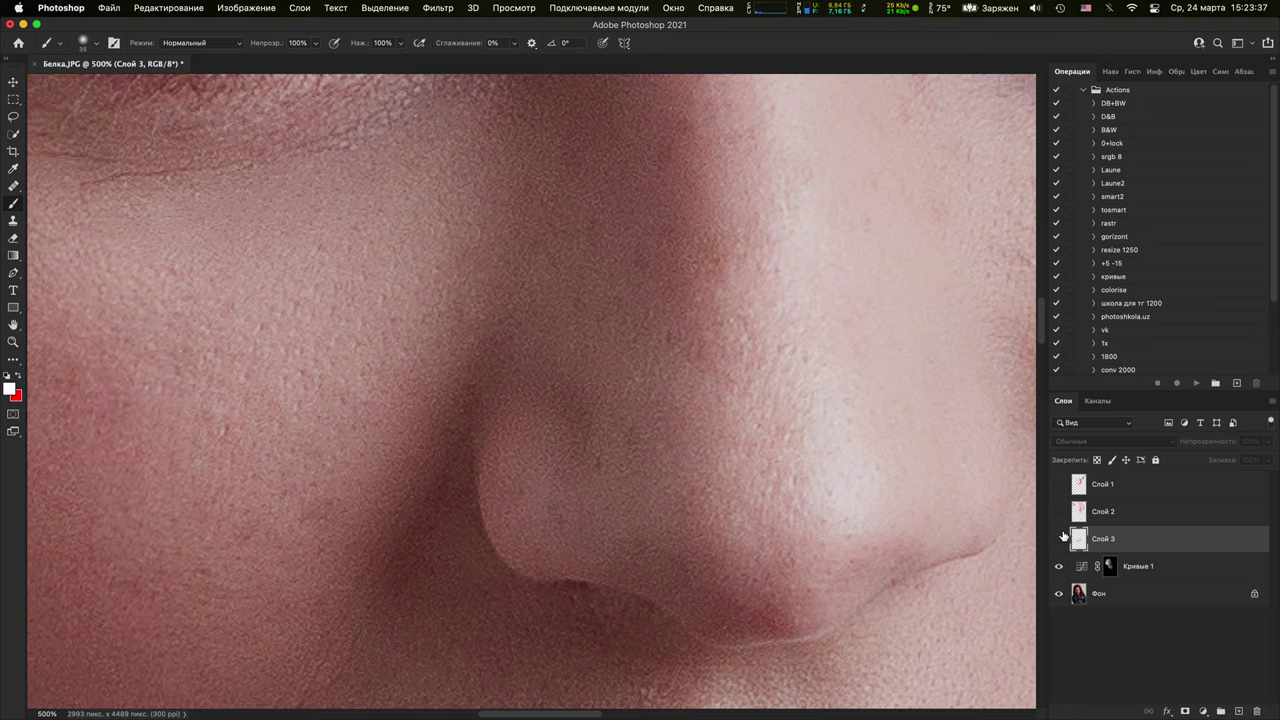
Add an empty layer above Curves and mark both sides of the nose and the area under the far eye with white strokes
{"action": "left_click", "coordinate": [1200, 567]}
{"action": "left_click", "coordinate": [1238, 711]}
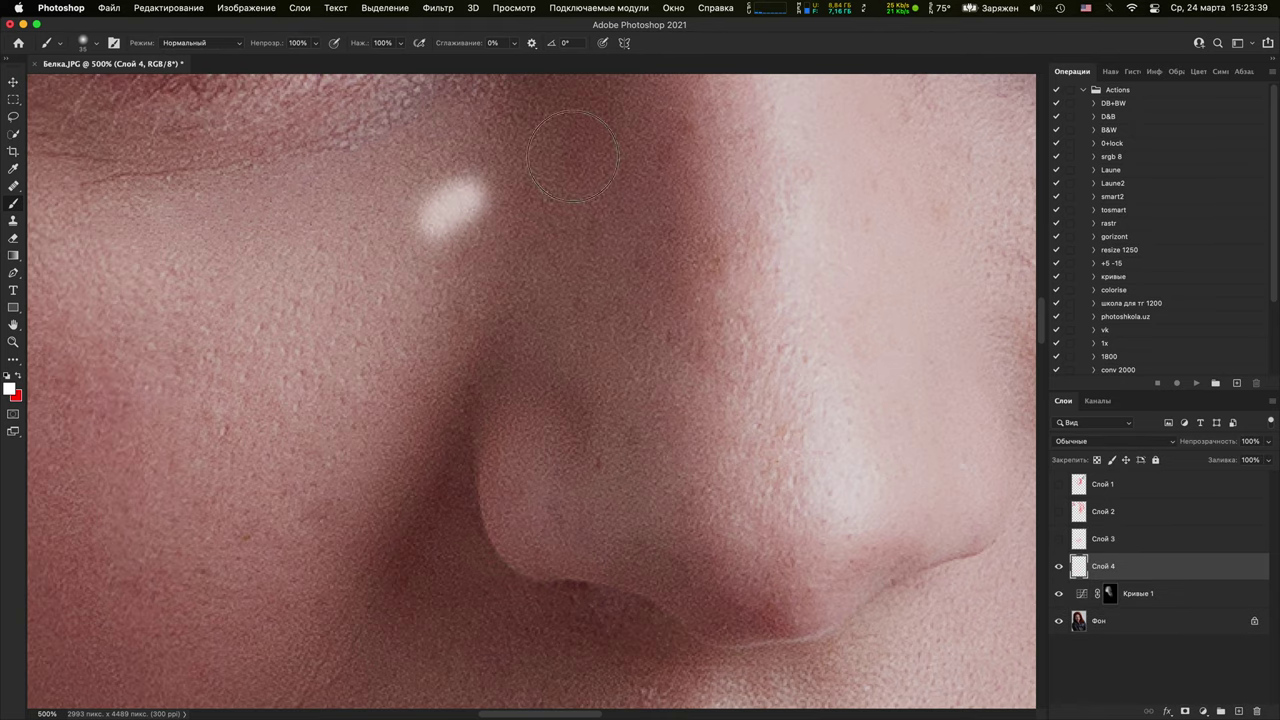
{"action": "left_click_drag", "start_coordinate": [305, 665], "coordinate": [456, 510]}
{"action": "mouse_move", "coordinate": [456, 514]}
{"action": "left_mouse_down"}
{"action": "mouse_move", "coordinate": [331, 554]}
{"action": "mouse_move", "coordinate": [60, 600]}
{"action": "left_mouse_up"}
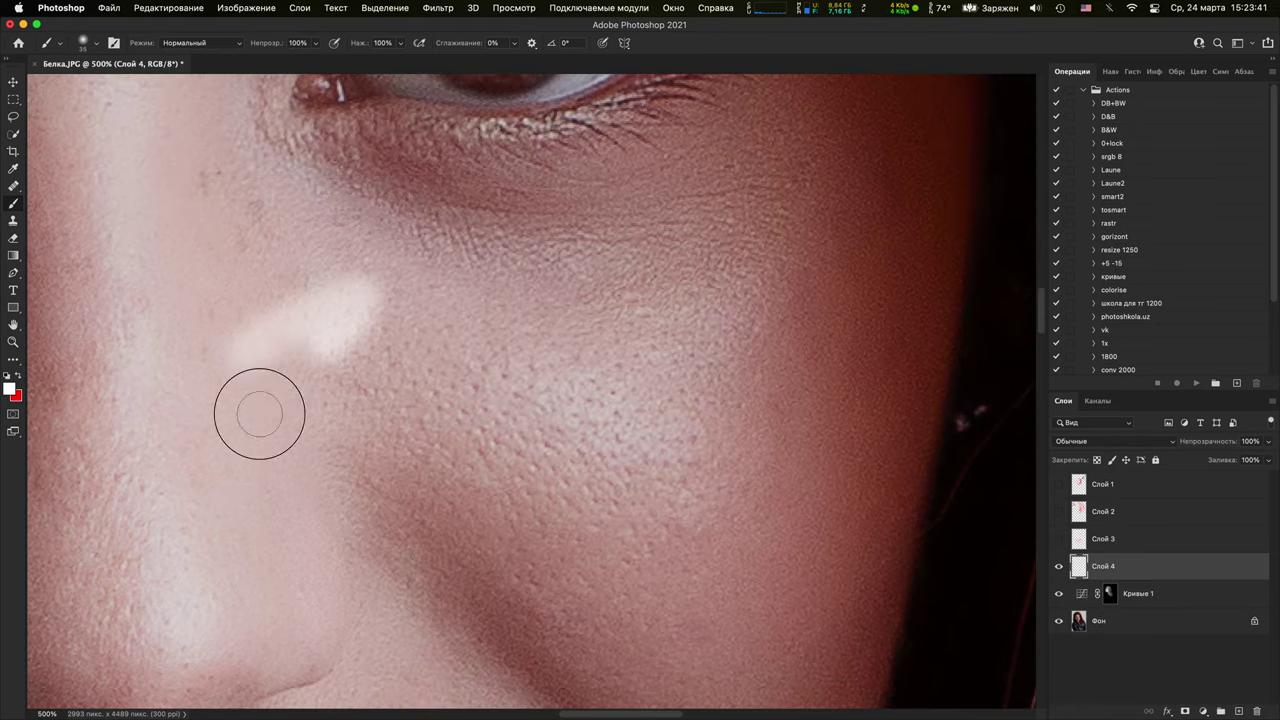
{"action": "left_click_drag", "start_coordinate": [259, 414], "coordinate": [406, 683]}
{"action": "left_click_drag", "start_coordinate": [700, 92], "coordinate": [615, 468]}
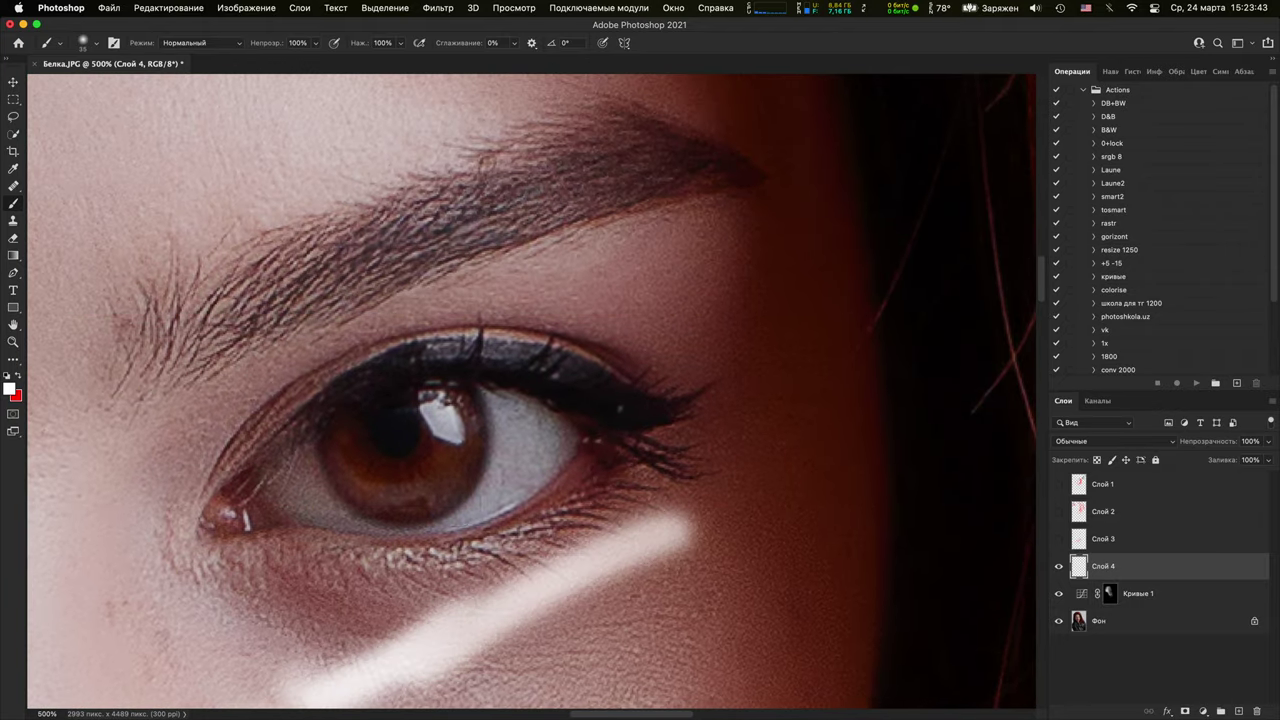
{"action": "scroll", "coordinate": [709, 594], "scroll_direction": "up", "scroll_amount": 15}
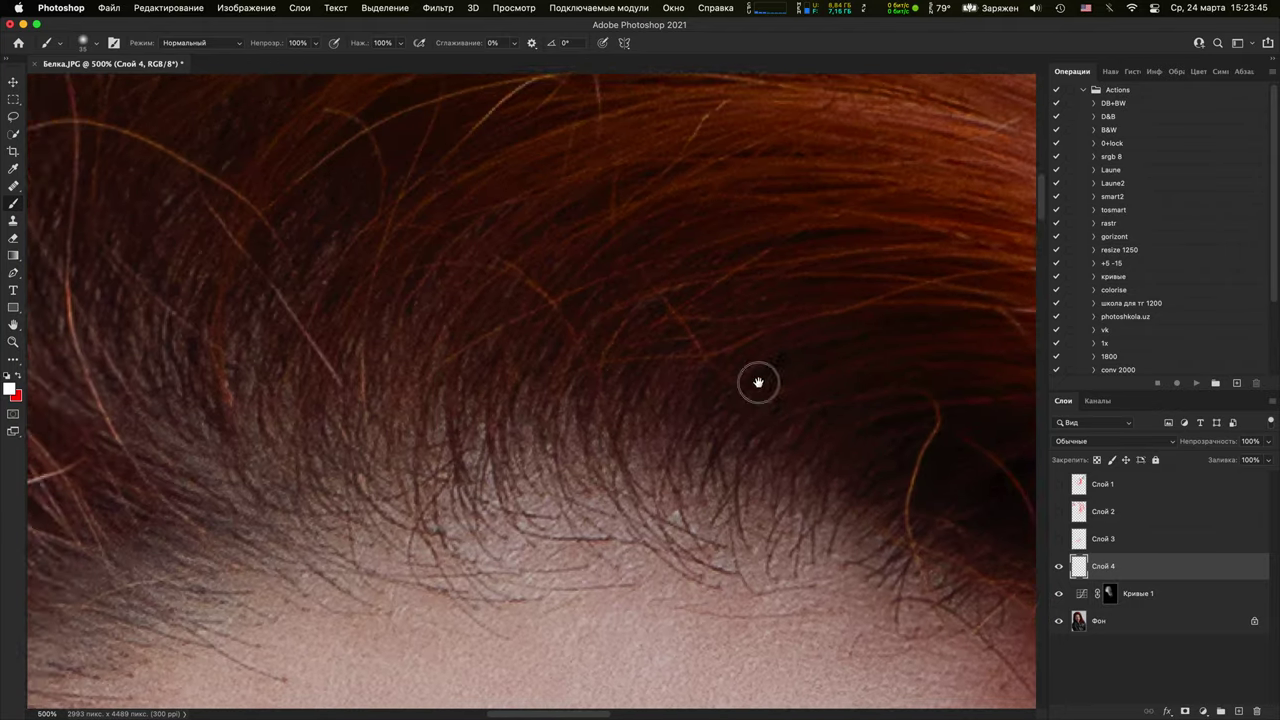
{"action": "scroll", "coordinate": [758, 383], "scroll_direction": "down", "scroll_amount": 15}
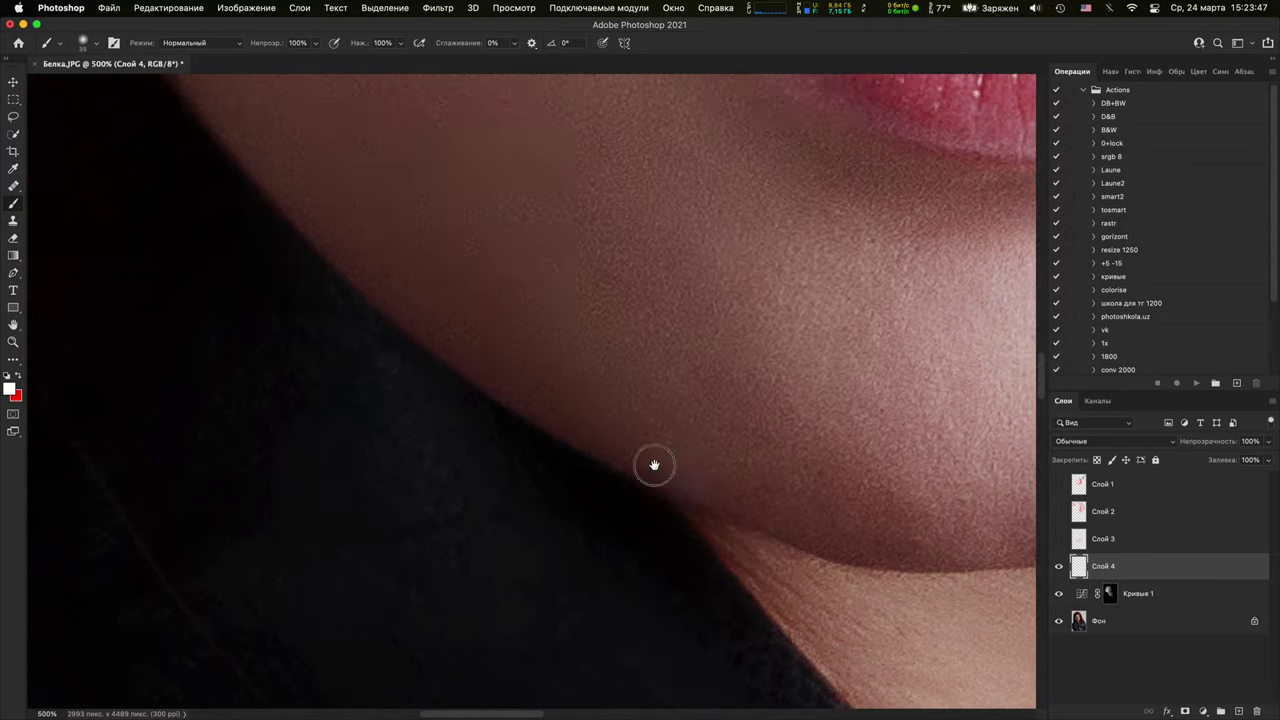
{"action": "left_click_drag", "start_coordinate": [655, 465], "coordinate": [486, 346]}
{"action": "key", "text": "super+minus"}
{"action": "key", "text": "super+0"}
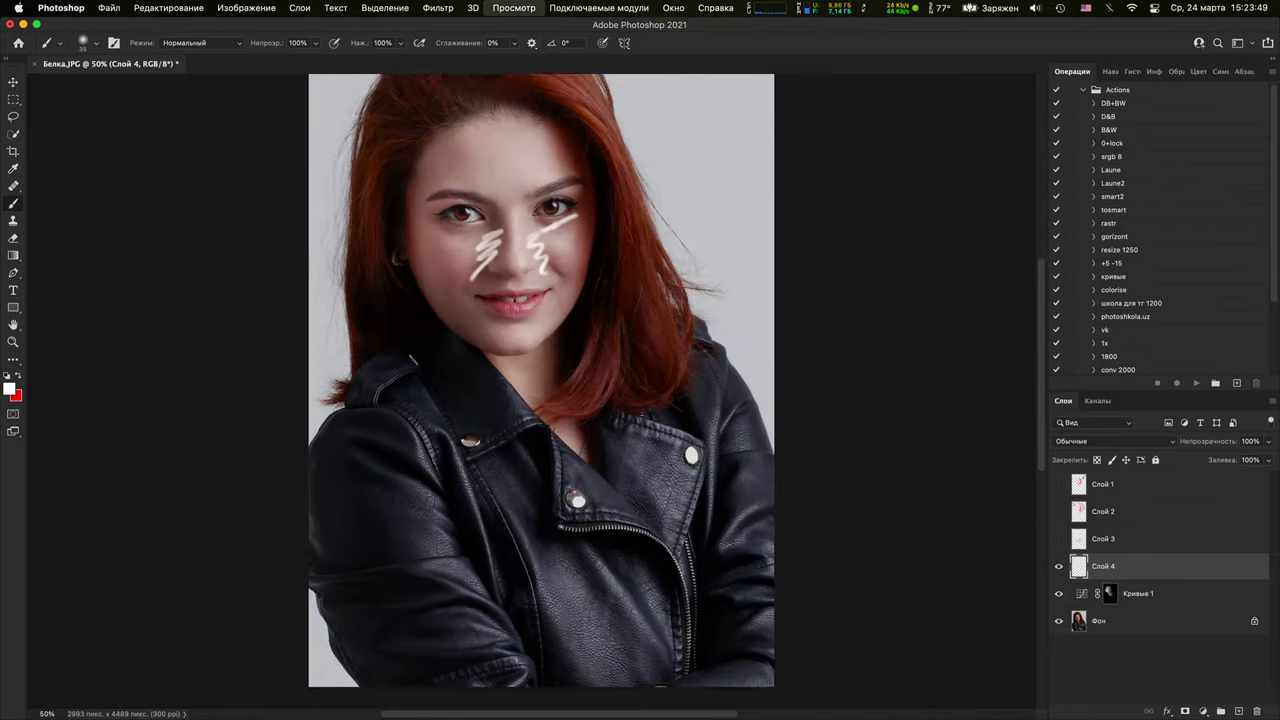
Draw white rings on the jacket beside the collar stud and on the sleeve near the photo's right edge
{"action": "key", "text": "super+plus"}
{"action": "key", "text": "super+plus"}
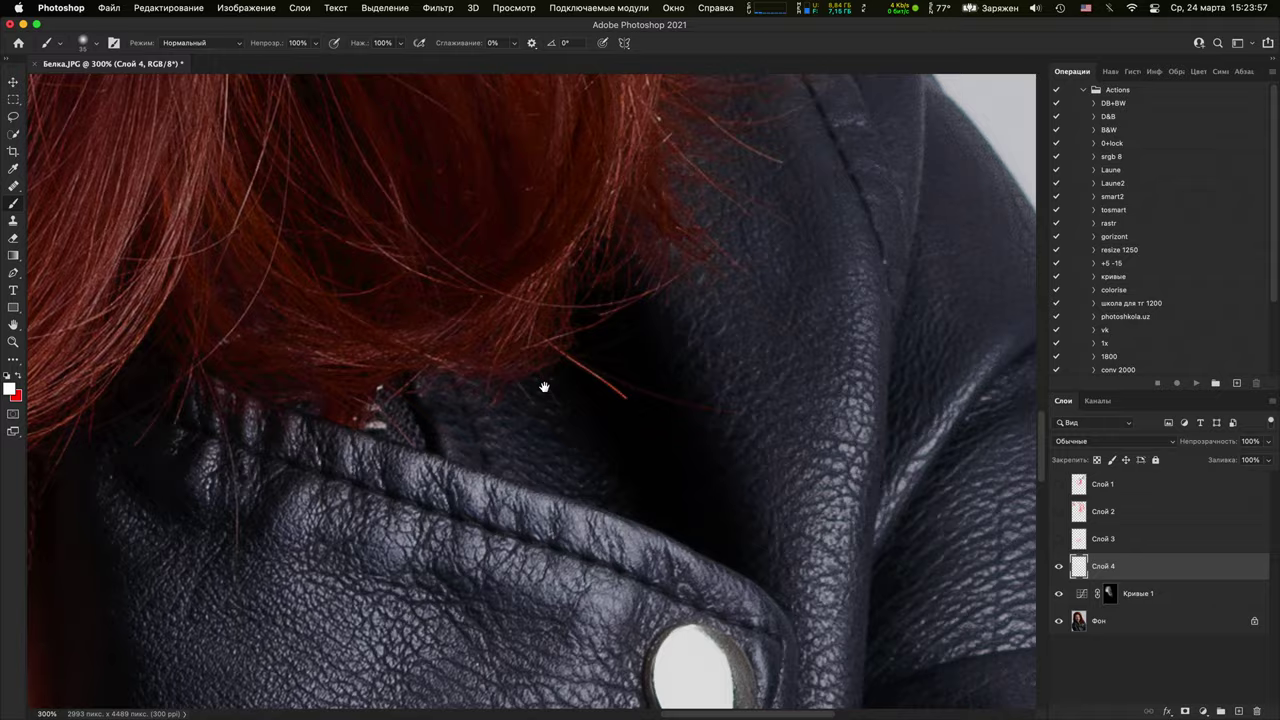
{"action": "left_click_drag", "start_coordinate": [544, 387], "coordinate": [581, 600]}
{"action": "left_click_drag", "start_coordinate": [420, 300], "coordinate": [587, 569]}
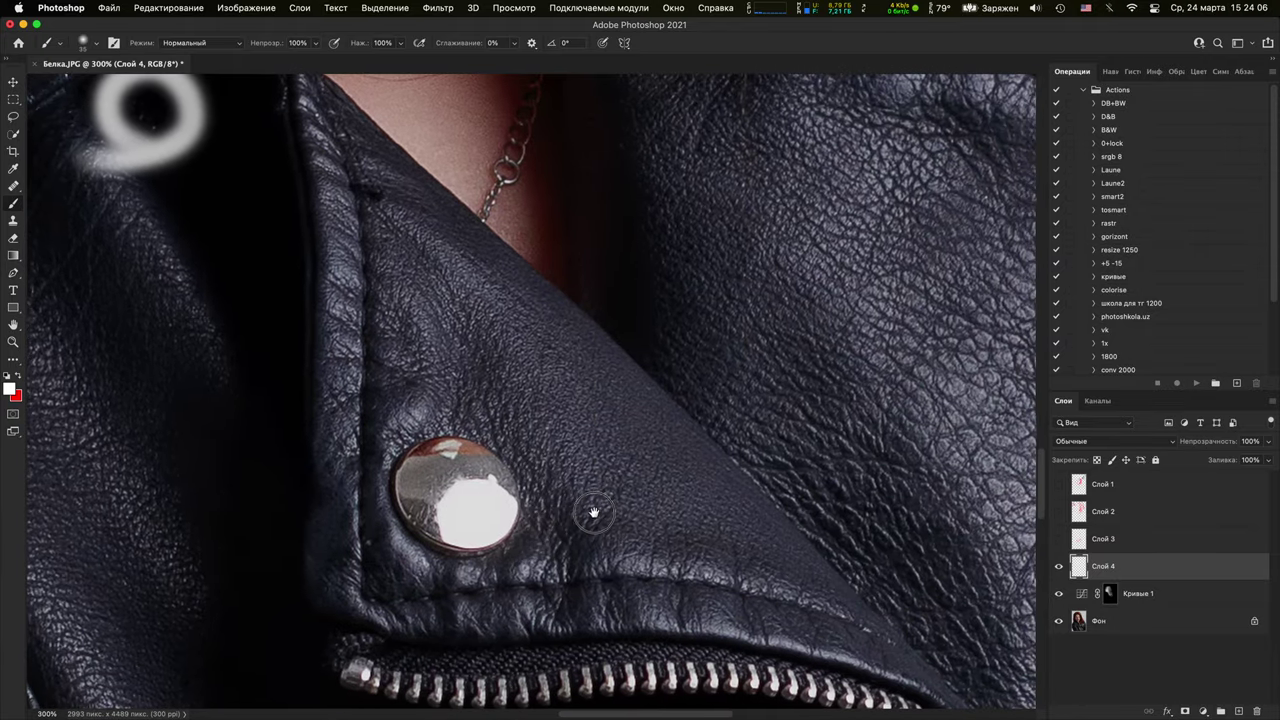
{"action": "left_click_drag", "start_coordinate": [593, 512], "coordinate": [611, 369]}
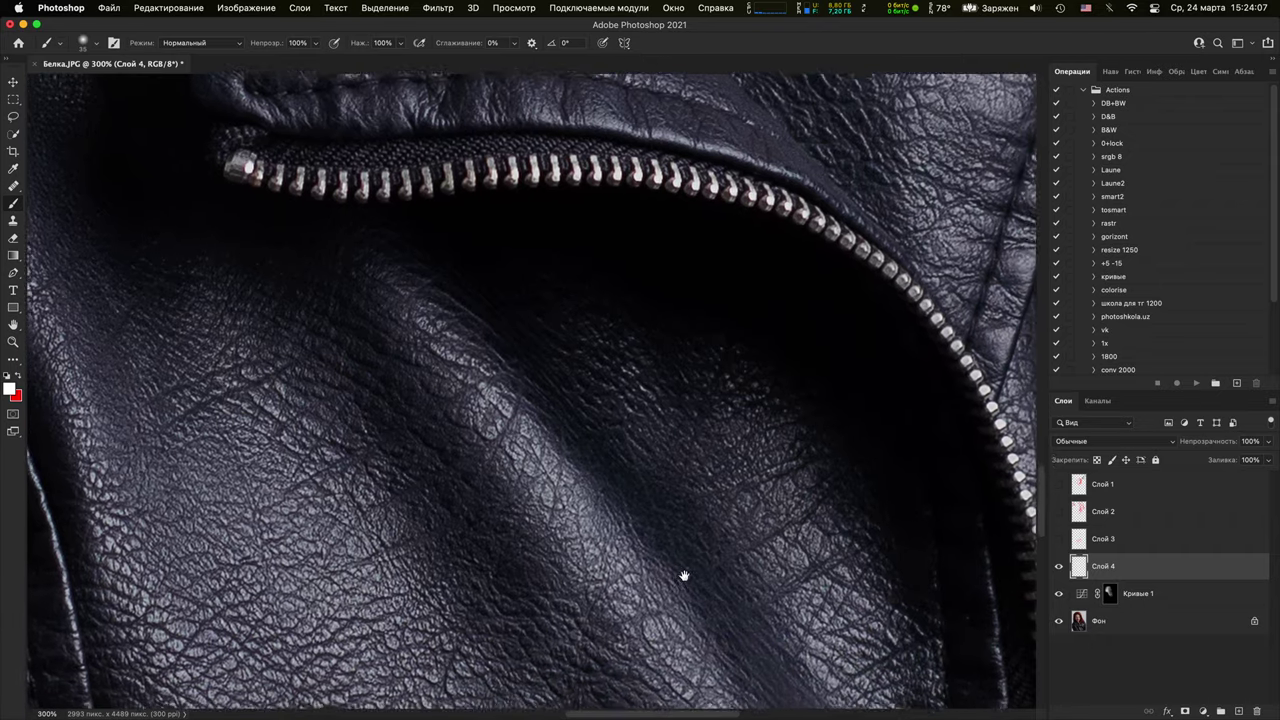
{"action": "left_click_drag", "start_coordinate": [686, 580], "coordinate": [681, 304]}
{"action": "key", "text": "super+minus"}
{"action": "key", "text": "super+minus"}
{"action": "key", "text": "super+minus"}
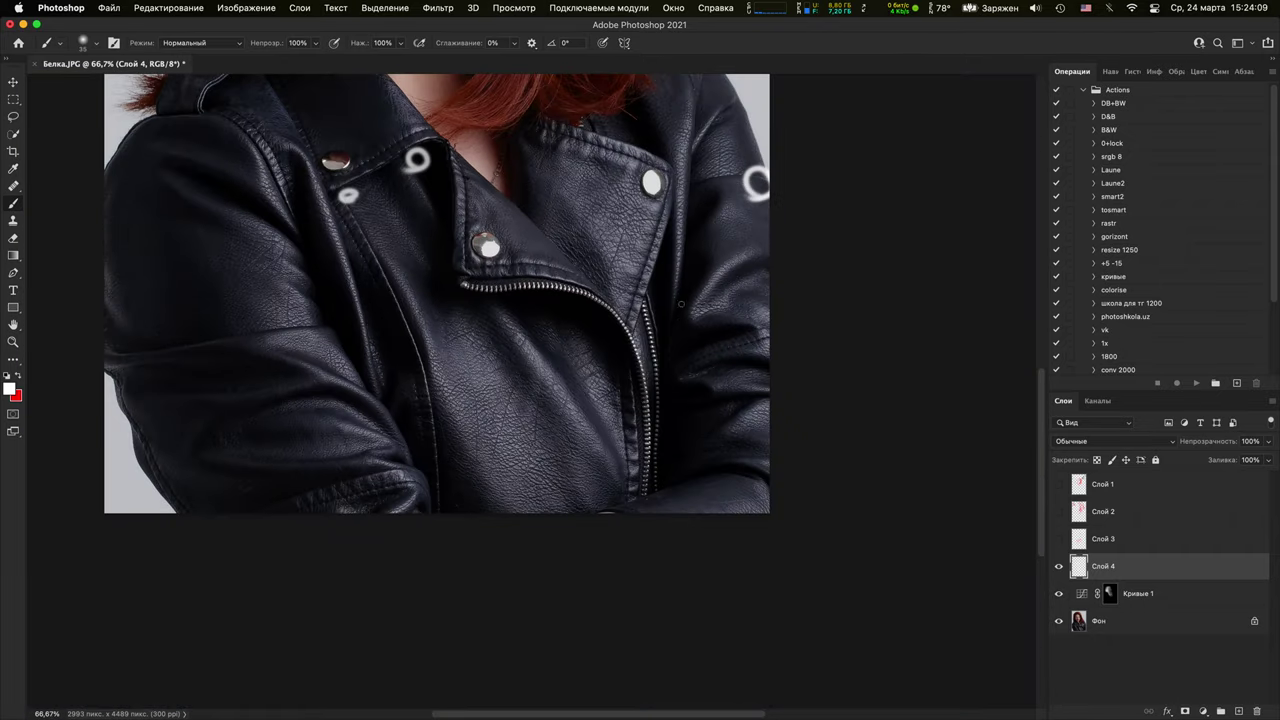
Examine the jacket's lower sleeve folds and the dark shoulder strap area at up to 400% zoom
{"action": "key", "text": "super+plus"}
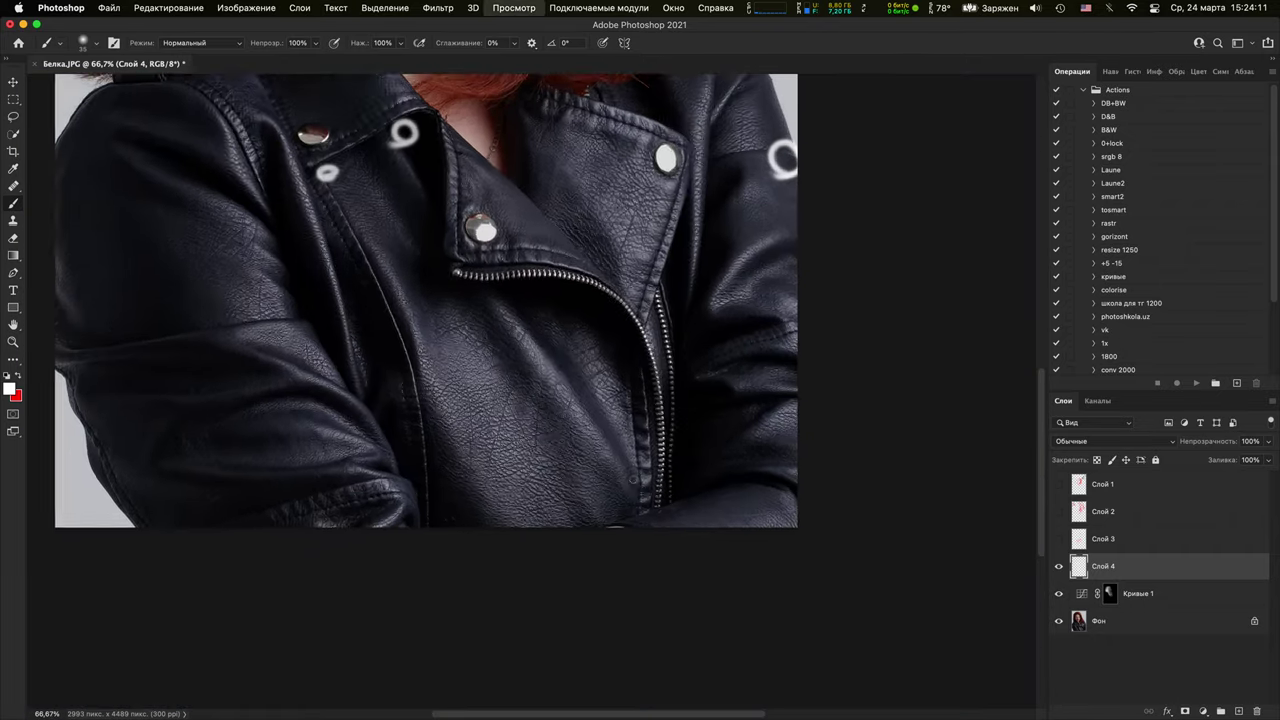
{"action": "left_click_drag", "start_coordinate": [502, 503], "coordinate": [720, 437]}
{"action": "left_click_drag", "start_coordinate": [406, 422], "coordinate": [544, 436]}
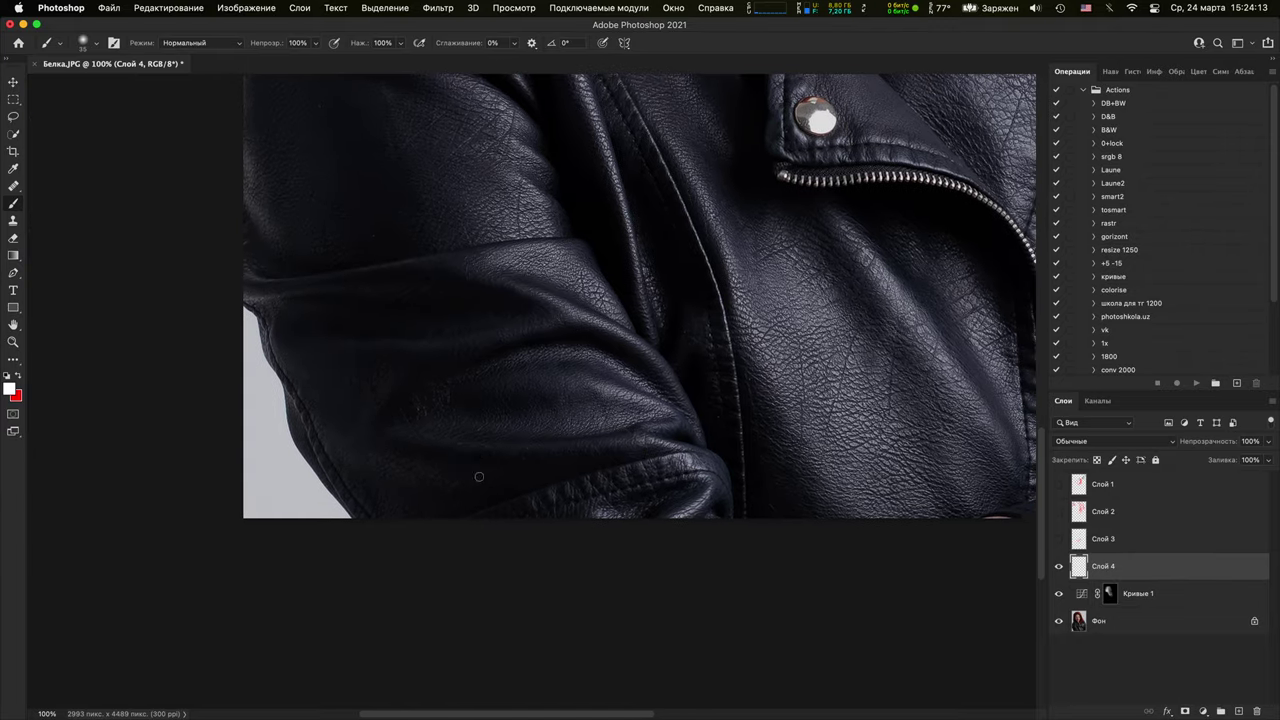
{"action": "key", "text": "super+equal"}
{"action": "key", "text": "super+equal"}
{"action": "key", "text": "super+equal"}
{"action": "left_click_drag", "start_coordinate": [617, 523], "coordinate": [534, 596]}
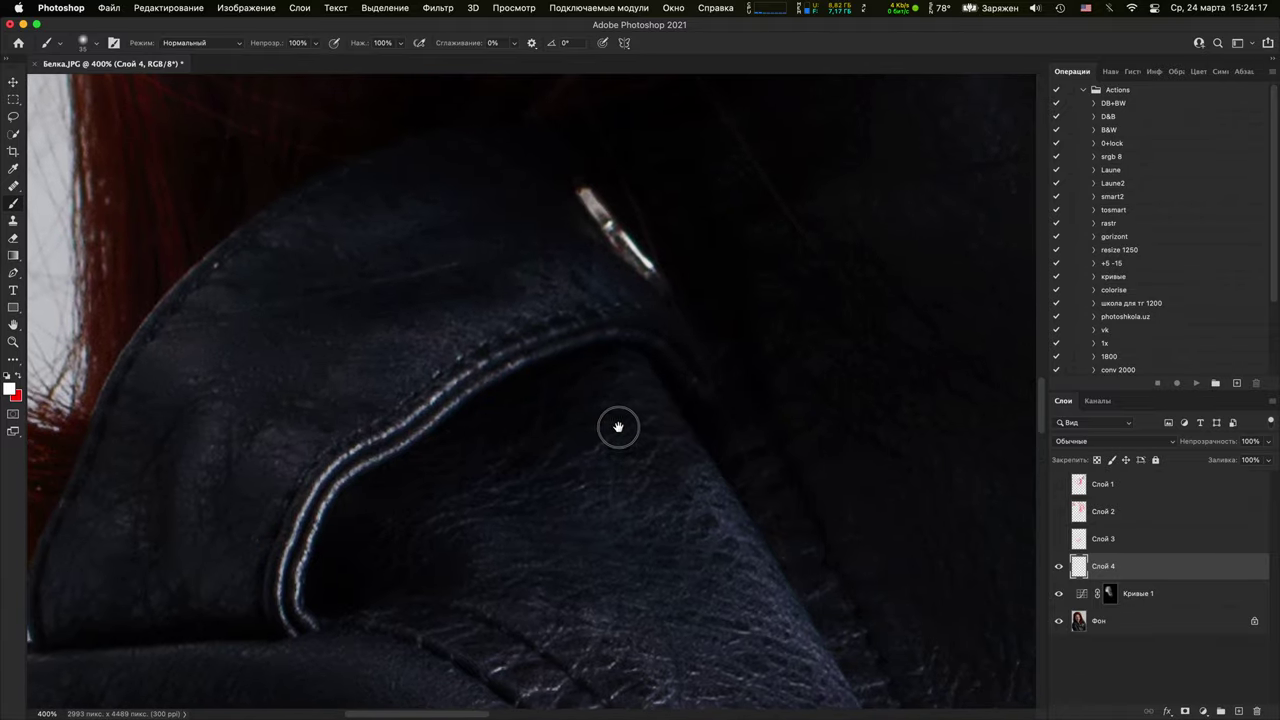
{"action": "left_click_drag", "start_coordinate": [760, 330], "coordinate": [409, 543]}
{"action": "key", "text": "super+minus"}
{"action": "key", "text": "super+minus"}
{"action": "key", "text": "super+minus"}
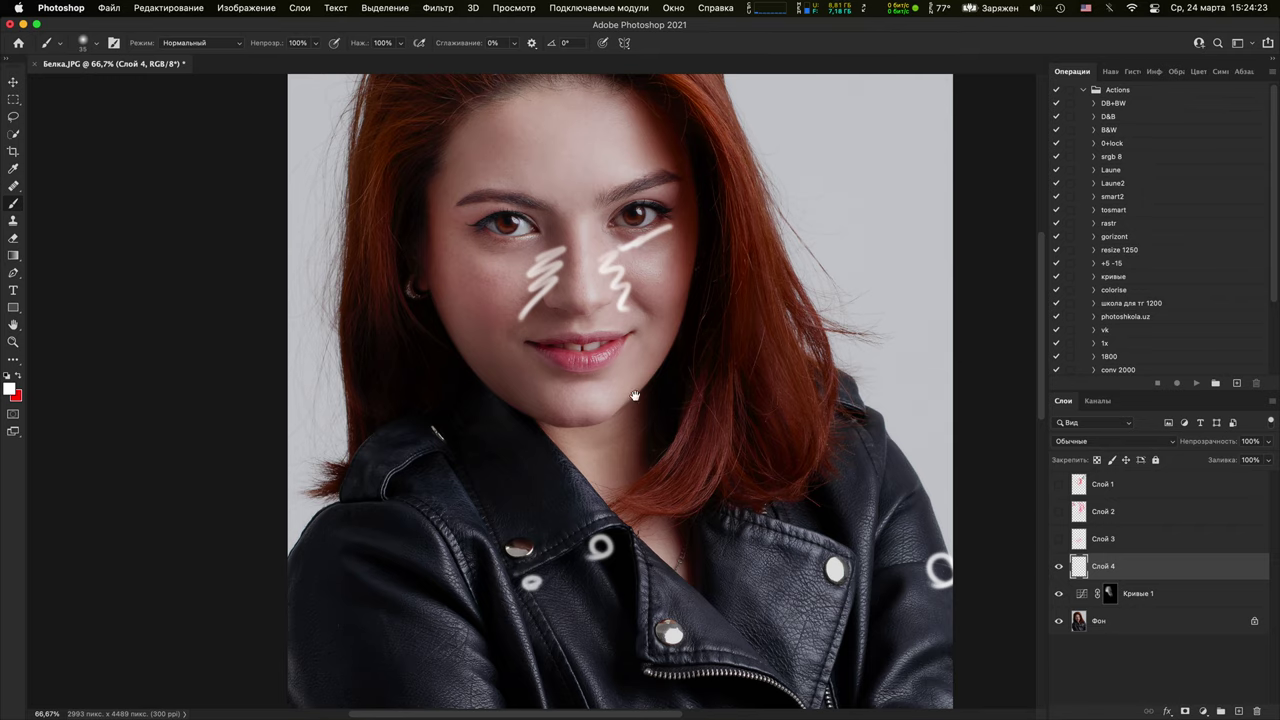
Switch to Bridge and open the smiling boy's black-and-white portrait in Photoshop, using its embedded Gray Gamma 2.2 profile
{"action": "left_click_drag", "start_coordinate": [634, 396], "coordinate": [633, 622]}
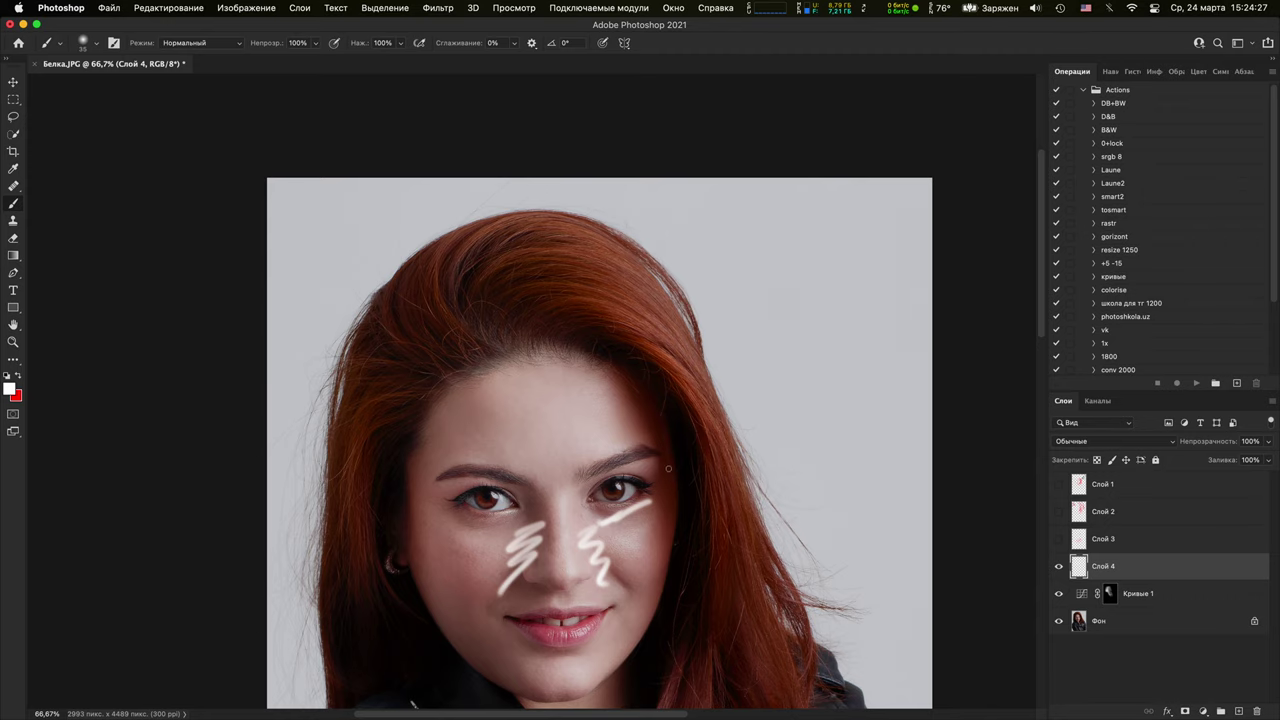
{"action": "key", "text": "super+minus"}
{"action": "key", "text": "super+minus"}
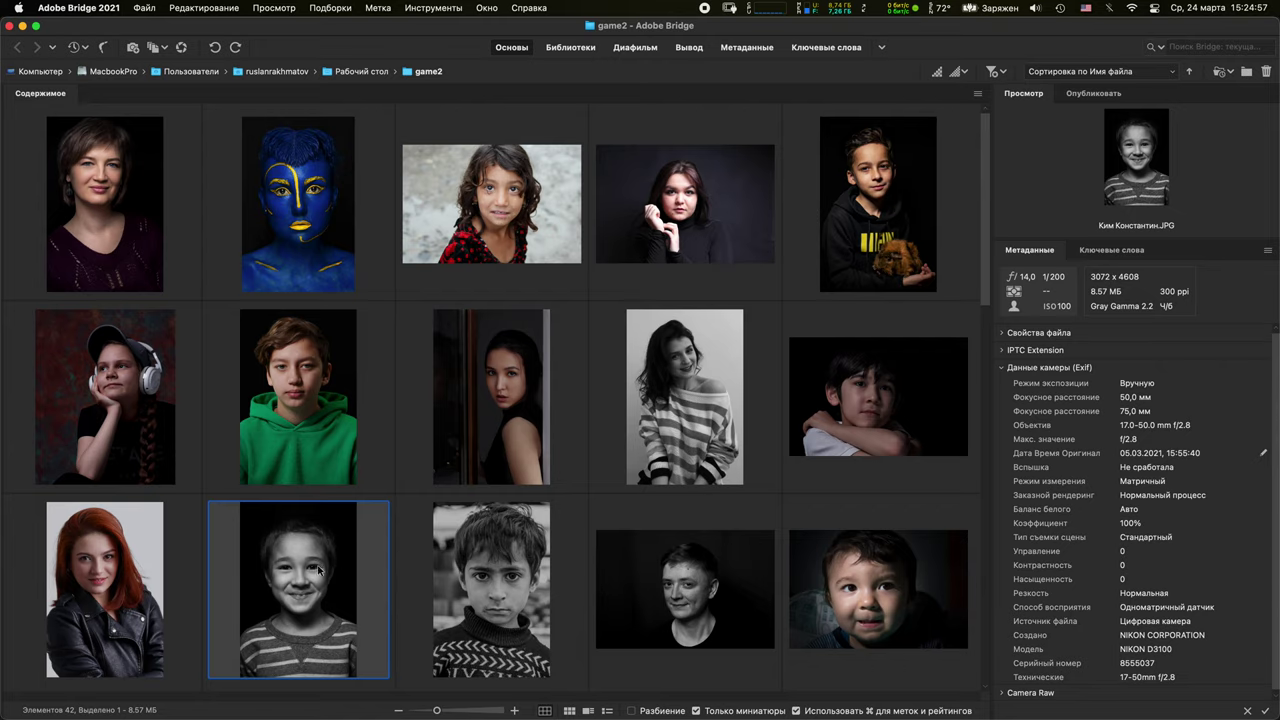
{"action": "double_click", "coordinate": [306, 571]}
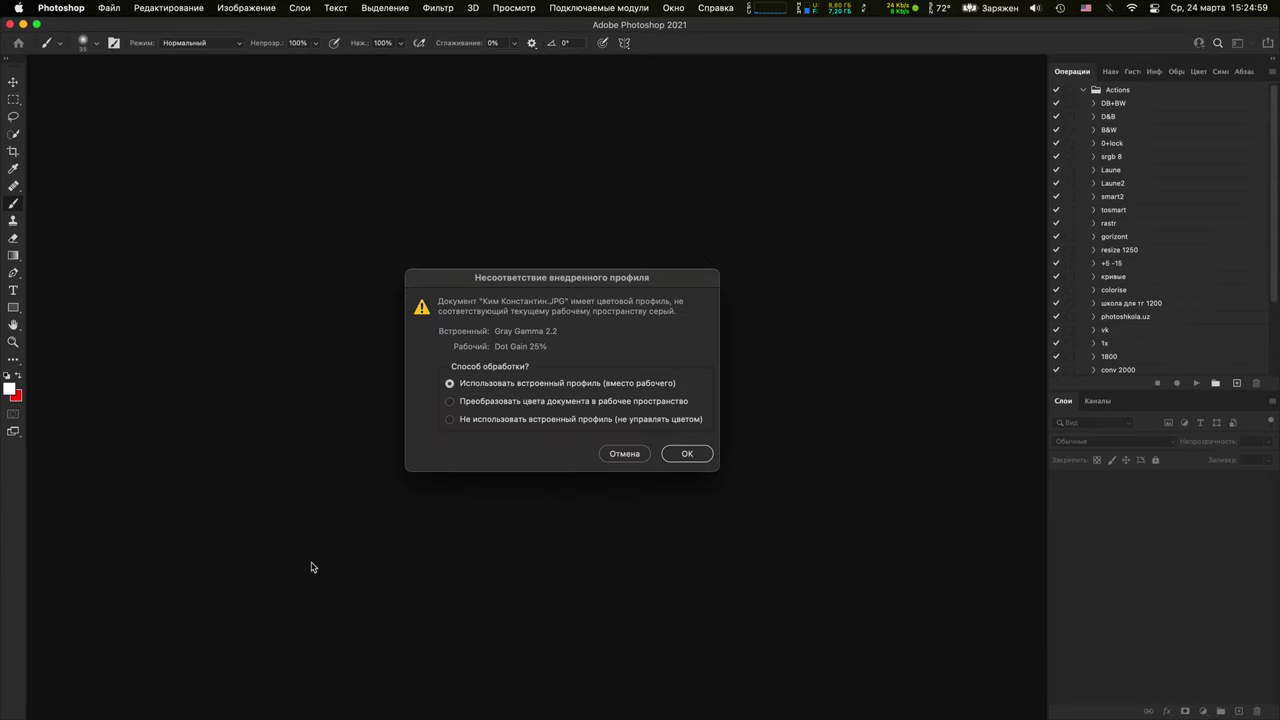
{"action": "left_click", "coordinate": [683, 452]}
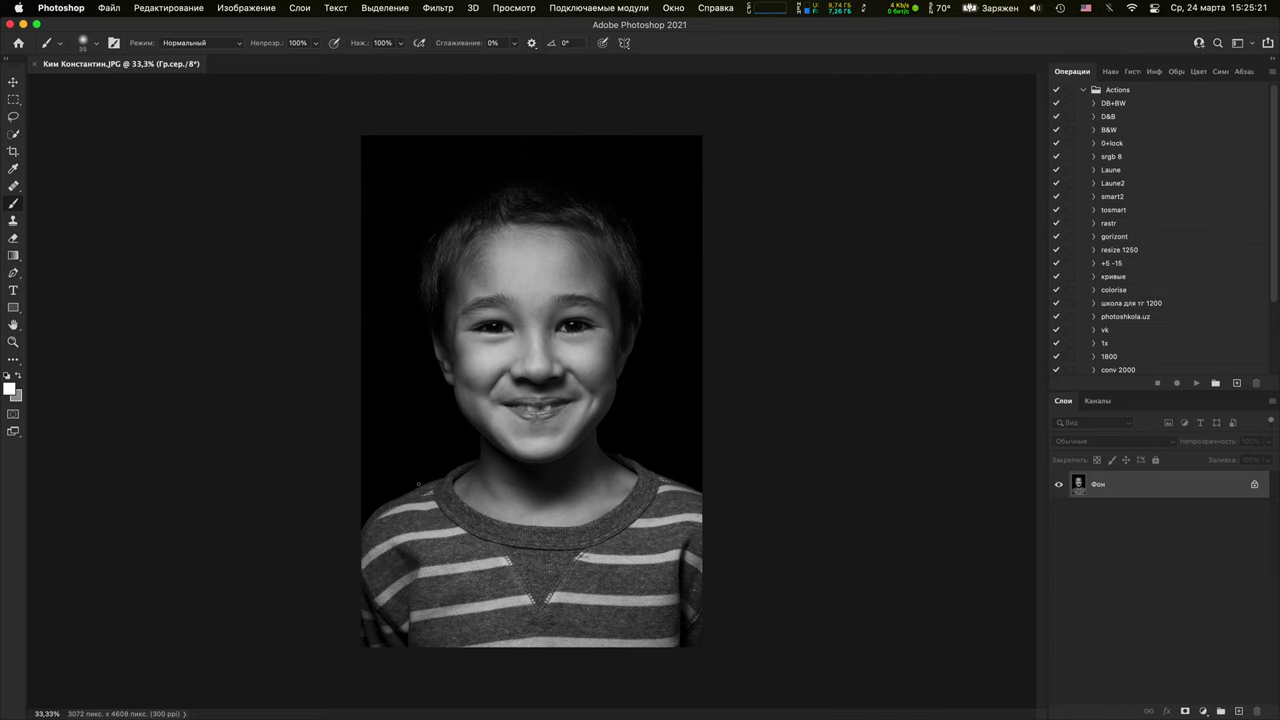
{"action": "left_click", "coordinate": [20, 22]}
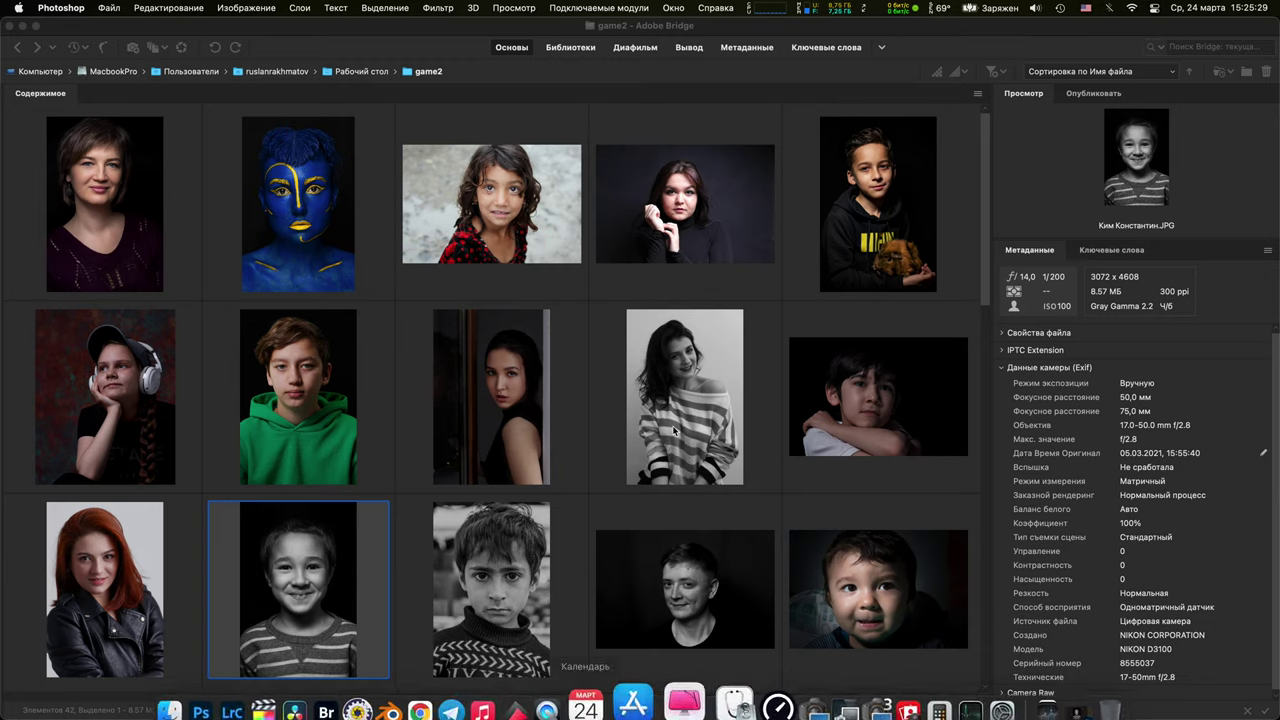
{"action": "mouse_move", "coordinate": [618, 716]}
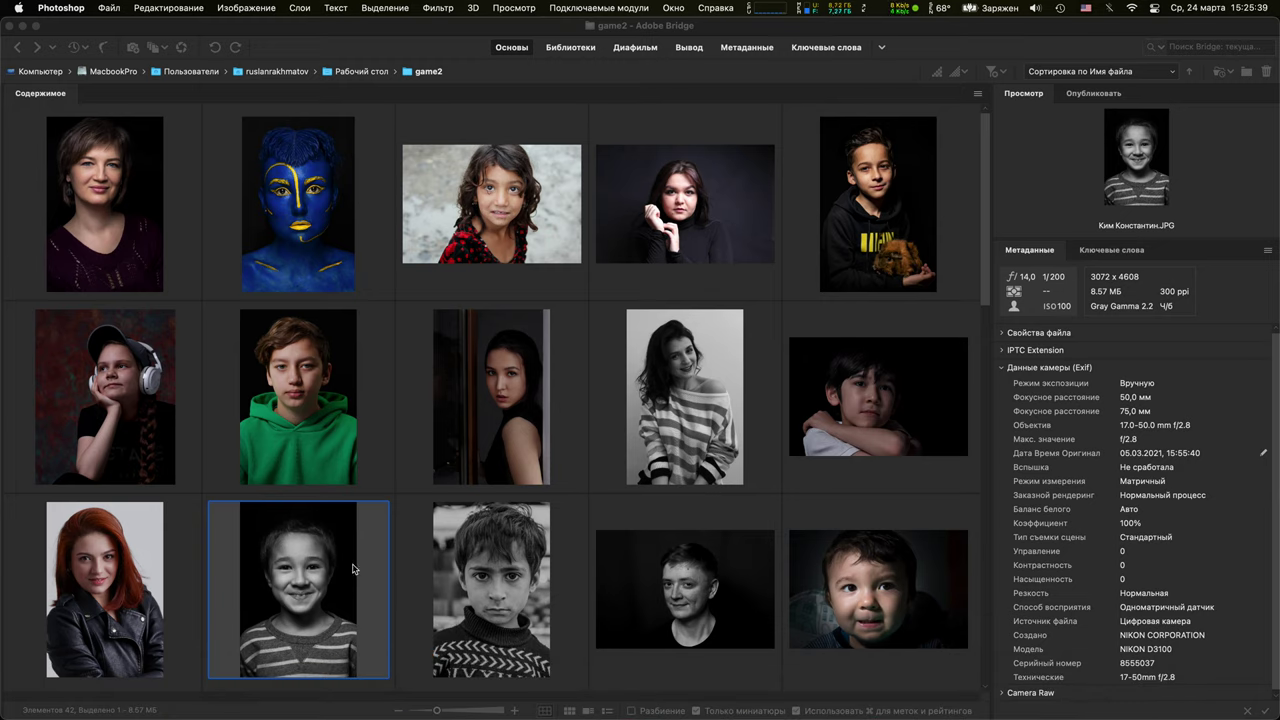
{"action": "left_click", "coordinate": [305, 575]}
{"action": "double_click", "coordinate": [305, 575]}
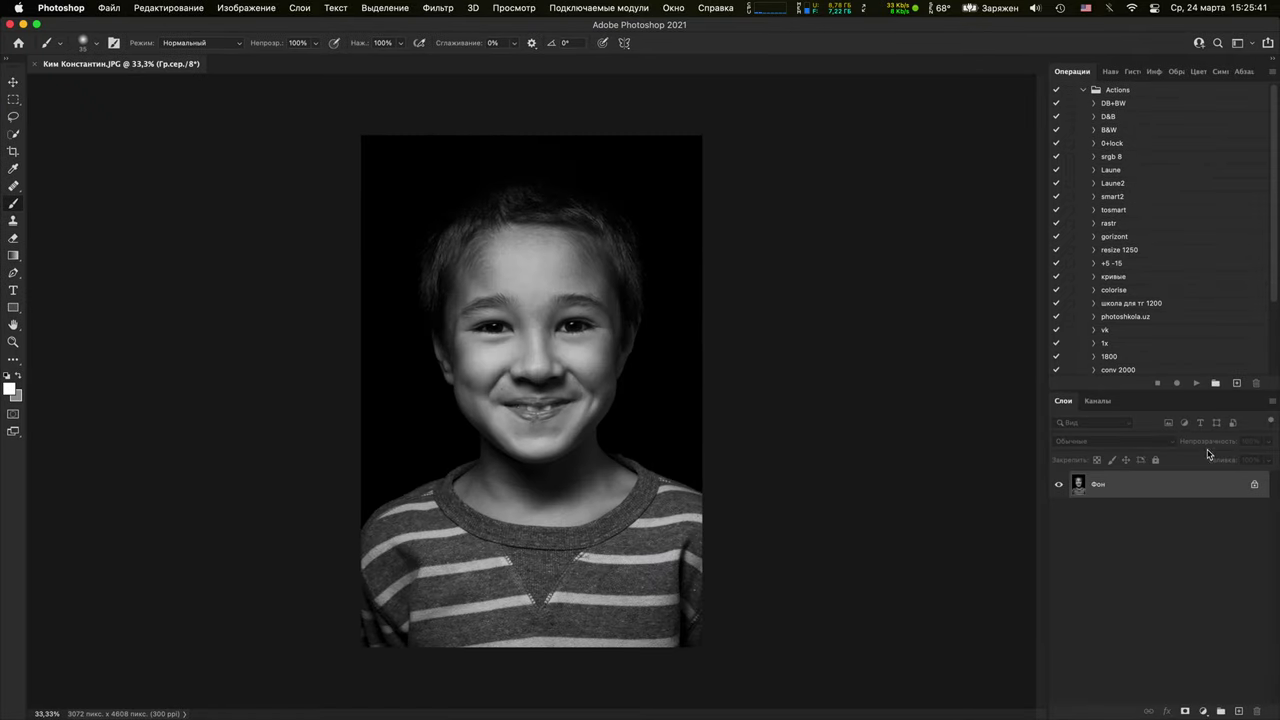
{"action": "left_click", "coordinate": [1202, 710]}
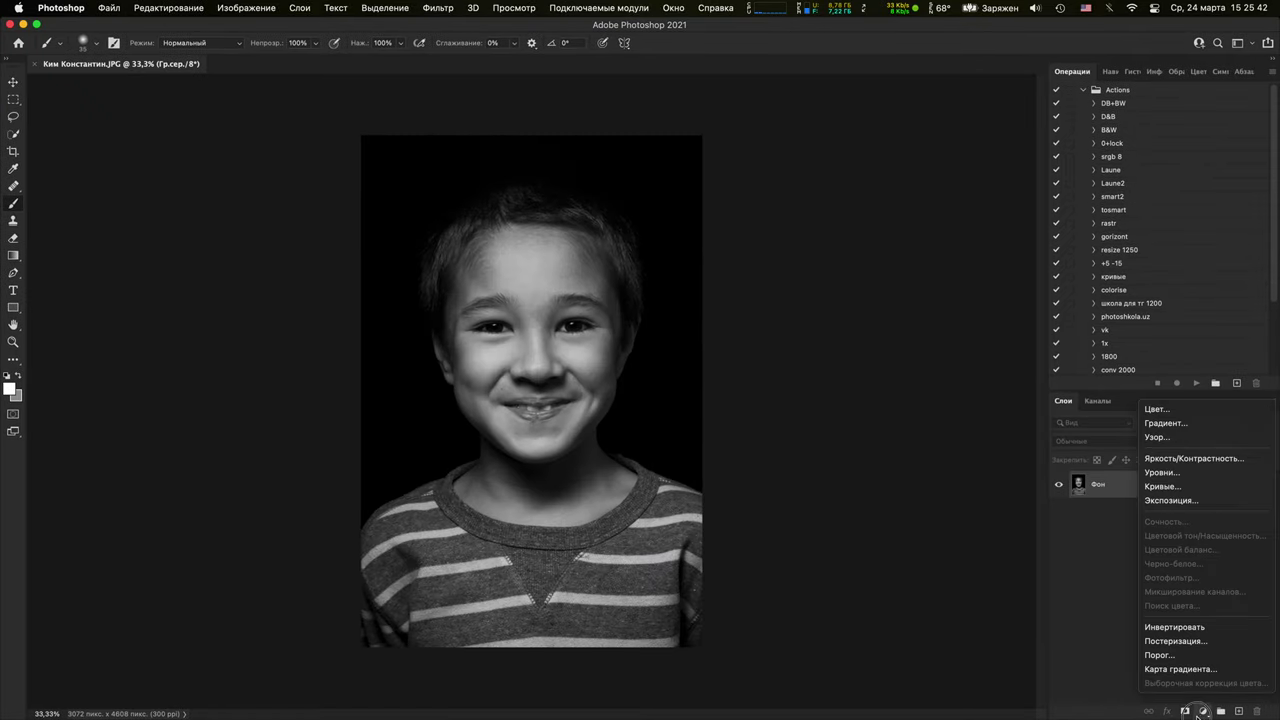
{"action": "left_click", "coordinate": [1162, 487]}
{"action": "mouse_move", "coordinate": [897, 306]}
{"action": "left_mouse_down"}
{"action": "mouse_move", "coordinate": [849, 276]}
{"action": "mouse_move", "coordinate": [903, 306]}
{"action": "mouse_move", "coordinate": [908, 337]}
{"action": "mouse_move", "coordinate": [897, 314]}
{"action": "mouse_move", "coordinate": [898, 327]}
{"action": "left_mouse_up"}
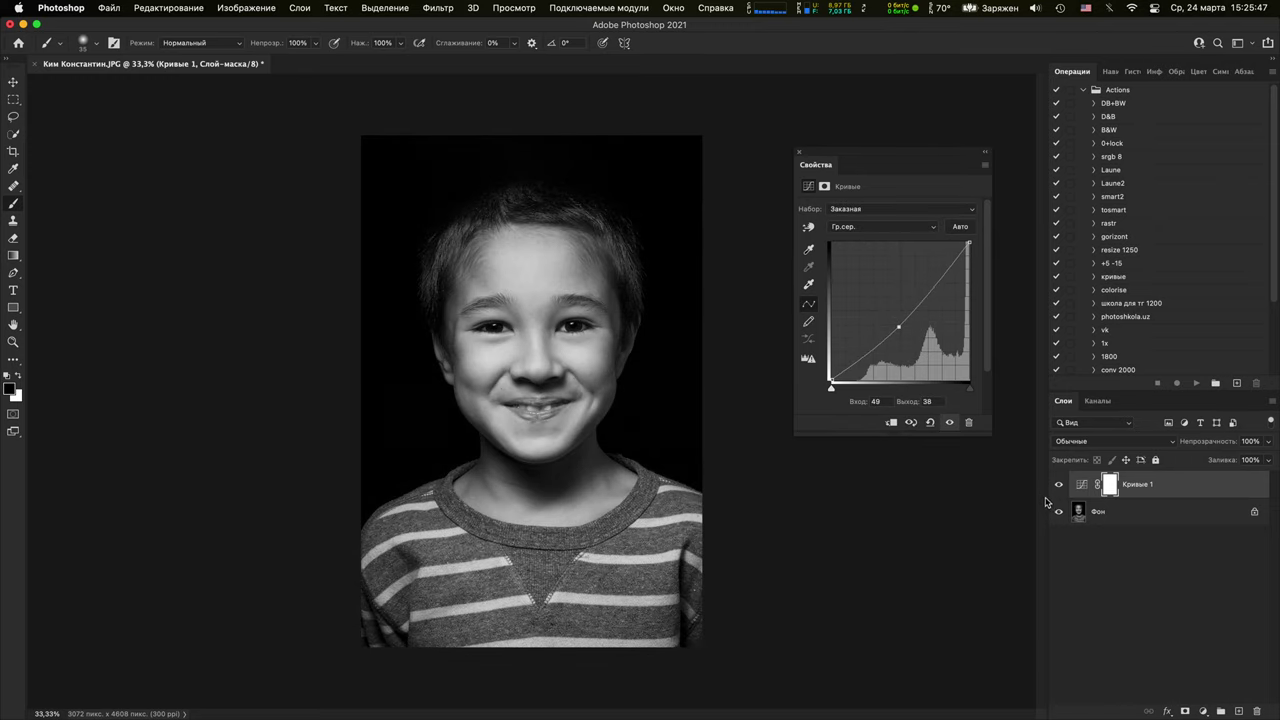
{"action": "key", "text": "BackSpace"}
{"action": "key", "text": "BackSpace"}
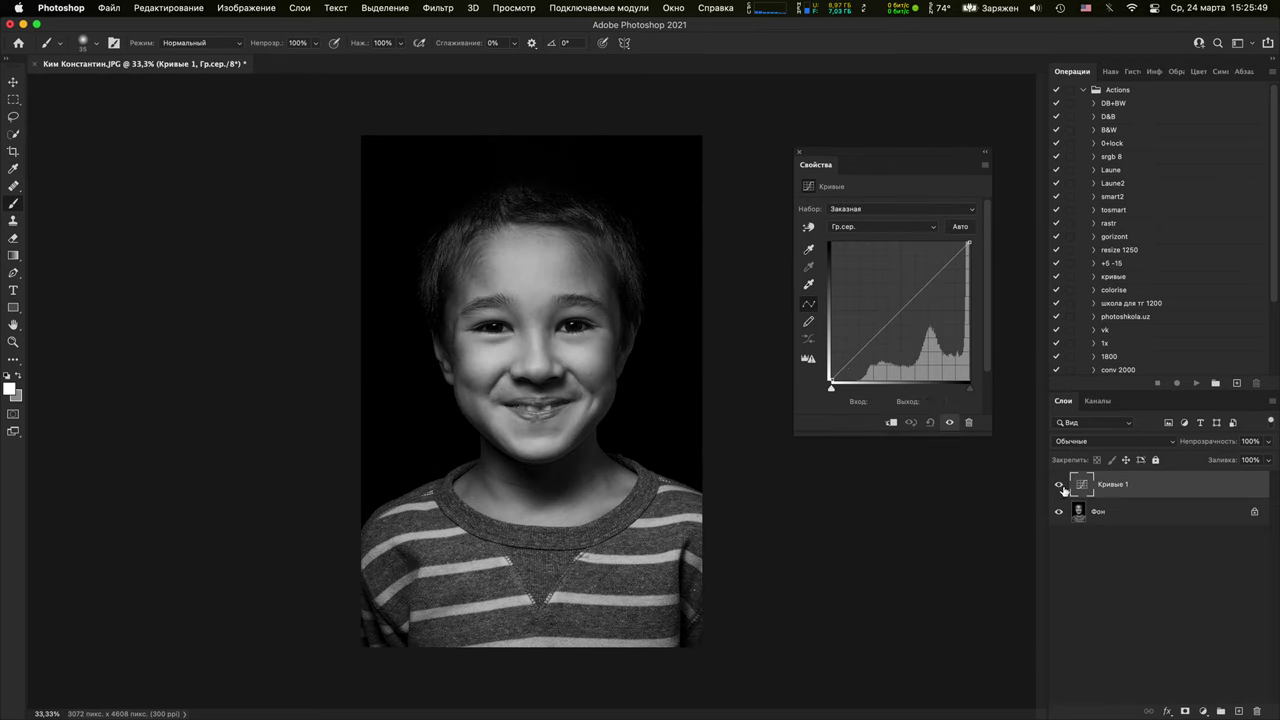
{"action": "key", "text": "BackSpace"}
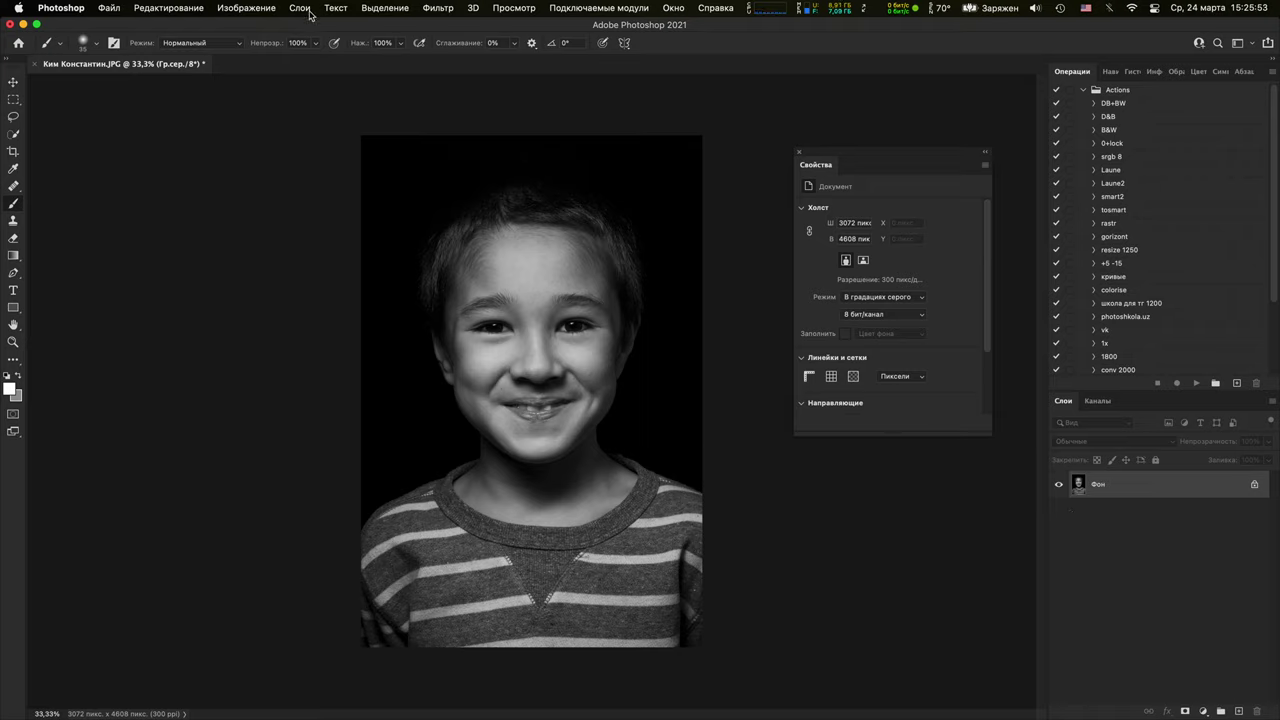
Convert the boy's portrait from grayscale to RGB colour mode
{"action": "left_click", "coordinate": [247, 8]}
{"action": "left_click", "coordinate": [250, 8]}
{"action": "left_click", "coordinate": [250, 9]}
{"action": "left_click", "coordinate": [249, 14]}
{"action": "left_click", "coordinate": [247, 14]}
{"action": "mouse_move", "coordinate": [247, 30]}
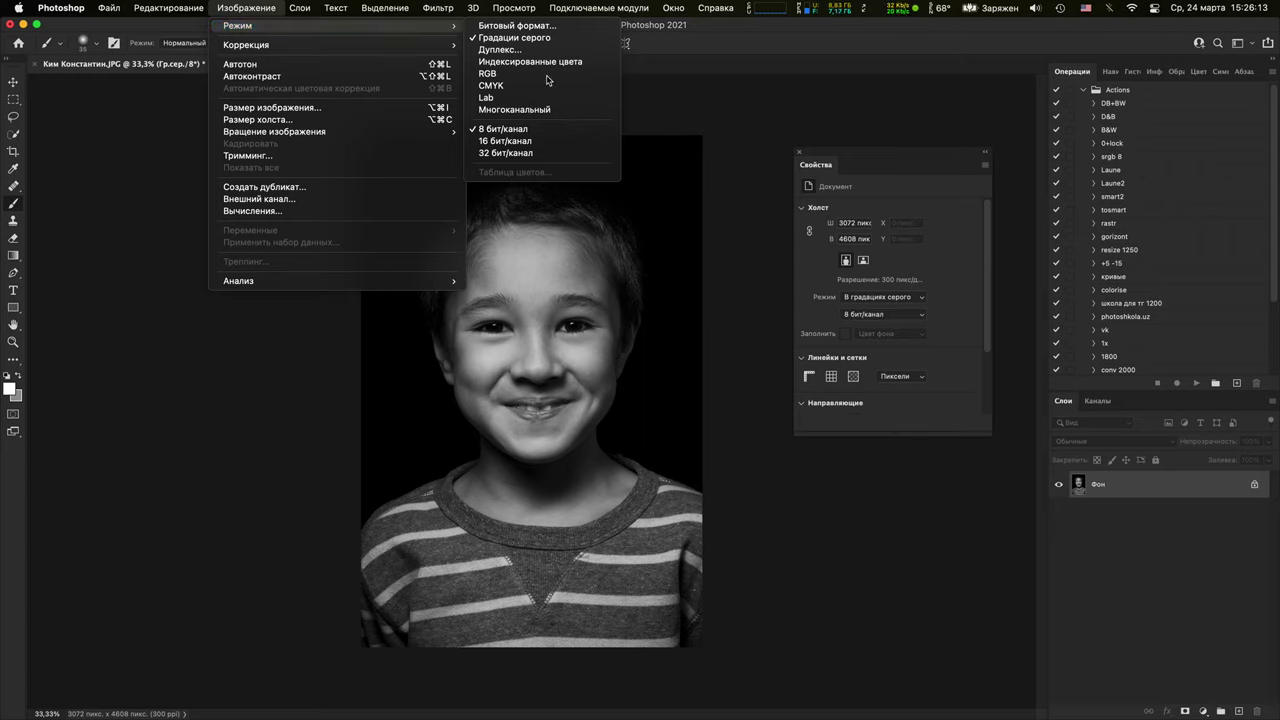
{"action": "left_click", "coordinate": [490, 74]}
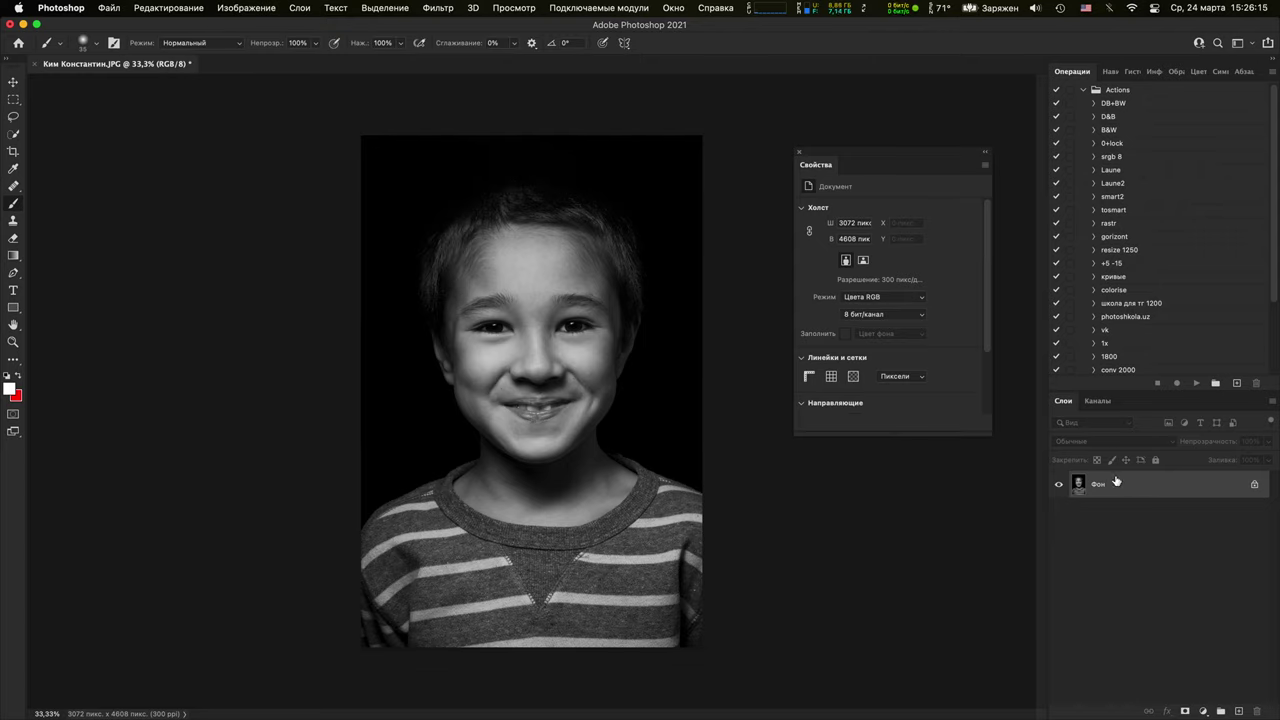
Add a Curves adjustment layer to the RGB image, nudge its midpoint and delete the layer's mask
{"action": "left_click", "coordinate": [1203, 711]}
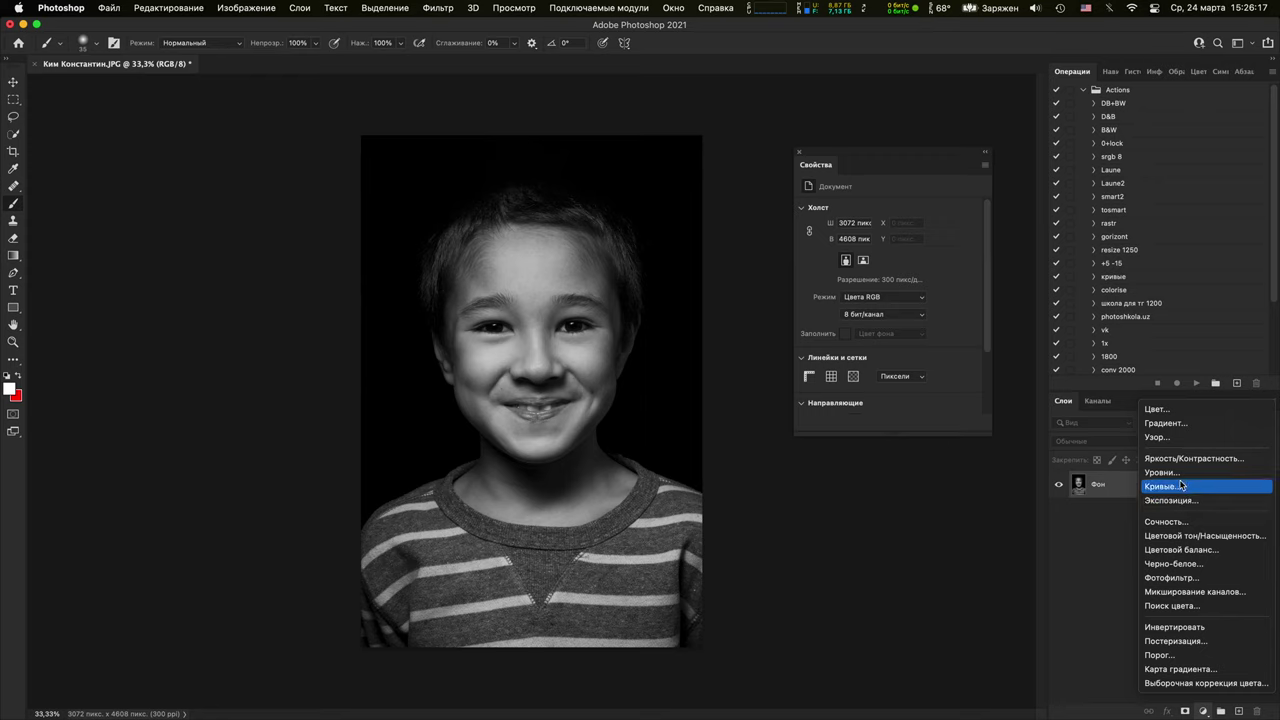
{"action": "left_click", "coordinate": [1178, 487]}
{"action": "mouse_move", "coordinate": [901, 309]}
{"action": "left_mouse_down"}
{"action": "mouse_move", "coordinate": [868, 283]}
{"action": "mouse_move", "coordinate": [926, 337]}
{"action": "mouse_move", "coordinate": [880, 286]}
{"action": "mouse_move", "coordinate": [899, 316]}
{"action": "left_mouse_up"}
{"action": "key", "text": "BackSpace"}
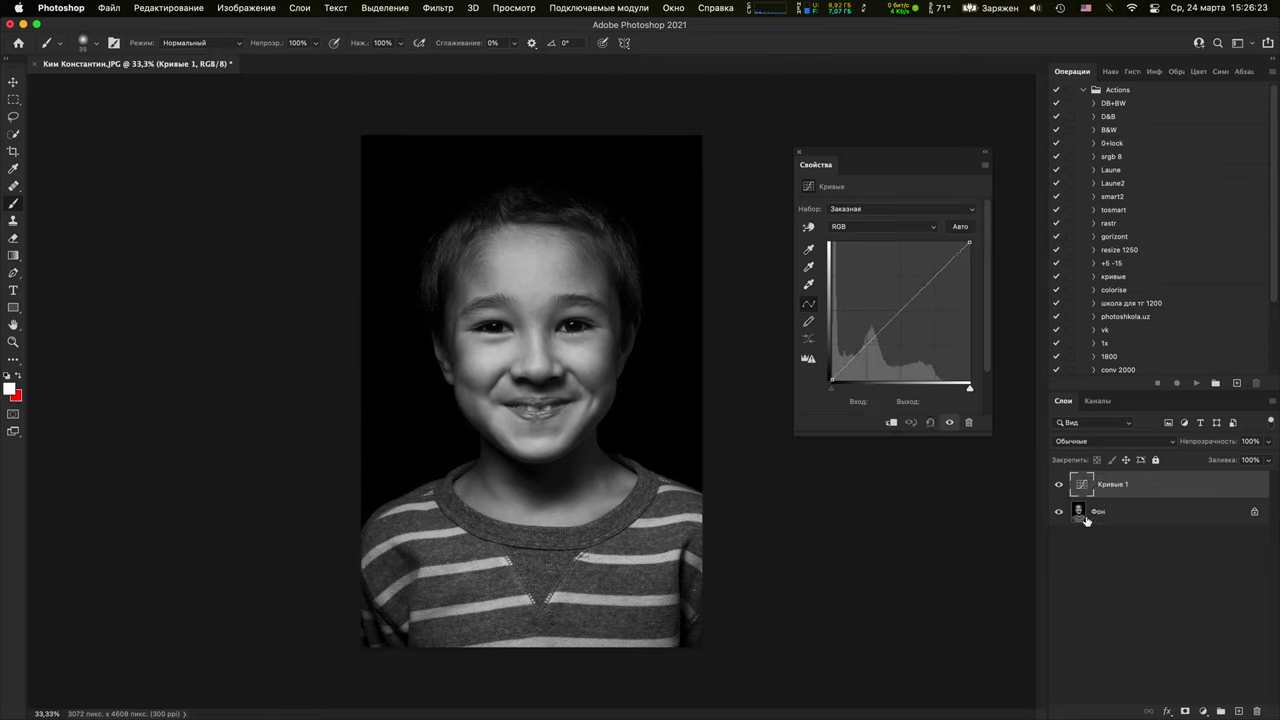
Undo the Curves edits and the RGB conversion, back to the grayscale version with its Curves layer
{"action": "key", "text": "super+z"}
{"action": "key", "text": "super+z"}
{"action": "key", "text": "super+z"}
{"action": "key", "text": "super+z"}
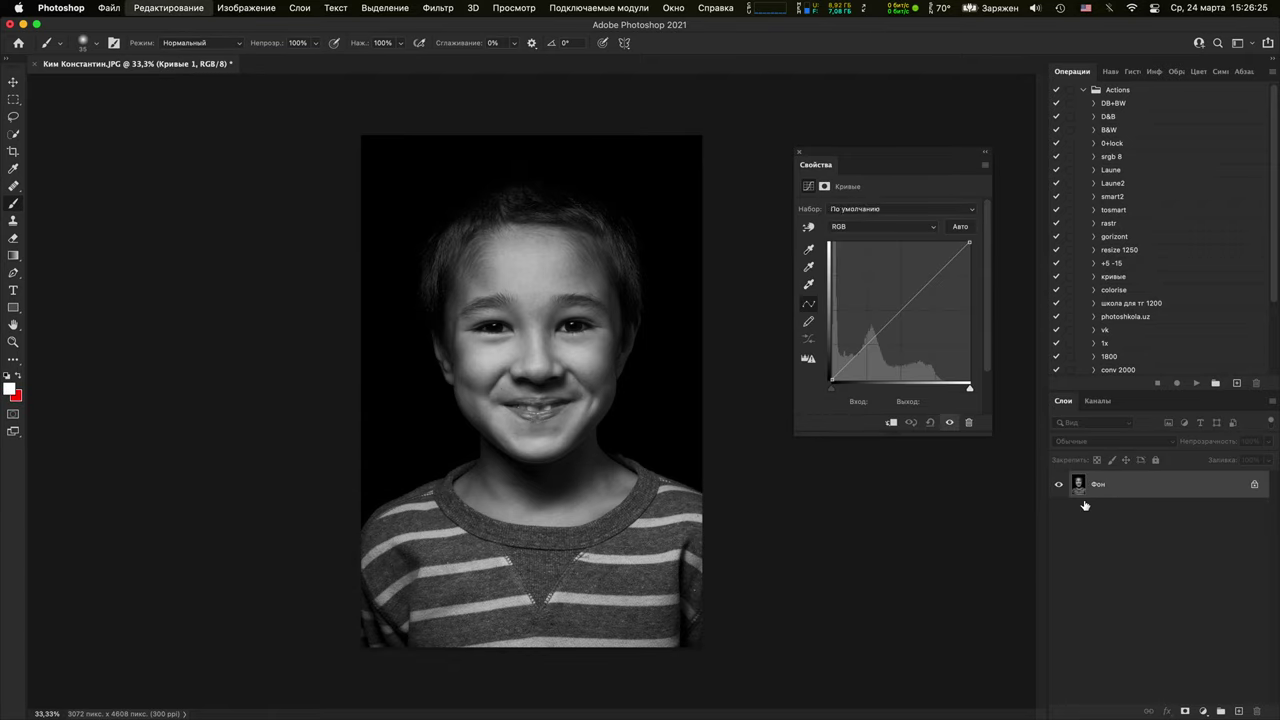
{"action": "key", "text": "super+z"}
Try bending the grayscale curve to input 64, output 36, and delete the Curves layer
{"action": "left_click_drag", "start_coordinate": [895, 301], "coordinate": [920, 327]}
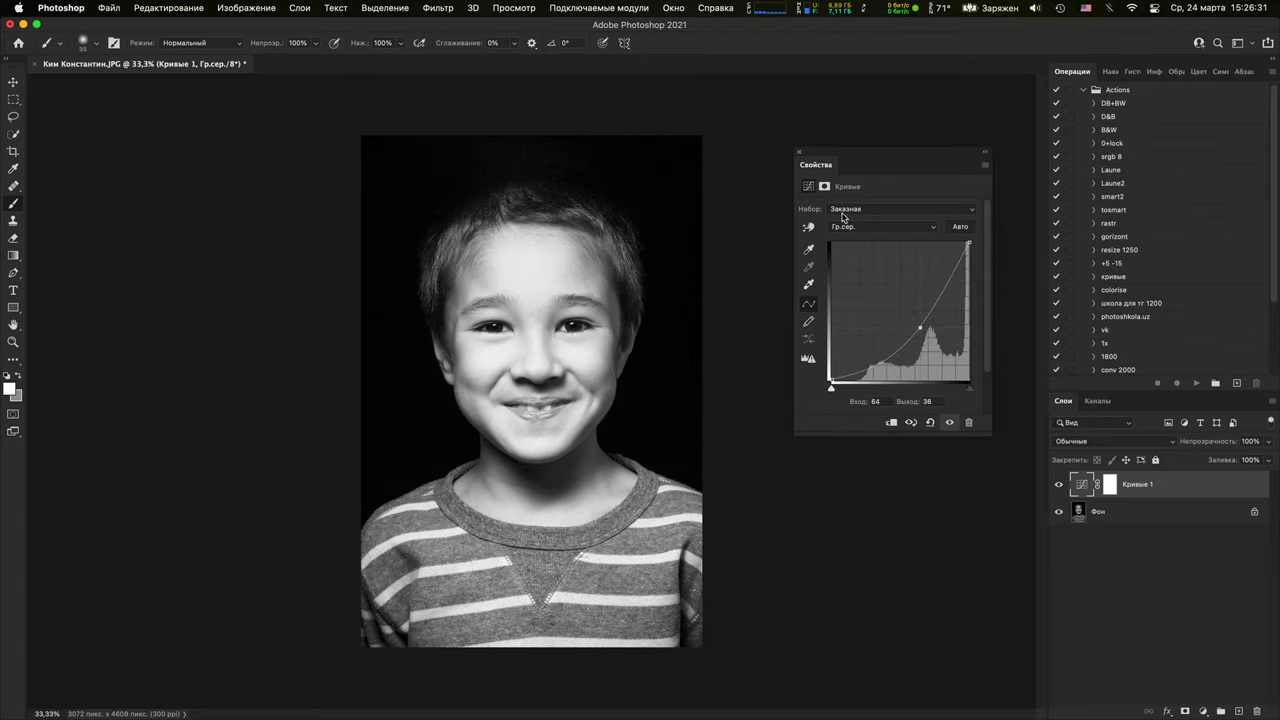
{"action": "left_click", "coordinate": [858, 227]}
{"action": "left_click", "coordinate": [858, 227]}
{"action": "key", "text": "Delete"}
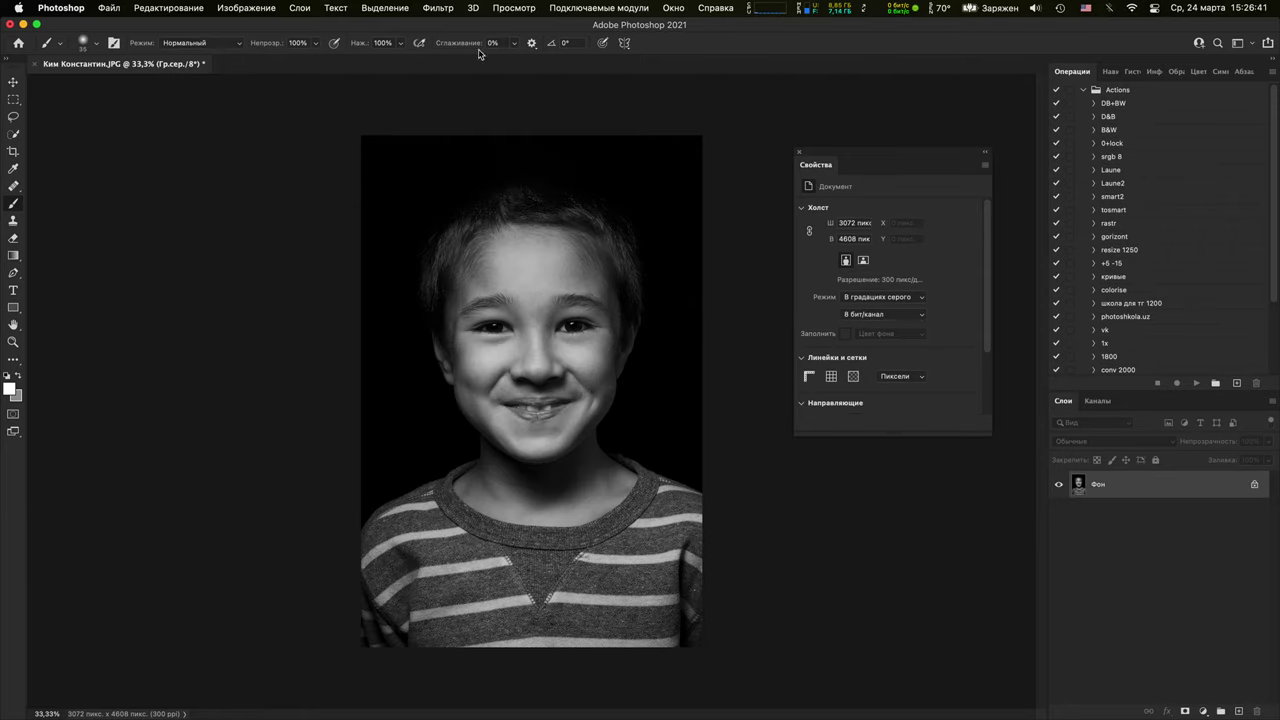
Change the image mode to RGB and close the document properties
{"action": "left_click", "coordinate": [263, 10]}
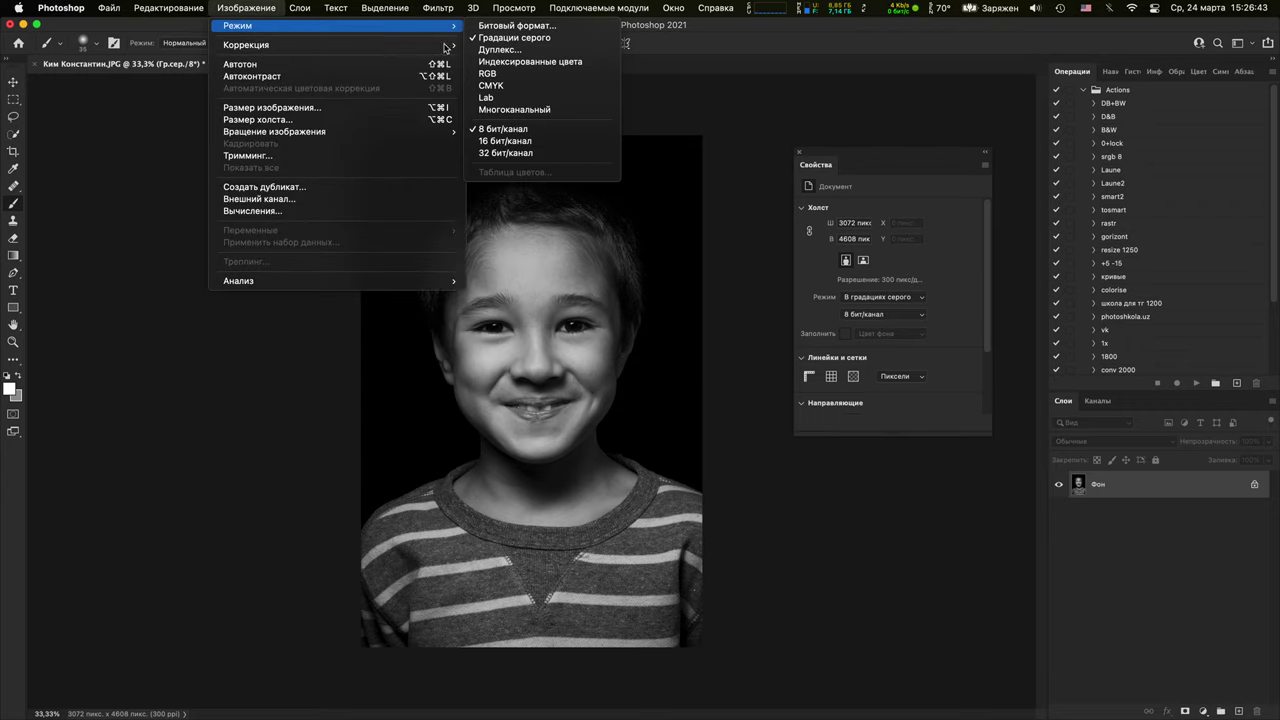
{"action": "left_click", "coordinate": [501, 74]}
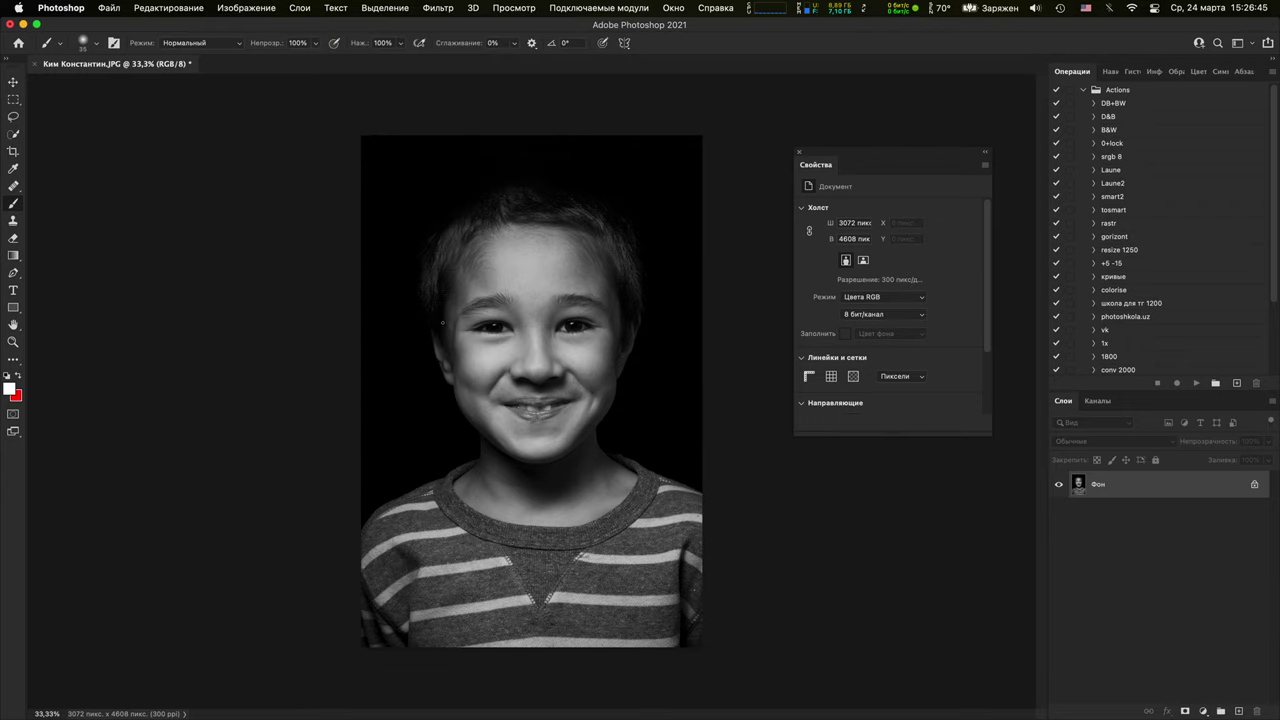
{"action": "left_click", "coordinate": [799, 152]}
Add a strong brightening Curves layer with a point at input 38, output 190, inspect the hair edges and background, and hide the layer
{"action": "left_click", "coordinate": [1203, 710]}
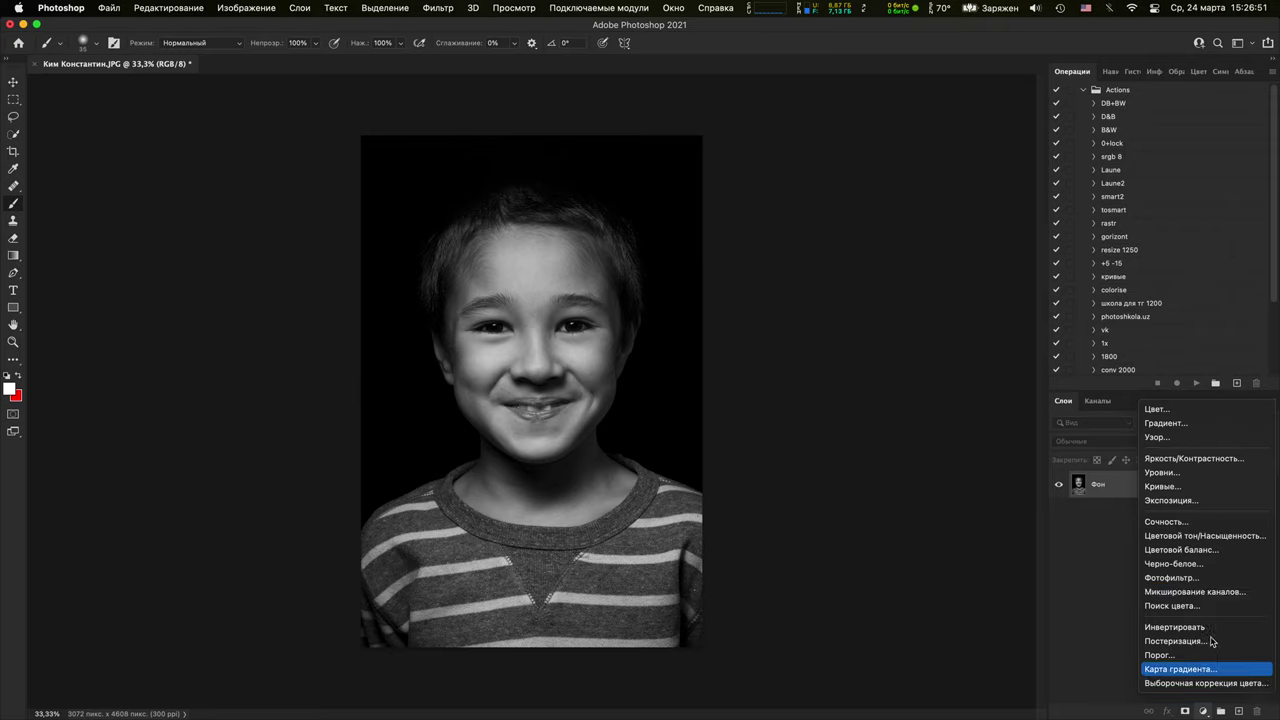
{"action": "left_click", "coordinate": [1190, 486]}
{"action": "left_click_drag", "start_coordinate": [901, 310], "coordinate": [851, 262]}
{"action": "key", "text": "super+1"}
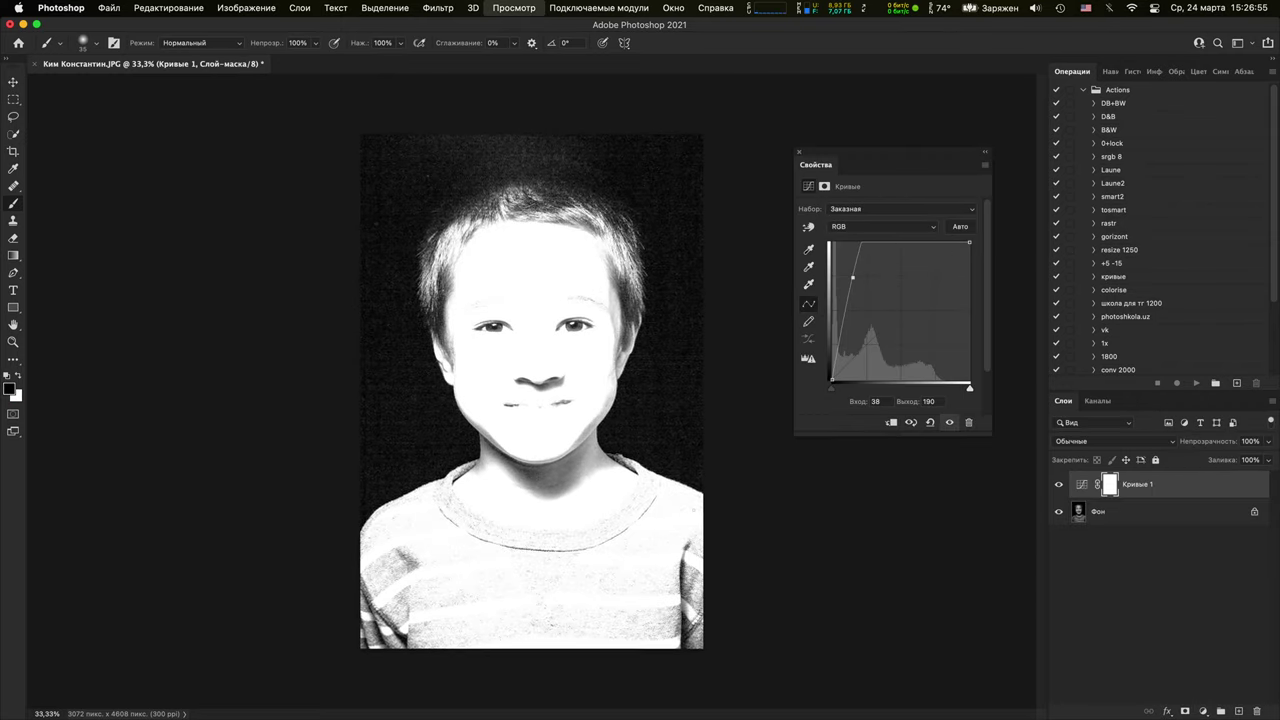
{"action": "left_click_drag", "start_coordinate": [629, 532], "coordinate": [705, 650]}
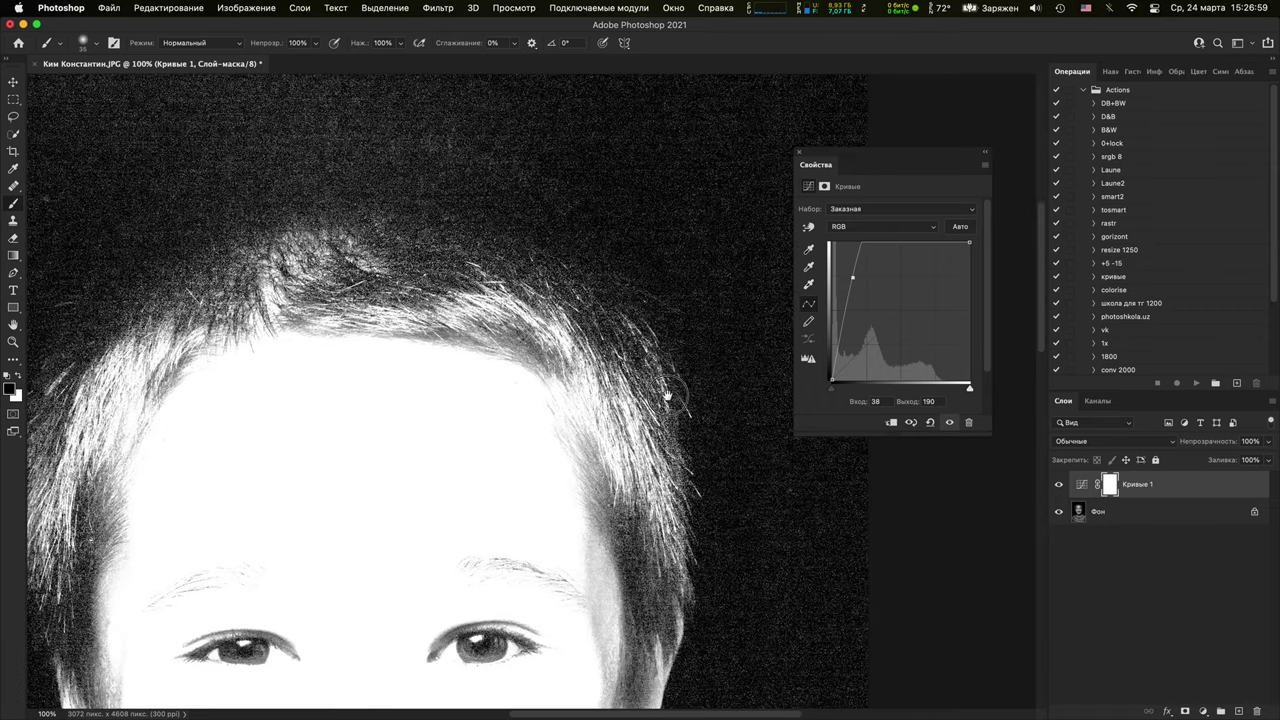
{"action": "left_click_drag", "start_coordinate": [700, 398], "coordinate": [818, 414]}
{"action": "left_click", "coordinate": [1058, 485]}
Examine the boy's forehead, hairline, face and neck shadow at 100–400% zoom with the Curves layer hidden
{"action": "key", "text": "super+plus"}
{"action": "key", "text": "super+plus"}
{"action": "key", "text": "super+plus"}
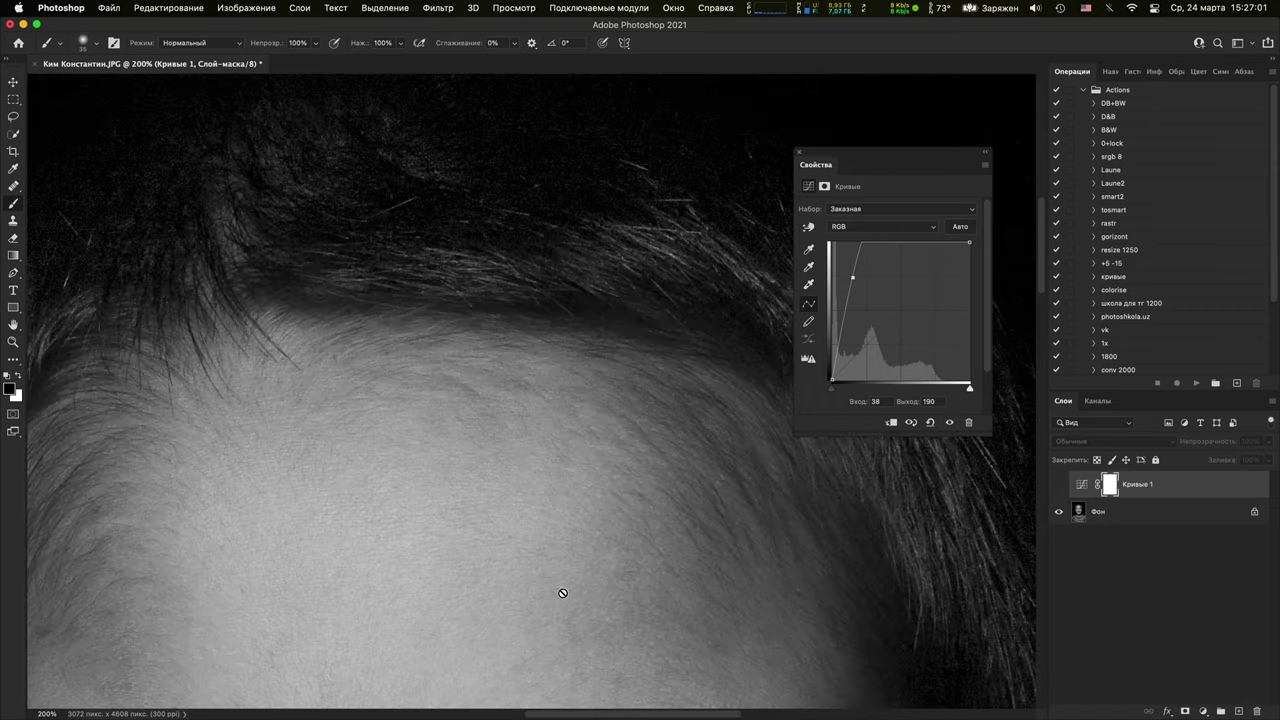
{"action": "left_click_drag", "start_coordinate": [563, 649], "coordinate": [583, 240]}
{"action": "left_click_drag", "start_coordinate": [583, 606], "coordinate": [564, 250]}
{"action": "left_click_drag", "start_coordinate": [423, 506], "coordinate": [745, 663]}
{"action": "key", "text": "super+1"}
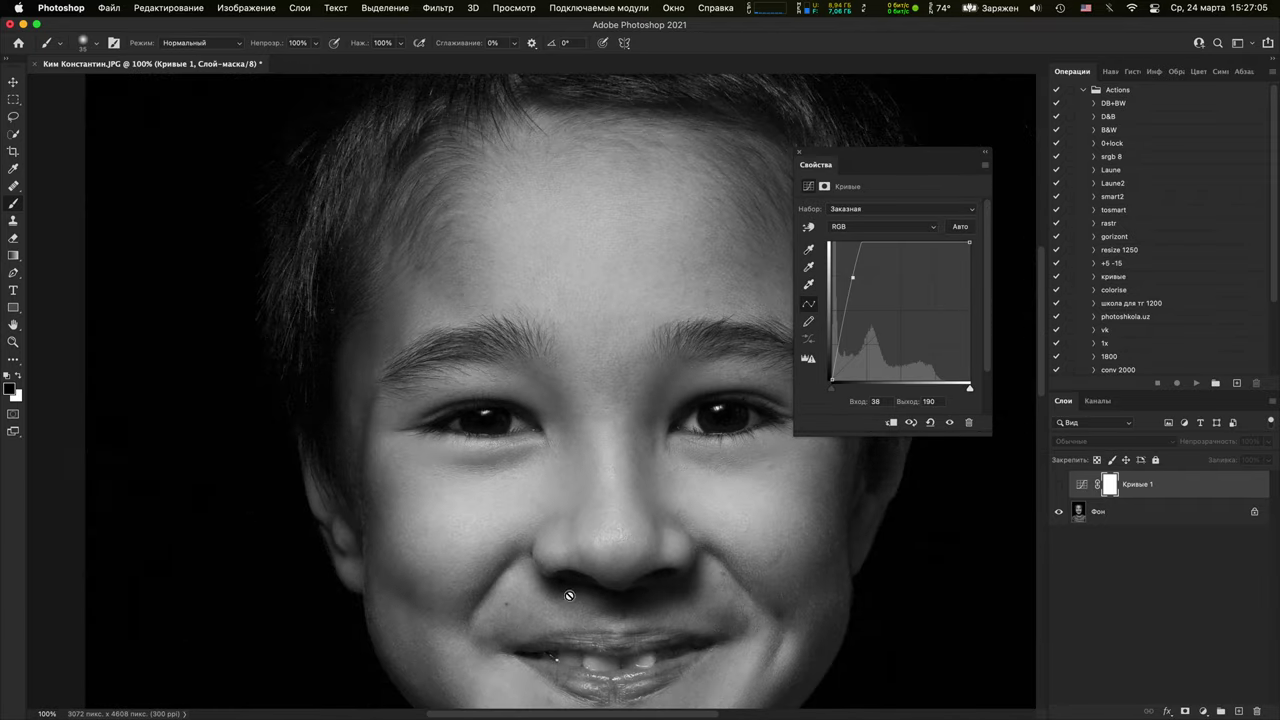
{"action": "left_click_drag", "start_coordinate": [572, 628], "coordinate": [566, 290]}
{"action": "left_click_drag", "start_coordinate": [574, 514], "coordinate": [526, 410]}
{"action": "key", "text": "super+plus"}
{"action": "key", "text": "super+plus"}
{"action": "key", "text": "super+plus"}
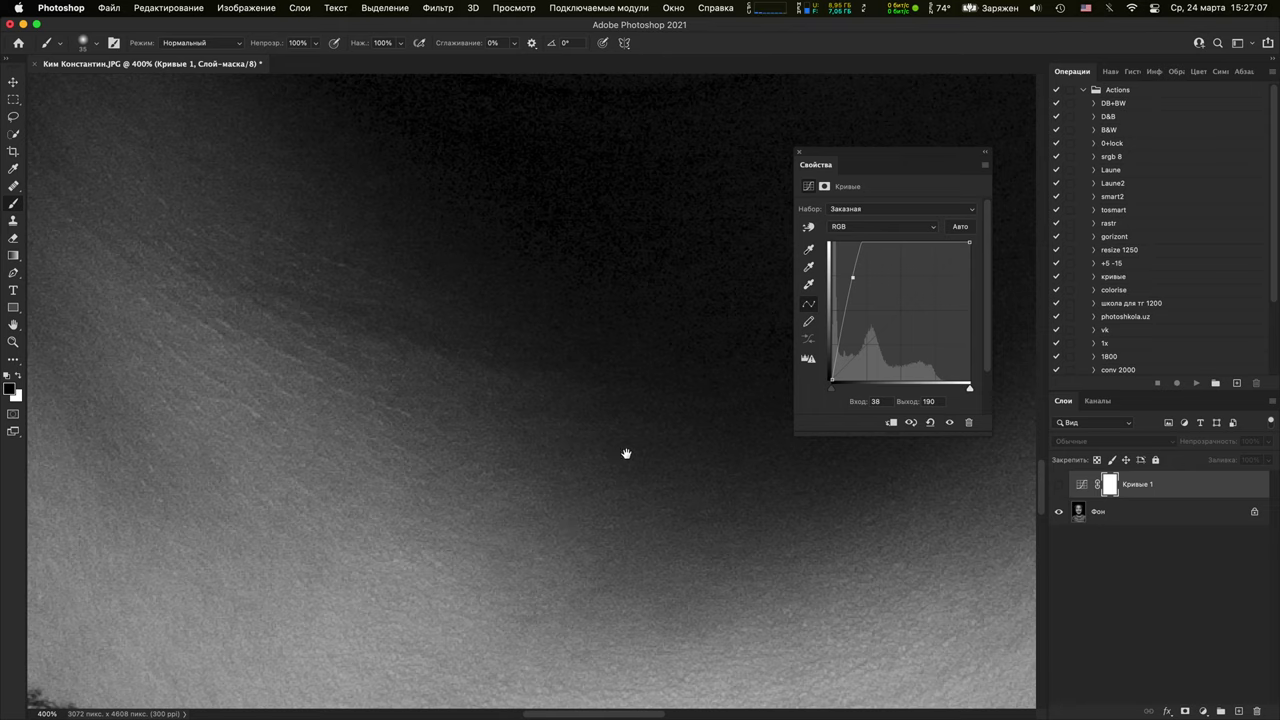
Close the Curves properties and examine the skin texture and shadows on the chin, mouth, nose, eye and neck at up to 400% zoom
{"action": "left_click", "coordinate": [806, 154]}
{"action": "scroll", "coordinate": [690, 320], "scroll_direction": "up", "scroll_amount": 15}
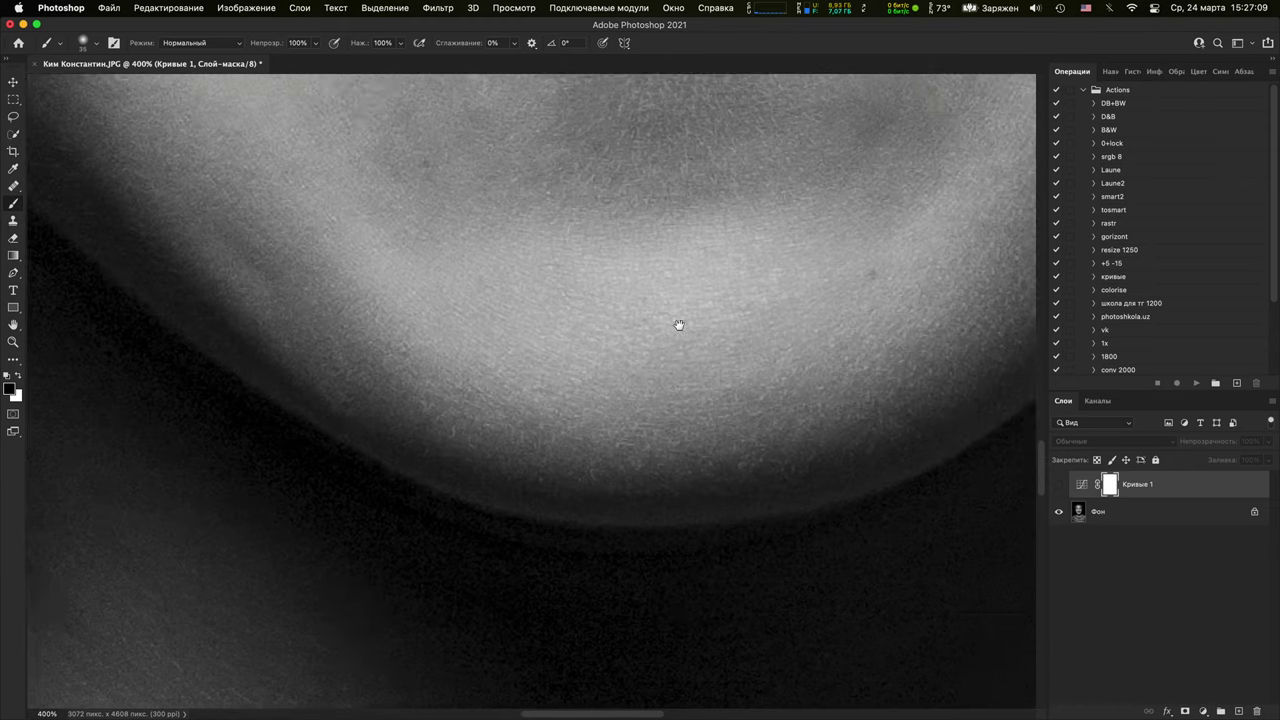
{"action": "scroll", "coordinate": [700, 320], "scroll_direction": "up", "scroll_amount": 20}
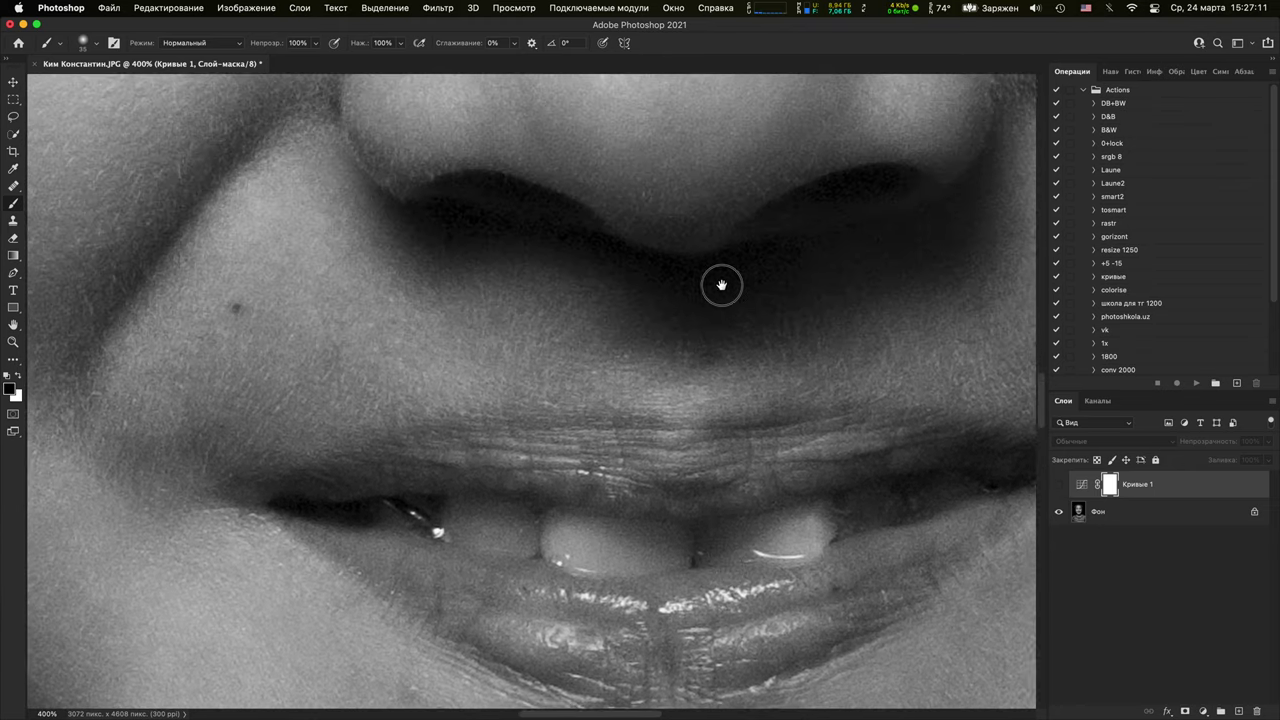
{"action": "scroll", "coordinate": [703, 368], "scroll_direction": "up", "scroll_amount": 2}
{"action": "scroll", "coordinate": [720, 365], "scroll_direction": "left", "scroll_amount": 2}
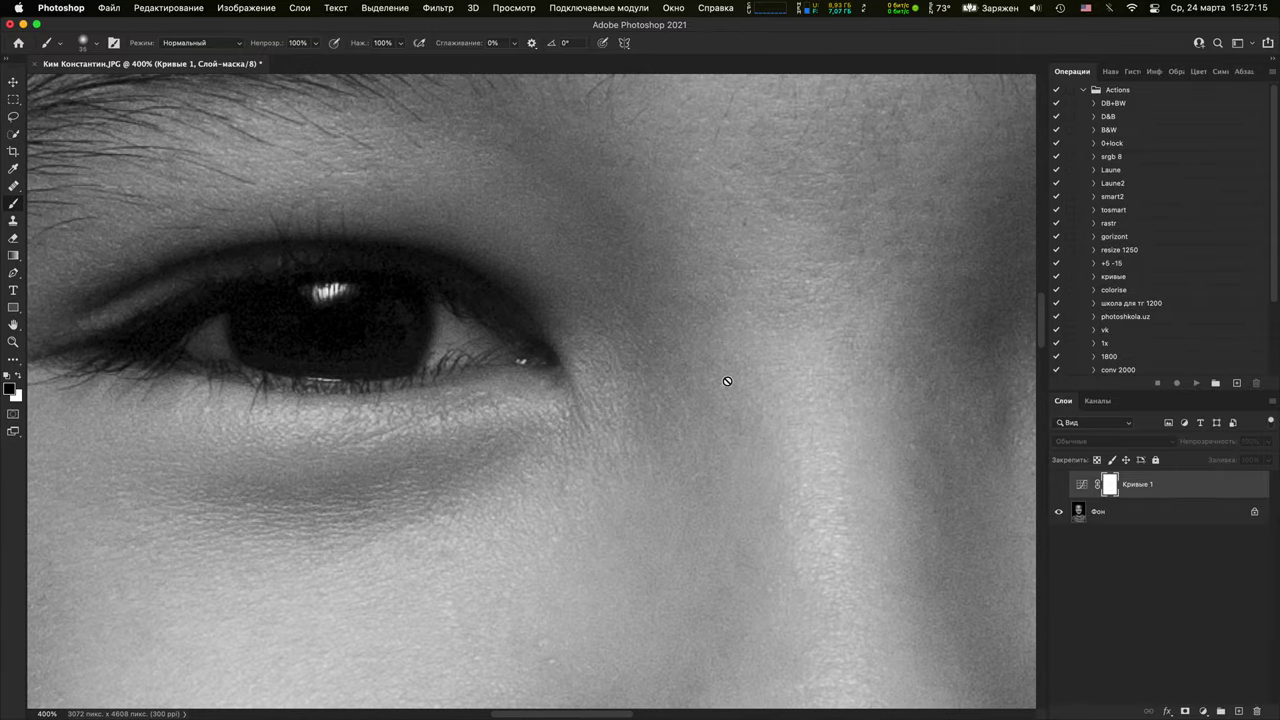
{"action": "key", "text": "super+minus"}
{"action": "key", "text": "super+minus"}
{"action": "key", "text": "super+minus"}
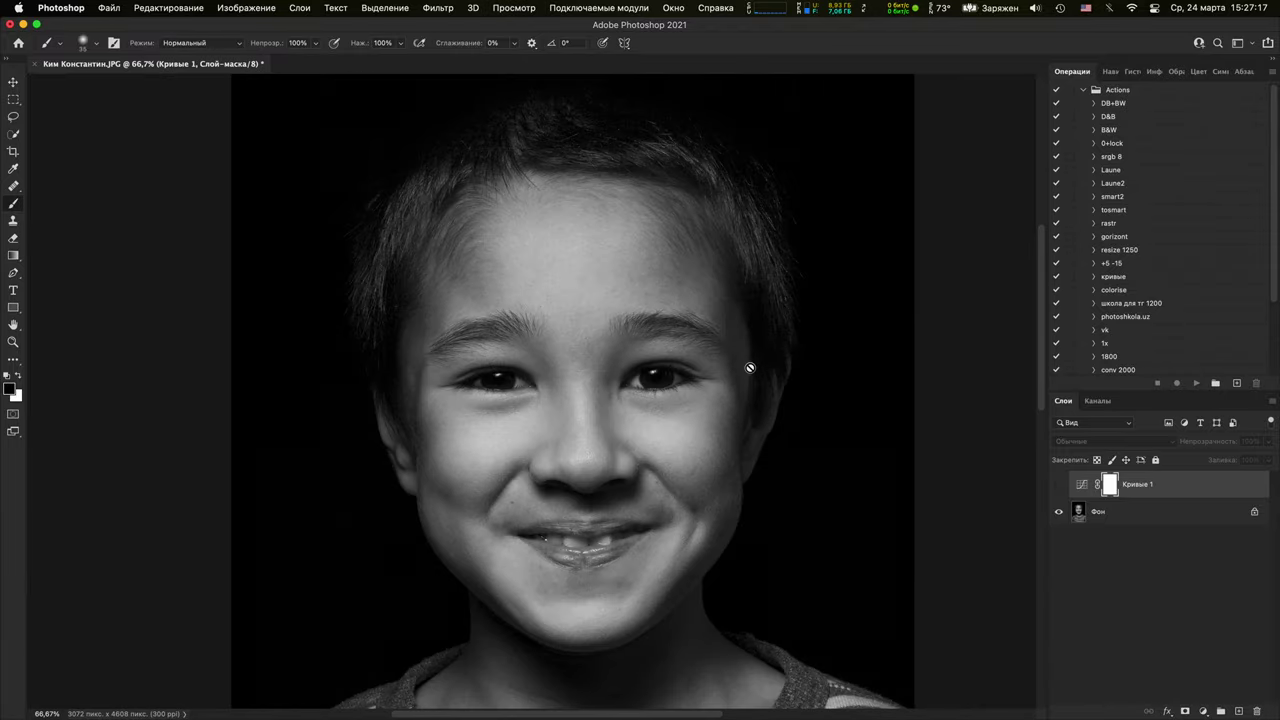
{"action": "key", "text": "super+plus"}
{"action": "key", "text": "super+plus"}
{"action": "scroll", "coordinate": [700, 300], "scroll_direction": "down", "scroll_amount": 10}
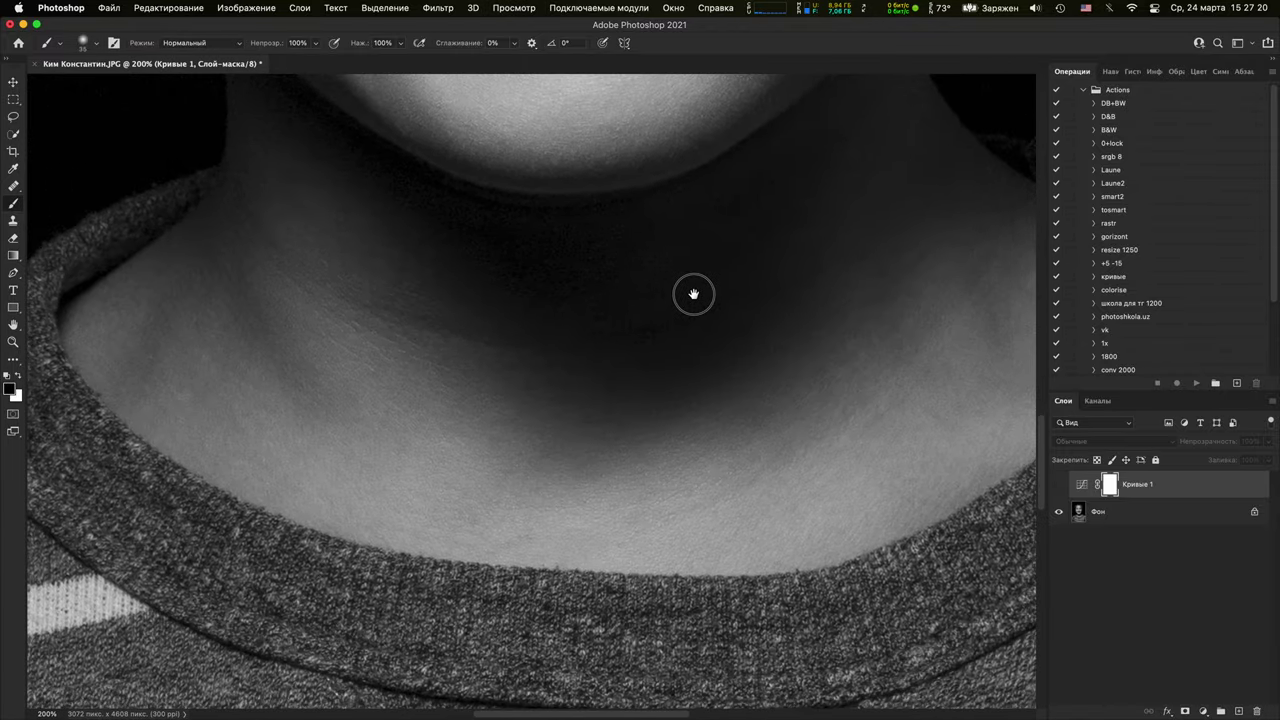
{"action": "scroll", "coordinate": [676, 400], "scroll_direction": "up", "scroll_amount": 4}
{"action": "left_click_drag", "start_coordinate": [676, 400], "coordinate": [681, 407]}
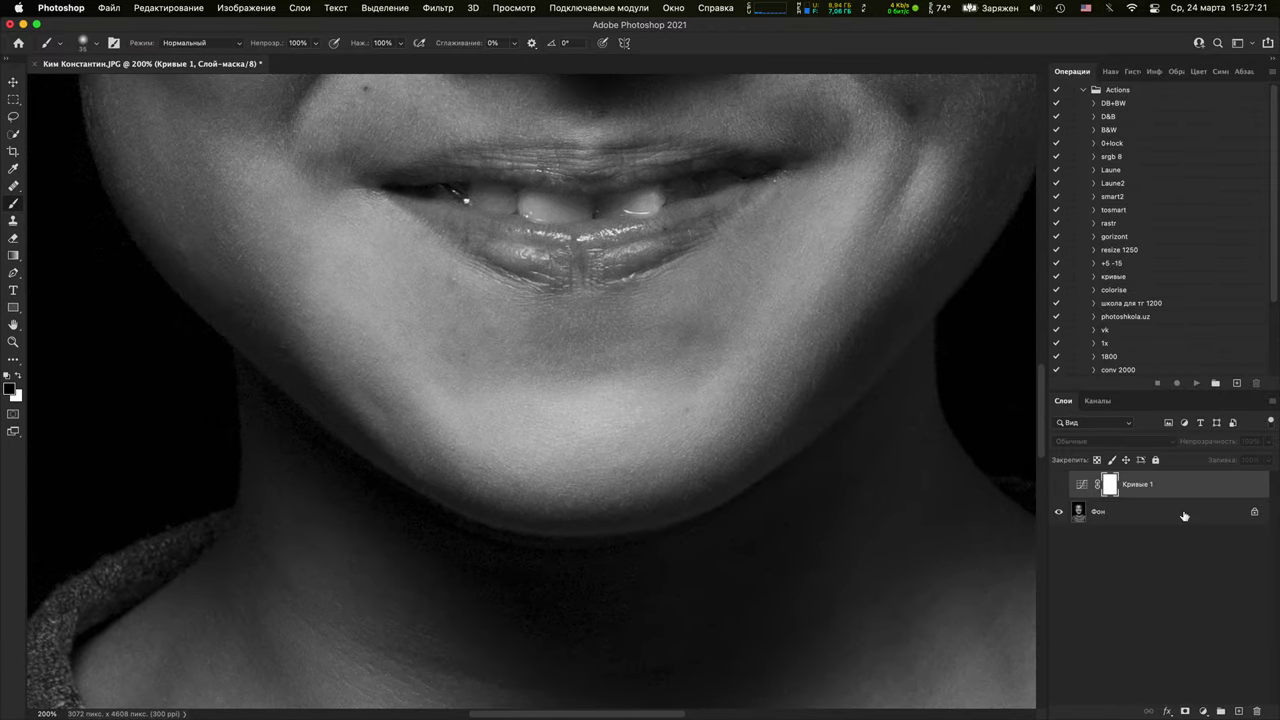
Add a darkening Curves layer with a point at input 154, output 104, and invert its mask to black
{"action": "left_click", "coordinate": [1208, 707]}
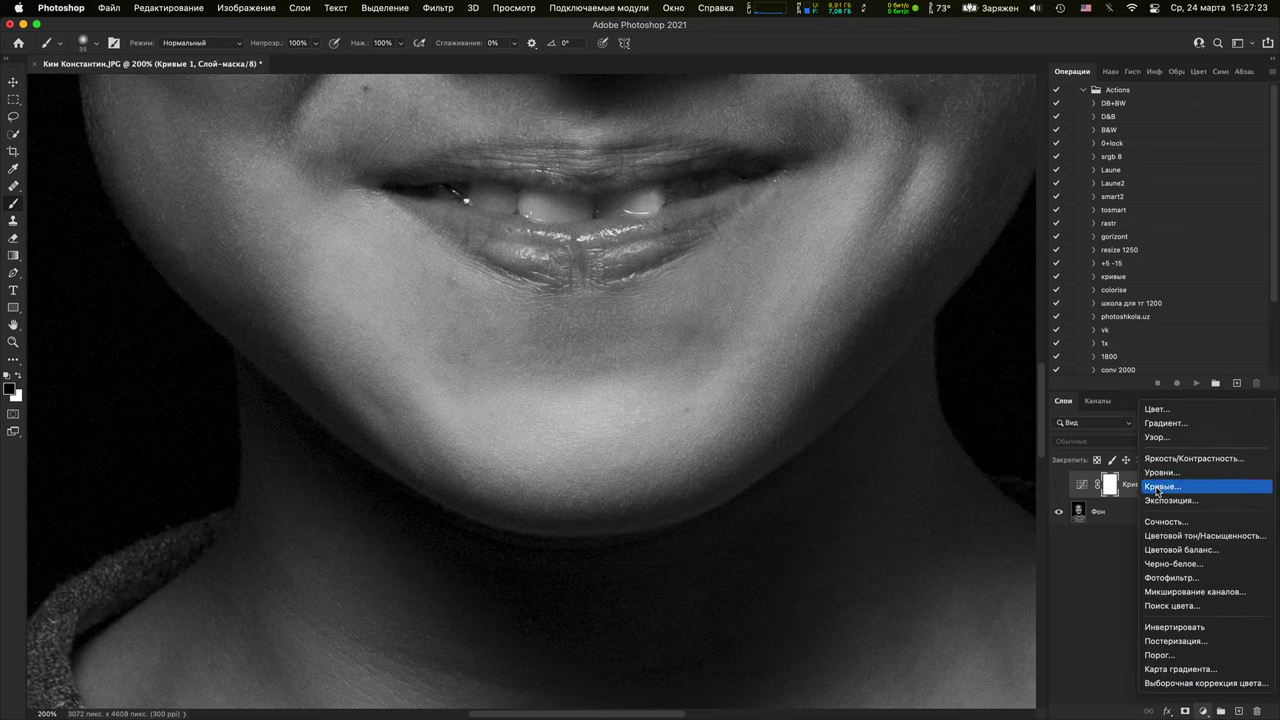
{"action": "left_click", "coordinate": [985, 385]}
{"action": "left_click_drag", "start_coordinate": [905, 307], "coordinate": [914, 323]}
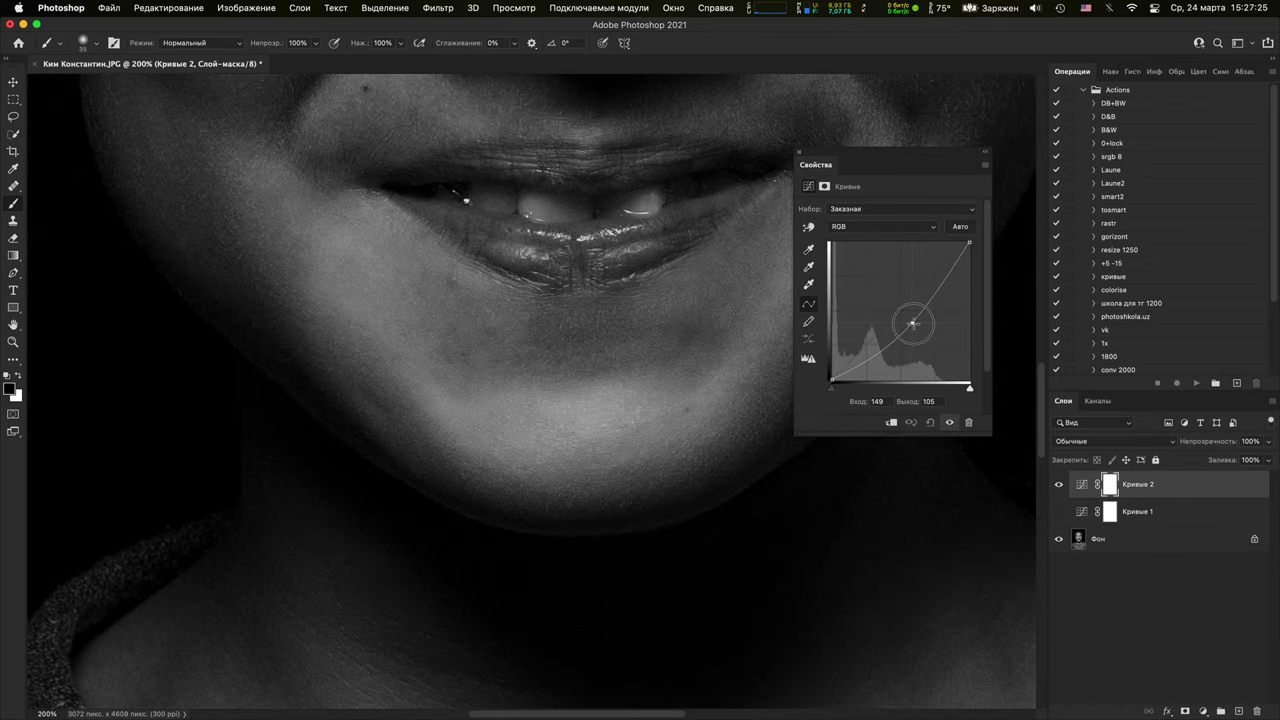
{"action": "key", "text": "super+i"}
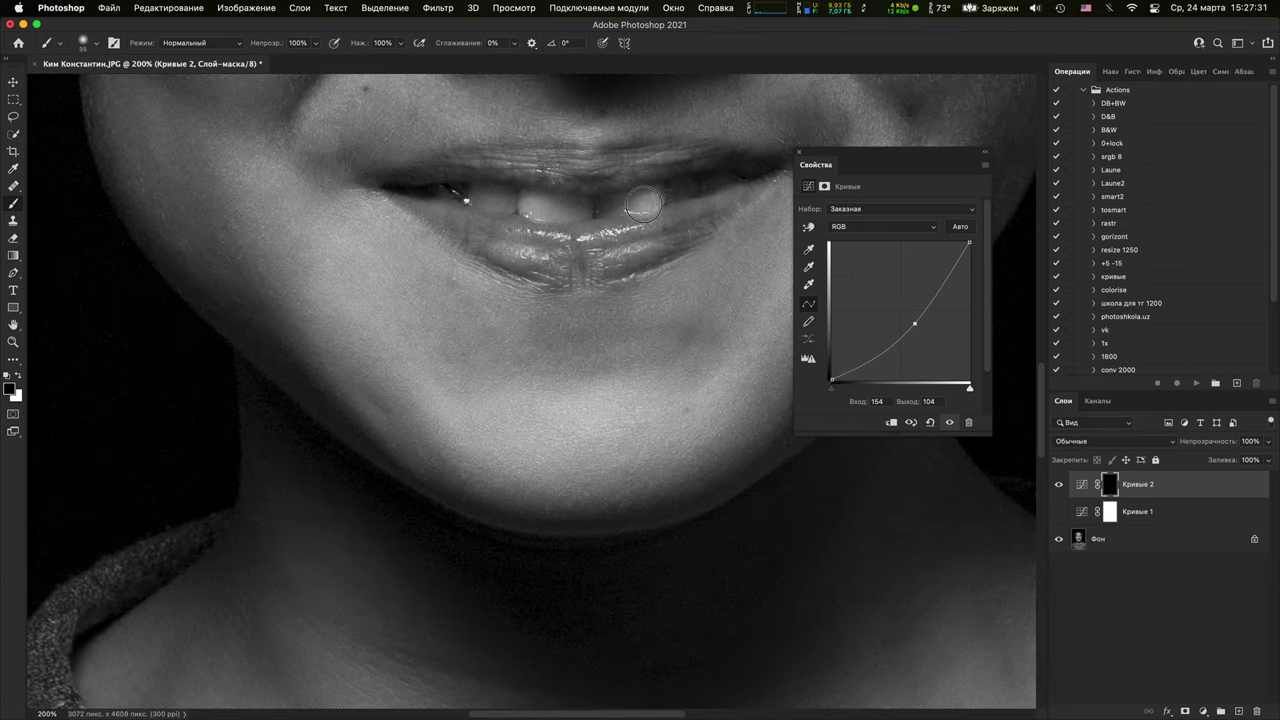
Set the brush opacity to 20% and paint white over the boy's teeth on the darkening Curves mask, checking the result at full view
{"action": "key", "text": "x"}
{"action": "left_click_drag", "start_coordinate": [638, 212], "coordinate": [656, 206]}
{"action": "key", "text": "super+z"}
{"action": "key", "text": "super+z"}
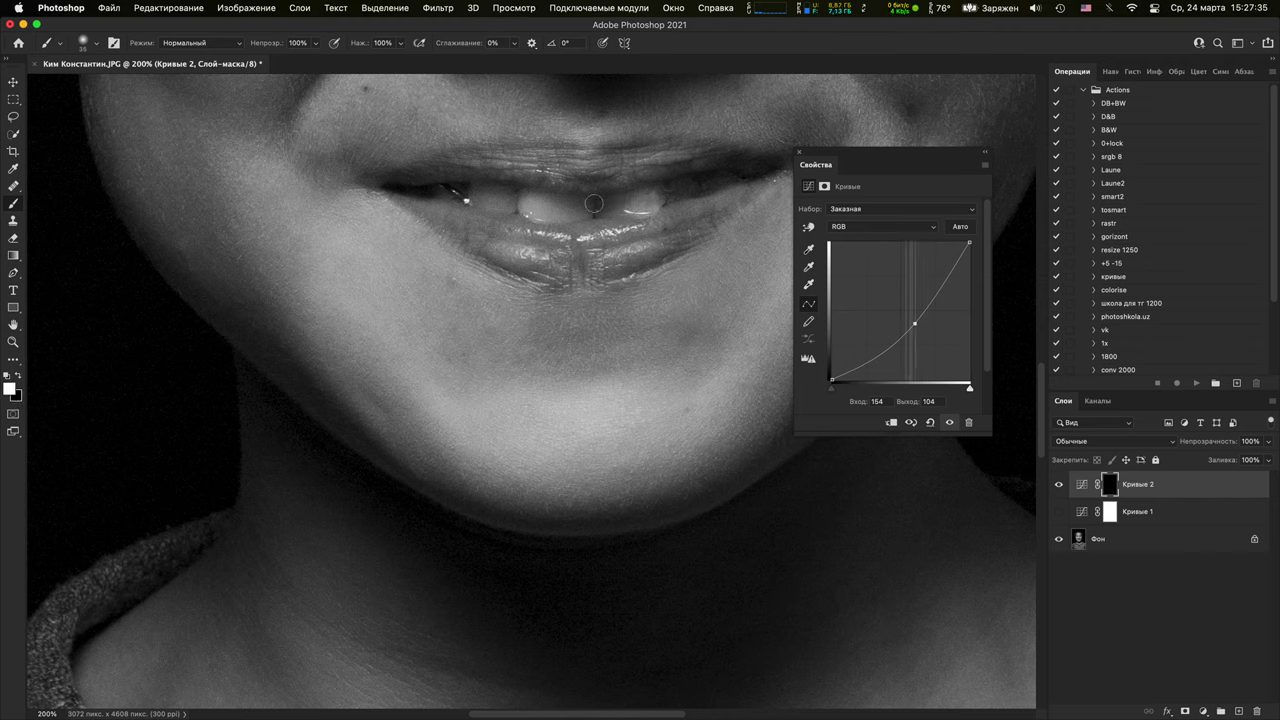
{"action": "key", "text": "2"}
{"action": "left_click_drag", "start_coordinate": [620, 205], "coordinate": [644, 196]}
{"action": "left_click_drag", "start_coordinate": [532, 216], "coordinate": [522, 188]}
{"action": "key", "text": "super+0"}
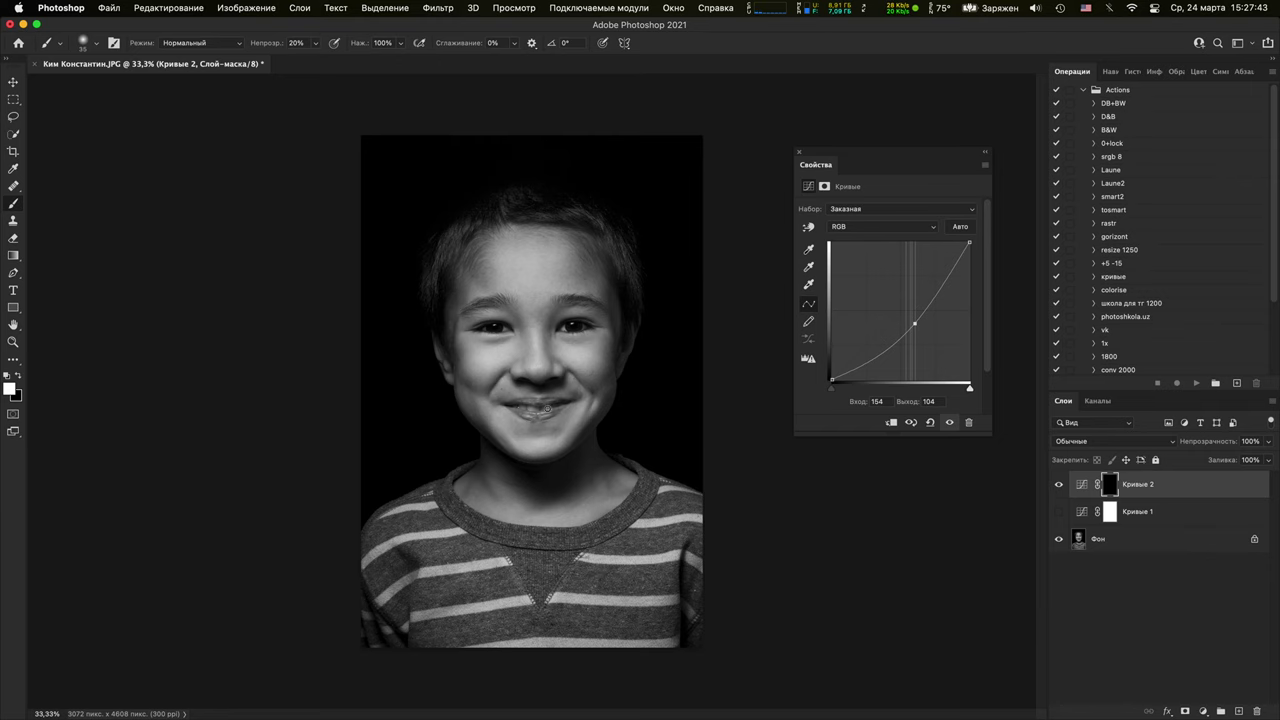
{"action": "scroll", "coordinate": [537, 405], "scroll_direction": "up", "scroll_amount": 8}
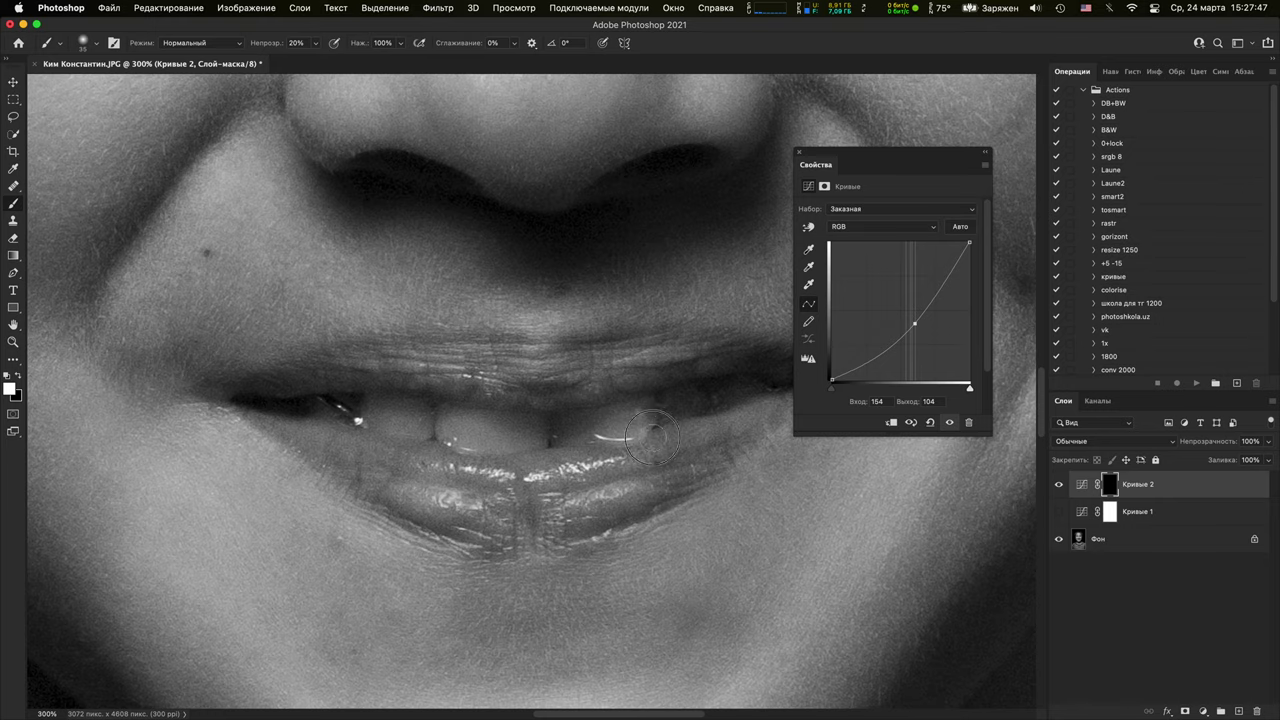
{"action": "scroll", "coordinate": [600, 285], "scroll_direction": "down", "scroll_amount": 6}
{"action": "scroll", "coordinate": [628, 267], "scroll_direction": "down", "scroll_amount": 1}
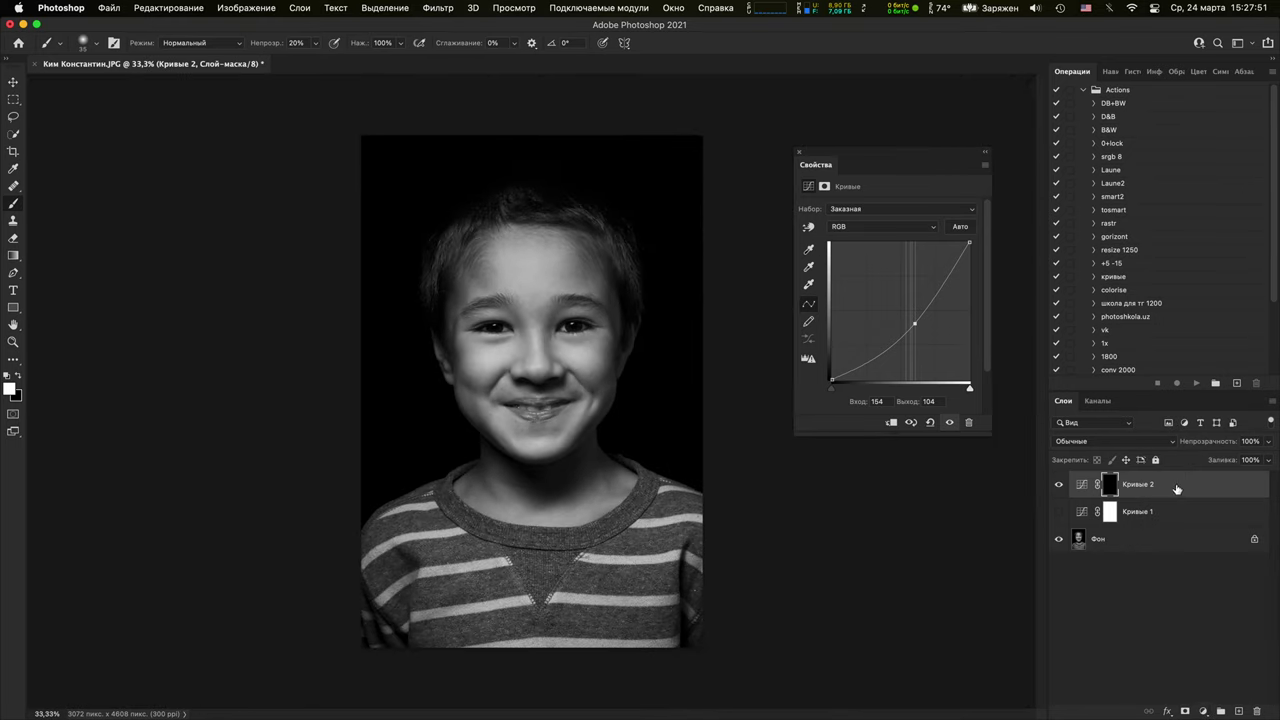
Add a brightening Curves layer with a point at input 104, output 157, and invert its mask to black
{"action": "left_click", "coordinate": [1203, 712]}
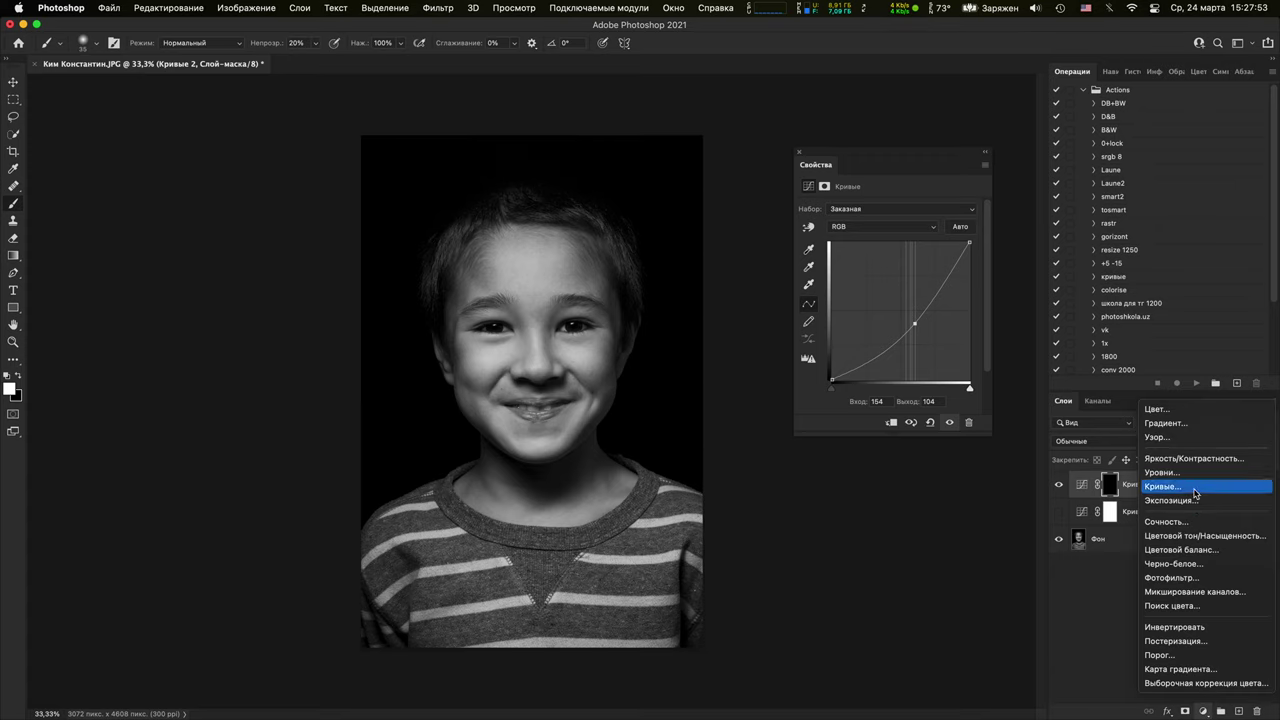
{"action": "left_click", "coordinate": [1150, 491]}
{"action": "left_click_drag", "start_coordinate": [909, 313], "coordinate": [887, 296]}
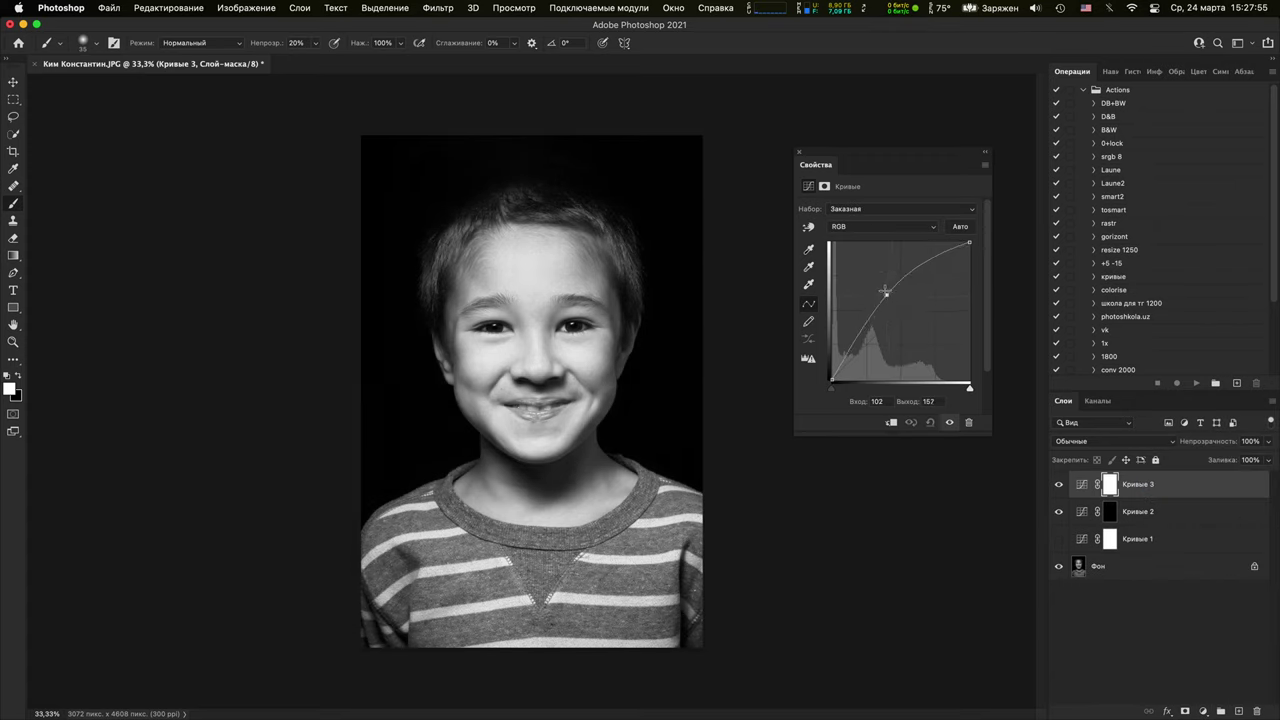
{"action": "key", "text": "super+i"}
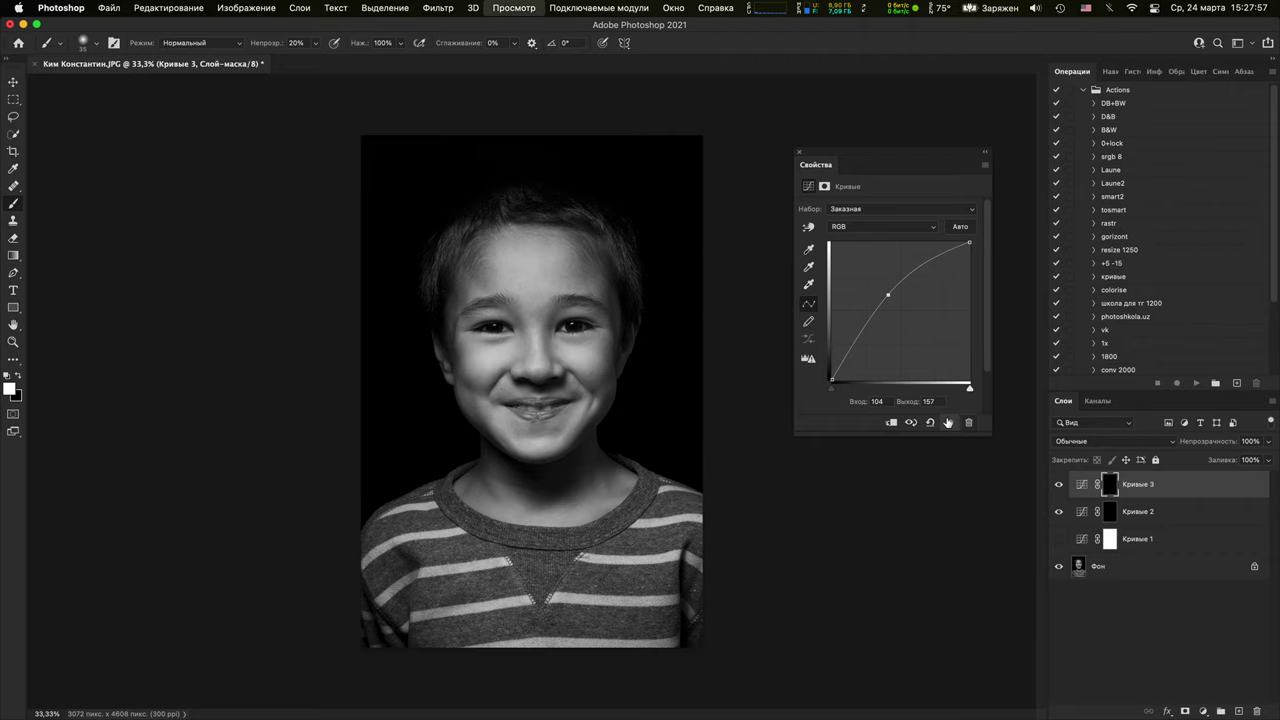
Paint white at 20% opacity over the catchlights and irises of both eyes on the brightening mask, and close the Curves properties
{"action": "key", "text": "super+1"}
{"action": "scroll", "coordinate": [594, 350], "scroll_direction": "up", "scroll_amount": 3}
{"action": "scroll", "coordinate": [480, 380], "scroll_direction": "up", "scroll_amount": 5}
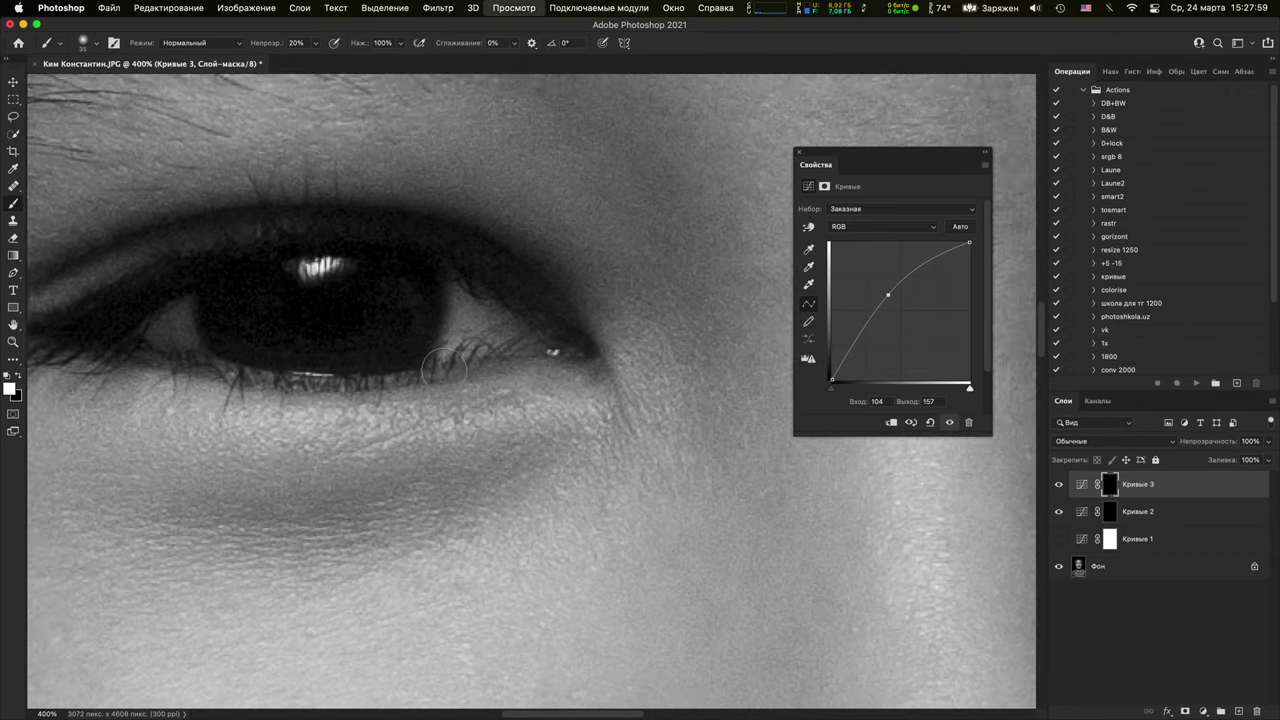
{"action": "key", "text": "super+plus"}
{"action": "key", "text": "super+plus"}
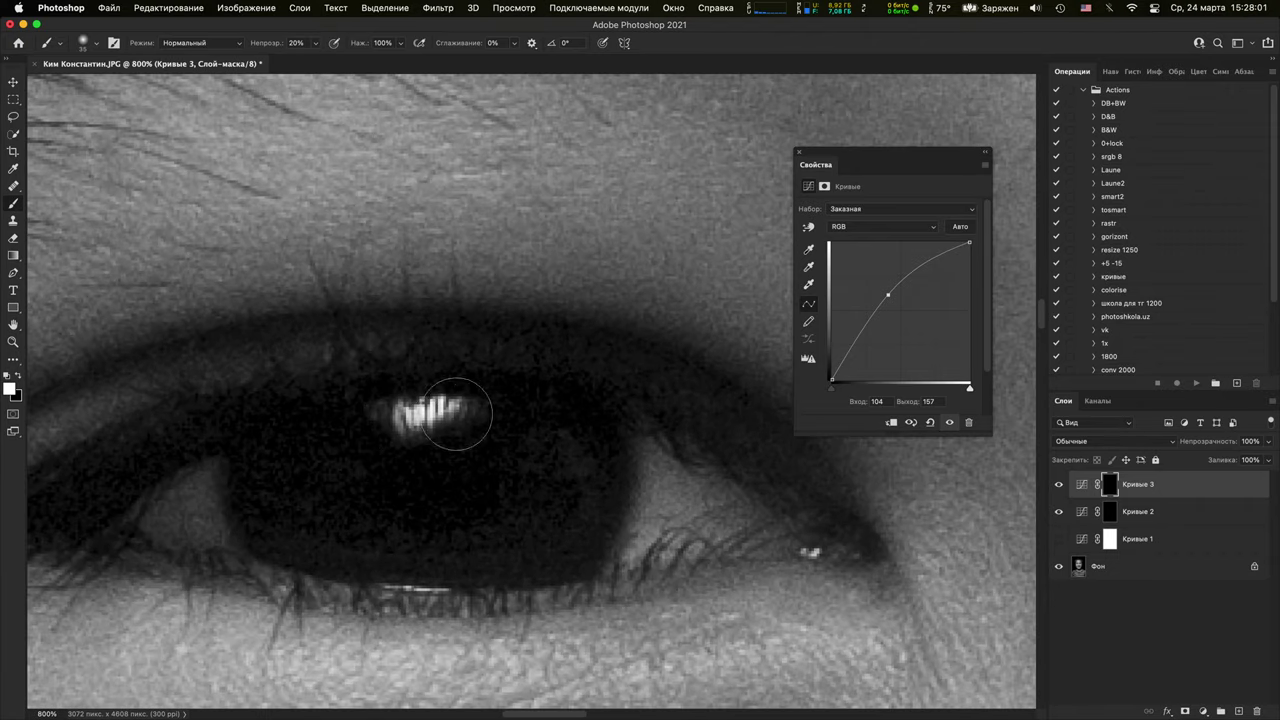
{"action": "left_click", "coordinate": [393, 427]}
{"action": "mouse_move", "coordinate": [614, 517]}
{"action": "left_mouse_down"}
{"action": "mouse_move", "coordinate": [520, 480]}
{"action": "mouse_move", "coordinate": [291, 540]}
{"action": "left_mouse_up"}
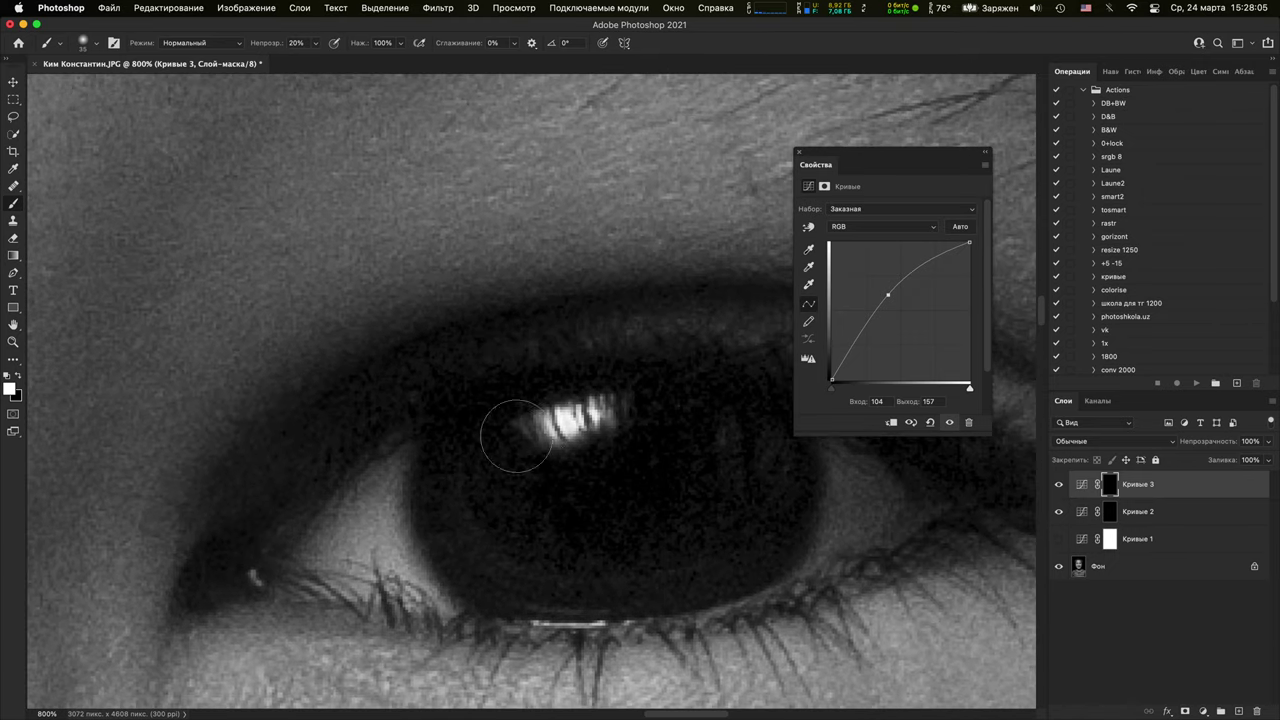
{"action": "scroll", "coordinate": [581, 315], "scroll_direction": "down", "scroll_amount": 1}
{"action": "scroll", "coordinate": [581, 315], "scroll_direction": "down", "scroll_amount": 3}
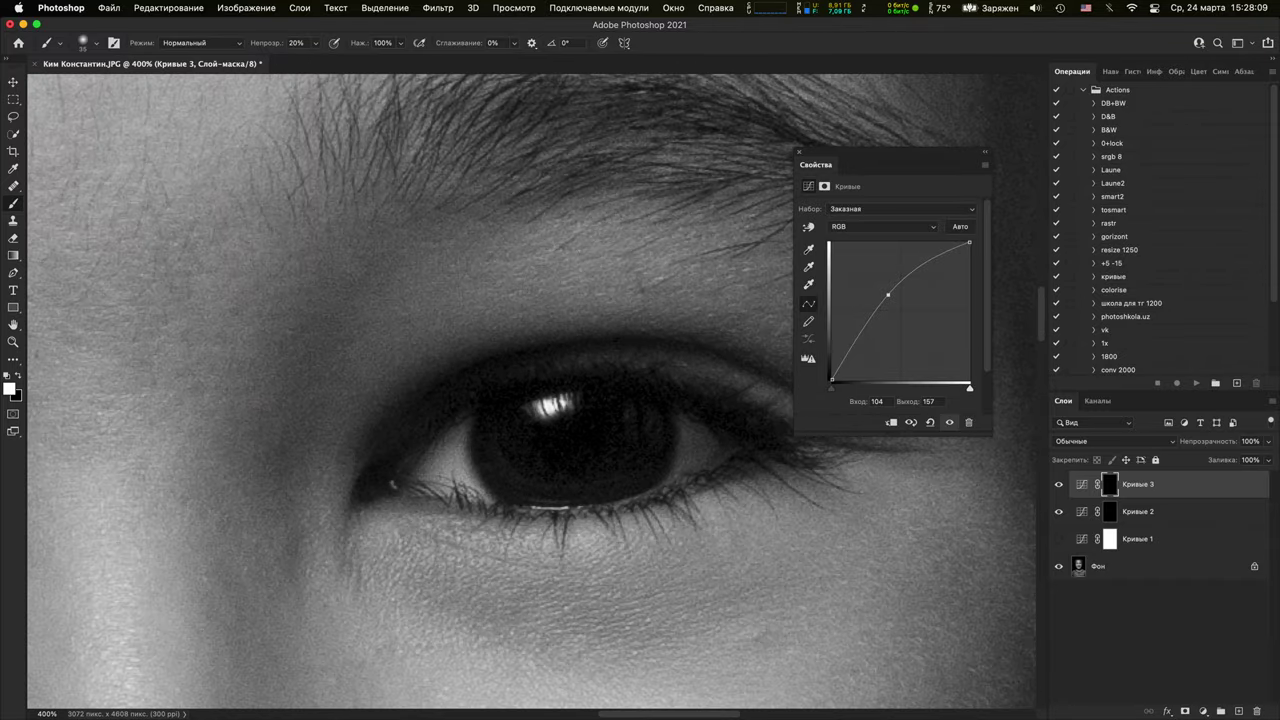
{"action": "scroll", "coordinate": [539, 290], "scroll_direction": "down", "scroll_amount": 3}
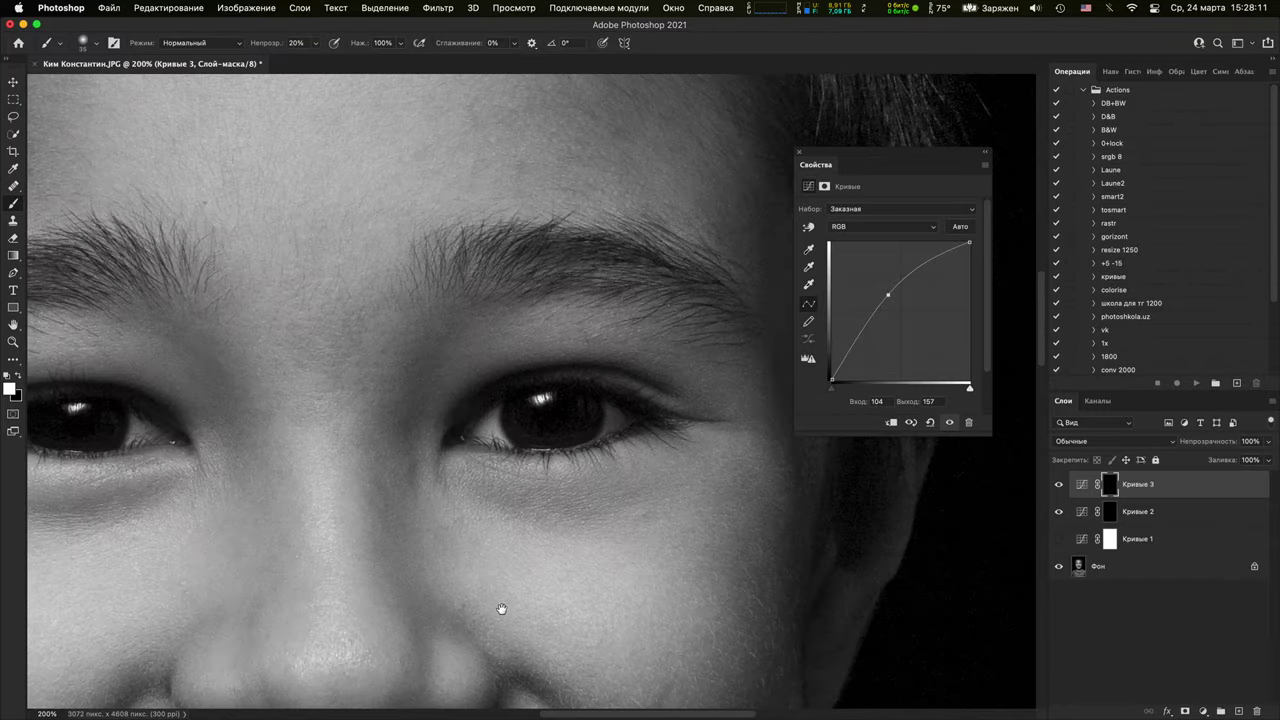
{"action": "left_click_drag", "start_coordinate": [500, 606], "coordinate": [523, 516]}
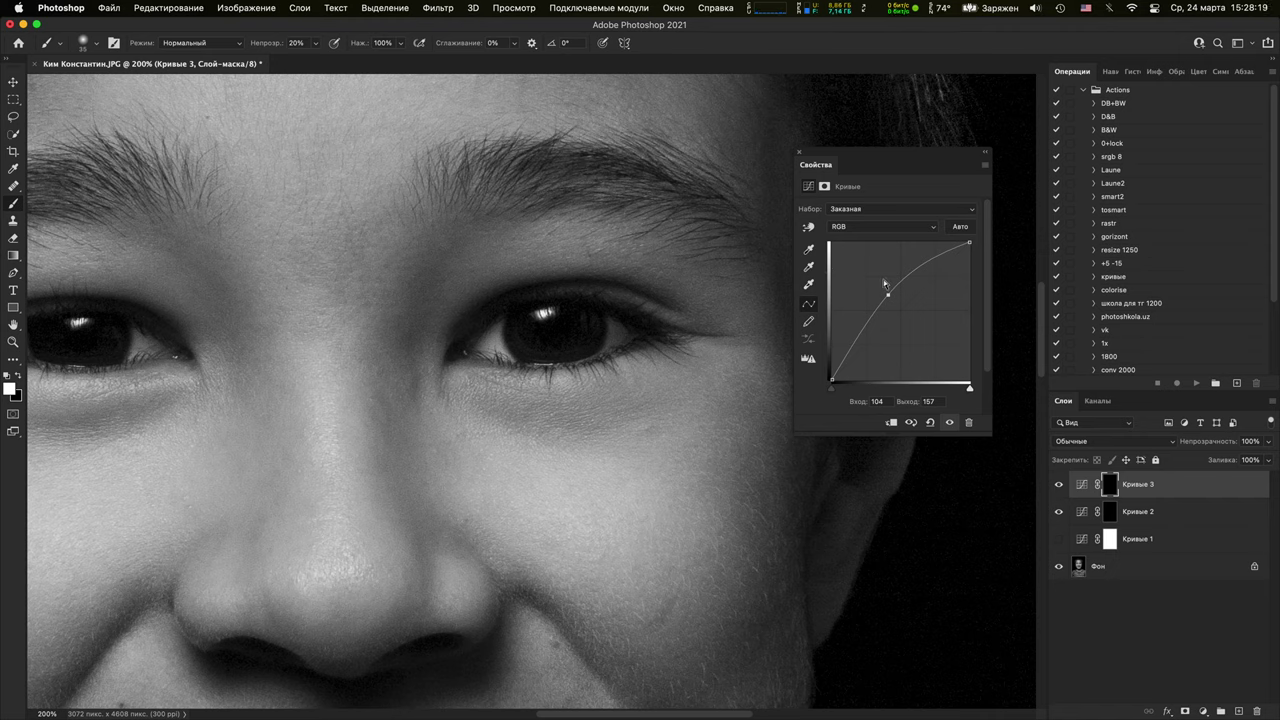
{"action": "left_click", "coordinate": [800, 153]}
{"action": "key", "text": "super+minus"}
{"action": "key", "text": "super+minus"}
{"action": "key", "text": "super+minus"}
{"action": "key", "text": "super+minus"}
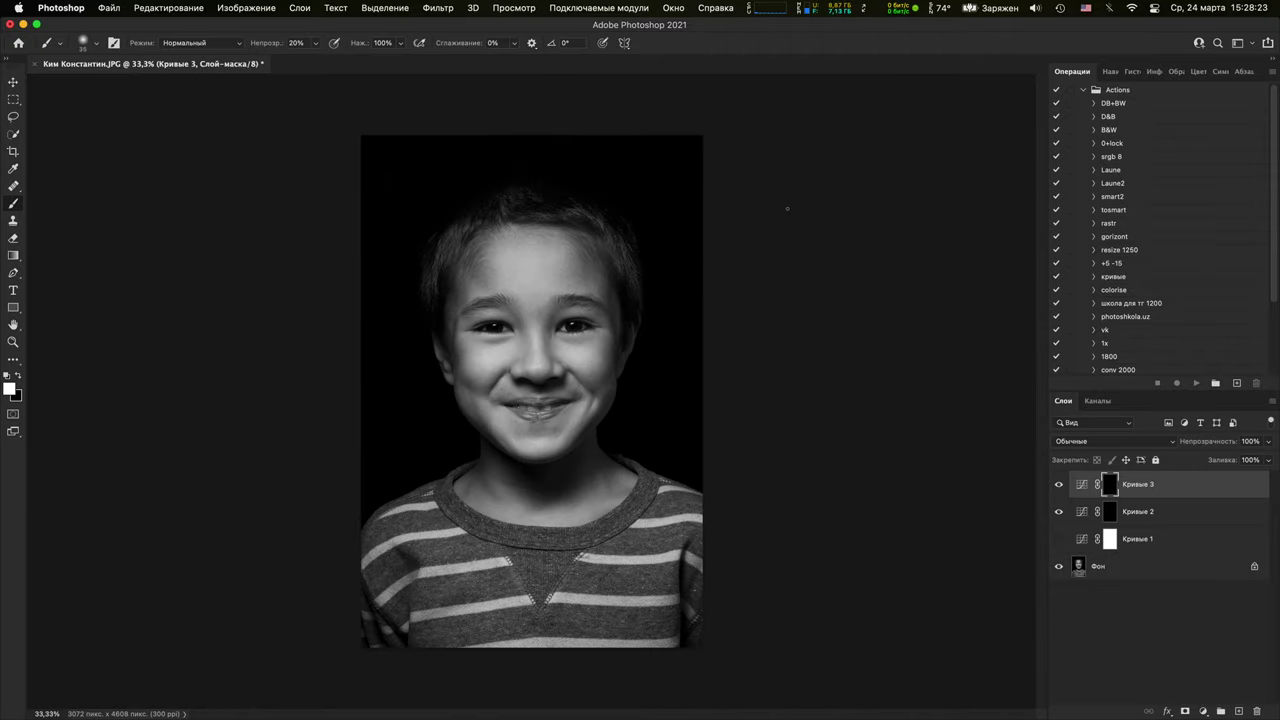
Add another darkening Curves layer with a point at input 138, output 108, and invert its mask to black
{"action": "left_click", "coordinate": [1203, 711]}
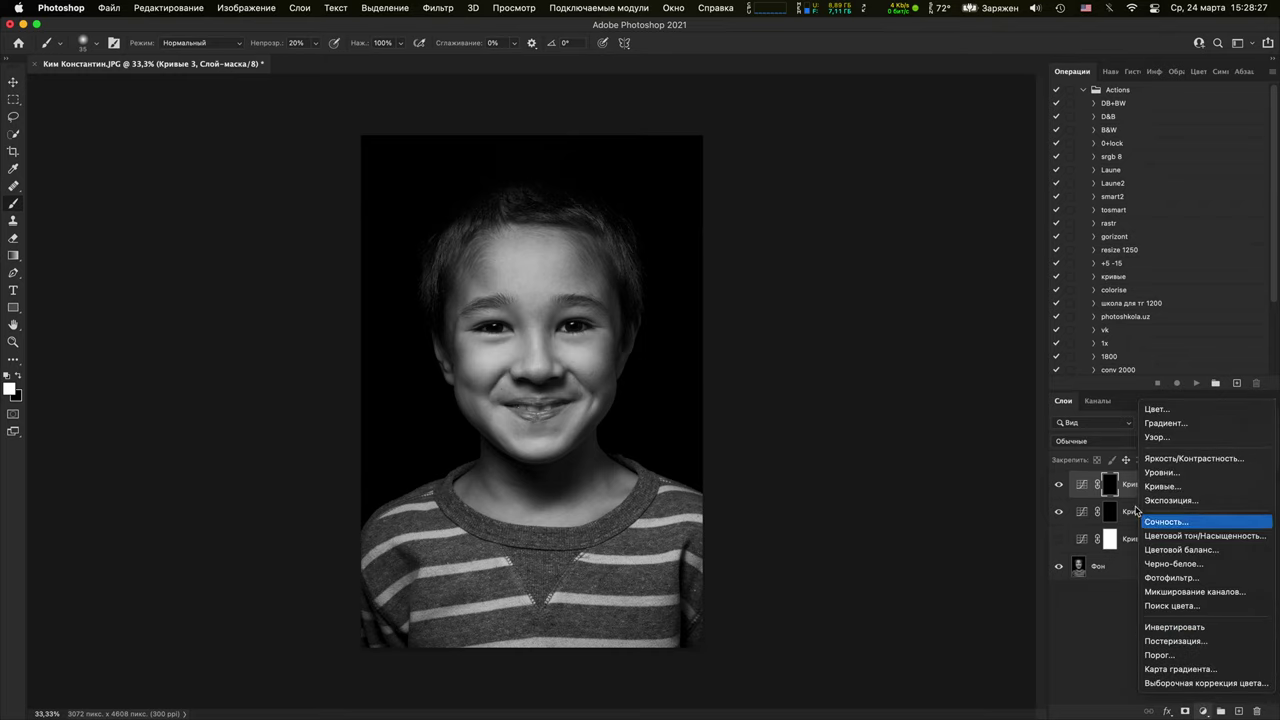
{"action": "left_click", "coordinate": [1160, 491]}
{"action": "left_click_drag", "start_coordinate": [903, 310], "coordinate": [905, 322]}
{"action": "key", "text": "super+i"}
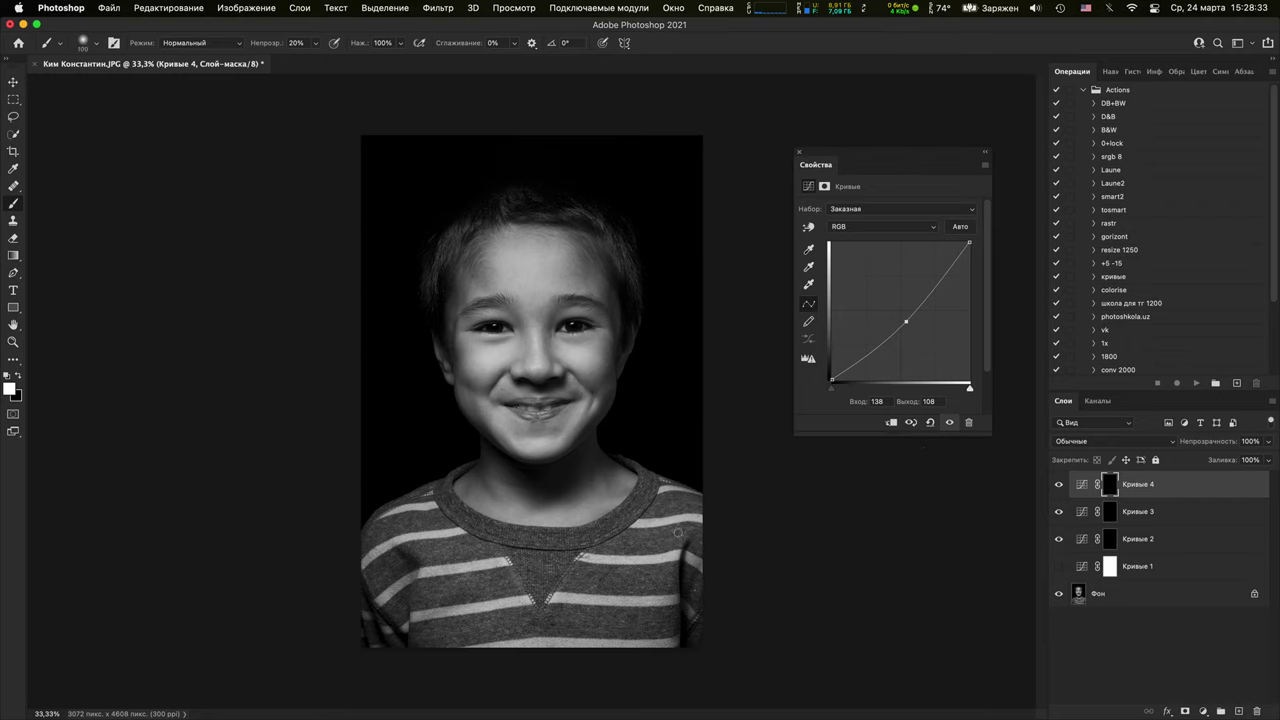
Enlarge the brush to 1100, paint white over the sweater on the mask, and adjust the curve point to input 118, output 103
{"action": "key", "text": "bracketright"}
{"action": "key", "text": "bracketright"}
{"action": "key", "text": "bracketright"}
{"action": "key", "text": "bracketright"}
{"action": "key", "text": "bracketright"}
{"action": "key", "text": "bracketright"}
{"action": "key", "text": "bracketright"}
{"action": "key", "text": "bracketright"}
{"action": "mouse_move", "coordinate": [683, 487]}
{"action": "left_mouse_down"}
{"action": "mouse_move", "coordinate": [616, 627]}
{"action": "mouse_move", "coordinate": [726, 487]}
{"action": "mouse_move", "coordinate": [636, 534]}
{"action": "mouse_move", "coordinate": [401, 528]}
{"action": "mouse_move", "coordinate": [655, 641]}
{"action": "left_mouse_up"}
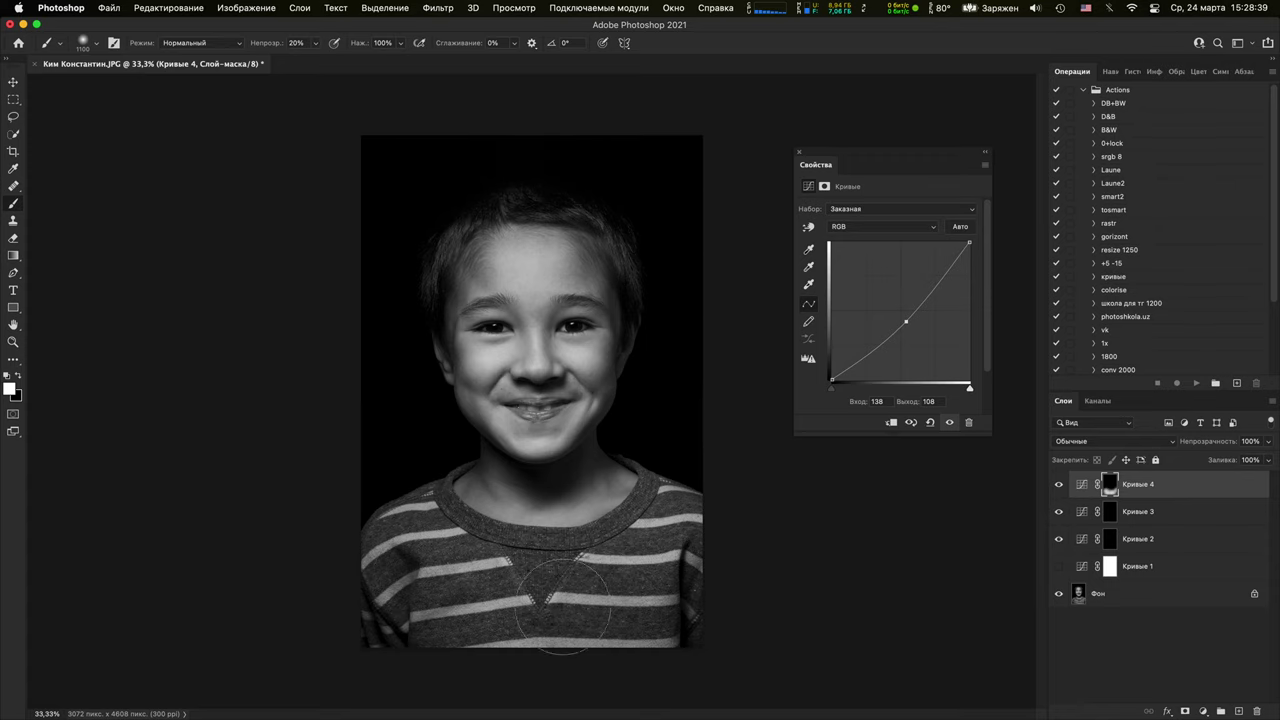
{"action": "mouse_move", "coordinate": [905, 321]}
{"action": "left_mouse_down"}
{"action": "mouse_move", "coordinate": [914, 328]}
{"action": "mouse_move", "coordinate": [895, 323]}
{"action": "left_mouse_up"}
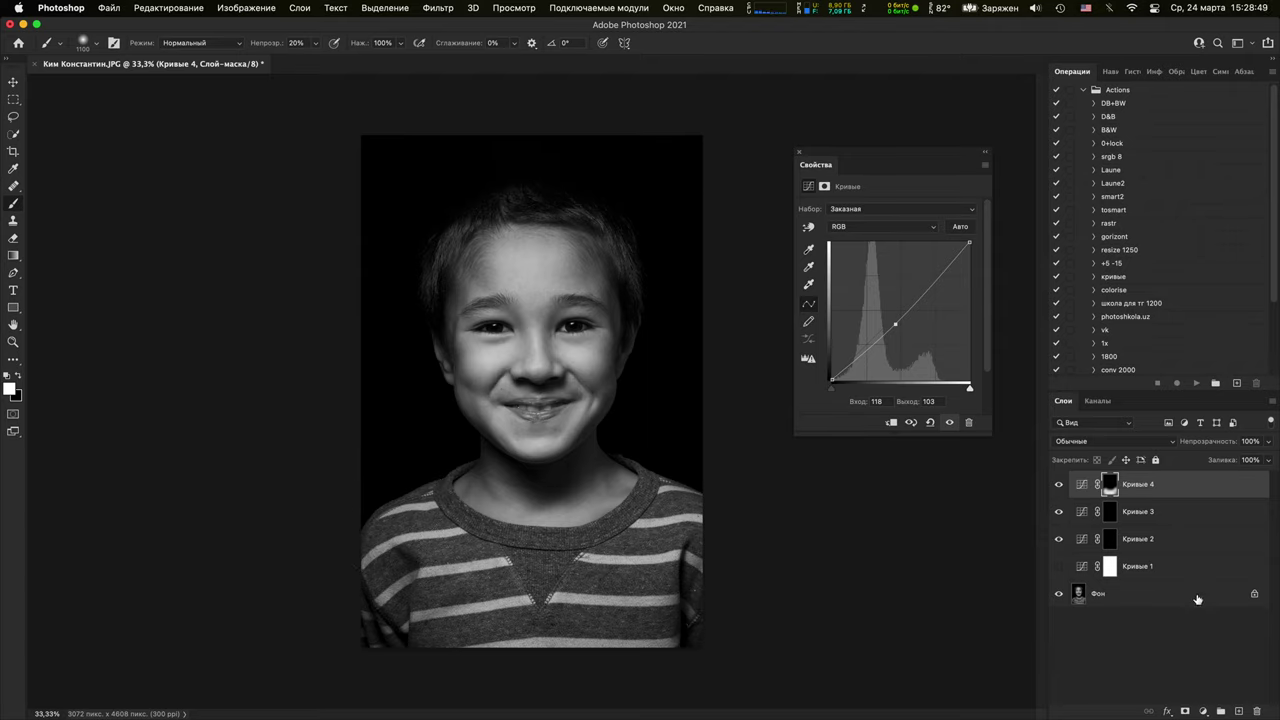
Add a brightening Curves layer with a point at input 111, output 136, invert its mask and paint white over the boy's face
{"action": "left_click", "coordinate": [1204, 711]}
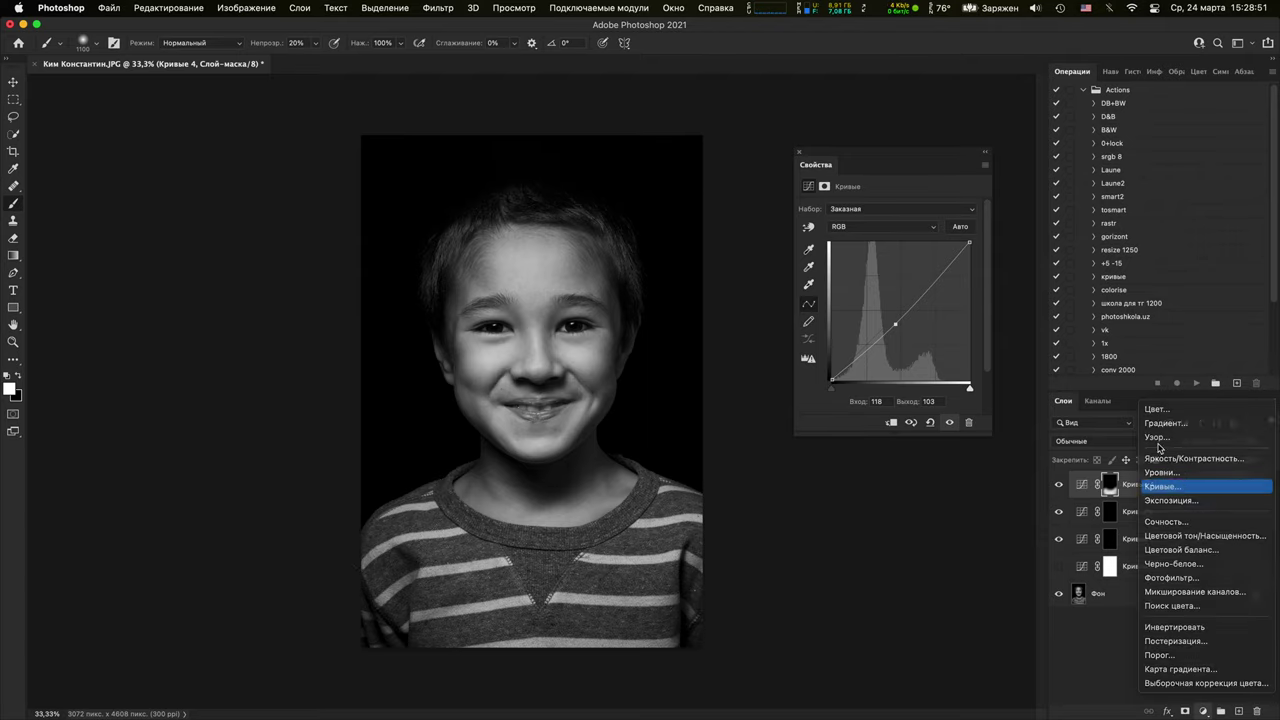
{"action": "left_click", "coordinate": [1170, 486]}
{"action": "left_click_drag", "start_coordinate": [894, 317], "coordinate": [890, 306]}
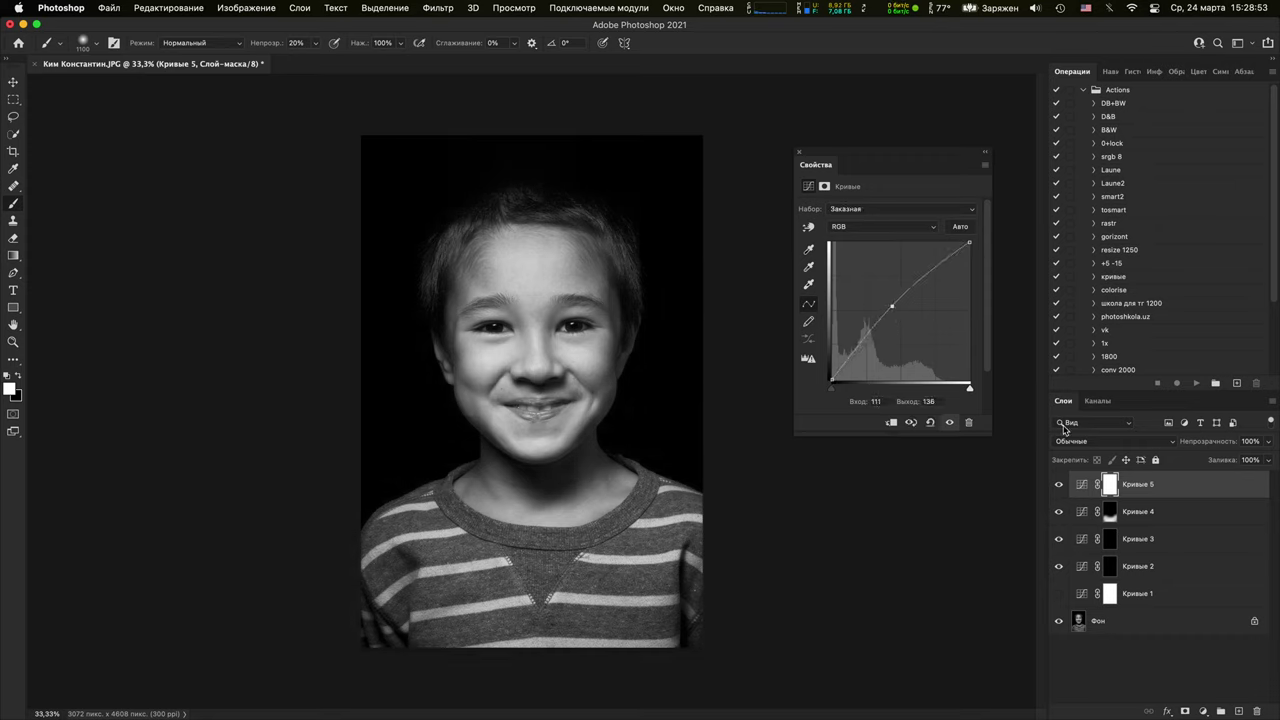
{"action": "key", "text": "super+i"}
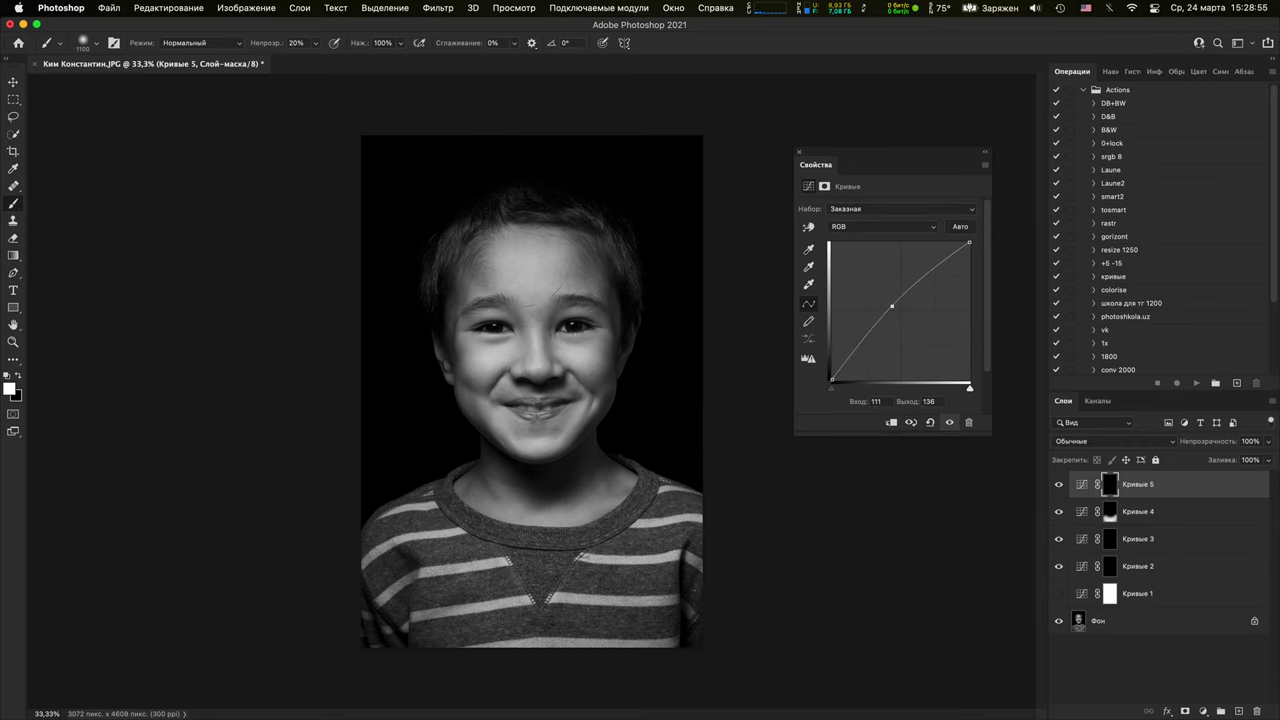
{"action": "mouse_move", "coordinate": [523, 355]}
{"action": "left_mouse_down"}
{"action": "mouse_move", "coordinate": [530, 308]}
{"action": "mouse_move", "coordinate": [524, 385]}
{"action": "mouse_move", "coordinate": [535, 244]}
{"action": "mouse_move", "coordinate": [544, 266]}
{"action": "left_mouse_up"}
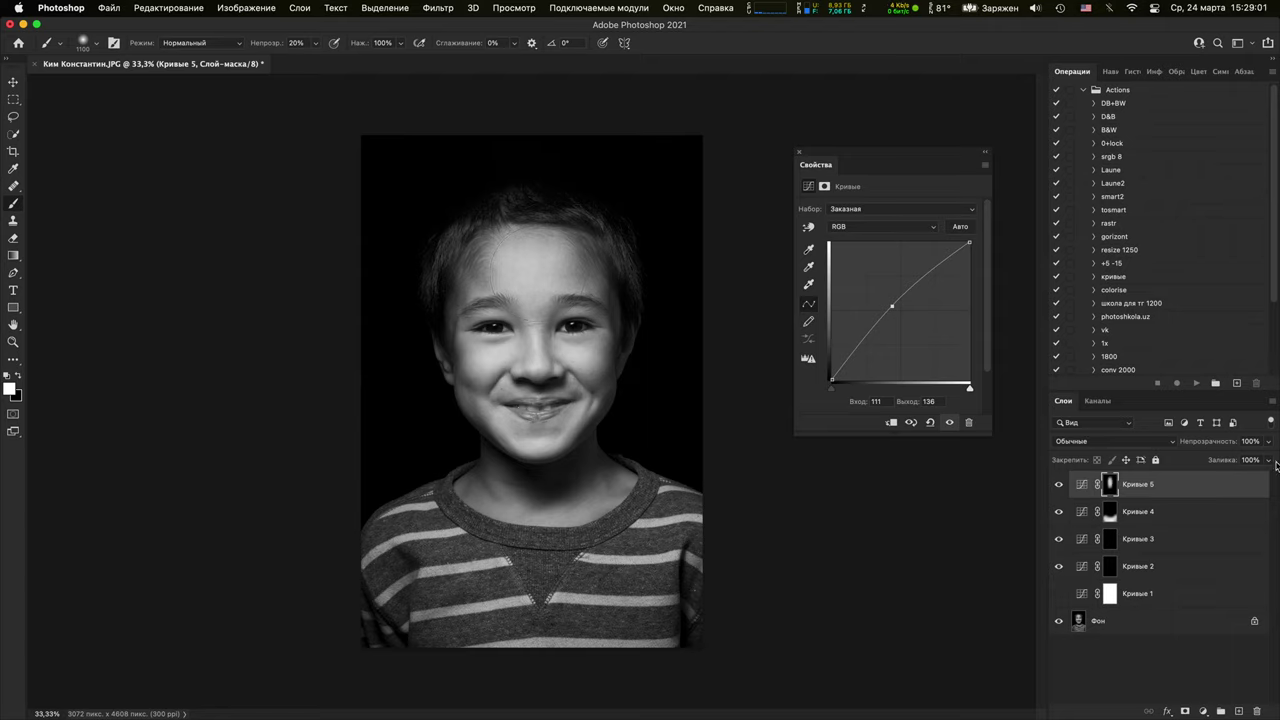
Stamp all visible layers into a new merged layer and hide the Curves layers 2 to 5 beneath it
{"action": "key", "text": "super+alt+shift+e"}
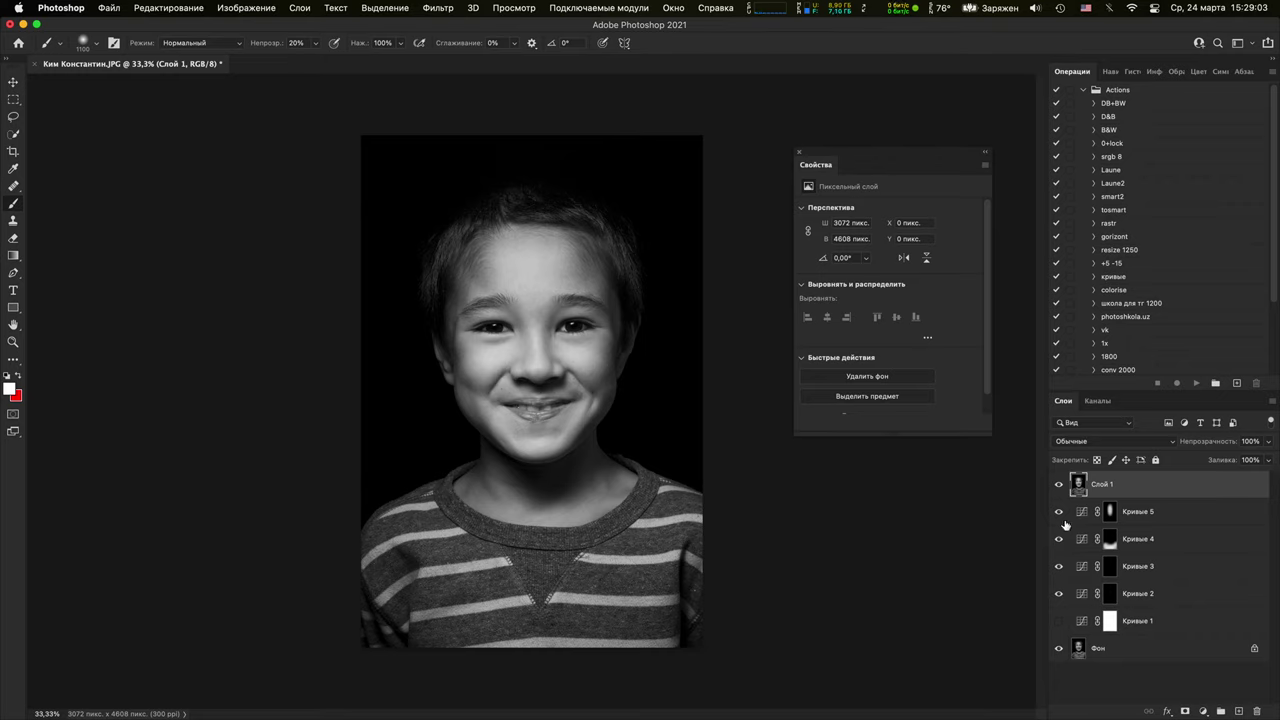
{"action": "left_click_drag", "start_coordinate": [1061, 512], "coordinate": [1059, 593]}
Compare the portrait before and after the corrections by repeatedly hiding and showing the merged layer, leaving it hidden
{"action": "left_click", "coordinate": [1060, 487]}
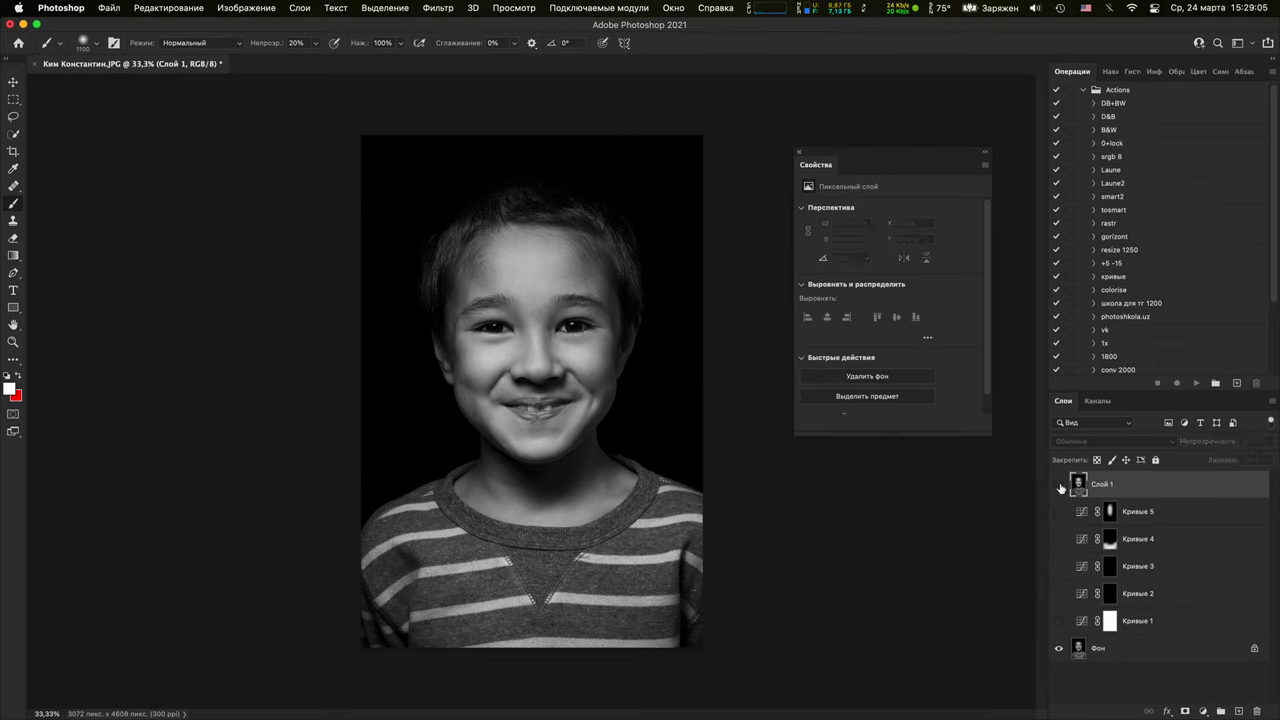
{"action": "left_click", "coordinate": [1060, 485]}
{"action": "left_click", "coordinate": [1062, 487]}
{"action": "left_click", "coordinate": [1060, 485]}
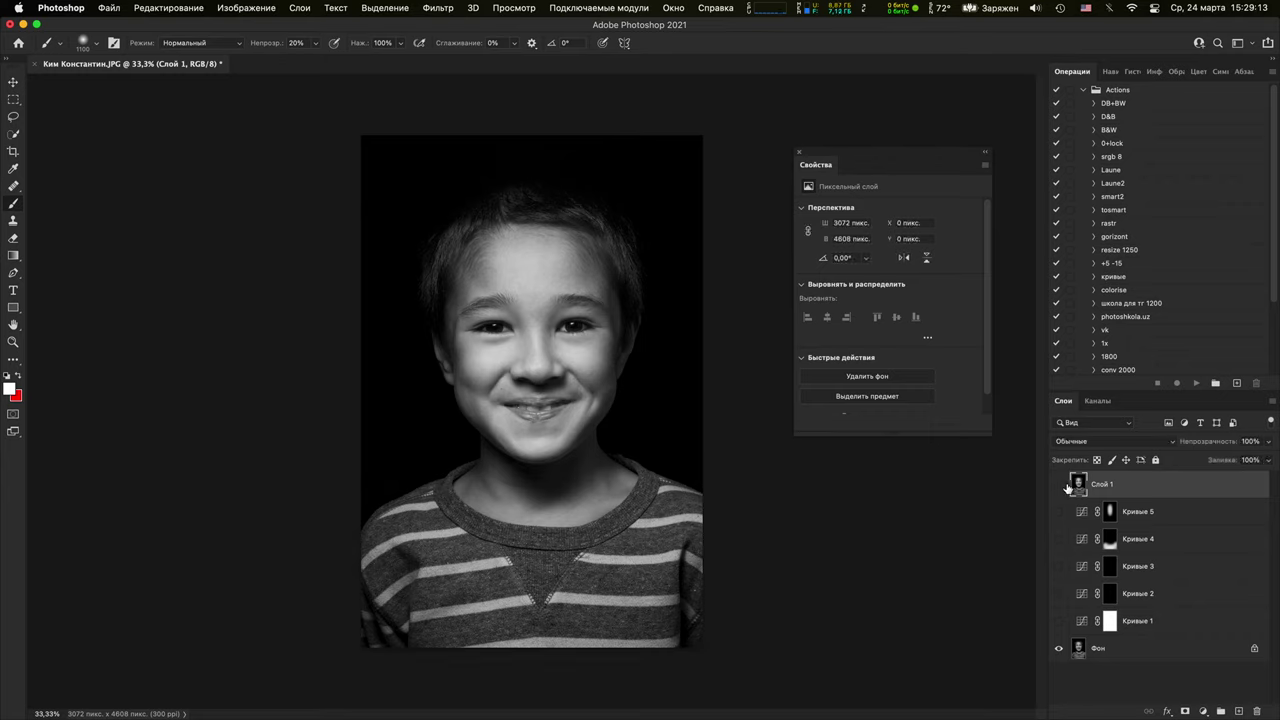
{"action": "left_click", "coordinate": [1062, 486]}
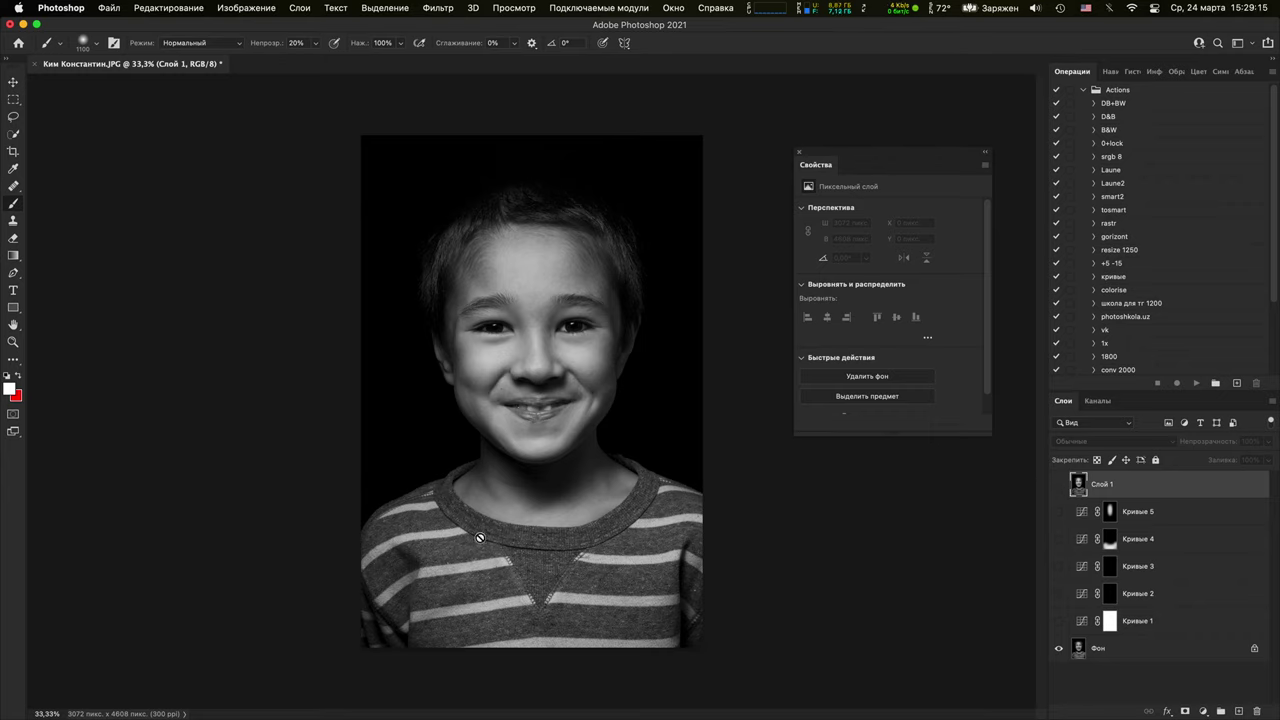
{"action": "left_click", "coordinate": [1059, 485]}
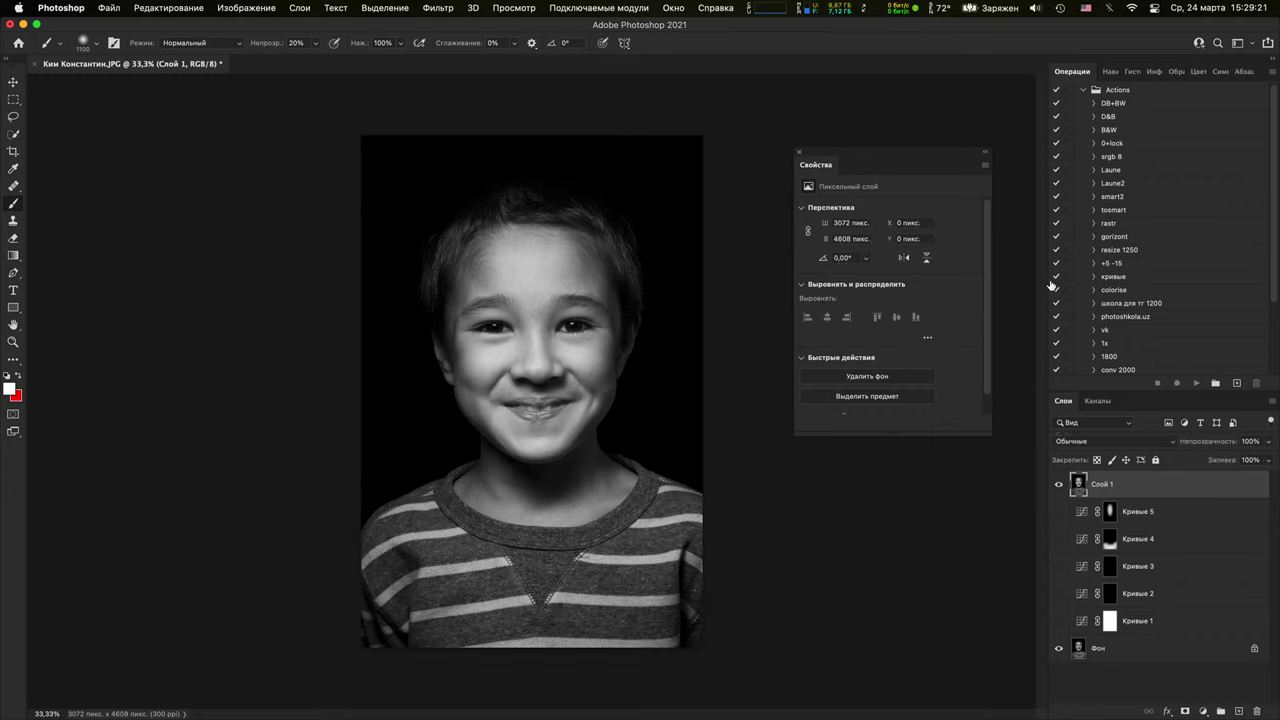
{"action": "left_click", "coordinate": [1059, 486]}
{"action": "left_click", "coordinate": [1059, 486]}
{"action": "left_click", "coordinate": [1058, 490]}
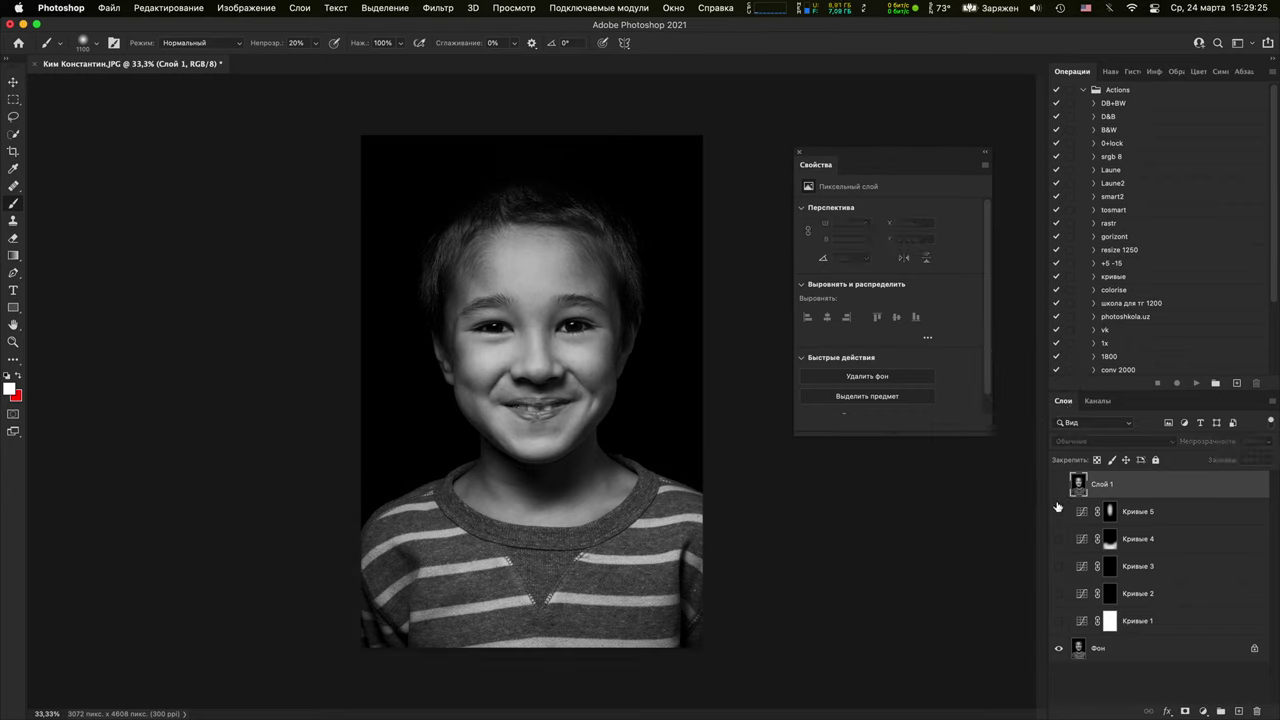
{"action": "left_click", "coordinate": [1059, 488]}
{"action": "left_click", "coordinate": [1059, 487]}
{"action": "left_click", "coordinate": [1060, 486]}
{"action": "left_click", "coordinate": [1059, 488]}
{"action": "left_click", "coordinate": [1059, 486]}
{"action": "left_click", "coordinate": [1059, 488]}
Briefly show the strong brightening Curves layer, hide it again, and make Curves layers 2 to 5 visible
{"action": "left_click", "coordinate": [1059, 622]}
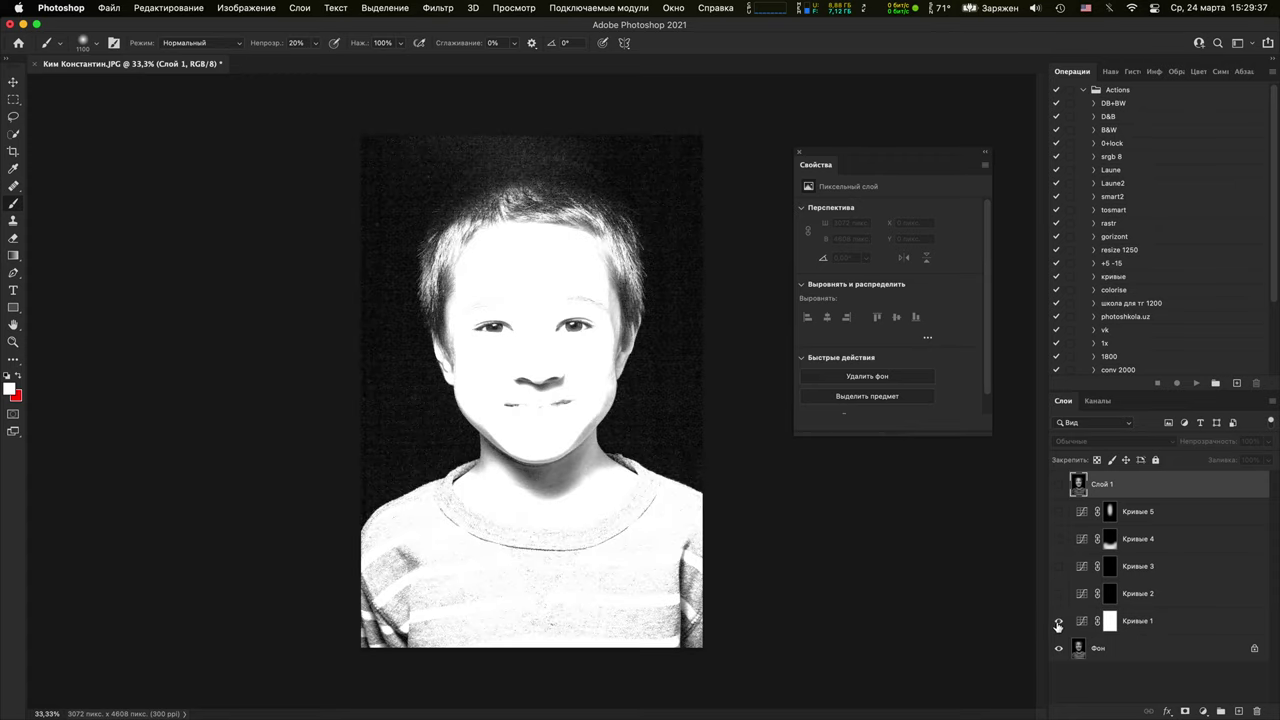
{"action": "left_click", "coordinate": [1058, 623]}
{"action": "left_click", "coordinate": [1060, 596]}
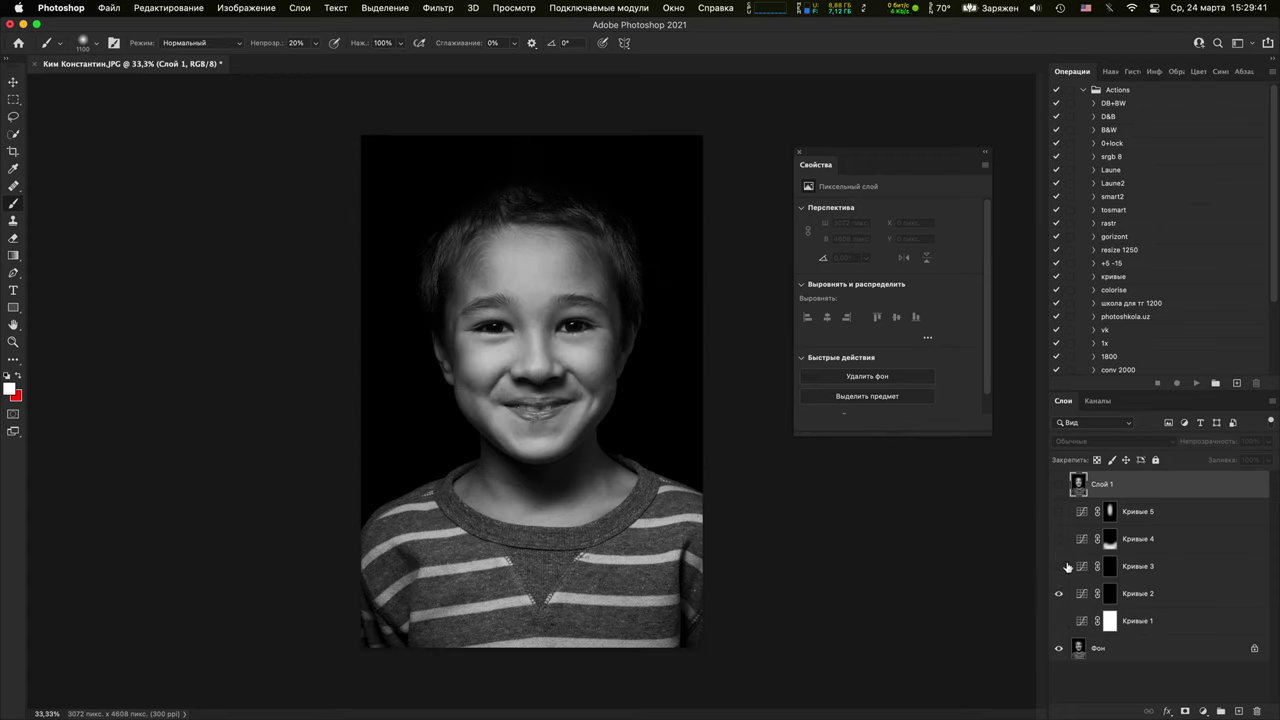
{"action": "left_click", "coordinate": [1059, 511]}
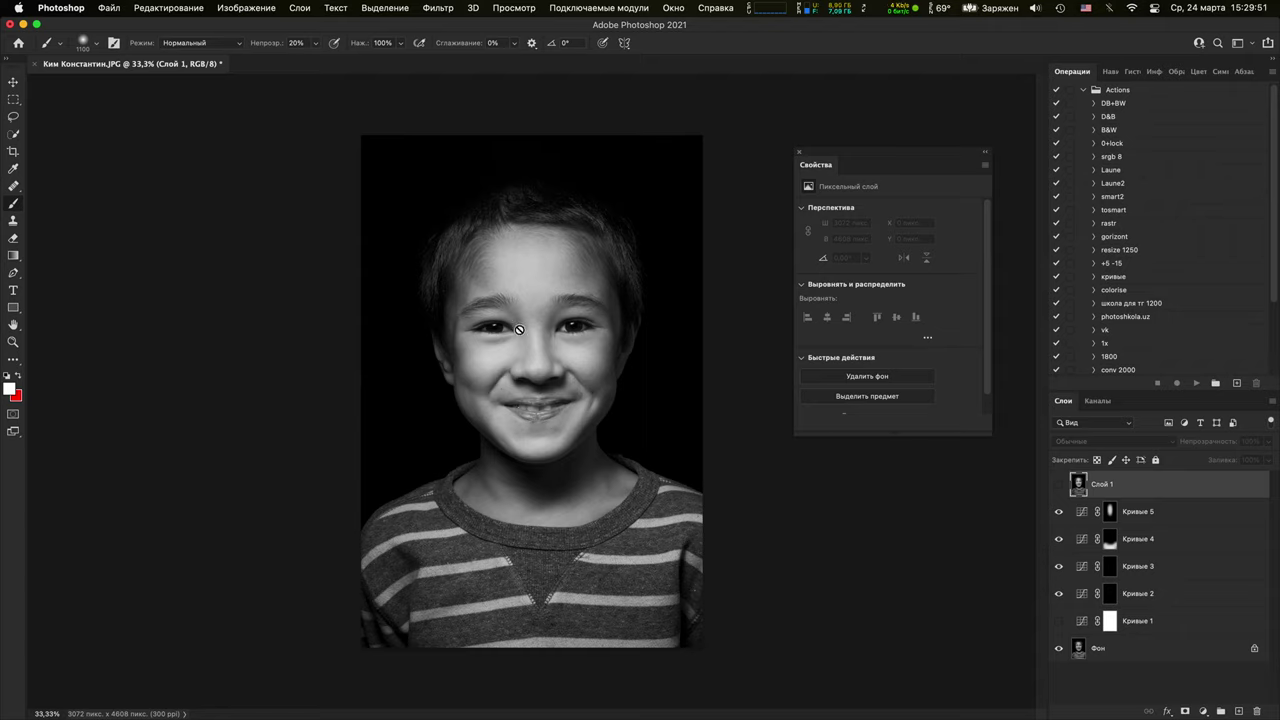
Start cropping the portrait more tightly by drawing the Crop frame's upper corner inward
{"action": "key", "text": "c"}
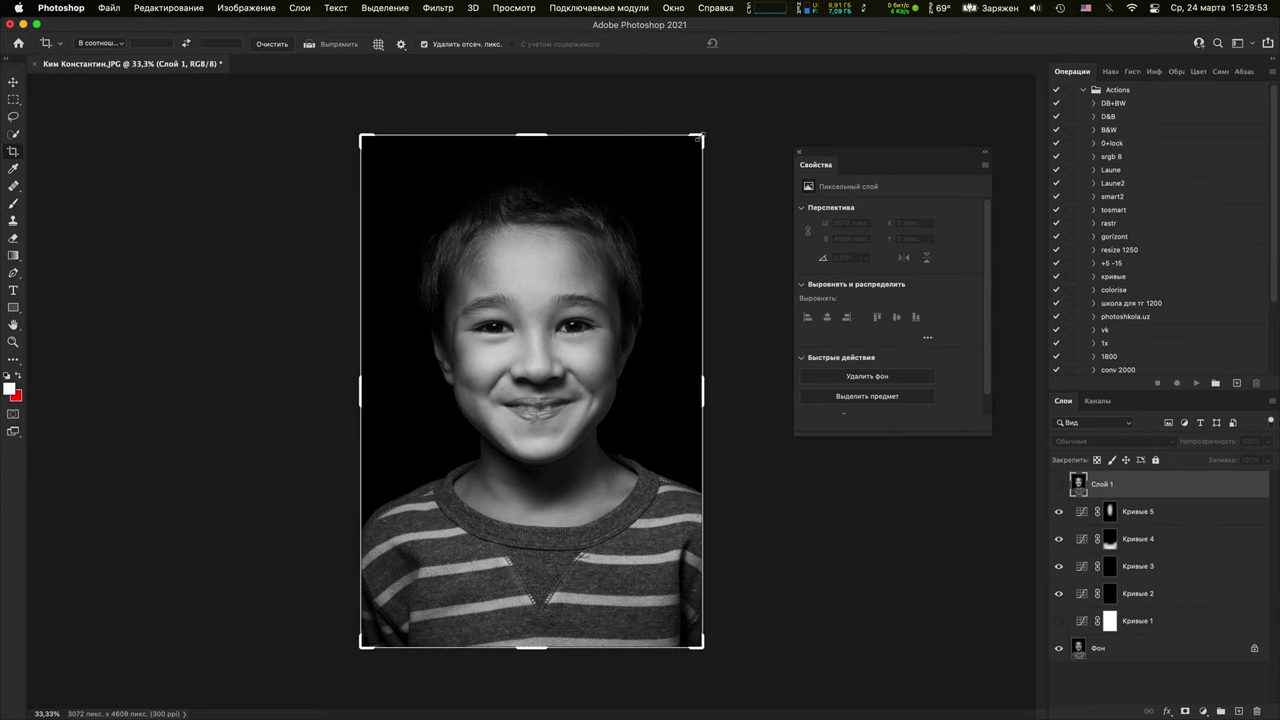
{"action": "left_click_drag", "start_coordinate": [700, 135], "coordinate": [692, 149]}
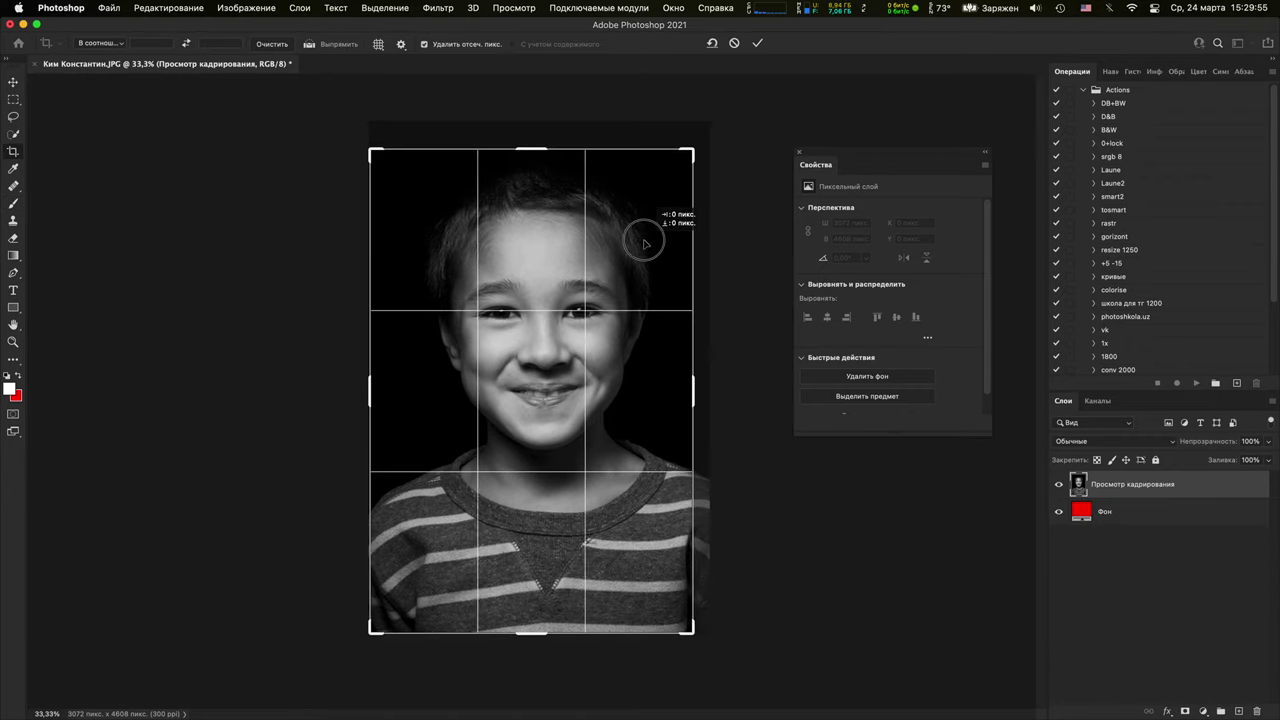
Try a slightly tighter crop around the boy in the striped sweater and undo the applied crop
{"action": "left_click_drag", "start_coordinate": [644, 243], "coordinate": [639, 242]}
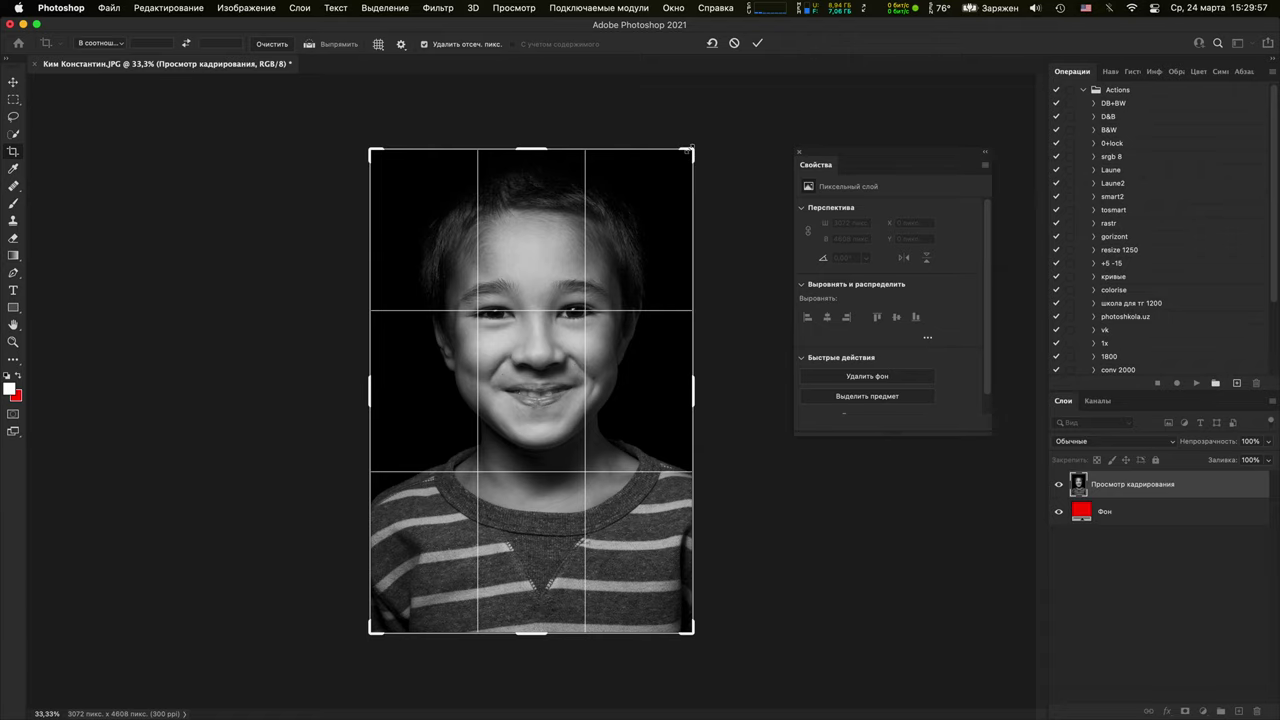
{"action": "left_click_drag", "start_coordinate": [690, 148], "coordinate": [690, 146]}
{"action": "left_click", "coordinate": [688, 145]}
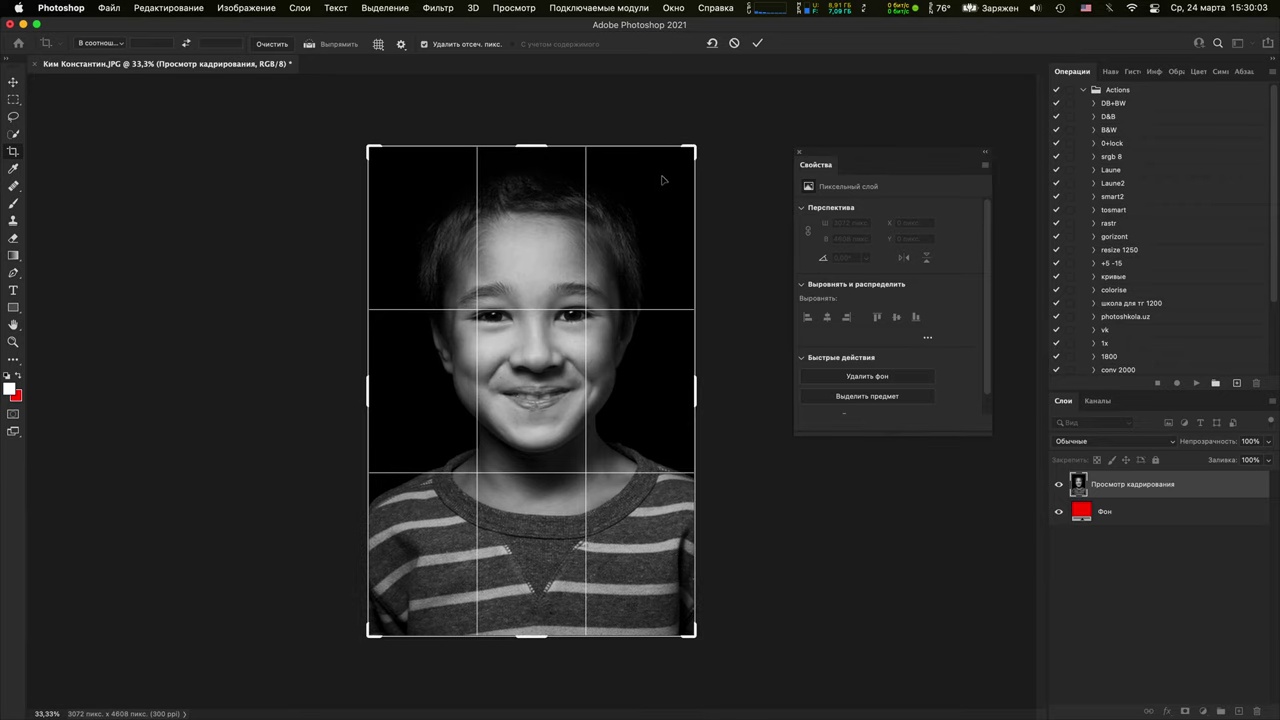
{"action": "key", "text": "Return"}
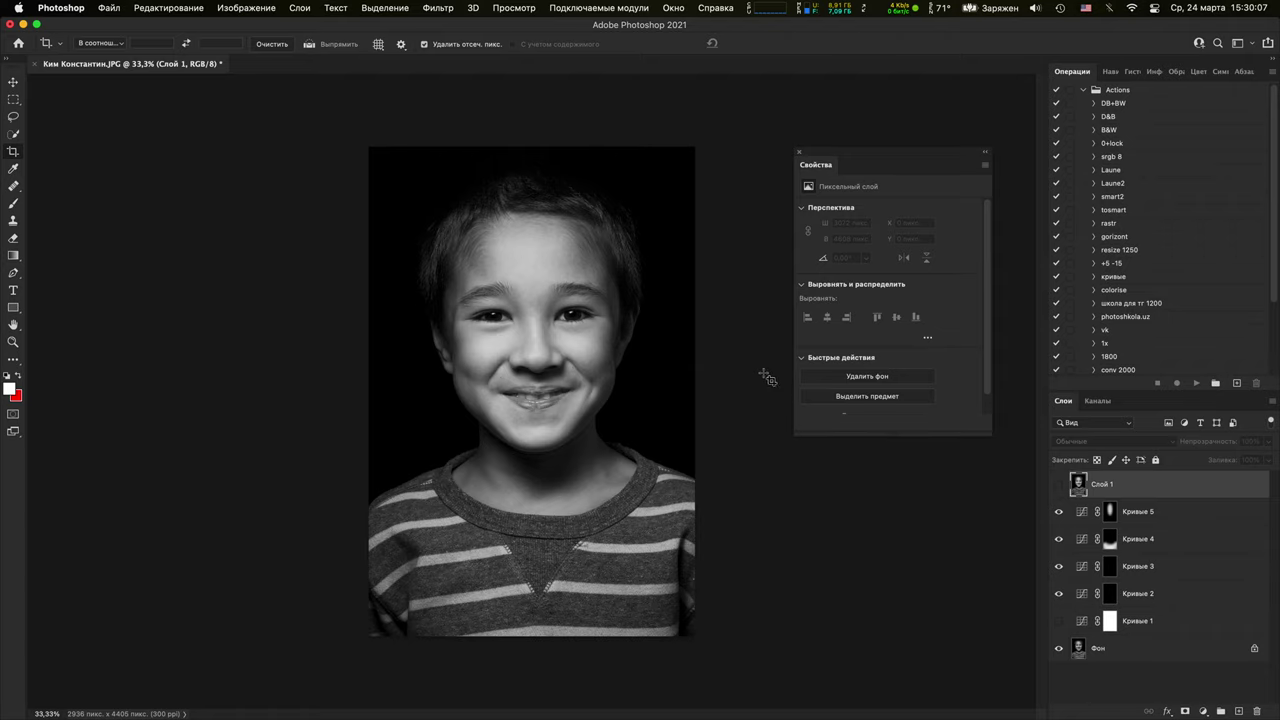
{"action": "key", "text": "super+z"}
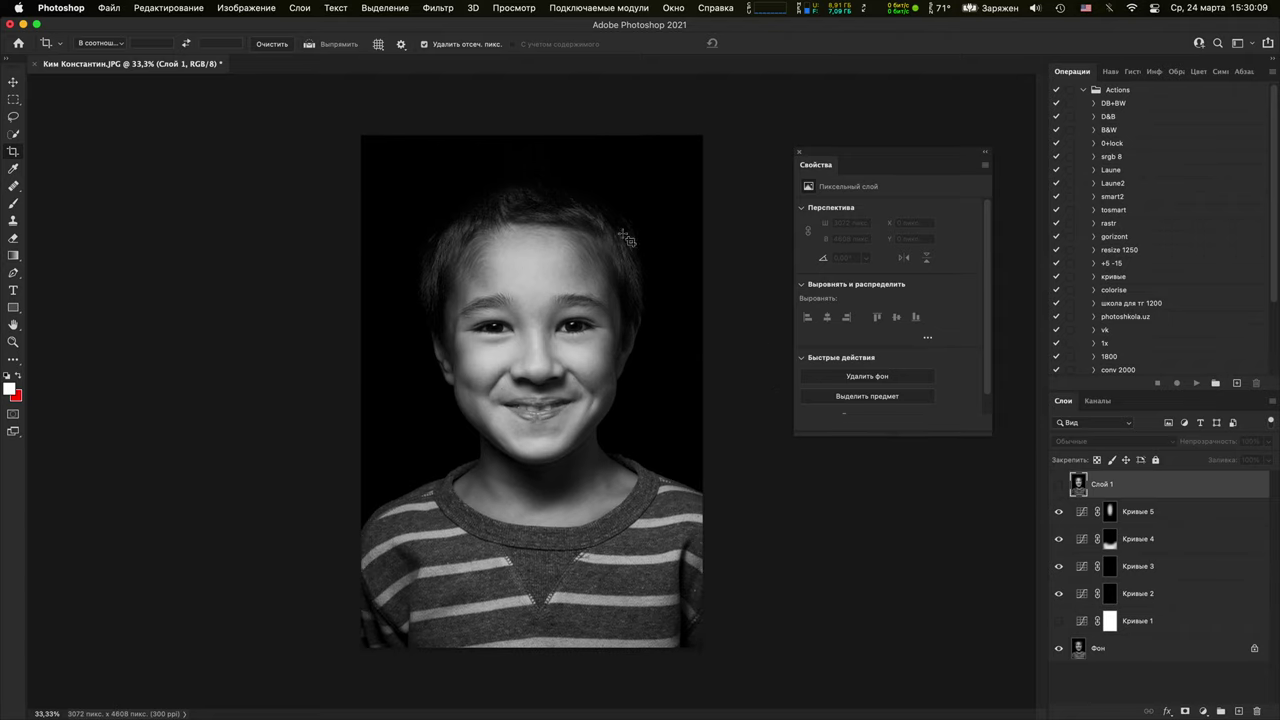
Crop the striped-sweater portrait slightly tighter to about 2944 x 4415 px, keeping its proportions
{"action": "left_click", "coordinate": [585, 206]}
{"action": "key", "text": "Escape"}
{"action": "left_click", "coordinate": [607, 281]}
{"action": "left_click", "coordinate": [609, 284]}
{"action": "left_click_drag", "start_coordinate": [702, 136], "coordinate": [695, 146]}
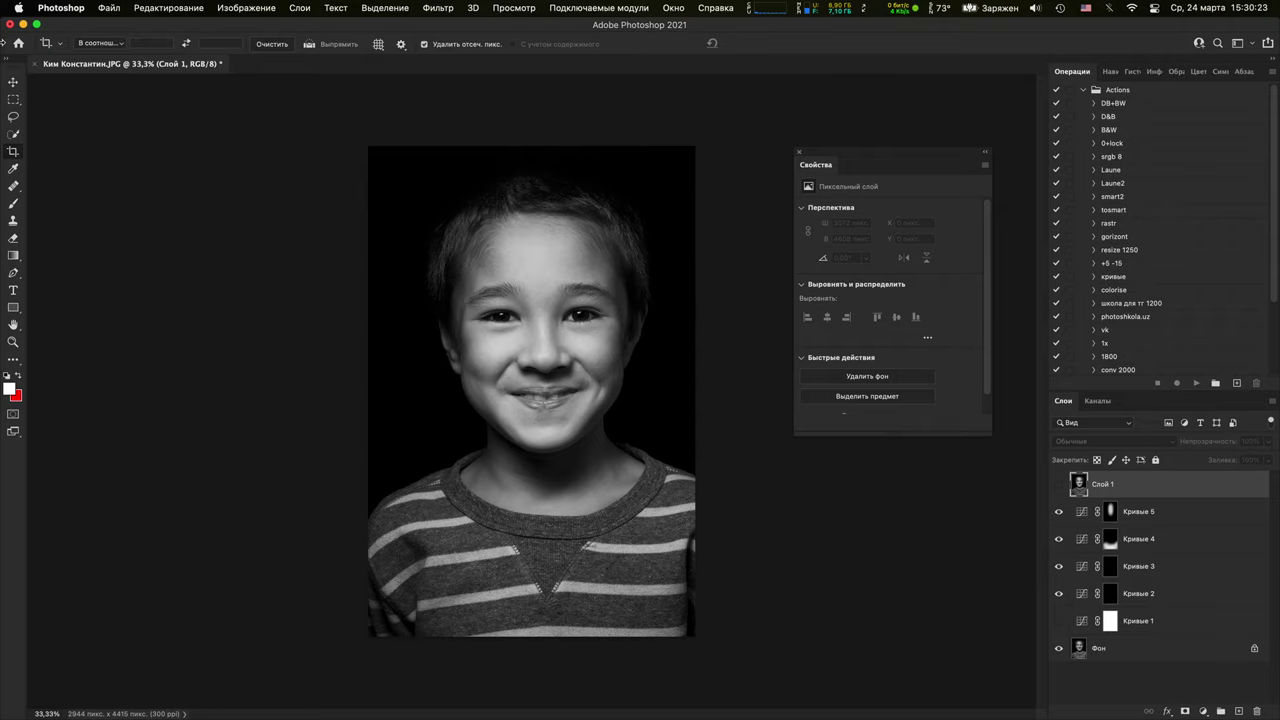
Close the cropped portrait without saving and open малыш.JPG from the game2 folder in Adobe Bridge
{"action": "left_click", "coordinate": [33, 63]}
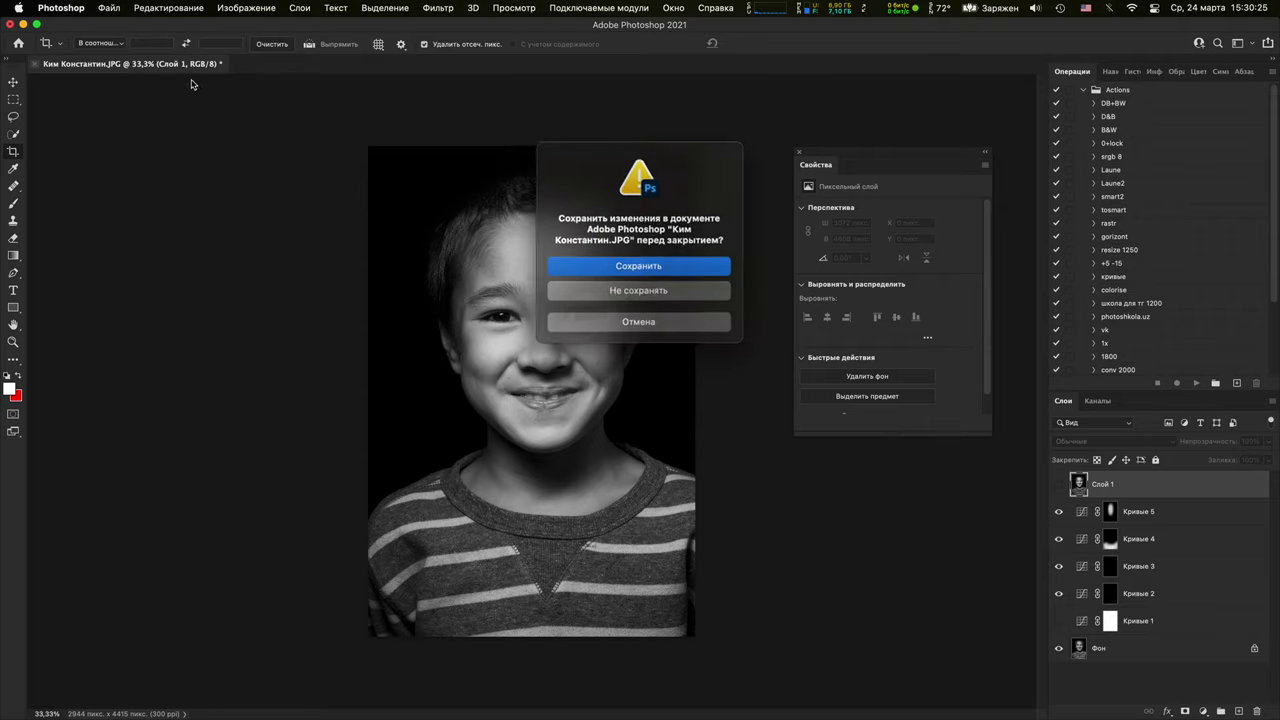
{"action": "left_click", "coordinate": [634, 291]}
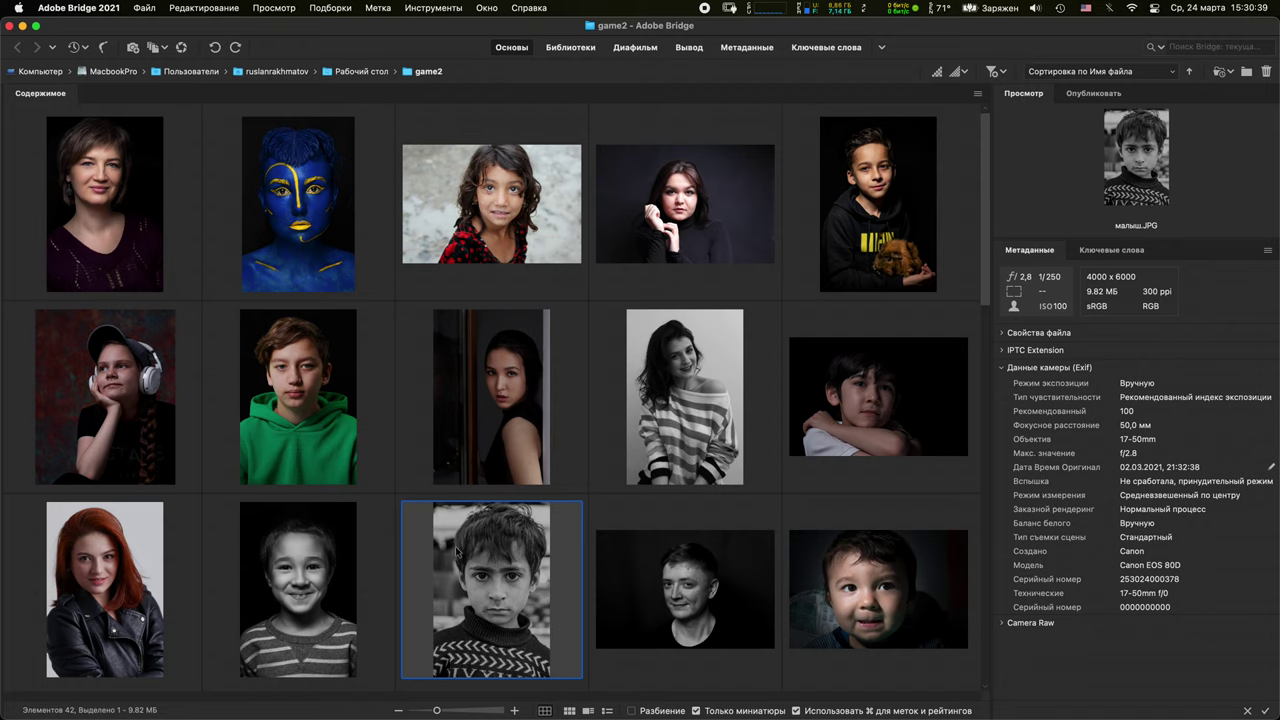
{"action": "double_click", "coordinate": [491, 588]}
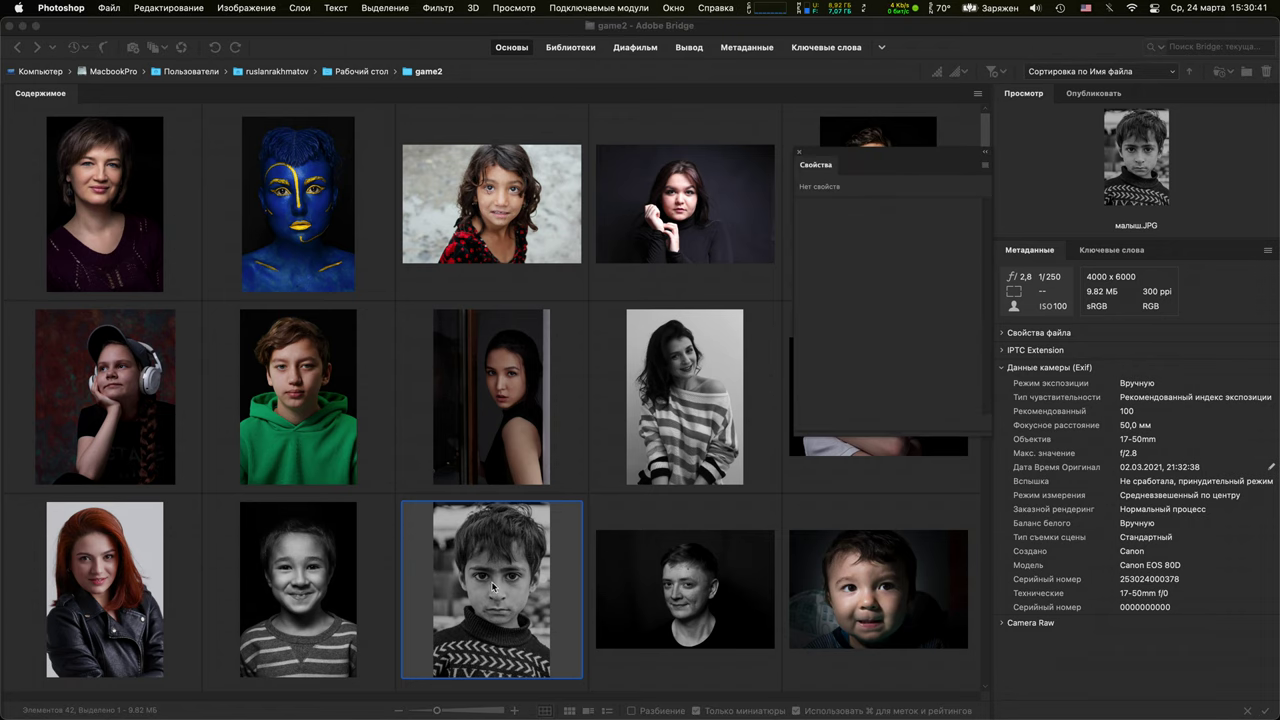
{"action": "left_click", "coordinate": [683, 455]}
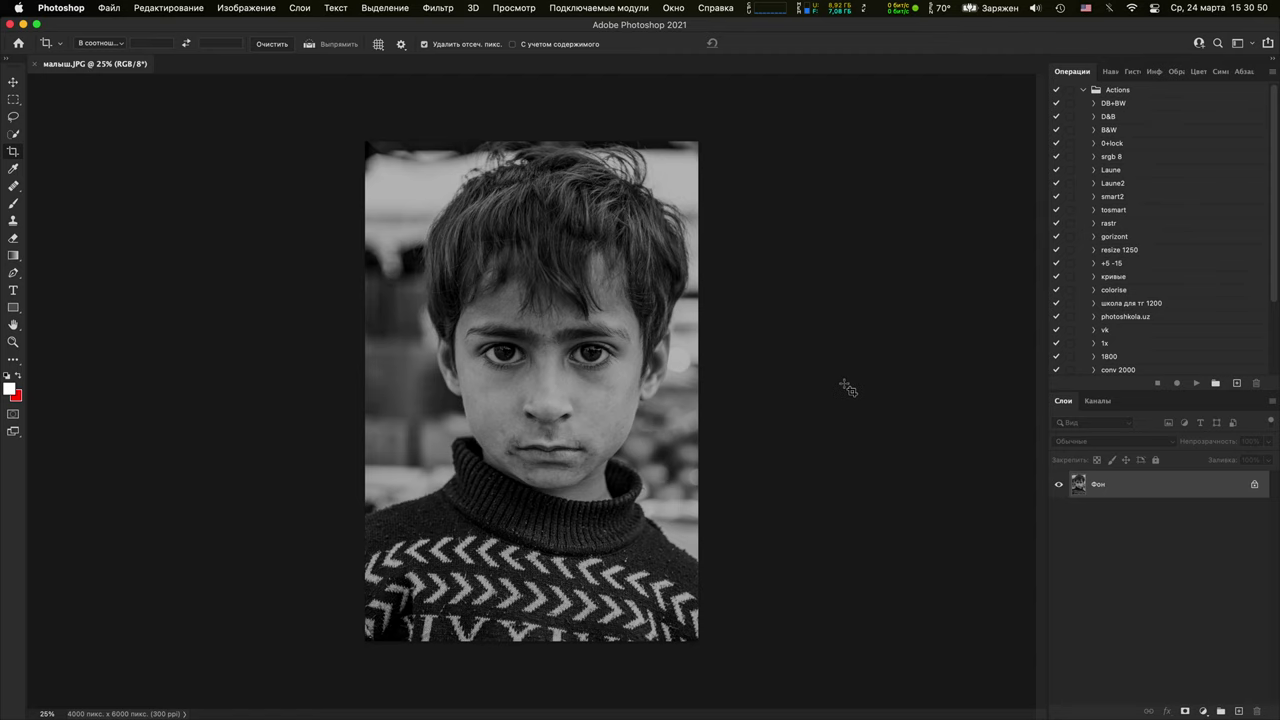
Examine the boy's eye and its reflections up close, returning to a view of the portrait
{"action": "key", "text": "super"}
{"action": "key", "text": "super+1"}
{"action": "key", "text": "super+plus"}
{"action": "key", "text": "super+plus"}
{"action": "left_click_drag", "start_coordinate": [517, 360], "coordinate": [623, 366]}
{"action": "left_click_drag", "start_coordinate": [472, 316], "coordinate": [540, 340]}
{"action": "key", "text": "super+plus"}
{"action": "key", "text": "super+plus"}
{"action": "key", "text": "super+plus"}
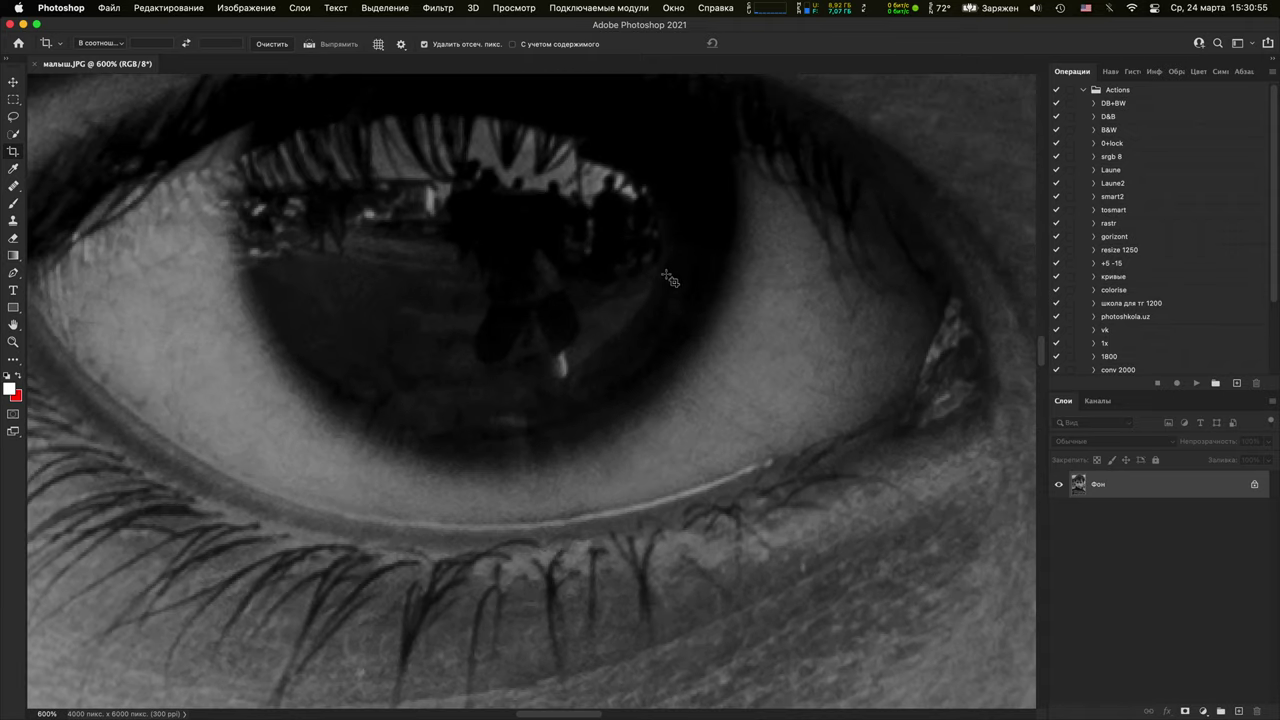
{"action": "key", "text": "ctrl+minus"}
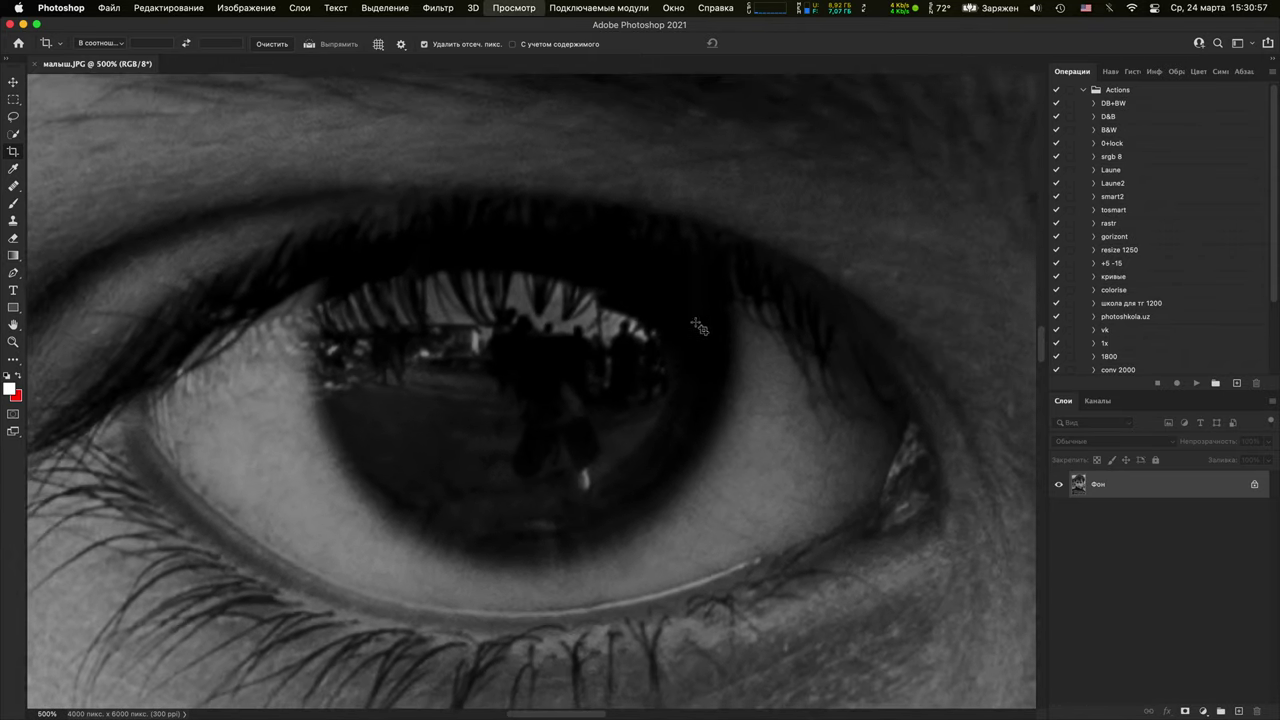
{"action": "key", "text": "ctrl+minus"}
{"action": "key", "text": "ctrl+minus"}
{"action": "key", "text": "ctrl+minus"}
{"action": "key", "text": "ctrl+minus"}
{"action": "key", "text": "ctrl+minus"}
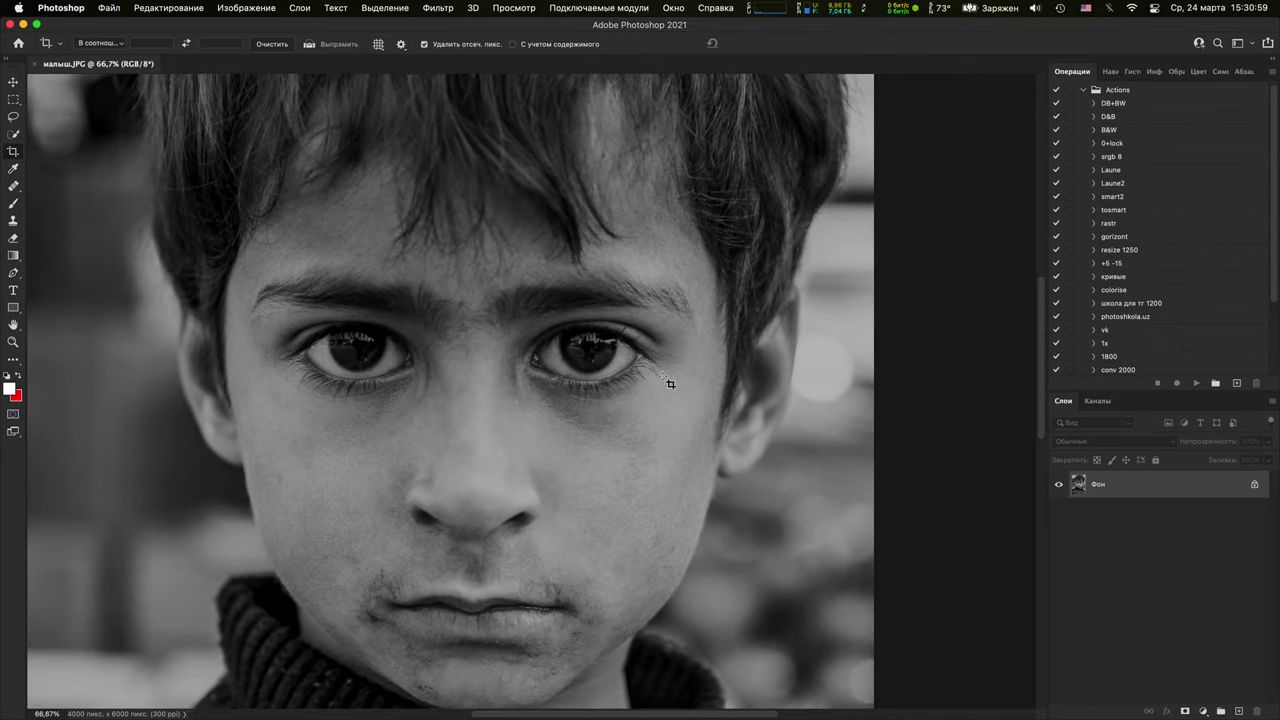
{"action": "key", "text": "ctrl+minus"}
{"action": "key", "text": "ctrl+minus"}
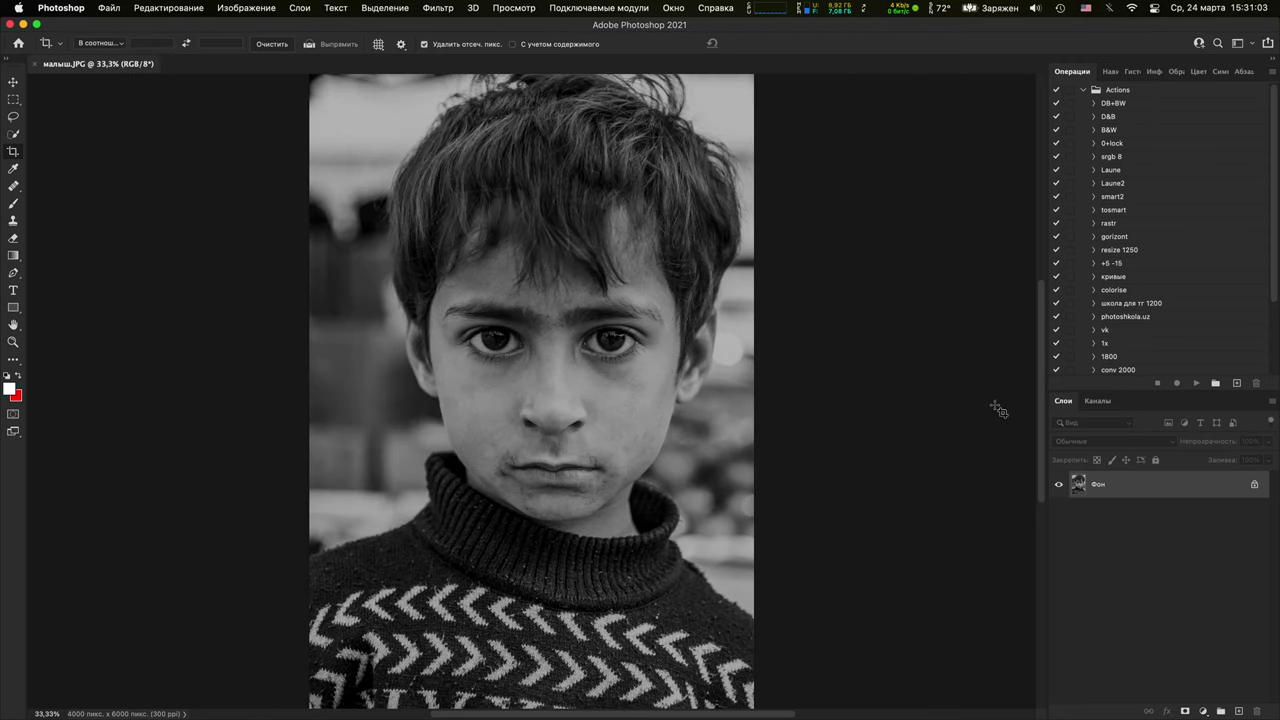
Add a brightening Curves adjustment layer with input 92 raised to output 157, and invert its mask to black
{"action": "left_click", "coordinate": [1204, 711]}
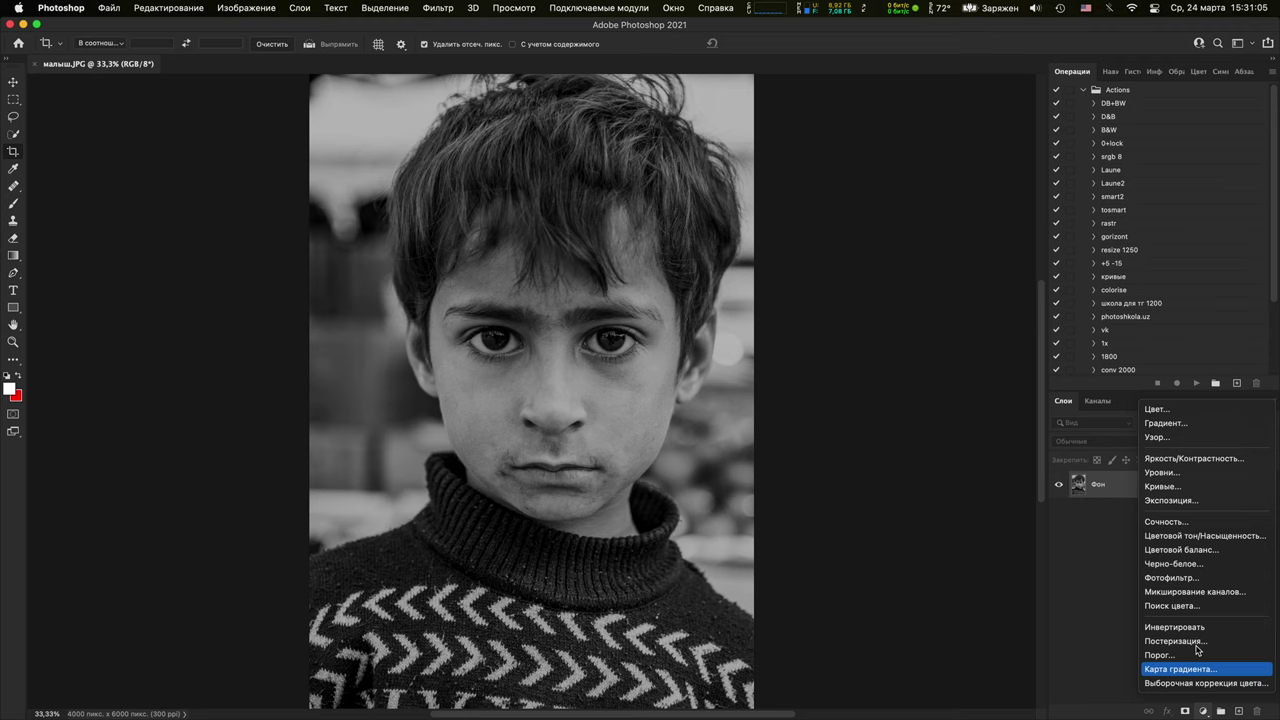
{"action": "left_click", "coordinate": [1165, 485]}
{"action": "left_click_drag", "start_coordinate": [902, 306], "coordinate": [879, 298]}
{"action": "key", "text": "ctrl+i"}
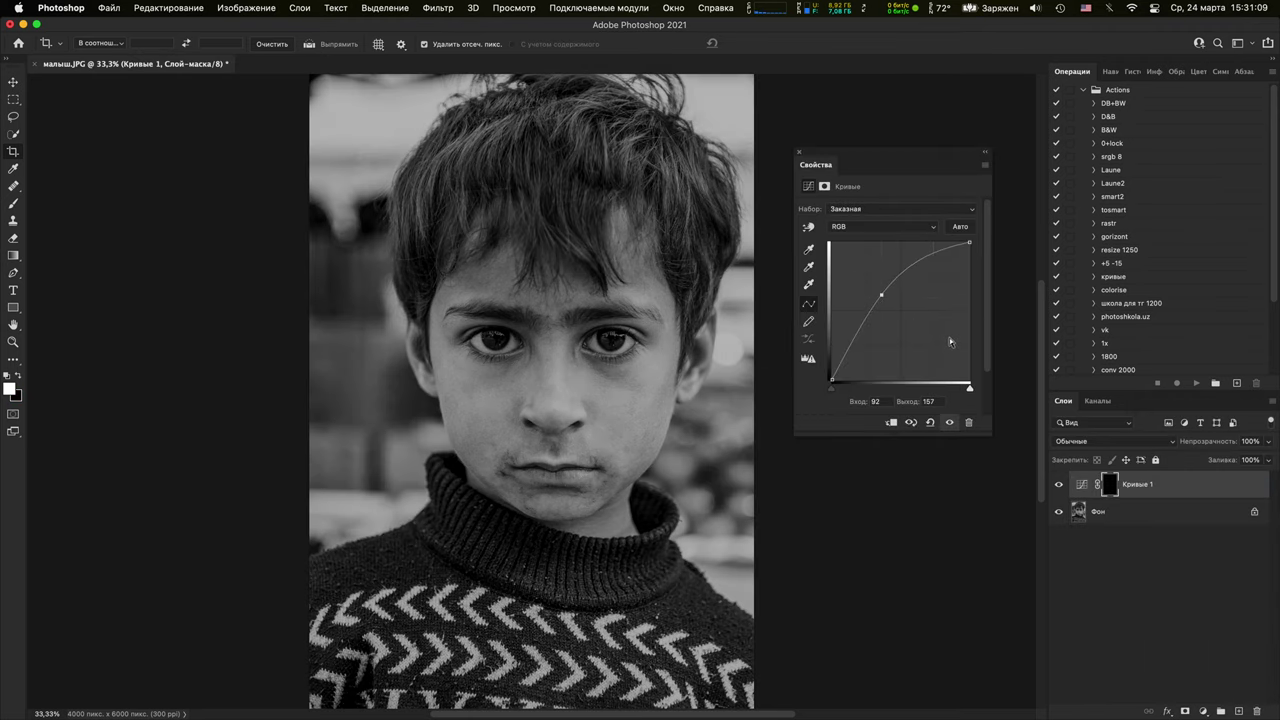
Paint white on the brightening layer's mask over the hair, face and neck with a soft 1300 px brush
{"action": "key", "text": "b"}
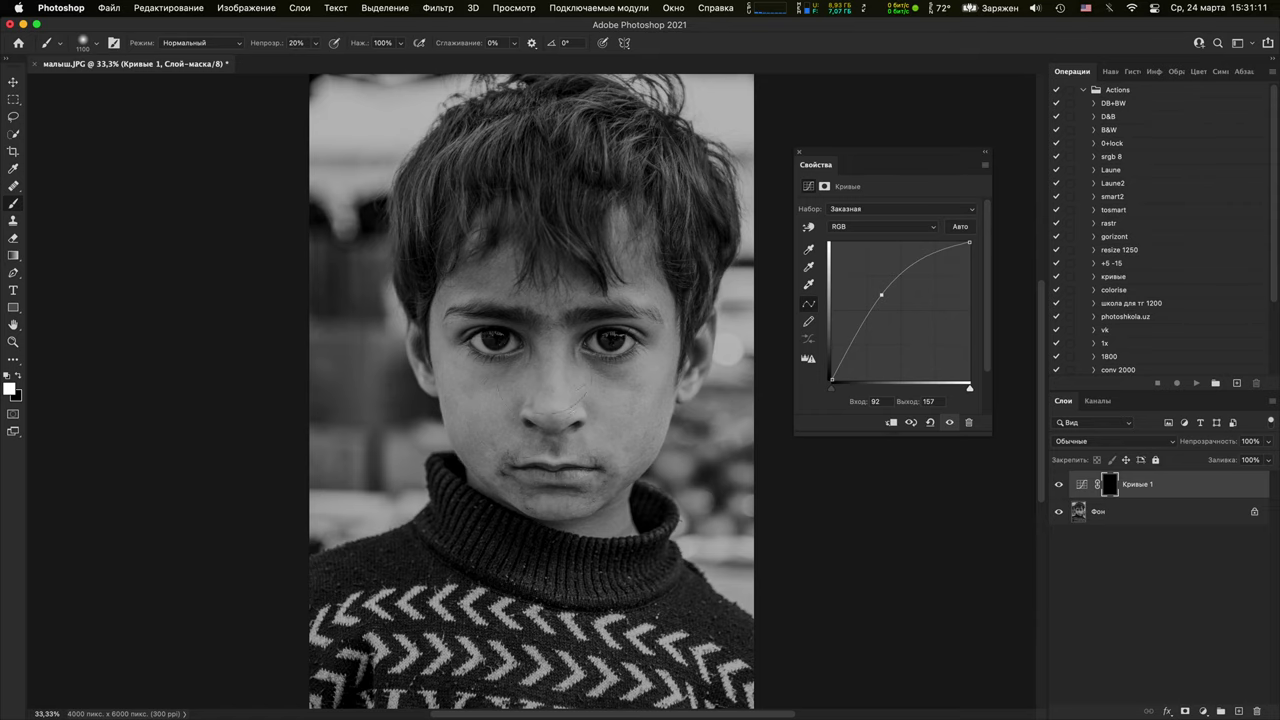
{"action": "key", "text": "bracketright"}
{"action": "key", "text": "bracketright"}
{"action": "key", "text": "super+minus"}
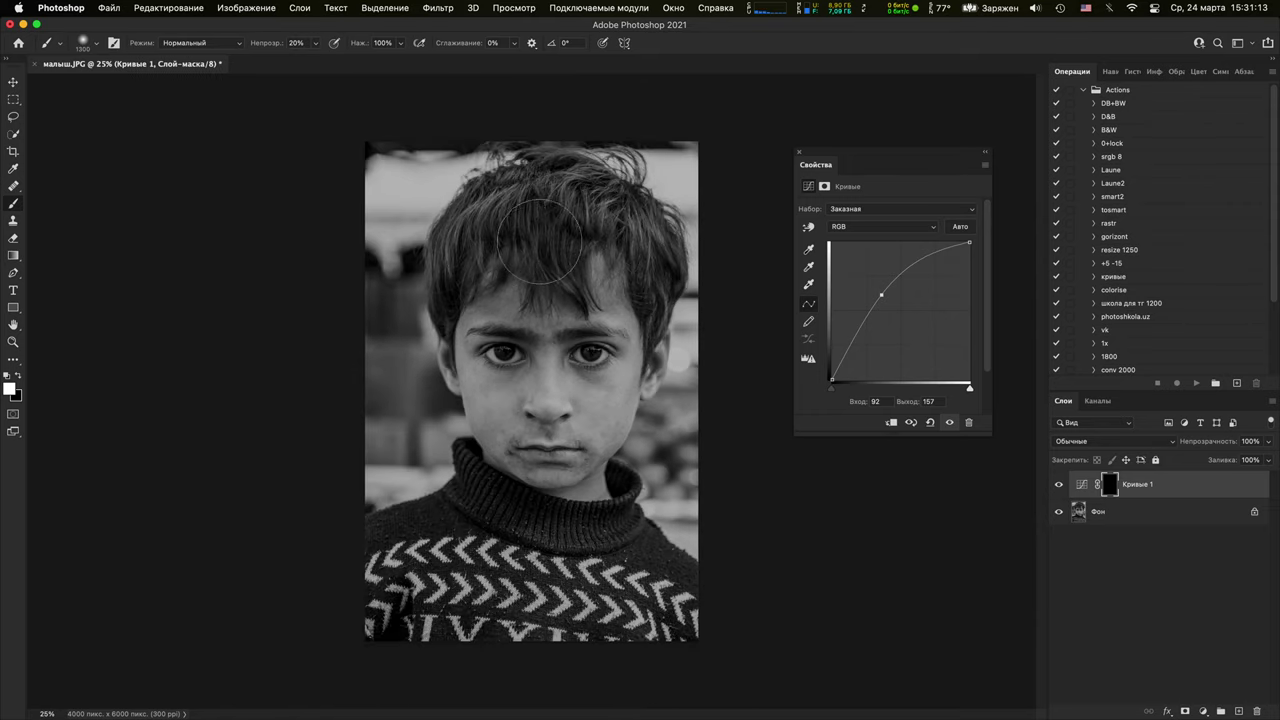
{"action": "mouse_move", "coordinate": [540, 242]}
{"action": "left_mouse_down"}
{"action": "mouse_move", "coordinate": [519, 328]}
{"action": "mouse_move", "coordinate": [602, 222]}
{"action": "mouse_move", "coordinate": [548, 246]}
{"action": "mouse_move", "coordinate": [548, 498]}
{"action": "left_mouse_up"}
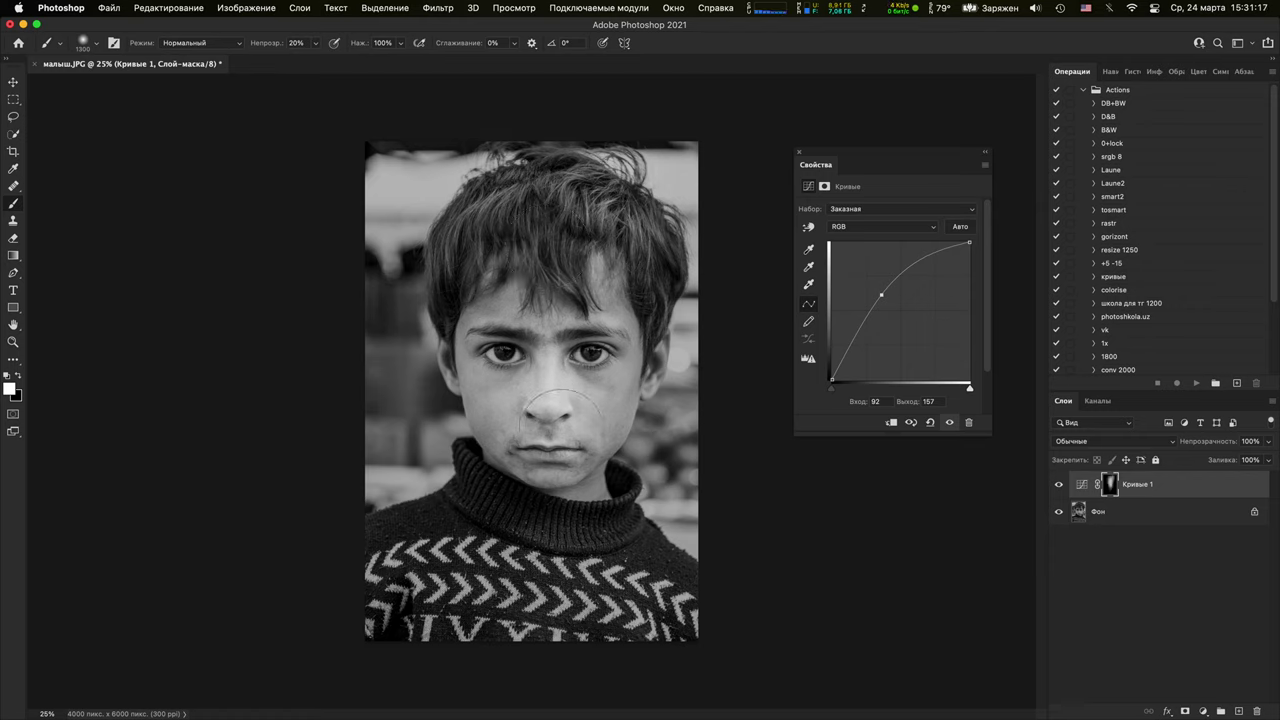
{"action": "left_click", "coordinate": [560, 425]}
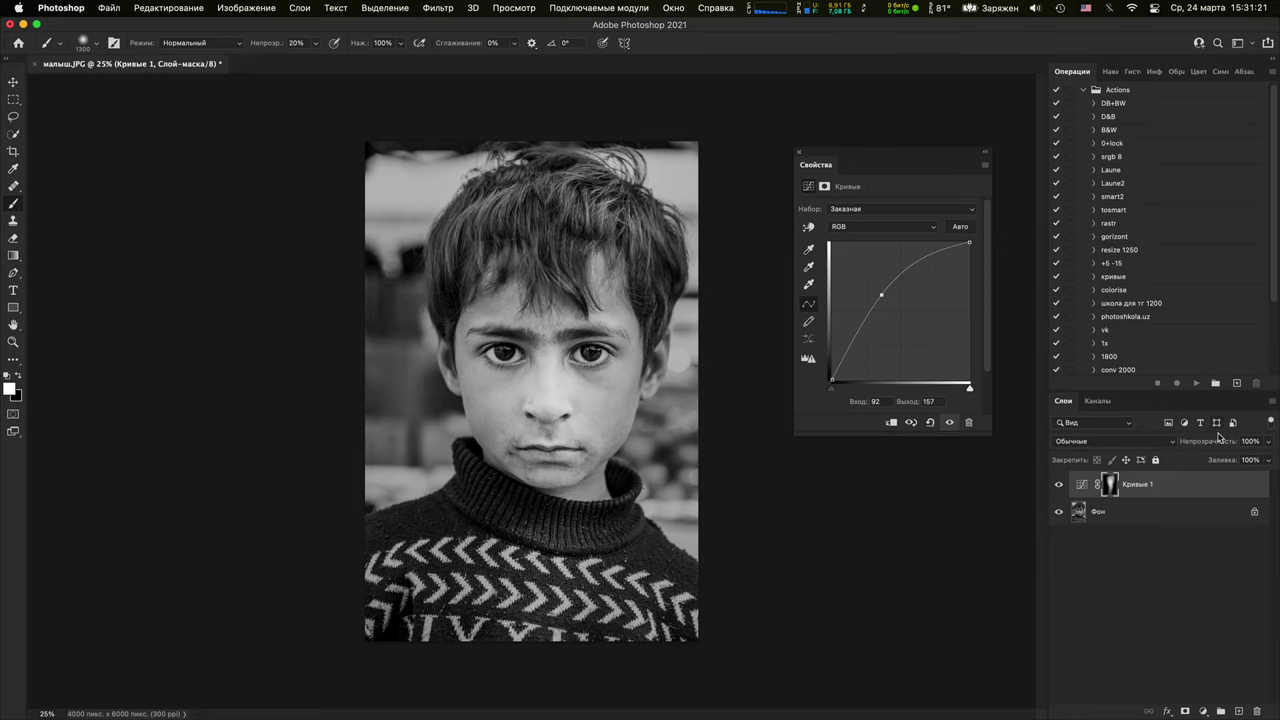
Set the brightening Curves layer's opacity to 72% and compare the portrait with and without it
{"action": "left_click_drag", "start_coordinate": [1232, 443], "coordinate": [1213, 445]}
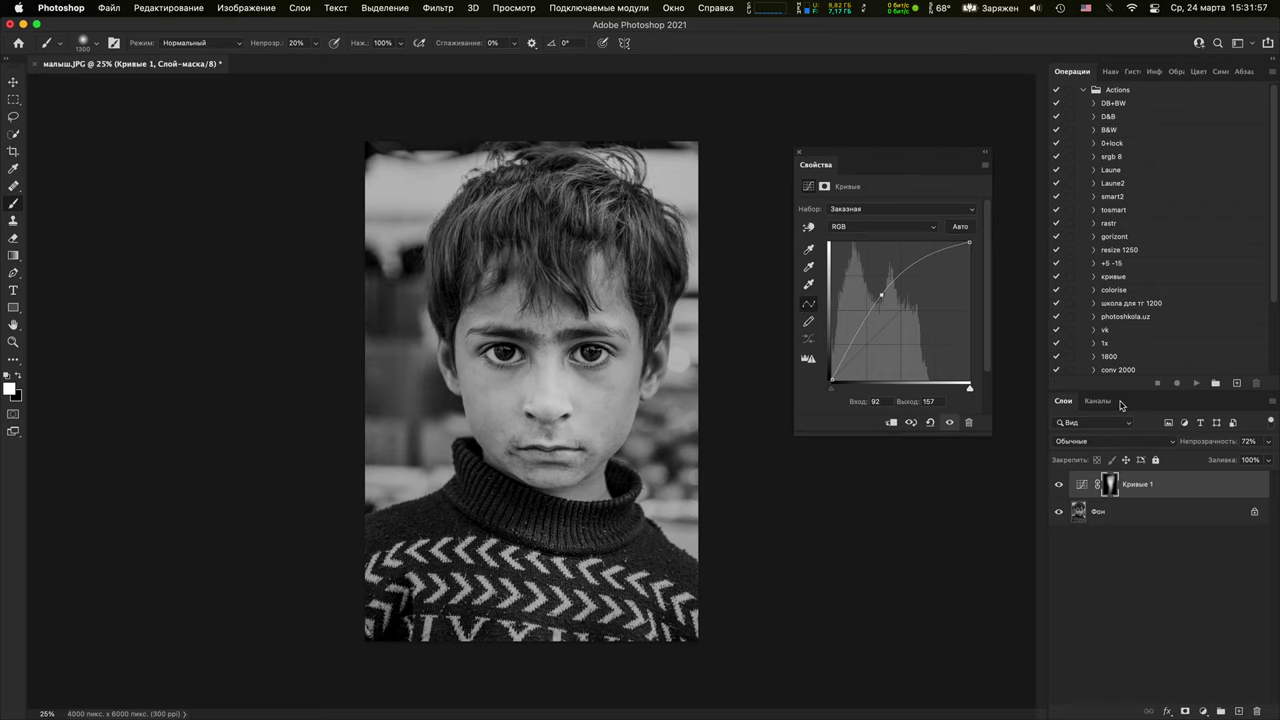
{"action": "left_click", "coordinate": [1060, 485]}
{"action": "left_click", "coordinate": [1060, 485]}
{"action": "left_click", "coordinate": [1057, 486]}
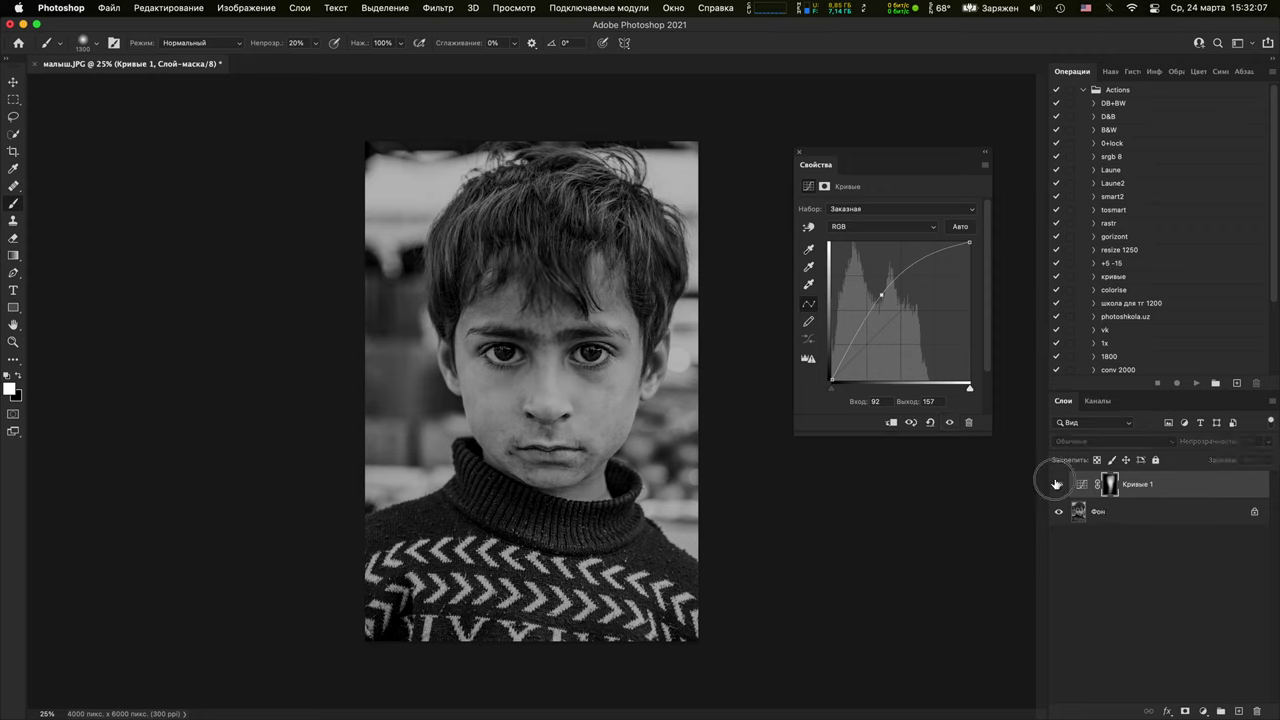
{"action": "left_click", "coordinate": [1057, 486]}
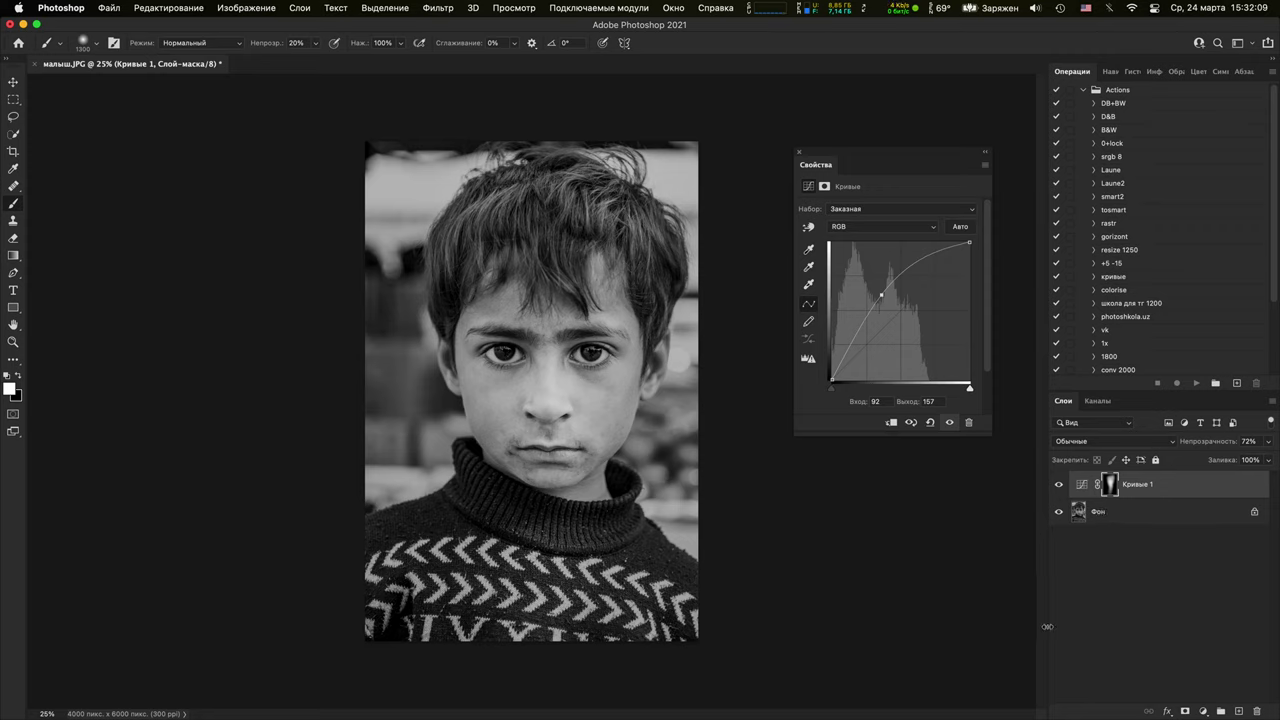
Add a darkening Curves adjustment layer with input 154 lowered to output 108, and invert its mask to black
{"action": "left_click", "coordinate": [1206, 710]}
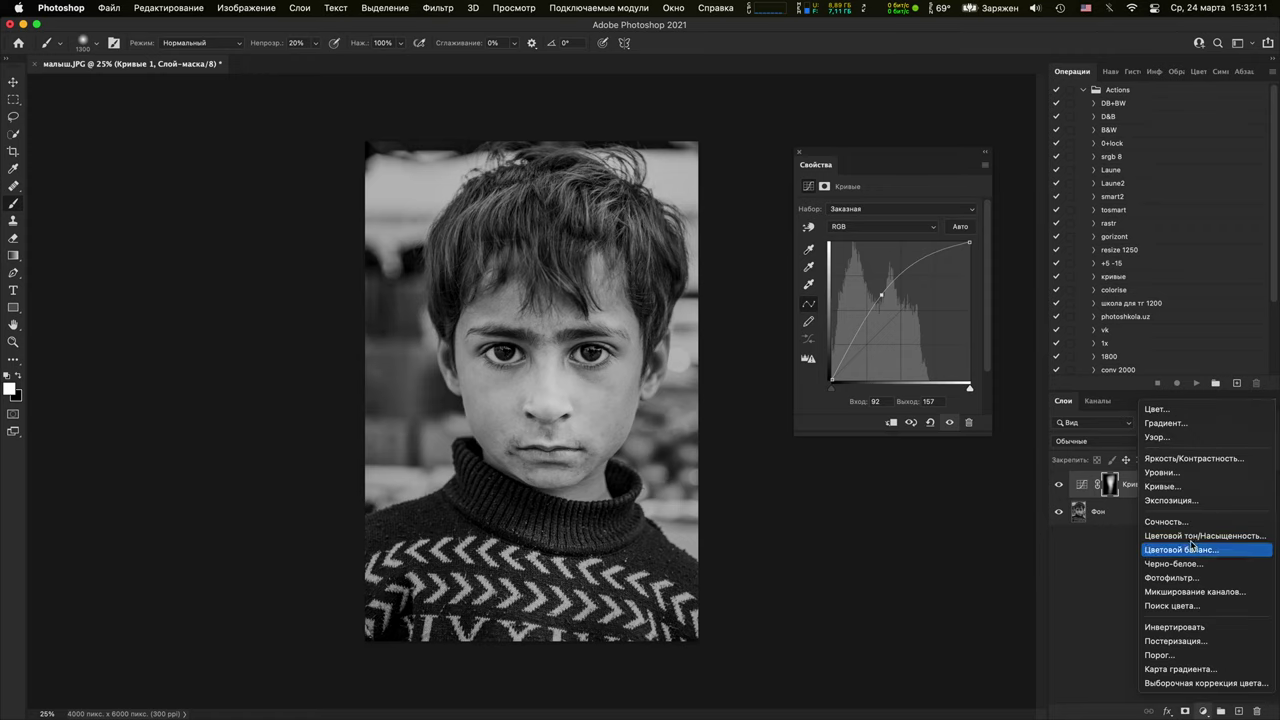
{"action": "left_click", "coordinate": [1180, 486]}
{"action": "mouse_move", "coordinate": [895, 310]}
{"action": "left_mouse_down"}
{"action": "mouse_move", "coordinate": [906, 300]}
{"action": "mouse_move", "coordinate": [914, 321]}
{"action": "left_mouse_up"}
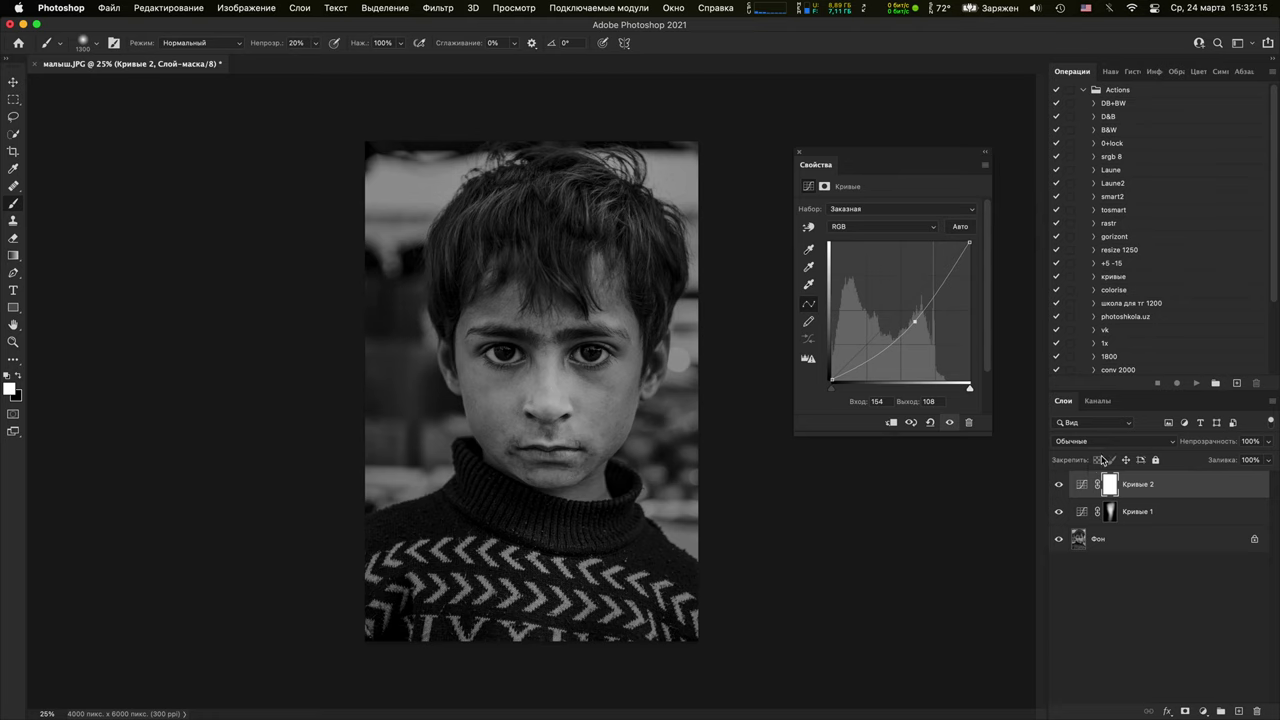
{"action": "key", "text": "super+i"}
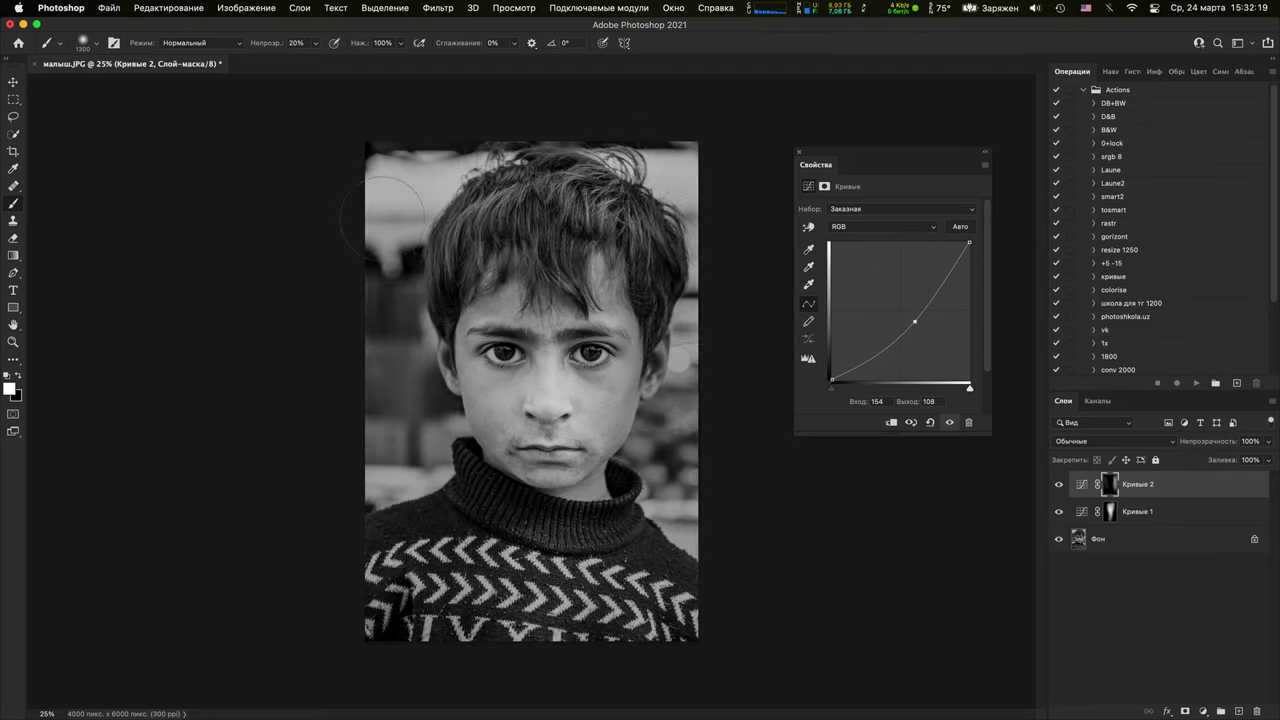
Paint white on the darkening layer's mask over the background and sweater edges, and set the layer's opacity to 46%
{"action": "mouse_move", "coordinate": [398, 219]}
{"action": "left_mouse_down"}
{"action": "mouse_move", "coordinate": [374, 257]}
{"action": "mouse_move", "coordinate": [391, 309]}
{"action": "left_mouse_up"}
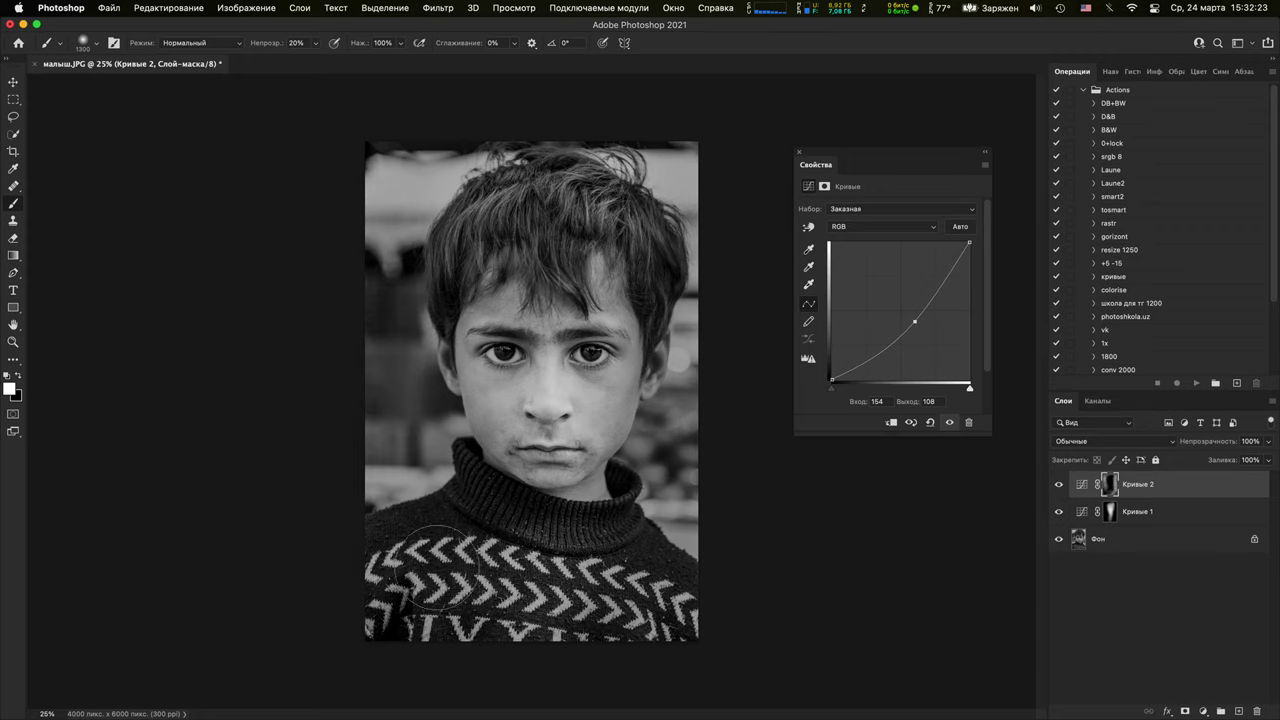
{"action": "mouse_move", "coordinate": [435, 566]}
{"action": "left_mouse_down"}
{"action": "mouse_move", "coordinate": [403, 394]}
{"action": "mouse_move", "coordinate": [438, 433]}
{"action": "mouse_move", "coordinate": [398, 283]}
{"action": "left_mouse_up"}
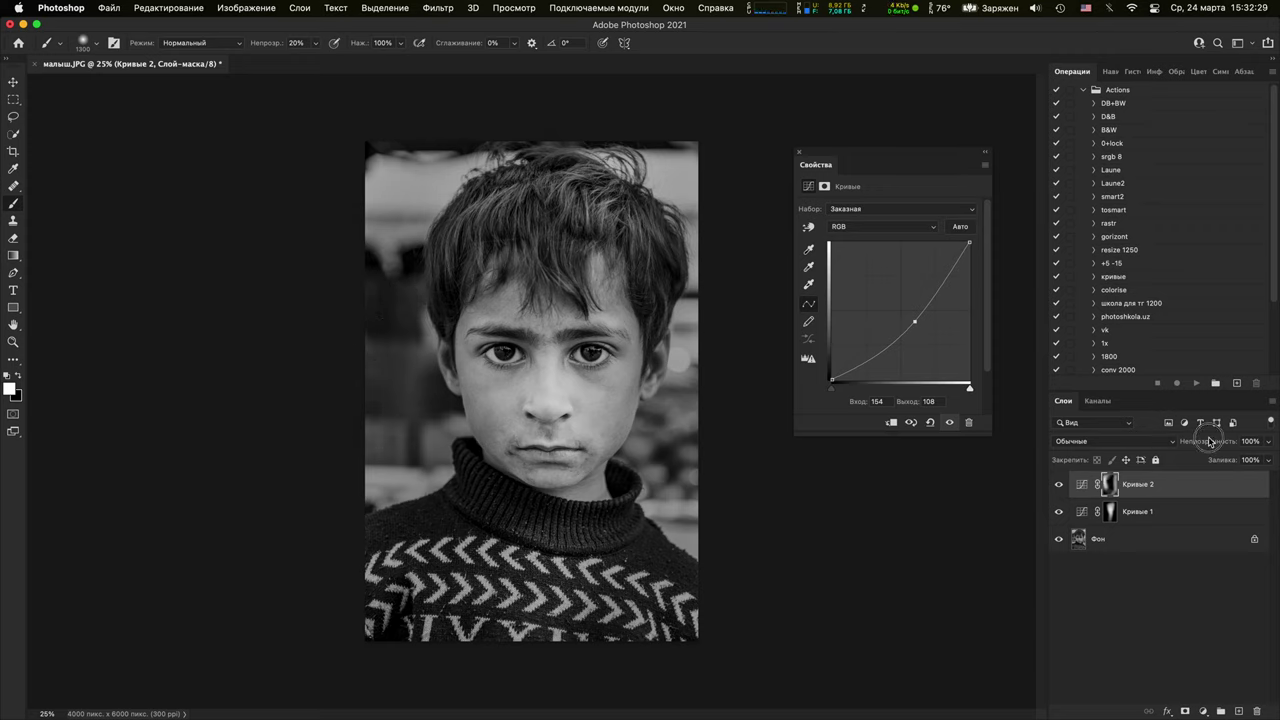
{"action": "left_click_drag", "start_coordinate": [1203, 442], "coordinate": [1203, 446]}
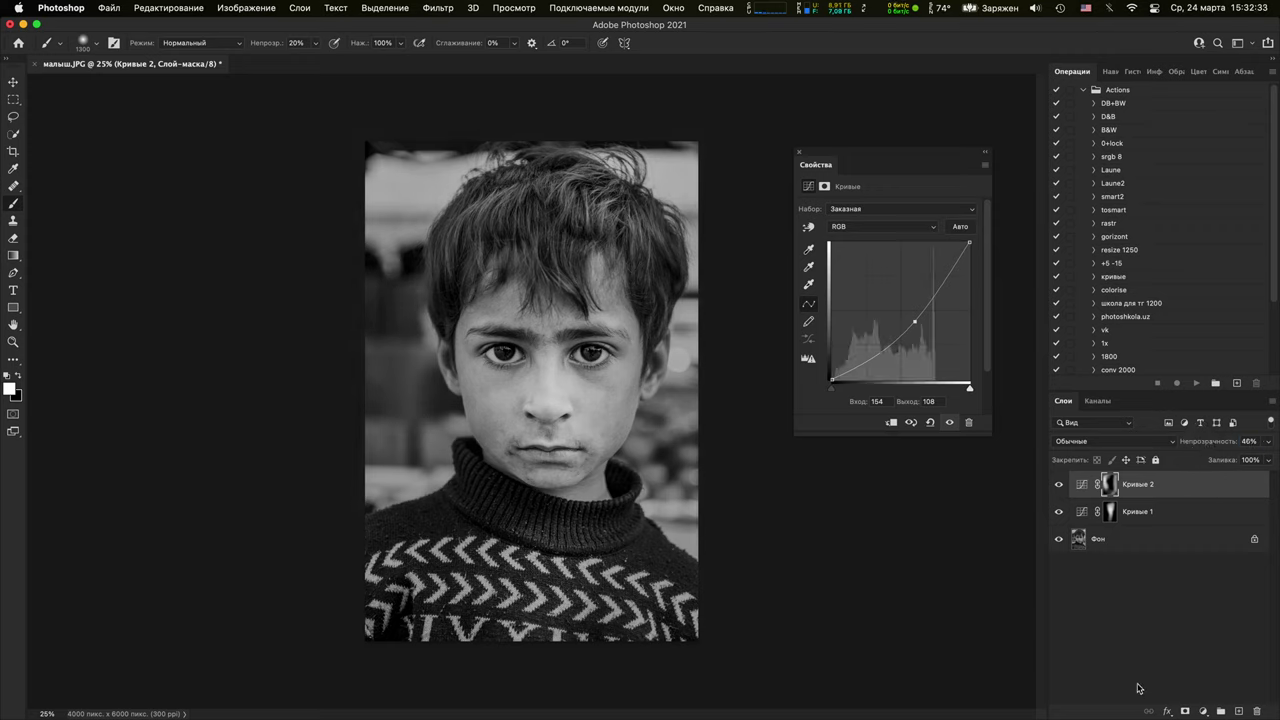
Hide both Curves layers and open a duplicate of the background layer in the Camera Raw filter
{"action": "left_click_drag", "start_coordinate": [1059, 484], "coordinate": [1059, 524]}
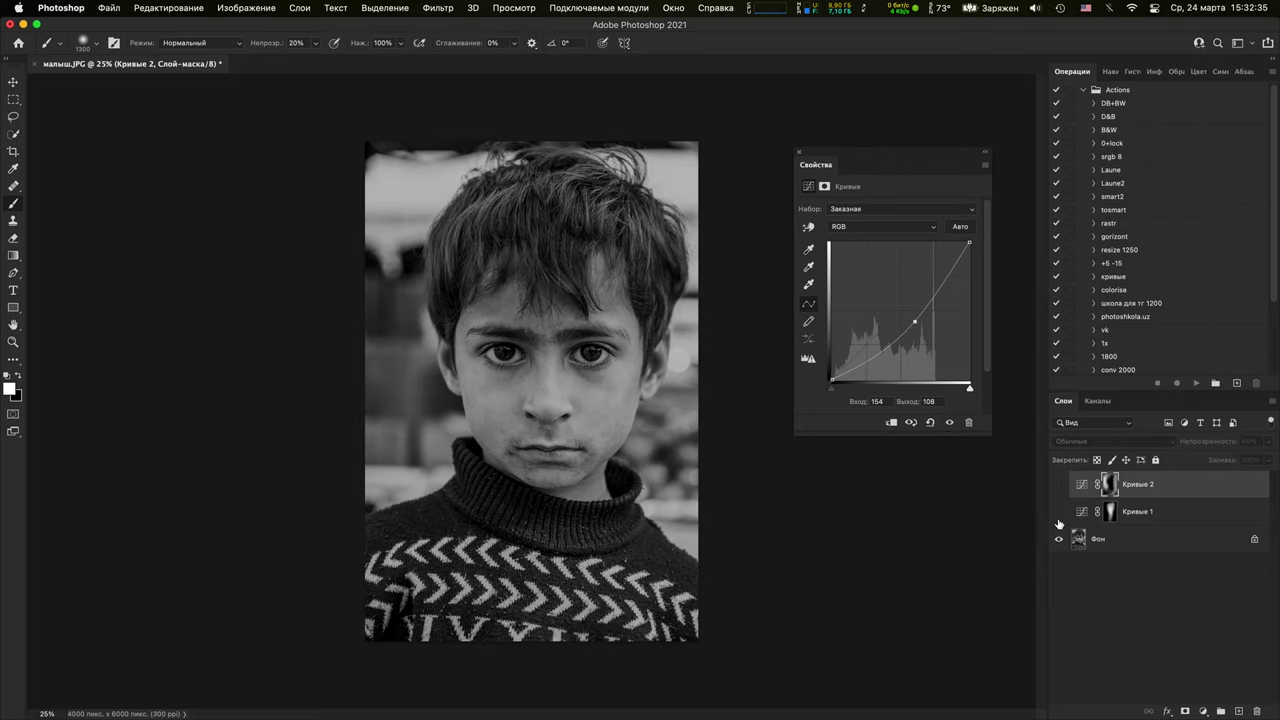
{"action": "left_click", "coordinate": [1115, 545]}
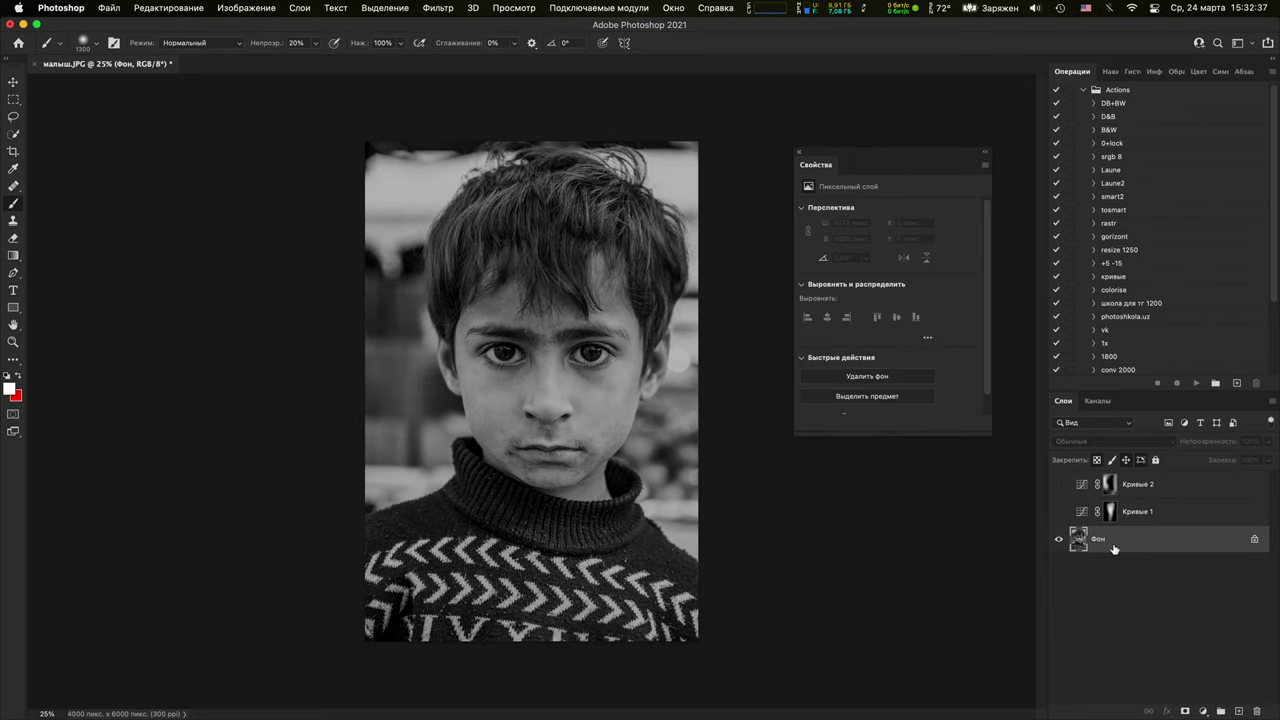
{"action": "key", "text": "super+j"}
{"action": "key", "text": "shift+super+a"}
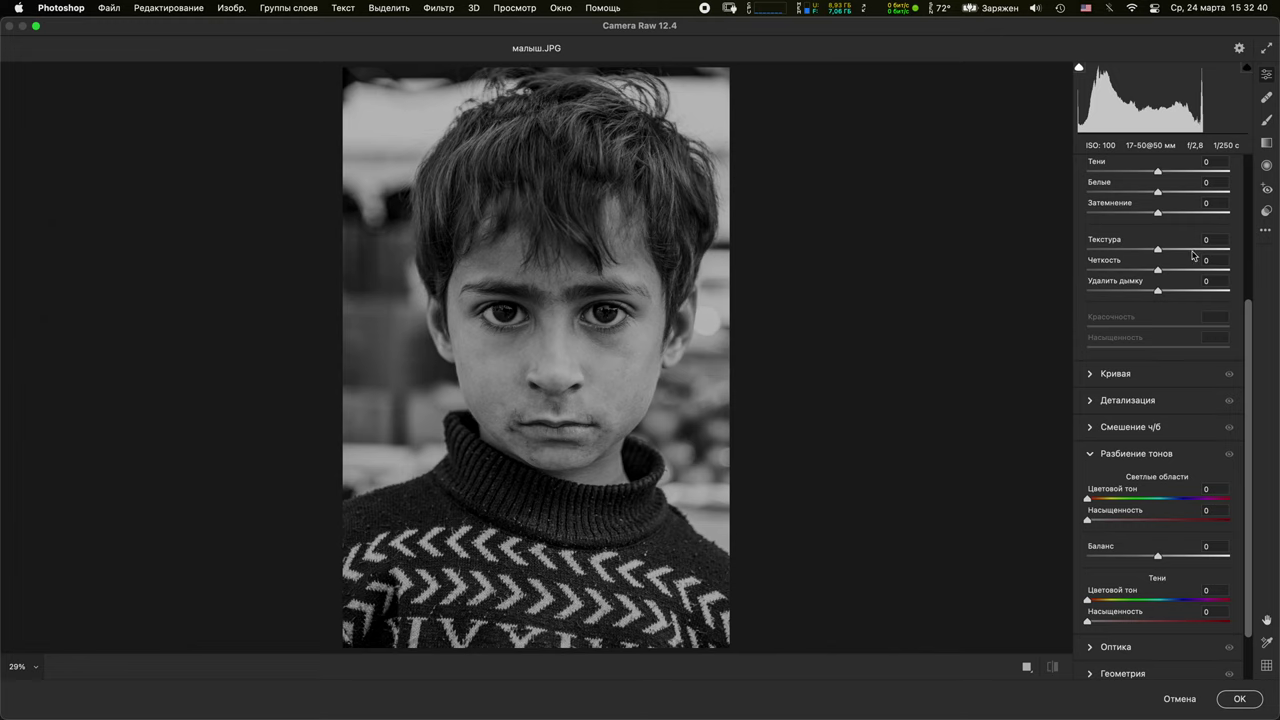
Draw a tall radial filter ellipse around the boy's face and darken the area outside it with exposure -1.10
{"action": "left_click", "coordinate": [1266, 165]}
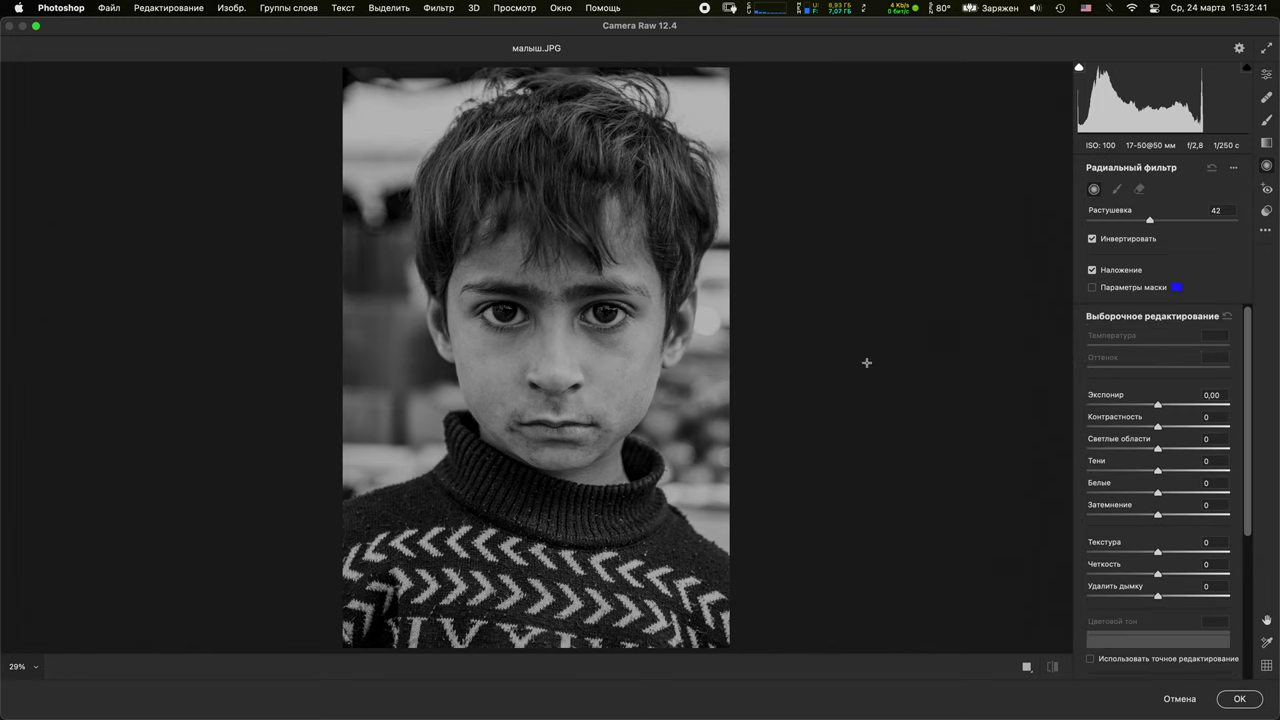
{"action": "left_click_drag", "start_coordinate": [526, 325], "coordinate": [645, 560]}
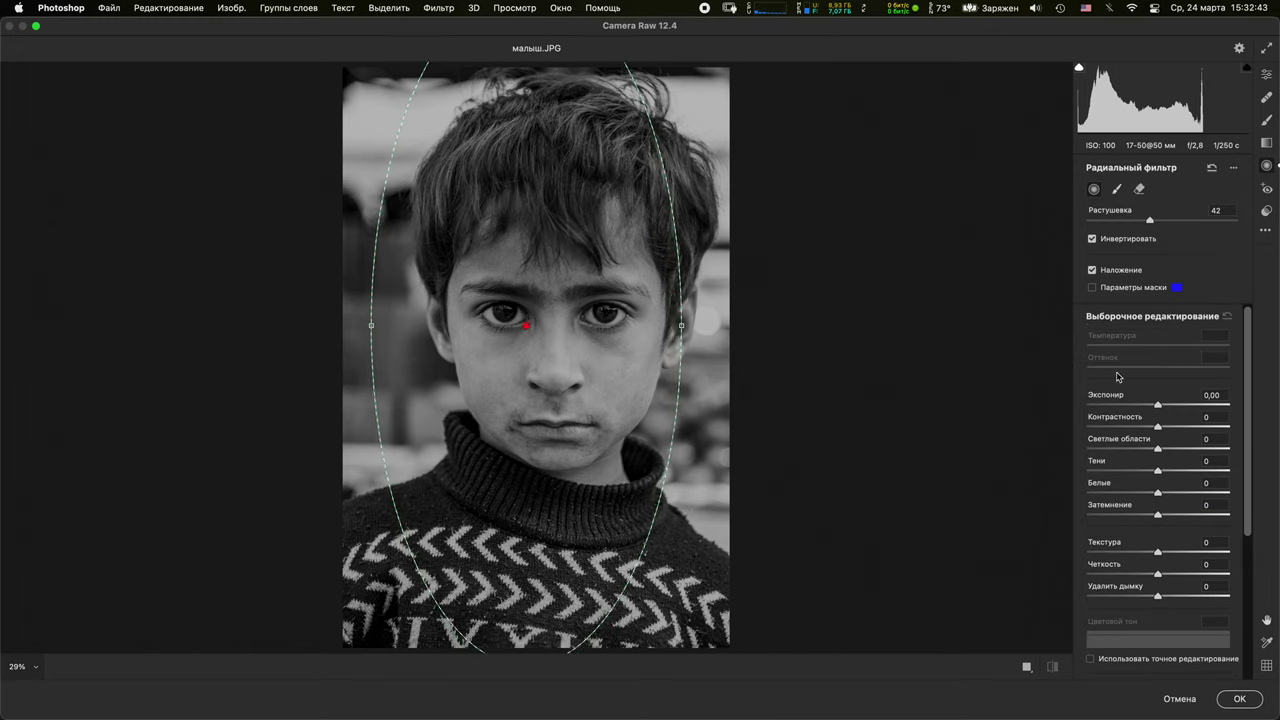
{"action": "left_click_drag", "start_coordinate": [1151, 400], "coordinate": [1137, 402]}
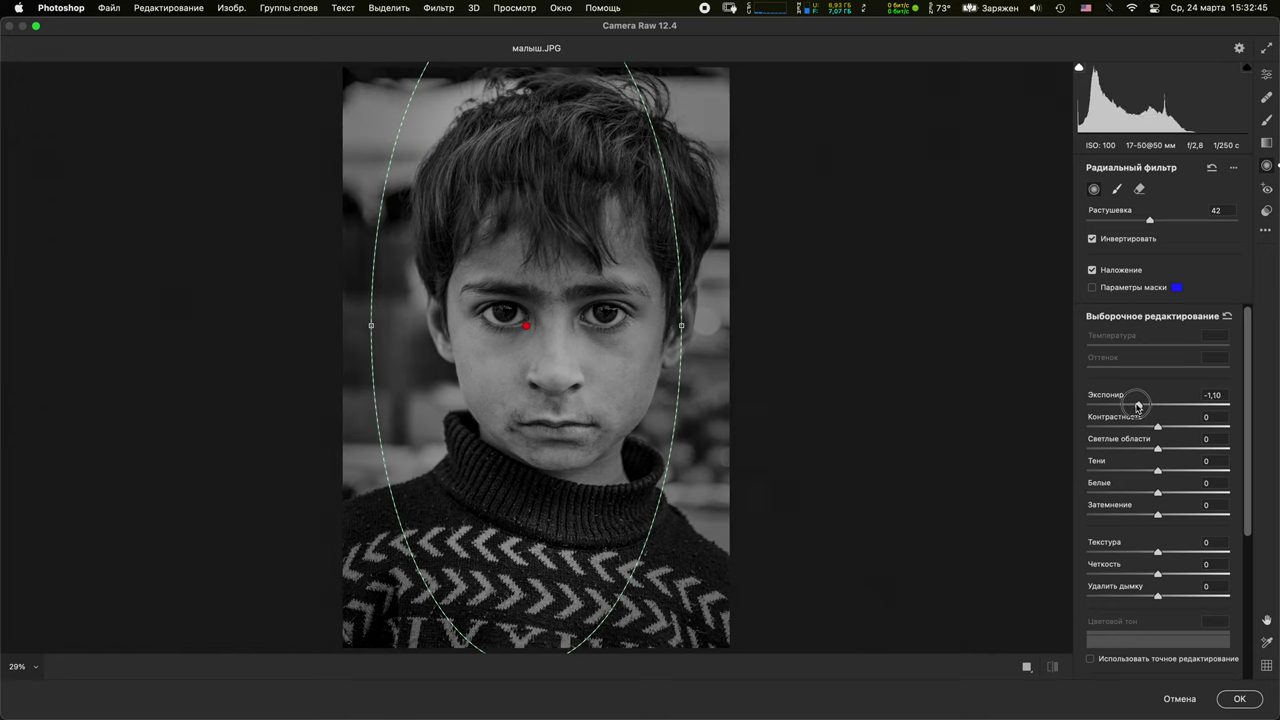
{"action": "left_click", "coordinate": [1268, 76]}
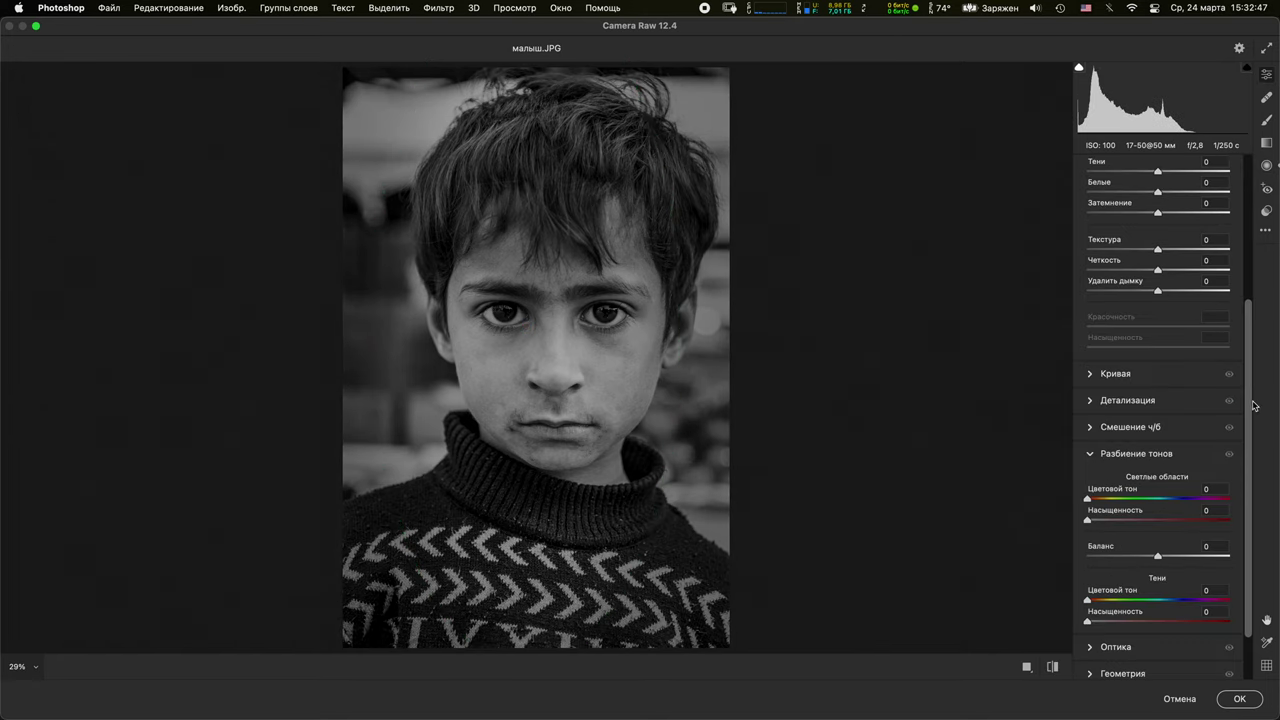
Brighten the whole image with exposure +0.65, contrast +16, texture +8 and clarity +18
{"action": "scroll", "coordinate": [1235, 380], "scroll_direction": "up", "scroll_amount": 5}
{"action": "left_click_drag", "start_coordinate": [1158, 330], "coordinate": [1166, 330]}
{"action": "mouse_move", "coordinate": [1158, 487]}
{"action": "left_mouse_down"}
{"action": "mouse_move", "coordinate": [1171, 488]}
{"action": "mouse_move", "coordinate": [1153, 463]}
{"action": "left_mouse_up"}
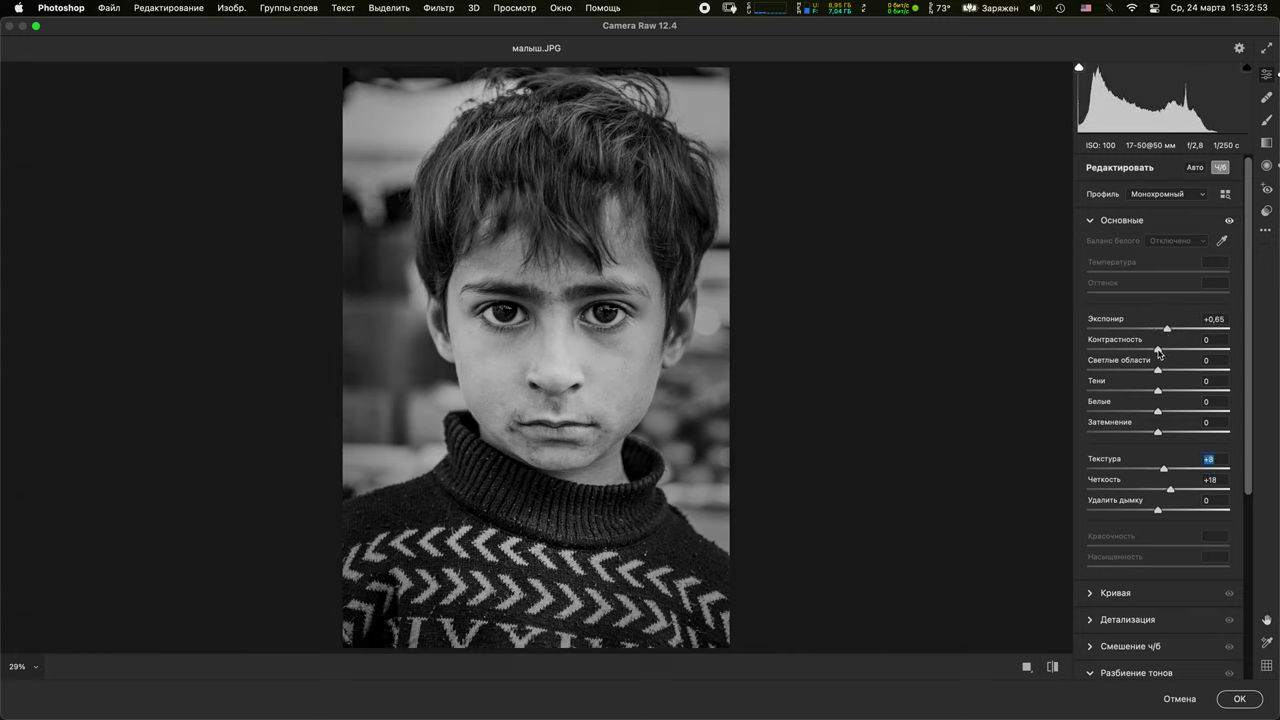
{"action": "left_click_drag", "start_coordinate": [1158, 349], "coordinate": [1170, 347]}
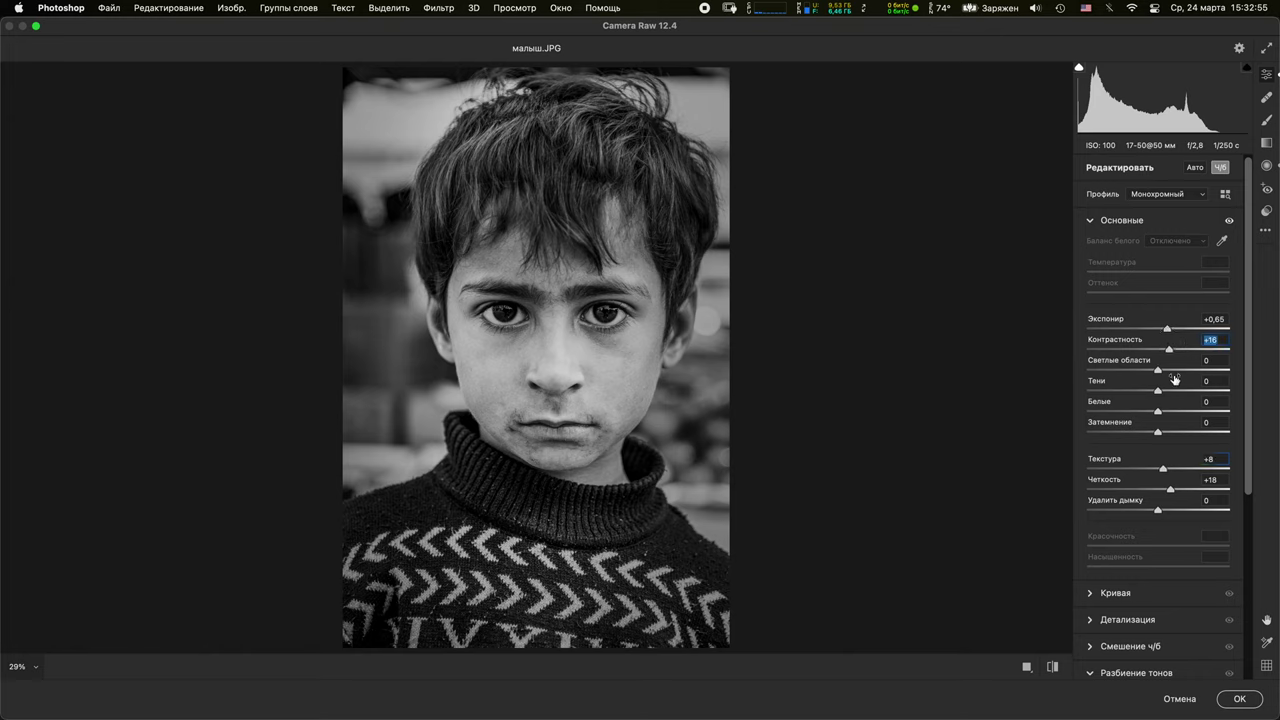
Set the radial filter's exposure to -2.07, widen its ellipse and centre it on the boy's face
{"action": "left_click", "coordinate": [1267, 166]}
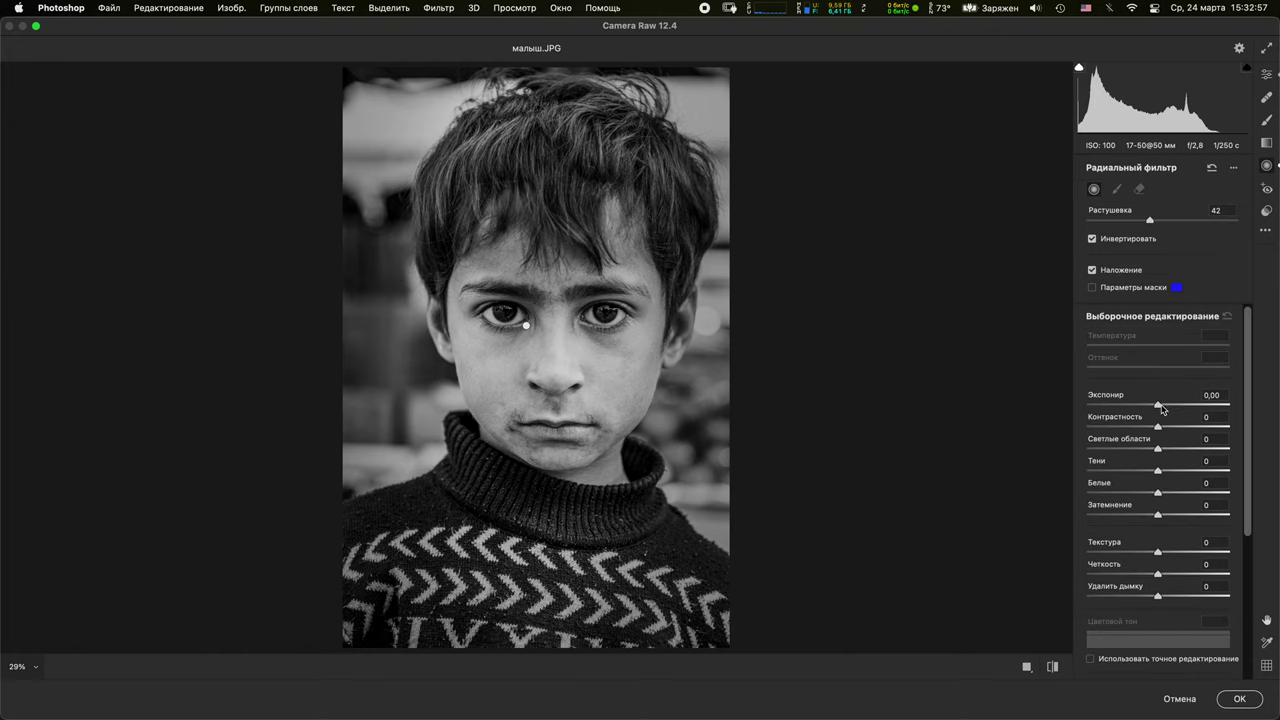
{"action": "left_click", "coordinate": [525, 325]}
{"action": "left_click_drag", "start_coordinate": [1158, 404], "coordinate": [1121, 405]}
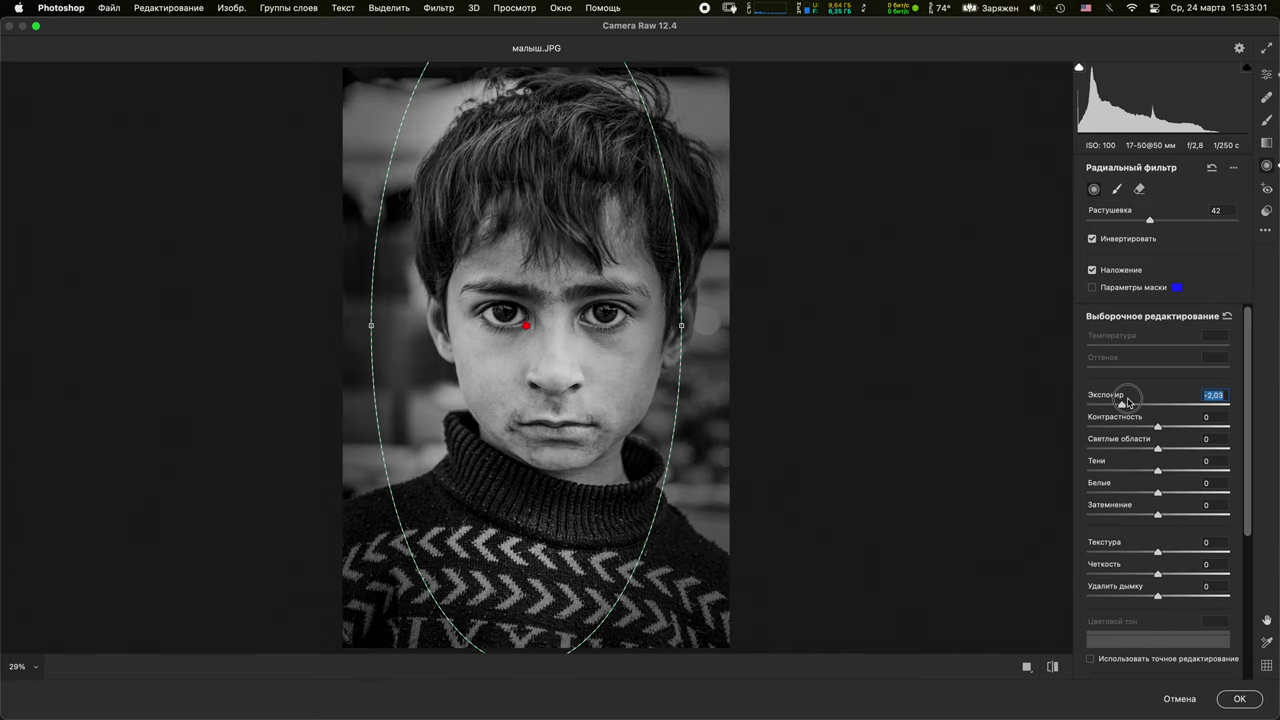
{"action": "left_click_drag", "start_coordinate": [692, 331], "coordinate": [714, 325]}
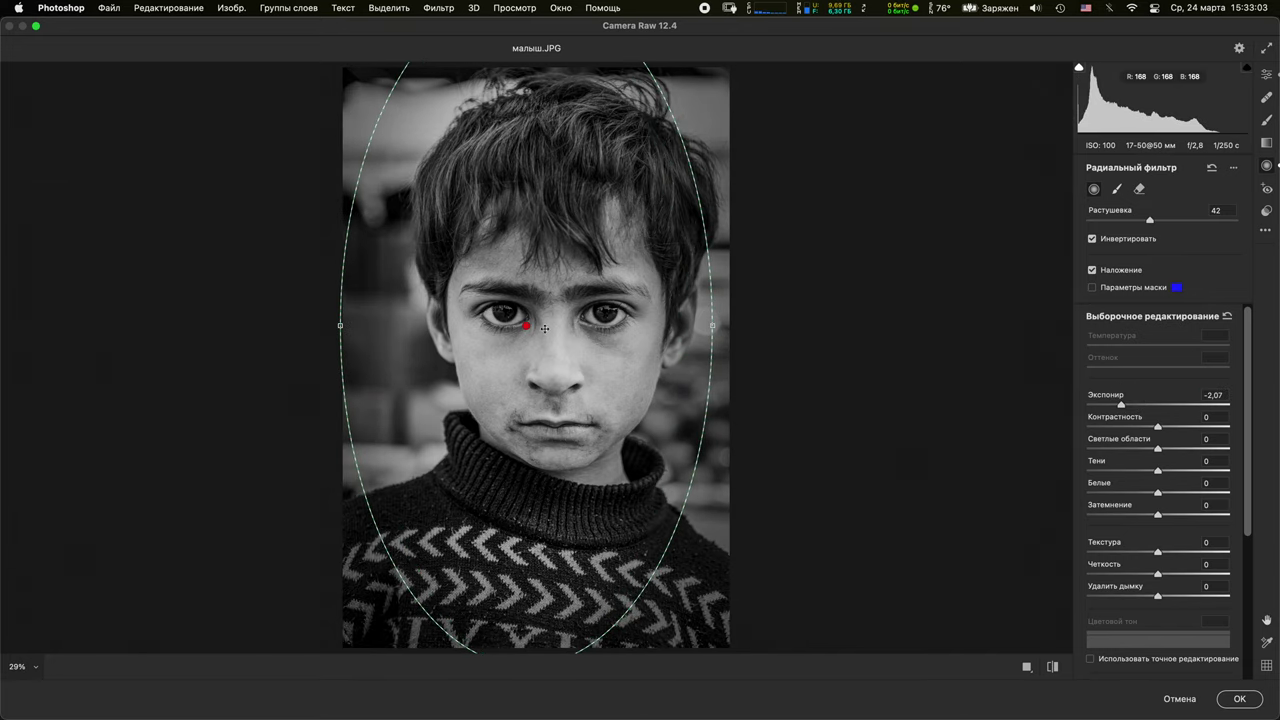
{"action": "mouse_move", "coordinate": [525, 325]}
{"action": "left_mouse_down"}
{"action": "mouse_move", "coordinate": [556, 318]}
{"action": "mouse_move", "coordinate": [545, 323]}
{"action": "left_mouse_up"}
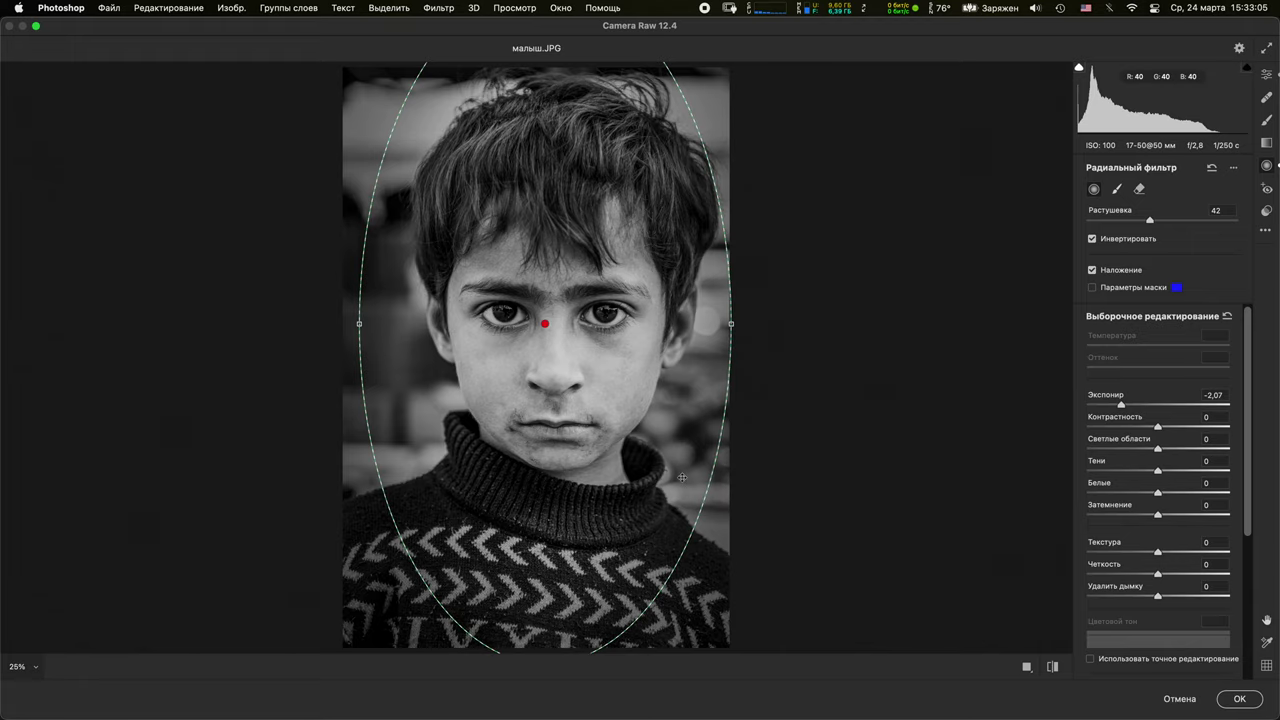
{"action": "key", "text": "super+minus"}
{"action": "key", "text": "super+minus"}
{"action": "mouse_move", "coordinate": [539, 487]}
{"action": "left_mouse_down"}
{"action": "mouse_move", "coordinate": [531, 531]}
{"action": "mouse_move", "coordinate": [535, 458]}
{"action": "mouse_move", "coordinate": [537, 520]}
{"action": "mouse_move", "coordinate": [539, 498]}
{"action": "left_mouse_up"}
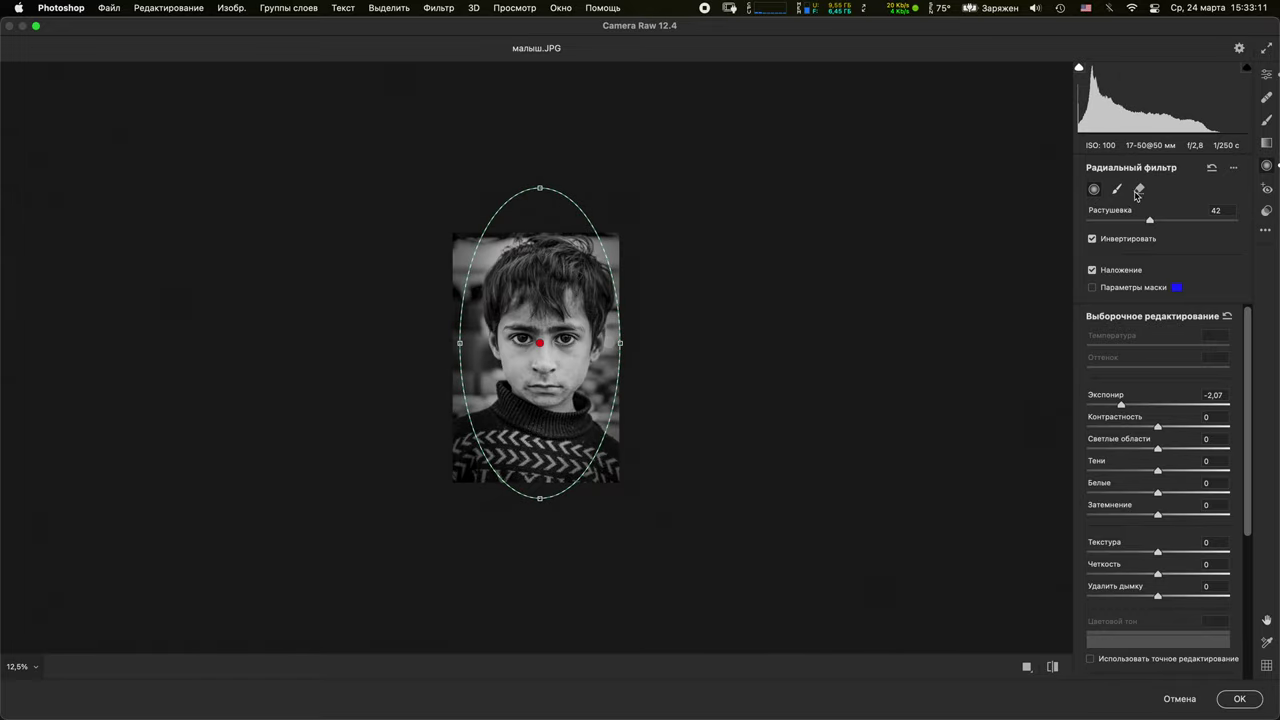
Fine-tune the radial filter's feather and apply the Camera Raw edits to the background copy
{"action": "left_click_drag", "start_coordinate": [1154, 212], "coordinate": [1098, 247]}
{"action": "key", "text": "Down"}
{"action": "key", "text": "Down"}
{"action": "key", "text": "Down"}
{"action": "key", "text": "Down"}
{"action": "key", "text": "Down"}
{"action": "key", "text": "Down"}
{"action": "key", "text": "Down"}
{"action": "key", "text": "Down"}
{"action": "key", "text": "Down"}
{"action": "key", "text": "Down"}
{"action": "key", "text": "Up"}
{"action": "key", "text": "Up"}
{"action": "key", "text": "Up"}
{"action": "key", "text": "Up"}
{"action": "key", "text": "Up"}
{"action": "key", "text": "Up"}
{"action": "key", "text": "Up"}
{"action": "key", "text": "Up"}
{"action": "key", "text": "Up"}
{"action": "key", "text": "Up"}
{"action": "key", "text": "Up"}
{"action": "key", "text": "Up"}
{"action": "key", "text": "Up"}
{"action": "key", "text": "Up"}
{"action": "key", "text": "Up"}
{"action": "left_click", "coordinate": [1245, 700]}
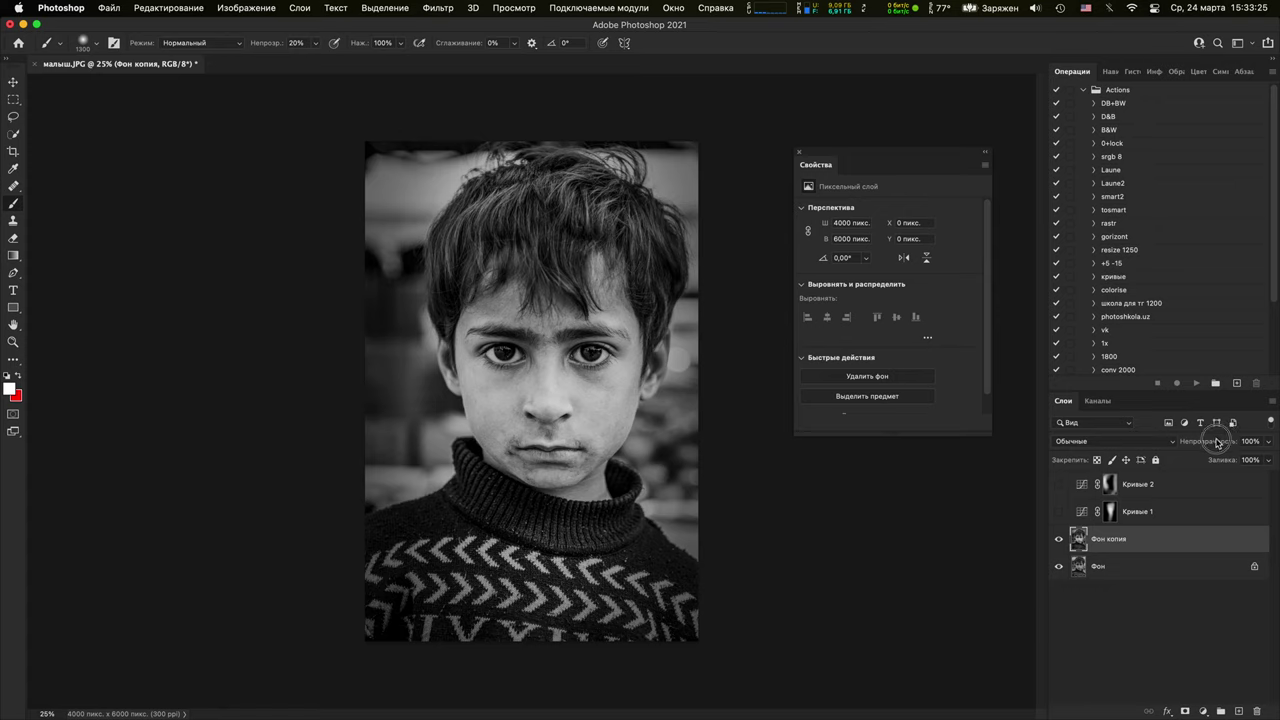
Stamp the visible image into a new layer directly above the background copy
{"action": "mouse_move", "coordinate": [1233, 445]}
{"action": "left_mouse_down"}
{"action": "mouse_move", "coordinate": [1206, 446]}
{"action": "mouse_move", "coordinate": [1234, 443]}
{"action": "left_mouse_up"}
{"action": "double_click", "coordinate": [1133, 484]}
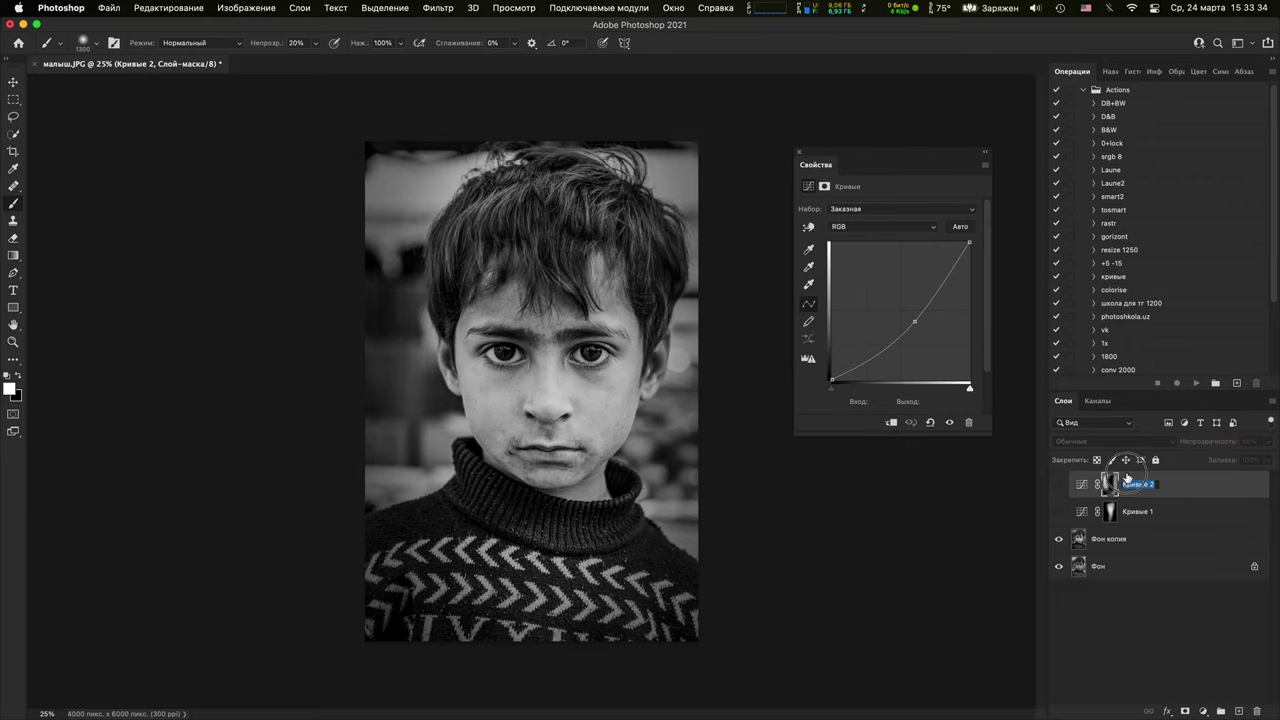
{"action": "left_click", "coordinate": [1155, 545]}
{"action": "key", "text": "super+alt+shift+e"}
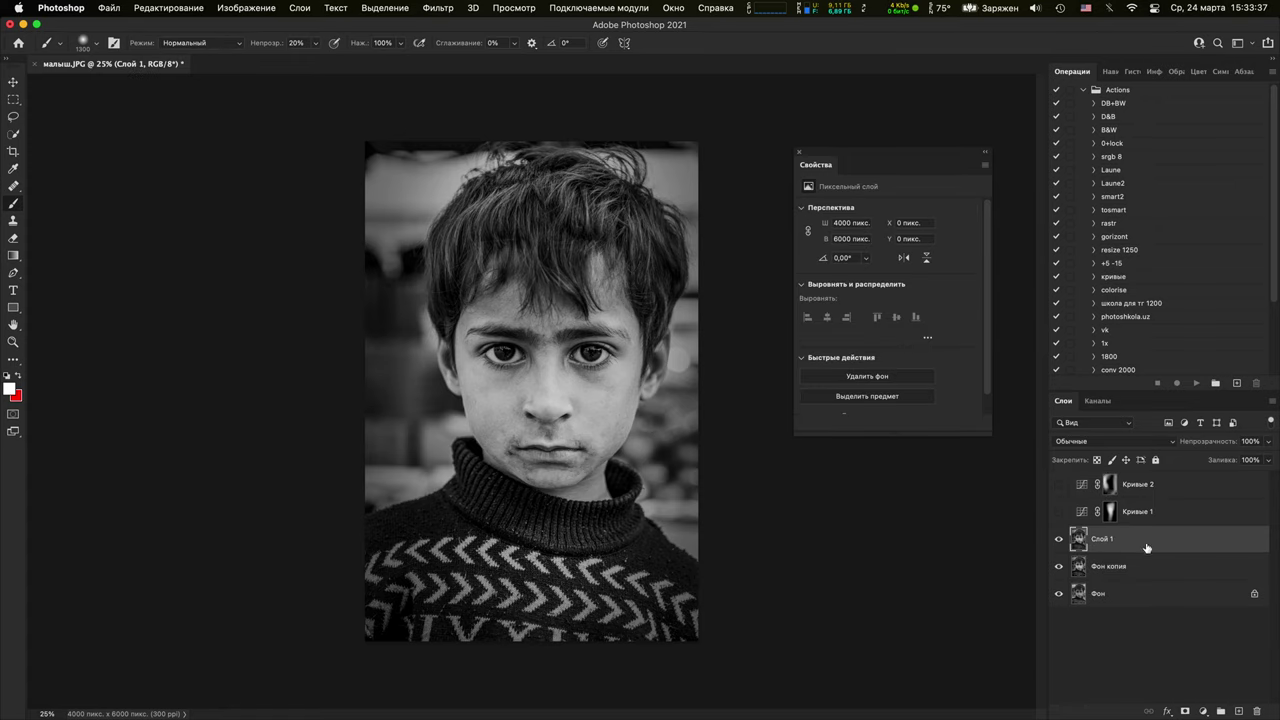
Add a brightening Curves adjustment layer with input 77 raised to output 150, and invert its mask to black
{"action": "left_click", "coordinate": [1203, 711]}
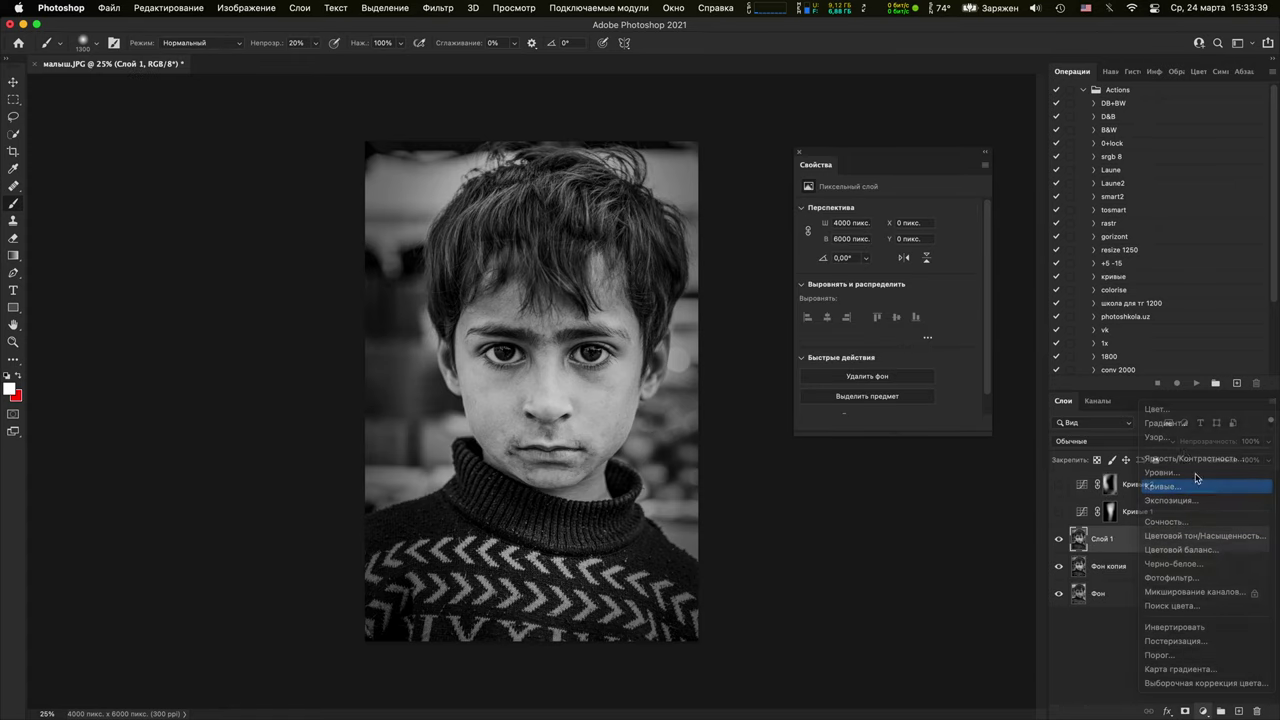
{"action": "left_click", "coordinate": [1150, 480]}
{"action": "left_click_drag", "start_coordinate": [890, 308], "coordinate": [873, 298]}
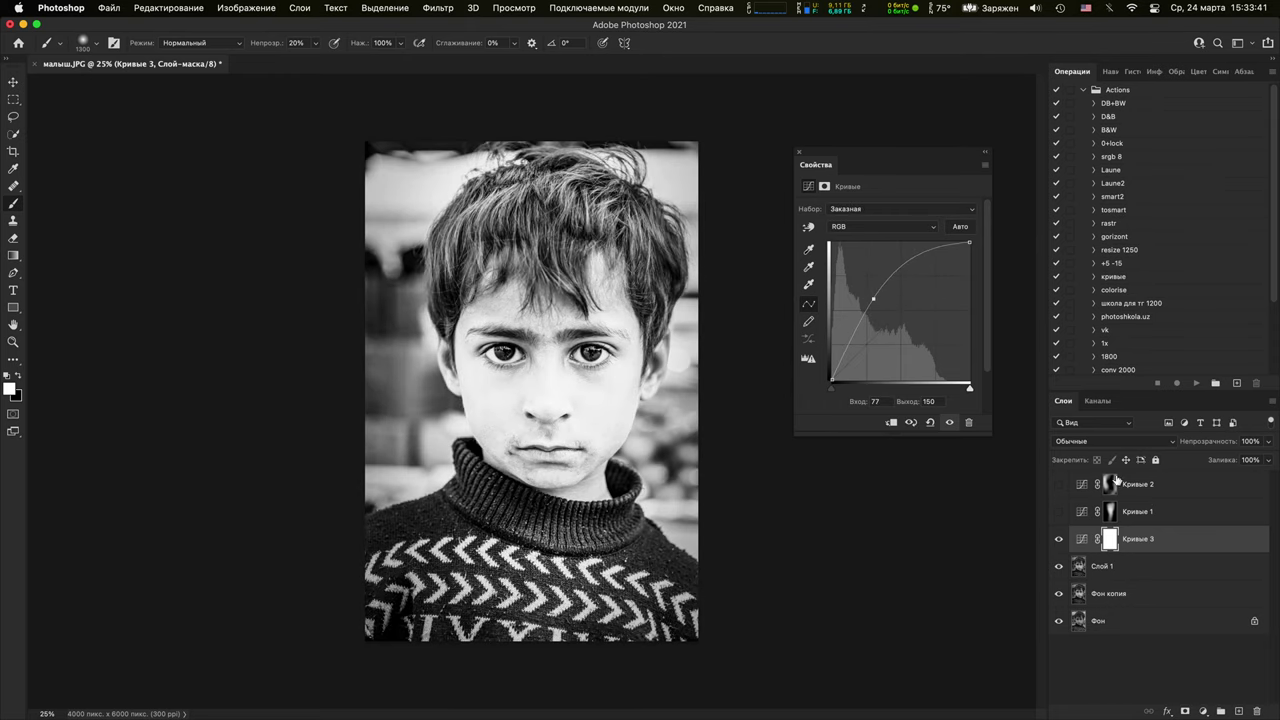
{"action": "key", "text": "super+i"}
Paint white on the brightening layer's mask over the iris, using a 90 px brush at 20% opacity
{"action": "scroll", "coordinate": [553, 409], "scroll_direction": "up", "scroll_amount": 6}
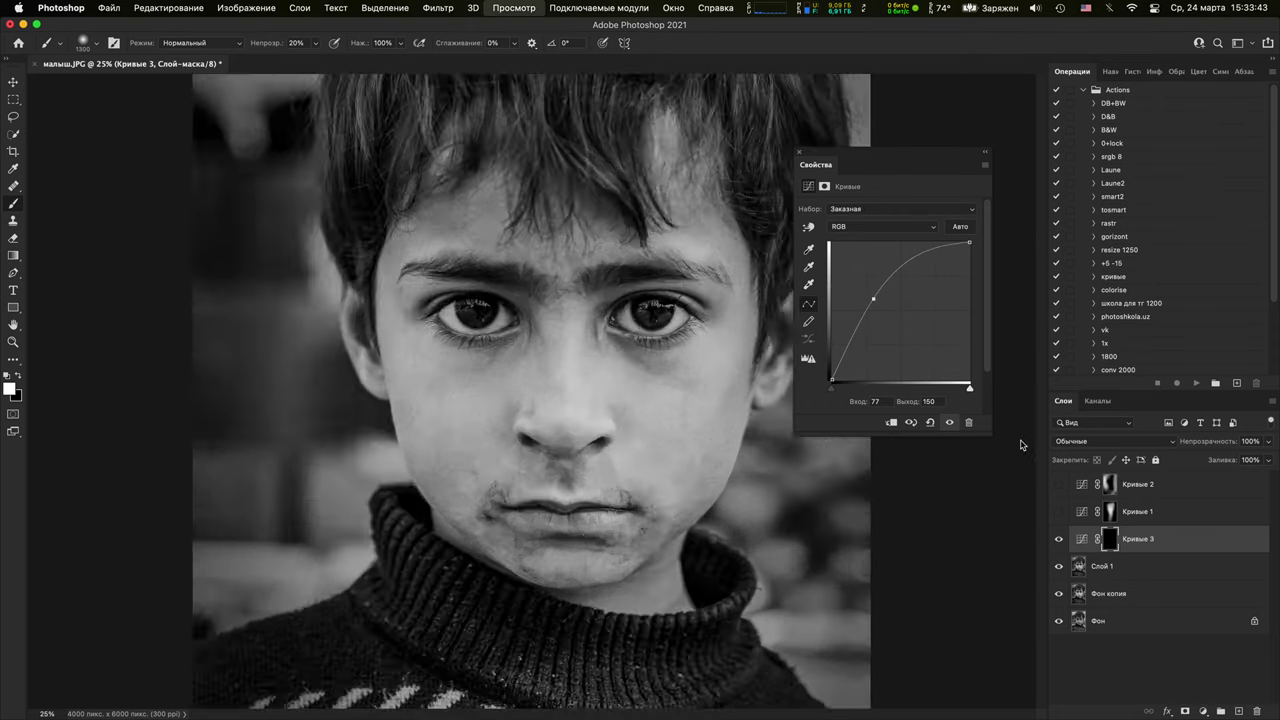
{"action": "scroll", "coordinate": [553, 409], "scroll_direction": "up", "scroll_amount": 10}
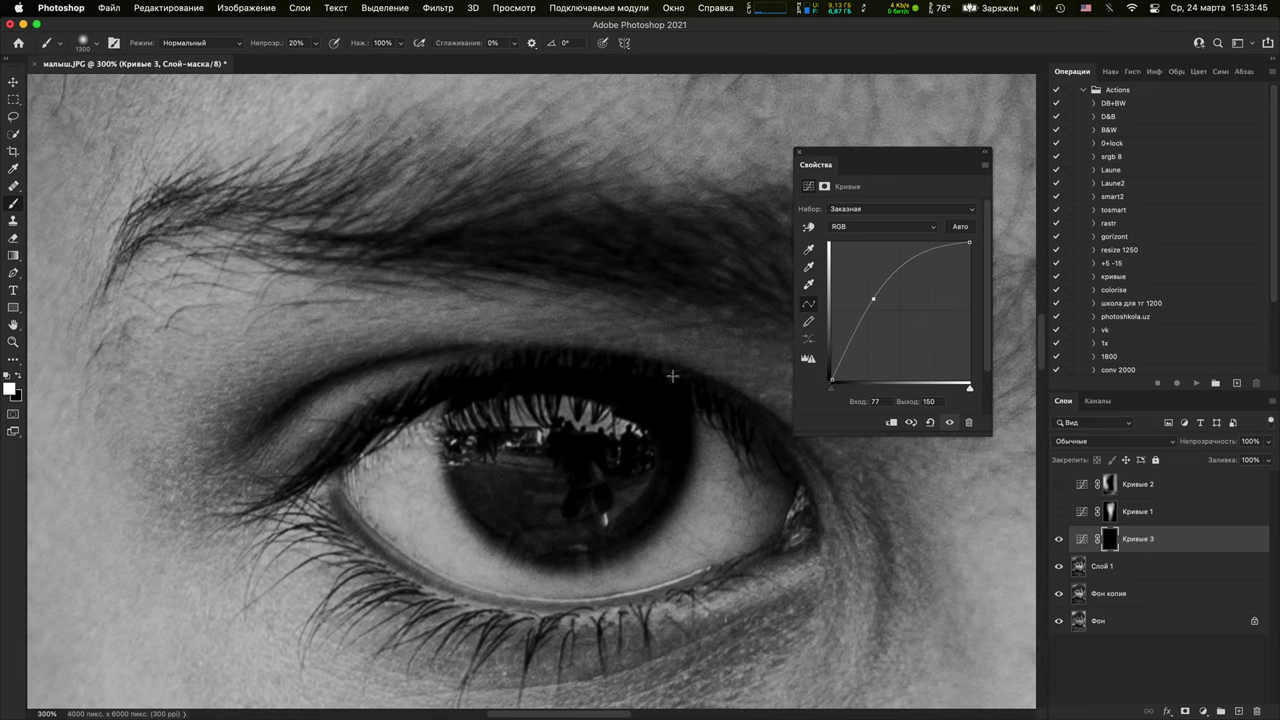
{"action": "key", "text": "bracketleft"}
{"action": "key", "text": "bracketleft"}
{"action": "key", "text": "bracketleft"}
{"action": "key", "text": "bracketleft"}
{"action": "key", "text": "bracketleft"}
{"action": "key", "text": "bracketleft"}
{"action": "key", "text": "bracketleft"}
{"action": "key", "text": "bracketleft"}
{"action": "key", "text": "bracketleft"}
{"action": "key", "text": "bracketleft"}
{"action": "key", "text": "bracketleft"}
{"action": "key", "text": "bracketleft"}
{"action": "key", "text": "bracketleft"}
{"action": "key", "text": "bracketleft"}
{"action": "key", "text": "bracketleft"}
{"action": "key", "text": "bracketleft"}
{"action": "key", "text": "bracketleft"}
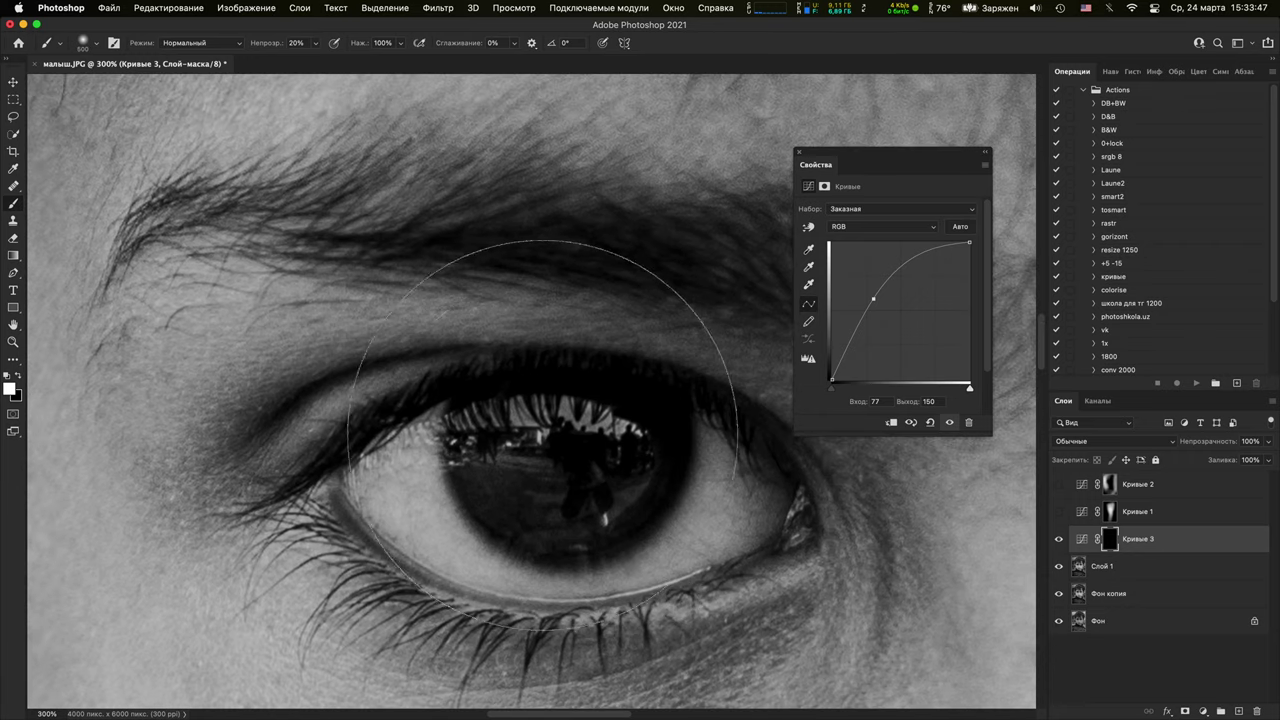
{"action": "key", "text": "bracketright"}
{"action": "key", "text": "bracketright"}
{"action": "key", "text": "bracketright"}
{"action": "key", "text": "bracketright"}
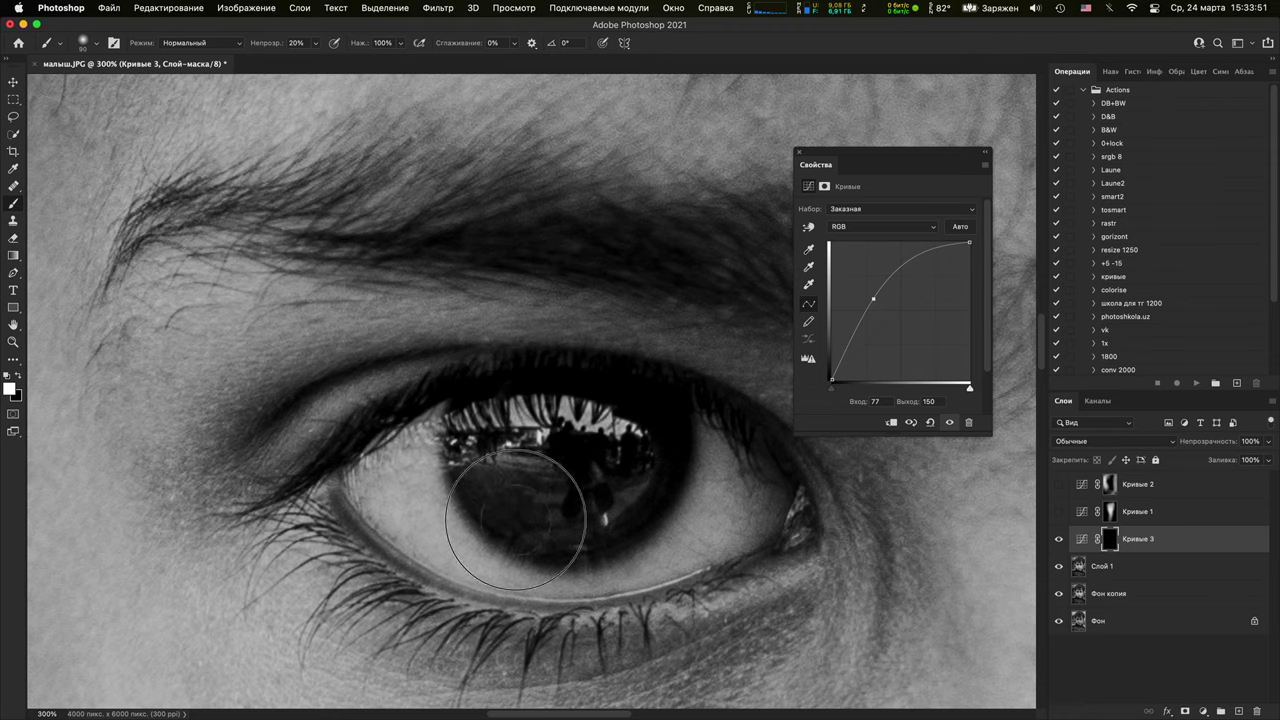
{"action": "mouse_move", "coordinate": [900, 450]}
{"action": "left_mouse_down"}
{"action": "mouse_move", "coordinate": [677, 450]}
{"action": "mouse_move", "coordinate": [542, 483]}
{"action": "mouse_move", "coordinate": [714, 450]}
{"action": "mouse_move", "coordinate": [711, 466]}
{"action": "mouse_move", "coordinate": [566, 462]}
{"action": "mouse_move", "coordinate": [598, 532]}
{"action": "mouse_move", "coordinate": [630, 515]}
{"action": "mouse_move", "coordinate": [661, 580]}
{"action": "mouse_move", "coordinate": [666, 544]}
{"action": "left_mouse_up"}
{"action": "left_click_drag", "start_coordinate": [545, 463], "coordinate": [723, 431]}
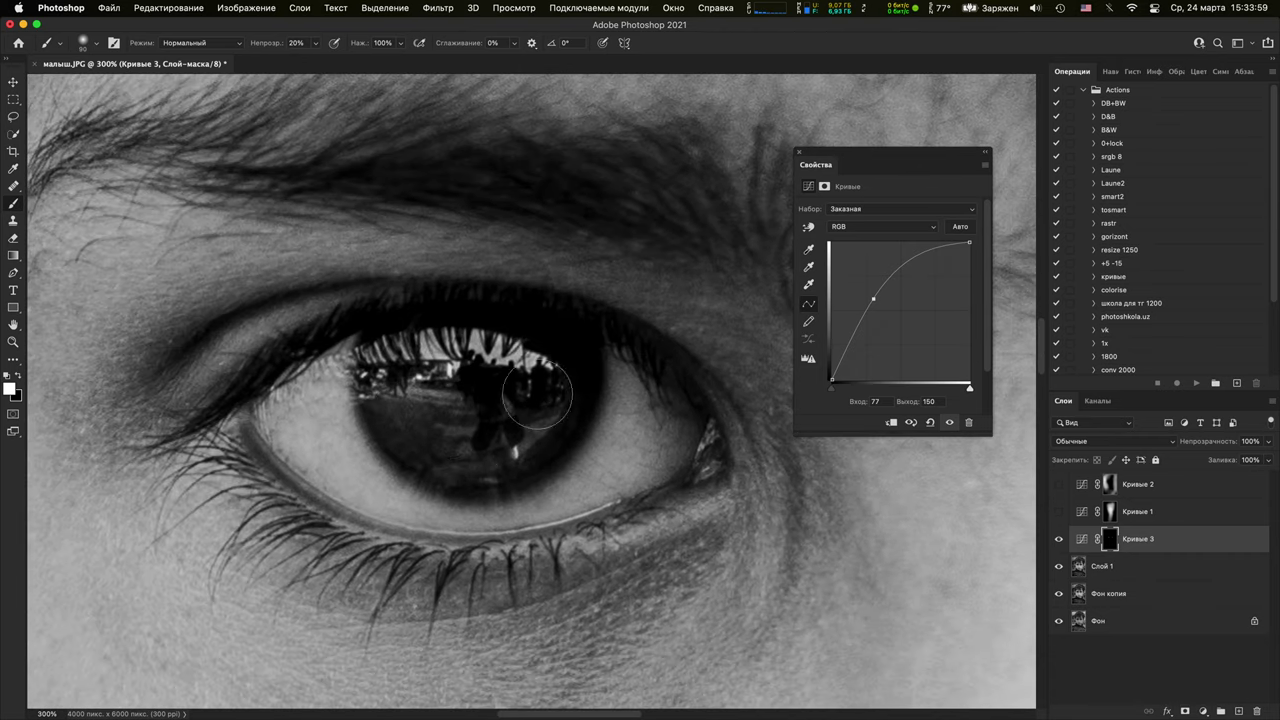
{"action": "key", "text": "super+minus"}
{"action": "key", "text": "super+minus"}
{"action": "key", "text": "super+minus"}
{"action": "key", "text": "super+minus"}
{"action": "key", "text": "super+minus"}
{"action": "scroll", "coordinate": [594, 386], "scroll_direction": "right", "scroll_amount": 5}
{"action": "scroll", "coordinate": [594, 386], "scroll_direction": "down", "scroll_amount": 2}
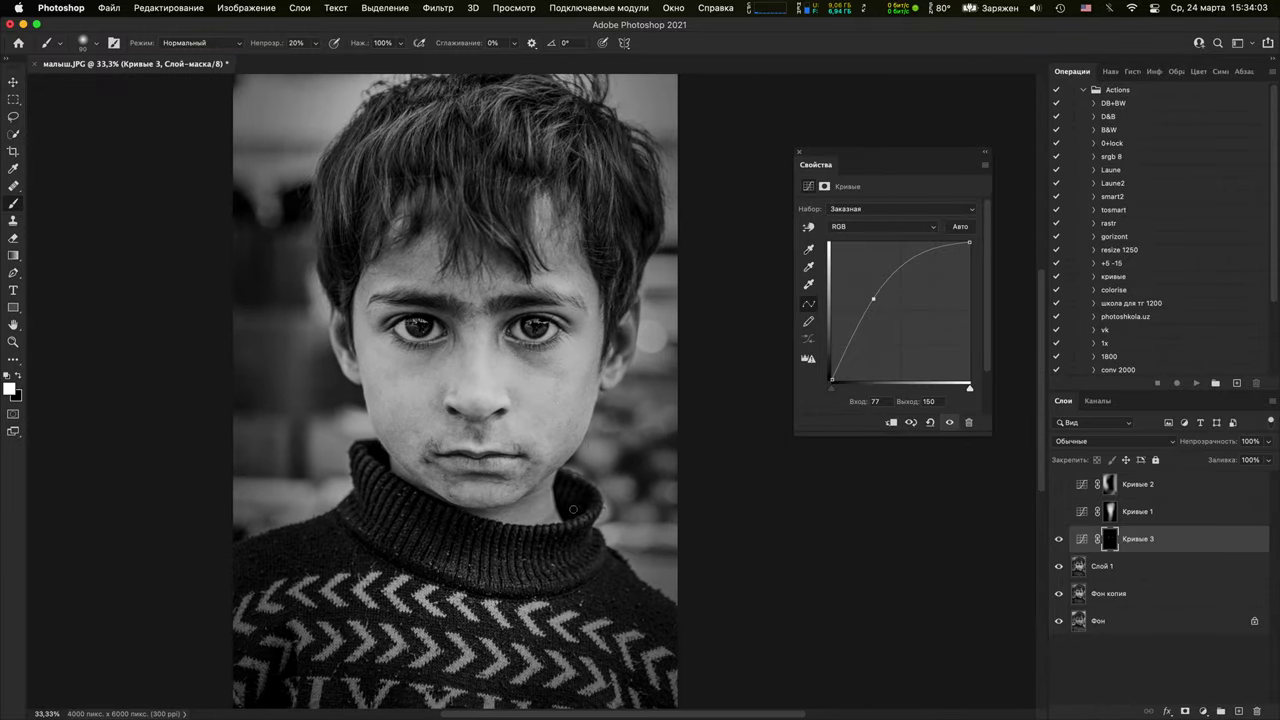
{"action": "key", "text": "super+minus"}
{"action": "key", "text": "super+plus"}
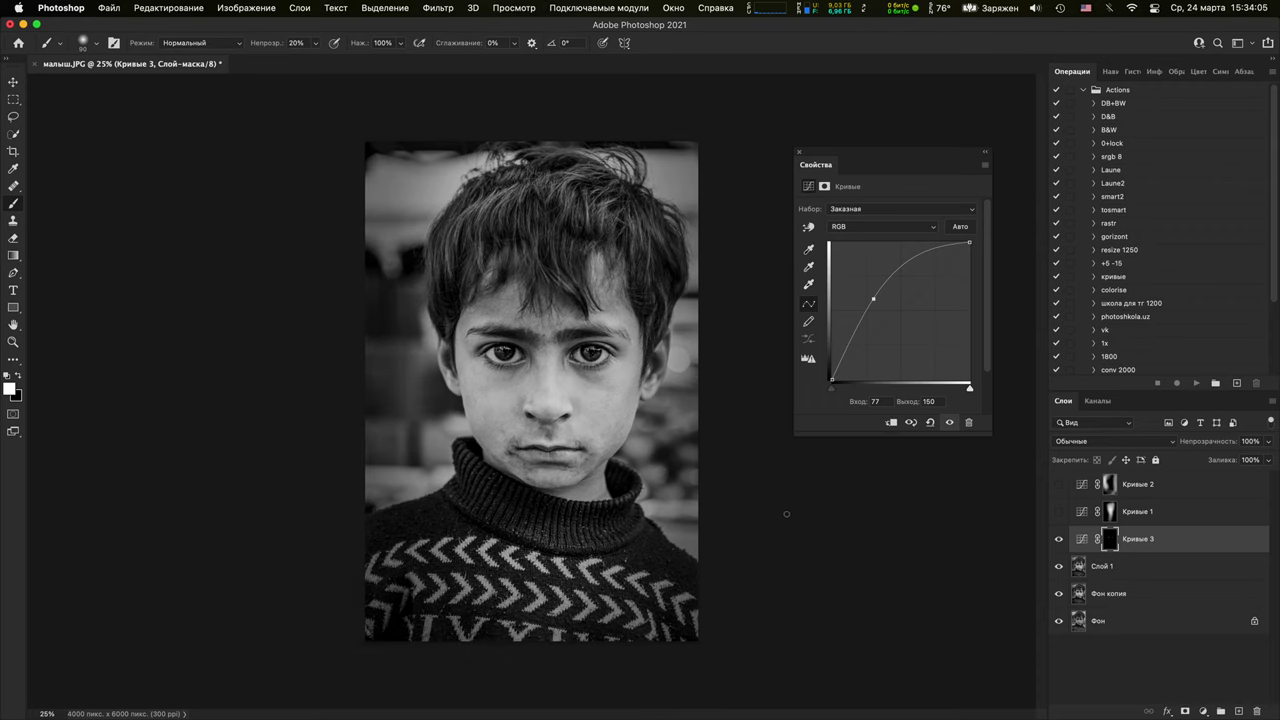
Add a darkening Curves adjustment layer with input 136 lowered to output 101, and invert its mask to black
{"action": "left_click", "coordinate": [1212, 708]}
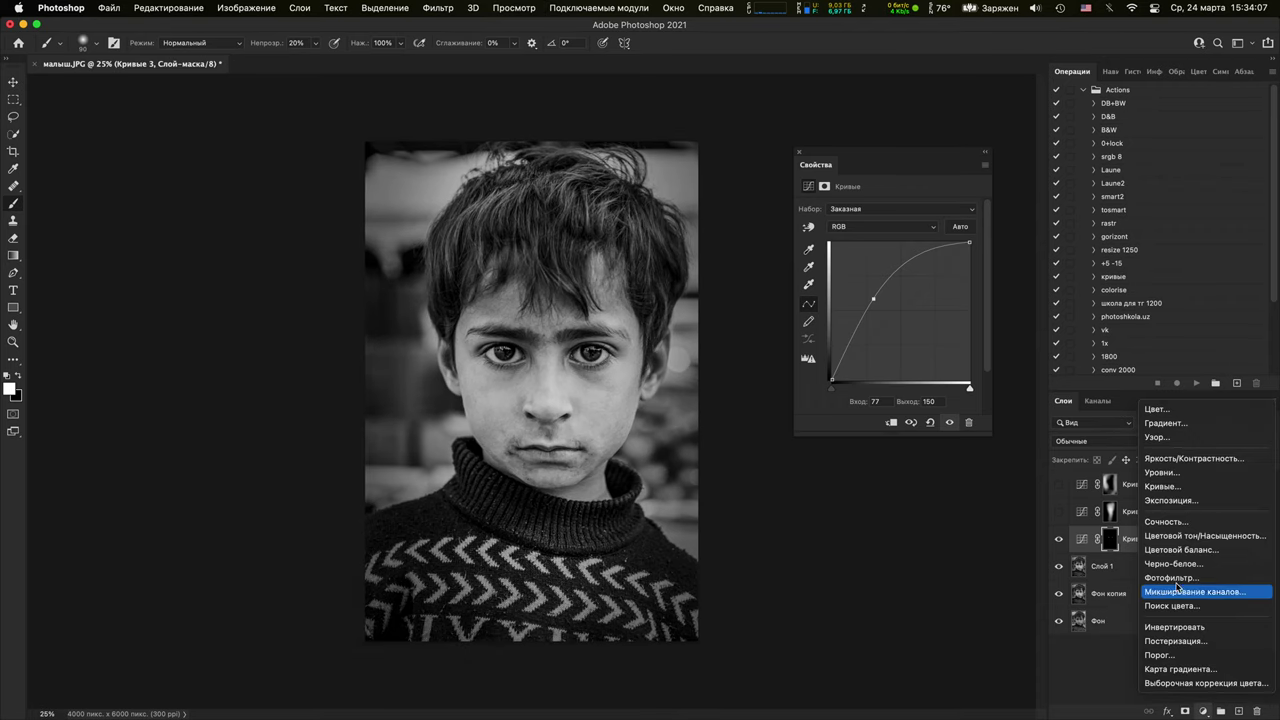
{"action": "left_click", "coordinate": [1040, 395]}
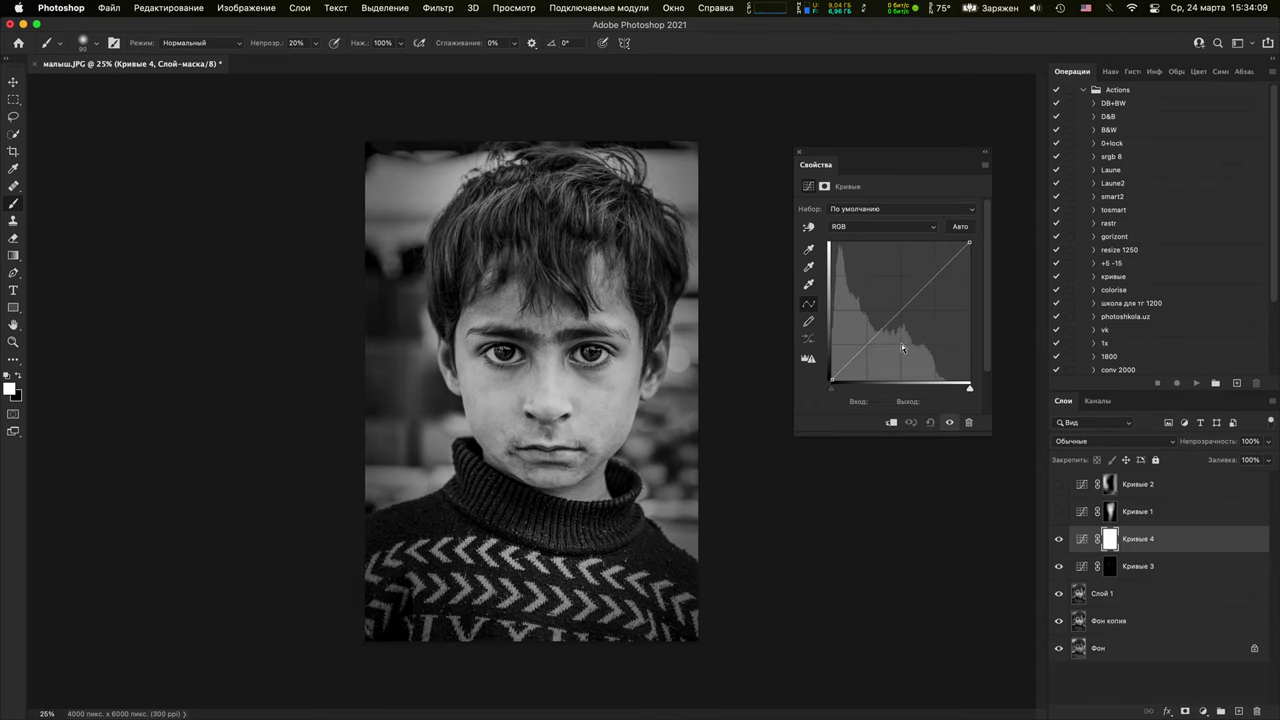
{"action": "left_click_drag", "start_coordinate": [903, 309], "coordinate": [905, 327]}
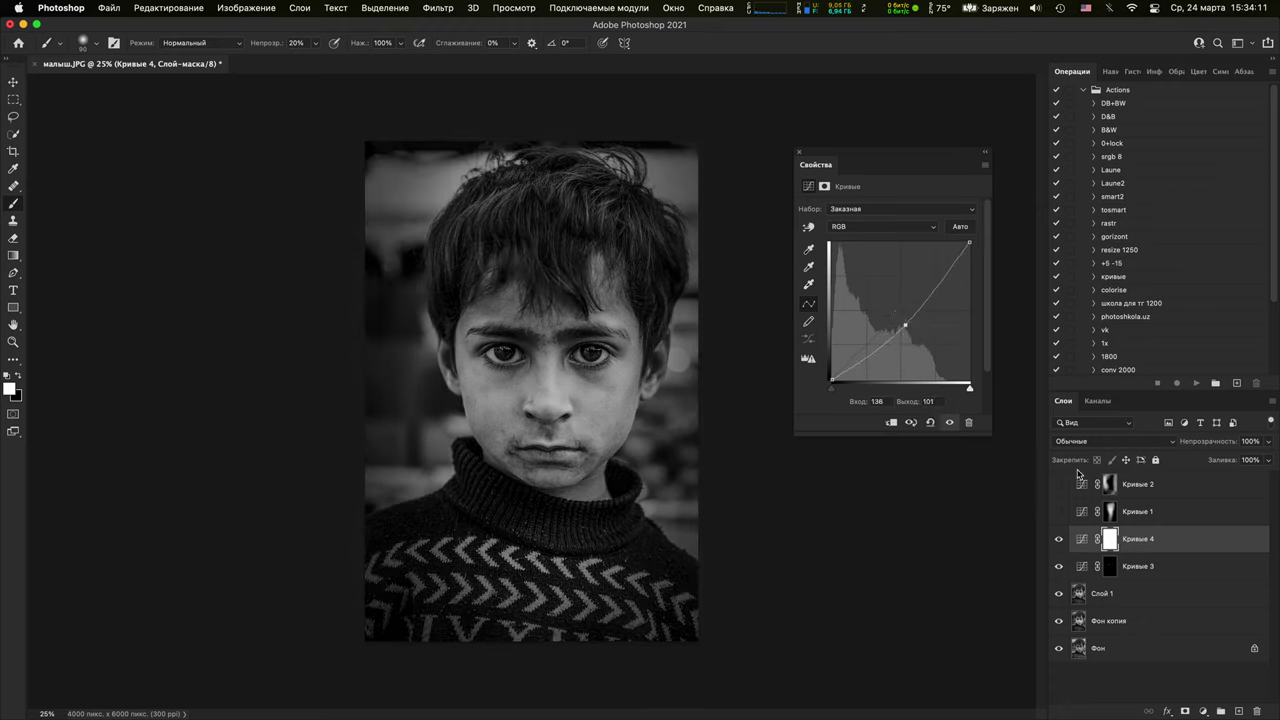
{"action": "key", "text": "i"}
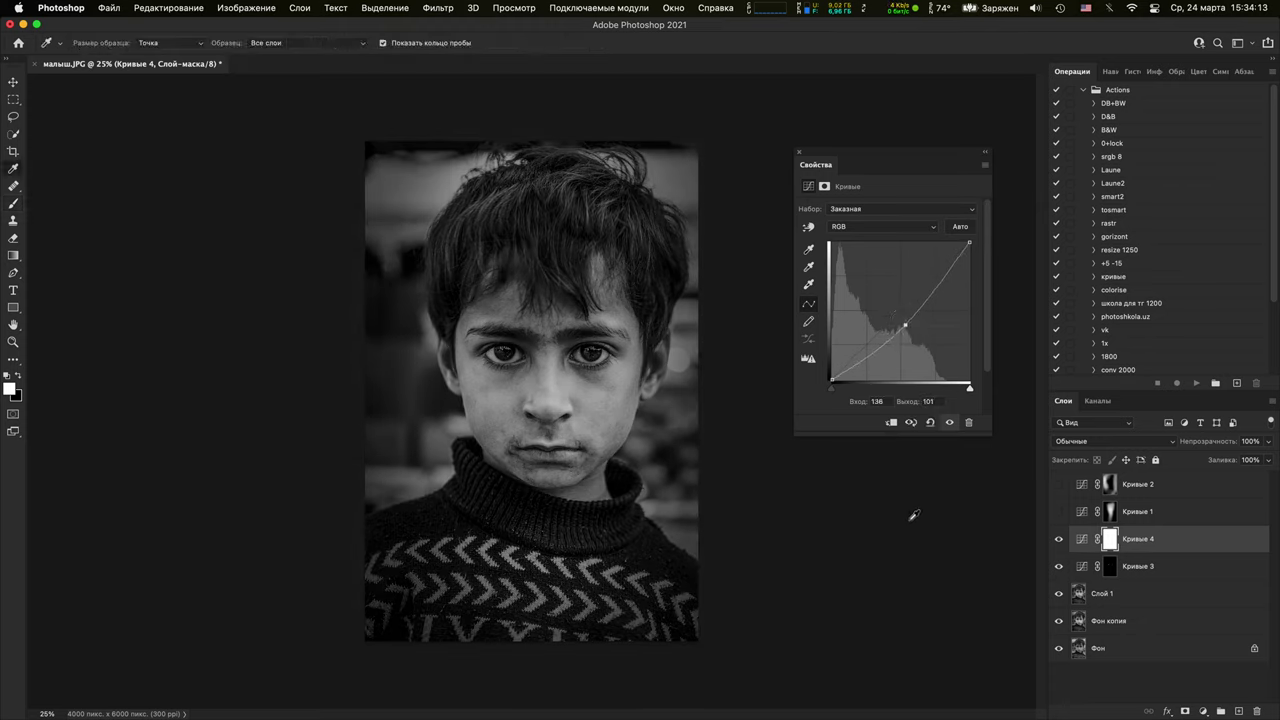
{"action": "key", "text": "super+i"}
{"action": "key", "text": "b"}
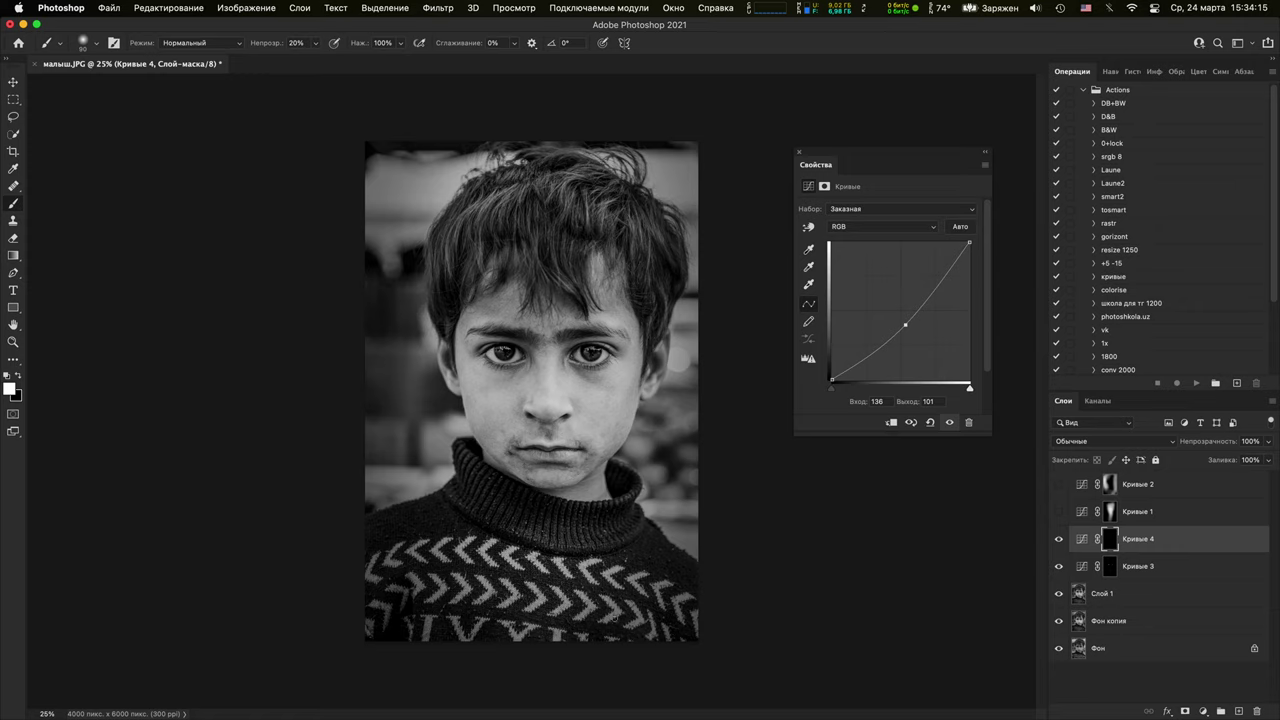
Paint white on the darkening layer's mask over the sweater's pattern and lower collar, using an 1100 px brush at 20% opacity
{"action": "key", "text": "bracketright"}
{"action": "key", "text": "bracketright"}
{"action": "key", "text": "bracketright"}
{"action": "key", "text": "bracketright"}
{"action": "key", "text": "bracketright"}
{"action": "key", "text": "bracketright"}
{"action": "key", "text": "bracketright"}
{"action": "key", "text": "bracketright"}
{"action": "key", "text": "bracketright"}
{"action": "key", "text": "bracketright"}
{"action": "key", "text": "bracketright"}
{"action": "key", "text": "bracketright"}
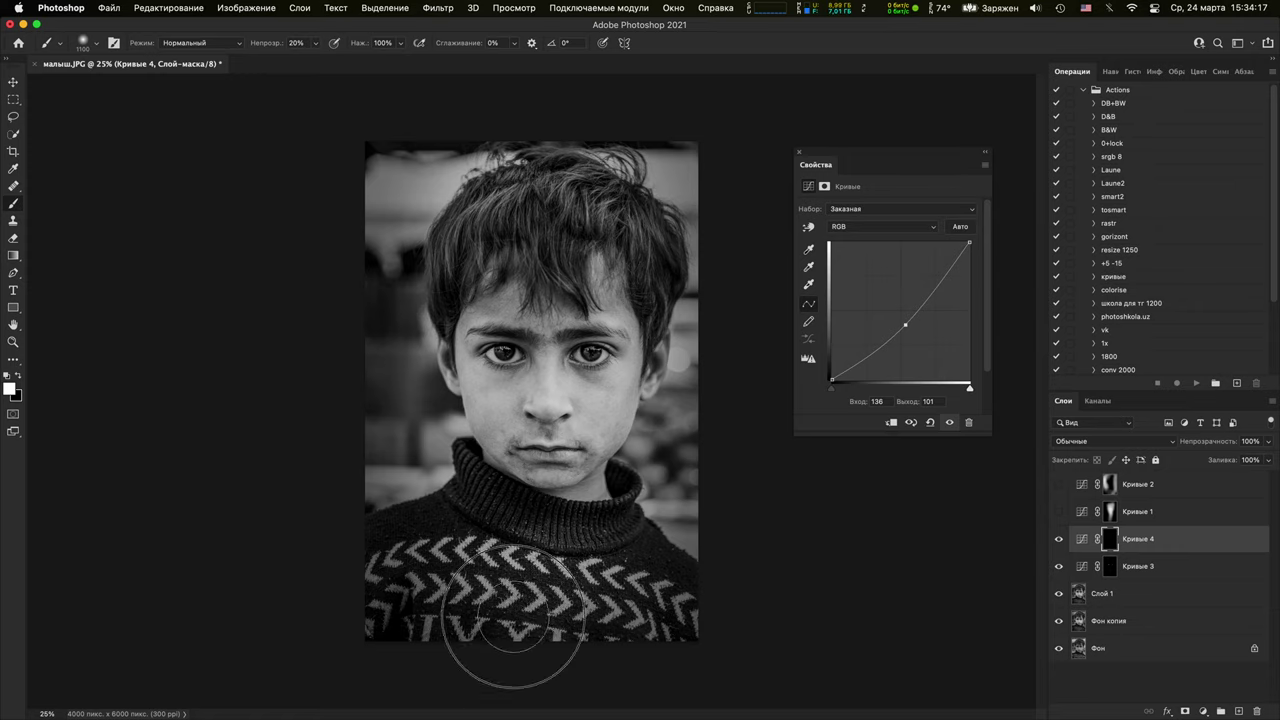
{"action": "mouse_move", "coordinate": [511, 625]}
{"action": "left_mouse_down"}
{"action": "mouse_move", "coordinate": [545, 569]}
{"action": "mouse_move", "coordinate": [531, 543]}
{"action": "left_mouse_up"}
{"action": "key", "text": "bracketleft"}
{"action": "key", "text": "bracketleft"}
{"action": "key", "text": "bracketleft"}
{"action": "key", "text": "bracketleft"}
{"action": "key", "text": "bracketleft"}
{"action": "key", "text": "bracketleft"}
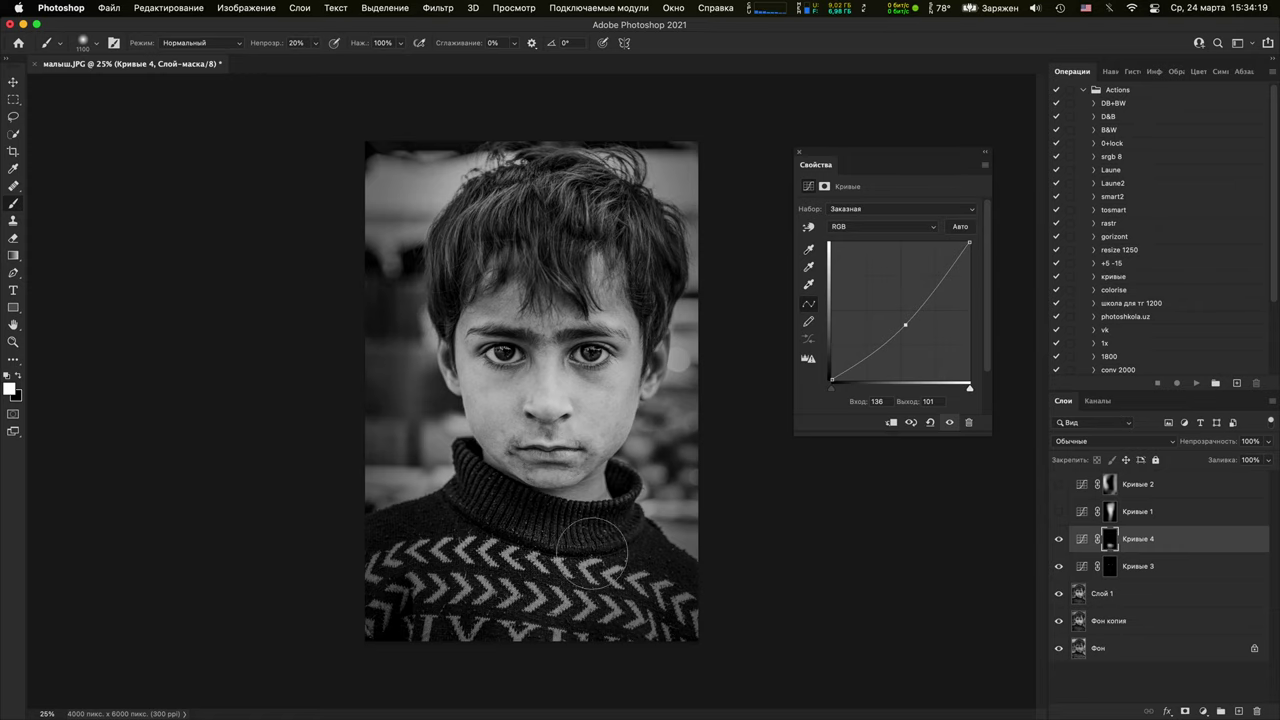
{"action": "left_click_drag", "start_coordinate": [551, 556], "coordinate": [529, 586]}
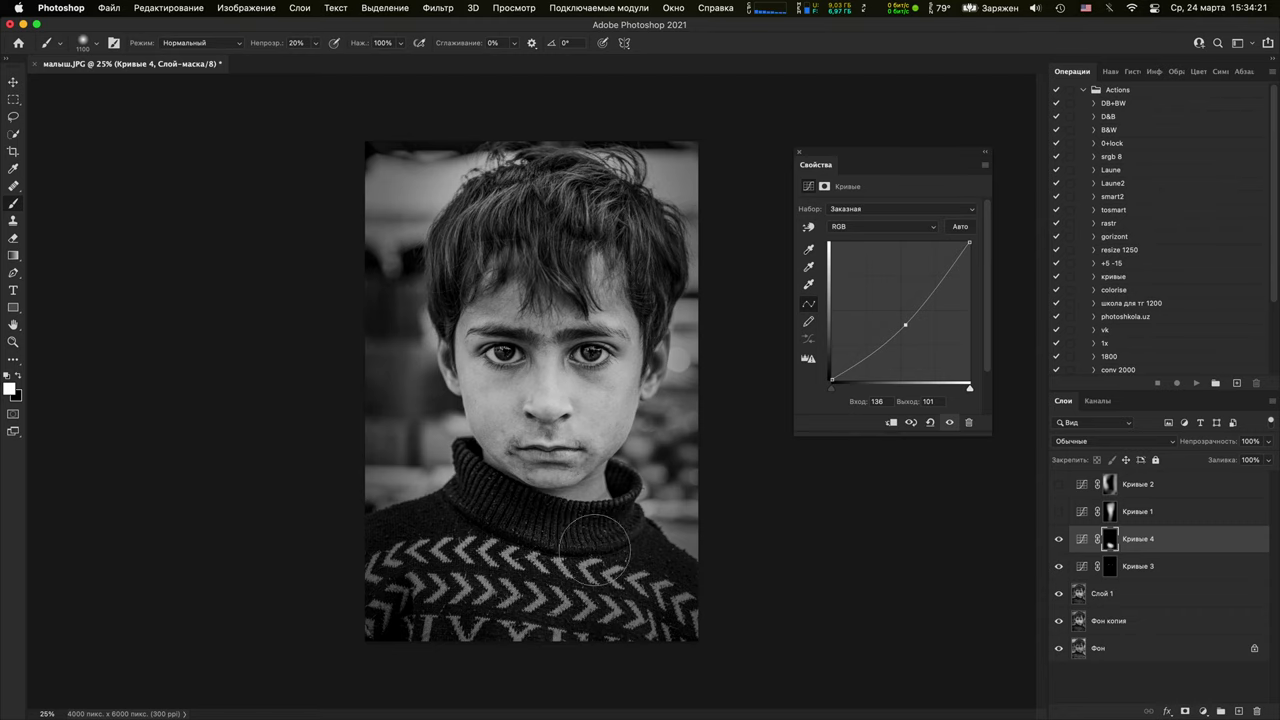
{"action": "mouse_move", "coordinate": [600, 540]}
{"action": "left_mouse_down"}
{"action": "mouse_move", "coordinate": [560, 591]}
{"action": "mouse_move", "coordinate": [474, 533]}
{"action": "mouse_move", "coordinate": [632, 568]}
{"action": "mouse_move", "coordinate": [505, 523]}
{"action": "mouse_move", "coordinate": [495, 553]}
{"action": "mouse_move", "coordinate": [611, 558]}
{"action": "left_mouse_up"}
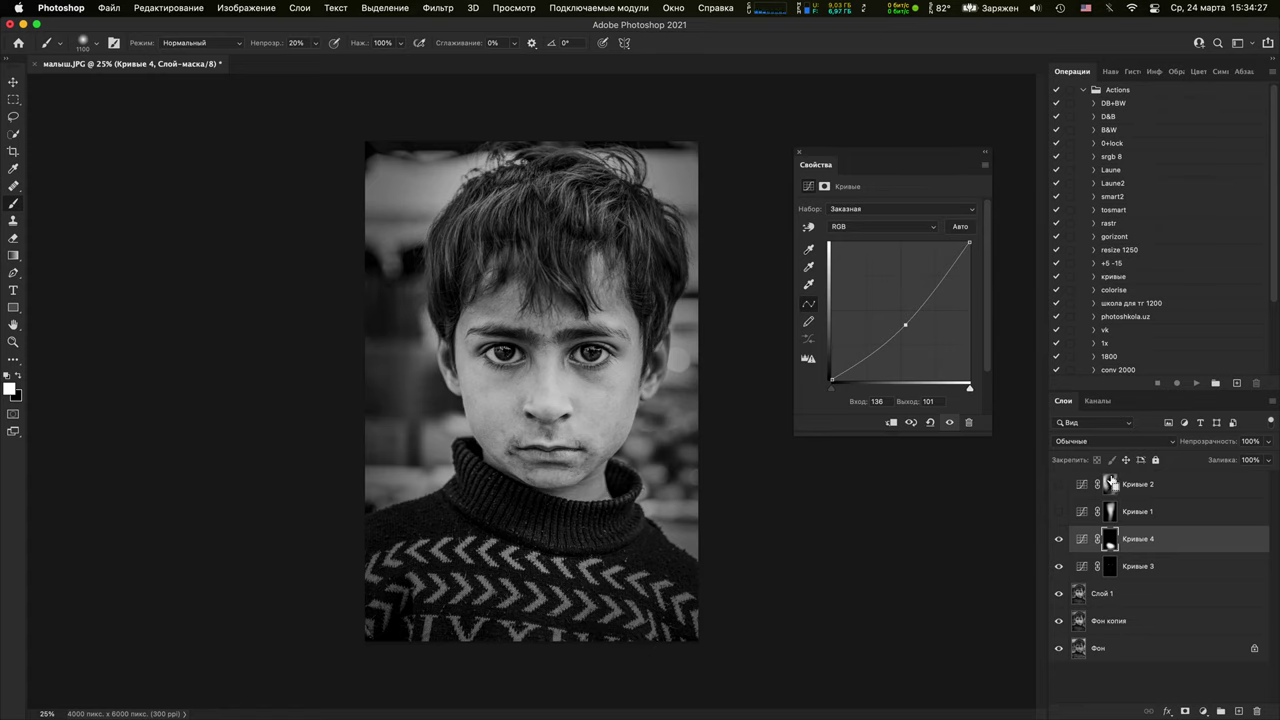
Stamp the visible image into a new layer and hide the four layers between it and the background
{"action": "key", "text": "super+alt+shift+e"}
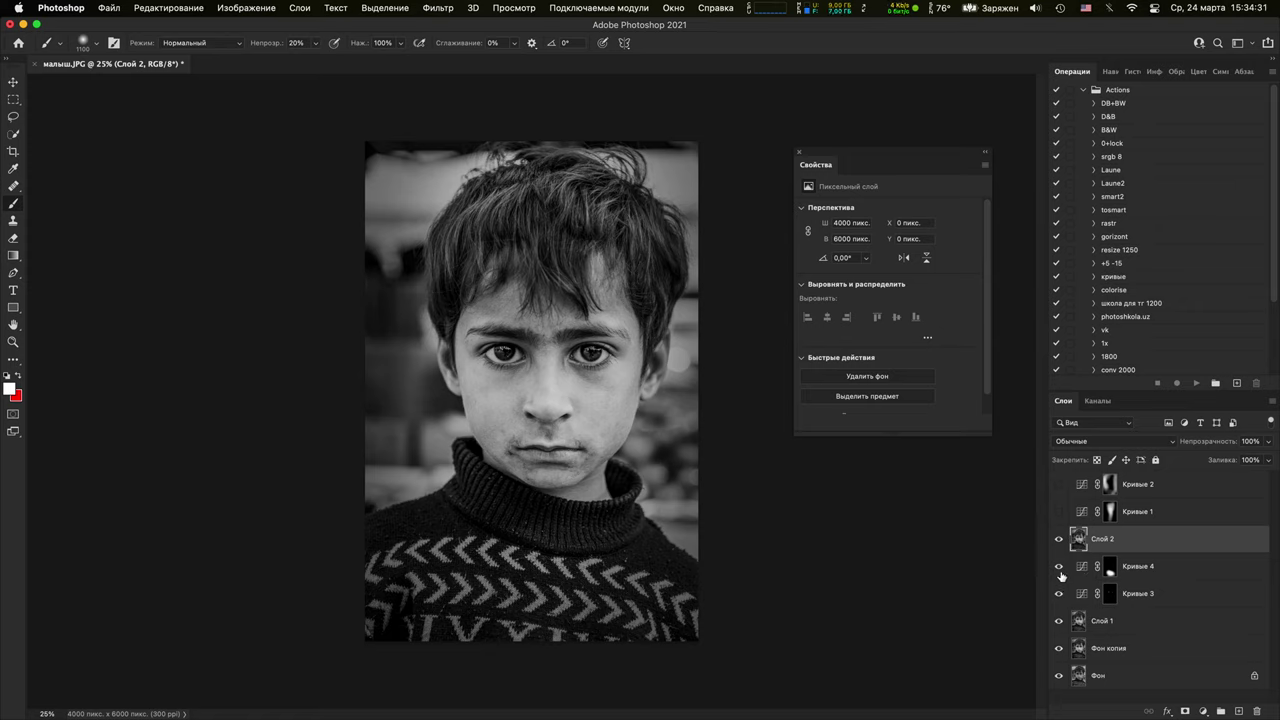
{"action": "left_click_drag", "start_coordinate": [1059, 566], "coordinate": [1082, 672]}
Add another Curves adjustment layer with input 155 lowered to output 115, and invert its mask to black
{"action": "left_click", "coordinate": [1203, 711]}
{"action": "left_click", "coordinate": [1185, 490]}
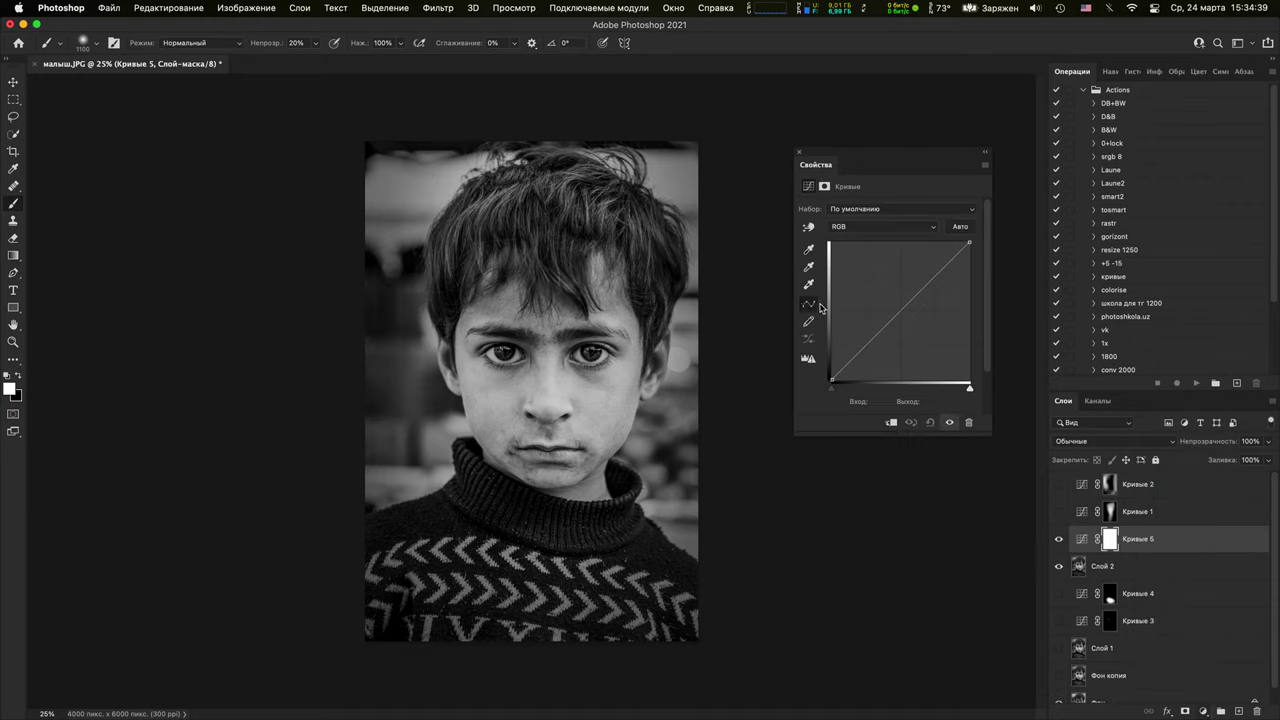
{"action": "left_click_drag", "start_coordinate": [915, 297], "coordinate": [915, 319]}
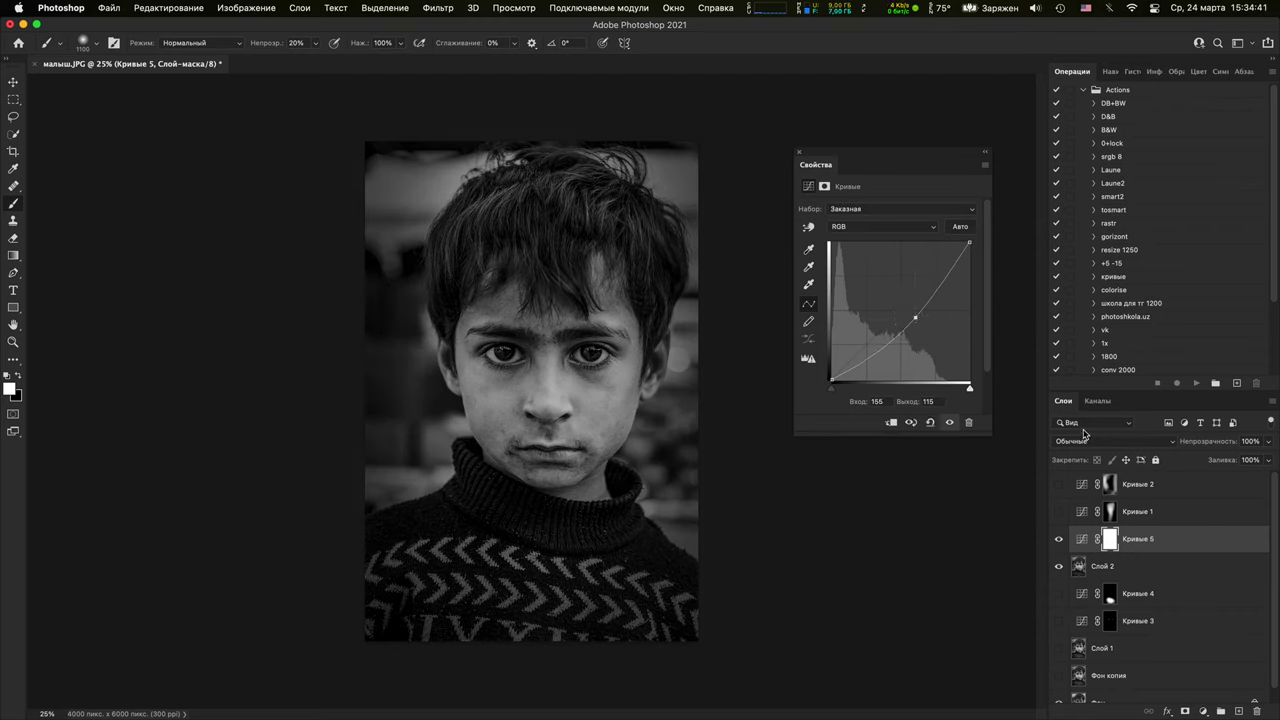
{"action": "key", "text": "super+i"}
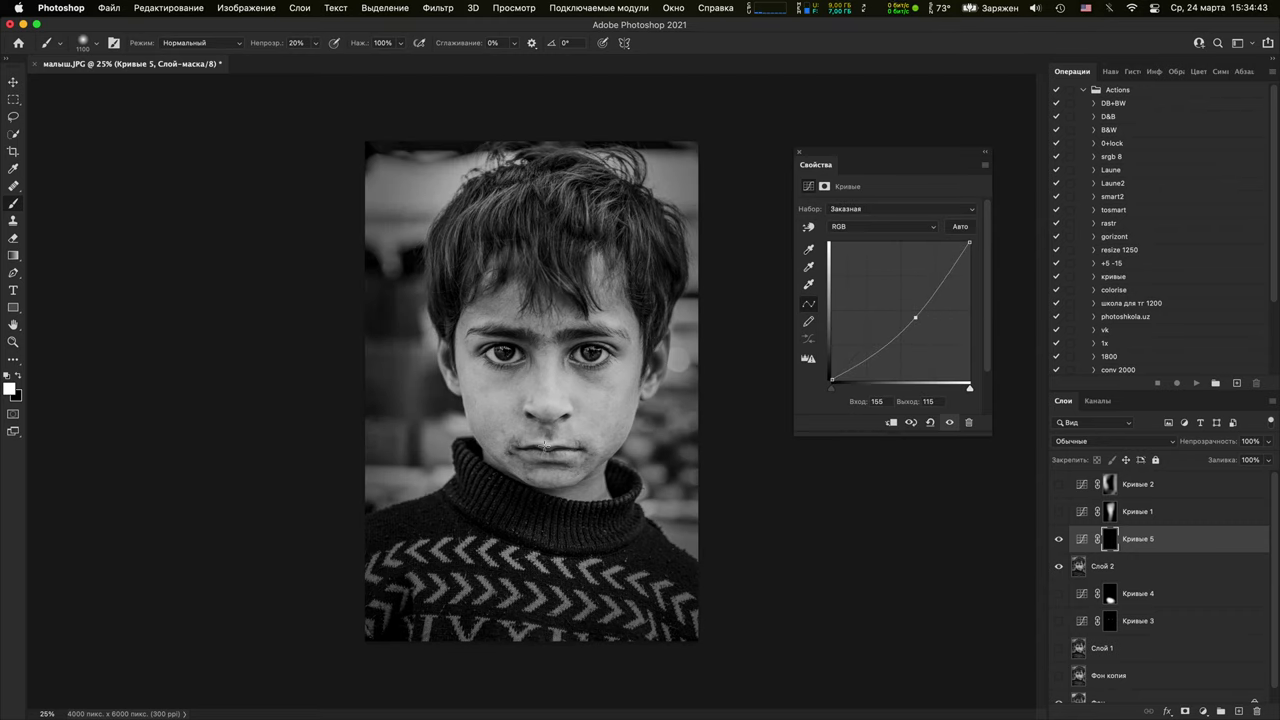
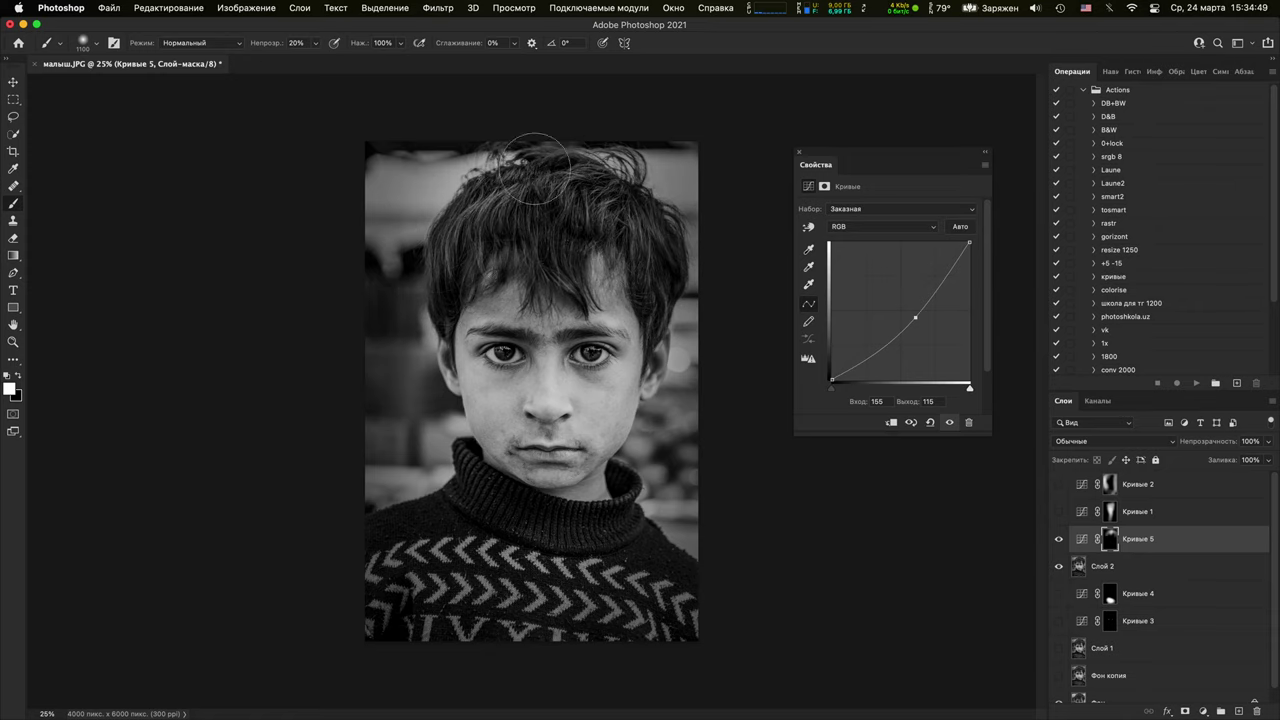
Paint white on the newest Curves mask over the boy's hair and the upper background with the 1100 px brush
{"action": "key", "text": "super+plus"}
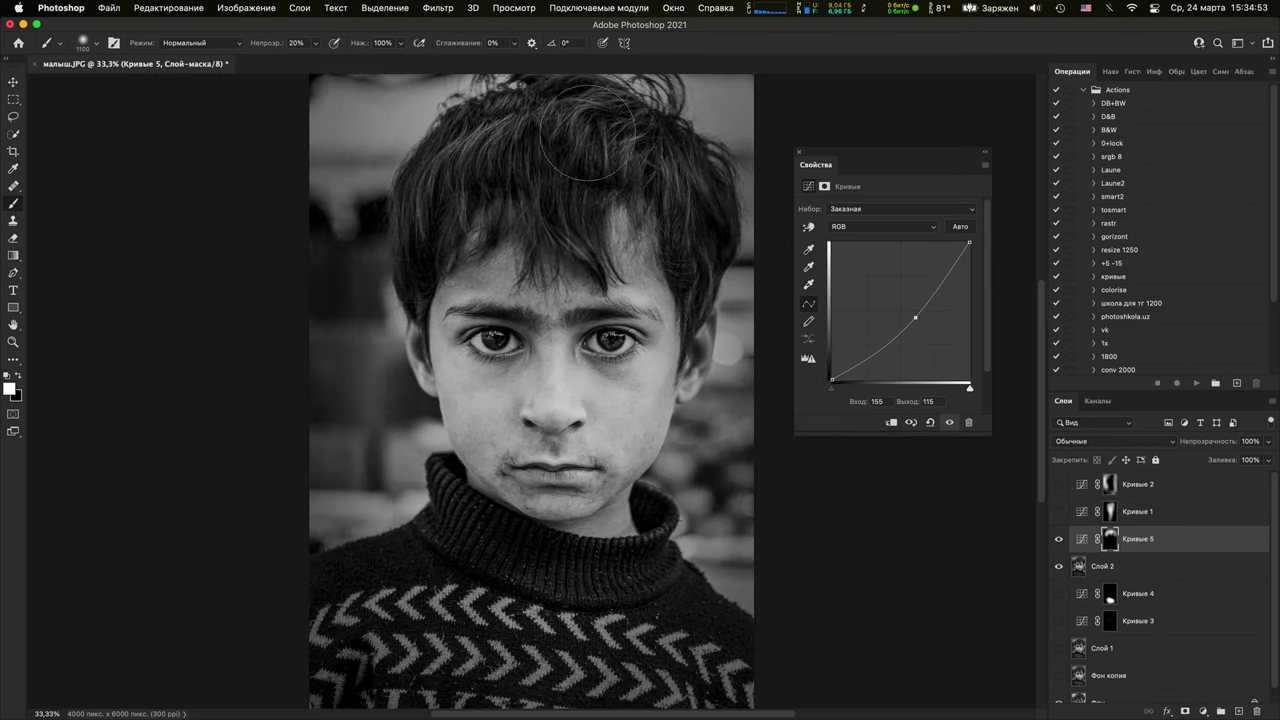
{"action": "key", "text": "super+minus"}
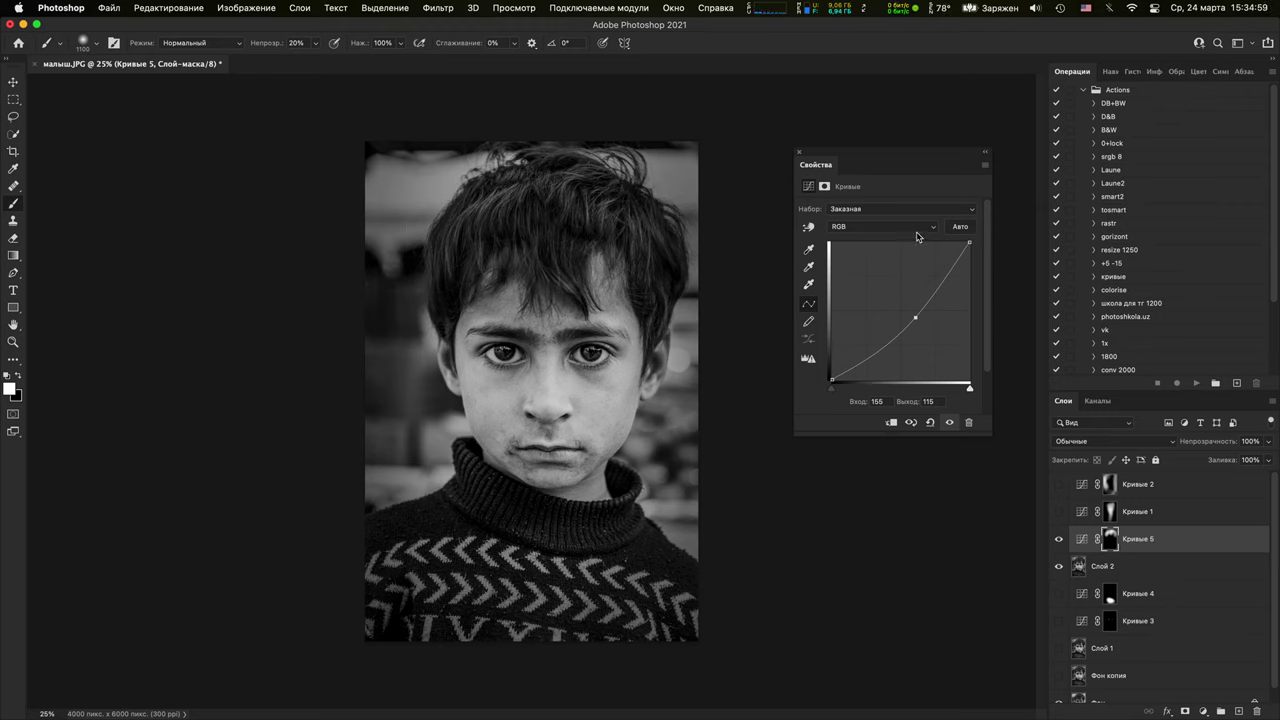
{"action": "key", "text": "super+shift+e"}
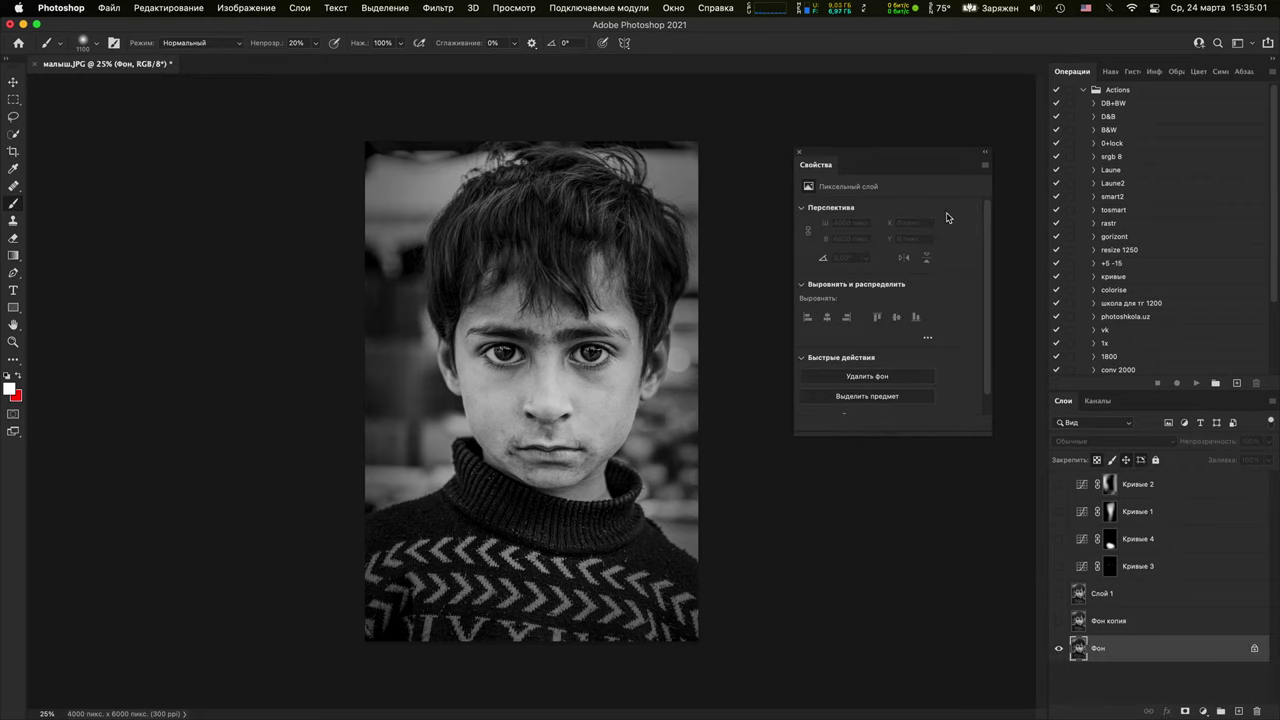
{"action": "key", "text": "super+shift+z"}
{"action": "key", "text": "super+shift+z"}
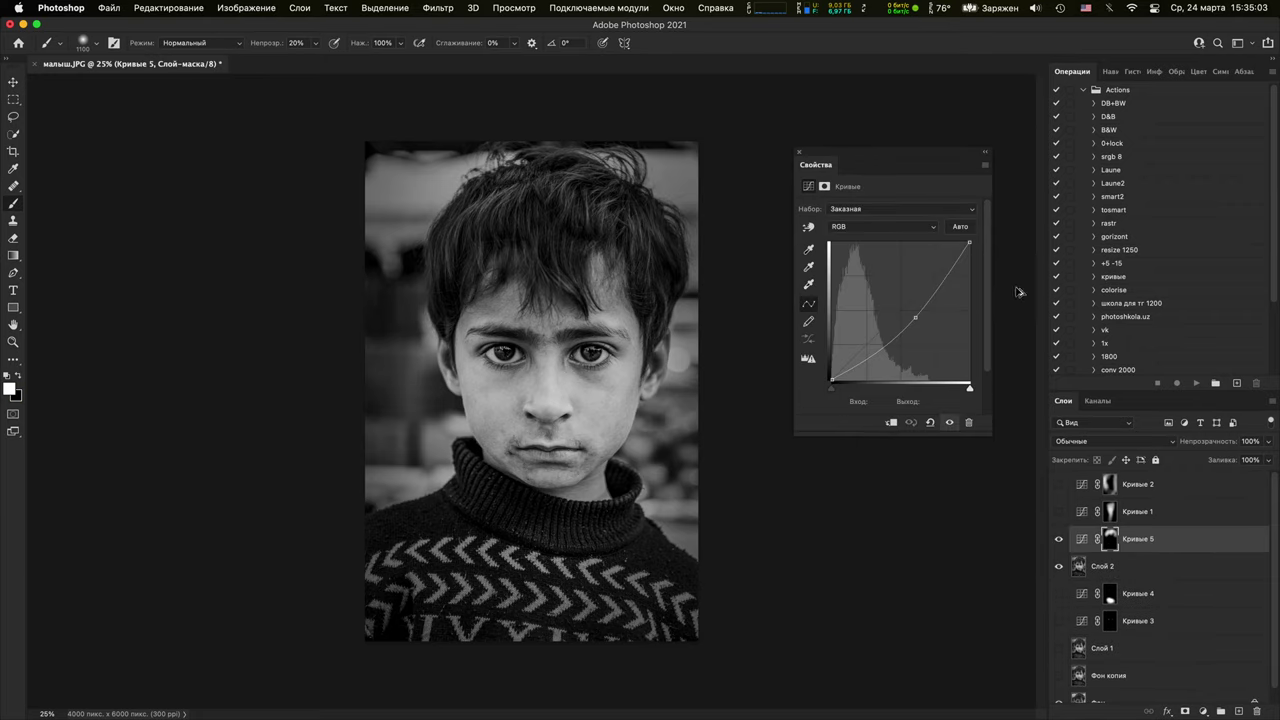
Stamp the visible image into a new layer and hide the Curves layer and the earlier stamped layer directly beneath it
{"action": "key", "text": "super+alt+shift+e"}
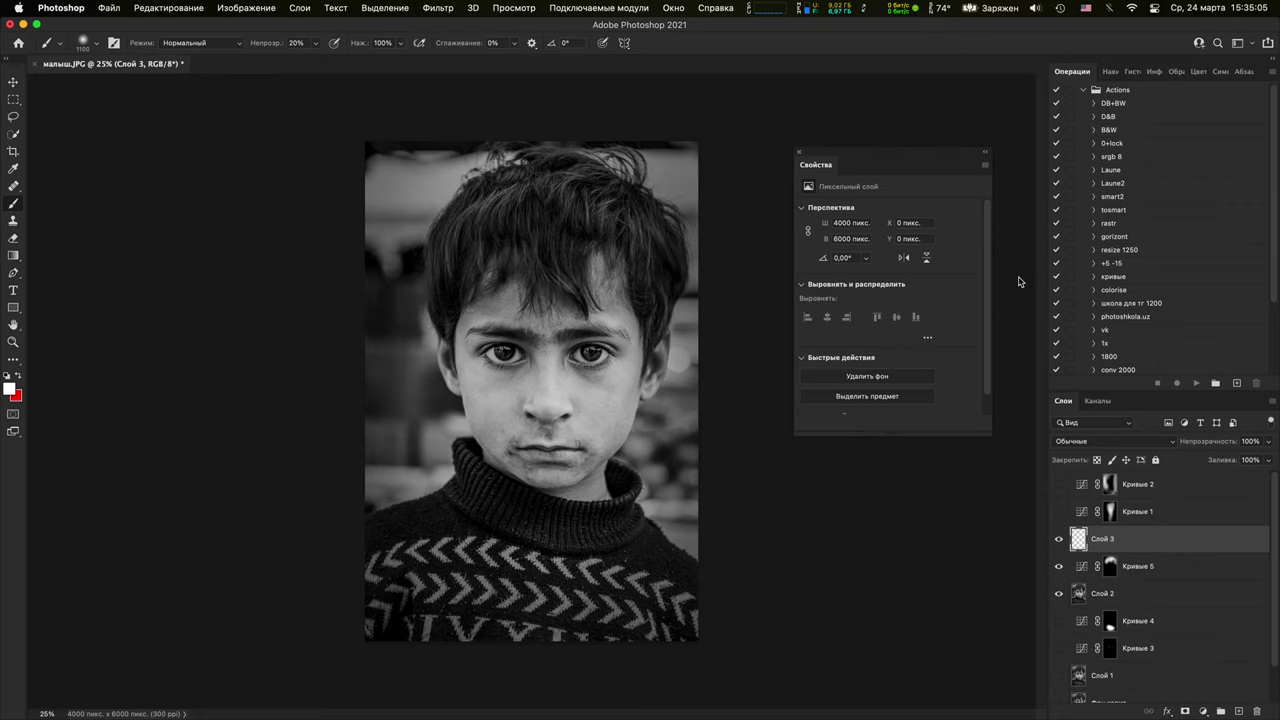
{"action": "left_click_drag", "start_coordinate": [1059, 566], "coordinate": [1057, 633]}
{"action": "mouse_move", "coordinate": [1275, 554]}
{"action": "left_mouse_down"}
{"action": "mouse_move", "coordinate": [1269, 619]}
{"action": "mouse_move", "coordinate": [1267, 553]}
{"action": "left_mouse_up"}
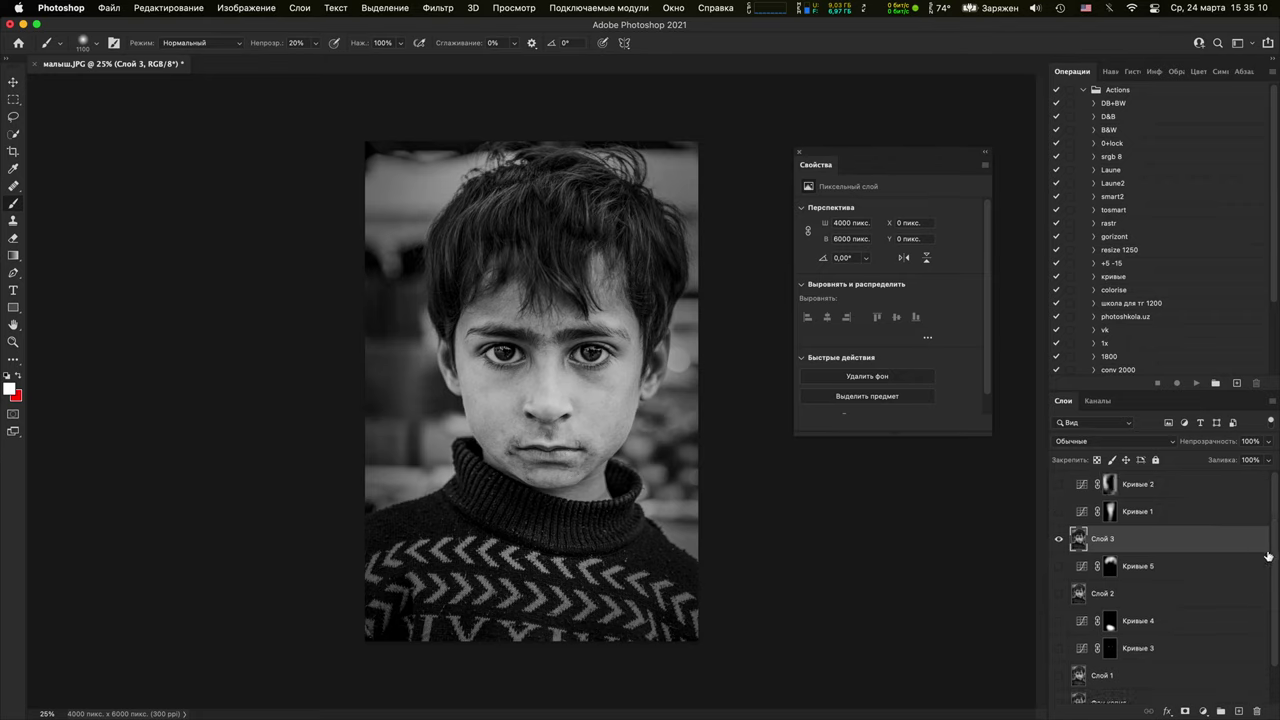
Compare the retouched boy portrait with the original by switching the new stamped layer's visibility off and on
{"action": "left_click", "coordinate": [1060, 540]}
{"action": "left_click", "coordinate": [1058, 541]}
{"action": "left_click", "coordinate": [1057, 545]}
{"action": "left_click", "coordinate": [1056, 546]}
{"action": "left_click", "coordinate": [1053, 547]}
{"action": "left_click", "coordinate": [1049, 548]}
Lower the stamped layer's opacity to 77% and compare the softened retouch with the original photo
{"action": "left_click_drag", "start_coordinate": [1228, 444], "coordinate": [1215, 447]}
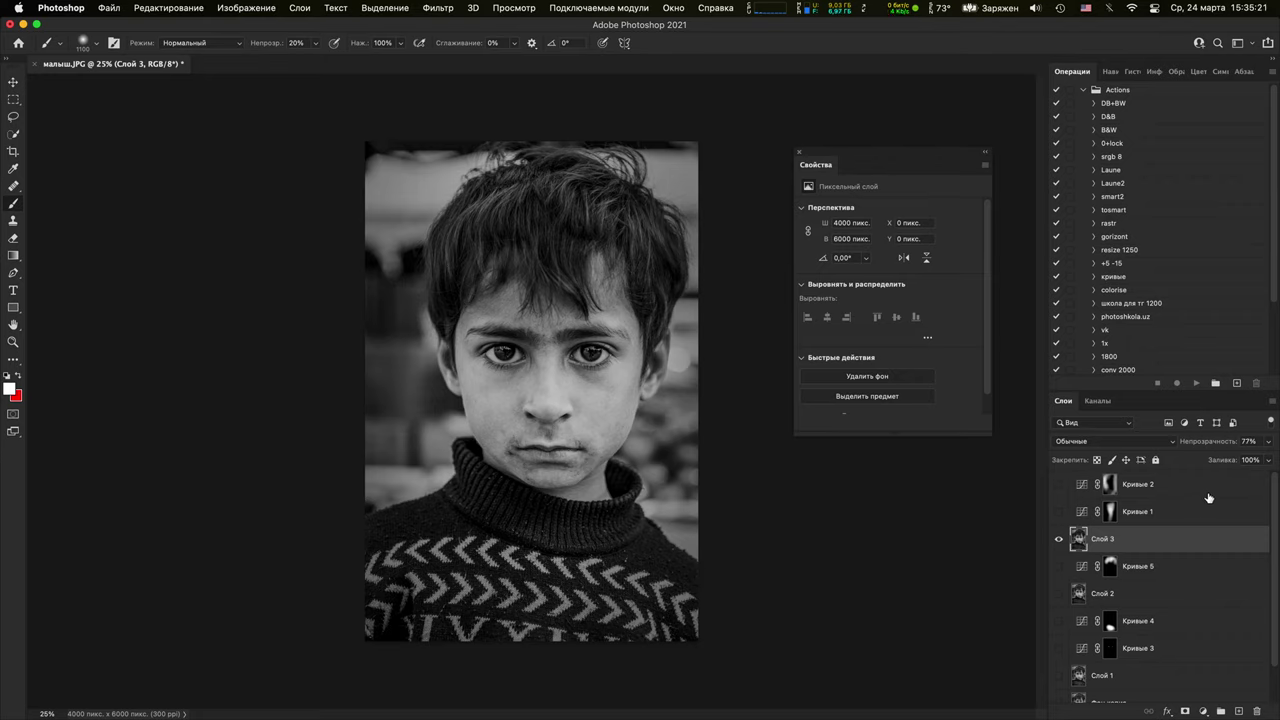
{"action": "left_click", "coordinate": [1059, 539]}
{"action": "left_click", "coordinate": [1061, 539]}
{"action": "left_click", "coordinate": [1061, 539]}
{"action": "left_click", "coordinate": [1061, 539]}
{"action": "left_click", "coordinate": [1061, 539]}
{"action": "left_click", "coordinate": [1060, 539]}
{"action": "left_click", "coordinate": [1061, 539]}
{"action": "left_click", "coordinate": [1061, 539]}
On a new layer, scribble white marks over the background around the boy with a 100 px brush at 100% opacity, and hide the layer
{"action": "left_click", "coordinate": [1238, 710]}
{"action": "key", "text": "bracketleft"}
{"action": "key", "text": "bracketleft"}
{"action": "key", "text": "bracketleft"}
{"action": "key", "text": "bracketleft"}
{"action": "key", "text": "bracketleft"}
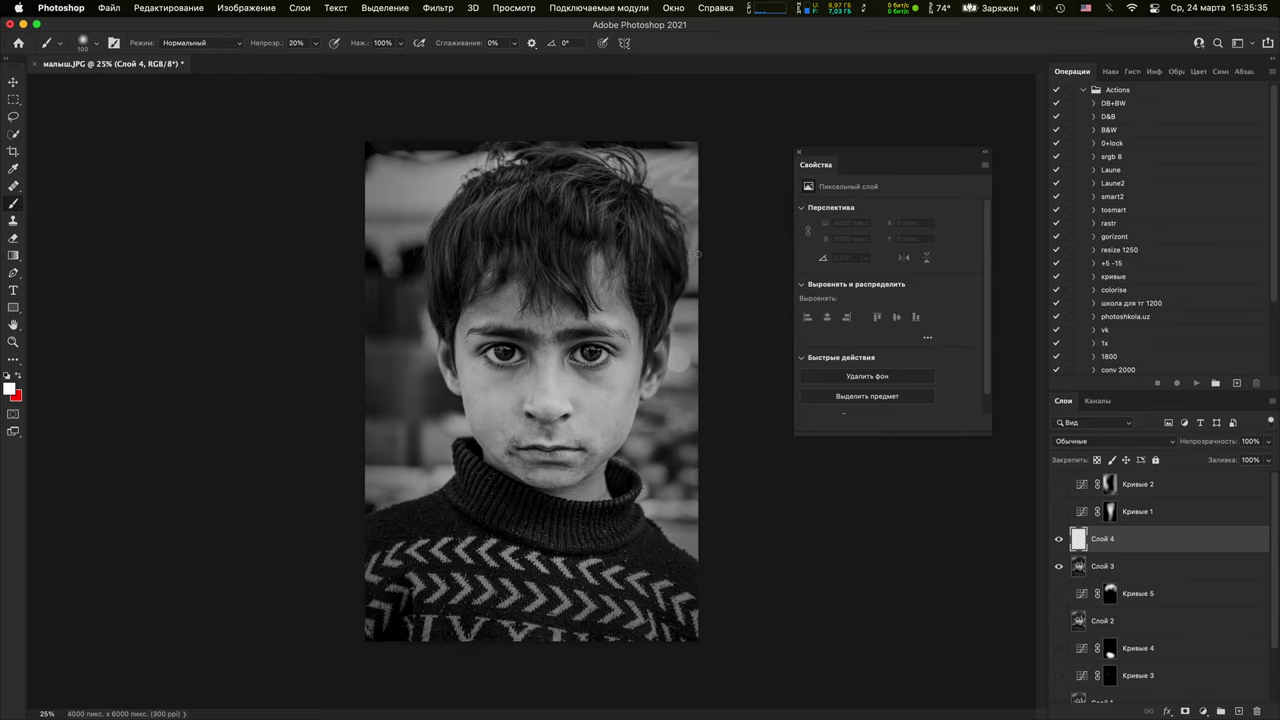
{"action": "key", "text": "bracketleft"}
{"action": "key", "text": "bracketleft"}
{"action": "key", "text": "bracketleft"}
{"action": "key", "text": "bracketleft"}
{"action": "left_click_drag", "start_coordinate": [267, 44], "coordinate": [661, 31]}
{"action": "left_click_drag", "start_coordinate": [647, 158], "coordinate": [711, 227]}
{"action": "mouse_move", "coordinate": [366, 192]}
{"action": "left_mouse_down"}
{"action": "mouse_move", "coordinate": [400, 172]}
{"action": "mouse_move", "coordinate": [366, 490]}
{"action": "left_mouse_up"}
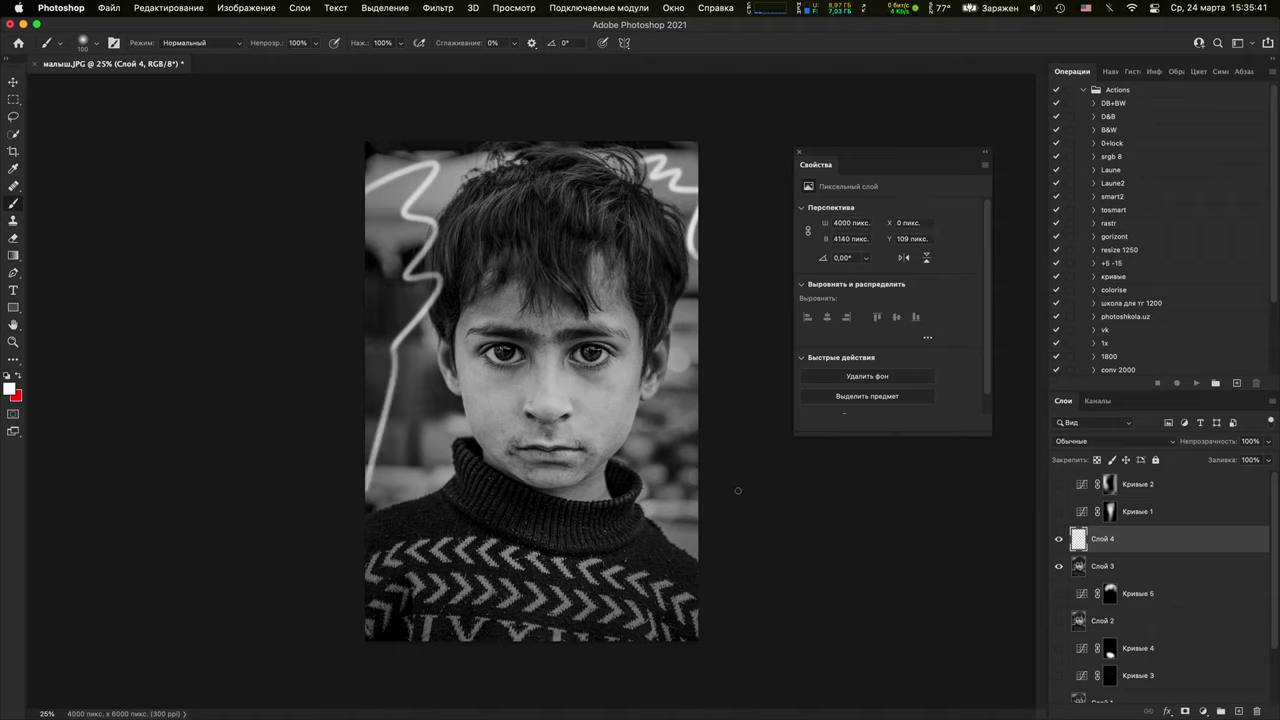
{"action": "left_click", "coordinate": [1059, 538]}
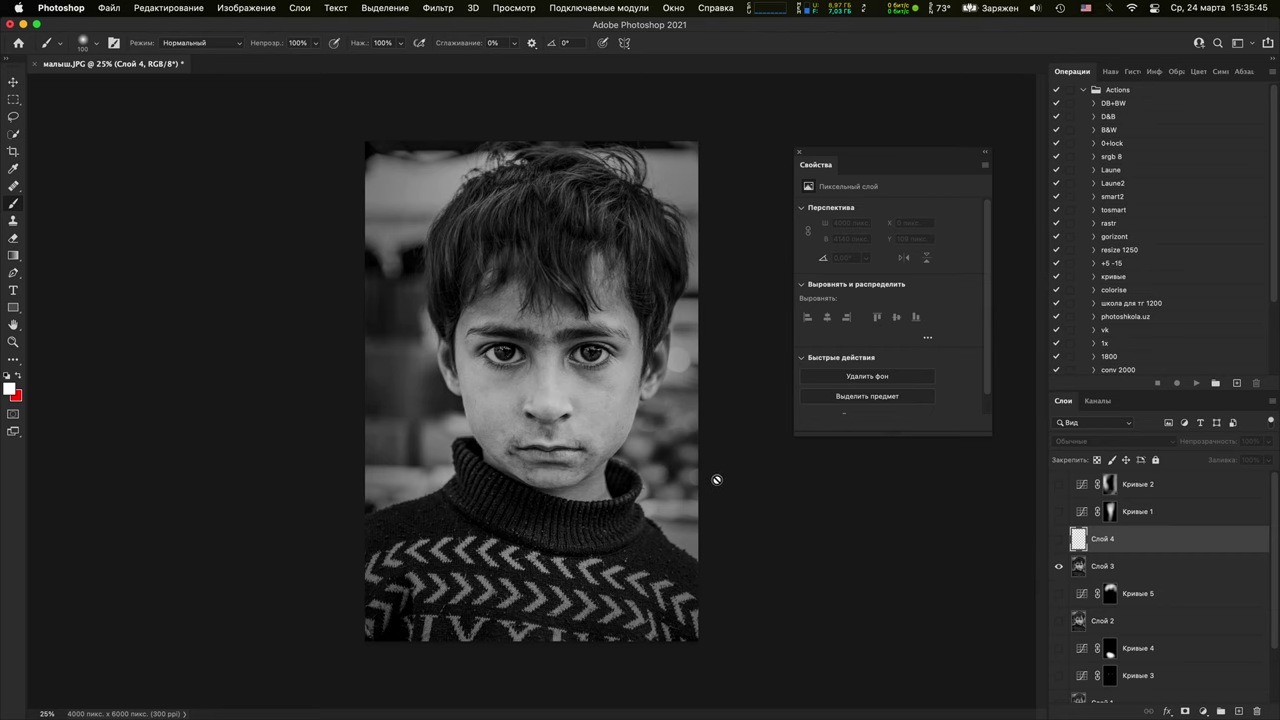
Compare the boy's face at 100% zoom with and without the stamped retouch layer
{"action": "key", "text": "super+plus"}
{"action": "key", "text": "super+plus"}
{"action": "key", "text": "super+plus"}
{"action": "key", "text": "super+plus"}
{"action": "left_click_drag", "start_coordinate": [726, 489], "coordinate": [598, 450]}
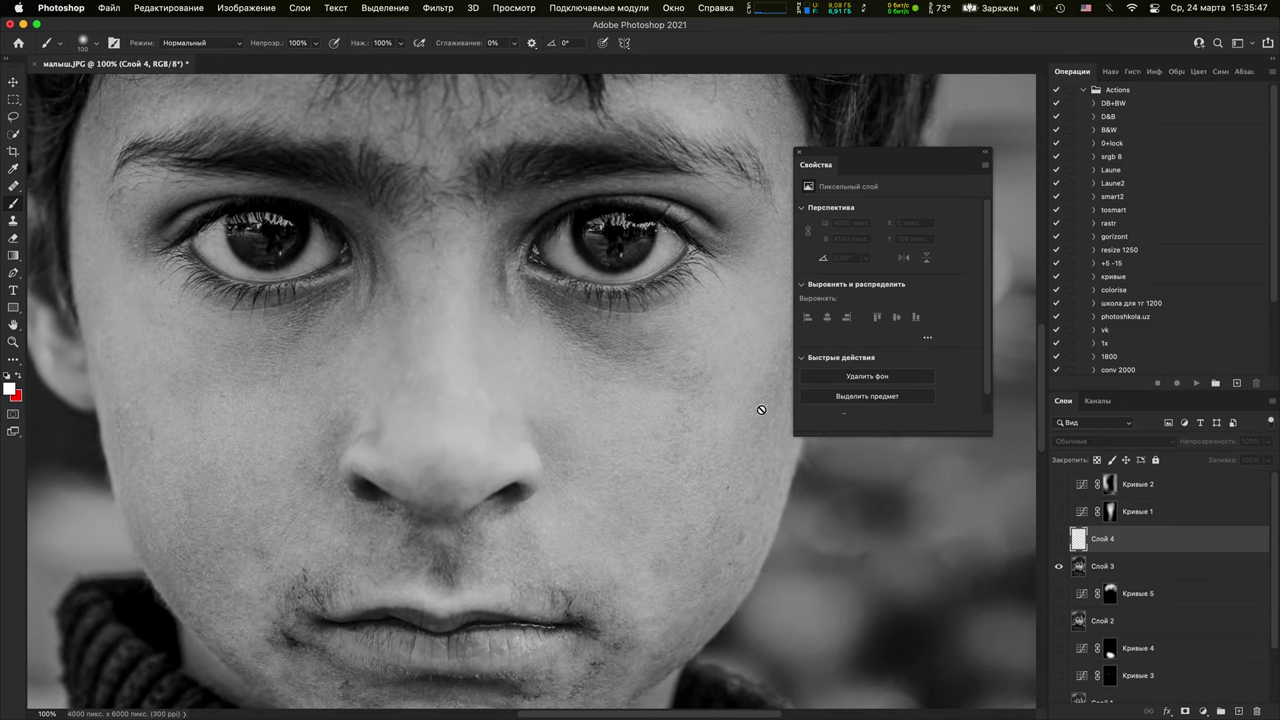
{"action": "left_click", "coordinate": [1062, 566]}
{"action": "left_click", "coordinate": [1062, 566]}
{"action": "left_click", "coordinate": [1062, 566]}
{"action": "left_click", "coordinate": [1062, 566]}
{"action": "left_click", "coordinate": [1062, 566]}
{"action": "left_click", "coordinate": [1062, 566]}
{"action": "scroll", "coordinate": [741, 446], "scroll_direction": "down", "scroll_amount": 8}
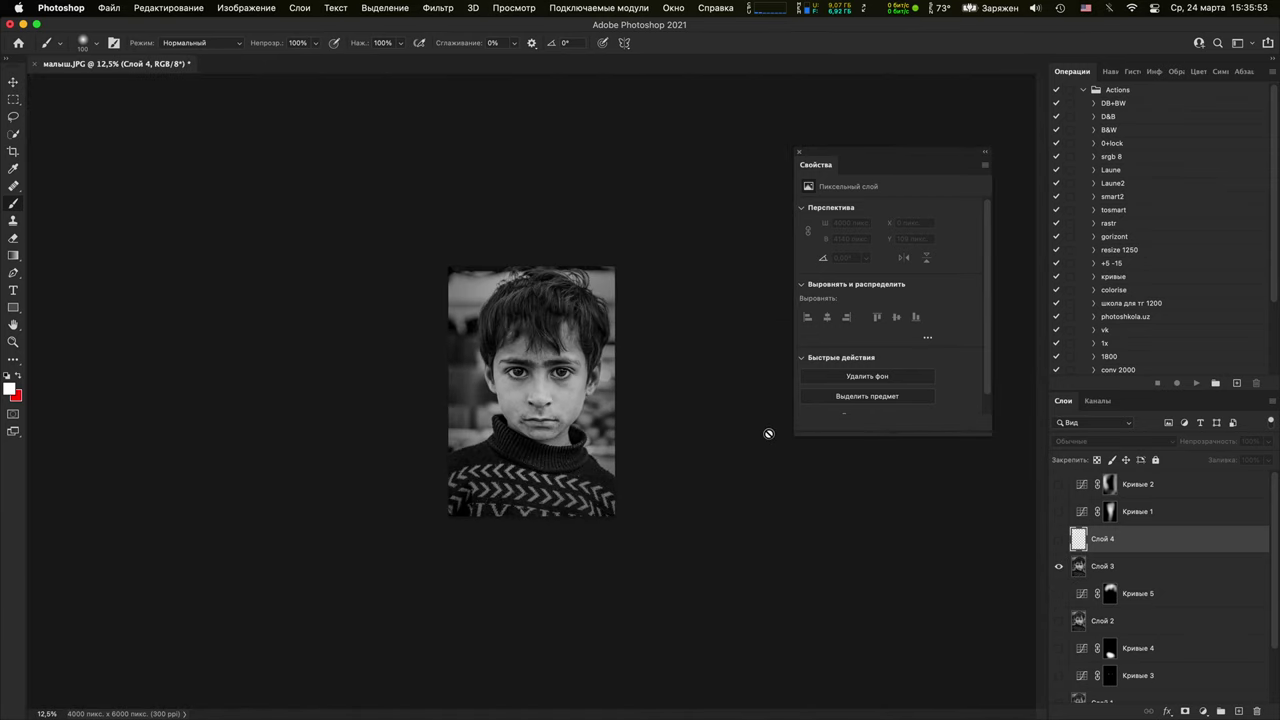
Close the boy portrait, switch to Adobe Bridge and open Портрет_4.JPG in Photoshop with its embedded profile, closing the floating properties
{"action": "left_click", "coordinate": [35, 65]}
{"action": "left_click", "coordinate": [566, 290]}
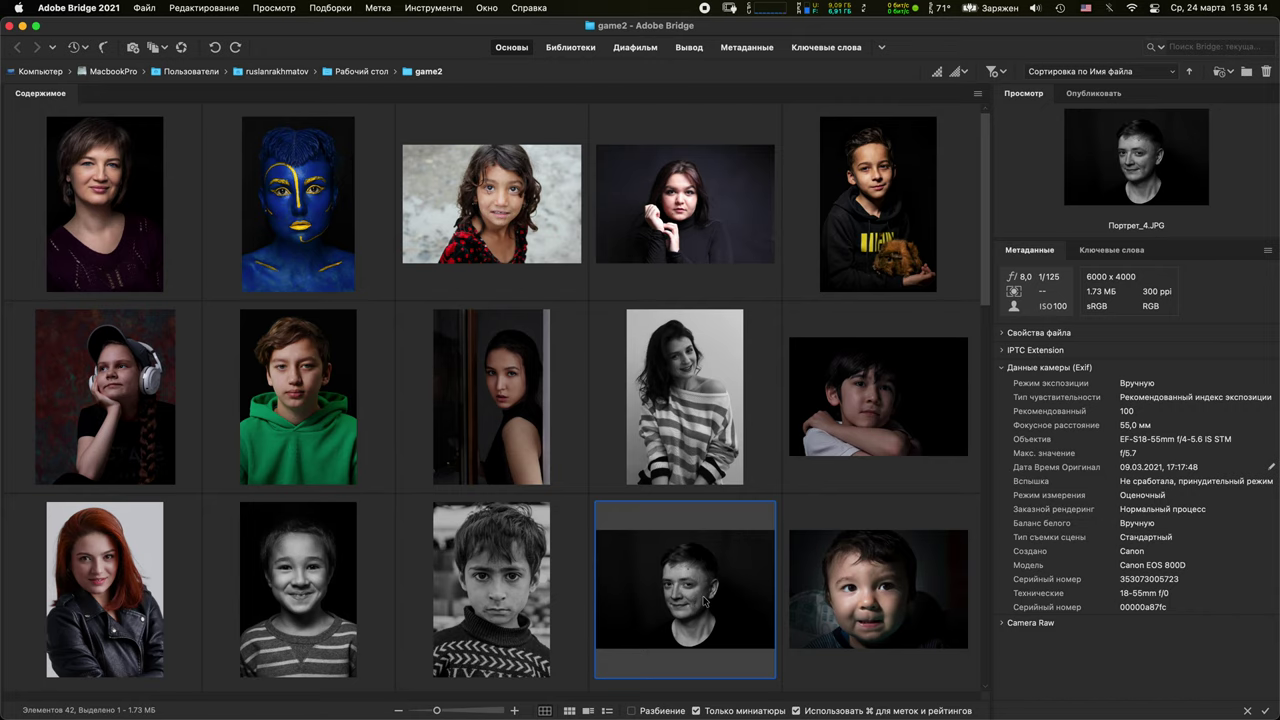
{"action": "double_click", "coordinate": [705, 601]}
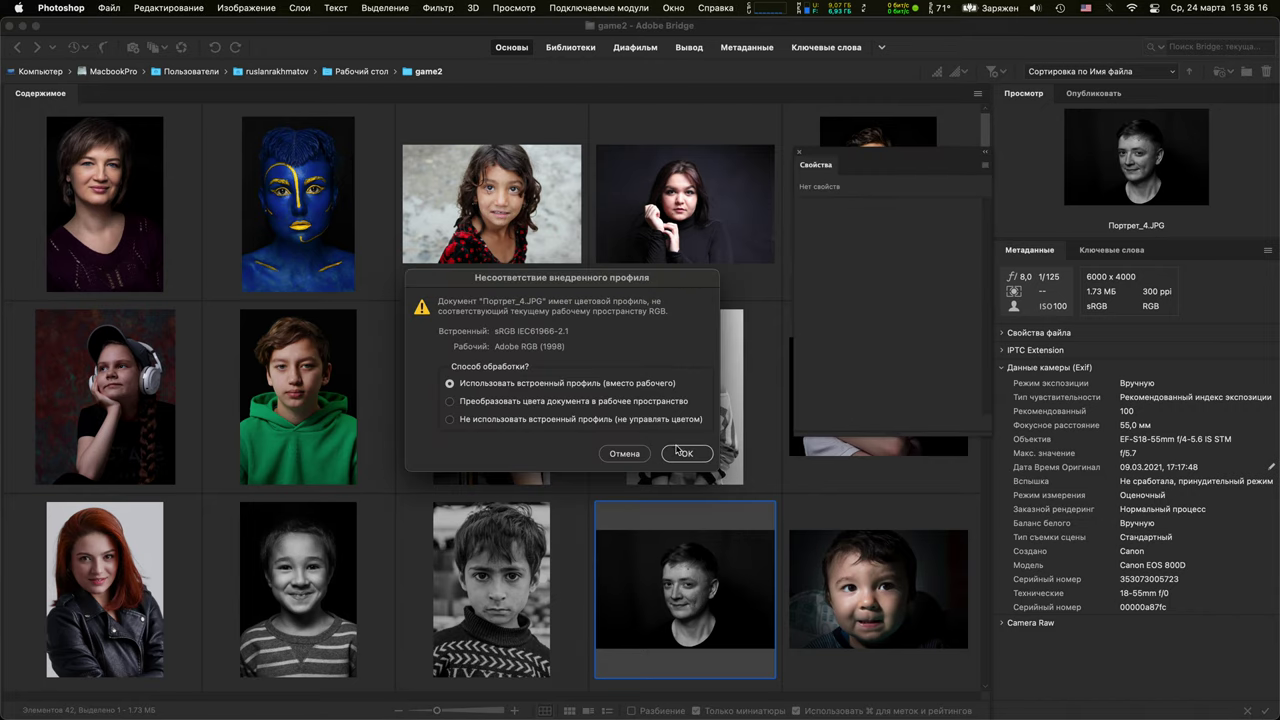
{"action": "left_click", "coordinate": [680, 452]}
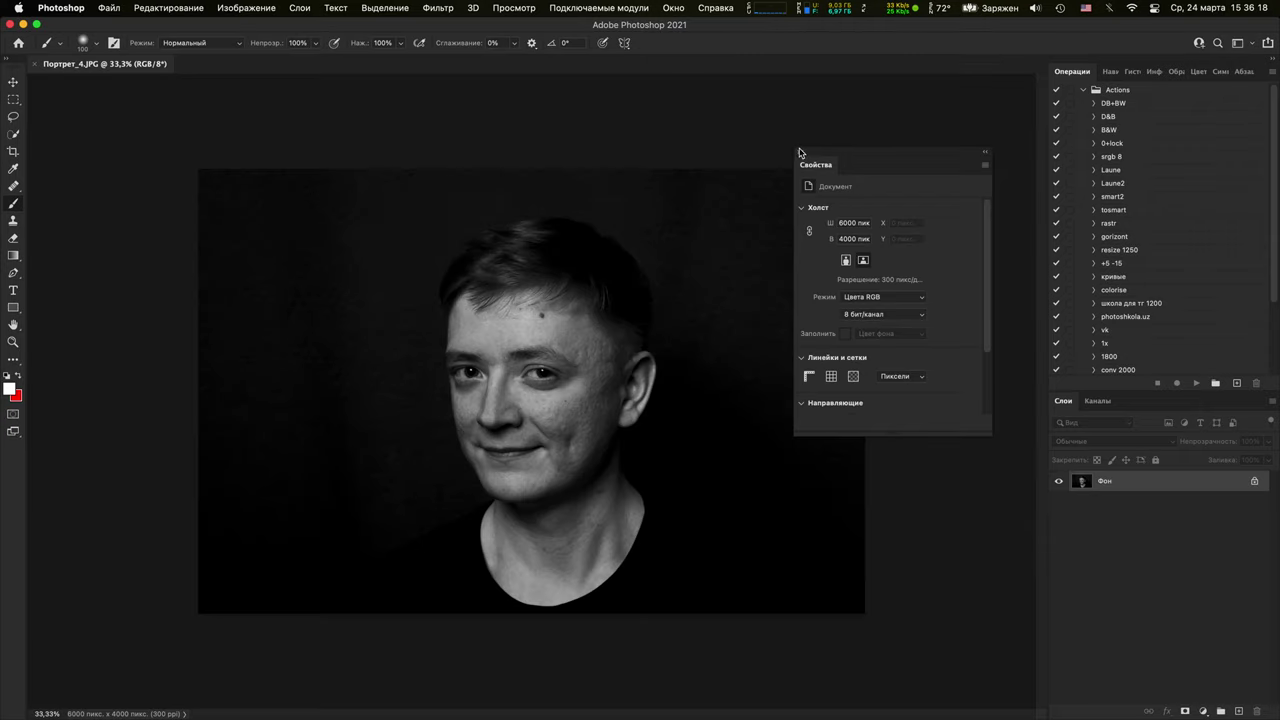
{"action": "left_click", "coordinate": [799, 152]}
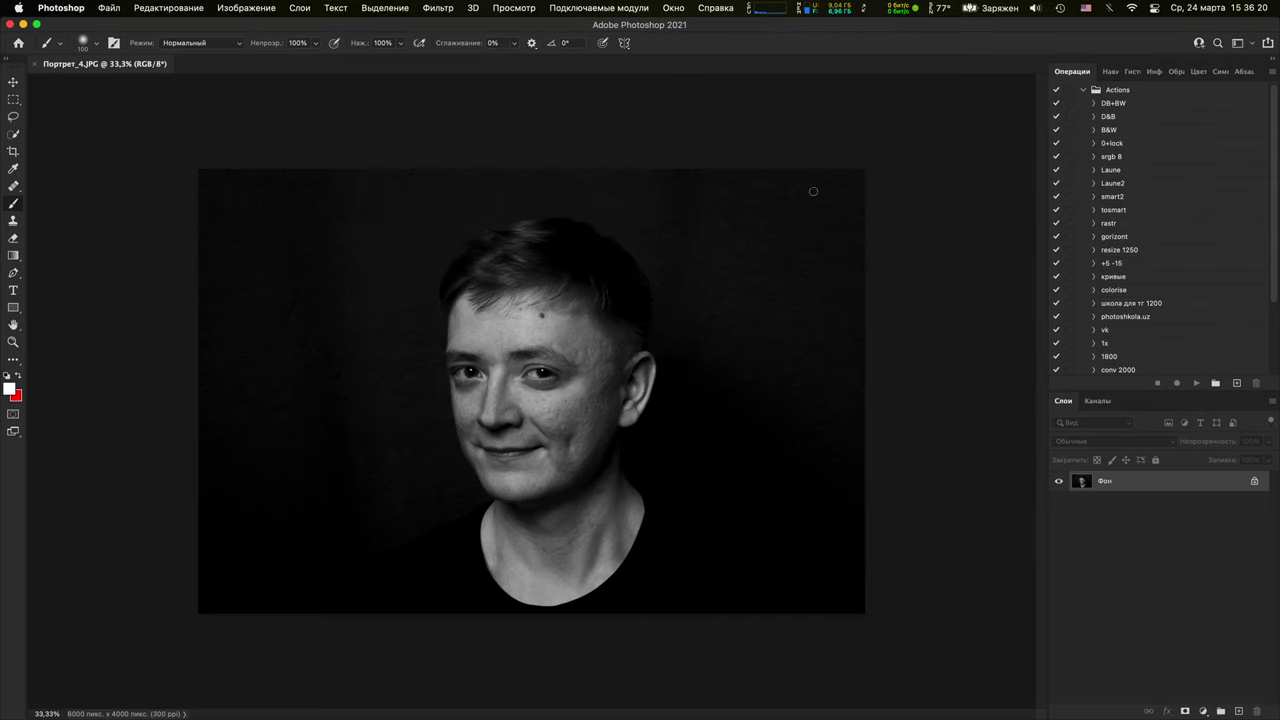
On a new layer, draw red strokes above the man's head and move them towards the photo's upper-right corner
{"action": "left_click", "coordinate": [1237, 710]}
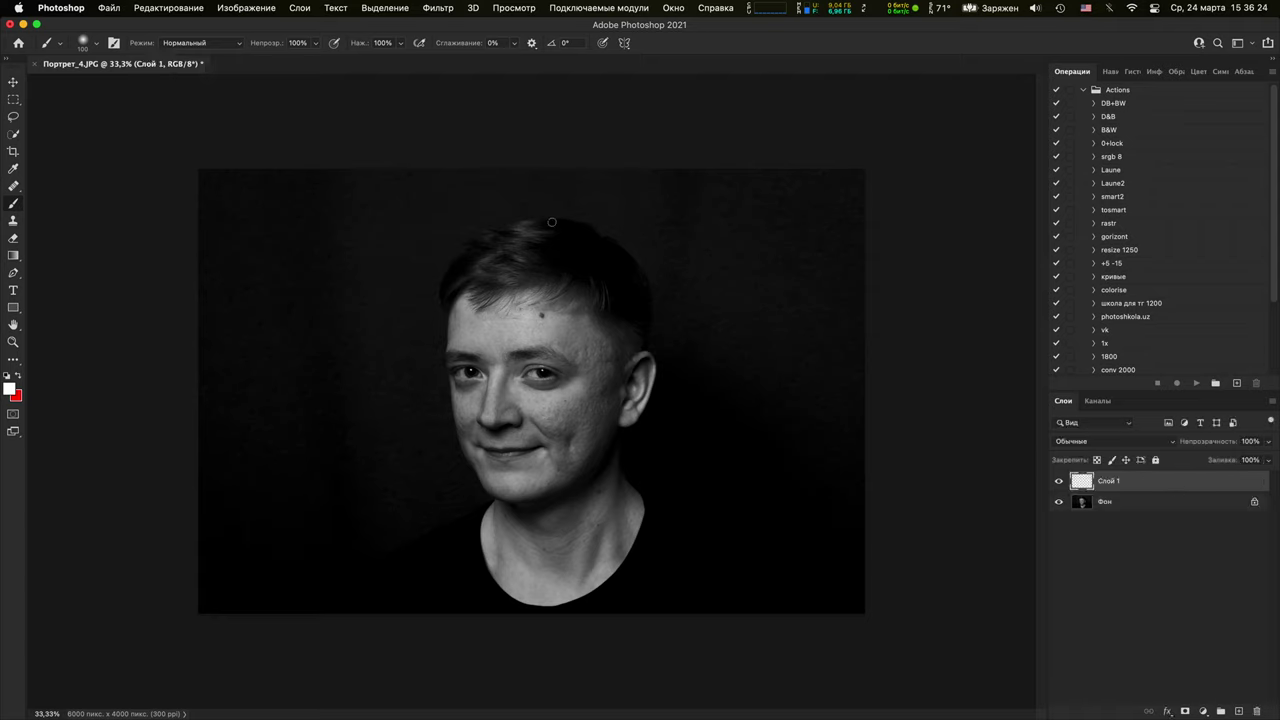
{"action": "key", "text": "x"}
{"action": "left_click_drag", "start_coordinate": [467, 211], "coordinate": [635, 196]}
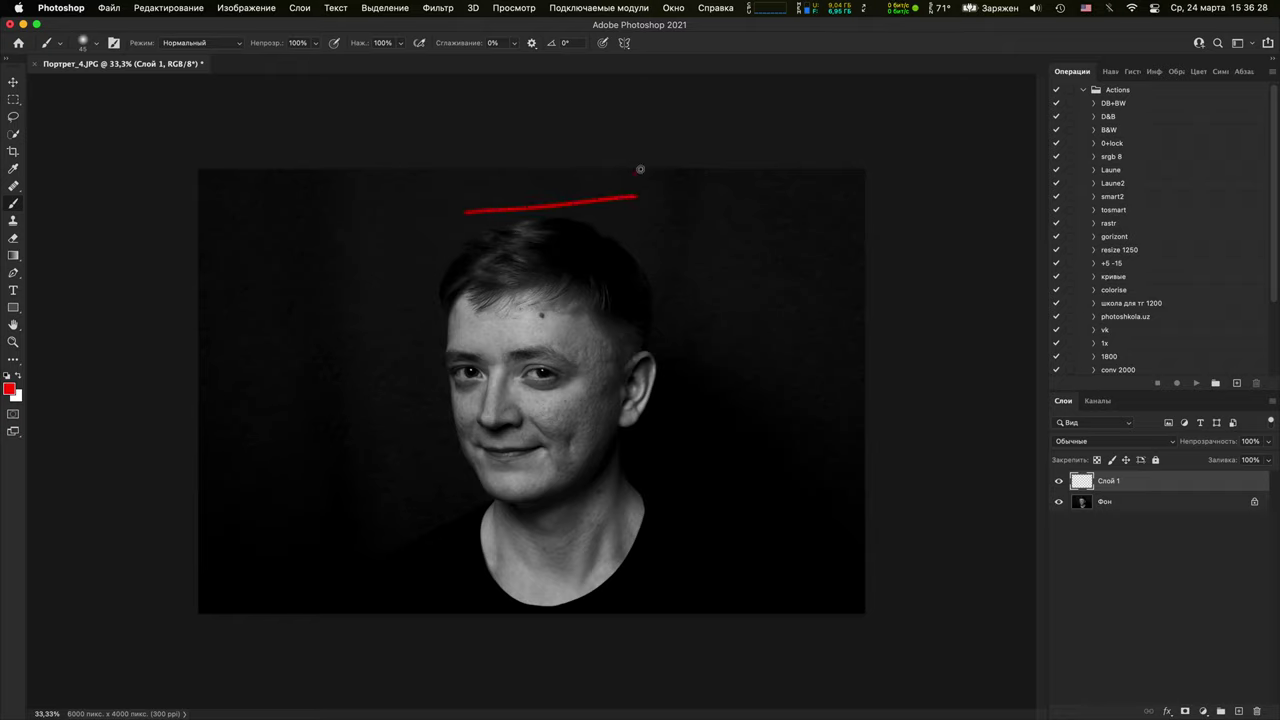
{"action": "mouse_move", "coordinate": [529, 212]}
{"action": "left_mouse_down"}
{"action": "mouse_move", "coordinate": [600, 236]}
{"action": "mouse_move", "coordinate": [580, 170]}
{"action": "left_mouse_up"}
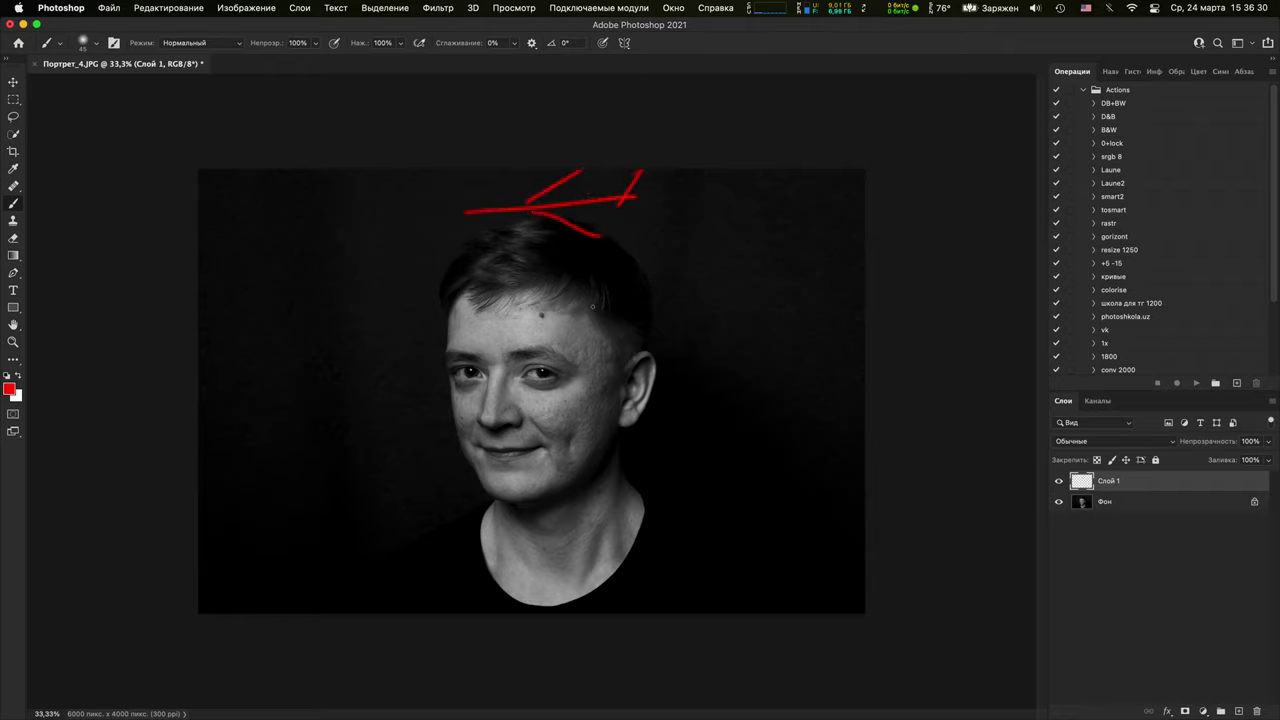
{"action": "key", "text": "v"}
{"action": "mouse_move", "coordinate": [608, 212]}
{"action": "left_mouse_down"}
{"action": "mouse_move", "coordinate": [800, 271]}
{"action": "mouse_move", "coordinate": [686, 177]}
{"action": "mouse_move", "coordinate": [300, 354]}
{"action": "mouse_move", "coordinate": [189, 457]}
{"action": "mouse_move", "coordinate": [814, 211]}
{"action": "mouse_move", "coordinate": [506, 200]}
{"action": "mouse_move", "coordinate": [427, 242]}
{"action": "mouse_move", "coordinate": [669, 177]}
{"action": "mouse_move", "coordinate": [354, 277]}
{"action": "mouse_move", "coordinate": [609, 223]}
{"action": "mouse_move", "coordinate": [697, 245]}
{"action": "mouse_move", "coordinate": [770, 197]}
{"action": "mouse_move", "coordinate": [486, 223]}
{"action": "mouse_move", "coordinate": [347, 318]}
{"action": "mouse_move", "coordinate": [700, 171]}
{"action": "mouse_move", "coordinate": [343, 294]}
{"action": "mouse_move", "coordinate": [800, 206]}
{"action": "mouse_move", "coordinate": [471, 218]}
{"action": "mouse_move", "coordinate": [735, 198]}
{"action": "mouse_move", "coordinate": [534, 191]}
{"action": "mouse_move", "coordinate": [600, 180]}
{"action": "mouse_move", "coordinate": [740, 229]}
{"action": "mouse_move", "coordinate": [634, 191]}
{"action": "mouse_move", "coordinate": [776, 216]}
{"action": "mouse_move", "coordinate": [827, 150]}
{"action": "left_mouse_up"}
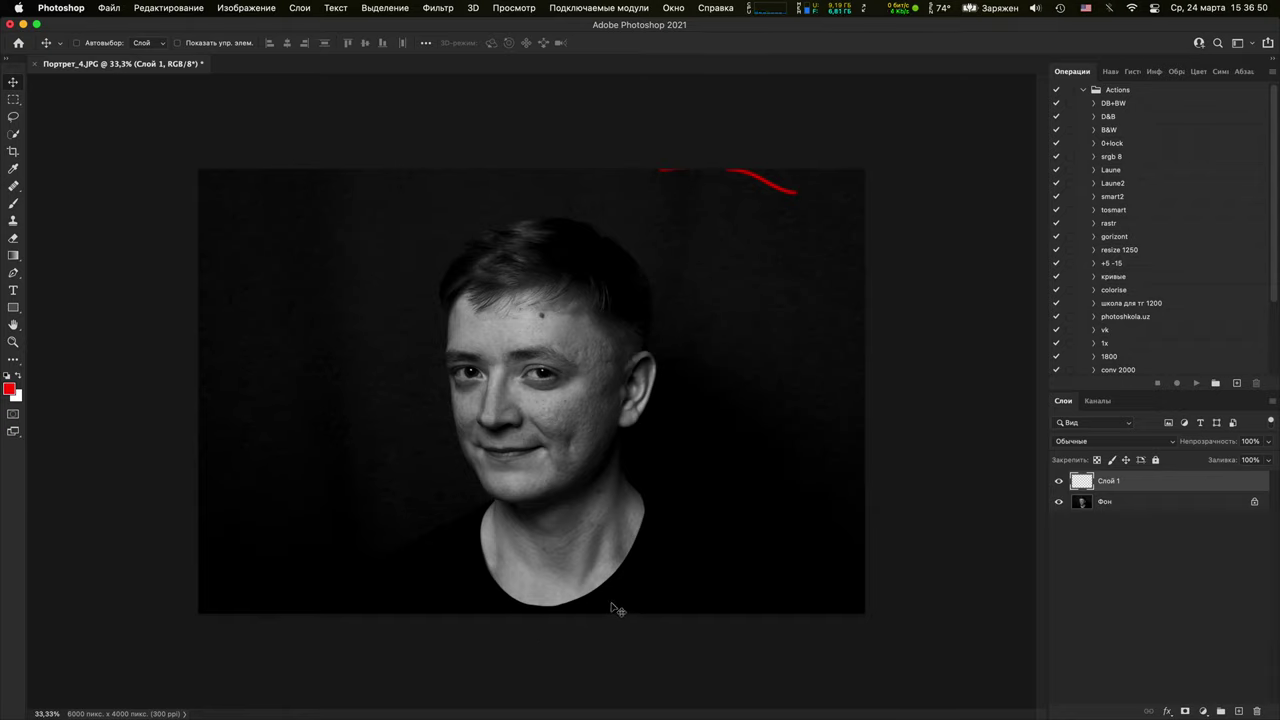
Duplicate the background shifted upwards and fill a new layer beneath the copy with black to cover the exposed lower strip
{"action": "left_click", "coordinate": [1120, 502]}
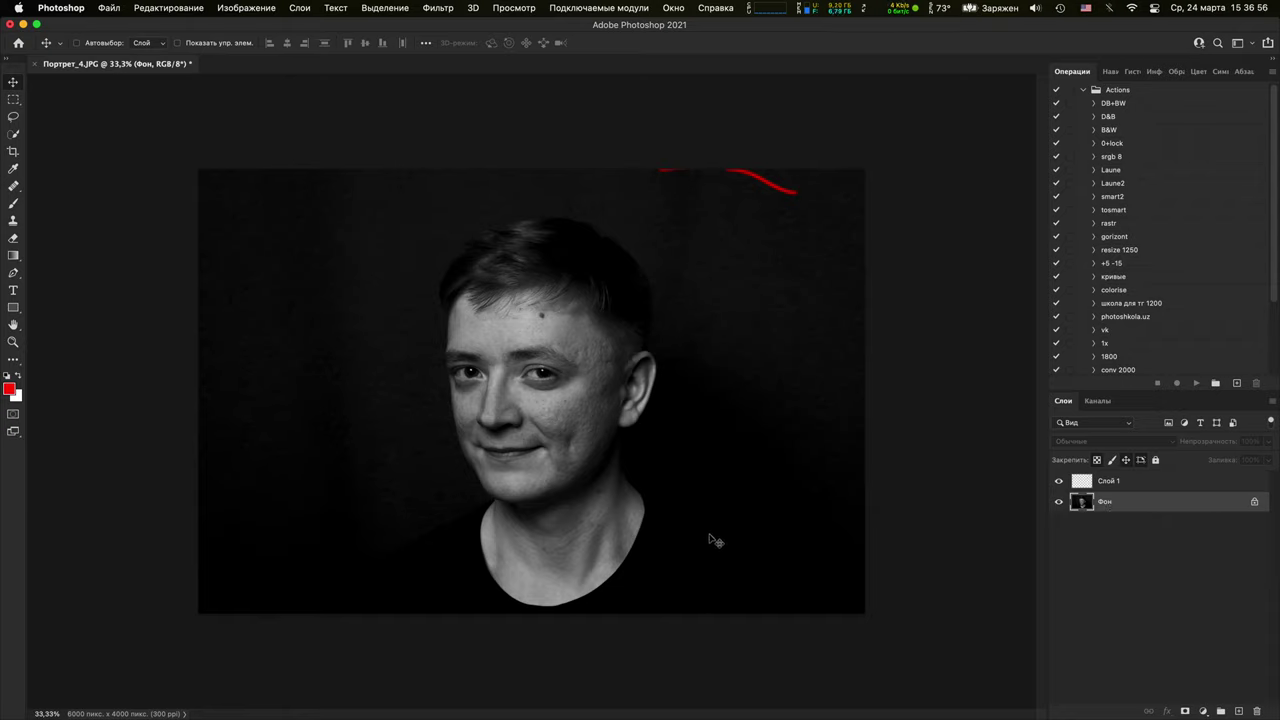
{"action": "left_click_drag", "start_coordinate": [577, 490], "coordinate": [572, 427]}
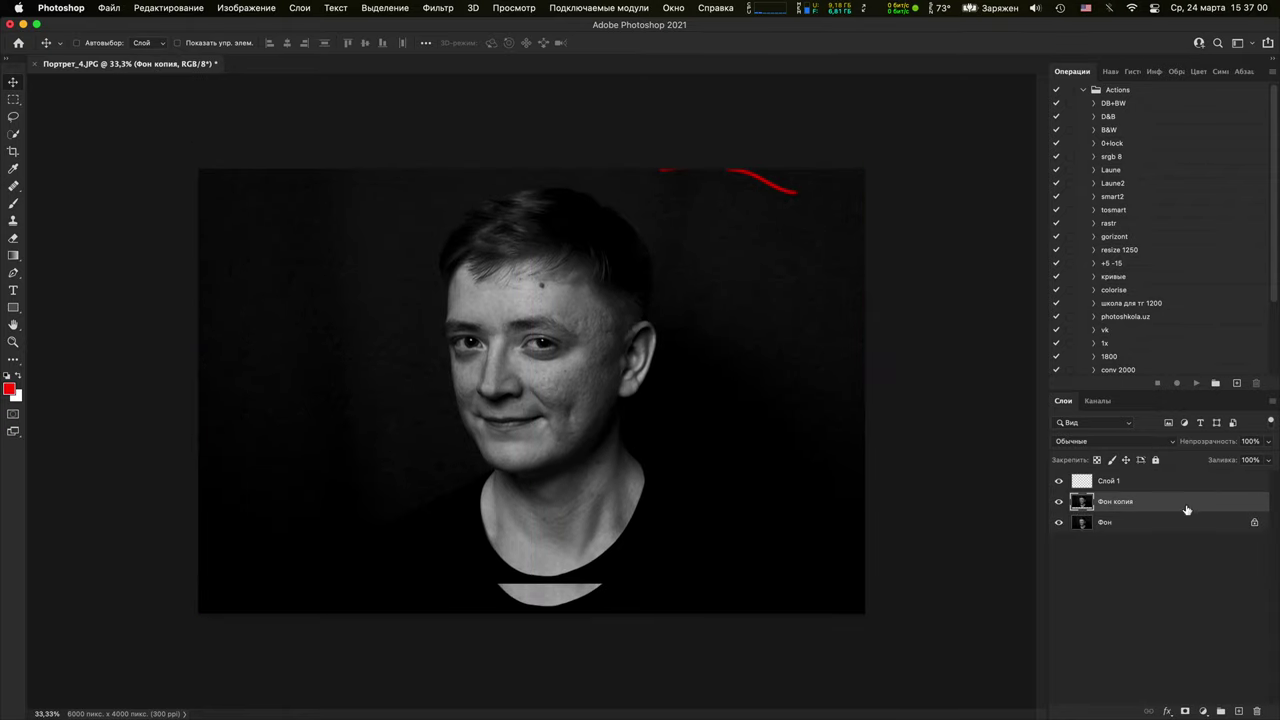
{"action": "left_click", "coordinate": [1187, 522]}
{"action": "left_click", "coordinate": [1238, 710]}
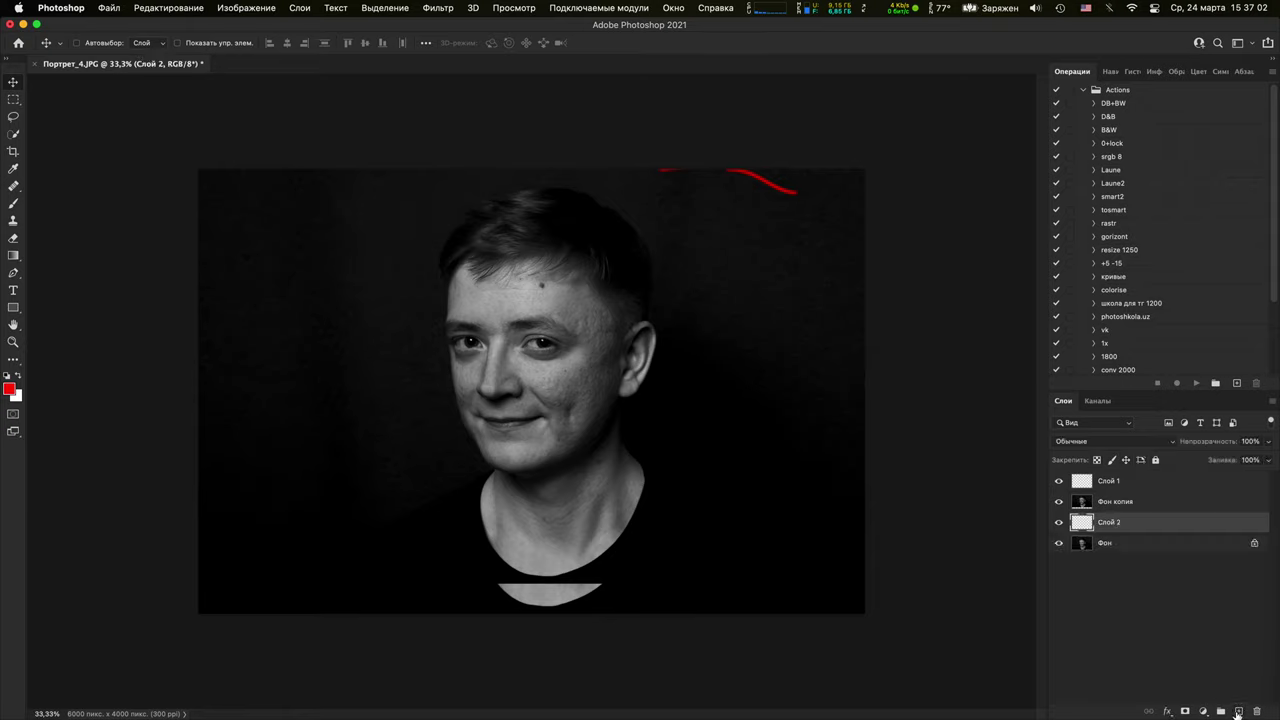
{"action": "key", "text": "super+BackSpace"}
{"action": "key", "text": "alt+BackSpace"}
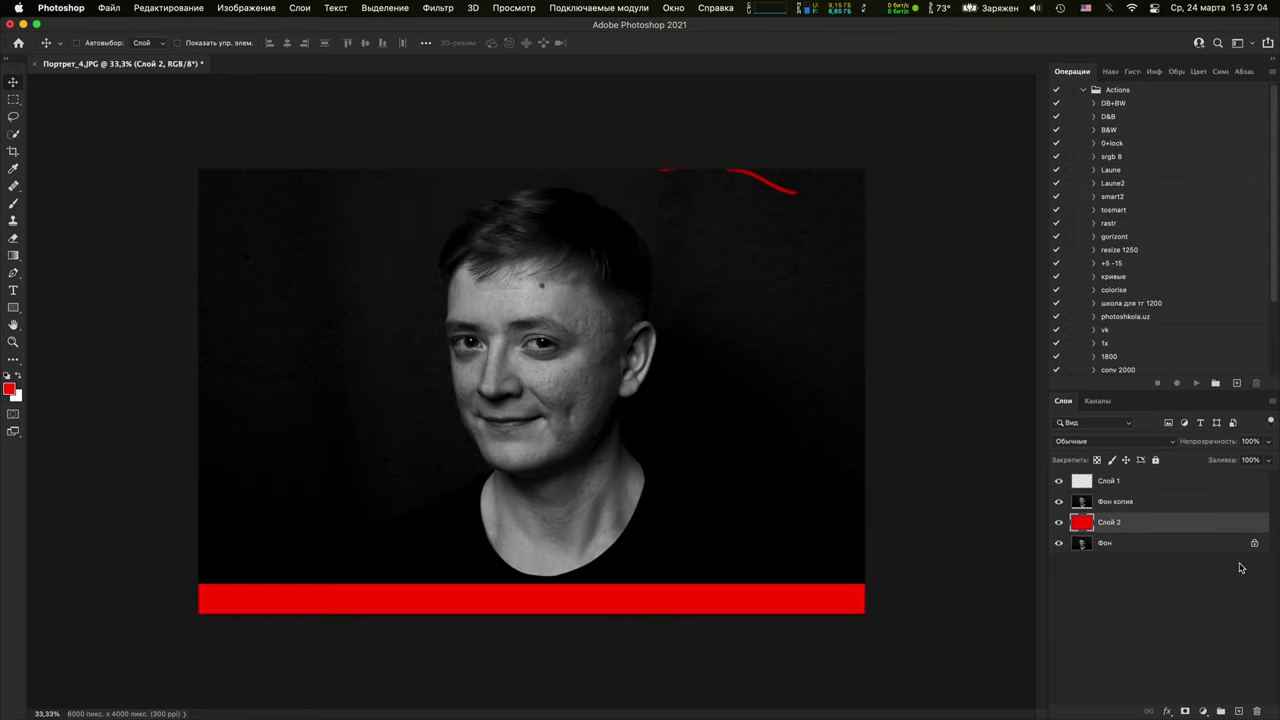
{"action": "key", "text": "super+BackSpace"}
{"action": "key", "text": "alt+BackSpace"}
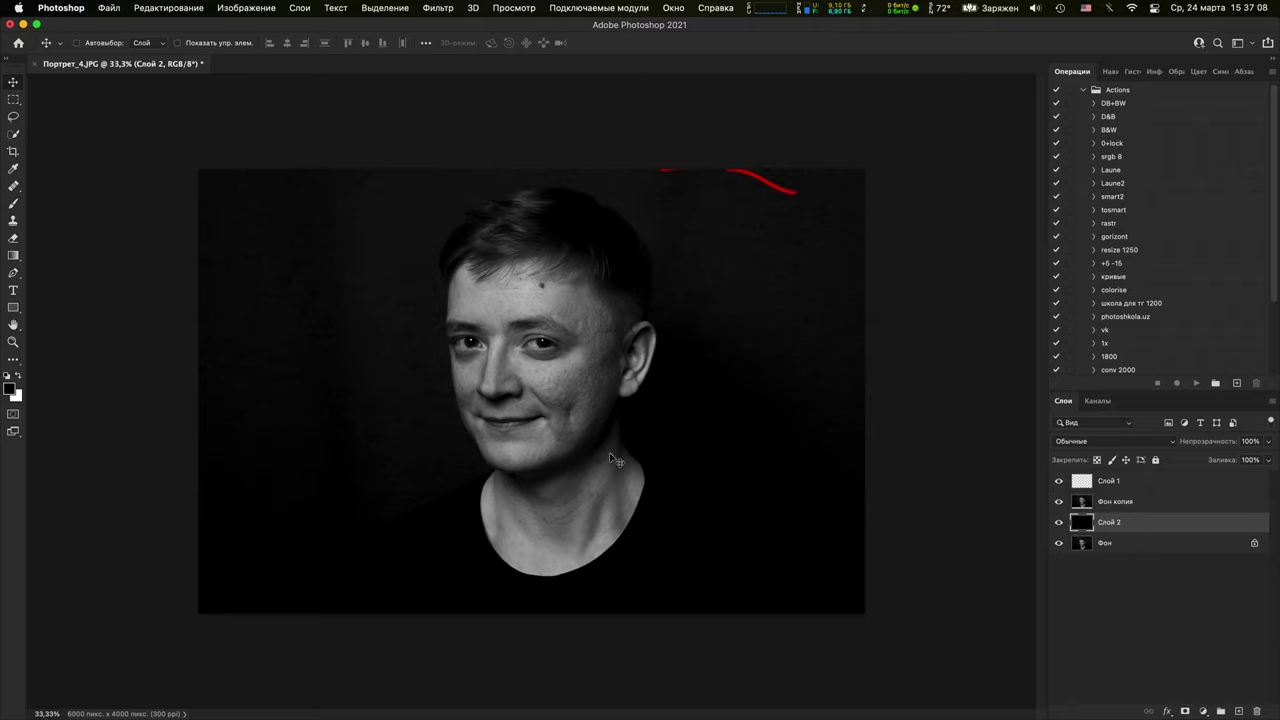
Move the background copy about 120 px further up without any sideways shift
{"action": "left_click_drag", "start_coordinate": [566, 471], "coordinate": [664, 460]}
{"action": "left_click", "coordinate": [1150, 507]}
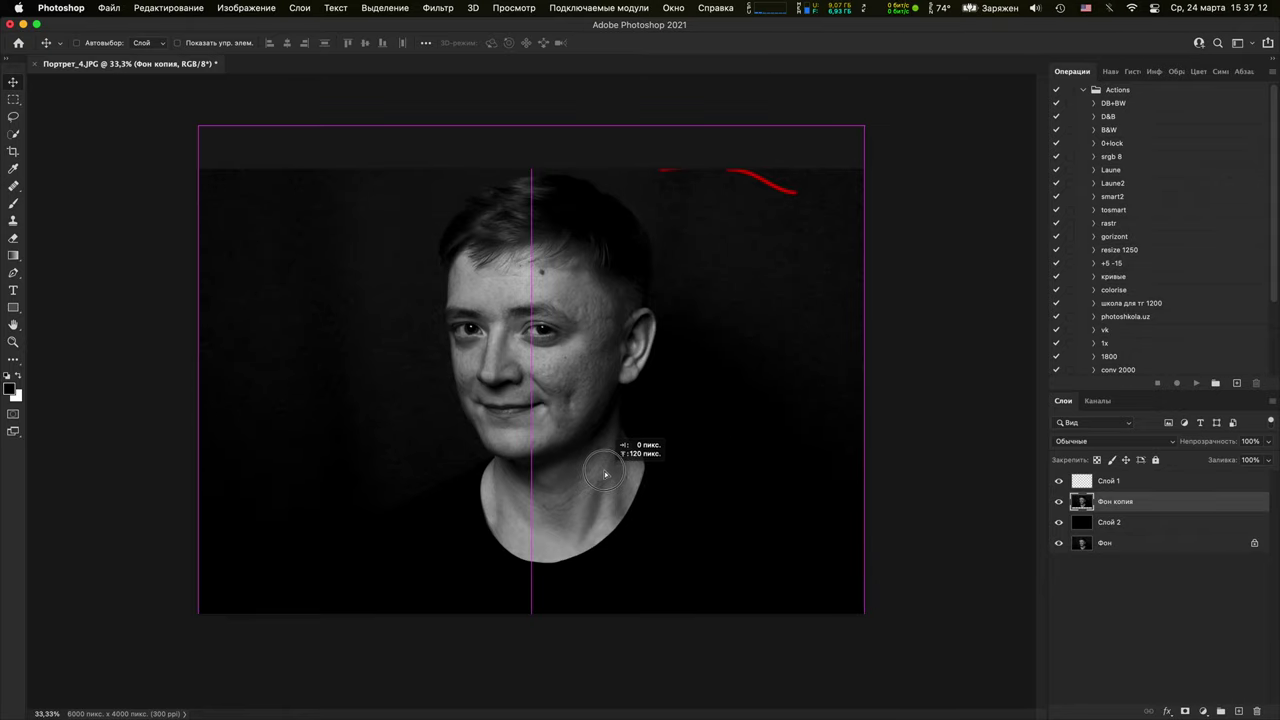
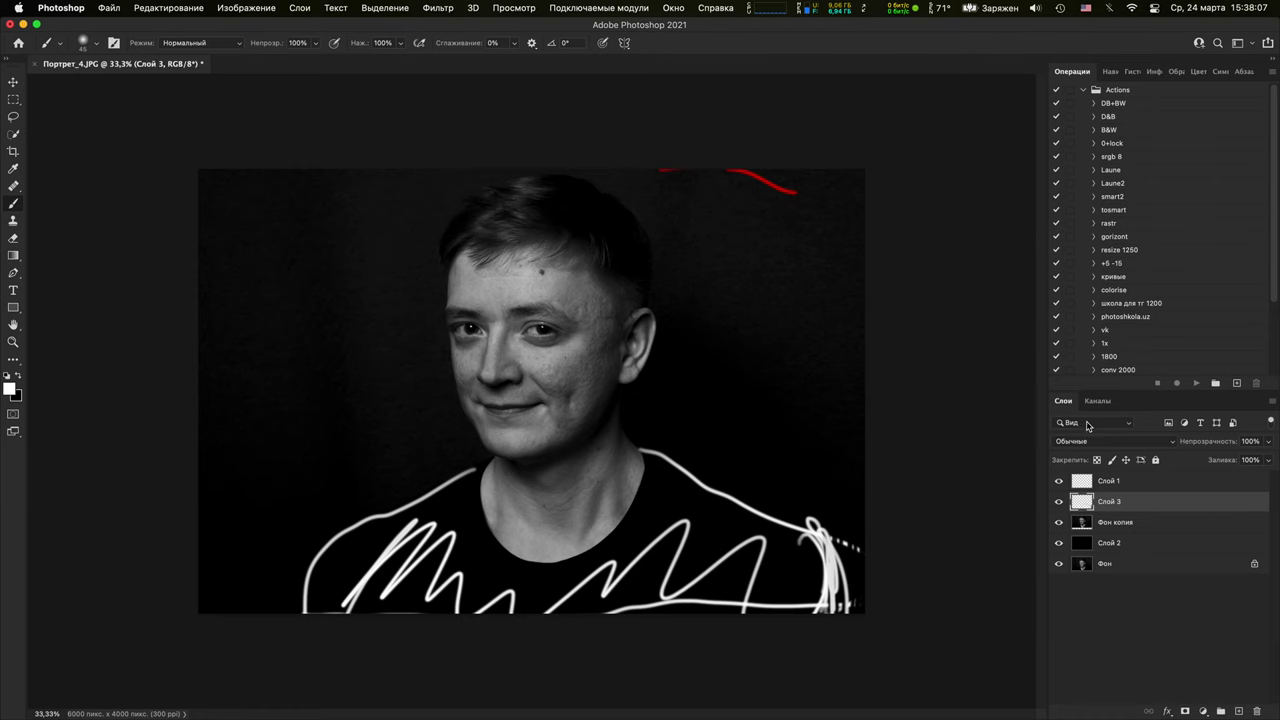
Examine the man's skin, nose and eyes up close, up to 300% zoom
{"action": "key", "text": "super+plus"}
{"action": "key", "text": "super+plus"}
{"action": "key", "text": "super+plus"}
{"action": "key", "text": "super+plus"}
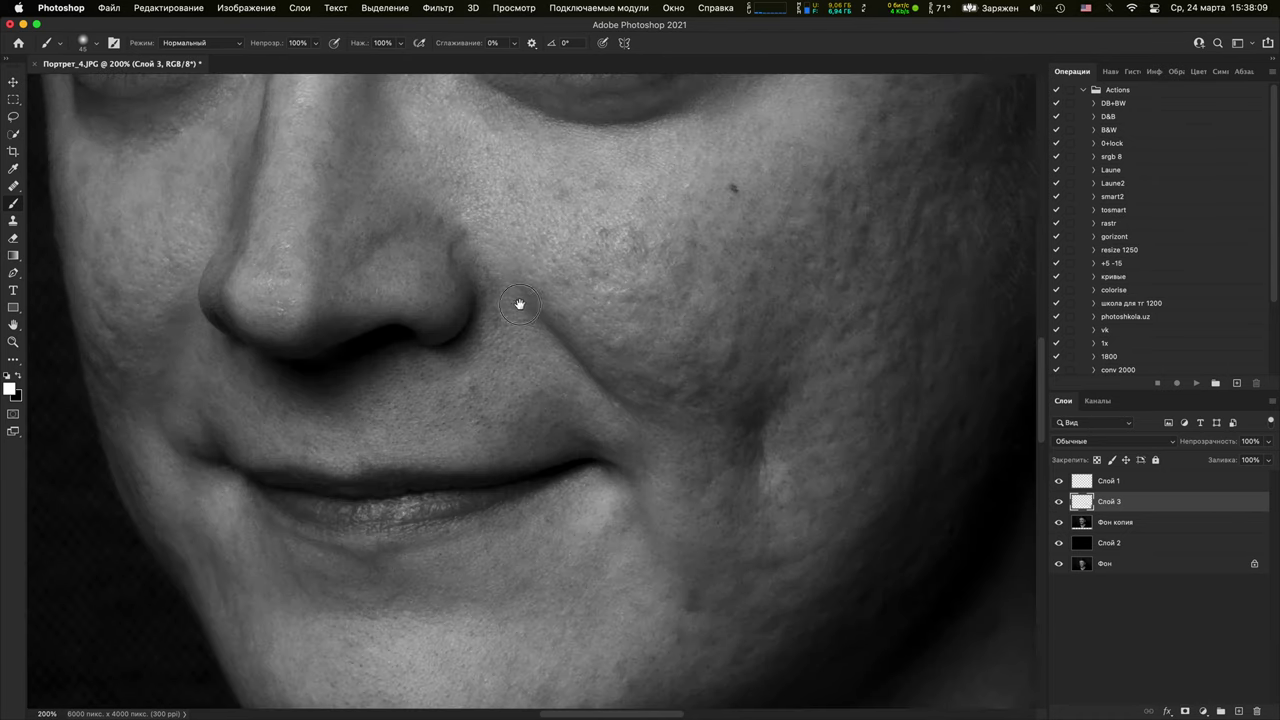
{"action": "left_click_drag", "start_coordinate": [520, 305], "coordinate": [641, 579]}
{"action": "key", "text": "super+plus"}
{"action": "left_click_drag", "start_coordinate": [534, 361], "coordinate": [706, 318]}
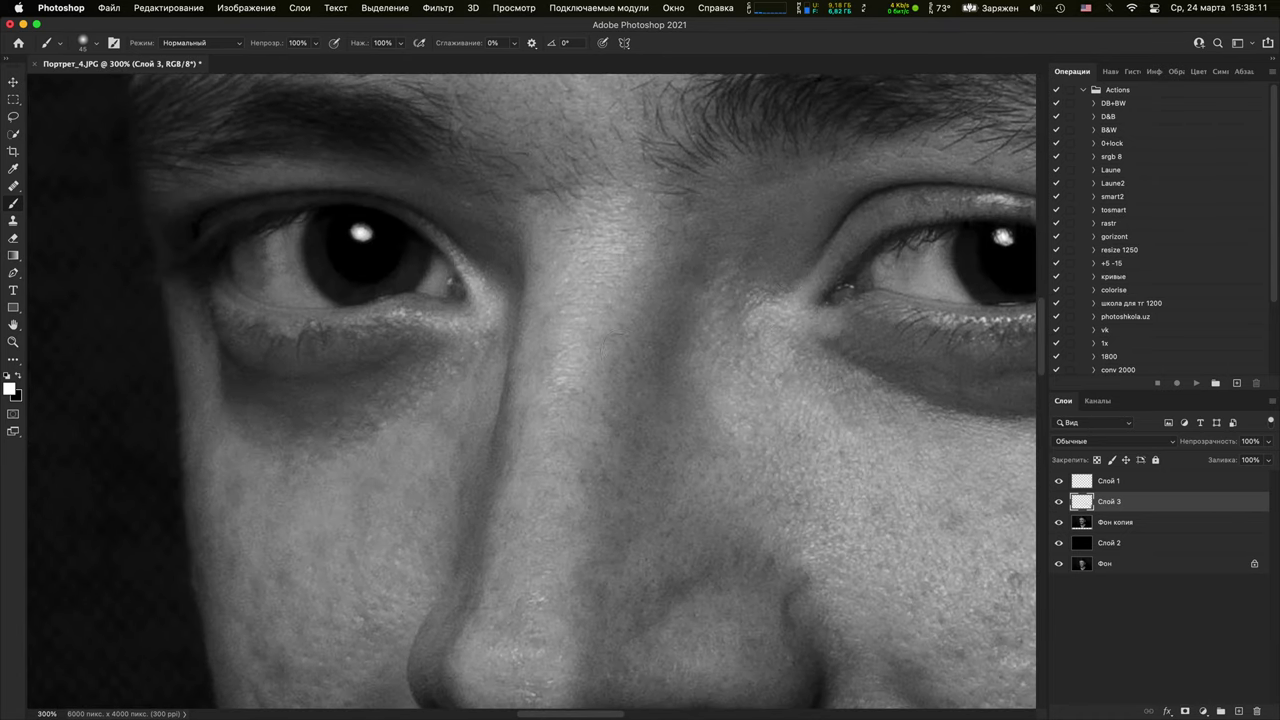
{"action": "scroll", "coordinate": [600, 371], "scroll_direction": "down", "scroll_amount": 6}
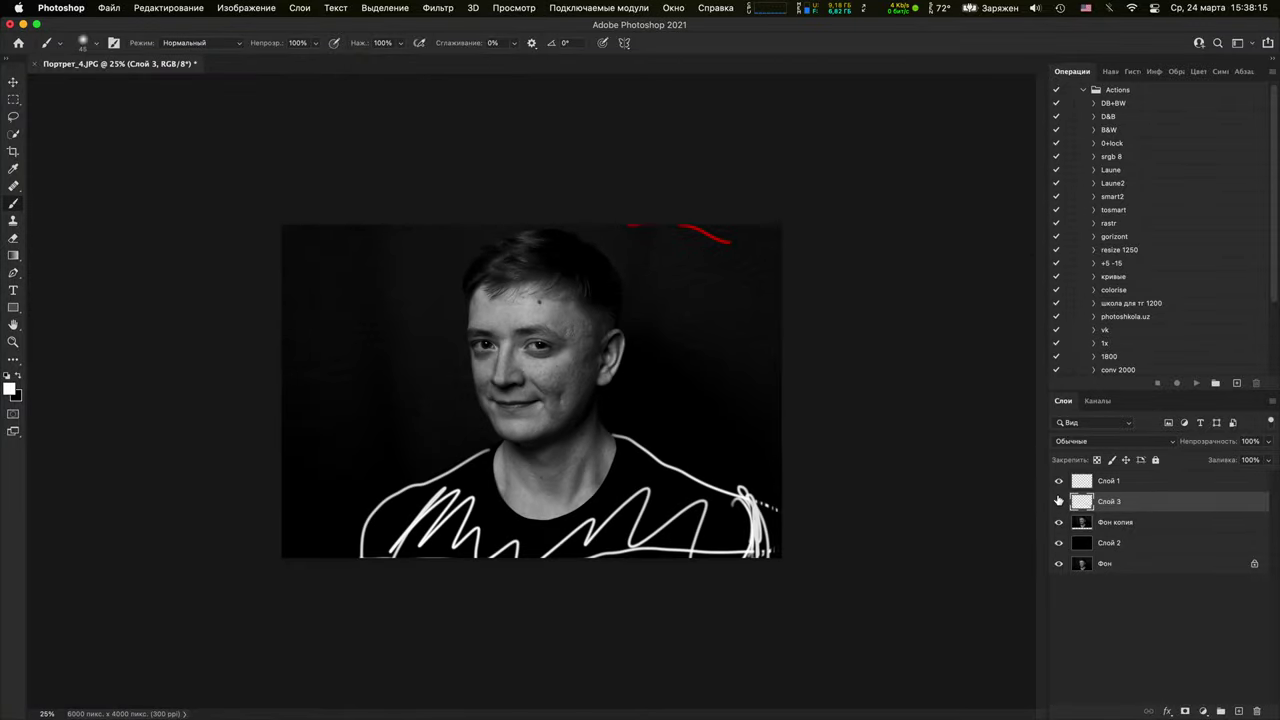
Hide the white and red scribble layers and shift the background copy slightly down
{"action": "left_click_drag", "start_coordinate": [1059, 501], "coordinate": [1058, 545]}
{"action": "left_click", "coordinate": [1059, 481]}
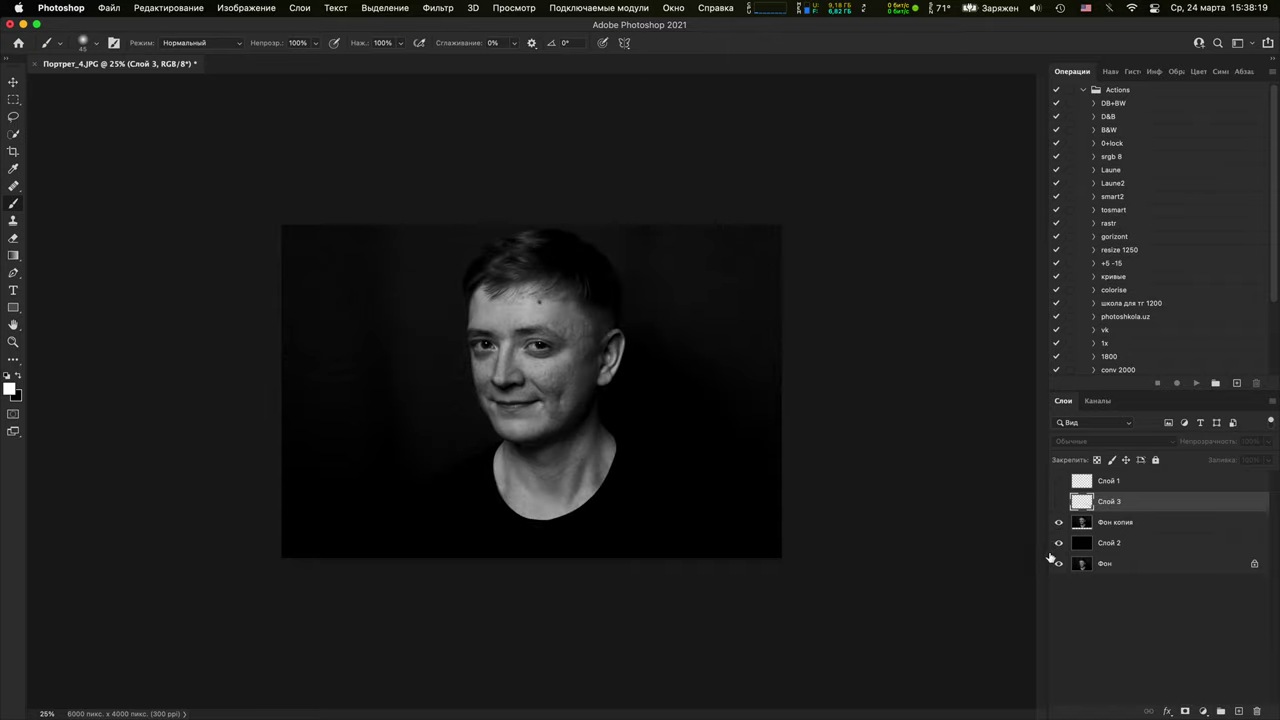
{"action": "left_click", "coordinate": [1113, 527]}
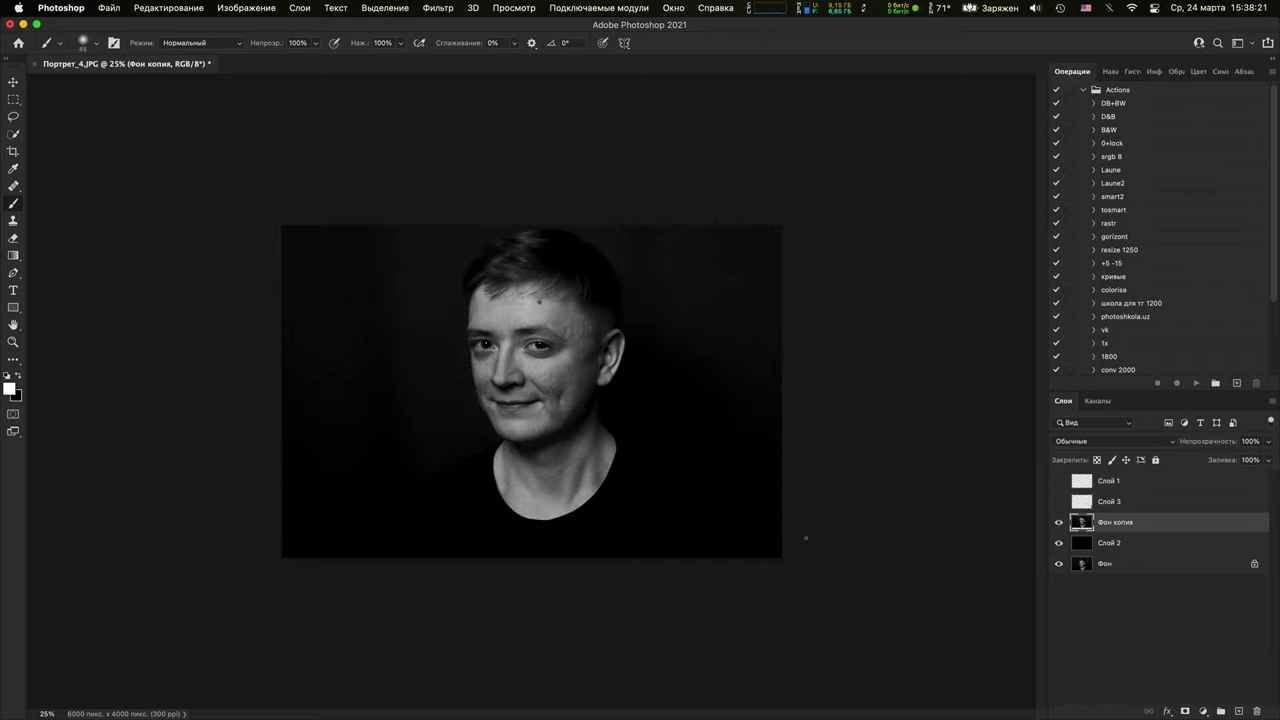
{"action": "key", "text": "v"}
{"action": "mouse_move", "coordinate": [572, 420]}
{"action": "left_mouse_down"}
{"action": "mouse_move", "coordinate": [582, 400]}
{"action": "mouse_move", "coordinate": [590, 407]}
{"action": "left_mouse_up"}
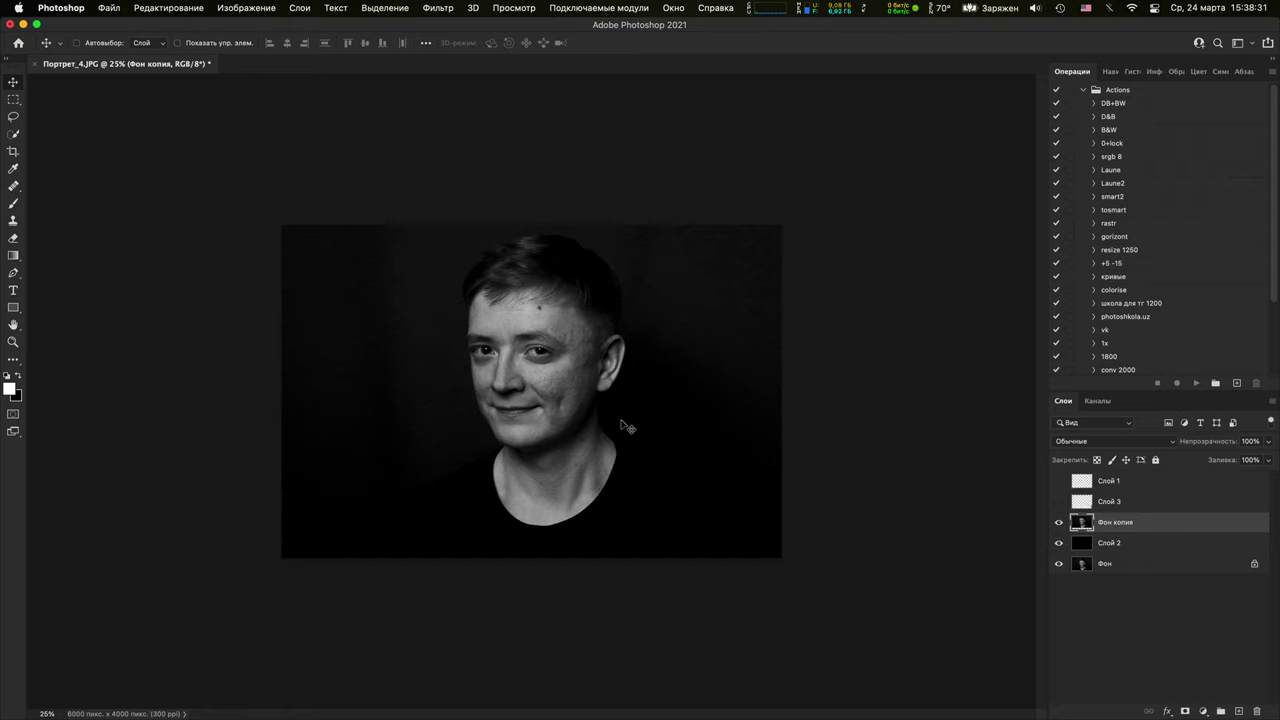
Compare the raised framing with the original by toggling the background copy and the black layer
{"action": "left_click_drag", "start_coordinate": [1056, 522], "coordinate": [1059, 543]}
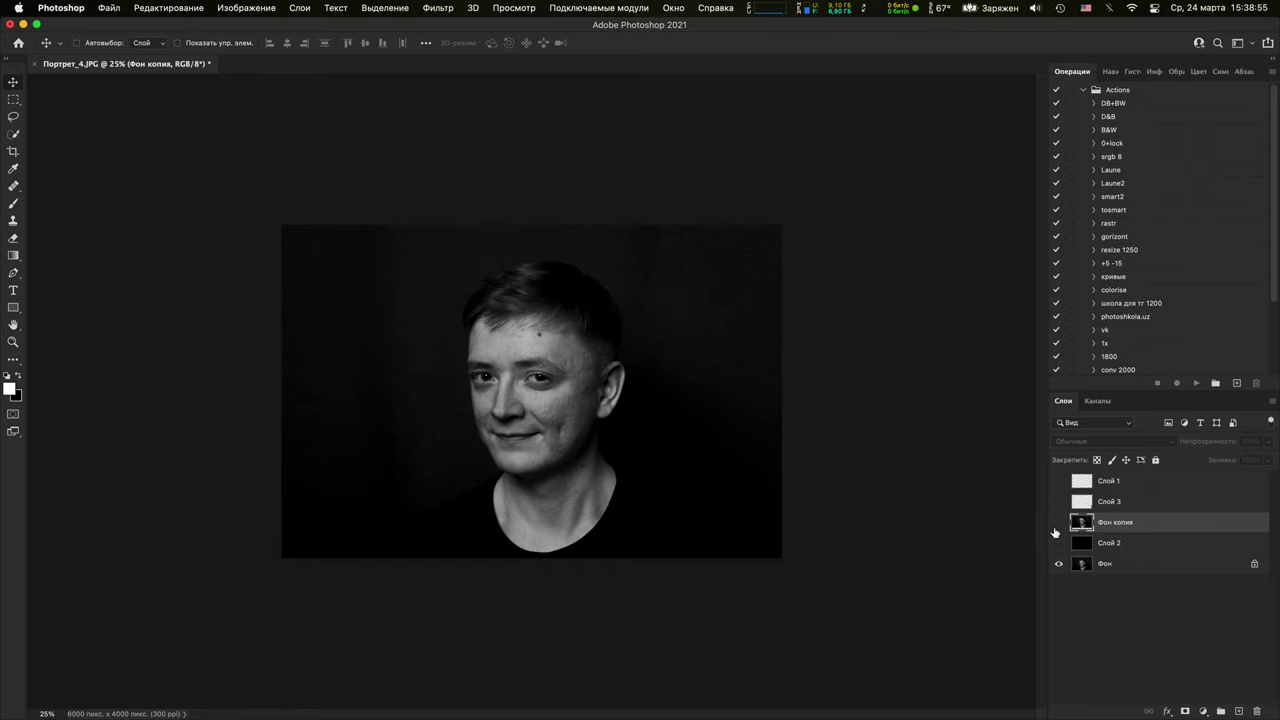
{"action": "left_click", "coordinate": [1055, 537]}
{"action": "left_click", "coordinate": [1058, 525]}
{"action": "left_click", "coordinate": [1058, 525]}
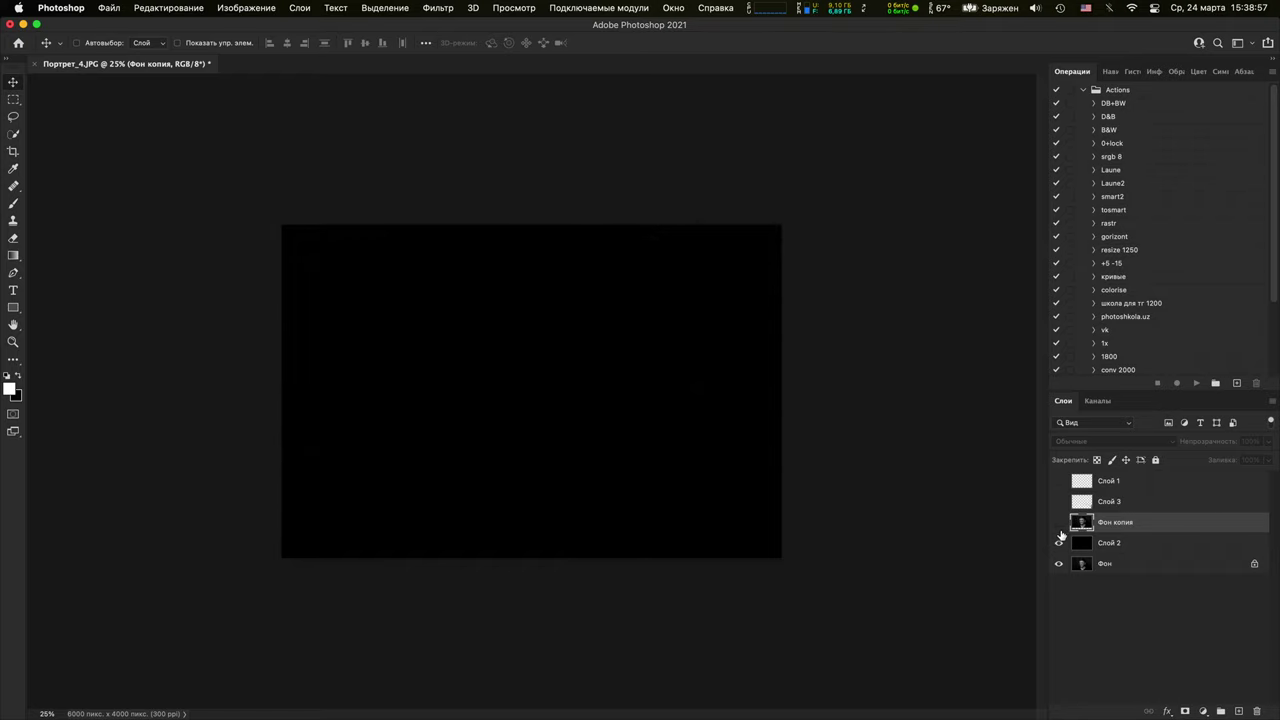
{"action": "left_click", "coordinate": [1058, 524]}
Examine the man's cheek, the hair edge and the adjoining dark background up close, up to 400% zoom
{"action": "key", "text": "super+plus"}
{"action": "key", "text": "super+plus"}
{"action": "key", "text": "super+plus"}
{"action": "key", "text": "super+plus"}
{"action": "key", "text": "super+plus"}
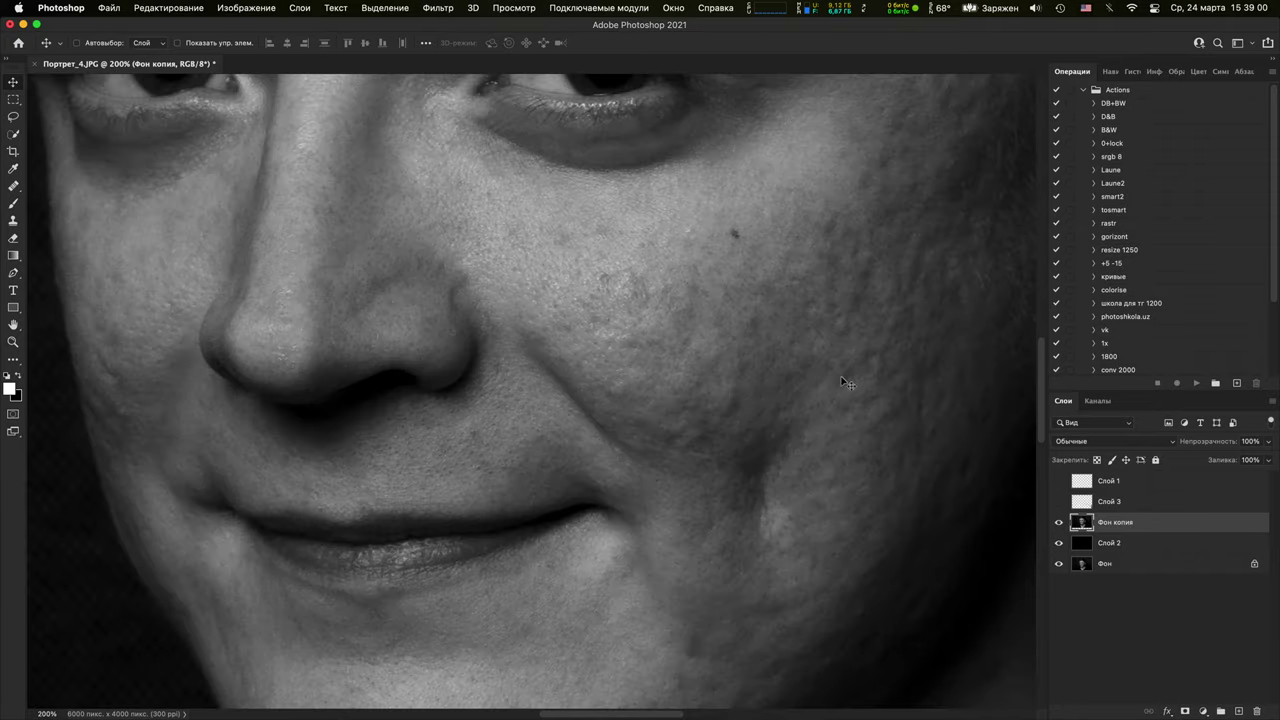
{"action": "left_click_drag", "start_coordinate": [960, 200], "coordinate": [563, 711]}
{"action": "left_click_drag", "start_coordinate": [850, 250], "coordinate": [603, 509]}
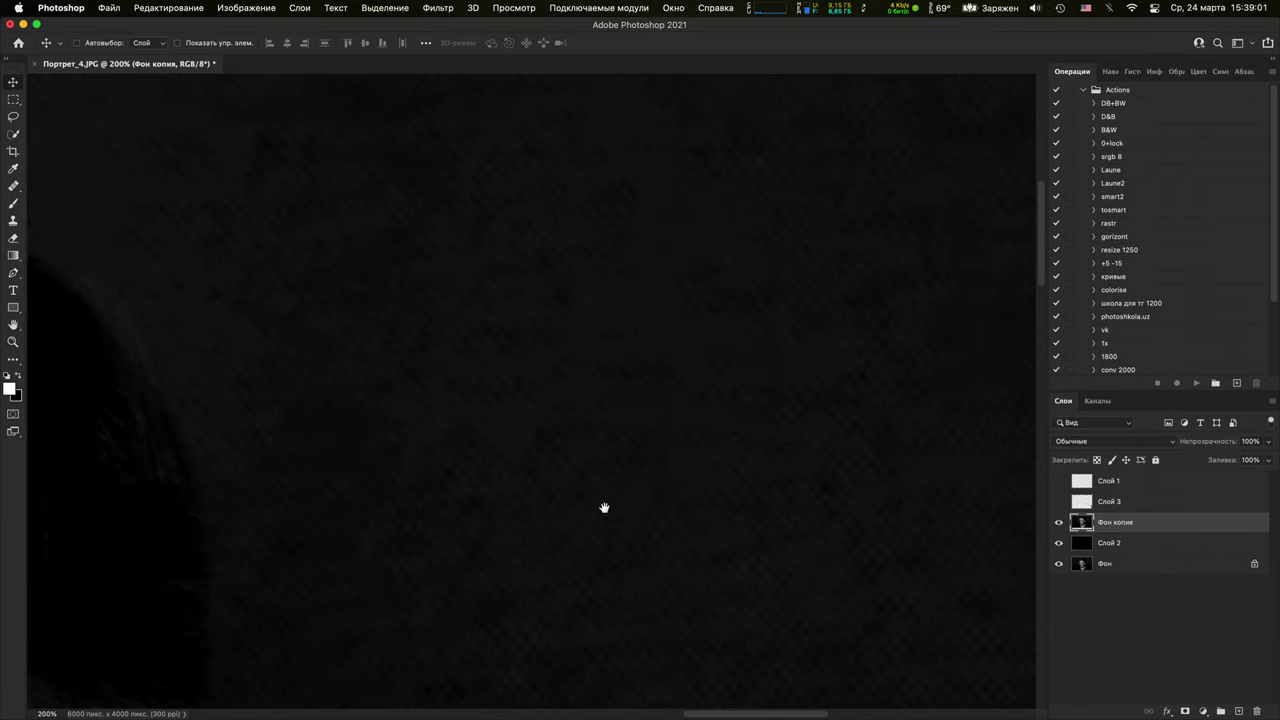
{"action": "key", "text": "super+minus"}
{"action": "key", "text": "super+plus"}
{"action": "left_click_drag", "start_coordinate": [729, 440], "coordinate": [914, 411]}
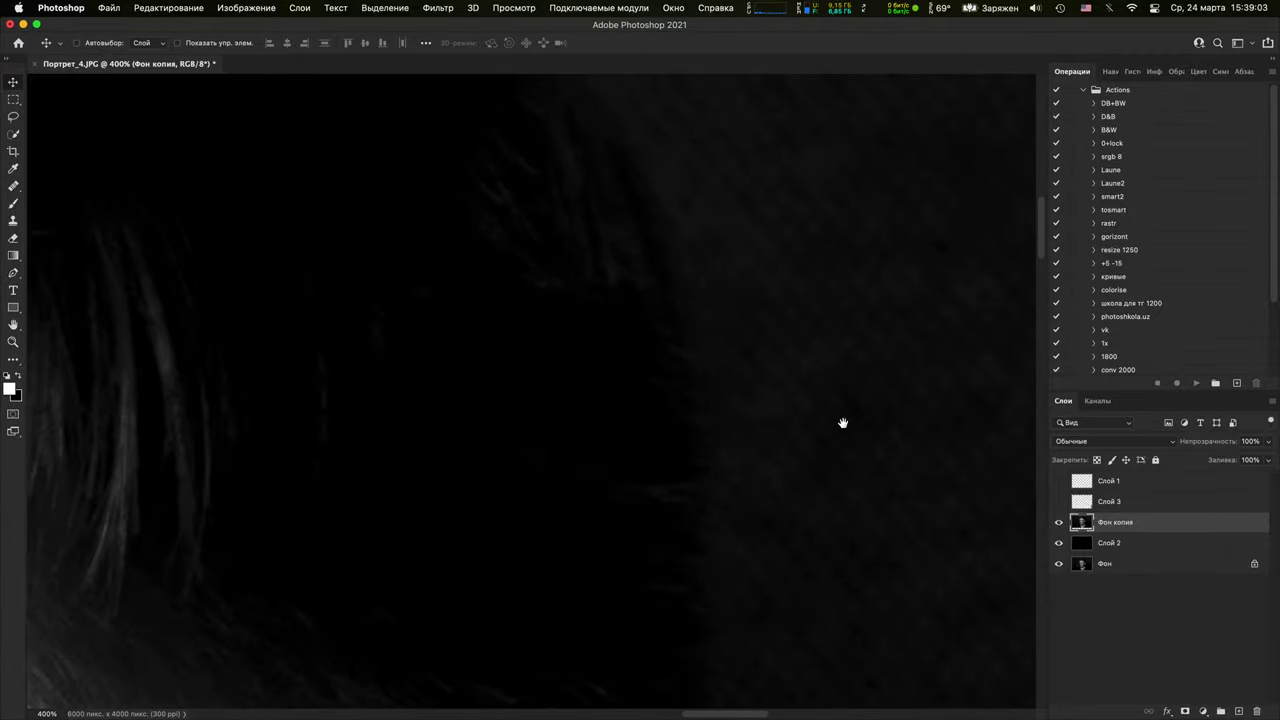
{"action": "left_click_drag", "start_coordinate": [800, 170], "coordinate": [860, 419]}
Inspect the texture of the dark background beside the man's head at 200% and return to the whole portrait
{"action": "scroll", "coordinate": [860, 419], "scroll_direction": "right", "scroll_amount": 10}
{"action": "scroll", "coordinate": [860, 419], "scroll_direction": "up", "scroll_amount": 5}
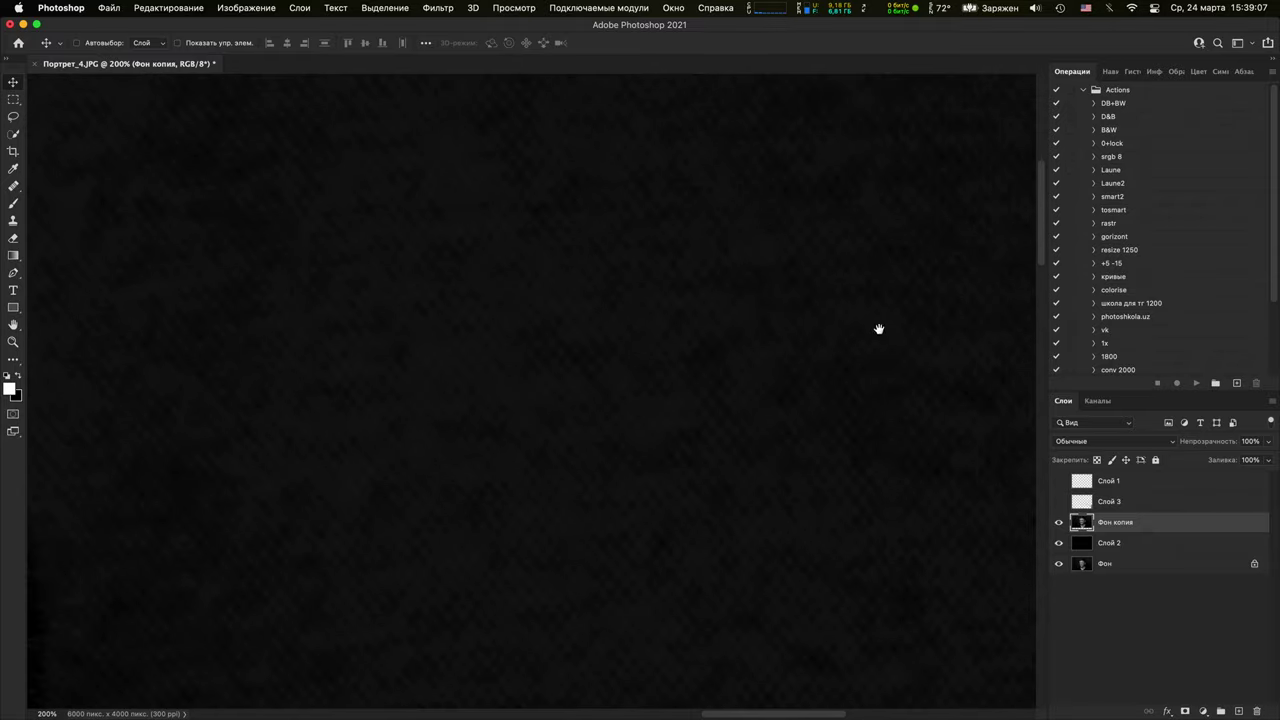
{"action": "scroll", "coordinate": [877, 329], "scroll_direction": "up", "scroll_amount": 5}
{"action": "scroll", "coordinate": [750, 505], "scroll_direction": "down", "scroll_amount": 3}
{"action": "left_click_drag", "start_coordinate": [750, 505], "coordinate": [791, 350]}
{"action": "key", "text": "super+minus"}
{"action": "key", "text": "super+minus"}
{"action": "key", "text": "super+minus"}
{"action": "key", "text": "super+minus"}
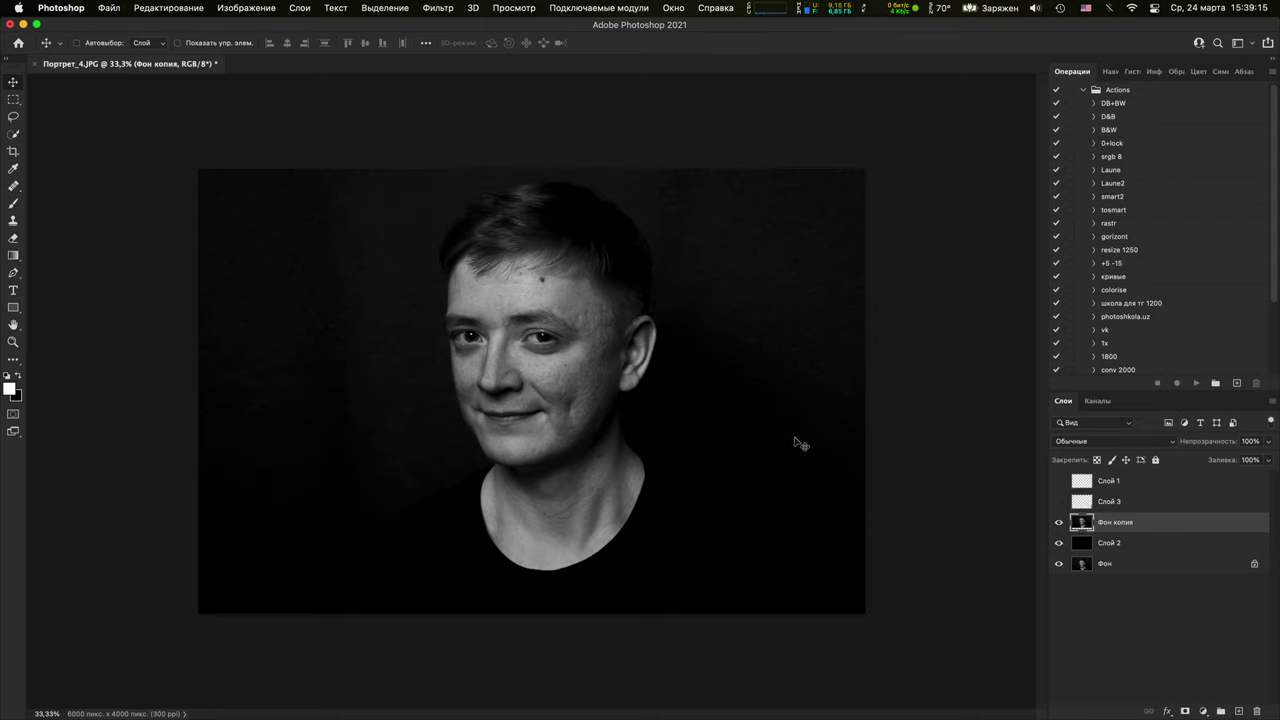
Show the white scribble layer Слой 3 and brush white strokes over the background on both sides of the man's head
{"action": "key", "text": "space"}
{"action": "left_click", "coordinate": [1059, 501]}
{"action": "left_click", "coordinate": [1088, 500]}
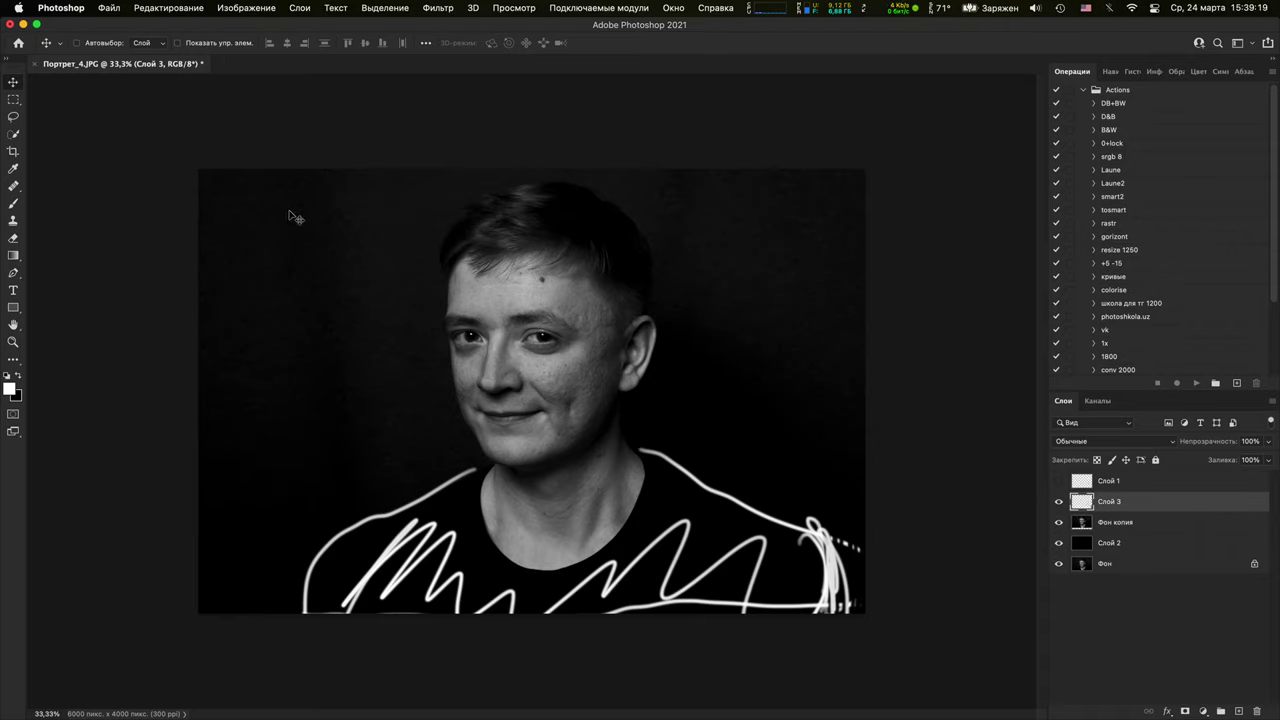
{"action": "key", "text": "b"}
{"action": "mouse_move", "coordinate": [290, 170]}
{"action": "left_mouse_down"}
{"action": "mouse_move", "coordinate": [342, 235]}
{"action": "mouse_move", "coordinate": [350, 270]}
{"action": "left_mouse_up"}
{"action": "left_click_drag", "start_coordinate": [700, 157], "coordinate": [706, 240]}
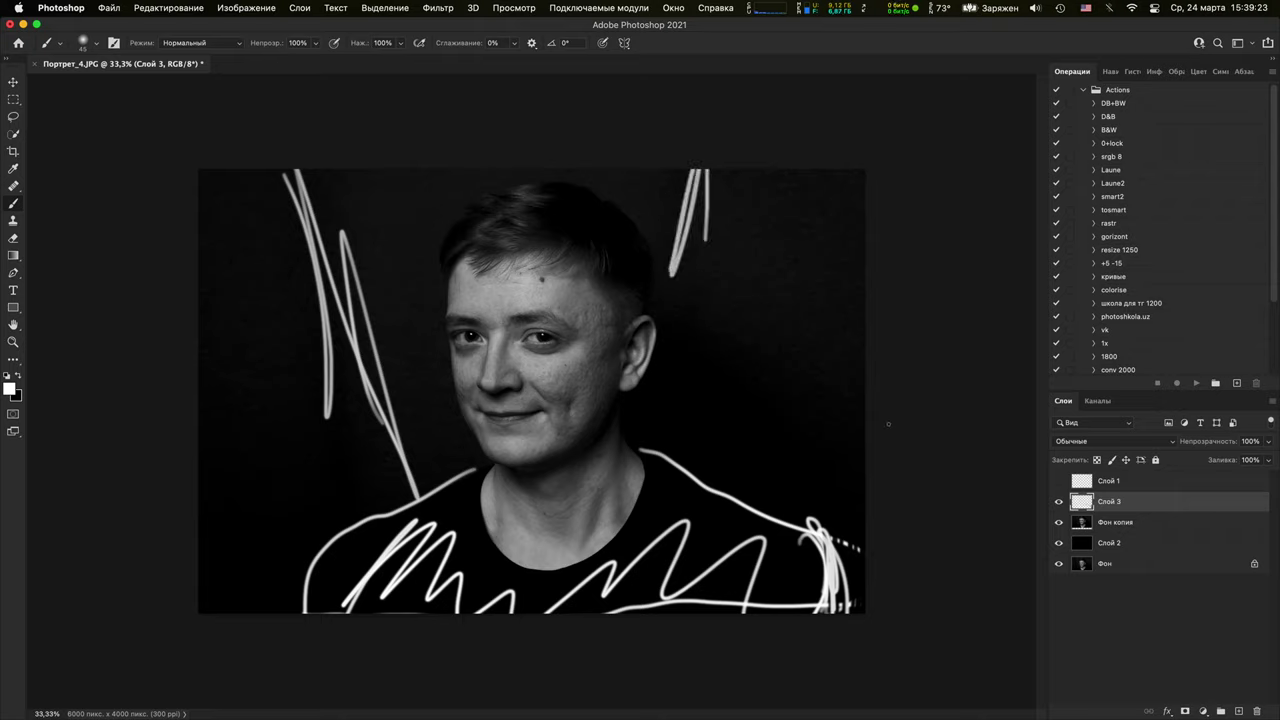
View the strokes on plain black by toggling the background copy, and hide the white scribble layer
{"action": "left_click", "coordinate": [1058, 522]}
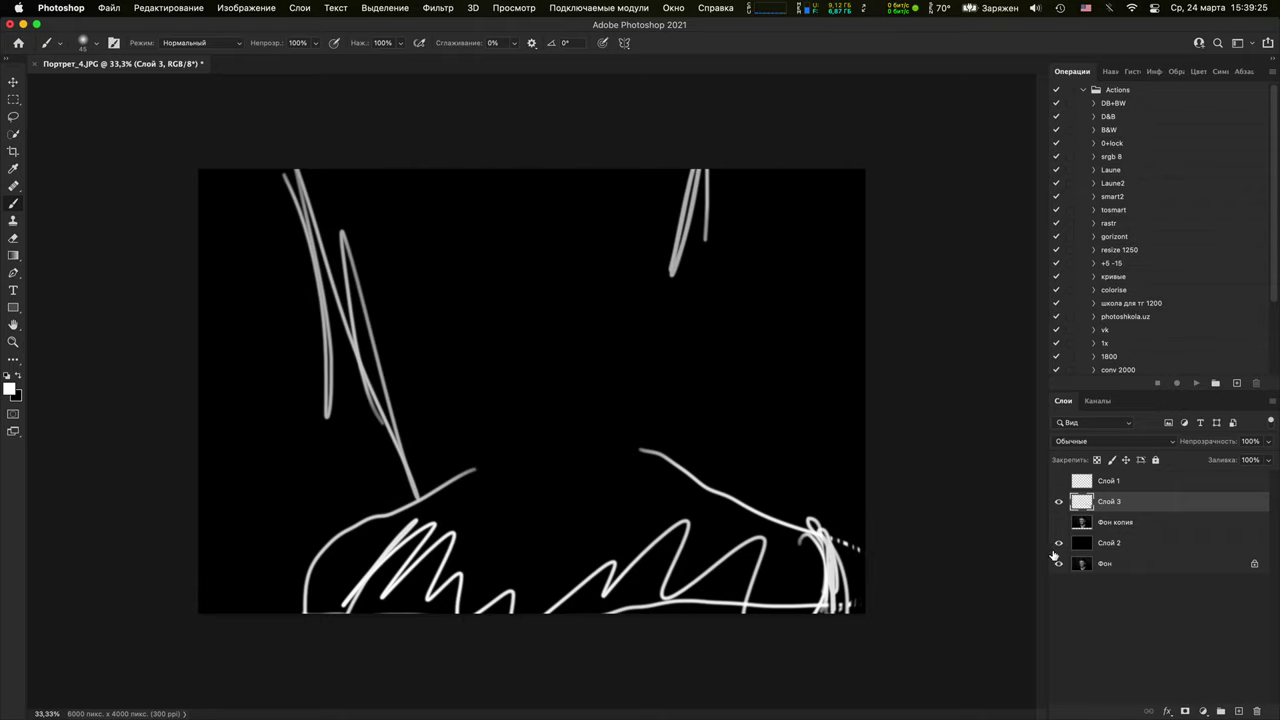
{"action": "left_click", "coordinate": [1058, 522]}
{"action": "left_click", "coordinate": [1058, 501]}
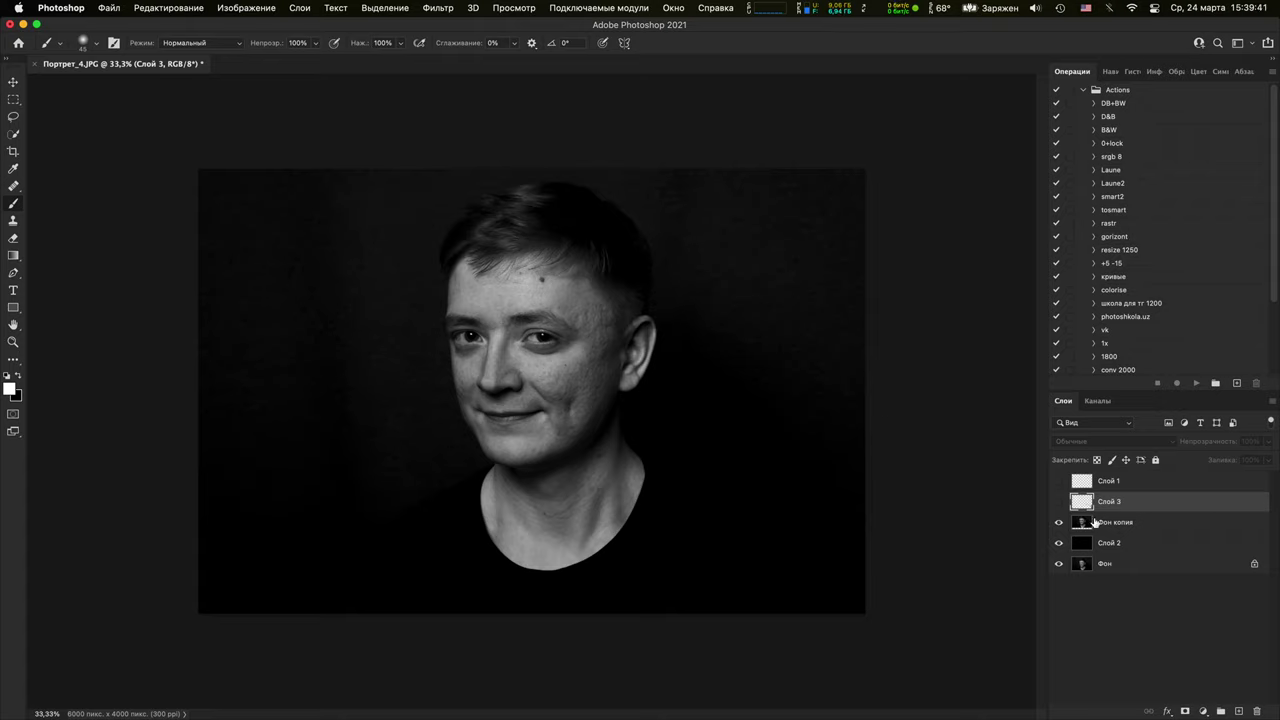
Show the red arrow layer over the original photo, hiding the background copy and black layer, and move the arrow onto the man's face
{"action": "left_click", "coordinate": [1058, 502]}
{"action": "left_click", "coordinate": [1058, 481]}
{"action": "left_click", "coordinate": [1058, 502]}
{"action": "left_click", "coordinate": [1106, 484]}
{"action": "key", "text": "v"}
{"action": "mouse_move", "coordinate": [777, 199]}
{"action": "left_mouse_down"}
{"action": "mouse_move", "coordinate": [800, 329]}
{"action": "mouse_move", "coordinate": [663, 251]}
{"action": "mouse_move", "coordinate": [403, 302]}
{"action": "mouse_move", "coordinate": [314, 429]}
{"action": "mouse_move", "coordinate": [951, 300]}
{"action": "mouse_move", "coordinate": [415, 600]}
{"action": "mouse_move", "coordinate": [826, 466]}
{"action": "mouse_move", "coordinate": [375, 432]}
{"action": "mouse_move", "coordinate": [849, 306]}
{"action": "mouse_move", "coordinate": [409, 306]}
{"action": "mouse_move", "coordinate": [831, 277]}
{"action": "mouse_move", "coordinate": [357, 491]}
{"action": "mouse_move", "coordinate": [863, 449]}
{"action": "mouse_move", "coordinate": [815, 473]}
{"action": "mouse_move", "coordinate": [777, 449]}
{"action": "mouse_move", "coordinate": [657, 523]}
{"action": "mouse_move", "coordinate": [266, 565]}
{"action": "mouse_move", "coordinate": [786, 491]}
{"action": "mouse_move", "coordinate": [814, 251]}
{"action": "mouse_move", "coordinate": [820, 268]}
{"action": "mouse_move", "coordinate": [800, 278]}
{"action": "mouse_move", "coordinate": [733, 192]}
{"action": "mouse_move", "coordinate": [406, 209]}
{"action": "mouse_move", "coordinate": [614, 194]}
{"action": "mouse_move", "coordinate": [427, 226]}
{"action": "mouse_move", "coordinate": [682, 198]}
{"action": "mouse_move", "coordinate": [380, 276]}
{"action": "mouse_move", "coordinate": [510, 396]}
{"action": "left_mouse_up"}
{"action": "left_click", "coordinate": [1059, 522]}
Try a slightly tighter crop of the original photo with the man placed right of centre
{"action": "key", "text": "c"}
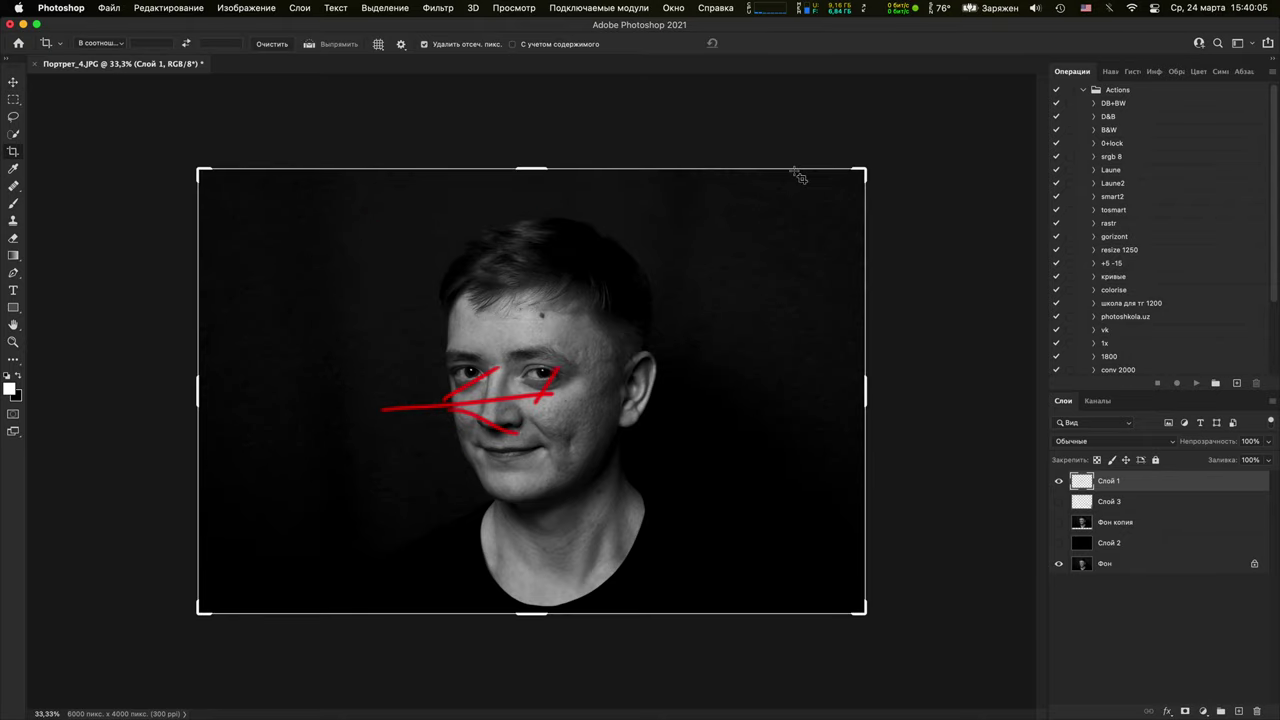
{"action": "left_click_drag", "start_coordinate": [857, 168], "coordinate": [834, 190]}
{"action": "key", "text": "Escape"}
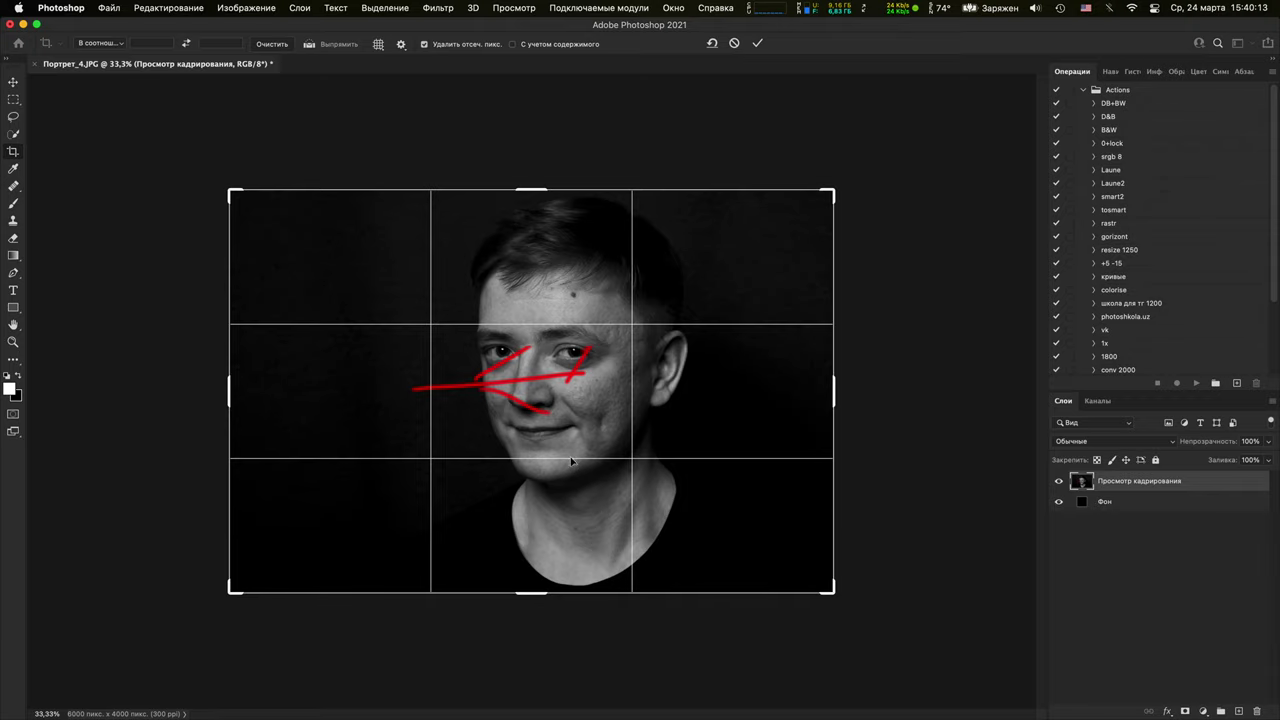
{"action": "key", "text": "Escape"}
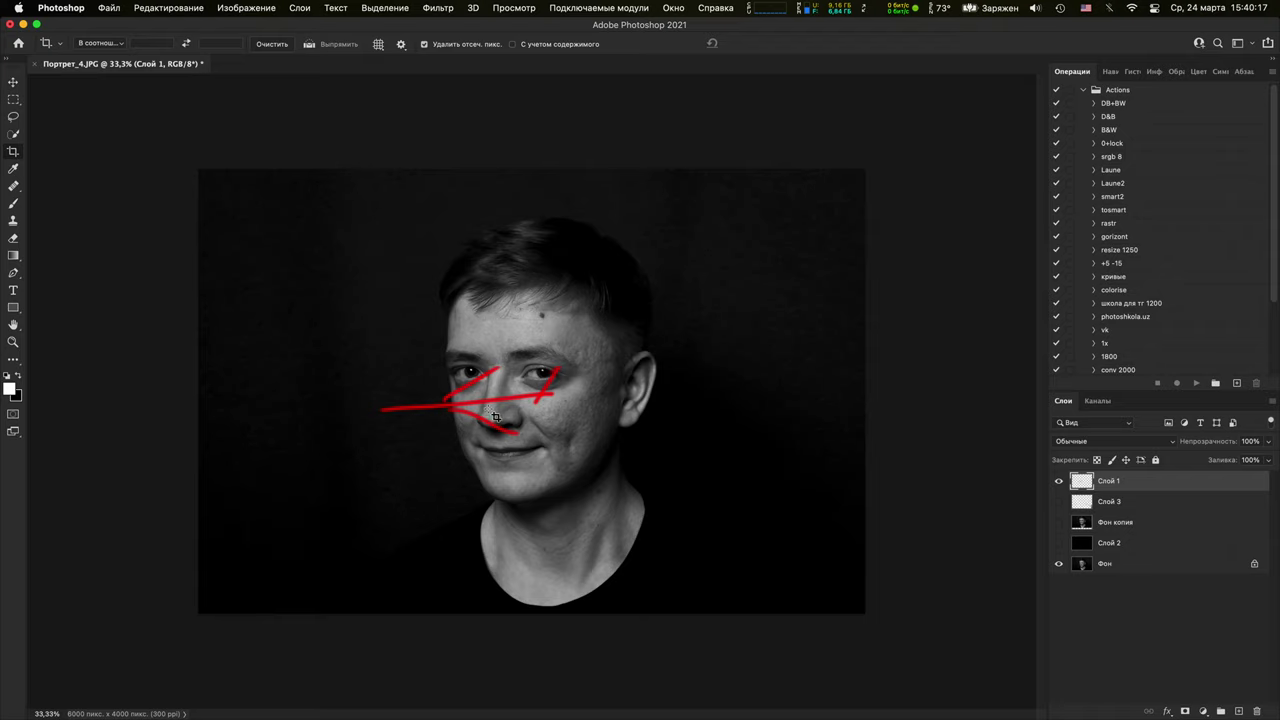
Move the red arrow into the background beside the man's ear, and show the background copy and black layer with both scribble layers hidden
{"action": "key", "text": "v"}
{"action": "mouse_move", "coordinate": [455, 410]}
{"action": "left_mouse_down"}
{"action": "mouse_move", "coordinate": [609, 217]}
{"action": "mouse_move", "coordinate": [697, 589]}
{"action": "mouse_move", "coordinate": [773, 312]}
{"action": "left_mouse_up"}
{"action": "left_click_drag", "start_coordinate": [1058, 501], "coordinate": [1058, 545]}
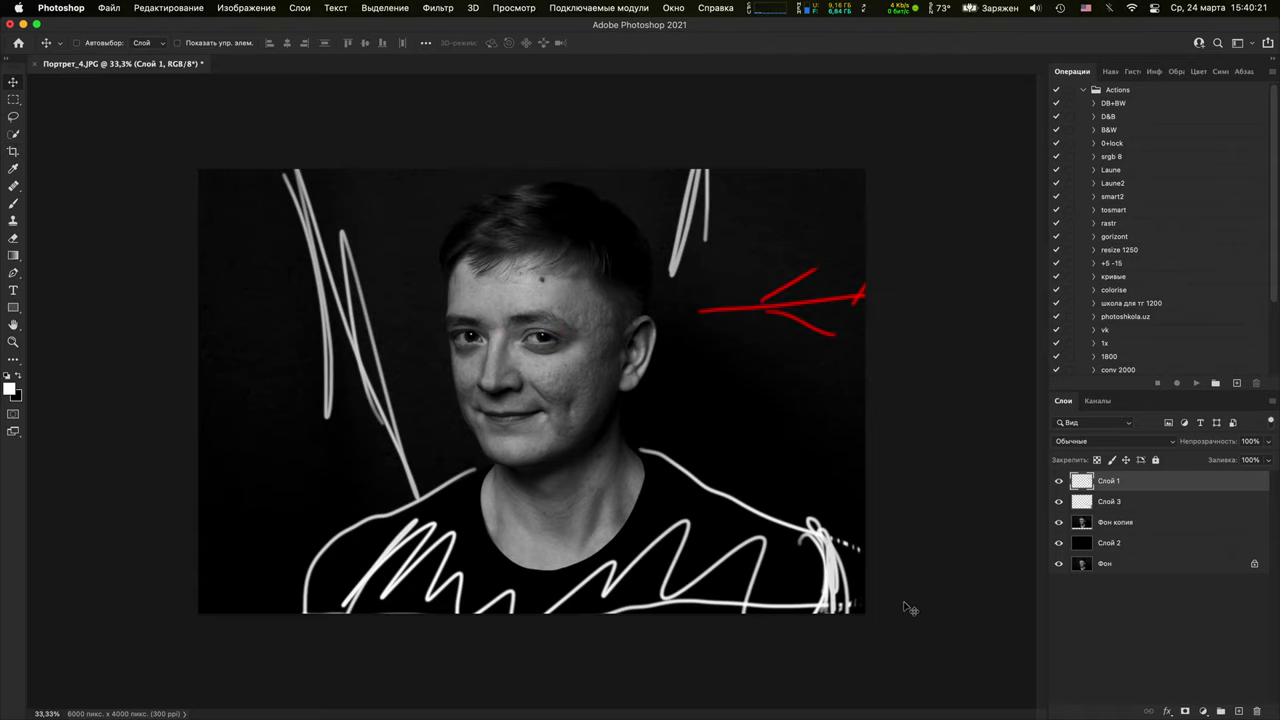
{"action": "left_click", "coordinate": [1059, 501]}
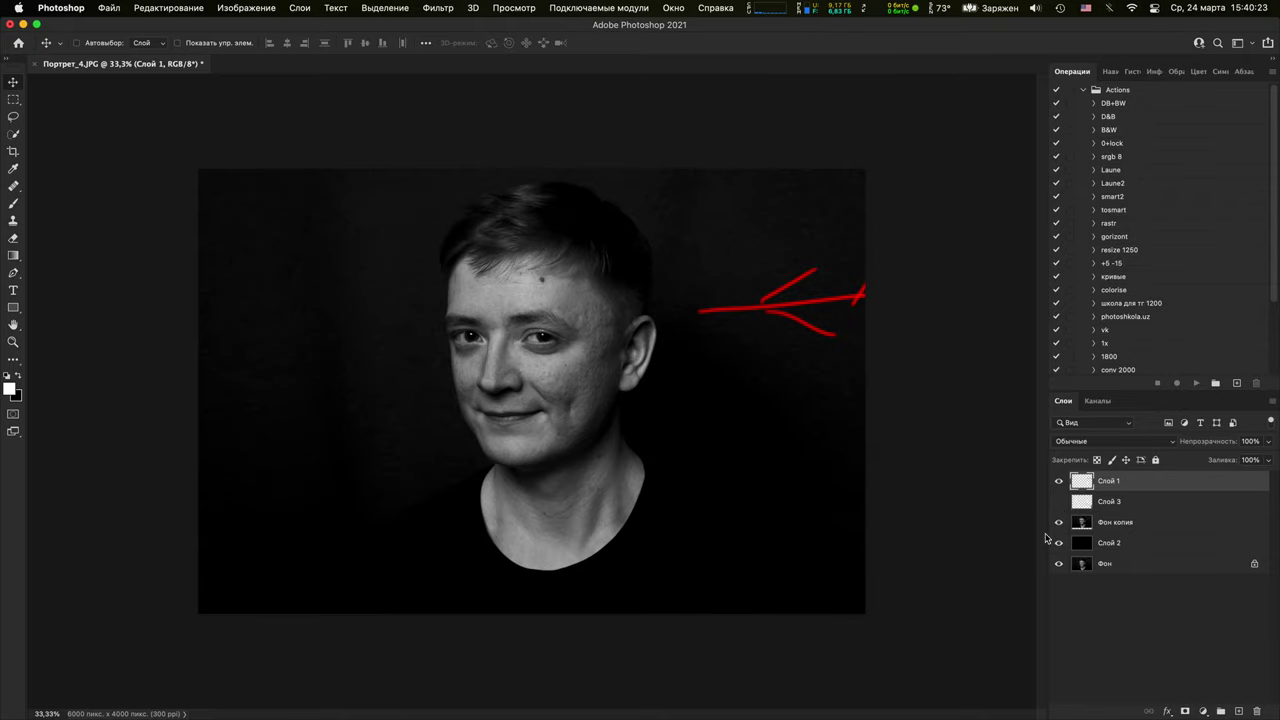
{"action": "left_click", "coordinate": [1059, 481]}
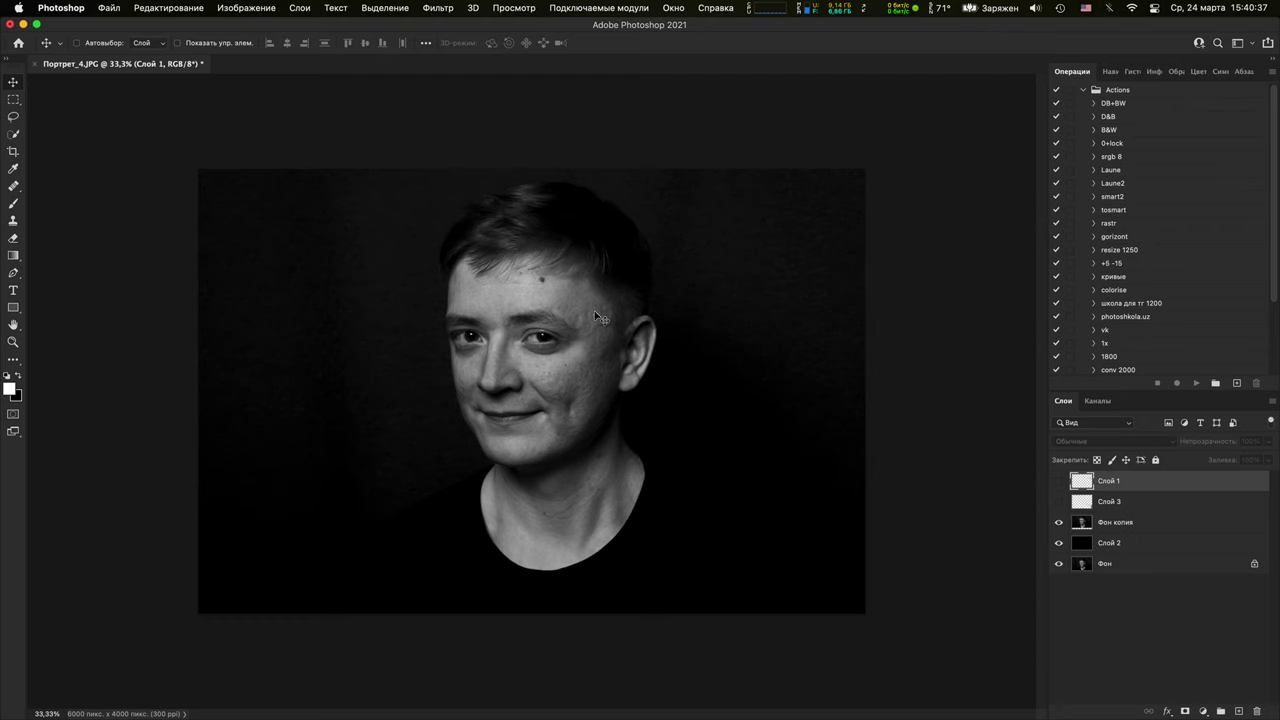
Close Портрет_4.JPG and open Портрет.JPG from the game2 folder in Adobe Bridge, using its embedded profile
{"action": "left_click", "coordinate": [33, 63]}
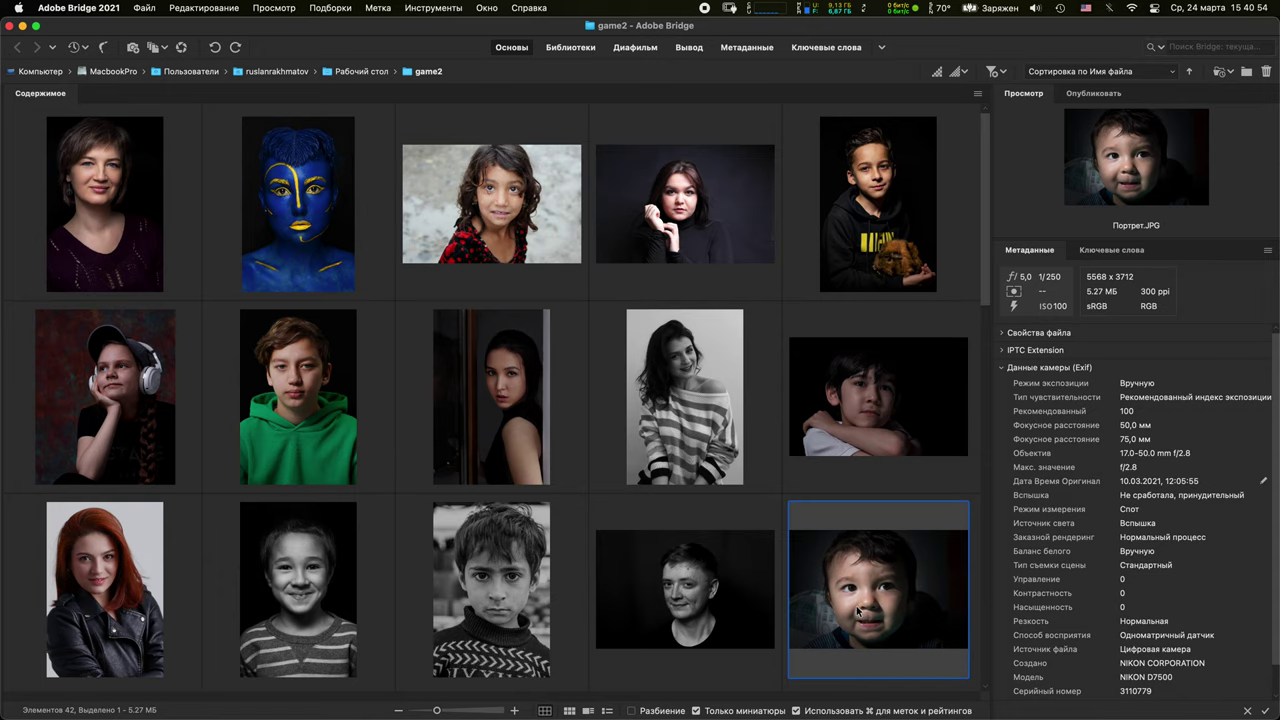
{"action": "double_click", "coordinate": [858, 607]}
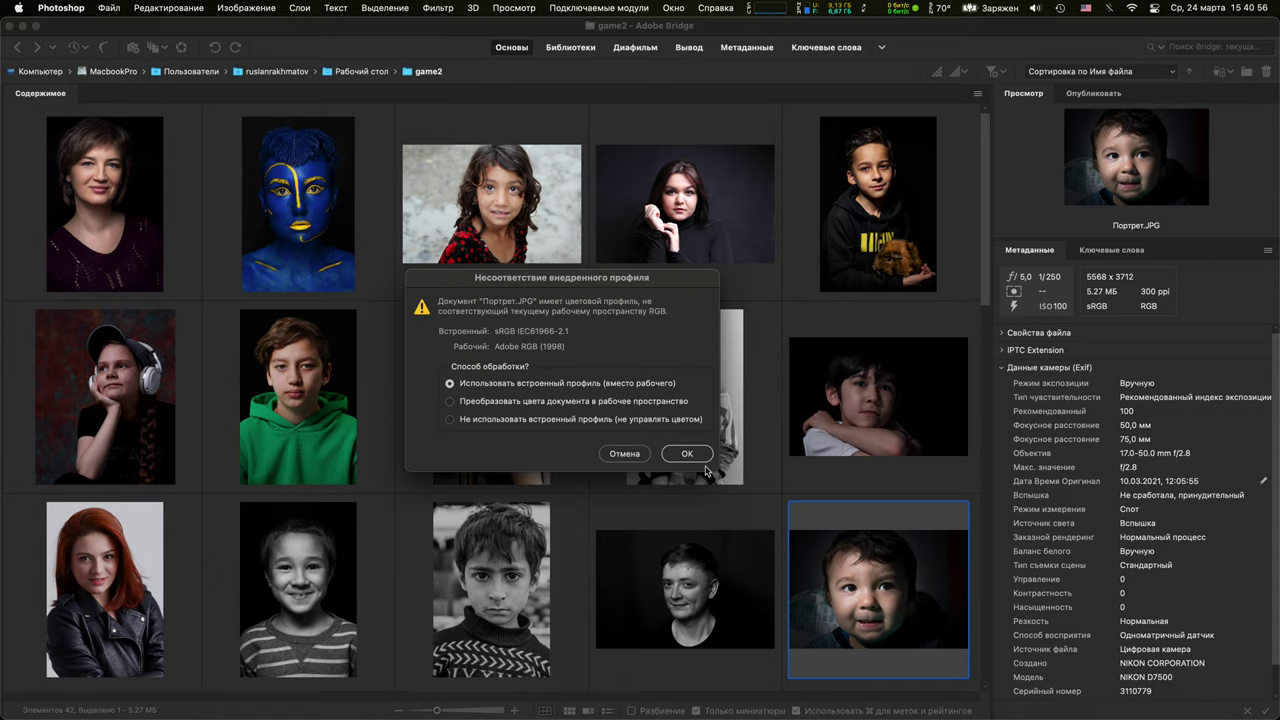
{"action": "left_click", "coordinate": [700, 458]}
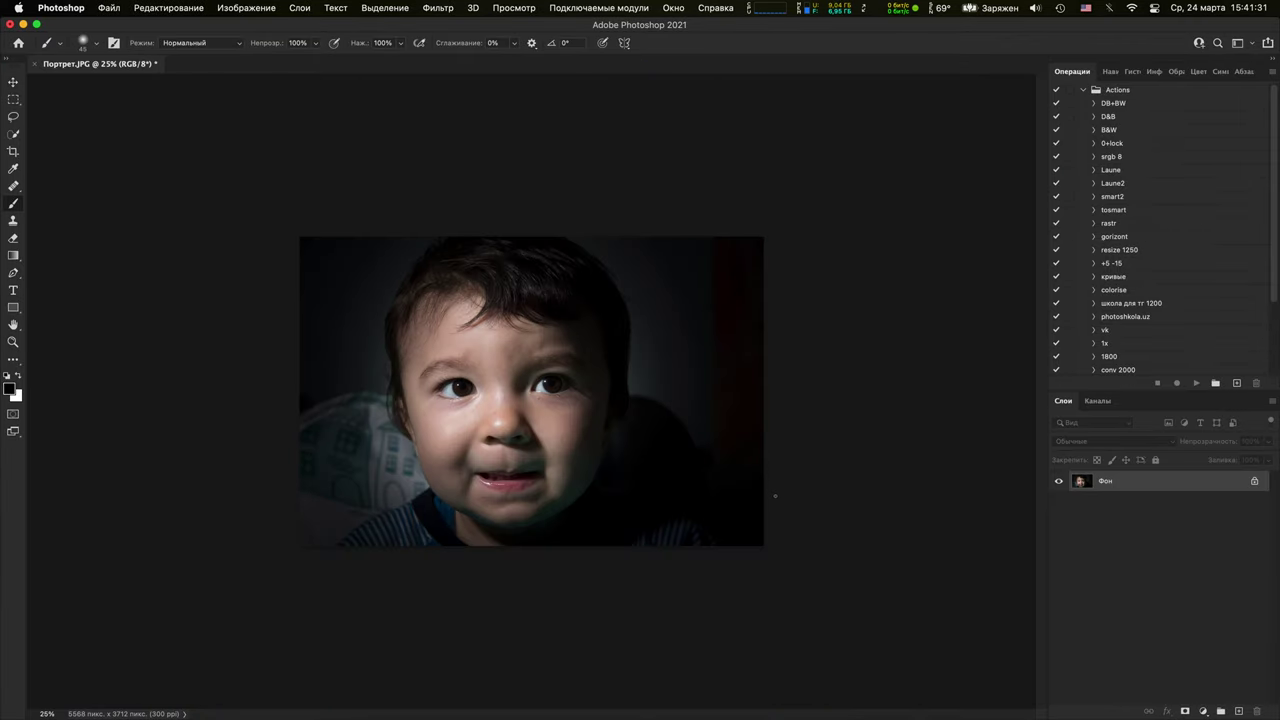
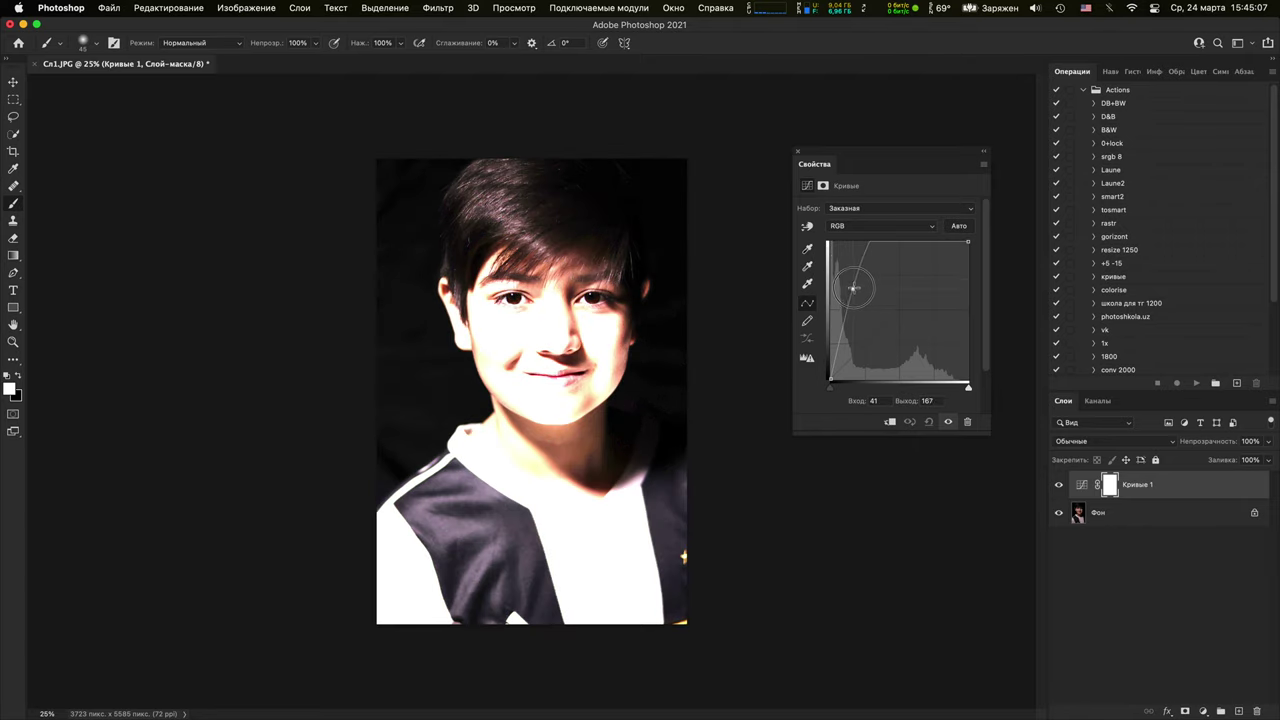
Undo the extreme brightening of the boy's portrait and replace the Curves layer with a Black & White adjustment layer
{"action": "key", "text": "super+z"}
{"action": "key", "text": "super+z"}
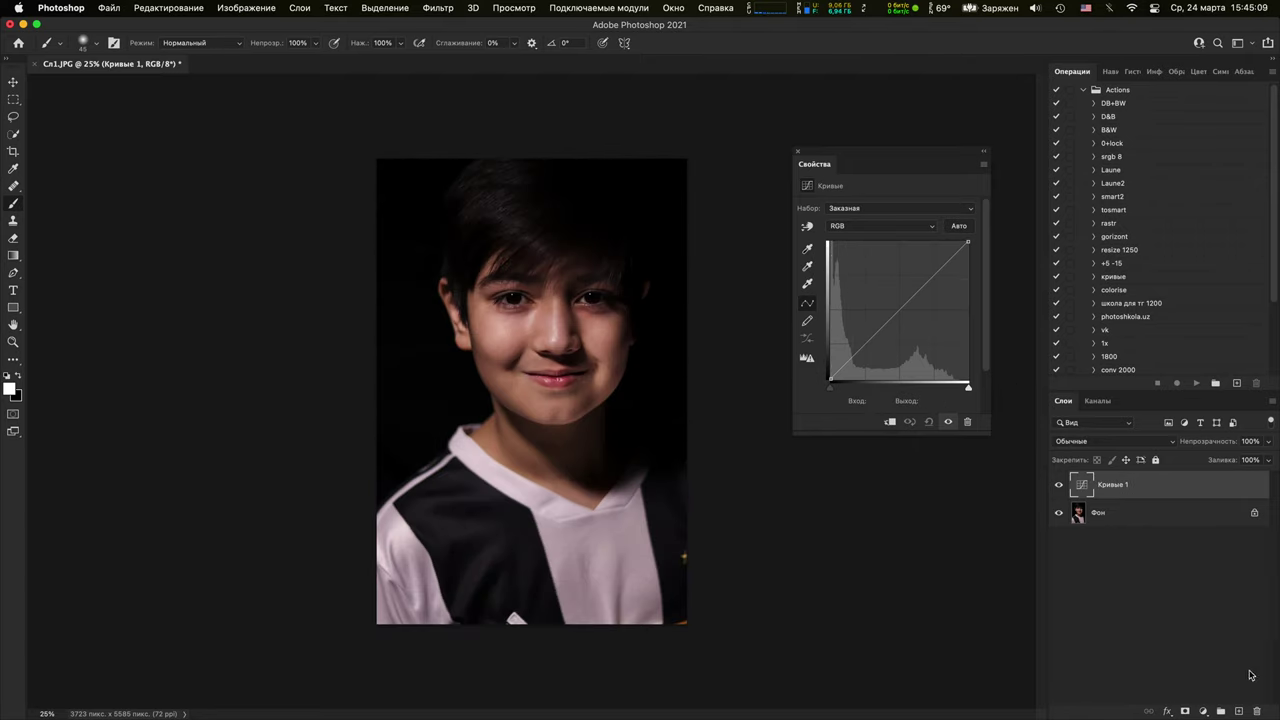
{"action": "left_click", "coordinate": [1204, 712]}
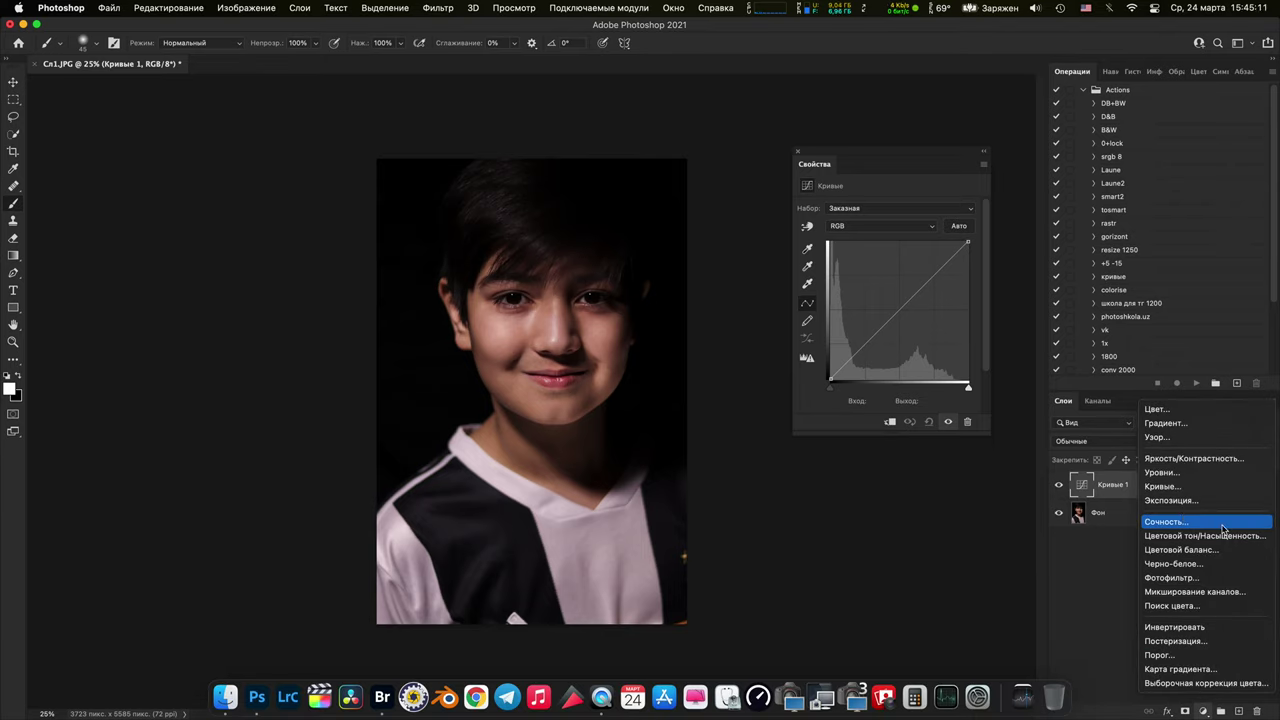
{"action": "left_click", "coordinate": [1211, 564]}
{"action": "left_click", "coordinate": [1126, 512]}
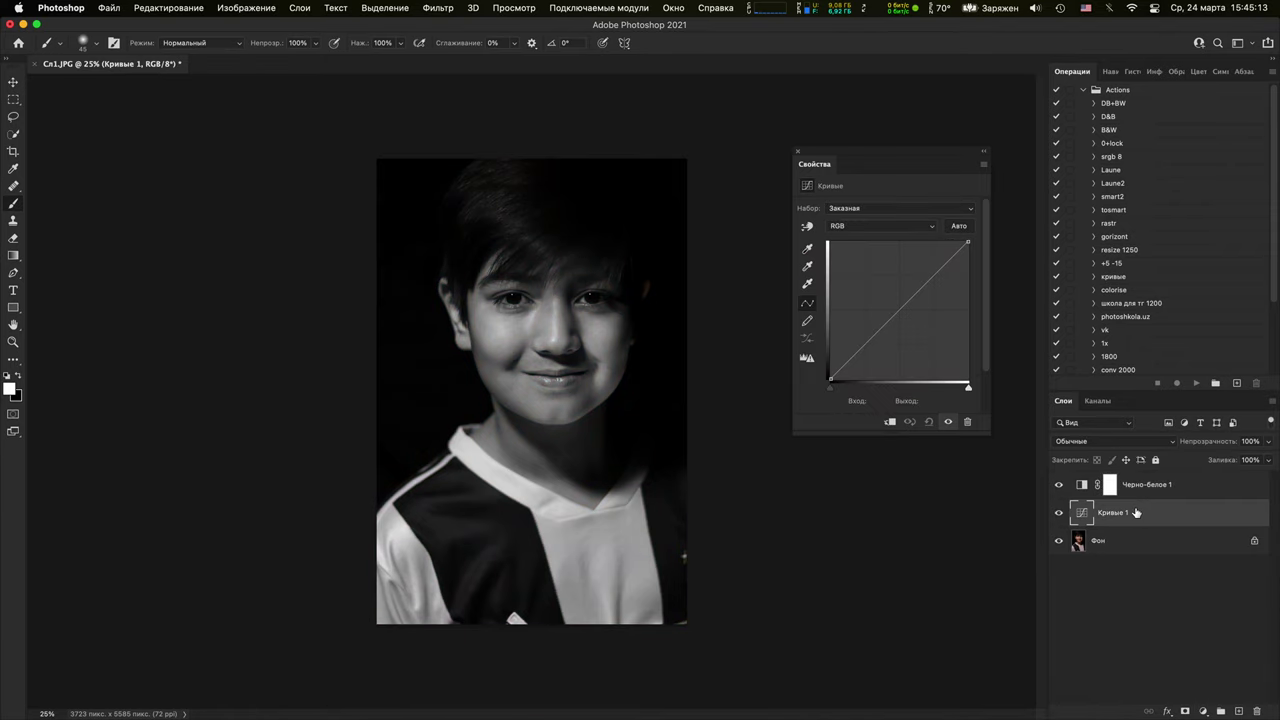
{"action": "key", "text": "Delete"}
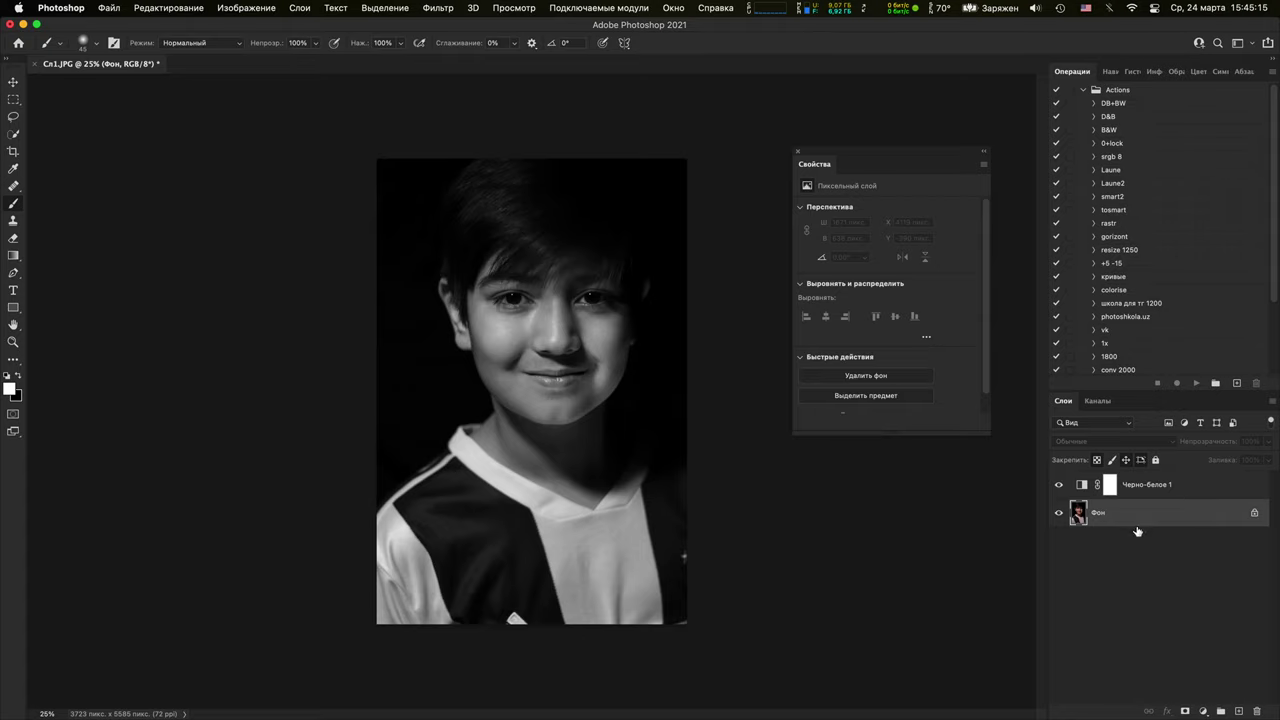
Hide the Black & White layer, look closely at the boy's shirt in colour, and display the refreshed histogram
{"action": "left_click", "coordinate": [1059, 486]}
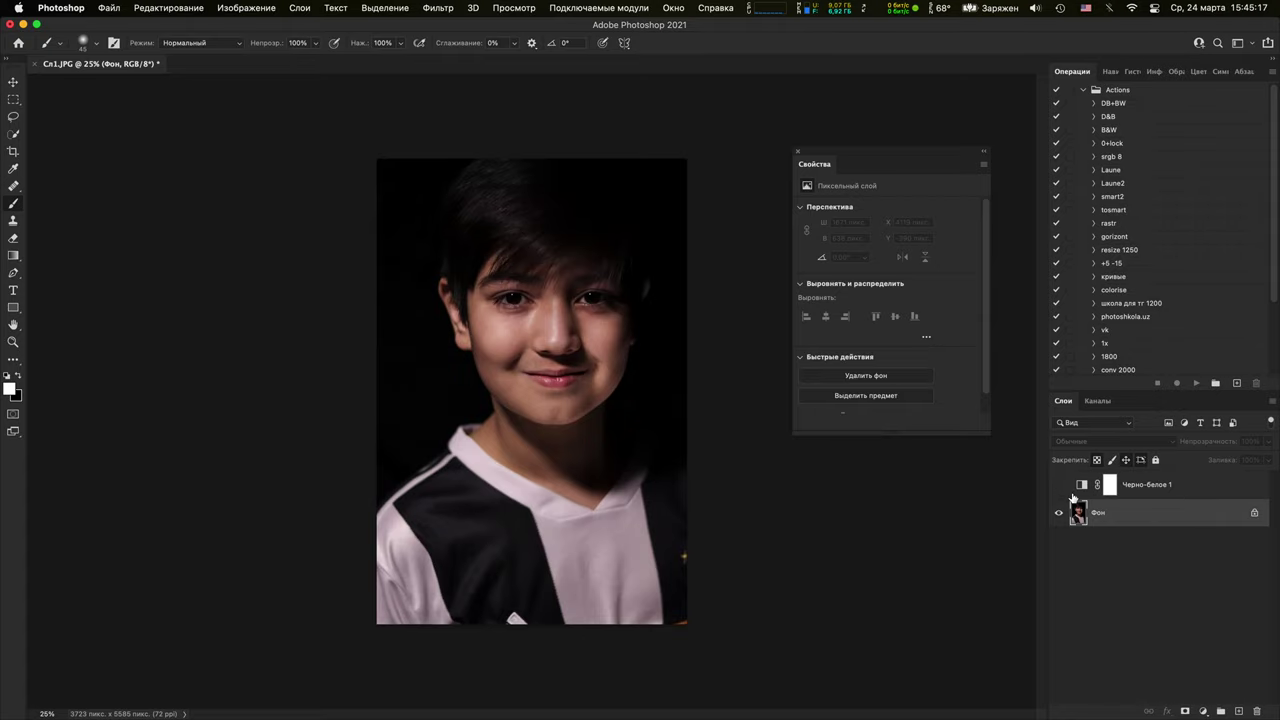
{"action": "key", "text": "super+plus"}
{"action": "key", "text": "super+plus"}
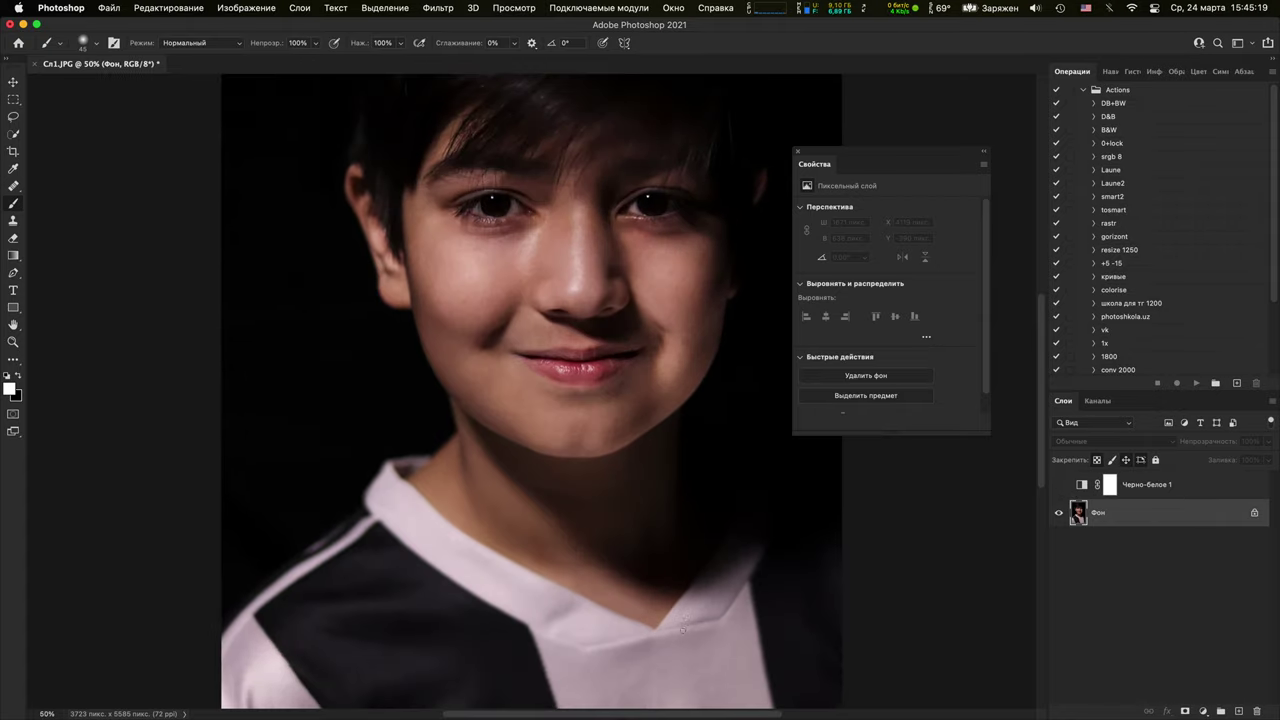
{"action": "left_click_drag", "start_coordinate": [683, 612], "coordinate": [703, 413]}
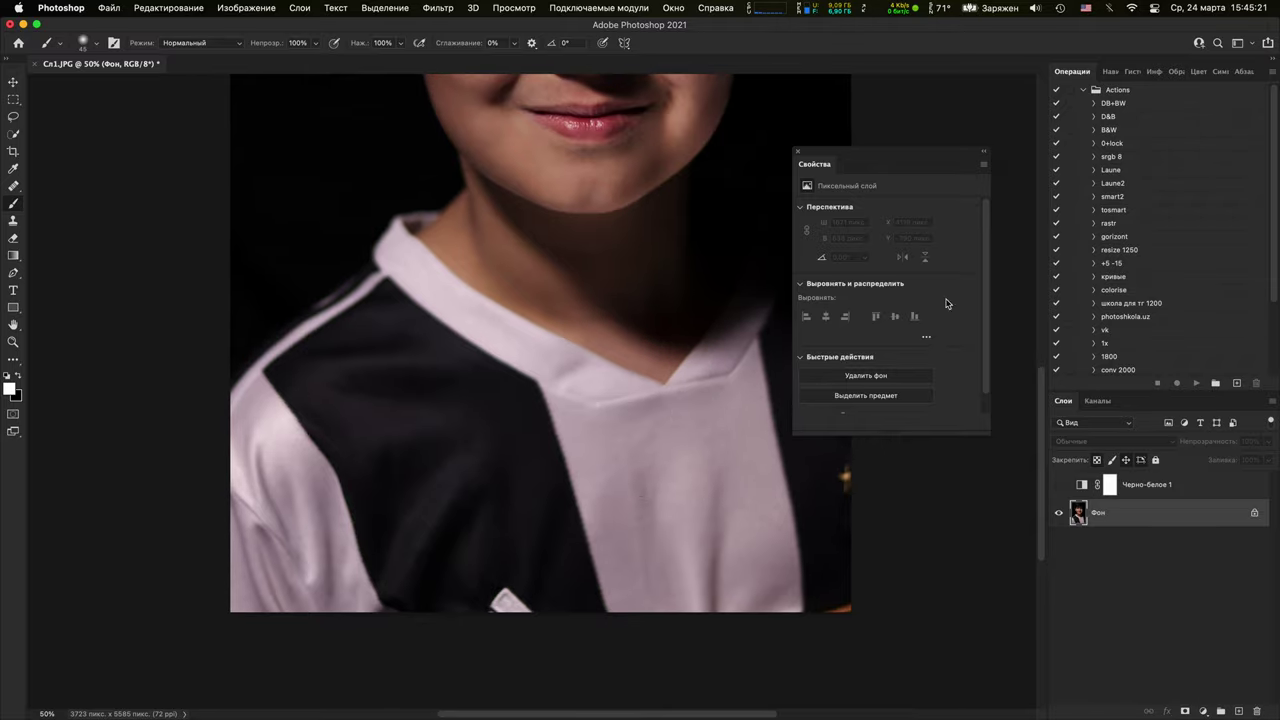
{"action": "left_click", "coordinate": [1132, 72]}
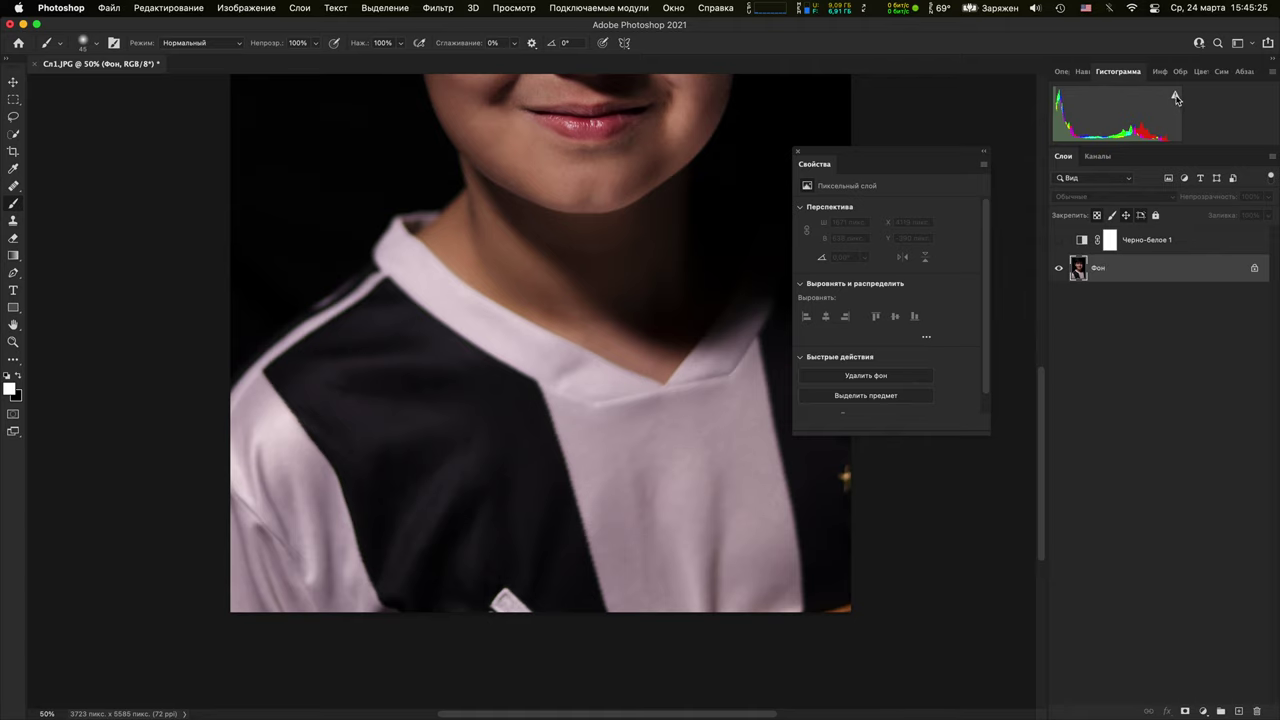
{"action": "left_click", "coordinate": [1173, 94]}
Sample several spots on the light shirt stripe and check their colour values in the Color Picker without applying a new colour
{"action": "key", "text": "super+plus"}
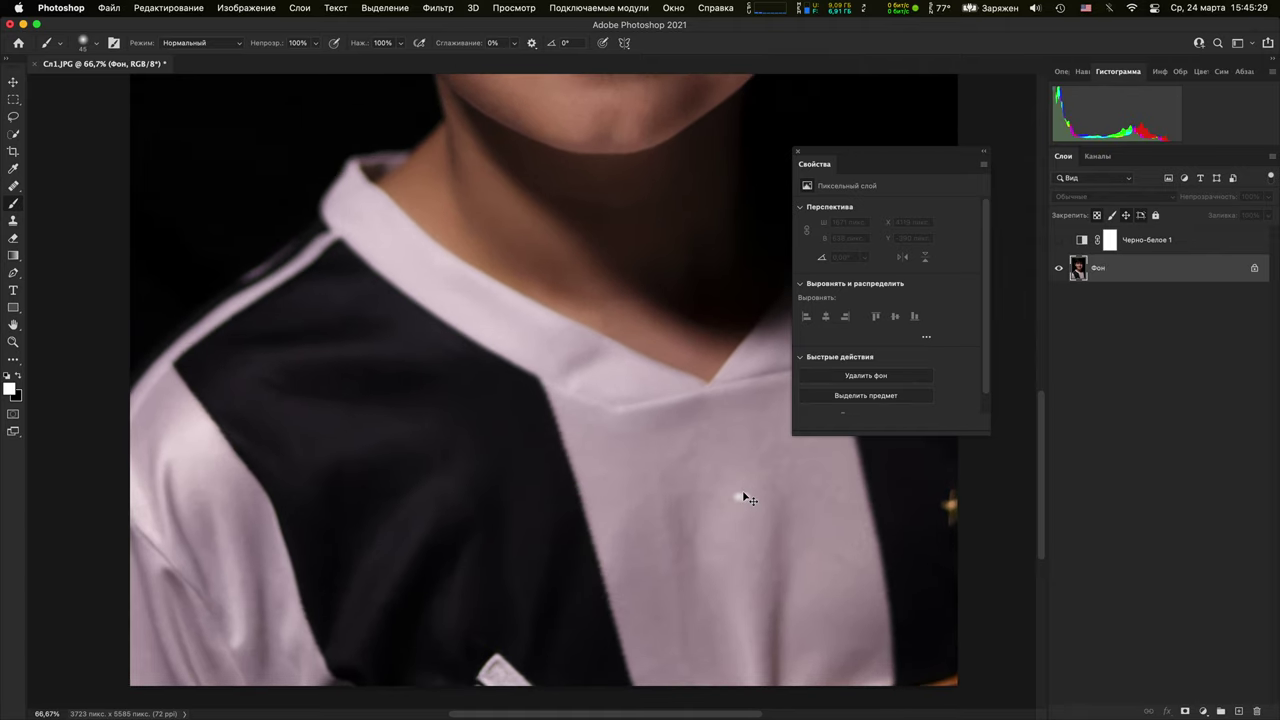
{"action": "left_click", "coordinate": [731, 477], "text": "alt"}
{"action": "left_click", "coordinate": [830, 568], "text": "alt"}
{"action": "left_click", "coordinate": [737, 434], "text": "alt"}
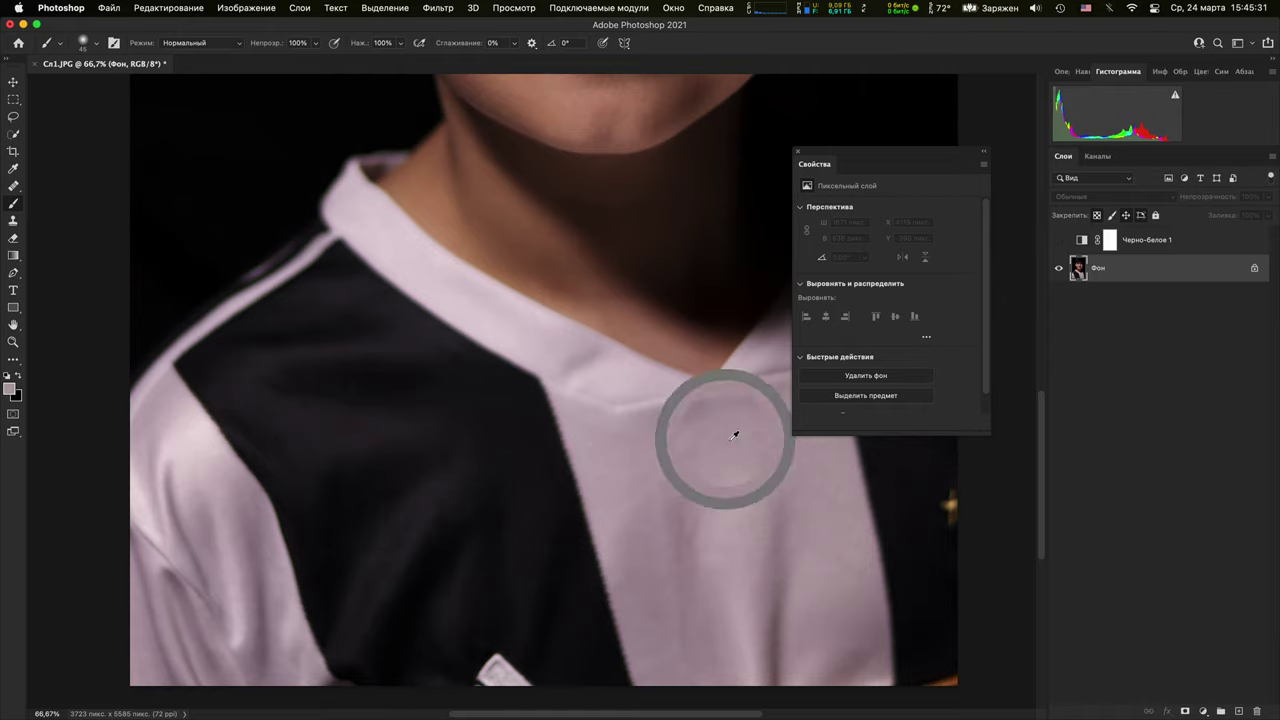
{"action": "left_click", "coordinate": [837, 494], "text": "alt"}
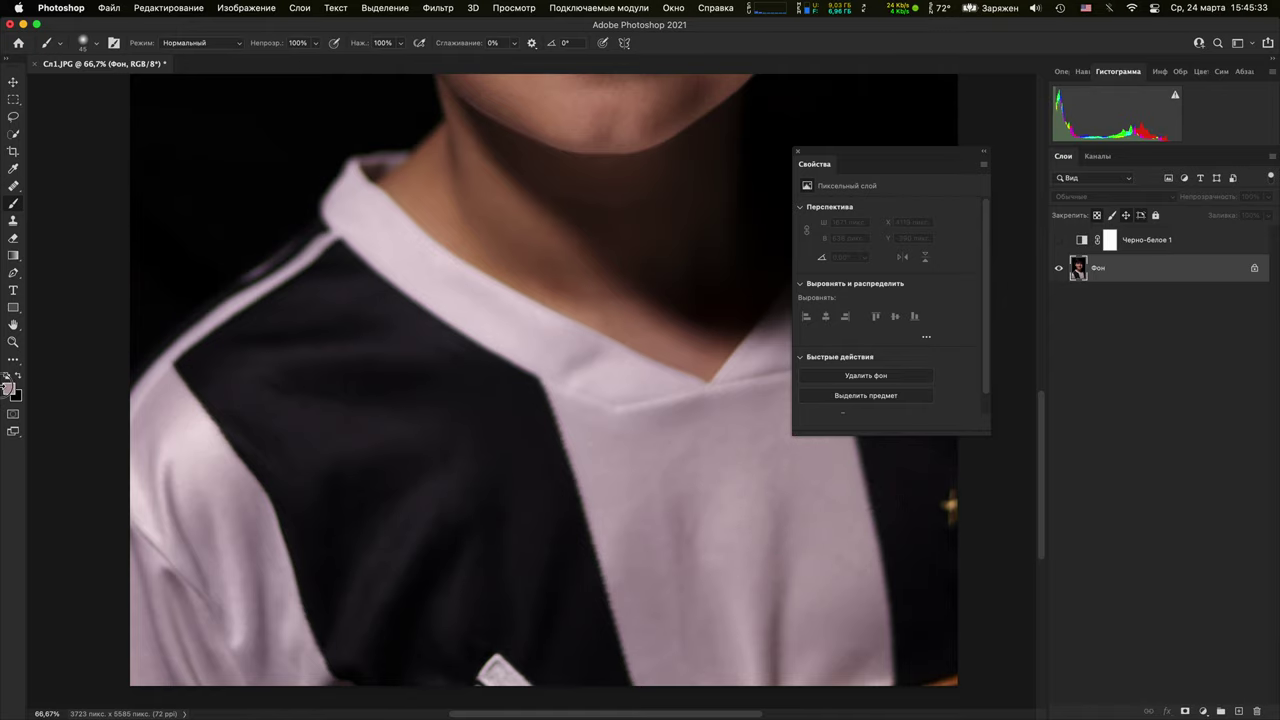
{"action": "left_click", "coordinate": [12, 389]}
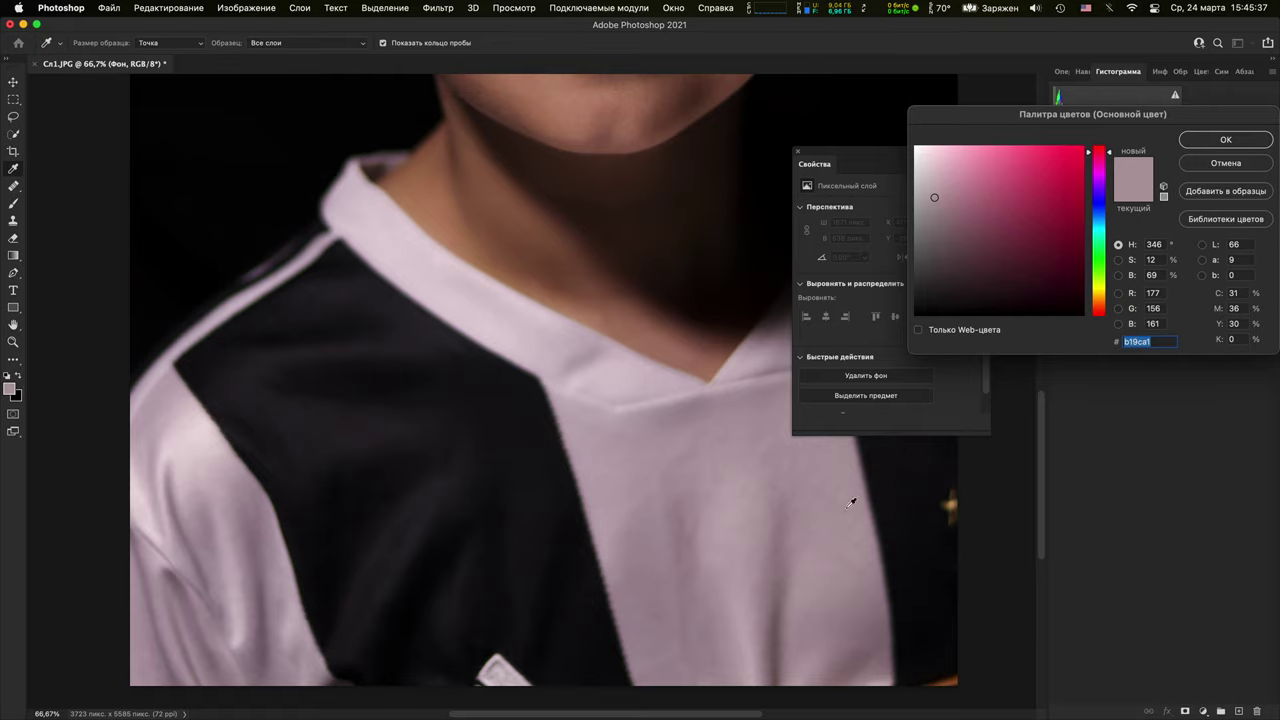
{"action": "left_click_drag", "start_coordinate": [770, 521], "coordinate": [762, 575]}
{"action": "left_click", "coordinate": [880, 639], "text": "alt"}
{"action": "scroll", "coordinate": [694, 591], "scroll_direction": "up", "scroll_amount": 10}
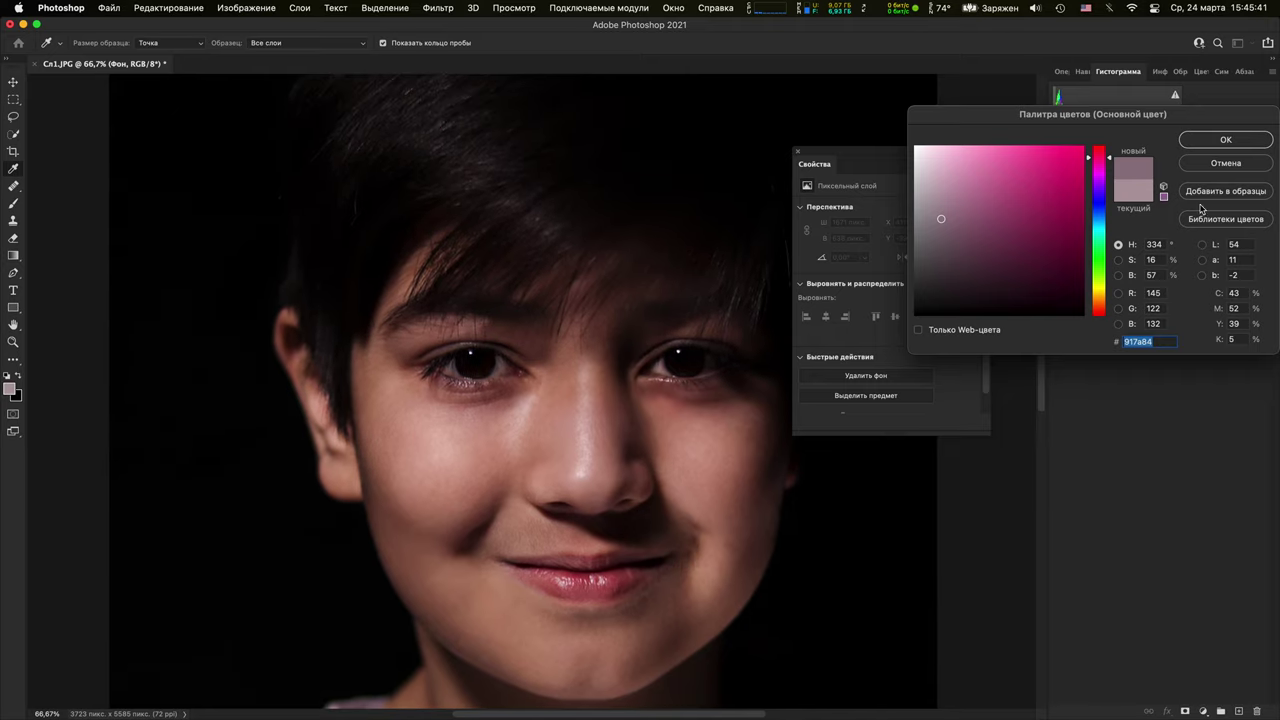
{"action": "left_click", "coordinate": [1226, 163]}
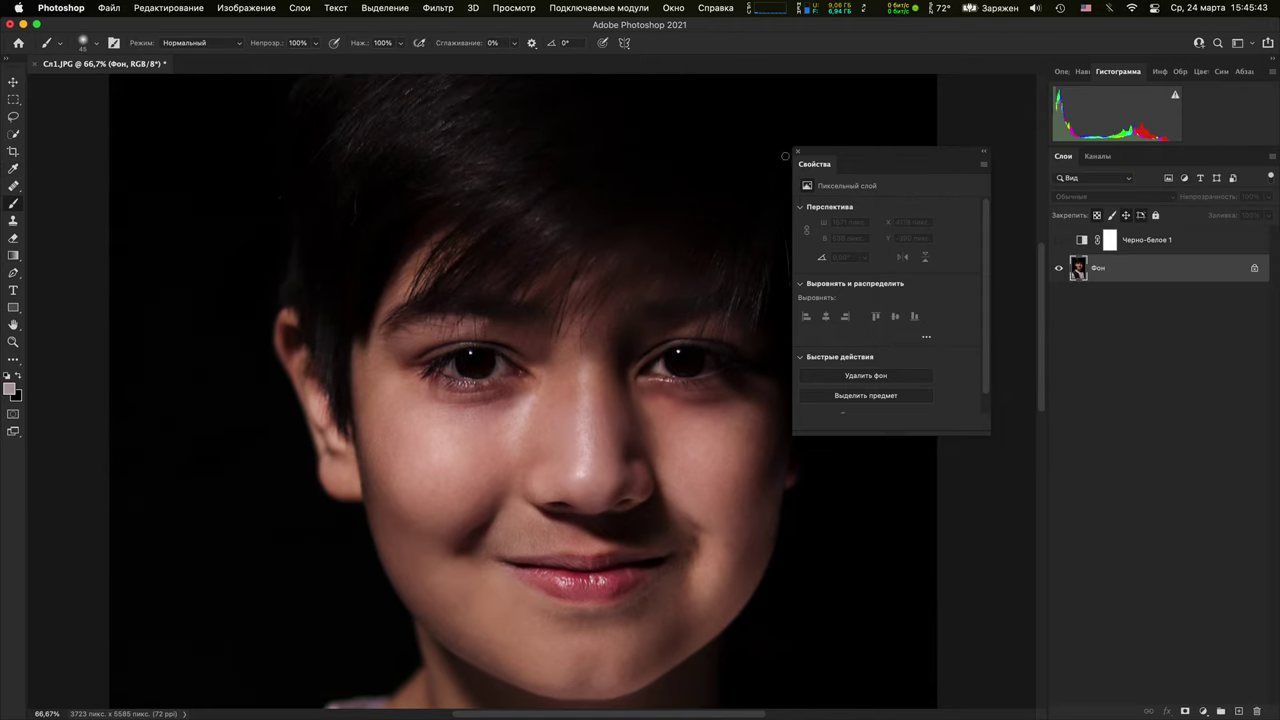
Turn the Black & White layer back on, close the layer properties and view the whole portrait
{"action": "left_click", "coordinate": [1057, 244]}
{"action": "left_click", "coordinate": [1057, 244]}
{"action": "left_click", "coordinate": [796, 152]}
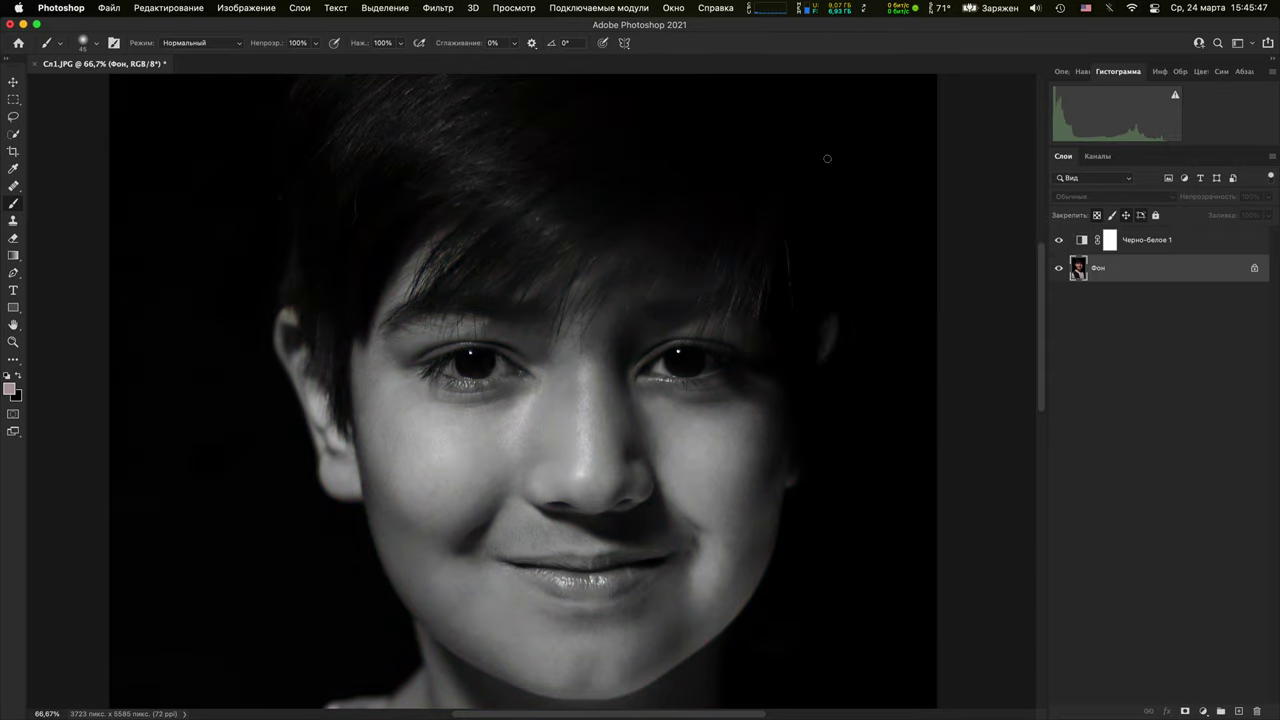
{"action": "key", "text": "super+minus"}
{"action": "key", "text": "super+minus"}
{"action": "key", "text": "super+minus"}
{"action": "key", "text": "super+minus"}
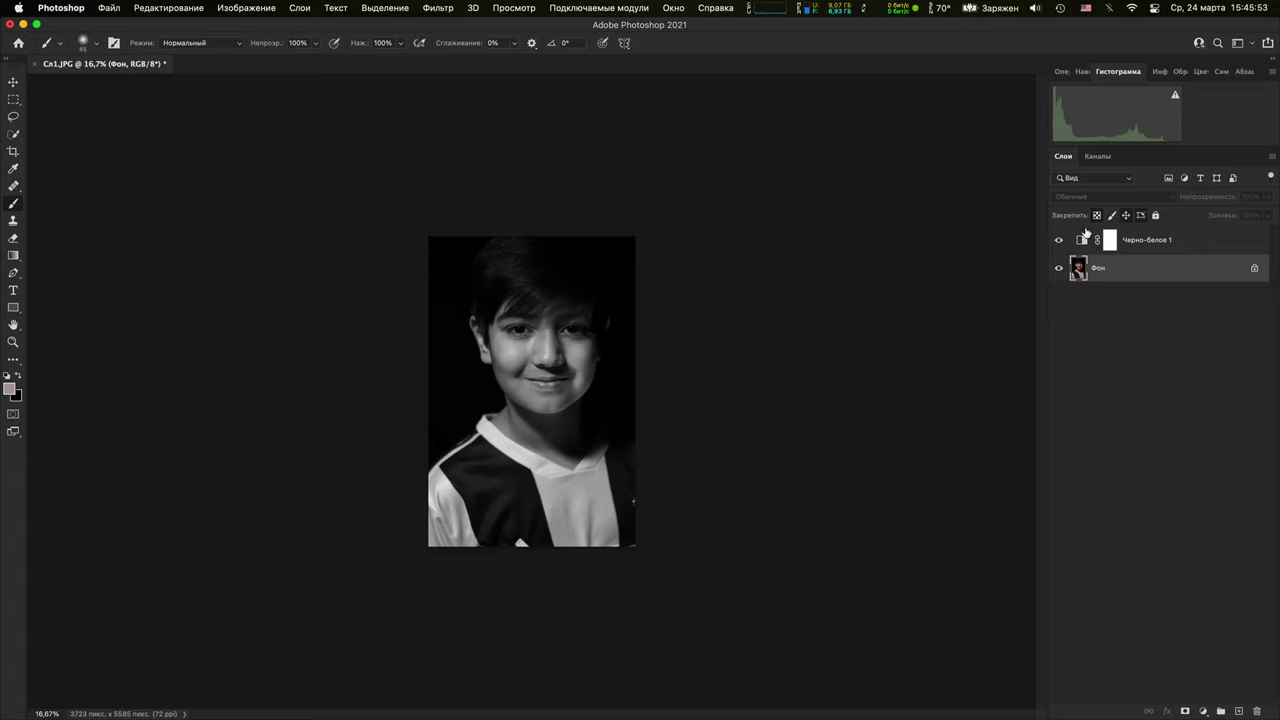
Compare the boy's portrait in colour and in black and white by toggling the Black & White layer
{"action": "left_click", "coordinate": [1059, 240]}
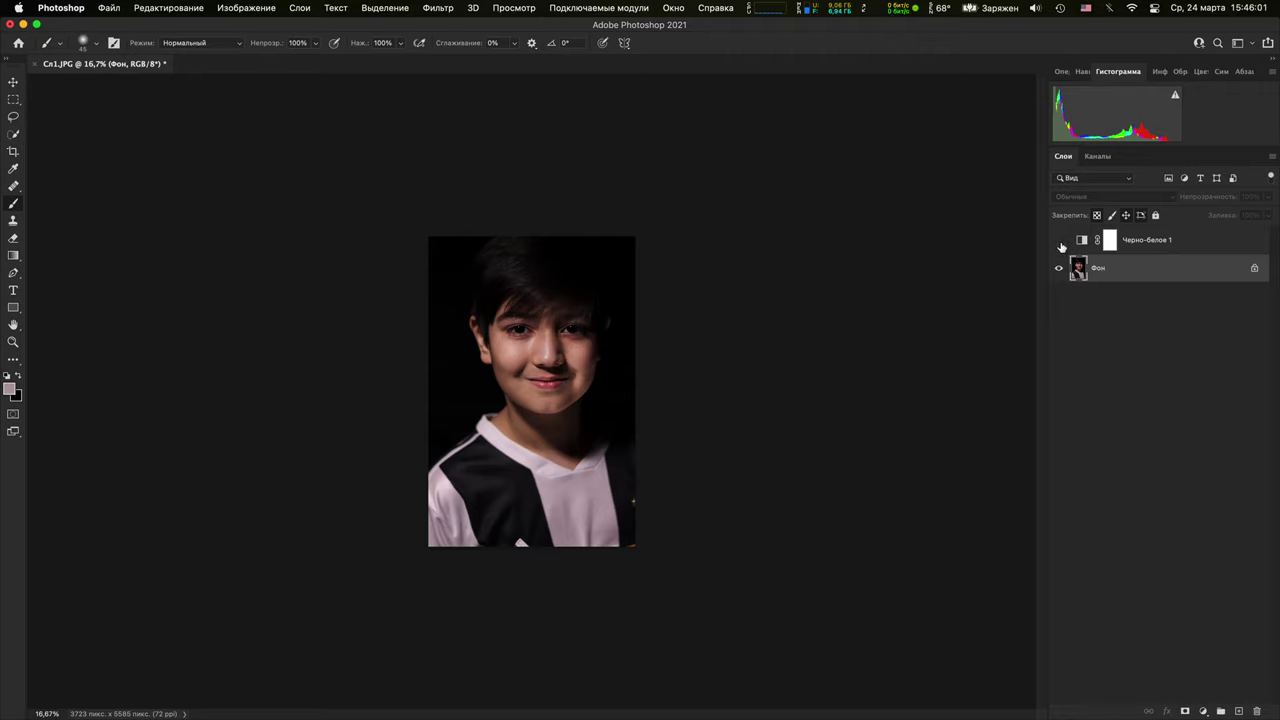
{"action": "left_click", "coordinate": [1060, 242]}
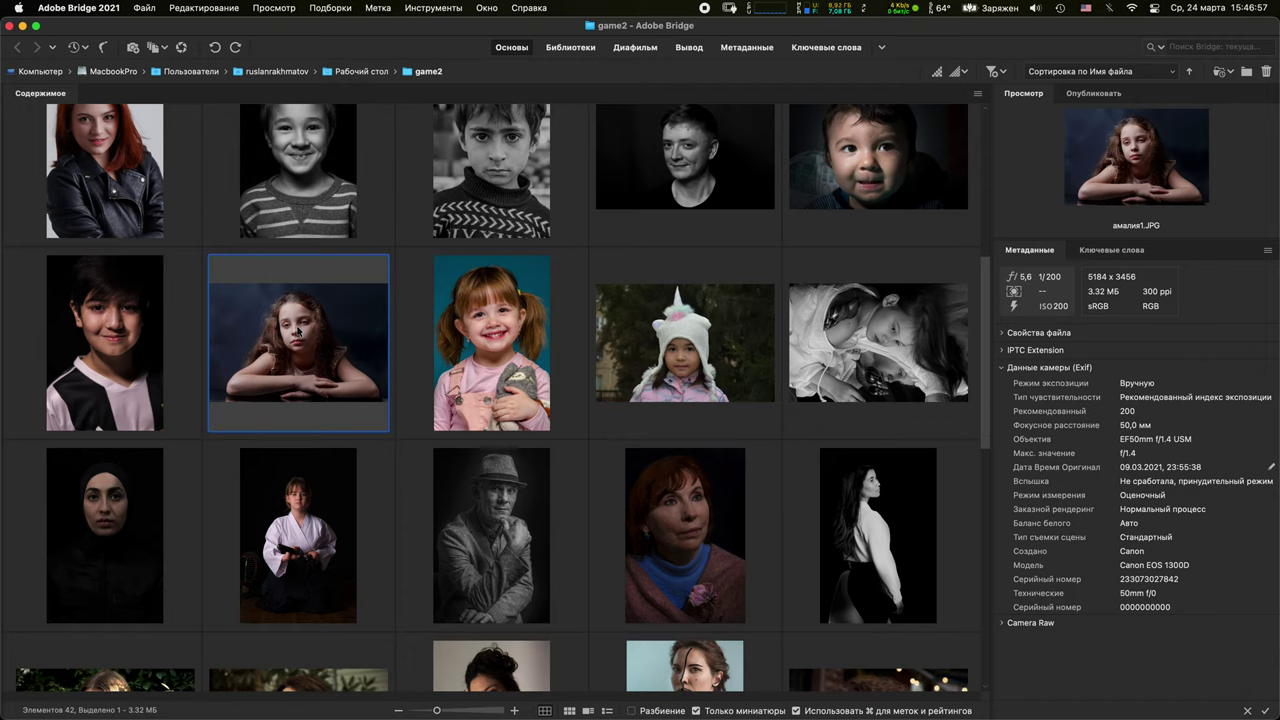
Open the portrait of the long-haired girl leaning on the table with its embedded colour profile and view her face up close
{"action": "double_click", "coordinate": [267, 368]}
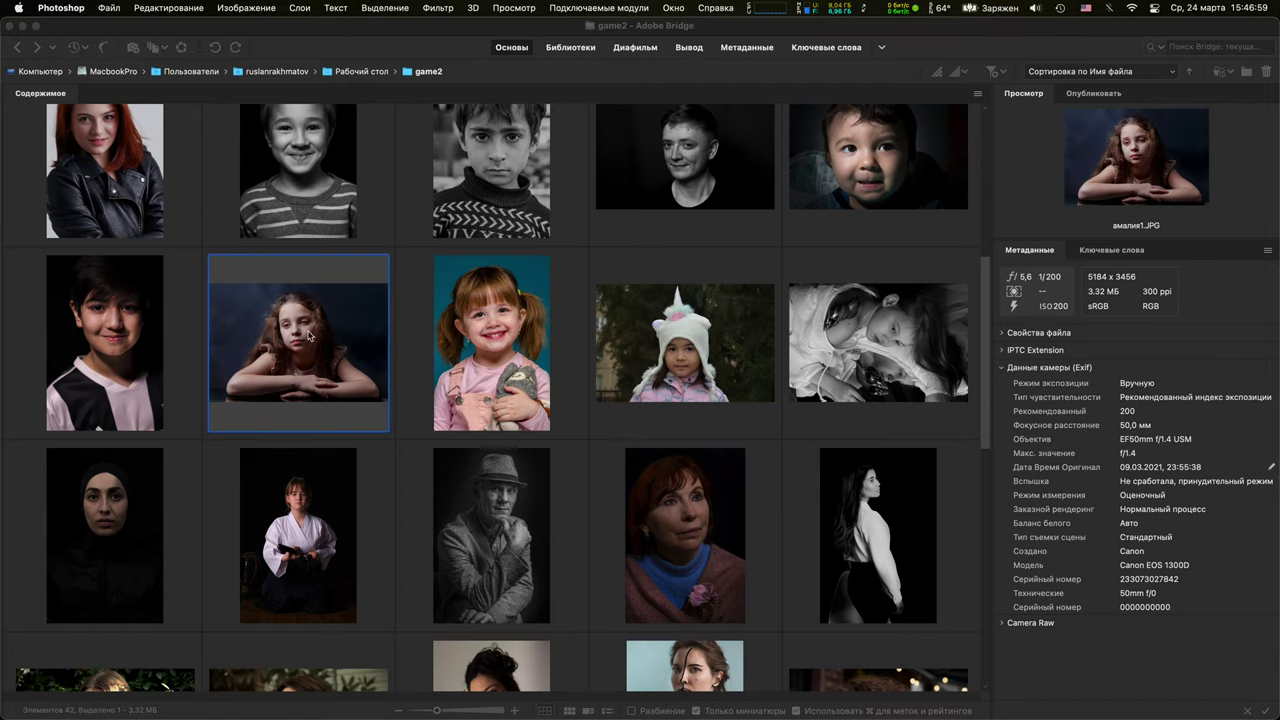
{"action": "left_click", "coordinate": [689, 455]}
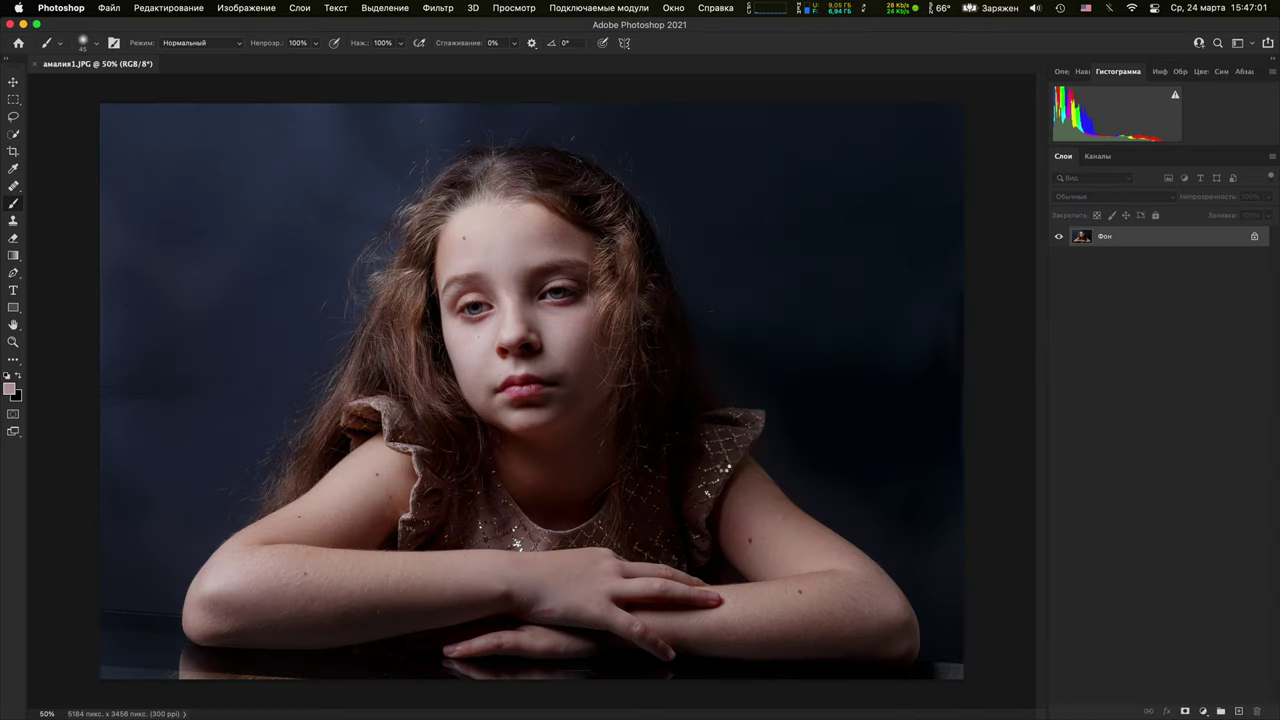
{"action": "key", "text": "super+plus"}
{"action": "key", "text": "super+plus"}
{"action": "key", "text": "super+plus"}
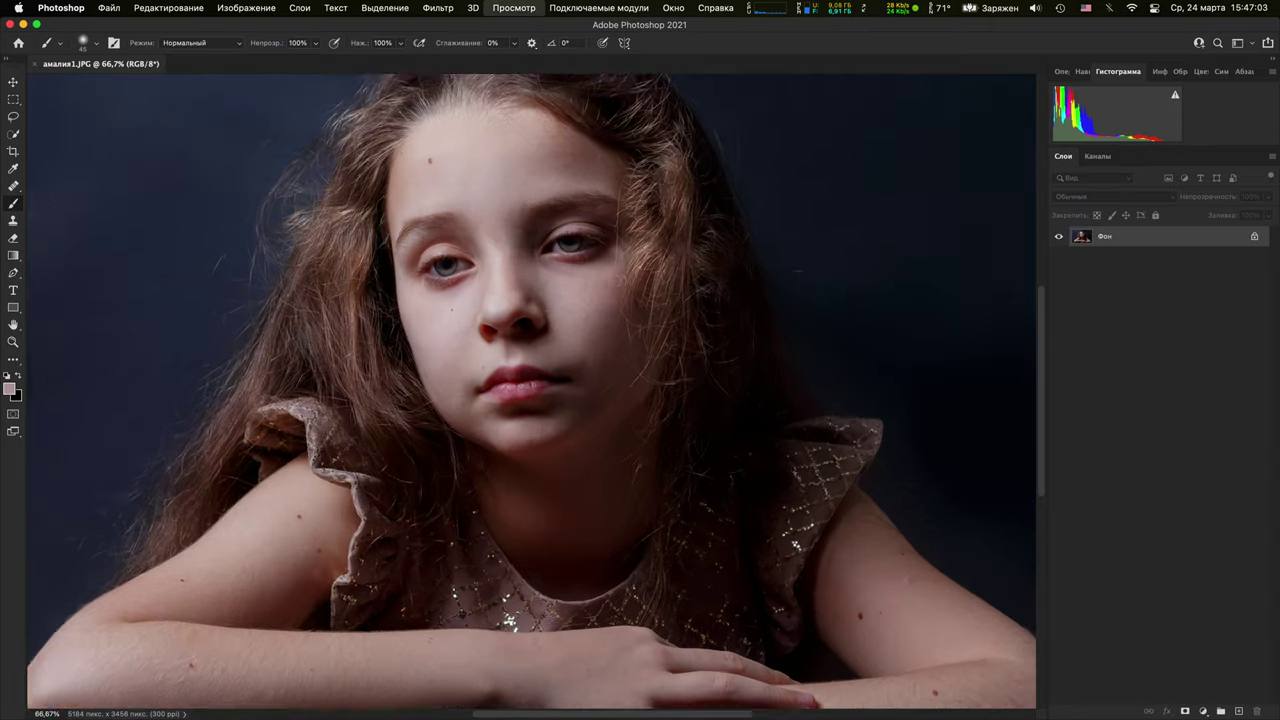
{"action": "left_click_drag", "start_coordinate": [609, 271], "coordinate": [768, 586]}
{"action": "key", "text": "super+plus"}
{"action": "scroll", "coordinate": [741, 295], "scroll_direction": "down", "scroll_amount": 10}
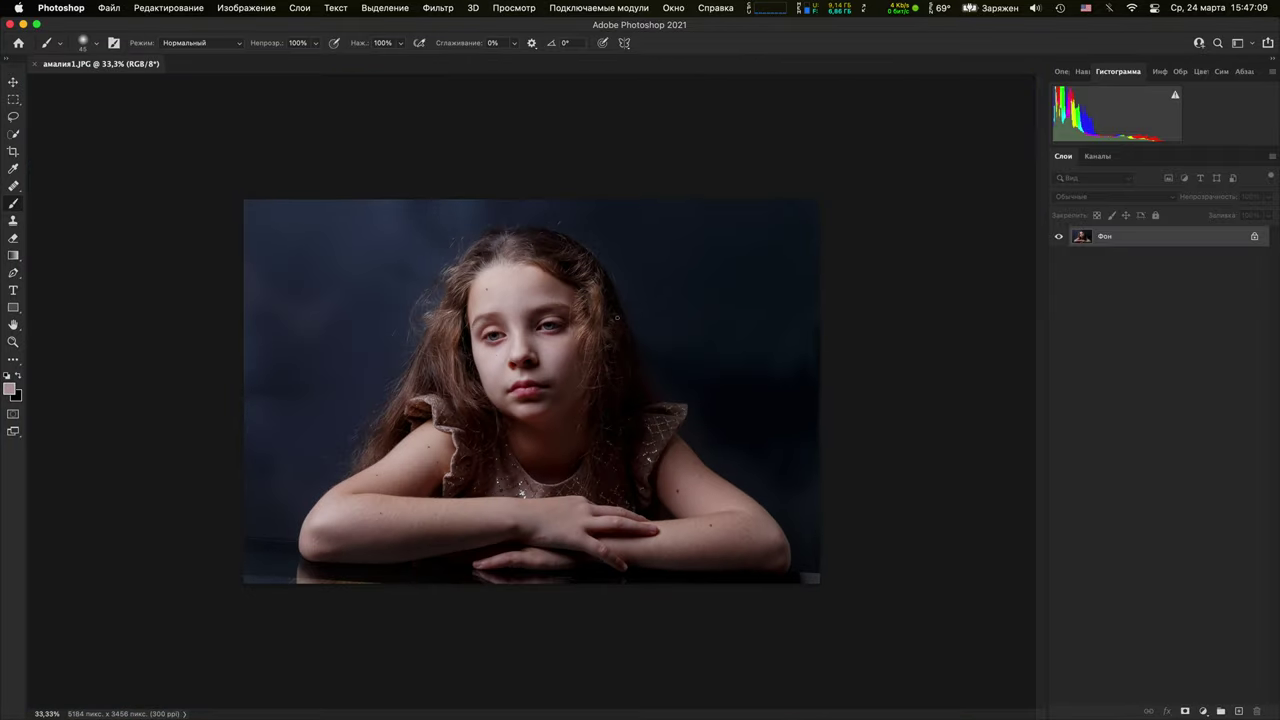
Compare the girl's face in close-up with the composition of the whole portrait
{"action": "scroll", "coordinate": [617, 318], "scroll_direction": "up", "scroll_amount": 3}
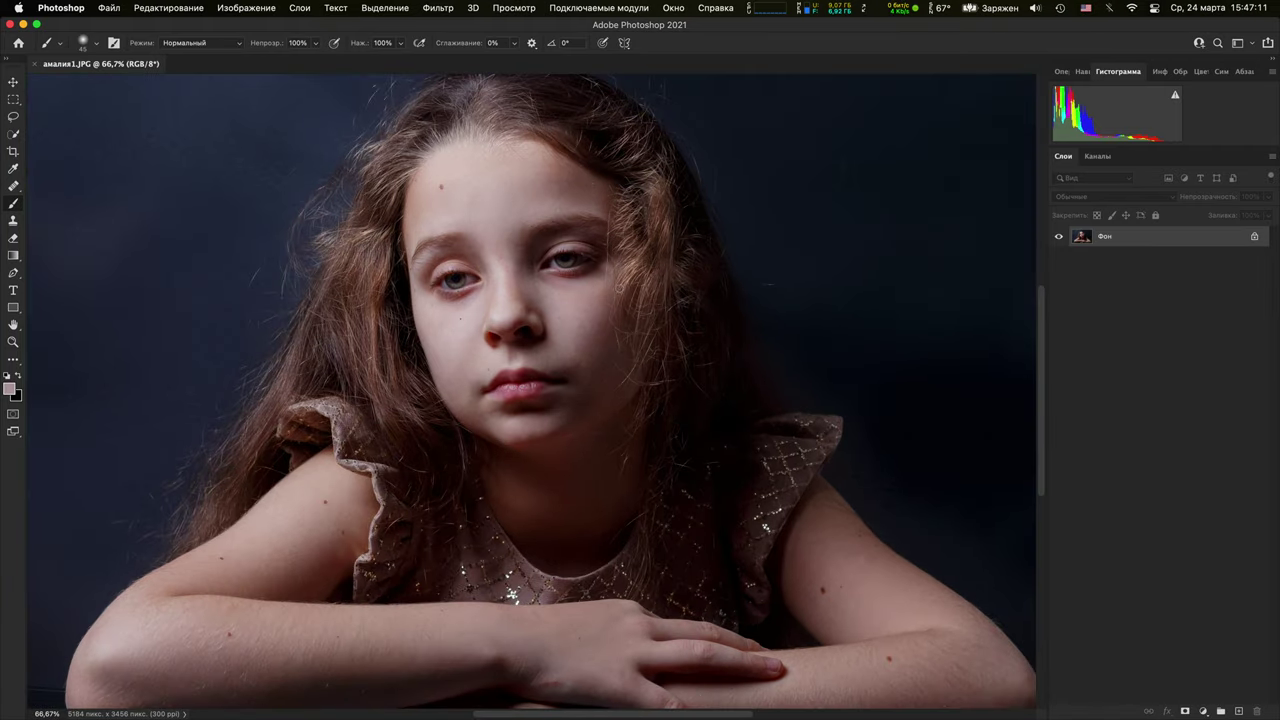
{"action": "key", "text": "super+equal"}
{"action": "key", "text": "super+minus"}
{"action": "key", "text": "super+minus"}
{"action": "key", "text": "super+minus"}
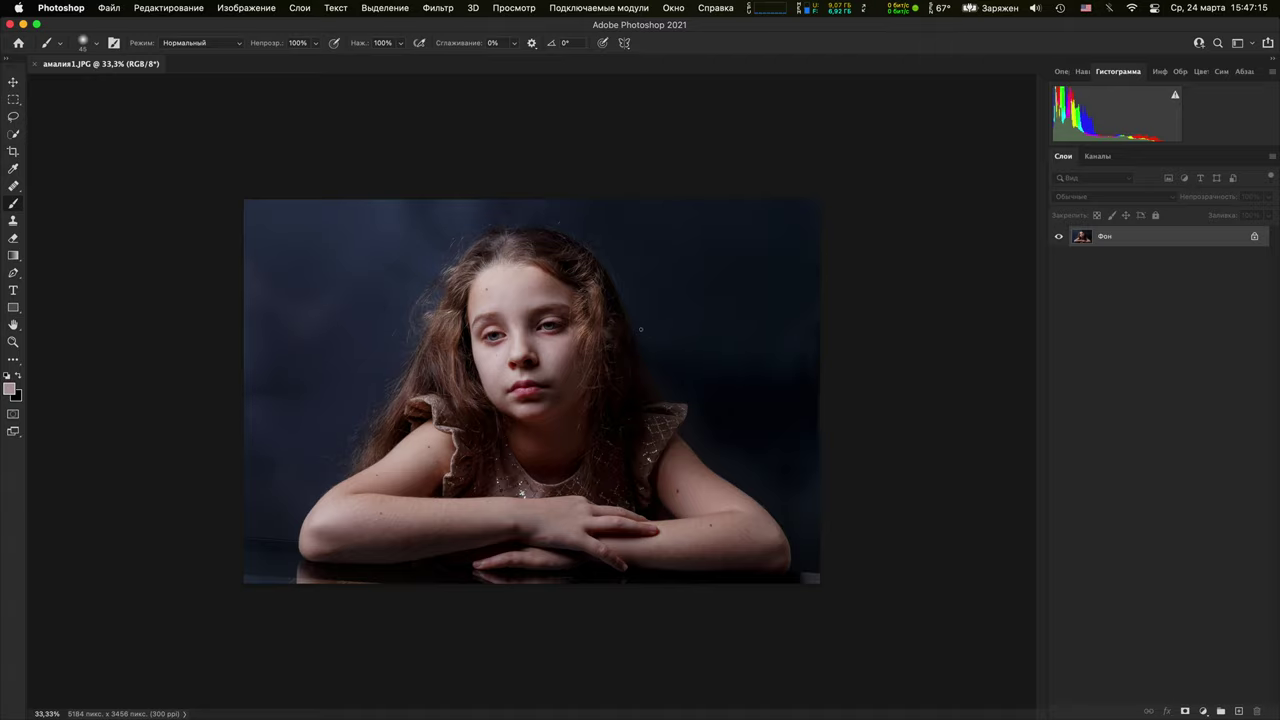
Show the actions list instead of the histogram and examine the girl's lips and eye at up to 400% magnification
{"action": "left_click", "coordinate": [1062, 71]}
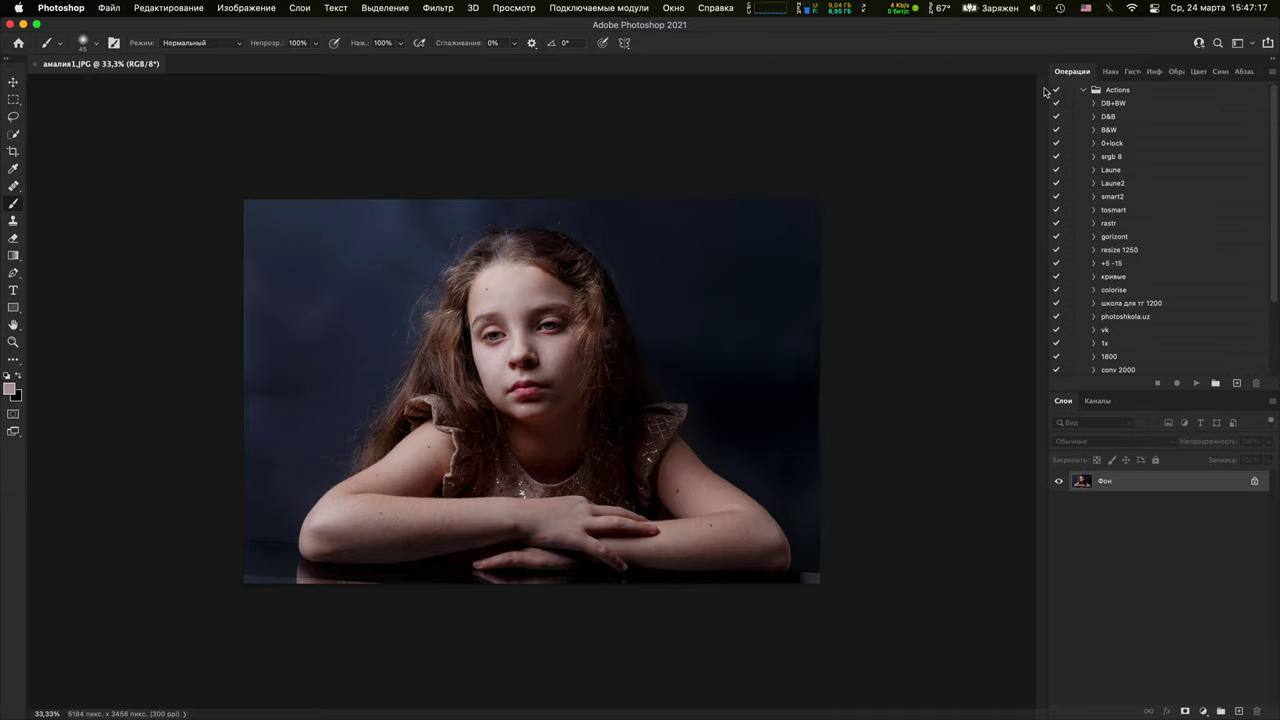
{"action": "key", "text": "super+equal"}
{"action": "key", "text": "super+equal"}
{"action": "key", "text": "super+equal"}
{"action": "key", "text": "super+equal"}
{"action": "key", "text": "super+equal"}
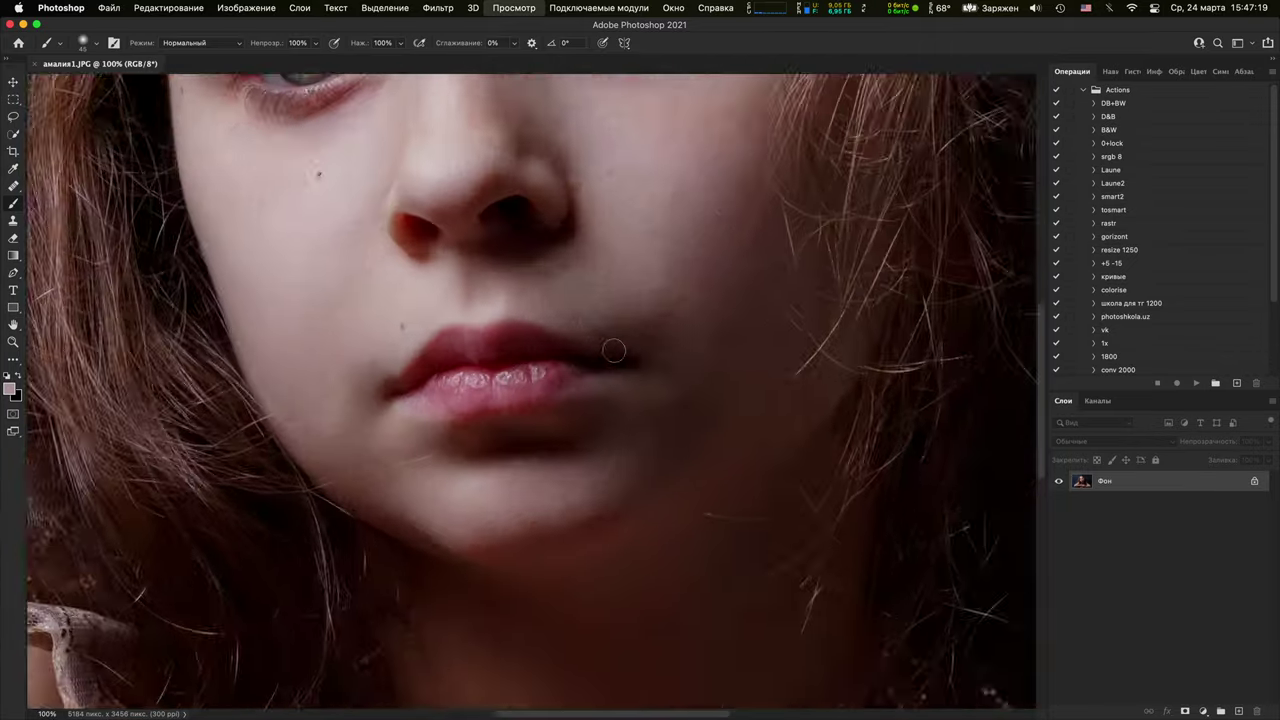
{"action": "left_click_drag", "start_coordinate": [586, 385], "coordinate": [746, 594]}
{"action": "left_click_drag", "start_coordinate": [485, 252], "coordinate": [675, 535]}
{"action": "key", "text": "super+equal"}
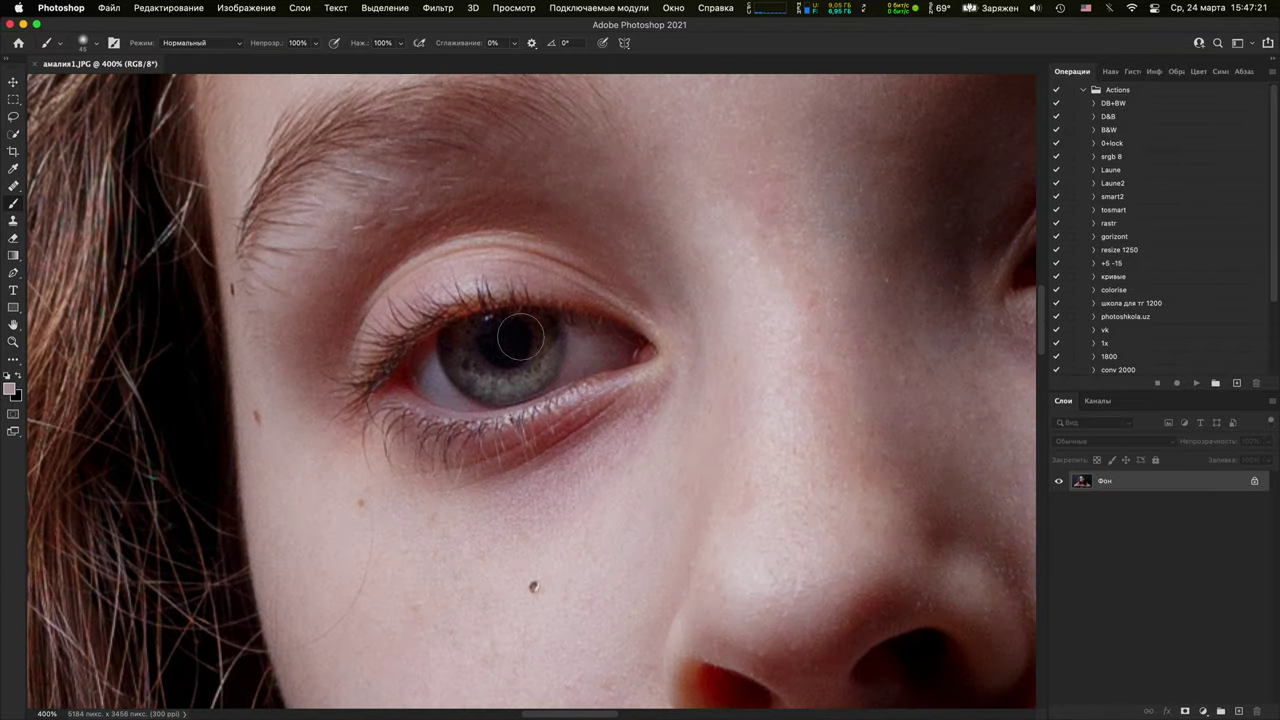
Reduce the brush size to 7 px and return to a view of the whole portrait
{"action": "key", "text": "bracketleft"}
{"action": "key", "text": "bracketleft"}
{"action": "key", "text": "bracketleft"}
{"action": "key", "text": "bracketleft"}
{"action": "key", "text": "bracketleft"}
{"action": "key", "text": "bracketleft"}
{"action": "key", "text": "bracketleft"}
{"action": "key", "text": "bracketleft"}
{"action": "key", "text": "bracketleft"}
{"action": "key", "text": "bracketleft"}
{"action": "key", "text": "super+minus"}
{"action": "key", "text": "super+minus"}
{"action": "key", "text": "super+minus"}
{"action": "key", "text": "super+minus"}
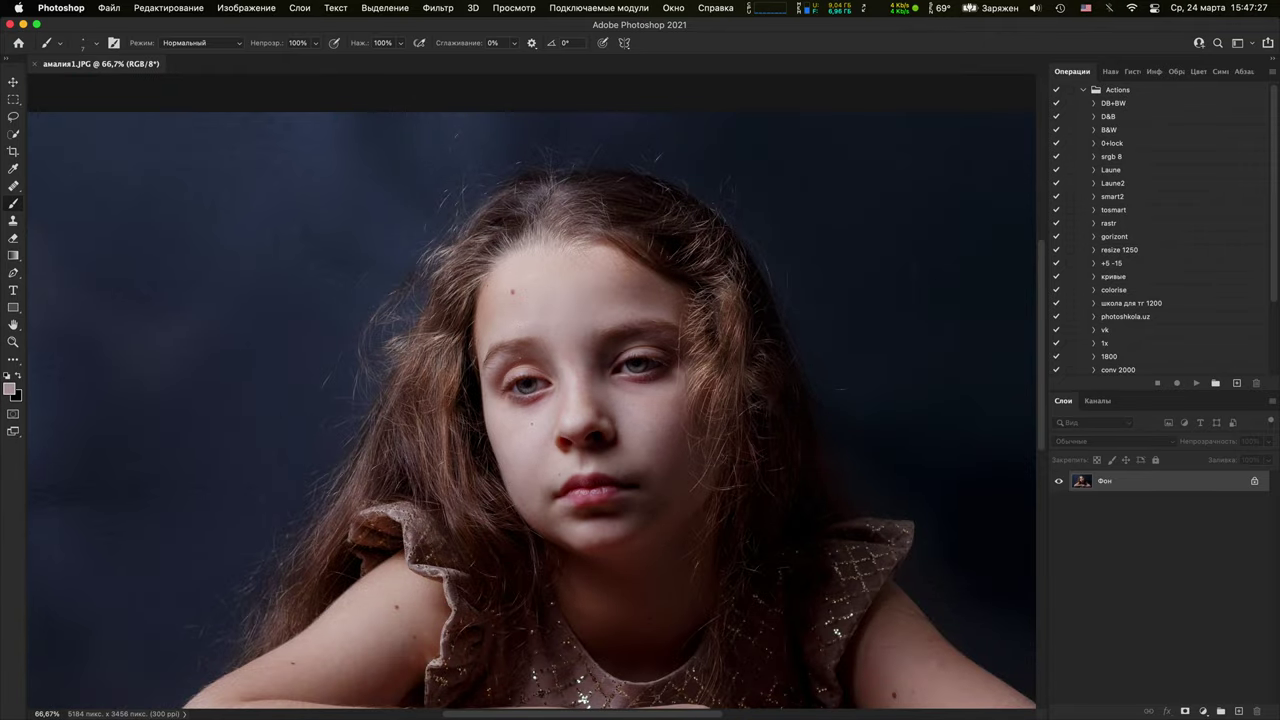
{"action": "key", "text": "super+minus"}
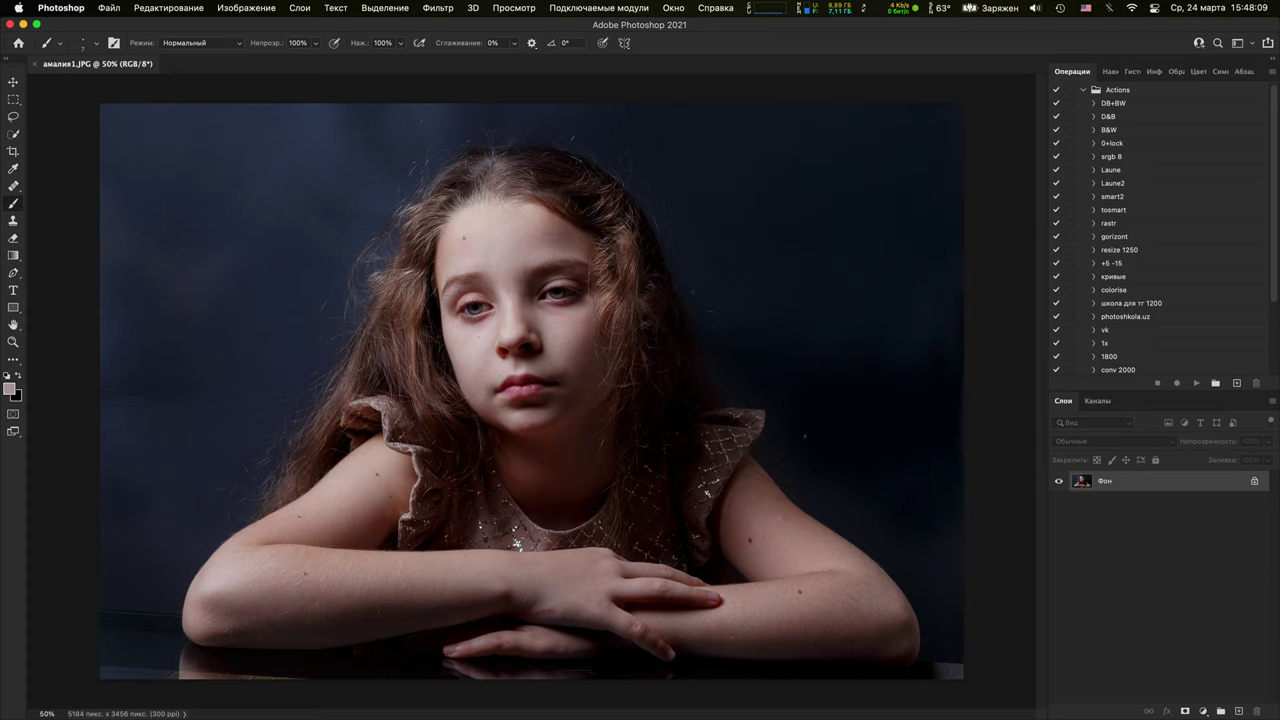
Add a new layer and brush thin freehand curves over the dark background along both side edges of the portrait
{"action": "left_click", "coordinate": [1238, 711]}
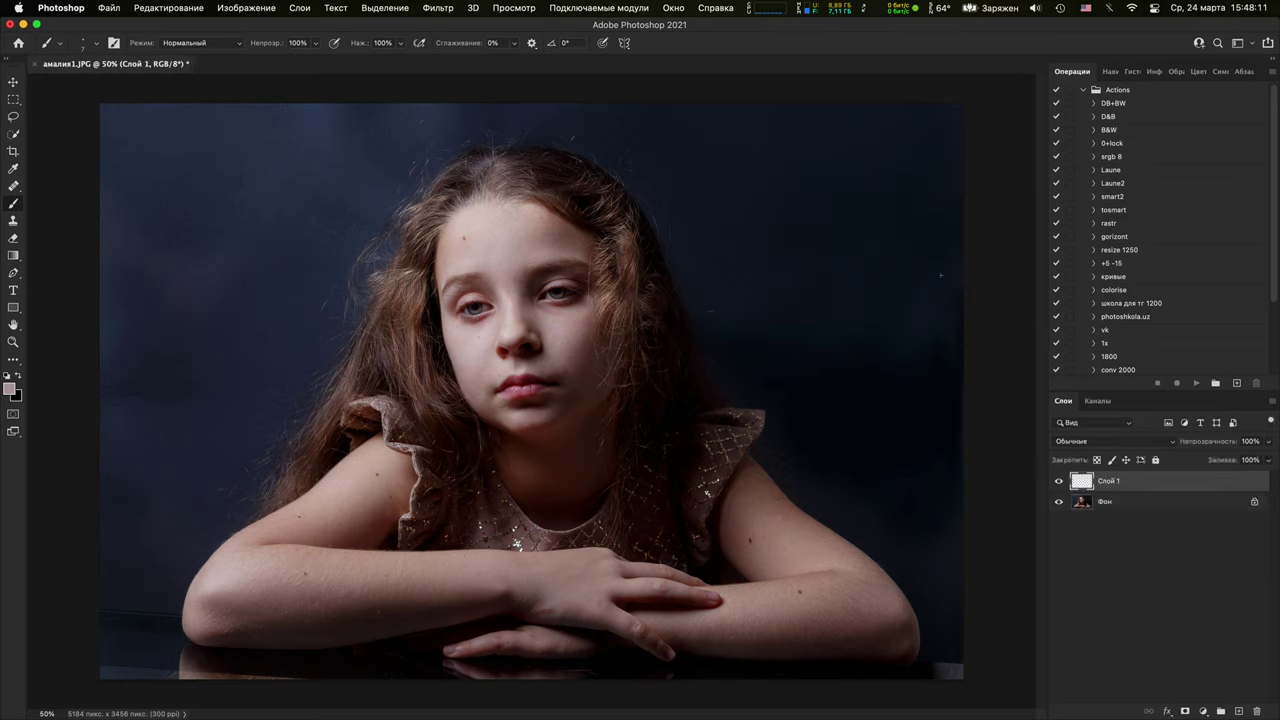
{"action": "mouse_move", "coordinate": [964, 250]}
{"action": "left_mouse_down"}
{"action": "mouse_move", "coordinate": [909, 380]}
{"action": "mouse_move", "coordinate": [958, 442]}
{"action": "left_mouse_up"}
{"action": "left_click_drag", "start_coordinate": [100, 405], "coordinate": [100, 478]}
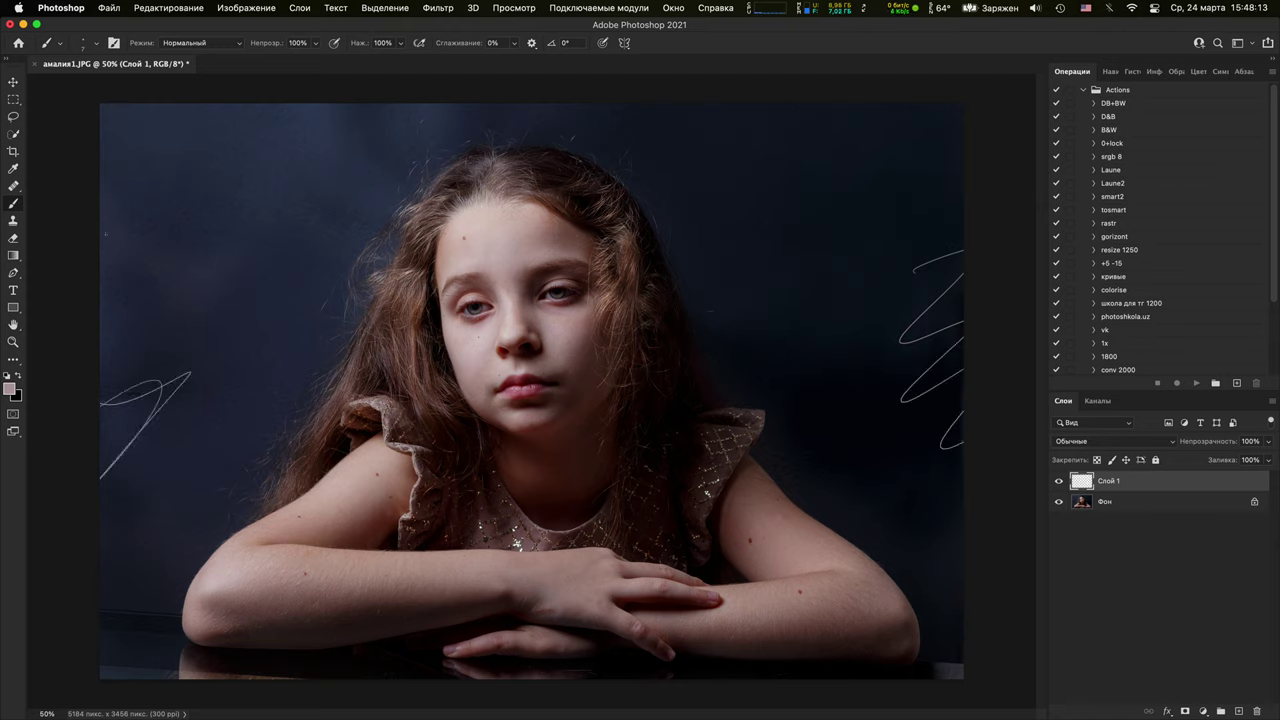
{"action": "mouse_move", "coordinate": [101, 250]}
{"action": "left_mouse_down"}
{"action": "mouse_move", "coordinate": [142, 165]}
{"action": "mouse_move", "coordinate": [190, 248]}
{"action": "left_mouse_up"}
{"action": "left_click_drag", "start_coordinate": [104, 554], "coordinate": [182, 608]}
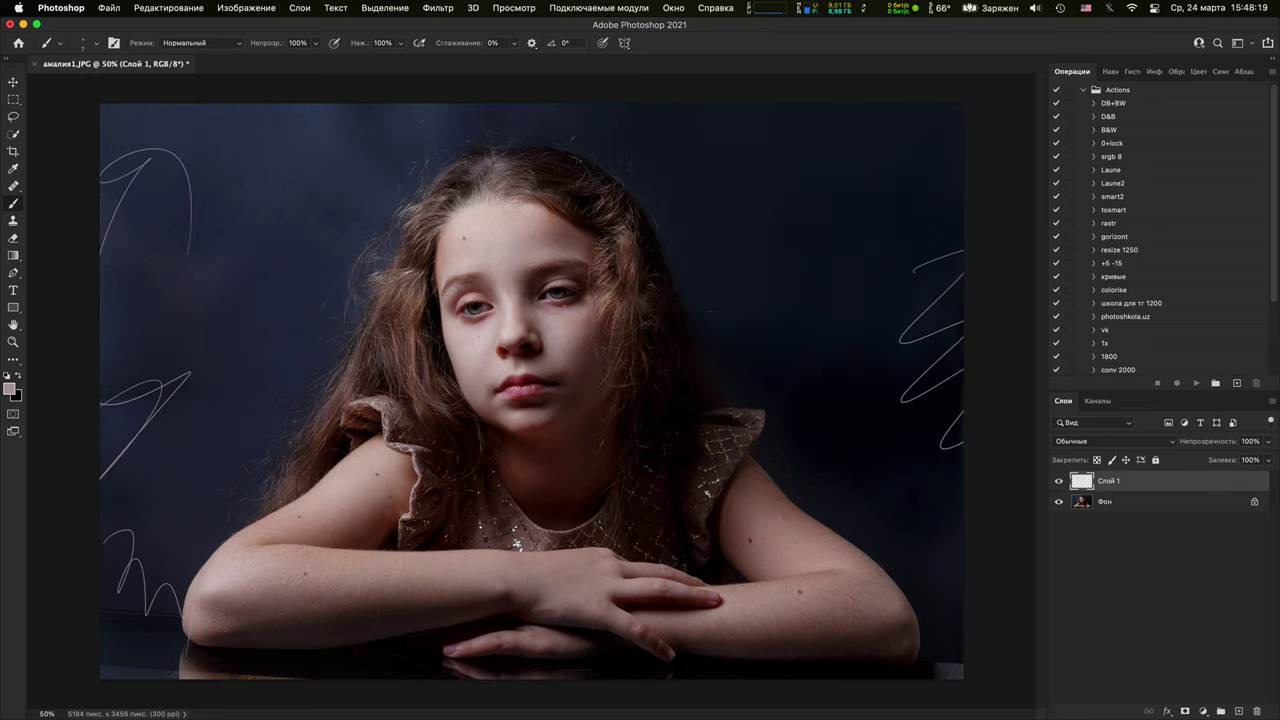
Examine both of the girl's eyes and her facial skin up close, and return to the whole portrait
{"action": "key", "text": "super+z"}
{"action": "scroll", "coordinate": [517, 543], "scroll_direction": "up", "scroll_amount": 5}
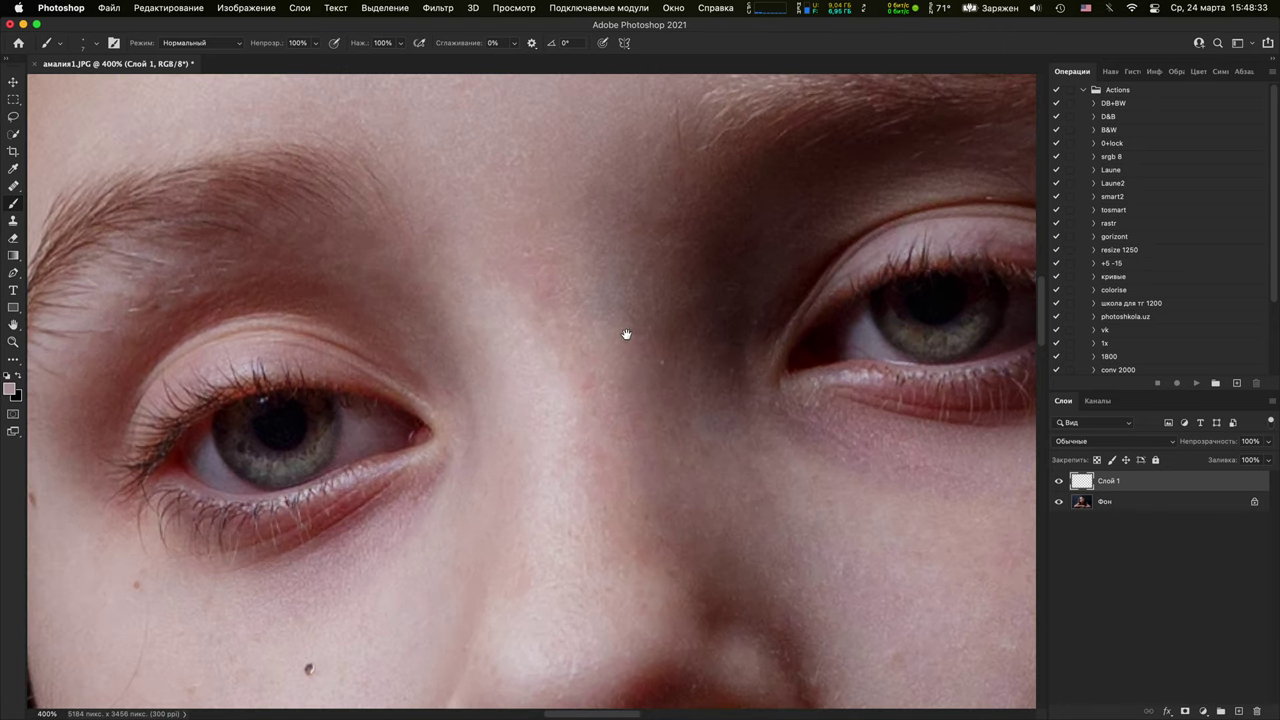
{"action": "scroll", "coordinate": [629, 337], "scroll_direction": "down", "scroll_amount": 4}
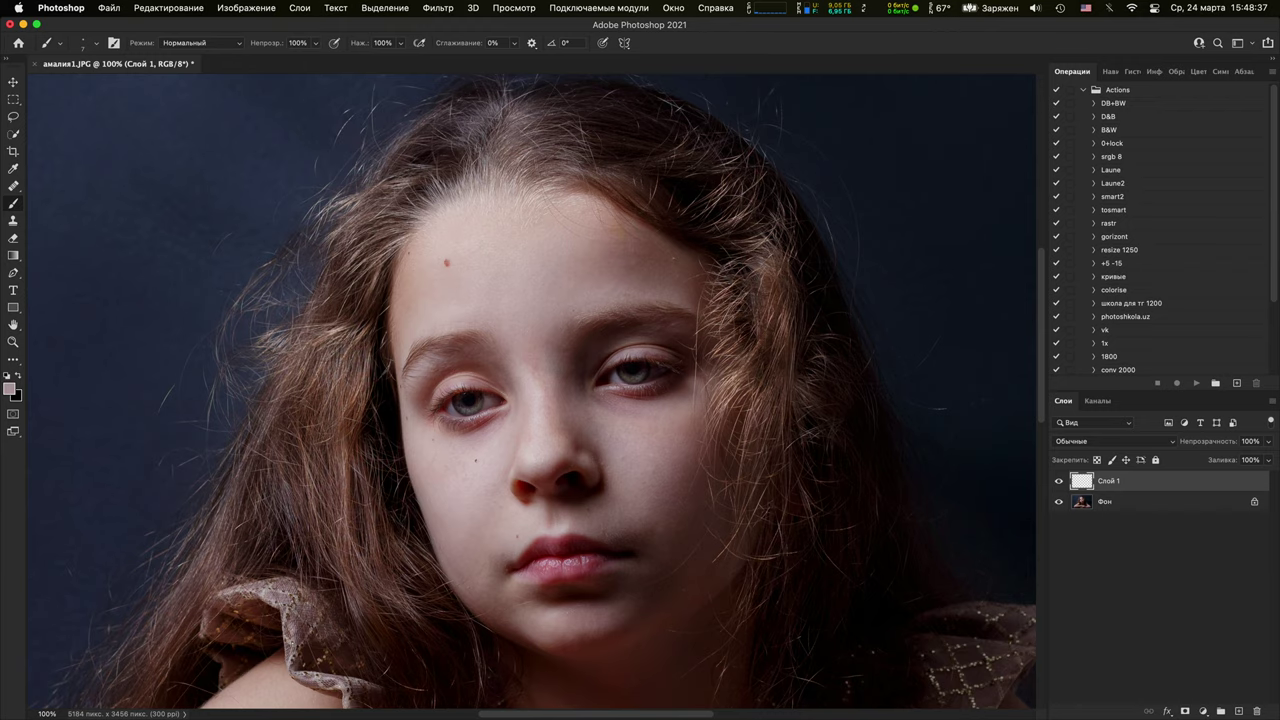
{"action": "key", "text": "super+minus"}
{"action": "key", "text": "super+minus"}
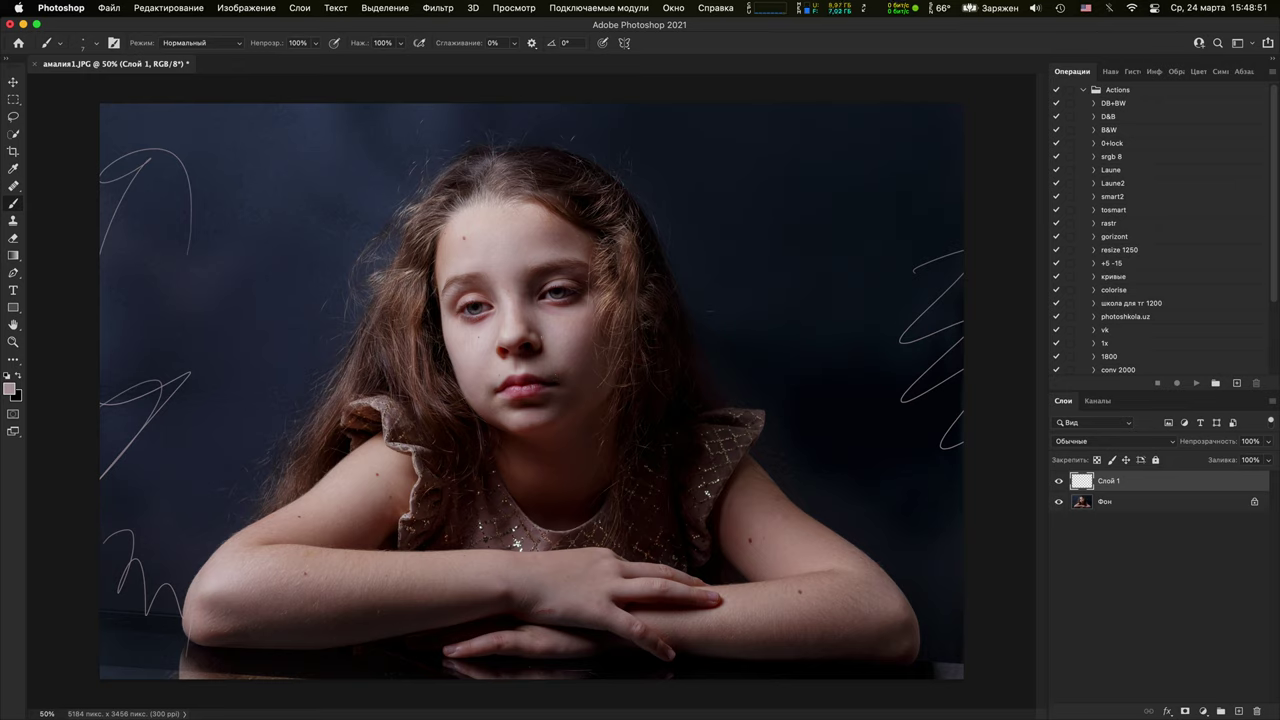
Inspect the sequined dress and the tabletop surface in the photo's lower-left corner at high magnification
{"action": "key", "text": "super+plus"}
{"action": "key", "text": "super+plus"}
{"action": "key", "text": "super+plus"}
{"action": "left_click_drag", "start_coordinate": [268, 452], "coordinate": [409, 149]}
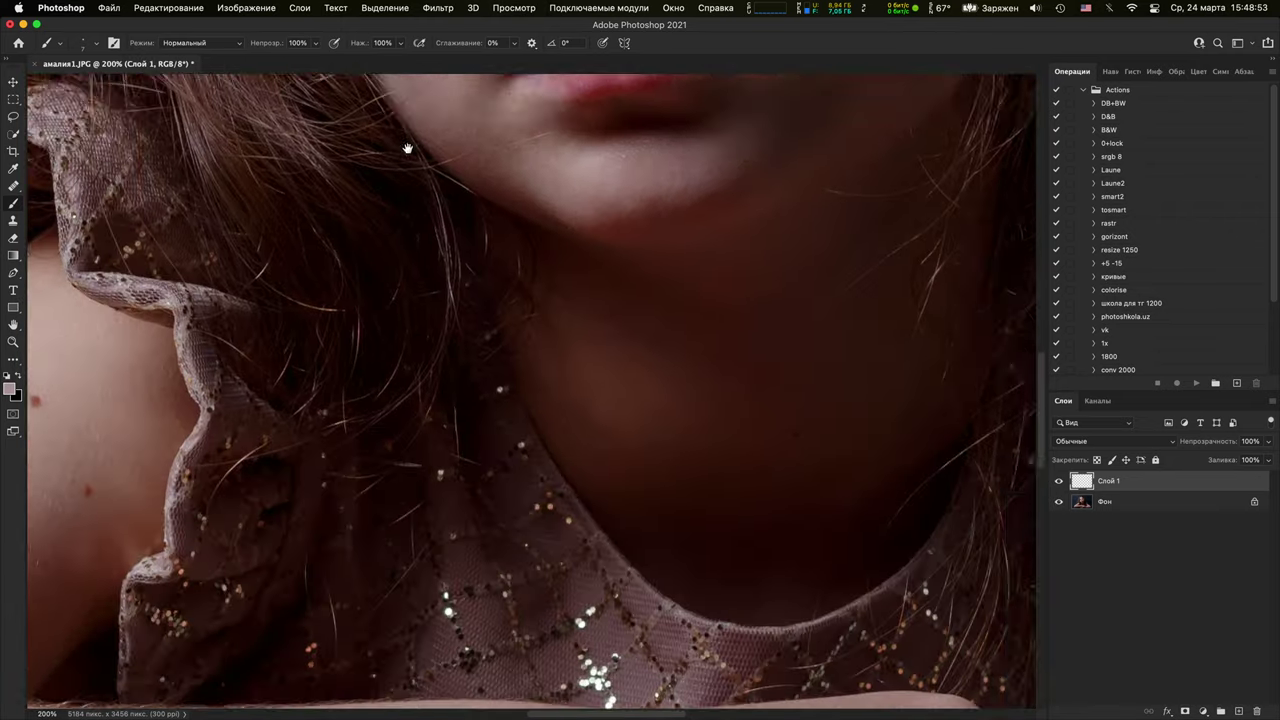
{"action": "left_click_drag", "start_coordinate": [409, 600], "coordinate": [648, 227]}
{"action": "scroll", "coordinate": [920, 274], "scroll_direction": "left", "scroll_amount": 10}
{"action": "scroll", "coordinate": [486, 523], "scroll_direction": "up", "scroll_amount": 5}
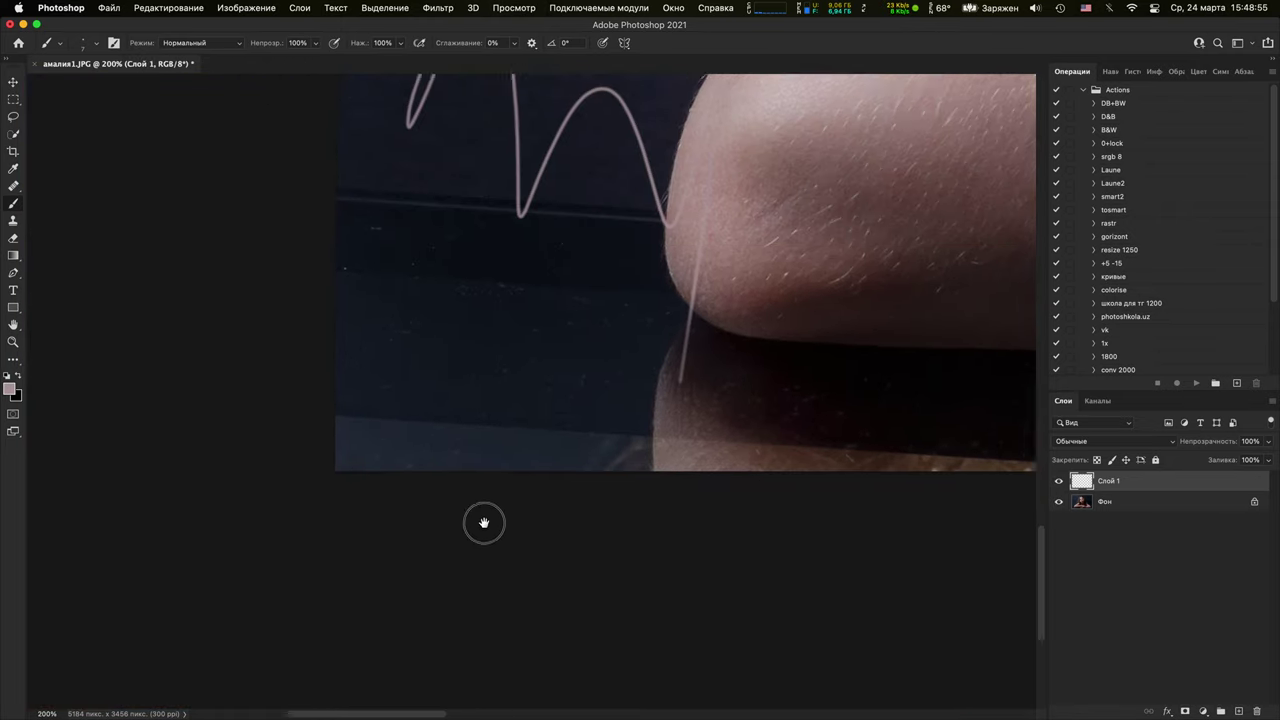
{"action": "scroll", "coordinate": [461, 467], "scroll_direction": "up", "scroll_amount": 5}
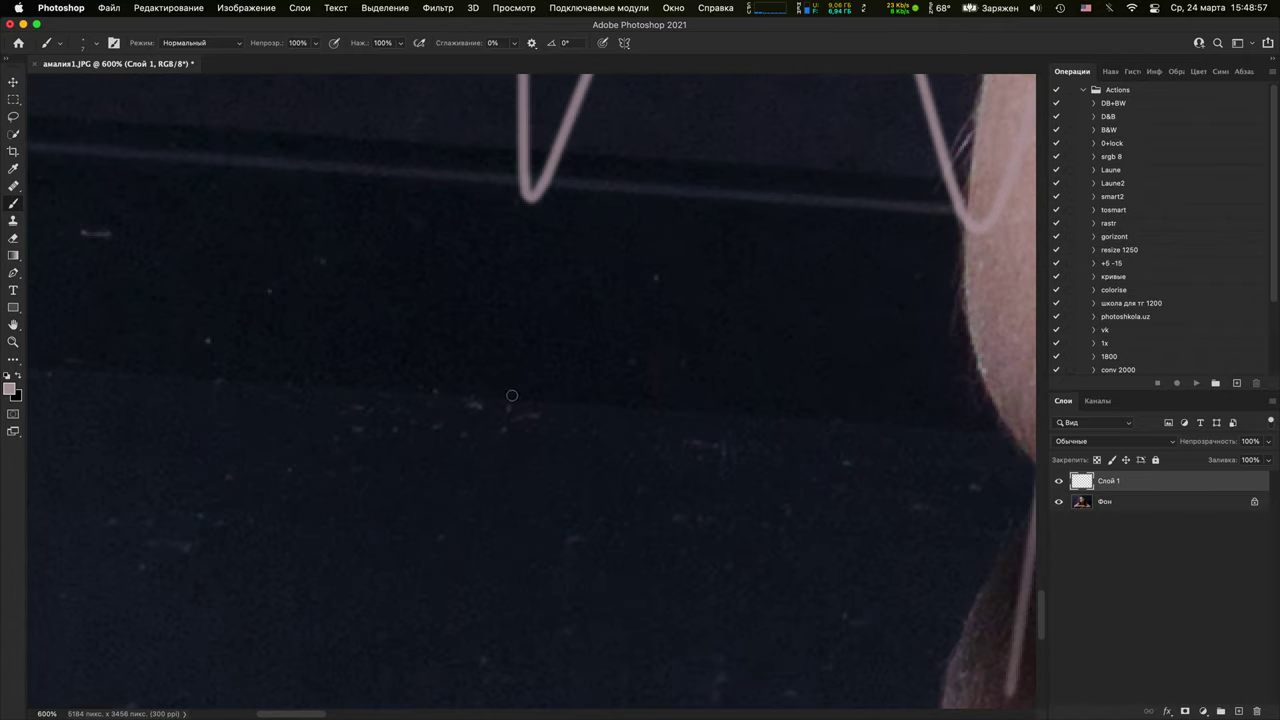
Inspect the hands and the lighter tabletop strip in the photo's lower-right corner at up to 800% magnification
{"action": "scroll", "coordinate": [453, 369], "scroll_direction": "down", "scroll_amount": 1}
{"action": "scroll", "coordinate": [734, 406], "scroll_direction": "down", "scroll_amount": 6}
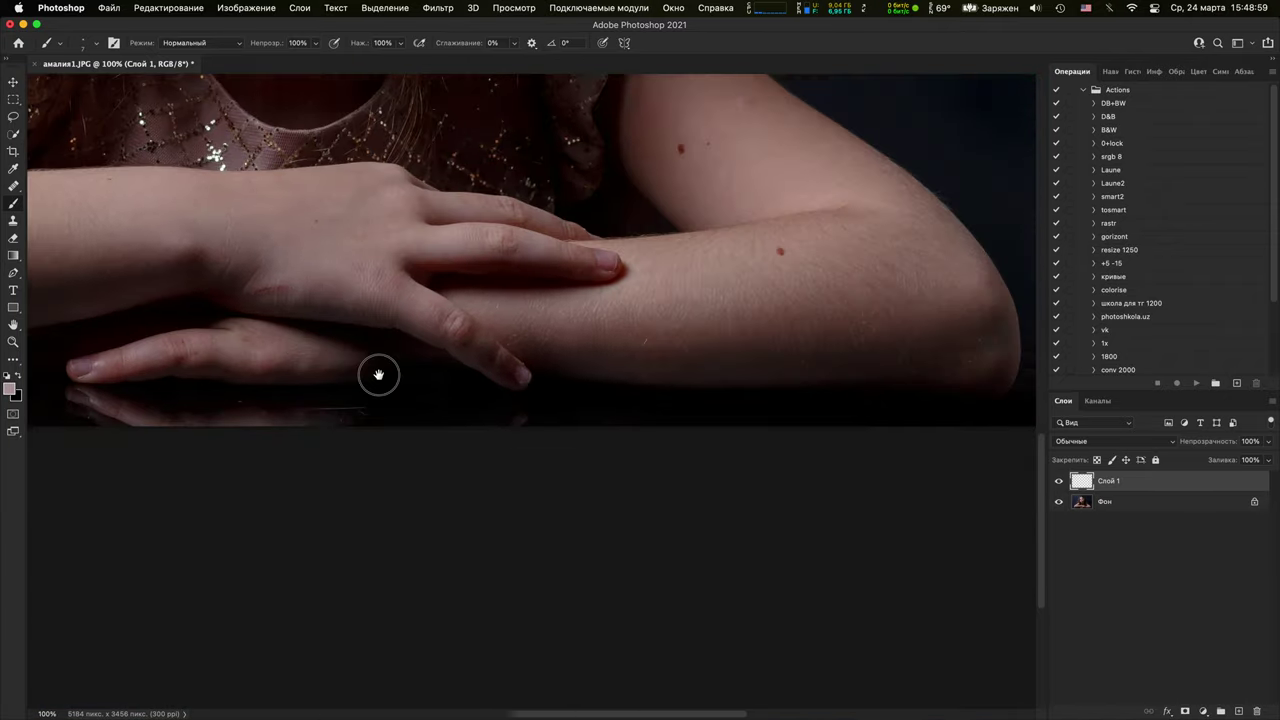
{"action": "scroll", "coordinate": [577, 351], "scroll_direction": "up", "scroll_amount": 4}
{"action": "scroll", "coordinate": [595, 329], "scroll_direction": "up", "scroll_amount": 3}
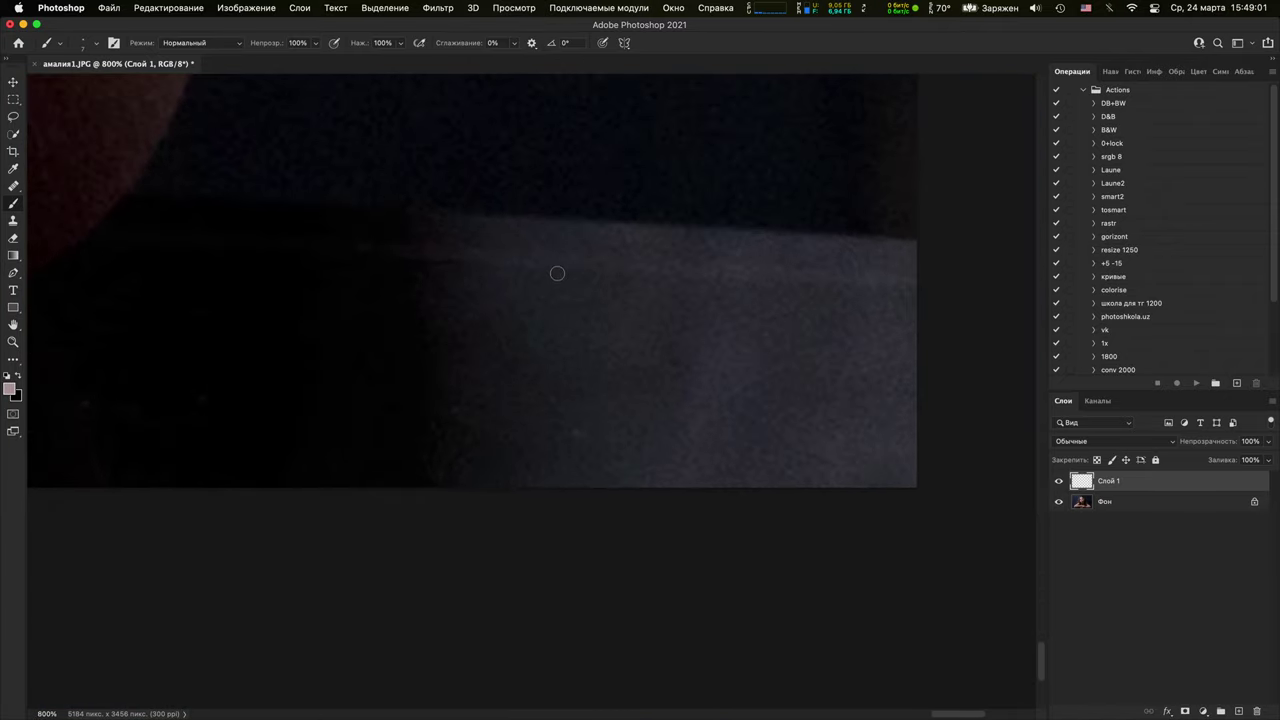
{"action": "scroll", "coordinate": [557, 274], "scroll_direction": "down", "scroll_amount": 3}
{"action": "scroll", "coordinate": [567, 220], "scroll_direction": "down", "scroll_amount": 5}
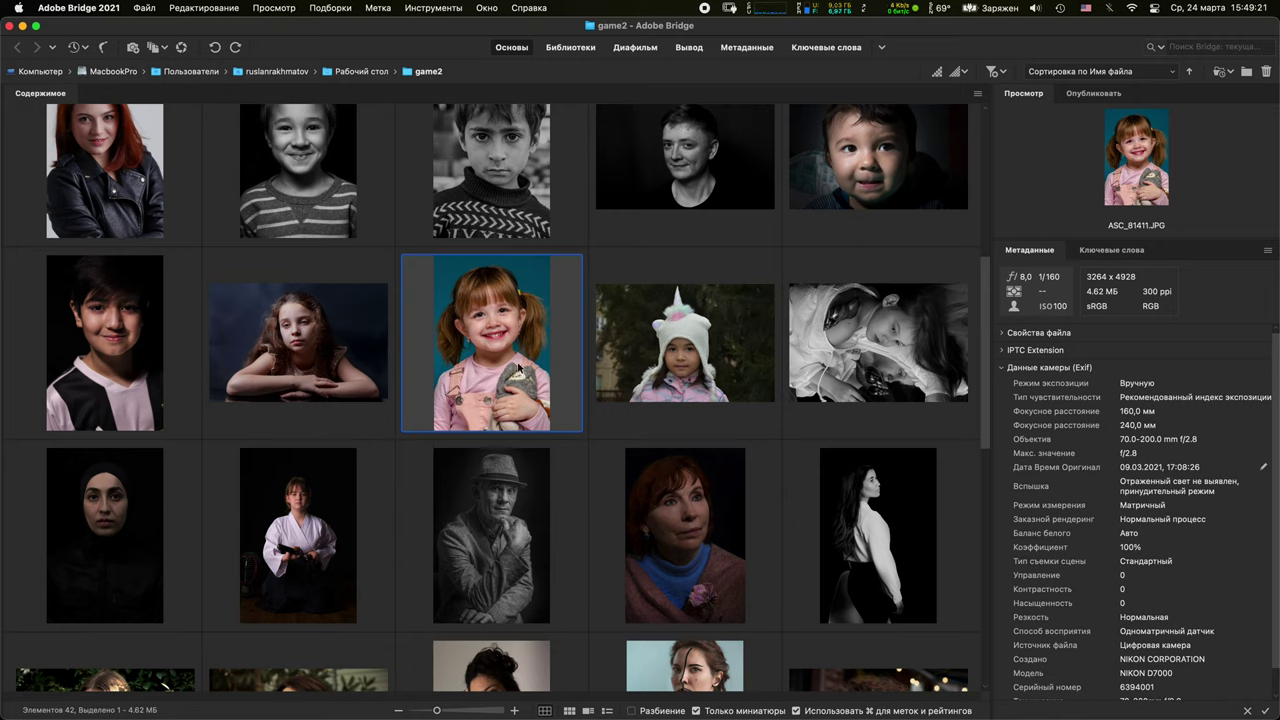
Open ASC_81411.JPG from Bridge with its embedded colour profile and inspect the smiling girl's face and eye reflections closely
{"action": "double_click", "coordinate": [522, 358]}
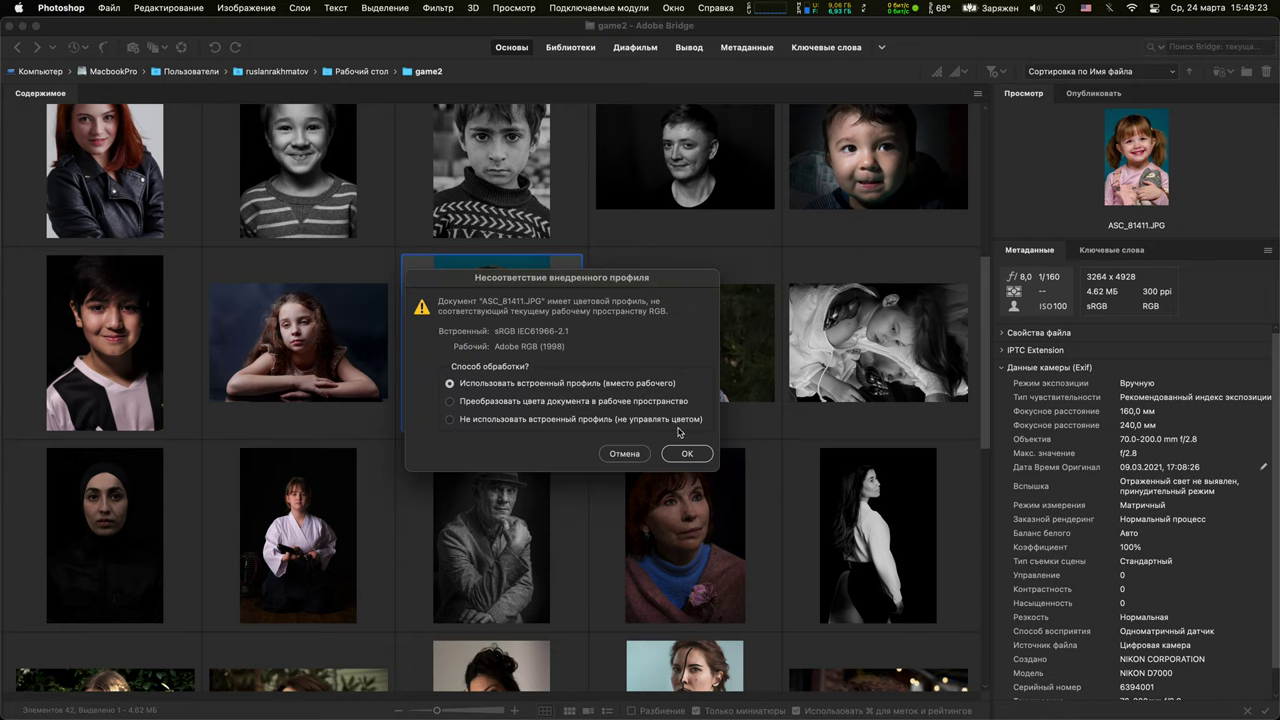
{"action": "left_click", "coordinate": [690, 458]}
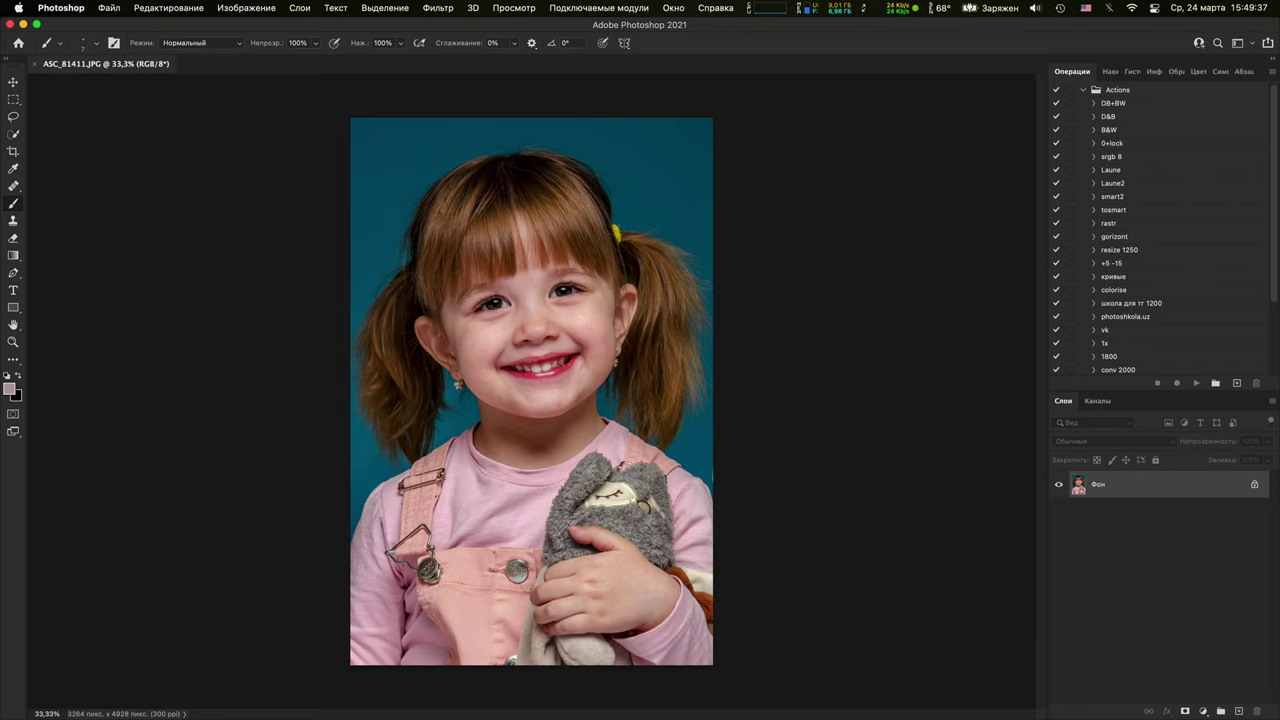
{"action": "key", "text": "super+1"}
{"action": "left_click_drag", "start_coordinate": [611, 351], "coordinate": [656, 651]}
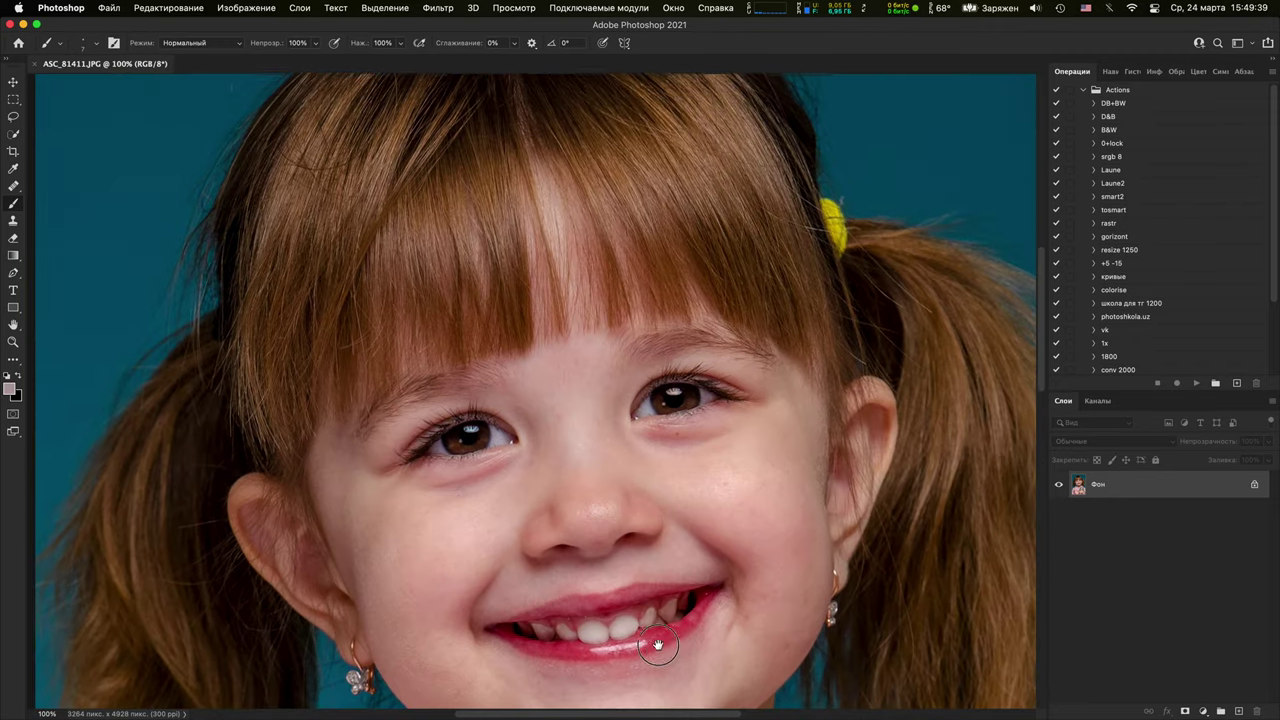
{"action": "key", "text": "super+equal"}
{"action": "key", "text": "super+equal"}
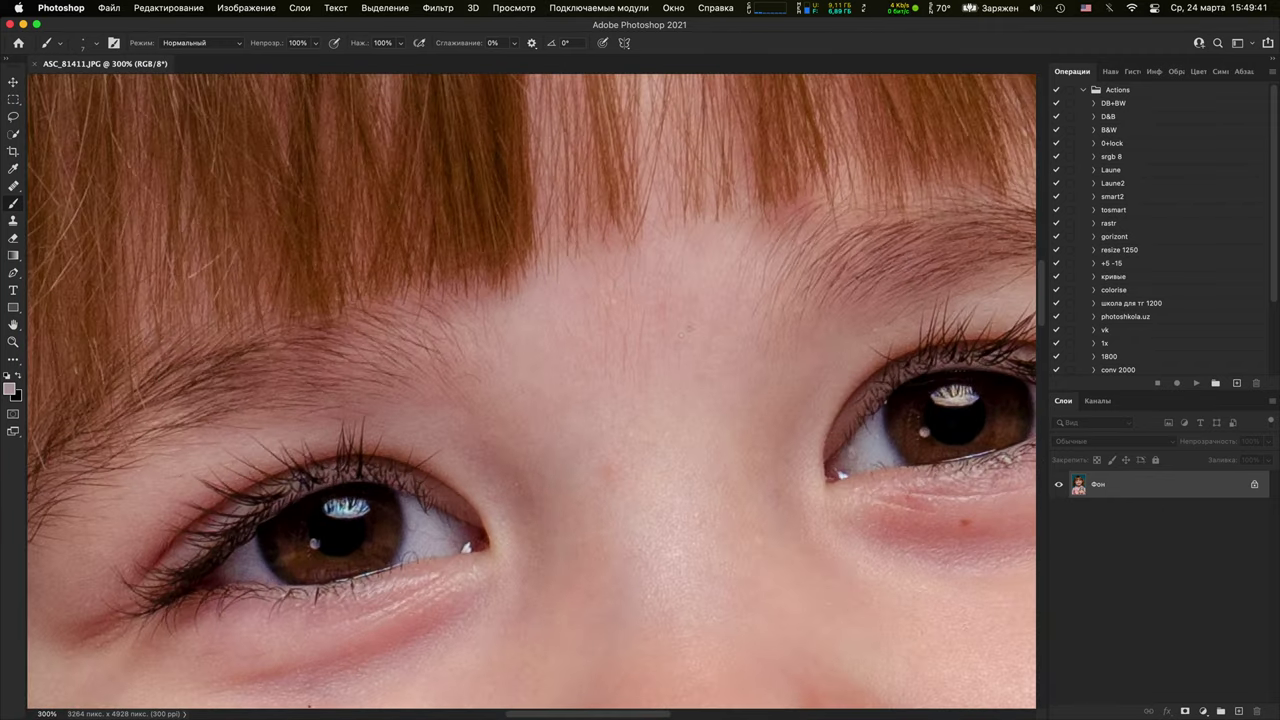
{"action": "key", "text": "super+minus"}
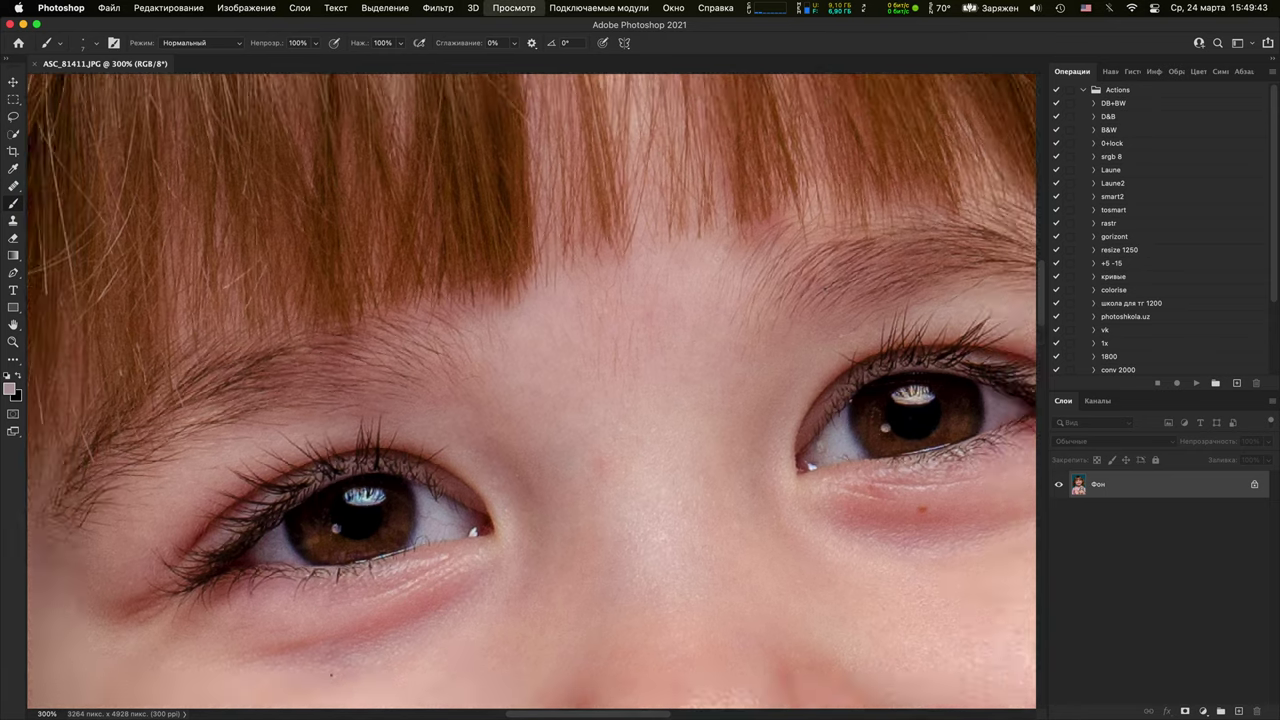
{"action": "scroll", "coordinate": [790, 424], "scroll_direction": "right", "scroll_amount": 5}
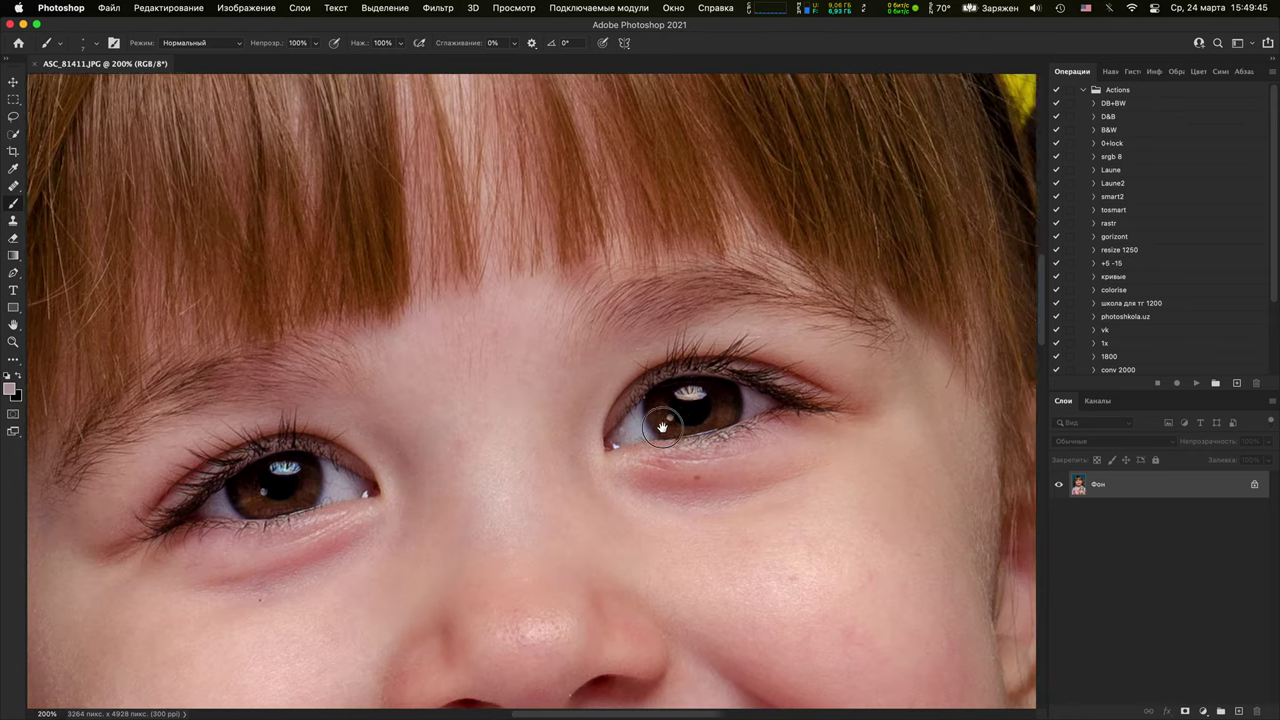
Add a new layer, try circling the catchlight in the smiling girl's left-hand eye in default black, and undo the stroke
{"action": "left_click", "coordinate": [1238, 711]}
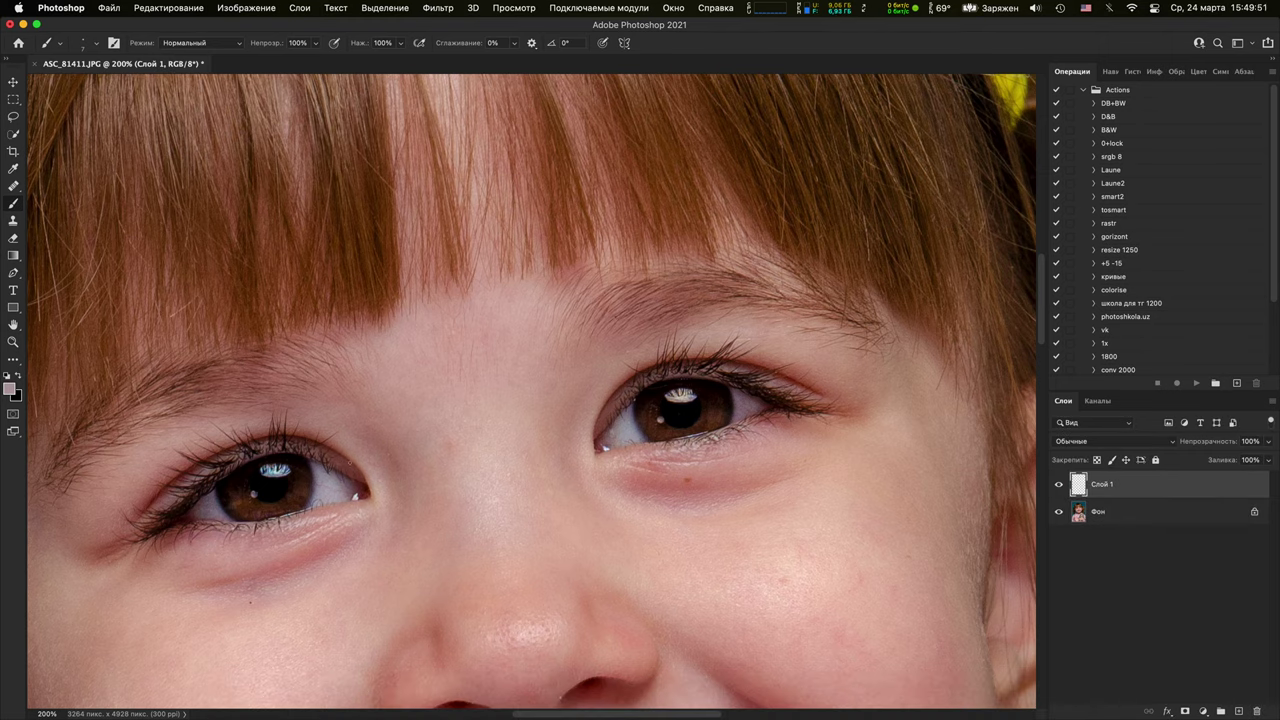
{"action": "key", "text": "d"}
{"action": "mouse_move", "coordinate": [272, 504]}
{"action": "left_mouse_down"}
{"action": "mouse_move", "coordinate": [227, 437]}
{"action": "mouse_move", "coordinate": [240, 521]}
{"action": "left_mouse_up"}
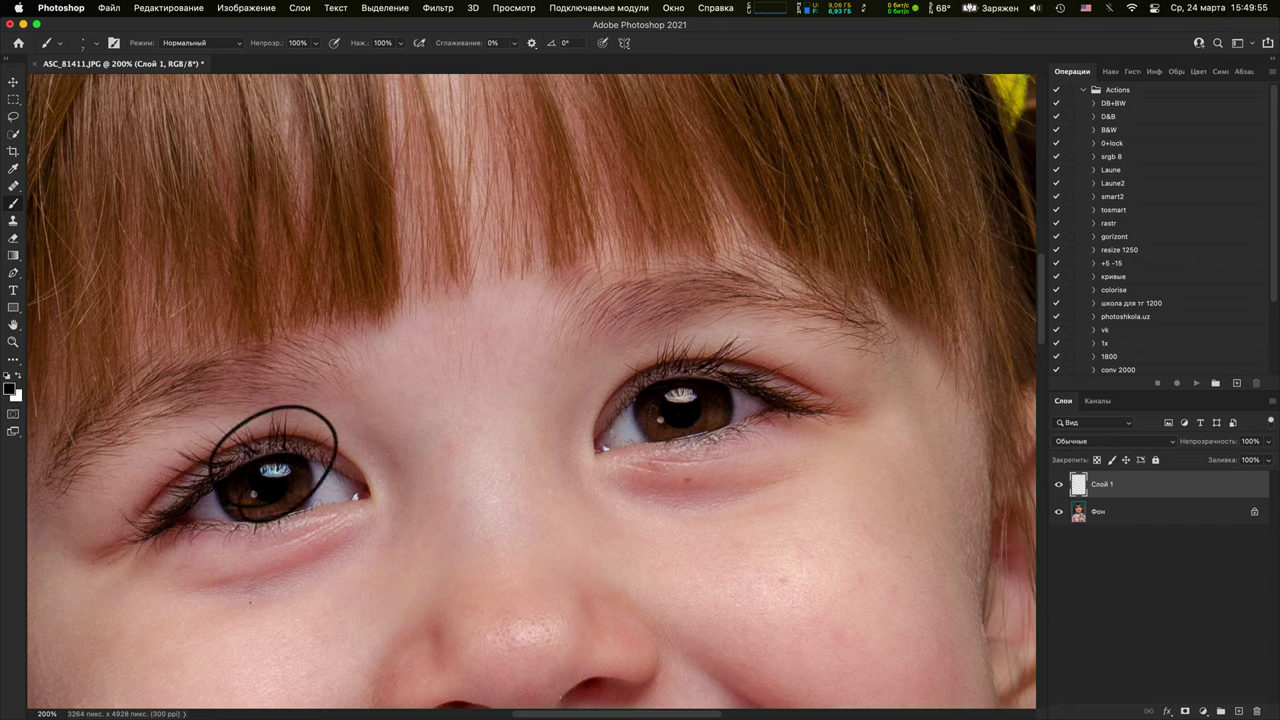
{"action": "key", "text": "super+z"}
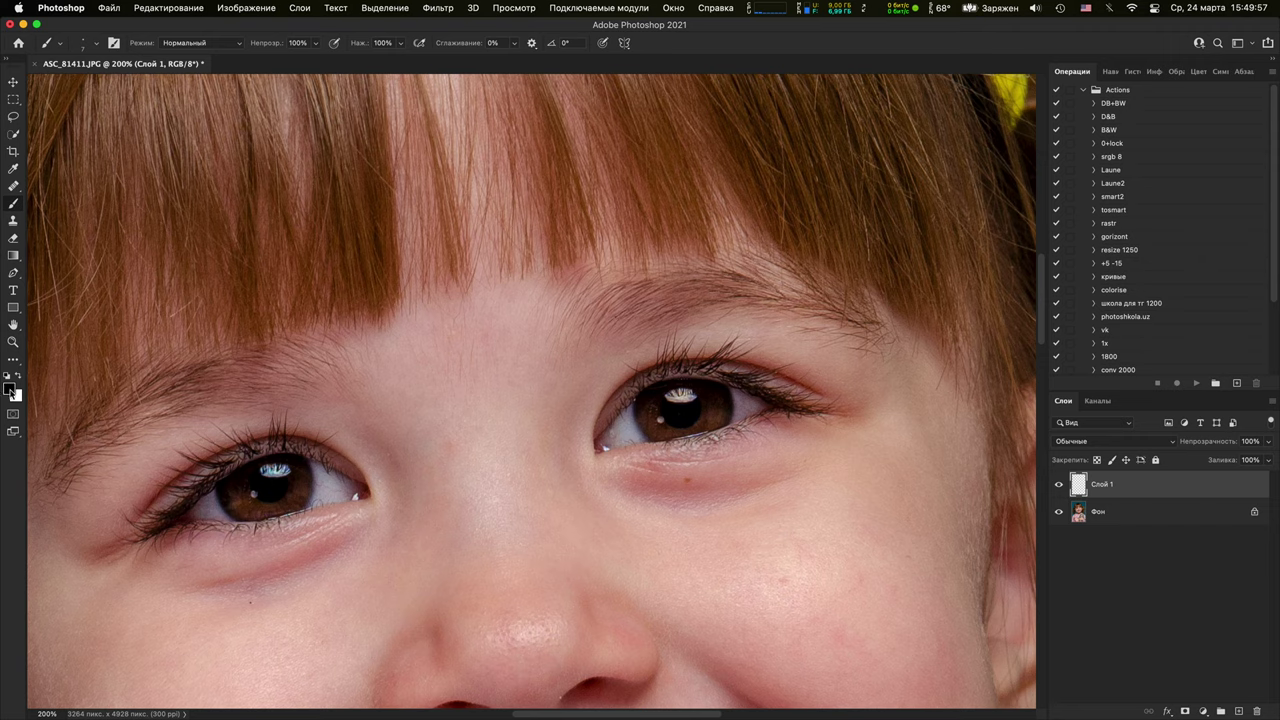
Set the foreground colour to bright red and circle the catchlight in the smiling girl's left-hand eye
{"action": "left_click", "coordinate": [10, 389]}
{"action": "left_click", "coordinate": [1046, 166]}
{"action": "left_click", "coordinate": [1232, 137]}
{"action": "mouse_move", "coordinate": [301, 494]}
{"action": "left_mouse_down"}
{"action": "mouse_move", "coordinate": [250, 437]}
{"action": "mouse_move", "coordinate": [249, 538]}
{"action": "left_mouse_up"}
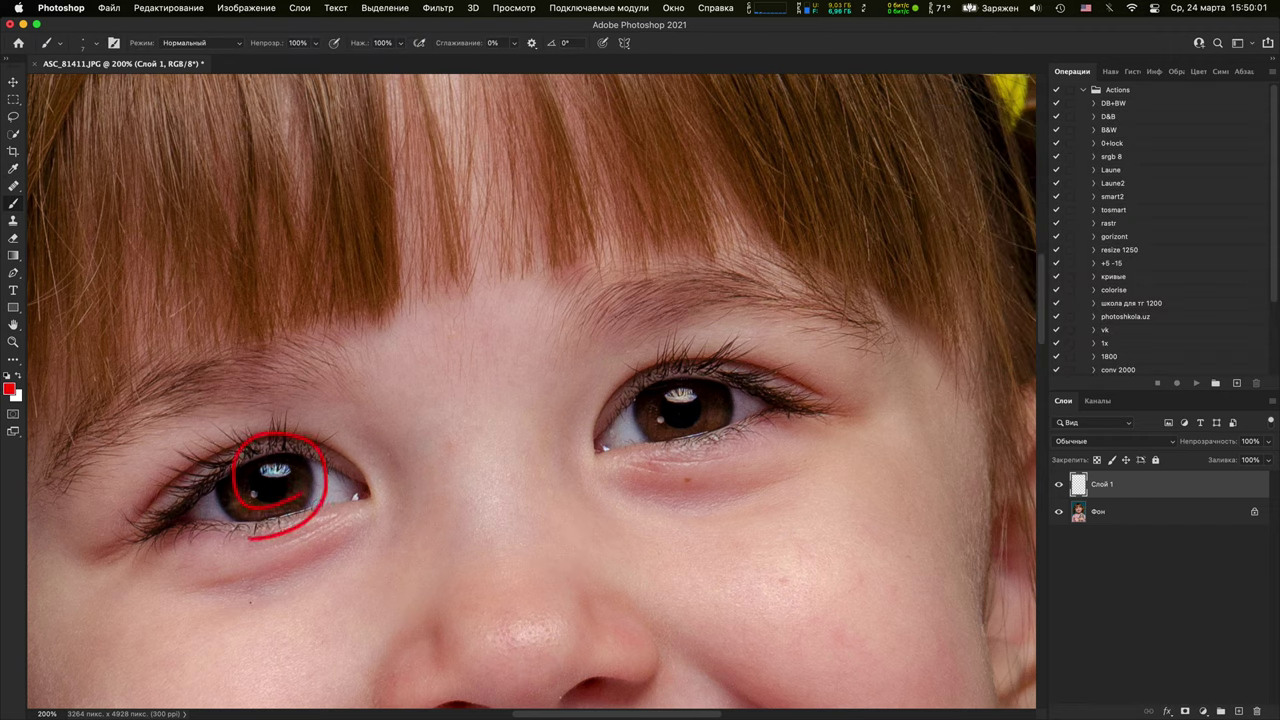
Circle the catchlight in the girl's right-hand eye in red and inspect the reflections in both eyes at 600% magnification
{"action": "mouse_move", "coordinate": [652, 454]}
{"action": "left_mouse_down"}
{"action": "mouse_move", "coordinate": [615, 425]}
{"action": "mouse_move", "coordinate": [620, 462]}
{"action": "left_mouse_up"}
{"action": "key", "text": "super+equal"}
{"action": "key", "text": "super+equal"}
{"action": "key", "text": "super+equal"}
{"action": "key", "text": "super+equal"}
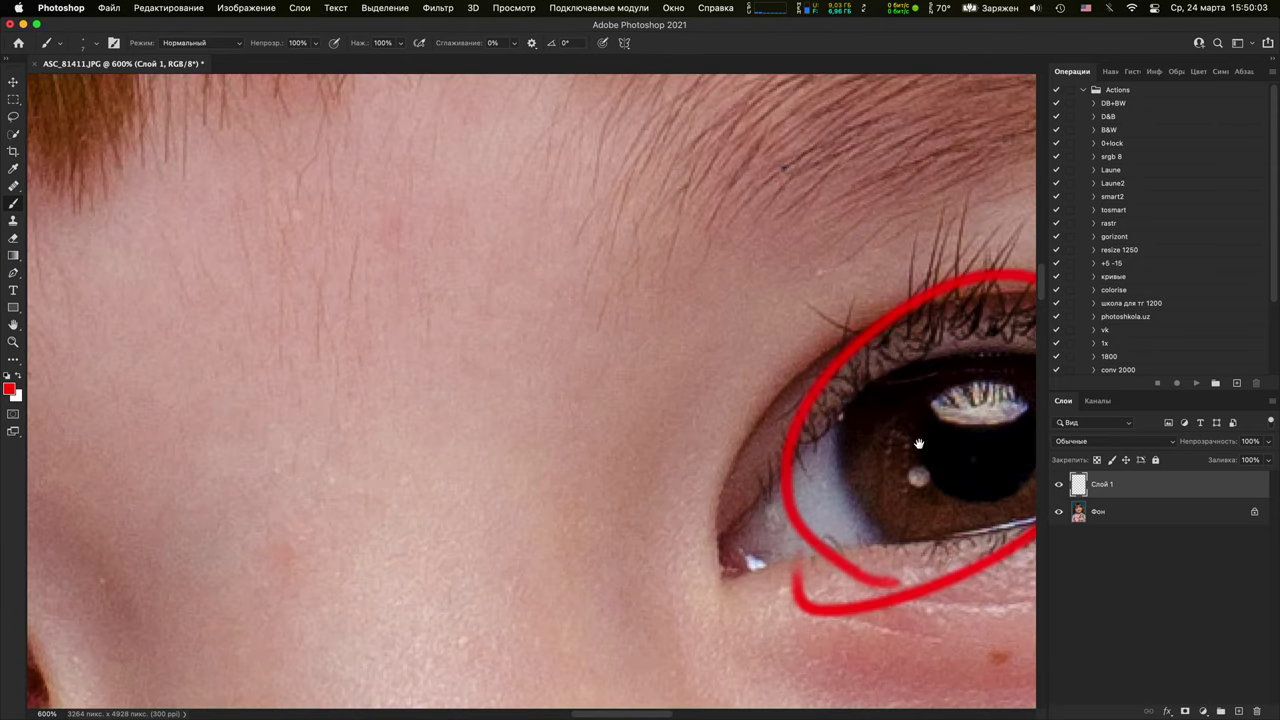
{"action": "left_click_drag", "start_coordinate": [919, 443], "coordinate": [523, 429]}
{"action": "left_click_drag", "start_coordinate": [423, 517], "coordinate": [1032, 307]}
{"action": "left_click_drag", "start_coordinate": [634, 469], "coordinate": [621, 460]}
Inspect the grey plush toy and the girl's hand at 200% magnification, down to the photo's lower edge
{"action": "key", "text": "super+minus"}
{"action": "key", "text": "super+minus"}
{"action": "key", "text": "super+minus"}
{"action": "key", "text": "super+minus"}
{"action": "key", "text": "super+minus"}
{"action": "key", "text": "super+minus"}
{"action": "key", "text": "super+minus"}
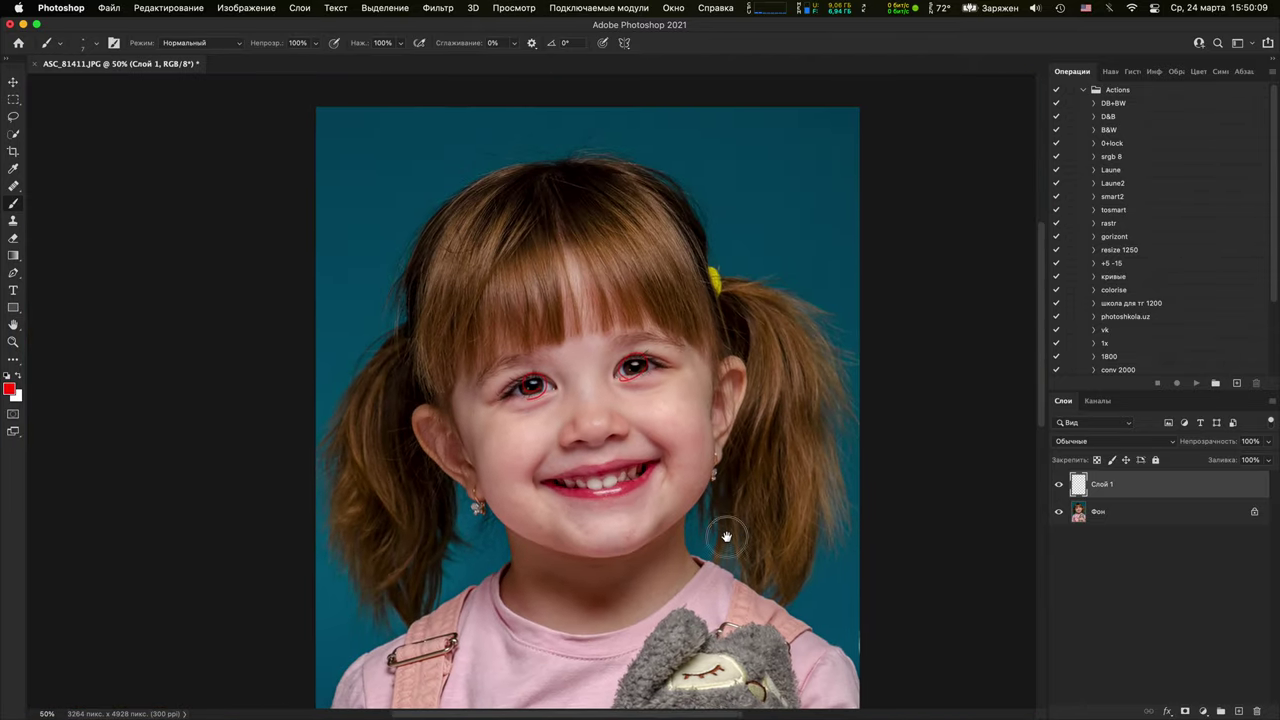
{"action": "scroll", "coordinate": [725, 534], "scroll_direction": "down", "scroll_amount": 10}
{"action": "scroll", "coordinate": [725, 534], "scroll_direction": "right", "scroll_amount": 4}
{"action": "key", "text": "super+plus"}
{"action": "key", "text": "super+plus"}
{"action": "key", "text": "super+plus"}
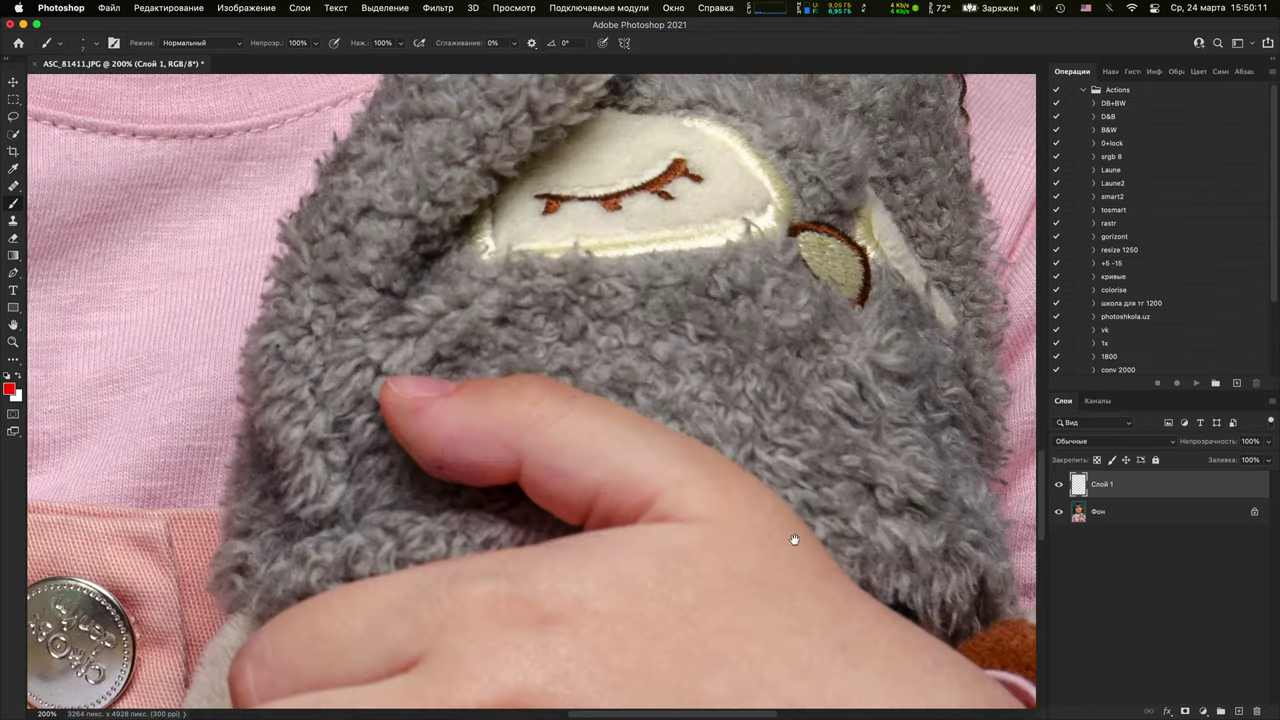
{"action": "left_click_drag", "start_coordinate": [691, 434], "coordinate": [514, 365]}
{"action": "left_click_drag", "start_coordinate": [623, 478], "coordinate": [480, 329]}
{"action": "left_click_drag", "start_coordinate": [478, 664], "coordinate": [492, 365]}
{"action": "scroll", "coordinate": [492, 365], "scroll_direction": "down", "scroll_amount": 10}
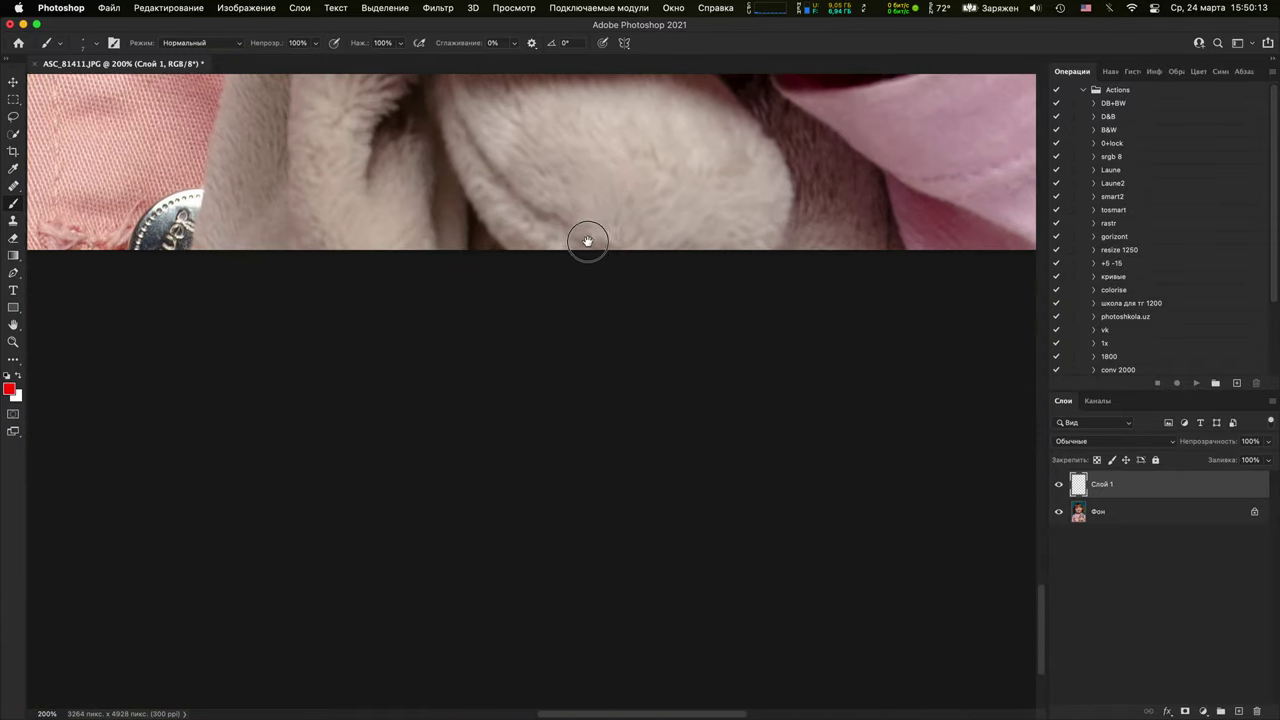
Examine the pink overalls' fabric, metal buttons and strap buckles, then the portrait as a whole
{"action": "scroll", "coordinate": [586, 240], "scroll_direction": "left", "scroll_amount": 8}
{"action": "scroll", "coordinate": [708, 240], "scroll_direction": "up", "scroll_amount": 10}
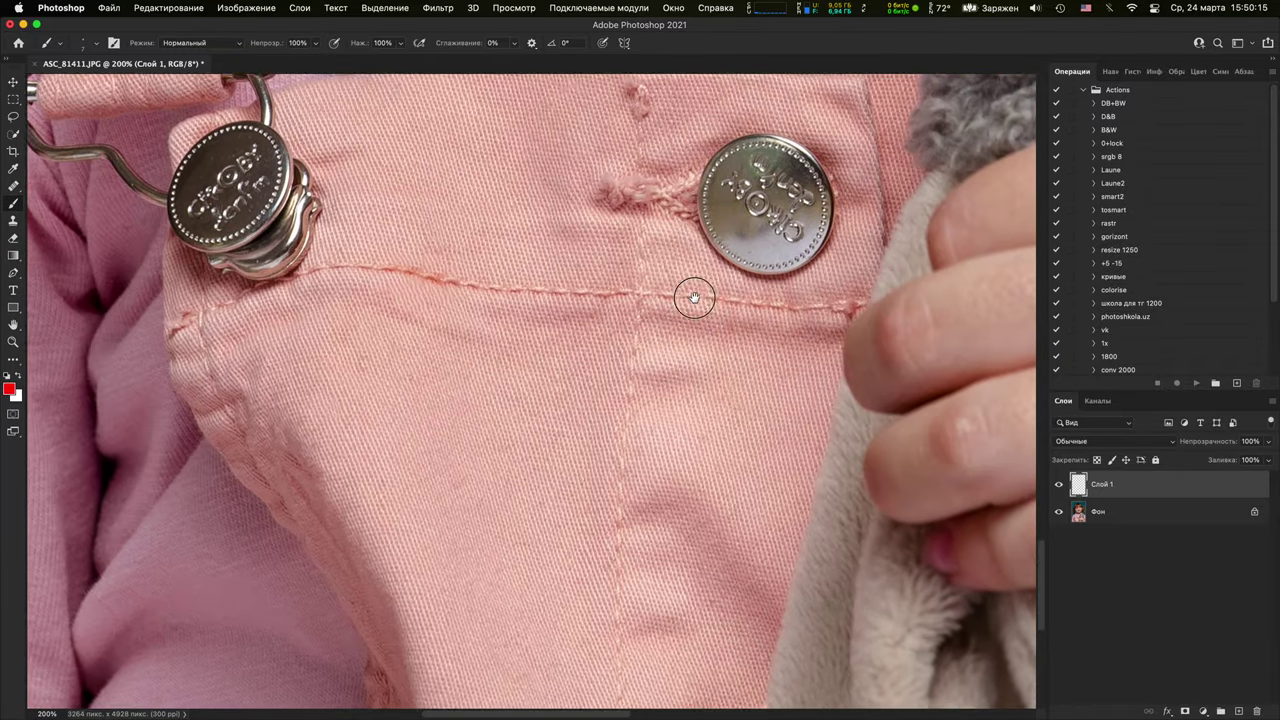
{"action": "key", "text": "super+minus"}
{"action": "key", "text": "super+minus"}
{"action": "key", "text": "super+minus"}
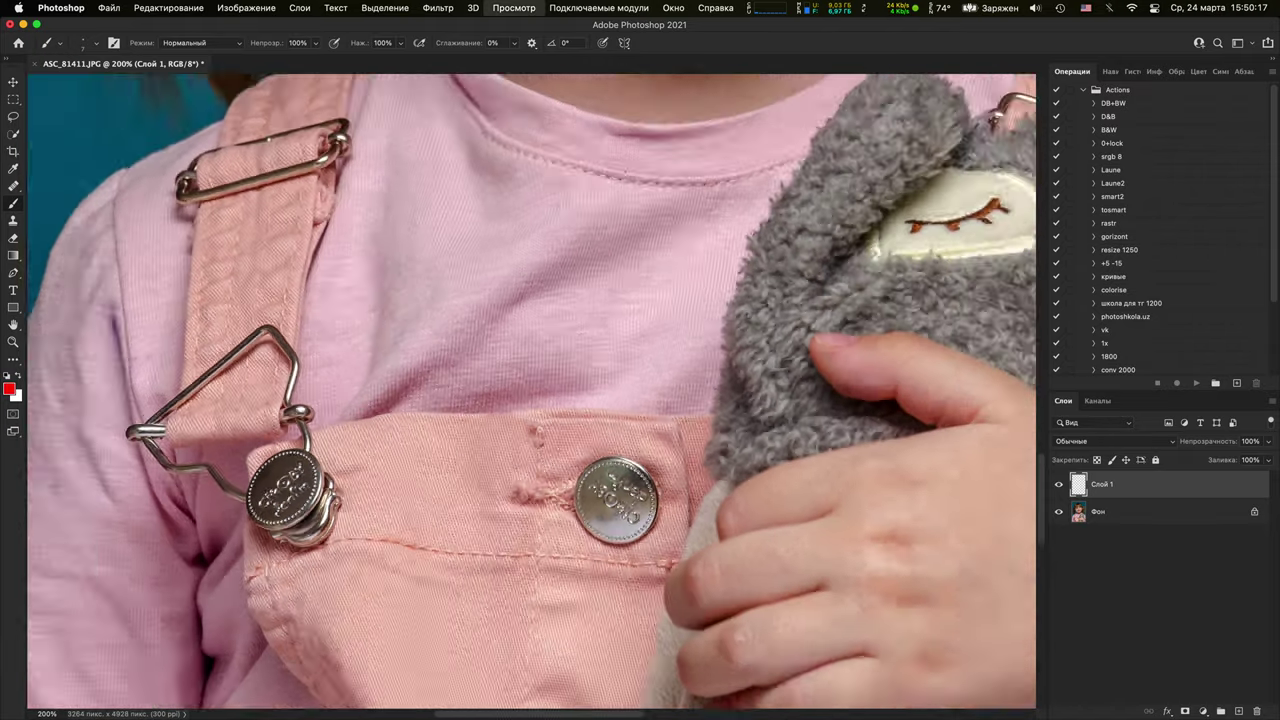
{"action": "scroll", "coordinate": [690, 316], "scroll_direction": "up", "scroll_amount": 6}
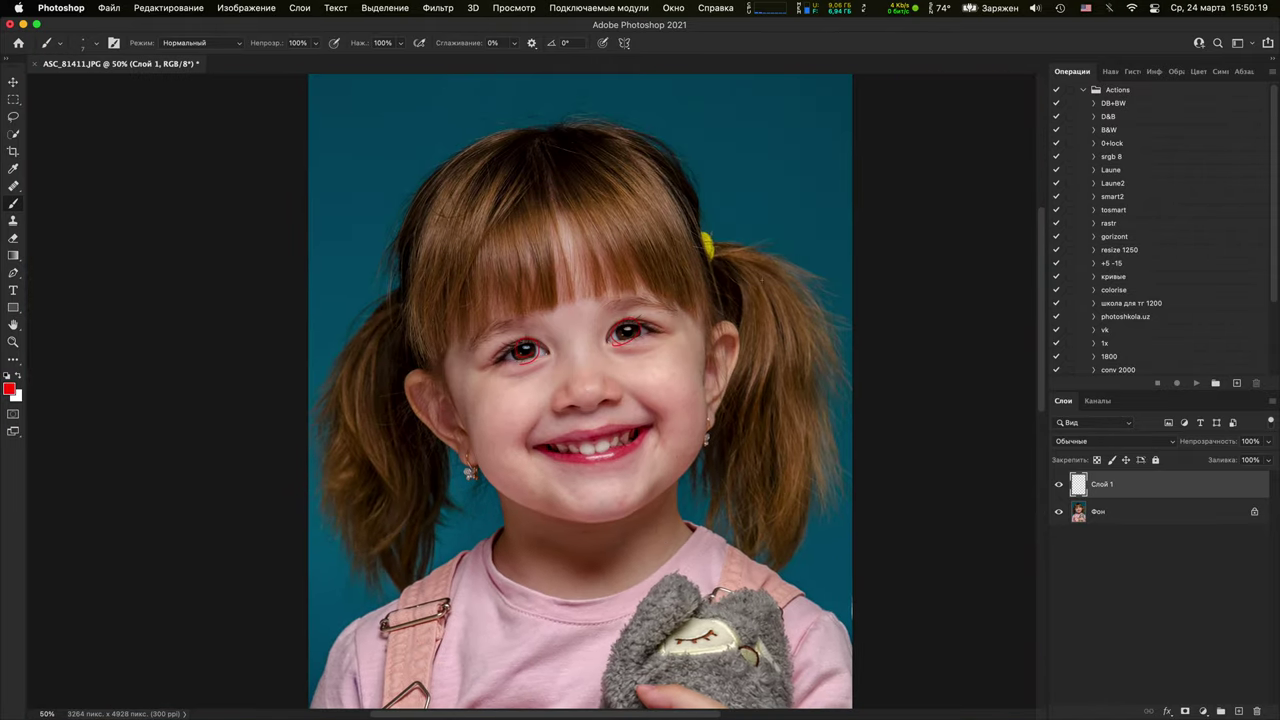
Hide the layer with the red eye markings and add a Curves adjustment brightening the midtones from input 110 to output 129
{"action": "left_click", "coordinate": [1059, 484]}
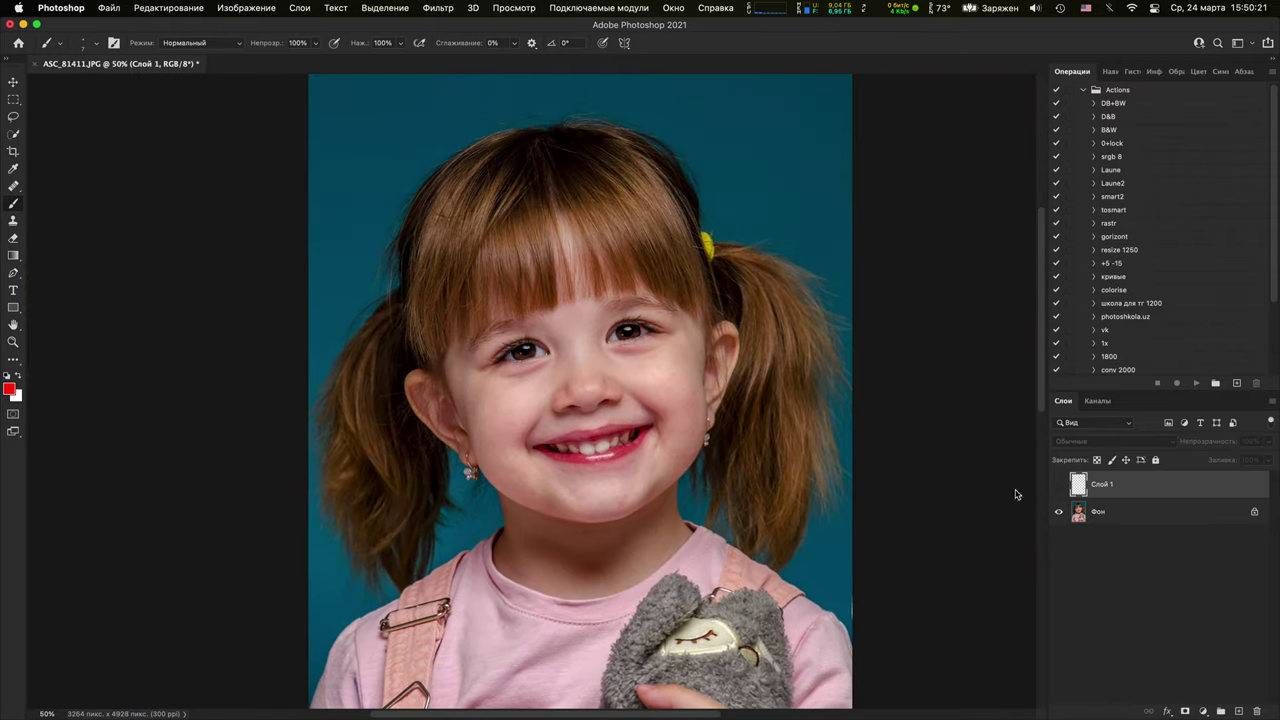
{"action": "key", "text": "super+minus"}
{"action": "key", "text": "super+minus"}
{"action": "key", "text": "super+plus"}
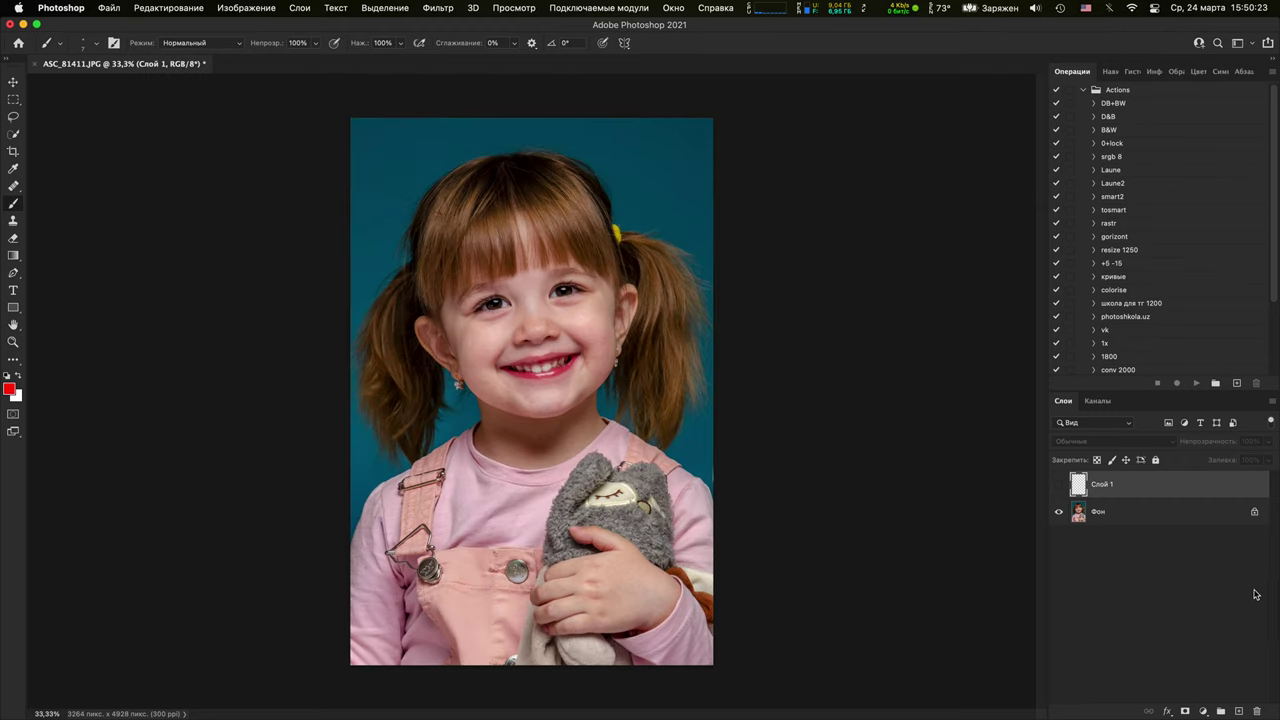
{"action": "left_click", "coordinate": [1202, 712]}
{"action": "left_click", "coordinate": [1195, 486]}
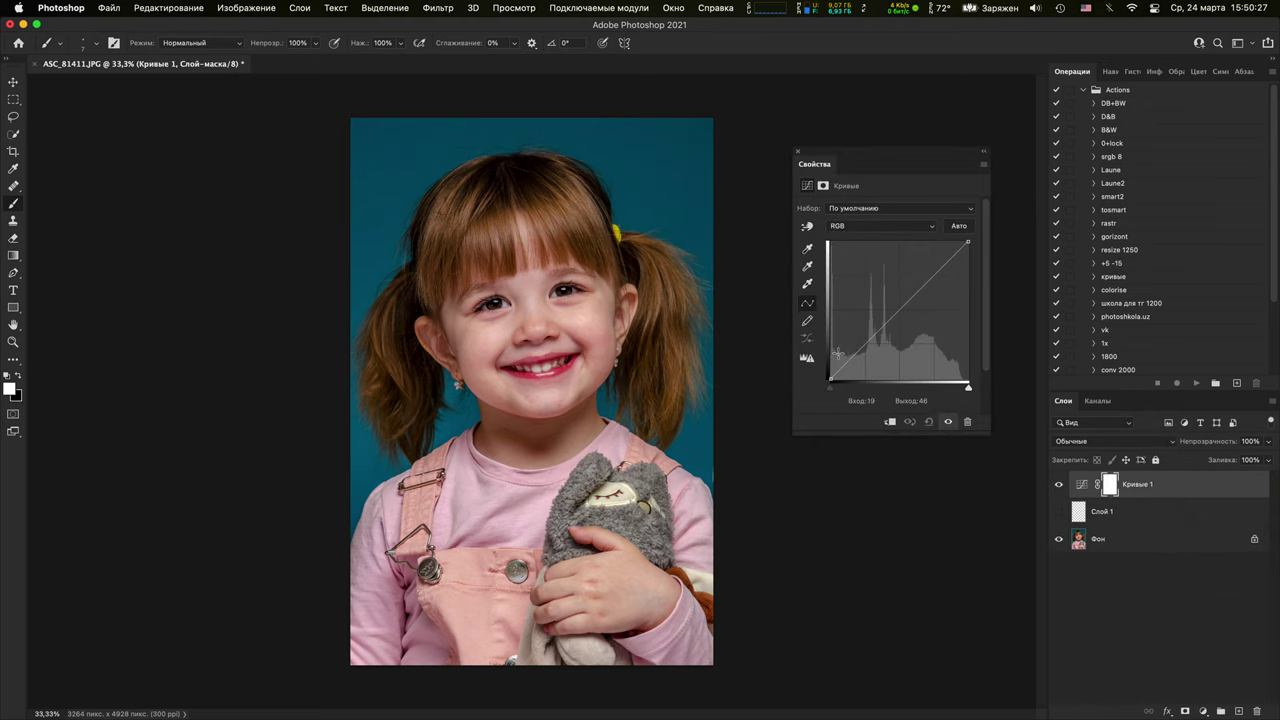
{"action": "left_click_drag", "start_coordinate": [896, 314], "coordinate": [889, 311]}
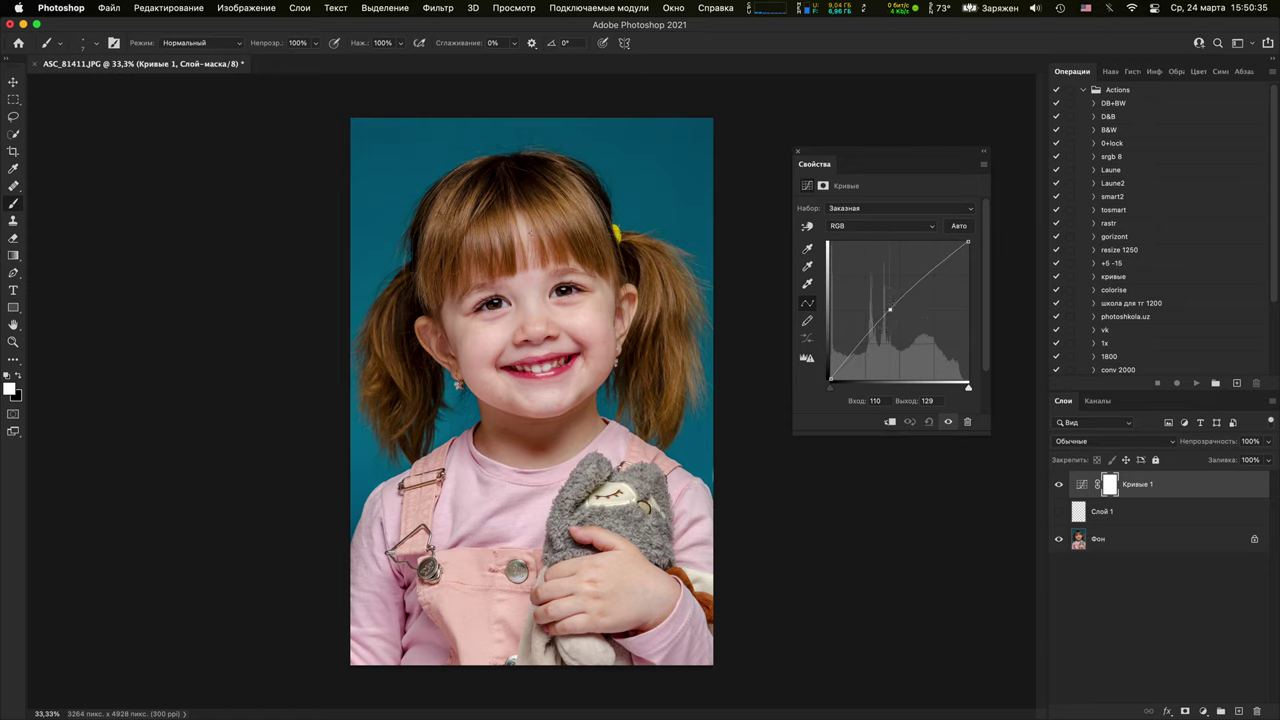
Crop the portrait slightly tighter, to about 3215 × 4854 pixels
{"action": "key", "text": "c"}
{"action": "left_click_drag", "start_coordinate": [714, 117], "coordinate": [702, 131]}
{"action": "left_click_drag", "start_coordinate": [658, 250], "coordinate": [650, 255]}
{"action": "left_click_drag", "start_coordinate": [598, 356], "coordinate": [616, 316]}
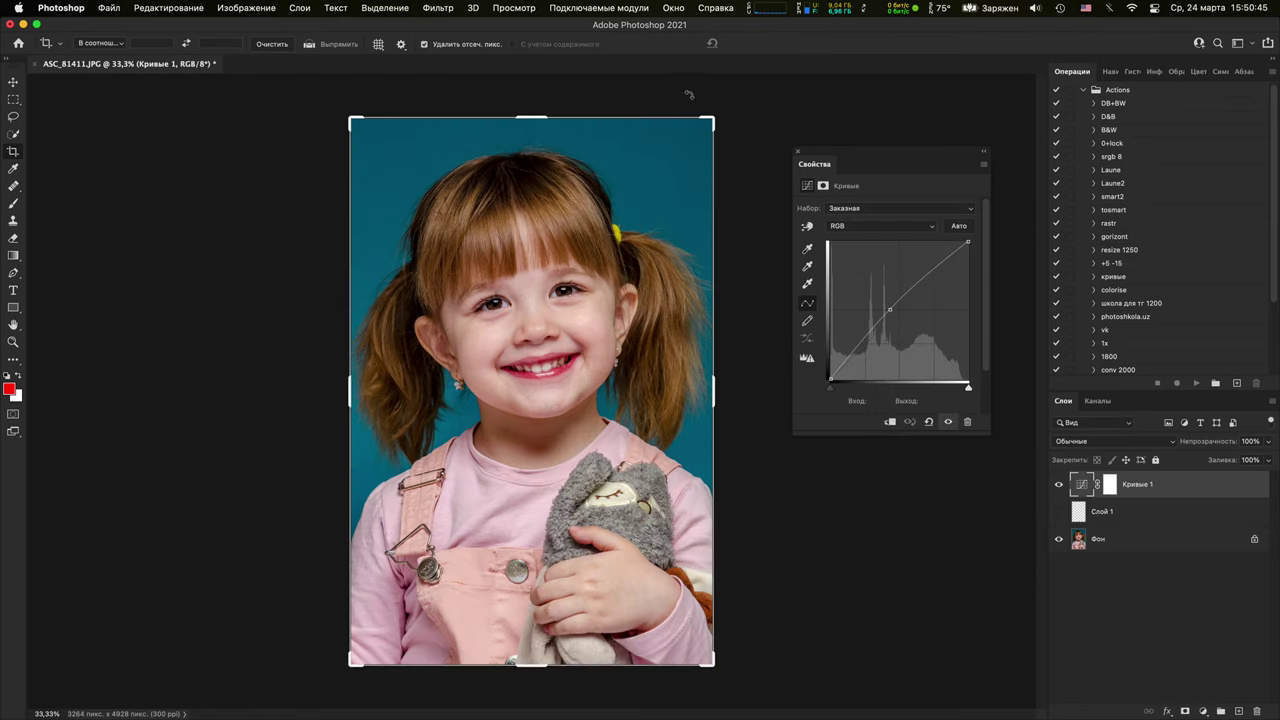
{"action": "left_click_drag", "start_coordinate": [705, 120], "coordinate": [714, 119]}
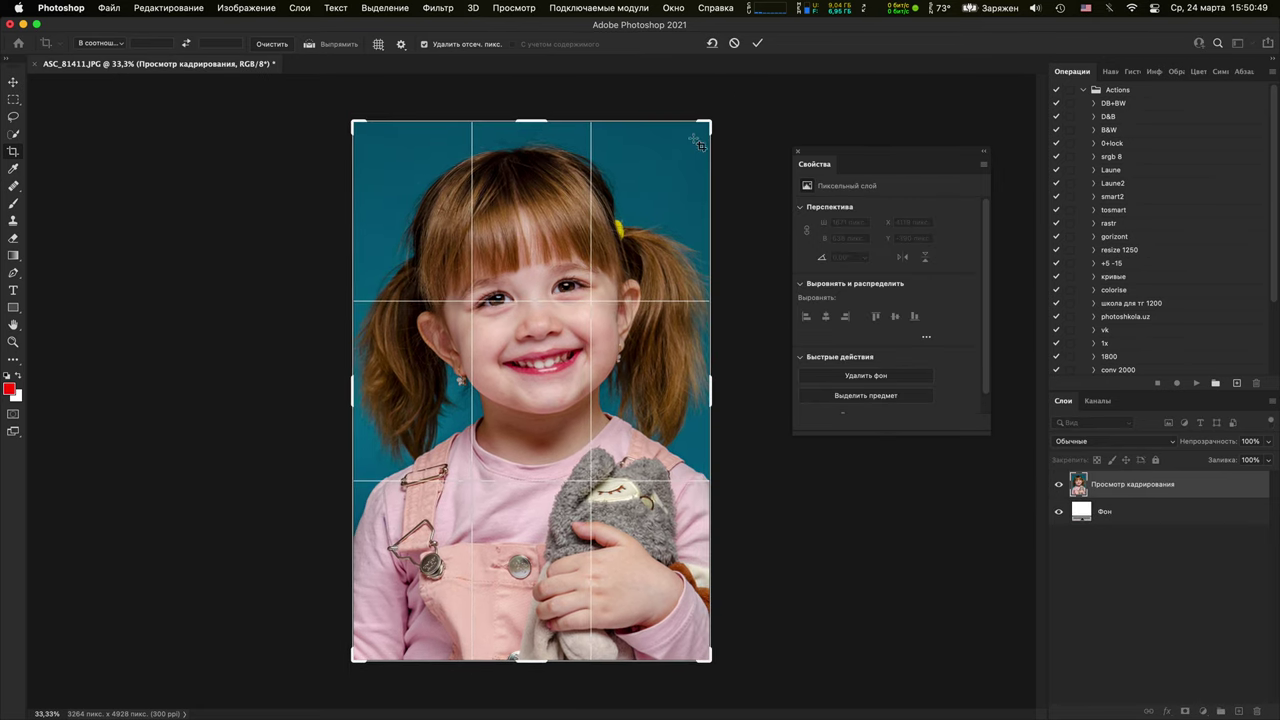
{"action": "double_click", "coordinate": [559, 354]}
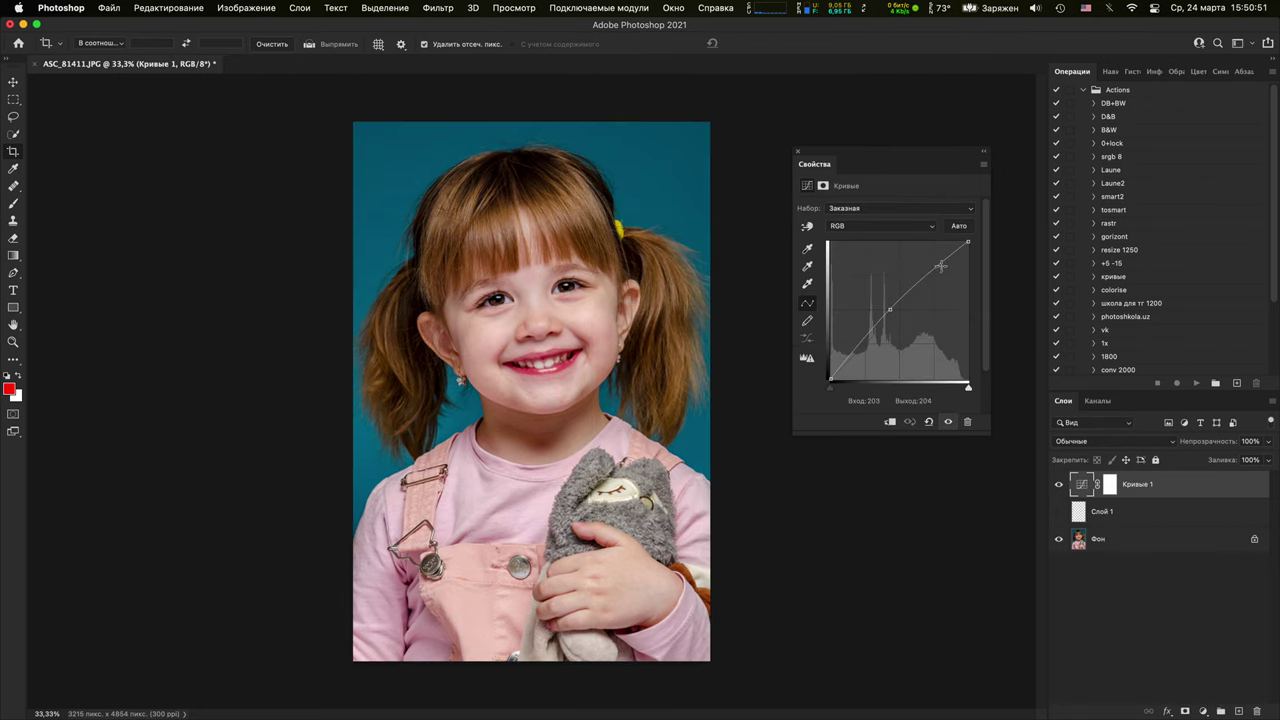
Inspect the girl's eyes and surrounding skin at 200–300% magnification with the Curves properties closed
{"action": "scroll", "coordinate": [749, 437], "scroll_direction": "up", "scroll_amount": 10}
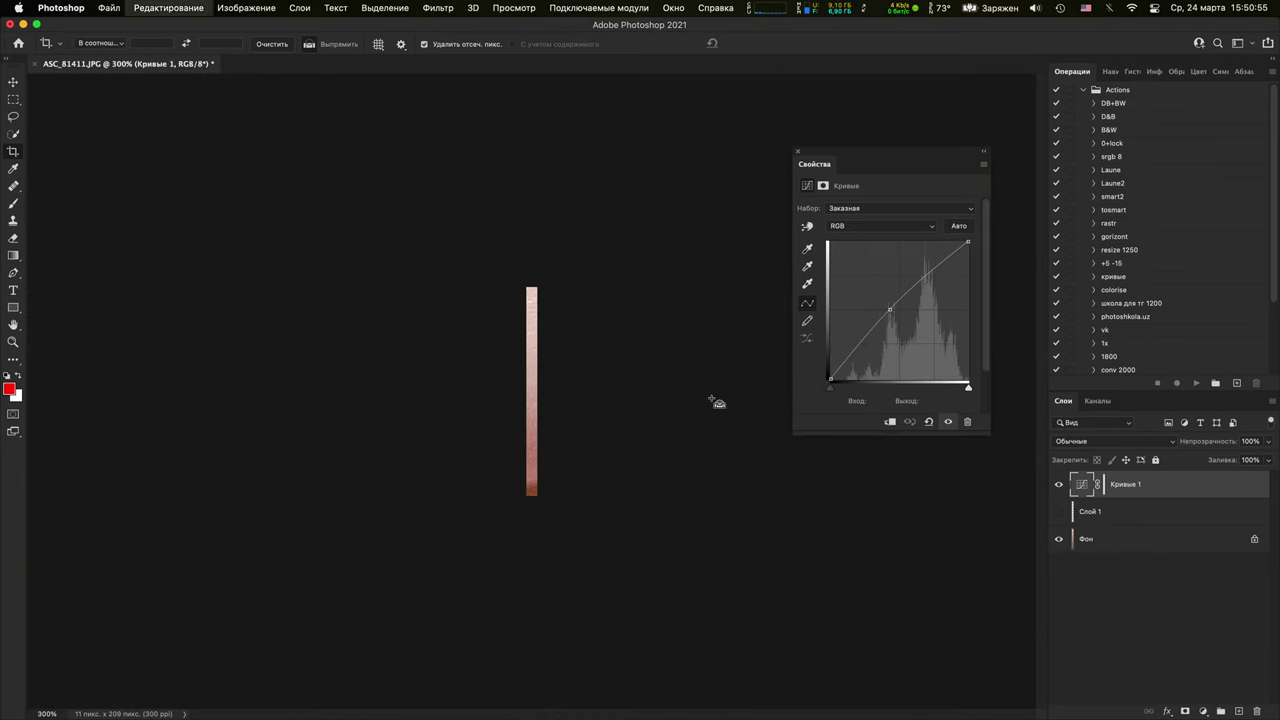
{"action": "key", "text": "space"}
{"action": "scroll", "coordinate": [614, 370], "scroll_direction": "up", "scroll_amount": 15}
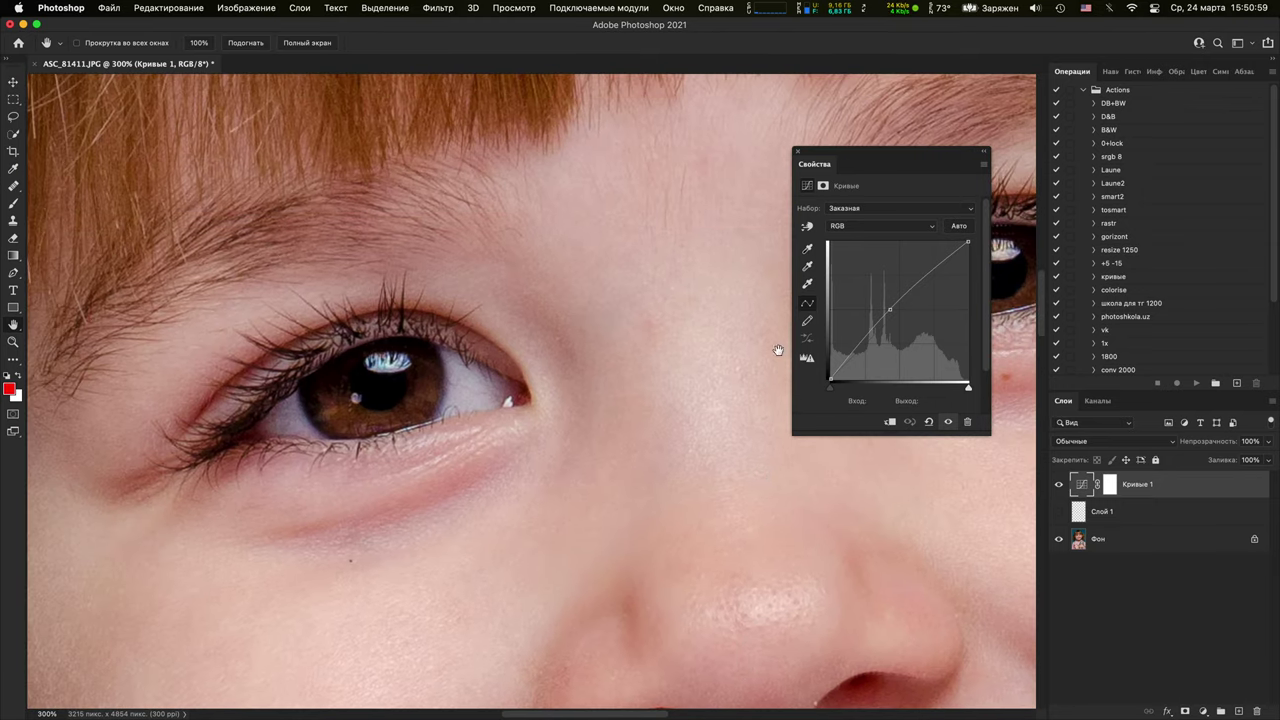
{"action": "left_click", "coordinate": [797, 152]}
{"action": "key", "text": "super+minus"}
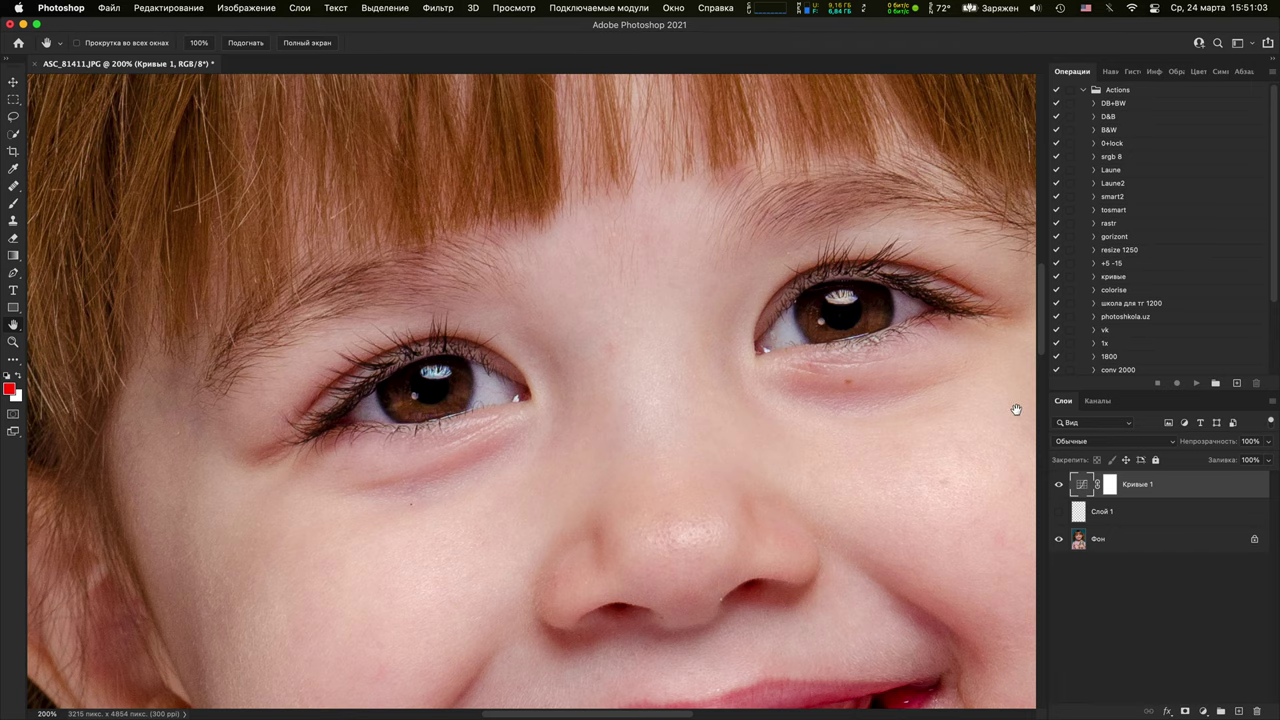
Compare the whole portrait with the Curves adjustment hidden and shown, and lower the adjustment's opacity
{"action": "left_click", "coordinate": [1059, 485]}
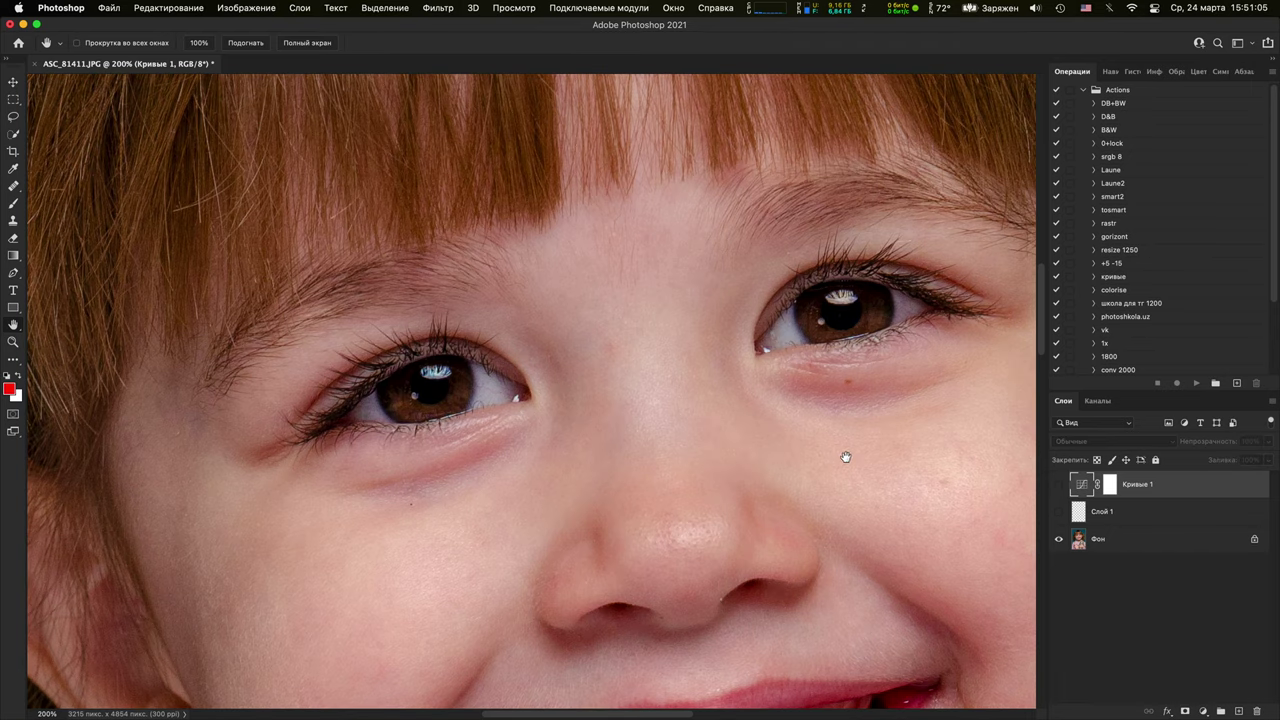
{"action": "key", "text": "super+minus"}
{"action": "key", "text": "super+minus"}
{"action": "key", "text": "super+minus"}
{"action": "key", "text": "super+minus"}
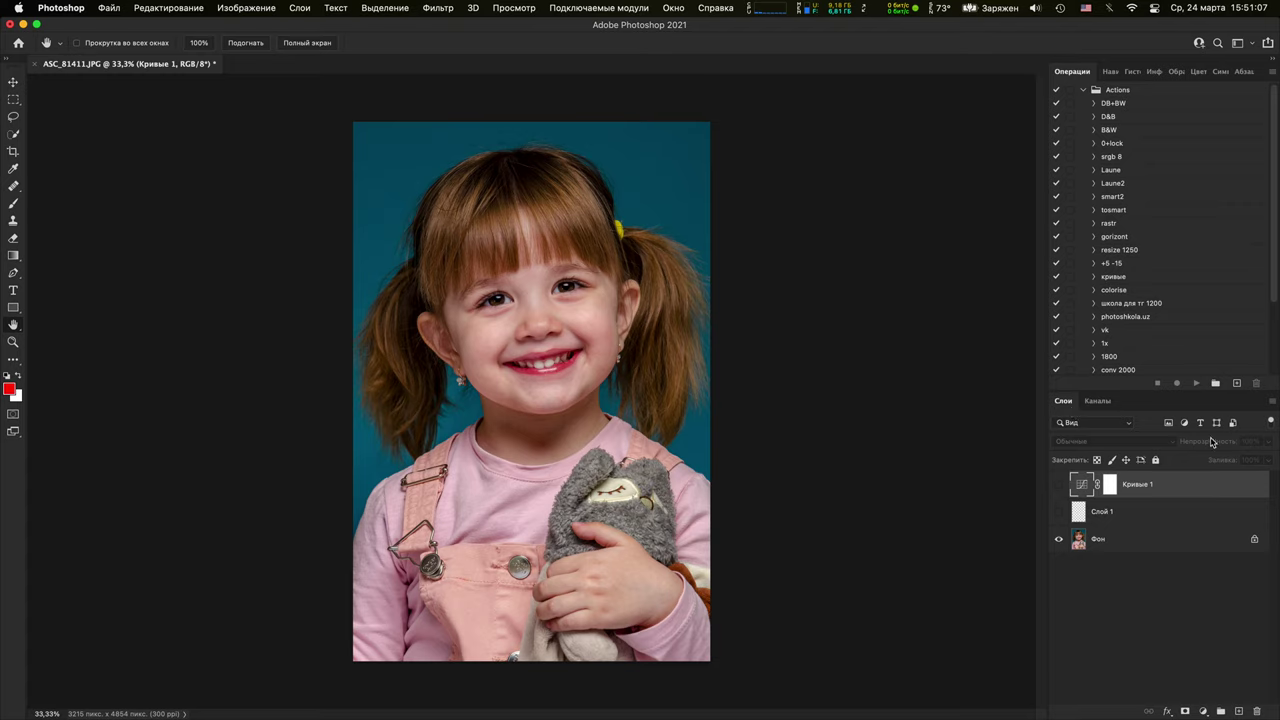
{"action": "left_click", "coordinate": [1060, 487]}
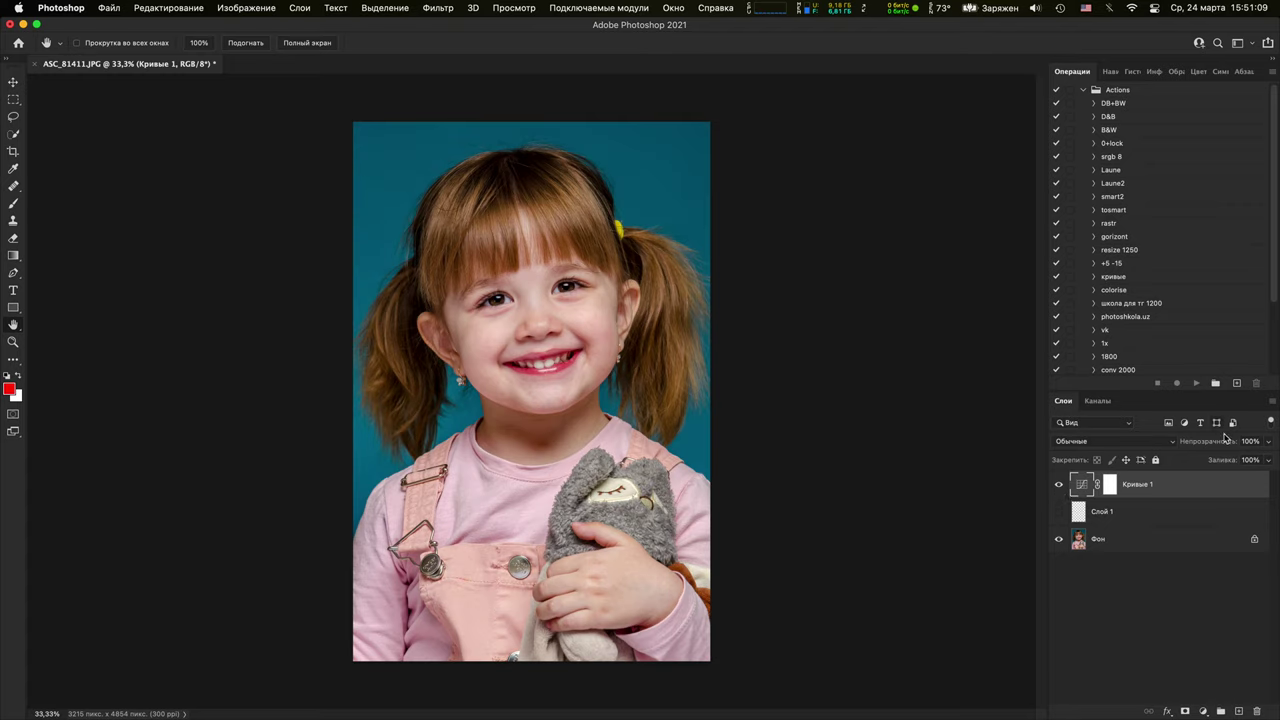
{"action": "left_click_drag", "start_coordinate": [1225, 442], "coordinate": [1208, 448]}
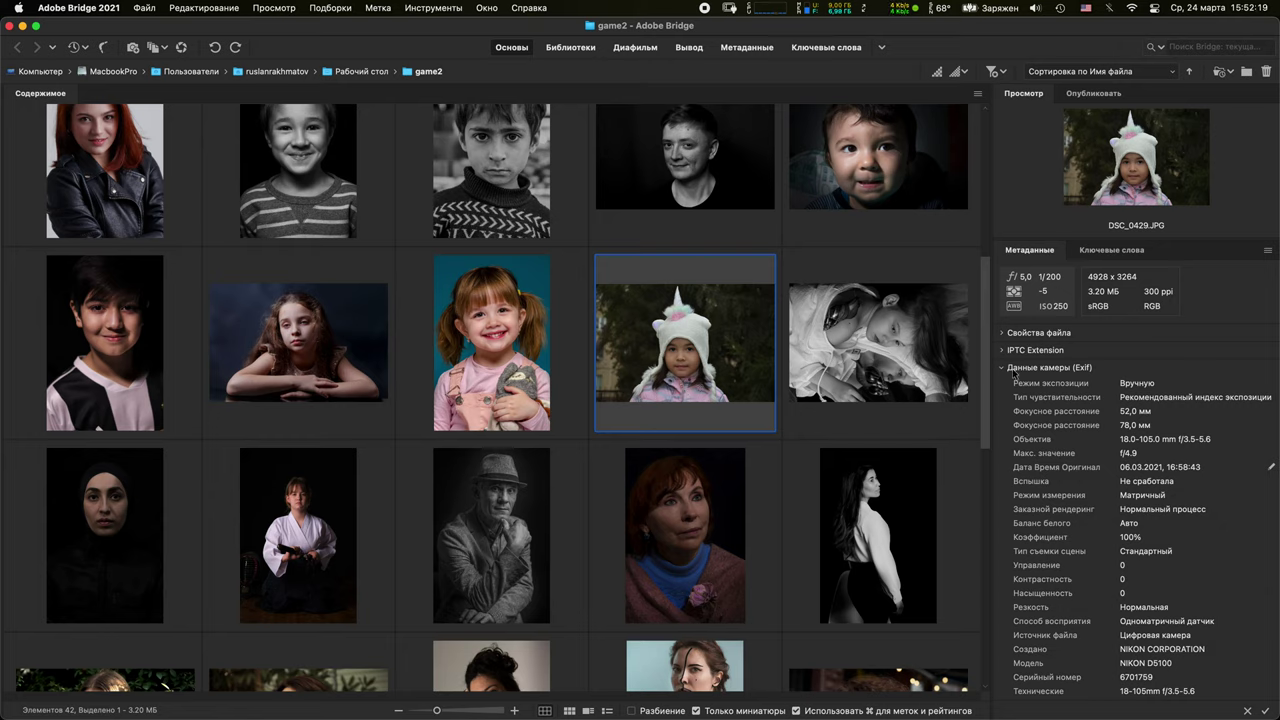
Check the focal length of DSC_0429.JPG in Bridge and open the photo in Photoshop with its embedded colour profile
{"action": "left_click", "coordinate": [1138, 411]}
{"action": "double_click", "coordinate": [693, 357]}
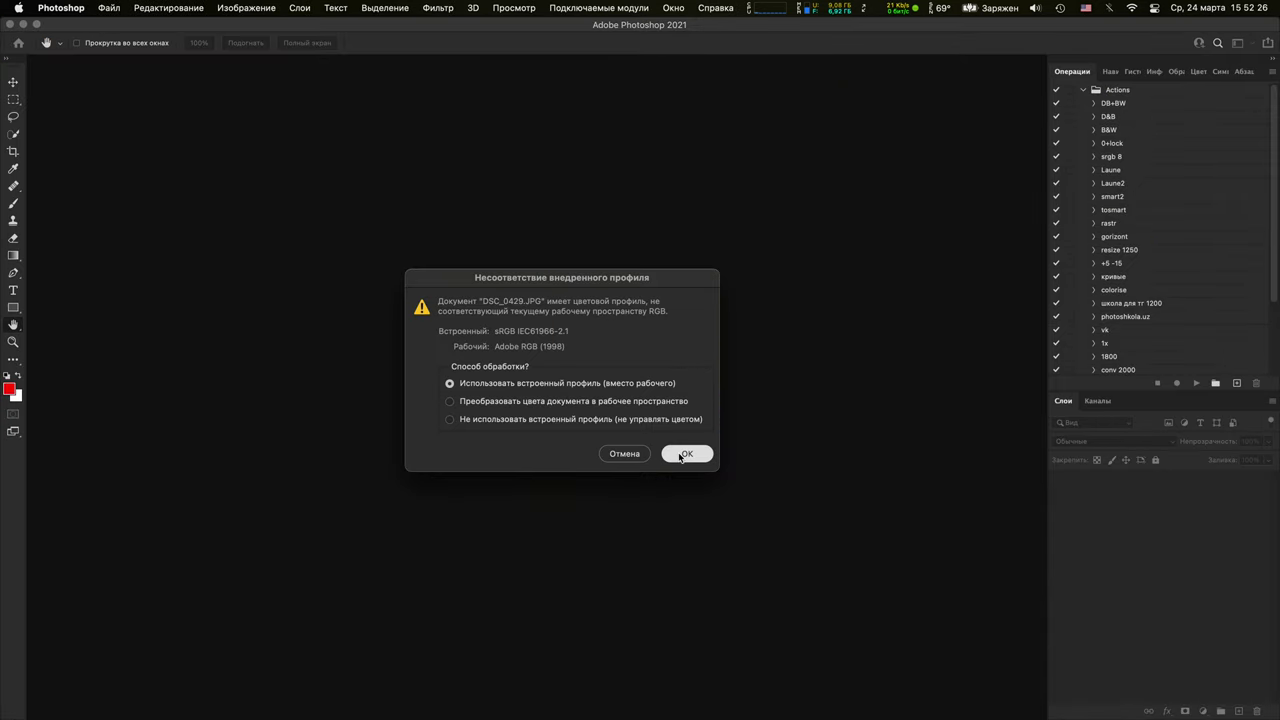
{"action": "left_click", "coordinate": [684, 455]}
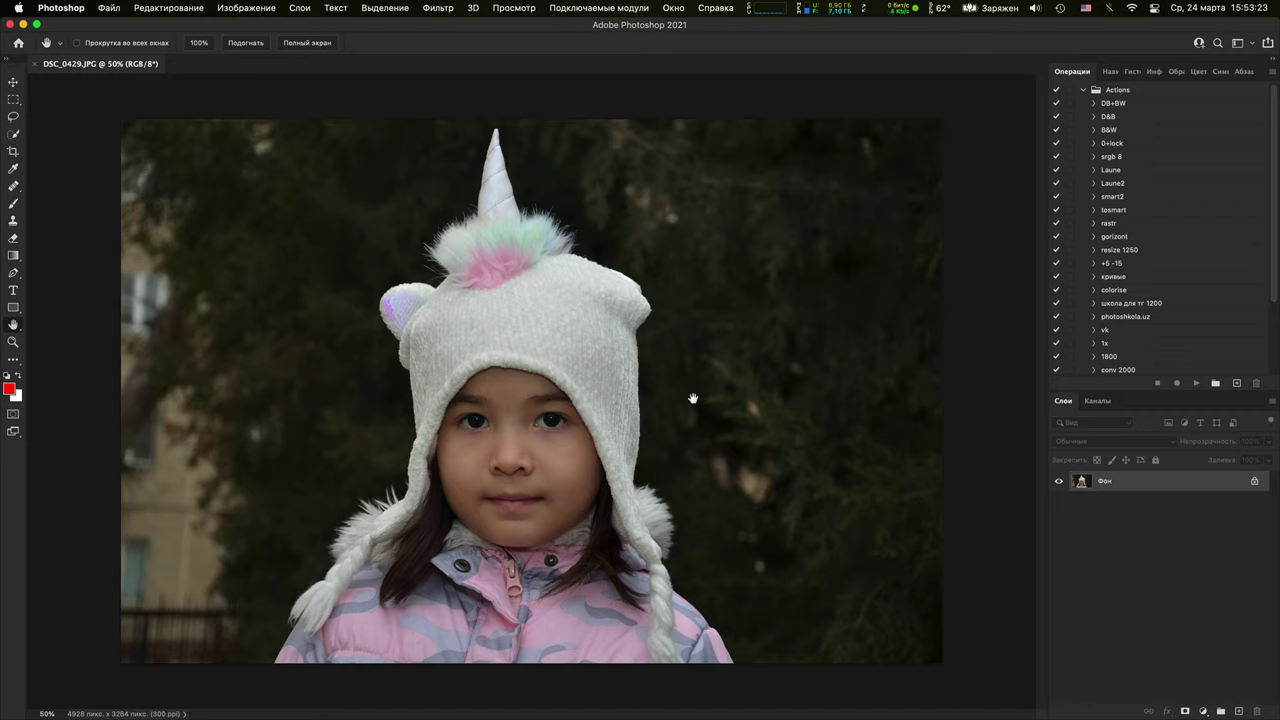
Brighten the girl in the unicorn hat with a Curves adjustment, input 103 to output 137, at 31% opacity
{"action": "left_click", "coordinate": [1203, 711]}
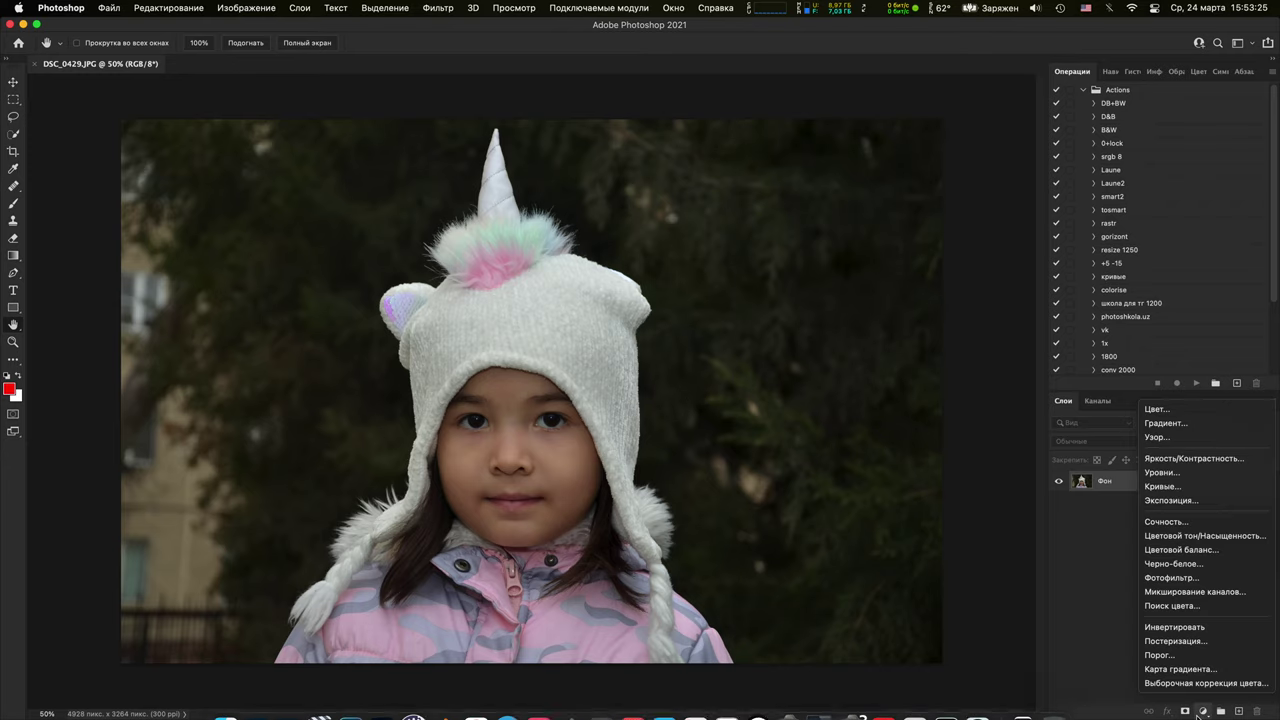
{"action": "left_click", "coordinate": [1163, 486]}
{"action": "left_click_drag", "start_coordinate": [887, 301], "coordinate": [884, 304]}
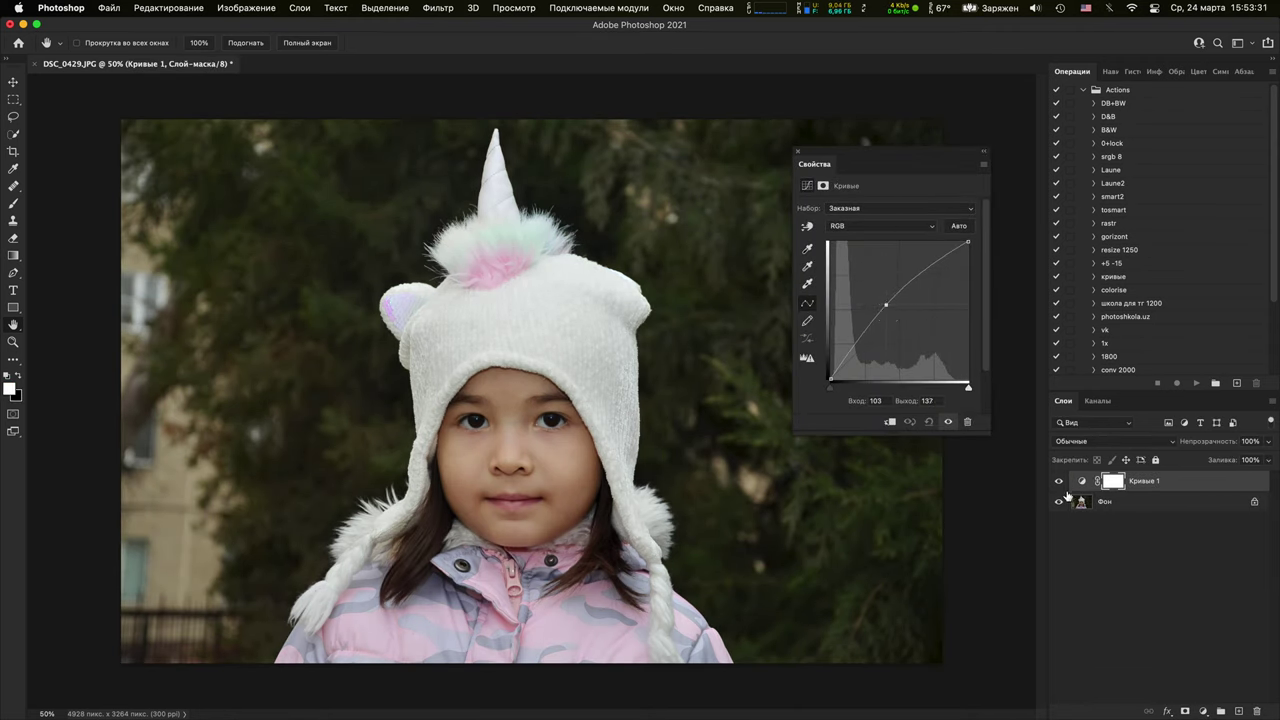
{"action": "left_click_drag", "start_coordinate": [1220, 446], "coordinate": [1194, 449]}
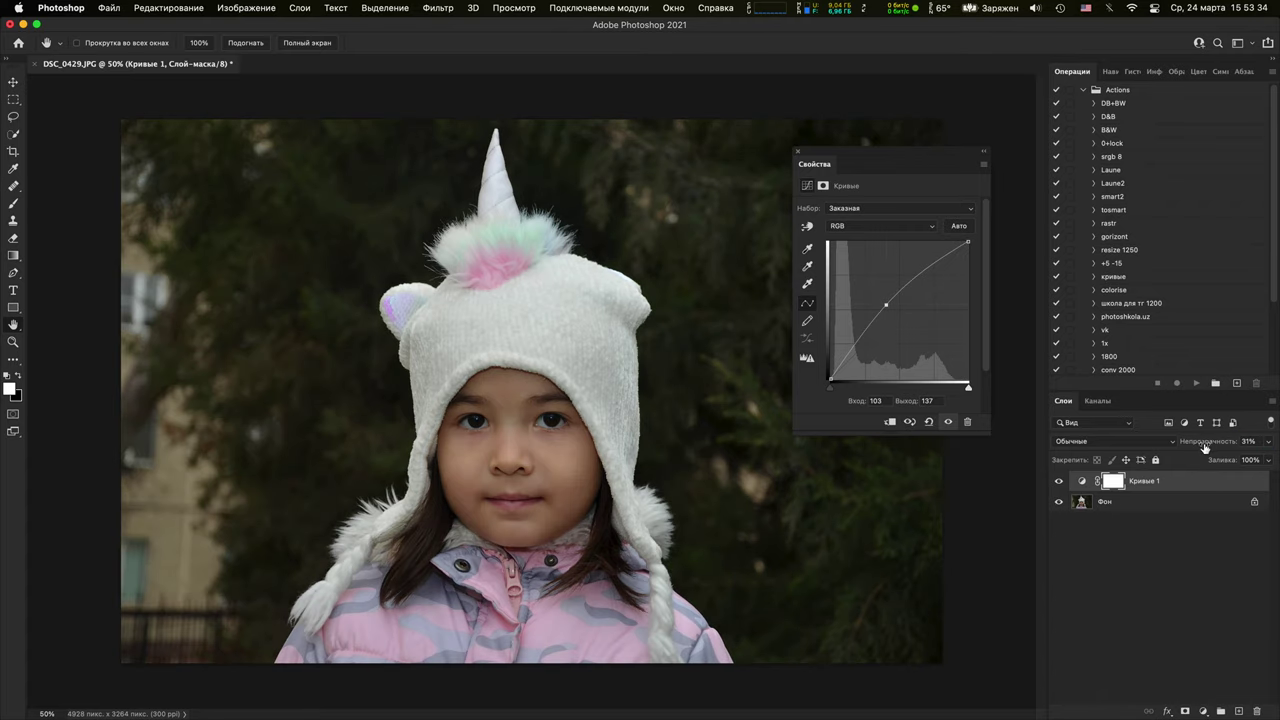
{"action": "left_click", "coordinate": [797, 153]}
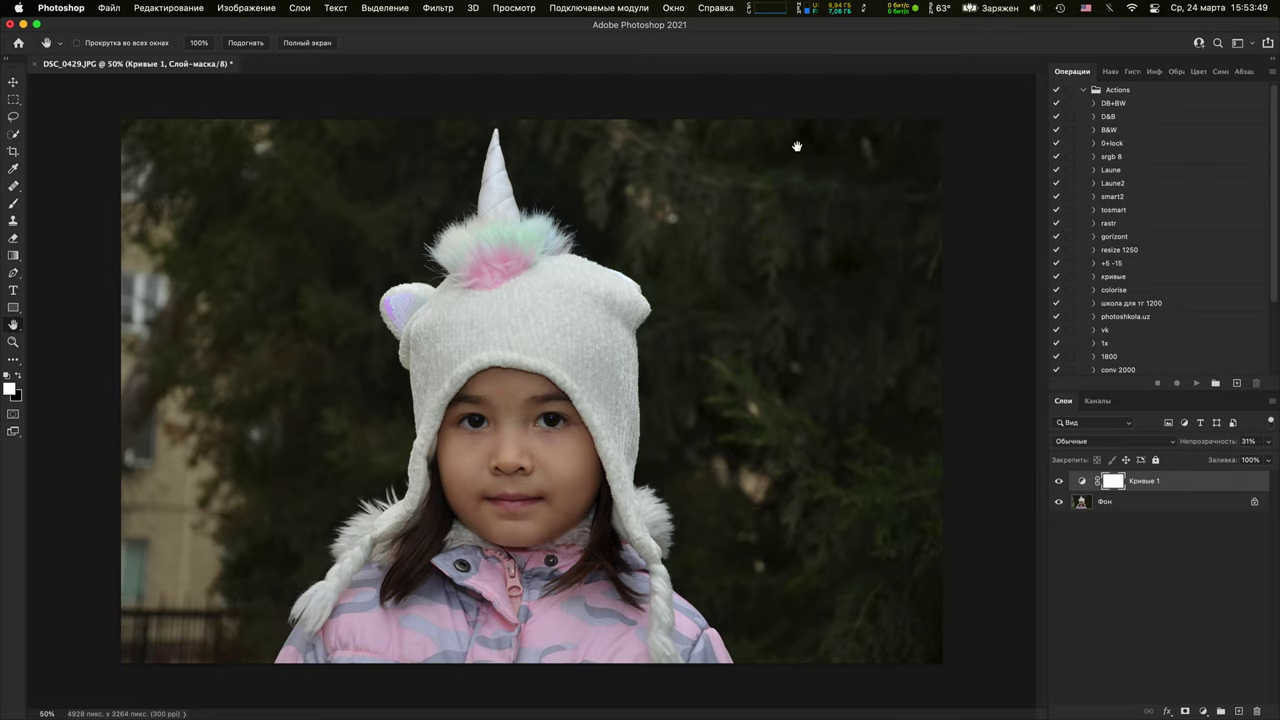
Close DSC_0429.JPG without saving the changes and switch back to the game2 folder in Bridge
{"action": "left_click_drag", "start_coordinate": [38, 70], "coordinate": [35, 62]}
{"action": "left_click", "coordinate": [36, 56]}
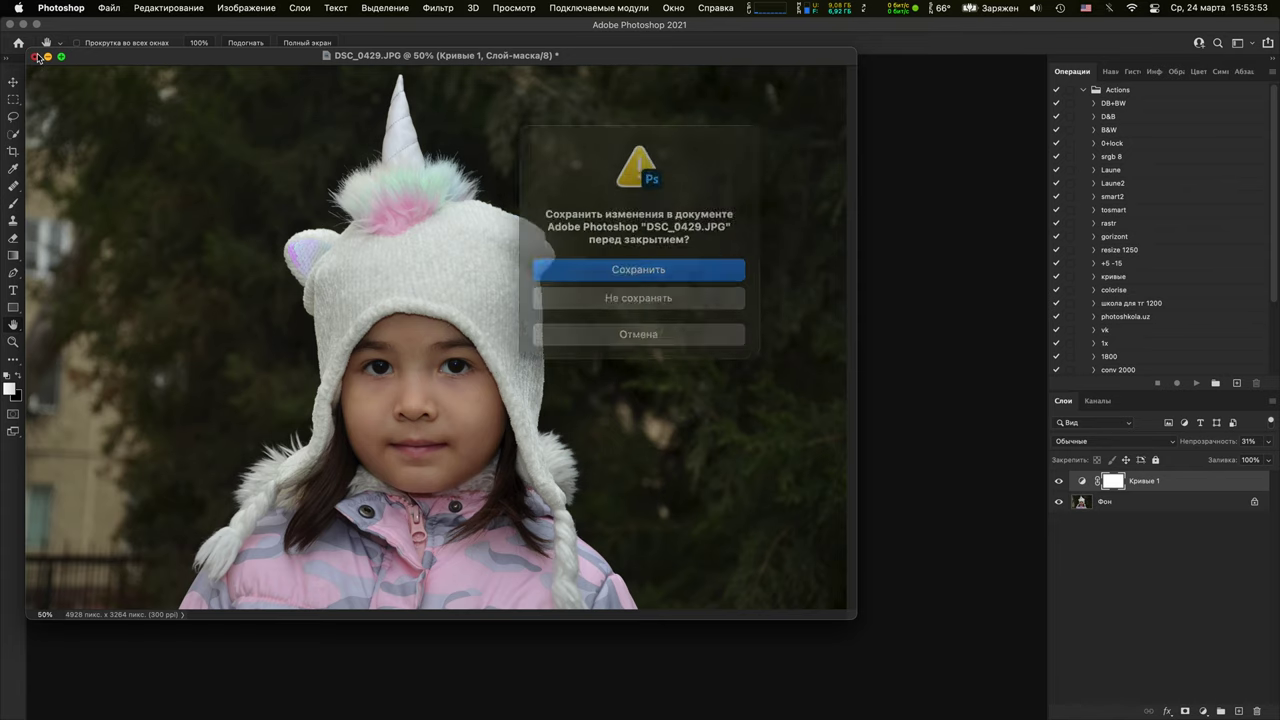
{"action": "left_click", "coordinate": [606, 292]}
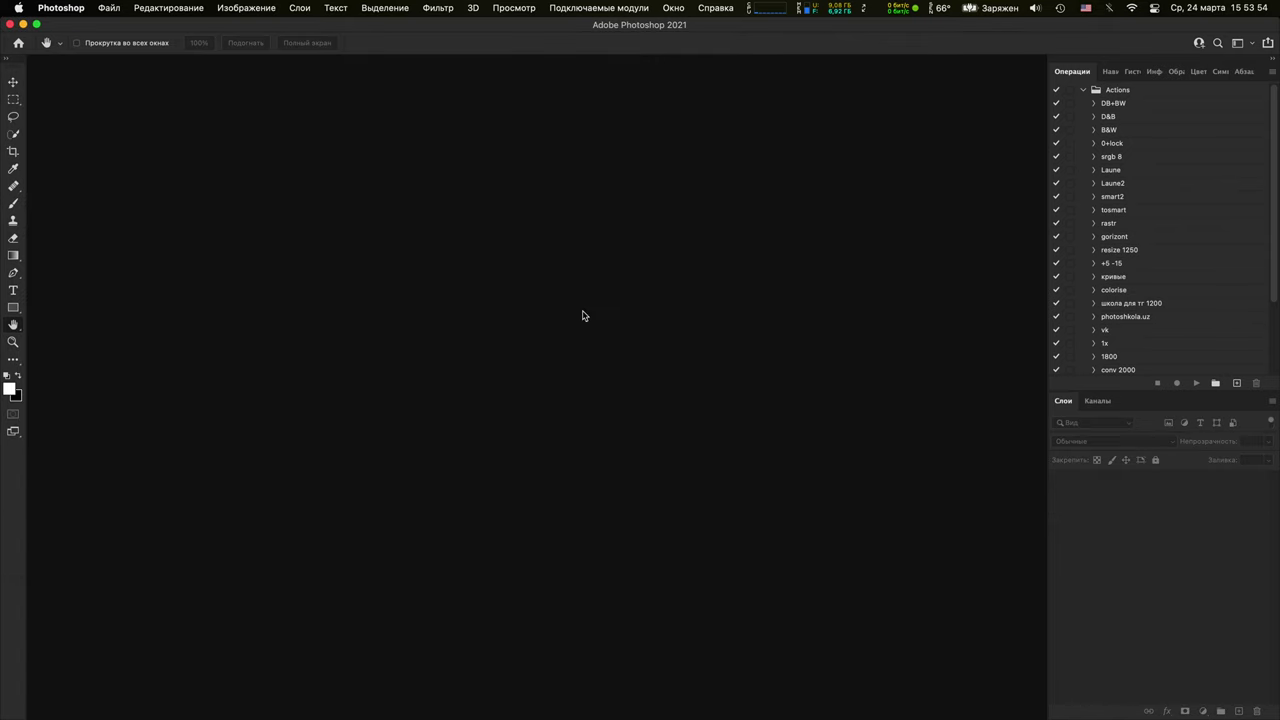
{"action": "left_click", "coordinate": [23, 24]}
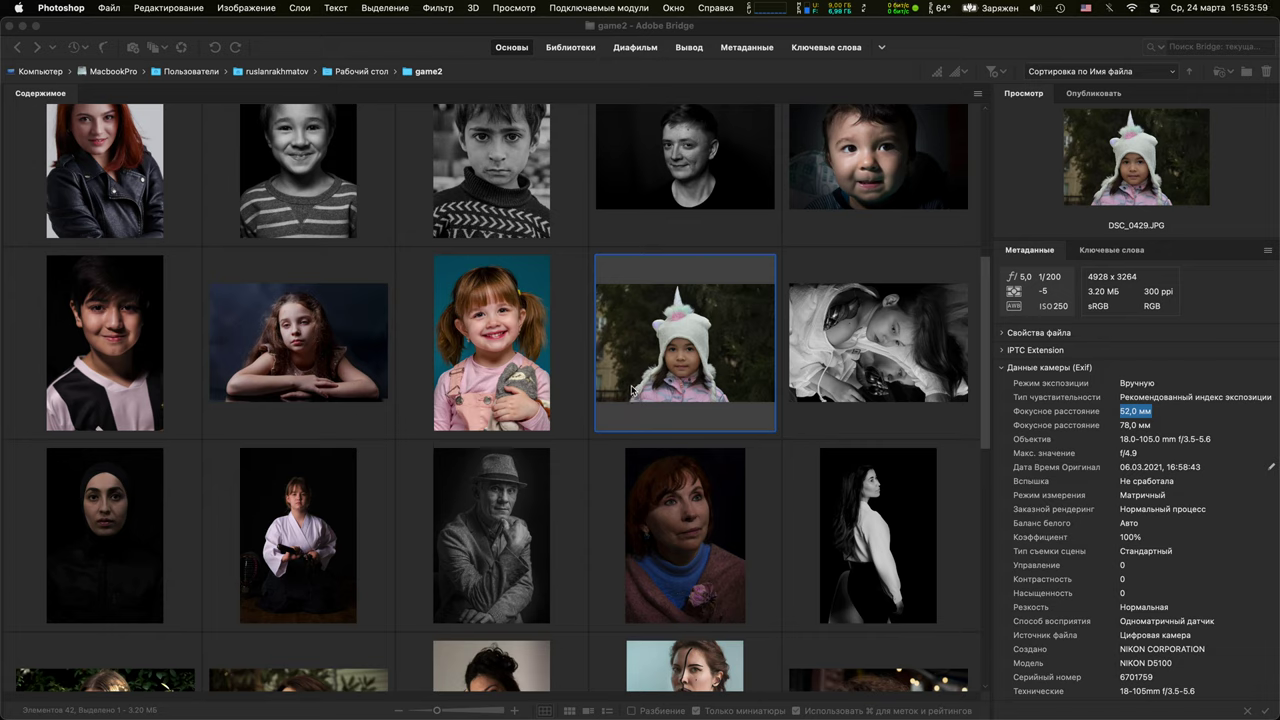
{"action": "left_click", "coordinate": [660, 377]}
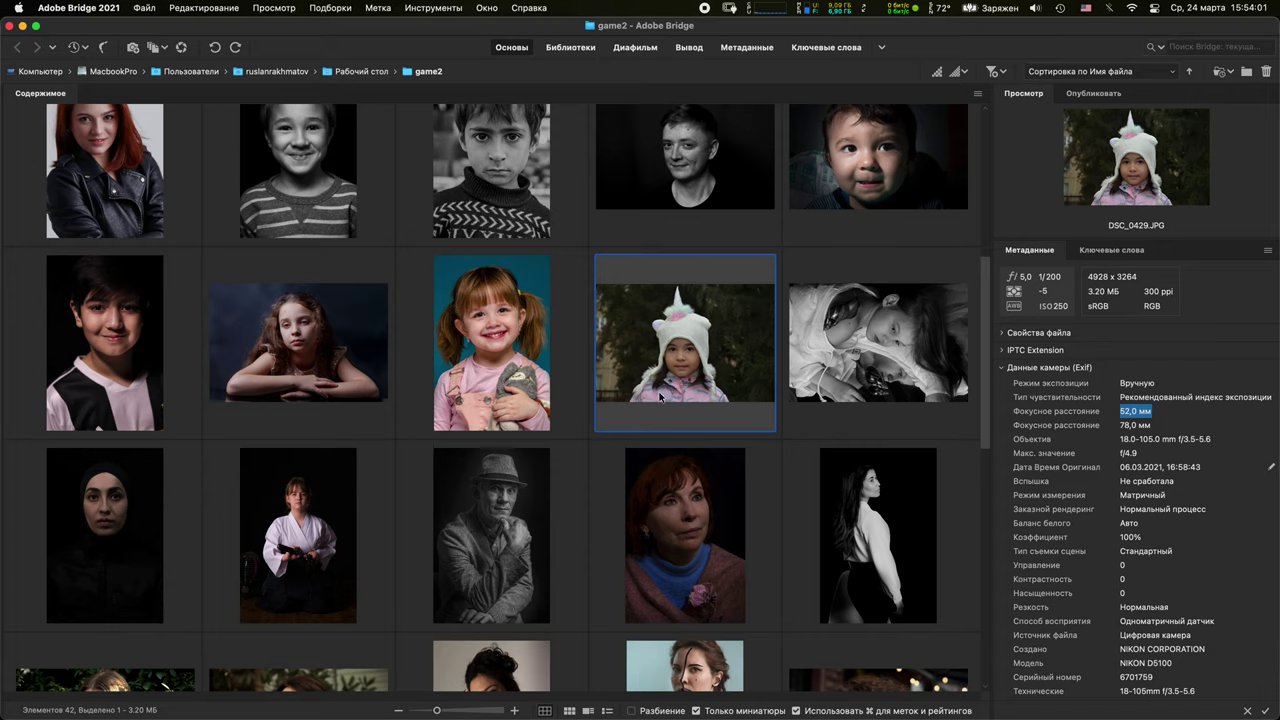
Open the black-and-white snail photo DSC_3856.JPG in Photoshop, going back to Bridge to check its camera metadata
{"action": "left_click", "coordinate": [838, 357]}
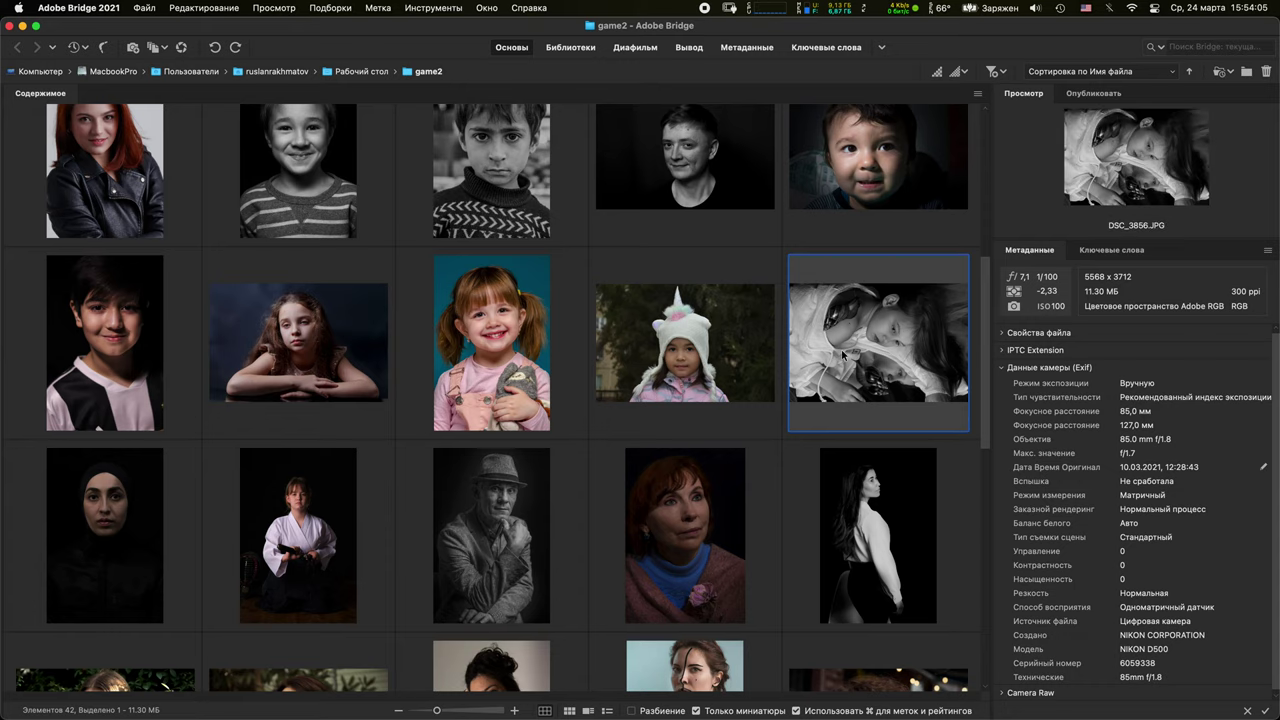
{"action": "double_click", "coordinate": [840, 354]}
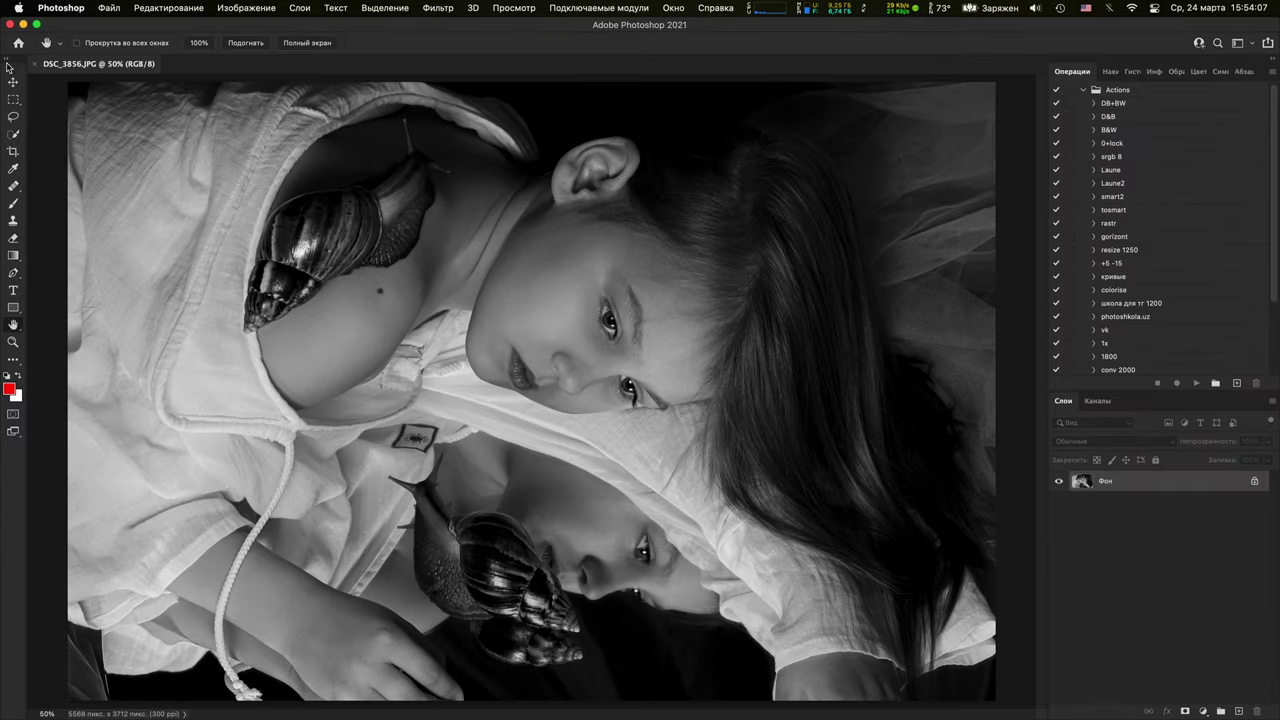
{"action": "left_click", "coordinate": [22, 24]}
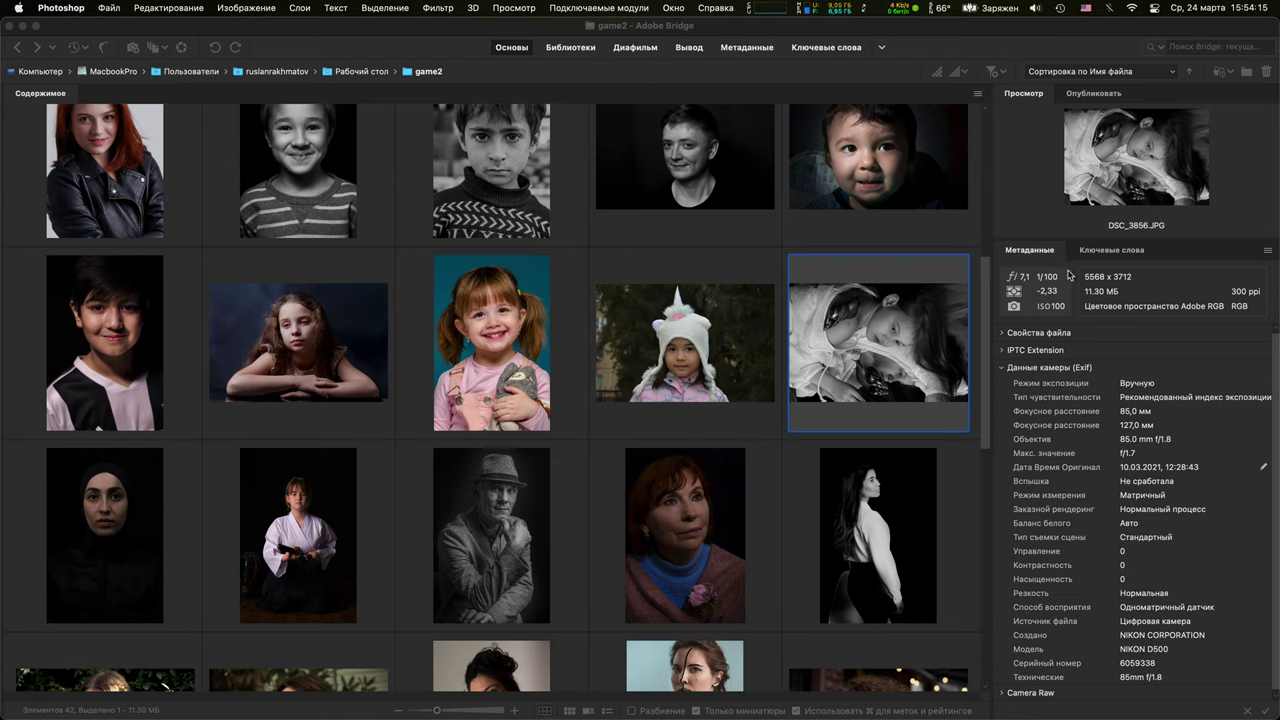
{"action": "double_click", "coordinate": [875, 355]}
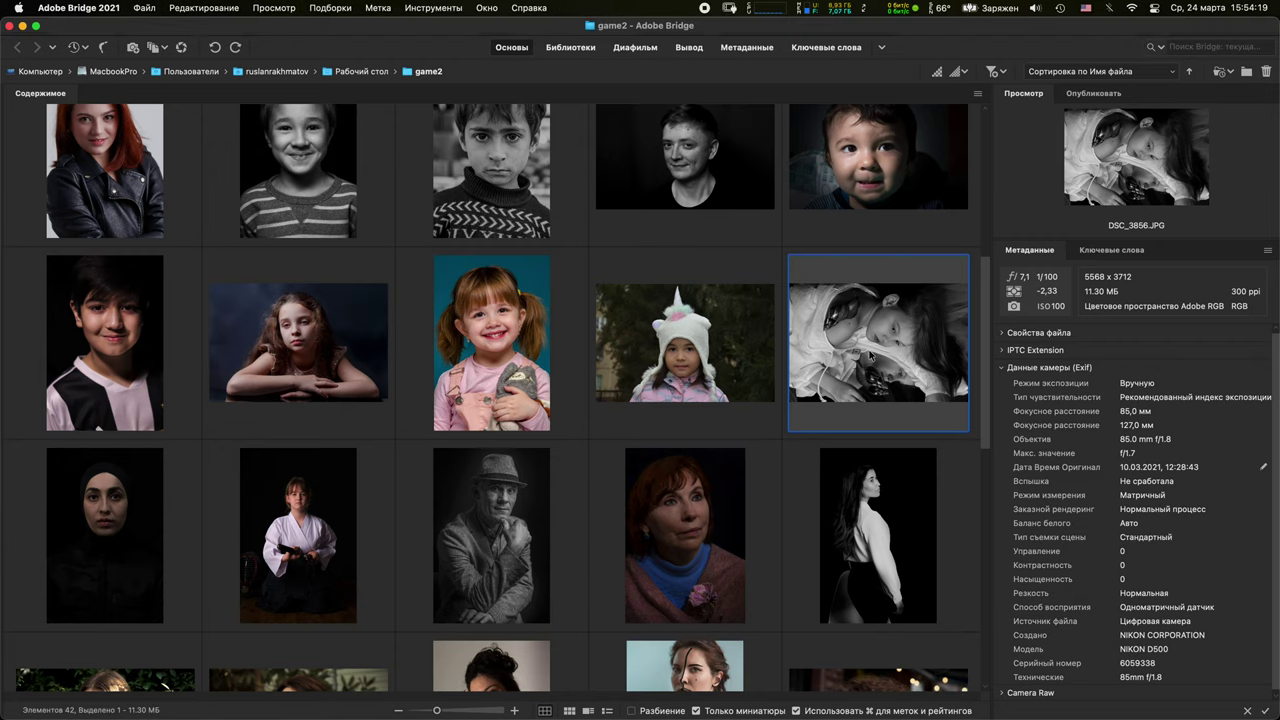
Examine the upper child's lips, nose, skin and eyes in DSC_3856.JPG at up to 300% magnification
{"action": "scroll", "coordinate": [881, 382], "scroll_direction": "up", "scroll_amount": 10}
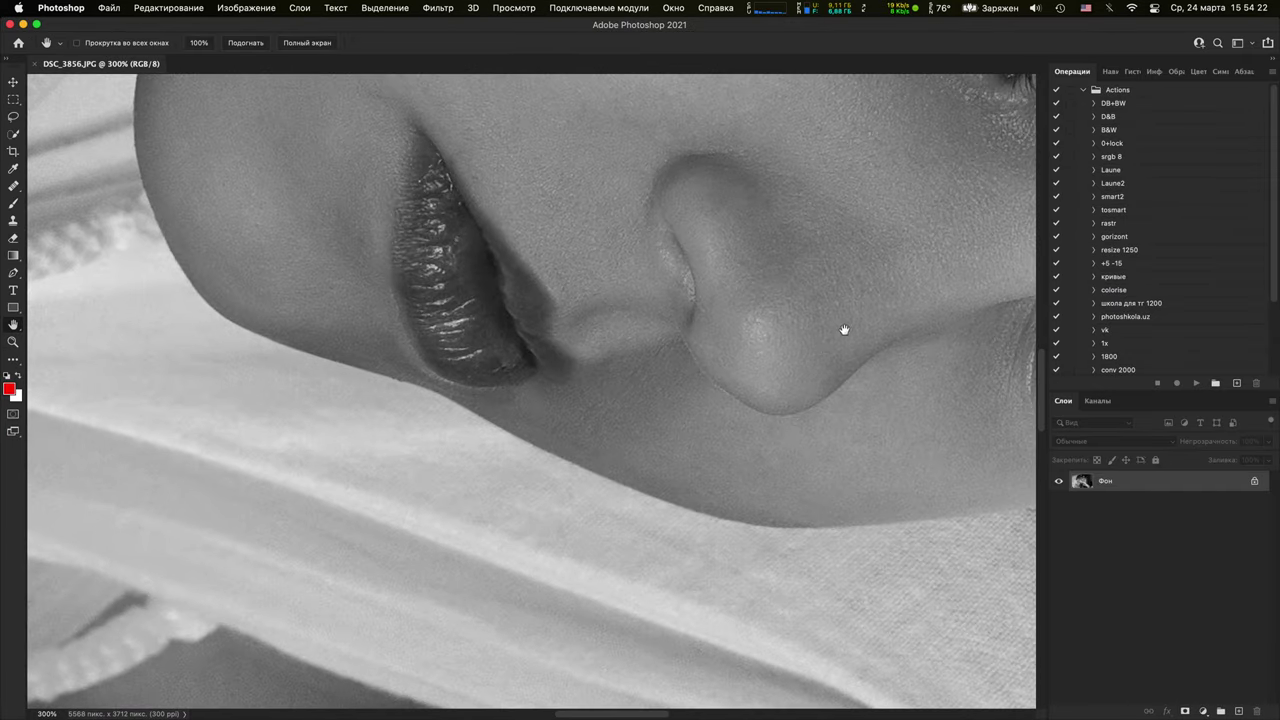
{"action": "left_click_drag", "start_coordinate": [846, 329], "coordinate": [806, 692]}
{"action": "key", "text": "super+1"}
{"action": "key", "text": "super+plus"}
{"action": "key", "text": "super+plus"}
{"action": "left_click_drag", "start_coordinate": [852, 541], "coordinate": [510, 447]}
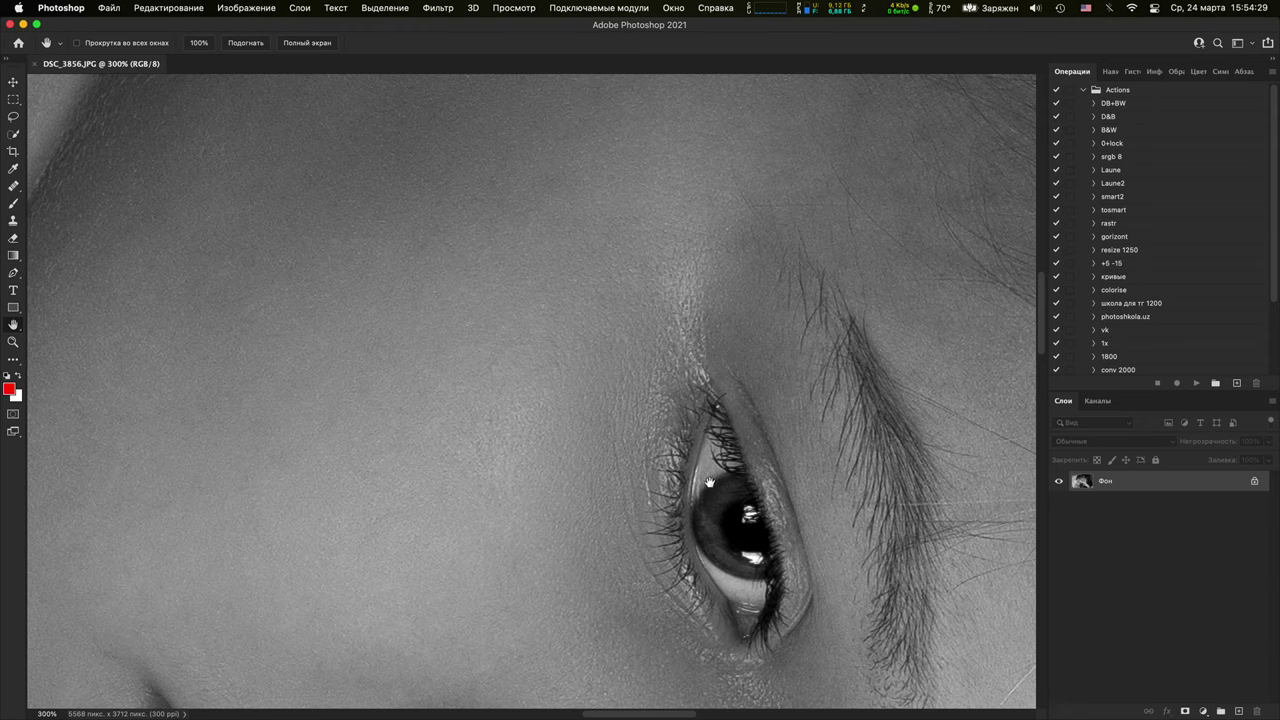
{"action": "key", "text": "super+1"}
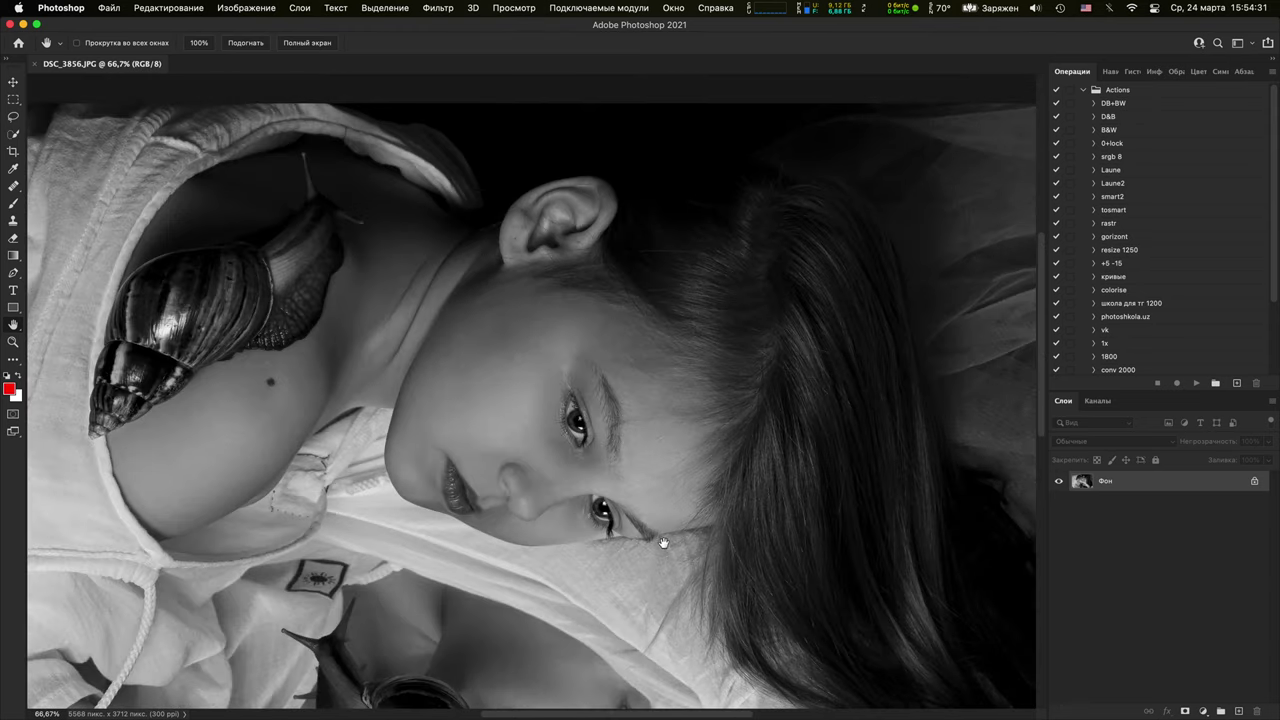
Circle both of the upper child's eyes with red brush strokes on a new layer and hide that layer
{"action": "left_click_drag", "start_coordinate": [720, 520], "coordinate": [734, 389]}
{"action": "key", "text": "super+plus"}
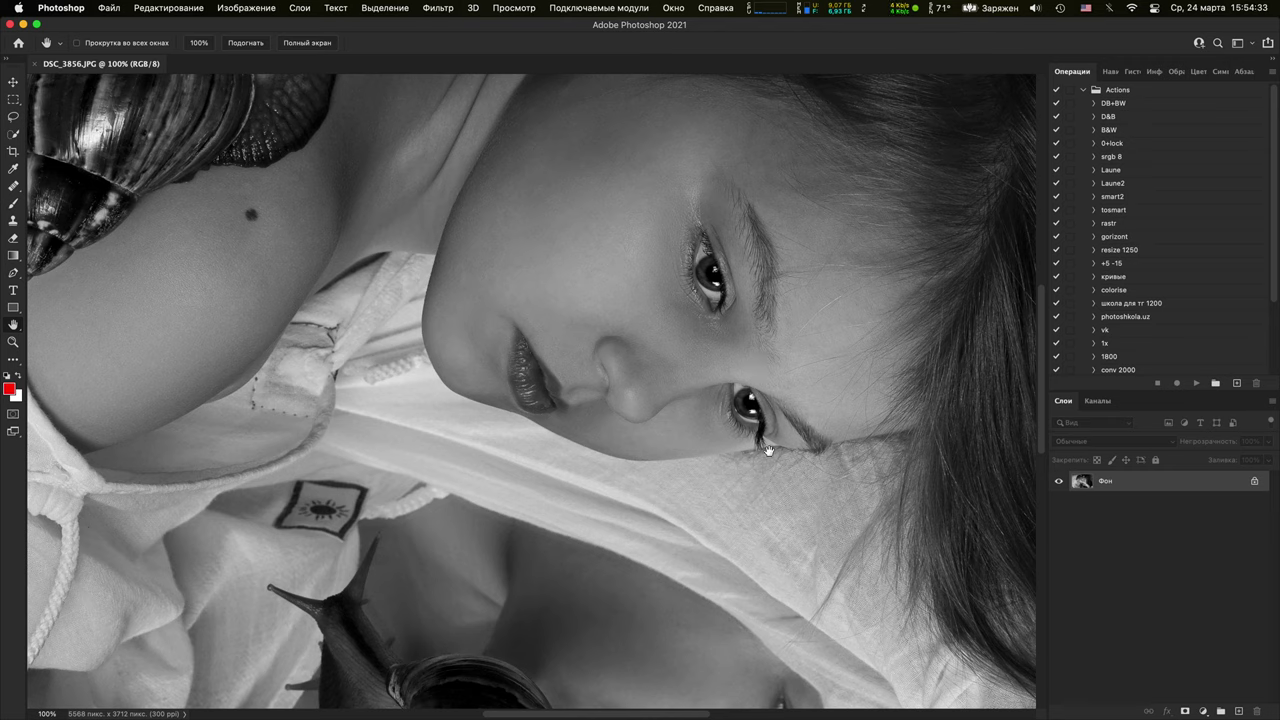
{"action": "left_click", "coordinate": [1236, 711]}
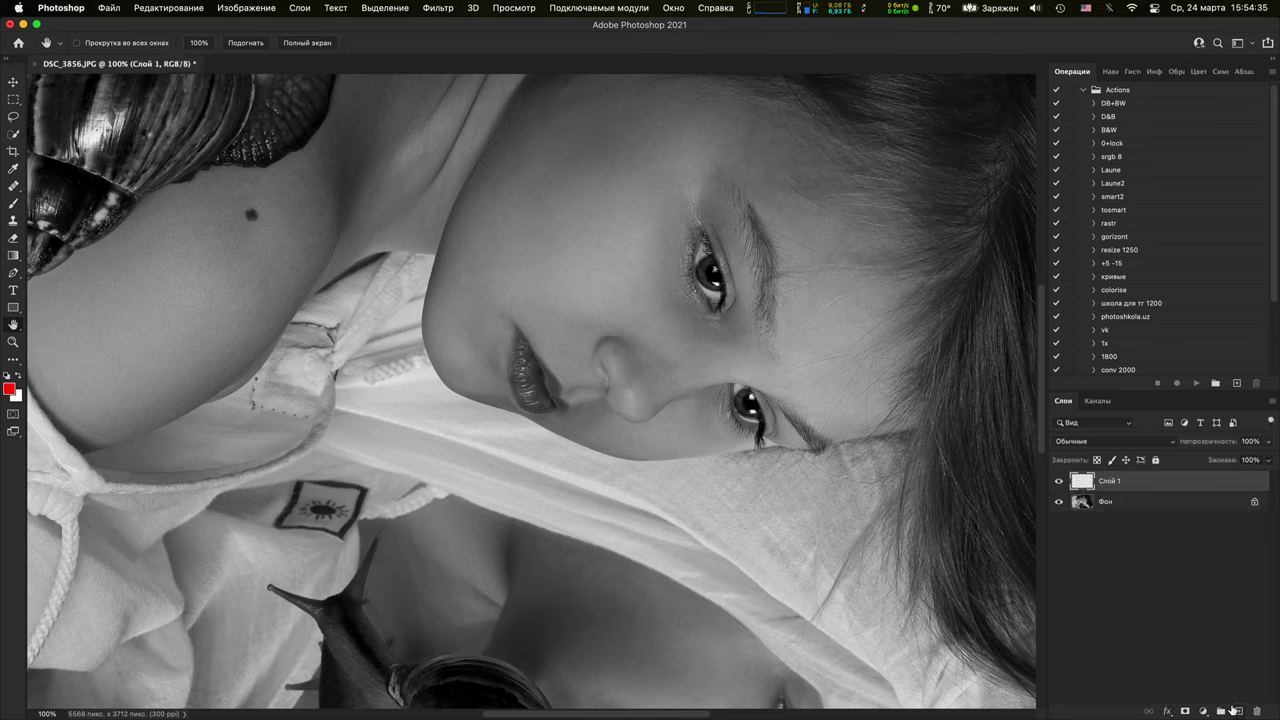
{"action": "key", "text": "b"}
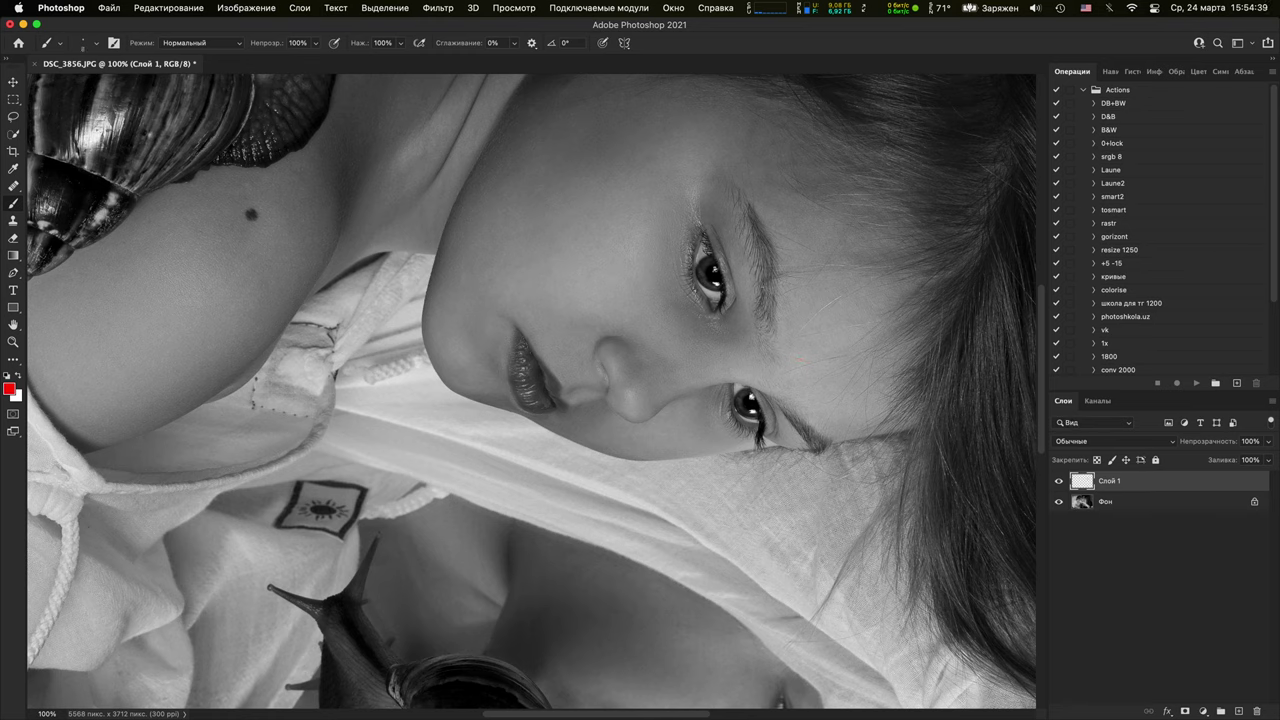
{"action": "mouse_move", "coordinate": [695, 348]}
{"action": "left_mouse_down"}
{"action": "mouse_move", "coordinate": [700, 137]}
{"action": "mouse_move", "coordinate": [676, 350]}
{"action": "mouse_move", "coordinate": [775, 350]}
{"action": "mouse_move", "coordinate": [698, 450]}
{"action": "left_mouse_up"}
{"action": "key", "text": "super+minus"}
{"action": "key", "text": "super+minus"}
{"action": "key", "text": "super+minus"}
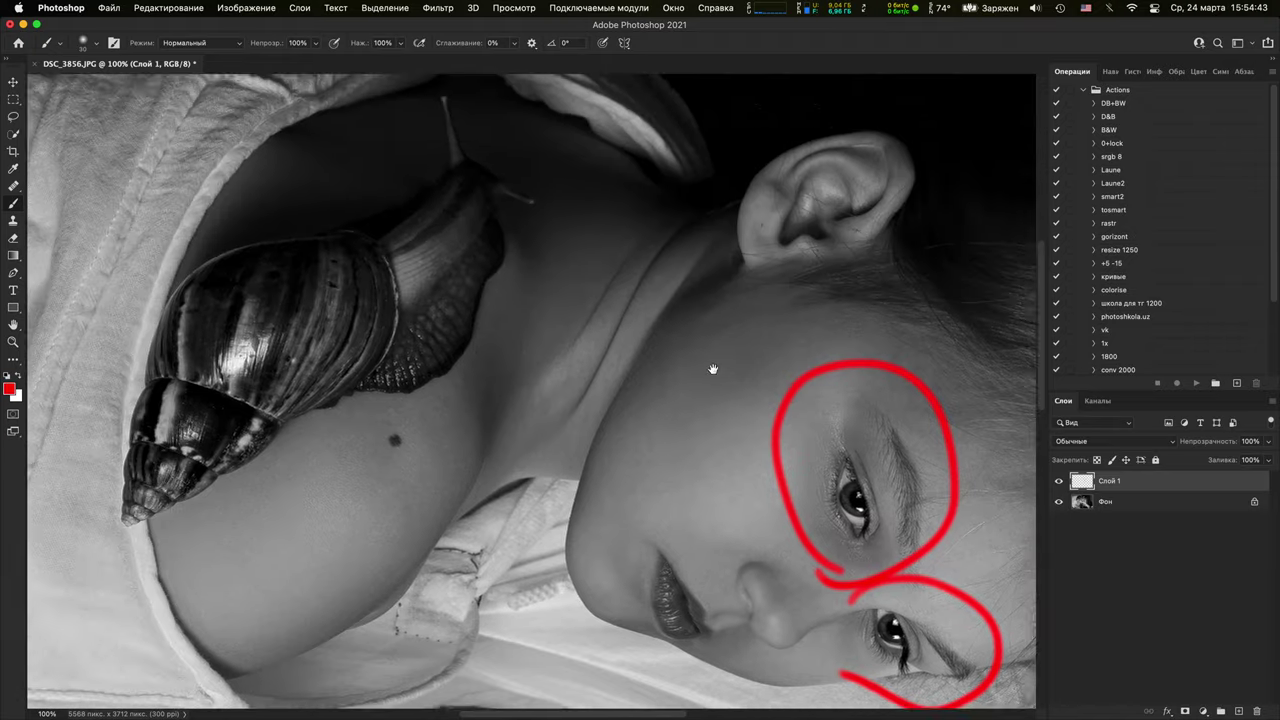
{"action": "key", "text": "super+minus"}
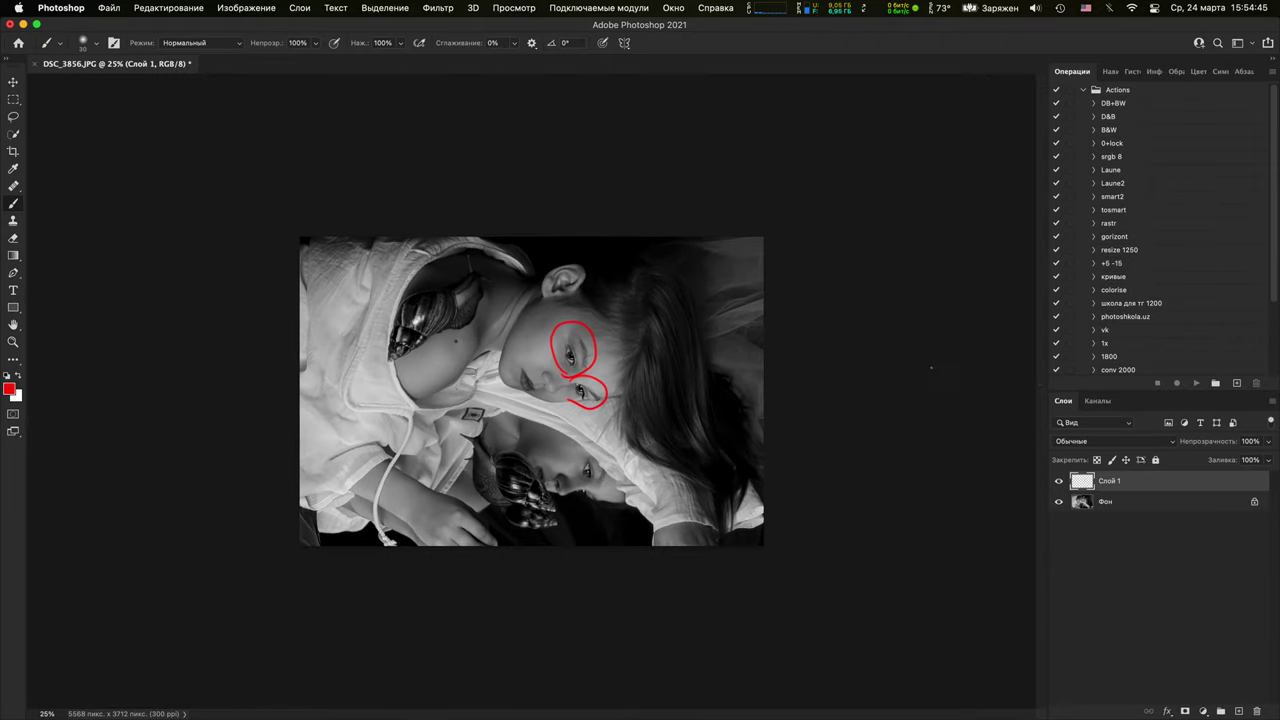
{"action": "key", "text": "super+plus"}
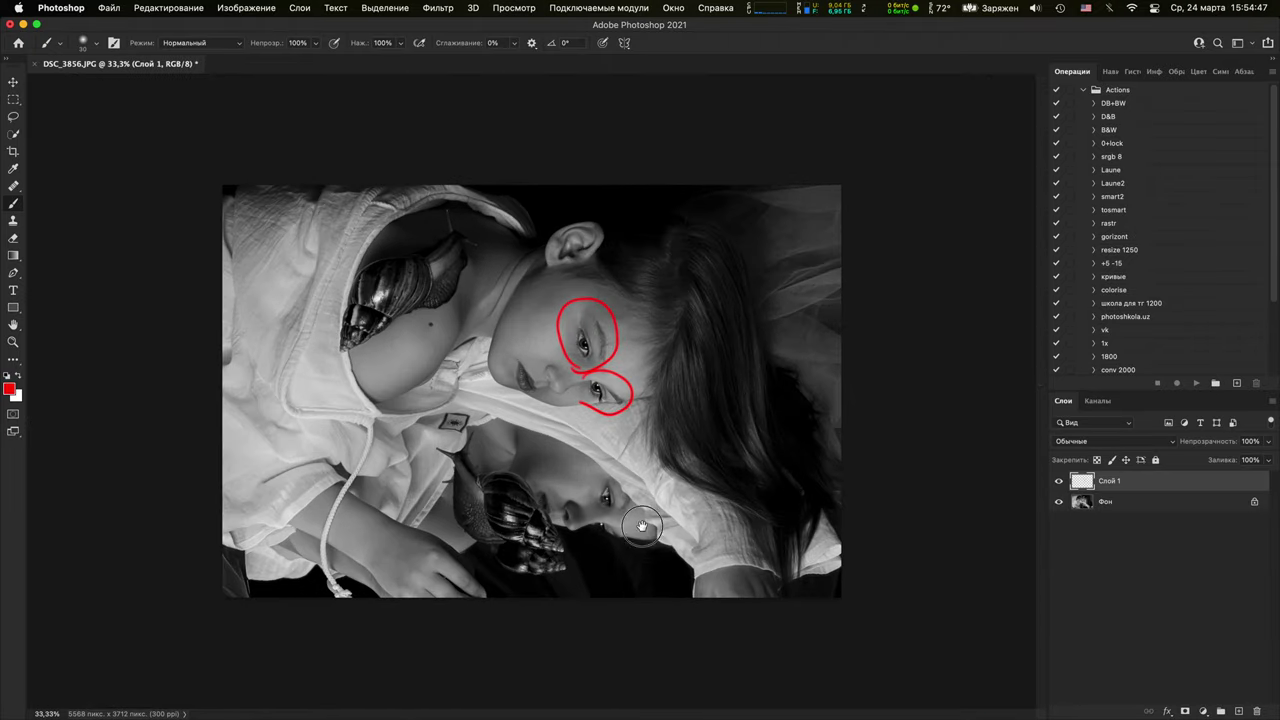
{"action": "left_click", "coordinate": [1059, 483]}
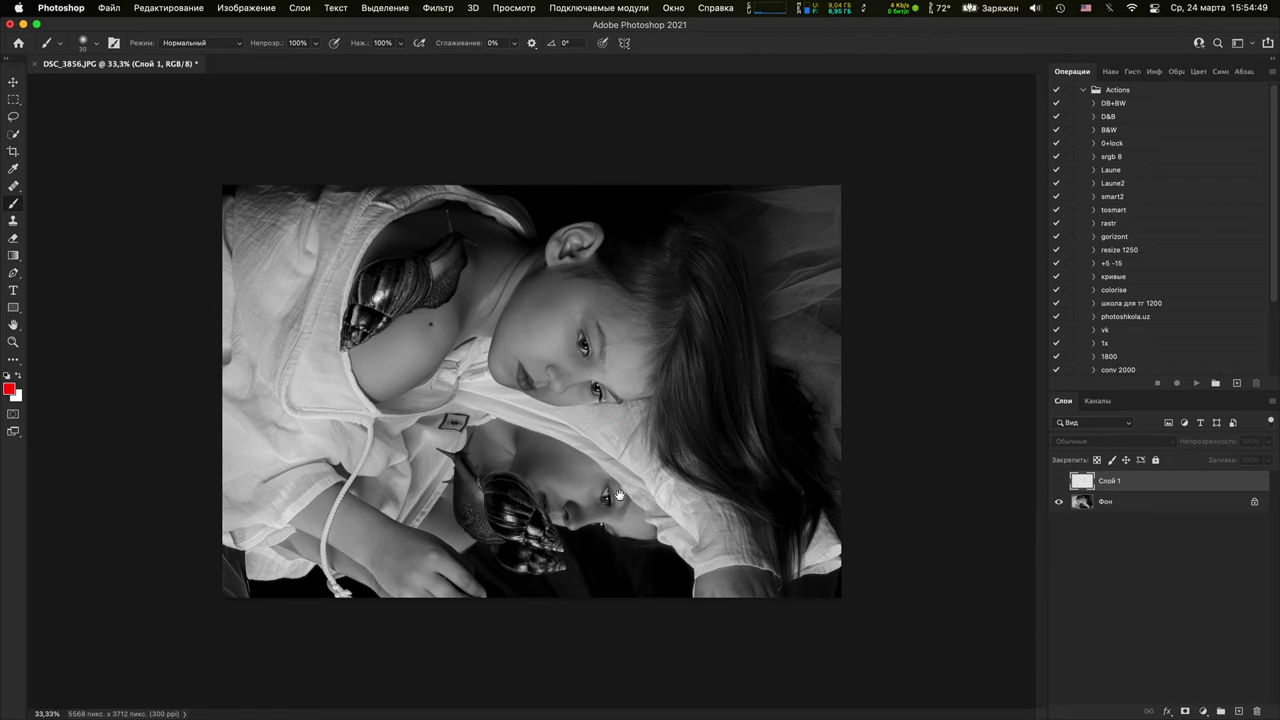
On another new layer, mark the cropped hand and elbow along the photo's lower edge in red, and hide the layer
{"action": "key", "text": "super+plus"}
{"action": "key", "text": "super+plus"}
{"action": "left_click_drag", "start_coordinate": [620, 575], "coordinate": [736, 168]}
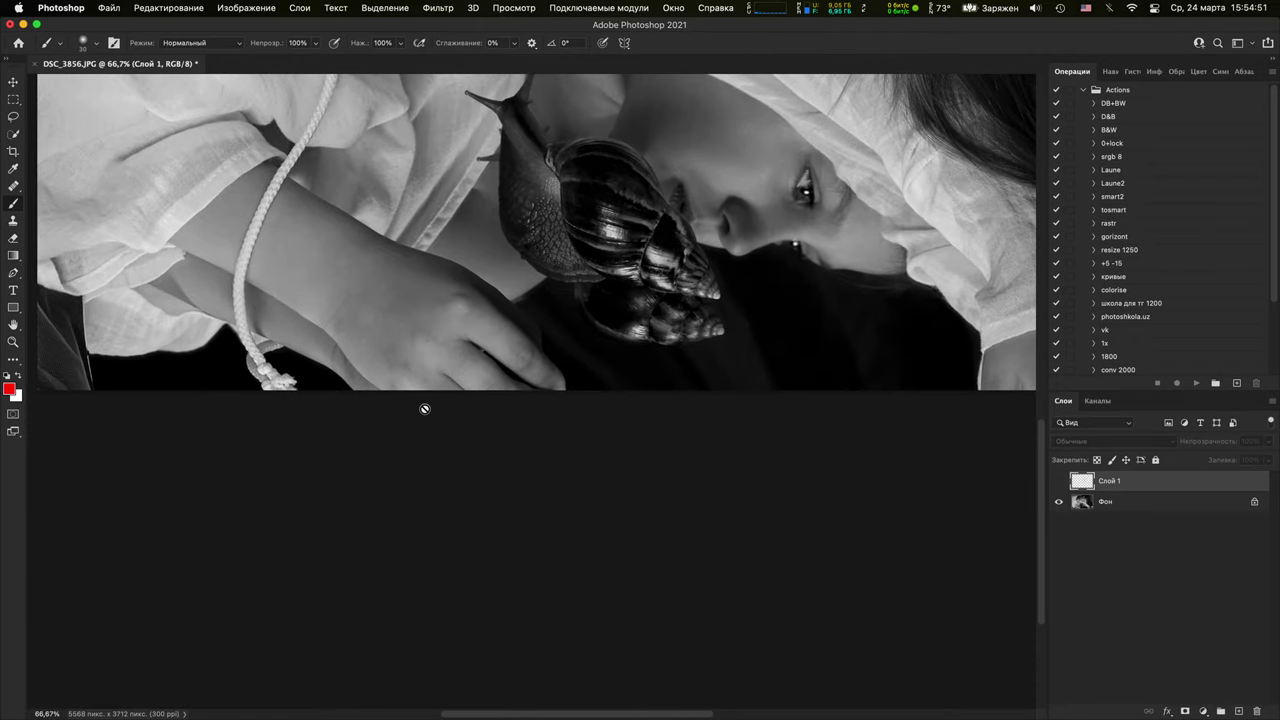
{"action": "left_click", "coordinate": [1238, 710]}
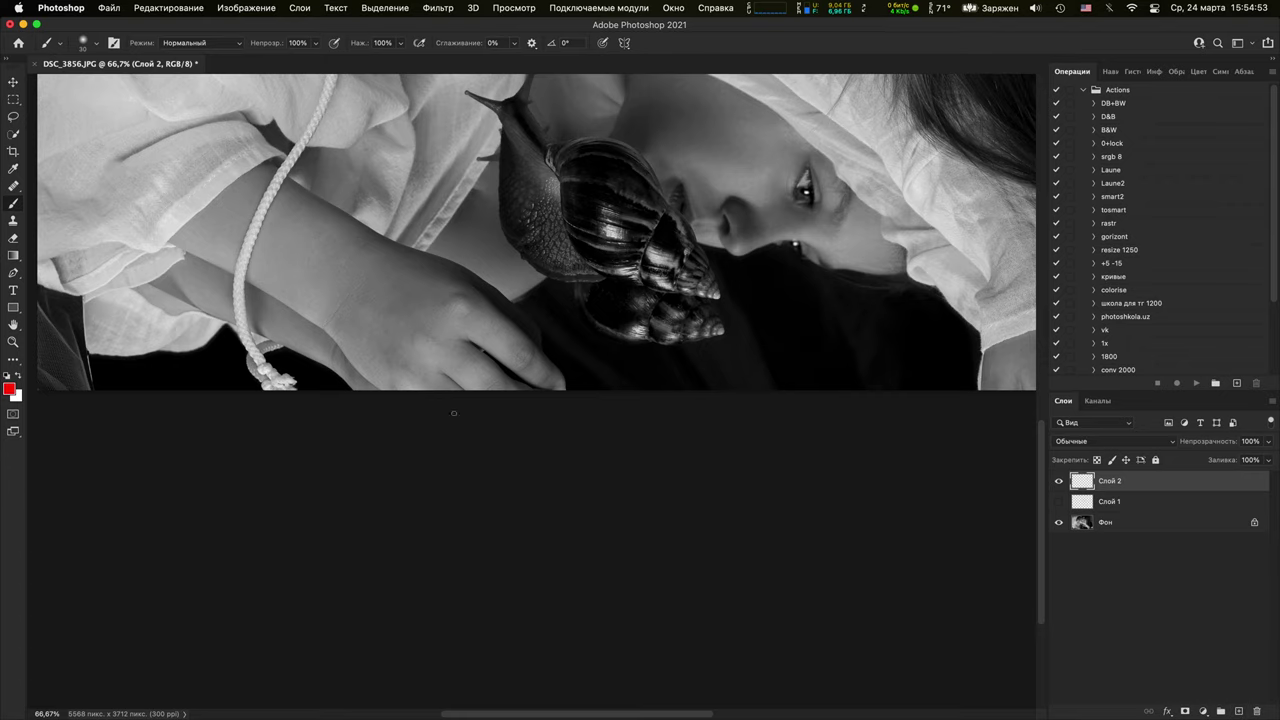
{"action": "mouse_move", "coordinate": [411, 383]}
{"action": "left_mouse_down"}
{"action": "mouse_move", "coordinate": [491, 369]}
{"action": "mouse_move", "coordinate": [537, 400]}
{"action": "left_mouse_up"}
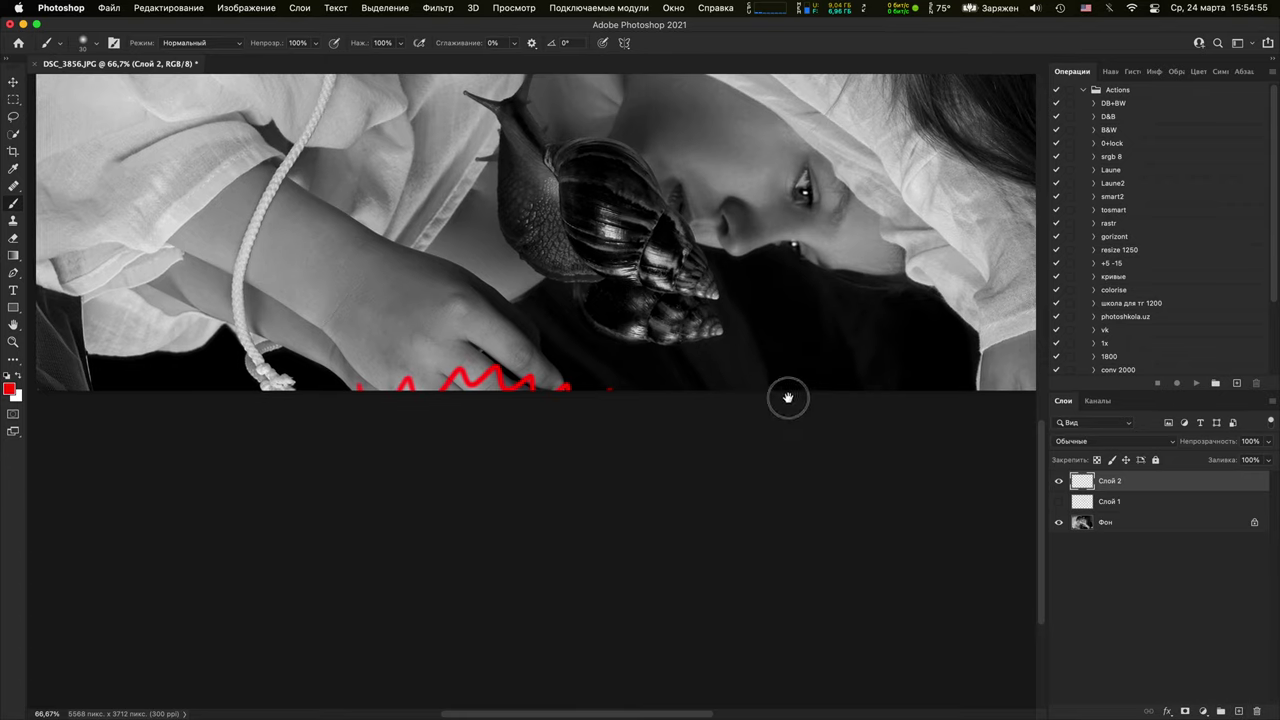
{"action": "left_click_drag", "start_coordinate": [786, 397], "coordinate": [449, 403]}
{"action": "mouse_move", "coordinate": [578, 346]}
{"action": "left_mouse_down"}
{"action": "mouse_move", "coordinate": [668, 338]}
{"action": "mouse_move", "coordinate": [761, 375]}
{"action": "left_mouse_up"}
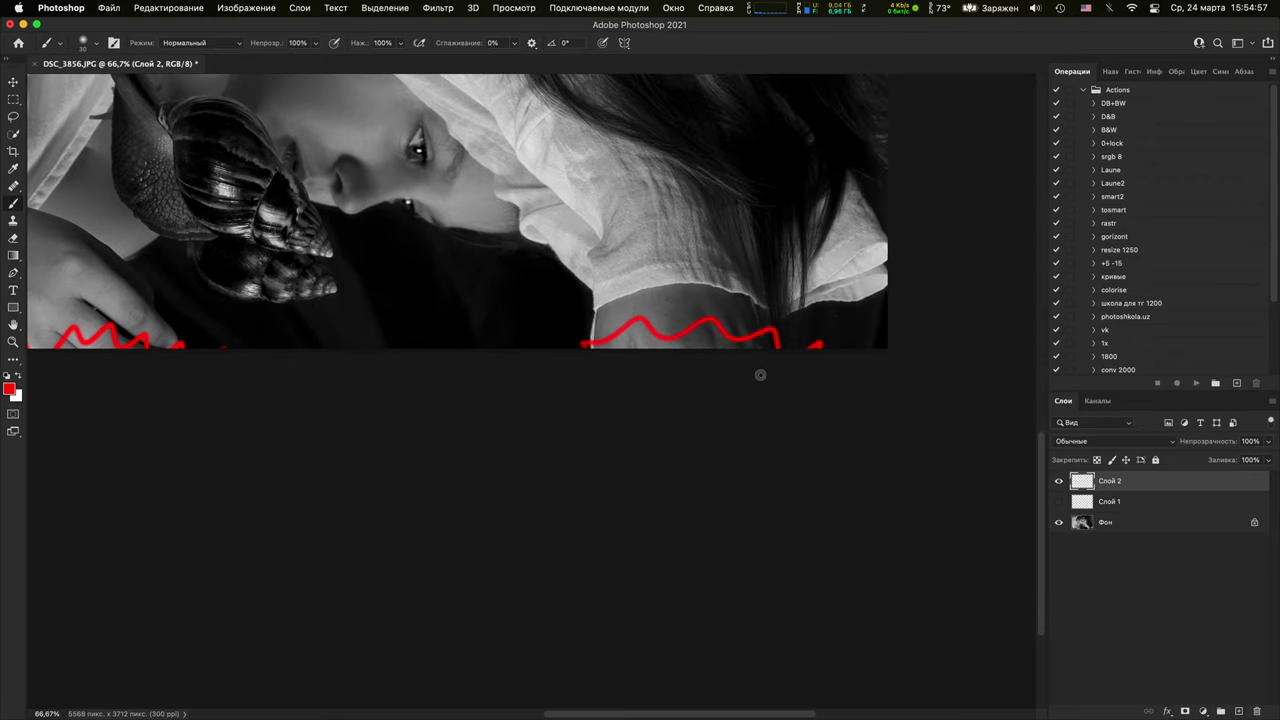
{"action": "key", "text": "super+minus"}
{"action": "key", "text": "super+minus"}
{"action": "key", "text": "super+minus"}
{"action": "key", "text": "super+minus"}
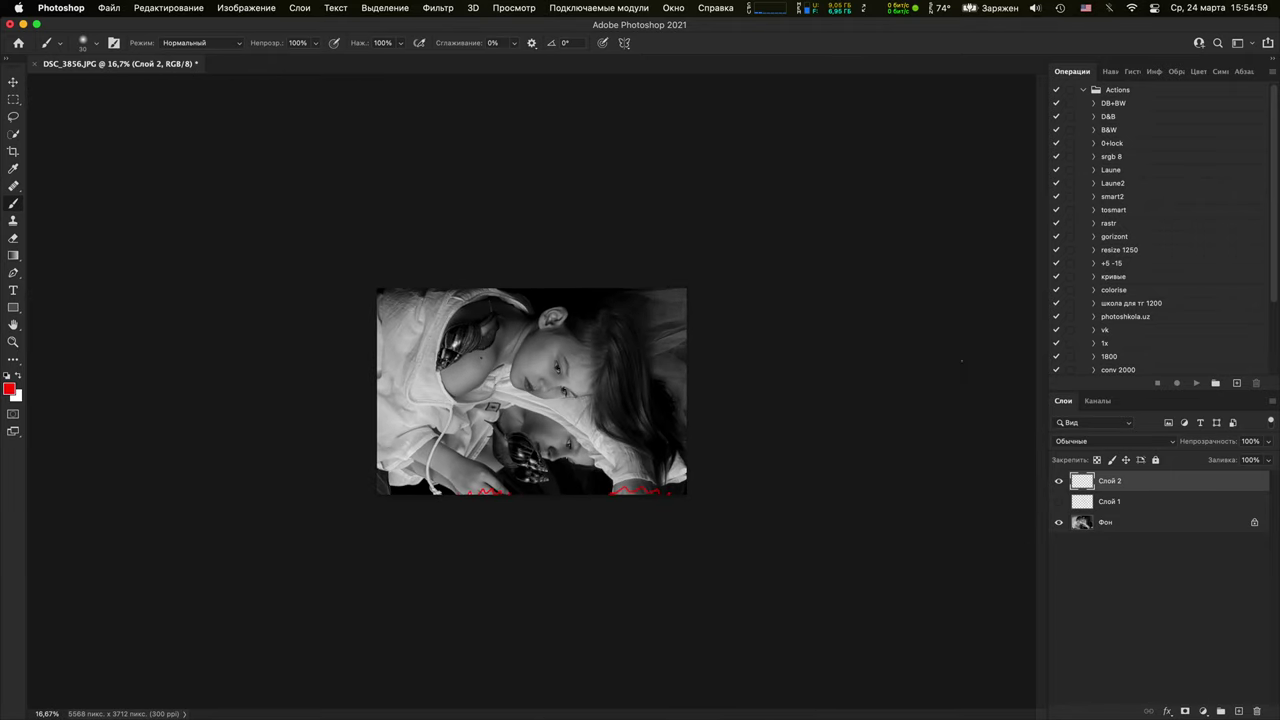
{"action": "left_click", "coordinate": [1059, 483]}
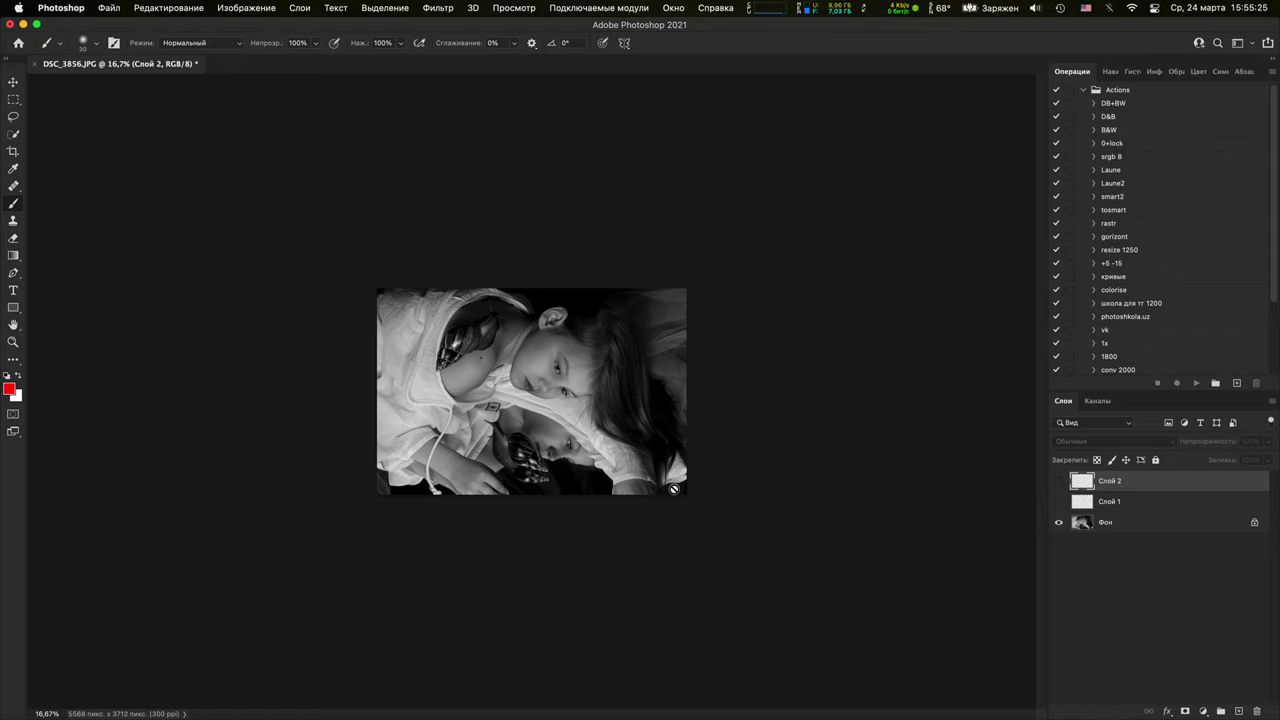
Add two empty layers, scribble red over the cut-off elbow at the photo's lower edge on the upper one, and hide it
{"action": "left_click", "coordinate": [1238, 711]}
{"action": "left_click", "coordinate": [1238, 711]}
{"action": "key", "text": "super+plus"}
{"action": "key", "text": "super+plus"}
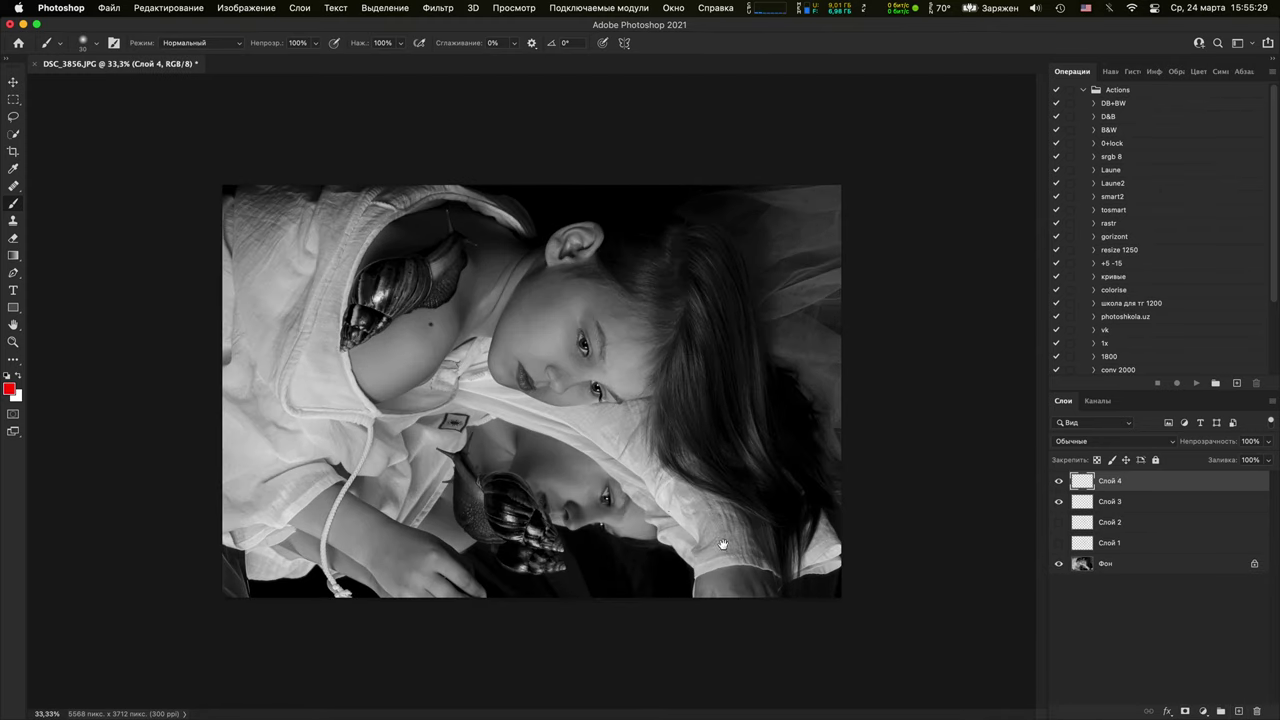
{"action": "key", "text": "super+plus"}
{"action": "key", "text": "super+plus"}
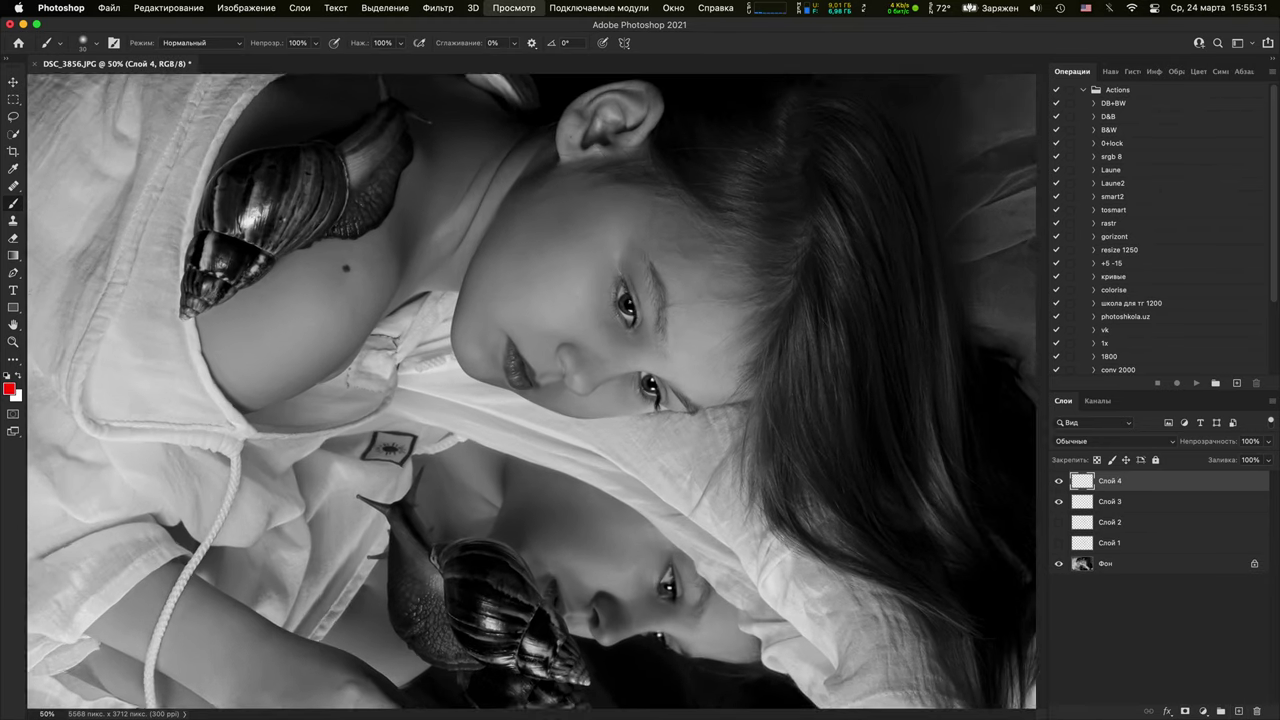
{"action": "left_click_drag", "start_coordinate": [788, 488], "coordinate": [363, 147]}
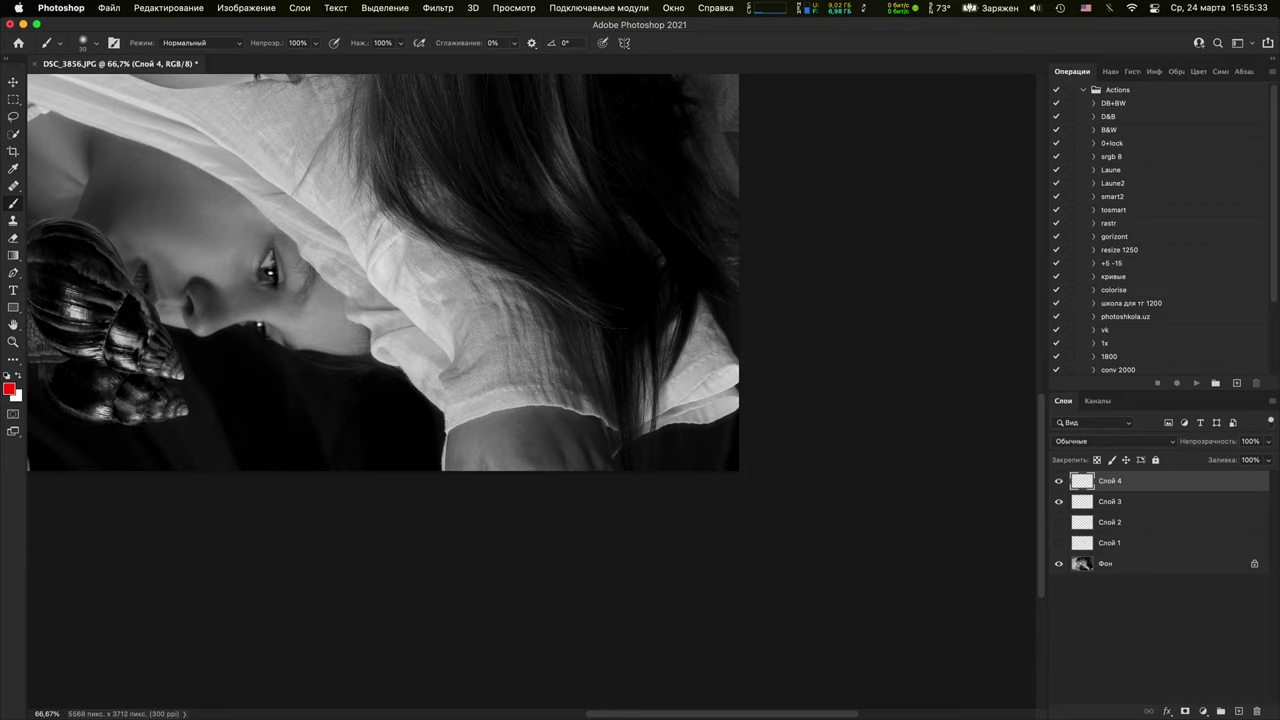
{"action": "mouse_move", "coordinate": [444, 437]}
{"action": "left_mouse_down"}
{"action": "mouse_move", "coordinate": [462, 410]}
{"action": "mouse_move", "coordinate": [505, 445]}
{"action": "mouse_move", "coordinate": [592, 440]}
{"action": "mouse_move", "coordinate": [626, 465]}
{"action": "left_mouse_up"}
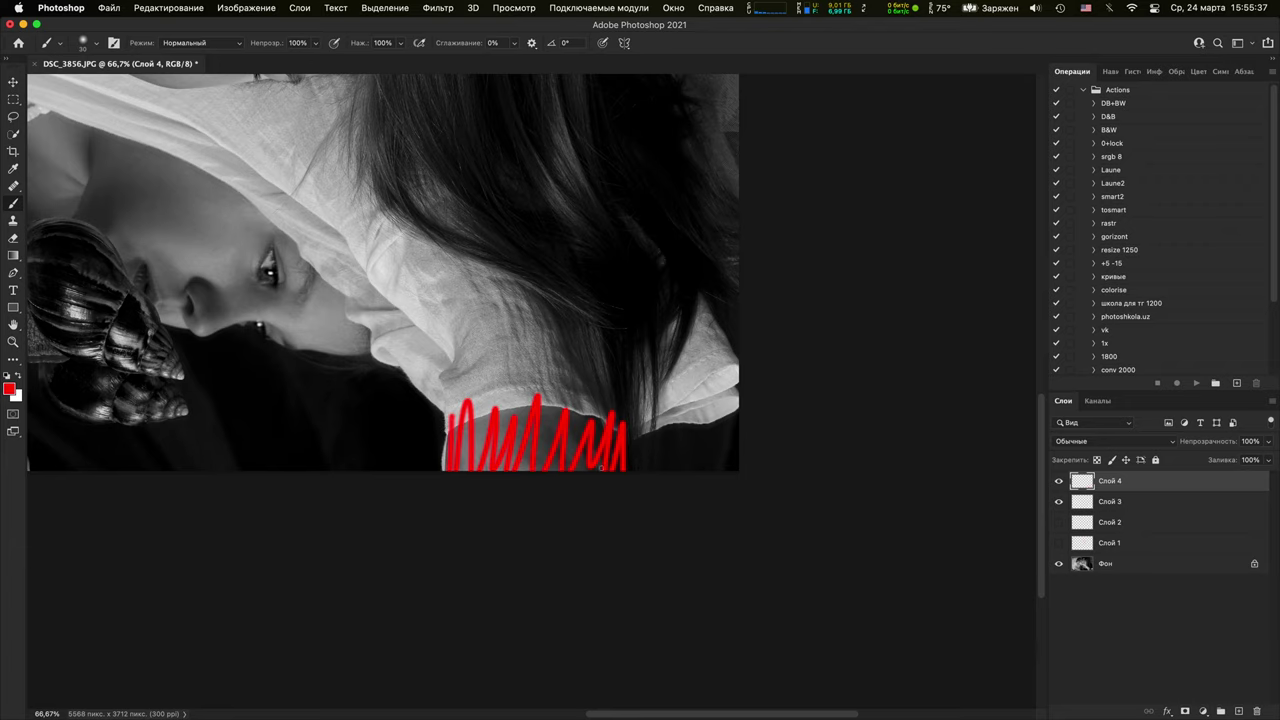
{"action": "key", "text": "super+minus"}
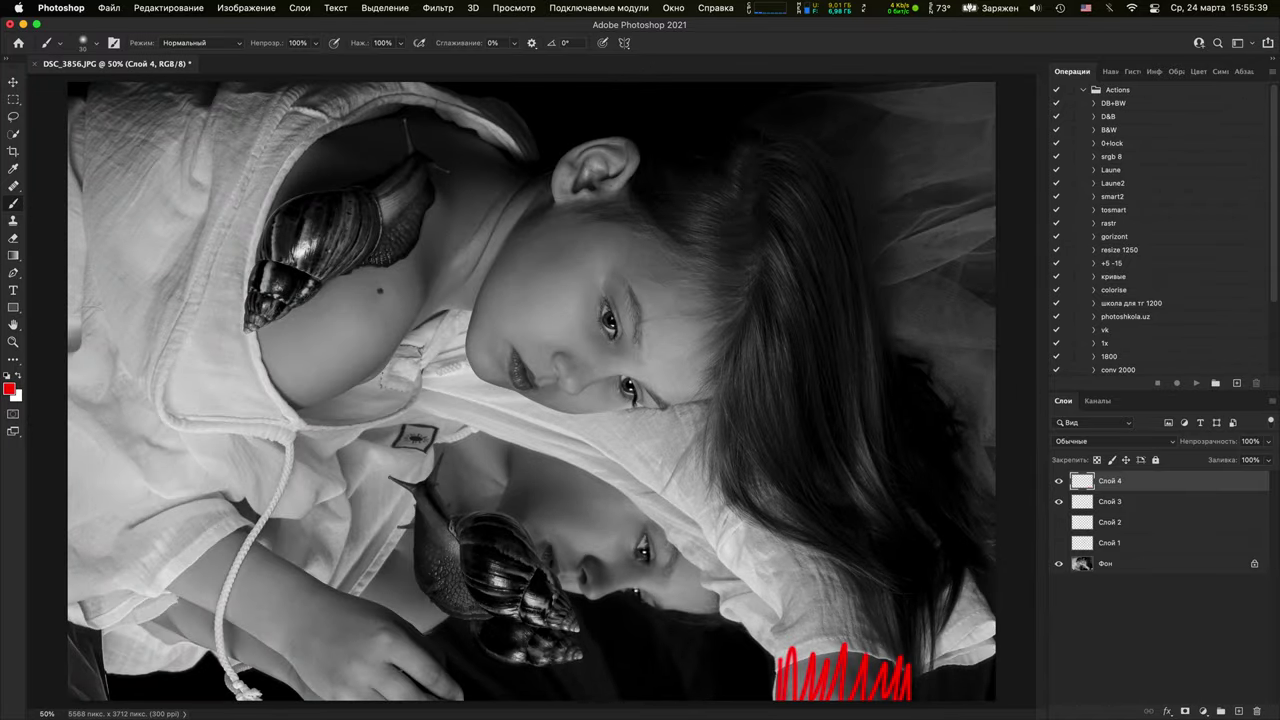
{"action": "key", "text": "super+minus"}
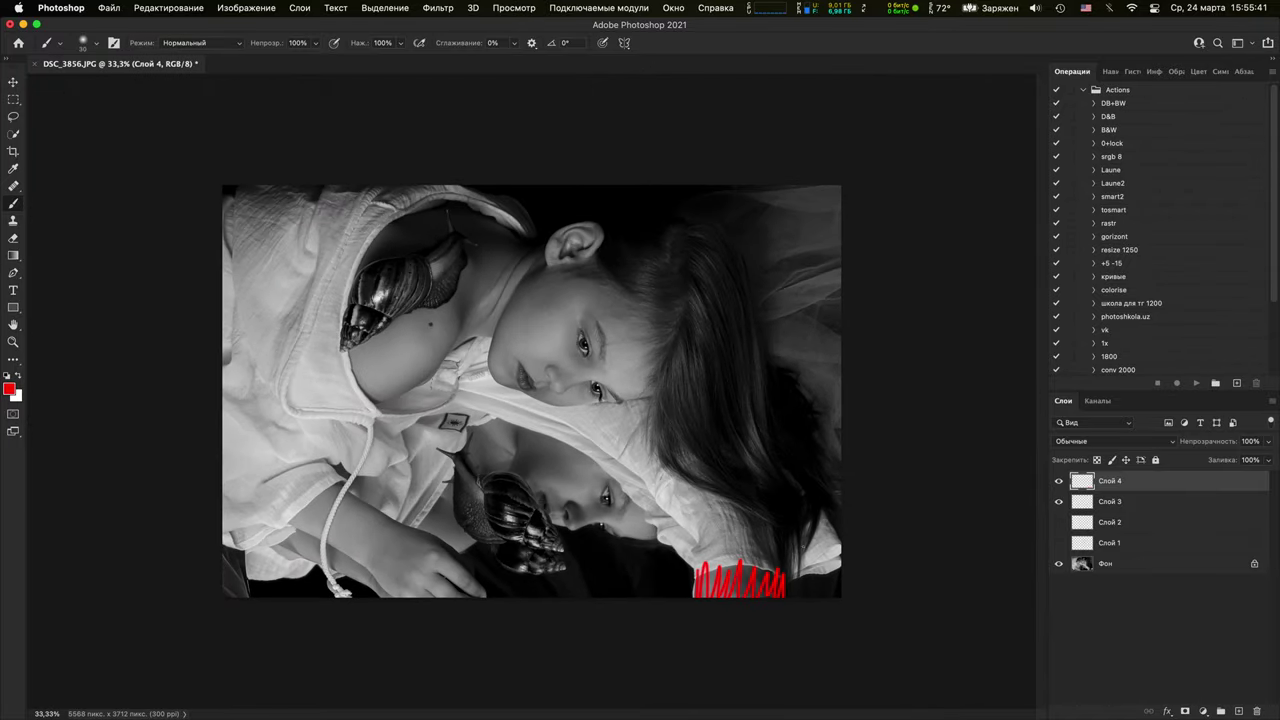
{"action": "left_click", "coordinate": [1059, 481]}
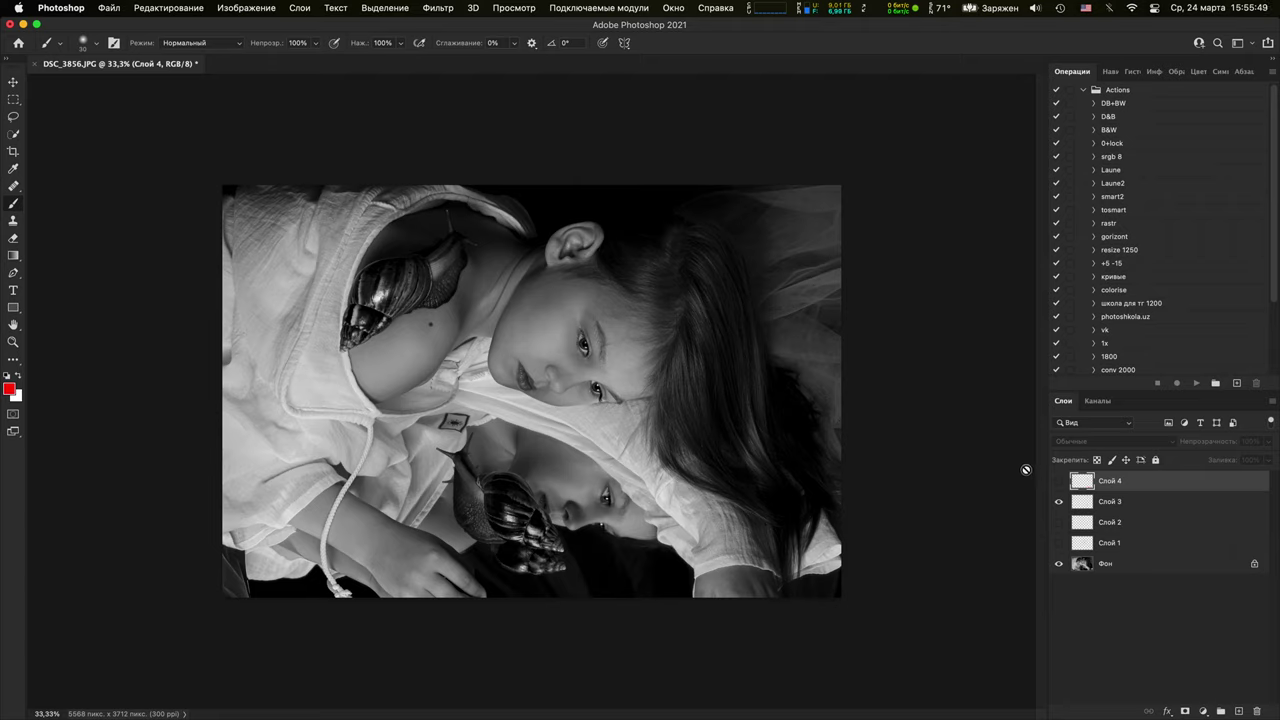
Add a Brightness/Contrast adjustment with brightness 17 and contrast 21, invert its mask and paint the effect in over the faces
{"action": "left_click", "coordinate": [1204, 710]}
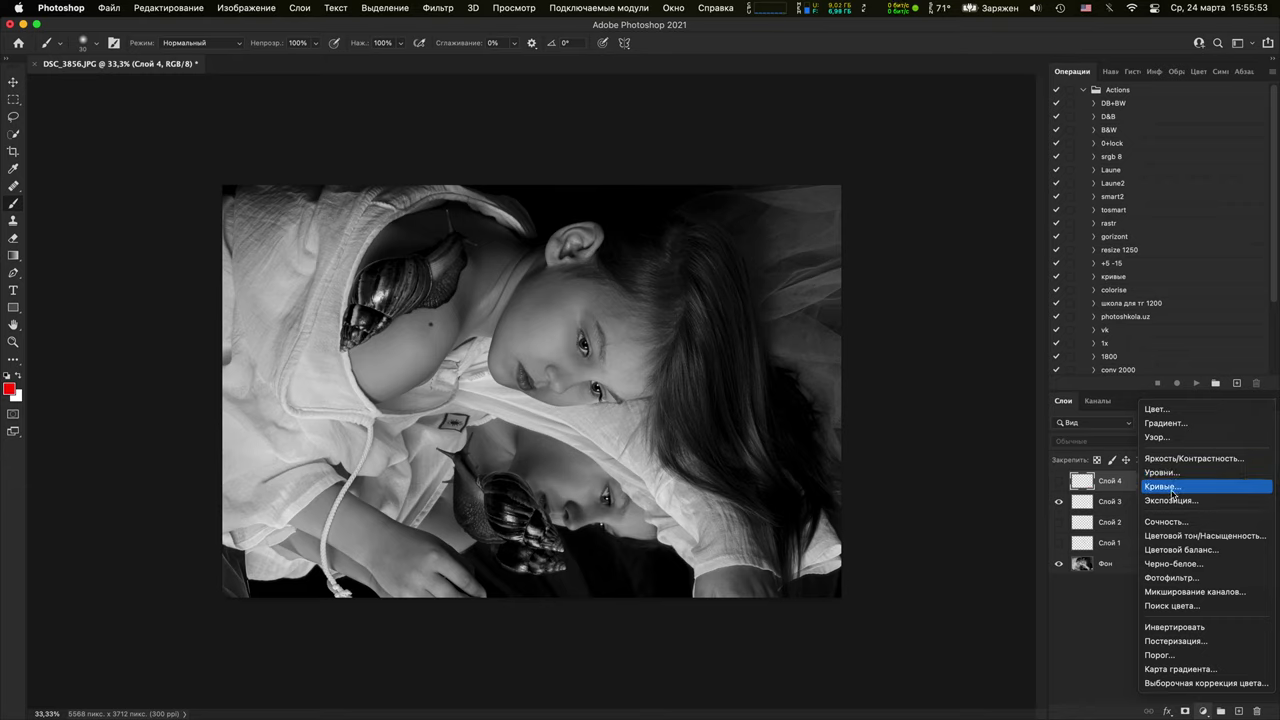
{"action": "left_click", "coordinate": [1186, 460]}
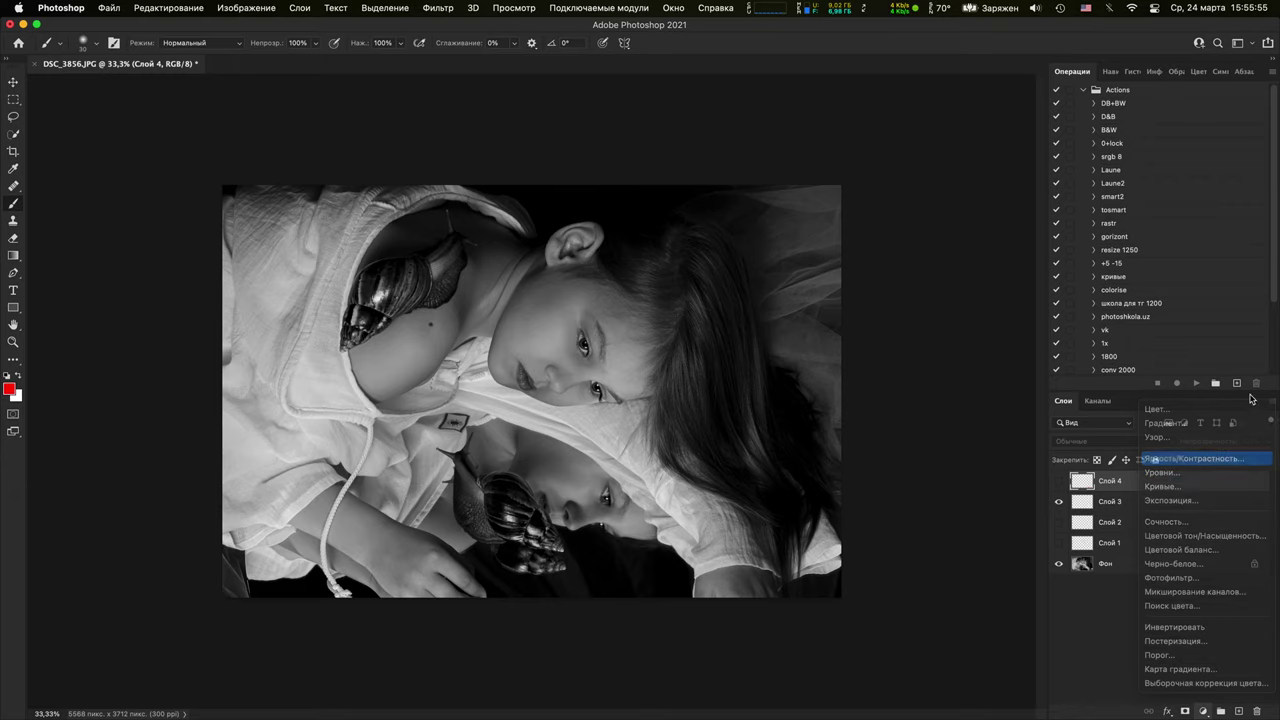
{"action": "mouse_move", "coordinate": [885, 272]}
{"action": "left_mouse_down"}
{"action": "mouse_move", "coordinate": [900, 270]}
{"action": "mouse_move", "coordinate": [895, 244]}
{"action": "mouse_move", "coordinate": [906, 278]}
{"action": "mouse_move", "coordinate": [891, 244]}
{"action": "mouse_move", "coordinate": [896, 270]}
{"action": "left_mouse_up"}
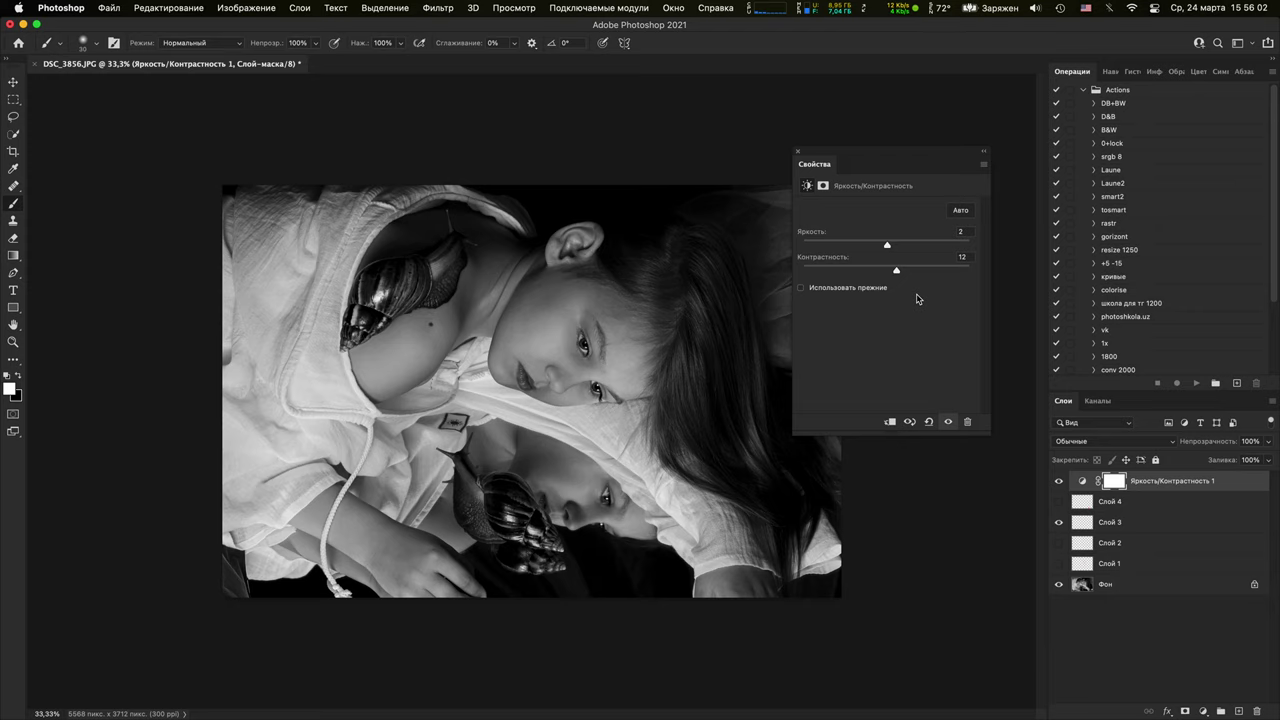
{"action": "left_click", "coordinate": [1058, 481]}
{"action": "left_click", "coordinate": [1058, 481]}
{"action": "left_click_drag", "start_coordinate": [889, 247], "coordinate": [904, 270]}
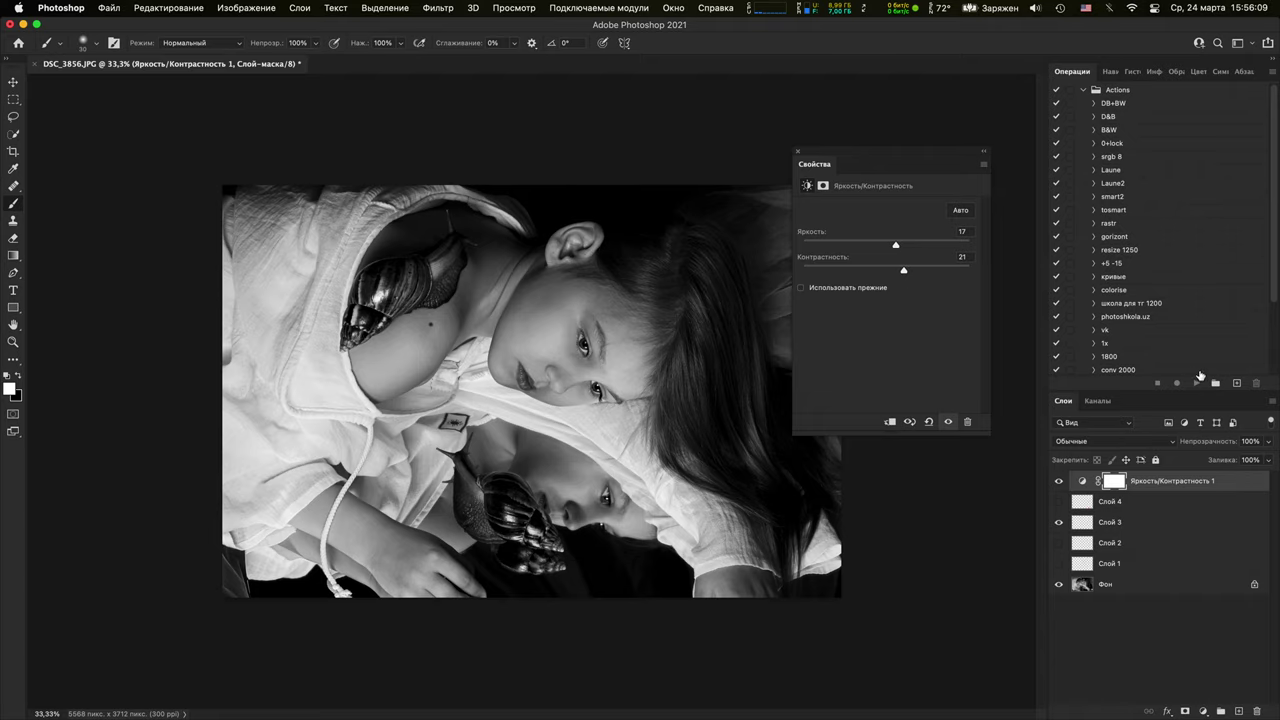
{"action": "key", "text": "super+i"}
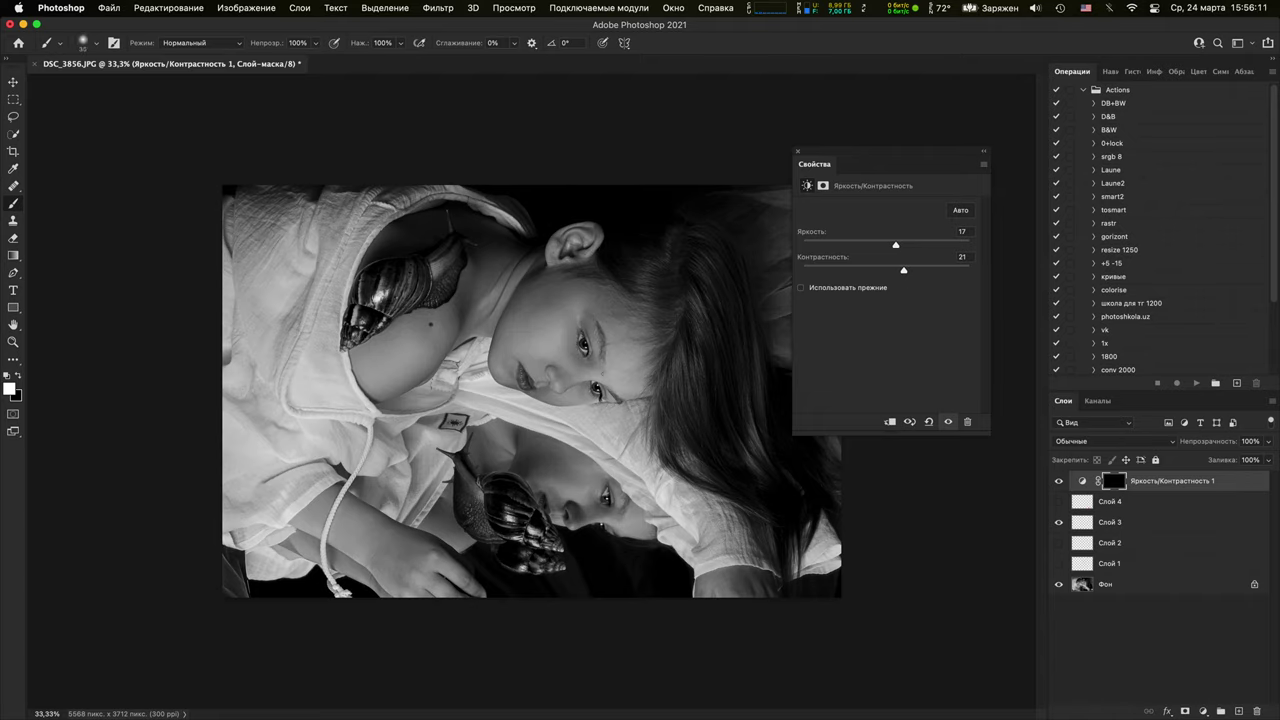
{"action": "mouse_move", "coordinate": [519, 340]}
{"action": "left_mouse_down"}
{"action": "mouse_move", "coordinate": [547, 294]}
{"action": "mouse_move", "coordinate": [550, 317]}
{"action": "mouse_move", "coordinate": [579, 325]}
{"action": "mouse_move", "coordinate": [573, 360]}
{"action": "mouse_move", "coordinate": [640, 322]}
{"action": "mouse_move", "coordinate": [615, 365]}
{"action": "left_mouse_up"}
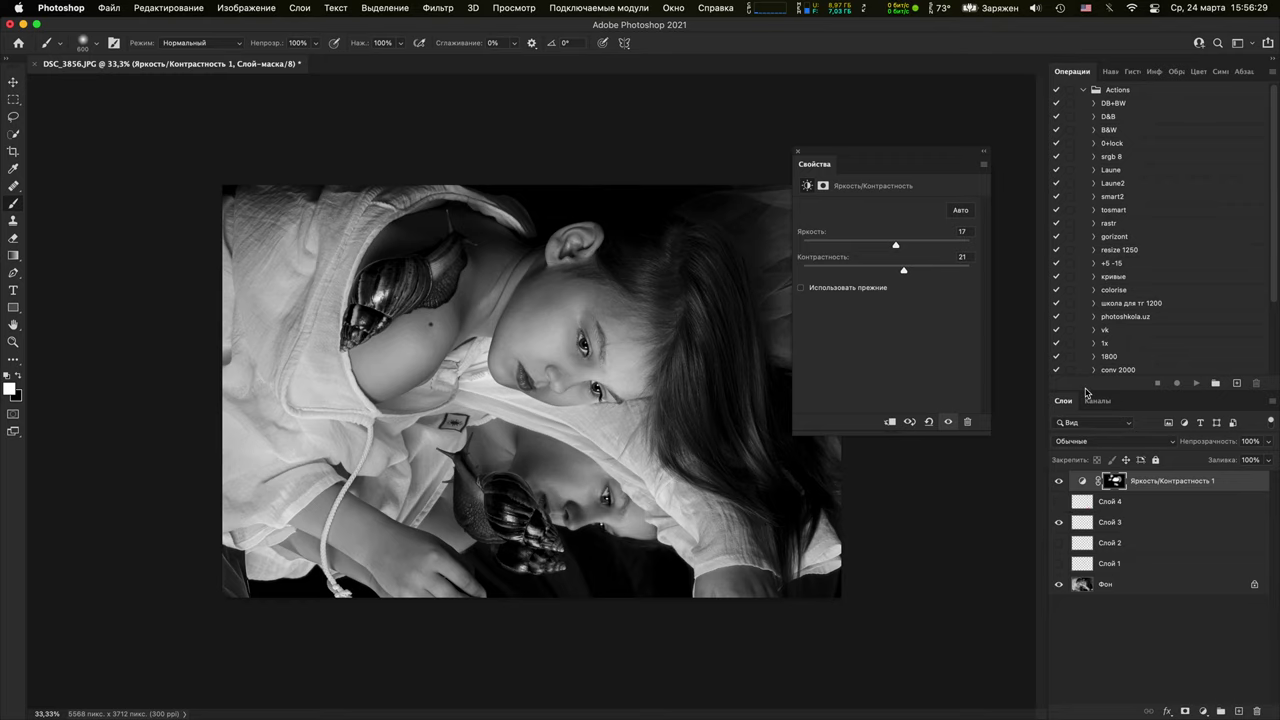
Merge everything visible into a new top layer and hide all layers between it and the background
{"action": "key", "text": "super+alt+shift+e"}
{"action": "left_click_drag", "start_coordinate": [1061, 502], "coordinate": [1062, 548]}
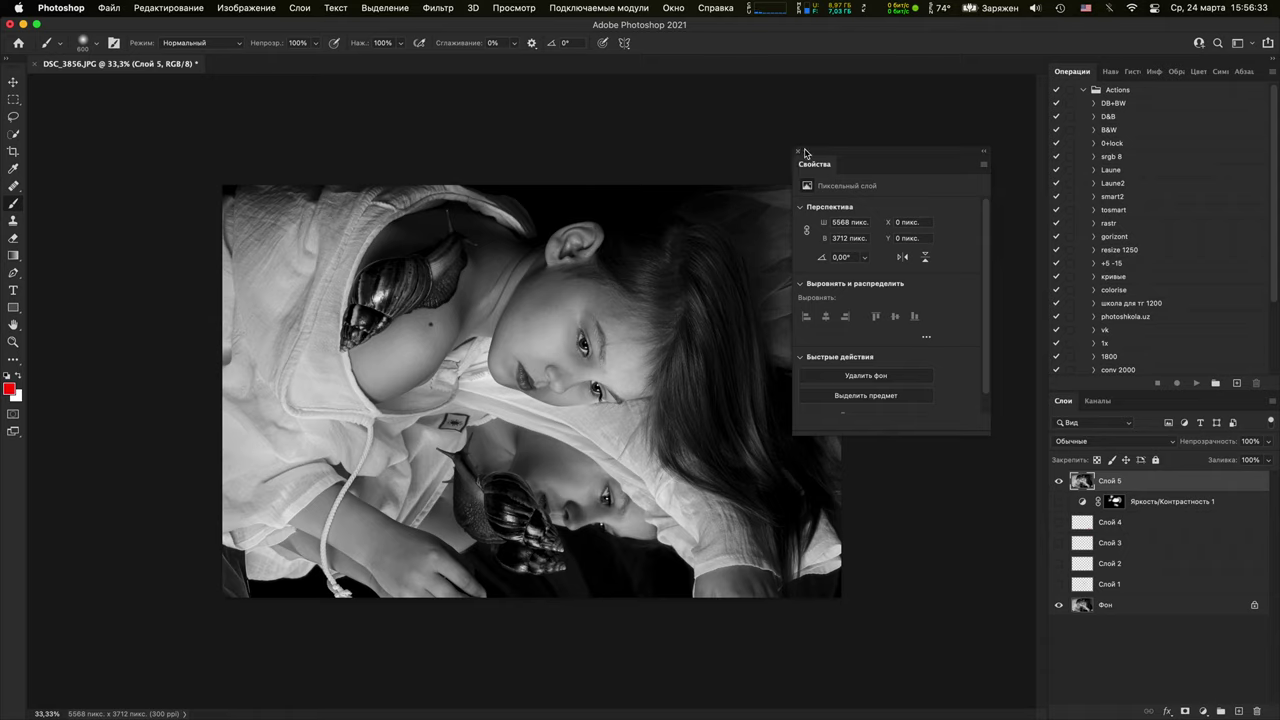
{"action": "left_click", "coordinate": [803, 151]}
Compare the photo before and after the correction by repeatedly toggling the merged layer's visibility
{"action": "left_click", "coordinate": [1059, 484]}
{"action": "left_click", "coordinate": [1059, 484]}
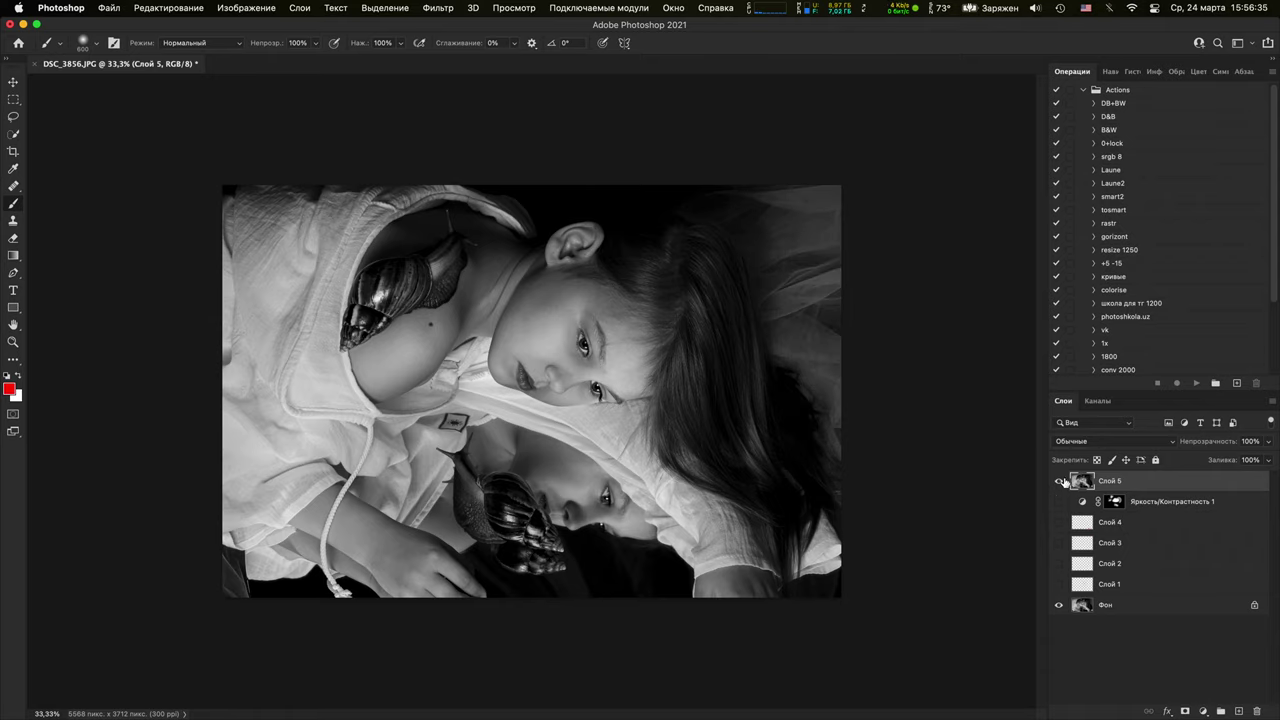
{"action": "left_click", "coordinate": [1059, 484]}
{"action": "left_click", "coordinate": [1059, 484]}
{"action": "left_click", "coordinate": [1059, 484]}
{"action": "left_click", "coordinate": [1059, 484]}
{"action": "left_click", "coordinate": [1059, 484]}
{"action": "left_click", "coordinate": [1059, 484]}
{"action": "left_click", "coordinate": [1062, 484]}
{"action": "left_click", "coordinate": [1062, 484]}
{"action": "left_click", "coordinate": [1059, 483]}
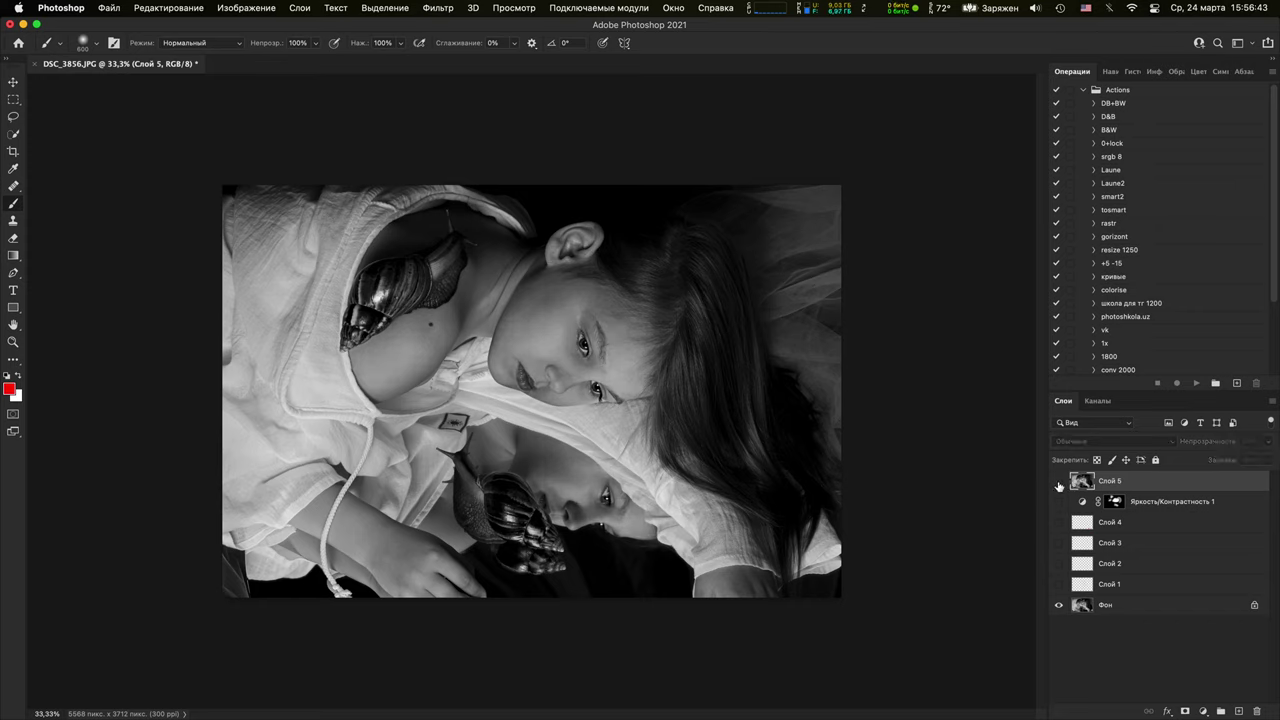
{"action": "left_click", "coordinate": [1059, 484]}
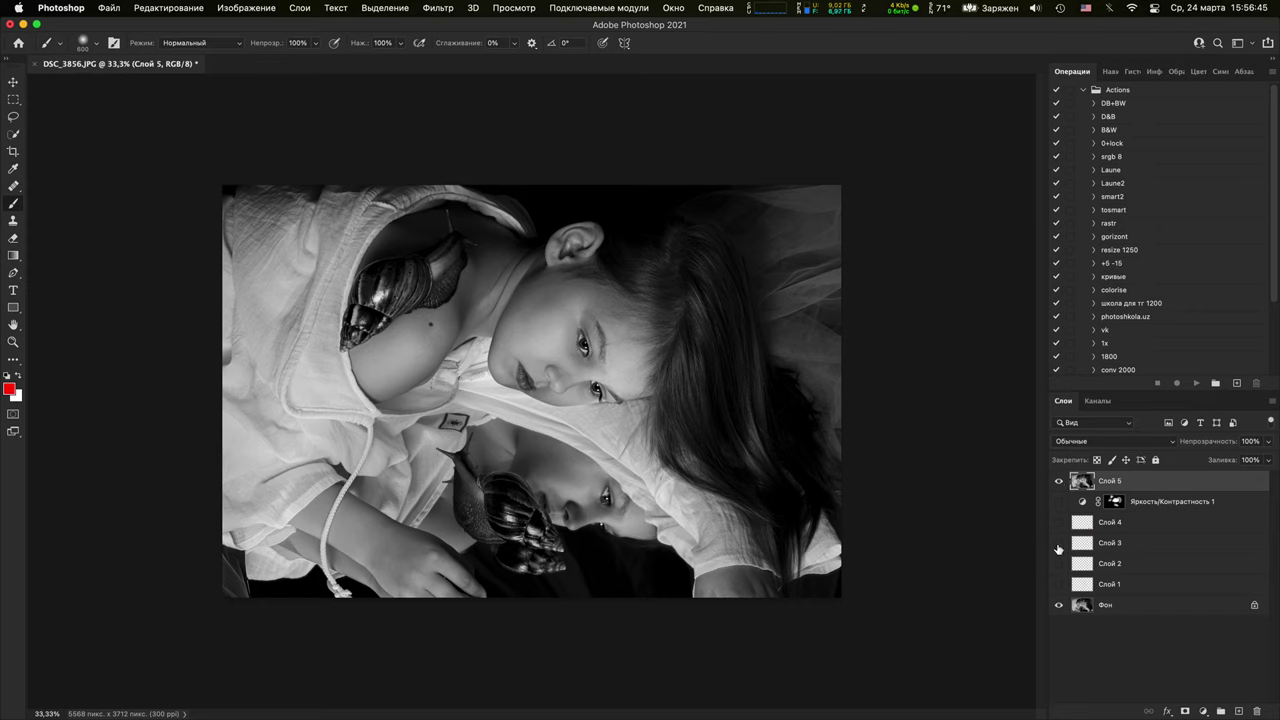
Hide the merged layer, show the masked Brightness/Contrast adjustment again and duplicate it
{"action": "left_click", "coordinate": [1059, 481]}
{"action": "left_click", "coordinate": [1059, 501]}
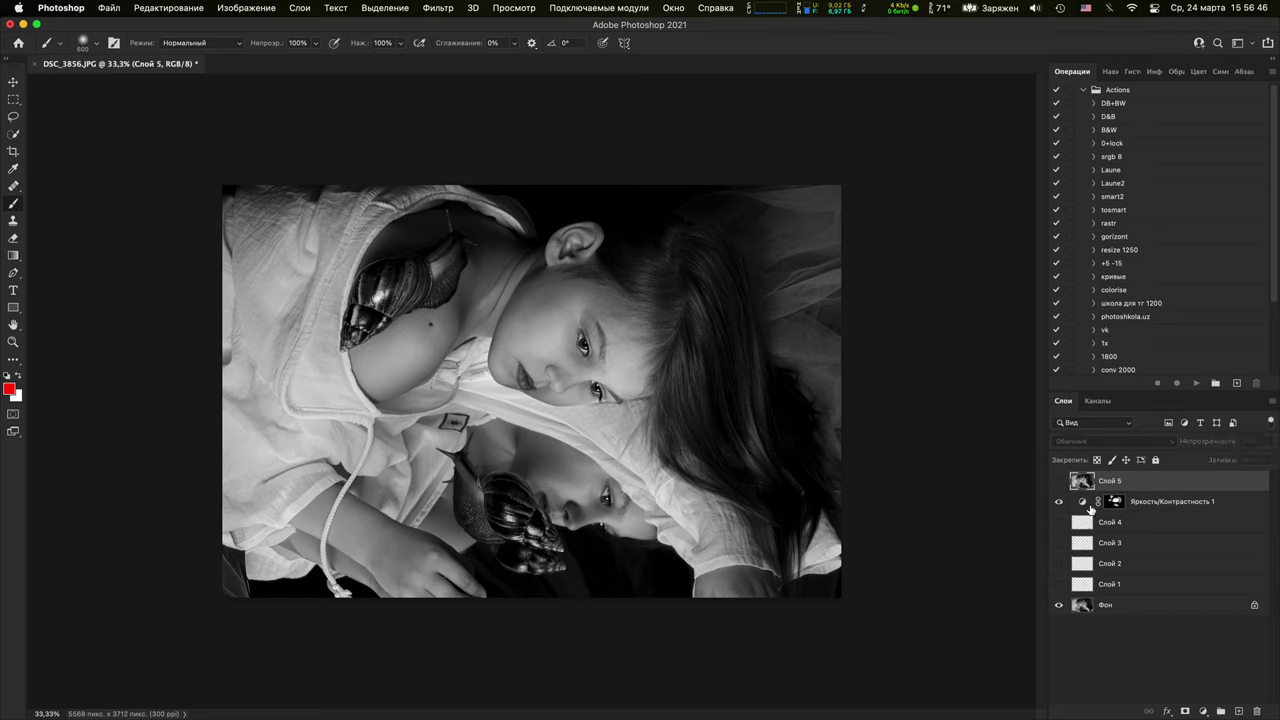
{"action": "left_click", "coordinate": [1140, 505]}
{"action": "key", "text": "super+j"}
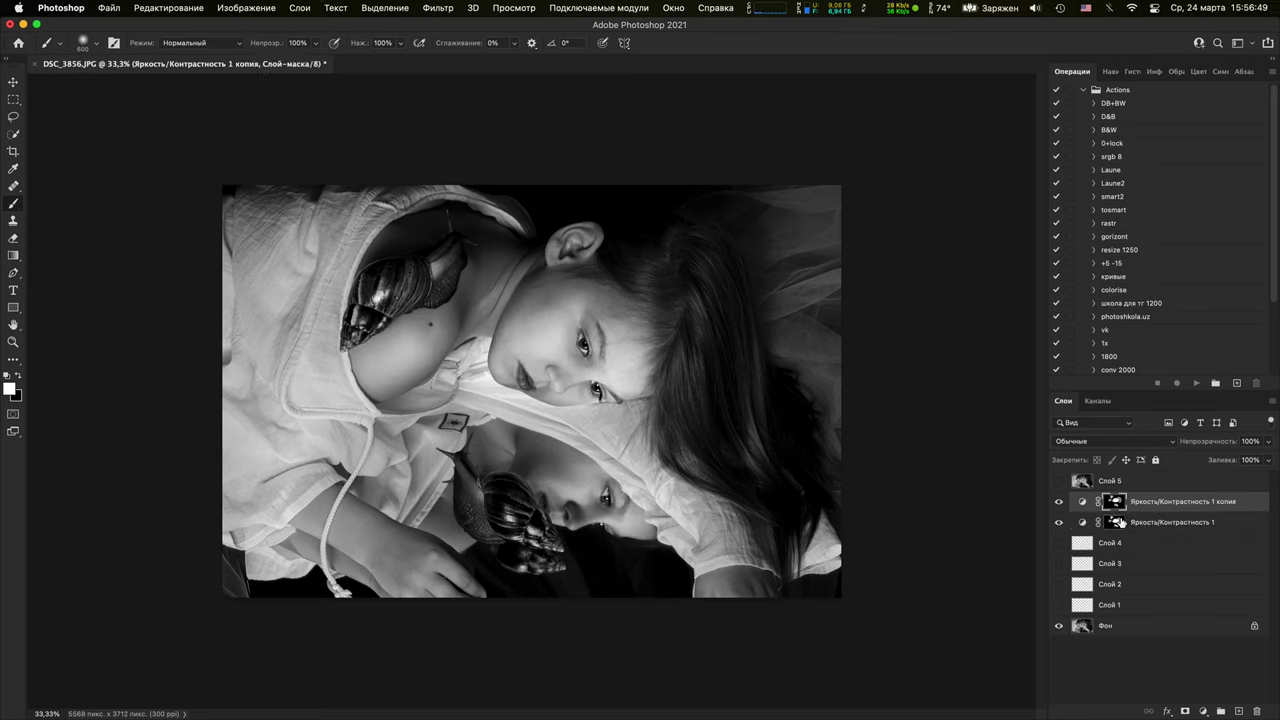
Lower the opacity of the duplicated Brightness/Contrast adjustment and toggle the visibility of both adjustment layers to check their effect
{"action": "left_click_drag", "start_coordinate": [1213, 443], "coordinate": [1192, 444]}
{"action": "mouse_move", "coordinate": [1062, 505]}
{"action": "left_mouse_down"}
{"action": "mouse_move", "coordinate": [1068, 545]}
{"action": "mouse_move", "coordinate": [1070, 522]}
{"action": "left_mouse_up"}
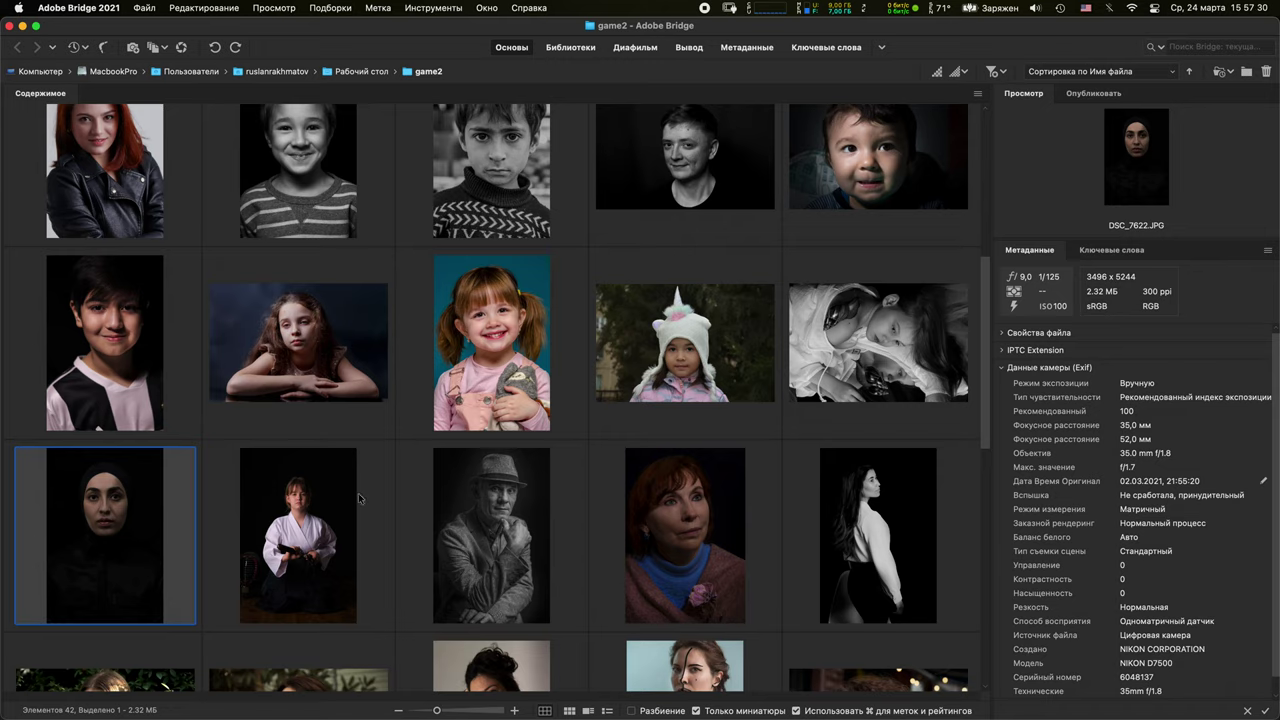
Open DSC_7622.JPG from the game2 folder in Bridge, keeping its embedded sRGB profile
{"action": "double_click", "coordinate": [119, 527]}
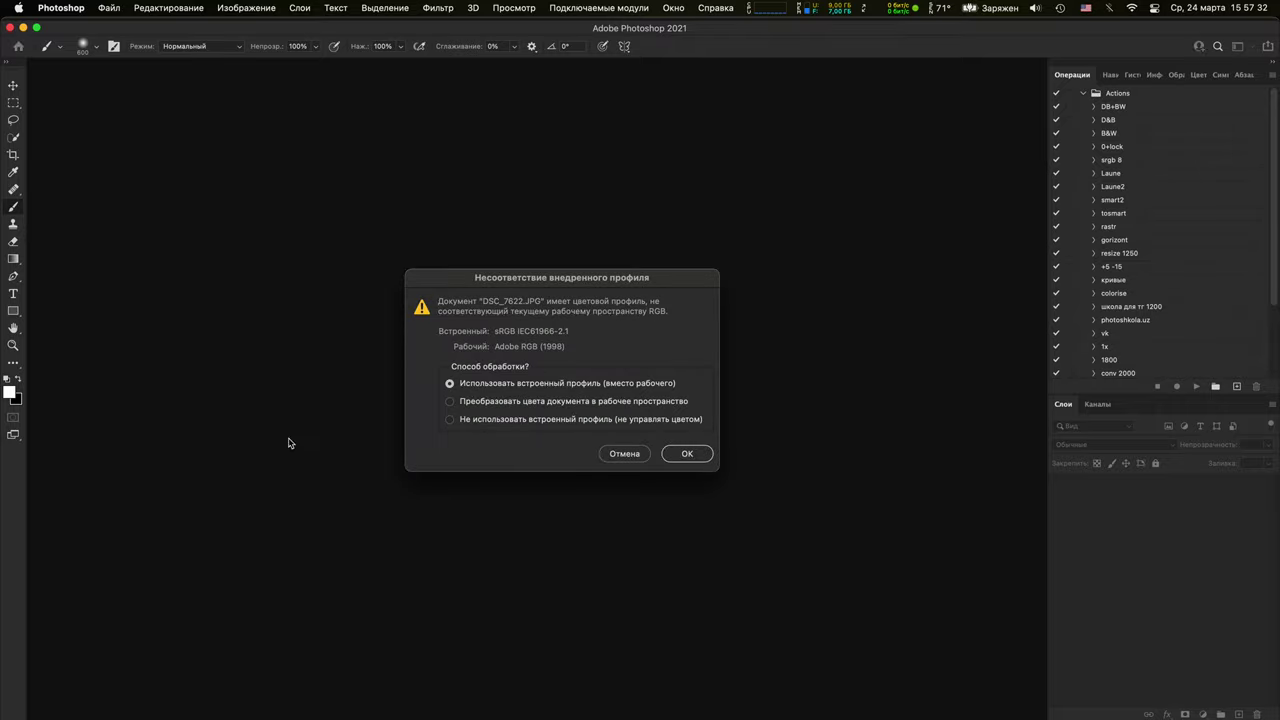
{"action": "left_click", "coordinate": [683, 453]}
{"action": "left_click_drag", "start_coordinate": [727, 20], "coordinate": [727, 16]}
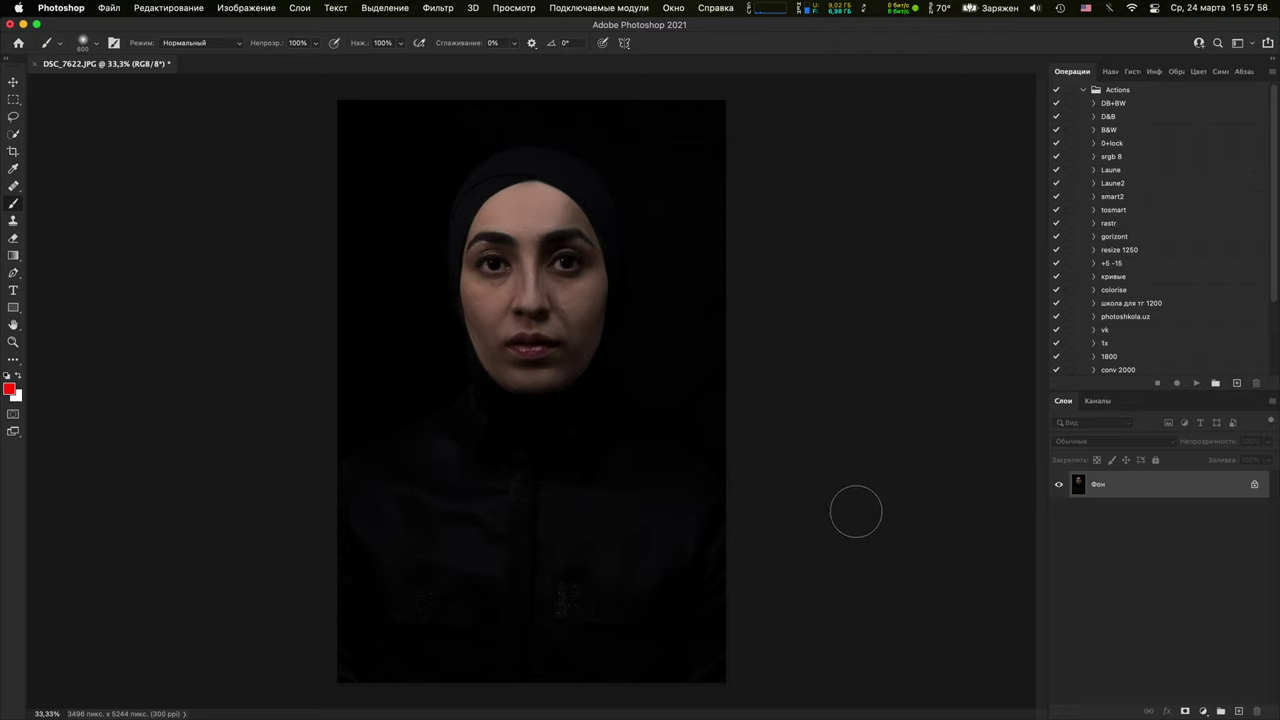
Add a Curves adjustment that strongly brightens the portrait, with a curve point at input 59 and output 189
{"action": "left_click", "coordinate": [1203, 710]}
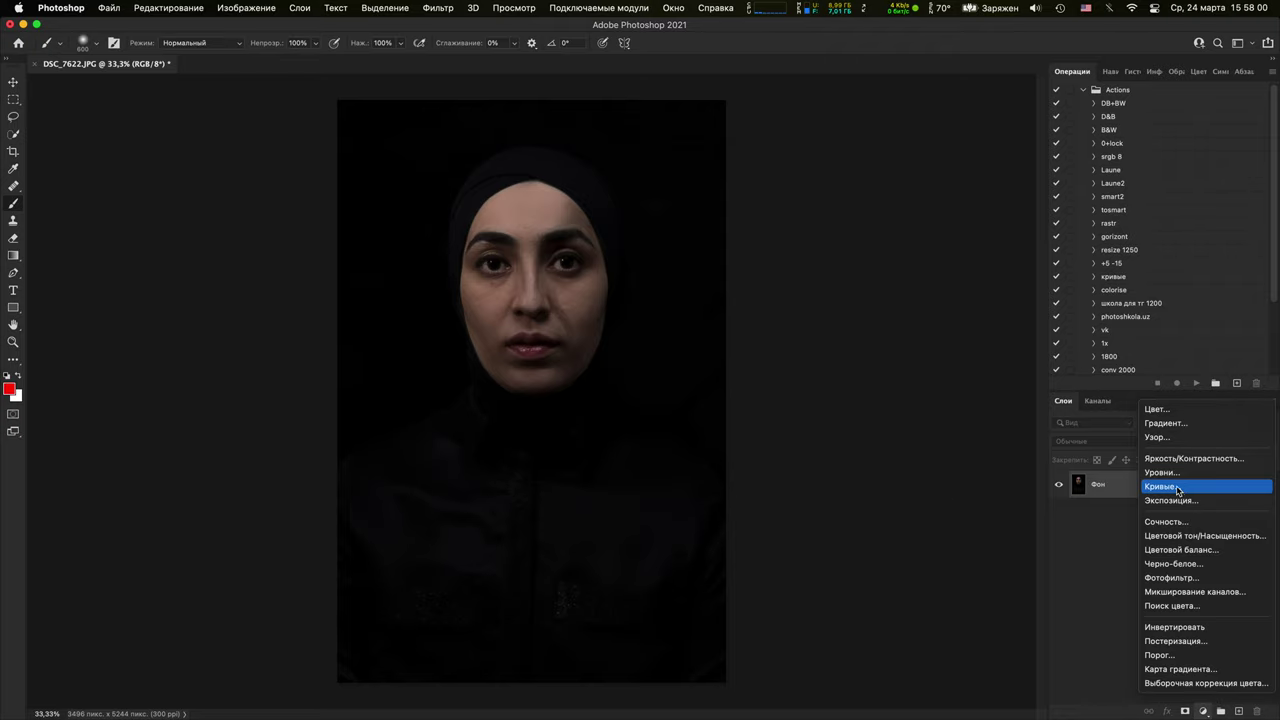
{"action": "left_click", "coordinate": [1185, 487]}
{"action": "left_click_drag", "start_coordinate": [900, 306], "coordinate": [863, 288]}
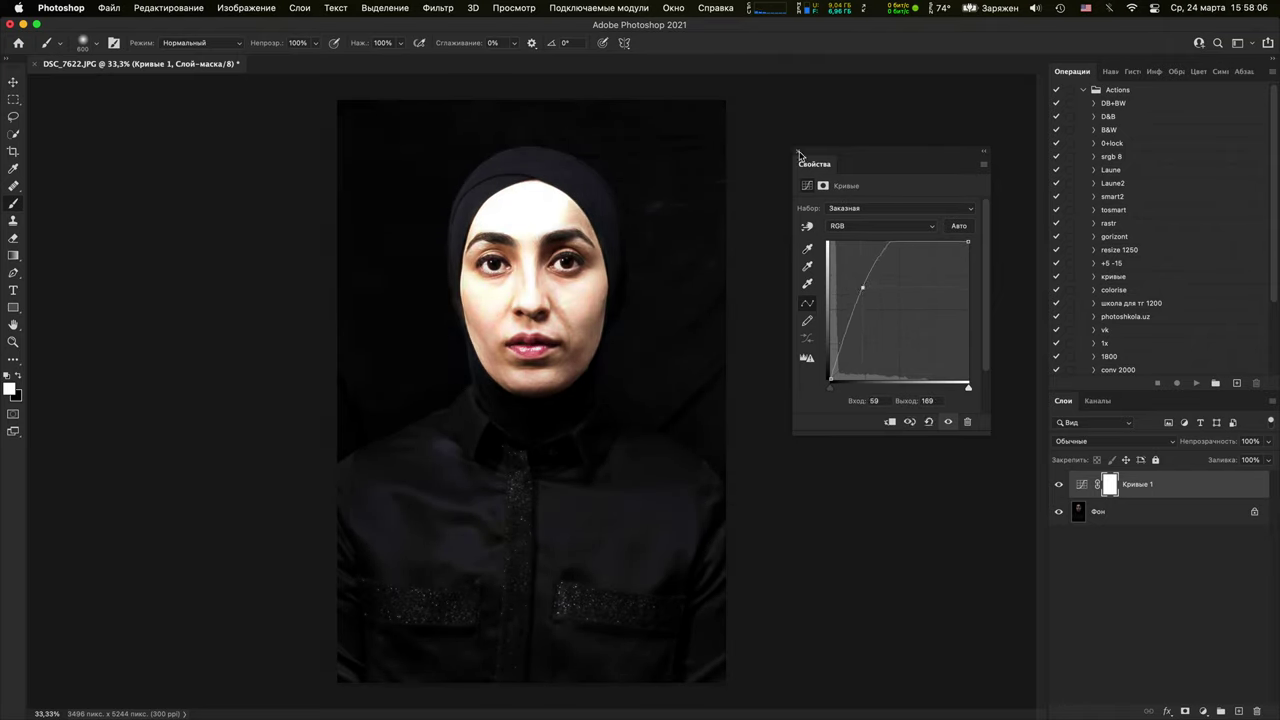
{"action": "left_click", "coordinate": [798, 152]}
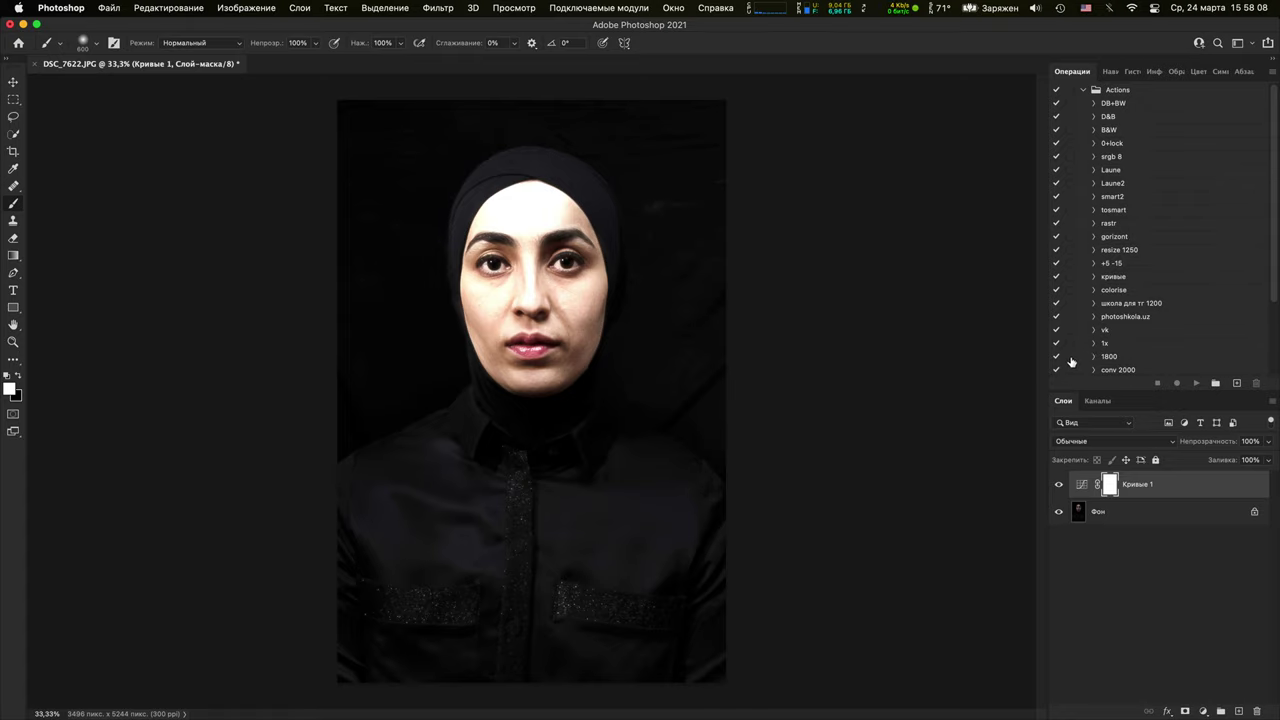
Invert the Curves mask and paint the brightening in over the clothing, headscarf and surrounding background, leaving the face out
{"action": "key", "text": "super+i"}
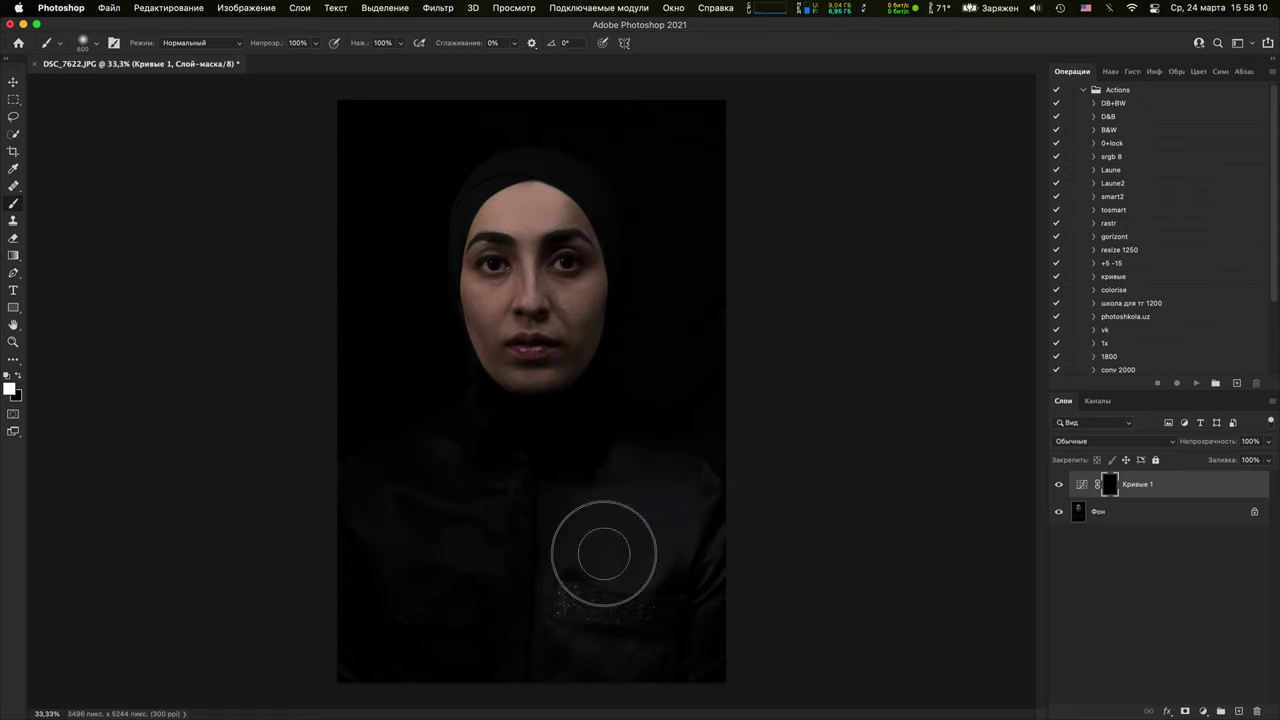
{"action": "mouse_move", "coordinate": [603, 553]}
{"action": "left_mouse_down"}
{"action": "mouse_move", "coordinate": [563, 485]}
{"action": "mouse_move", "coordinate": [436, 622]}
{"action": "mouse_move", "coordinate": [361, 621]}
{"action": "mouse_move", "coordinate": [442, 436]}
{"action": "mouse_move", "coordinate": [517, 429]}
{"action": "left_mouse_up"}
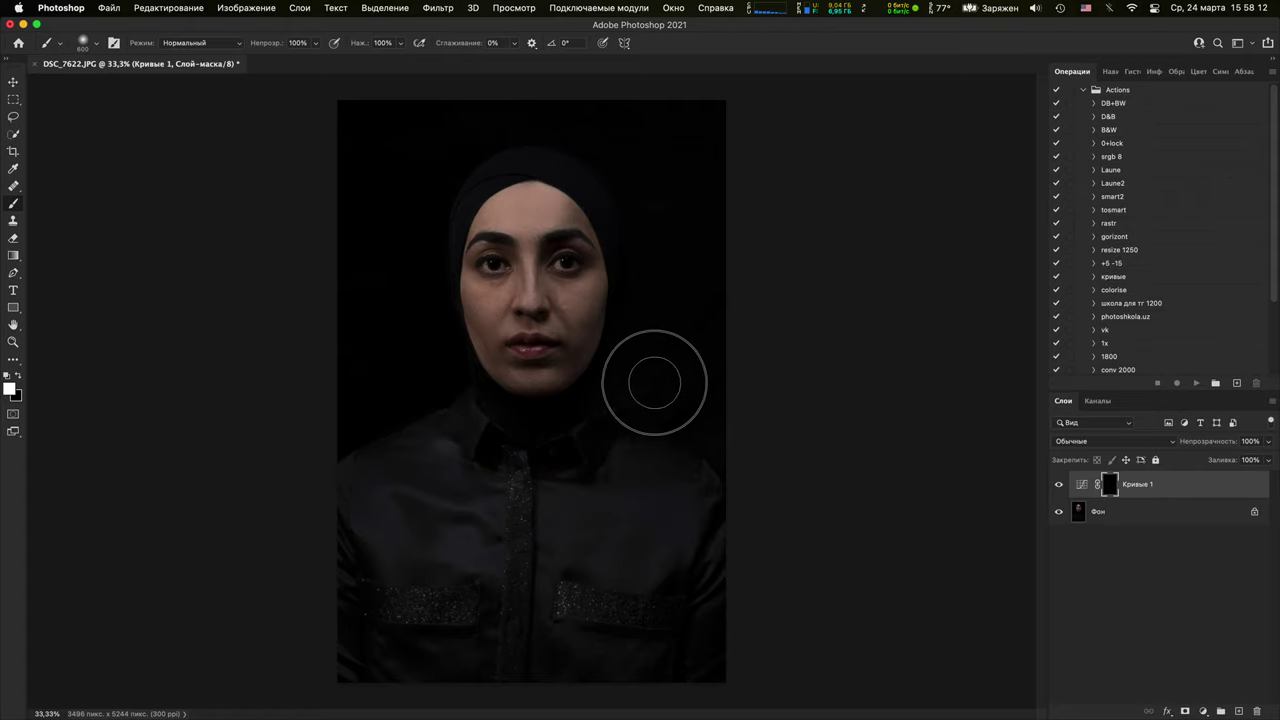
{"action": "mouse_move", "coordinate": [654, 383]}
{"action": "left_mouse_down"}
{"action": "mouse_move", "coordinate": [656, 279]}
{"action": "mouse_move", "coordinate": [565, 153]}
{"action": "mouse_move", "coordinate": [499, 158]}
{"action": "mouse_move", "coordinate": [451, 190]}
{"action": "mouse_move", "coordinate": [431, 286]}
{"action": "left_mouse_up"}
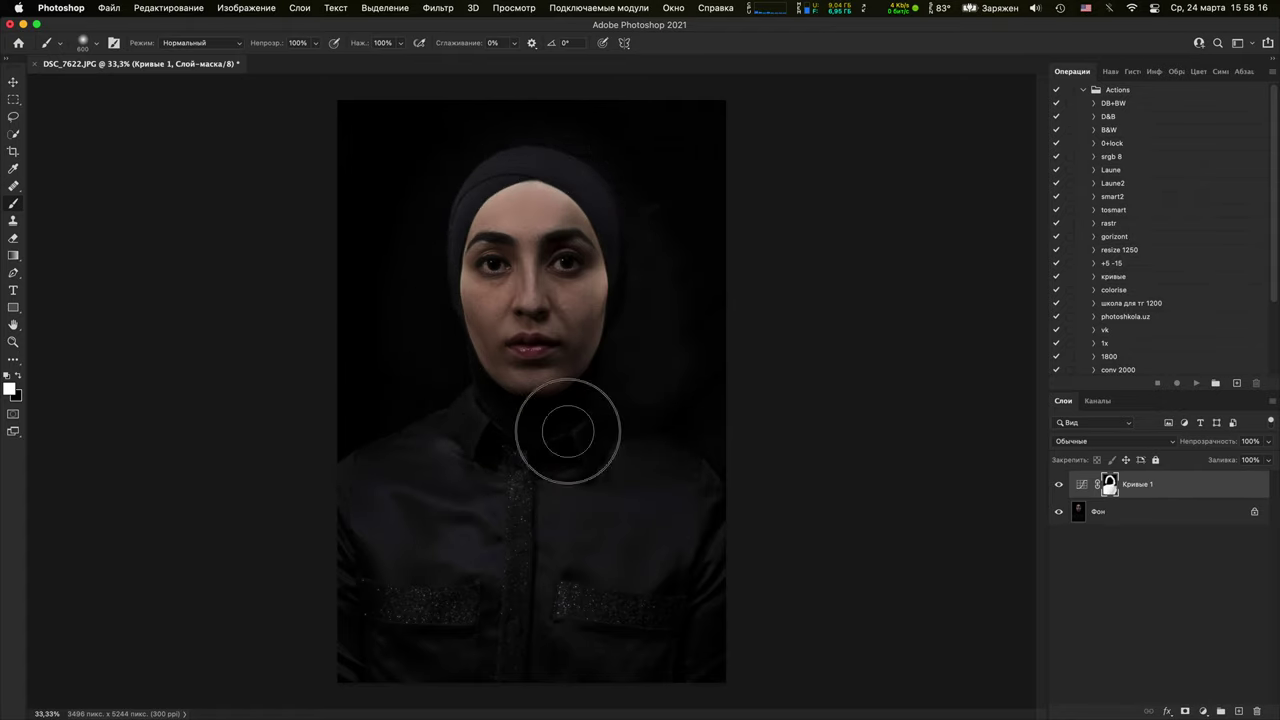
Compare the photo without and with the Curves adjustment, reduce its opacity to 44% and switch the brush colour to black
{"action": "left_click", "coordinate": [1060, 485]}
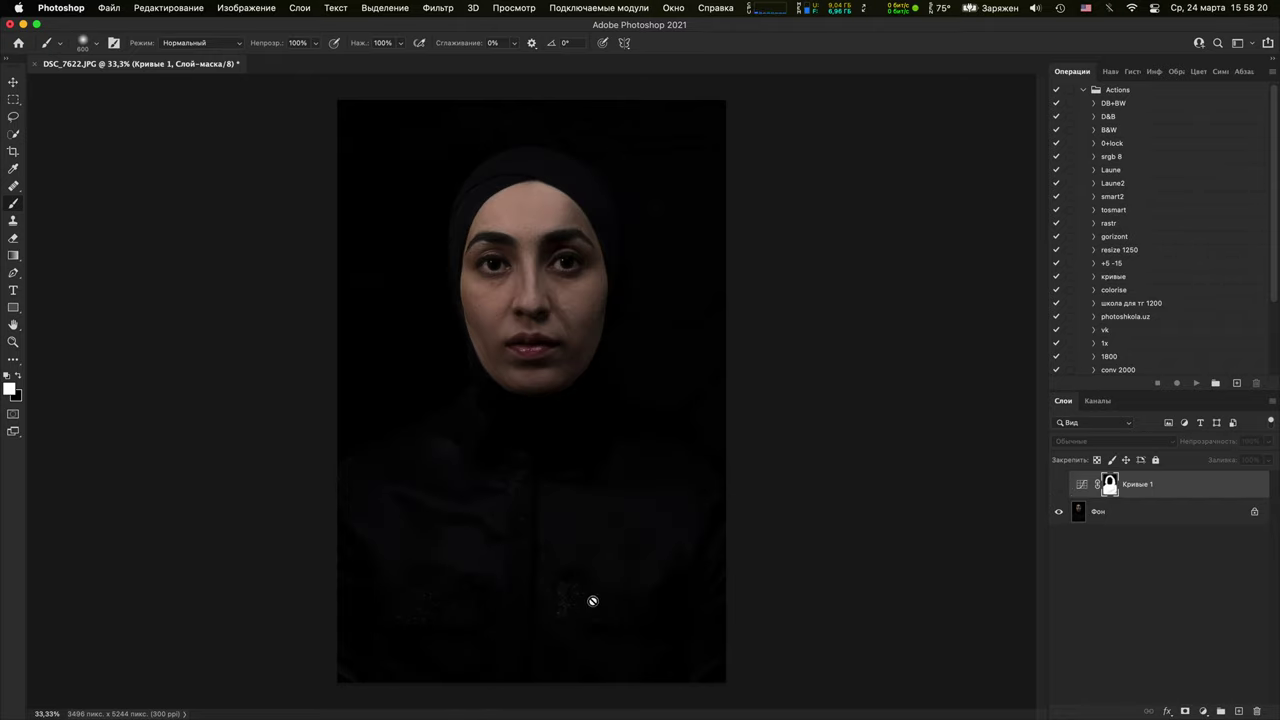
{"action": "left_click", "coordinate": [1059, 486]}
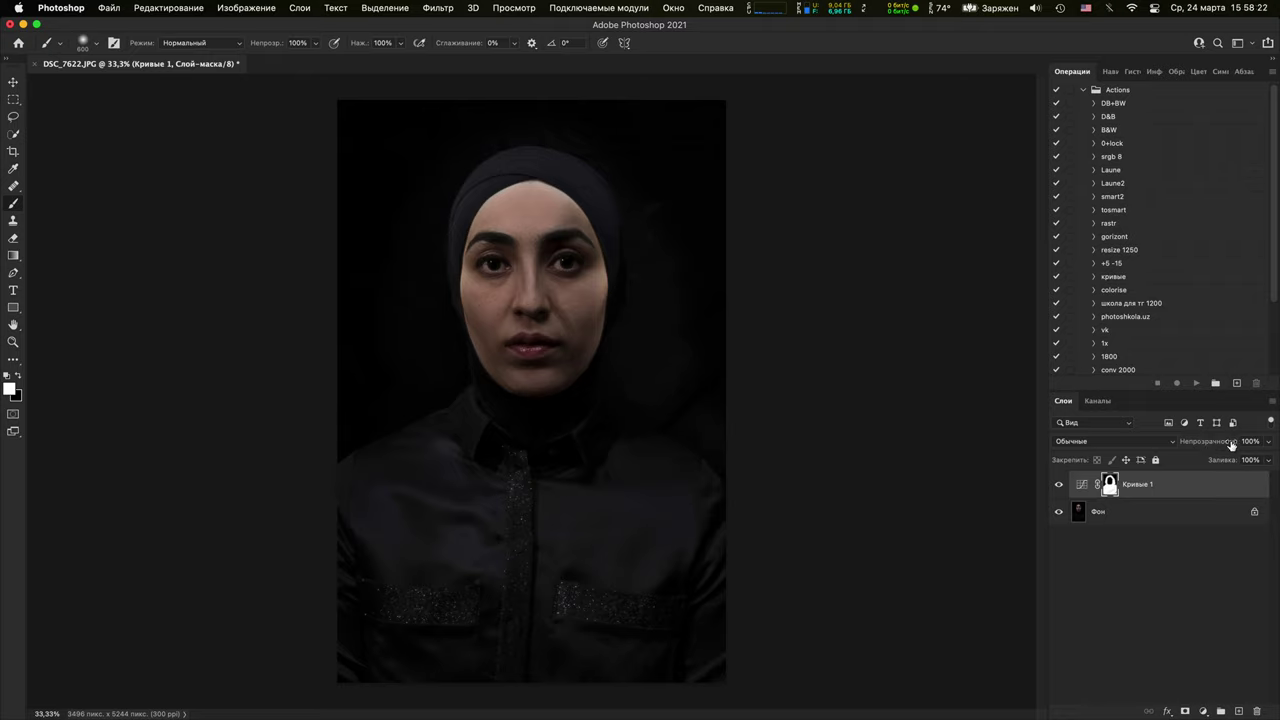
{"action": "mouse_move", "coordinate": [1231, 445]}
{"action": "left_mouse_down"}
{"action": "mouse_move", "coordinate": [1177, 449]}
{"action": "mouse_move", "coordinate": [1198, 447]}
{"action": "left_mouse_up"}
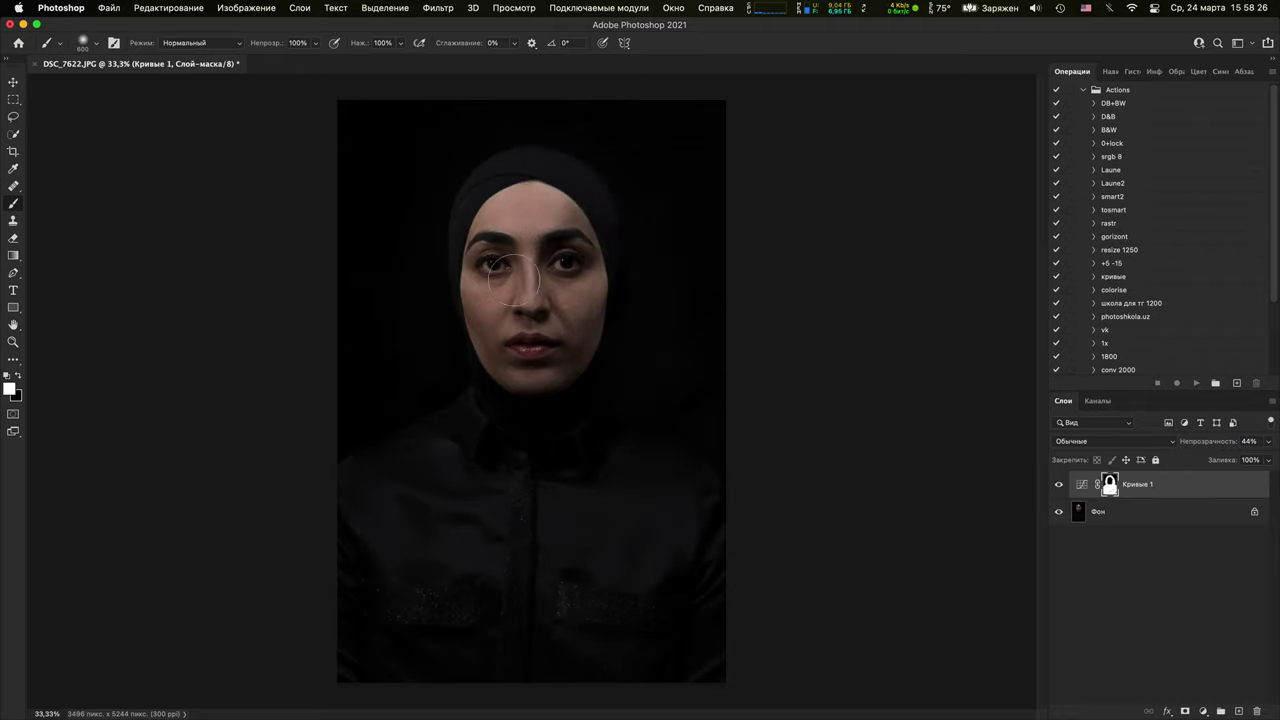
{"action": "key", "text": "x"}
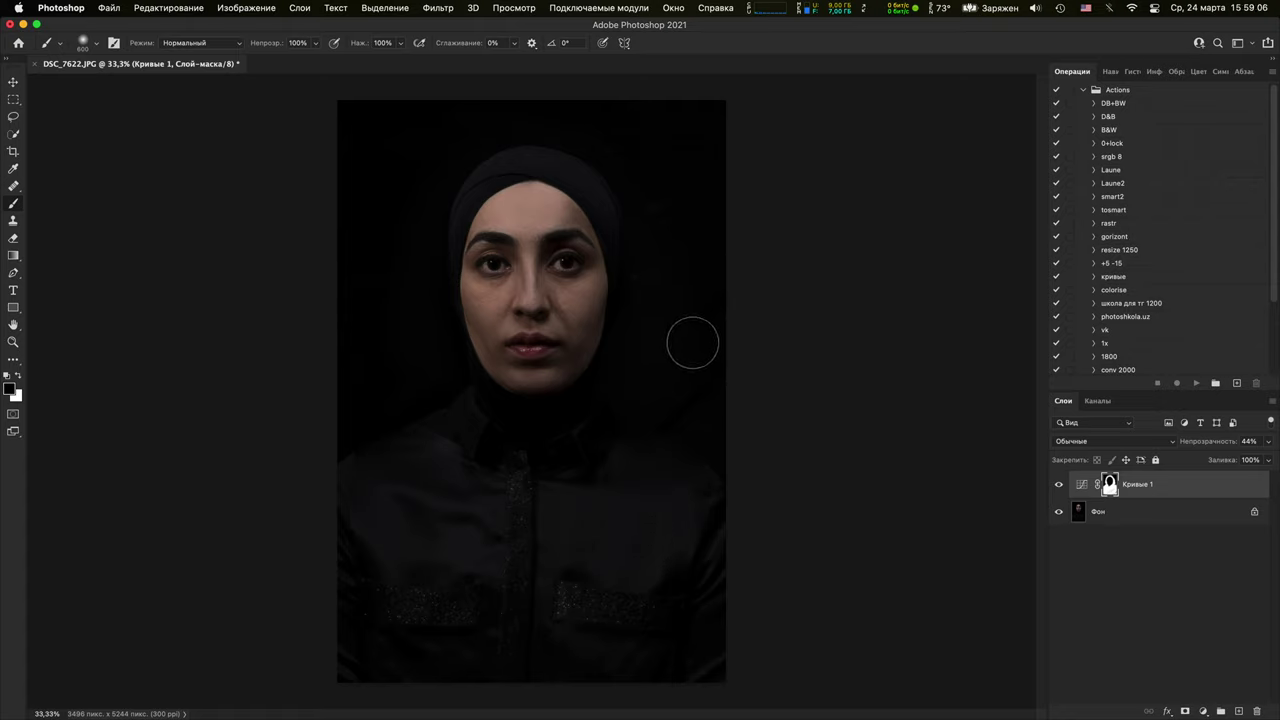
Examine the lips, skin, eyes, forehead and the headscarf's upper edge at high magnification
{"action": "key", "text": "super+plus"}
{"action": "key", "text": "super+plus"}
{"action": "key", "text": "super+plus"}
{"action": "key", "text": "super+plus"}
{"action": "key", "text": "super+plus"}
{"action": "left_click_drag", "start_coordinate": [653, 238], "coordinate": [649, 514]}
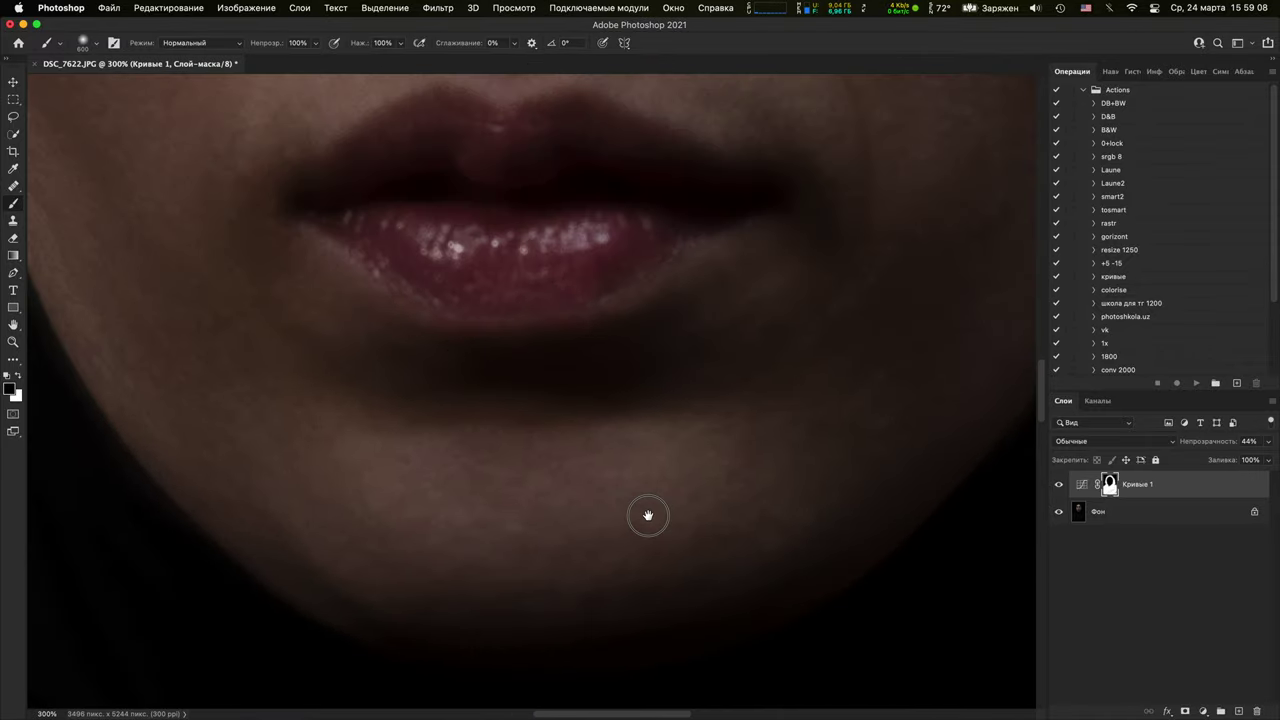
{"action": "left_click_drag", "start_coordinate": [655, 317], "coordinate": [640, 609]}
{"action": "left_click_drag", "start_coordinate": [640, 200], "coordinate": [613, 617]}
{"action": "scroll", "coordinate": [613, 617], "scroll_direction": "down", "scroll_amount": 8}
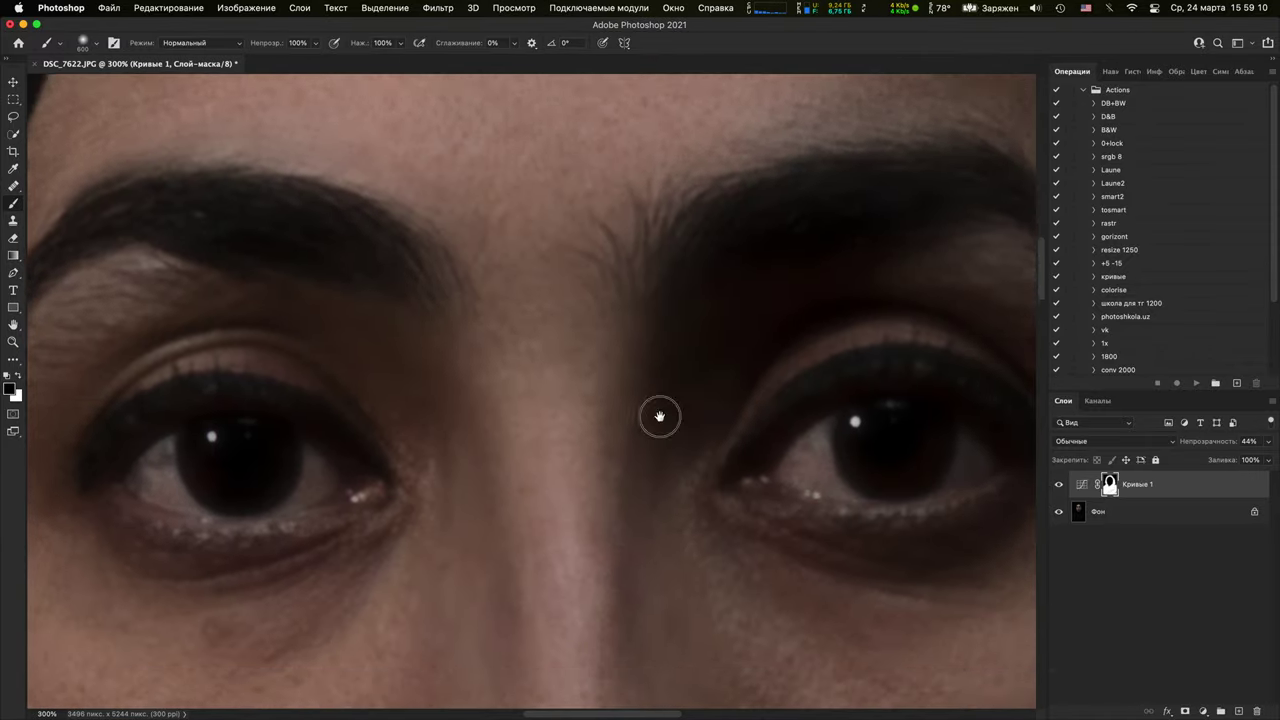
{"action": "key", "text": "super+minus"}
{"action": "scroll", "coordinate": [773, 456], "scroll_direction": "up", "scroll_amount": 15}
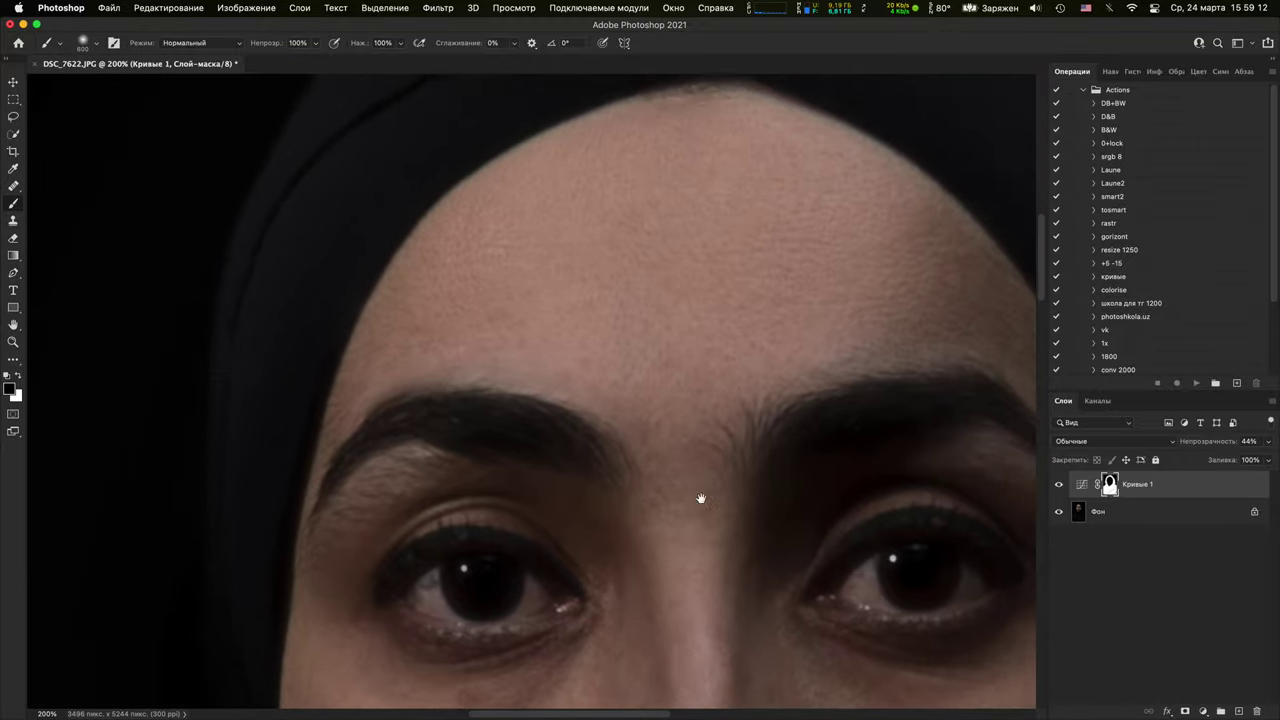
{"action": "key", "text": "super+plus"}
{"action": "key", "text": "super+plus"}
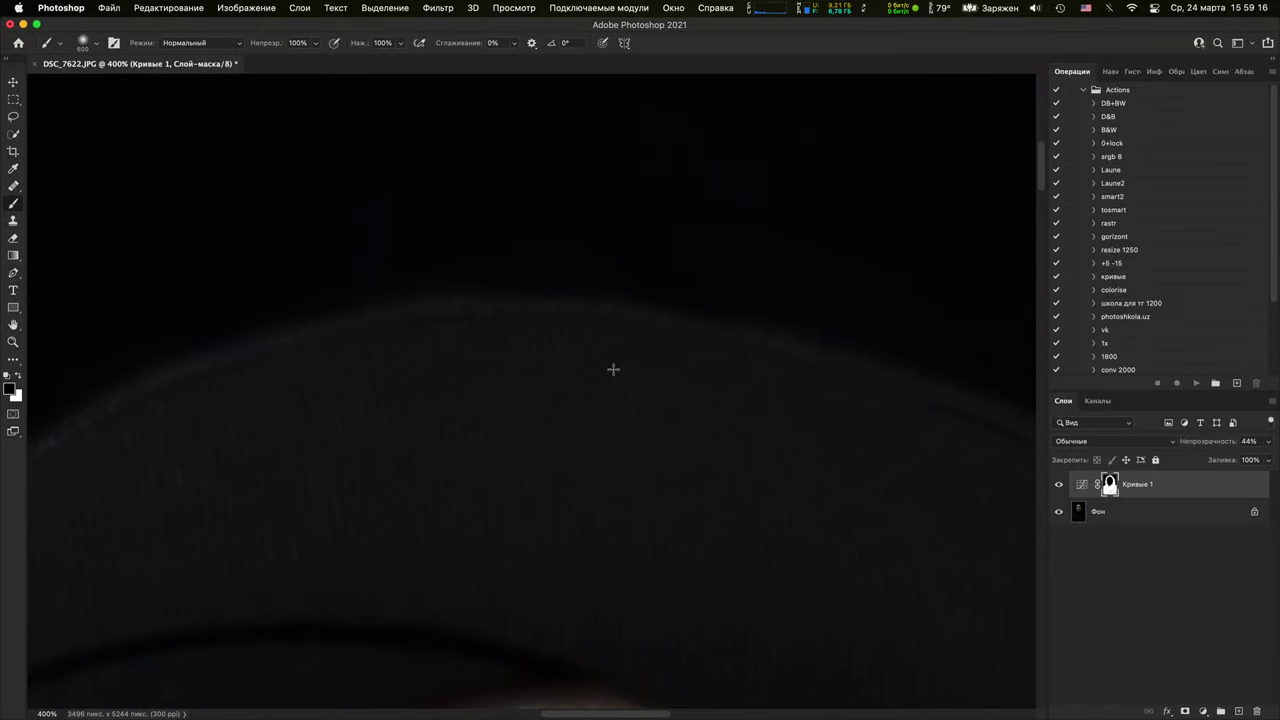
Reduce the brush size to 25, add a new layer and mark the headscarf above the forehead with a red cross
{"action": "key", "text": "bracketleft"}
{"action": "key", "text": "bracketleft"}
{"action": "key", "text": "bracketleft"}
{"action": "key", "text": "bracketleft"}
{"action": "key", "text": "bracketleft"}
{"action": "key", "text": "bracketleft"}
{"action": "key", "text": "bracketleft"}
{"action": "key", "text": "bracketleft"}
{"action": "key", "text": "bracketleft"}
{"action": "key", "text": "bracketleft"}
{"action": "left_click", "coordinate": [1238, 711]}
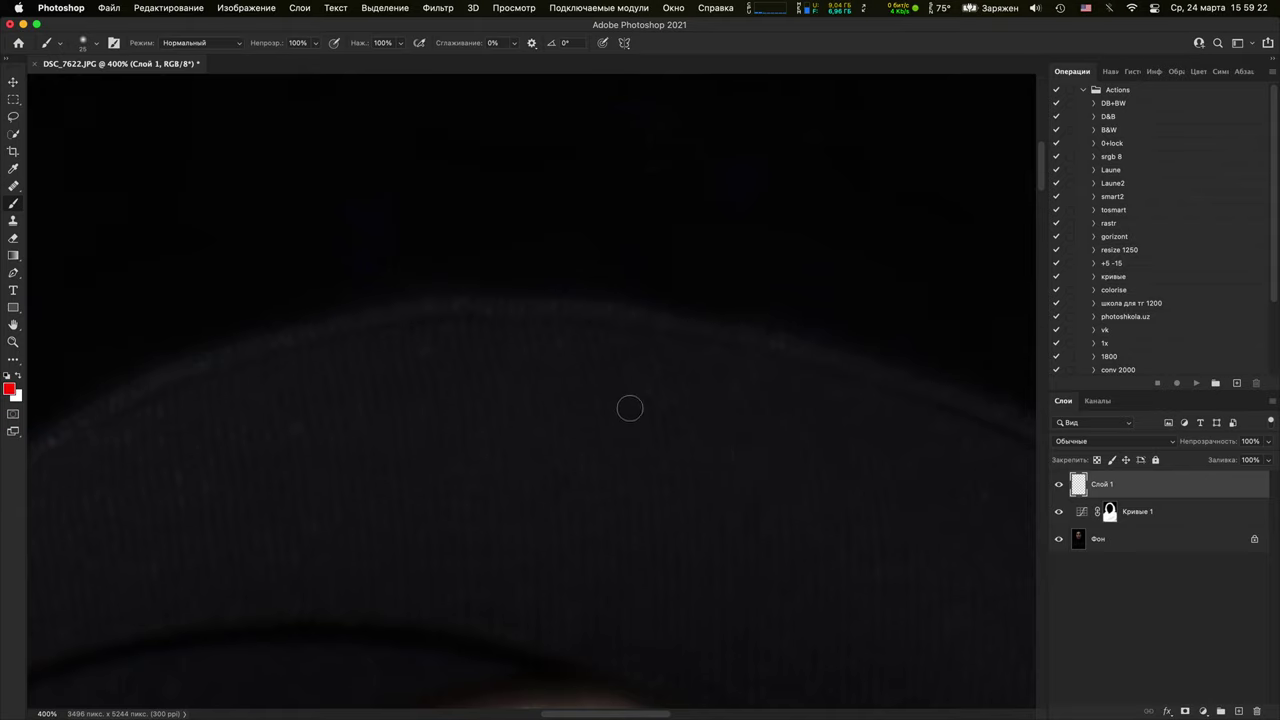
{"action": "key", "text": "ctrl+minus"}
{"action": "left_click_drag", "start_coordinate": [604, 372], "coordinate": [557, 434]}
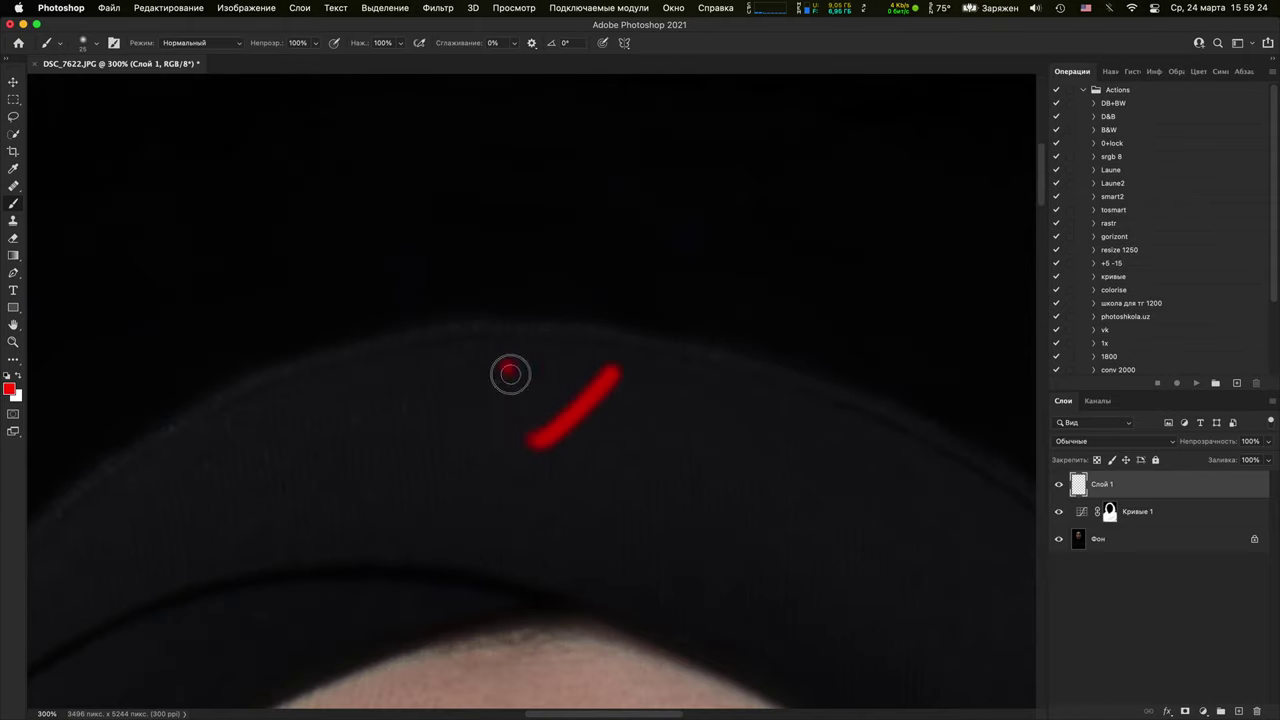
{"action": "left_click_drag", "start_coordinate": [509, 371], "coordinate": [643, 457]}
Examine the eyes up close and sample the eye white and nearby skin in the colour picker to compare their tones
{"action": "mouse_move", "coordinate": [657, 586]}
{"action": "left_mouse_down"}
{"action": "mouse_move", "coordinate": [605, 467]}
{"action": "mouse_move", "coordinate": [631, 383]}
{"action": "left_mouse_up"}
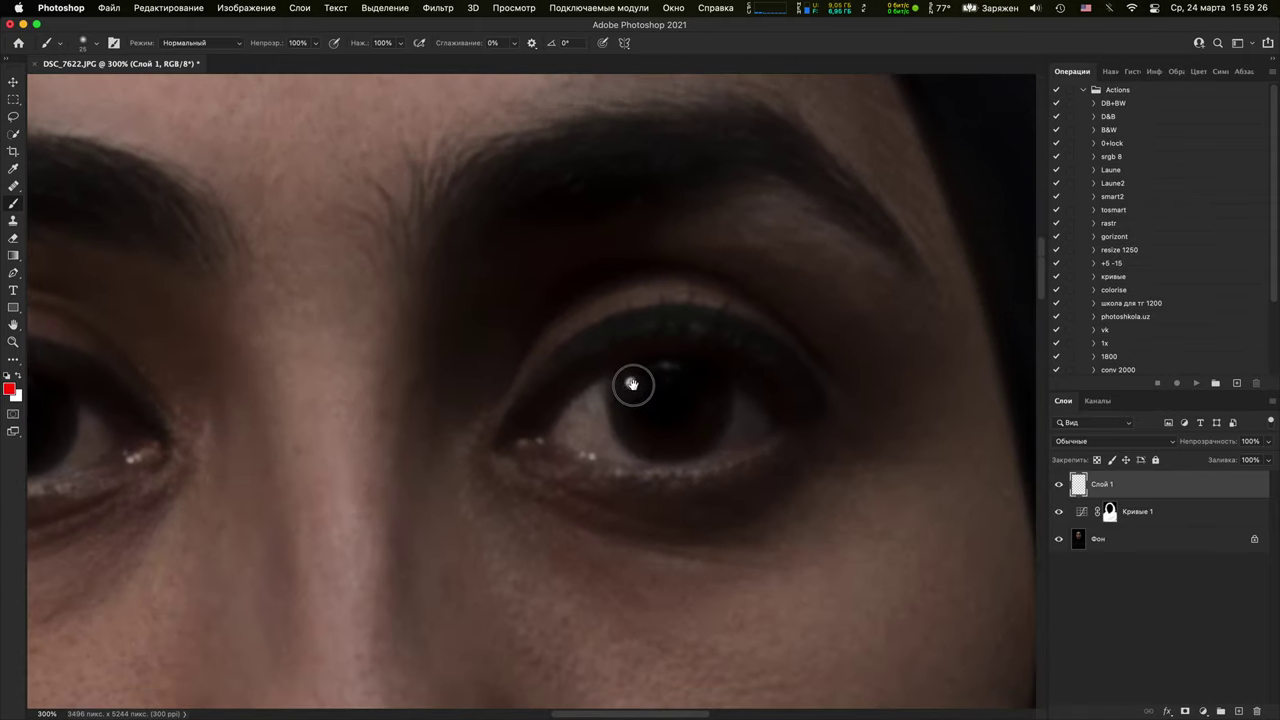
{"action": "left_click_drag", "start_coordinate": [540, 505], "coordinate": [708, 615]}
{"action": "key", "text": "super+plus"}
{"action": "key", "text": "super+plus"}
{"action": "key", "text": "super+plus"}
{"action": "scroll", "coordinate": [552, 501], "scroll_direction": "up", "scroll_amount": 3}
{"action": "scroll", "coordinate": [530, 485], "scroll_direction": "left", "scroll_amount": 3}
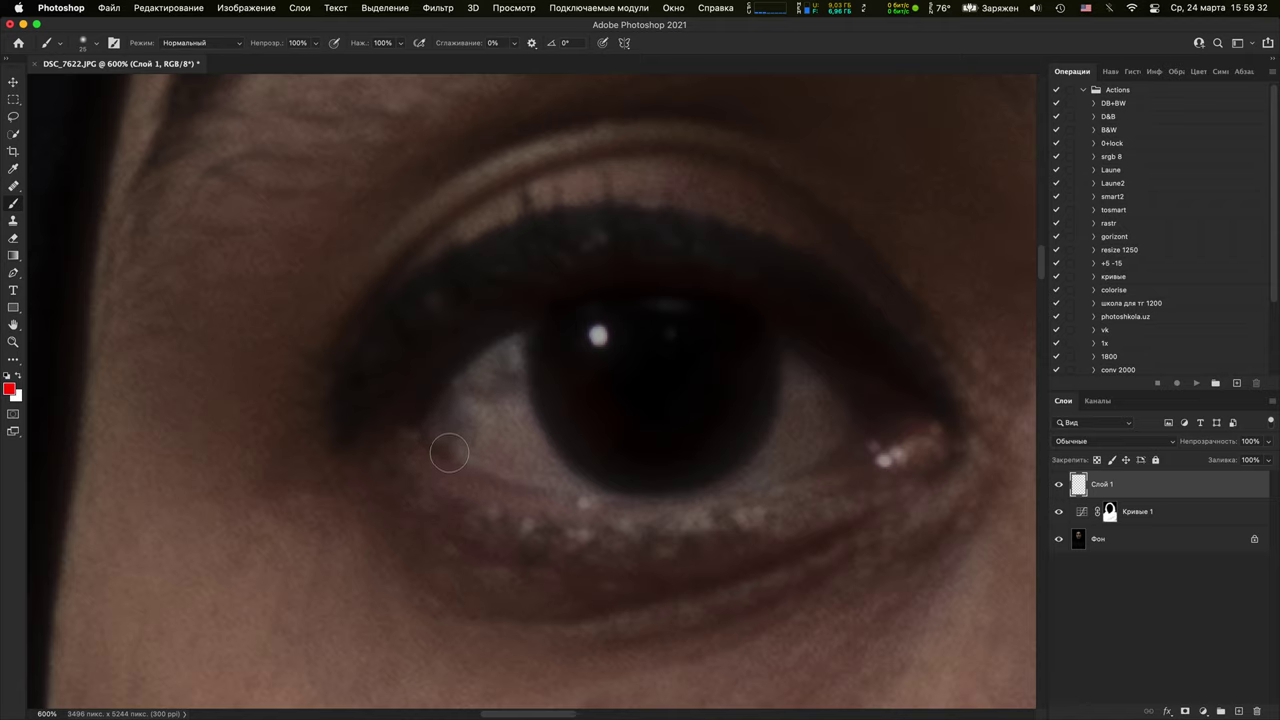
{"action": "key", "text": "i"}
{"action": "left_click", "coordinate": [10, 394]}
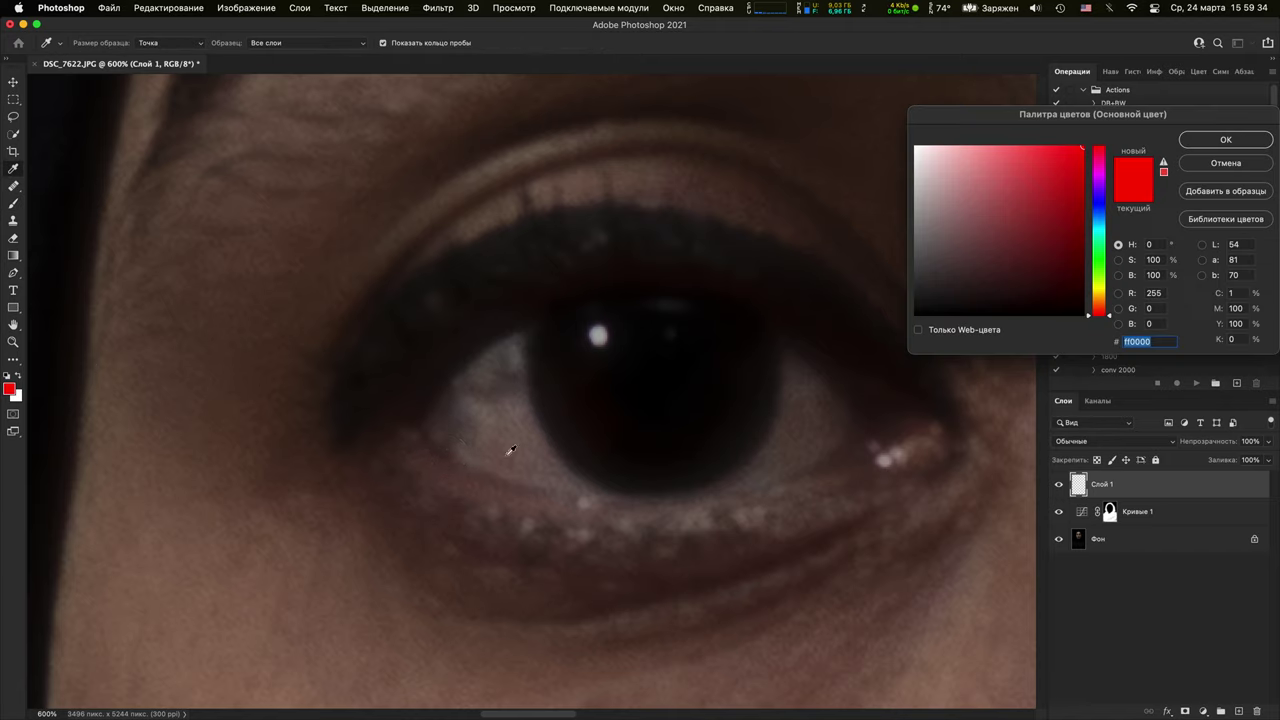
{"action": "left_click_drag", "start_coordinate": [510, 450], "coordinate": [549, 450]}
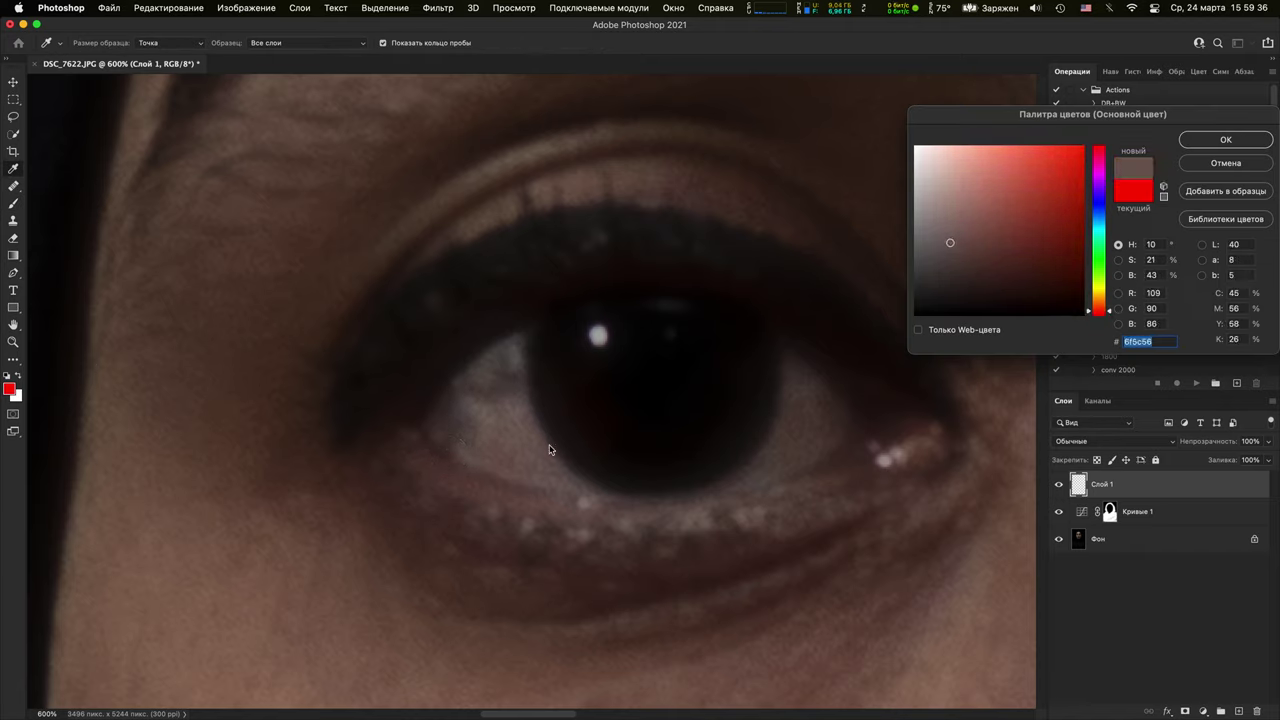
{"action": "left_click_drag", "start_coordinate": [452, 586], "coordinate": [552, 452]}
{"action": "left_click_drag", "start_coordinate": [355, 635], "coordinate": [525, 458]}
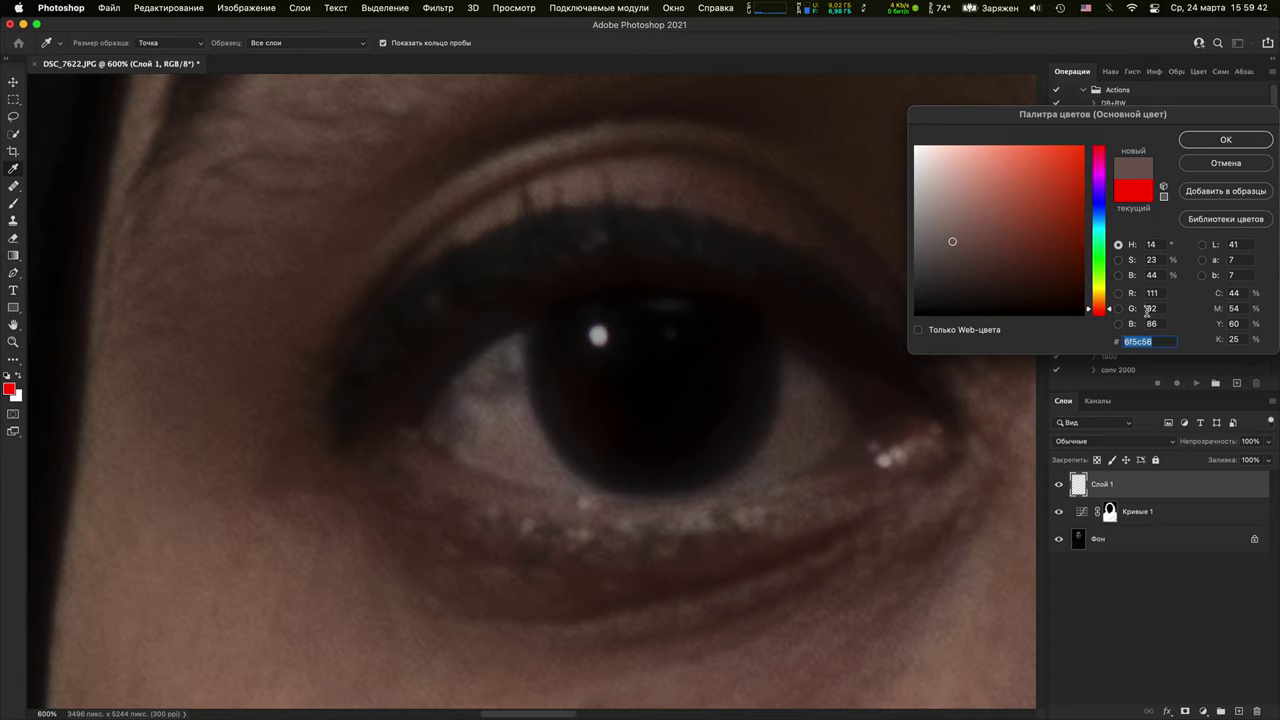
{"action": "left_click_drag", "start_coordinate": [817, 405], "coordinate": [355, 678]}
{"action": "scroll", "coordinate": [675, 398], "scroll_direction": "right", "scroll_amount": 5}
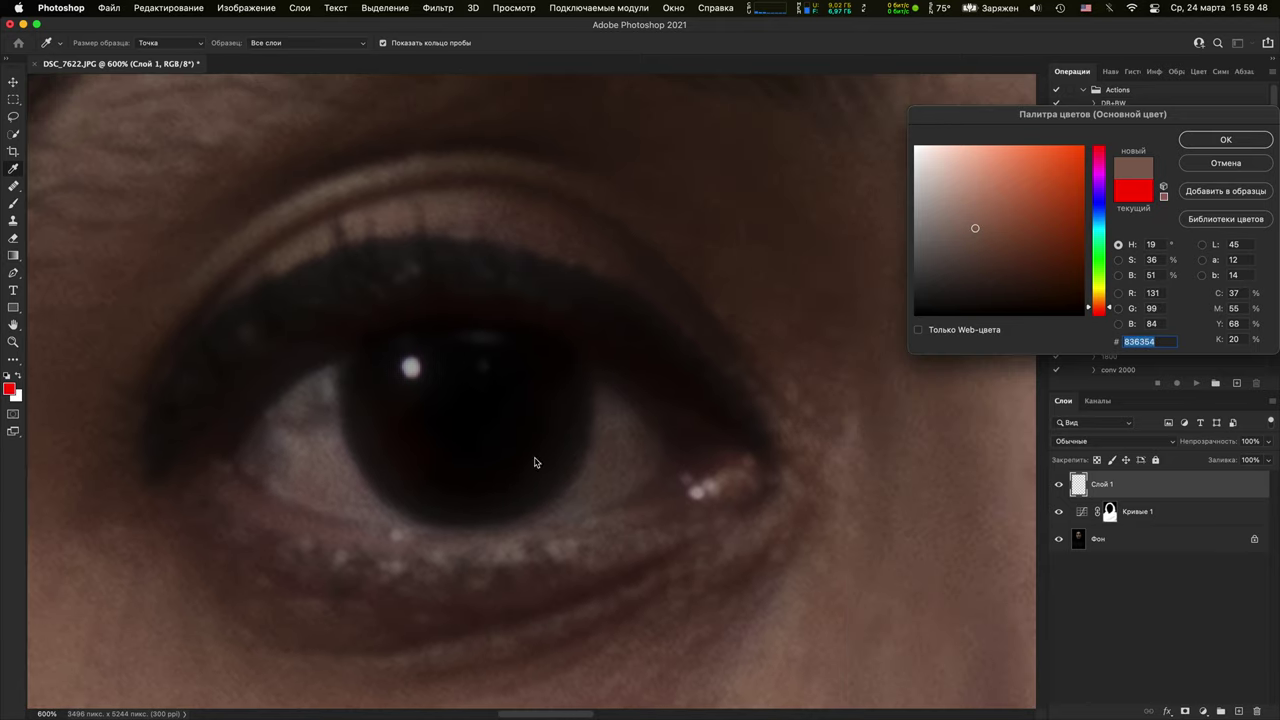
Examine the other eye's catchlights and the whole portrait, and close the colour picker without applying the sampled colour
{"action": "scroll", "coordinate": [537, 480], "scroll_direction": "left", "scroll_amount": 8}
{"action": "scroll", "coordinate": [460, 397], "scroll_direction": "right", "scroll_amount": 5}
{"action": "scroll", "coordinate": [546, 499], "scroll_direction": "right", "scroll_amount": 1}
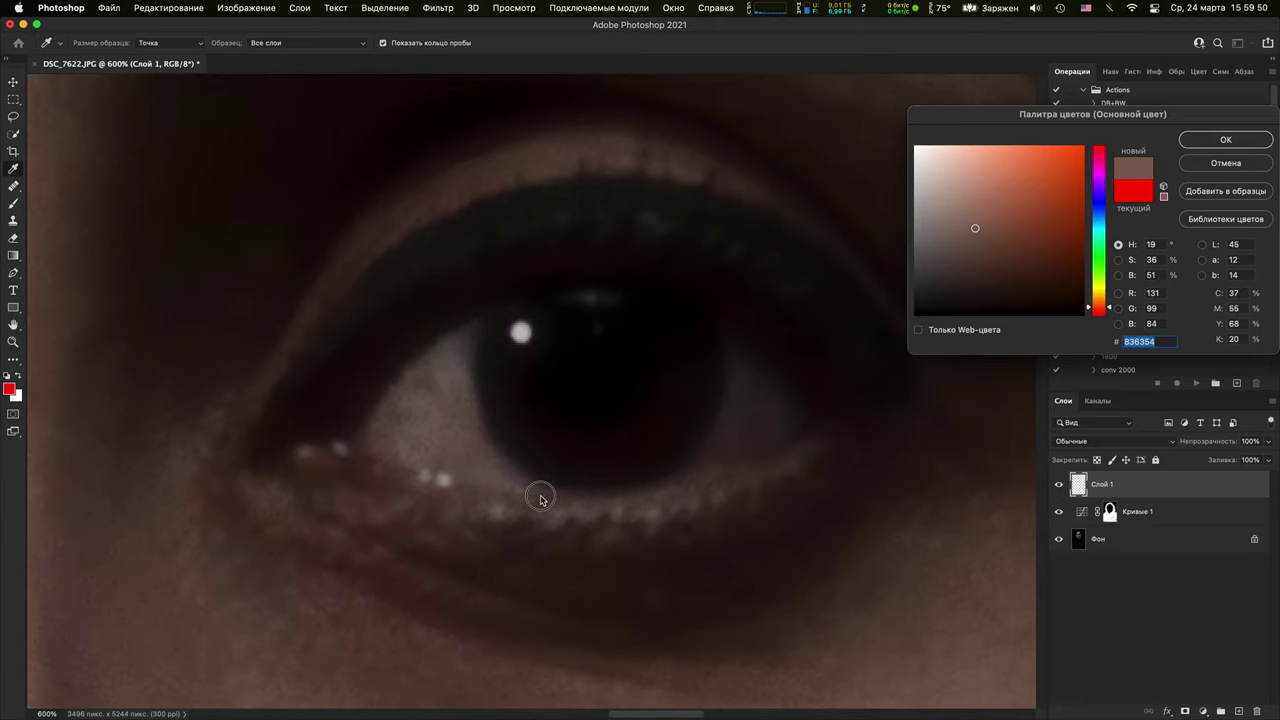
{"action": "key", "text": "super+plus"}
{"action": "key", "text": "super+plus"}
{"action": "key", "text": "super+plus"}
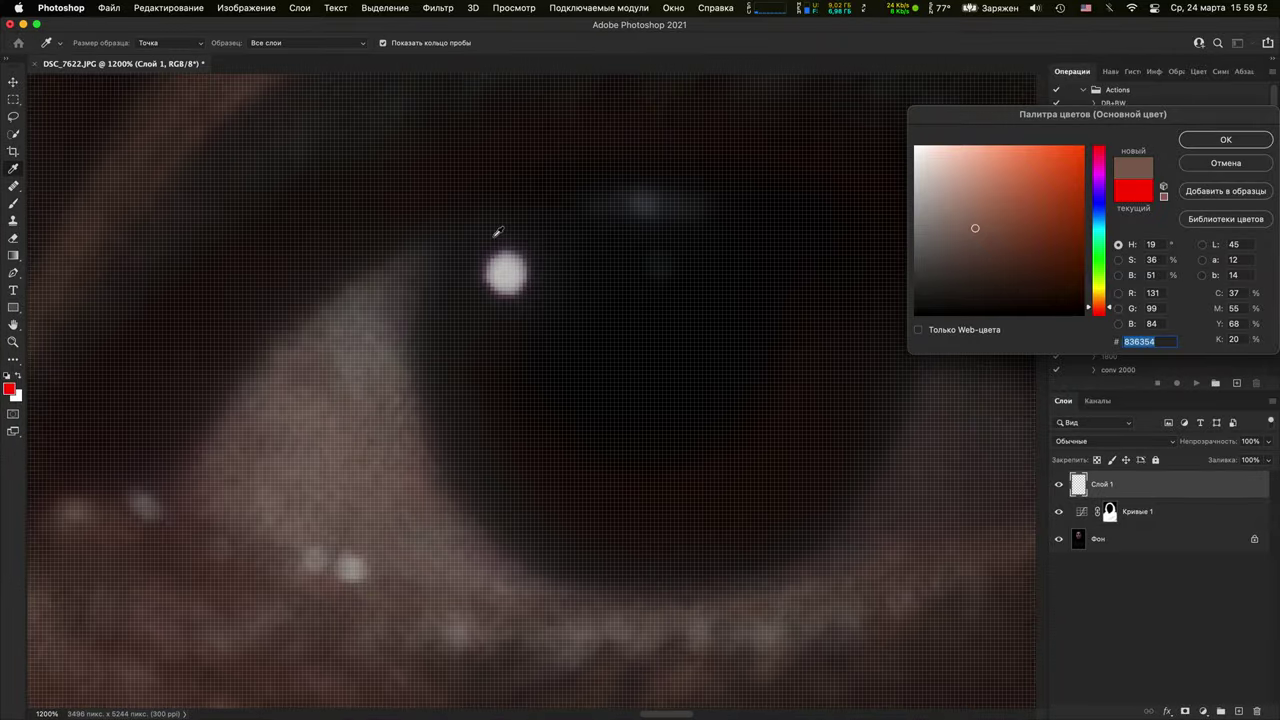
{"action": "key", "text": "super+minus"}
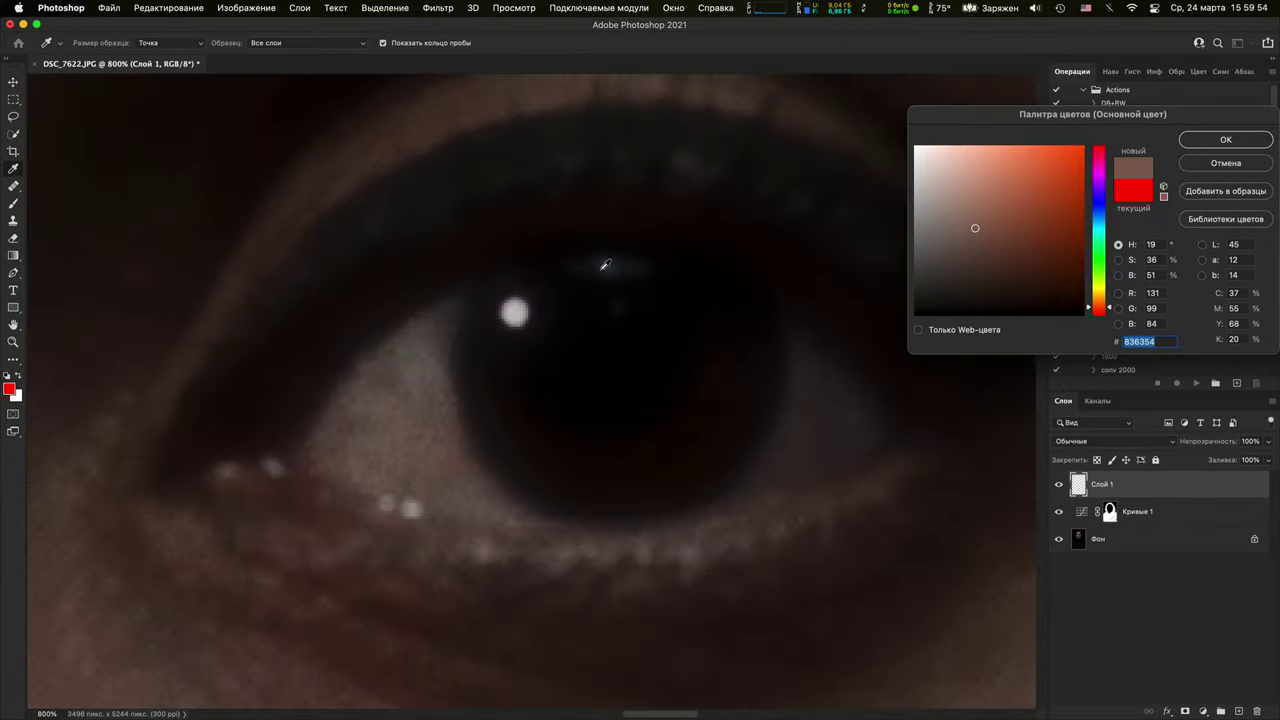
{"action": "scroll", "coordinate": [681, 250], "scroll_direction": "down", "scroll_amount": 10}
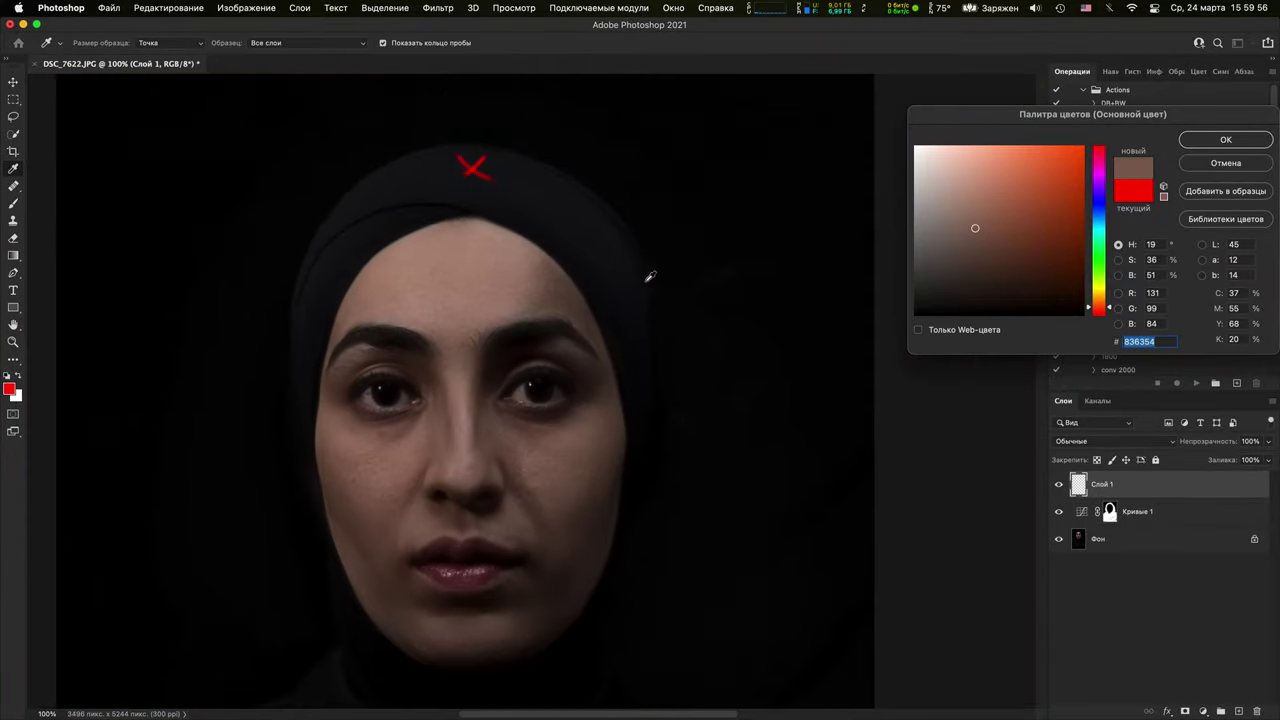
{"action": "scroll", "coordinate": [586, 337], "scroll_direction": "down", "scroll_amount": 2}
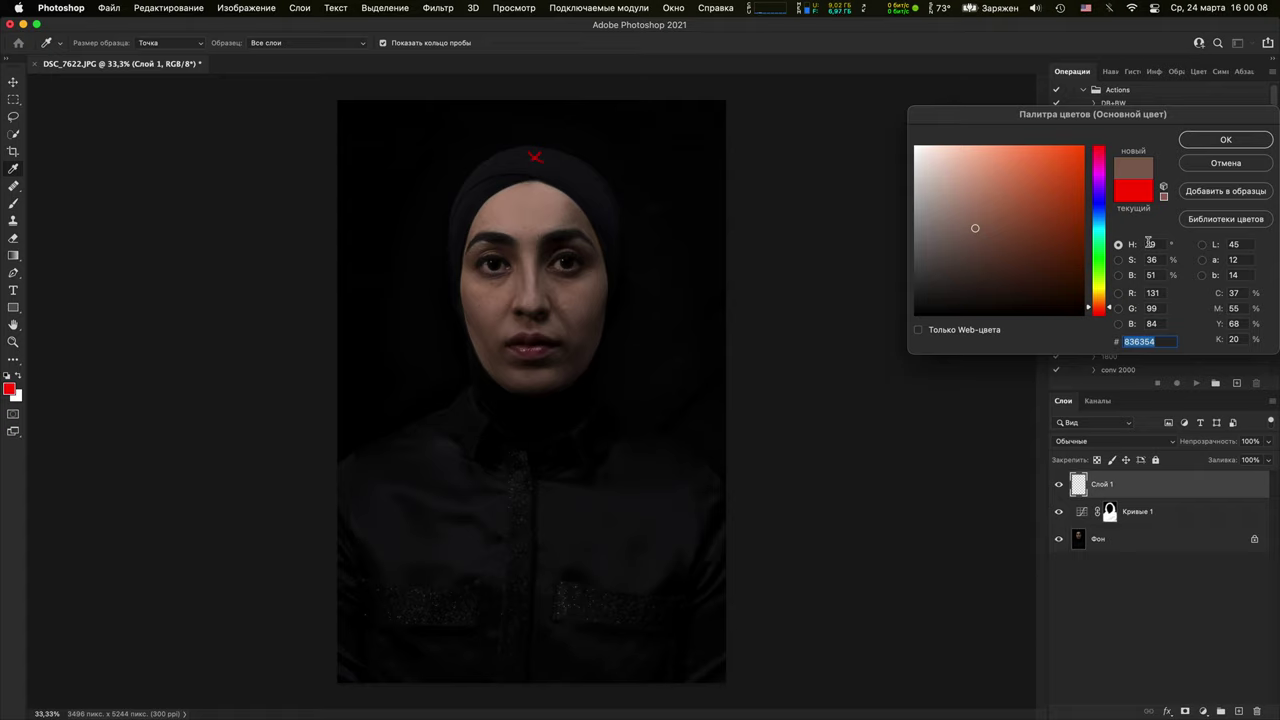
{"action": "key", "text": "Escape"}
Hide the marking layer and compare the photo without and with the Curves adjustment
{"action": "left_click_drag", "start_coordinate": [1059, 512], "coordinate": [1059, 485]}
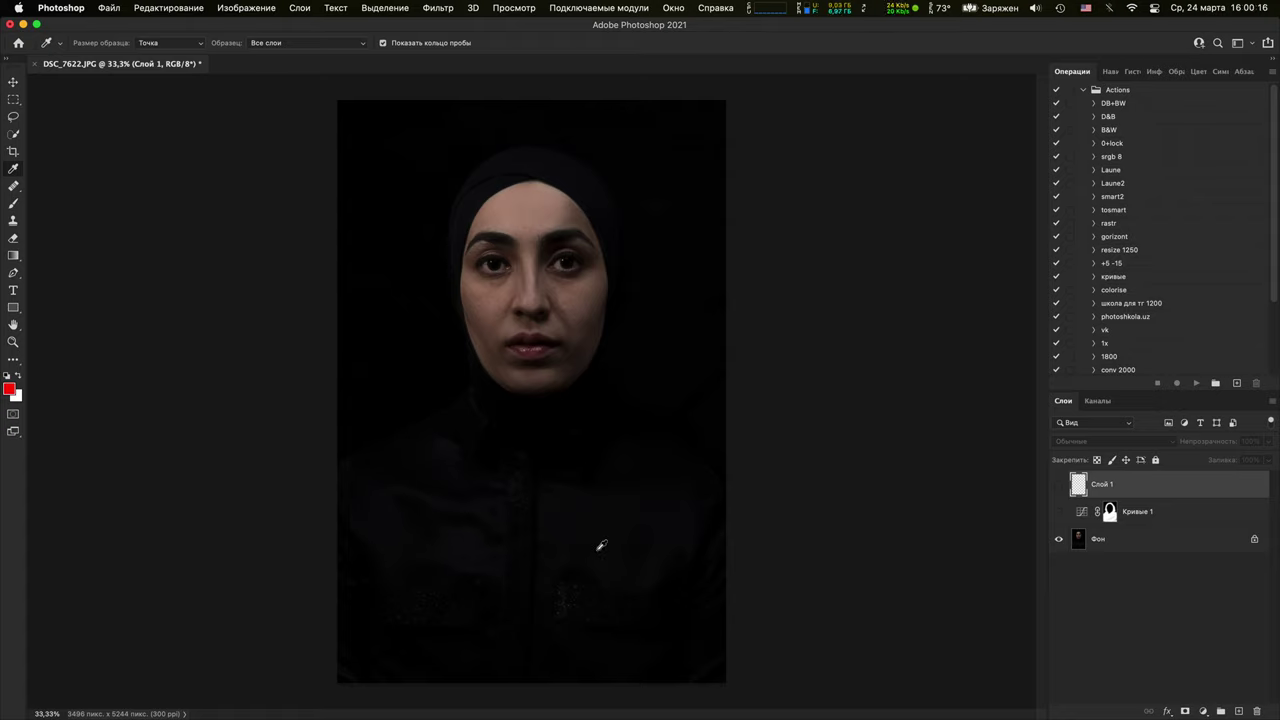
{"action": "left_click", "coordinate": [1059, 512]}
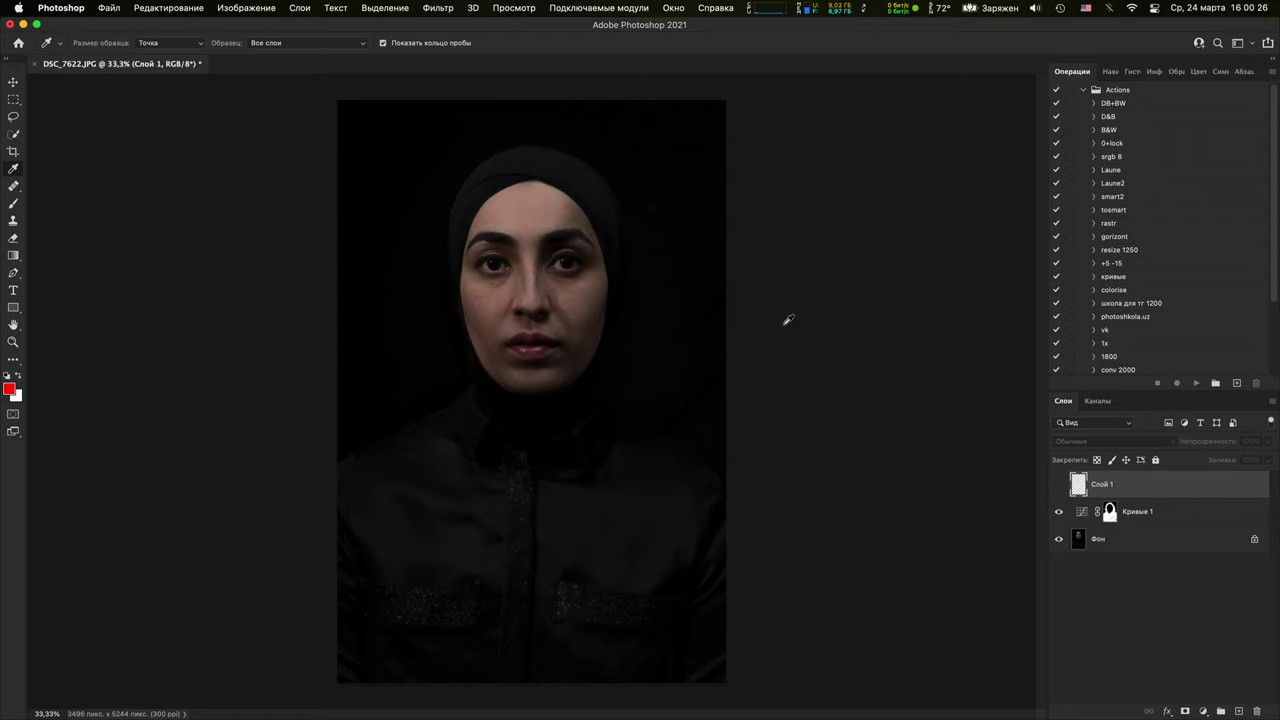
Check the portrait's shooting data in Bridge and return to Photoshop to inspect the face again
{"action": "key", "text": "super+1"}
{"action": "key", "text": "super+plus"}
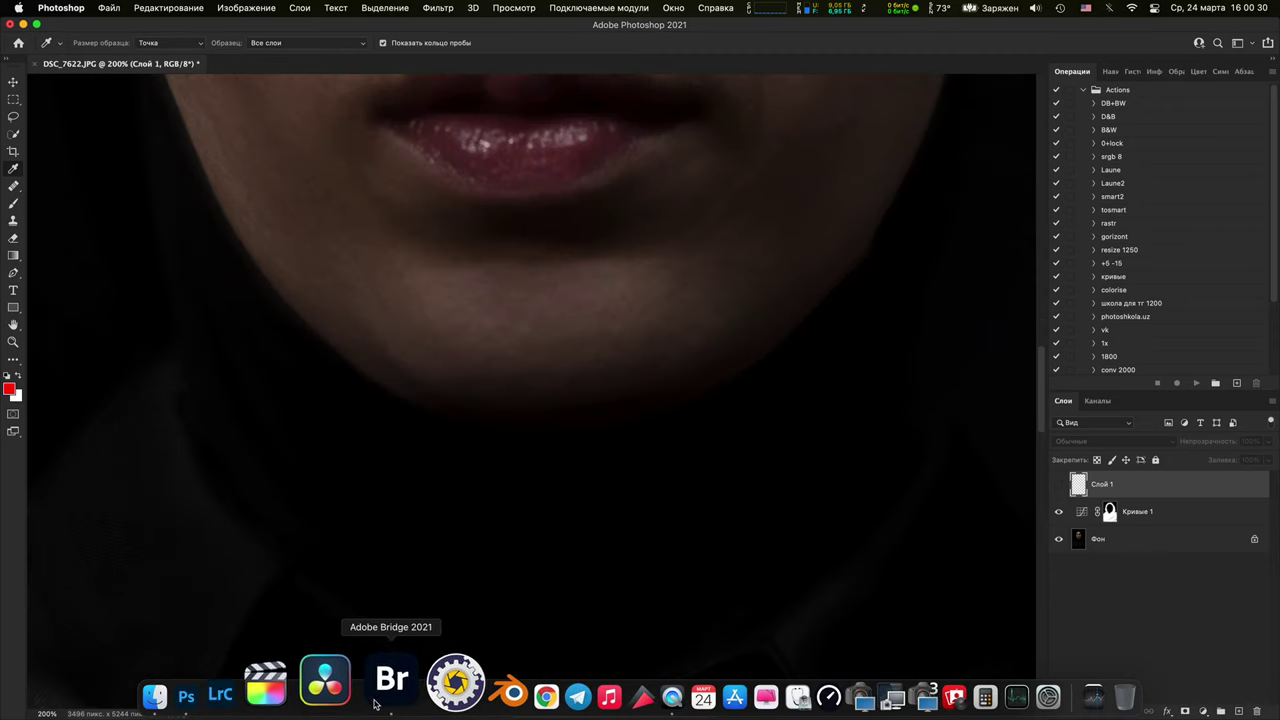
{"action": "left_click", "coordinate": [382, 700]}
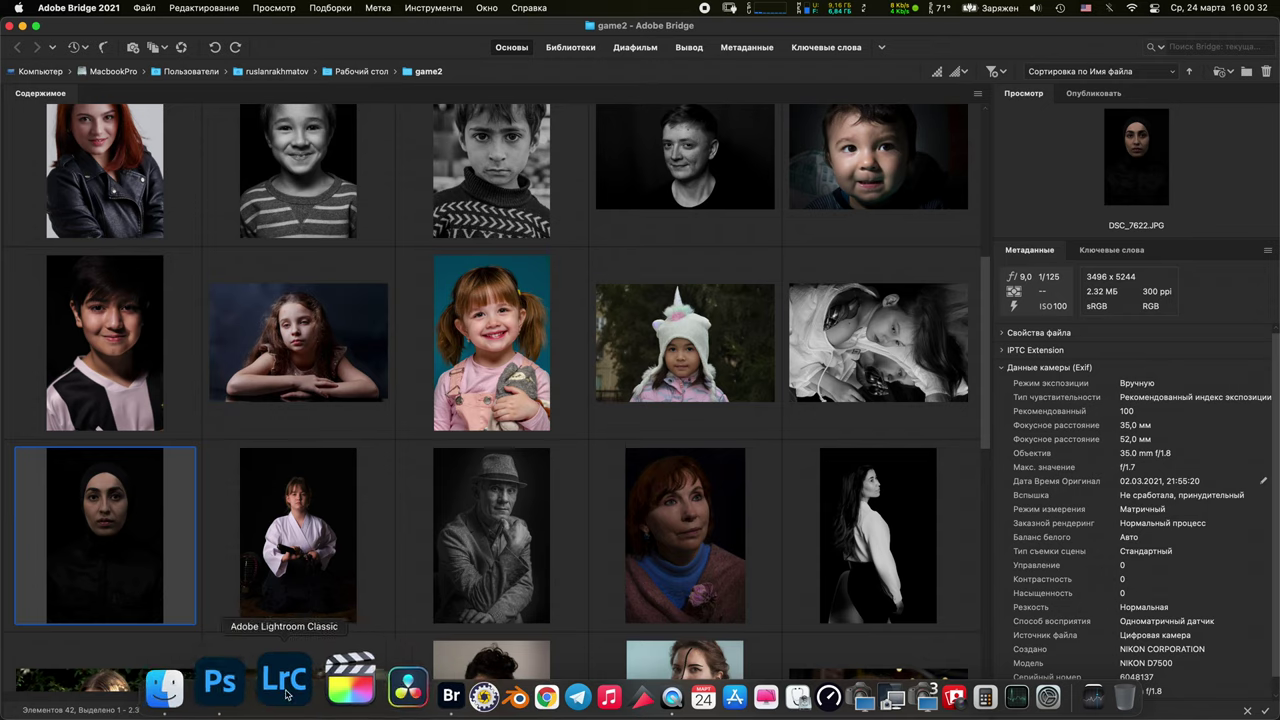
{"action": "left_click", "coordinate": [230, 685]}
{"action": "scroll", "coordinate": [344, 474], "scroll_direction": "down", "scroll_amount": 10}
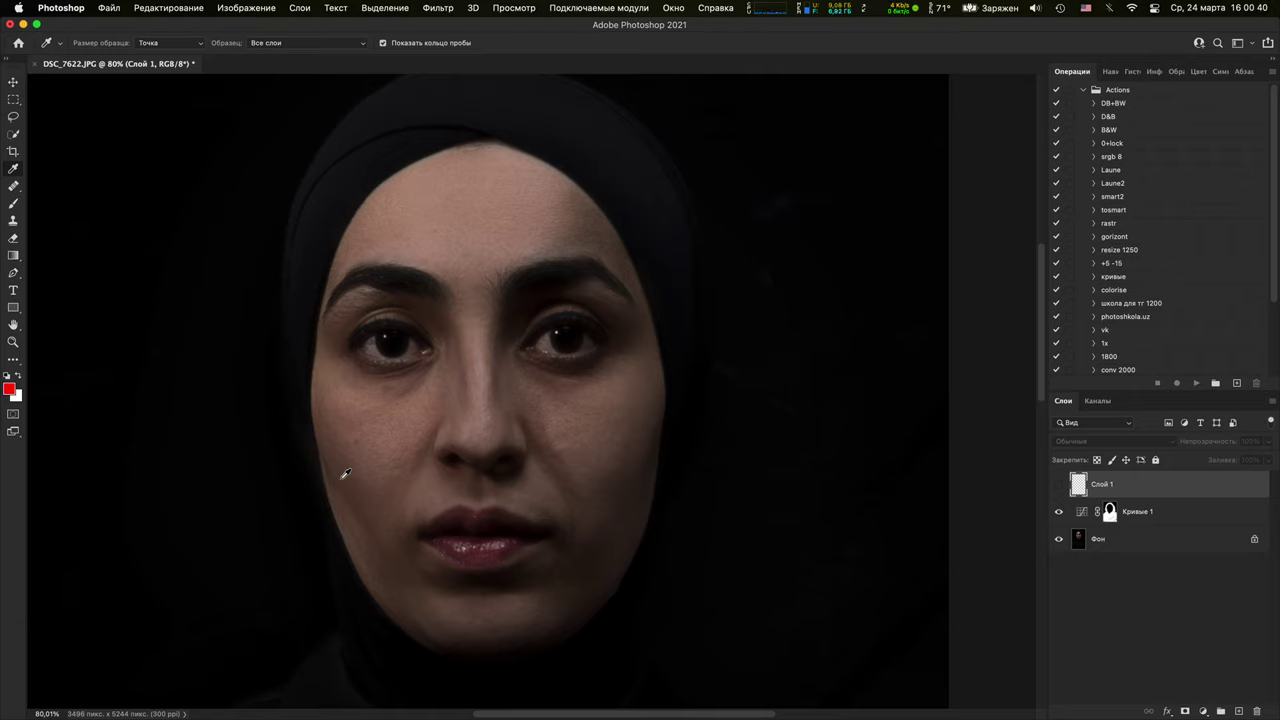
Open the martial arts portrait DSCF0011_1.JPG from Bridge in Photoshop, using its embedded colour profile
{"action": "scroll", "coordinate": [344, 474], "scroll_direction": "down", "scroll_amount": 5}
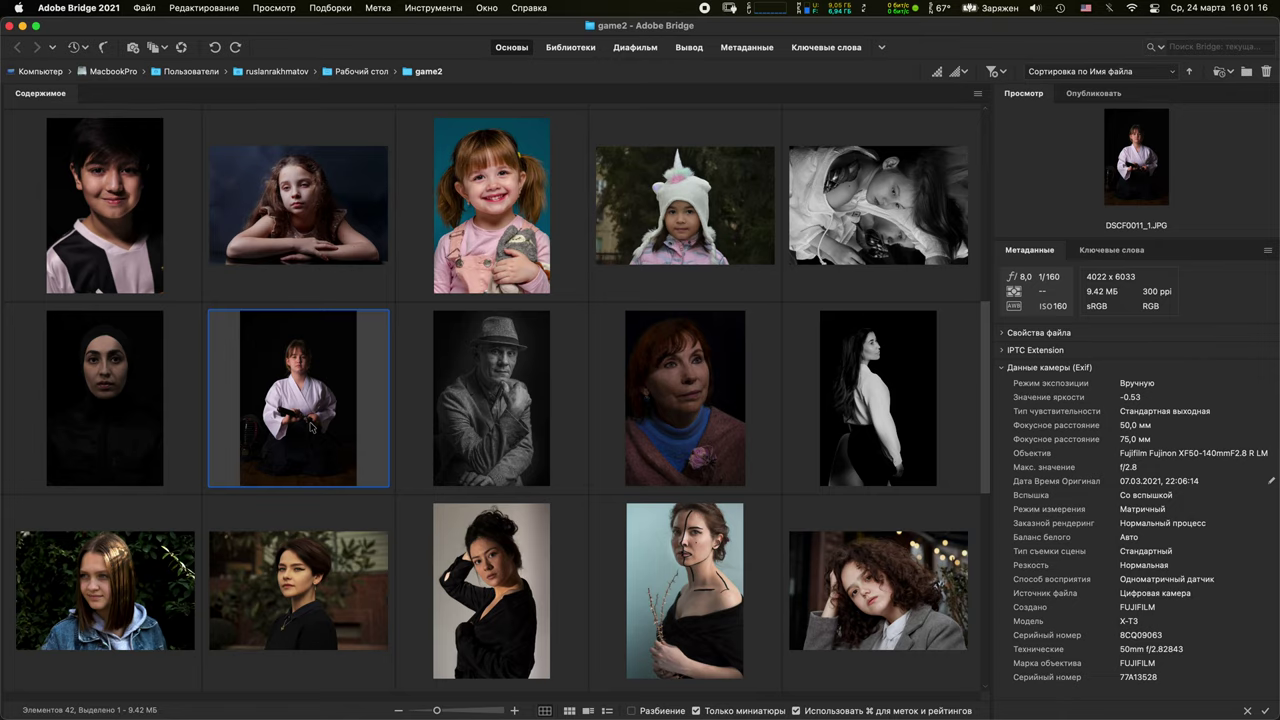
{"action": "double_click", "coordinate": [311, 427]}
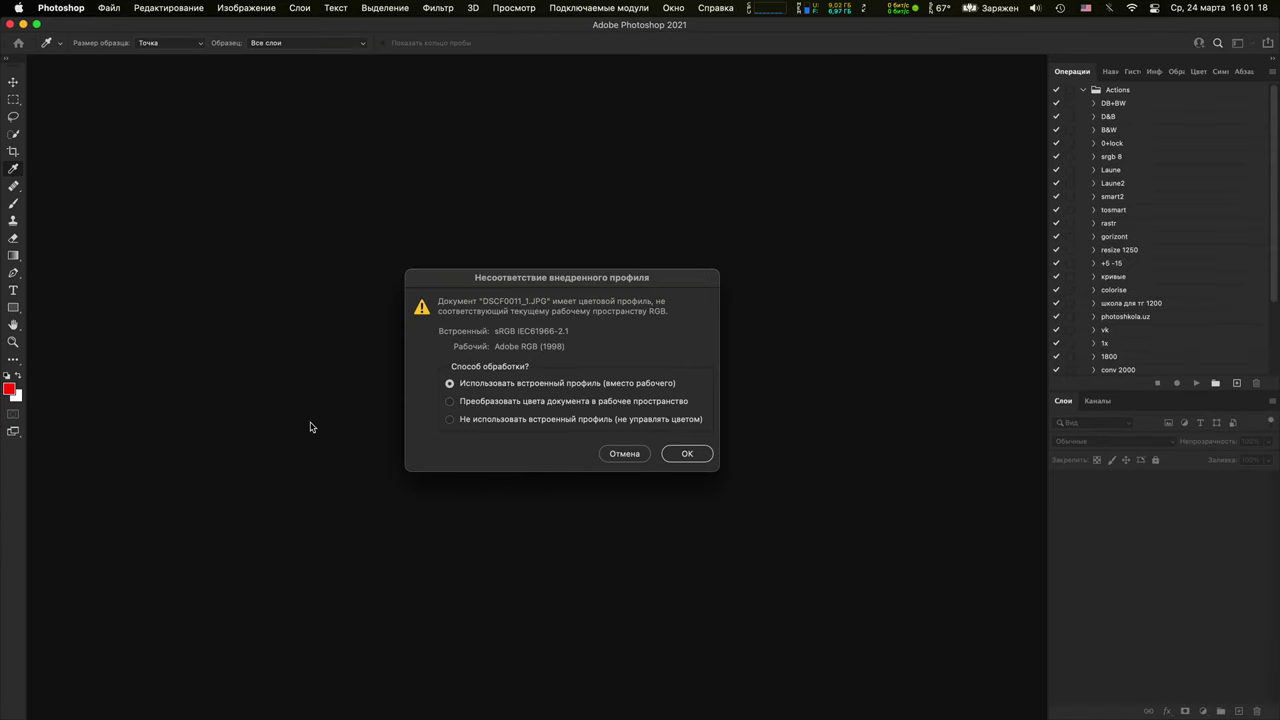
{"action": "left_click", "coordinate": [687, 453]}
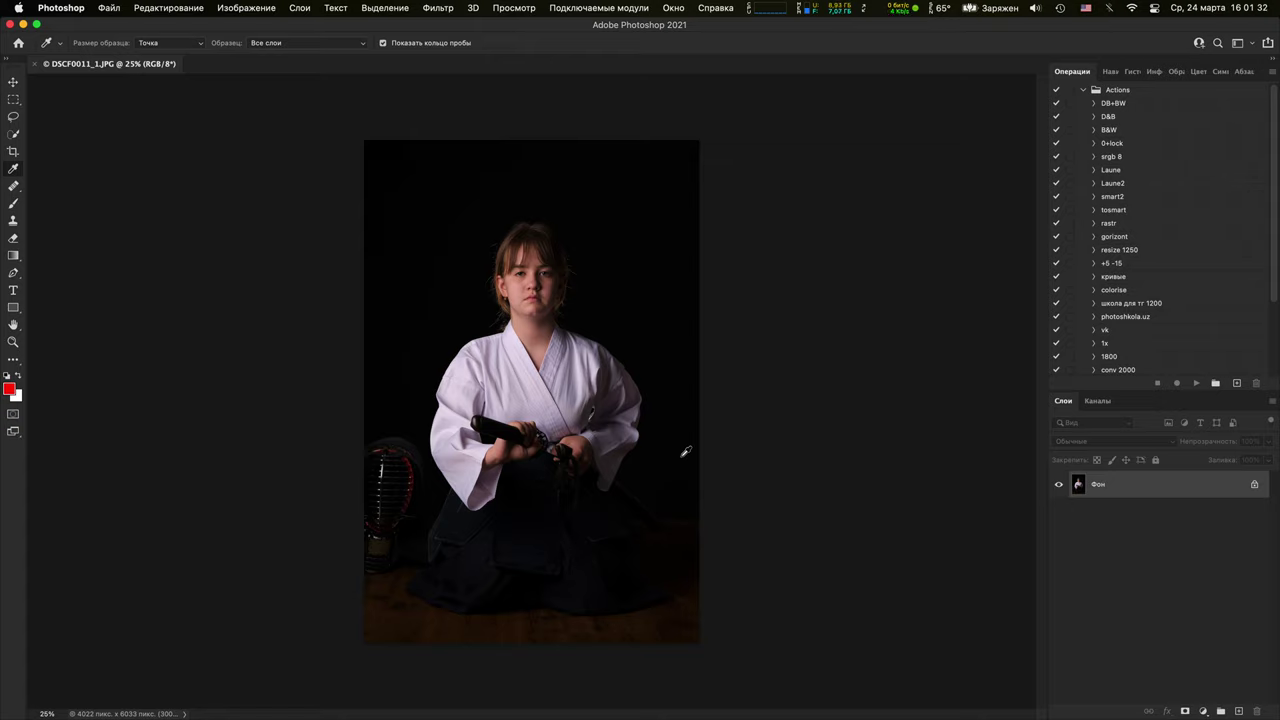
Add a new layer and circle the bright sleeve with its hand and the head in red with the Brush tool
{"action": "left_click", "coordinate": [1239, 711]}
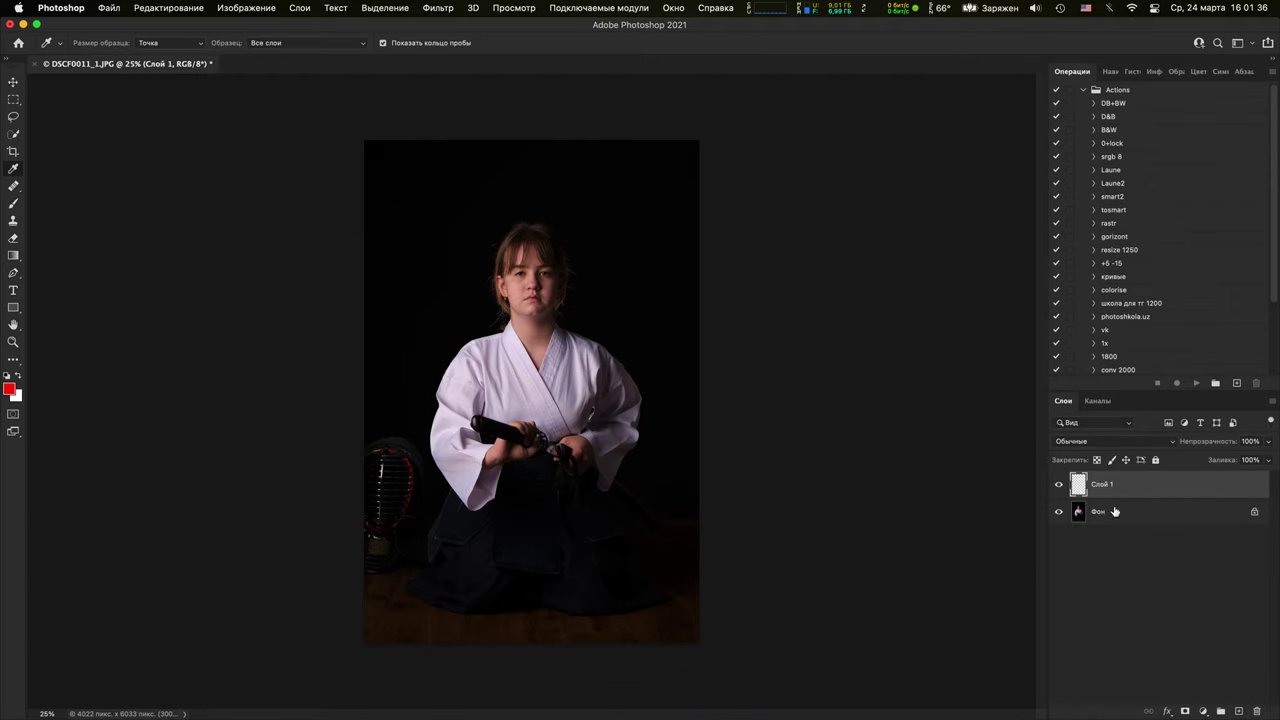
{"action": "key", "text": "b"}
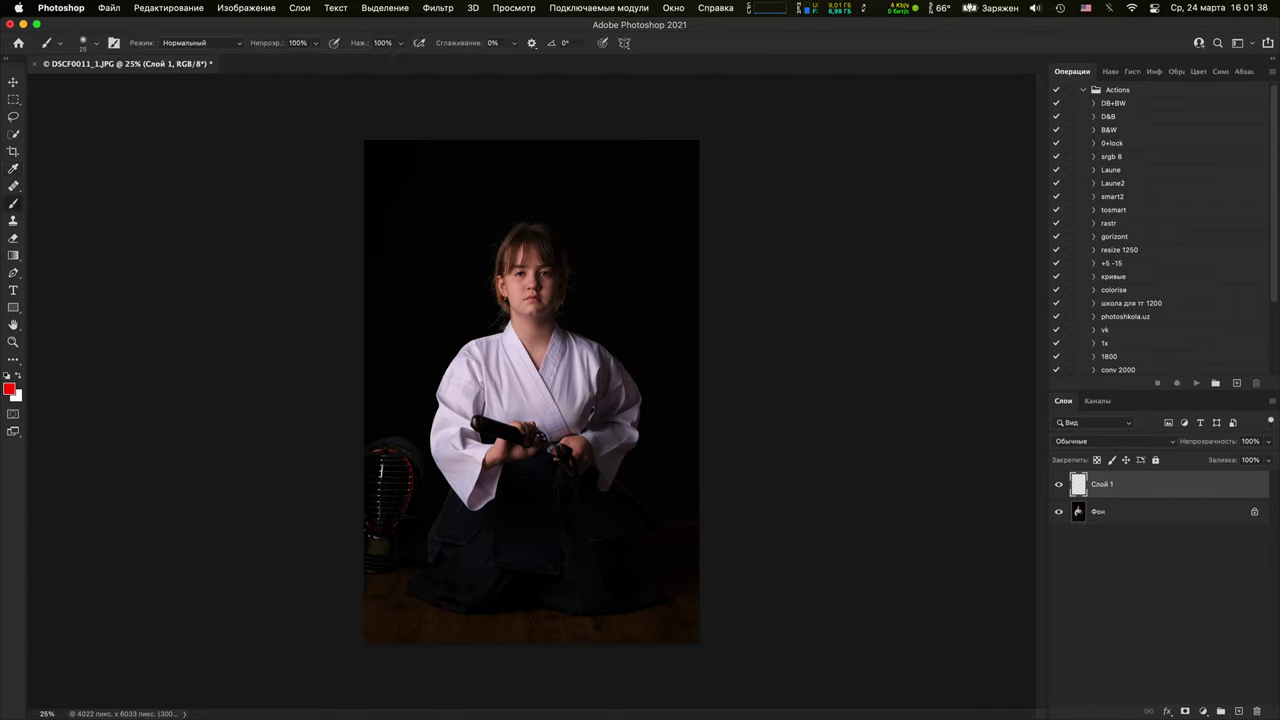
{"action": "mouse_move", "coordinate": [451, 324]}
{"action": "left_mouse_down"}
{"action": "mouse_move", "coordinate": [524, 367]}
{"action": "mouse_move", "coordinate": [543, 514]}
{"action": "mouse_move", "coordinate": [447, 533]}
{"action": "mouse_move", "coordinate": [403, 417]}
{"action": "mouse_move", "coordinate": [420, 348]}
{"action": "mouse_move", "coordinate": [453, 324]}
{"action": "mouse_move", "coordinate": [465, 413]}
{"action": "mouse_move", "coordinate": [452, 500]}
{"action": "left_mouse_up"}
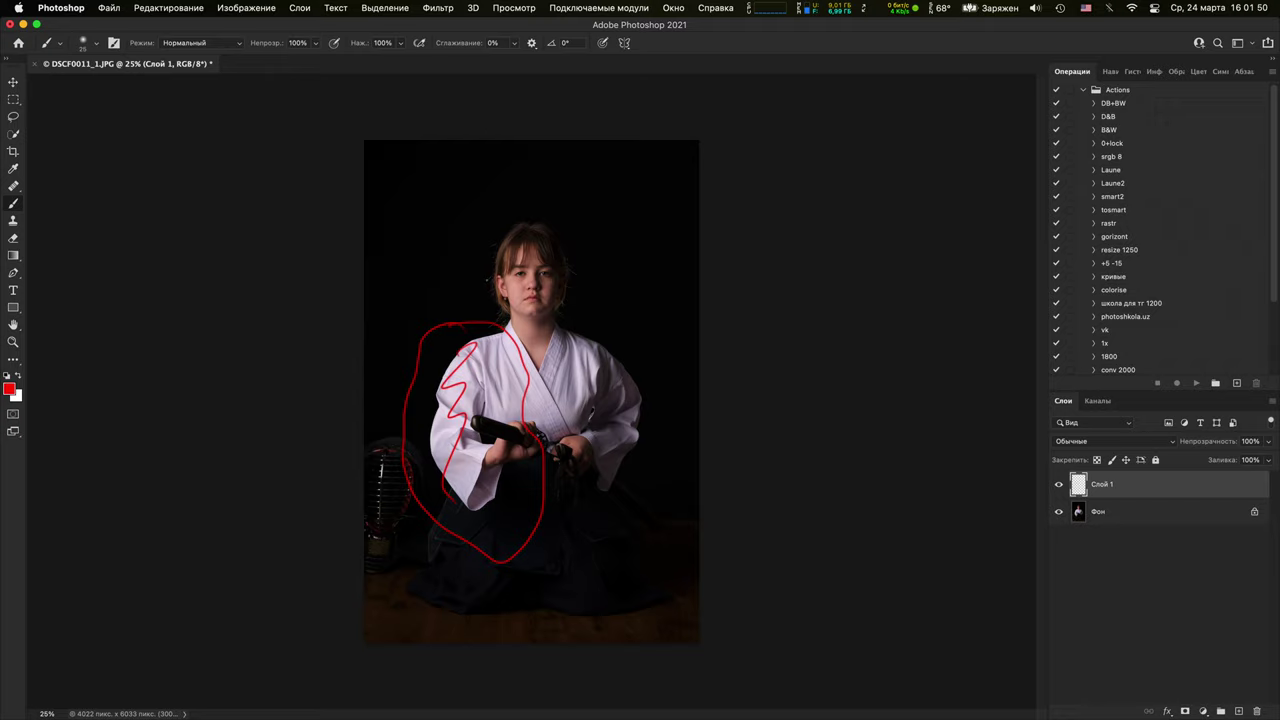
{"action": "mouse_move", "coordinate": [484, 236]}
{"action": "left_mouse_down"}
{"action": "mouse_move", "coordinate": [581, 293]}
{"action": "mouse_move", "coordinate": [518, 338]}
{"action": "left_mouse_up"}
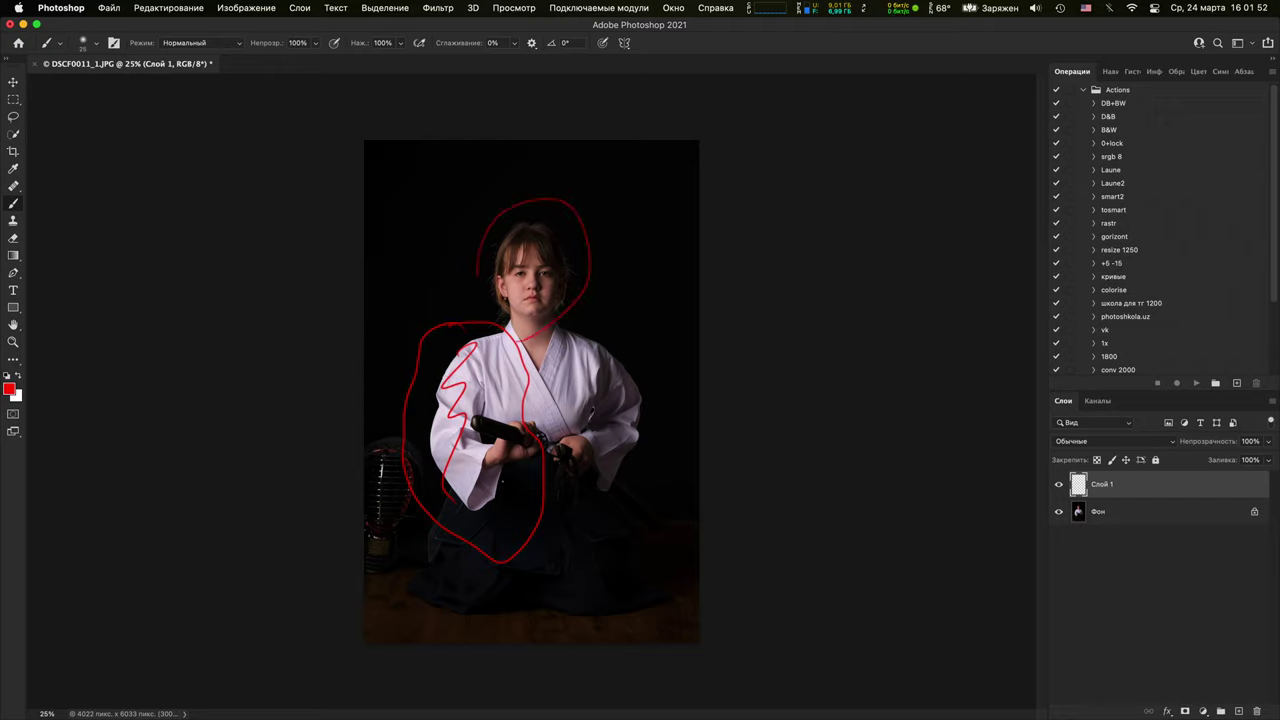
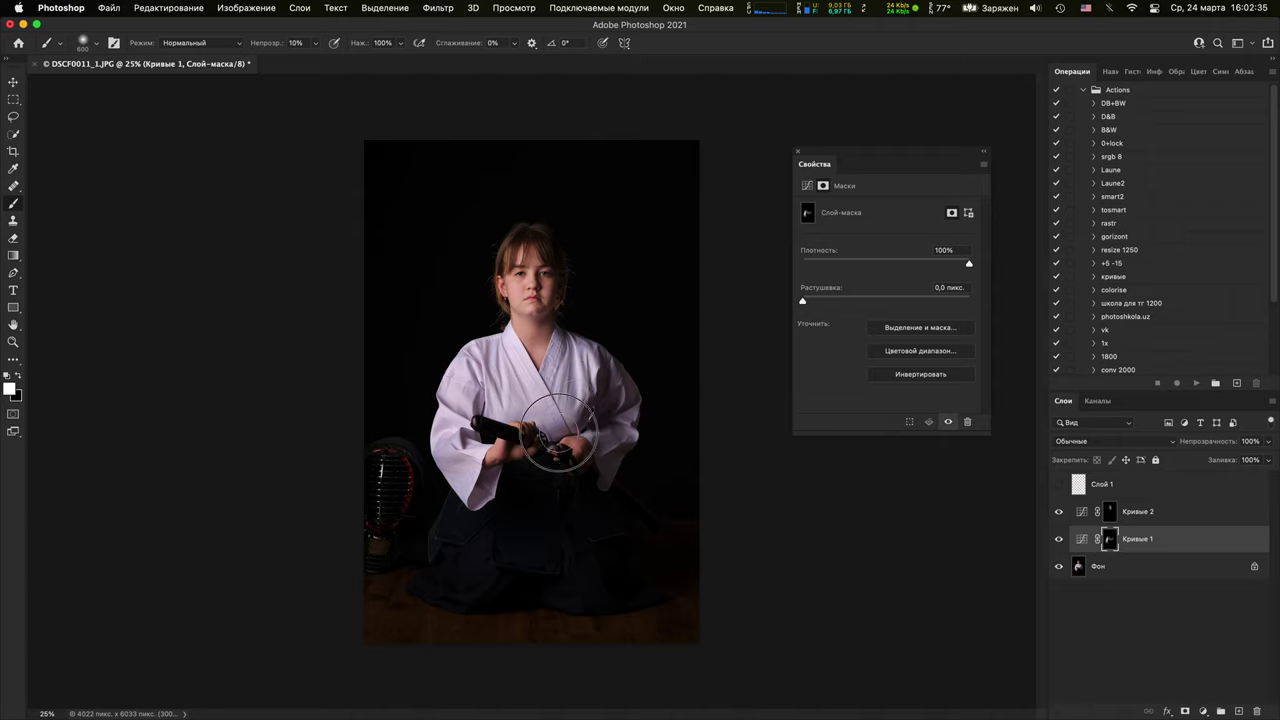
Add a Curves adjustment above Кривые 2 and raise the RGB curve at input 75 to output 145
{"action": "left_click", "coordinate": [1108, 511]}
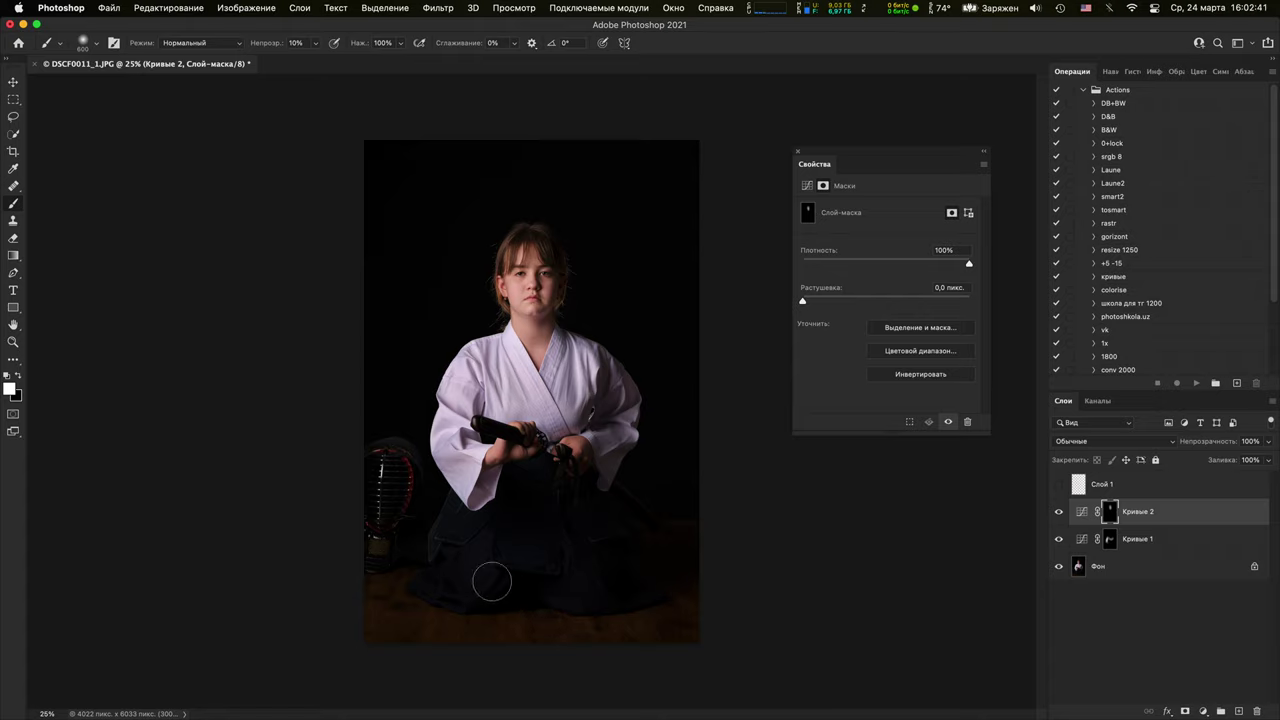
{"action": "left_click", "coordinate": [1202, 710]}
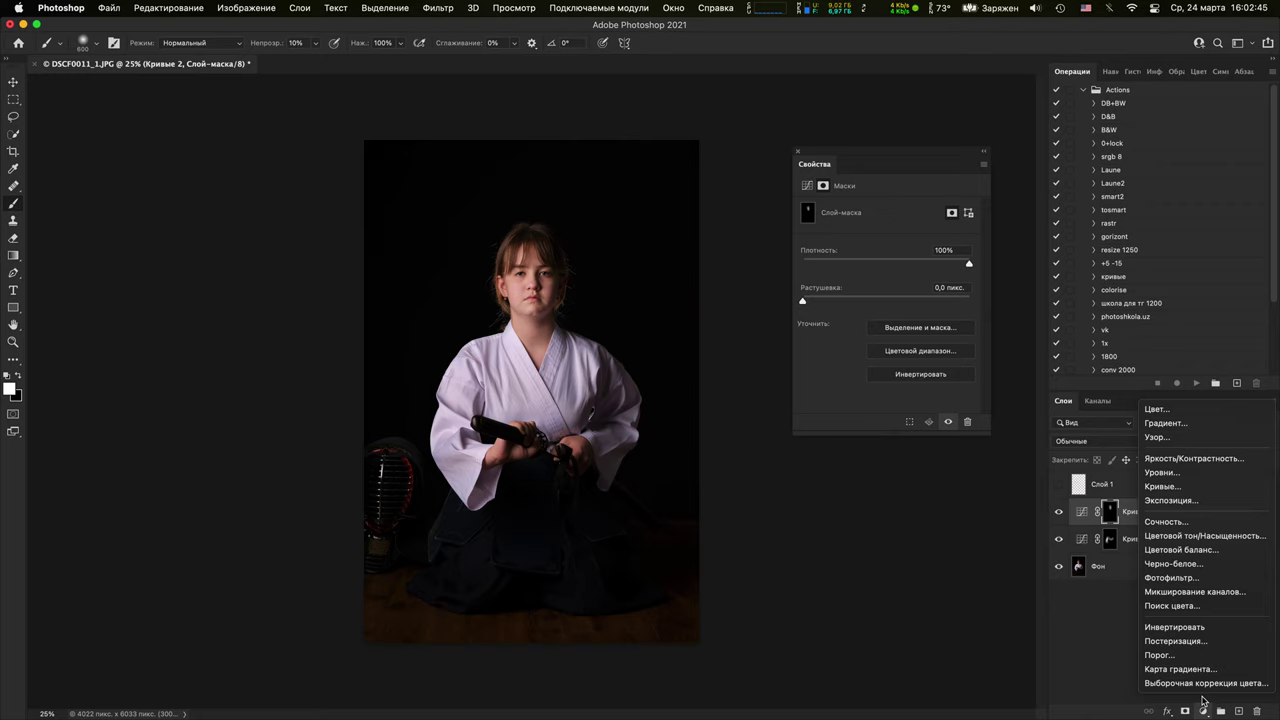
{"action": "left_click", "coordinate": [1189, 488]}
{"action": "left_click_drag", "start_coordinate": [893, 303], "coordinate": [871, 301]}
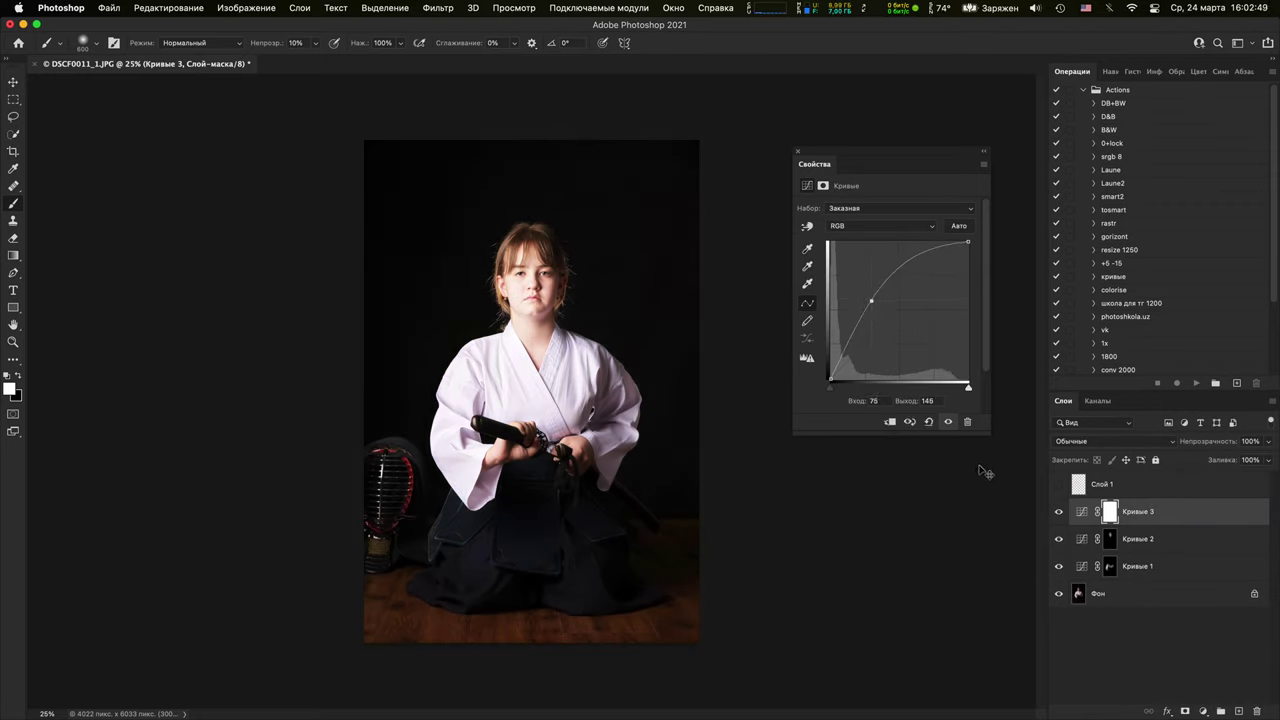
Invert the new Curves mask and paint white over the dark skirt and wooden floor, raising the brush opacity to 30%
{"action": "key", "text": "super+i"}
{"action": "mouse_move", "coordinate": [479, 595]}
{"action": "left_mouse_down"}
{"action": "mouse_move", "coordinate": [553, 531]}
{"action": "mouse_move", "coordinate": [566, 577]}
{"action": "mouse_move", "coordinate": [572, 504]}
{"action": "mouse_move", "coordinate": [595, 482]}
{"action": "mouse_move", "coordinate": [558, 581]}
{"action": "mouse_move", "coordinate": [564, 515]}
{"action": "left_mouse_up"}
{"action": "mouse_move", "coordinate": [572, 558]}
{"action": "left_mouse_down"}
{"action": "mouse_move", "coordinate": [550, 535]}
{"action": "mouse_move", "coordinate": [614, 527]}
{"action": "mouse_move", "coordinate": [593, 500]}
{"action": "mouse_move", "coordinate": [563, 511]}
{"action": "left_mouse_up"}
{"action": "key", "text": "3"}
{"action": "mouse_move", "coordinate": [548, 607]}
{"action": "left_mouse_down"}
{"action": "mouse_move", "coordinate": [400, 571]}
{"action": "mouse_move", "coordinate": [496, 473]}
{"action": "mouse_move", "coordinate": [634, 571]}
{"action": "mouse_move", "coordinate": [697, 587]}
{"action": "left_mouse_up"}
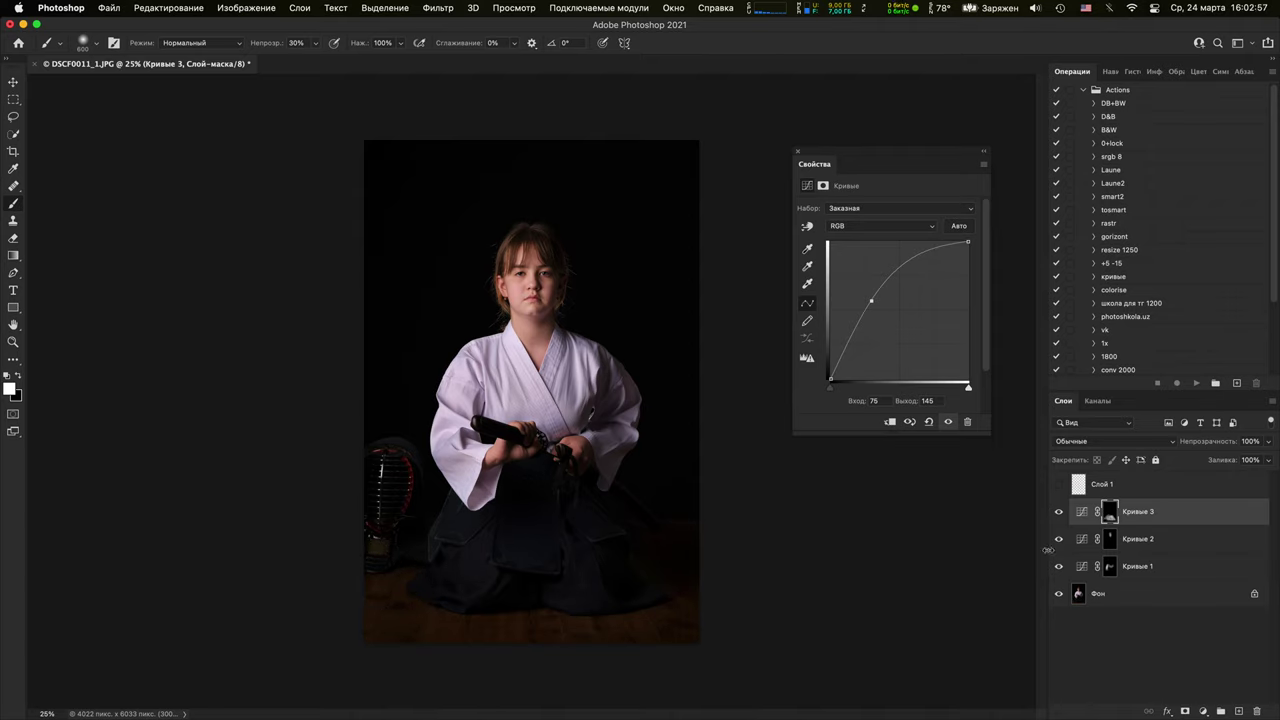
{"action": "left_click_drag", "start_coordinate": [583, 568], "coordinate": [628, 574]}
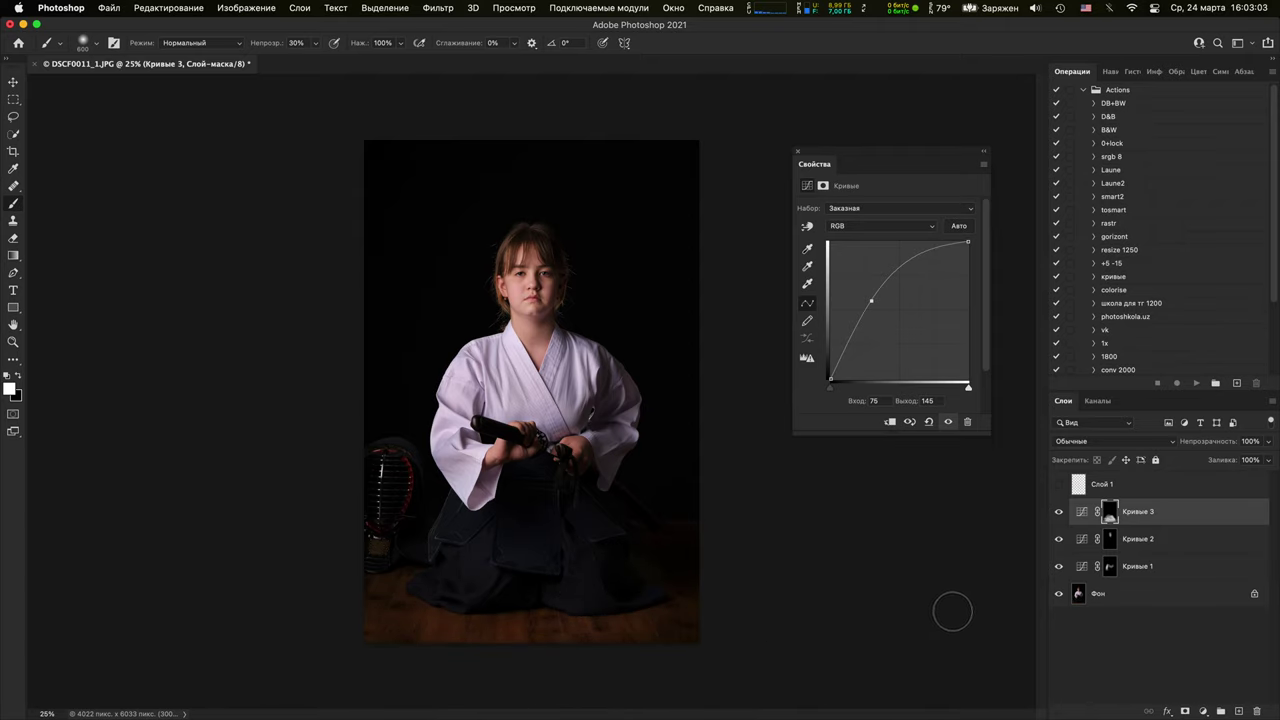
Paint black on the Curves mask with a 1000 px brush to darken the floor along the photo's lower edge
{"action": "key", "text": "x"}
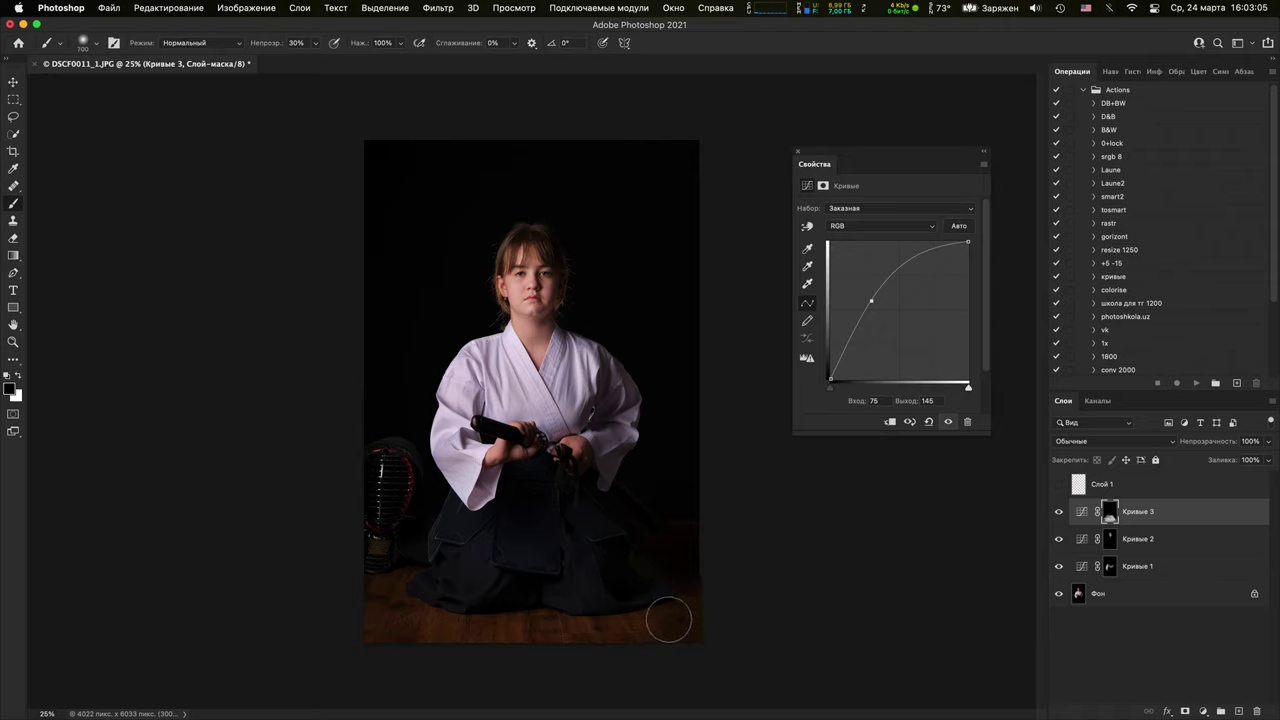
{"action": "key", "text": "bracketright"}
{"action": "key", "text": "bracketright"}
{"action": "key", "text": "bracketright"}
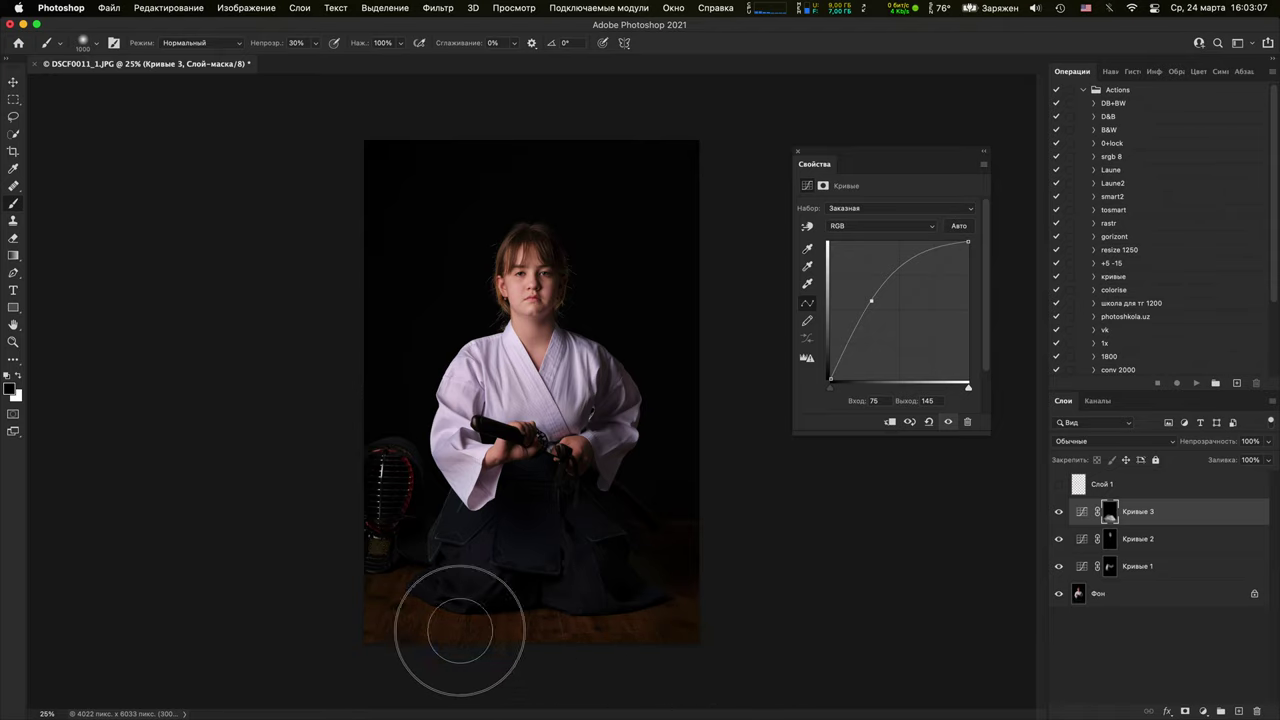
{"action": "mouse_move", "coordinate": [459, 630]}
{"action": "left_mouse_down"}
{"action": "mouse_move", "coordinate": [492, 532]}
{"action": "mouse_move", "coordinate": [538, 618]}
{"action": "mouse_move", "coordinate": [570, 521]}
{"action": "mouse_move", "coordinate": [694, 618]}
{"action": "mouse_move", "coordinate": [364, 602]}
{"action": "mouse_move", "coordinate": [610, 645]}
{"action": "mouse_move", "coordinate": [619, 688]}
{"action": "left_mouse_up"}
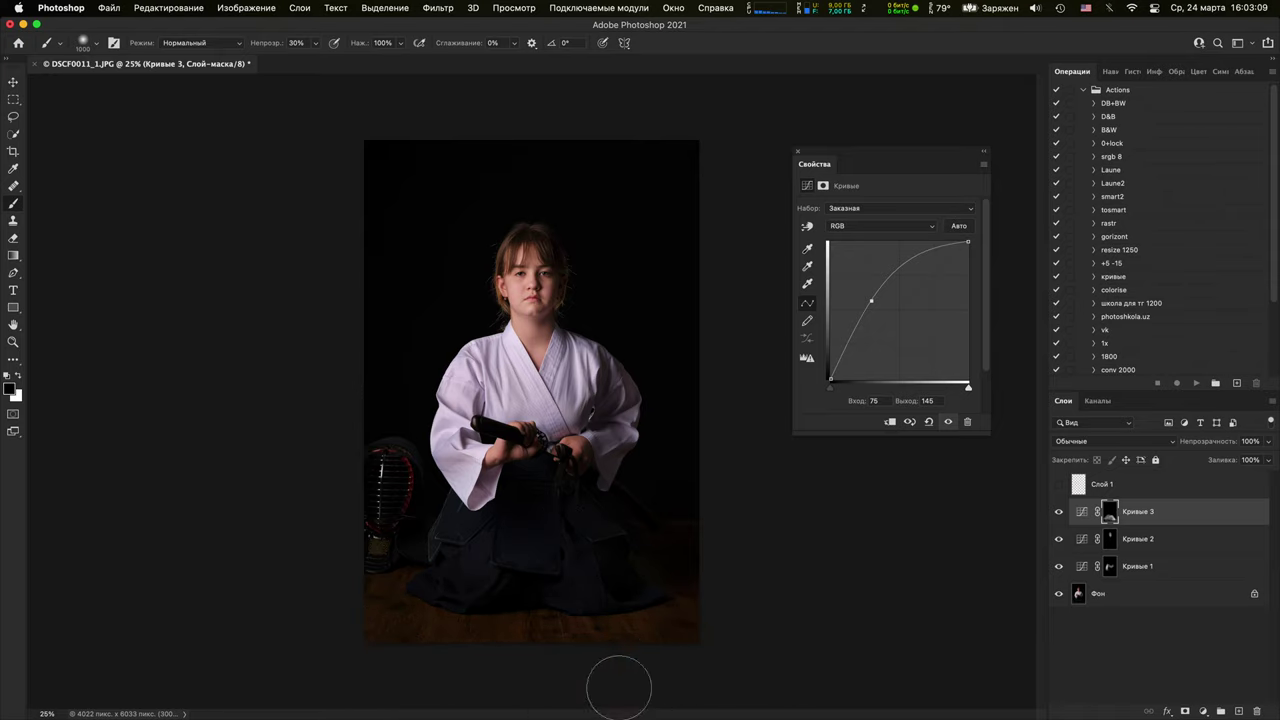
Examine the hands and the sword guard up close, and return to a wider view of the portrait
{"action": "key", "text": "super+equal"}
{"action": "key", "text": "super+equal"}
{"action": "key", "text": "super+equal"}
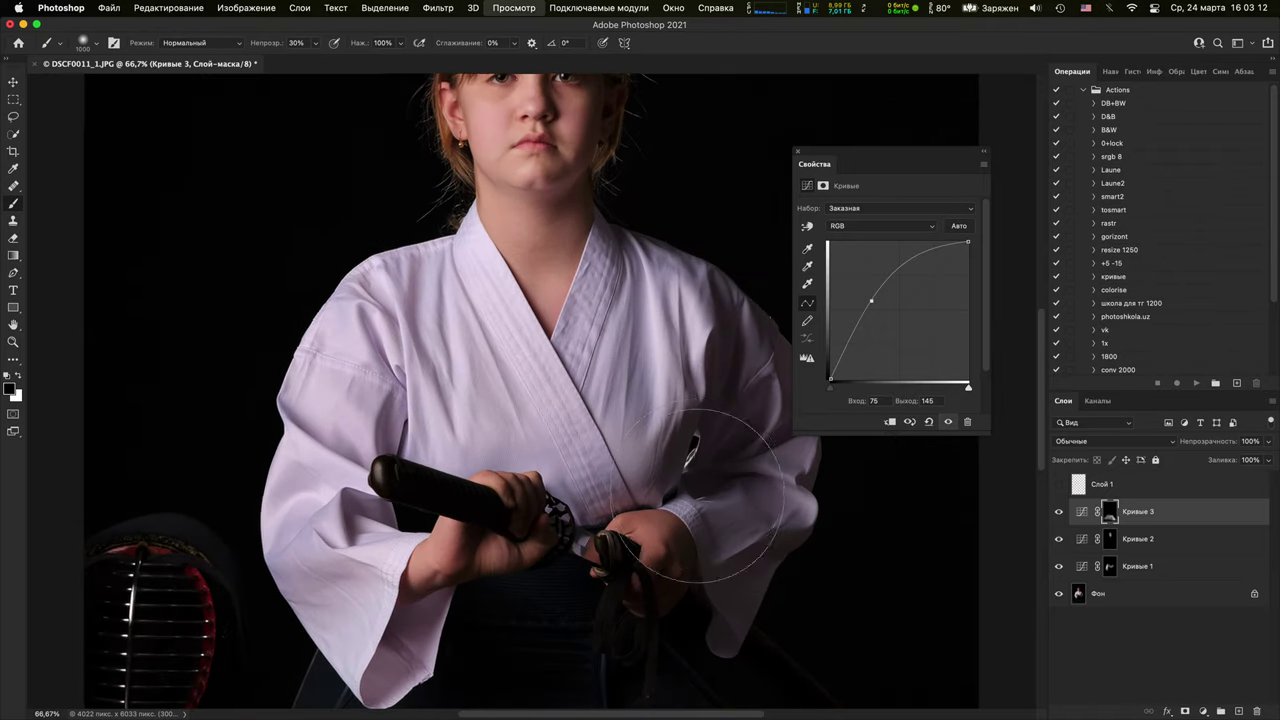
{"action": "key", "text": "super+equal"}
{"action": "key", "text": "super+equal"}
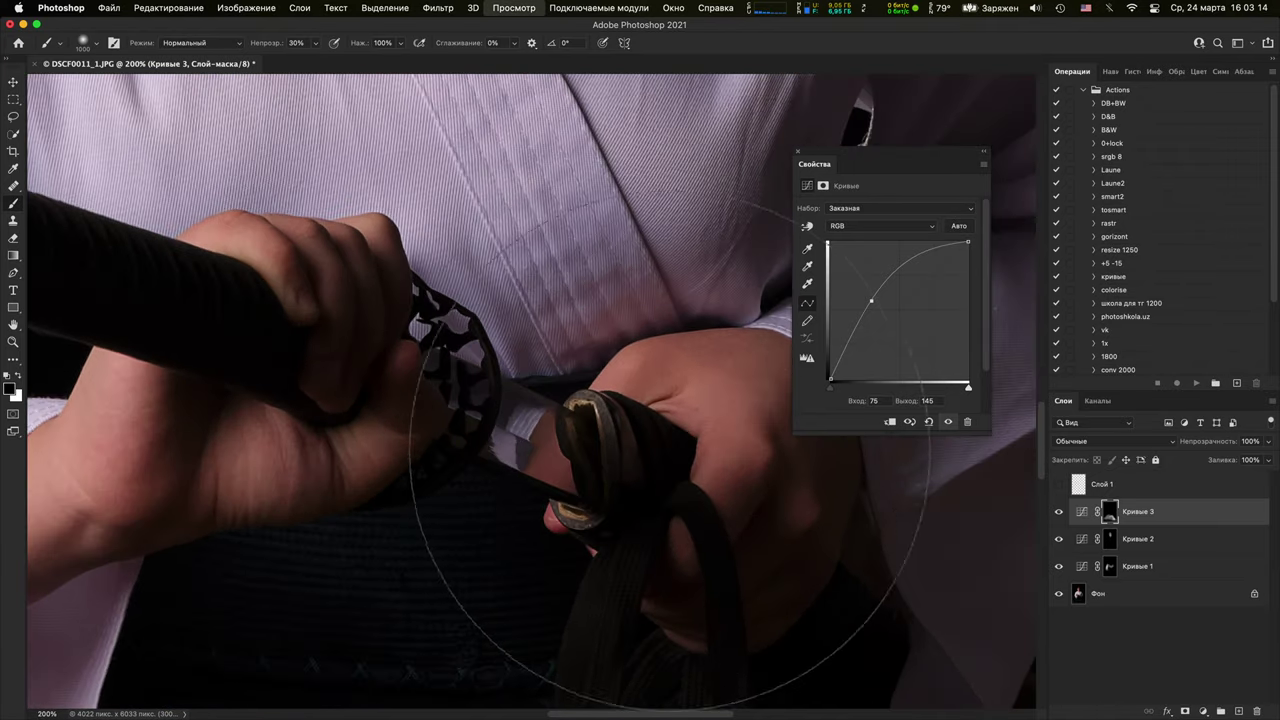
{"action": "key", "text": "super+equal"}
{"action": "key", "text": "super+minus"}
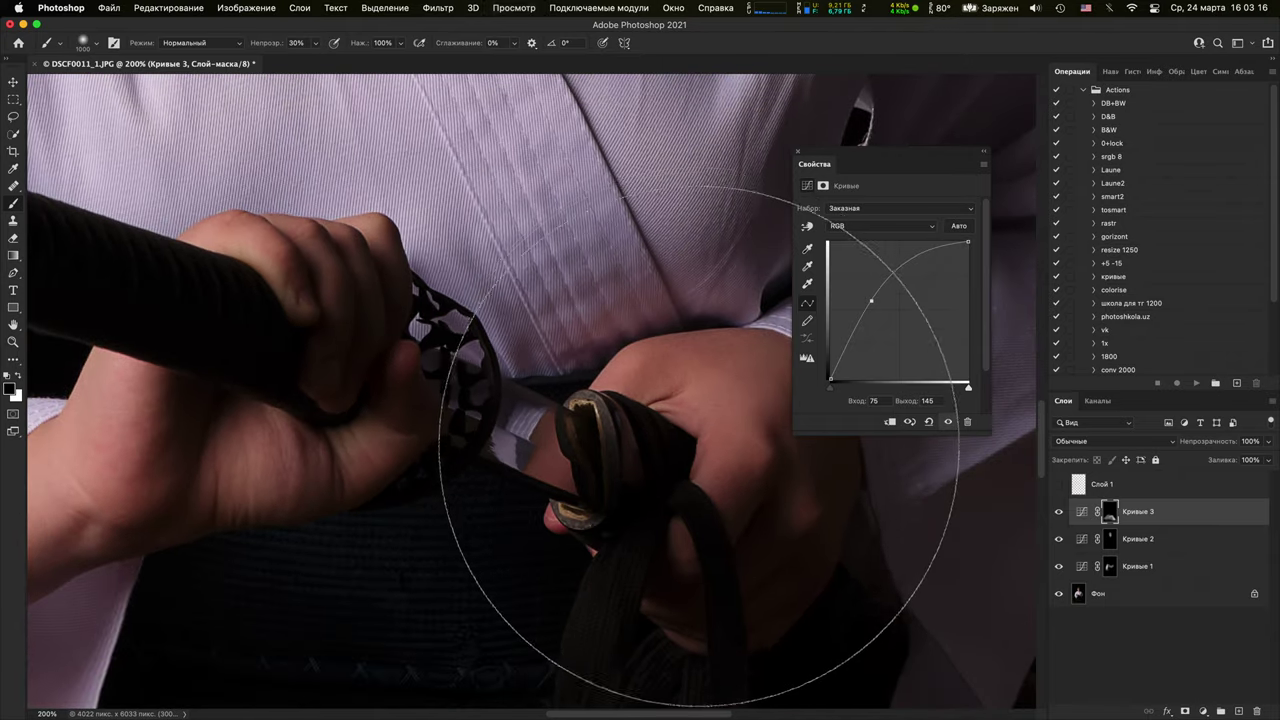
{"action": "key", "text": "super+minus"}
{"action": "key", "text": "super+minus"}
{"action": "key", "text": "super+minus"}
{"action": "key", "text": "super+minus"}
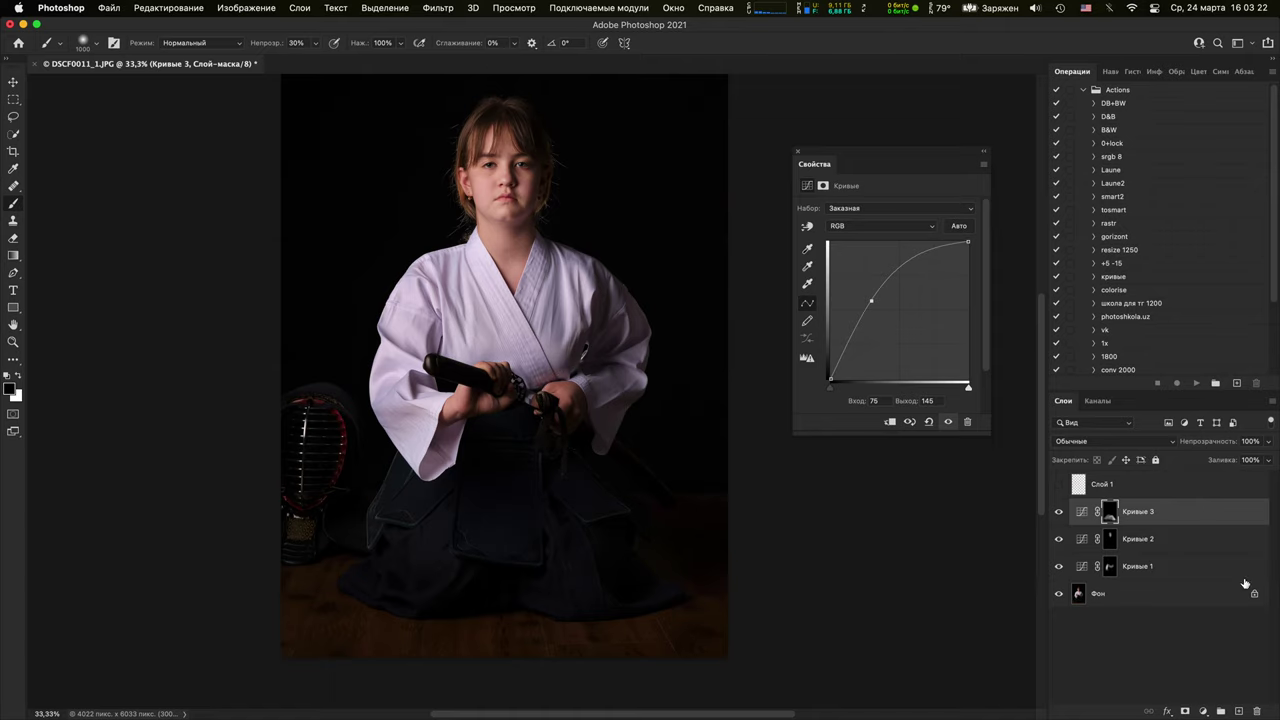
Add an empty layer above Кривые 3 and hide the first marking layer, Слой 1, after briefly showing it
{"action": "left_click", "coordinate": [1059, 484]}
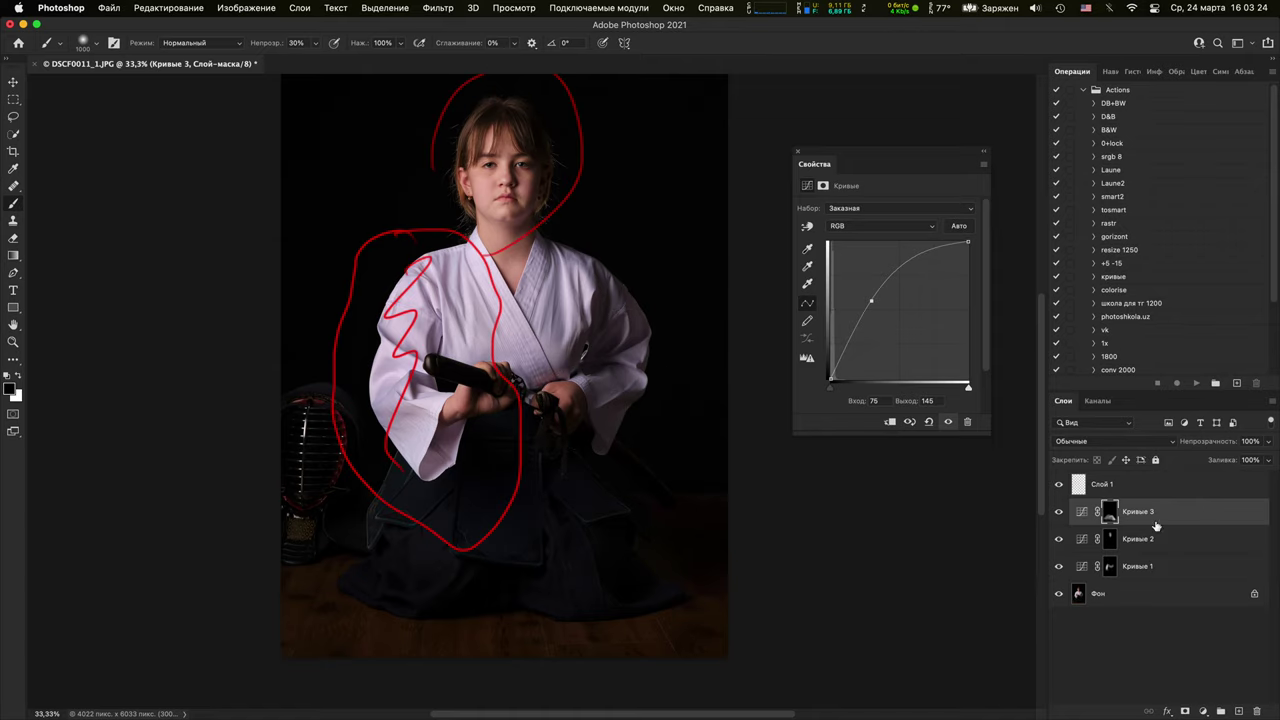
{"action": "left_click", "coordinate": [1239, 710]}
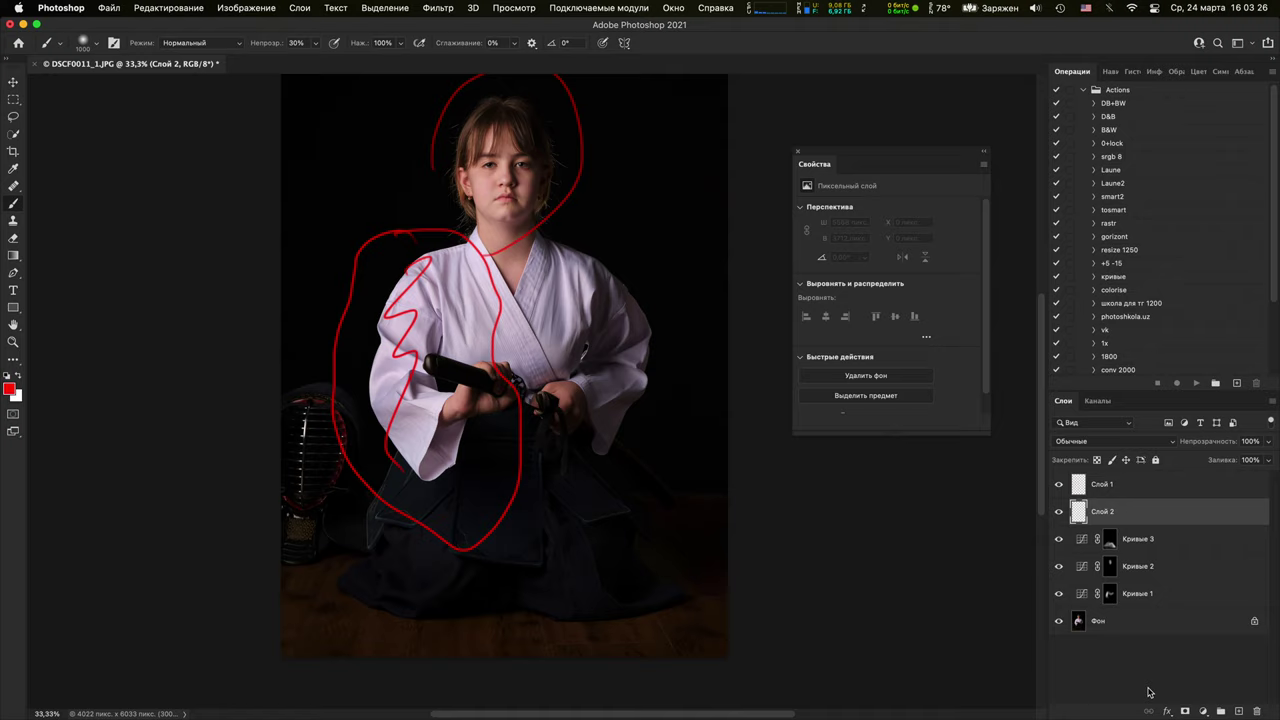
{"action": "left_click", "coordinate": [1059, 484]}
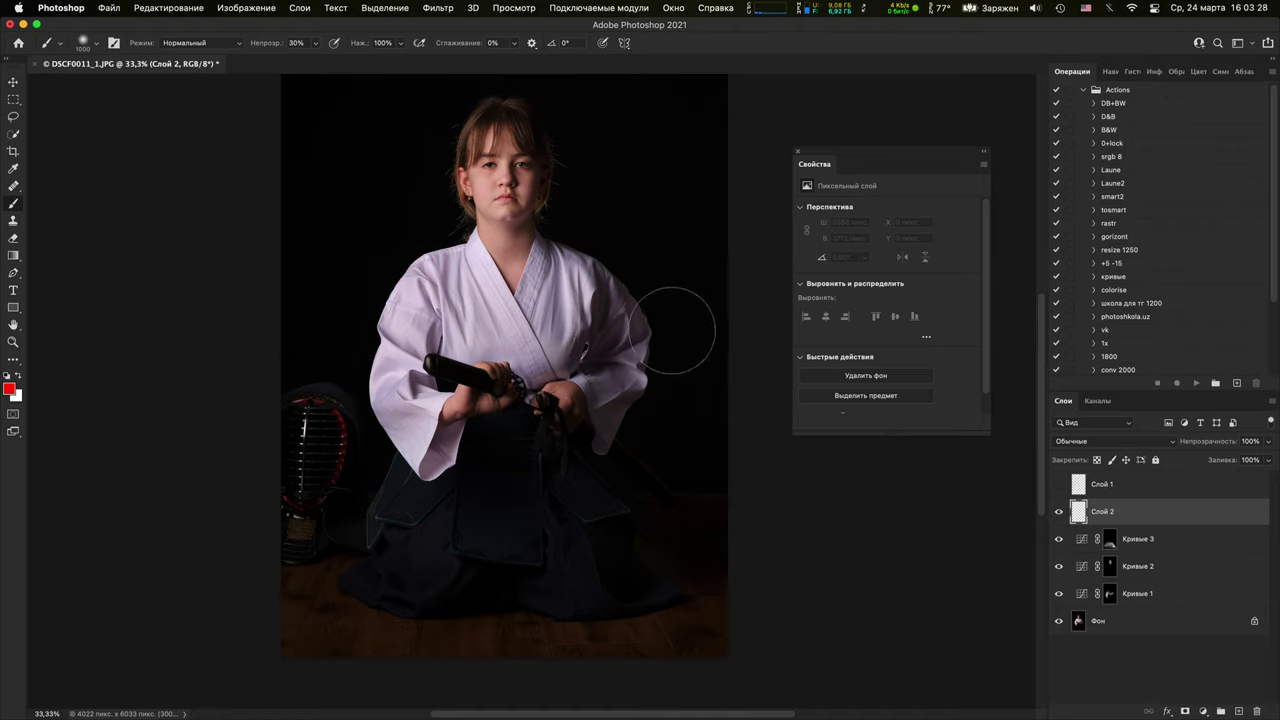
Shrink the brush to 80 px and draw the sword's direction as a red diagonal from the hands to the photo's edge, undoing a first flatter stroke
{"action": "key", "text": "bracketleft"}
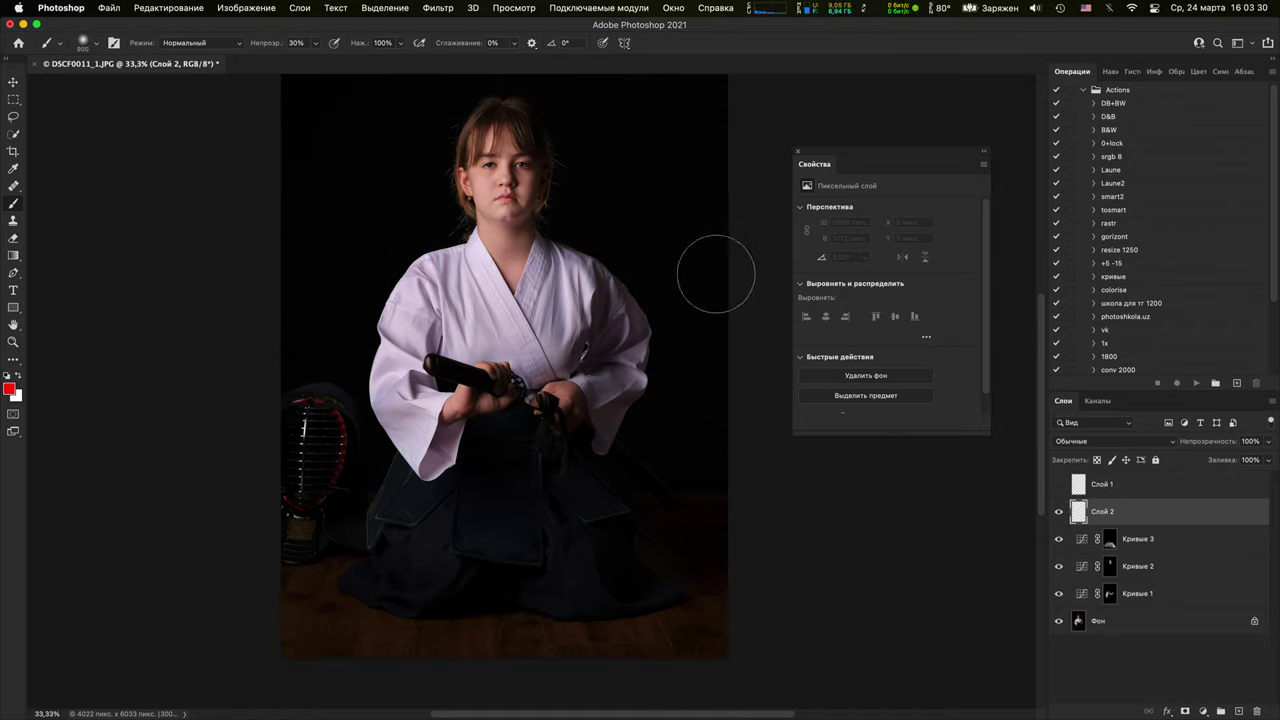
{"action": "key", "text": "bracketleft"}
{"action": "key", "text": "bracketleft"}
{"action": "key", "text": "bracketleft"}
{"action": "key", "text": "bracketleft"}
{"action": "key", "text": "bracketleft"}
{"action": "key", "text": "bracketleft"}
{"action": "key", "text": "bracketleft"}
{"action": "key", "text": "bracketleft"}
{"action": "key", "text": "bracketleft"}
{"action": "left_click_drag", "start_coordinate": [770, 358], "coordinate": [550, 406]}
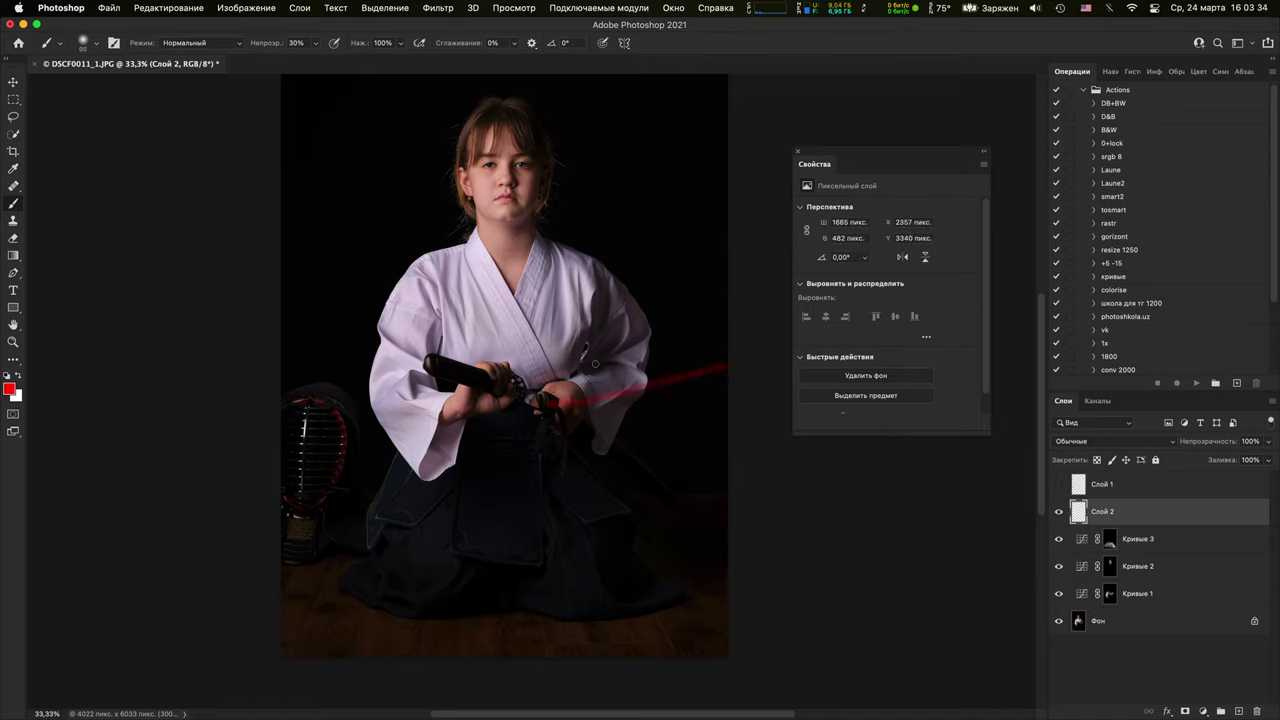
{"action": "key", "text": "super+z"}
{"action": "left_click_drag", "start_coordinate": [720, 297], "coordinate": [550, 400]}
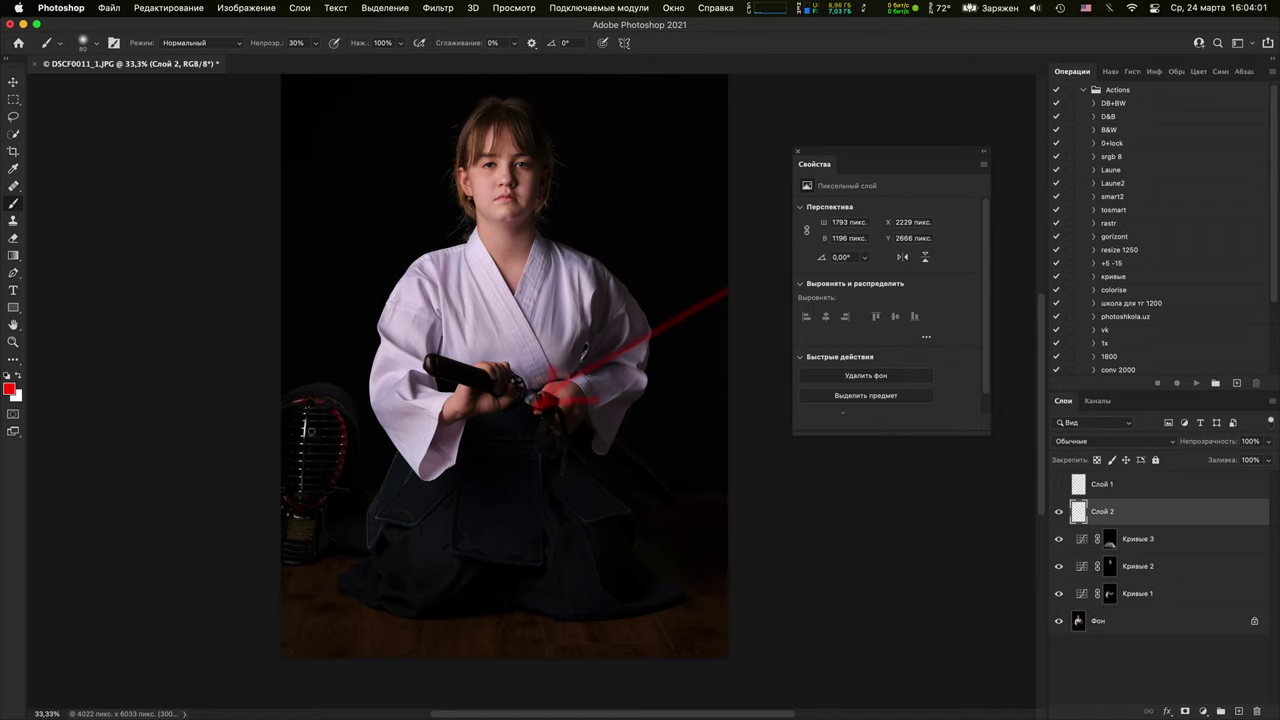
Add a Curves adjustment above Слой 2 and raise the RGB curve at input 54 to output 164
{"action": "left_click", "coordinate": [1204, 711]}
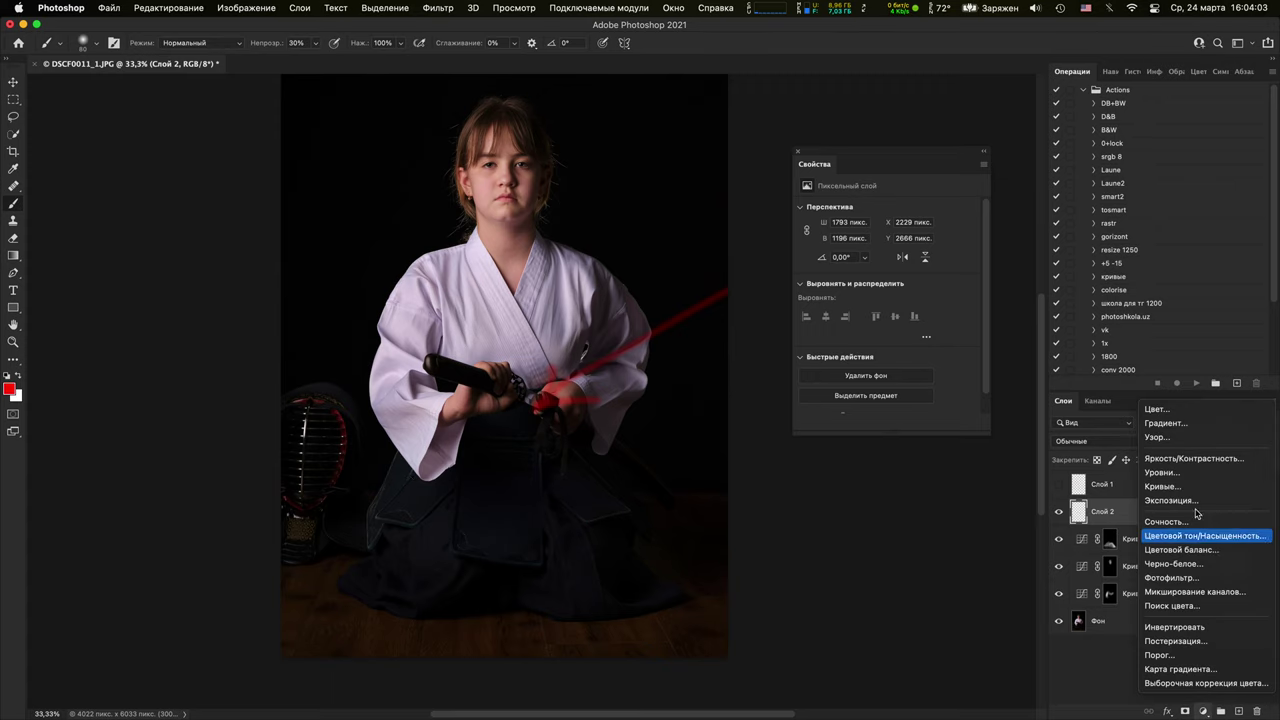
{"action": "left_click", "coordinate": [1165, 486]}
{"action": "left_click_drag", "start_coordinate": [897, 313], "coordinate": [860, 290]}
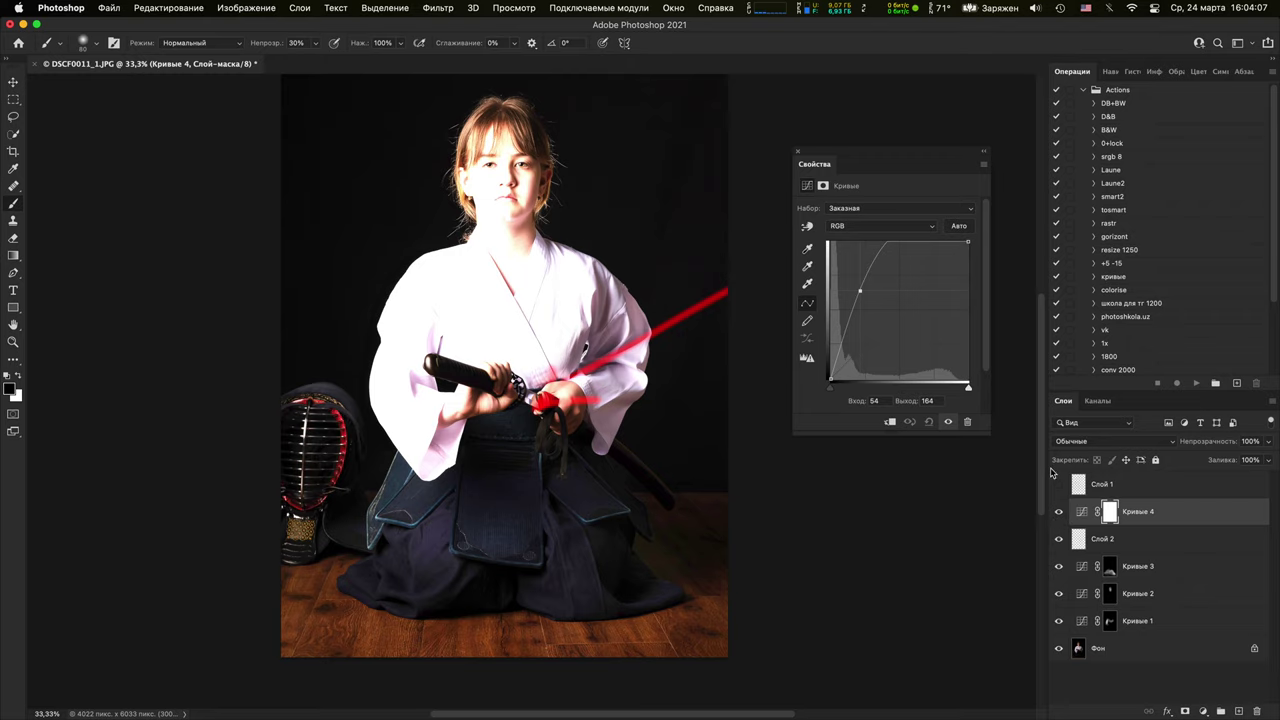
Invert the mask of Кривые 4 and paint white over the kendo helmet with a 500 px brush to brighten it
{"action": "key", "text": "super+i"}
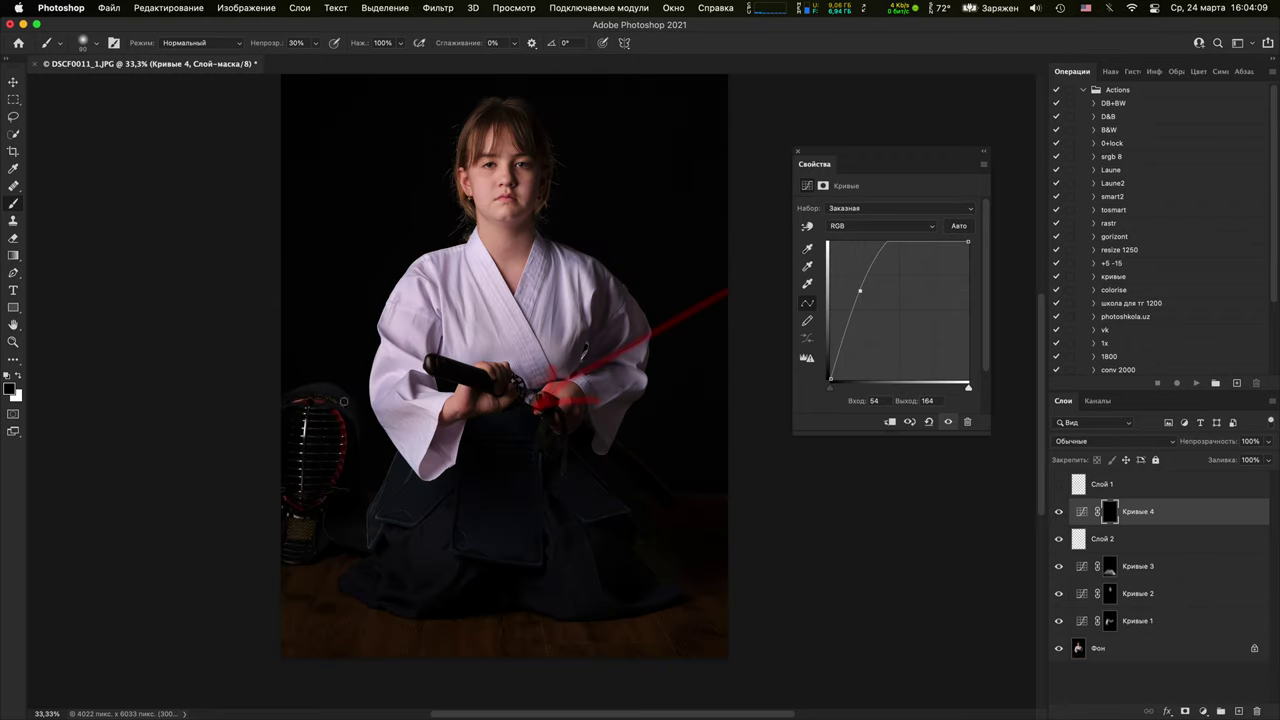
{"action": "key", "text": "bracketright"}
{"action": "key", "text": "bracketright"}
{"action": "key", "text": "bracketright"}
{"action": "key", "text": "bracketright"}
{"action": "key", "text": "bracketright"}
{"action": "key", "text": "bracketright"}
{"action": "key", "text": "bracketright"}
{"action": "key", "text": "x"}
{"action": "mouse_move", "coordinate": [314, 428]}
{"action": "left_mouse_down"}
{"action": "mouse_move", "coordinate": [297, 499]}
{"action": "mouse_move", "coordinate": [299, 398]}
{"action": "mouse_move", "coordinate": [316, 488]}
{"action": "mouse_move", "coordinate": [285, 543]}
{"action": "mouse_move", "coordinate": [305, 470]}
{"action": "mouse_move", "coordinate": [332, 499]}
{"action": "mouse_move", "coordinate": [297, 466]}
{"action": "mouse_move", "coordinate": [283, 394]}
{"action": "mouse_move", "coordinate": [303, 420]}
{"action": "left_mouse_up"}
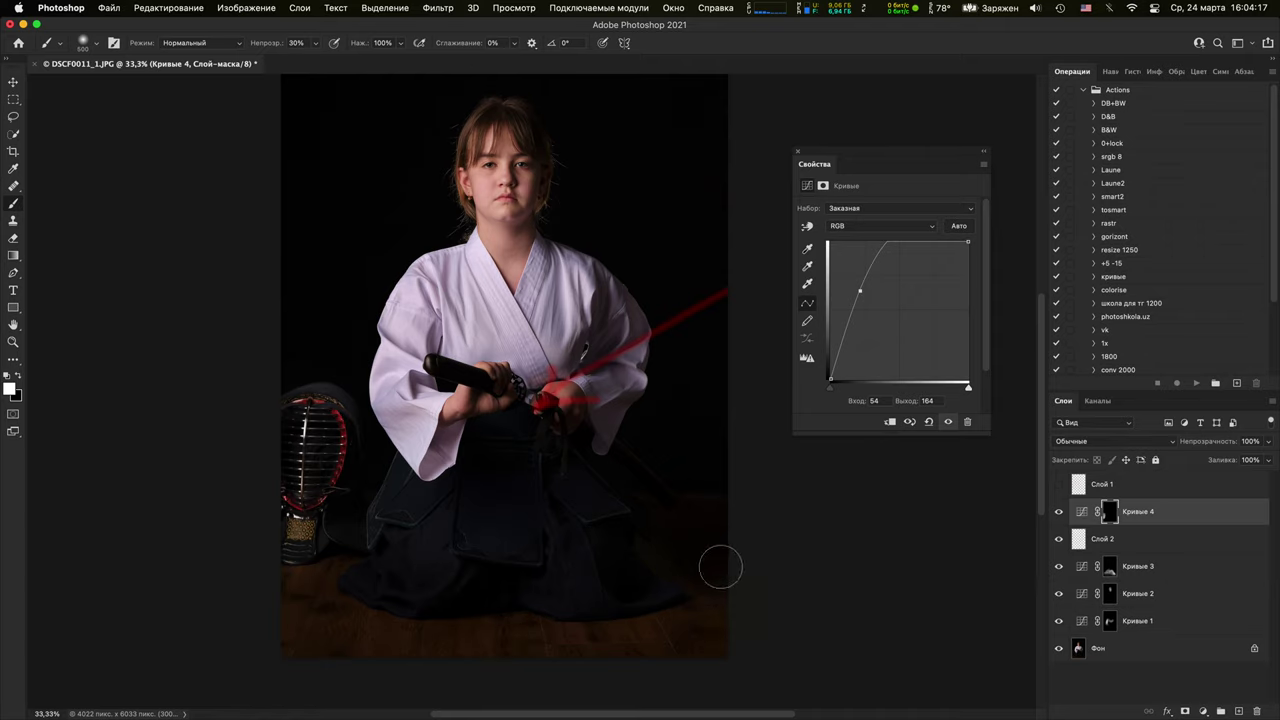
Lower the opacity of Кривые 4 and toggle its visibility to compare the helmet's brightness, leaving the layer hidden
{"action": "key", "text": "super+minus"}
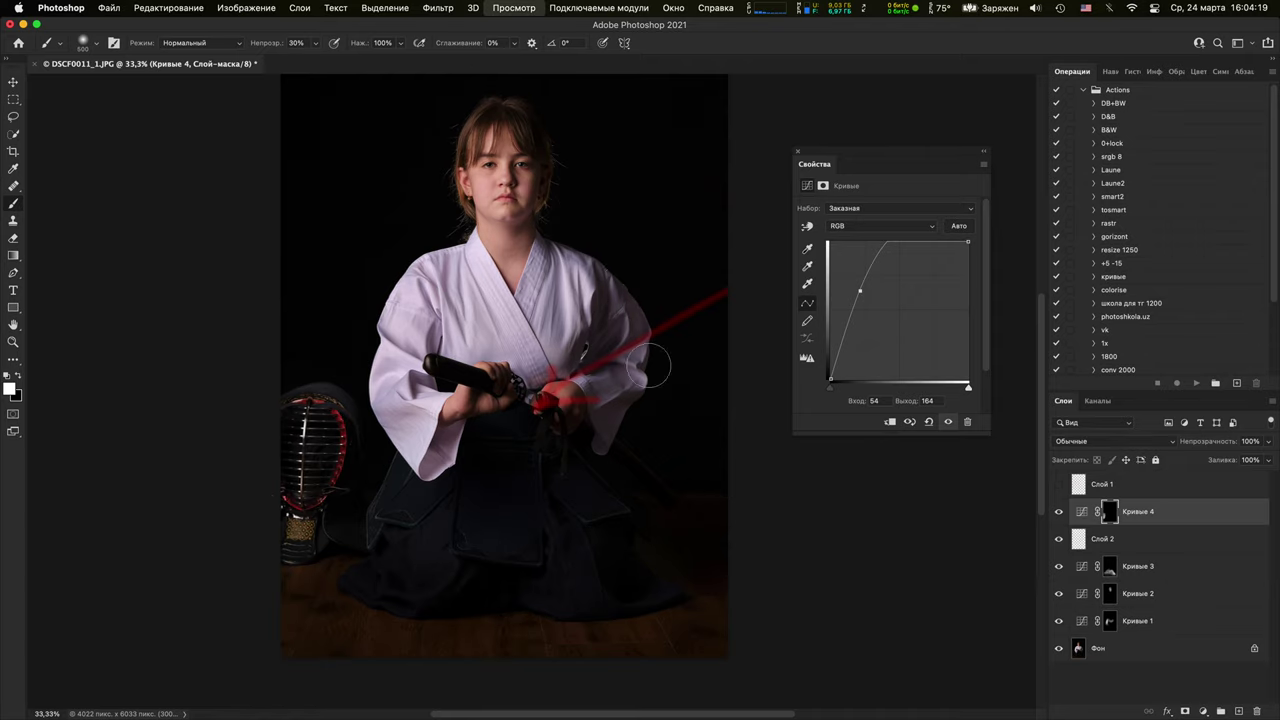
{"action": "key", "text": "super+minus"}
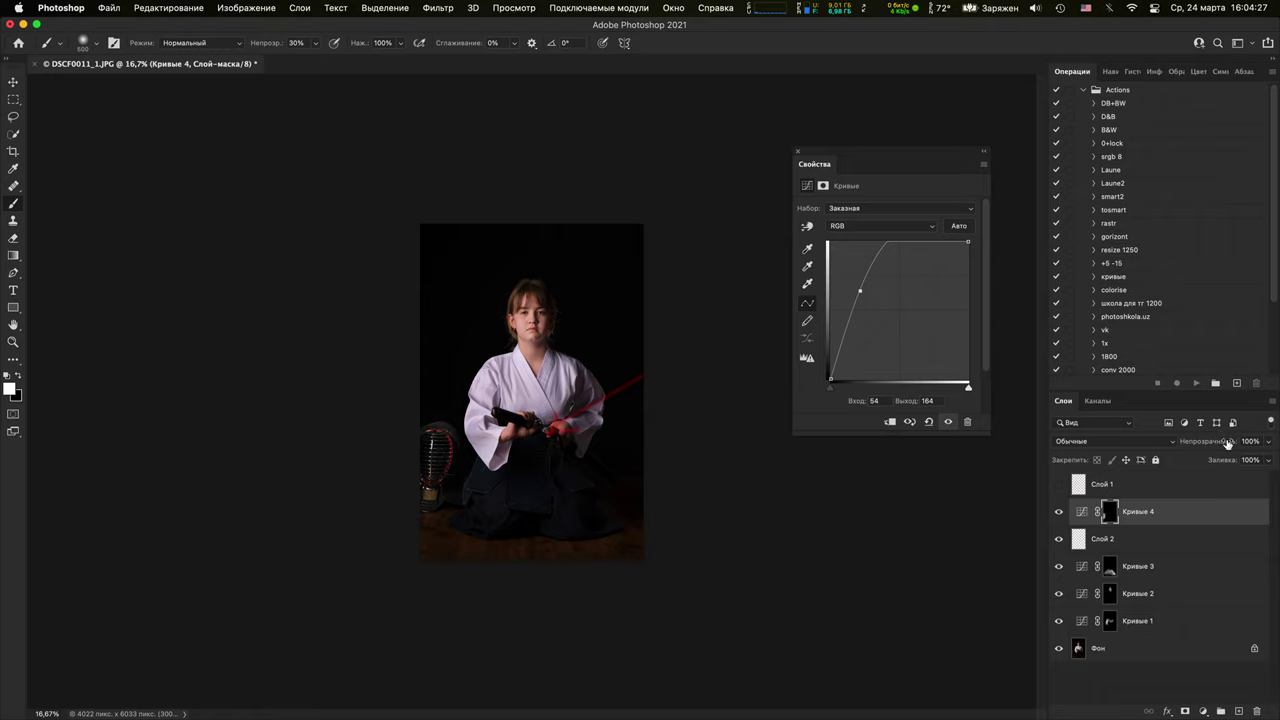
{"action": "left_click_drag", "start_coordinate": [1228, 443], "coordinate": [1218, 443]}
{"action": "left_click", "coordinate": [1059, 512]}
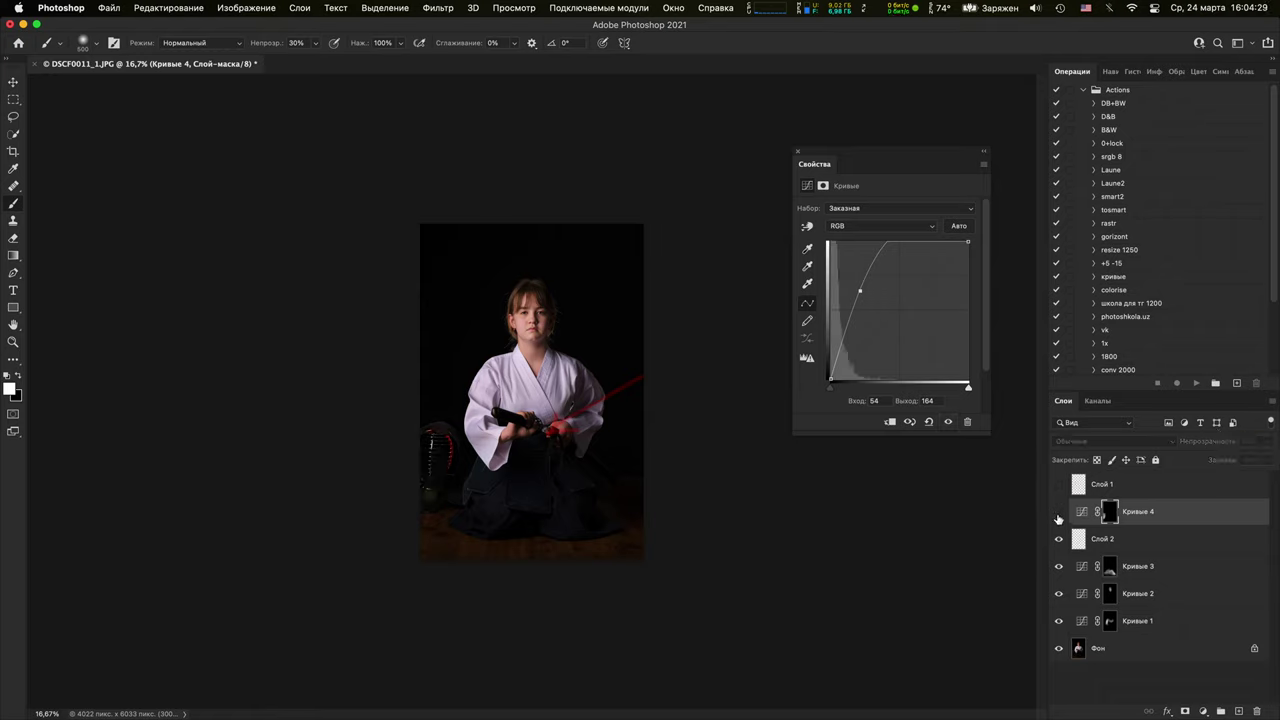
{"action": "left_click", "coordinate": [1059, 513]}
{"action": "left_click", "coordinate": [1059, 513]}
Add a Curves adjustment above Кривые 4 and raise the RGB curve at input 34 to output 197
{"action": "key", "text": "super+plus"}
{"action": "key", "text": "super+plus"}
{"action": "left_click_drag", "start_coordinate": [650, 370], "coordinate": [586, 514]}
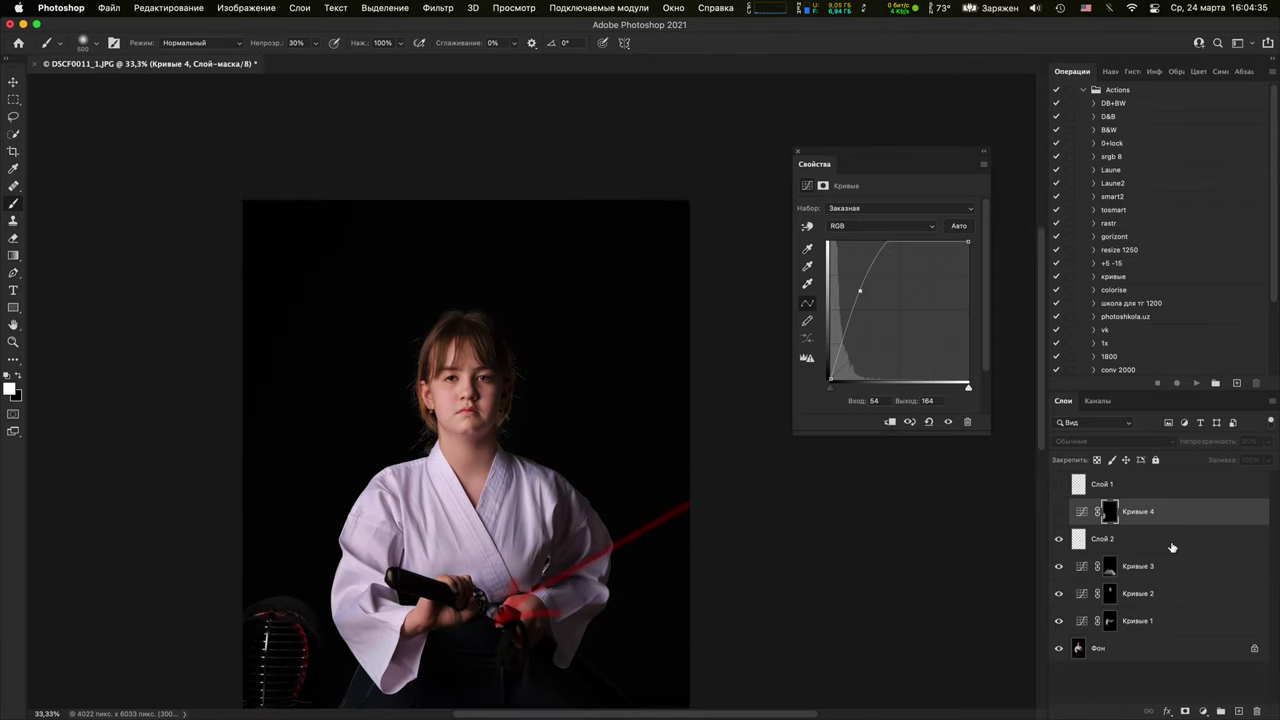
{"action": "left_click", "coordinate": [1203, 711]}
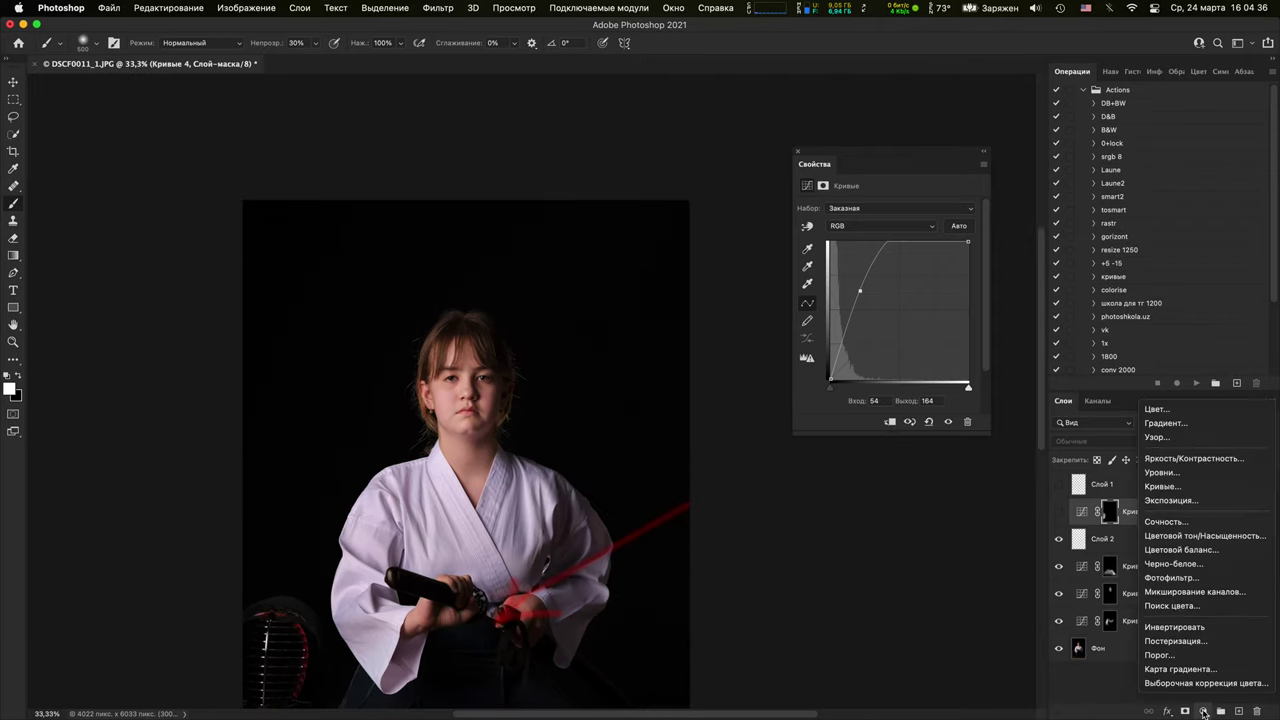
{"action": "left_click", "coordinate": [1170, 486]}
{"action": "left_click_drag", "start_coordinate": [886, 351], "coordinate": [848, 272]}
{"action": "left_click_drag", "start_coordinate": [640, 549], "coordinate": [677, 400]}
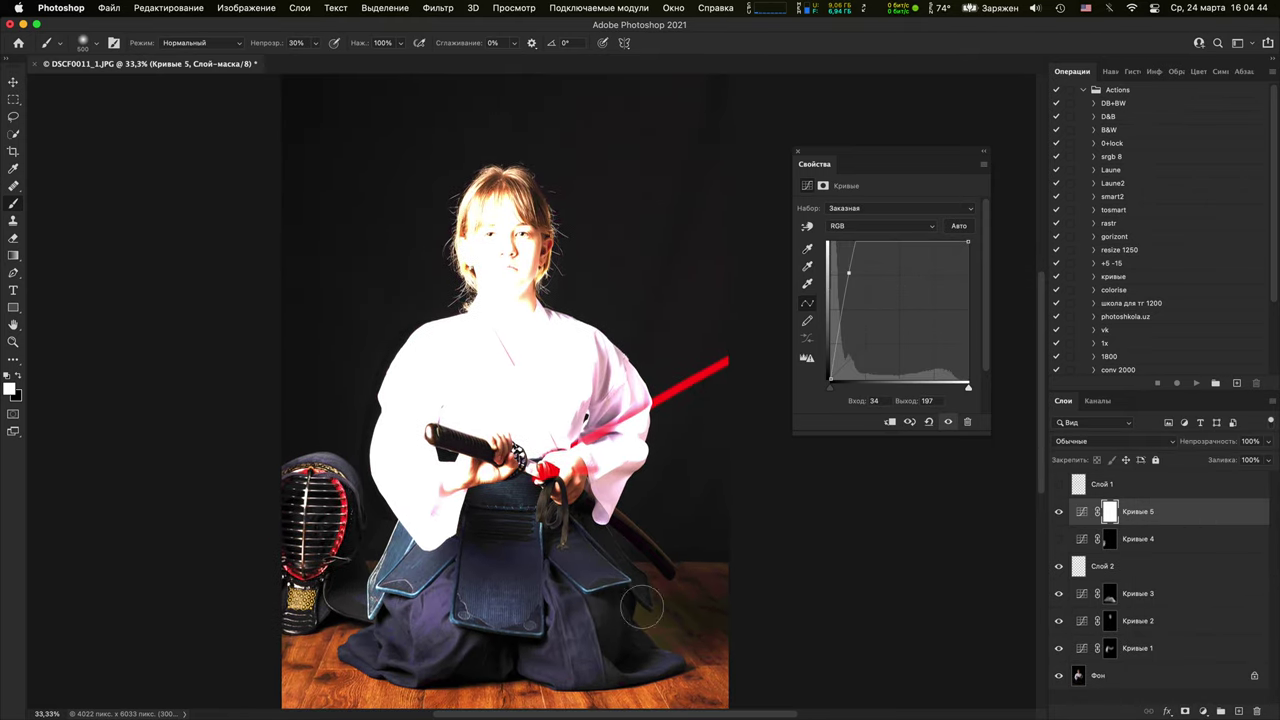
Inspect the heavily brightened head and background up close, and hide Кривые 5 to compare with the normal exposure
{"action": "key", "text": "super+plus"}
{"action": "scroll", "coordinate": [631, 530], "scroll_direction": "up", "scroll_amount": 3}
{"action": "left_click", "coordinate": [1059, 511]}
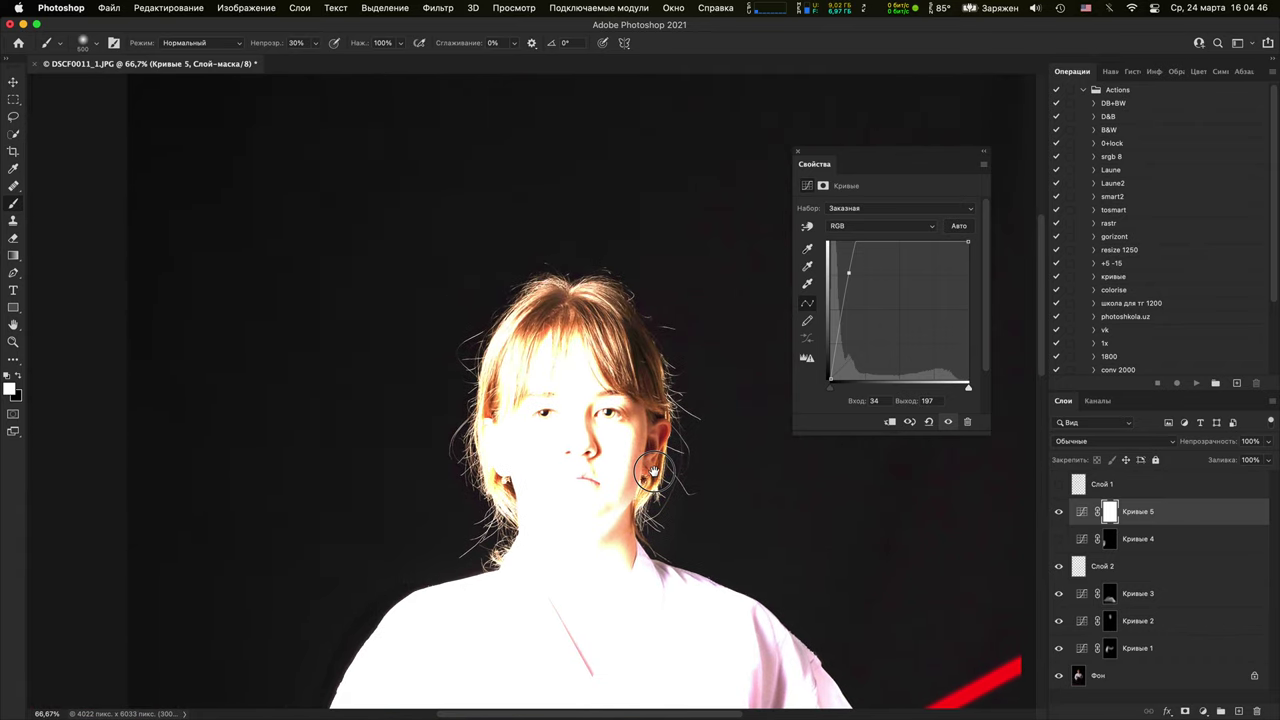
{"action": "key", "text": "super+0"}
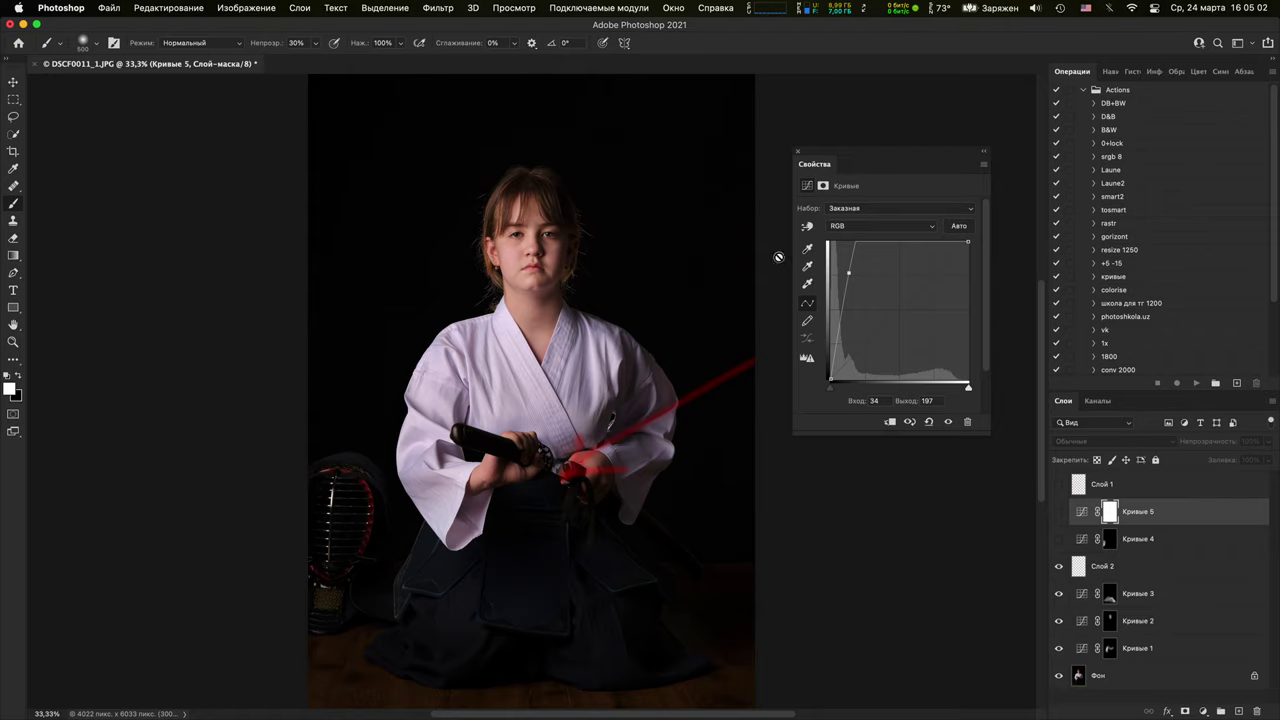
{"action": "key", "text": "super+minus"}
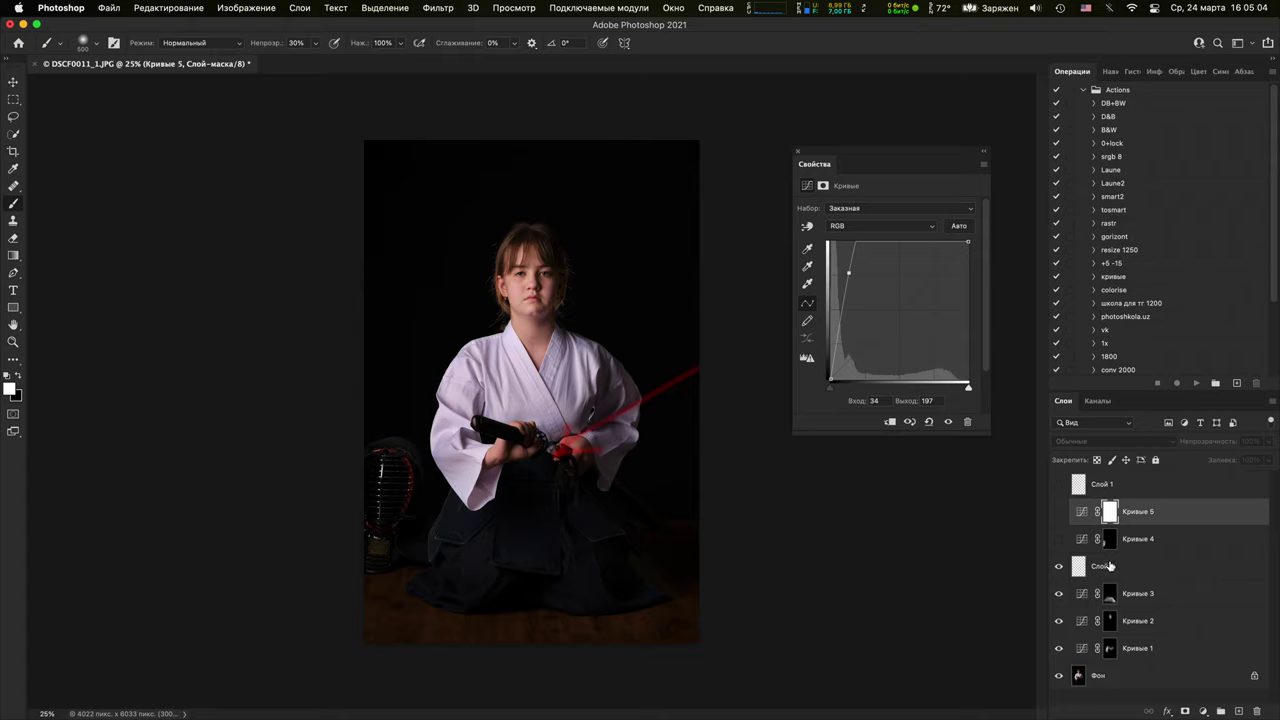
Hide Слой 2 and stamp all visible layers into a new layer above Кривые 3
{"action": "left_click", "coordinate": [1058, 566]}
{"action": "left_click", "coordinate": [1166, 598]}
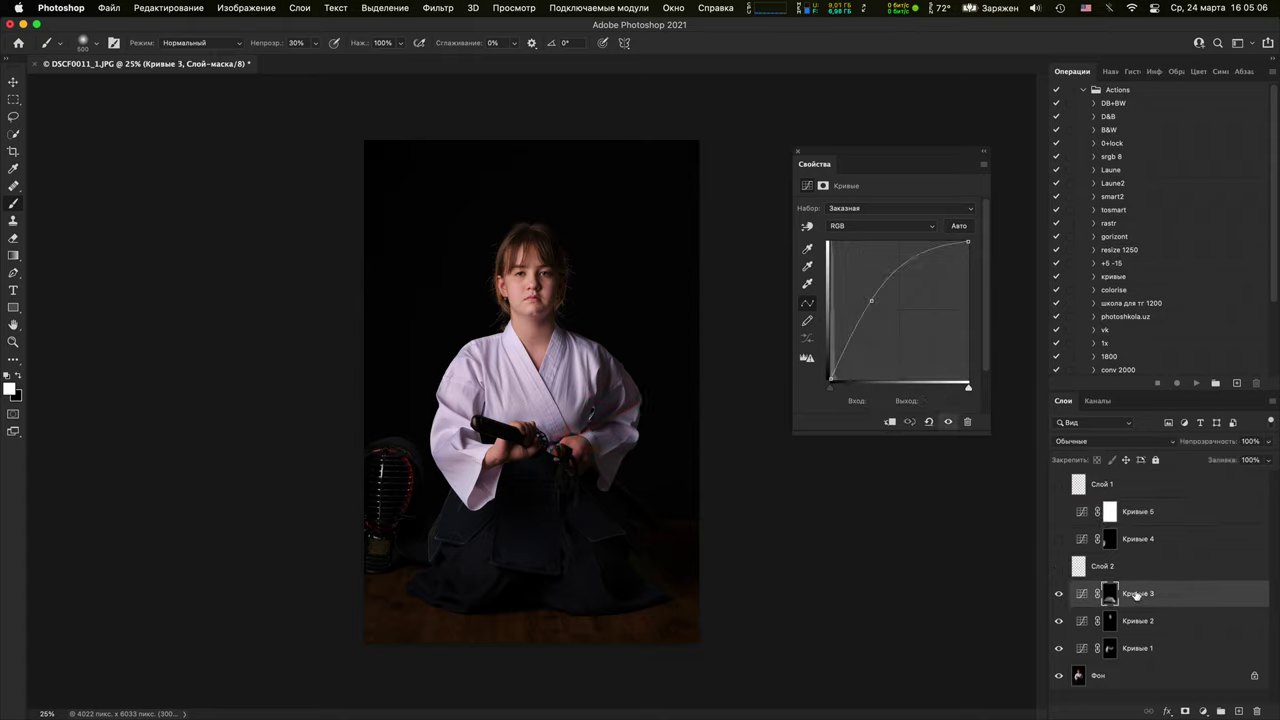
{"action": "key", "text": "super+alt+shift+e"}
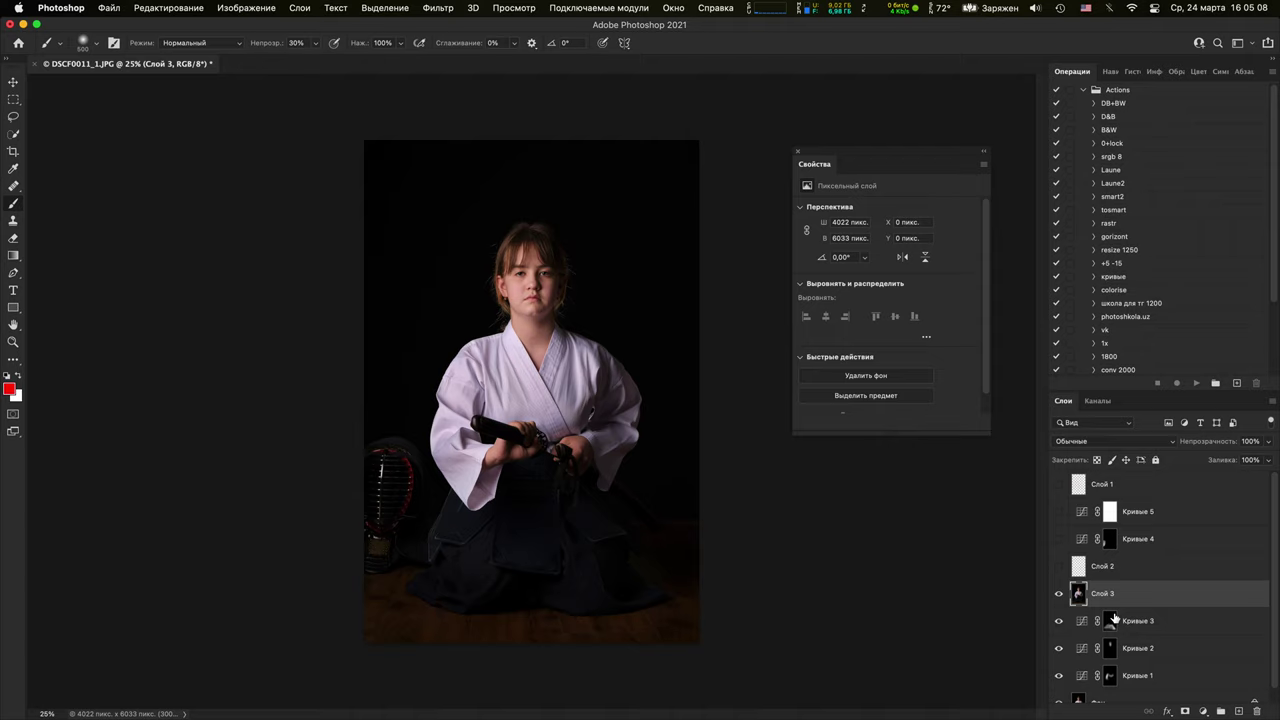
Toggle the visibility of the stamped layer and the three curves layers to compare the corrected kendo portrait with the original
{"action": "left_click", "coordinate": [1058, 595]}
{"action": "left_click", "coordinate": [1057, 603]}
{"action": "left_click", "coordinate": [1057, 603]}
{"action": "left_click", "coordinate": [1058, 604]}
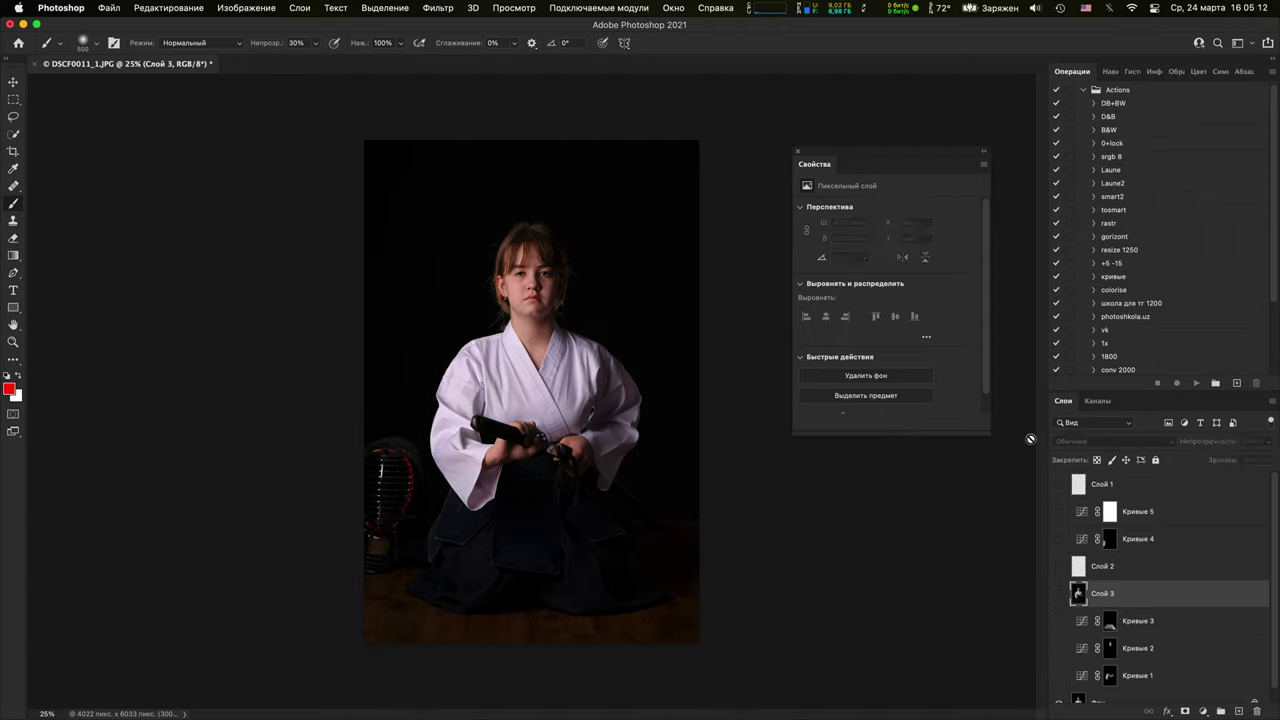
{"action": "left_click", "coordinate": [455, 409]}
{"action": "left_click", "coordinate": [703, 280]}
{"action": "left_click", "coordinate": [1057, 595]}
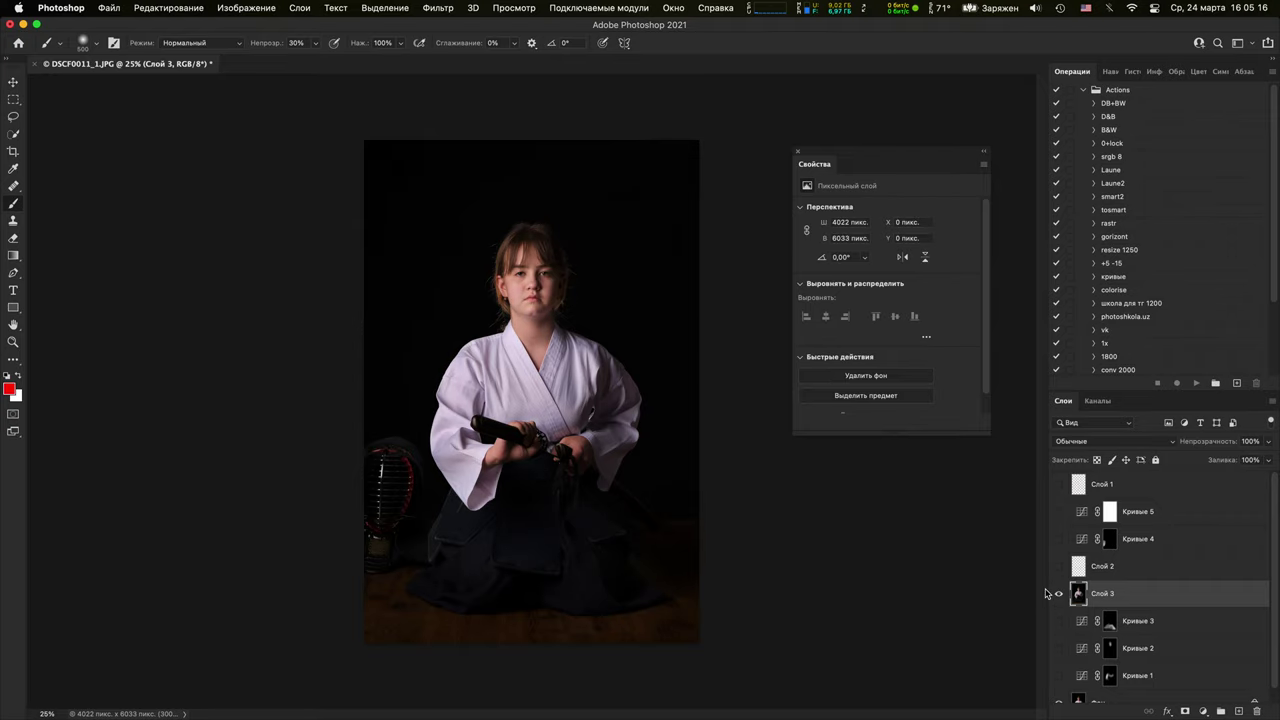
{"action": "key", "text": "super+minus"}
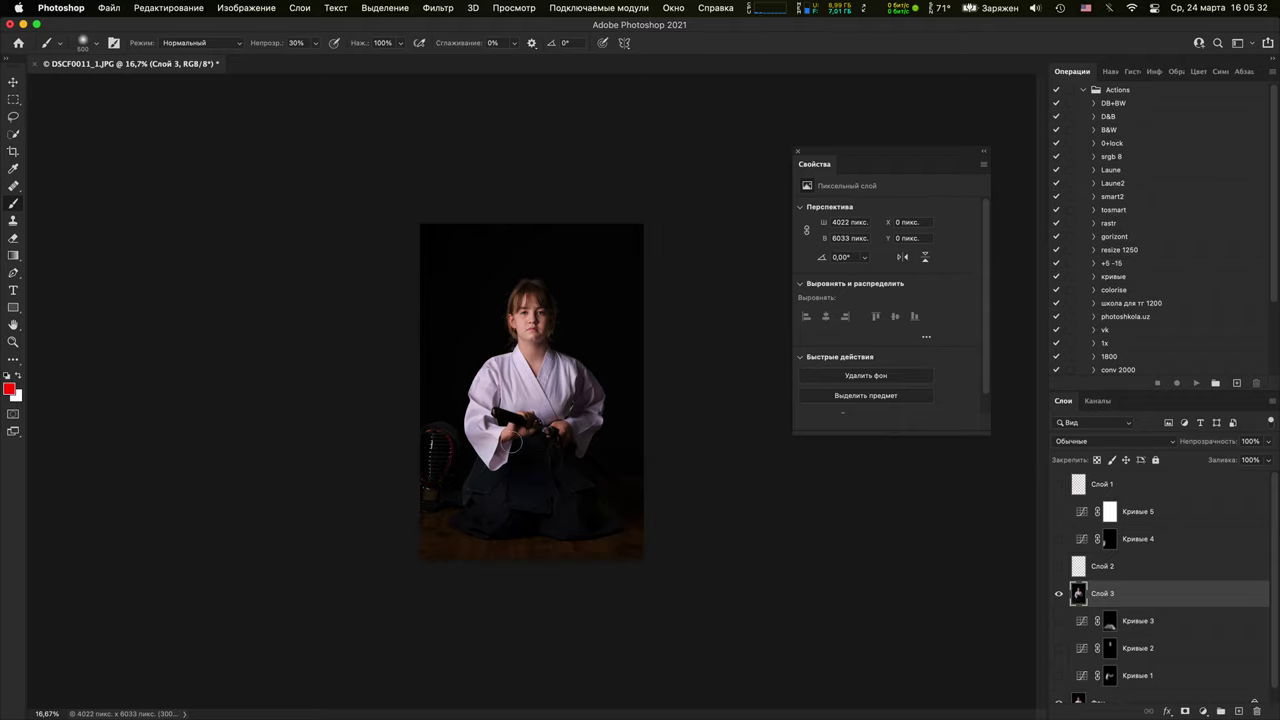
Close DSCF0011_1.JPG without saving and open Game 2.JPG from Bridge, keeping its embedded color profile
{"action": "left_click", "coordinate": [44, 63]}
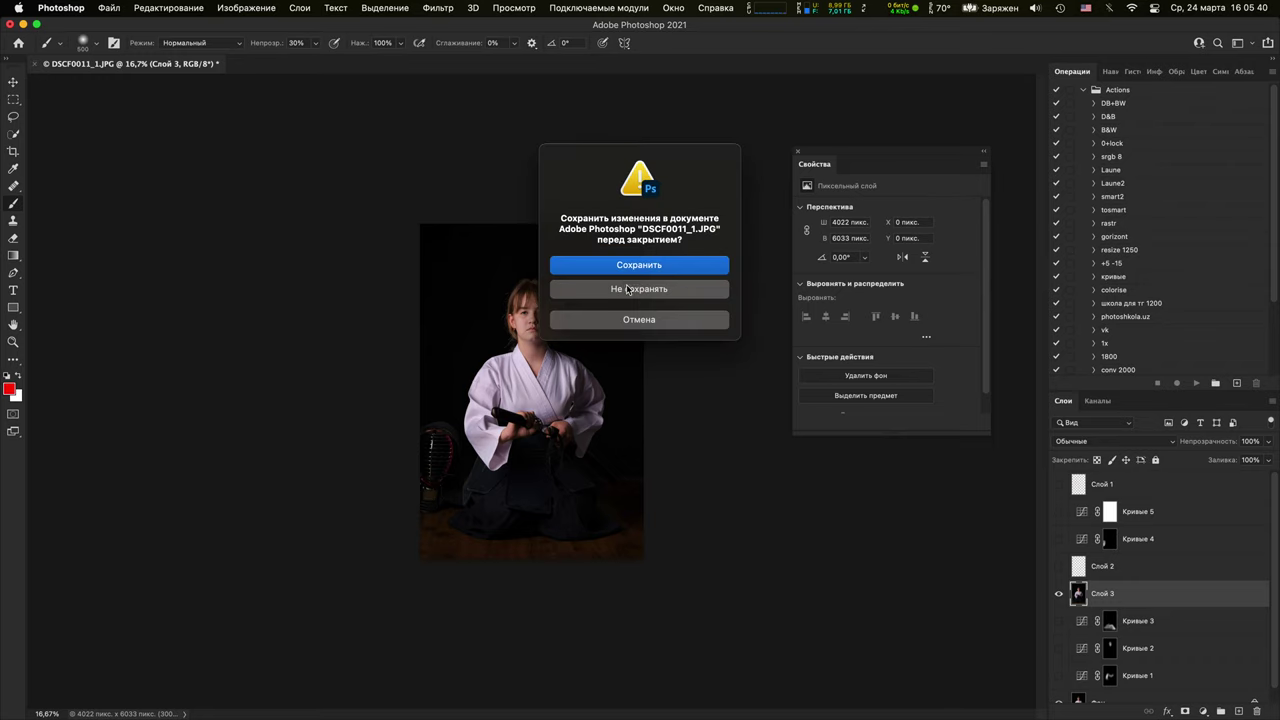
{"action": "left_click", "coordinate": [628, 289]}
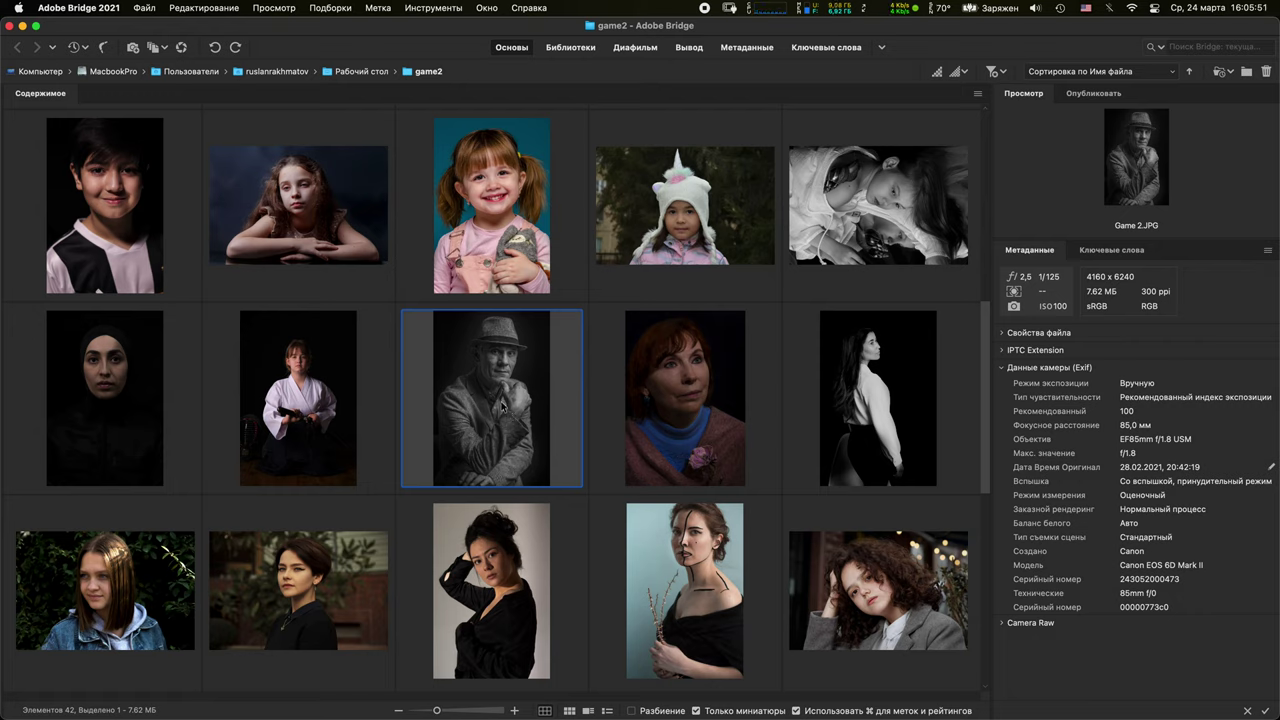
{"action": "double_click", "coordinate": [500, 399]}
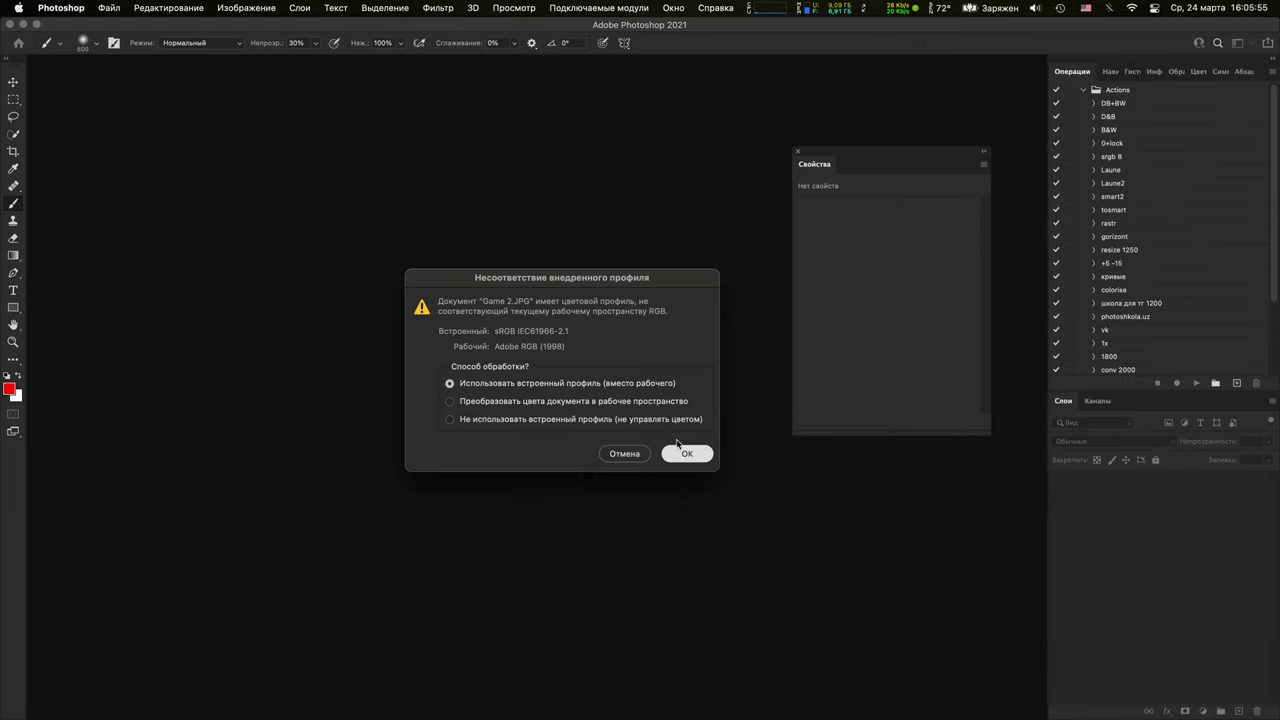
{"action": "left_click", "coordinate": [689, 452]}
{"action": "left_click", "coordinate": [797, 143]}
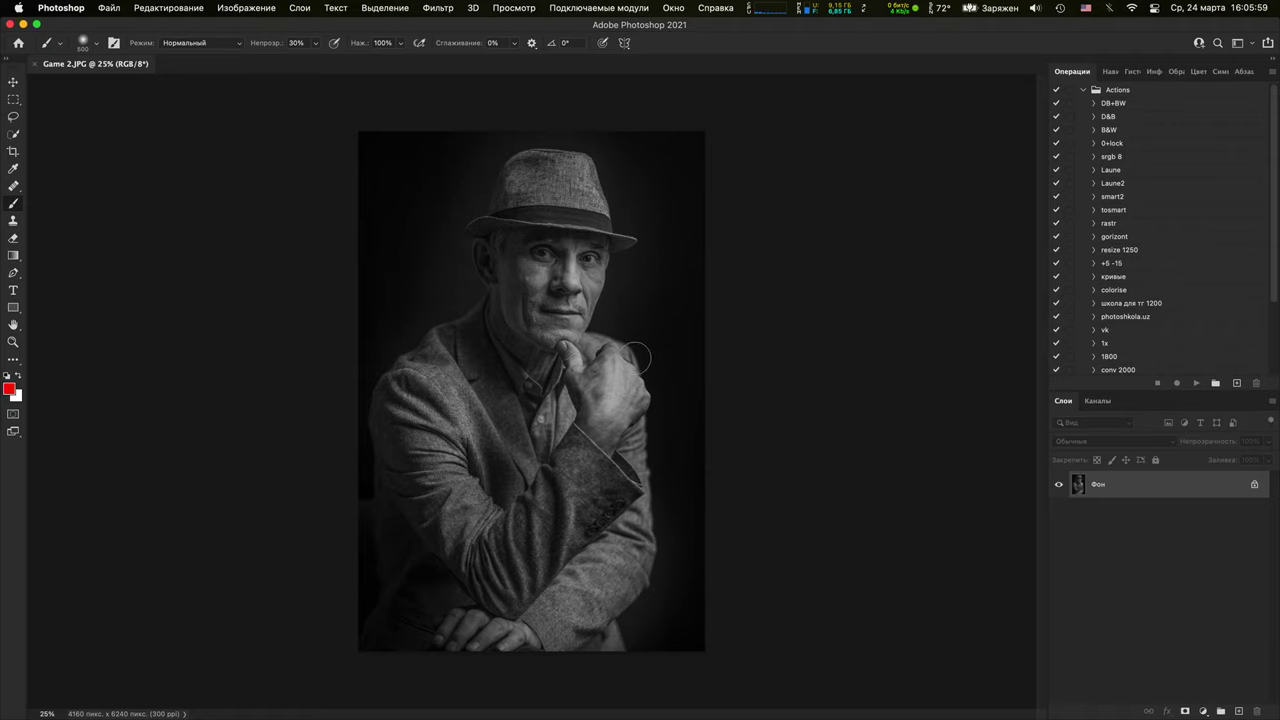
On a new layer, mark the background contours around the man with red 125 px strokes, set the brush opacity to 100% and hide the layer
{"action": "key", "text": "super+plus"}
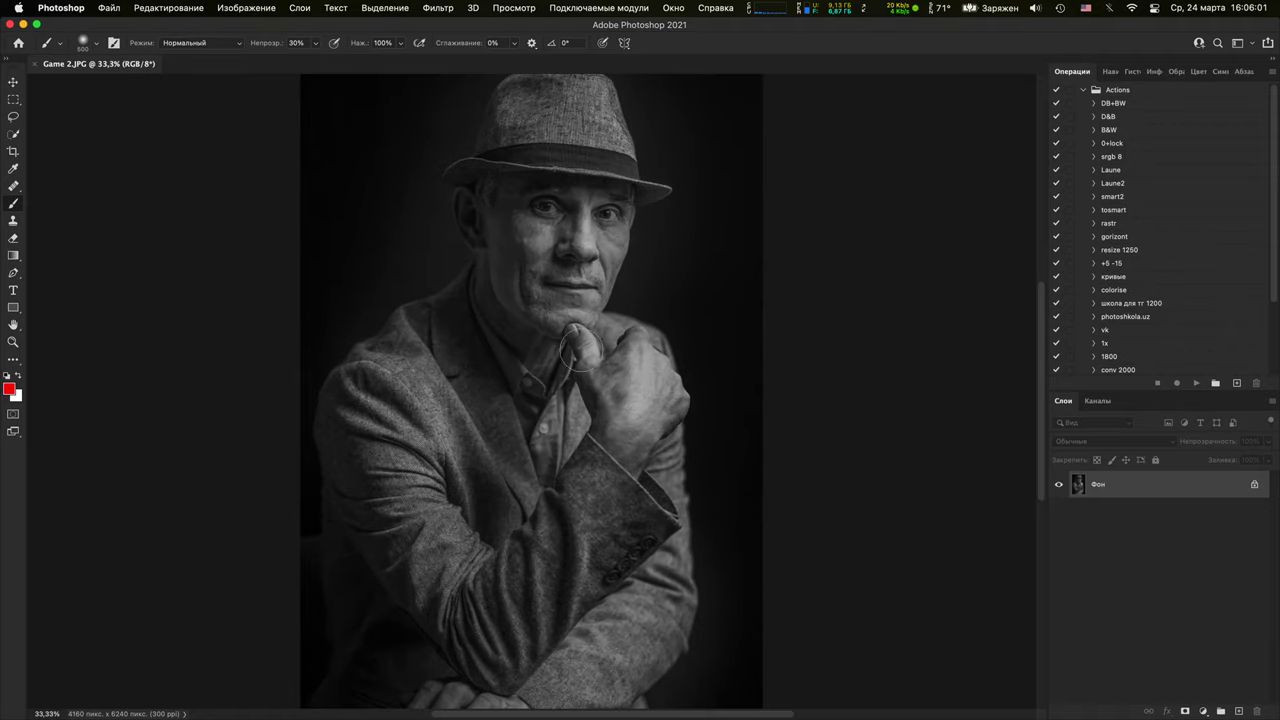
{"action": "key", "text": "super+minus"}
{"action": "key", "text": "super+minus"}
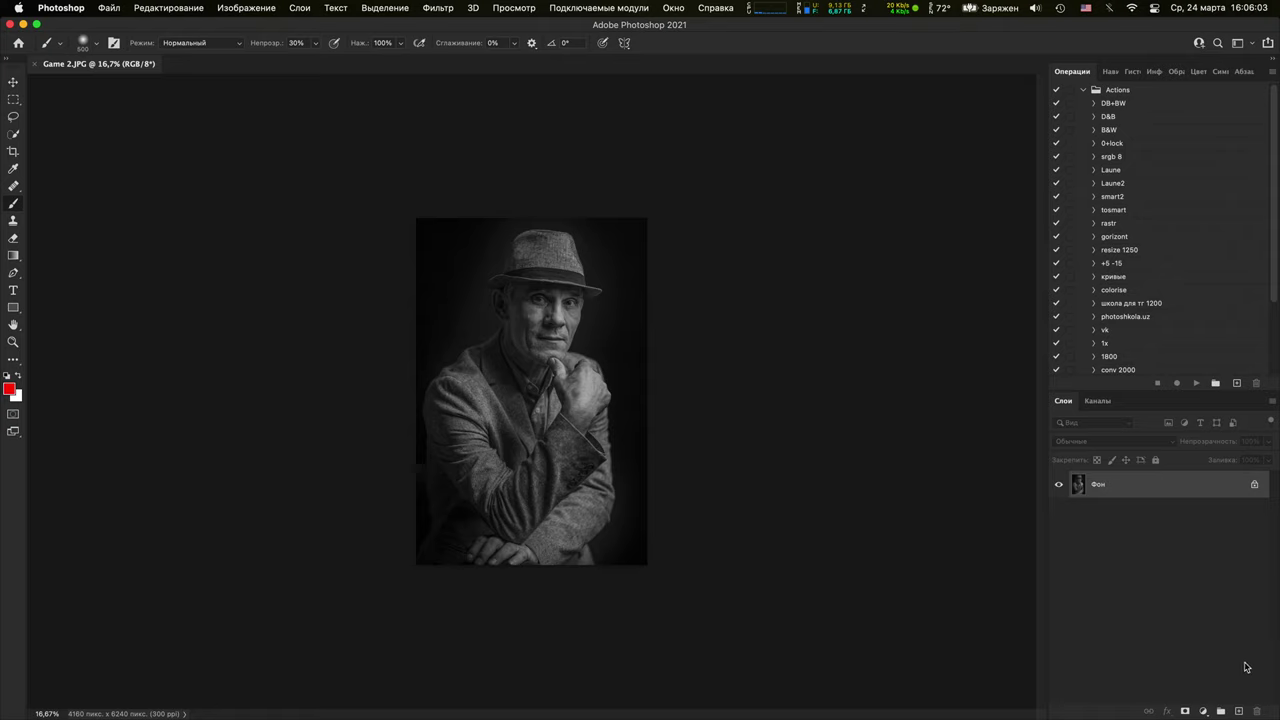
{"action": "left_click", "coordinate": [1239, 712]}
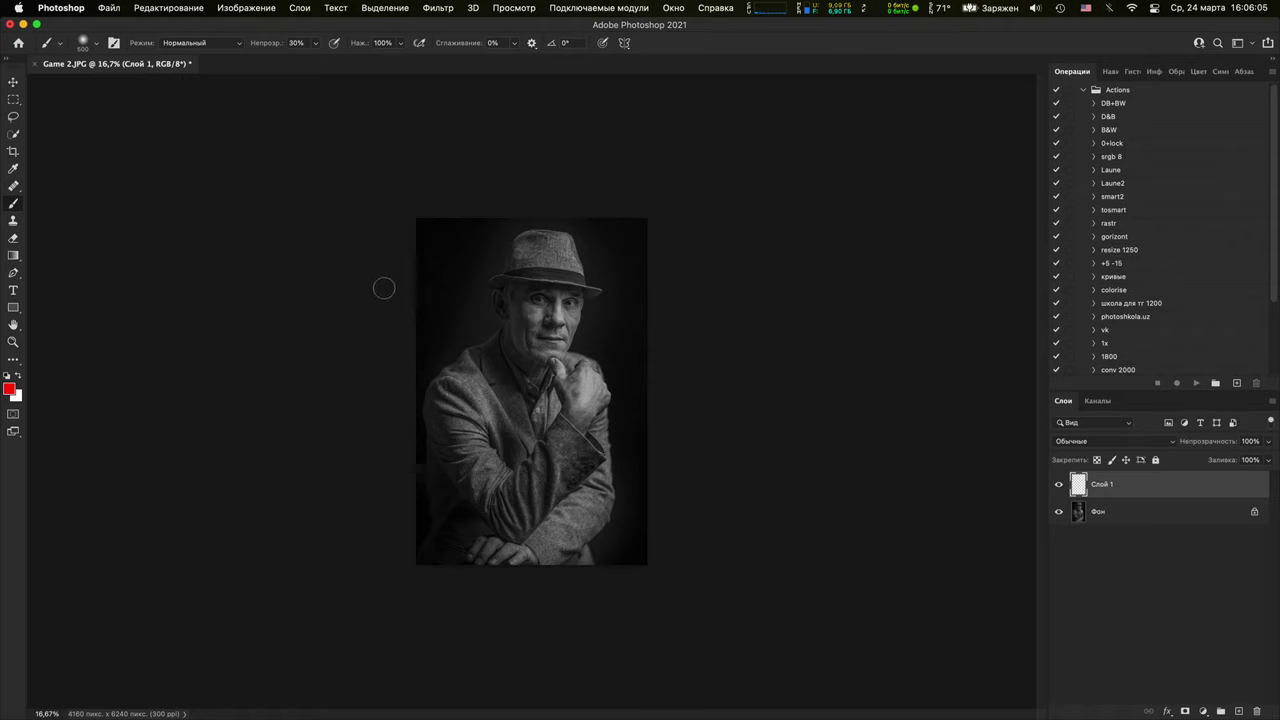
{"action": "left_click_drag", "start_coordinate": [486, 257], "coordinate": [421, 393]}
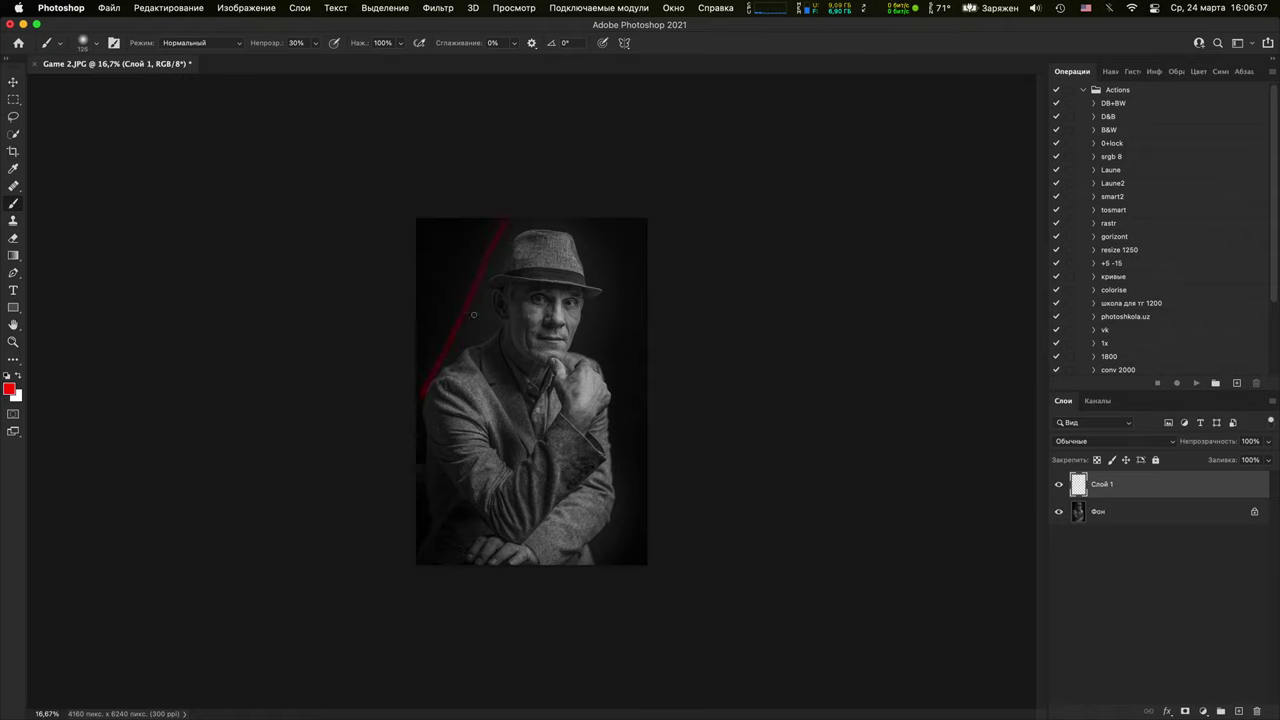
{"action": "mouse_move", "coordinate": [613, 459]}
{"action": "left_mouse_down"}
{"action": "mouse_move", "coordinate": [637, 487]}
{"action": "mouse_move", "coordinate": [611, 560]}
{"action": "left_mouse_up"}
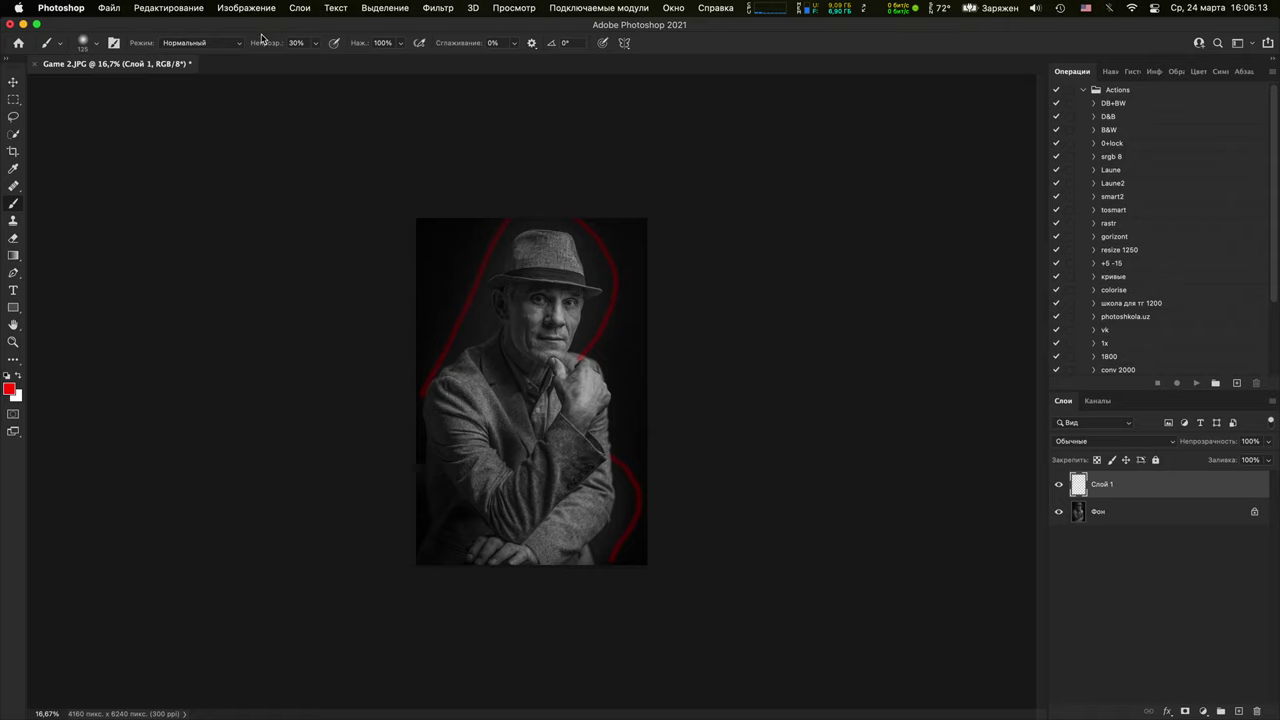
{"action": "left_click_drag", "start_coordinate": [266, 43], "coordinate": [690, 46]}
{"action": "left_click", "coordinate": [1059, 485]}
Add a Curves adjustment above Фон, raise the RGB curve at input 108 to output 159, and invert its mask
{"action": "left_click", "coordinate": [1144, 523]}
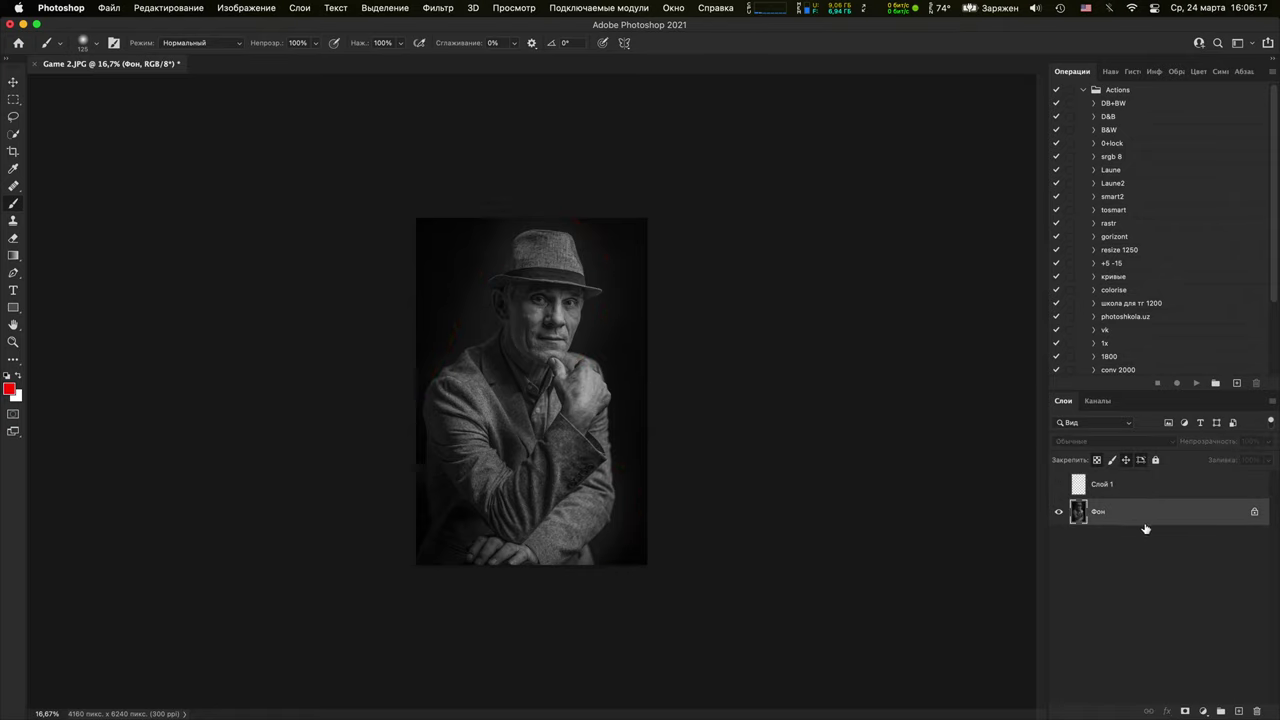
{"action": "left_click", "coordinate": [1200, 710]}
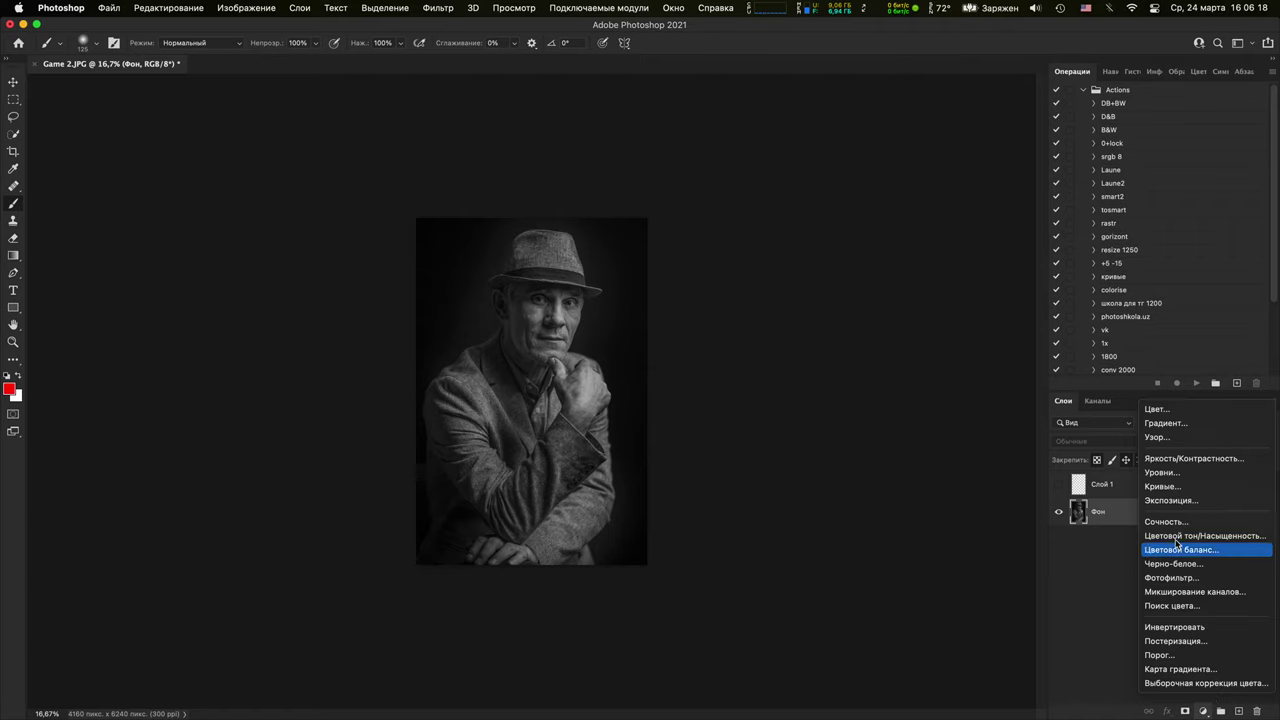
{"action": "left_click", "coordinate": [1185, 489]}
{"action": "left_click_drag", "start_coordinate": [890, 298], "coordinate": [890, 277]}
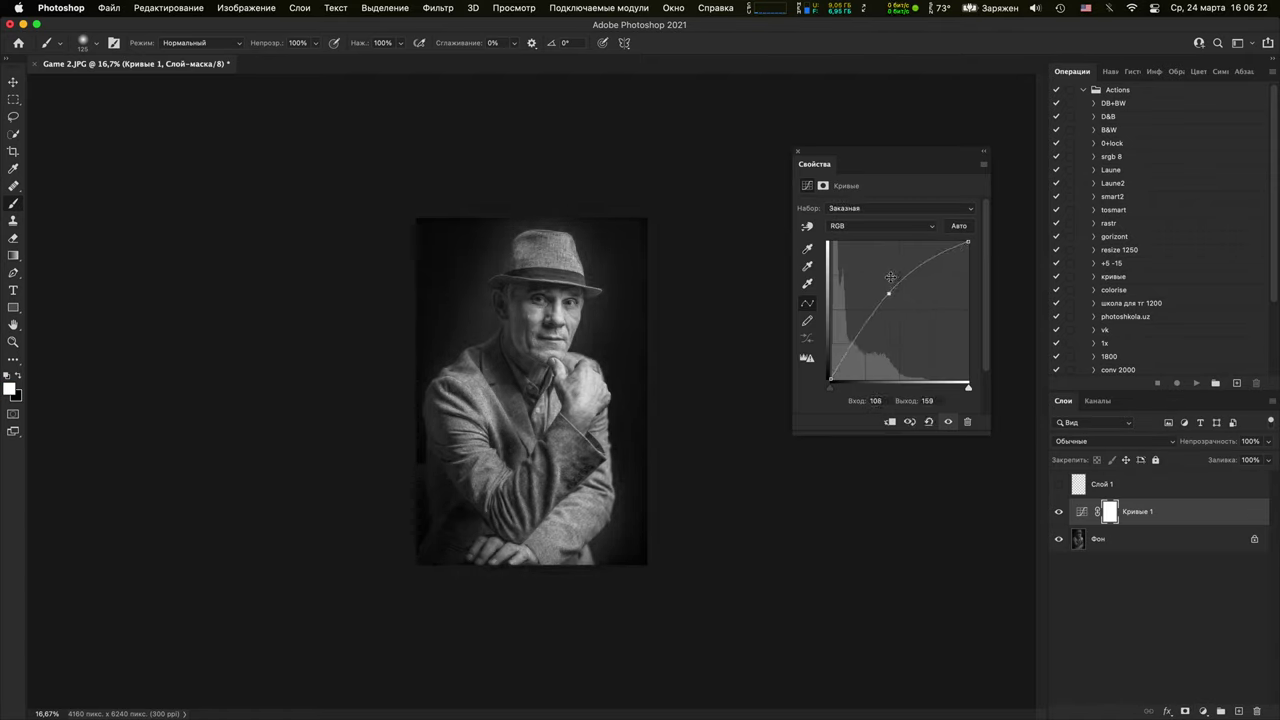
{"action": "left_click", "coordinate": [795, 152]}
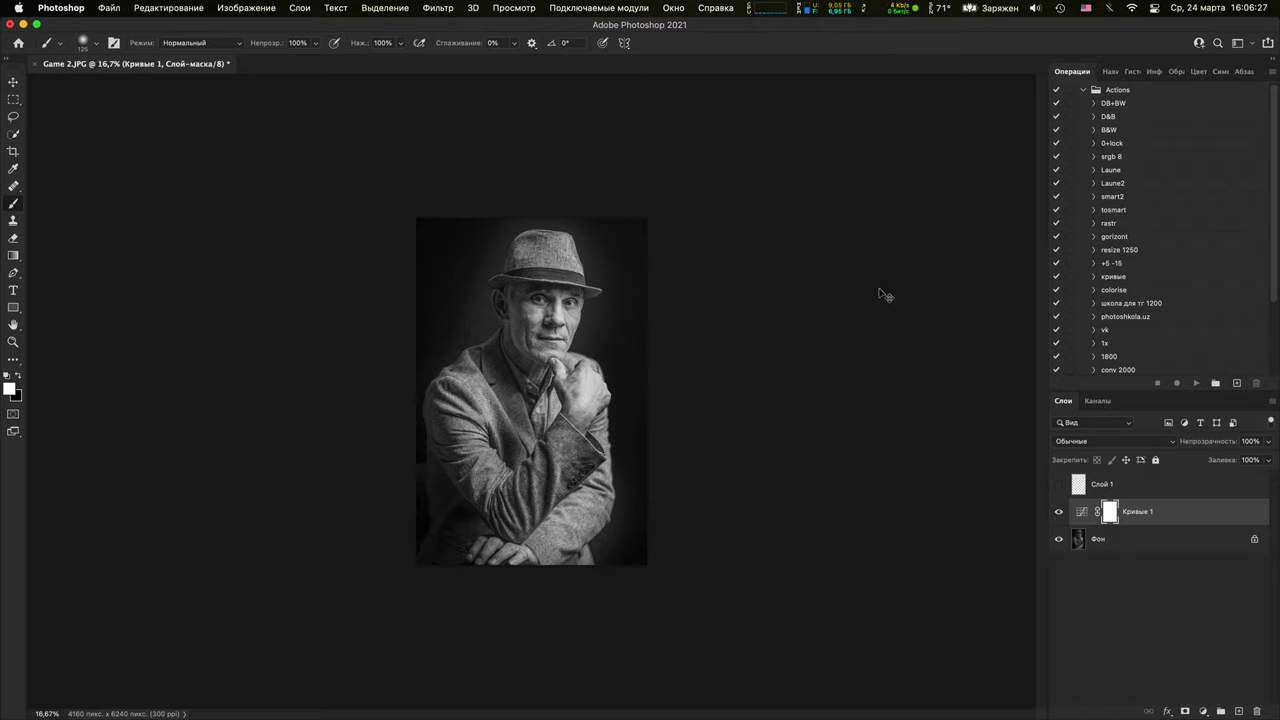
{"action": "key", "text": "super+i"}
Inspect the man's eye and hat edge at 300%, and check the photo's shooting data in Bridge before returning to Photoshop
{"action": "key", "text": "super+1"}
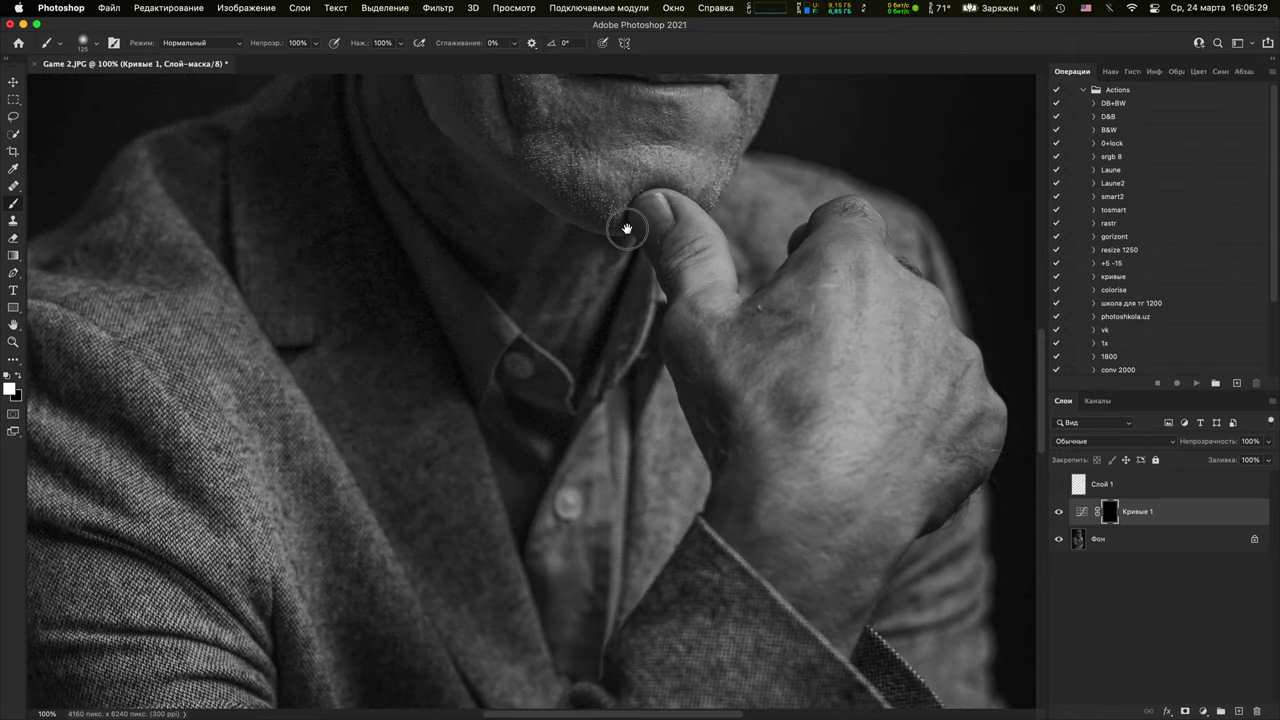
{"action": "left_click_drag", "start_coordinate": [626, 229], "coordinate": [587, 479]}
{"action": "key", "text": "super+plus"}
{"action": "key", "text": "super+plus"}
{"action": "left_click_drag", "start_coordinate": [808, 314], "coordinate": [529, 403]}
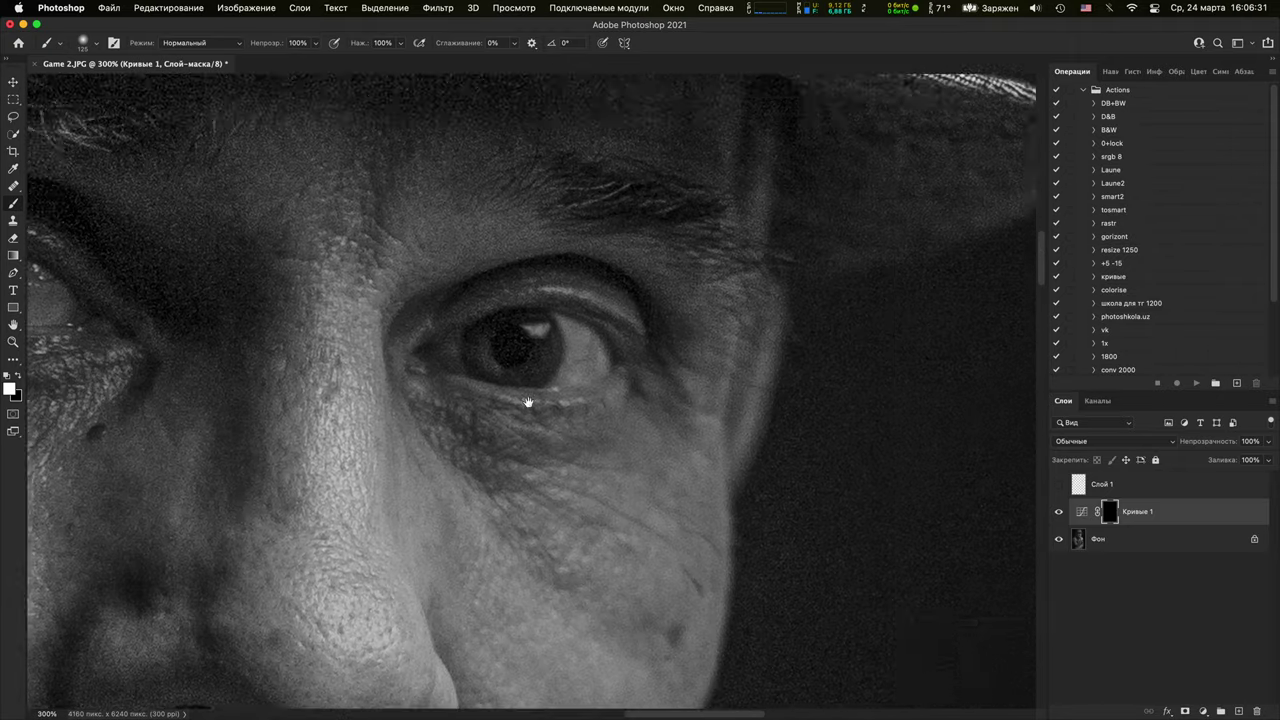
{"action": "left_click_drag", "start_coordinate": [640, 200], "coordinate": [657, 309]}
{"action": "left_click", "coordinate": [24, 23]}
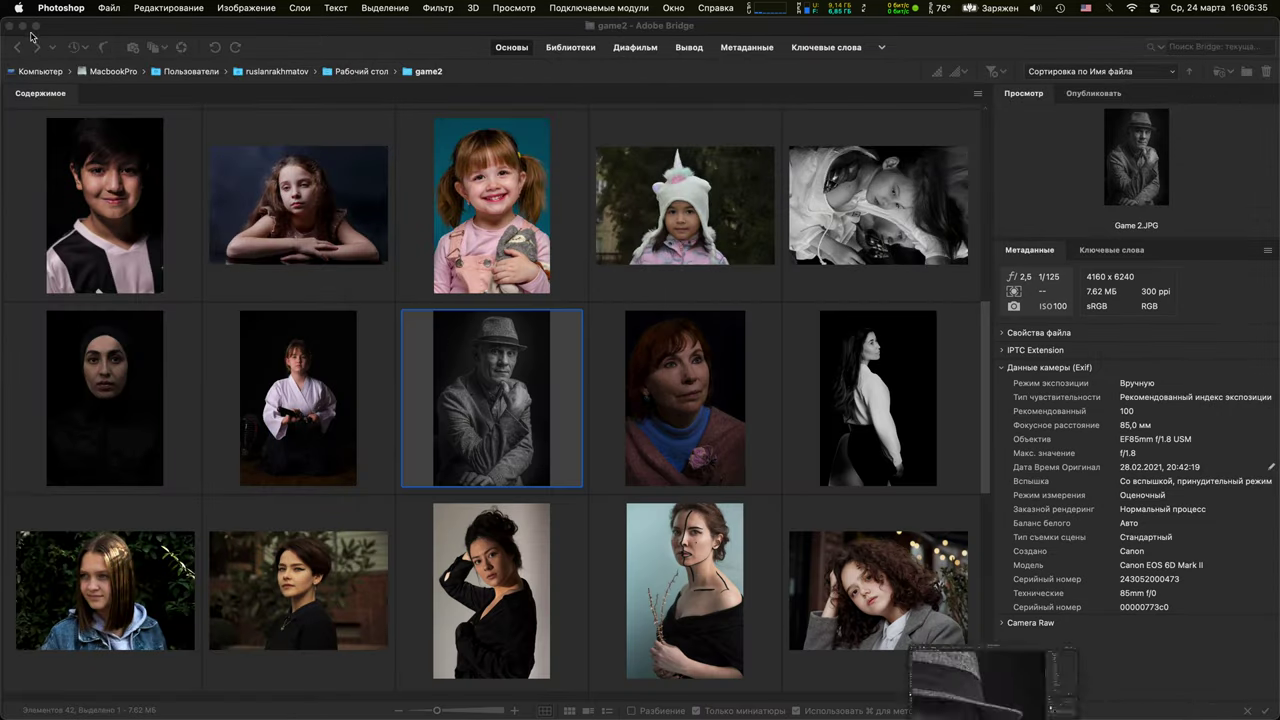
{"action": "double_click", "coordinate": [487, 398]}
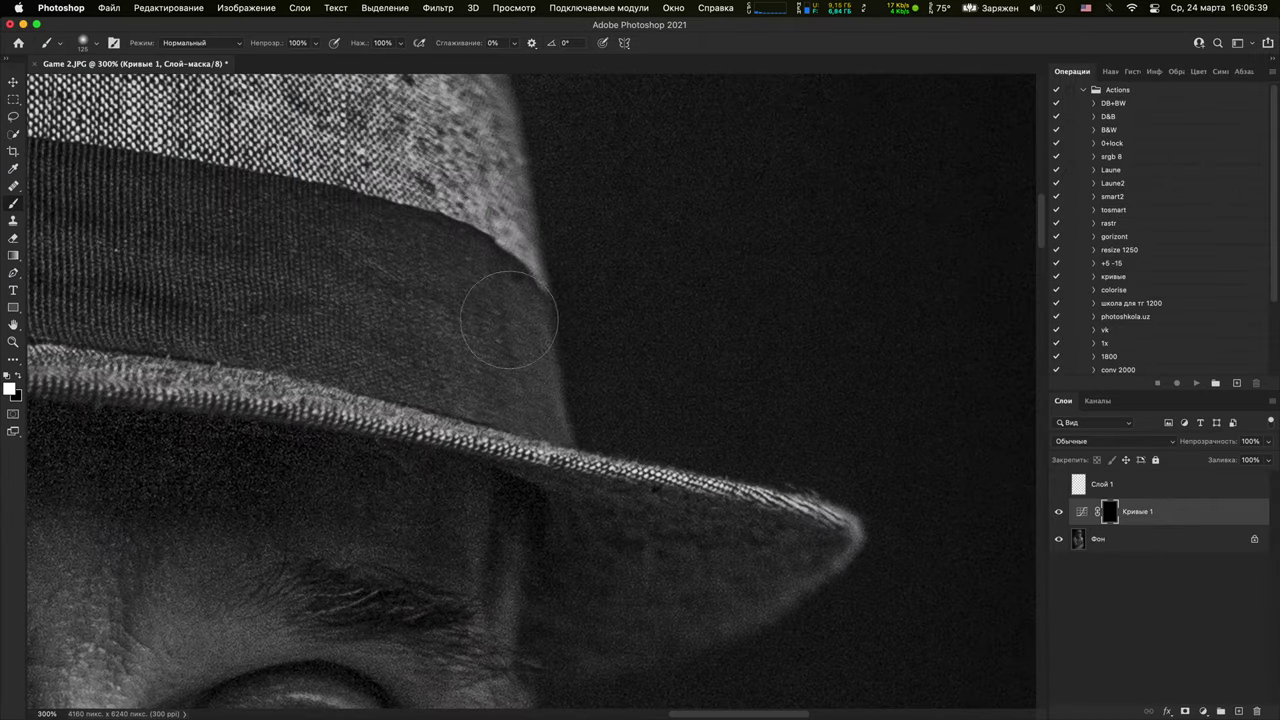
Examine the sharpness and noise of the hat band, brim and shadowed eye at magnifications between 100% and 500%
{"action": "key", "text": "super+minus"}
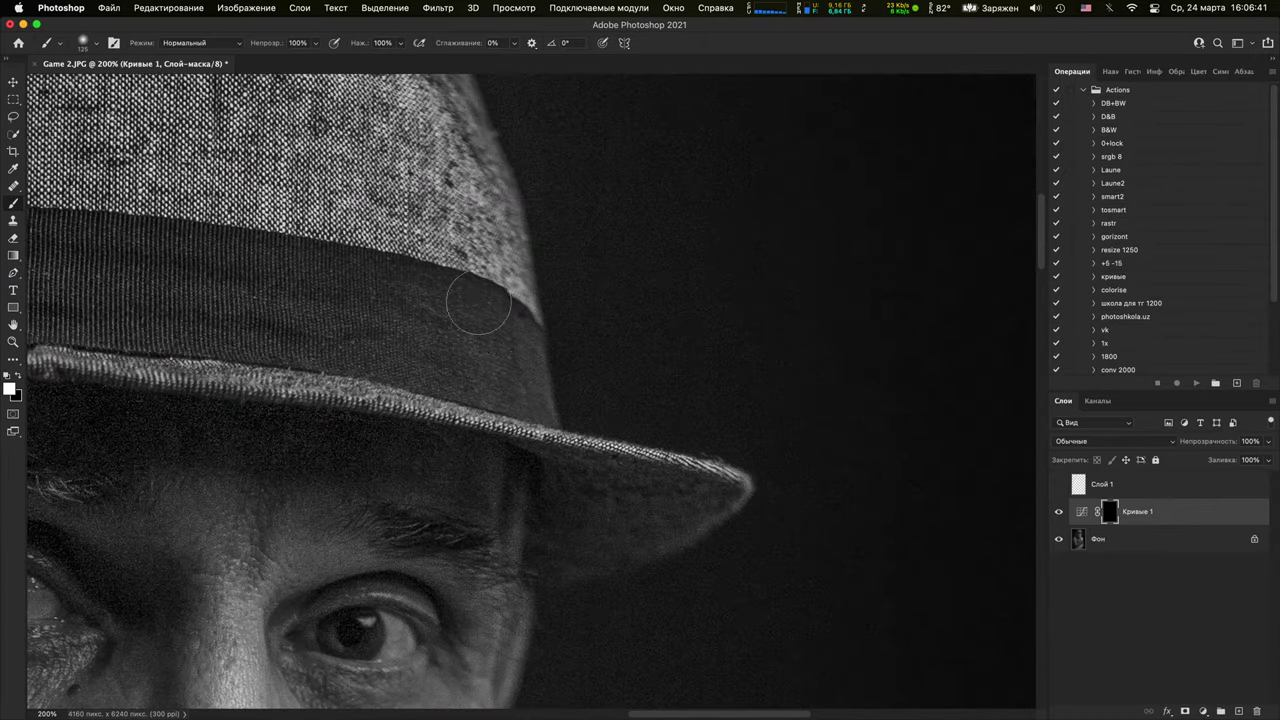
{"action": "key", "text": "super+minus"}
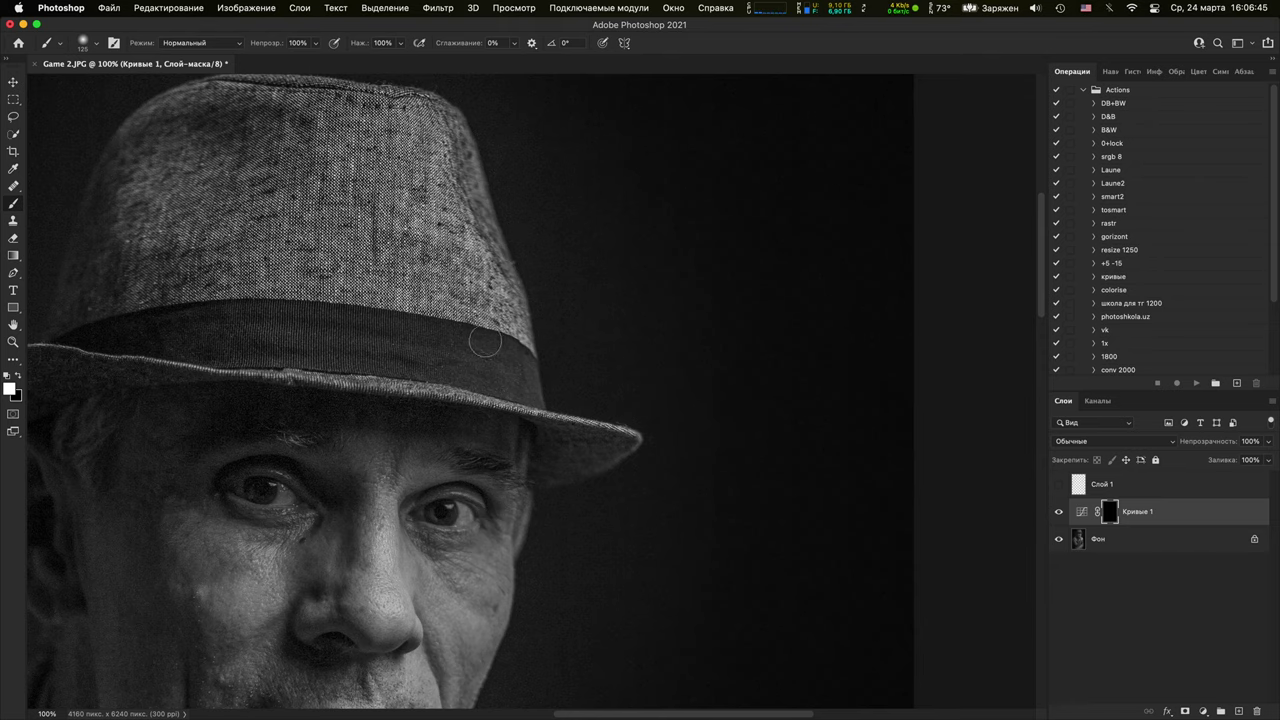
{"action": "key", "text": "super+plus"}
{"action": "key", "text": "super+plus"}
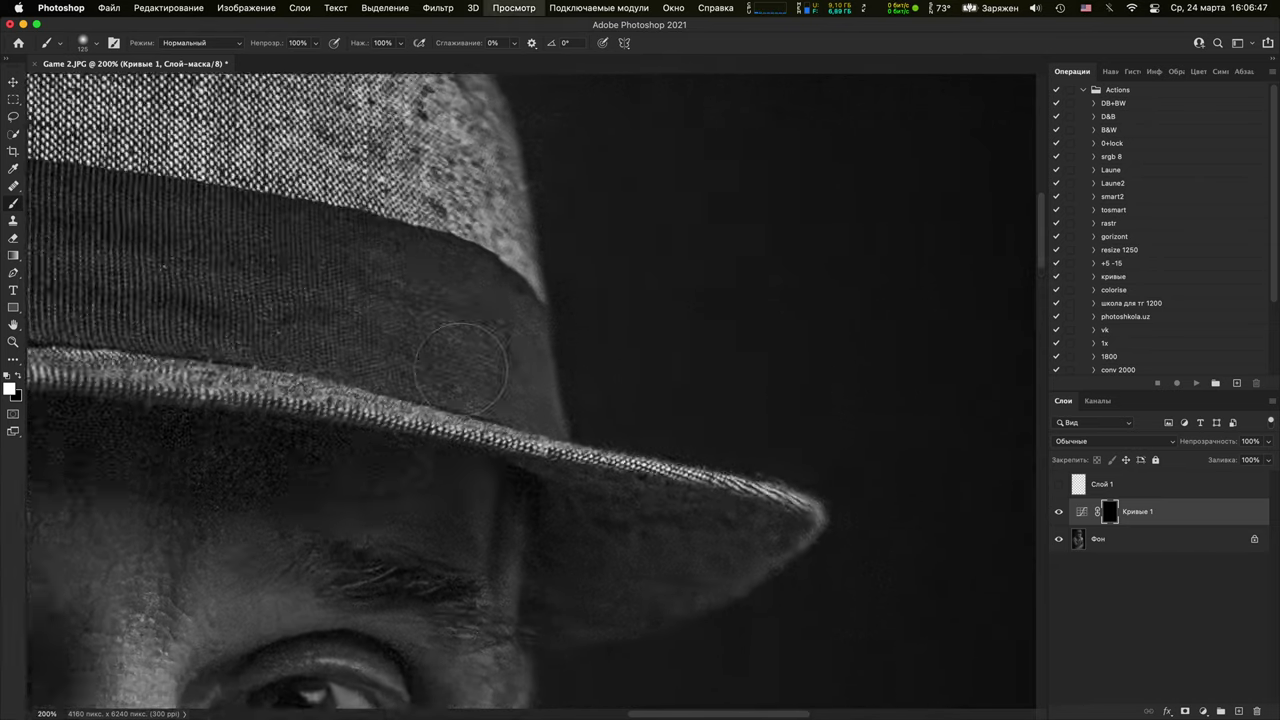
{"action": "left_click_drag", "start_coordinate": [370, 625], "coordinate": [711, 451]}
{"action": "left_click_drag", "start_coordinate": [478, 386], "coordinate": [652, 515]}
{"action": "key", "text": "super+plus"}
{"action": "key", "text": "super+equal"}
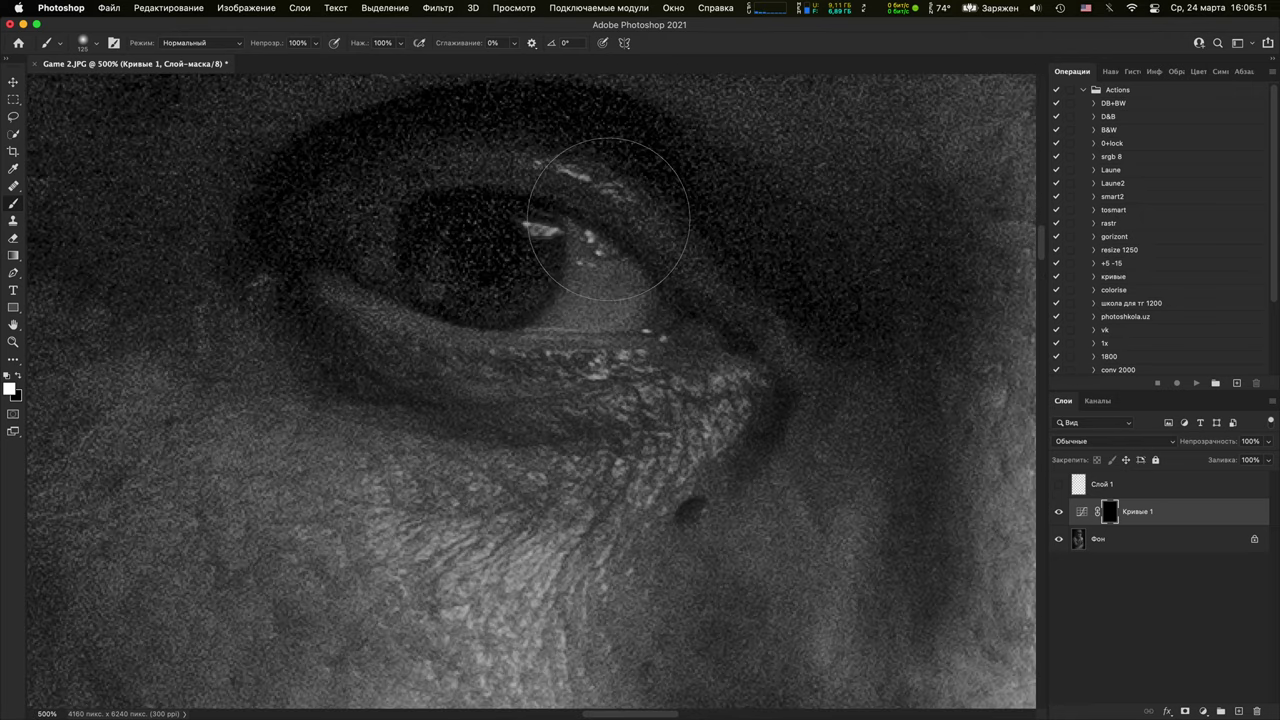
{"action": "key", "text": "super+minus"}
{"action": "key", "text": "super+minus"}
{"action": "key", "text": "super+minus"}
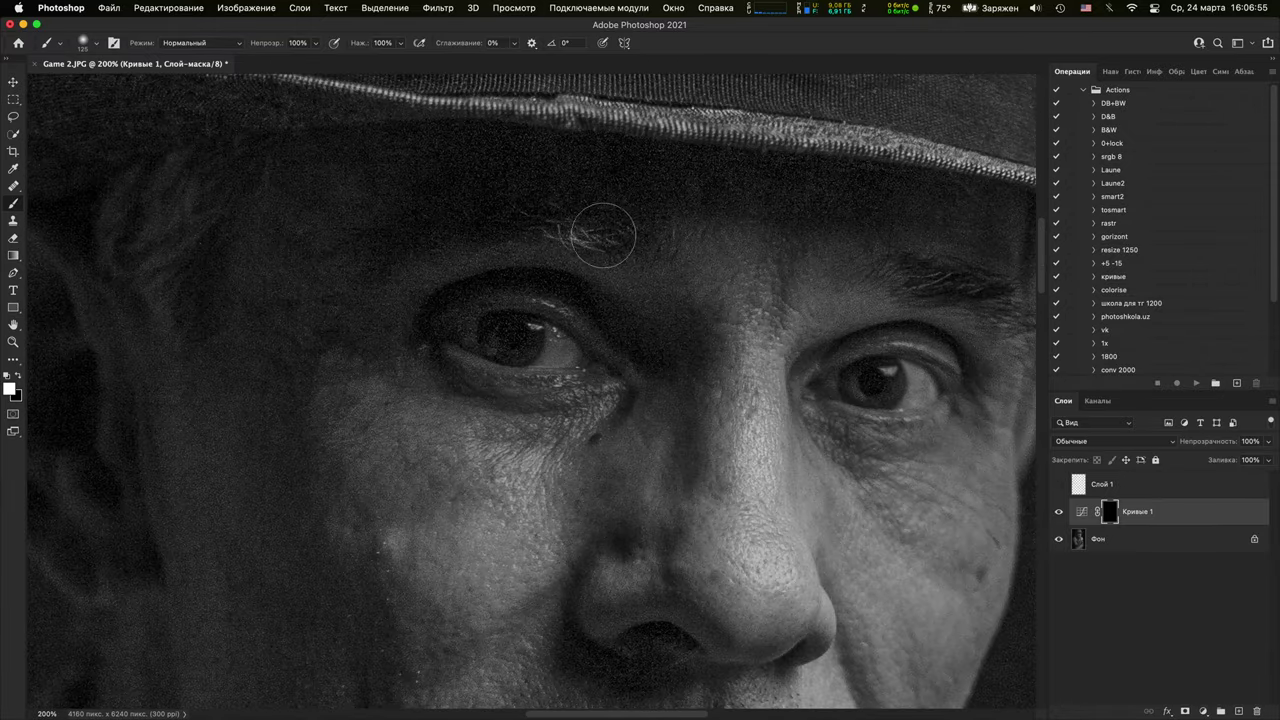
On a new layer above Кривые 1, circle the shadowed eye in red, stroke across the cheek below it and circle the other eye's catchlight
{"action": "key", "text": "super+equal"}
{"action": "key", "text": "super+equal"}
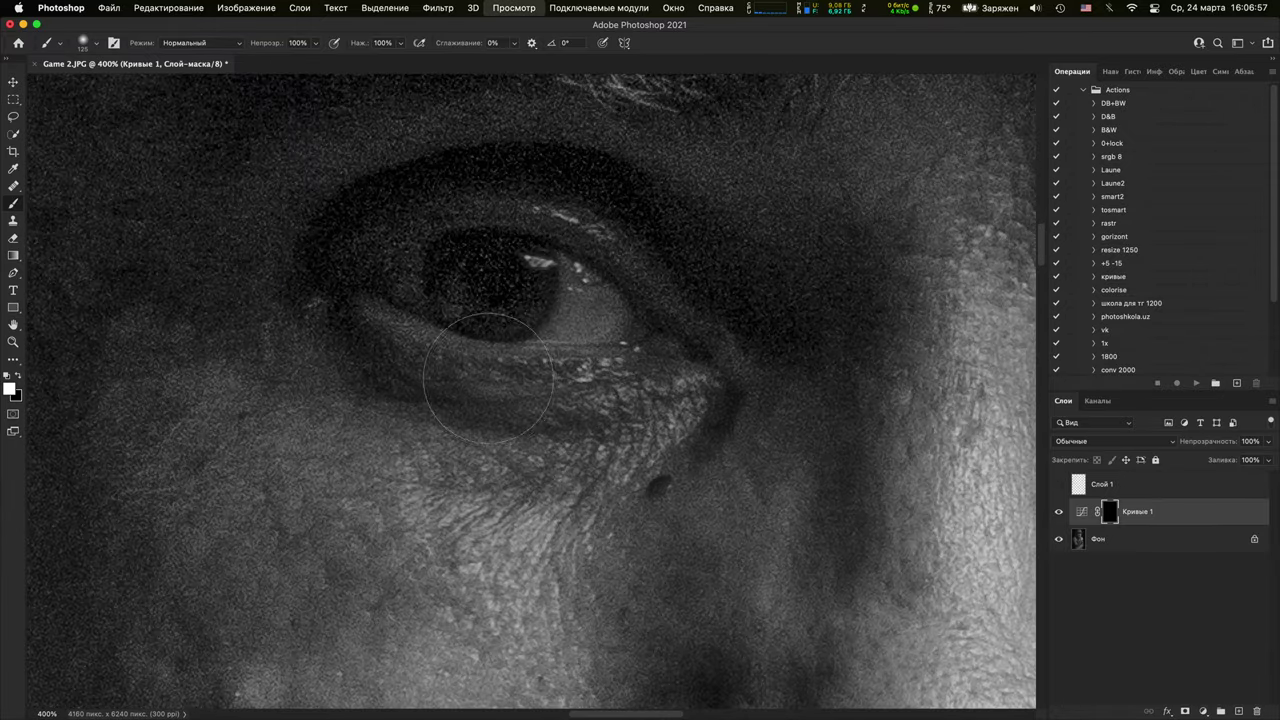
{"action": "mouse_move", "coordinate": [491, 574]}
{"action": "left_mouse_down"}
{"action": "mouse_move", "coordinate": [432, 234]}
{"action": "mouse_move", "coordinate": [333, 623]}
{"action": "mouse_move", "coordinate": [349, 476]}
{"action": "left_mouse_up"}
{"action": "key", "text": "bracketleft"}
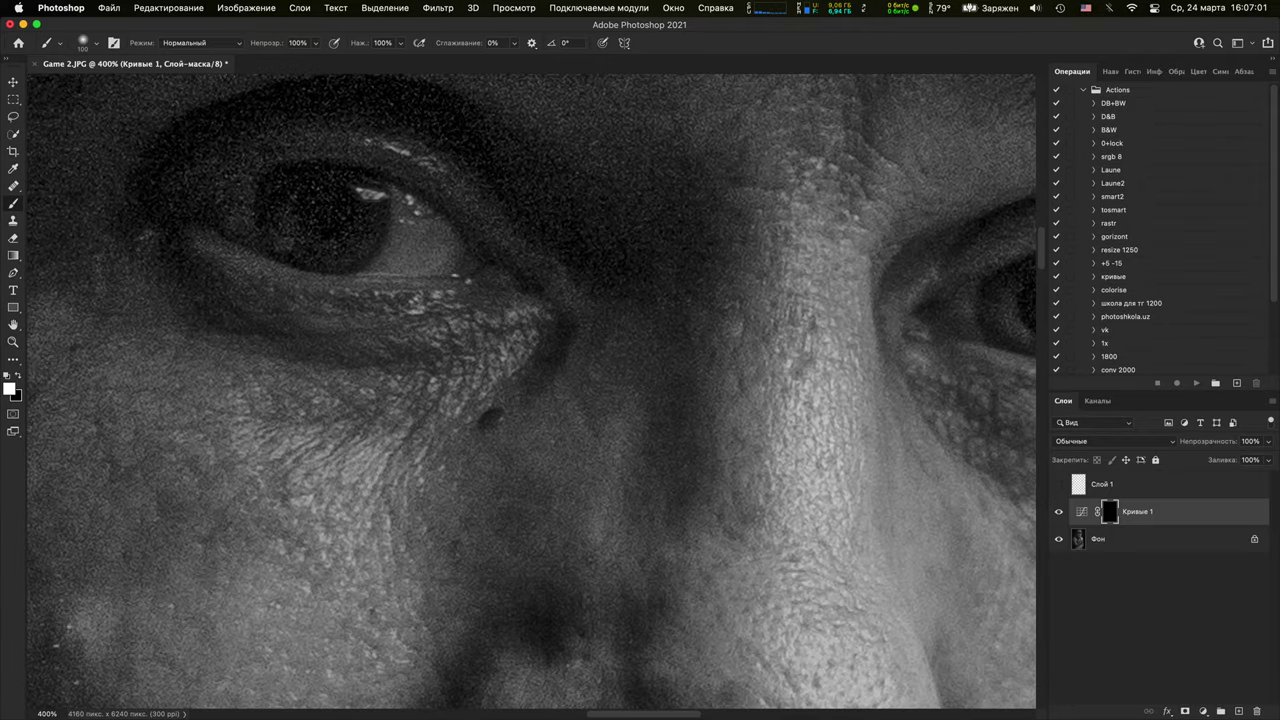
{"action": "left_click", "coordinate": [1240, 711]}
{"action": "key", "text": "p"}
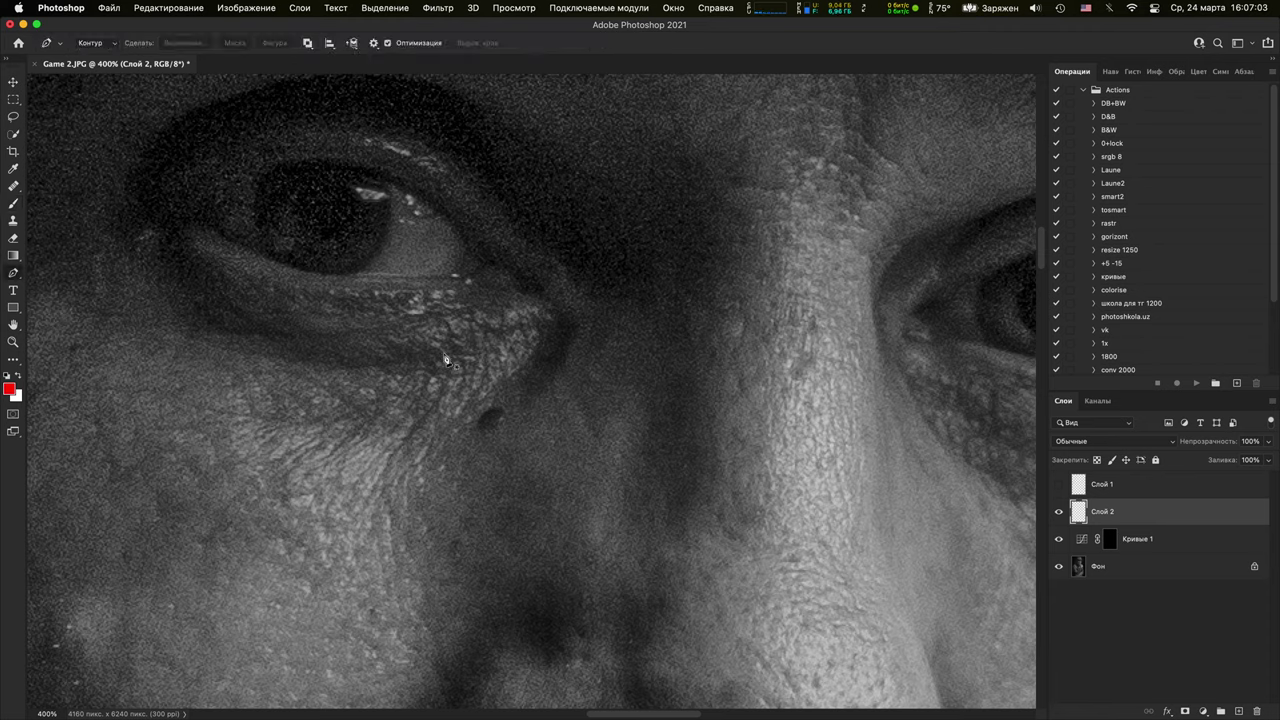
{"action": "key", "text": "b"}
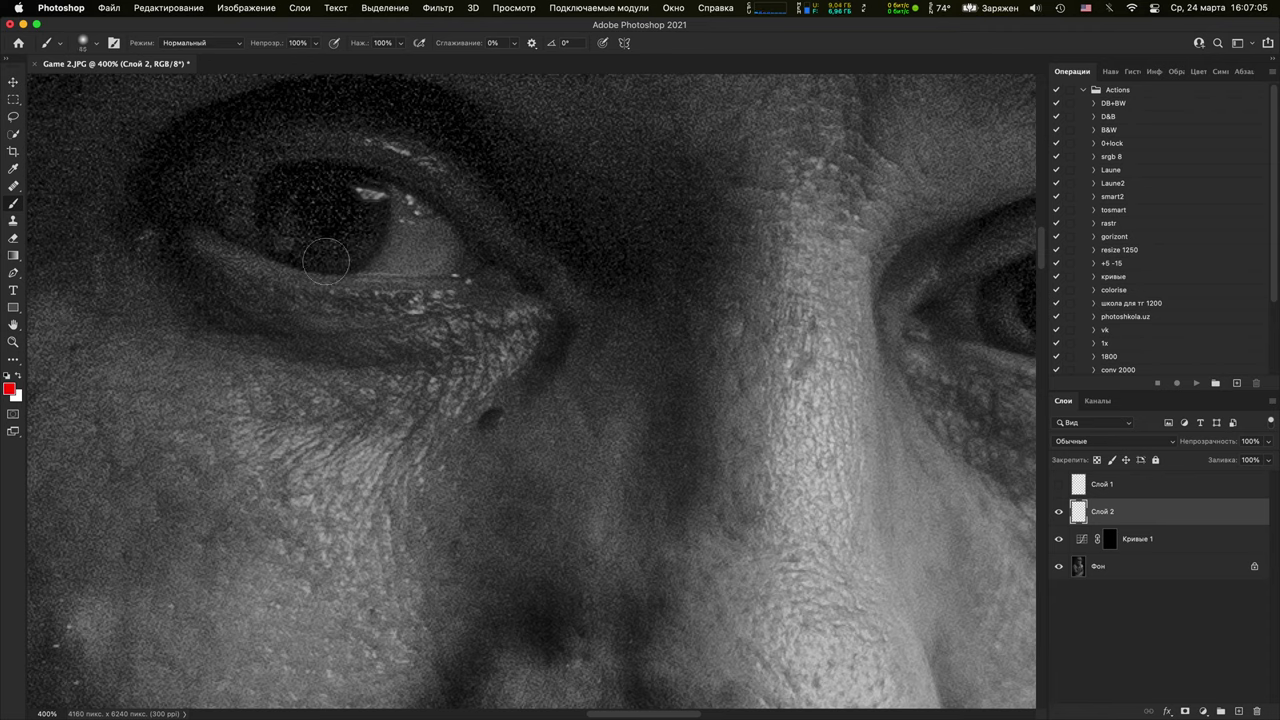
{"action": "mouse_move", "coordinate": [229, 245]}
{"action": "left_mouse_down"}
{"action": "mouse_move", "coordinate": [430, 128]}
{"action": "mouse_move", "coordinate": [207, 213]}
{"action": "left_mouse_up"}
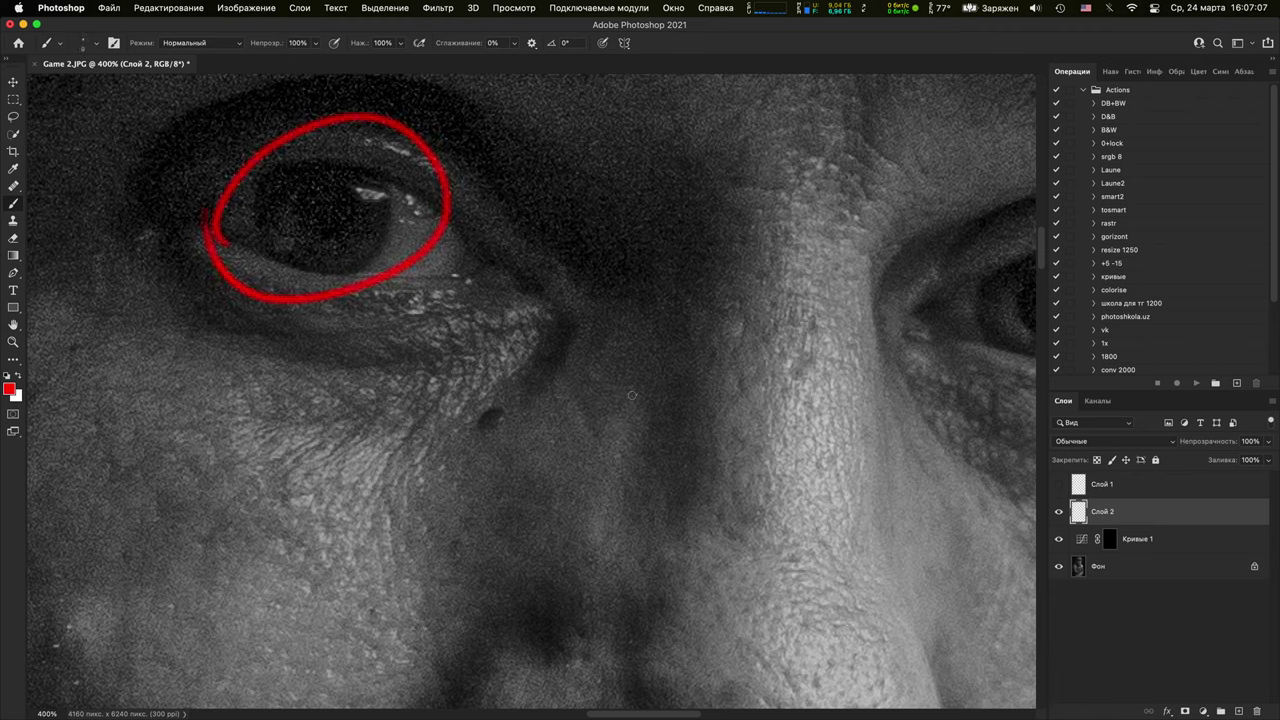
{"action": "mouse_move", "coordinate": [654, 383]}
{"action": "left_mouse_down"}
{"action": "mouse_move", "coordinate": [151, 611]}
{"action": "mouse_move", "coordinate": [429, 646]}
{"action": "left_mouse_up"}
{"action": "mouse_move", "coordinate": [663, 575]}
{"action": "left_mouse_down"}
{"action": "mouse_move", "coordinate": [630, 560]}
{"action": "mouse_move", "coordinate": [115, 498]}
{"action": "left_mouse_up"}
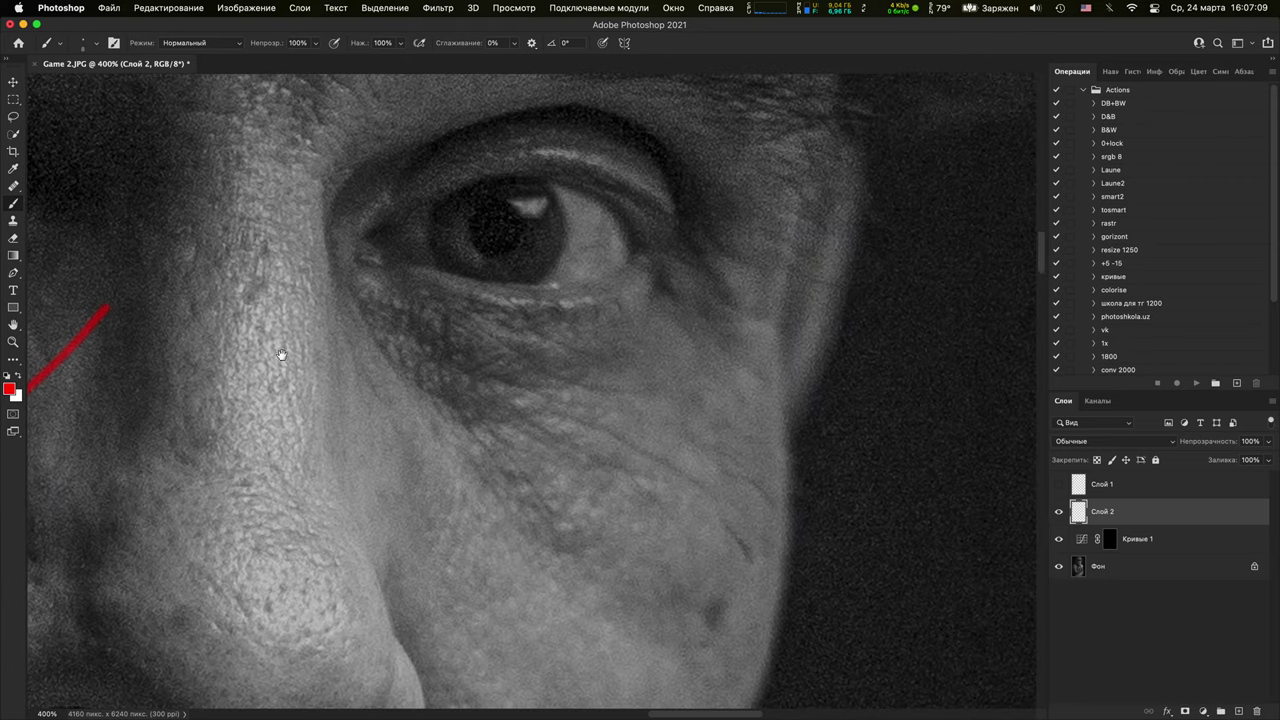
{"action": "left_click_drag", "start_coordinate": [510, 179], "coordinate": [553, 213]}
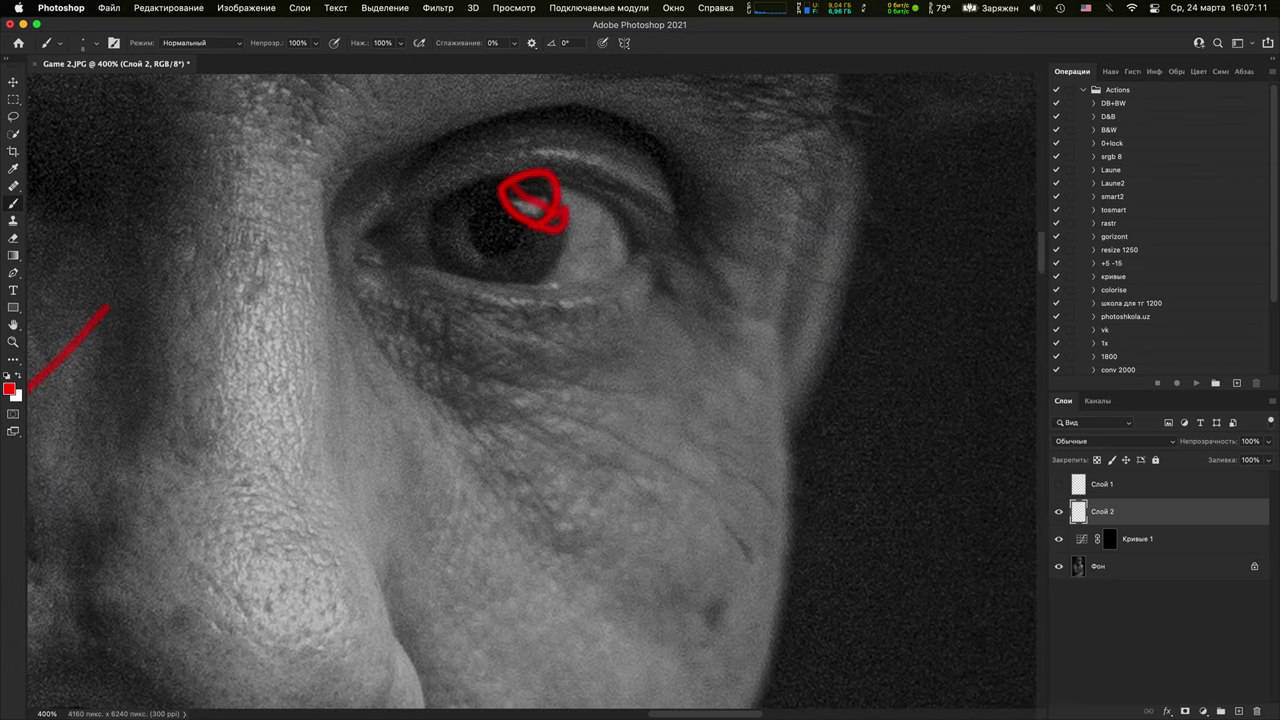
Mark the lit side of the nose with a red zigzag and outline the shadowed nostril area at 400%
{"action": "left_click_drag", "start_coordinate": [518, 454], "coordinate": [515, 82]}
{"action": "left_click_drag", "start_coordinate": [507, 372], "coordinate": [666, 584]}
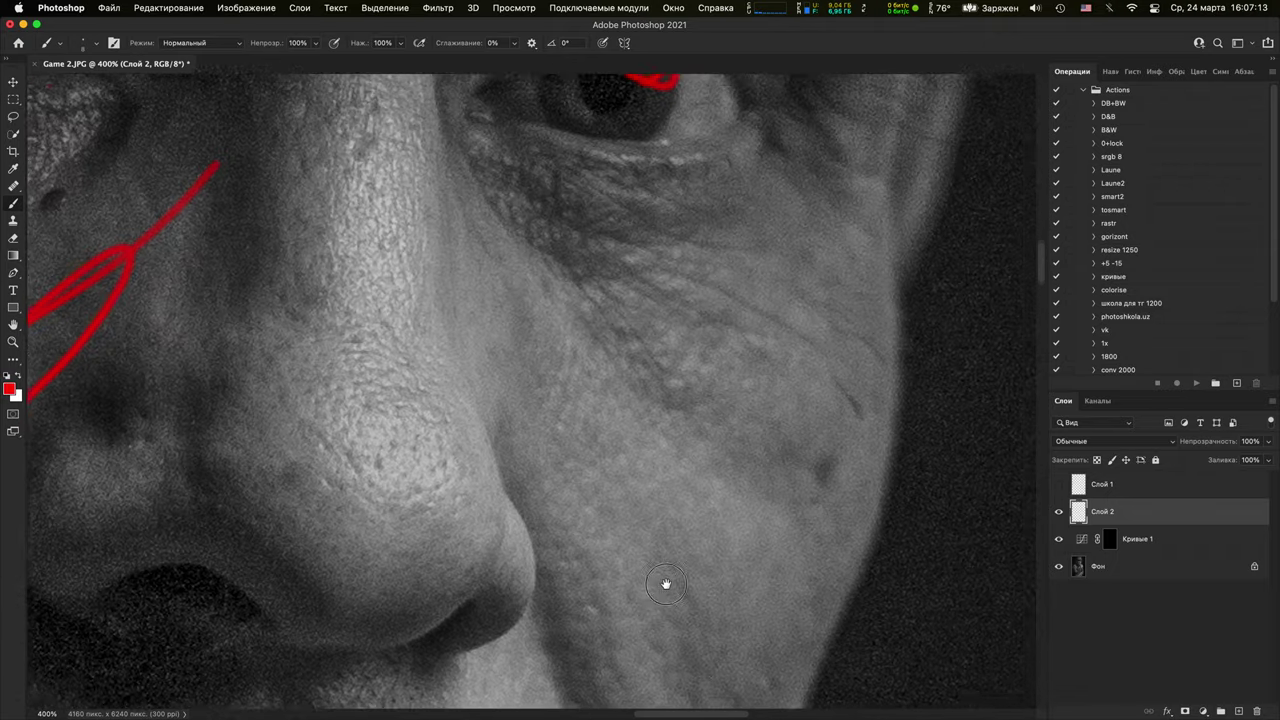
{"action": "scroll", "coordinate": [720, 510], "scroll_direction": "down", "scroll_amount": 3}
{"action": "scroll", "coordinate": [720, 510], "scroll_direction": "left", "scroll_amount": 2}
{"action": "left_click_drag", "start_coordinate": [520, 431], "coordinate": [503, 209]}
{"action": "scroll", "coordinate": [815, 194], "scroll_direction": "down", "scroll_amount": 4}
{"action": "scroll", "coordinate": [815, 194], "scroll_direction": "left", "scroll_amount": 5}
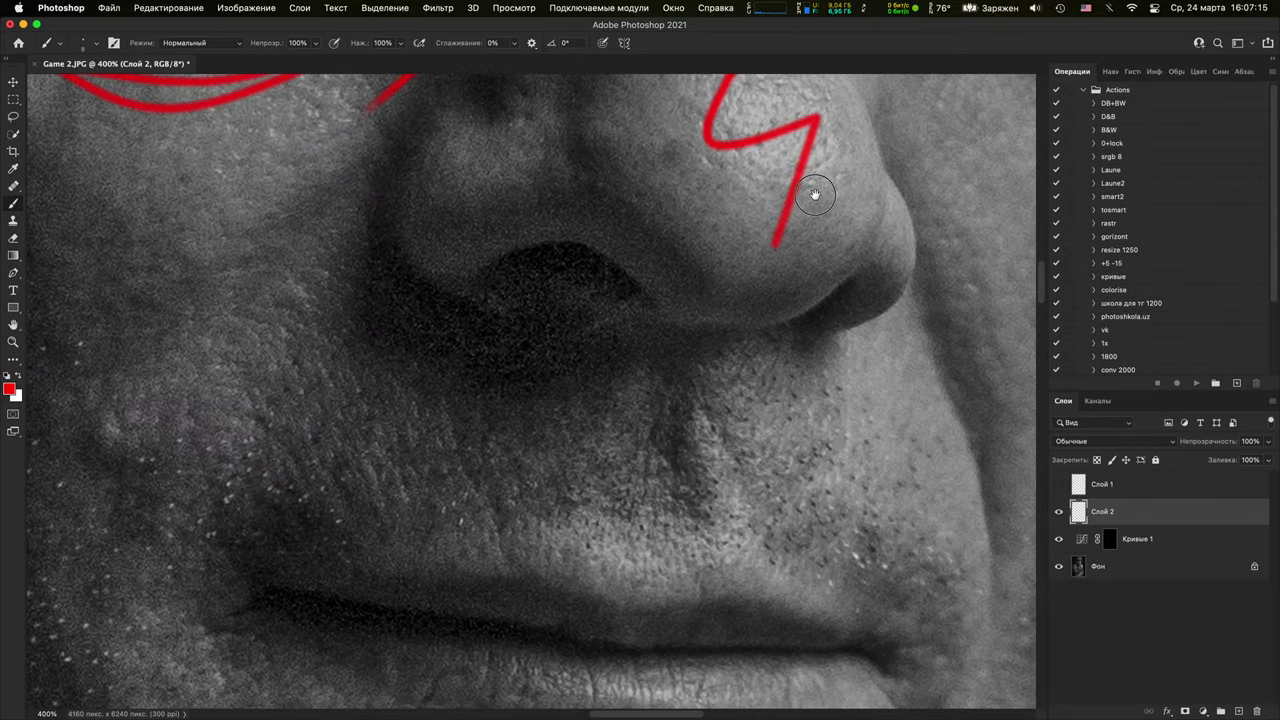
{"action": "left_click_drag", "start_coordinate": [815, 194], "coordinate": [822, 198]}
{"action": "mouse_move", "coordinate": [637, 355]}
{"action": "left_mouse_down"}
{"action": "mouse_move", "coordinate": [402, 279]}
{"action": "mouse_move", "coordinate": [663, 259]}
{"action": "left_mouse_up"}
{"action": "left_click_drag", "start_coordinate": [751, 435], "coordinate": [683, 151]}
{"action": "mouse_move", "coordinate": [560, 660]}
{"action": "left_mouse_down"}
{"action": "mouse_move", "coordinate": [792, 215]}
{"action": "mouse_move", "coordinate": [803, 191]}
{"action": "mouse_move", "coordinate": [789, 183]}
{"action": "mouse_move", "coordinate": [429, 183]}
{"action": "mouse_move", "coordinate": [337, 432]}
{"action": "mouse_move", "coordinate": [180, 480]}
{"action": "left_mouse_up"}
{"action": "left_click_drag", "start_coordinate": [576, 532], "coordinate": [466, 420]}
{"action": "left_click_drag", "start_coordinate": [575, 660], "coordinate": [583, 626]}
{"action": "left_click_drag", "start_coordinate": [429, 250], "coordinate": [452, 493]}
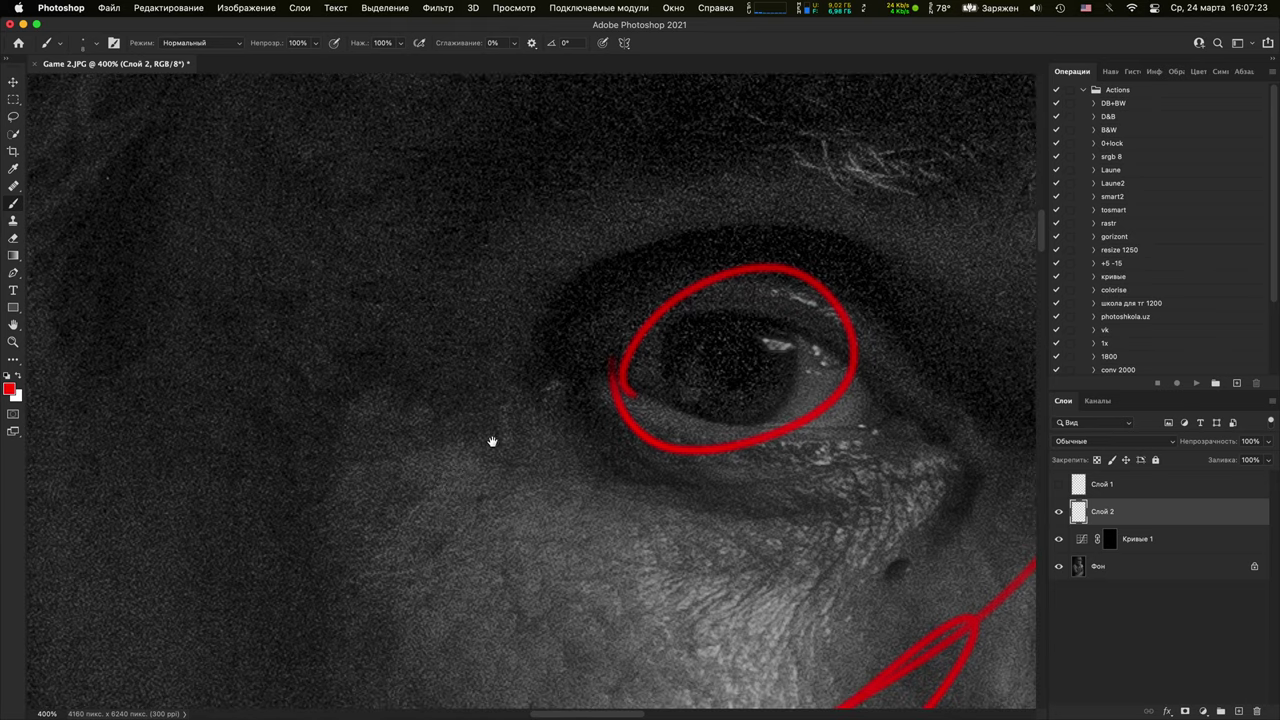
Hide the Слой 2 layer with the red face marks
{"action": "key", "text": "ctrl+minus"}
{"action": "key", "text": "ctrl+minus"}
{"action": "key", "text": "ctrl+minus"}
{"action": "key", "text": "ctrl+minus"}
{"action": "key", "text": "ctrl+minus"}
{"action": "key", "text": "ctrl+minus"}
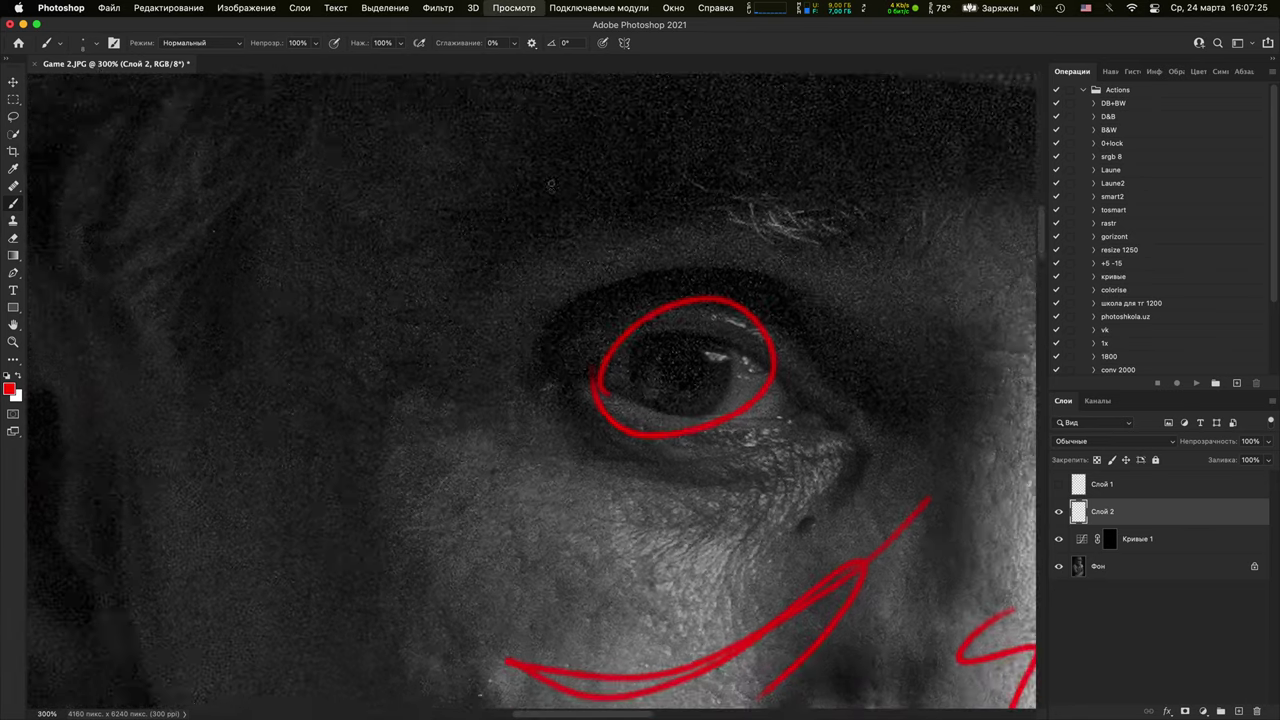
{"action": "key", "text": "ctrl+plus"}
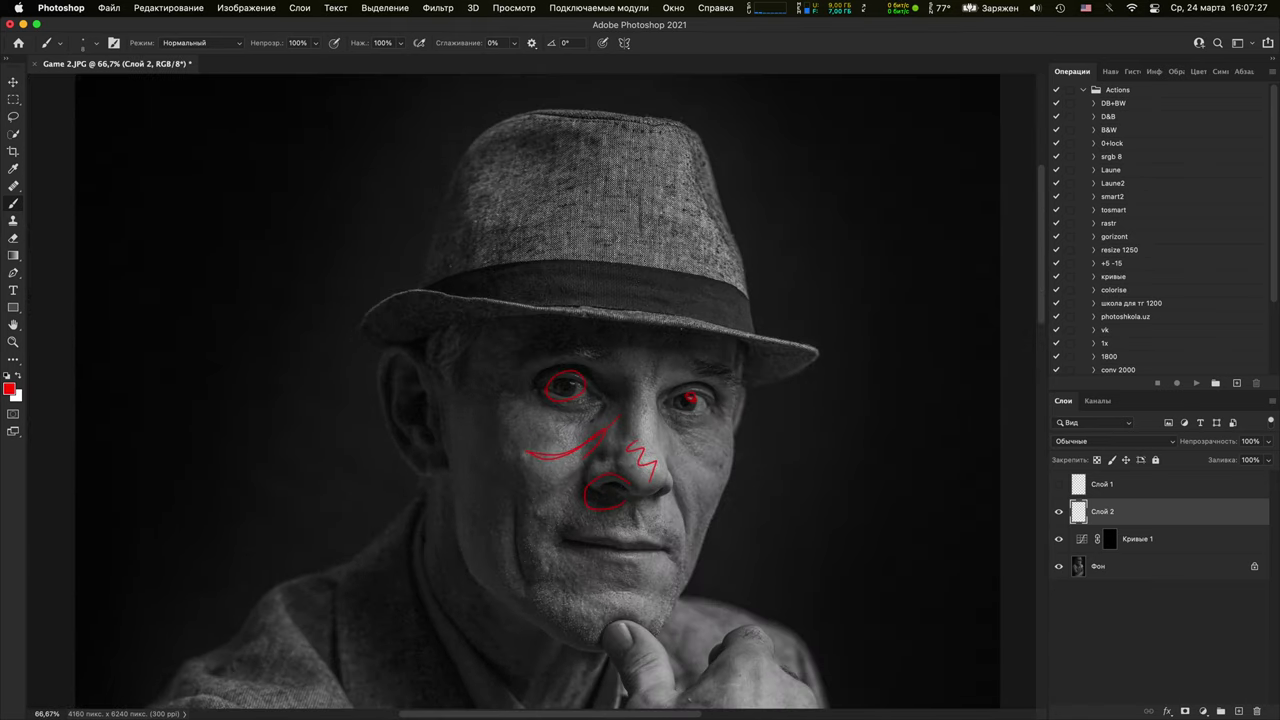
{"action": "left_click", "coordinate": [1059, 511]}
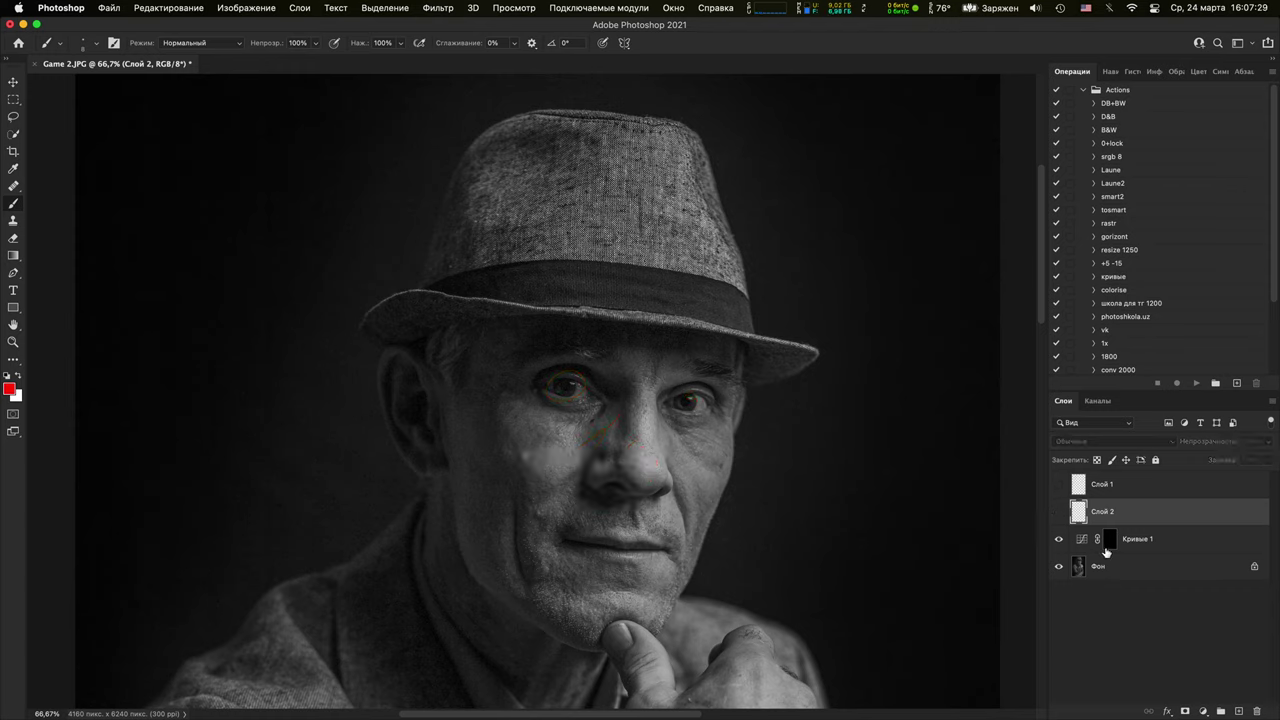
Paint white on the Кривые 1 mask over the man's face with a 700 px brush and lower the layer's opacity to 39%
{"action": "left_click", "coordinate": [1109, 539]}
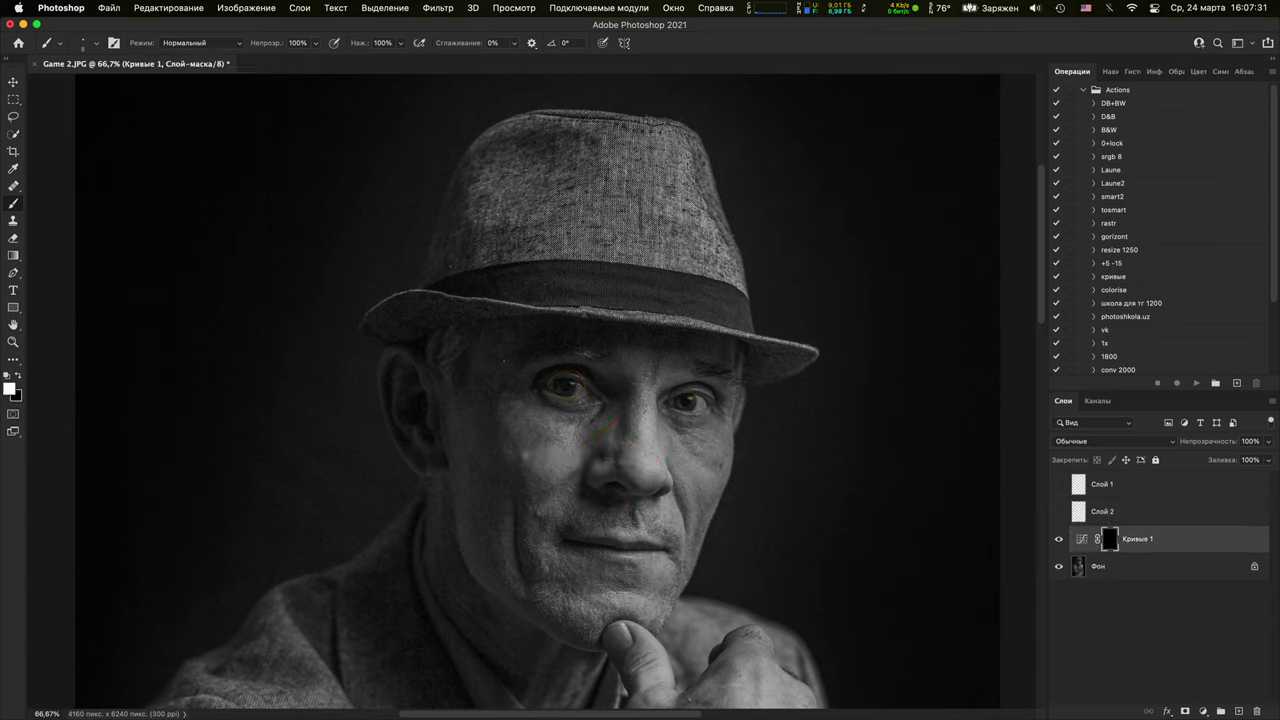
{"action": "key", "text": "bracketright"}
{"action": "key", "text": "bracketright"}
{"action": "key", "text": "bracketright"}
{"action": "key", "text": "bracketright"}
{"action": "key", "text": "bracketright"}
{"action": "key", "text": "bracketright"}
{"action": "key", "text": "bracketright"}
{"action": "key", "text": "bracketright"}
{"action": "key", "text": "bracketright"}
{"action": "key", "text": "bracketright"}
{"action": "key", "text": "bracketright"}
{"action": "key", "text": "bracketright"}
{"action": "key", "text": "bracketright"}
{"action": "key", "text": "bracketright"}
{"action": "key", "text": "bracketright"}
{"action": "key", "text": "bracketright"}
{"action": "key", "text": "bracketright"}
{"action": "key", "text": "bracketright"}
{"action": "mouse_move", "coordinate": [570, 452]}
{"action": "left_mouse_down"}
{"action": "mouse_move", "coordinate": [580, 425]}
{"action": "mouse_move", "coordinate": [673, 348]}
{"action": "left_mouse_up"}
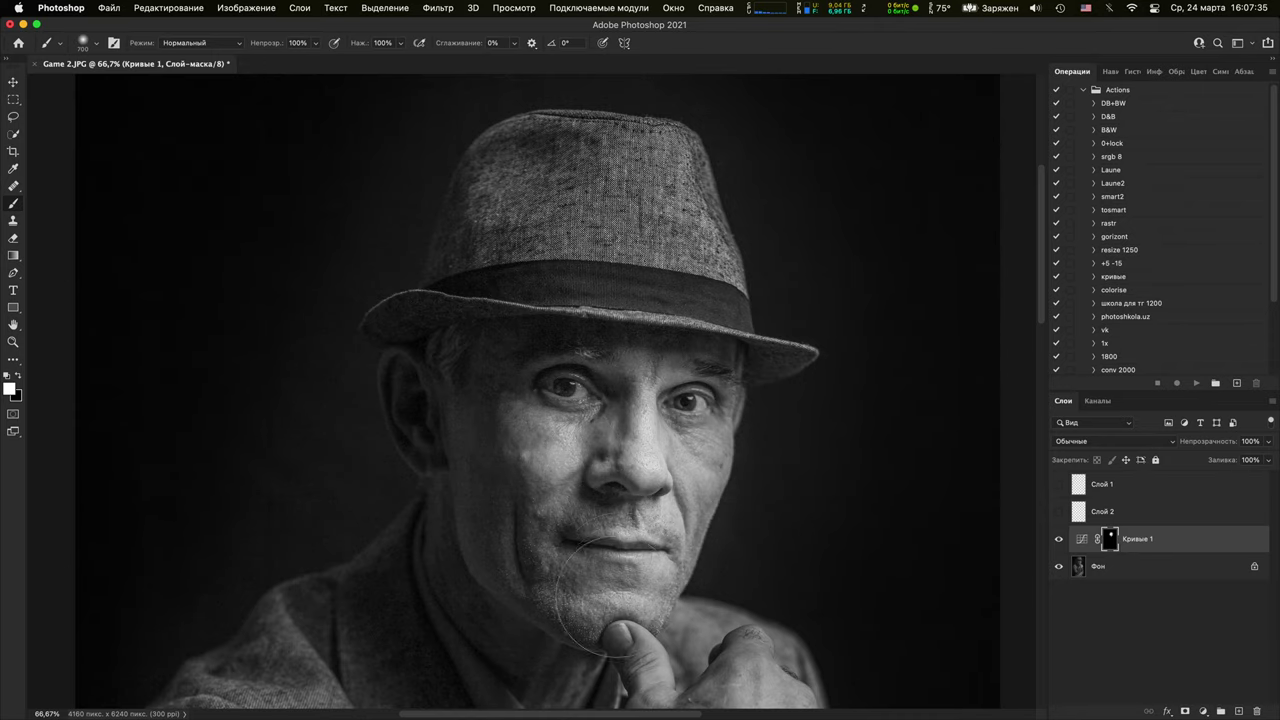
{"action": "key", "text": "ctrl+minus"}
{"action": "key", "text": "ctrl+minus"}
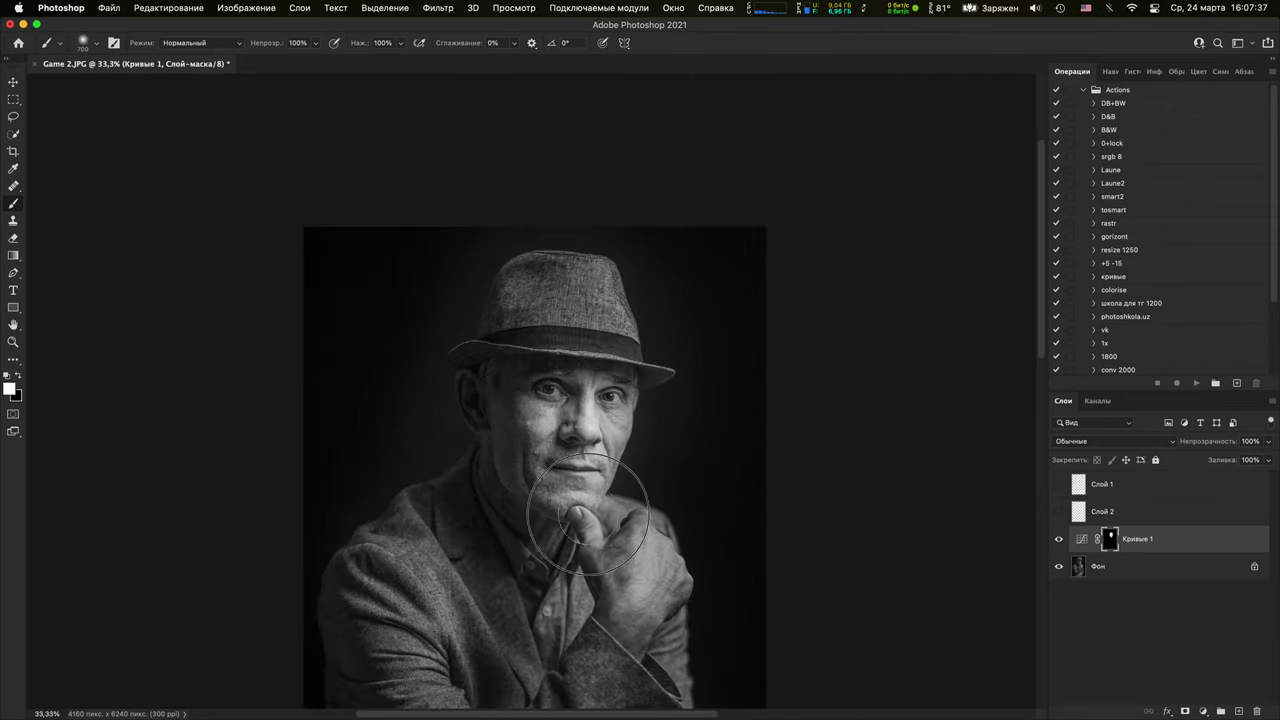
{"action": "mouse_move", "coordinate": [1225, 446]}
{"action": "left_mouse_down"}
{"action": "mouse_move", "coordinate": [1186, 451]}
{"action": "mouse_move", "coordinate": [1204, 451]}
{"action": "left_mouse_up"}
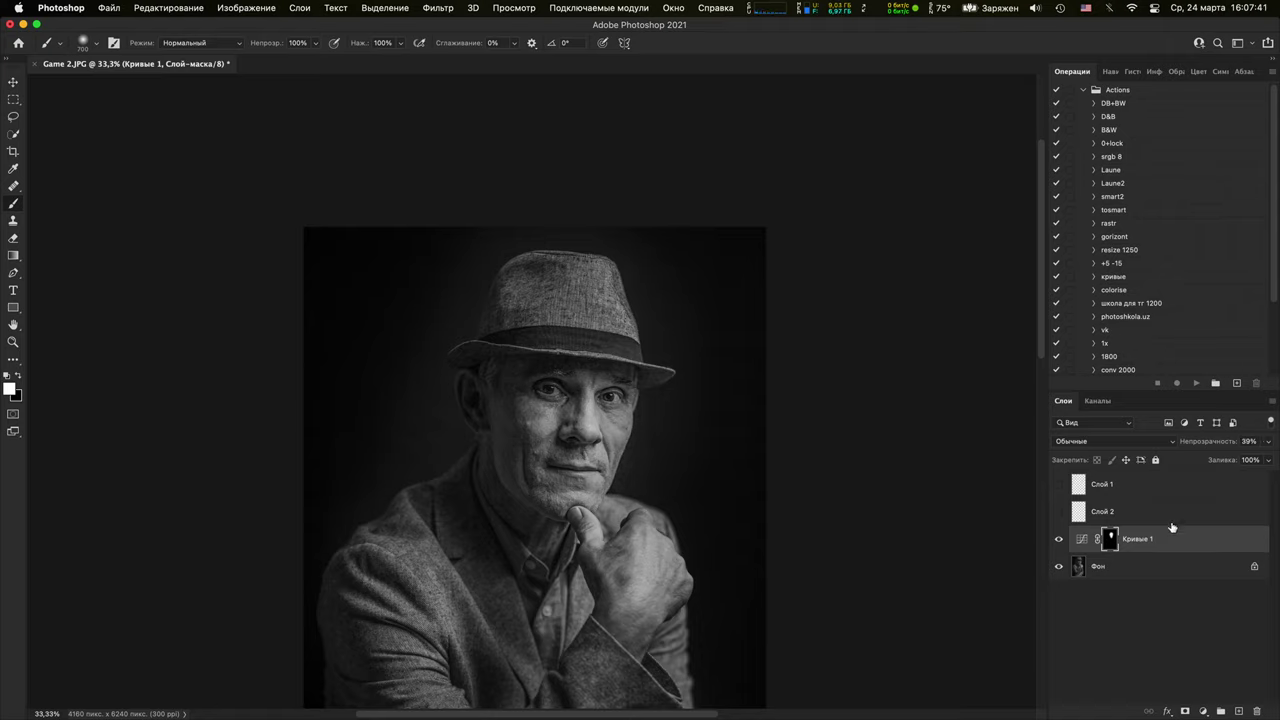
Add a second Curves adjustment above Кривые 1, lower the RGB curve at input 135 to output 102, and invert its mask
{"action": "left_click", "coordinate": [1206, 710]}
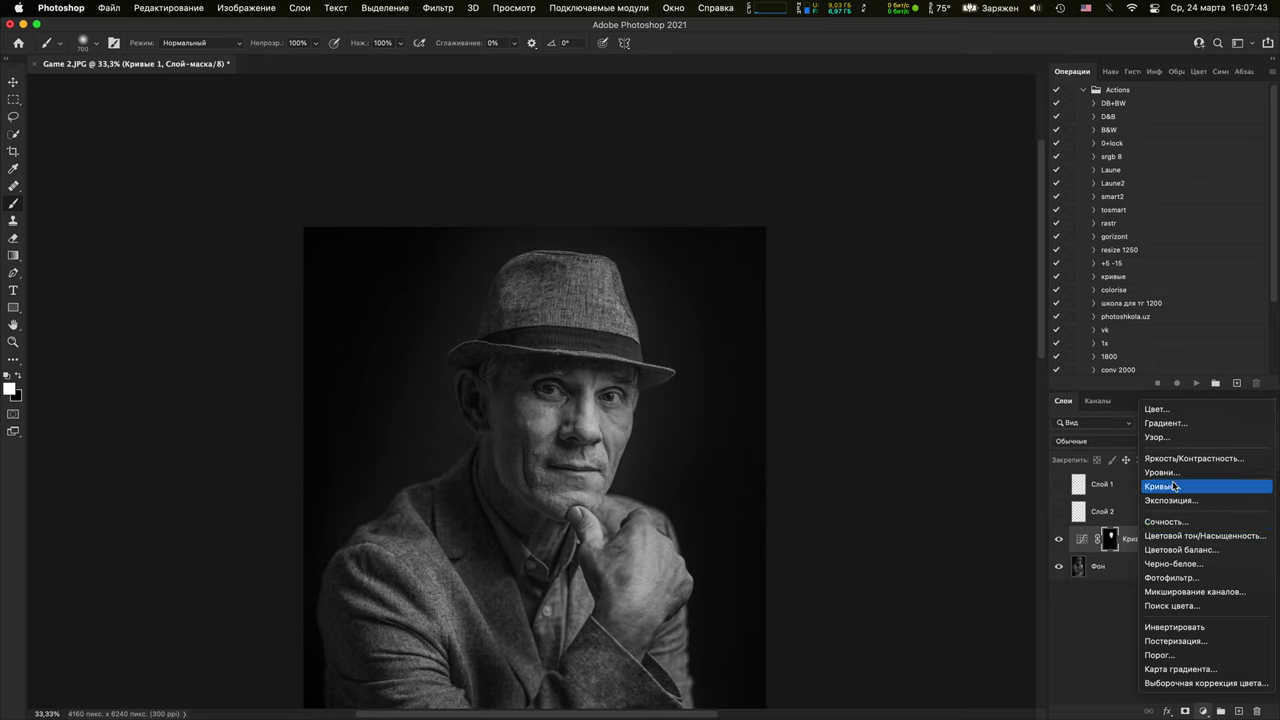
{"action": "left_click", "coordinate": [1165, 486]}
{"action": "left_click_drag", "start_coordinate": [932, 289], "coordinate": [903, 324]}
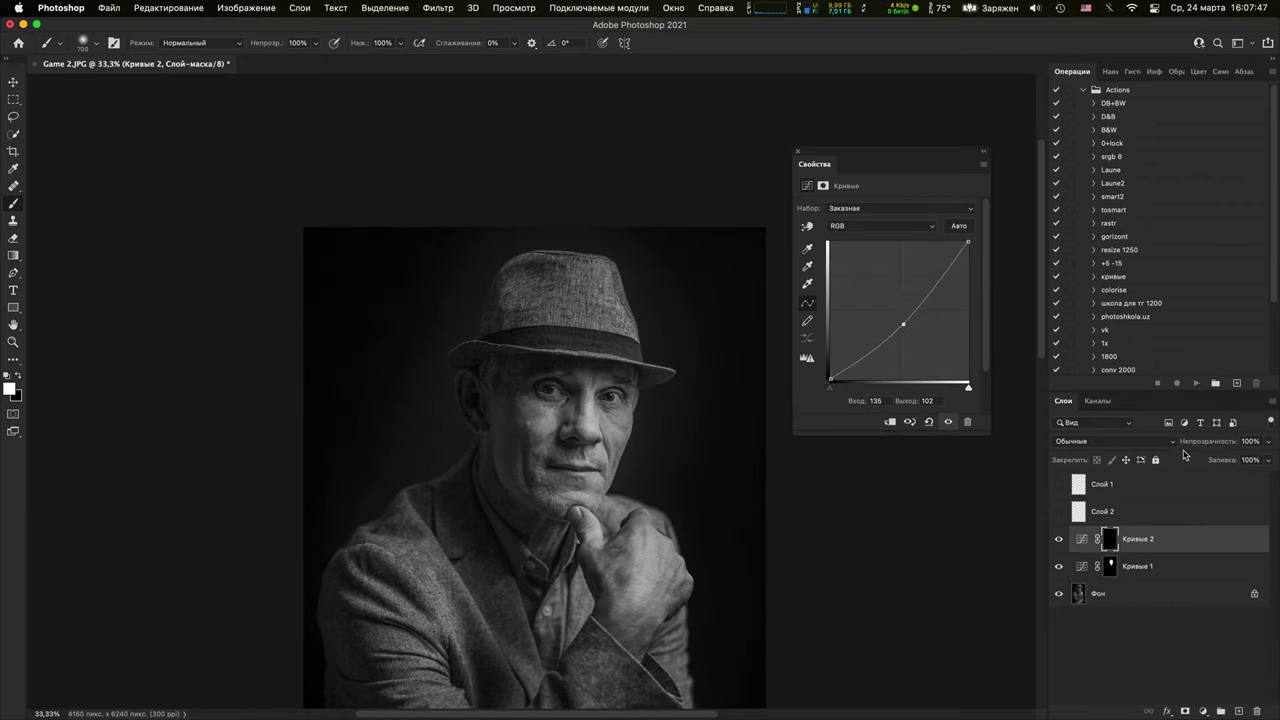
{"action": "key", "text": "super+i"}
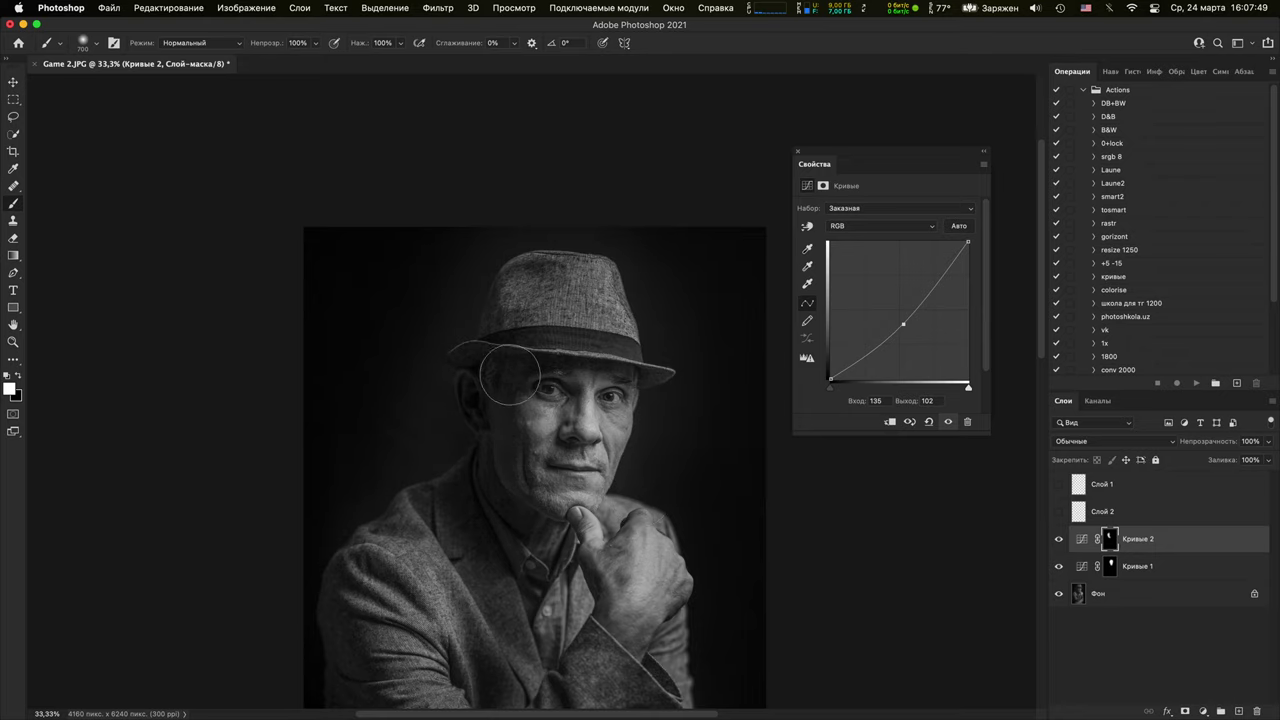
Paint white on the Кривые 2 mask over the shaded side of the face and ear, reducing the brush from 700 to 250 px
{"action": "mouse_move", "coordinate": [457, 502]}
{"action": "left_mouse_down"}
{"action": "mouse_move", "coordinate": [558, 626]}
{"action": "mouse_move", "coordinate": [483, 401]}
{"action": "mouse_move", "coordinate": [449, 445]}
{"action": "mouse_move", "coordinate": [493, 383]}
{"action": "left_mouse_up"}
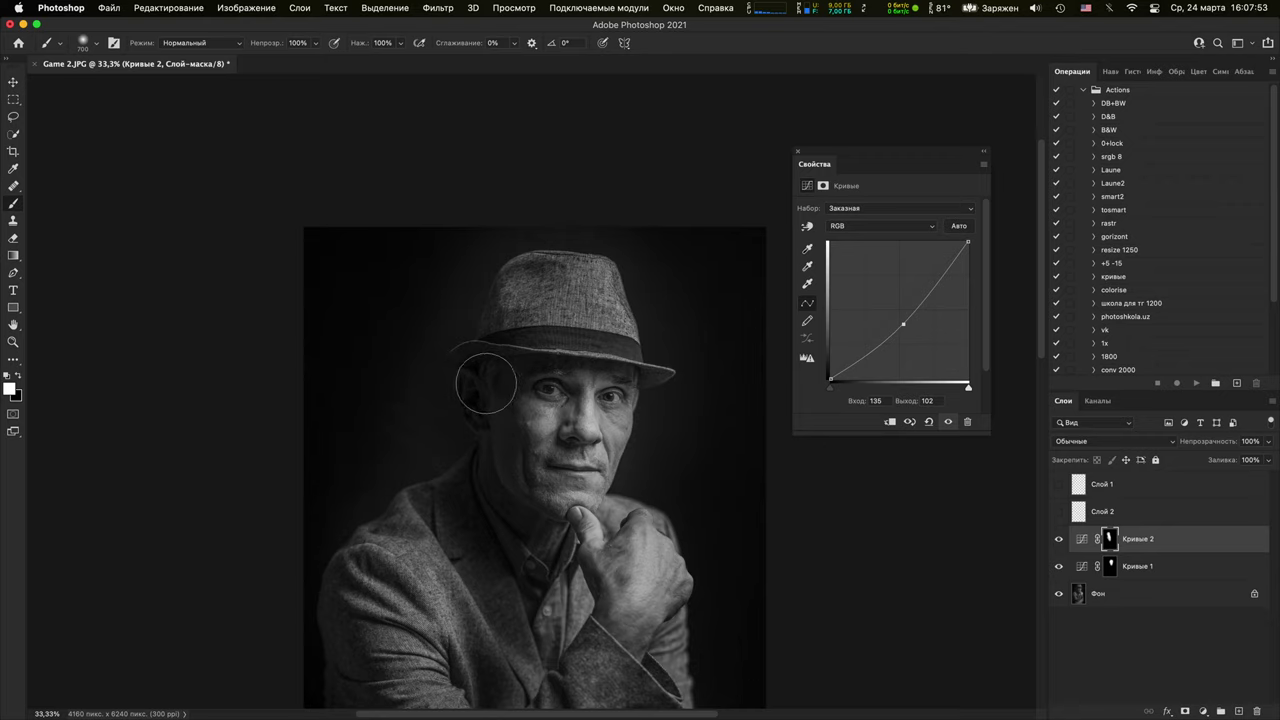
{"action": "key", "text": "["}
{"action": "key", "text": "bracketleft"}
{"action": "key", "text": "bracketleft"}
{"action": "key", "text": "bracketleft"}
{"action": "key", "text": "bracketleft"}
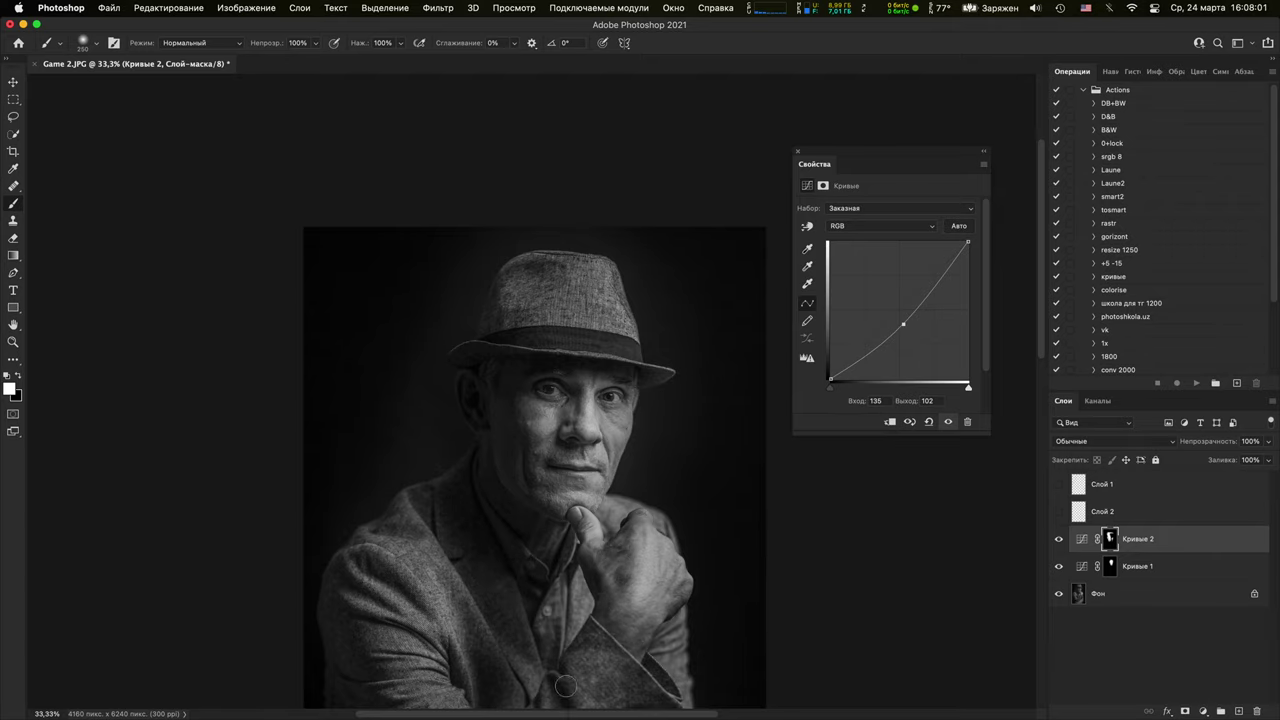
Darken the jacket's sleeve and folds on the Кривые 2 mask with a 175 px white brush, undoing one stray stroke
{"action": "key", "text": "ctrl+minus"}
{"action": "key", "text": "ctrl+minus"}
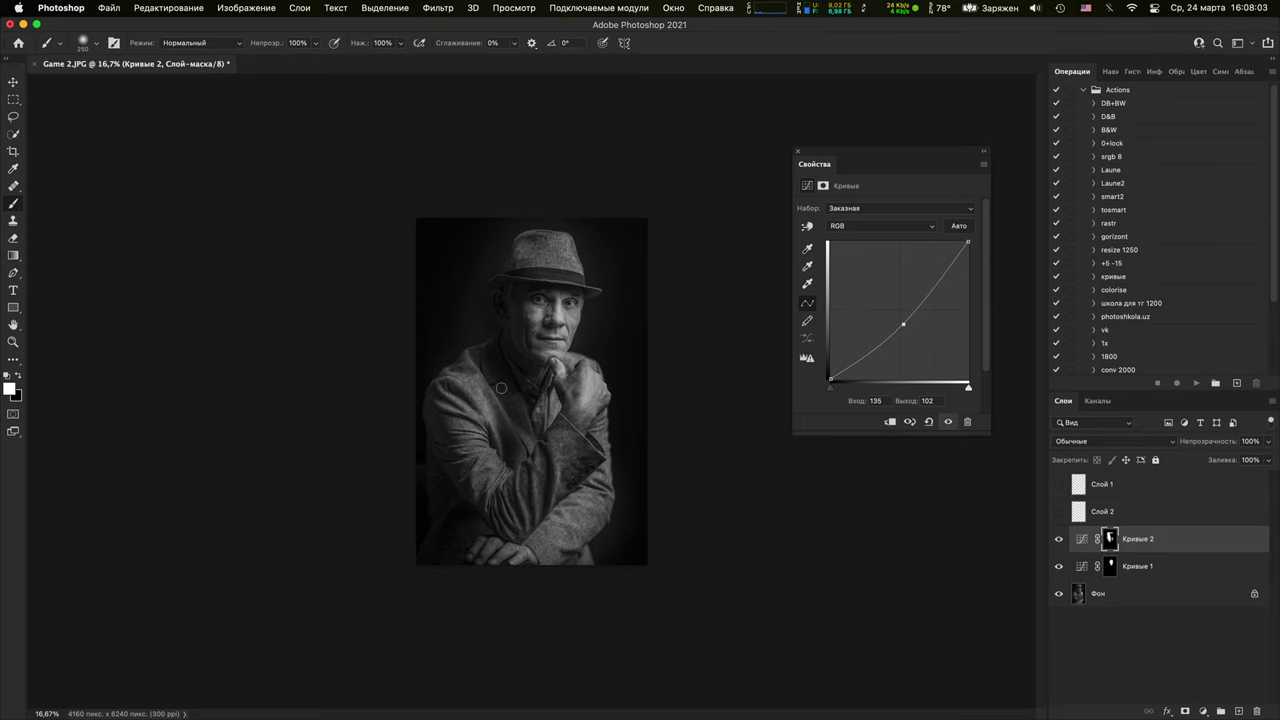
{"action": "key", "text": "ctrl+plus"}
{"action": "key", "text": "bracketleft"}
{"action": "key", "text": "bracketleft"}
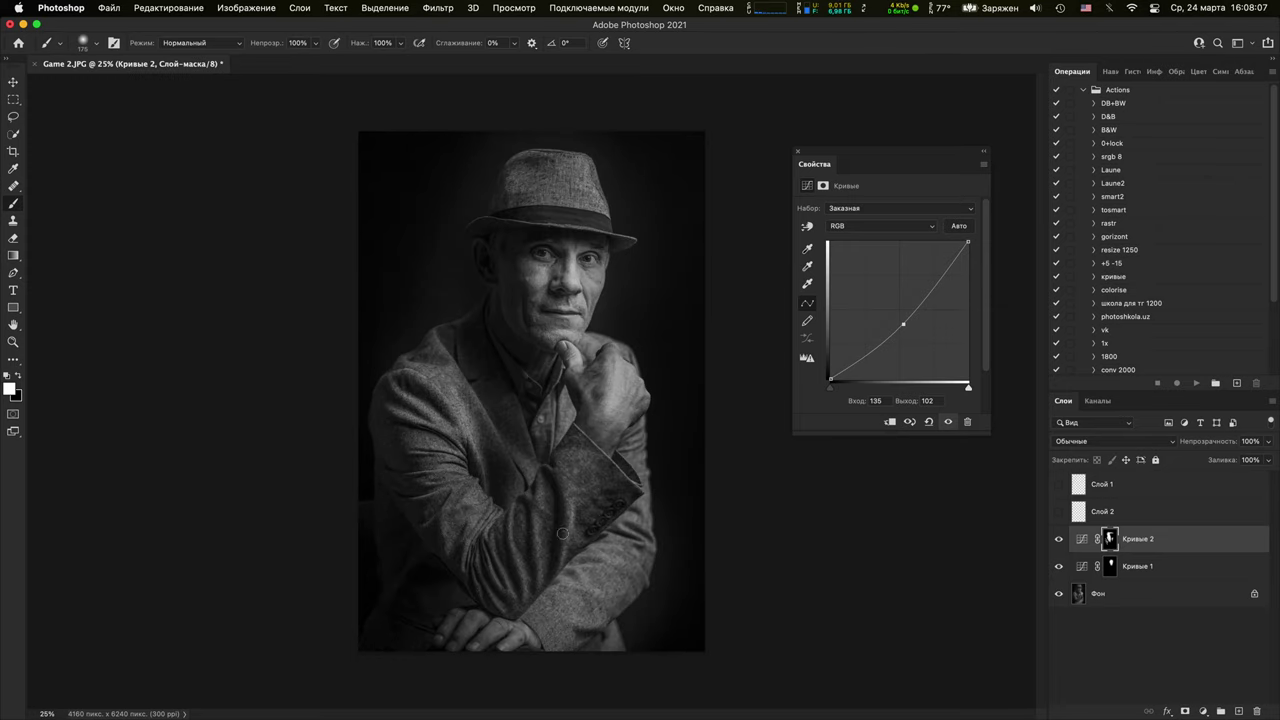
{"action": "left_click", "coordinate": [1060, 495]}
{"action": "left_click", "coordinate": [1061, 497]}
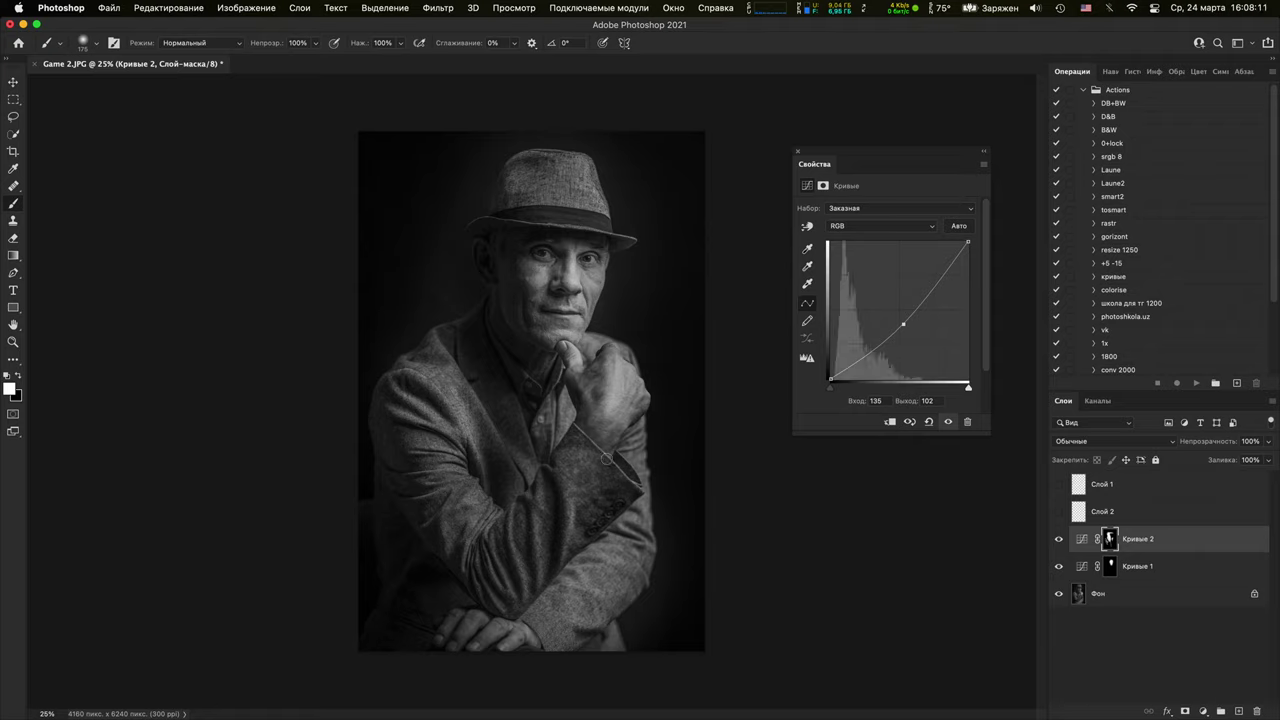
{"action": "left_click_drag", "start_coordinate": [628, 466], "coordinate": [578, 612]}
{"action": "key", "text": "super+z"}
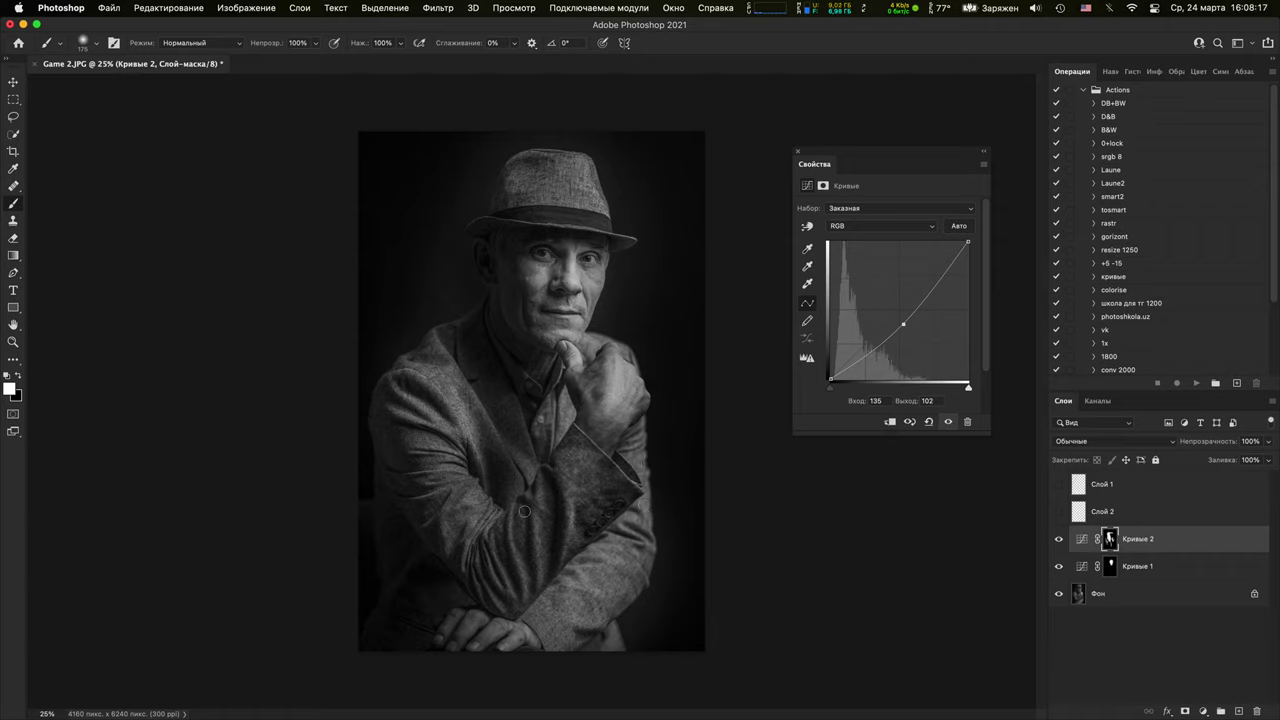
{"action": "mouse_move", "coordinate": [524, 511]}
{"action": "left_mouse_down"}
{"action": "mouse_move", "coordinate": [522, 603]}
{"action": "mouse_move", "coordinate": [479, 572]}
{"action": "mouse_move", "coordinate": [542, 519]}
{"action": "left_mouse_up"}
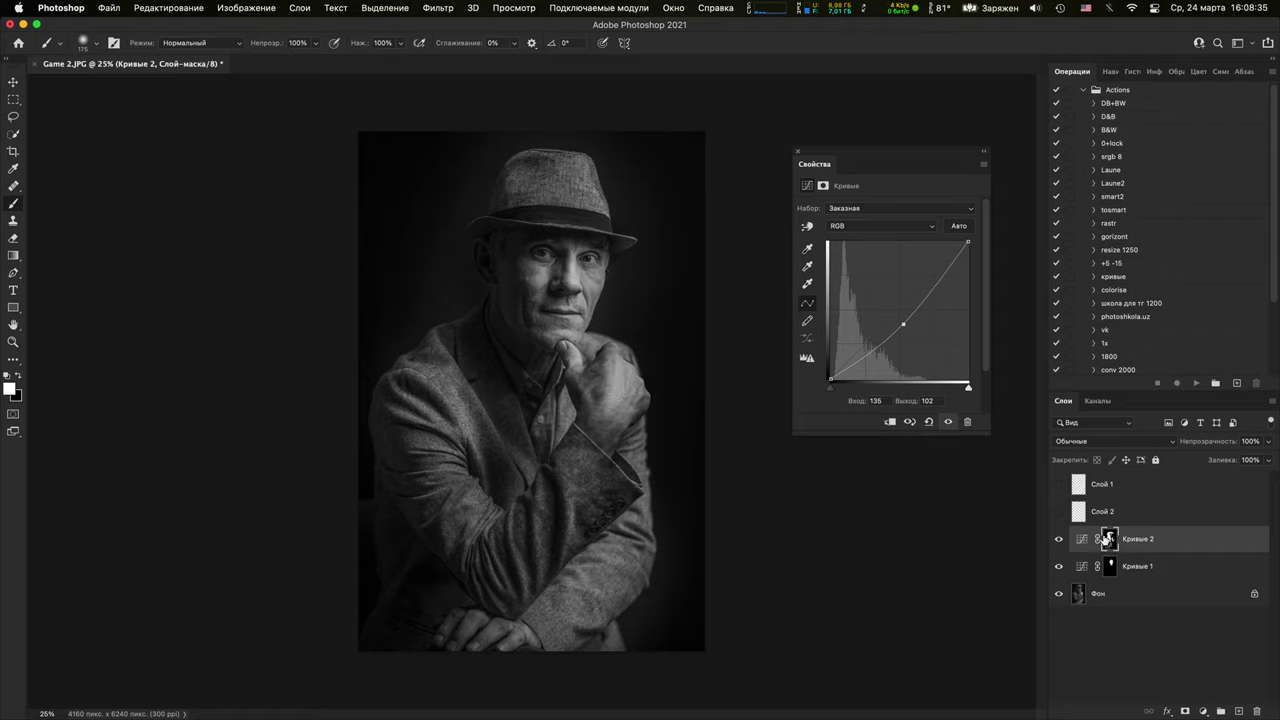
Stamp all visible layers into a new layer above Кривые 2 and hide both Curves layers
{"action": "key", "text": "alt+shift+super+e"}
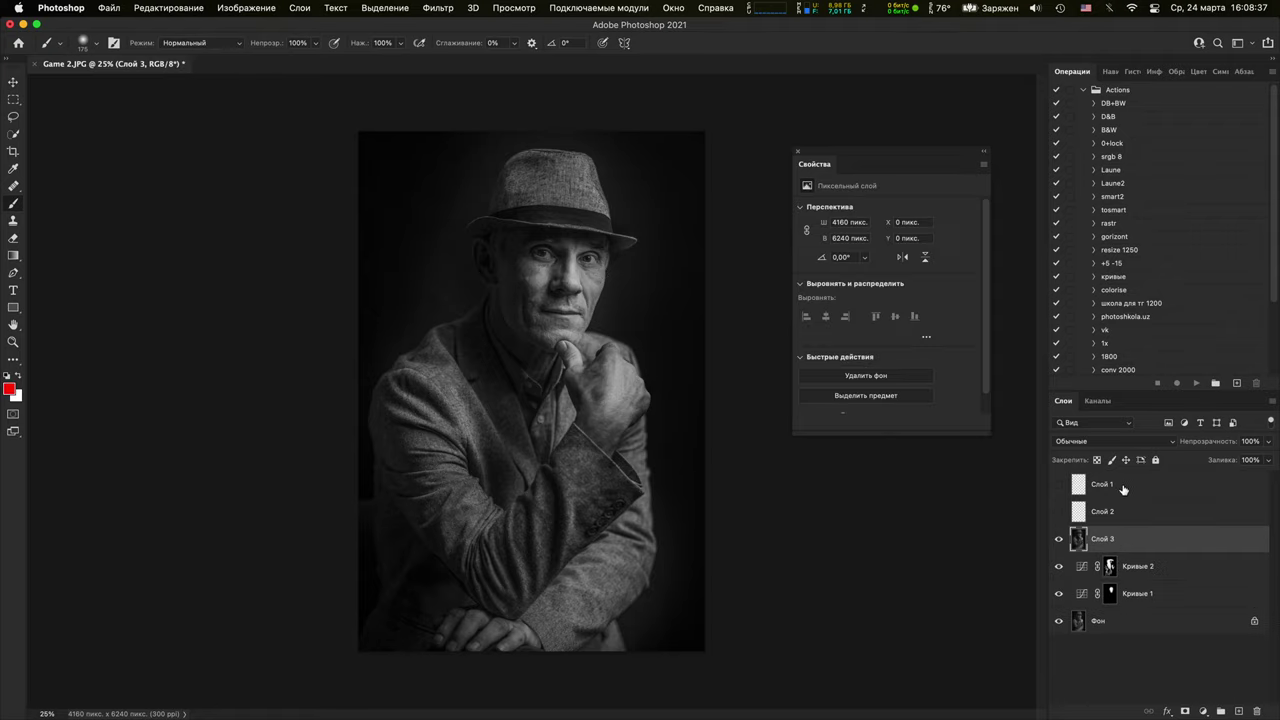
{"action": "left_click_drag", "start_coordinate": [1059, 566], "coordinate": [1059, 593]}
Compare the corrected portrait with the original Фон by repeatedly switching the visibility of Слой 3
{"action": "left_click", "coordinate": [1060, 540]}
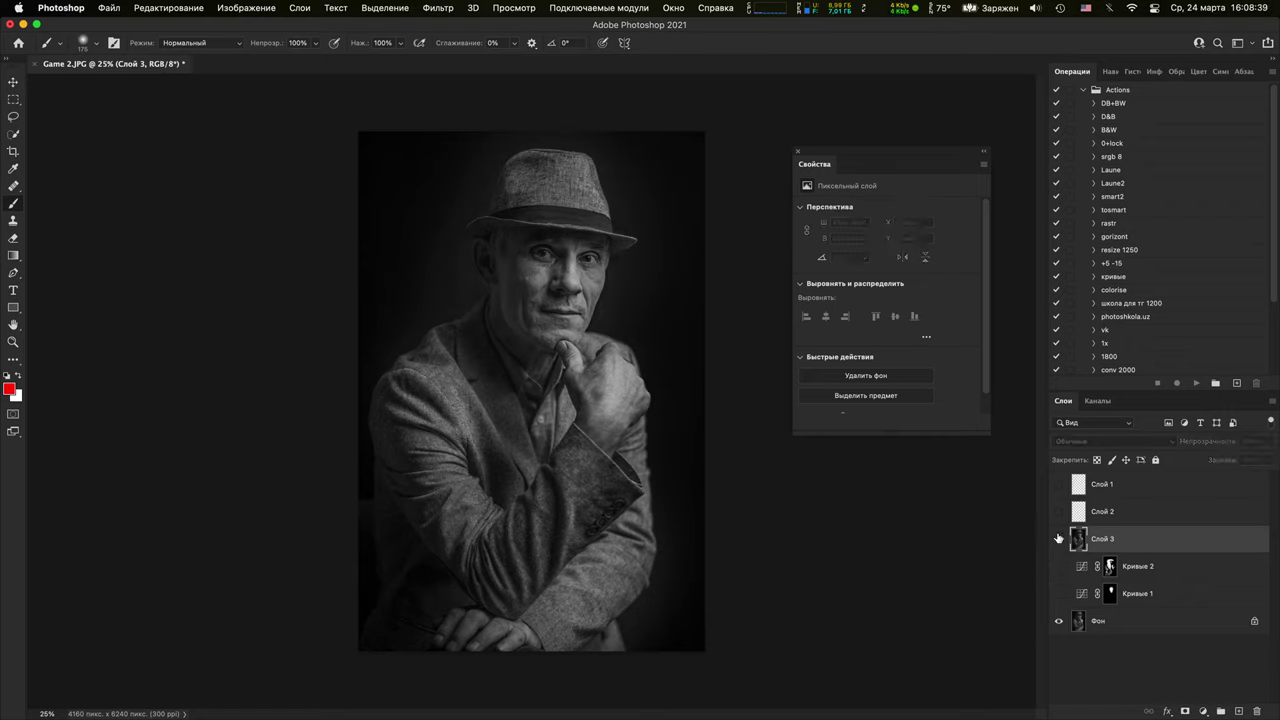
{"action": "left_click", "coordinate": [1060, 540]}
{"action": "left_click", "coordinate": [1060, 540]}
{"action": "left_click", "coordinate": [1060, 540]}
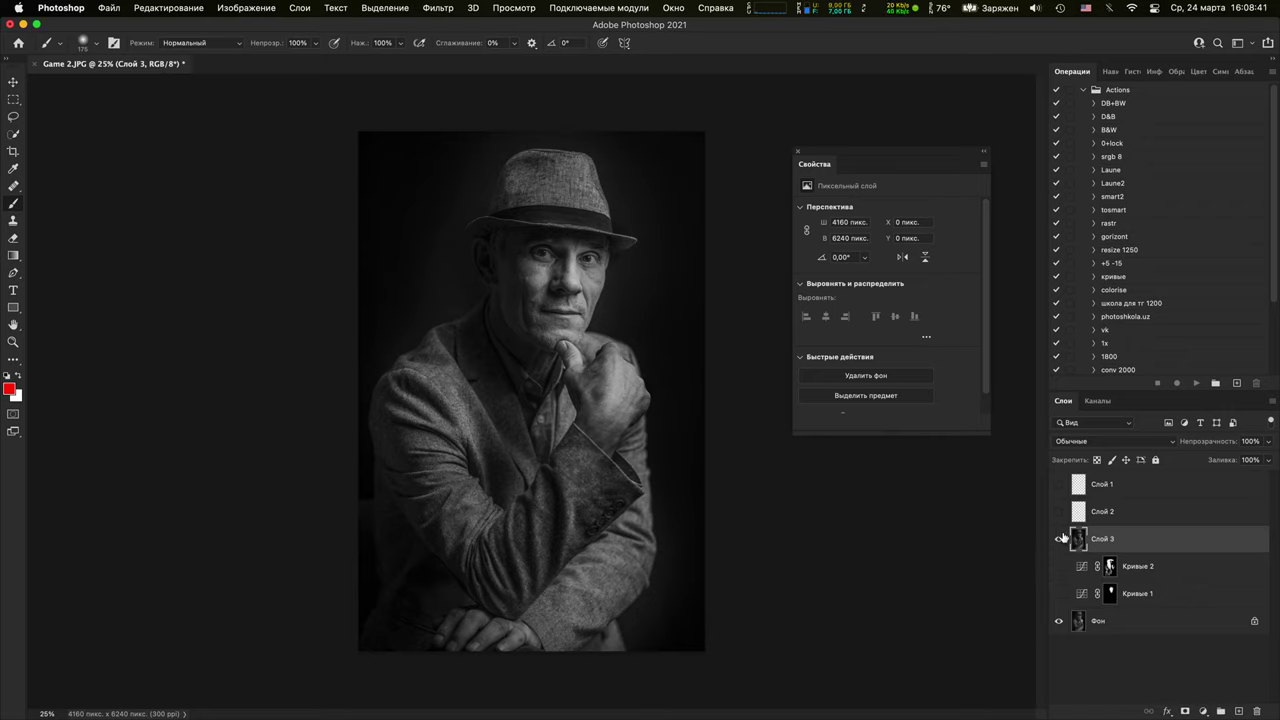
{"action": "left_click", "coordinate": [1060, 540]}
{"action": "left_click", "coordinate": [1060, 540]}
{"action": "left_click", "coordinate": [1062, 540]}
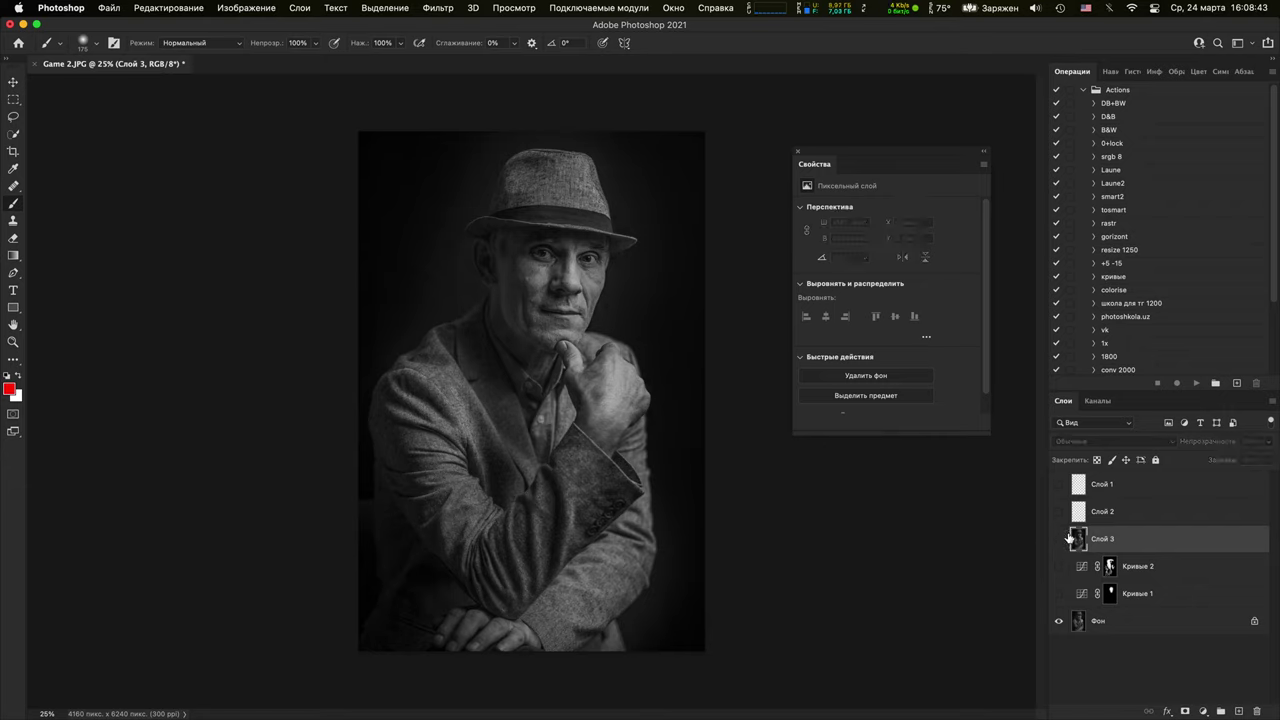
{"action": "left_click", "coordinate": [1061, 540]}
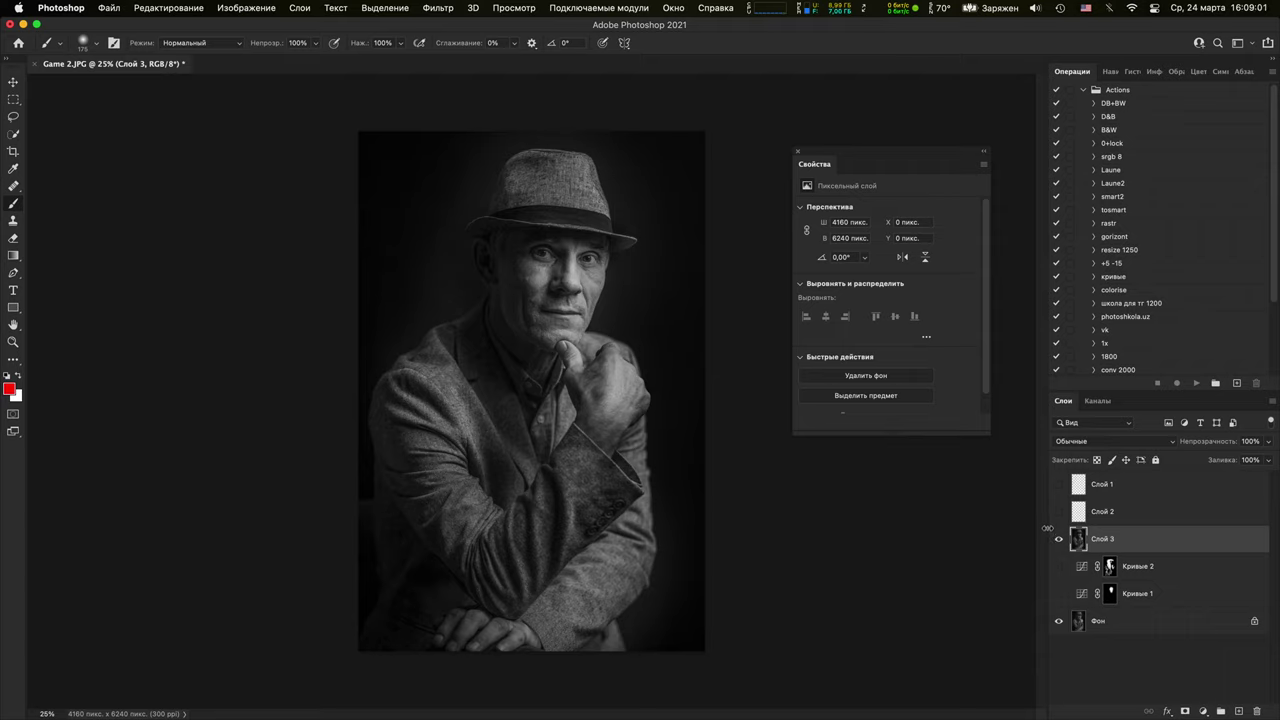
{"action": "left_click", "coordinate": [1059, 538]}
{"action": "left_click", "coordinate": [1059, 540]}
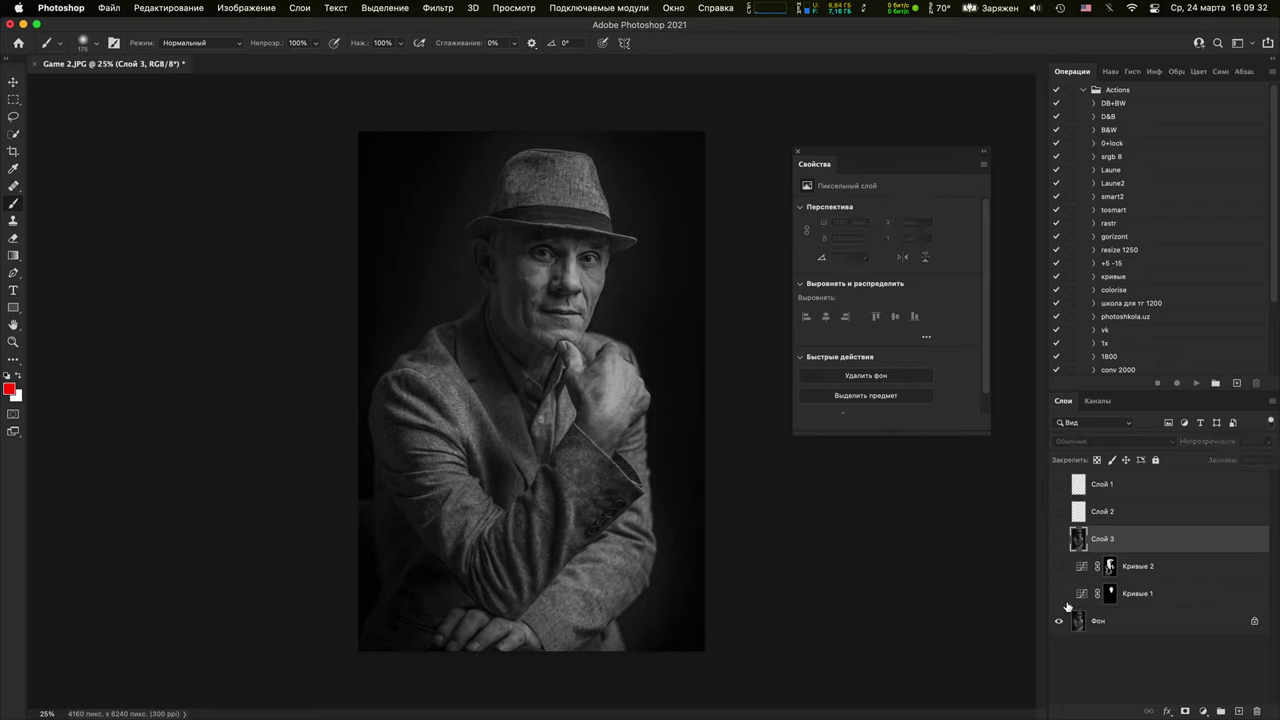
{"action": "left_click", "coordinate": [1058, 539]}
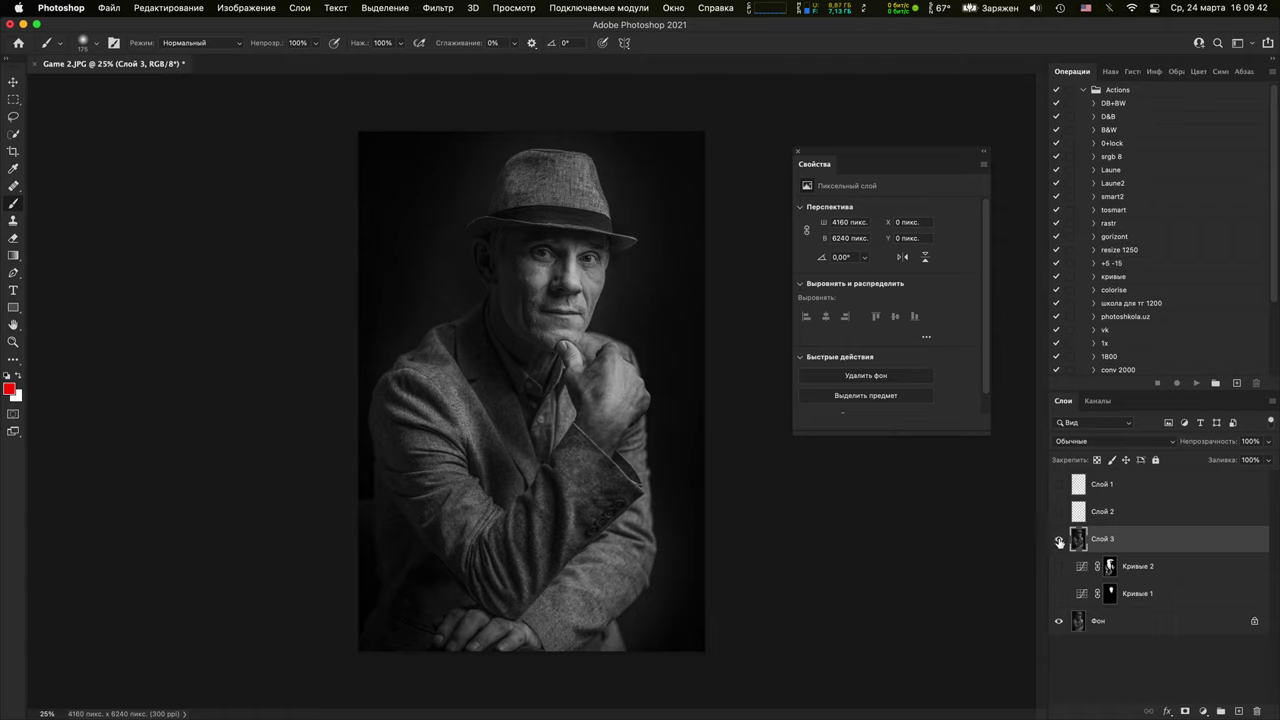
Compare the portrait with Слой 3 on and off, leave it hidden, and show Кривые 2 and Кривые 1
{"action": "left_click", "coordinate": [1059, 541]}
{"action": "left_click", "coordinate": [1059, 540]}
{"action": "left_click", "coordinate": [1057, 540]}
{"action": "left_click_drag", "start_coordinate": [1059, 569], "coordinate": [1059, 593]}
Paint white on the Кривые 2 mask with a 900 px brush over the dark background around the man
{"action": "left_click", "coordinate": [1110, 571]}
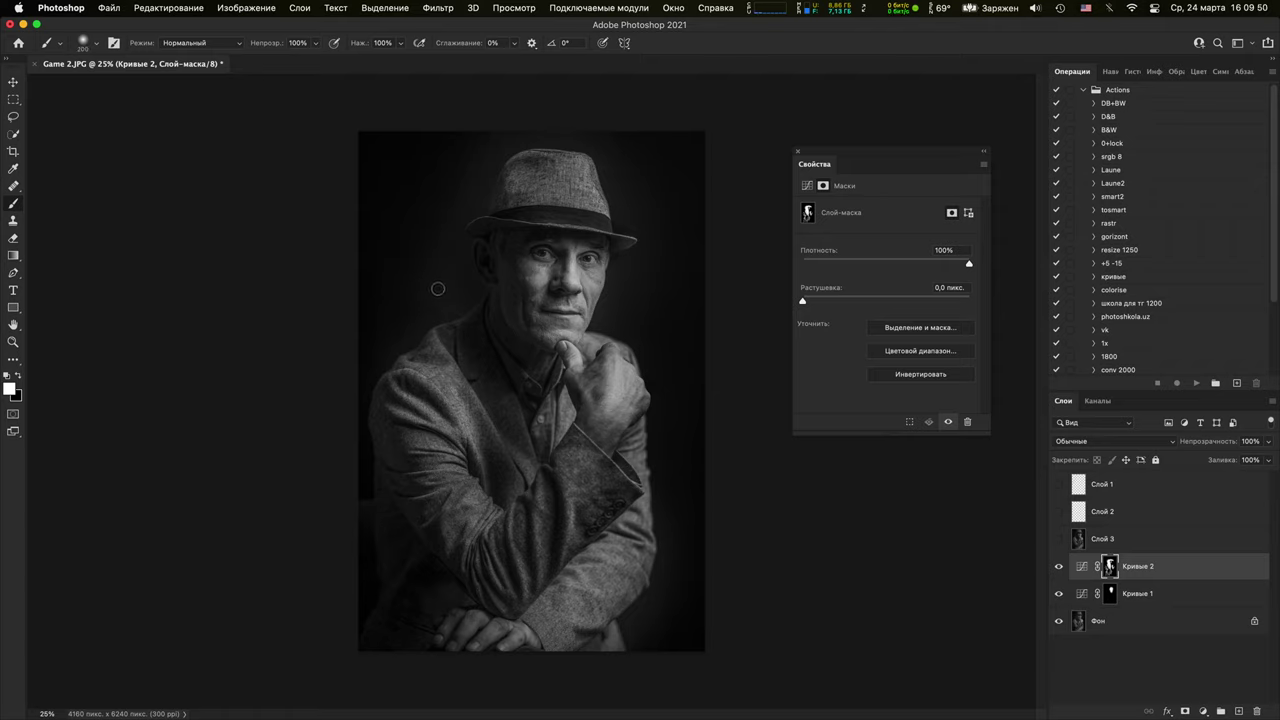
{"action": "key", "text": "]"}
{"action": "key", "text": "]"}
{"action": "key", "text": "]"}
{"action": "key", "text": "]"}
{"action": "key", "text": "]"}
{"action": "key", "text": "]"}
{"action": "key", "text": "]"}
{"action": "mouse_move", "coordinate": [446, 289]}
{"action": "left_mouse_down"}
{"action": "mouse_move", "coordinate": [436, 258]}
{"action": "mouse_move", "coordinate": [487, 127]}
{"action": "left_mouse_up"}
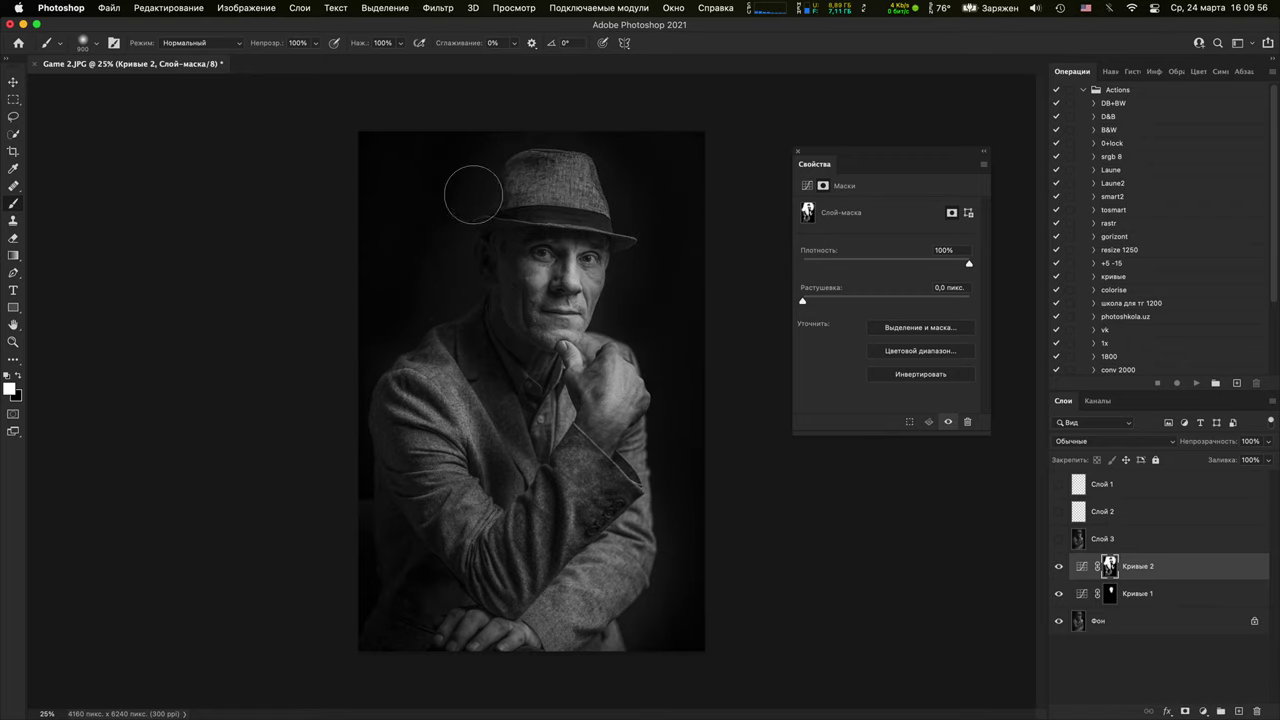
{"action": "mouse_move", "coordinate": [473, 194]}
{"action": "left_mouse_down"}
{"action": "mouse_move", "coordinate": [448, 286]}
{"action": "mouse_move", "coordinate": [460, 164]}
{"action": "mouse_move", "coordinate": [444, 327]}
{"action": "left_mouse_up"}
{"action": "mouse_move", "coordinate": [637, 449]}
{"action": "left_mouse_down"}
{"action": "mouse_move", "coordinate": [664, 562]}
{"action": "mouse_move", "coordinate": [631, 641]}
{"action": "mouse_move", "coordinate": [657, 499]}
{"action": "mouse_move", "coordinate": [646, 578]}
{"action": "mouse_move", "coordinate": [671, 539]}
{"action": "mouse_move", "coordinate": [665, 601]}
{"action": "mouse_move", "coordinate": [675, 571]}
{"action": "mouse_move", "coordinate": [663, 674]}
{"action": "left_mouse_up"}
{"action": "left_click_drag", "start_coordinate": [688, 391], "coordinate": [668, 324]}
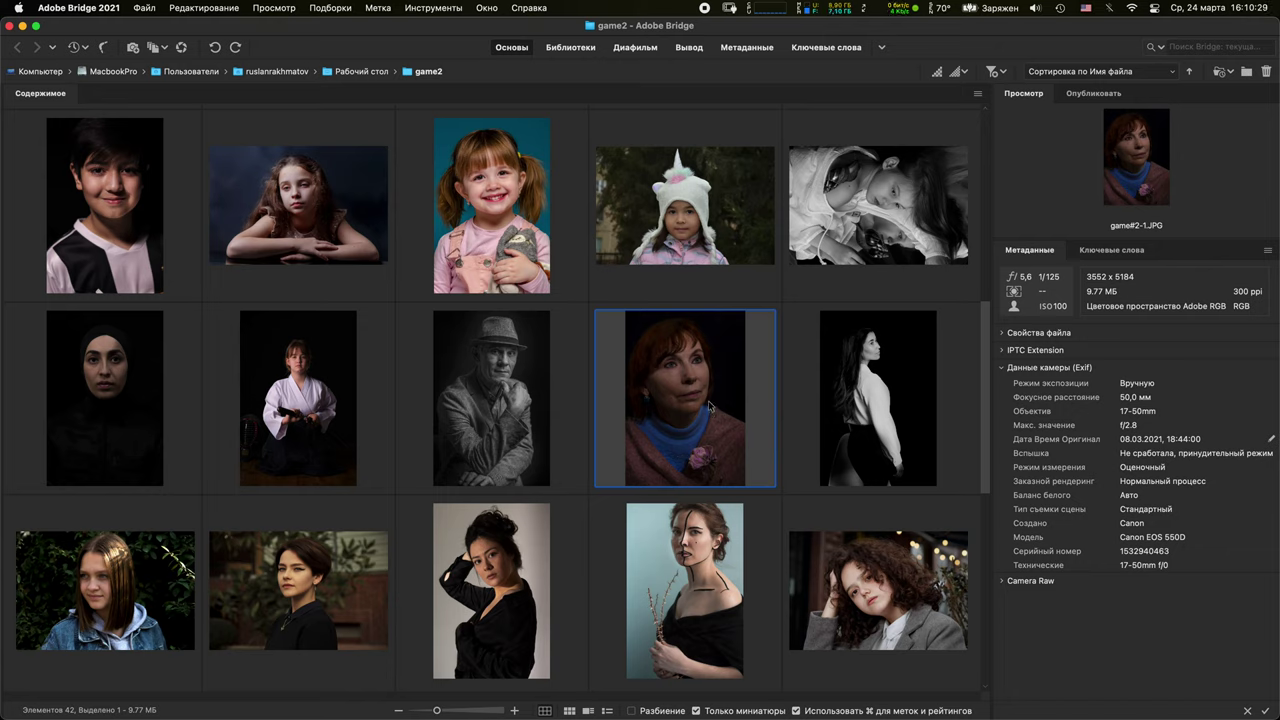
Open the red-haired woman's portrait game#2-1.JPG from Bridge in Photoshop and close the properties panel
{"action": "double_click", "coordinate": [710, 405]}
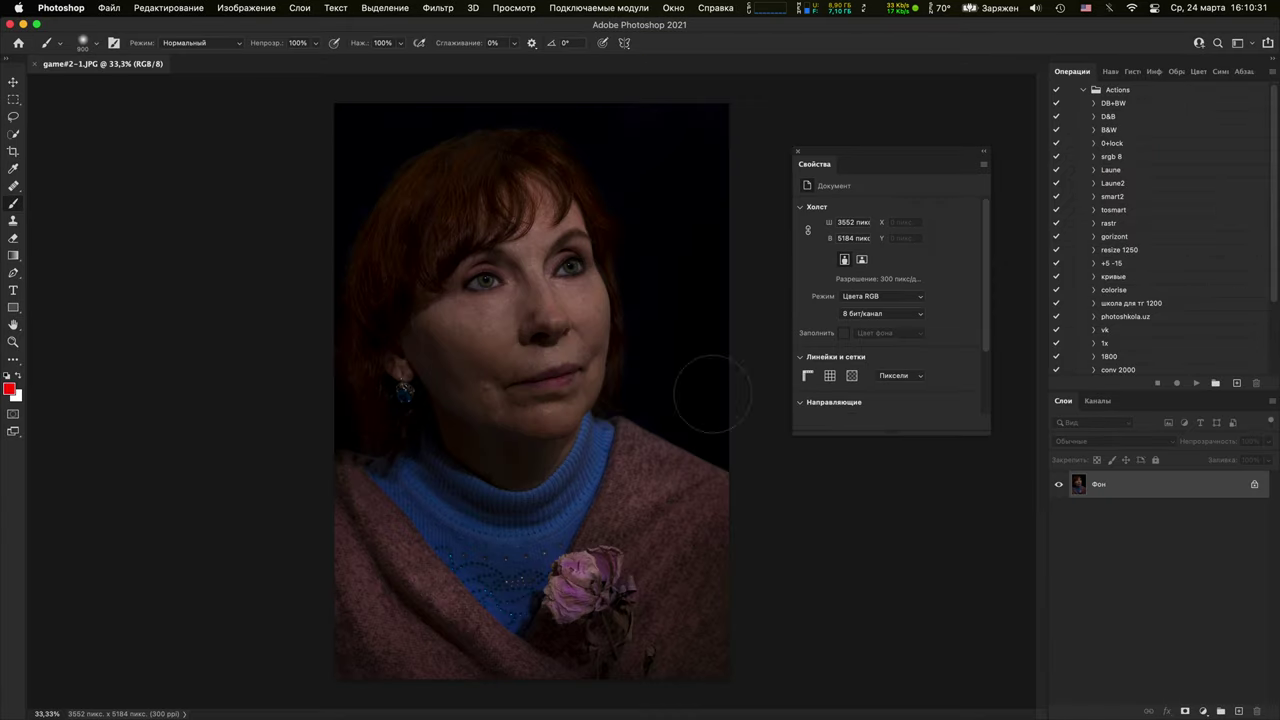
{"action": "left_click", "coordinate": [798, 151]}
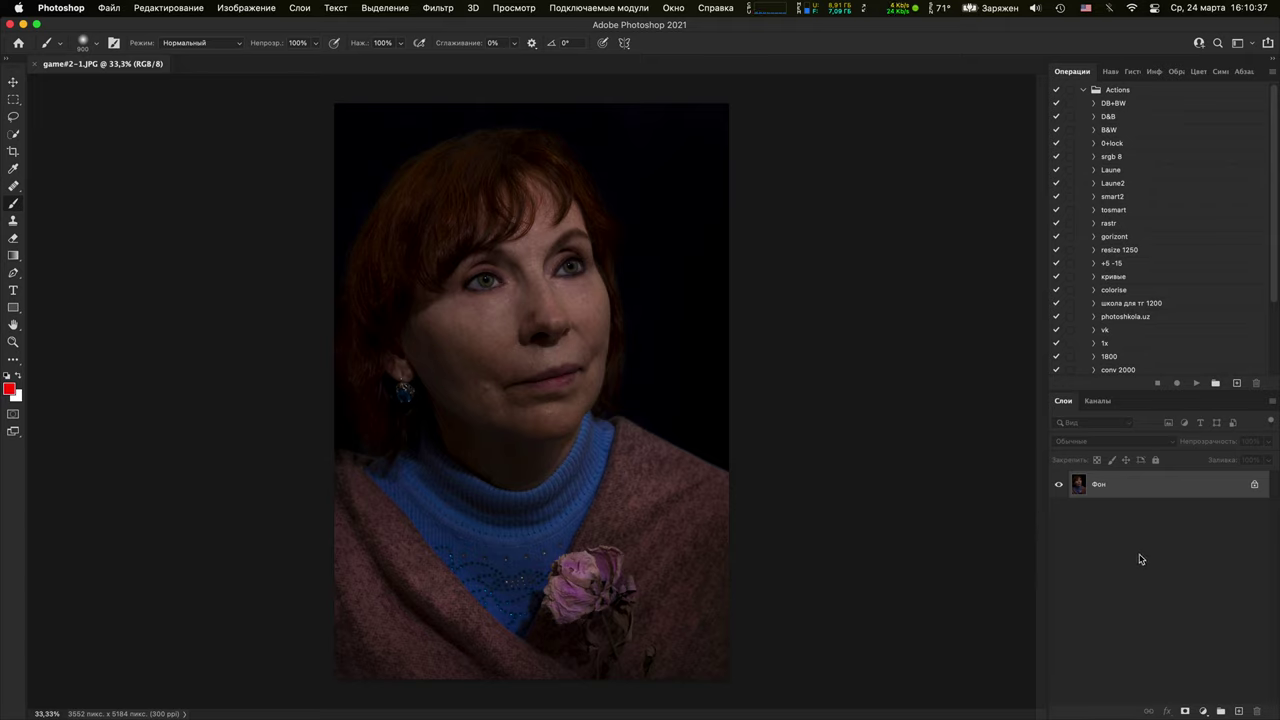
Add a Curves adjustment layer that strongly brightens the photo, with a point at input 52, output 193
{"action": "left_click", "coordinate": [1204, 711]}
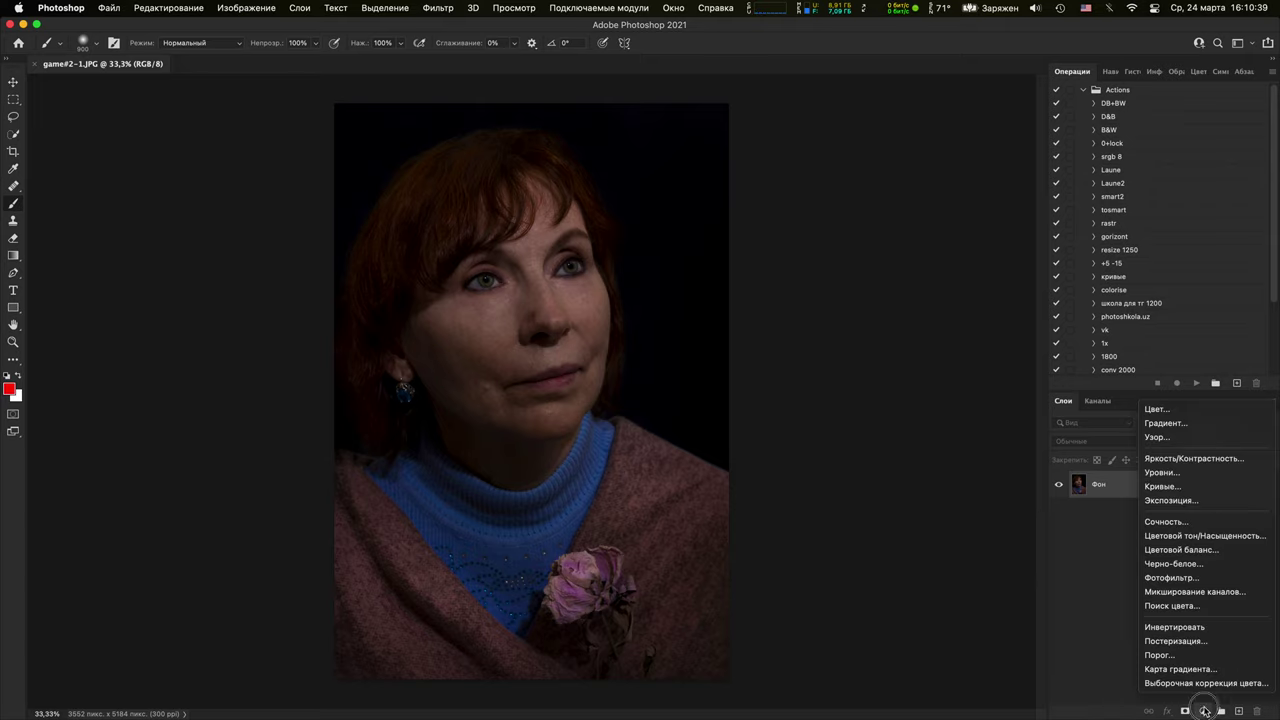
{"action": "left_click", "coordinate": [1220, 486]}
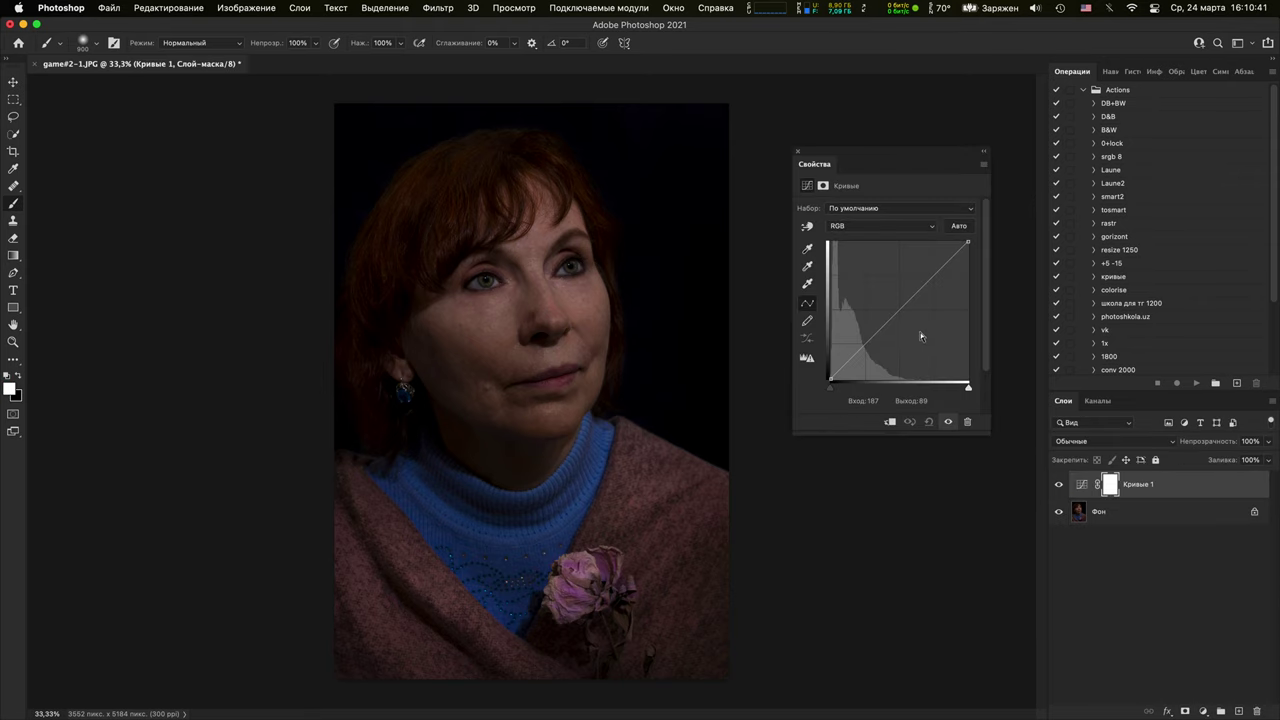
{"action": "left_click_drag", "start_coordinate": [901, 311], "coordinate": [858, 273]}
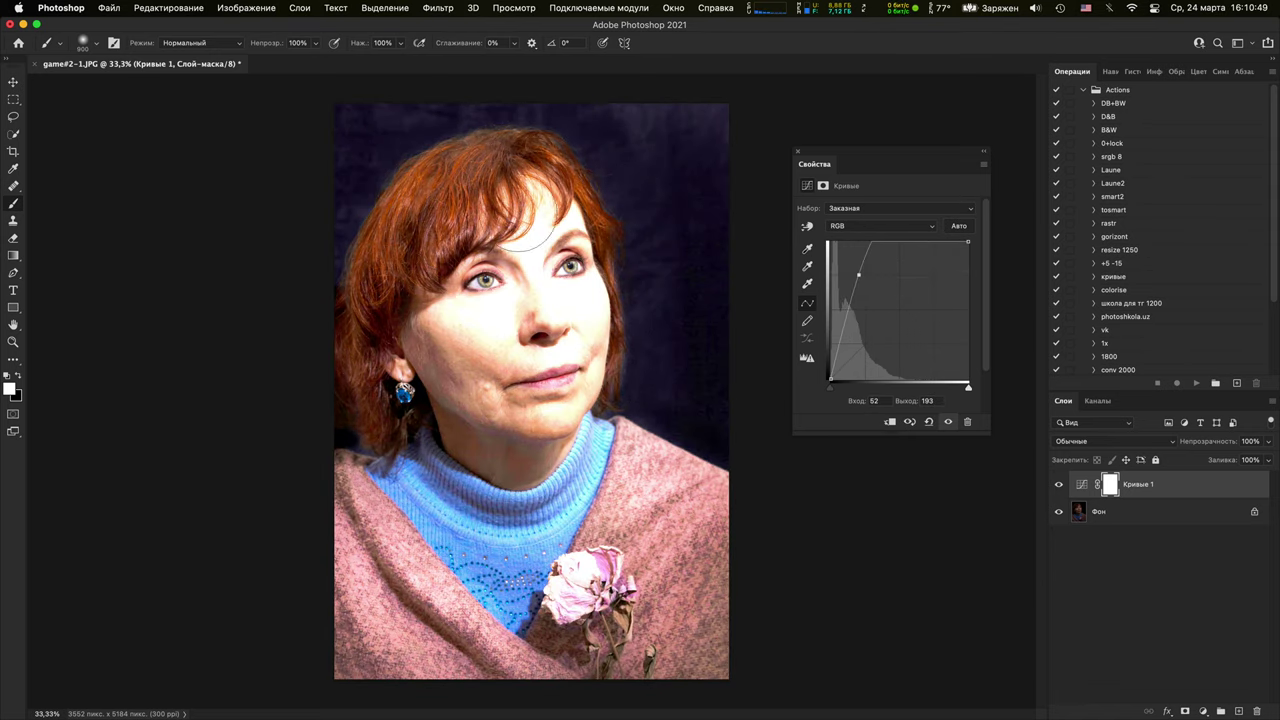
Examine the brightened backdrop, hair edges and shoulder of the portrait at 100% zoom
{"action": "key", "text": "super+plus"}
{"action": "key", "text": "super+plus"}
{"action": "key", "text": "super+plus"}
{"action": "key", "text": "super+plus"}
{"action": "left_click_drag", "start_coordinate": [517, 383], "coordinate": [346, 323]}
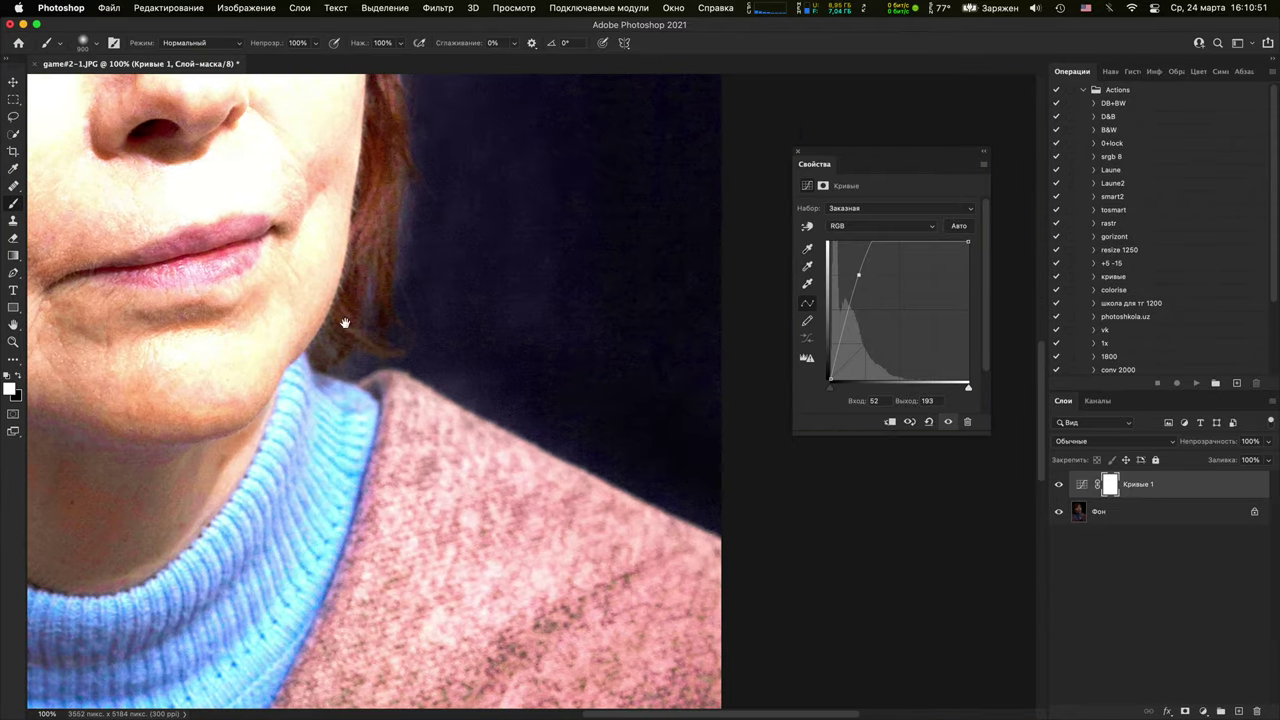
{"action": "scroll", "coordinate": [503, 297], "scroll_direction": "up", "scroll_amount": 10}
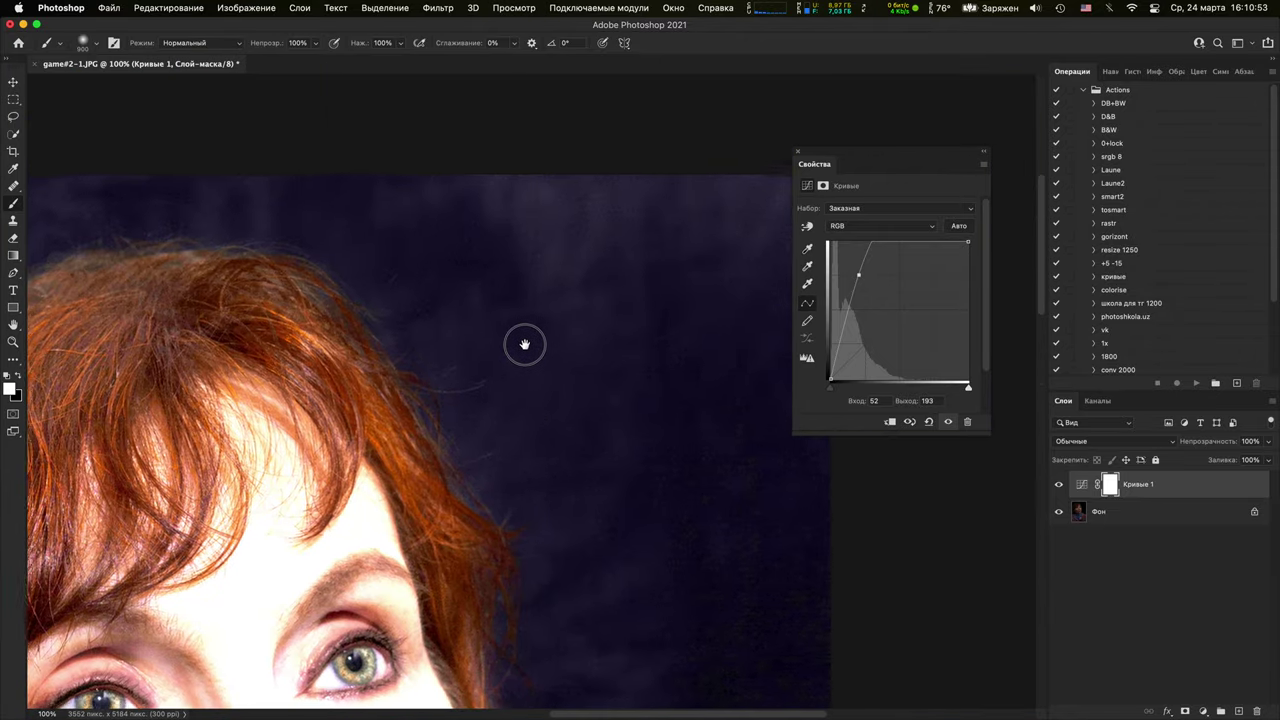
{"action": "scroll", "coordinate": [454, 376], "scroll_direction": "down", "scroll_amount": 5}
{"action": "scroll", "coordinate": [490, 400], "scroll_direction": "up", "scroll_amount": 6}
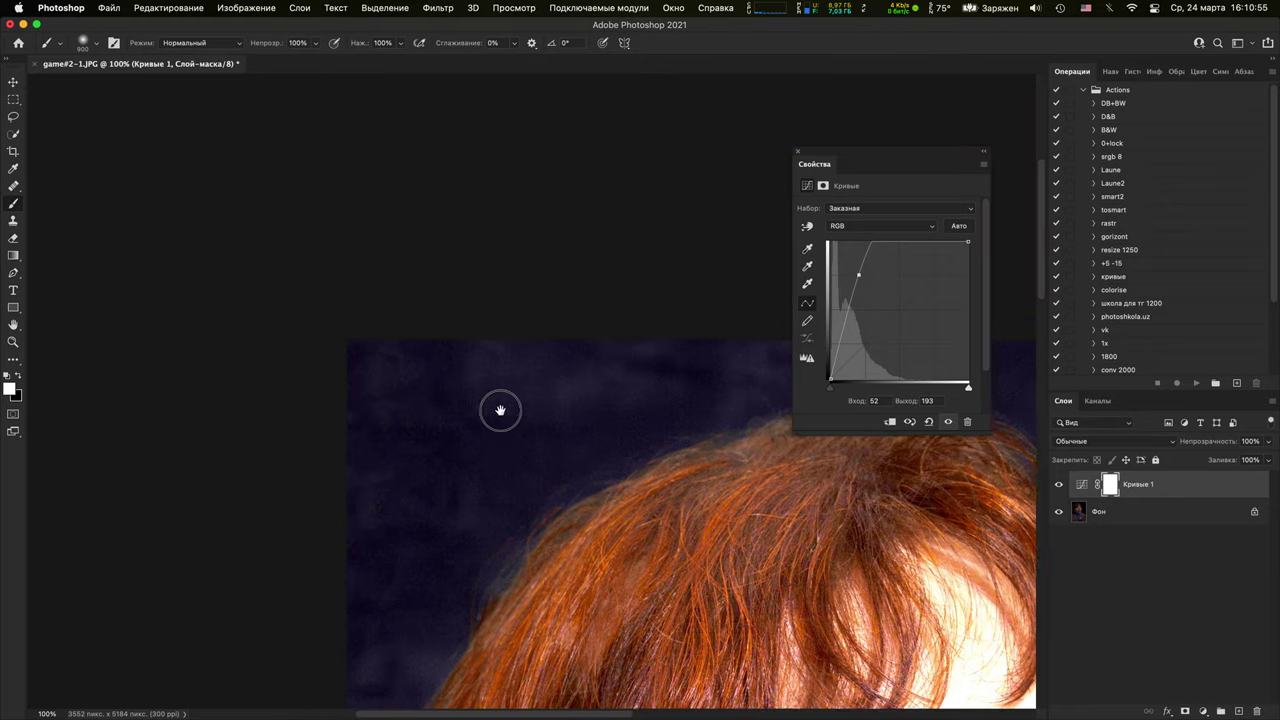
{"action": "scroll", "coordinate": [510, 412], "scroll_direction": "down", "scroll_amount": 2}
{"action": "scroll", "coordinate": [535, 423], "scroll_direction": "down", "scroll_amount": 5}
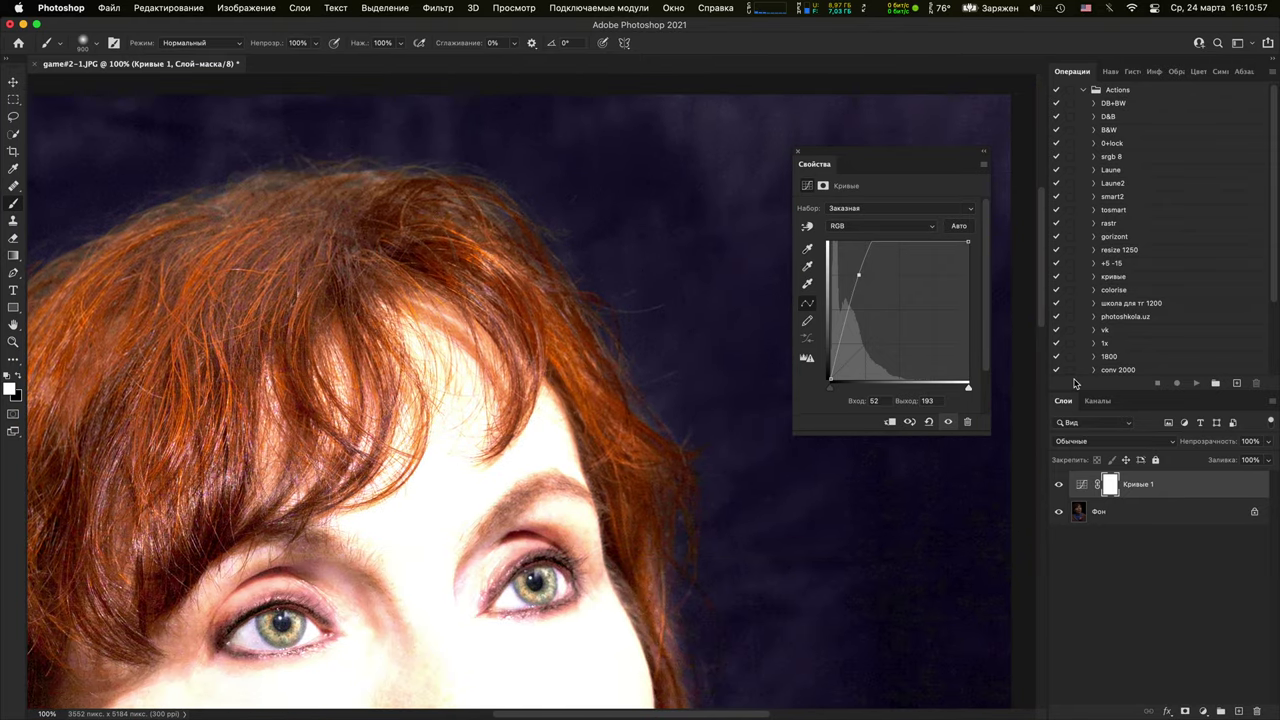
Hide the Кривые 1 layer and inspect the woman's eye in close-up at up to 600%
{"action": "left_click", "coordinate": [1057, 486]}
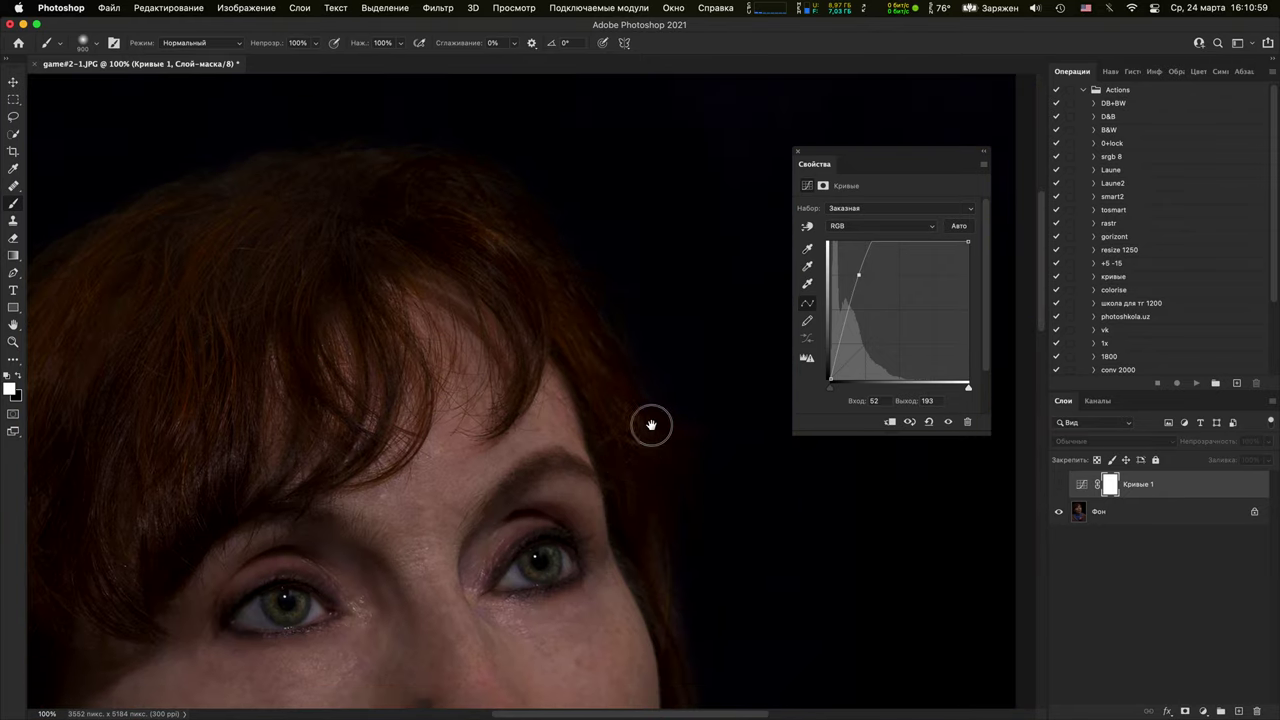
{"action": "key", "text": "super+equal"}
{"action": "key", "text": "super+equal"}
{"action": "key", "text": "super+equal"}
{"action": "key", "text": "super+equal"}
{"action": "key", "text": "super+equal"}
{"action": "key", "text": "super+equal"}
{"action": "key", "text": "super+equal"}
{"action": "key", "text": "super+equal"}
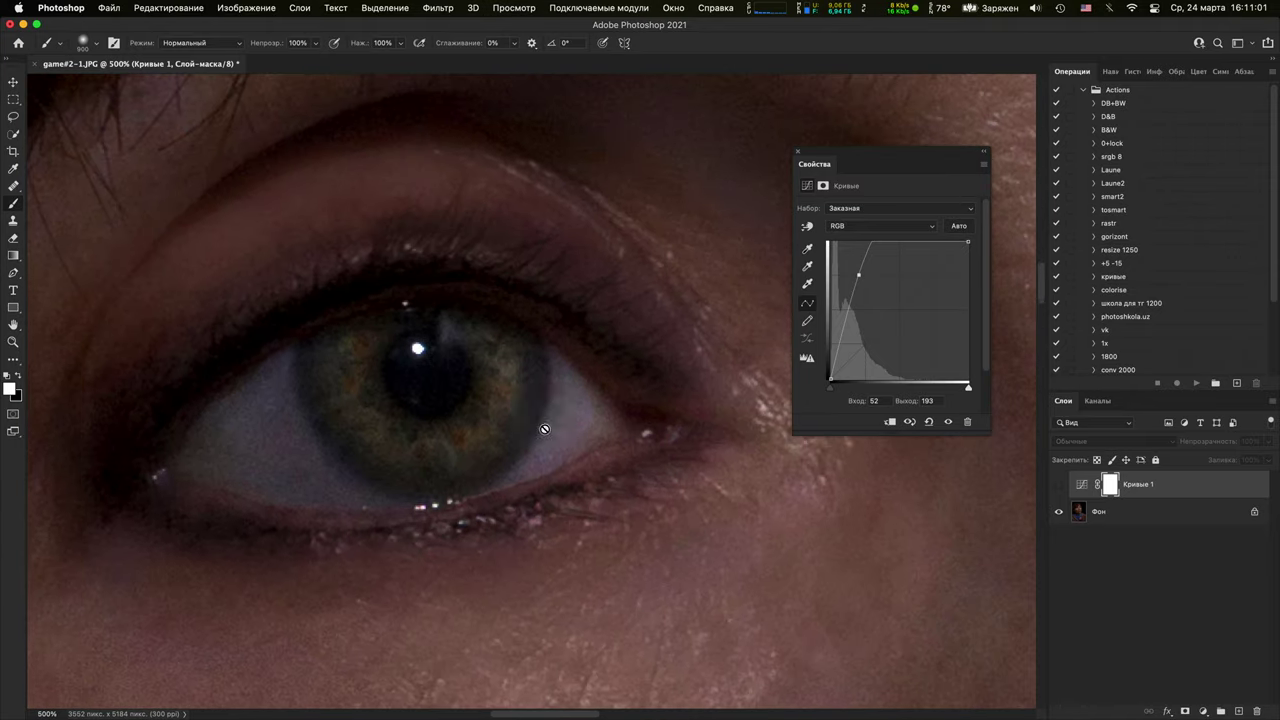
{"action": "key", "text": "super+minus"}
{"action": "key", "text": "super+minus"}
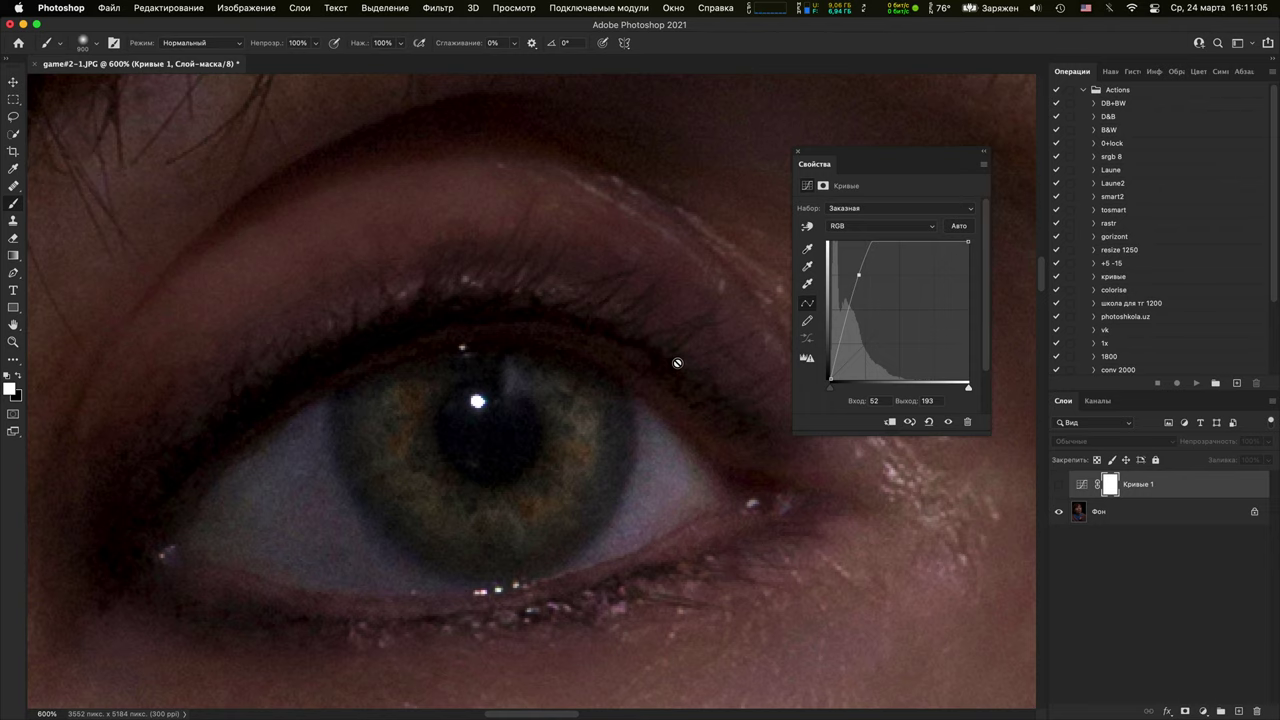
{"action": "key", "text": "super+minus"}
{"action": "key", "text": "super+minus"}
{"action": "key", "text": "super+minus"}
{"action": "key", "text": "super+minus"}
{"action": "key", "text": "super+minus"}
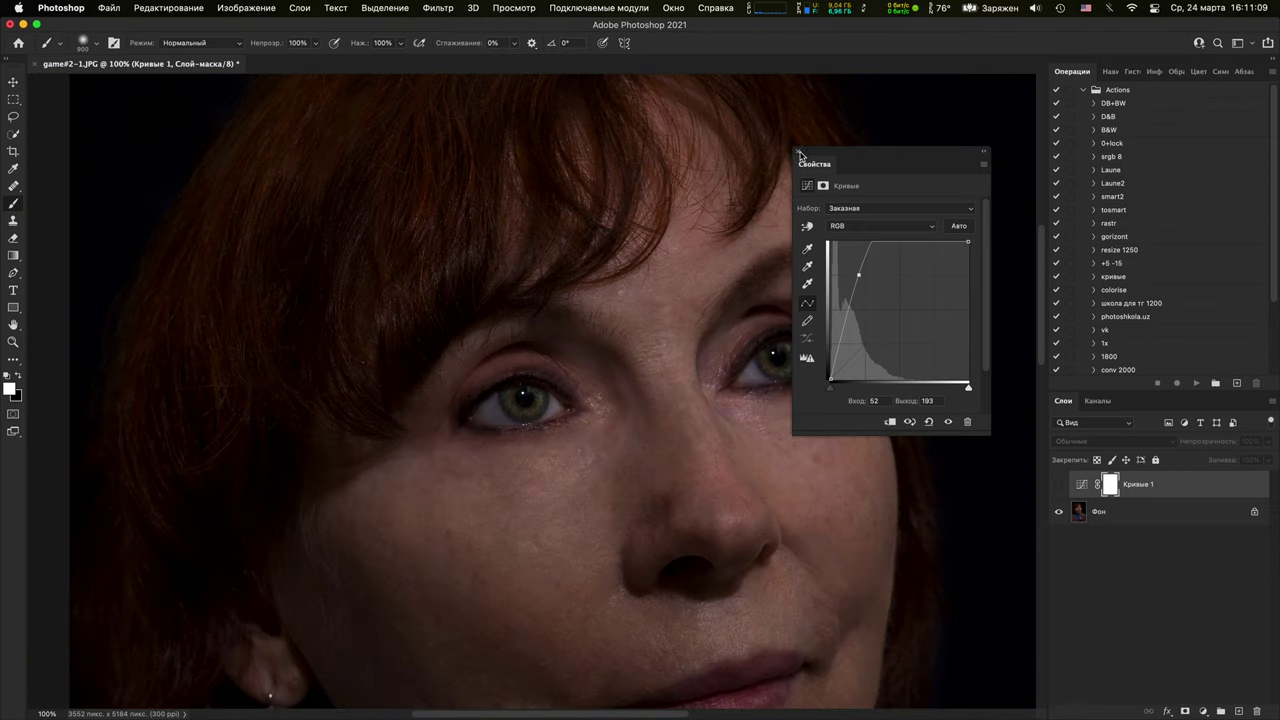
Inspect the skin texture on the cheeks, face and chin of the original photo at 300–600% zoom
{"action": "left_click", "coordinate": [800, 155]}
{"action": "key", "text": "super+plus"}
{"action": "key", "text": "super+plus"}
{"action": "key", "text": "super+plus"}
{"action": "key", "text": "super+plus"}
{"action": "key", "text": "super+plus"}
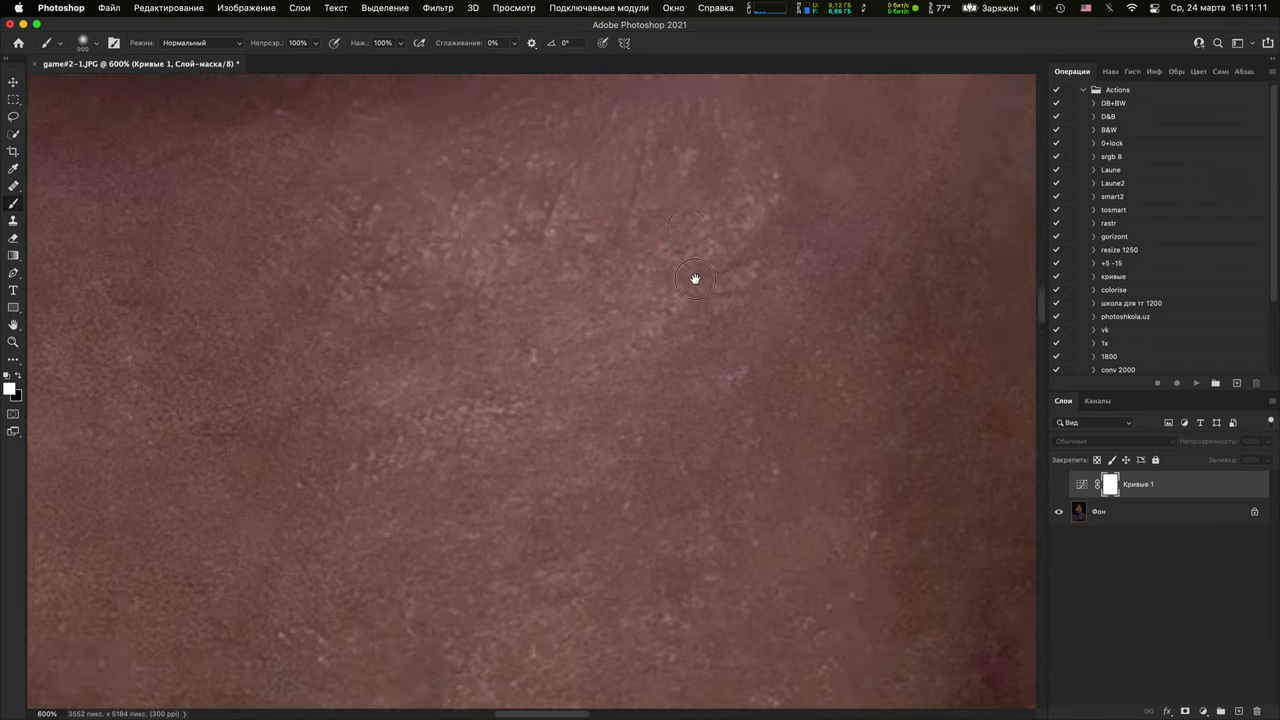
{"action": "left_click_drag", "start_coordinate": [850, 510], "coordinate": [740, 397]}
{"action": "left_click_drag", "start_coordinate": [880, 395], "coordinate": [768, 388]}
{"action": "left_click_drag", "start_coordinate": [930, 390], "coordinate": [730, 424]}
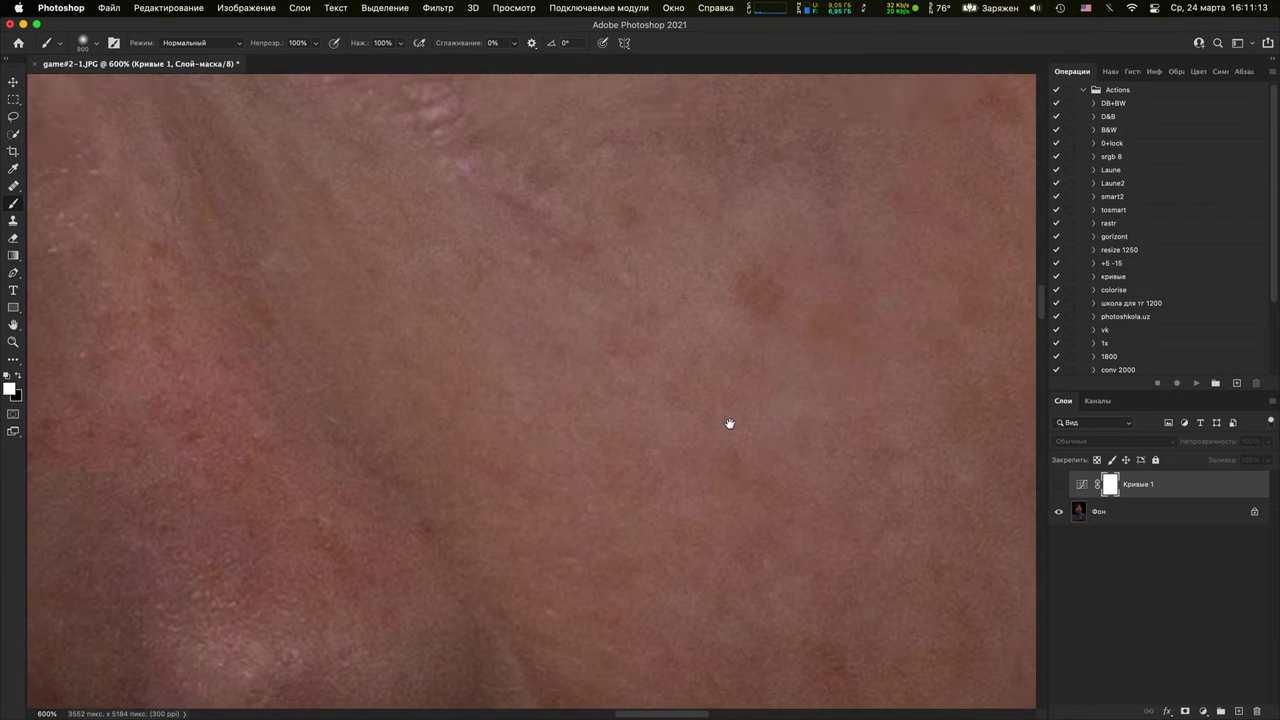
{"action": "scroll", "coordinate": [730, 423], "scroll_direction": "up", "scroll_amount": 10}
{"action": "left_click_drag", "start_coordinate": [771, 501], "coordinate": [780, 690]}
{"action": "key", "text": "super+minus"}
{"action": "key", "text": "super+minus"}
{"action": "left_click_drag", "start_coordinate": [772, 437], "coordinate": [775, 690]}
{"action": "left_click_drag", "start_coordinate": [740, 520], "coordinate": [880, 410]}
{"action": "left_click_drag", "start_coordinate": [689, 666], "coordinate": [814, 354]}
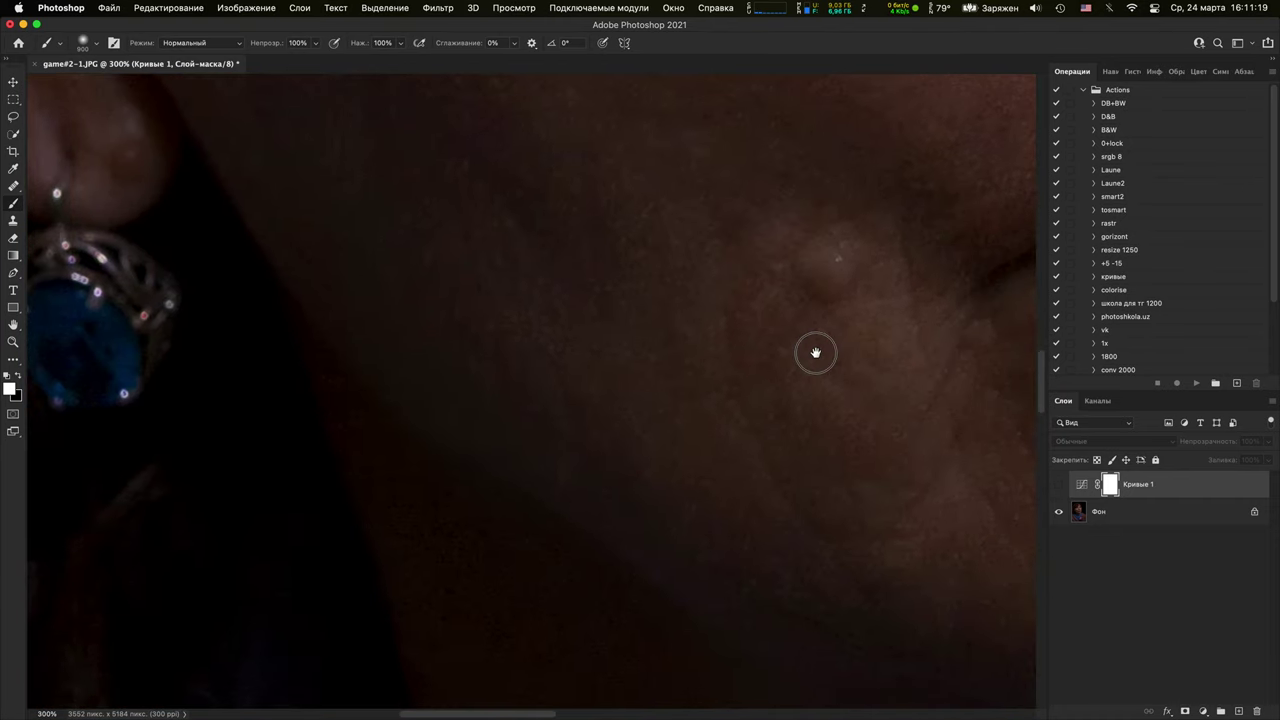
{"action": "left_click_drag", "start_coordinate": [551, 288], "coordinate": [818, 448]}
{"action": "left_click_drag", "start_coordinate": [990, 452], "coordinate": [697, 441]}
{"action": "key", "text": "super+minus"}
{"action": "key", "text": "super+minus"}
{"action": "key", "text": "super+minus"}
{"action": "key", "text": "super+minus"}
{"action": "key", "text": "super+minus"}
{"action": "key", "text": "super+minus"}
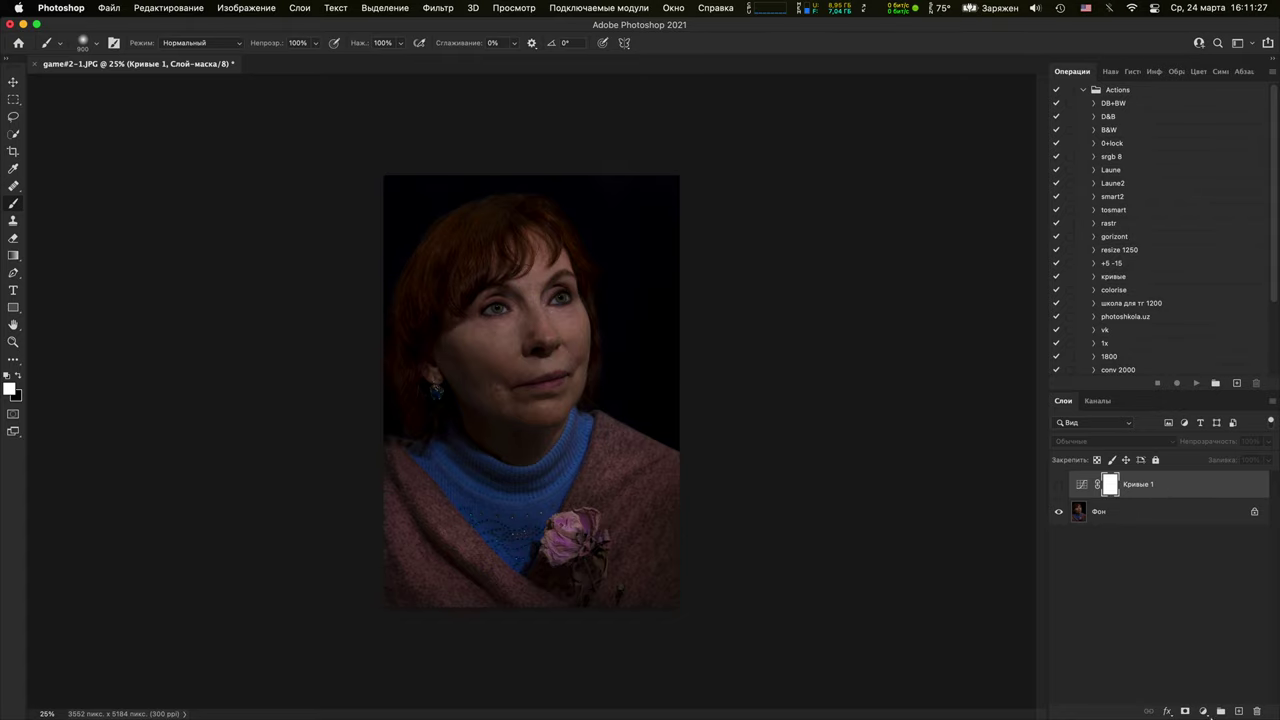
Add a second Curves layer that moderately brightens the whole portrait, with a point at input 94, output 162
{"action": "left_click", "coordinate": [1204, 711]}
{"action": "left_click", "coordinate": [1200, 491]}
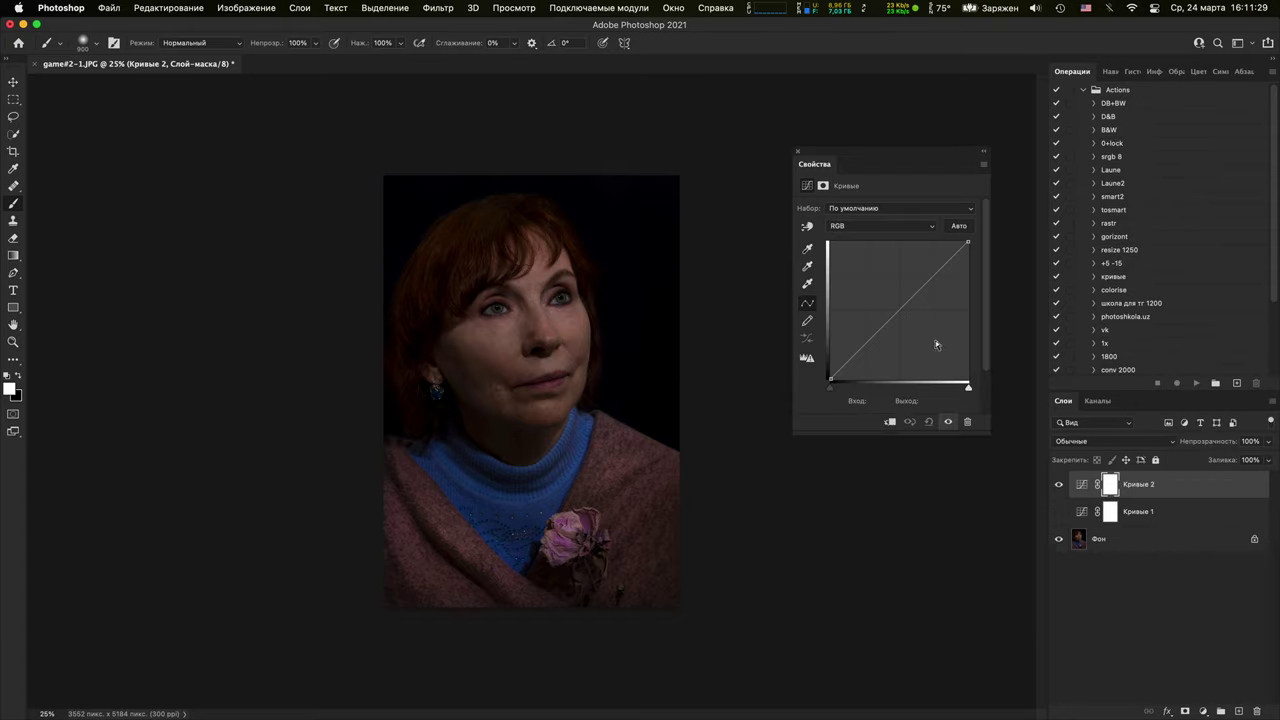
{"action": "left_click_drag", "start_coordinate": [900, 309], "coordinate": [876, 282]}
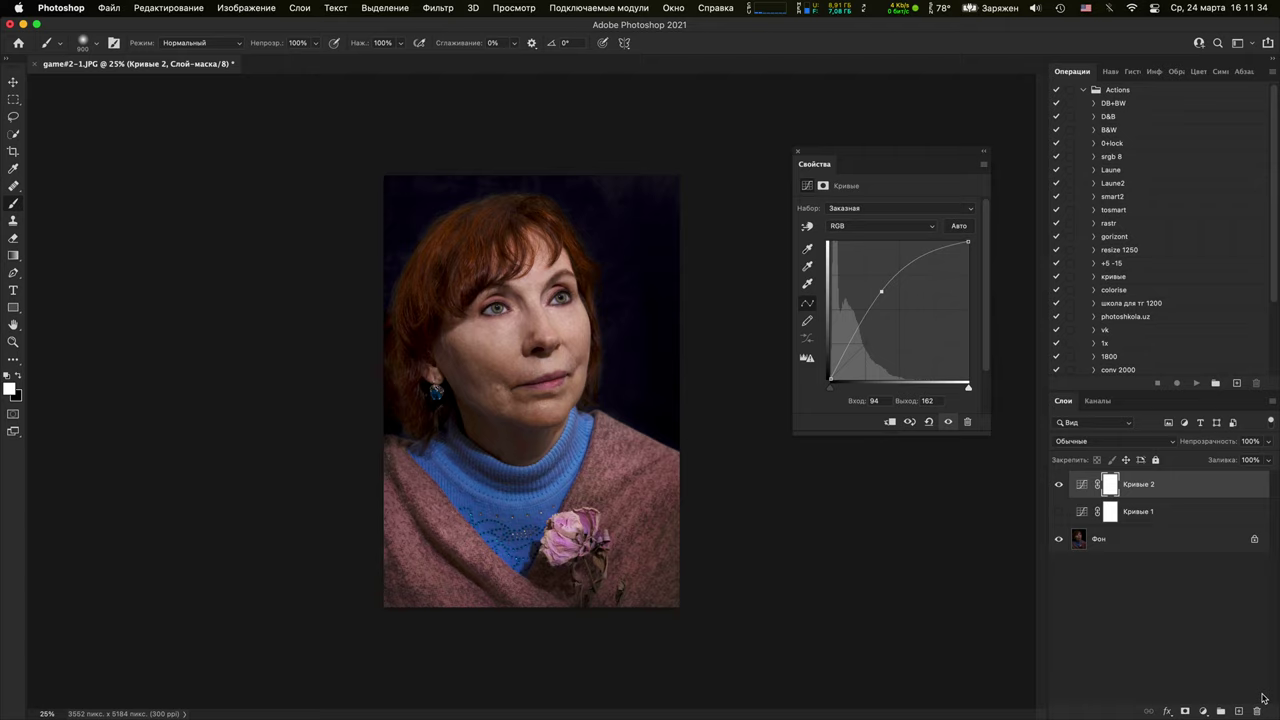
Add a third, darkening Curves layer with a point at input 141, output 93, and invert its mask to black
{"action": "left_click", "coordinate": [1204, 711]}
{"action": "left_click", "coordinate": [1188, 484]}
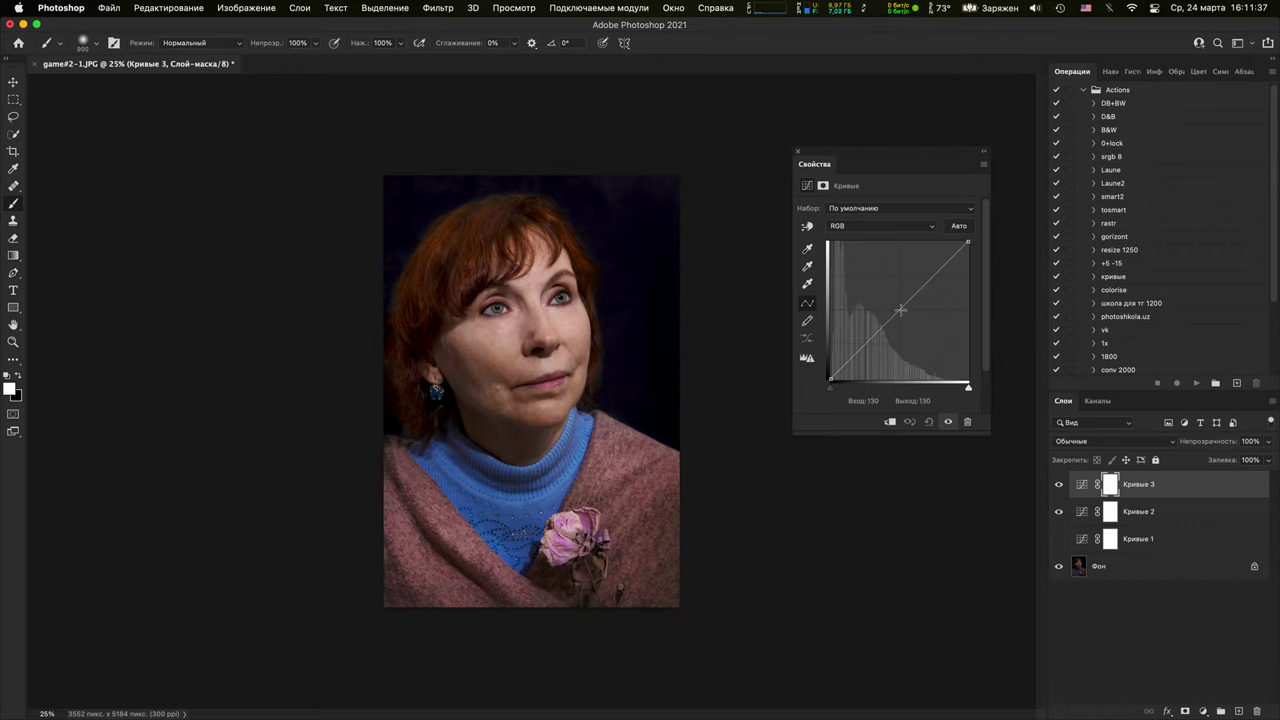
{"action": "left_click_drag", "start_coordinate": [905, 307], "coordinate": [906, 329]}
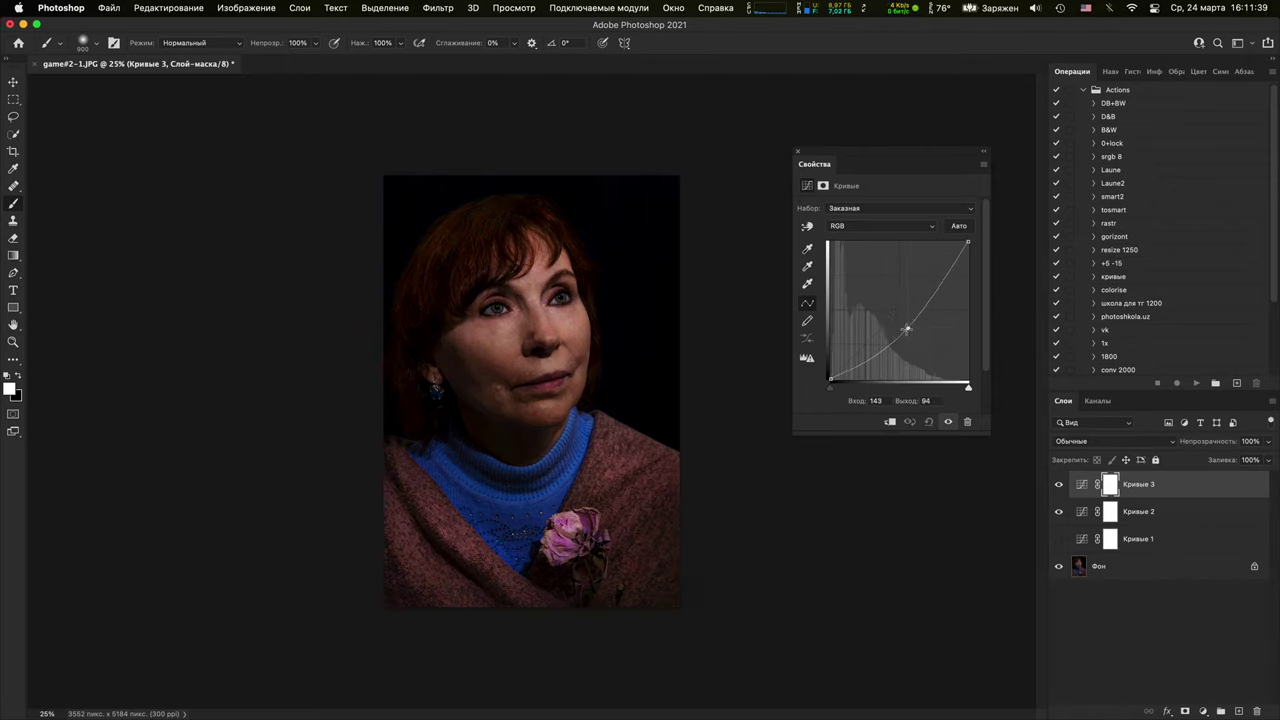
{"action": "key", "text": "super+i"}
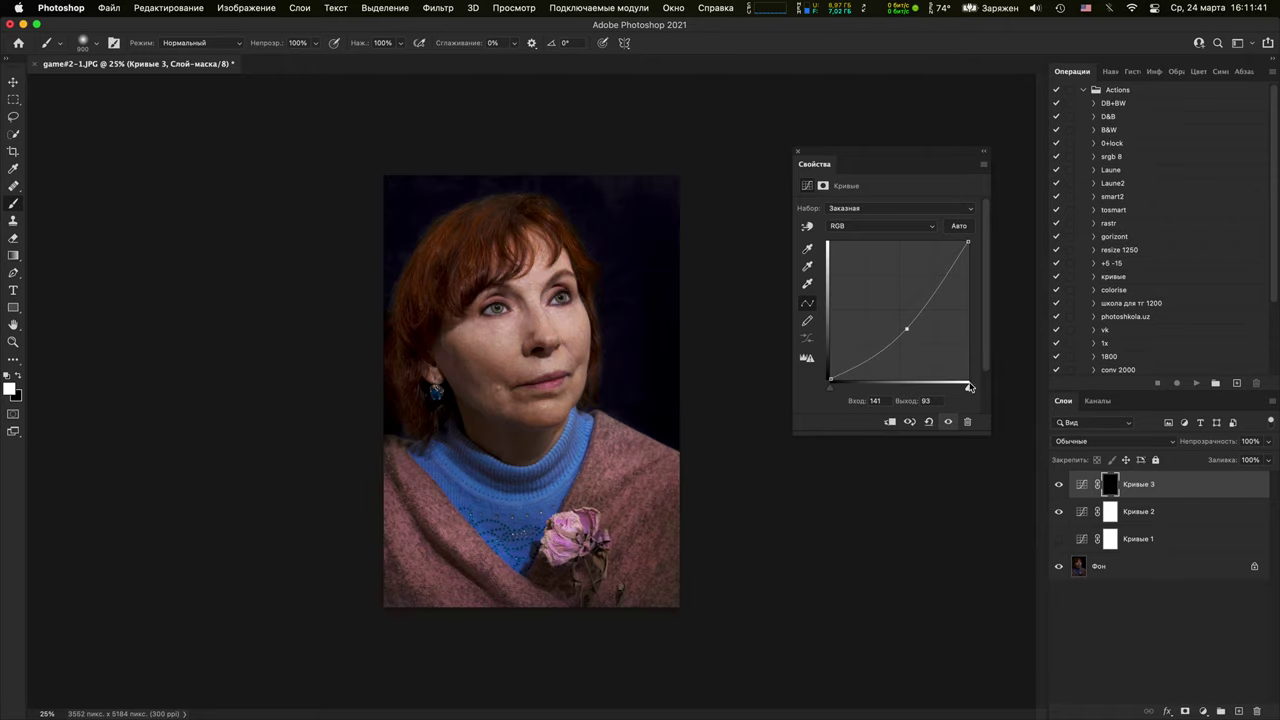
Paint white on the Кривые 3 mask with a 1400 px brush at 20% opacity to darken the neck and shadow areas
{"action": "key", "text": "bracketright"}
{"action": "key", "text": "bracketright"}
{"action": "key", "text": "bracketright"}
{"action": "key", "text": "bracketright"}
{"action": "key", "text": "2"}
{"action": "mouse_move", "coordinate": [525, 480]}
{"action": "left_mouse_down"}
{"action": "mouse_move", "coordinate": [428, 338]}
{"action": "mouse_move", "coordinate": [515, 465]}
{"action": "mouse_move", "coordinate": [493, 395]}
{"action": "left_mouse_up"}
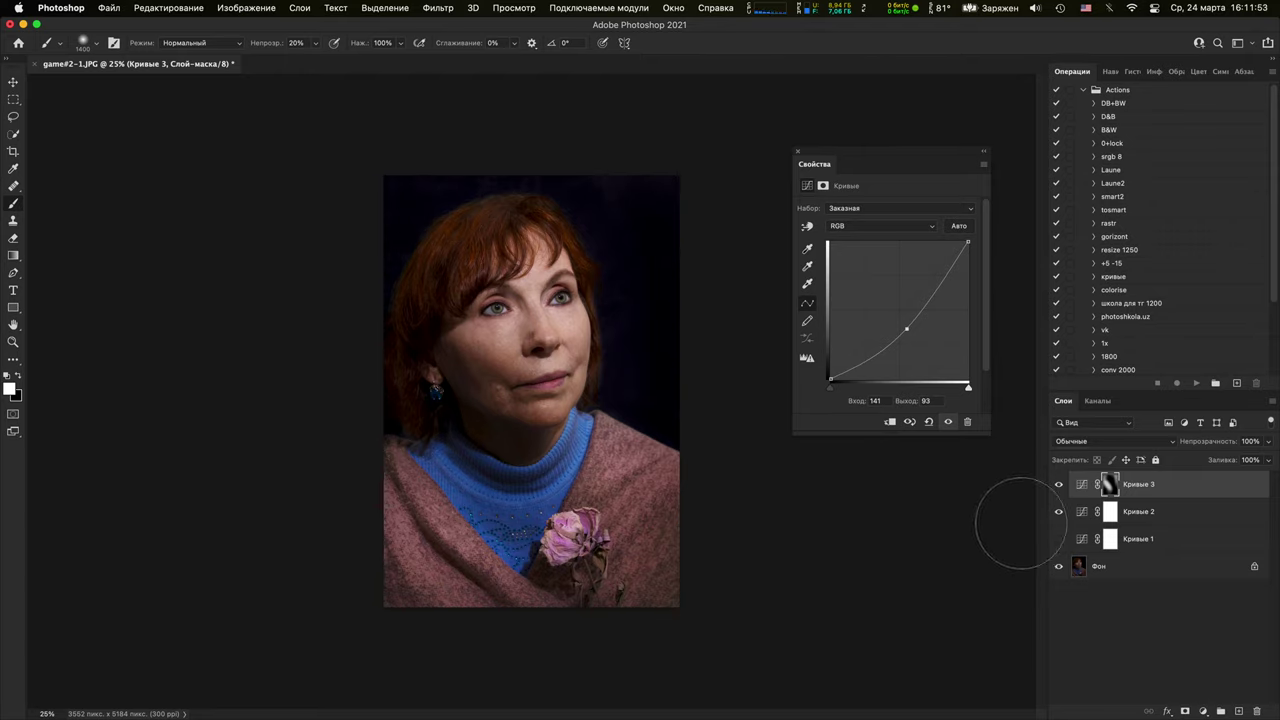
Compare the portrait with and without the Кривые 2 and Кривые 3 adjustments by toggling their visibility
{"action": "left_click_drag", "start_coordinate": [1058, 484], "coordinate": [1051, 540]}
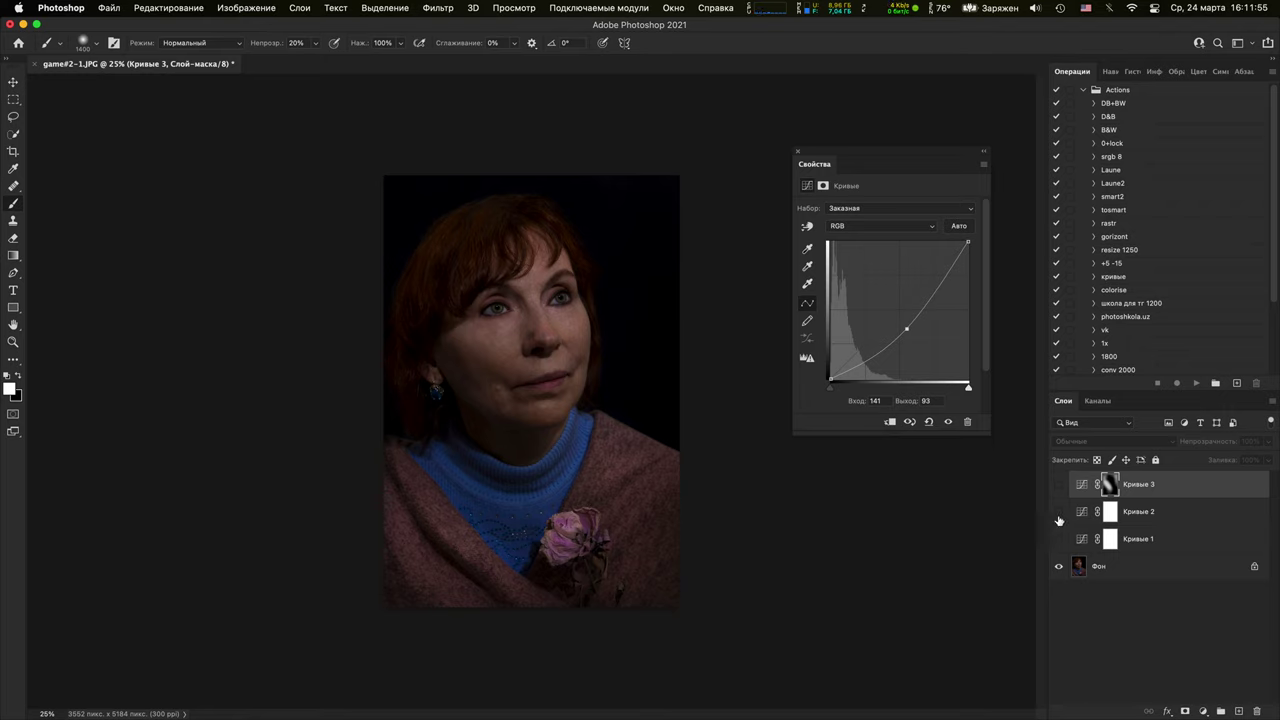
{"action": "left_click", "coordinate": [1059, 484]}
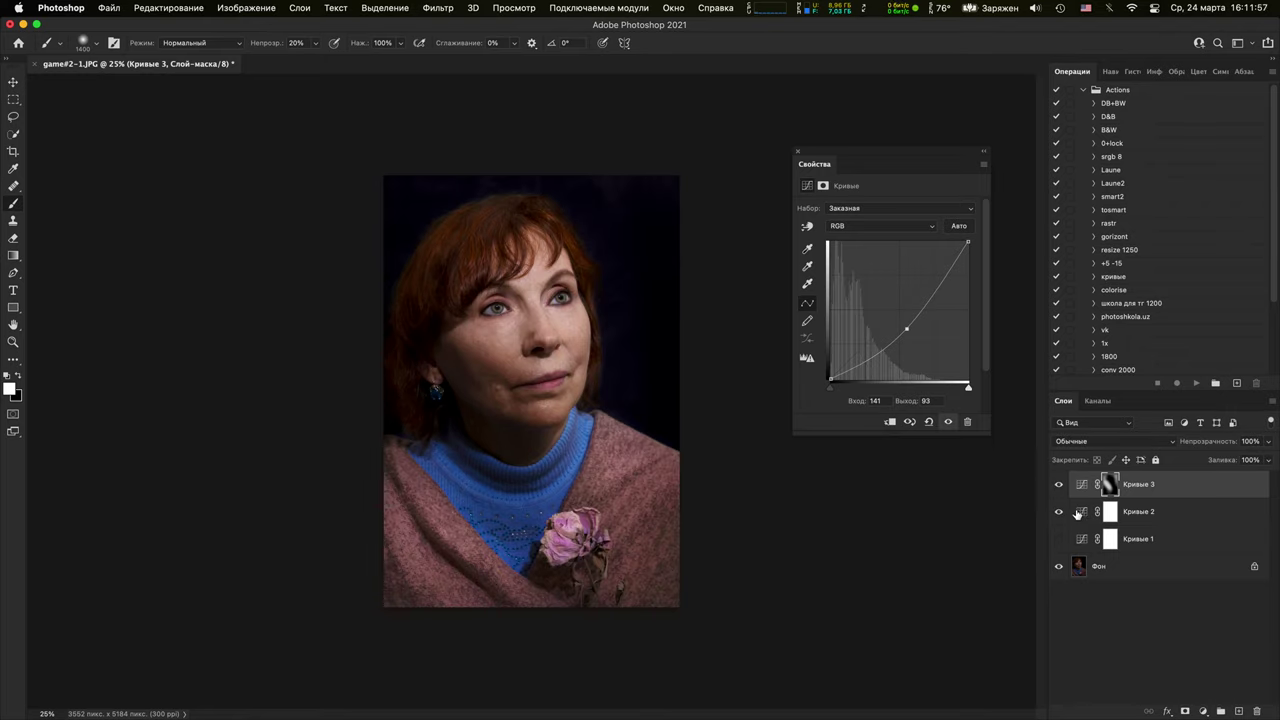
{"action": "left_click", "coordinate": [1110, 482]}
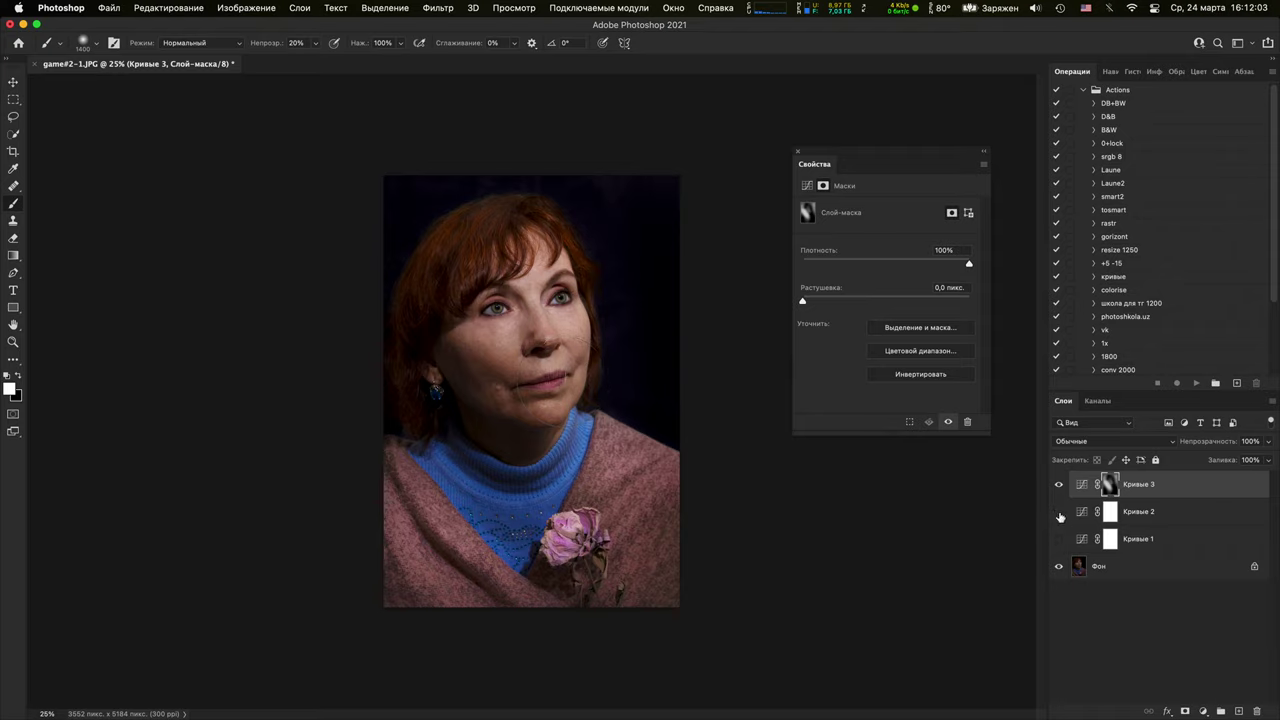
{"action": "left_click", "coordinate": [1059, 511]}
{"action": "left_click", "coordinate": [1059, 486]}
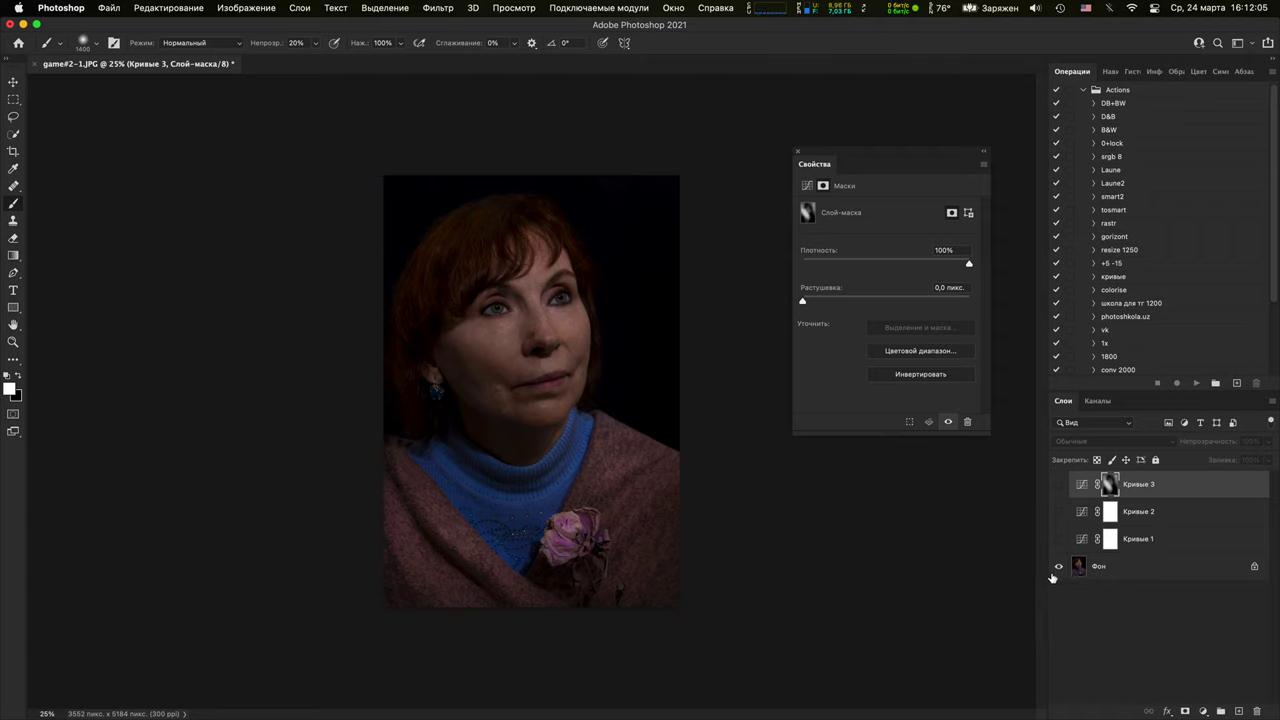
{"action": "left_click_drag", "start_coordinate": [1059, 511], "coordinate": [1059, 484]}
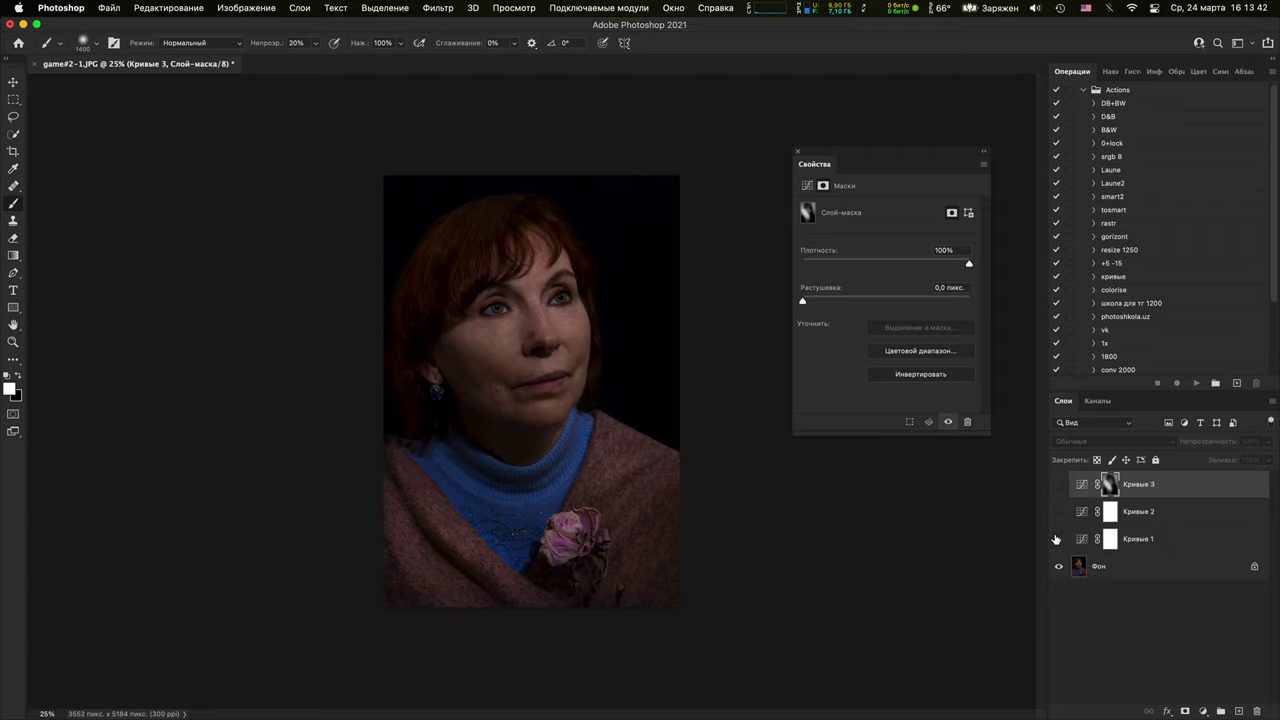
{"action": "left_click_drag", "start_coordinate": [1058, 489], "coordinate": [1062, 533]}
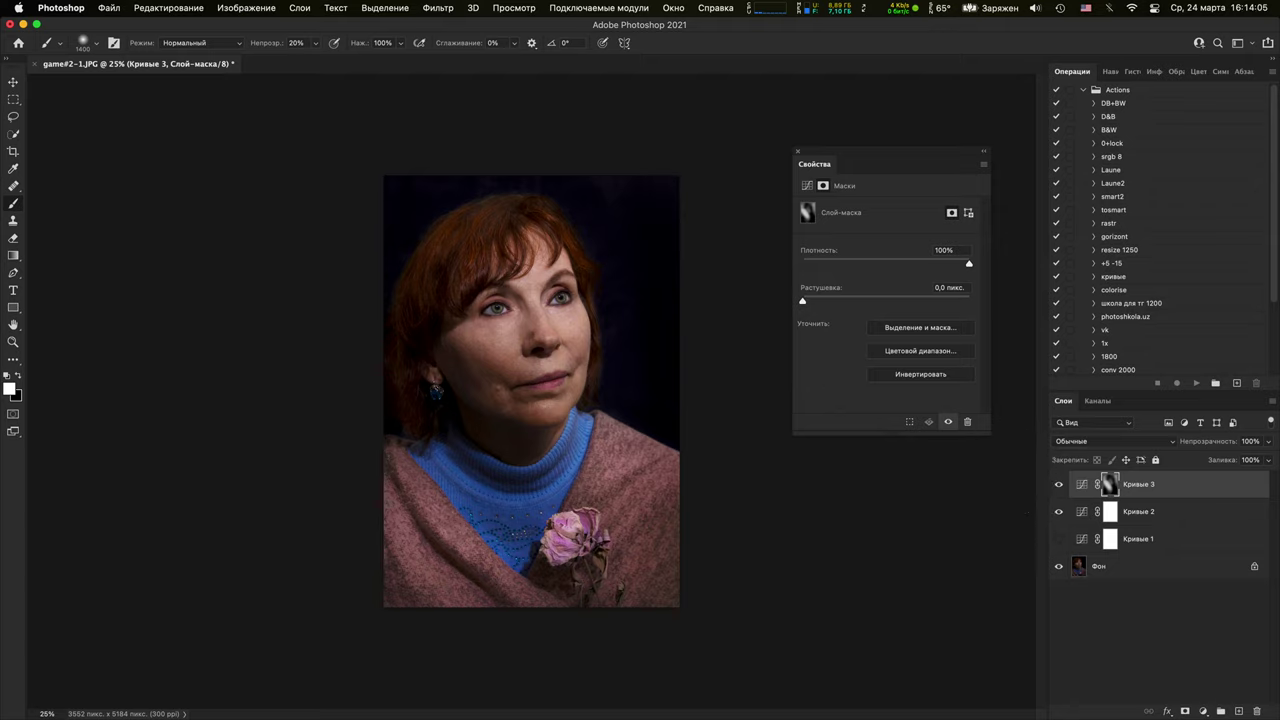
Close game#2-1.JPG without saving and select the black-and-white photo of the standing long-haired woman in Bridge
{"action": "left_click", "coordinate": [35, 64]}
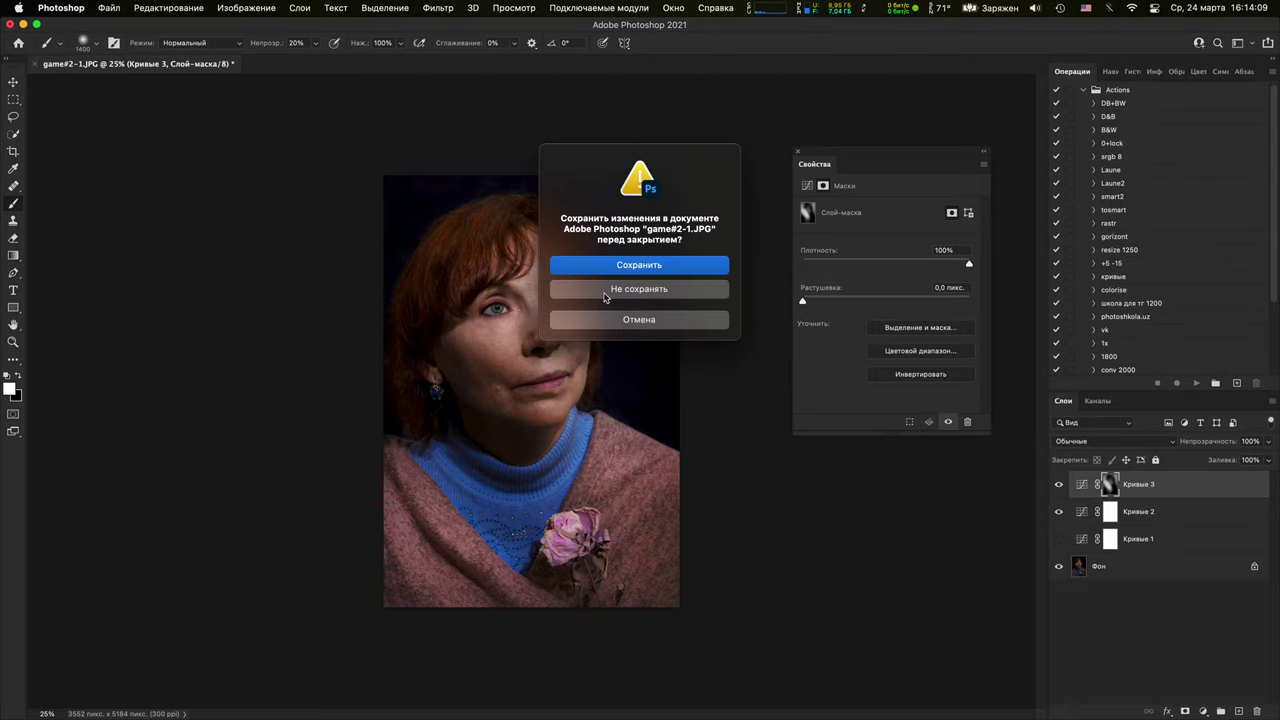
{"action": "left_click", "coordinate": [604, 290]}
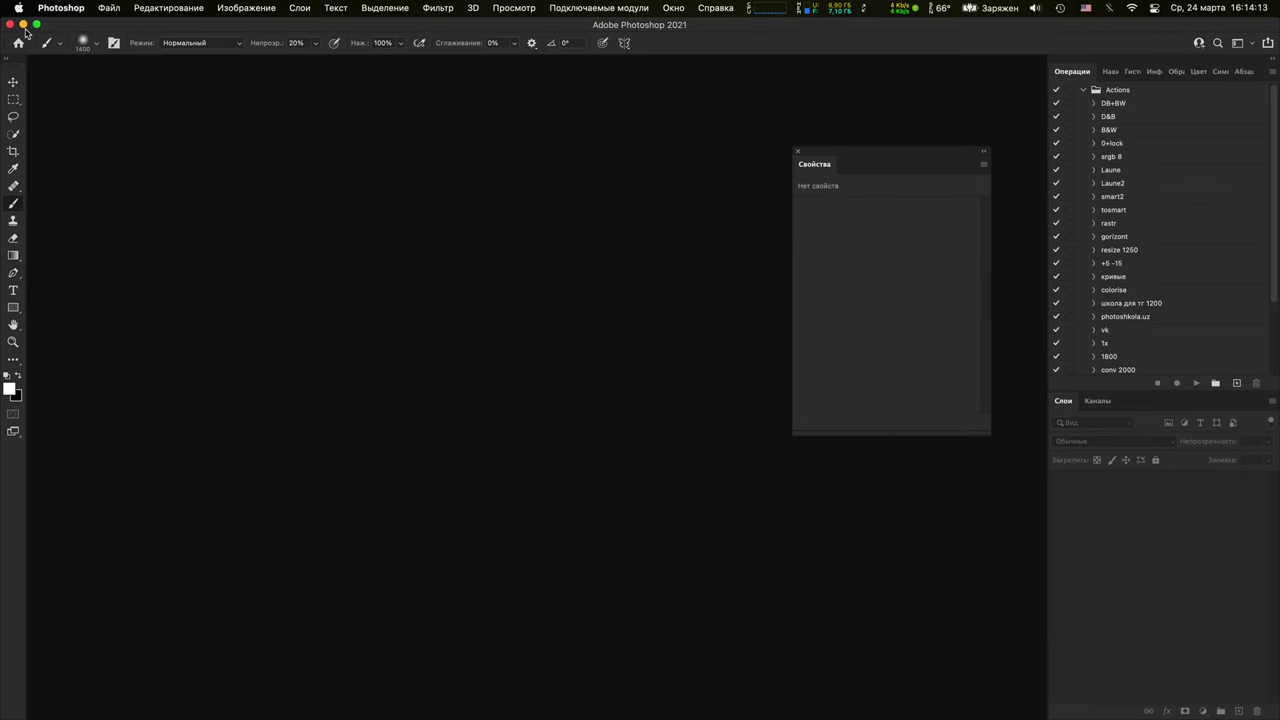
{"action": "left_click", "coordinate": [873, 401]}
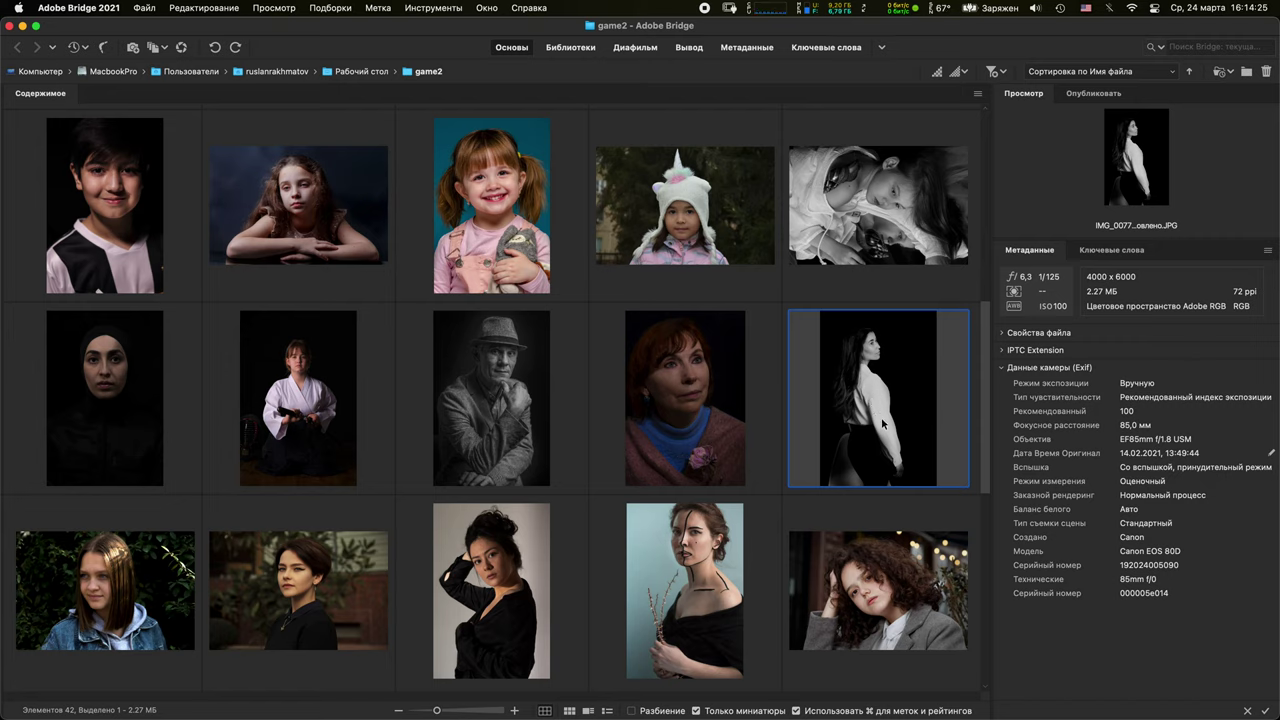
Open the selected black-and-white photo in Photoshop and examine the blouse's shoulder and sleeve up close
{"action": "double_click", "coordinate": [882, 421]}
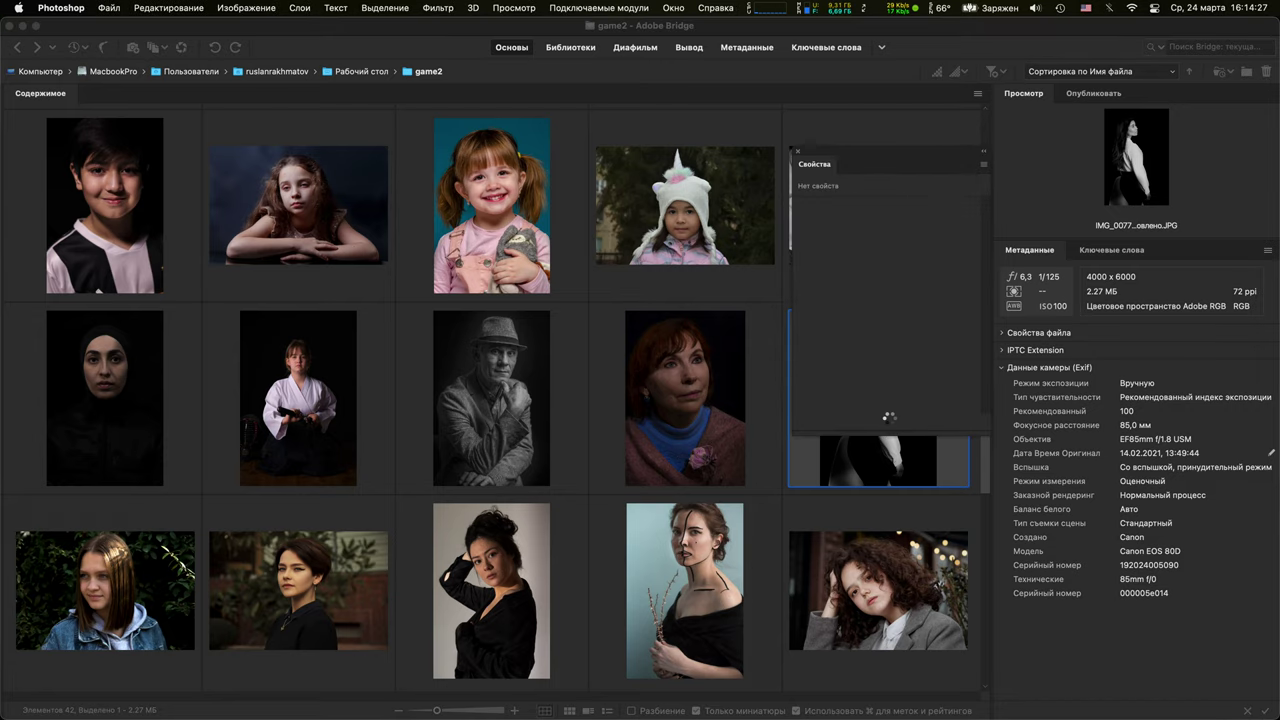
{"action": "key", "text": "super+1"}
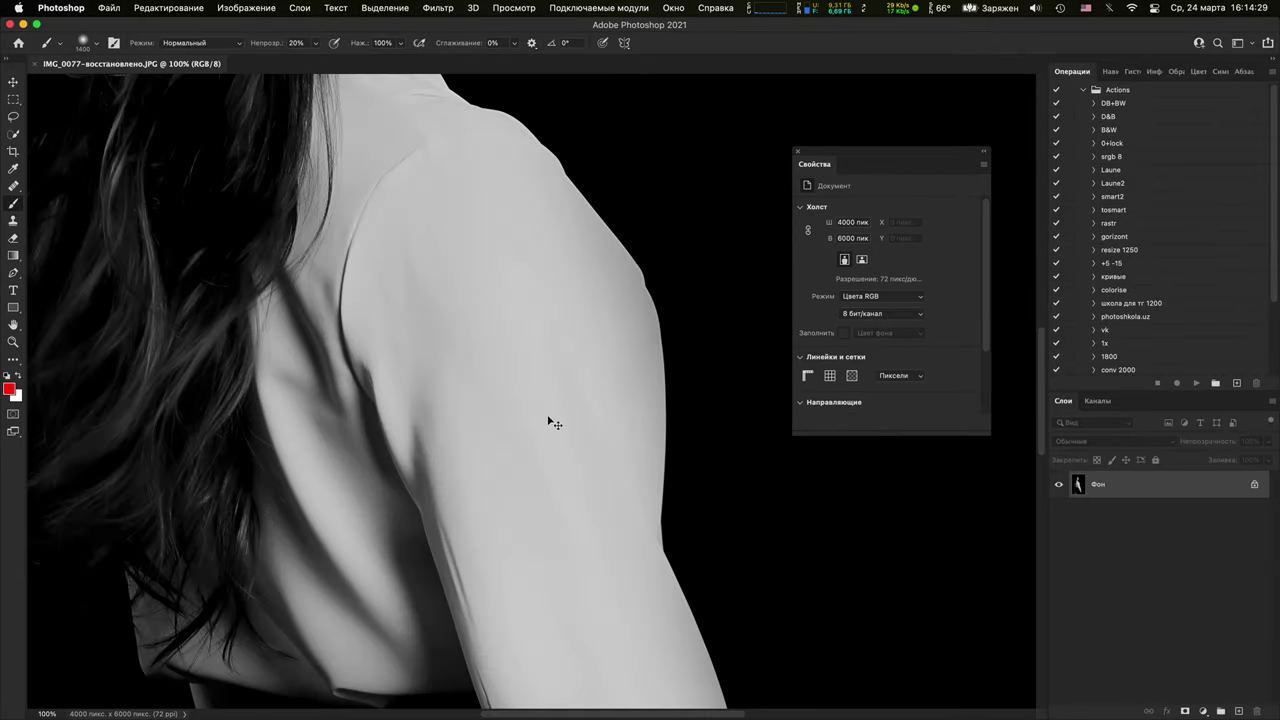
{"action": "key", "text": "super+plus"}
{"action": "key", "text": "super+plus"}
{"action": "left_click_drag", "start_coordinate": [560, 337], "coordinate": [600, 480]}
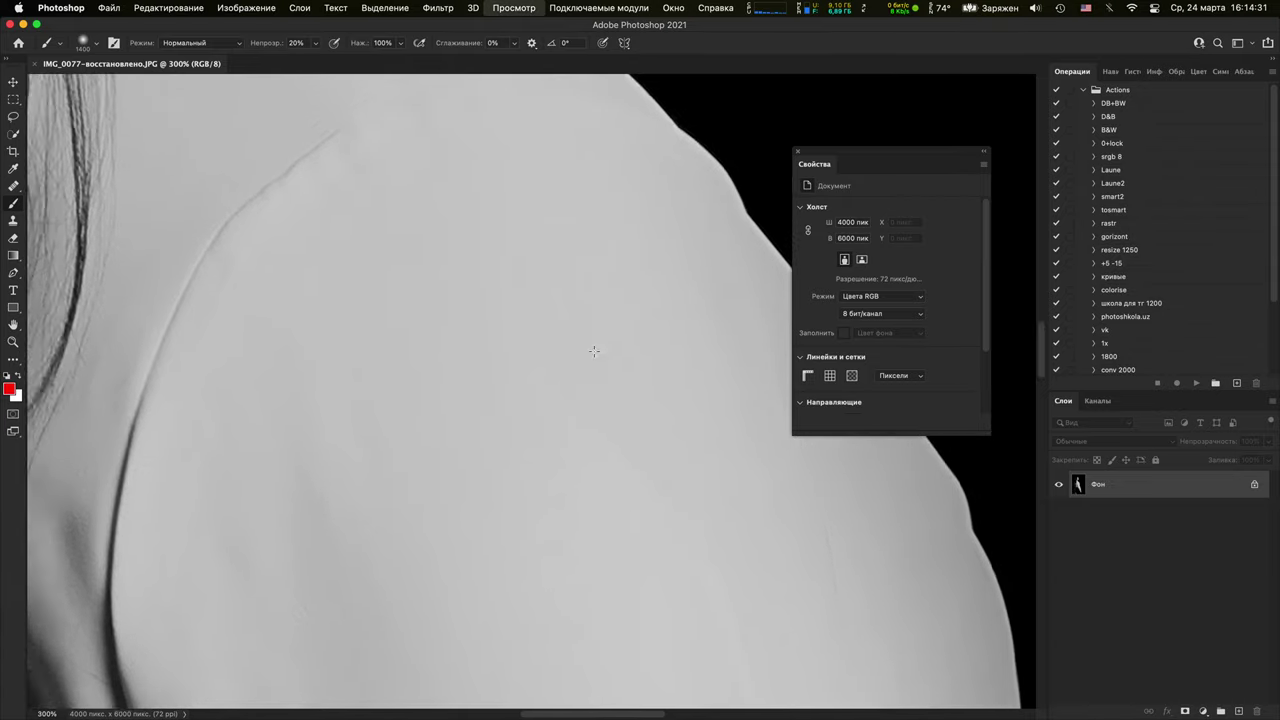
{"action": "key", "text": "super+minus"}
{"action": "key", "text": "super+minus"}
{"action": "key", "text": "super+minus"}
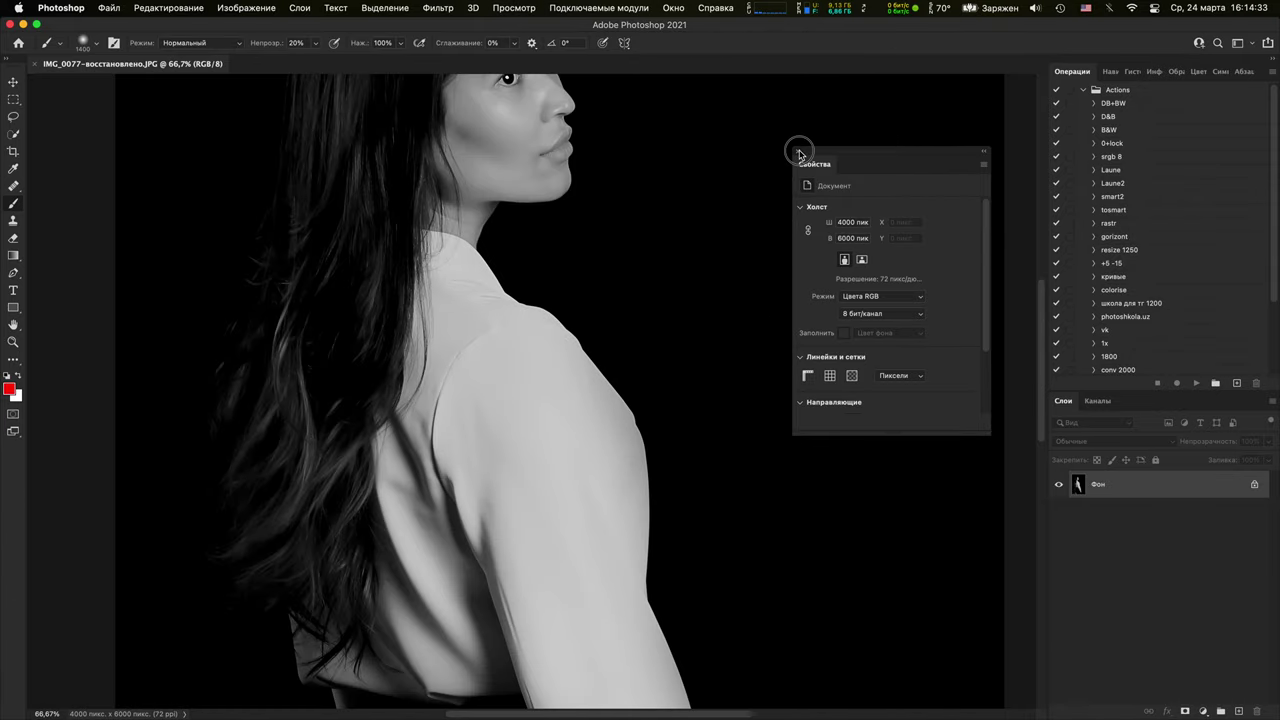
{"action": "left_click", "coordinate": [799, 153]}
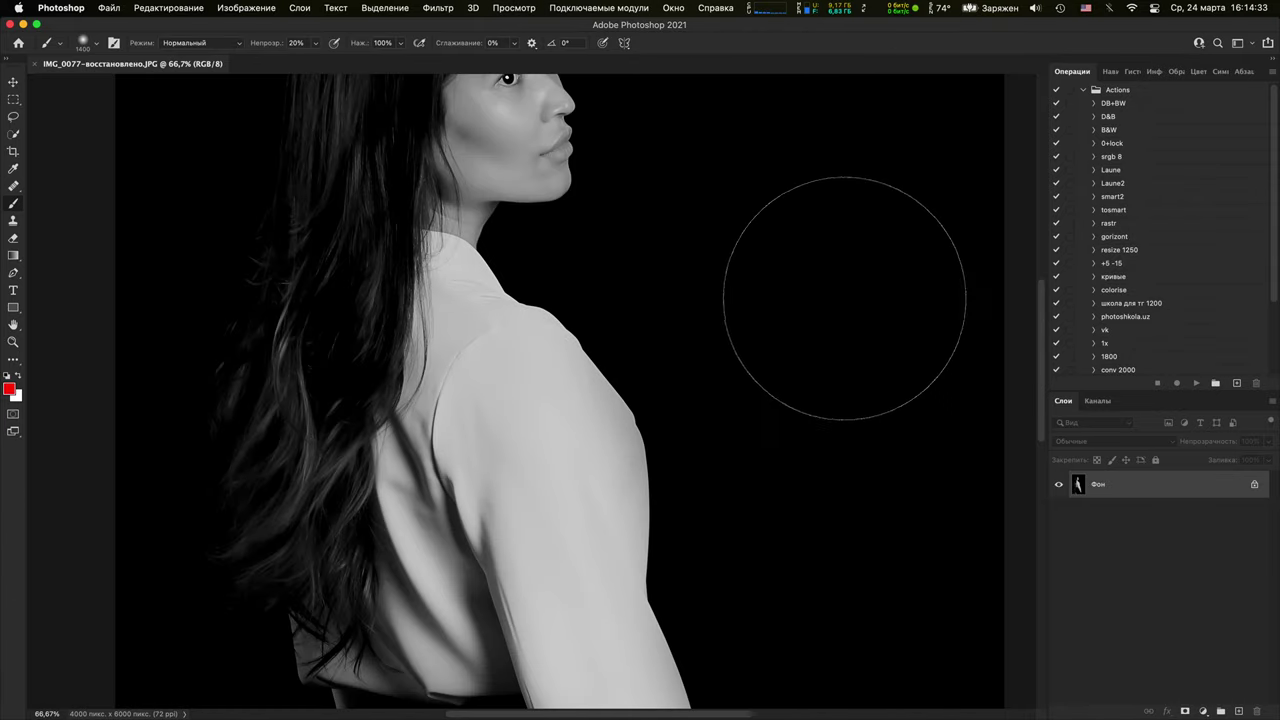
Add a Curves adjustment layer and place a new empty layer between it and the Фон background
{"action": "left_click", "coordinate": [1203, 711]}
{"action": "left_click", "coordinate": [1203, 488]}
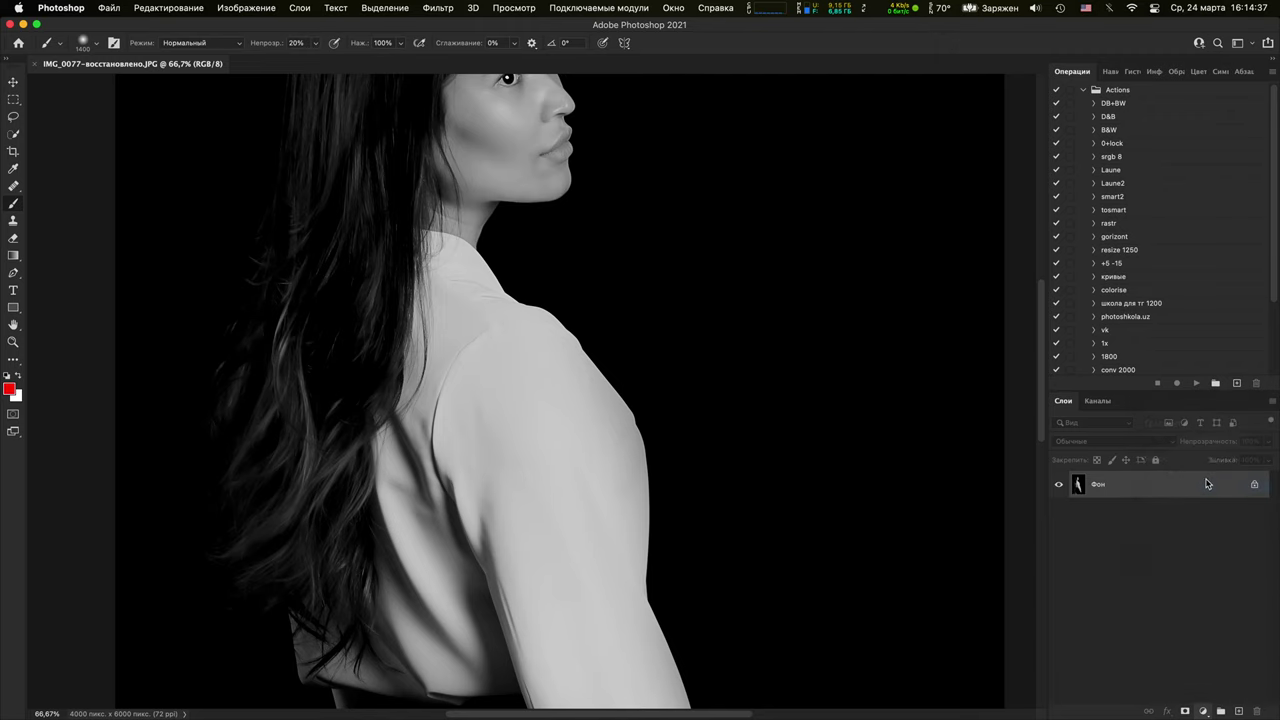
{"action": "key", "text": "super+plus"}
{"action": "left_click", "coordinate": [1102, 511]}
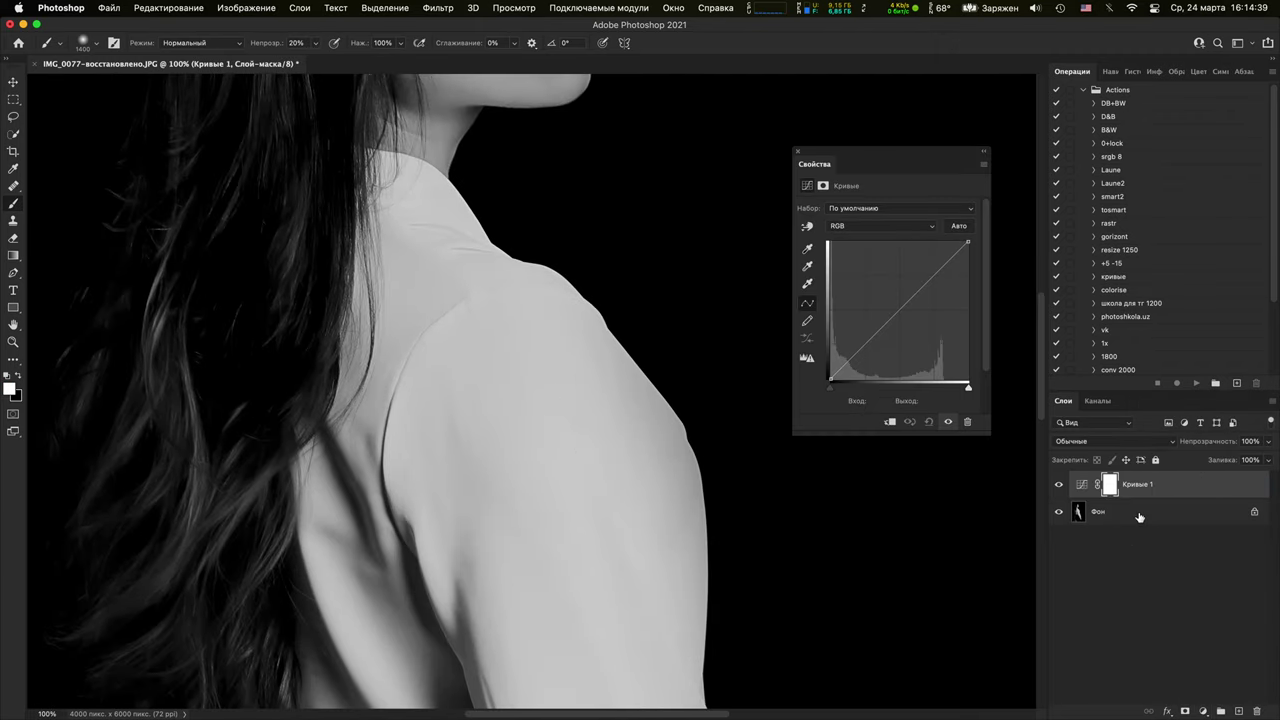
{"action": "left_click", "coordinate": [1238, 711]}
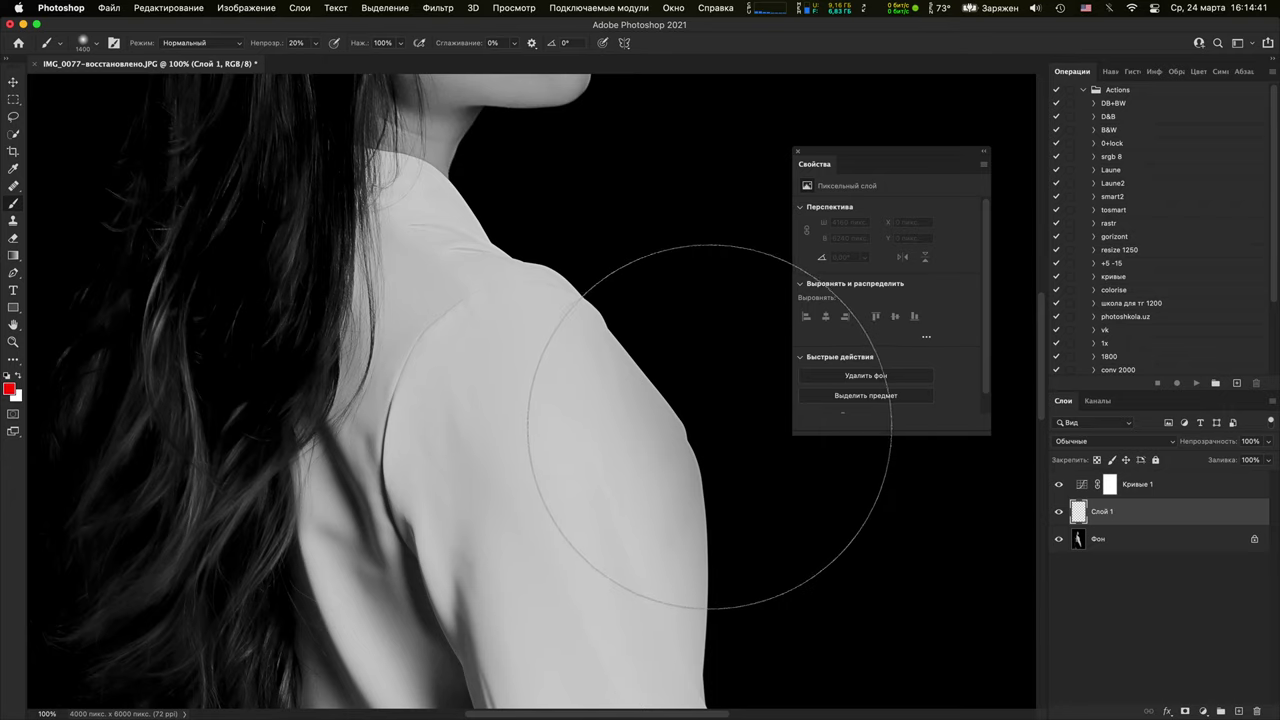
{"action": "key", "text": "super+minus"}
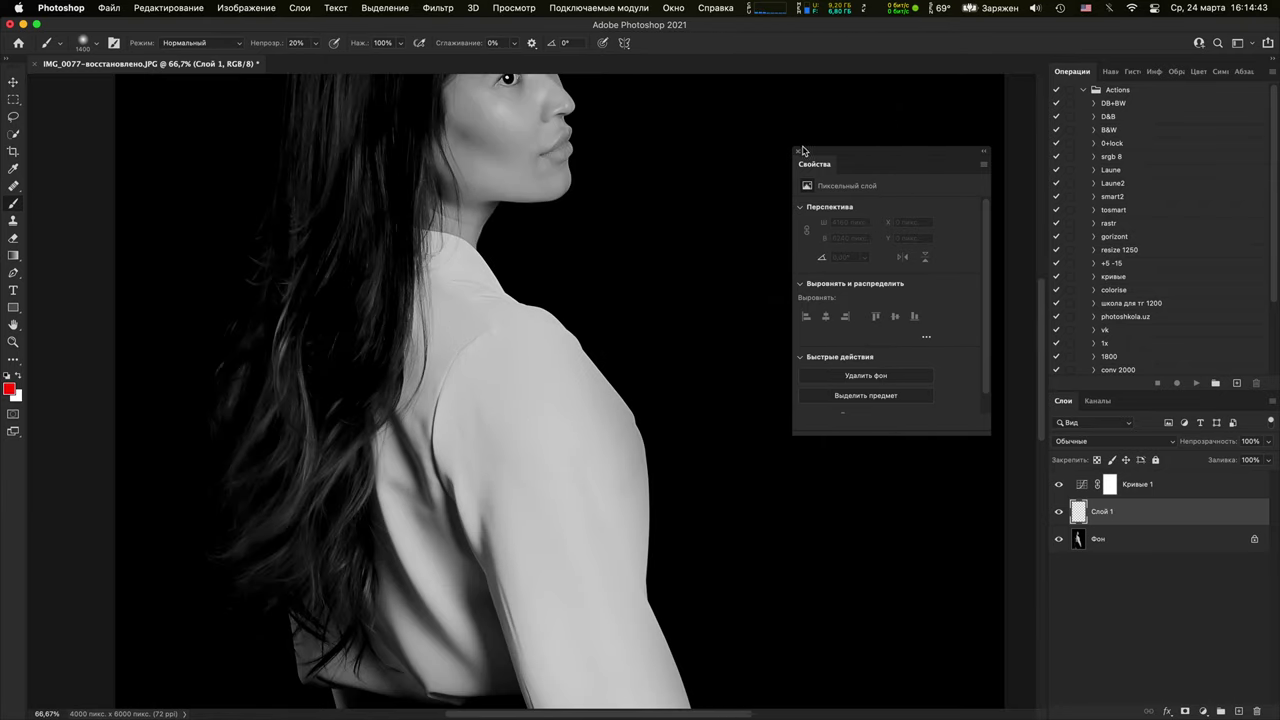
{"action": "left_click", "coordinate": [799, 151]}
Circle the lowered hand in red on Слой 1 with a 90 px brush at 100% opacity
{"action": "left_click_drag", "start_coordinate": [743, 508], "coordinate": [689, 135]}
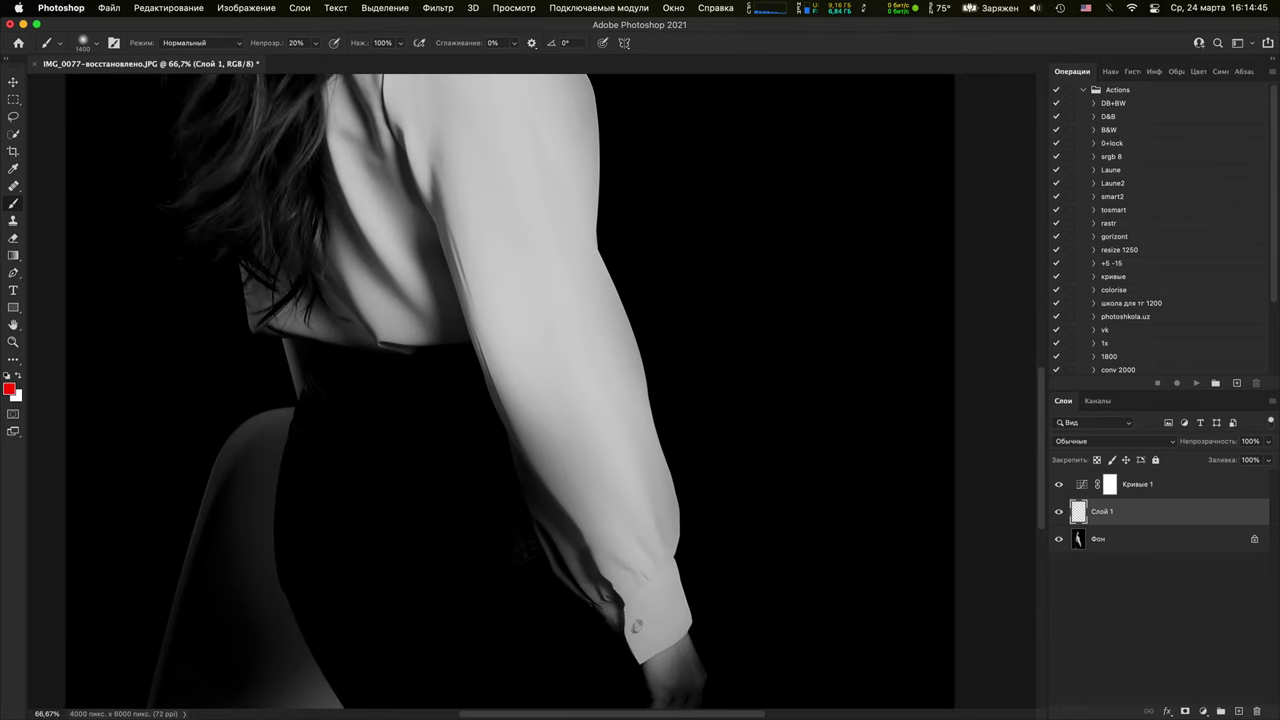
{"action": "key", "text": "super+minus"}
{"action": "left_click_drag", "start_coordinate": [760, 334], "coordinate": [750, 257]}
{"action": "key", "text": "super+plus"}
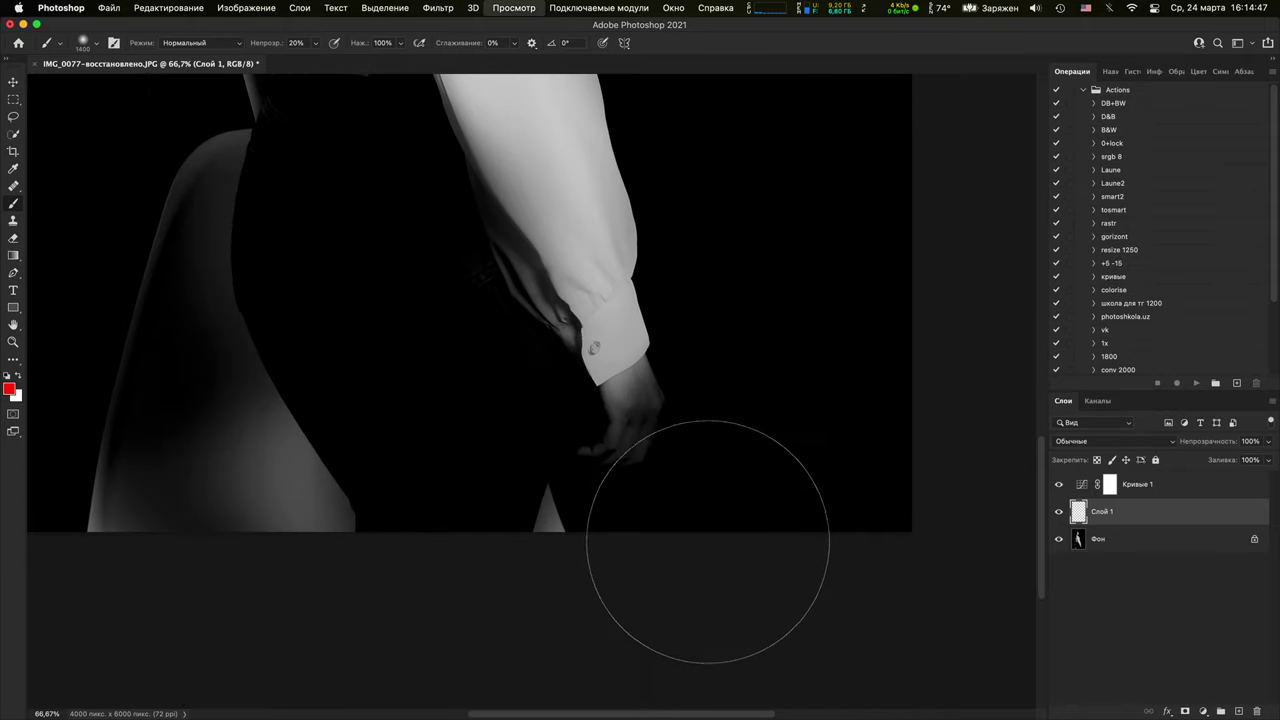
{"action": "key", "text": "bracketleft"}
{"action": "key", "text": "bracketleft"}
{"action": "key", "text": "bracketleft"}
{"action": "key", "text": "bracketleft"}
{"action": "key", "text": "bracketleft"}
{"action": "key", "text": "bracketleft"}
{"action": "key", "text": "bracketleft"}
{"action": "key", "text": "bracketleft"}
{"action": "key", "text": "bracketleft"}
{"action": "key", "text": "bracketleft"}
{"action": "key", "text": "bracketleft"}
{"action": "key", "text": "bracketleft"}
{"action": "key", "text": "bracketleft"}
{"action": "key", "text": "bracketleft"}
{"action": "key", "text": "bracketleft"}
{"action": "key", "text": "bracketleft"}
{"action": "key", "text": "bracketleft"}
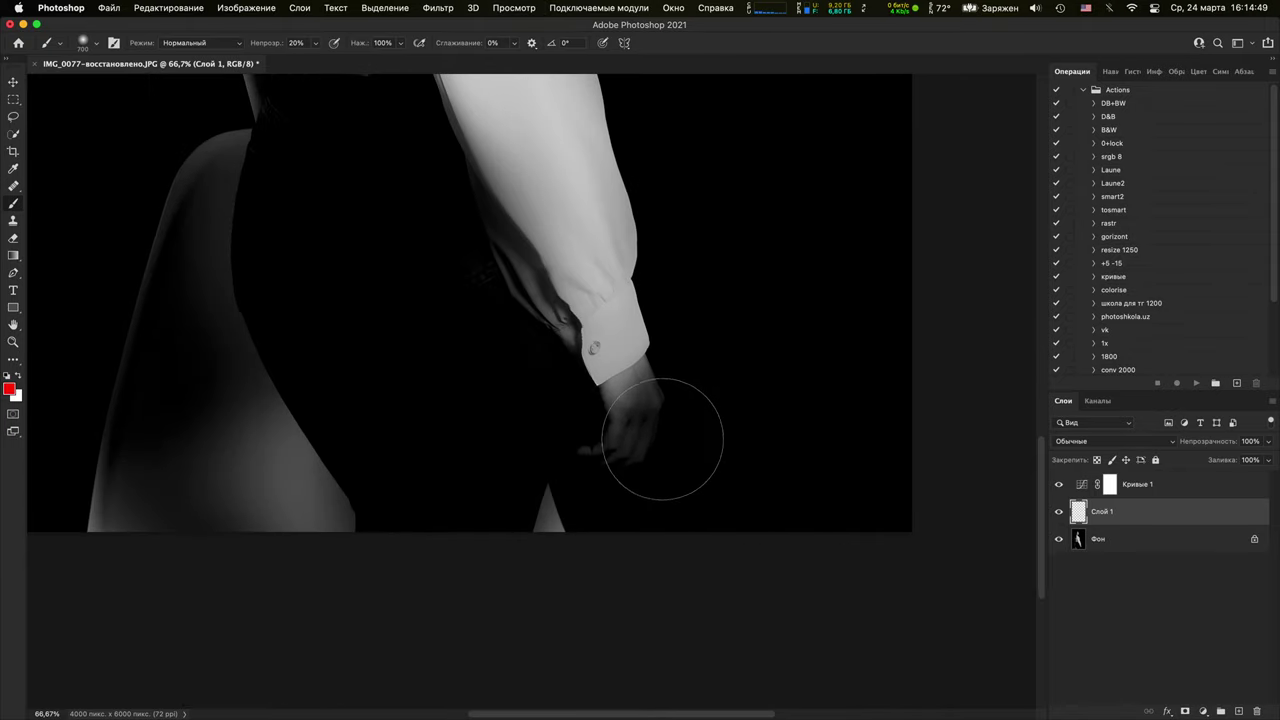
{"action": "mouse_move", "coordinate": [591, 492]}
{"action": "left_mouse_down"}
{"action": "mouse_move", "coordinate": [706, 317]}
{"action": "mouse_move", "coordinate": [597, 475]}
{"action": "left_mouse_up"}
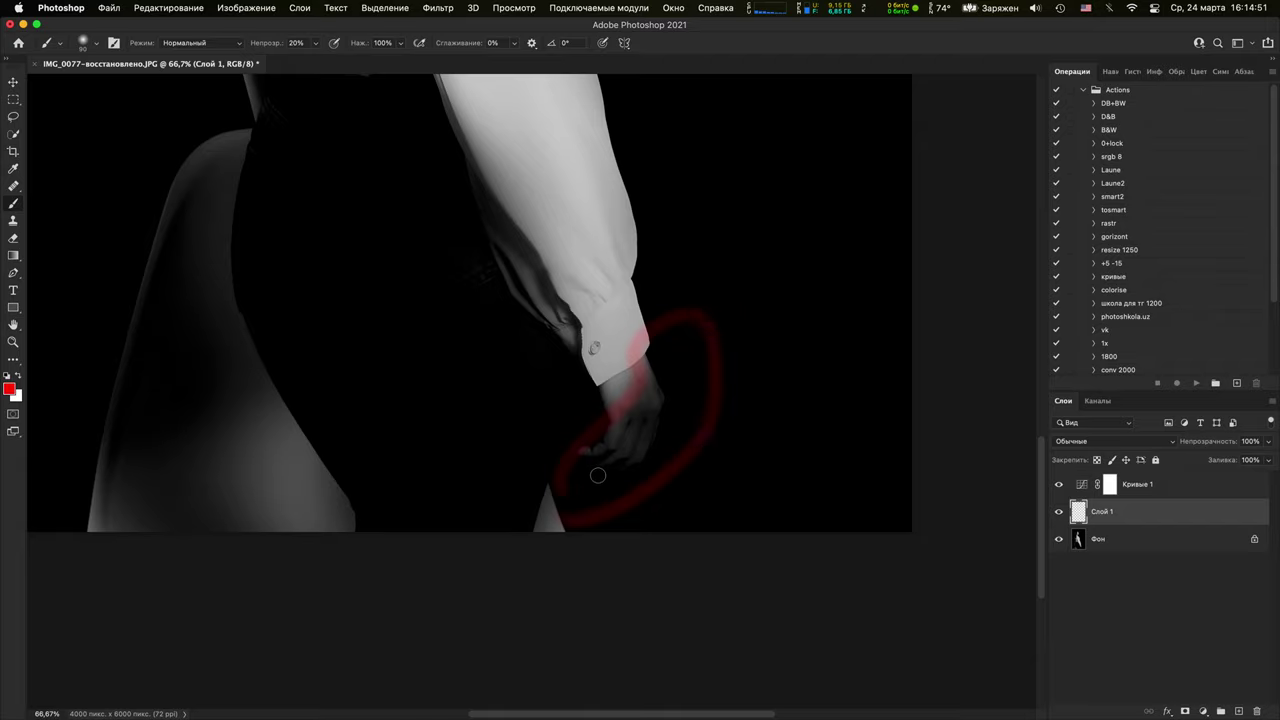
{"action": "key", "text": "super+z"}
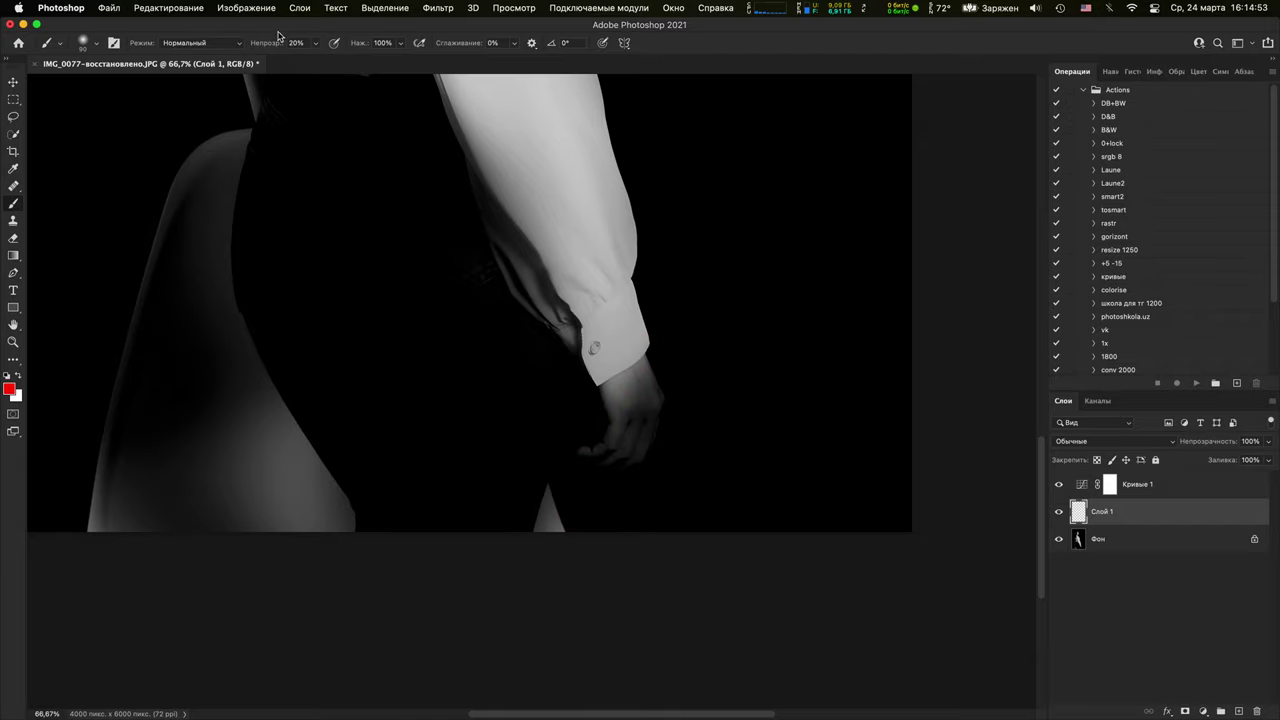
{"action": "left_click_drag", "start_coordinate": [278, 36], "coordinate": [678, 30]}
{"action": "mouse_move", "coordinate": [622, 352]}
{"action": "left_mouse_down"}
{"action": "mouse_move", "coordinate": [583, 474]}
{"action": "mouse_move", "coordinate": [605, 372]}
{"action": "left_mouse_up"}
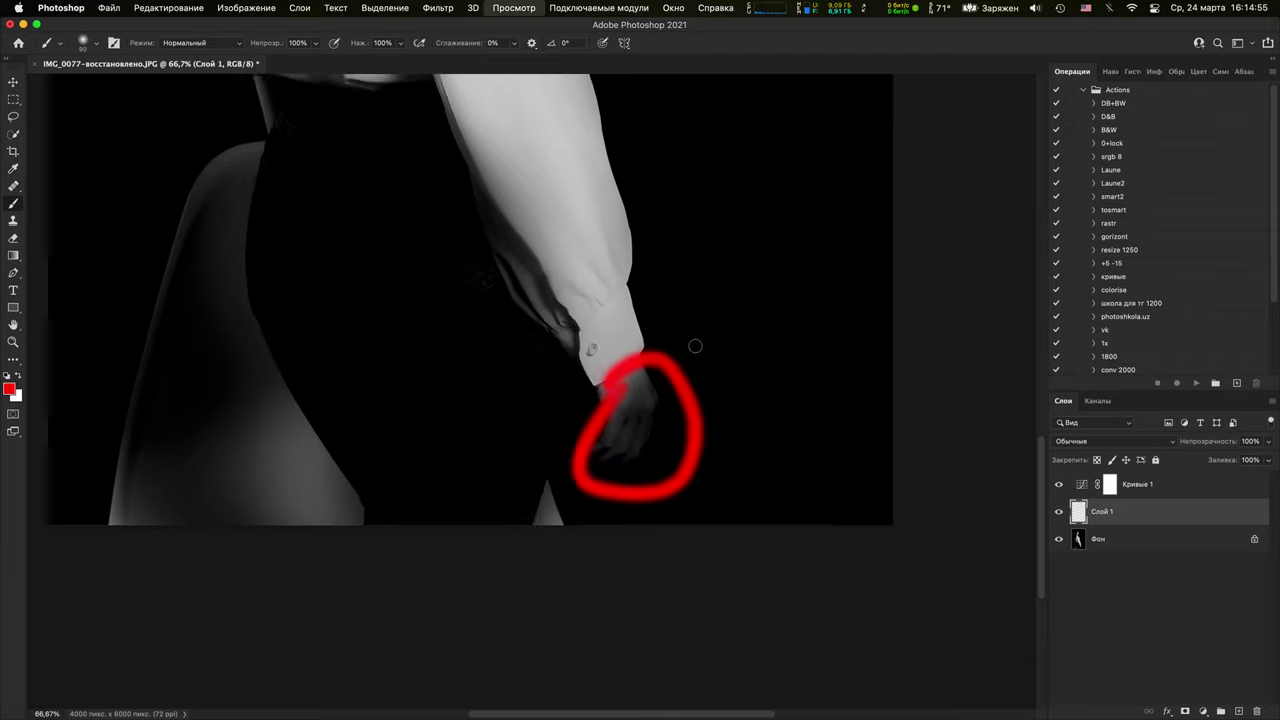
Hide Слой 1 to view the whole photo without the red circle around the hand
{"action": "key", "text": "super+minus"}
{"action": "key", "text": "super+minus"}
{"action": "key", "text": "super+minus"}
{"action": "key", "text": "super+minus"}
{"action": "left_click", "coordinate": [1059, 511]}
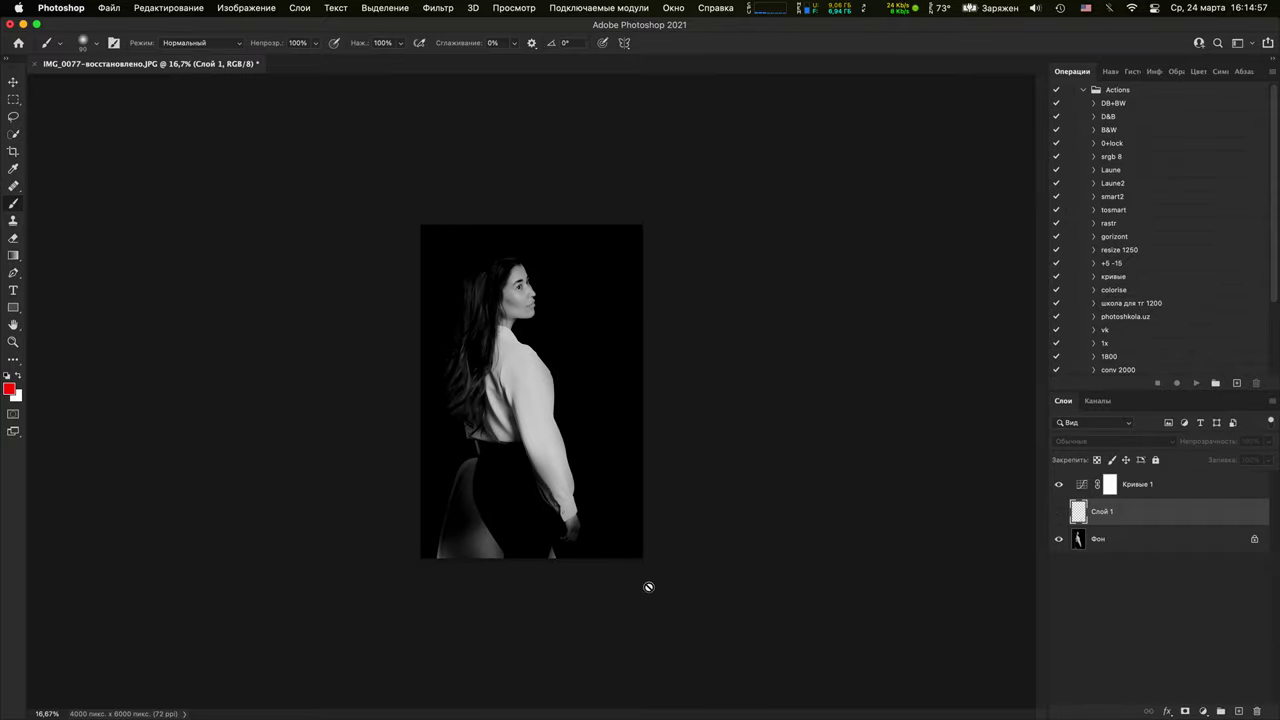
Outline the hips and the grey shape behind the legs in red on a new layer
{"action": "left_click", "coordinate": [1237, 711]}
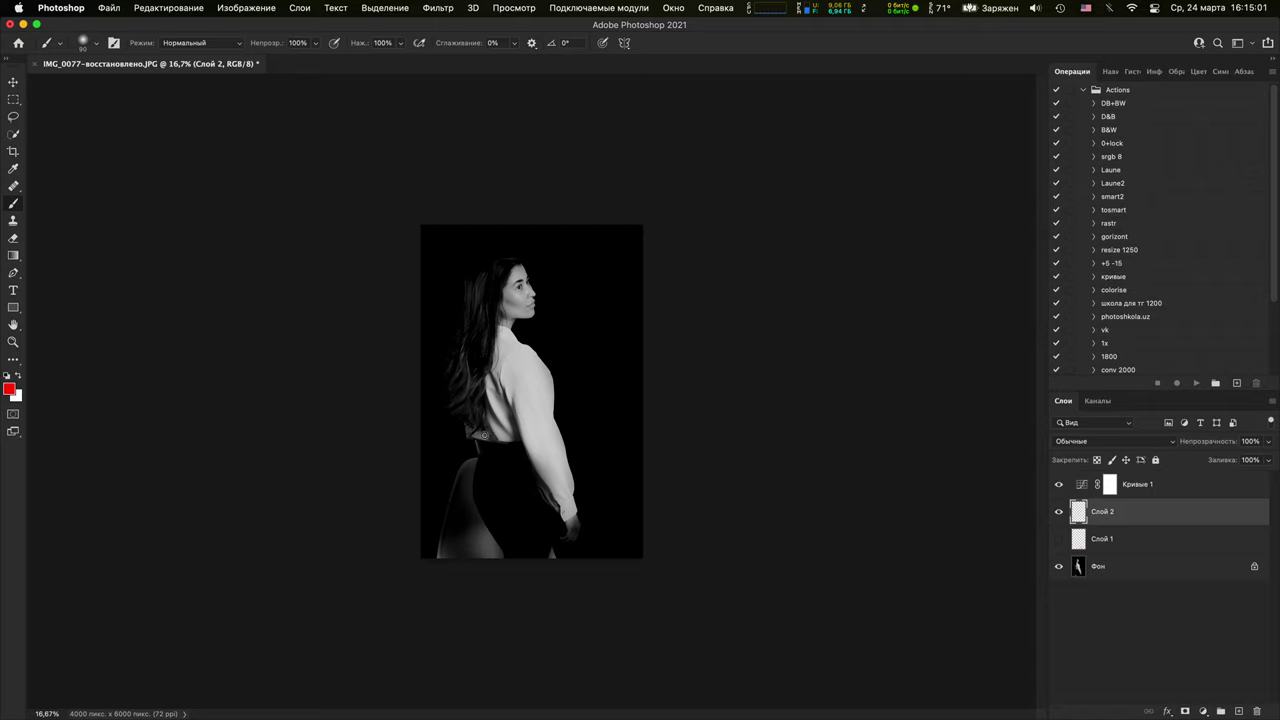
{"action": "mouse_move", "coordinate": [483, 434]}
{"action": "left_mouse_down"}
{"action": "mouse_move", "coordinate": [476, 486]}
{"action": "mouse_move", "coordinate": [490, 538]}
{"action": "mouse_move", "coordinate": [513, 557]}
{"action": "left_mouse_up"}
{"action": "mouse_move", "coordinate": [476, 449]}
{"action": "left_mouse_down"}
{"action": "mouse_move", "coordinate": [429, 523]}
{"action": "mouse_move", "coordinate": [425, 557]}
{"action": "left_mouse_up"}
{"action": "mouse_move", "coordinate": [475, 452]}
{"action": "left_mouse_down"}
{"action": "mouse_move", "coordinate": [451, 485]}
{"action": "mouse_move", "coordinate": [443, 556]}
{"action": "left_mouse_up"}
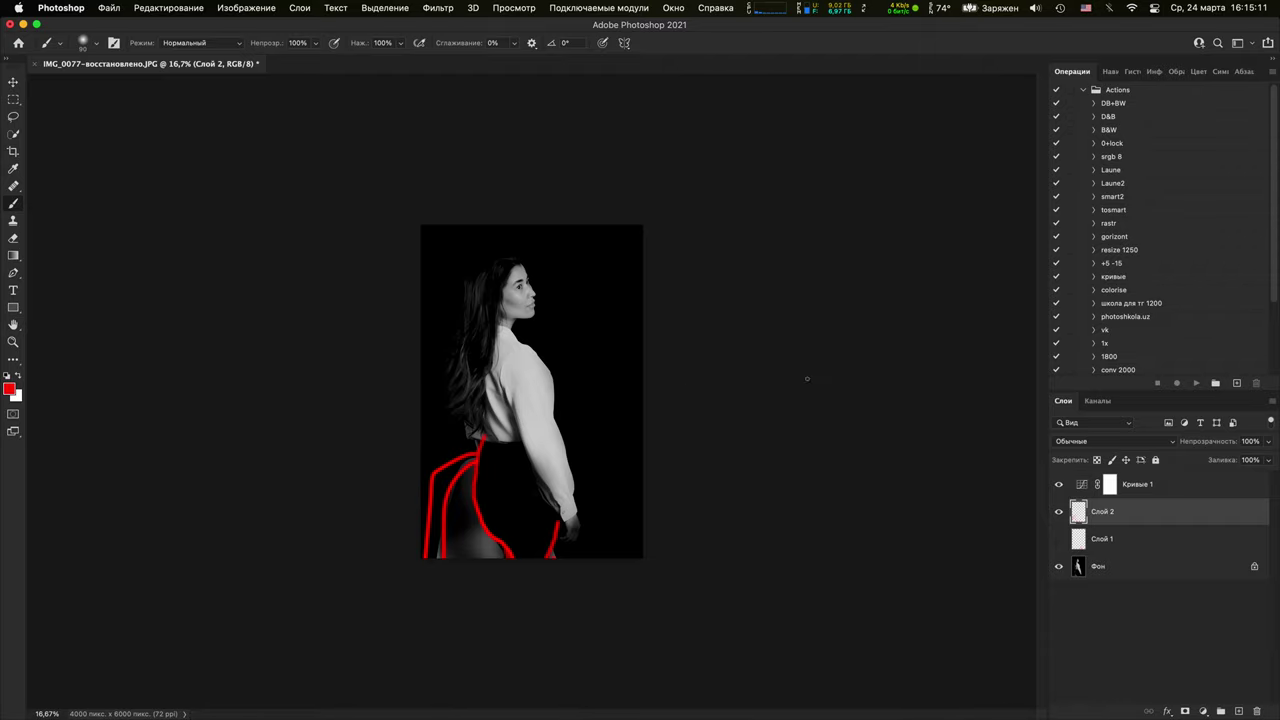
Undo the red hip outlines and the layer added for them
{"action": "key", "text": "super+z"}
{"action": "key", "text": "super+z"}
{"action": "key", "text": "super+z"}
{"action": "key", "text": "super+z"}
{"action": "key", "text": "super+z"}
{"action": "key", "text": "super+z"}
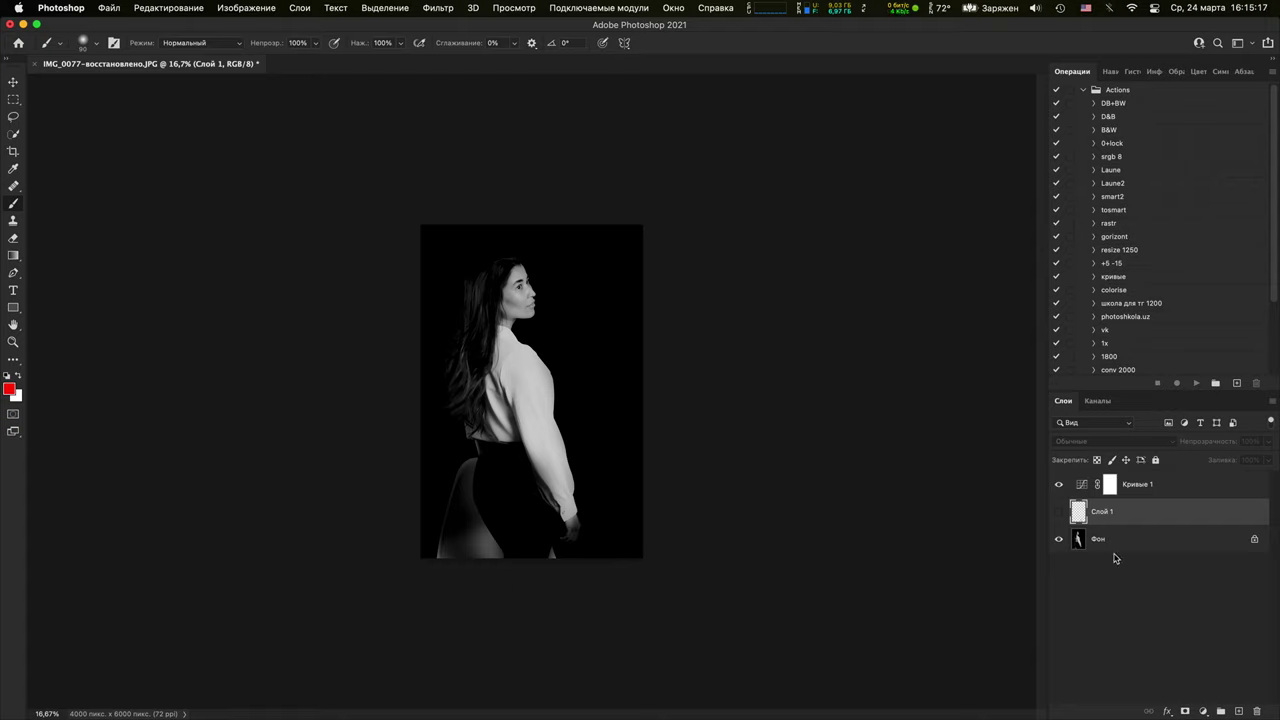
Add a new layer and sketch the torso's and hips' curved silhouette in red over the figure
{"action": "left_click", "coordinate": [1238, 711]}
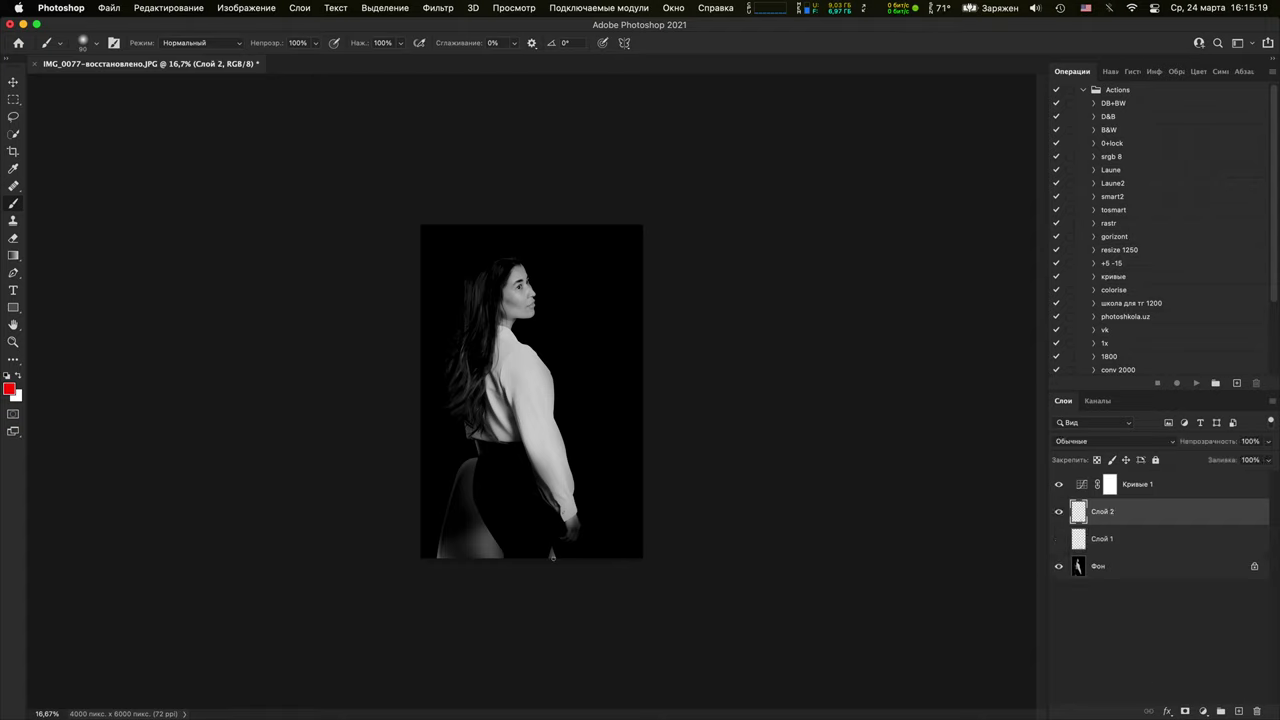
{"action": "mouse_move", "coordinate": [547, 558]}
{"action": "left_mouse_down"}
{"action": "mouse_move", "coordinate": [522, 462]}
{"action": "mouse_move", "coordinate": [537, 408]}
{"action": "left_mouse_up"}
{"action": "mouse_move", "coordinate": [500, 556]}
{"action": "left_mouse_down"}
{"action": "mouse_move", "coordinate": [478, 535]}
{"action": "mouse_move", "coordinate": [460, 455]}
{"action": "mouse_move", "coordinate": [486, 329]}
{"action": "mouse_move", "coordinate": [536, 375]}
{"action": "mouse_move", "coordinate": [509, 340]}
{"action": "left_mouse_up"}
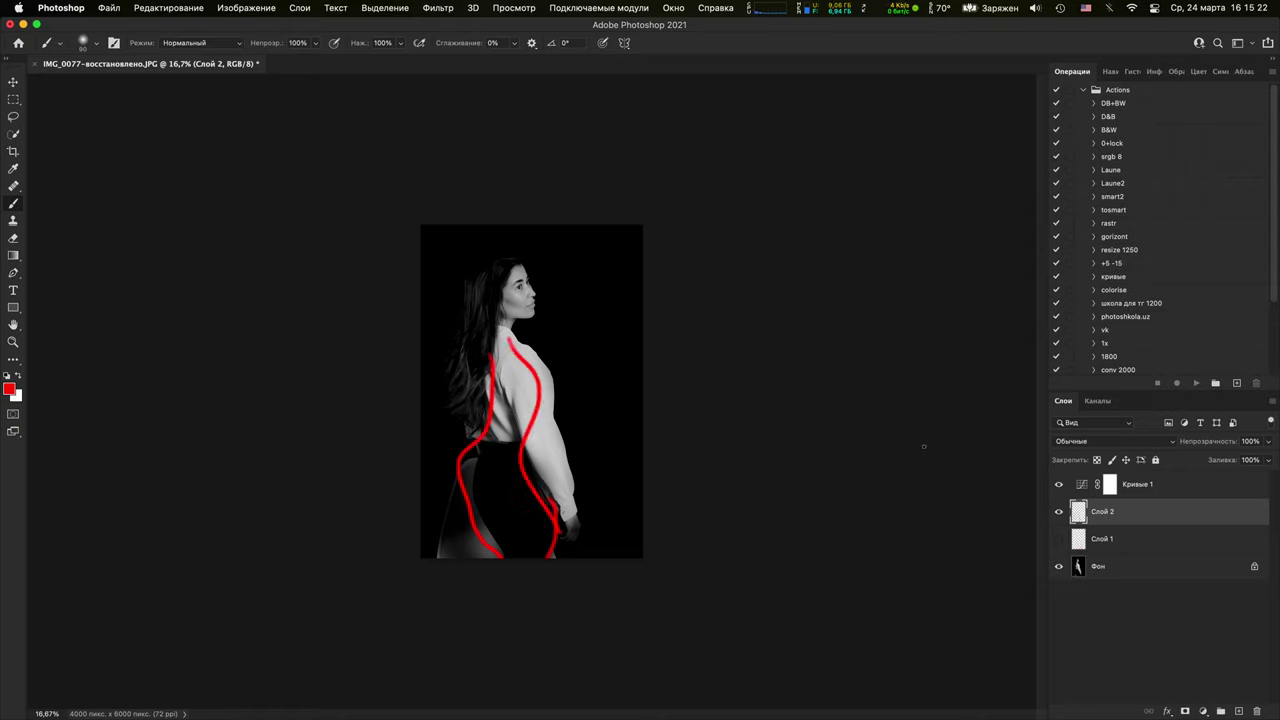
Hide Слой 2 and circle the cuff and lowered hand in red on a new layer
{"action": "left_click", "coordinate": [1058, 512]}
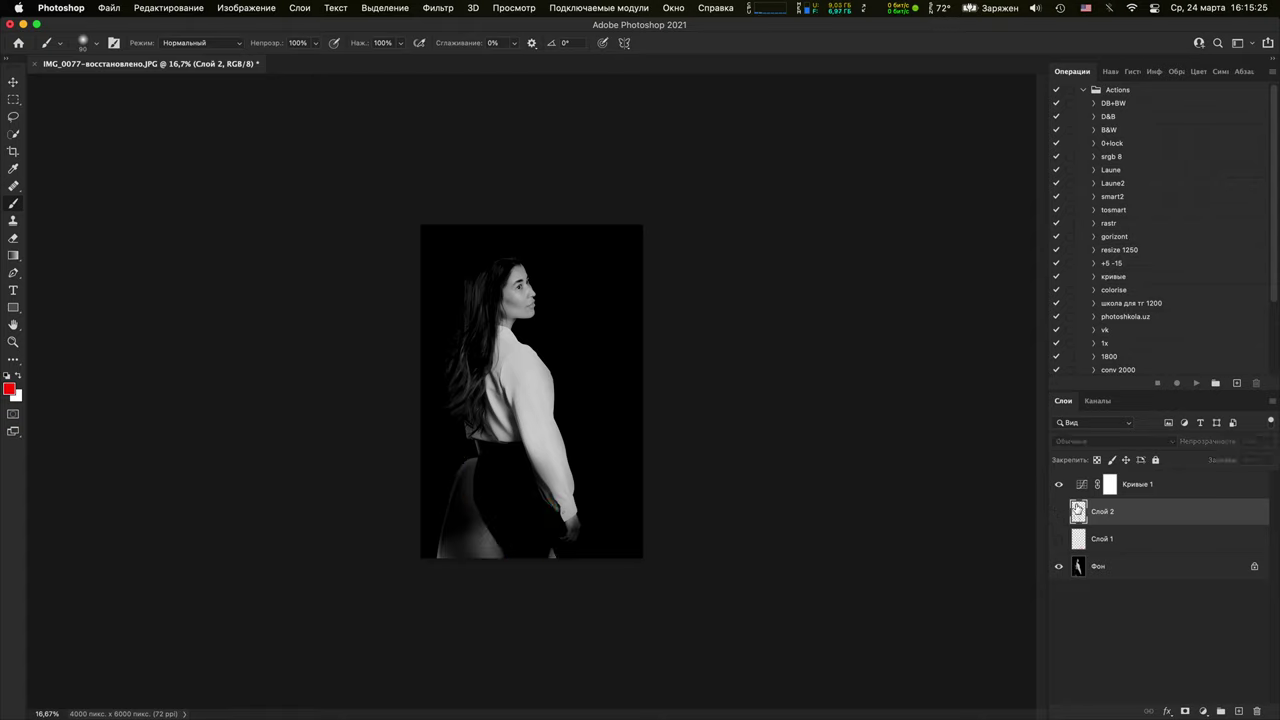
{"action": "left_click", "coordinate": [1240, 710]}
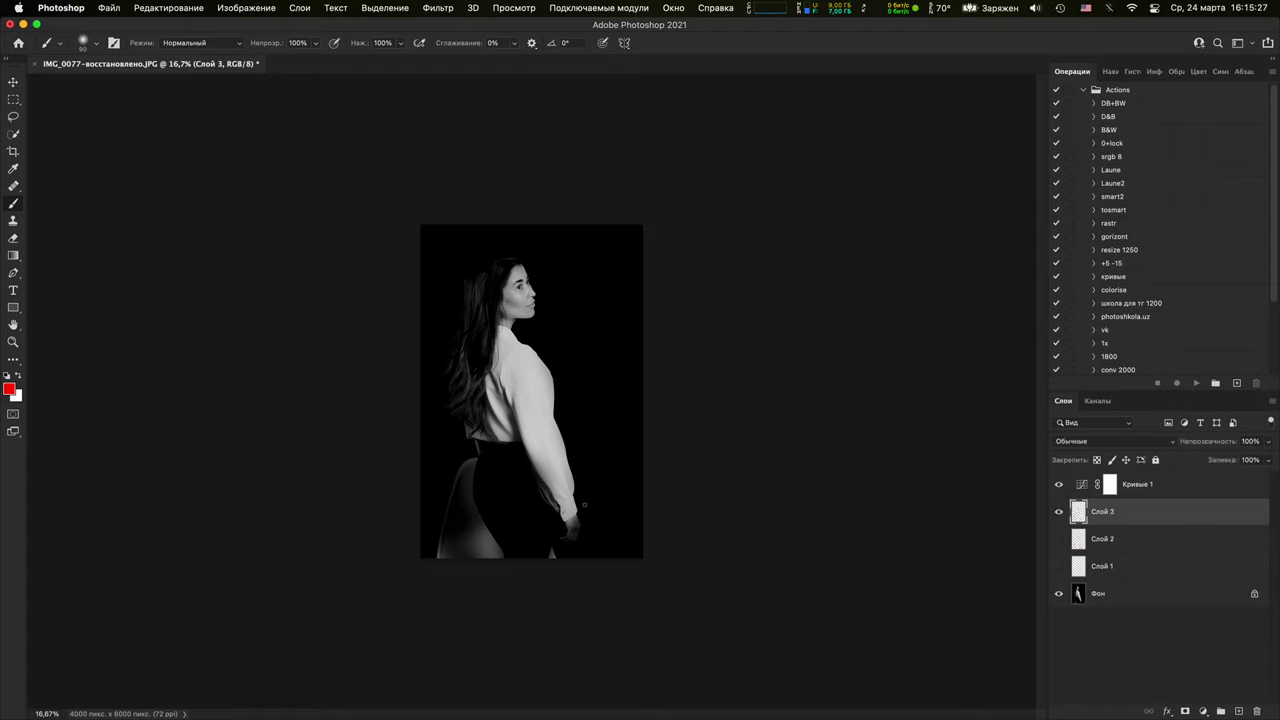
{"action": "left_click_drag", "start_coordinate": [562, 529], "coordinate": [556, 536]}
Examine the edges of the hair, facial profile and blouse against the black background at up to 400% magnification
{"action": "key", "text": "super+1"}
{"action": "left_click_drag", "start_coordinate": [451, 343], "coordinate": [703, 437]}
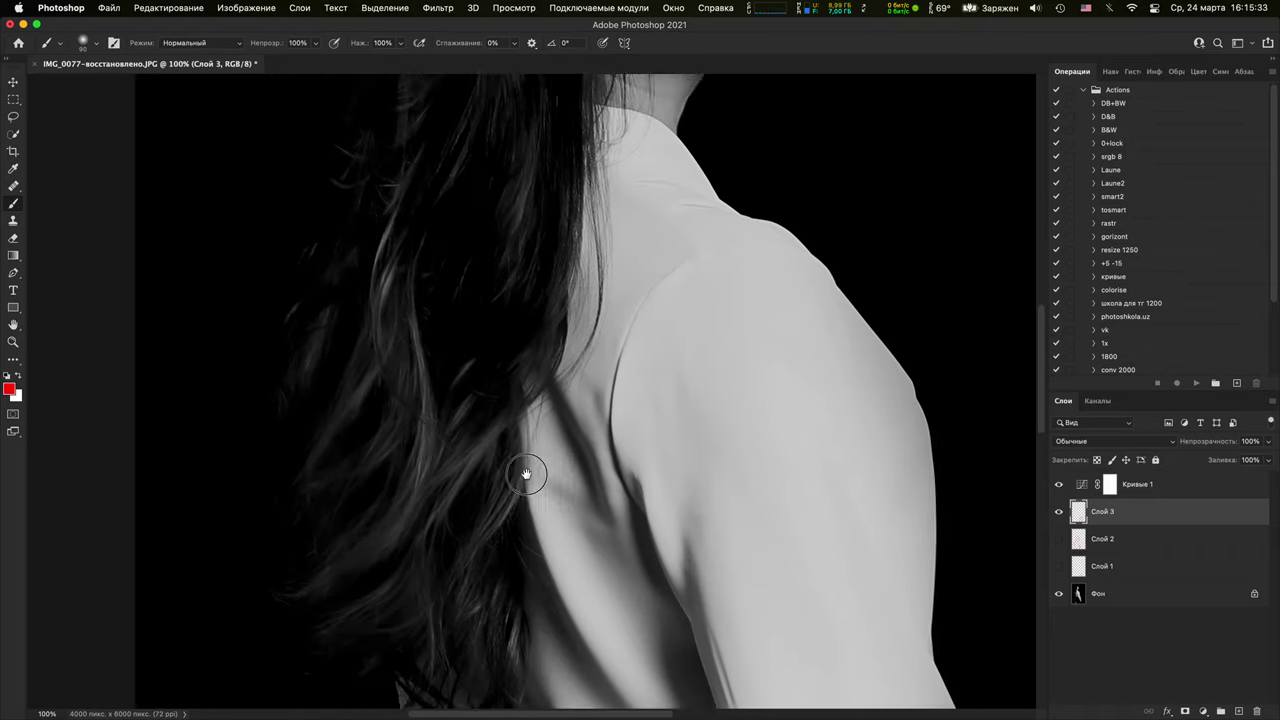
{"action": "left_click_drag", "start_coordinate": [527, 474], "coordinate": [557, 623]}
{"action": "key", "text": "super+equal"}
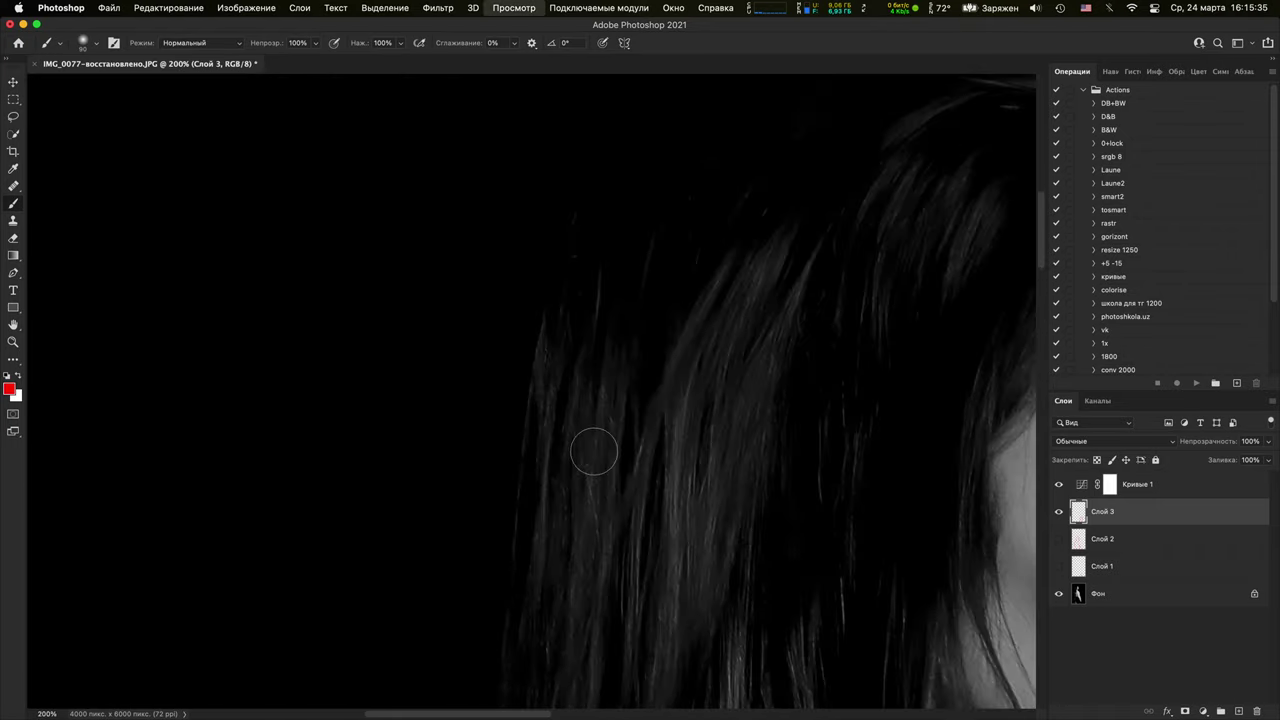
{"action": "key", "text": "super+equal"}
{"action": "left_click_drag", "start_coordinate": [580, 514], "coordinate": [340, 450]}
{"action": "left_click_drag", "start_coordinate": [737, 402], "coordinate": [617, 406]}
{"action": "left_click_drag", "start_coordinate": [625, 600], "coordinate": [618, 436]}
{"action": "key", "text": "super+minus"}
{"action": "key", "text": "super+minus"}
{"action": "key", "text": "super+equal"}
{"action": "key", "text": "super+equal"}
{"action": "left_click_drag", "start_coordinate": [1010, 360], "coordinate": [744, 421]}
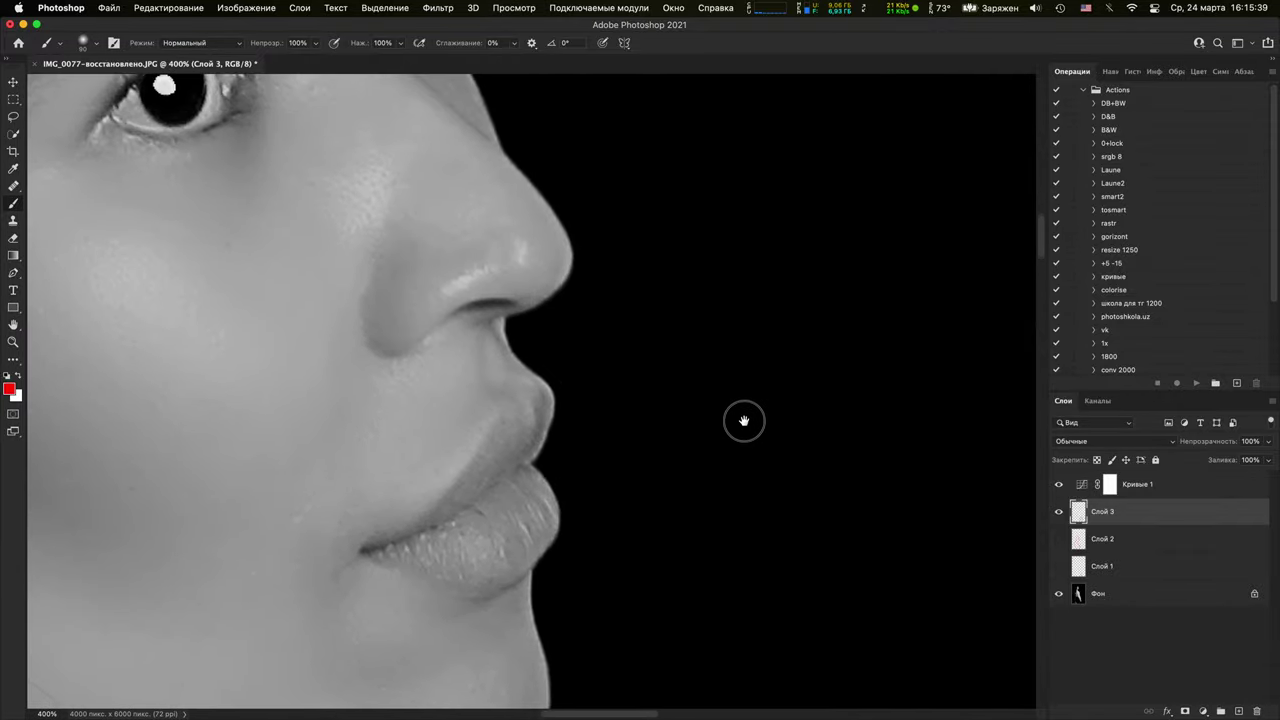
{"action": "left_click_drag", "start_coordinate": [643, 195], "coordinate": [757, 591]}
{"action": "left_click_drag", "start_coordinate": [545, 575], "coordinate": [640, 271]}
{"action": "left_click_drag", "start_coordinate": [866, 680], "coordinate": [740, 309]}
{"action": "left_click_drag", "start_coordinate": [483, 623], "coordinate": [649, 380]}
{"action": "left_click_drag", "start_coordinate": [770, 663], "coordinate": [677, 410]}
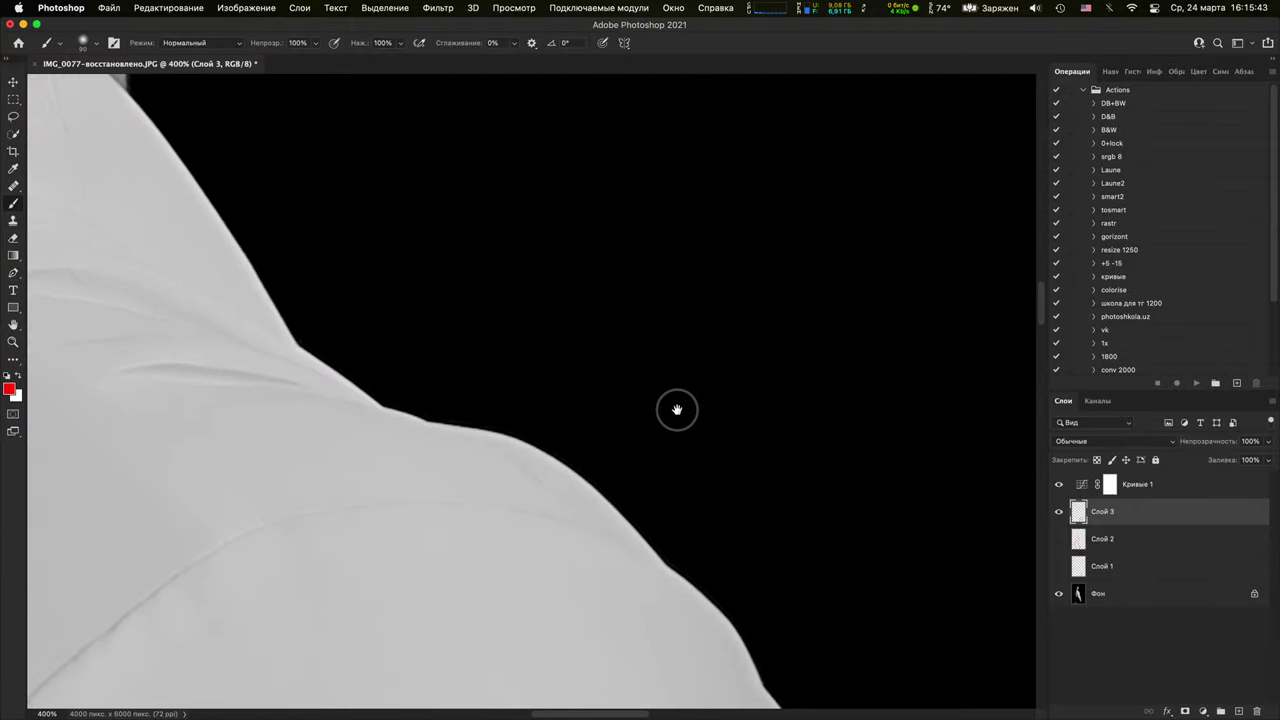
{"action": "scroll", "coordinate": [677, 410], "scroll_direction": "down", "scroll_amount": 10}
{"action": "key", "text": "super+1"}
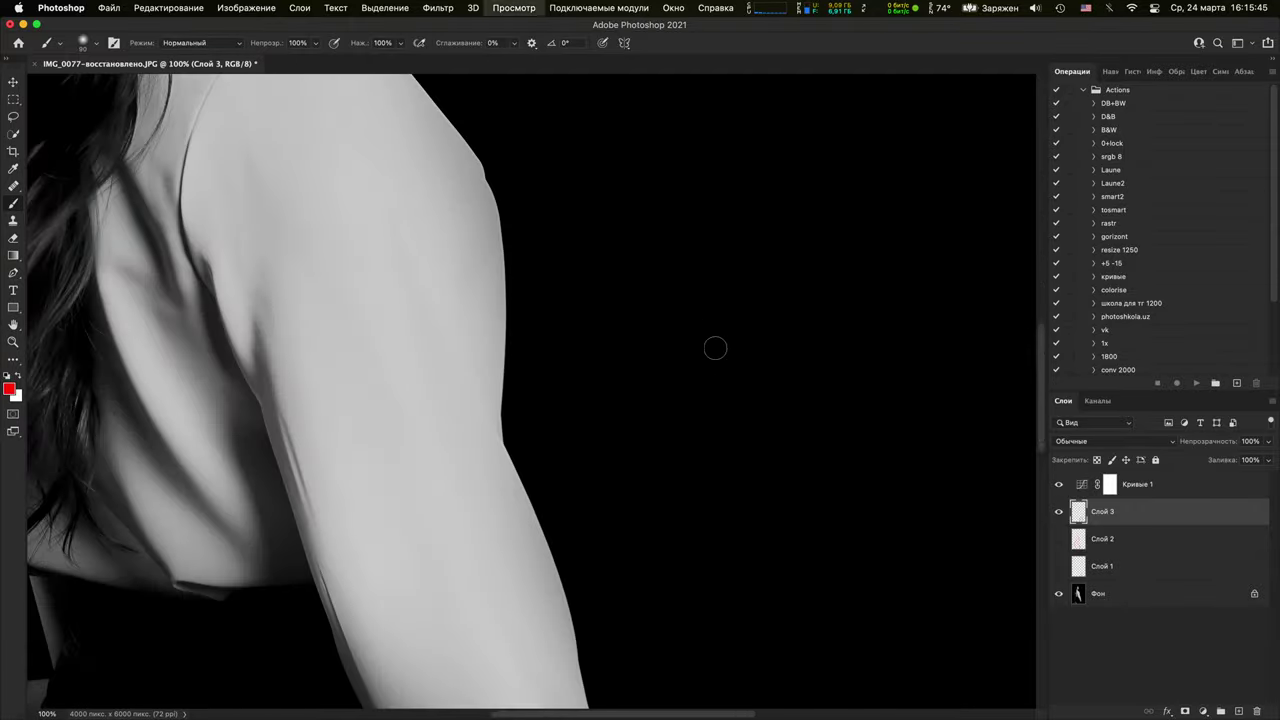
{"action": "key", "text": "super+0"}
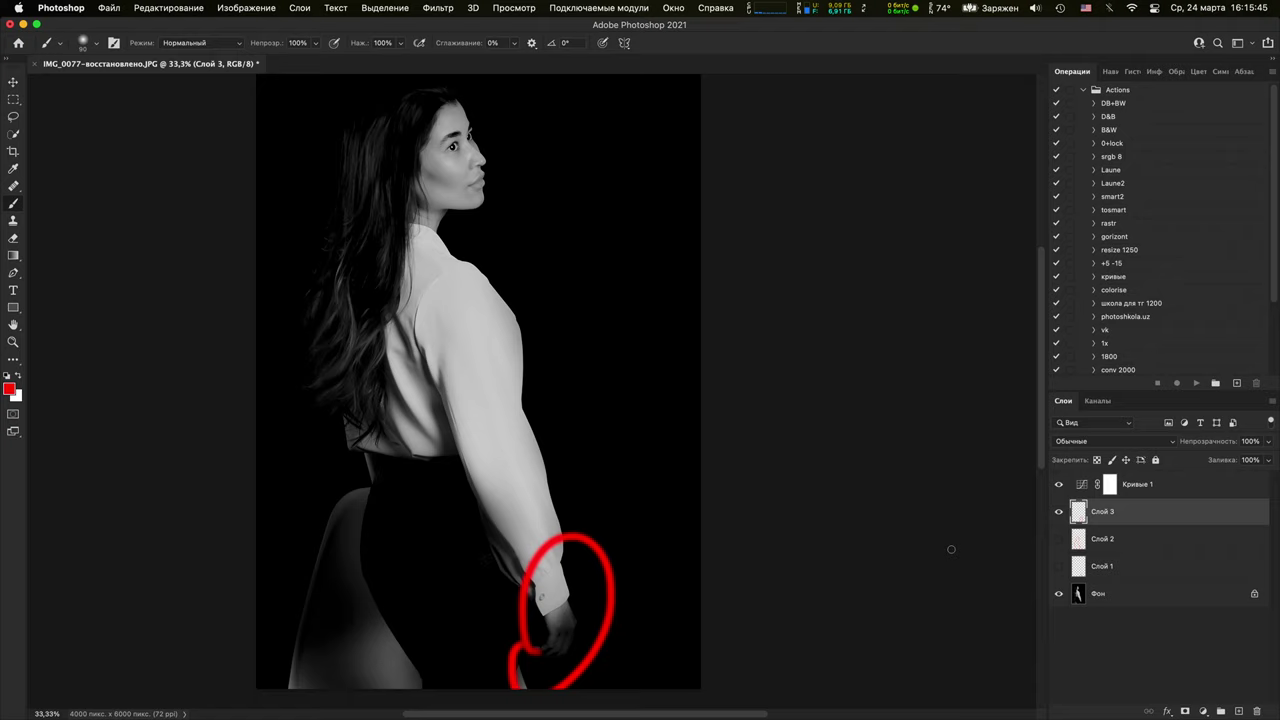
Add a strongly brightening Curves layer above Слой 3 with a point at input 6, output 193
{"action": "left_click", "coordinate": [1204, 711]}
{"action": "left_click", "coordinate": [1176, 489]}
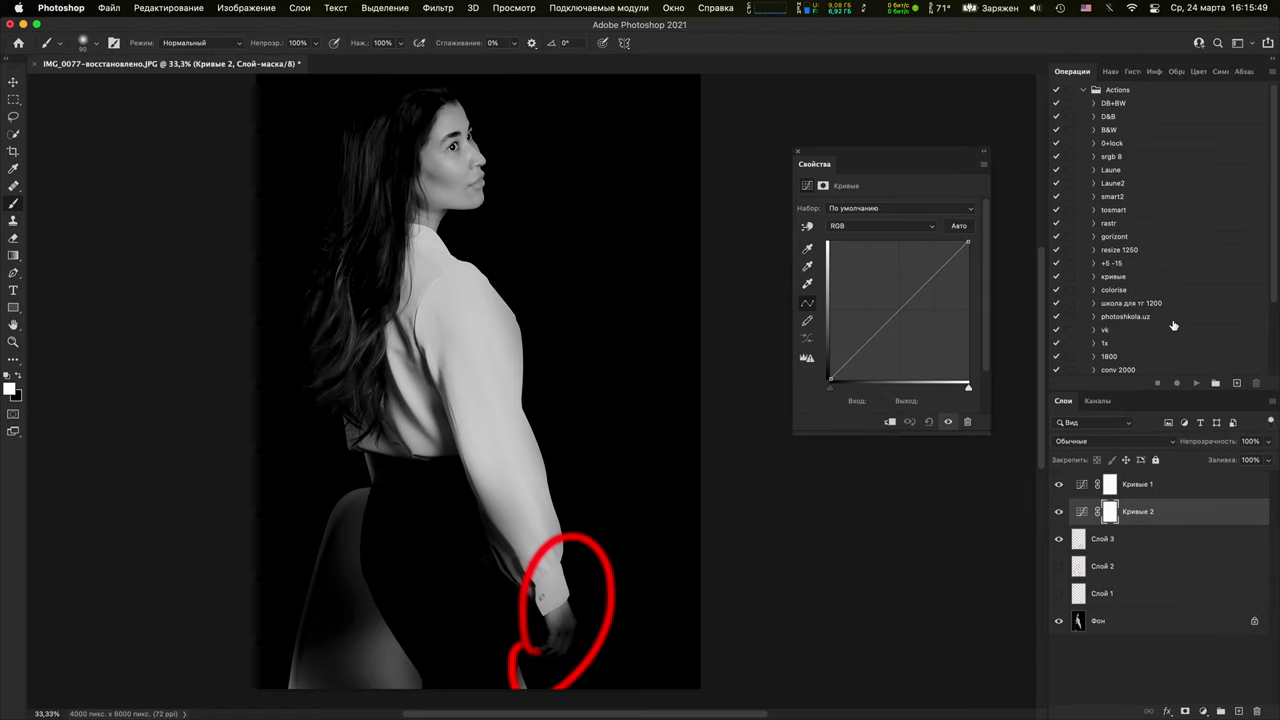
{"action": "left_click_drag", "start_coordinate": [898, 314], "coordinate": [834, 274]}
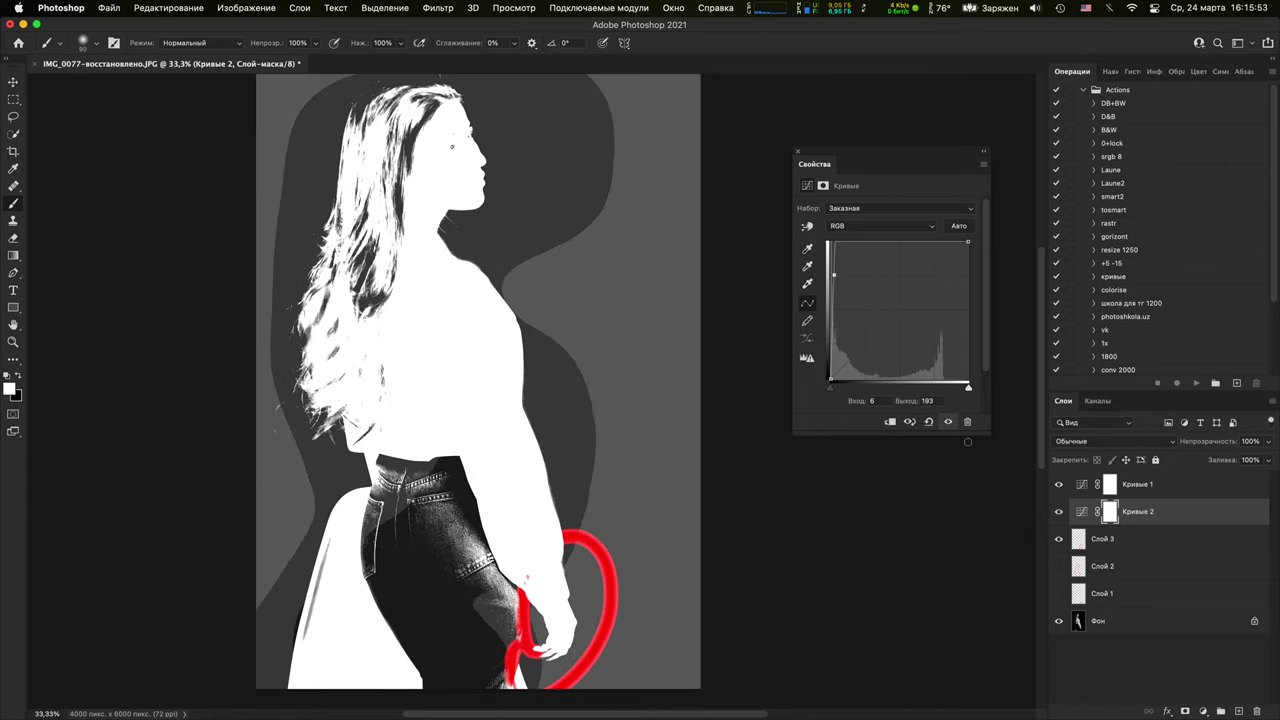
Hide Кривые 1 and Слой 3 to examine the brightened background, jeans and hand without the red marking
{"action": "left_click", "coordinate": [1059, 541]}
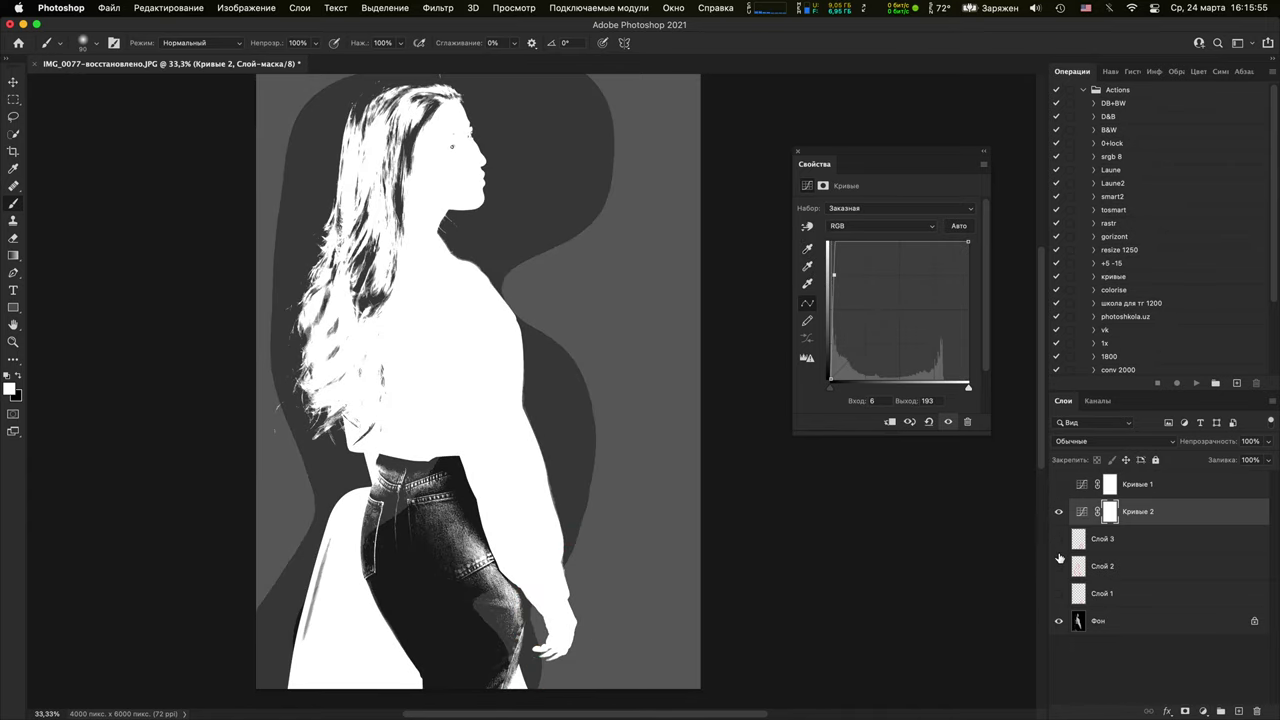
{"action": "left_click", "coordinate": [1059, 541]}
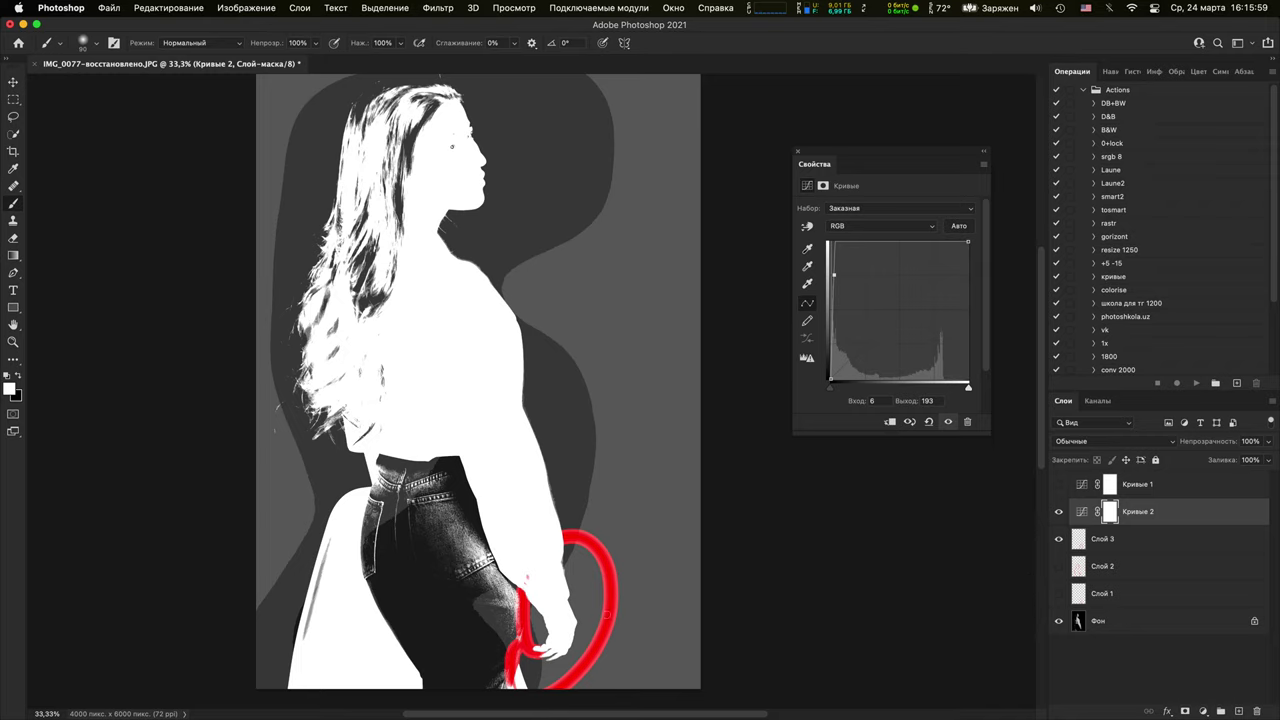
{"action": "key", "text": "super+equal"}
{"action": "key", "text": "super+equal"}
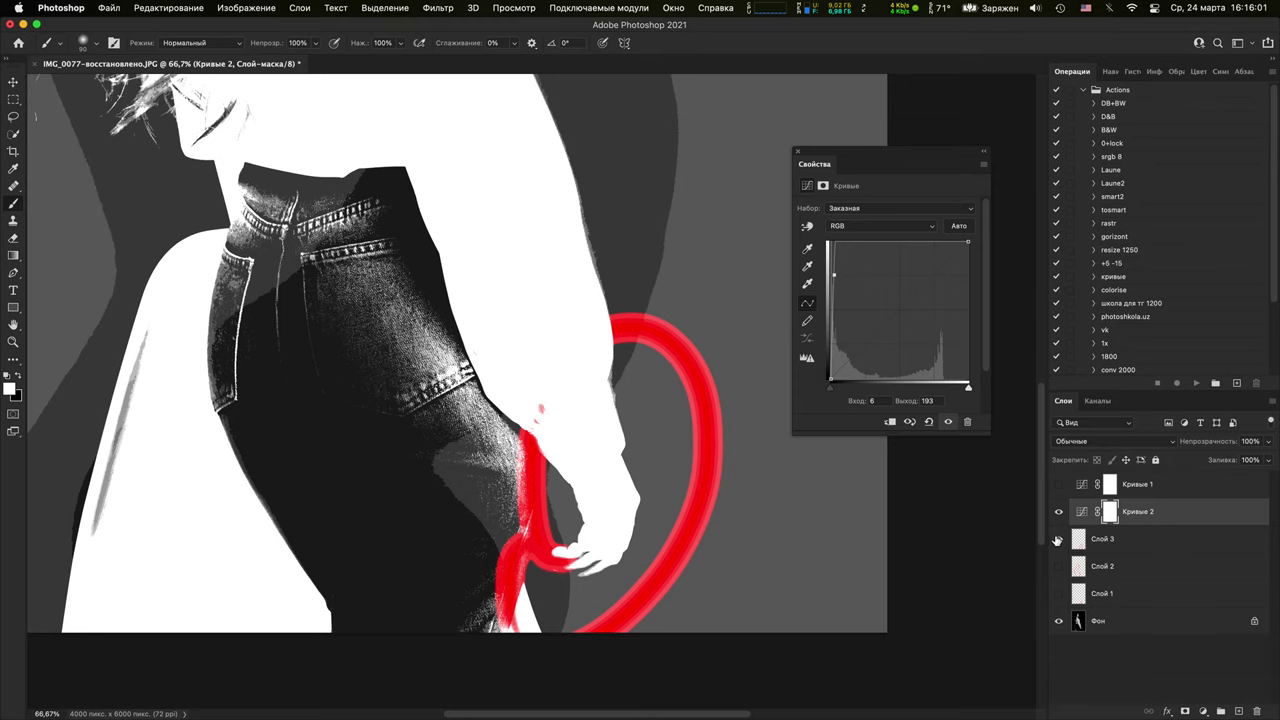
{"action": "left_click", "coordinate": [1058, 540]}
{"action": "scroll", "coordinate": [741, 626], "scroll_direction": "down", "scroll_amount": 4}
{"action": "scroll", "coordinate": [741, 626], "scroll_direction": "left", "scroll_amount": 4}
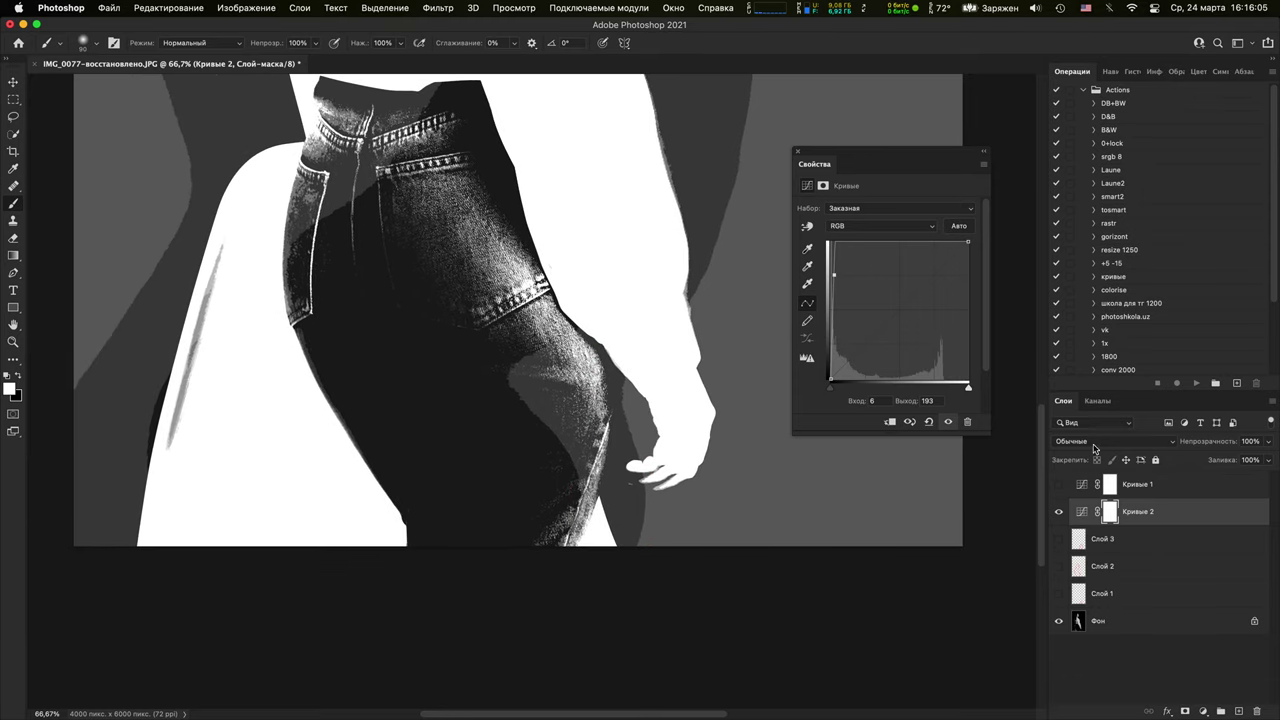
Trace both sides of the dark upper leg in red on a new layer, and delete that layer
{"action": "left_click", "coordinate": [1239, 709]}
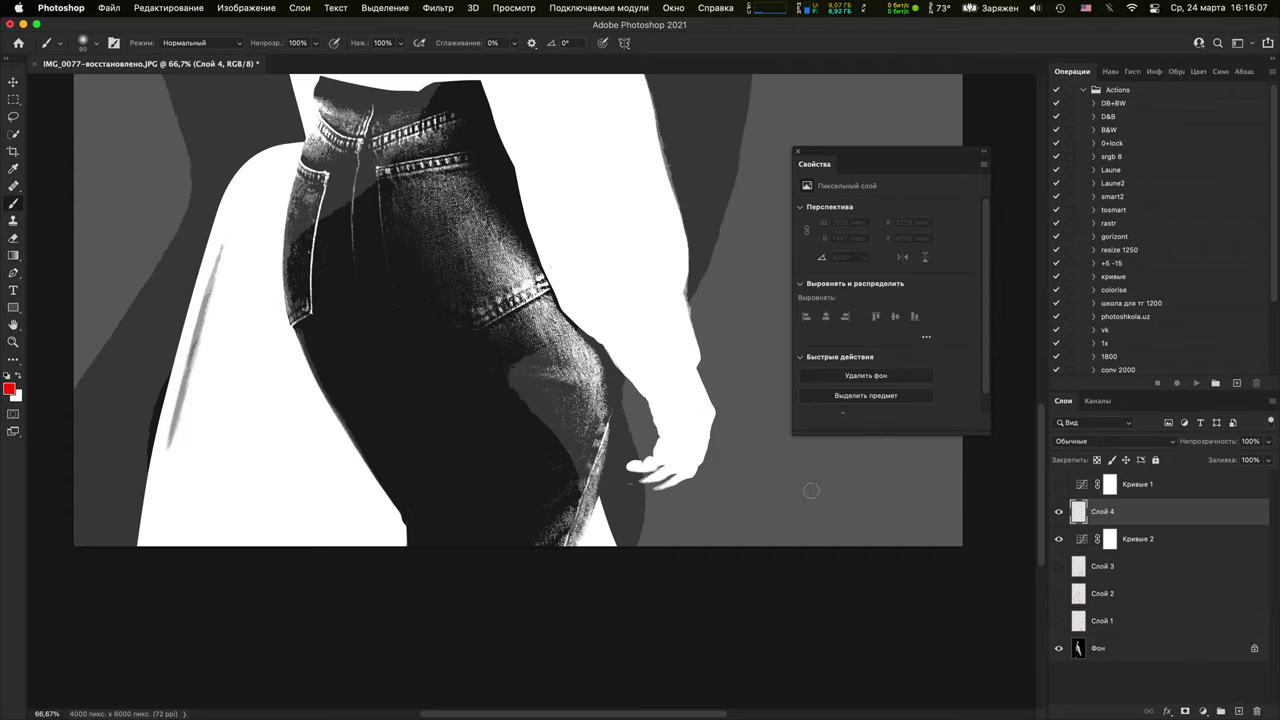
{"action": "mouse_move", "coordinate": [418, 565]}
{"action": "left_mouse_down"}
{"action": "mouse_move", "coordinate": [380, 326]}
{"action": "mouse_move", "coordinate": [320, 366]}
{"action": "mouse_move", "coordinate": [440, 545]}
{"action": "left_mouse_up"}
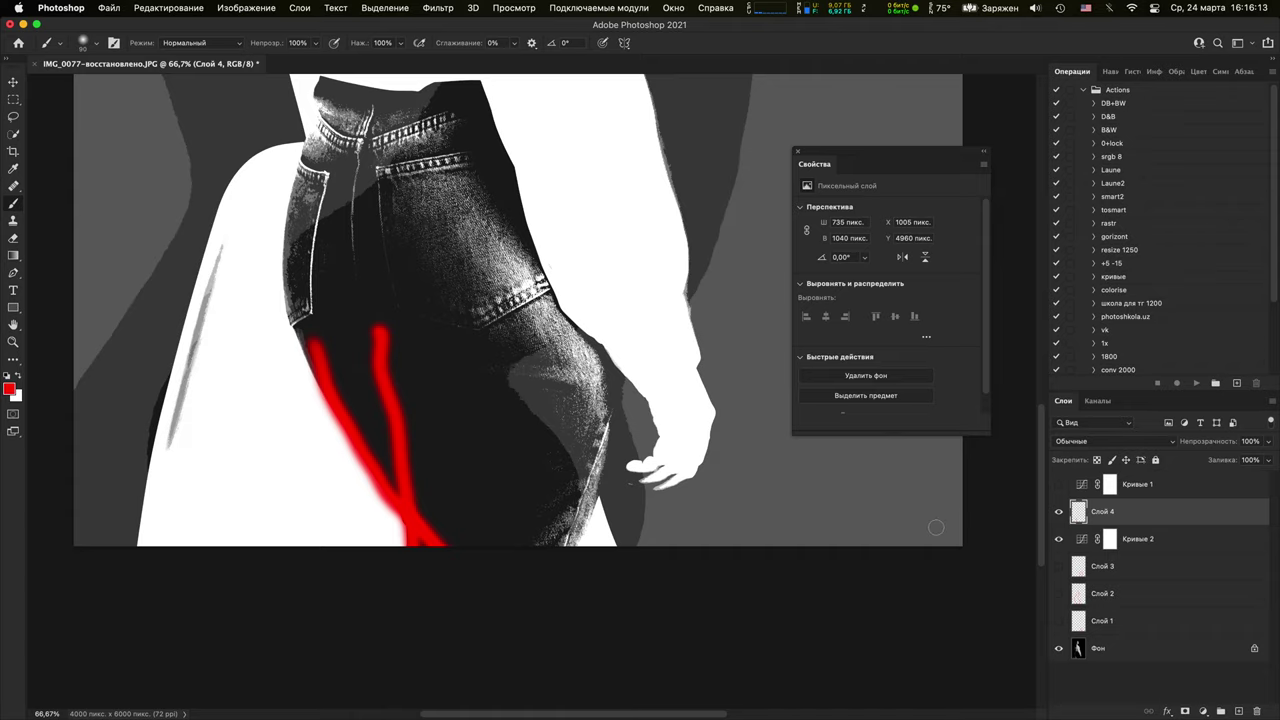
{"action": "key", "text": "Delete"}
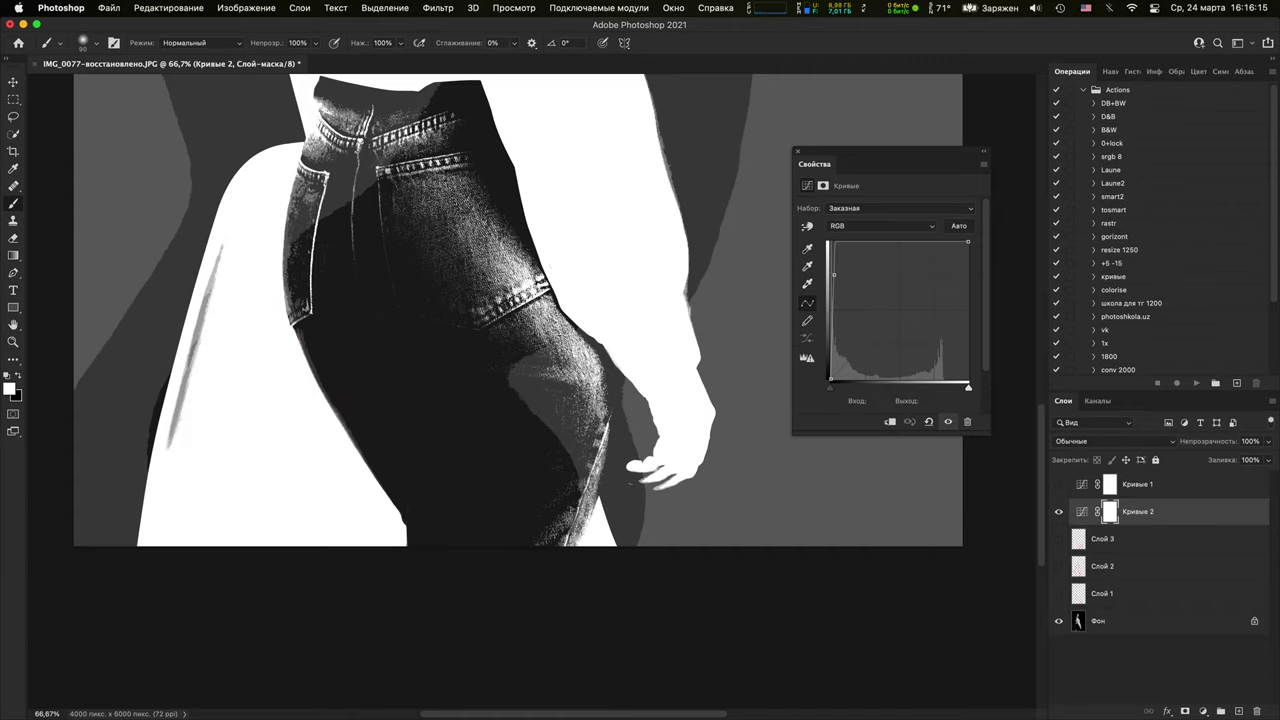
Examine the brightened contour edges and the jeans seams at 400% magnification with Кривые 2 visible
{"action": "key", "text": "super+minus"}
{"action": "left_click_drag", "start_coordinate": [663, 229], "coordinate": [597, 506]}
{"action": "key", "text": "super+plus"}
{"action": "key", "text": "super+plus"}
{"action": "key", "text": "super+plus"}
{"action": "key", "text": "super+plus"}
{"action": "key", "text": "super+plus"}
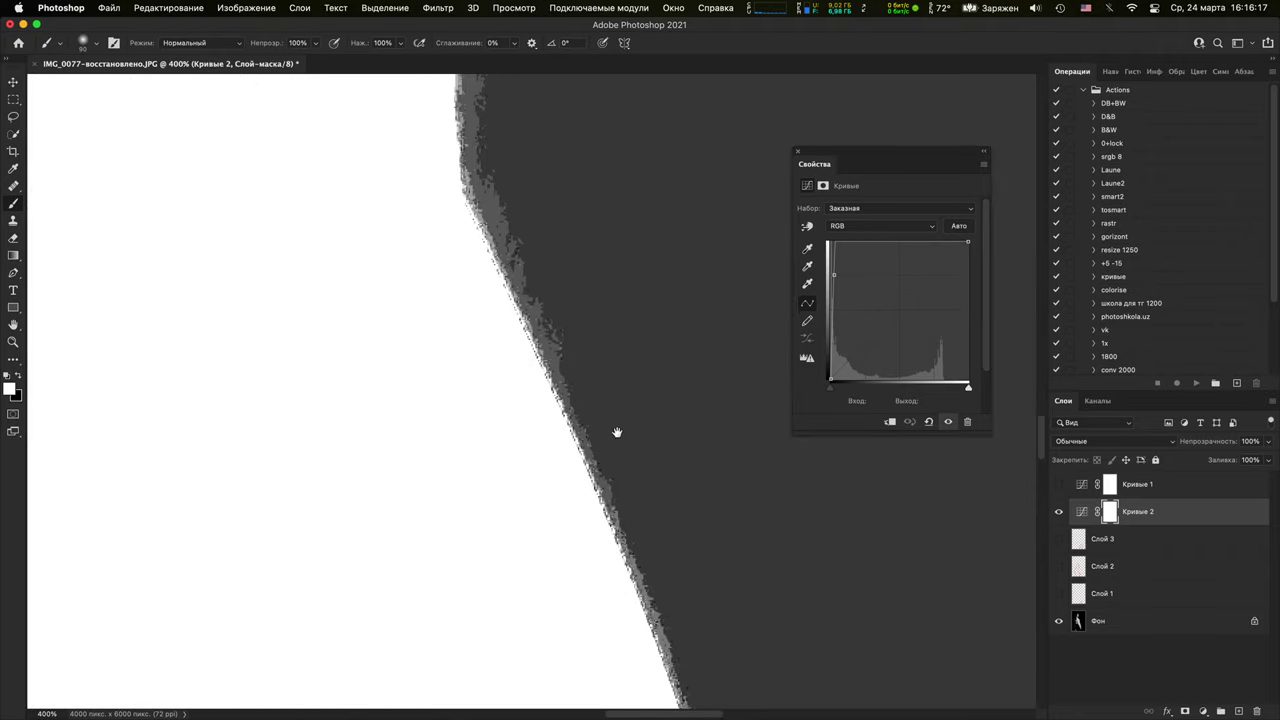
{"action": "scroll", "coordinate": [617, 432], "scroll_direction": "right", "scroll_amount": 5}
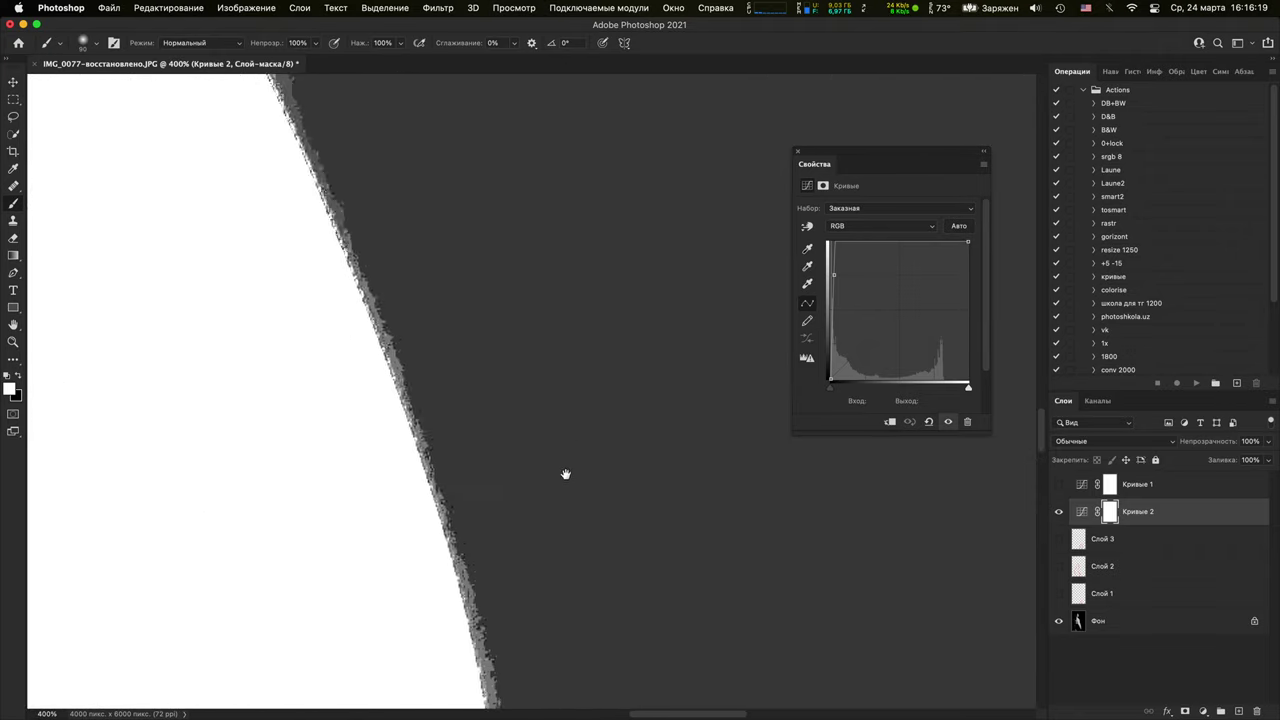
{"action": "left_click_drag", "start_coordinate": [566, 474], "coordinate": [623, 149]}
{"action": "left_click_drag", "start_coordinate": [590, 620], "coordinate": [669, 163]}
{"action": "left_click_drag", "start_coordinate": [566, 297], "coordinate": [637, 469]}
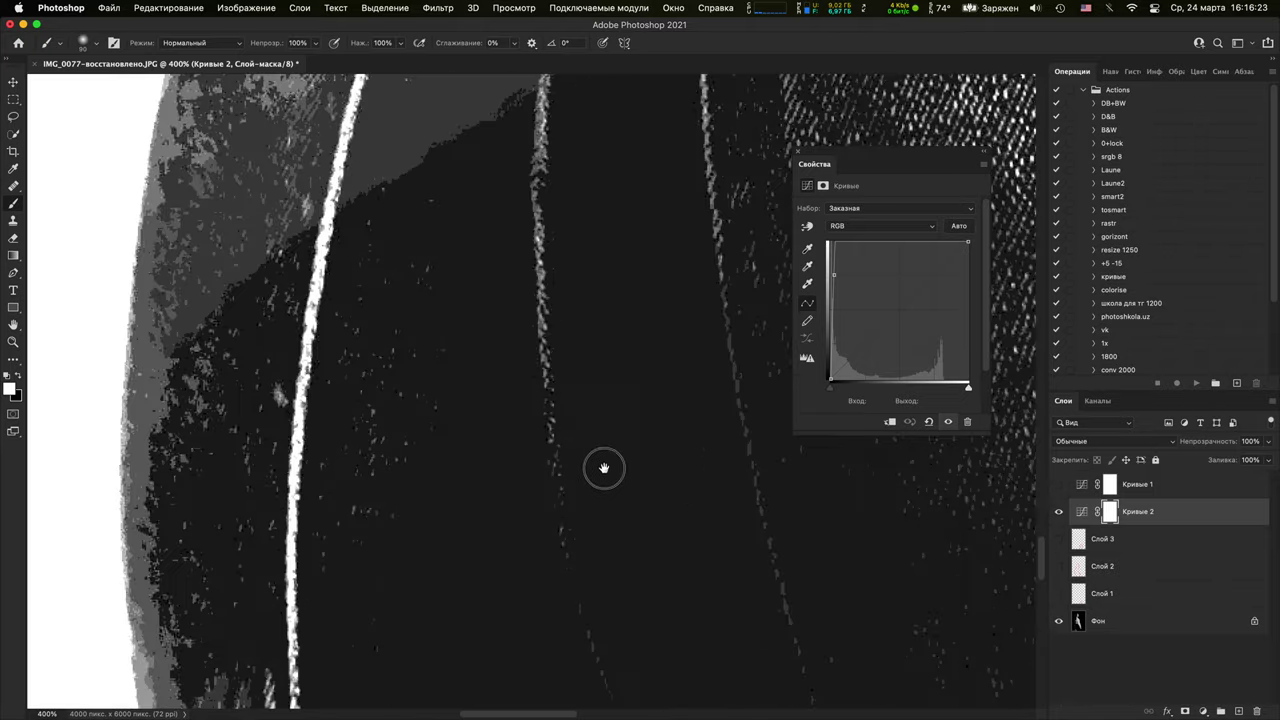
Examine the brightened hair strands and the top of the head at 200% magnification
{"action": "scroll", "coordinate": [604, 468], "scroll_direction": "up", "scroll_amount": 15}
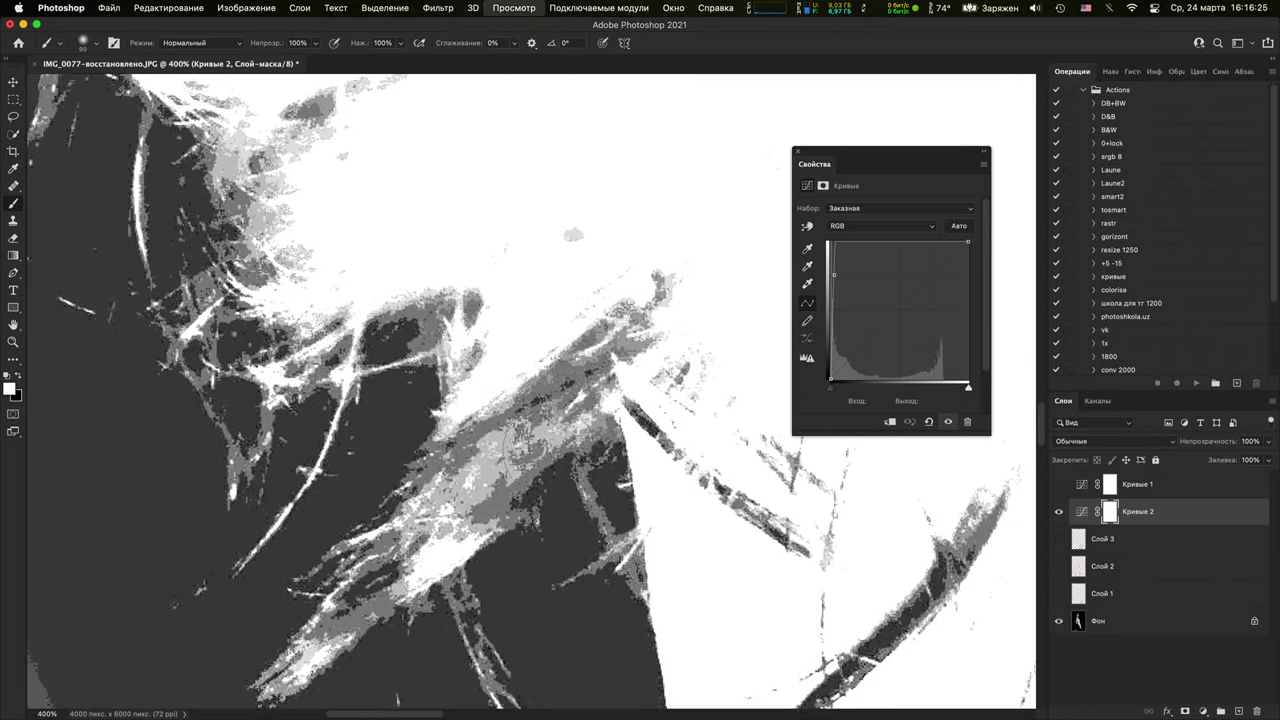
{"action": "key", "text": "super+minus"}
{"action": "key", "text": "super+minus"}
{"action": "left_click_drag", "start_coordinate": [459, 339], "coordinate": [438, 557]}
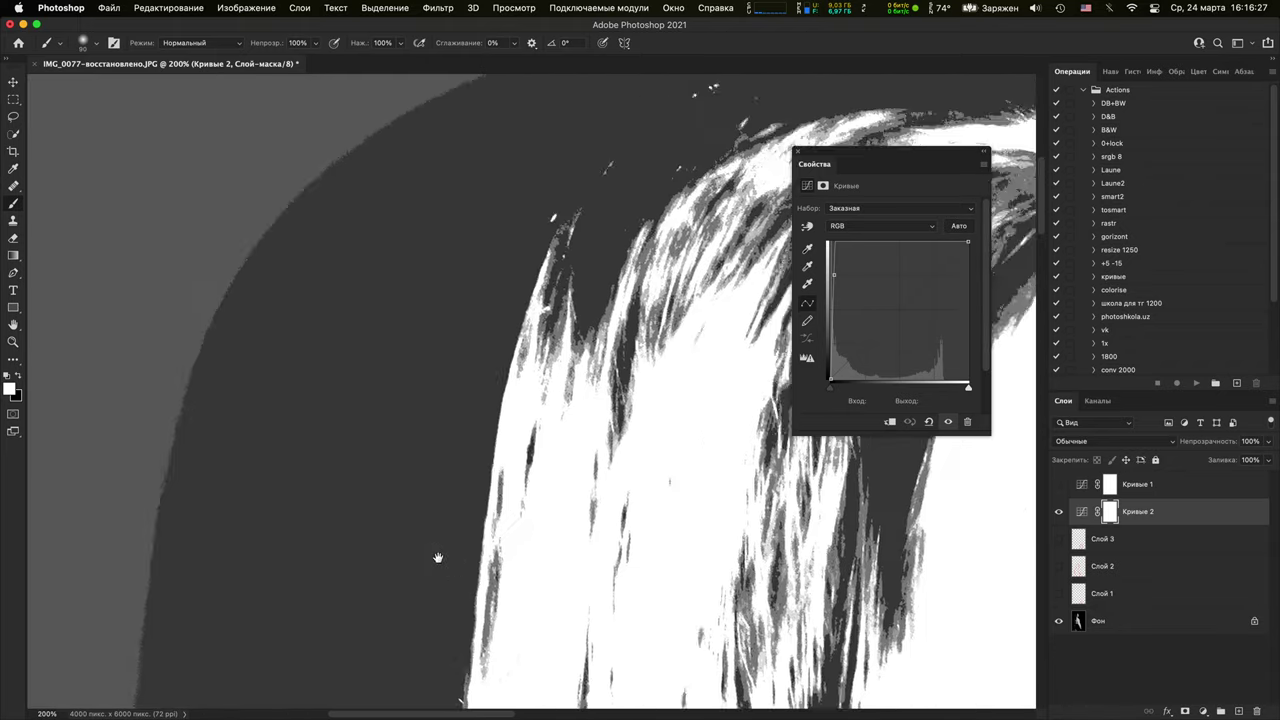
{"action": "scroll", "coordinate": [437, 557], "scroll_direction": "right", "scroll_amount": 10}
{"action": "scroll", "coordinate": [437, 557], "scroll_direction": "up", "scroll_amount": 4}
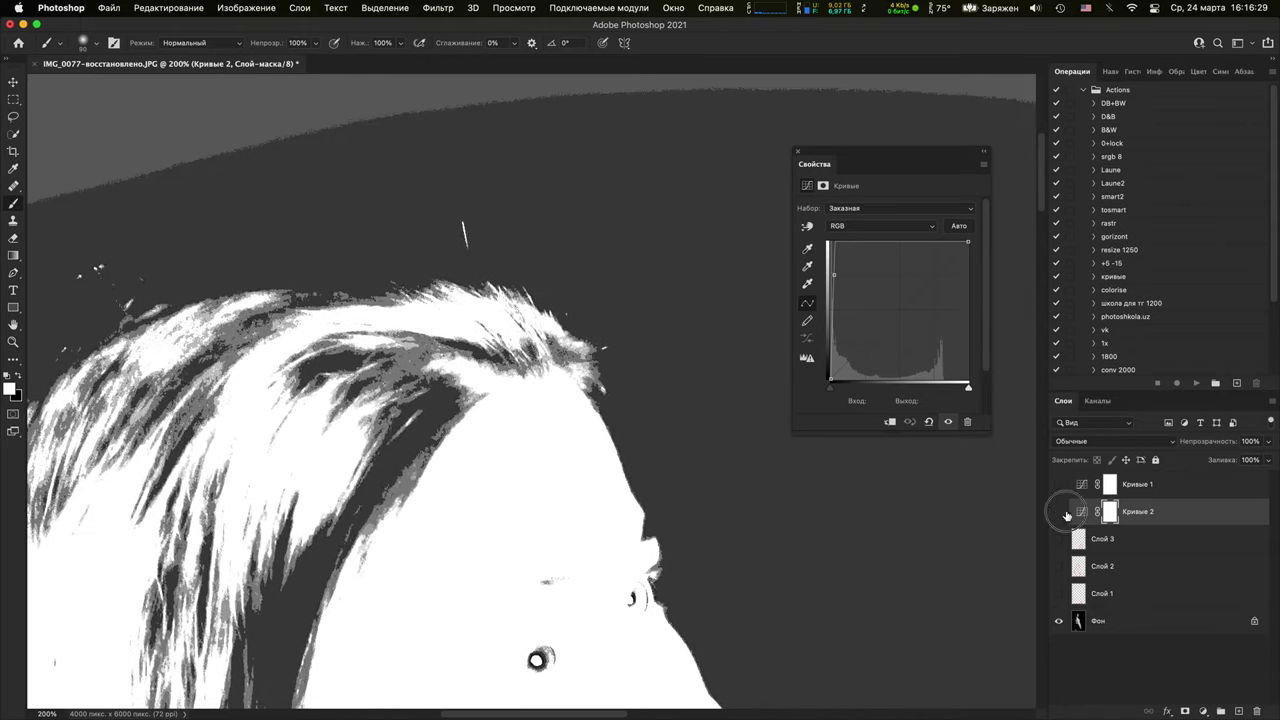
Hide Кривые 2 and examine the original blouse sleeve and cuff at up to 400% magnification
{"action": "left_click", "coordinate": [1058, 513]}
{"action": "scroll", "coordinate": [700, 560], "scroll_direction": "down", "scroll_amount": 12}
{"action": "left_click_drag", "start_coordinate": [594, 600], "coordinate": [682, 298]}
{"action": "key", "text": "super+plus"}
{"action": "key", "text": "super+plus"}
{"action": "left_click_drag", "start_coordinate": [627, 476], "coordinate": [577, 194]}
{"action": "left_click_drag", "start_coordinate": [680, 640], "coordinate": [619, 274]}
{"action": "scroll", "coordinate": [619, 274], "scroll_direction": "down", "scroll_amount": 10}
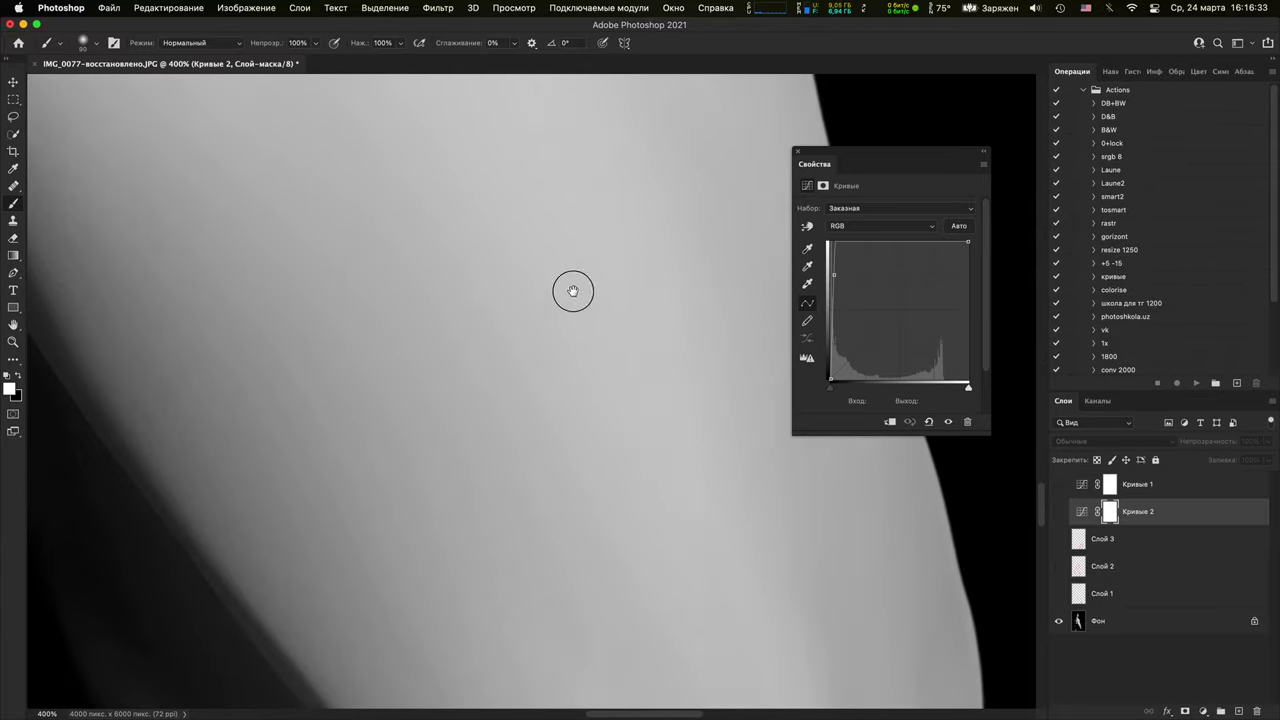
{"action": "scroll", "coordinate": [640, 450], "scroll_direction": "down", "scroll_amount": 2}
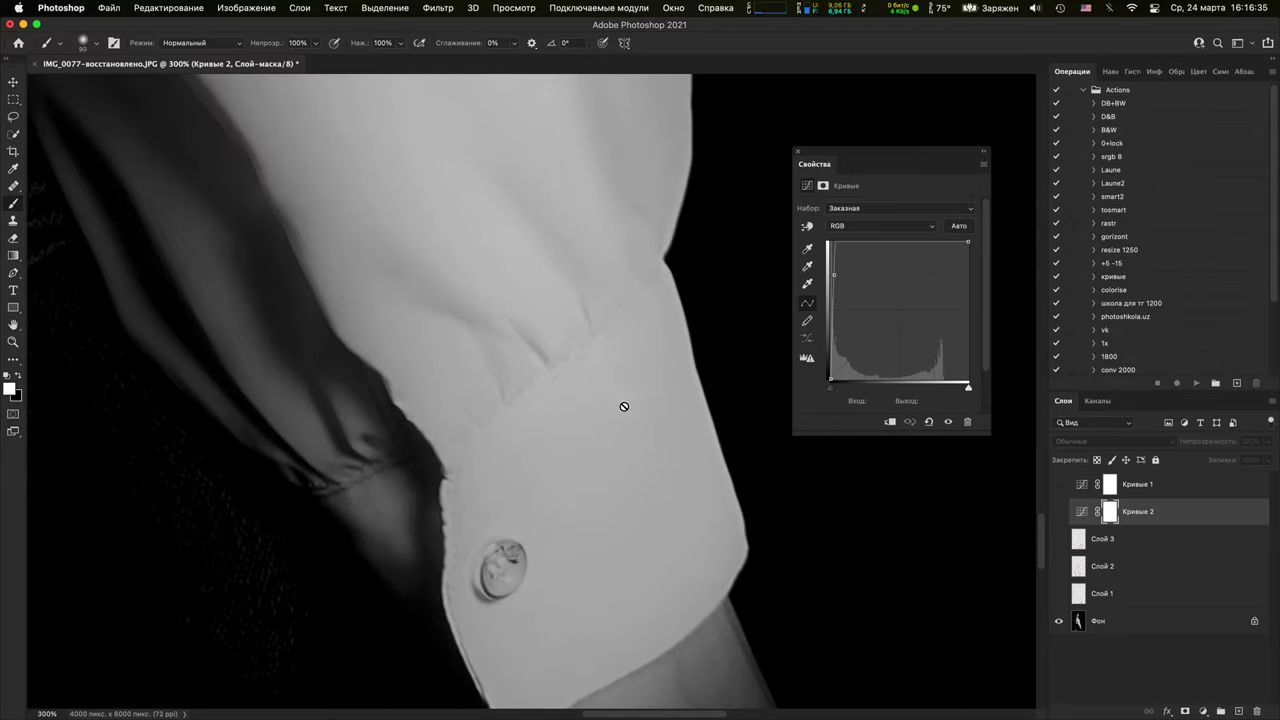
{"action": "scroll", "coordinate": [623, 403], "scroll_direction": "up", "scroll_amount": 10}
{"action": "scroll", "coordinate": [600, 450], "scroll_direction": "down", "scroll_amount": 5}
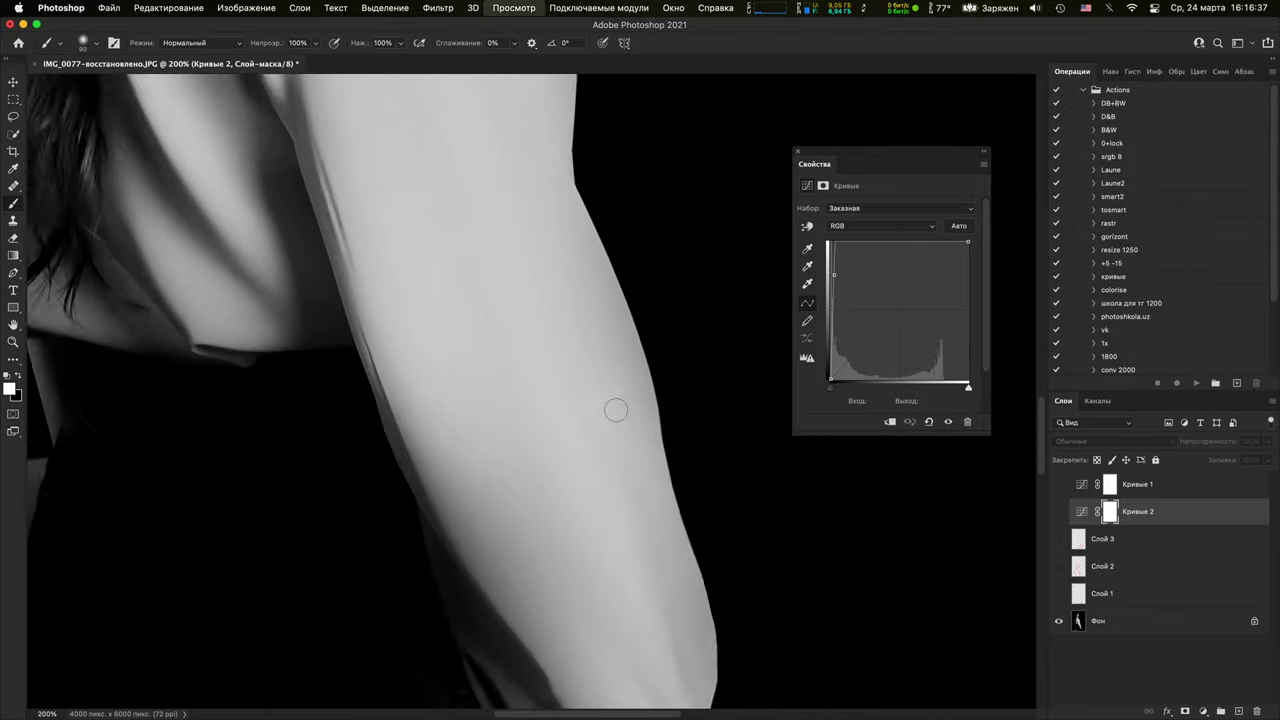
{"action": "scroll", "coordinate": [624, 458], "scroll_direction": "down", "scroll_amount": 1}
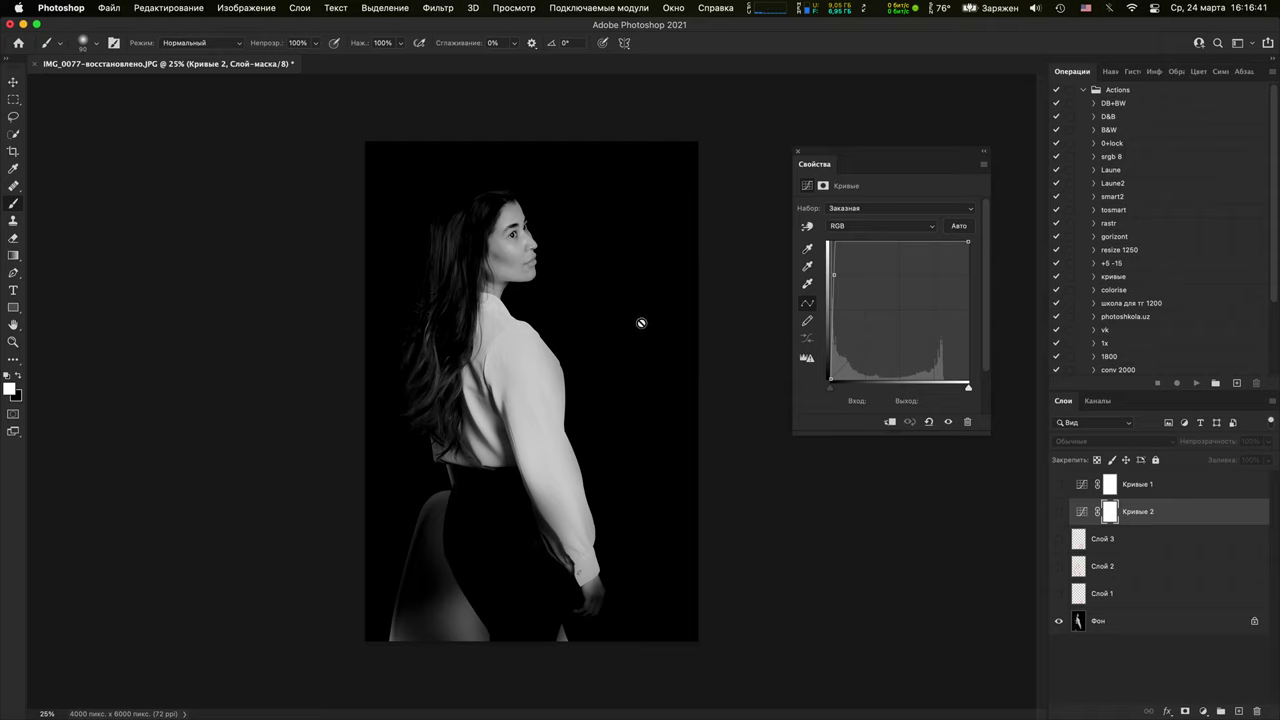
Toggle the visibility of the red markings on Слой 2 and Слой 3 to compare them with the full portrait
{"action": "left_click", "coordinate": [1059, 566]}
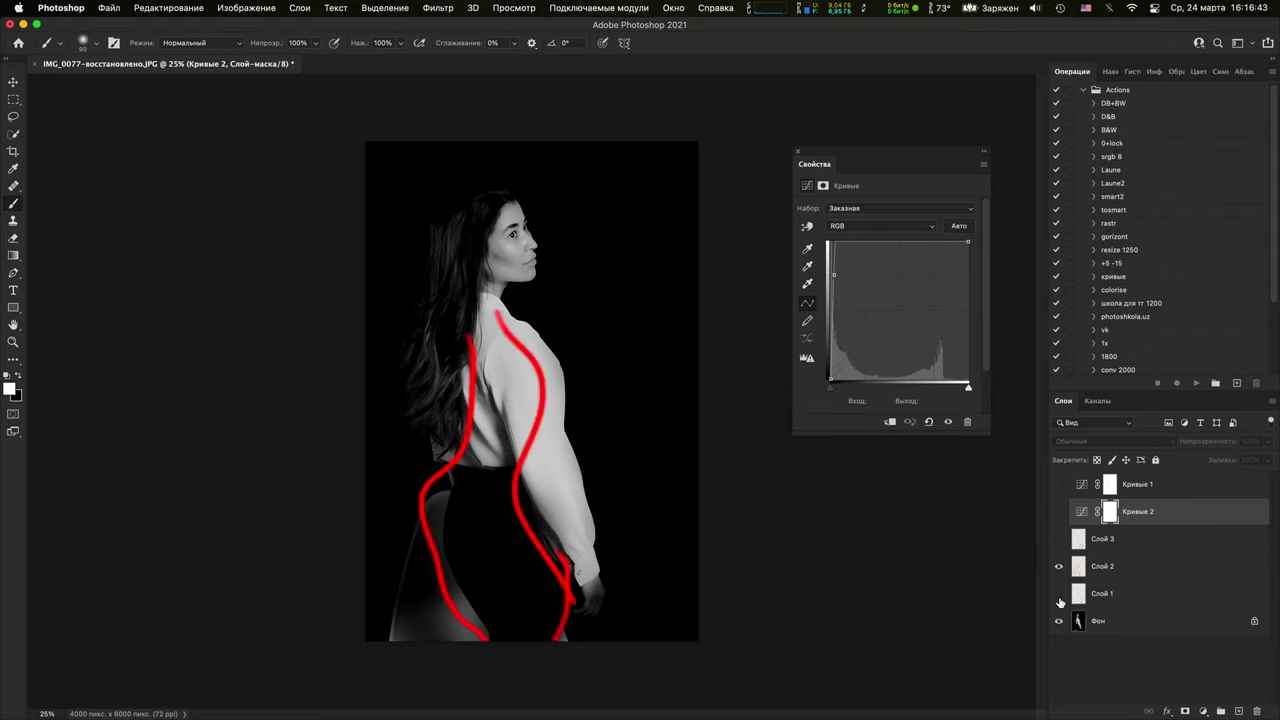
{"action": "left_click", "coordinate": [1059, 566]}
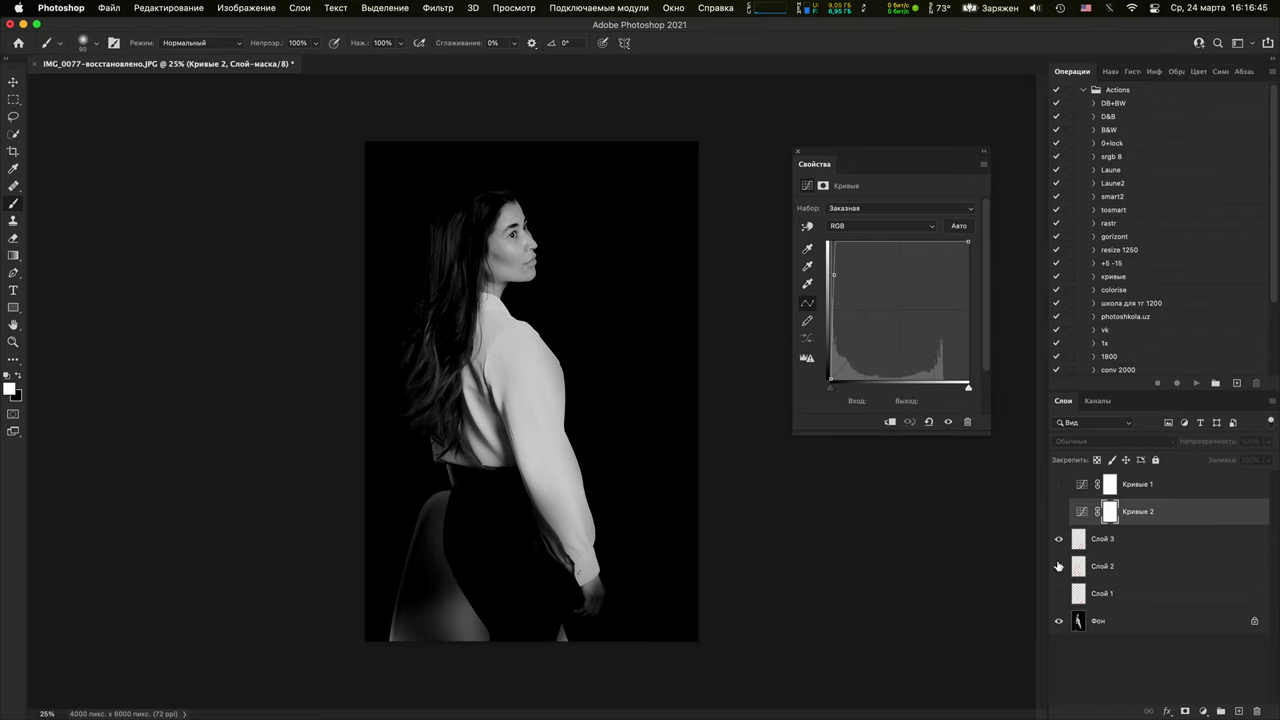
{"action": "left_click", "coordinate": [1058, 566]}
{"action": "left_click_drag", "start_coordinate": [1058, 545], "coordinate": [1059, 572]}
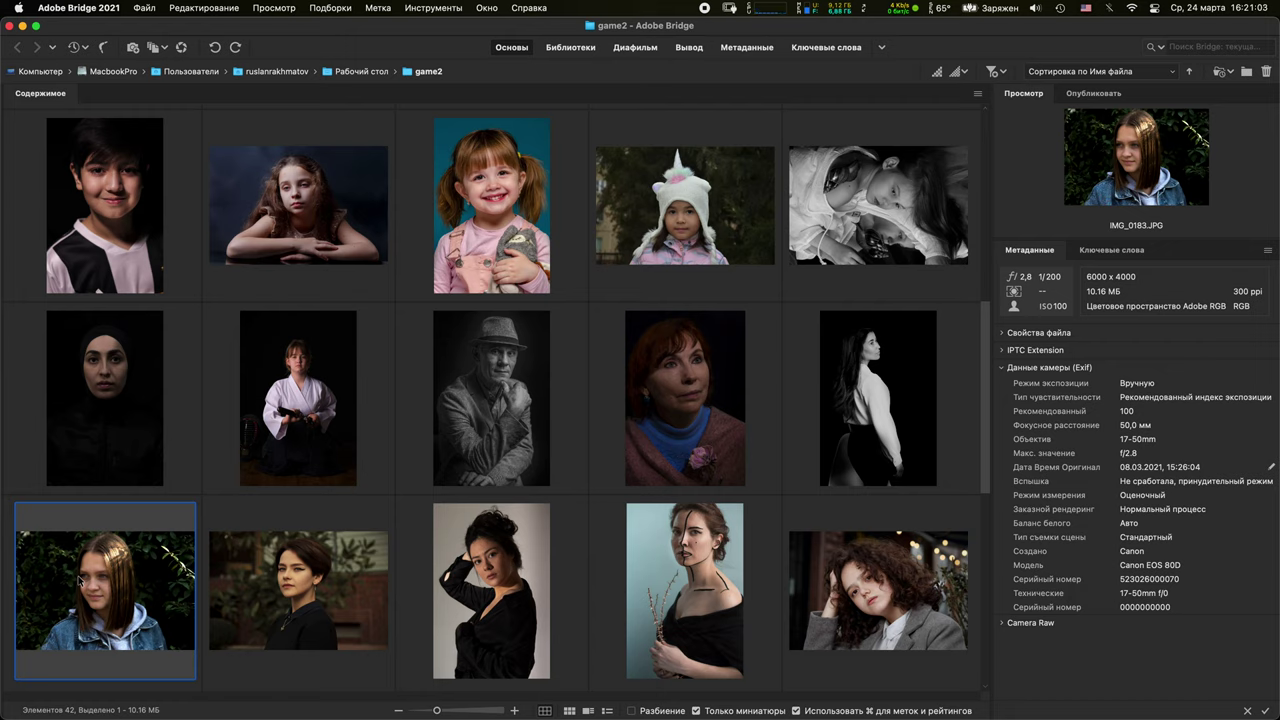
Open IMG_0183.JPG from Bridge in Photoshop, and circle and scribble over the bright hair and branch highlights in red on a new layer
{"action": "double_click", "coordinate": [80, 582]}
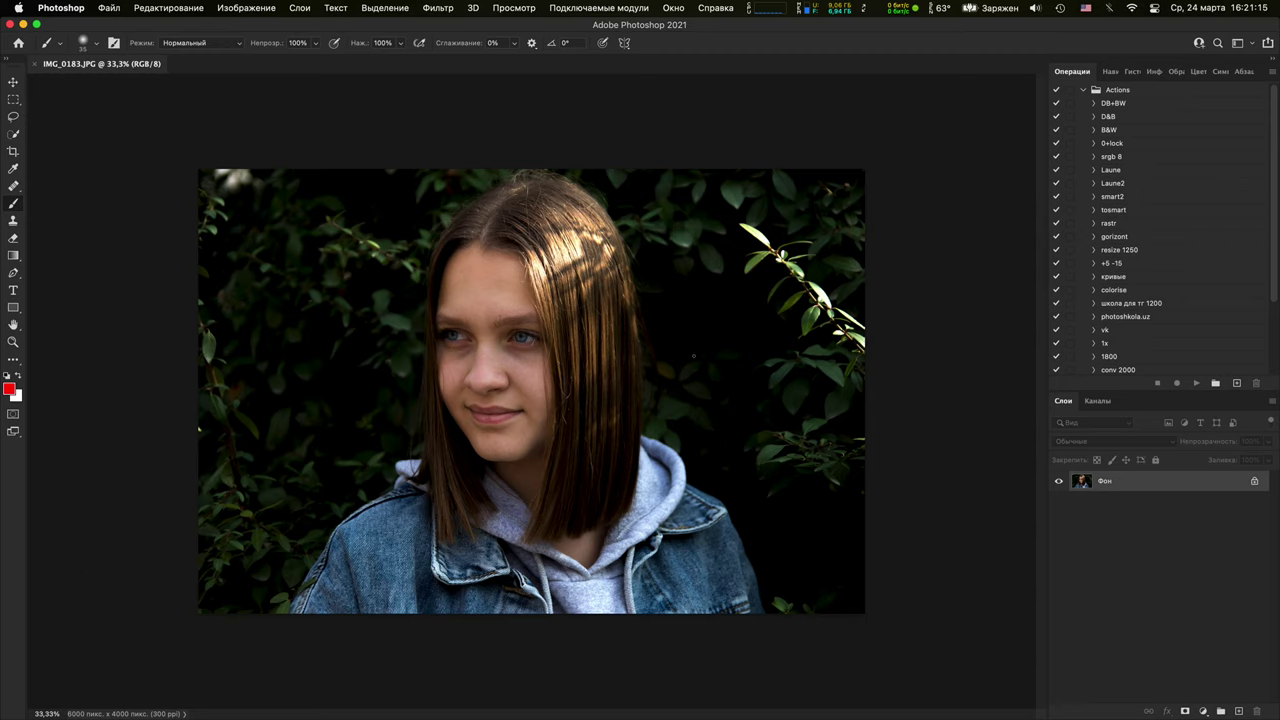
{"action": "left_click", "coordinate": [1238, 711]}
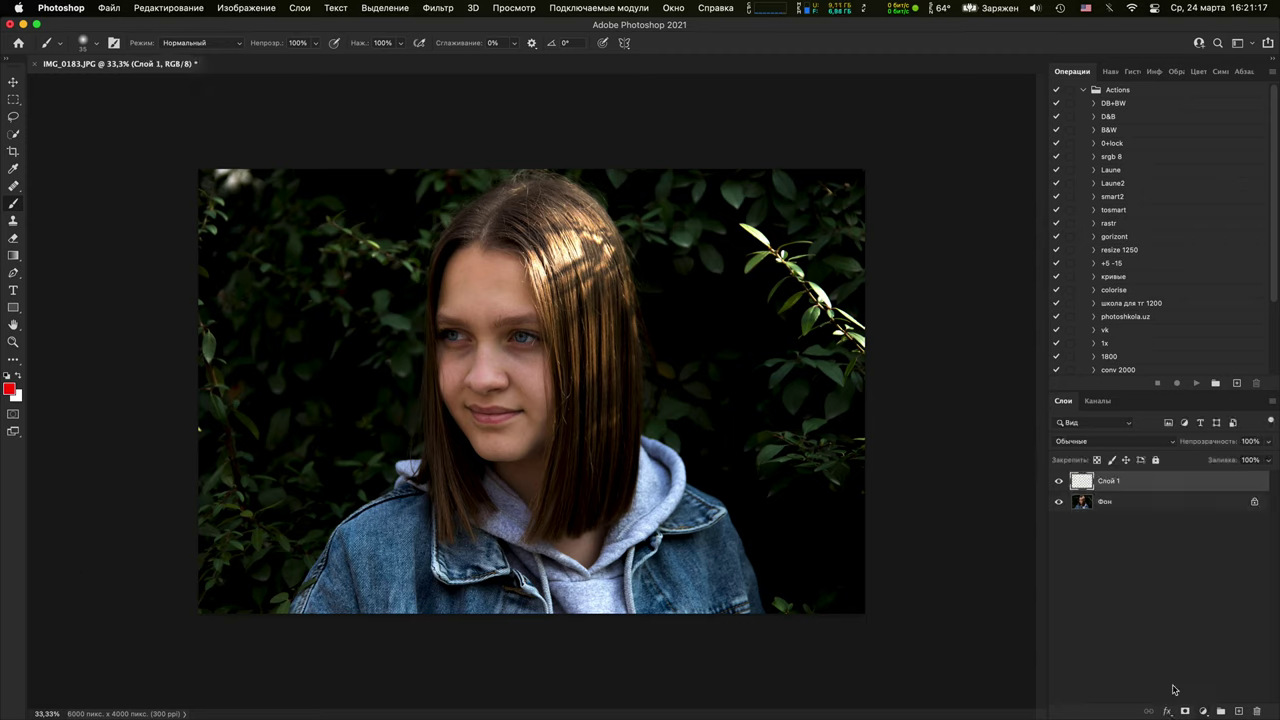
{"action": "mouse_move", "coordinate": [550, 395]}
{"action": "left_mouse_down"}
{"action": "mouse_move", "coordinate": [500, 220]}
{"action": "mouse_move", "coordinate": [620, 390]}
{"action": "mouse_move", "coordinate": [535, 407]}
{"action": "left_mouse_up"}
{"action": "mouse_move", "coordinate": [856, 392]}
{"action": "left_mouse_down"}
{"action": "mouse_move", "coordinate": [735, 238]}
{"action": "mouse_move", "coordinate": [908, 360]}
{"action": "left_mouse_up"}
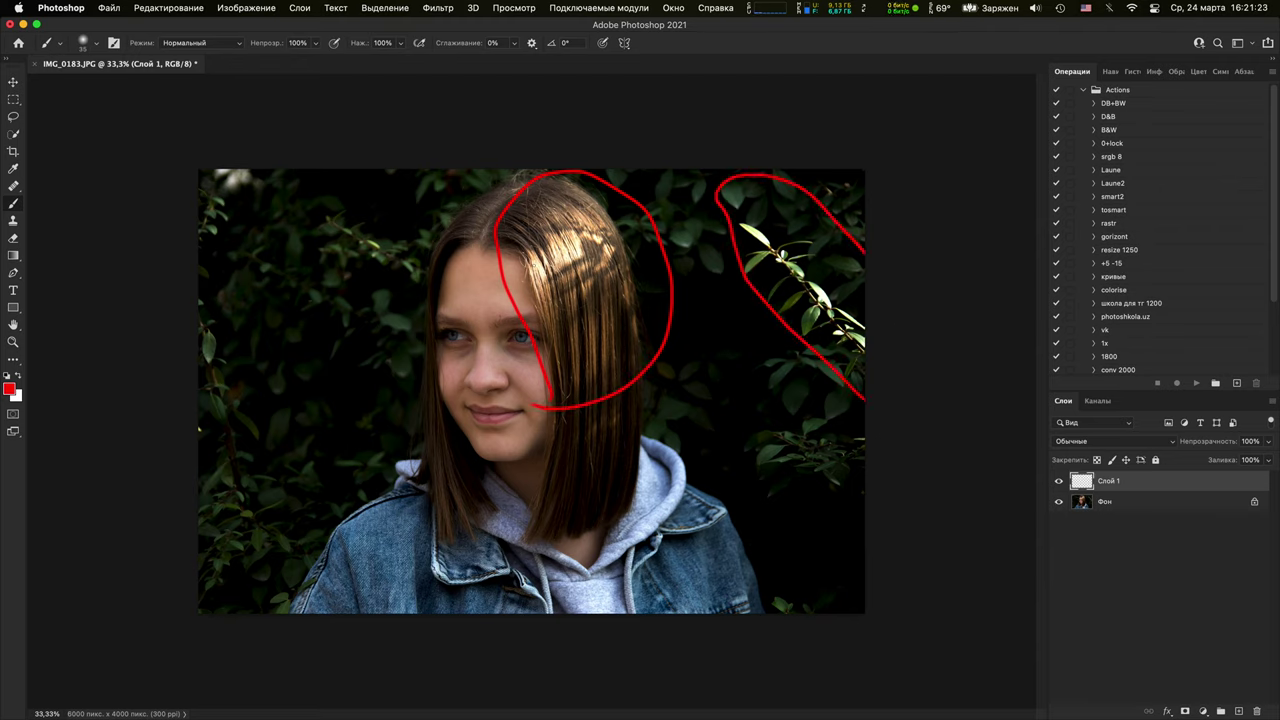
{"action": "mouse_move", "coordinate": [533, 277]}
{"action": "left_mouse_down"}
{"action": "mouse_move", "coordinate": [583, 222]}
{"action": "mouse_move", "coordinate": [613, 238]}
{"action": "left_mouse_up"}
{"action": "left_click_drag", "start_coordinate": [855, 342], "coordinate": [730, 199]}
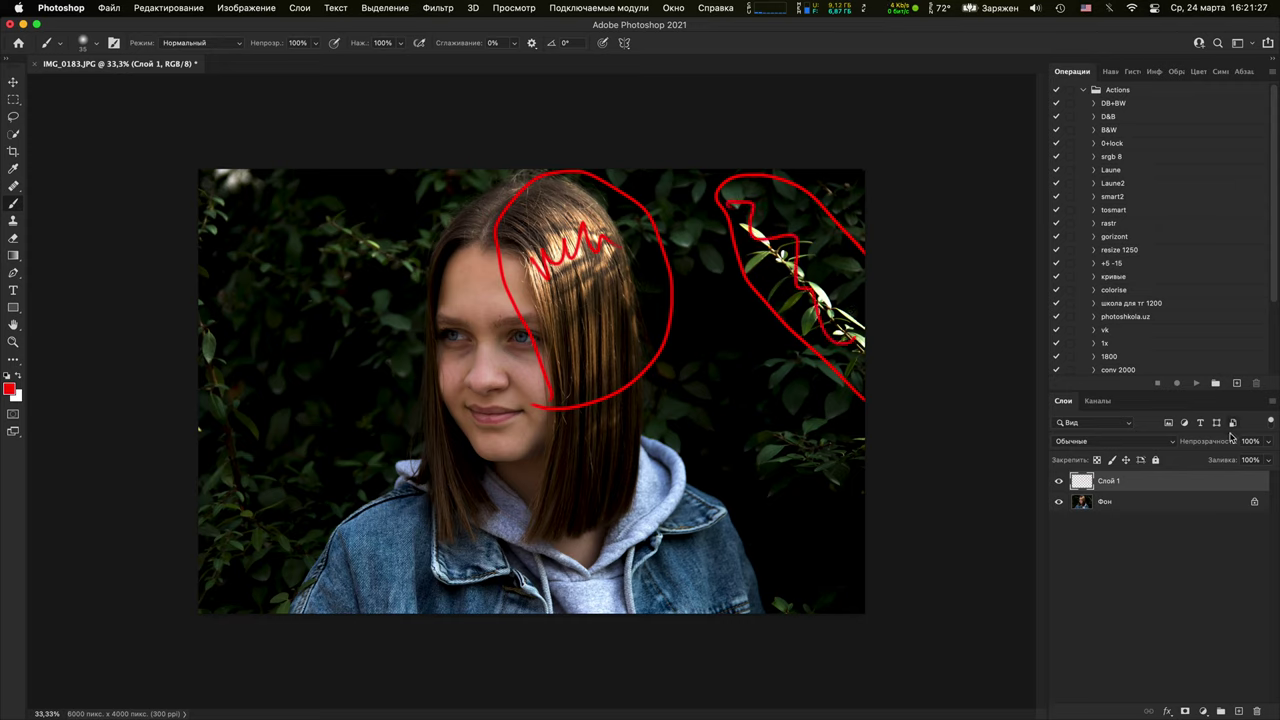
Lower the opacity of Слой 1 to 18% and compare the portrait with it shown and hidden, leaving it hidden
{"action": "left_click_drag", "start_coordinate": [1232, 441], "coordinate": [1180, 451]}
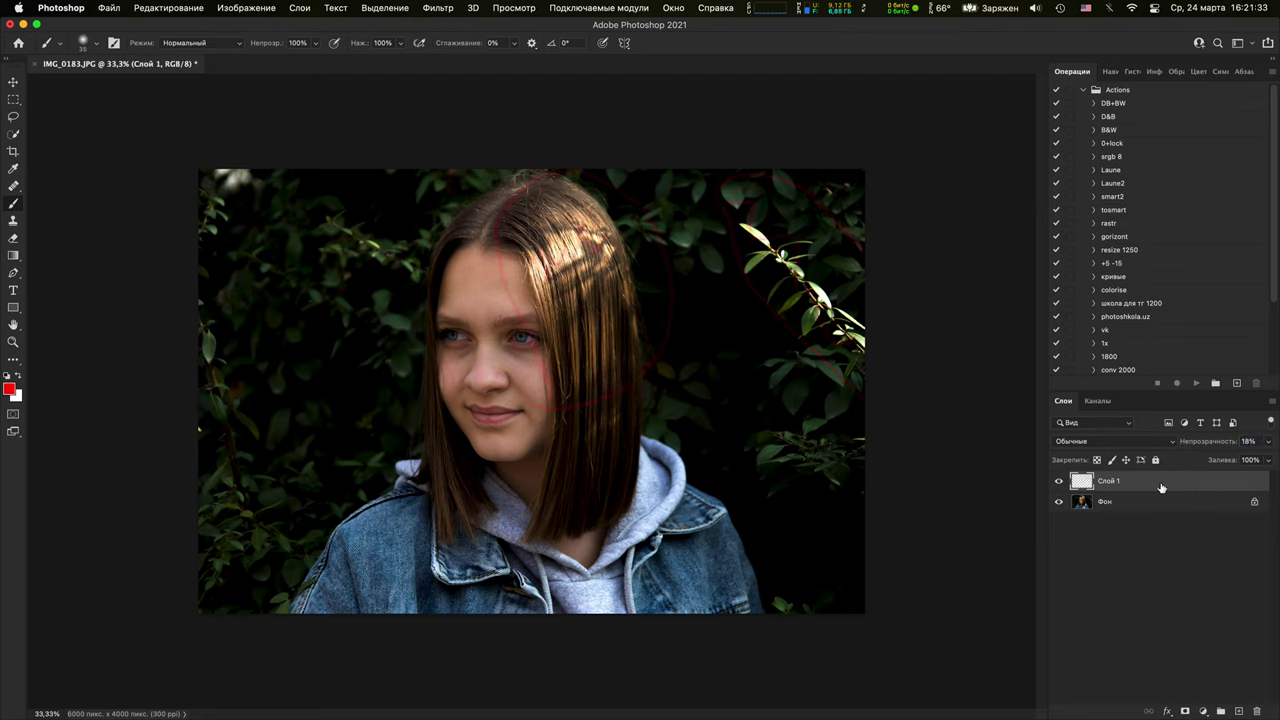
{"action": "left_click", "coordinate": [1061, 483]}
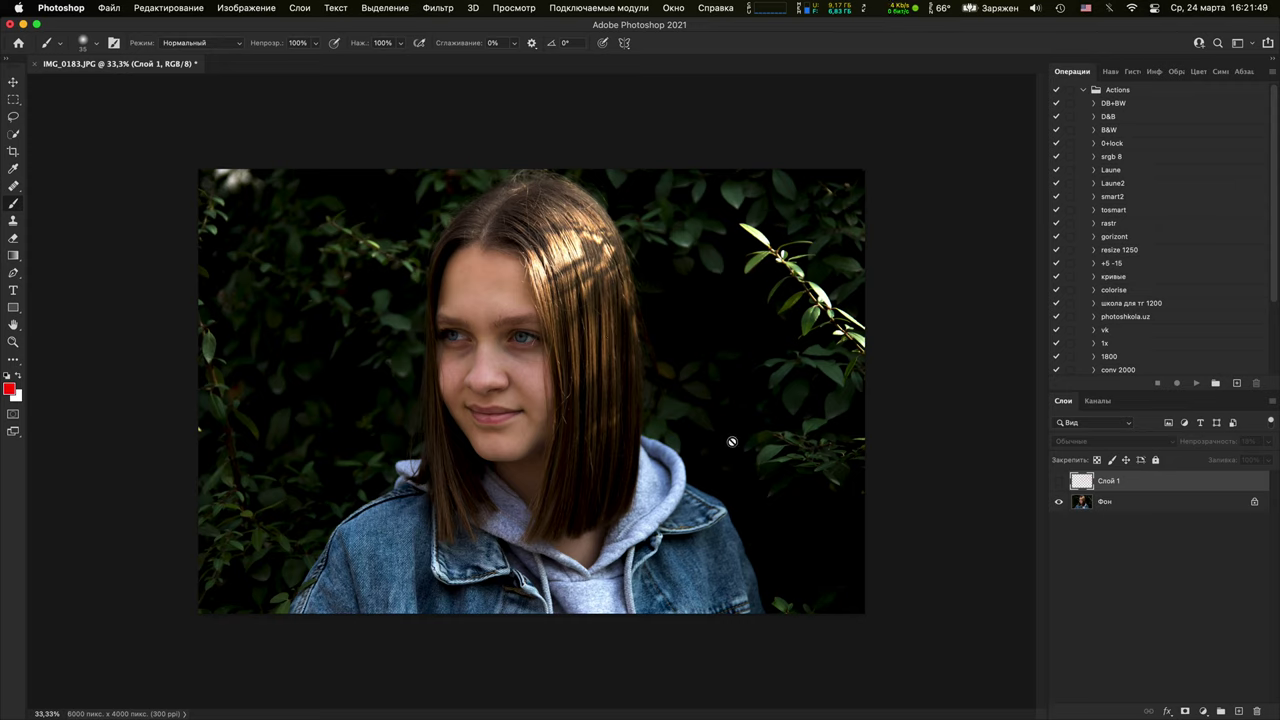
{"action": "left_click", "coordinate": [1059, 481]}
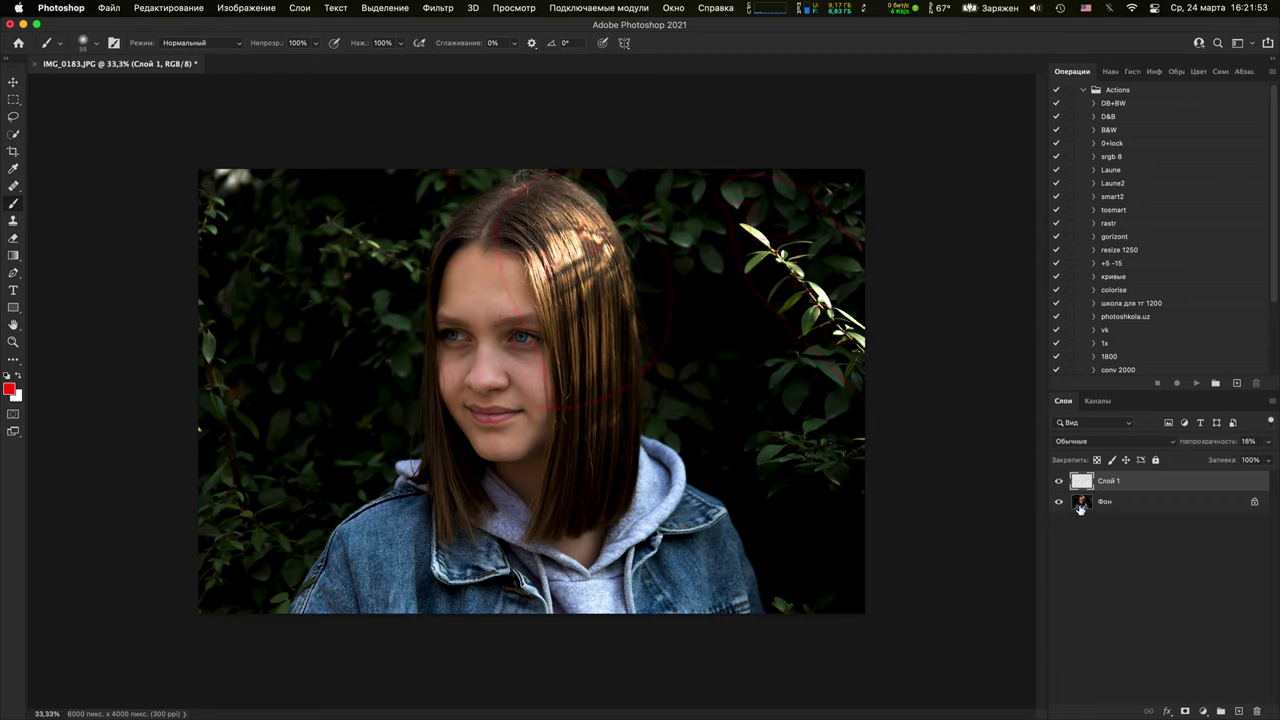
{"action": "left_click", "coordinate": [1059, 481]}
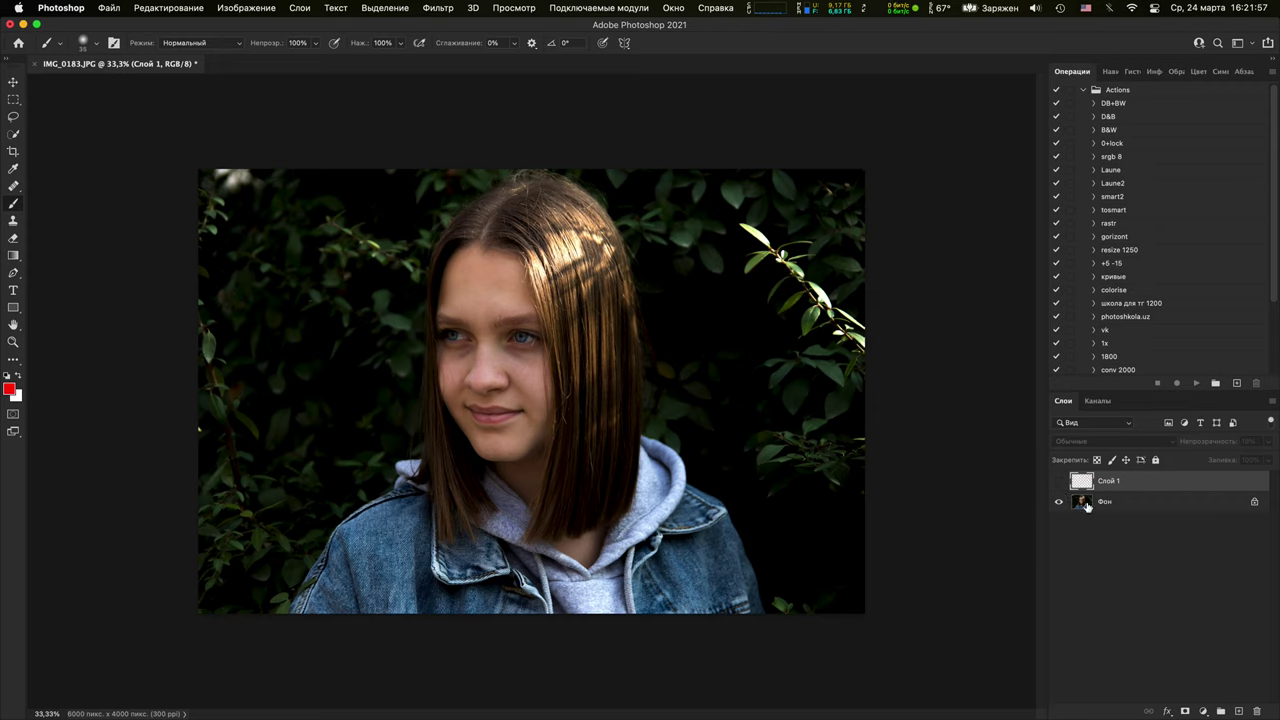
Add a new layer directly above Фон
{"action": "left_click", "coordinate": [1179, 503]}
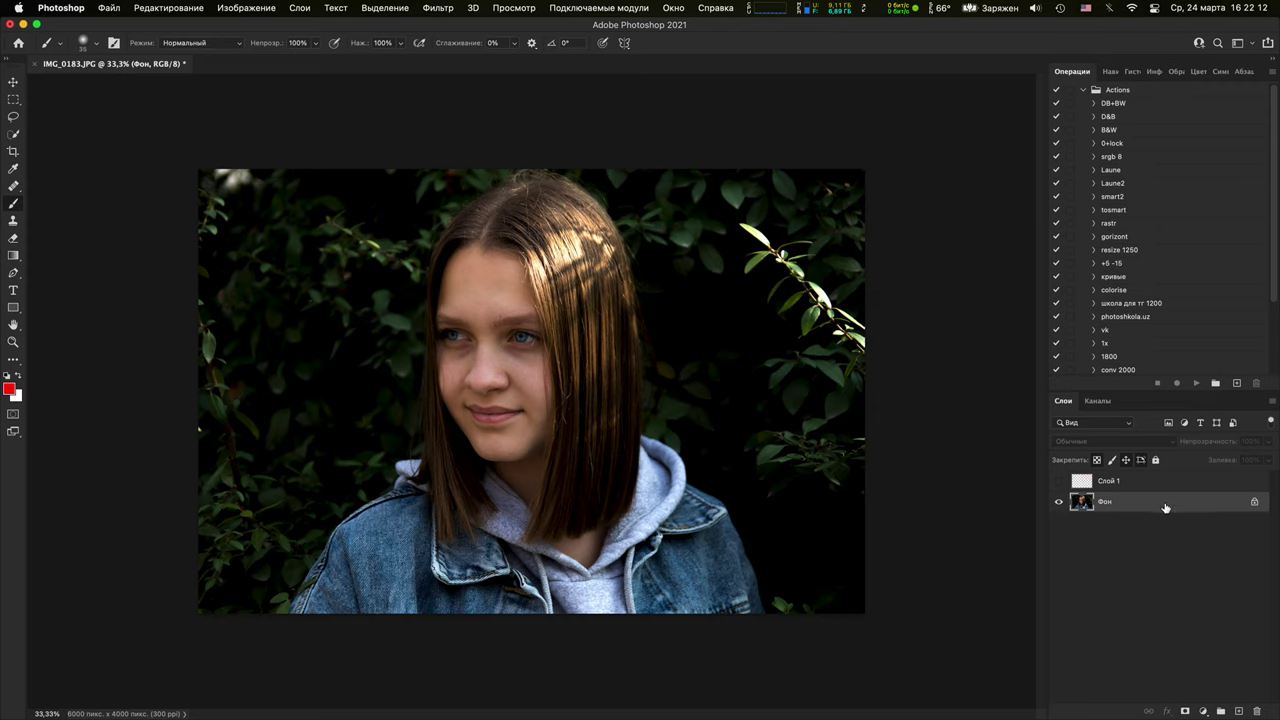
{"action": "left_click", "coordinate": [1240, 710]}
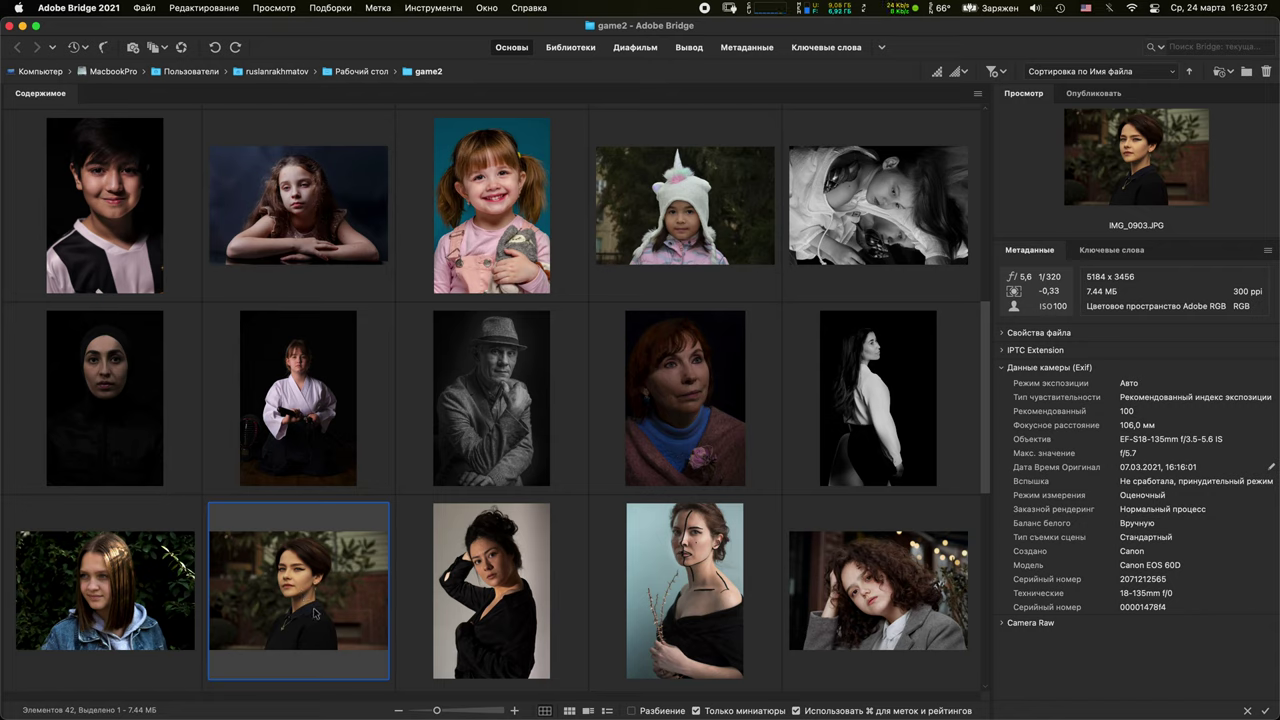
Open IMG_0903.JPG from Bridge in Photoshop and examine the face, eyes and skin at up to 200% magnification
{"action": "double_click", "coordinate": [313, 568]}
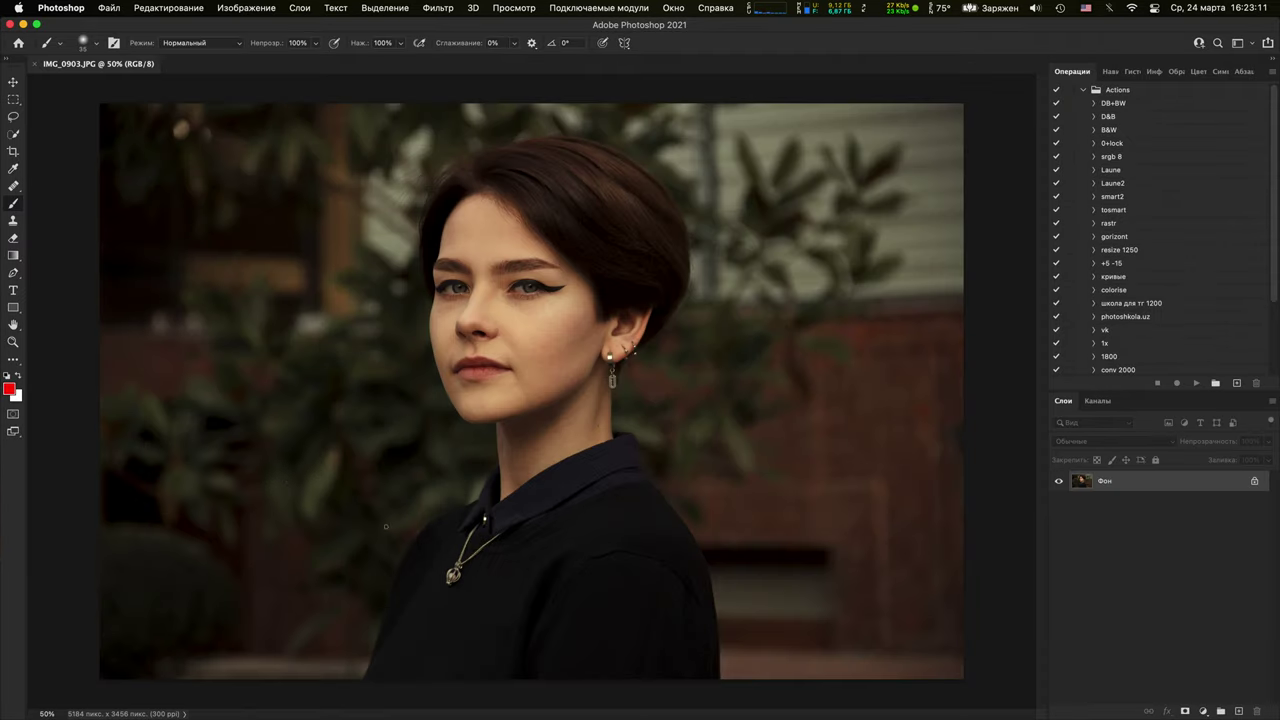
{"action": "key", "text": "super+plus"}
{"action": "key", "text": "super+plus"}
{"action": "key", "text": "super+plus"}
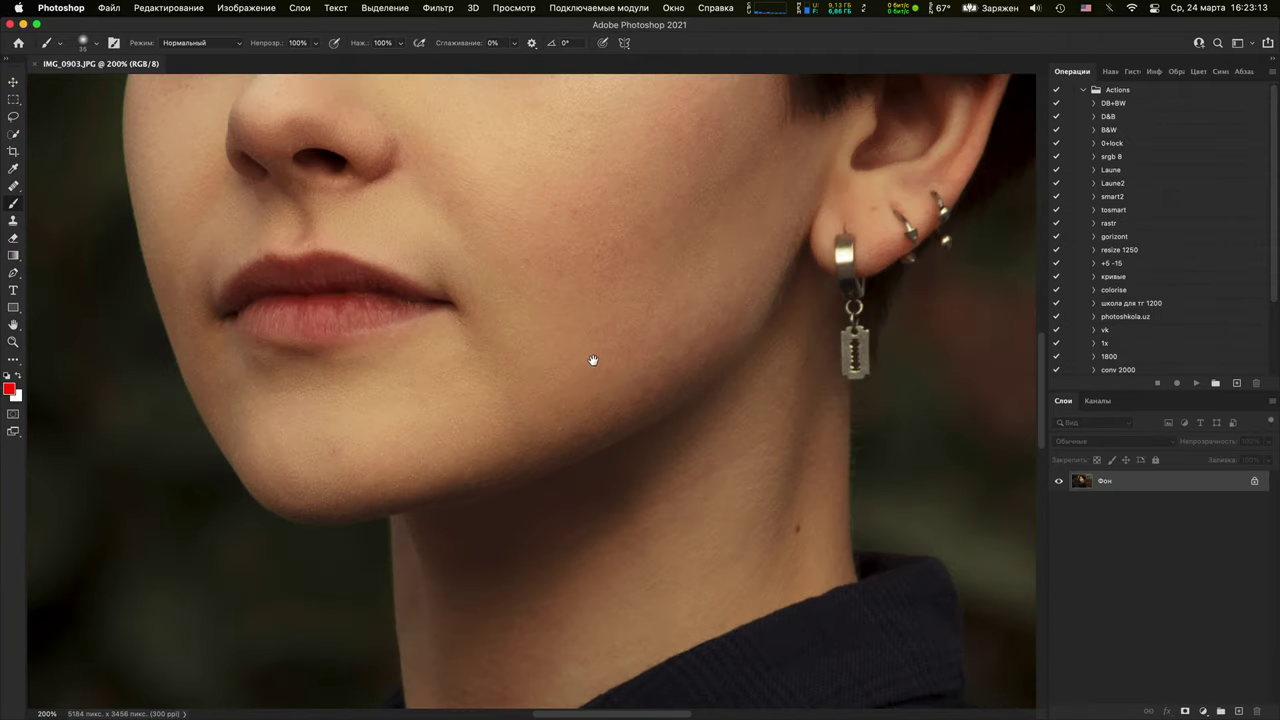
{"action": "left_click_drag", "start_coordinate": [590, 100], "coordinate": [633, 319]}
{"action": "scroll", "coordinate": [633, 319], "scroll_direction": "up", "scroll_amount": 3}
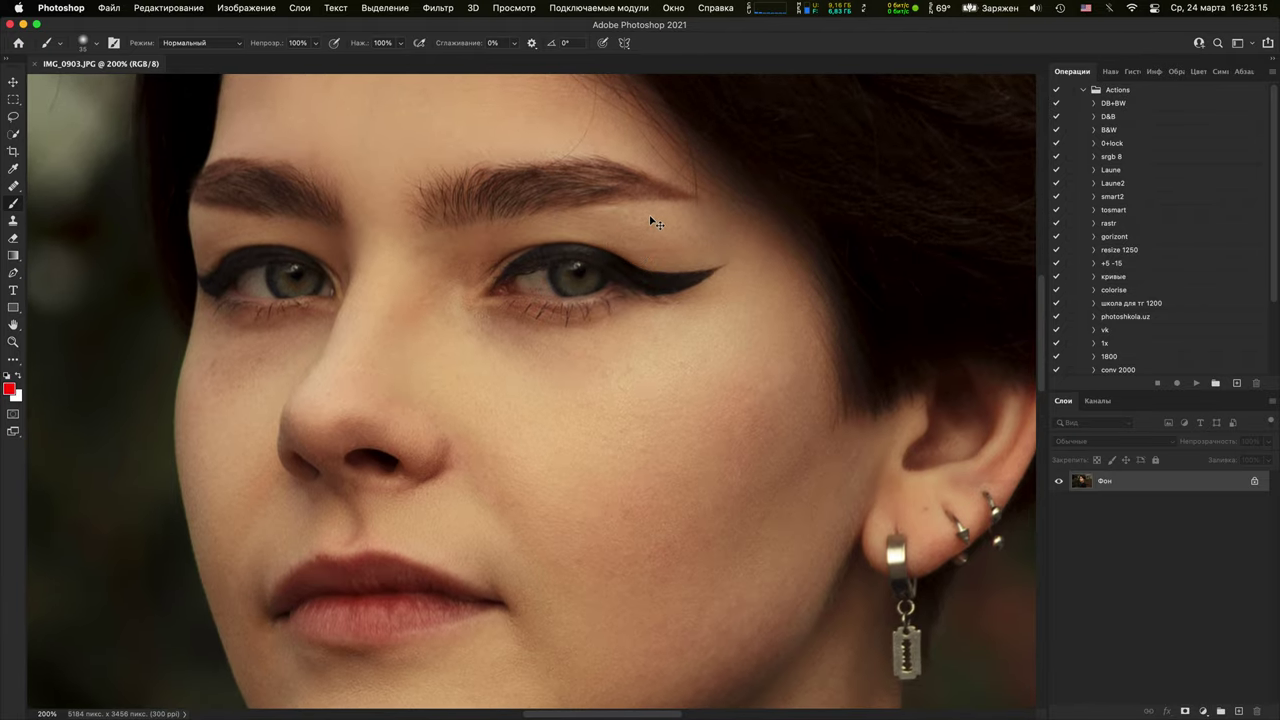
{"action": "key", "text": "super+minus"}
{"action": "key", "text": "super+minus"}
{"action": "key", "text": "super+minus"}
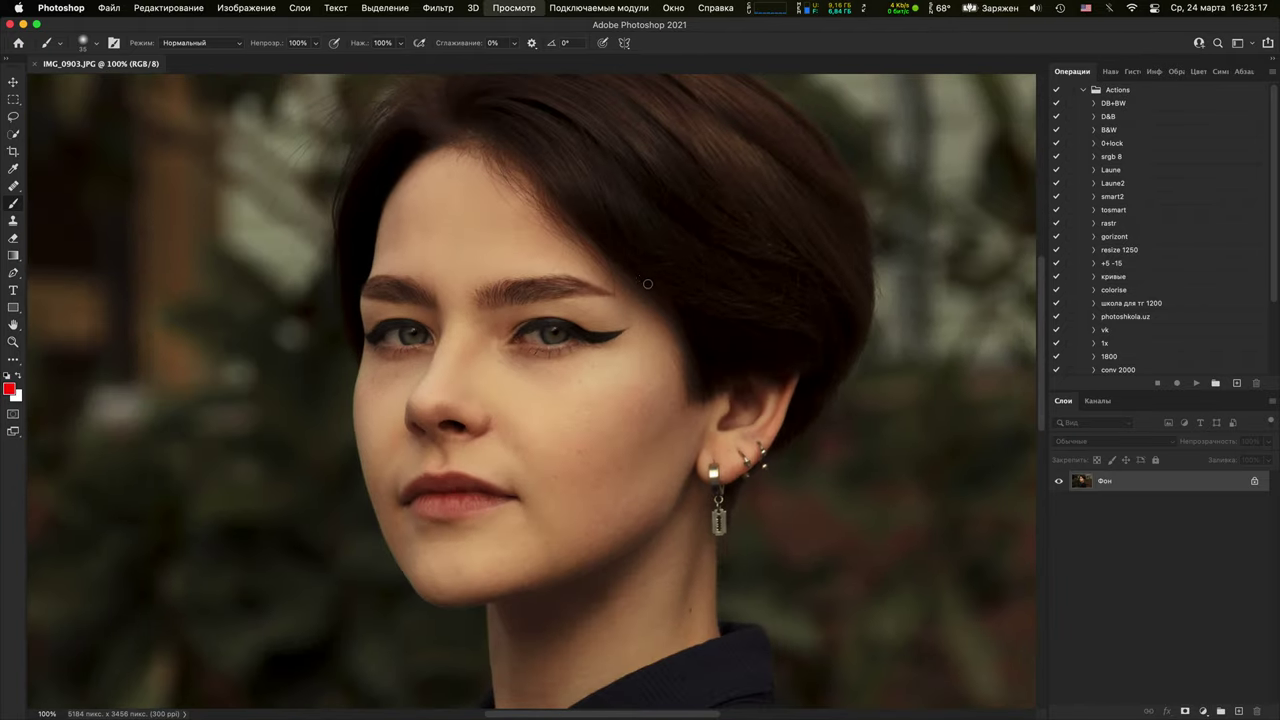
{"action": "key", "text": "super+plus"}
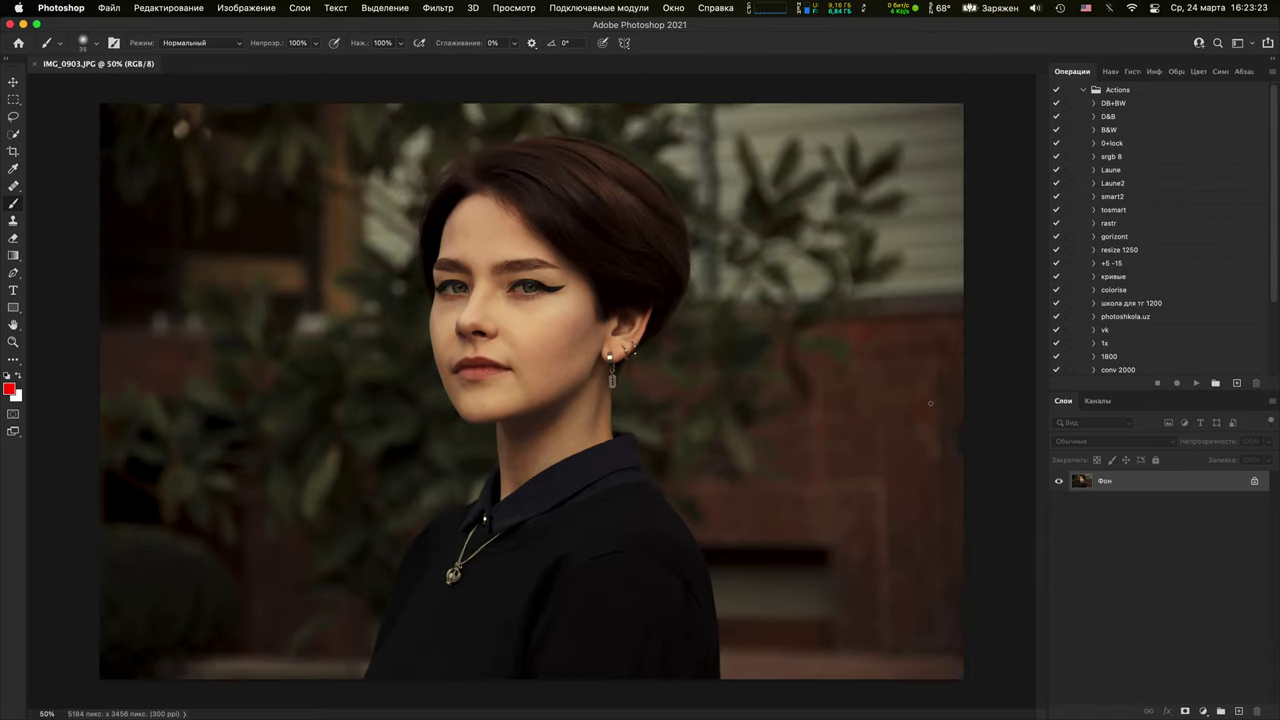
Add a slightly brightening Curves layer above Фон with a point at input 109, output 128
{"action": "left_click", "coordinate": [1203, 711]}
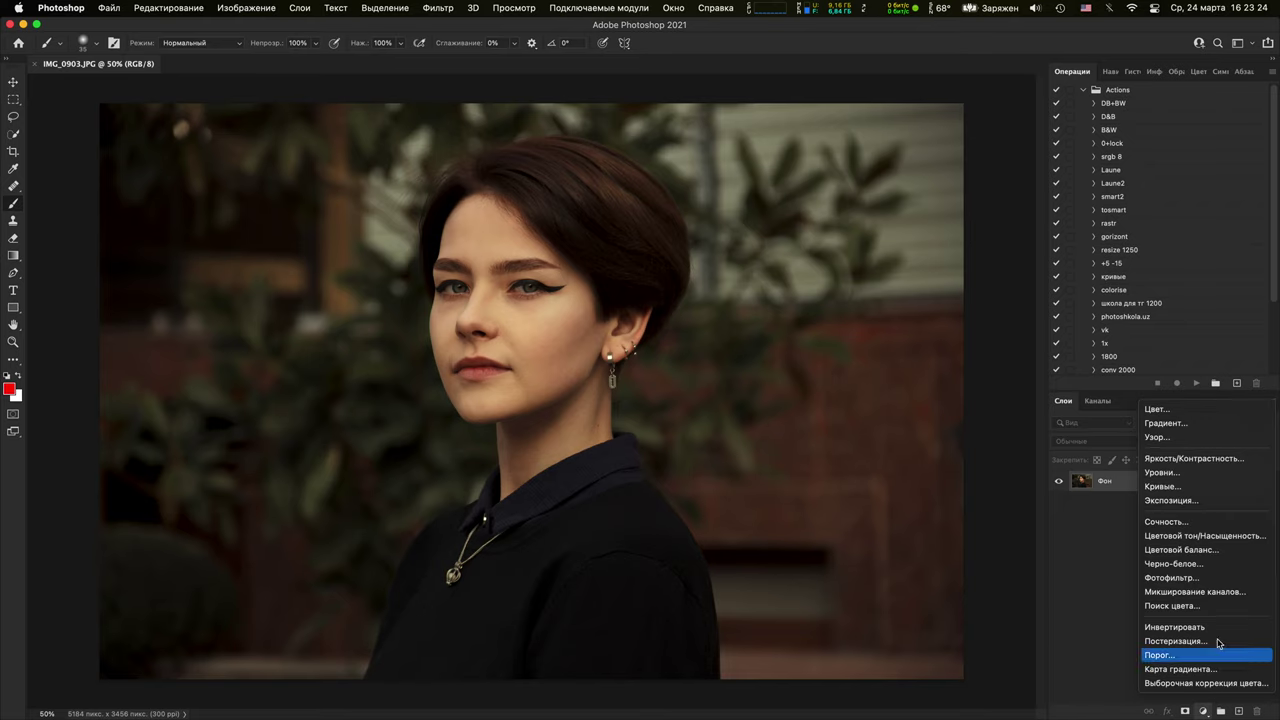
{"action": "left_click", "coordinate": [1162, 487]}
{"action": "left_click", "coordinate": [891, 310]}
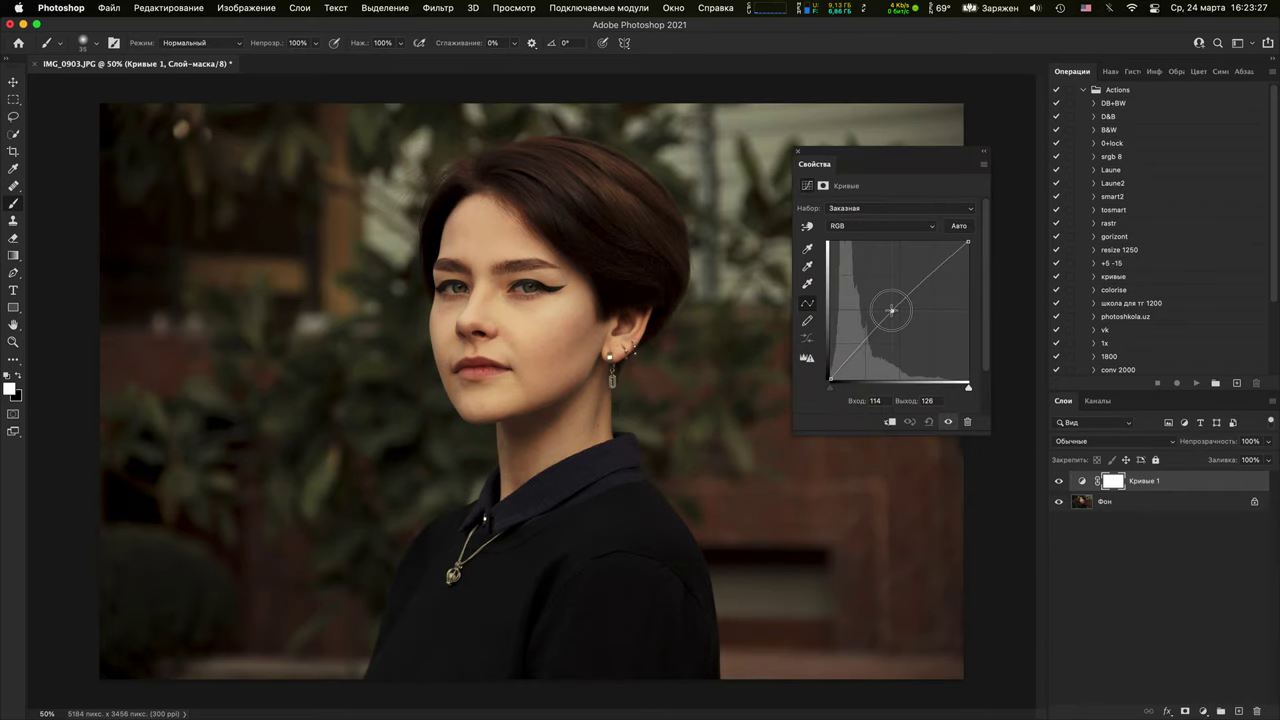
{"action": "left_click_drag", "start_coordinate": [891, 310], "coordinate": [889, 311]}
Compare the portrait with and without Кривые 1 and set that layer's opacity to 52%
{"action": "left_click", "coordinate": [1059, 482]}
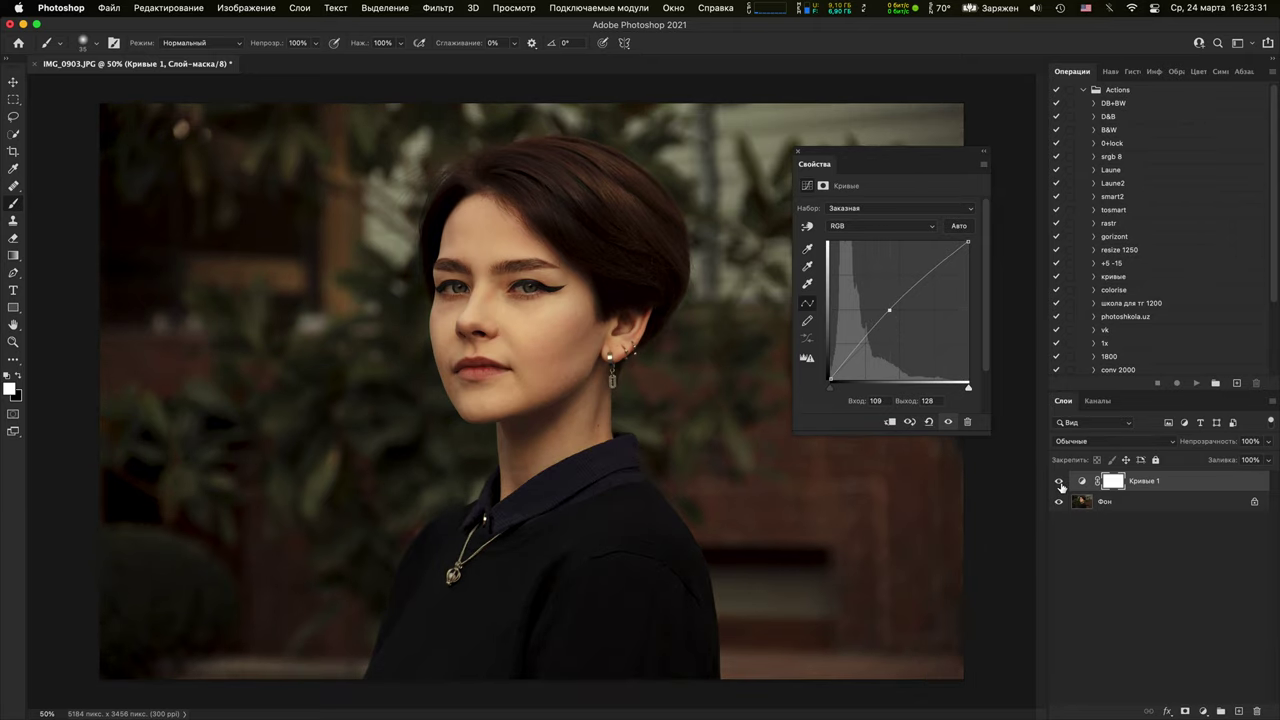
{"action": "left_click", "coordinate": [1059, 483]}
{"action": "left_click_drag", "start_coordinate": [1229, 443], "coordinate": [1191, 442]}
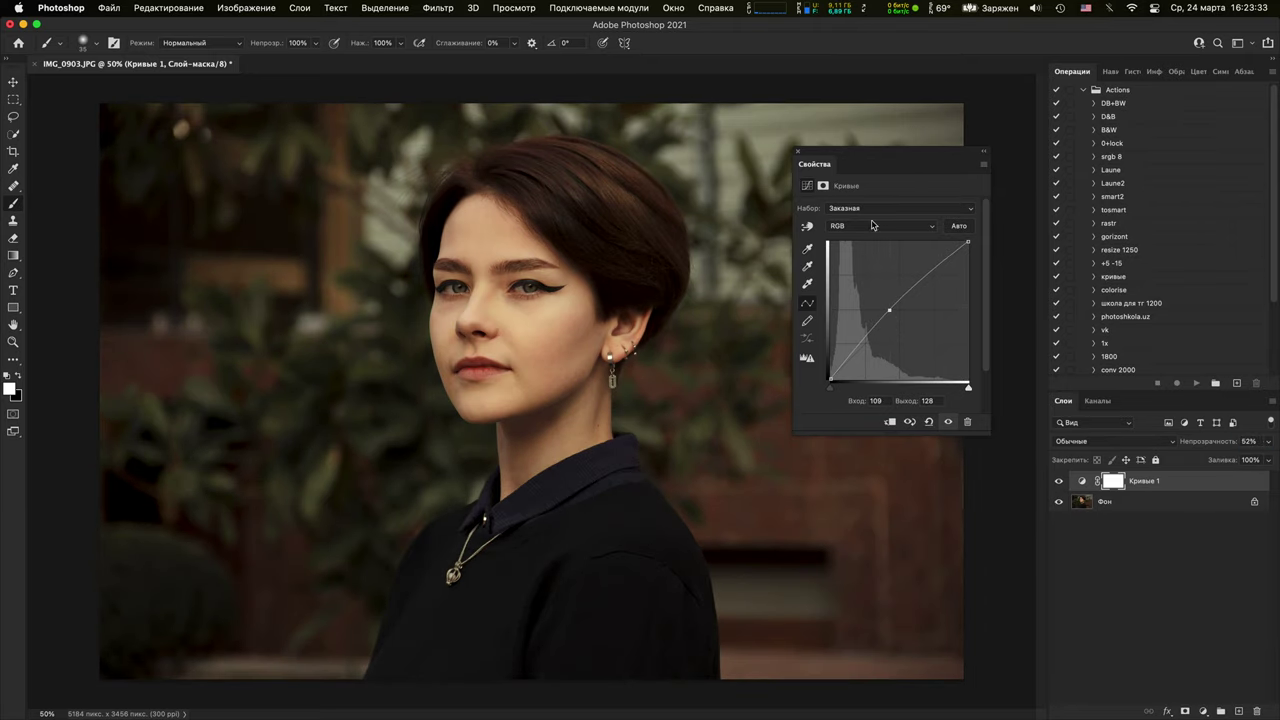
Duplicate Фон directly above itself, shift the copy about 220 px to the right, and compare the composition with the original
{"action": "left_click", "coordinate": [799, 152]}
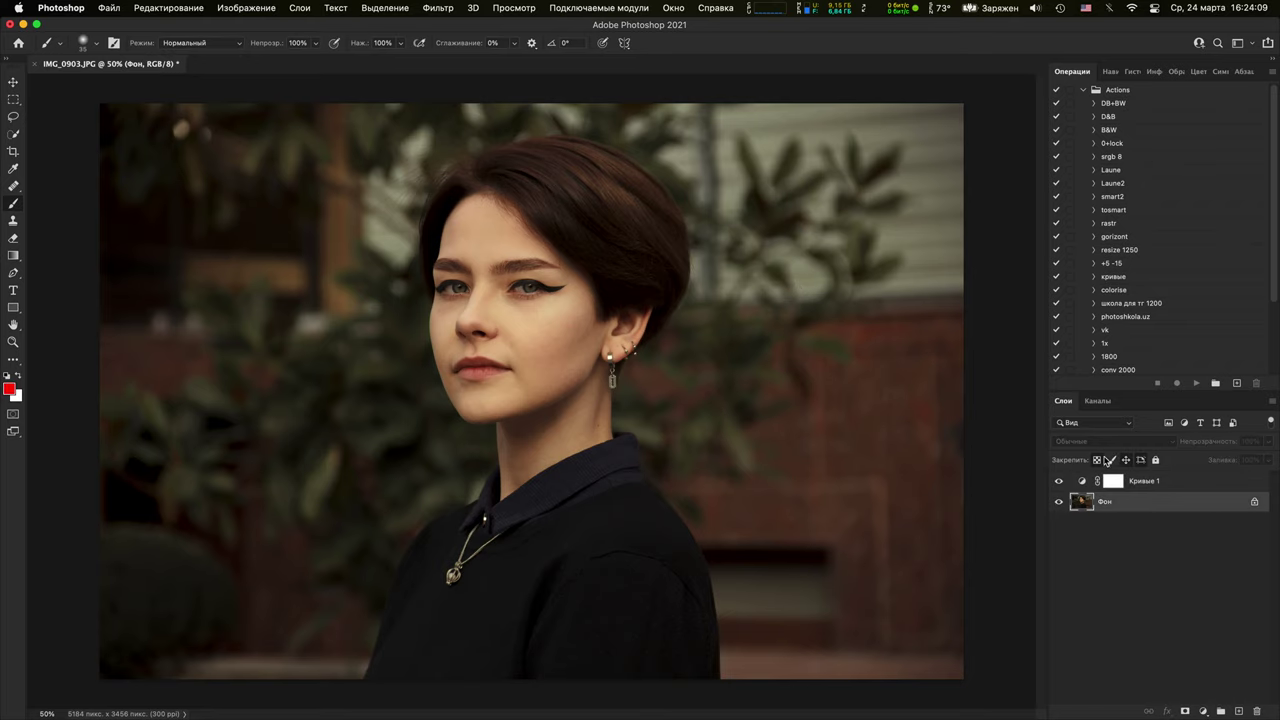
{"action": "key", "text": "super+j"}
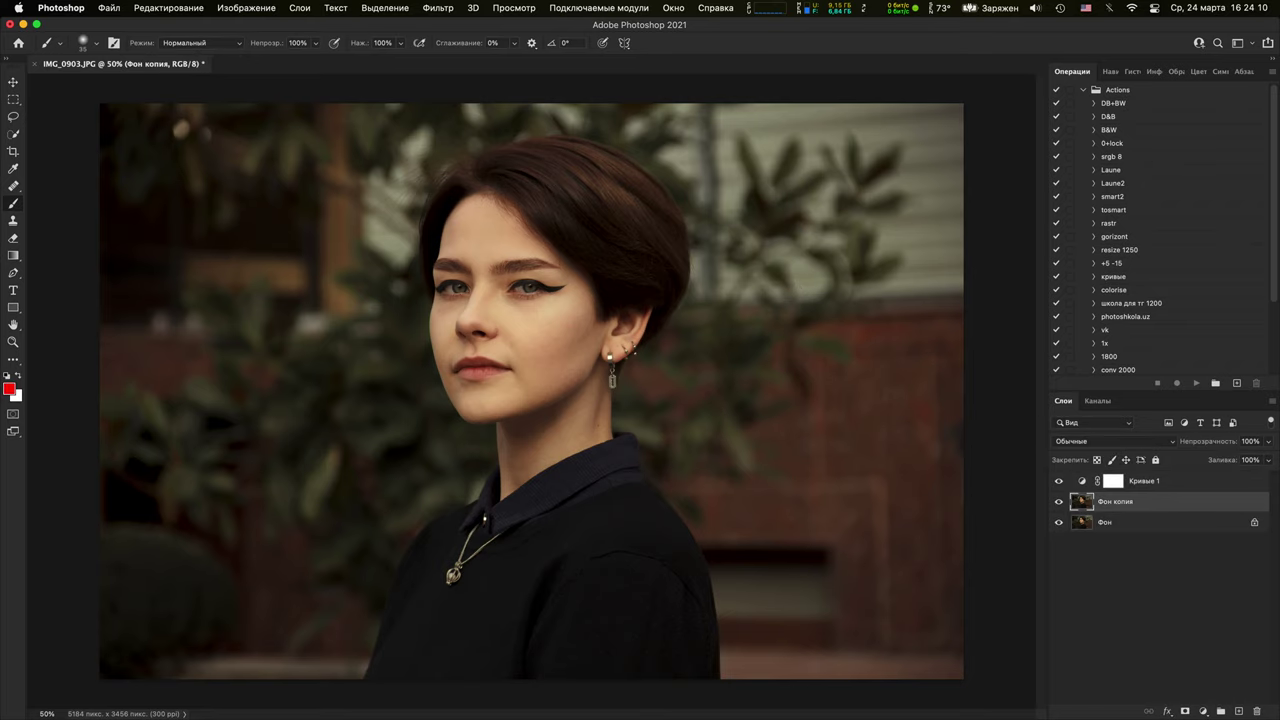
{"action": "key", "text": "v"}
{"action": "mouse_move", "coordinate": [580, 445]}
{"action": "left_mouse_down"}
{"action": "mouse_move", "coordinate": [612, 445]}
{"action": "mouse_move", "coordinate": [607, 460]}
{"action": "left_mouse_up"}
{"action": "key", "text": "super+t"}
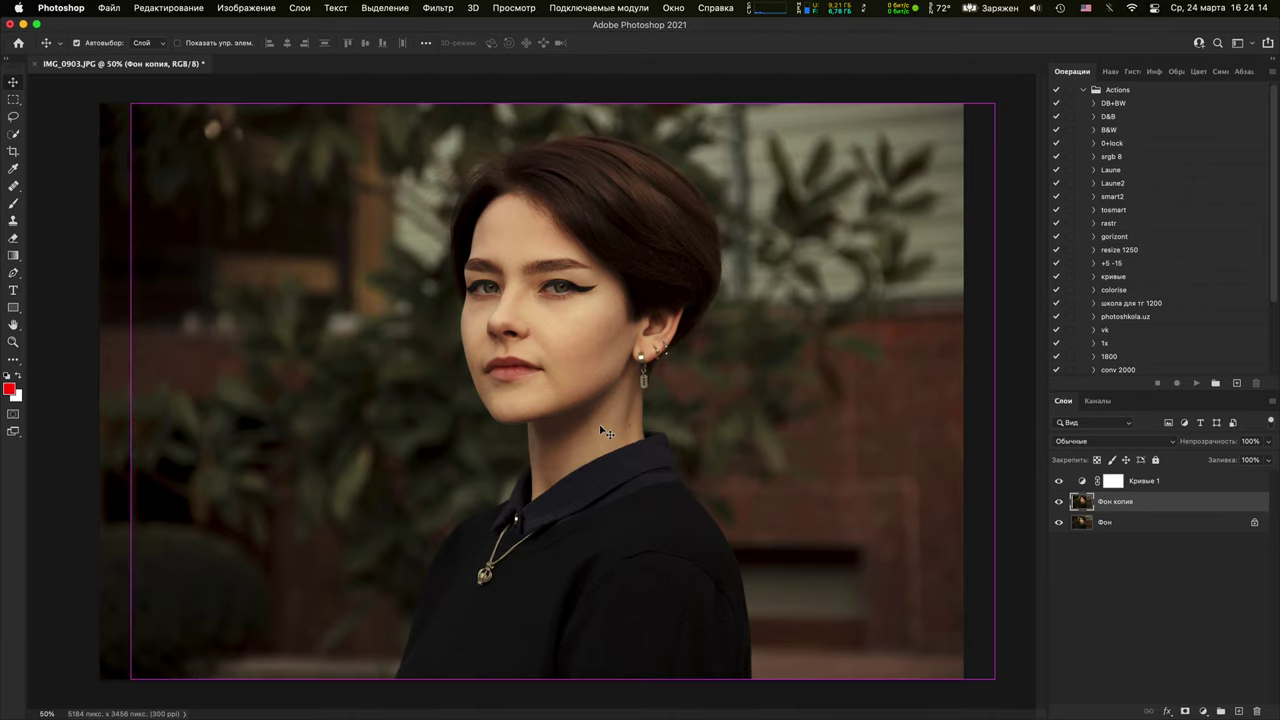
{"action": "key", "text": "Return"}
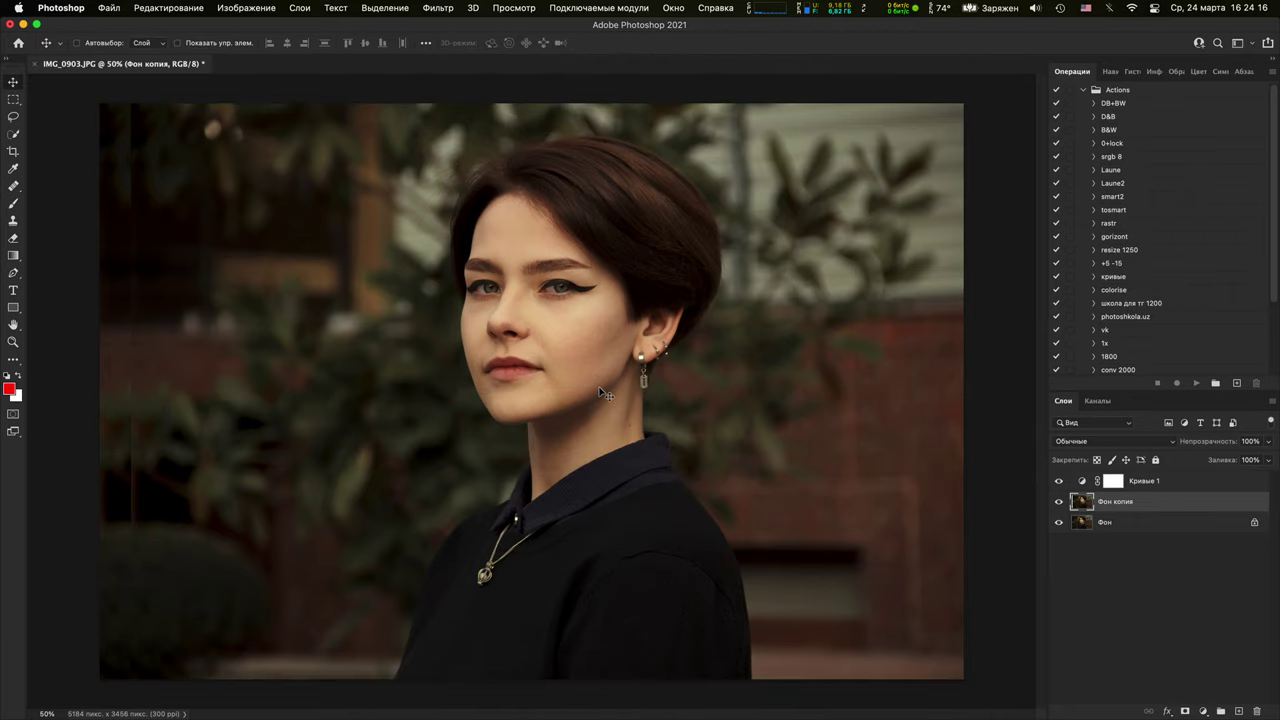
{"action": "left_click_drag", "start_coordinate": [674, 416], "coordinate": [682, 418]}
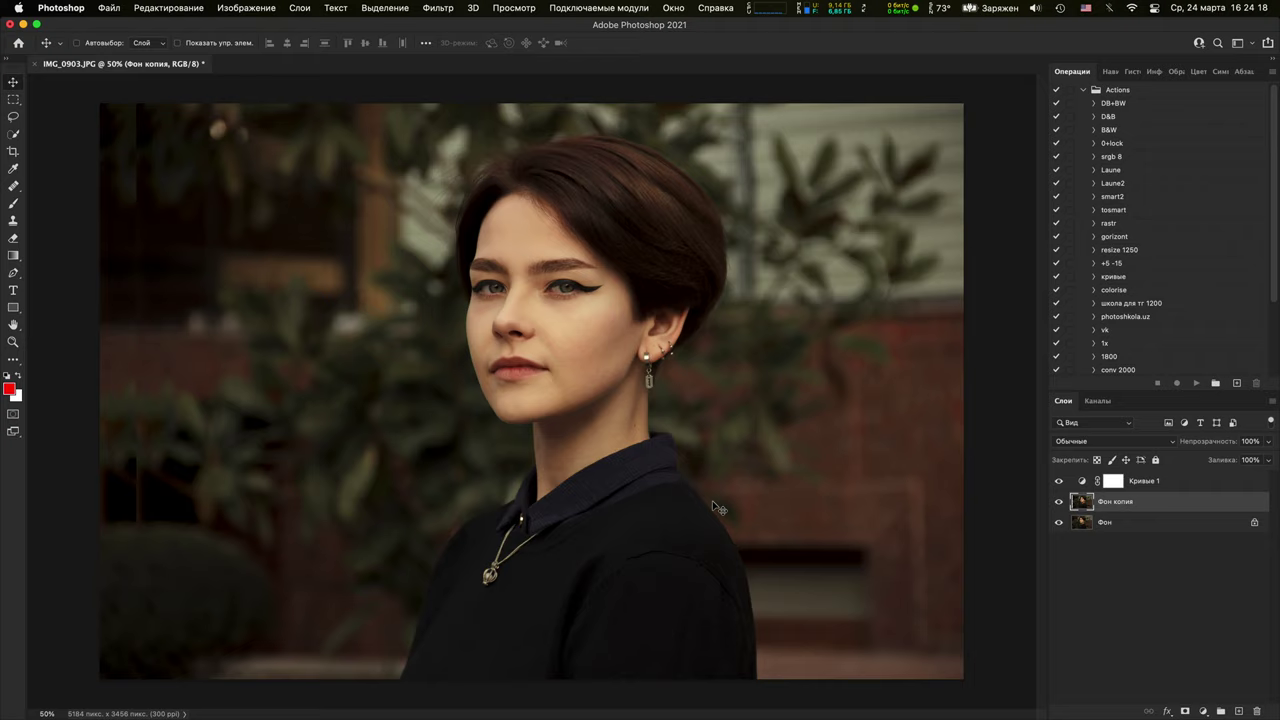
{"action": "left_click", "coordinate": [1059, 501]}
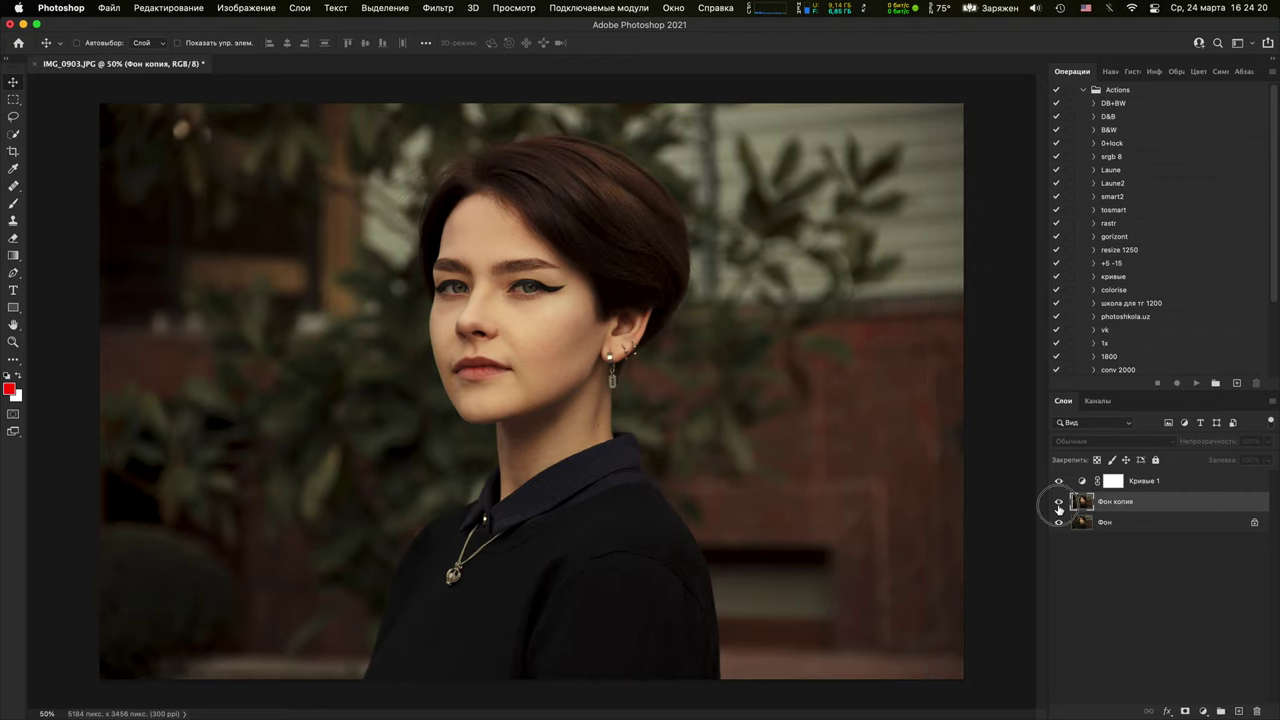
{"action": "left_click", "coordinate": [1059, 503]}
Try to crop the image with a frame that reaches the shifted copy's overhanging right edge
{"action": "key", "text": "c"}
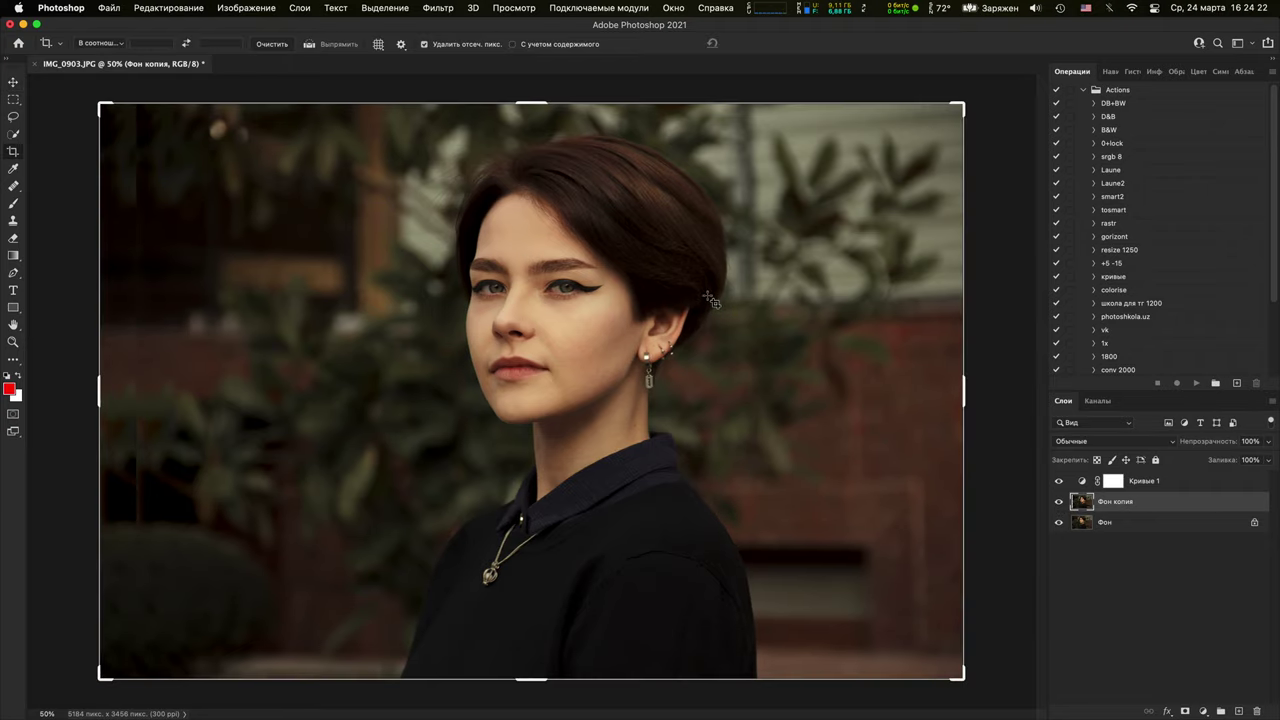
{"action": "left_click_drag", "start_coordinate": [958, 106], "coordinate": [999, 104]}
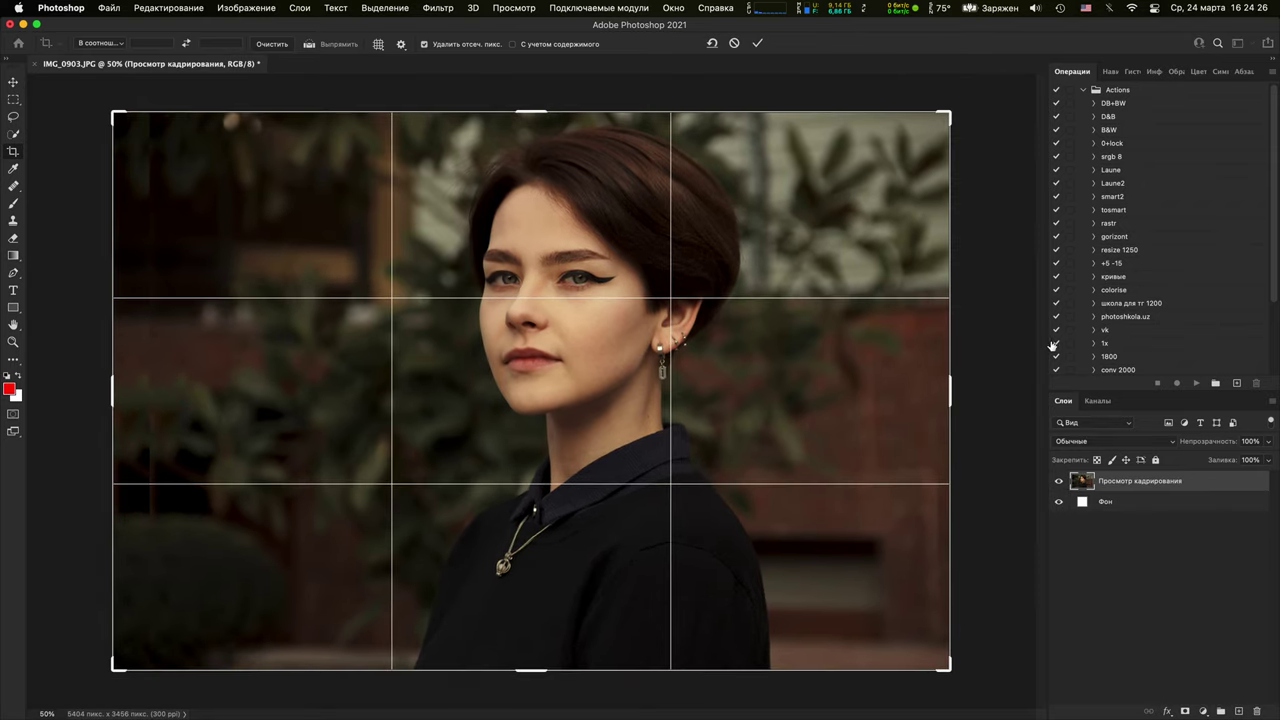
{"action": "key", "text": "Return"}
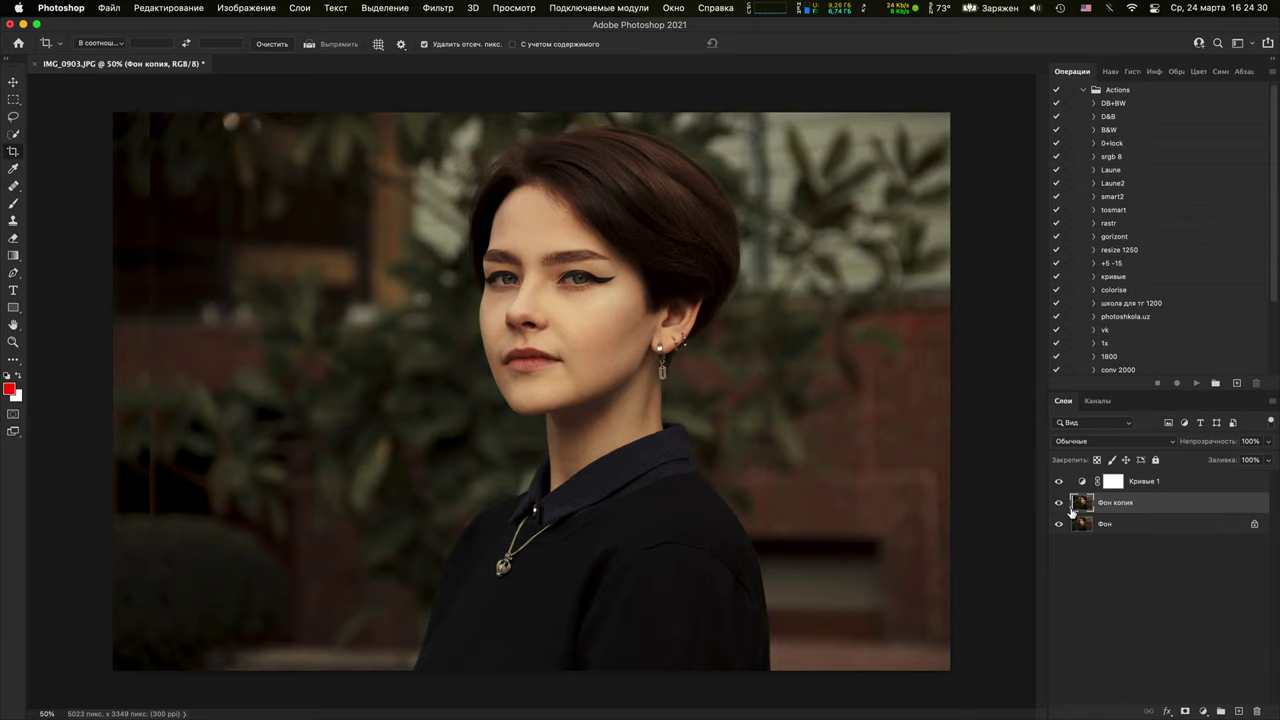
{"action": "key", "text": "super+z"}
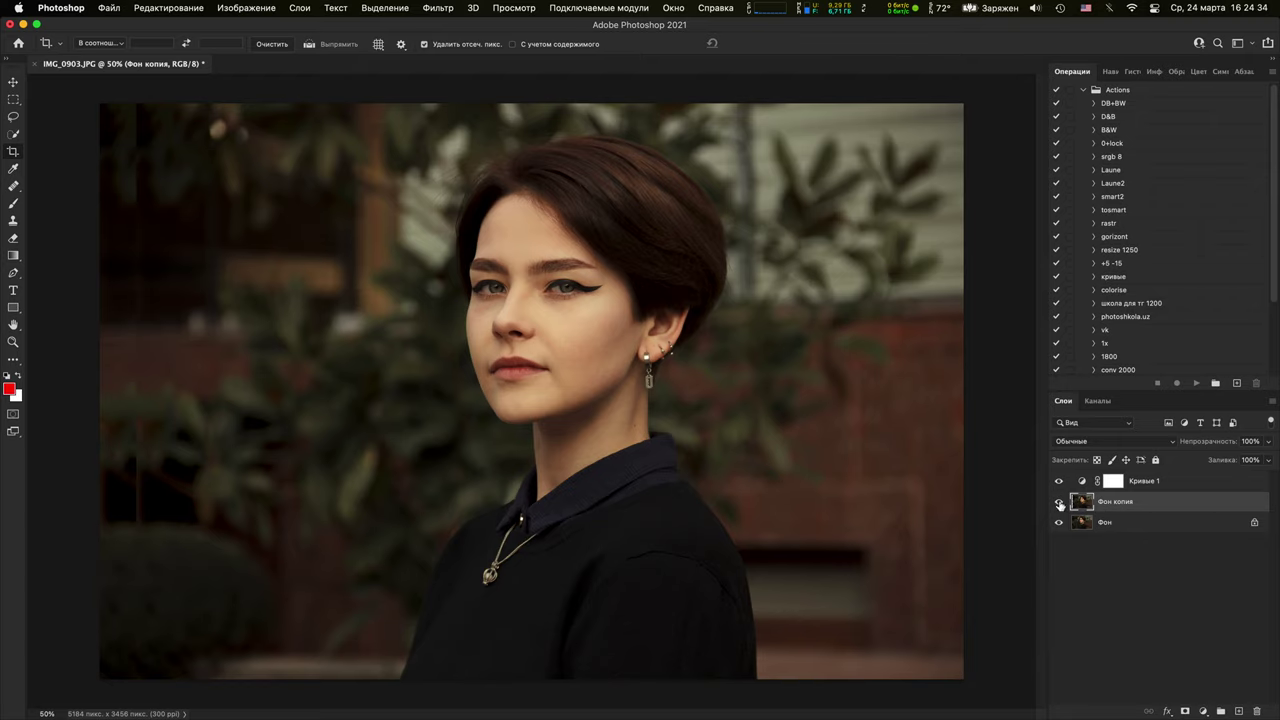
Scale Фон копия proportionally to 102.80% and nudge it slightly to the left
{"action": "key", "text": "super+t"}
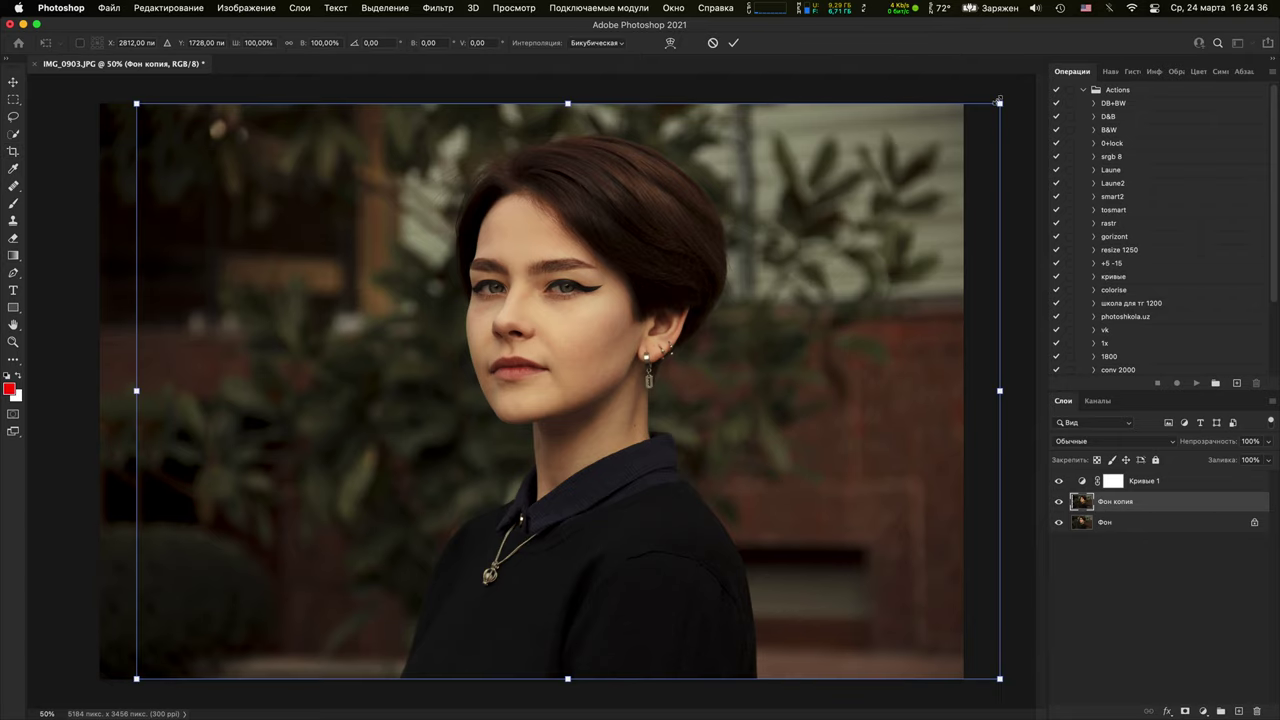
{"action": "left_click_drag", "start_coordinate": [999, 101], "coordinate": [1023, 87]}
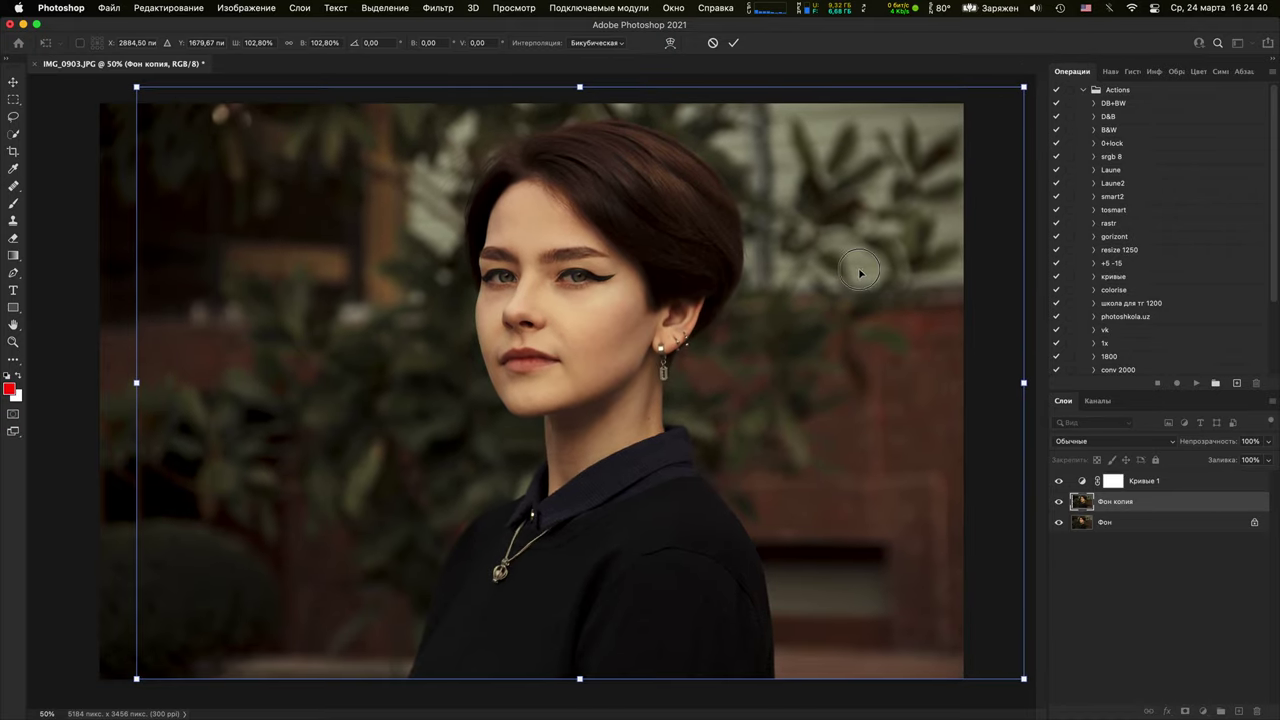
{"action": "left_click_drag", "start_coordinate": [860, 271], "coordinate": [853, 272]}
{"action": "key", "text": "Return"}
{"action": "key", "text": "c"}
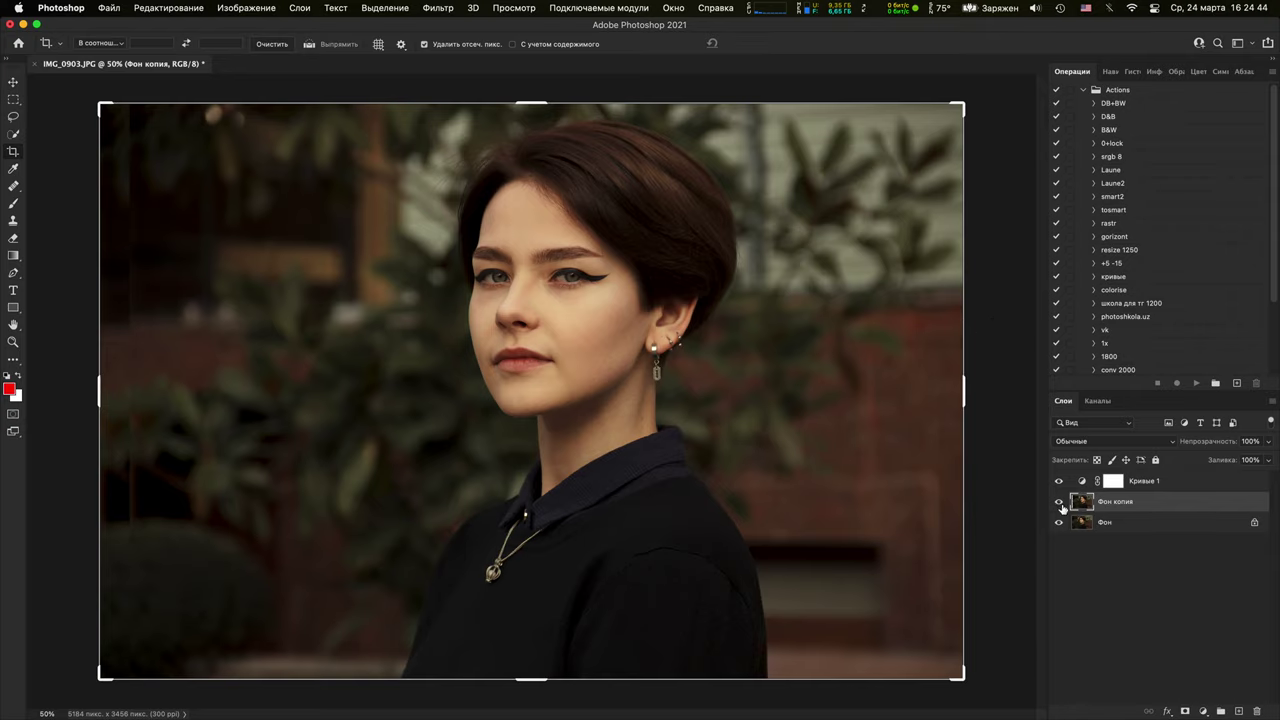
{"action": "key", "text": "Escape"}
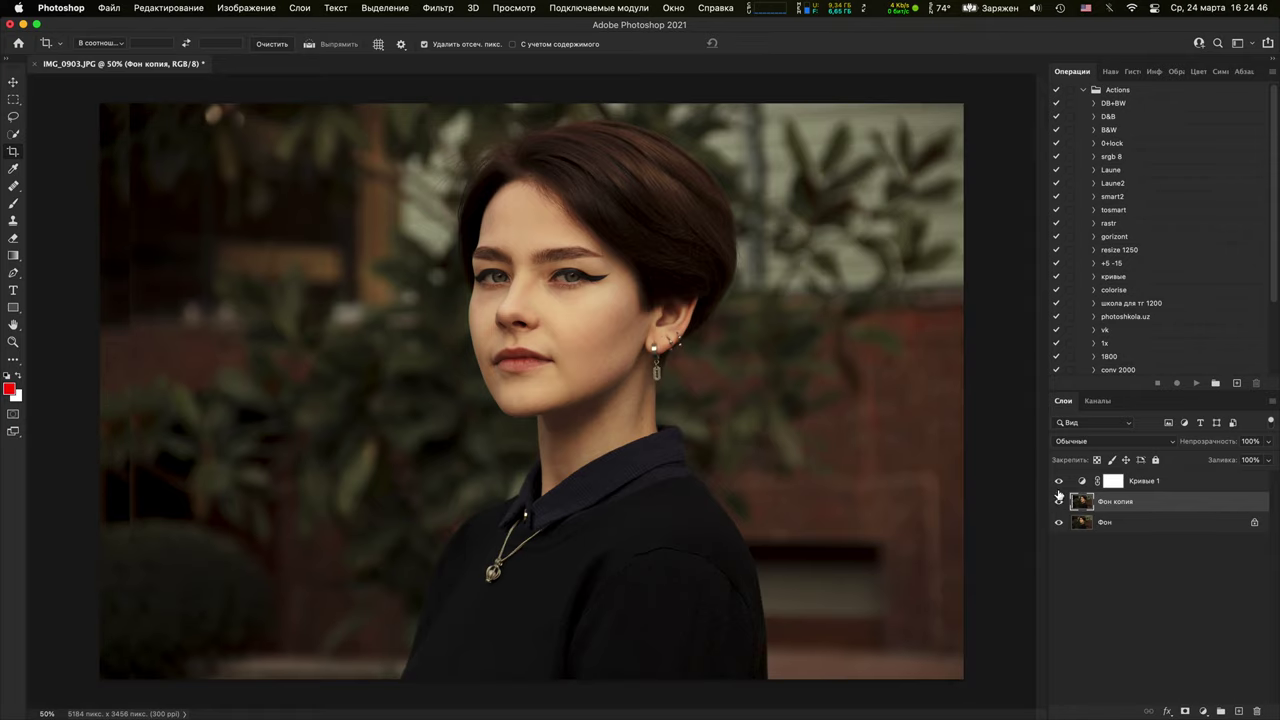
Compare the portrait with Кривые 1 and Фон копия hidden and shown
{"action": "left_click", "coordinate": [1058, 485]}
{"action": "left_click", "coordinate": [1059, 501]}
{"action": "left_click", "coordinate": [1059, 500]}
{"action": "left_click", "coordinate": [1059, 481]}
{"action": "left_click", "coordinate": [1060, 501]}
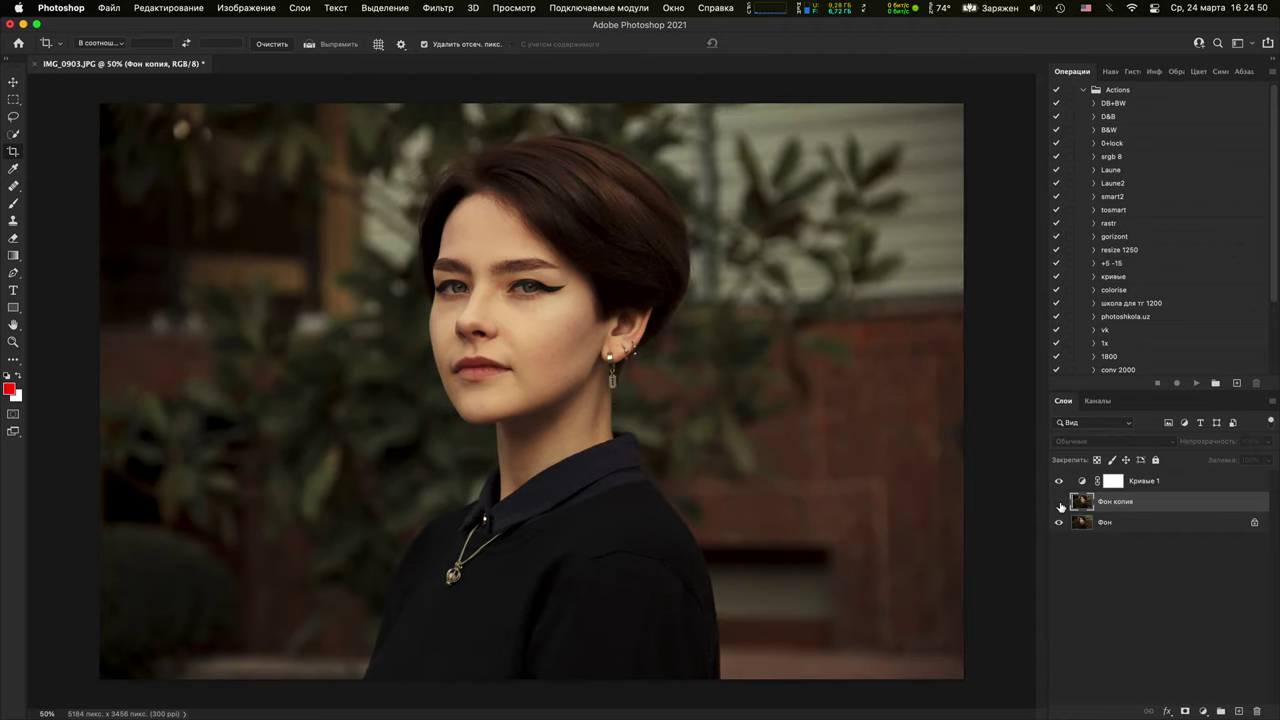
{"action": "left_click", "coordinate": [1060, 501]}
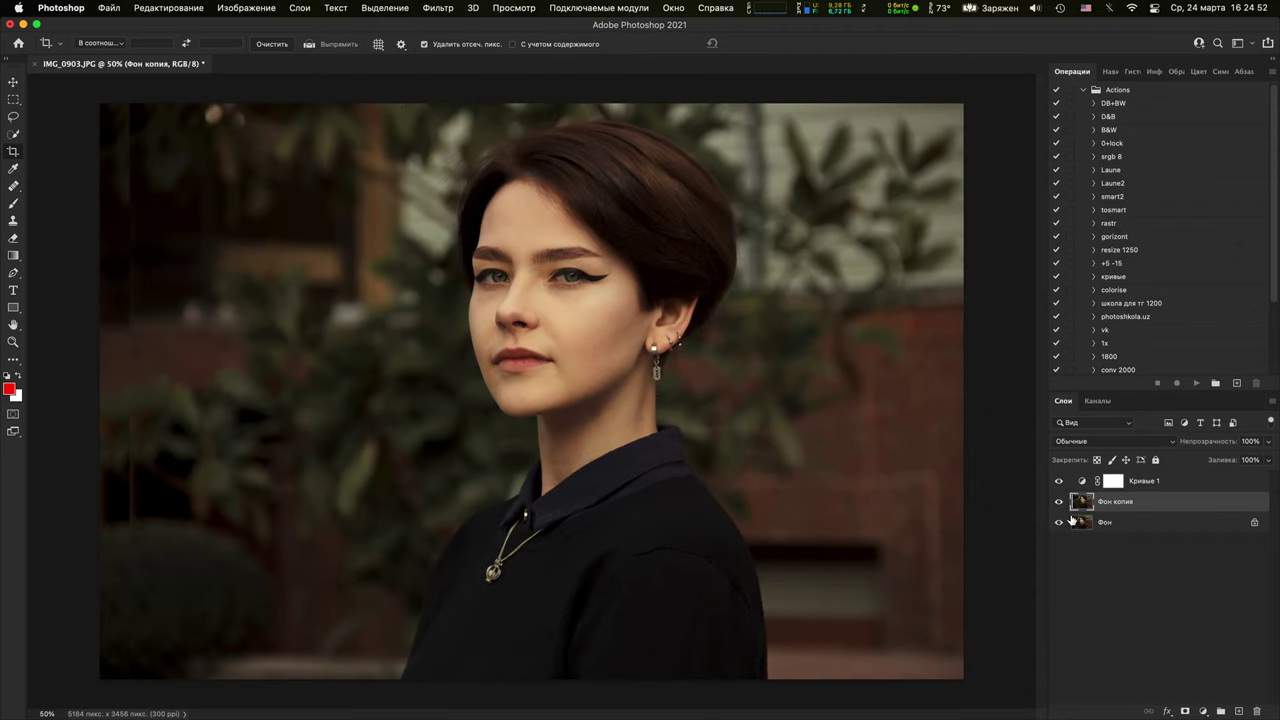
Copy the left background strip of Фон копия to a new layer and stretch it to 115.47% width, reaching the image's left edge
{"action": "key", "text": "m"}
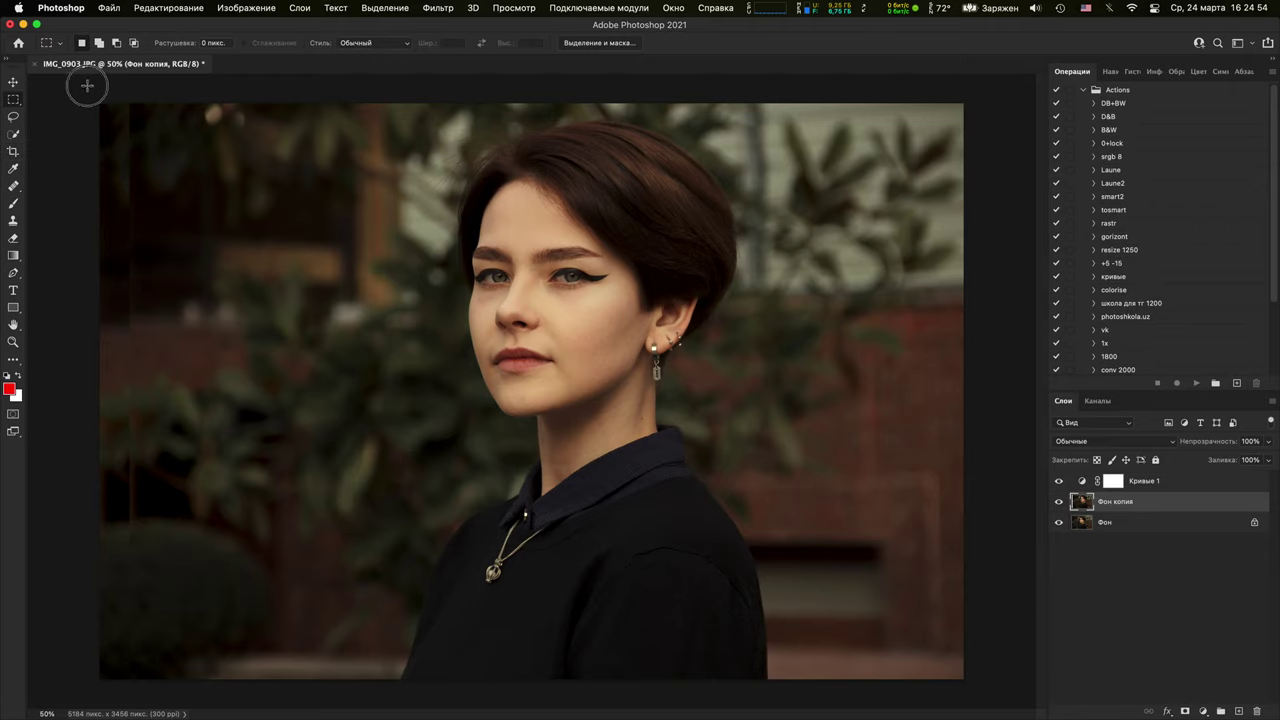
{"action": "left_click_drag", "start_coordinate": [86, 80], "coordinate": [322, 688]}
{"action": "key", "text": "cmd+j"}
{"action": "key", "text": "cmd+t"}
{"action": "left_click_drag", "start_coordinate": [128, 384], "coordinate": [97, 398]}
{"action": "key", "text": "cmd+z"}
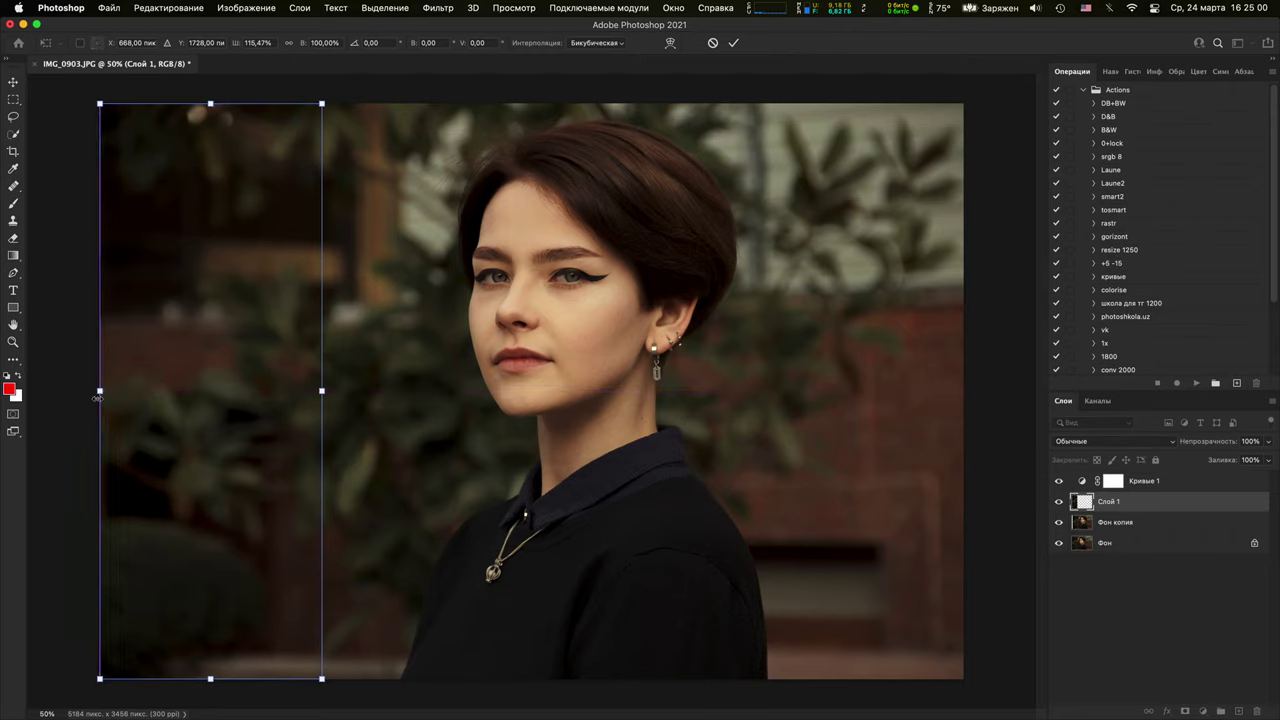
{"action": "key", "text": "Return"}
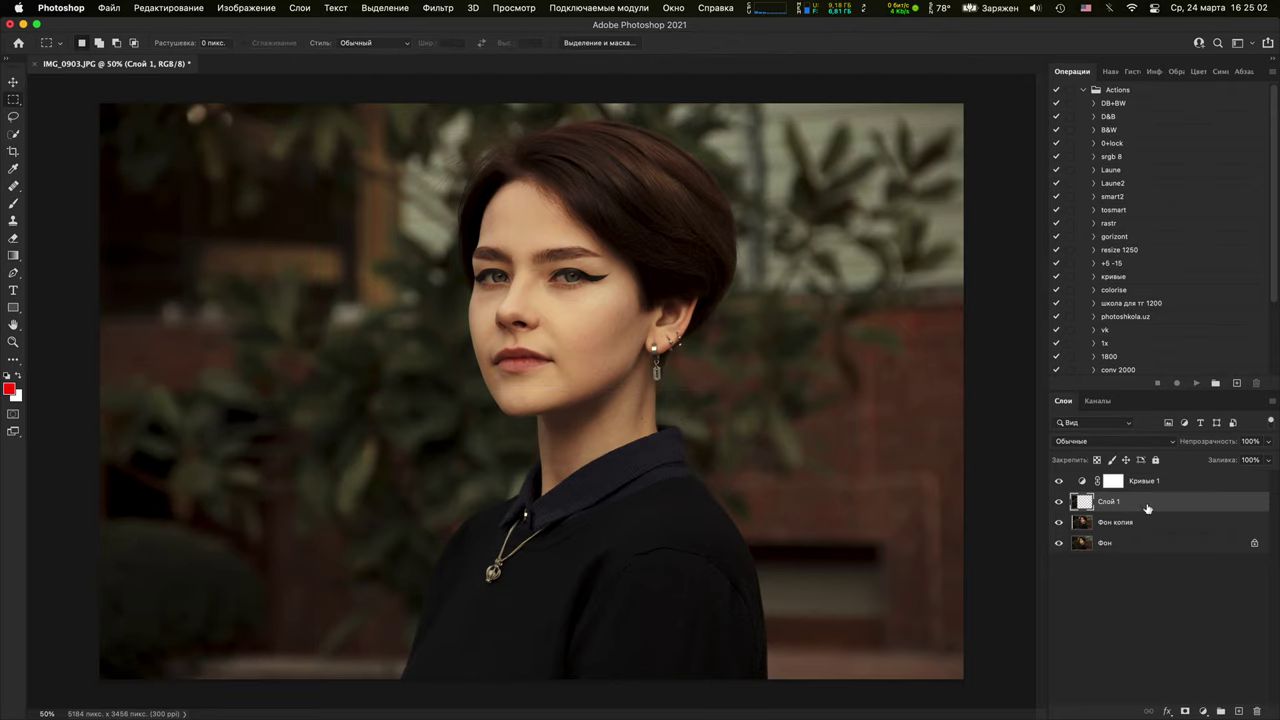
Check the reframed portrait against the underlying layers and examine its details at 100% magnification and above
{"action": "mouse_move", "coordinate": [1057, 503]}
{"action": "left_mouse_down"}
{"action": "mouse_move", "coordinate": [1056, 524]}
{"action": "mouse_move", "coordinate": [1059, 503]}
{"action": "left_mouse_up"}
{"action": "left_click", "coordinate": [1058, 542]}
{"action": "key", "text": "super+1"}
{"action": "left_click_drag", "start_coordinate": [686, 443], "coordinate": [762, 608]}
{"action": "key", "text": "super+plus"}
{"action": "key", "text": "super+plus"}
{"action": "key", "text": "super+plus"}
{"action": "left_click_drag", "start_coordinate": [639, 566], "coordinate": [631, 572]}
{"action": "key", "text": "super+minus"}
{"action": "key", "text": "super+minus"}
{"action": "key", "text": "super+minus"}
{"action": "key", "text": "super+minus"}
{"action": "key", "text": "super+minus"}
{"action": "key", "text": "super+minus"}
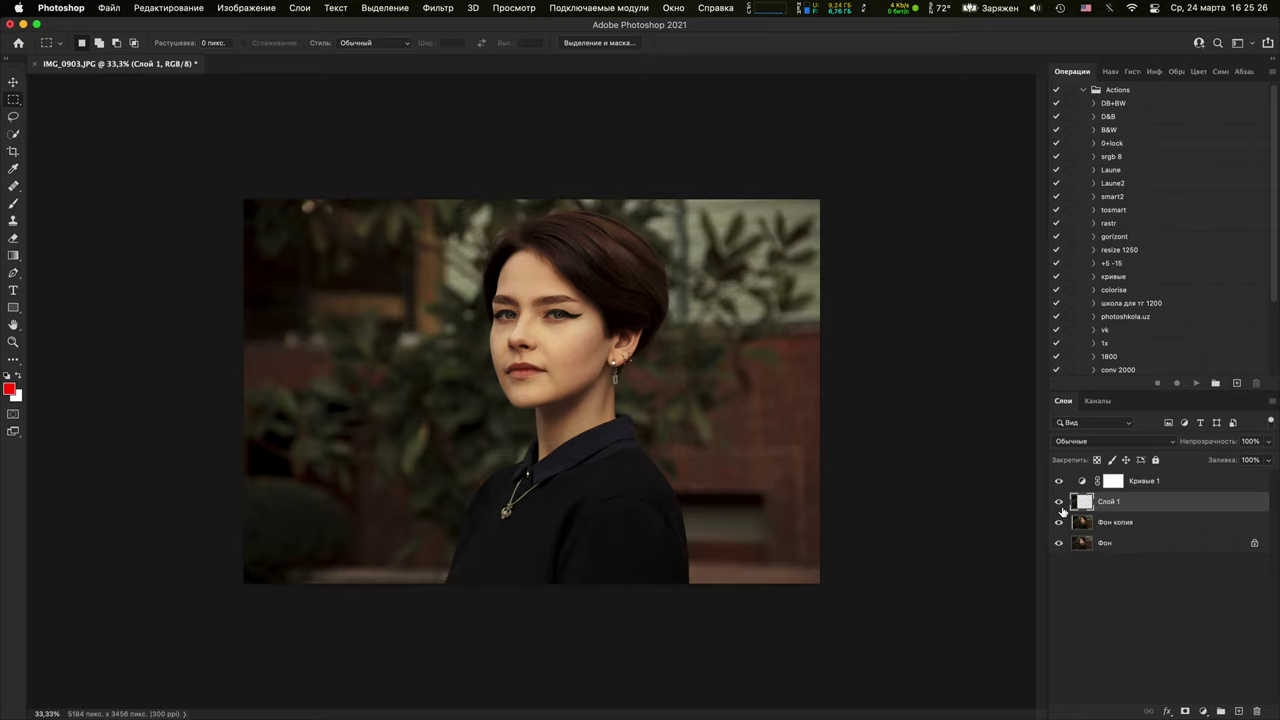
Compare the edited portrait with the original by toggling Кривые 1, Слой 1 and Фон копия, leaving only Фон visible
{"action": "left_click_drag", "start_coordinate": [1060, 502], "coordinate": [1059, 522]}
{"action": "left_click", "coordinate": [1058, 482]}
{"action": "mouse_move", "coordinate": [1059, 483]}
{"action": "left_mouse_down"}
{"action": "mouse_move", "coordinate": [1058, 526]}
{"action": "mouse_move", "coordinate": [1059, 483]}
{"action": "left_mouse_up"}
{"action": "left_click_drag", "start_coordinate": [1059, 482], "coordinate": [1059, 528]}
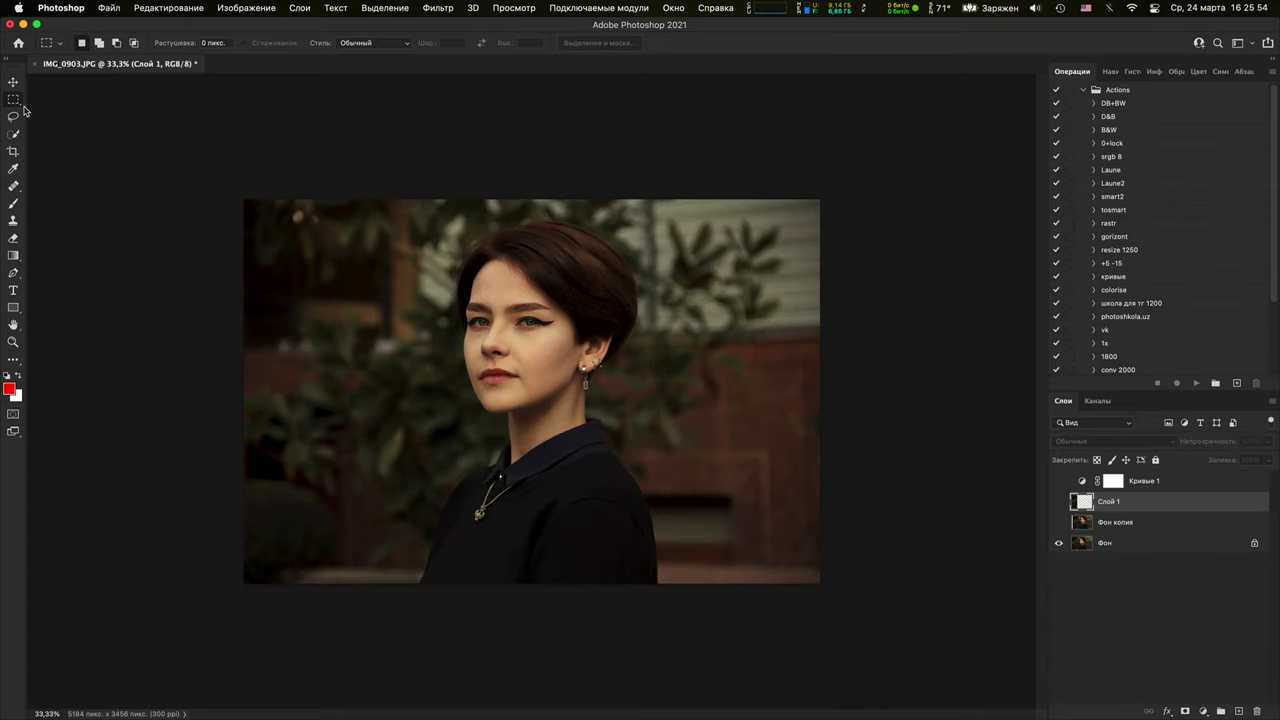
Close IMG_0903.JPG without saving and open IMG_1018-5.JPG from Bridge in Photoshop
{"action": "left_click", "coordinate": [35, 63]}
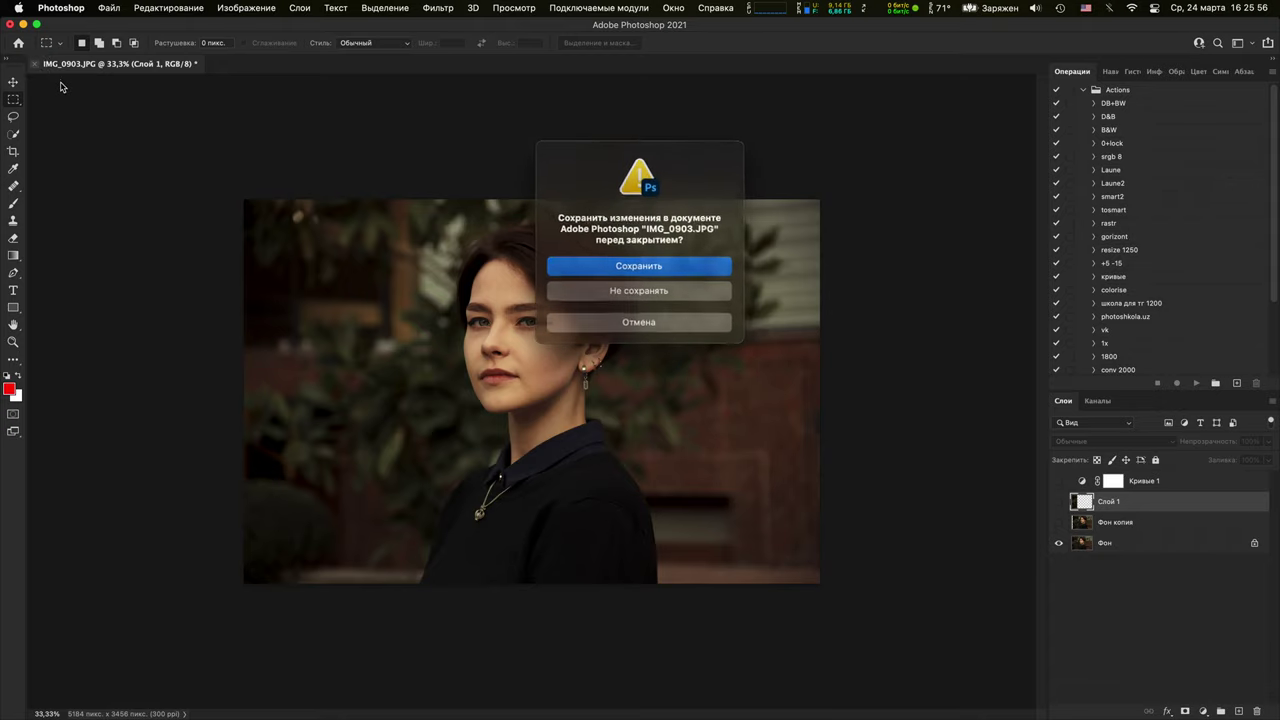
{"action": "left_click", "coordinate": [679, 285]}
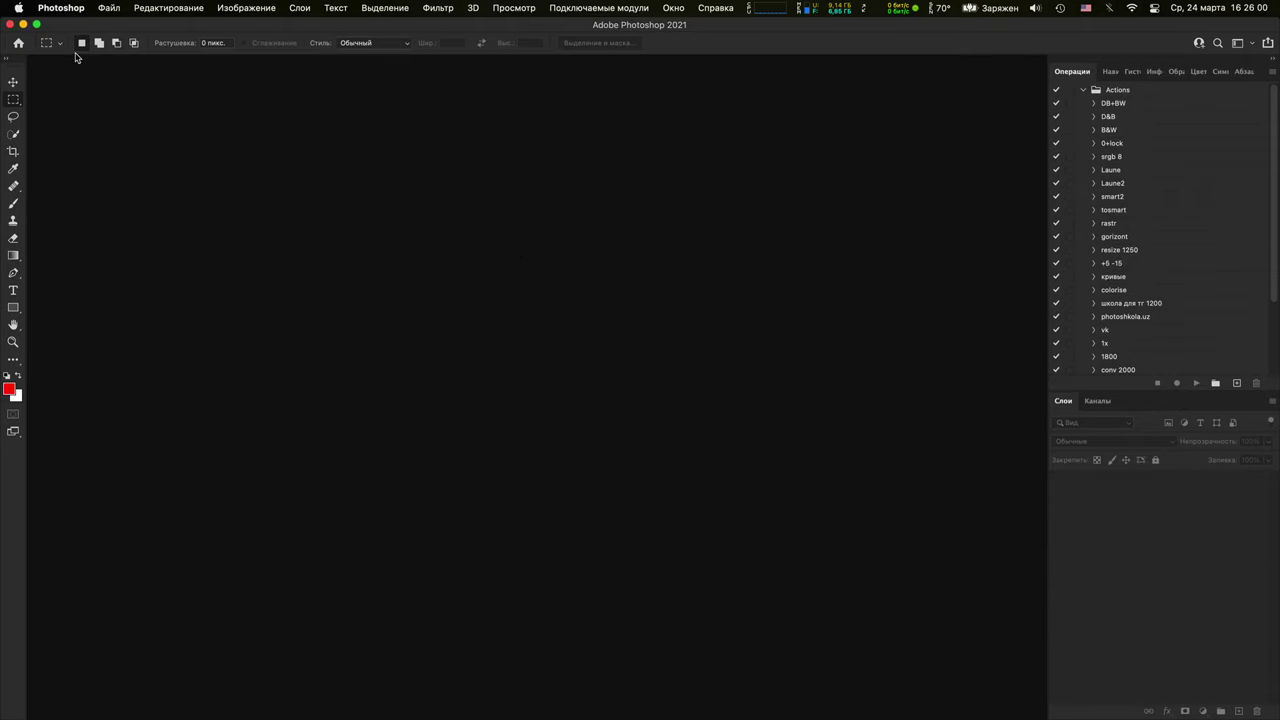
{"action": "left_click", "coordinate": [23, 24]}
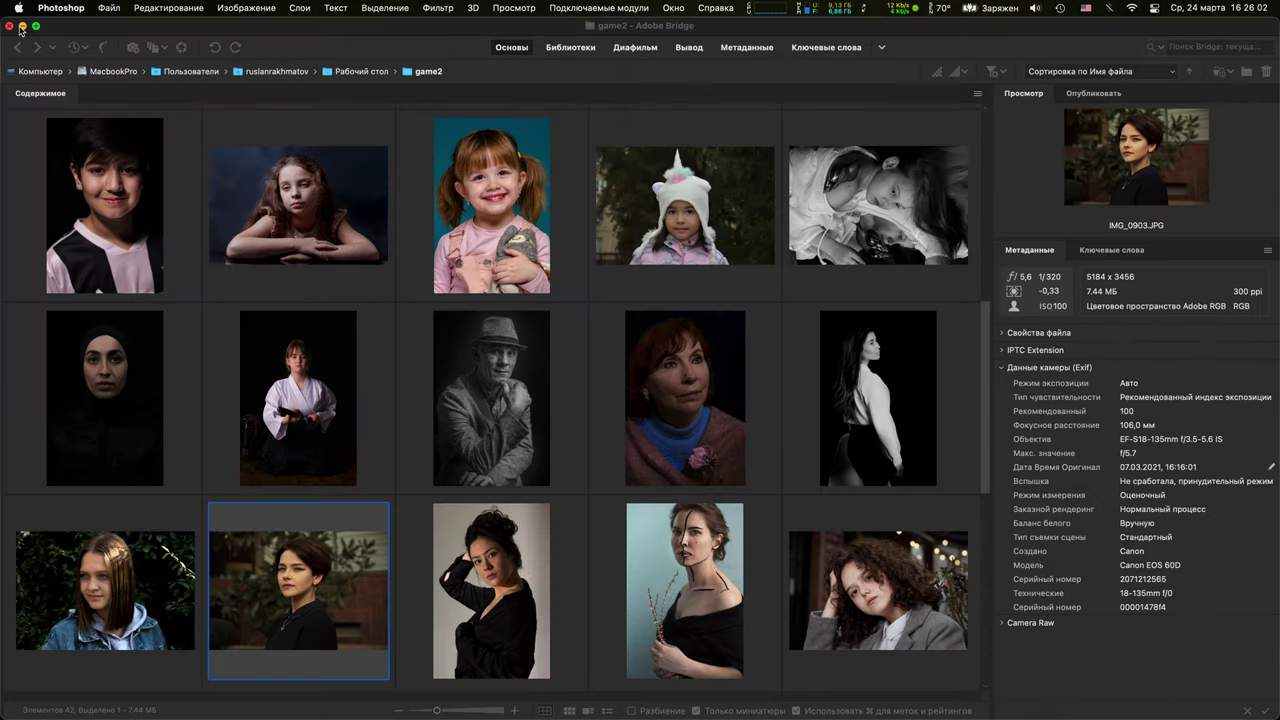
{"action": "left_click", "coordinate": [561, 577]}
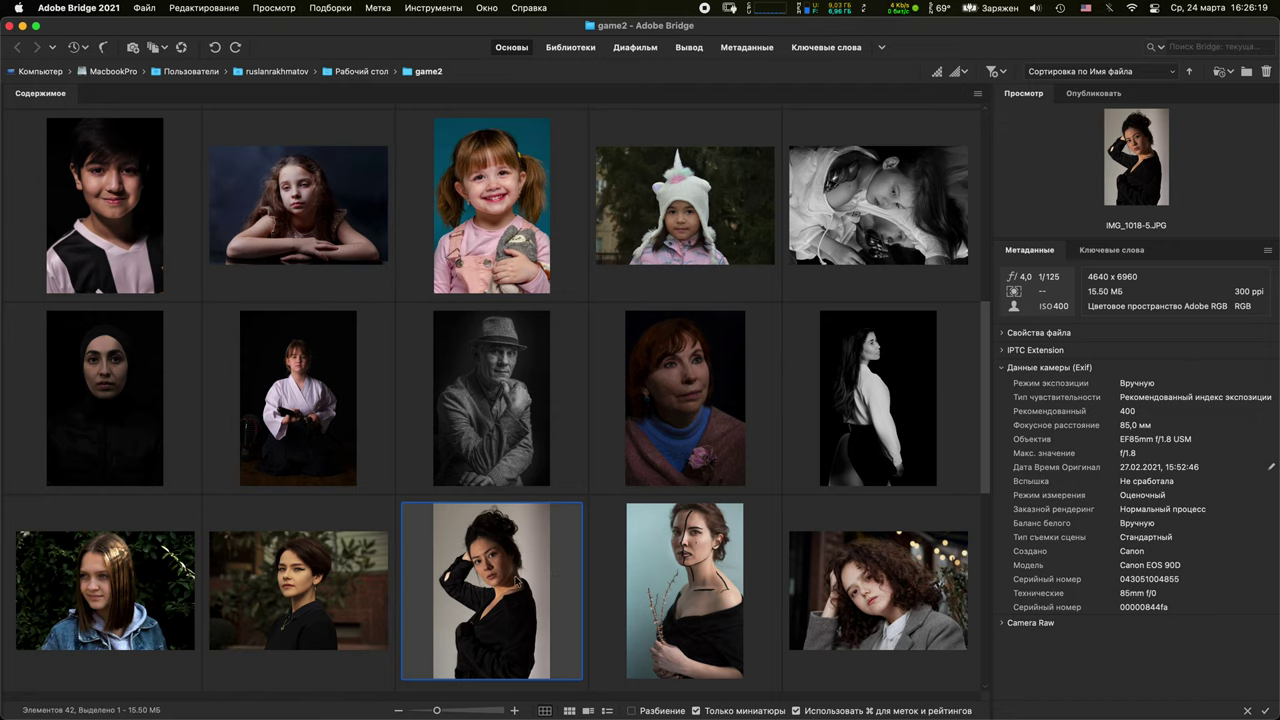
{"action": "double_click", "coordinate": [518, 572]}
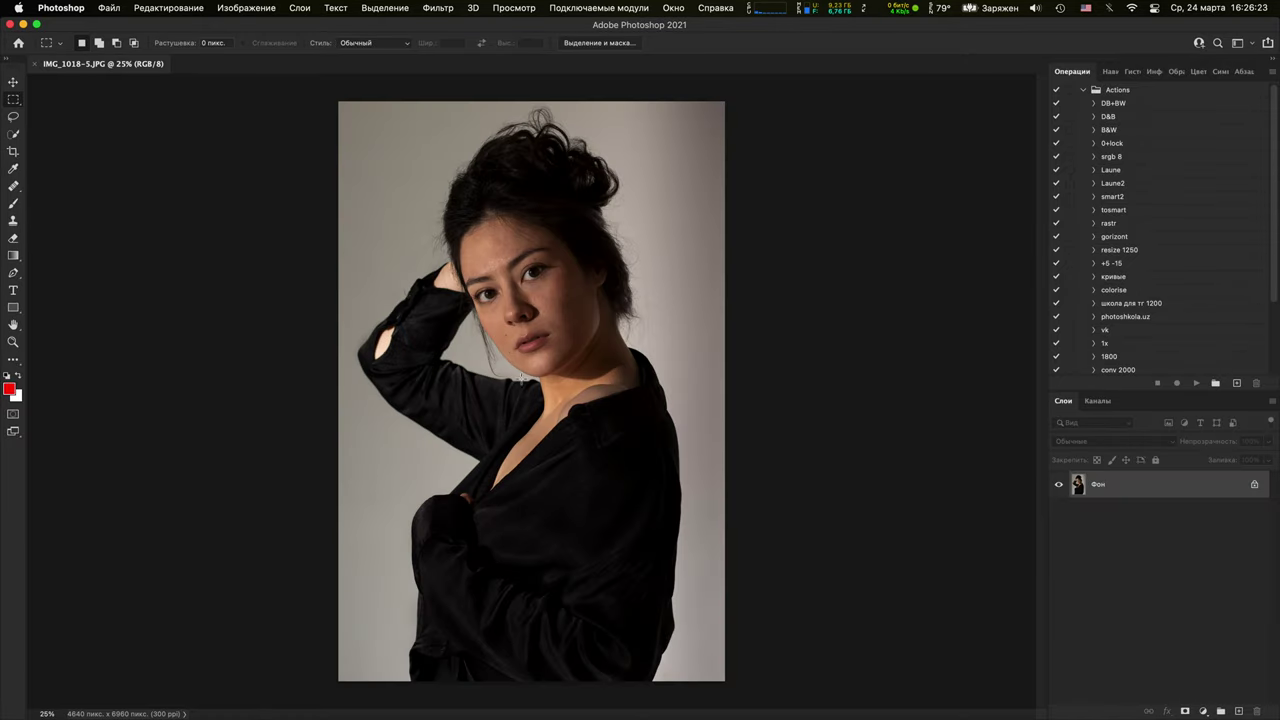
Examine the woman's face and the light reflection in her eye at up to 3200% magnification
{"action": "key", "text": "super+1"}
{"action": "left_click_drag", "start_coordinate": [549, 292], "coordinate": [615, 706]}
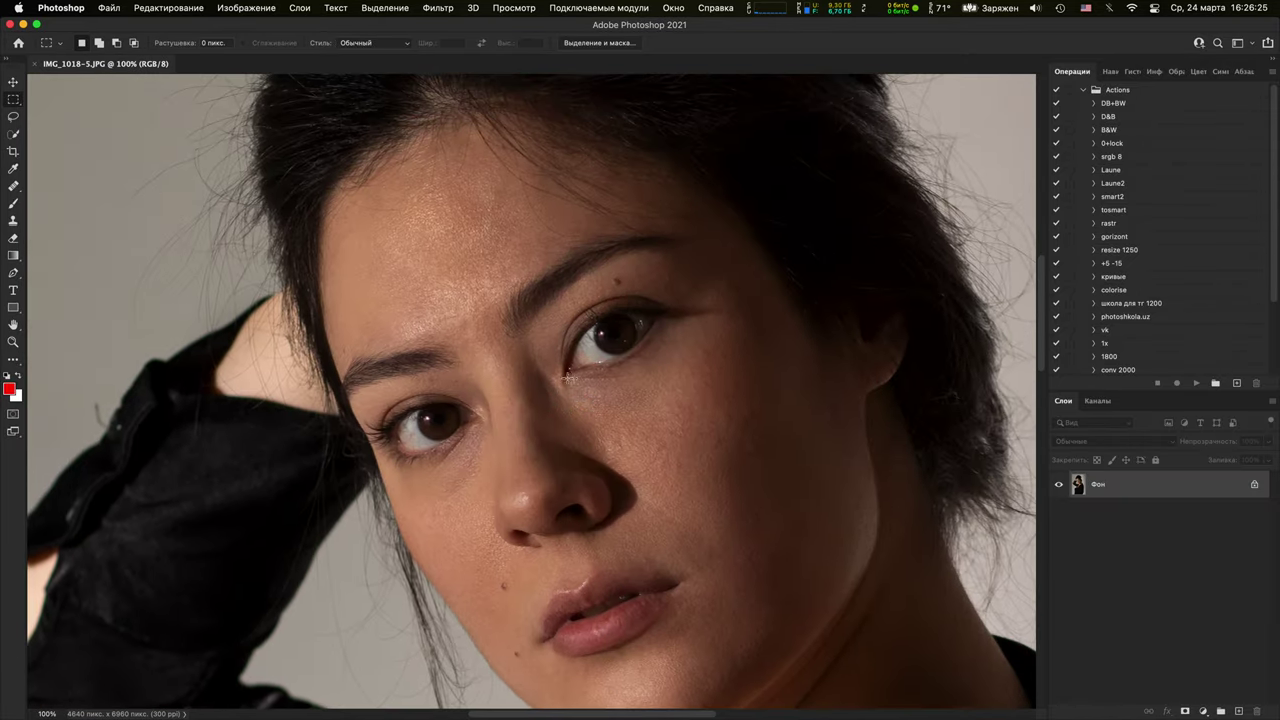
{"action": "key", "text": "super+plus"}
{"action": "key", "text": "super+plus"}
{"action": "key", "text": "super+plus"}
{"action": "left_click_drag", "start_coordinate": [653, 299], "coordinate": [456, 550]}
{"action": "scroll", "coordinate": [623, 382], "scroll_direction": "up", "scroll_amount": 5}
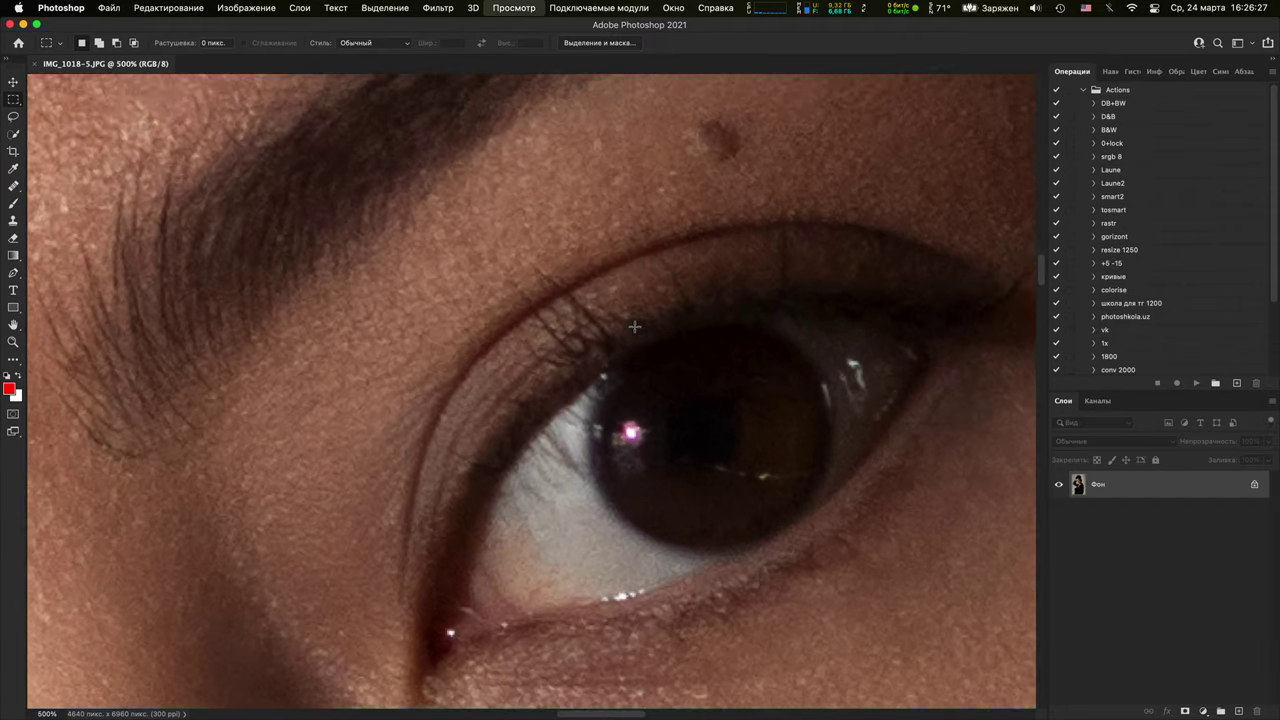
{"action": "scroll", "coordinate": [623, 382], "scroll_direction": "up", "scroll_amount": 2}
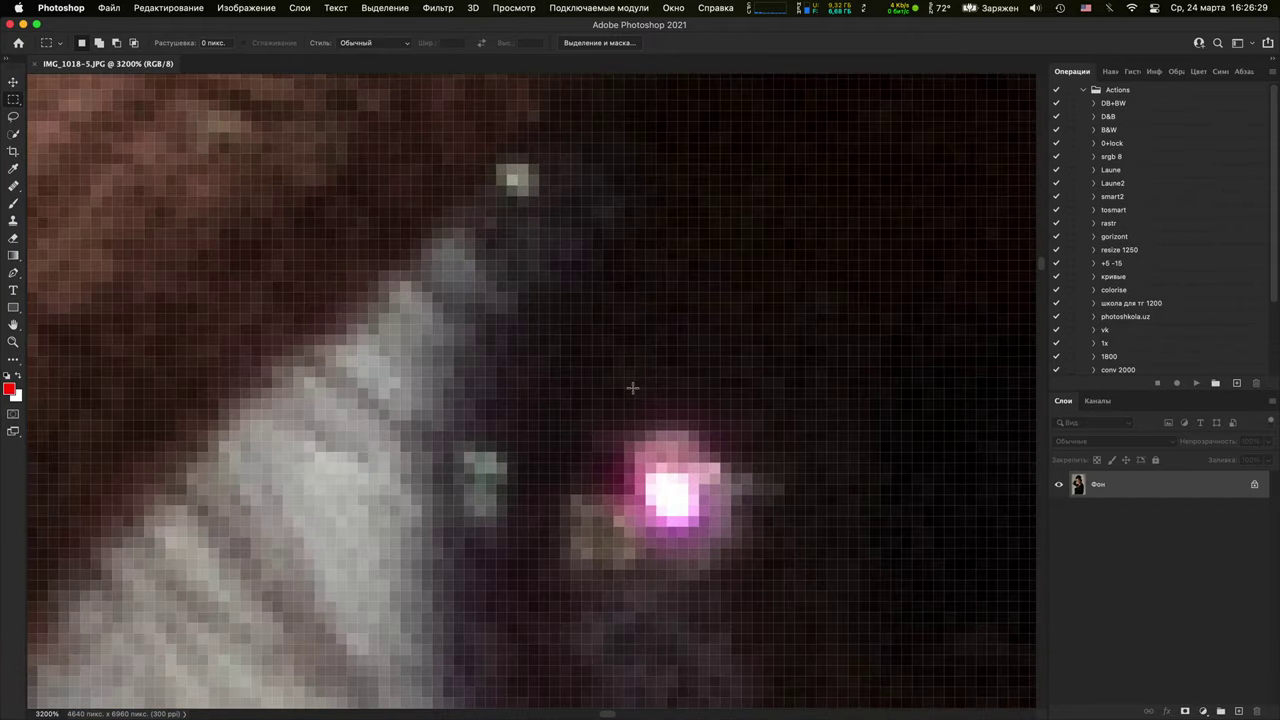
{"action": "scroll", "coordinate": [640, 376], "scroll_direction": "down", "scroll_amount": 6}
{"action": "scroll", "coordinate": [644, 376], "scroll_direction": "down", "scroll_amount": 10}
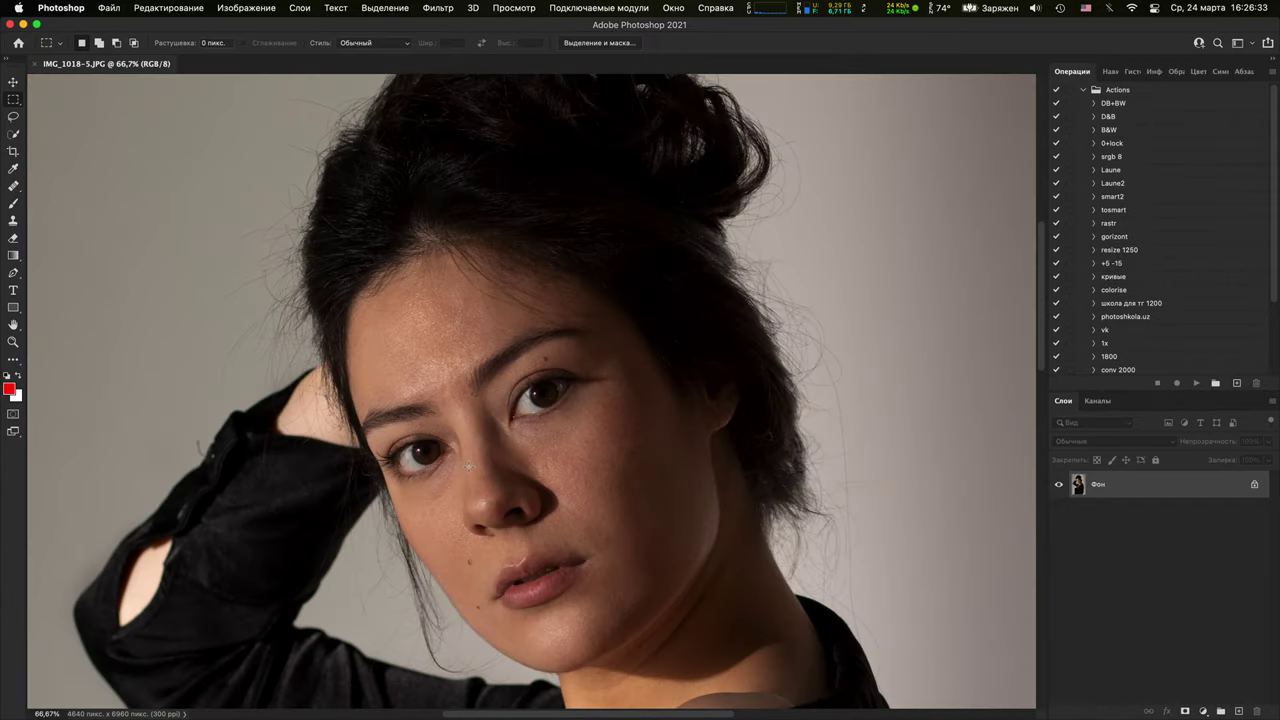
Check the photo's shooting data in Bridge, then return to Photoshop and view the entire portrait
{"action": "mouse_move", "coordinate": [294, 714]}
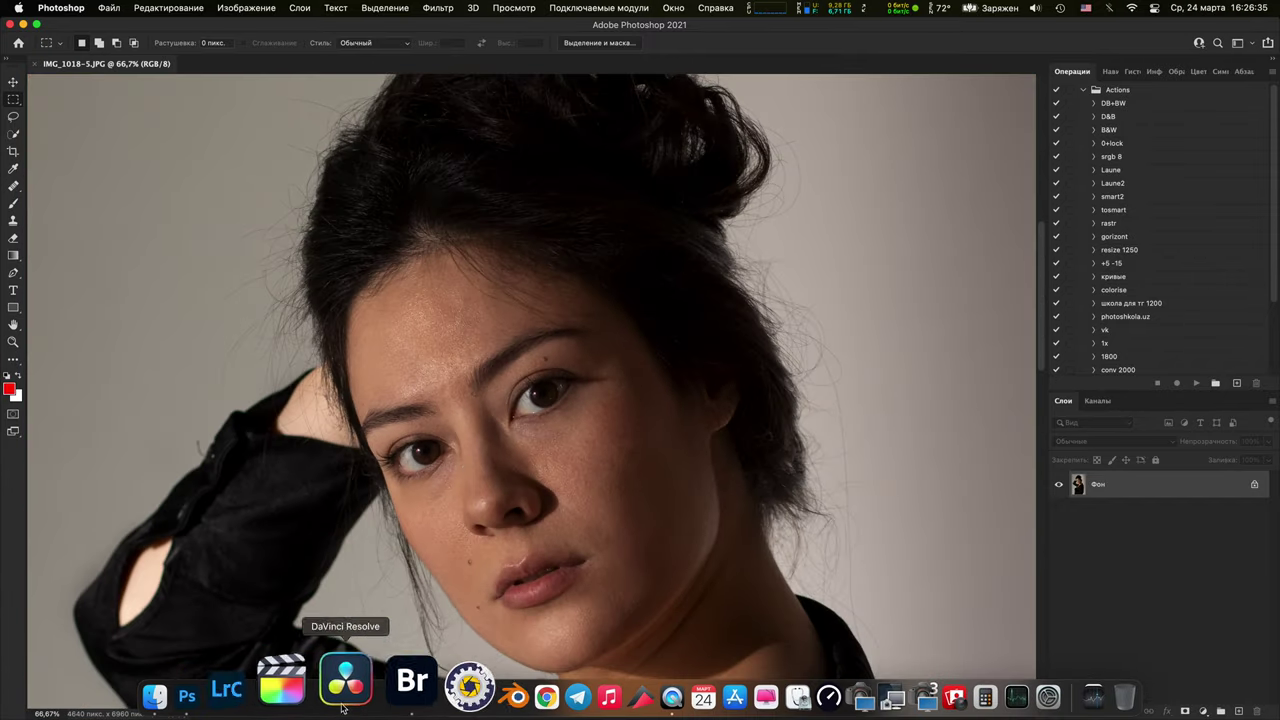
{"action": "left_click", "coordinate": [384, 707]}
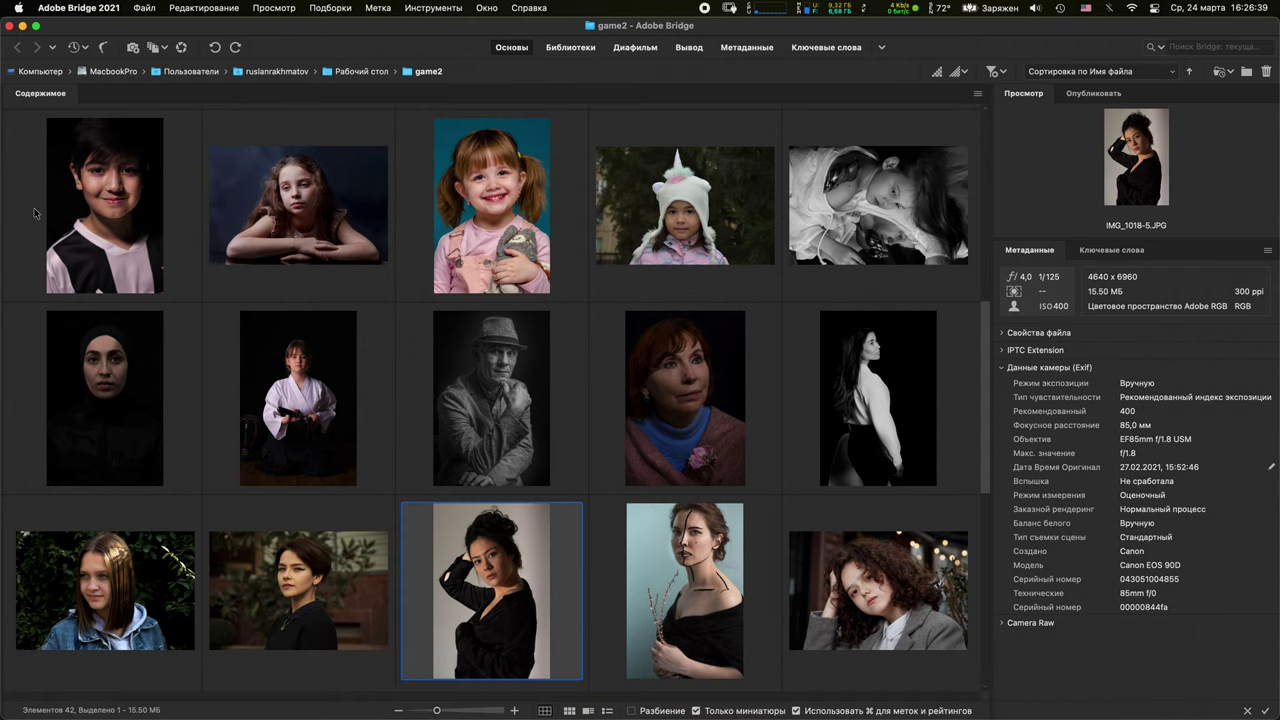
{"action": "left_click", "coordinate": [22, 26]}
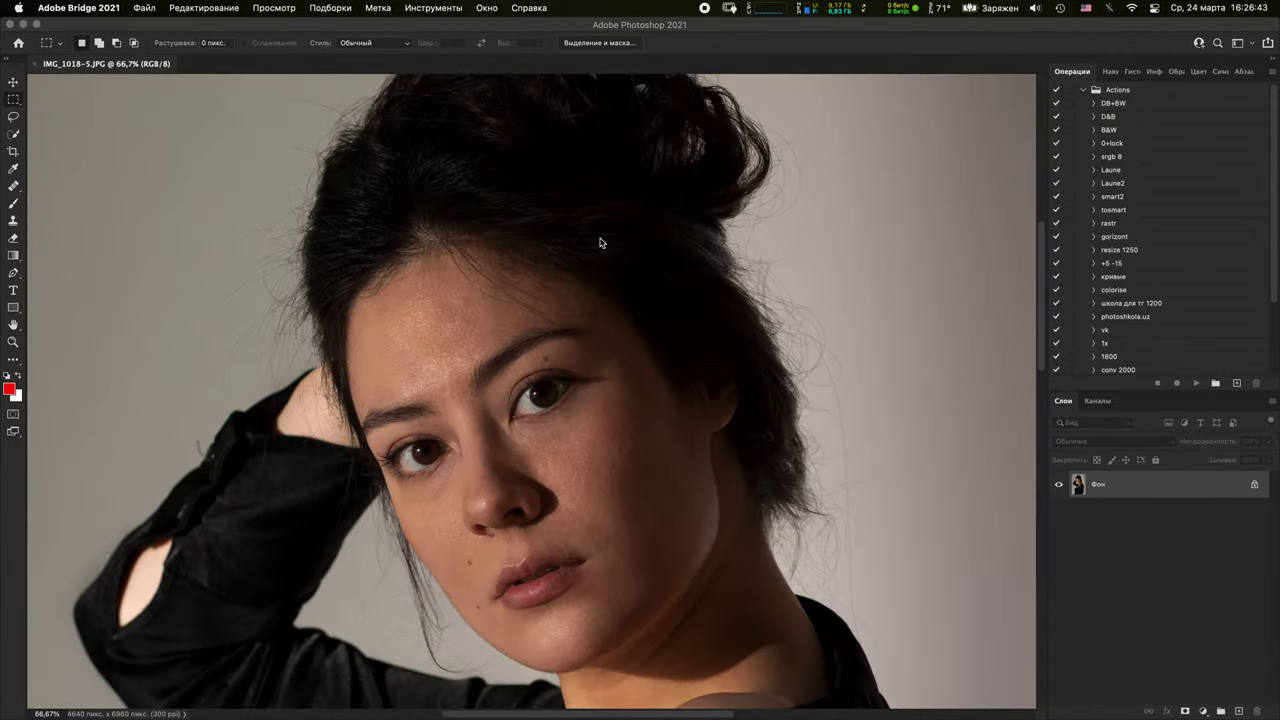
{"action": "left_click", "coordinate": [760, 541]}
{"action": "key", "text": "super+minus"}
{"action": "key", "text": "super+minus"}
{"action": "key", "text": "super+minus"}
{"action": "key", "text": "super+minus"}
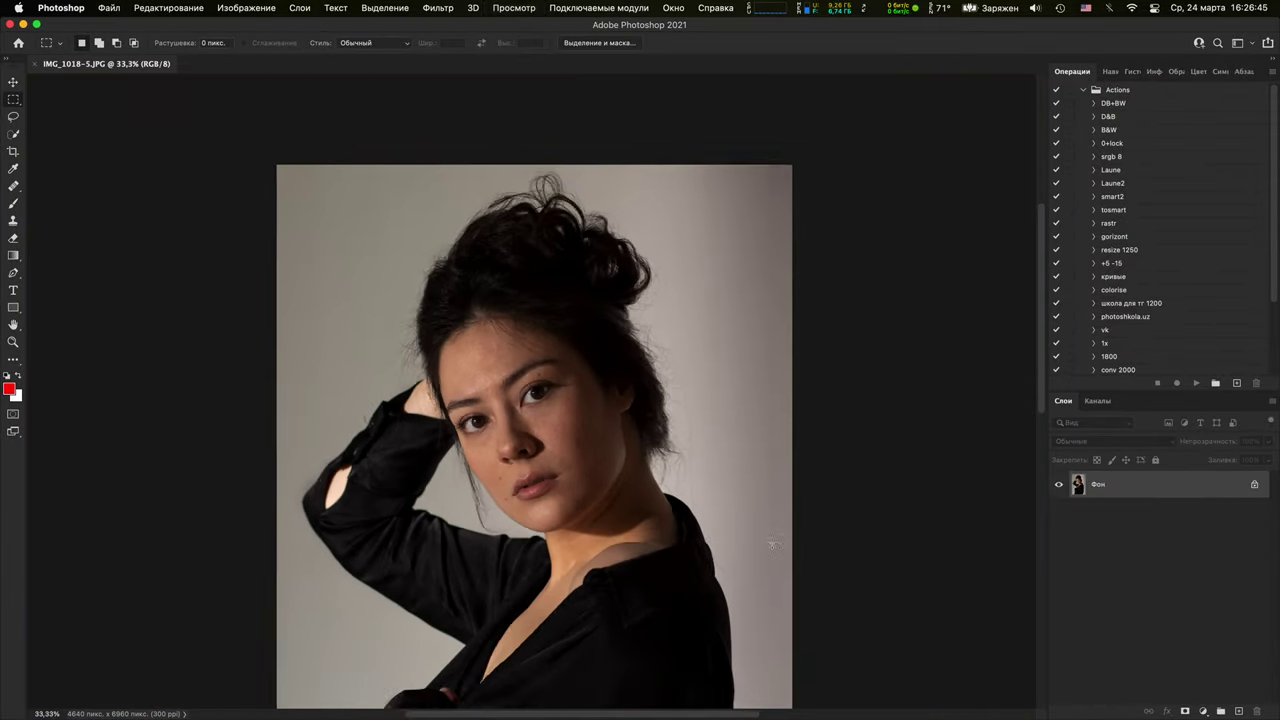
{"action": "key", "text": "super+plus"}
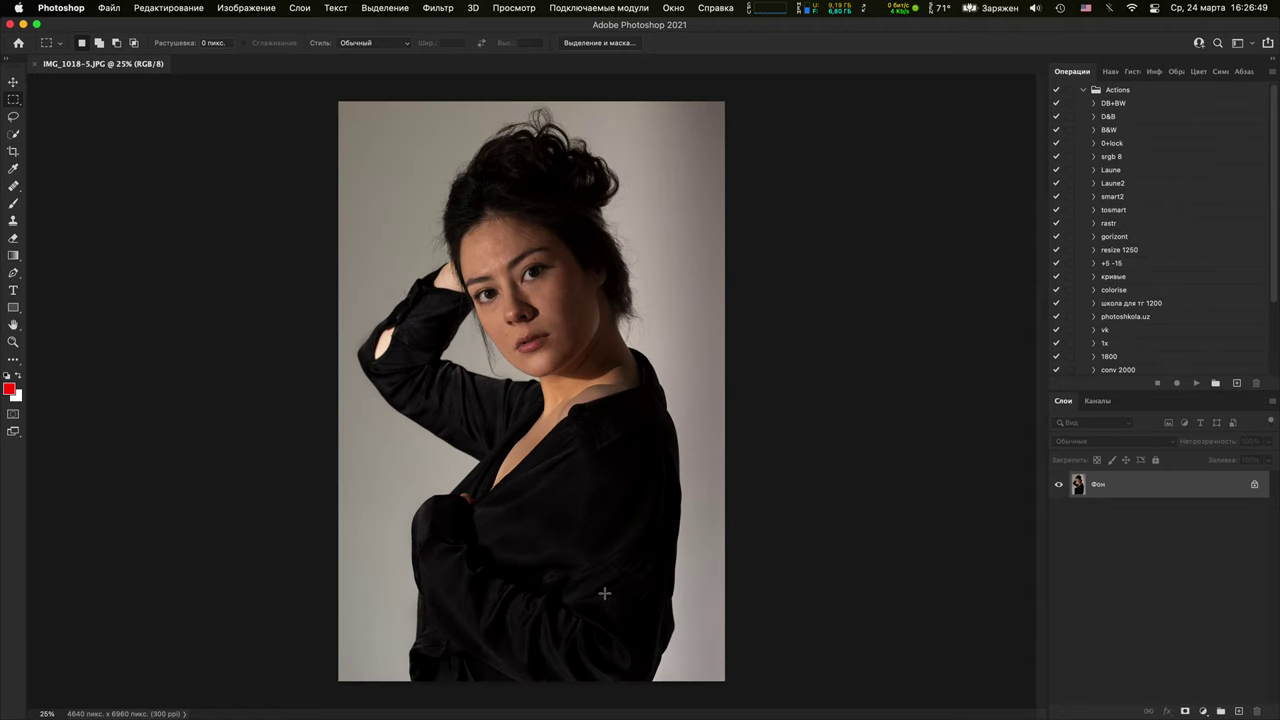
Examine the black shirt's fabric folds and the woman's eye and shadowed cheek at up to 200% magnification
{"action": "key", "text": "super+plus"}
{"action": "key", "text": "super+plus"}
{"action": "key", "text": "super+plus"}
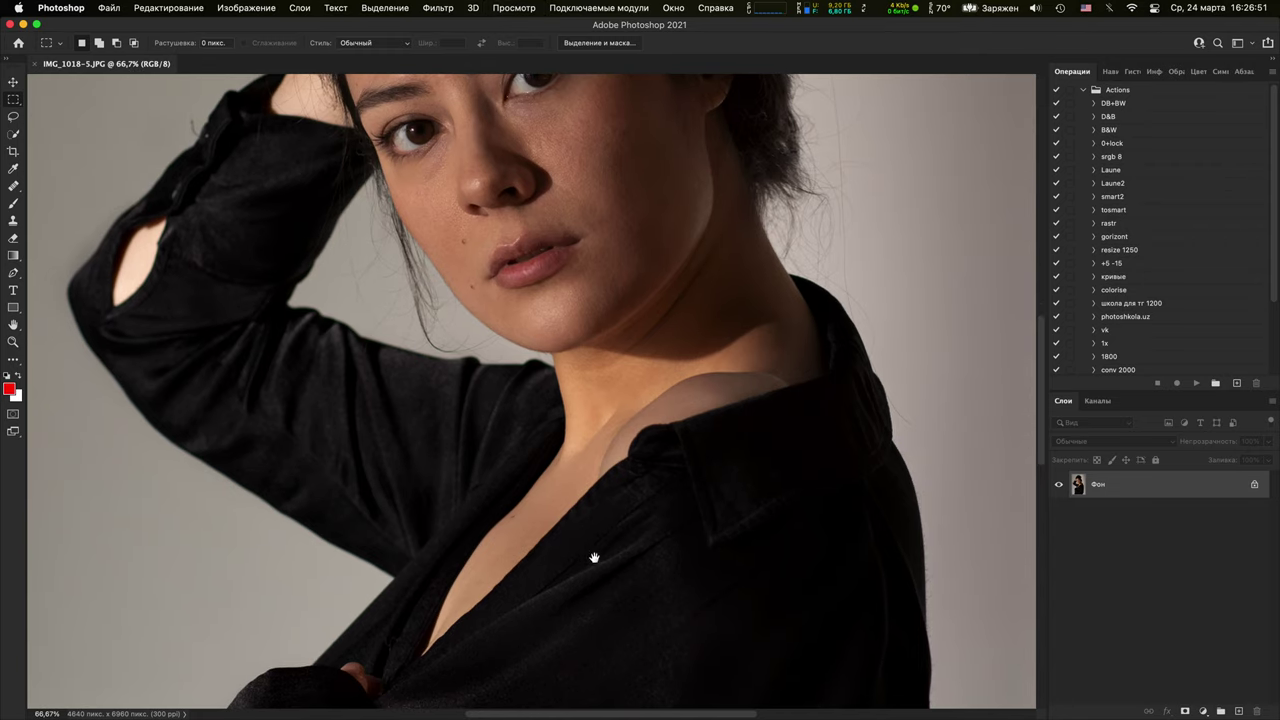
{"action": "left_click_drag", "start_coordinate": [591, 557], "coordinate": [706, 386]}
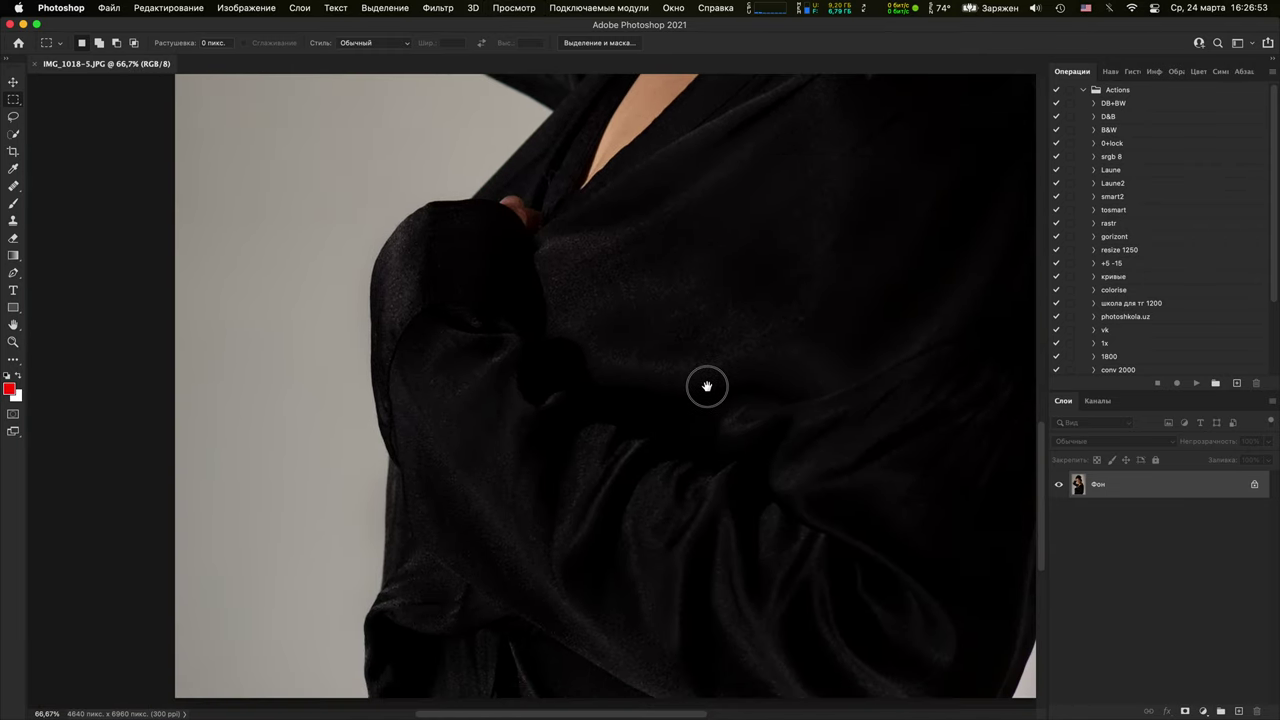
{"action": "key", "text": "super+plus"}
{"action": "left_click_drag", "start_coordinate": [606, 547], "coordinate": [697, 317]}
{"action": "left_click_drag", "start_coordinate": [630, 590], "coordinate": [657, 614]}
{"action": "key", "text": "super+minus"}
{"action": "key", "text": "super+plus"}
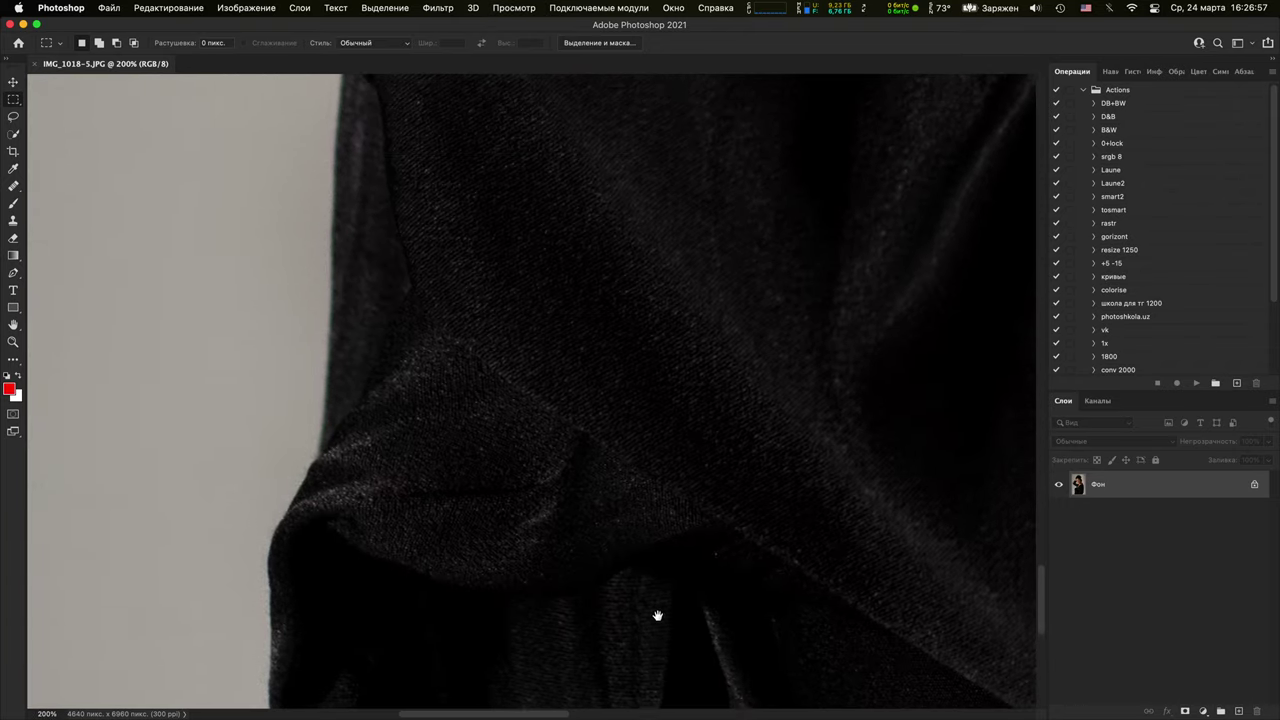
{"action": "left_click_drag", "start_coordinate": [632, 339], "coordinate": [600, 640]}
{"action": "left_click_drag", "start_coordinate": [690, 330], "coordinate": [637, 577]}
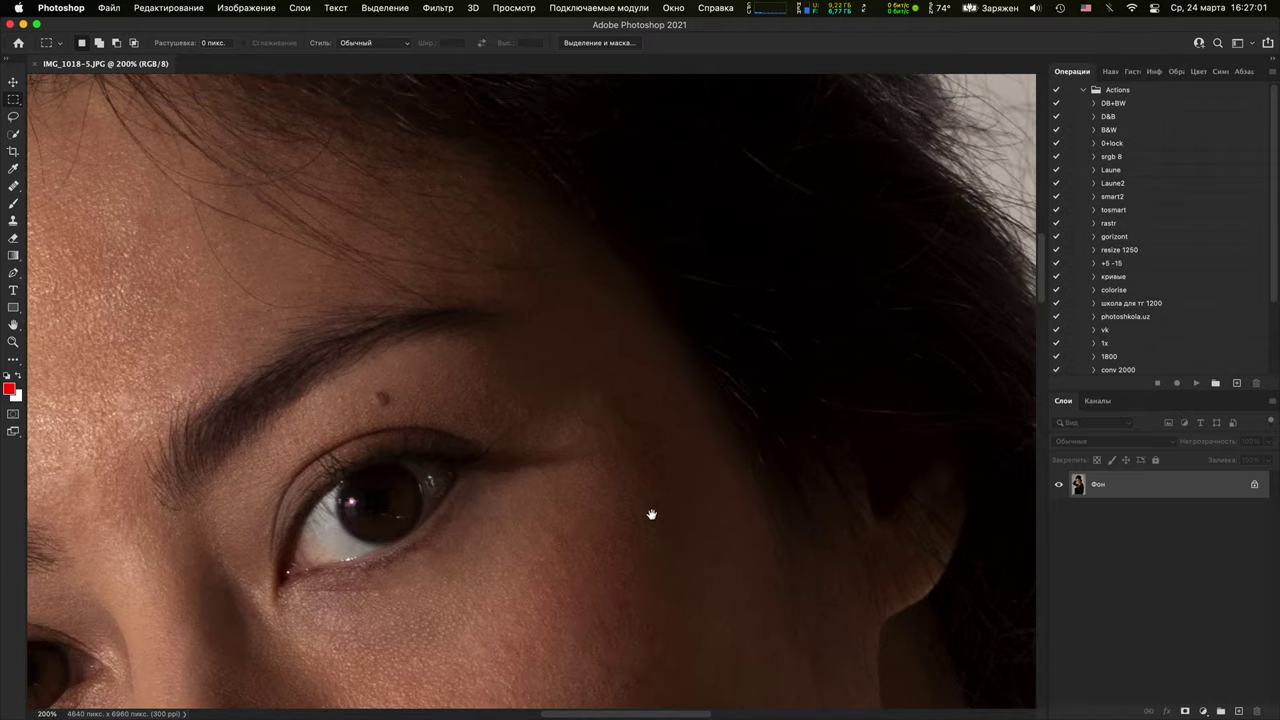
{"action": "key", "text": "super+minus"}
{"action": "key", "text": "super+minus"}
{"action": "key", "text": "super+minus"}
{"action": "key", "text": "super+minus"}
{"action": "key", "text": "super+minus"}
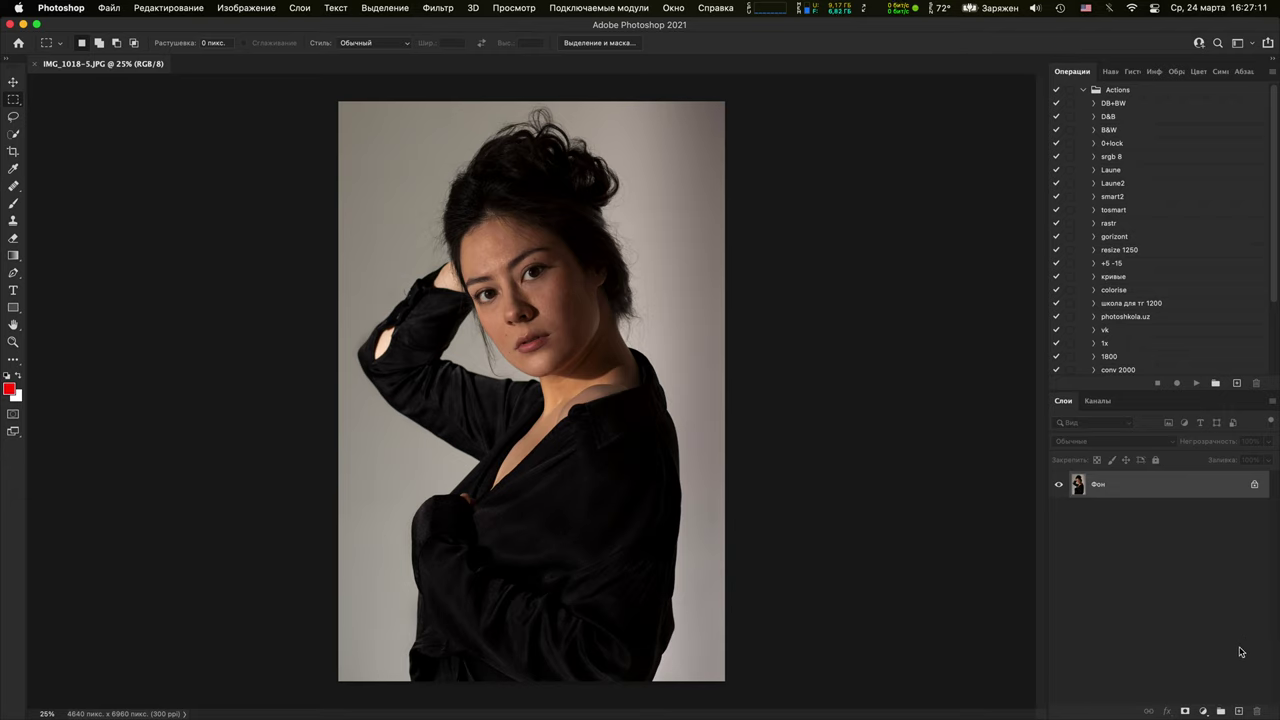
Add a Curves adjustment layer and brighten the midtones by raising the RGB curve from input 125 to output 149
{"action": "left_click", "coordinate": [1203, 711]}
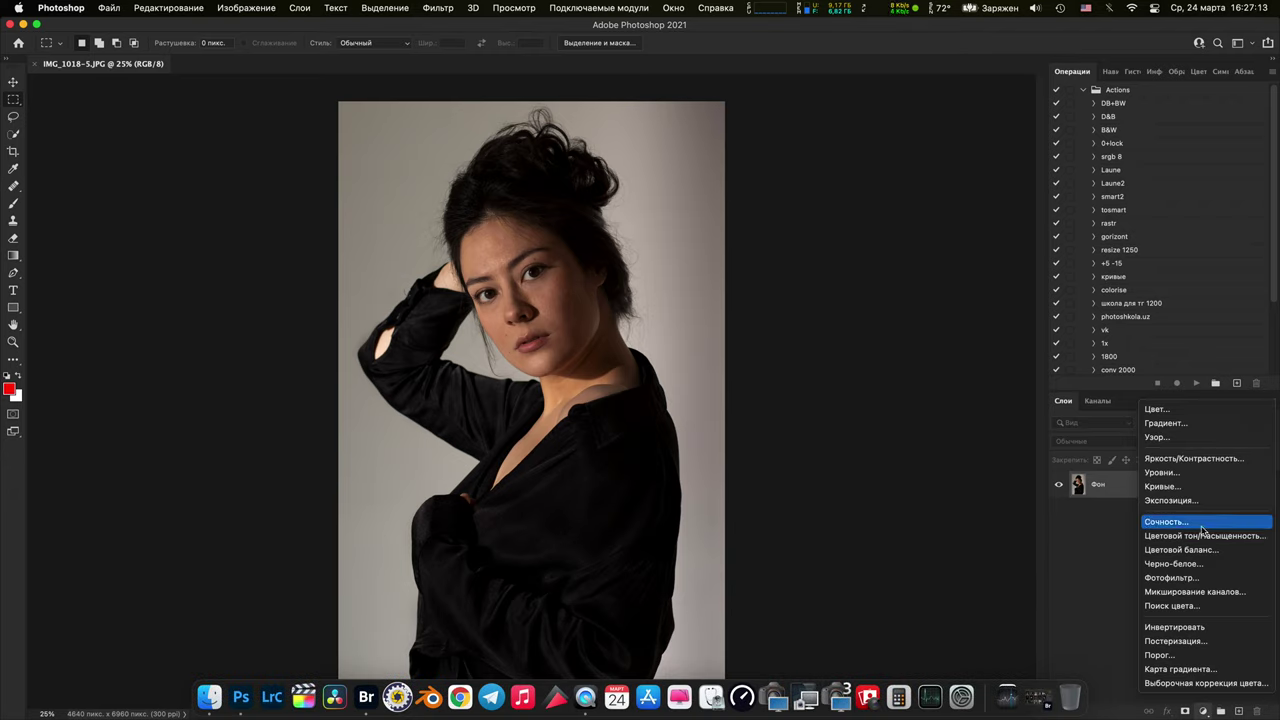
{"action": "left_click", "coordinate": [1160, 486]}
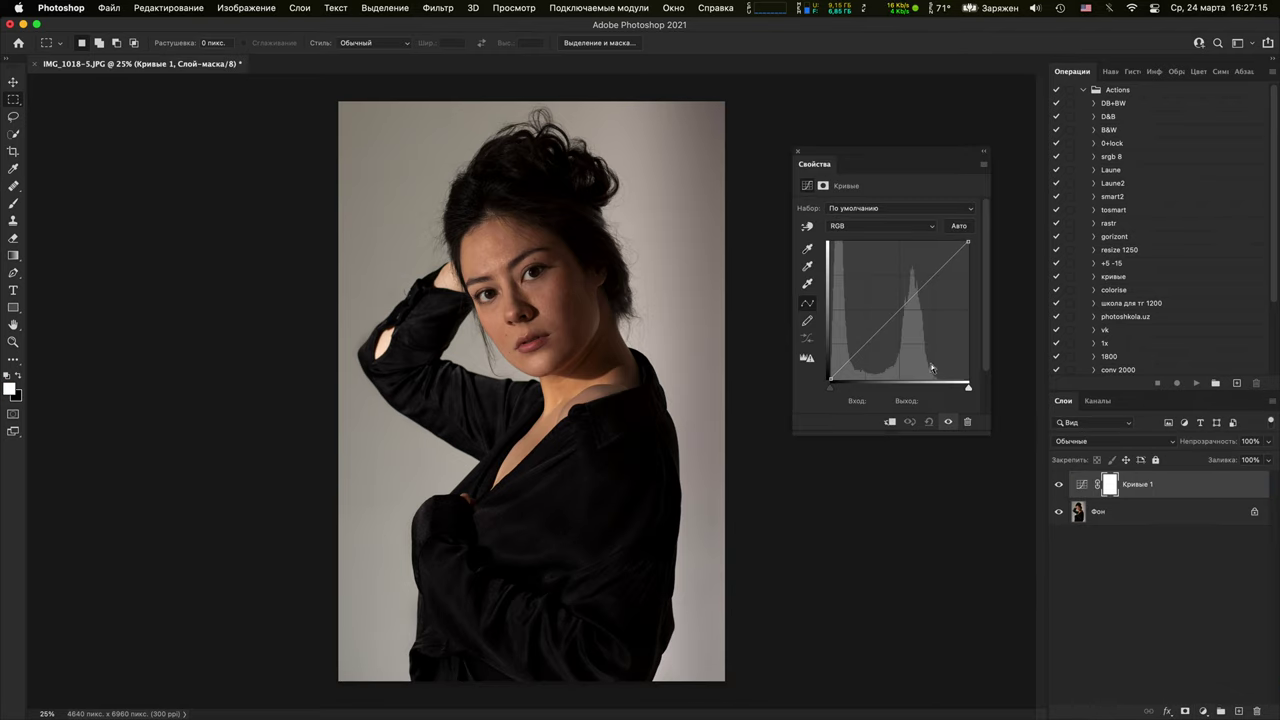
{"action": "left_click_drag", "start_coordinate": [894, 318], "coordinate": [897, 298]}
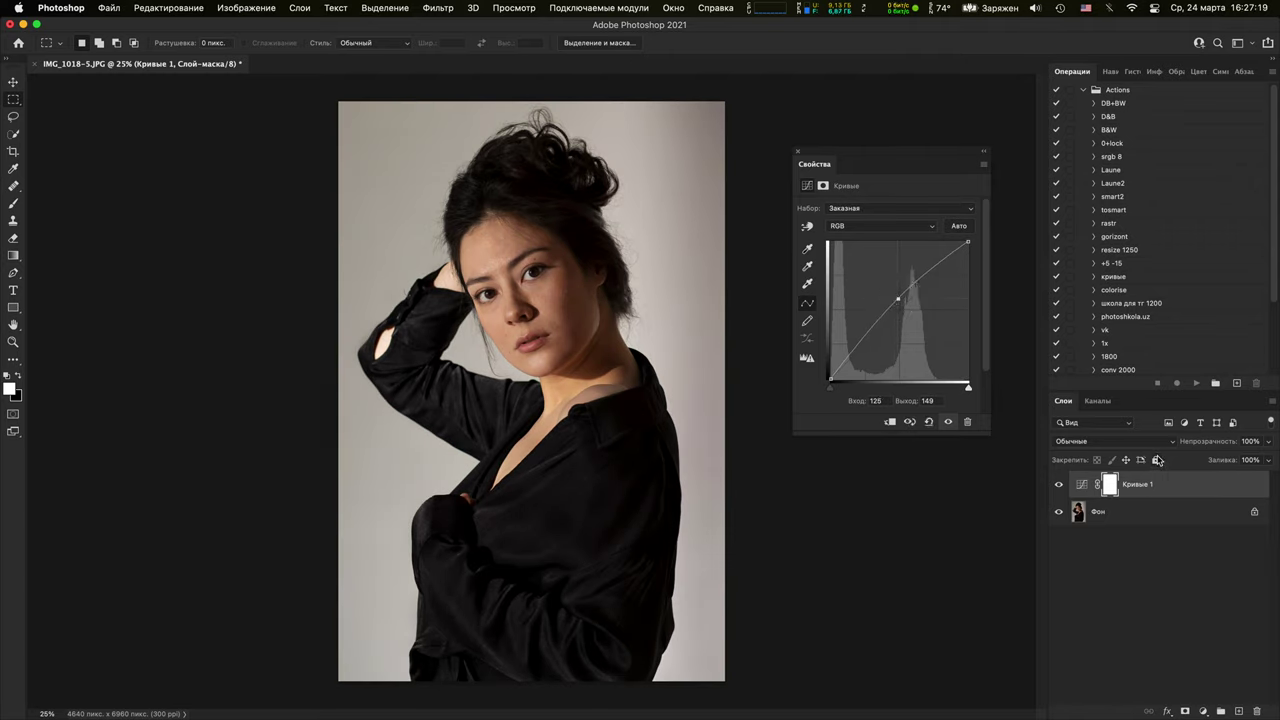
Stamp the visible layers into a new layer and cool it in Camera Raw by setting Температура to -2
{"action": "key", "text": "super+shift+alt+e"}
{"action": "key", "text": "super+shift+a"}
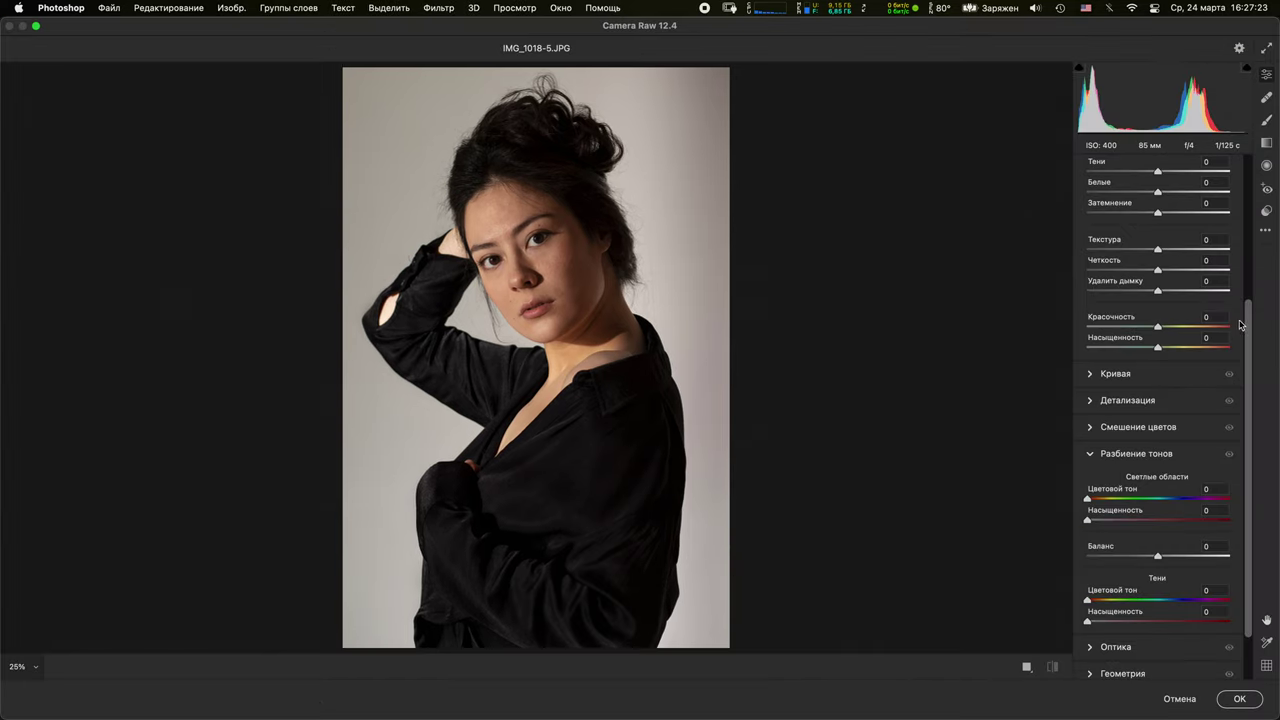
{"action": "left_click_drag", "start_coordinate": [1247, 310], "coordinate": [1247, 165]}
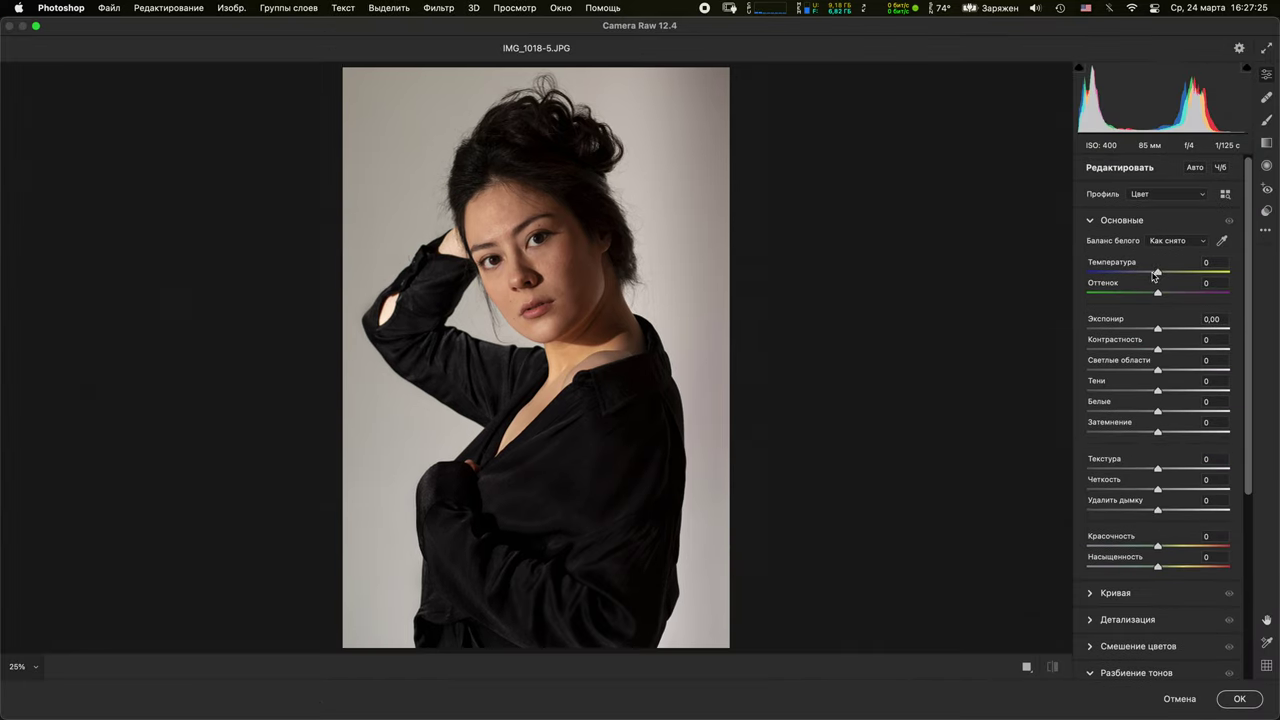
{"action": "mouse_move", "coordinate": [1158, 272]}
{"action": "left_mouse_down"}
{"action": "mouse_move", "coordinate": [1147, 272]}
{"action": "mouse_move", "coordinate": [1159, 269]}
{"action": "left_mouse_up"}
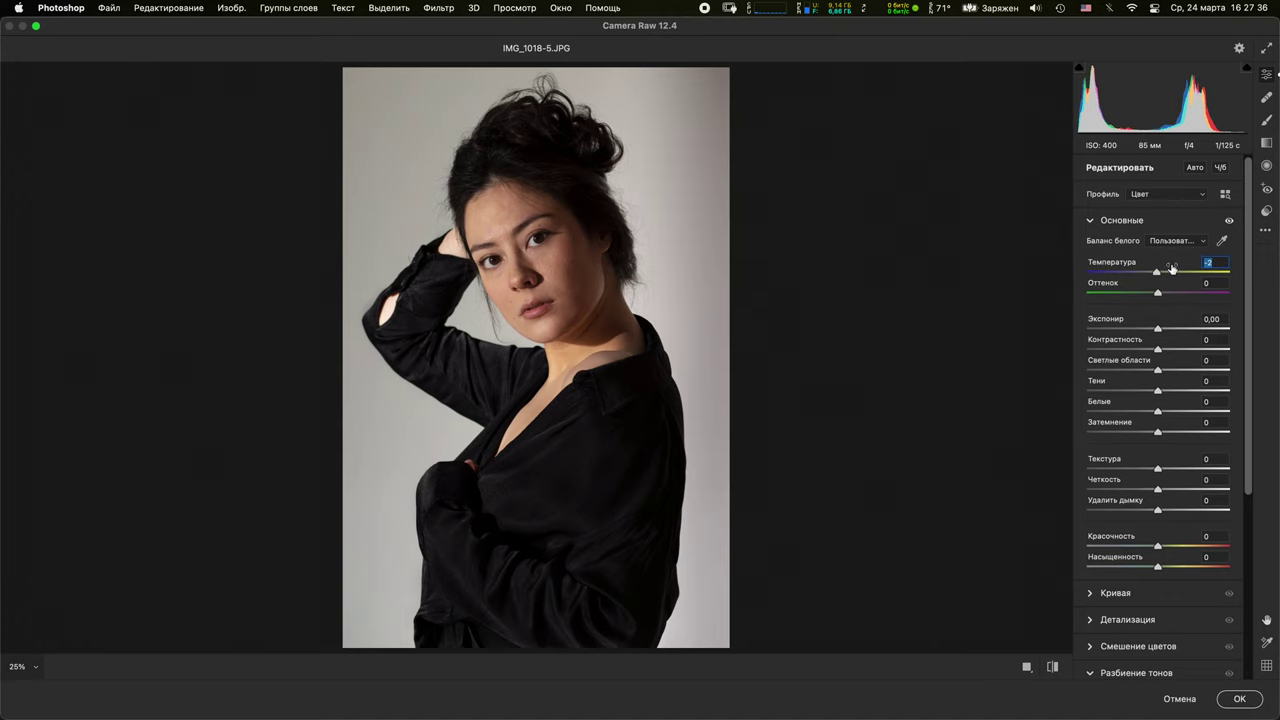
{"action": "left_click", "coordinate": [1239, 698]}
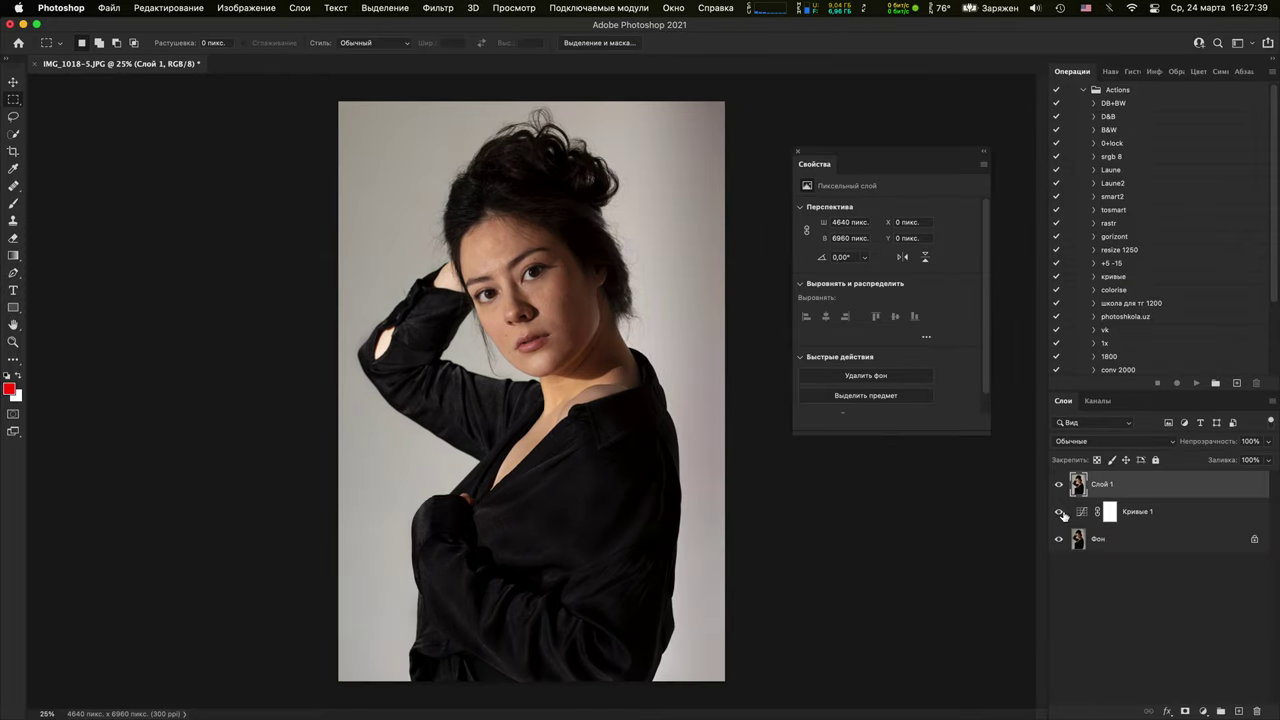
Hide Кривые 1 and toggle Слой 1 repeatedly to compare the corrected portrait with the original
{"action": "left_click", "coordinate": [1058, 512]}
{"action": "left_click", "coordinate": [1059, 486]}
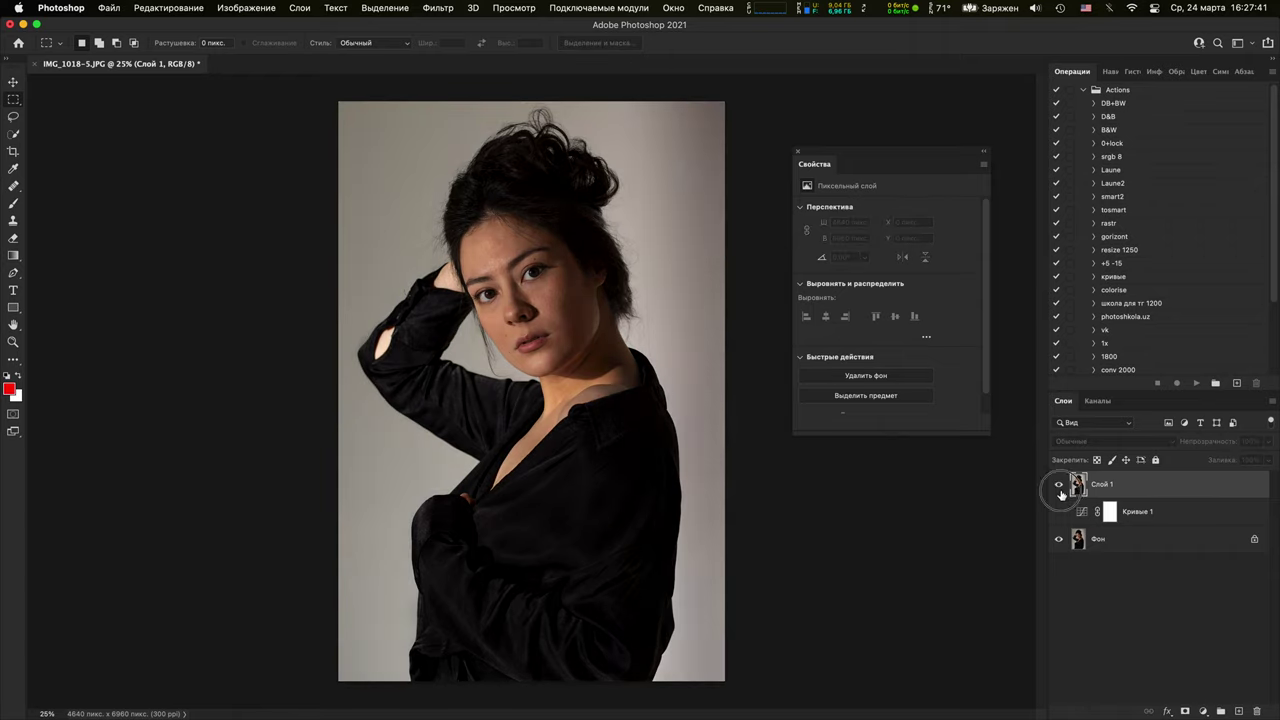
{"action": "left_click", "coordinate": [1060, 487]}
{"action": "left_click", "coordinate": [1060, 487]}
{"action": "left_click", "coordinate": [1060, 487]}
{"action": "left_click", "coordinate": [1060, 487]}
{"action": "left_click", "coordinate": [1060, 487]}
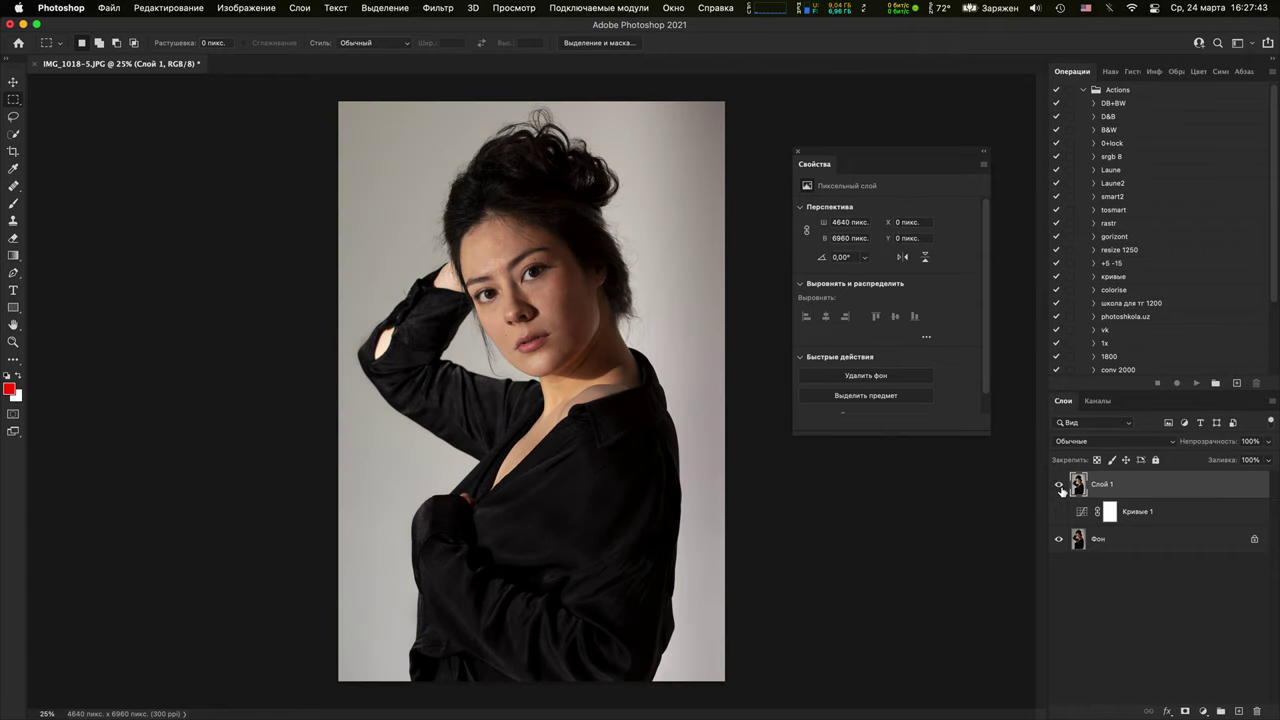
{"action": "left_click", "coordinate": [1060, 487]}
{"action": "left_click", "coordinate": [1060, 487]}
Examine the edges of the raised sleeve and elbow against the background at up to 200% magnification
{"action": "key", "text": "super+equal"}
{"action": "key", "text": "super+equal"}
{"action": "key", "text": "super+equal"}
{"action": "left_click_drag", "start_coordinate": [588, 453], "coordinate": [974, 449]}
{"action": "key", "text": "super+equal"}
{"action": "key", "text": "super+equal"}
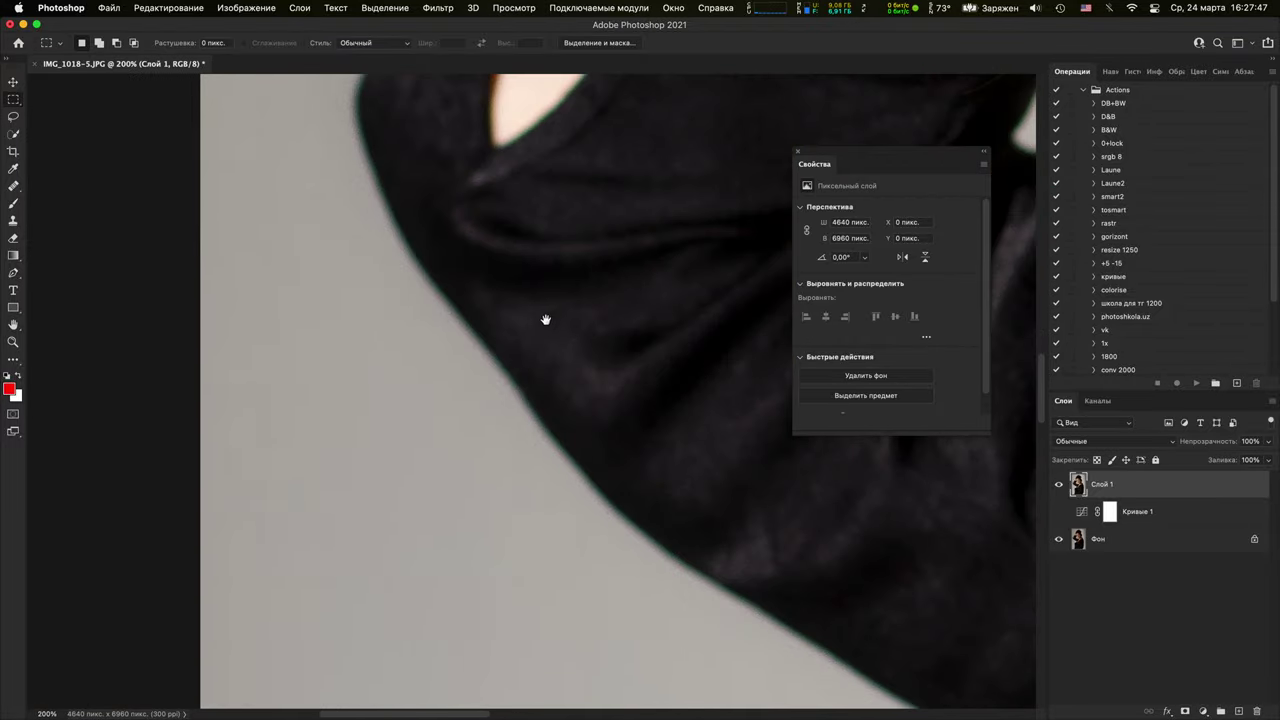
{"action": "left_click_drag", "start_coordinate": [546, 320], "coordinate": [577, 664]}
{"action": "key", "text": "super+minus"}
{"action": "key", "text": "super+minus"}
{"action": "key", "text": "super+minus"}
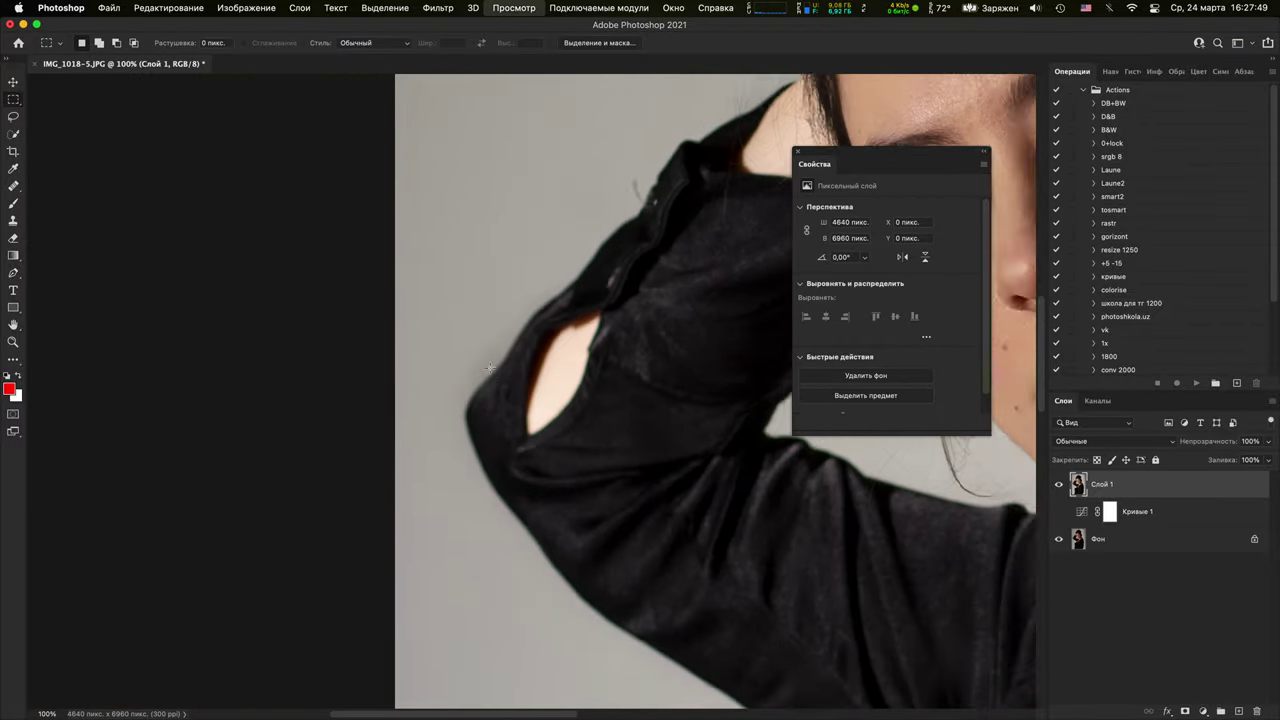
{"action": "key", "text": "super+minus"}
{"action": "key", "text": "super+minus"}
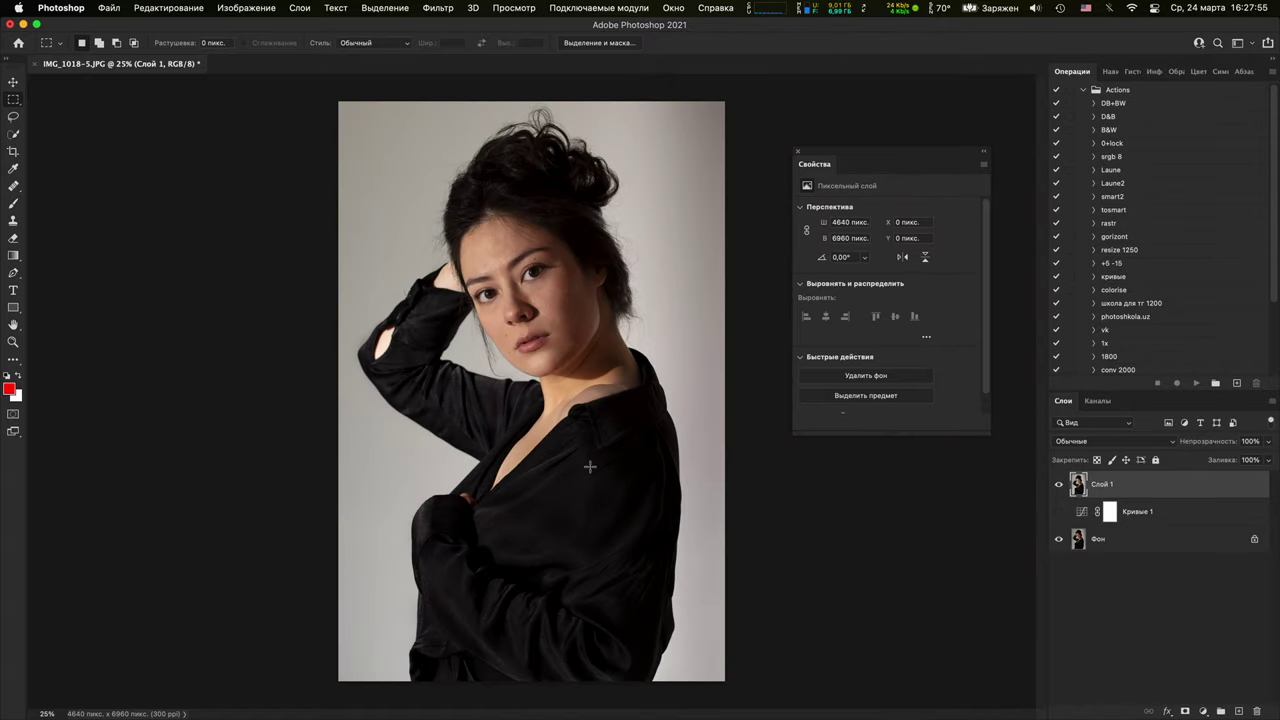
Add a new layer and brush red marks circling the hand at the shirt front and outlining the raised elbow
{"action": "left_click", "coordinate": [1239, 710]}
{"action": "key", "text": "super+plus"}
{"action": "key", "text": "super+plus"}
{"action": "left_click_drag", "start_coordinate": [557, 617], "coordinate": [659, 436]}
{"action": "left_click_drag", "start_coordinate": [500, 479], "coordinate": [451, 442]}
{"action": "key", "text": "super+d"}
{"action": "key", "text": "b"}
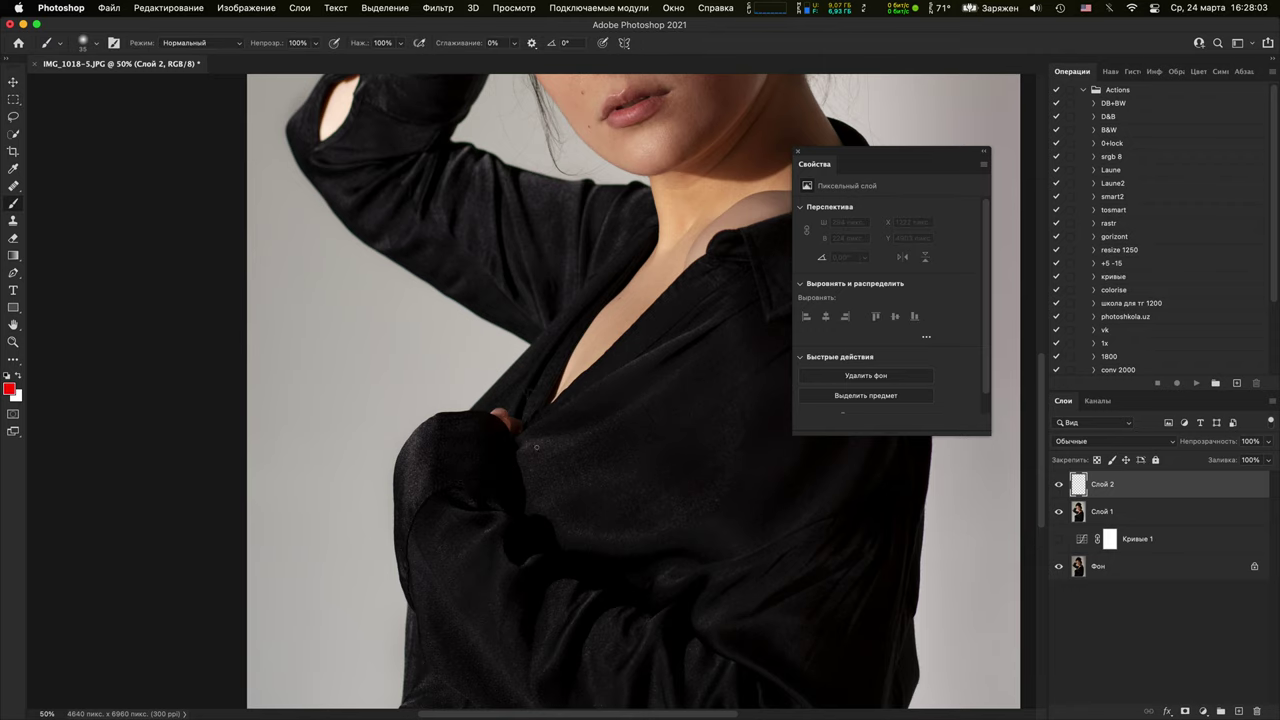
{"action": "left_click_drag", "start_coordinate": [413, 384], "coordinate": [510, 478]}
{"action": "left_click_drag", "start_coordinate": [478, 358], "coordinate": [416, 385]}
{"action": "left_click_drag", "start_coordinate": [518, 431], "coordinate": [611, 715]}
{"action": "mouse_move", "coordinate": [423, 426]}
{"action": "left_mouse_down"}
{"action": "mouse_move", "coordinate": [392, 463]}
{"action": "mouse_move", "coordinate": [389, 510]}
{"action": "mouse_move", "coordinate": [473, 628]}
{"action": "left_mouse_up"}
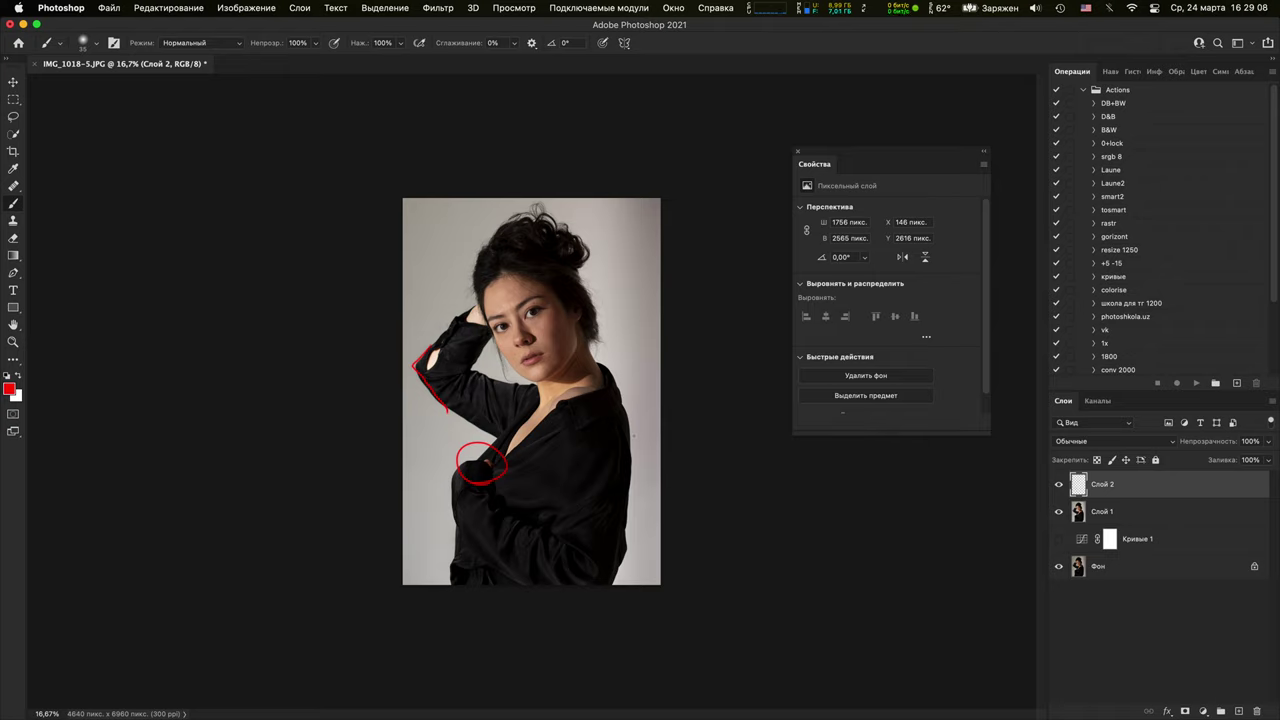
Brush red lines along both sides of the torso down to the photo's lower edge on Слой 2
{"action": "left_click_drag", "start_coordinate": [628, 408], "coordinate": [628, 586]}
{"action": "left_click_drag", "start_coordinate": [454, 484], "coordinate": [452, 584]}
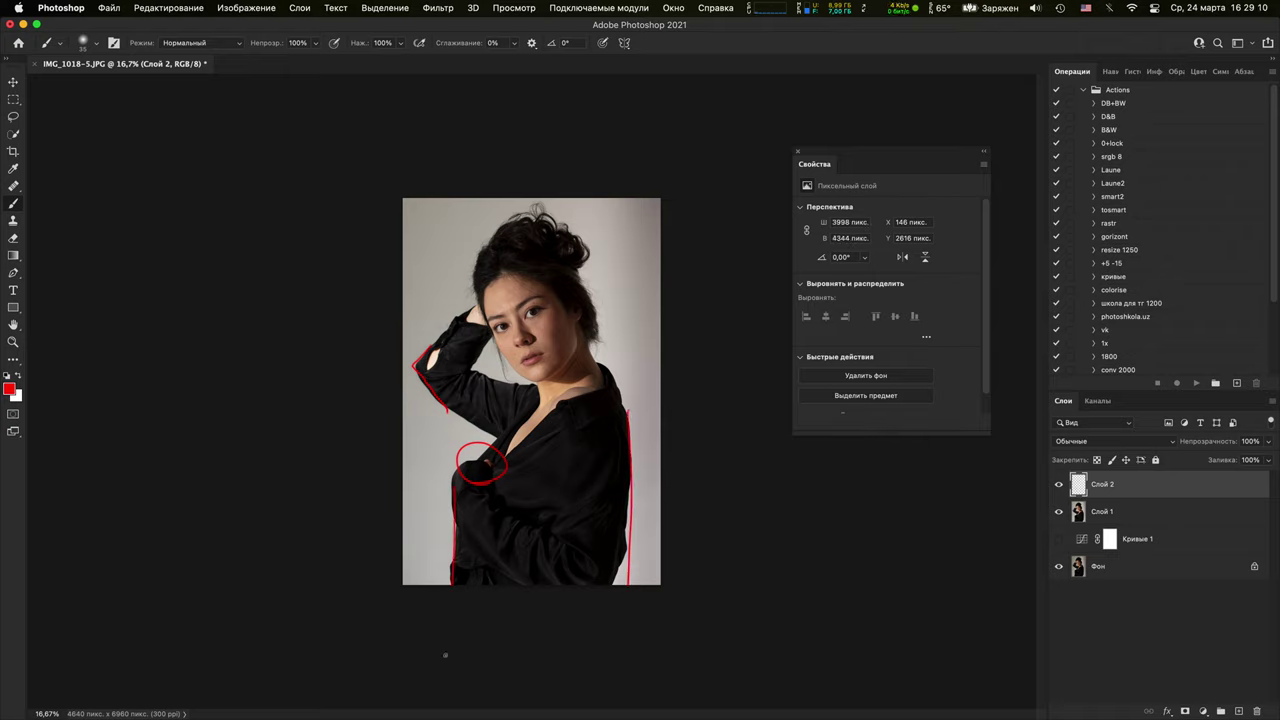
{"action": "left_click_drag", "start_coordinate": [638, 408], "coordinate": [634, 586]}
{"action": "left_click_drag", "start_coordinate": [622, 430], "coordinate": [626, 586]}
{"action": "left_click_drag", "start_coordinate": [624, 412], "coordinate": [588, 582]}
{"action": "left_click_drag", "start_coordinate": [452, 498], "coordinate": [460, 586]}
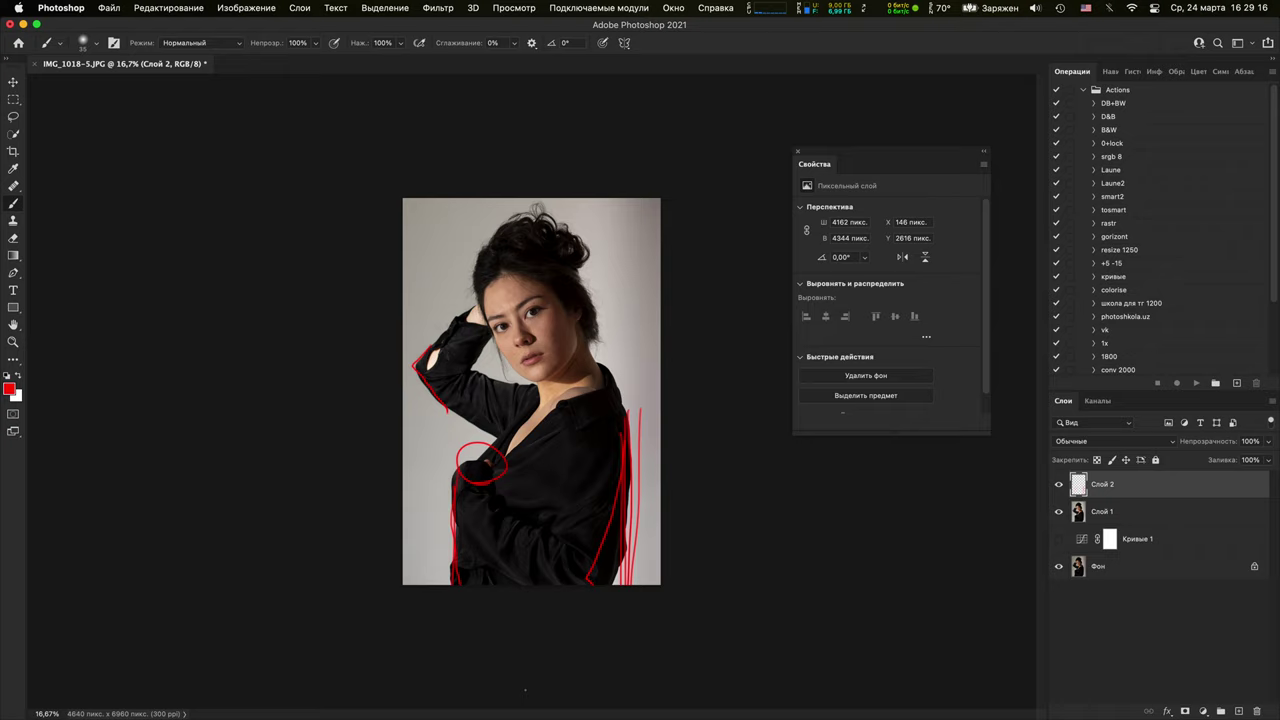
Examine the lower part of the shirt with the red marks on Слой 2 hidden, comparing the portrait with and without them
{"action": "left_click", "coordinate": [1058, 486]}
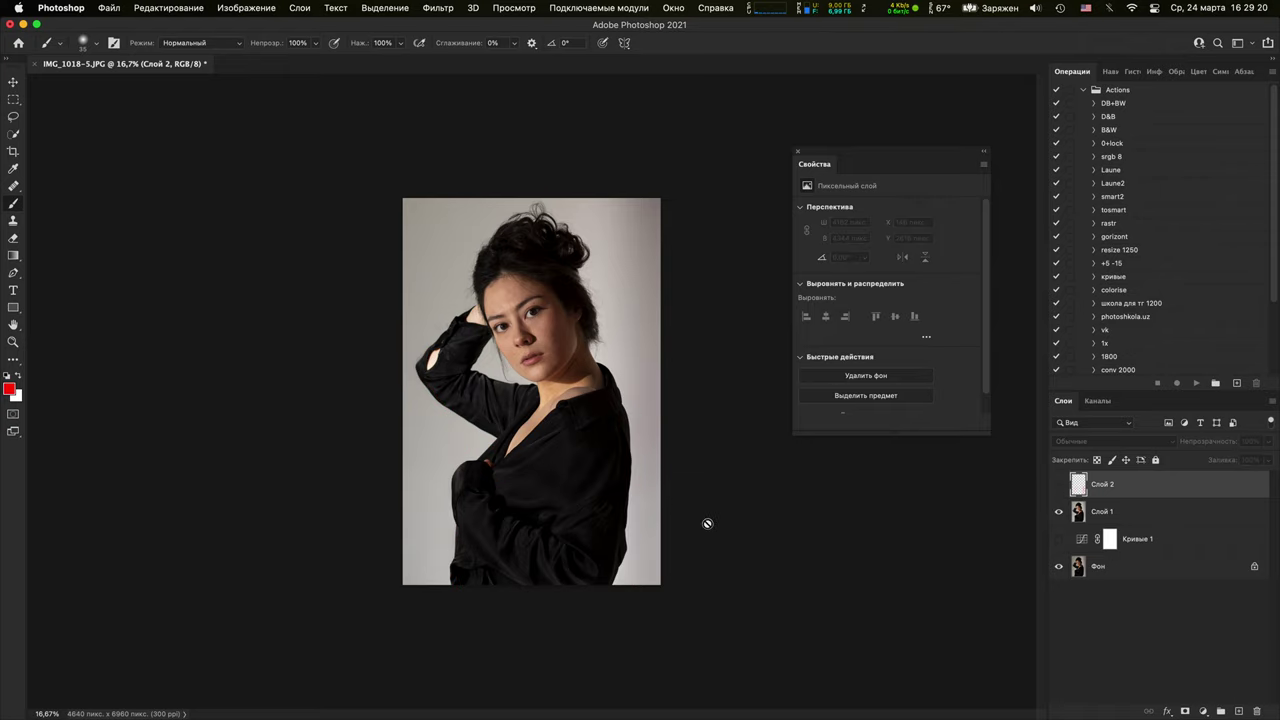
{"action": "key", "text": "super+plus"}
{"action": "key", "text": "super+plus"}
{"action": "key", "text": "super+plus"}
{"action": "mouse_move", "coordinate": [666, 609]}
{"action": "left_mouse_down"}
{"action": "mouse_move", "coordinate": [681, 459]}
{"action": "mouse_move", "coordinate": [669, 461]}
{"action": "left_mouse_up"}
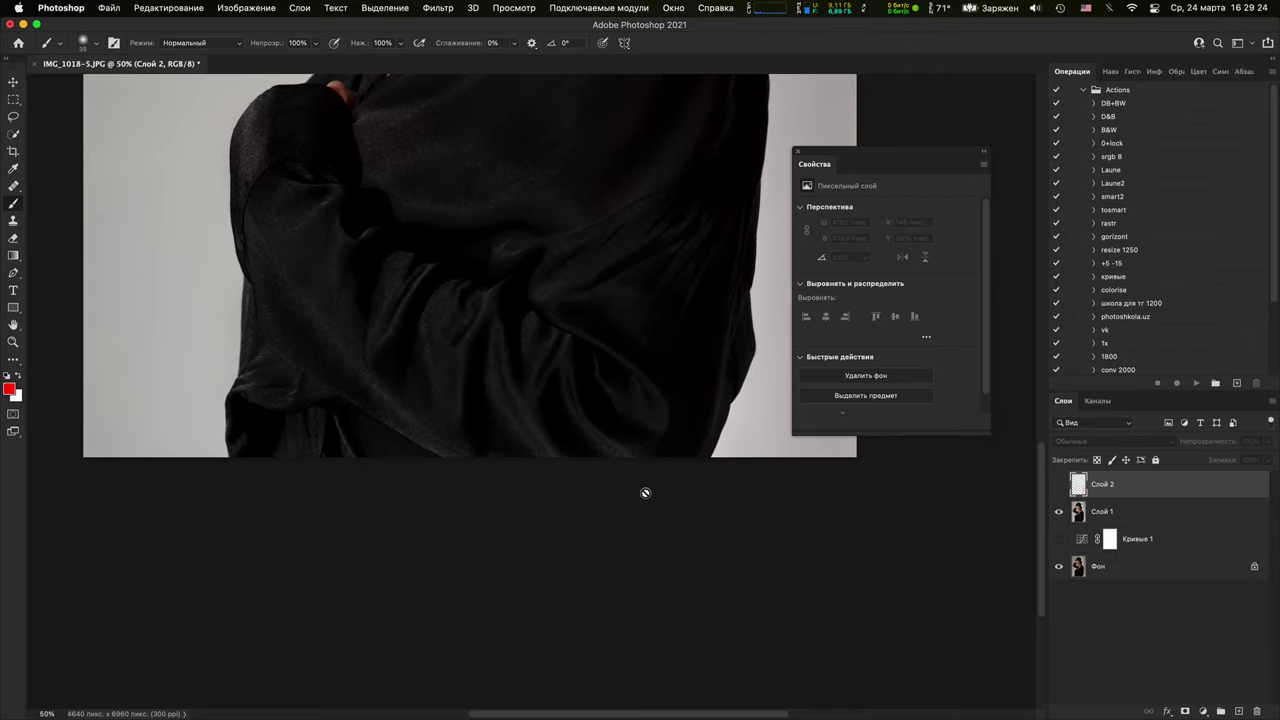
{"action": "key", "text": "super+minus"}
{"action": "key", "text": "super+minus"}
{"action": "key", "text": "super+minus"}
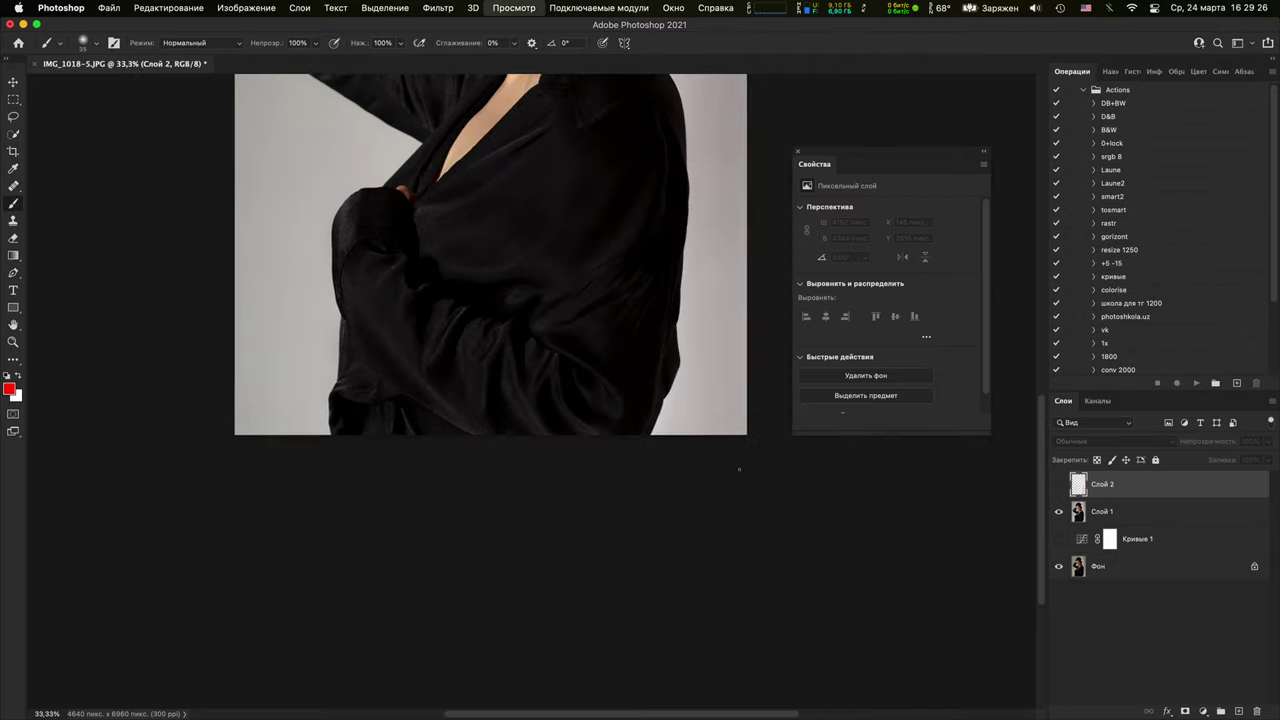
{"action": "left_click", "coordinate": [1058, 484]}
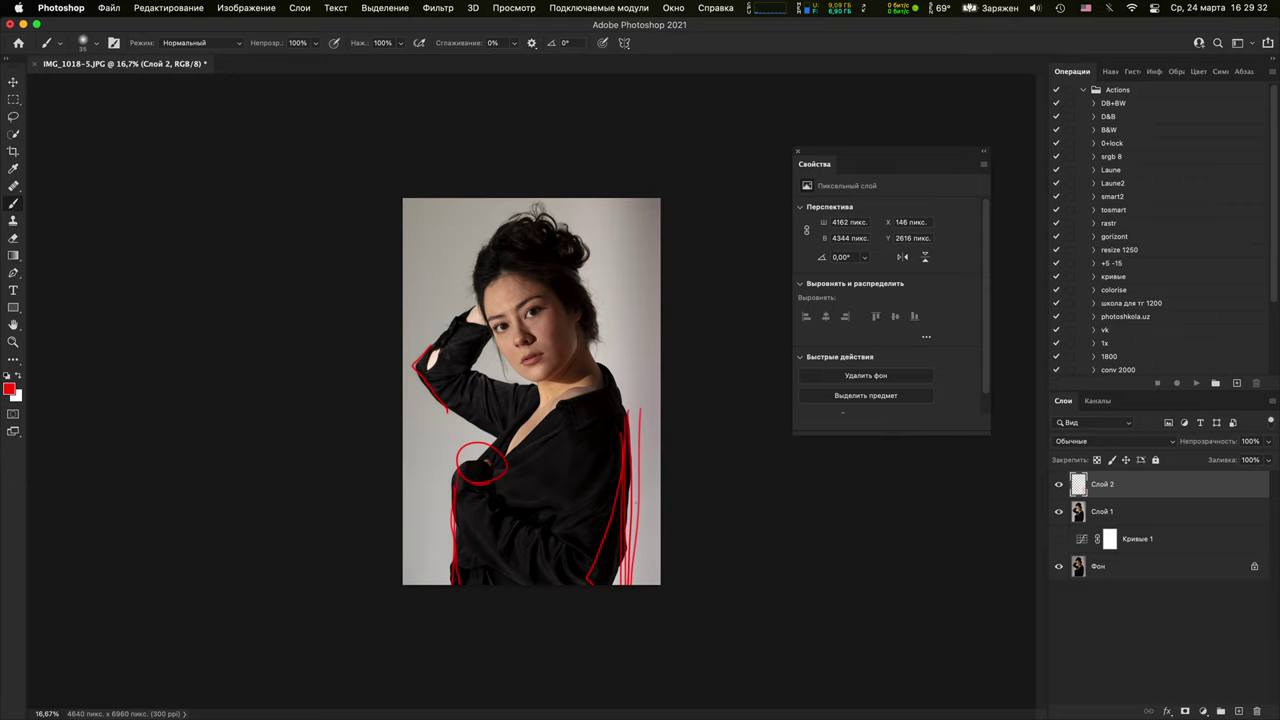
{"action": "left_click", "coordinate": [1059, 484]}
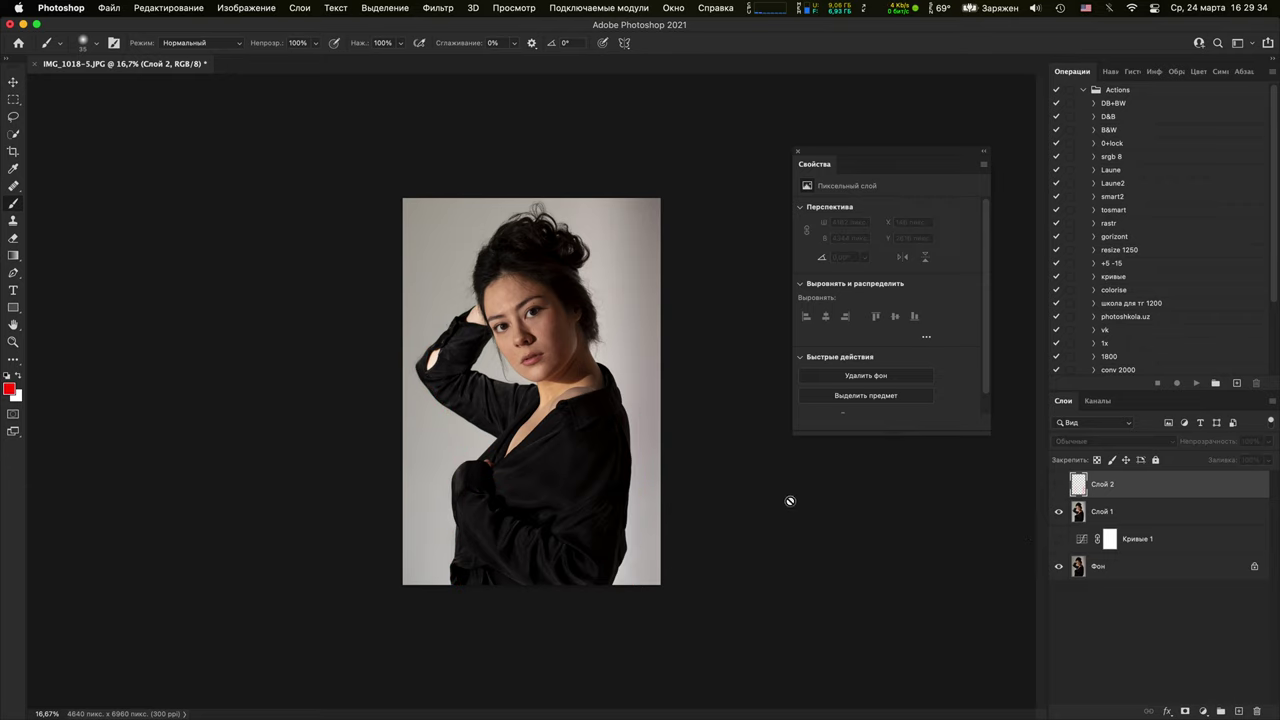
Add another new layer and circle the bare shoulder and shirt collar in red
{"action": "key", "text": "super+plus"}
{"action": "key", "text": "super+plus"}
{"action": "key", "text": "super+plus"}
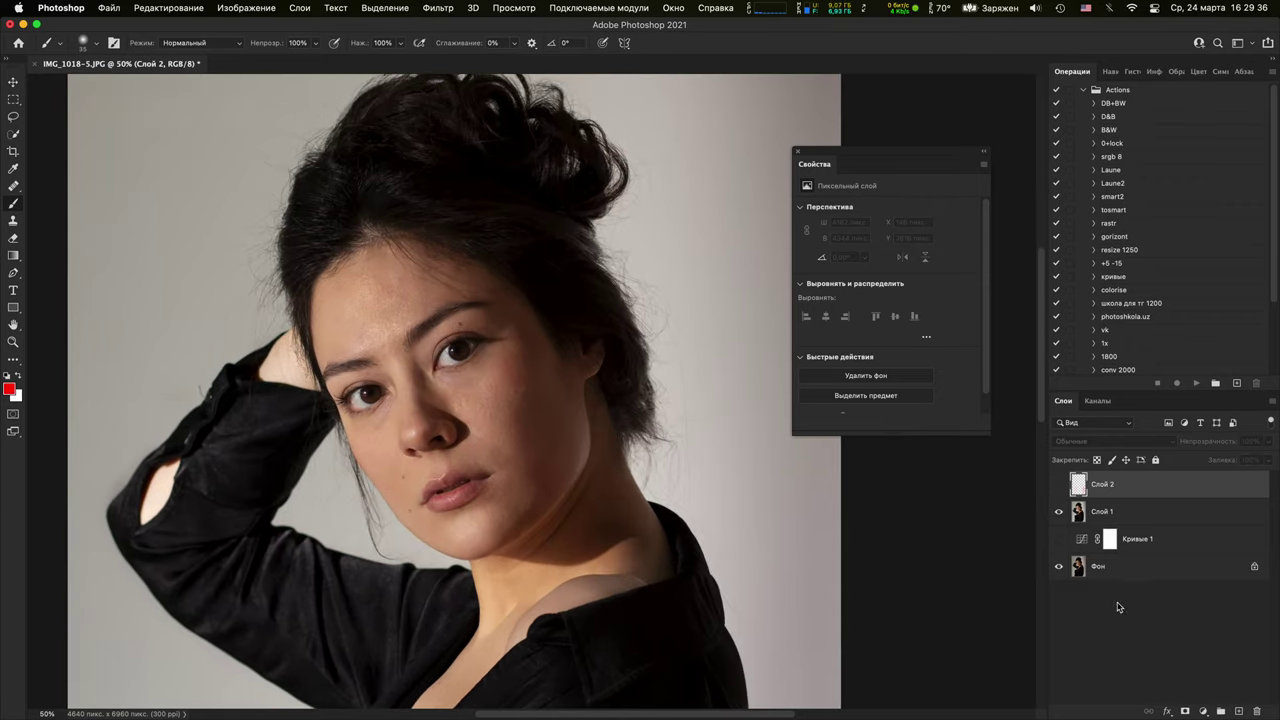
{"action": "left_click", "coordinate": [1239, 708]}
{"action": "scroll", "coordinate": [651, 591], "scroll_direction": "down", "scroll_amount": 5}
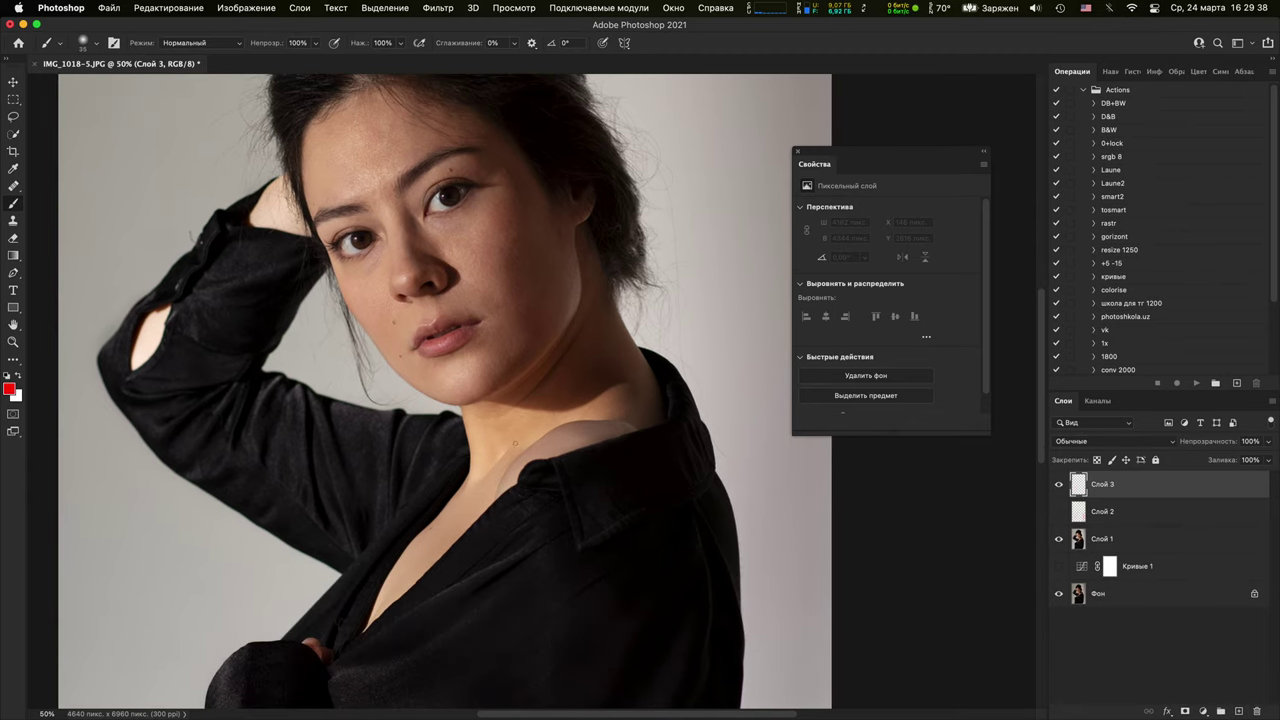
{"action": "left_click_drag", "start_coordinate": [491, 503], "coordinate": [500, 500]}
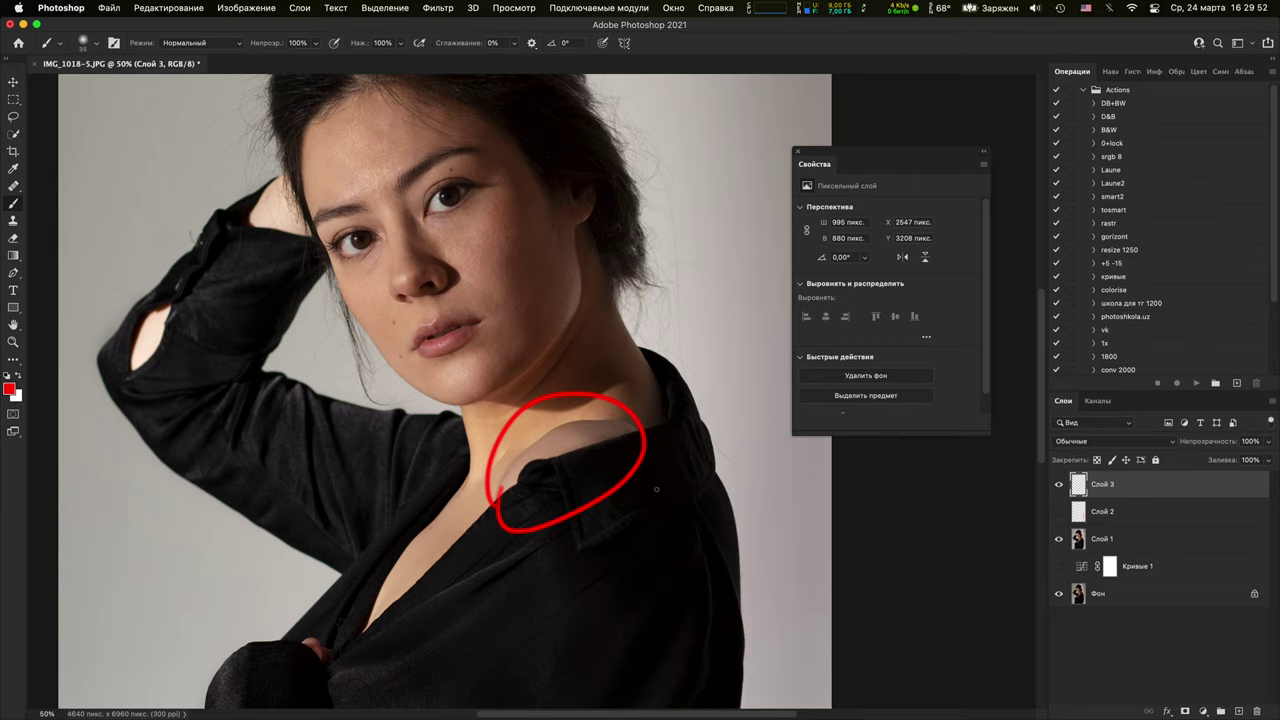
Brush a red outline around the protruding shirt hem at the photo's lower left on Слой 3
{"action": "key", "text": "super+minus"}
{"action": "key", "text": "super+minus"}
{"action": "key", "text": "super+minus"}
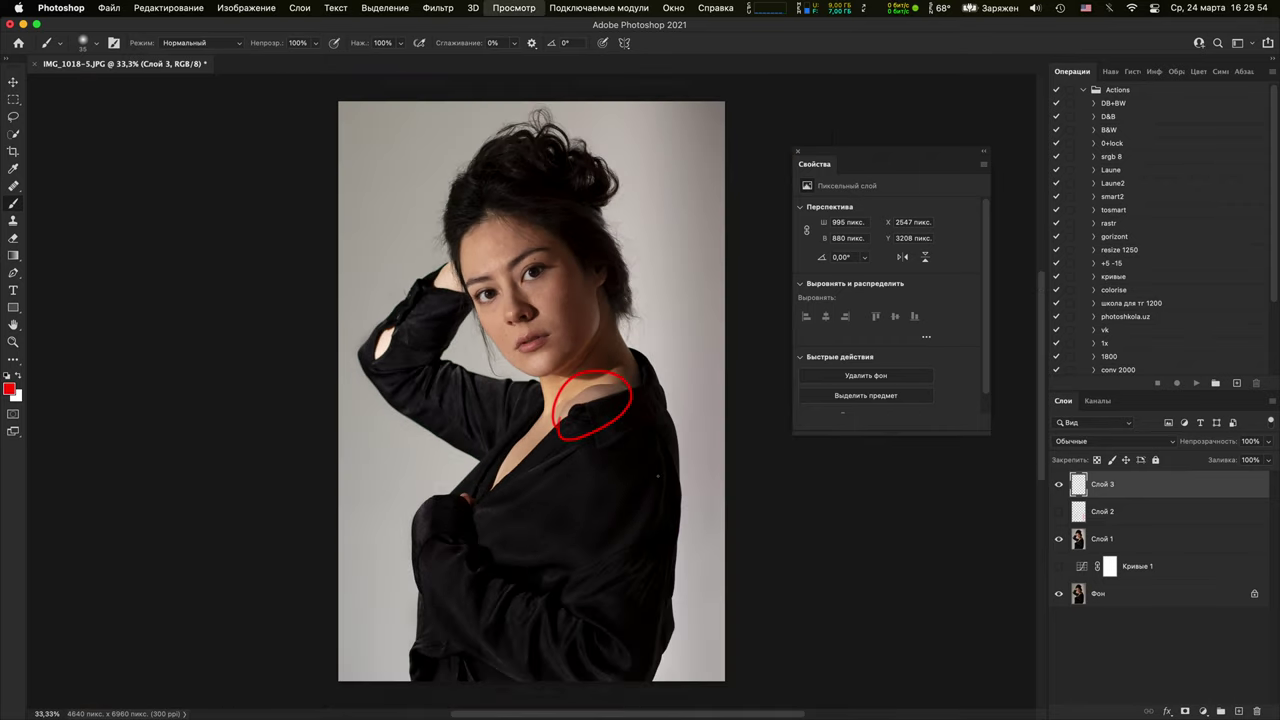
{"action": "key", "text": "super+plus"}
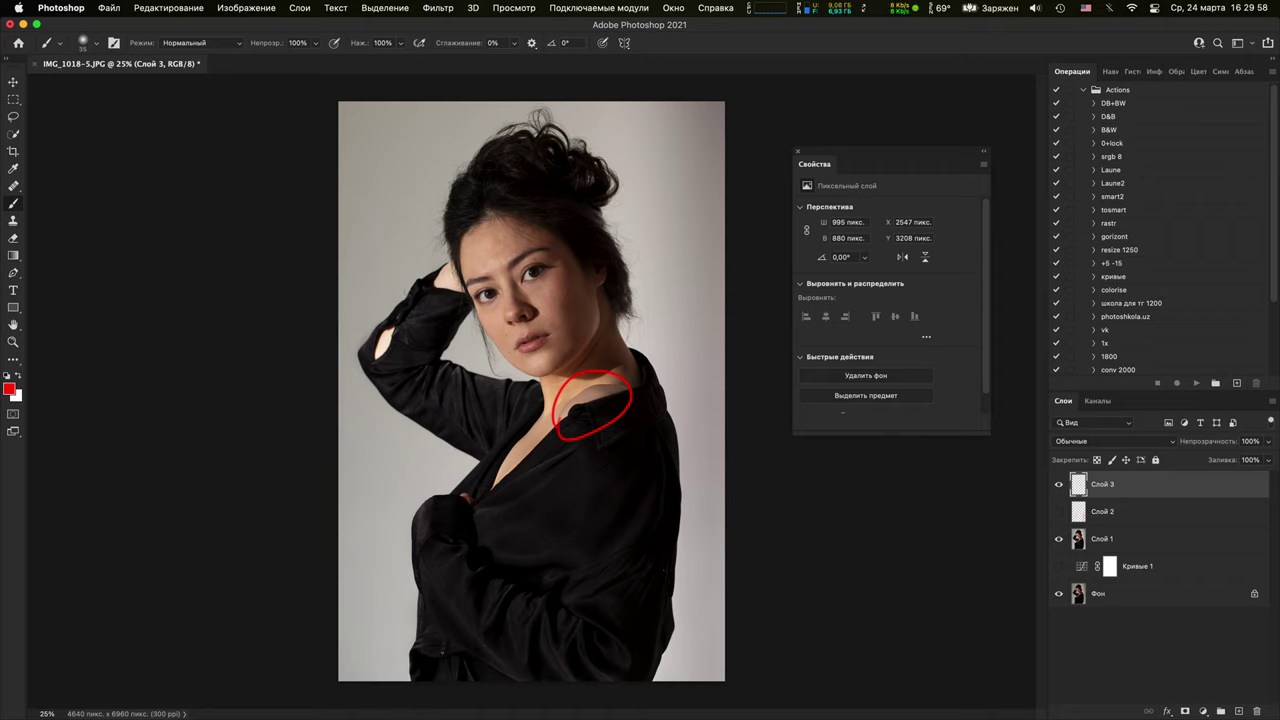
{"action": "mouse_move", "coordinate": [422, 682]}
{"action": "left_mouse_down"}
{"action": "mouse_move", "coordinate": [448, 650]}
{"action": "mouse_move", "coordinate": [420, 632]}
{"action": "mouse_move", "coordinate": [402, 682]}
{"action": "left_mouse_up"}
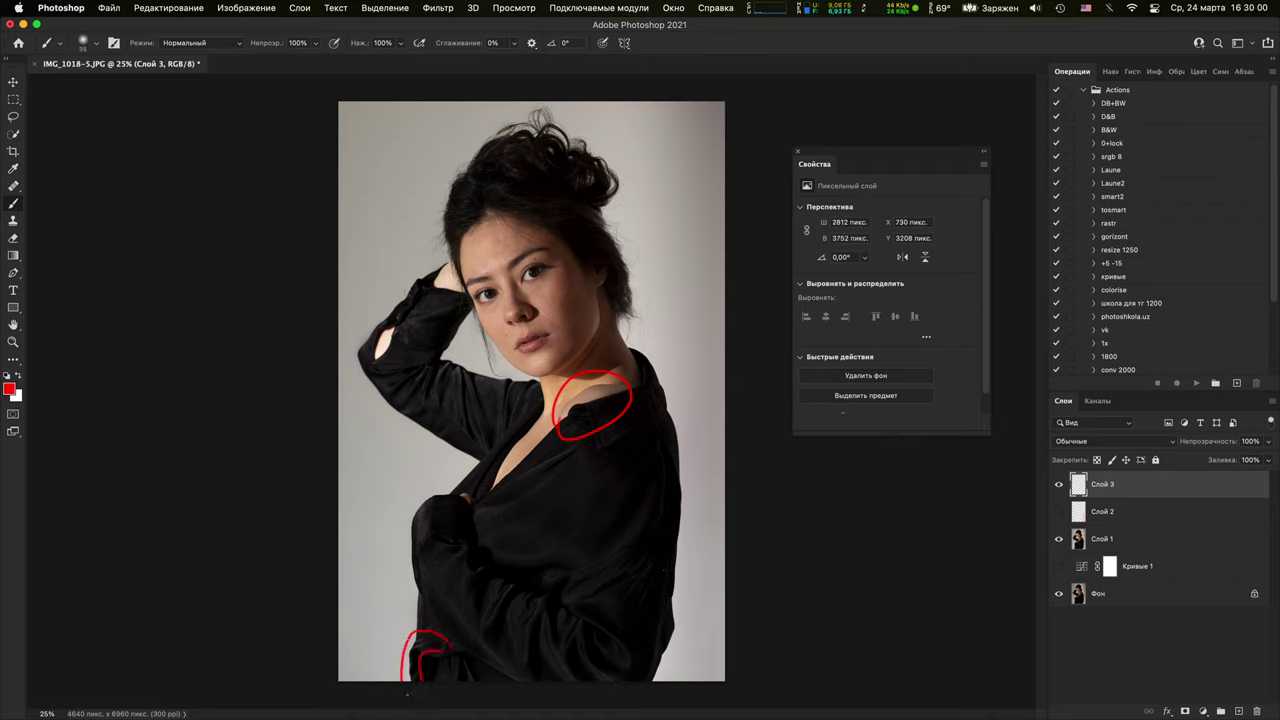
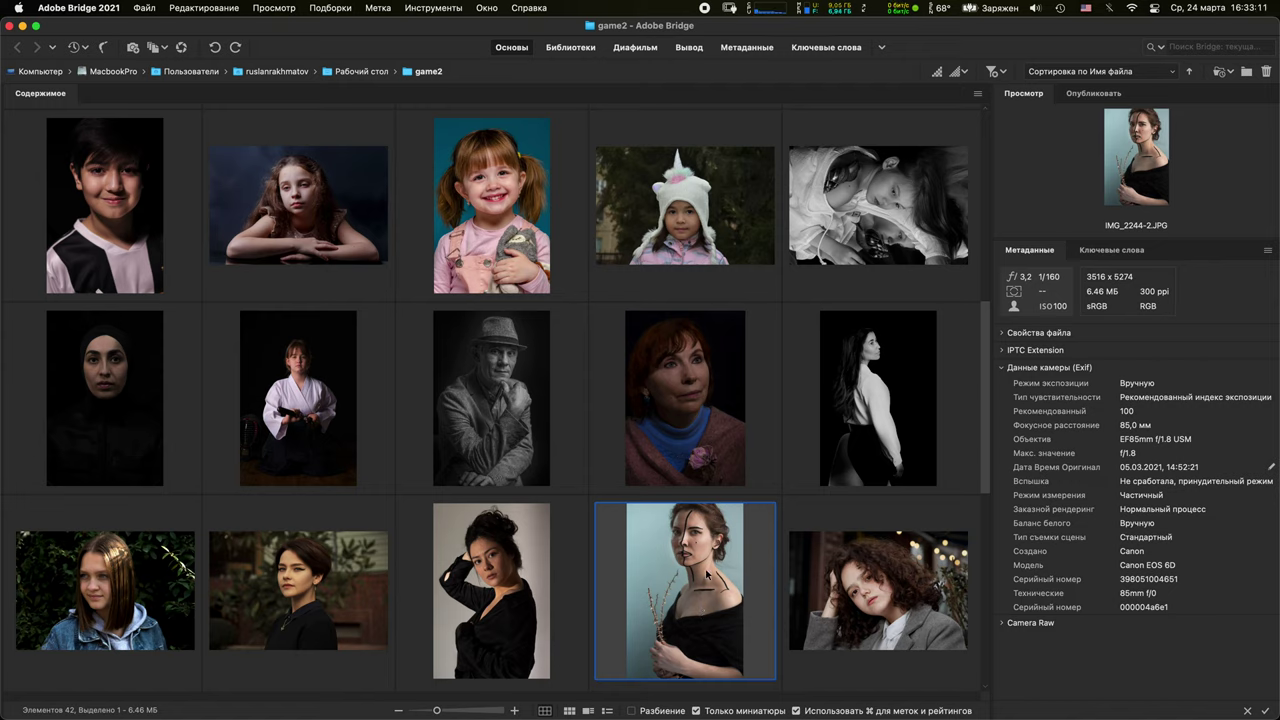
Open IMG_2244-2.JPG from Bridge in Photoshop, keeping its embedded sRGB profile
{"action": "double_click", "coordinate": [706, 587]}
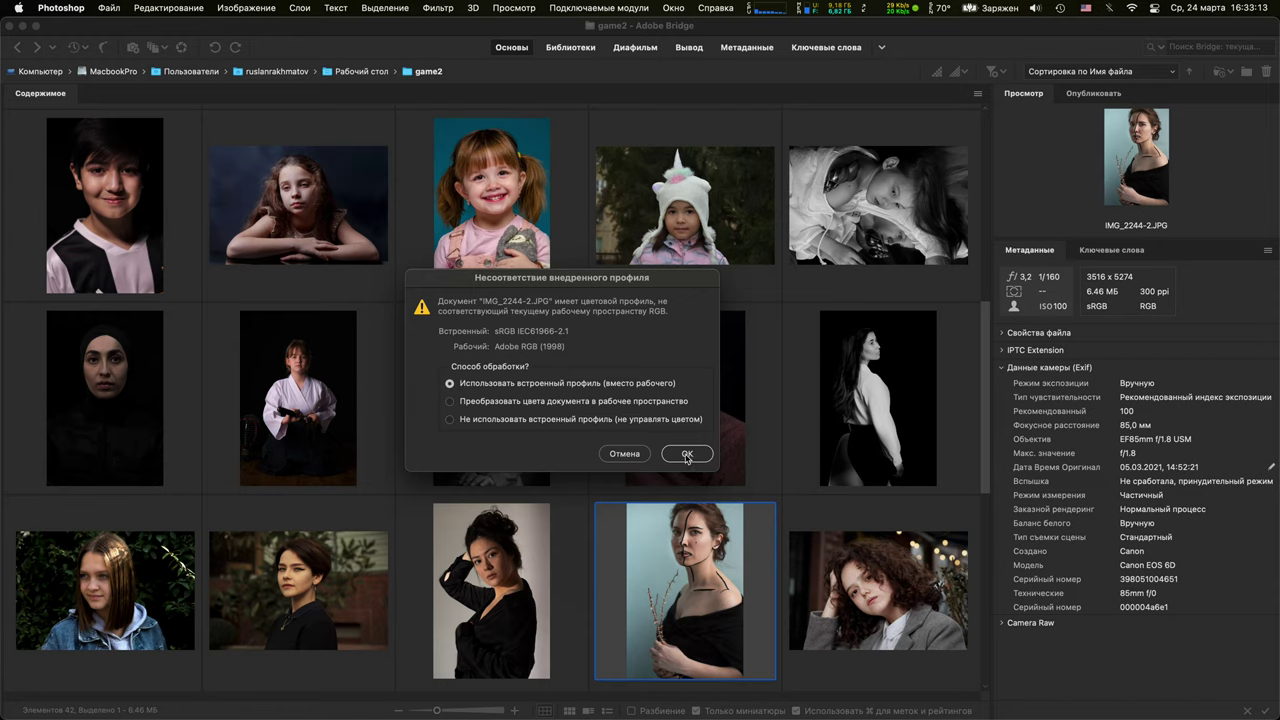
{"action": "left_click", "coordinate": [687, 455]}
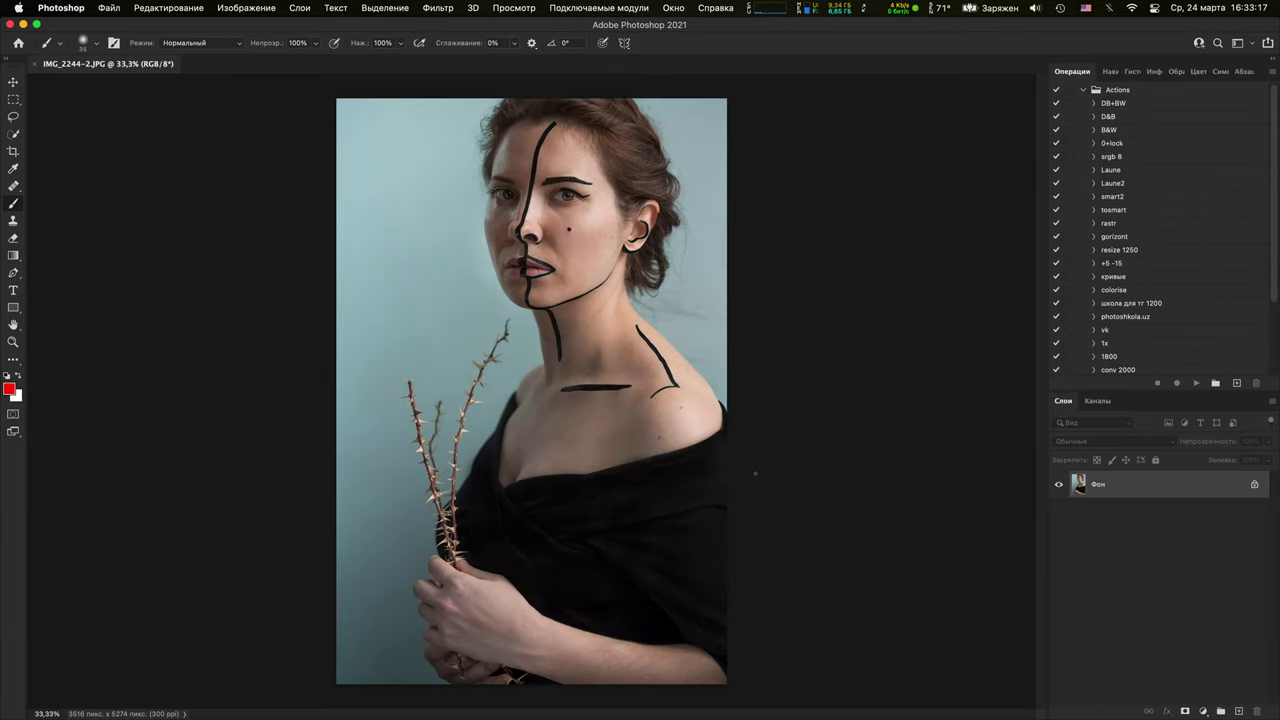
Add a new layer and brush a red outline around the background area with stray hairs behind the neck and shoulder
{"action": "key", "text": "super+minus"}
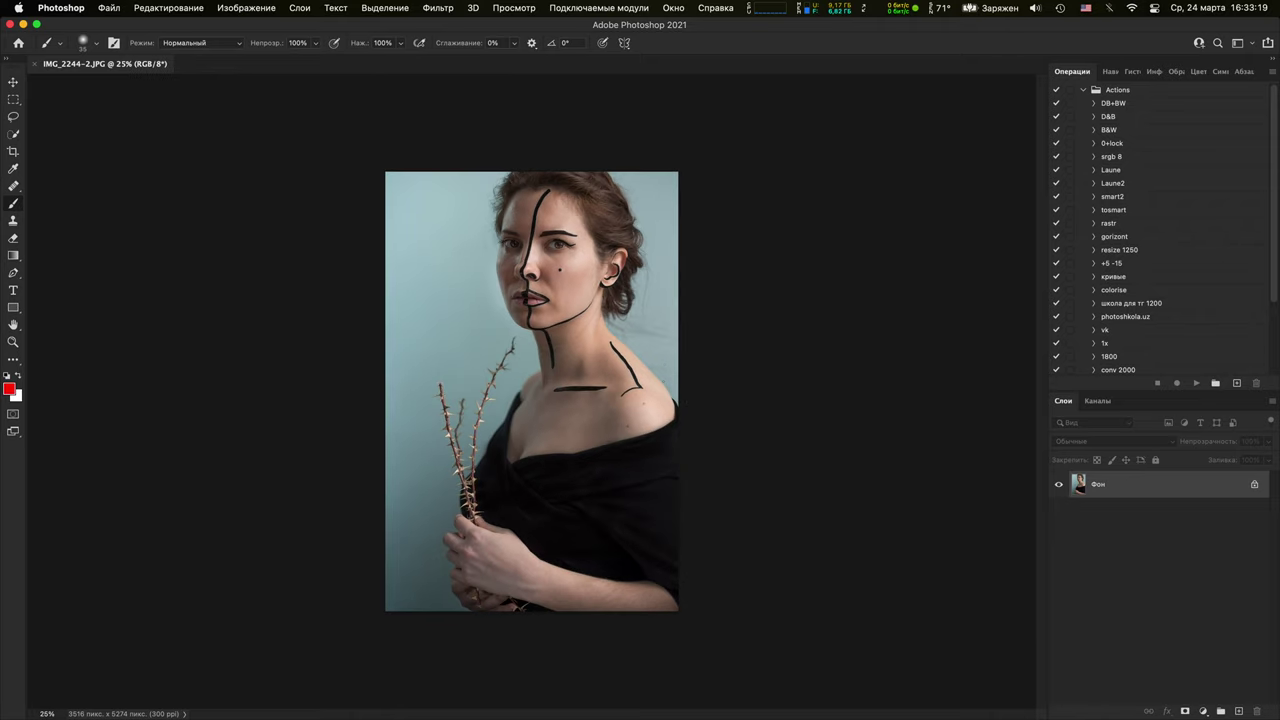
{"action": "key", "text": "super+plus"}
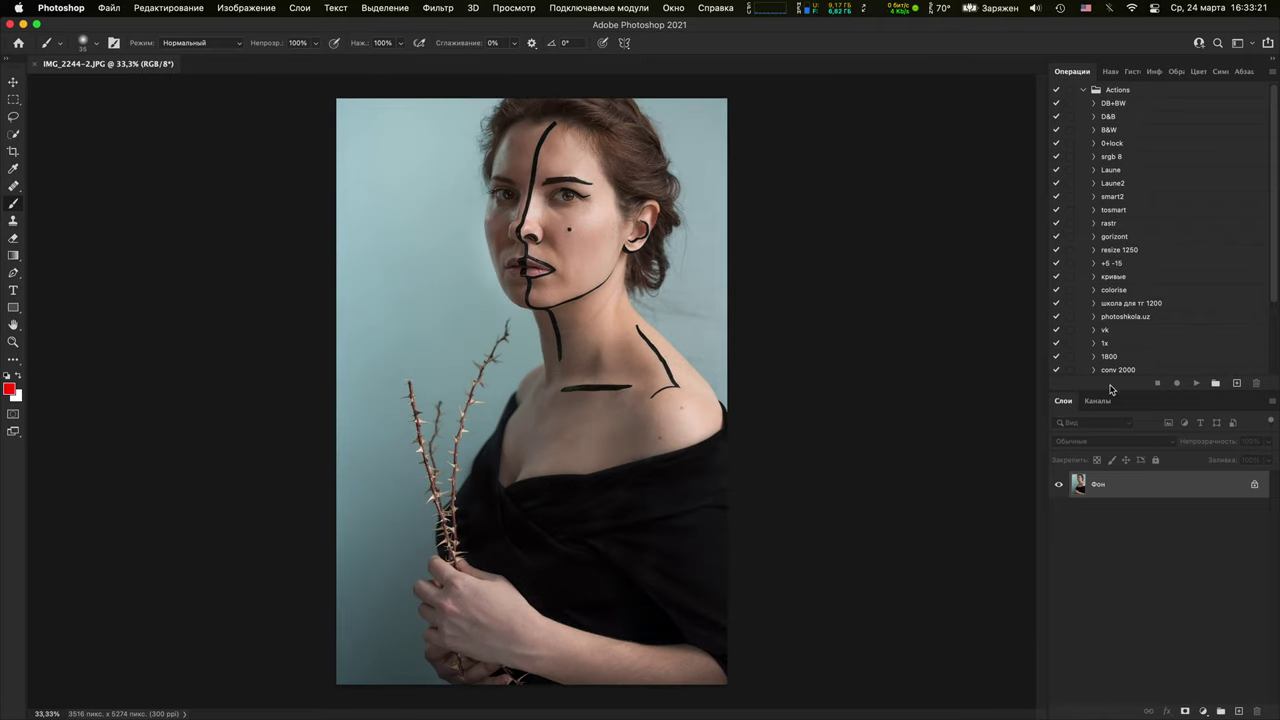
{"action": "left_click", "coordinate": [1240, 711]}
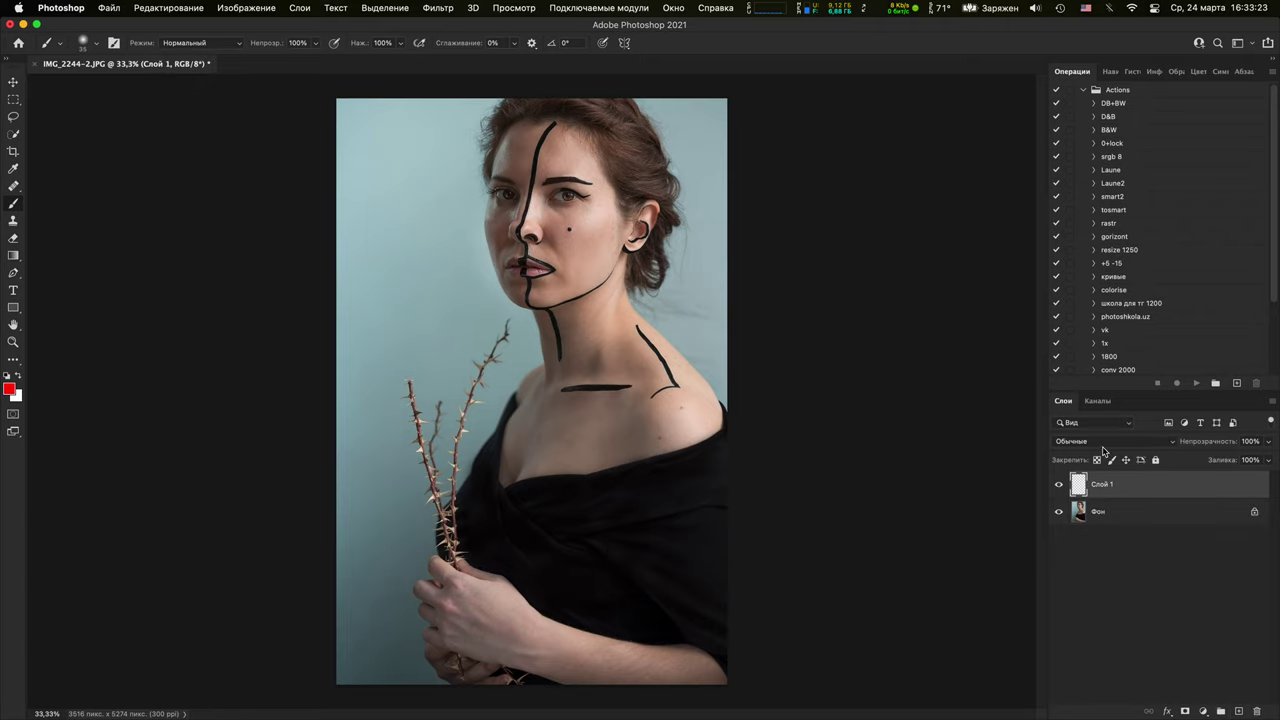
{"action": "left_click_drag", "start_coordinate": [727, 383], "coordinate": [702, 352]}
{"action": "mouse_move", "coordinate": [673, 289]}
{"action": "left_mouse_down"}
{"action": "mouse_move", "coordinate": [690, 227]}
{"action": "mouse_move", "coordinate": [716, 273]}
{"action": "mouse_move", "coordinate": [721, 382]}
{"action": "left_mouse_up"}
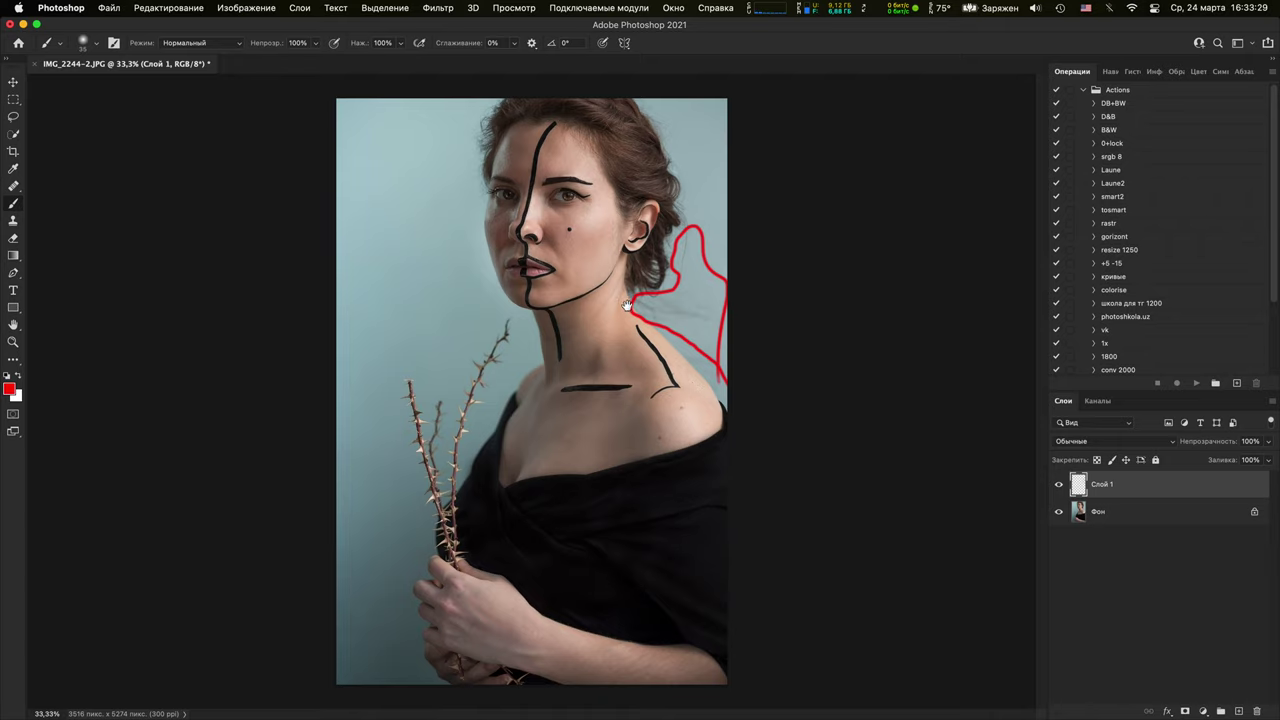
Examine the stray hairs and background texture inside the red outline behind the neck close up
{"action": "key", "text": "super+minus"}
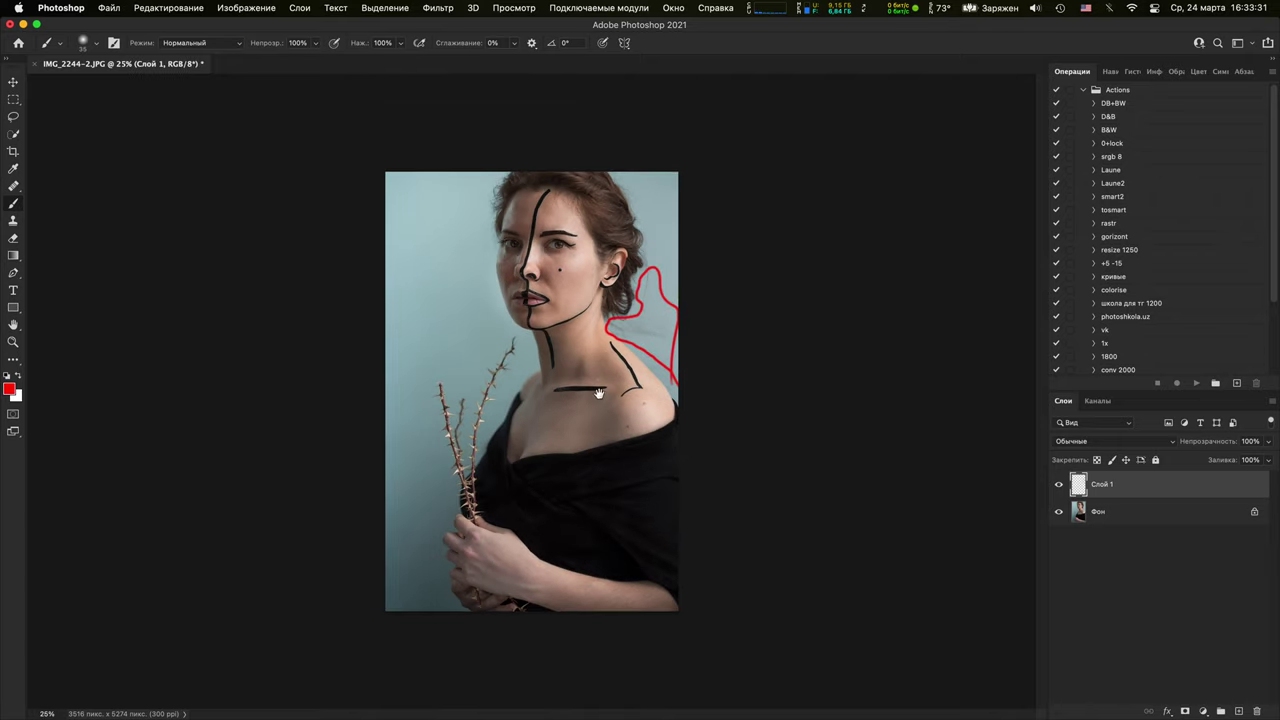
{"action": "key", "text": "super+1"}
{"action": "mouse_move", "coordinate": [623, 331]}
{"action": "left_mouse_down"}
{"action": "mouse_move", "coordinate": [346, 402]}
{"action": "mouse_move", "coordinate": [352, 431]}
{"action": "left_mouse_up"}
{"action": "key", "text": "super+minus"}
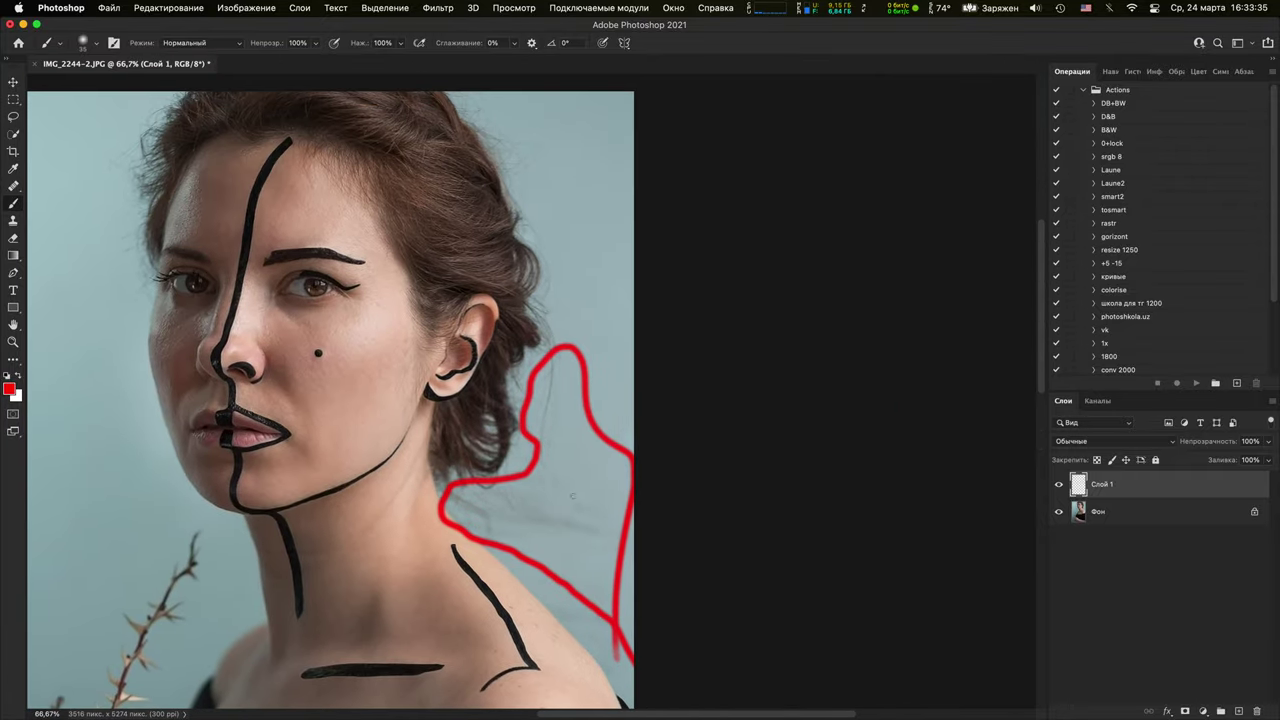
{"action": "key", "text": "super+plus"}
{"action": "key", "text": "super+plus"}
{"action": "key", "text": "super+plus"}
{"action": "left_click_drag", "start_coordinate": [589, 475], "coordinate": [440, 110]}
{"action": "left_click_drag", "start_coordinate": [574, 454], "coordinate": [879, 458]}
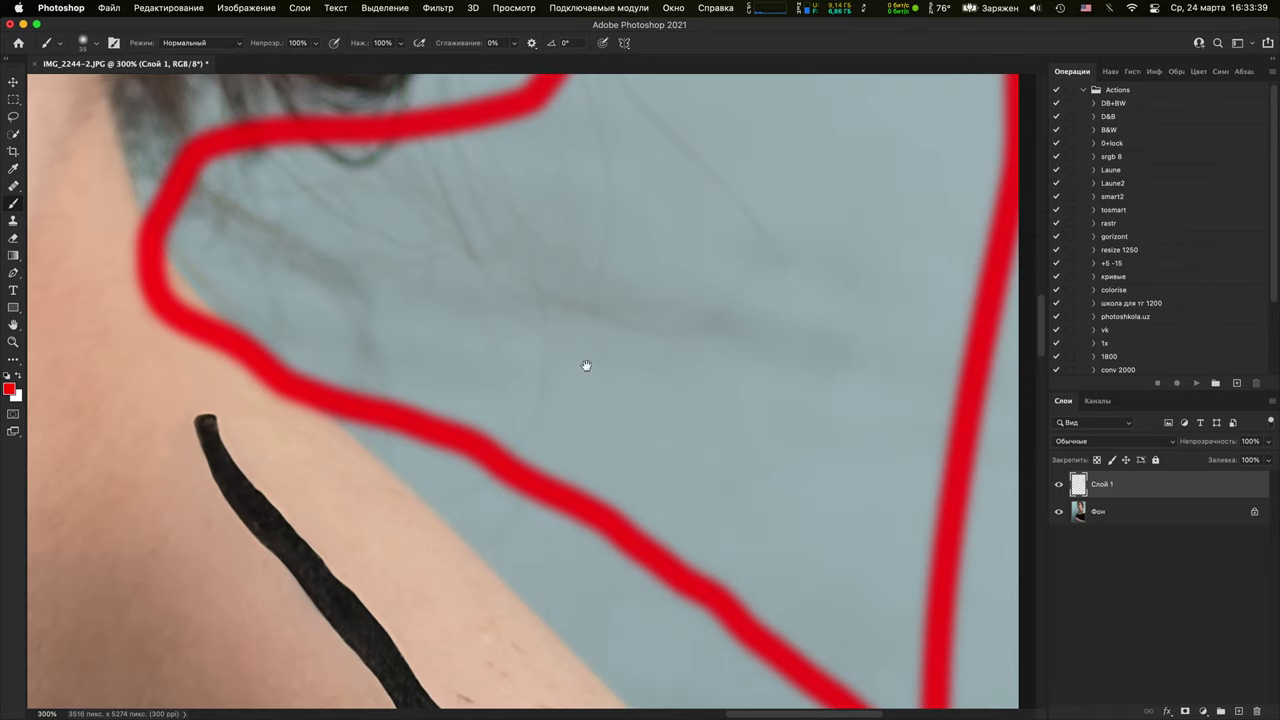
Brush a red outline around the small skin area in the corner of the dress neckline on Слой 1
{"action": "left_click_drag", "start_coordinate": [440, 515], "coordinate": [900, 130]}
{"action": "mouse_move", "coordinate": [560, 395]}
{"action": "left_mouse_down"}
{"action": "mouse_move", "coordinate": [894, 14]}
{"action": "mouse_move", "coordinate": [656, 238]}
{"action": "mouse_move", "coordinate": [636, 333]}
{"action": "left_mouse_up"}
{"action": "mouse_move", "coordinate": [428, 328]}
{"action": "left_mouse_down"}
{"action": "mouse_move", "coordinate": [575, 632]}
{"action": "mouse_move", "coordinate": [423, 694]}
{"action": "mouse_move", "coordinate": [408, 391]}
{"action": "mouse_move", "coordinate": [430, 330]}
{"action": "left_mouse_up"}
{"action": "key", "text": "super+1"}
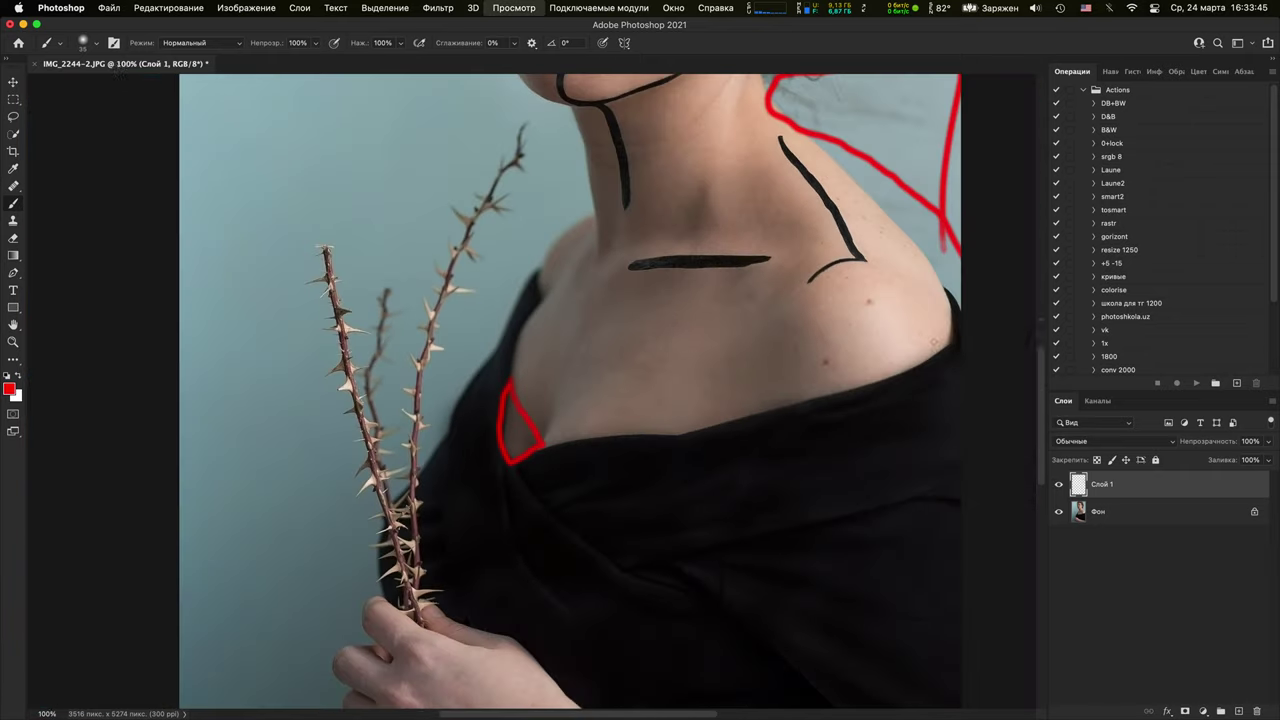
Hide the red marks on Слой 1 and add a new layer directly above the Фон background
{"action": "left_click", "coordinate": [1059, 484]}
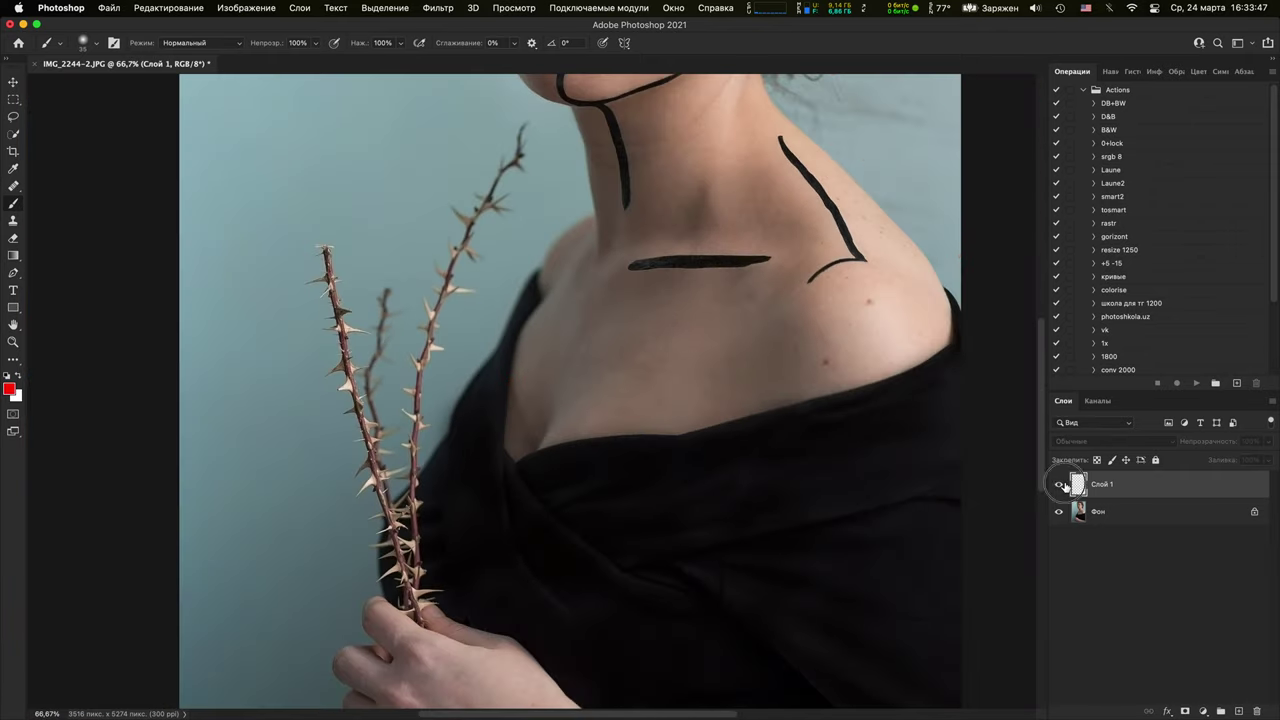
{"action": "left_click", "coordinate": [1059, 484]}
{"action": "left_click", "coordinate": [1059, 484]}
{"action": "key", "text": "super+0"}
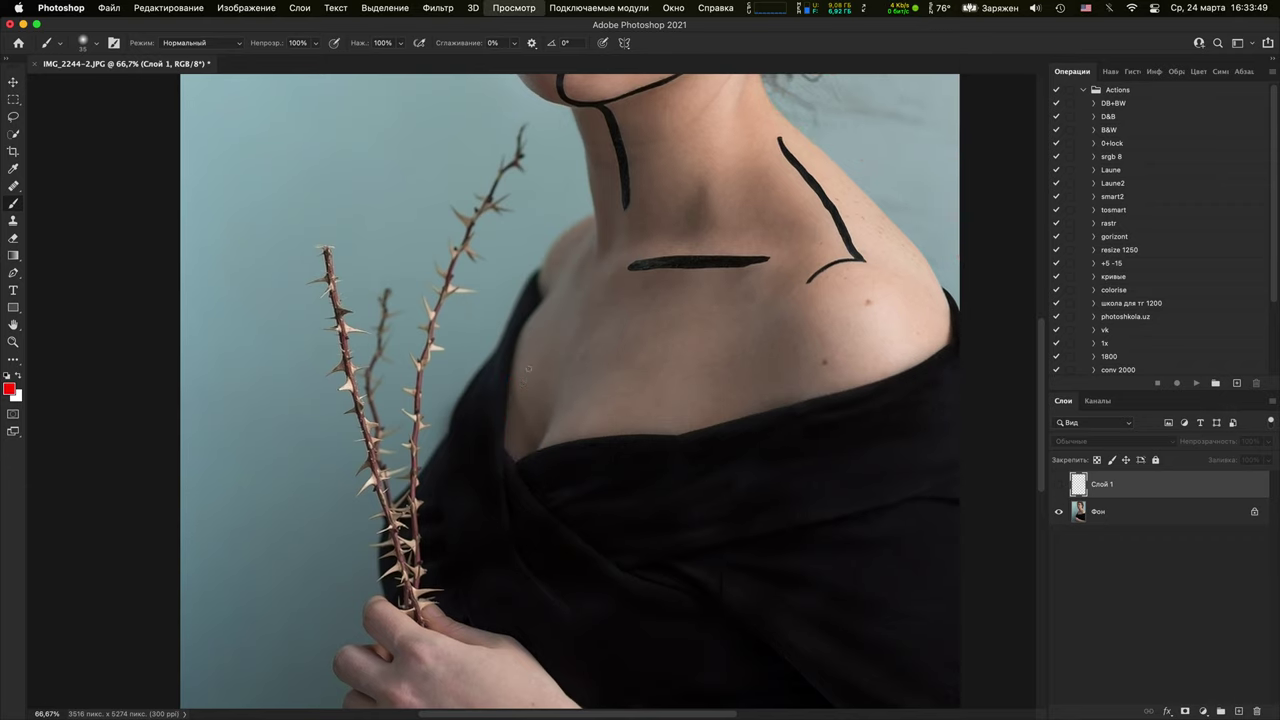
{"action": "key", "text": "super+plus"}
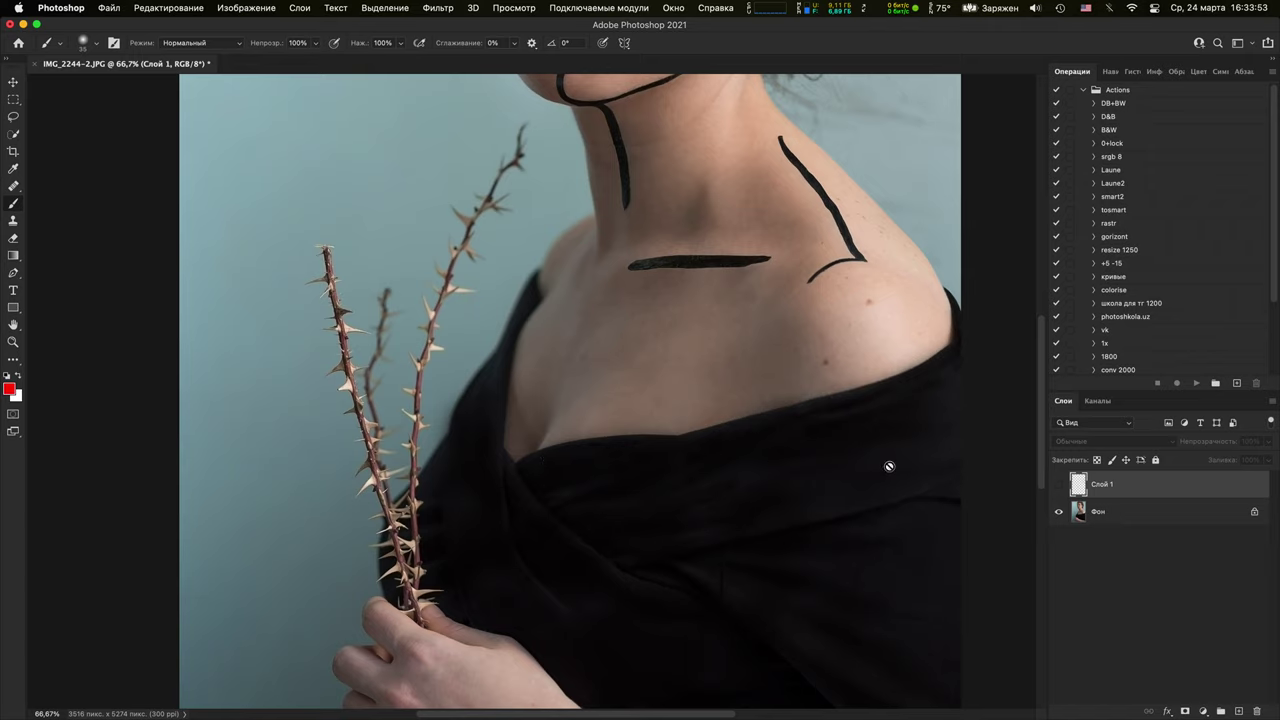
{"action": "left_click", "coordinate": [1100, 513]}
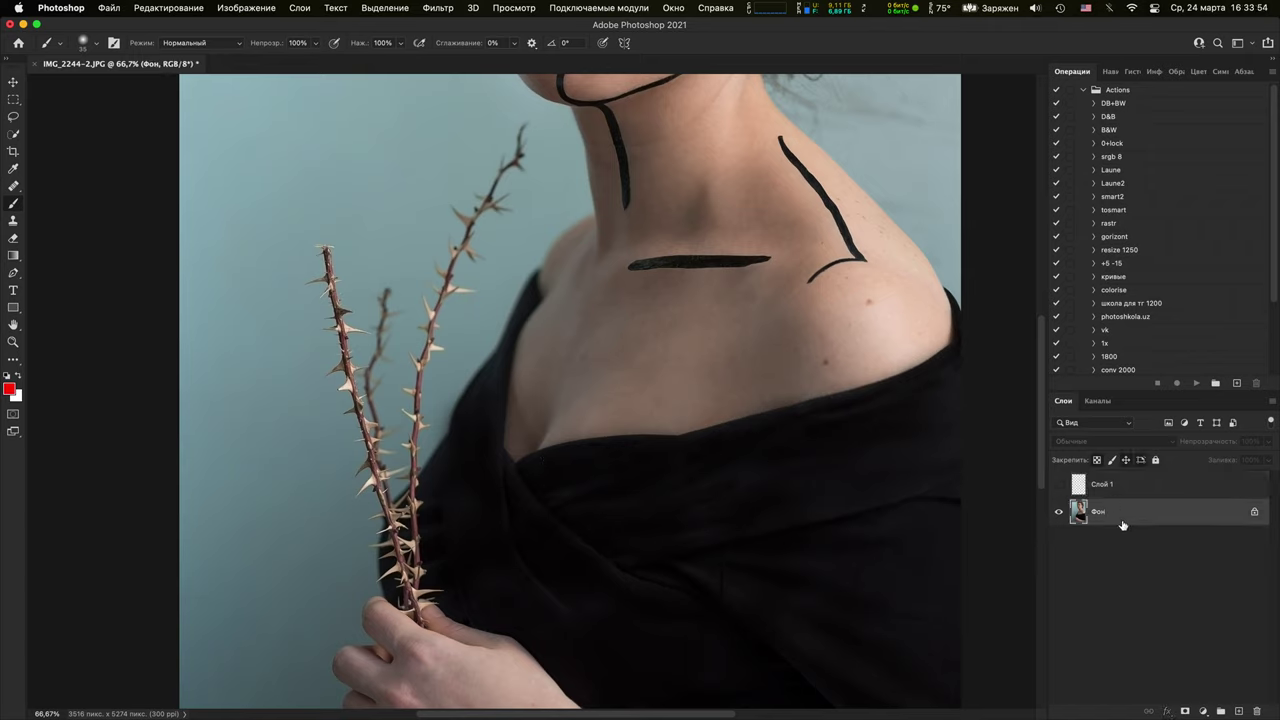
{"action": "left_click", "coordinate": [1237, 711]}
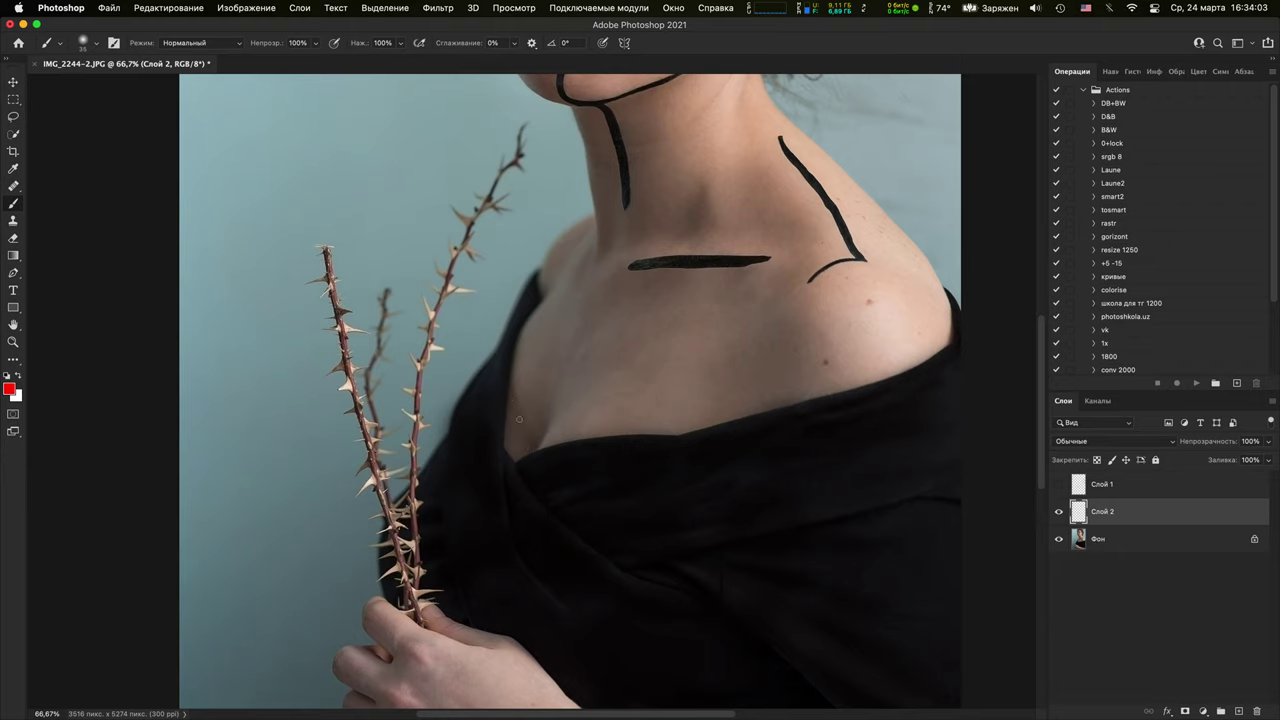
Examine the skin texture and black painted lines close up from the lips and nose to the eyes and forehead
{"action": "left_click_drag", "start_coordinate": [613, 301], "coordinate": [502, 589]}
{"action": "key", "text": "super+plus"}
{"action": "key", "text": "super+plus"}
{"action": "key", "text": "super+plus"}
{"action": "key", "text": "super+plus"}
{"action": "scroll", "coordinate": [592, 430], "scroll_direction": "up", "scroll_amount": 5}
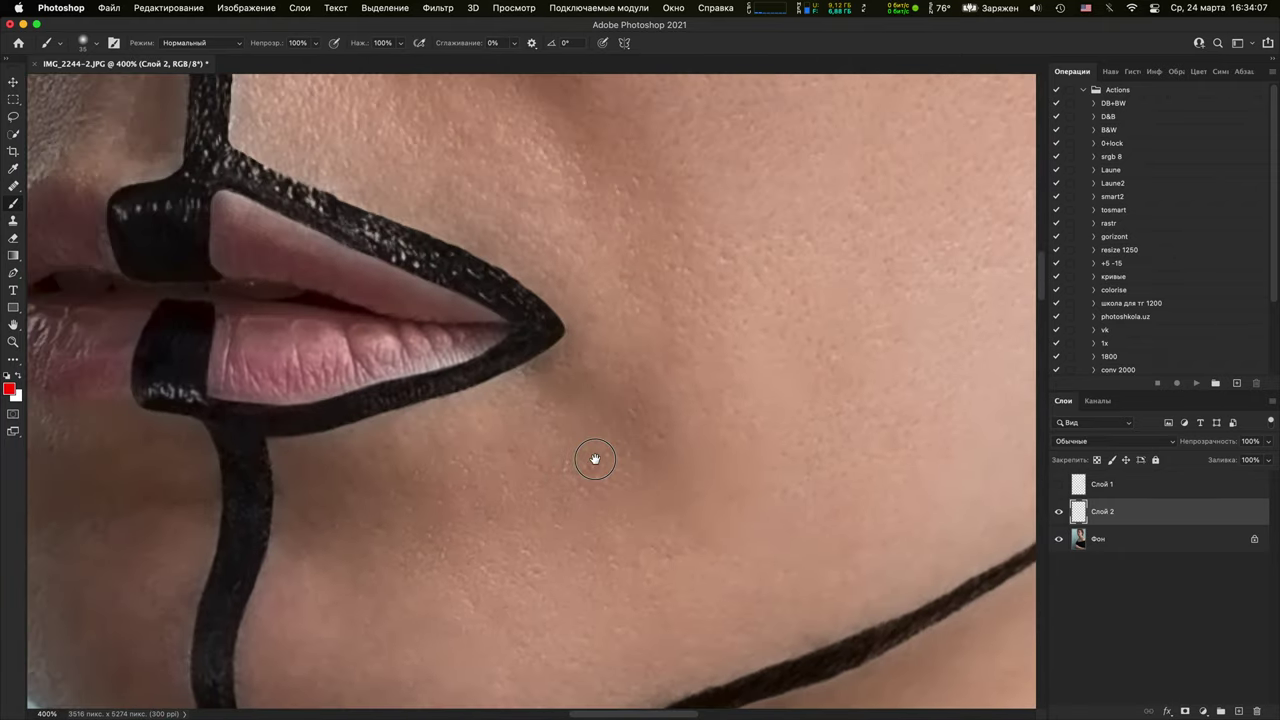
{"action": "left_click_drag", "start_coordinate": [591, 457], "coordinate": [737, 542]}
{"action": "left_click_drag", "start_coordinate": [690, 185], "coordinate": [700, 386]}
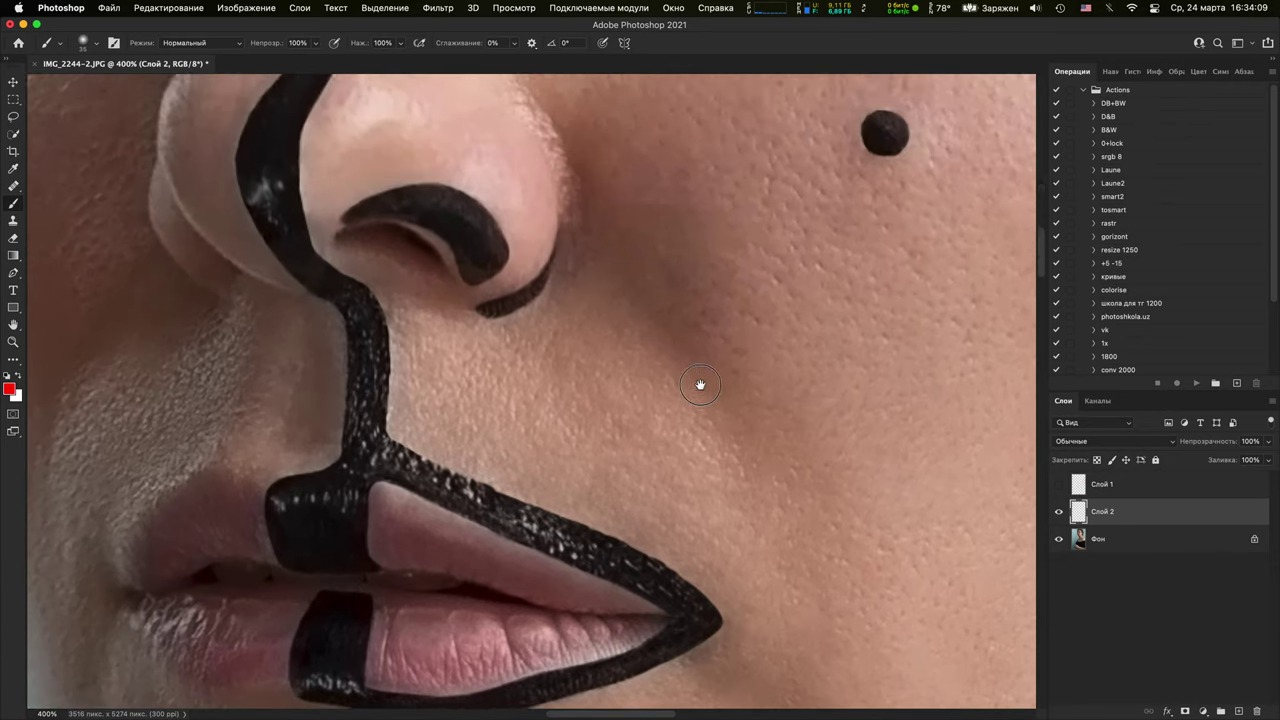
{"action": "left_click_drag", "start_coordinate": [690, 96], "coordinate": [686, 409]}
{"action": "left_click_drag", "start_coordinate": [433, 314], "coordinate": [704, 401]}
{"action": "scroll", "coordinate": [703, 401], "scroll_direction": "up", "scroll_amount": 12}
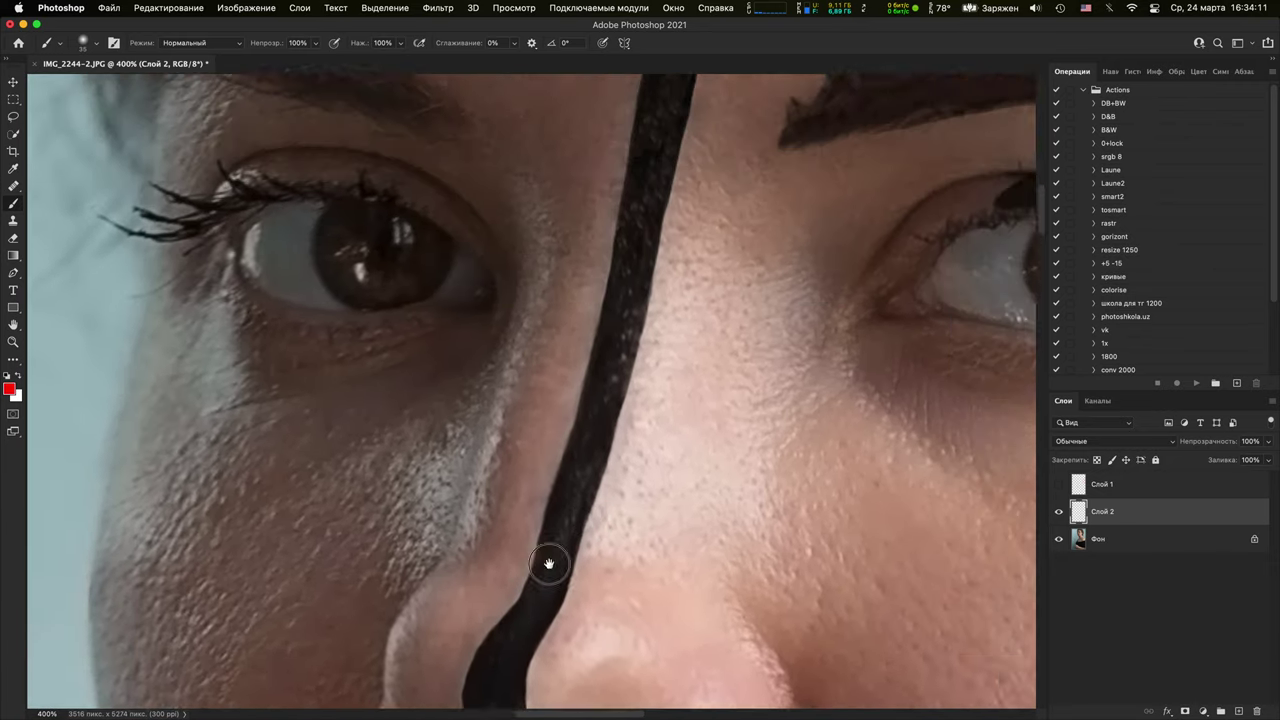
{"action": "scroll", "coordinate": [609, 575], "scroll_direction": "up", "scroll_amount": 3}
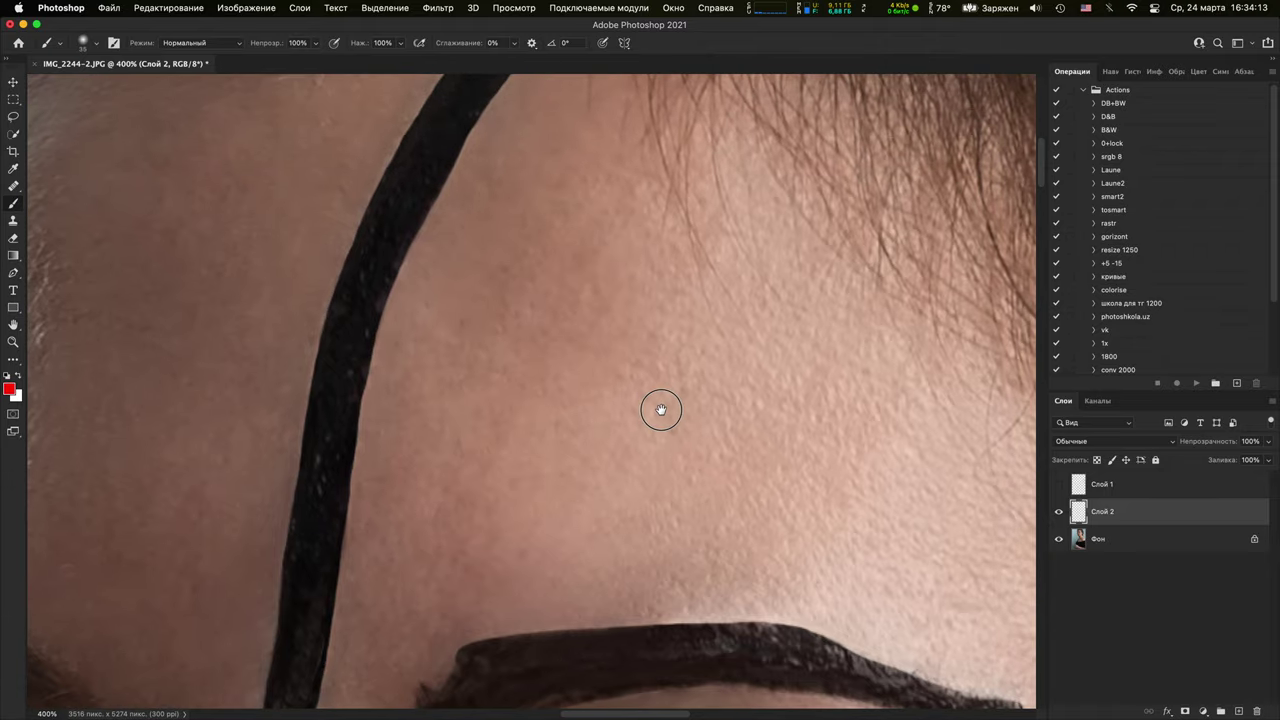
{"action": "scroll", "coordinate": [660, 409], "scroll_direction": "down", "scroll_amount": 15}
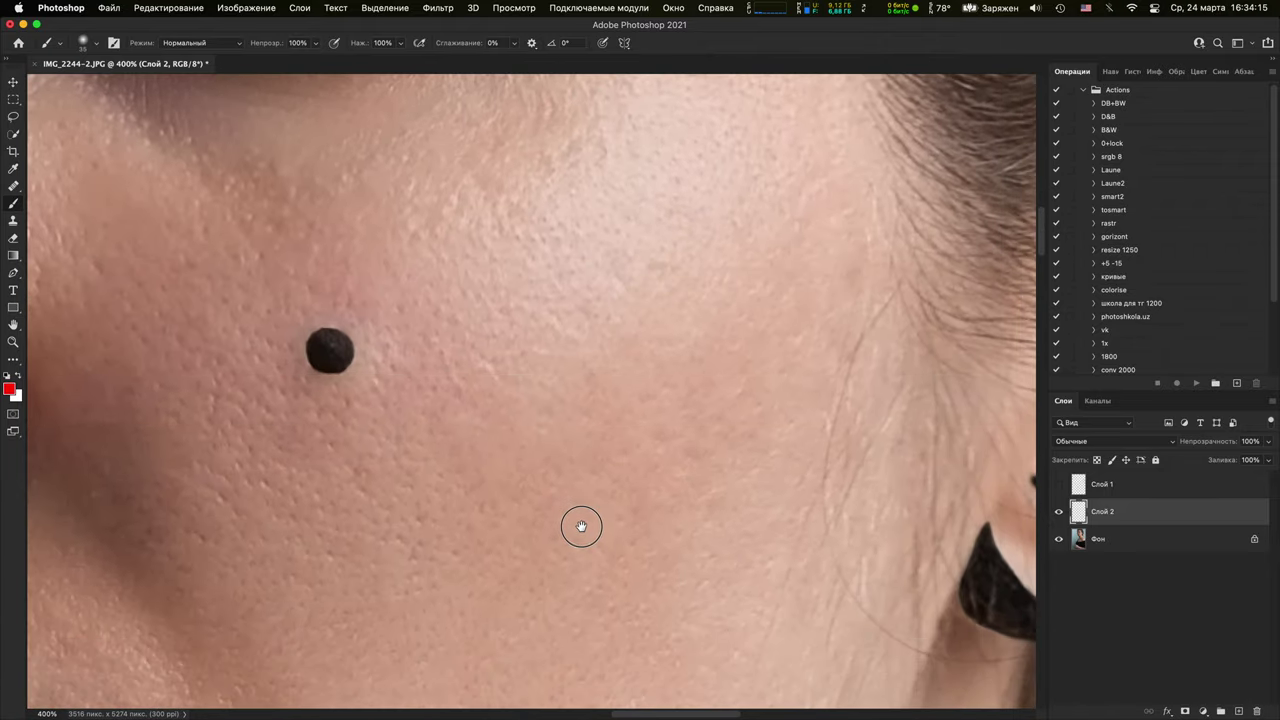
Examine the cheek, lips, chin and black line down the neck close up
{"action": "left_click_drag", "start_coordinate": [582, 526], "coordinate": [694, 340]}
{"action": "key", "text": "super+minus"}
{"action": "left_click_drag", "start_coordinate": [670, 465], "coordinate": [843, 286]}
{"action": "left_click_drag", "start_coordinate": [600, 492], "coordinate": [697, 397]}
{"action": "left_click_drag", "start_coordinate": [526, 405], "coordinate": [674, 608]}
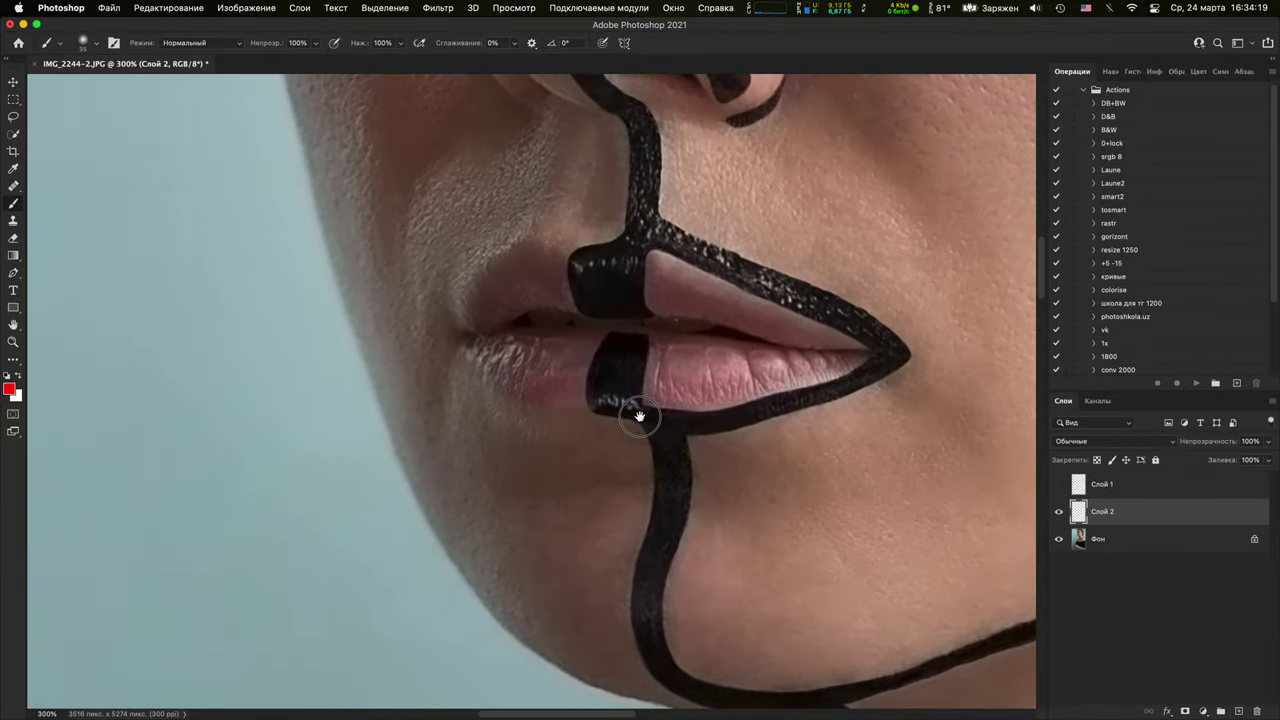
{"action": "left_click_drag", "start_coordinate": [638, 417], "coordinate": [490, 222]}
{"action": "scroll", "coordinate": [490, 222], "scroll_direction": "down", "scroll_amount": 1}
{"action": "scroll", "coordinate": [499, 207], "scroll_direction": "right", "scroll_amount": 1}
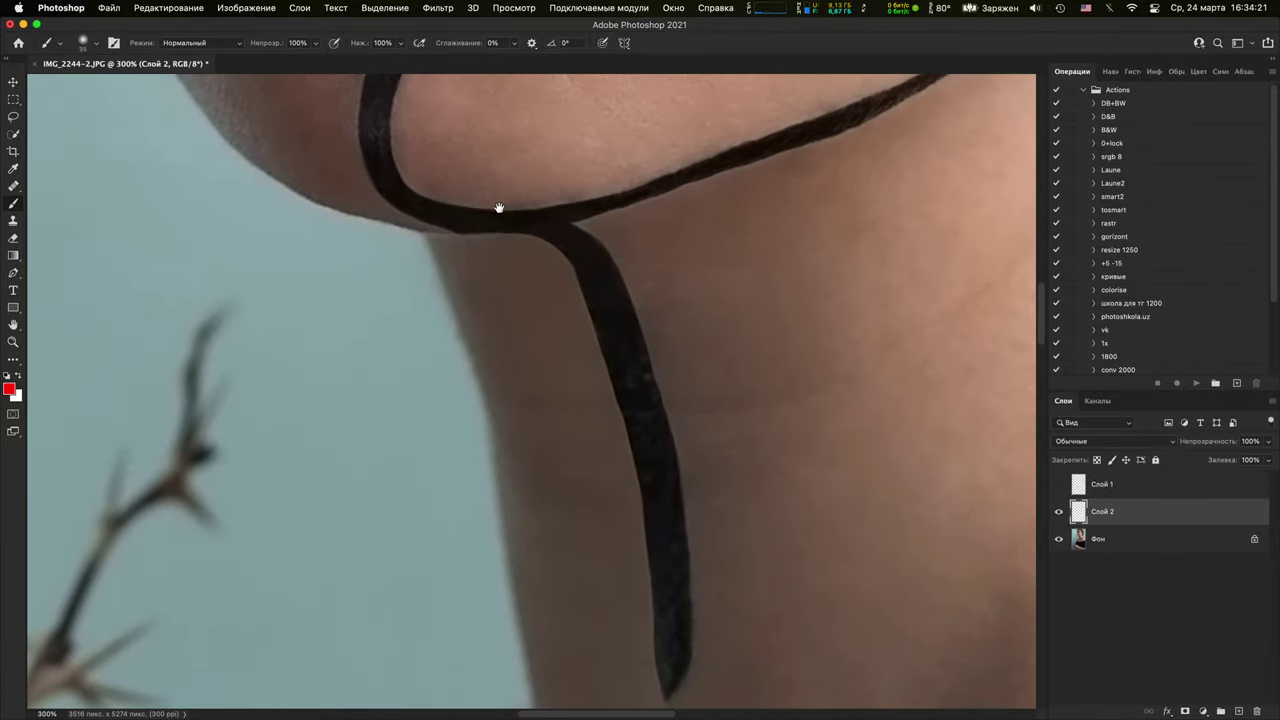
{"action": "scroll", "coordinate": [574, 367], "scroll_direction": "down", "scroll_amount": 4}
{"action": "scroll", "coordinate": [555, 320], "scroll_direction": "right", "scroll_amount": 3}
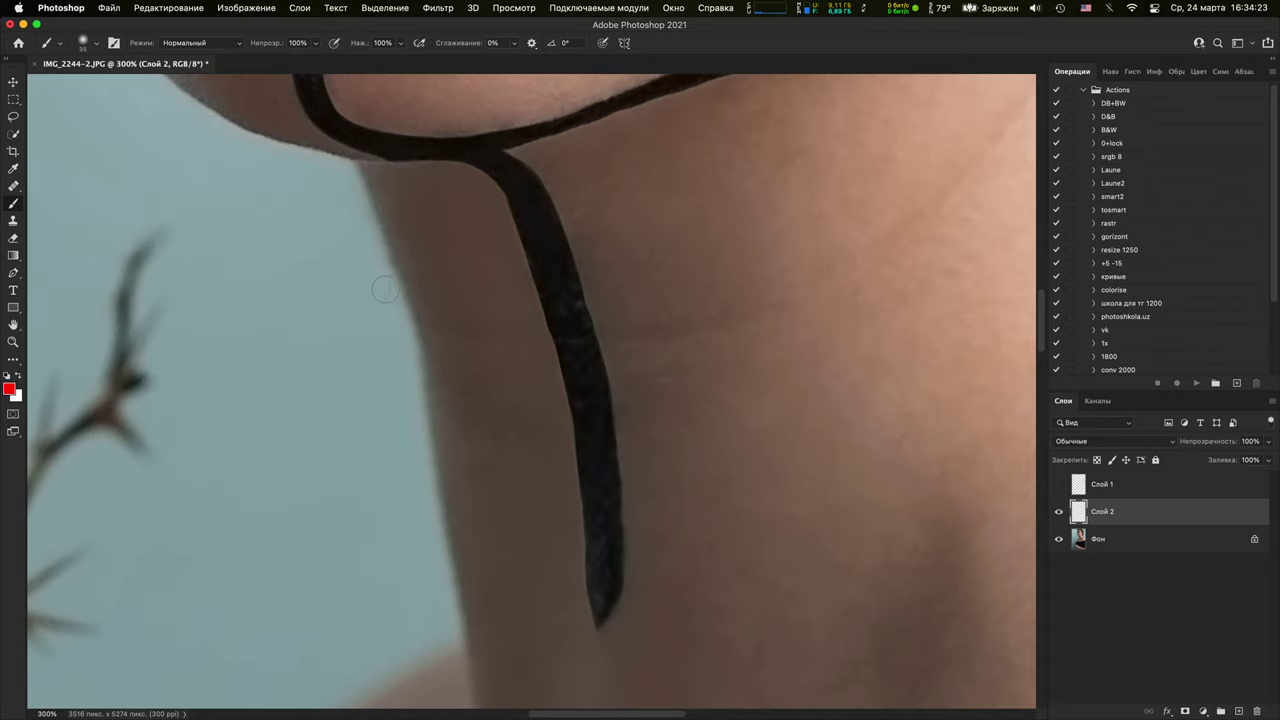
Brush a thin red outline around the black painted line on the neck on Слой 2
{"action": "mouse_move", "coordinate": [406, 190]}
{"action": "left_mouse_down"}
{"action": "mouse_move", "coordinate": [325, 131]}
{"action": "mouse_move", "coordinate": [491, 120]}
{"action": "mouse_move", "coordinate": [595, 219]}
{"action": "mouse_move", "coordinate": [657, 360]}
{"action": "mouse_move", "coordinate": [693, 531]}
{"action": "mouse_move", "coordinate": [664, 641]}
{"action": "mouse_move", "coordinate": [550, 630]}
{"action": "mouse_move", "coordinate": [461, 339]}
{"action": "mouse_move", "coordinate": [342, 211]}
{"action": "left_mouse_up"}
{"action": "key", "text": "super+plus"}
{"action": "left_click_drag", "start_coordinate": [681, 423], "coordinate": [614, 309]}
{"action": "scroll", "coordinate": [613, 309], "scroll_direction": "down", "scroll_amount": 5}
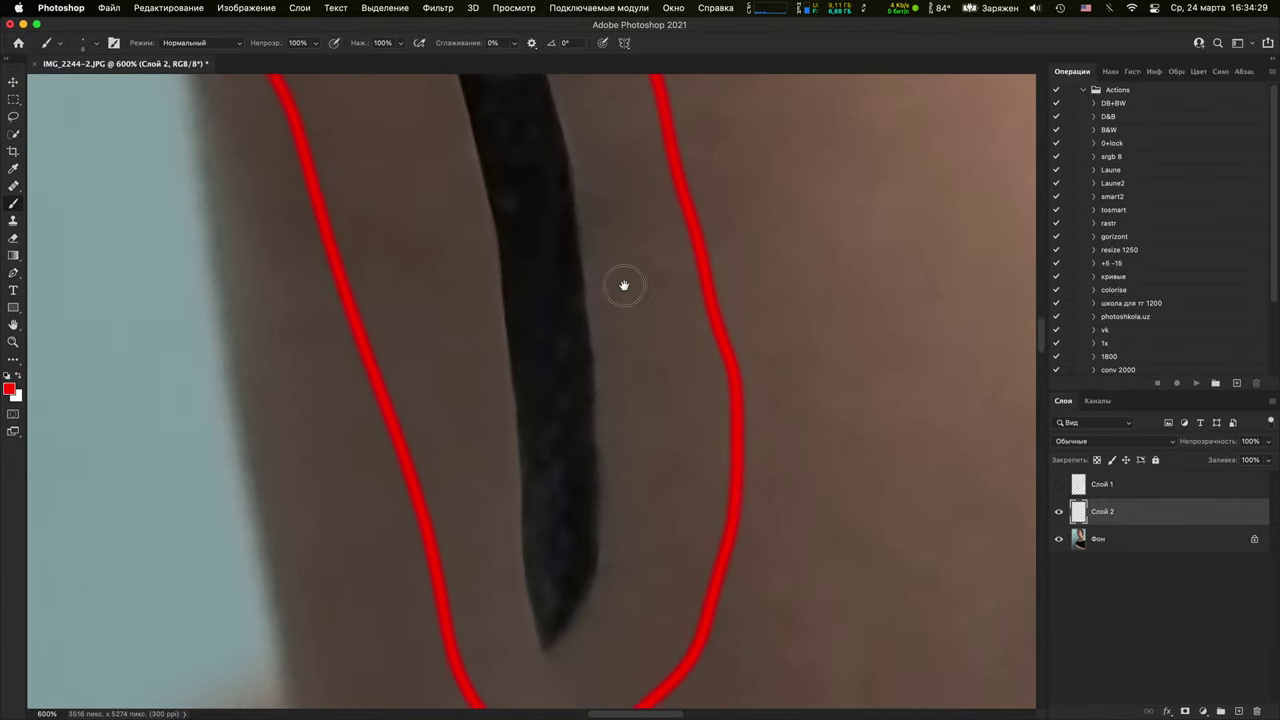
{"action": "scroll", "coordinate": [610, 280], "scroll_direction": "right", "scroll_amount": 2}
Circle the lower tip of the black neck line in red, undoing the first stray stroke
{"action": "left_click_drag", "start_coordinate": [560, 409], "coordinate": [500, 492]}
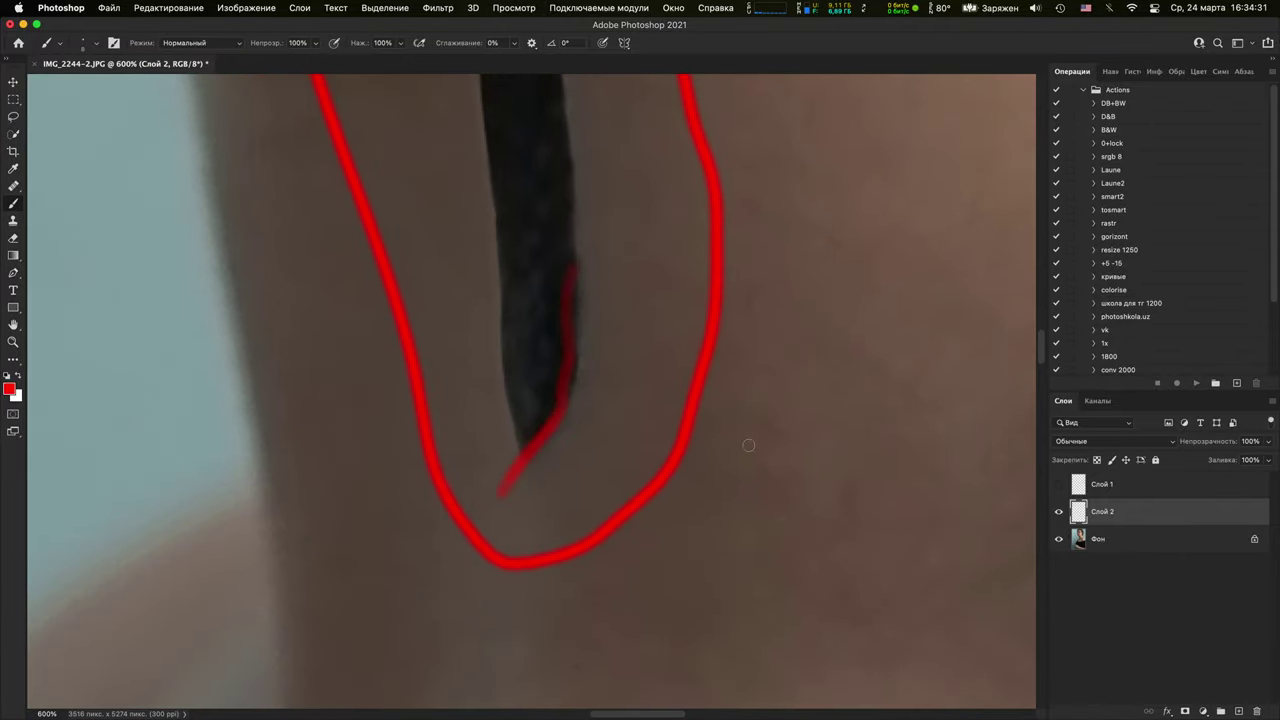
{"action": "key", "text": "super+z"}
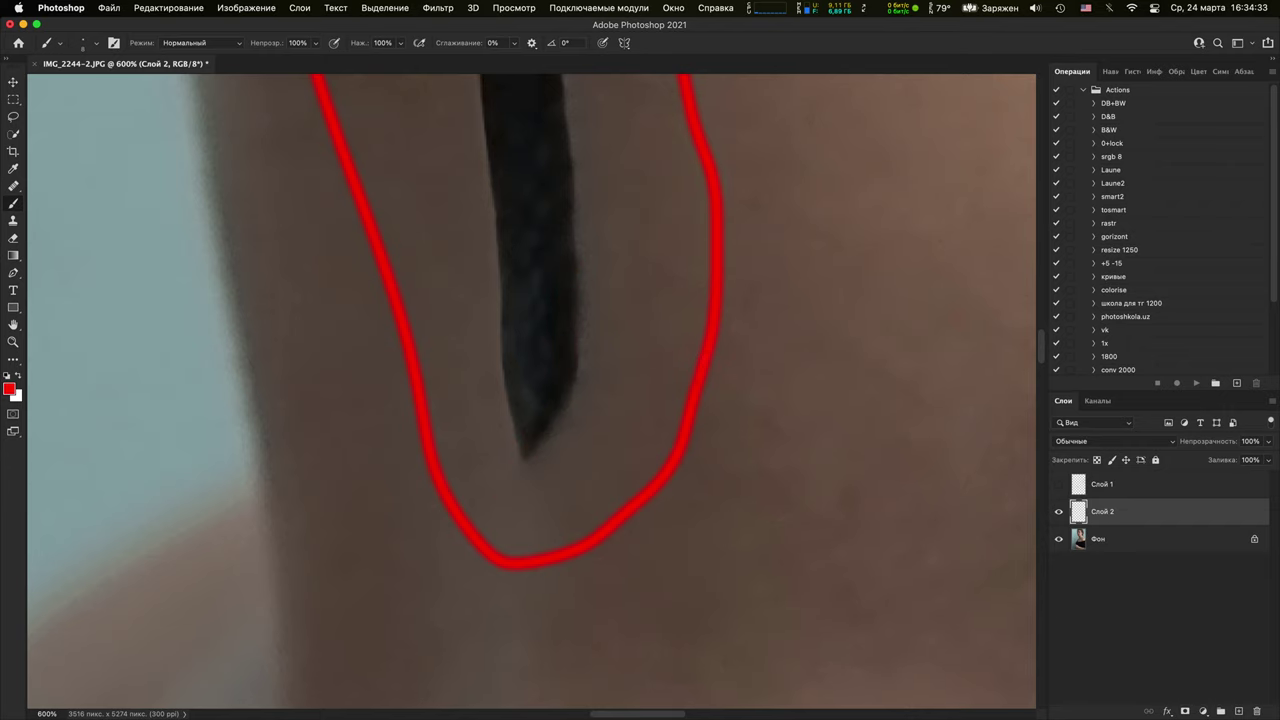
{"action": "mouse_move", "coordinate": [632, 382]}
{"action": "left_mouse_down"}
{"action": "mouse_move", "coordinate": [470, 380]}
{"action": "mouse_move", "coordinate": [642, 292]}
{"action": "left_mouse_up"}
{"action": "key", "text": "super+1"}
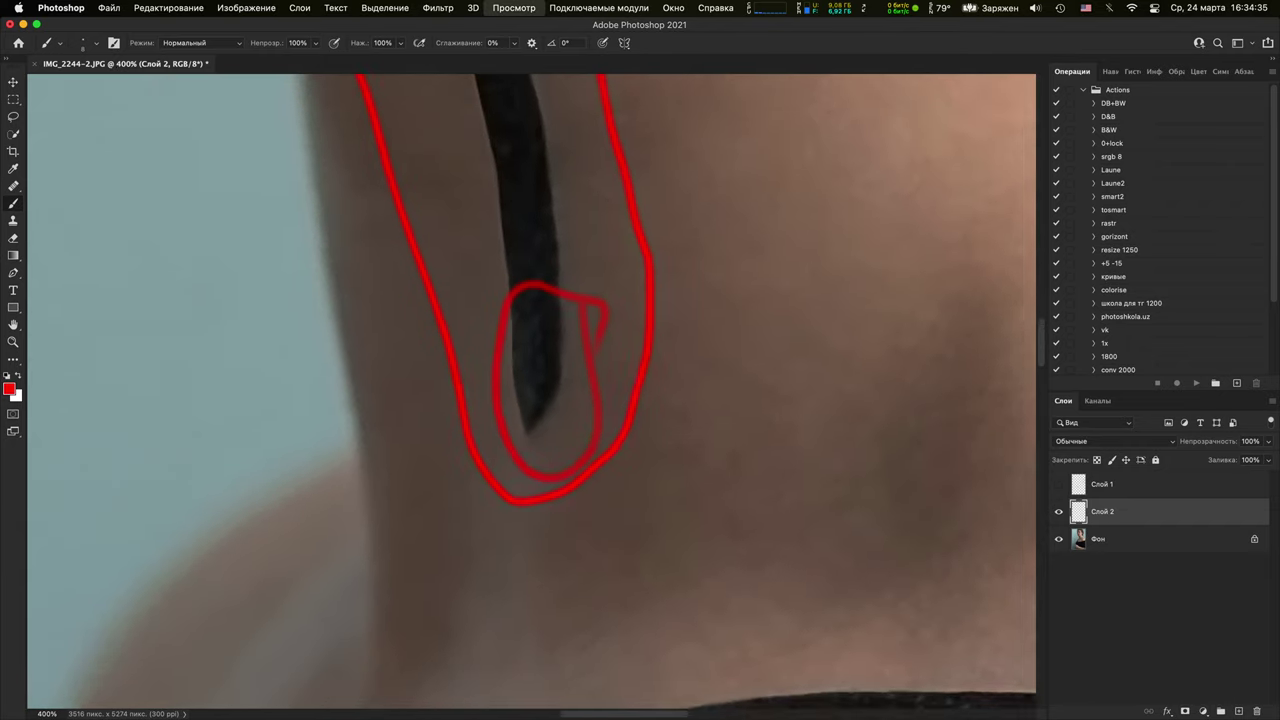
{"action": "key", "text": "super+minus"}
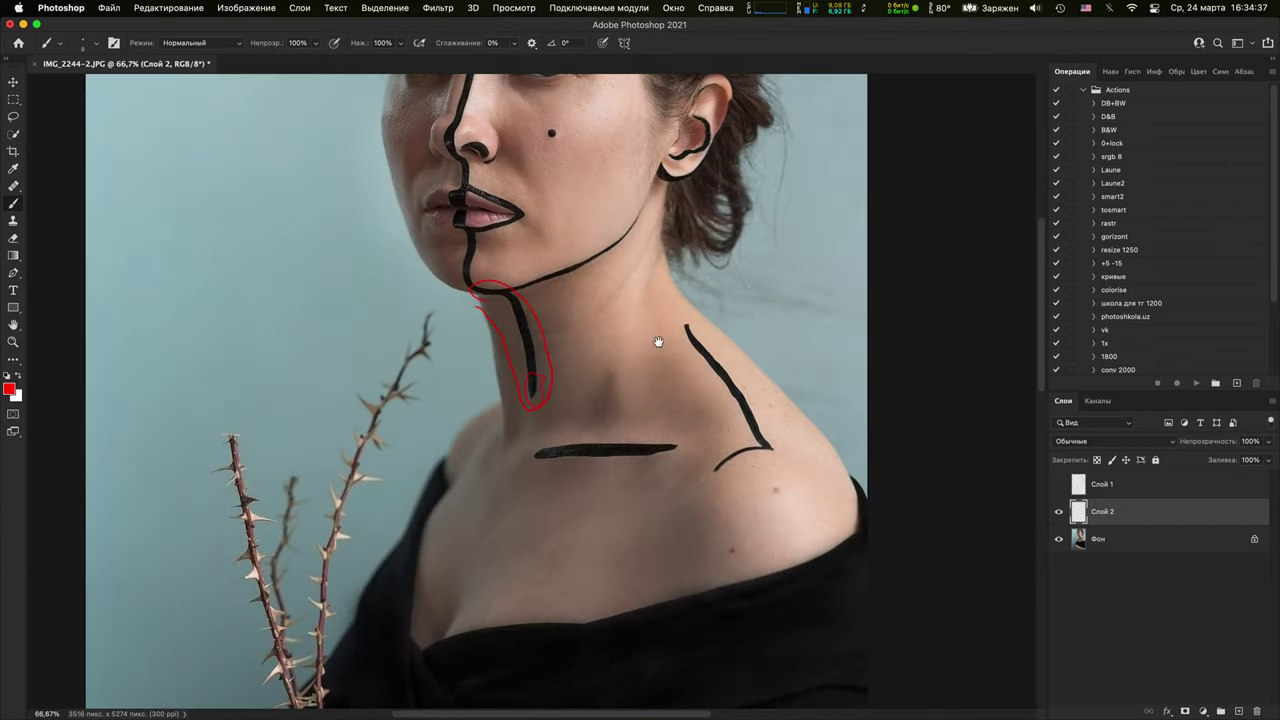
Examine both eyes, the painted eyebrow and the eyeliner close up, comparing them with the whole portrait
{"action": "left_click_drag", "start_coordinate": [643, 92], "coordinate": [697, 366]}
{"action": "key", "text": "super+plus"}
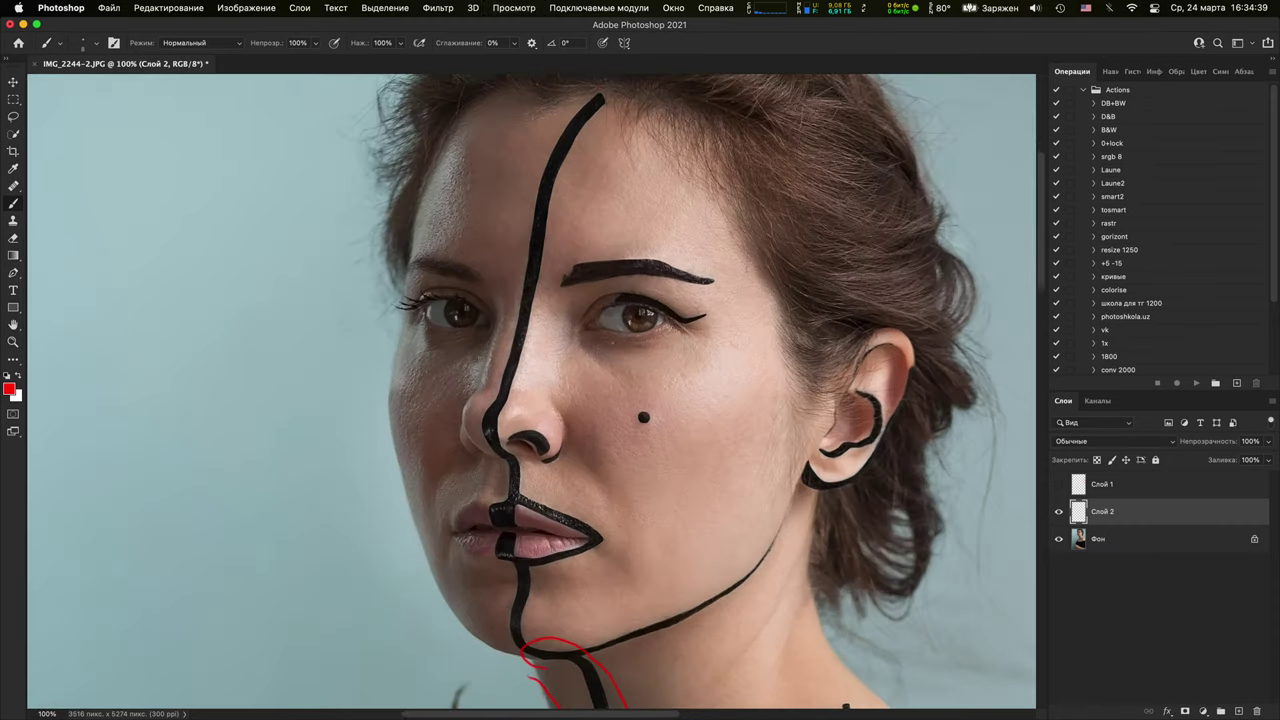
{"action": "key", "text": "super+plus"}
{"action": "key", "text": "super+plus"}
{"action": "key", "text": "super+plus"}
{"action": "left_click_drag", "start_coordinate": [549, 284], "coordinate": [754, 409]}
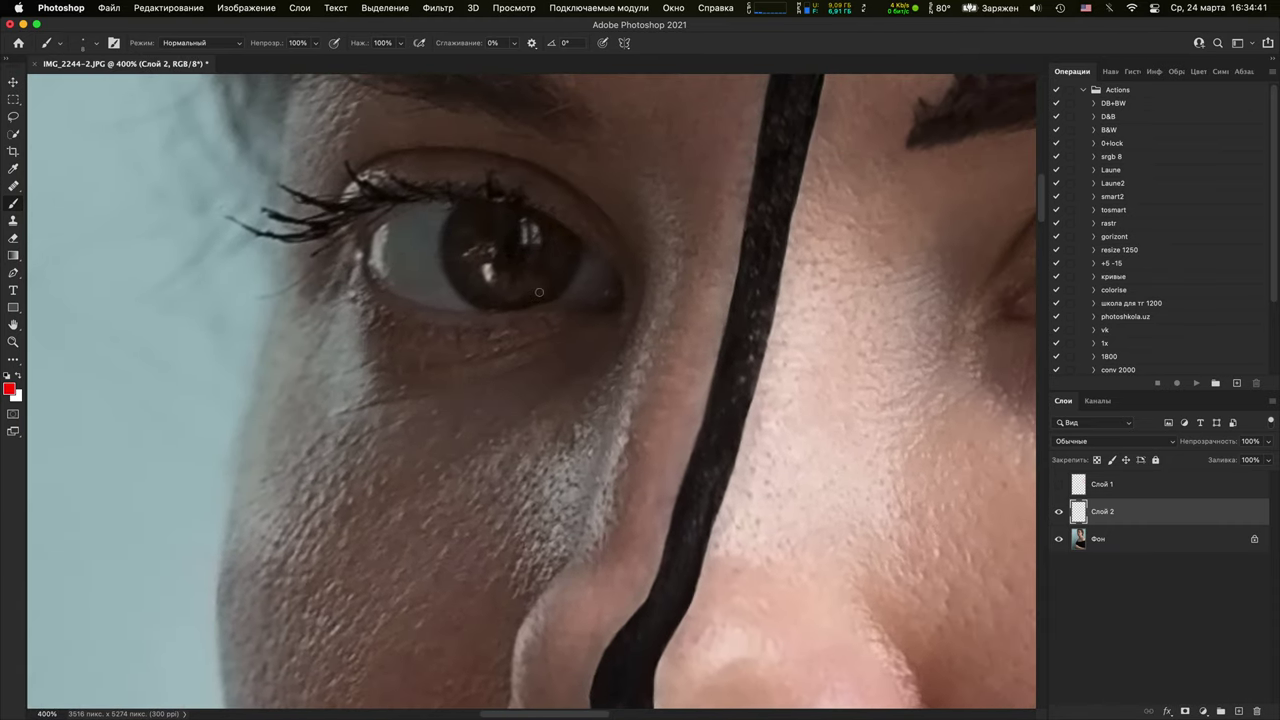
{"action": "key", "text": "super+plus"}
{"action": "left_click_drag", "start_coordinate": [485, 313], "coordinate": [137, 505]}
{"action": "left_click_drag", "start_coordinate": [743, 354], "coordinate": [396, 285]}
{"action": "key", "text": "super+minus"}
{"action": "key", "text": "super+minus"}
{"action": "key", "text": "super+minus"}
{"action": "key", "text": "super+minus"}
{"action": "key", "text": "super+minus"}
{"action": "key", "text": "super+minus"}
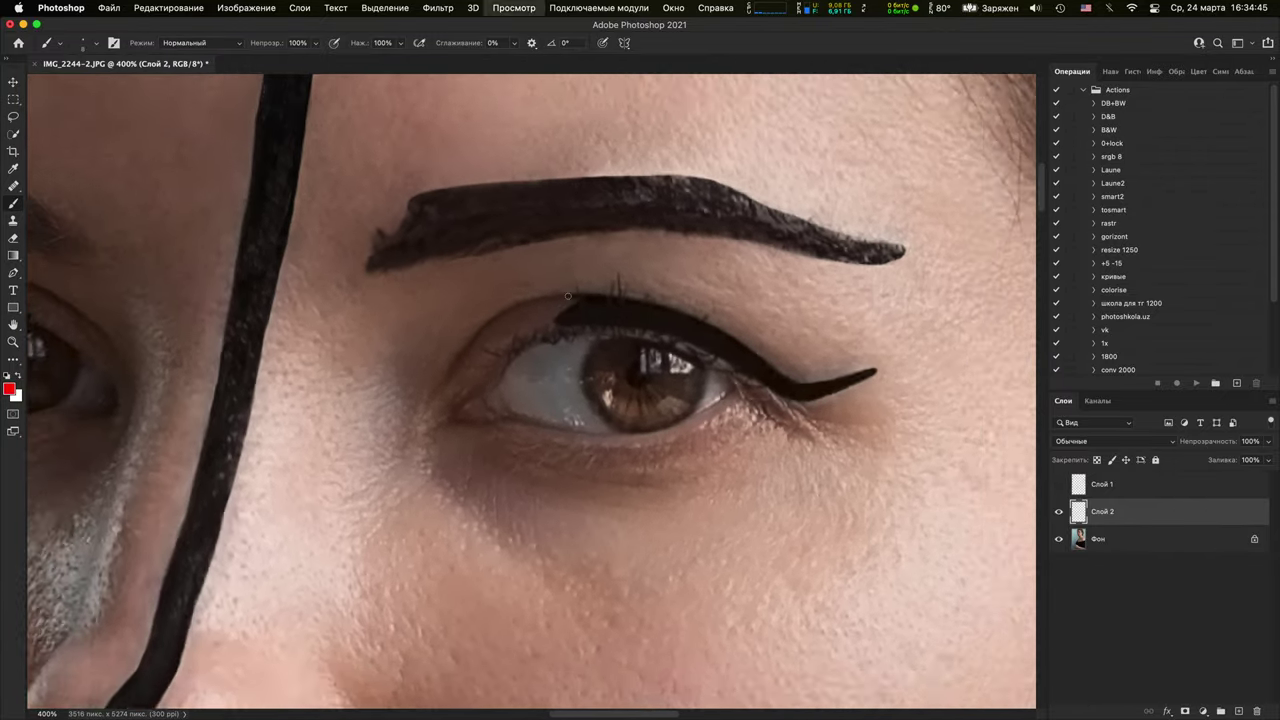
{"action": "key", "text": "super+minus"}
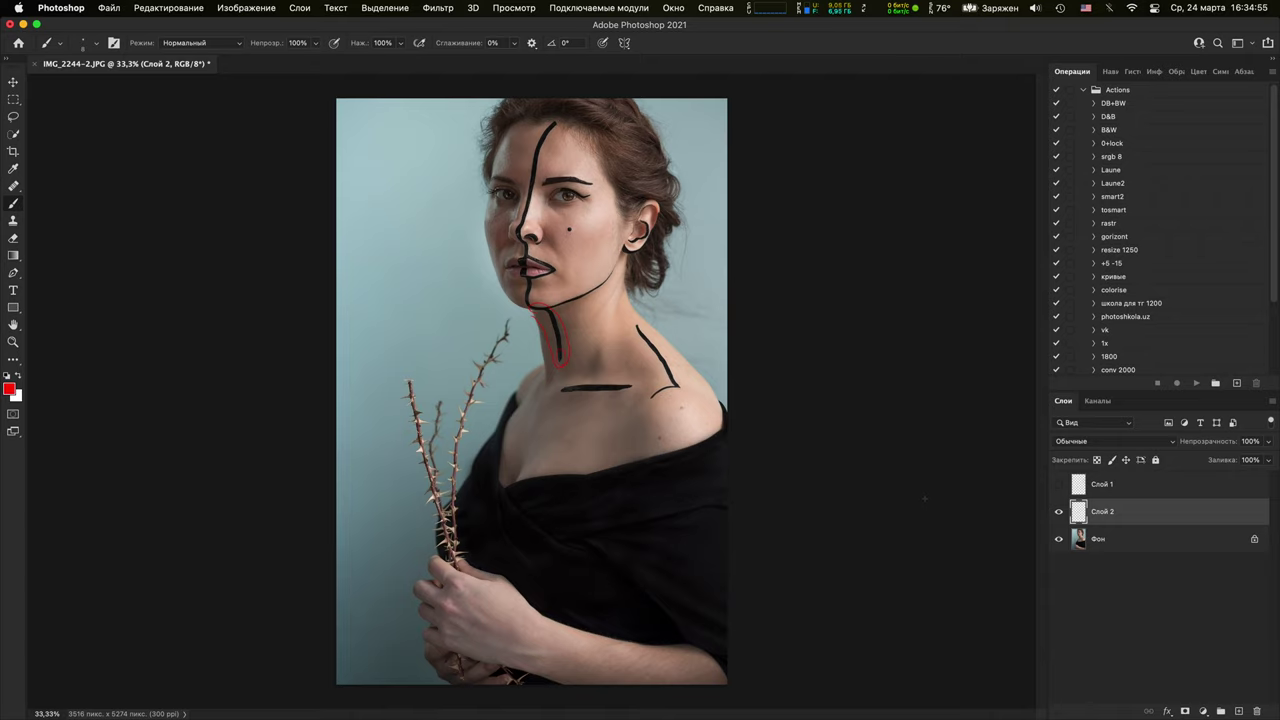
Duplicate the Фон background layer and move the copy left to reposition the woman in the frame
{"action": "left_click", "coordinate": [1094, 542]}
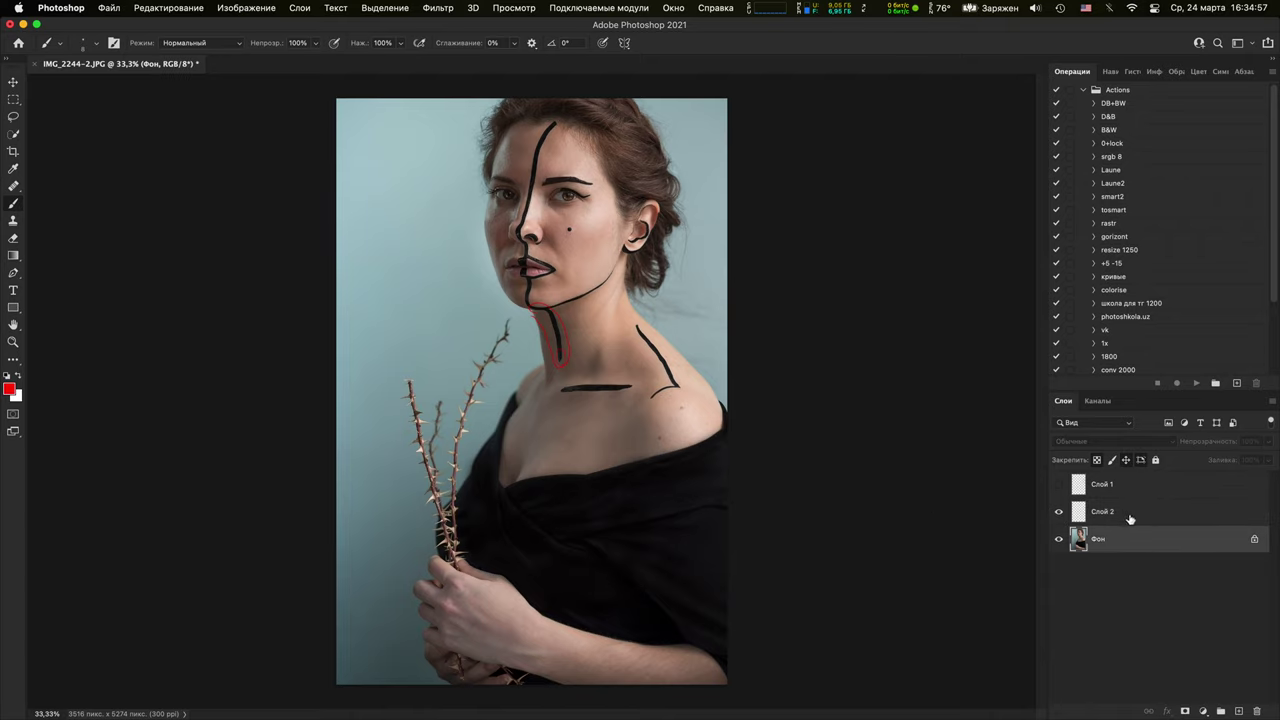
{"action": "key", "text": "j"}
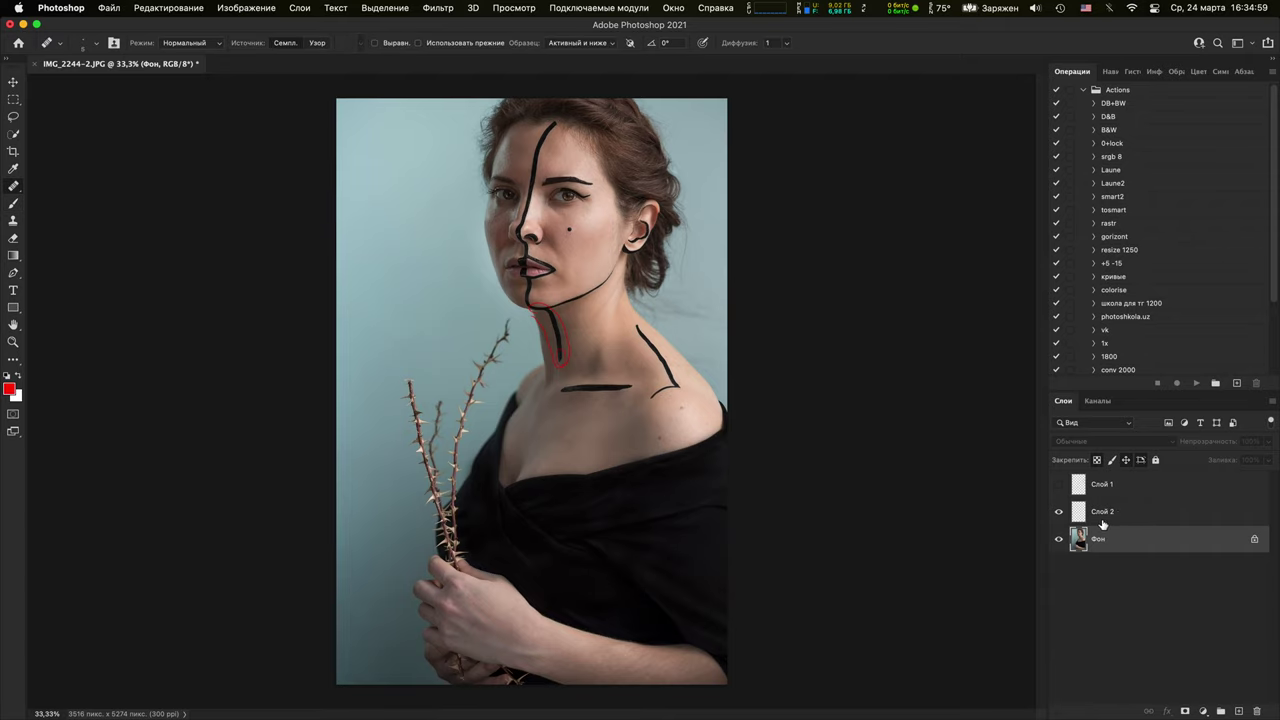
{"action": "key", "text": "super+j"}
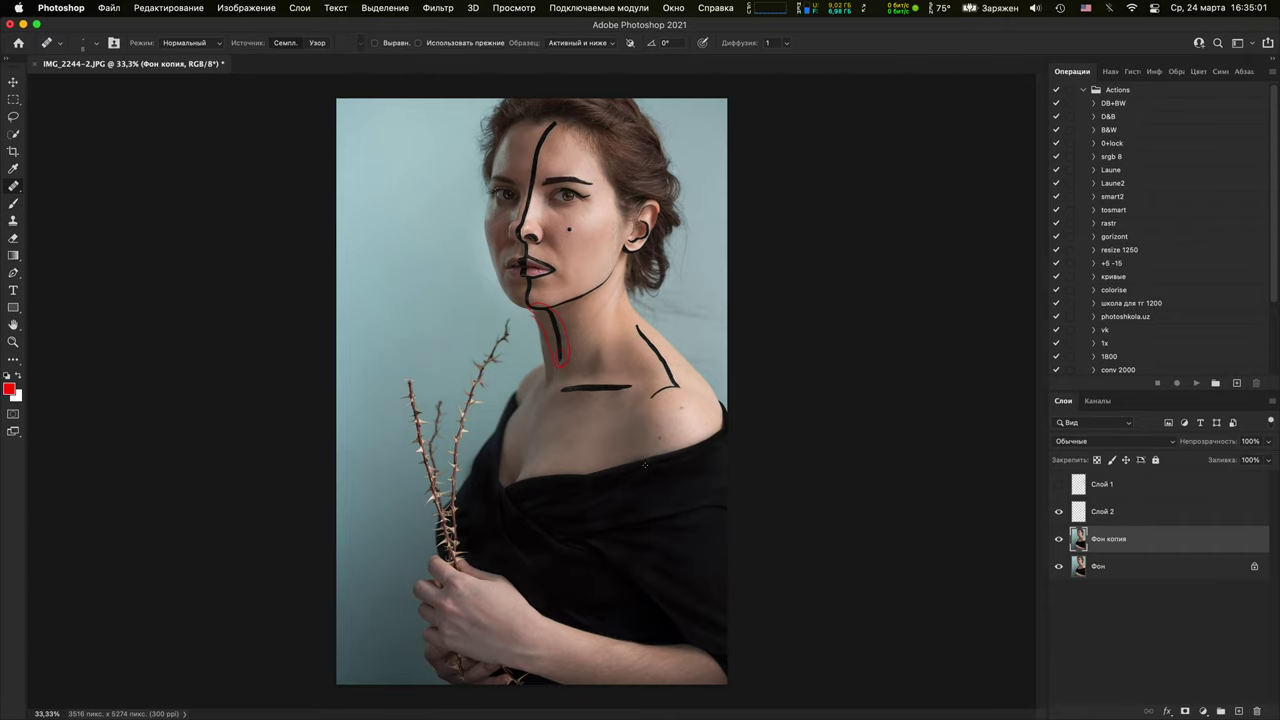
{"action": "key", "text": "v"}
{"action": "mouse_move", "coordinate": [676, 460]}
{"action": "left_mouse_down"}
{"action": "mouse_move", "coordinate": [664, 444]}
{"action": "mouse_move", "coordinate": [644, 451]}
{"action": "left_mouse_up"}
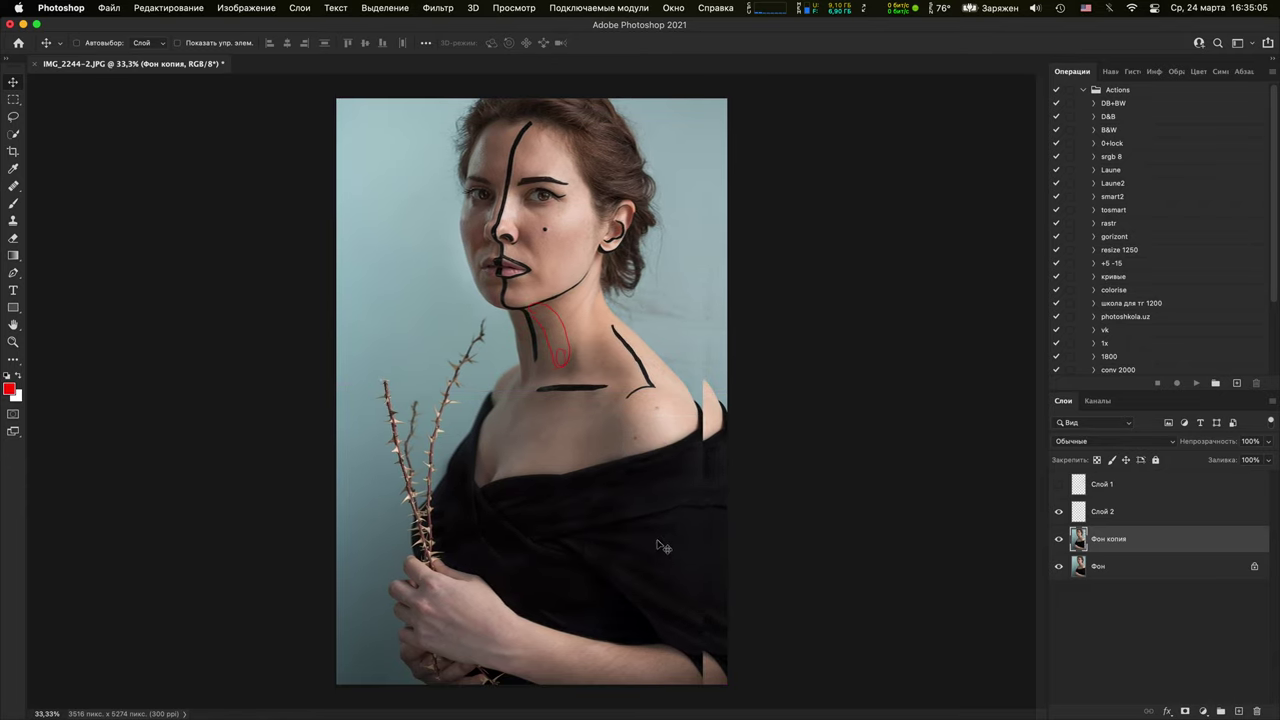
{"action": "left_click_drag", "start_coordinate": [666, 508], "coordinate": [660, 505]}
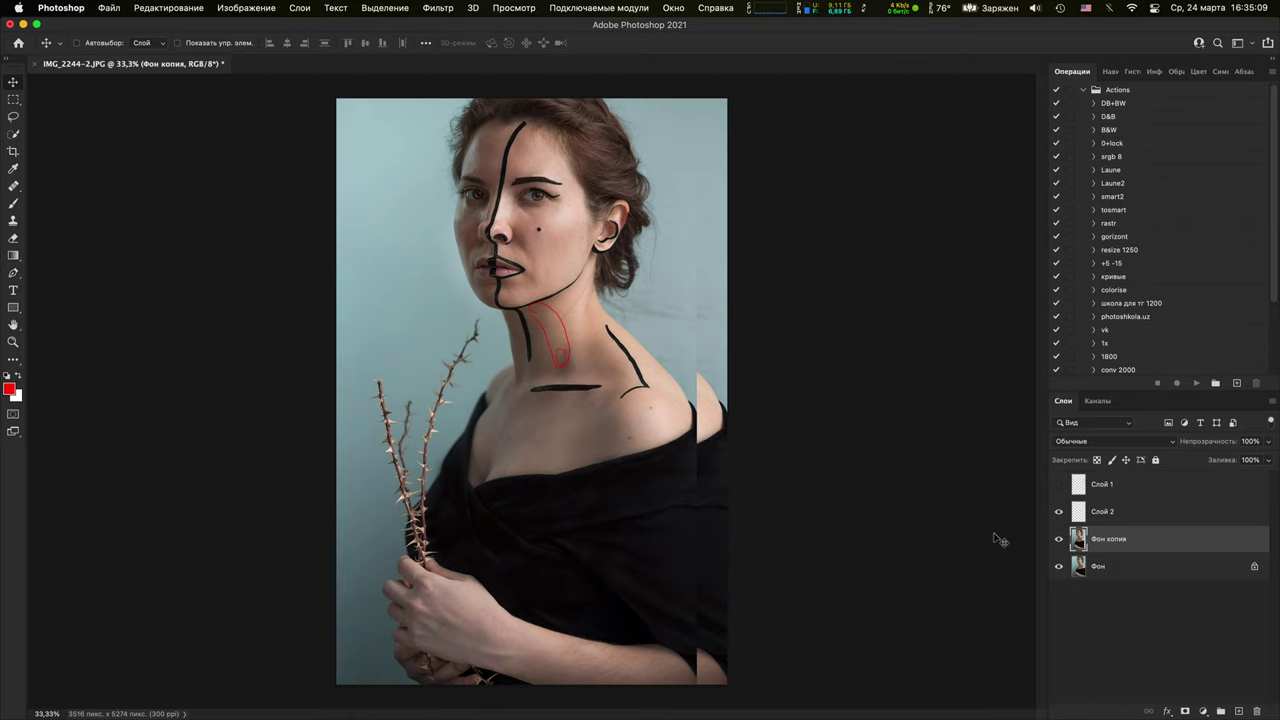
Compare the shifted copy with the original photo and add a black-filled layer directly above Фон
{"action": "left_click", "coordinate": [1059, 539]}
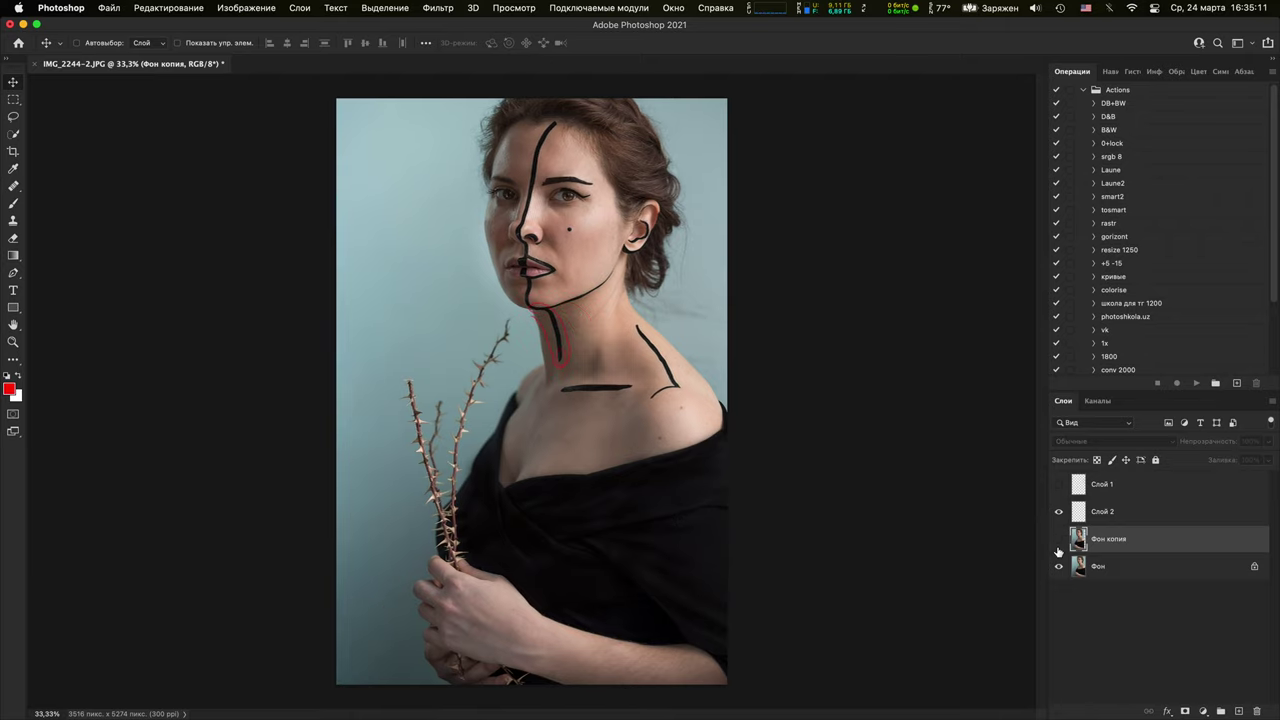
{"action": "left_click", "coordinate": [1059, 539]}
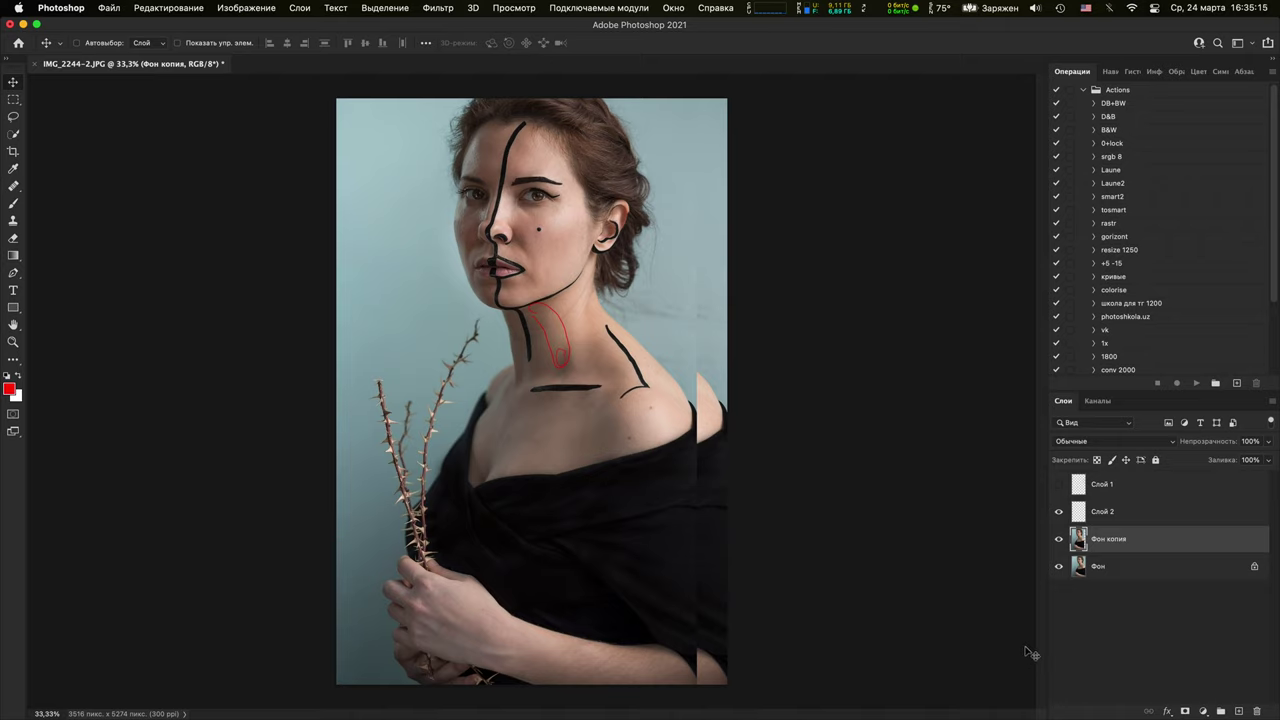
{"action": "left_click", "coordinate": [1184, 567]}
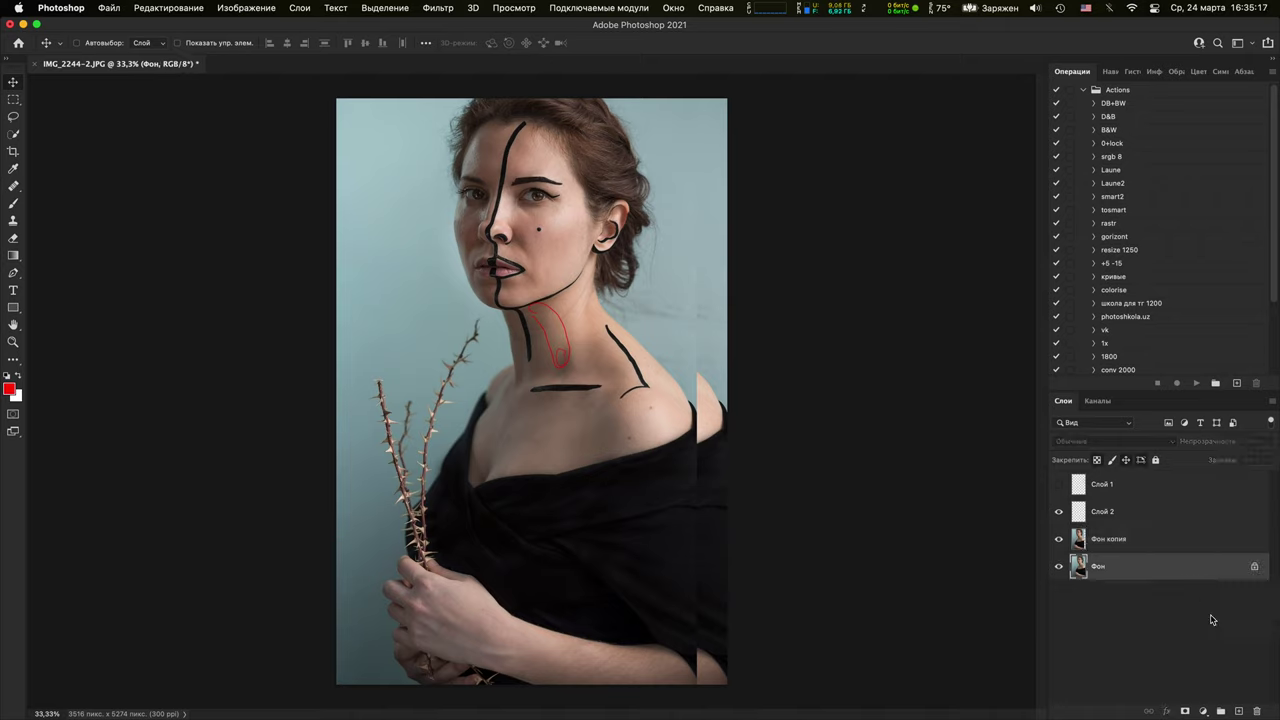
{"action": "left_click", "coordinate": [1240, 711]}
{"action": "key", "text": "super+BackSpace"}
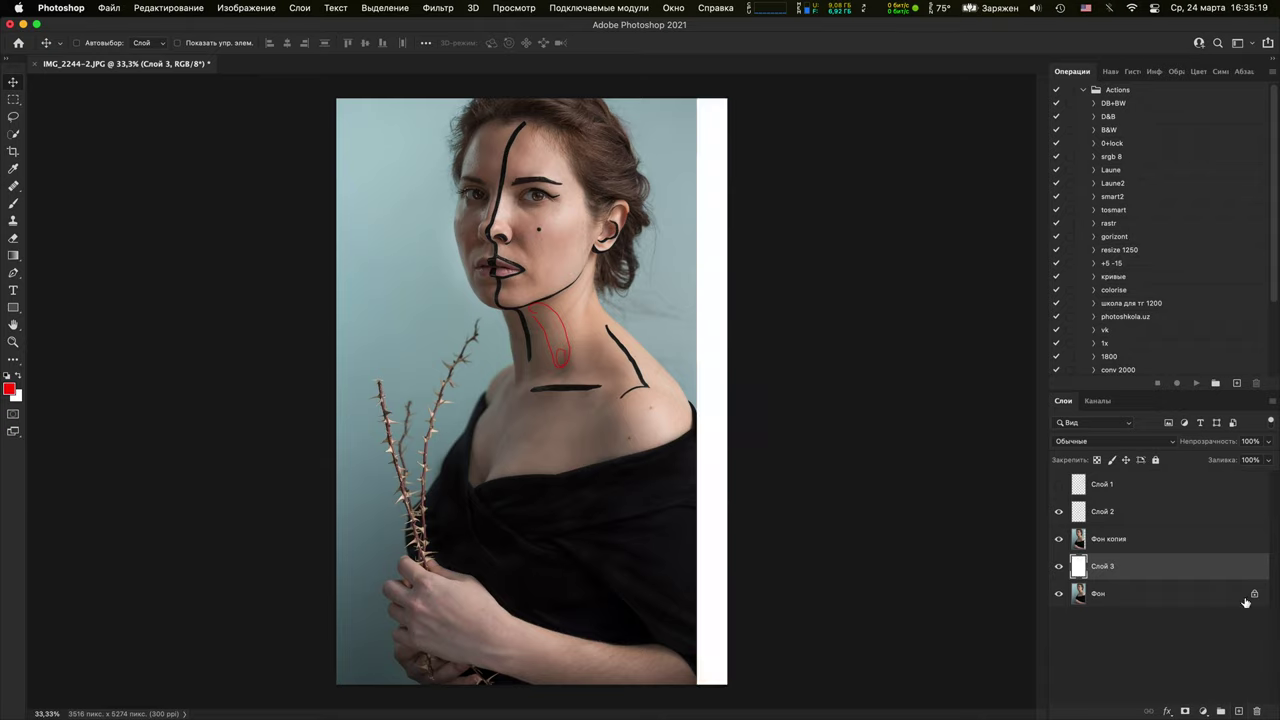
{"action": "key", "text": "alt+BackSpace"}
{"action": "key", "text": "s"}
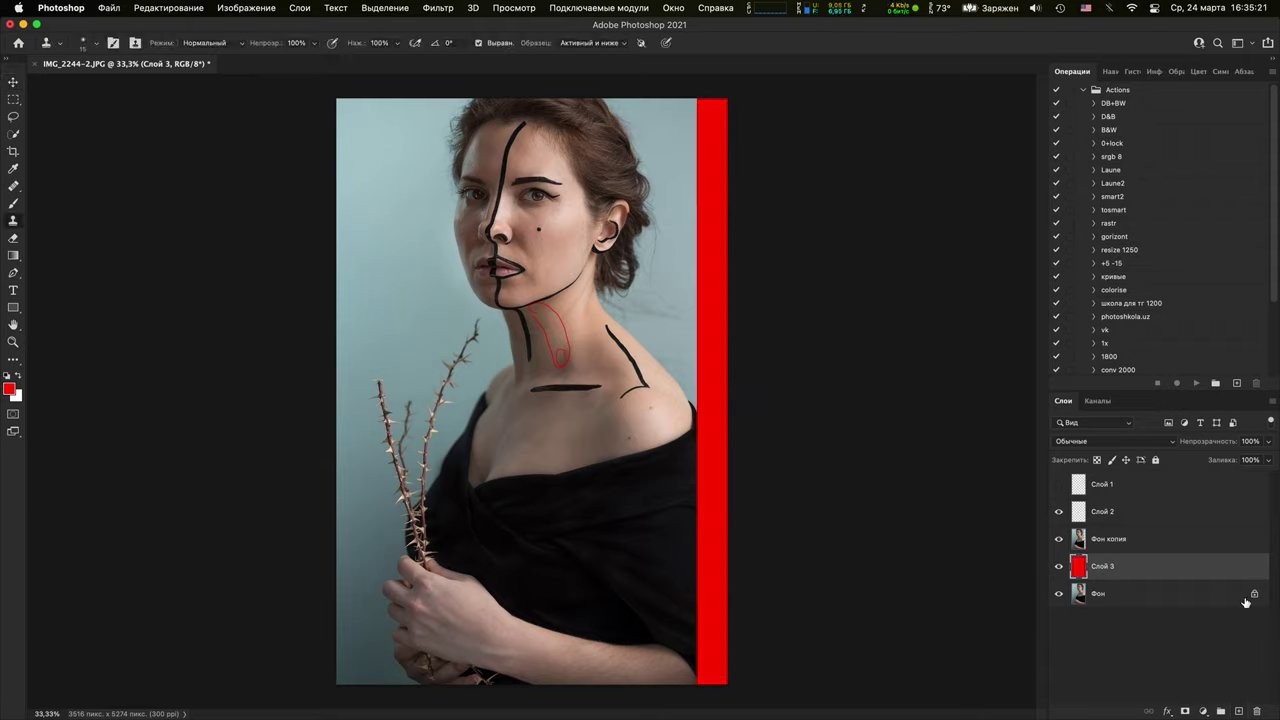
{"action": "key", "text": "super+BackSpace"}
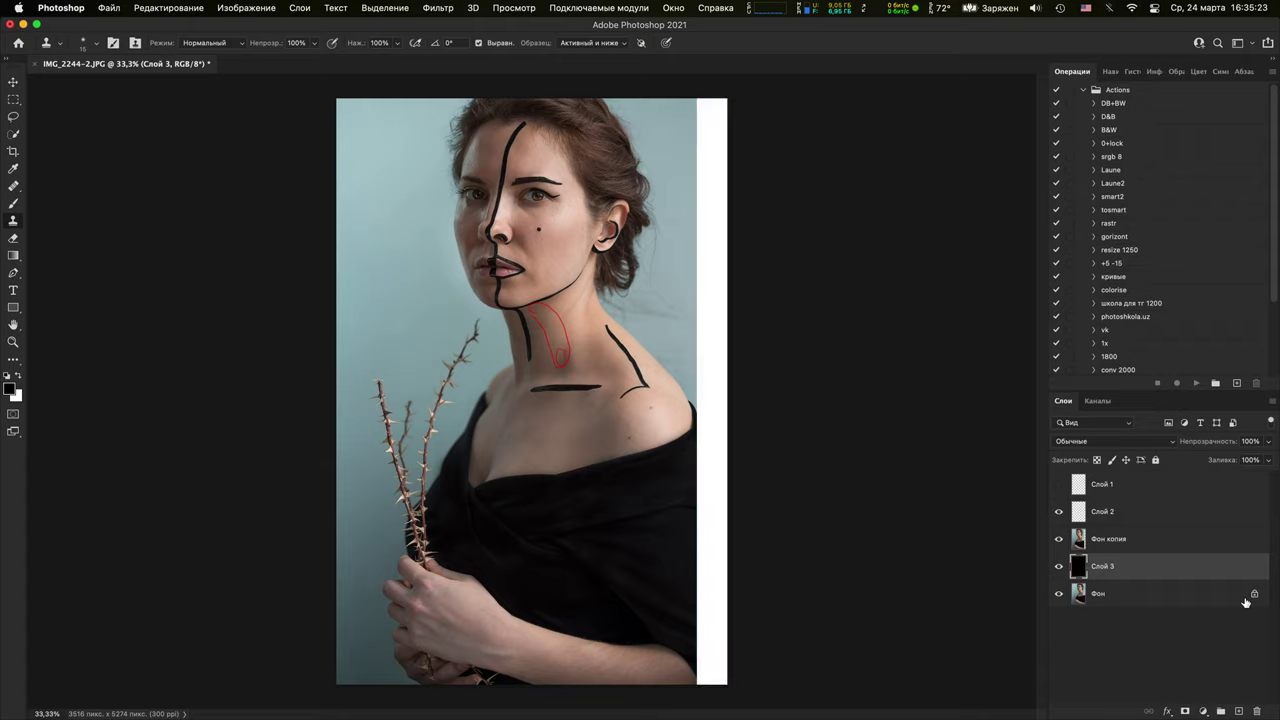
{"action": "key", "text": "alt+BackSpace"}
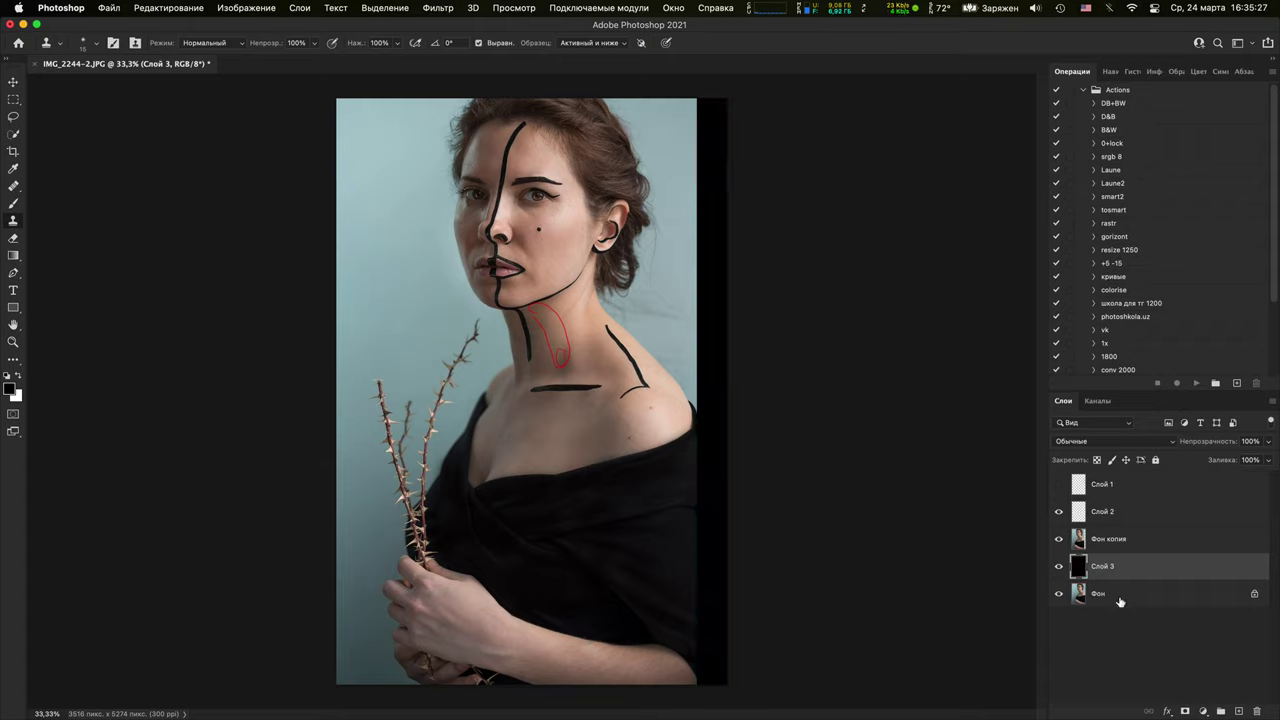
Paint the sampled backdrop colour over the black strip beside the woman on a new layer, using a 300 px brush and following the shoulder line
{"action": "left_click", "coordinate": [1240, 711]}
{"action": "key", "text": "b"}
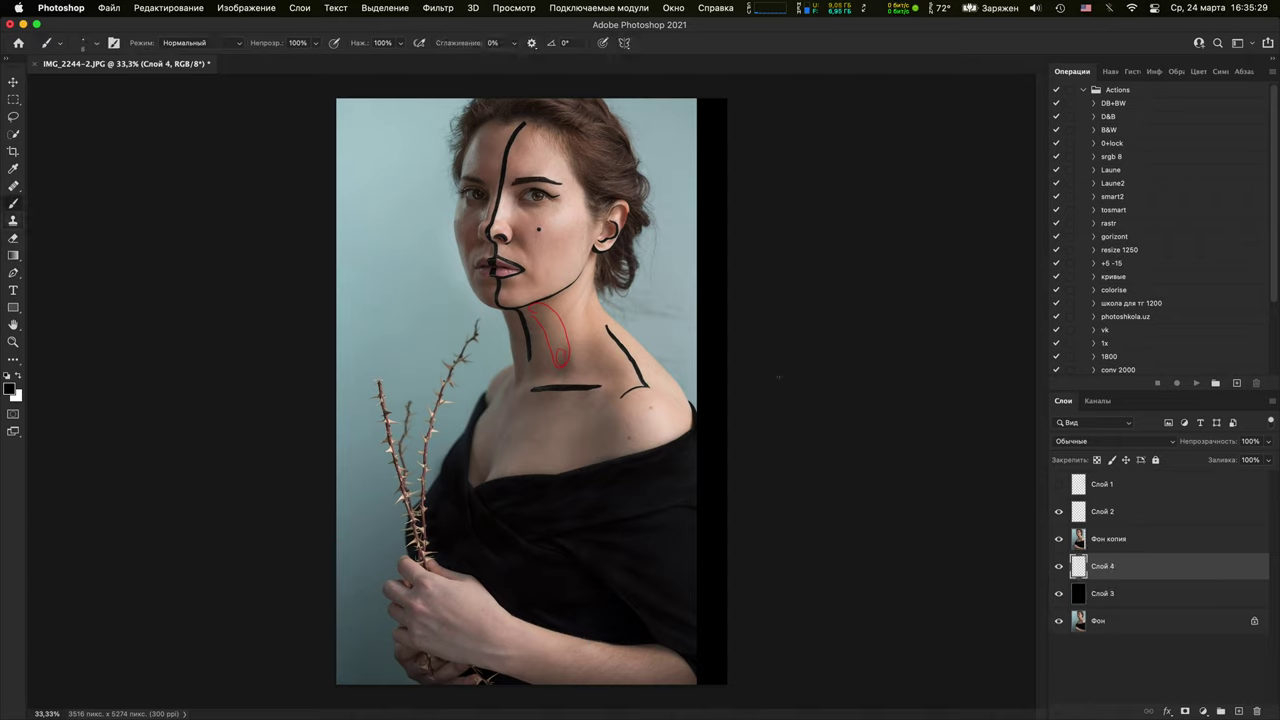
{"action": "left_click", "coordinate": [686, 305], "text": "alt"}
{"action": "key", "text": "bracketright"}
{"action": "key", "text": "bracketright"}
{"action": "key", "text": "bracketright"}
{"action": "mouse_move", "coordinate": [698, 376]}
{"action": "left_mouse_down"}
{"action": "mouse_move", "coordinate": [700, 395]}
{"action": "mouse_move", "coordinate": [703, 157]}
{"action": "mouse_move", "coordinate": [732, 76]}
{"action": "left_mouse_up"}
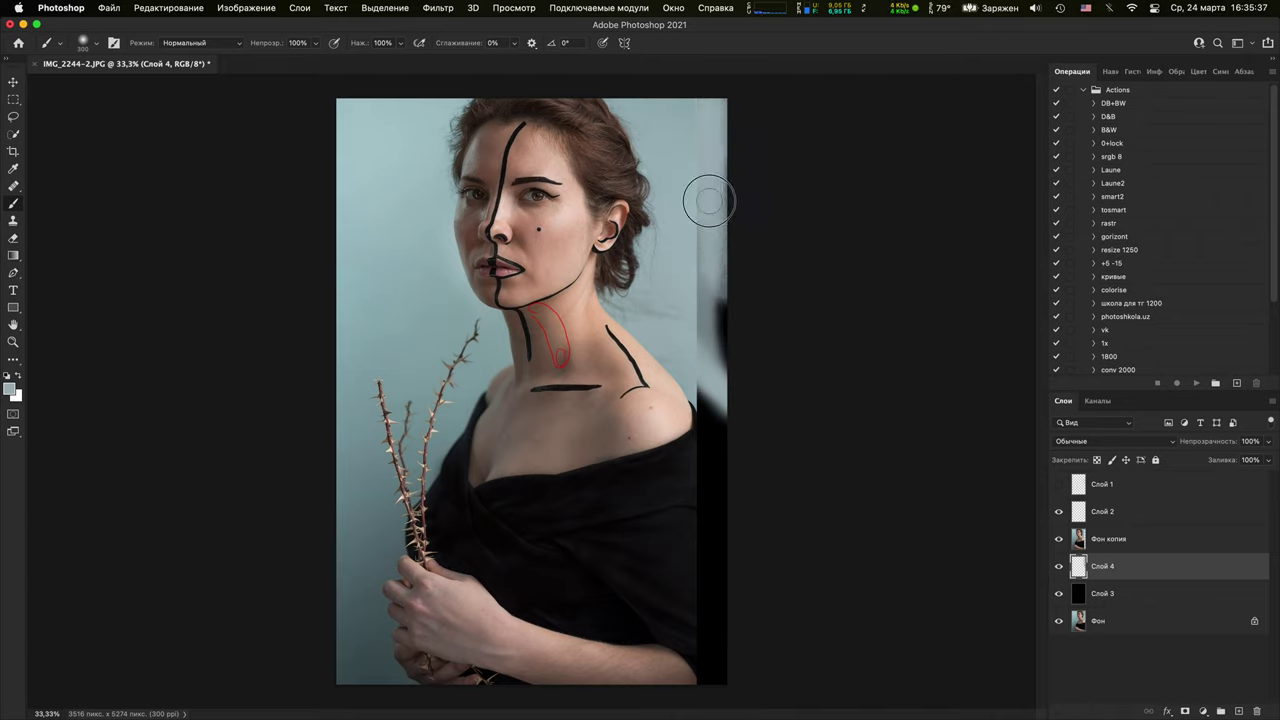
{"action": "mouse_move", "coordinate": [714, 330]}
{"action": "left_mouse_down"}
{"action": "mouse_move", "coordinate": [692, 185]}
{"action": "mouse_move", "coordinate": [719, 166]}
{"action": "mouse_move", "coordinate": [716, 404]}
{"action": "mouse_move", "coordinate": [702, 387]}
{"action": "mouse_move", "coordinate": [734, 438]}
{"action": "mouse_move", "coordinate": [737, 560]}
{"action": "left_mouse_up"}
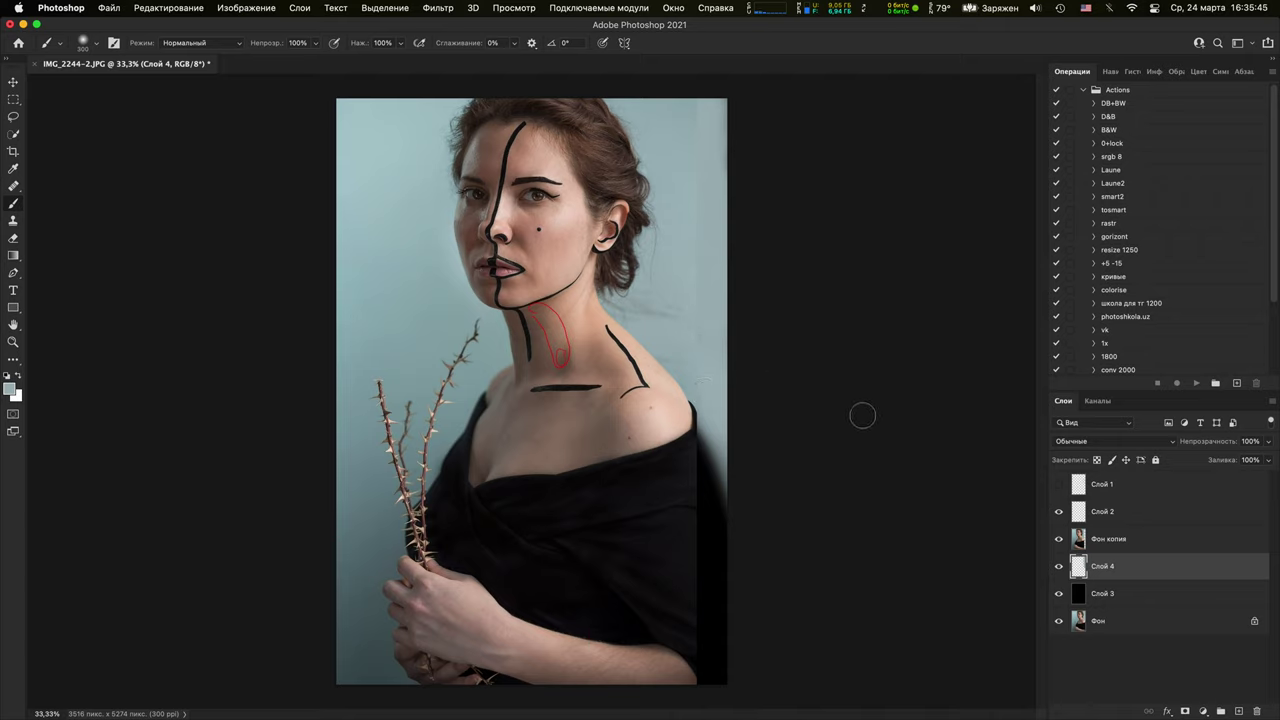
Shift the Фон копия layer slightly right and move the painted backdrop on Слой 4 right to match
{"action": "left_click", "coordinate": [1113, 539]}
{"action": "key", "text": "v"}
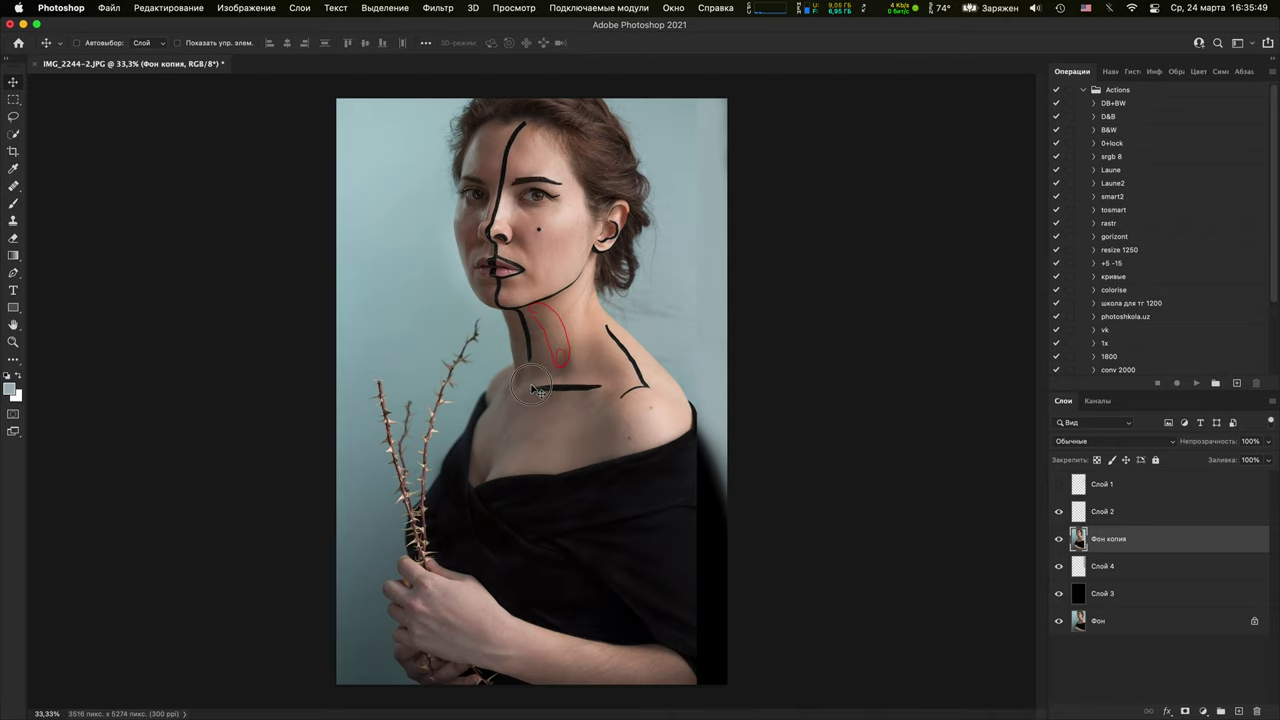
{"action": "left_click_drag", "start_coordinate": [538, 391], "coordinate": [606, 421]}
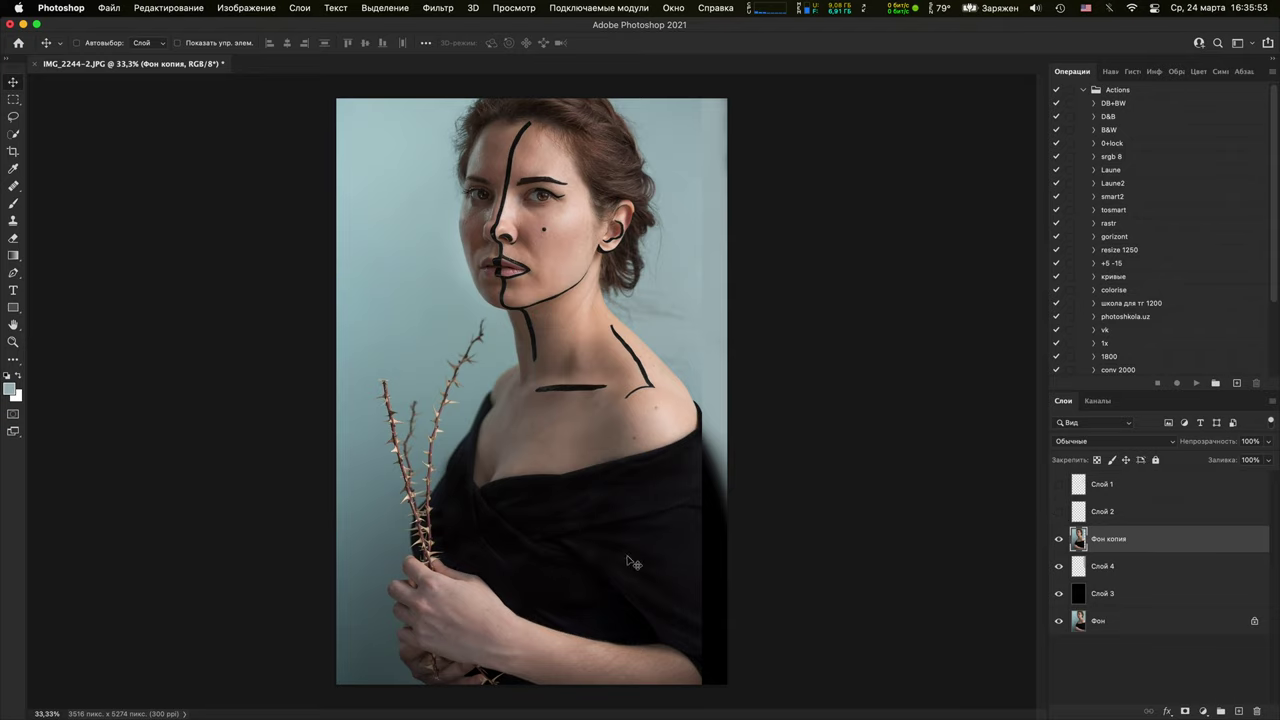
{"action": "left_click_drag", "start_coordinate": [574, 554], "coordinate": [579, 553]}
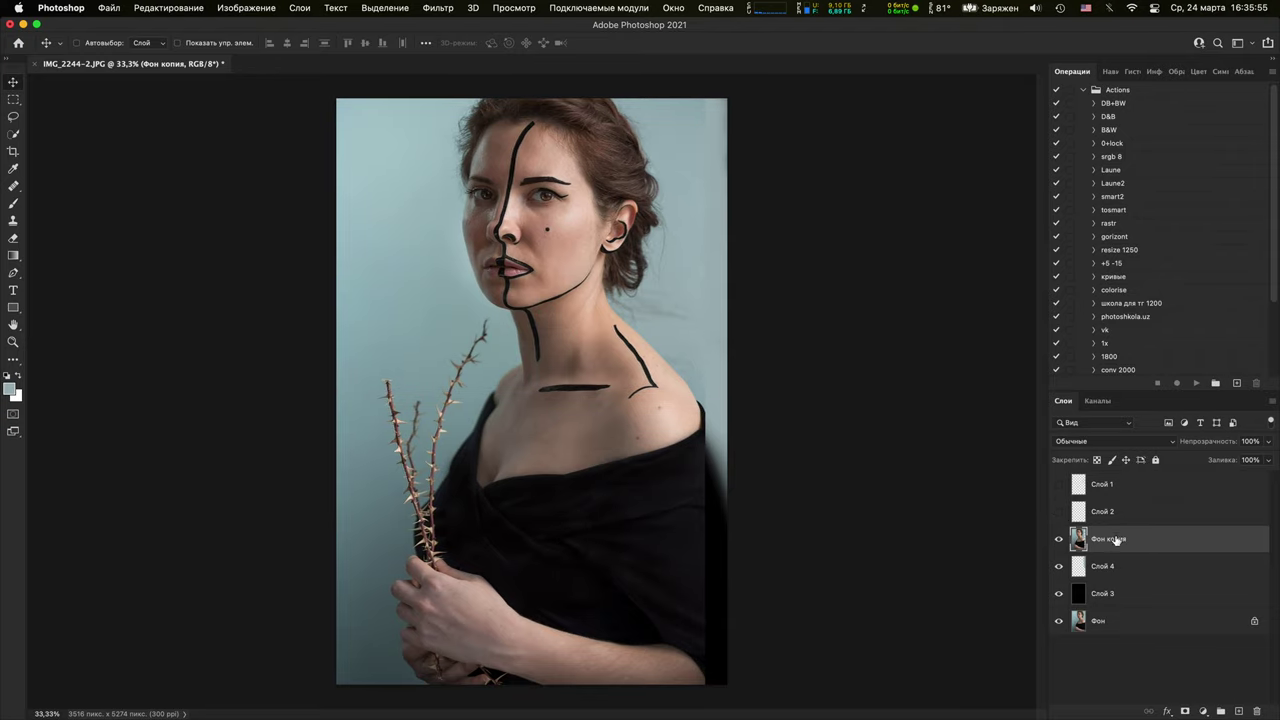
{"action": "left_click", "coordinate": [1118, 566]}
{"action": "left_click_drag", "start_coordinate": [731, 508], "coordinate": [738, 507]}
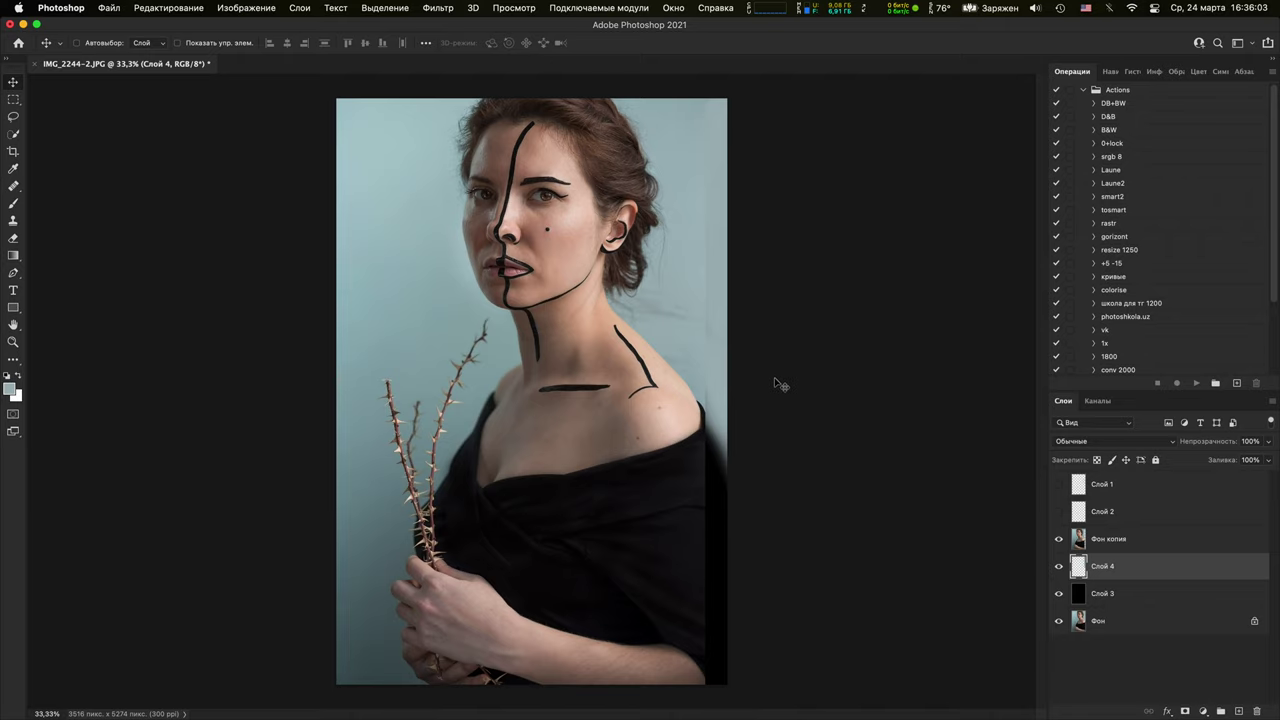
Hide Слой 4, Слой 3 and Фон копия, show Слой 2 over the original photo and select Слой 1
{"action": "left_click", "coordinate": [1059, 567]}
{"action": "left_click", "coordinate": [1059, 594]}
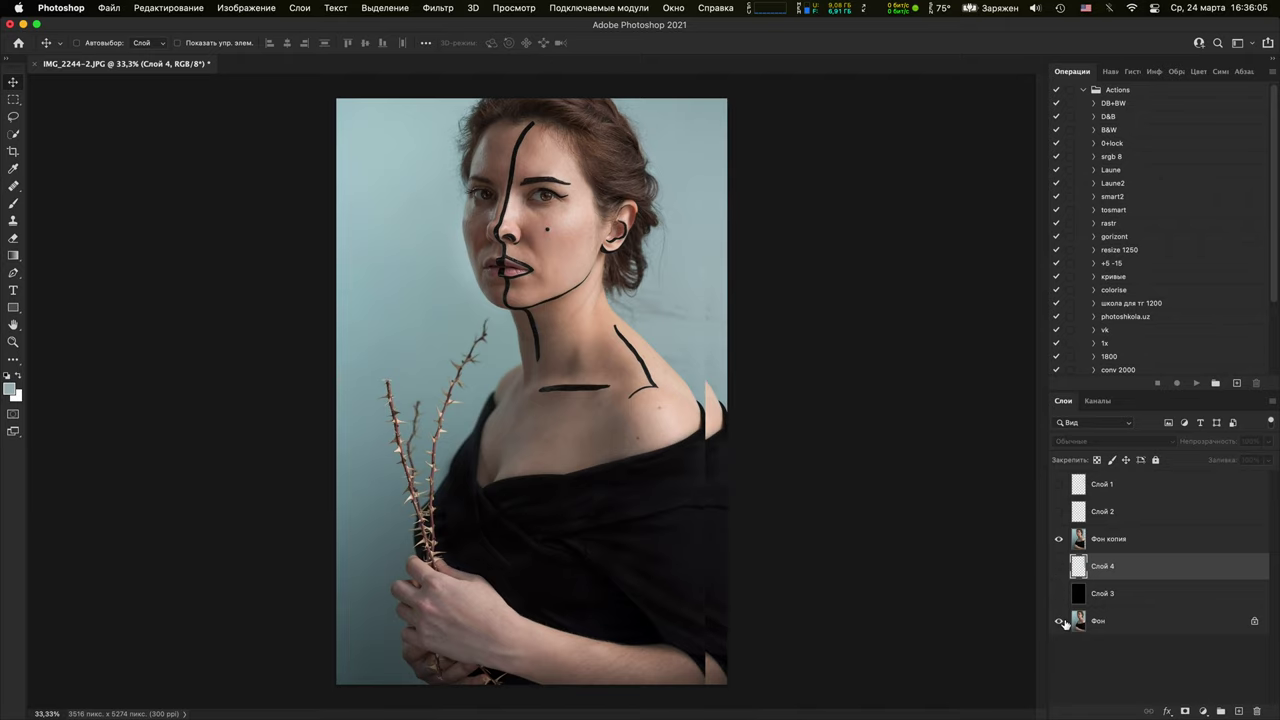
{"action": "left_click", "coordinate": [1059, 512]}
{"action": "left_click", "coordinate": [1059, 539]}
{"action": "left_click", "coordinate": [1085, 485]}
Frame a tighter crop of about 3313 by 4969 px that trims the photo's left and lower edges, and shift the image slightly up inside it
{"action": "key", "text": "super+plus"}
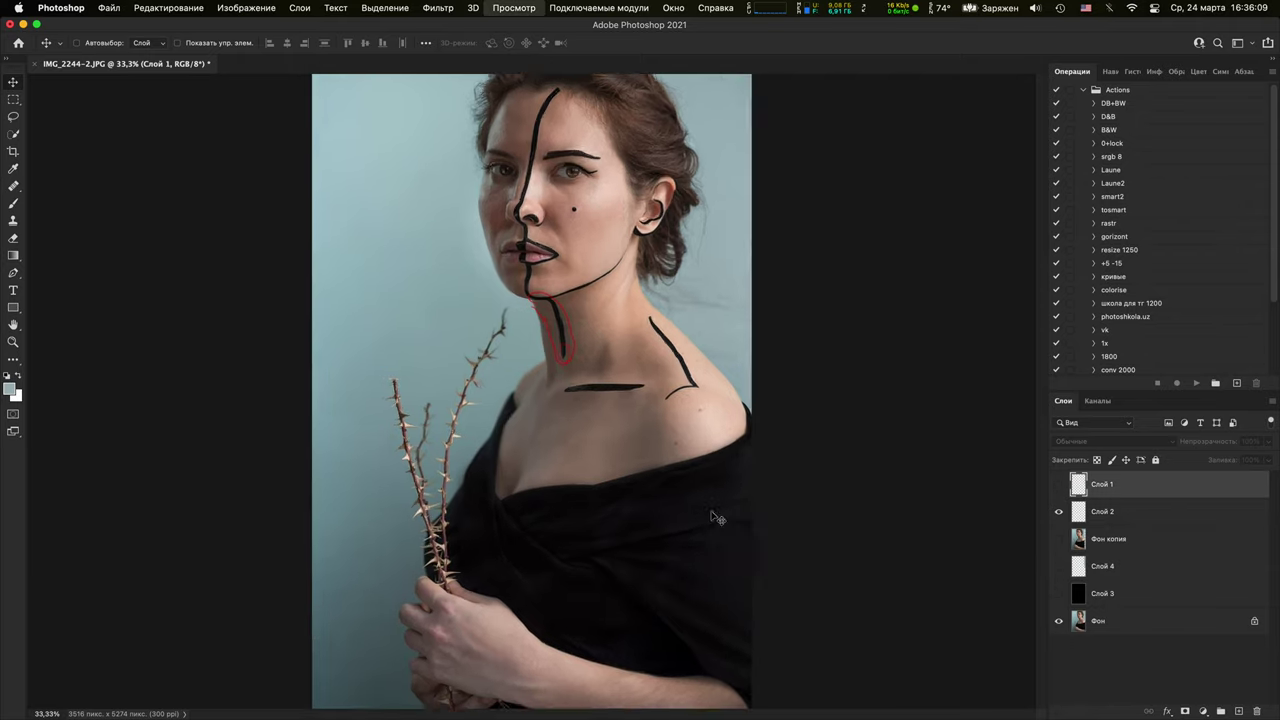
{"action": "key", "text": "super+minus"}
{"action": "key", "text": "super+minus"}
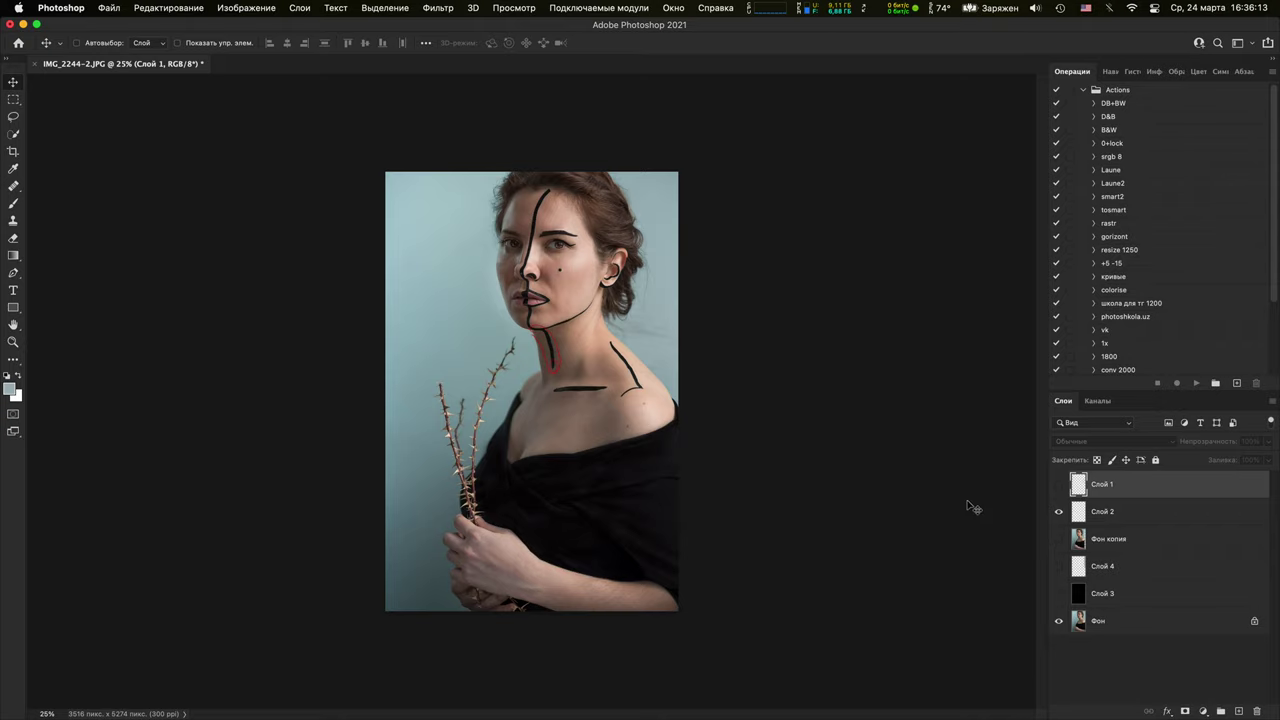
{"action": "key", "text": "c"}
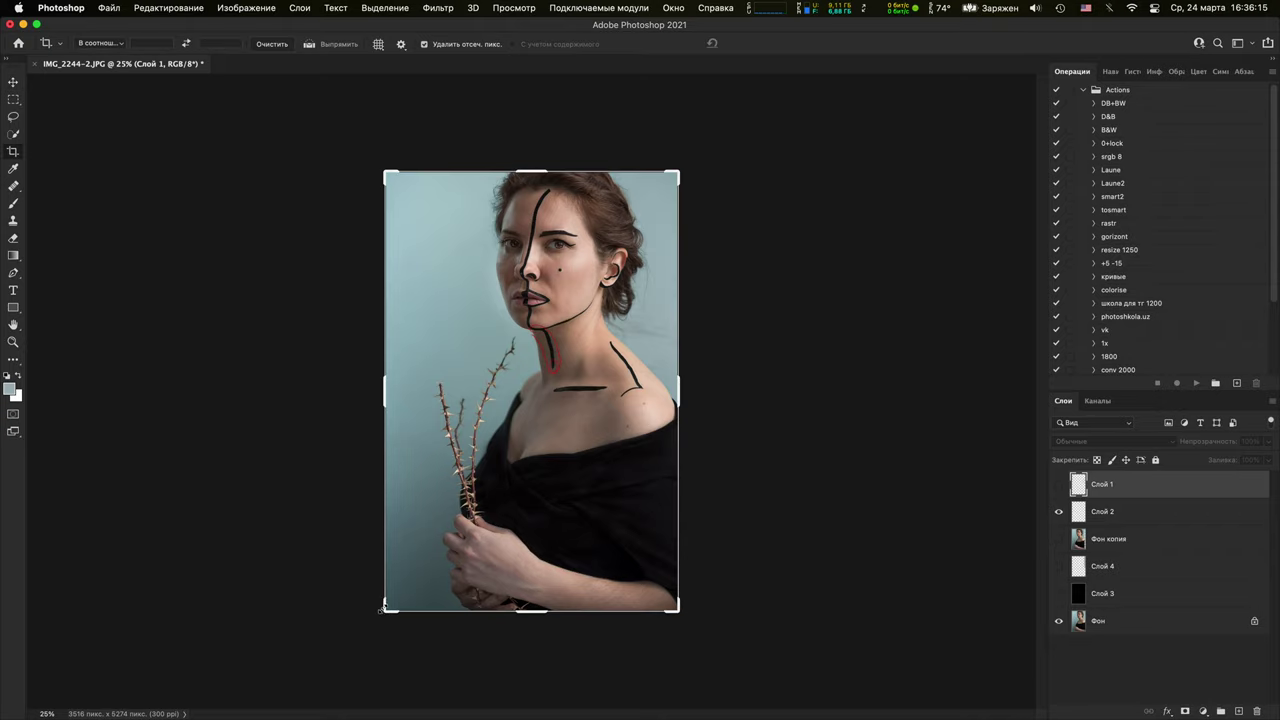
{"action": "mouse_move", "coordinate": [383, 606]}
{"action": "left_mouse_down"}
{"action": "mouse_move", "coordinate": [408, 622]}
{"action": "mouse_move", "coordinate": [387, 606]}
{"action": "mouse_move", "coordinate": [401, 590]}
{"action": "left_mouse_up"}
{"action": "key", "text": "Escape"}
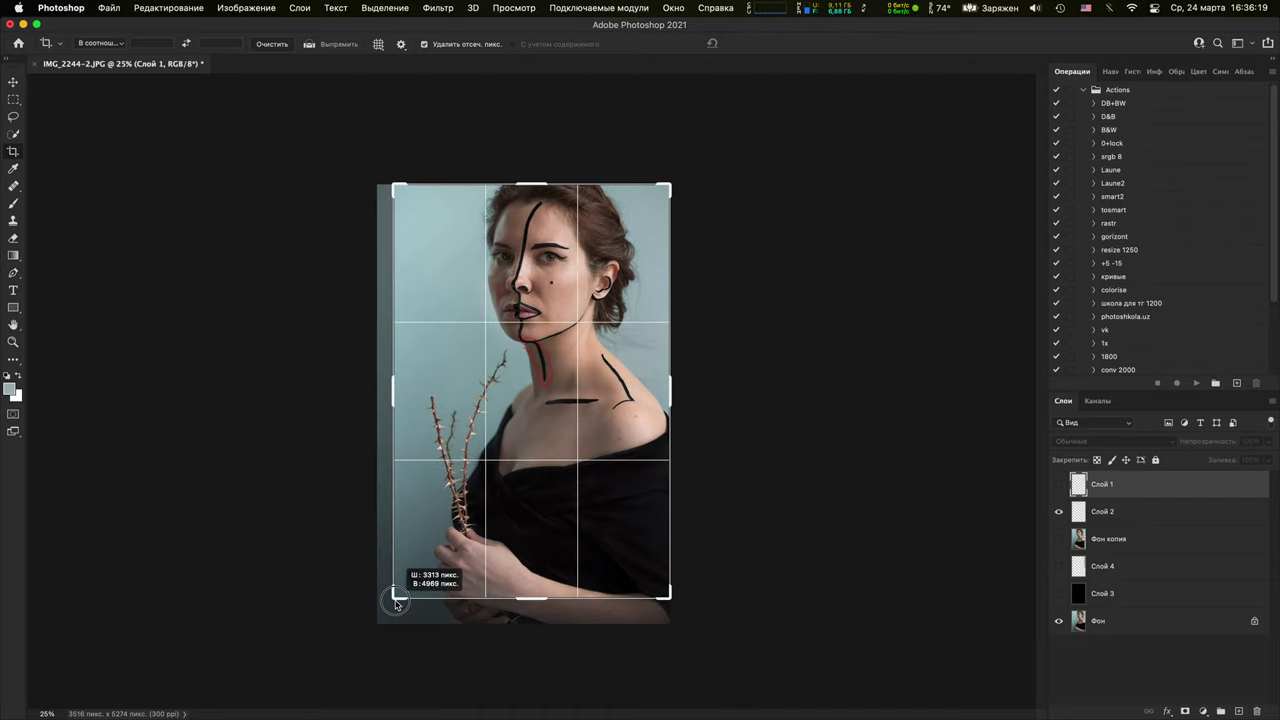
{"action": "left_click_drag", "start_coordinate": [584, 493], "coordinate": [580, 481]}
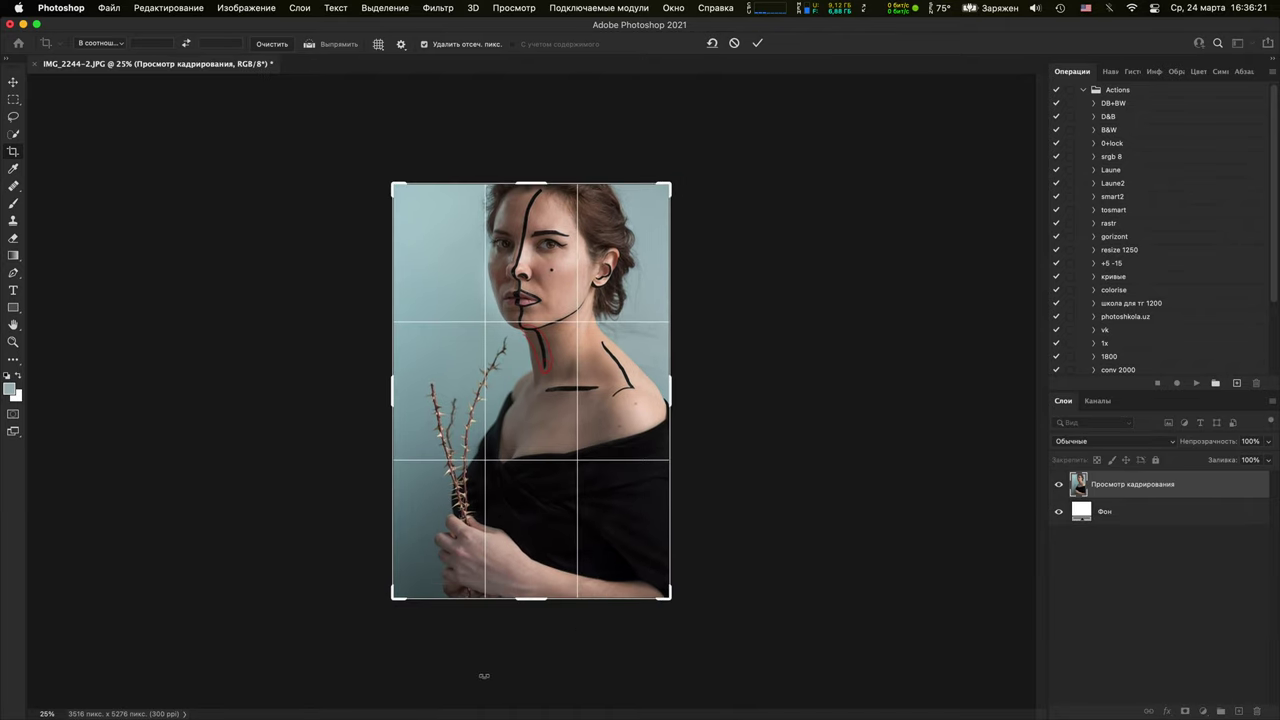
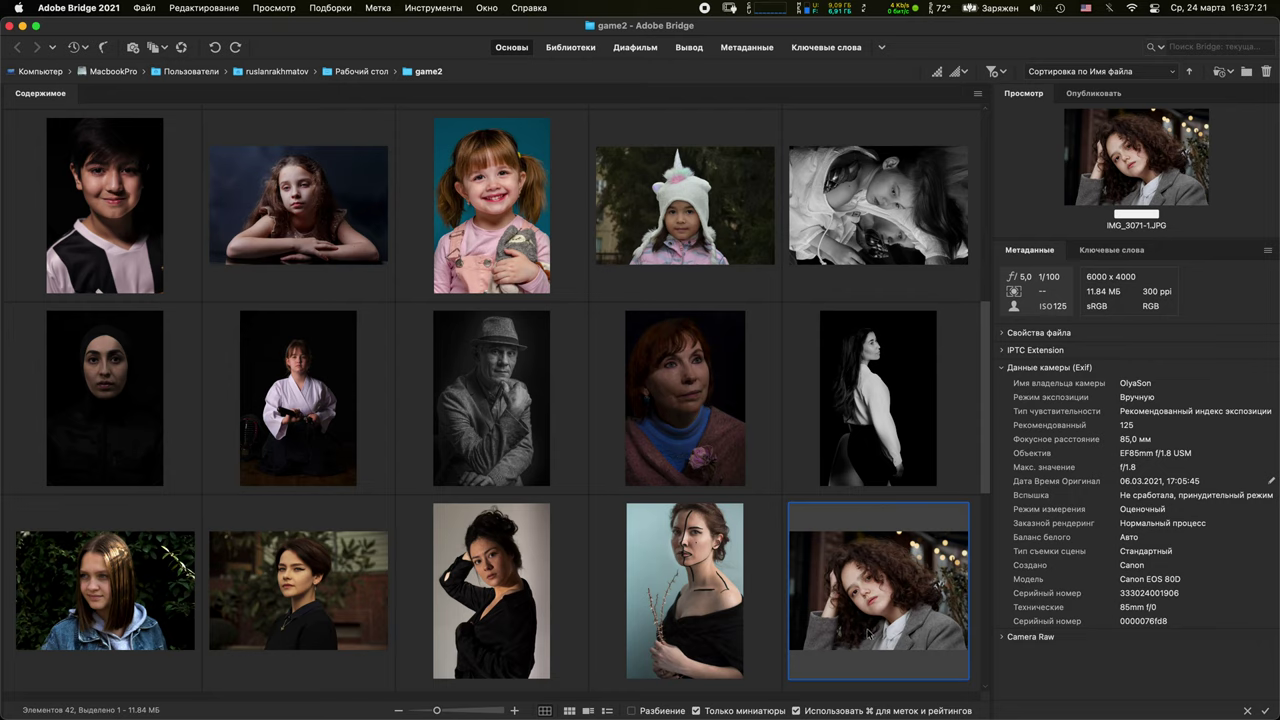
Open IMG_3071-1.JPG from Bridge in Photoshop
{"action": "double_click", "coordinate": [884, 582]}
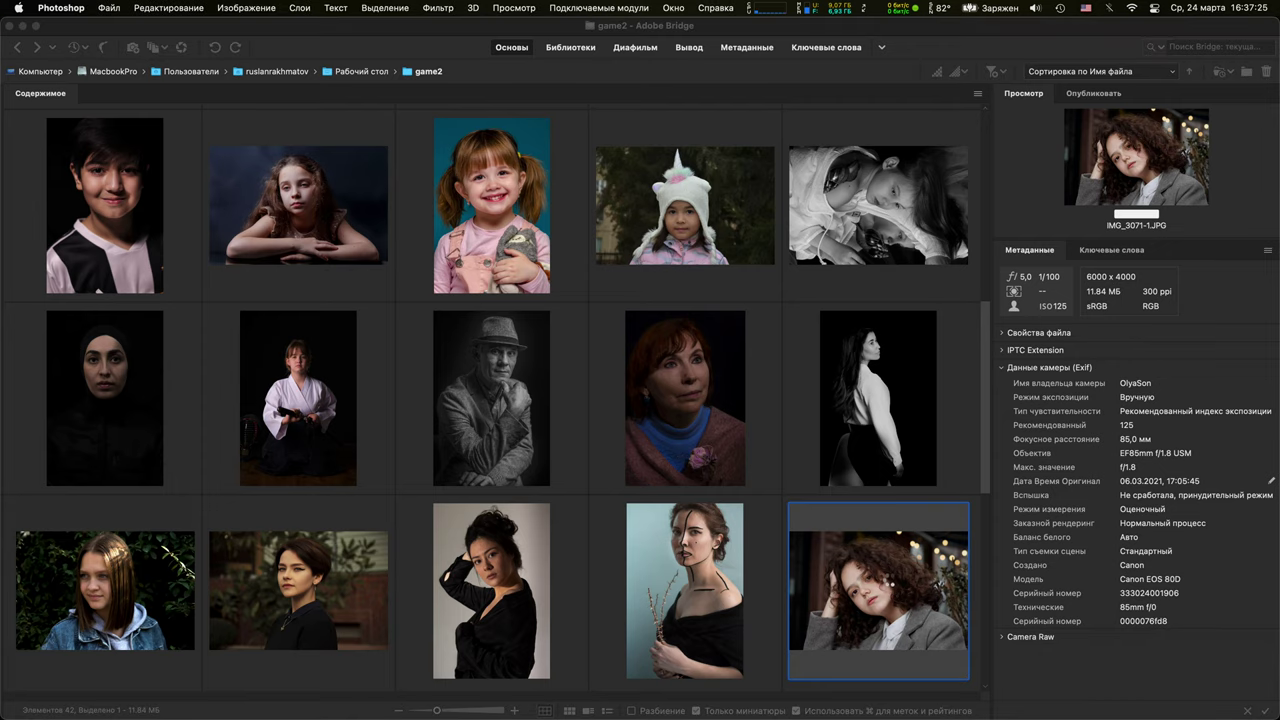
{"action": "left_click", "coordinate": [690, 455]}
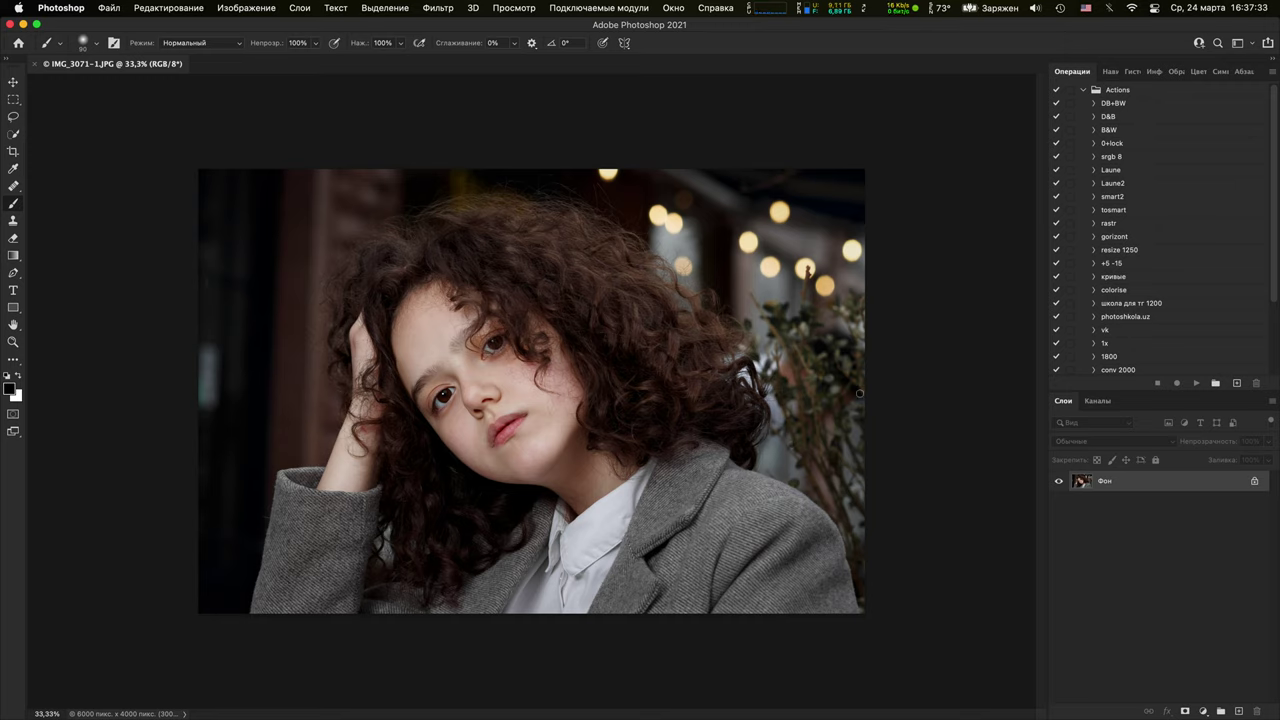
Examine the curly-haired girl's cheek, lips, eyes and stray hairs at 200%, comparing them with the whole portrait
{"action": "key", "text": "super+plus"}
{"action": "key", "text": "super+plus"}
{"action": "key", "text": "super+plus"}
{"action": "key", "text": "super+plus"}
{"action": "key", "text": "super+plus"}
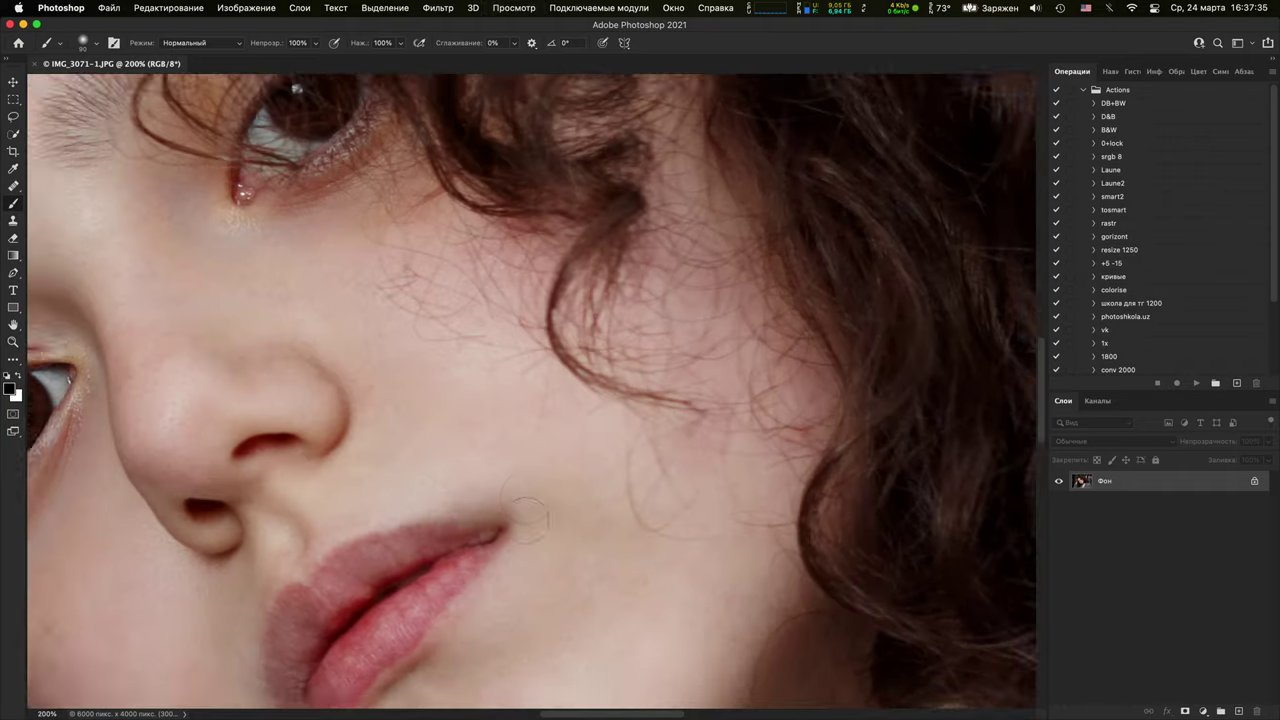
{"action": "key", "text": "space"}
{"action": "left_click_drag", "start_coordinate": [376, 217], "coordinate": [616, 496]}
{"action": "scroll", "coordinate": [616, 497], "scroll_direction": "down", "scroll_amount": 6}
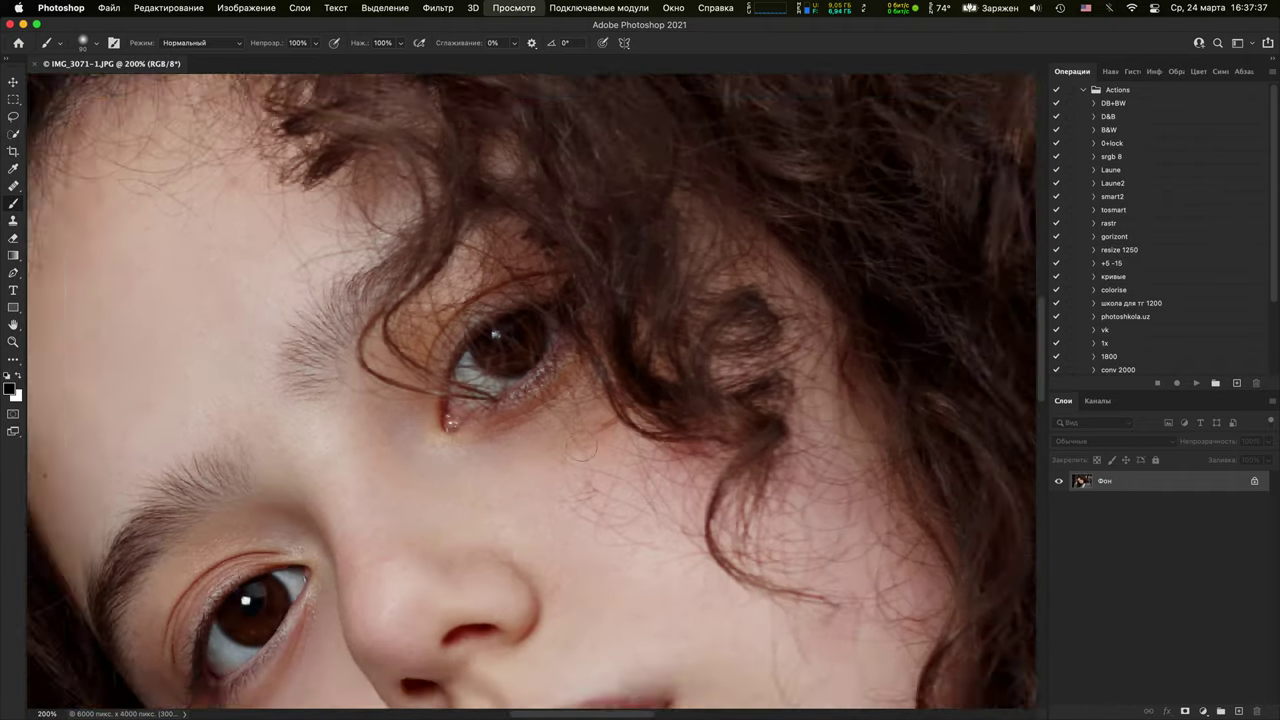
{"action": "scroll", "coordinate": [571, 462], "scroll_direction": "down", "scroll_amount": 3}
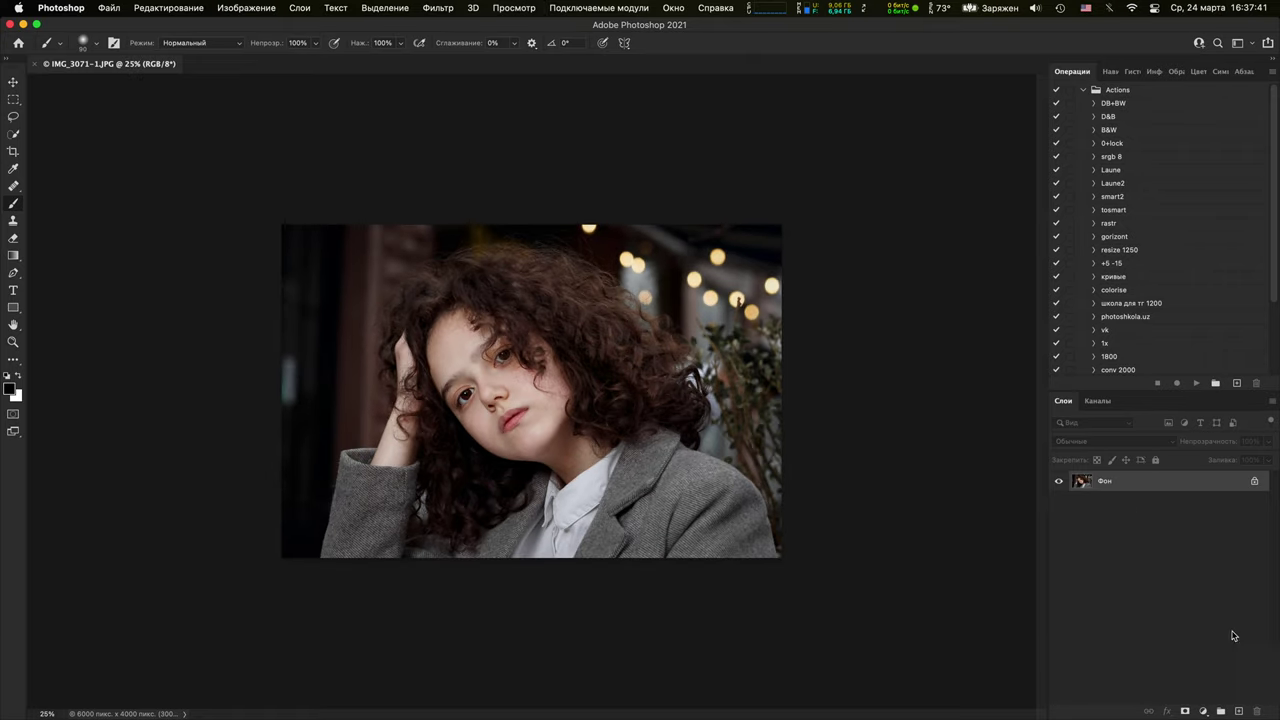
Add a new layer and brush a bright red outline around the girl's head and down both sides of her neck
{"action": "left_click", "coordinate": [1236, 710]}
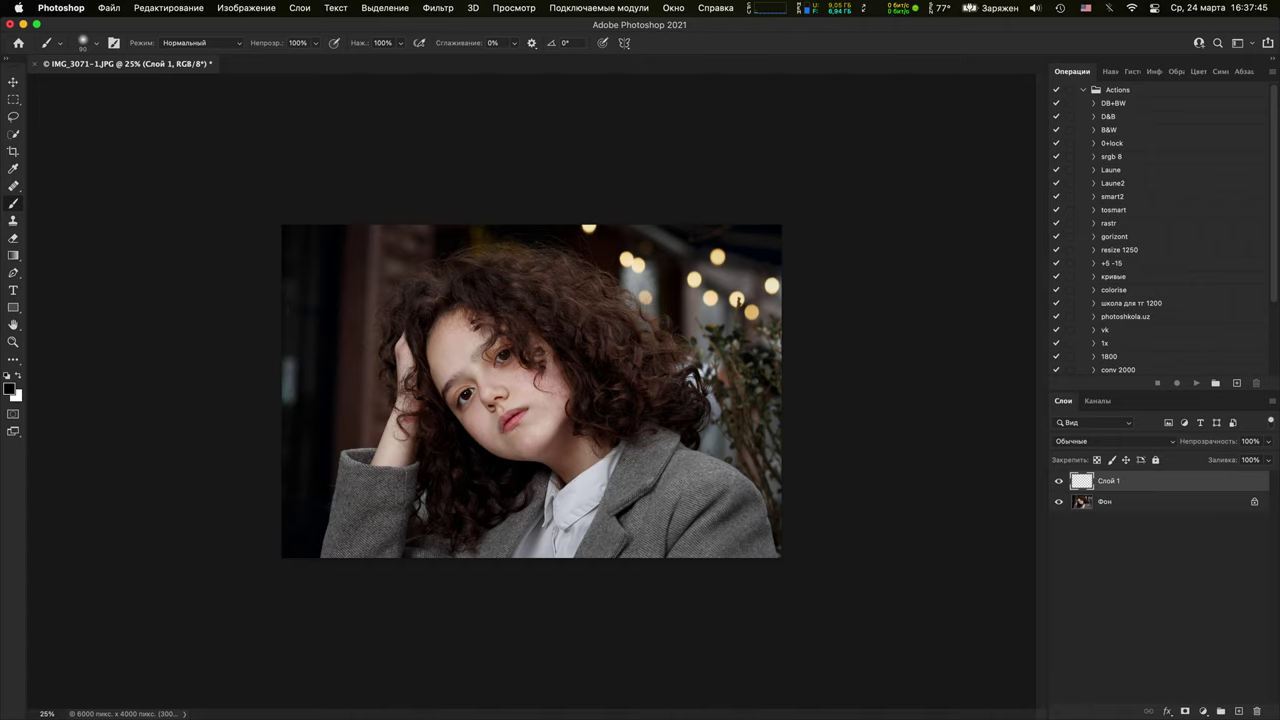
{"action": "left_click", "coordinate": [9, 389]}
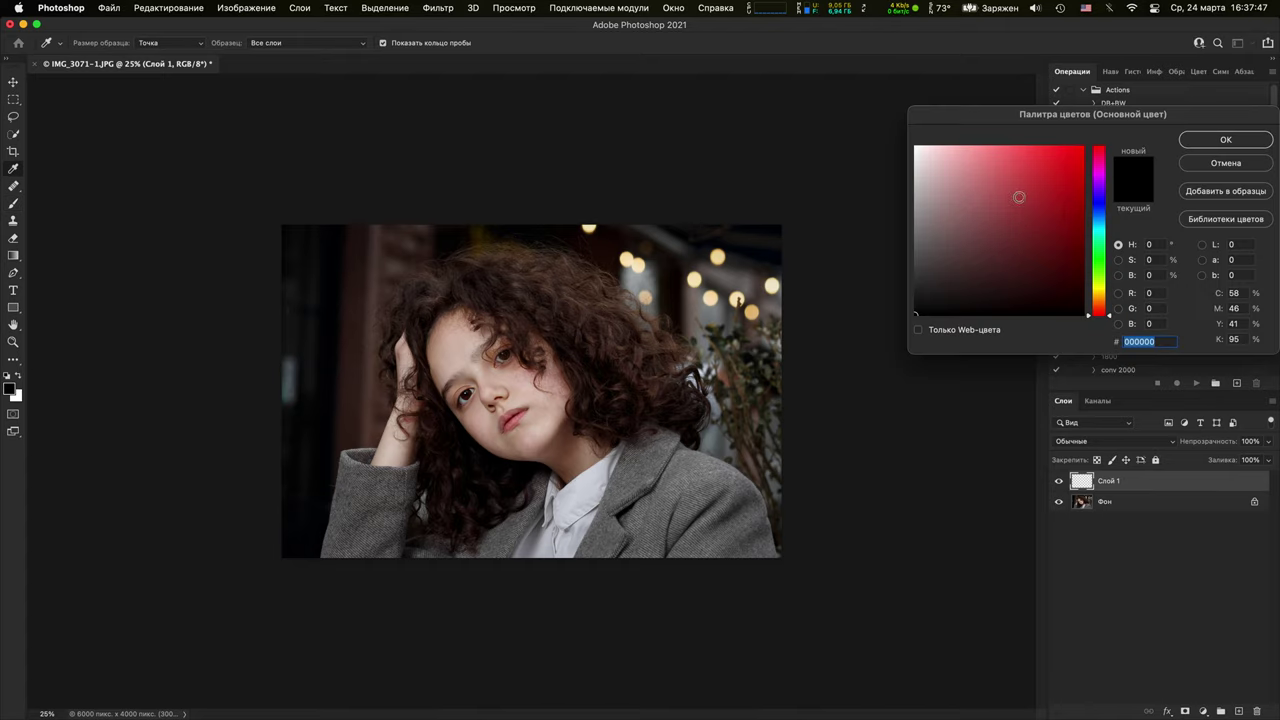
{"action": "left_click", "coordinate": [1050, 165]}
{"action": "left_click", "coordinate": [1208, 136]}
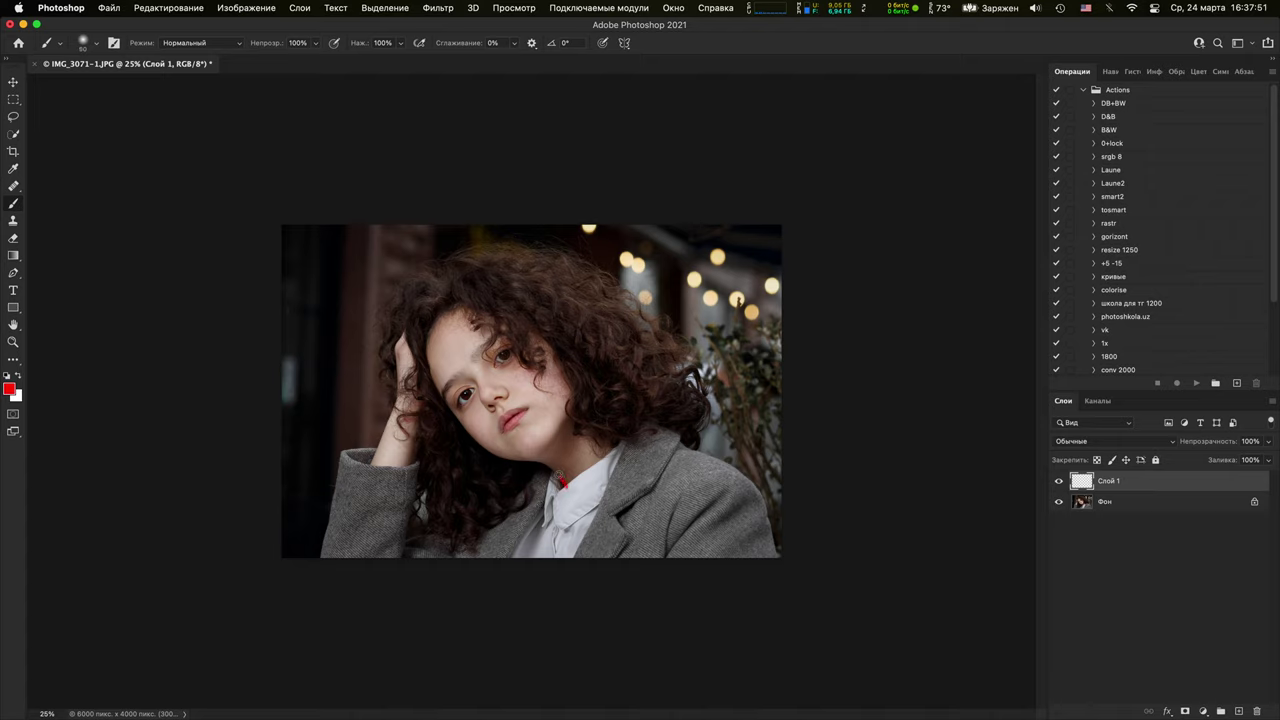
{"action": "mouse_move", "coordinate": [500, 457]}
{"action": "left_mouse_down"}
{"action": "mouse_move", "coordinate": [410, 359]}
{"action": "mouse_move", "coordinate": [410, 304]}
{"action": "mouse_move", "coordinate": [447, 259]}
{"action": "mouse_move", "coordinate": [512, 274]}
{"action": "mouse_move", "coordinate": [581, 343]}
{"action": "mouse_move", "coordinate": [569, 437]}
{"action": "mouse_move", "coordinate": [594, 472]}
{"action": "left_mouse_up"}
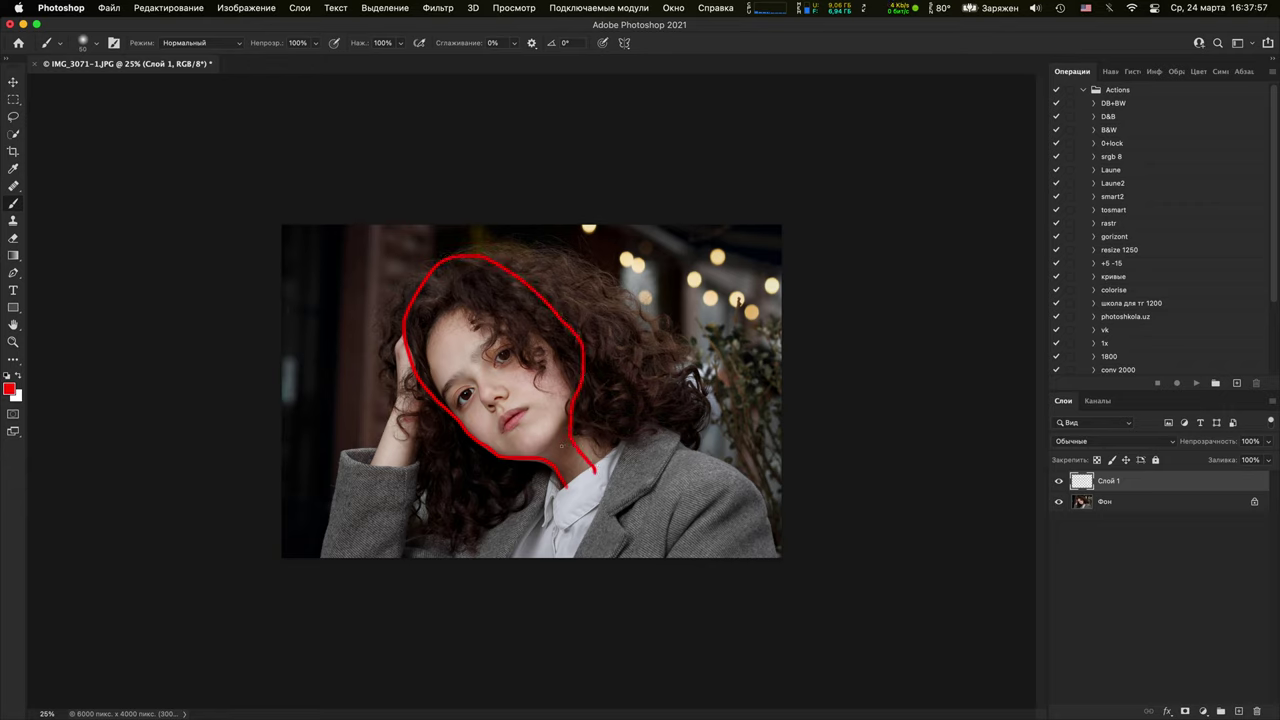
Try to trace the jaw-to-neck contour in red on a new layer with Слой 1 hidden, and undo the attempt
{"action": "left_click", "coordinate": [1059, 481]}
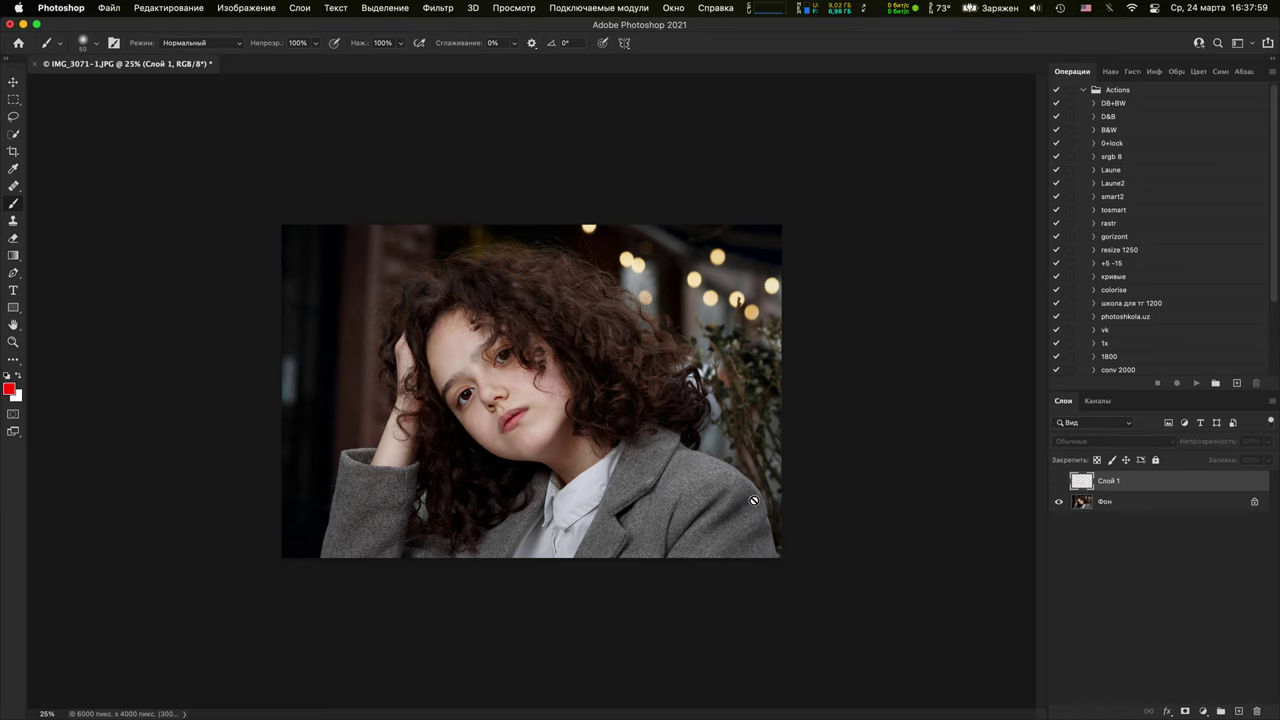
{"action": "key", "text": "super+1"}
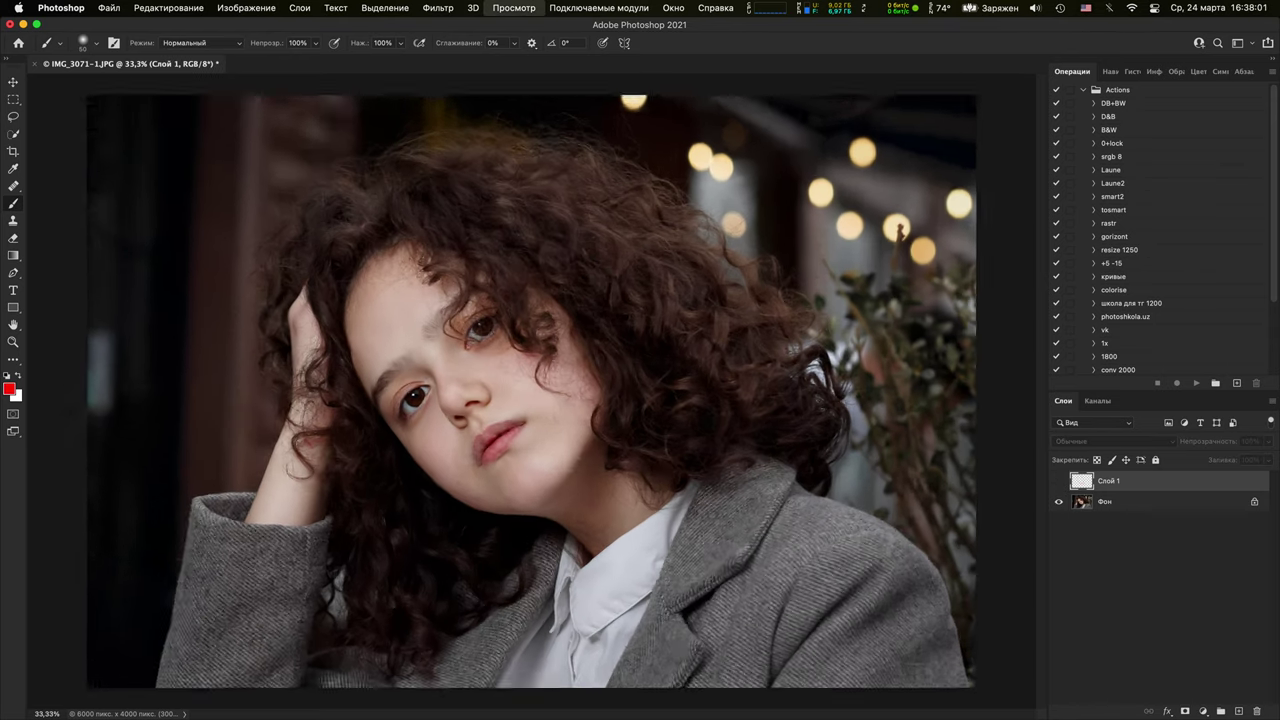
{"action": "left_click_drag", "start_coordinate": [611, 574], "coordinate": [578, 205]}
{"action": "scroll", "coordinate": [832, 301], "scroll_direction": "down", "scroll_amount": 1}
{"action": "left_click", "coordinate": [1237, 711]}
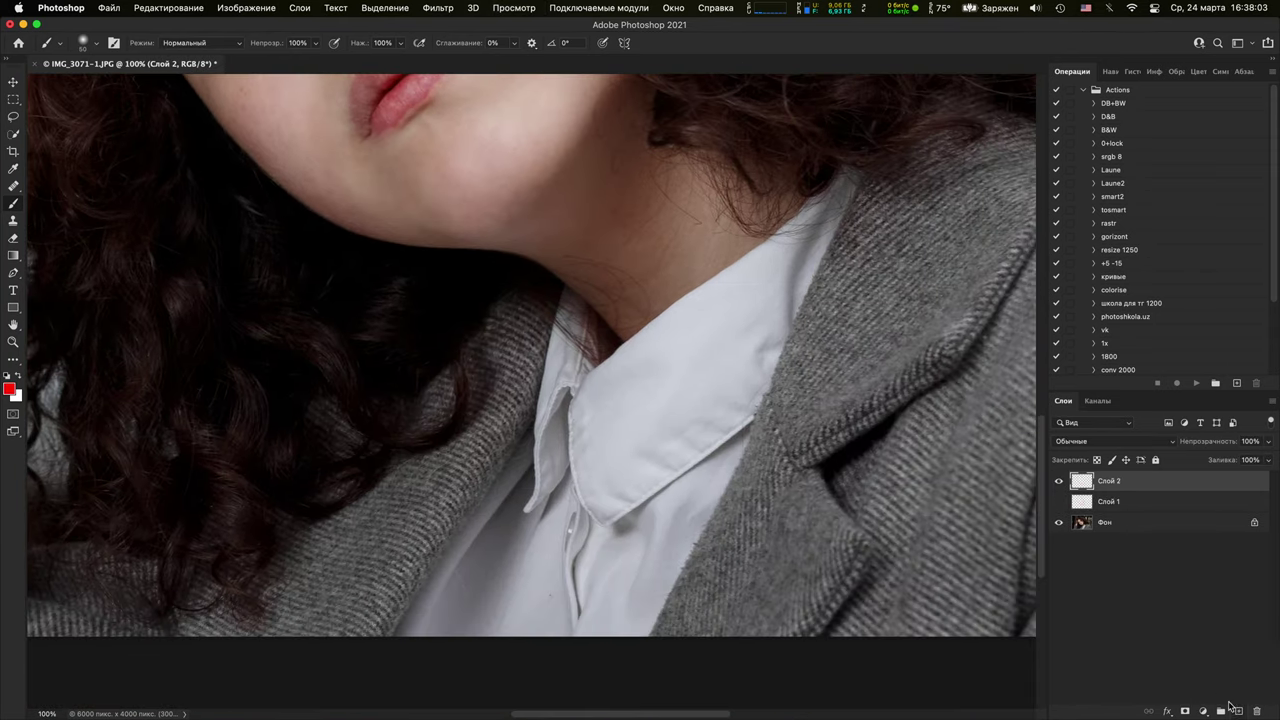
{"action": "scroll", "coordinate": [590, 470], "scroll_direction": "up", "scroll_amount": 5}
{"action": "mouse_move", "coordinate": [690, 520]}
{"action": "left_mouse_down"}
{"action": "mouse_move", "coordinate": [637, 458]}
{"action": "mouse_move", "coordinate": [562, 430]}
{"action": "mouse_move", "coordinate": [485, 439]}
{"action": "mouse_move", "coordinate": [410, 413]}
{"action": "mouse_move", "coordinate": [372, 340]}
{"action": "left_mouse_up"}
{"action": "key", "text": "x"}
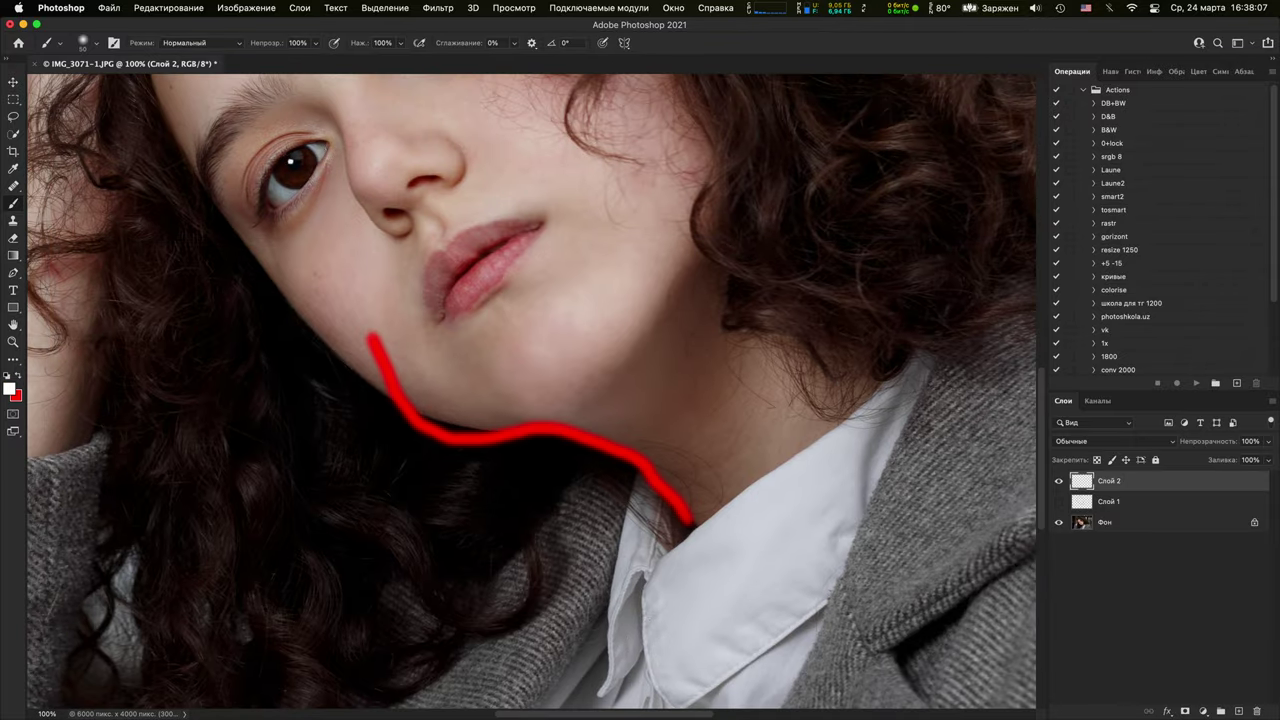
{"action": "key", "text": "super+z"}
{"action": "key", "text": "super+z"}
{"action": "key", "text": "super+z"}
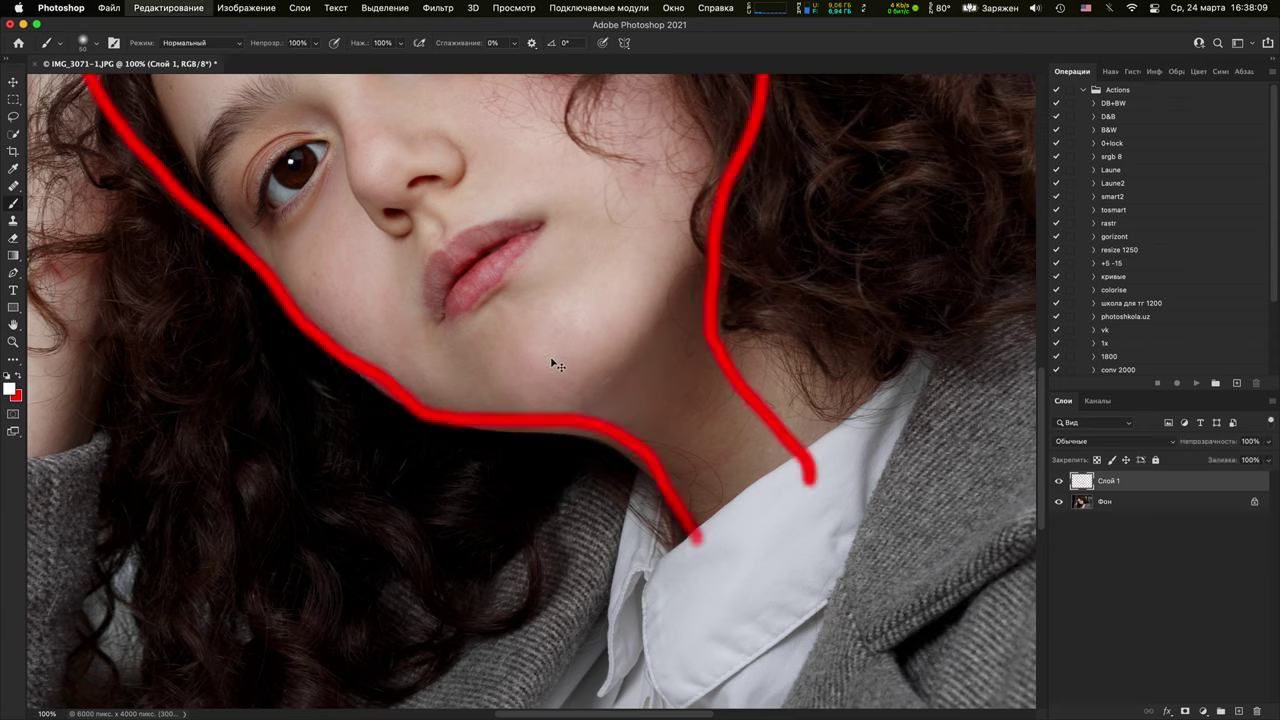
Restore Слой 2 with Слой 1 hidden, then brush the jaw-to-neck contour and a second curve across the mouth and neck in red
{"action": "key", "text": "shift+super+z"}
{"action": "key", "text": "shift+super+z"}
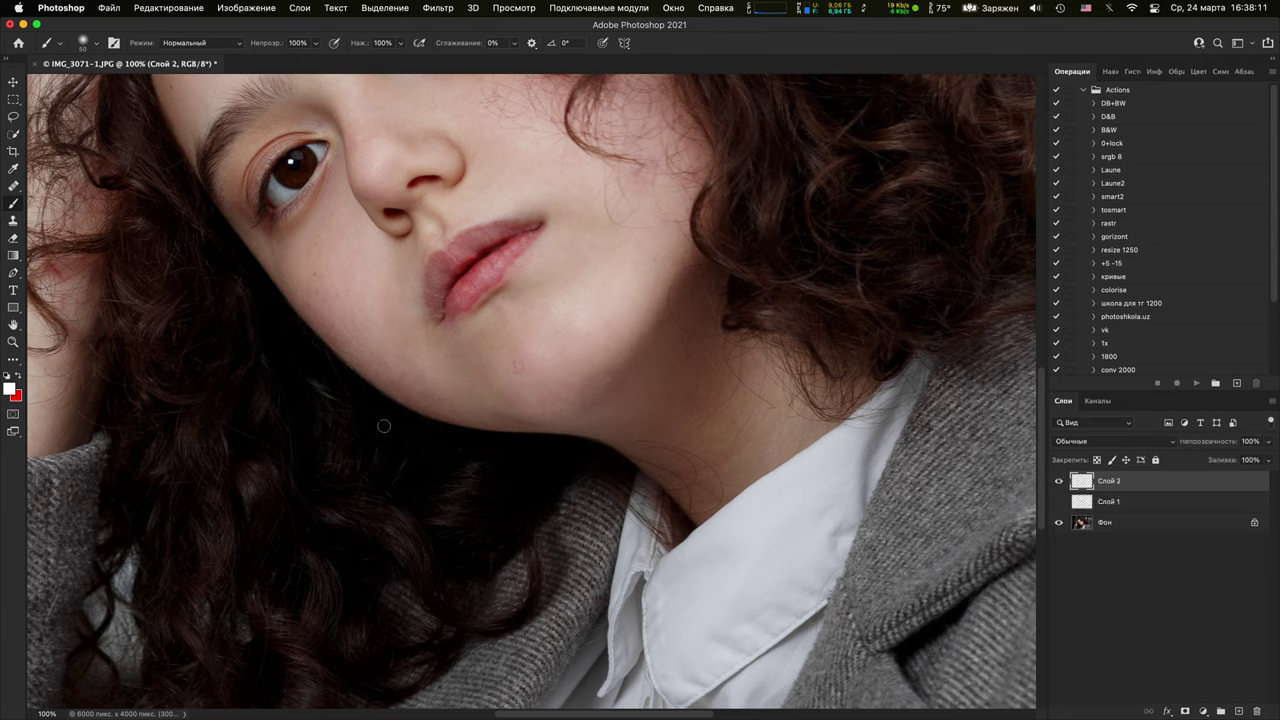
{"action": "left_click_drag", "start_coordinate": [330, 330], "coordinate": [380, 388]}
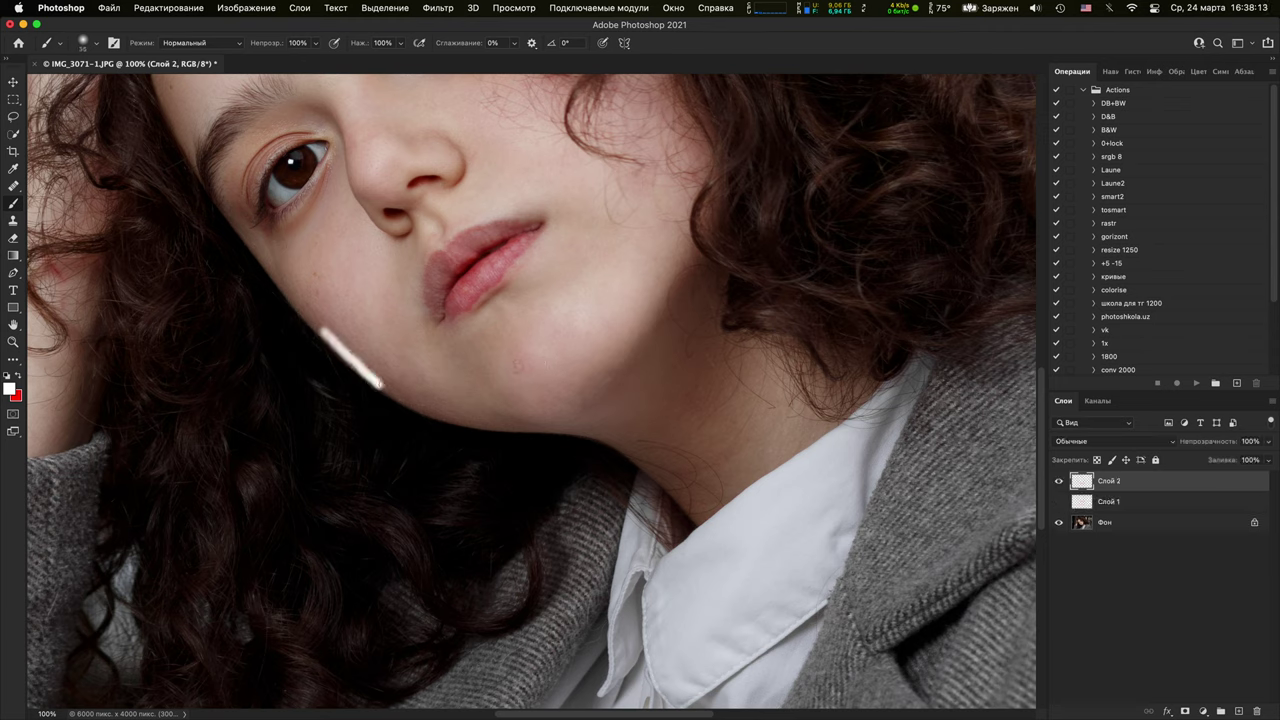
{"action": "key", "text": "super+z"}
{"action": "key", "text": "x"}
{"action": "mouse_move", "coordinate": [318, 330]}
{"action": "left_mouse_down"}
{"action": "mouse_move", "coordinate": [397, 406]}
{"action": "mouse_move", "coordinate": [499, 435]}
{"action": "mouse_move", "coordinate": [618, 444]}
{"action": "mouse_move", "coordinate": [708, 542]}
{"action": "left_mouse_up"}
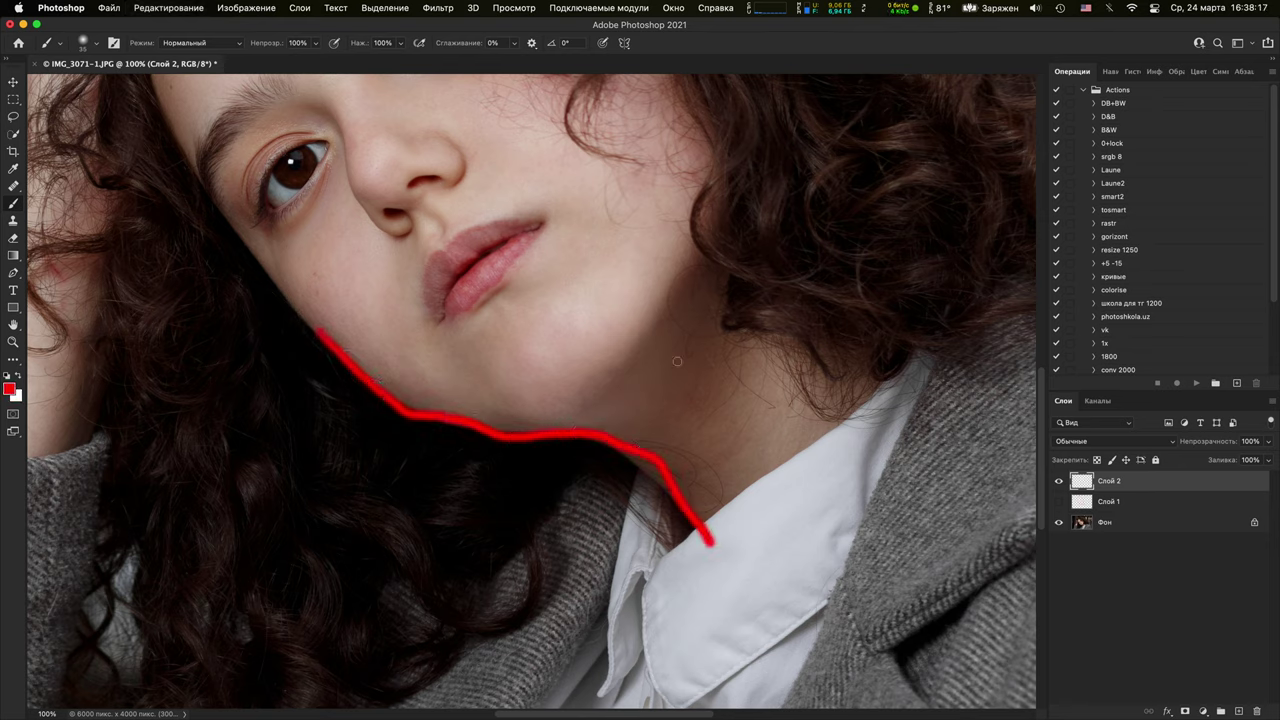
{"action": "mouse_move", "coordinate": [705, 462]}
{"action": "left_mouse_down"}
{"action": "mouse_move", "coordinate": [651, 277]}
{"action": "mouse_move", "coordinate": [500, 300]}
{"action": "mouse_move", "coordinate": [300, 262]}
{"action": "left_mouse_up"}
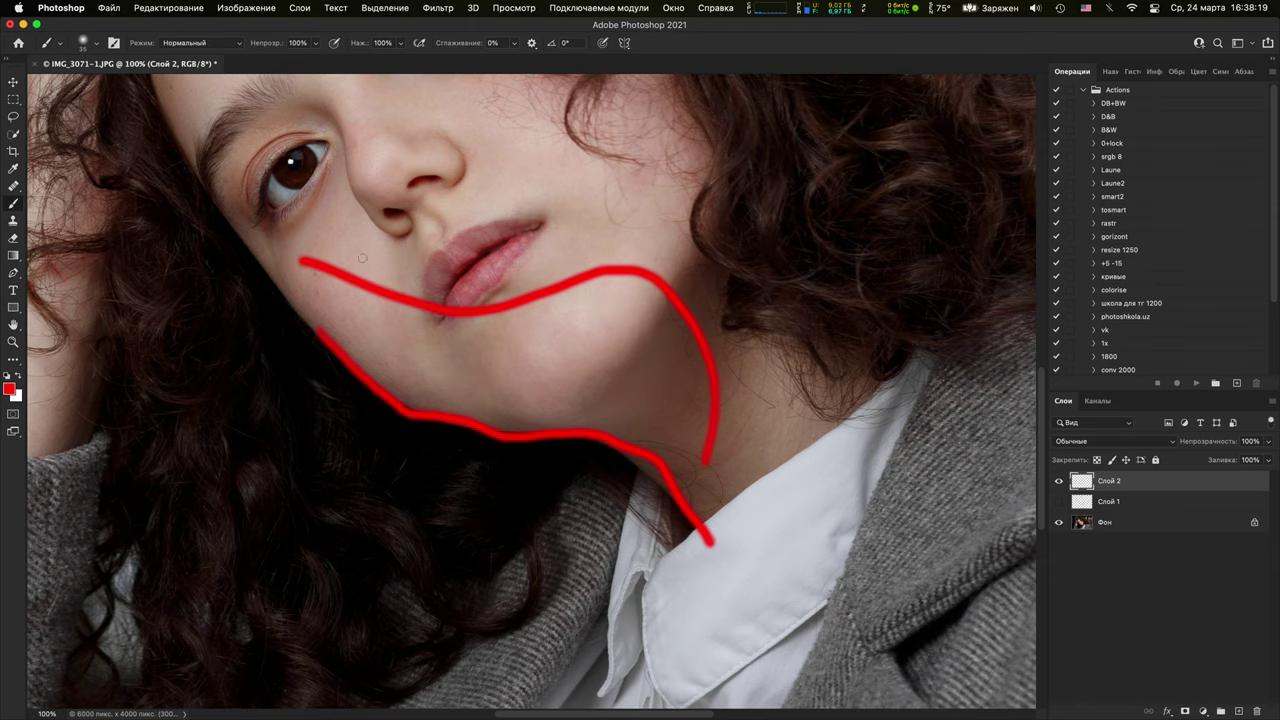
Hide Слой 2, add a new layer and circle the girl's raised hand beside her forehead in red
{"action": "key", "text": "super+minus"}
{"action": "key", "text": "super+minus"}
{"action": "left_click", "coordinate": [1058, 481]}
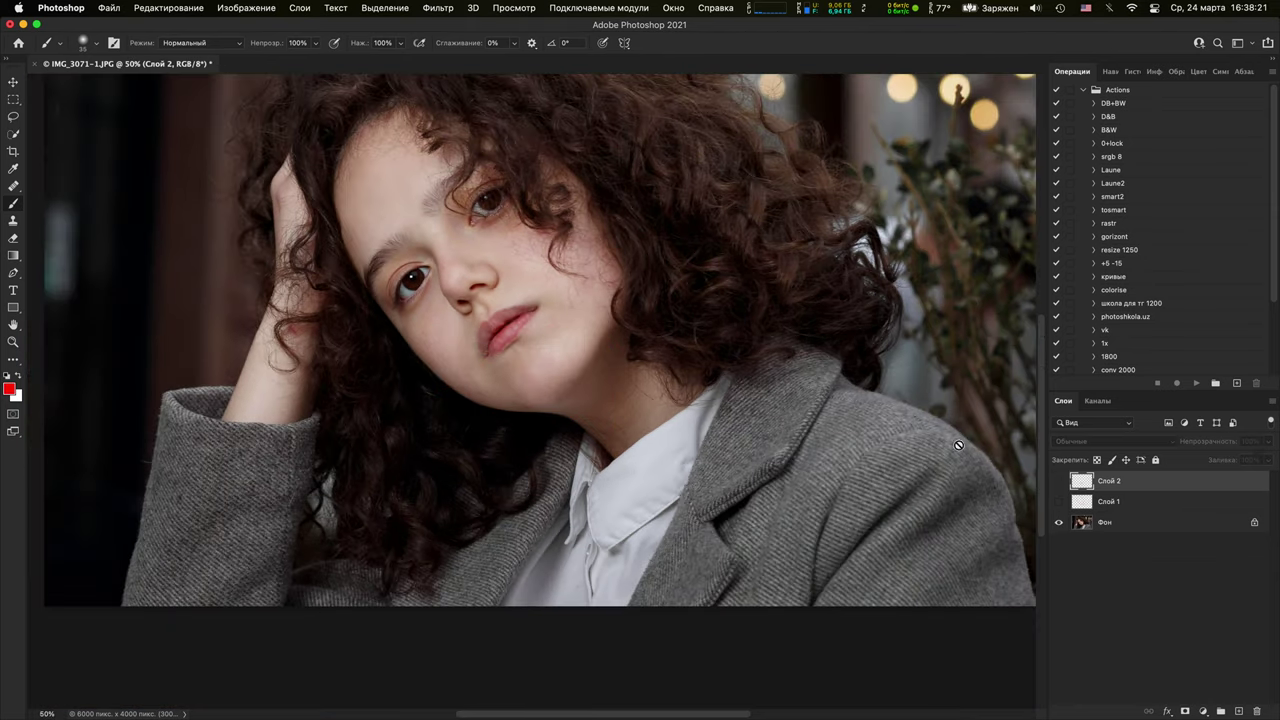
{"action": "key", "text": "ctrl+minus"}
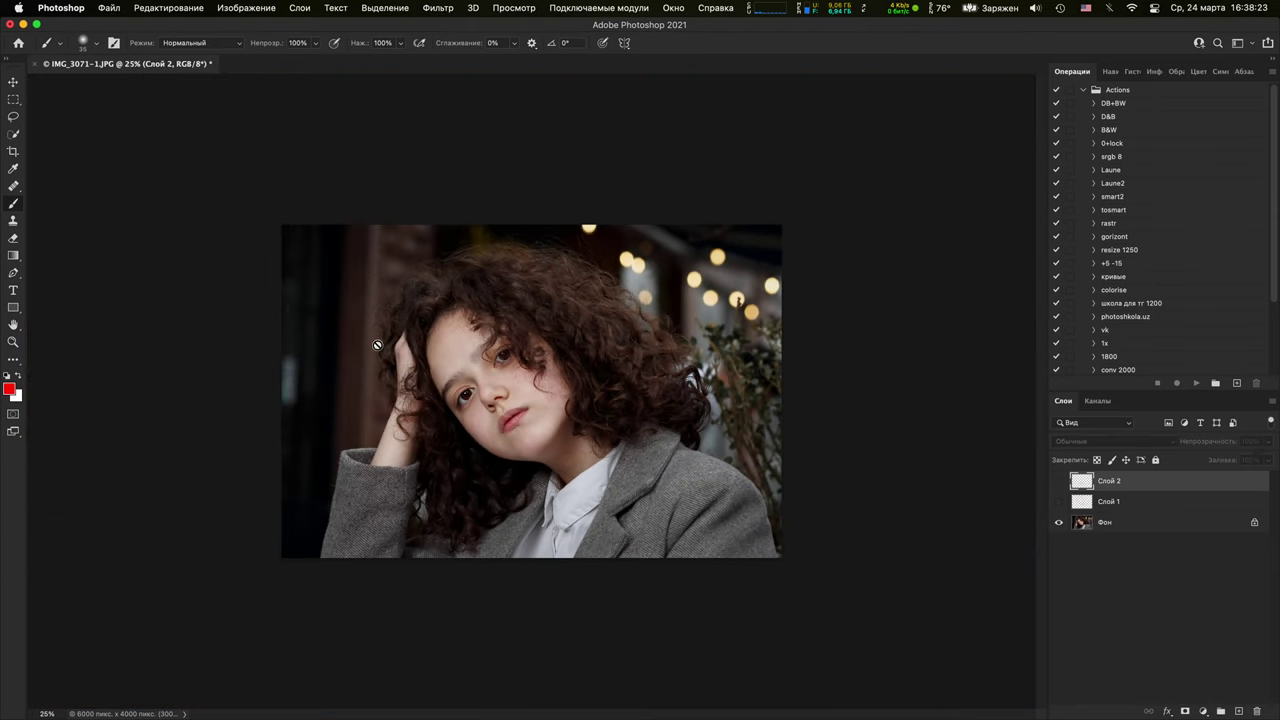
{"action": "left_click", "coordinate": [1238, 711]}
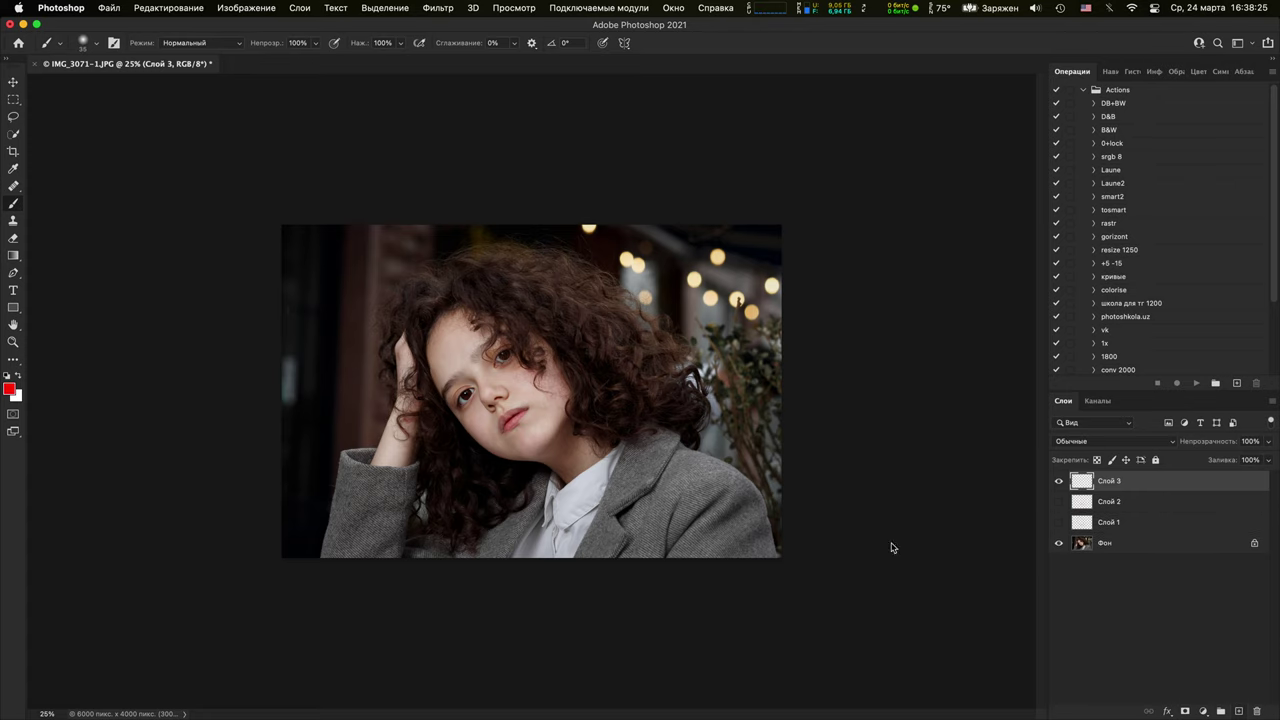
{"action": "mouse_move", "coordinate": [385, 303]}
{"action": "left_mouse_down"}
{"action": "mouse_move", "coordinate": [455, 366]}
{"action": "mouse_move", "coordinate": [380, 394]}
{"action": "left_mouse_up"}
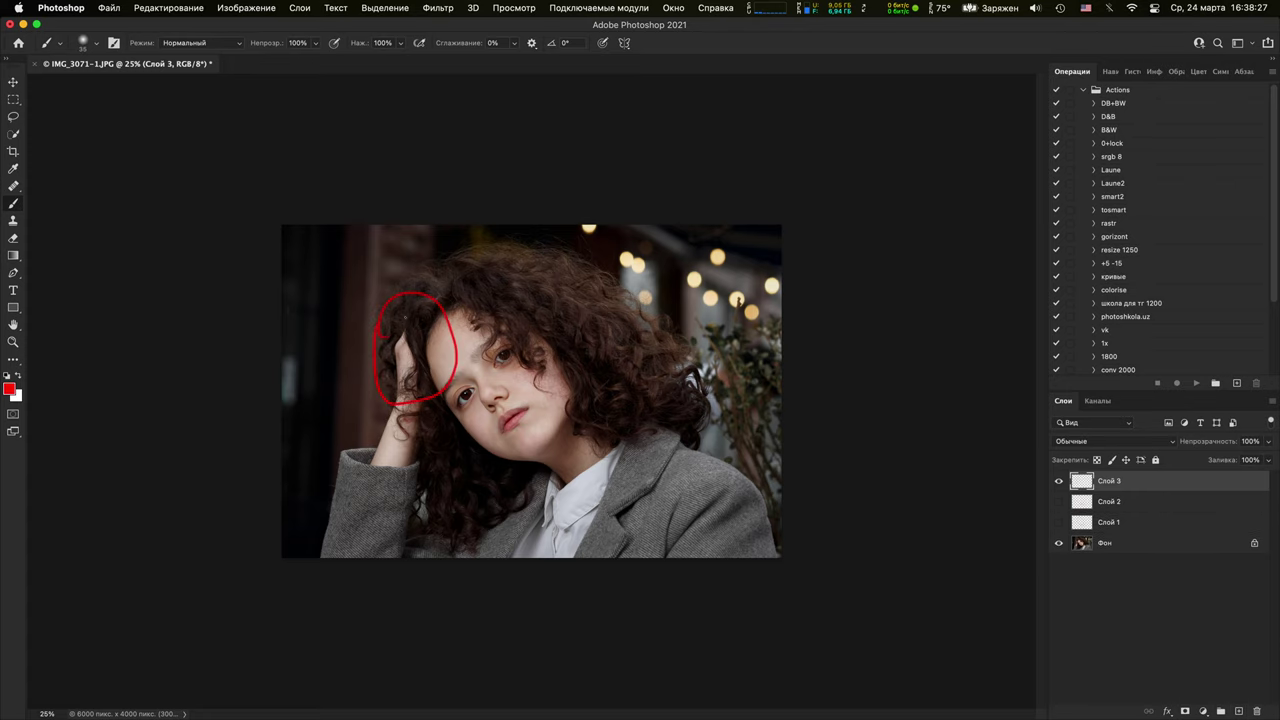
Mark the fingertips inside the circle in red and draw lines connecting the lips and nose bridge with the temple on Слой 3
{"action": "key", "text": "super+plus"}
{"action": "key", "text": "super+plus"}
{"action": "key", "text": "super+plus"}
{"action": "left_click_drag", "start_coordinate": [360, 267], "coordinate": [628, 451]}
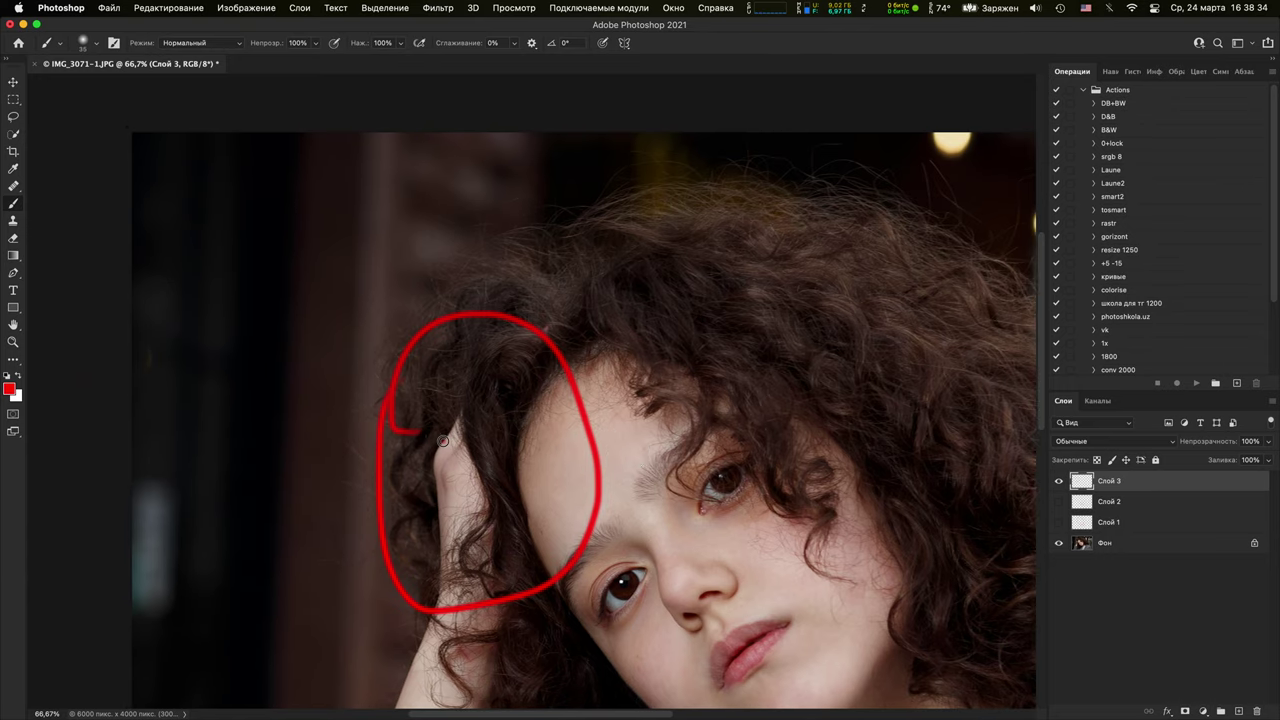
{"action": "mouse_move", "coordinate": [442, 441]}
{"action": "left_mouse_down"}
{"action": "mouse_move", "coordinate": [475, 397]}
{"action": "mouse_move", "coordinate": [494, 428]}
{"action": "left_mouse_up"}
{"action": "scroll", "coordinate": [494, 428], "scroll_direction": "down", "scroll_amount": 2}
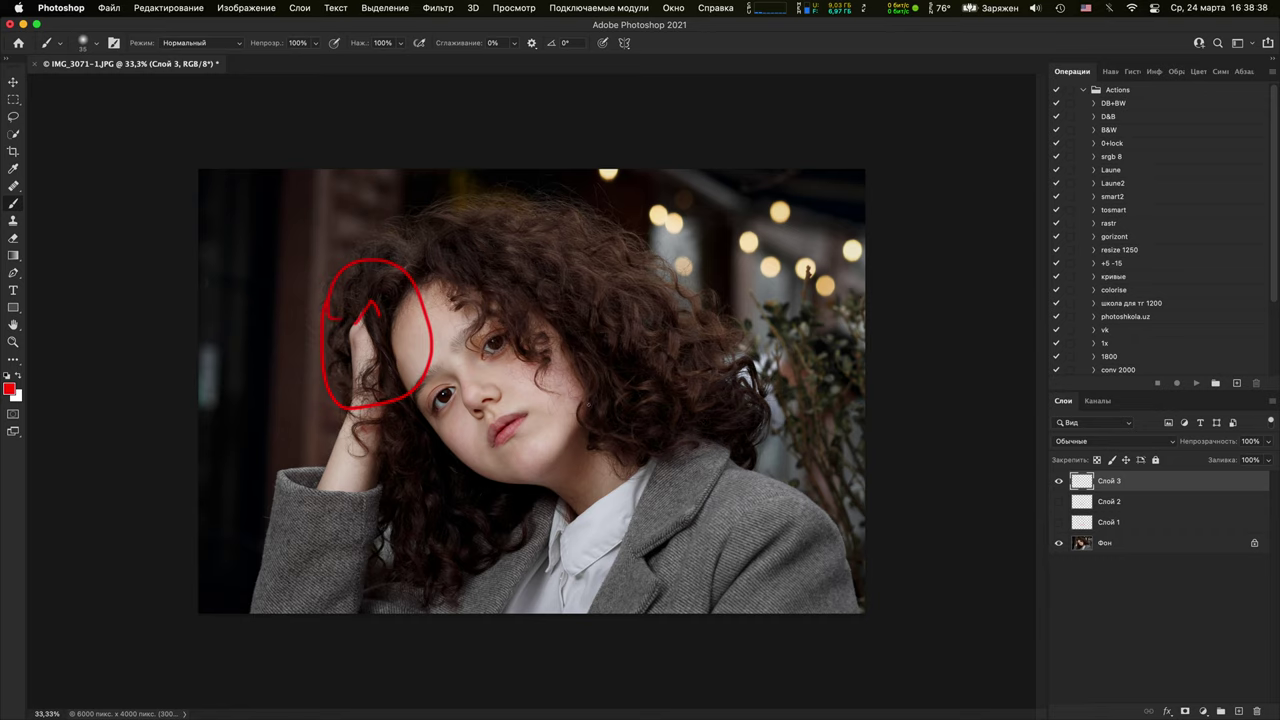
{"action": "mouse_move", "coordinate": [507, 438]}
{"action": "left_mouse_down"}
{"action": "mouse_move", "coordinate": [392, 340]}
{"action": "mouse_move", "coordinate": [478, 376]}
{"action": "left_mouse_up"}
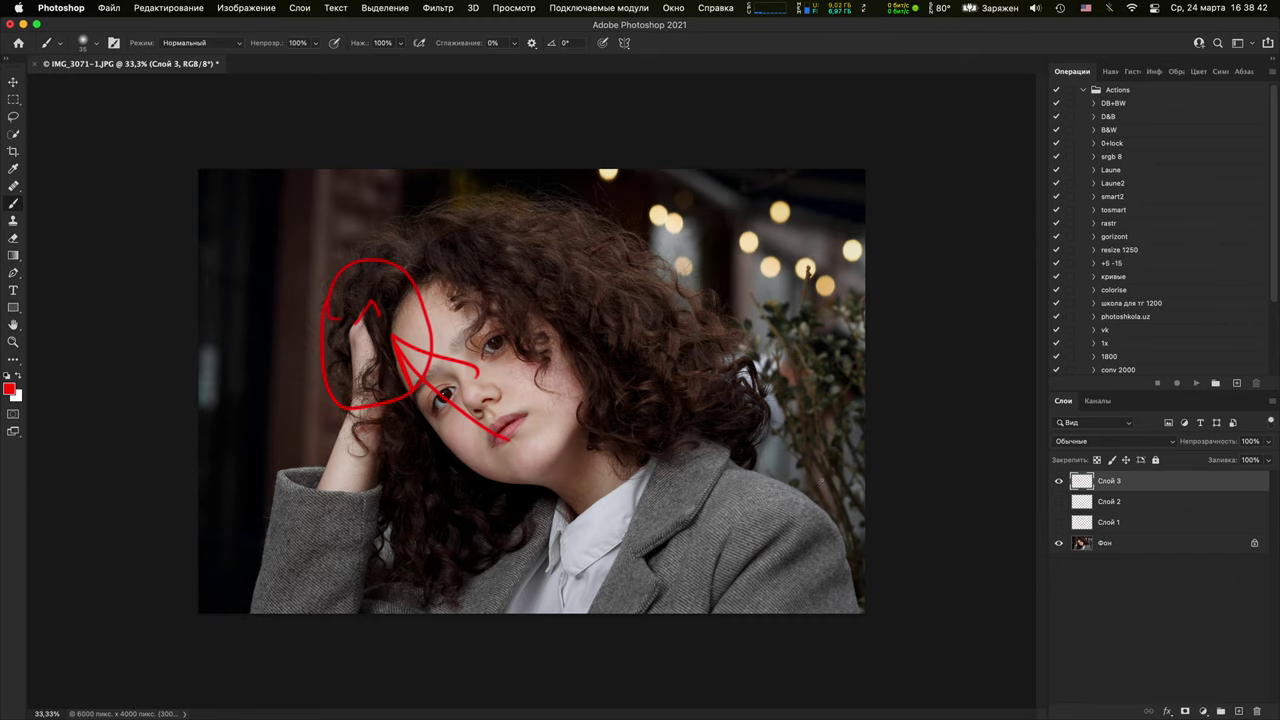
Compare the red markings on Слой 1, Слой 2 and Слой 3 with the clean portrait, leaving all three layers hidden
{"action": "left_click", "coordinate": [1061, 503]}
{"action": "left_click", "coordinate": [1061, 503]}
{"action": "left_click", "coordinate": [1061, 542]}
{"action": "left_click", "coordinate": [1059, 542]}
{"action": "left_click", "coordinate": [1059, 522]}
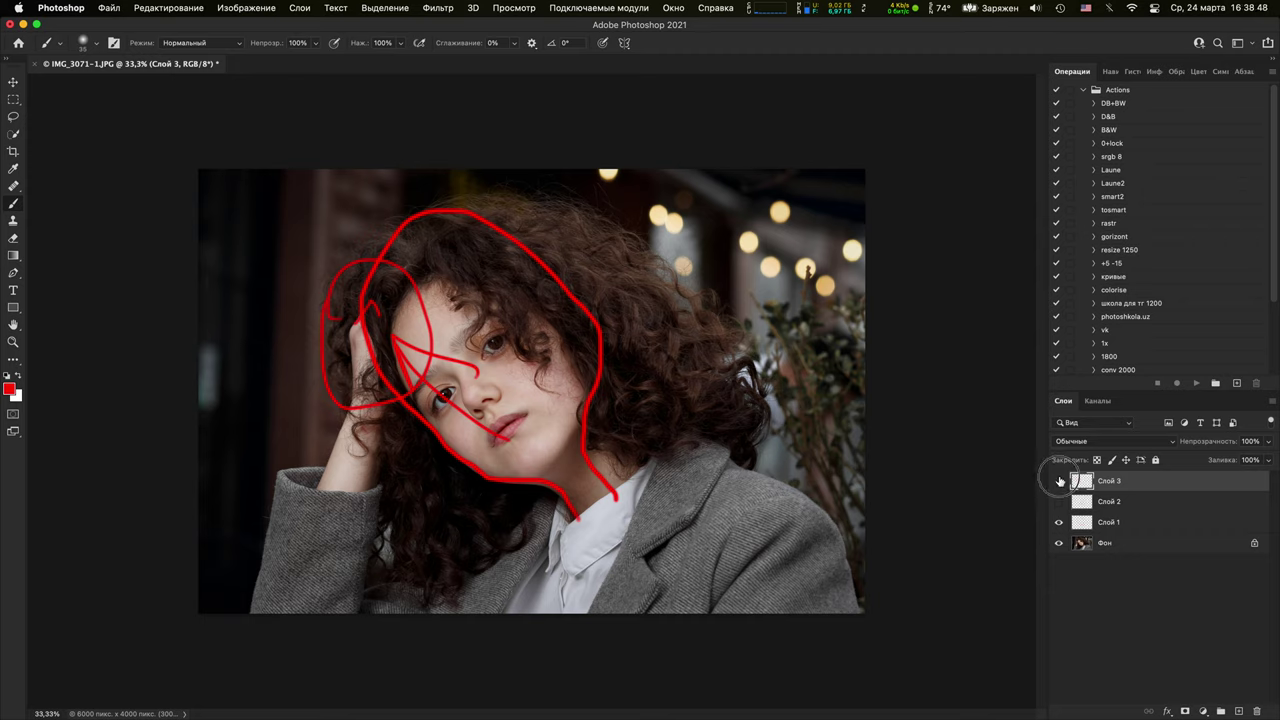
{"action": "left_click", "coordinate": [1059, 481]}
{"action": "left_click", "coordinate": [1059, 522]}
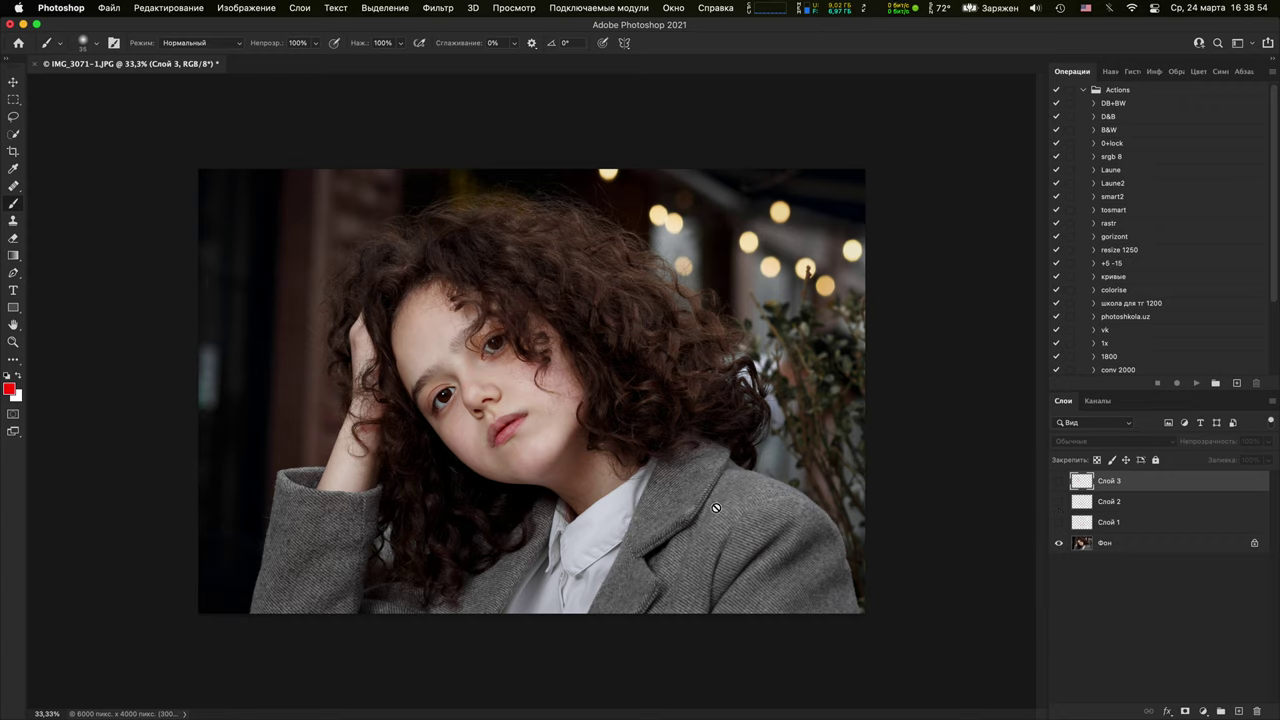
{"action": "left_click", "coordinate": [1059, 501]}
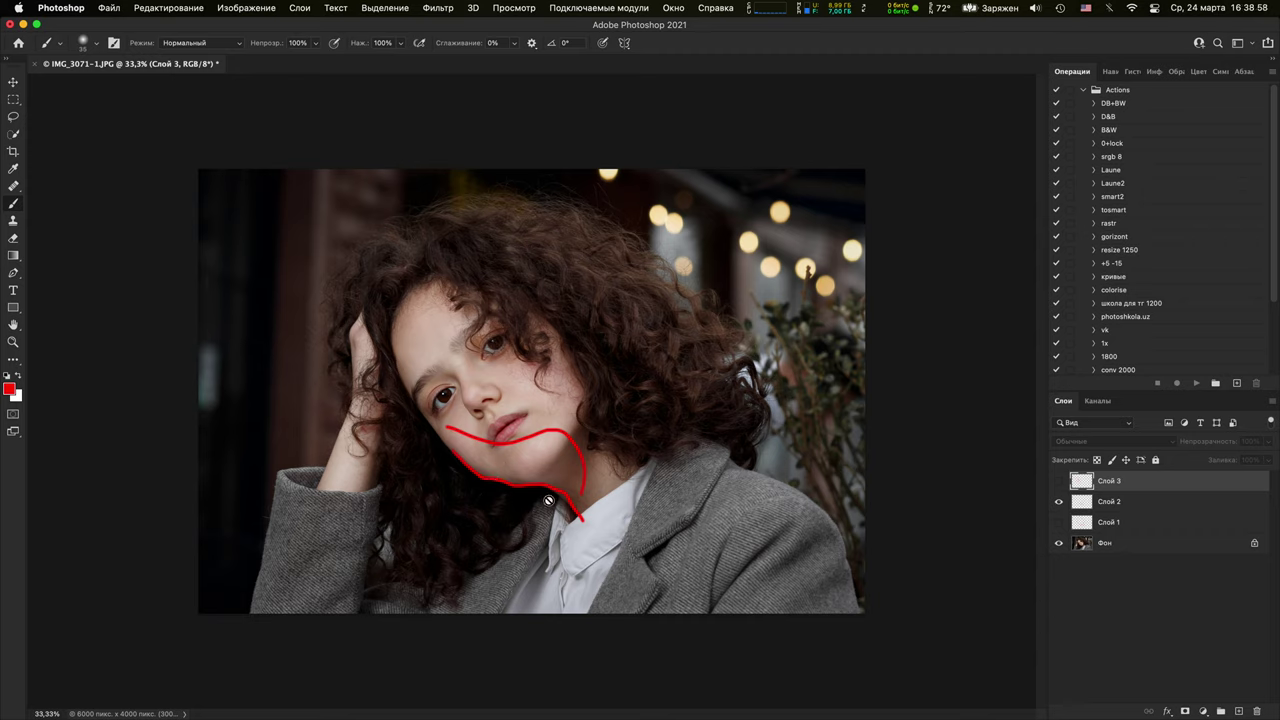
{"action": "left_click", "coordinate": [1060, 502]}
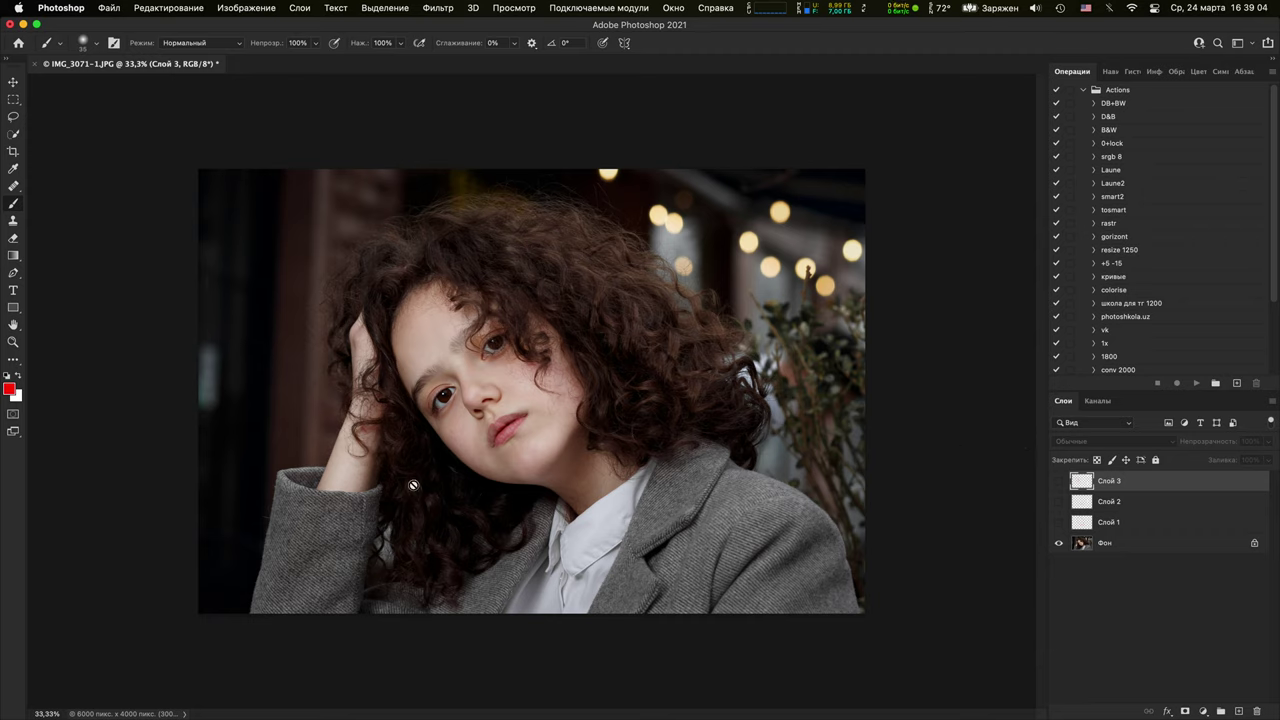
Add a new layer, brush a red mark from the jaw down the neck to the collar, and hide the layer
{"action": "left_click", "coordinate": [1239, 711]}
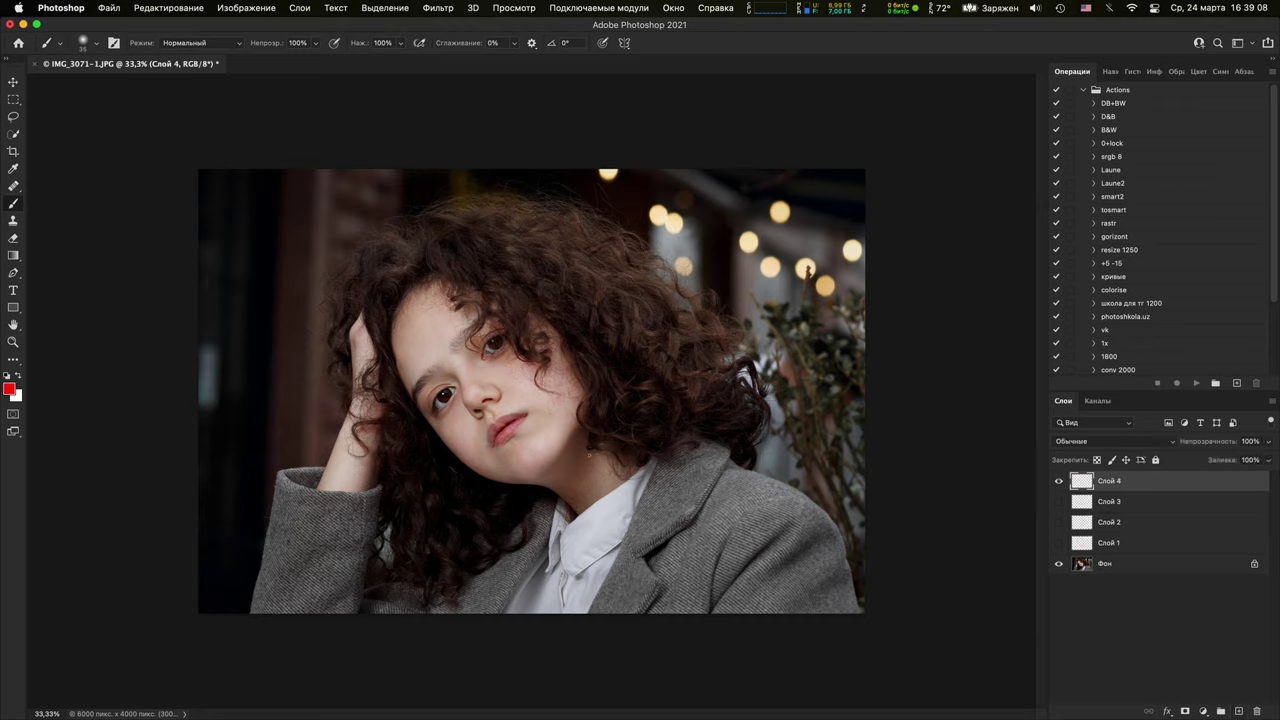
{"action": "mouse_move", "coordinate": [596, 418]}
{"action": "left_mouse_down"}
{"action": "mouse_move", "coordinate": [578, 440]}
{"action": "mouse_move", "coordinate": [571, 535]}
{"action": "left_mouse_up"}
{"action": "left_click", "coordinate": [1058, 482]}
Review the jaw curves on Слой 2, the hand markings on Слой 3 and the head outline on Слой 1 against the portrait
{"action": "left_click", "coordinate": [1058, 522]}
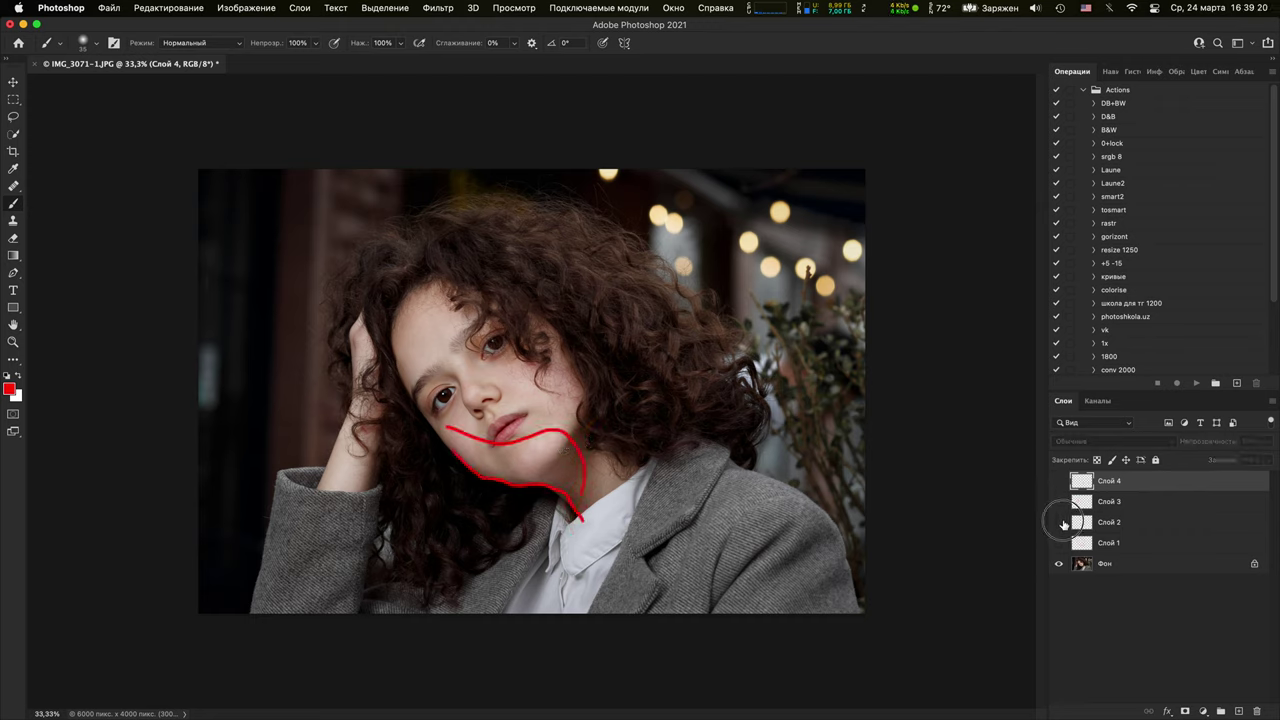
{"action": "left_click", "coordinate": [1058, 522]}
{"action": "left_click", "coordinate": [1058, 502]}
{"action": "left_click", "coordinate": [1058, 502]}
{"action": "left_click", "coordinate": [1058, 543]}
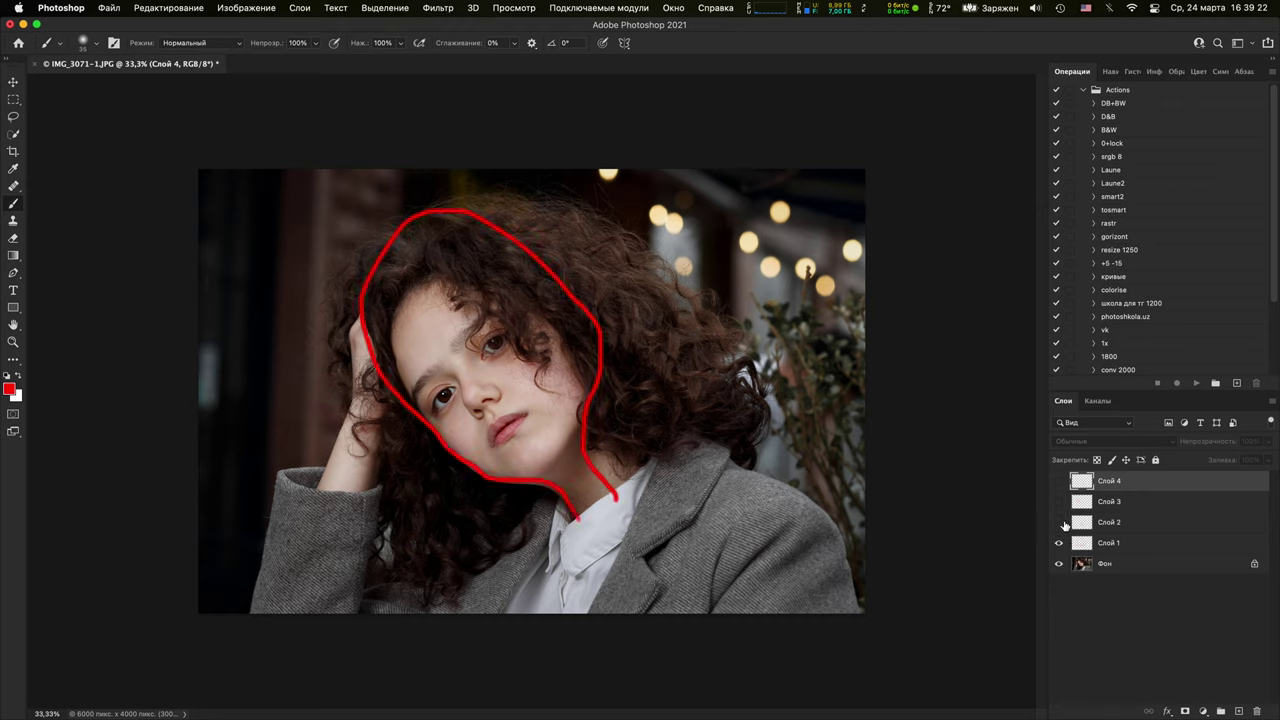
{"action": "left_click", "coordinate": [1058, 502]}
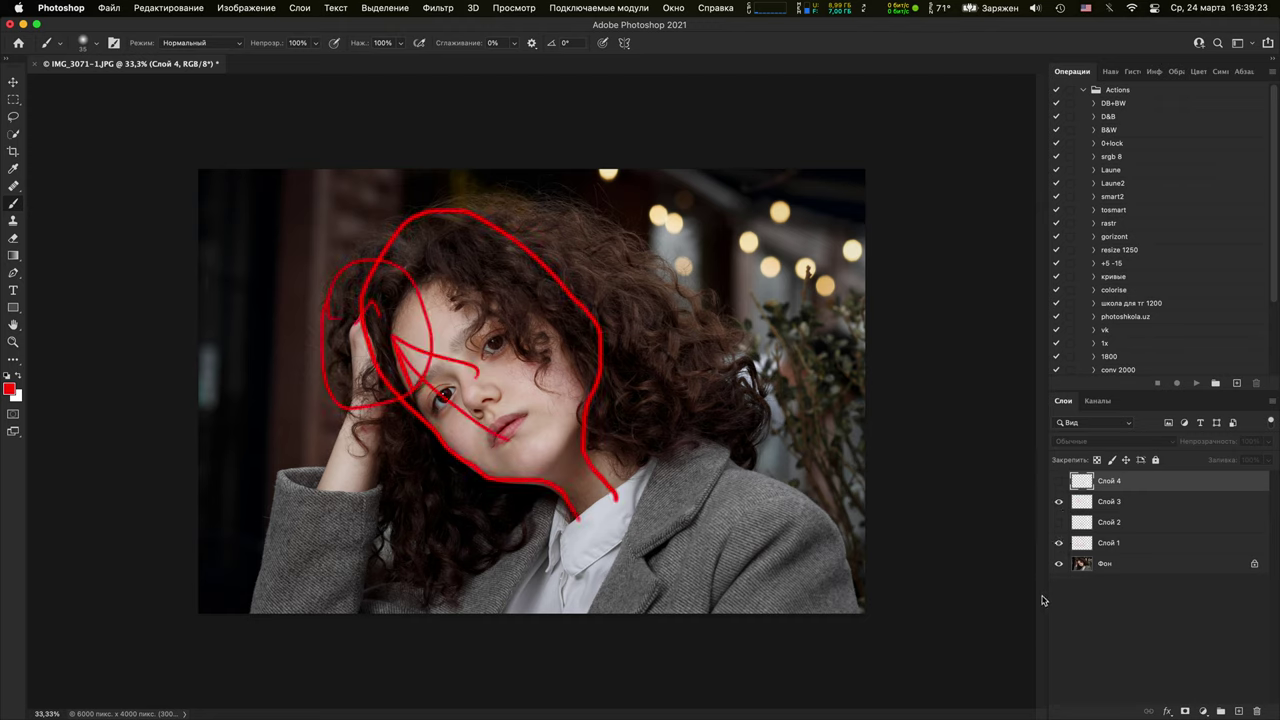
{"action": "left_click", "coordinate": [1058, 502]}
{"action": "left_click", "coordinate": [1058, 543]}
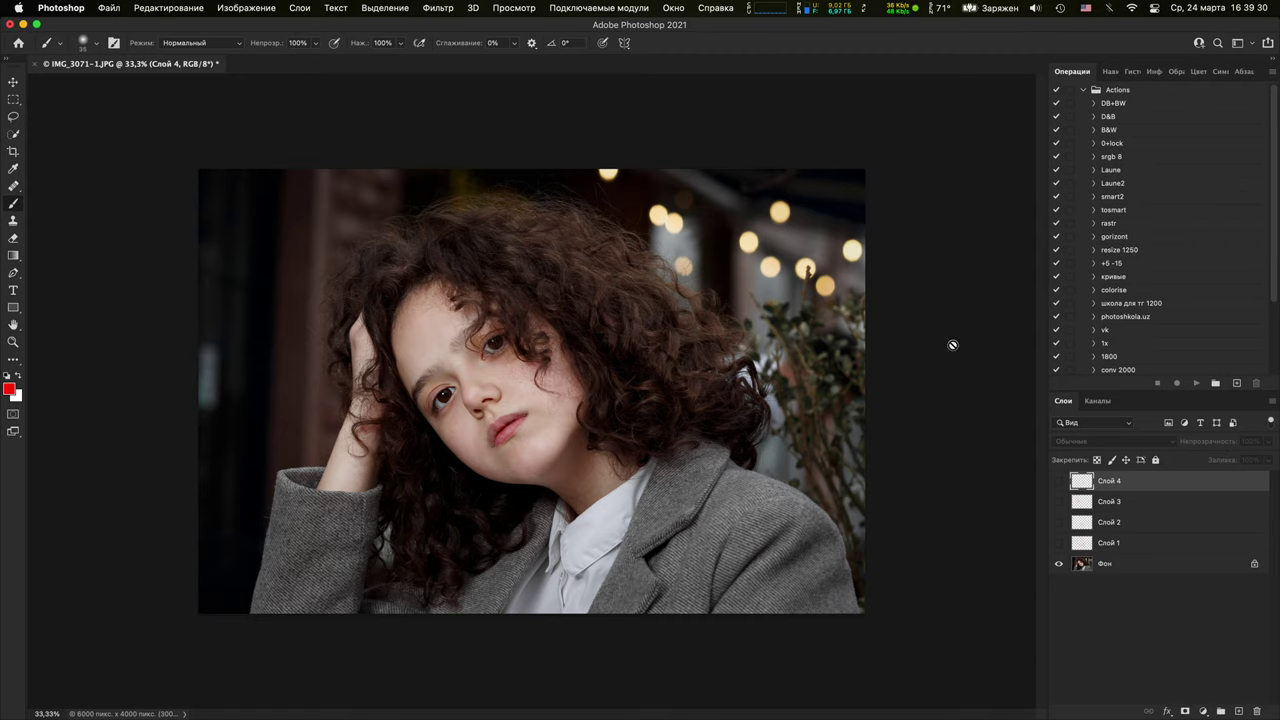
Circle the eye covered by hair strands in red on a new layer, check it against the face, and hide the layer
{"action": "key", "text": "super+plus"}
{"action": "key", "text": "super+plus"}
{"action": "key", "text": "super+plus"}
{"action": "key", "text": "super+plus"}
{"action": "scroll", "coordinate": [591, 420], "scroll_direction": "up", "scroll_amount": 6}
{"action": "scroll", "coordinate": [591, 420], "scroll_direction": "left", "scroll_amount": 4}
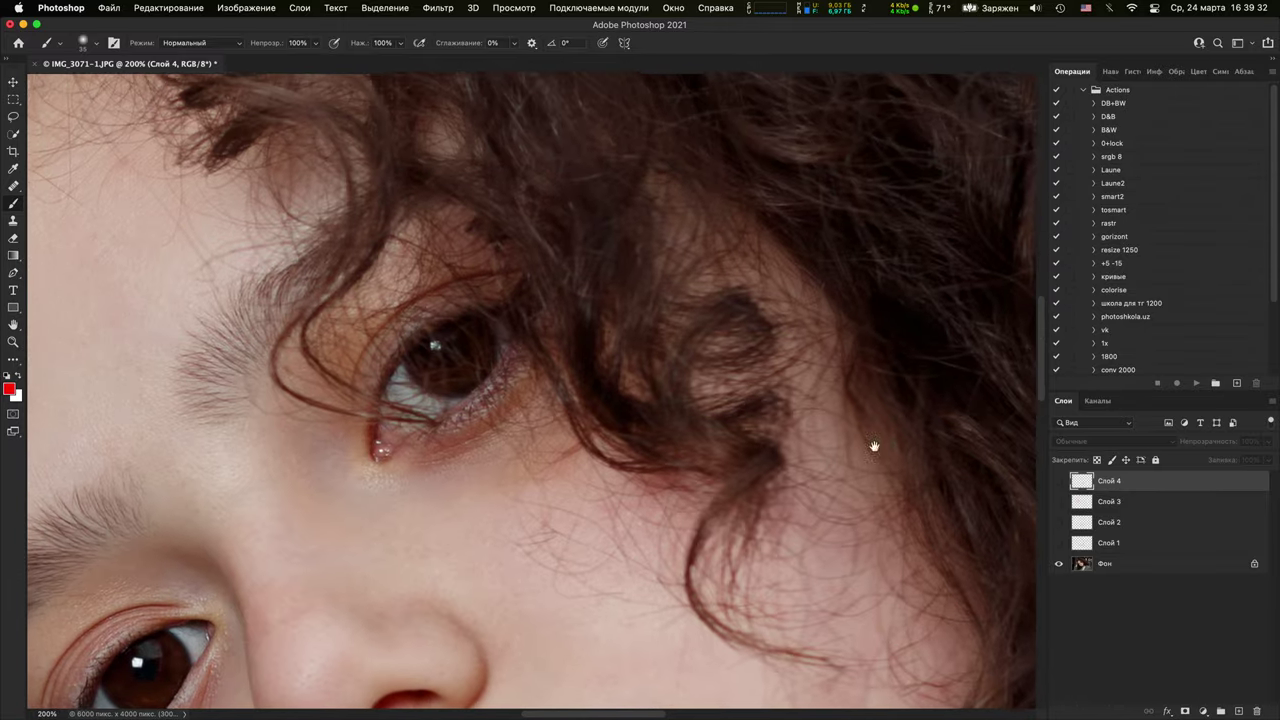
{"action": "left_click", "coordinate": [1239, 711]}
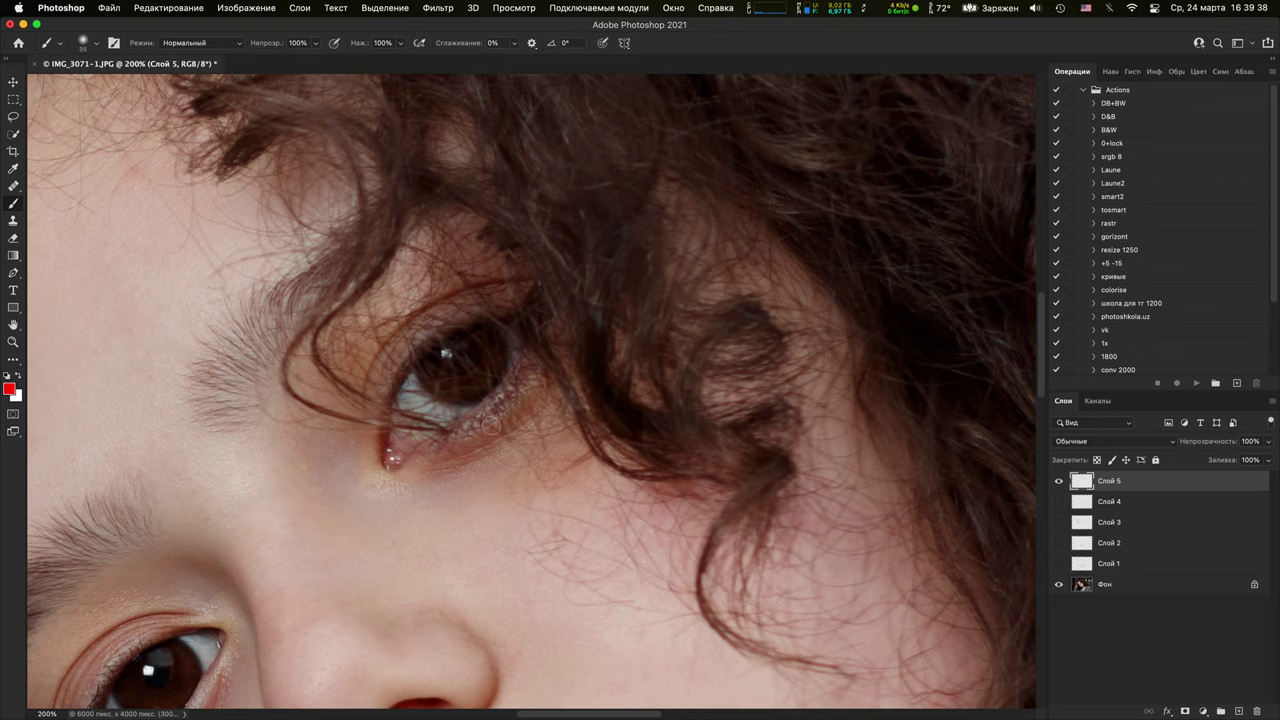
{"action": "mouse_move", "coordinate": [518, 412]}
{"action": "left_mouse_down"}
{"action": "mouse_move", "coordinate": [424, 486]}
{"action": "mouse_move", "coordinate": [454, 240]}
{"action": "mouse_move", "coordinate": [460, 480]}
{"action": "left_mouse_up"}
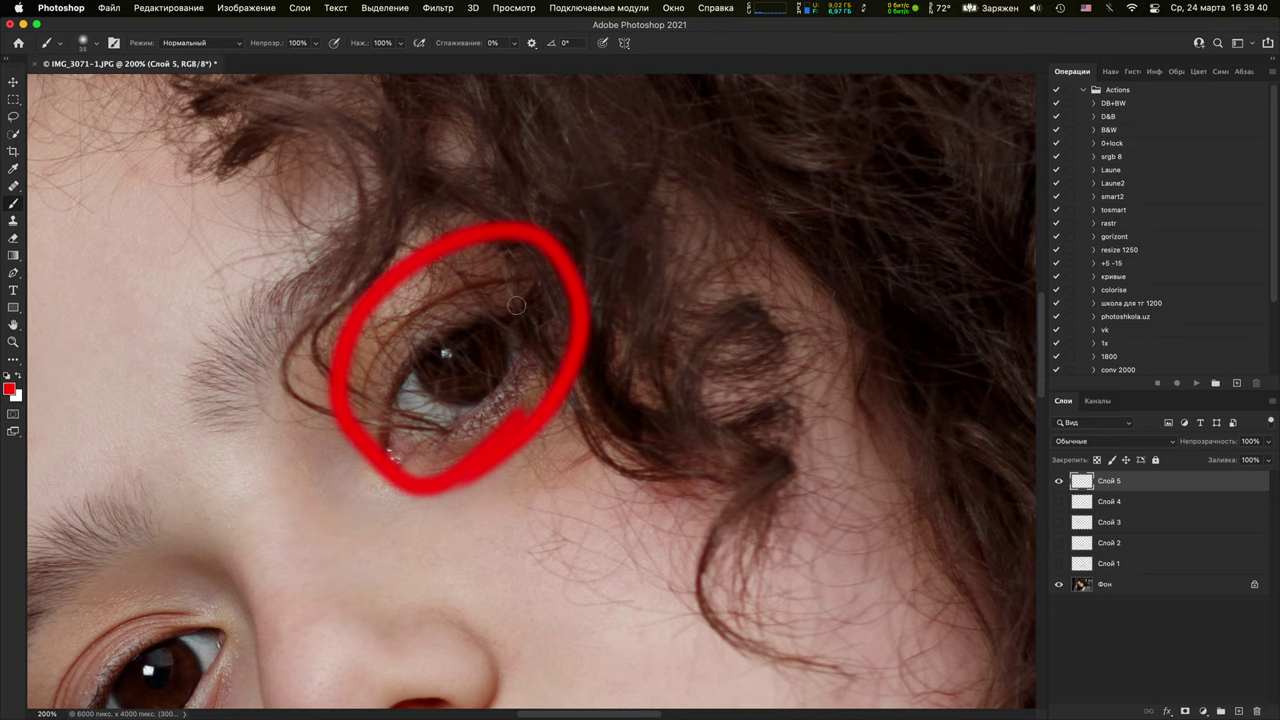
{"action": "key", "text": "super+minus"}
{"action": "key", "text": "super+minus"}
{"action": "key", "text": "super+minus"}
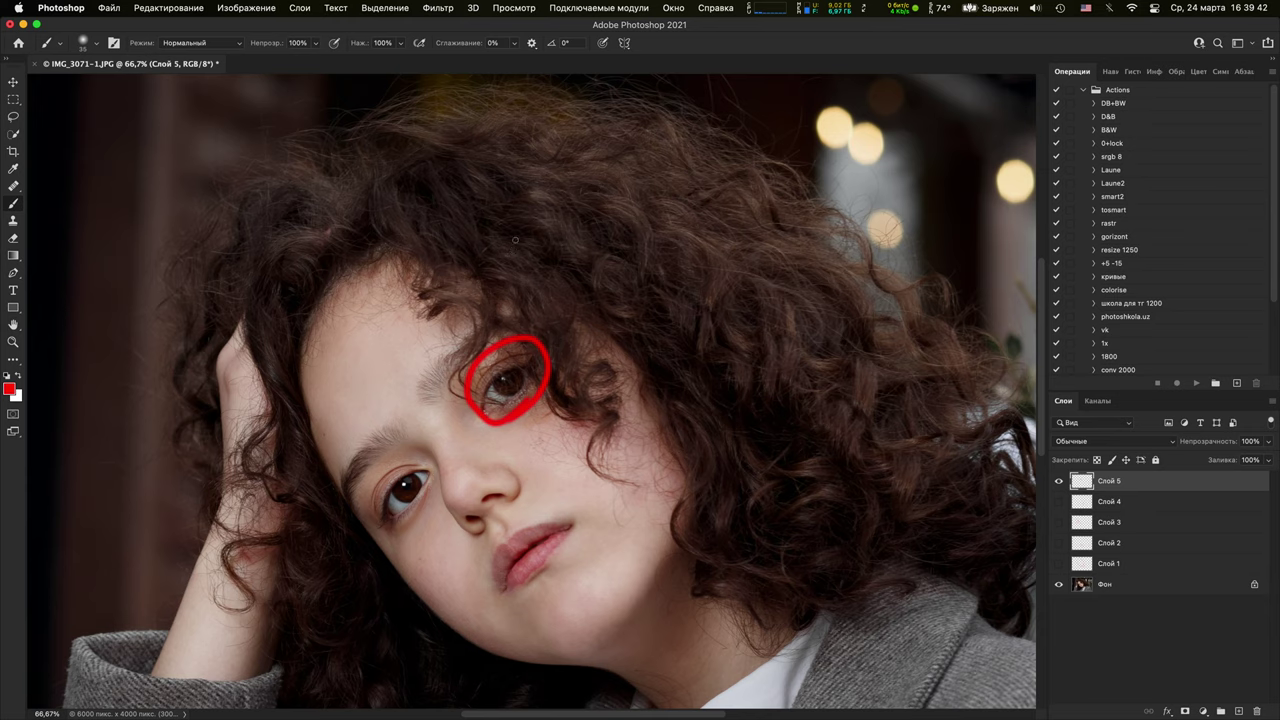
{"action": "left_click", "coordinate": [1059, 482]}
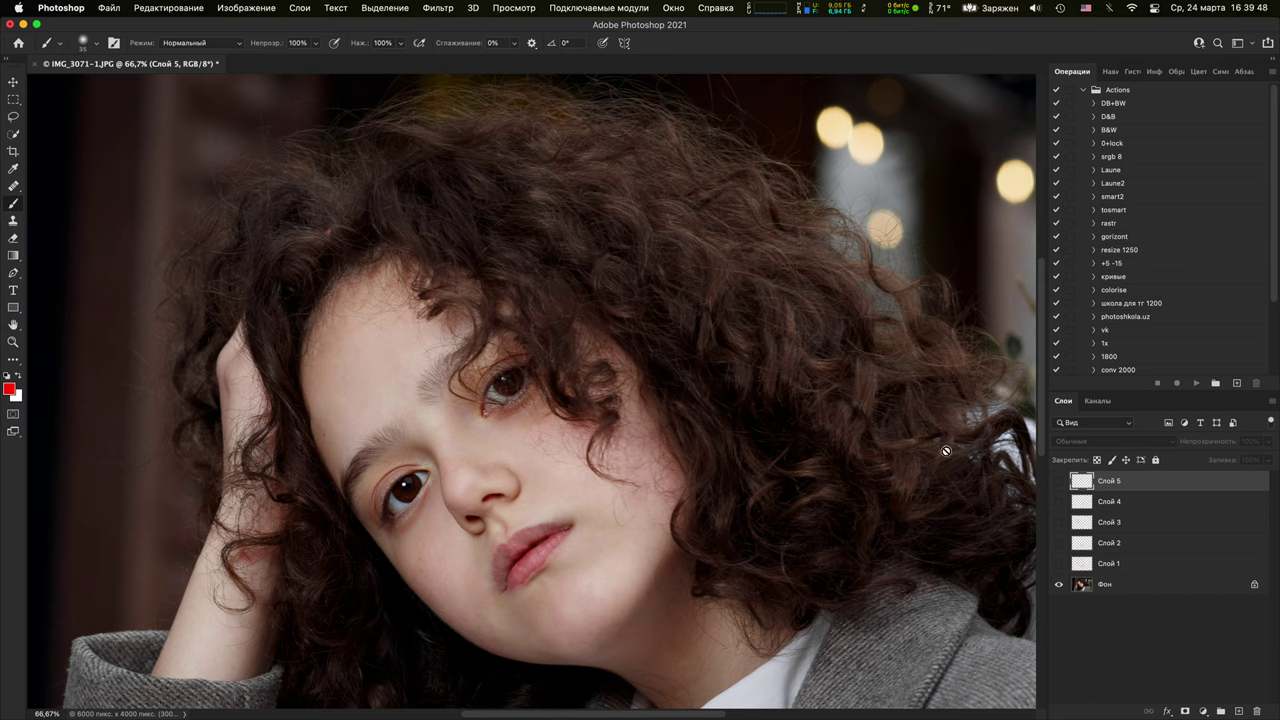
On a new layer, brush a red zigzag along the curls over the face, circle and cross the eye beneath, and hide the layer
{"action": "left_click", "coordinate": [1238, 710]}
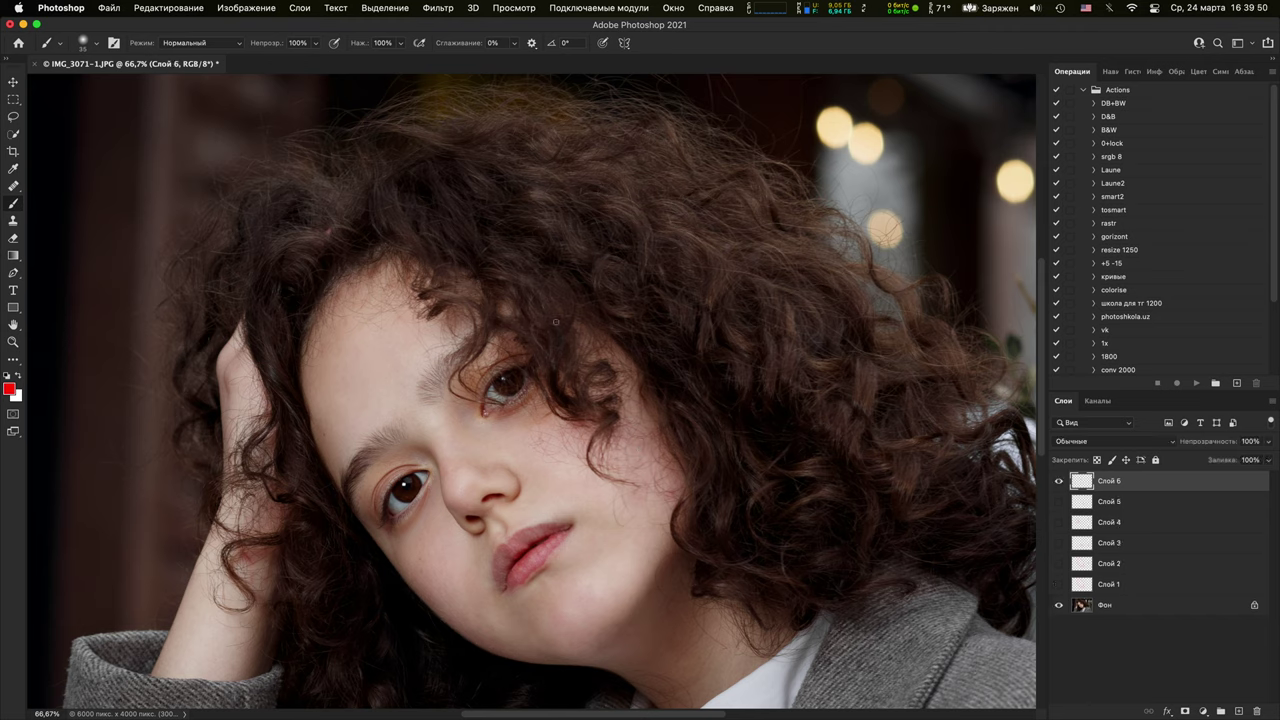
{"action": "mouse_move", "coordinate": [406, 229]}
{"action": "left_mouse_down"}
{"action": "mouse_move", "coordinate": [488, 266]}
{"action": "mouse_move", "coordinate": [651, 468]}
{"action": "left_mouse_up"}
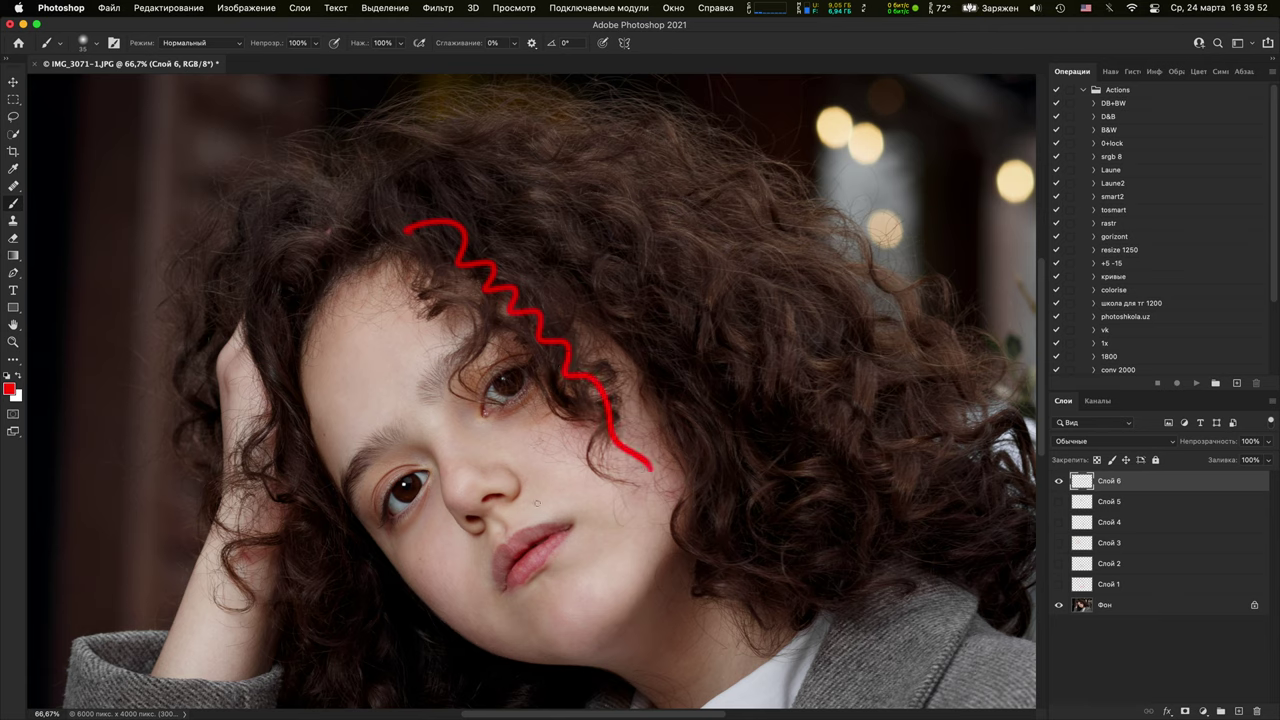
{"action": "mouse_move", "coordinate": [538, 396]}
{"action": "left_mouse_down"}
{"action": "mouse_move", "coordinate": [466, 412]}
{"action": "mouse_move", "coordinate": [512, 352]}
{"action": "mouse_move", "coordinate": [577, 399]}
{"action": "left_mouse_up"}
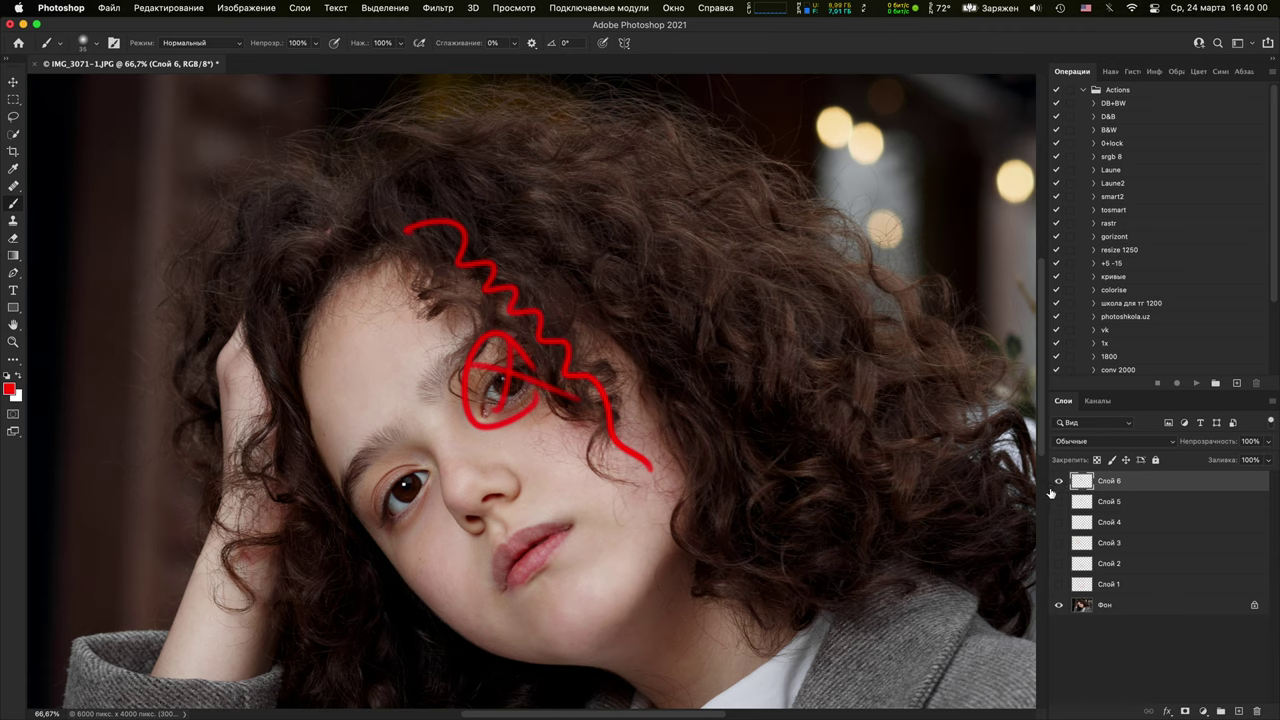
{"action": "left_click", "coordinate": [1059, 481]}
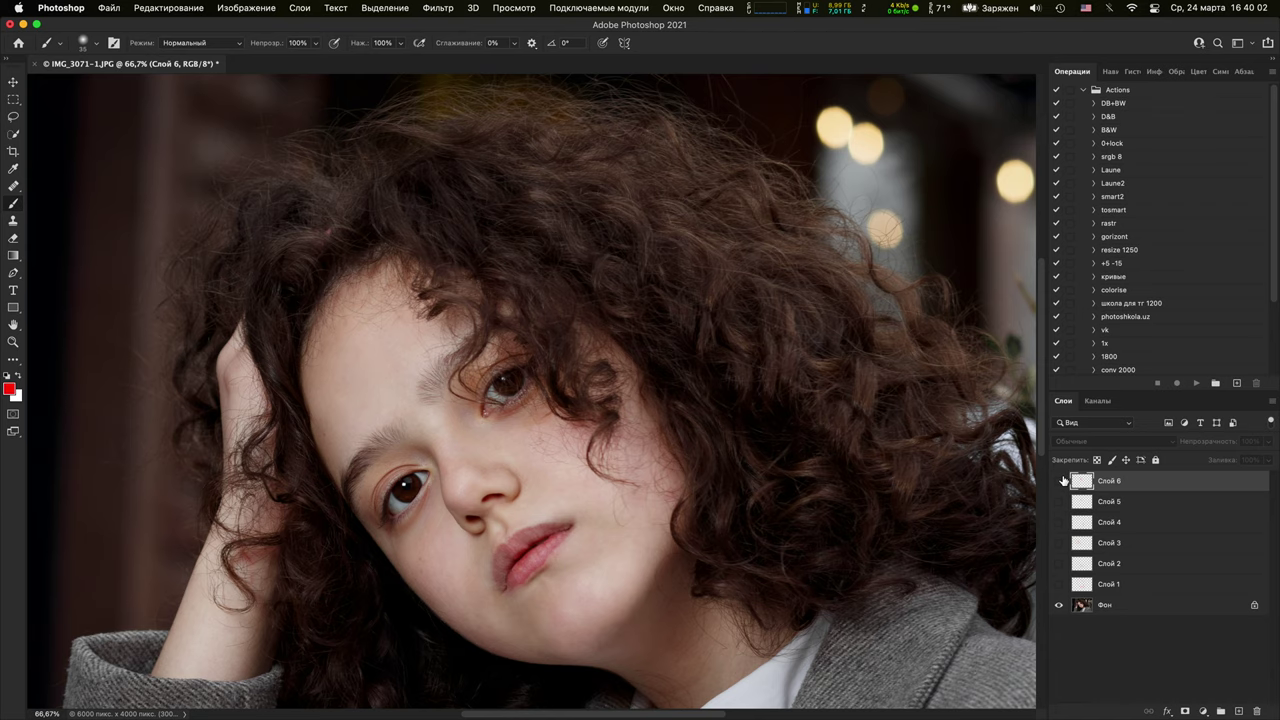
Examine the hair strands over the eye and on the cheek at 300–400%, comparing them with the whole portrait
{"action": "scroll", "coordinate": [649, 466], "scroll_direction": "up", "scroll_amount": 5}
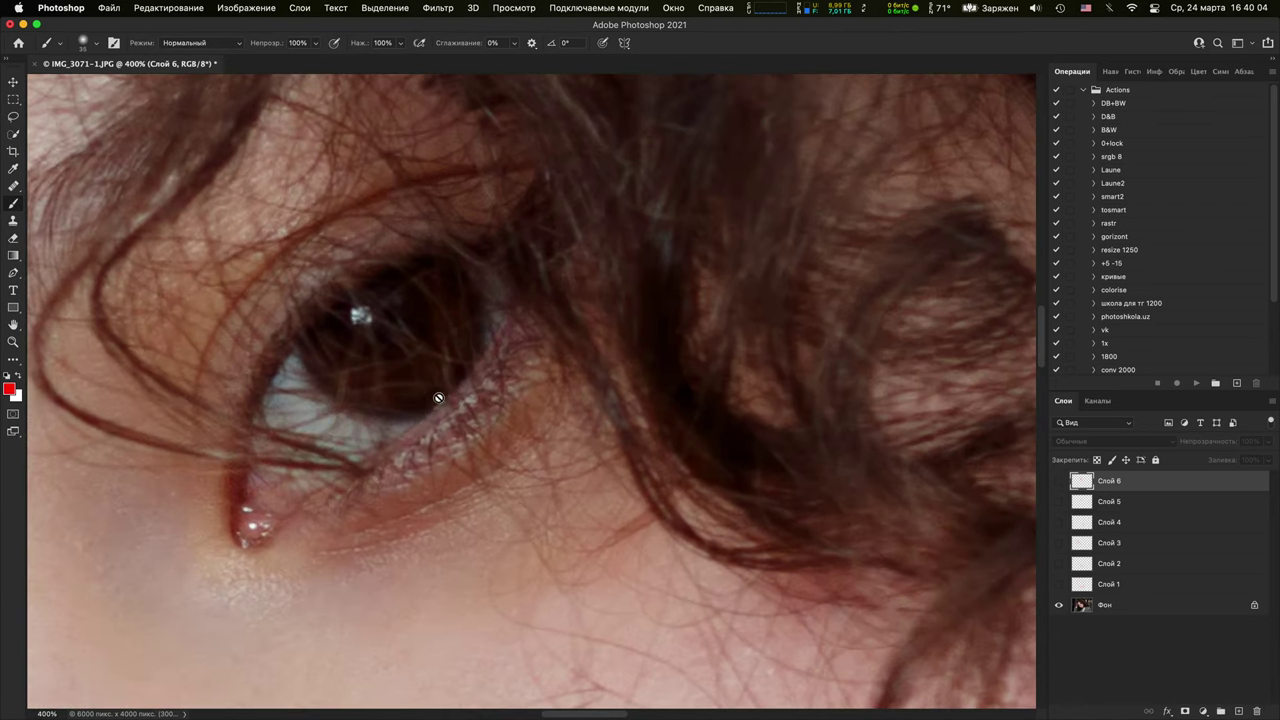
{"action": "scroll", "coordinate": [424, 439], "scroll_direction": "down", "scroll_amount": 1}
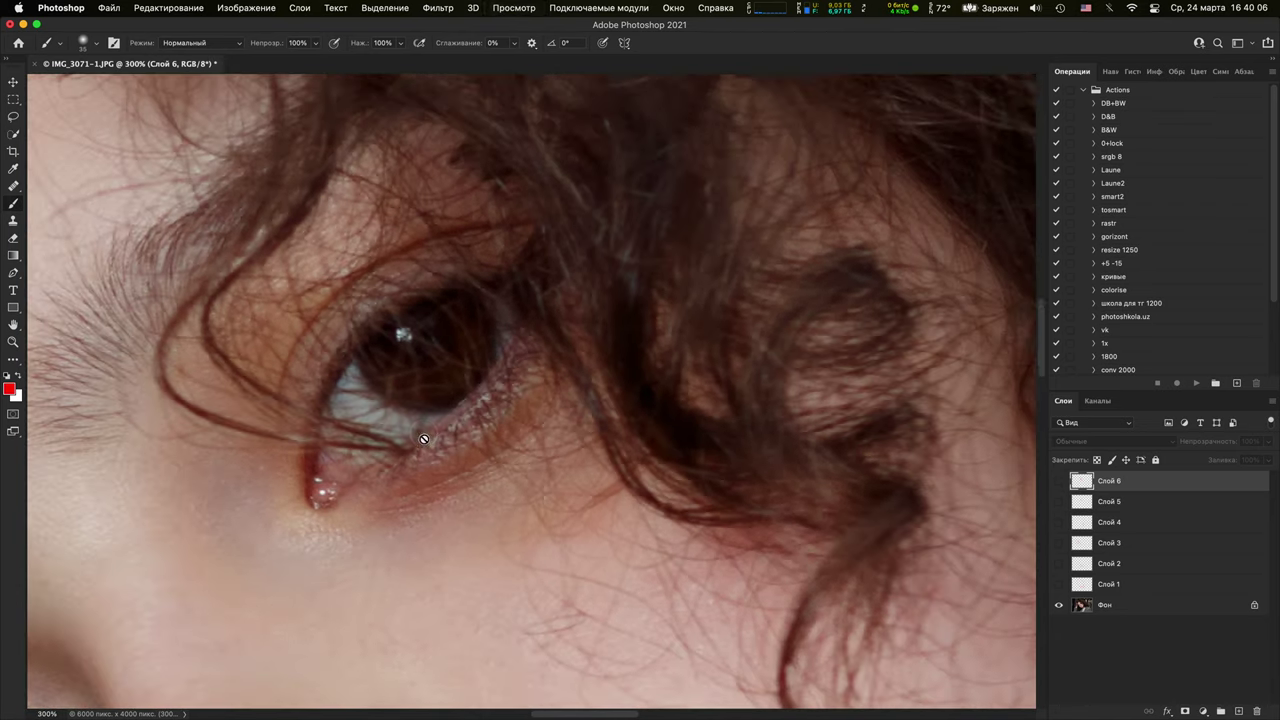
{"action": "scroll", "coordinate": [424, 439], "scroll_direction": "down", "scroll_amount": 5}
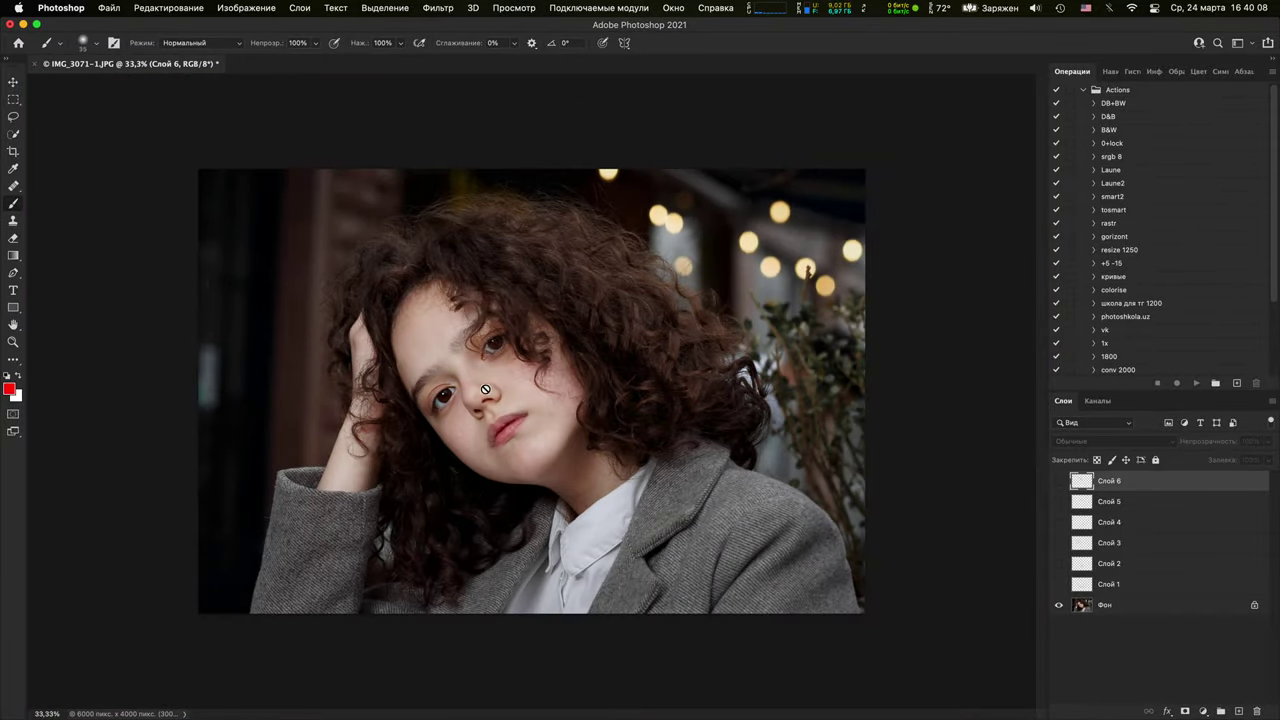
{"action": "scroll", "coordinate": [485, 389], "scroll_direction": "down", "scroll_amount": 2}
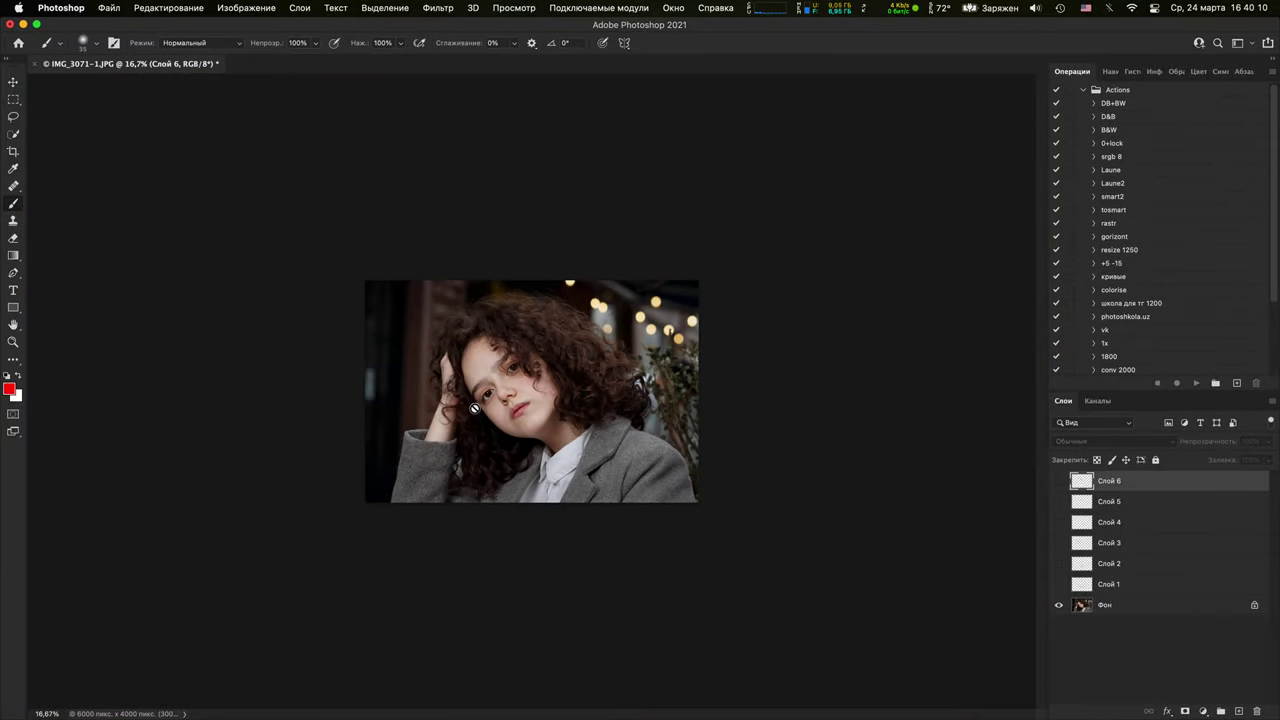
{"action": "scroll", "coordinate": [545, 390], "scroll_direction": "up", "scroll_amount": 1}
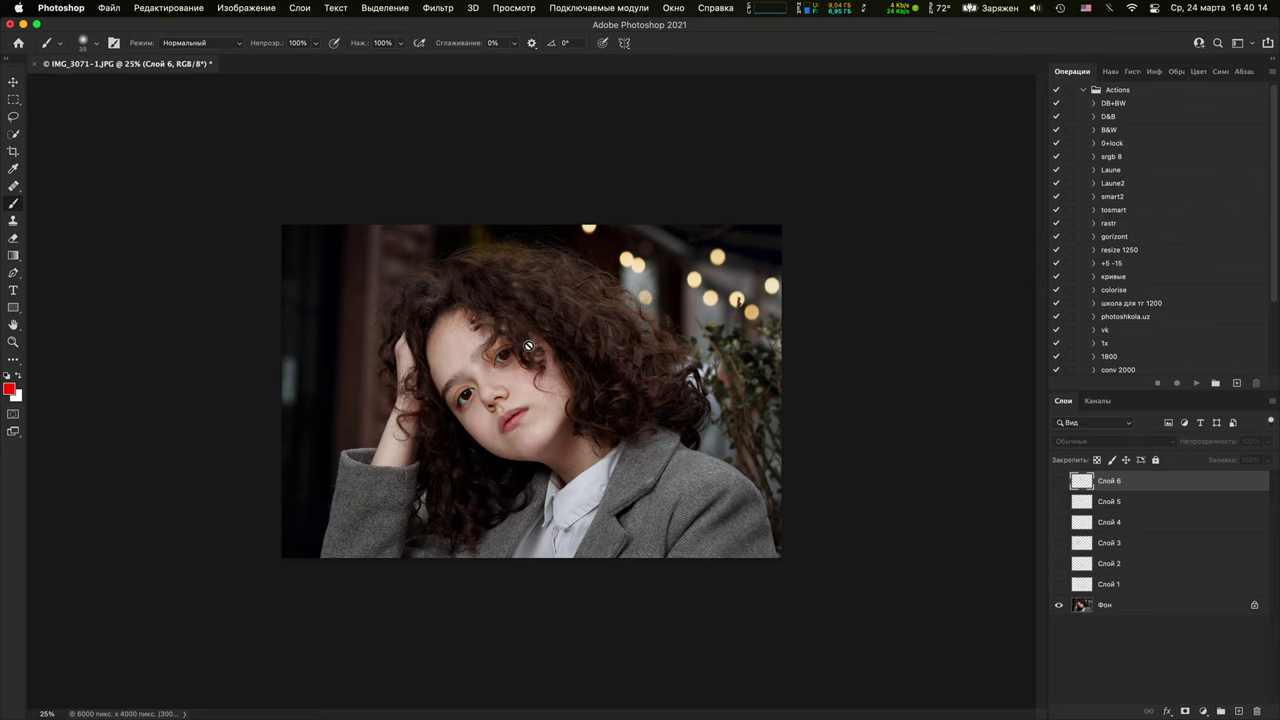
{"action": "scroll", "coordinate": [511, 295], "scroll_direction": "up", "scroll_amount": 10}
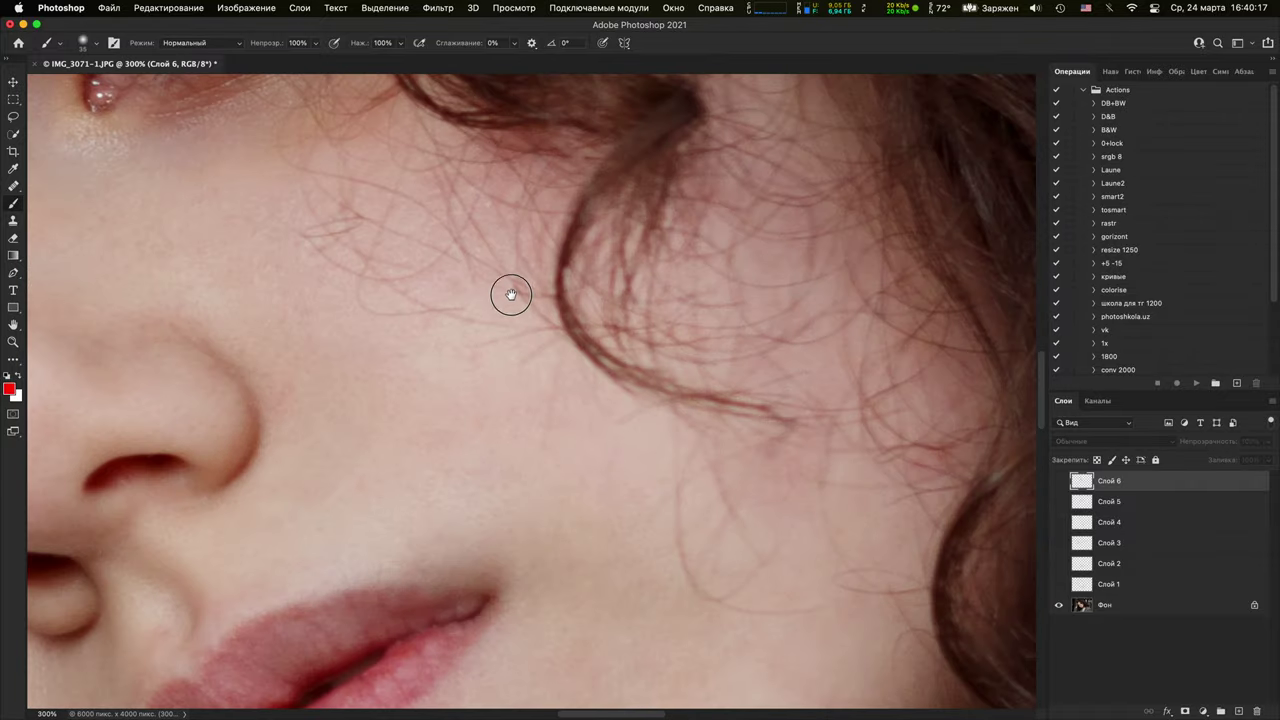
On a new layer, brush red curls over the hair strands falling across the forehead and the eye
{"action": "left_click_drag", "start_coordinate": [511, 295], "coordinate": [668, 484]}
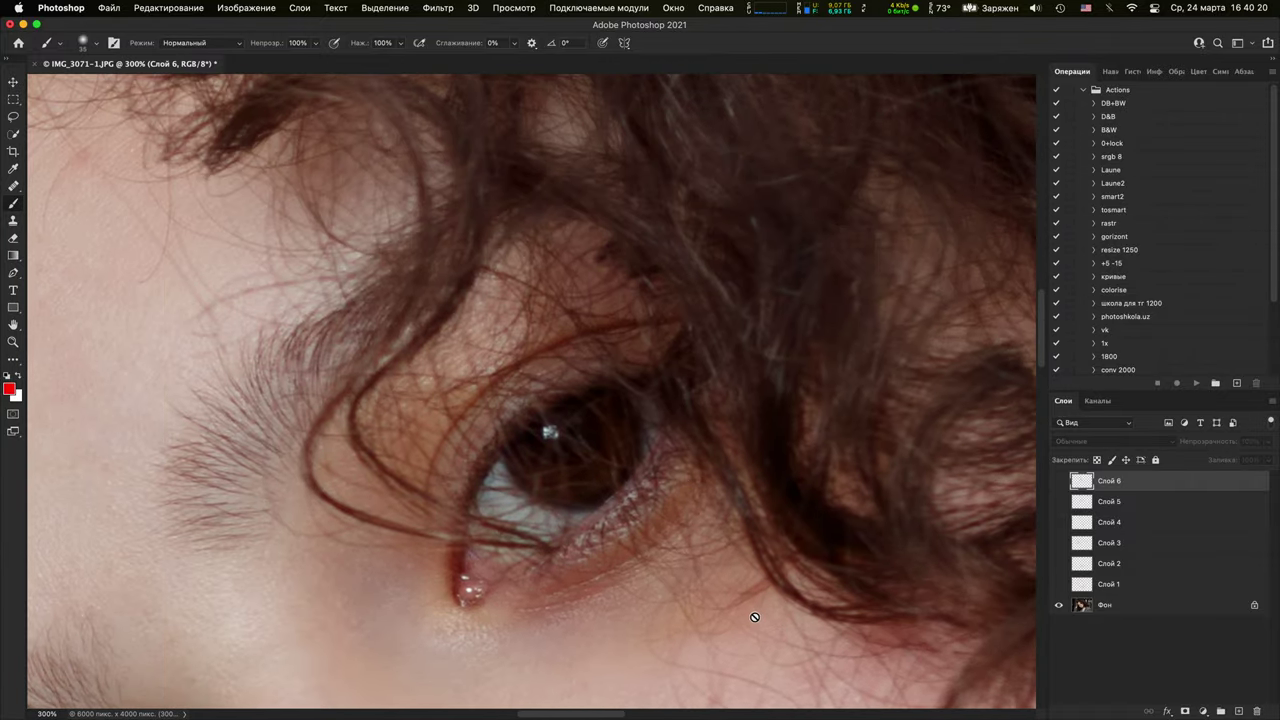
{"action": "scroll", "coordinate": [679, 455], "scroll_direction": "down", "scroll_amount": 10}
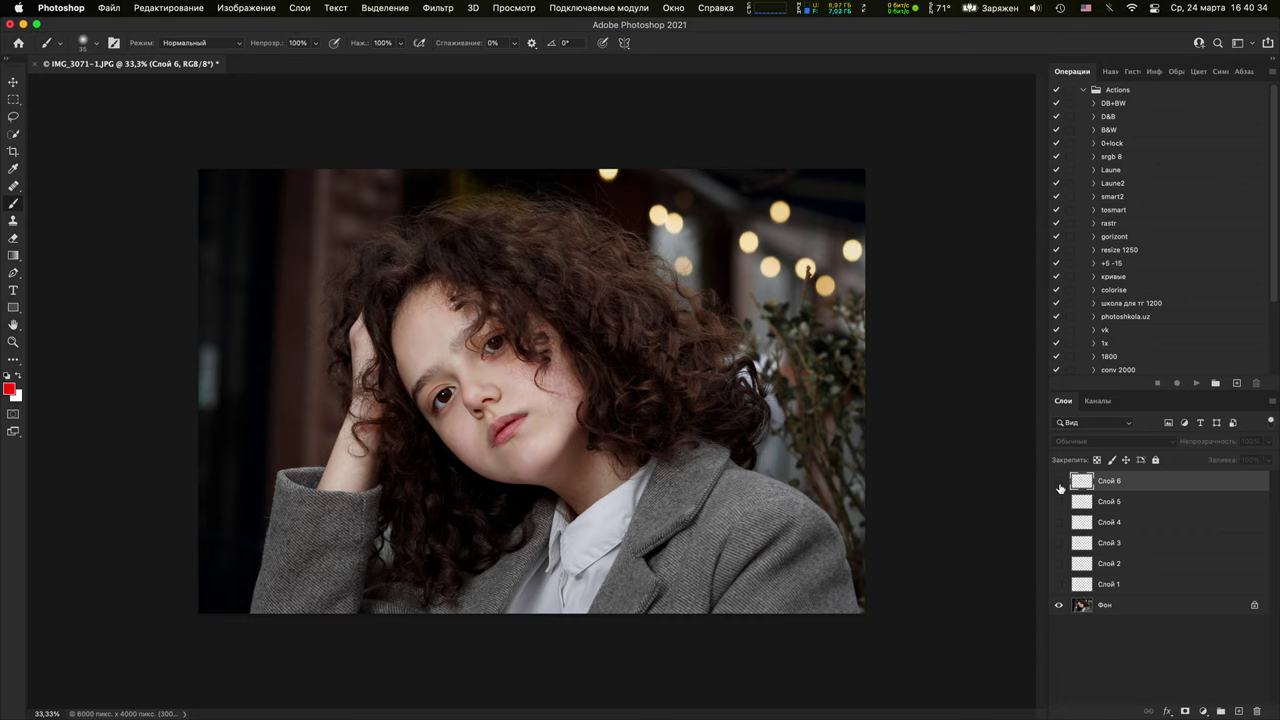
{"action": "left_click", "coordinate": [1238, 711]}
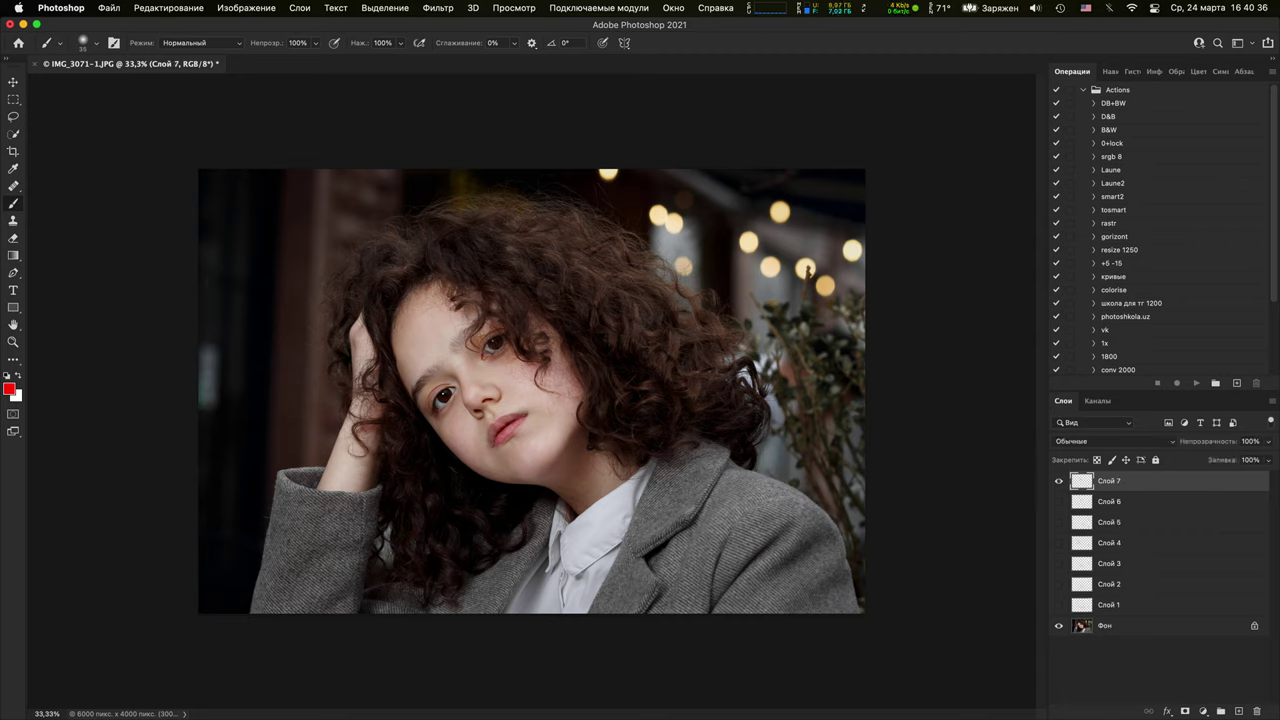
{"action": "mouse_move", "coordinate": [544, 386]}
{"action": "left_mouse_down"}
{"action": "mouse_move", "coordinate": [523, 306]}
{"action": "mouse_move", "coordinate": [492, 286]}
{"action": "left_mouse_up"}
{"action": "mouse_move", "coordinate": [470, 349]}
{"action": "left_mouse_down"}
{"action": "mouse_move", "coordinate": [482, 322]}
{"action": "mouse_move", "coordinate": [453, 252]}
{"action": "left_mouse_up"}
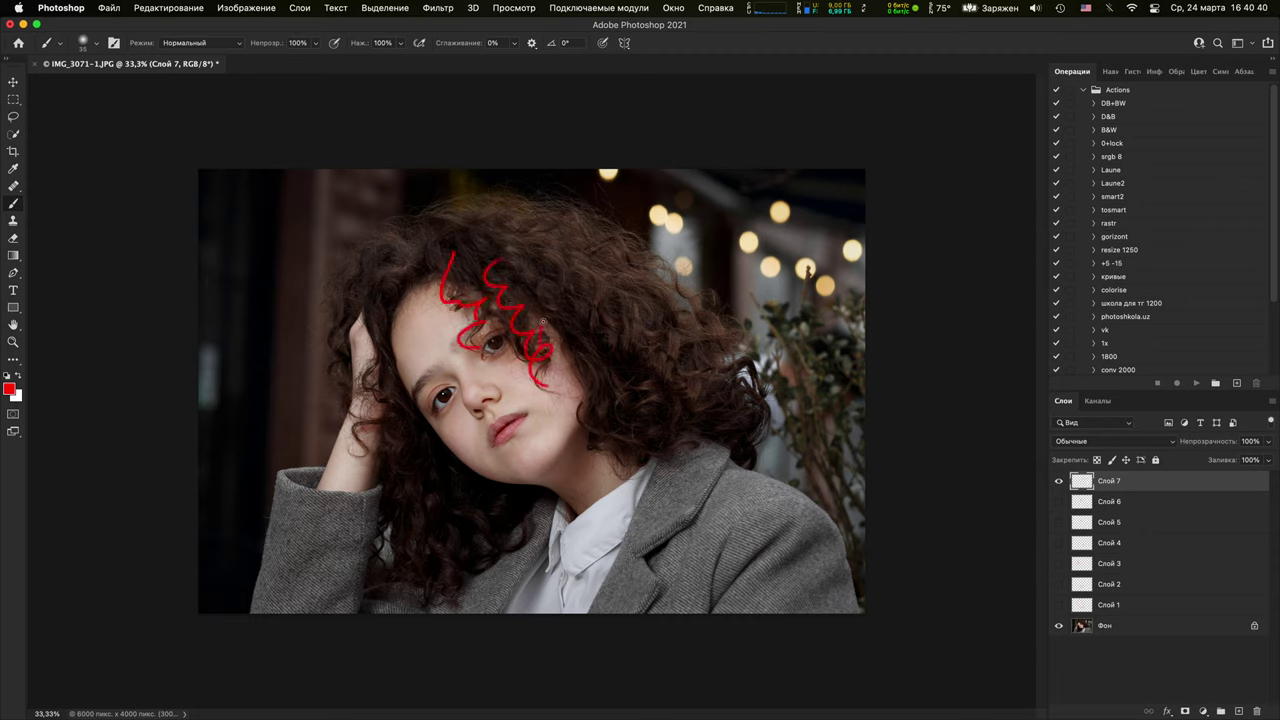
{"action": "mouse_move", "coordinate": [543, 322]}
{"action": "left_mouse_down"}
{"action": "mouse_move", "coordinate": [496, 278]}
{"action": "mouse_move", "coordinate": [479, 231]}
{"action": "left_mouse_up"}
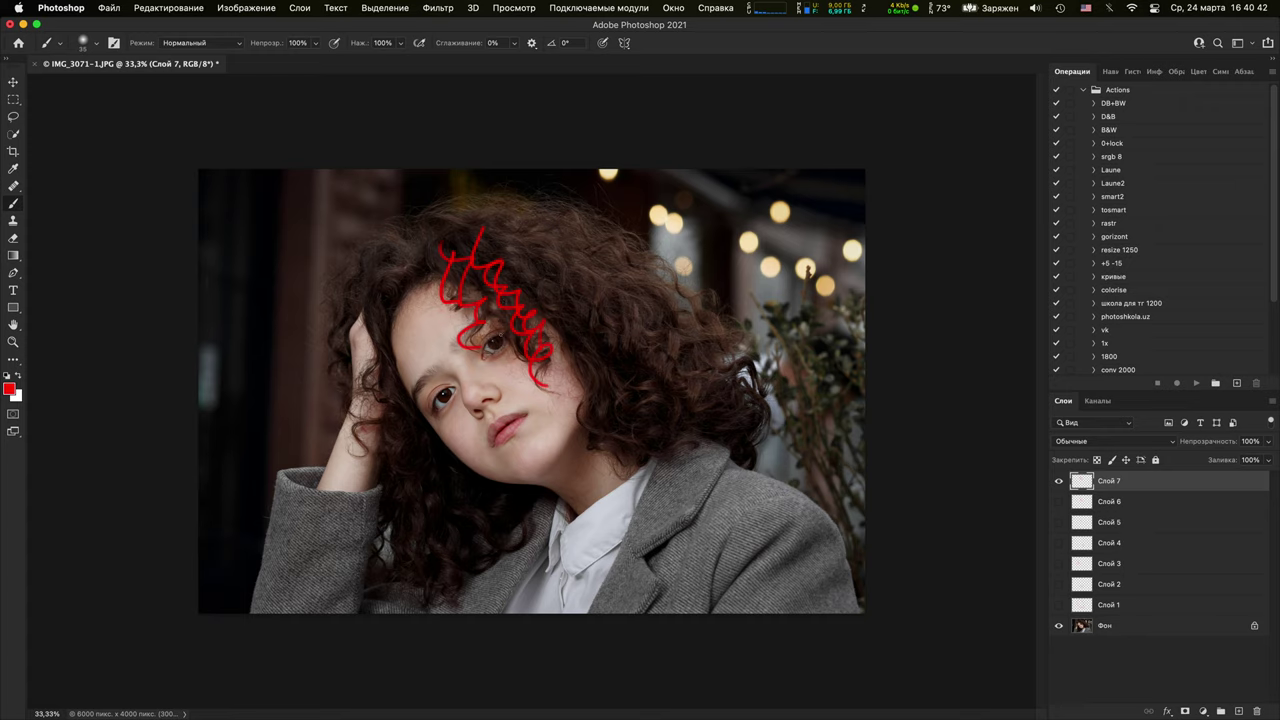
{"action": "mouse_move", "coordinate": [483, 333]}
{"action": "left_mouse_down"}
{"action": "mouse_move", "coordinate": [494, 375]}
{"action": "mouse_move", "coordinate": [480, 362]}
{"action": "mouse_move", "coordinate": [500, 370]}
{"action": "left_mouse_up"}
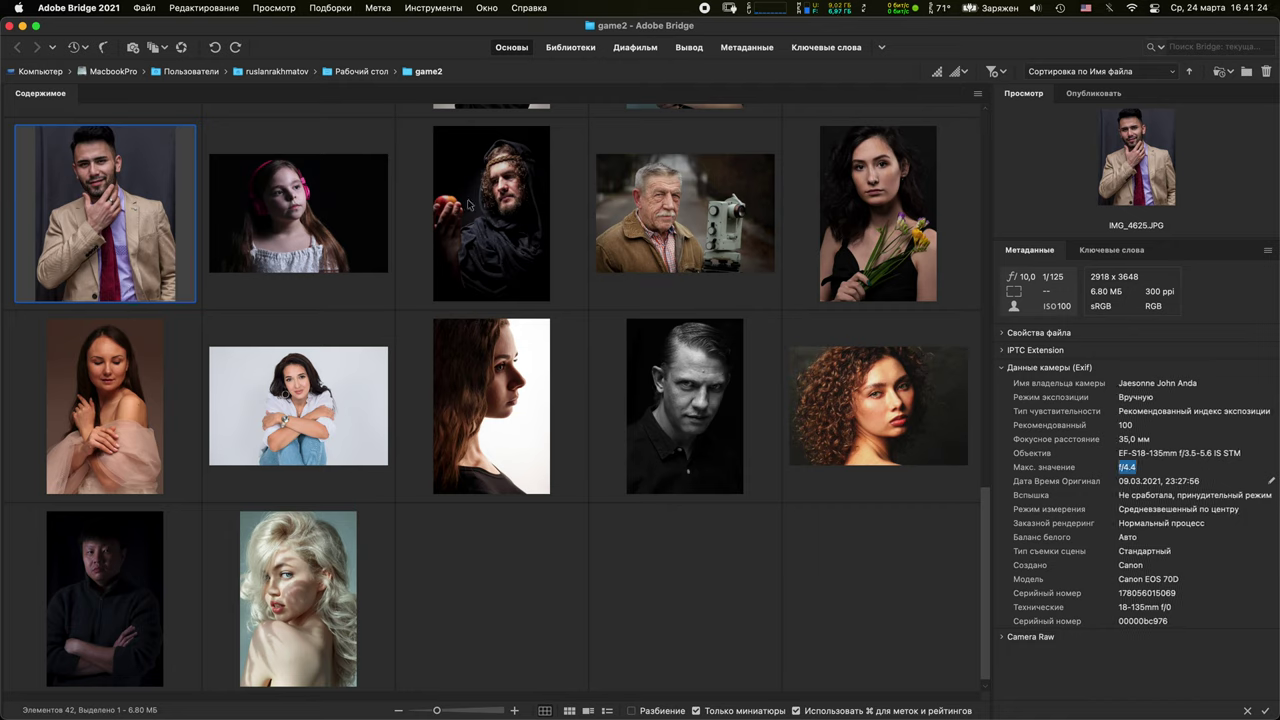
Switch to Bridge and open IMG_4625.JPG in Photoshop, keeping its embedded profile
{"action": "double_click", "coordinate": [108, 199]}
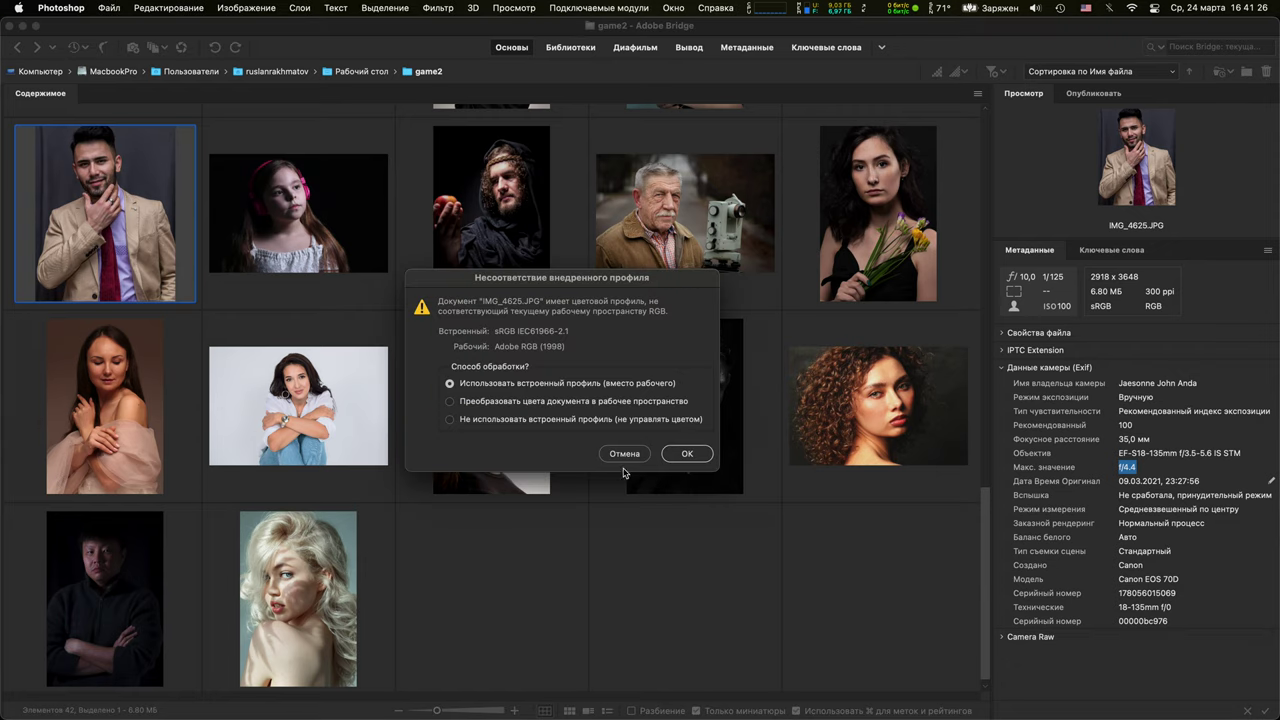
{"action": "left_click", "coordinate": [687, 453]}
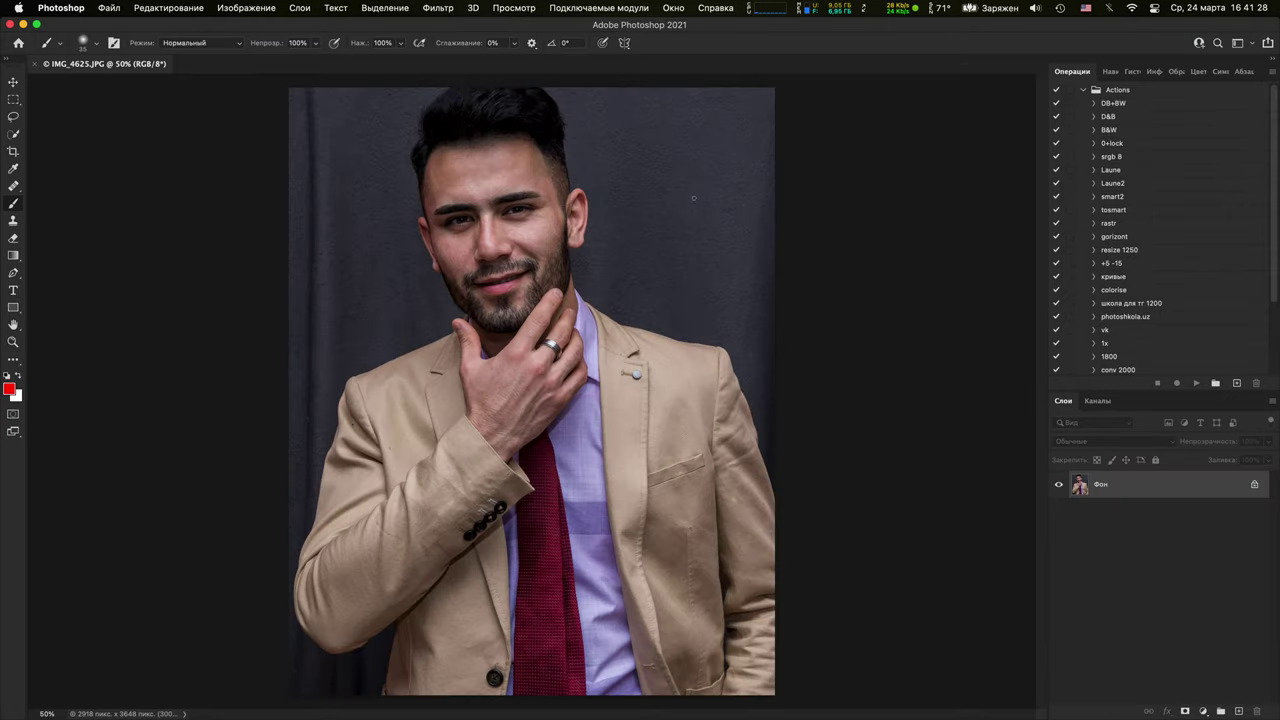
Examine the light reflections and shadows in the man's eyes at up to 1200%, comparing them with the whole portrait
{"action": "key", "text": "super+plus"}
{"action": "key", "text": "super+plus"}
{"action": "key", "text": "super+plus"}
{"action": "key", "text": "super+plus"}
{"action": "key", "text": "super+plus"}
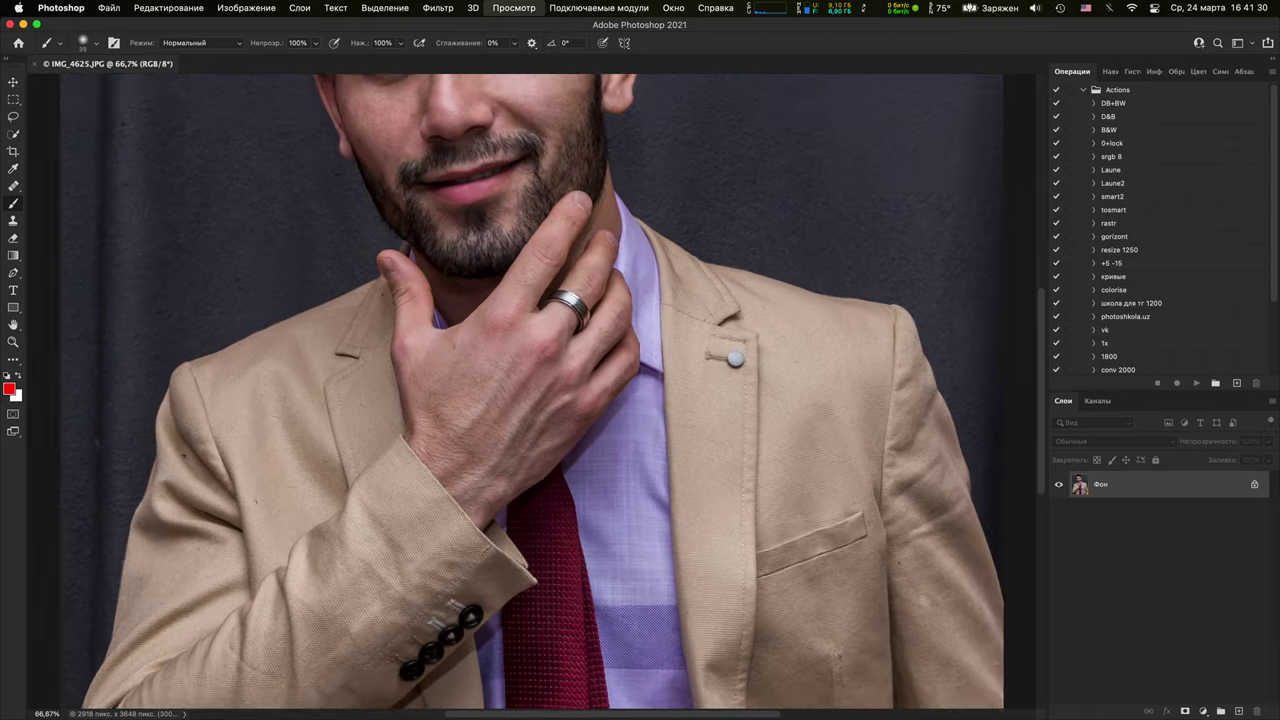
{"action": "left_click_drag", "start_coordinate": [450, 90], "coordinate": [571, 661]}
{"action": "left_click_drag", "start_coordinate": [487, 317], "coordinate": [543, 617]}
{"action": "key", "text": "super+plus"}
{"action": "key", "text": "super+plus"}
{"action": "key", "text": "super+plus"}
{"action": "left_click_drag", "start_coordinate": [650, 360], "coordinate": [301, 584]}
{"action": "scroll", "coordinate": [423, 428], "scroll_direction": "down", "scroll_amount": 2}
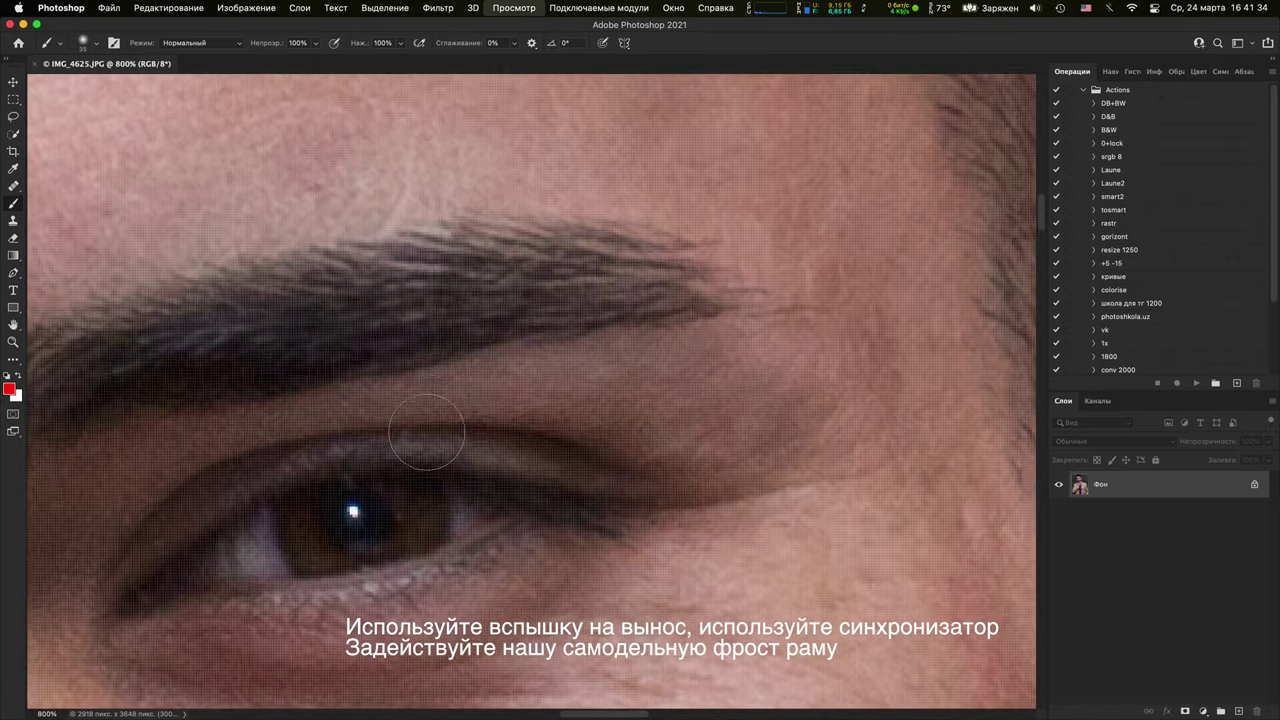
{"action": "scroll", "coordinate": [586, 337], "scroll_direction": "up", "scroll_amount": 3}
{"action": "scroll", "coordinate": [543, 171], "scroll_direction": "down", "scroll_amount": 5}
{"action": "key", "text": "super+minus"}
{"action": "key", "text": "super+minus"}
{"action": "key", "text": "super+minus"}
{"action": "key", "text": "super+minus"}
{"action": "key", "text": "super+minus"}
{"action": "key", "text": "super+minus"}
{"action": "key", "text": "super+minus"}
{"action": "key", "text": "super+minus"}
{"action": "key", "text": "super+minus"}
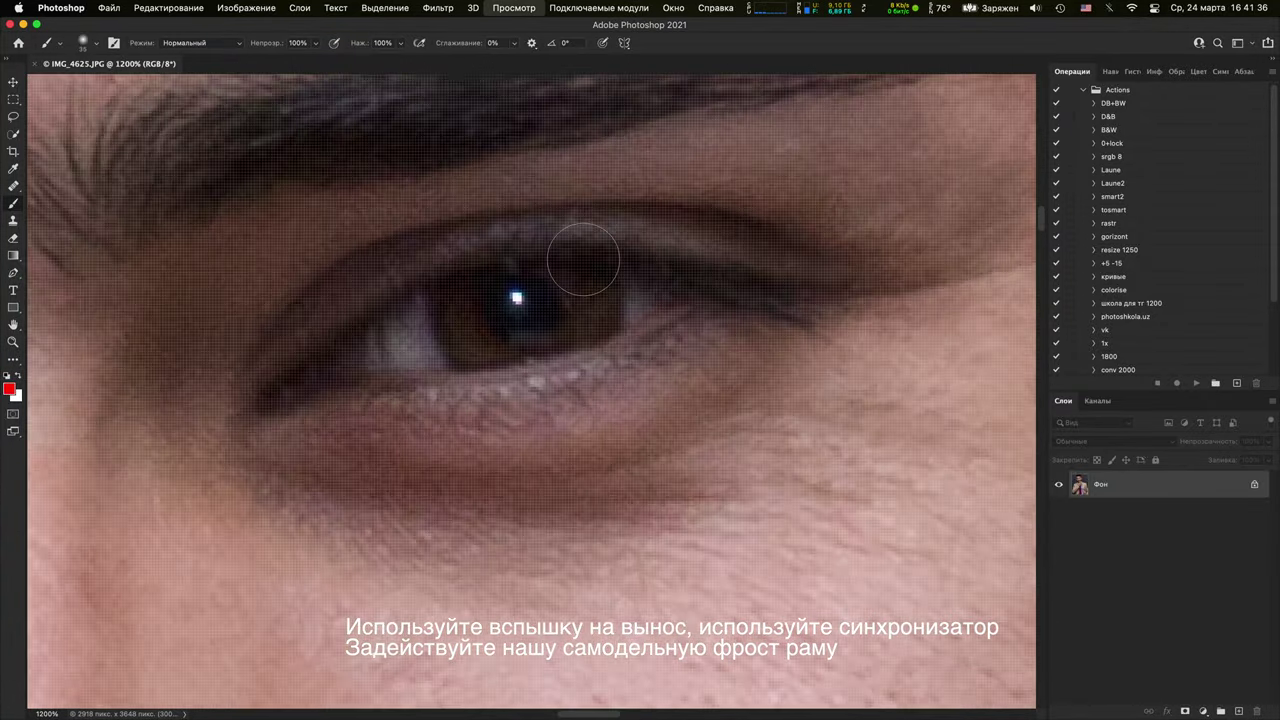
{"action": "key", "text": "super+minus"}
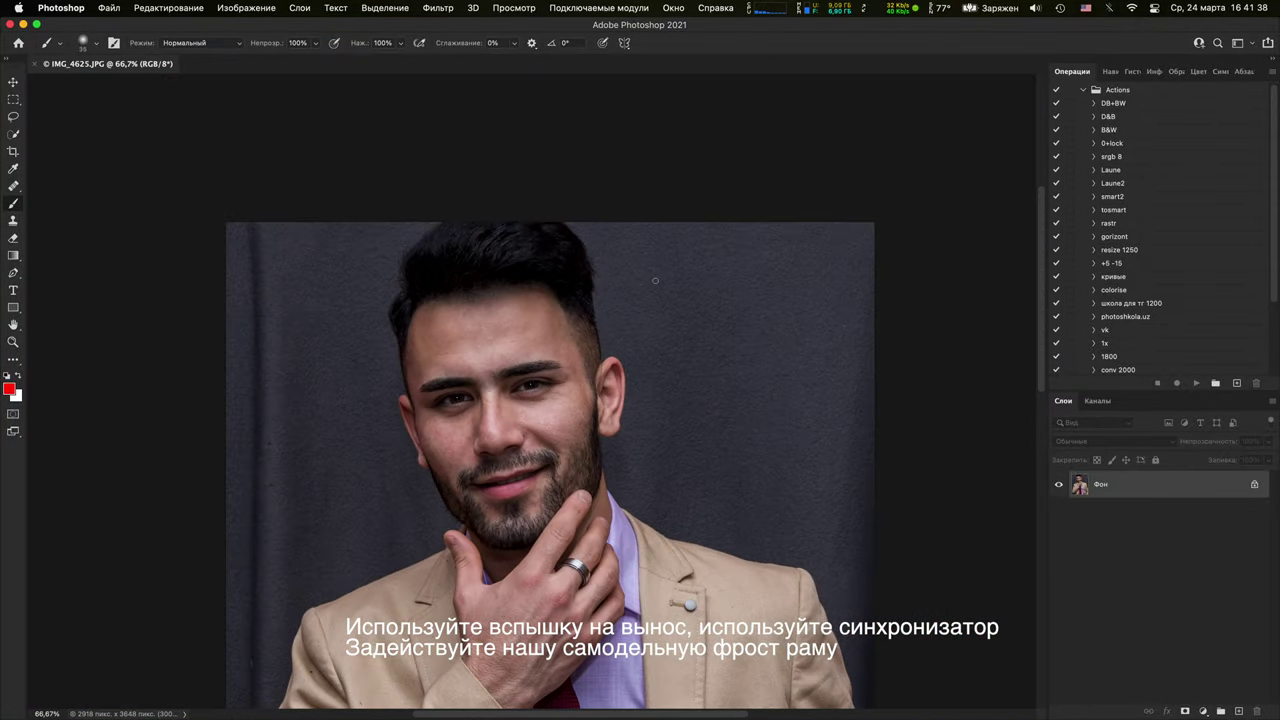
{"action": "key", "text": "super+minus"}
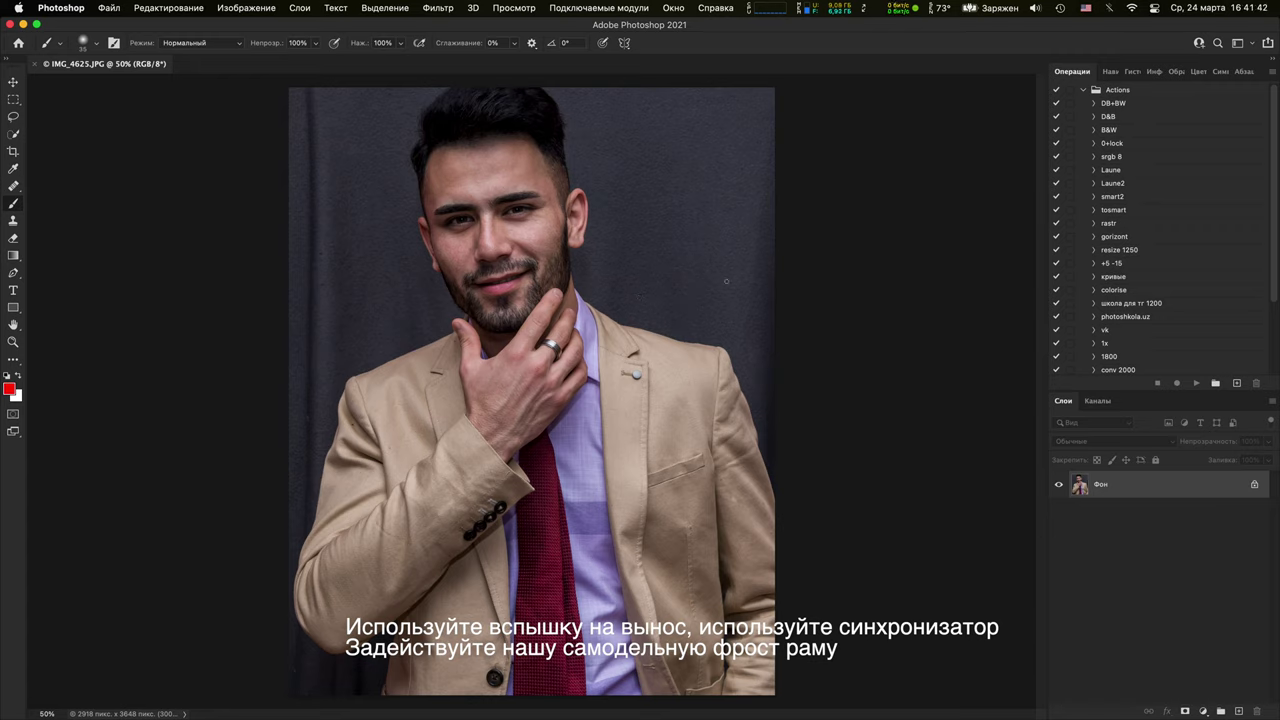
On a new layer, brush a large red cross over the backdrop on the ear side of the man's head
{"action": "left_click", "coordinate": [1238, 711]}
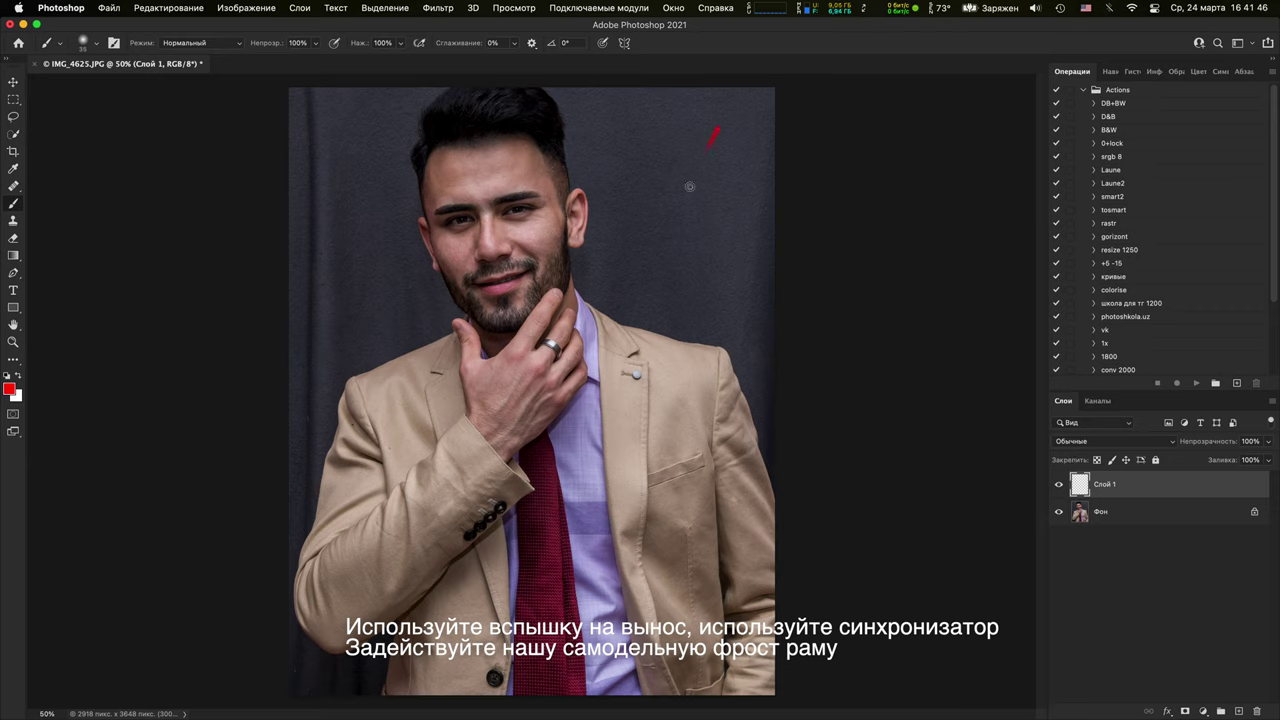
{"action": "left_click_drag", "start_coordinate": [719, 127], "coordinate": [635, 277]}
{"action": "left_click_drag", "start_coordinate": [615, 127], "coordinate": [775, 297]}
Trace the backdrop's vertical fold near the image edge with two long red lines, undoing the unsuitable strokes
{"action": "left_click_drag", "start_coordinate": [366, 244], "coordinate": [292, 380]}
{"action": "key", "text": "super+z"}
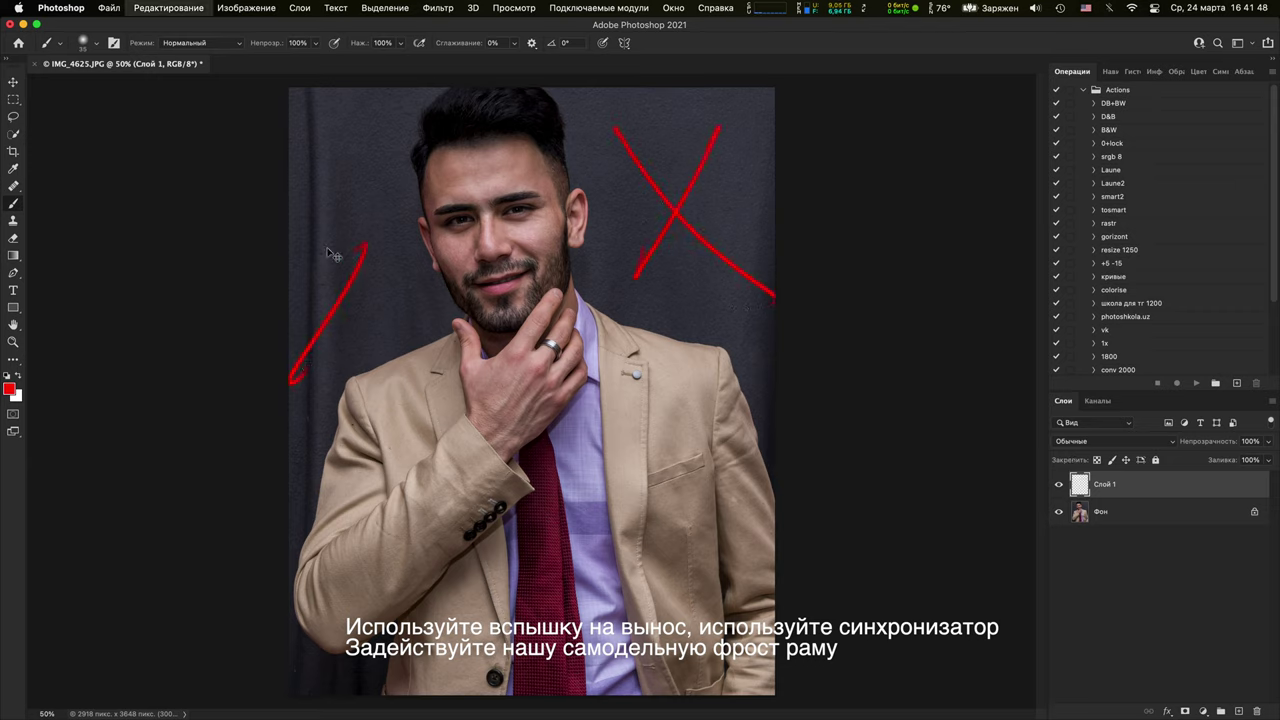
{"action": "left_click_drag", "start_coordinate": [306, 88], "coordinate": [323, 352]}
{"action": "key", "text": "super+z"}
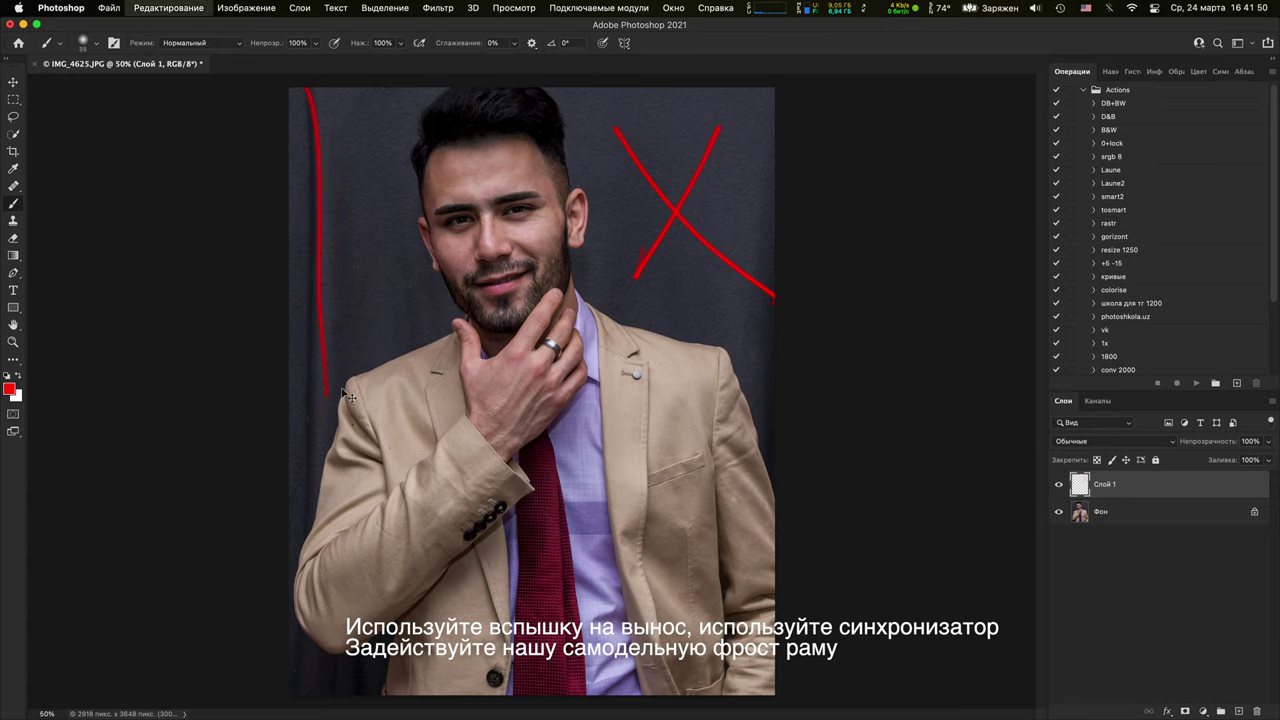
{"action": "key", "text": "super+minus"}
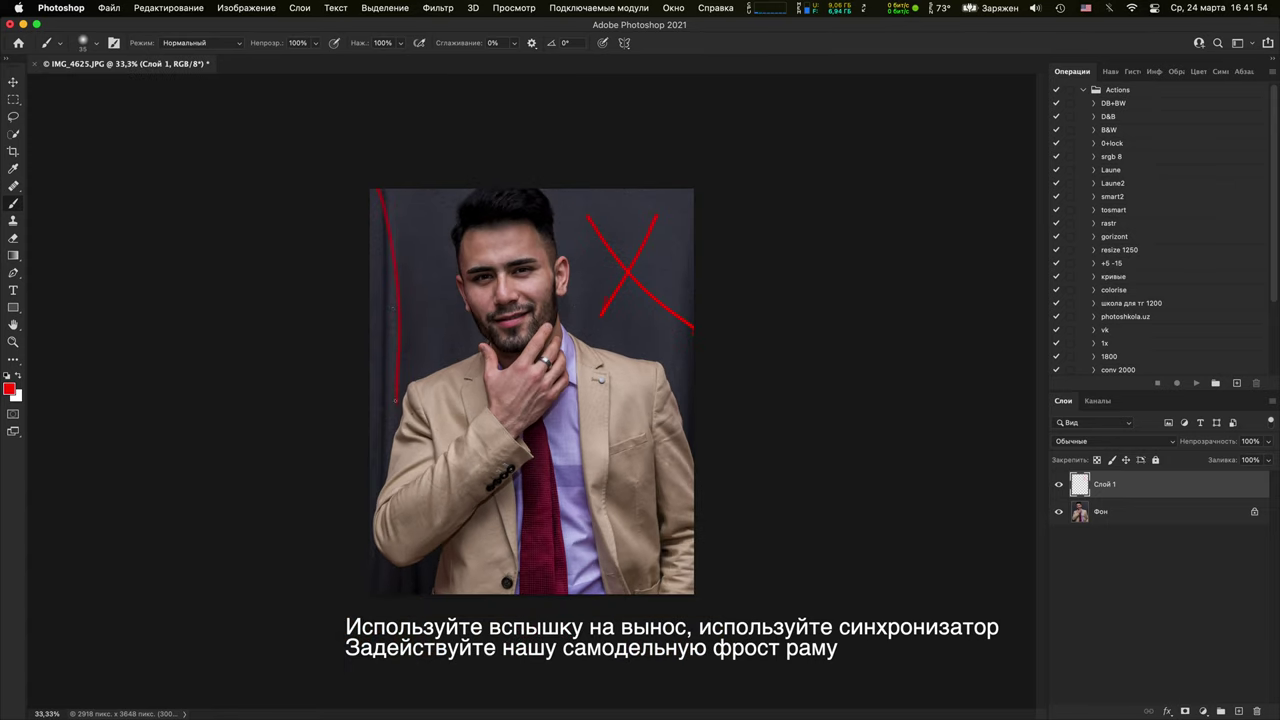
{"action": "left_click_drag", "start_coordinate": [378, 190], "coordinate": [394, 400]}
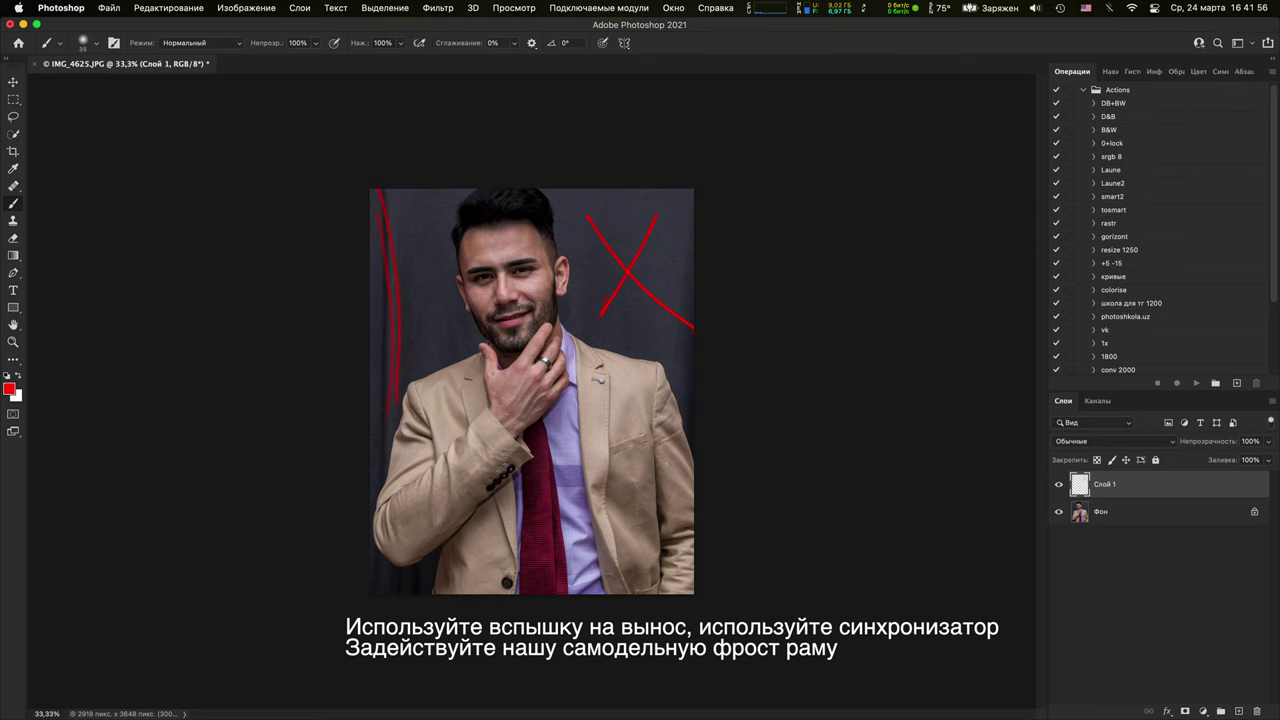
Try a red line across the man's face from the ear, passing below the eyes
{"action": "key", "text": "super+plus"}
{"action": "key", "text": "super+plus"}
{"action": "left_click_drag", "start_coordinate": [513, 196], "coordinate": [551, 383]}
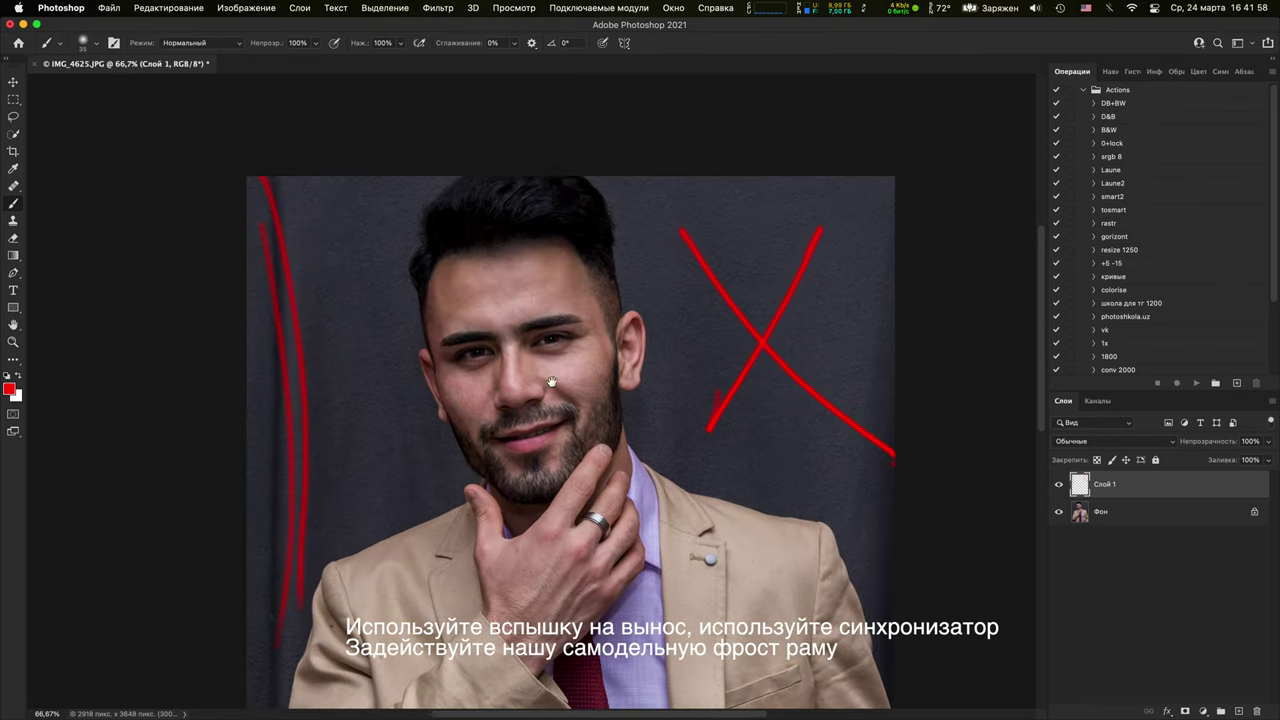
{"action": "left_click_drag", "start_coordinate": [640, 338], "coordinate": [445, 392]}
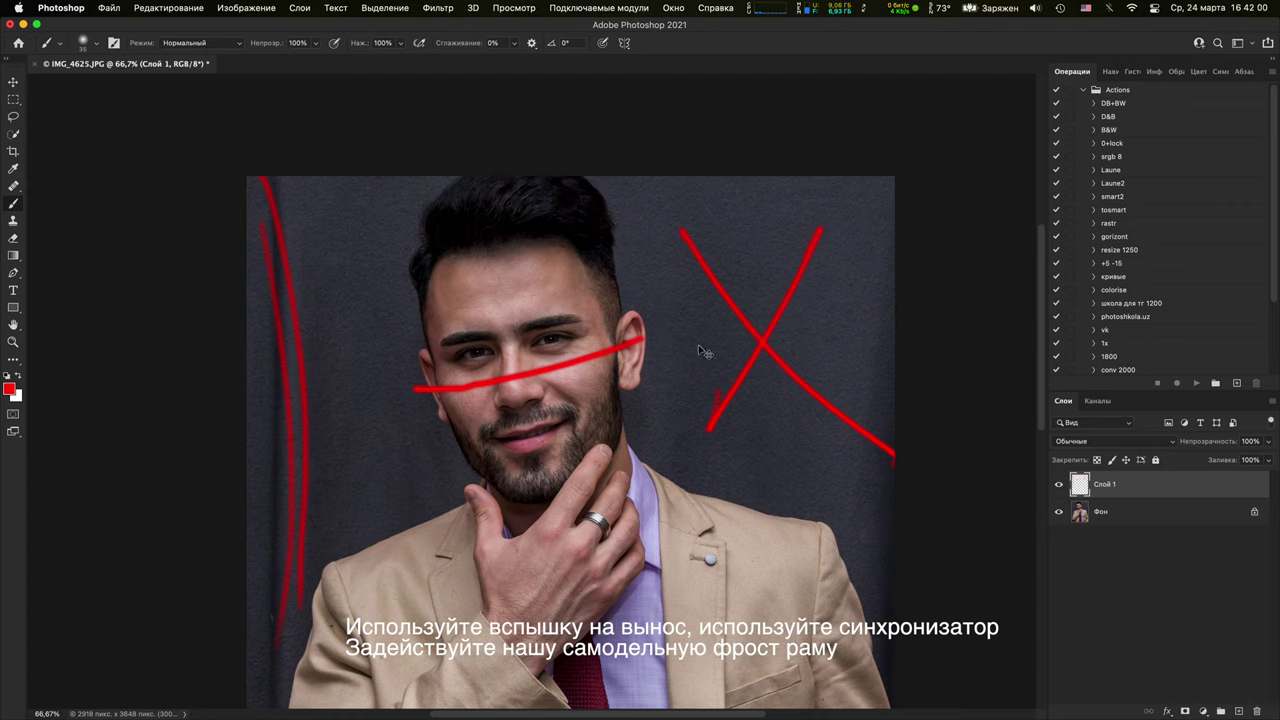
{"action": "key", "text": "super+z"}
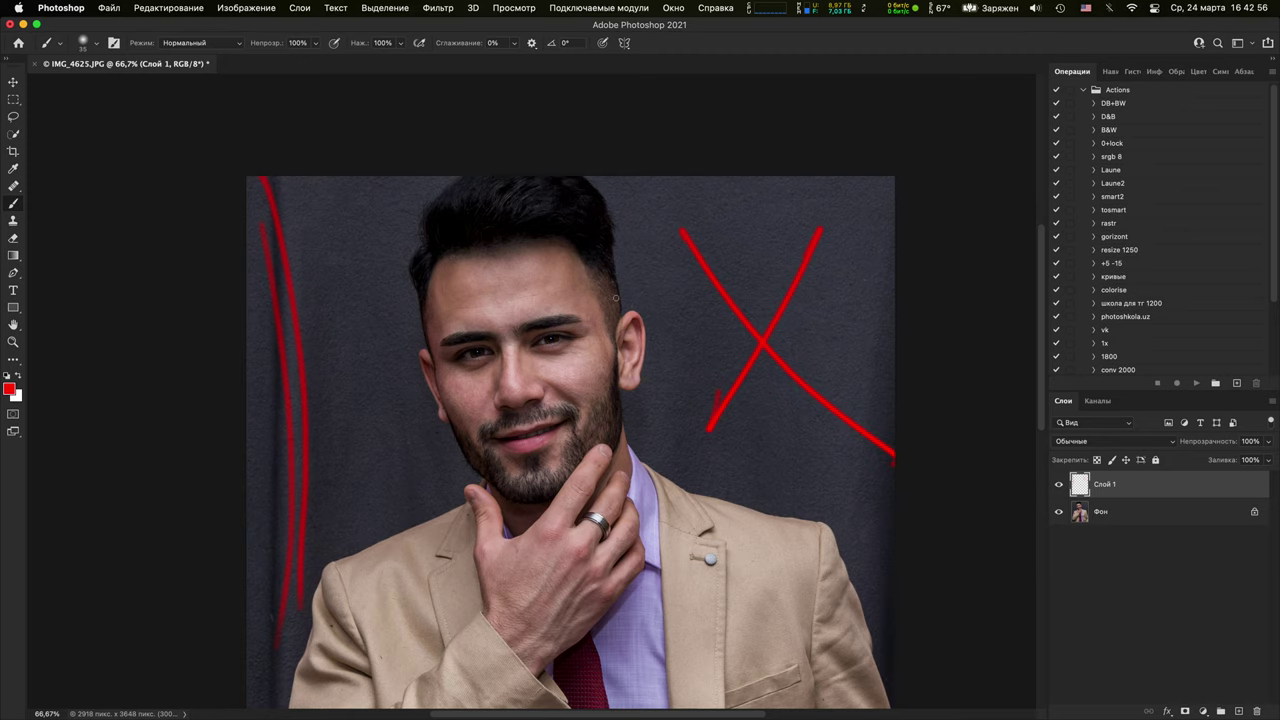
Scribble red zigzags over the backdrop fold, the crossed area and the backdrop's lower corner beside the sleeve
{"action": "key", "text": "super+minus"}
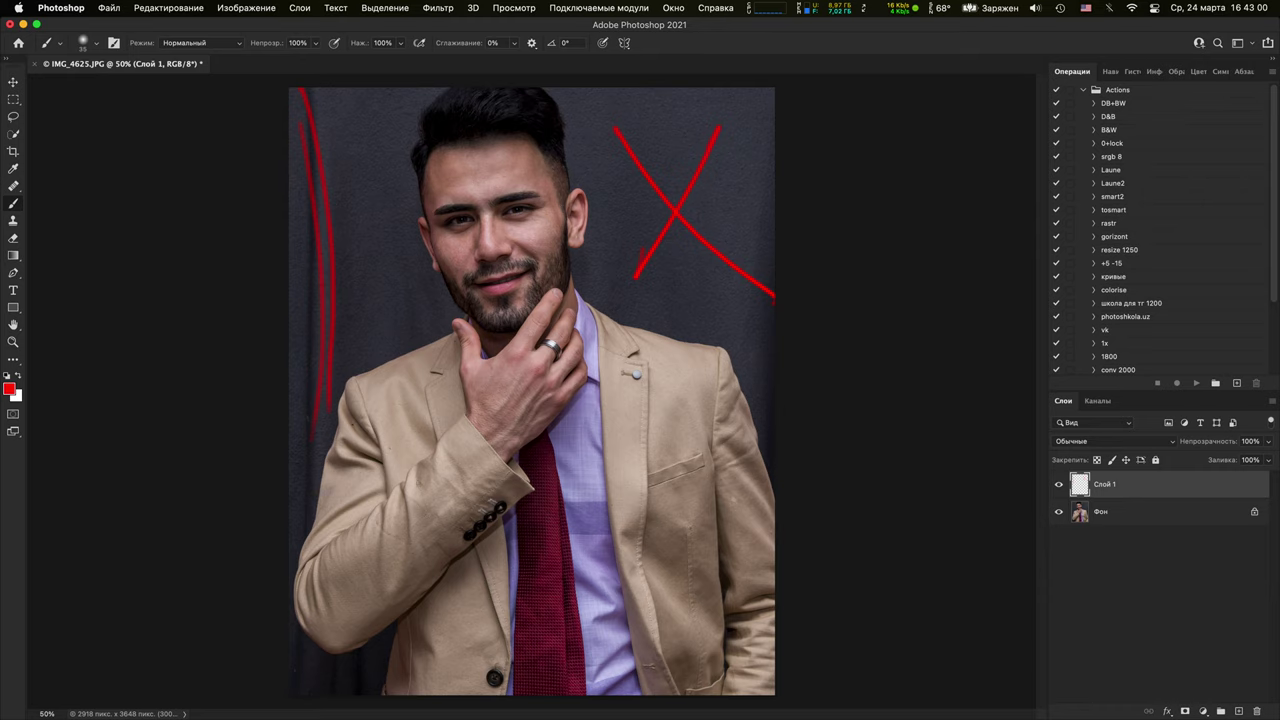
{"action": "key", "text": "super+minus"}
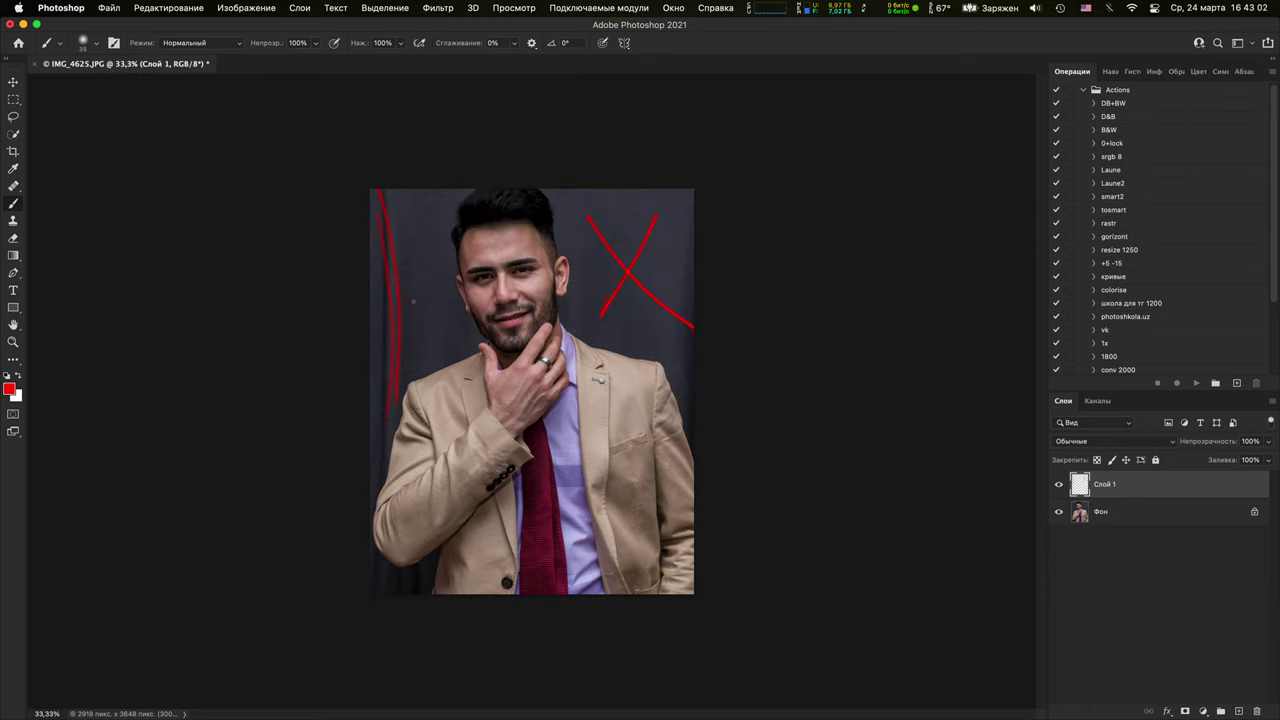
{"action": "key", "text": "super+equal"}
{"action": "left_click_drag", "start_coordinate": [290, 396], "coordinate": [296, 92]}
{"action": "mouse_move", "coordinate": [615, 128]}
{"action": "left_mouse_down"}
{"action": "mouse_move", "coordinate": [628, 226]}
{"action": "mouse_move", "coordinate": [775, 296]}
{"action": "left_mouse_up"}
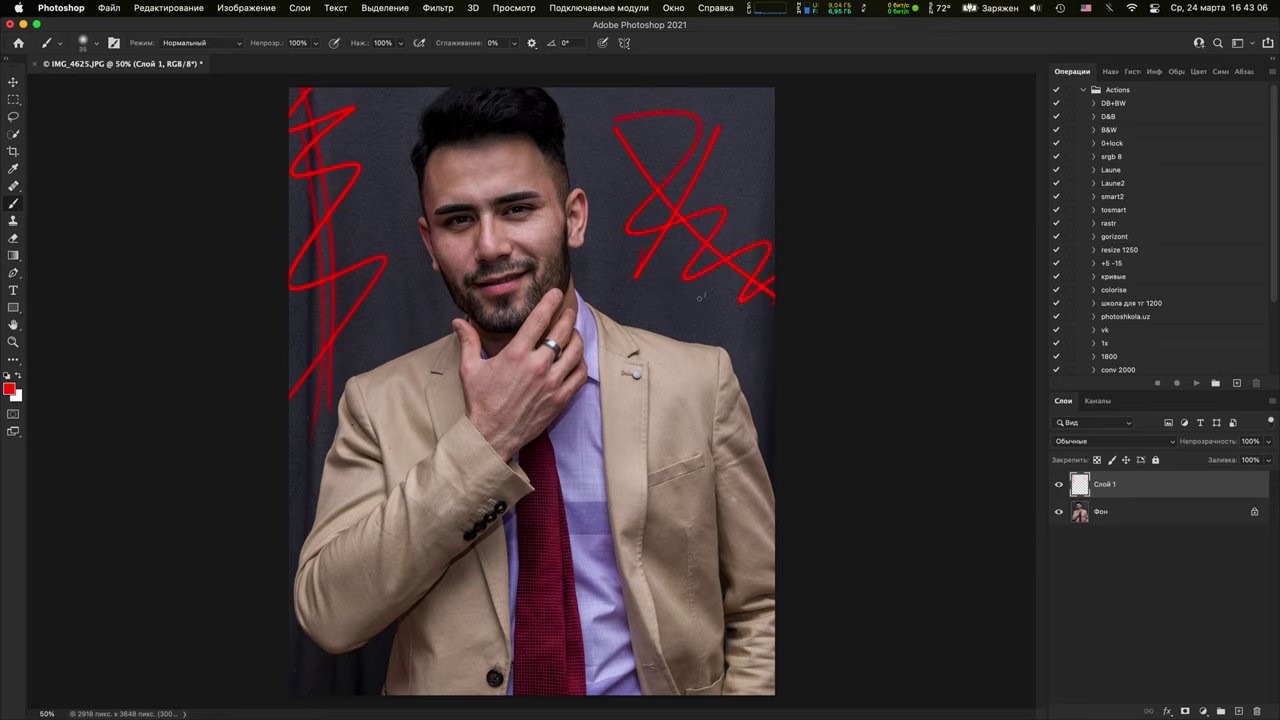
{"action": "left_click_drag", "start_coordinate": [370, 650], "coordinate": [290, 682]}
{"action": "left_click_drag", "start_coordinate": [272, 422], "coordinate": [296, 172]}
Examine the man's facial skin, eyes and beard at 300%, comparing them with the whole portrait
{"action": "key", "text": "space"}
{"action": "key", "text": "super+plus"}
{"action": "key", "text": "super+plus"}
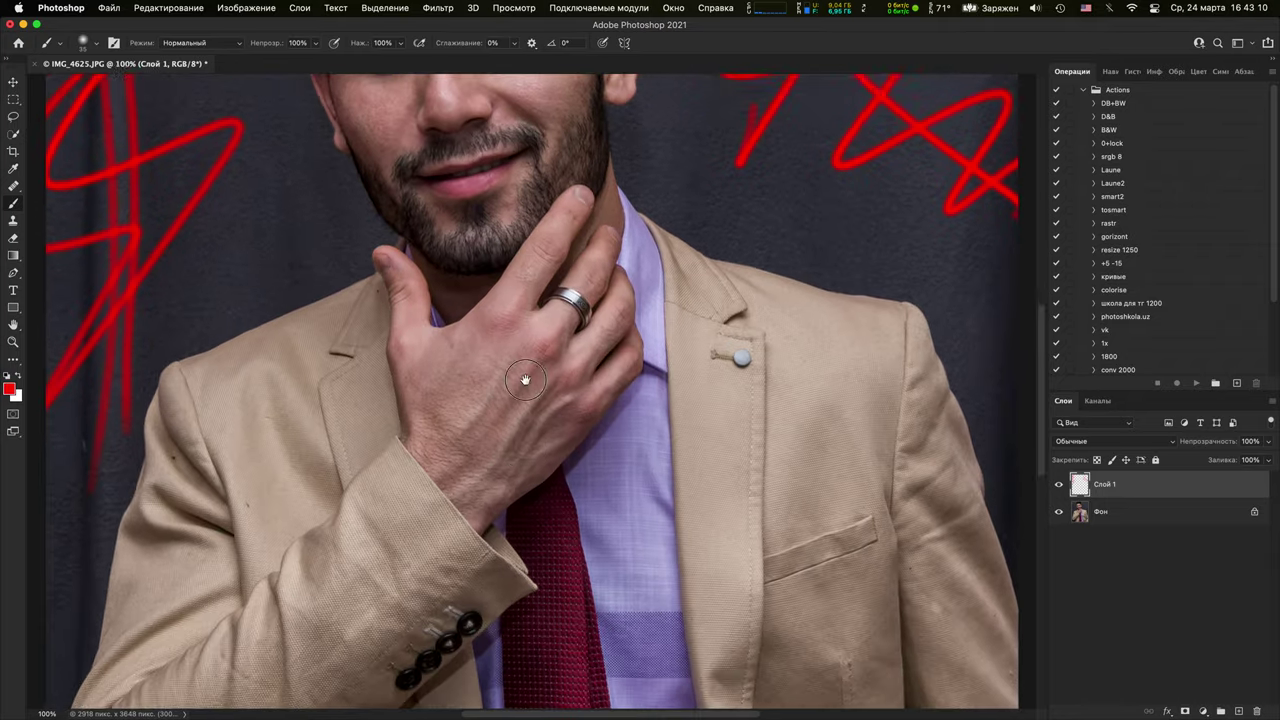
{"action": "left_click_drag", "start_coordinate": [526, 380], "coordinate": [520, 700]}
{"action": "key", "text": "super+plus"}
{"action": "key", "text": "super+plus"}
{"action": "left_click_drag", "start_coordinate": [590, 440], "coordinate": [625, 259]}
{"action": "scroll", "coordinate": [624, 260], "scroll_direction": "down", "scroll_amount": 3}
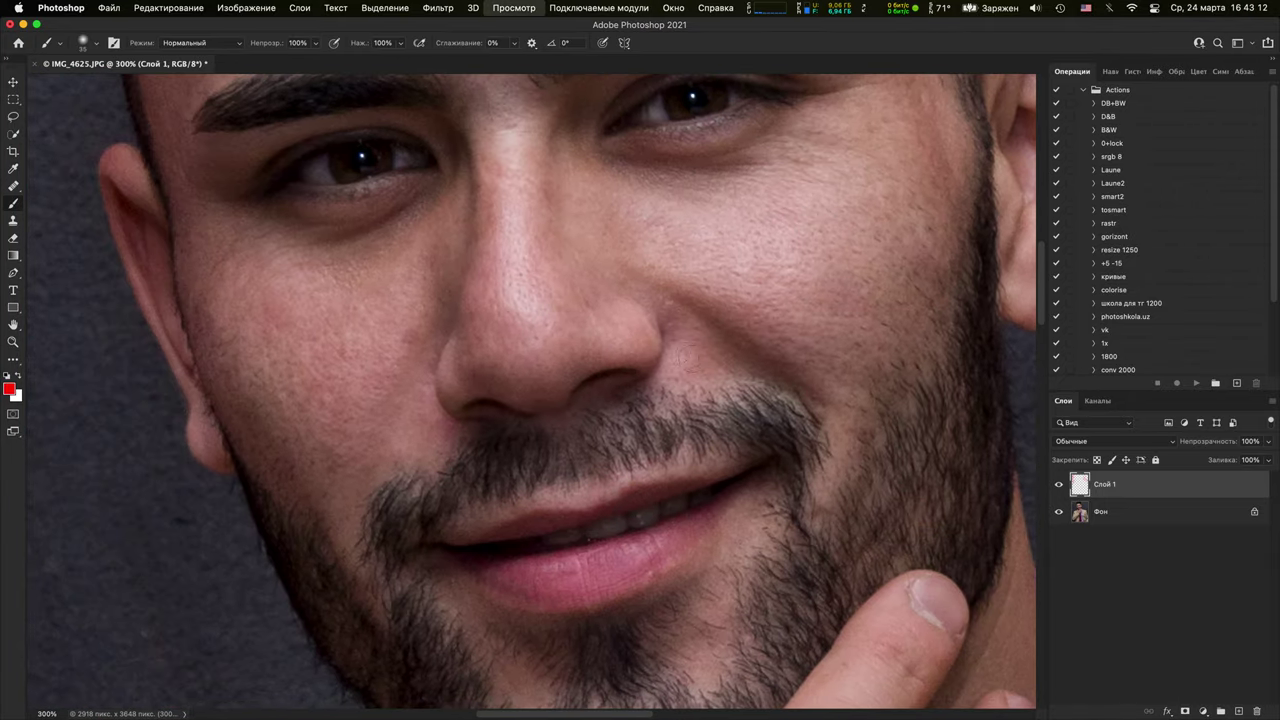
{"action": "scroll", "coordinate": [850, 330], "scroll_direction": "down", "scroll_amount": 3}
{"action": "scroll", "coordinate": [884, 416], "scroll_direction": "down", "scroll_amount": 1}
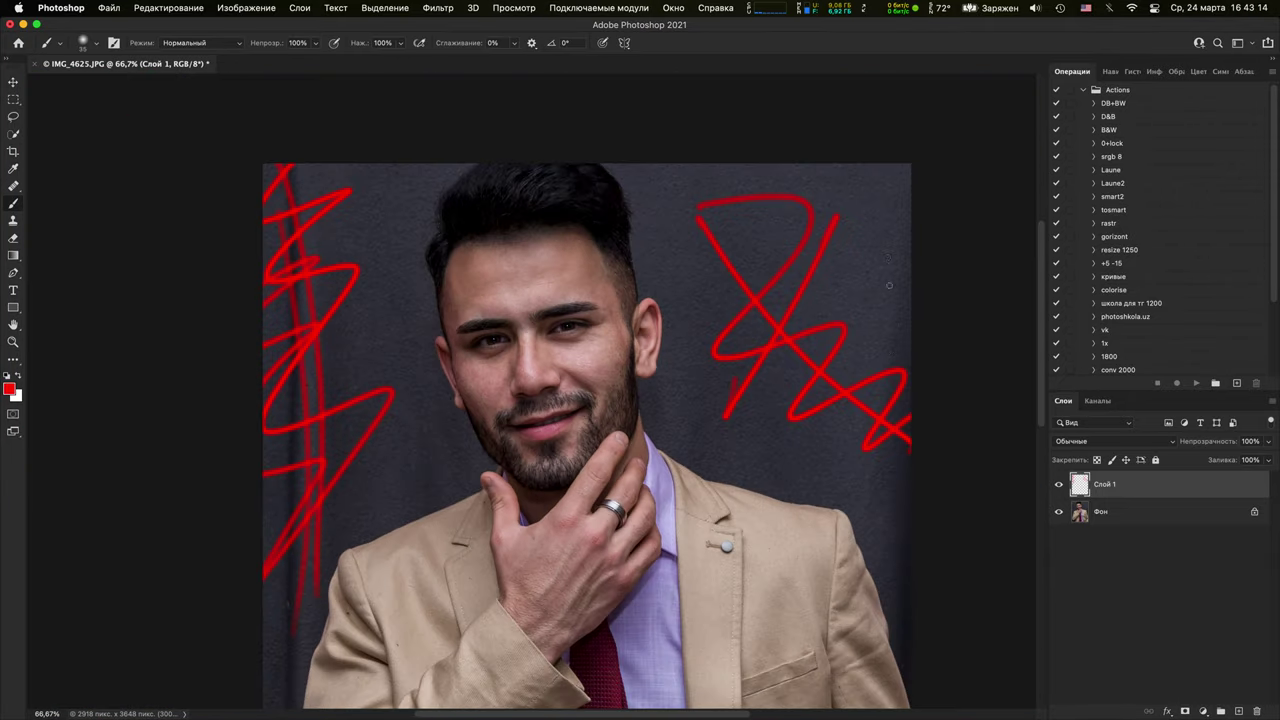
{"action": "scroll", "coordinate": [889, 286], "scroll_direction": "down", "scroll_amount": 1}
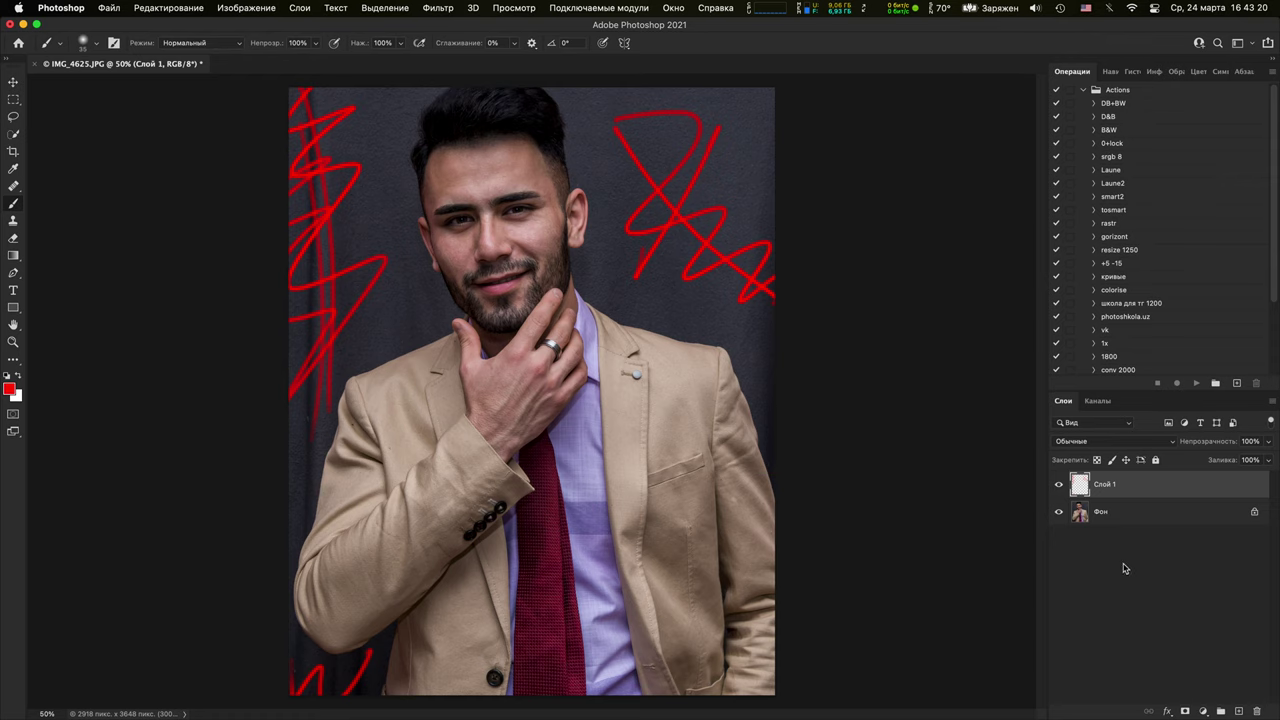
On a new layer, outline the lower part of the tie in red, undoing the stray stroke
{"action": "left_click", "coordinate": [1238, 710]}
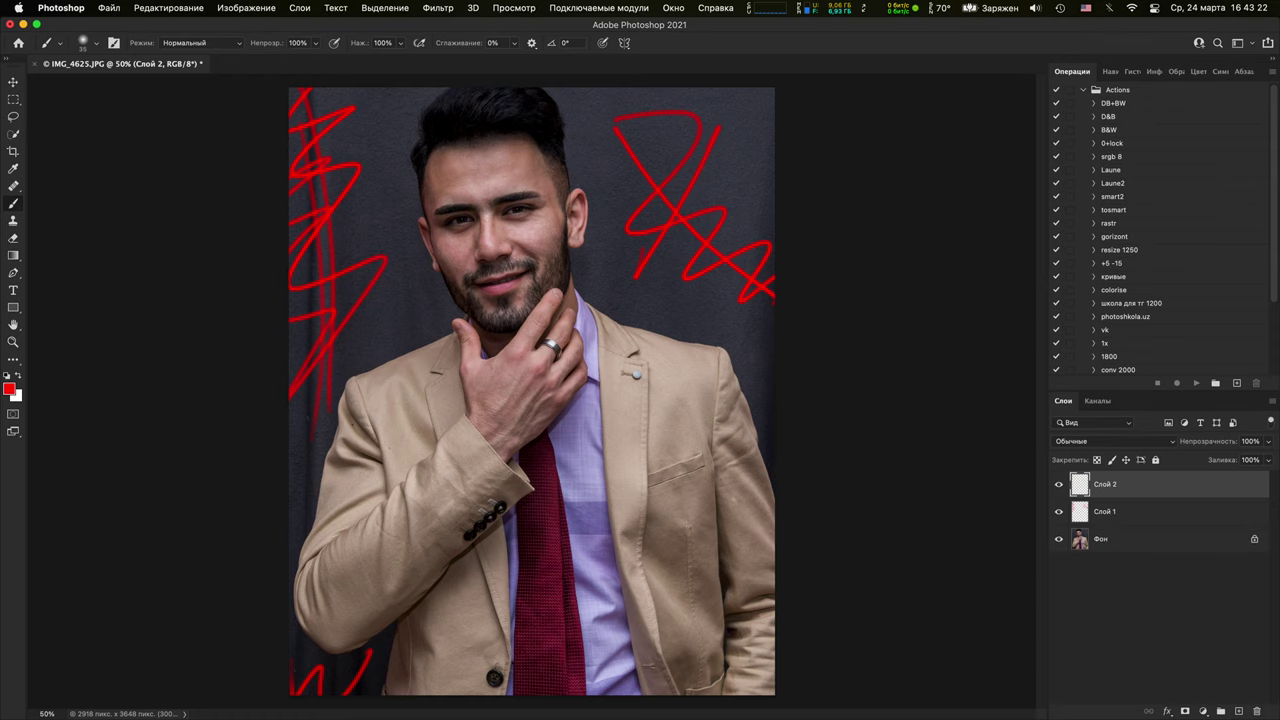
{"action": "key", "text": "super+plus"}
{"action": "key", "text": "super+plus"}
{"action": "left_click_drag", "start_coordinate": [589, 520], "coordinate": [630, 200]}
{"action": "mouse_move", "coordinate": [587, 269]}
{"action": "left_mouse_down"}
{"action": "mouse_move", "coordinate": [555, 290]}
{"action": "mouse_move", "coordinate": [620, 606]}
{"action": "mouse_move", "coordinate": [608, 325]}
{"action": "left_mouse_up"}
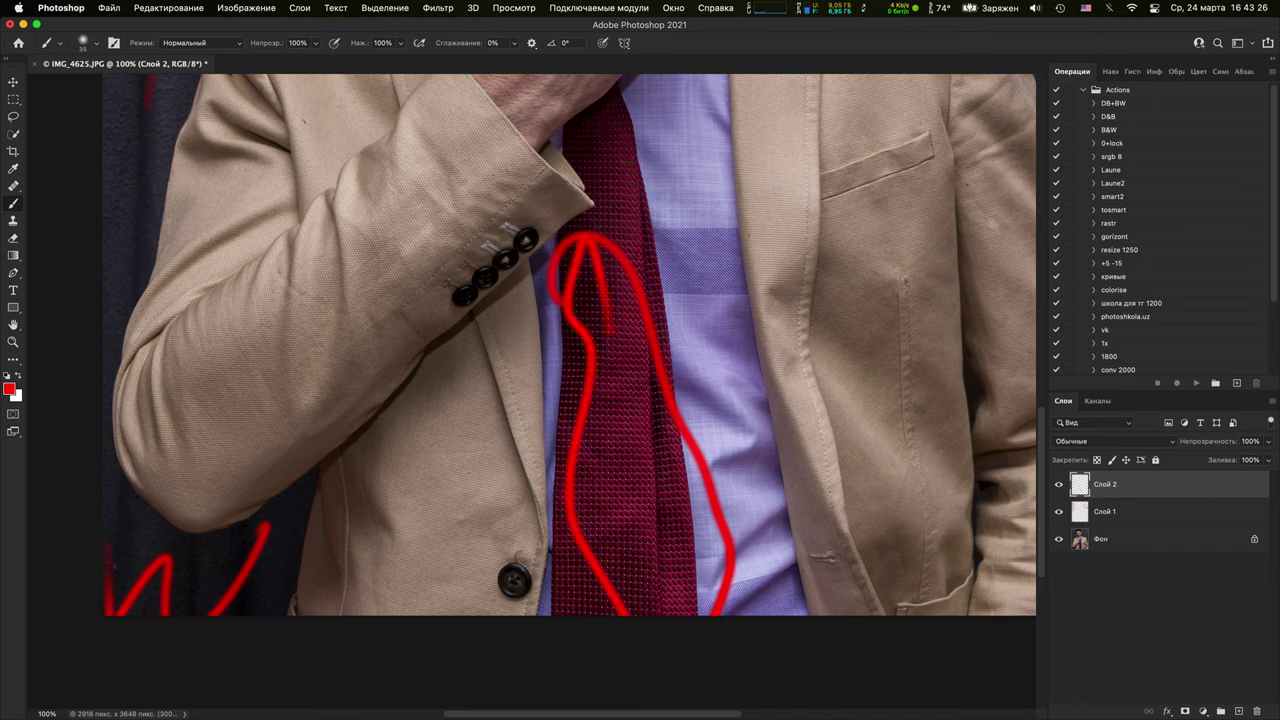
{"action": "key", "text": "super+z"}
{"action": "mouse_move", "coordinate": [552, 292]}
{"action": "left_mouse_down"}
{"action": "mouse_move", "coordinate": [637, 307]}
{"action": "mouse_move", "coordinate": [674, 520]}
{"action": "mouse_move", "coordinate": [649, 649]}
{"action": "mouse_move", "coordinate": [545, 297]}
{"action": "mouse_move", "coordinate": [548, 330]}
{"action": "left_mouse_up"}
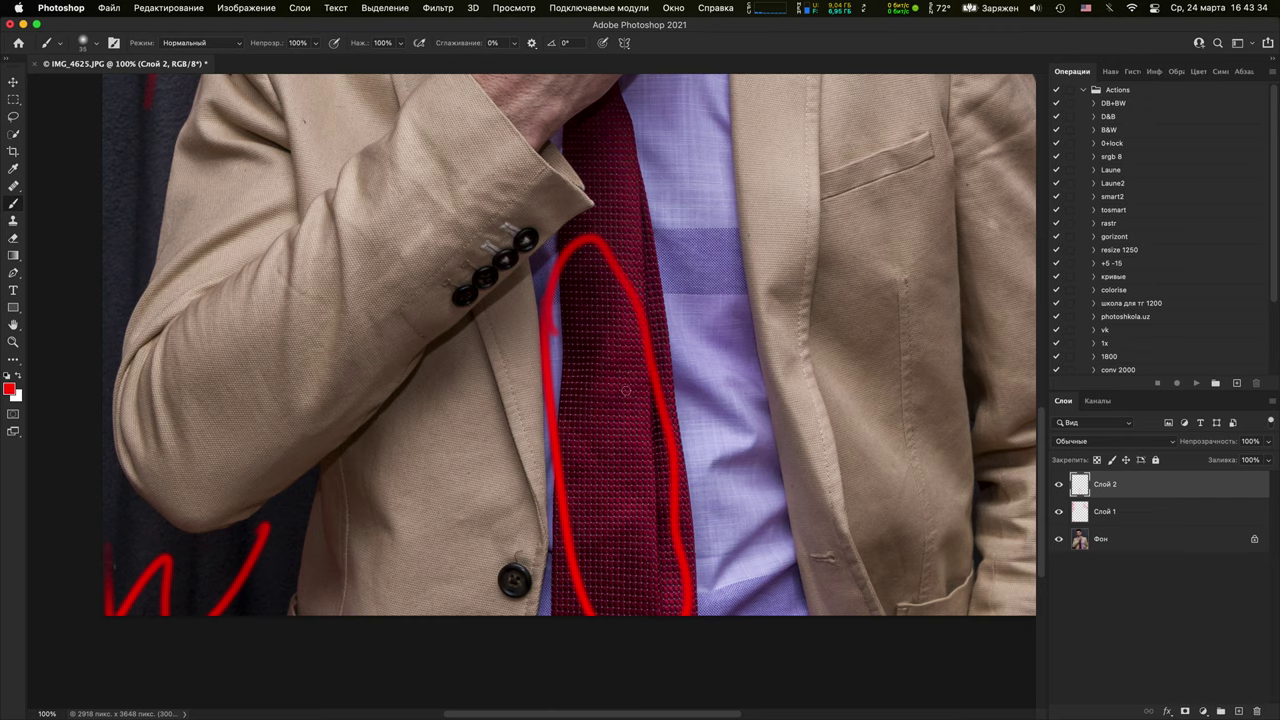
{"action": "key", "text": "super+minus"}
{"action": "key", "text": "super+minus"}
{"action": "key", "text": "super+minus"}
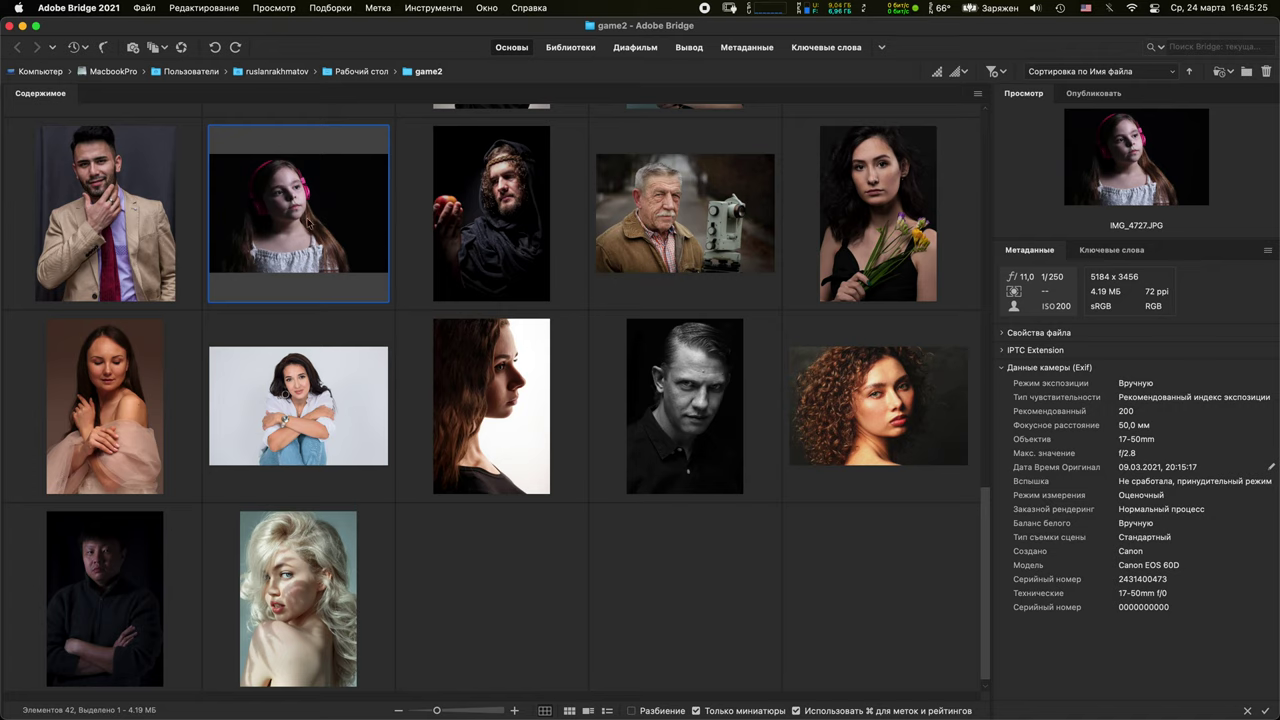
Switch to Bridge and open IMG_4727.JPG in Photoshop, keeping its embedded profile
{"action": "left_click", "coordinate": [318, 226]}
{"action": "double_click", "coordinate": [325, 224]}
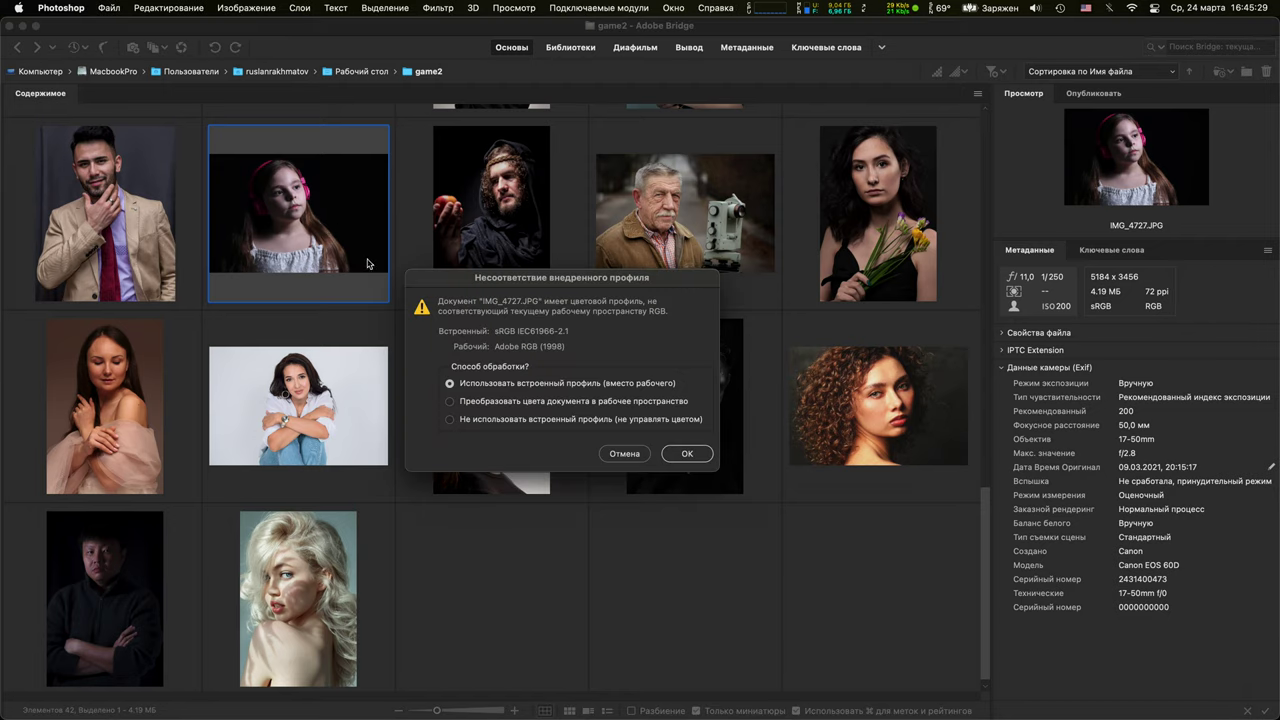
{"action": "left_click", "coordinate": [692, 456]}
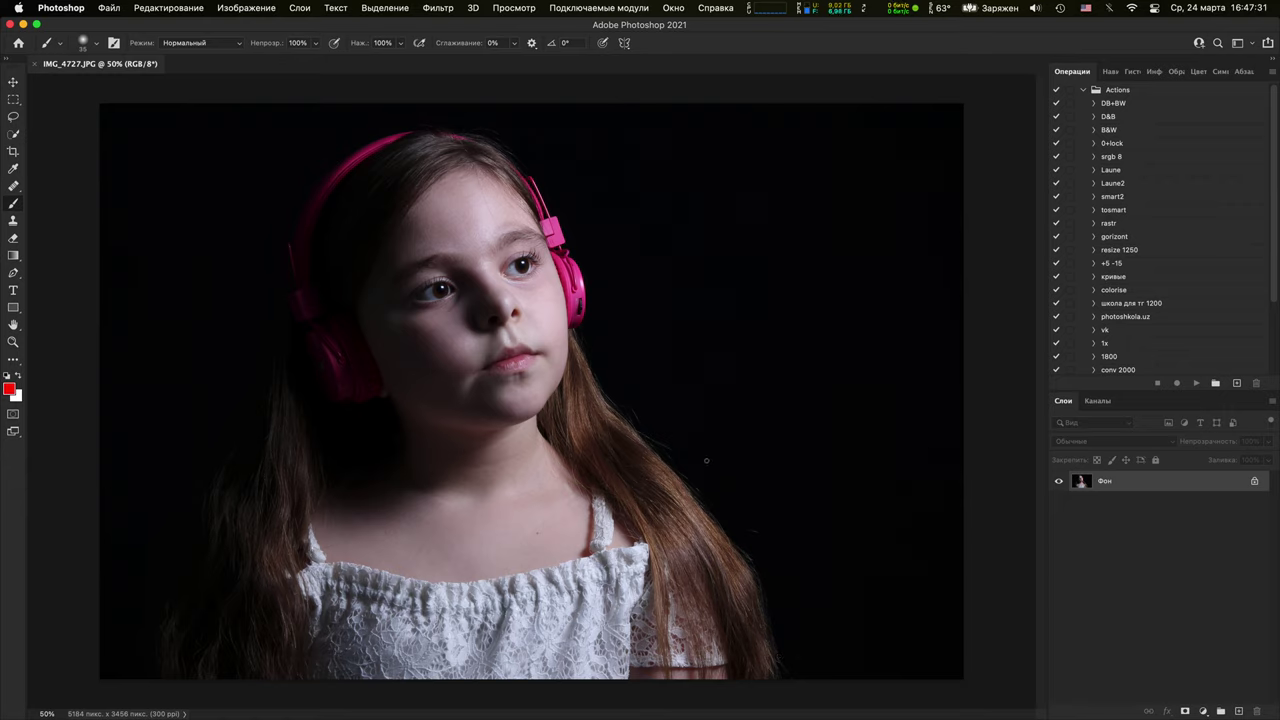
Duplicate the background layer and warm the copy with the Camera Raw filter, setting the temperature to +13
{"action": "key", "text": "super+j"}
{"action": "key", "text": "super+shift+a"}
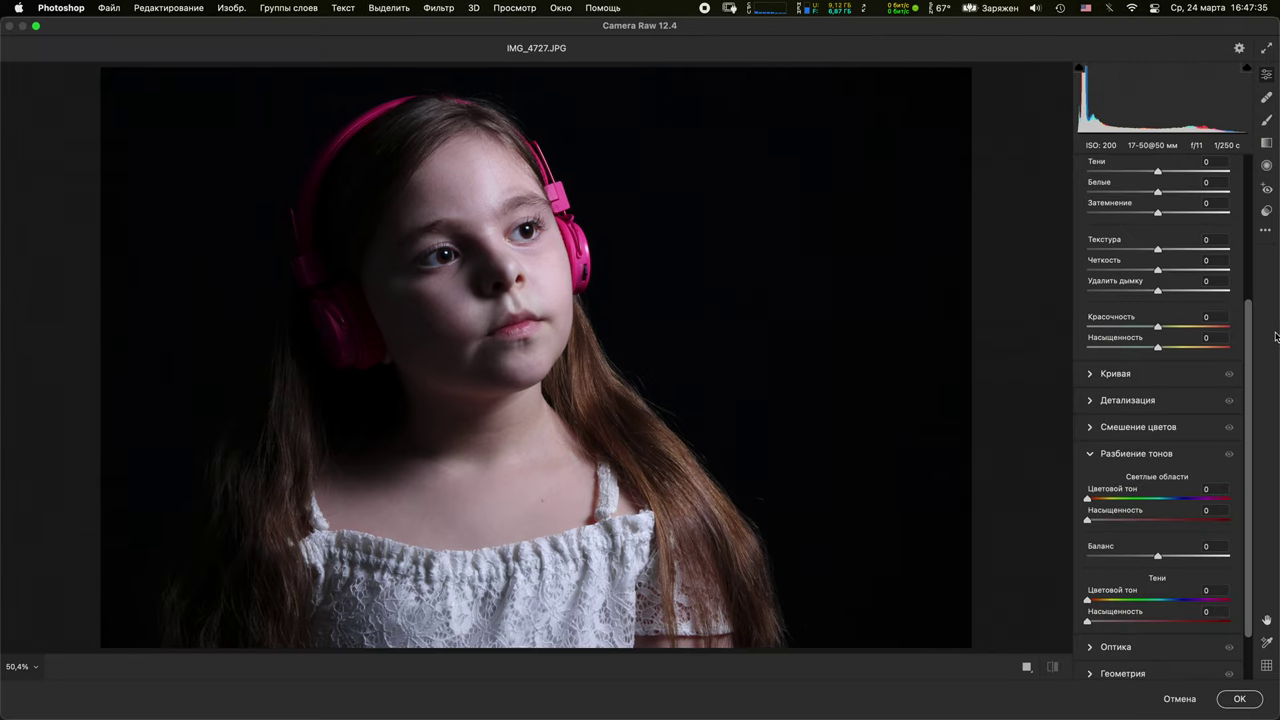
{"action": "left_click_drag", "start_coordinate": [1248, 325], "coordinate": [1249, 126]}
{"action": "left_click_drag", "start_coordinate": [1158, 271], "coordinate": [1168, 270]}
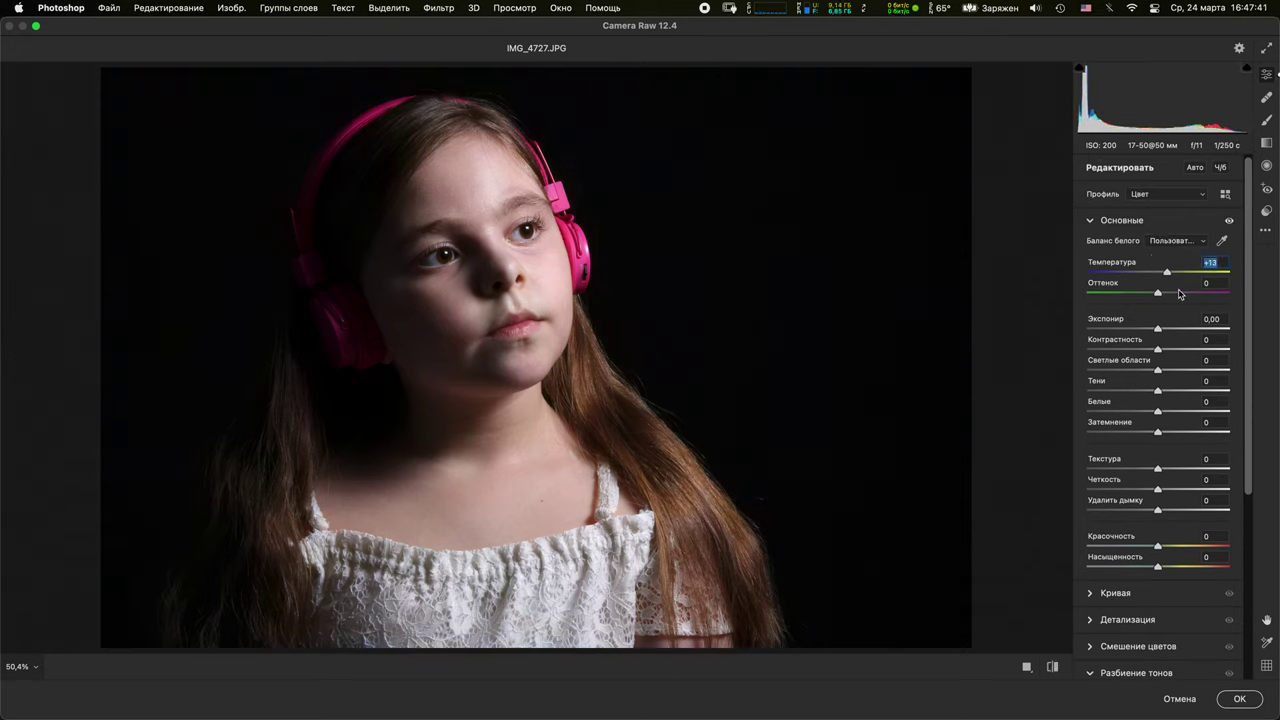
{"action": "left_click", "coordinate": [1239, 698]}
Compare the warmed copy with the original girl portrait by repeatedly hiding and showing the upper layer
{"action": "left_click", "coordinate": [1058, 482]}
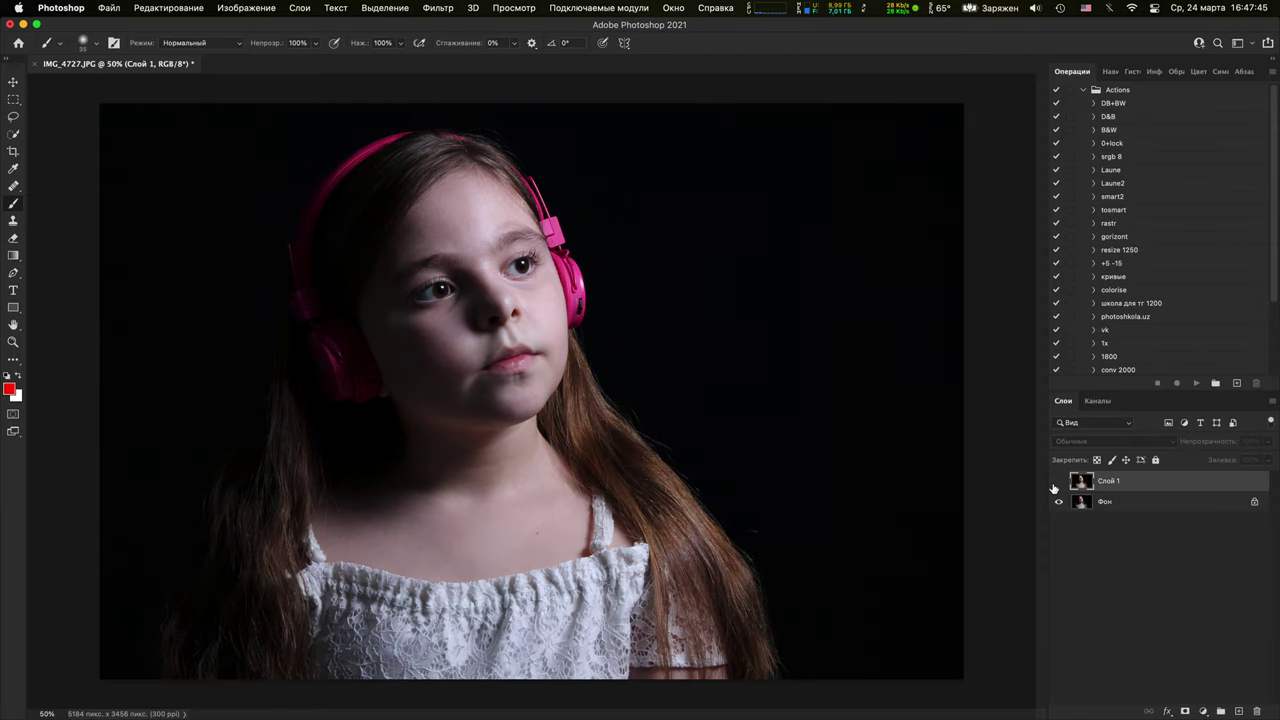
{"action": "left_click", "coordinate": [1058, 482]}
{"action": "left_click", "coordinate": [1057, 482]}
{"action": "left_click", "coordinate": [1057, 482]}
{"action": "left_click", "coordinate": [1057, 482]}
{"action": "left_click", "coordinate": [1057, 482]}
{"action": "left_click", "coordinate": [1058, 484]}
{"action": "left_click", "coordinate": [1058, 483]}
{"action": "left_click", "coordinate": [1058, 483]}
{"action": "double_click", "coordinate": [1074, 480]}
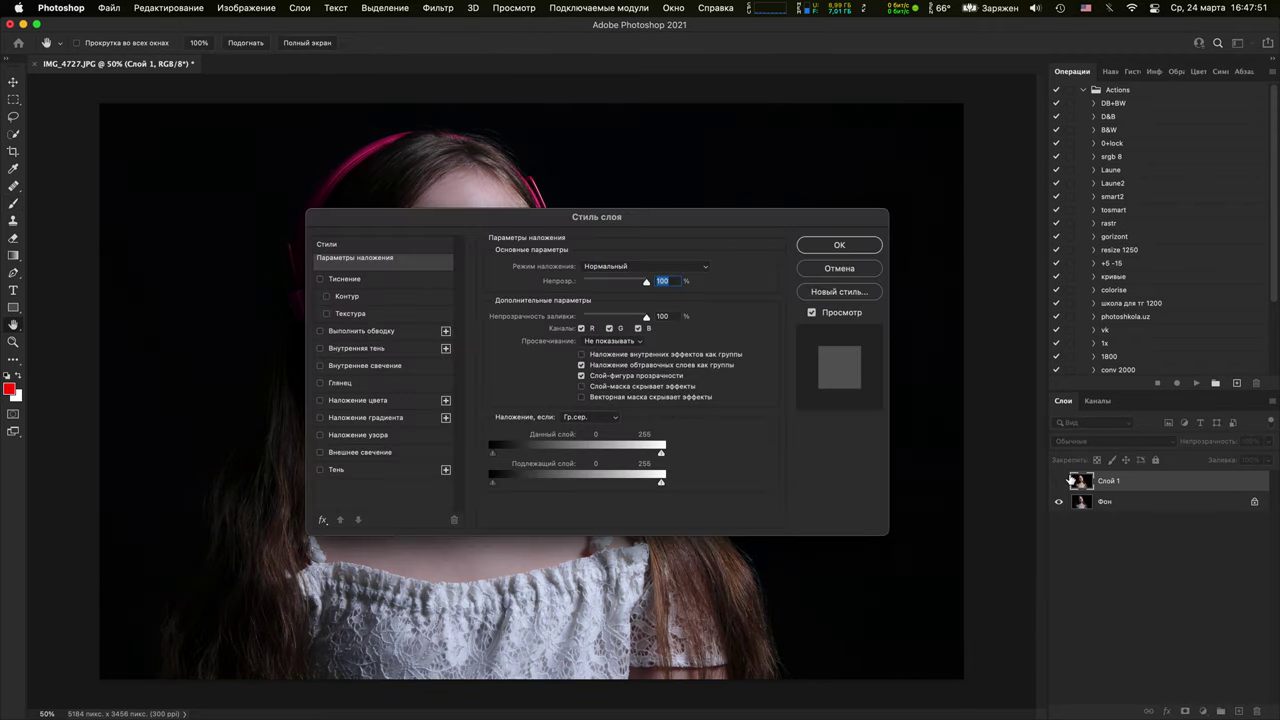
{"action": "left_click", "coordinate": [839, 268]}
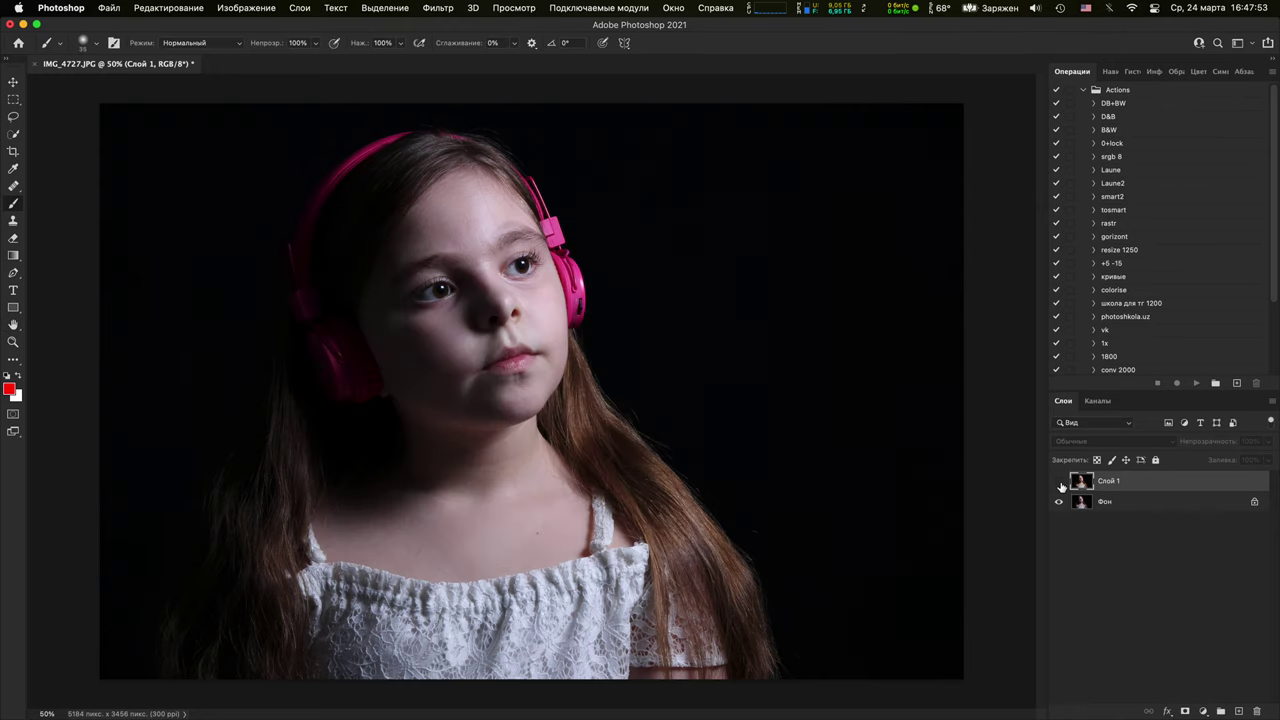
{"action": "left_click", "coordinate": [1059, 484]}
{"action": "left_click", "coordinate": [1059, 484]}
{"action": "left_click", "coordinate": [1057, 484]}
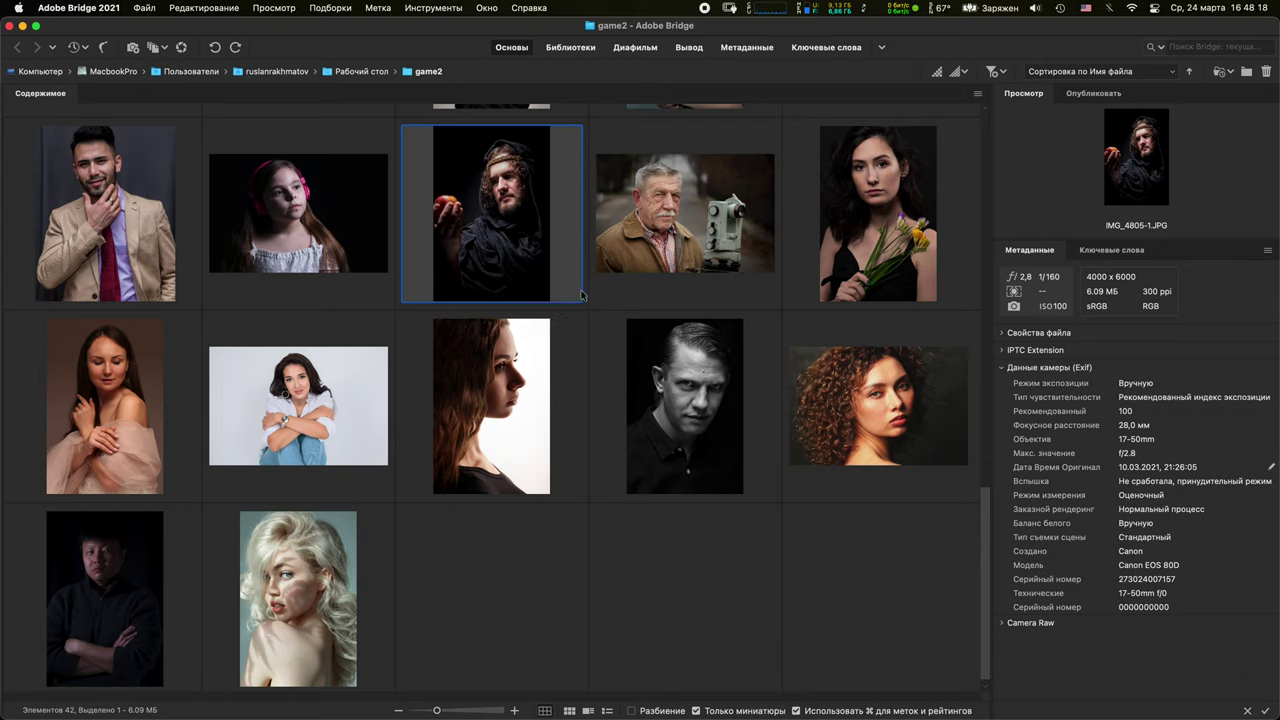
Open IMG_4805-1.JPG from Bridge in Photoshop, keeping its embedded profile
{"action": "double_click", "coordinate": [581, 285]}
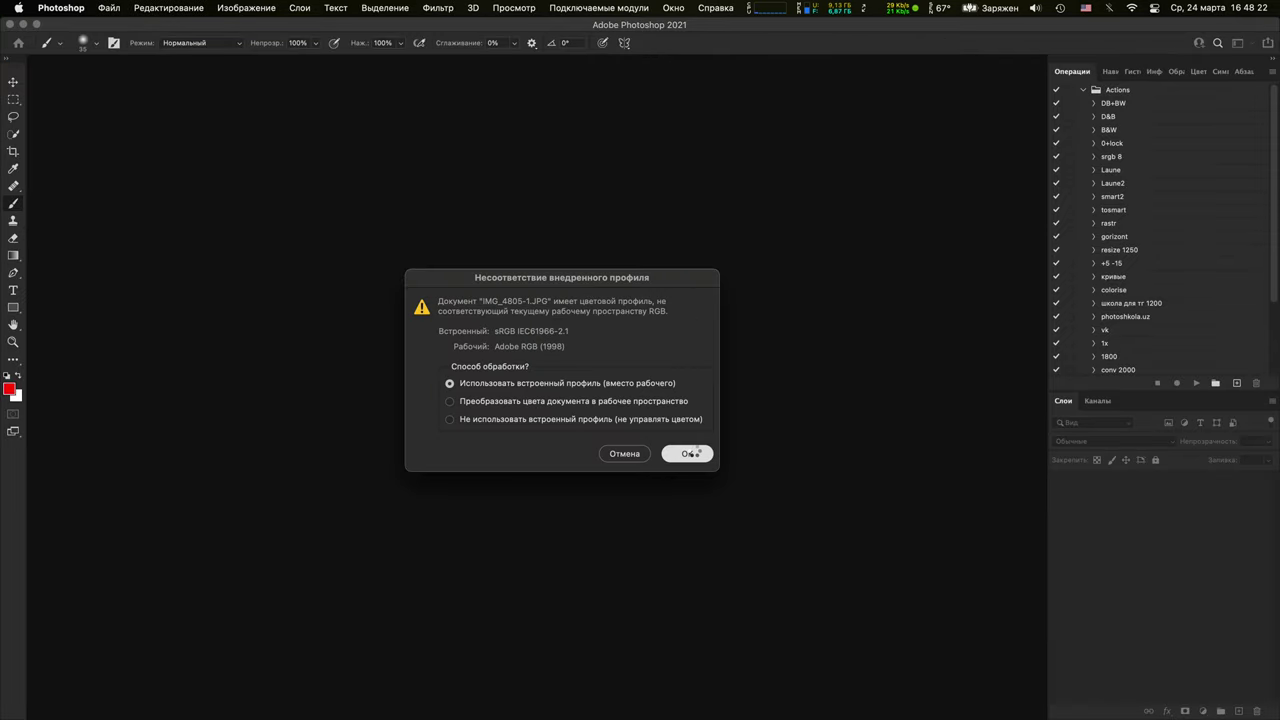
{"action": "left_click", "coordinate": [690, 458]}
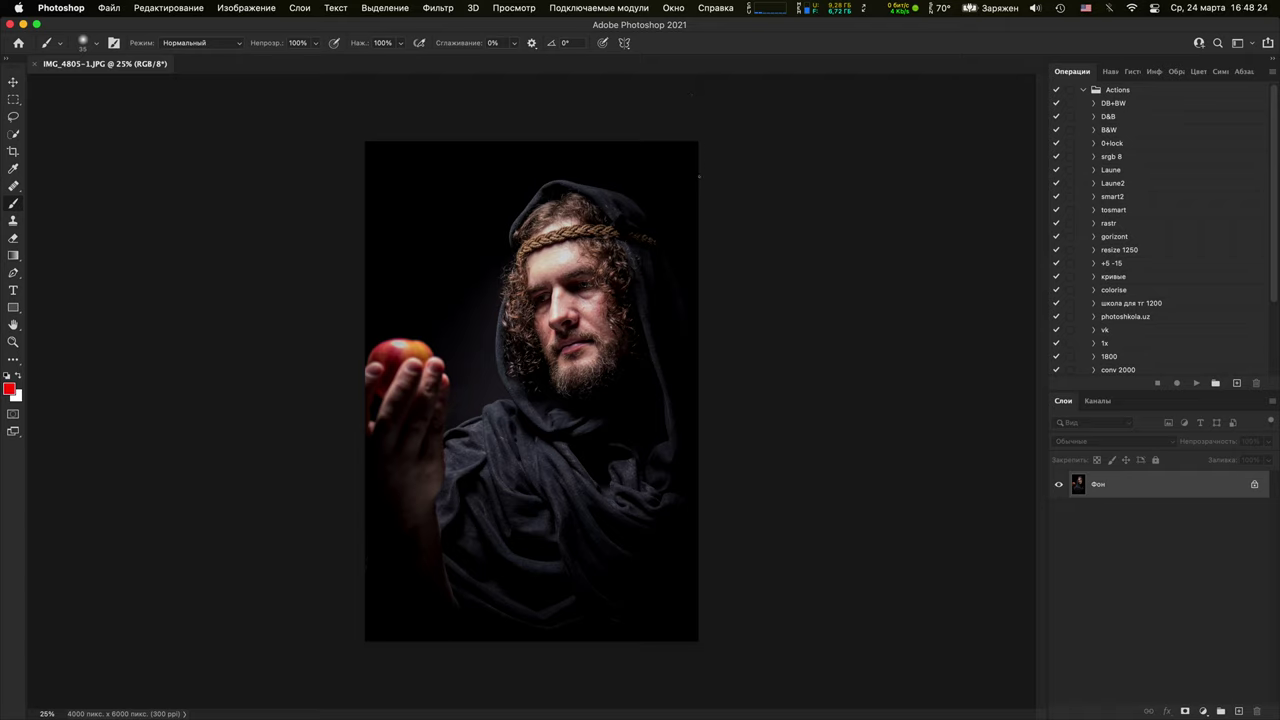
Add a Curves adjustment layer that raises input 23 to output 209, and hide it
{"action": "left_click", "coordinate": [1203, 711]}
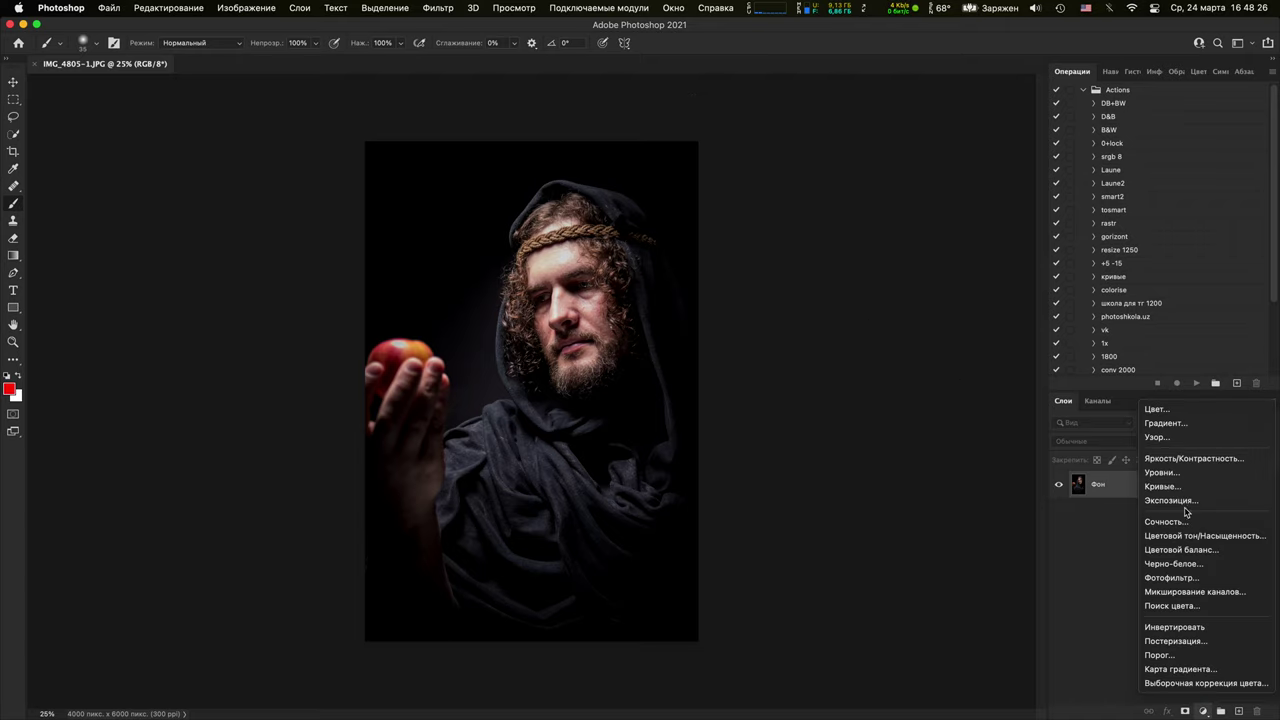
{"action": "left_click", "coordinate": [1160, 486]}
{"action": "left_click_drag", "start_coordinate": [899, 308], "coordinate": [850, 260]}
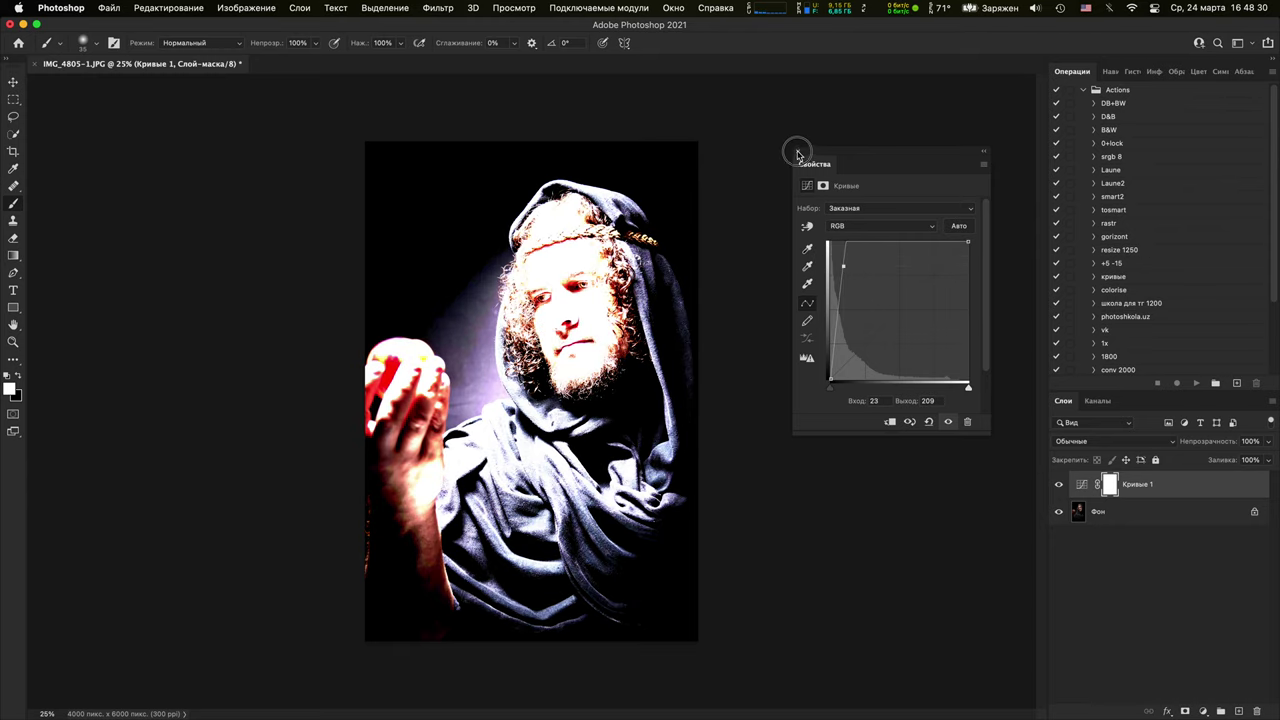
{"action": "left_click", "coordinate": [798, 151]}
{"action": "left_click", "coordinate": [1059, 484]}
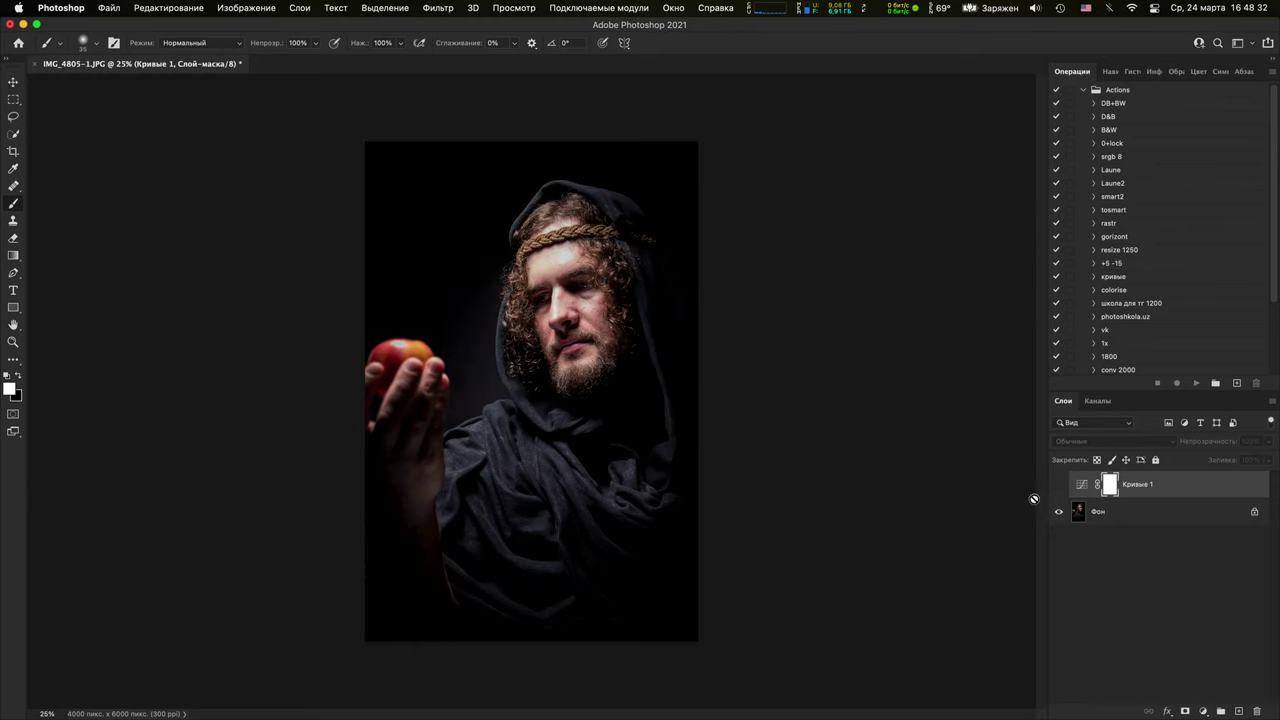
Add a new layer above the background and scribble red over the blown-out highlight on the man's forehead
{"action": "left_click_drag", "start_coordinate": [593, 385], "coordinate": [590, 546]}
{"action": "left_click_drag", "start_coordinate": [697, 337], "coordinate": [714, 371]}
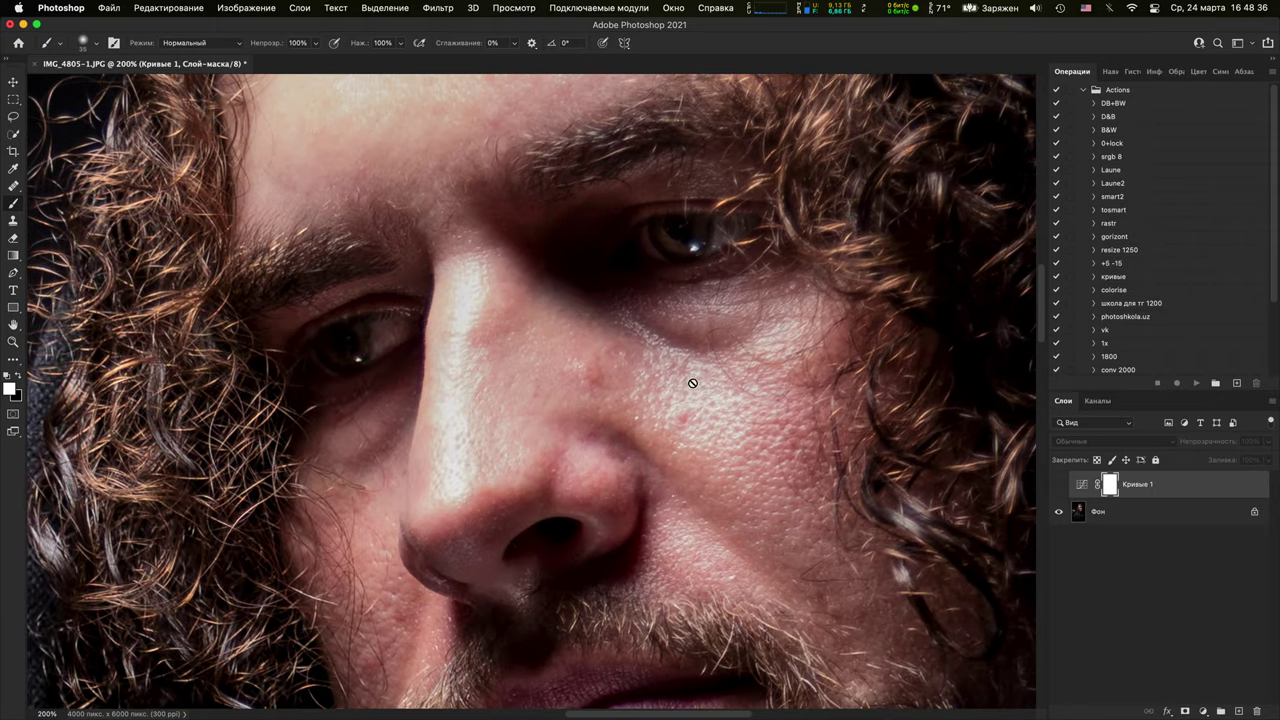
{"action": "key", "text": "super+minus"}
{"action": "key", "text": "super+minus"}
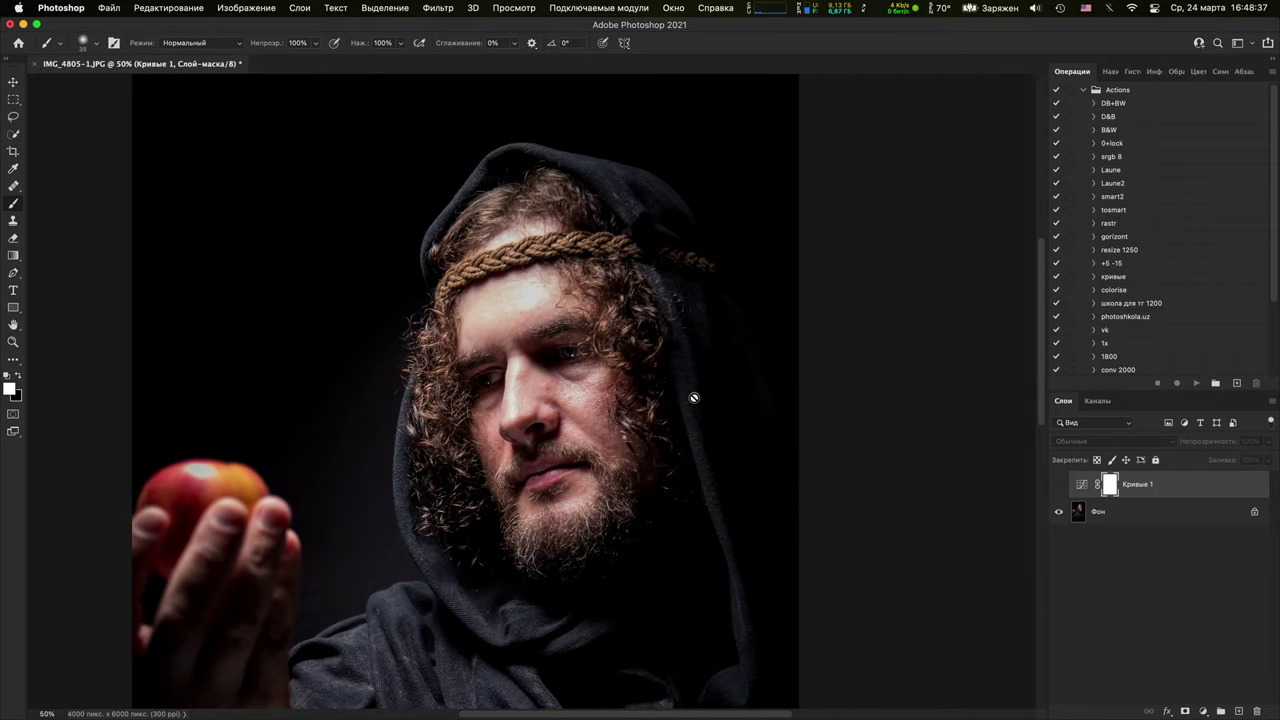
{"action": "left_click", "coordinate": [1150, 515]}
{"action": "left_click", "coordinate": [1239, 710]}
{"action": "key", "text": "super+plus"}
{"action": "key", "text": "super+plus"}
{"action": "key", "text": "super+plus"}
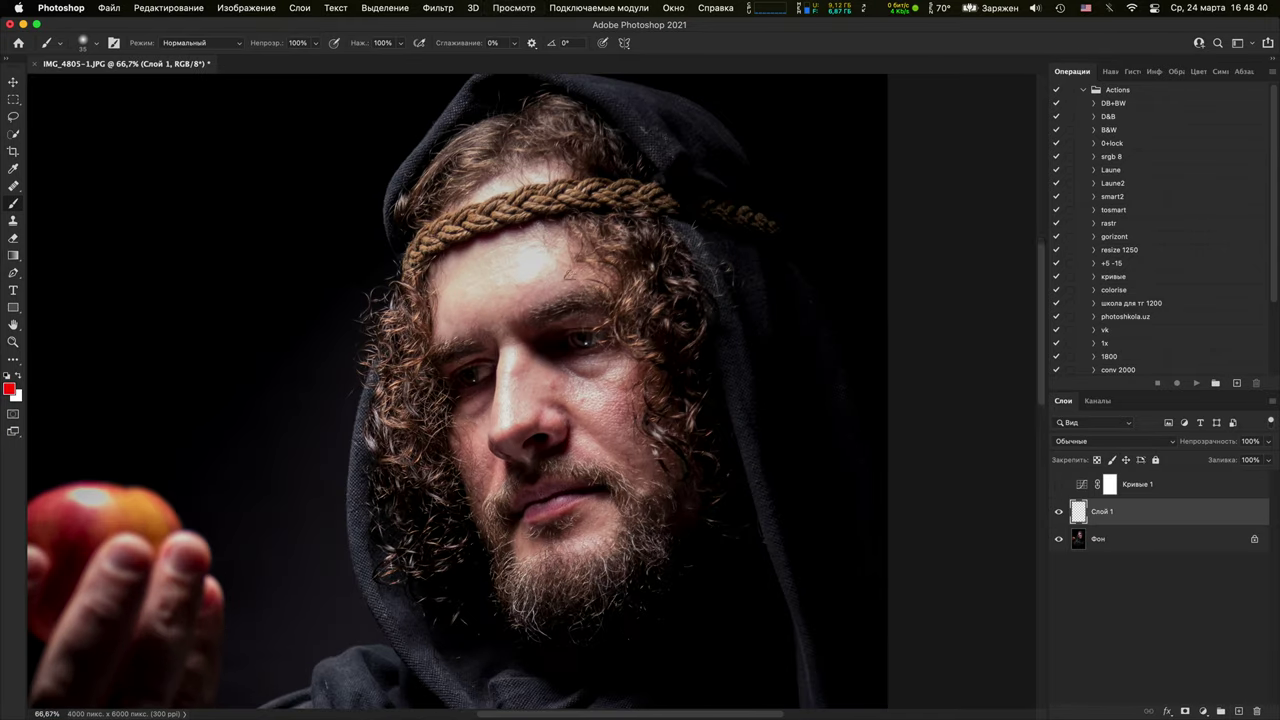
{"action": "scroll", "coordinate": [610, 272], "scroll_direction": "up", "scroll_amount": 5}
{"action": "key", "text": "super+plus"}
{"action": "key", "text": "super+plus"}
{"action": "key", "text": "super+plus"}
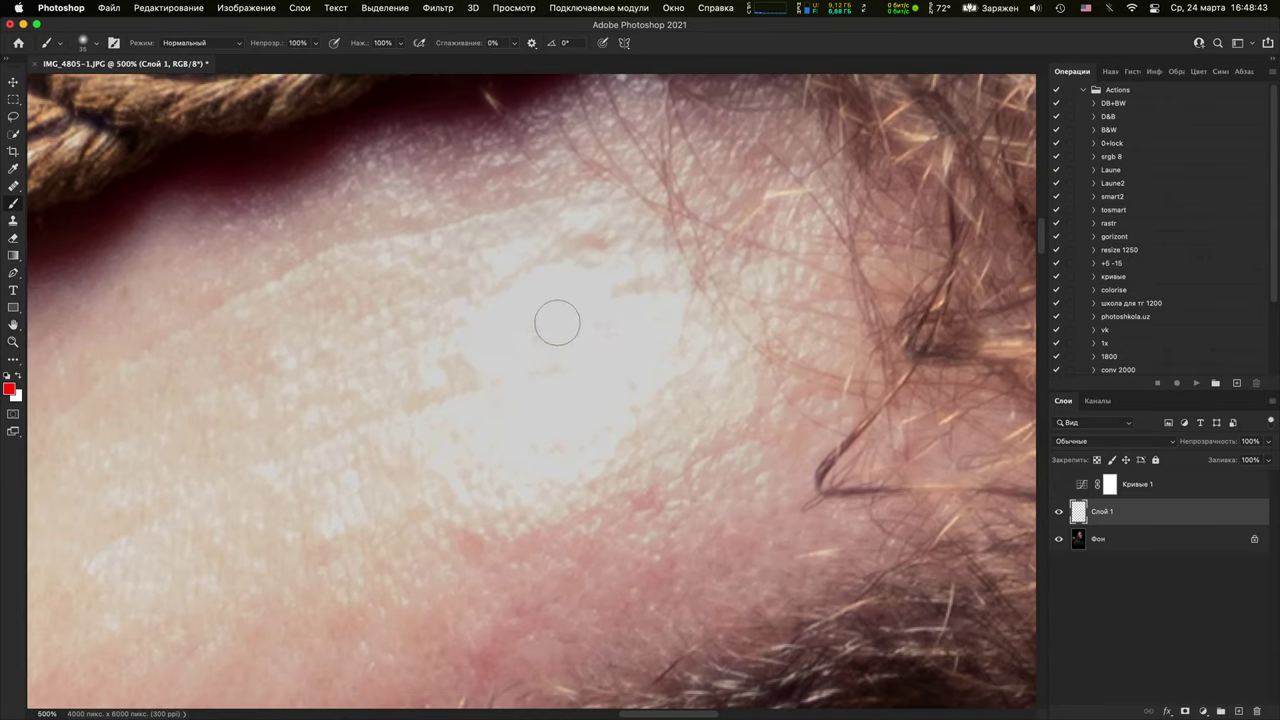
{"action": "mouse_move", "coordinate": [645, 265]}
{"action": "left_mouse_down"}
{"action": "mouse_move", "coordinate": [489, 363]}
{"action": "mouse_move", "coordinate": [486, 477]}
{"action": "mouse_move", "coordinate": [548, 518]}
{"action": "left_mouse_up"}
Compare the forehead highlight with the red marking on and off, in close-up and on the whole face
{"action": "left_click", "coordinate": [1059, 512]}
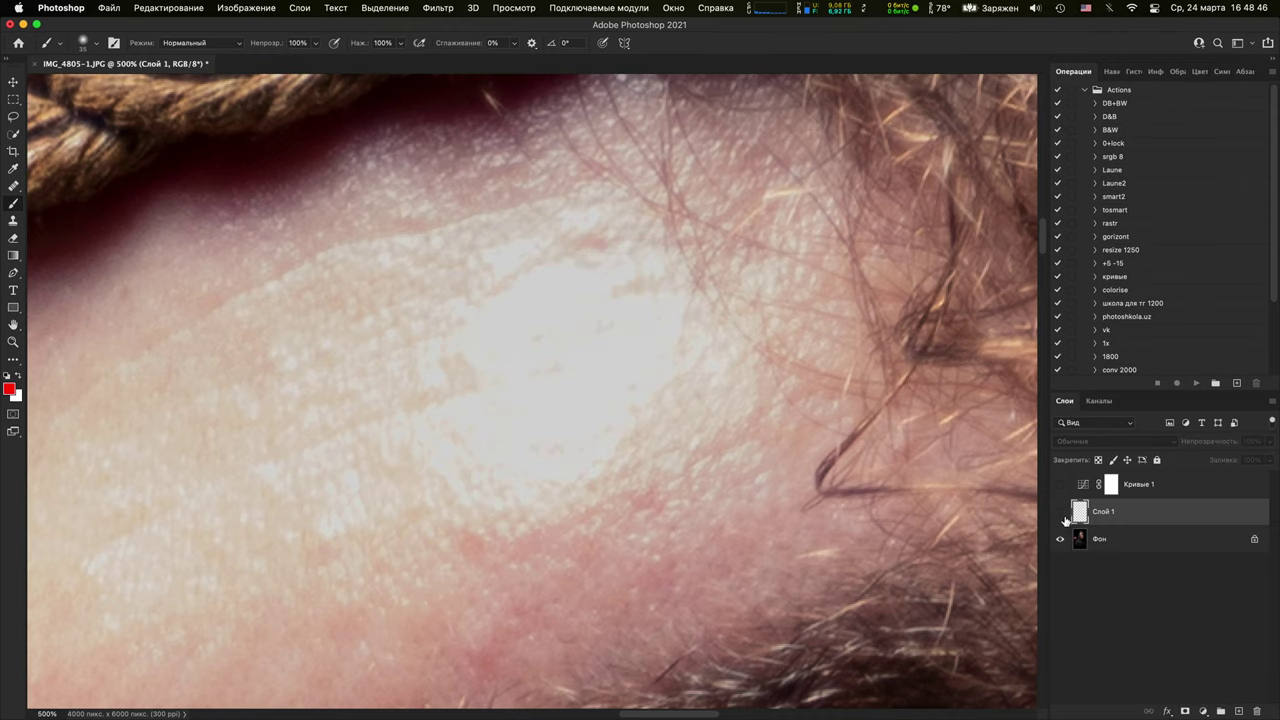
{"action": "left_click", "coordinate": [1060, 512]}
{"action": "left_click", "coordinate": [1060, 512]}
{"action": "left_click", "coordinate": [1060, 512]}
{"action": "left_click", "coordinate": [1060, 512]}
{"action": "left_click", "coordinate": [1060, 512]}
{"action": "left_click", "coordinate": [1060, 512]}
{"action": "key", "text": "super+minus"}
{"action": "key", "text": "super+minus"}
{"action": "key", "text": "super+minus"}
{"action": "key", "text": "super+minus"}
{"action": "key", "text": "super+minus"}
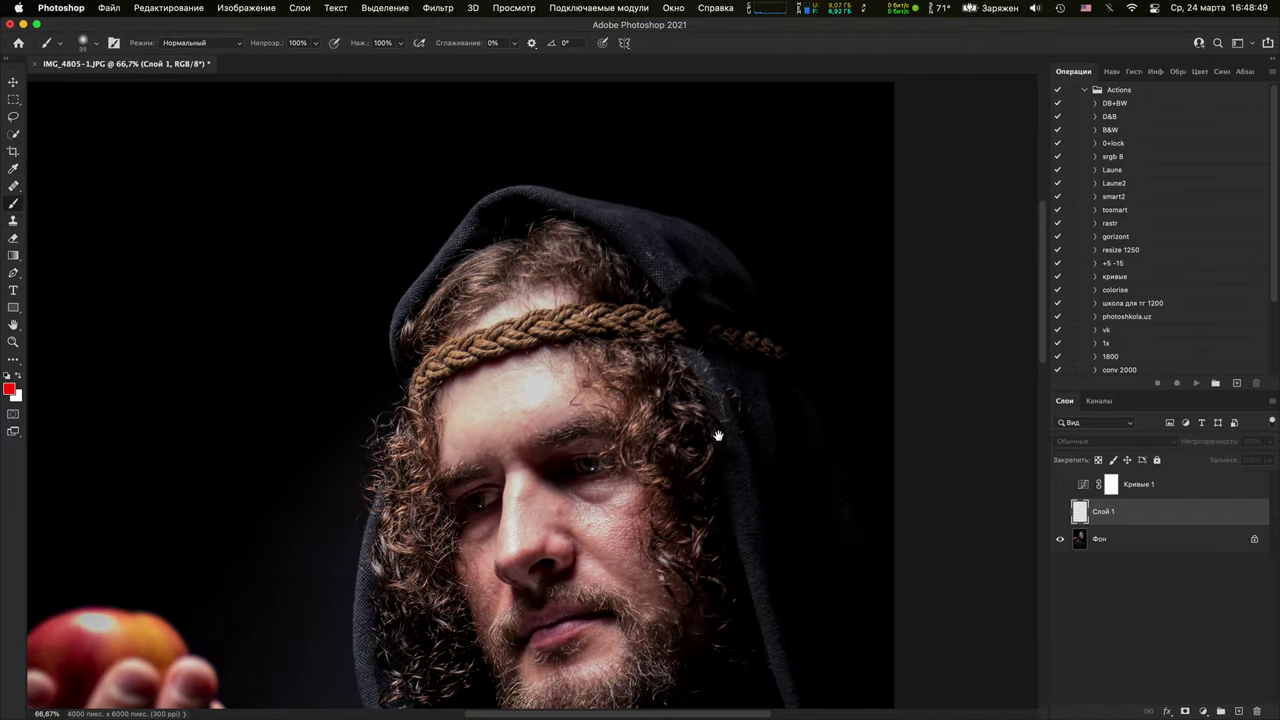
{"action": "left_click_drag", "start_coordinate": [717, 437], "coordinate": [662, 339]}
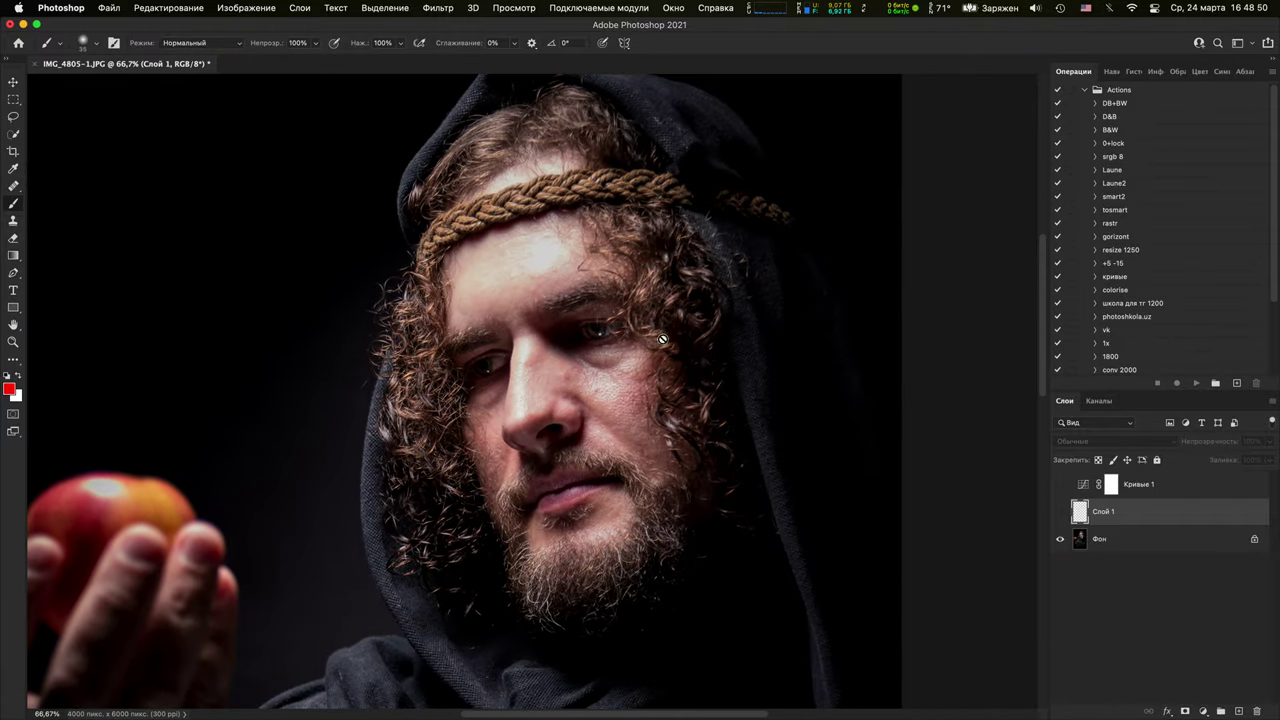
Show the marking layer, draw a red line along the nose, a zigzag on the cheek and a ring around the forehead scribble
{"action": "left_click", "coordinate": [1060, 512]}
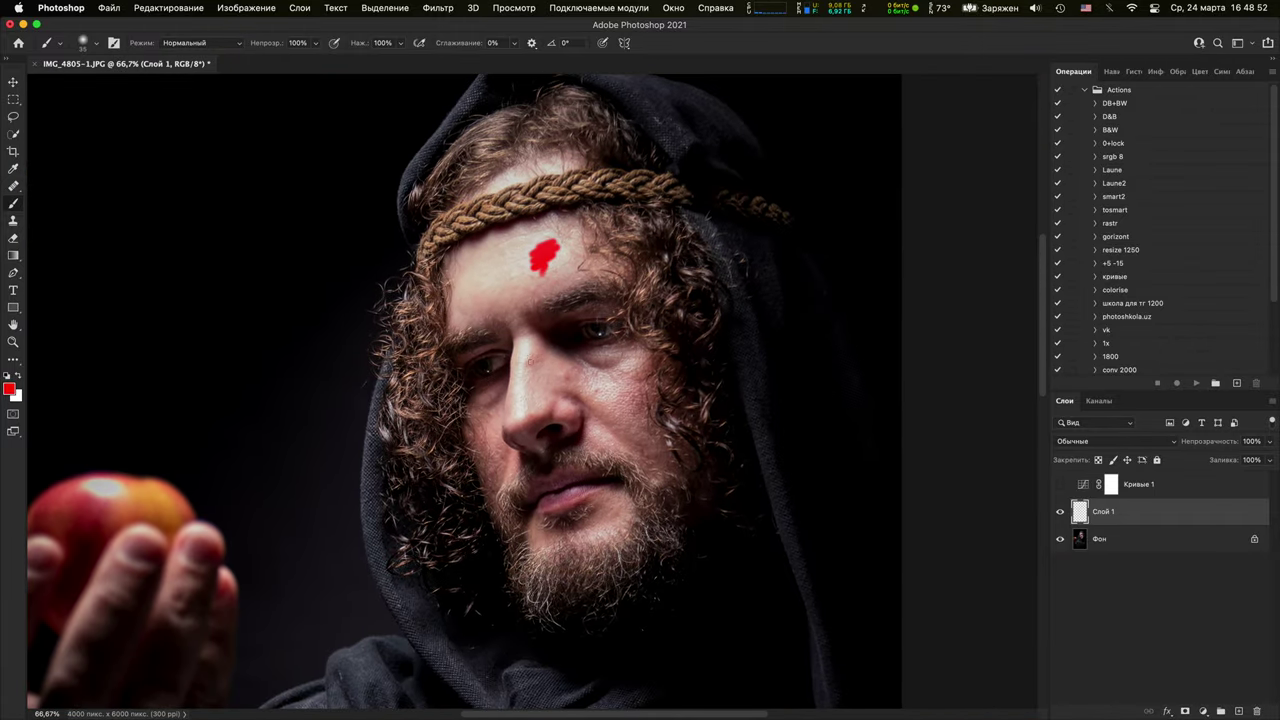
{"action": "left_click_drag", "start_coordinate": [523, 330], "coordinate": [506, 452]}
{"action": "mouse_move", "coordinate": [593, 358]}
{"action": "left_mouse_down"}
{"action": "mouse_move", "coordinate": [622, 376]}
{"action": "mouse_move", "coordinate": [610, 428]}
{"action": "left_mouse_up"}
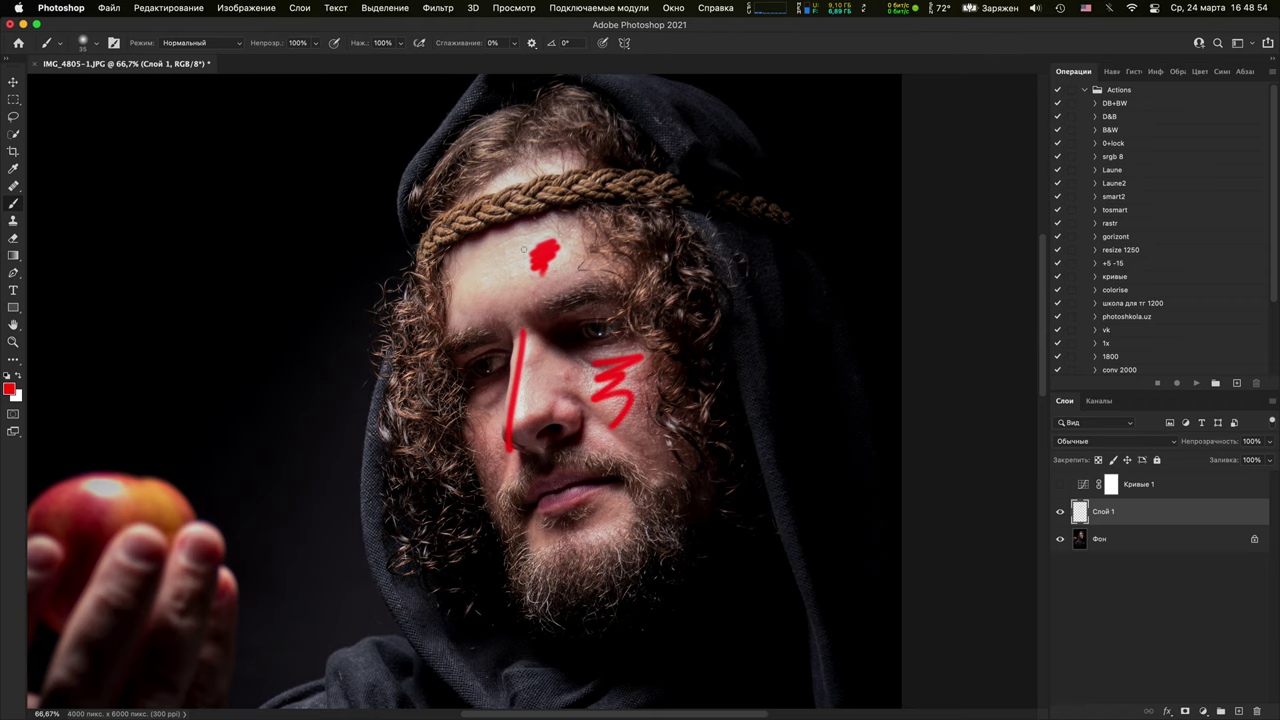
{"action": "mouse_move", "coordinate": [540, 219]}
{"action": "left_mouse_down"}
{"action": "mouse_move", "coordinate": [527, 280]}
{"action": "mouse_move", "coordinate": [562, 232]}
{"action": "left_mouse_up"}
Scribble red over the highlight on the apple and hide the marking layer
{"action": "left_click_drag", "start_coordinate": [184, 496], "coordinate": [558, 280]}
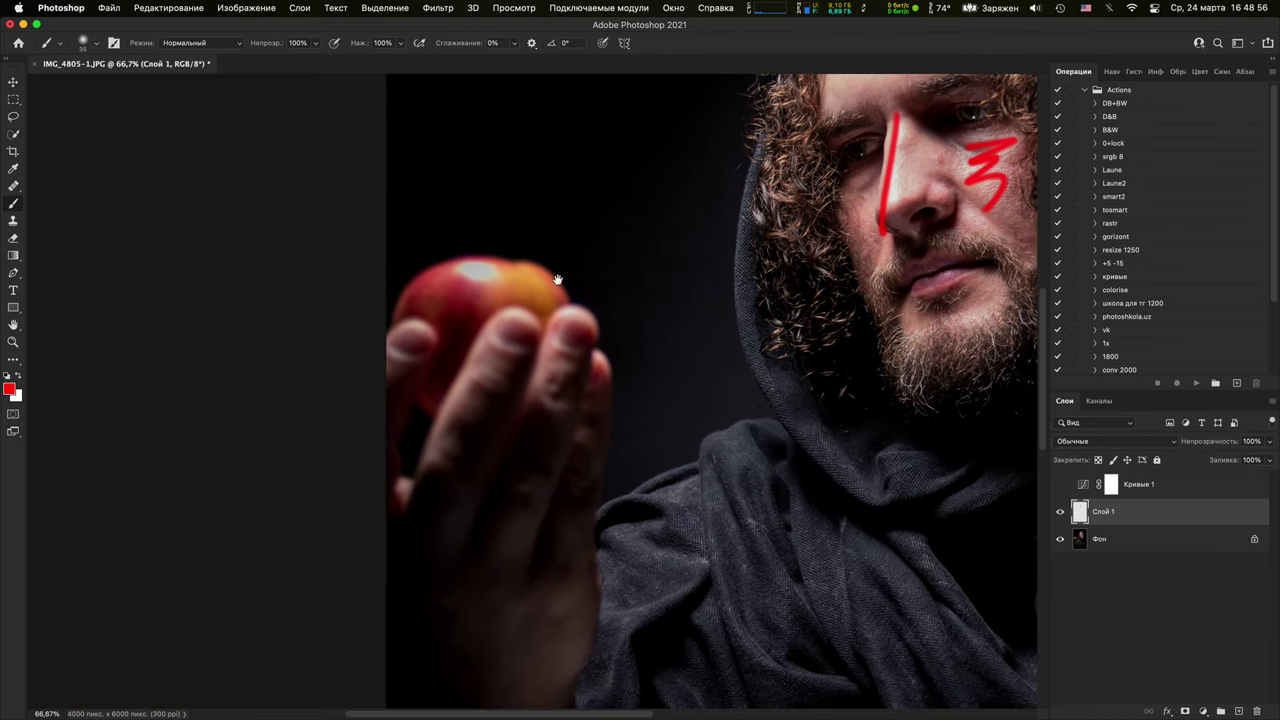
{"action": "mouse_move", "coordinate": [455, 270]}
{"action": "left_mouse_down"}
{"action": "mouse_move", "coordinate": [488, 278]}
{"action": "mouse_move", "coordinate": [500, 270]}
{"action": "mouse_move", "coordinate": [465, 258]}
{"action": "mouse_move", "coordinate": [492, 262]}
{"action": "left_mouse_up"}
{"action": "left_click", "coordinate": [1060, 511]}
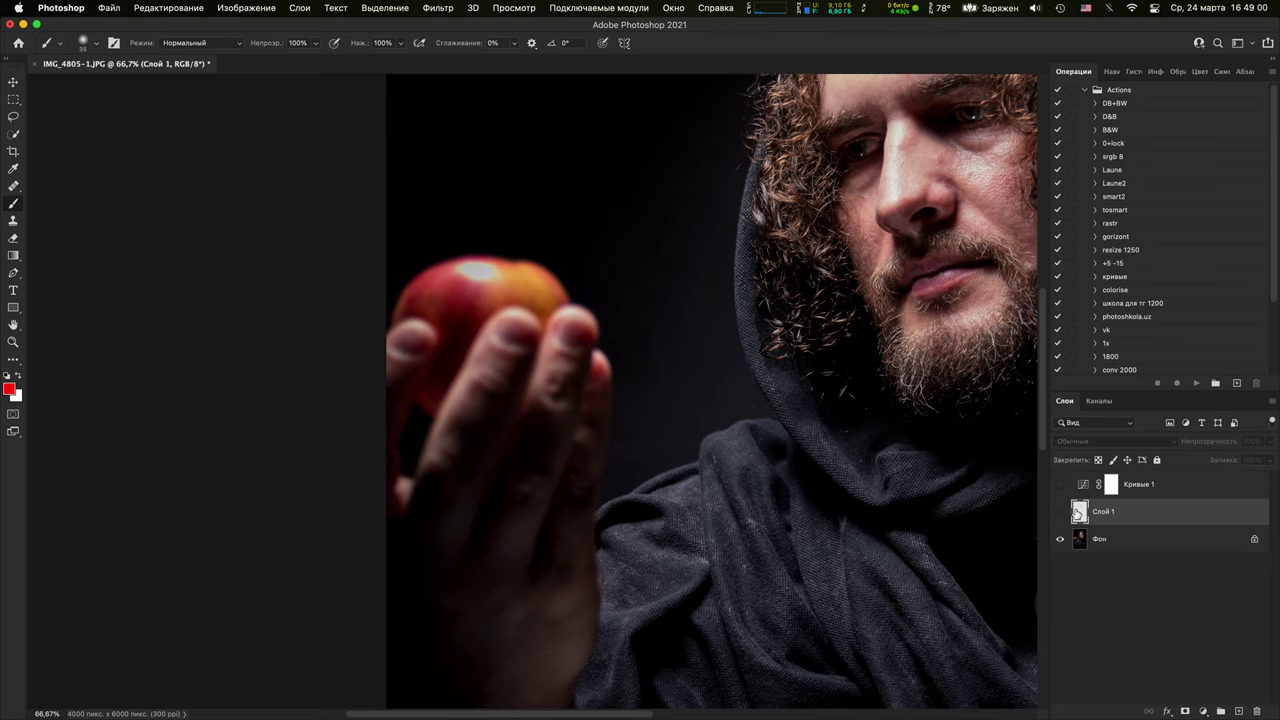
{"action": "double_click", "coordinate": [1080, 513]}
{"action": "left_click", "coordinate": [839, 268]}
Inspect the backdrop and shadows of the whole portrait with the Curves layer on, and return to the red markings
{"action": "left_click", "coordinate": [1060, 484]}
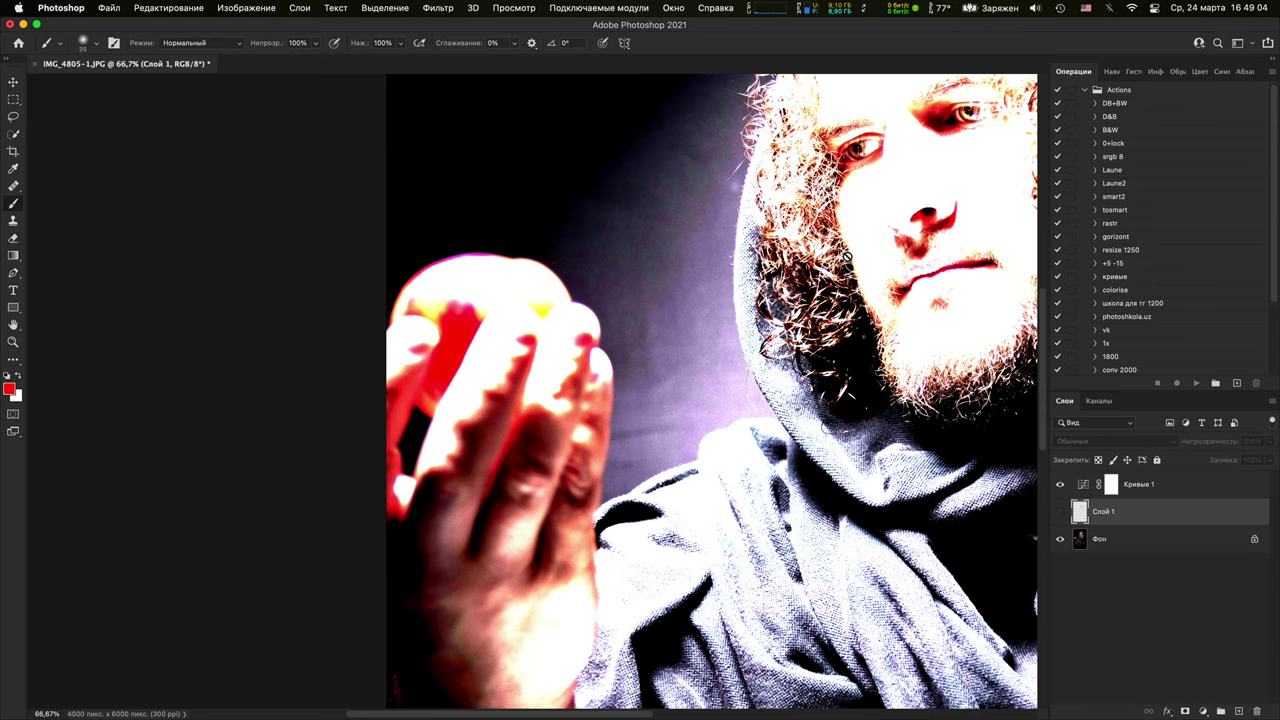
{"action": "key", "text": "super+minus"}
{"action": "key", "text": "super+minus"}
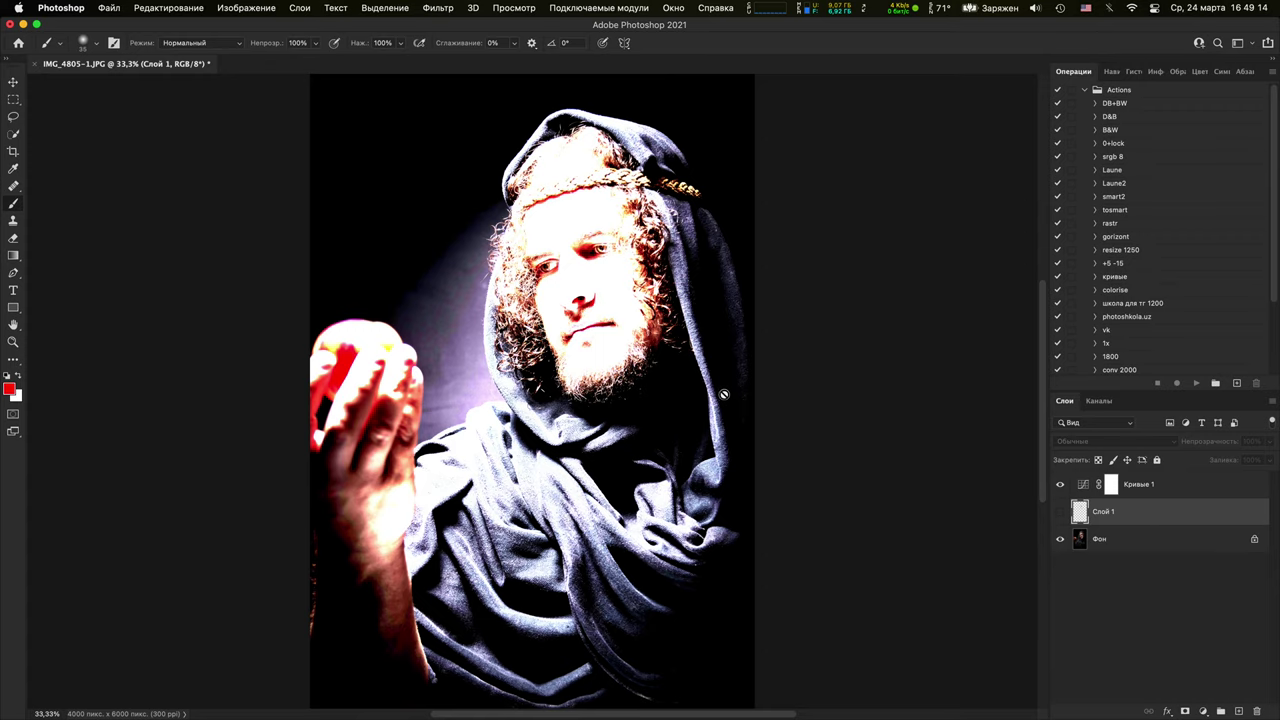
{"action": "left_click", "coordinate": [1060, 511]}
{"action": "left_click", "coordinate": [1060, 484]}
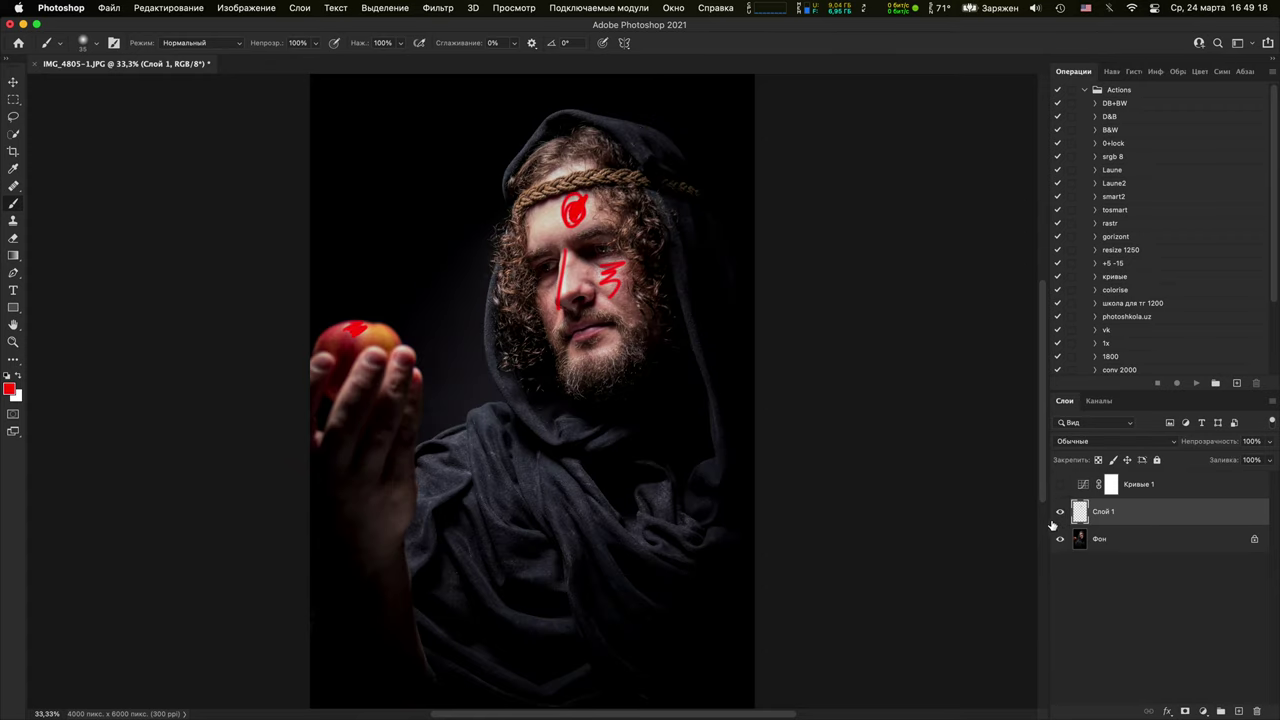
Draw a red arrow from the eye nearer the apple to the fingertips holding it
{"action": "key", "text": "super+equal"}
{"action": "key", "text": "super+equal"}
{"action": "key", "text": "super+equal"}
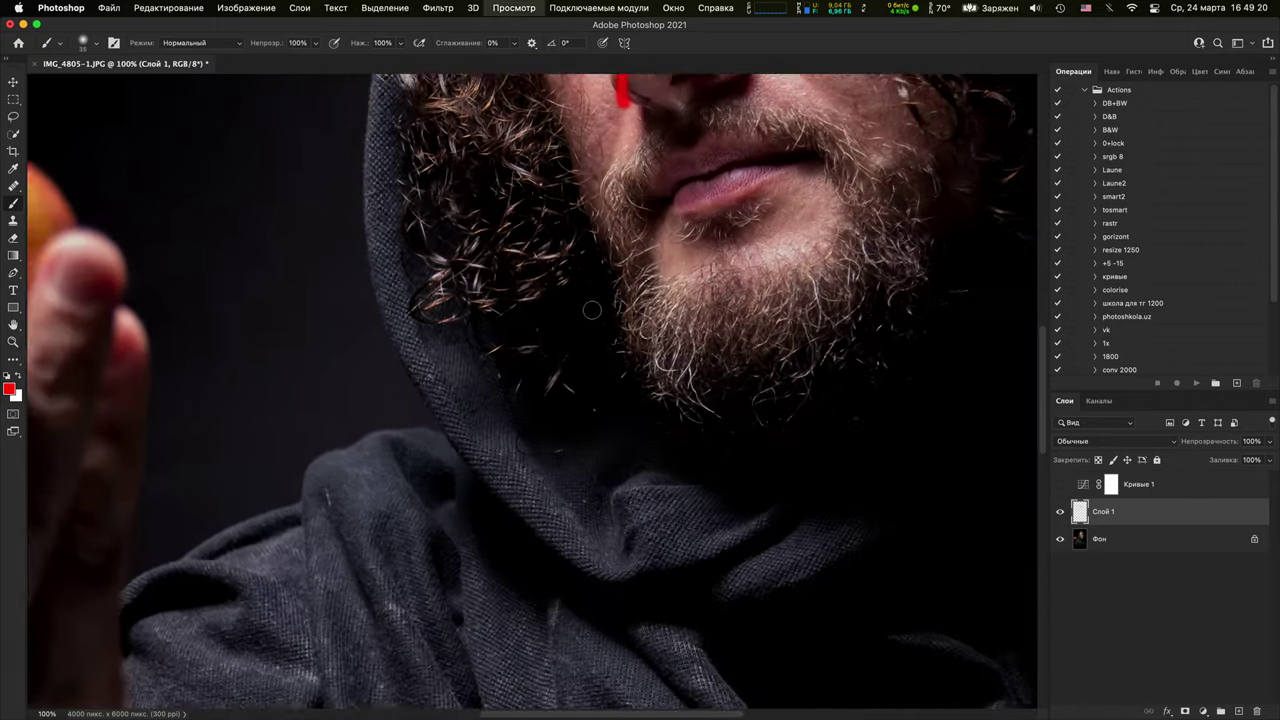
{"action": "scroll", "coordinate": [591, 311], "scroll_direction": "up", "scroll_amount": 10}
{"action": "key", "text": "super+minus"}
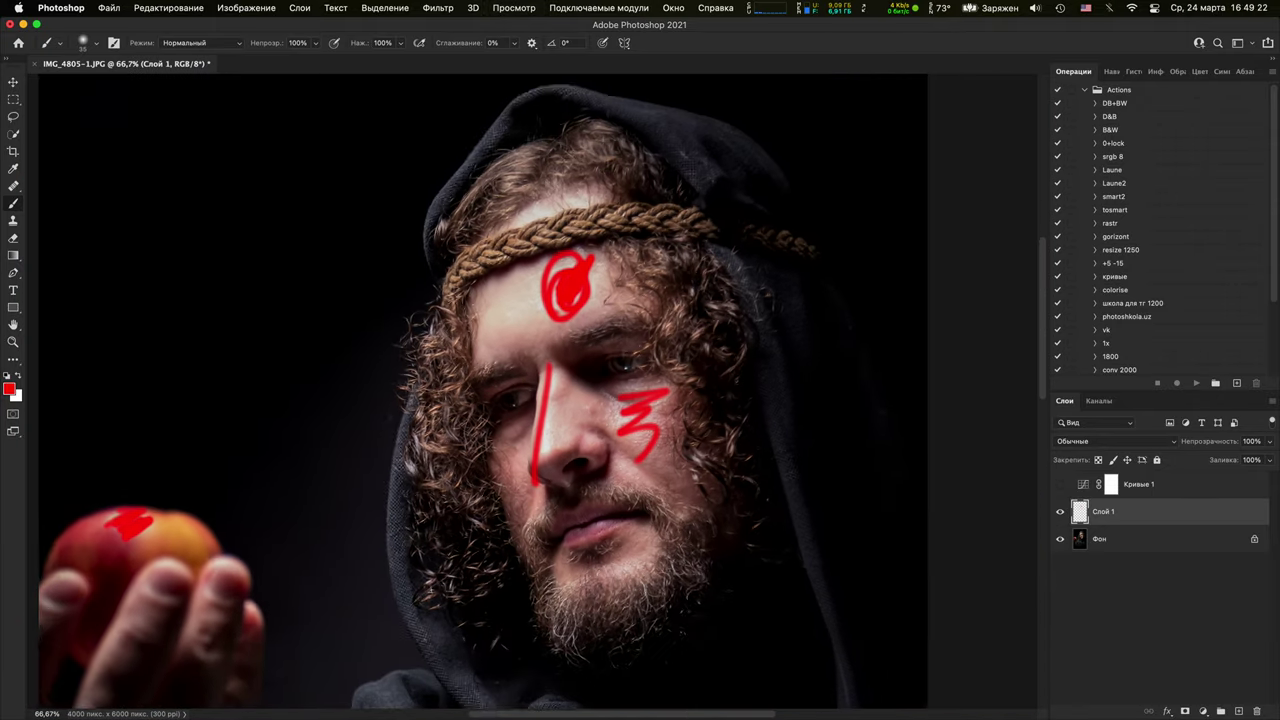
{"action": "key", "text": "super+minus"}
{"action": "key", "text": "super+equal"}
{"action": "key", "text": "super+equal"}
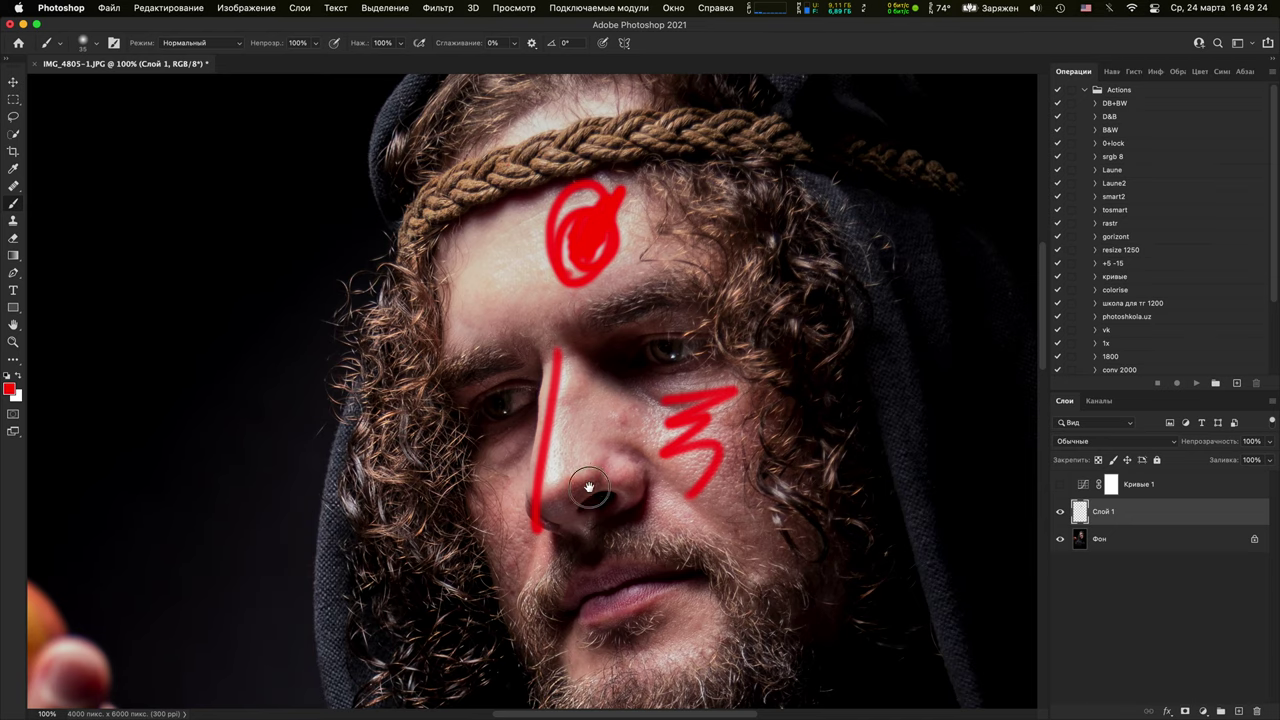
{"action": "left_click_drag", "start_coordinate": [589, 487], "coordinate": [834, 420]}
{"action": "left_click_drag", "start_coordinate": [752, 333], "coordinate": [310, 598]}
{"action": "mouse_move", "coordinate": [362, 503]}
{"action": "left_mouse_down"}
{"action": "mouse_move", "coordinate": [312, 597]}
{"action": "mouse_move", "coordinate": [478, 571]}
{"action": "left_mouse_up"}
Draw a red line from the man's other eye down to the side of the raised hand
{"action": "key", "text": "super+minus"}
{"action": "key", "text": "super+minus"}
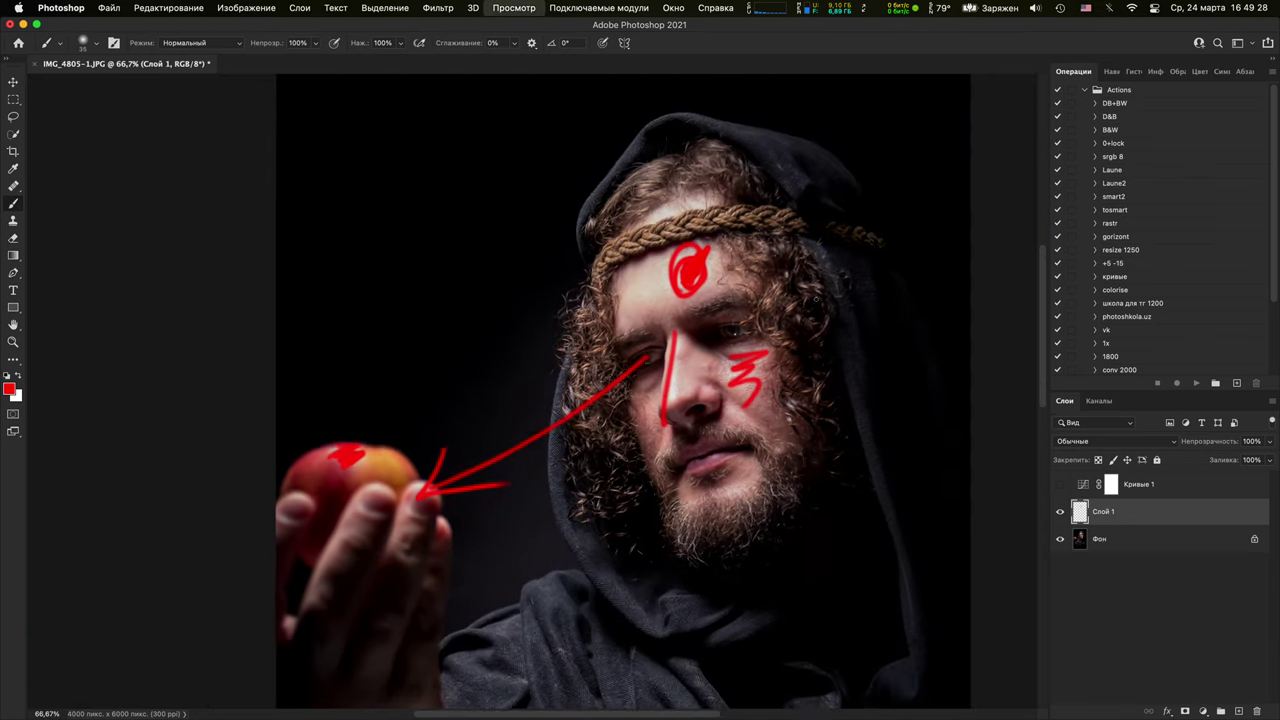
{"action": "left_click_drag", "start_coordinate": [720, 332], "coordinate": [446, 556]}
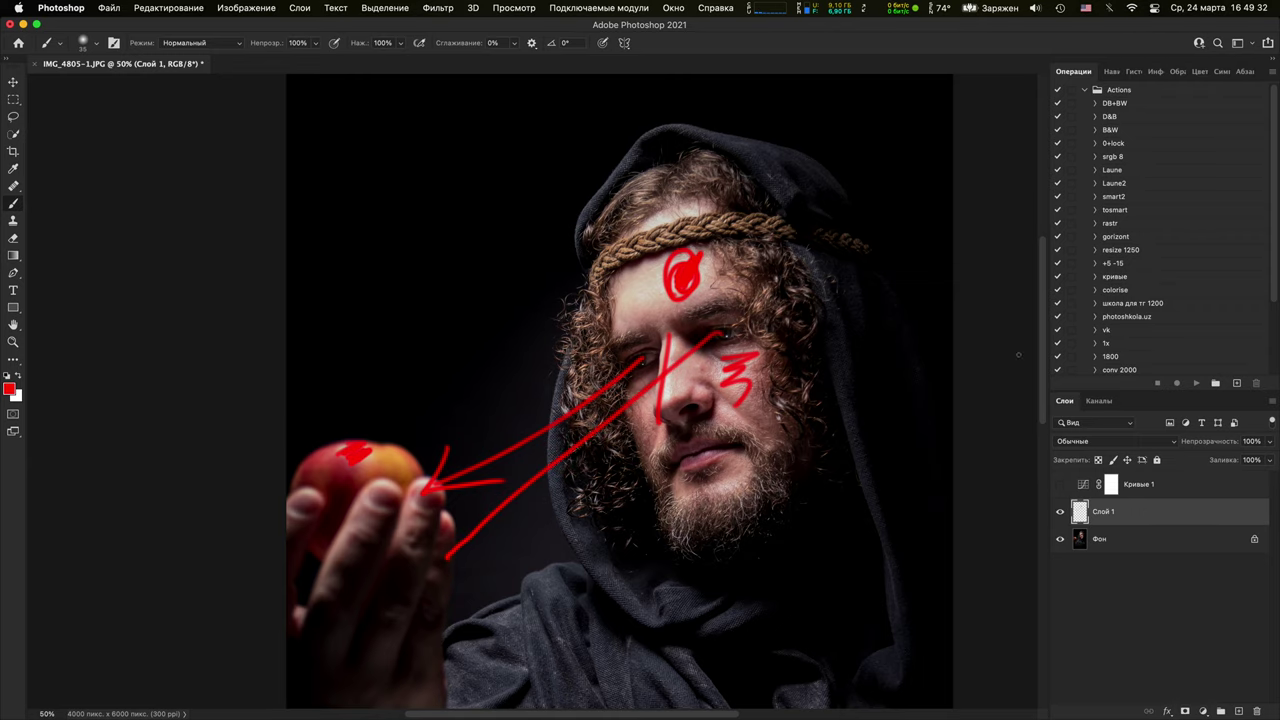
Hide the red markings and compare the whole portrait with the Curves layer on and off
{"action": "left_click", "coordinate": [1060, 511]}
{"action": "key", "text": "super+minus"}
{"action": "key", "text": "super+minus"}
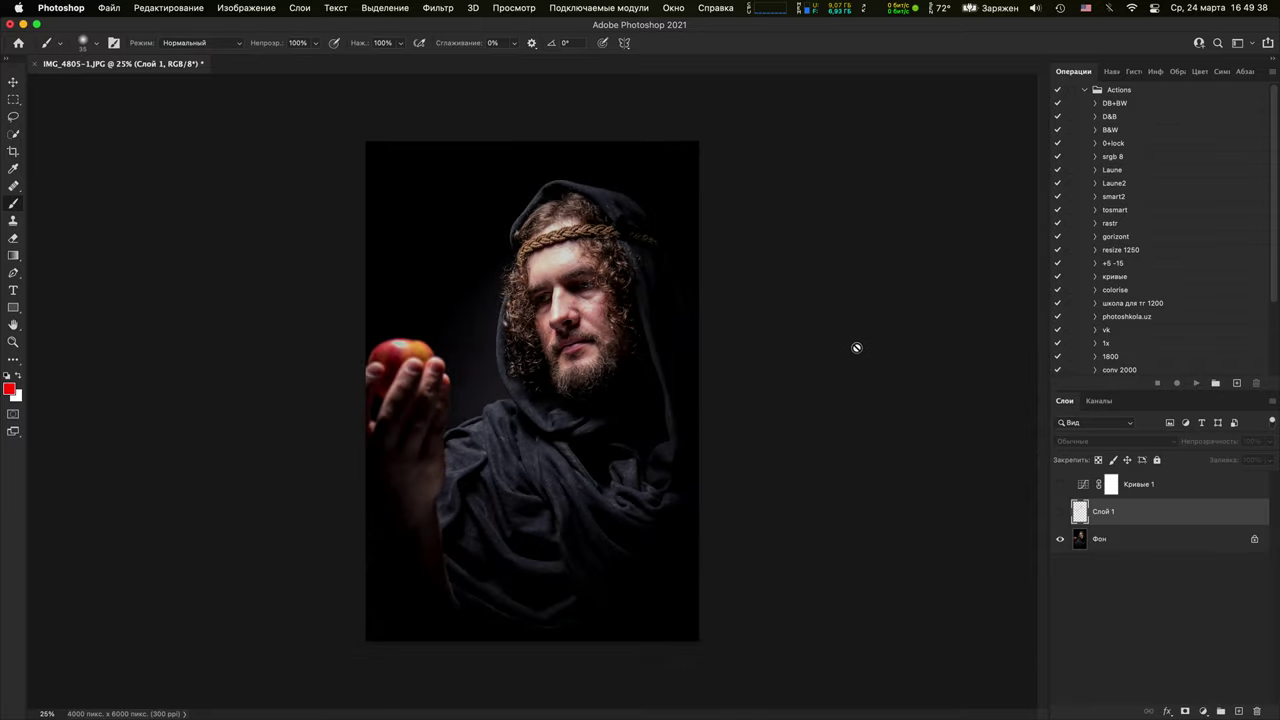
{"action": "left_click", "coordinate": [1060, 485]}
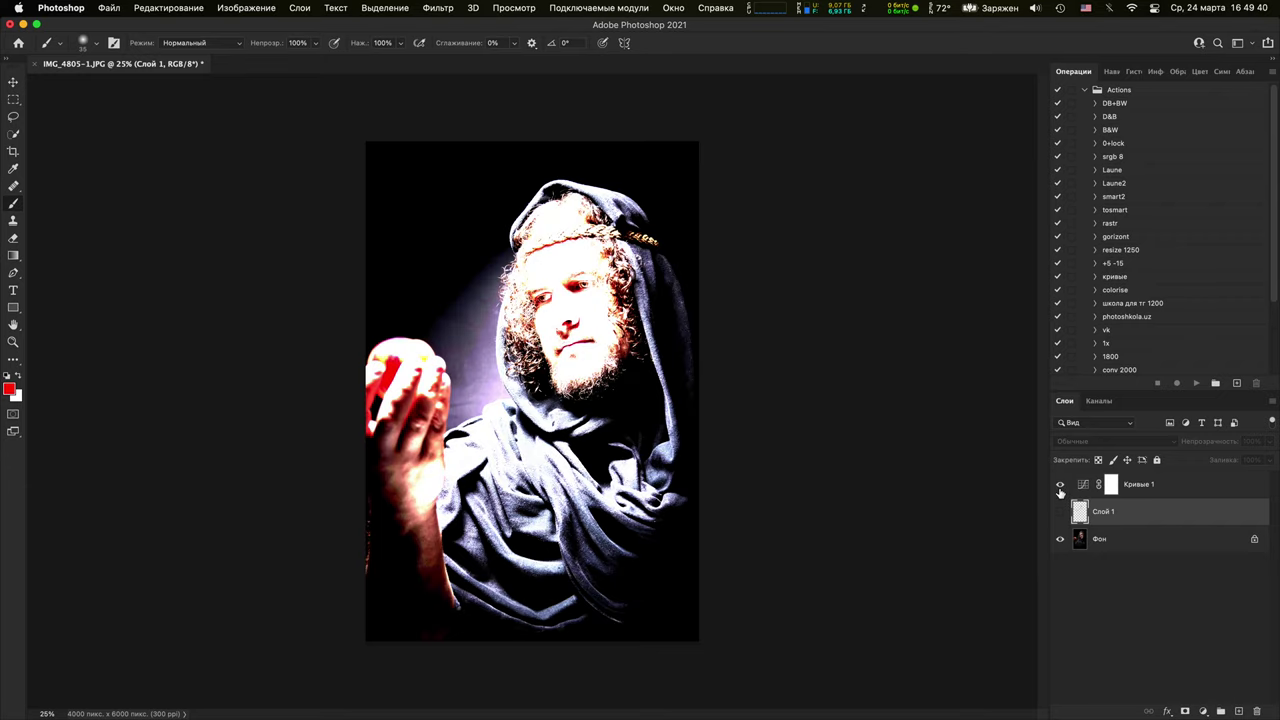
{"action": "left_click", "coordinate": [1060, 485]}
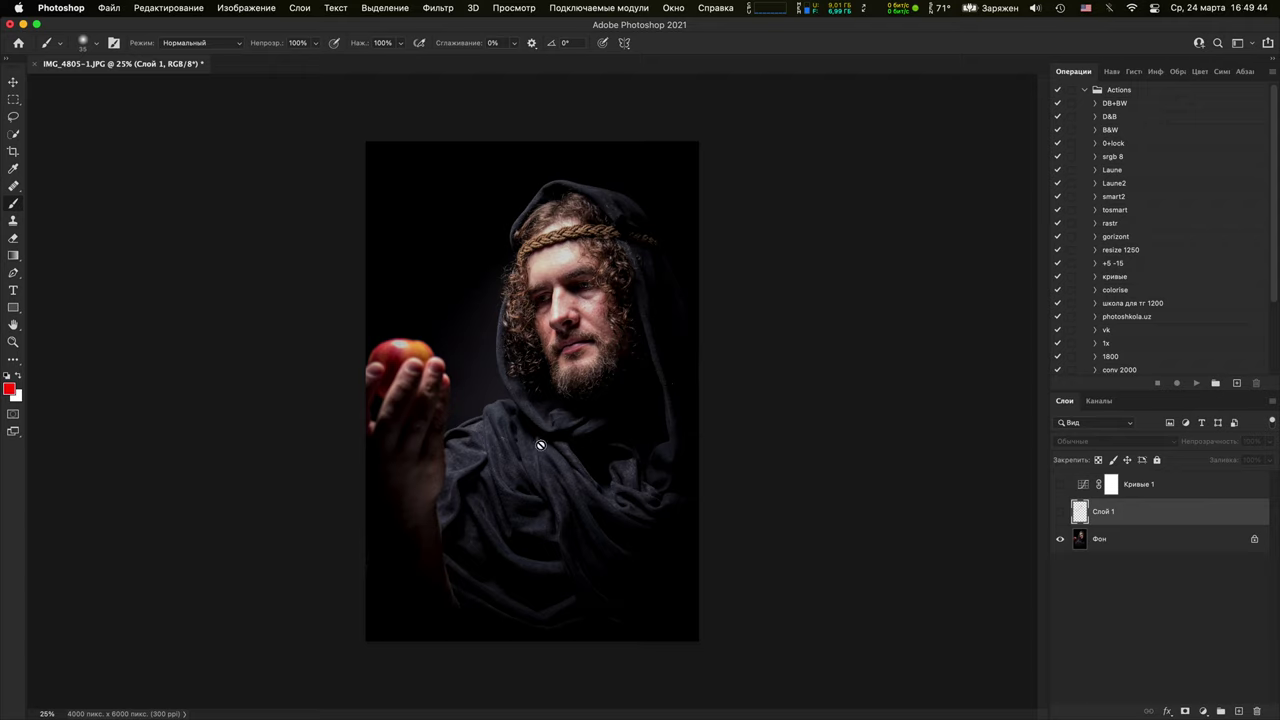
On a new layer above the background, draw two crossing red diagonals over the hand holding the apple
{"action": "left_click", "coordinate": [1143, 539]}
{"action": "left_click", "coordinate": [1238, 711]}
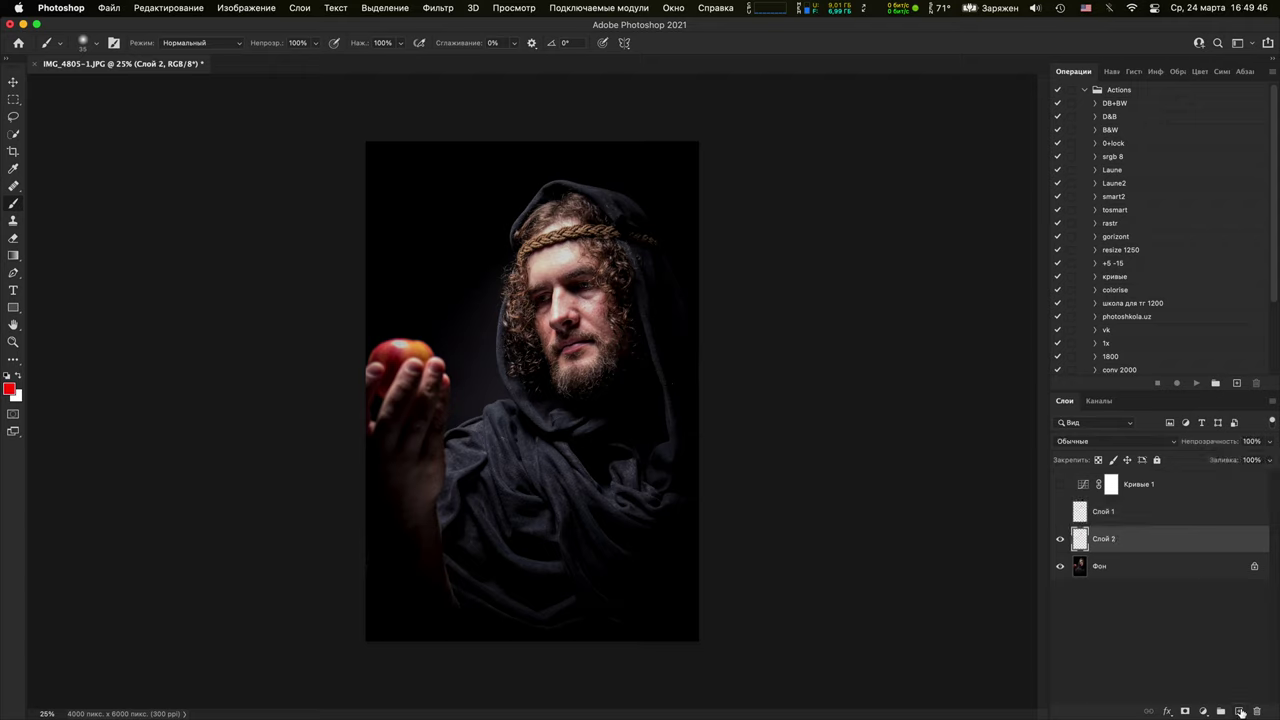
{"action": "left_click_drag", "start_coordinate": [436, 332], "coordinate": [366, 476]}
{"action": "left_click_drag", "start_coordinate": [368, 376], "coordinate": [490, 535]}
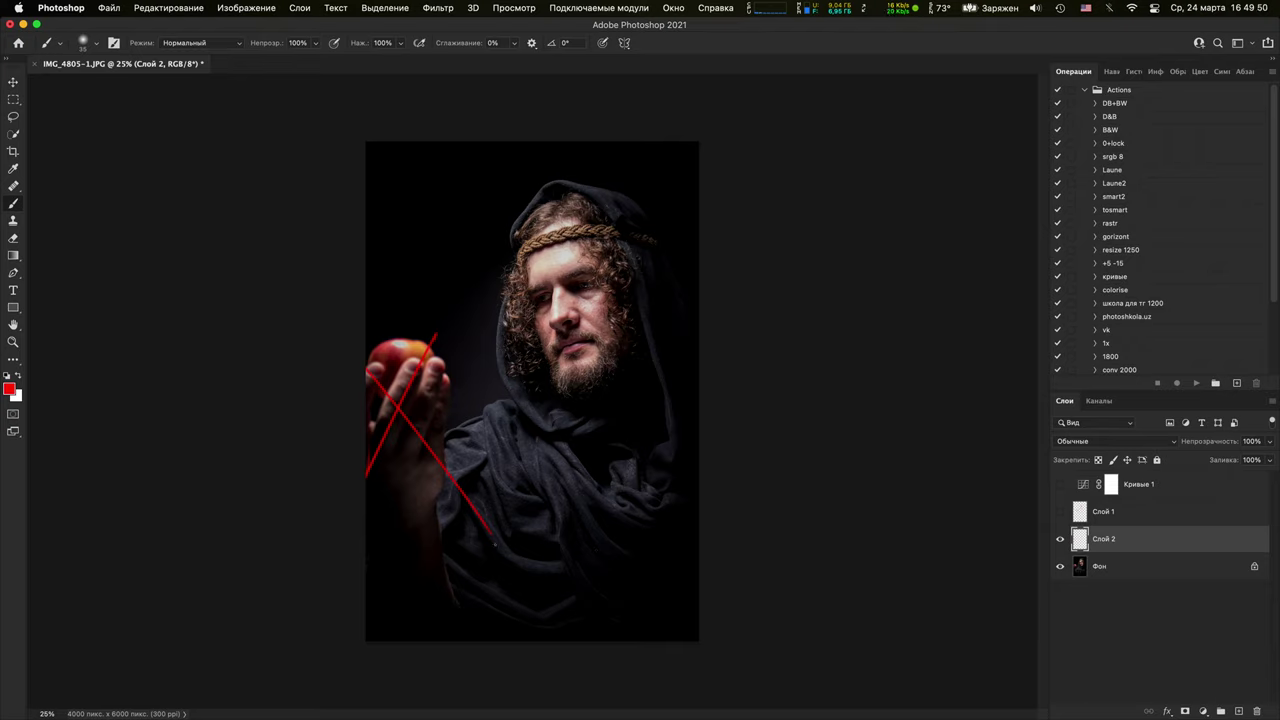
Draw red lines down both sides of the raised forearm and a small red cross on the man's forehead
{"action": "left_click_drag", "start_coordinate": [435, 496], "coordinate": [453, 638]}
{"action": "left_click_drag", "start_coordinate": [368, 474], "coordinate": [369, 640]}
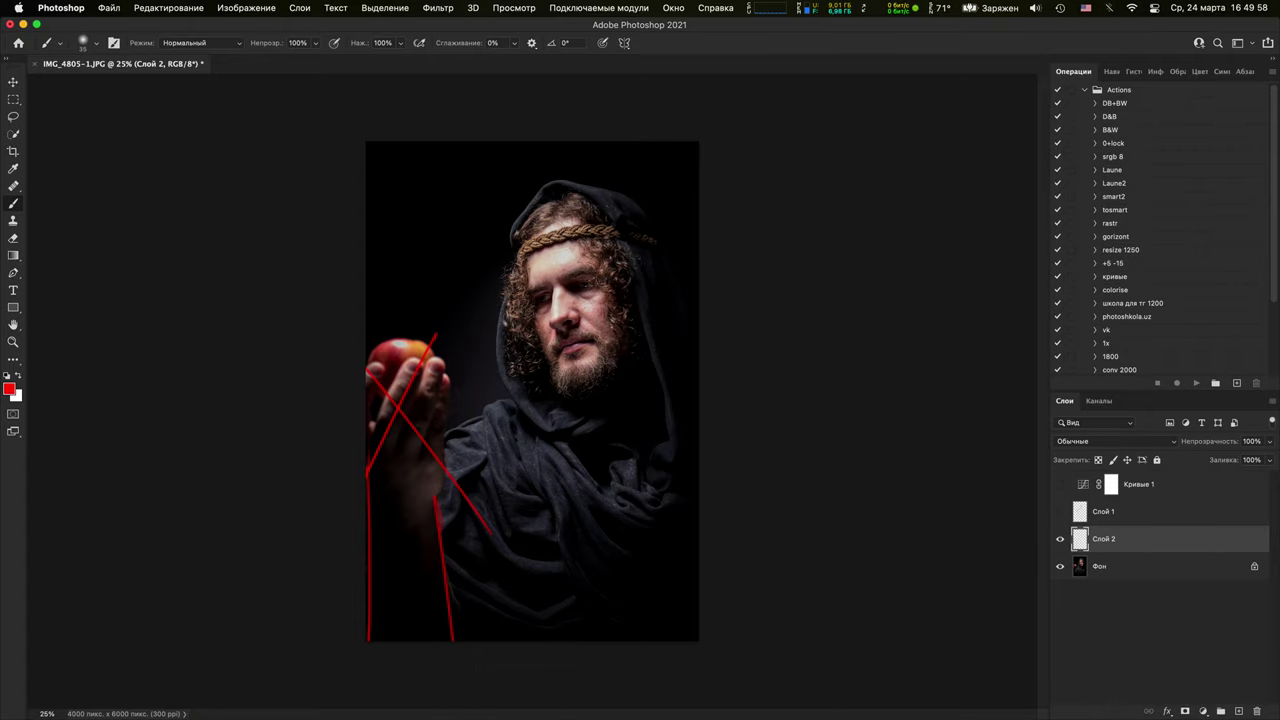
{"action": "left_click_drag", "start_coordinate": [573, 244], "coordinate": [558, 270]}
Draw a red curve from the man's hair to the raised hand and red zigzags over the dark background and wrist
{"action": "mouse_move", "coordinate": [558, 247]}
{"action": "left_mouse_down"}
{"action": "mouse_move", "coordinate": [466, 299]}
{"action": "mouse_move", "coordinate": [441, 348]}
{"action": "left_mouse_up"}
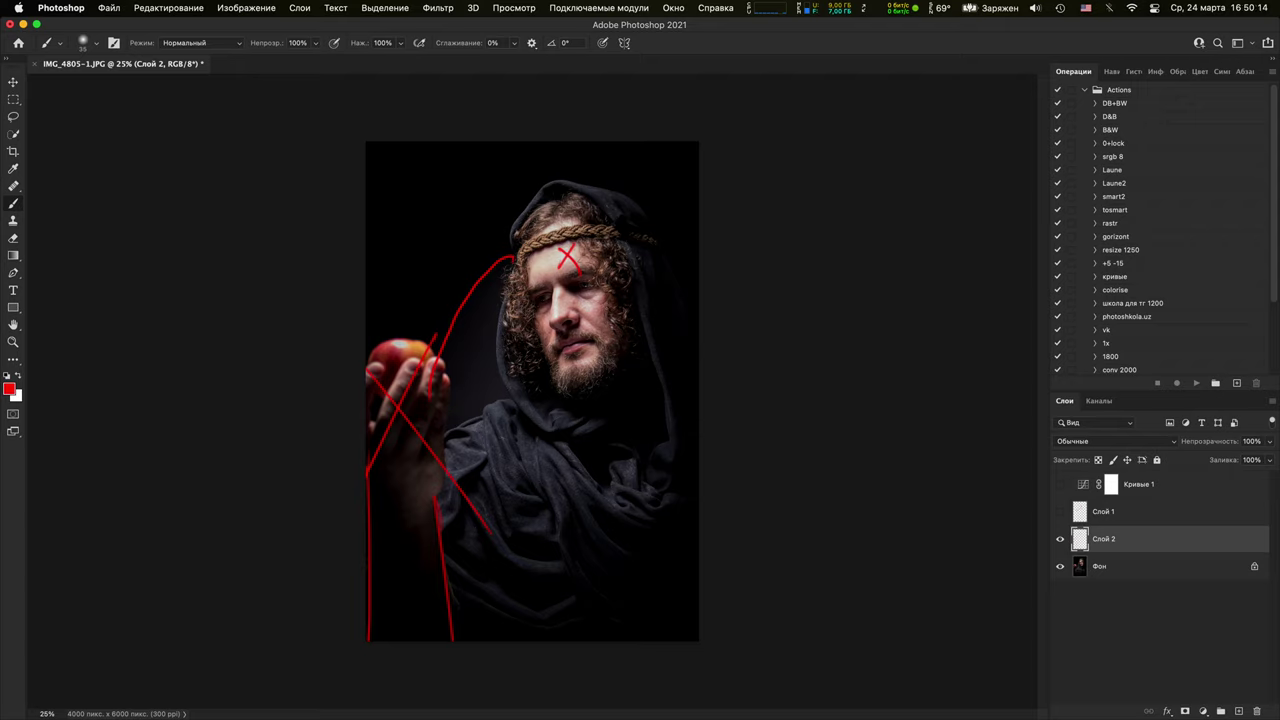
{"action": "mouse_move", "coordinate": [404, 206]}
{"action": "left_mouse_down"}
{"action": "mouse_move", "coordinate": [466, 290]}
{"action": "mouse_move", "coordinate": [478, 375]}
{"action": "left_mouse_up"}
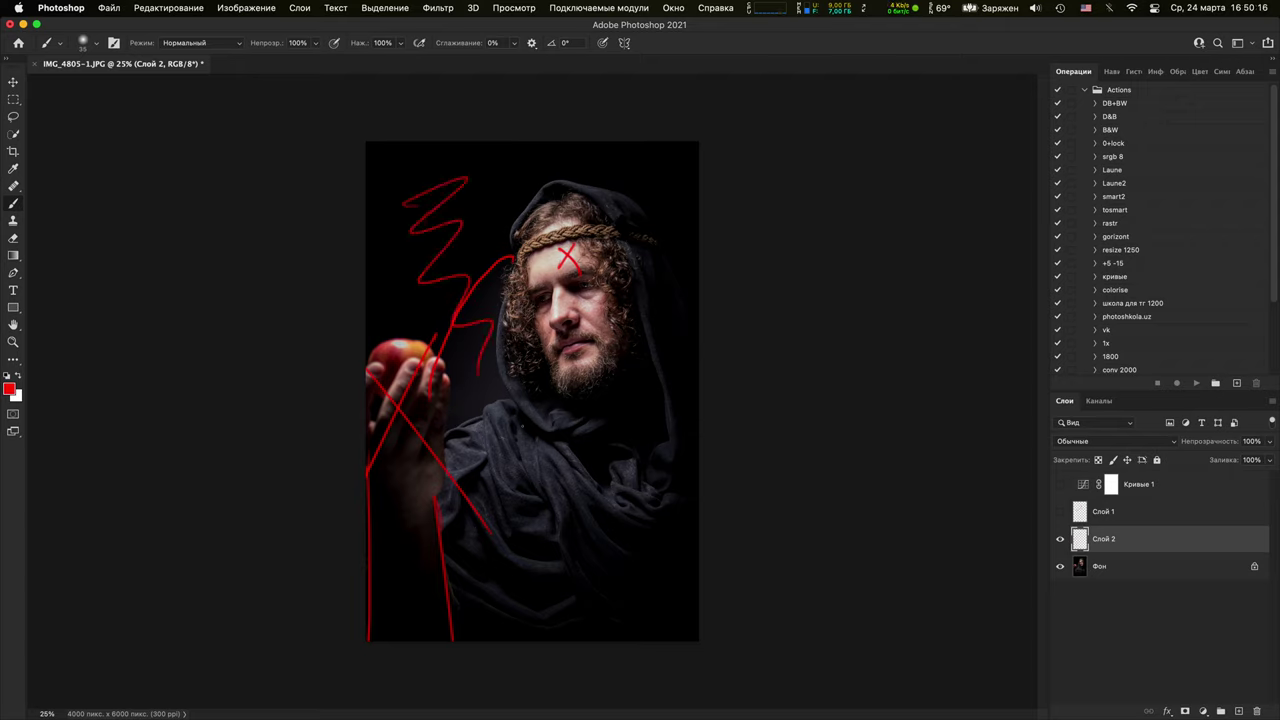
{"action": "left_click_drag", "start_coordinate": [378, 552], "coordinate": [424, 444]}
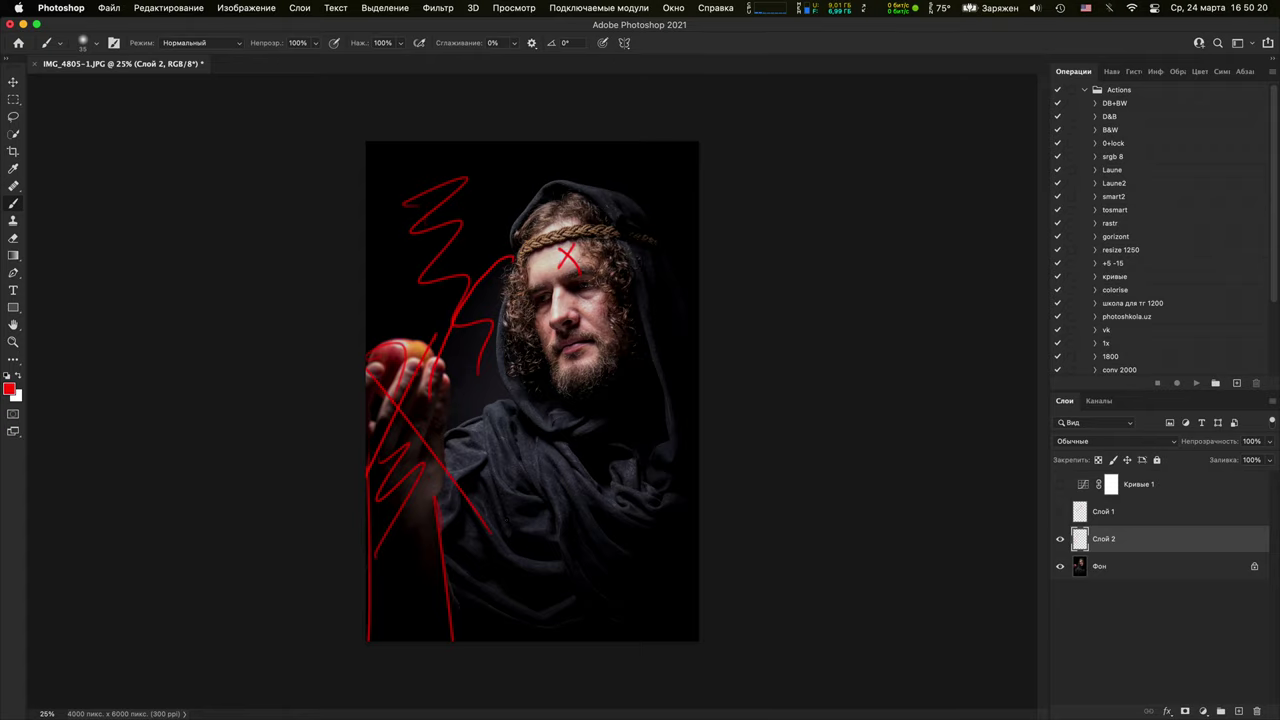
Close the hooded portrait without saving and open IMG_4979 17 (2).JPG from Bridge in Photoshop
{"action": "left_click", "coordinate": [35, 64]}
{"action": "left_click", "coordinate": [644, 289]}
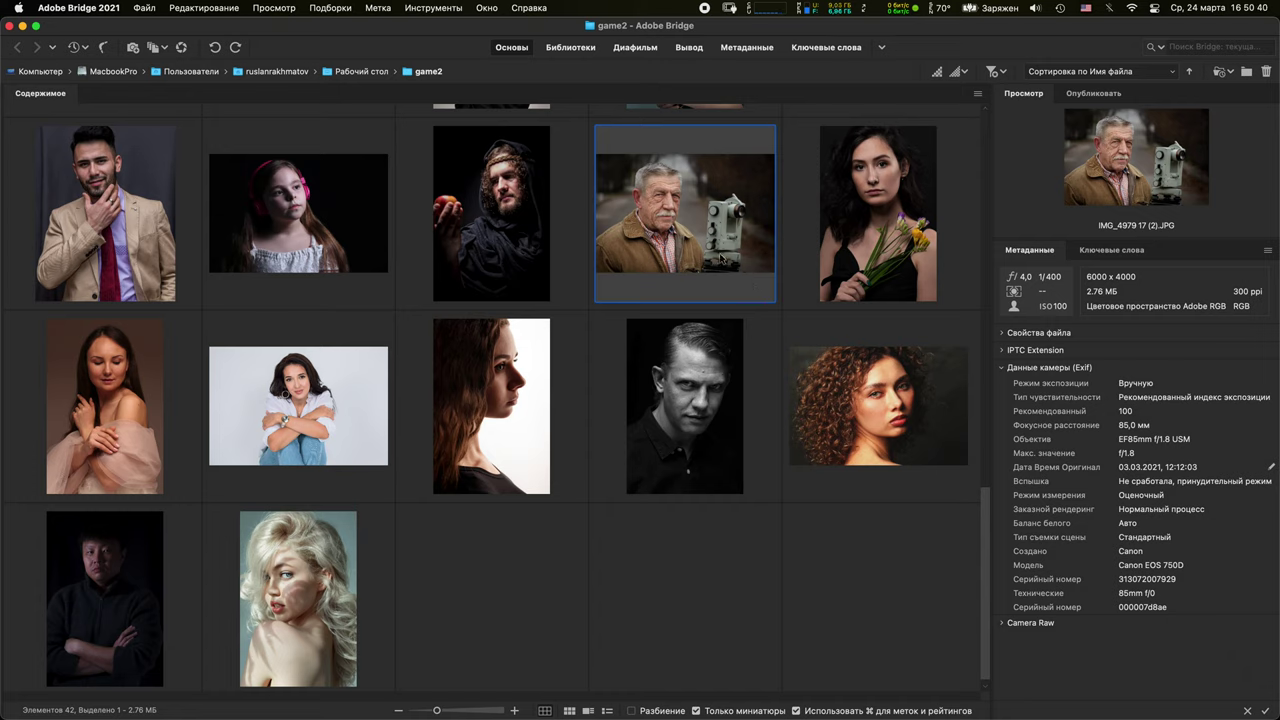
{"action": "left_click", "coordinate": [716, 256]}
{"action": "double_click", "coordinate": [706, 208]}
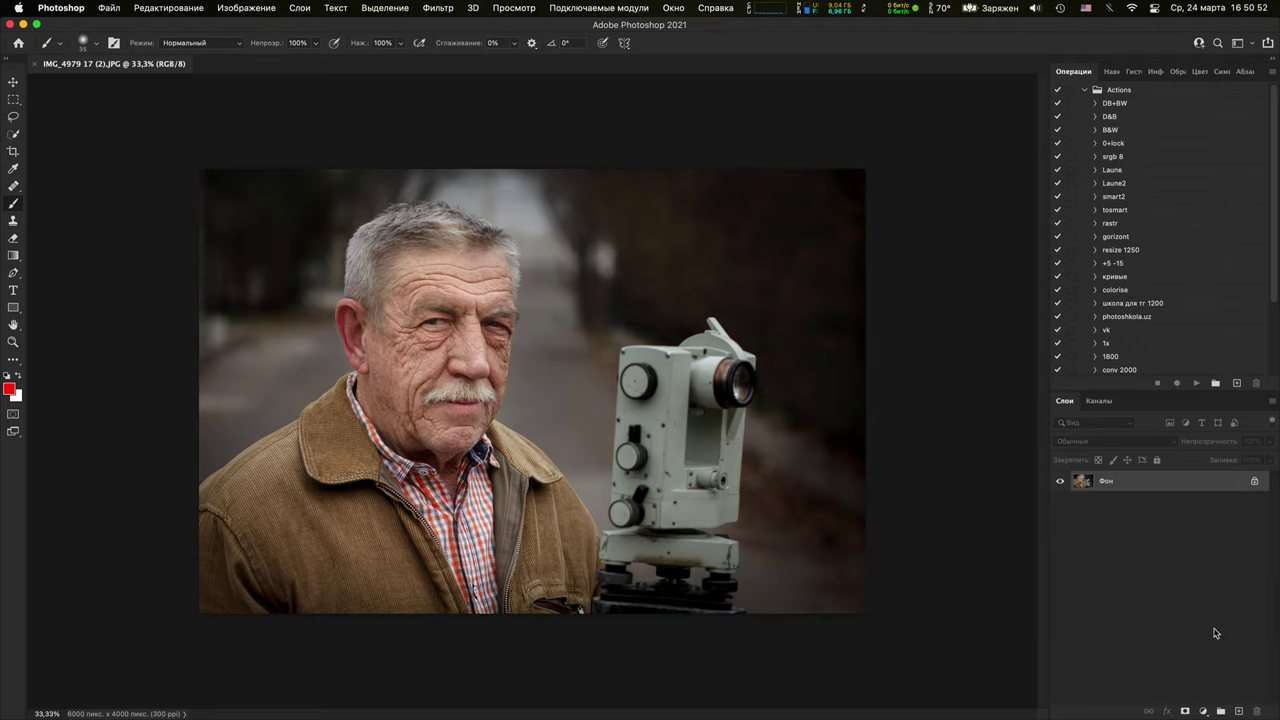
Add a Curves adjustment layer above the background and brighten the midtones from input 109 to output 156
{"action": "key", "text": "super+minus"}
{"action": "key", "text": "super+minus"}
{"action": "key", "text": "super+minus"}
{"action": "key", "text": "super+minus"}
{"action": "key", "text": "super+minus"}
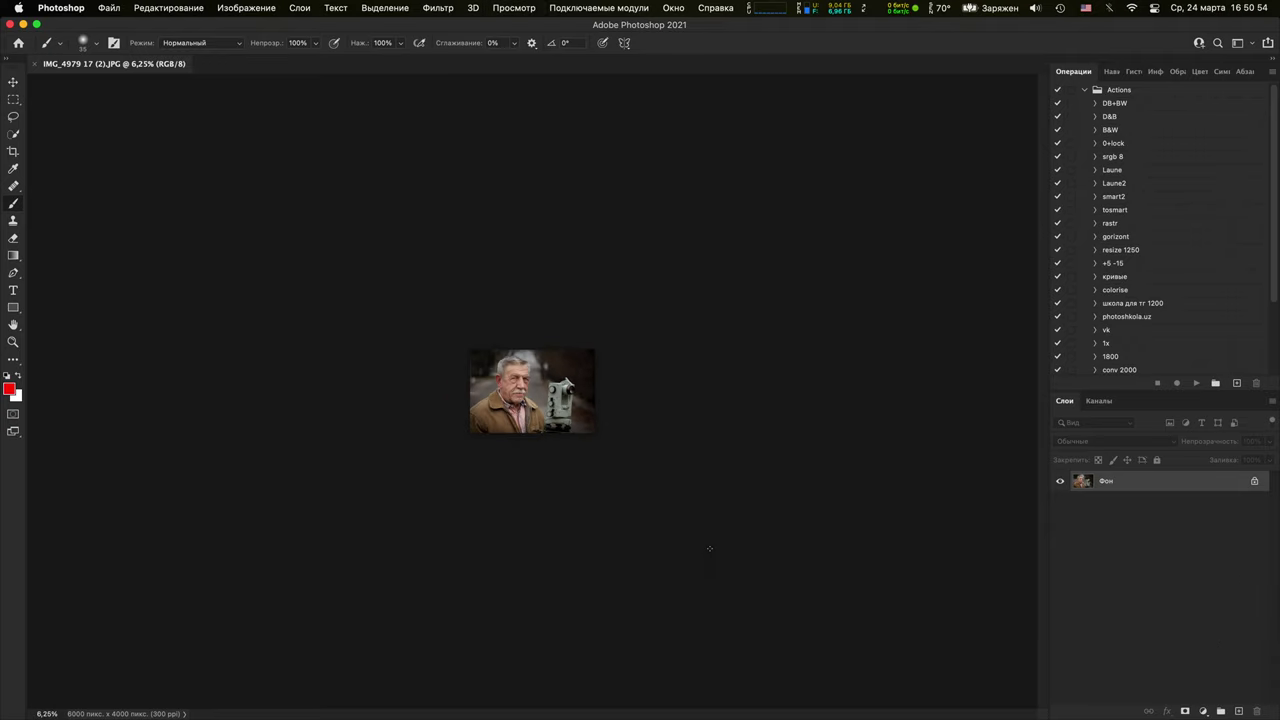
{"action": "key", "text": "super+plus"}
{"action": "scroll", "coordinate": [693, 520], "scroll_direction": "up", "scroll_amount": 1}
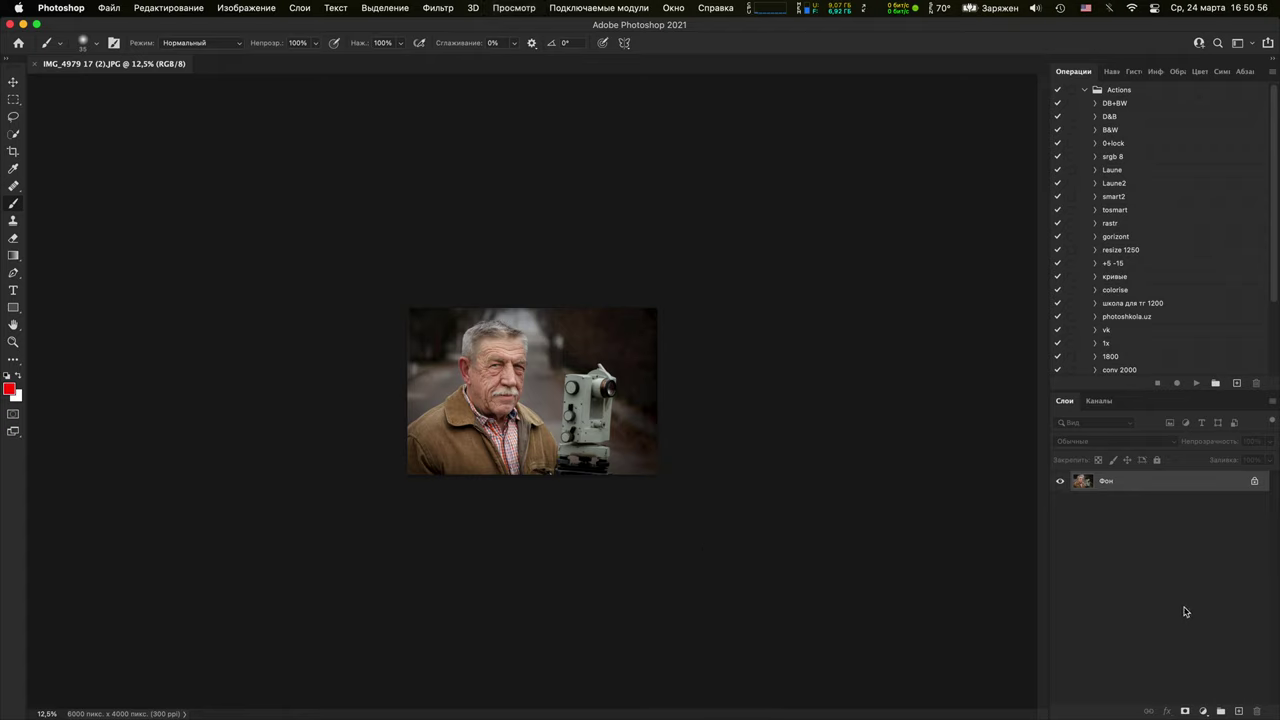
{"action": "left_click", "coordinate": [1198, 709]}
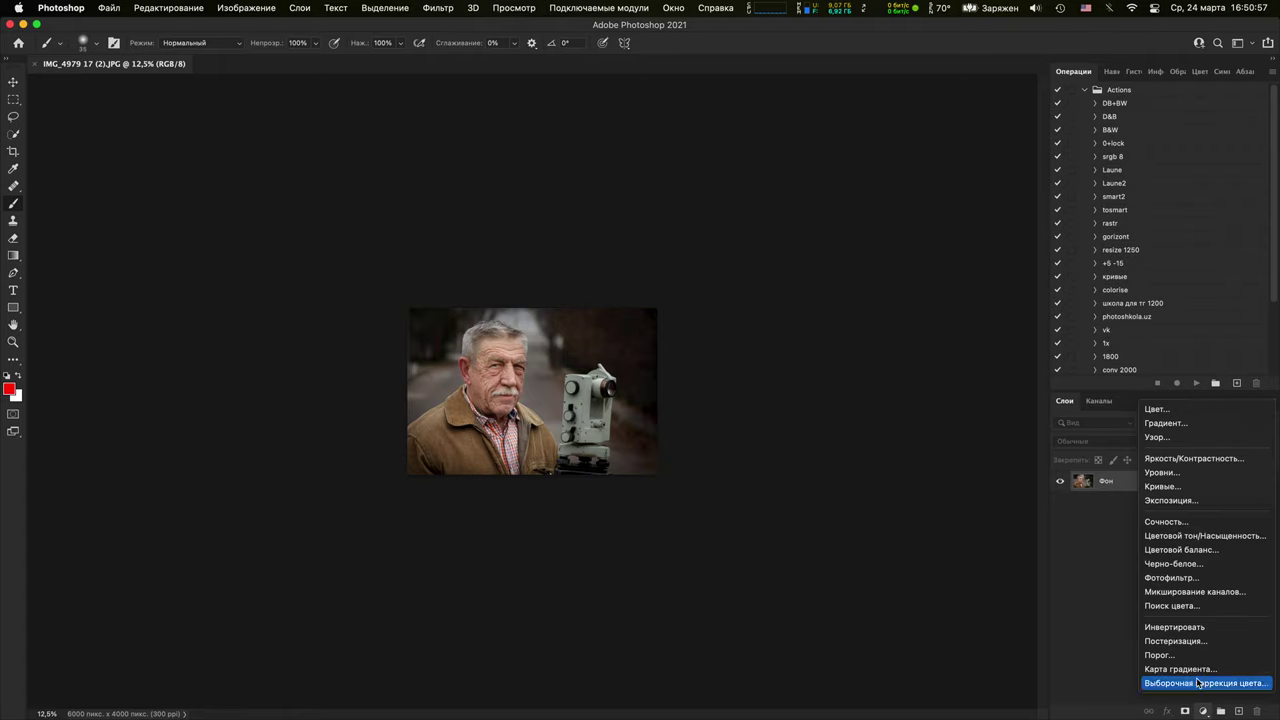
{"action": "left_click", "coordinate": [1185, 488]}
{"action": "left_click_drag", "start_coordinate": [900, 307], "coordinate": [889, 295]}
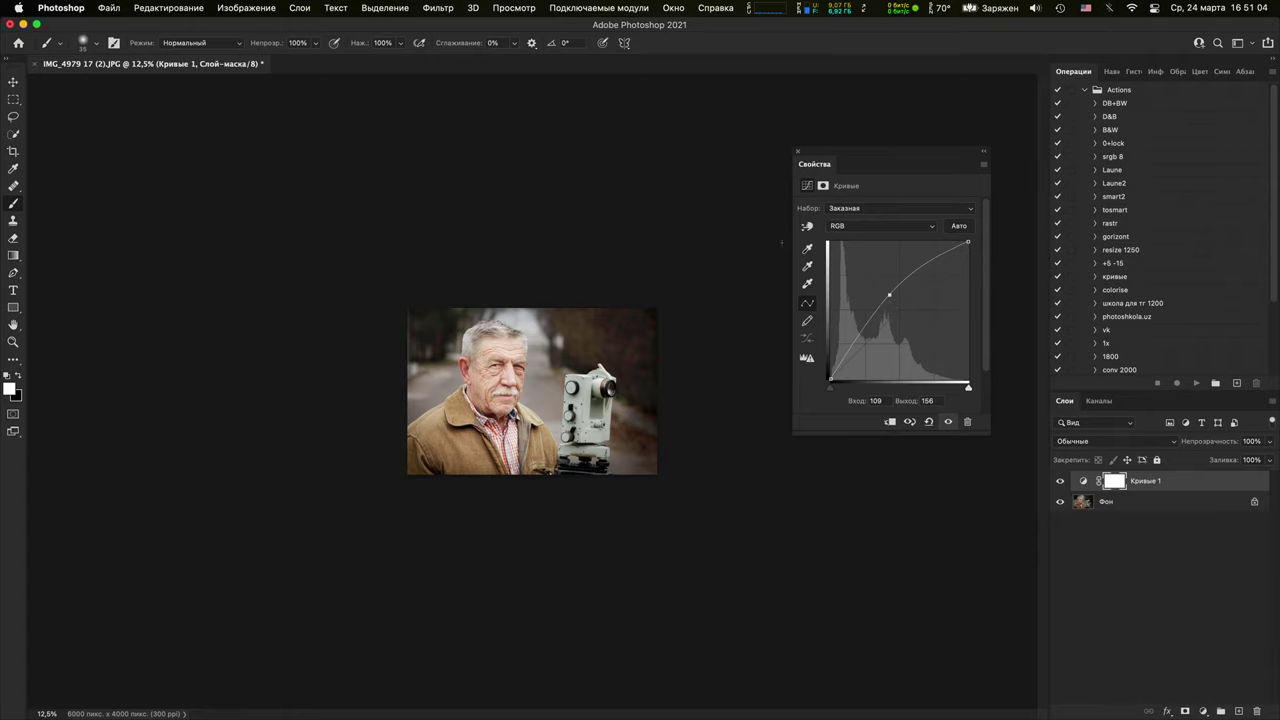
{"action": "key", "text": "super+plus"}
{"action": "left_click", "coordinate": [799, 155]}
Compare the portrait with the Curves layer on and off, examining the face, the optical instrument and the dark background
{"action": "key", "text": "super+plus"}
{"action": "key", "text": "super+plus"}
{"action": "key", "text": "super+plus"}
{"action": "key", "text": "super+plus"}
{"action": "key", "text": "super+plus"}
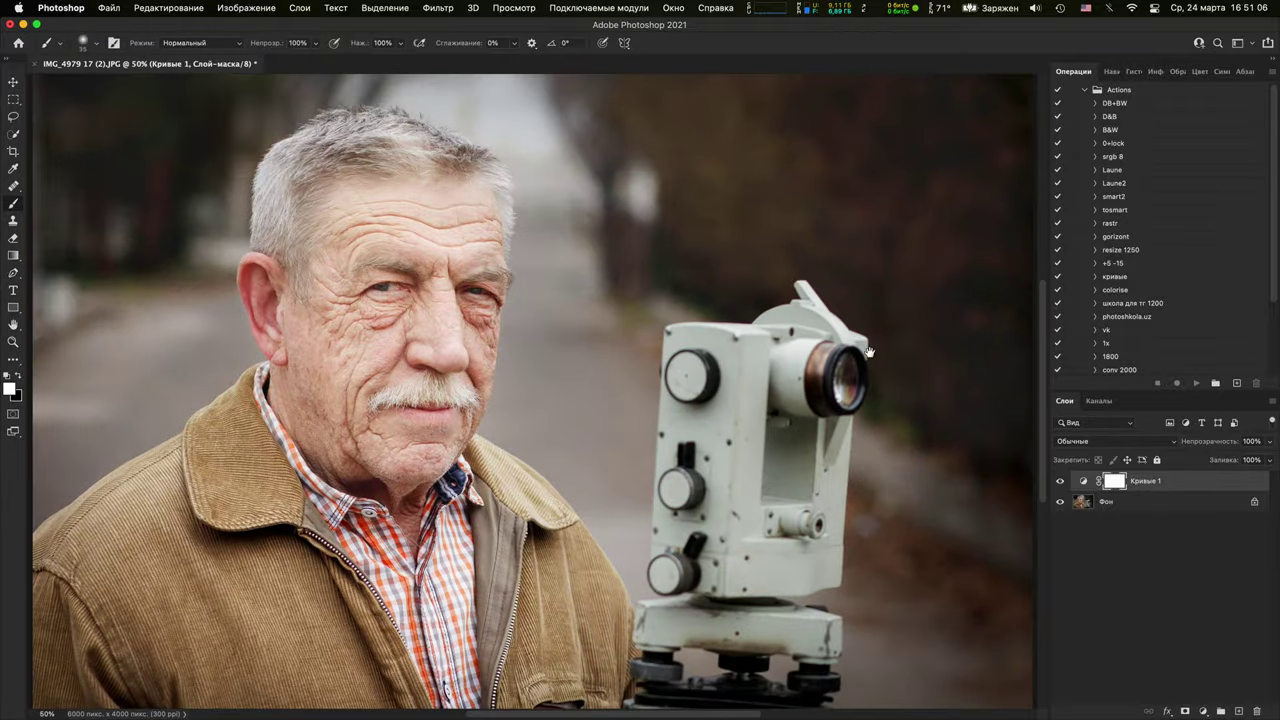
{"action": "key", "text": "super+plus"}
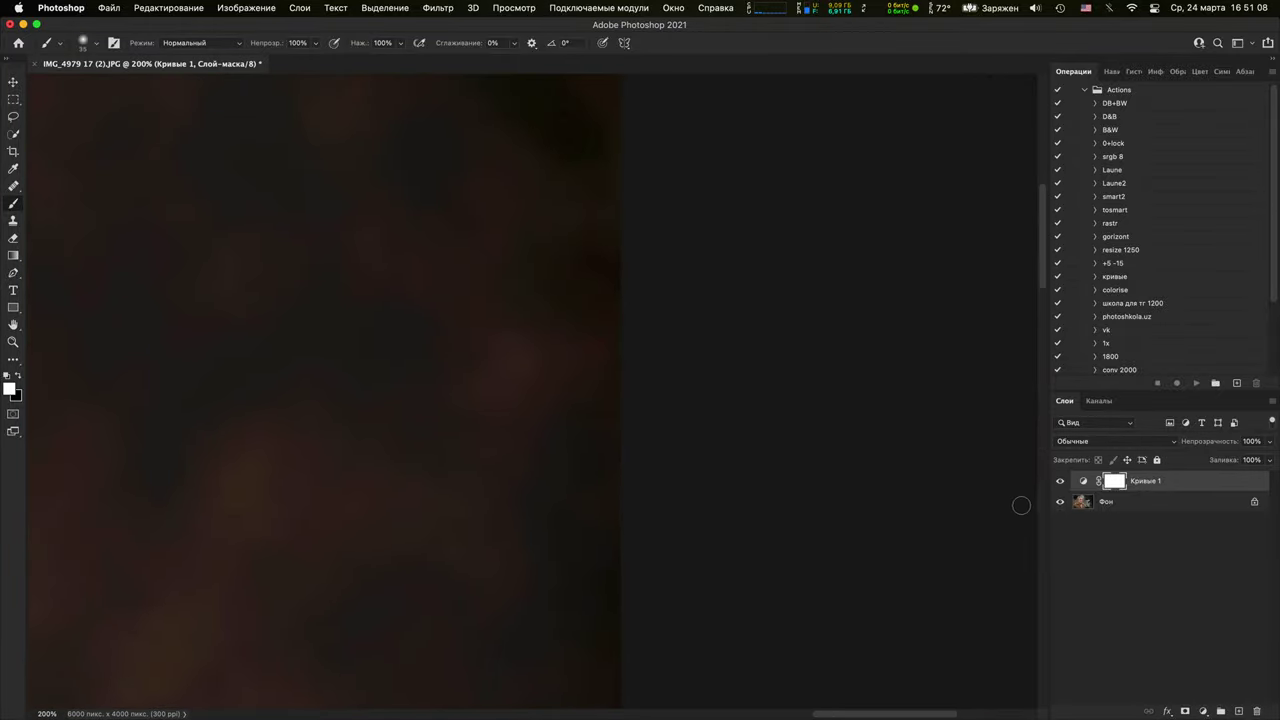
{"action": "left_click", "coordinate": [1060, 481]}
{"action": "key", "text": "super+minus"}
{"action": "key", "text": "super+minus"}
{"action": "key", "text": "super+minus"}
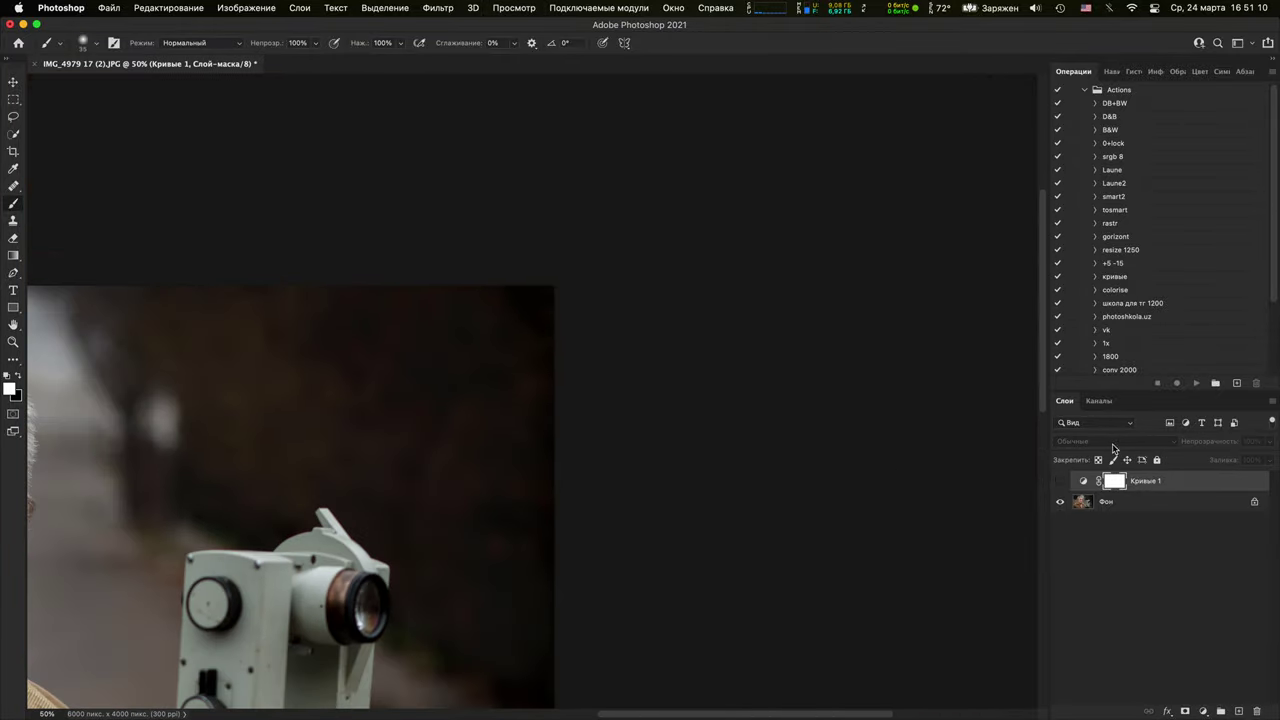
{"action": "left_click", "coordinate": [1062, 482]}
{"action": "left_click_drag", "start_coordinate": [535, 700], "coordinate": [549, 573]}
{"action": "left_click_drag", "start_coordinate": [580, 443], "coordinate": [629, 654]}
{"action": "scroll", "coordinate": [632, 651], "scroll_direction": "right", "scroll_amount": 10}
{"action": "scroll", "coordinate": [632, 651], "scroll_direction": "down", "scroll_amount": 3}
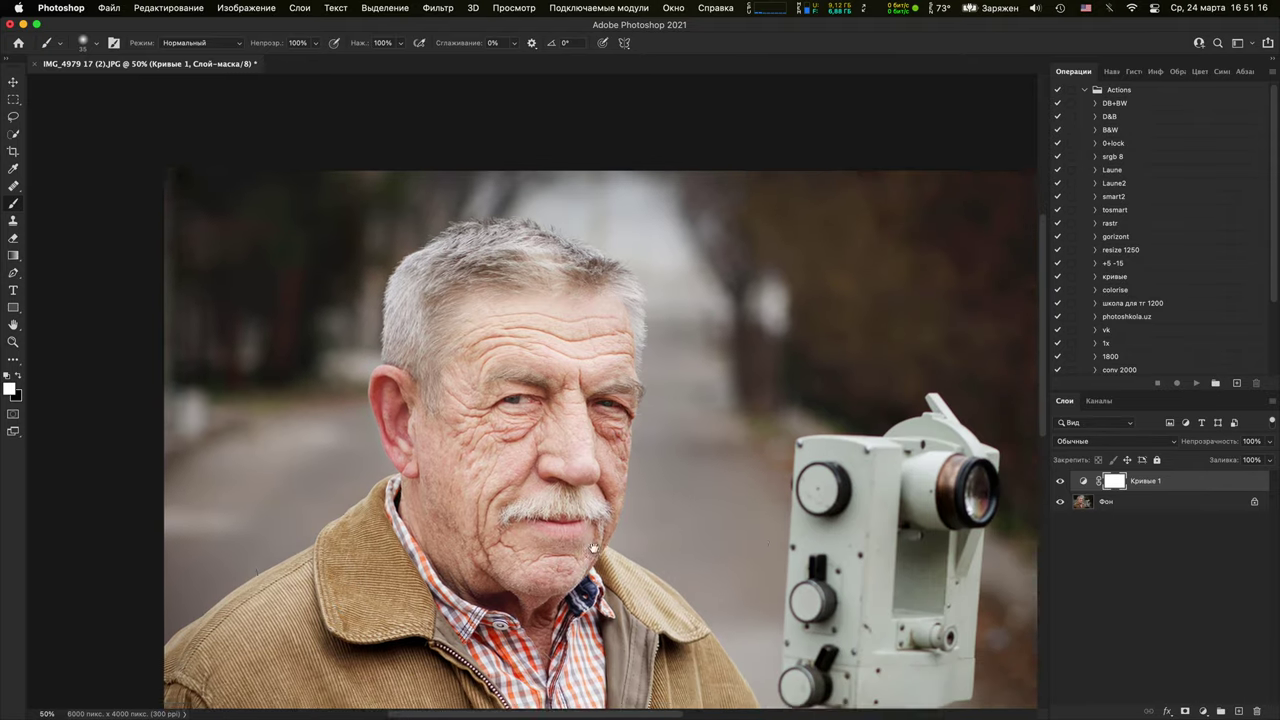
{"action": "scroll", "coordinate": [742, 406], "scroll_direction": "left", "scroll_amount": 4}
{"action": "left_click_drag", "start_coordinate": [742, 406], "coordinate": [750, 412]}
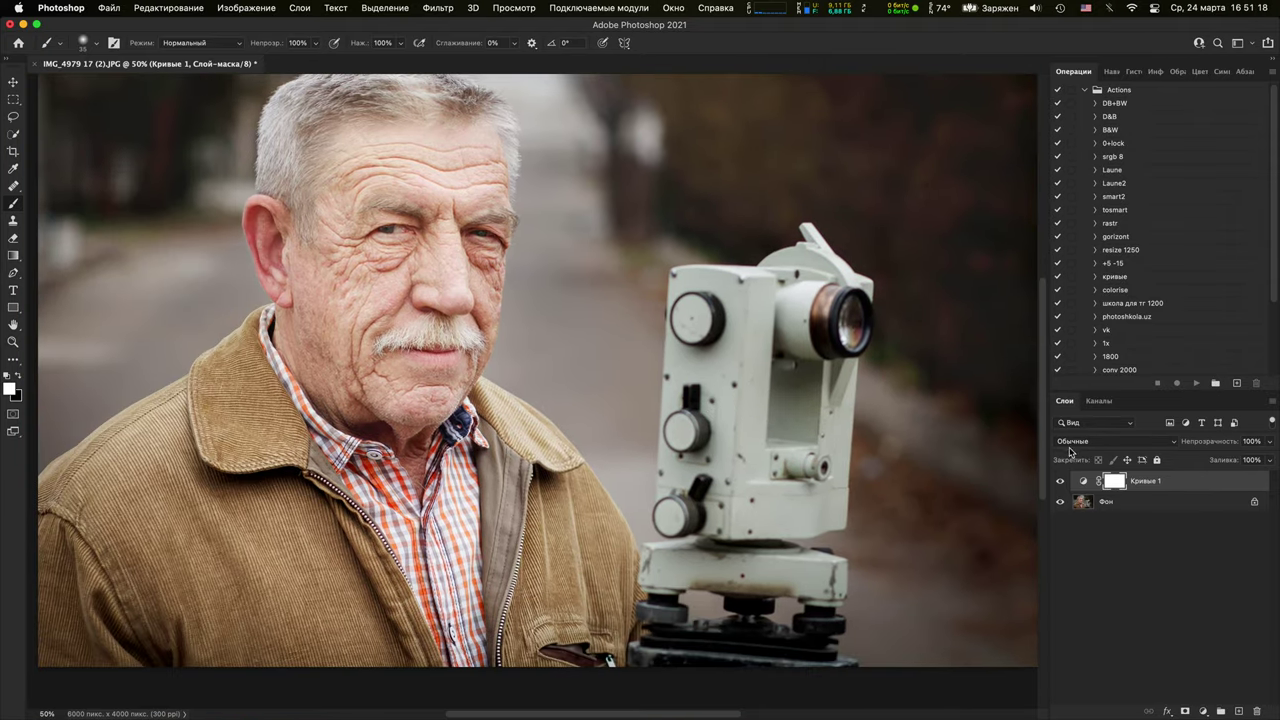
Invert the Curves mask to black and paint it white over the man's face and shirt with a 1000 px brush
{"action": "key", "text": "super+i"}
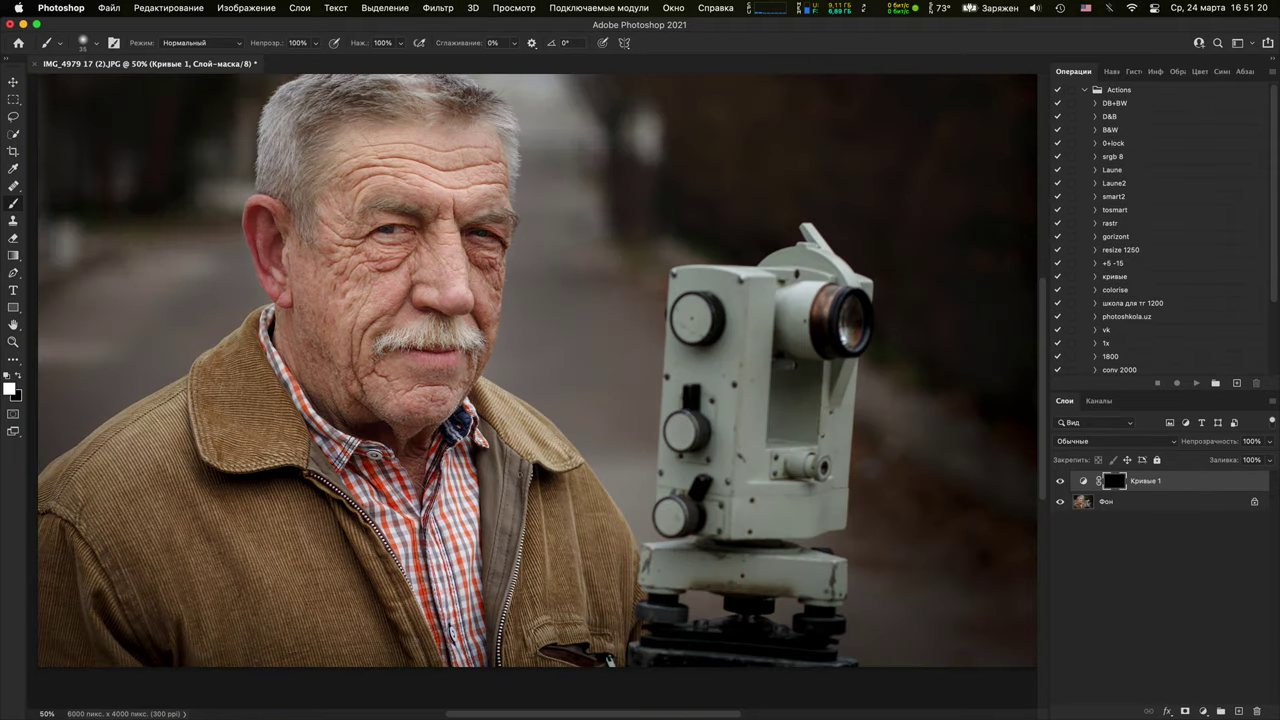
{"action": "key", "text": "bracketright"}
{"action": "key", "text": "bracketright"}
{"action": "key", "text": "bracketright"}
{"action": "key", "text": "bracketright"}
{"action": "key", "text": "bracketright"}
{"action": "key", "text": "bracketright"}
{"action": "key", "text": "bracketright"}
{"action": "key", "text": "bracketright"}
{"action": "key", "text": "super+minus"}
{"action": "key", "text": "super+minus"}
{"action": "key", "text": "super+minus"}
{"action": "key", "text": "super+minus"}
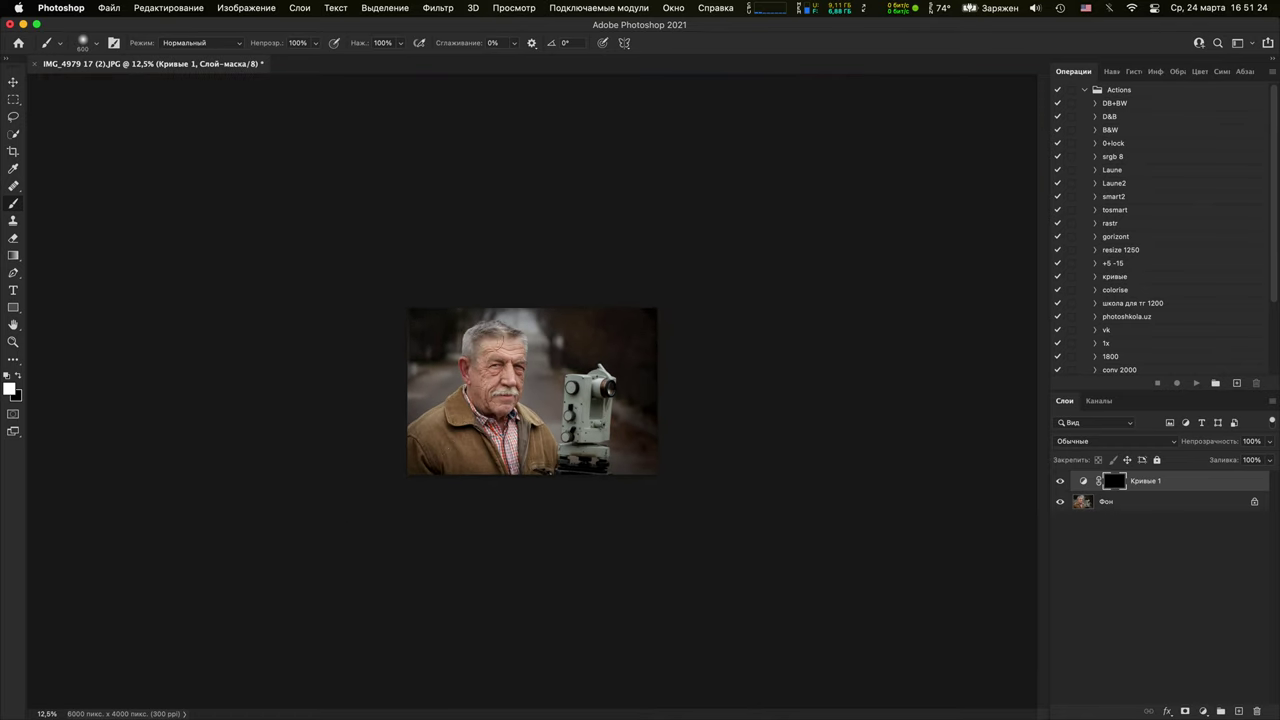
{"action": "key", "text": "super+plus"}
{"action": "key", "text": "bracketright"}
{"action": "key", "text": "bracketright"}
{"action": "key", "text": "bracketright"}
{"action": "key", "text": "bracketright"}
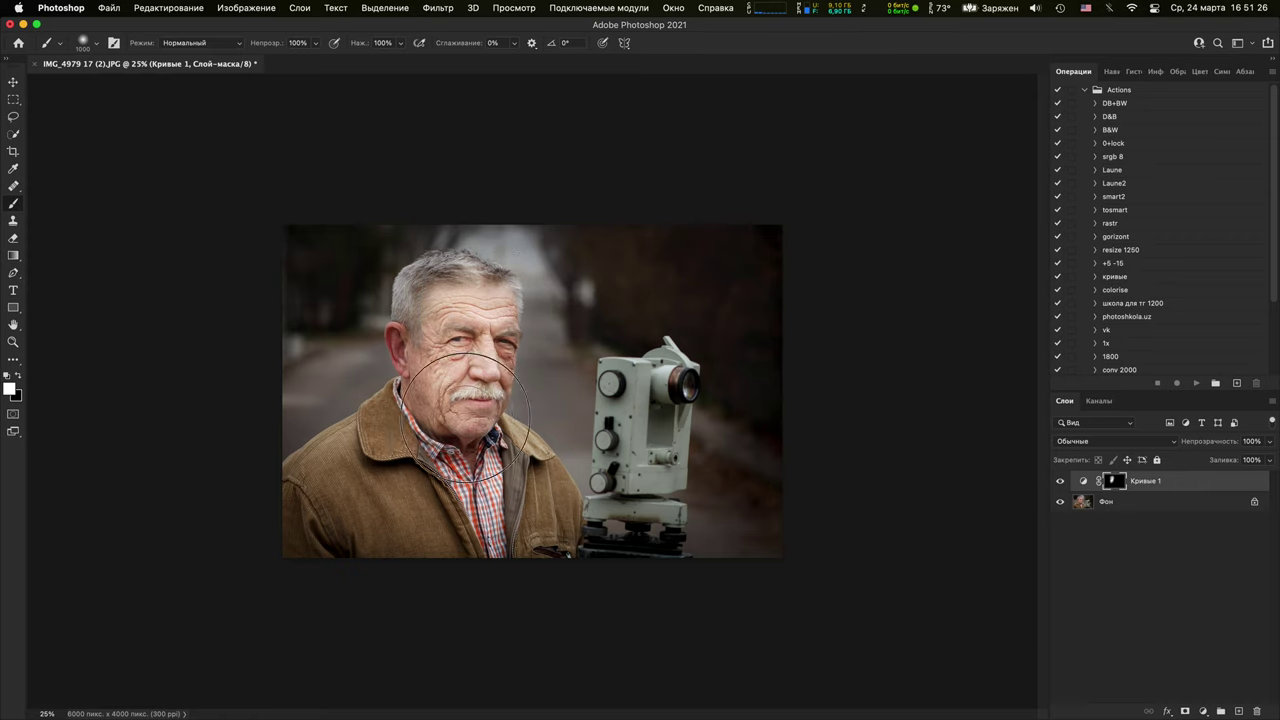
{"action": "mouse_move", "coordinate": [465, 418]}
{"action": "left_mouse_down"}
{"action": "mouse_move", "coordinate": [506, 533]}
{"action": "mouse_move", "coordinate": [466, 462]}
{"action": "mouse_move", "coordinate": [436, 355]}
{"action": "mouse_move", "coordinate": [436, 286]}
{"action": "mouse_move", "coordinate": [472, 498]}
{"action": "left_mouse_up"}
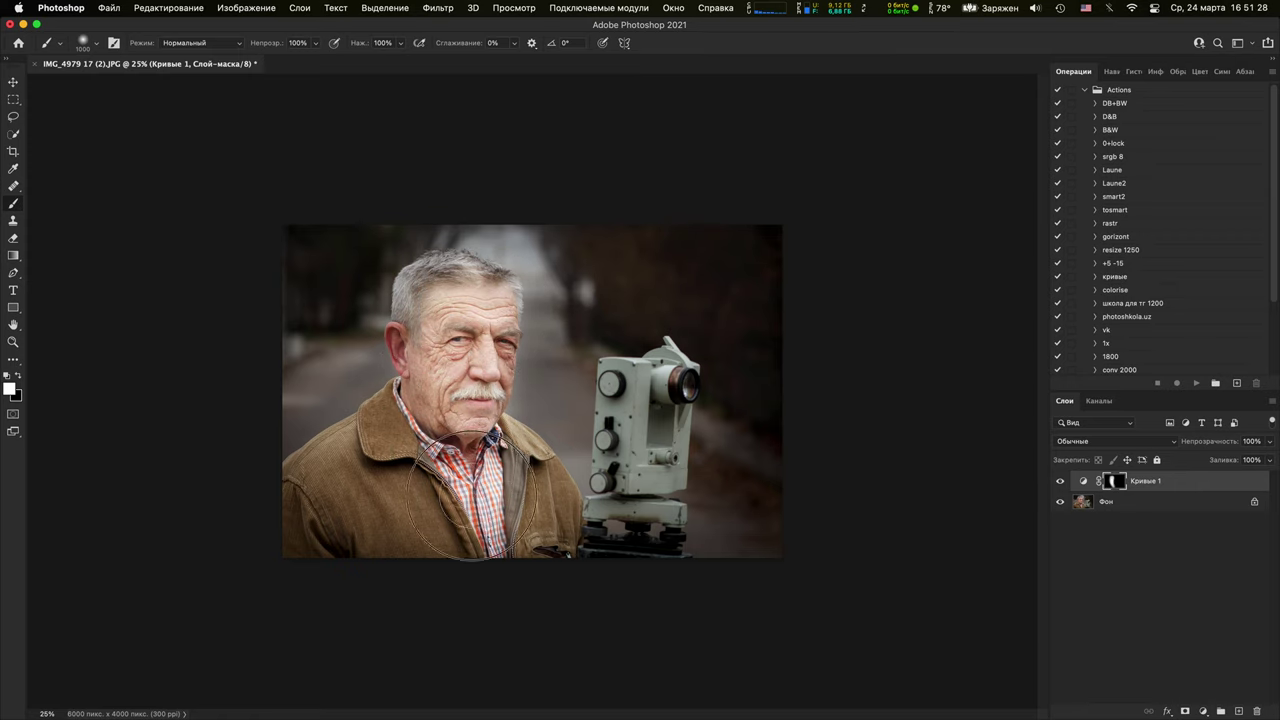
Lower the Curves layer's opacity to 35% and compare the portrait with the layer on and off
{"action": "left_click_drag", "start_coordinate": [1210, 447], "coordinate": [1195, 451]}
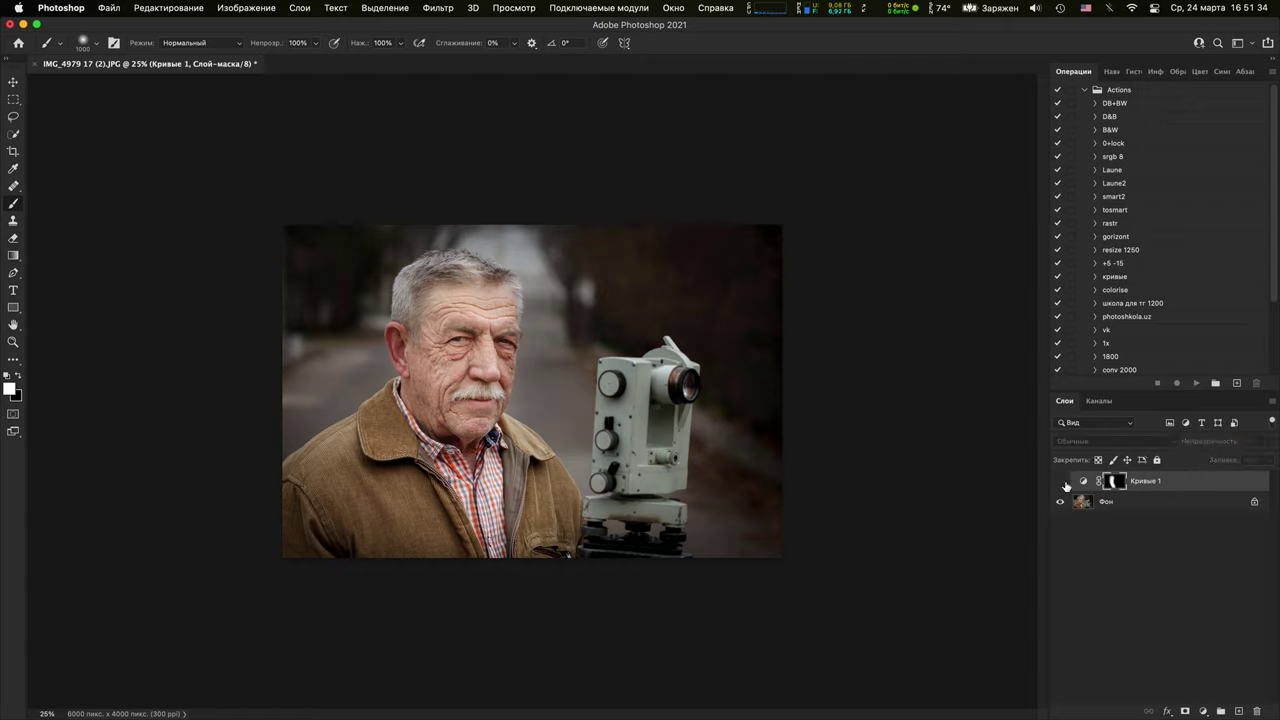
{"action": "left_click", "coordinate": [1061, 482]}
{"action": "left_click", "coordinate": [1061, 482]}
{"action": "left_click", "coordinate": [1061, 482]}
{"action": "left_click", "coordinate": [1061, 482]}
{"action": "left_click", "coordinate": [1061, 482]}
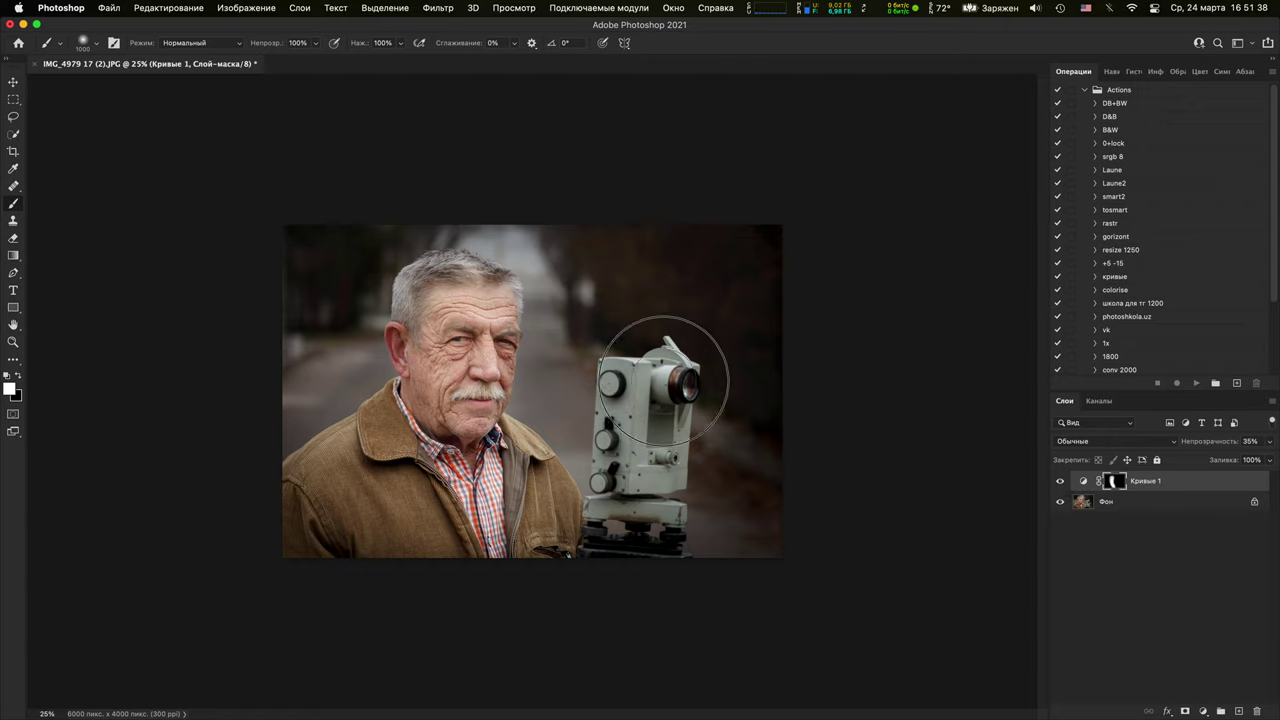
Paint the Curves mask white over the optical instrument beside the man, down to its base
{"action": "left_click_drag", "start_coordinate": [663, 381], "coordinate": [638, 530]}
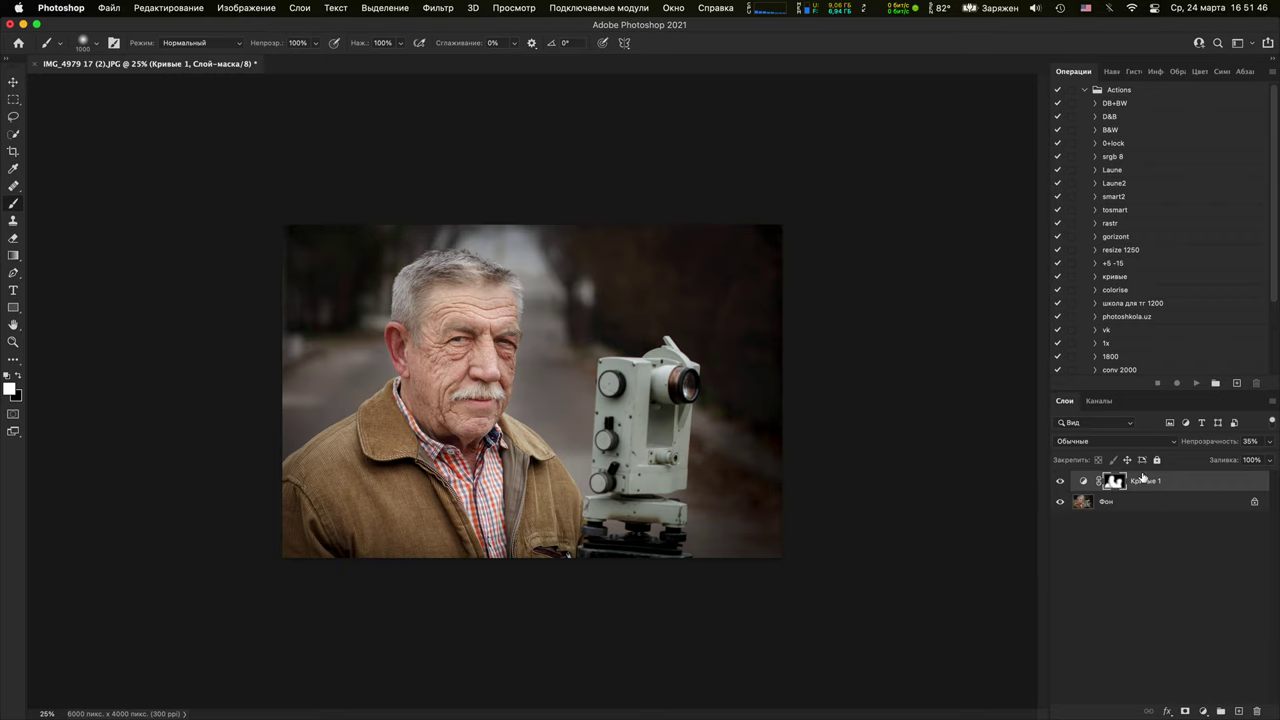
{"action": "left_click", "coordinate": [1062, 484]}
{"action": "left_click", "coordinate": [1062, 484]}
{"action": "double_click", "coordinate": [1072, 488]}
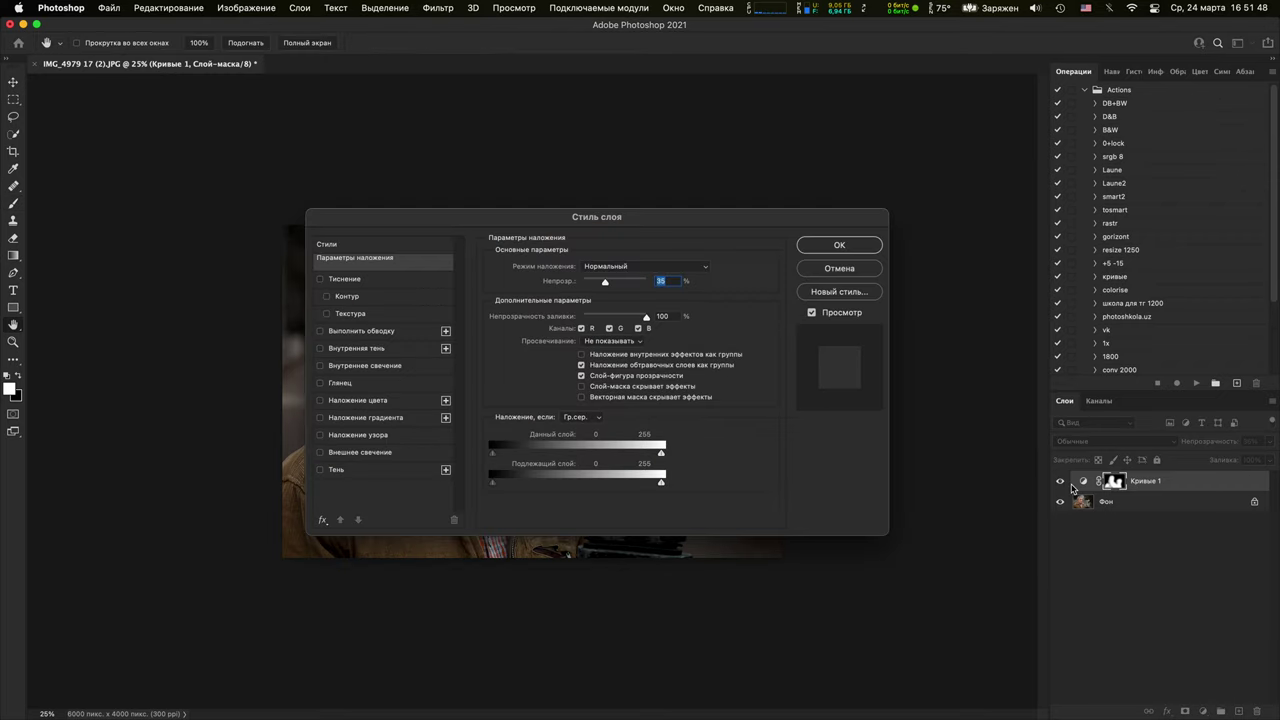
{"action": "left_click", "coordinate": [851, 270]}
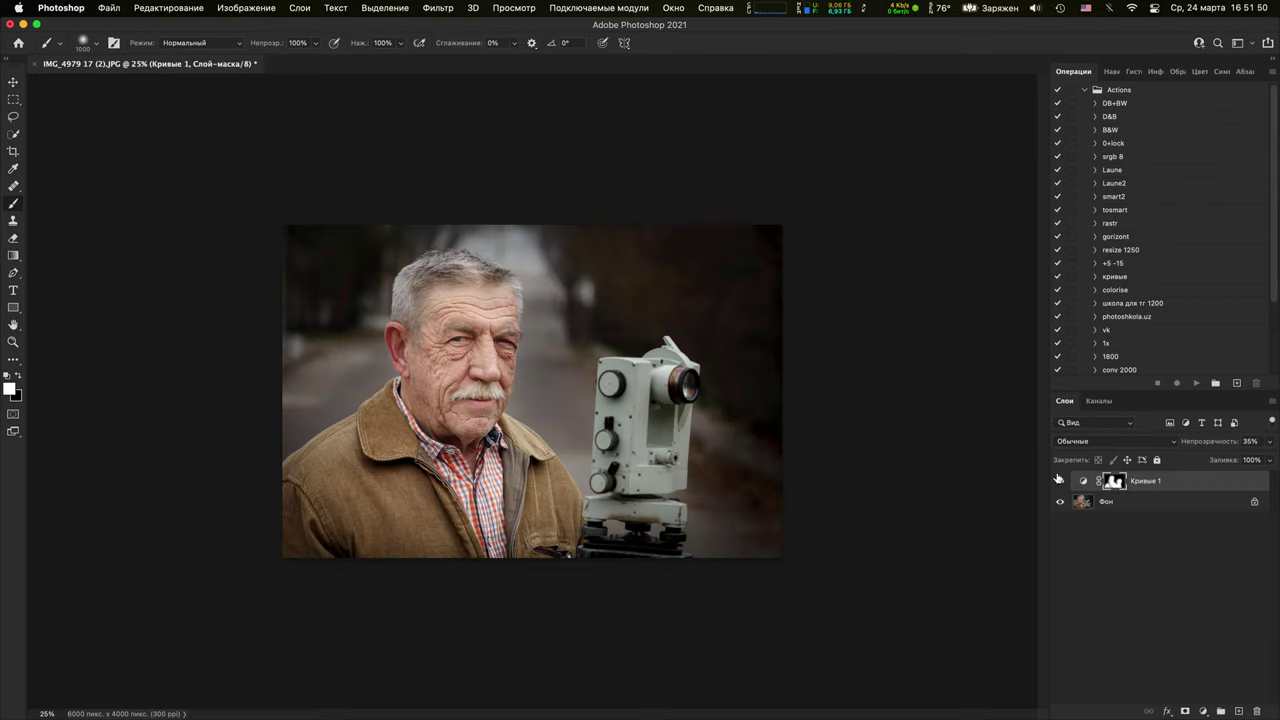
Compare the light on the man and the instrument with the Curves layer on and off
{"action": "left_click", "coordinate": [1061, 484]}
{"action": "left_click", "coordinate": [1061, 484]}
{"action": "left_click", "coordinate": [1061, 484]}
{"action": "left_click", "coordinate": [1061, 484]}
{"action": "left_click", "coordinate": [1061, 484]}
{"action": "left_click", "coordinate": [1061, 484]}
Examine the skin texture and wrinkles between the man's ear and eye at 300% magnification
{"action": "key", "text": "super+equal"}
{"action": "key", "text": "super+equal"}
{"action": "key", "text": "super+equal"}
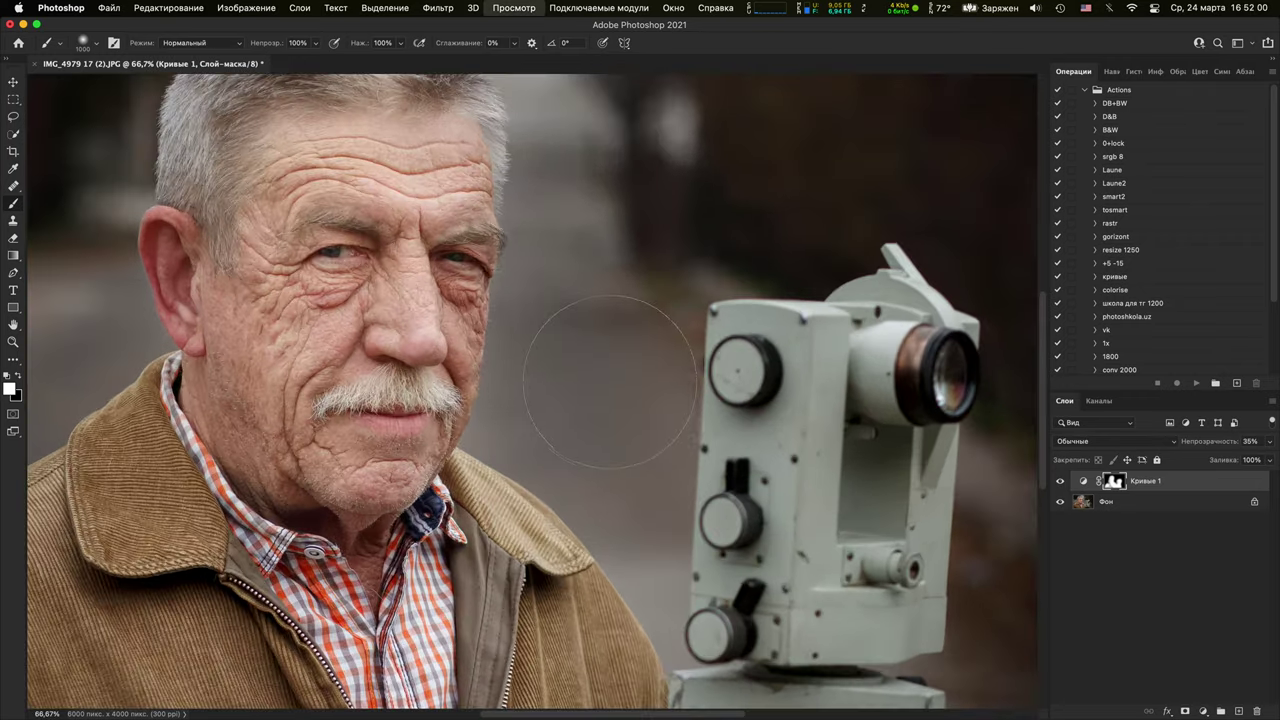
{"action": "key", "text": "super+equal"}
{"action": "key", "text": "super+equal"}
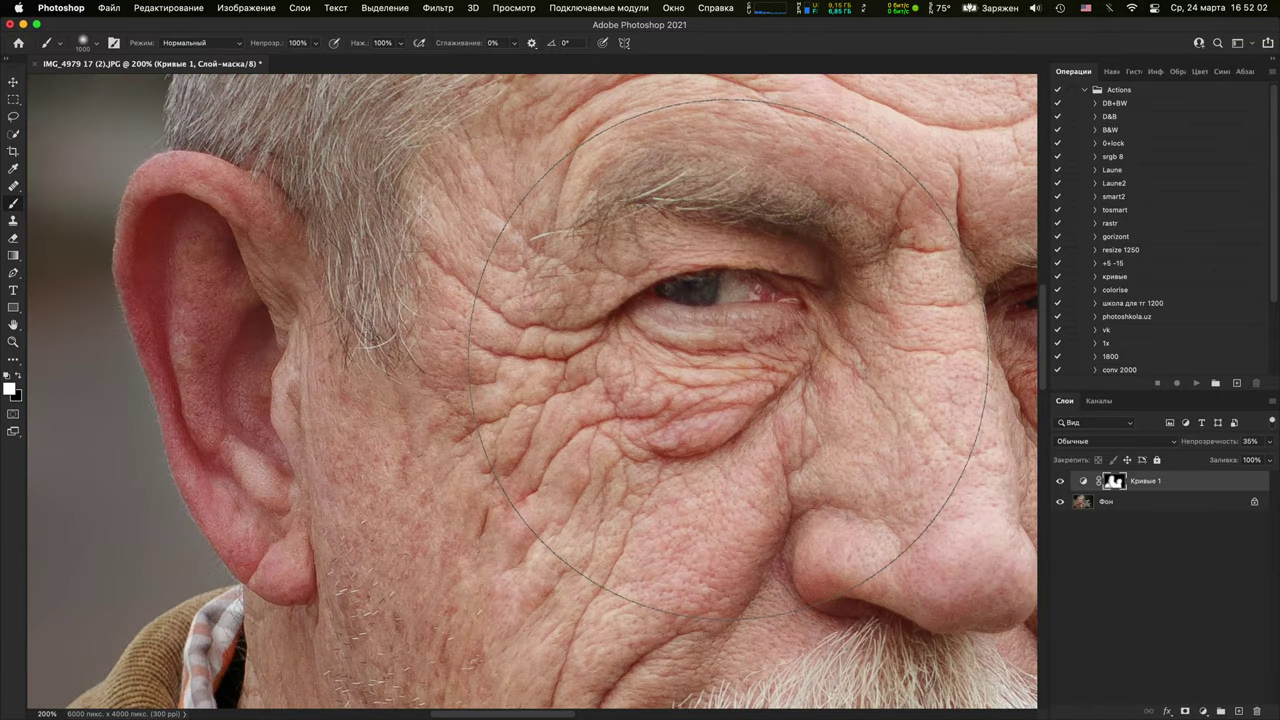
{"action": "left_click_drag", "start_coordinate": [879, 398], "coordinate": [870, 370]}
{"action": "key", "text": "super+equal"}
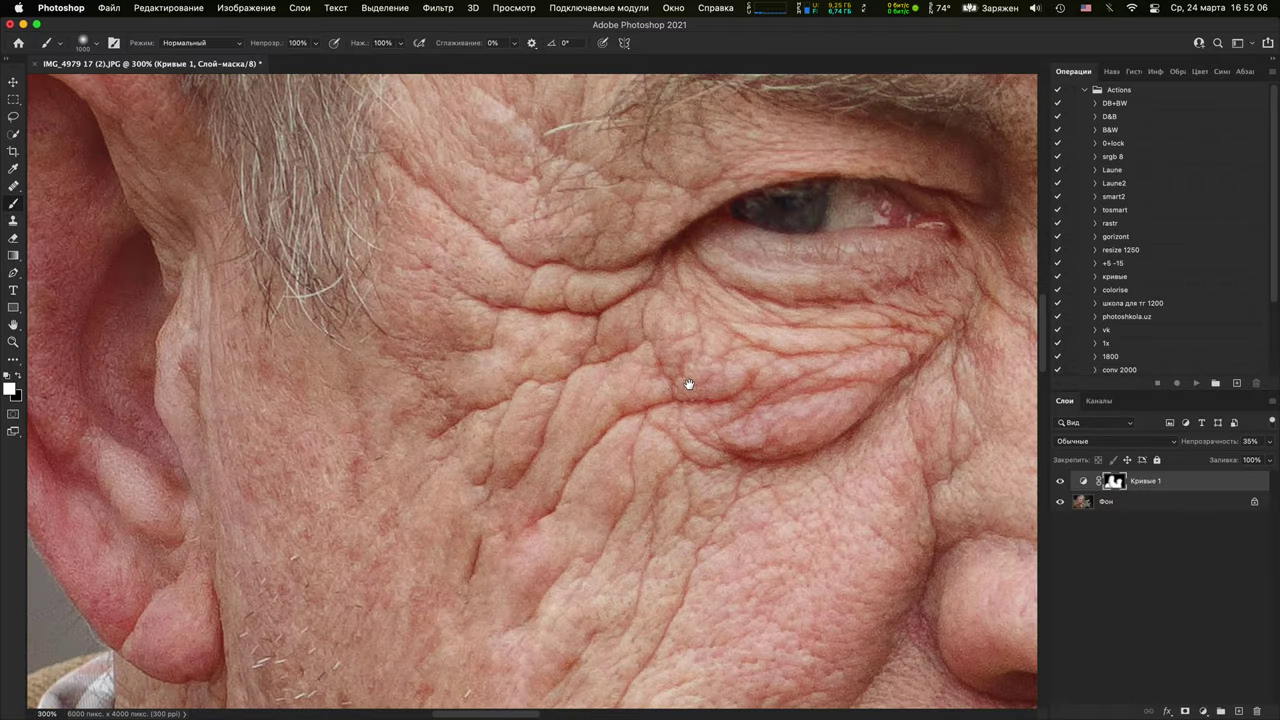
{"action": "left_click_drag", "start_coordinate": [686, 380], "coordinate": [793, 459]}
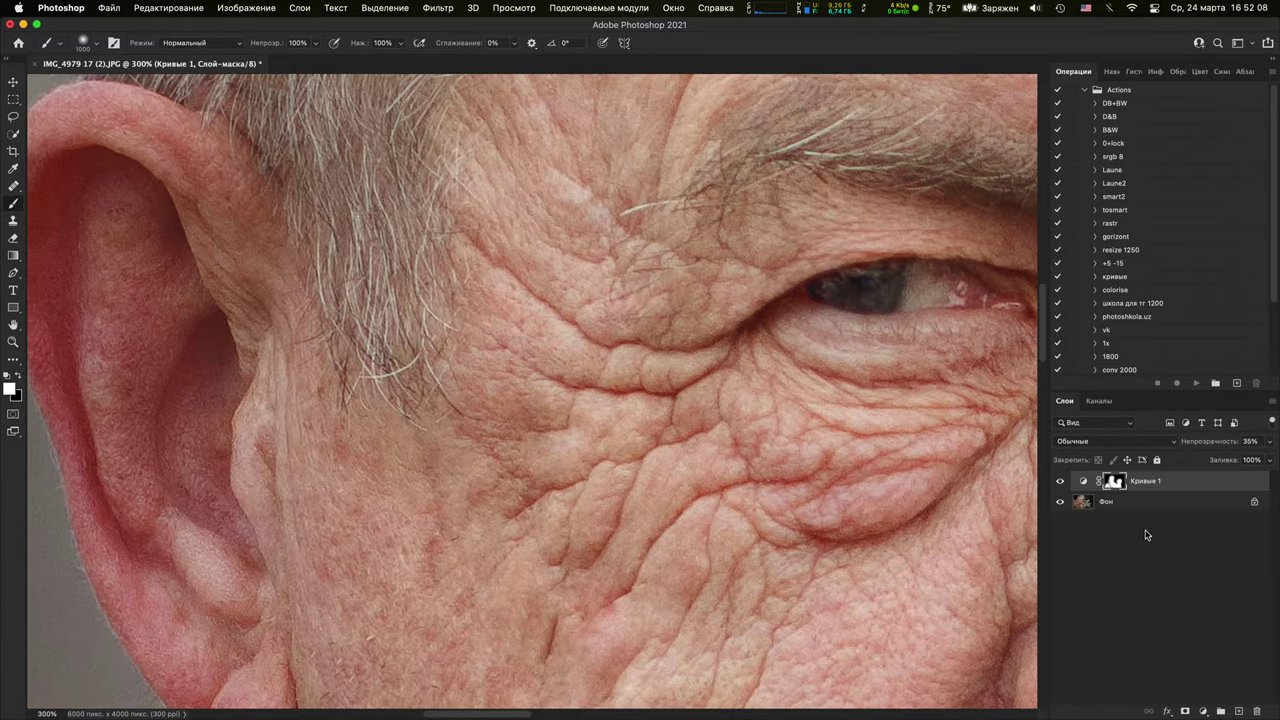
Add a new layer above the Curves layer and set the red brush to 25 px for marking the man's face
{"action": "left_click", "coordinate": [1240, 712]}
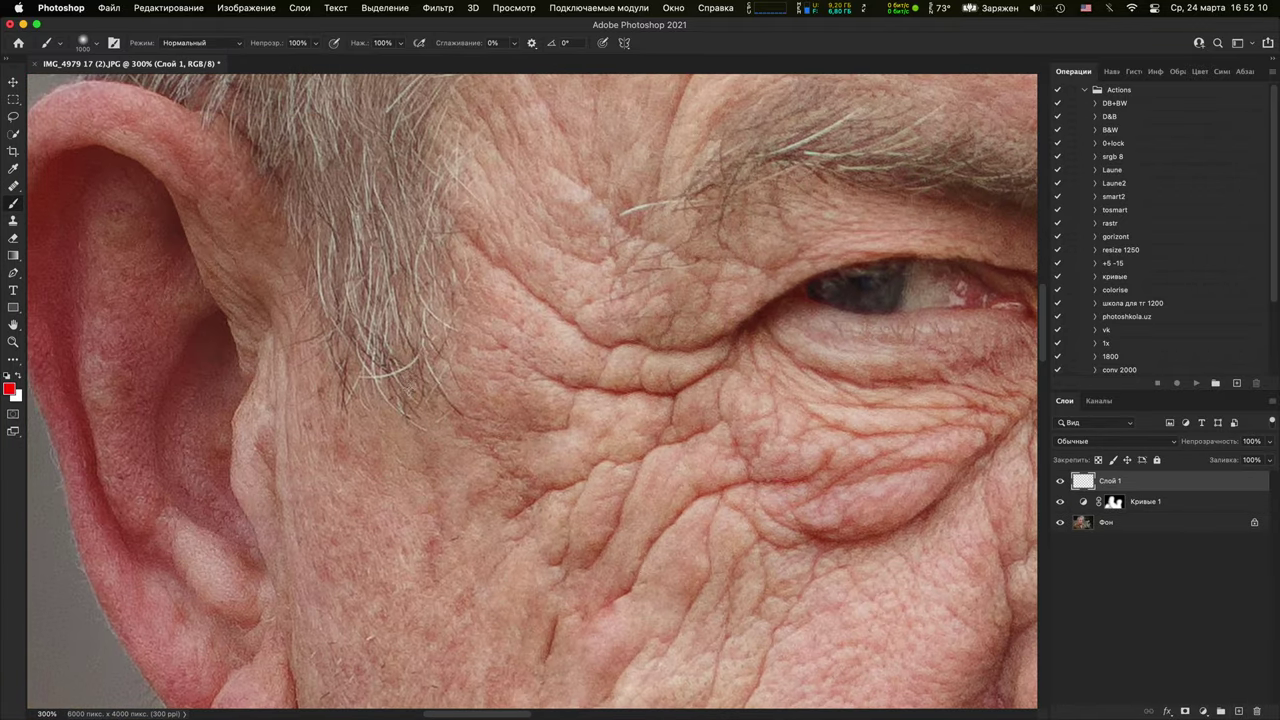
{"action": "key", "text": "["}
{"action": "key", "text": "["}
{"action": "key", "text": "["}
{"action": "key", "text": "["}
{"action": "key", "text": "["}
{"action": "key", "text": "["}
{"action": "key", "text": "["}
{"action": "key", "text": "["}
{"action": "key", "text": "["}
{"action": "key", "text": "["}
{"action": "mouse_move", "coordinate": [137, 320]}
{"action": "left_mouse_down"}
{"action": "mouse_move", "coordinate": [177, 286]}
{"action": "mouse_move", "coordinate": [250, 590]}
{"action": "mouse_move", "coordinate": [300, 690]}
{"action": "left_mouse_up"}
{"action": "mouse_move", "coordinate": [659, 467]}
{"action": "left_mouse_down"}
{"action": "mouse_move", "coordinate": [625, 443]}
{"action": "mouse_move", "coordinate": [79, 417]}
{"action": "left_mouse_up"}
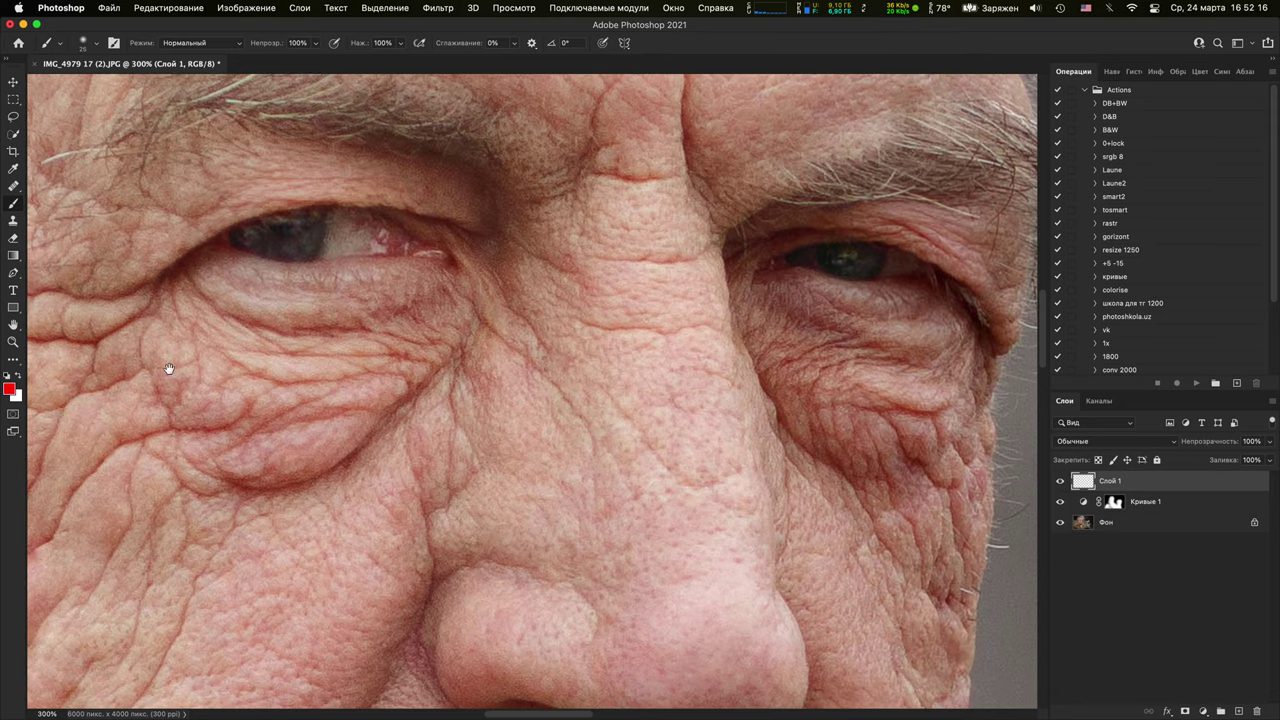
Paint a red cross over the eye nearer the ear and a red zigzag over the ear on Слой 1
{"action": "left_click_drag", "start_coordinate": [171, 371], "coordinate": [350, 604]}
{"action": "left_click_drag", "start_coordinate": [475, 270], "coordinate": [329, 630]}
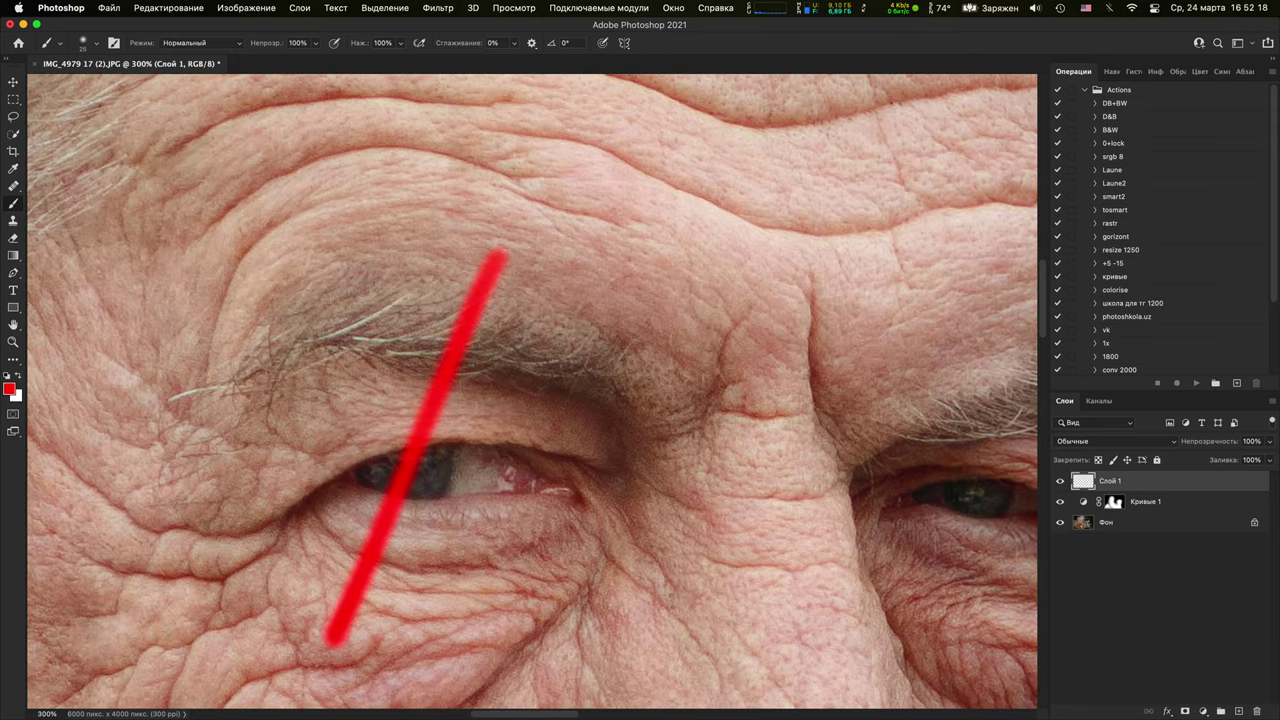
{"action": "left_click_drag", "start_coordinate": [271, 285], "coordinate": [512, 588]}
{"action": "mouse_move", "coordinate": [617, 549]}
{"action": "left_mouse_down"}
{"action": "mouse_move", "coordinate": [214, 409]}
{"action": "mouse_move", "coordinate": [209, 377]}
{"action": "left_mouse_up"}
{"action": "key", "text": "super+minus"}
{"action": "key", "text": "super+minus"}
{"action": "key", "text": "super+minus"}
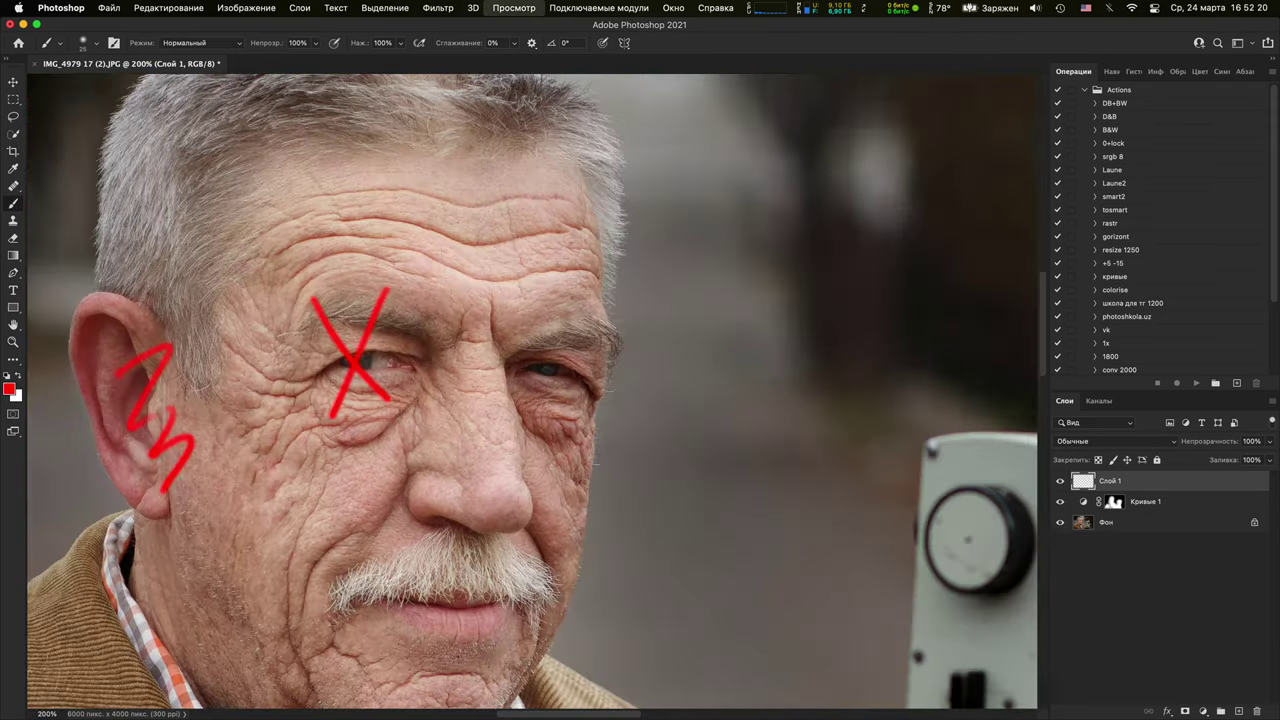
{"action": "left_click_drag", "start_coordinate": [385, 548], "coordinate": [460, 401]}
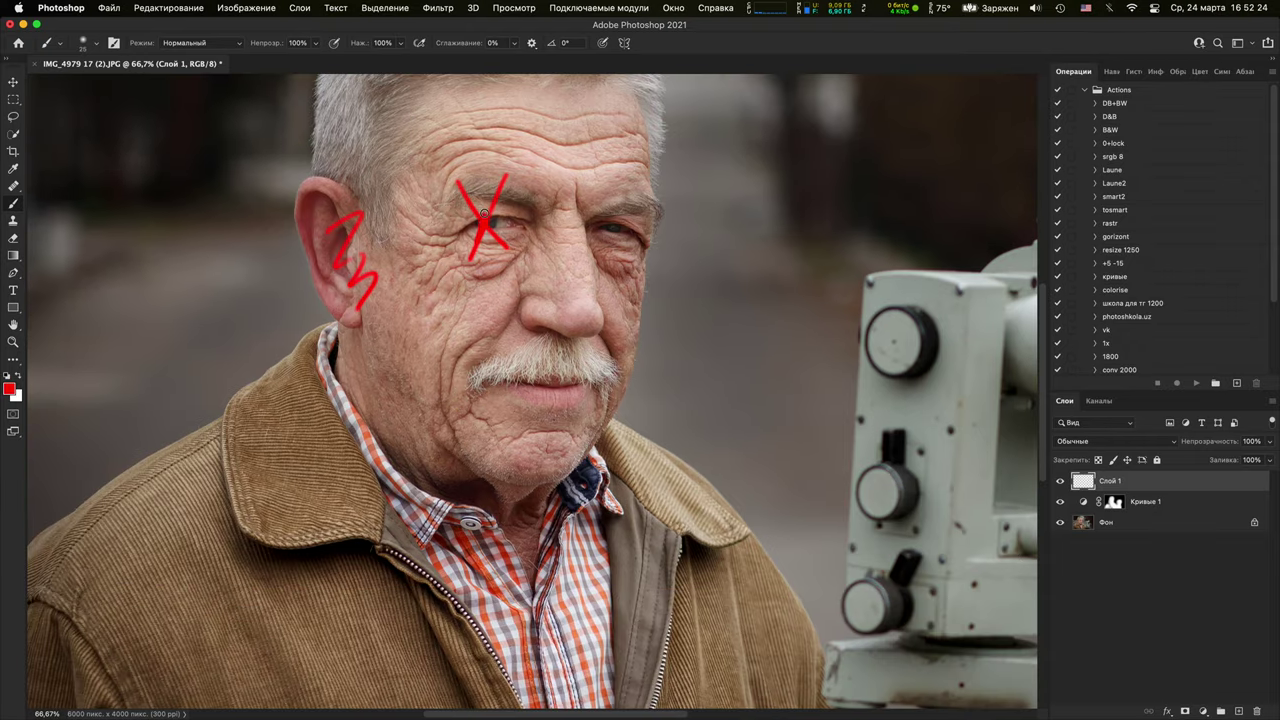
{"action": "left_click_drag", "start_coordinate": [484, 213], "coordinate": [498, 182]}
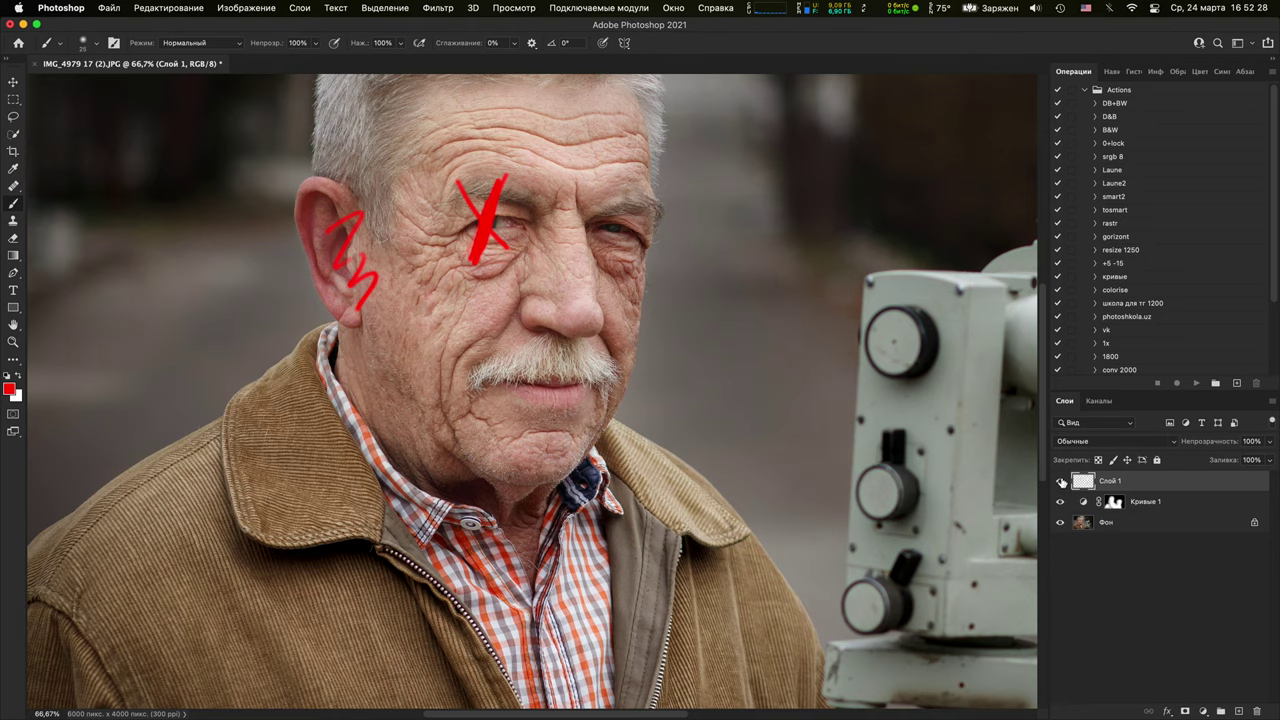
Examine the wrinkled skin around and below the crossed-out eye at 400% magnification
{"action": "key", "text": "super+plus"}
{"action": "key", "text": "super+plus"}
{"action": "key", "text": "super+plus"}
{"action": "key", "text": "super+plus"}
{"action": "left_click_drag", "start_coordinate": [717, 596], "coordinate": [834, 357]}
{"action": "left_click_drag", "start_coordinate": [600, 300], "coordinate": [620, 440]}
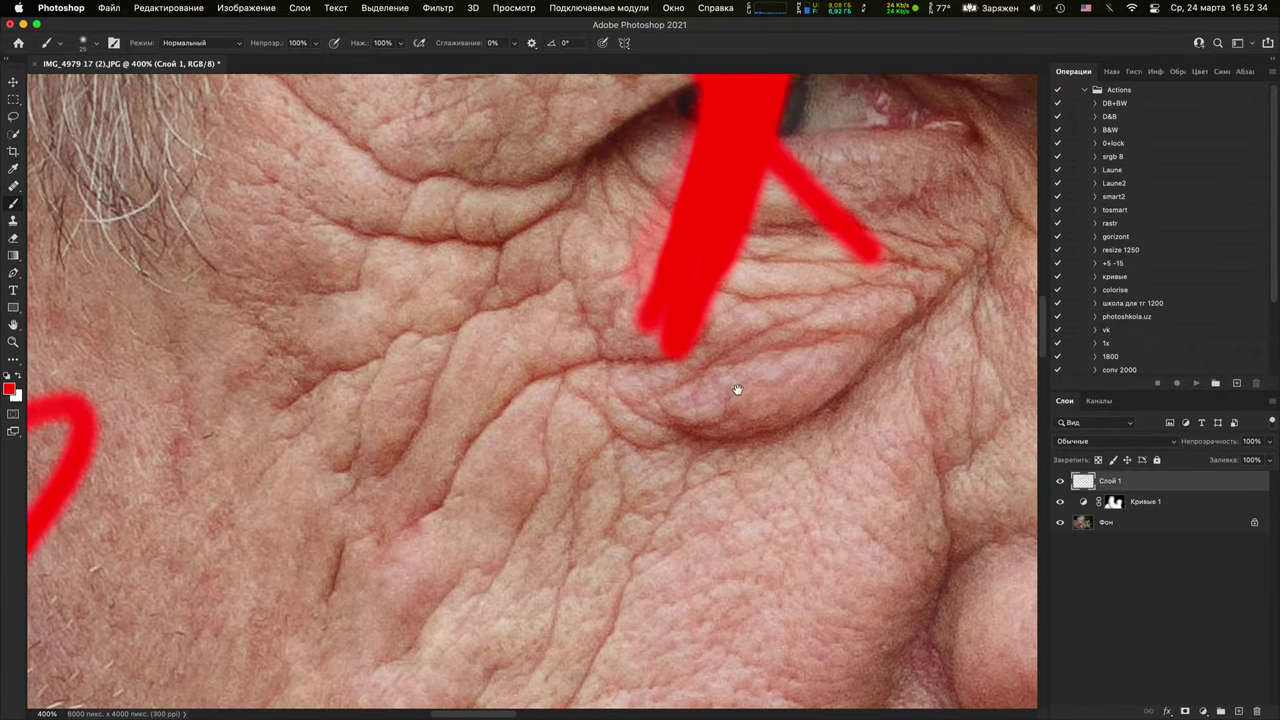
{"action": "key", "text": "super+minus"}
{"action": "key", "text": "super+minus"}
{"action": "key", "text": "super+minus"}
{"action": "key", "text": "super+minus"}
{"action": "key", "text": "super+plus"}
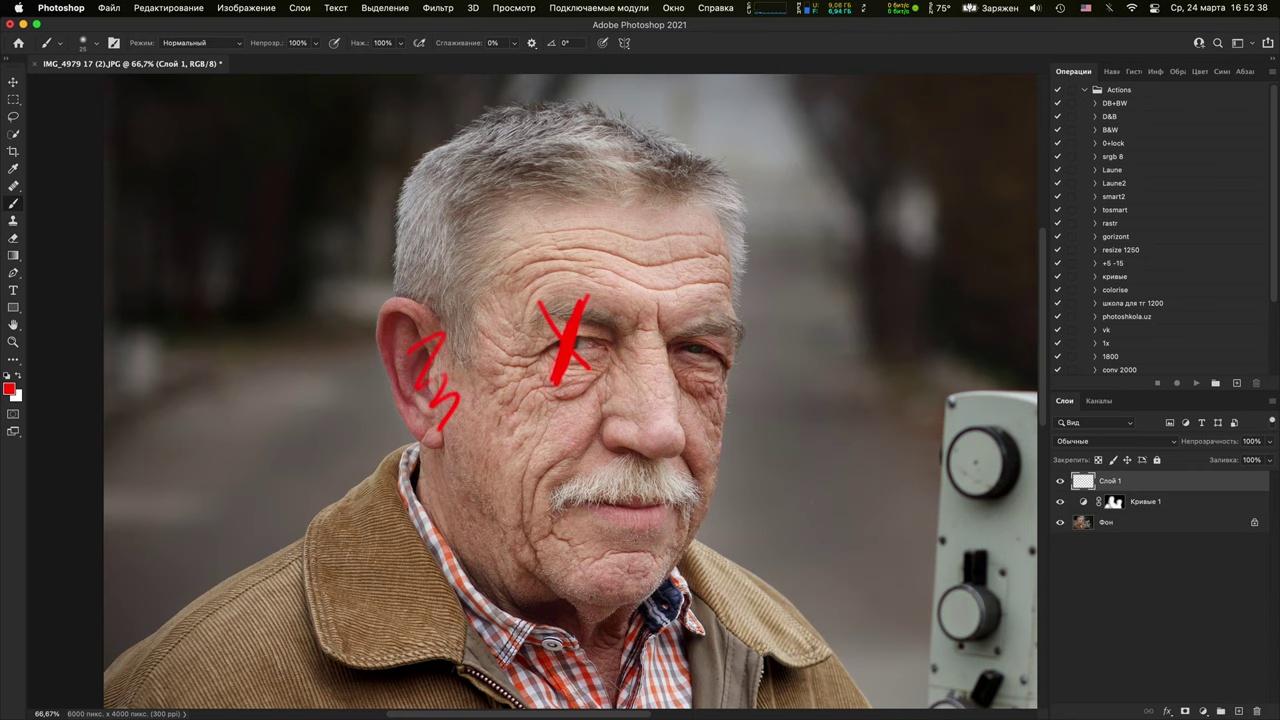
Scribble in red from the temple over the ear to the collar, and paint a red zigzag over the far eye
{"action": "left_click_drag", "start_coordinate": [477, 323], "coordinate": [450, 410]}
{"action": "left_click_drag", "start_coordinate": [420, 316], "coordinate": [428, 500]}
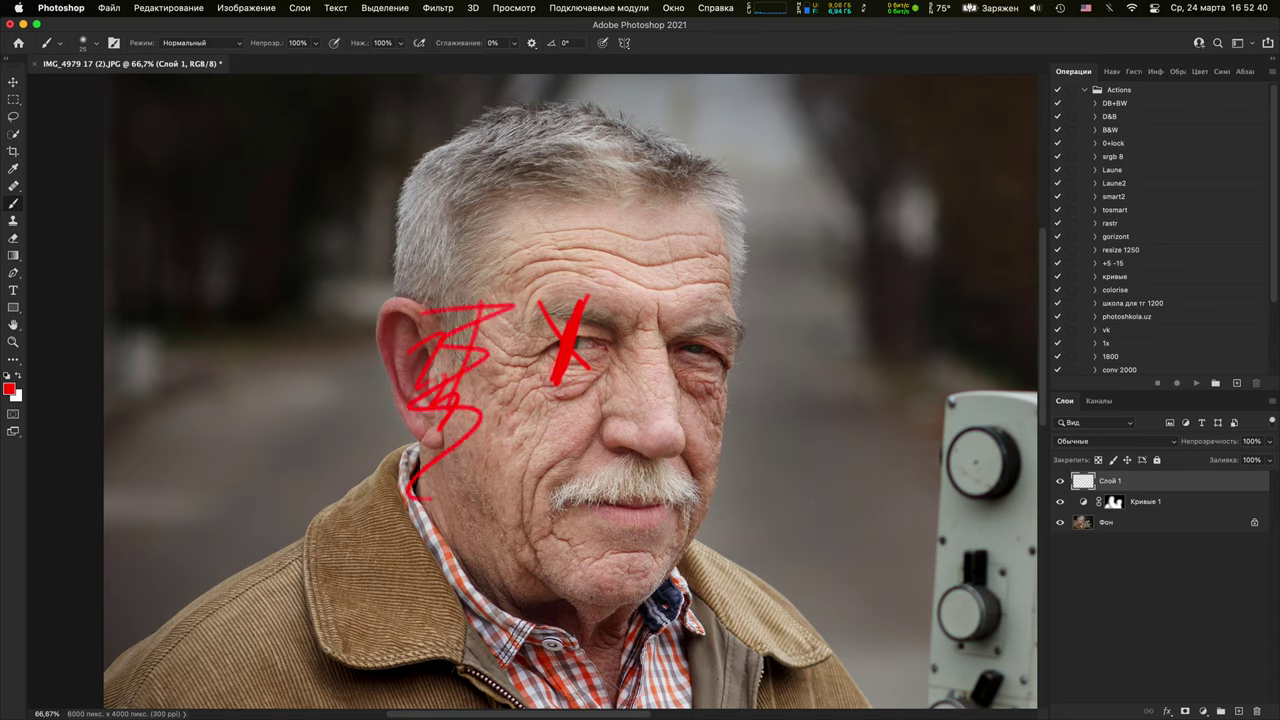
{"action": "mouse_move", "coordinate": [676, 328]}
{"action": "left_mouse_down"}
{"action": "mouse_move", "coordinate": [719, 370]}
{"action": "mouse_move", "coordinate": [711, 448]}
{"action": "left_mouse_up"}
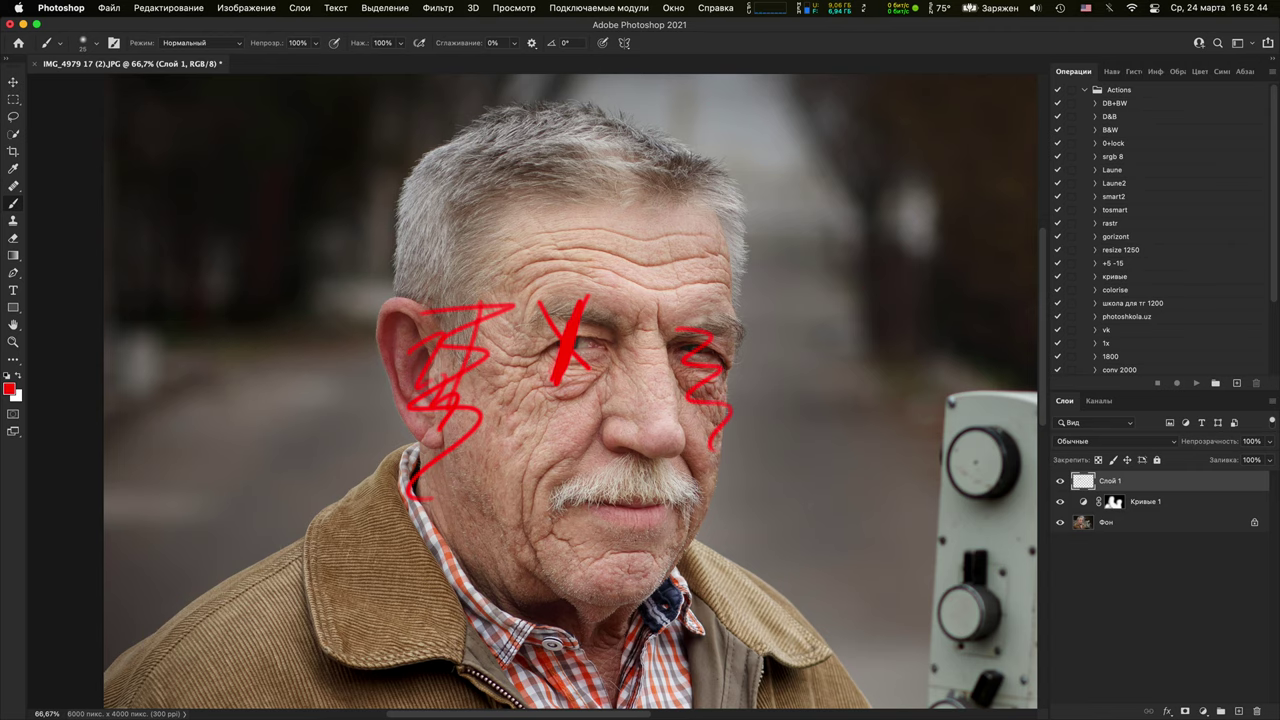
Hide Слой 1 and examine both eyes and the nose bridge at 400% magnification
{"action": "key", "text": "super+="}
{"action": "key", "text": "super+="}
{"action": "left_click", "coordinate": [1060, 481]}
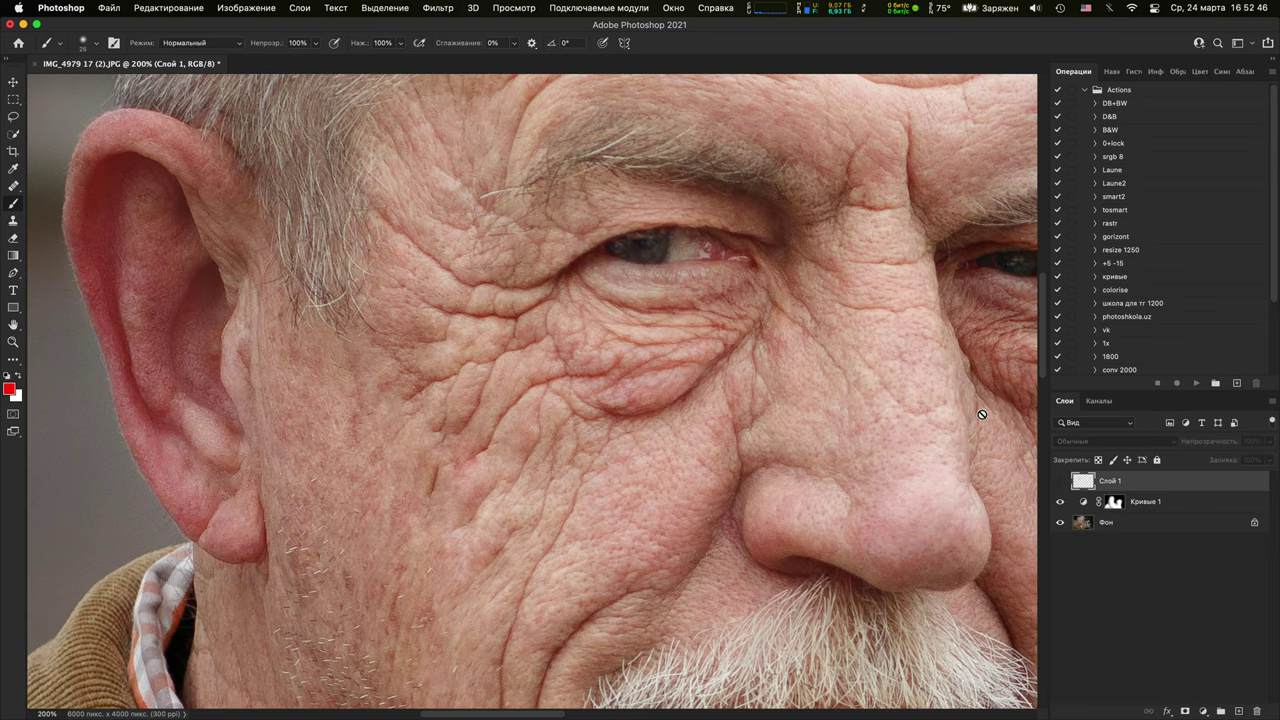
{"action": "key", "text": "super+plus"}
{"action": "key", "text": "super+plus"}
{"action": "scroll", "coordinate": [779, 375], "scroll_direction": "up", "scroll_amount": 5}
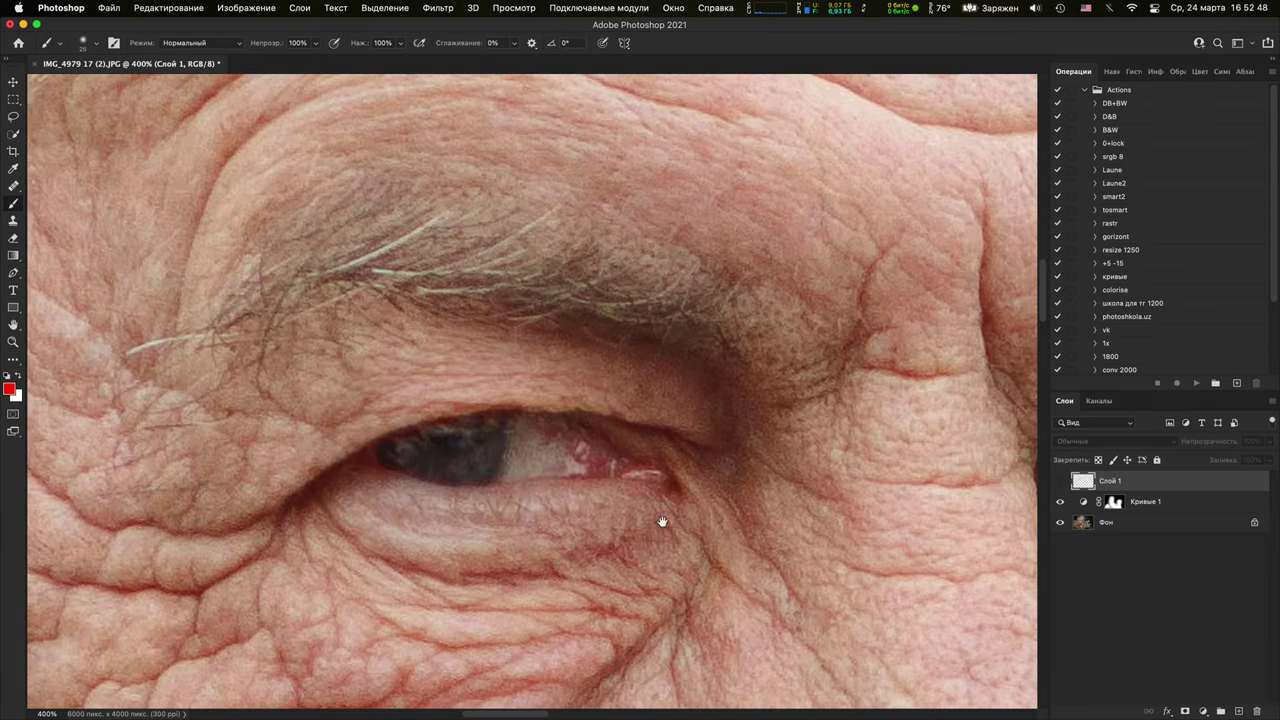
{"action": "scroll", "coordinate": [680, 491], "scroll_direction": "left", "scroll_amount": 4}
{"action": "scroll", "coordinate": [733, 502], "scroll_direction": "left", "scroll_amount": 10}
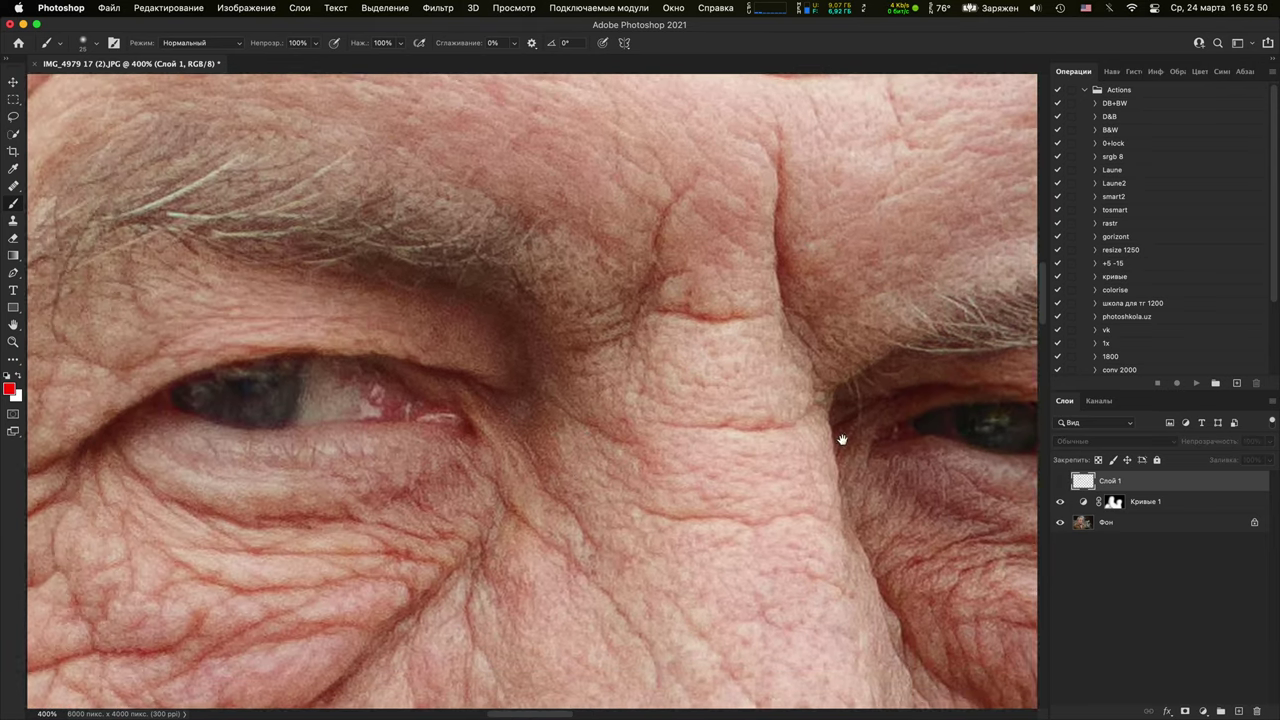
{"action": "scroll", "coordinate": [700, 466], "scroll_direction": "right", "scroll_amount": 8}
{"action": "left_click_drag", "start_coordinate": [675, 503], "coordinate": [688, 494]}
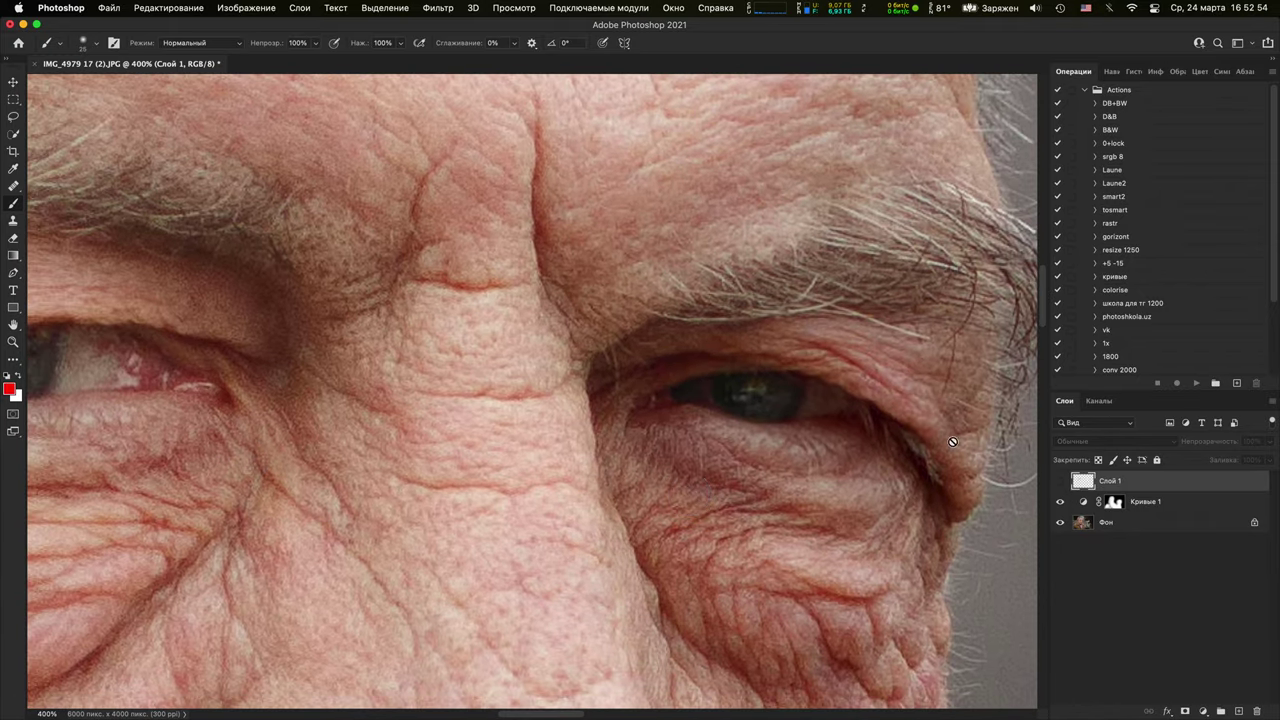
Show Слой 1, paint another short red mark over the far eye, and hide the layer again
{"action": "left_click", "coordinate": [1060, 481]}
{"action": "mouse_move", "coordinate": [790, 376]}
{"action": "left_mouse_down"}
{"action": "mouse_move", "coordinate": [757, 374]}
{"action": "mouse_move", "coordinate": [780, 445]}
{"action": "left_mouse_up"}
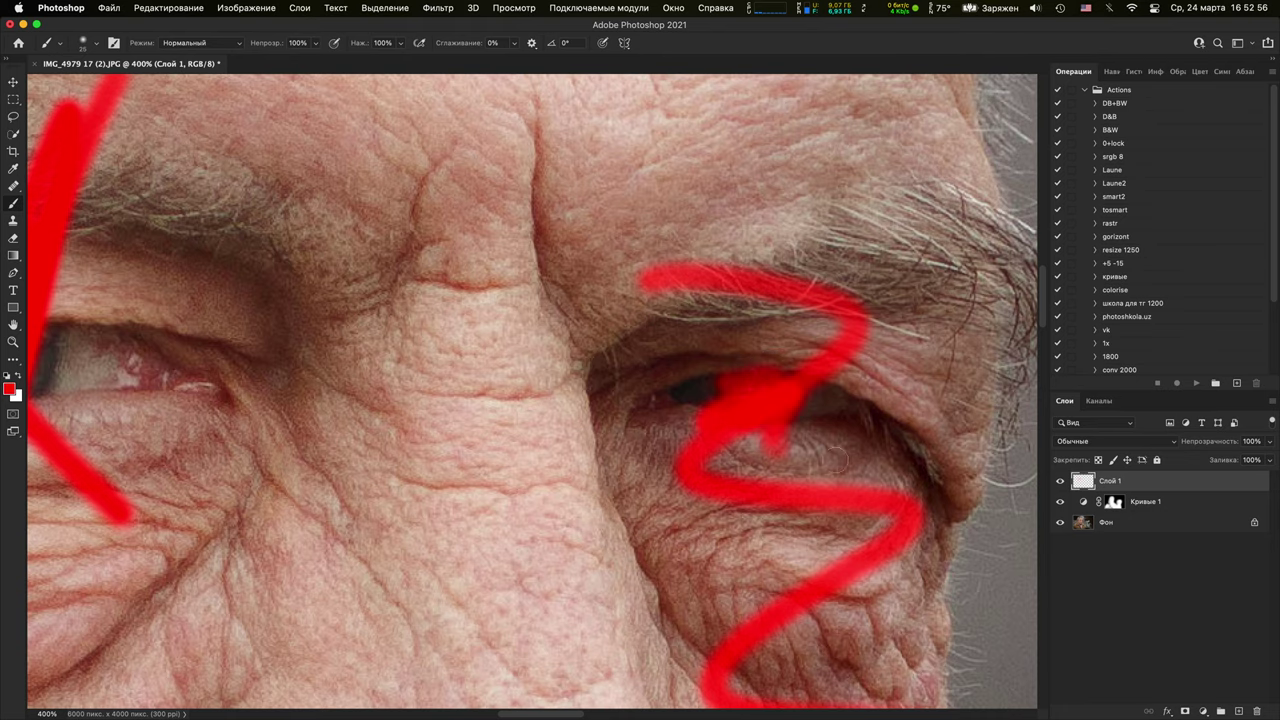
{"action": "left_click", "coordinate": [1060, 481]}
{"action": "scroll", "coordinate": [792, 408], "scroll_direction": "down", "scroll_amount": 8}
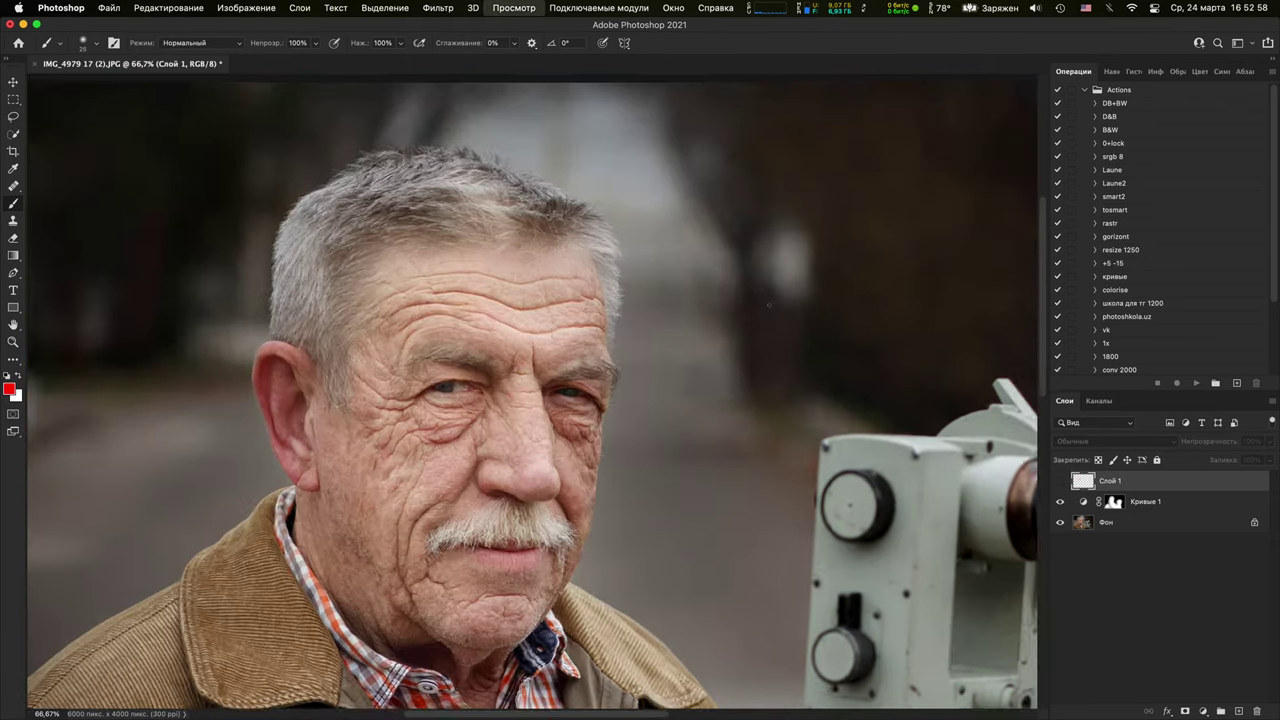
{"action": "scroll", "coordinate": [792, 408], "scroll_direction": "down", "scroll_amount": 2}
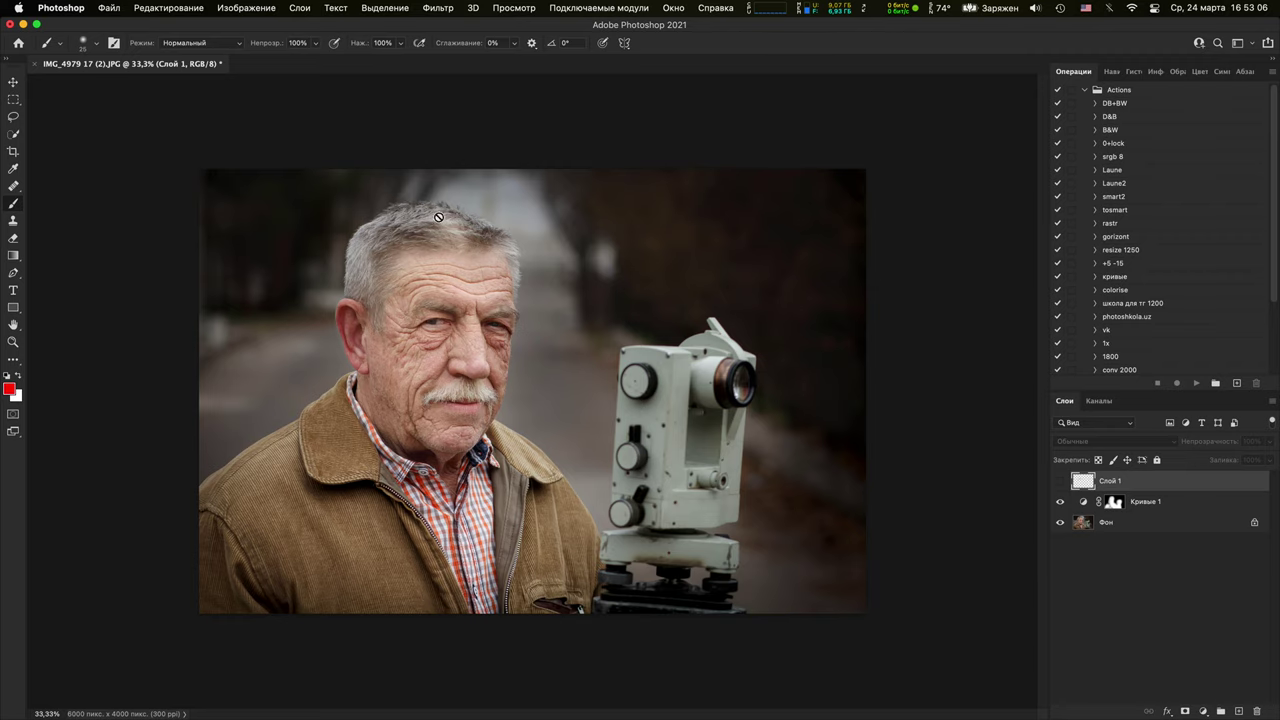
Crop the photo slightly tighter around the man and the instrument, to about 5736 × 3824 pixels
{"action": "key", "text": "c"}
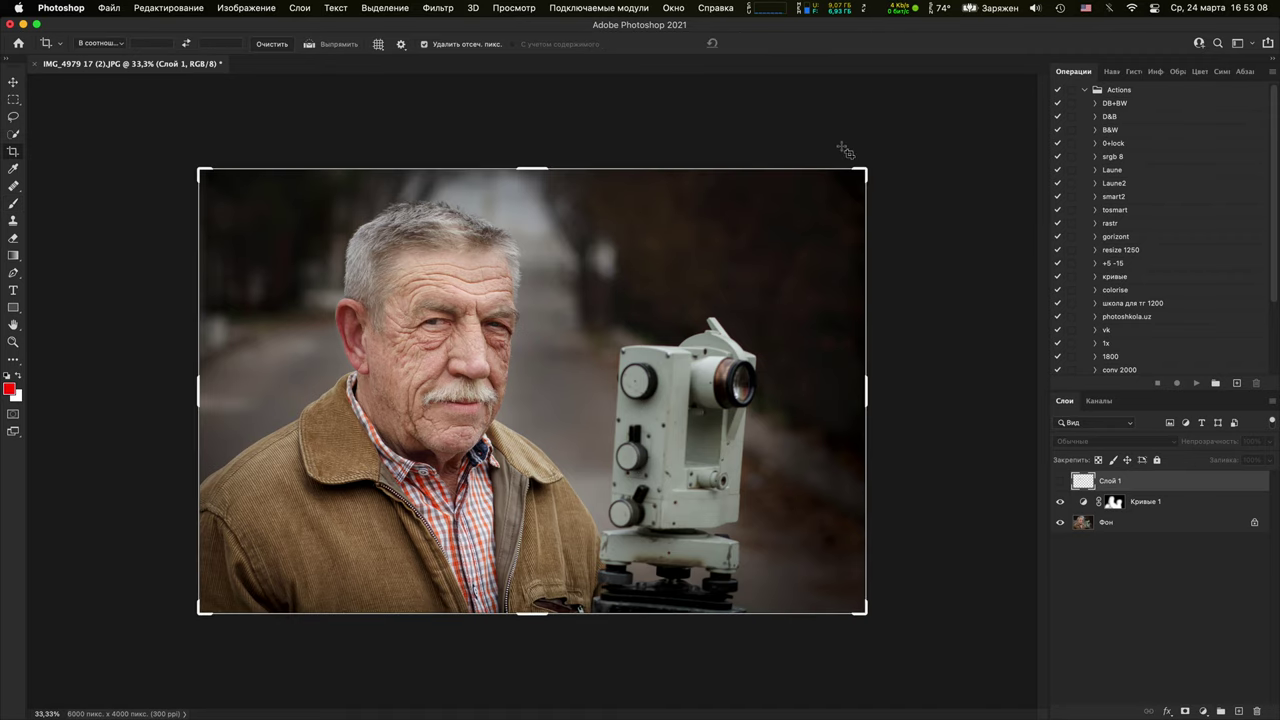
{"action": "left_click_drag", "start_coordinate": [863, 171], "coordinate": [846, 183]}
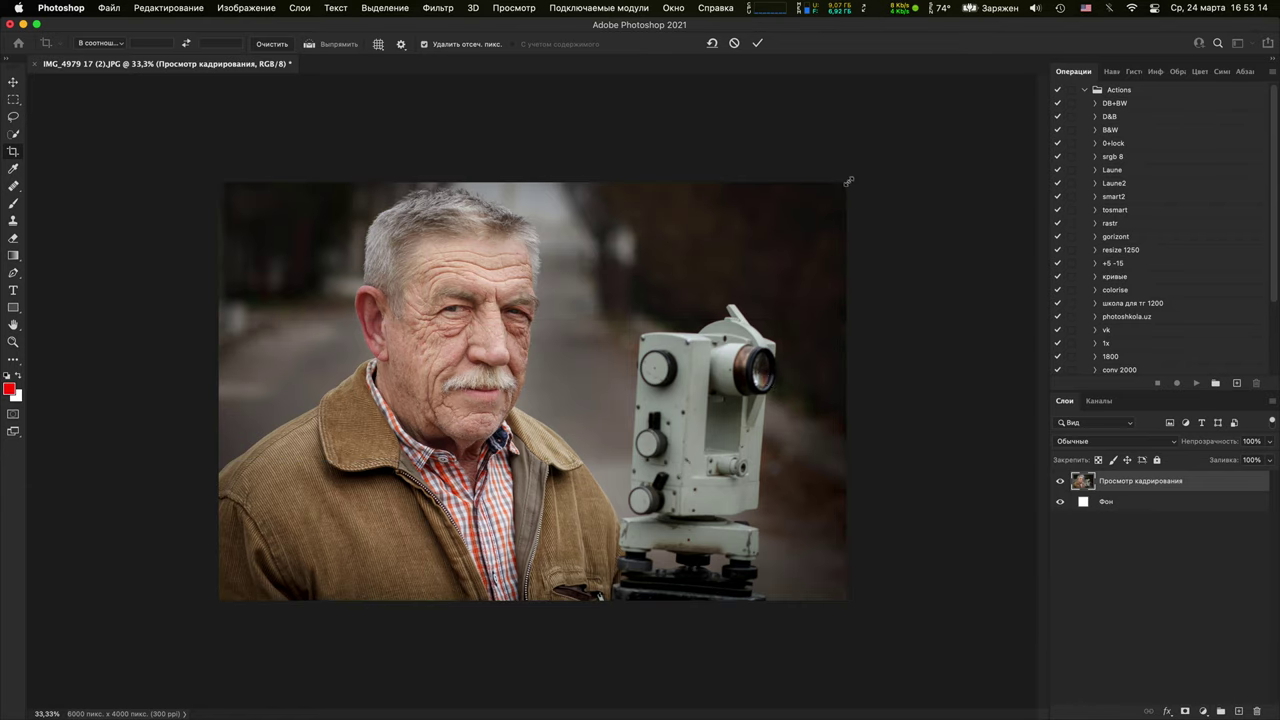
{"action": "left_click_drag", "start_coordinate": [848, 181], "coordinate": [850, 178]}
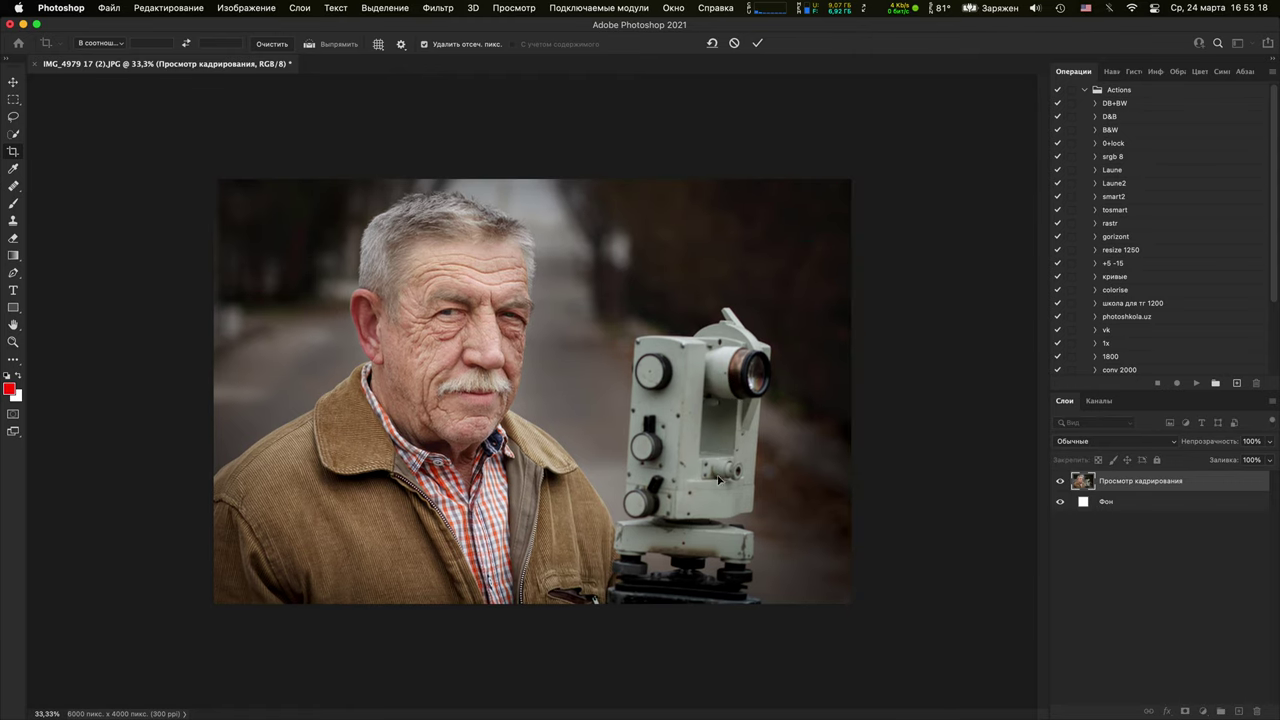
{"action": "key", "text": "Return"}
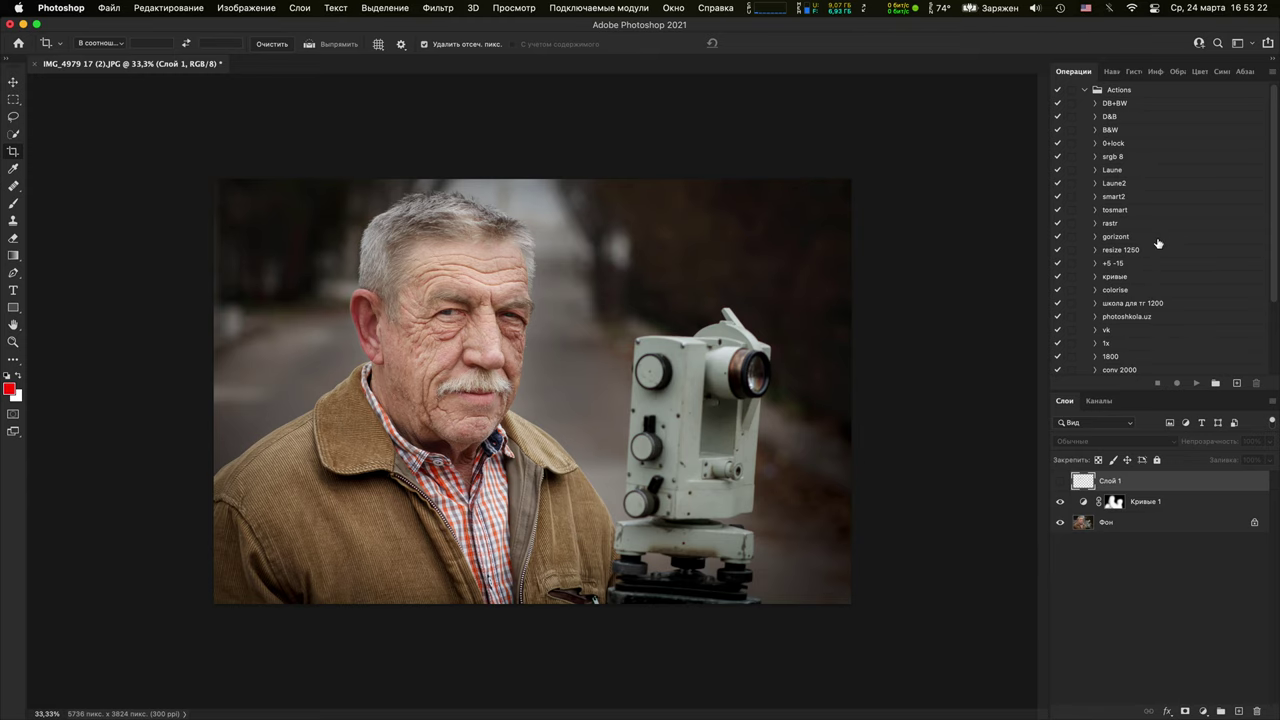
Flip the image horizontally with the gorizont action and flip it back with the same action
{"action": "left_click", "coordinate": [1158, 240]}
{"action": "left_click", "coordinate": [1197, 384]}
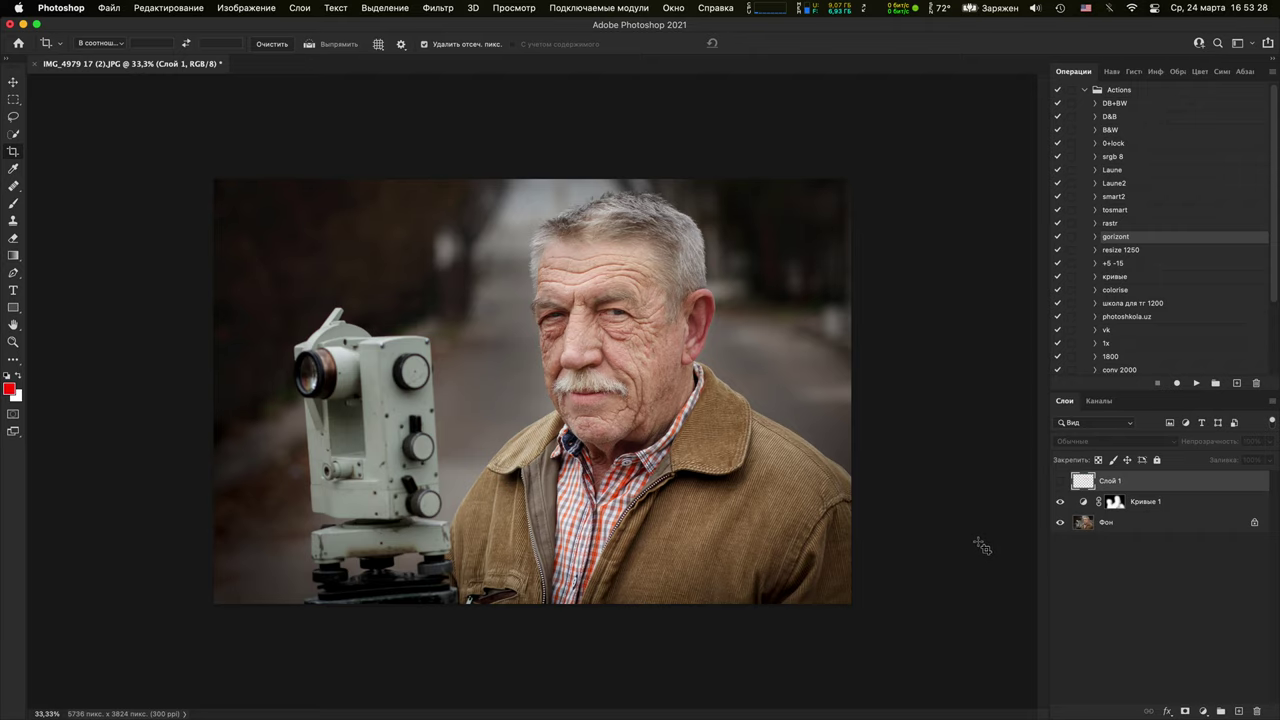
{"action": "left_click", "coordinate": [1197, 383]}
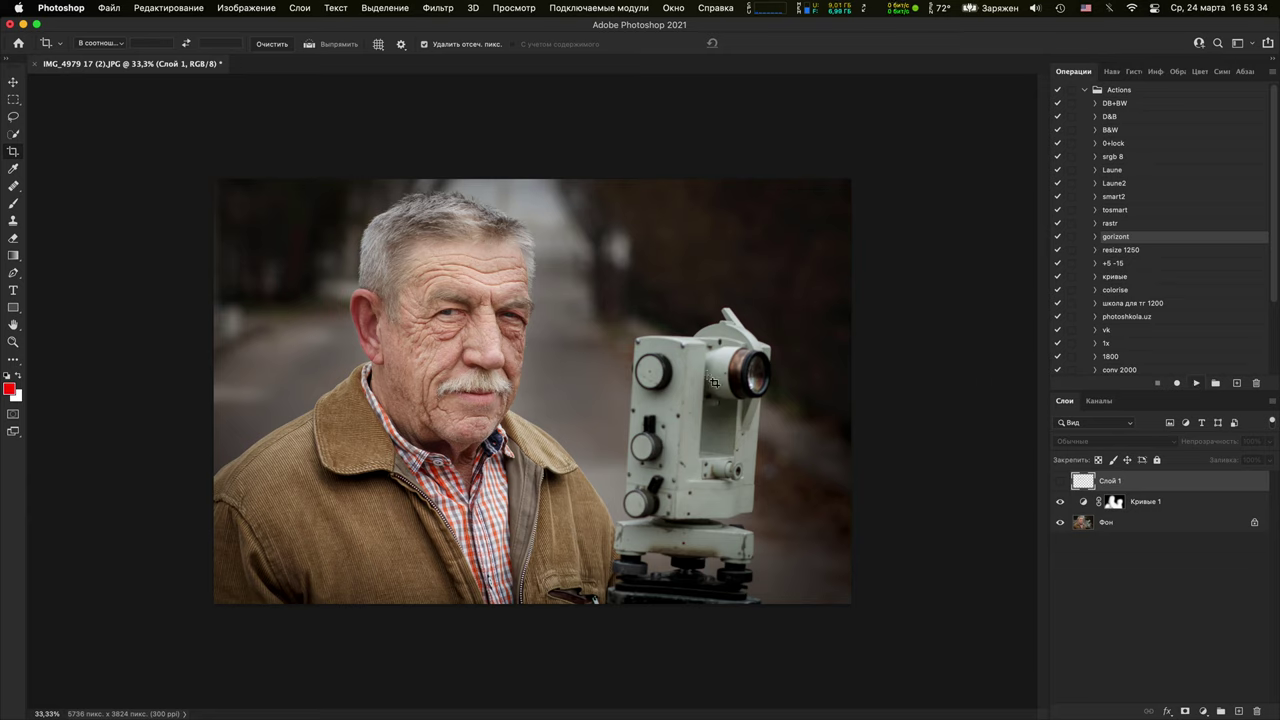
Show Слой 1, paint two long, roughly vertical red lines over the instrument with the brush, and hide the layer
{"action": "left_click", "coordinate": [1060, 481]}
{"action": "key", "text": "b"}
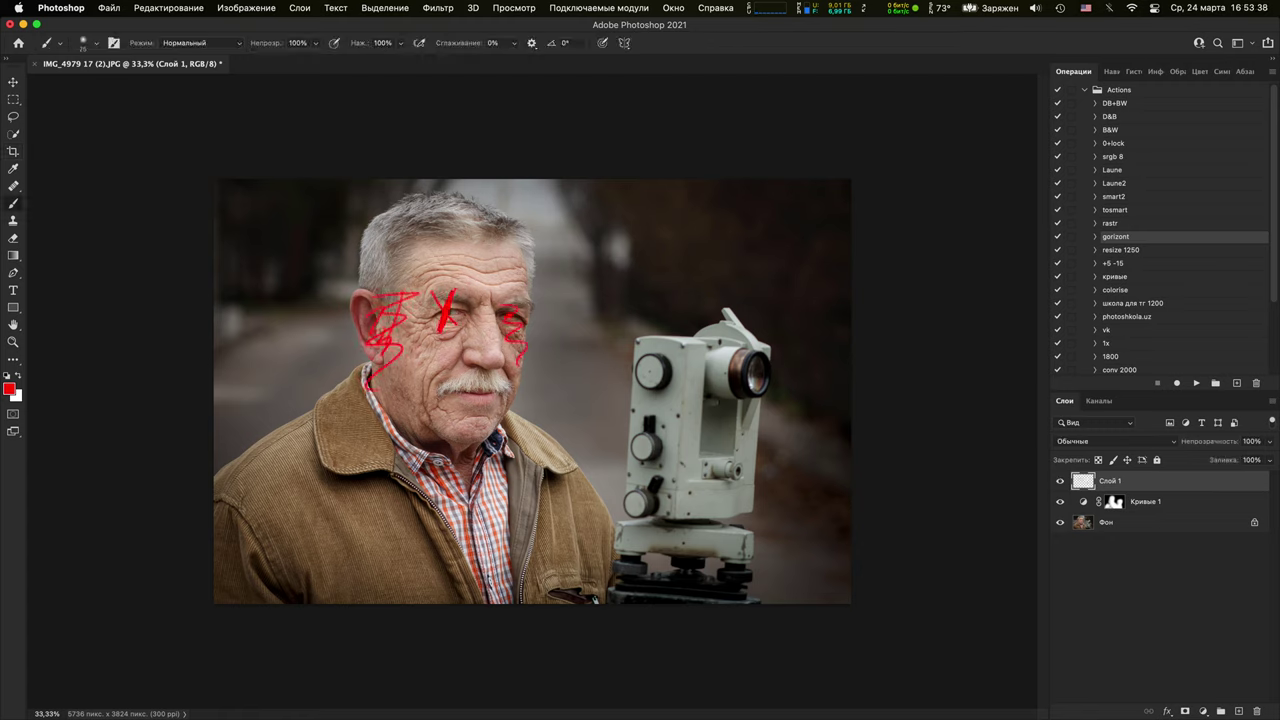
{"action": "left_click_drag", "start_coordinate": [663, 290], "coordinate": [683, 566]}
{"action": "left_click_drag", "start_coordinate": [755, 295], "coordinate": [738, 587]}
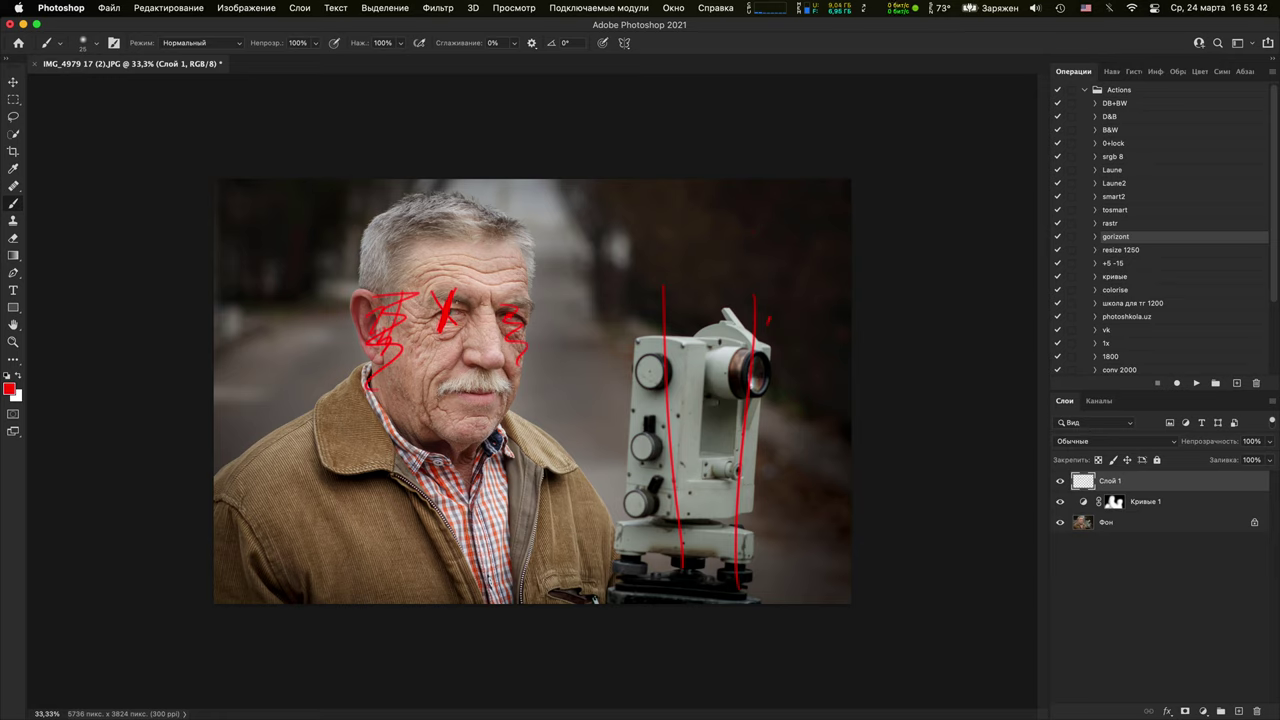
{"action": "left_click", "coordinate": [1060, 481]}
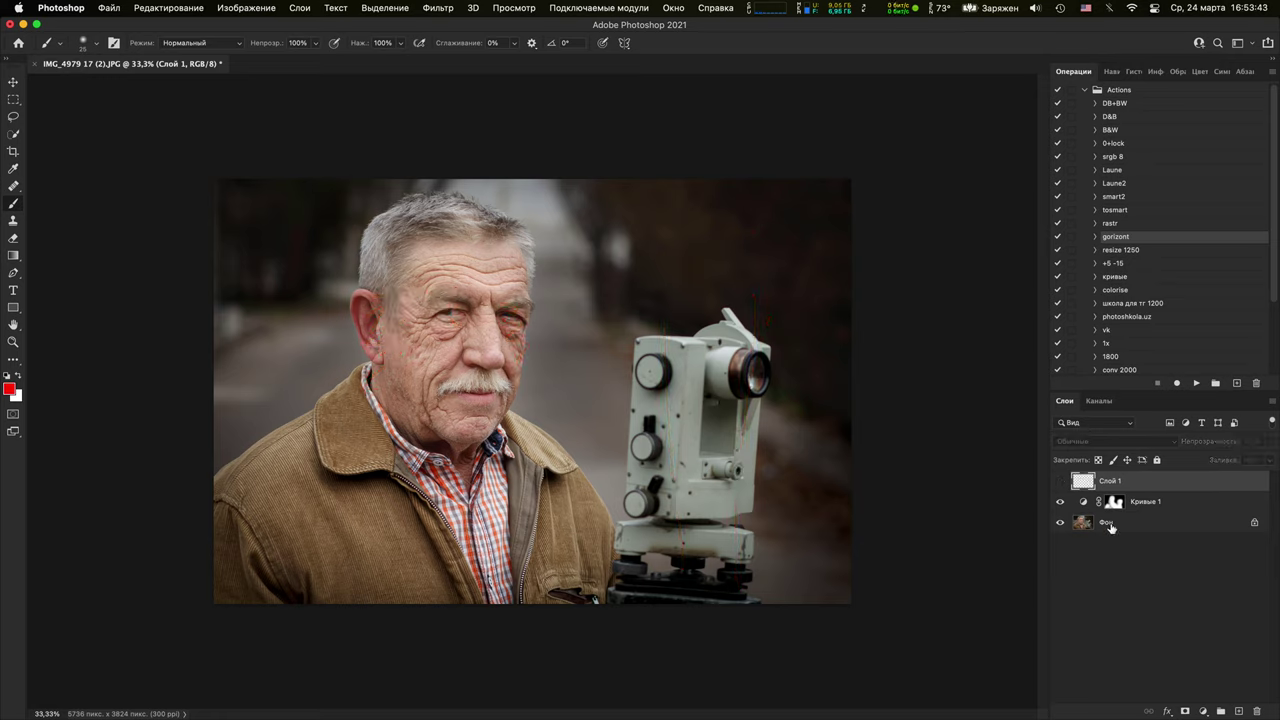
On a new layer, draw a red oval around the man's face and a large red cross over the instrument
{"action": "left_click", "coordinate": [1238, 711]}
{"action": "mouse_move", "coordinate": [418, 322]}
{"action": "left_mouse_down"}
{"action": "mouse_move", "coordinate": [412, 235]}
{"action": "mouse_move", "coordinate": [375, 320]}
{"action": "left_mouse_up"}
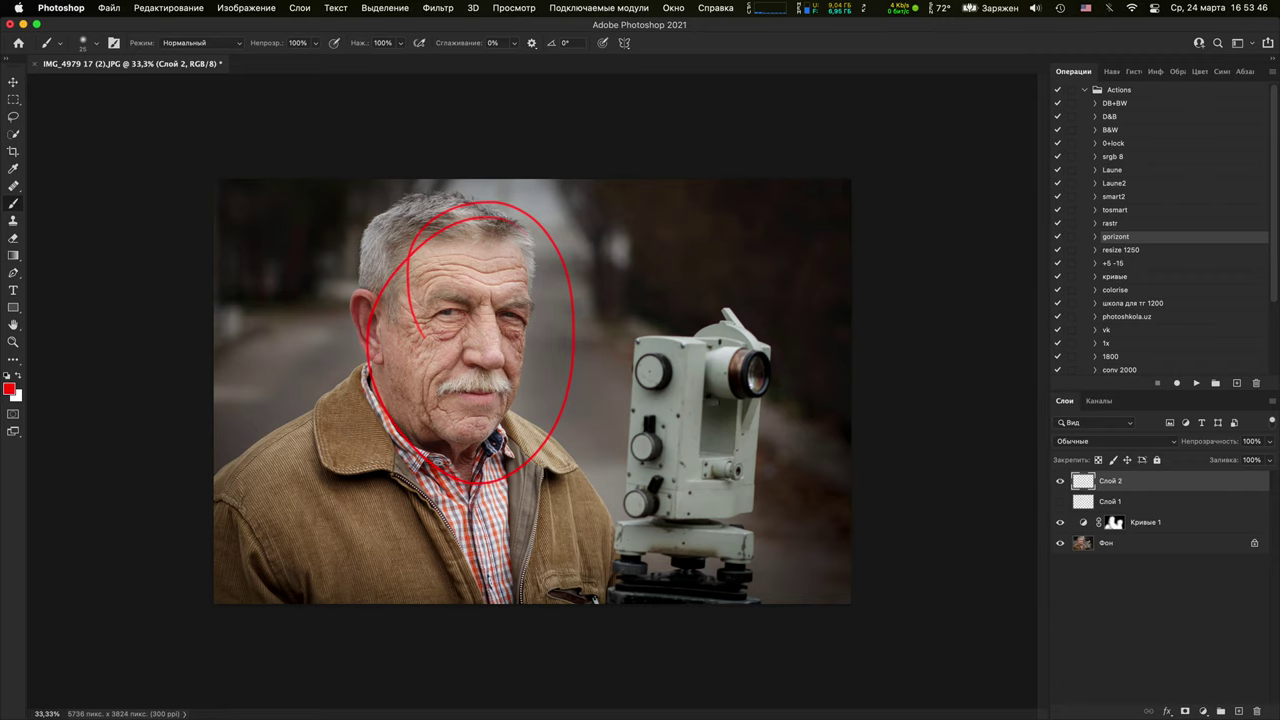
{"action": "mouse_move", "coordinate": [822, 193]}
{"action": "left_mouse_down"}
{"action": "mouse_move", "coordinate": [745, 368]}
{"action": "mouse_move", "coordinate": [677, 451]}
{"action": "left_mouse_up"}
{"action": "left_click_drag", "start_coordinate": [664, 249], "coordinate": [801, 532]}
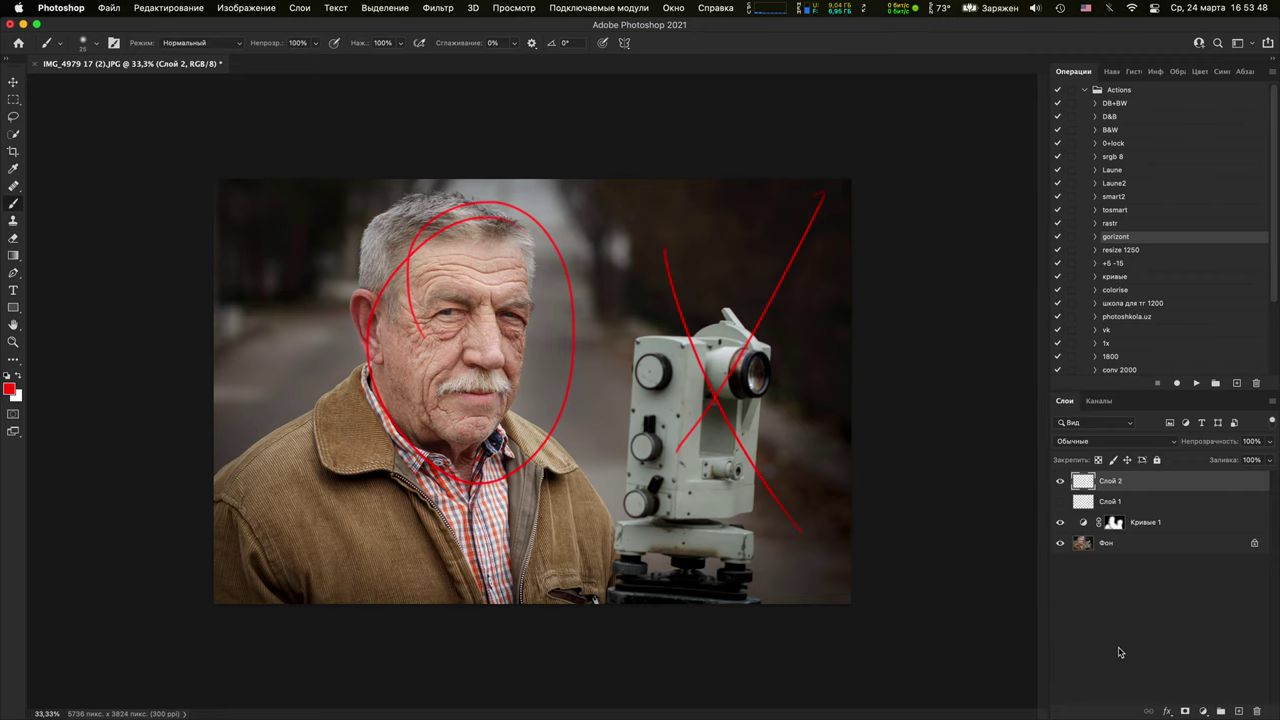
Flip the image horizontally and hide the layer with the oval and the cross
{"action": "key", "text": "F2"}
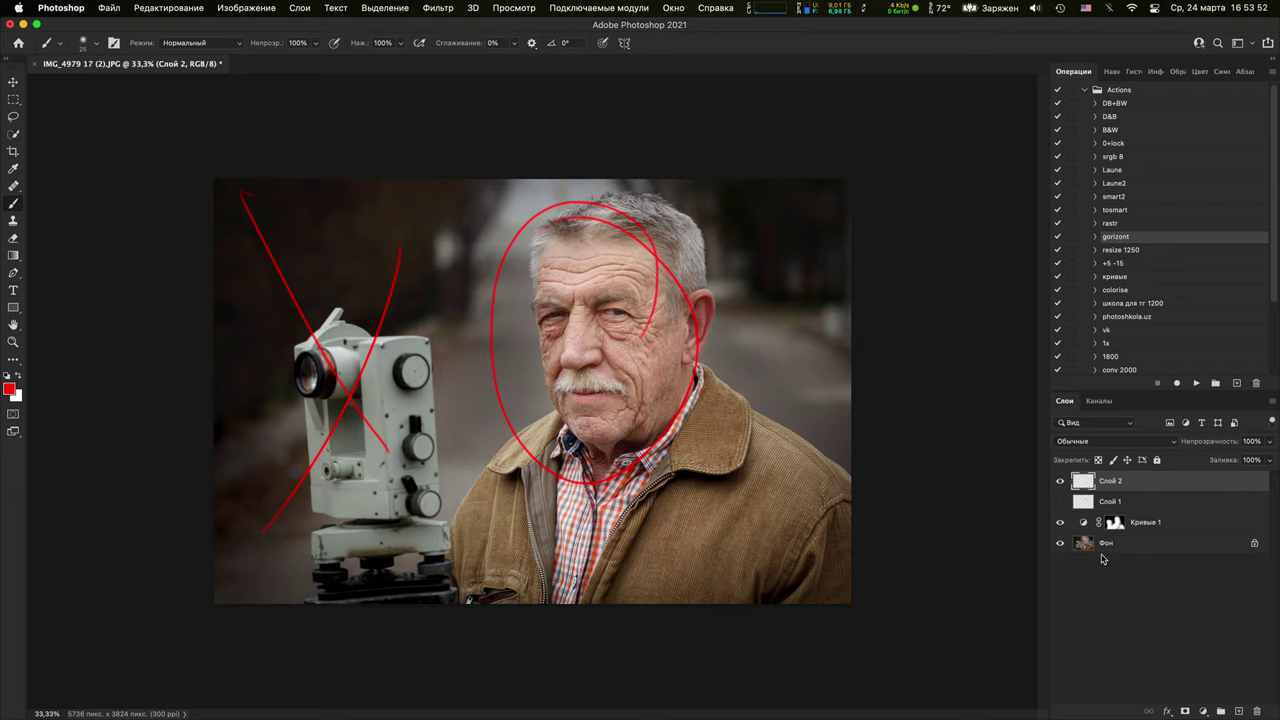
{"action": "left_click", "coordinate": [1060, 483]}
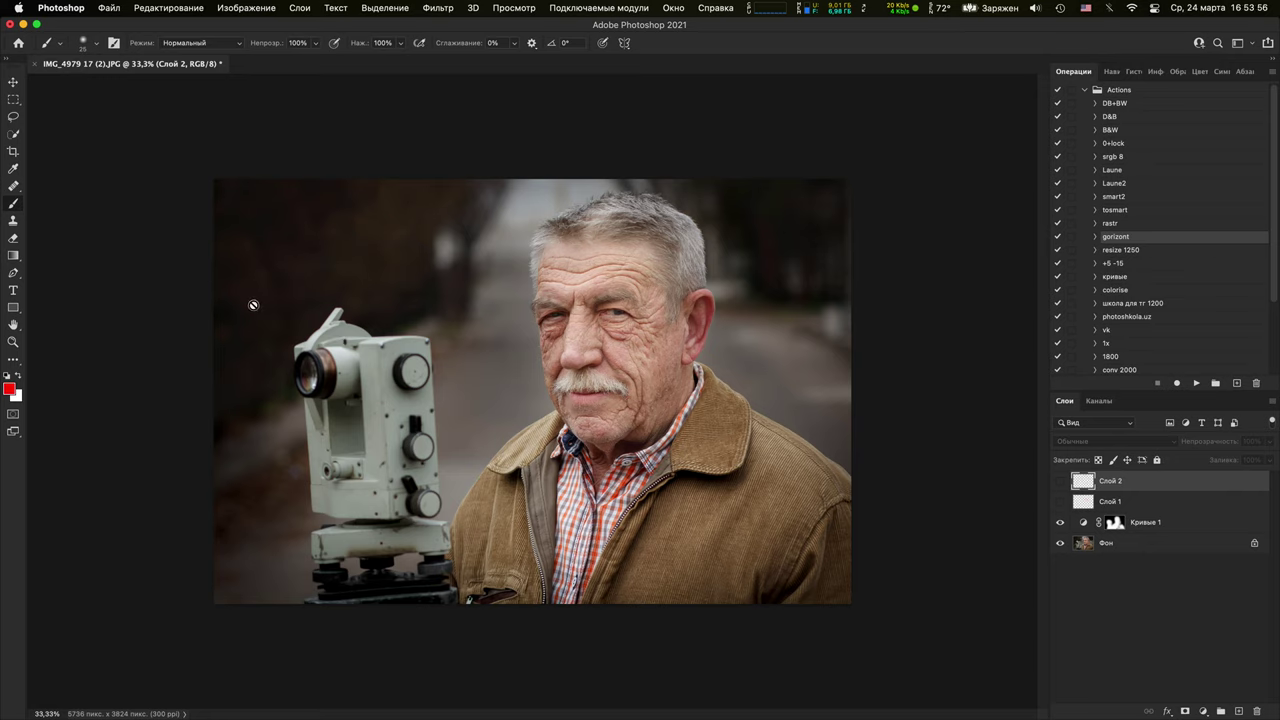
On a new layer, draw two red arrows towards the man's face and red lines along the instrument's sides and top edge
{"action": "left_click", "coordinate": [1238, 711]}
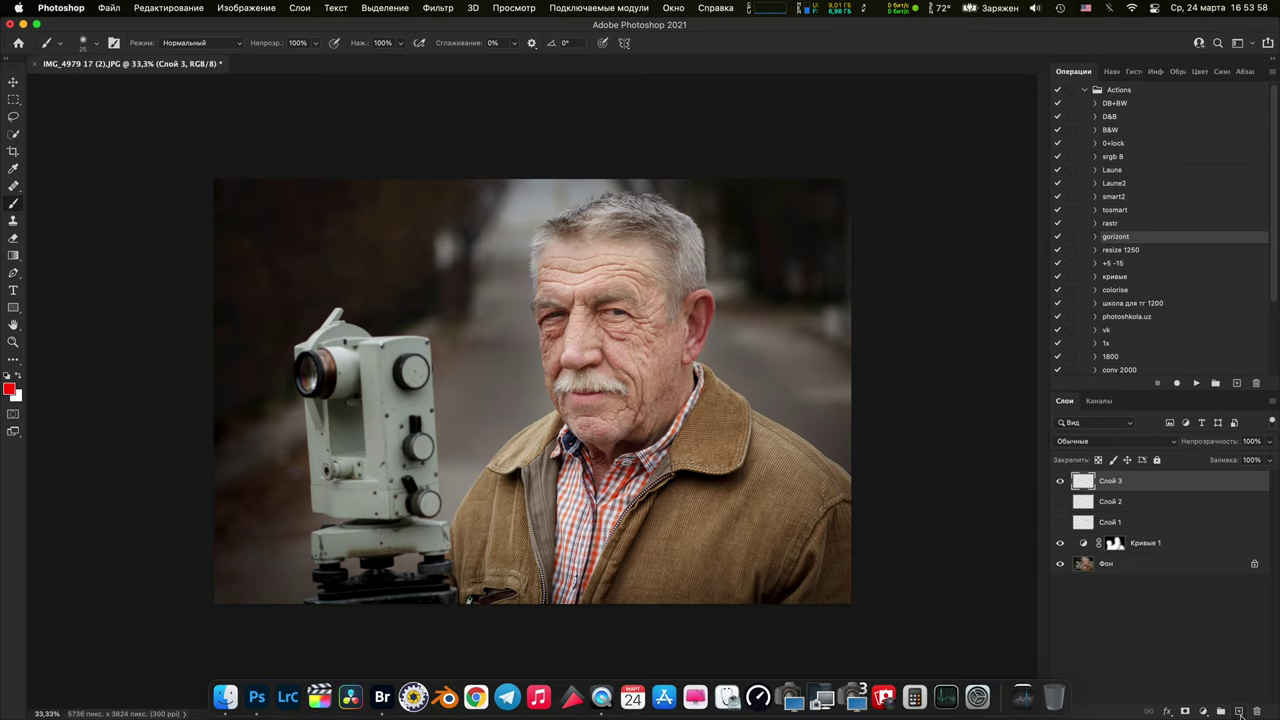
{"action": "left_click_drag", "start_coordinate": [237, 301], "coordinate": [513, 288]}
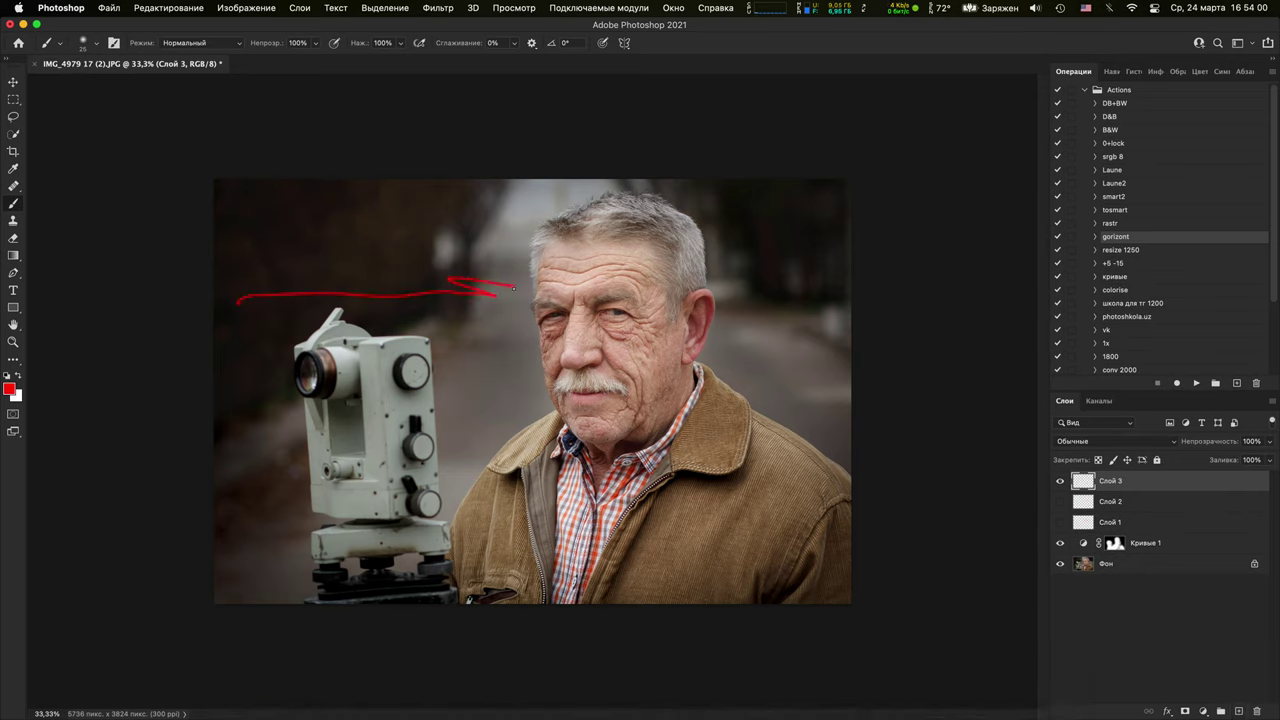
{"action": "left_click_drag", "start_coordinate": [292, 335], "coordinate": [346, 600]}
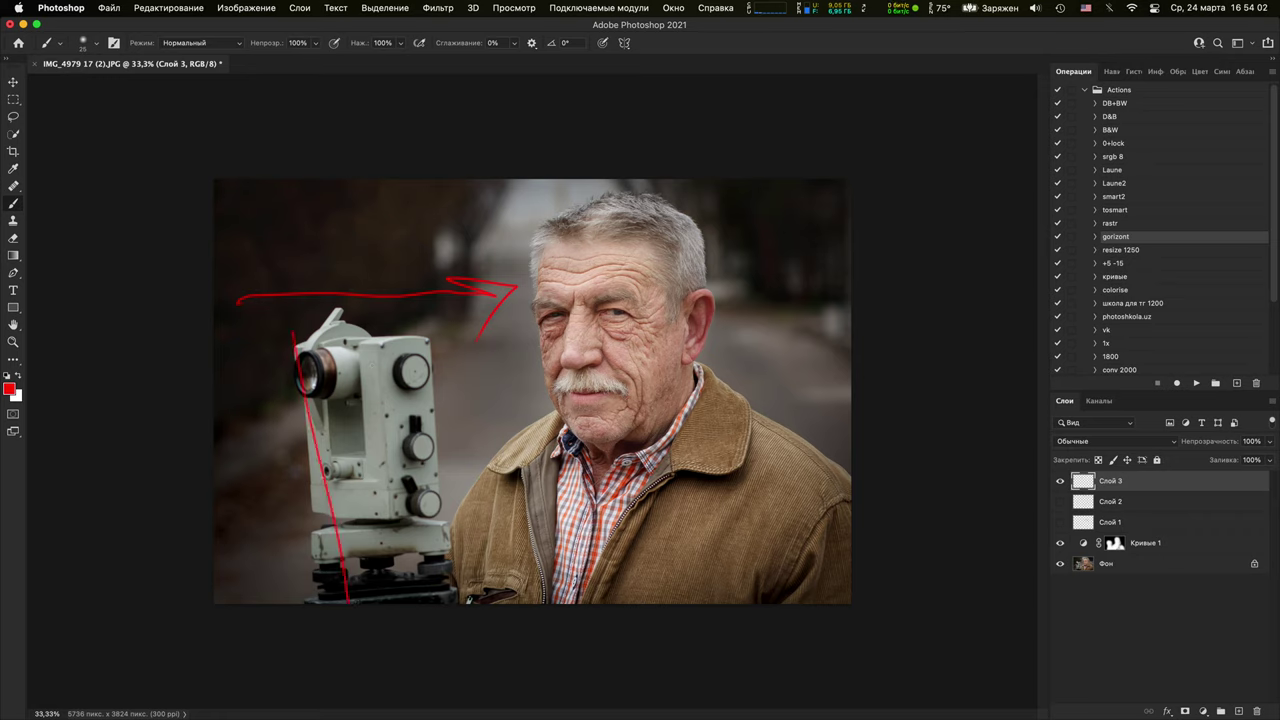
{"action": "left_click_drag", "start_coordinate": [412, 330], "coordinate": [440, 598]}
{"action": "left_click_drag", "start_coordinate": [288, 331], "coordinate": [420, 346]}
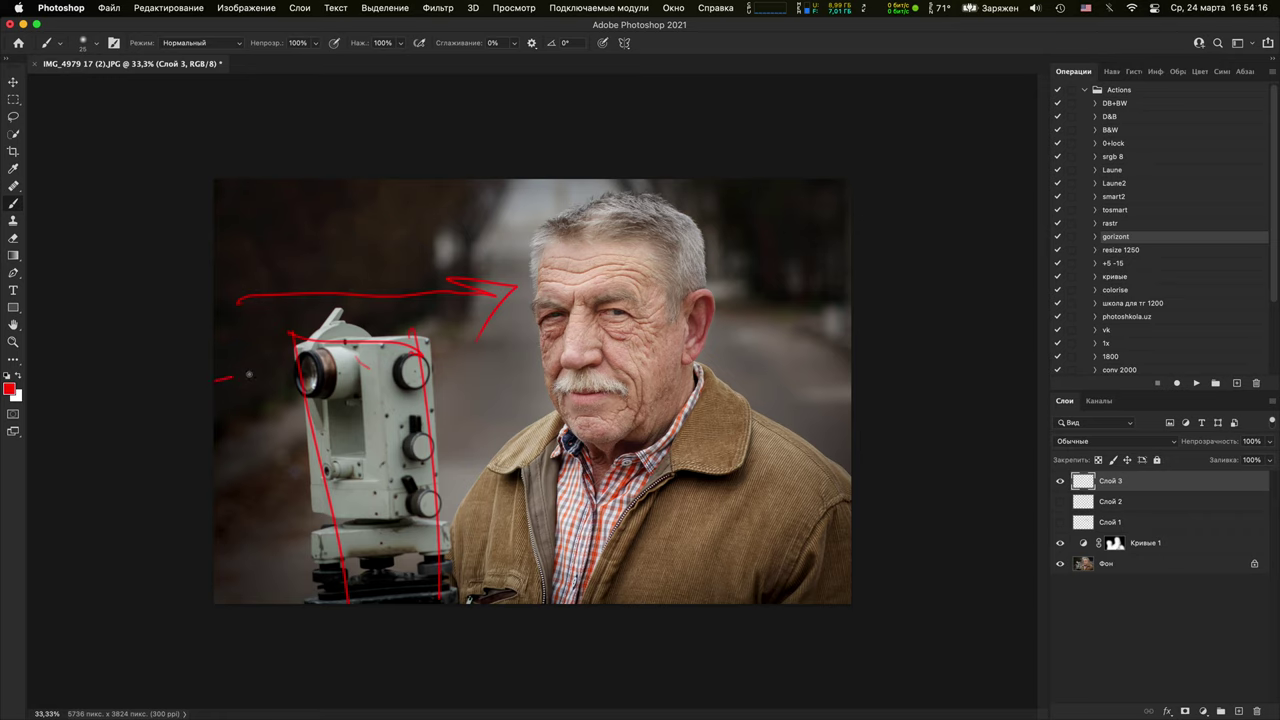
{"action": "left_click_drag", "start_coordinate": [249, 374], "coordinate": [414, 358]}
{"action": "mouse_move", "coordinate": [505, 336]}
{"action": "left_mouse_down"}
{"action": "mouse_move", "coordinate": [559, 340]}
{"action": "mouse_move", "coordinate": [518, 394]}
{"action": "left_mouse_up"}
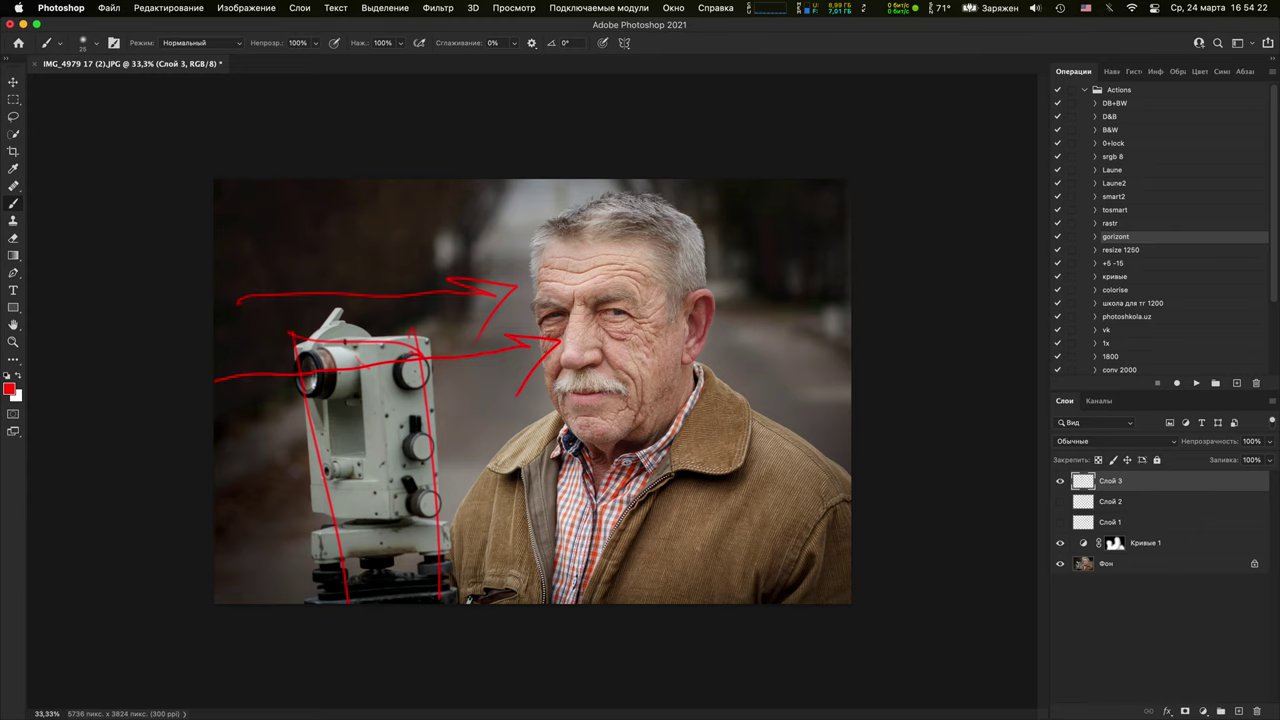
Flip the image horizontally with the gorizont action and paint a red cross over the man's face
{"action": "left_click", "coordinate": [1197, 383]}
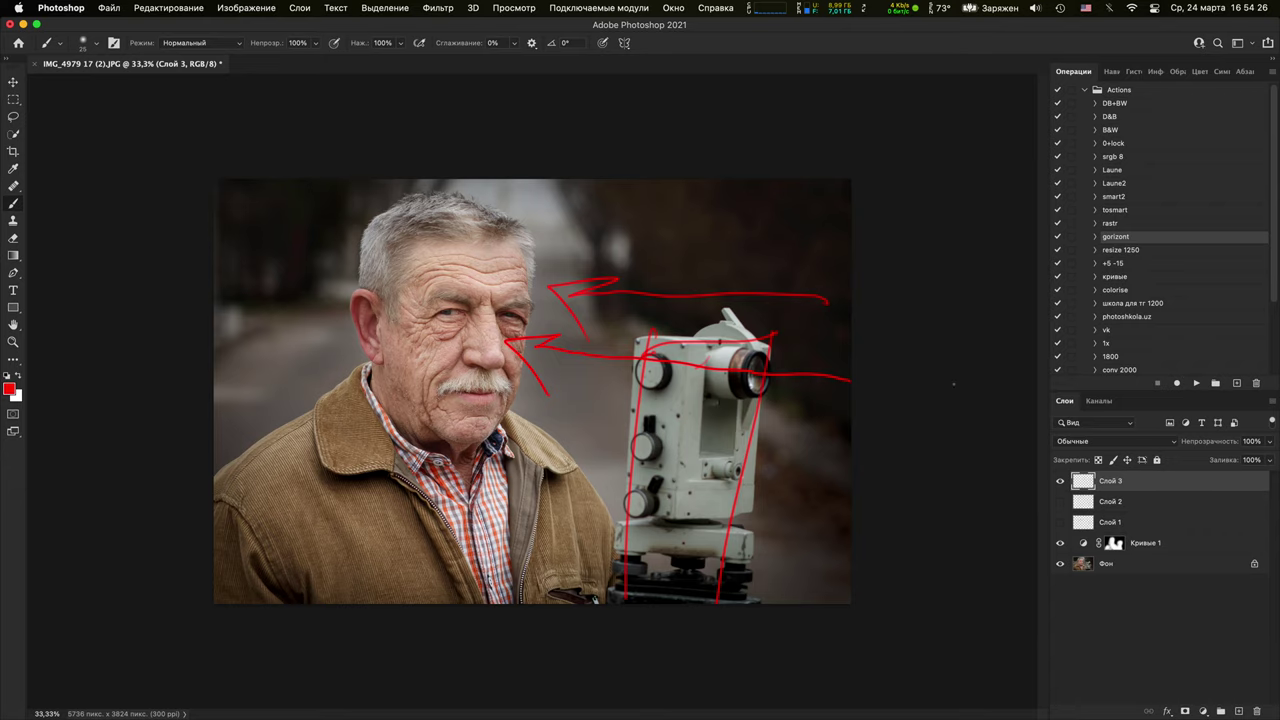
{"action": "left_click_drag", "start_coordinate": [483, 262], "coordinate": [420, 388]}
{"action": "left_click_drag", "start_coordinate": [424, 280], "coordinate": [485, 400]}
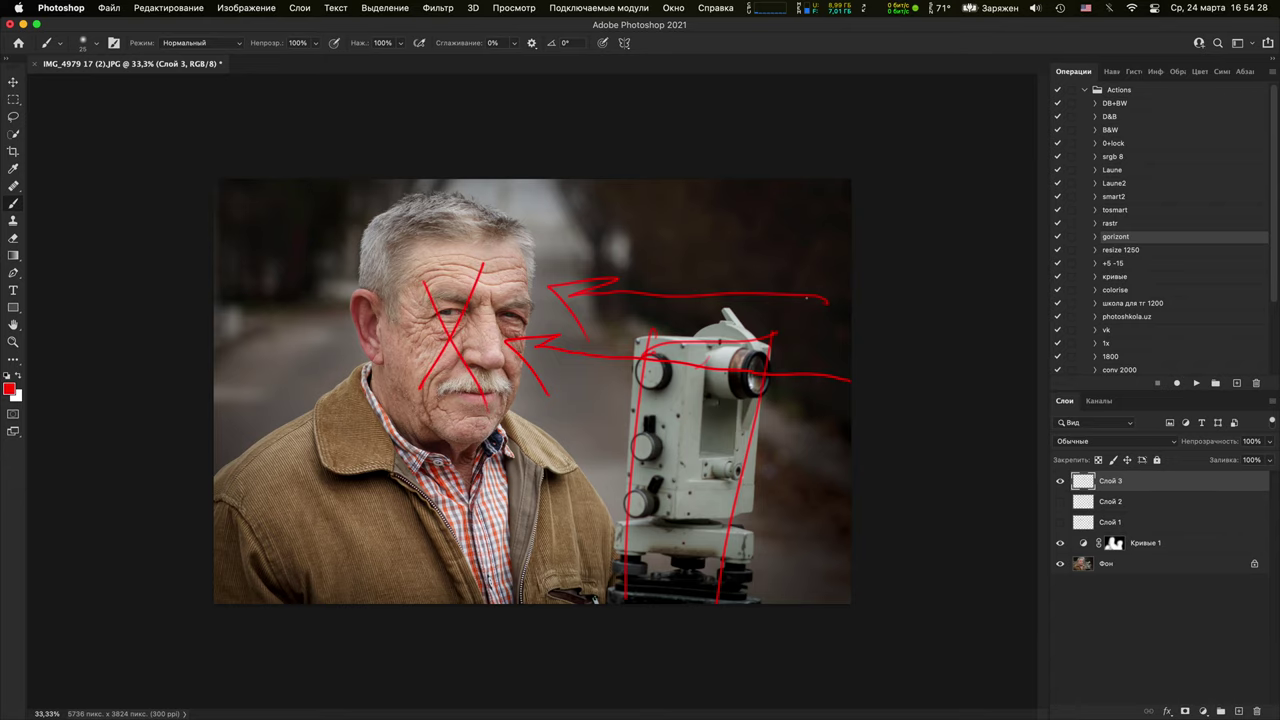
Flip the image horizontally with the gorizont action and draw a red arc over the instrument and an arrow across the man's face
{"action": "left_click", "coordinate": [1197, 383]}
{"action": "mouse_move", "coordinate": [236, 450]}
{"action": "left_mouse_down"}
{"action": "mouse_move", "coordinate": [226, 371]}
{"action": "mouse_move", "coordinate": [355, 263]}
{"action": "mouse_move", "coordinate": [425, 373]}
{"action": "mouse_move", "coordinate": [444, 336]}
{"action": "mouse_move", "coordinate": [374, 360]}
{"action": "left_mouse_up"}
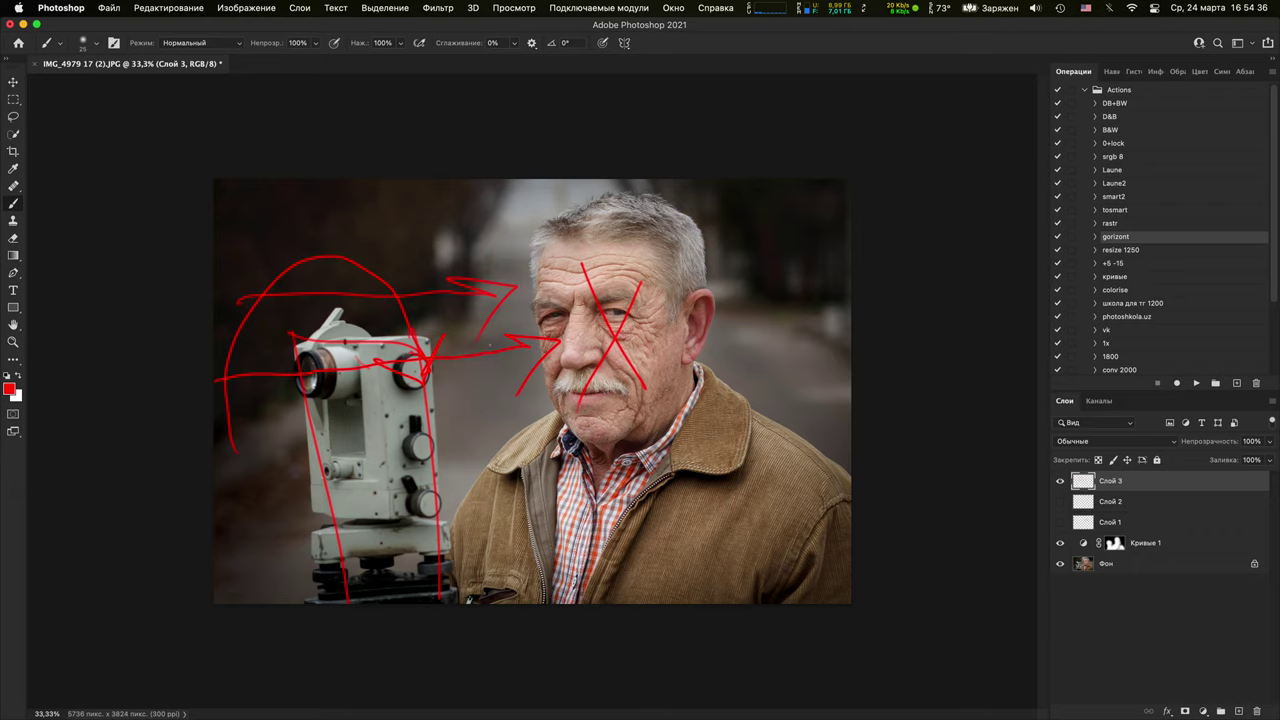
{"action": "mouse_move", "coordinate": [458, 335]}
{"action": "left_mouse_down"}
{"action": "mouse_move", "coordinate": [667, 296]}
{"action": "mouse_move", "coordinate": [603, 376]}
{"action": "left_mouse_up"}
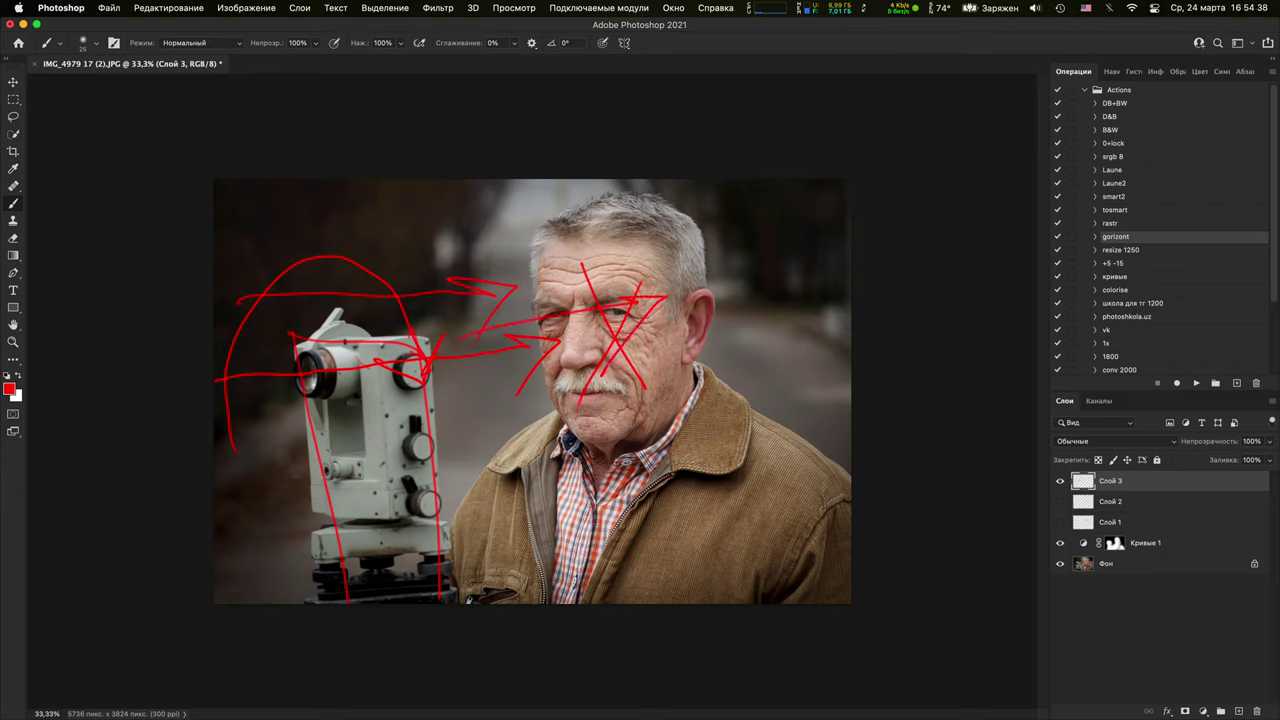
Hide the red markup layer and switch to Bridge to open the portrait IMG_5165.JPG of the woman holding flowers
{"action": "left_click", "coordinate": [1060, 480]}
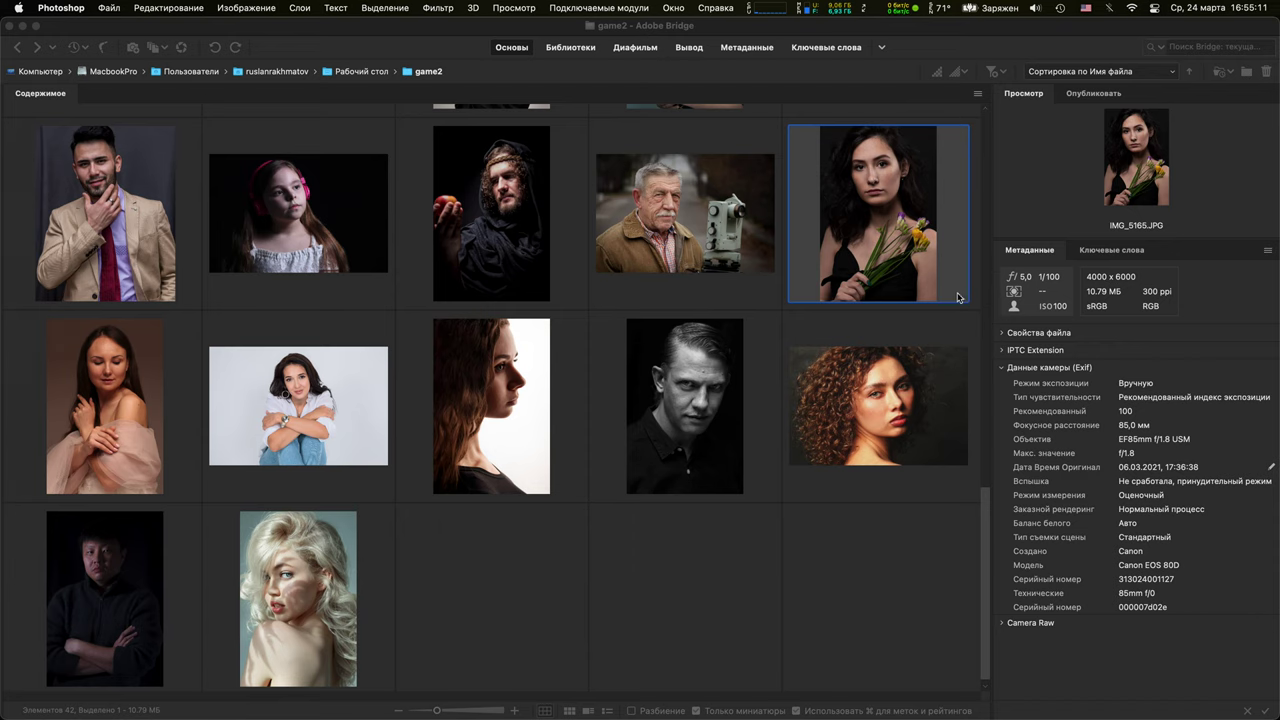
{"action": "double_click", "coordinate": [876, 226]}
{"action": "left_click", "coordinate": [693, 453]}
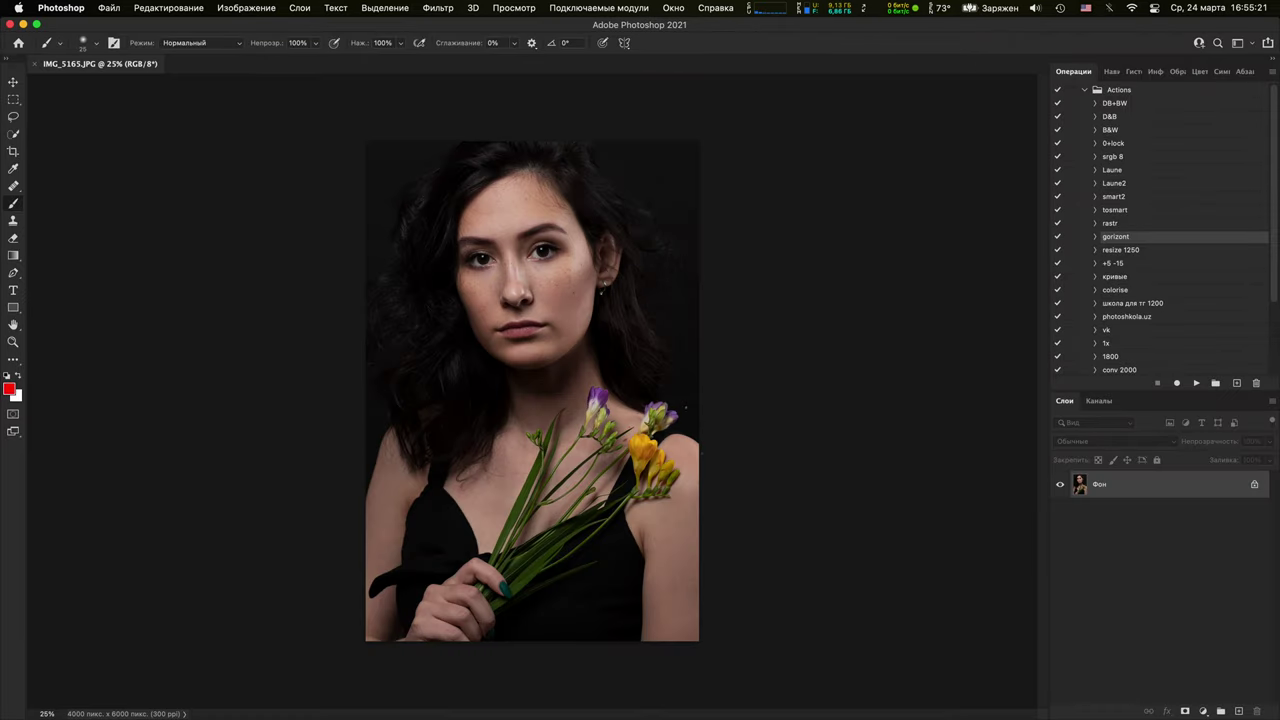
Examine the woman's eyes, cheek and nose skin, lips and neck at close magnification, and the portrait as a whole
{"action": "key", "text": "super+1"}
{"action": "left_click_drag", "start_coordinate": [669, 355], "coordinate": [683, 420]}
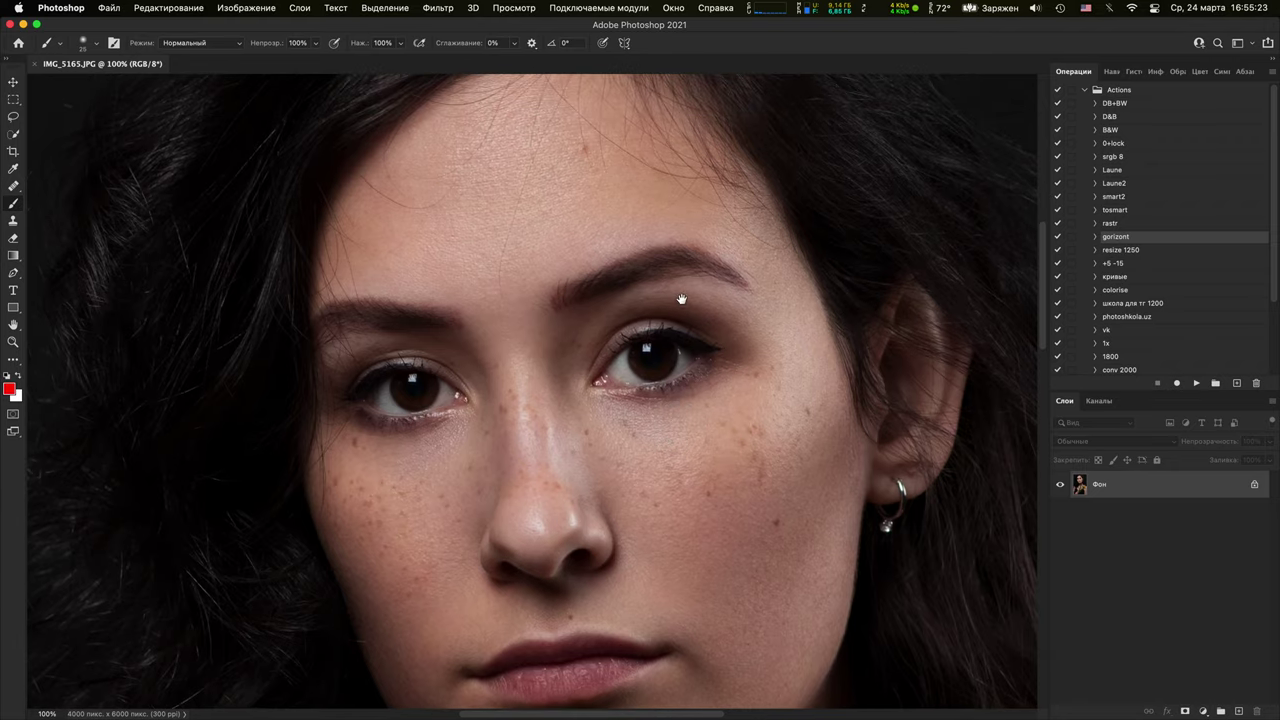
{"action": "key", "text": "super+plus"}
{"action": "key", "text": "super+plus"}
{"action": "key", "text": "super+plus"}
{"action": "left_click_drag", "start_coordinate": [973, 310], "coordinate": [773, 439]}
{"action": "scroll", "coordinate": [772, 440], "scroll_direction": "up", "scroll_amount": 3}
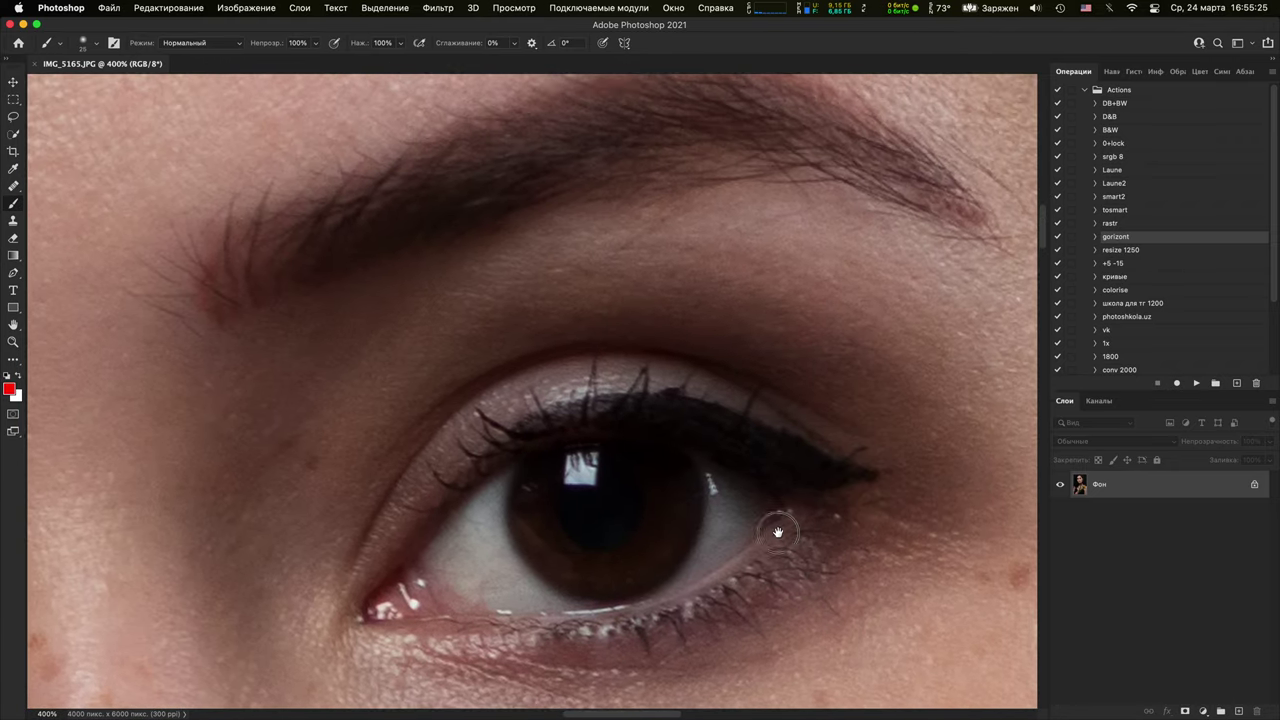
{"action": "scroll", "coordinate": [785, 540], "scroll_direction": "down", "scroll_amount": 8}
{"action": "scroll", "coordinate": [781, 449], "scroll_direction": "down", "scroll_amount": 10}
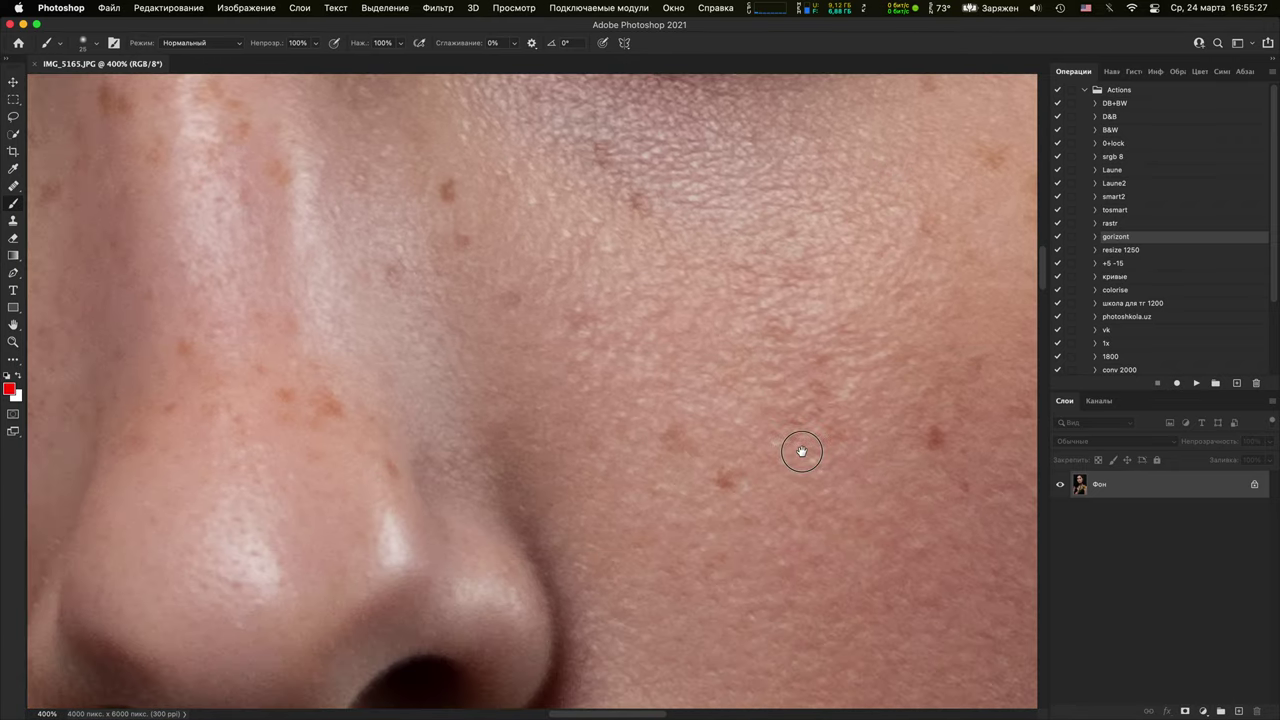
{"action": "scroll", "coordinate": [737, 409], "scroll_direction": "down", "scroll_amount": 3}
{"action": "key", "text": "super+minus"}
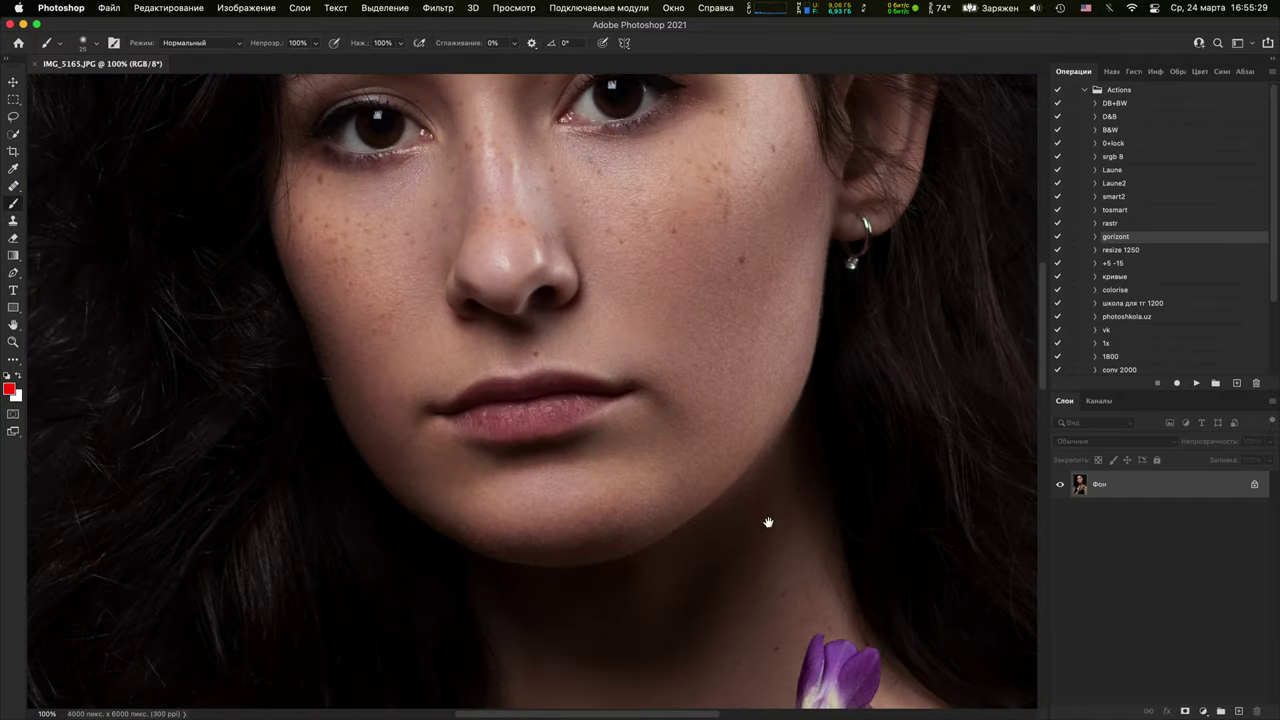
{"action": "left_click_drag", "start_coordinate": [769, 523], "coordinate": [751, 414]}
{"action": "key", "text": "super+minus"}
{"action": "left_click_drag", "start_coordinate": [767, 467], "coordinate": [660, 631]}
{"action": "key", "text": "super+minus"}
{"action": "scroll", "coordinate": [666, 430], "scroll_direction": "down", "scroll_amount": 2}
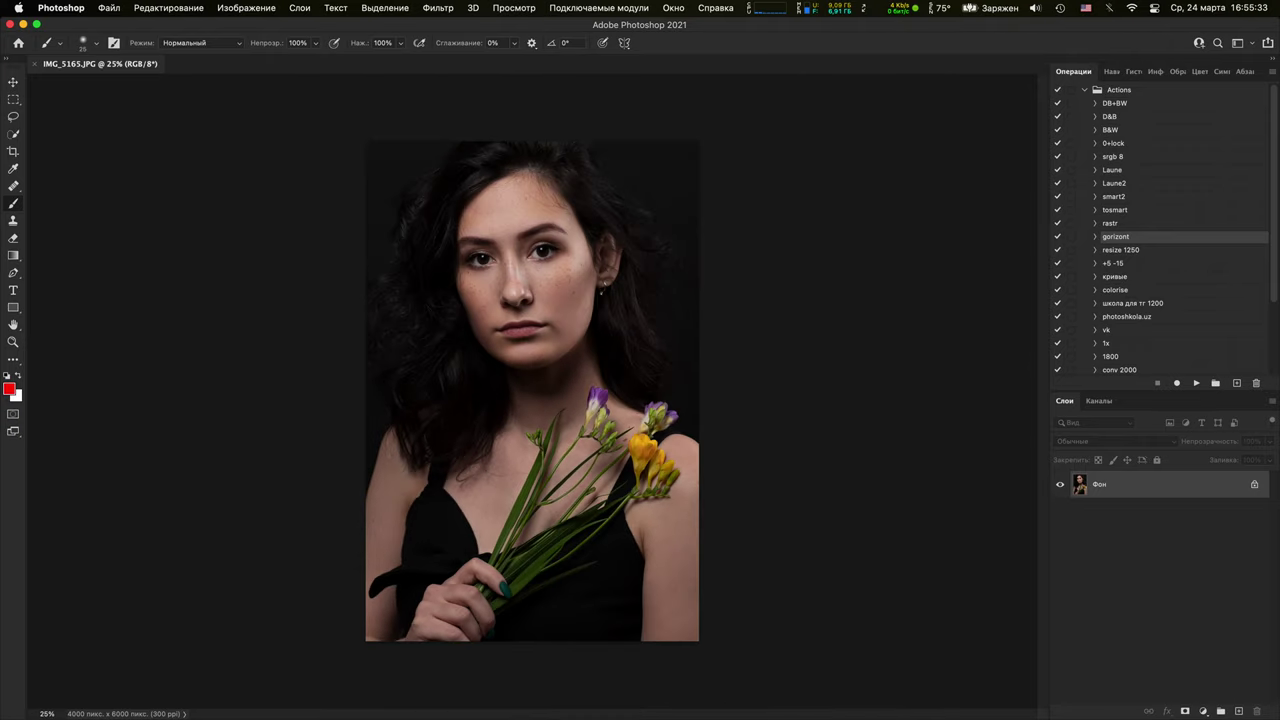
On a new layer, paint a red stroke along the green fingernail resting on the flower stems
{"action": "scroll", "coordinate": [620, 471], "scroll_direction": "up", "scroll_amount": 3}
{"action": "key", "text": "super+plus"}
{"action": "key", "text": "super+plus"}
{"action": "key", "text": "super+plus"}
{"action": "key", "text": "super+plus"}
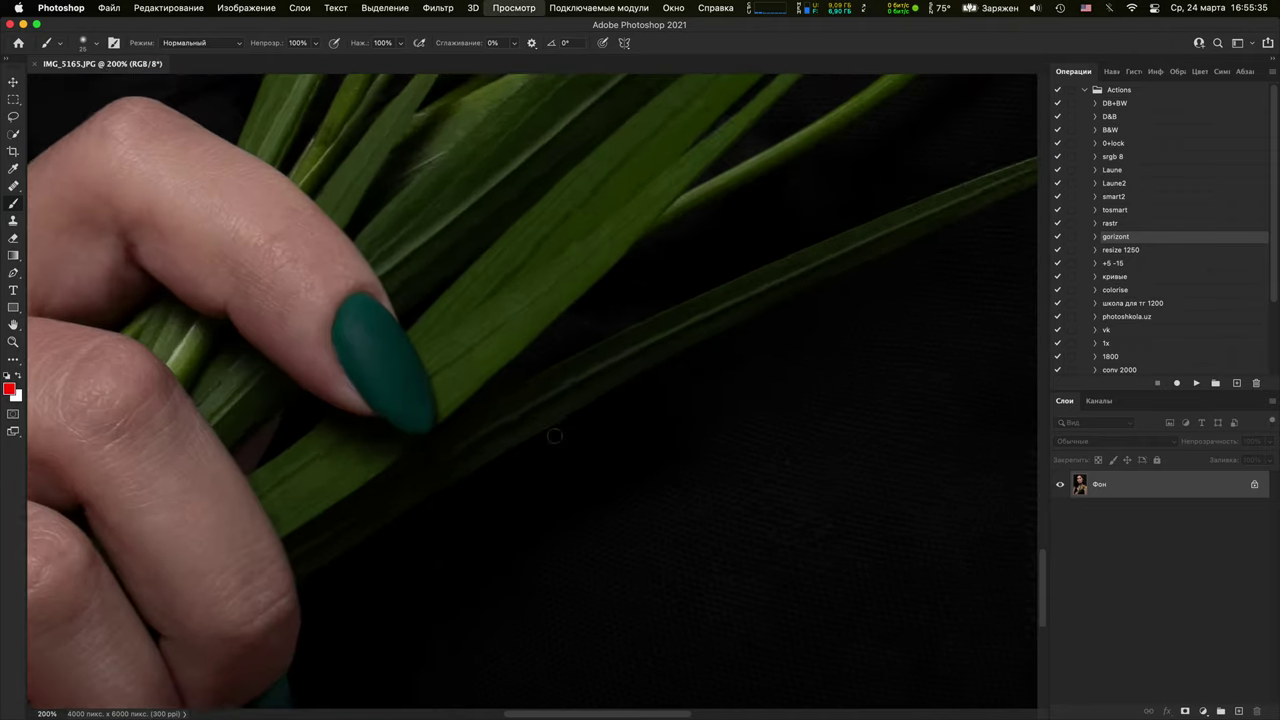
{"action": "left_click_drag", "start_coordinate": [571, 374], "coordinate": [794, 351]}
{"action": "key", "text": "super+plus"}
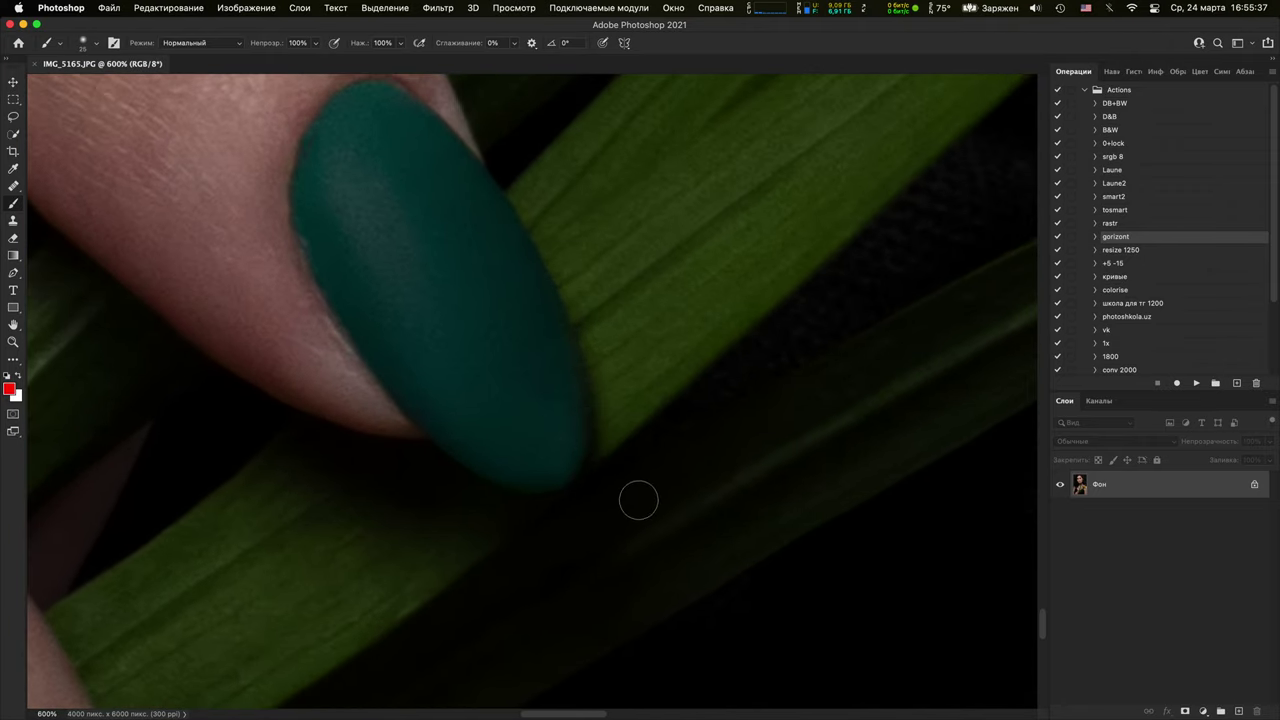
{"action": "left_click", "coordinate": [1238, 711]}
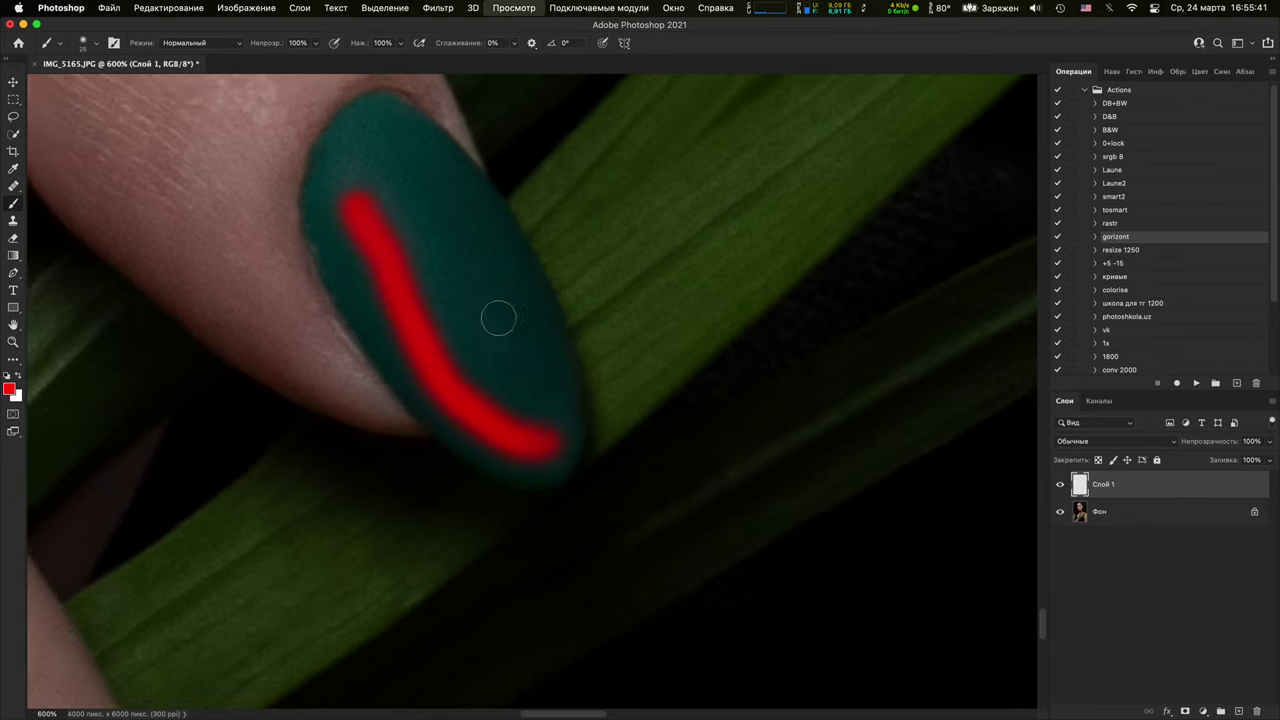
Examine the fingers at the photo's lower edge, the woman's face and the hair against the dark background
{"action": "key", "text": "super+minus"}
{"action": "key", "text": "super+minus"}
{"action": "key", "text": "super+minus"}
{"action": "left_click_drag", "start_coordinate": [500, 523], "coordinate": [591, 300]}
{"action": "key", "text": "super+minus"}
{"action": "key", "text": "super+minus"}
{"action": "key", "text": "super+minus"}
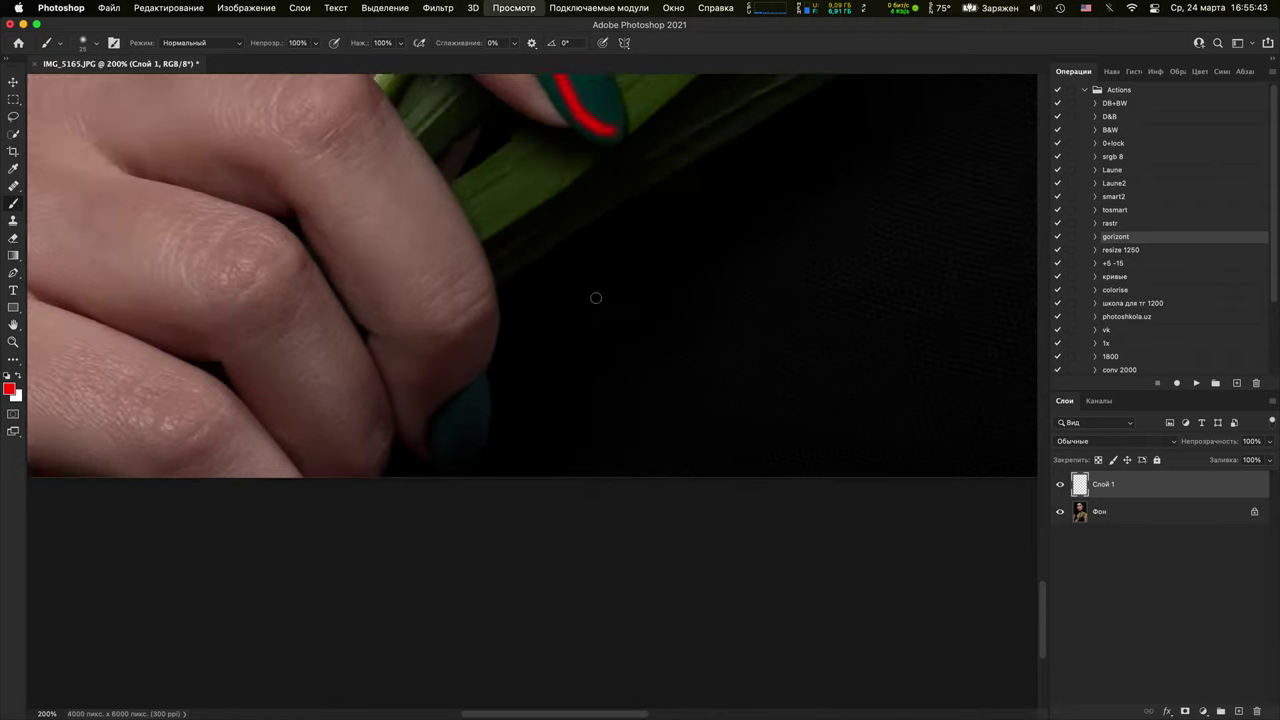
{"action": "left_click_drag", "start_coordinate": [646, 153], "coordinate": [655, 391]}
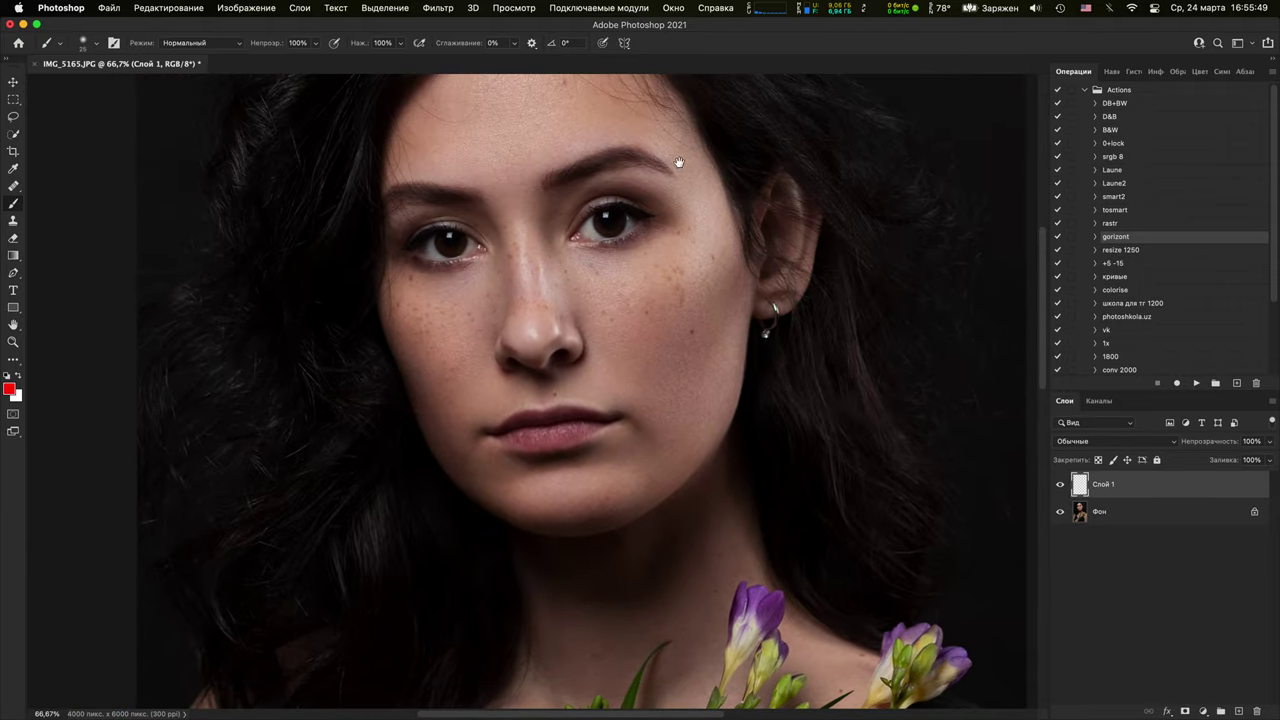
{"action": "left_click_drag", "start_coordinate": [640, 265], "coordinate": [536, 528]}
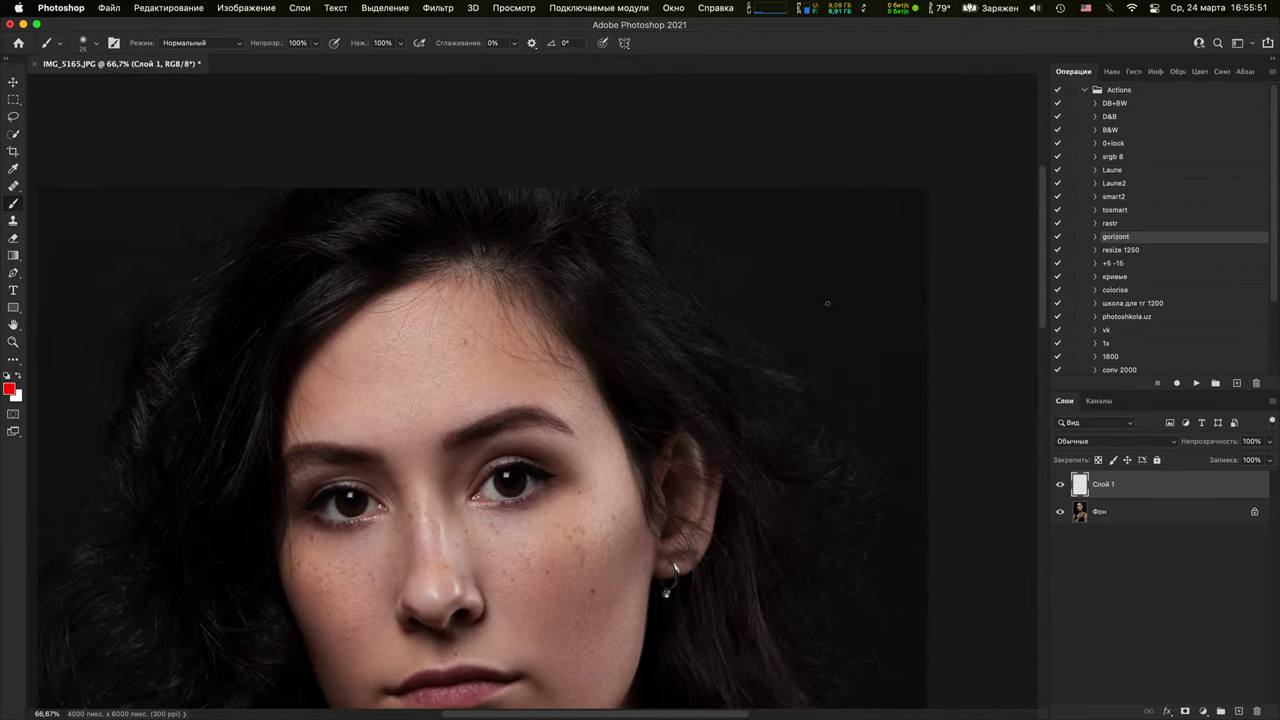
Hide the layer with the red nail mark and duplicate the background layer
{"action": "left_click", "coordinate": [1060, 485]}
{"action": "left_click", "coordinate": [1114, 509]}
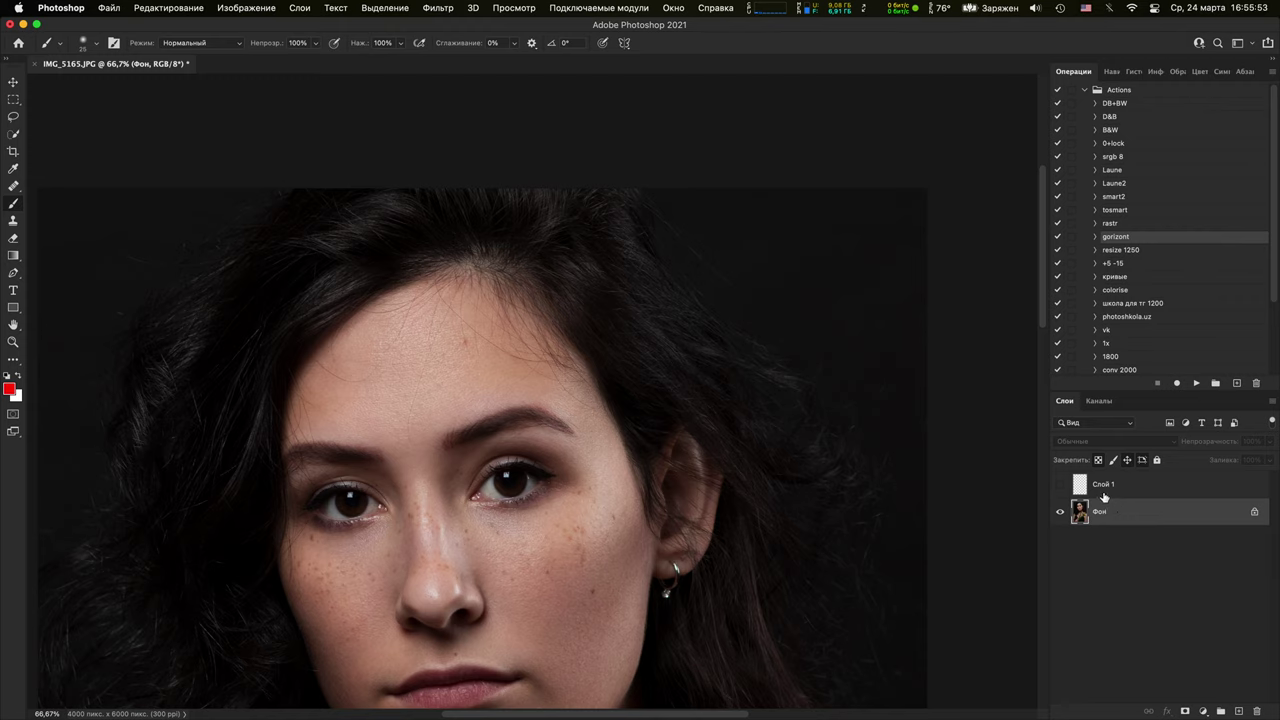
{"action": "key", "text": "super+j"}
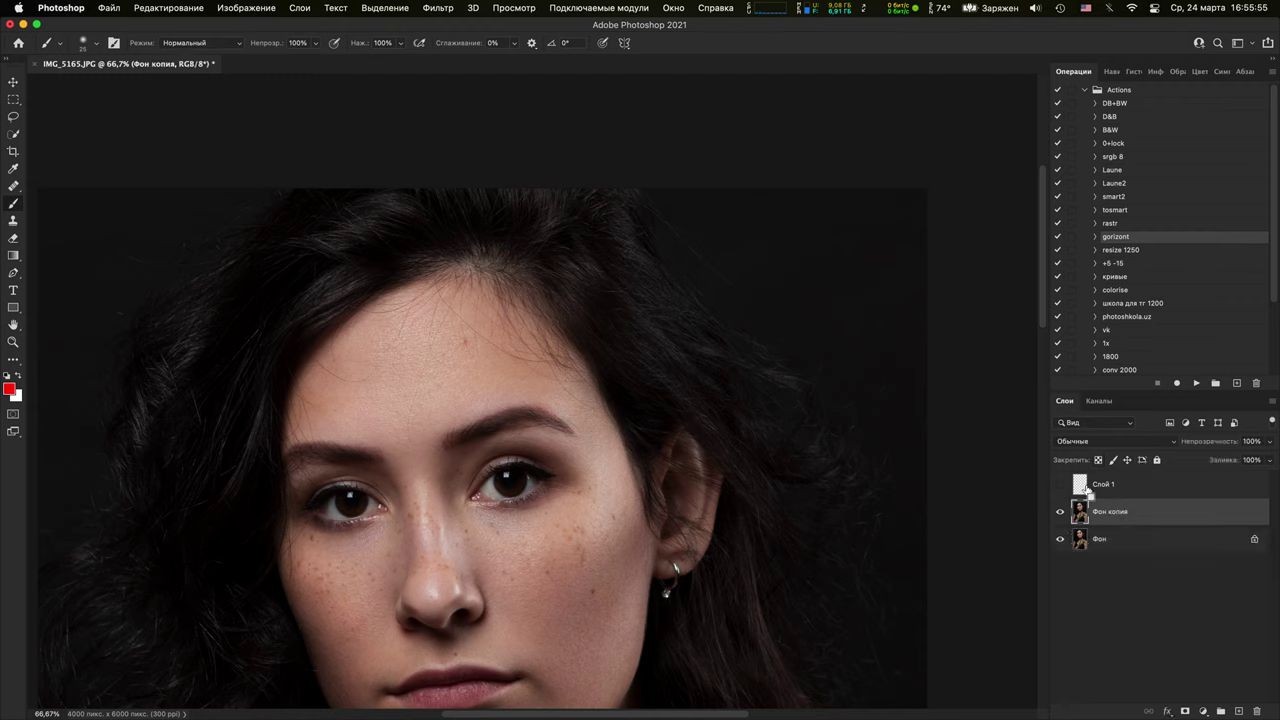
Open the Liquify filter on the background copy and reshape the hair beside the woman's head with a 1300 brush
{"action": "key", "text": "shift+super+x"}
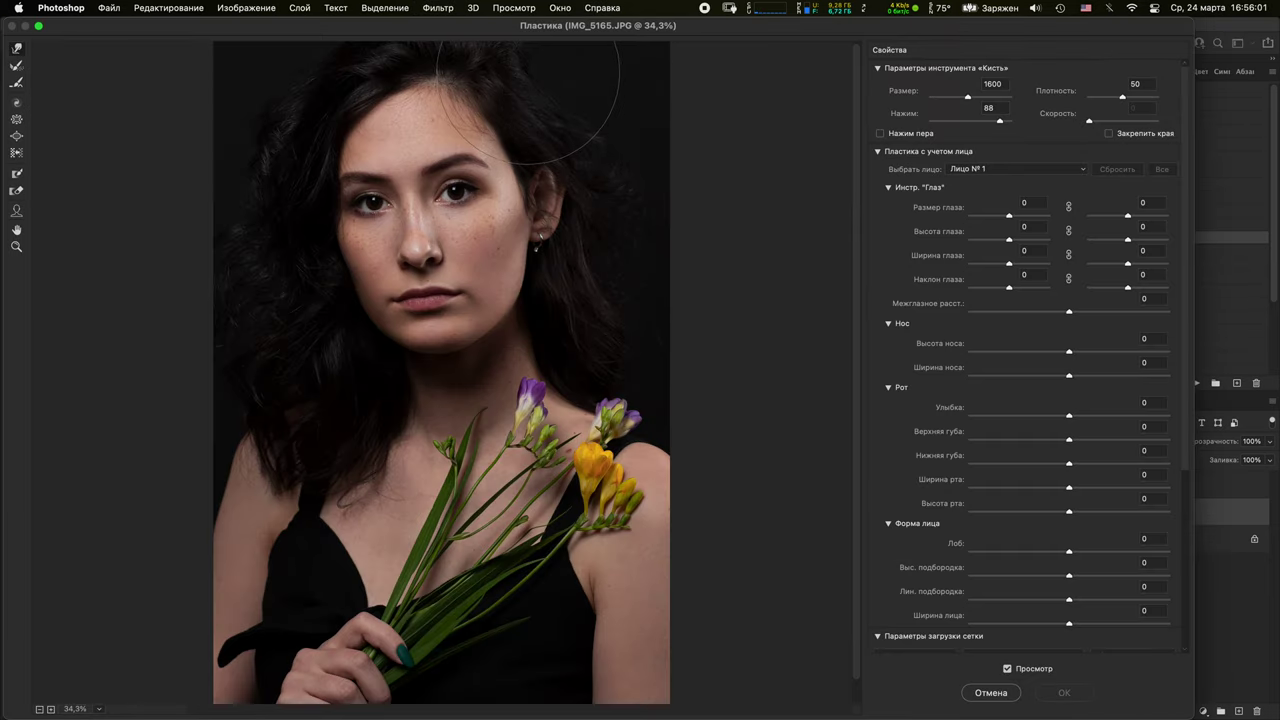
{"action": "key", "text": "bracketleft"}
{"action": "key", "text": "bracketleft"}
{"action": "key", "text": "bracketleft"}
{"action": "key", "text": "bracketleft"}
{"action": "key", "text": "bracketright"}
{"action": "mouse_move", "coordinate": [546, 70]}
{"action": "left_mouse_down"}
{"action": "mouse_move", "coordinate": [563, 86]}
{"action": "mouse_move", "coordinate": [542, 75]}
{"action": "mouse_move", "coordinate": [558, 106]}
{"action": "left_mouse_up"}
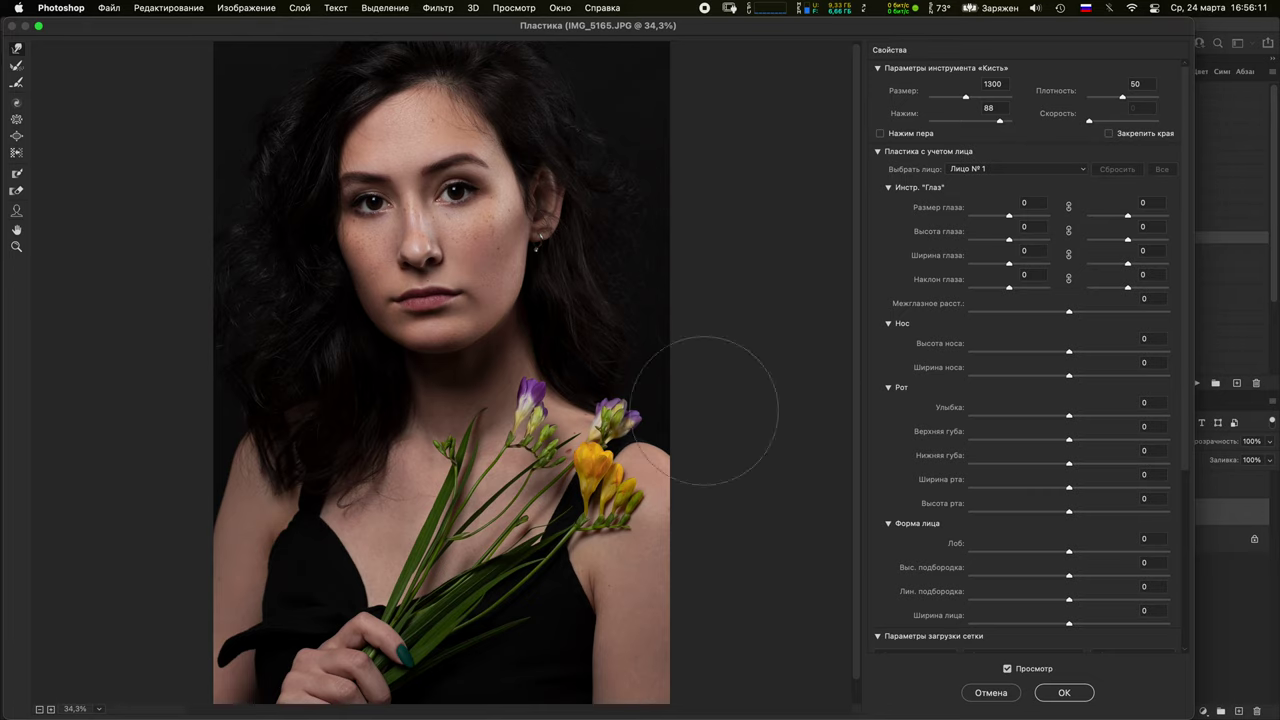
Set the Liquify brush size to 1100 and apply the filter to the background copy
{"action": "key", "text": "["}
{"action": "key", "text": "["}
{"action": "key", "text": "["}
{"action": "key", "text": "["}
{"action": "key", "text": "["}
{"action": "key", "text": "["}
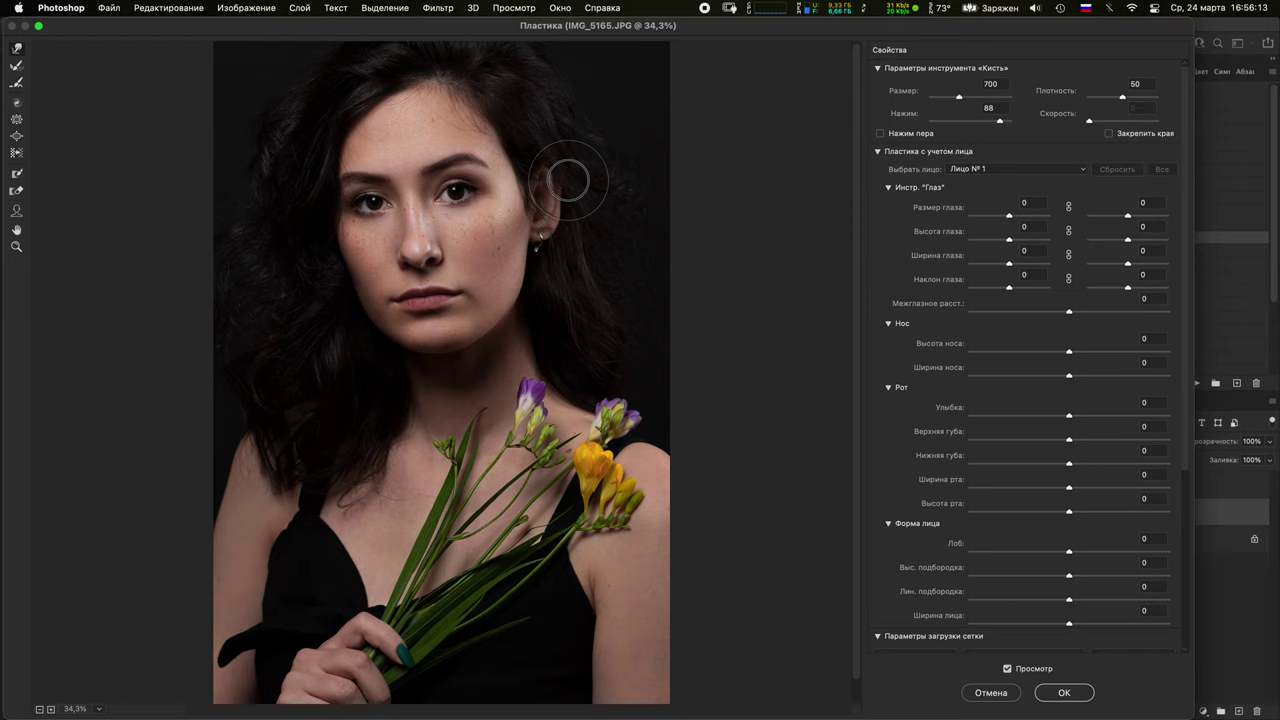
{"action": "key", "text": "bracketright"}
{"action": "key", "text": "bracketright"}
{"action": "key", "text": "bracketright"}
{"action": "key", "text": "bracketright"}
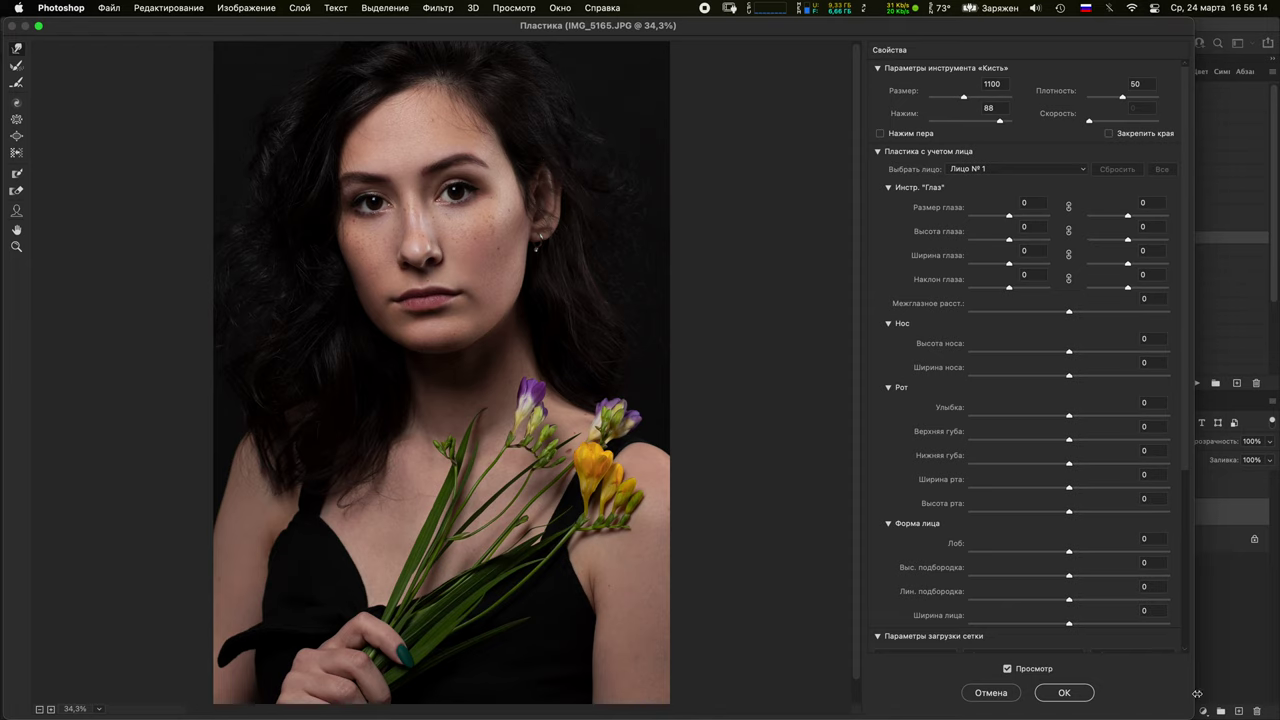
{"action": "left_click", "coordinate": [1064, 692]}
{"action": "key", "text": "super+minus"}
{"action": "key", "text": "super+minus"}
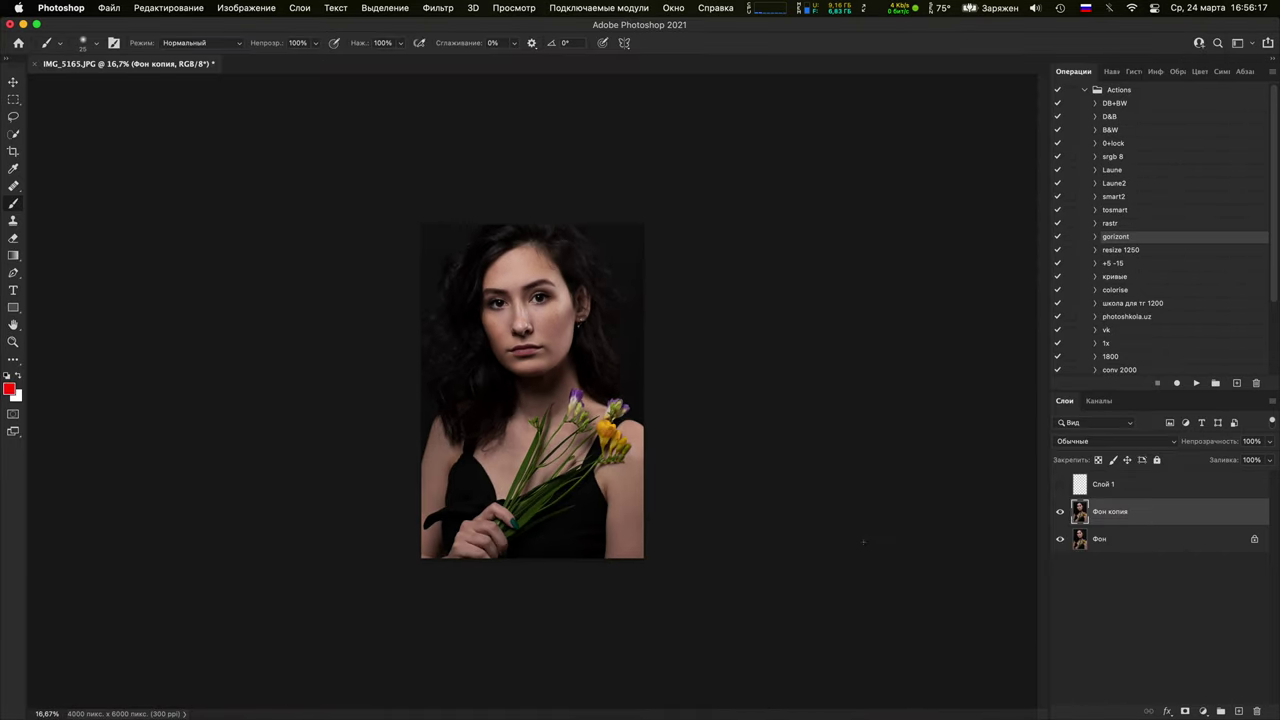
{"action": "key", "text": "super+plus"}
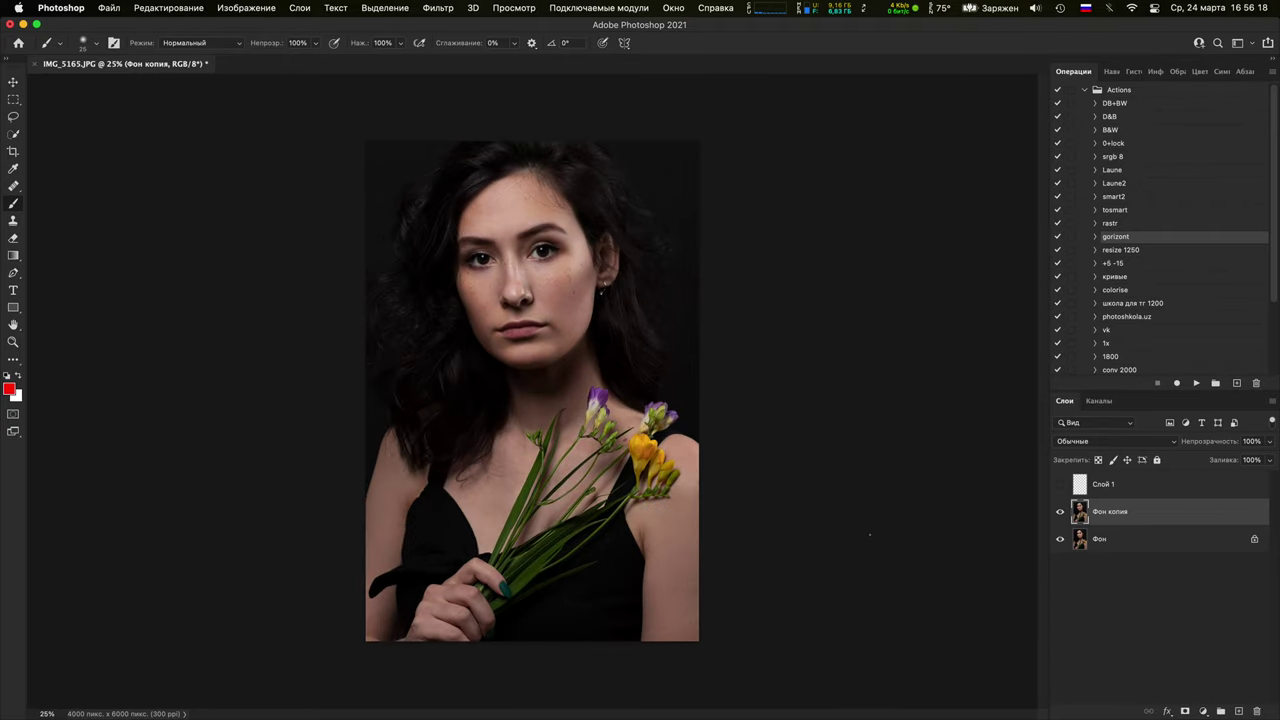
Hide the background copy and, on a new layer above the background, trace the hair's uneven contour in red with arcs bridging its upper gap
{"action": "left_click", "coordinate": [1060, 512]}
{"action": "left_click", "coordinate": [1119, 539]}
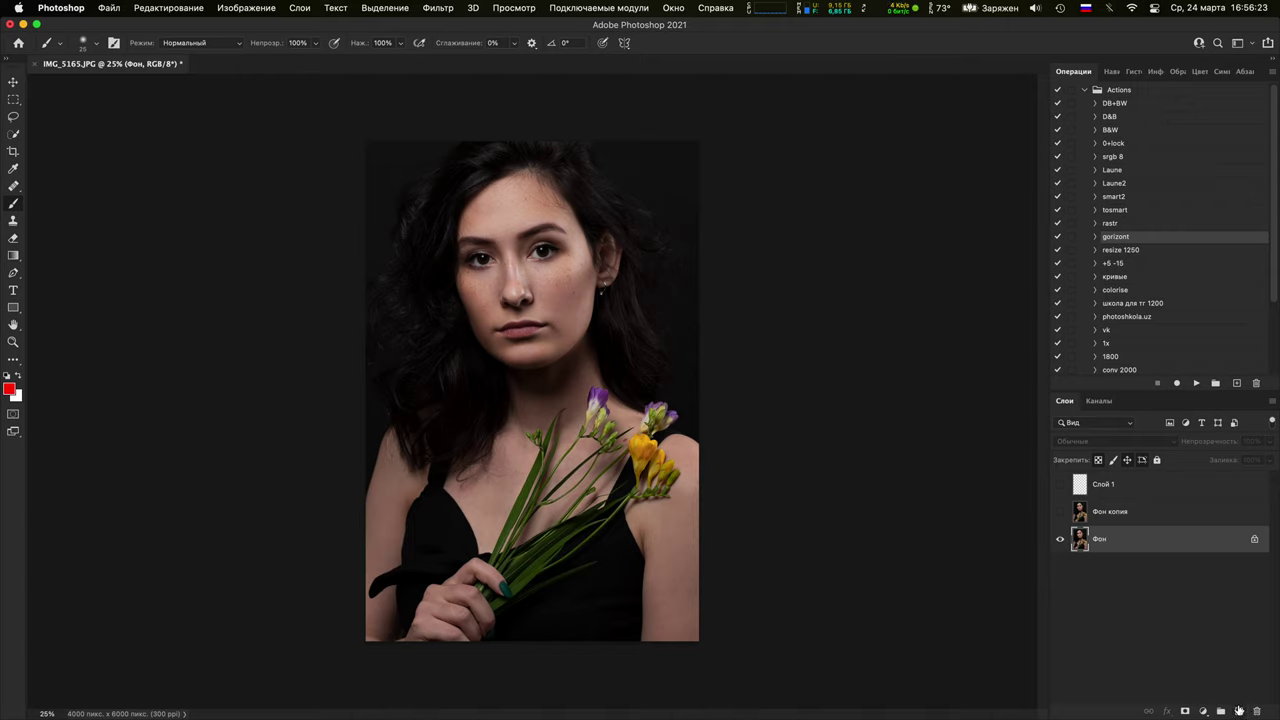
{"action": "left_click", "coordinate": [1238, 711]}
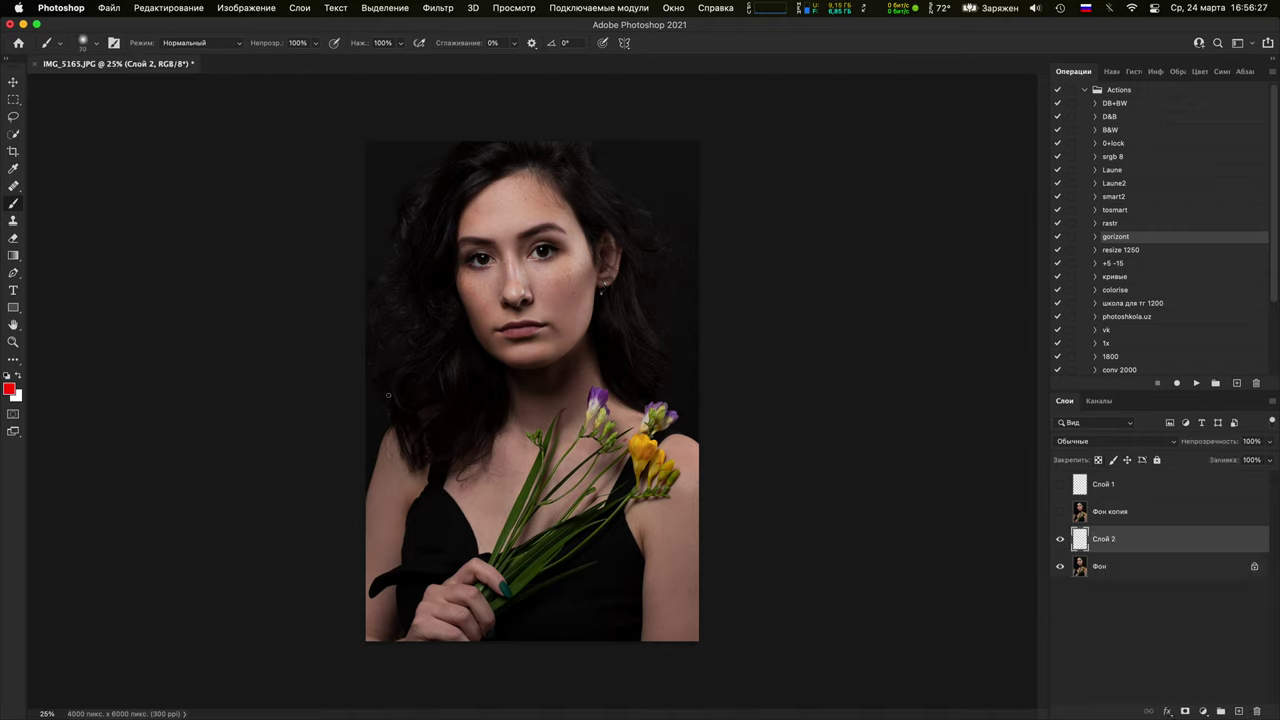
{"action": "mouse_move", "coordinate": [388, 395]}
{"action": "left_mouse_down"}
{"action": "mouse_move", "coordinate": [369, 302]}
{"action": "mouse_move", "coordinate": [420, 170]}
{"action": "mouse_move", "coordinate": [521, 124]}
{"action": "mouse_move", "coordinate": [441, 155]}
{"action": "mouse_move", "coordinate": [497, 136]}
{"action": "mouse_move", "coordinate": [589, 137]}
{"action": "mouse_move", "coordinate": [597, 180]}
{"action": "mouse_move", "coordinate": [658, 221]}
{"action": "mouse_move", "coordinate": [637, 268]}
{"action": "mouse_move", "coordinate": [654, 321]}
{"action": "mouse_move", "coordinate": [699, 340]}
{"action": "mouse_move", "coordinate": [672, 415]}
{"action": "left_mouse_up"}
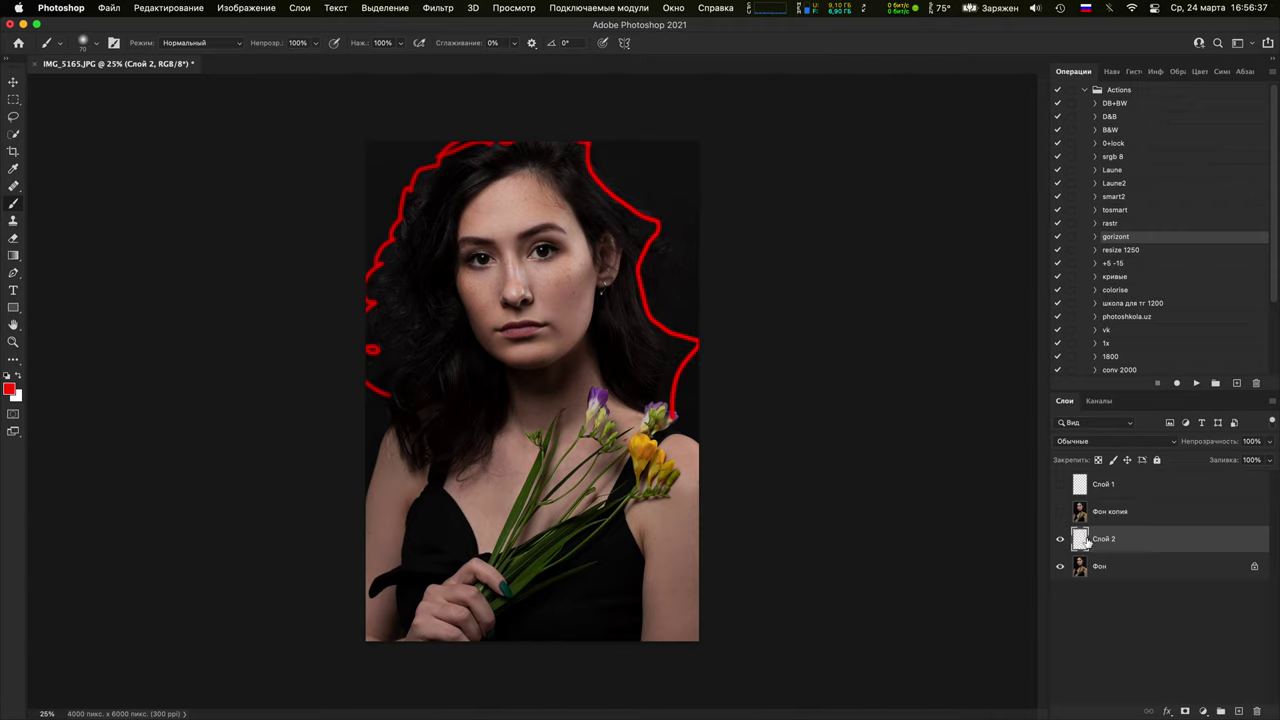
{"action": "mouse_move", "coordinate": [579, 145]}
{"action": "left_mouse_down"}
{"action": "mouse_move", "coordinate": [627, 150]}
{"action": "mouse_move", "coordinate": [658, 186]}
{"action": "mouse_move", "coordinate": [667, 244]}
{"action": "mouse_move", "coordinate": [641, 176]}
{"action": "mouse_move", "coordinate": [593, 150]}
{"action": "mouse_move", "coordinate": [663, 245]}
{"action": "left_mouse_up"}
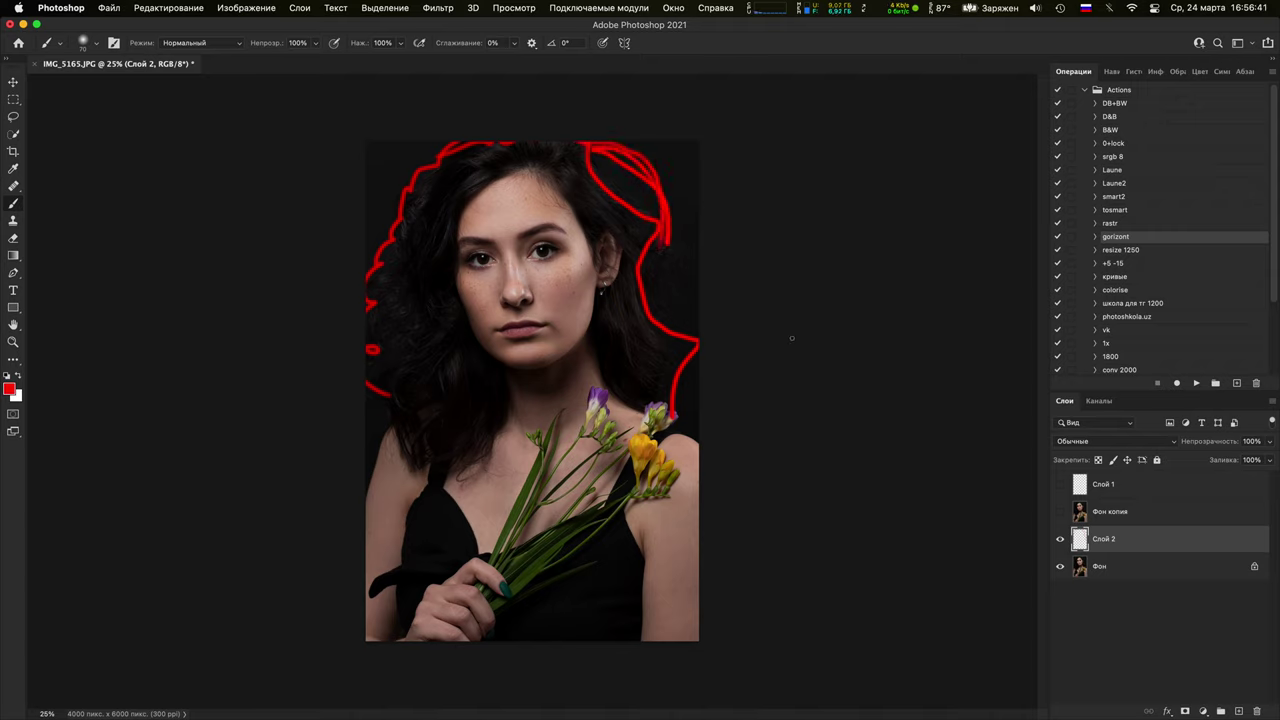
Hide the uneven contour, draw a smooth red hair outline on a new layer and place it above the visible background copy
{"action": "left_click", "coordinate": [1238, 711]}
{"action": "left_click", "coordinate": [1060, 566]}
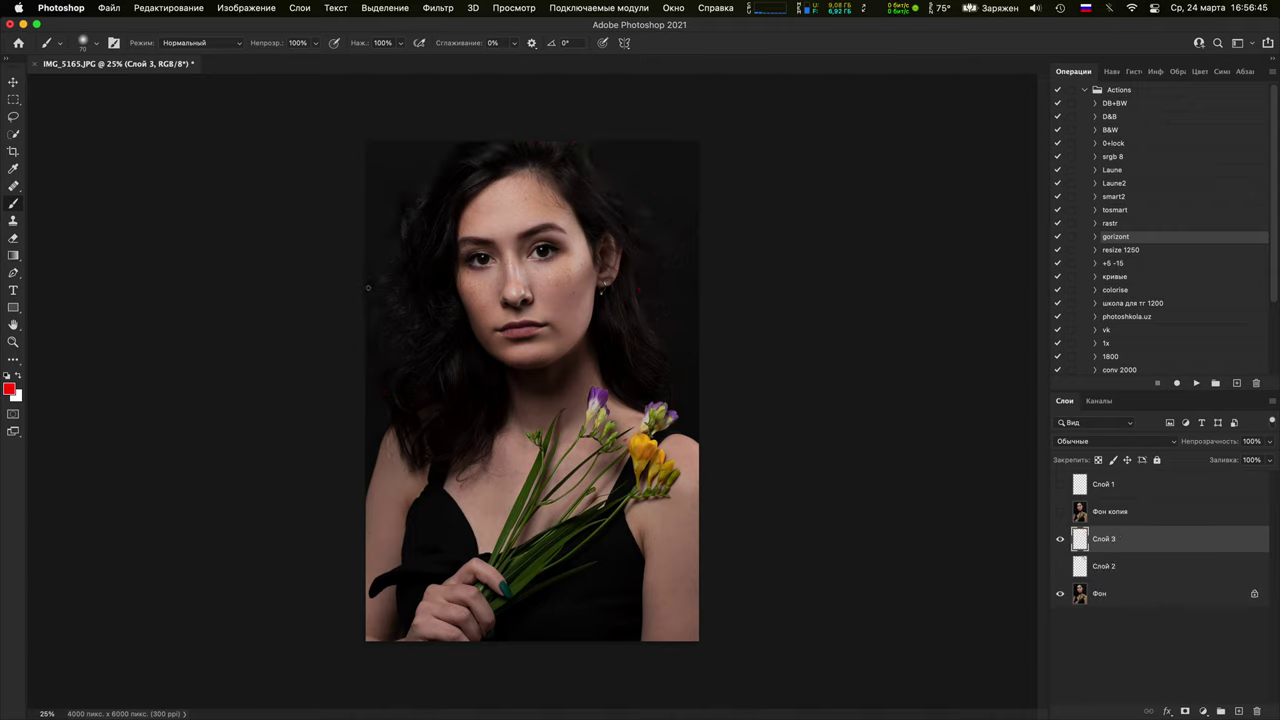
{"action": "mouse_move", "coordinate": [368, 288]}
{"action": "left_mouse_down"}
{"action": "mouse_move", "coordinate": [403, 196]}
{"action": "mouse_move", "coordinate": [456, 137]}
{"action": "mouse_move", "coordinate": [518, 113]}
{"action": "mouse_move", "coordinate": [600, 138]}
{"action": "mouse_move", "coordinate": [642, 189]}
{"action": "mouse_move", "coordinate": [656, 372]}
{"action": "left_mouse_up"}
{"action": "mouse_move", "coordinate": [585, 142]}
{"action": "left_mouse_down"}
{"action": "mouse_move", "coordinate": [603, 188]}
{"action": "mouse_move", "coordinate": [637, 198]}
{"action": "left_mouse_up"}
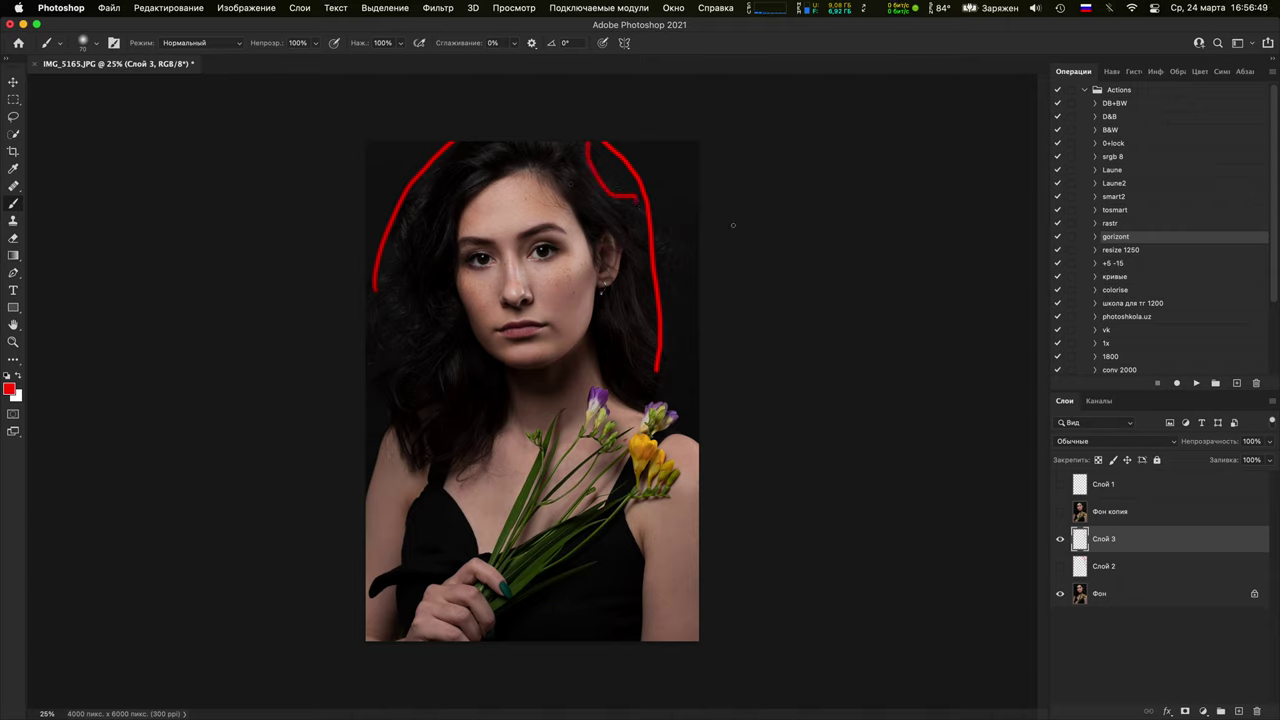
{"action": "key", "text": "super+z"}
{"action": "left_click_drag", "start_coordinate": [1080, 540], "coordinate": [1078, 500]}
{"action": "left_click", "coordinate": [1060, 539]}
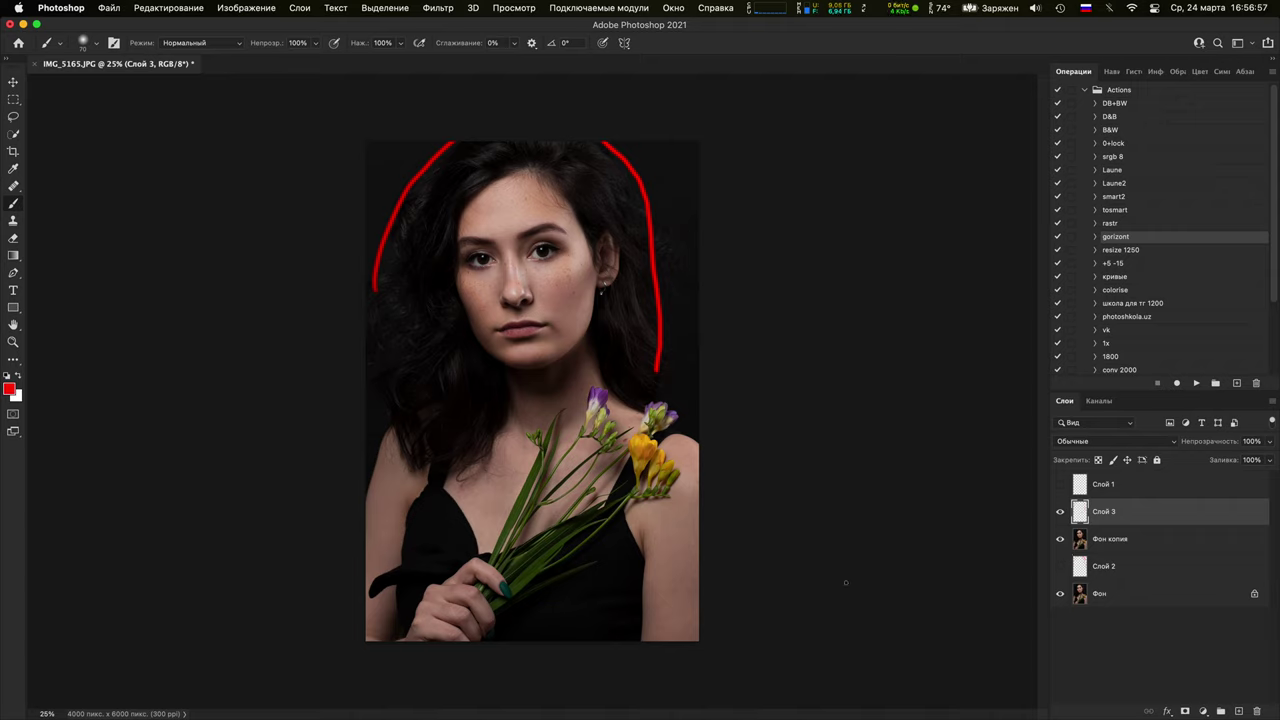
Draw red lines around the black fabric end of the dress that sticks out over the woman's arm
{"action": "key", "text": "super+plus"}
{"action": "key", "text": "super+plus"}
{"action": "left_click_drag", "start_coordinate": [447, 591], "coordinate": [762, 229]}
{"action": "mouse_move", "coordinate": [575, 415]}
{"action": "left_mouse_down"}
{"action": "mouse_move", "coordinate": [506, 458]}
{"action": "mouse_move", "coordinate": [526, 397]}
{"action": "mouse_move", "coordinate": [596, 377]}
{"action": "left_mouse_up"}
{"action": "key", "text": "super+plus"}
{"action": "key", "text": "super+plus"}
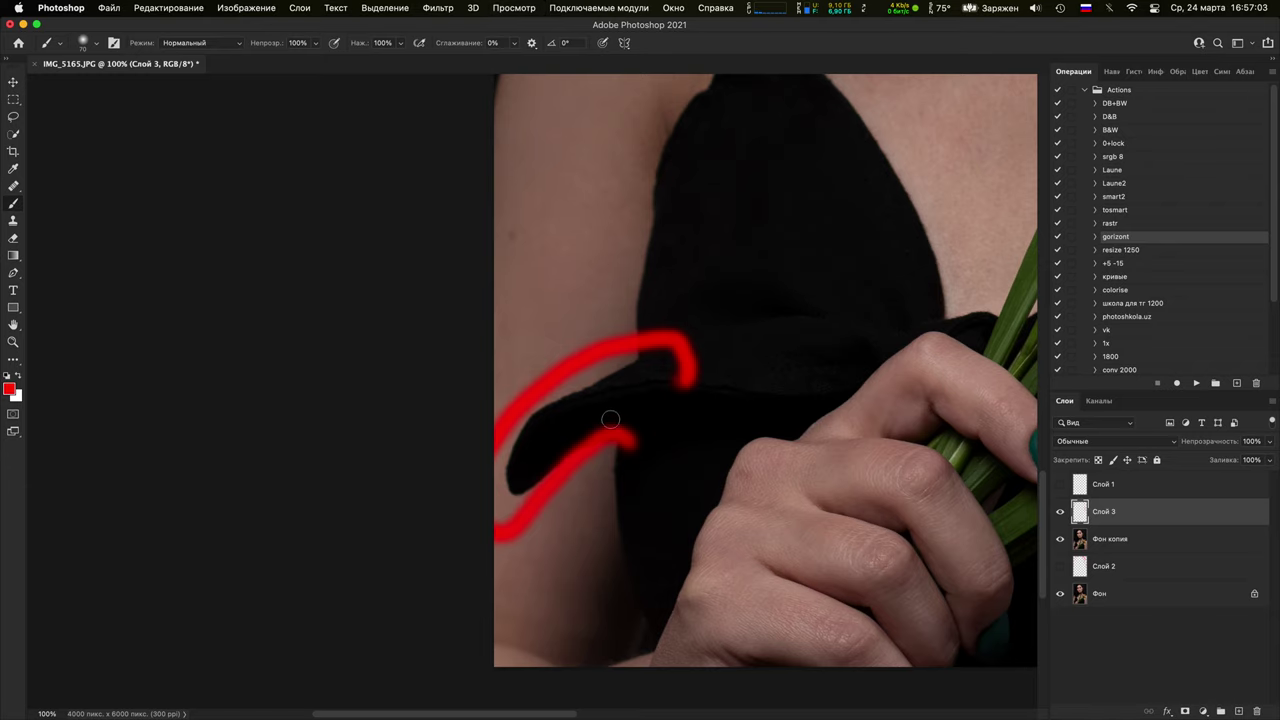
{"action": "key", "text": "super+minus"}
{"action": "key", "text": "super+plus"}
{"action": "key", "text": "super+plus"}
{"action": "left_click_drag", "start_coordinate": [600, 446], "coordinate": [394, 471]}
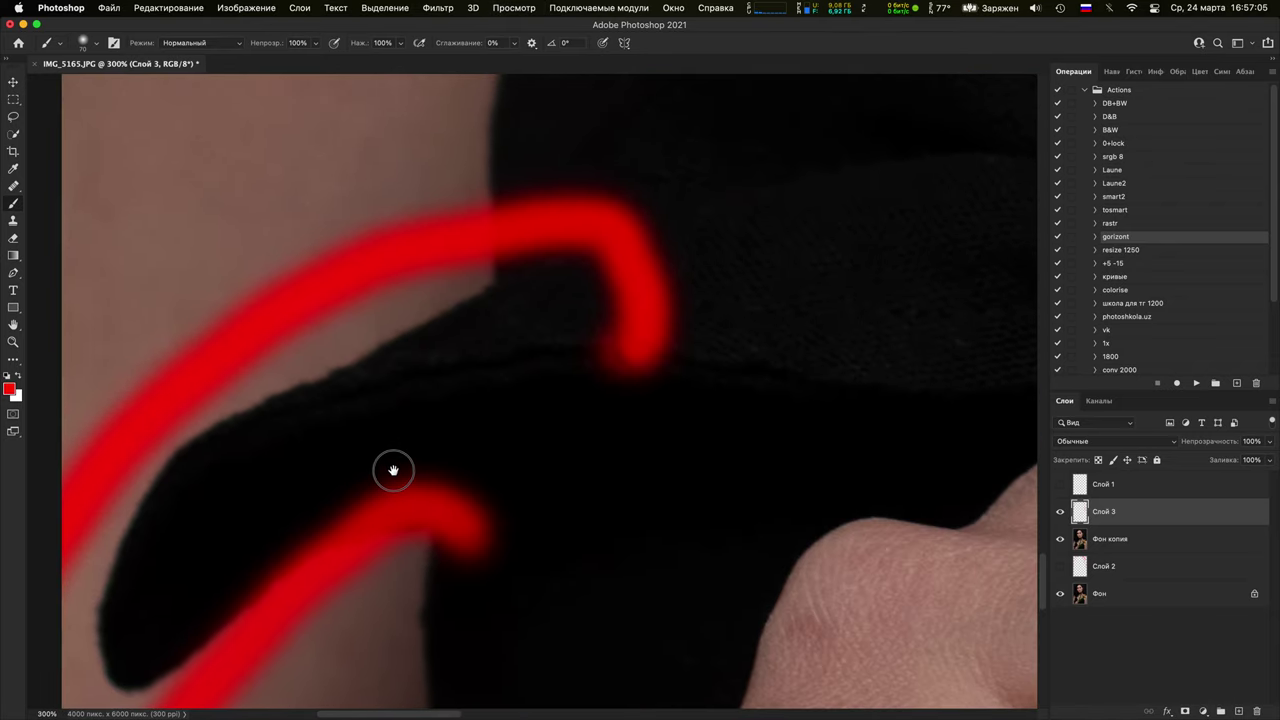
Hide the layer with the red hair and fabric outlines
{"action": "key", "text": "super+minus"}
{"action": "key", "text": "super+minus"}
{"action": "key", "text": "super+minus"}
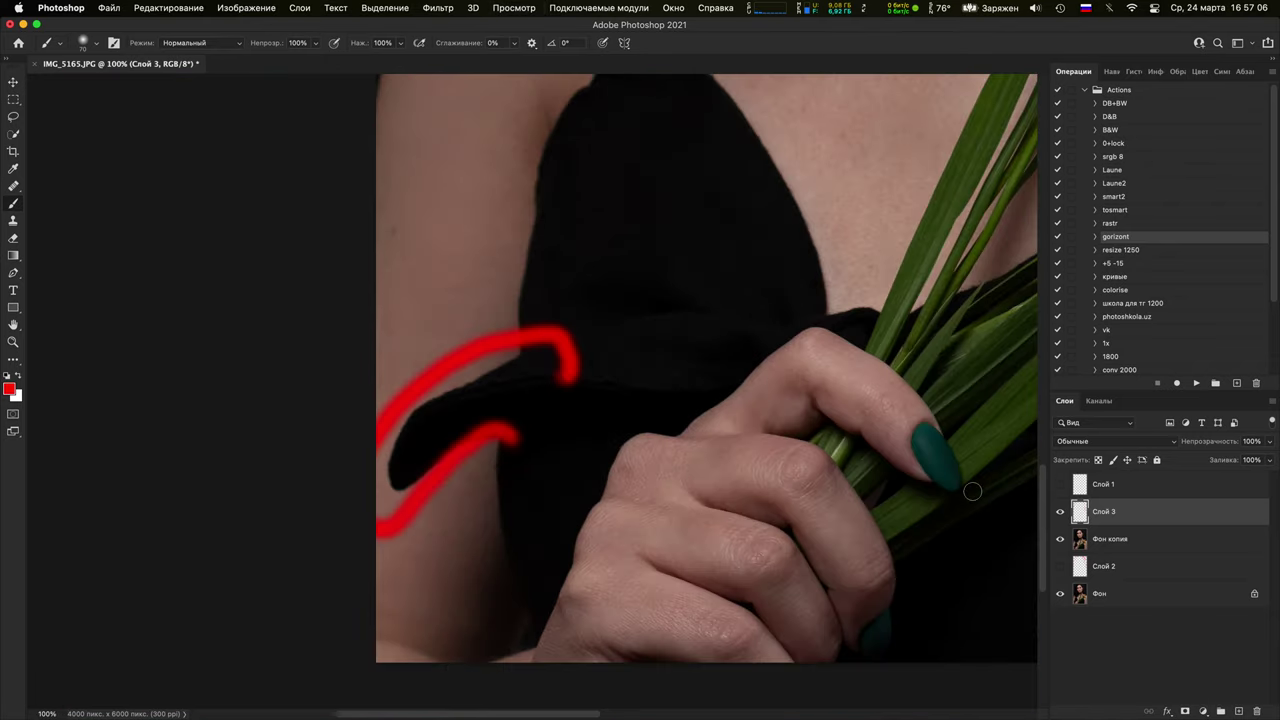
{"action": "left_click", "coordinate": [1060, 511]}
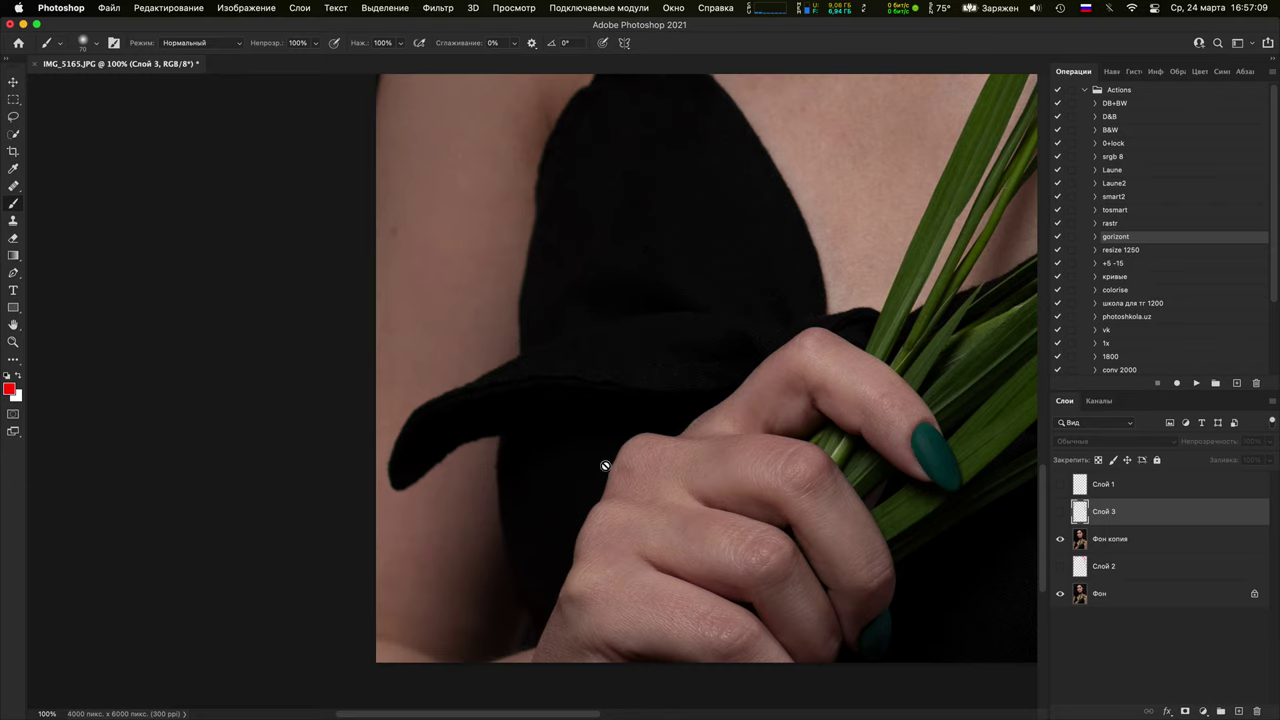
{"action": "key", "text": "super+minus"}
{"action": "key", "text": "super+minus"}
{"action": "key", "text": "super+minus"}
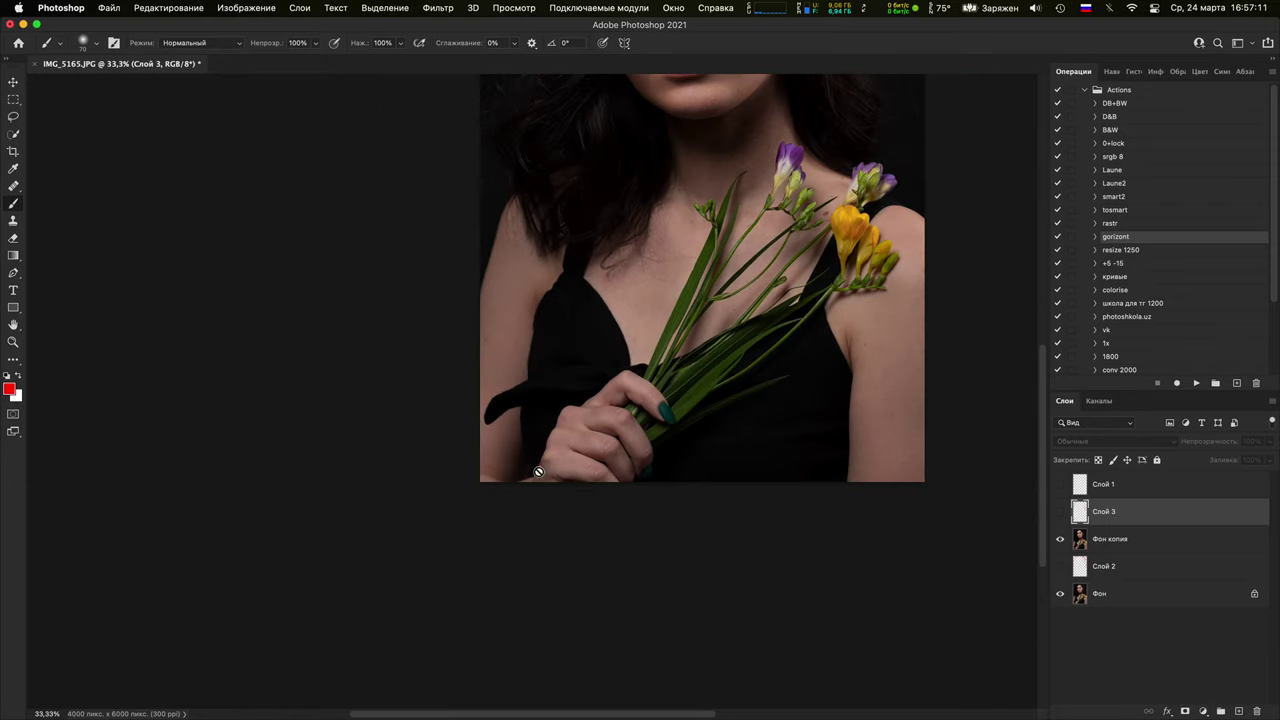
On a new layer, paint sampled skin tones over the black fabric end that sticks out over the woman's arm
{"action": "key", "text": "super+plus"}
{"action": "key", "text": "super+plus"}
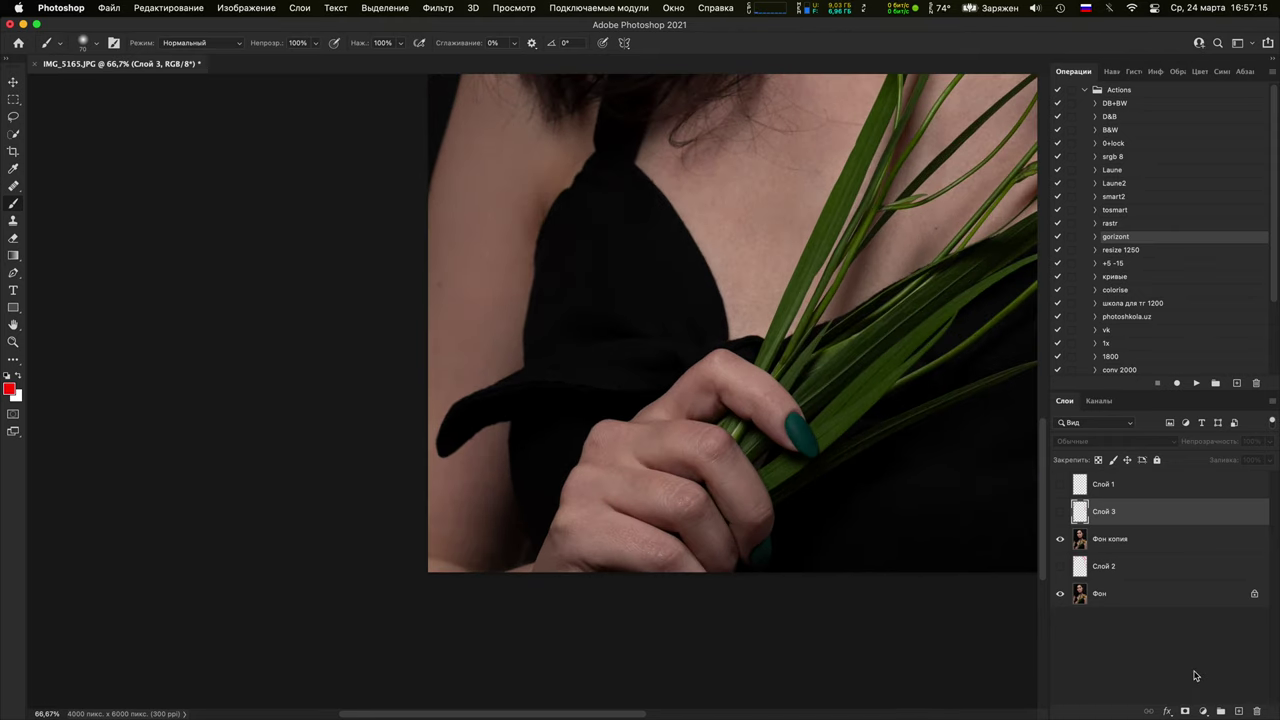
{"action": "left_click", "coordinate": [1239, 711]}
{"action": "left_click", "coordinate": [614, 556]}
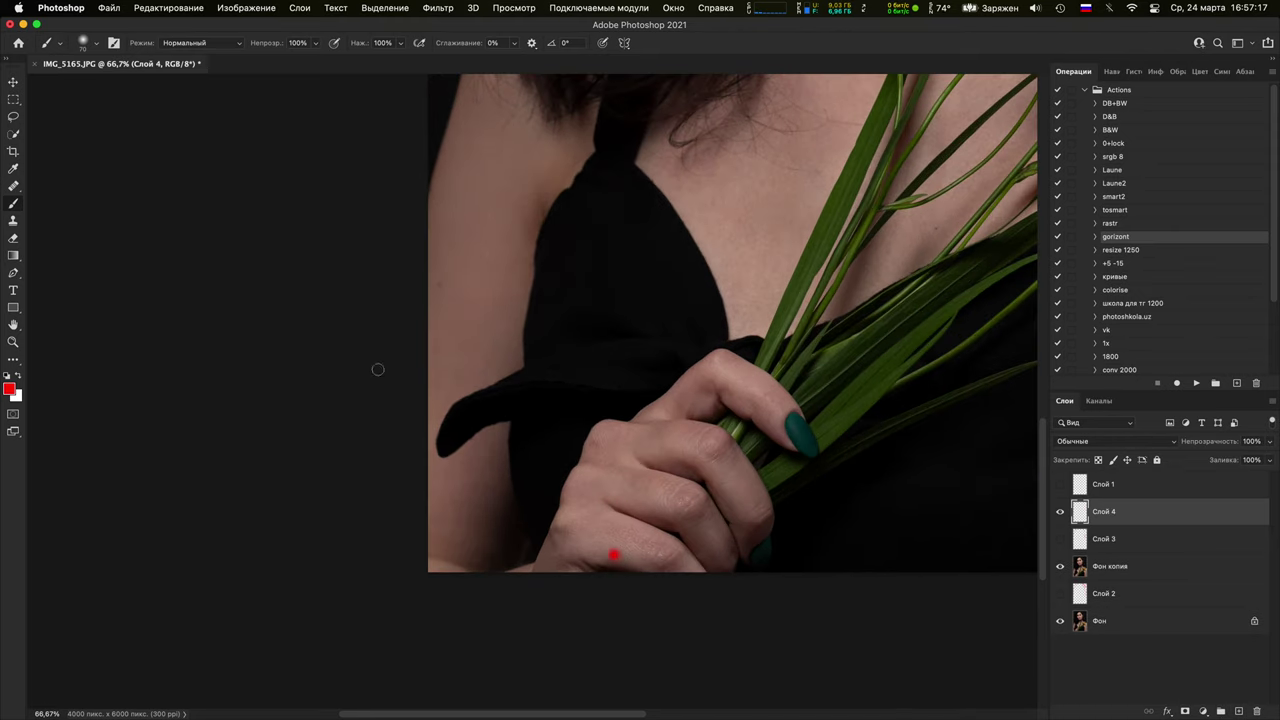
{"action": "left_click", "coordinate": [453, 425], "text": "alt"}
{"action": "mouse_move", "coordinate": [454, 401]}
{"action": "left_mouse_down"}
{"action": "mouse_move", "coordinate": [500, 383]}
{"action": "mouse_move", "coordinate": [485, 461]}
{"action": "mouse_move", "coordinate": [490, 373]}
{"action": "mouse_move", "coordinate": [449, 439]}
{"action": "mouse_move", "coordinate": [449, 412]}
{"action": "mouse_move", "coordinate": [509, 303]}
{"action": "mouse_move", "coordinate": [444, 472]}
{"action": "mouse_move", "coordinate": [481, 391]}
{"action": "mouse_move", "coordinate": [483, 465]}
{"action": "mouse_move", "coordinate": [491, 358]}
{"action": "mouse_move", "coordinate": [510, 357]}
{"action": "mouse_move", "coordinate": [510, 425]}
{"action": "left_mouse_up"}
{"action": "left_click", "coordinate": [485, 346], "text": "alt"}
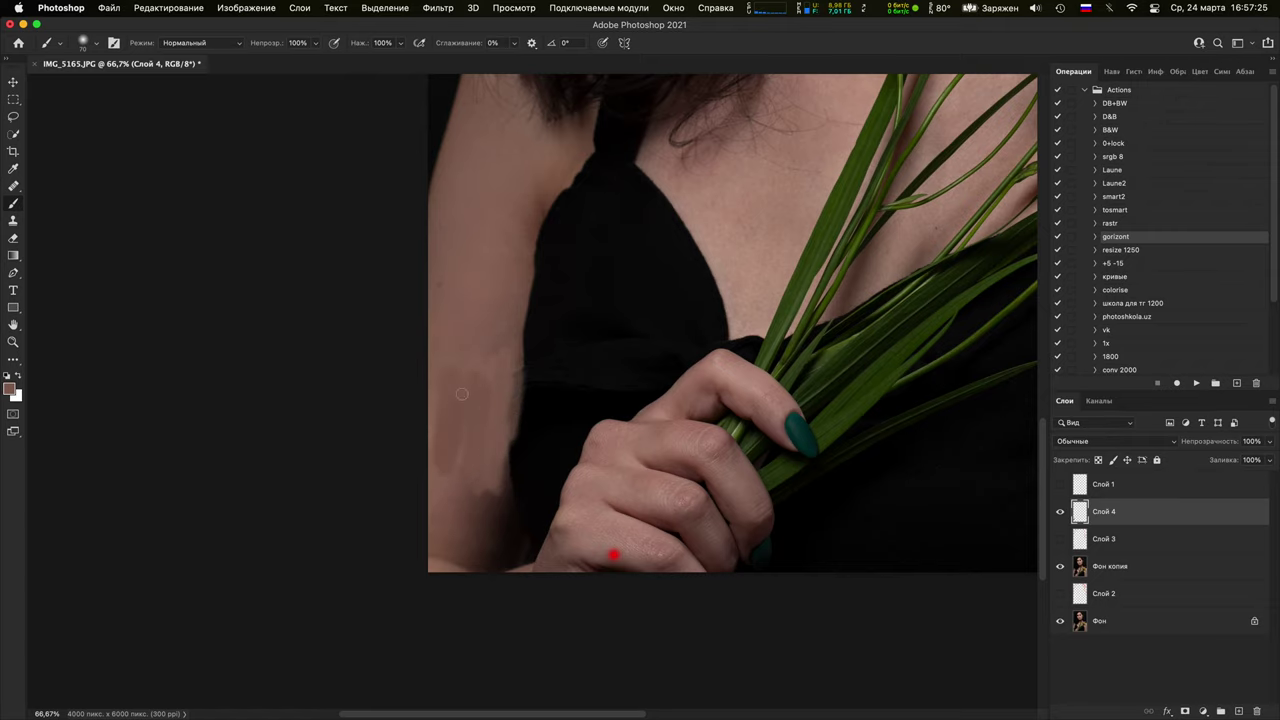
Compare the whole portrait with and without the fabric paint-over by toggling its layer, and show the red outline layer again
{"action": "key", "text": "super+minus"}
{"action": "key", "text": "super+minus"}
{"action": "key", "text": "super+minus"}
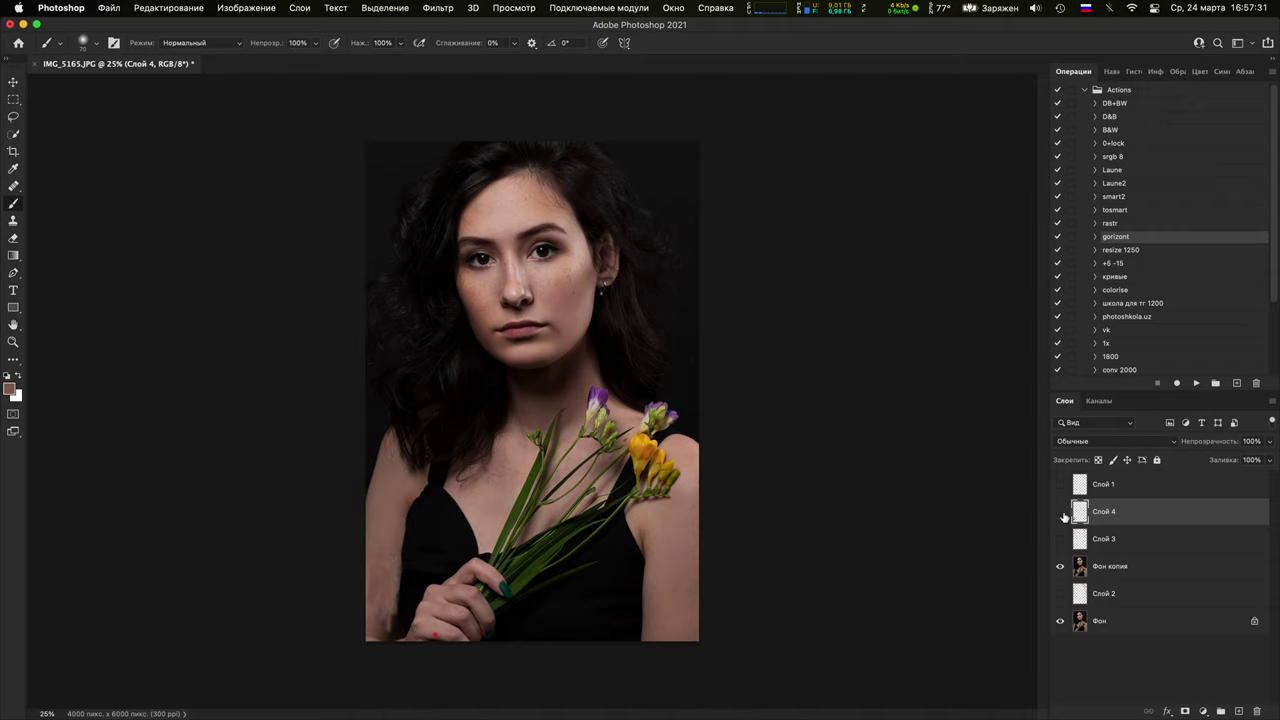
{"action": "left_click", "coordinate": [1061, 512]}
{"action": "left_click", "coordinate": [1061, 512]}
{"action": "left_click", "coordinate": [1061, 512]}
{"action": "left_click", "coordinate": [1061, 512]}
{"action": "left_click", "coordinate": [1061, 512]}
{"action": "left_click", "coordinate": [1061, 512]}
{"action": "left_click", "coordinate": [1064, 522]}
{"action": "left_click", "coordinate": [1064, 522]}
{"action": "left_click", "coordinate": [1064, 522]}
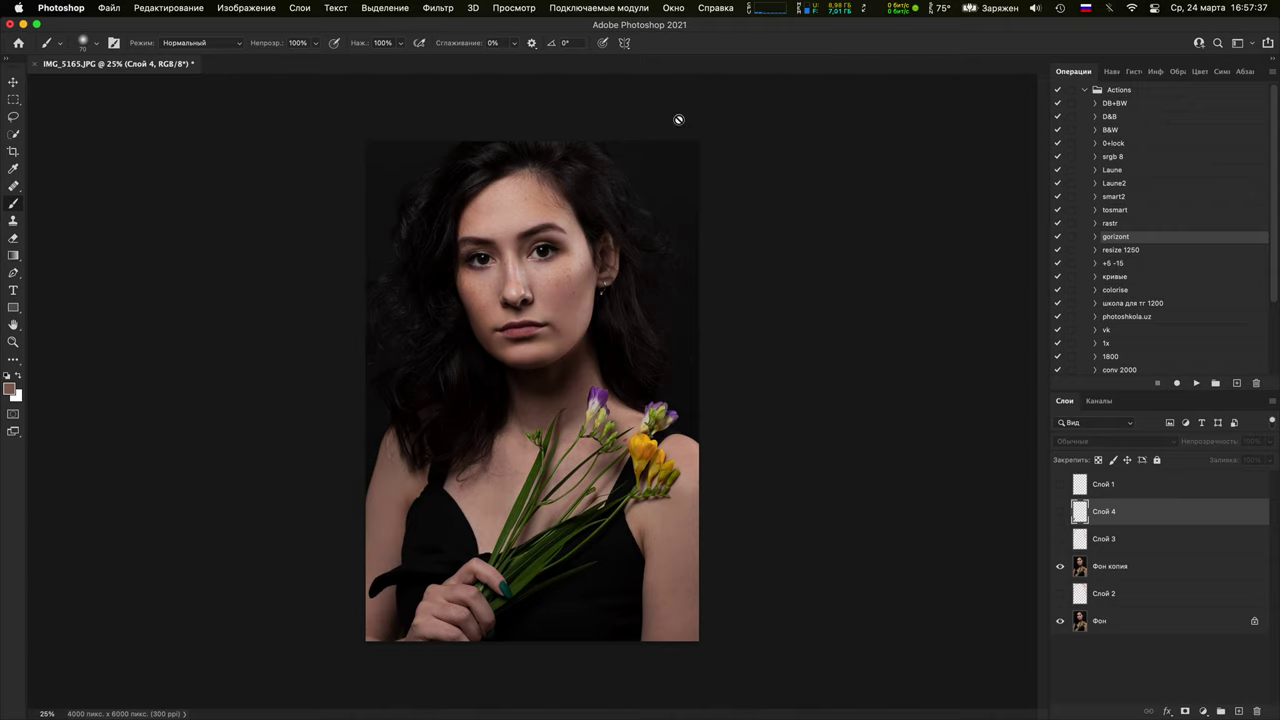
{"action": "left_click", "coordinate": [1061, 512]}
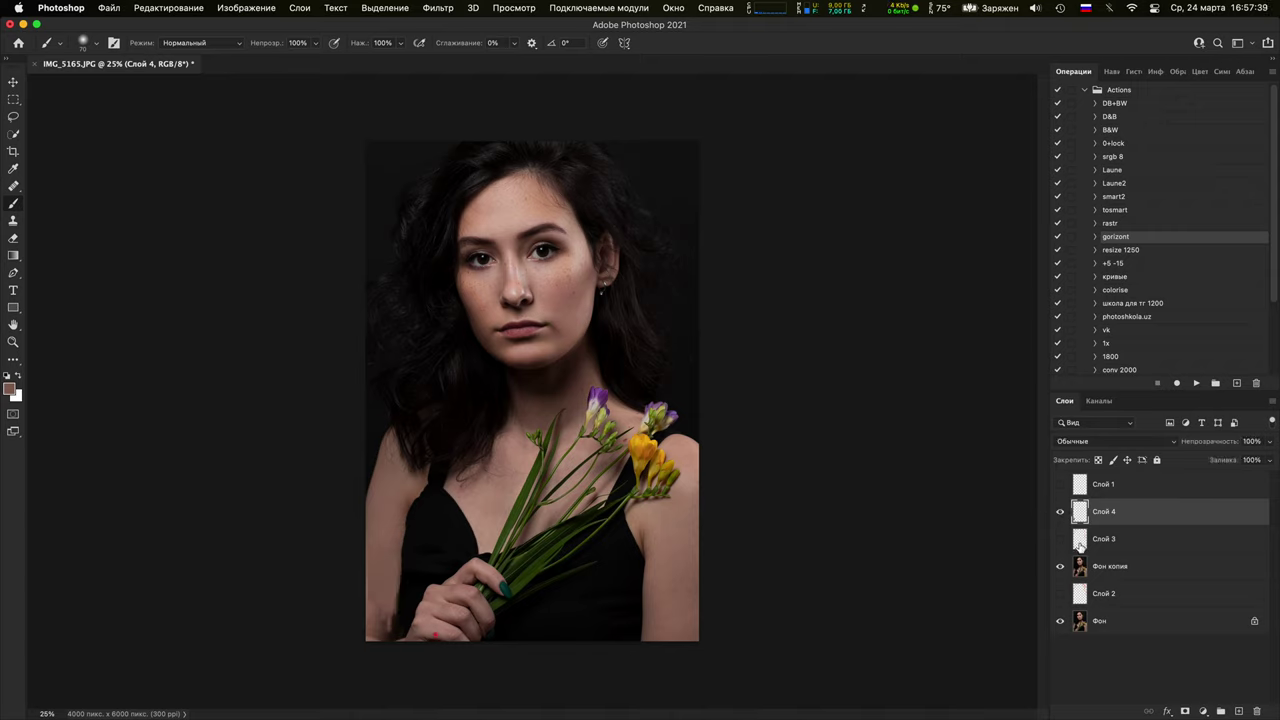
{"action": "left_click", "coordinate": [1062, 540]}
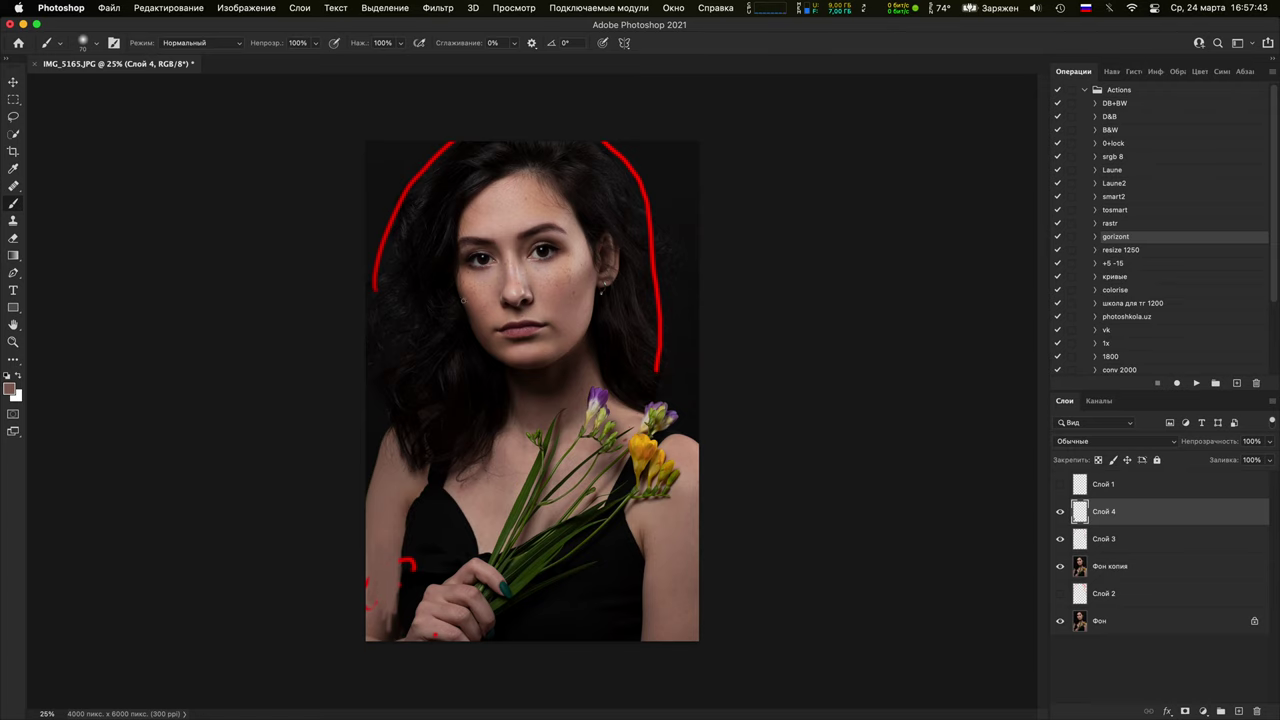
Close the marked-up portrait without saving and open IMG_6281.JPG from Bridge using its embedded colour profile
{"action": "left_click", "coordinate": [35, 64]}
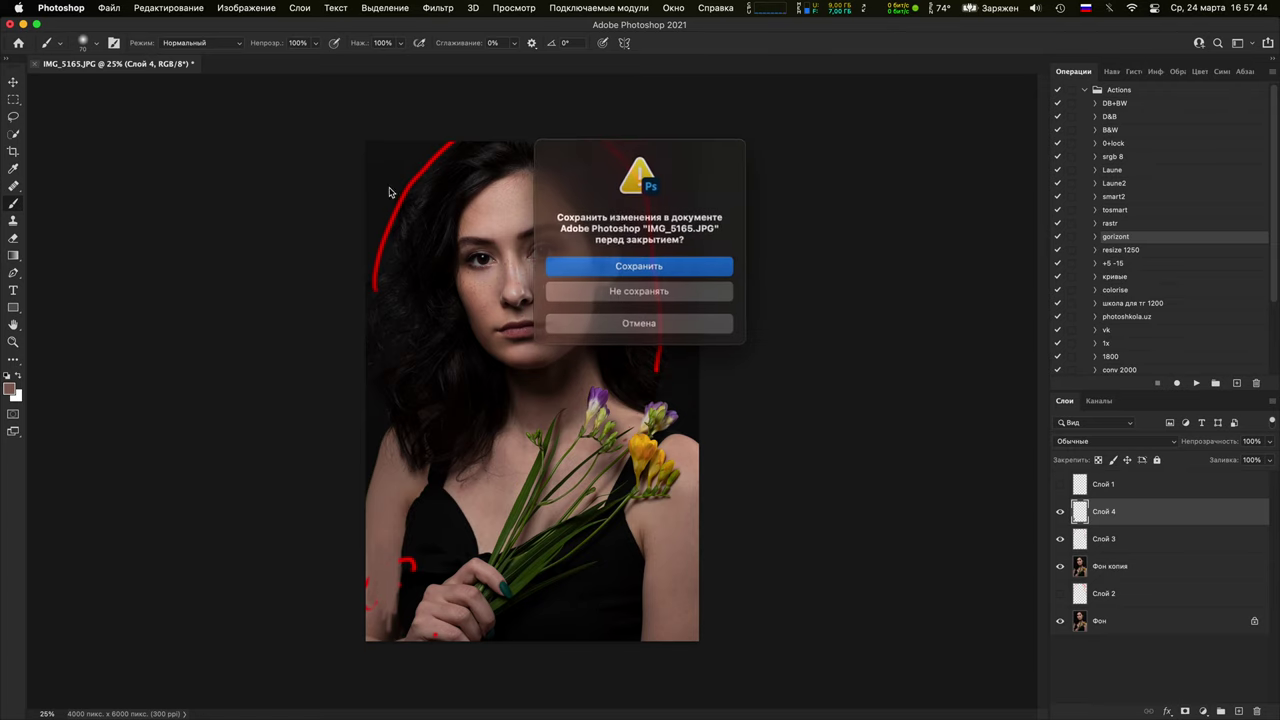
{"action": "left_click", "coordinate": [632, 290]}
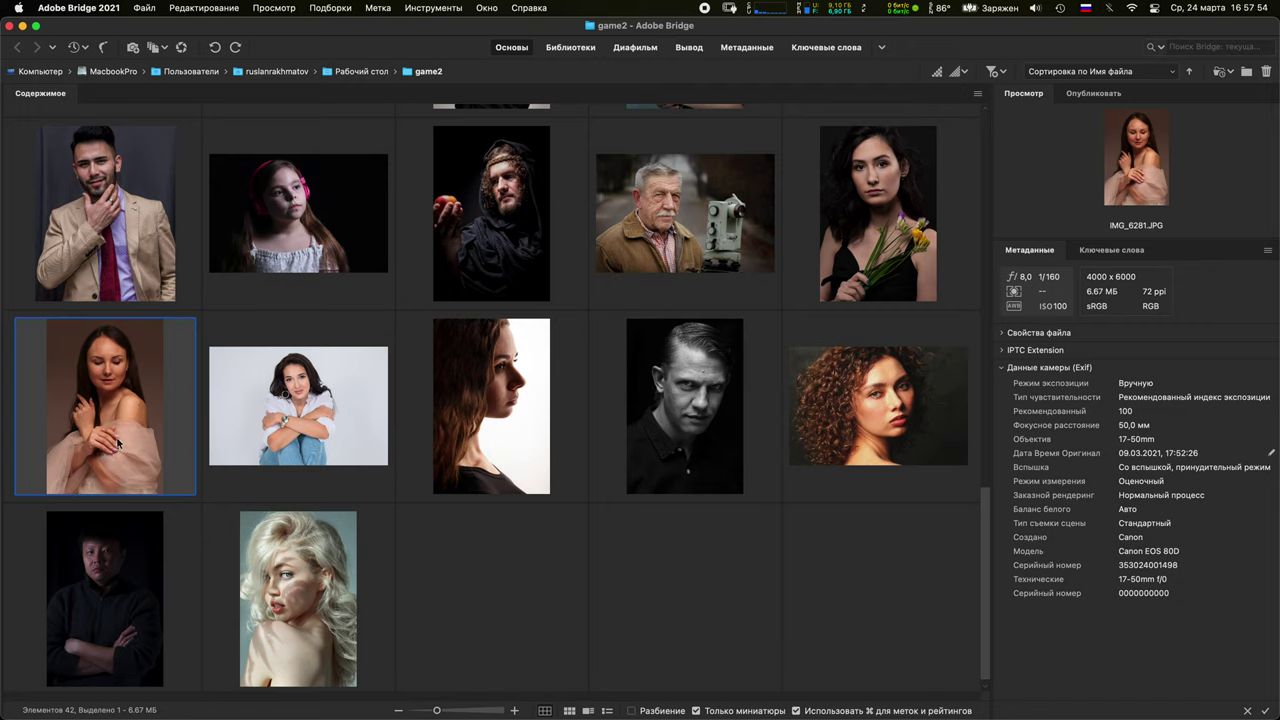
{"action": "double_click", "coordinate": [118, 447]}
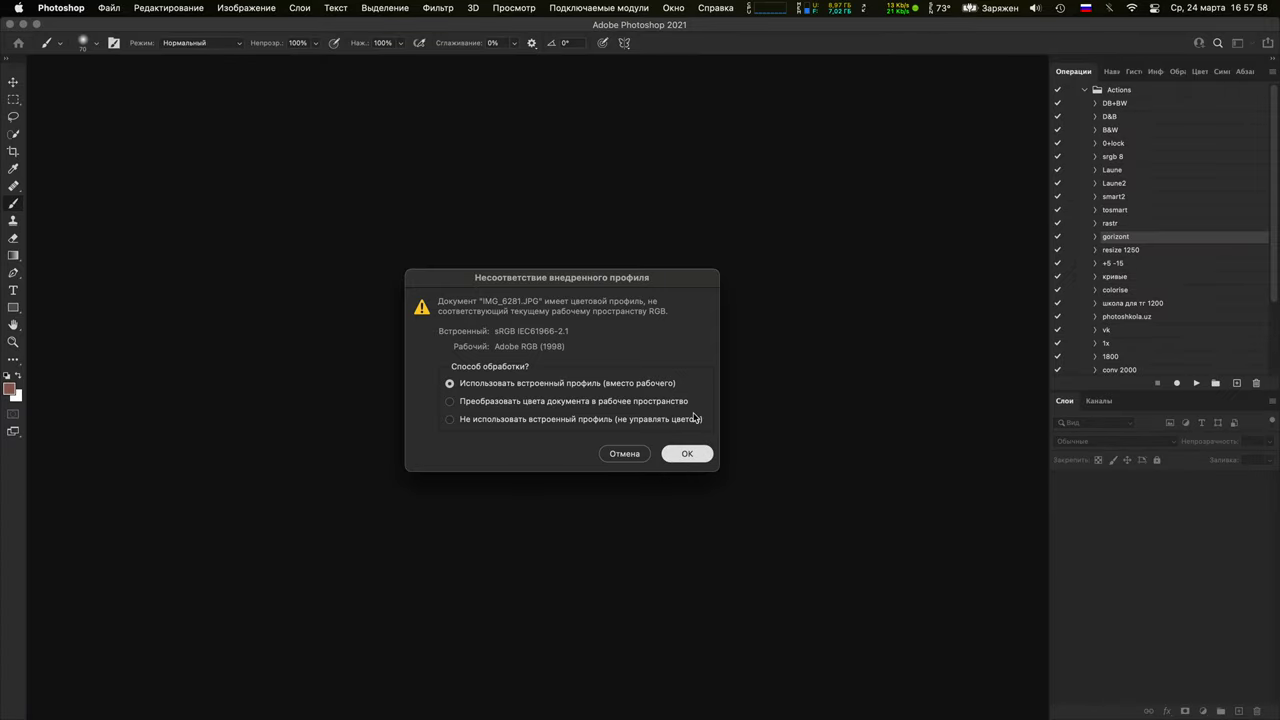
{"action": "left_click", "coordinate": [704, 453]}
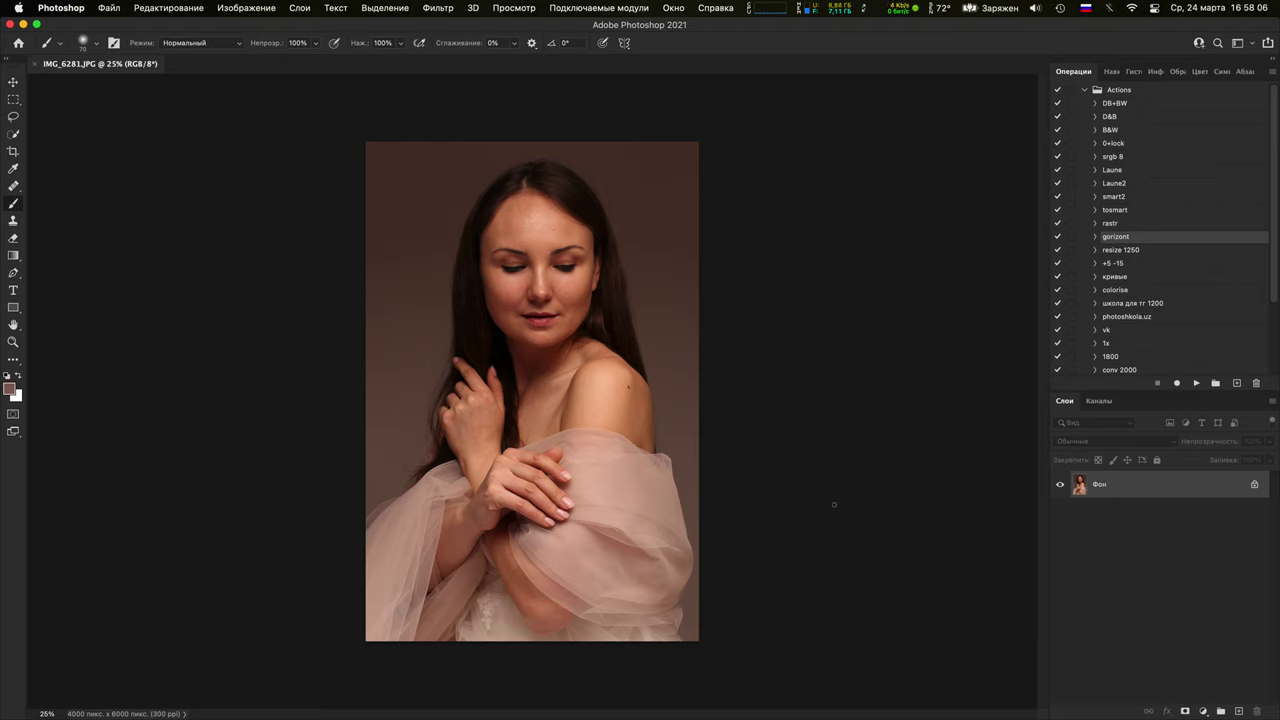
Duplicate the background layer and open the copy in Liquify
{"action": "key", "text": "super+j"}
{"action": "key", "text": "shift+super+a"}
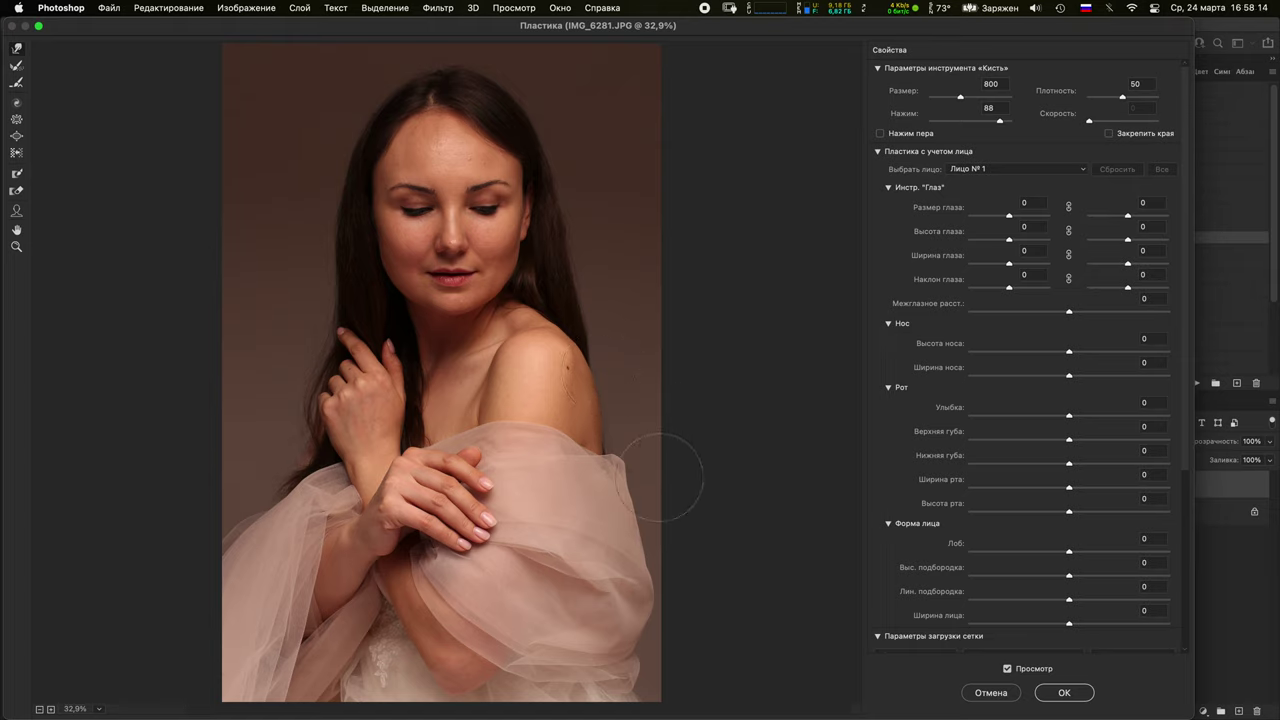
Try warping the woman's bare shoulder with brush sizes from 900 down to 300, and undo the strokes
{"action": "key", "text": "super"}
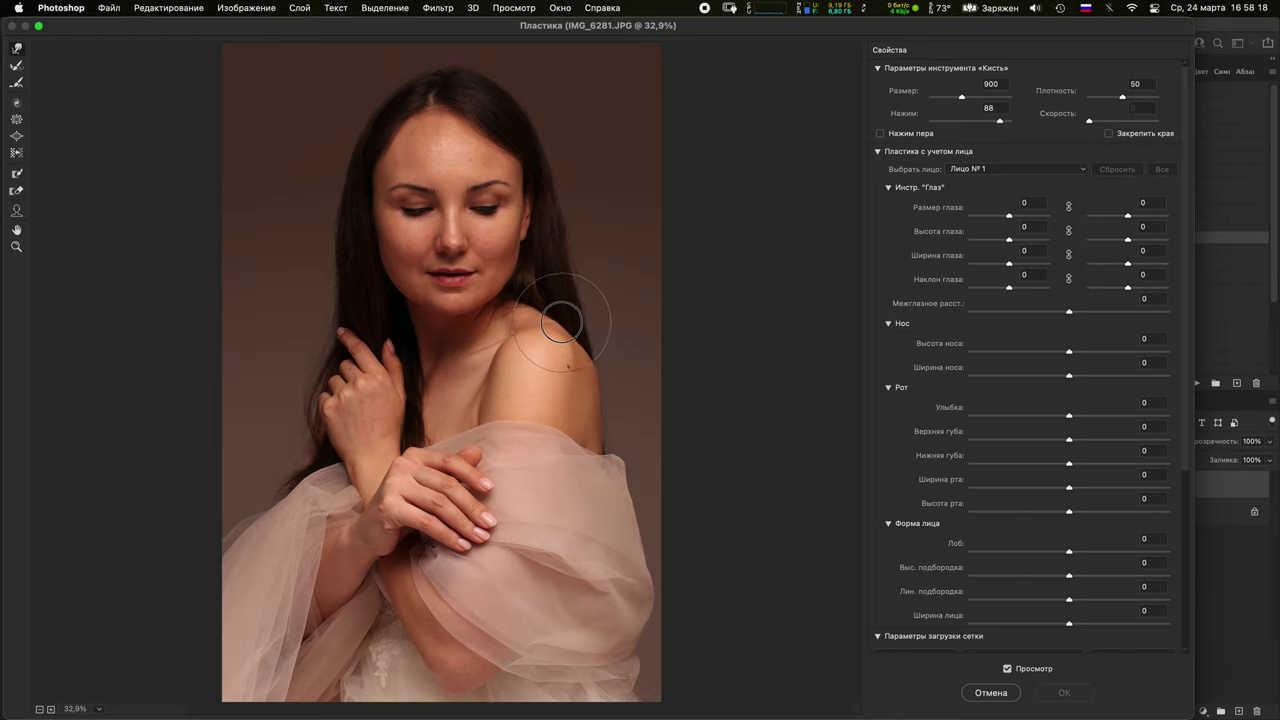
{"action": "key", "text": "bracketleft"}
{"action": "key", "text": "bracketleft"}
{"action": "key", "text": "bracketleft"}
{"action": "key", "text": "bracketleft"}
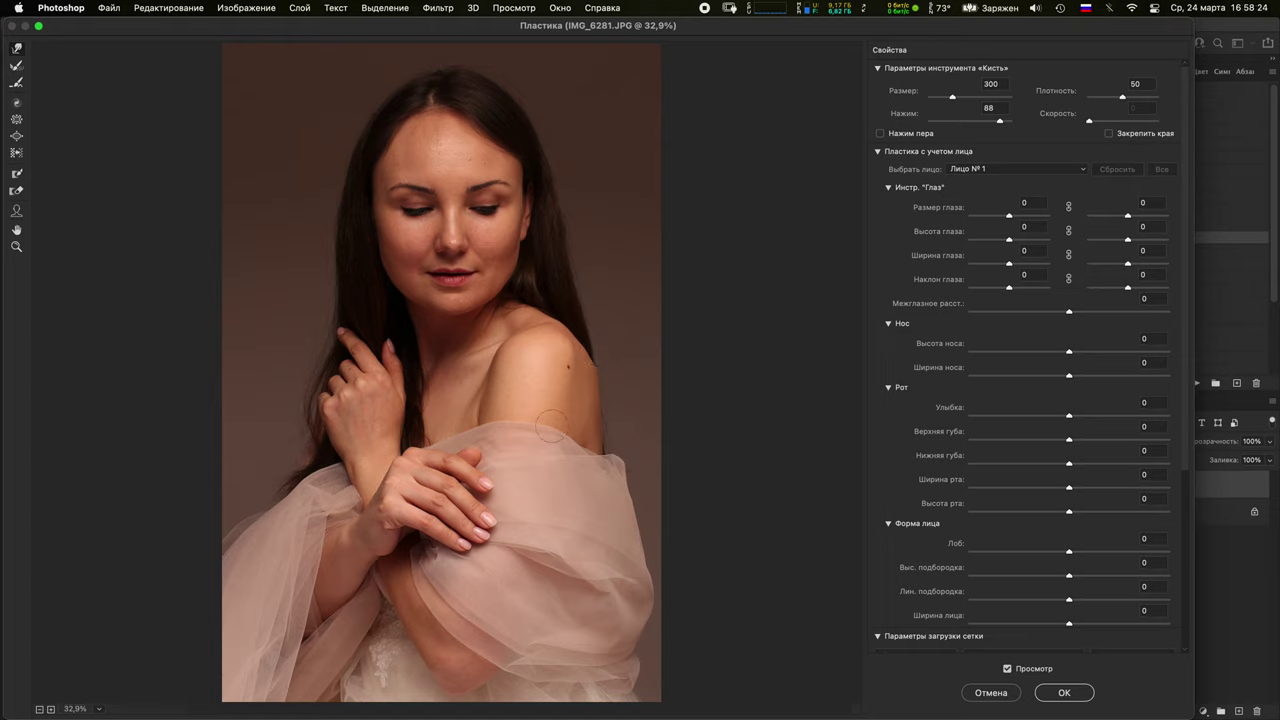
{"action": "key", "text": "super+z"}
{"action": "key", "text": "super+z"}
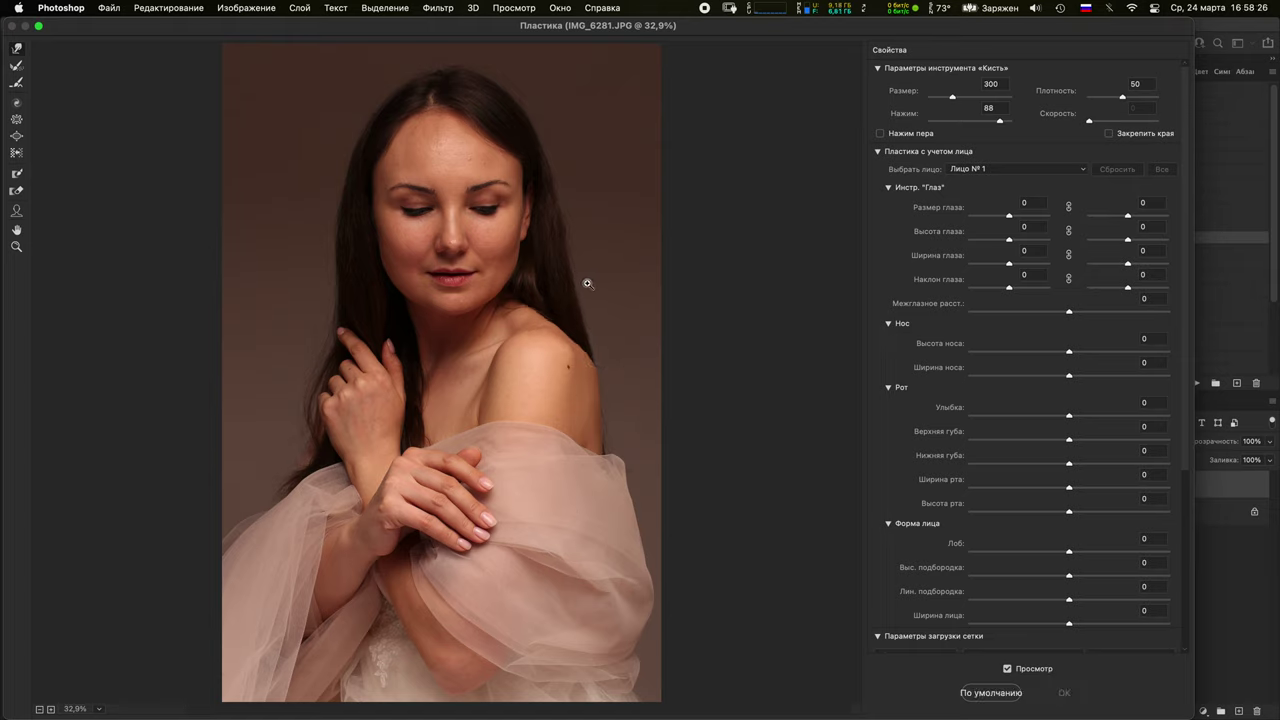
Warp the outer contour of the bare shoulder slightly with a Liquify brush of size 600
{"action": "key", "text": "bracketright"}
{"action": "key", "text": "bracketright"}
{"action": "key", "text": "bracketright"}
{"action": "key", "text": "bracketright"}
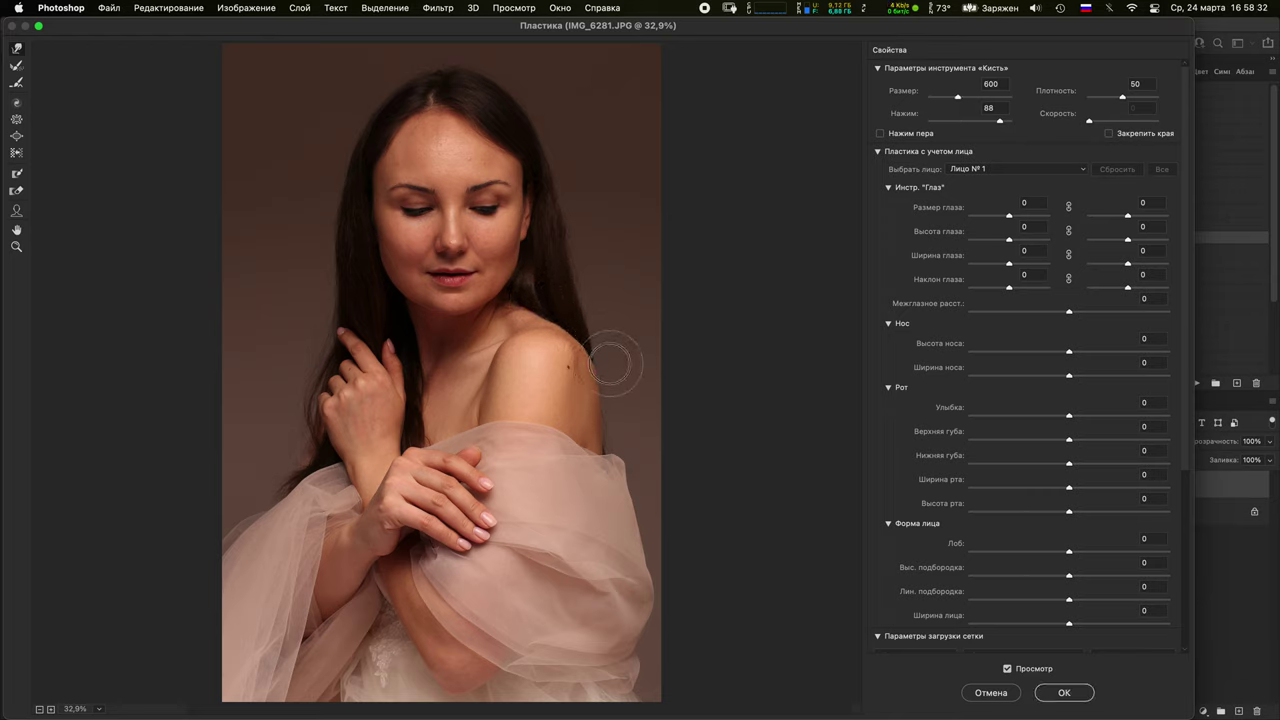
{"action": "key", "text": "bracketleft"}
Push the hair at the crown upward and outward for more volume, using brush sizes between 1100 and 1400
{"action": "key", "text": "bracketright"}
{"action": "key", "text": "bracketright"}
{"action": "key", "text": "bracketright"}
{"action": "key", "text": "bracketright"}
{"action": "key", "text": "bracketright"}
{"action": "key", "text": "bracketright"}
{"action": "key", "text": "bracketright"}
{"action": "key", "text": "super+minus"}
{"action": "key", "text": "super+minus"}
{"action": "key", "text": "super+equal"}
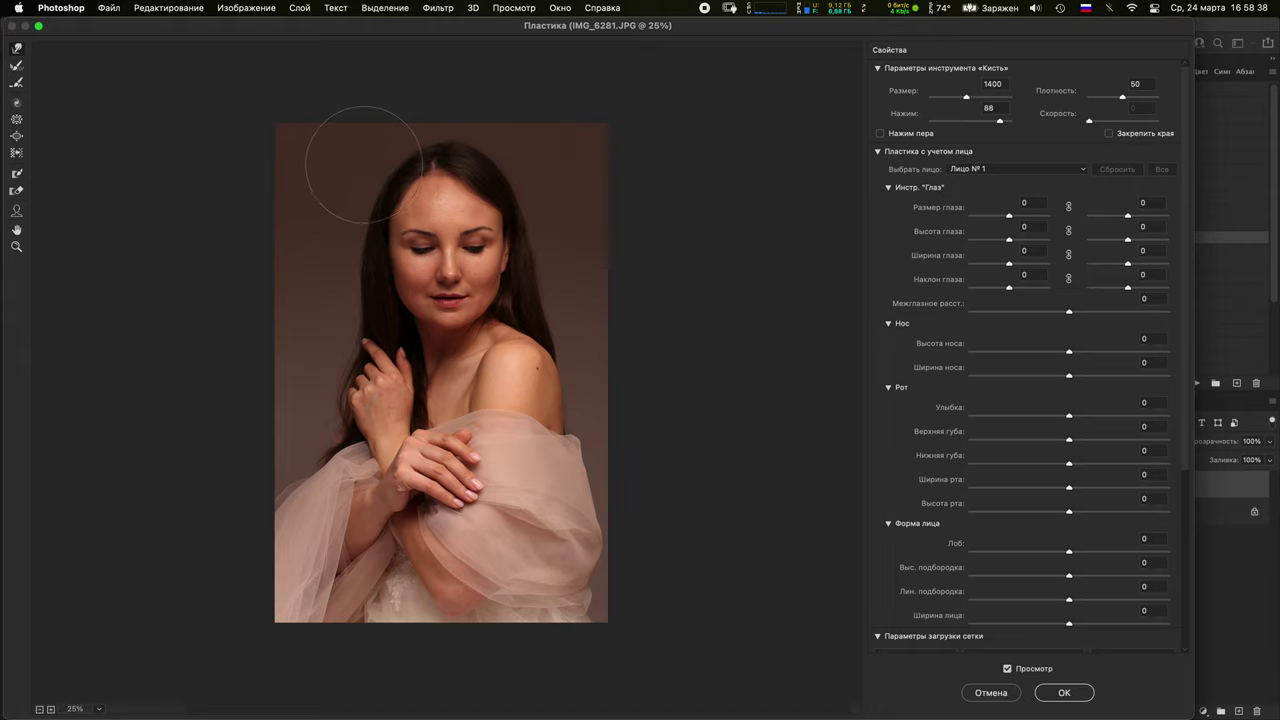
{"action": "key", "text": "bracketright"}
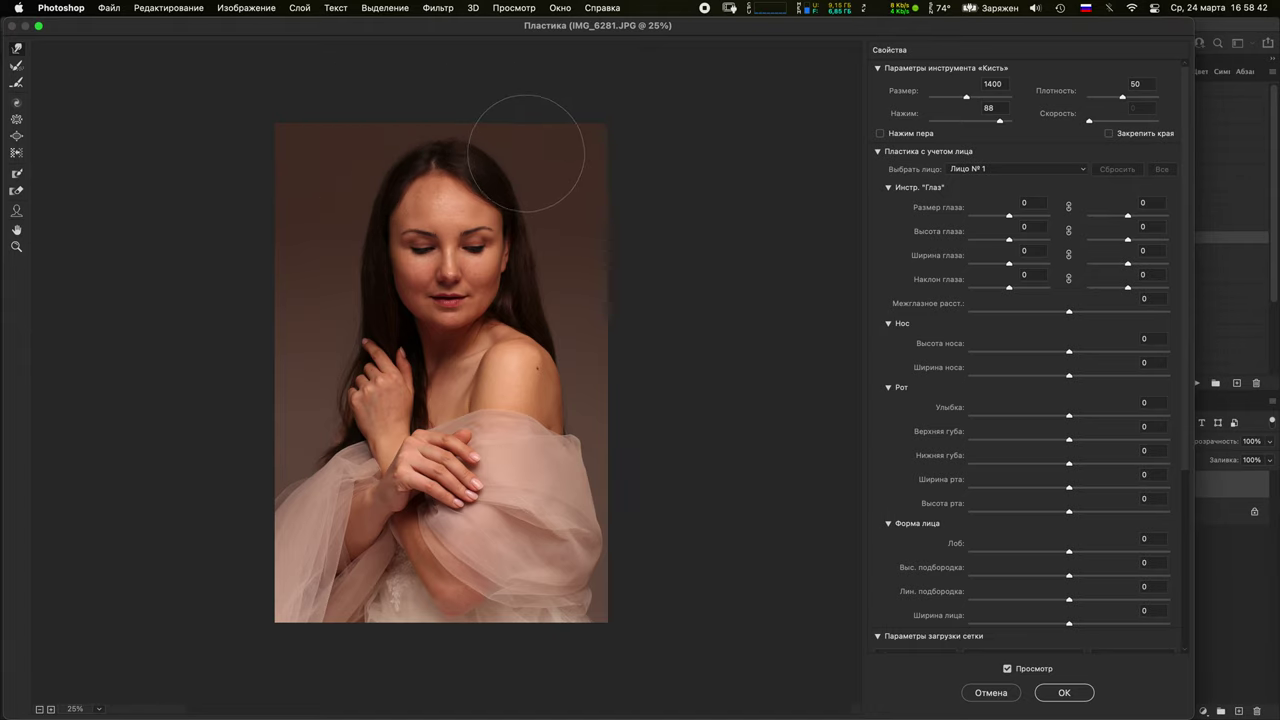
{"action": "key", "text": "bracketleft"}
{"action": "key", "text": "bracketleft"}
{"action": "key", "text": "bracketleft"}
{"action": "key", "text": "bracketleft"}
{"action": "key", "text": "bracketleft"}
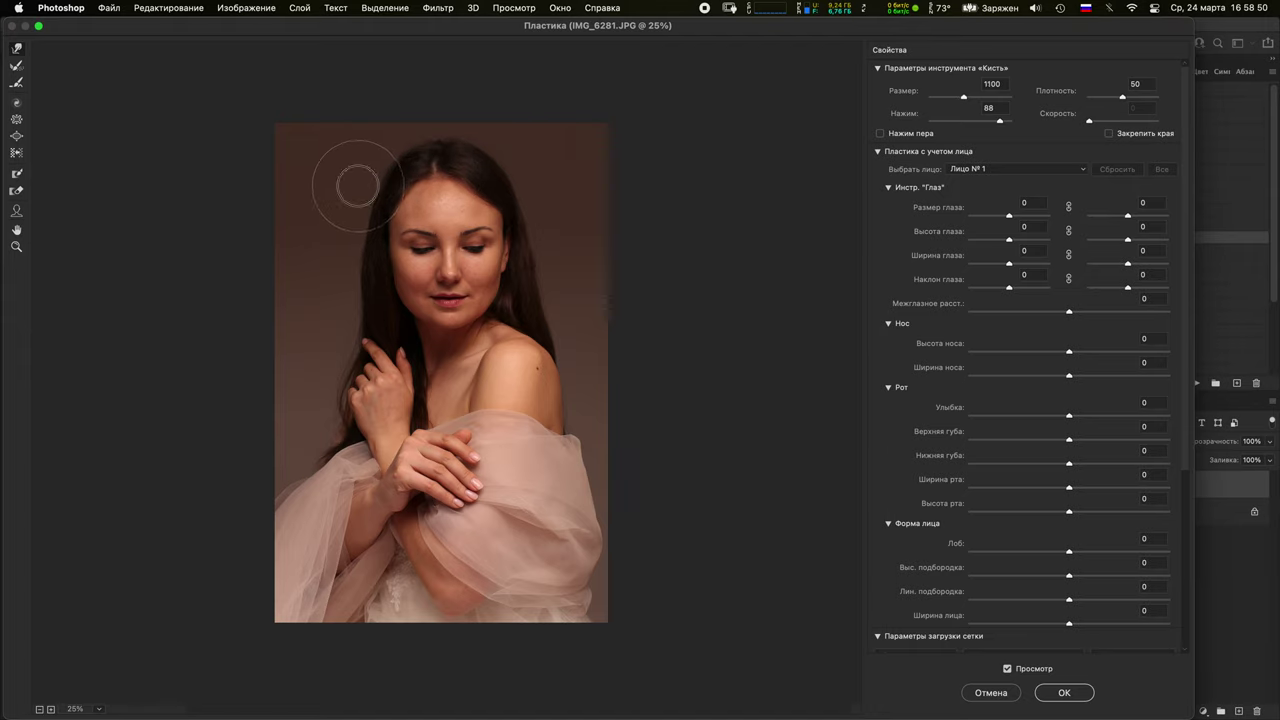
{"action": "key", "text": "bracketright"}
{"action": "key", "text": "bracketright"}
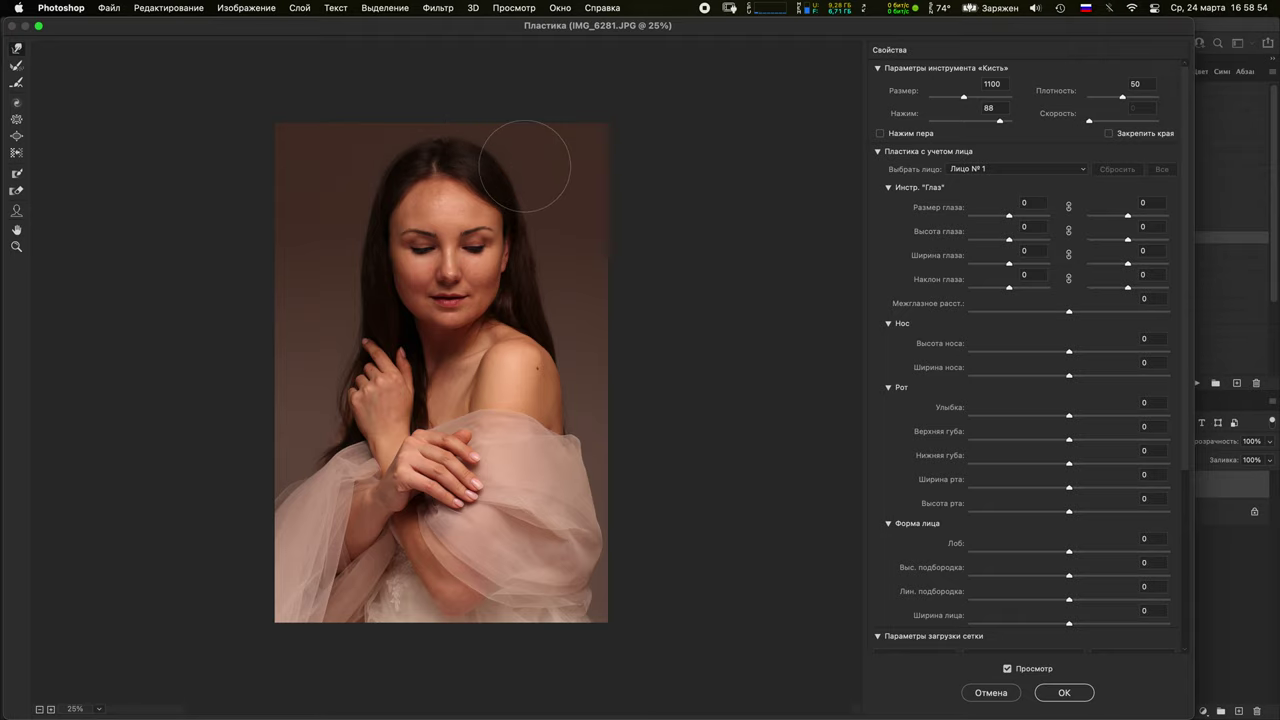
Refine the silhouette with varying brush sizes, nudge the bare shoulder with a 1400 brush and apply the Liquify changes
{"action": "key", "text": "bracketleft"}
{"action": "key", "text": "bracketleft"}
{"action": "key", "text": "bracketleft"}
{"action": "key", "text": "bracketleft"}
{"action": "key", "text": "bracketleft"}
{"action": "key", "text": "bracketleft"}
{"action": "key", "text": "bracketleft"}
{"action": "key", "text": "bracketleft"}
{"action": "key", "text": "bracketleft"}
{"action": "key", "text": "bracketleft"}
{"action": "key", "text": "bracketleft"}
{"action": "key", "text": "bracketleft"}
{"action": "key", "text": "bracketleft"}
{"action": "key", "text": "bracketleft"}
{"action": "key", "text": "bracketleft"}
{"action": "key", "text": "bracketleft"}
{"action": "key", "text": "bracketleft"}
{"action": "key", "text": "alt"}
{"action": "key", "text": "]"}
{"action": "key", "text": "]"}
{"action": "key", "text": "bracketleft"}
{"action": "key", "text": "bracketright"}
{"action": "key", "text": "bracketright"}
{"action": "key", "text": "bracketright"}
{"action": "key", "text": "bracketright"}
{"action": "key", "text": "bracketright"}
{"action": "key", "text": "bracketright"}
{"action": "key", "text": "bracketright"}
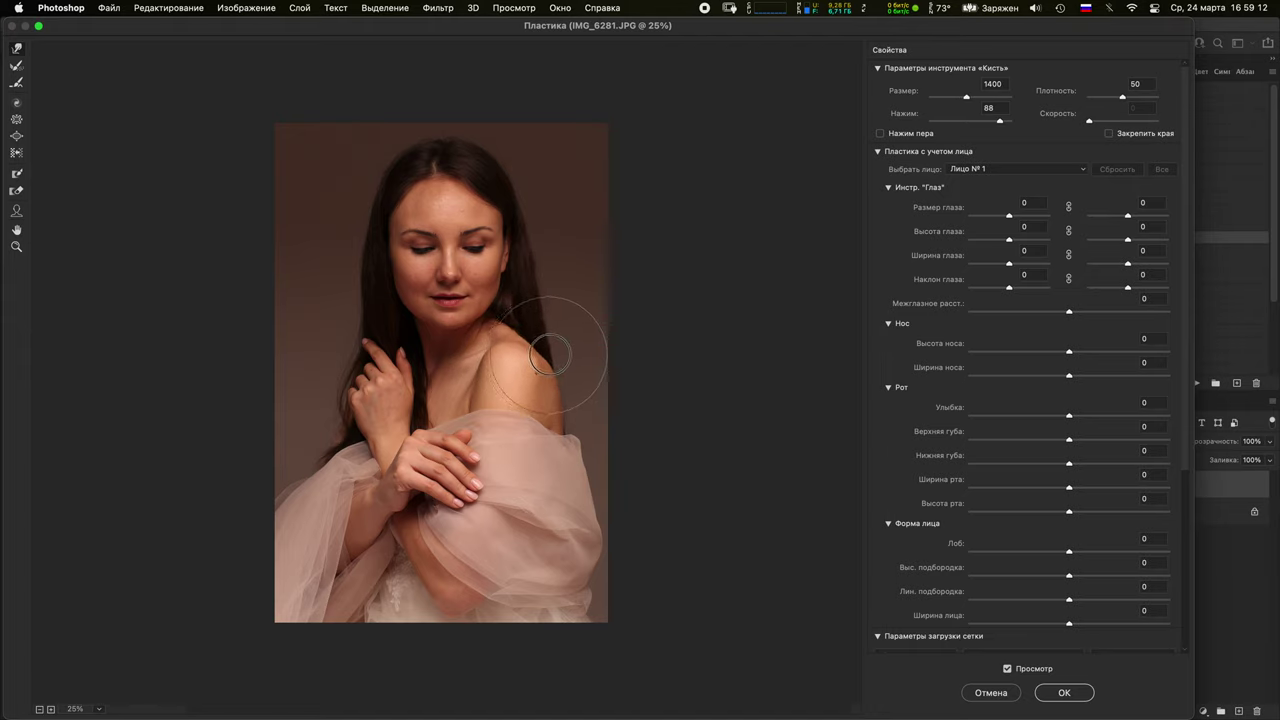
{"action": "left_click_drag", "start_coordinate": [549, 355], "coordinate": [547, 351]}
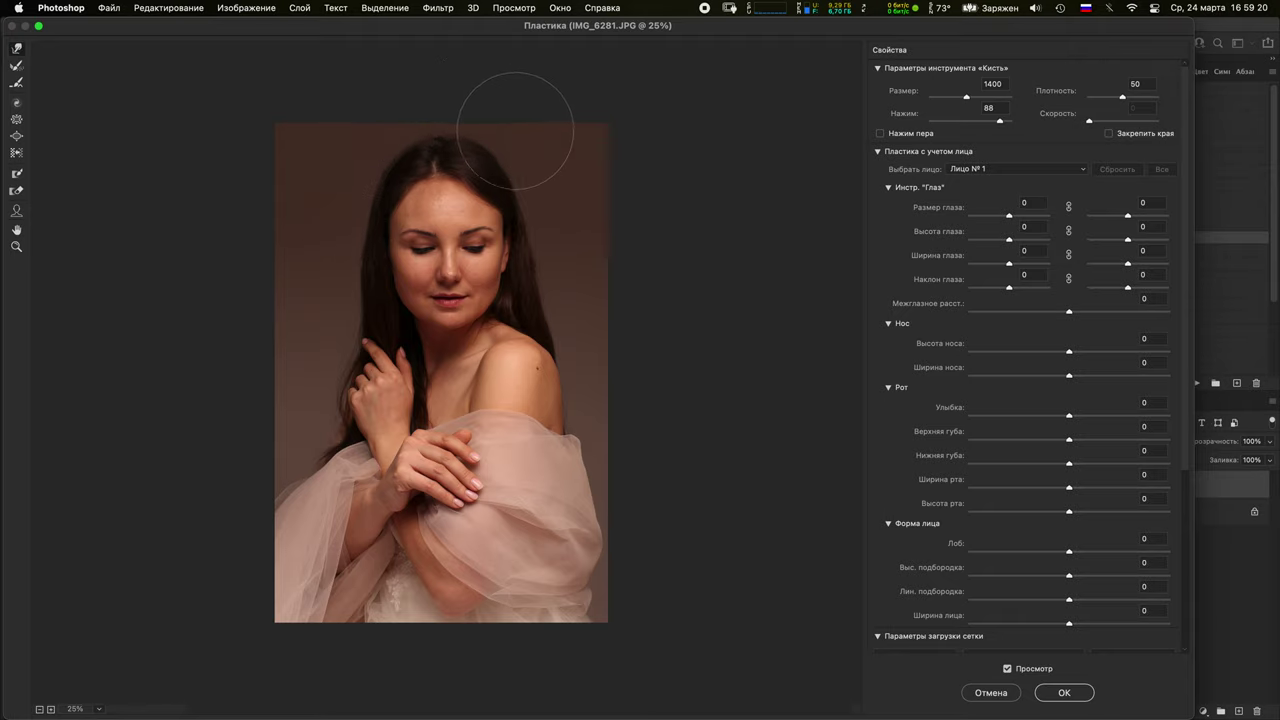
{"action": "left_click", "coordinate": [1075, 694]}
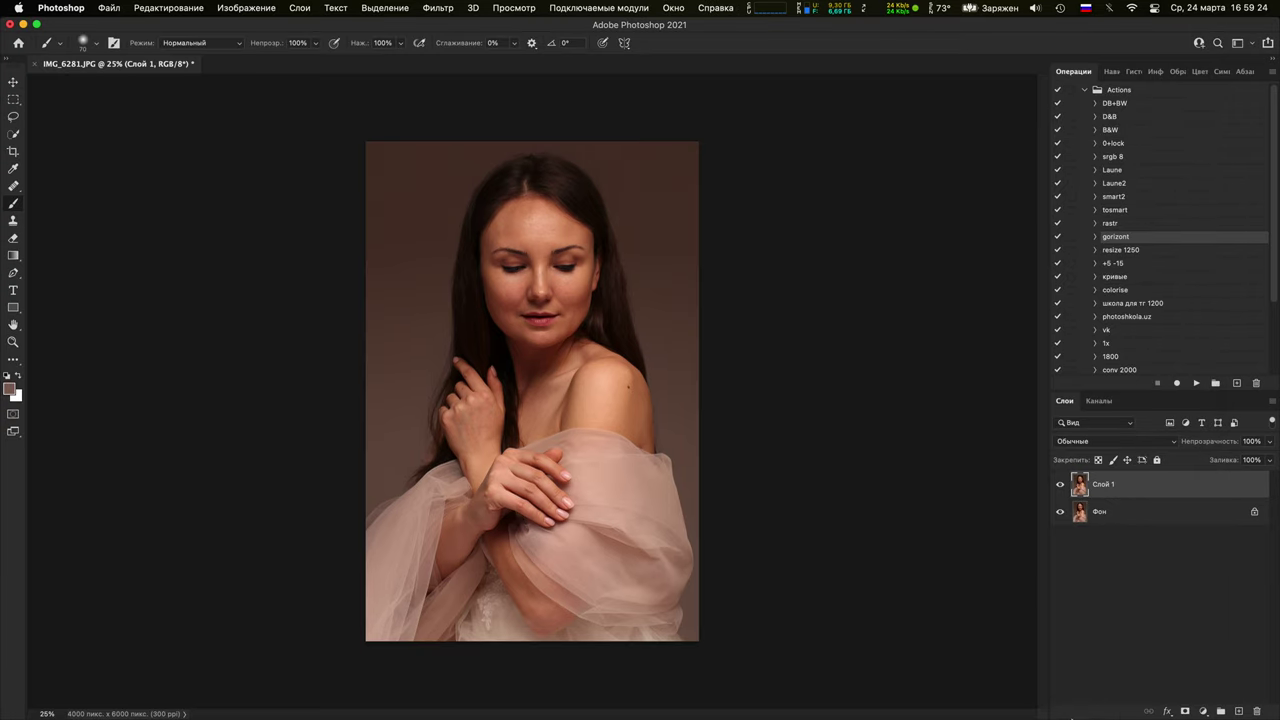
Toggle the liquified layer to compare the hair volume and head shape with the original, in full and in close-up
{"action": "left_click", "coordinate": [1061, 485]}
{"action": "left_click", "coordinate": [1062, 486]}
{"action": "left_click", "coordinate": [1062, 486]}
{"action": "left_click", "coordinate": [1064, 488]}
{"action": "key", "text": "super+plus"}
{"action": "key", "text": "super+plus"}
{"action": "key", "text": "super+plus"}
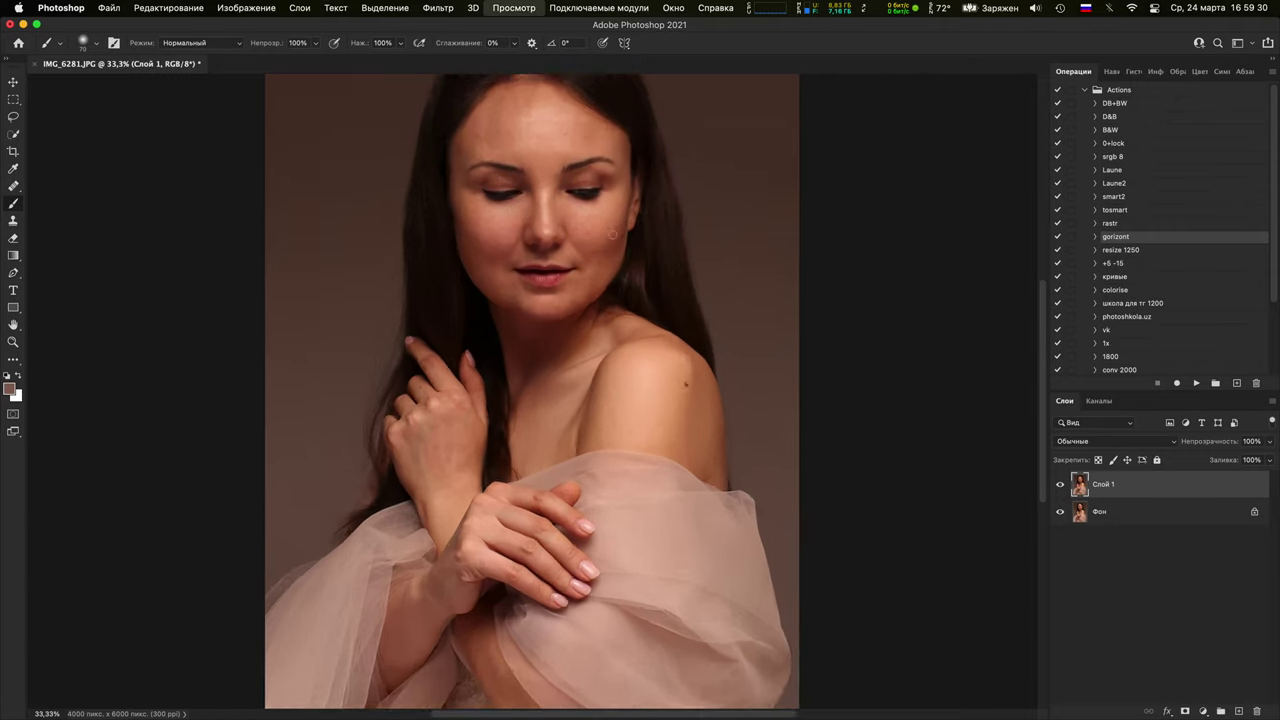
{"action": "left_click_drag", "start_coordinate": [625, 200], "coordinate": [607, 586]}
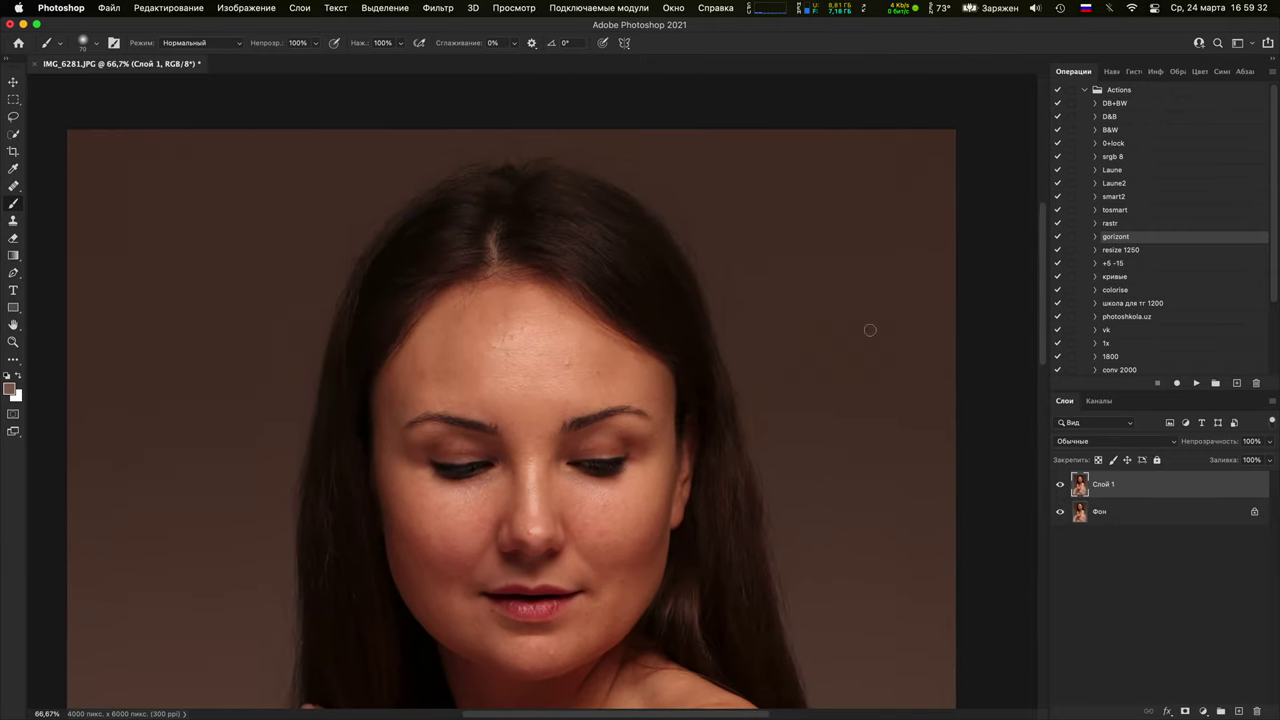
{"action": "left_click", "coordinate": [1062, 486]}
{"action": "left_click", "coordinate": [1062, 486]}
{"action": "left_click", "coordinate": [1062, 486]}
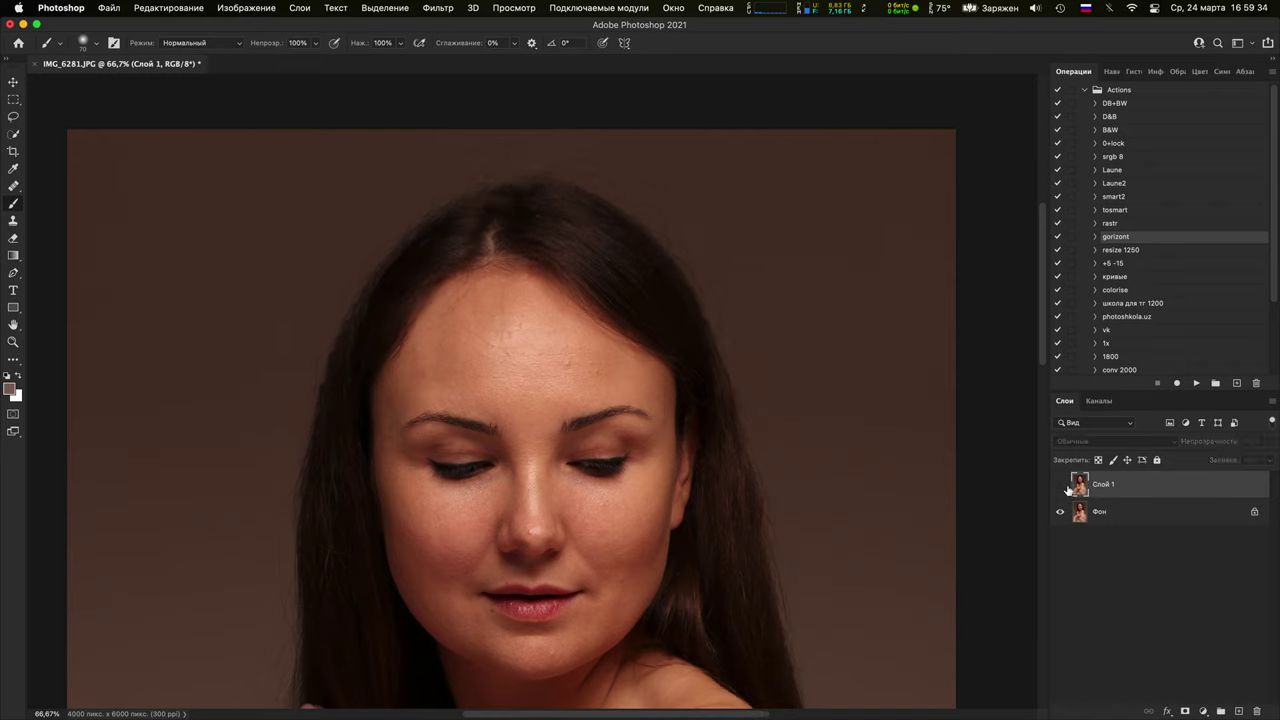
{"action": "left_click", "coordinate": [1062, 486]}
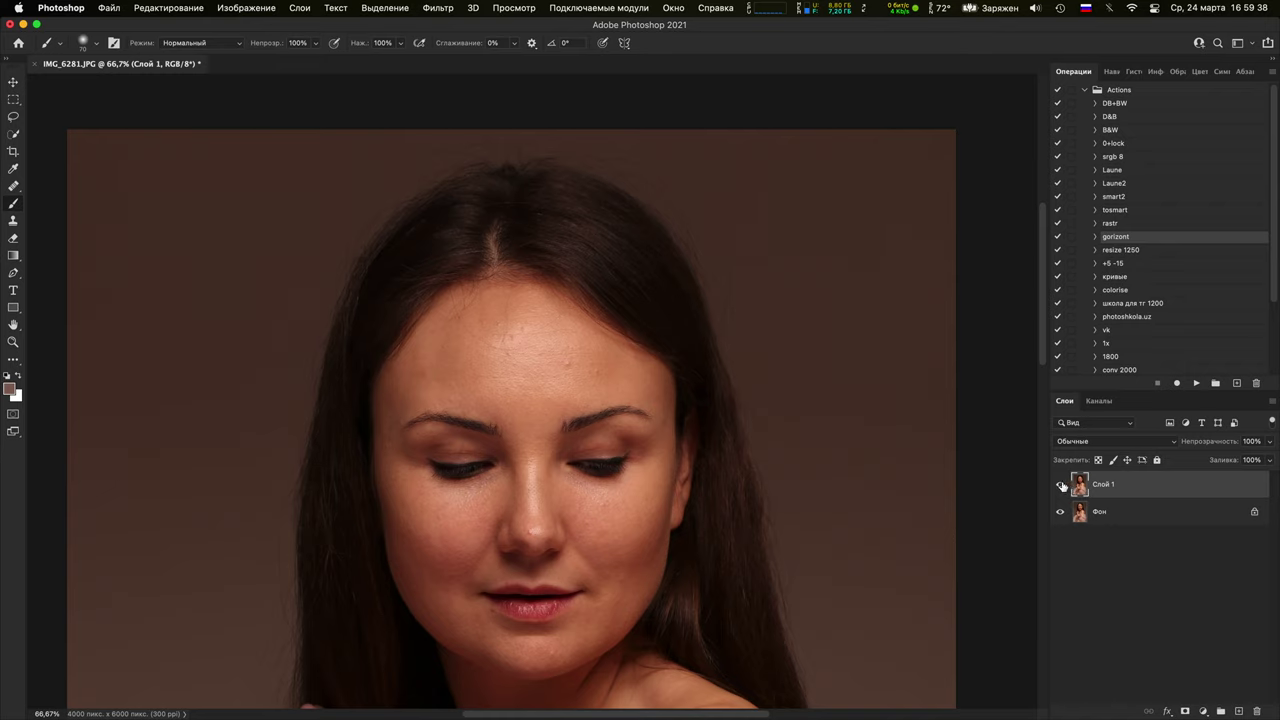
{"action": "left_click", "coordinate": [1062, 486]}
{"action": "left_click", "coordinate": [1062, 486]}
{"action": "left_click", "coordinate": [1062, 485]}
{"action": "left_click", "coordinate": [1062, 486]}
{"action": "left_click", "coordinate": [1061, 486]}
{"action": "left_click", "coordinate": [1062, 486]}
Duplicate the liquified layer and open the copy in the Camera Raw filter
{"action": "key", "text": "super+0"}
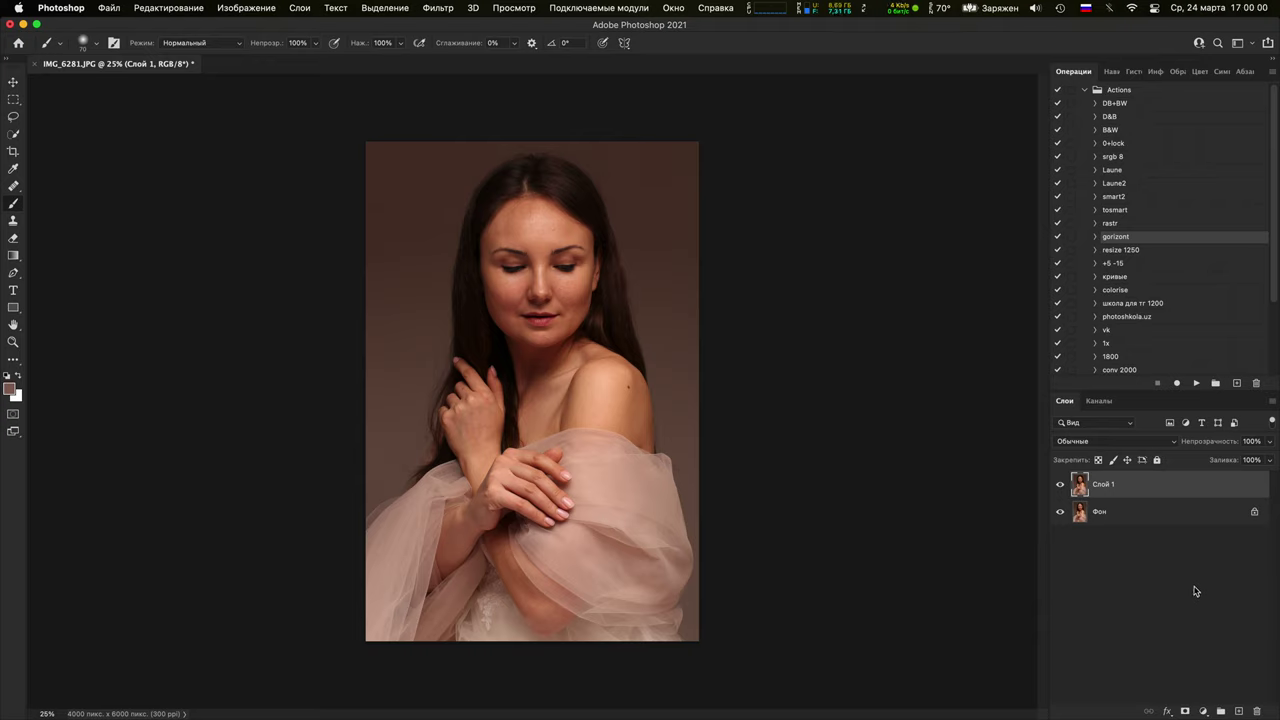
{"action": "key", "text": "super+j"}
{"action": "key", "text": "ctrl+super+f"}
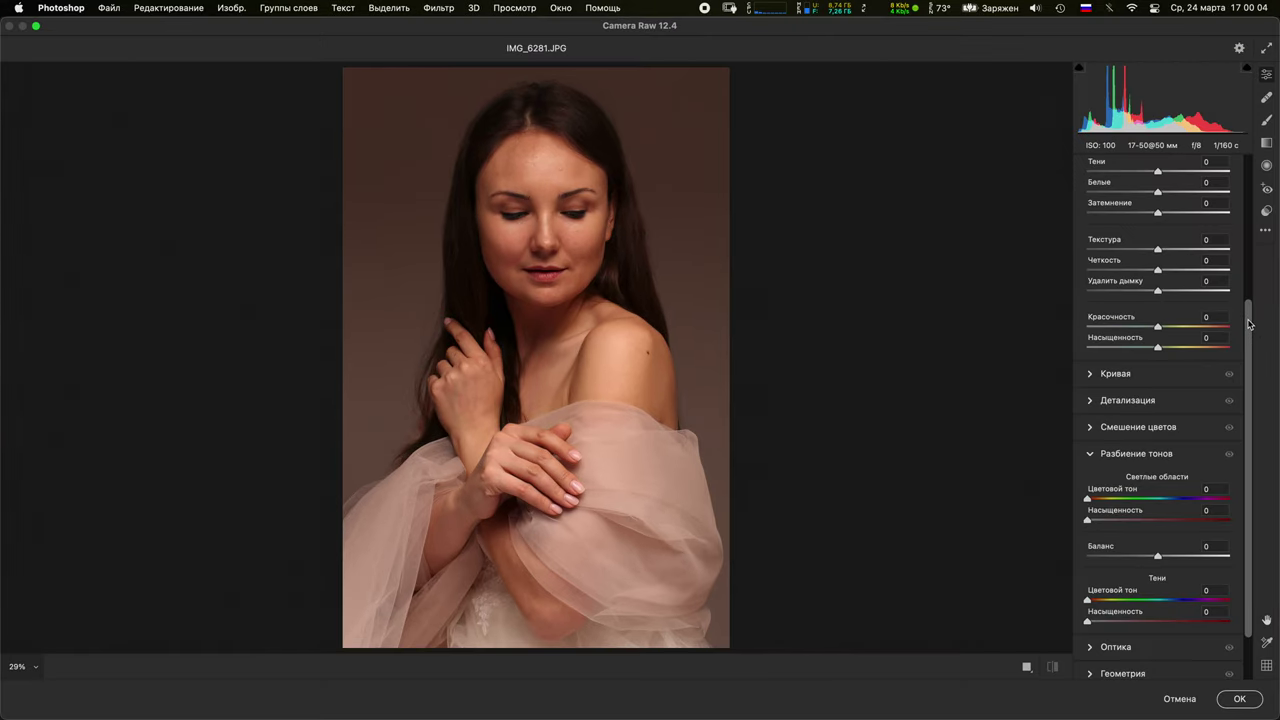
Try a white balance with temperature -6 and tint +24, and reset both values to 0
{"action": "left_click_drag", "start_coordinate": [1248, 323], "coordinate": [1204, 188]}
{"action": "mouse_move", "coordinate": [1158, 272]}
{"action": "left_mouse_down"}
{"action": "mouse_move", "coordinate": [1137, 289]}
{"action": "mouse_move", "coordinate": [1178, 286]}
{"action": "left_mouse_up"}
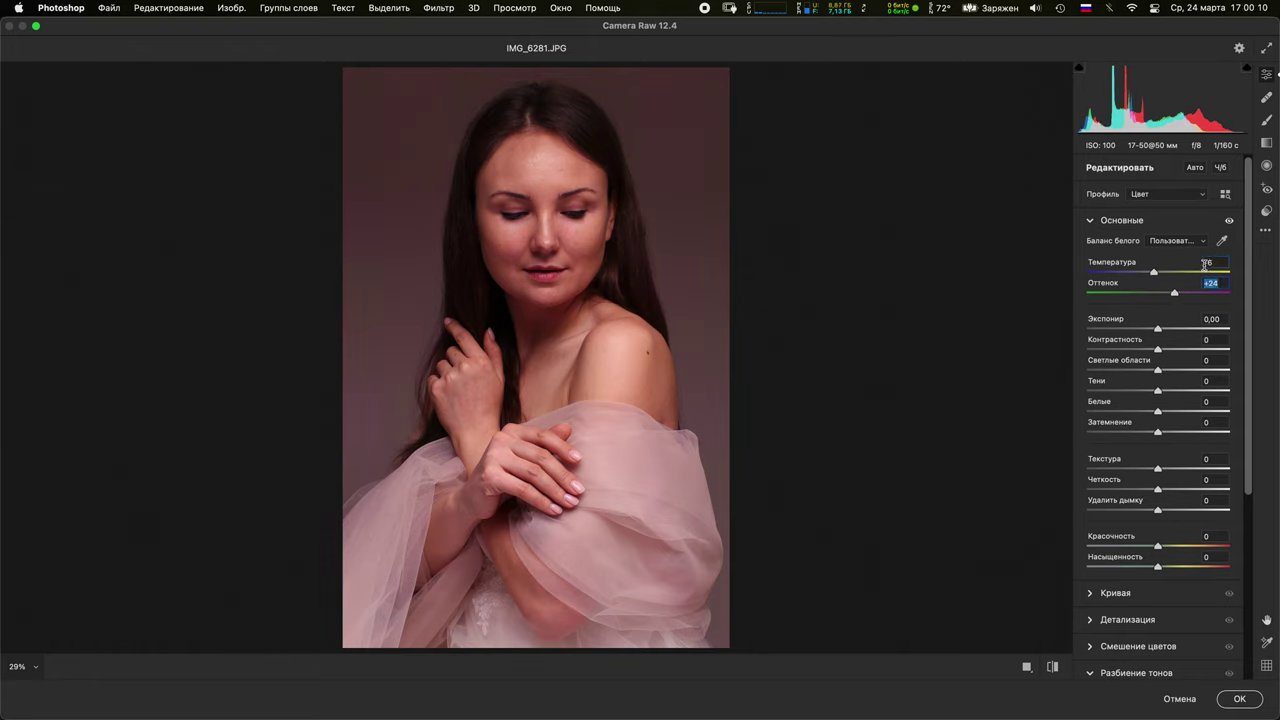
{"action": "left_click", "coordinate": [1205, 264]}
{"action": "type", "text": "0"}
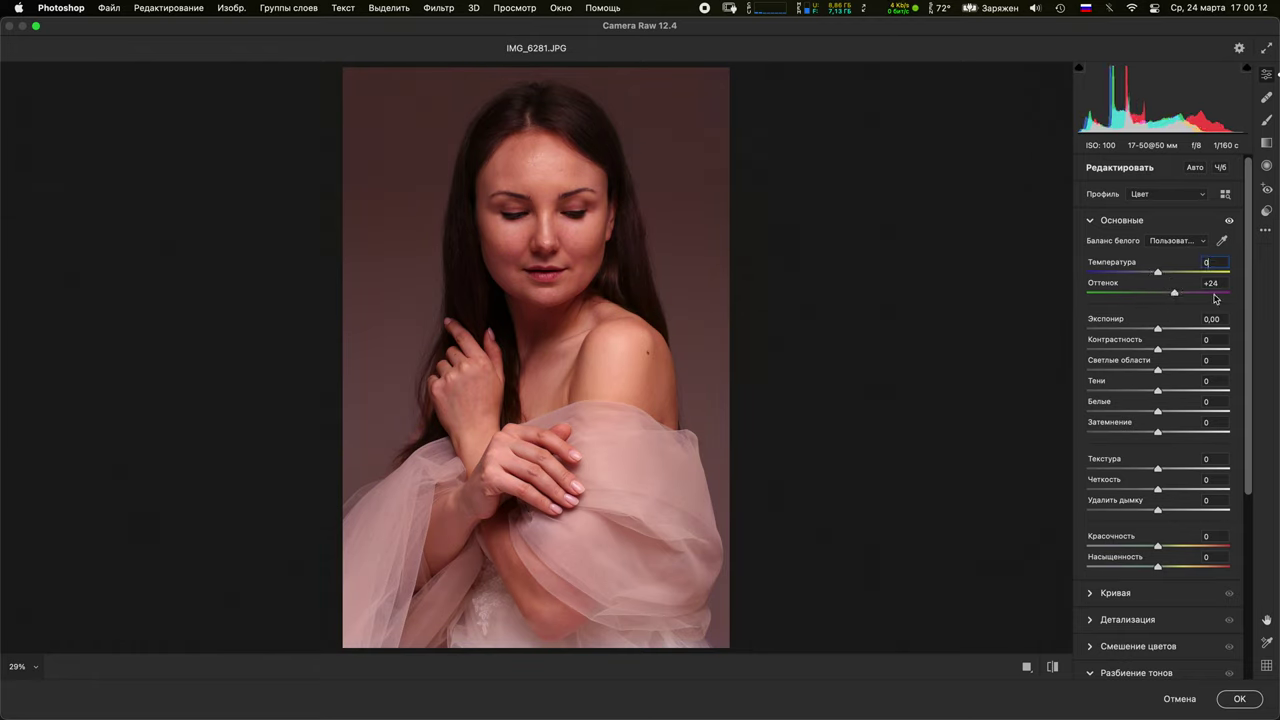
{"action": "key", "text": "Tab"}
{"action": "type", "text": "0"}
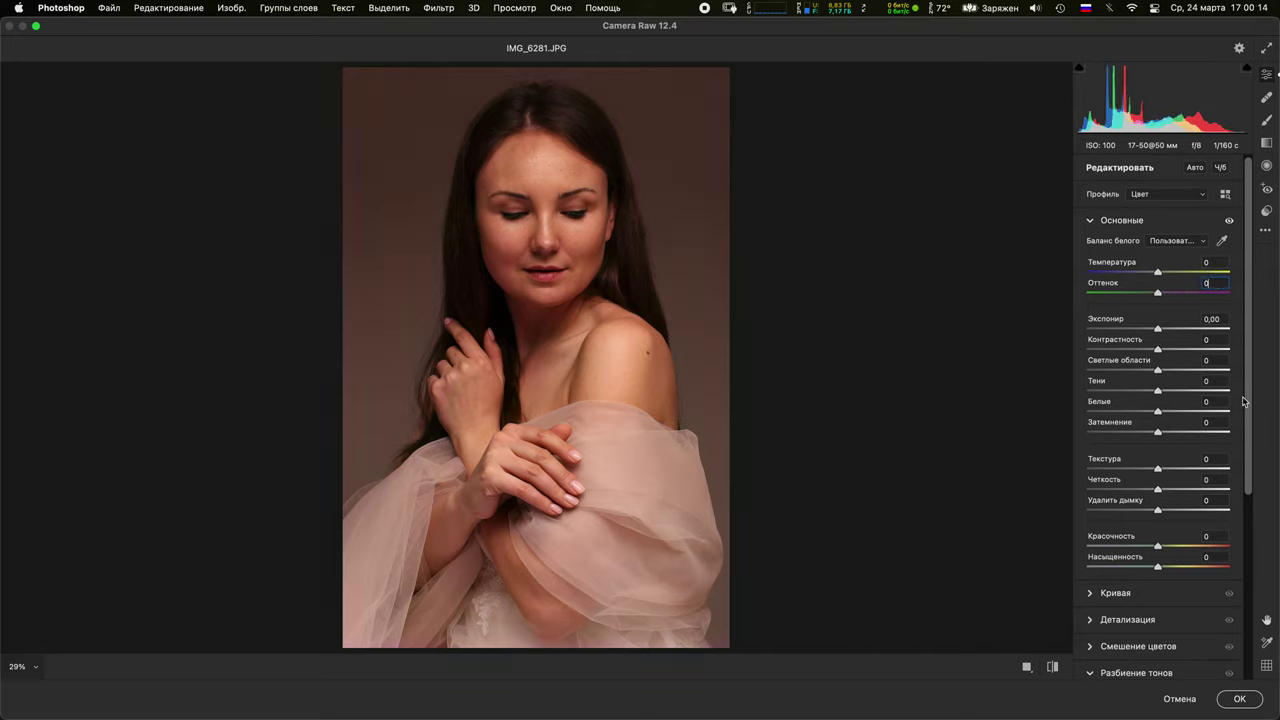
Split-tone the shadows with hue 205 and saturation 20, and set the balance to 100
{"action": "scroll", "coordinate": [1153, 533], "scroll_direction": "down", "scroll_amount": 3}
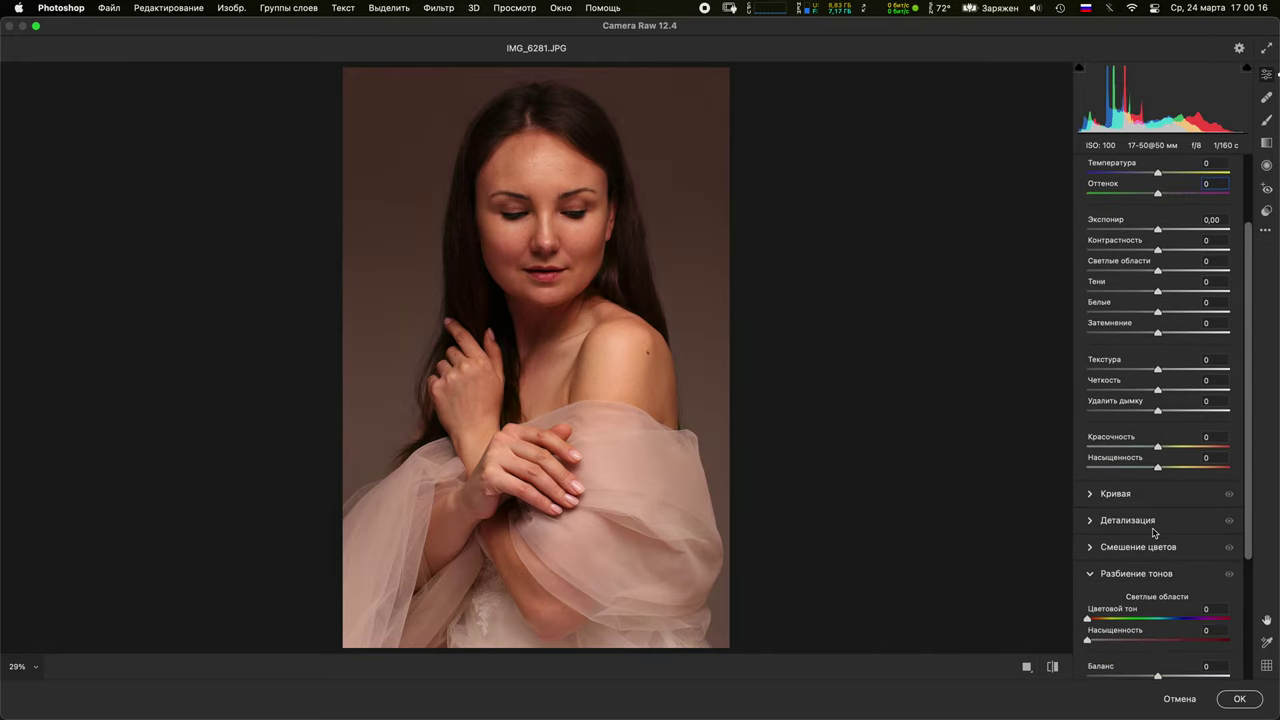
{"action": "left_click", "coordinate": [1092, 548]}
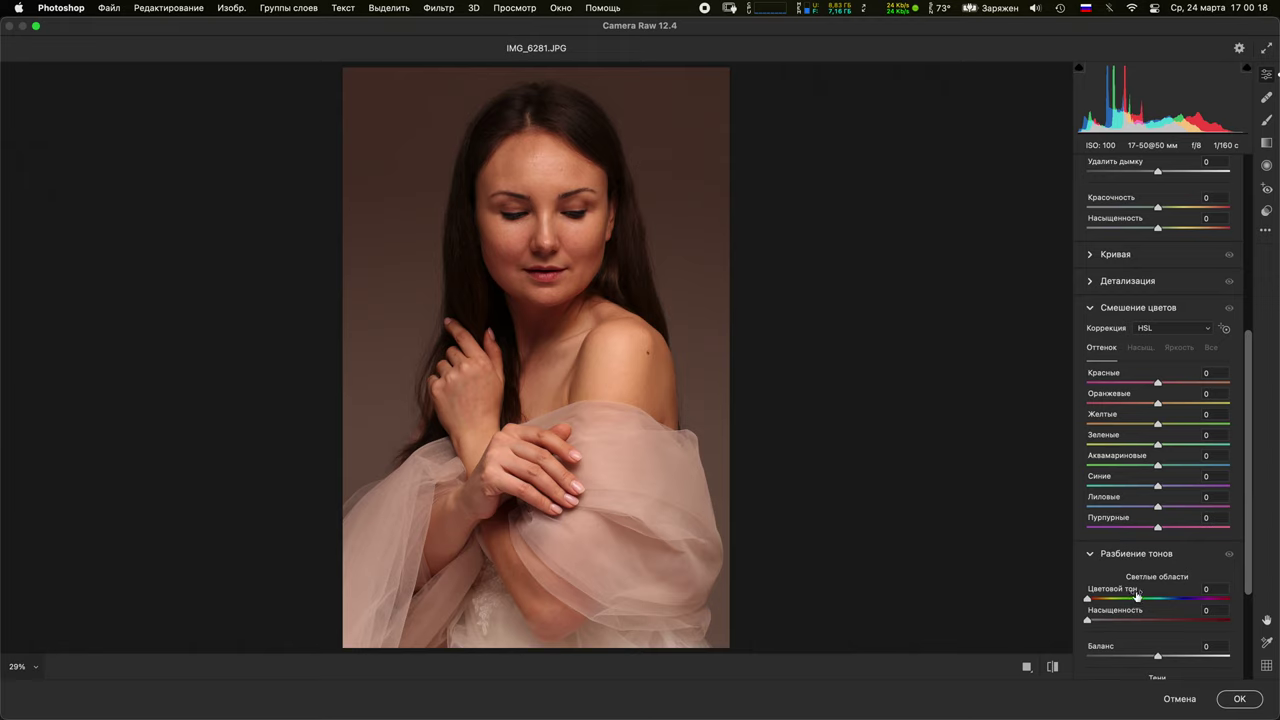
{"action": "scroll", "coordinate": [1247, 510], "scroll_direction": "down", "scroll_amount": 4}
{"action": "left_click_drag", "start_coordinate": [1088, 563], "coordinate": [1167, 534]}
{"action": "left_click_drag", "start_coordinate": [1158, 497], "coordinate": [1272, 458]}
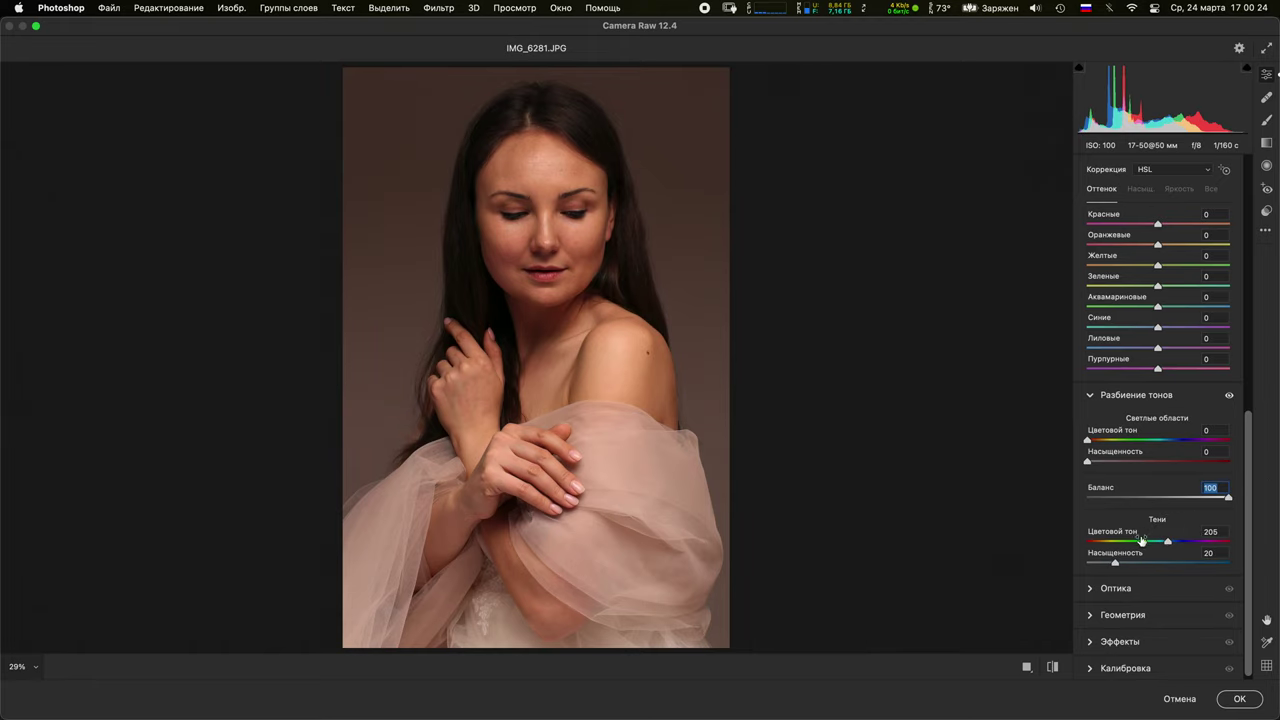
Set the shadow split toning to hue 197 and saturation 11, and apply the Camera Raw filter
{"action": "mouse_move", "coordinate": [1115, 563]}
{"action": "left_mouse_down"}
{"action": "mouse_move", "coordinate": [1136, 563]}
{"action": "mouse_move", "coordinate": [1150, 541]}
{"action": "mouse_move", "coordinate": [1086, 542]}
{"action": "mouse_move", "coordinate": [1185, 543]}
{"action": "mouse_move", "coordinate": [1074, 563]}
{"action": "mouse_move", "coordinate": [1103, 563]}
{"action": "left_mouse_up"}
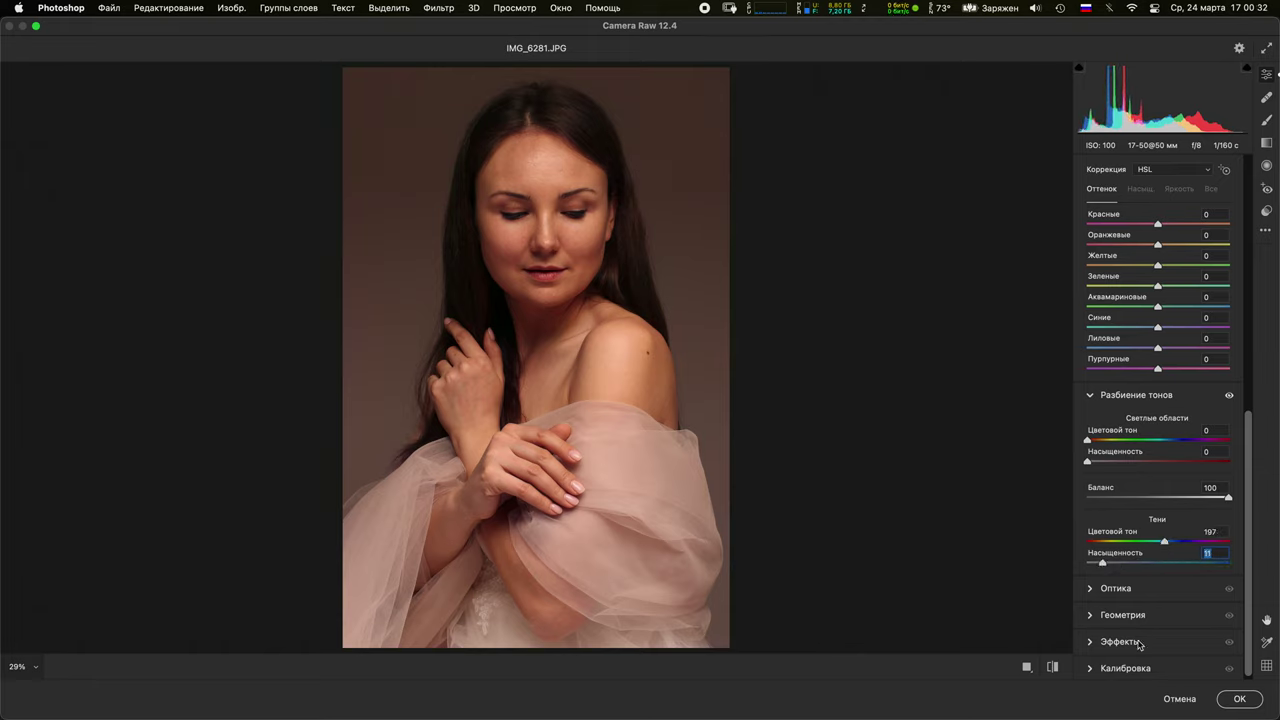
{"action": "left_click", "coordinate": [1245, 699]}
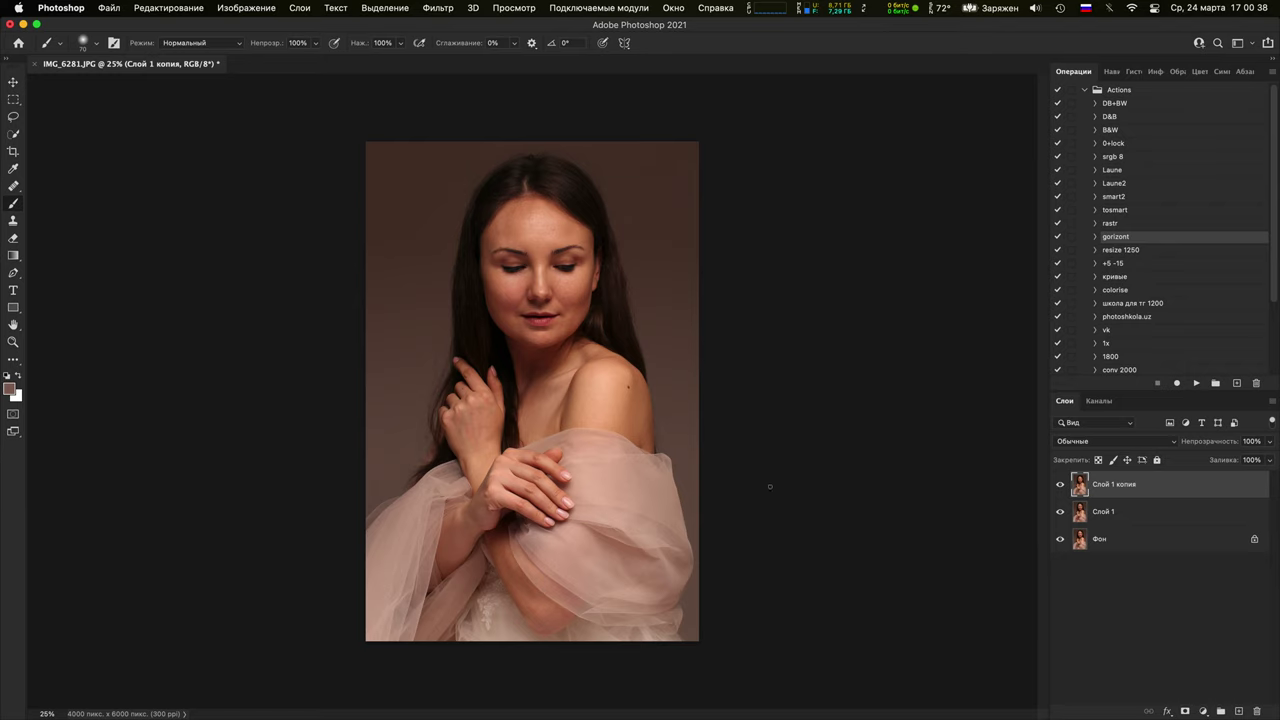
Add a new empty layer above the toned copy of the portrait
{"action": "key", "text": "super+plus"}
{"action": "key", "text": "super+plus"}
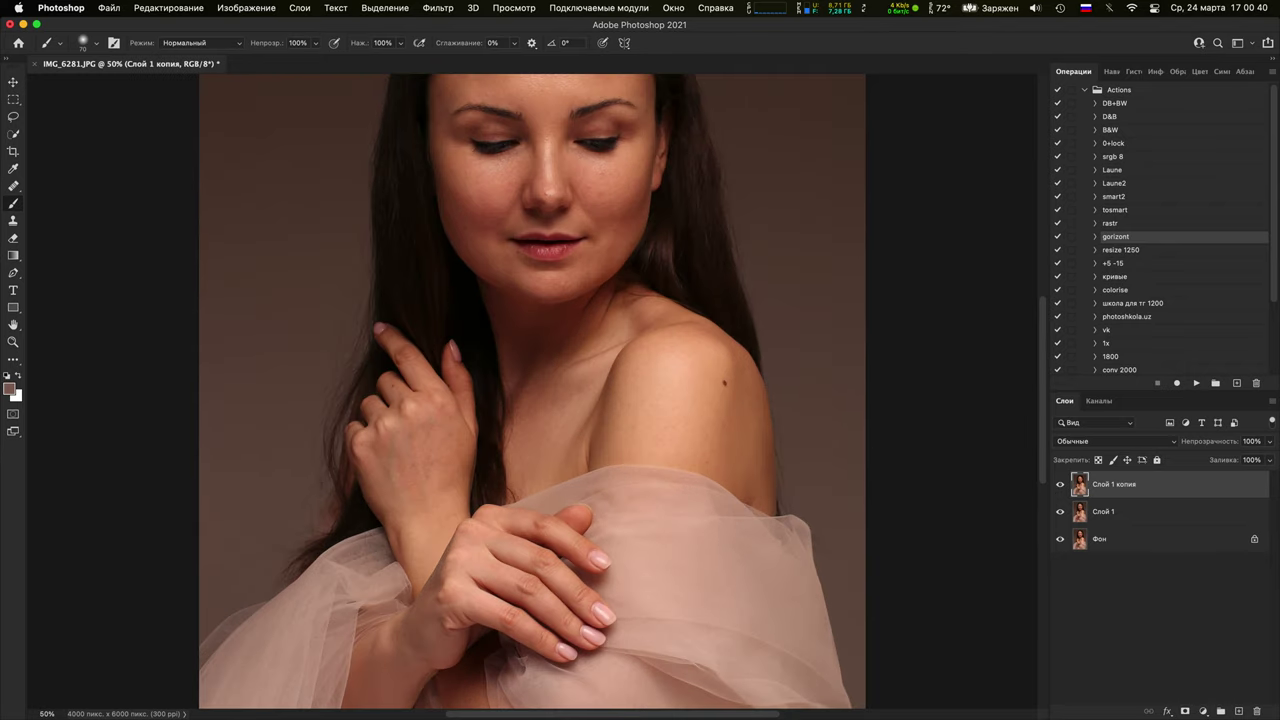
{"action": "scroll", "coordinate": [745, 352], "scroll_direction": "up", "scroll_amount": 5}
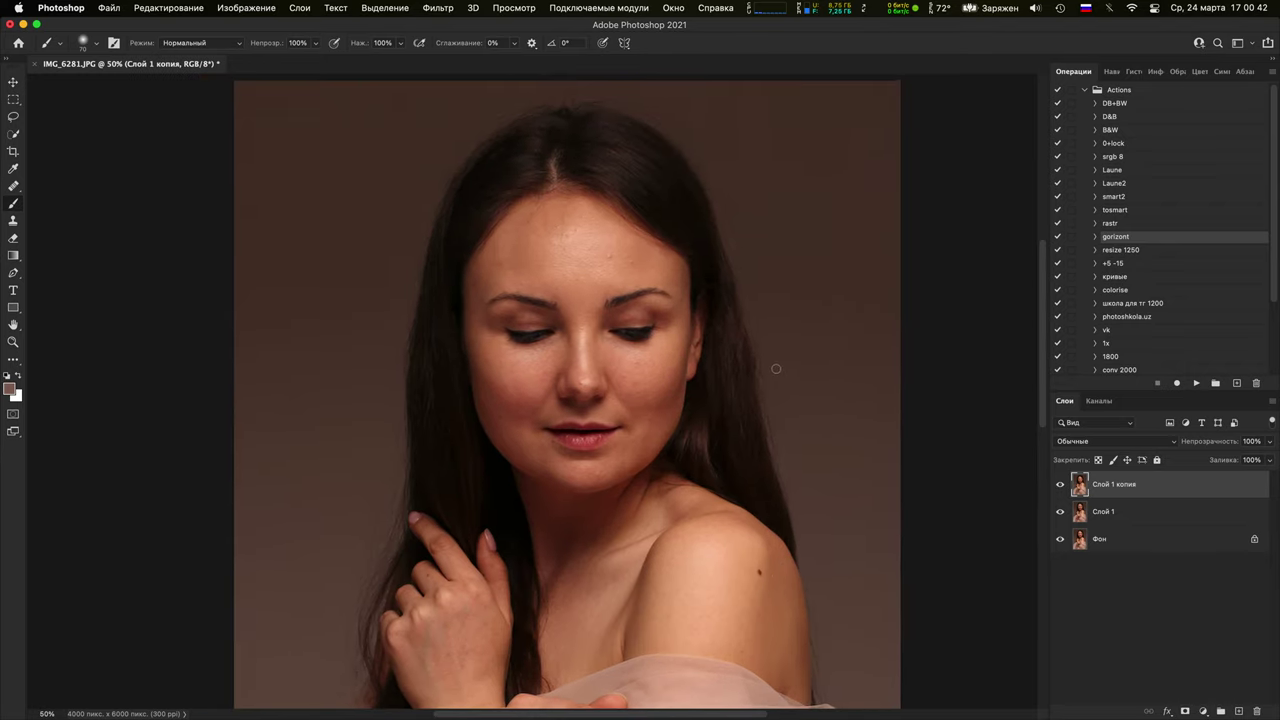
{"action": "key", "text": "super+plus"}
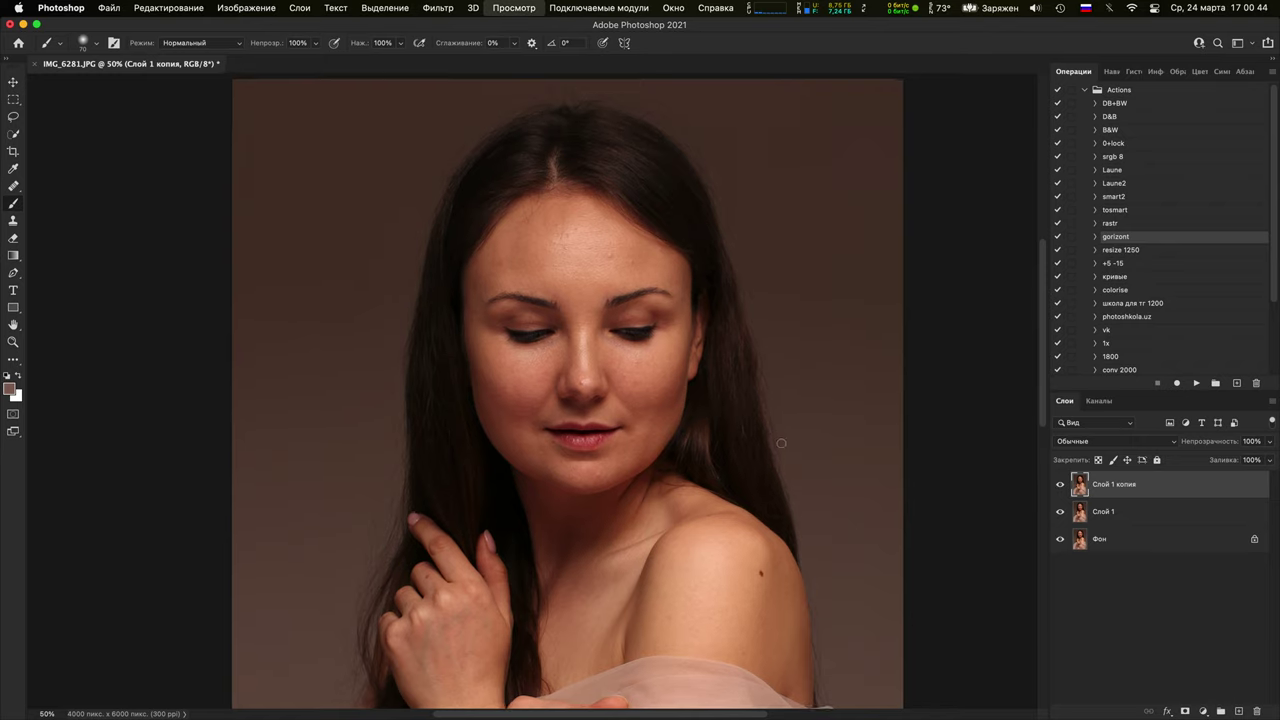
{"action": "left_click_drag", "start_coordinate": [820, 576], "coordinate": [693, 334]}
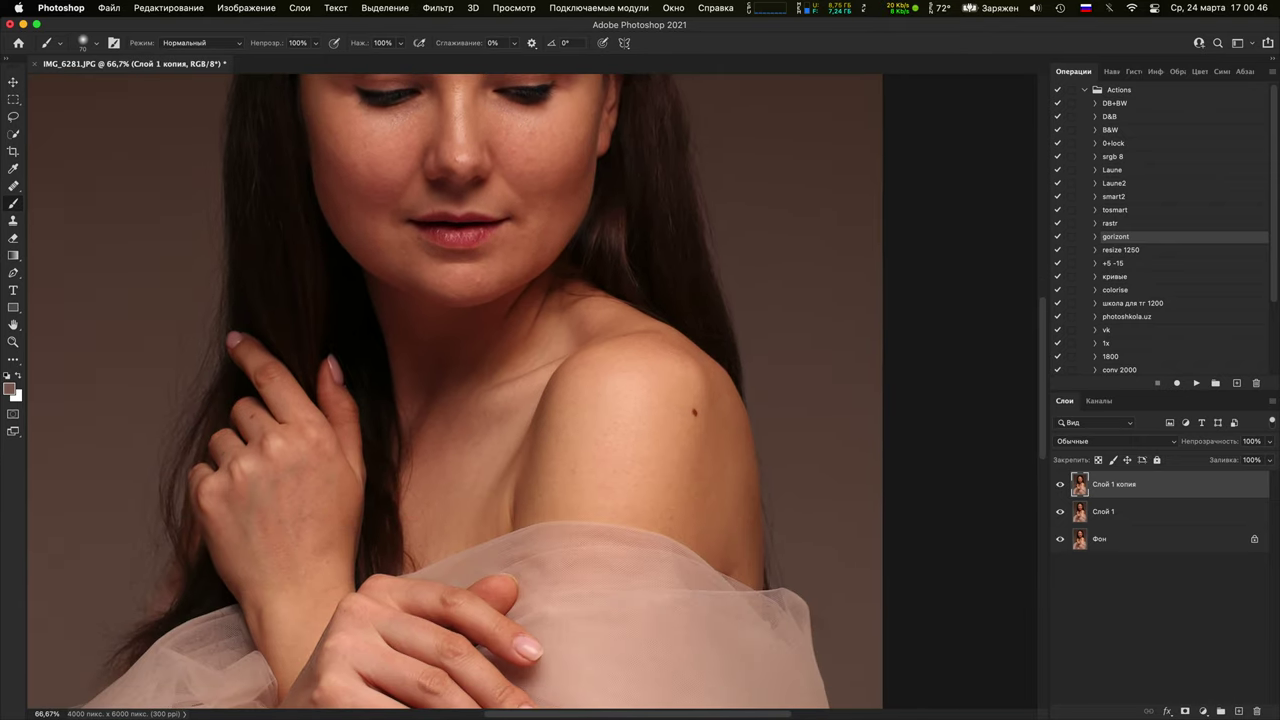
{"action": "left_click", "coordinate": [1237, 708]}
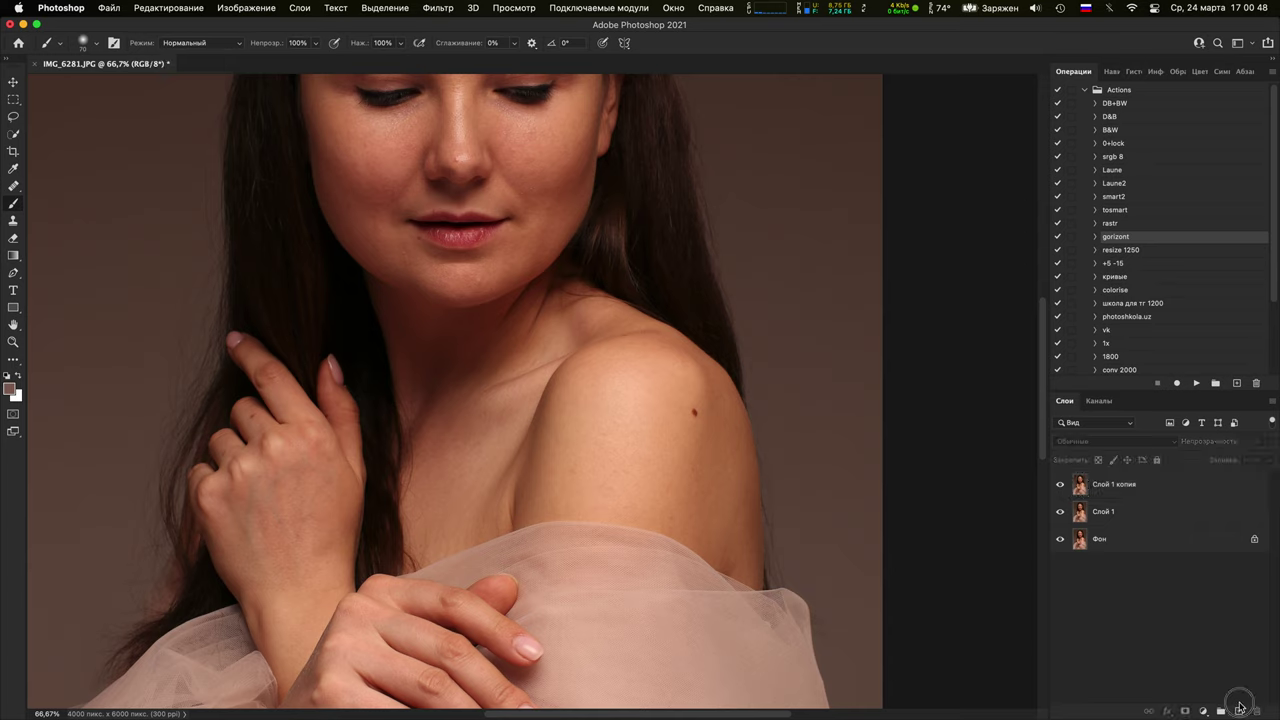
{"action": "left_click", "coordinate": [1191, 485]}
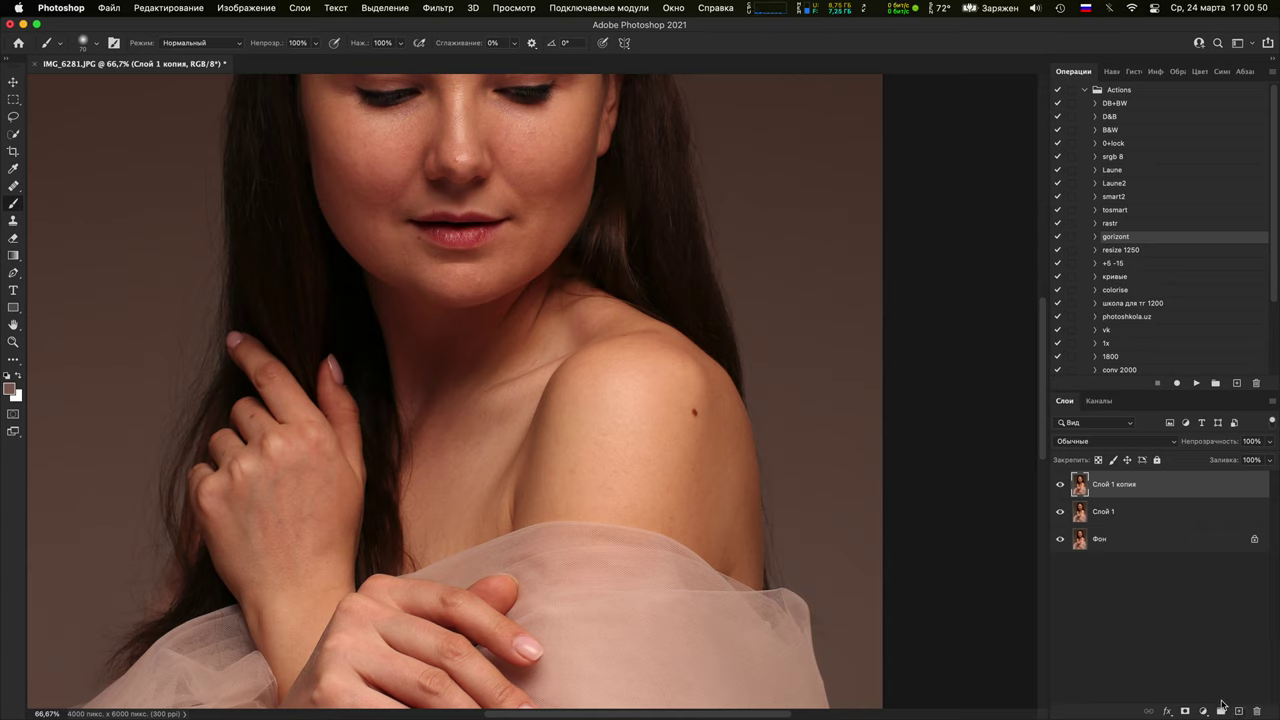
{"action": "left_click", "coordinate": [1239, 711]}
Try brush strokes along the hair beside the shoulder and over the crown, and undo them all
{"action": "mouse_move", "coordinate": [592, 280]}
{"action": "left_mouse_down"}
{"action": "mouse_move", "coordinate": [724, 392]}
{"action": "mouse_move", "coordinate": [766, 612]}
{"action": "left_mouse_up"}
{"action": "key", "text": "super+z"}
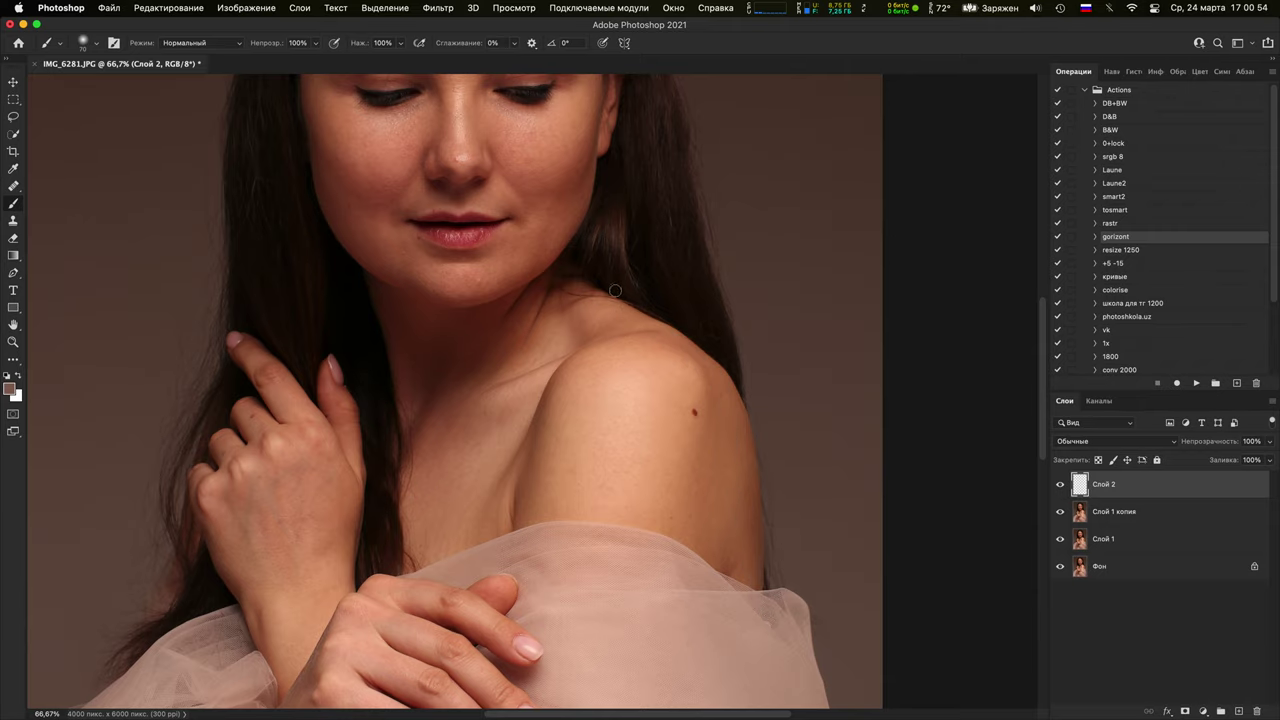
{"action": "left_click_drag", "start_coordinate": [624, 248], "coordinate": [741, 676]}
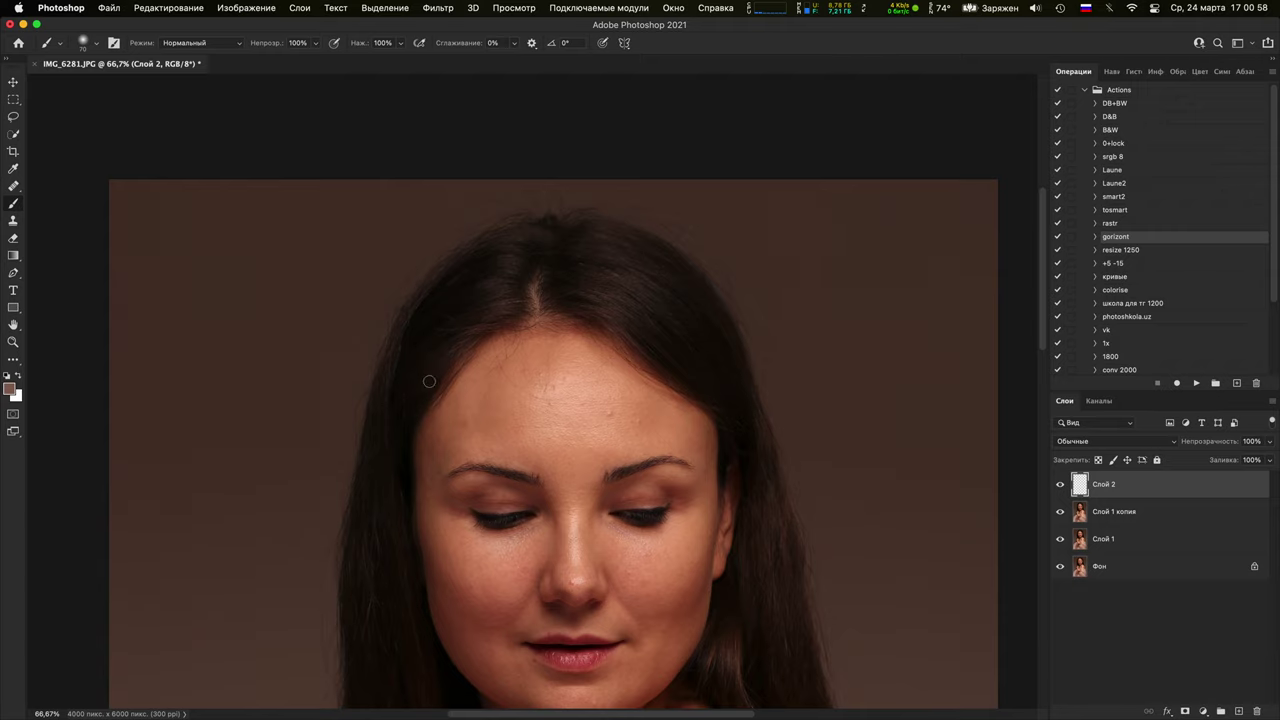
{"action": "left_click_drag", "start_coordinate": [414, 384], "coordinate": [402, 290]}
{"action": "left_click_drag", "start_coordinate": [484, 335], "coordinate": [470, 218]}
{"action": "left_click_drag", "start_coordinate": [540, 292], "coordinate": [528, 185]}
{"action": "left_click_drag", "start_coordinate": [712, 330], "coordinate": [690, 185]}
{"action": "key", "text": "super+z"}
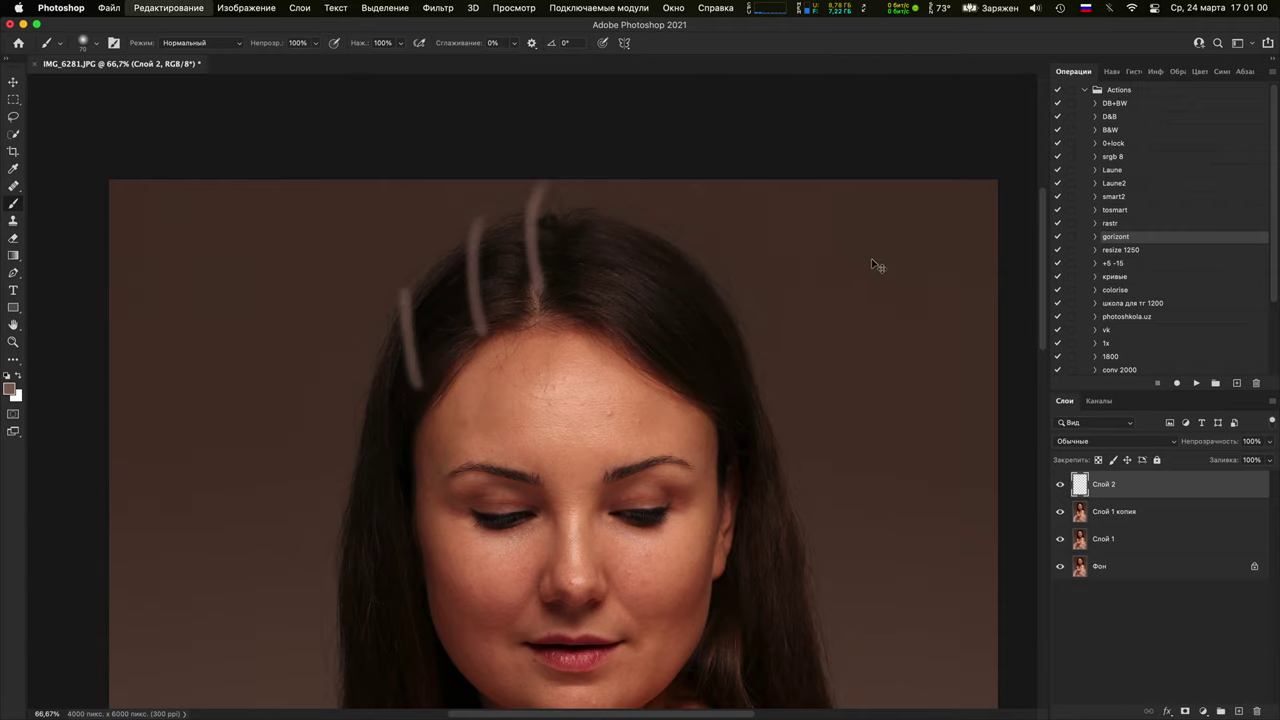
{"action": "key", "text": "super+z"}
{"action": "key", "text": "super+z"}
{"action": "key", "text": "super+z"}
Circle the three blemishes on the forehead with a small black brush
{"action": "key", "text": "super+minus"}
{"action": "key", "text": "super+1"}
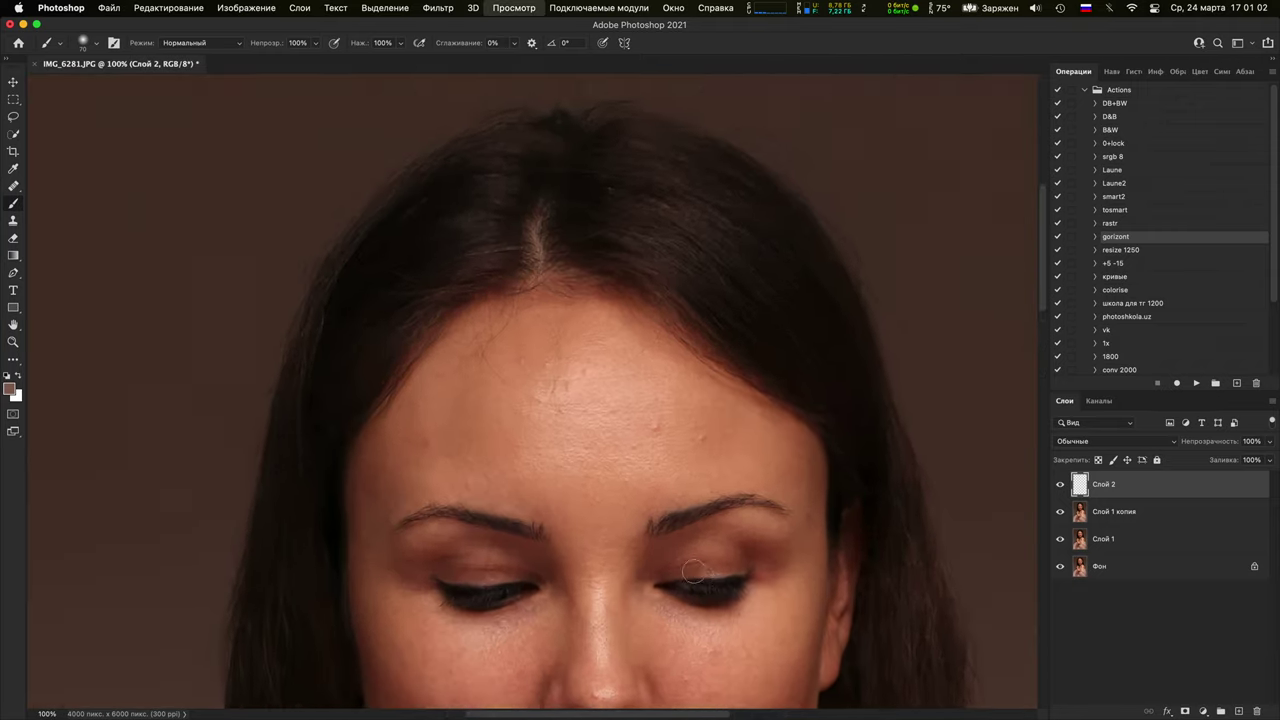
{"action": "key", "text": "super+plus"}
{"action": "left_click_drag", "start_coordinate": [732, 628], "coordinate": [590, 466]}
{"action": "key", "text": "super+plus"}
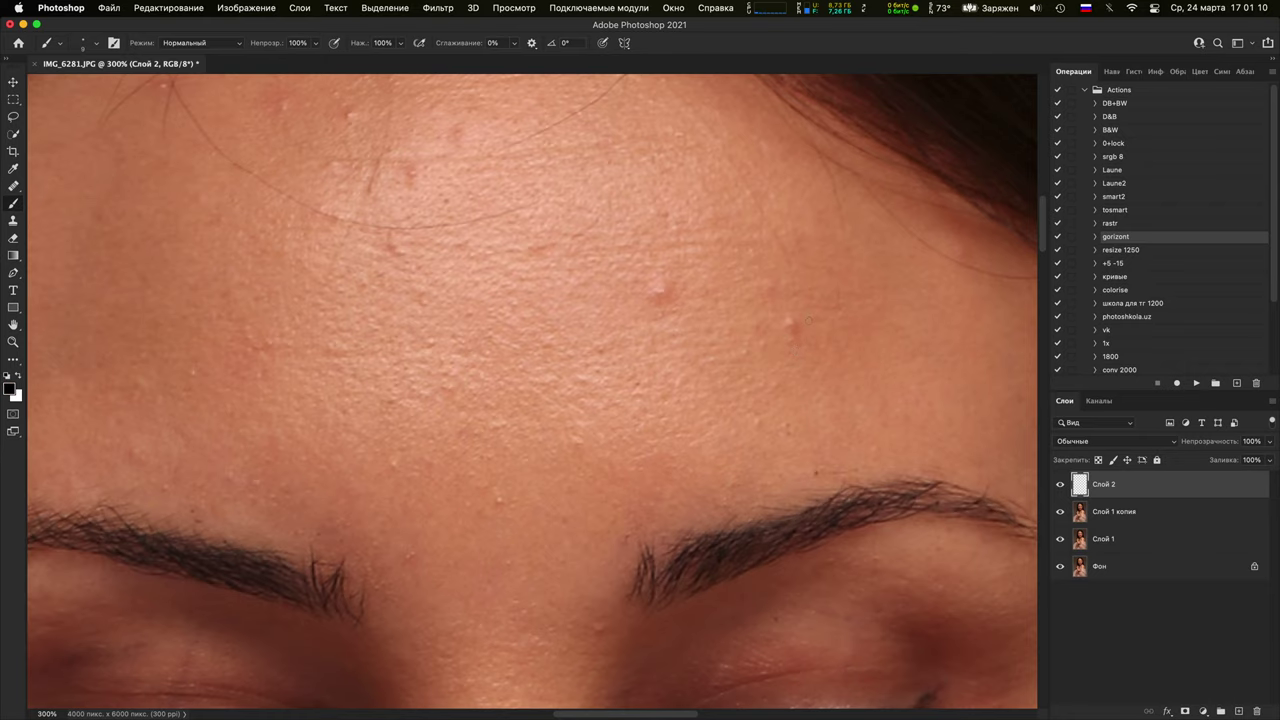
{"action": "left_click_drag", "start_coordinate": [808, 333], "coordinate": [816, 320]}
{"action": "mouse_move", "coordinate": [676, 258]}
{"action": "left_mouse_down"}
{"action": "mouse_move", "coordinate": [640, 300]}
{"action": "mouse_move", "coordinate": [692, 272]}
{"action": "left_mouse_up"}
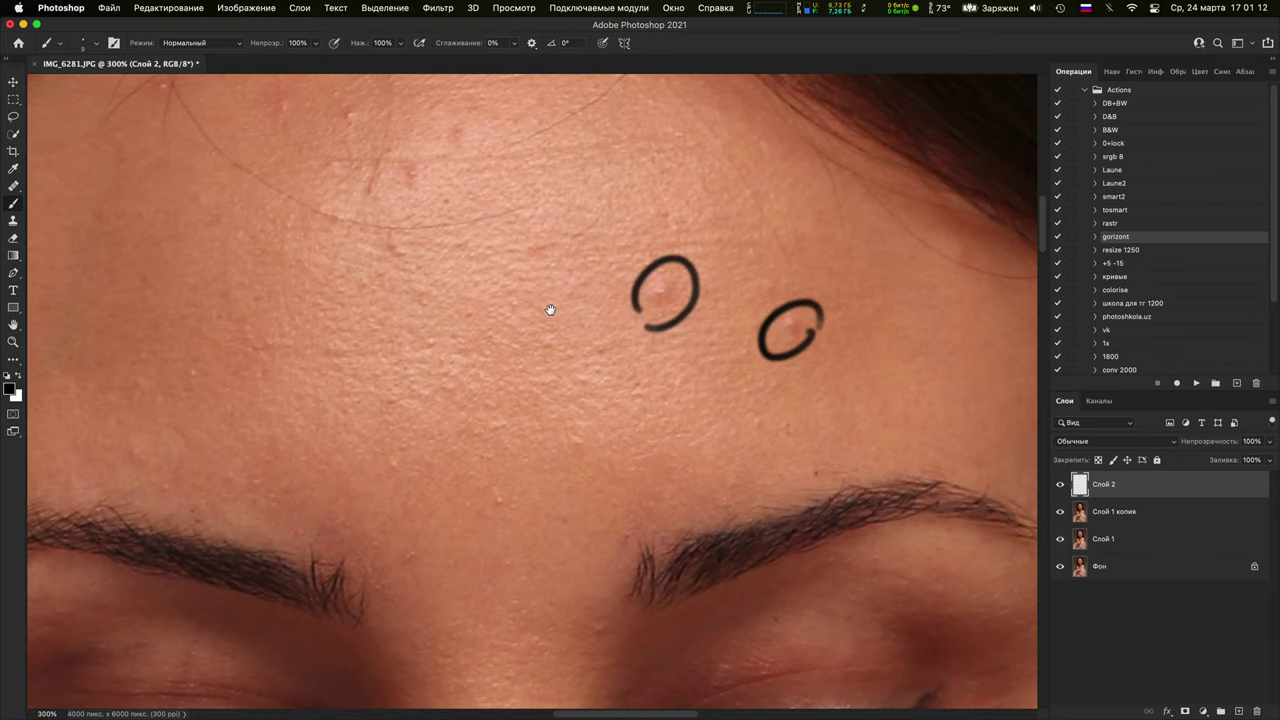
{"action": "mouse_move", "coordinate": [551, 309]}
{"action": "left_mouse_down"}
{"action": "mouse_move", "coordinate": [725, 483]}
{"action": "mouse_move", "coordinate": [686, 405]}
{"action": "mouse_move", "coordinate": [696, 455]}
{"action": "left_mouse_up"}
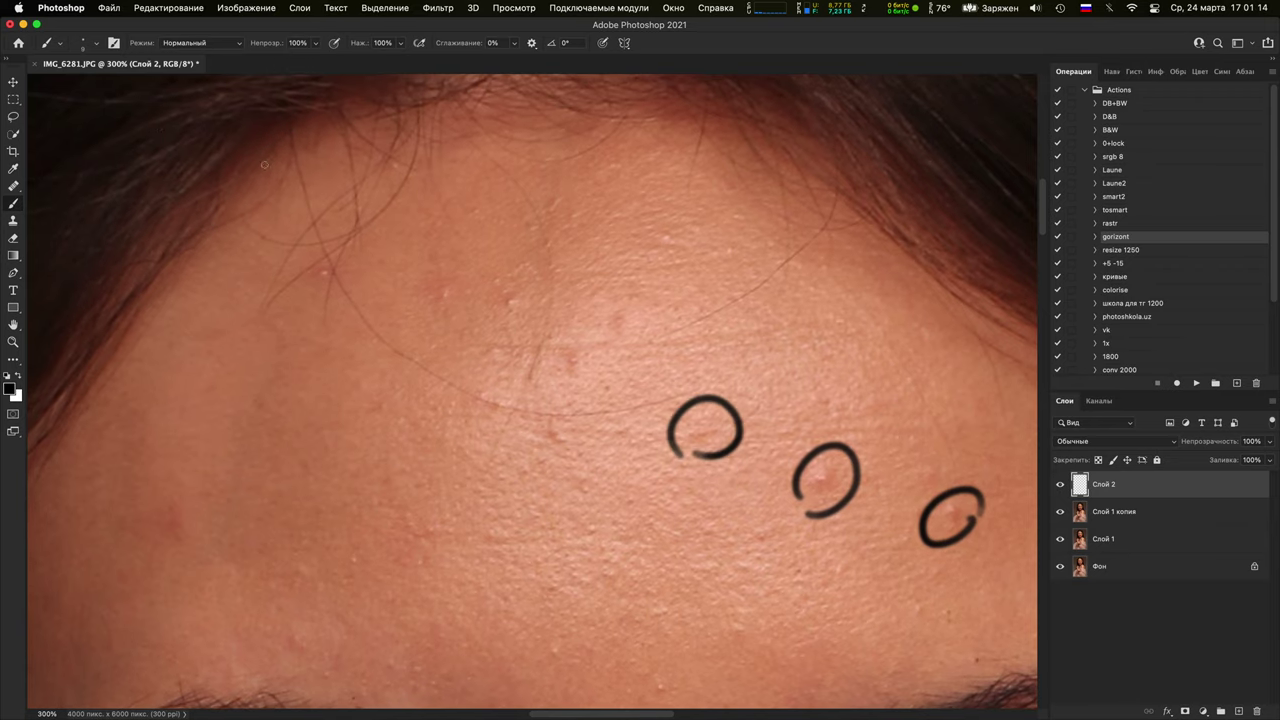
Trace the stray hairs falling from the hairline across the forehead
{"action": "mouse_move", "coordinate": [279, 164]}
{"action": "left_mouse_down"}
{"action": "mouse_move", "coordinate": [318, 171]}
{"action": "mouse_move", "coordinate": [302, 195]}
{"action": "left_mouse_up"}
{"action": "left_click_drag", "start_coordinate": [339, 186], "coordinate": [318, 214]}
{"action": "mouse_move", "coordinate": [326, 253]}
{"action": "left_mouse_down"}
{"action": "mouse_move", "coordinate": [425, 370]}
{"action": "mouse_move", "coordinate": [580, 448]}
{"action": "left_mouse_up"}
{"action": "left_click_drag", "start_coordinate": [525, 165], "coordinate": [553, 385]}
{"action": "left_click", "coordinate": [545, 262]}
{"action": "mouse_move", "coordinate": [477, 236]}
{"action": "left_mouse_down"}
{"action": "mouse_move", "coordinate": [508, 283]}
{"action": "mouse_move", "coordinate": [558, 312]}
{"action": "left_mouse_up"}
{"action": "left_click_drag", "start_coordinate": [780, 263], "coordinate": [825, 275]}
Circle the blemishes on the tip of the nose, the cheek and the chin
{"action": "left_click_drag", "start_coordinate": [780, 456], "coordinate": [710, 287]}
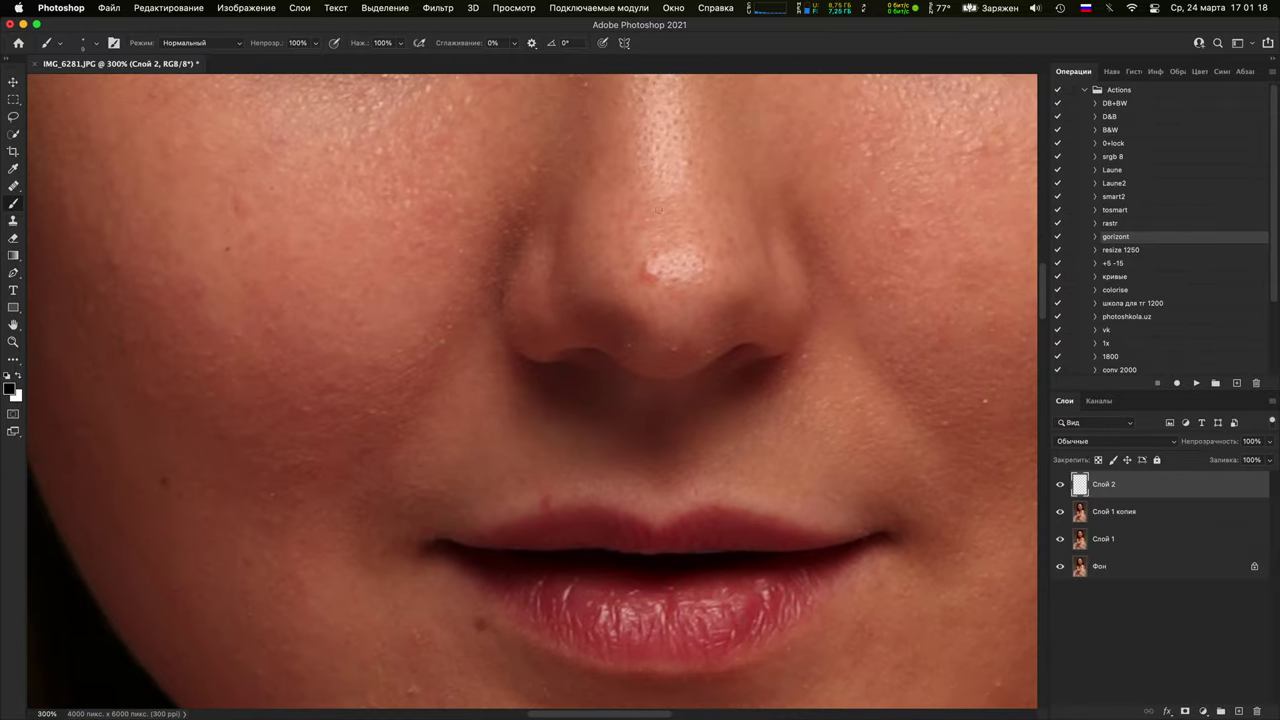
{"action": "left_click_drag", "start_coordinate": [675, 289], "coordinate": [650, 246]}
{"action": "scroll", "coordinate": [551, 434], "scroll_direction": "right", "scroll_amount": 10}
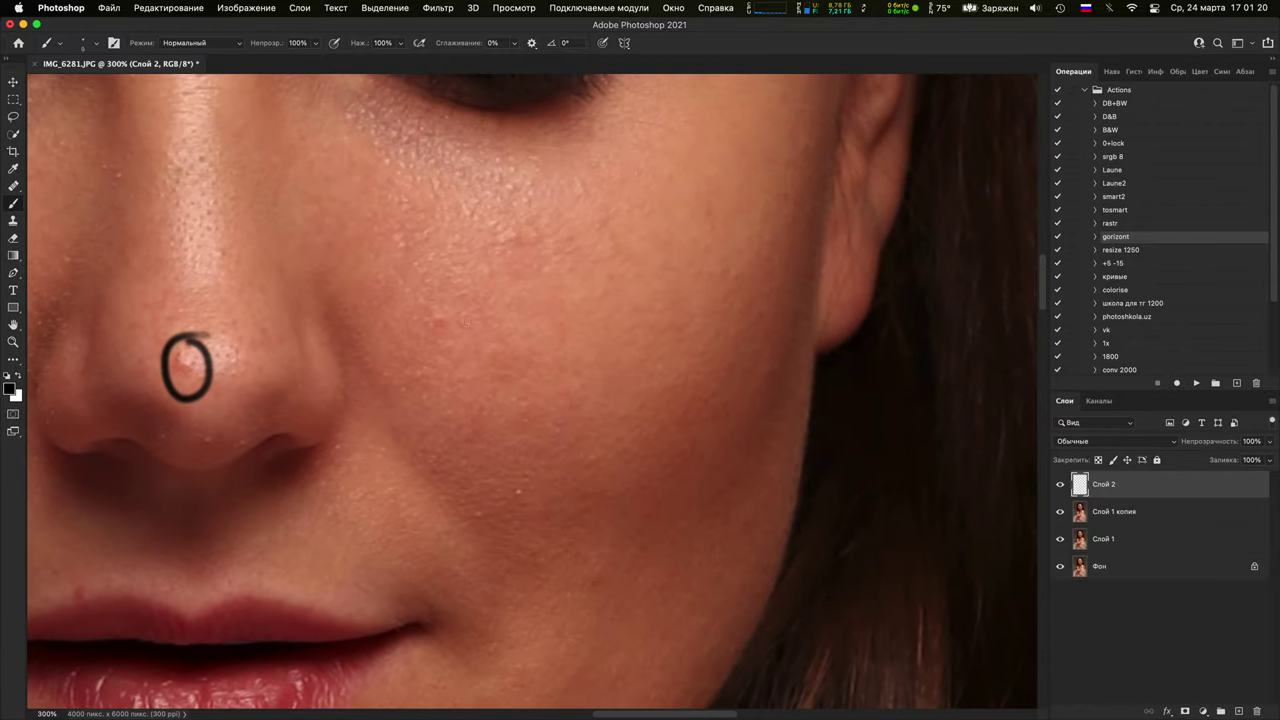
{"action": "left_click_drag", "start_coordinate": [444, 345], "coordinate": [456, 325]}
{"action": "left_click_drag", "start_coordinate": [509, 674], "coordinate": [597, 326]}
{"action": "left_click_drag", "start_coordinate": [663, 371], "coordinate": [729, 494]}
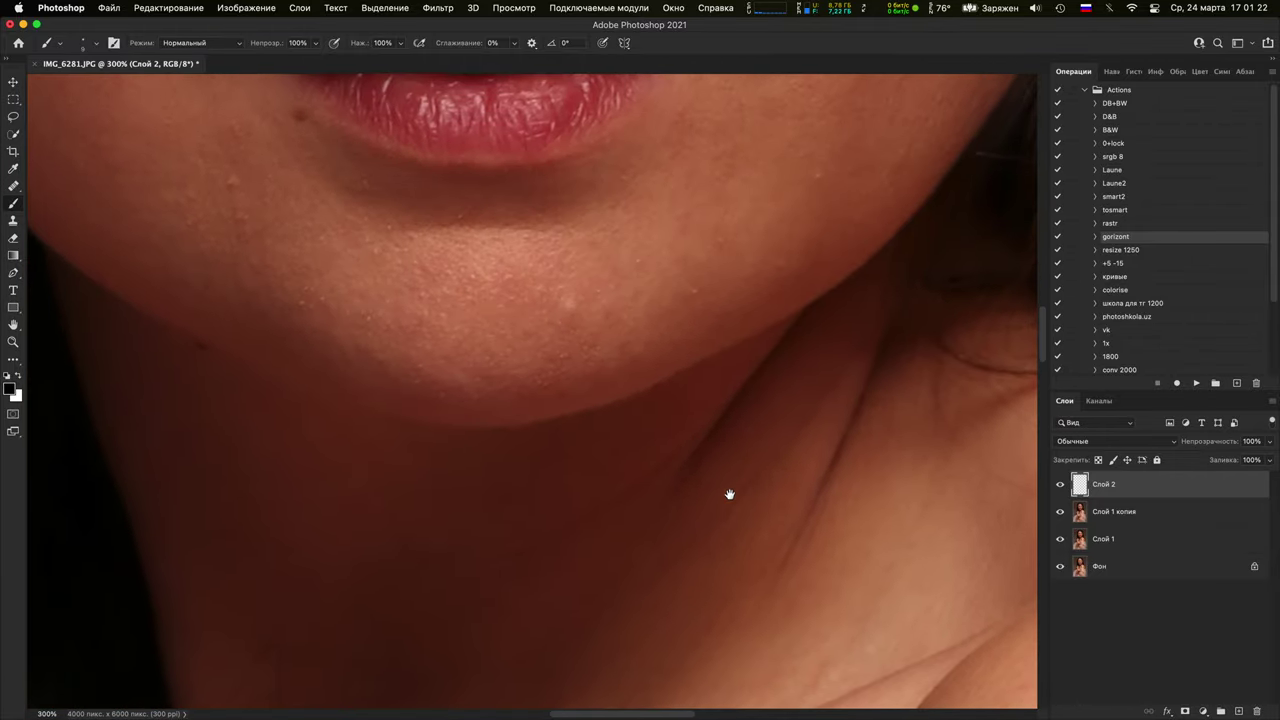
{"action": "left_click_drag", "start_coordinate": [556, 320], "coordinate": [538, 284]}
Mark the speckled skin along the wrist of the lower hand, and check the veins on the raised hand
{"action": "left_click_drag", "start_coordinate": [778, 511], "coordinate": [723, 91]}
{"action": "left_click_drag", "start_coordinate": [605, 570], "coordinate": [657, 263]}
{"action": "left_click_drag", "start_coordinate": [450, 450], "coordinate": [783, 149]}
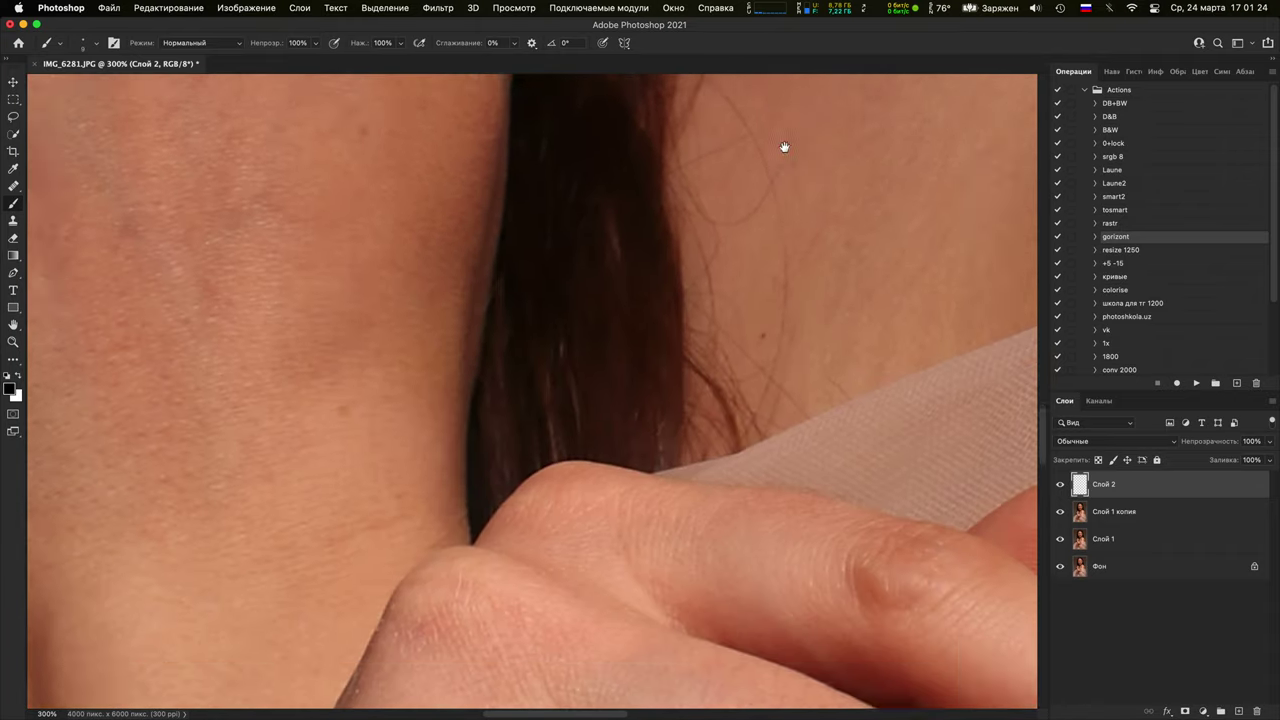
{"action": "left_click_drag", "start_coordinate": [664, 435], "coordinate": [824, 198]}
{"action": "scroll", "coordinate": [823, 197], "scroll_direction": "down", "scroll_amount": 10}
{"action": "scroll", "coordinate": [823, 197], "scroll_direction": "left", "scroll_amount": 5}
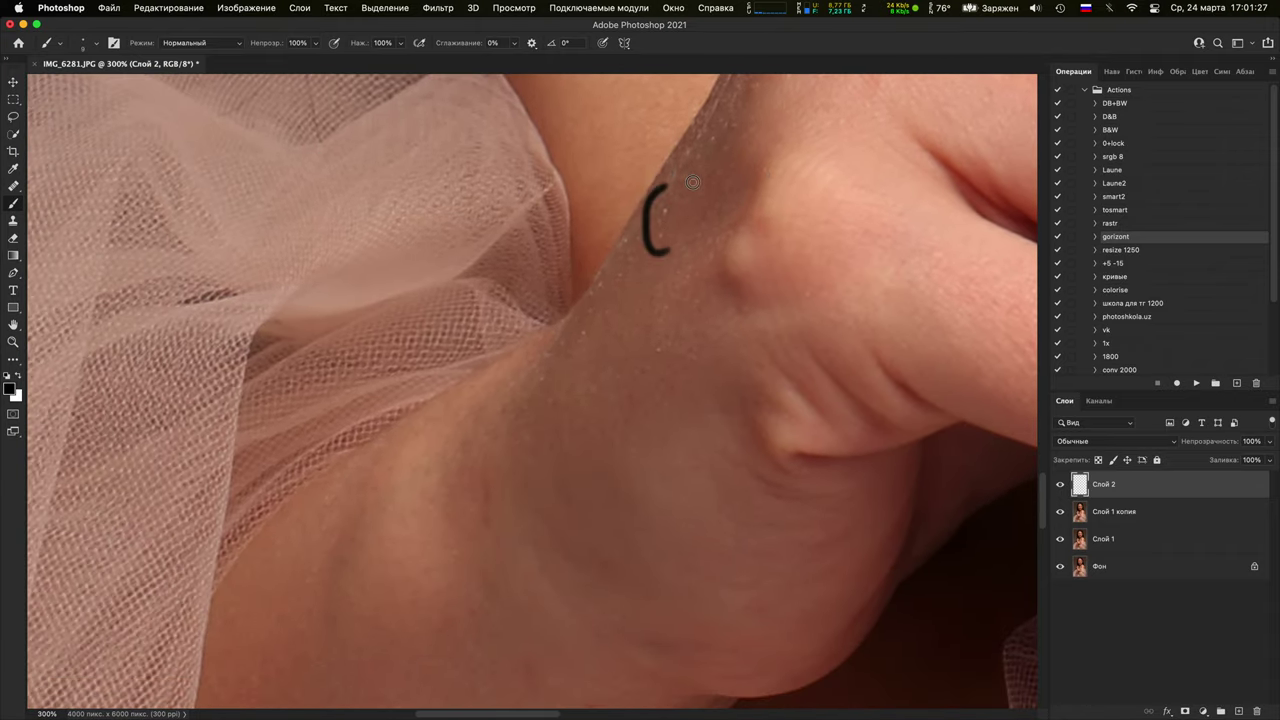
{"action": "left_click_drag", "start_coordinate": [693, 182], "coordinate": [663, 394]}
{"action": "left_click_drag", "start_coordinate": [663, 160], "coordinate": [690, 600]}
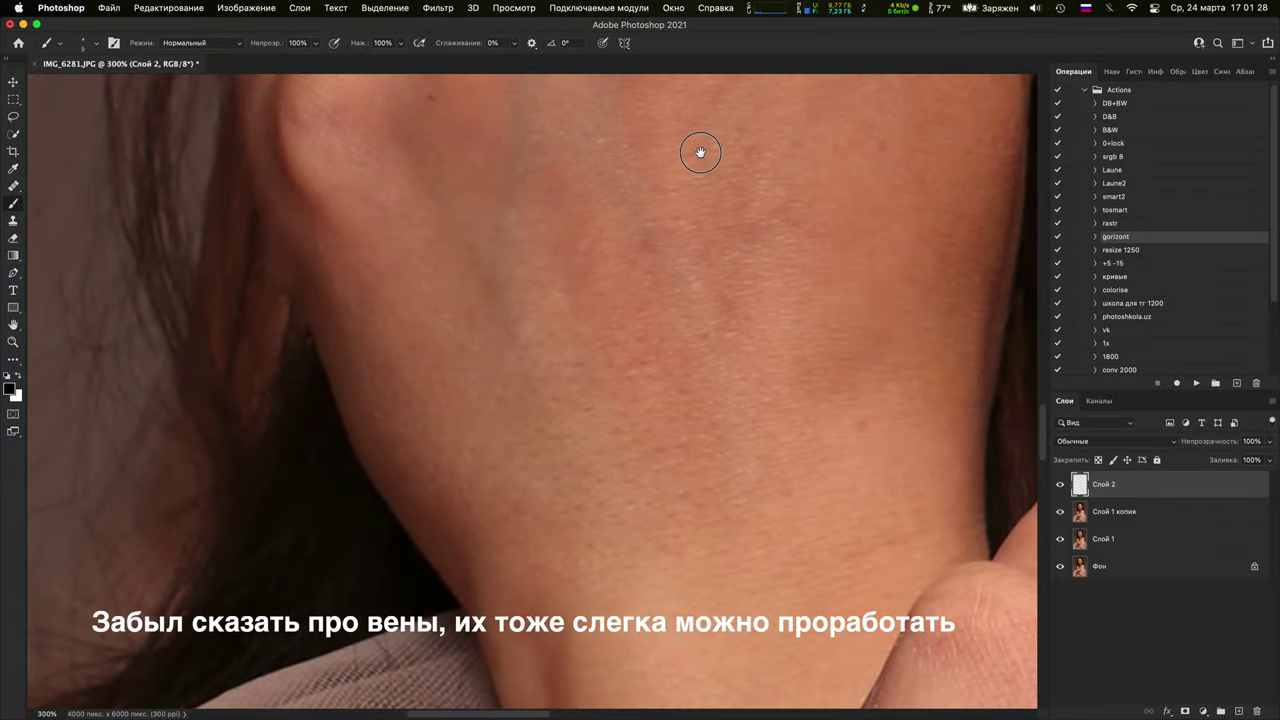
{"action": "mouse_move", "coordinate": [700, 151]}
{"action": "left_mouse_down"}
{"action": "mouse_move", "coordinate": [712, 410]}
{"action": "mouse_move", "coordinate": [720, 121]}
{"action": "left_mouse_up"}
{"action": "scroll", "coordinate": [720, 121], "scroll_direction": "up", "scroll_amount": 10}
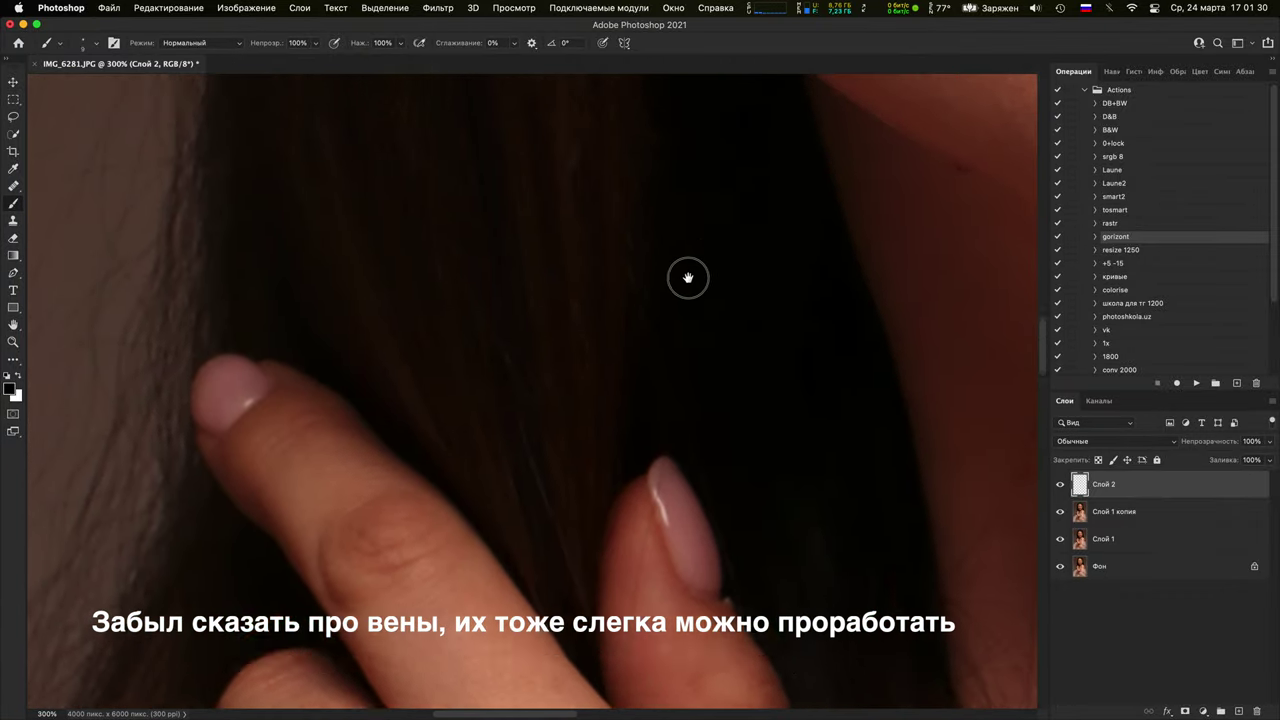
{"action": "scroll", "coordinate": [686, 277], "scroll_direction": "right", "scroll_amount": 5}
{"action": "scroll", "coordinate": [597, 190], "scroll_direction": "down", "scroll_amount": 5}
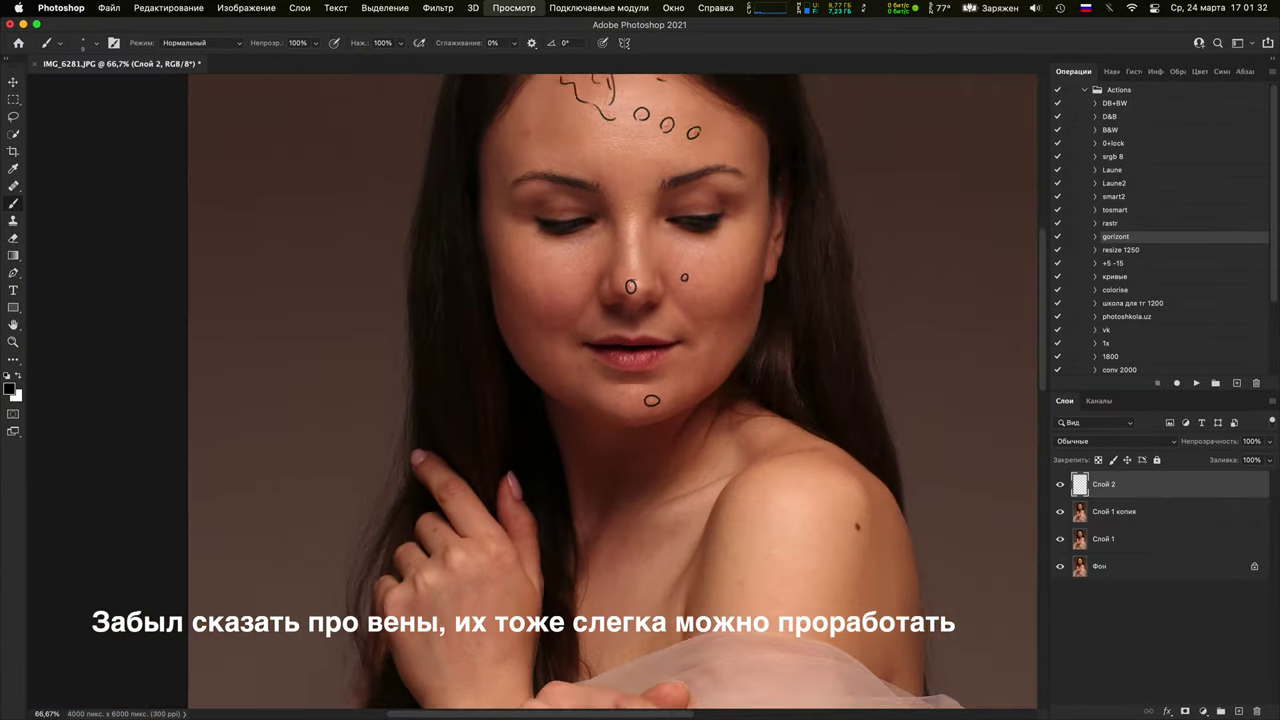
Switch to Adobe Bridge and open IMG_7846.JPG in Photoshop, keeping its embedded sRGB profile
{"action": "scroll", "coordinate": [720, 552], "scroll_direction": "down", "scroll_amount": 2}
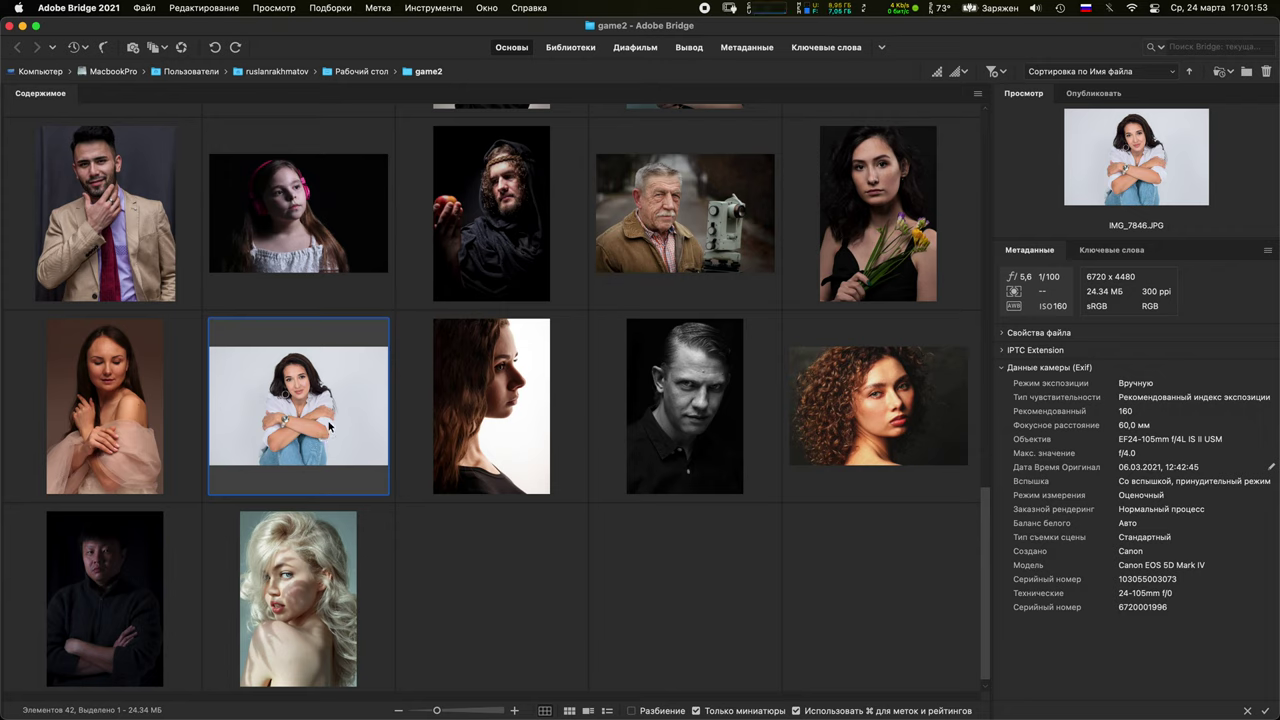
{"action": "double_click", "coordinate": [327, 420]}
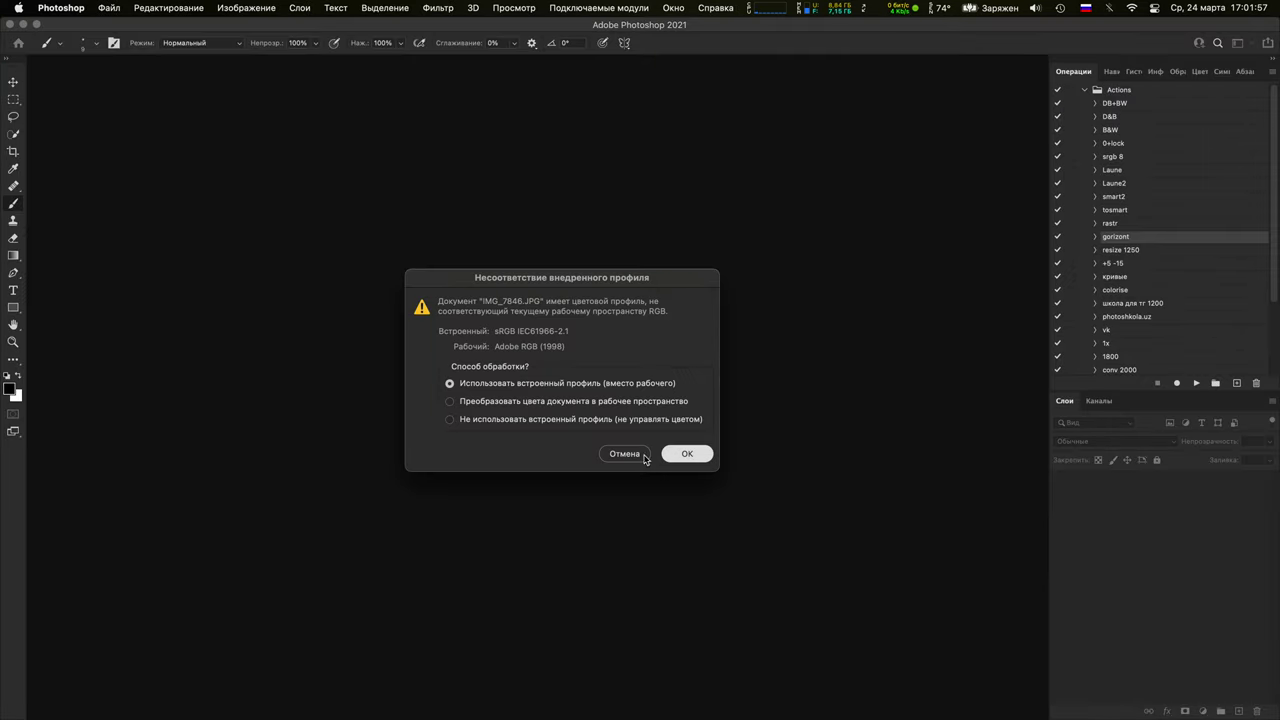
{"action": "key", "text": "Return"}
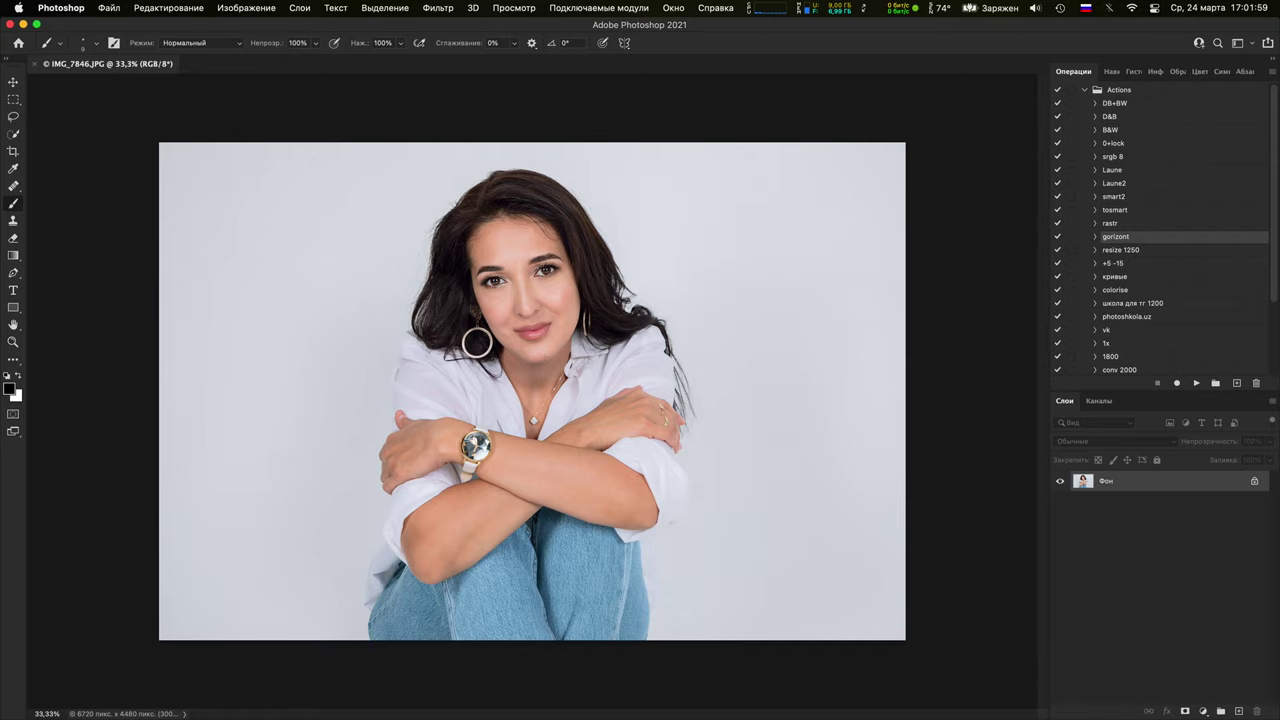
Examine the skin and detail of the chin, lips, eyes and forehead at up to 400% magnification
{"action": "key", "text": "super+plus"}
{"action": "key", "text": "super+plus"}
{"action": "key", "text": "super+plus"}
{"action": "key", "text": "super+plus"}
{"action": "key", "text": "super+plus"}
{"action": "key", "text": "super+plus"}
{"action": "left_click_drag", "start_coordinate": [650, 400], "coordinate": [583, 554]}
{"action": "left_click_drag", "start_coordinate": [600, 100], "coordinate": [602, 443]}
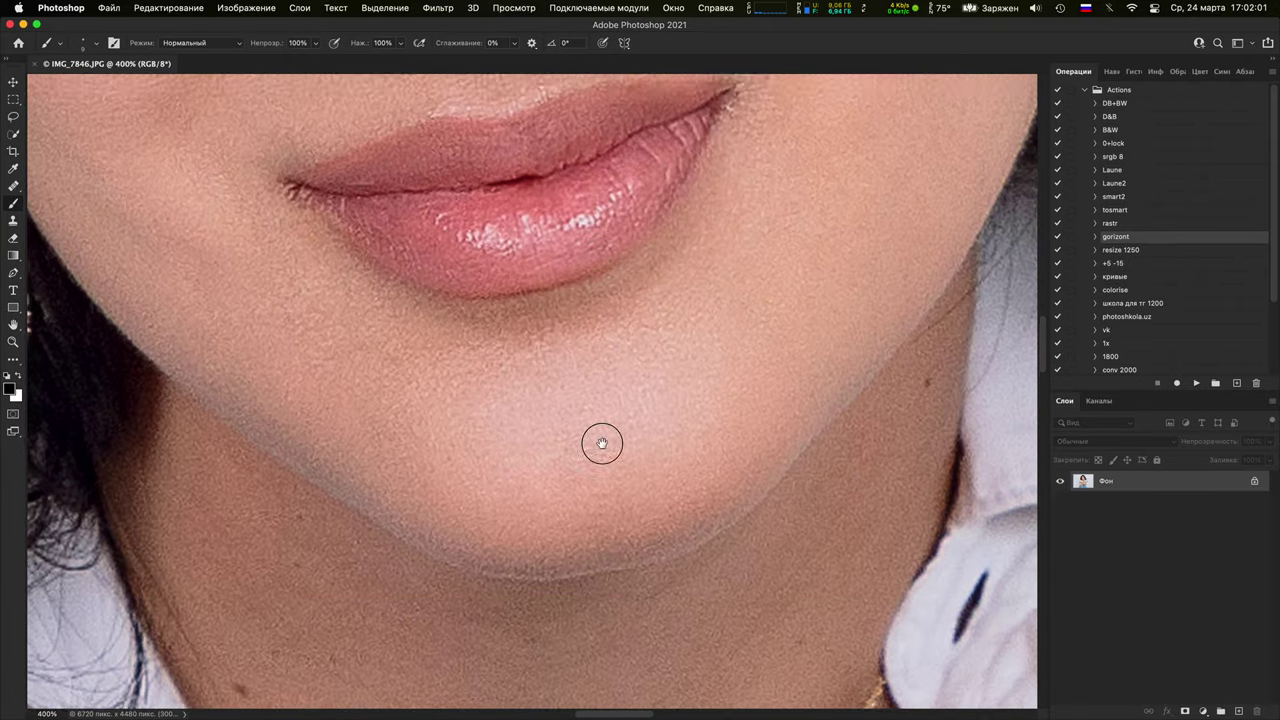
{"action": "scroll", "coordinate": [602, 443], "scroll_direction": "up", "scroll_amount": 15}
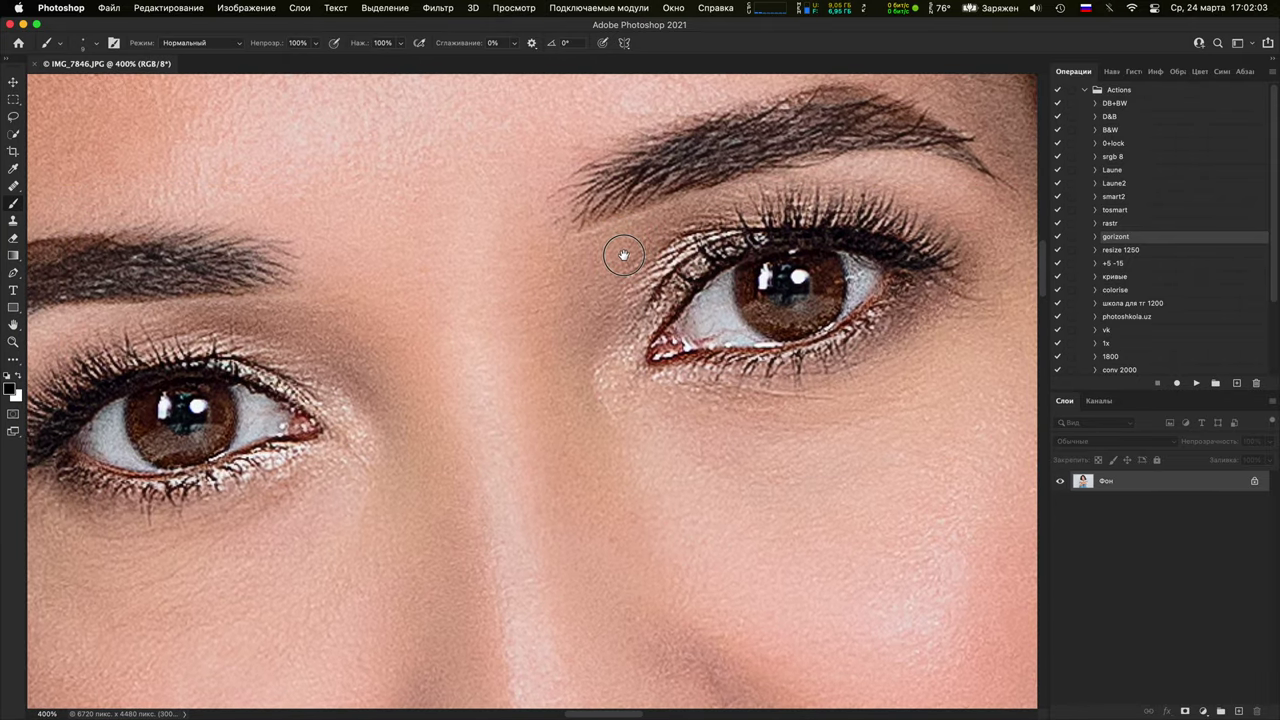
{"action": "left_click_drag", "start_coordinate": [624, 255], "coordinate": [511, 363]}
{"action": "key", "text": "super+minus"}
{"action": "key", "text": "super+minus"}
{"action": "key", "text": "super+minus"}
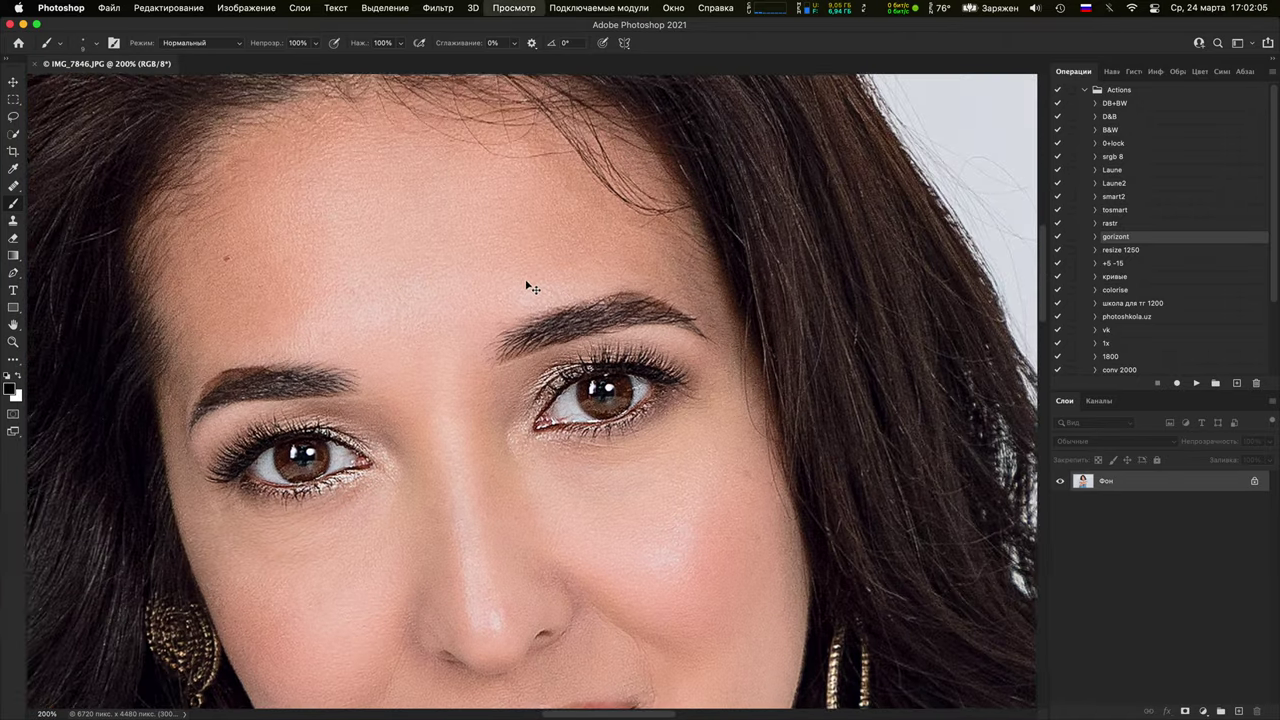
Examine the texture around one eye, the lips and the nose at up to 700% magnification
{"action": "key", "text": "super+plus"}
{"action": "key", "text": "super+plus"}
{"action": "key", "text": "super+plus"}
{"action": "key", "text": "super+plus"}
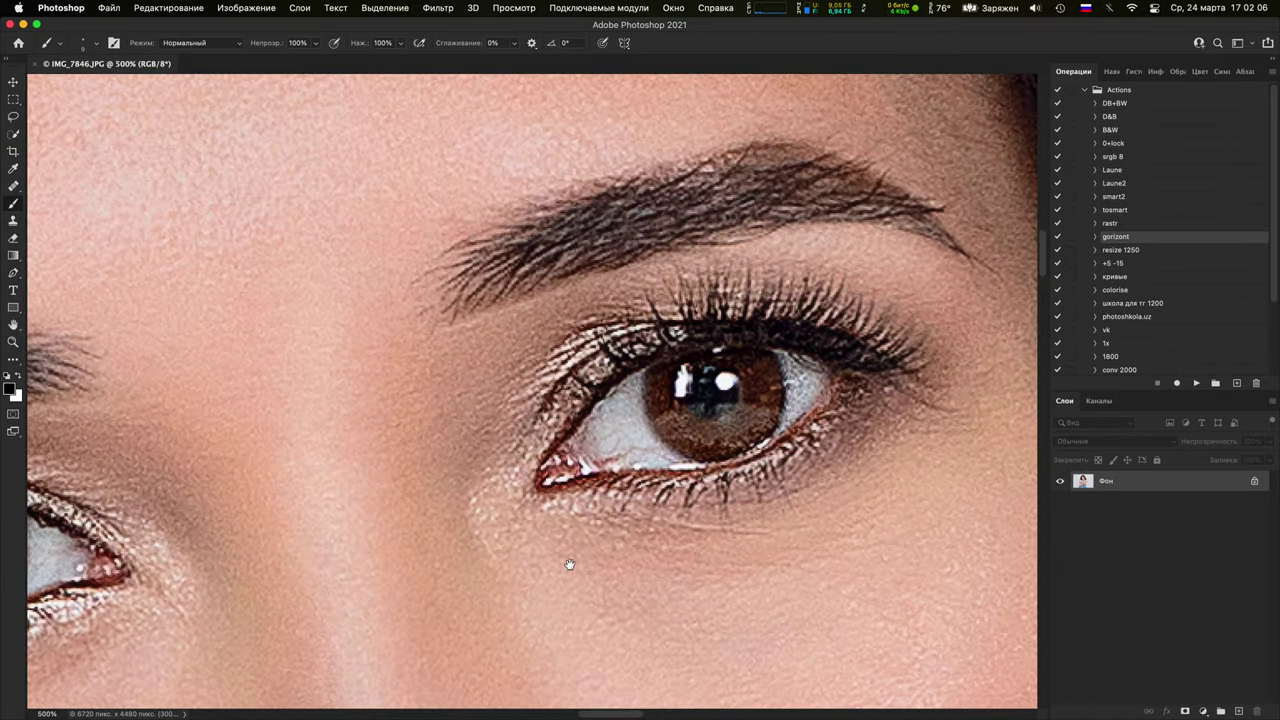
{"action": "left_click_drag", "start_coordinate": [569, 566], "coordinate": [569, 234]}
{"action": "key", "text": "super+plus"}
{"action": "left_click_drag", "start_coordinate": [546, 346], "coordinate": [726, 252]}
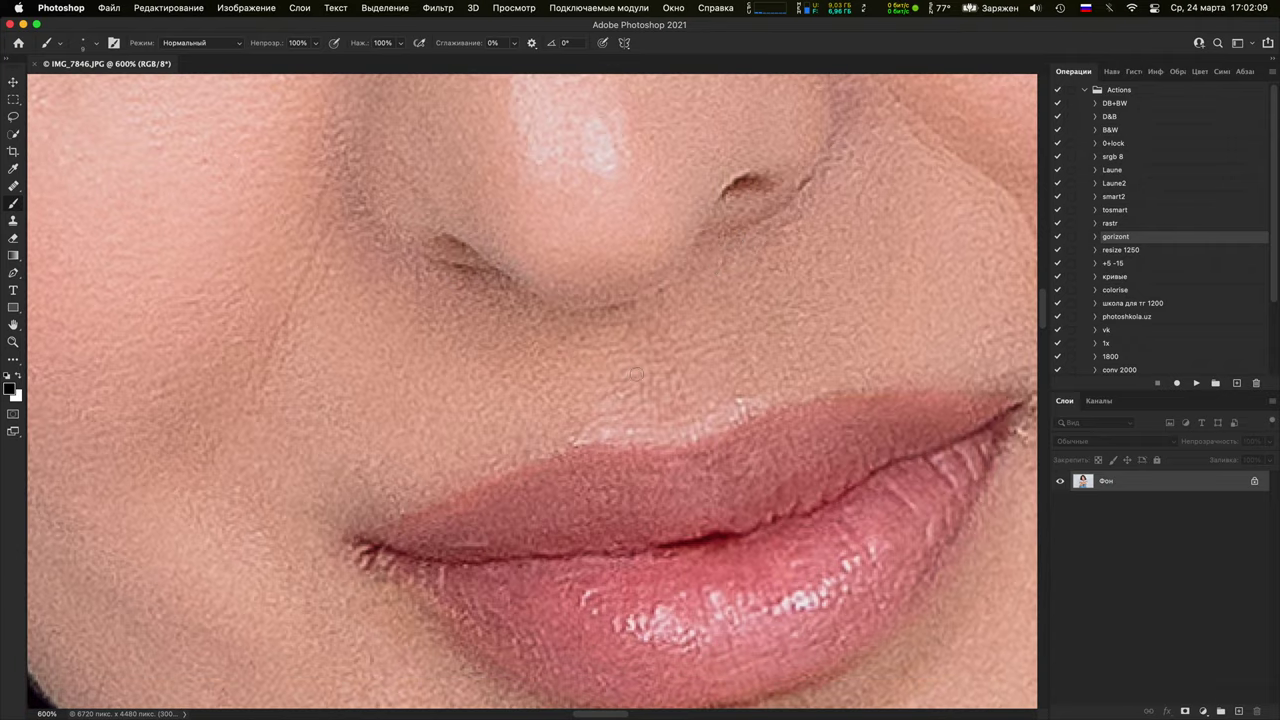
{"action": "key", "text": "super+plus"}
{"action": "left_click_drag", "start_coordinate": [555, 327], "coordinate": [403, 506]}
{"action": "left_click_drag", "start_coordinate": [480, 423], "coordinate": [383, 503]}
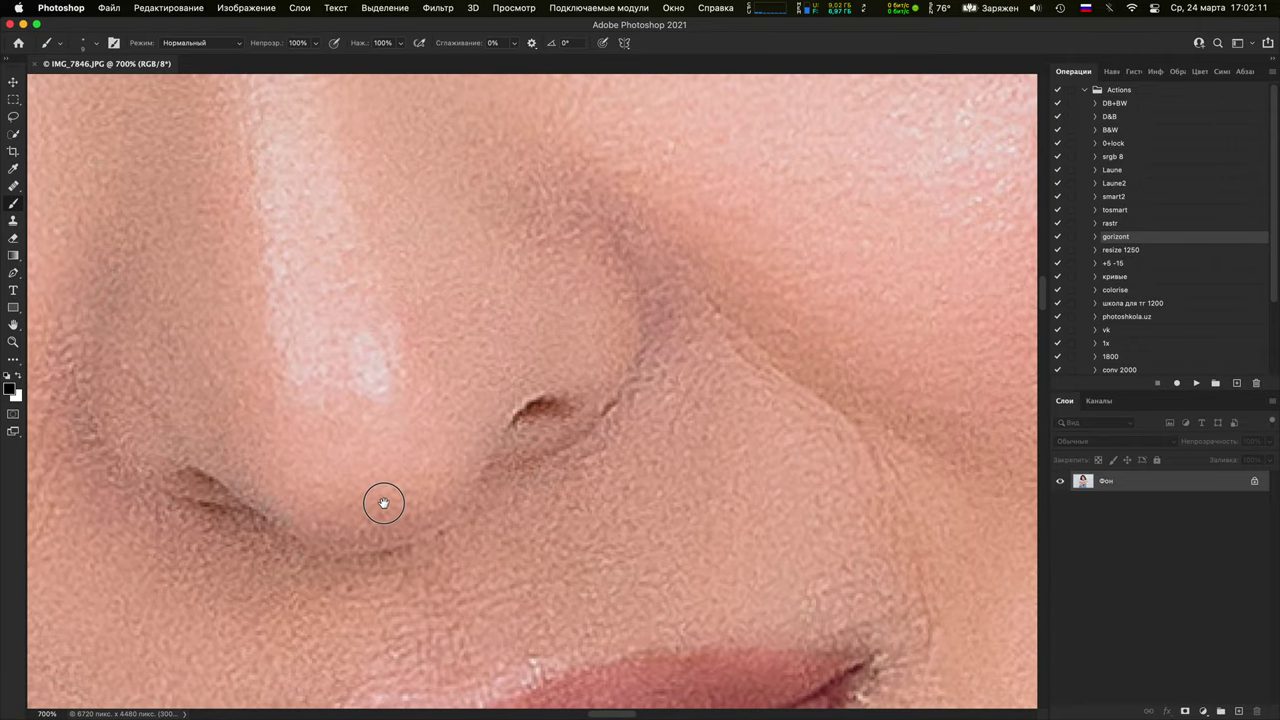
{"action": "left_click_drag", "start_coordinate": [401, 376], "coordinate": [406, 356]}
Examine the skin of the neck, the area around the necklace and the crossed forearms
{"action": "scroll", "coordinate": [406, 356], "scroll_direction": "down", "scroll_amount": 12}
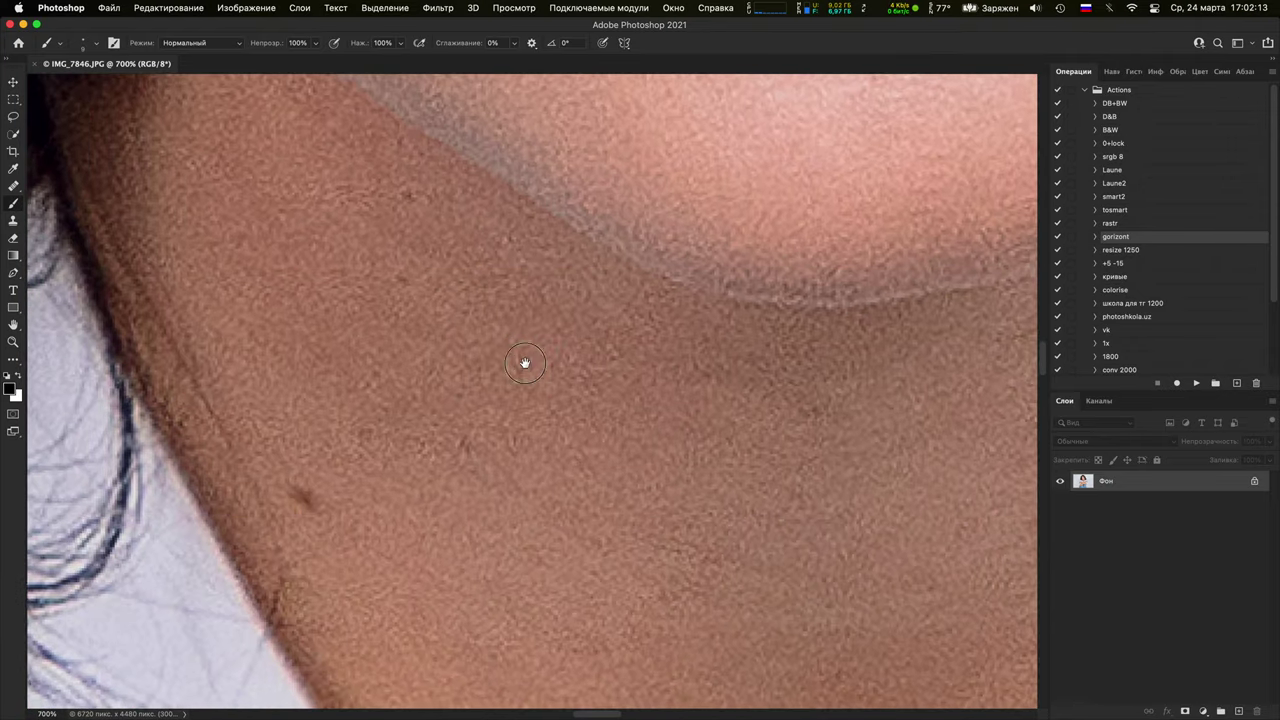
{"action": "scroll", "coordinate": [576, 297], "scroll_direction": "down", "scroll_amount": 5}
{"action": "key", "text": "super+minus"}
{"action": "key", "text": "super+minus"}
{"action": "key", "text": "super+minus"}
{"action": "key", "text": "super+minus"}
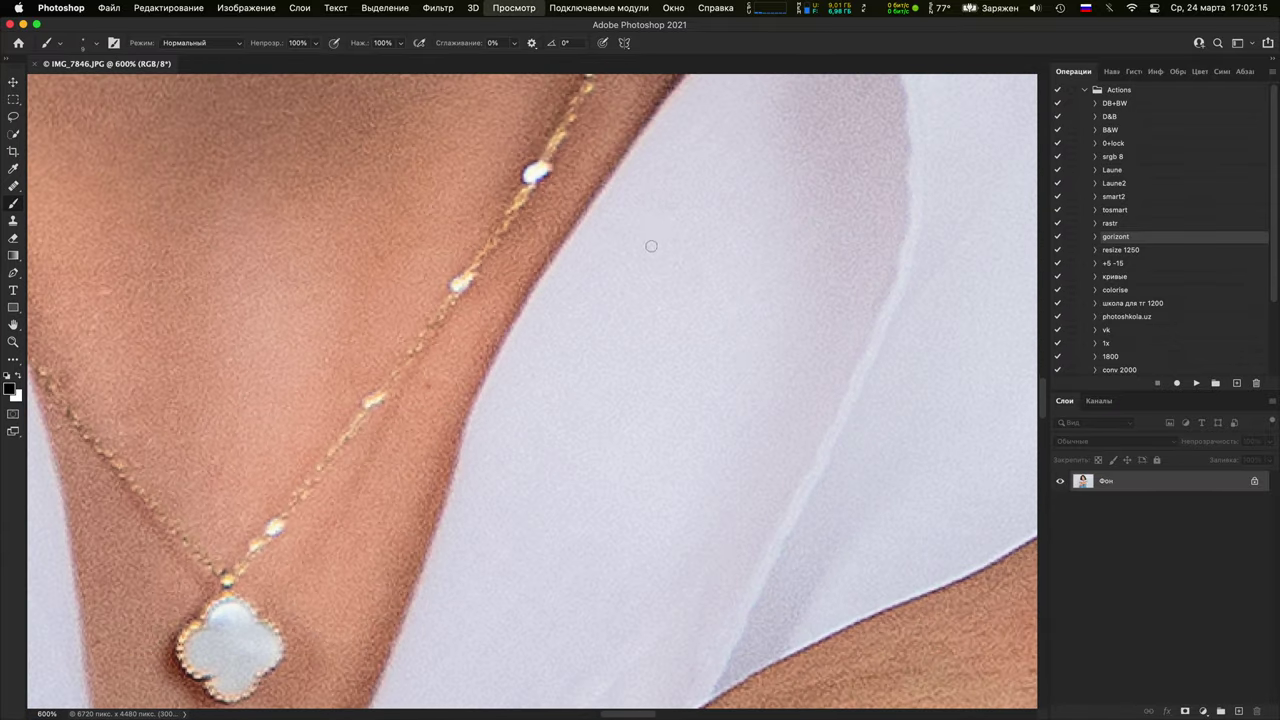
{"action": "key", "text": "super+minus"}
{"action": "scroll", "coordinate": [657, 449], "scroll_direction": "down", "scroll_amount": 8}
{"action": "scroll", "coordinate": [660, 354], "scroll_direction": "up", "scroll_amount": 8}
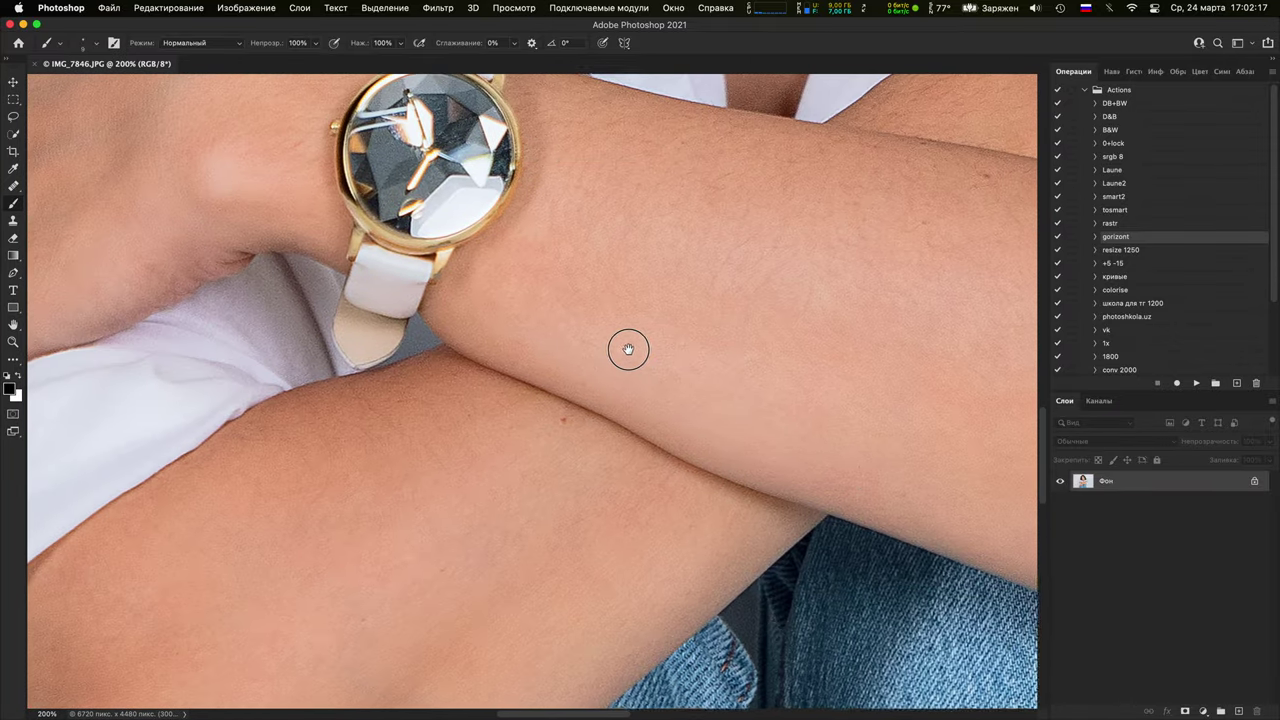
Examine the iris, catchlights and lashes of one eye at up to 1600% magnification
{"action": "scroll", "coordinate": [623, 526], "scroll_direction": "up", "scroll_amount": 20}
{"action": "key", "text": "super+plus"}
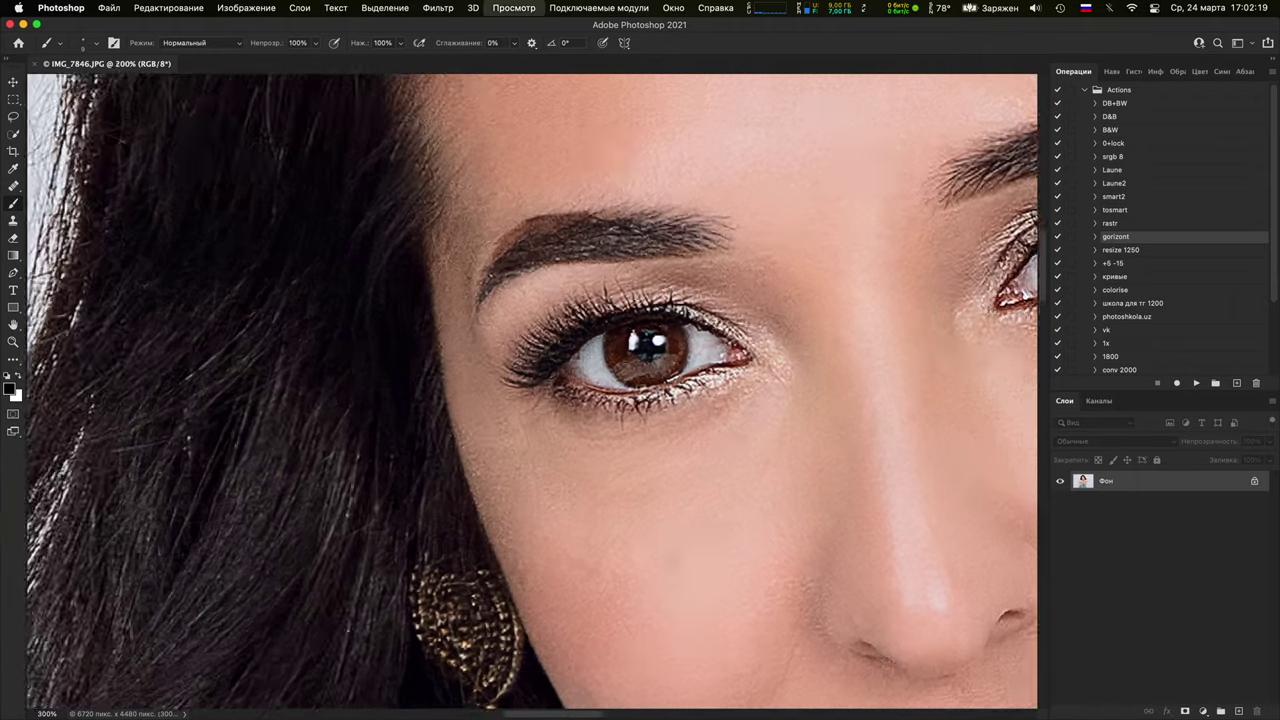
{"action": "key", "text": "super+plus"}
{"action": "key", "text": "super+plus"}
{"action": "key", "text": "super+plus"}
{"action": "key", "text": "super+plus"}
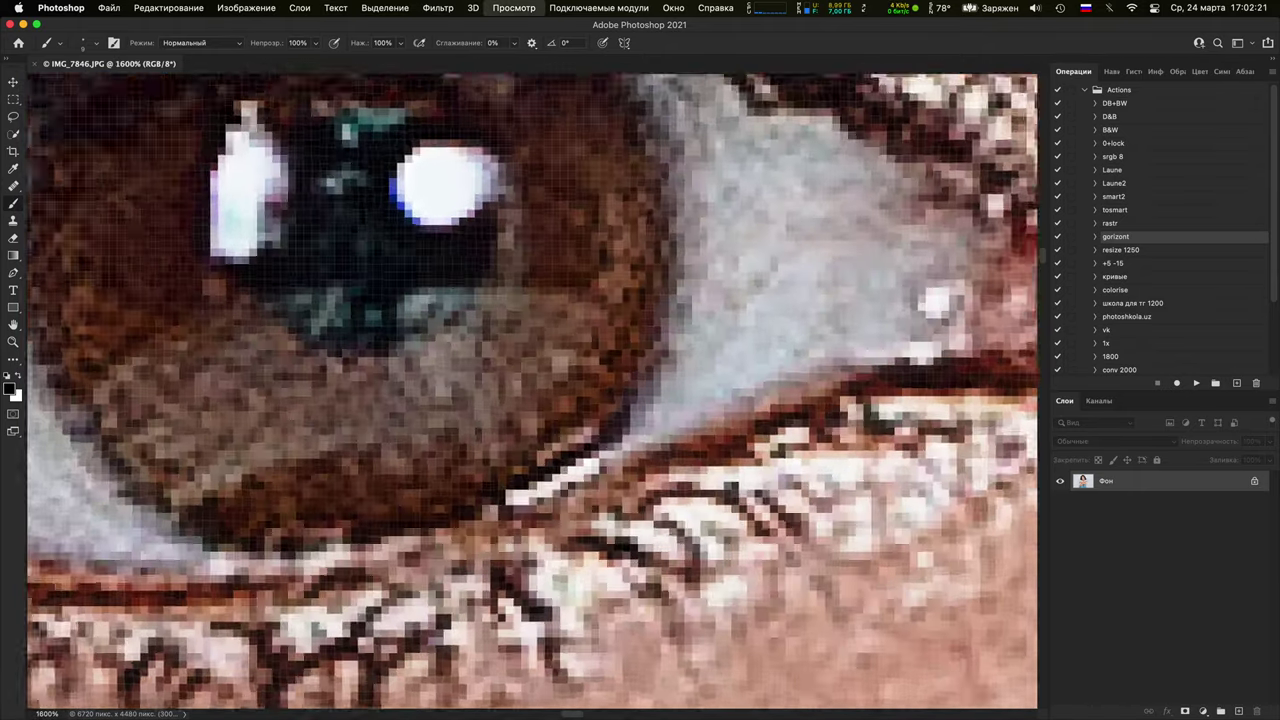
{"action": "key", "text": "super+minus"}
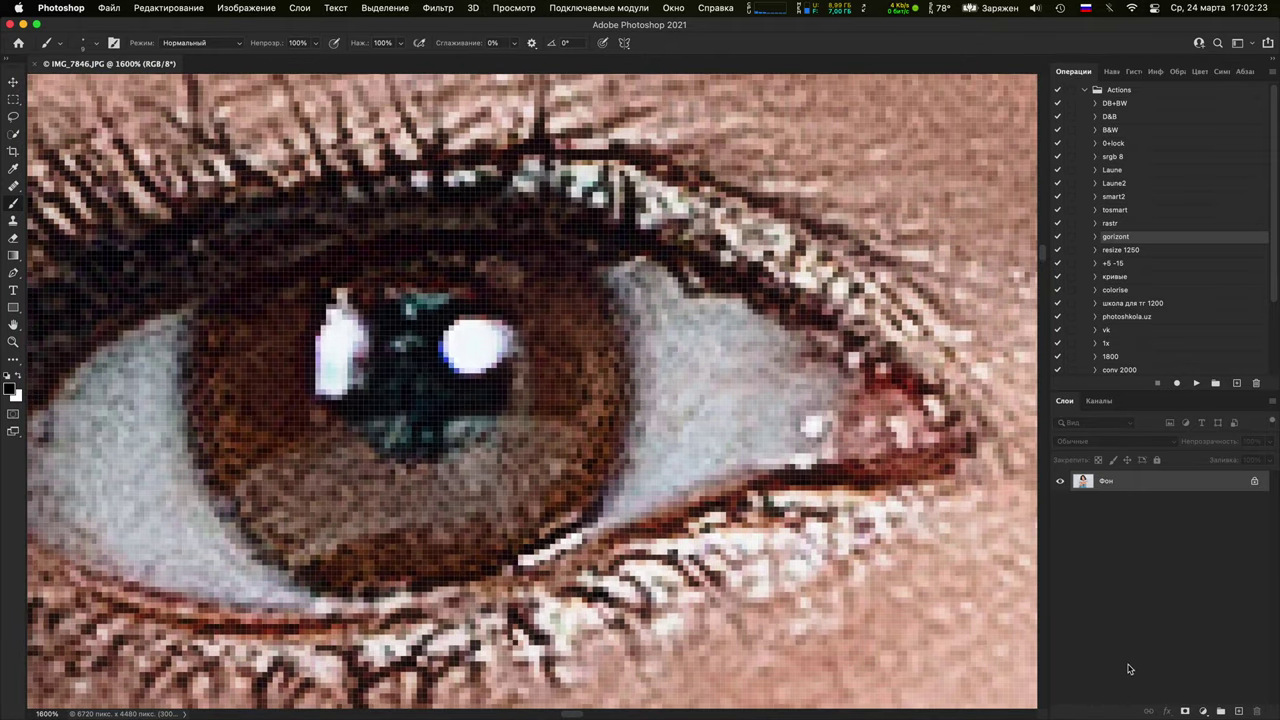
Add a new layer and outline the two catchlights in the iris in red (ff0000)
{"action": "left_click", "coordinate": [1238, 711]}
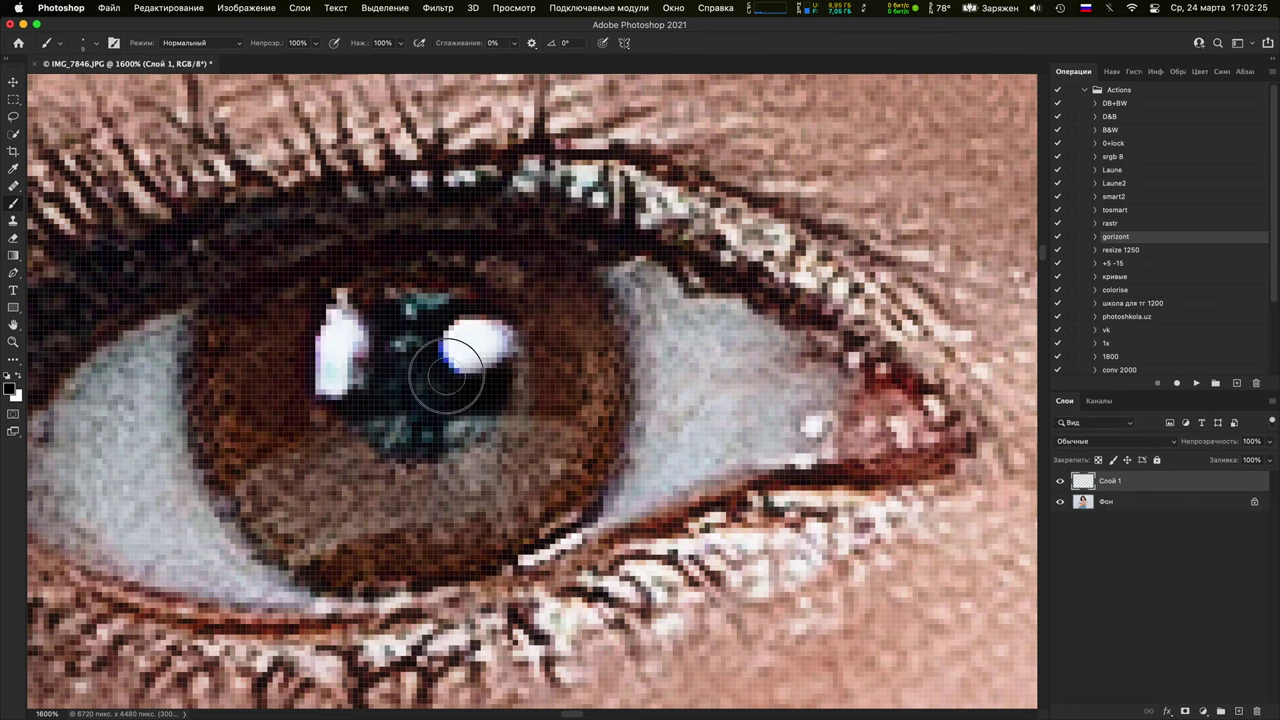
{"action": "key", "text": "super+z"}
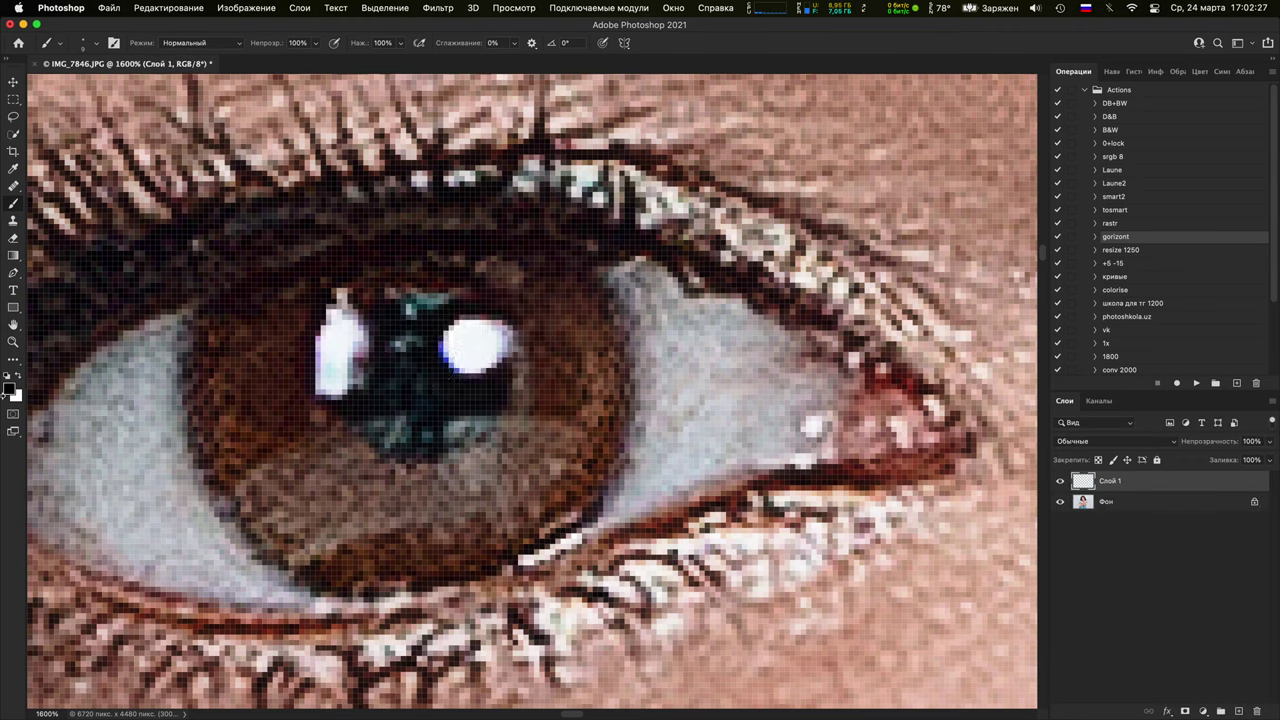
{"action": "left_click", "coordinate": [10, 389]}
{"action": "left_click_drag", "start_coordinate": [1049, 161], "coordinate": [1247, 123]}
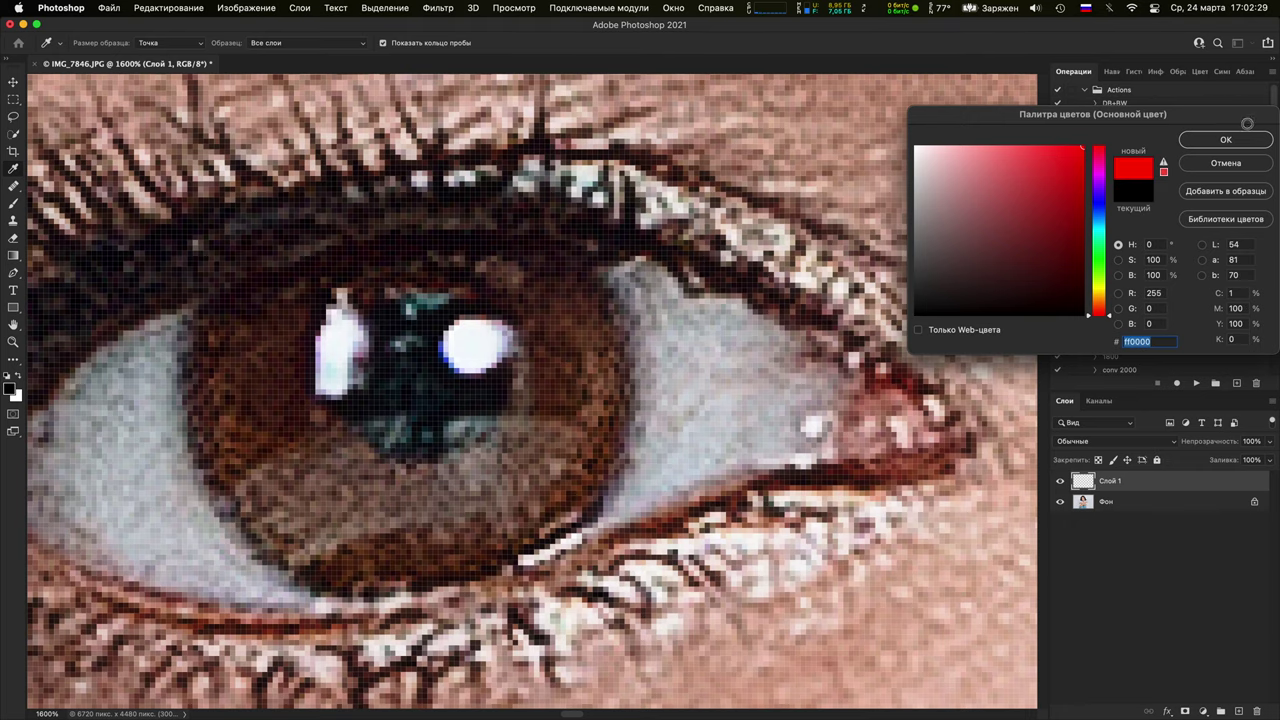
{"action": "left_click", "coordinate": [1229, 140]}
{"action": "mouse_move", "coordinate": [340, 415]}
{"action": "left_mouse_down"}
{"action": "mouse_move", "coordinate": [300, 286]}
{"action": "mouse_move", "coordinate": [405, 300]}
{"action": "left_mouse_up"}
Compare the marked eye with the other one at decreasing magnification, down to 100%
{"action": "scroll", "coordinate": [807, 399], "scroll_direction": "down", "scroll_amount": 5}
{"action": "left_click_drag", "start_coordinate": [807, 399], "coordinate": [683, 431]}
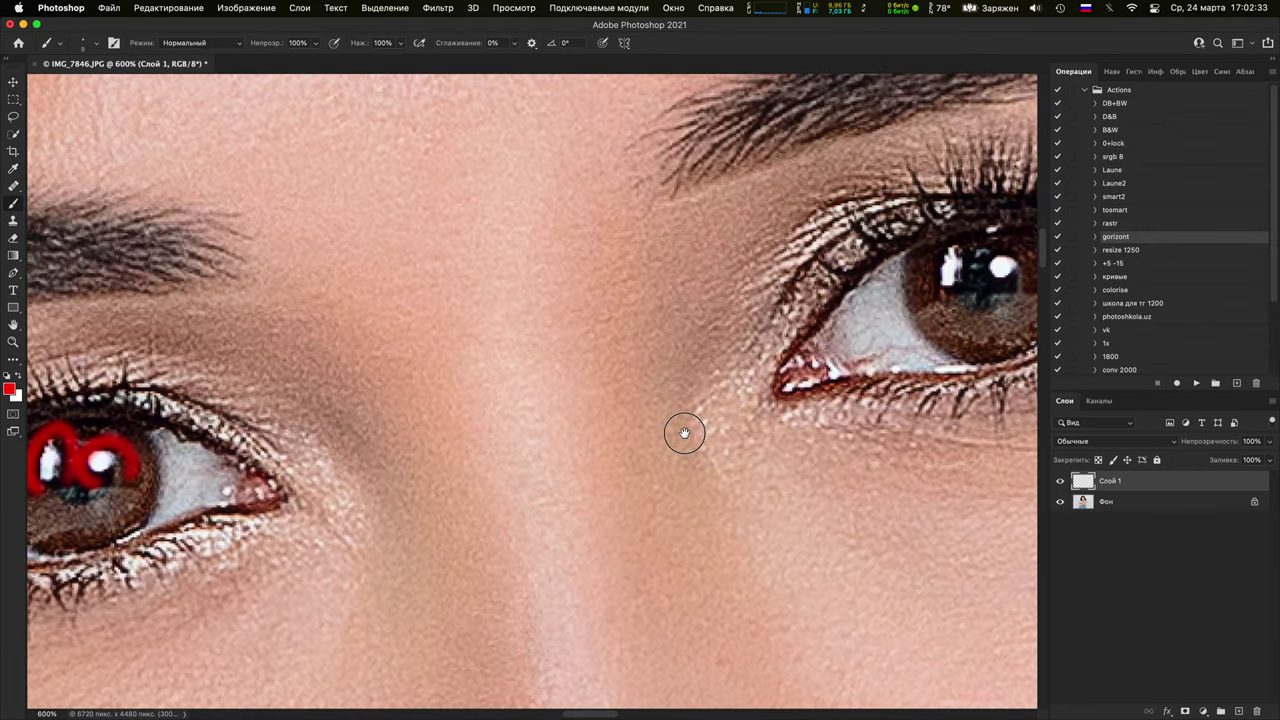
{"action": "scroll", "coordinate": [530, 395], "scroll_direction": "down", "scroll_amount": 1}
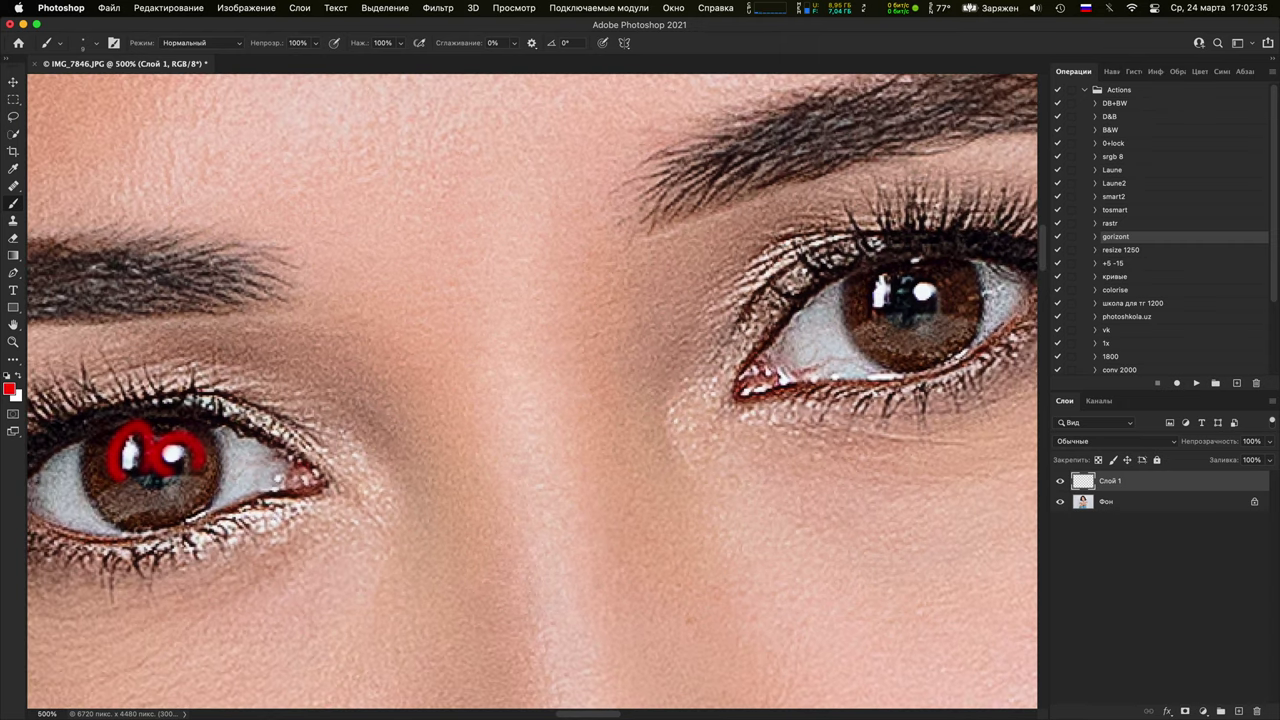
{"action": "scroll", "coordinate": [510, 380], "scroll_direction": "down", "scroll_amount": 1}
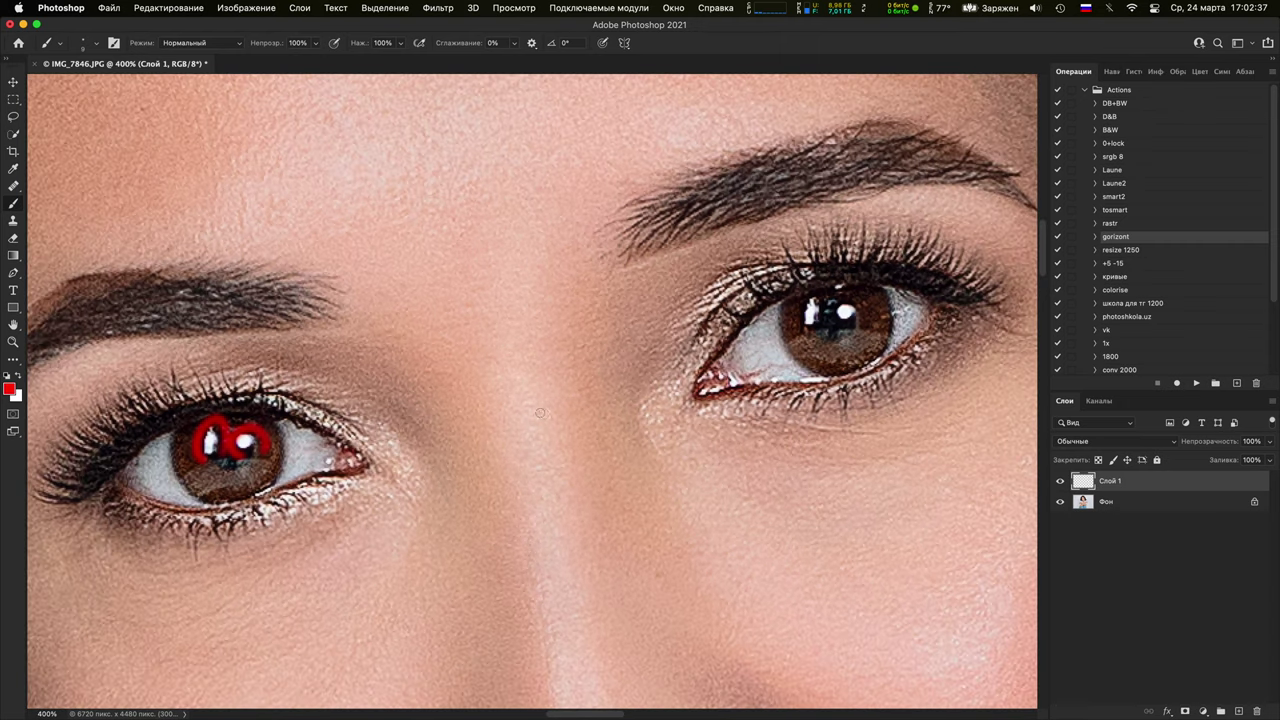
{"action": "scroll", "coordinate": [540, 412], "scroll_direction": "down", "scroll_amount": 2}
{"action": "scroll", "coordinate": [530, 392], "scroll_direction": "down", "scroll_amount": 1}
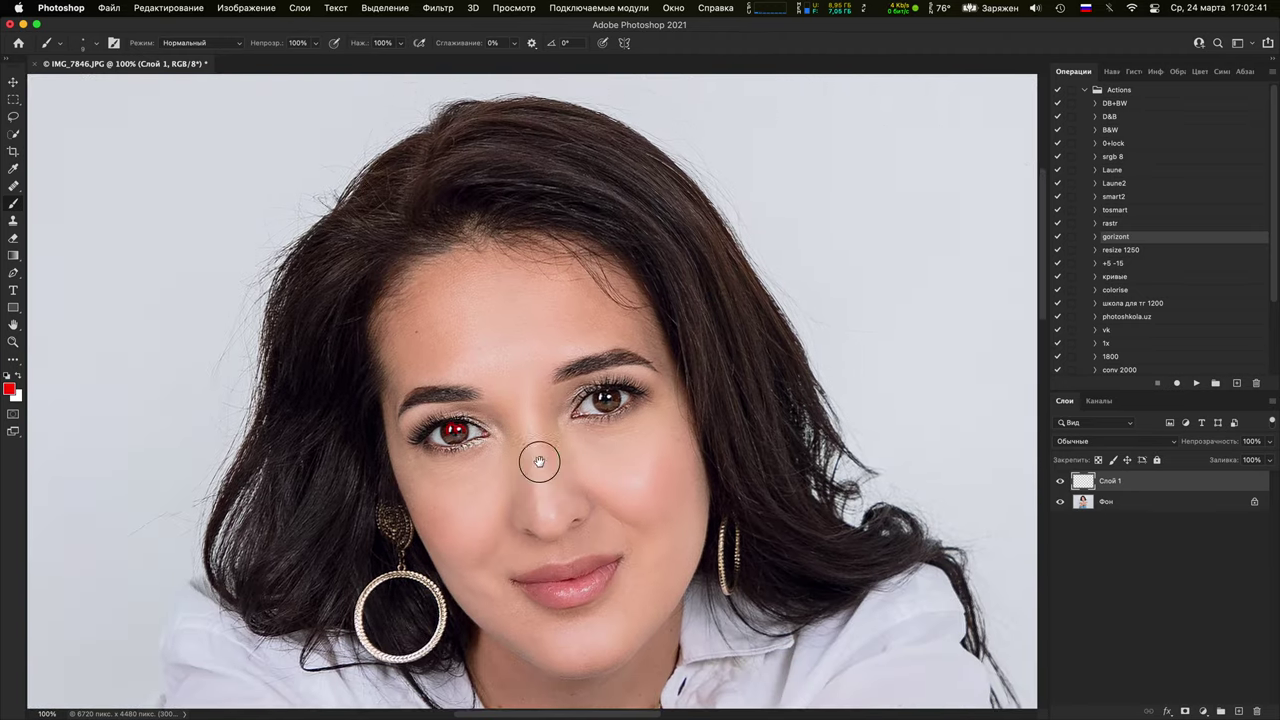
Examine the hairline, chin, neck and forearm at 300% magnification, ending with the whole portrait at 25%
{"action": "scroll", "coordinate": [537, 457], "scroll_direction": "up", "scroll_amount": 2}
{"action": "key", "text": "super+minus"}
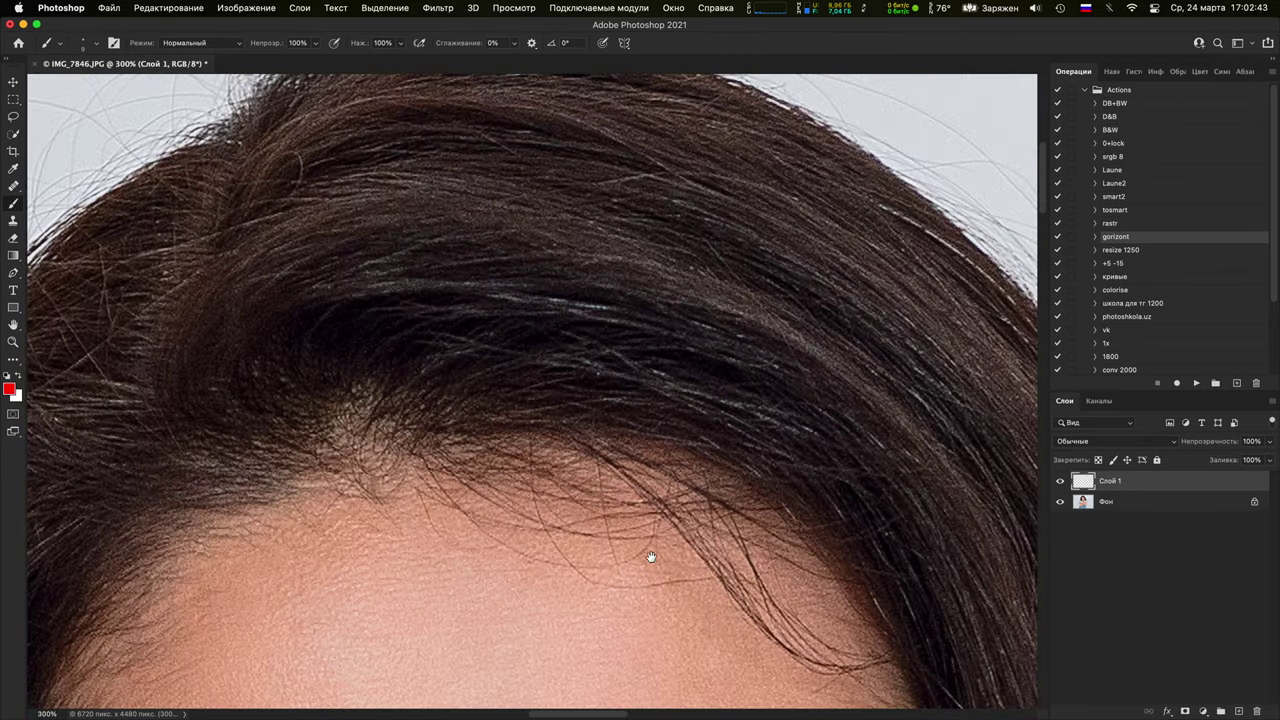
{"action": "left_click_drag", "start_coordinate": [649, 557], "coordinate": [610, 120]}
{"action": "left_click_drag", "start_coordinate": [640, 600], "coordinate": [636, 190]}
{"action": "scroll", "coordinate": [636, 190], "scroll_direction": "down", "scroll_amount": 15}
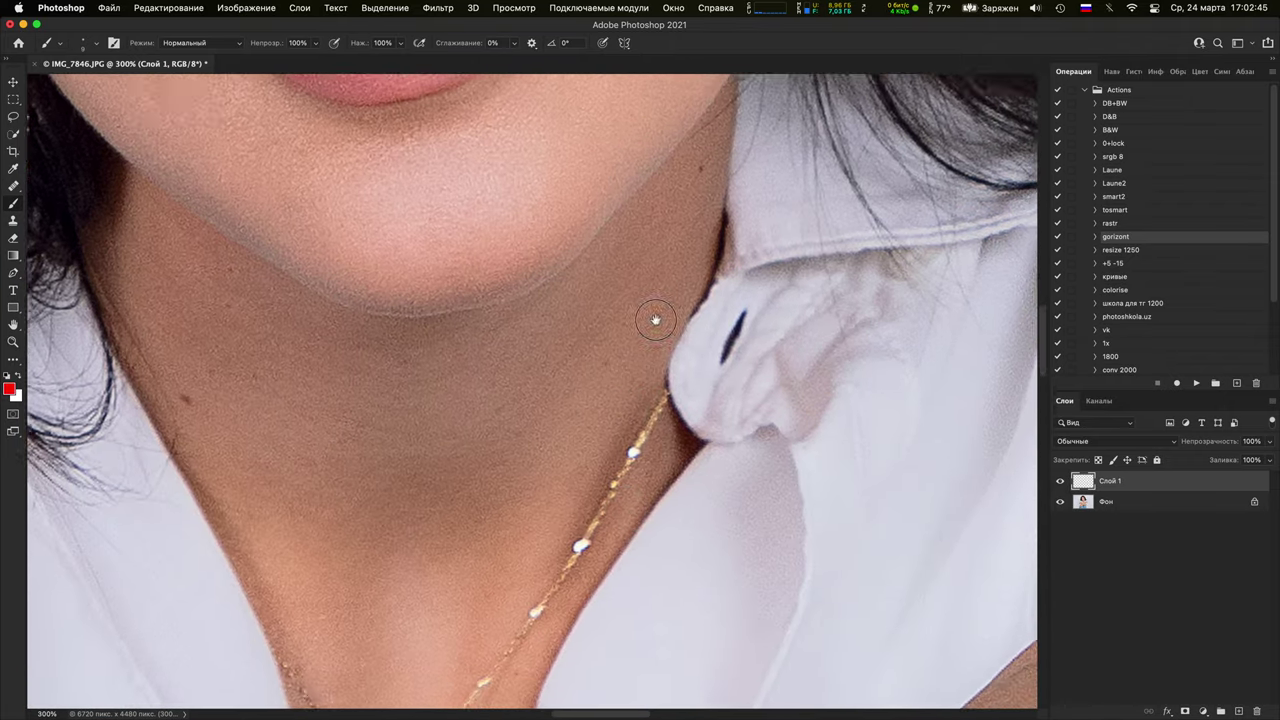
{"action": "scroll", "coordinate": [648, 470], "scroll_direction": "down", "scroll_amount": 15}
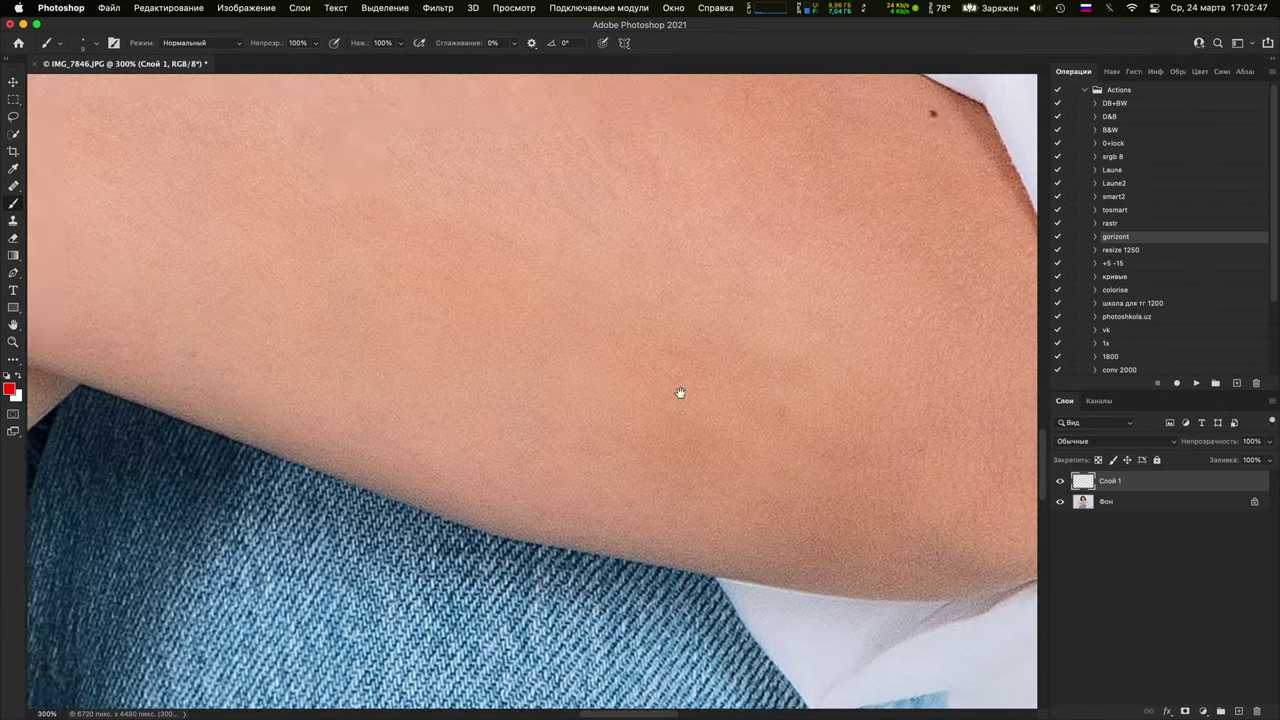
{"action": "scroll", "coordinate": [736, 260], "scroll_direction": "down", "scroll_amount": 7}
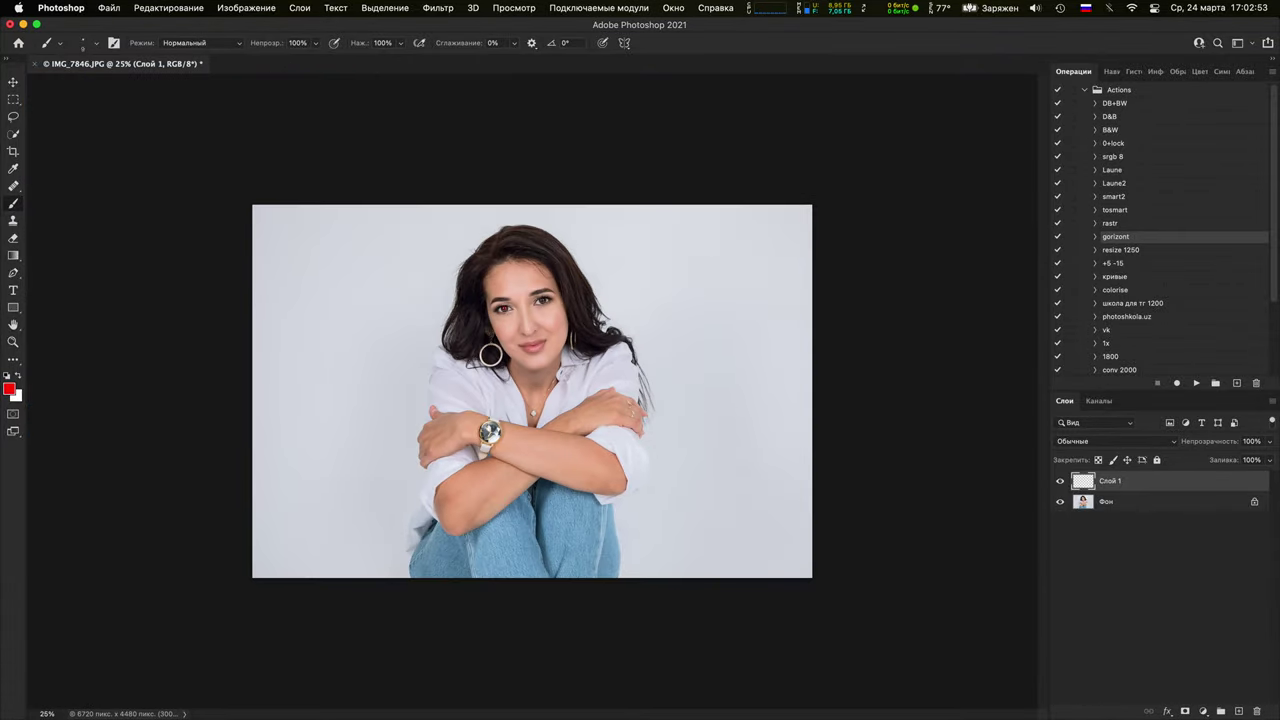
Add a Curves adjustment layer and darken the image strongly, pulling input 214 down to output 37
{"action": "left_click", "coordinate": [1203, 711]}
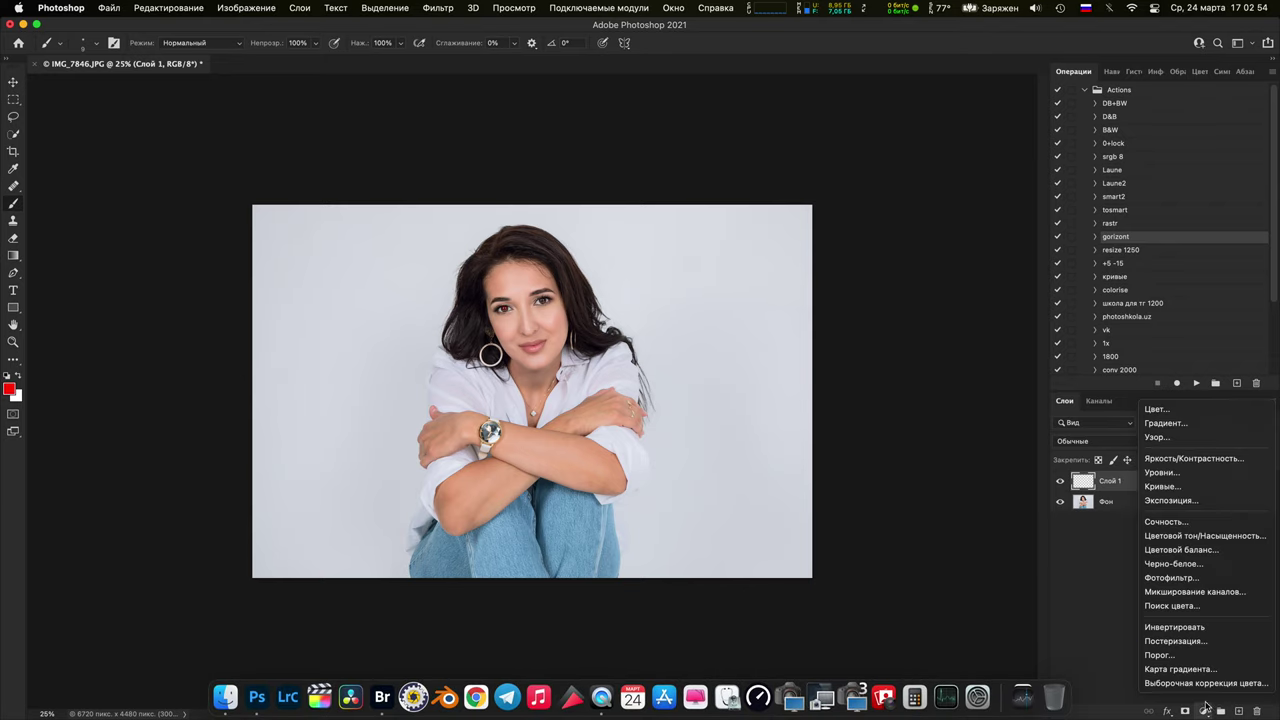
{"action": "left_click", "coordinate": [1190, 487]}
{"action": "left_click_drag", "start_coordinate": [905, 307], "coordinate": [945, 349]}
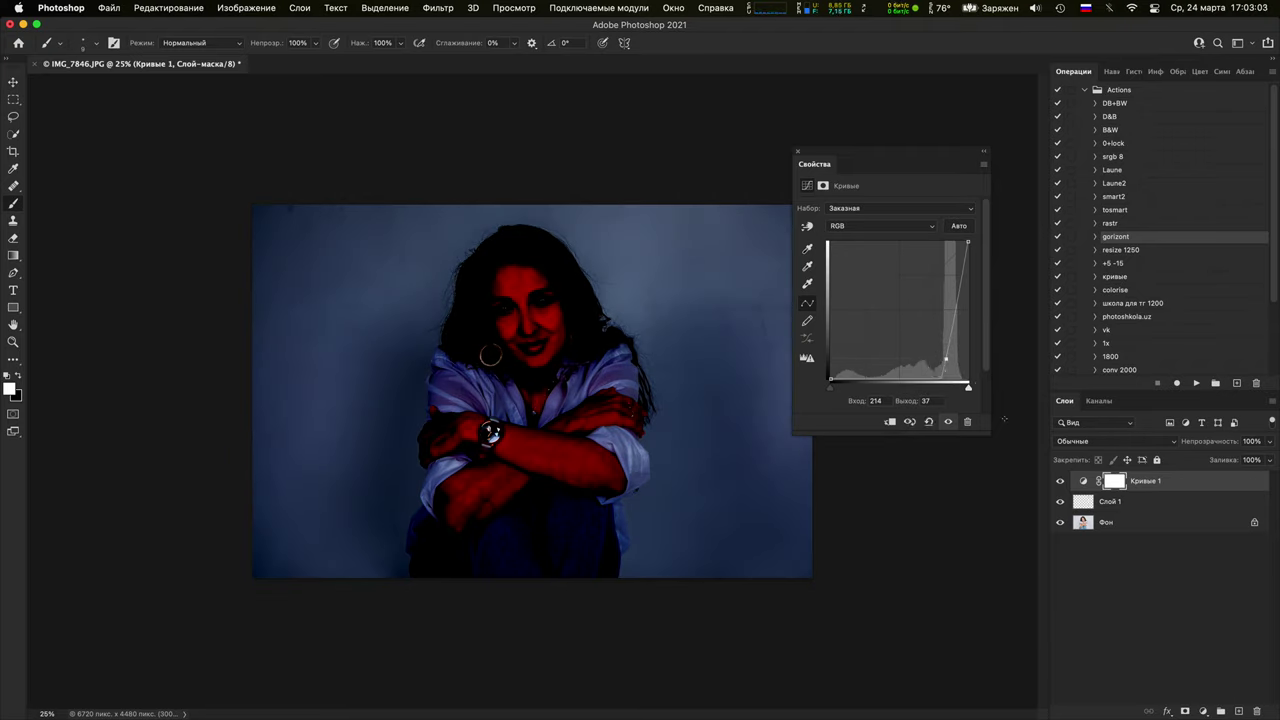
Mark the uneven background areas in red on layer Слой 1, and hide both that layer and the Curves layer
{"action": "left_click", "coordinate": [1104, 501]}
{"action": "left_click", "coordinate": [291, 228]}
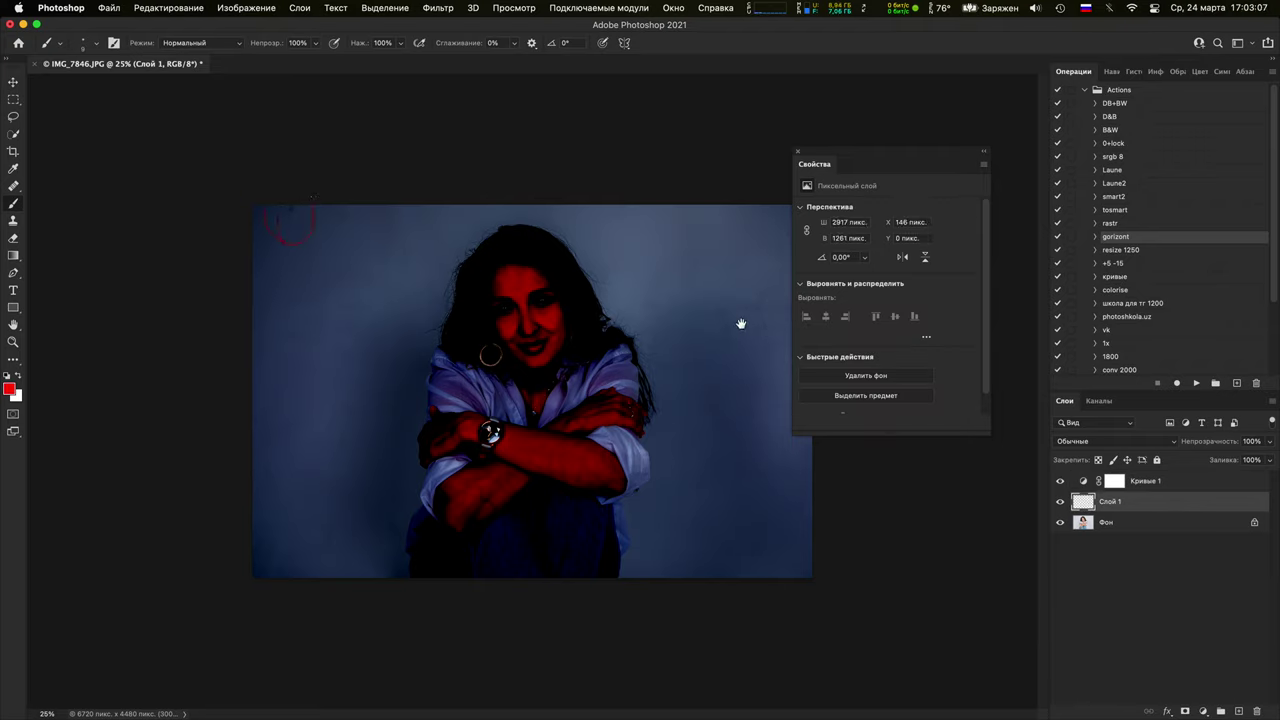
{"action": "left_click_drag", "start_coordinate": [731, 301], "coordinate": [750, 372]}
{"action": "mouse_move", "coordinate": [661, 322]}
{"action": "left_mouse_down"}
{"action": "mouse_move", "coordinate": [768, 335]}
{"action": "mouse_move", "coordinate": [825, 475]}
{"action": "mouse_move", "coordinate": [808, 548]}
{"action": "left_mouse_up"}
{"action": "mouse_move", "coordinate": [365, 575]}
{"action": "left_mouse_down"}
{"action": "mouse_move", "coordinate": [320, 446]}
{"action": "mouse_move", "coordinate": [358, 356]}
{"action": "mouse_move", "coordinate": [445, 311]}
{"action": "left_mouse_up"}
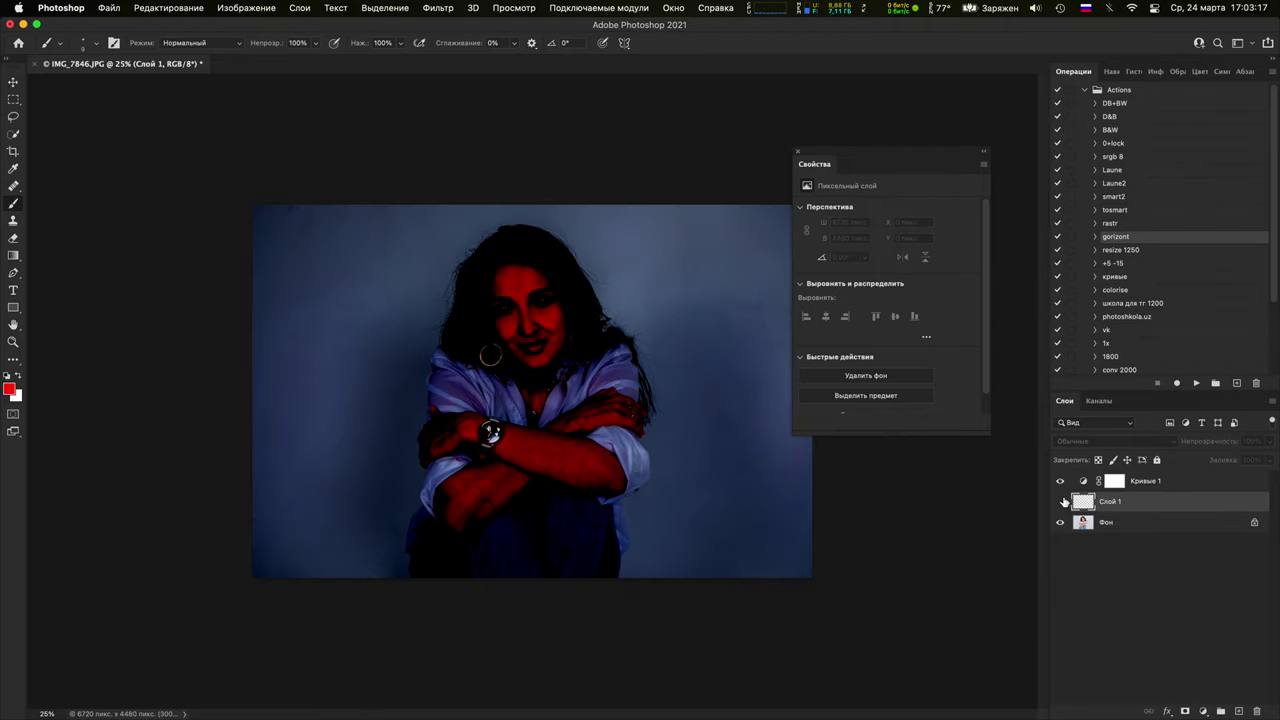
{"action": "left_click_drag", "start_coordinate": [1059, 502], "coordinate": [1059, 481]}
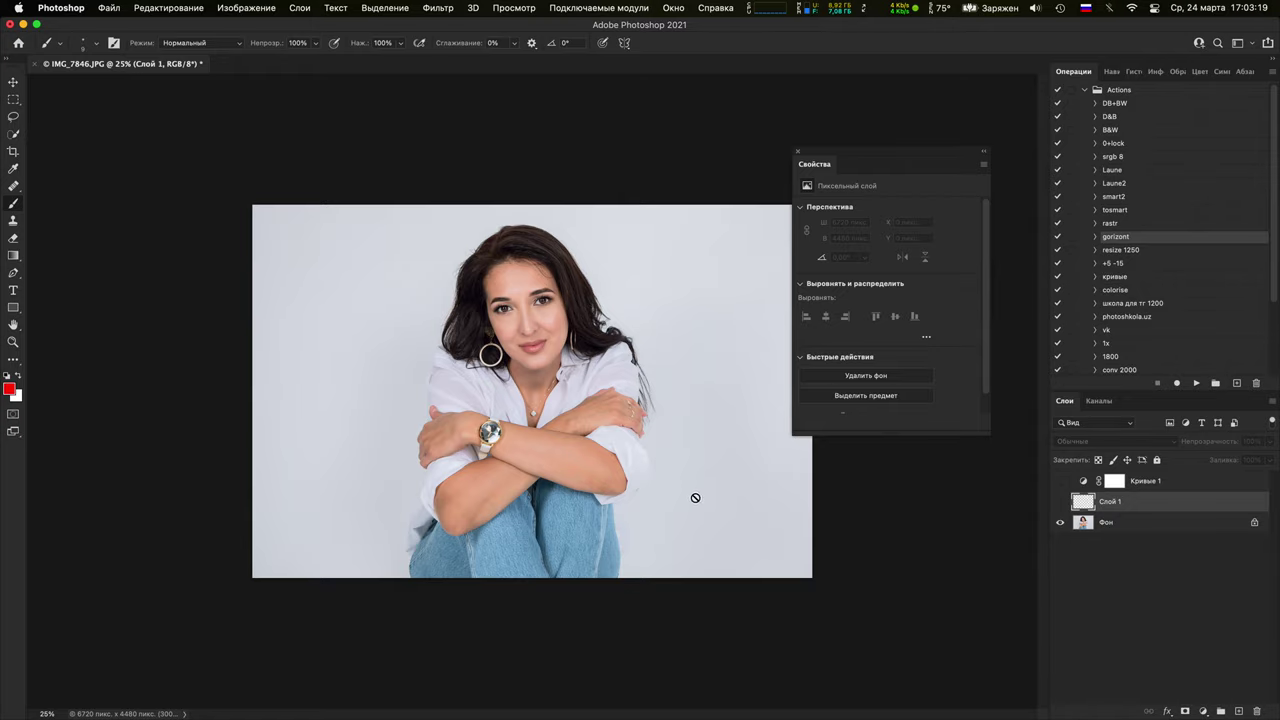
Compare the whole portrait with close-ups of the neck, chin and face at up to 400% magnification
{"action": "key", "text": "super+minus"}
{"action": "key", "text": "super+minus"}
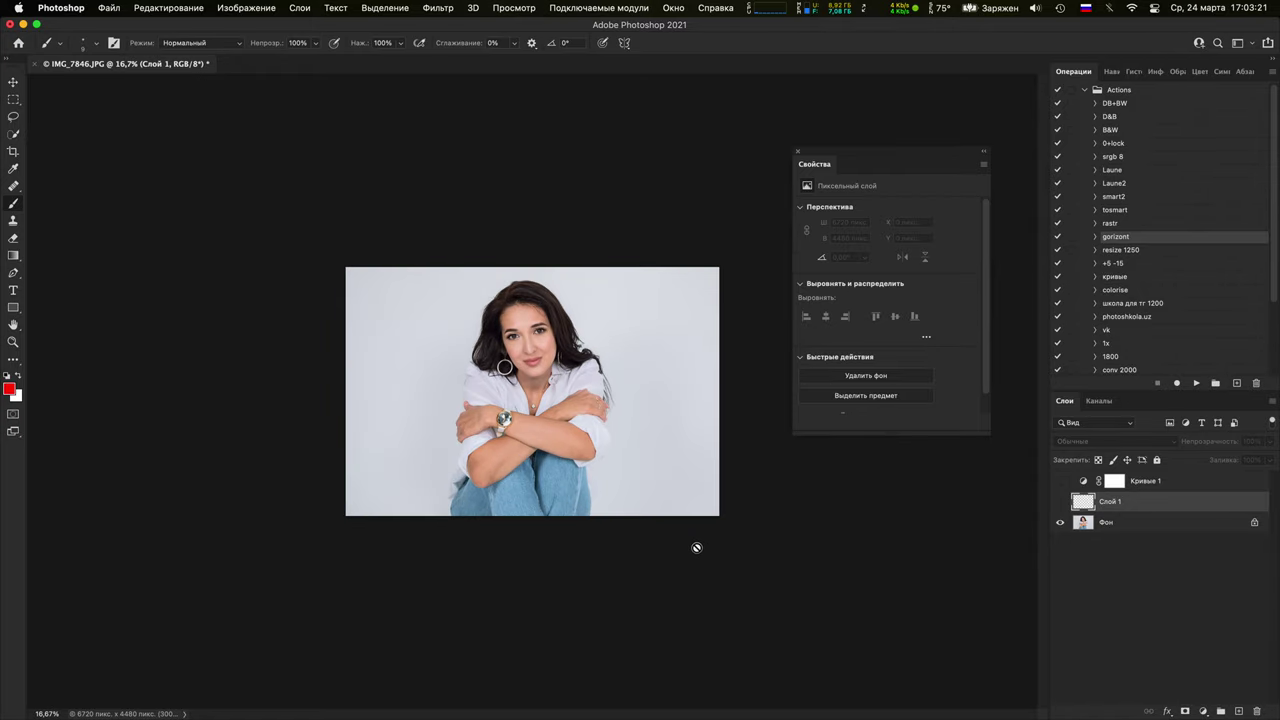
{"action": "key", "text": "super+plus"}
{"action": "key", "text": "super+plus"}
{"action": "key", "text": "super+plus"}
{"action": "key", "text": "super+plus"}
{"action": "key", "text": "super+plus"}
{"action": "key", "text": "super+plus"}
{"action": "key", "text": "super+plus"}
{"action": "key", "text": "super+plus"}
{"action": "key", "text": "super+plus"}
{"action": "left_click_drag", "start_coordinate": [628, 353], "coordinate": [586, 634]}
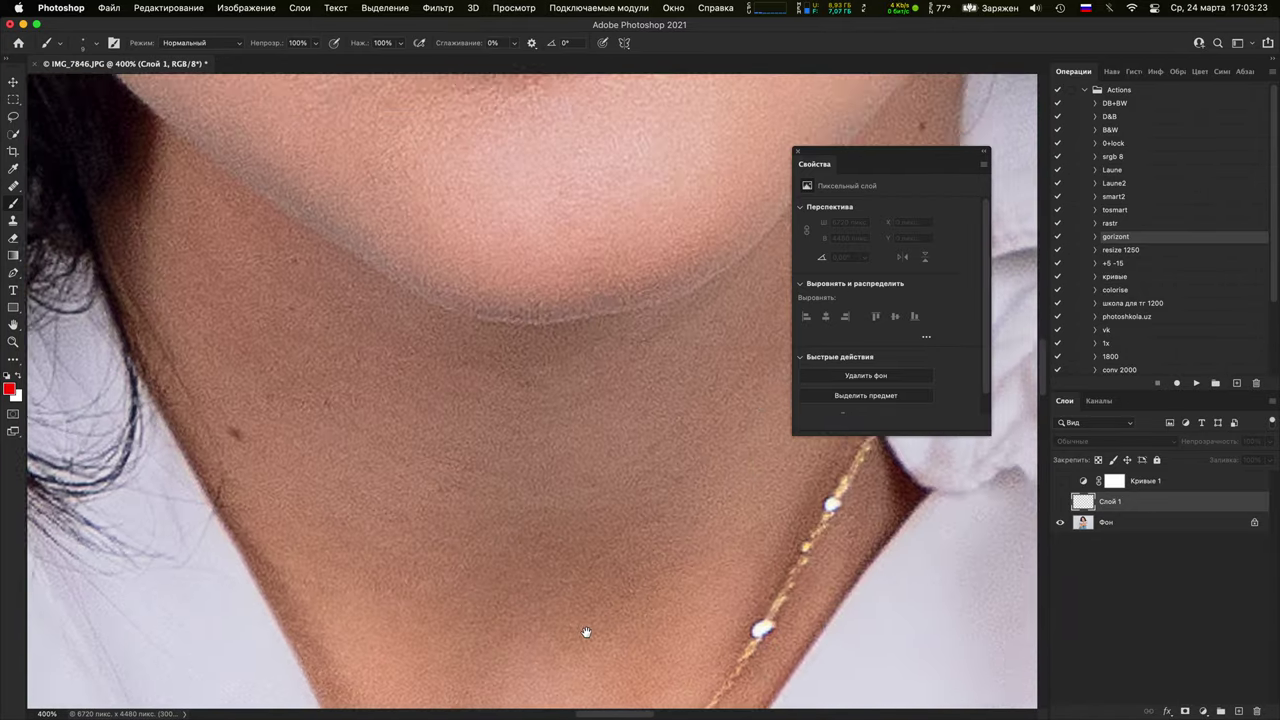
{"action": "left_click_drag", "start_coordinate": [660, 120], "coordinate": [623, 629]}
{"action": "left_click_drag", "start_coordinate": [566, 258], "coordinate": [666, 586]}
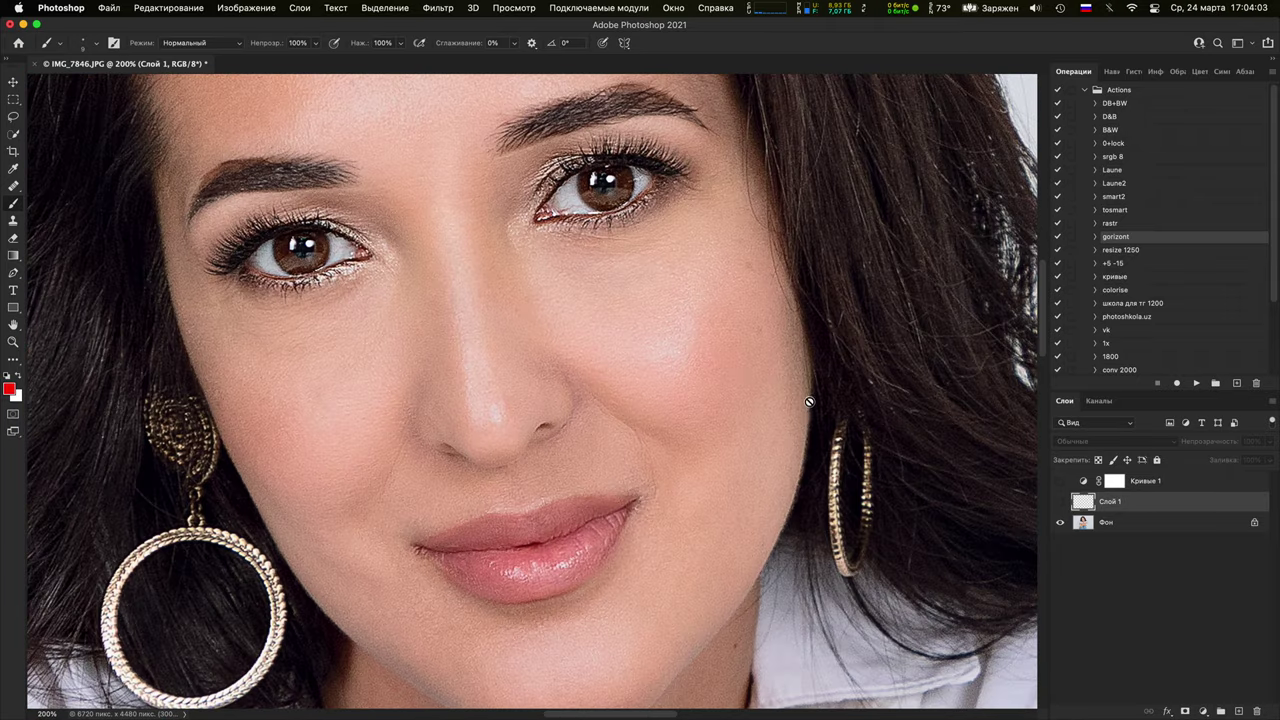
Examine the hair, forehead and eyes at up to 400% magnification, ending with the head and shoulders
{"action": "left_click_drag", "start_coordinate": [831, 334], "coordinate": [814, 477]}
{"action": "left_click_drag", "start_coordinate": [840, 198], "coordinate": [819, 408]}
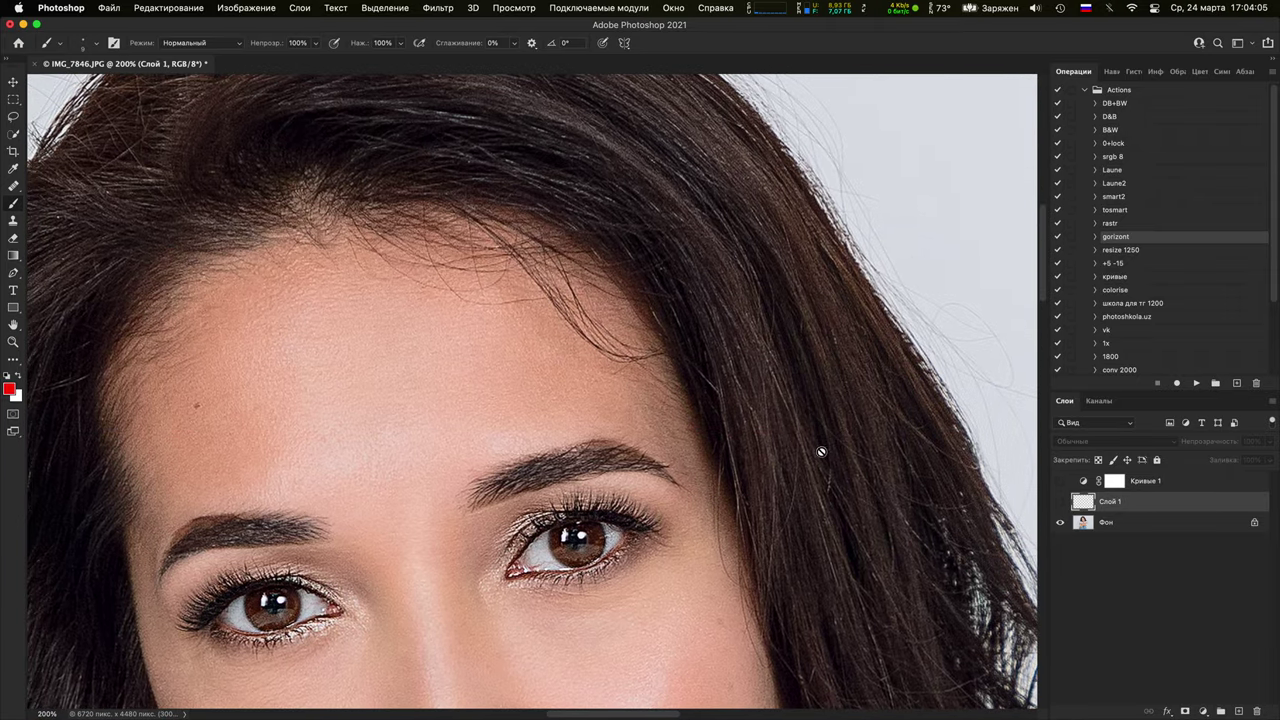
{"action": "scroll", "coordinate": [829, 543], "scroll_direction": "down", "scroll_amount": 5}
{"action": "scroll", "coordinate": [829, 543], "scroll_direction": "left", "scroll_amount": 3}
{"action": "scroll", "coordinate": [855, 500], "scroll_direction": "down", "scroll_amount": 3}
{"action": "scroll", "coordinate": [851, 470], "scroll_direction": "up", "scroll_amount": 5}
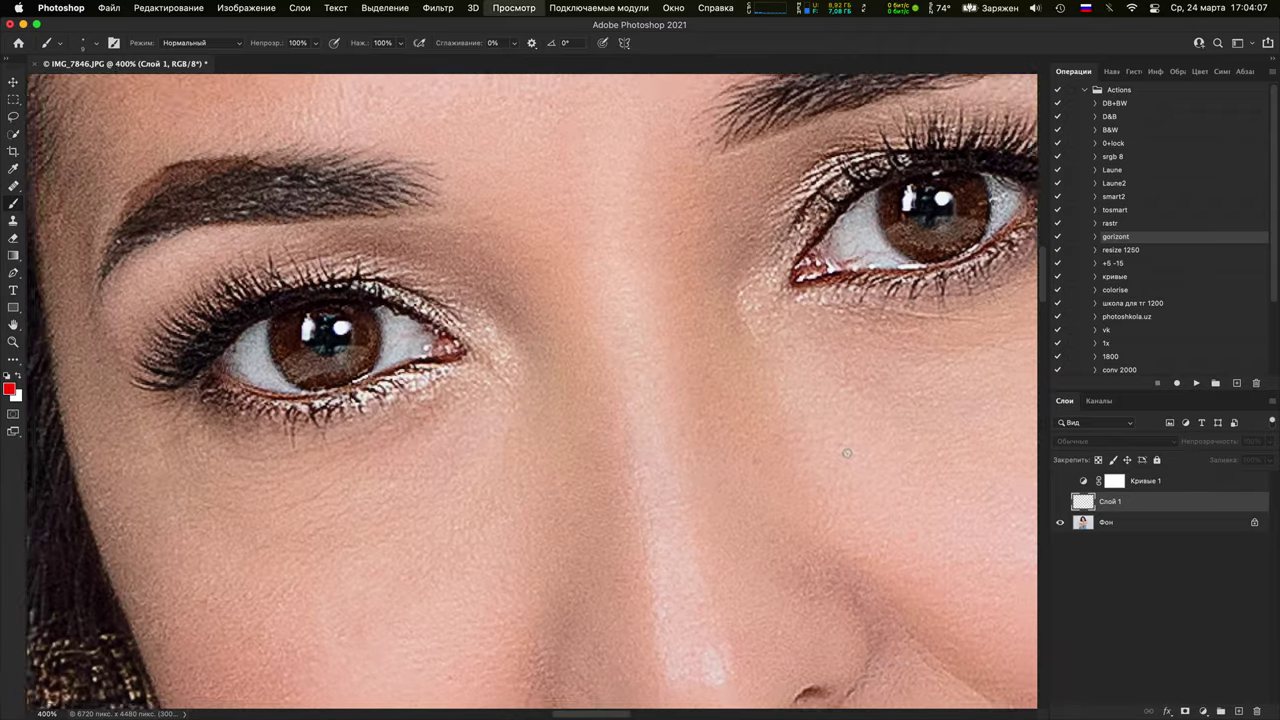
{"action": "scroll", "coordinate": [850, 492], "scroll_direction": "down", "scroll_amount": 5}
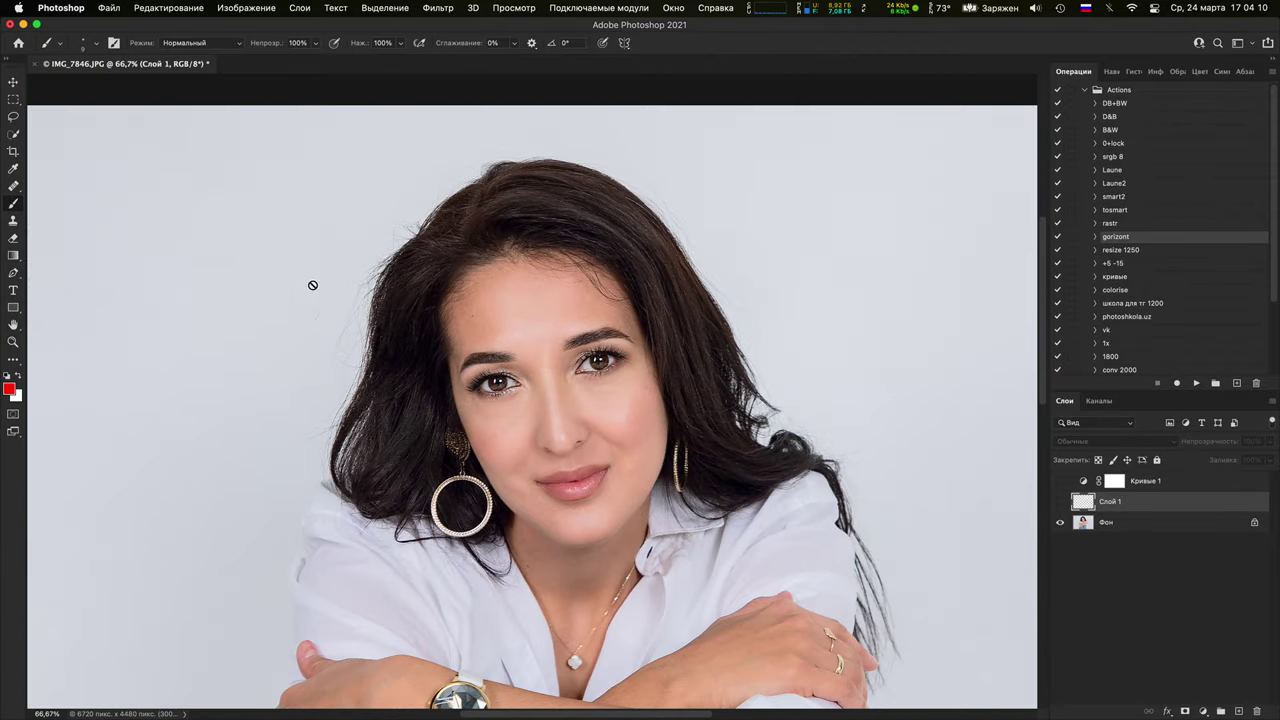
Close IMG_7846.JPG, open IMG_8277 – clean.JPG from Adobe Bridge, and mirror it and back with the gorizont action
{"action": "left_click", "coordinate": [36, 63]}
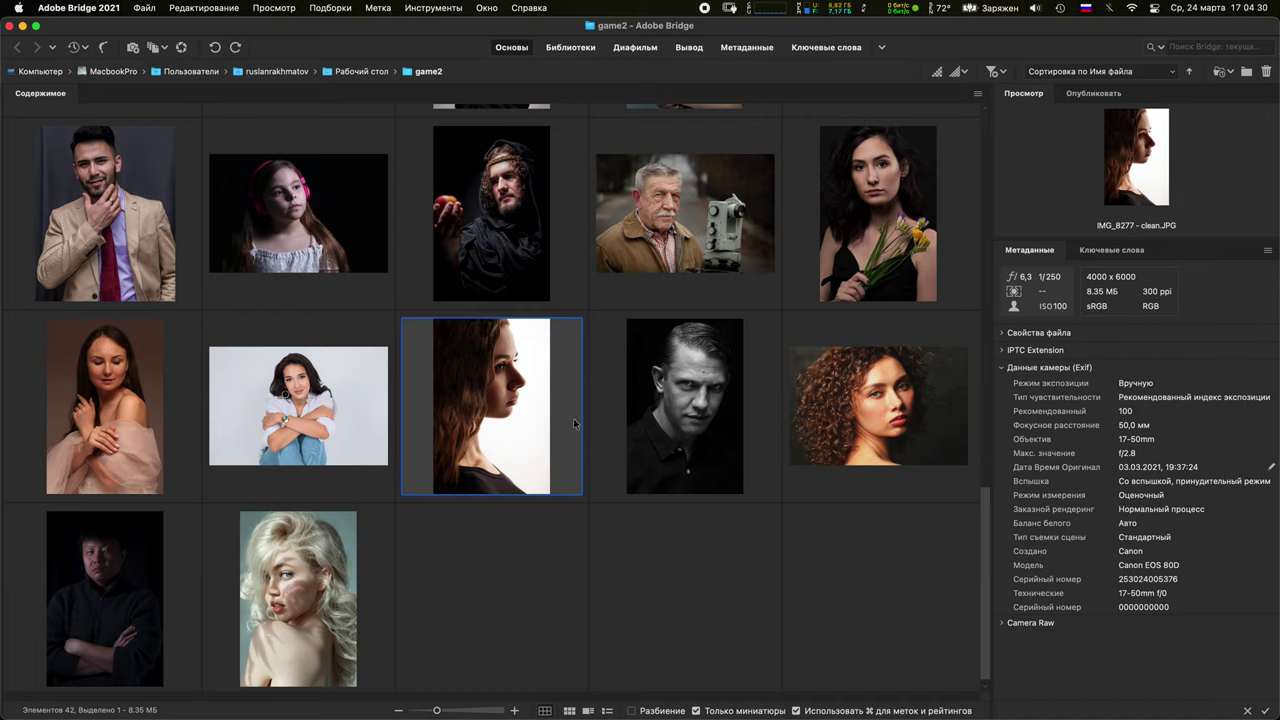
{"action": "left_click", "coordinate": [546, 432]}
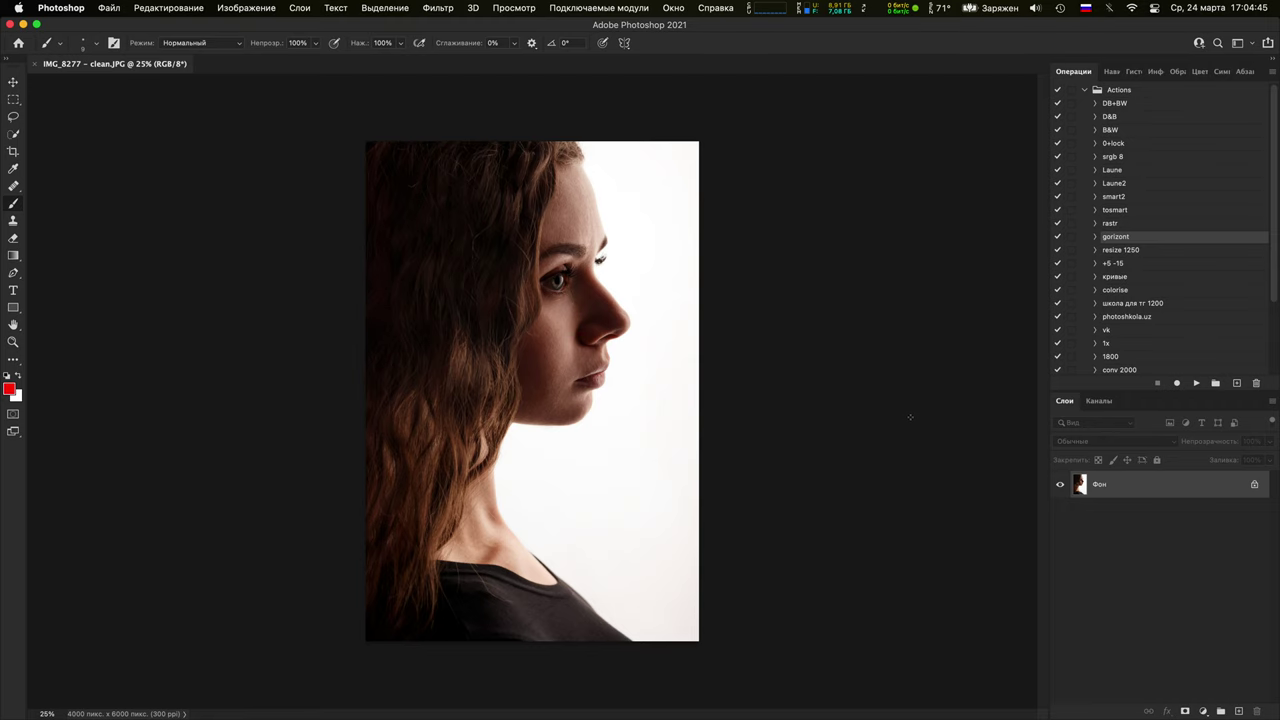
{"action": "left_click", "coordinate": [1194, 384]}
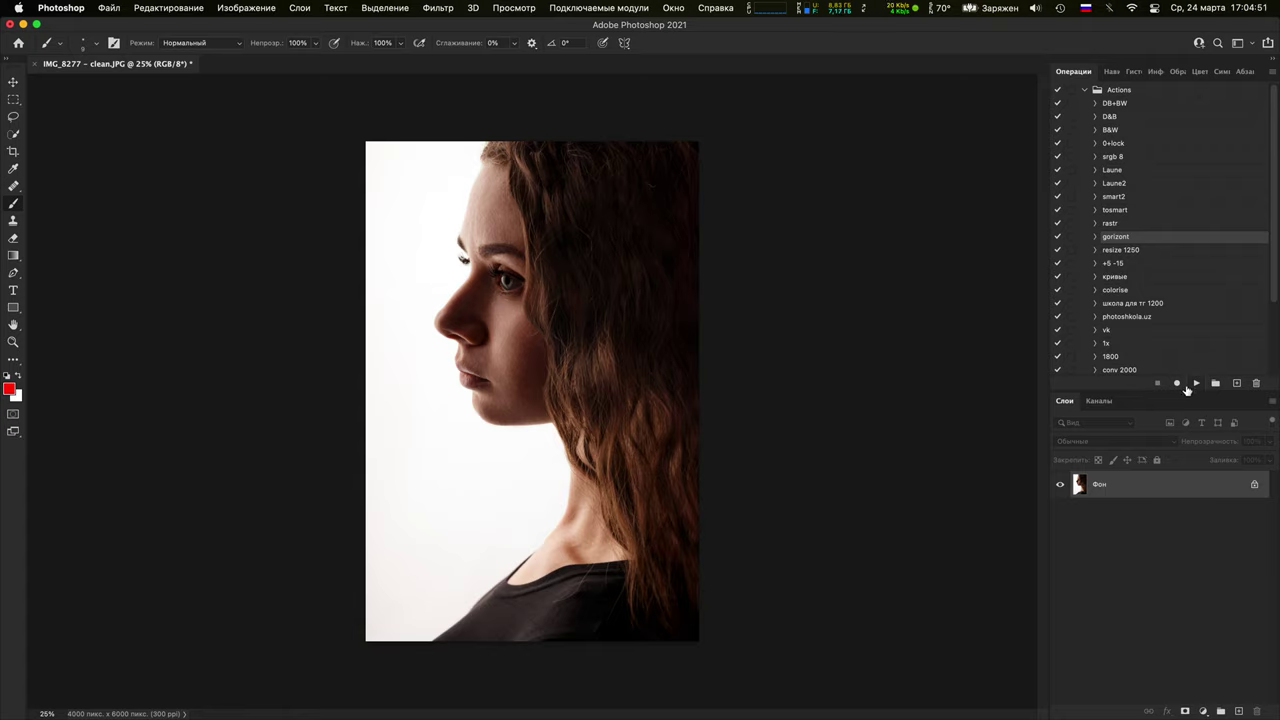
{"action": "left_click", "coordinate": [1197, 383]}
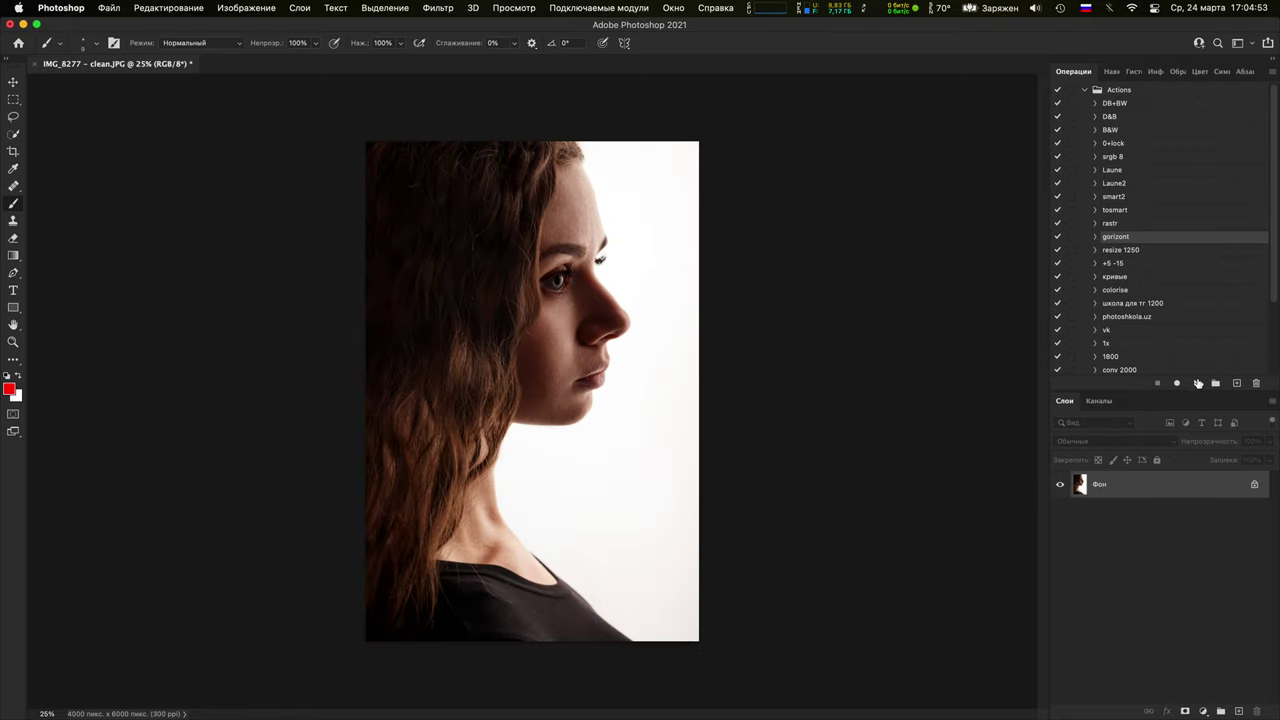
On a new layer, draw a red line across the hair towards the near eye and circle that eye
{"action": "left_click", "coordinate": [1239, 711]}
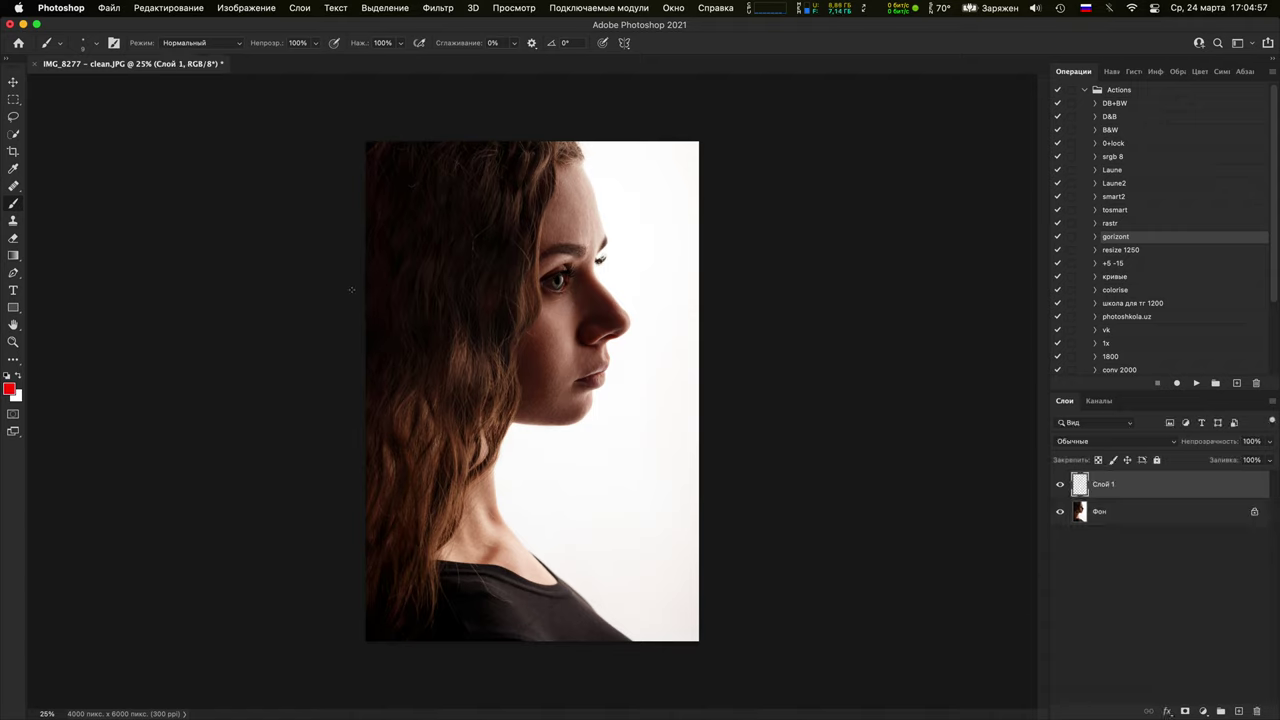
{"action": "left_click_drag", "start_coordinate": [350, 274], "coordinate": [512, 276]}
{"action": "mouse_move", "coordinate": [525, 283]}
{"action": "left_mouse_down"}
{"action": "mouse_move", "coordinate": [578, 282]}
{"action": "mouse_move", "coordinate": [530, 292]}
{"action": "left_mouse_up"}
Circle the far eye's lashes showing beyond the bridge of the nose in red
{"action": "key", "text": "super+plus"}
{"action": "key", "text": "super+plus"}
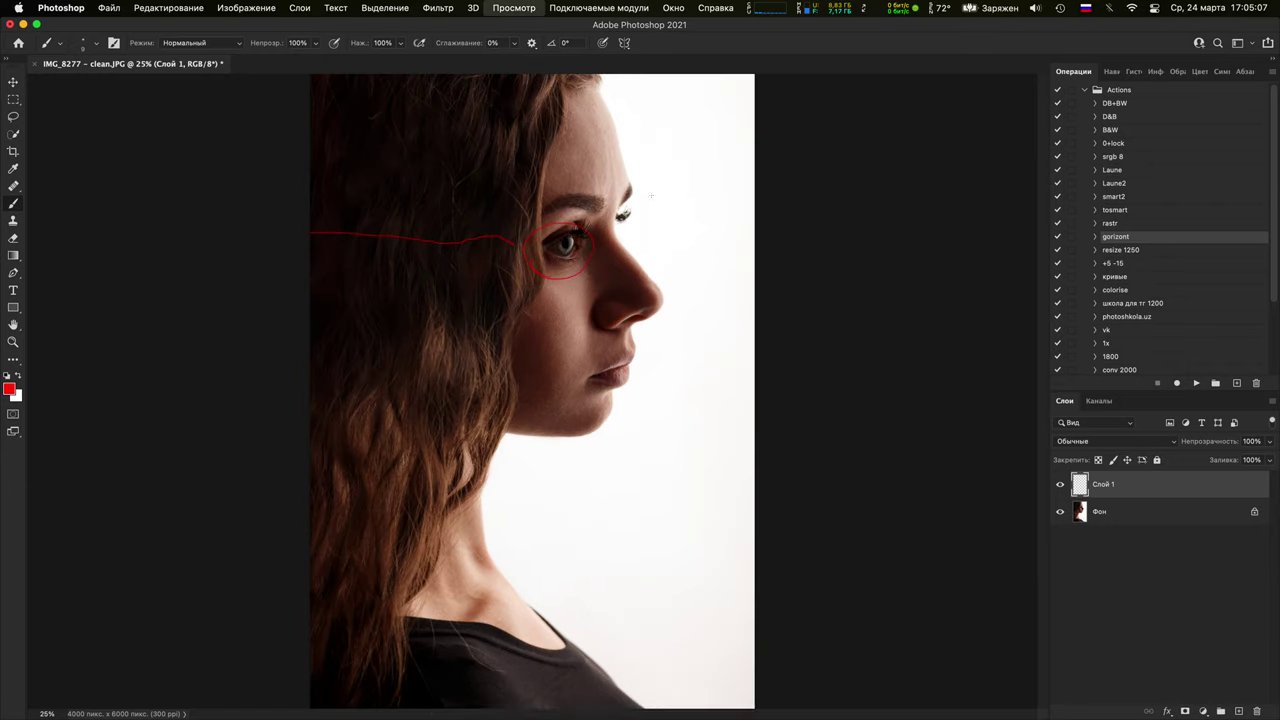
{"action": "left_click_drag", "start_coordinate": [660, 240], "coordinate": [483, 349]}
{"action": "key", "text": "super+plus"}
{"action": "key", "text": "super+plus"}
{"action": "key", "text": "super+plus"}
{"action": "left_click_drag", "start_coordinate": [408, 382], "coordinate": [610, 501]}
{"action": "mouse_move", "coordinate": [375, 329]}
{"action": "left_mouse_down"}
{"action": "mouse_move", "coordinate": [342, 279]}
{"action": "mouse_move", "coordinate": [472, 327]}
{"action": "mouse_move", "coordinate": [374, 334]}
{"action": "mouse_move", "coordinate": [346, 320]}
{"action": "left_mouse_up"}
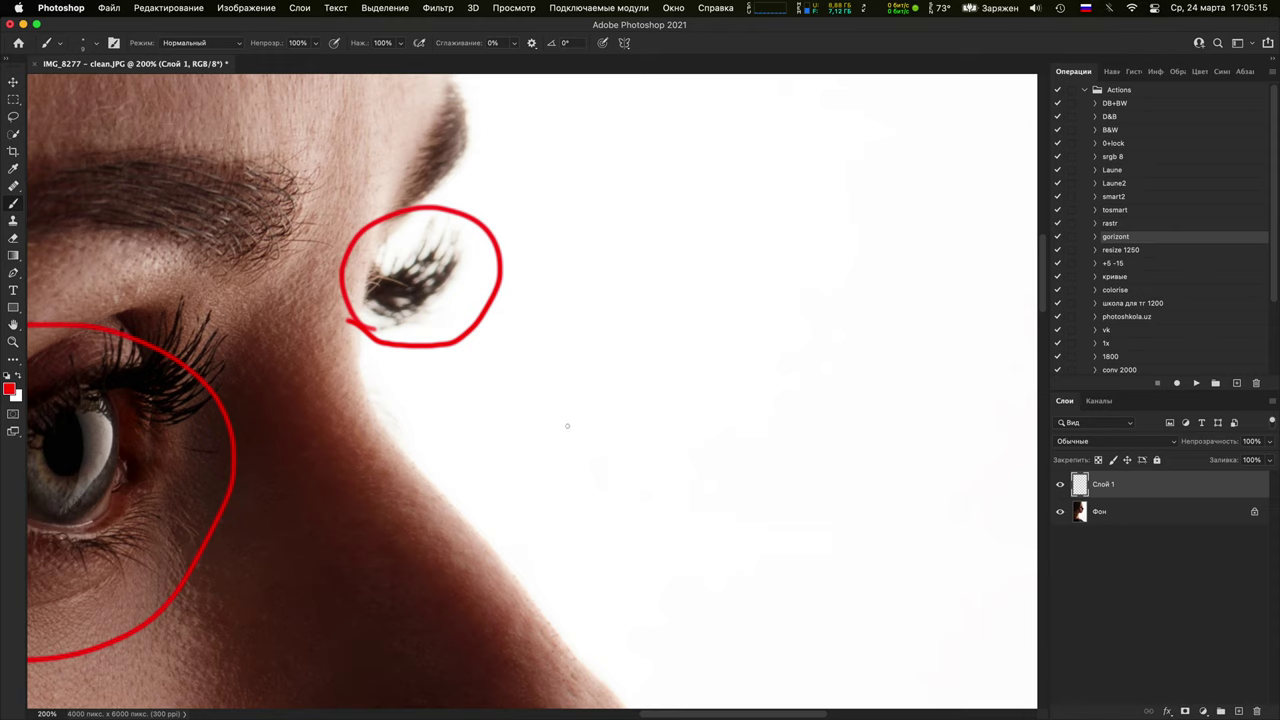
{"action": "key", "text": "super+minus"}
{"action": "key", "text": "super+minus"}
{"action": "key", "text": "super+minus"}
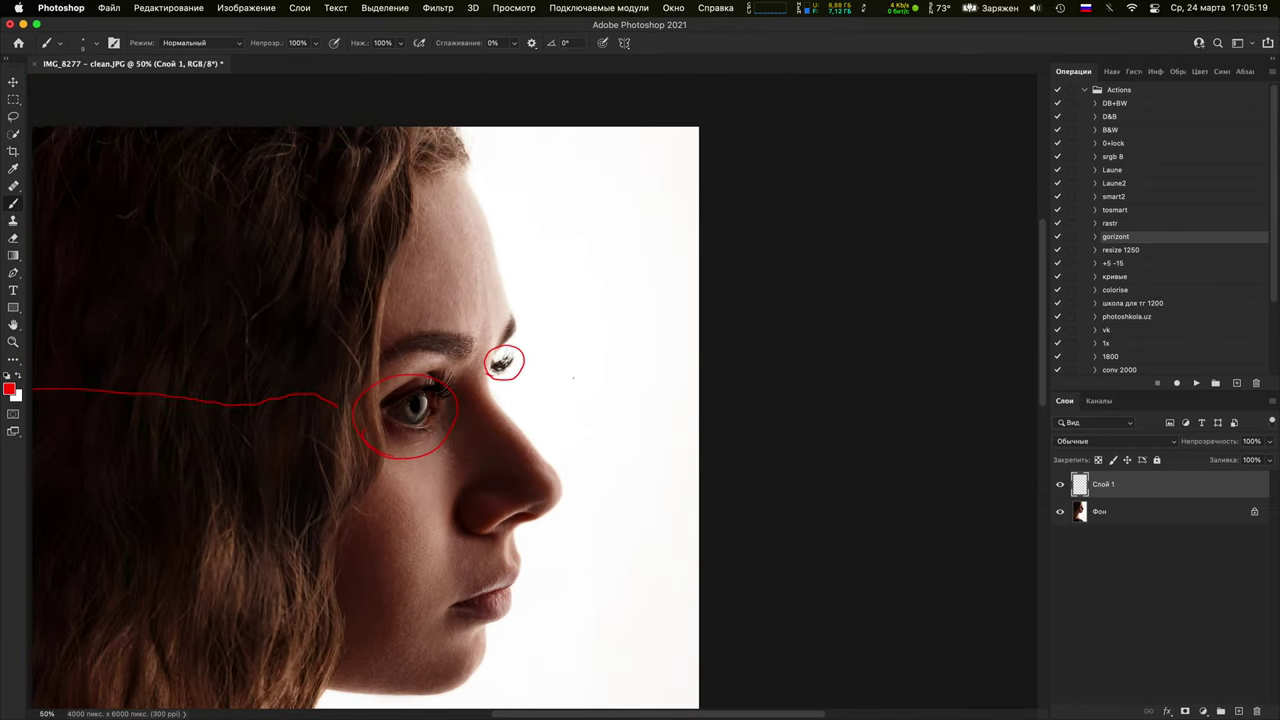
{"action": "key", "text": "super+minus"}
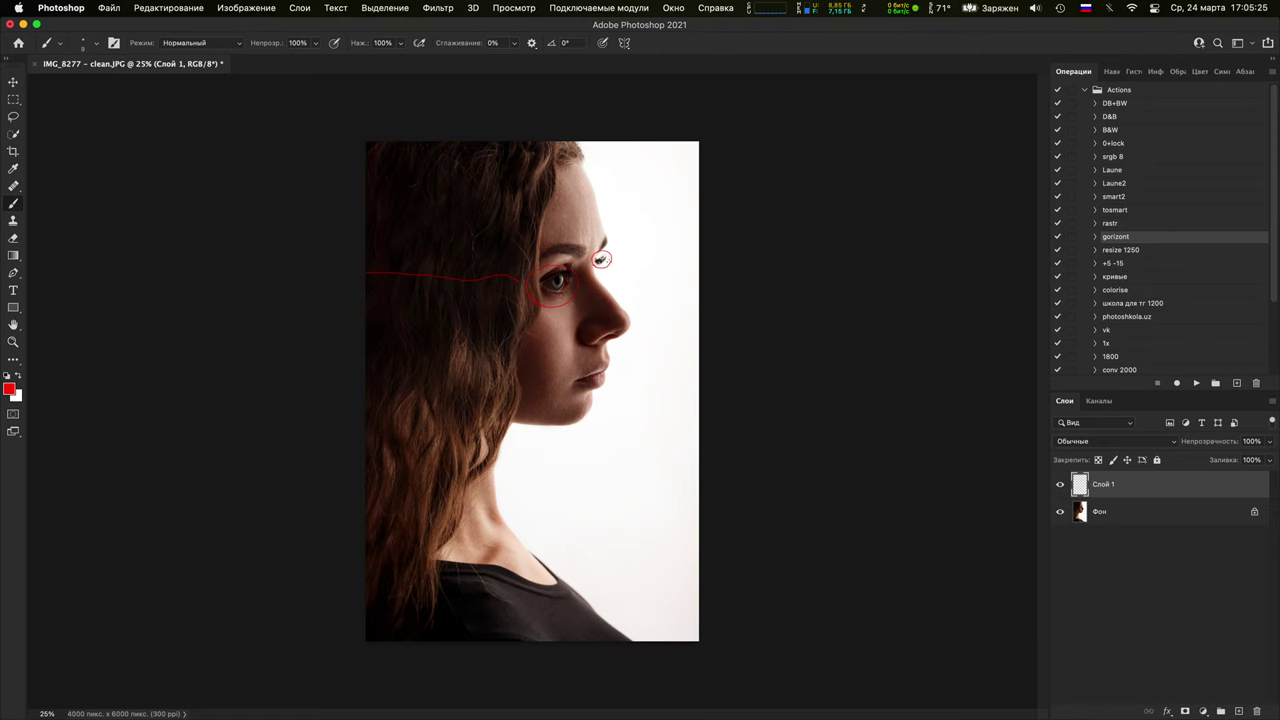
{"action": "key", "text": "super+plus"}
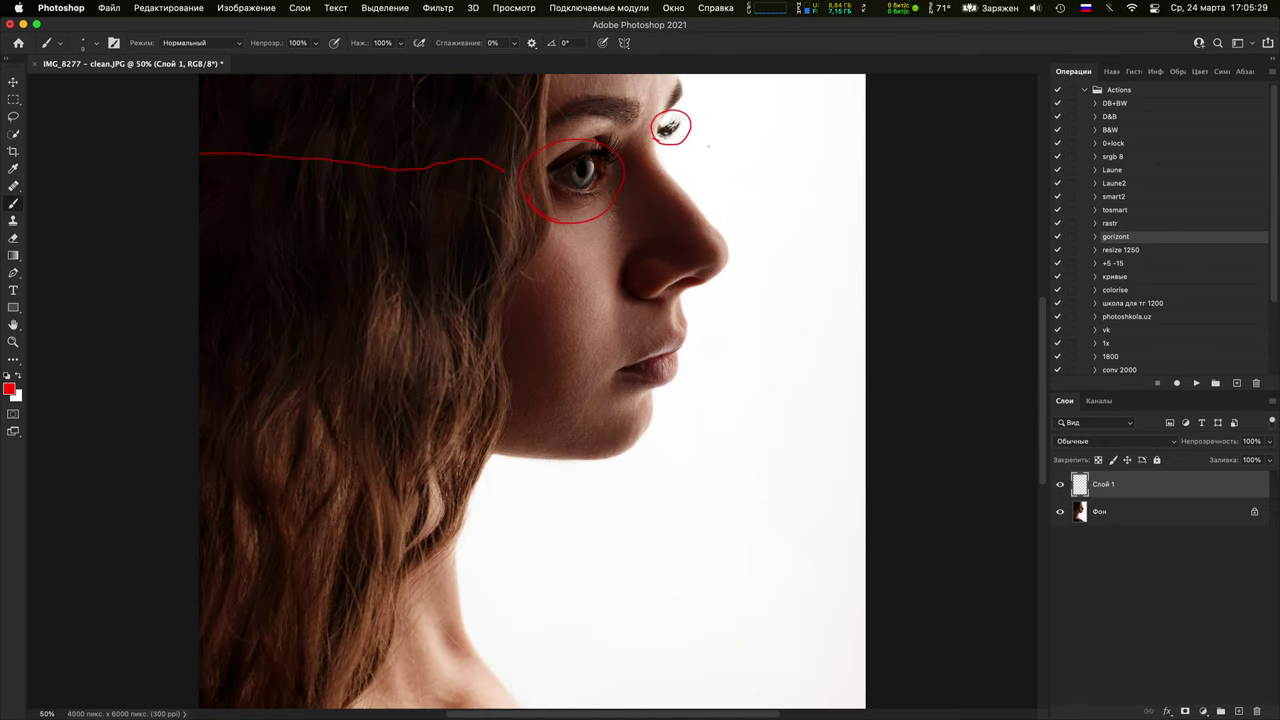
Mirror the portrait with the gorizont action and hide the markup layer Слой 1
{"action": "key", "text": "super+minus"}
{"action": "key", "text": "super+minus"}
{"action": "key", "text": "super+minus"}
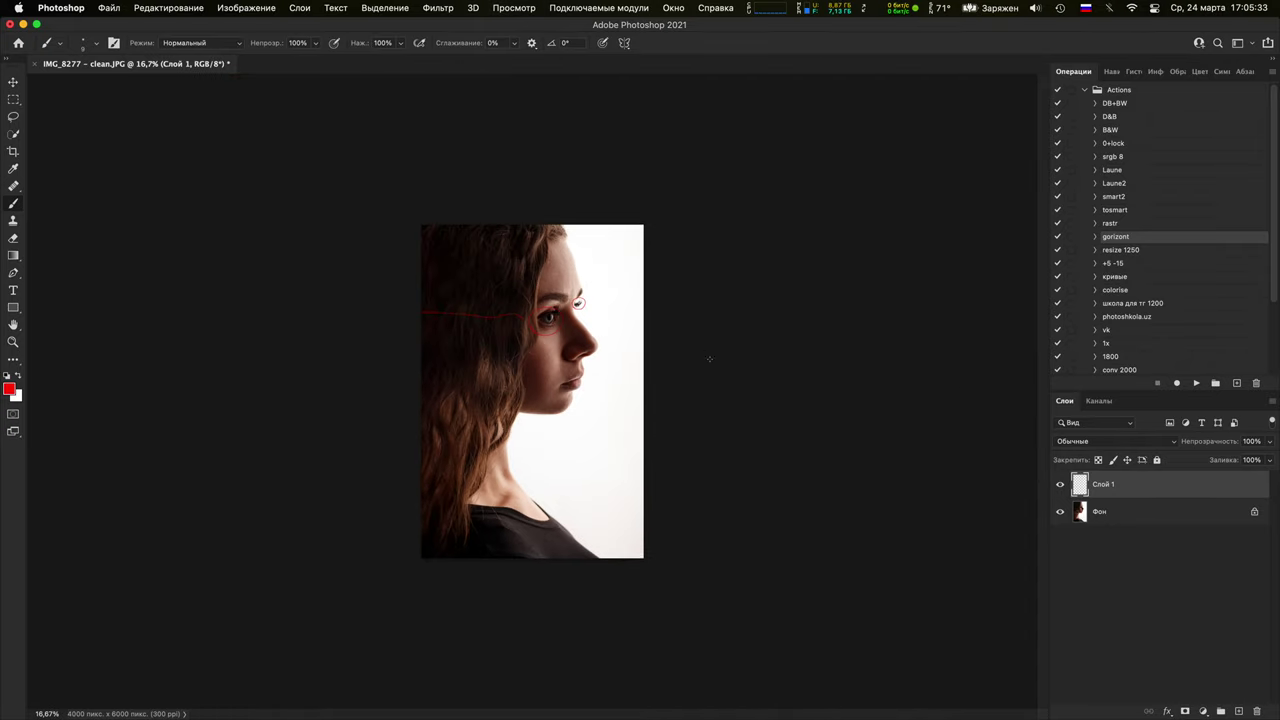
{"action": "left_click", "coordinate": [1196, 383]}
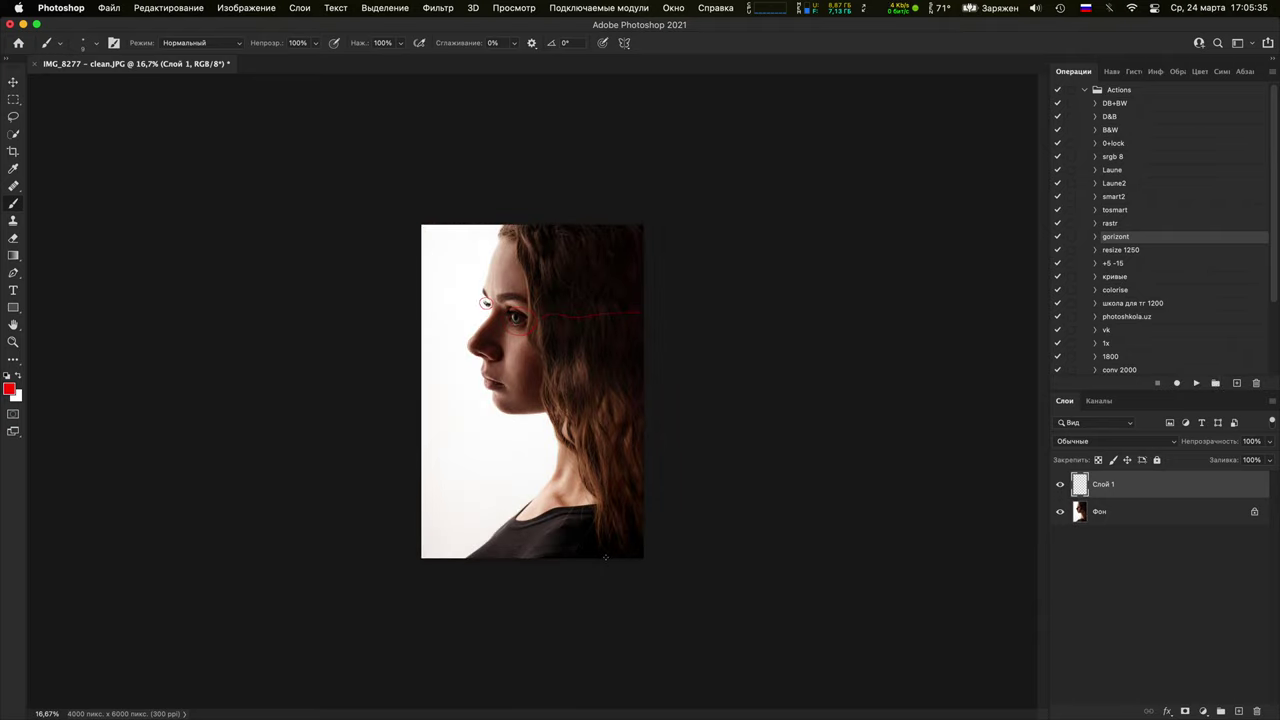
{"action": "key", "text": "super+minus"}
{"action": "key", "text": "super+minus"}
{"action": "key", "text": "super+plus"}
{"action": "key", "text": "super+plus"}
{"action": "key", "text": "super+plus"}
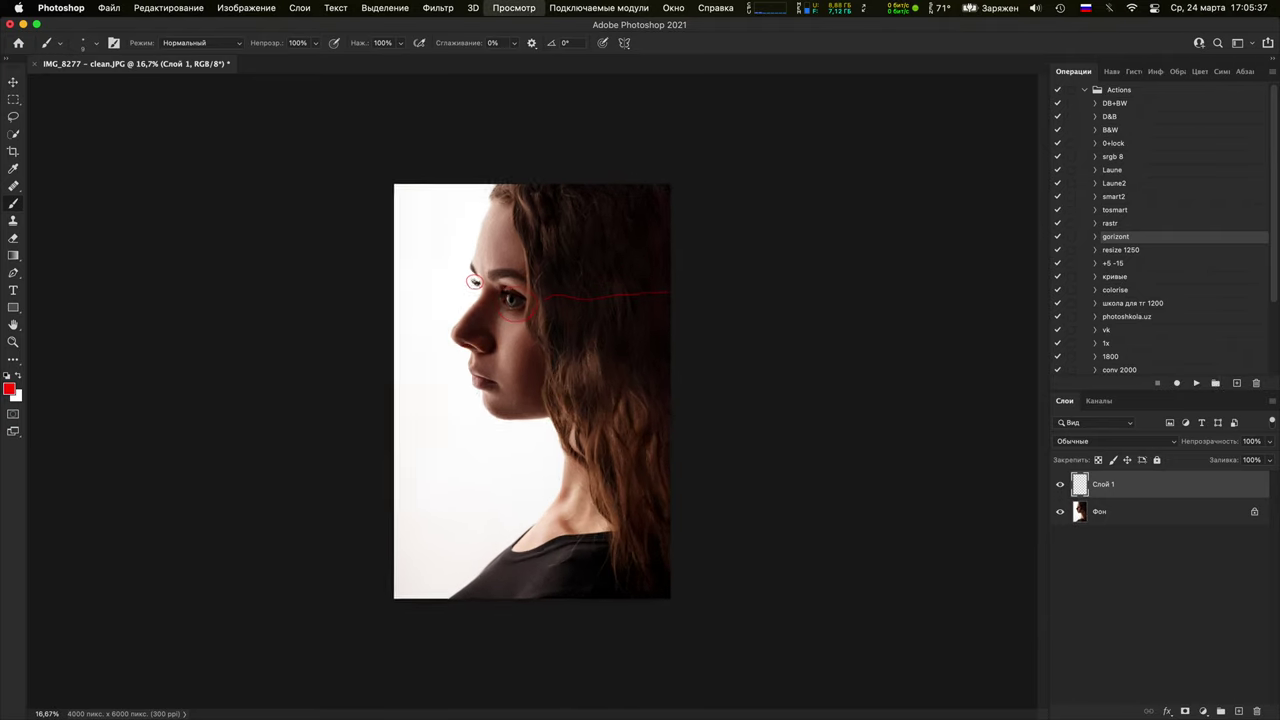
{"action": "left_click", "coordinate": [1061, 485]}
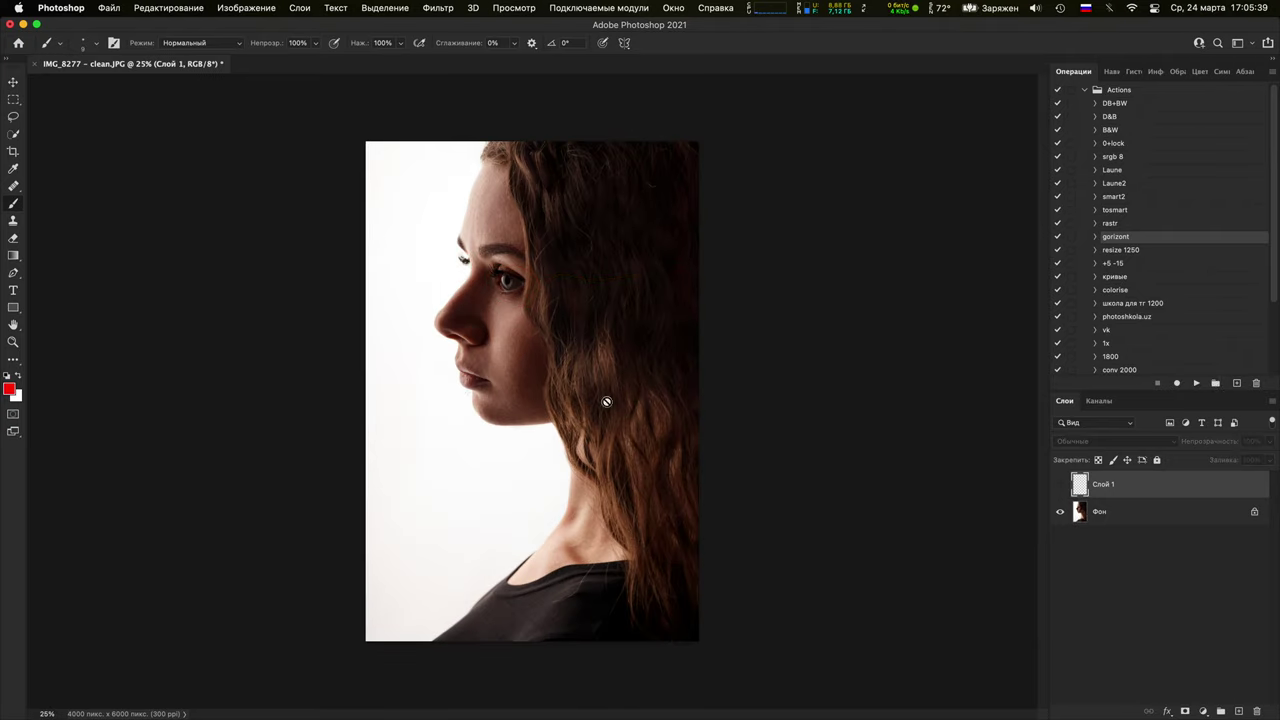
On a new layer, draw a thin red line across the light background to the near eye and a thick red zigzag down the hair
{"action": "key", "text": "super+plus"}
{"action": "scroll", "coordinate": [603, 400], "scroll_direction": "left", "scroll_amount": 5}
{"action": "scroll", "coordinate": [603, 400], "scroll_direction": "up", "scroll_amount": 4}
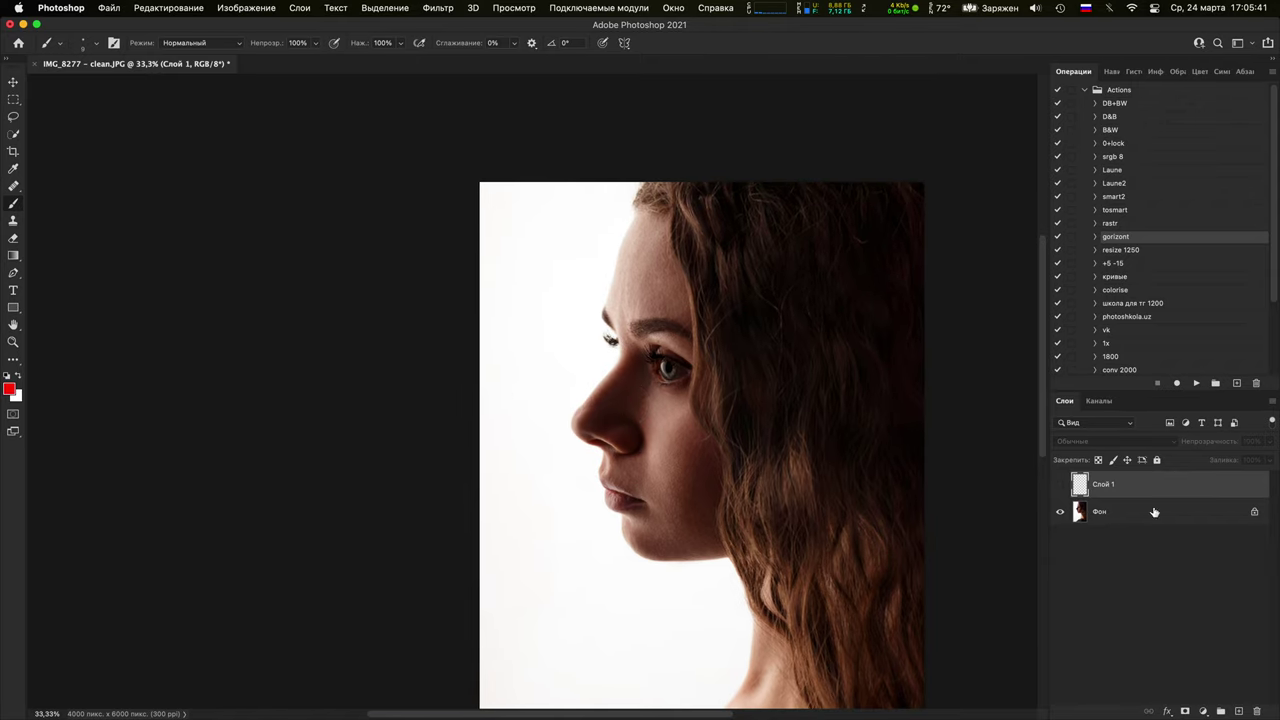
{"action": "left_click", "coordinate": [1239, 710]}
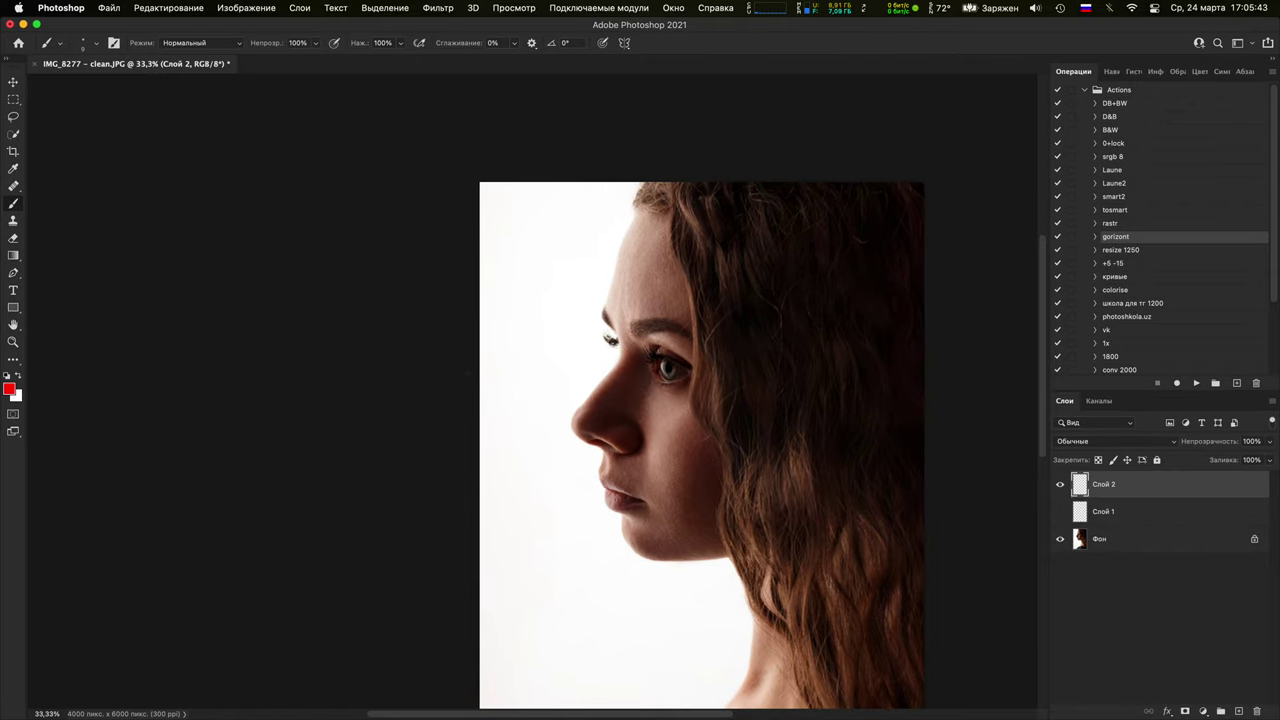
{"action": "left_click_drag", "start_coordinate": [467, 372], "coordinate": [651, 357]}
{"action": "left_click_drag", "start_coordinate": [672, 226], "coordinate": [700, 338]}
{"action": "mouse_move", "coordinate": [771, 280]}
{"action": "left_mouse_down"}
{"action": "mouse_move", "coordinate": [881, 334]}
{"action": "mouse_move", "coordinate": [886, 560]}
{"action": "left_mouse_up"}
{"action": "key", "text": "super+minus"}
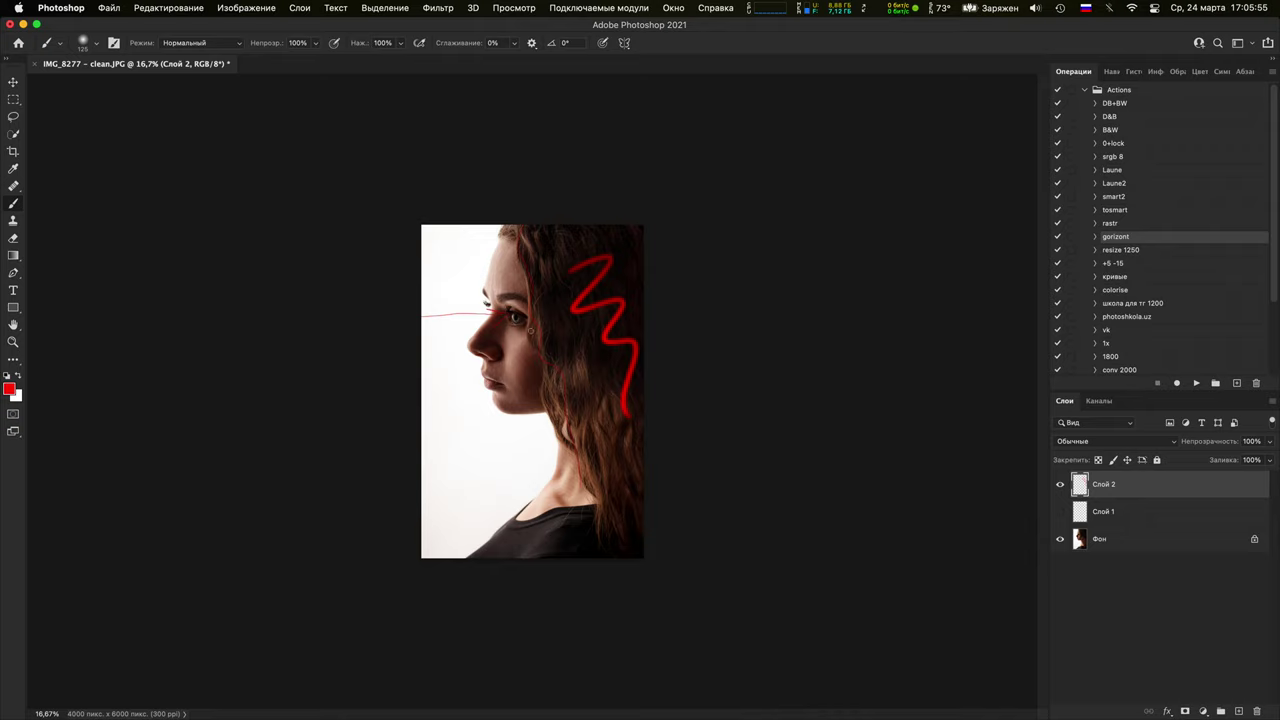
{"action": "mouse_move", "coordinate": [530, 329]}
{"action": "left_mouse_down"}
{"action": "mouse_move", "coordinate": [497, 296]}
{"action": "mouse_move", "coordinate": [538, 322]}
{"action": "left_mouse_up"}
{"action": "key", "text": "super+z"}
{"action": "mouse_move", "coordinate": [546, 408]}
{"action": "left_mouse_down"}
{"action": "mouse_move", "coordinate": [556, 480]}
{"action": "mouse_move", "coordinate": [524, 522]}
{"action": "left_mouse_up"}
{"action": "key", "text": "super+z"}
Hide the markup layer Слой 2 and add a Black & White adjustment layer directly above the background
{"action": "left_click", "coordinate": [1060, 488]}
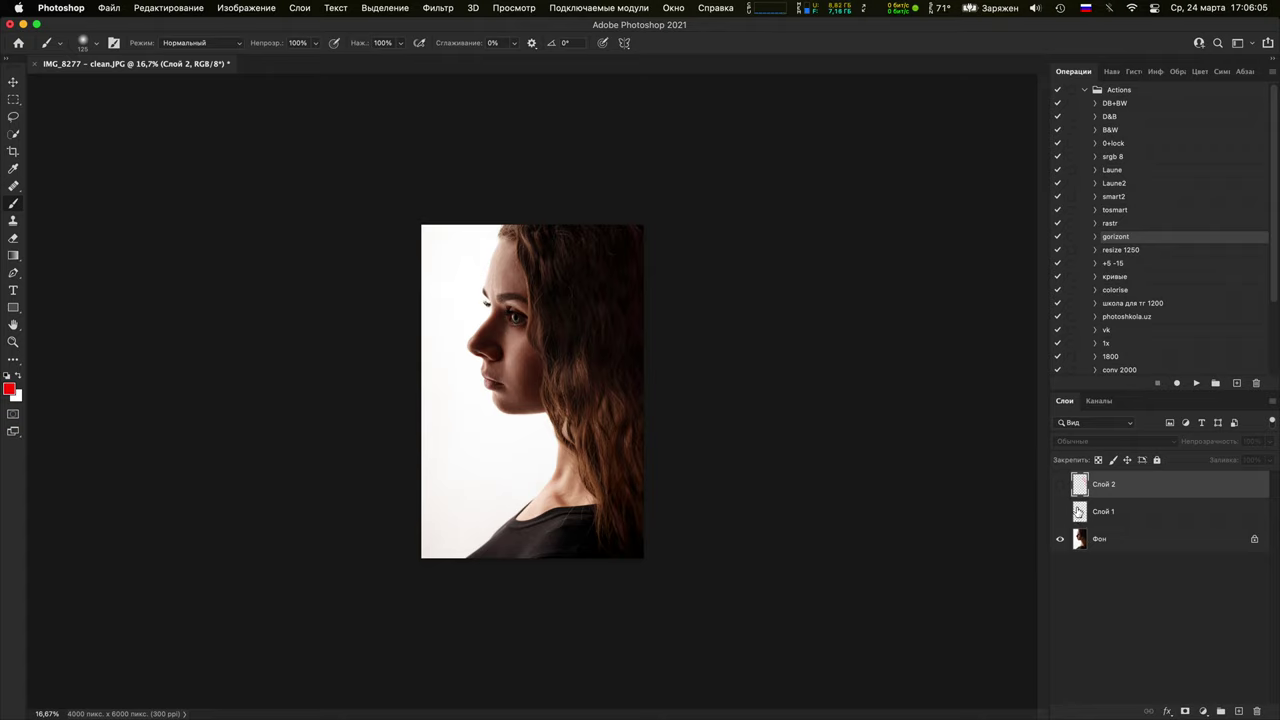
{"action": "left_click", "coordinate": [1127, 545]}
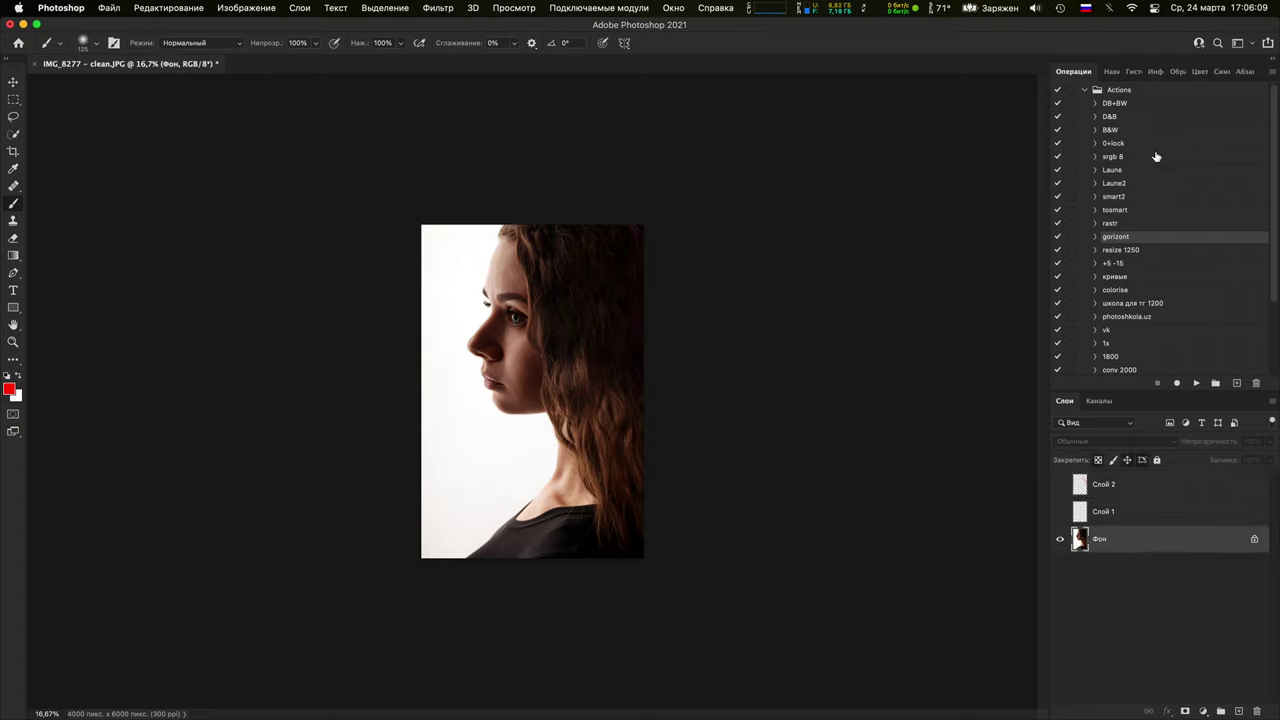
{"action": "left_click", "coordinate": [1203, 711]}
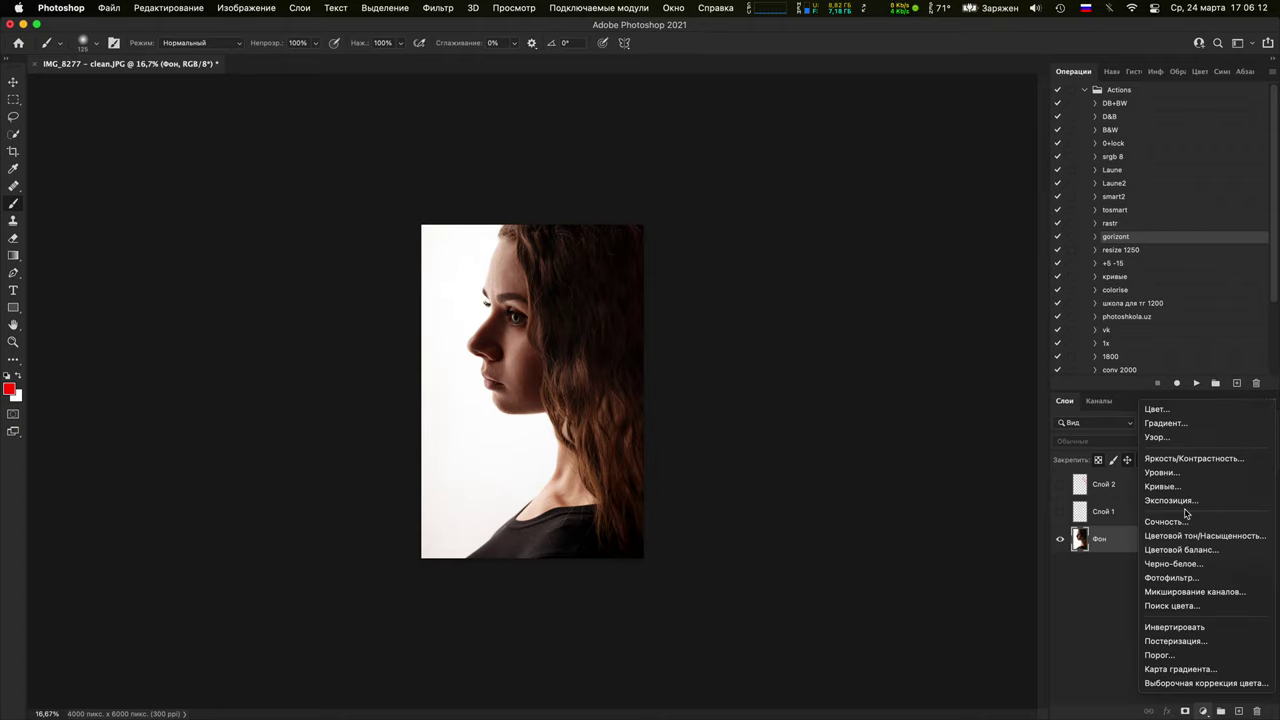
{"action": "left_click", "coordinate": [1189, 565]}
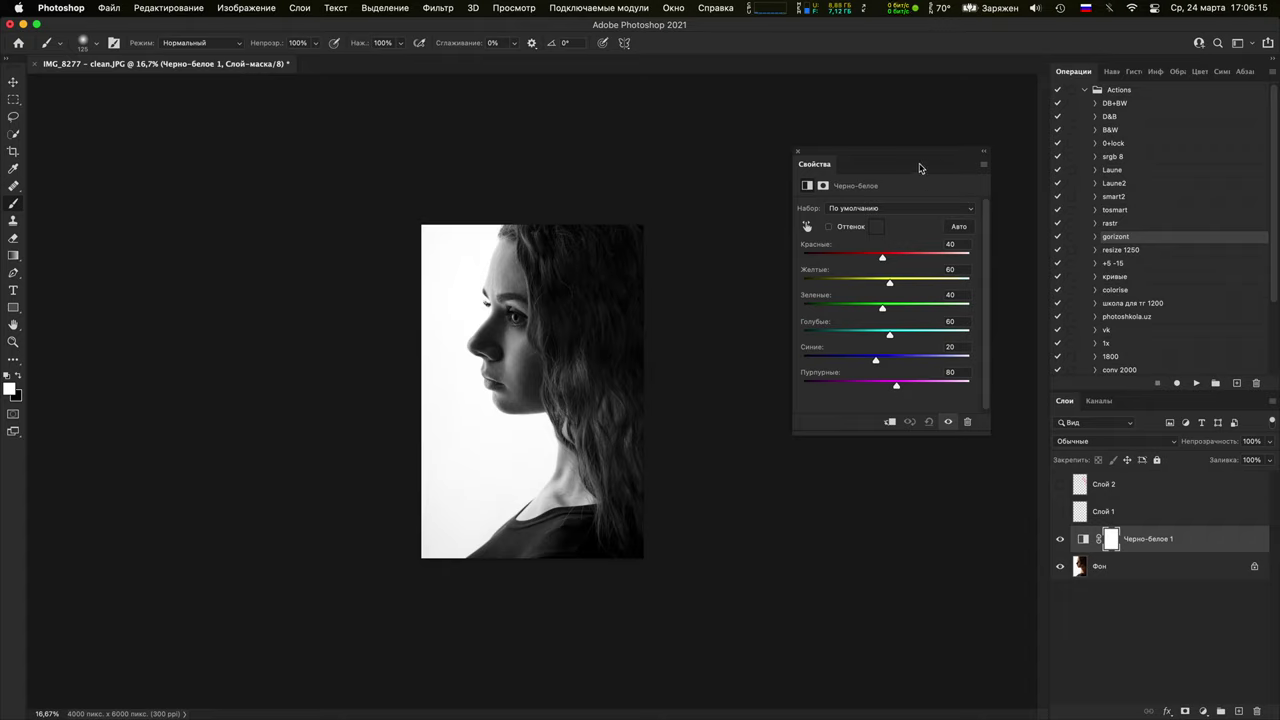
{"action": "left_click", "coordinate": [798, 153]}
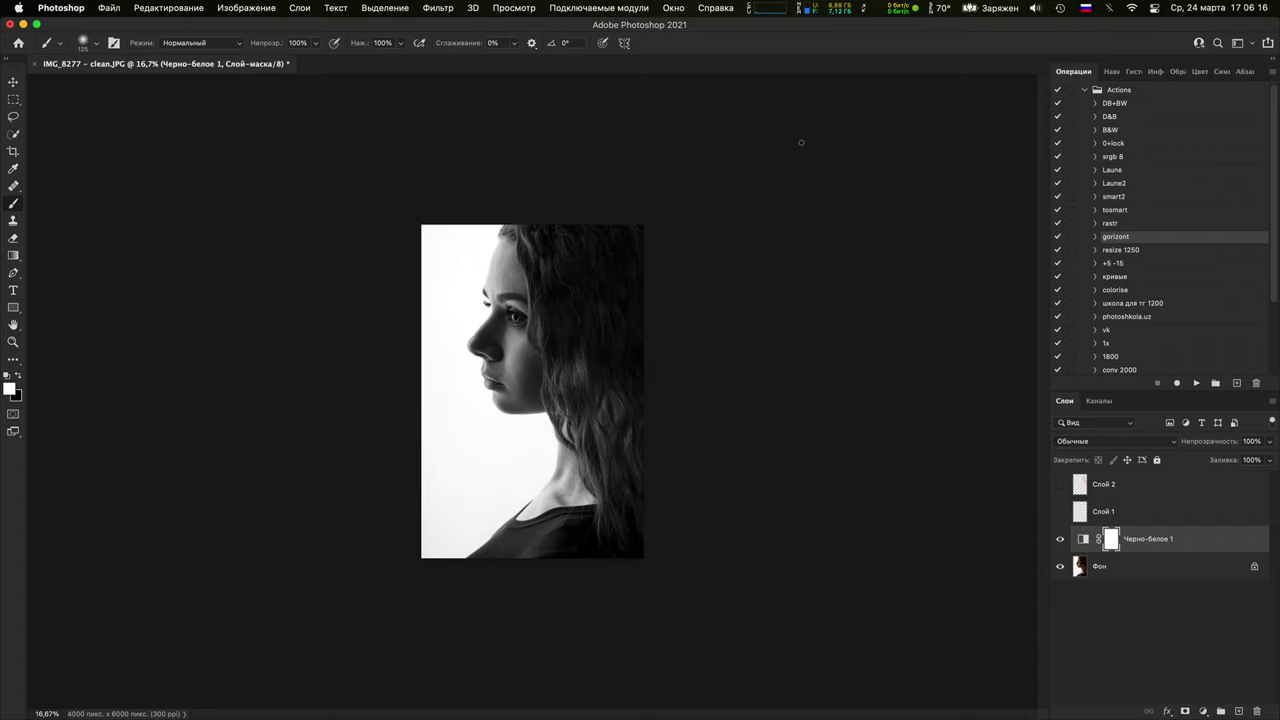
Try the automatic Black & White mix, reset it, and set reds to 61, yellows to 43 and greens to 9
{"action": "double_click", "coordinate": [1084, 540]}
{"action": "left_click", "coordinate": [958, 226]}
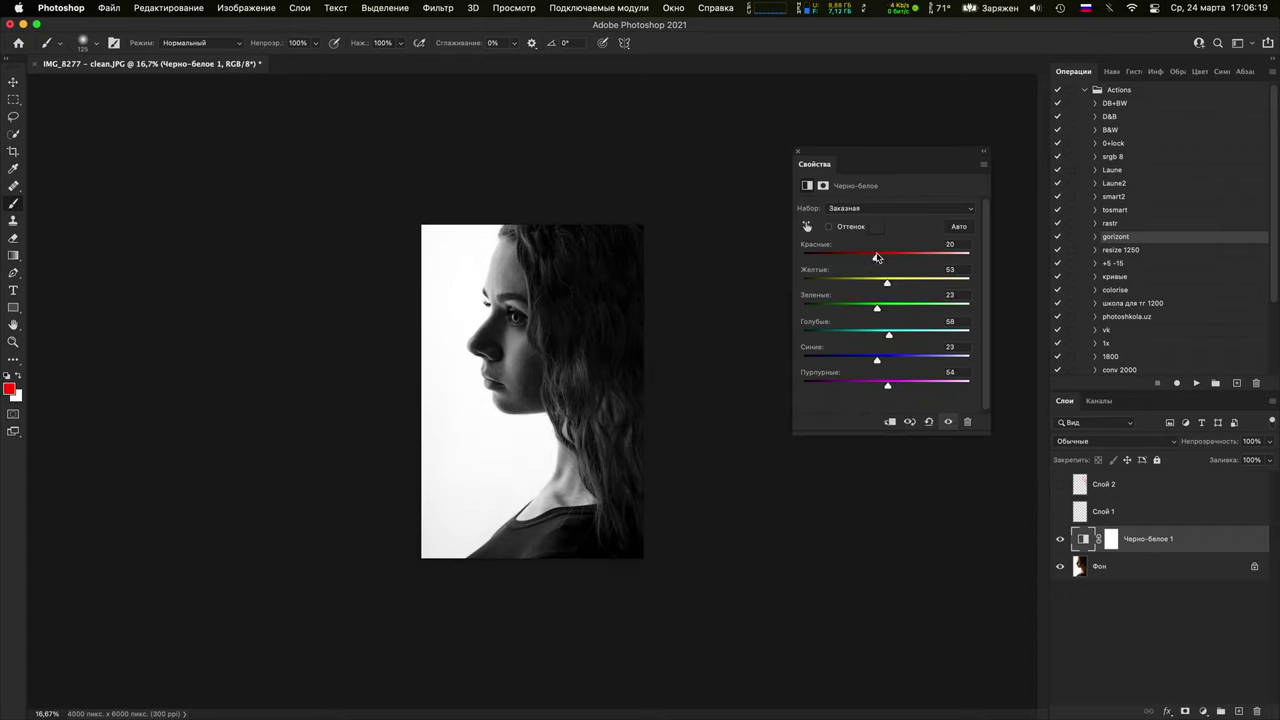
{"action": "left_click", "coordinate": [929, 421]}
{"action": "left_click_drag", "start_coordinate": [883, 256], "coordinate": [872, 308]}
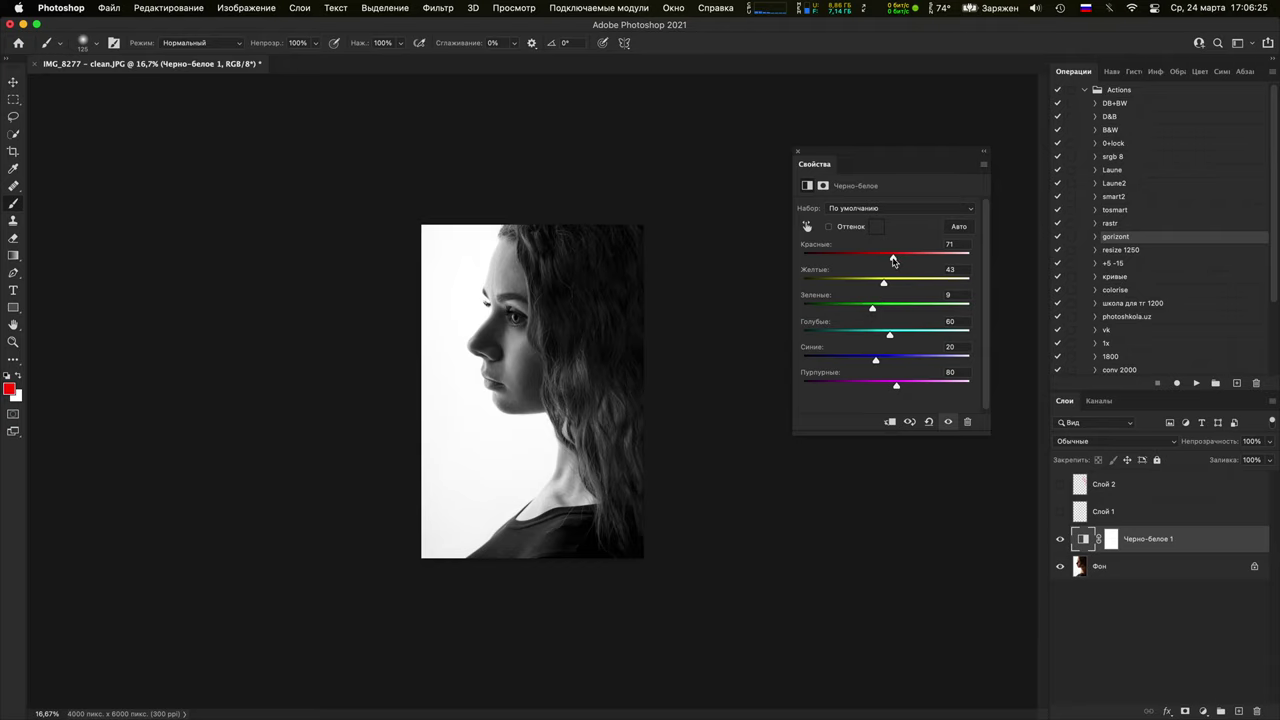
{"action": "left_click_drag", "start_coordinate": [893, 256], "coordinate": [889, 260]}
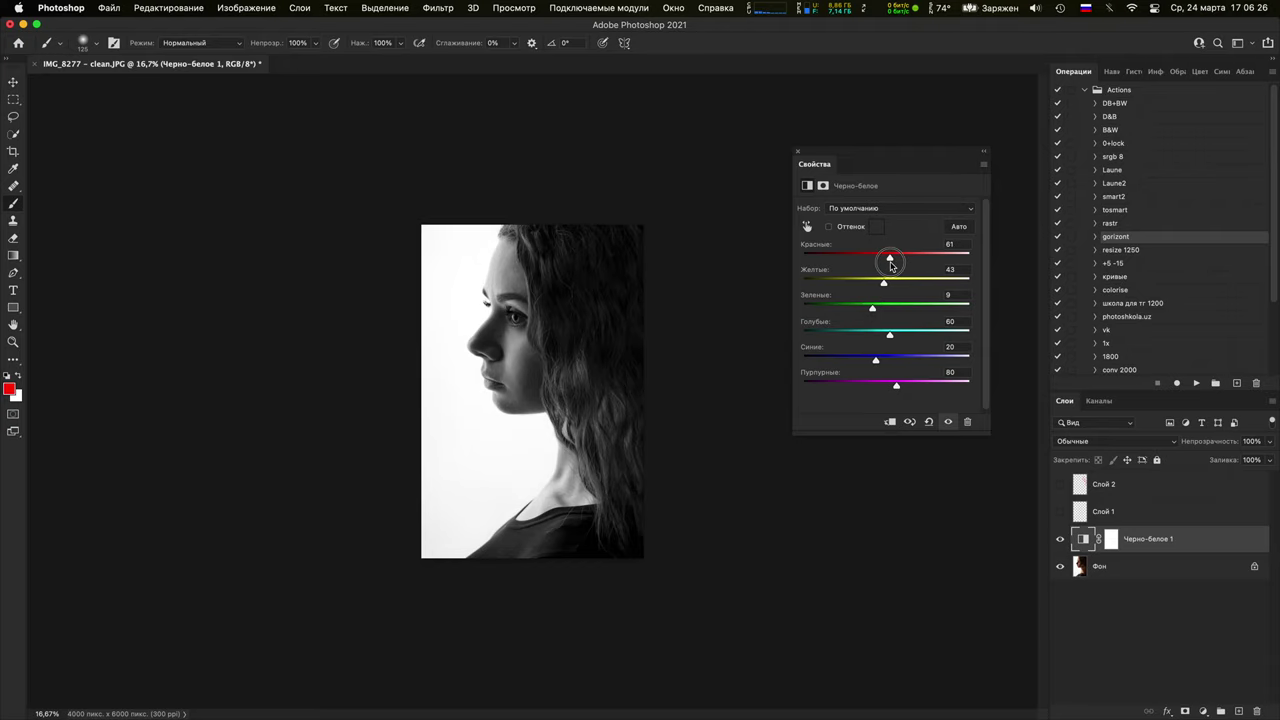
{"action": "left_click", "coordinate": [797, 151]}
Inspect the black-and-white face up close and hide the Black & White adjustment to compare it with the colour version
{"action": "key", "text": "super+plus"}
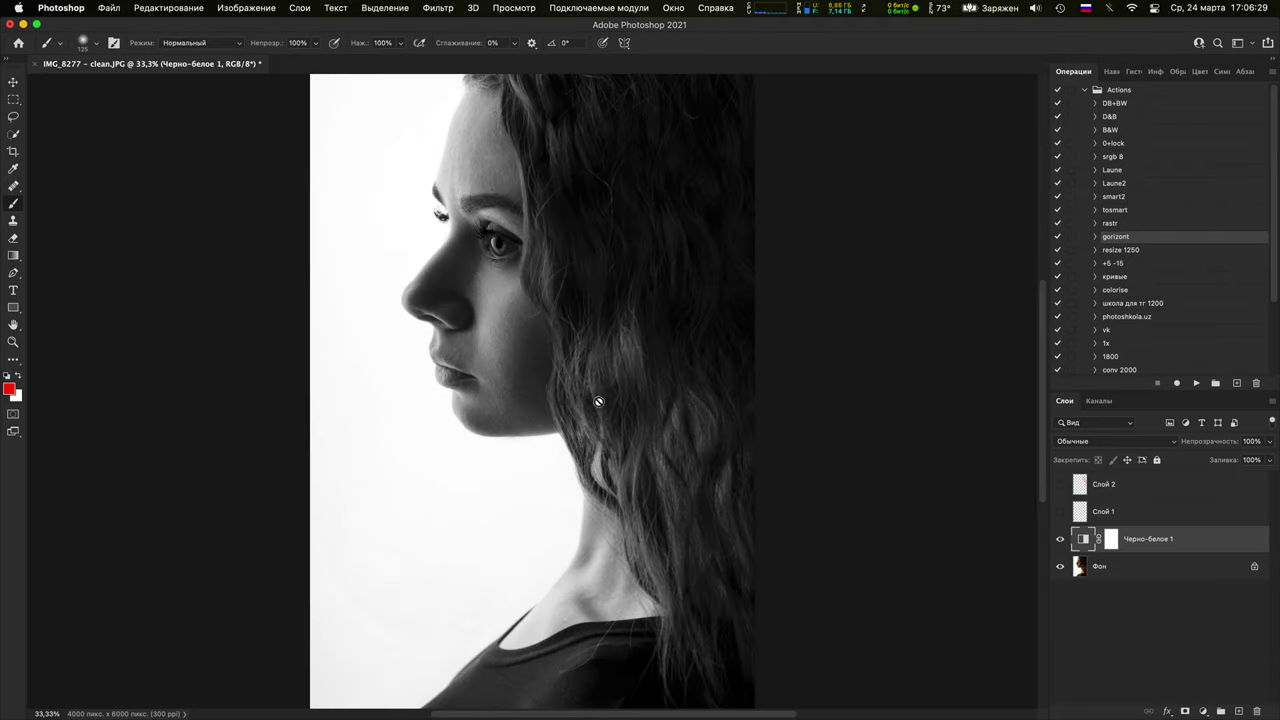
{"action": "left_click_drag", "start_coordinate": [590, 355], "coordinate": [754, 371]}
{"action": "key", "text": "super+plus"}
{"action": "left_click_drag", "start_coordinate": [683, 256], "coordinate": [731, 338]}
{"action": "left_click", "coordinate": [1060, 539]}
{"action": "key", "text": "super+minus"}
{"action": "key", "text": "super+minus"}
{"action": "key", "text": "super+minus"}
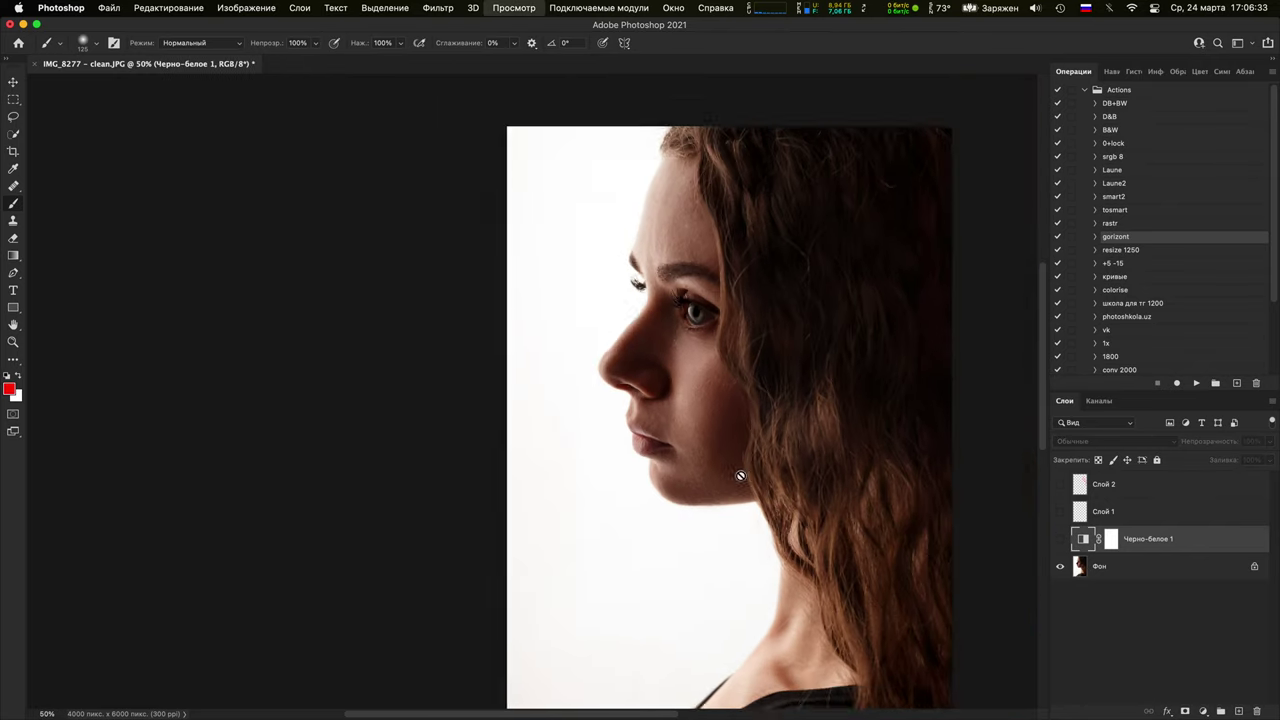
{"action": "key", "text": "super+plus"}
{"action": "key", "text": "super+plus"}
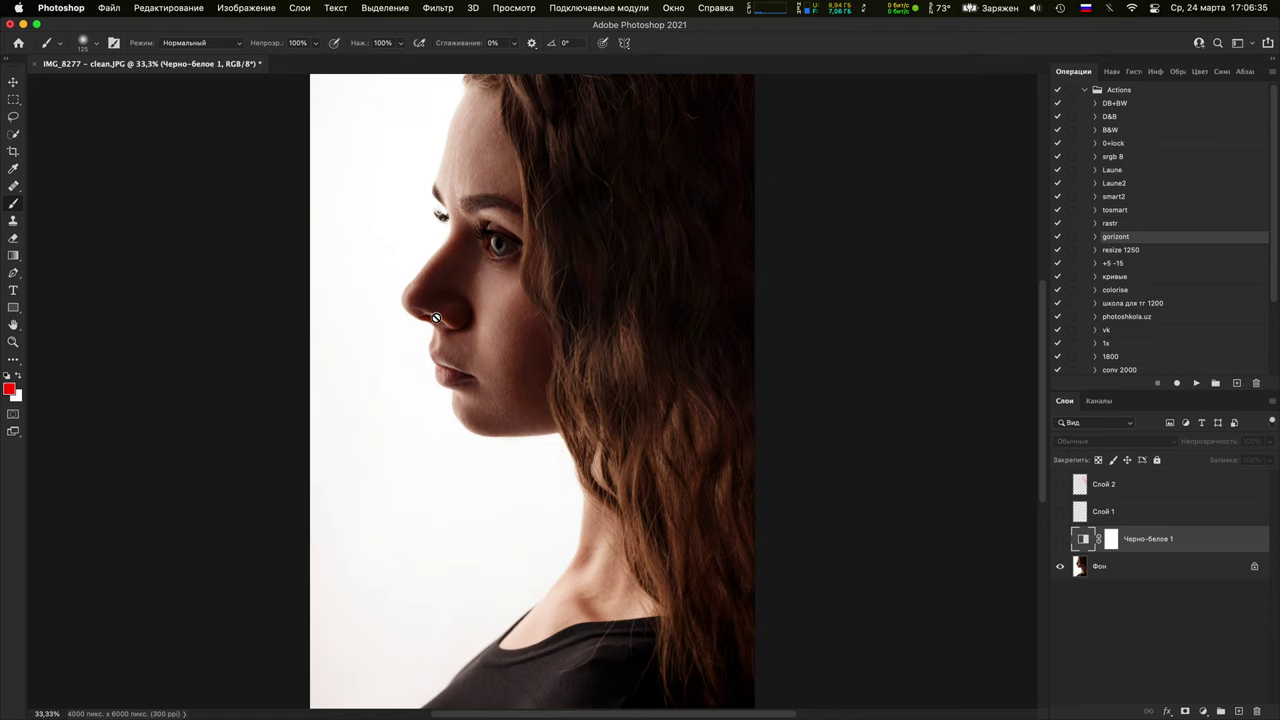
Inspect the lips and cheek at 200% and add an empty layer directly above the background
{"action": "key", "text": "super+plus"}
{"action": "key", "text": "super+plus"}
{"action": "key", "text": "super+plus"}
{"action": "key", "text": "super+plus"}
{"action": "left_click_drag", "start_coordinate": [579, 330], "coordinate": [1011, 494]}
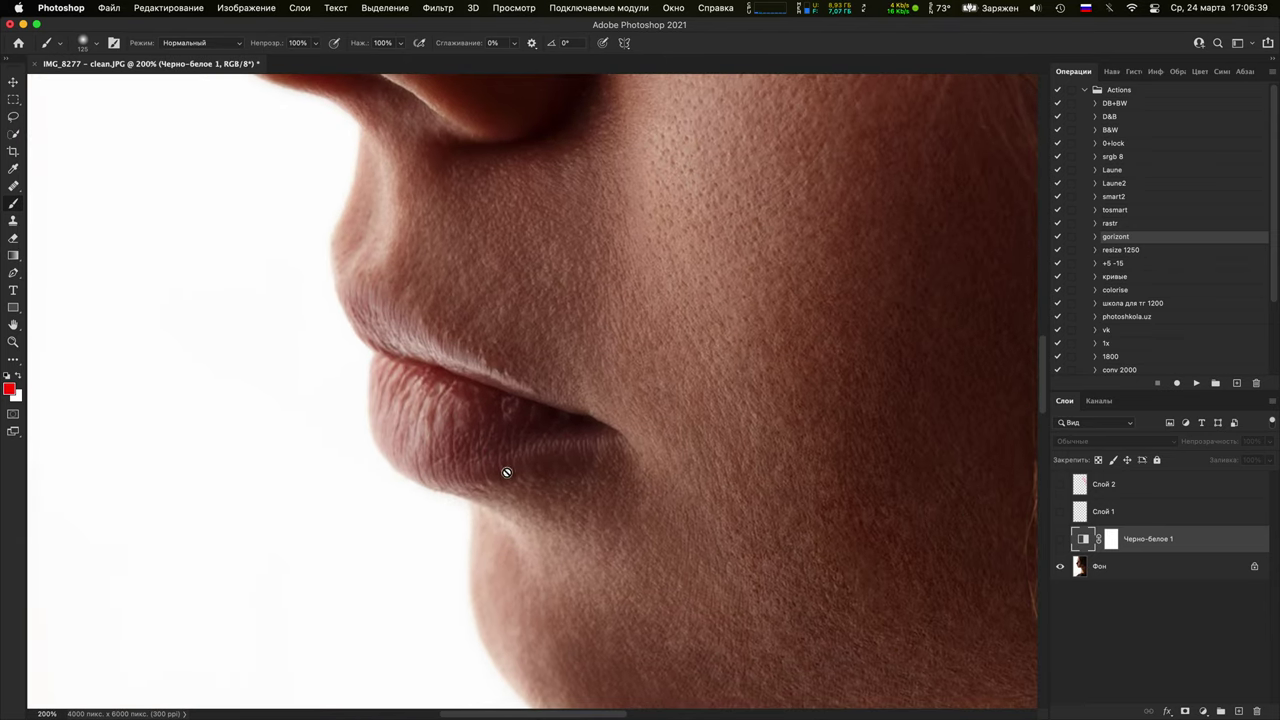
{"action": "left_click", "coordinate": [1150, 577]}
{"action": "left_click", "coordinate": [1237, 711]}
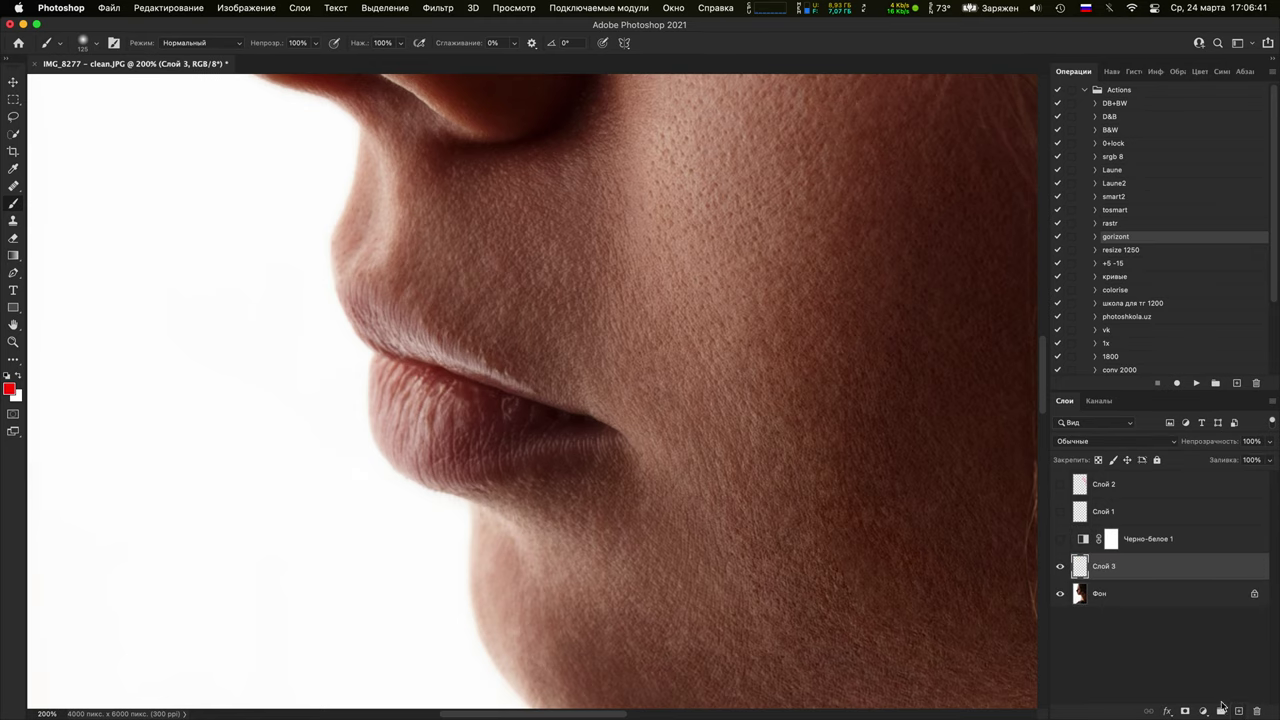
Examine the eye, forehead, hair, lips and black shirt at 200% magnification, ending with a wider view
{"action": "scroll", "coordinate": [649, 443], "scroll_direction": "up", "scroll_amount": 15}
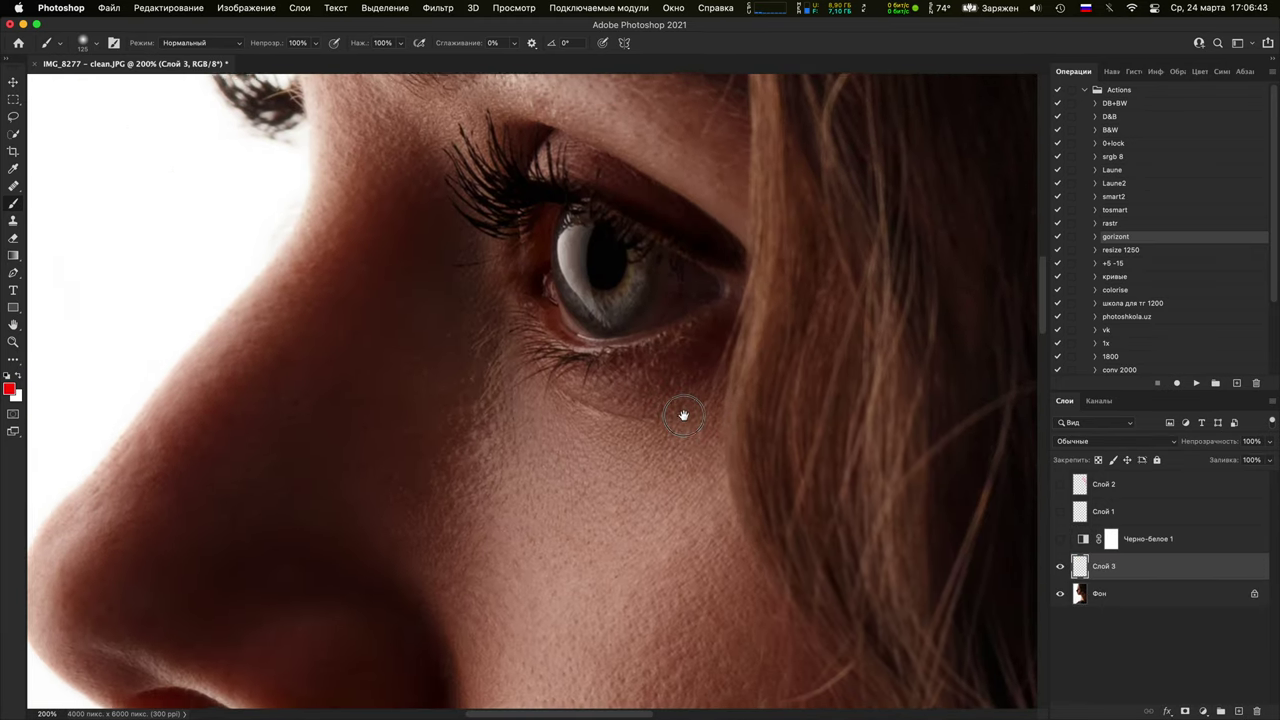
{"action": "scroll", "coordinate": [684, 457], "scroll_direction": "up", "scroll_amount": 15}
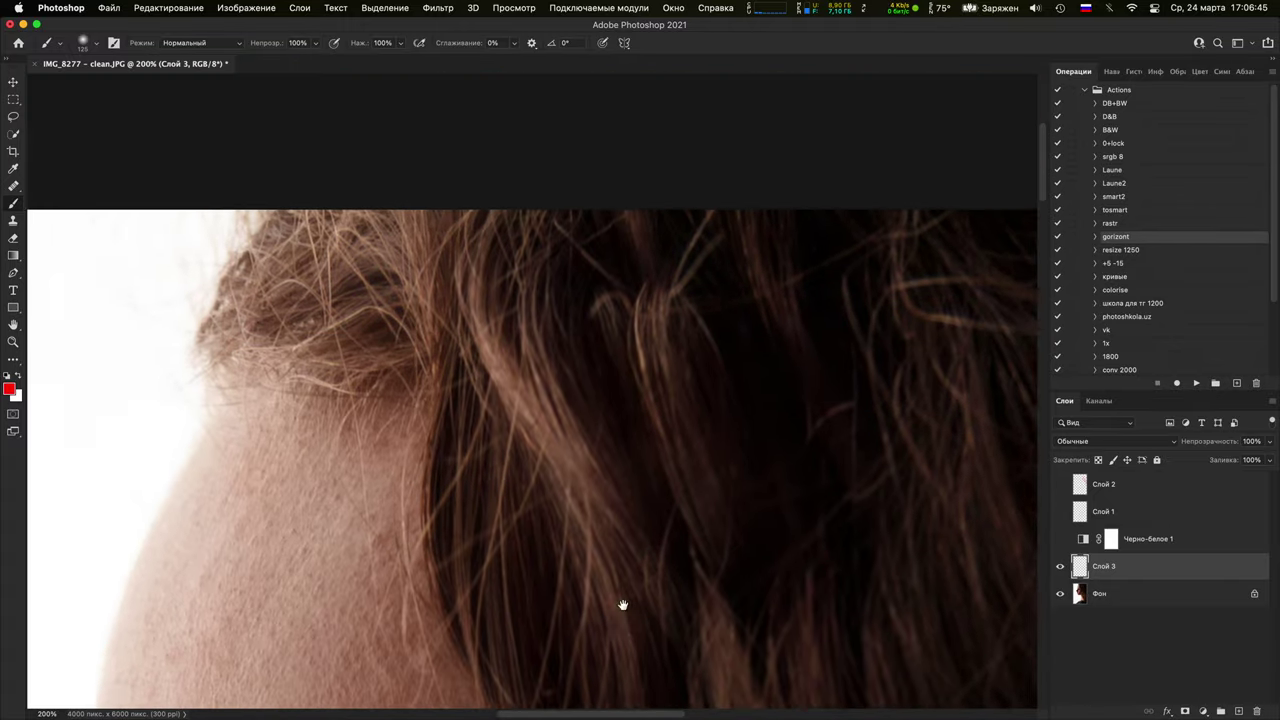
{"action": "scroll", "coordinate": [655, 225], "scroll_direction": "down", "scroll_amount": 10}
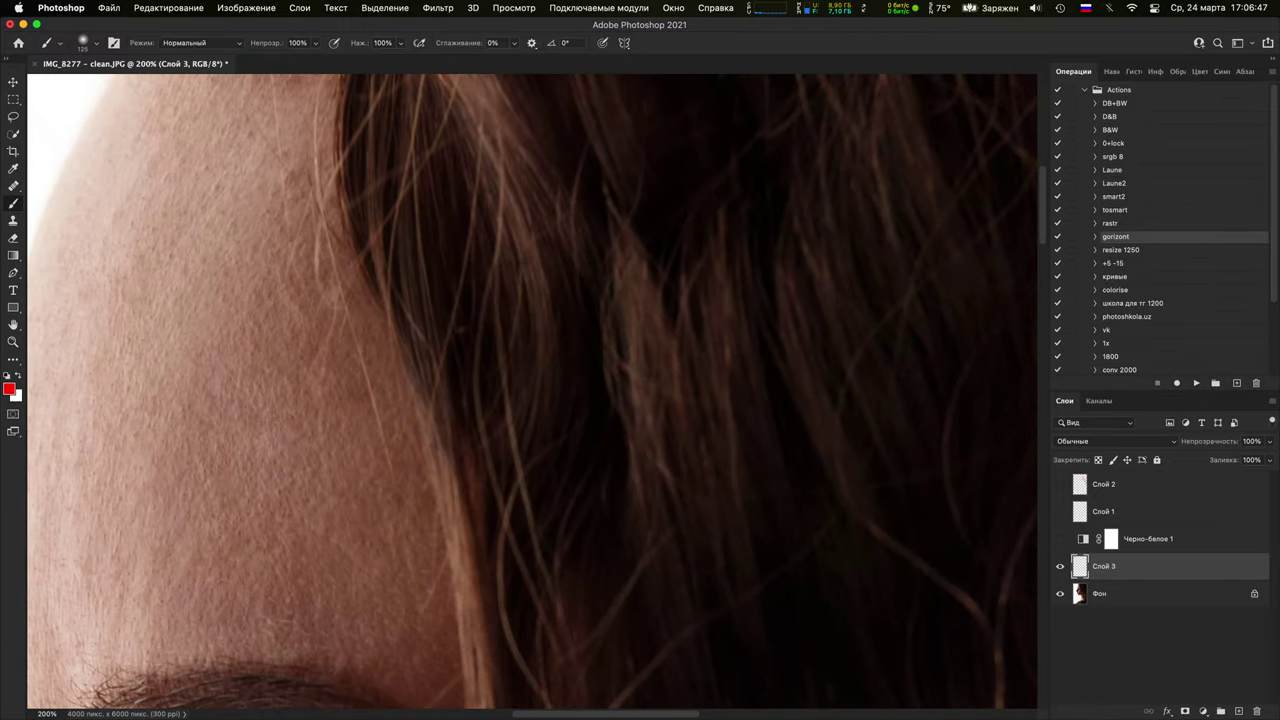
{"action": "scroll", "coordinate": [657, 300], "scroll_direction": "down", "scroll_amount": 20}
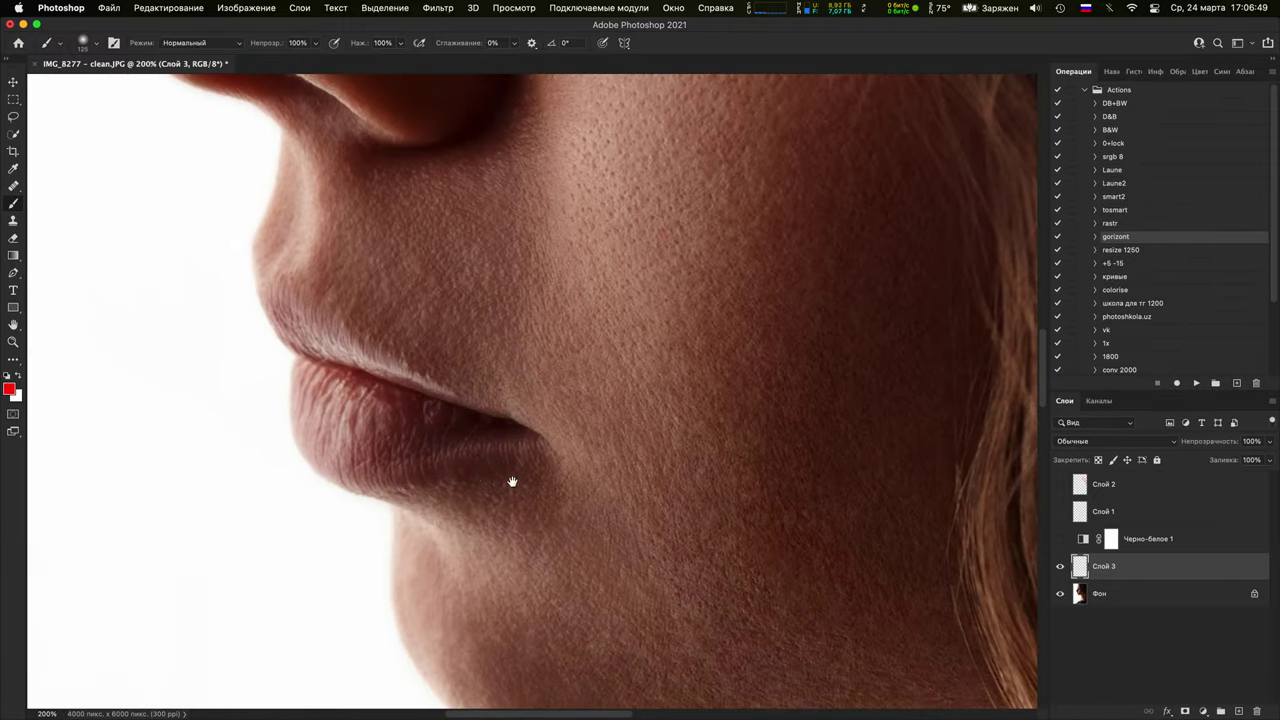
{"action": "scroll", "coordinate": [512, 482], "scroll_direction": "down", "scroll_amount": 20}
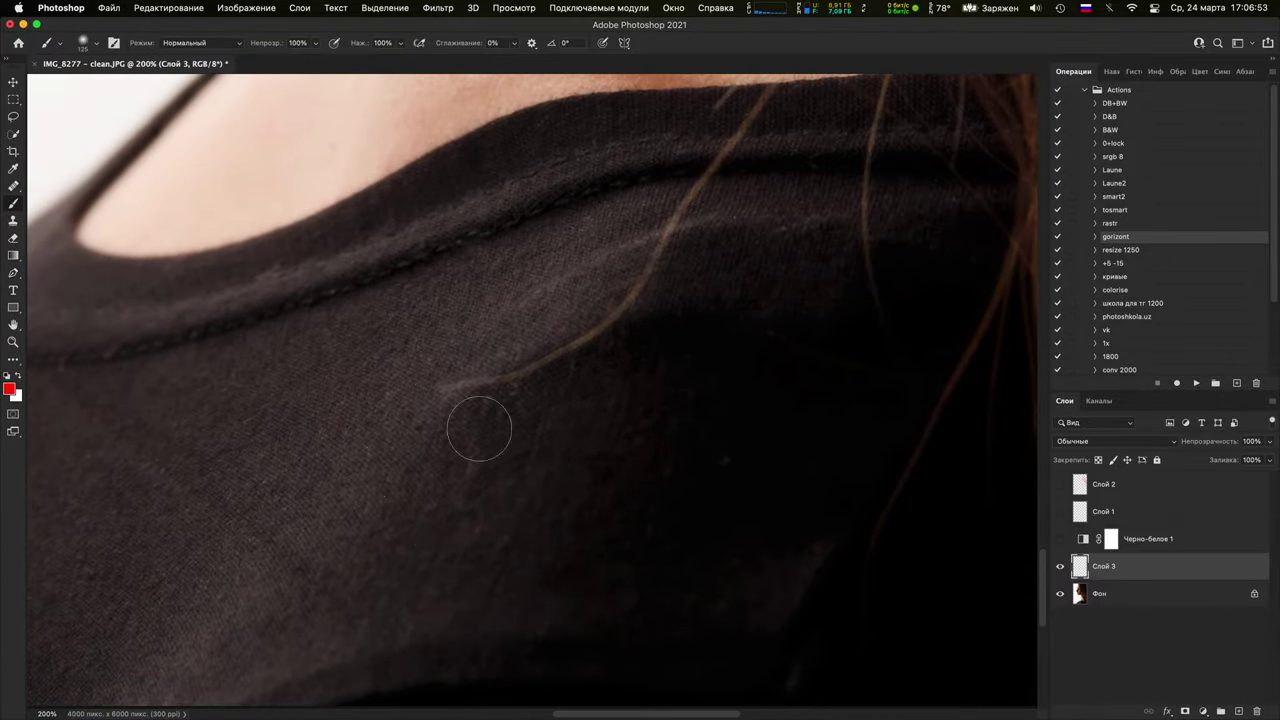
{"action": "key", "text": "super+minus"}
{"action": "key", "text": "super+minus"}
{"action": "key", "text": "super+minus"}
{"action": "key", "text": "super+minus"}
{"action": "key", "text": "super+minus"}
Draw a thick red diagonal stroke across the shoulder of the black shirt on Слой 3
{"action": "key", "text": "super+plus"}
{"action": "key", "text": "super+plus"}
{"action": "key", "text": "super+plus"}
{"action": "key", "text": "super+plus"}
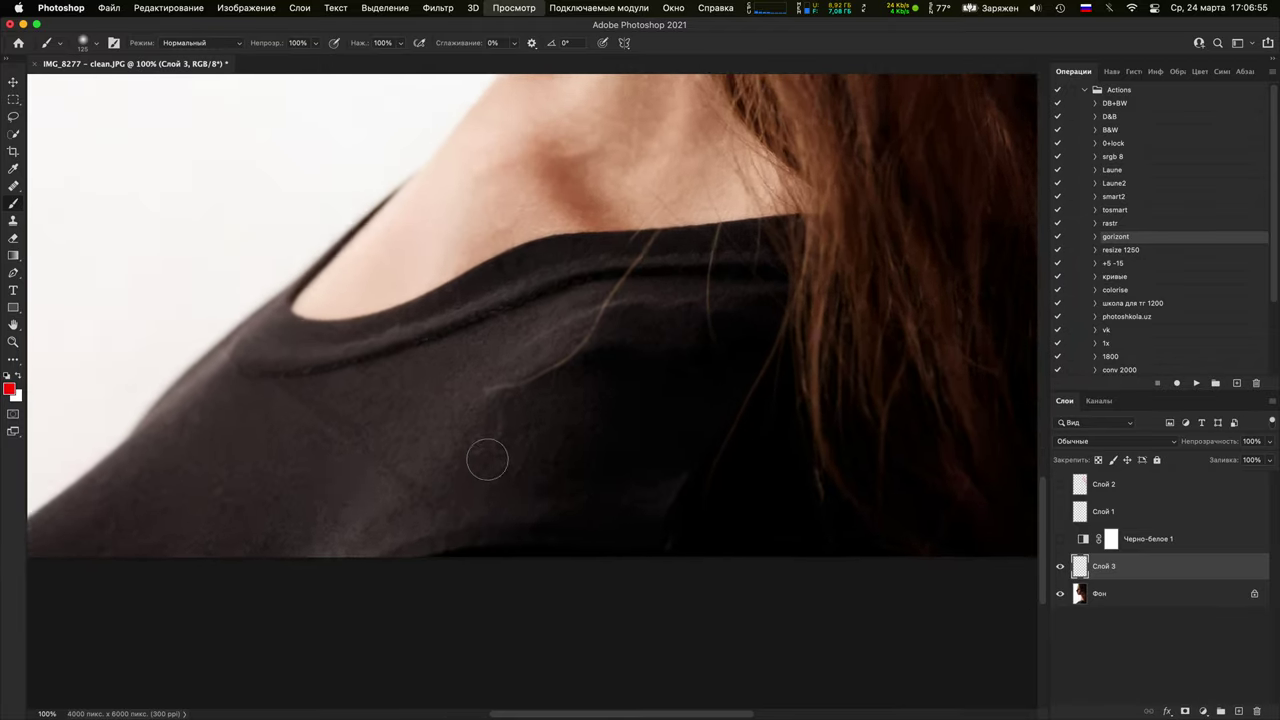
{"action": "key", "text": "super+equal"}
{"action": "left_click_drag", "start_coordinate": [655, 530], "coordinate": [325, 295]}
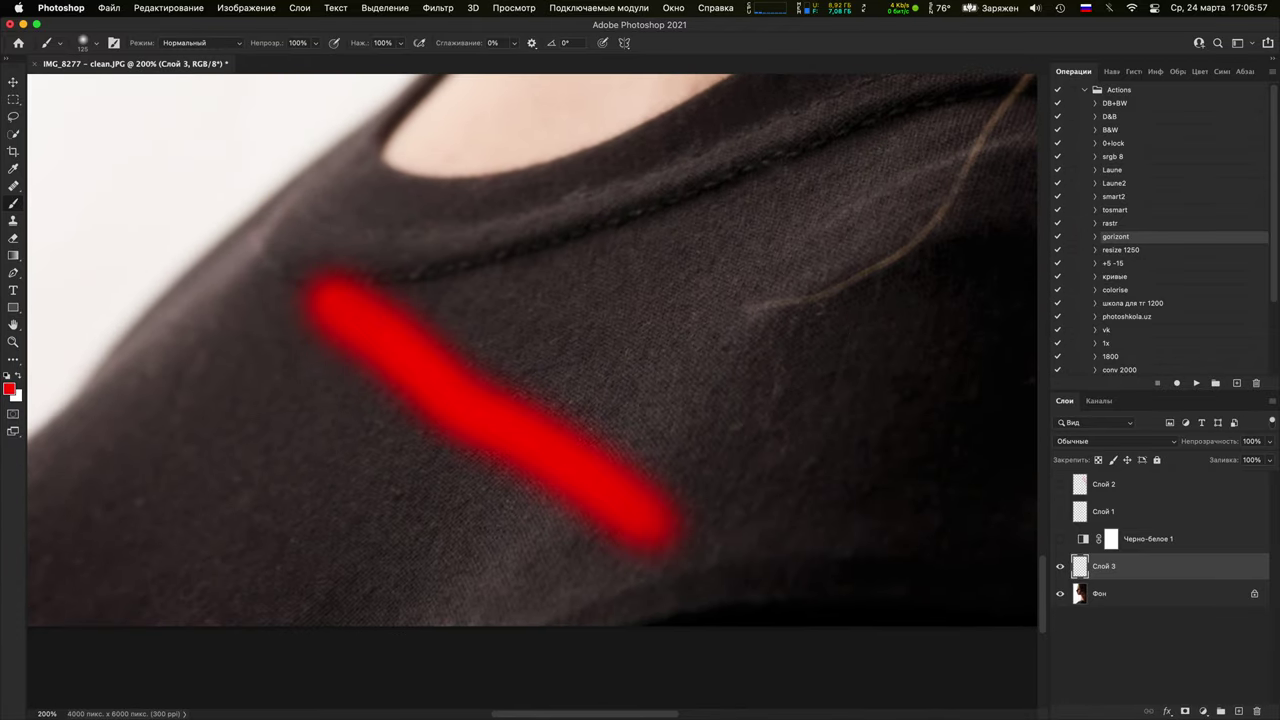
Show the Black & White adjustment again and draw long vertical zigzag strokes over the hair on Слой 3
{"action": "left_click", "coordinate": [1060, 566]}
{"action": "scroll", "coordinate": [746, 491], "scroll_direction": "down", "scroll_amount": 10}
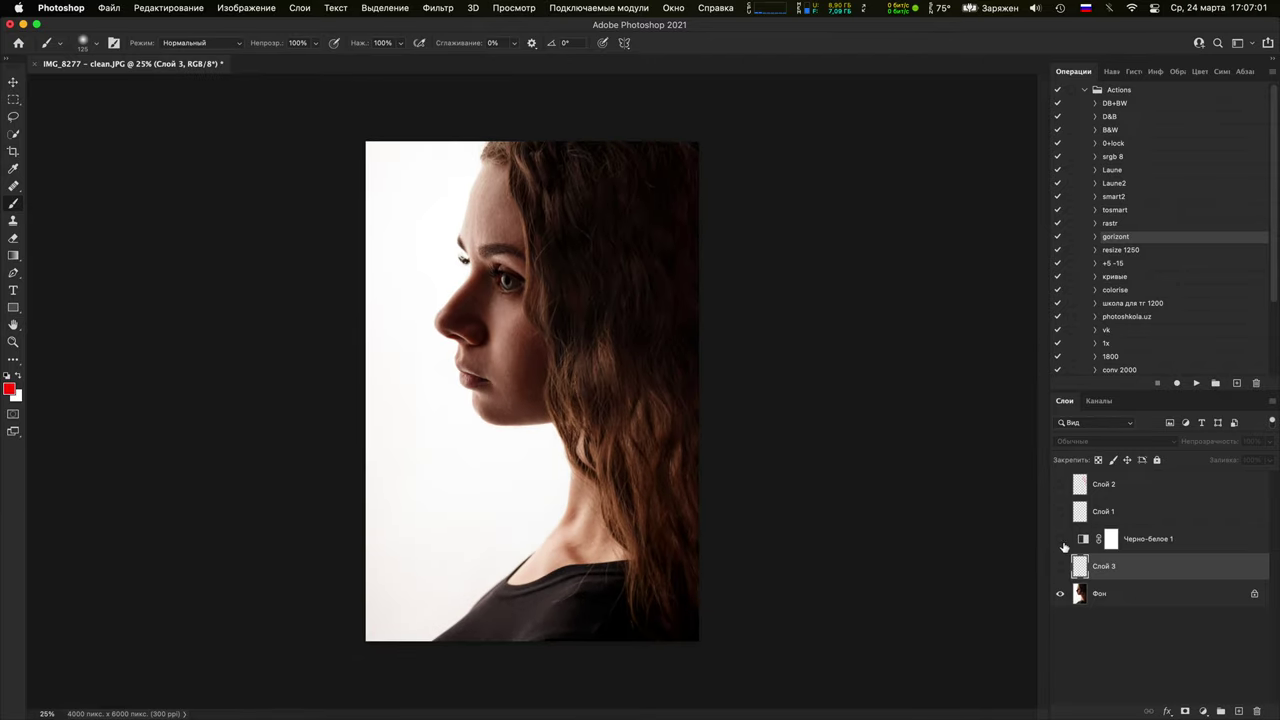
{"action": "left_click", "coordinate": [1062, 542]}
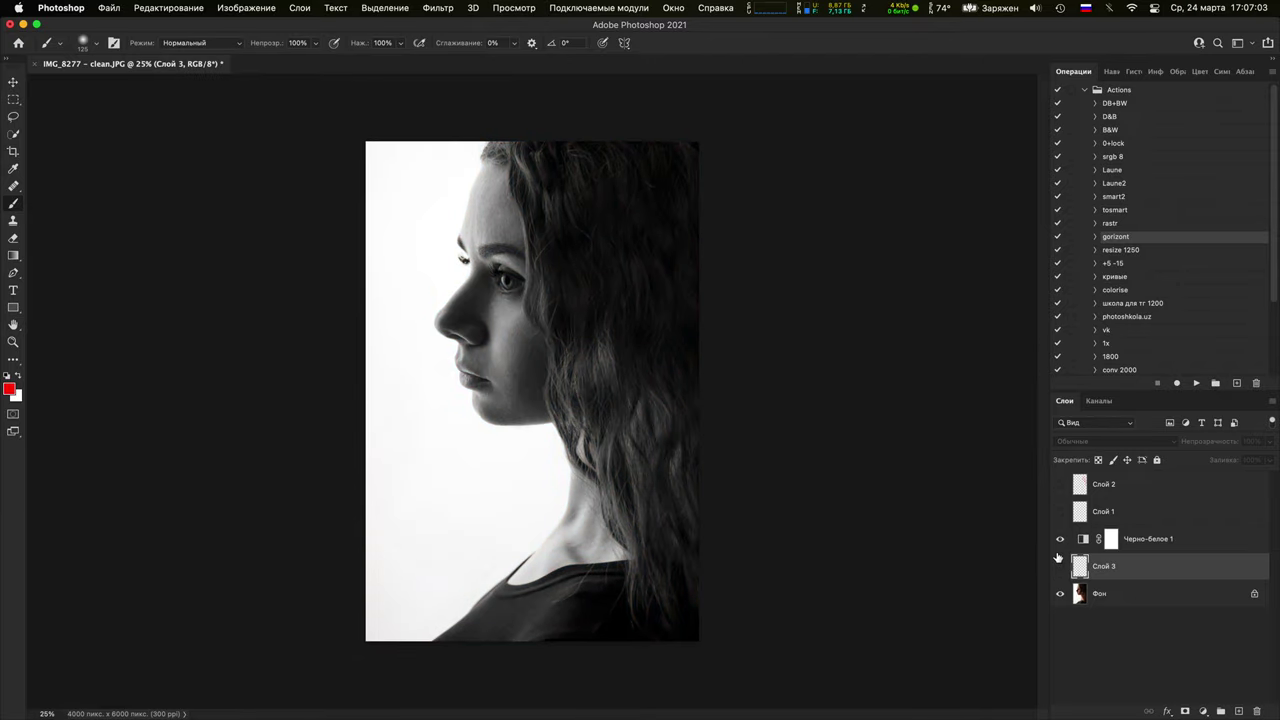
{"action": "left_click", "coordinate": [1060, 566]}
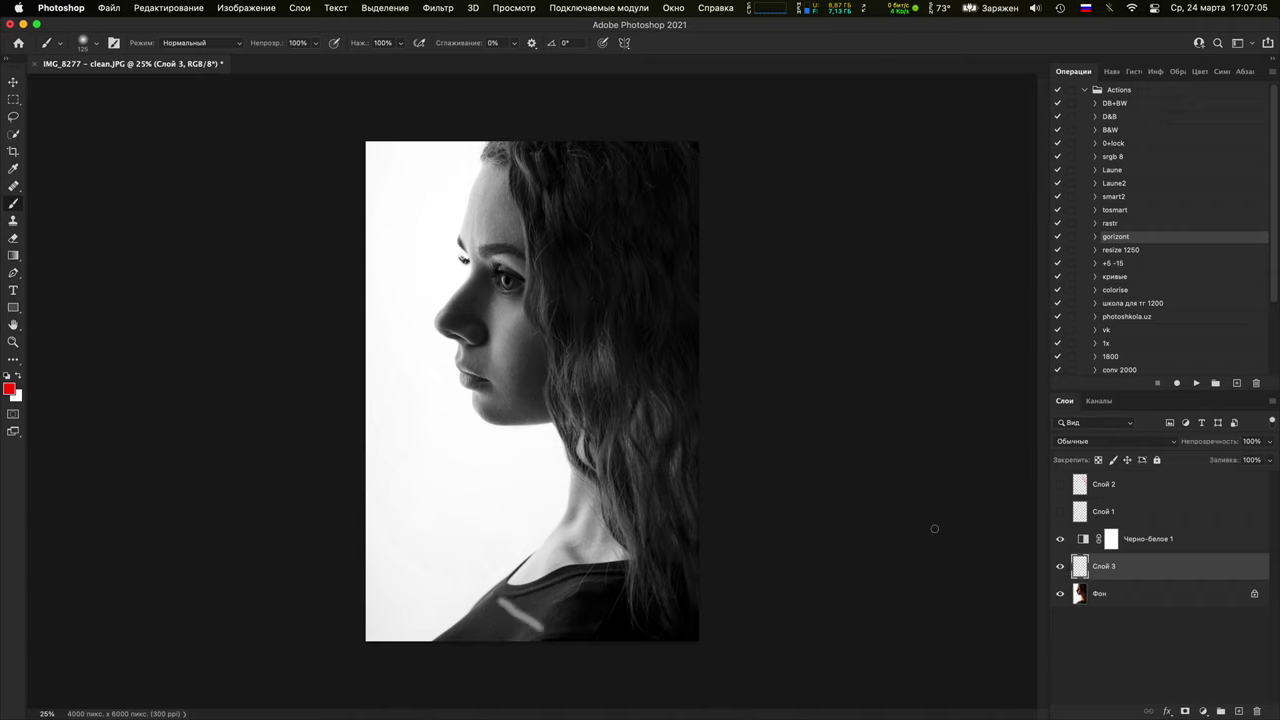
{"action": "mouse_move", "coordinate": [599, 300]}
{"action": "left_mouse_down"}
{"action": "mouse_move", "coordinate": [581, 421]}
{"action": "mouse_move", "coordinate": [660, 470]}
{"action": "mouse_move", "coordinate": [692, 630]}
{"action": "left_mouse_up"}
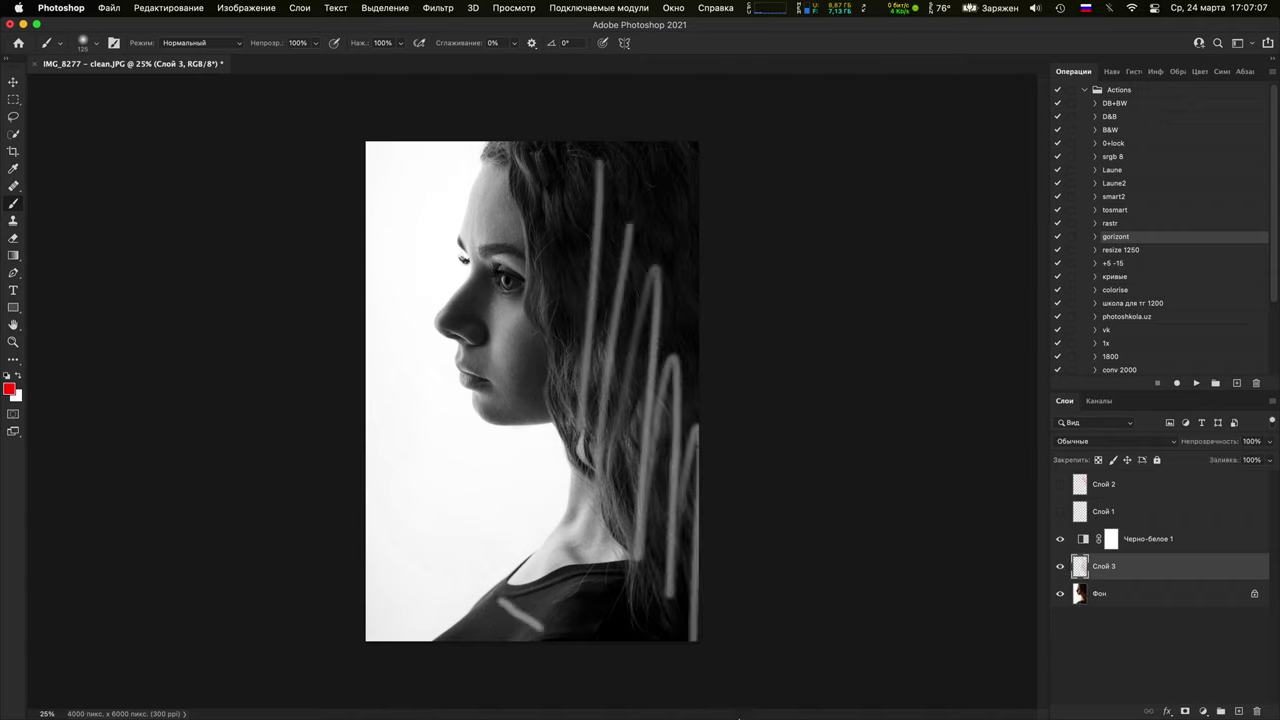
Mirror the image with the gorizont action and, with Слой 3 hidden, draw a thick red arrow across the hair to the near eye on Слой 1
{"action": "left_click", "coordinate": [1197, 385]}
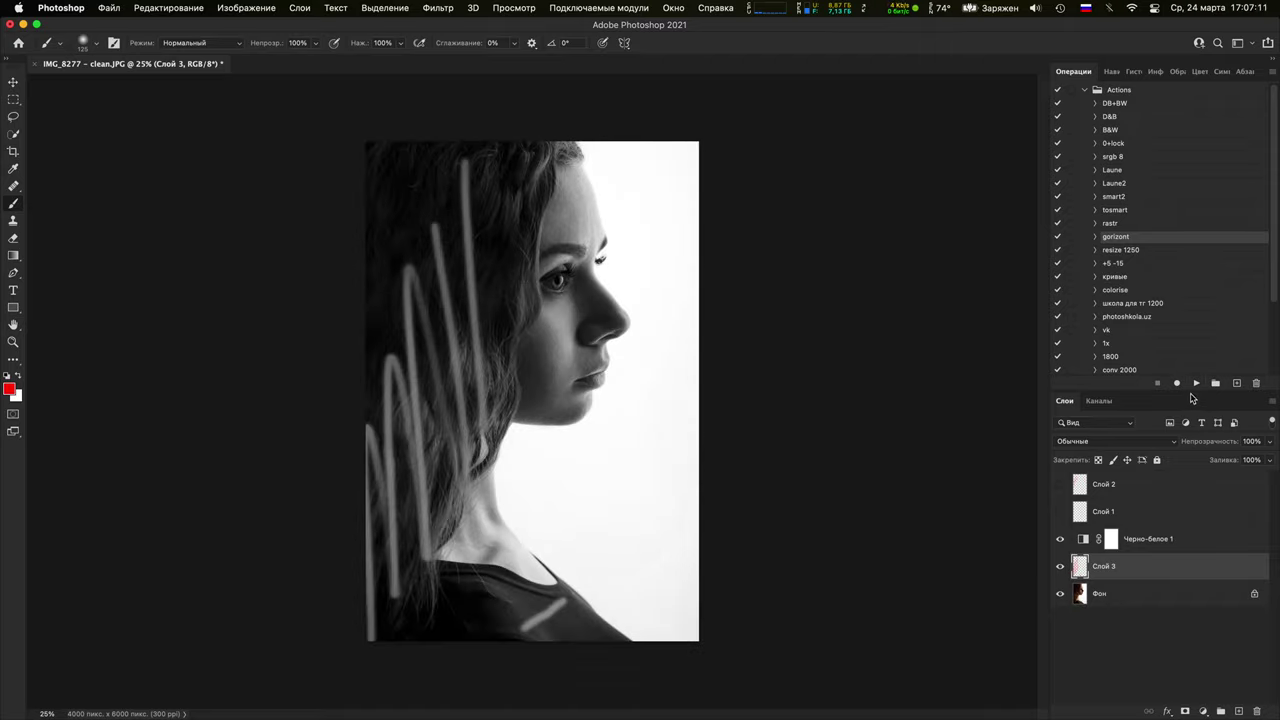
{"action": "left_click", "coordinate": [1060, 566]}
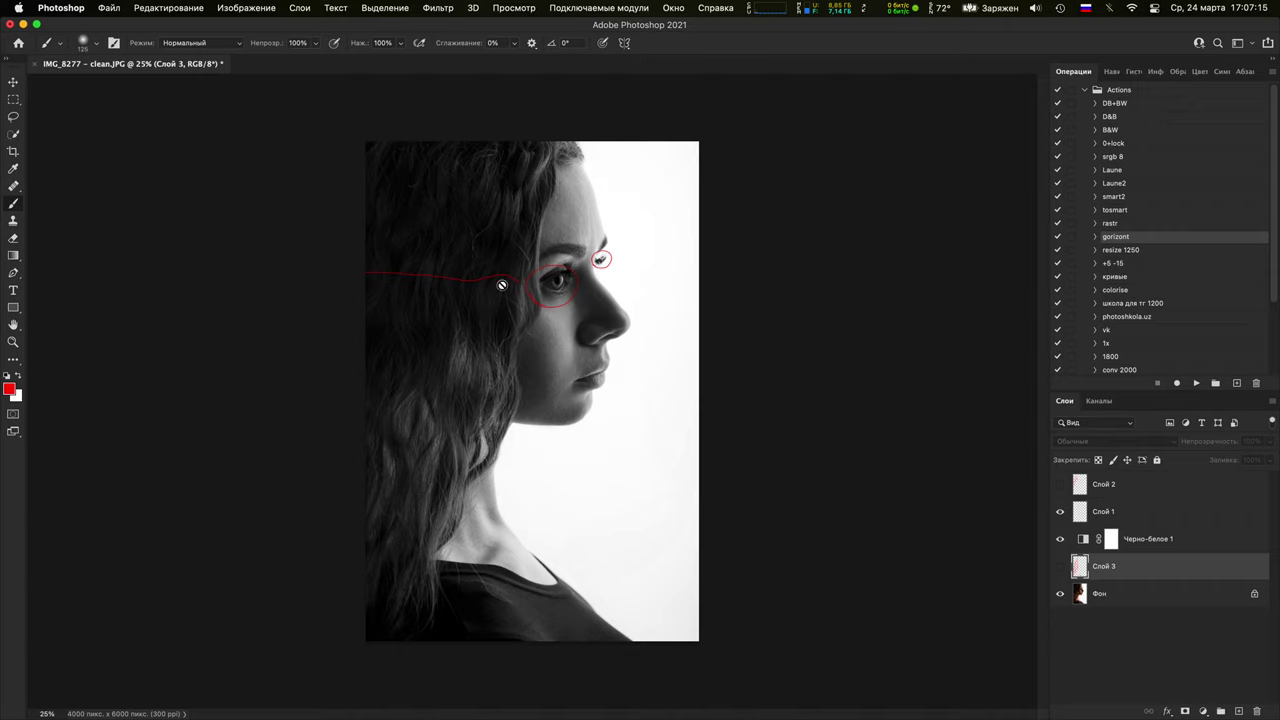
{"action": "left_click", "coordinate": [1104, 512]}
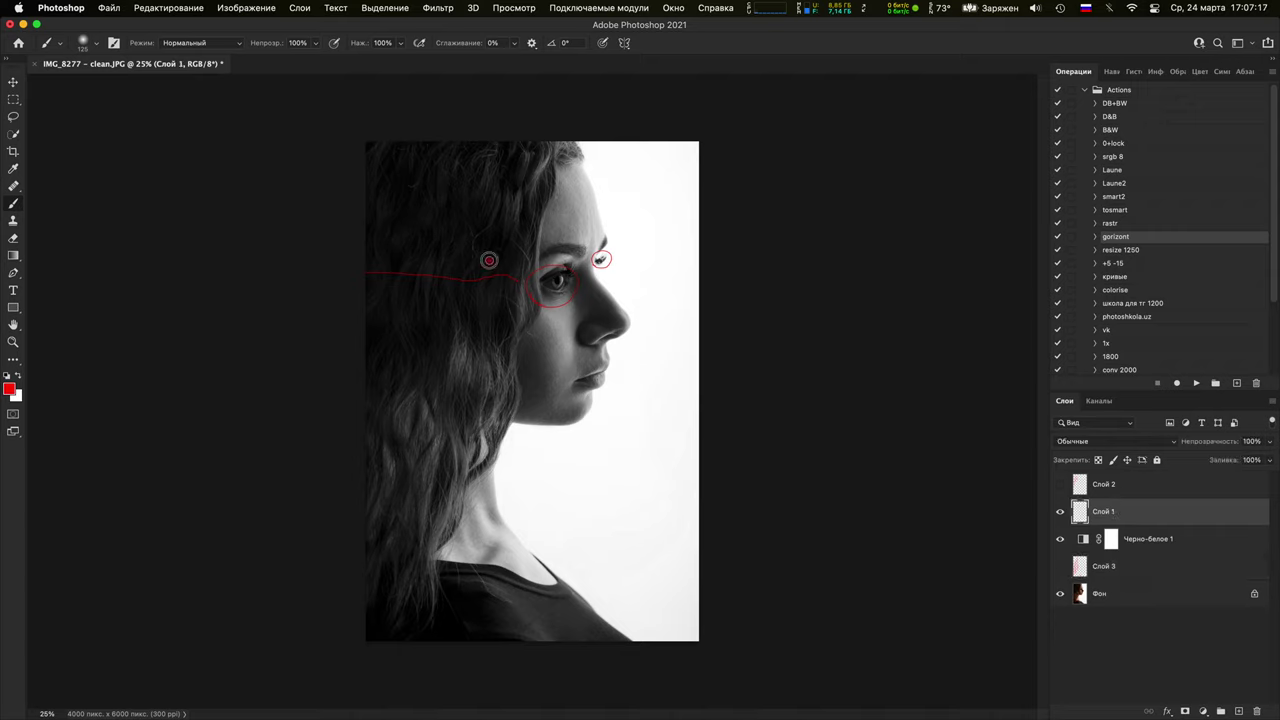
{"action": "mouse_move", "coordinate": [487, 259]}
{"action": "left_mouse_down"}
{"action": "mouse_move", "coordinate": [494, 300]}
{"action": "mouse_move", "coordinate": [456, 278]}
{"action": "mouse_move", "coordinate": [337, 268]}
{"action": "left_mouse_up"}
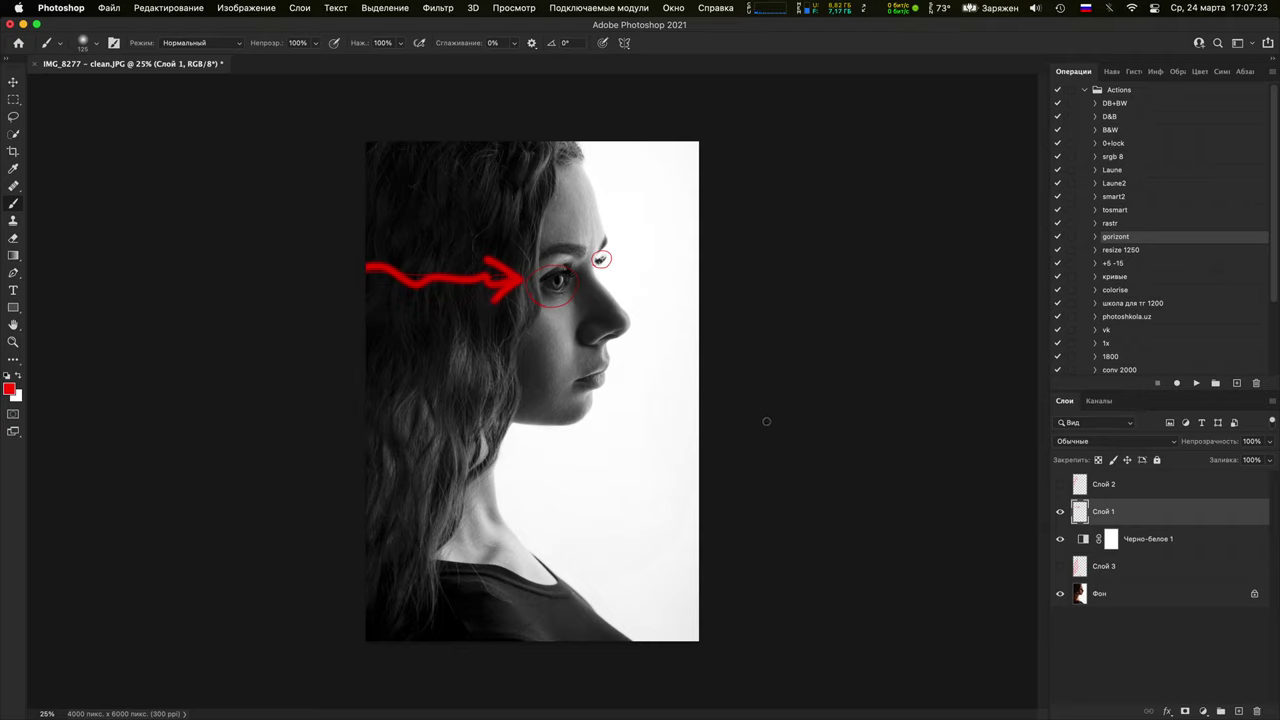
Mirror the marked-up profile portrait repeatedly with the gorizont action, ending with the face looking left
{"action": "left_click", "coordinate": [1204, 386]}
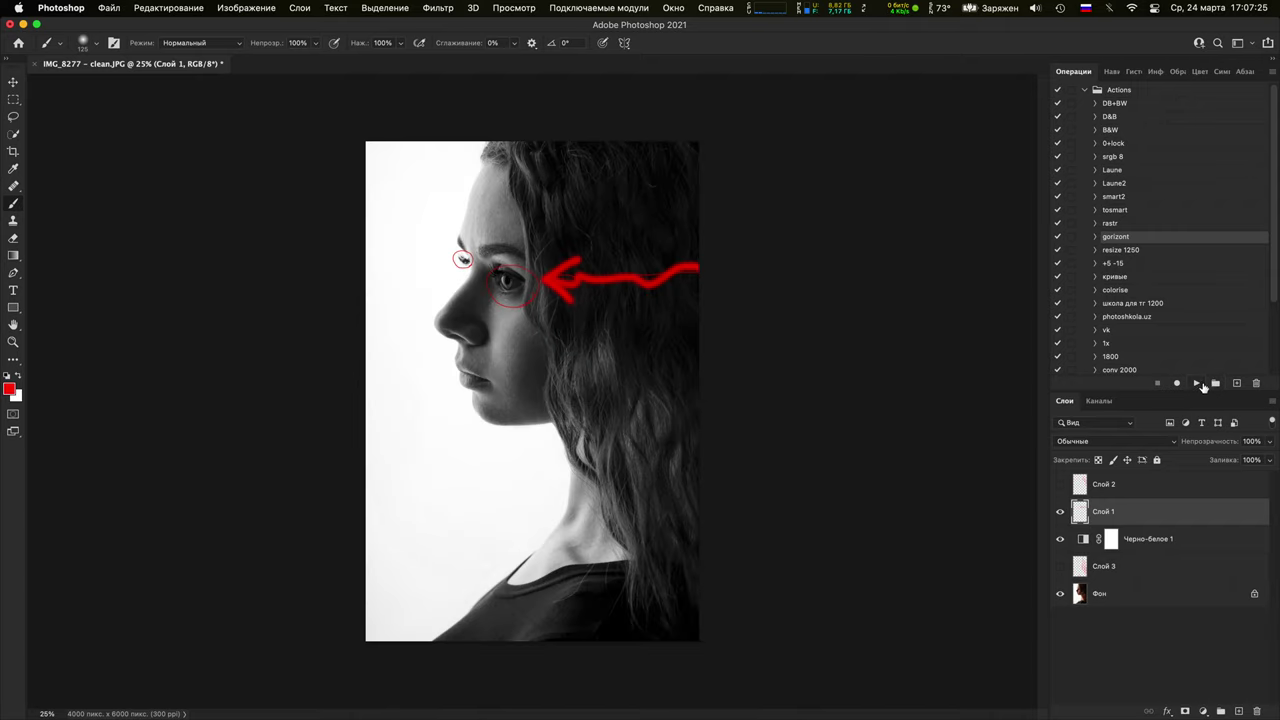
{"action": "left_click", "coordinate": [1199, 384]}
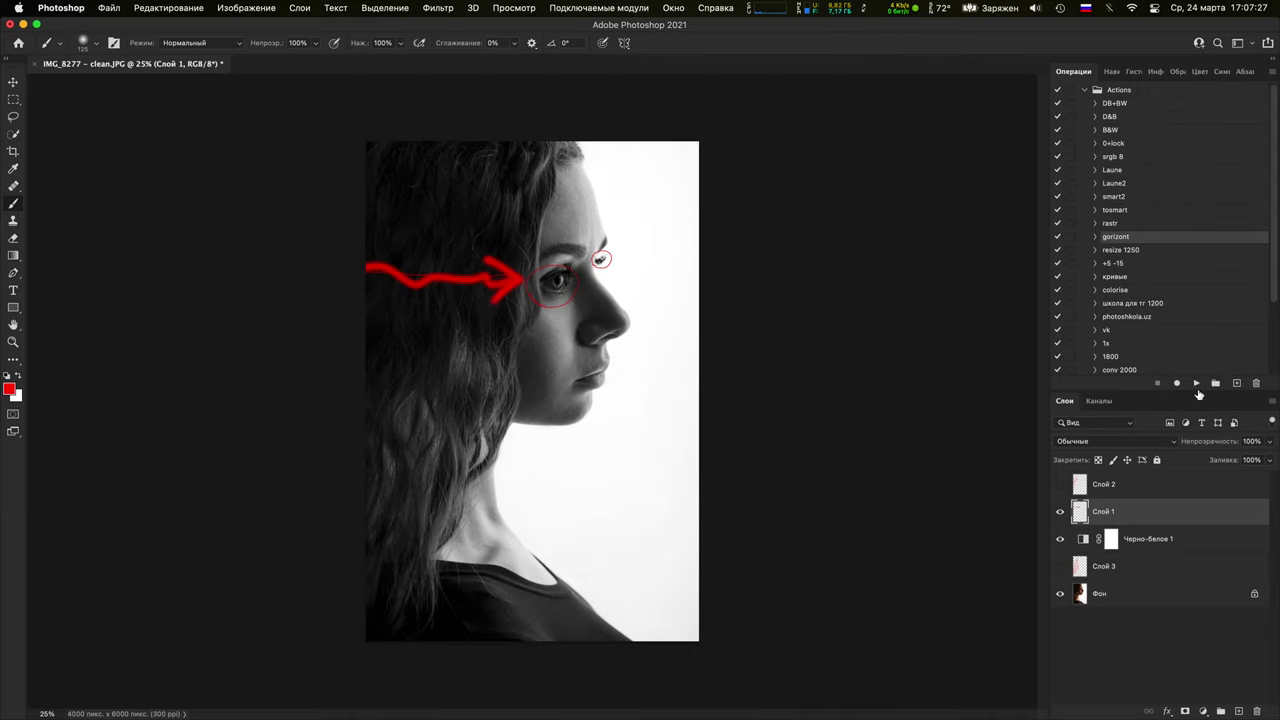
{"action": "left_click", "coordinate": [1196, 385]}
{"action": "left_click", "coordinate": [1195, 386]}
{"action": "left_click", "coordinate": [1196, 385]}
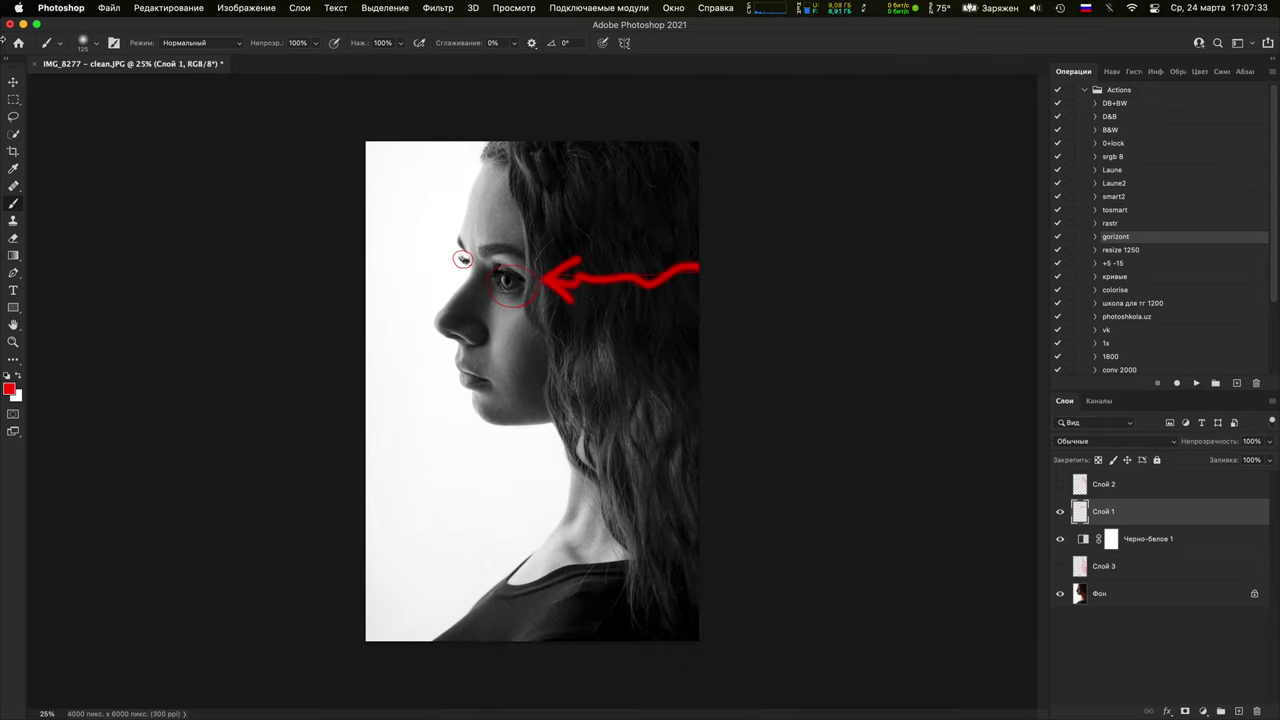
Close the profile portrait and open IMG_20210304_094700_716.JPG from the game2 folder in Adobe Bridge, using its embedded colour profile
{"action": "left_click", "coordinate": [31, 64]}
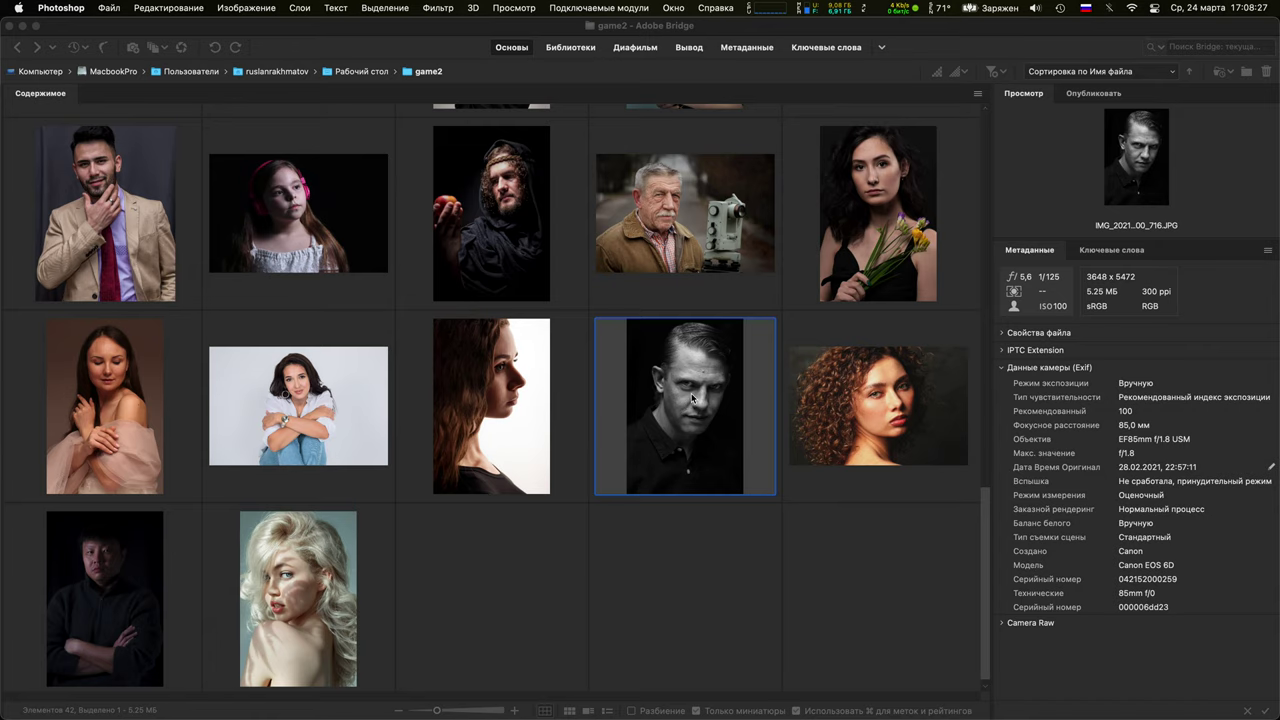
{"action": "double_click", "coordinate": [692, 398]}
{"action": "left_click", "coordinate": [688, 463]}
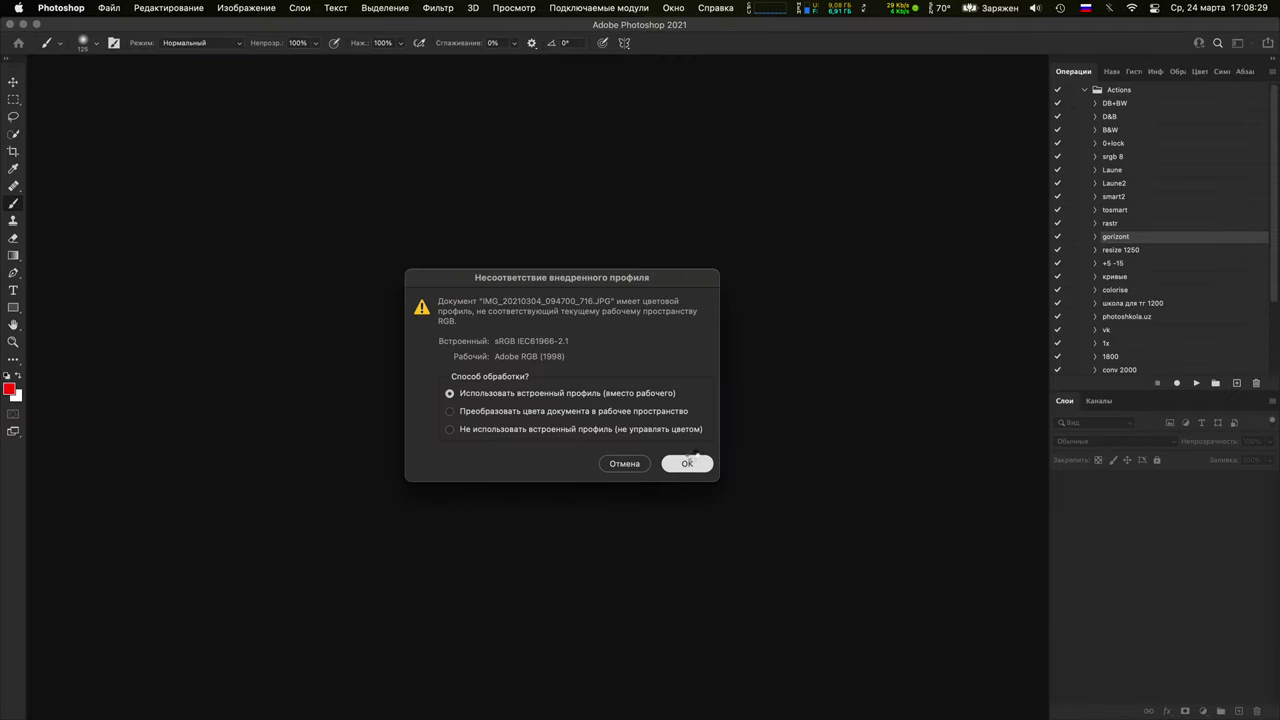
Add a Curves adjustment and brighten the portrait extremely with a point at input 33, output 223
{"action": "left_click", "coordinate": [1203, 711]}
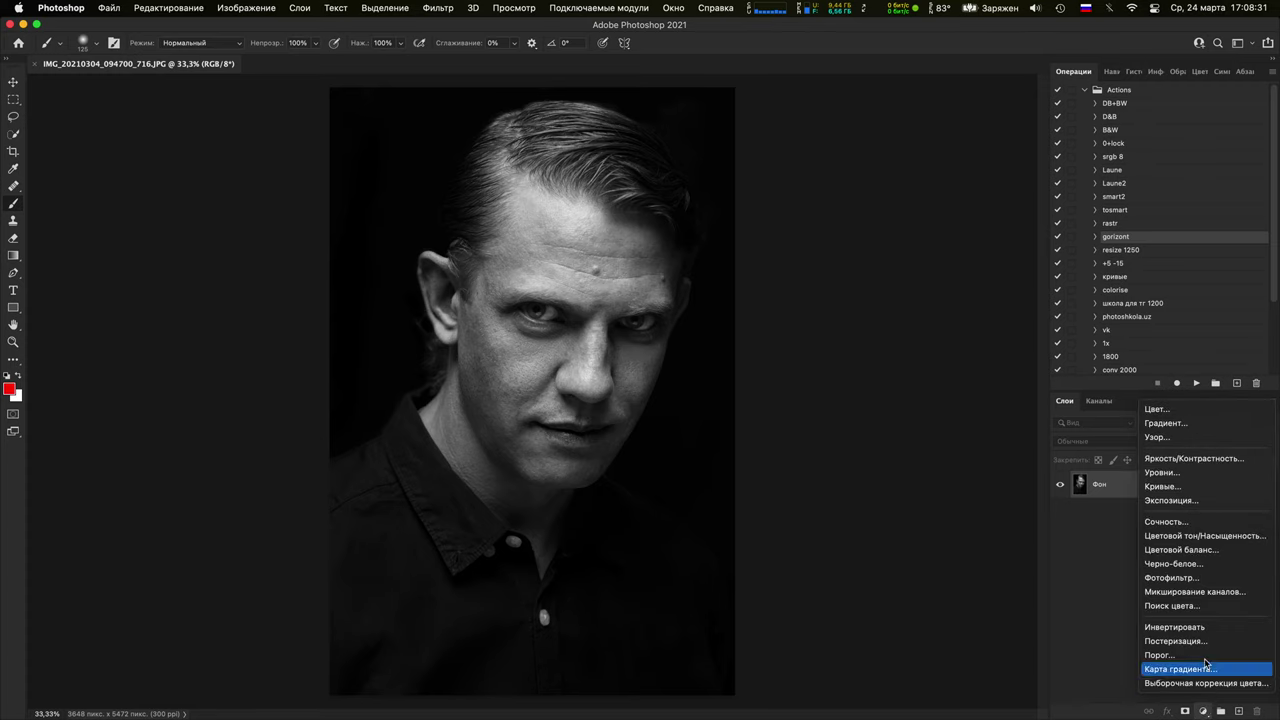
{"action": "left_click", "coordinate": [1206, 489]}
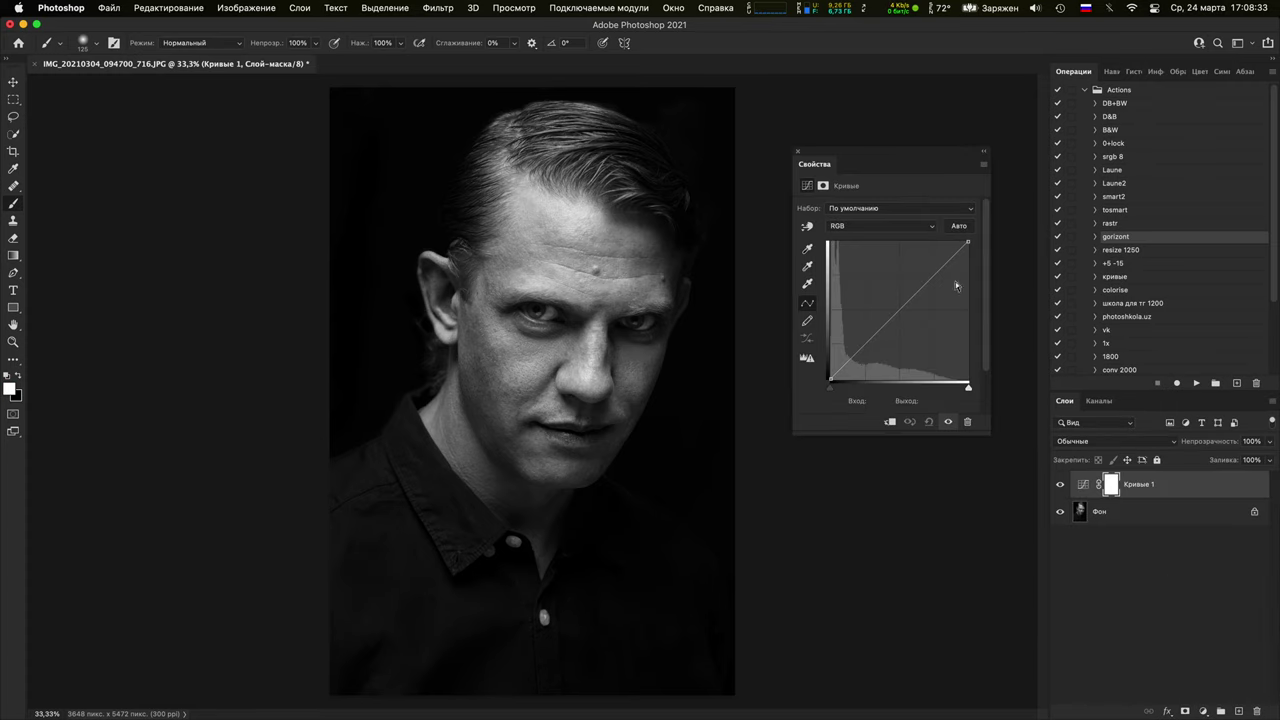
{"action": "left_click_drag", "start_coordinate": [900, 313], "coordinate": [848, 258]}
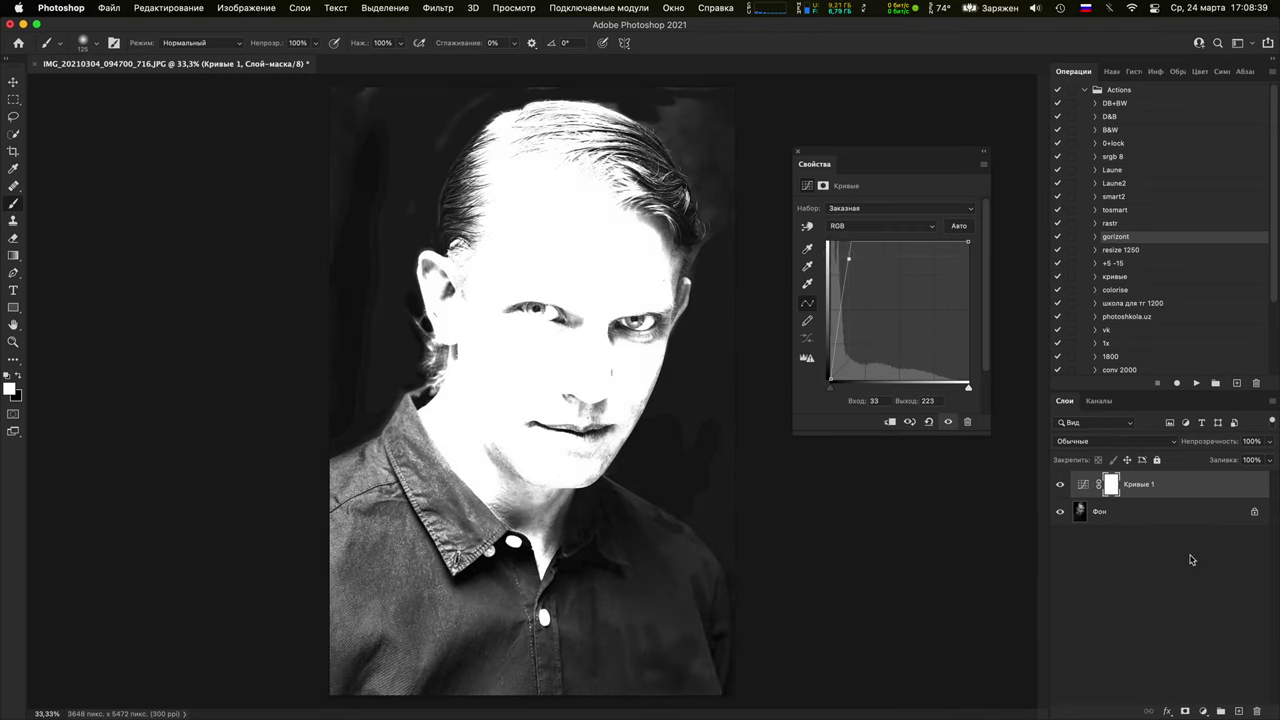
Add a new layer above the Curves and outline in red the murky shirt area to the right of the buttons
{"action": "left_click", "coordinate": [1241, 710]}
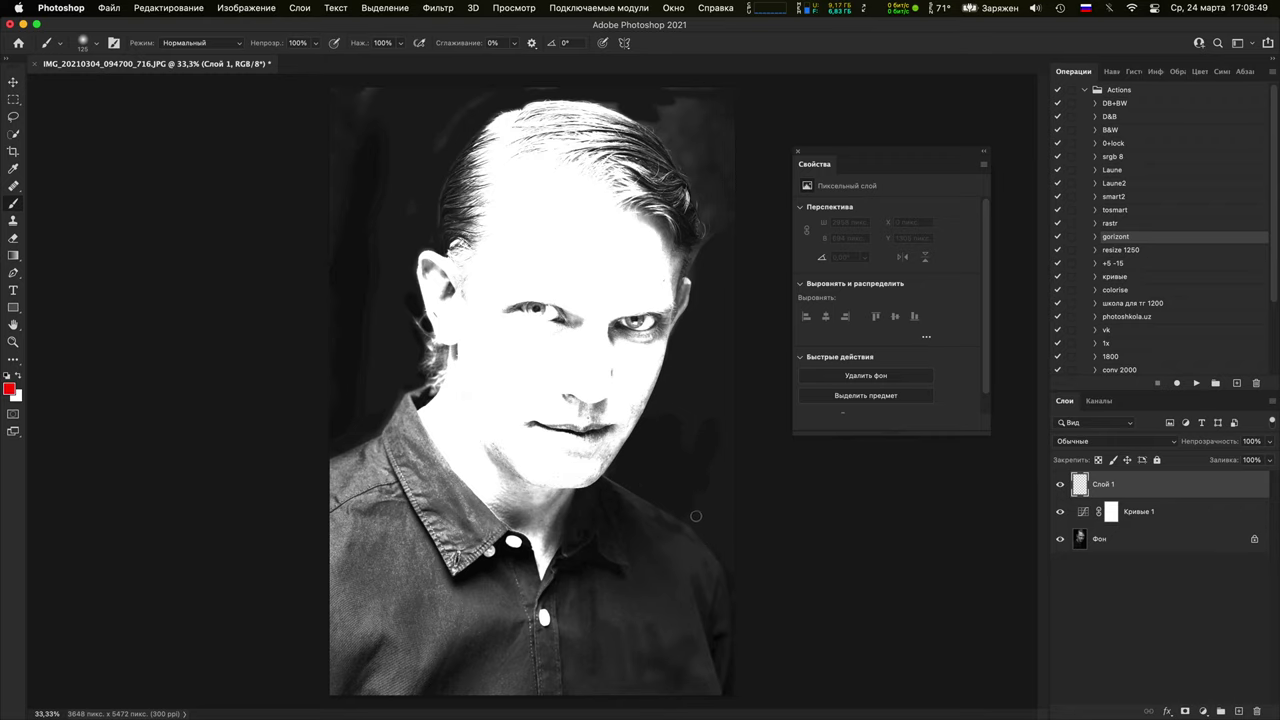
{"action": "key", "text": "super+plus"}
{"action": "key", "text": "super+plus"}
{"action": "left_click_drag", "start_coordinate": [697, 631], "coordinate": [566, 403]}
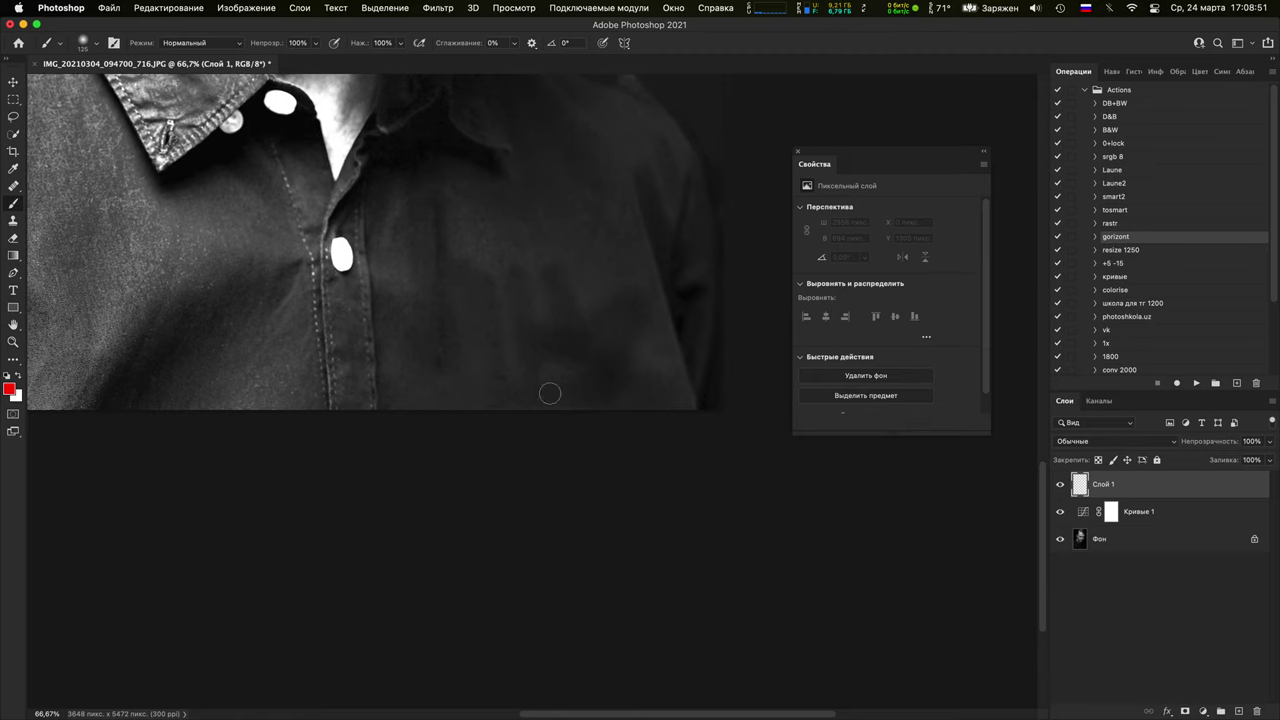
{"action": "mouse_move", "coordinate": [415, 388]}
{"action": "left_mouse_down"}
{"action": "mouse_move", "coordinate": [574, 249]}
{"action": "mouse_move", "coordinate": [371, 381]}
{"action": "left_mouse_up"}
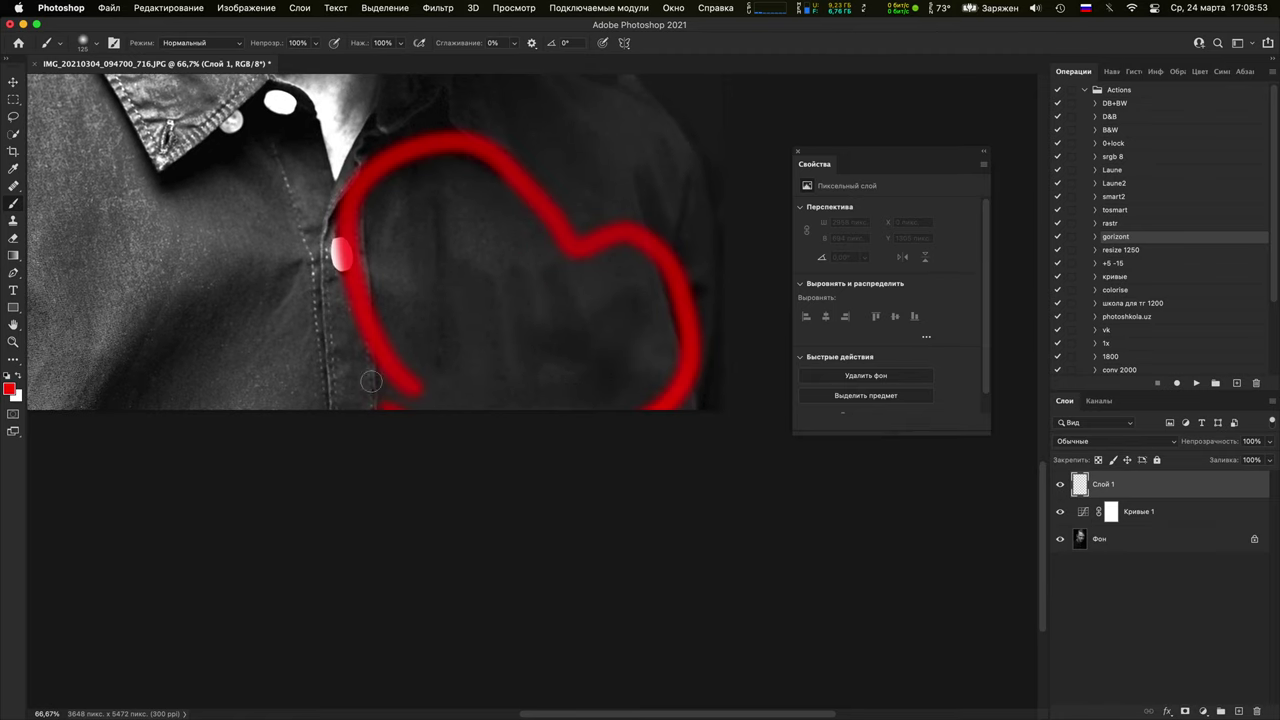
Draw red strokes along the right shoulder, cheek and hair, and down the image's right edge, to outline the dark background
{"action": "scroll", "coordinate": [371, 381], "scroll_direction": "up", "scroll_amount": 10}
{"action": "mouse_move", "coordinate": [603, 664]}
{"action": "left_mouse_down"}
{"action": "mouse_move", "coordinate": [419, 532]}
{"action": "mouse_move", "coordinate": [378, 355]}
{"action": "mouse_move", "coordinate": [512, 216]}
{"action": "left_mouse_up"}
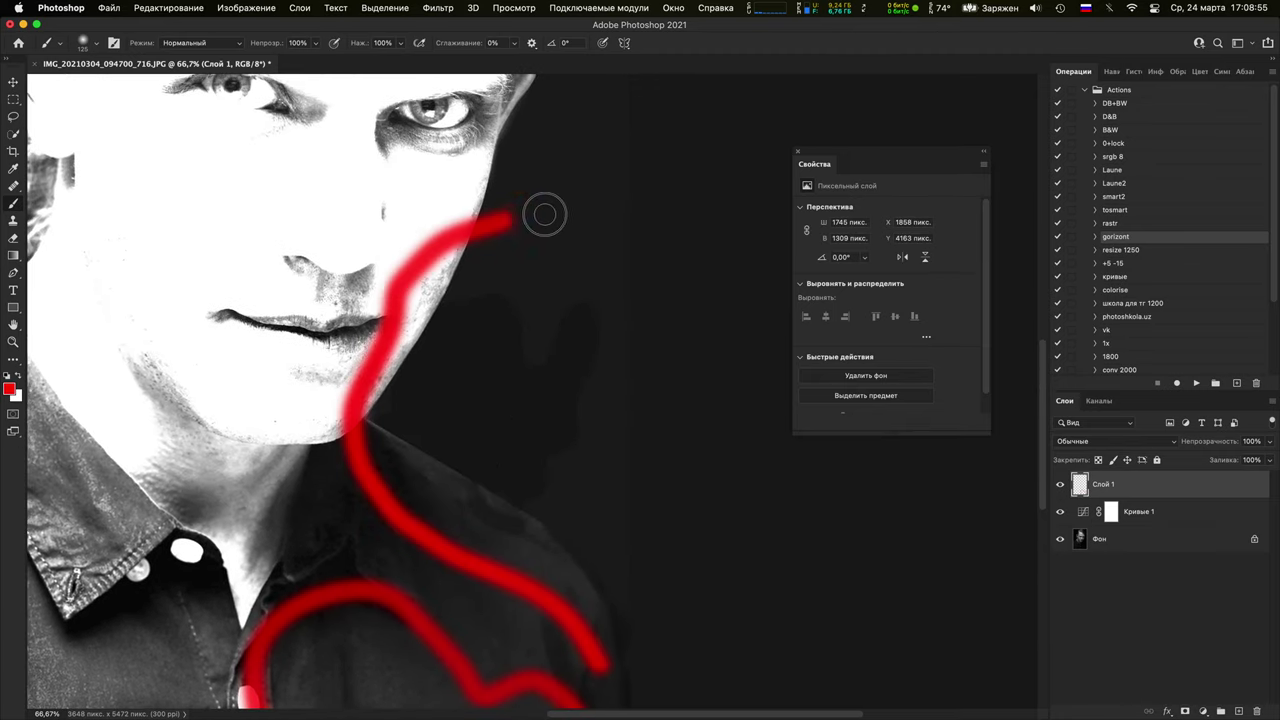
{"action": "scroll", "coordinate": [531, 303], "scroll_direction": "up", "scroll_amount": 10}
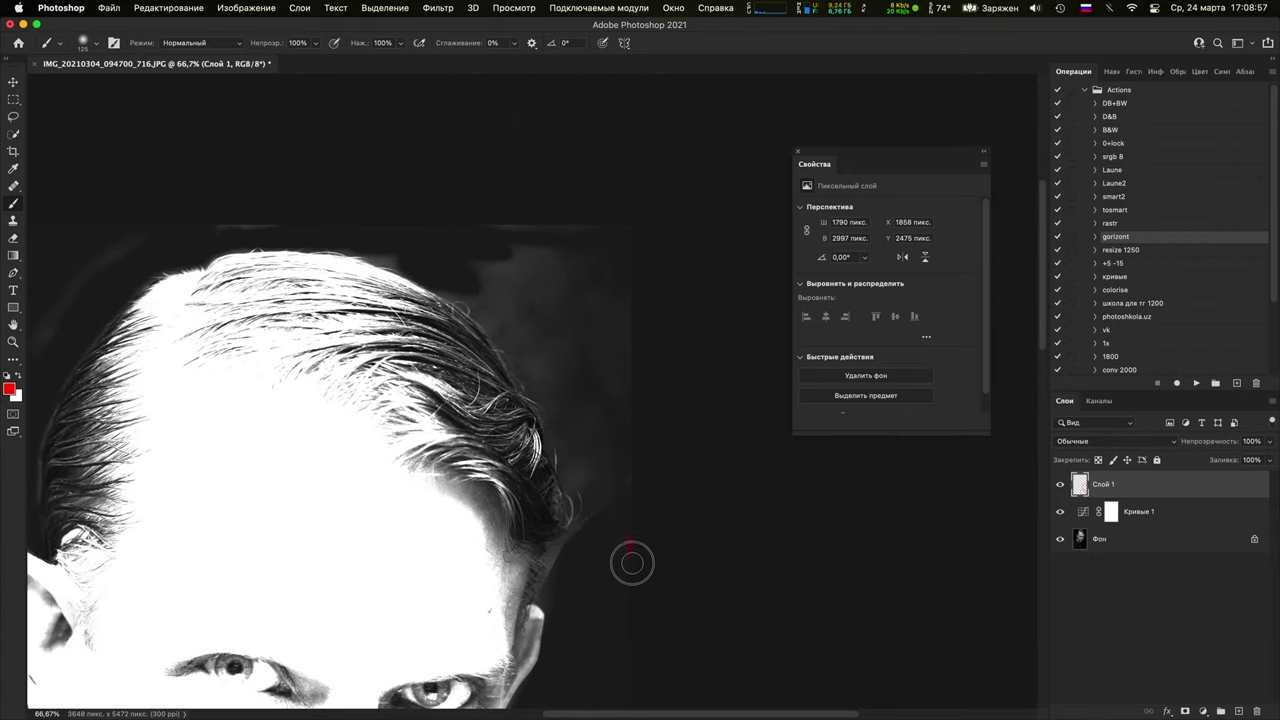
{"action": "mouse_move", "coordinate": [632, 563]}
{"action": "left_mouse_down"}
{"action": "mouse_move", "coordinate": [555, 520]}
{"action": "mouse_move", "coordinate": [510, 410]}
{"action": "mouse_move", "coordinate": [433, 313]}
{"action": "mouse_move", "coordinate": [373, 274]}
{"action": "mouse_move", "coordinate": [340, 278]}
{"action": "left_mouse_up"}
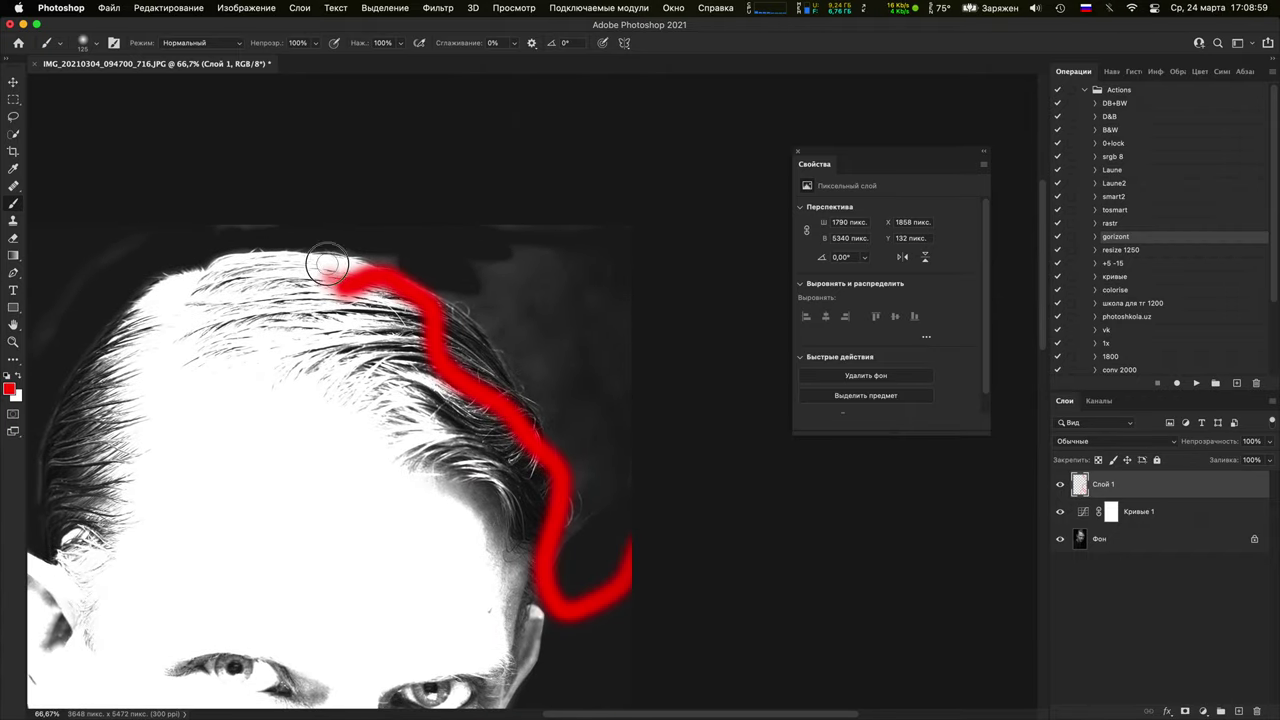
{"action": "left_click_drag", "start_coordinate": [602, 205], "coordinate": [608, 582]}
Continue the red outline over the crown, down the left side of the hair, around the ear and into the left background
{"action": "scroll", "coordinate": [593, 231], "scroll_direction": "left", "scroll_amount": 8}
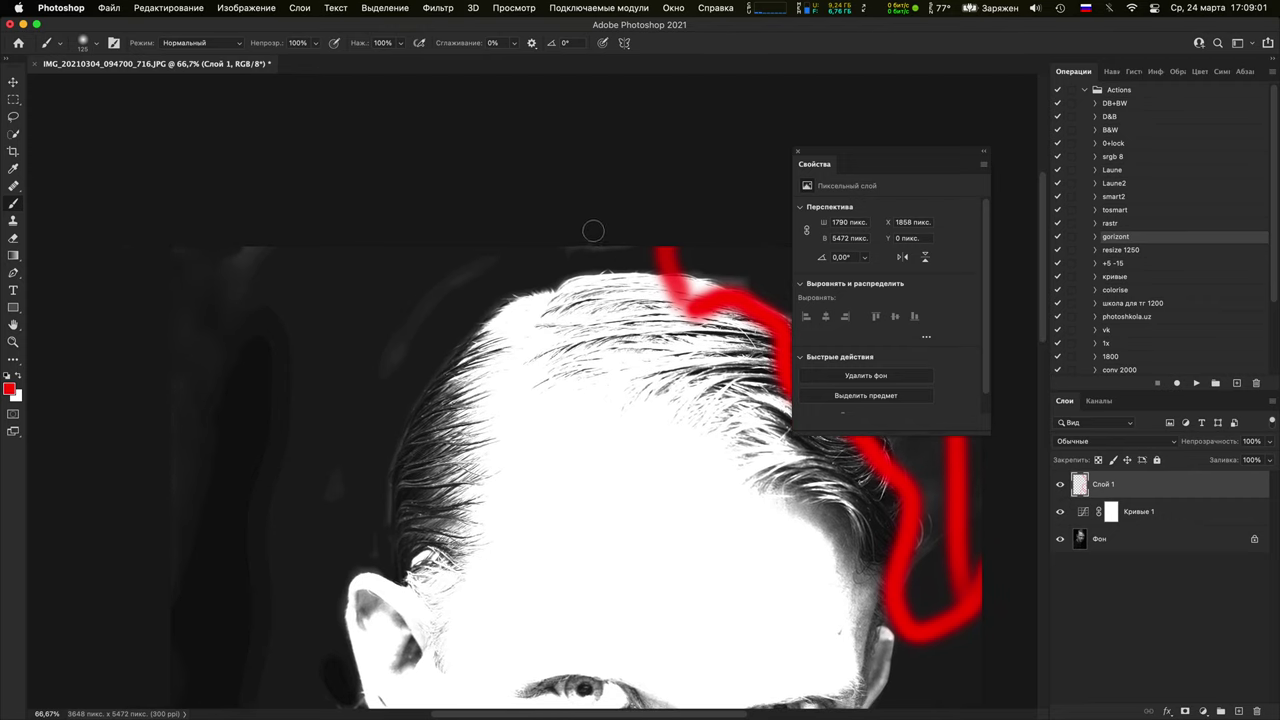
{"action": "mouse_move", "coordinate": [593, 231]}
{"action": "left_mouse_down"}
{"action": "mouse_move", "coordinate": [437, 437]}
{"action": "mouse_move", "coordinate": [394, 529]}
{"action": "left_mouse_up"}
{"action": "scroll", "coordinate": [529, 266], "scroll_direction": "down", "scroll_amount": 5}
{"action": "scroll", "coordinate": [479, 370], "scroll_direction": "left", "scroll_amount": 5}
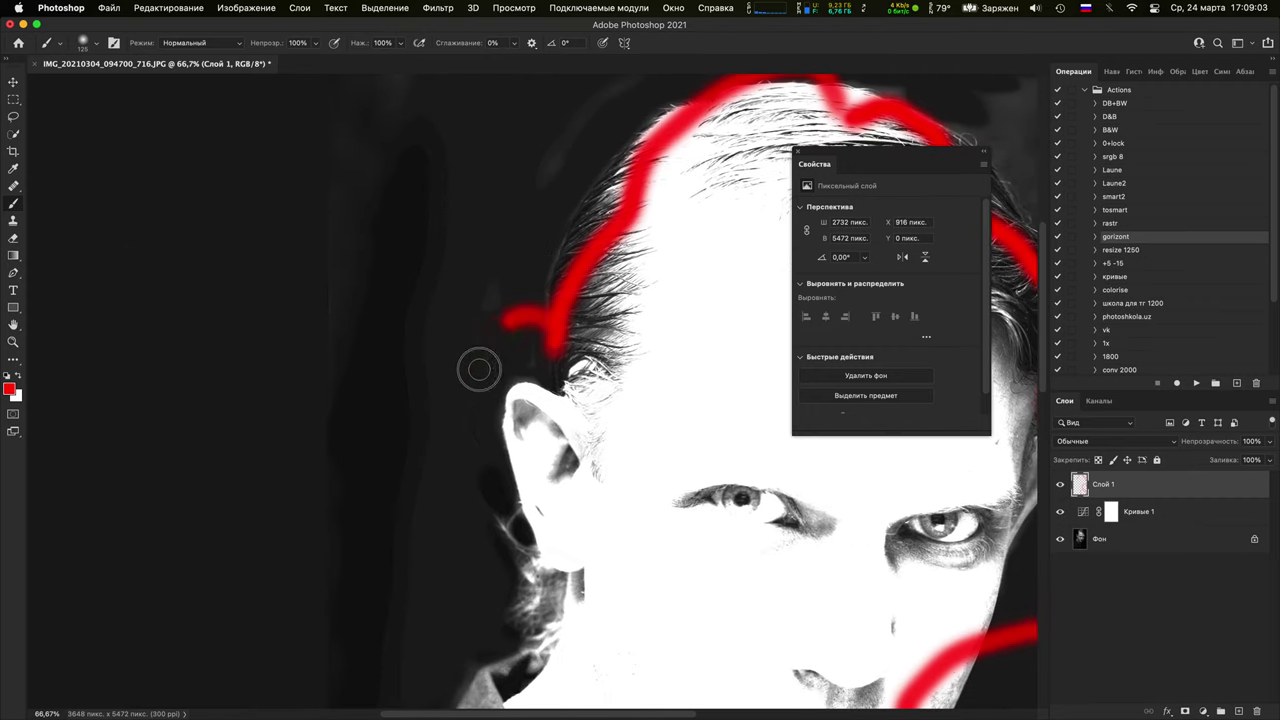
{"action": "mouse_move", "coordinate": [479, 370]}
{"action": "left_mouse_down"}
{"action": "mouse_move", "coordinate": [515, 598]}
{"action": "mouse_move", "coordinate": [566, 280]}
{"action": "mouse_move", "coordinate": [400, 505]}
{"action": "left_mouse_up"}
{"action": "left_click_drag", "start_coordinate": [366, 292], "coordinate": [406, 606]}
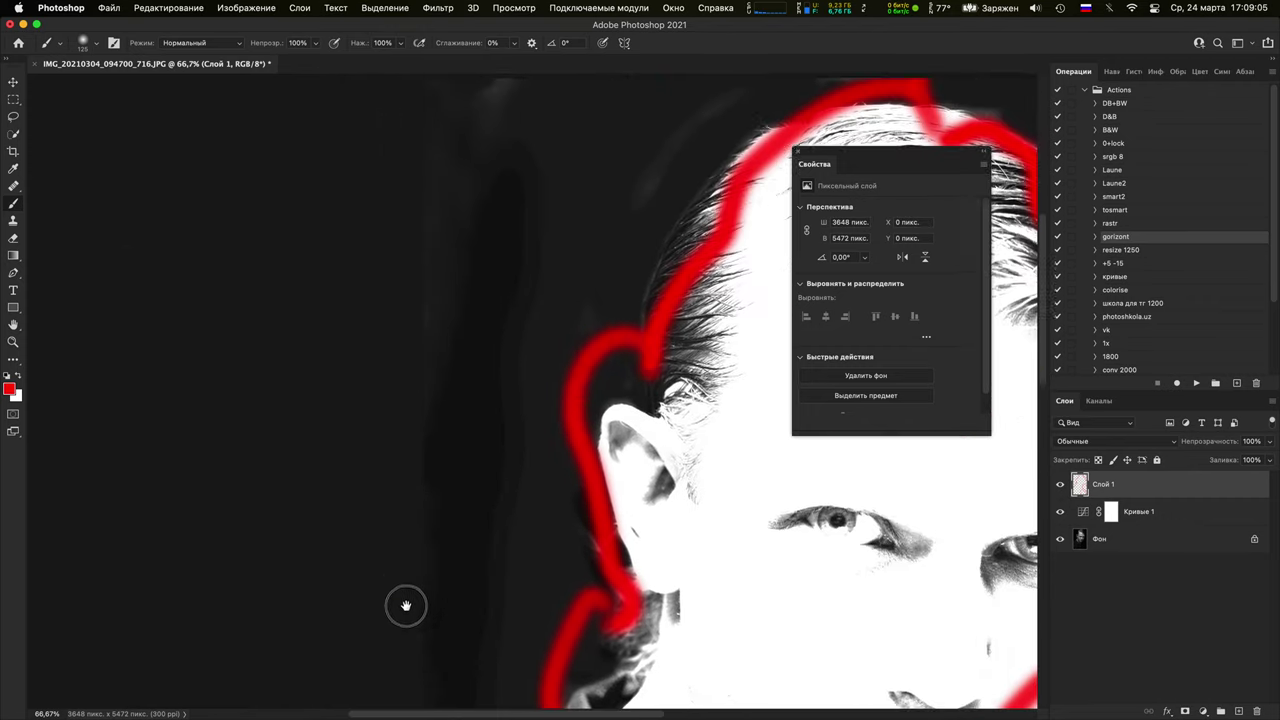
Draw red strokes along the image's top edge above the hair to complete the background outline
{"action": "scroll", "coordinate": [366, 249], "scroll_direction": "up", "scroll_amount": 8}
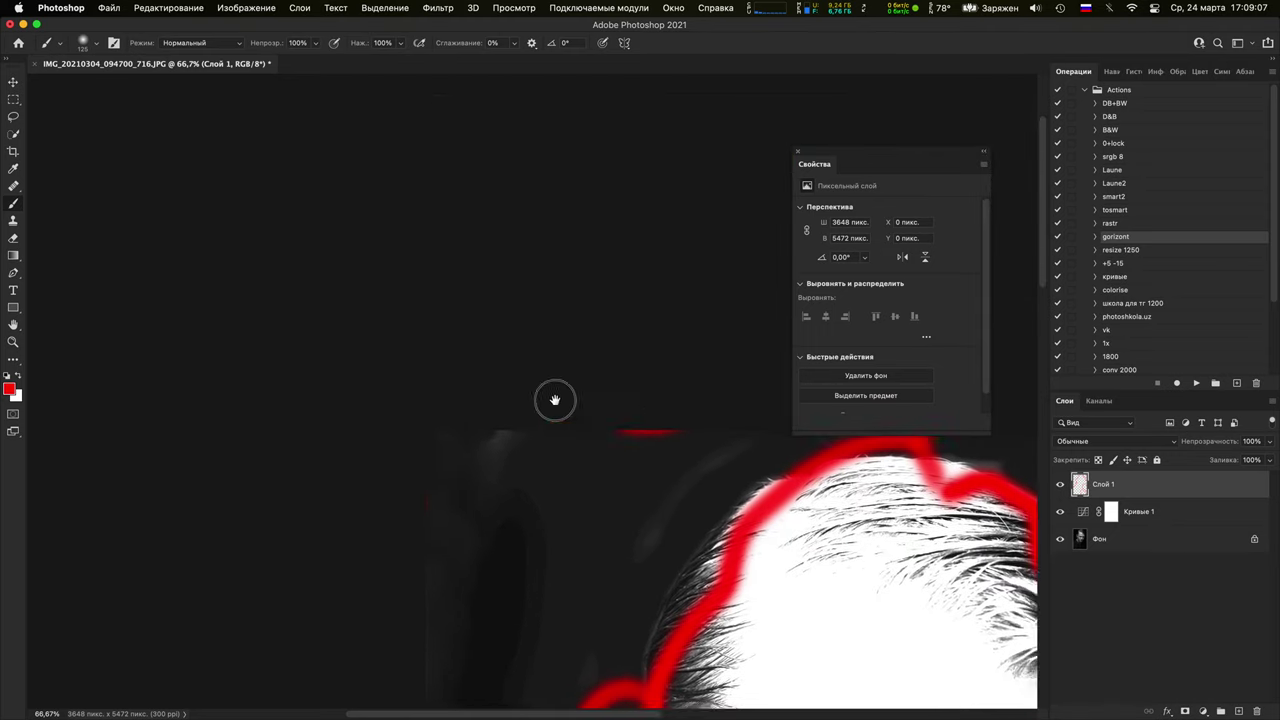
{"action": "left_click_drag", "start_coordinate": [555, 400], "coordinate": [265, 360]}
{"action": "left_click_drag", "start_coordinate": [518, 387], "coordinate": [434, 389]}
{"action": "left_click_drag", "start_coordinate": [668, 421], "coordinate": [340, 381]}
{"action": "left_click_drag", "start_coordinate": [567, 357], "coordinate": [622, 390]}
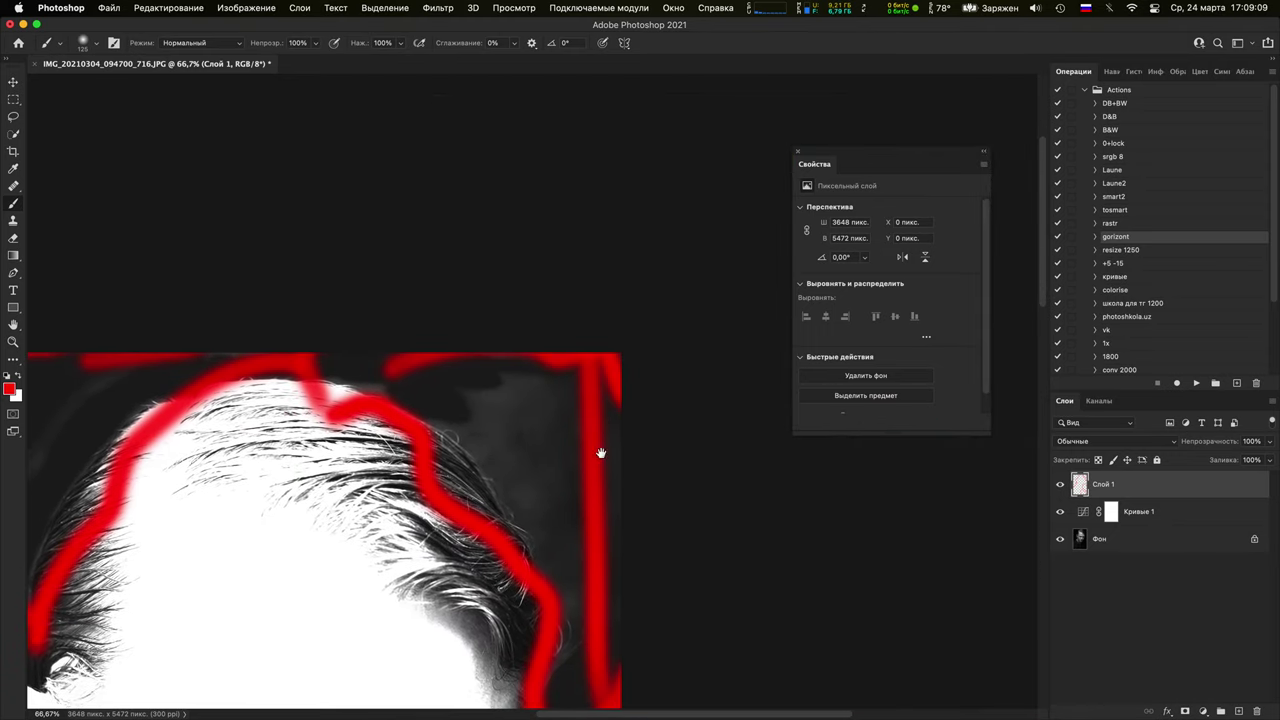
Hide the red markup layer and the Curves adjustment, and show the whole original portrait at 33.33%
{"action": "scroll", "coordinate": [600, 440], "scroll_direction": "down", "scroll_amount": 10}
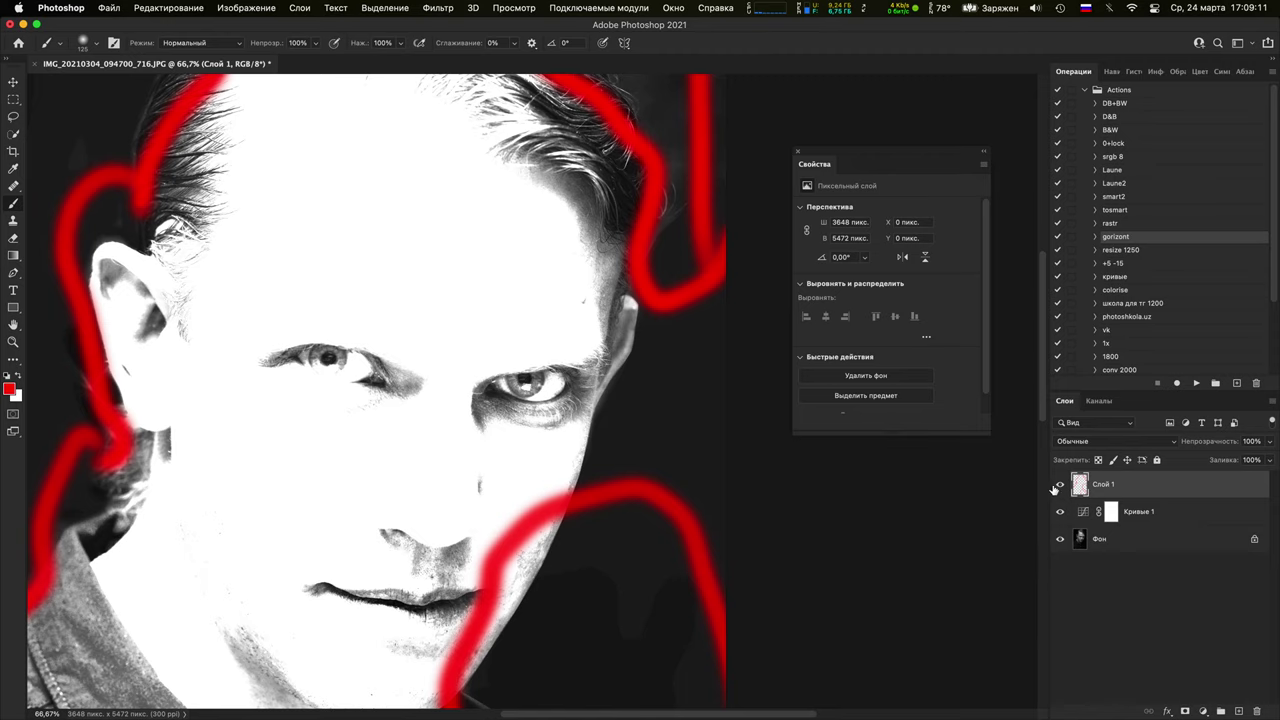
{"action": "left_click", "coordinate": [1059, 485]}
{"action": "left_click", "coordinate": [1060, 512]}
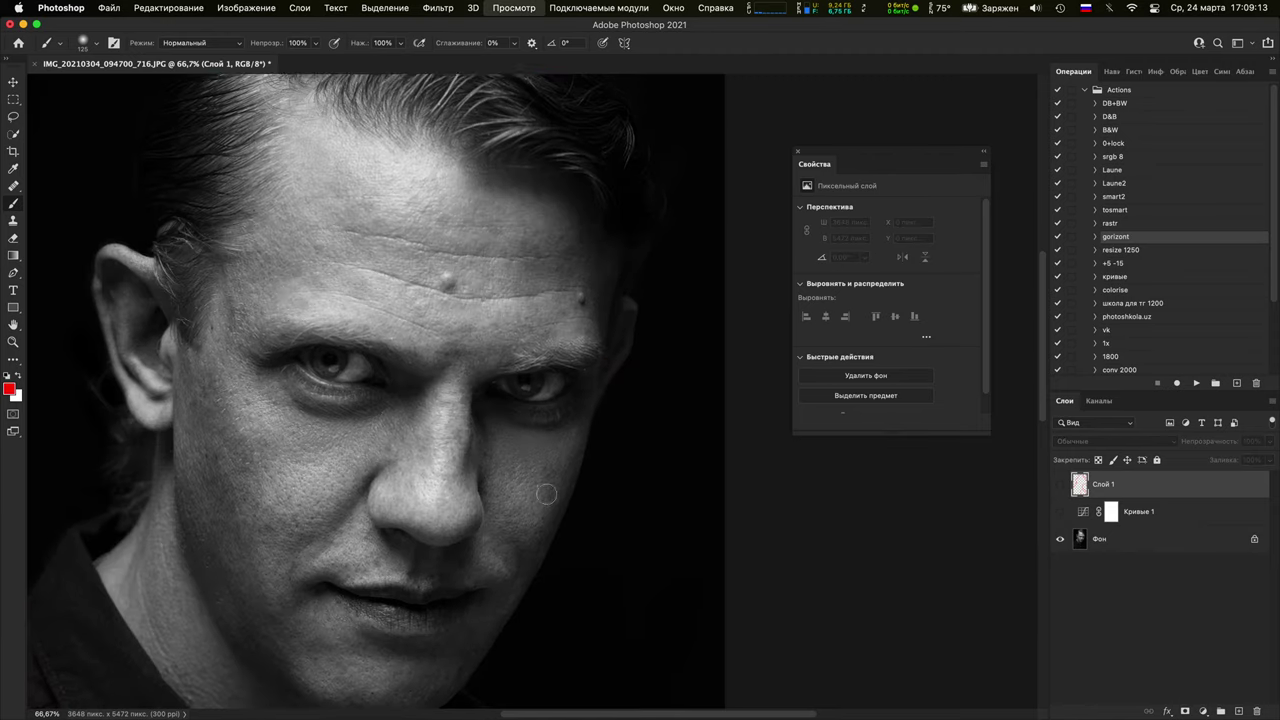
{"action": "key", "text": "super+minus"}
{"action": "key", "text": "super+minus"}
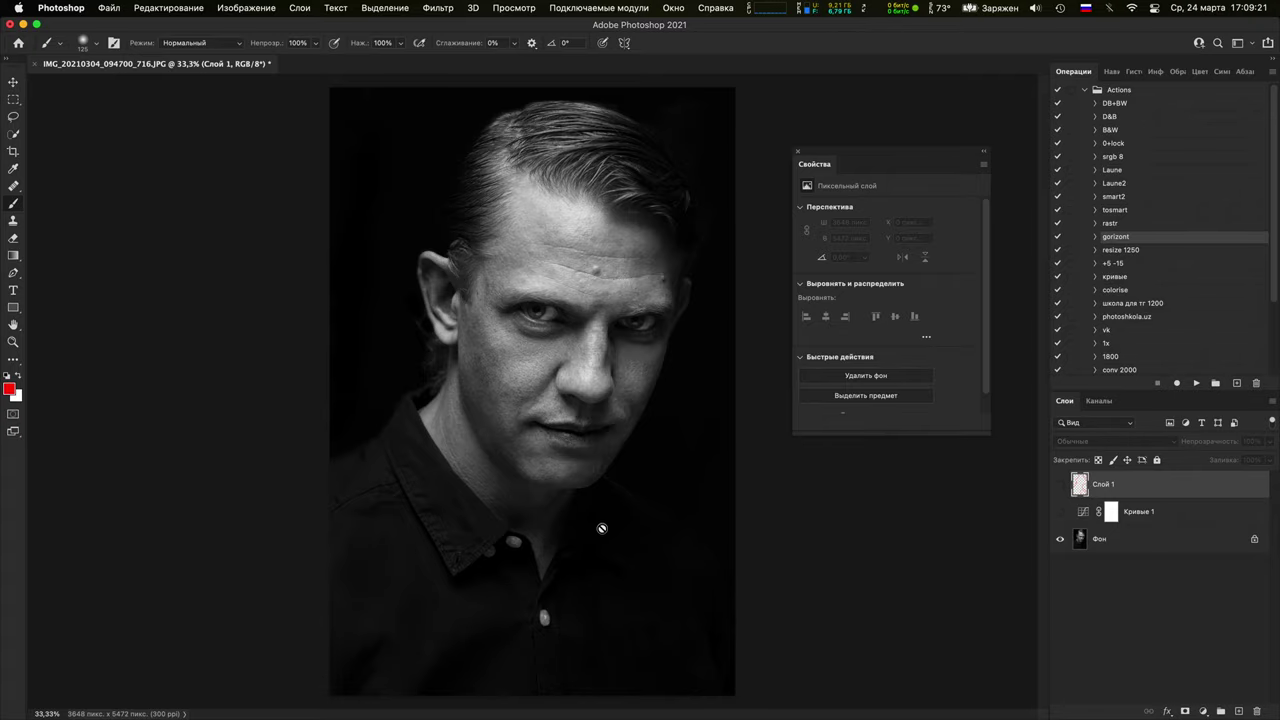
Examine the skin between the forehead wrinkles at 500% magnification, with the floating layer properties closed
{"action": "key", "text": "super+plus"}
{"action": "key", "text": "super+plus"}
{"action": "key", "text": "super+plus"}
{"action": "key", "text": "super+plus"}
{"action": "key", "text": "super+equal"}
{"action": "left_click_drag", "start_coordinate": [614, 380], "coordinate": [536, 678]}
{"action": "left_click_drag", "start_coordinate": [633, 231], "coordinate": [534, 506]}
{"action": "key", "text": "super+minus"}
{"action": "key", "text": "super+plus"}
{"action": "key", "text": "super+plus"}
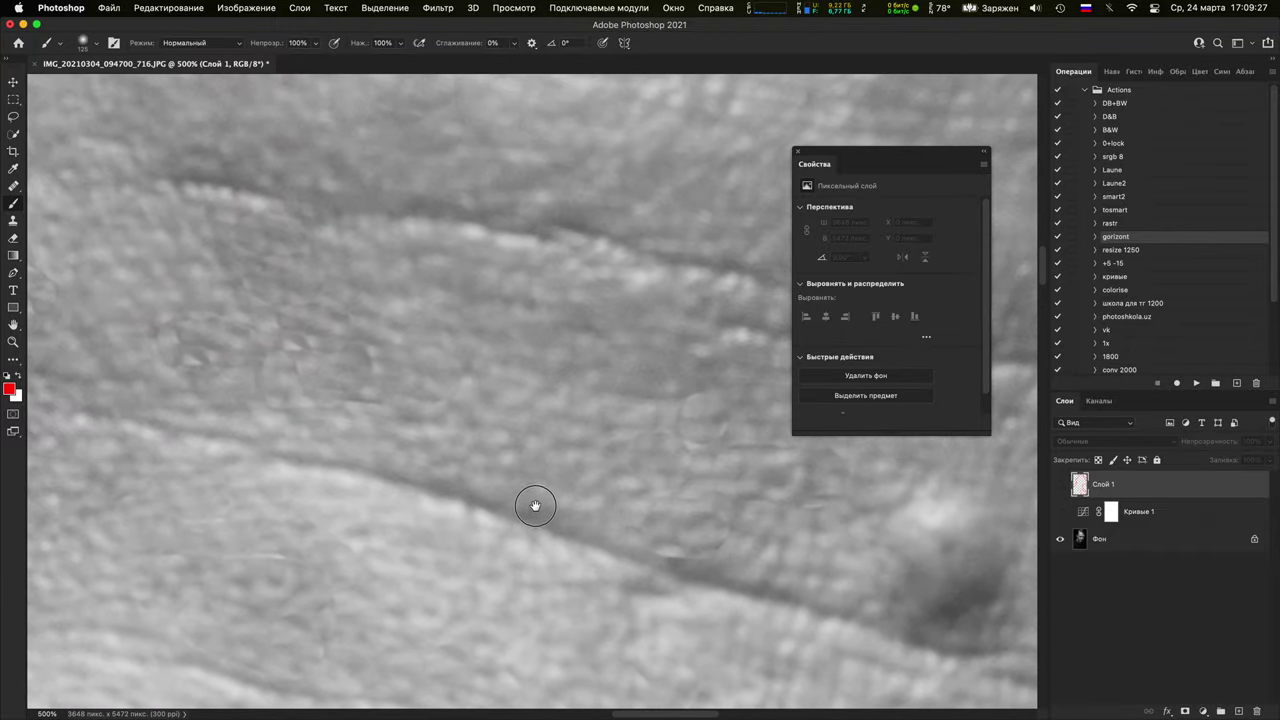
{"action": "left_click", "coordinate": [798, 154]}
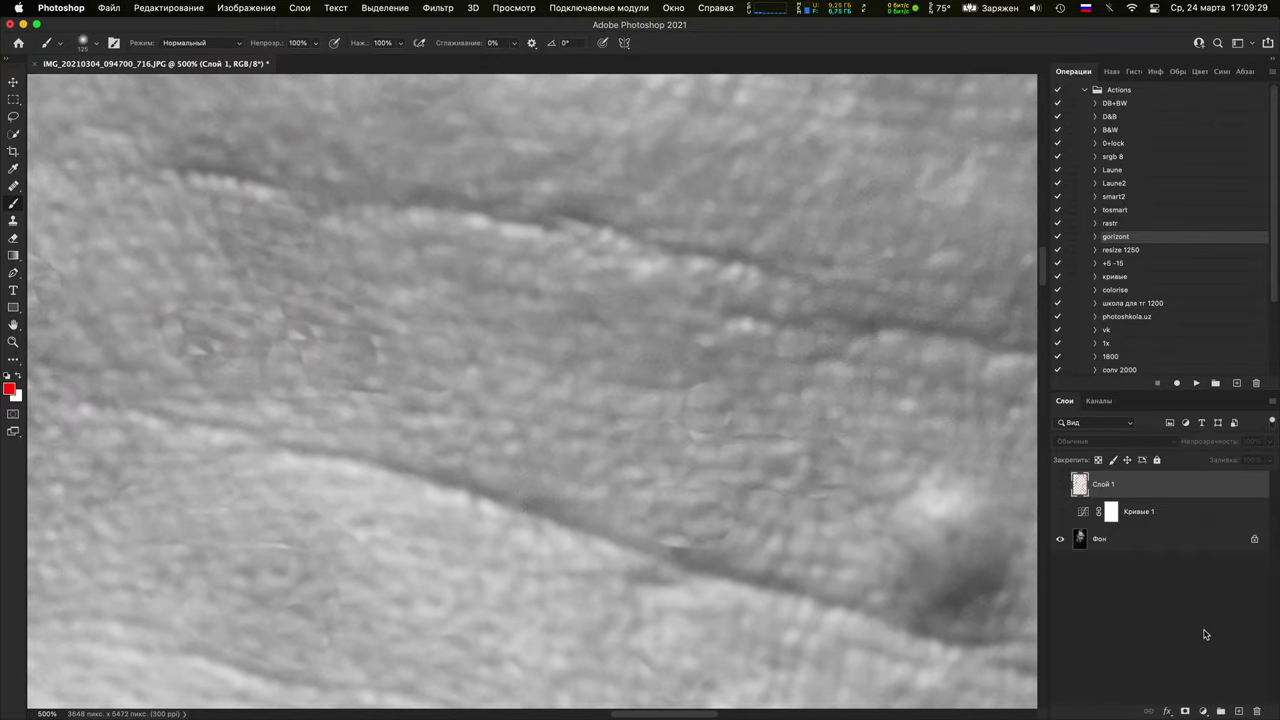
Add a new layer and, with a much smaller red brush, circle two cloned-looking patches between the forehead wrinkles
{"action": "left_click", "coordinate": [1237, 710]}
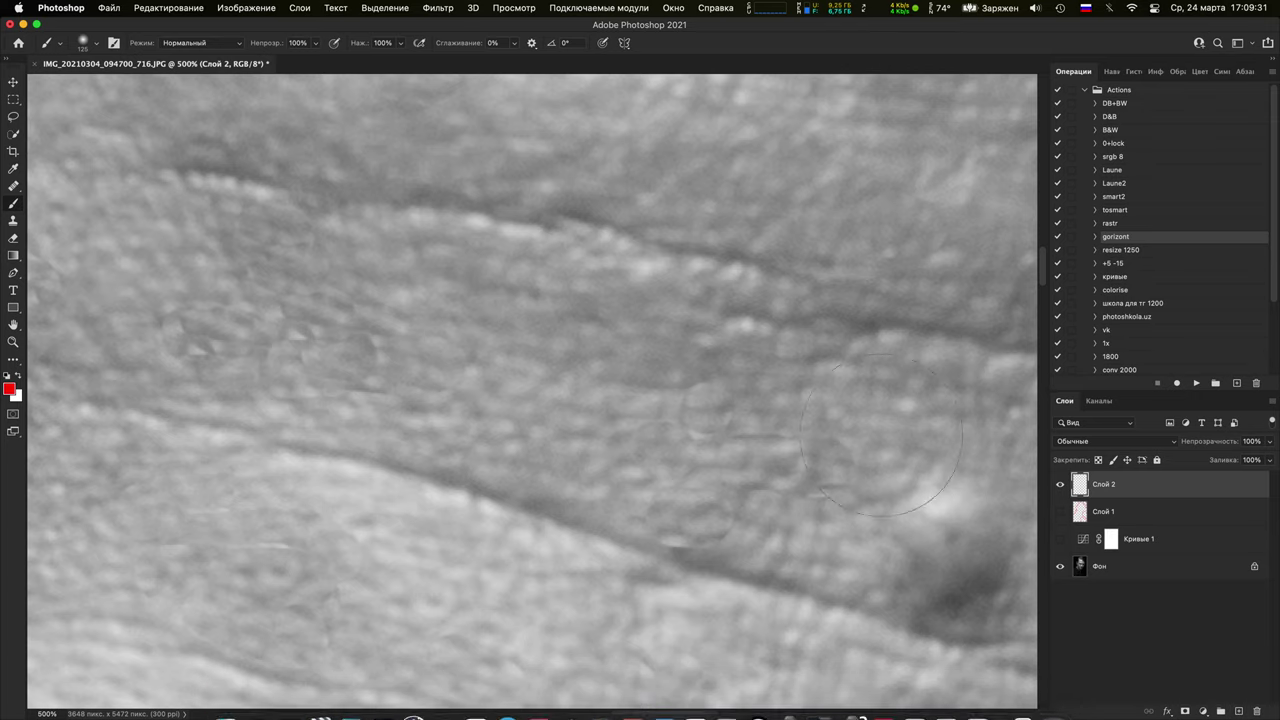
{"action": "key", "text": "bracketleft"}
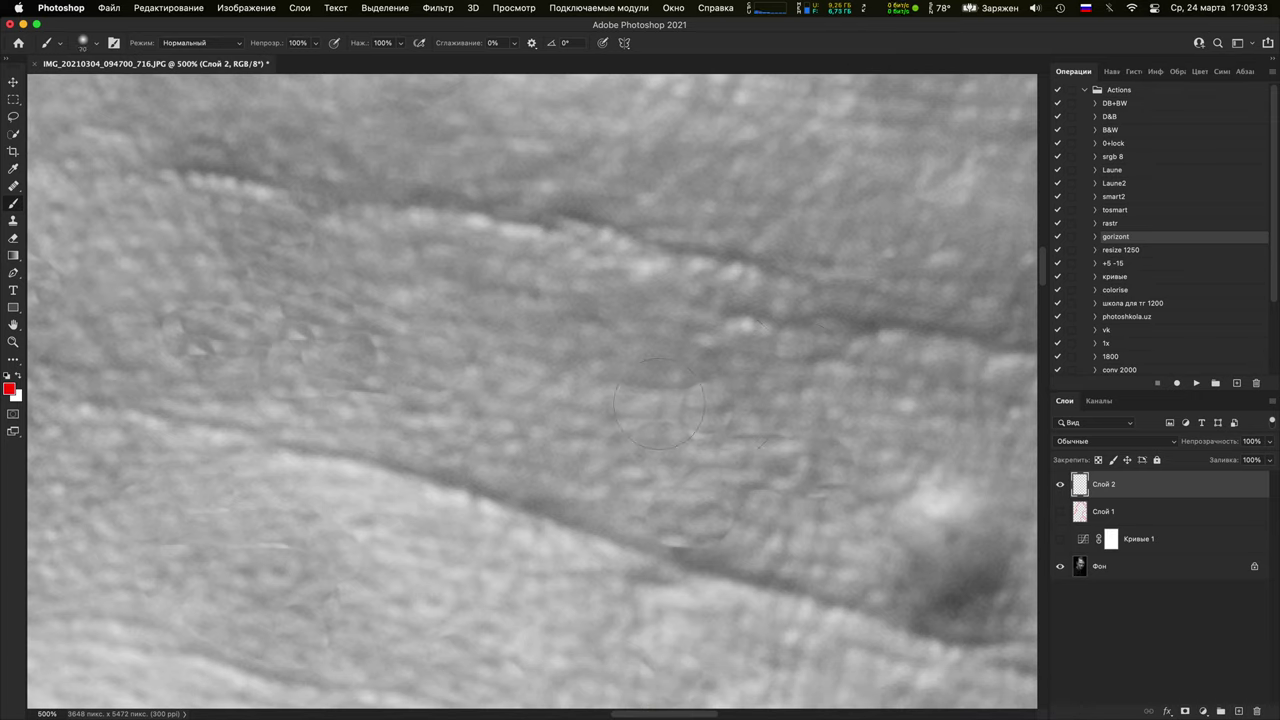
{"action": "mouse_move", "coordinate": [659, 390]}
{"action": "left_mouse_down"}
{"action": "mouse_move", "coordinate": [662, 375]}
{"action": "mouse_move", "coordinate": [894, 443]}
{"action": "mouse_move", "coordinate": [537, 531]}
{"action": "mouse_move", "coordinate": [668, 360]}
{"action": "left_mouse_up"}
{"action": "mouse_move", "coordinate": [230, 197]}
{"action": "left_mouse_down"}
{"action": "mouse_move", "coordinate": [261, 154]}
{"action": "mouse_move", "coordinate": [361, 190]}
{"action": "mouse_move", "coordinate": [432, 361]}
{"action": "mouse_move", "coordinate": [304, 479]}
{"action": "mouse_move", "coordinate": [114, 403]}
{"action": "mouse_move", "coordinate": [126, 290]}
{"action": "left_mouse_up"}
{"action": "left_click_drag", "start_coordinate": [284, 314], "coordinate": [460, 371]}
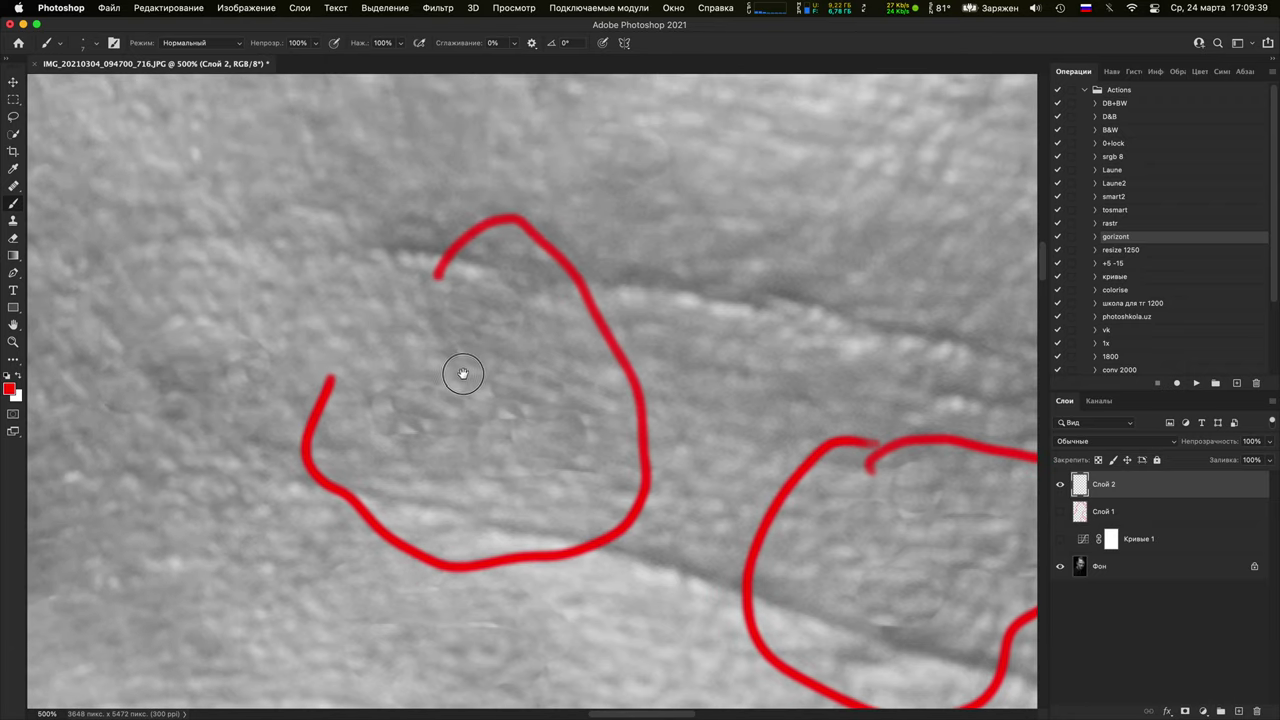
{"action": "mouse_move", "coordinate": [440, 283]}
{"action": "left_mouse_down"}
{"action": "mouse_move", "coordinate": [418, 343]}
{"action": "mouse_move", "coordinate": [343, 401]}
{"action": "left_mouse_up"}
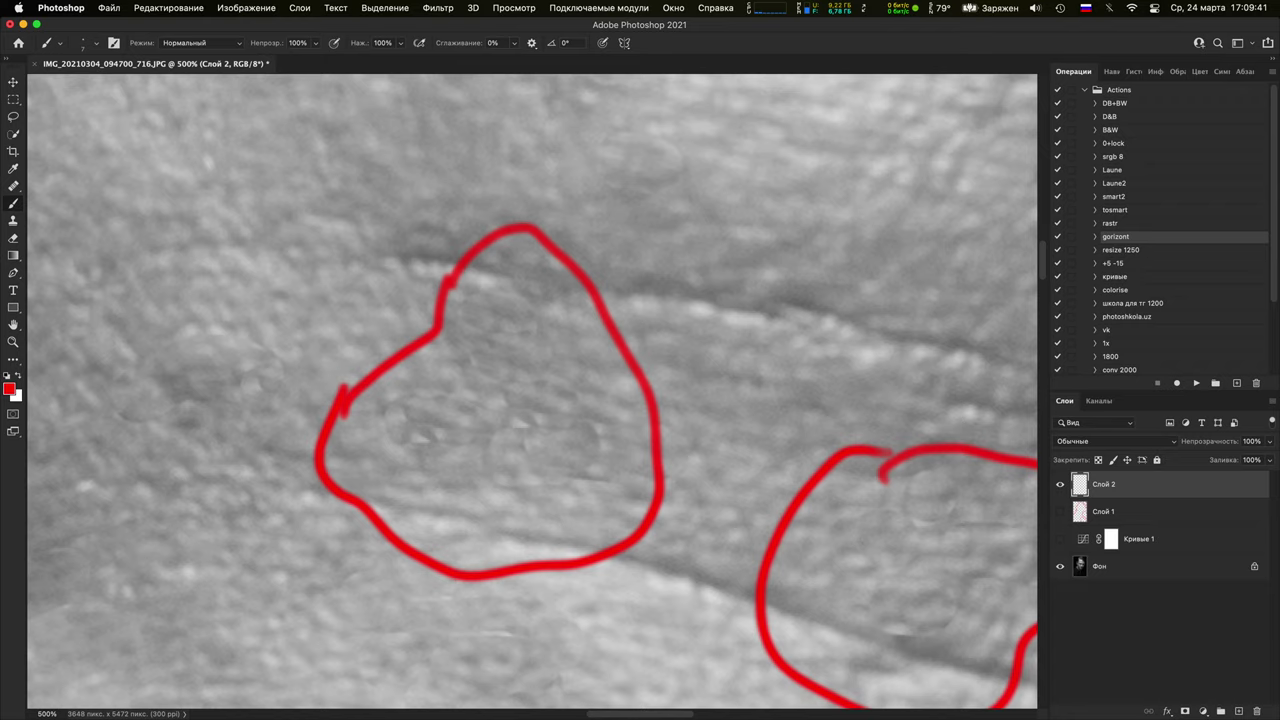
Circle two more retouched patches in red, one near the temple end of the wrinkles and one above the left eyebrow
{"action": "mouse_move", "coordinate": [311, 447]}
{"action": "left_mouse_down"}
{"action": "mouse_move", "coordinate": [580, 537]}
{"action": "mouse_move", "coordinate": [491, 531]}
{"action": "mouse_move", "coordinate": [414, 380]}
{"action": "mouse_move", "coordinate": [480, 548]}
{"action": "left_mouse_up"}
{"action": "left_click_drag", "start_coordinate": [383, 346], "coordinate": [583, 397]}
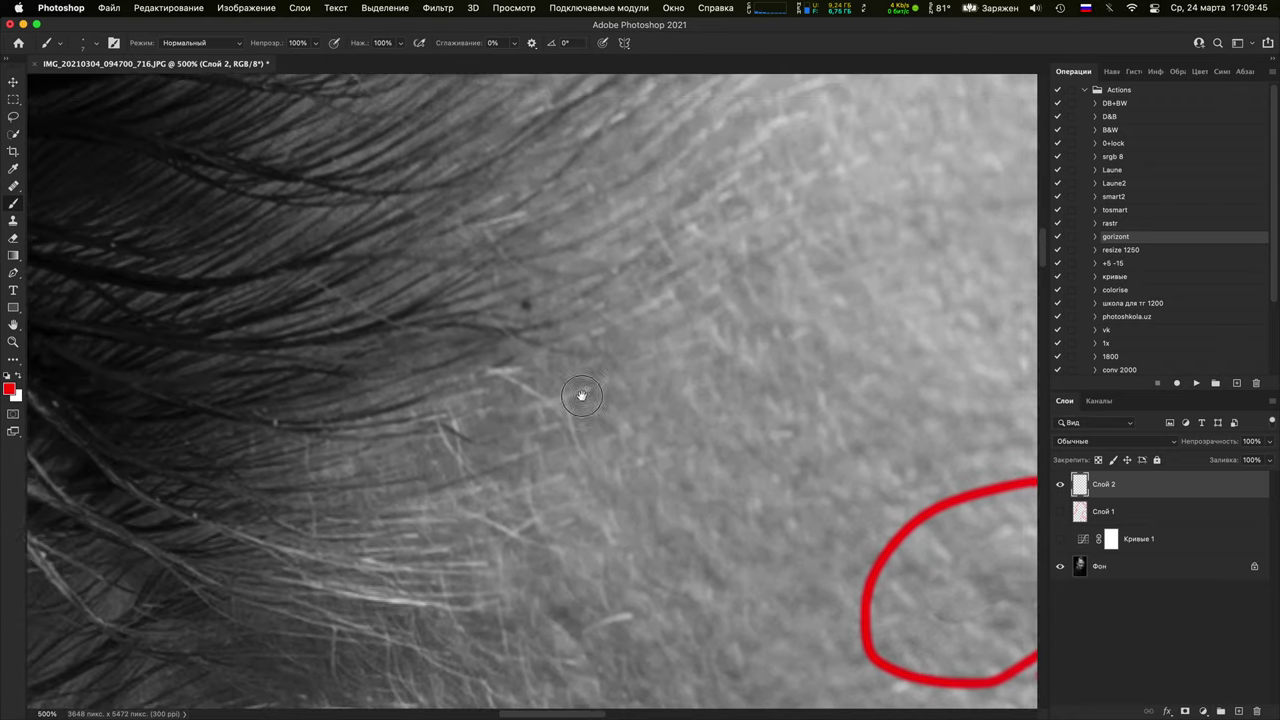
{"action": "left_click_drag", "start_coordinate": [640, 690], "coordinate": [491, 399]}
{"action": "scroll", "coordinate": [491, 399], "scroll_direction": "up", "scroll_amount": 3}
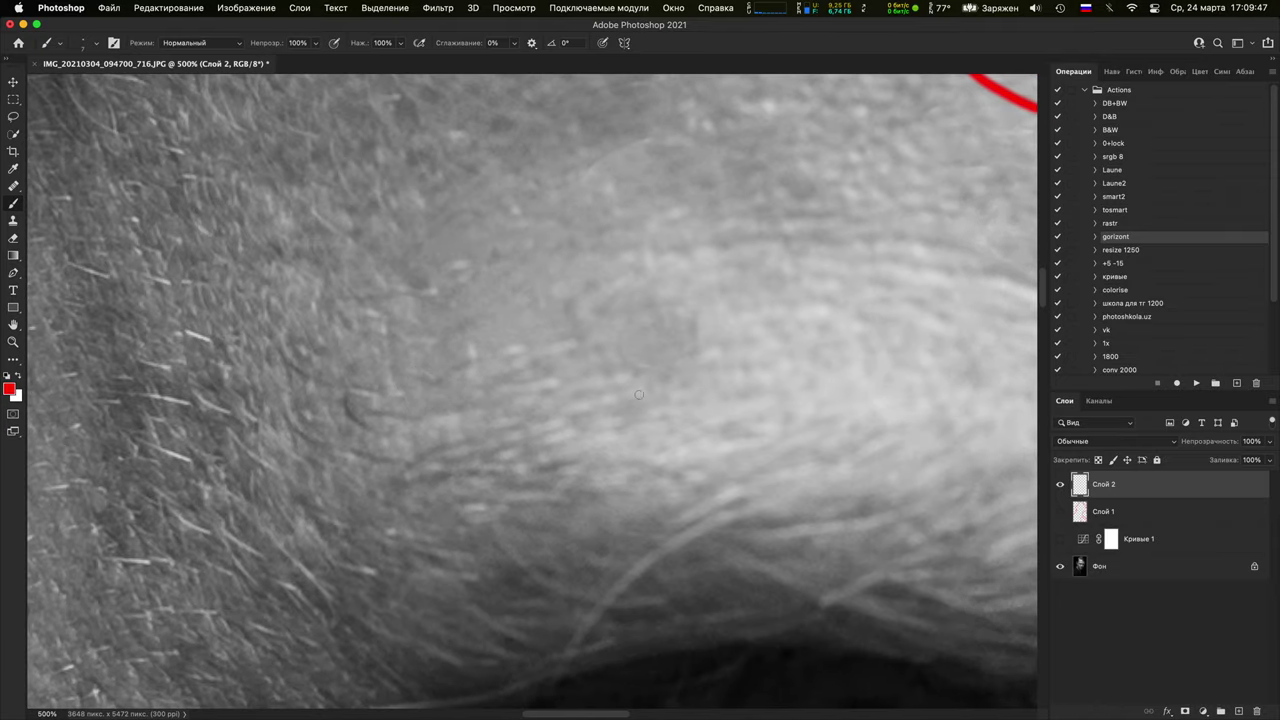
{"action": "mouse_move", "coordinate": [644, 400]}
{"action": "left_mouse_down"}
{"action": "mouse_move", "coordinate": [611, 240]}
{"action": "mouse_move", "coordinate": [648, 418]}
{"action": "left_mouse_up"}
Examine the skin texture around the eye and on the cheek beside the nose at 300–500% magnification
{"action": "left_click_drag", "start_coordinate": [829, 408], "coordinate": [160, 208]}
{"action": "left_click_drag", "start_coordinate": [900, 411], "coordinate": [260, 385]}
{"action": "left_click_drag", "start_coordinate": [890, 450], "coordinate": [300, 575]}
{"action": "left_click_drag", "start_coordinate": [820, 450], "coordinate": [369, 618]}
{"action": "left_click_drag", "start_coordinate": [700, 230], "coordinate": [520, 100]}
{"action": "left_click_drag", "start_coordinate": [538, 446], "coordinate": [590, 170]}
{"action": "left_click_drag", "start_coordinate": [500, 650], "coordinate": [560, 250]}
{"action": "left_click_drag", "start_coordinate": [566, 409], "coordinate": [625, 278]}
{"action": "key", "text": "super+minus"}
{"action": "key", "text": "super+minus"}
{"action": "key", "text": "super+minus"}
{"action": "key", "text": "super+minus"}
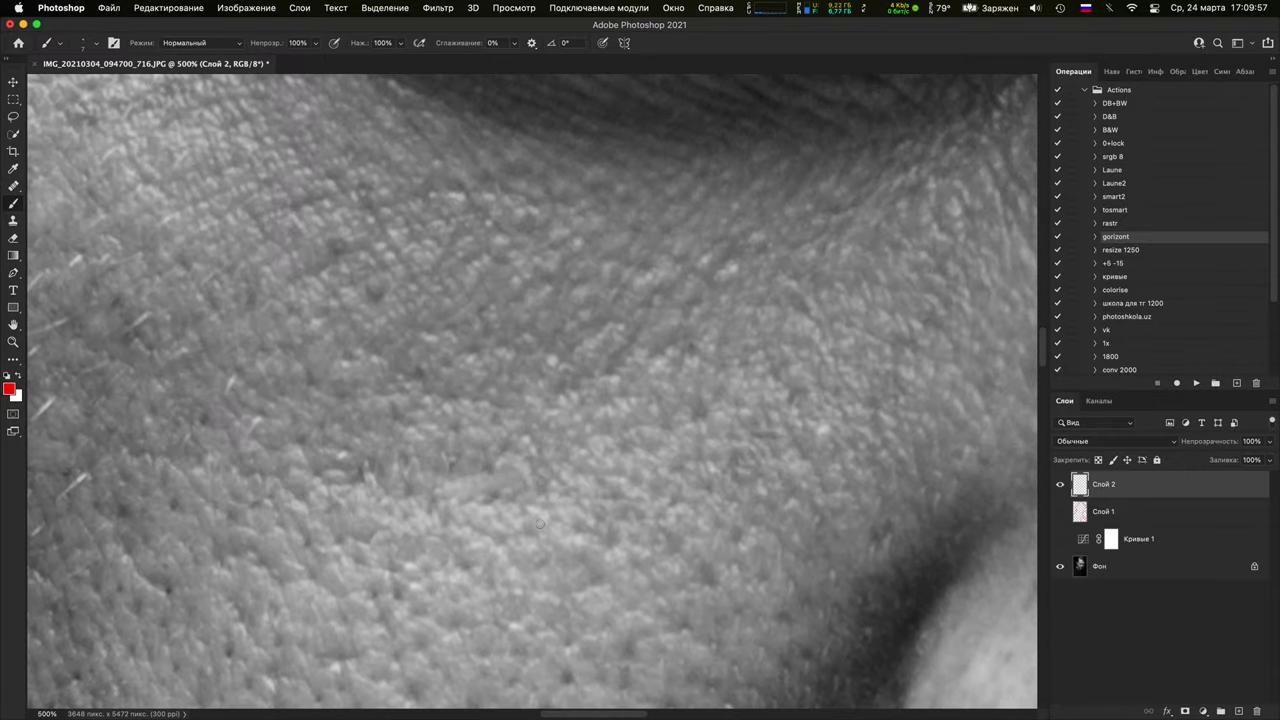
{"action": "key", "text": "super+plus"}
{"action": "key", "text": "super+plus"}
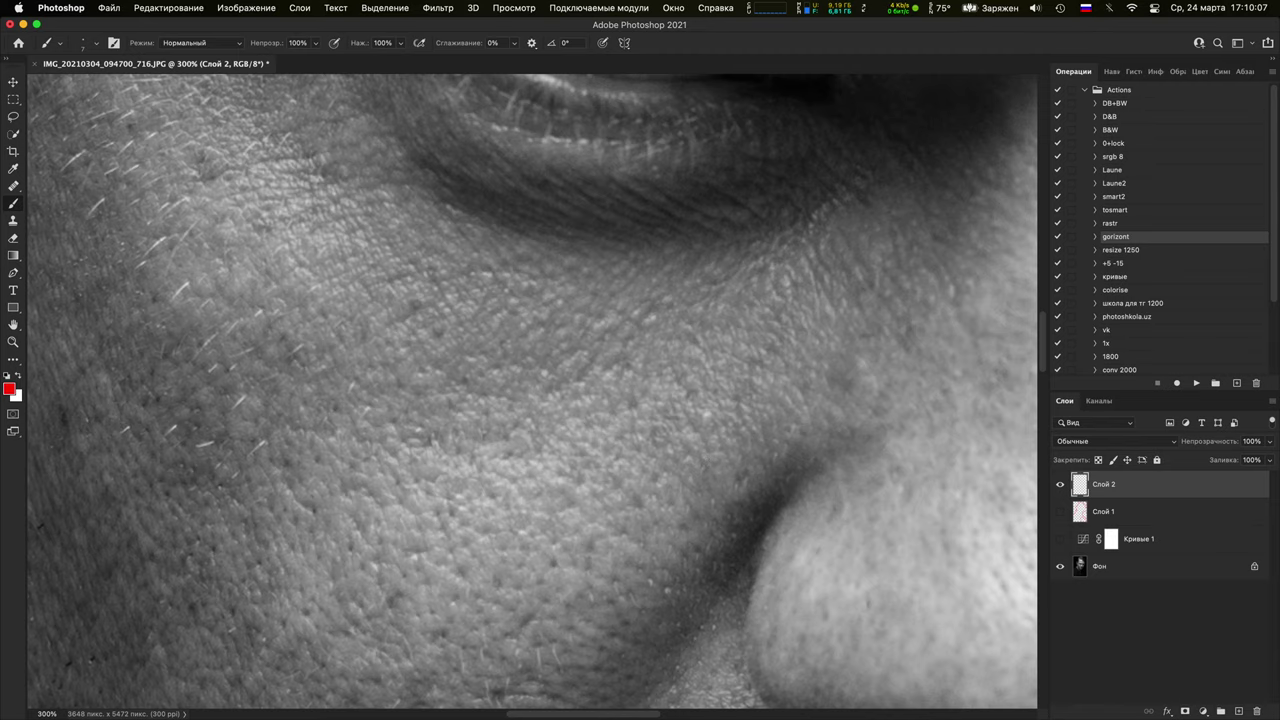
Review the circled forehead patches and the skin around the mole at 400%, ending with a 100% view of the face
{"action": "key", "text": "super+plus"}
{"action": "left_click_drag", "start_coordinate": [760, 250], "coordinate": [731, 411]}
{"action": "left_click_drag", "start_coordinate": [750, 300], "coordinate": [716, 411]}
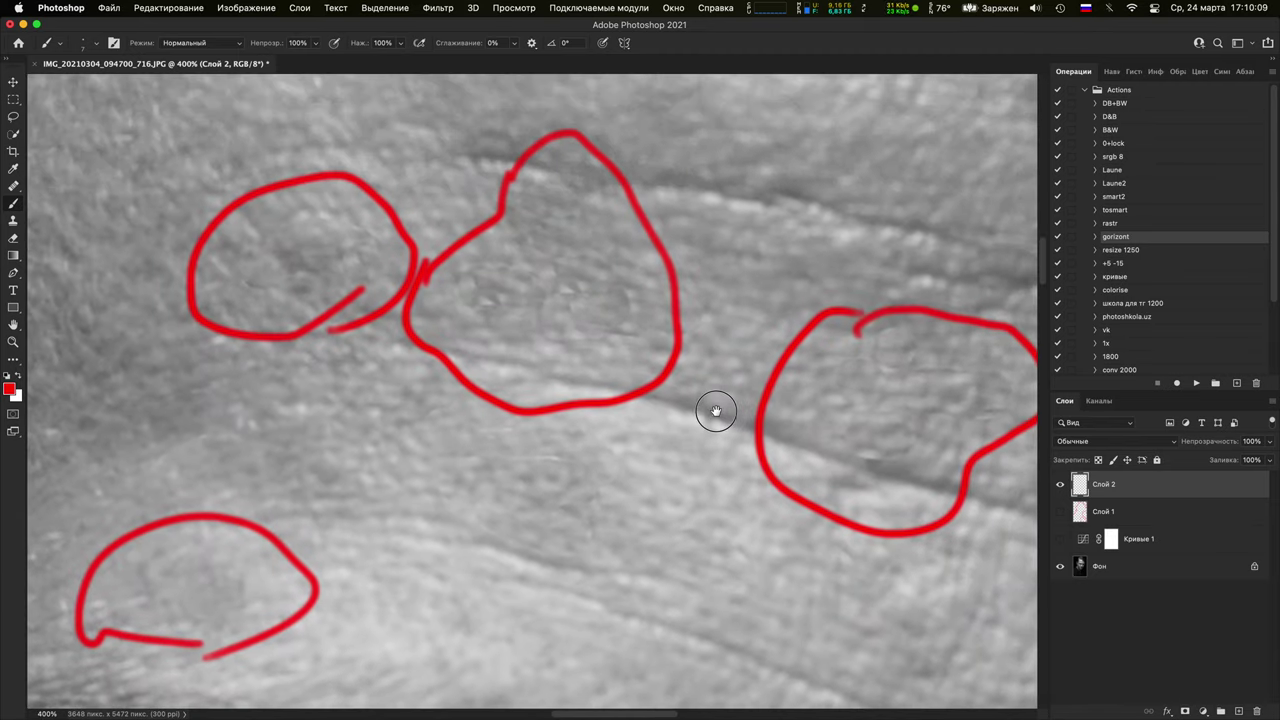
{"action": "key", "text": "super+minus"}
{"action": "key", "text": "super+plus"}
{"action": "left_click_drag", "start_coordinate": [829, 401], "coordinate": [801, 386]}
{"action": "left_click_drag", "start_coordinate": [1011, 481], "coordinate": [623, 423]}
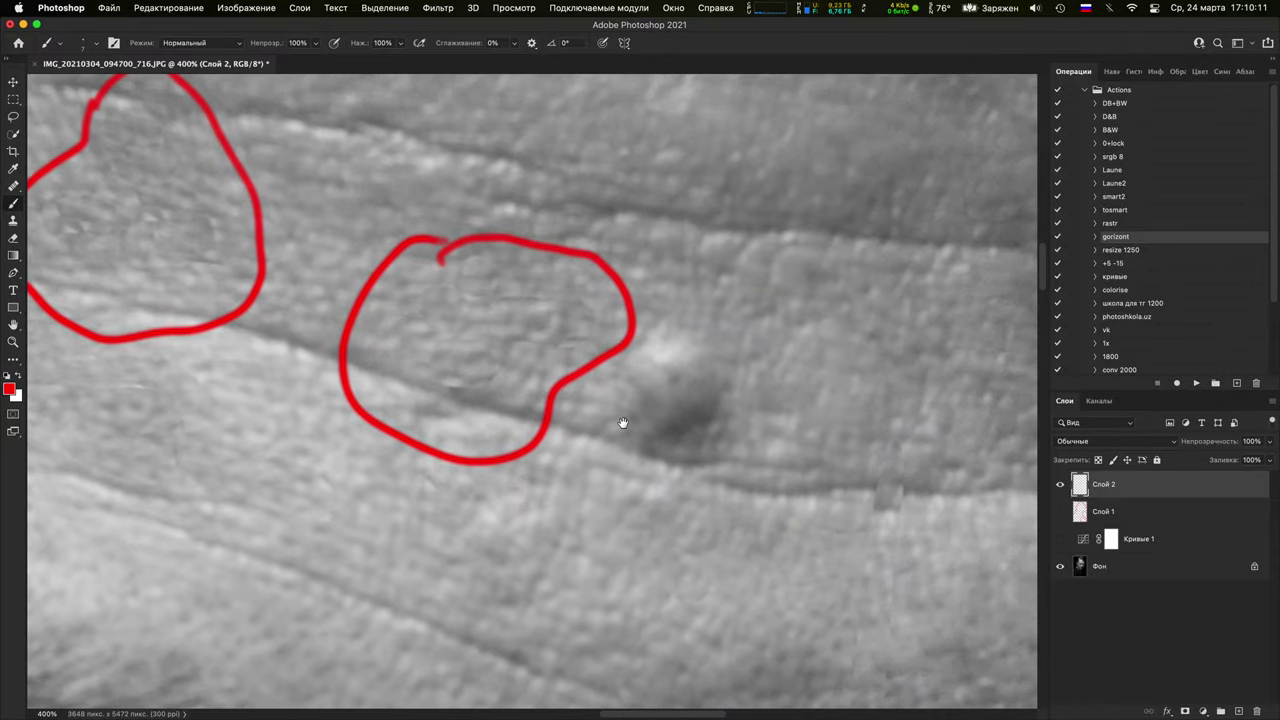
{"action": "scroll", "coordinate": [622, 423], "scroll_direction": "down", "scroll_amount": 6}
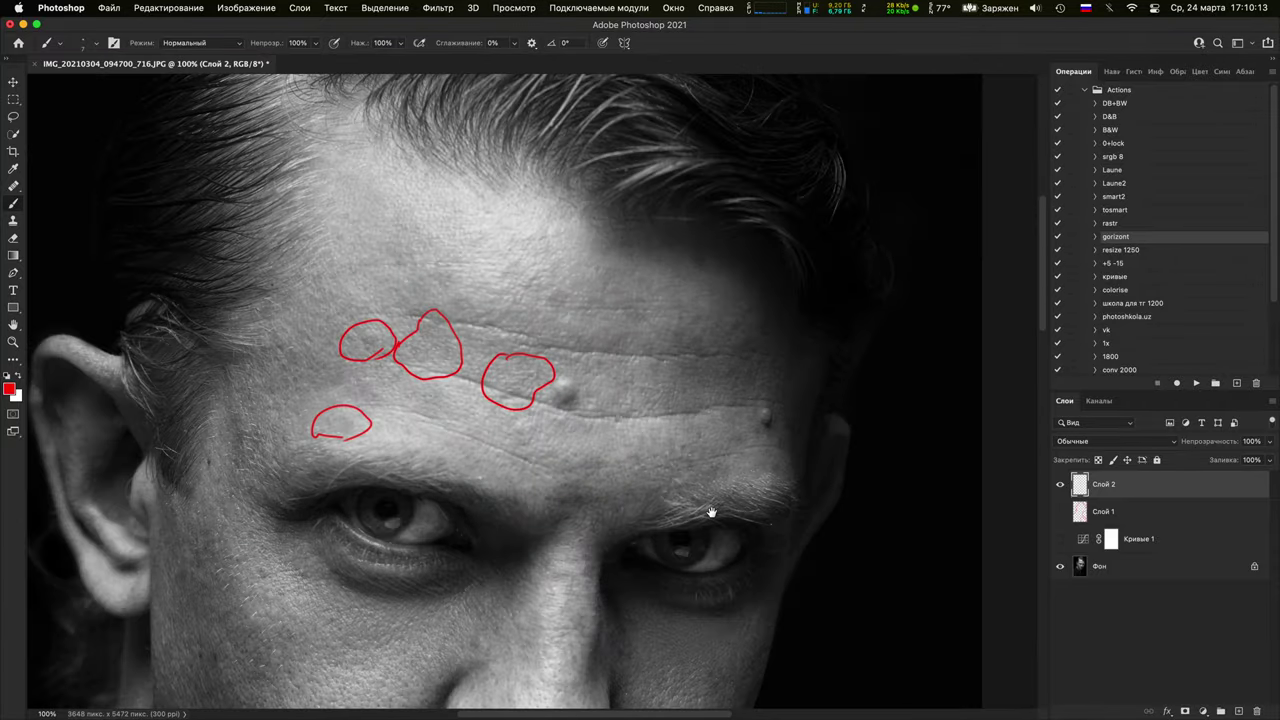
Check the lower face with the extreme curves test toggled, and hide the layer of red forehead circles
{"action": "left_click", "coordinate": [1060, 539]}
{"action": "mouse_move", "coordinate": [806, 631]}
{"action": "left_mouse_down"}
{"action": "mouse_move", "coordinate": [643, 354]}
{"action": "mouse_move", "coordinate": [620, 171]}
{"action": "mouse_move", "coordinate": [785, 106]}
{"action": "left_mouse_up"}
{"action": "left_click", "coordinate": [1060, 539]}
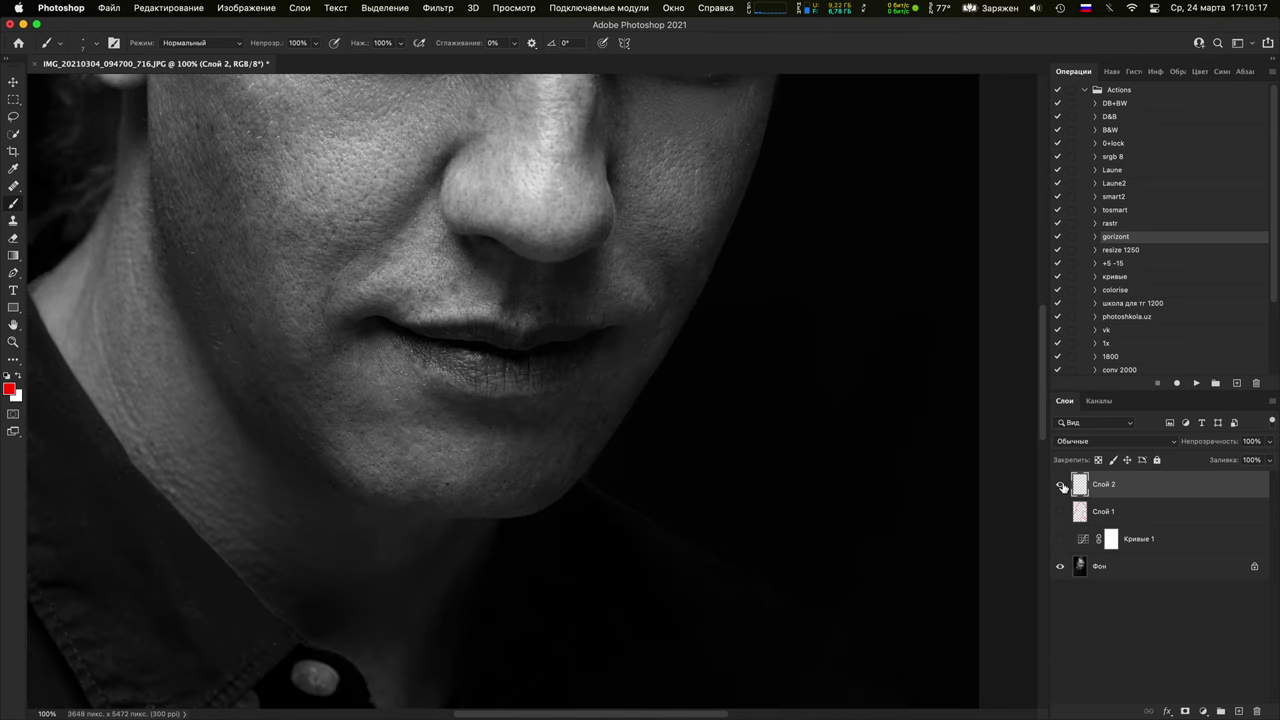
{"action": "left_click", "coordinate": [1060, 484]}
Add a Curves adjustment layer brightening input 68 to output 162, and invert its mask to black
{"action": "left_click_drag", "start_coordinate": [572, 357], "coordinate": [571, 521]}
{"action": "left_click_drag", "start_coordinate": [622, 80], "coordinate": [659, 298]}
{"action": "key", "text": "super+0"}
{"action": "scroll", "coordinate": [549, 426], "scroll_direction": "up", "scroll_amount": 5}
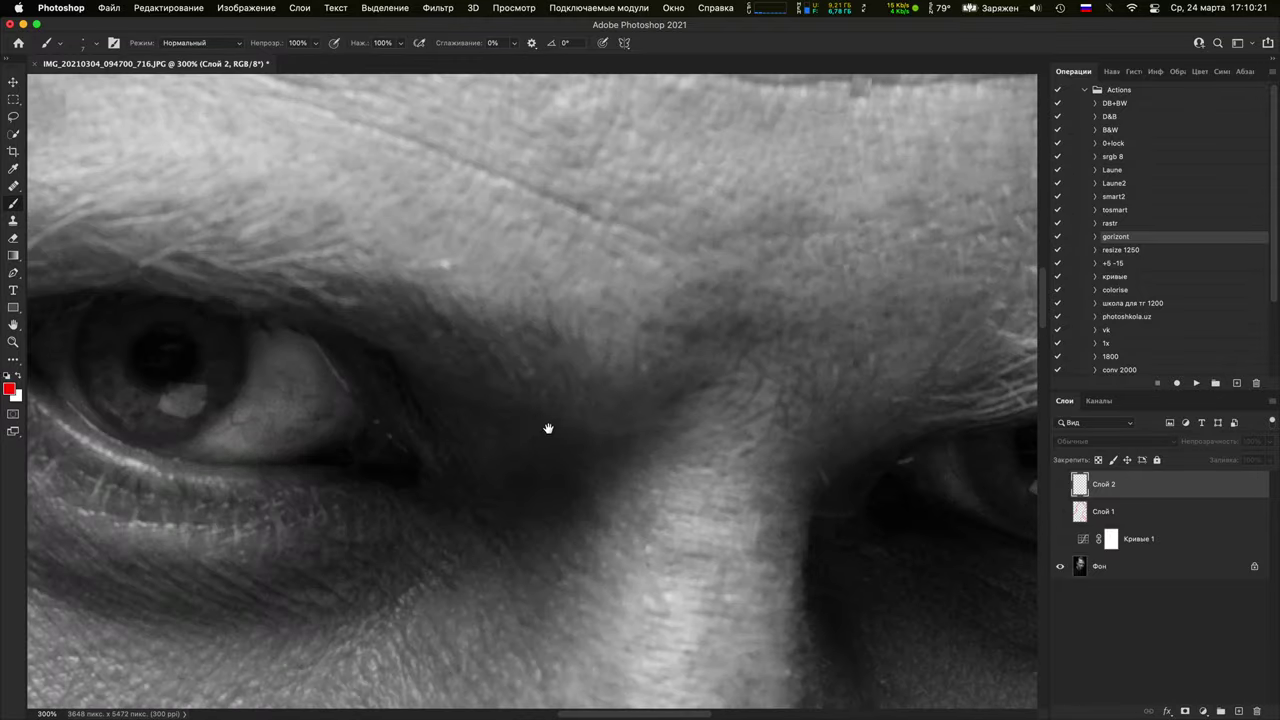
{"action": "left_click", "coordinate": [1203, 711]}
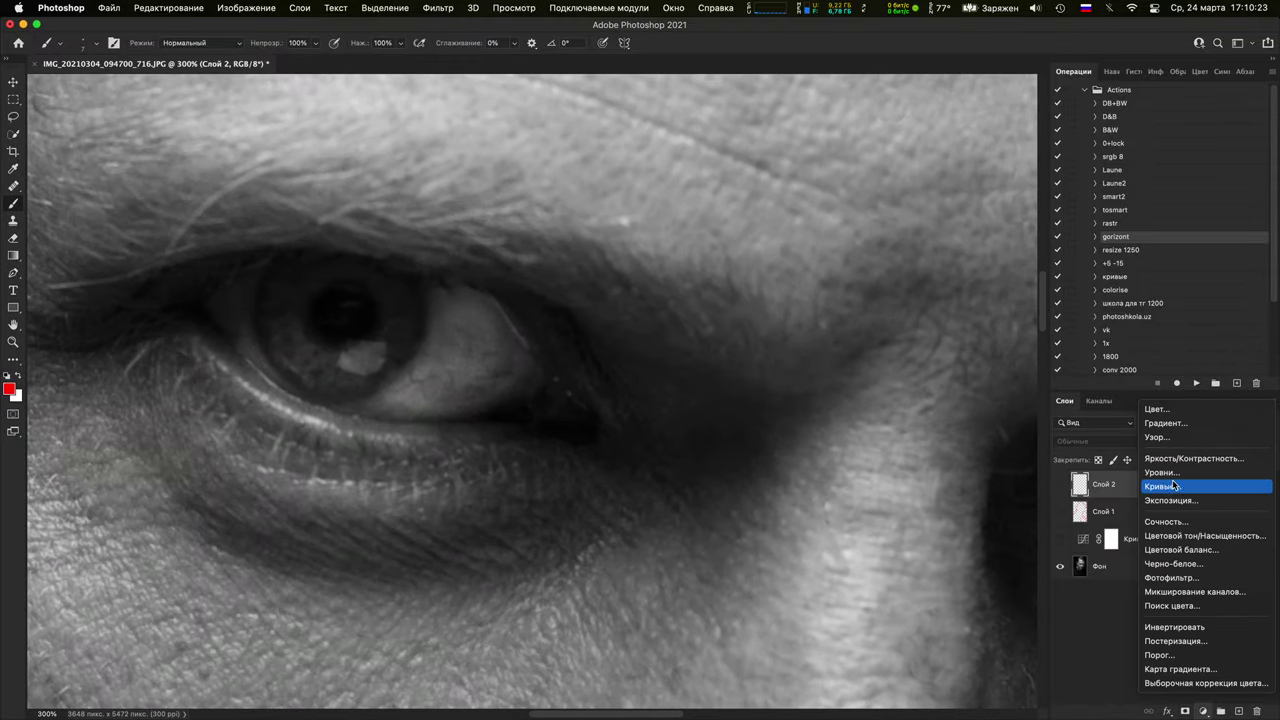
{"action": "left_click", "coordinate": [1176, 487]}
{"action": "left_click_drag", "start_coordinate": [894, 300], "coordinate": [867, 291]}
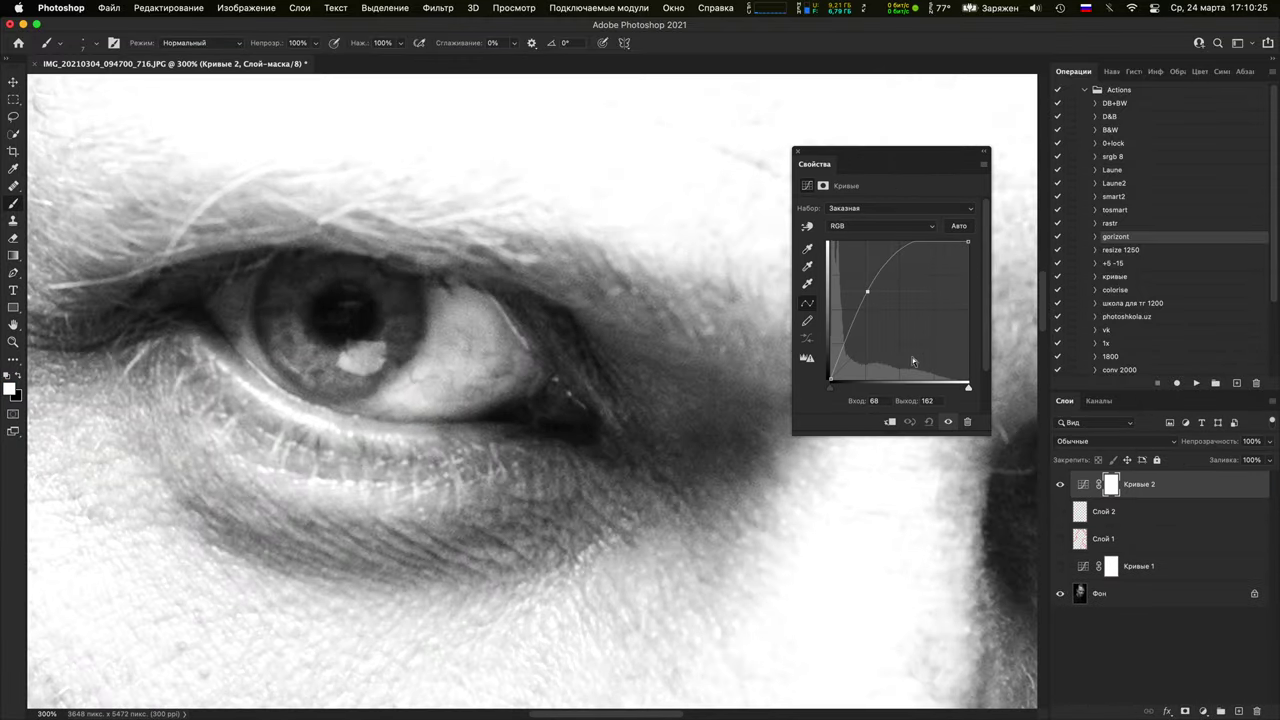
{"action": "key", "text": "super+i"}
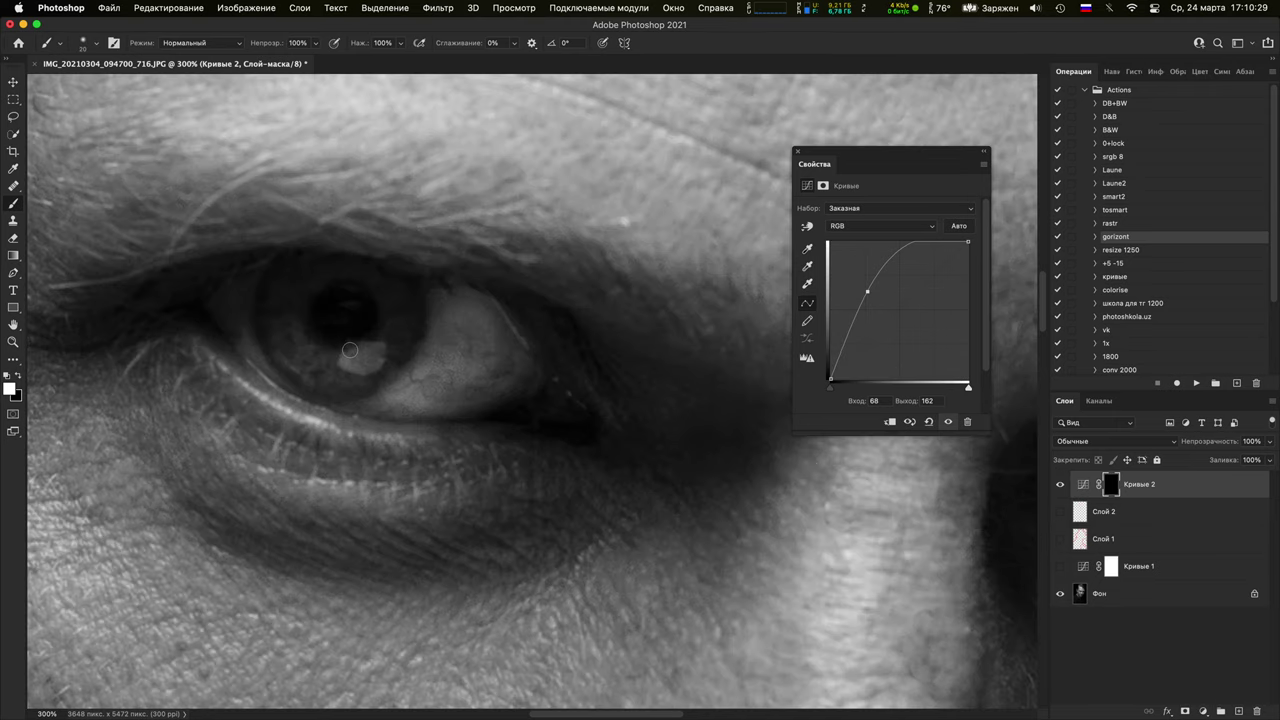
Paint white on the curves mask over the eyes with a size 30 brush to brighten the irises
{"action": "key", "text": "bracketright"}
{"action": "left_click_drag", "start_coordinate": [350, 349], "coordinate": [389, 343]}
{"action": "left_click_drag", "start_coordinate": [211, 323], "coordinate": [411, 475]}
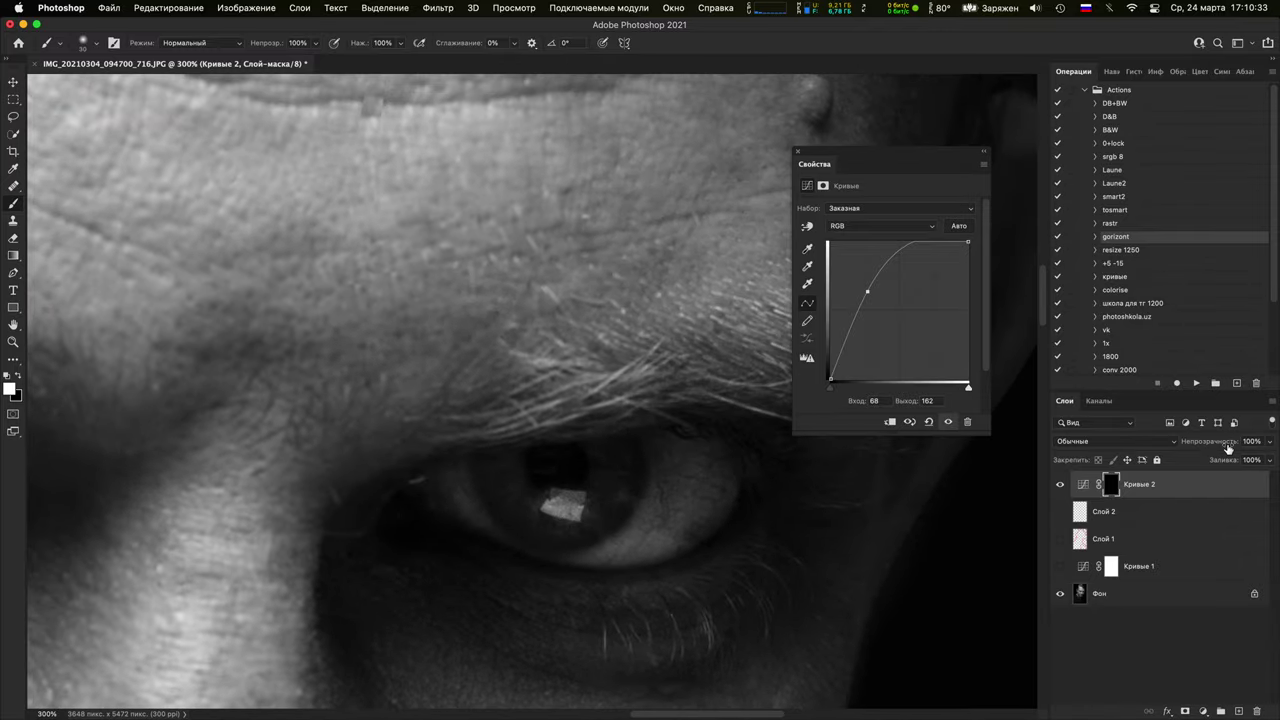
Reduce the eye-brightening curves layer to 41% opacity, comparing the portrait with and without the effect
{"action": "left_click_drag", "start_coordinate": [1228, 447], "coordinate": [1194, 449]}
{"action": "key", "text": "super+minus"}
{"action": "key", "text": "super+minus"}
{"action": "key", "text": "super+minus"}
{"action": "key", "text": "super+minus"}
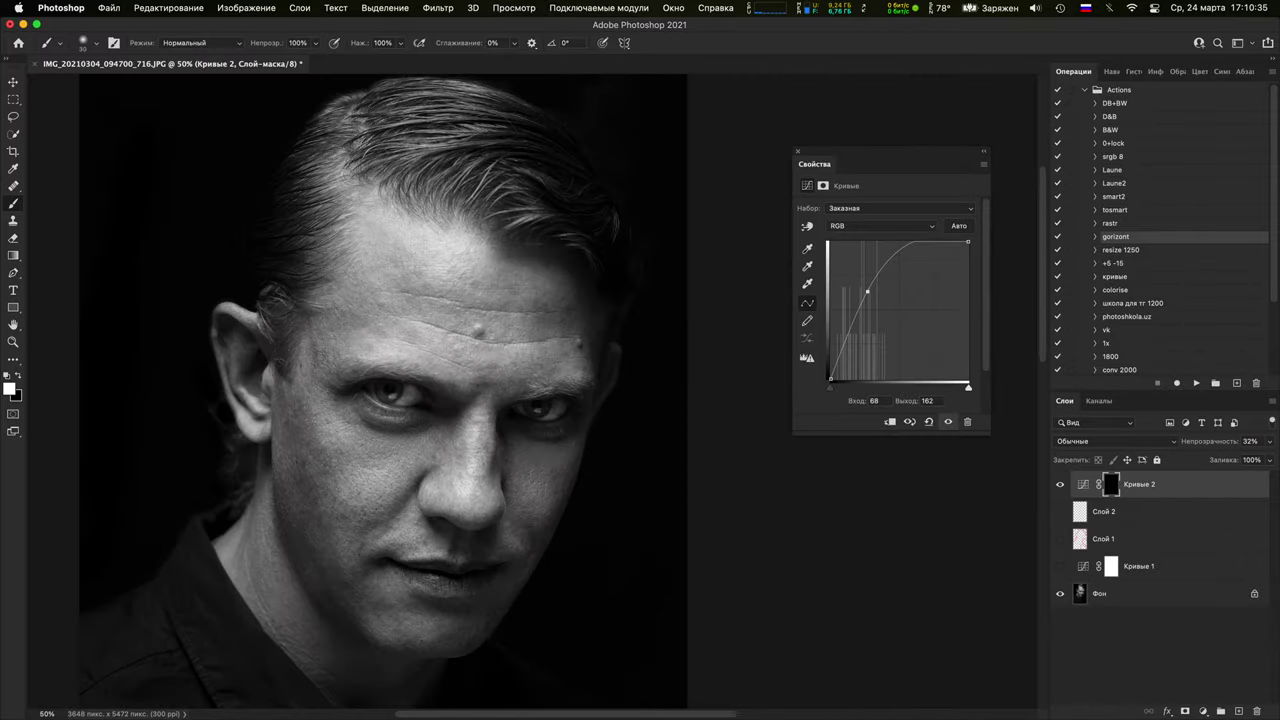
{"action": "left_click", "coordinate": [1055, 485]}
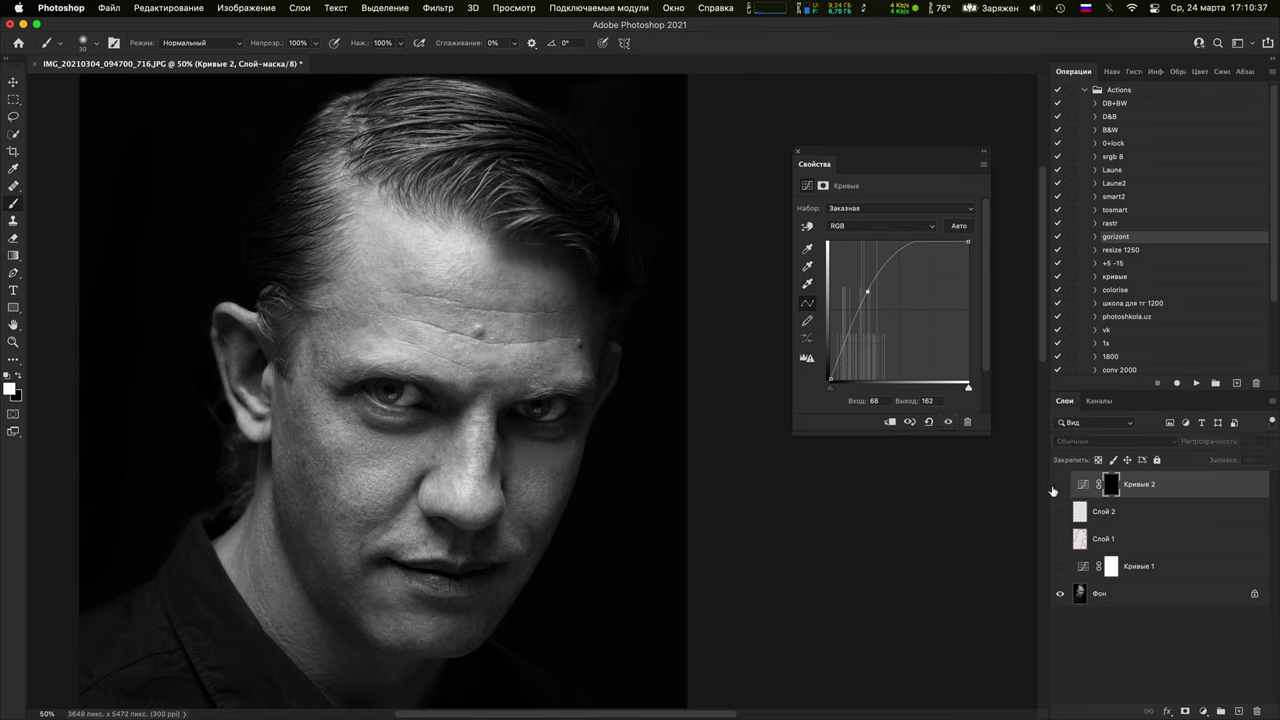
{"action": "left_click", "coordinate": [1055, 488]}
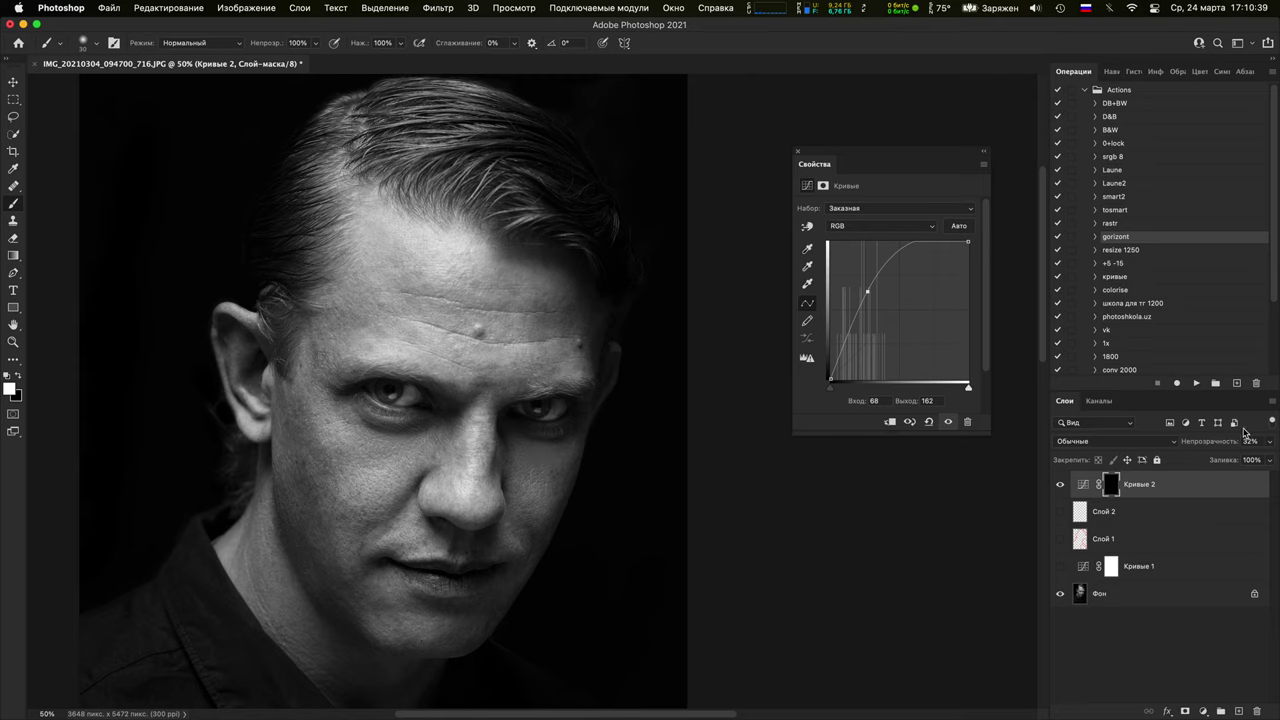
{"action": "left_click_drag", "start_coordinate": [1228, 441], "coordinate": [1225, 441]}
{"action": "key", "text": "Return"}
{"action": "key", "text": "super+minus"}
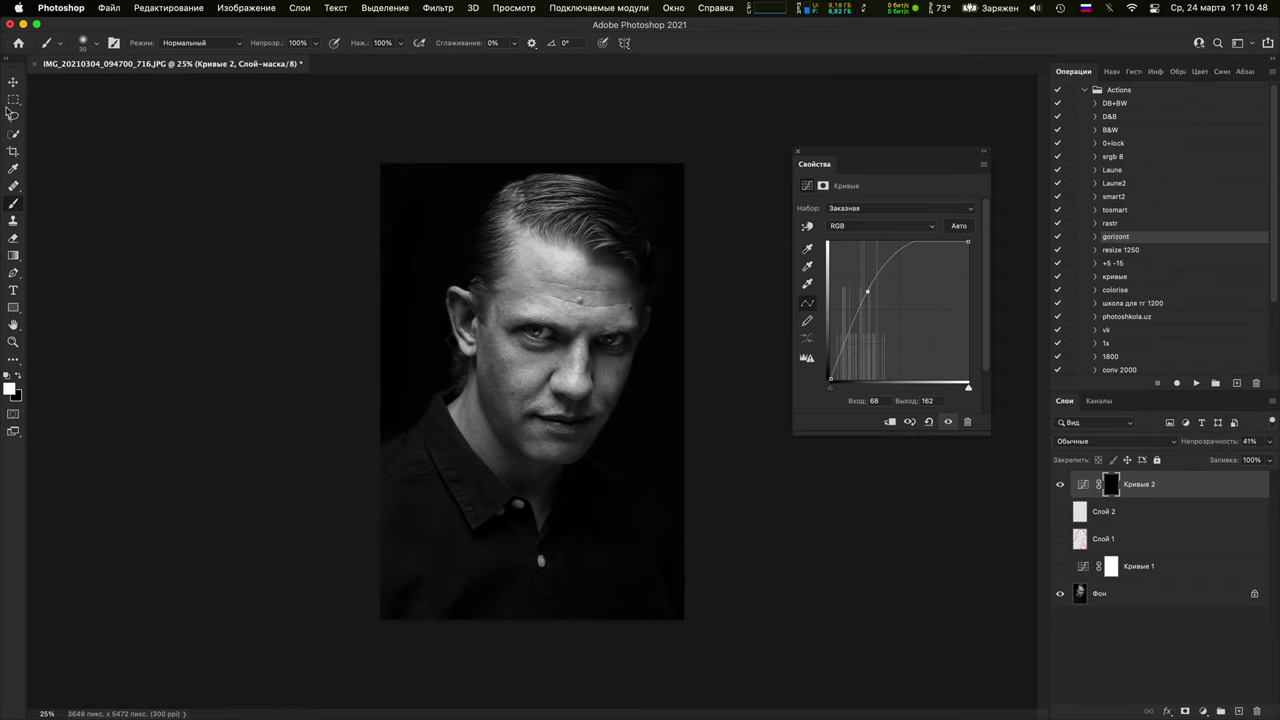
Close the black-and-white male portrait without saving the changes and return to Adobe Bridge
{"action": "left_click", "coordinate": [35, 65]}
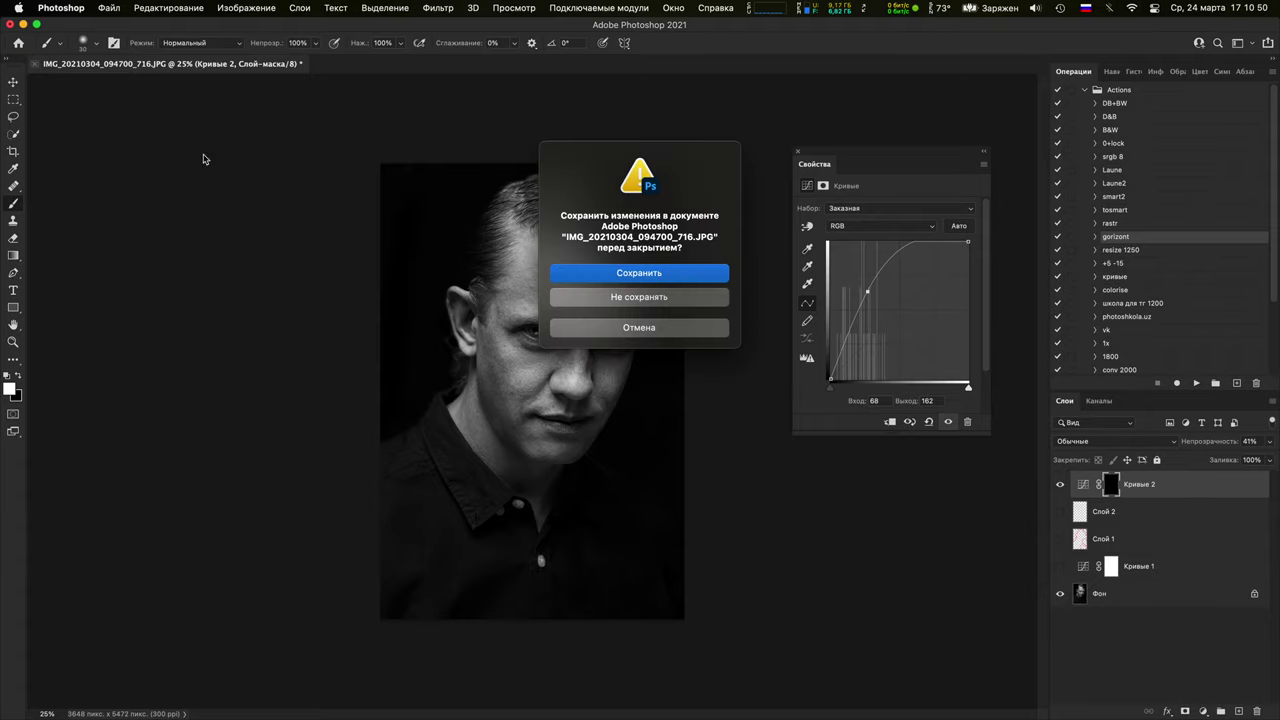
{"action": "left_click", "coordinate": [611, 298]}
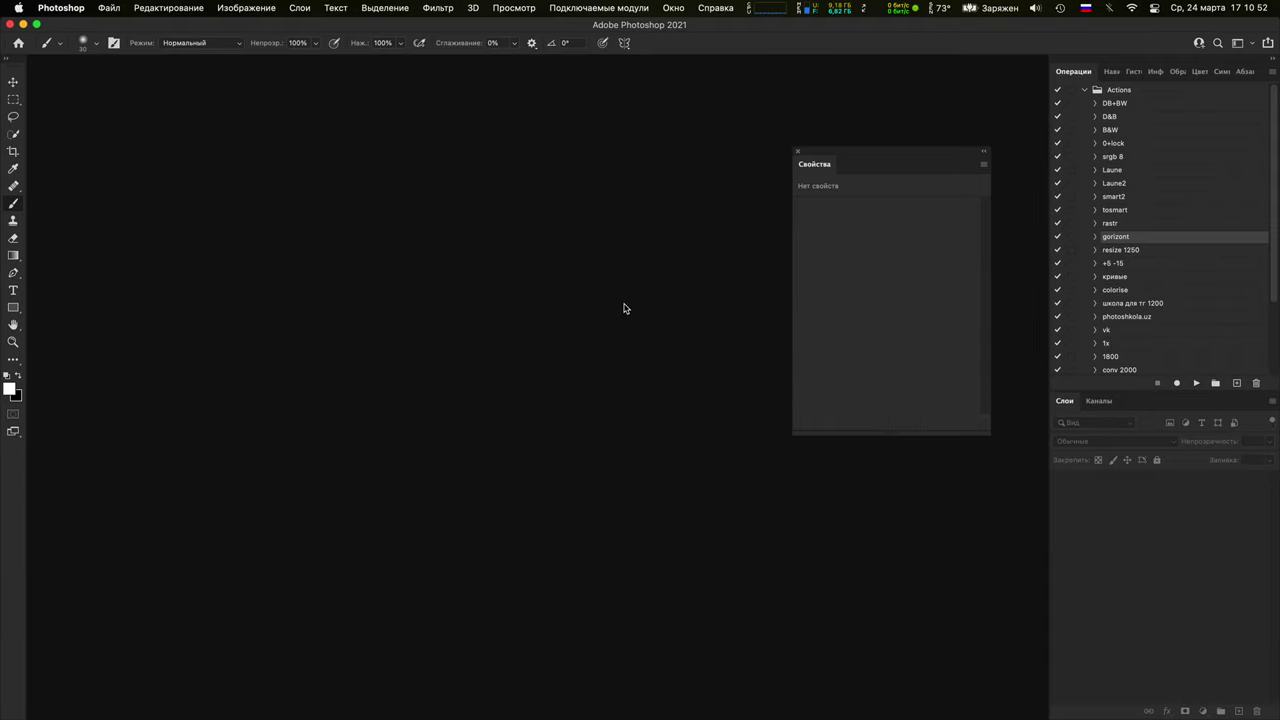
{"action": "left_click", "coordinate": [22, 25]}
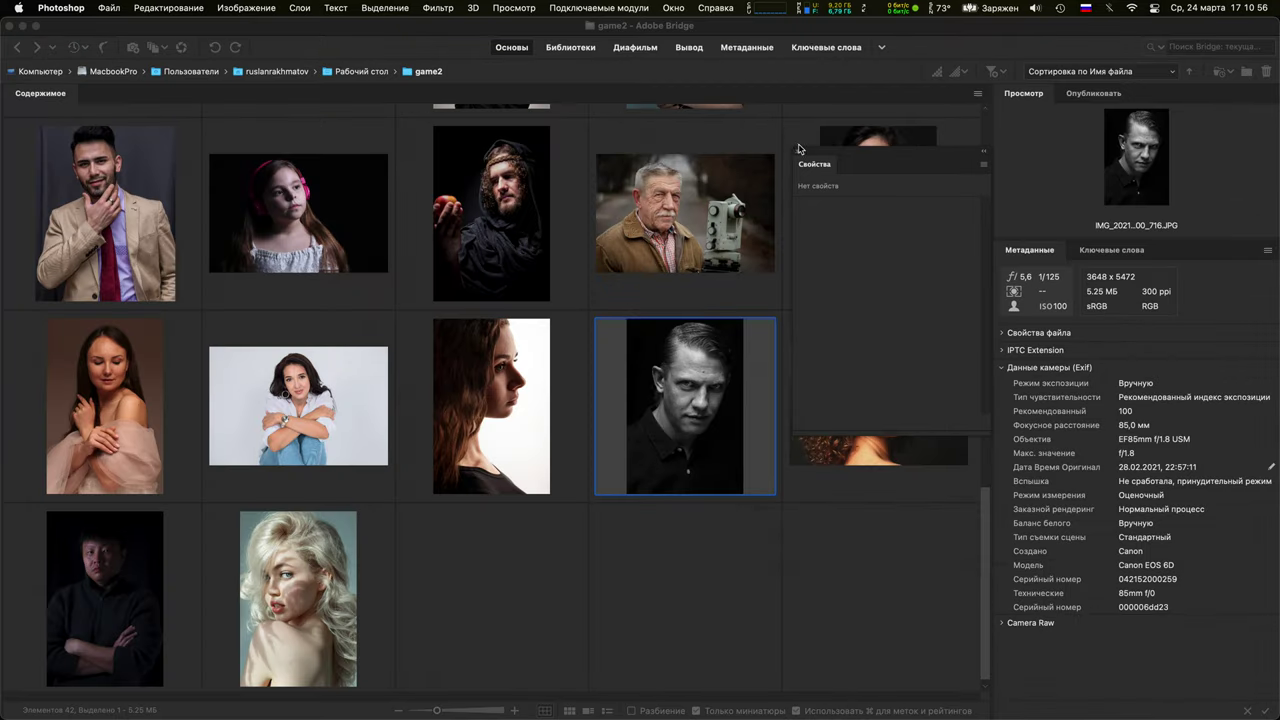
Open the curly-haired woman's portrait in Photoshop, keeping its embedded sRGB profile
{"action": "left_click", "coordinate": [876, 373]}
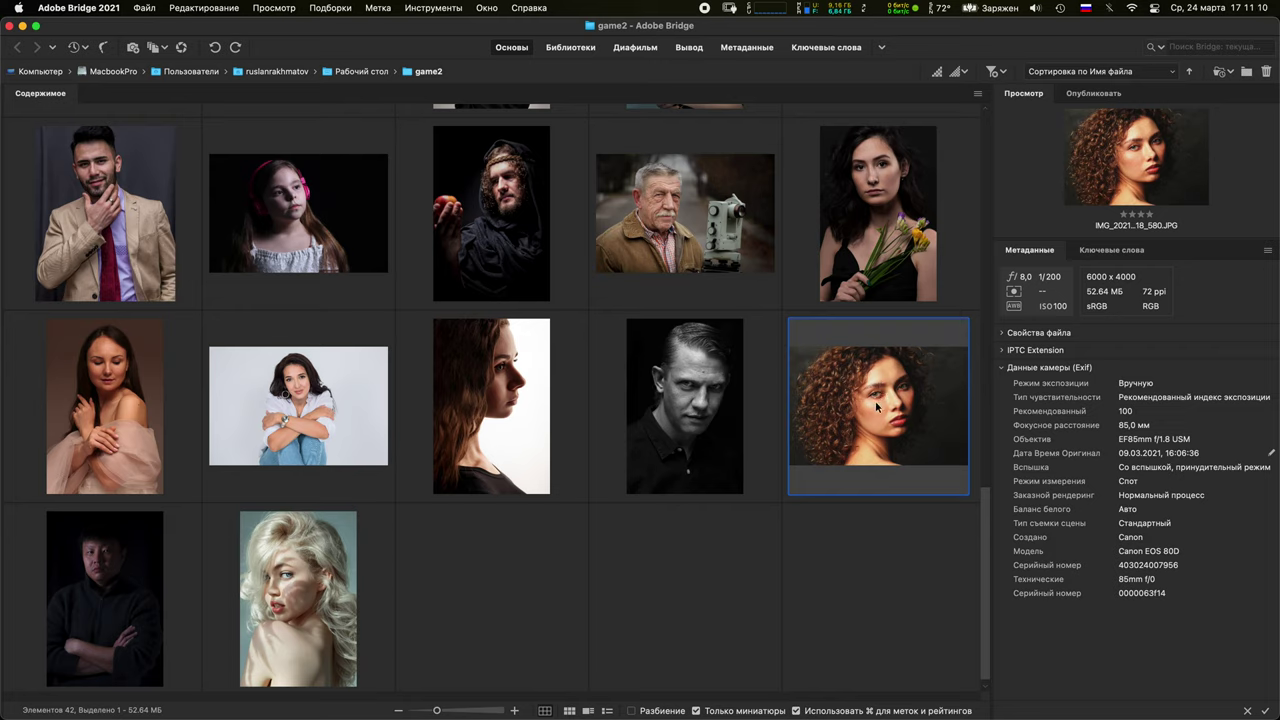
{"action": "double_click", "coordinate": [878, 408]}
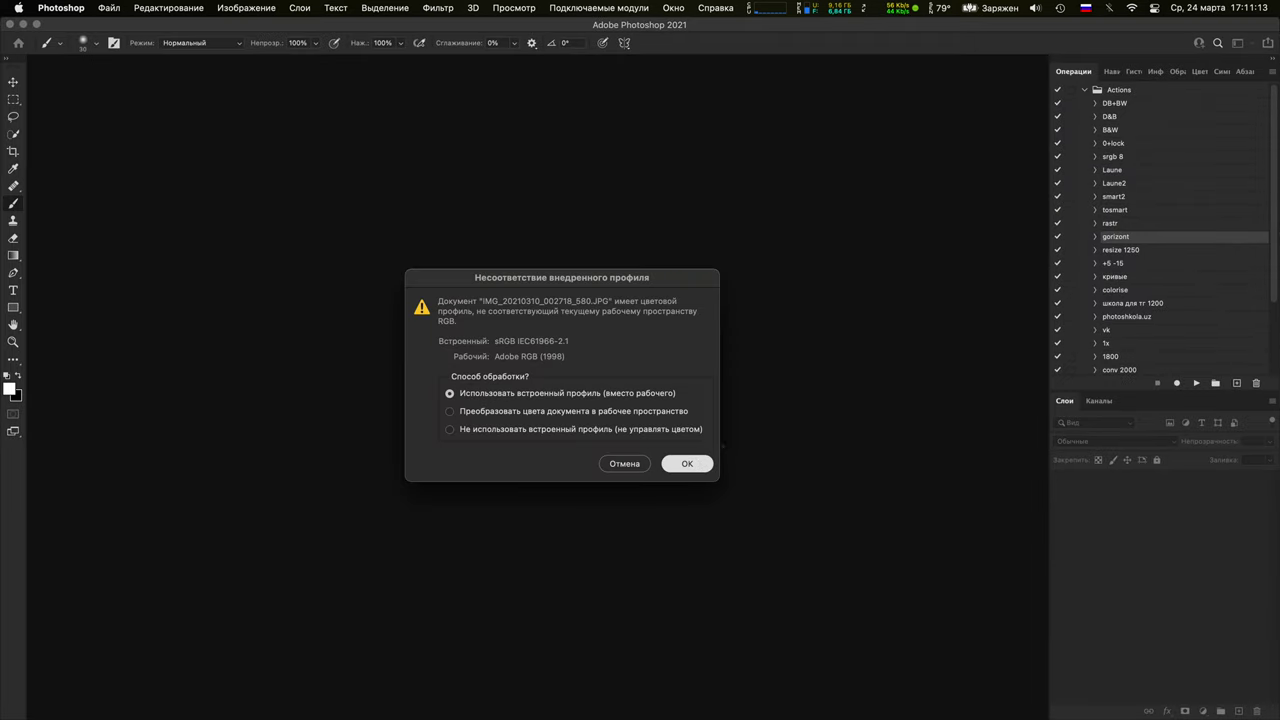
{"action": "left_click", "coordinate": [688, 462]}
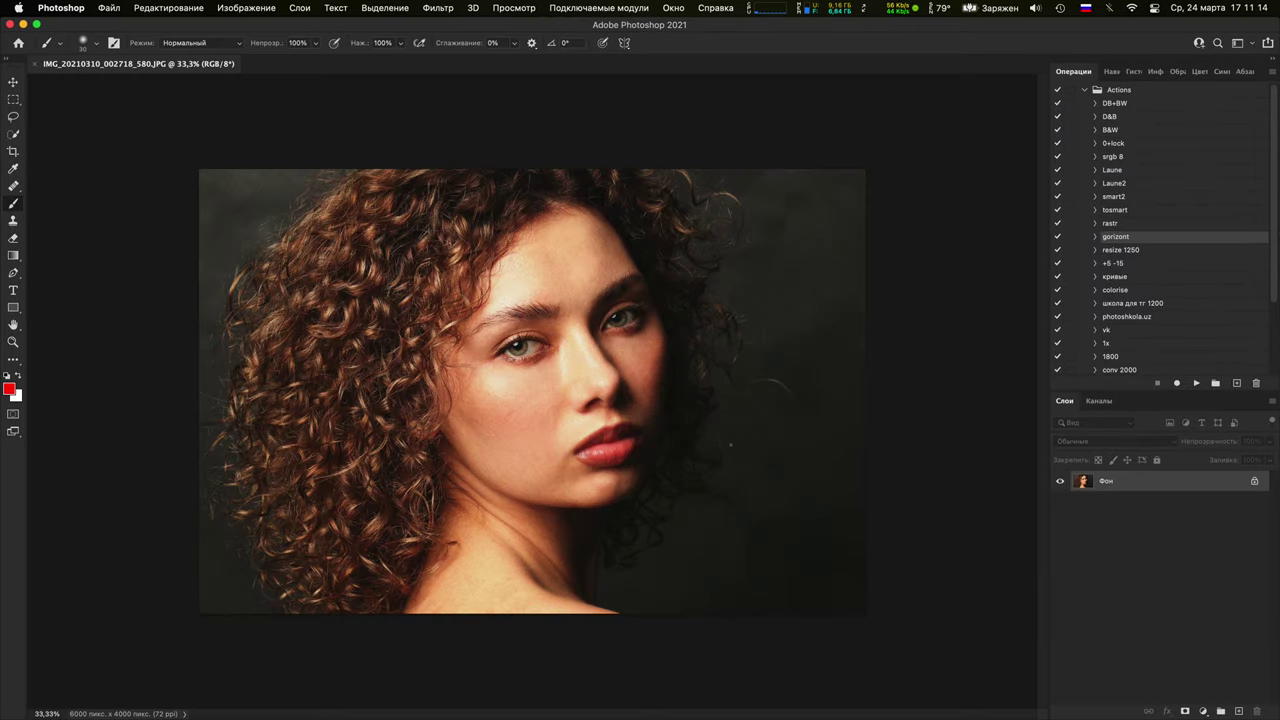
Examine the grain on the cheek beside the nose at magnifications from 100% to 600%
{"action": "key", "text": "super+plus"}
{"action": "key", "text": "super+plus"}
{"action": "key", "text": "super+plus"}
{"action": "key", "text": "super+plus"}
{"action": "key", "text": "super+plus"}
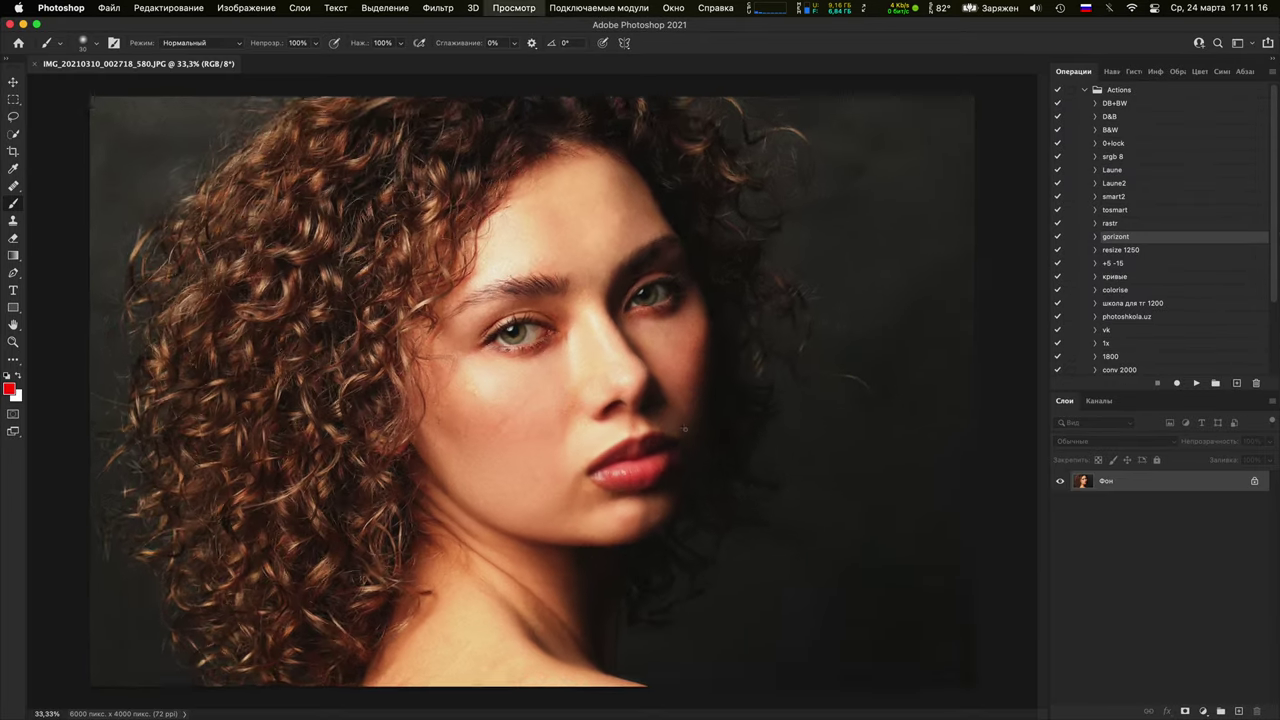
{"action": "scroll", "coordinate": [711, 331], "scroll_direction": "down", "scroll_amount": 2}
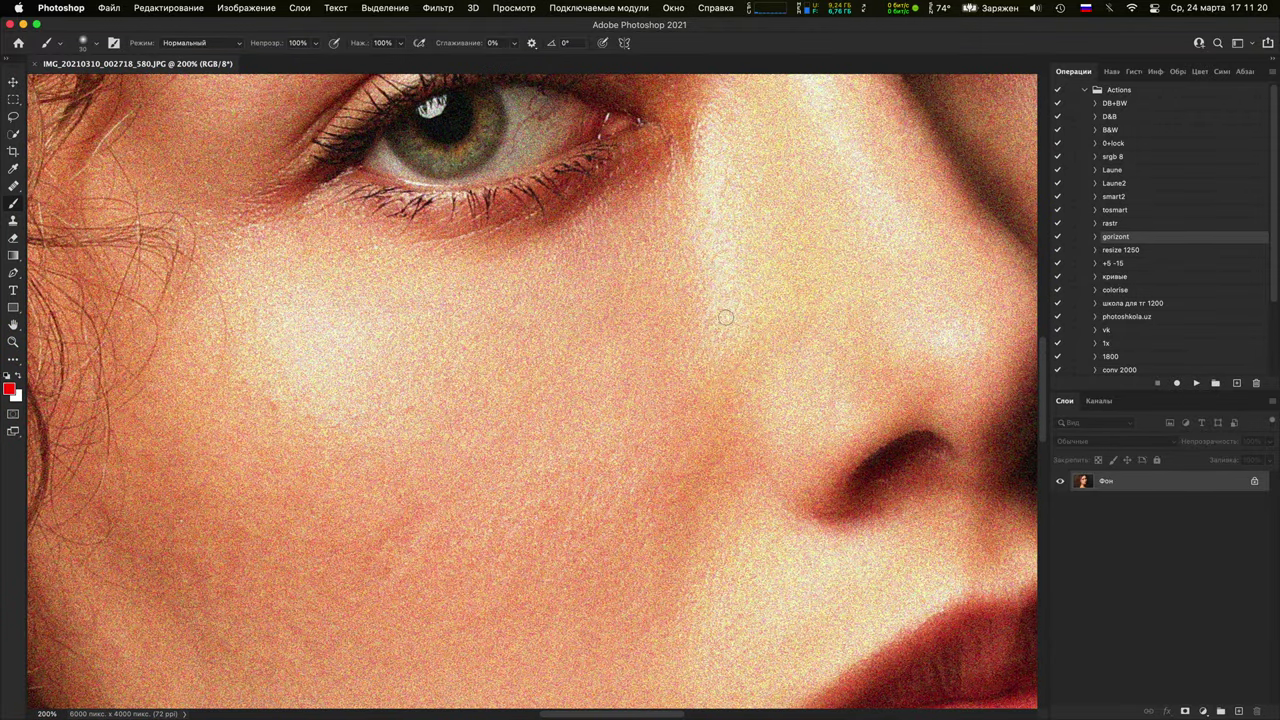
{"action": "key", "text": "super+minus"}
{"action": "key", "text": "super+minus"}
{"action": "key", "text": "super+plus"}
{"action": "key", "text": "super+plus"}
{"action": "key", "text": "super+plus"}
{"action": "key", "text": "super+plus"}
{"action": "key", "text": "super+plus"}
{"action": "key", "text": "super+plus"}
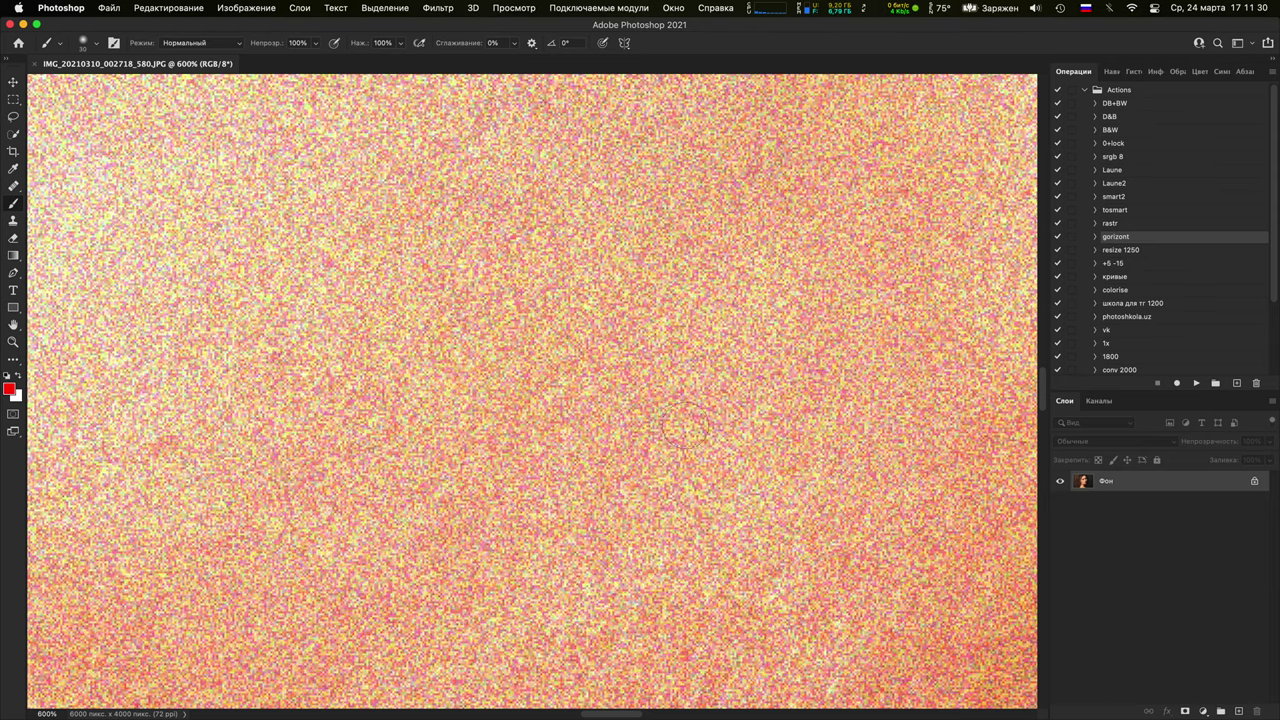
{"action": "key", "text": "super+minus"}
{"action": "key", "text": "super+minus"}
{"action": "key", "text": "super+minus"}
{"action": "key", "text": "super+minus"}
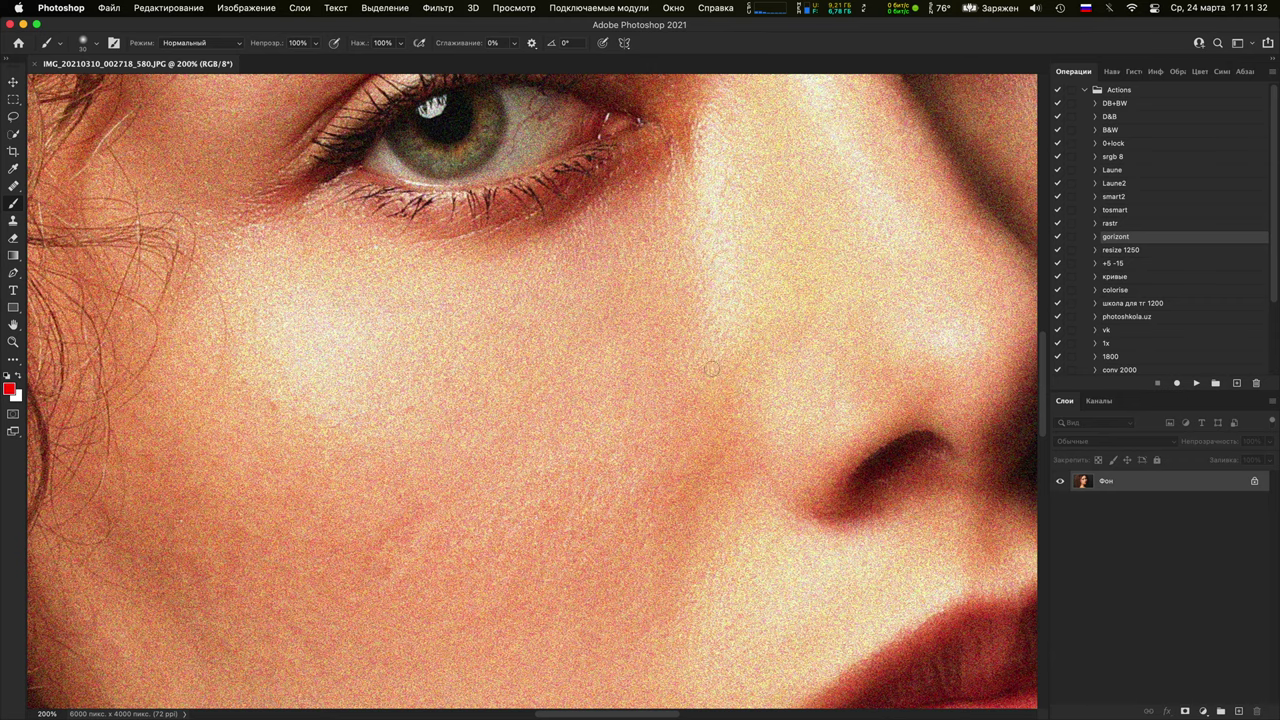
{"action": "key", "text": "super+plus"}
{"action": "key", "text": "super+plus"}
{"action": "key", "text": "super+minus"}
{"action": "key", "text": "super+minus"}
{"action": "key", "text": "super+minus"}
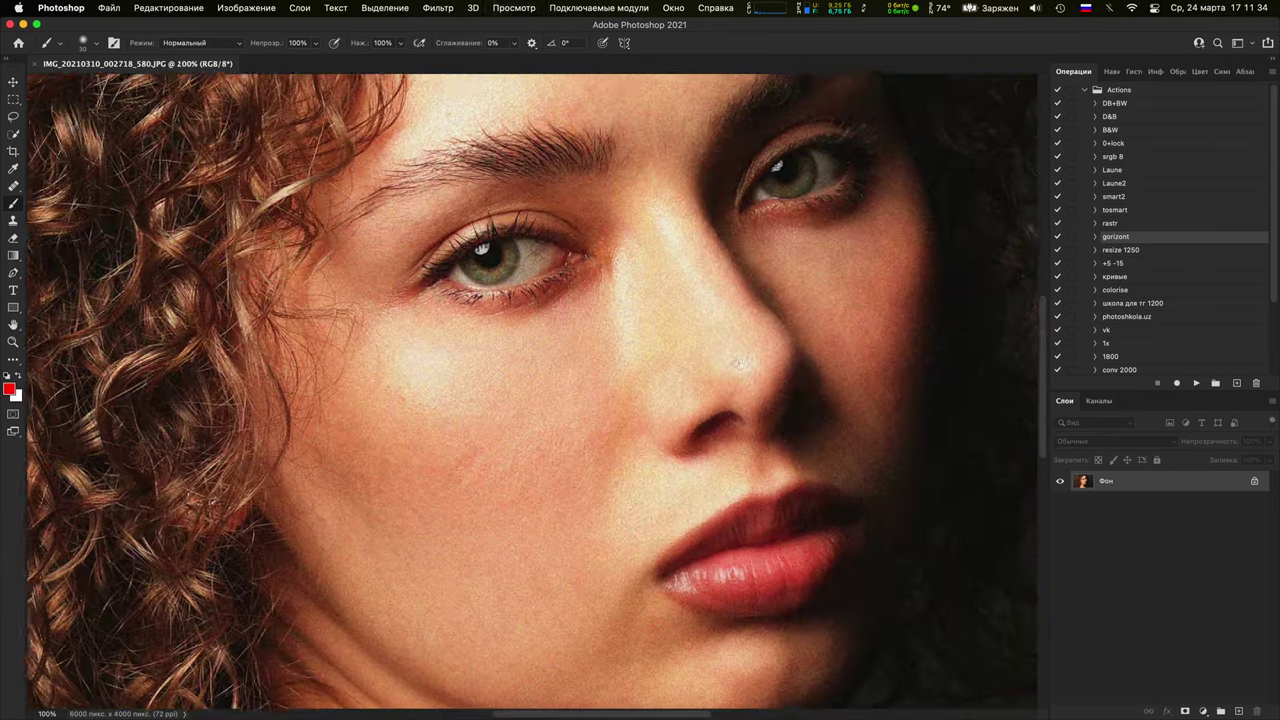
Examine the color noise in the dark background at 400% and closer, and compare it with the overall portrait view
{"action": "key", "text": "super+minus"}
{"action": "key", "text": "super+plus"}
{"action": "key", "text": "super+plus"}
{"action": "key", "text": "super+plus"}
{"action": "key", "text": "super+plus"}
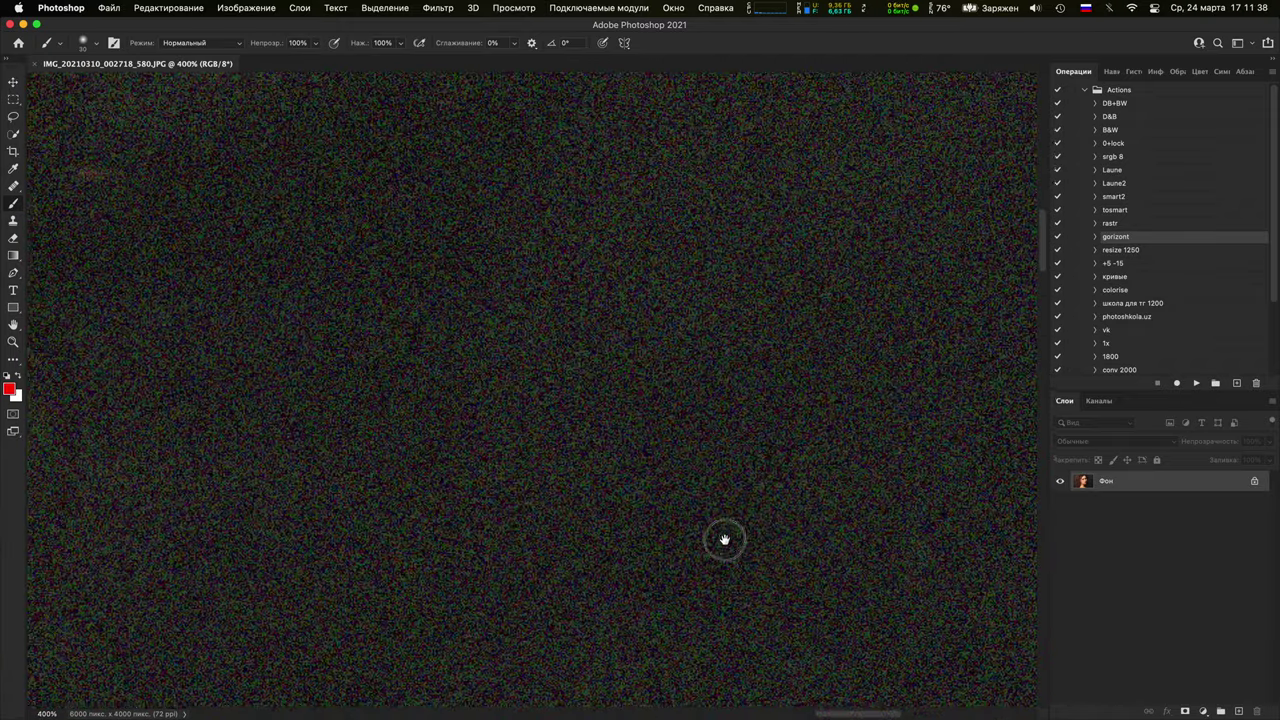
{"action": "key", "text": "super+plus"}
{"action": "key", "text": "super+plus"}
{"action": "key", "text": "super+plus"}
{"action": "key", "text": "super+minus"}
{"action": "key", "text": "super+minus"}
{"action": "key", "text": "super+minus"}
{"action": "key", "text": "super+minus"}
{"action": "key", "text": "super+minus"}
{"action": "key", "text": "super+minus"}
{"action": "key", "text": "super+minus"}
{"action": "key", "text": "super+minus"}
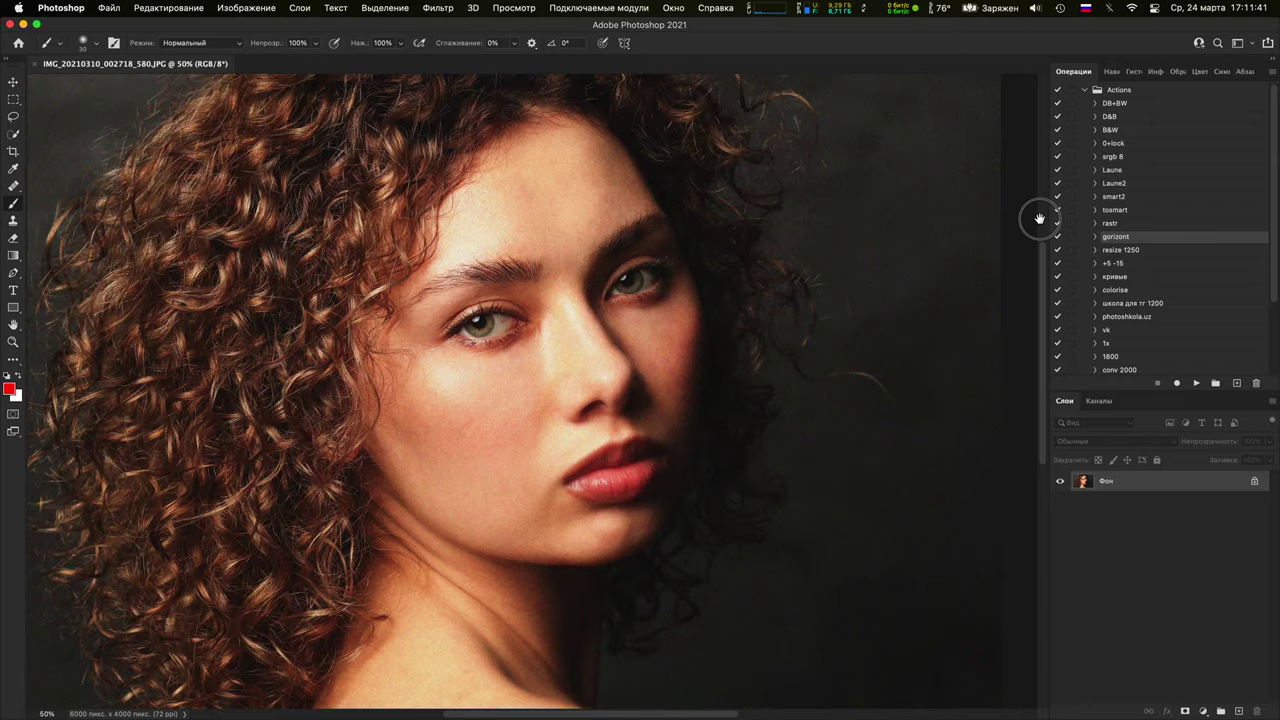
{"action": "left_click_drag", "start_coordinate": [662, 318], "coordinate": [866, 266]}
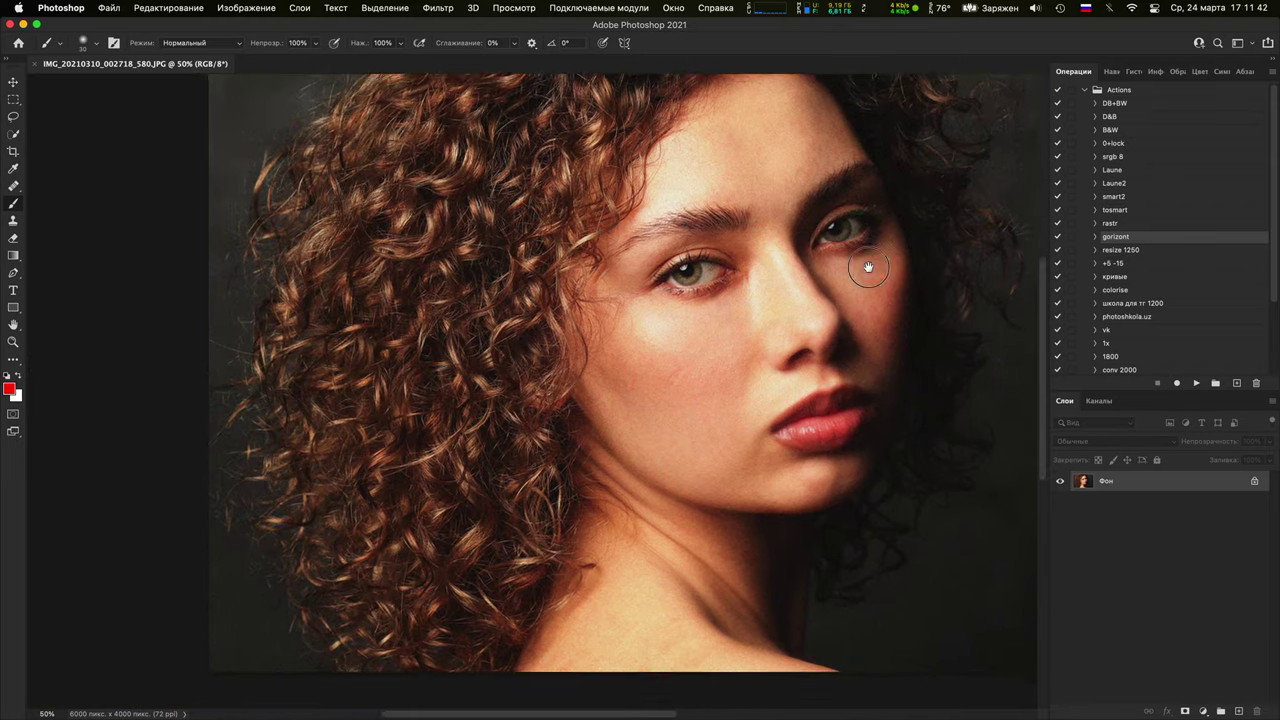
{"action": "key", "text": "super+minus"}
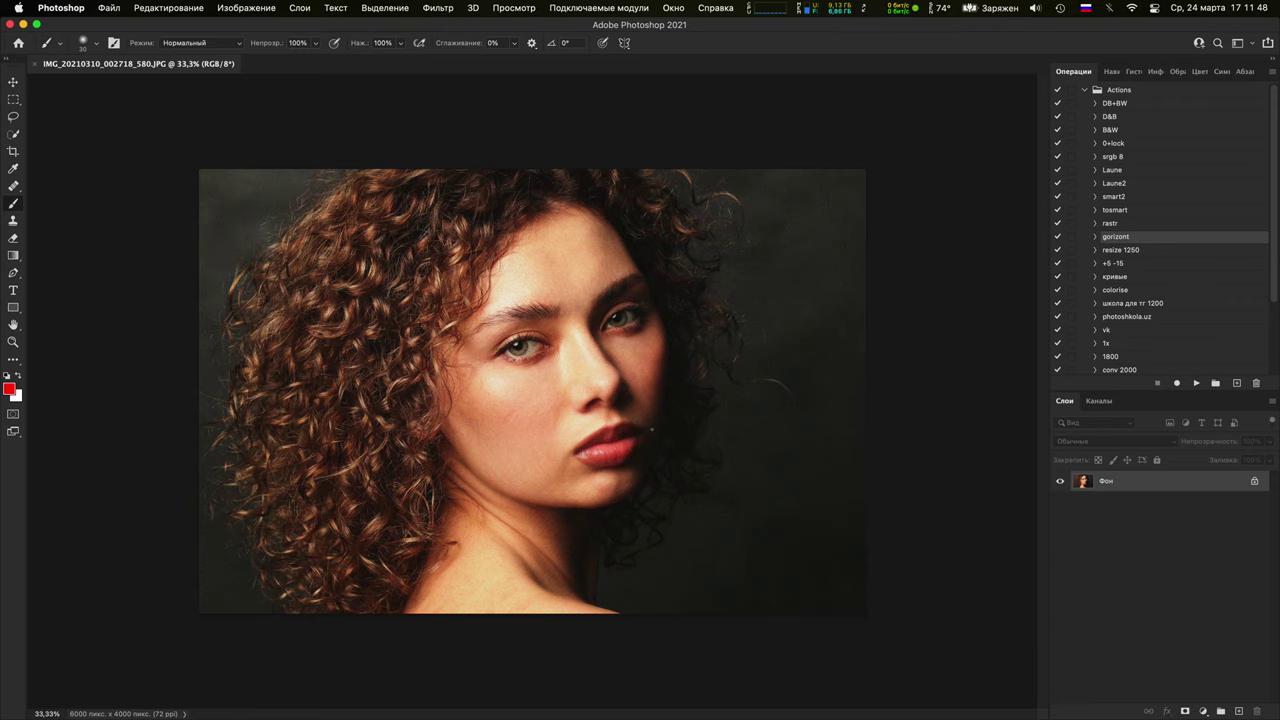
Add a new layer and mark the highlights on the forehead, cheek and nose with red scribbles
{"action": "left_click", "coordinate": [1238, 710]}
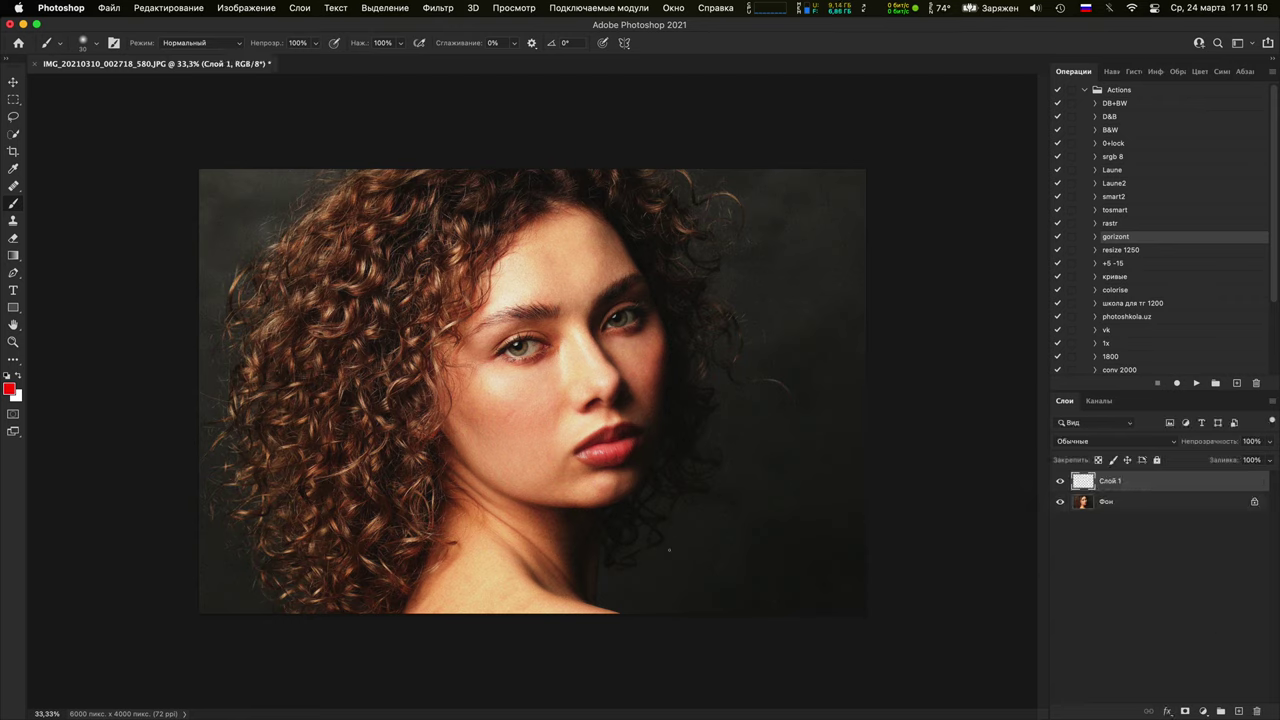
{"action": "left_click_drag", "start_coordinate": [497, 308], "coordinate": [526, 262]}
{"action": "left_click_drag", "start_coordinate": [489, 377], "coordinate": [507, 403]}
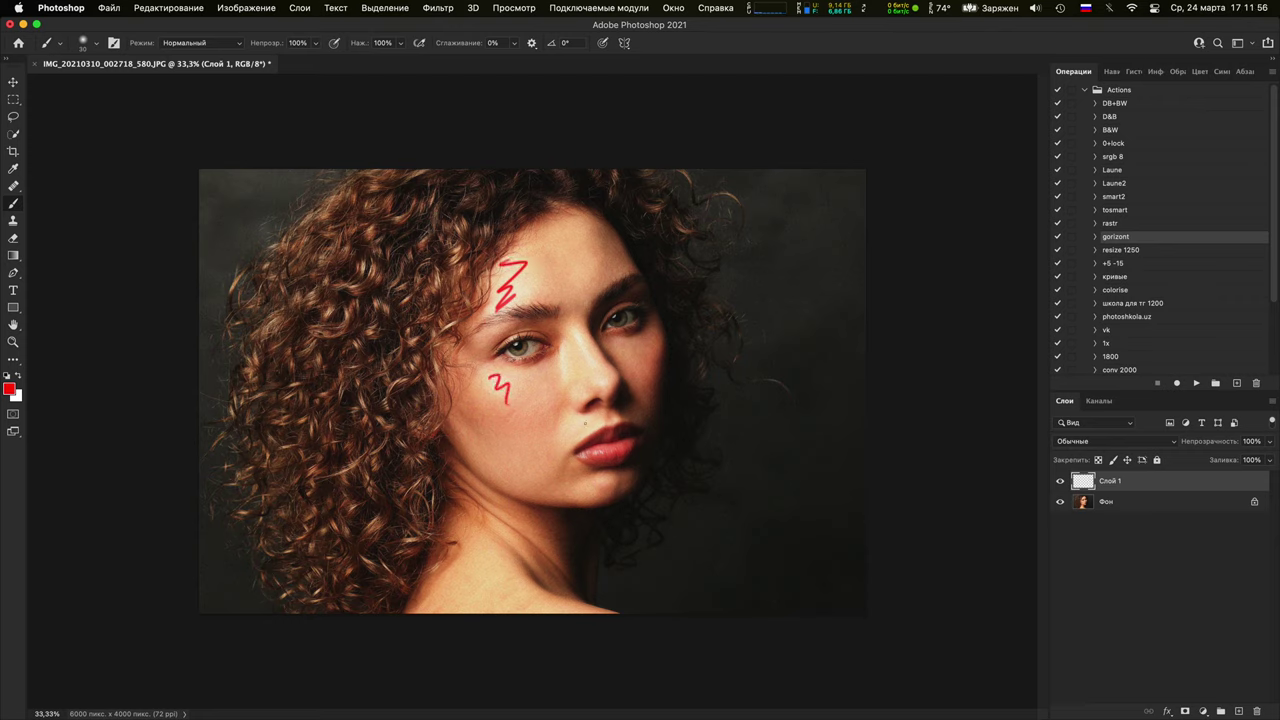
{"action": "left_click_drag", "start_coordinate": [591, 363], "coordinate": [572, 326]}
{"action": "left_click_drag", "start_coordinate": [492, 384], "coordinate": [483, 386]}
{"action": "mouse_move", "coordinate": [500, 304]}
{"action": "left_mouse_down"}
{"action": "mouse_move", "coordinate": [515, 268]}
{"action": "mouse_move", "coordinate": [493, 243]}
{"action": "left_mouse_up"}
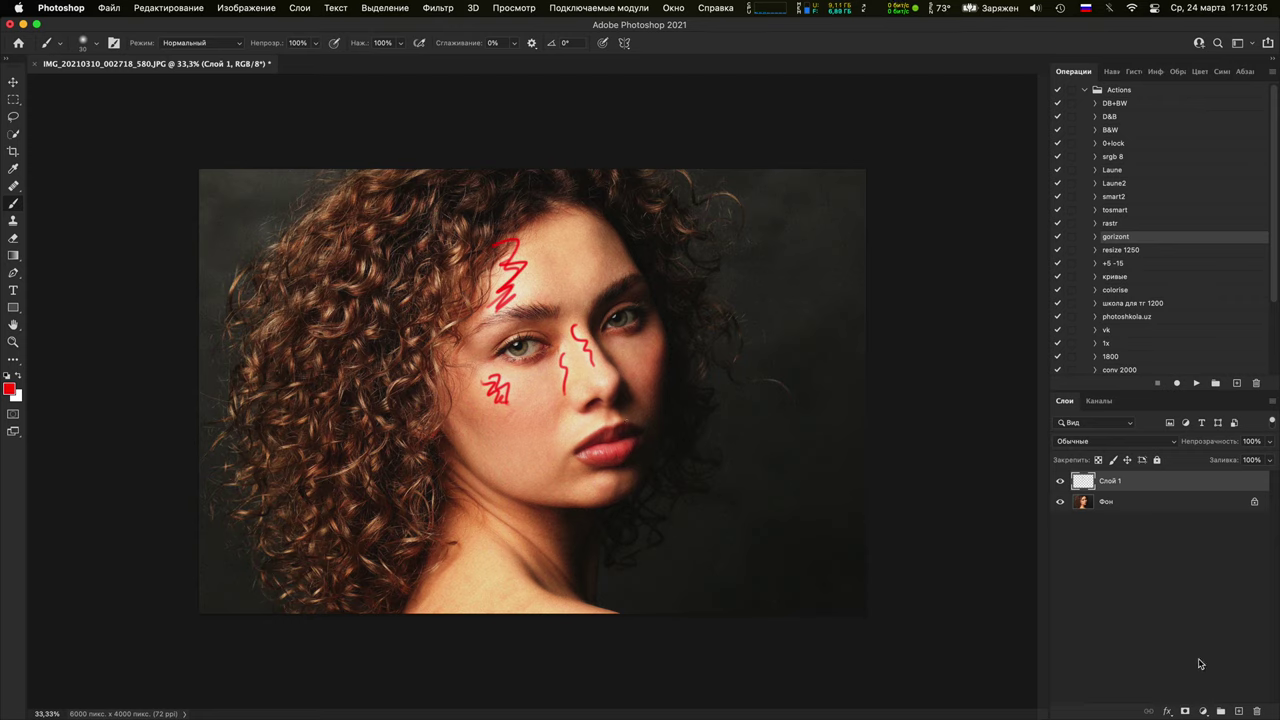
Scribble red hatching across the curls beside the face on another new layer, and hide both markup layers
{"action": "left_click", "coordinate": [1238, 711]}
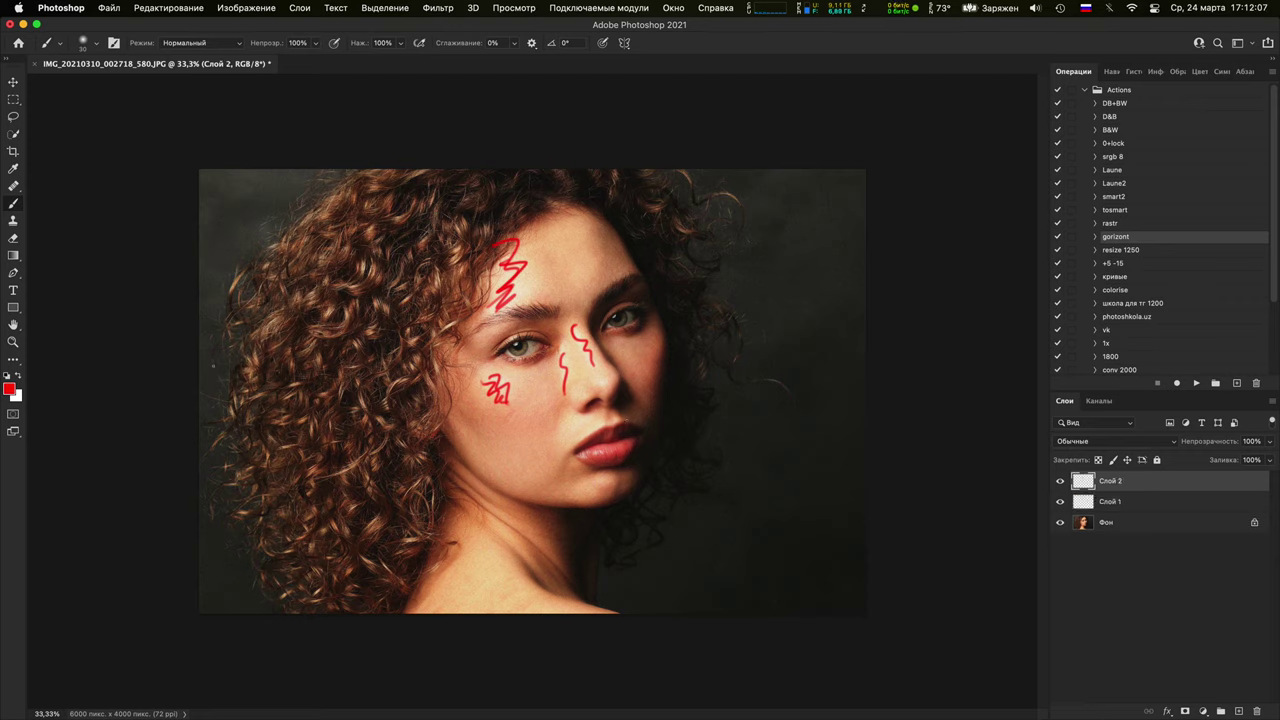
{"action": "mouse_move", "coordinate": [342, 363]}
{"action": "left_mouse_down"}
{"action": "mouse_move", "coordinate": [398, 368]}
{"action": "mouse_move", "coordinate": [388, 339]}
{"action": "mouse_move", "coordinate": [350, 404]}
{"action": "left_mouse_up"}
{"action": "mouse_move", "coordinate": [243, 470]}
{"action": "left_mouse_down"}
{"action": "mouse_move", "coordinate": [262, 400]}
{"action": "mouse_move", "coordinate": [330, 300]}
{"action": "mouse_move", "coordinate": [400, 310]}
{"action": "mouse_move", "coordinate": [410, 460]}
{"action": "left_mouse_up"}
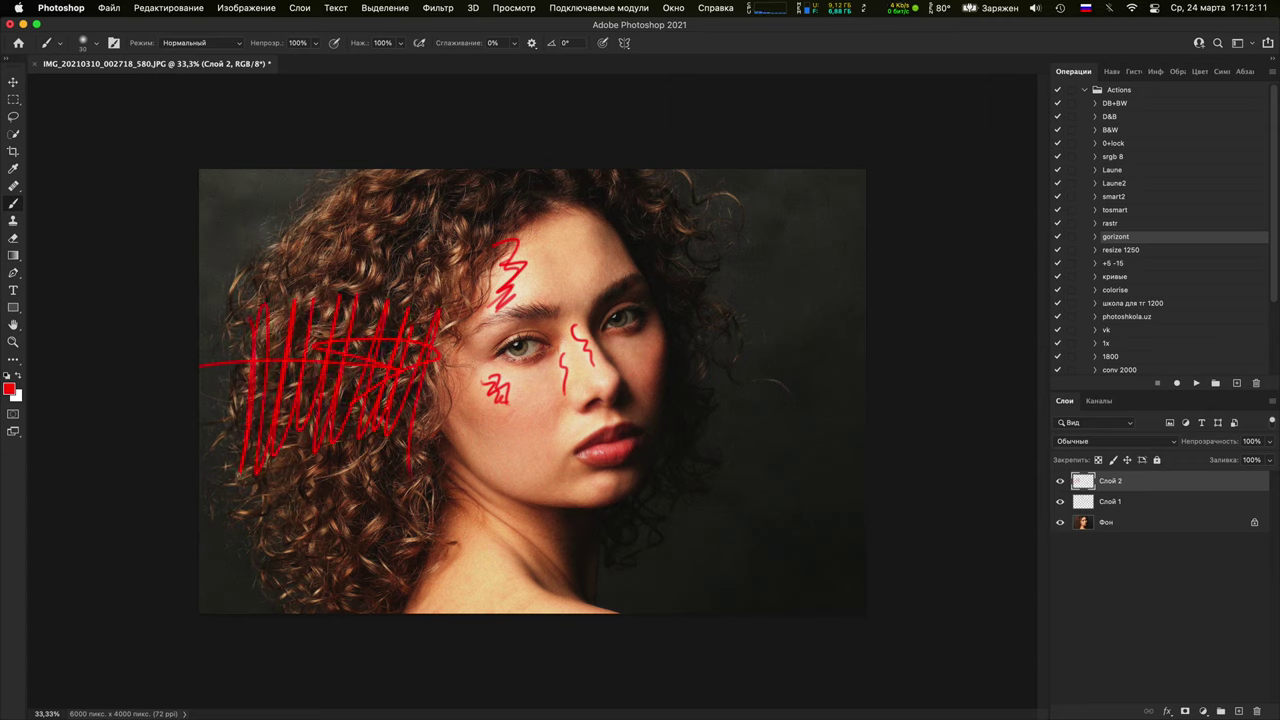
{"action": "left_click", "coordinate": [1060, 481]}
{"action": "left_click", "coordinate": [1060, 501]}
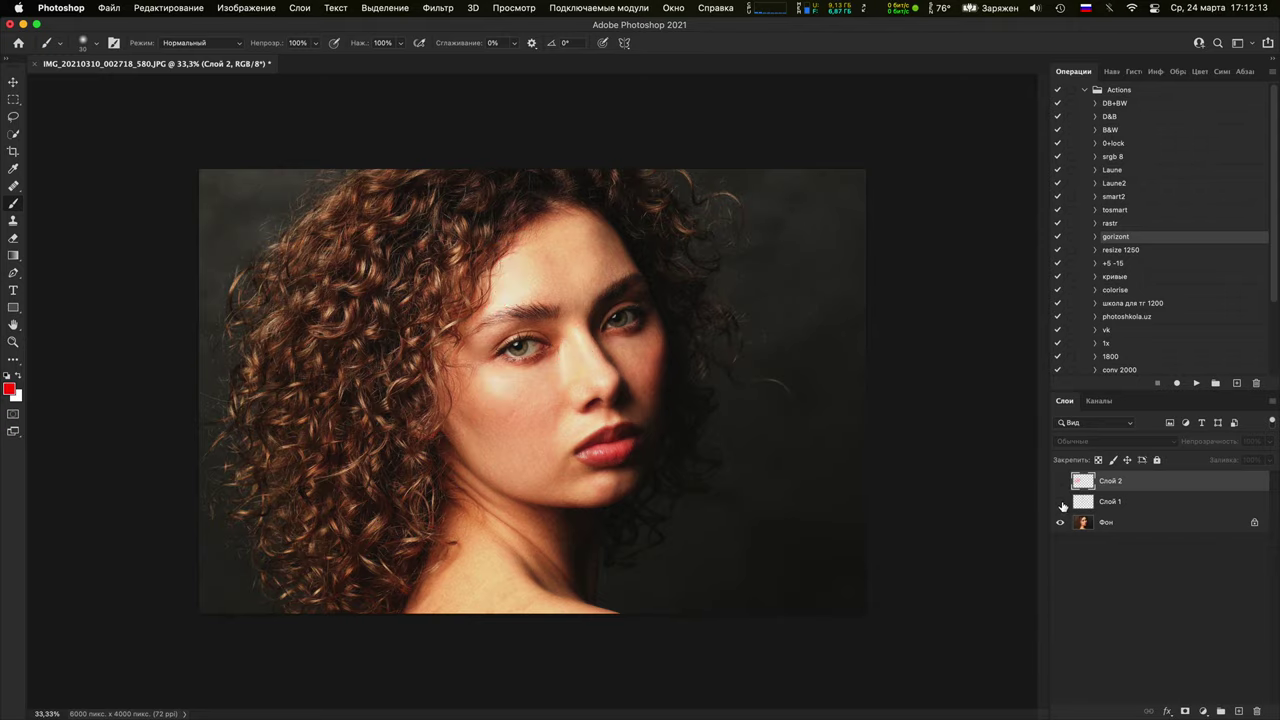
Examine the detail and shine of the curls at 100% and closer, ending with the whole portrait in view
{"action": "key", "text": "super+plus"}
{"action": "key", "text": "super+plus"}
{"action": "key", "text": "super+plus"}
{"action": "left_click_drag", "start_coordinate": [609, 435], "coordinate": [823, 386]}
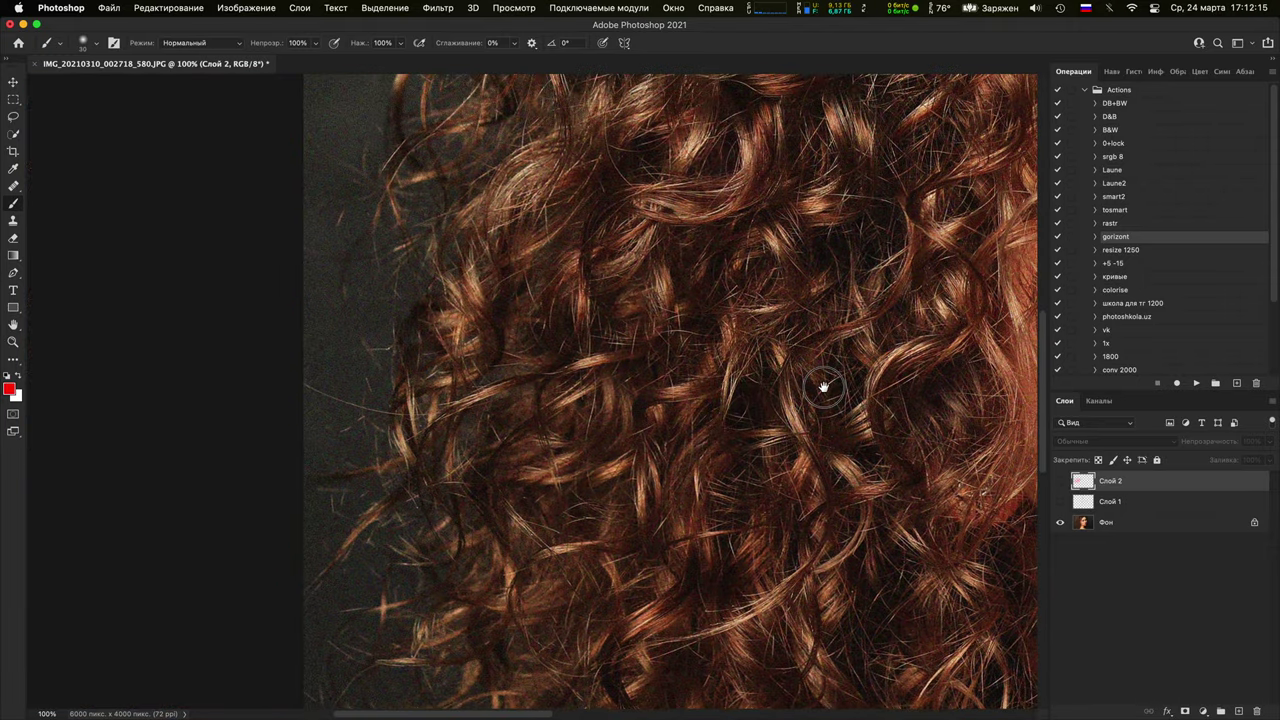
{"action": "key", "text": "super+plus"}
{"action": "key", "text": "super+plus"}
{"action": "left_click_drag", "start_coordinate": [571, 249], "coordinate": [509, 404]}
{"action": "key", "text": "super+minus"}
{"action": "key", "text": "super+minus"}
{"action": "left_click_drag", "start_coordinate": [720, 311], "coordinate": [777, 420]}
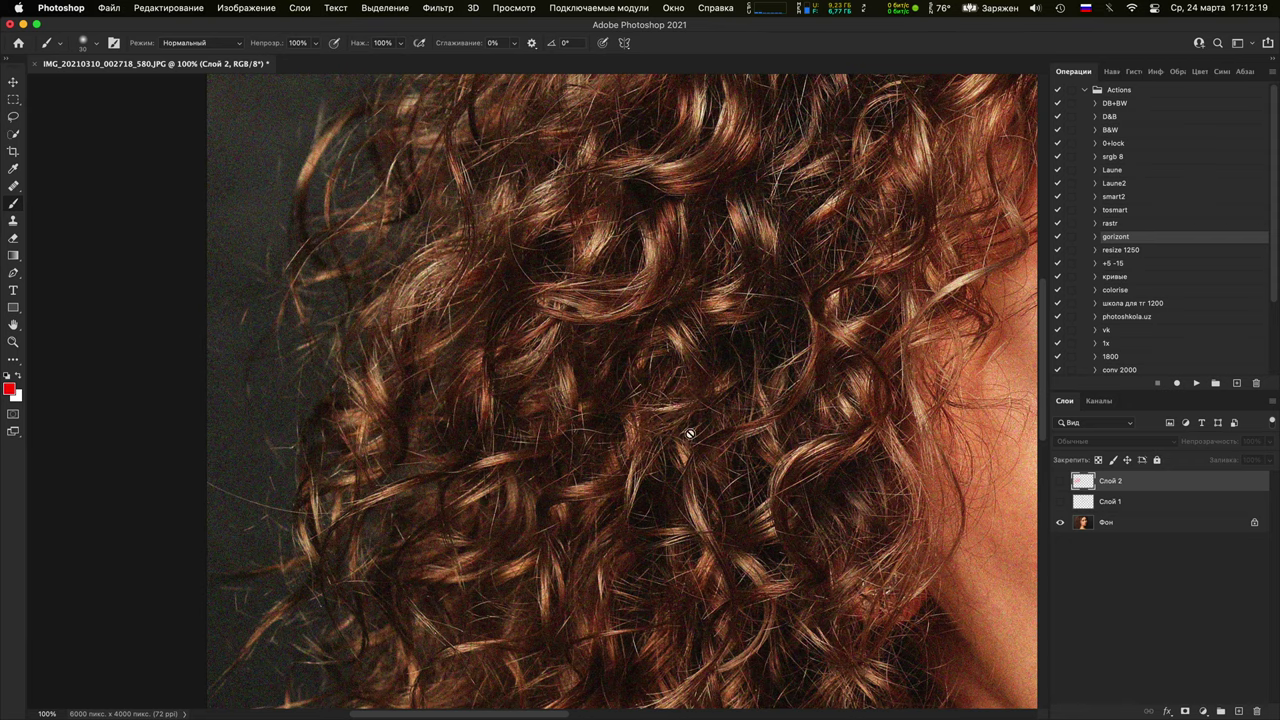
{"action": "key", "text": "super+minus"}
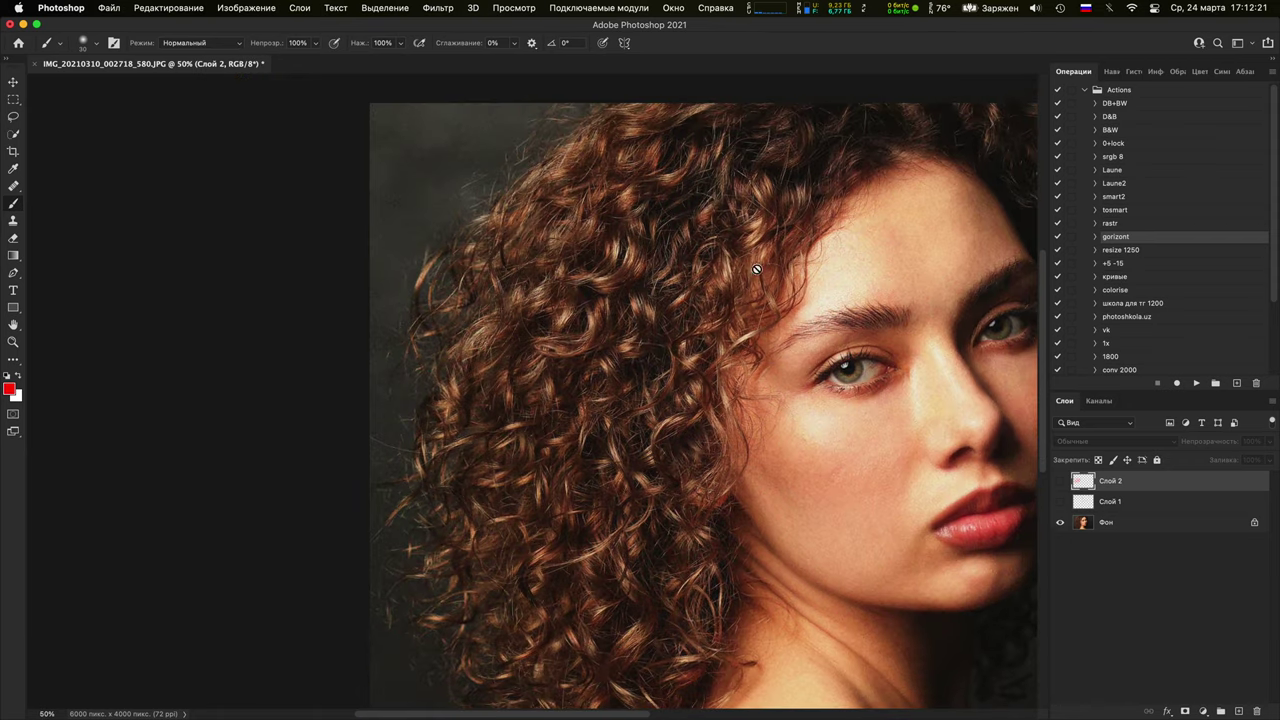
{"action": "key", "text": "super+minus"}
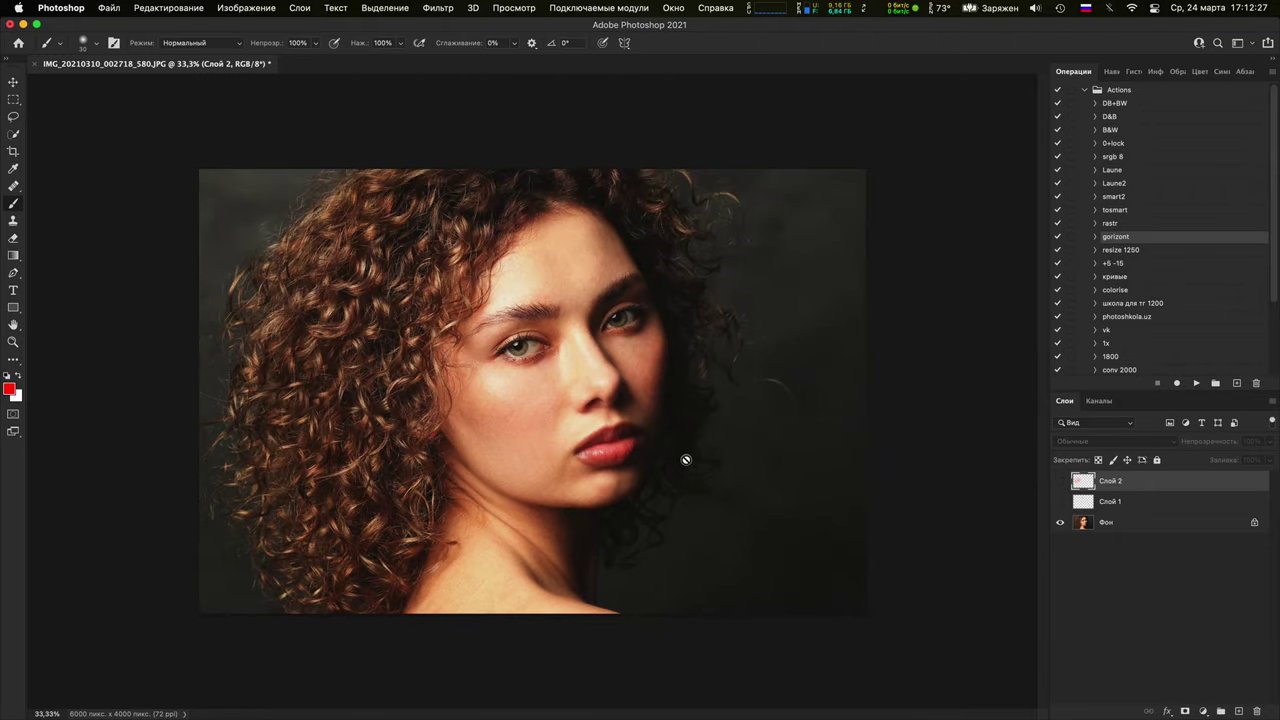
Flip the portrait horizontally with the gorizont action to check the mirrored composition, and flip it back
{"action": "left_click", "coordinate": [1196, 383]}
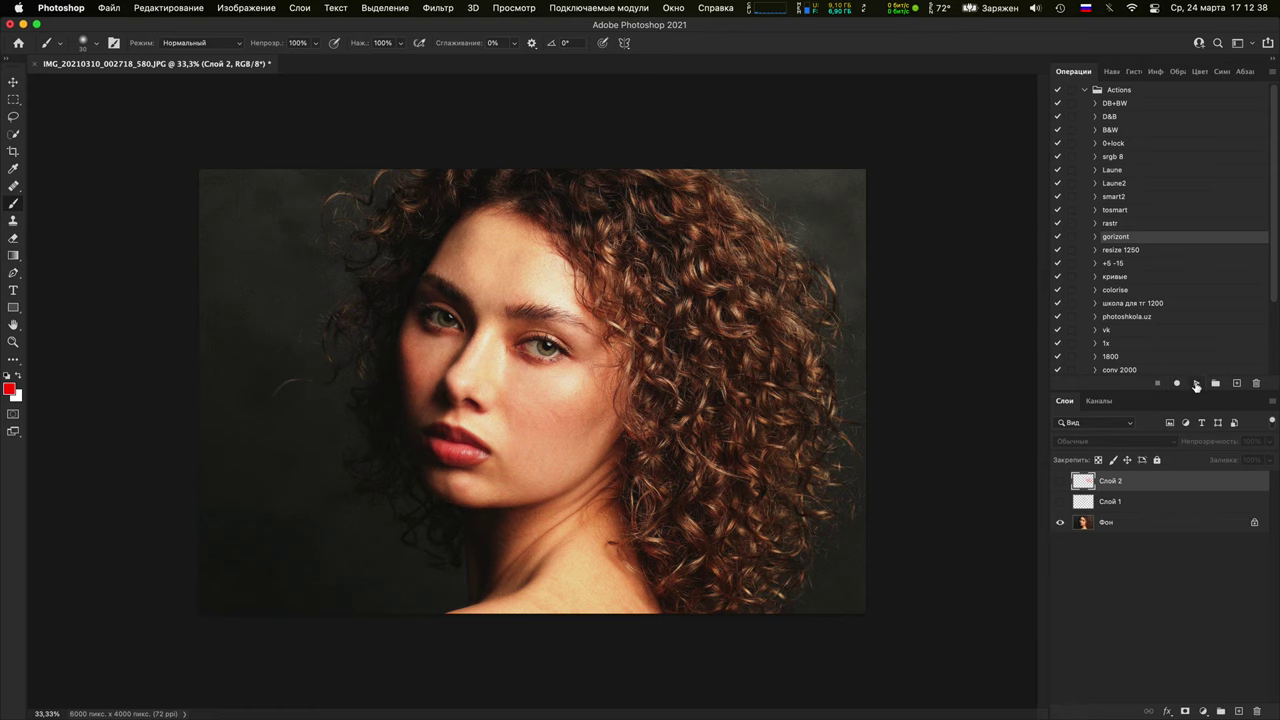
{"action": "left_click", "coordinate": [1196, 384]}
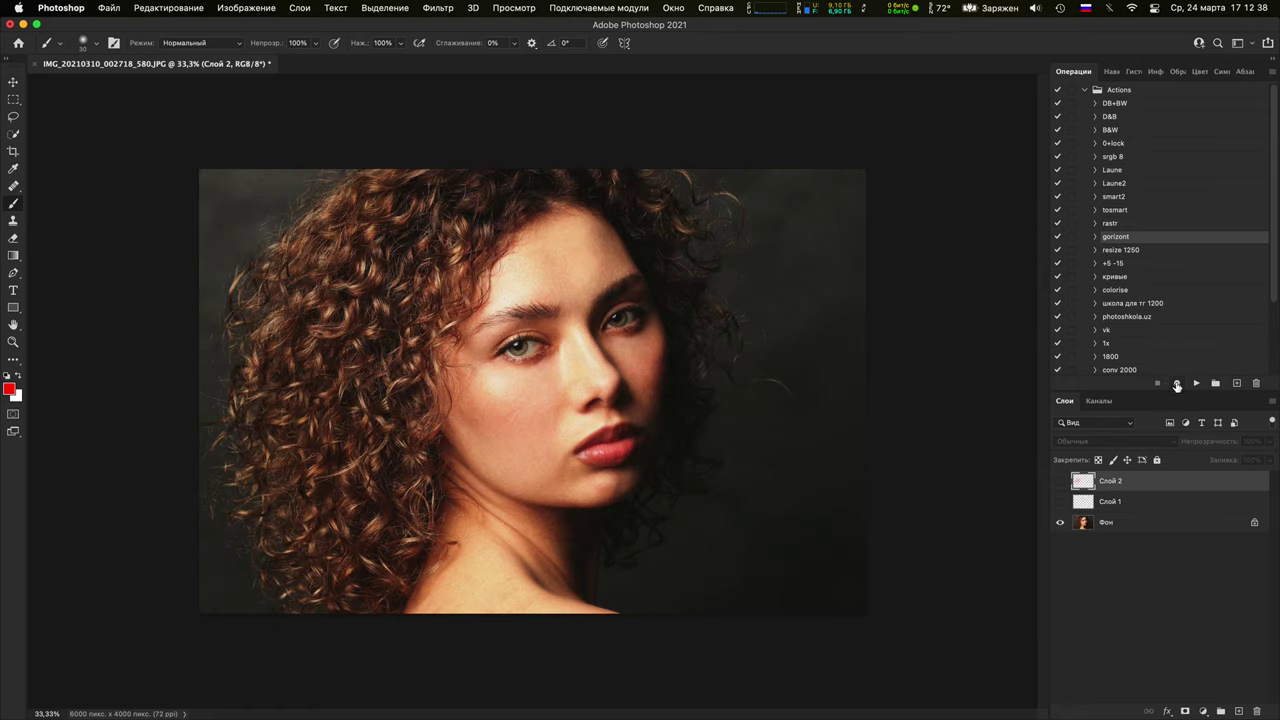
Duplicate the background layer, open the copy in Liquify and push the curls beside the cheek with a 1700 brush
{"action": "left_click", "coordinate": [1090, 525]}
{"action": "key", "text": "super+j"}
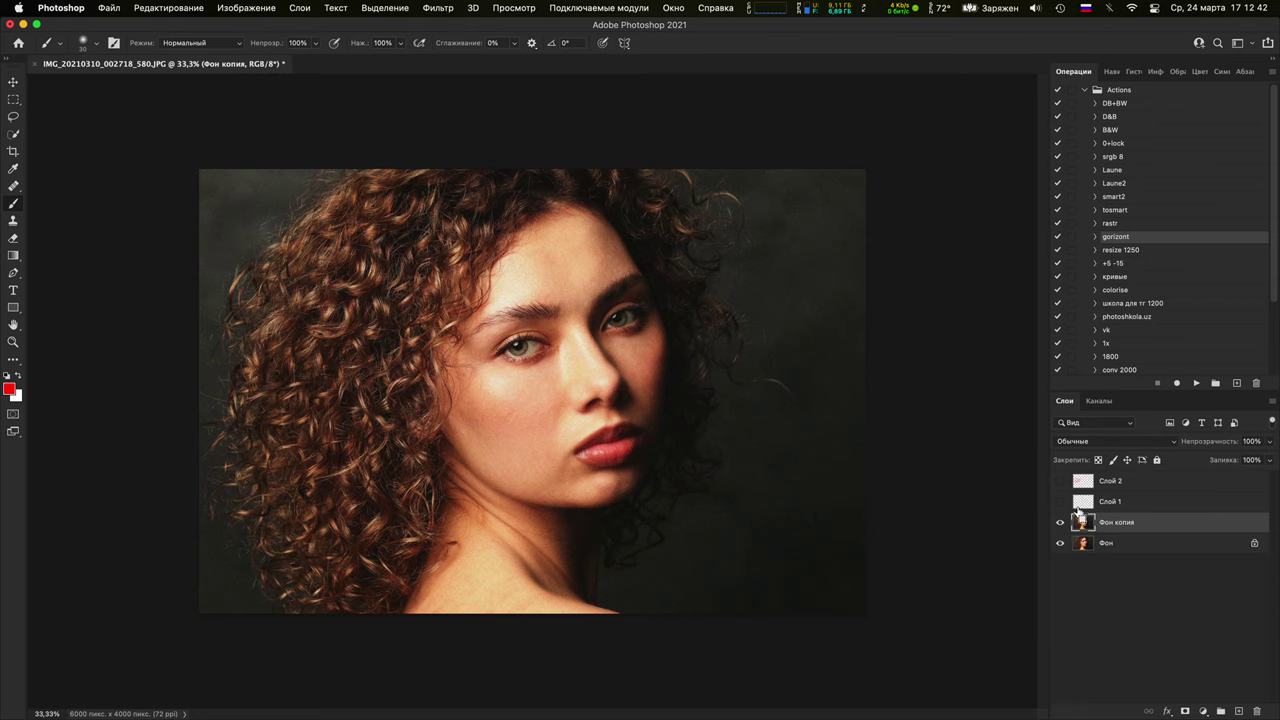
{"action": "key", "text": "super+shift+x"}
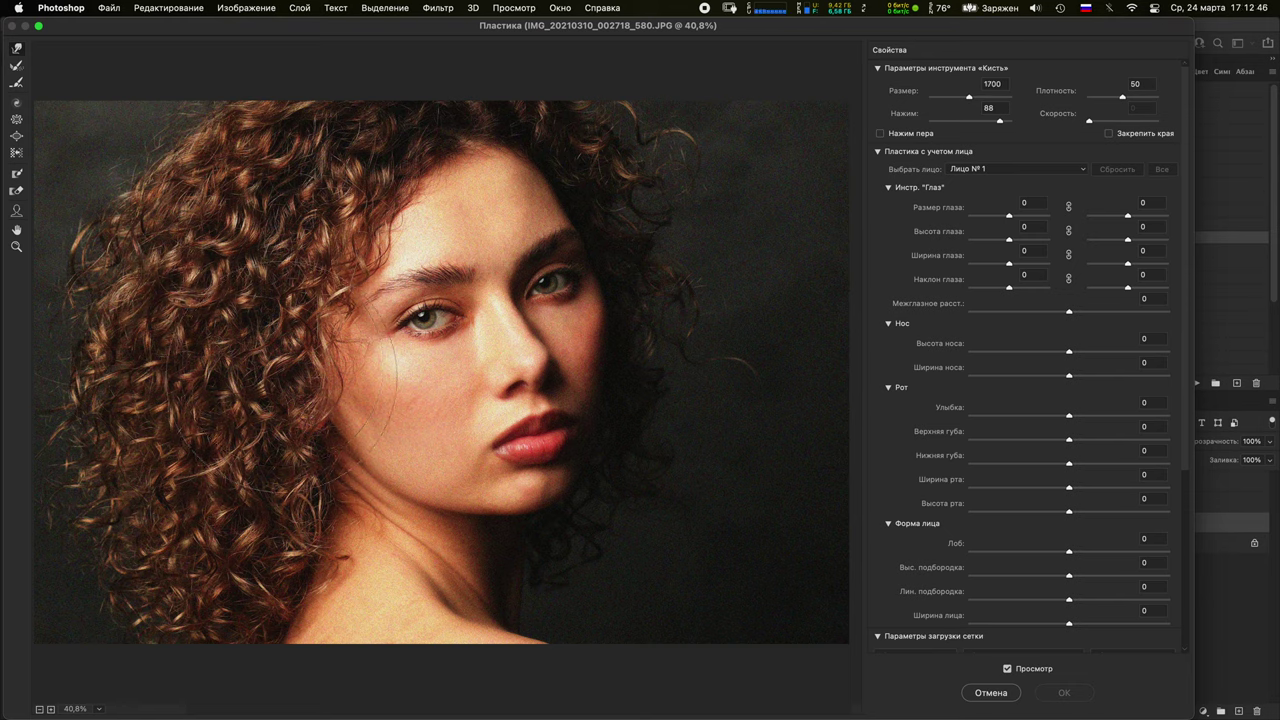
{"action": "mouse_move", "coordinate": [280, 373]}
{"action": "left_mouse_down"}
{"action": "mouse_move", "coordinate": [304, 360]}
{"action": "mouse_move", "coordinate": [280, 354]}
{"action": "mouse_move", "coordinate": [286, 342]}
{"action": "left_mouse_up"}
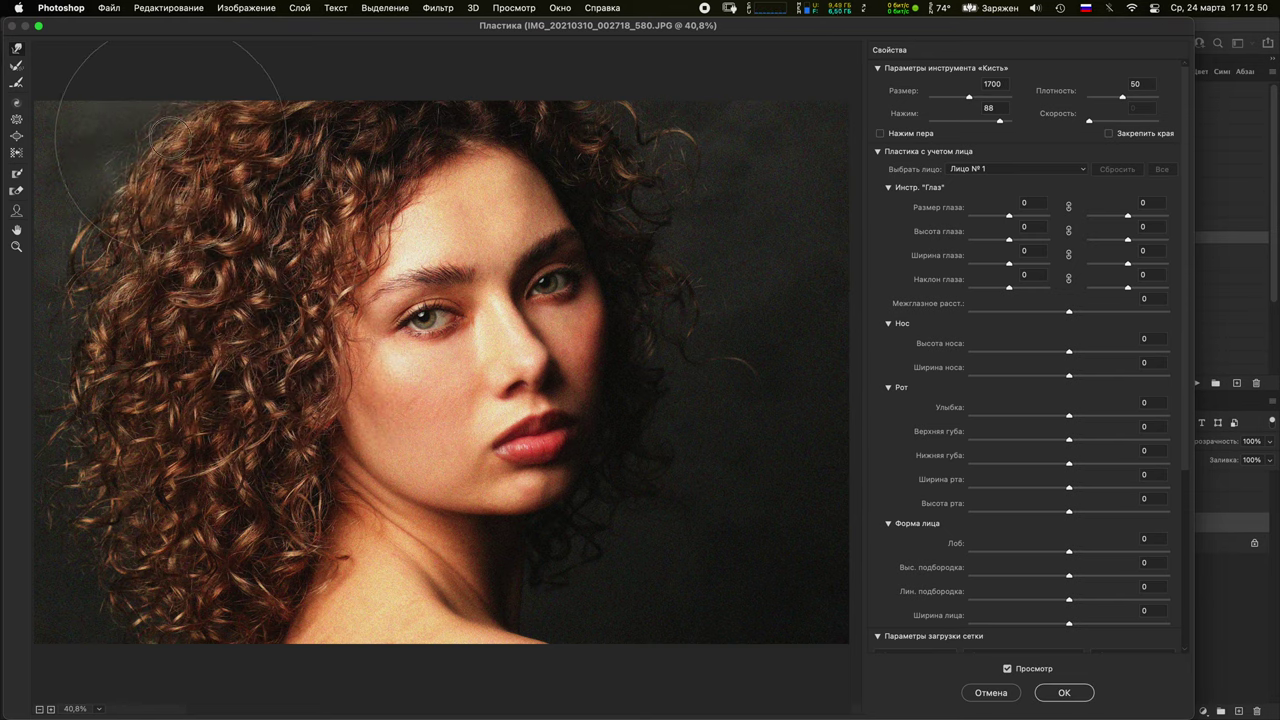
Reshape the outer mass of curls with the Liquify brush enlarged to 2100, reduce the brush to 1600, and apply the filter
{"action": "key", "text": "bracketright"}
{"action": "key", "text": "bracketright"}
{"action": "key", "text": "bracketright"}
{"action": "key", "text": "bracketright"}
{"action": "left_click_drag", "start_coordinate": [190, 305], "coordinate": [169, 320]}
{"action": "left_click_drag", "start_coordinate": [188, 368], "coordinate": [170, 376]}
{"action": "left_click_drag", "start_coordinate": [178, 452], "coordinate": [168, 460]}
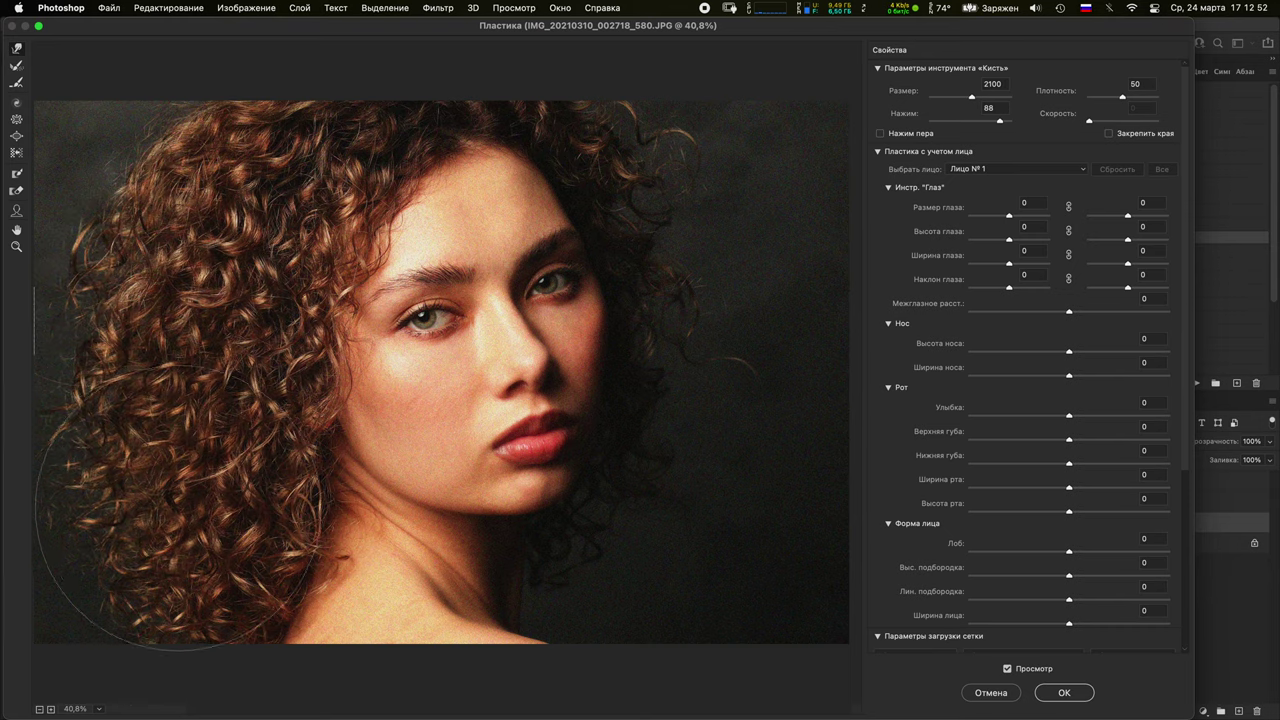
{"action": "key", "text": "bracketleft"}
{"action": "key", "text": "bracketleft"}
{"action": "key", "text": "bracketleft"}
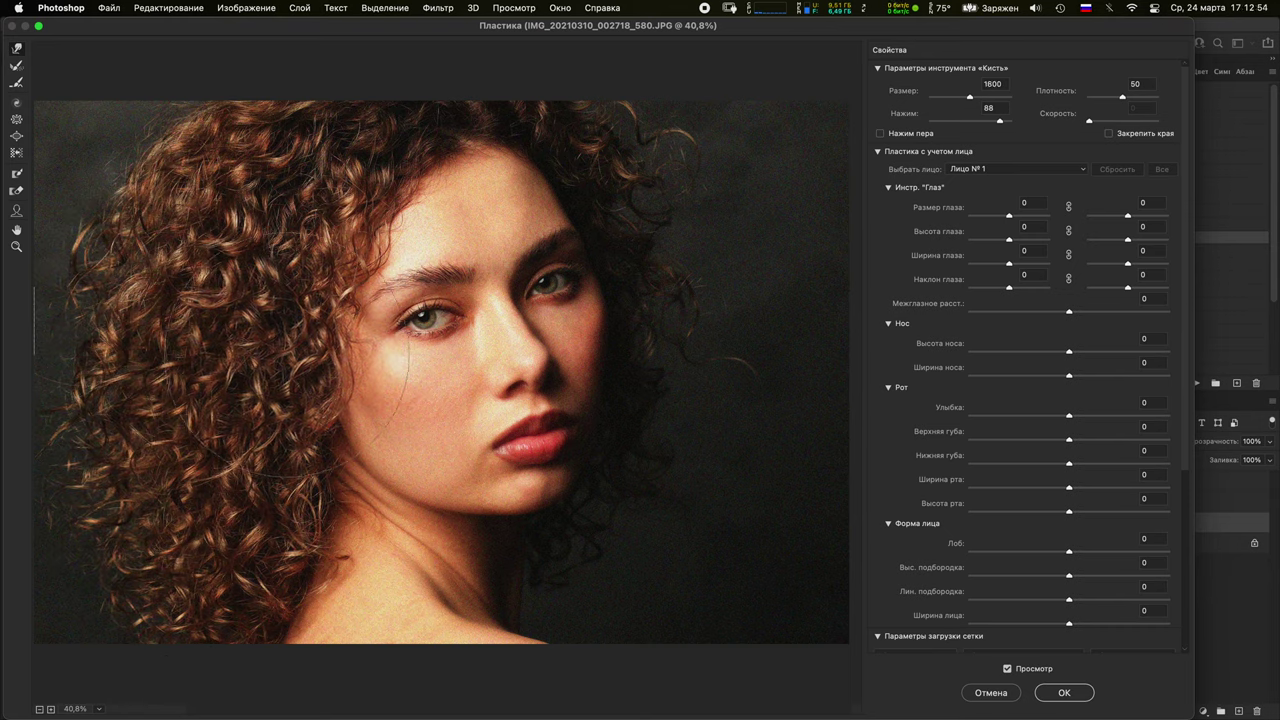
{"action": "key", "text": "bracketleft"}
{"action": "key", "text": "bracketleft"}
{"action": "key", "text": "bracketleft"}
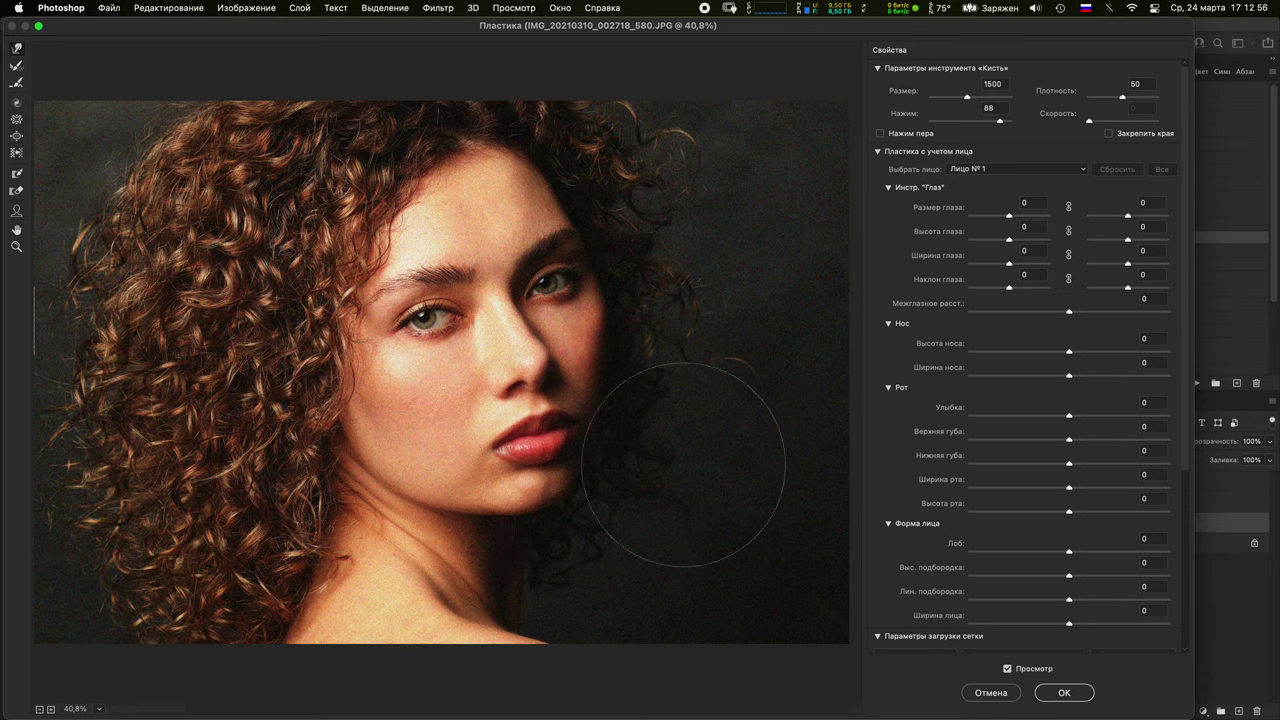
{"action": "key", "text": "bracketright"}
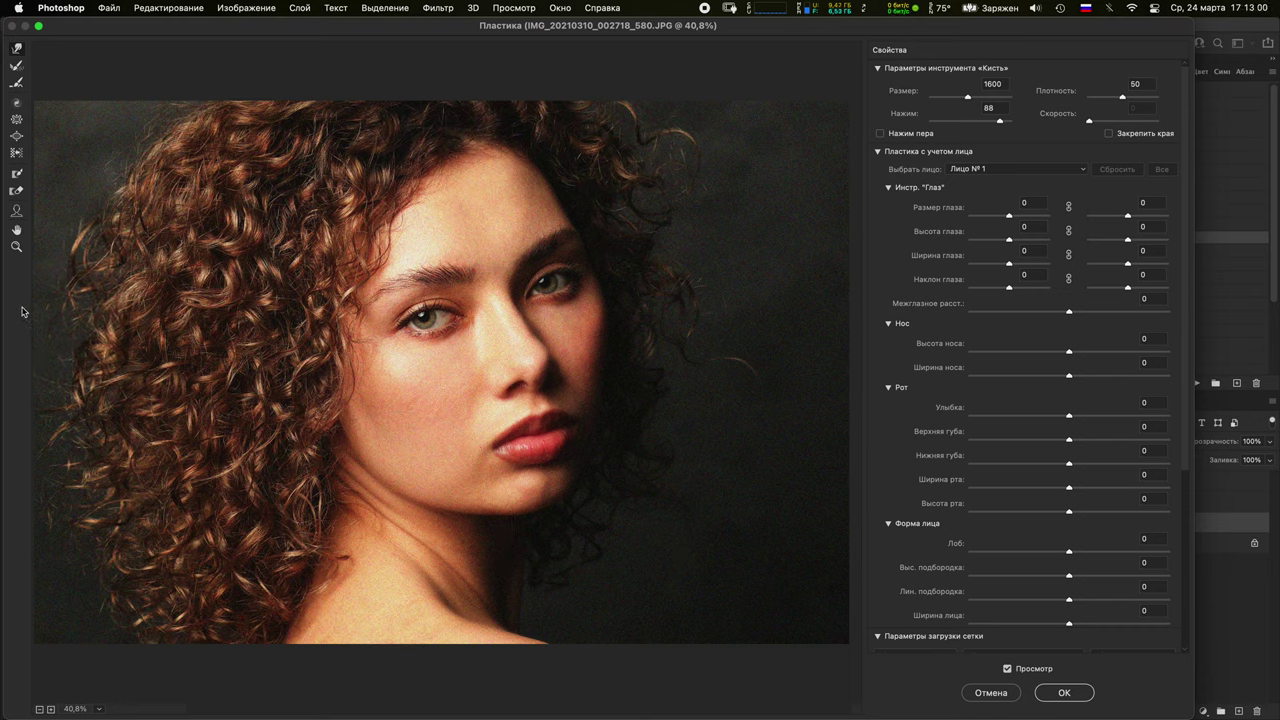
{"action": "left_click", "coordinate": [1090, 697]}
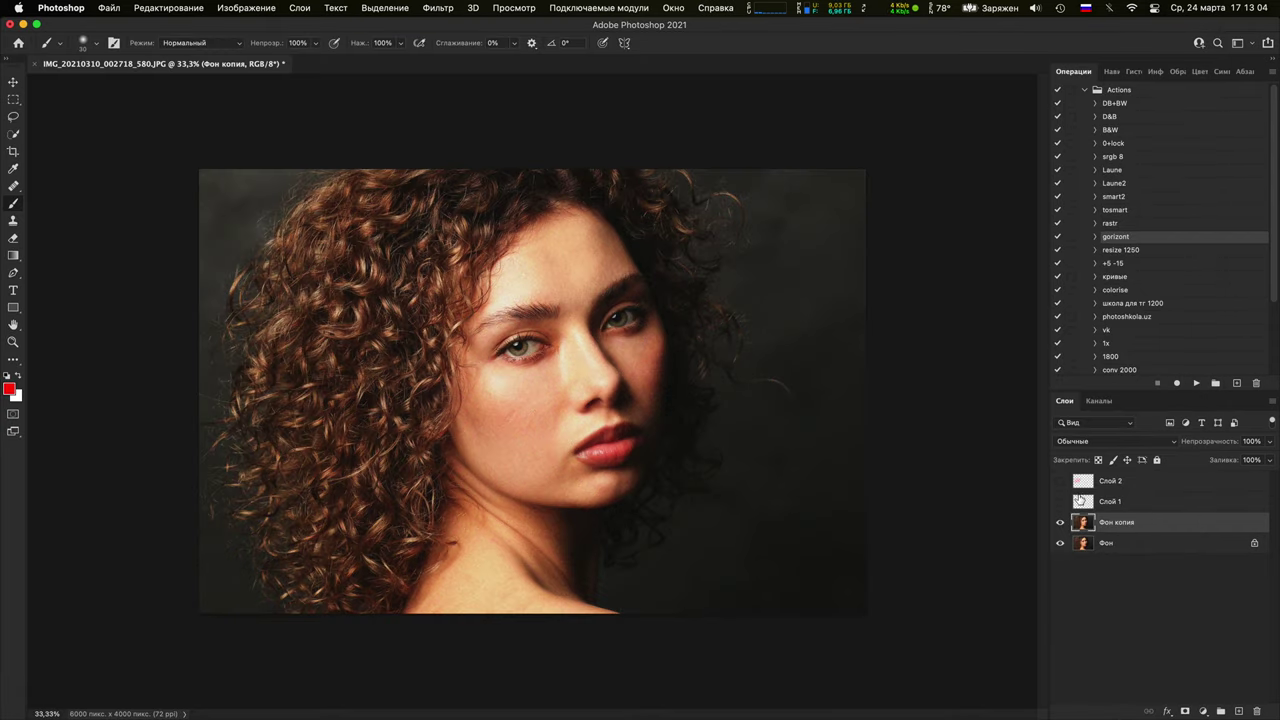
Hide the background copy, draw a red arrow from the cheek toward the curls on a new layer, and hide that markup
{"action": "left_click", "coordinate": [1060, 522]}
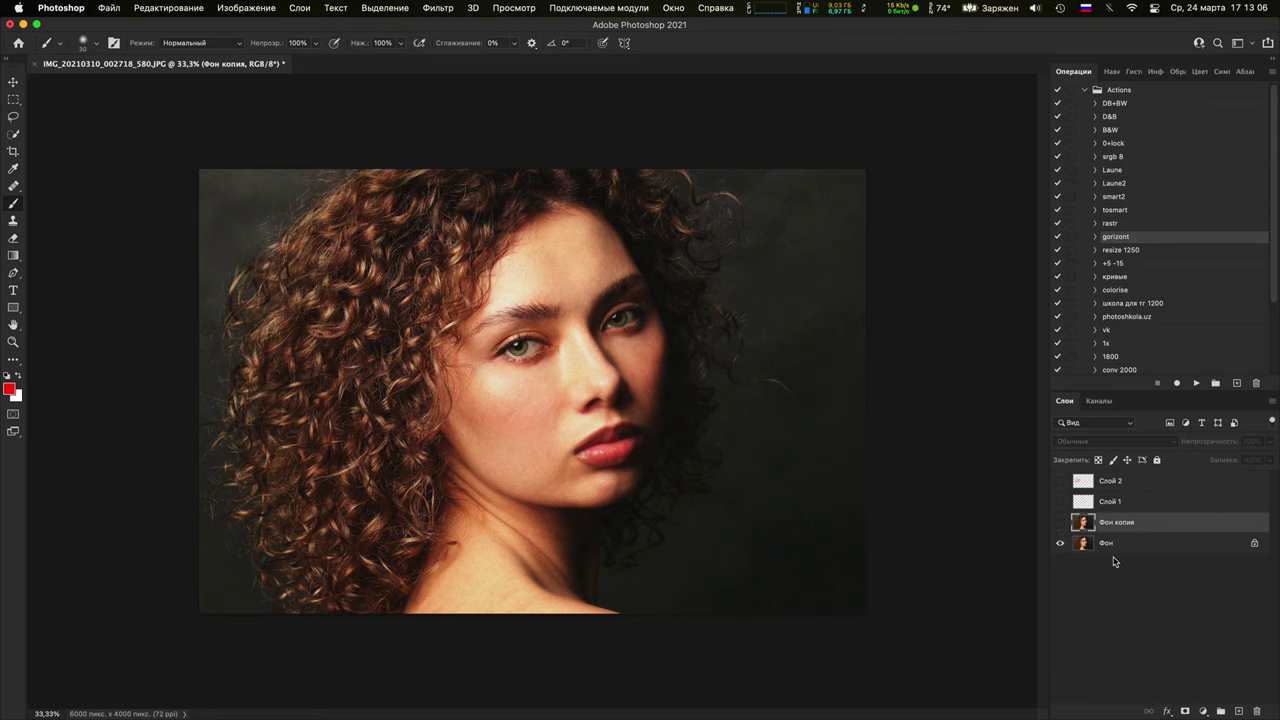
{"action": "left_click", "coordinate": [1239, 710]}
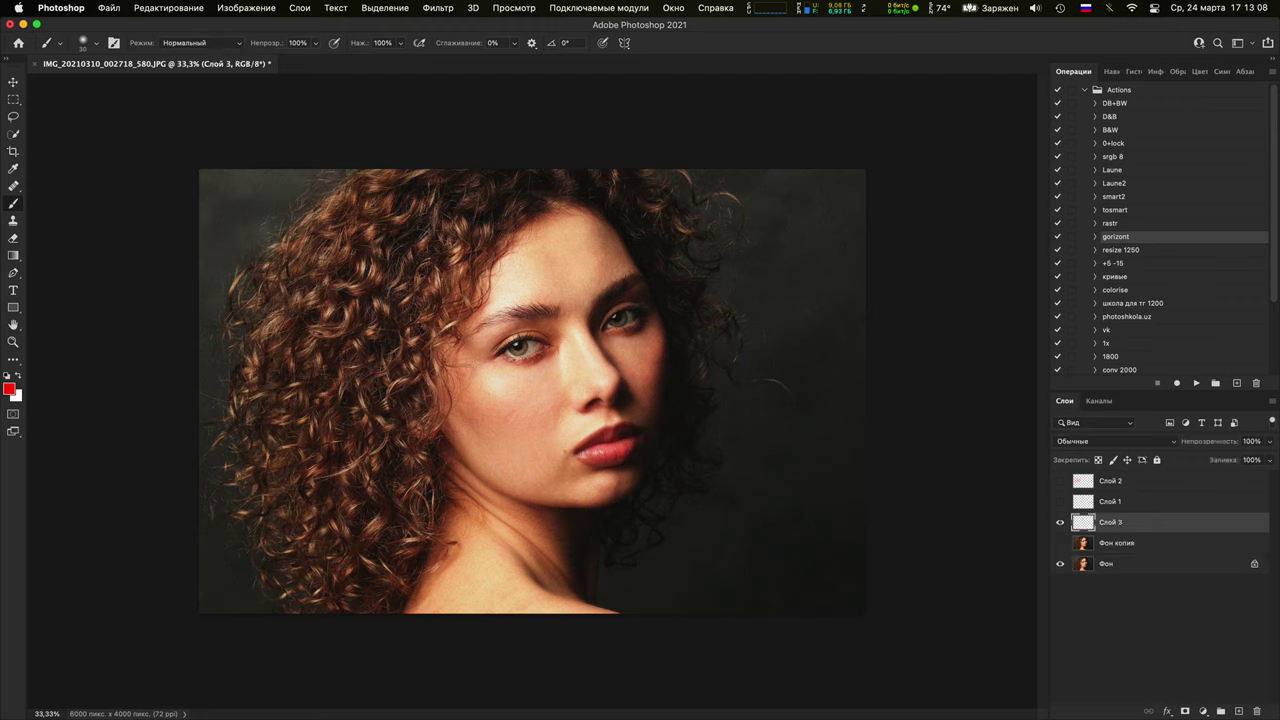
{"action": "mouse_move", "coordinate": [552, 456]}
{"action": "left_mouse_down"}
{"action": "mouse_move", "coordinate": [403, 355]}
{"action": "mouse_move", "coordinate": [425, 402]}
{"action": "left_mouse_up"}
{"action": "left_click_drag", "start_coordinate": [390, 345], "coordinate": [495, 383]}
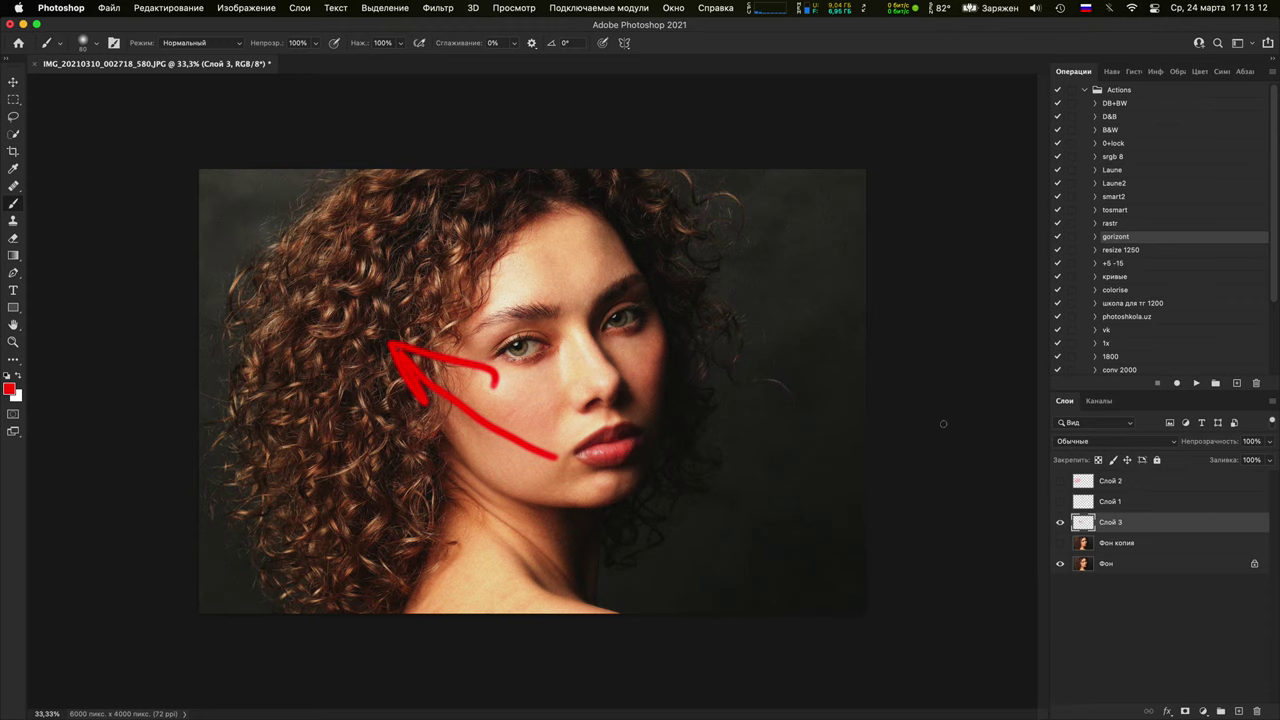
{"action": "left_click", "coordinate": [1060, 522]}
{"action": "left_click", "coordinate": [1068, 543]}
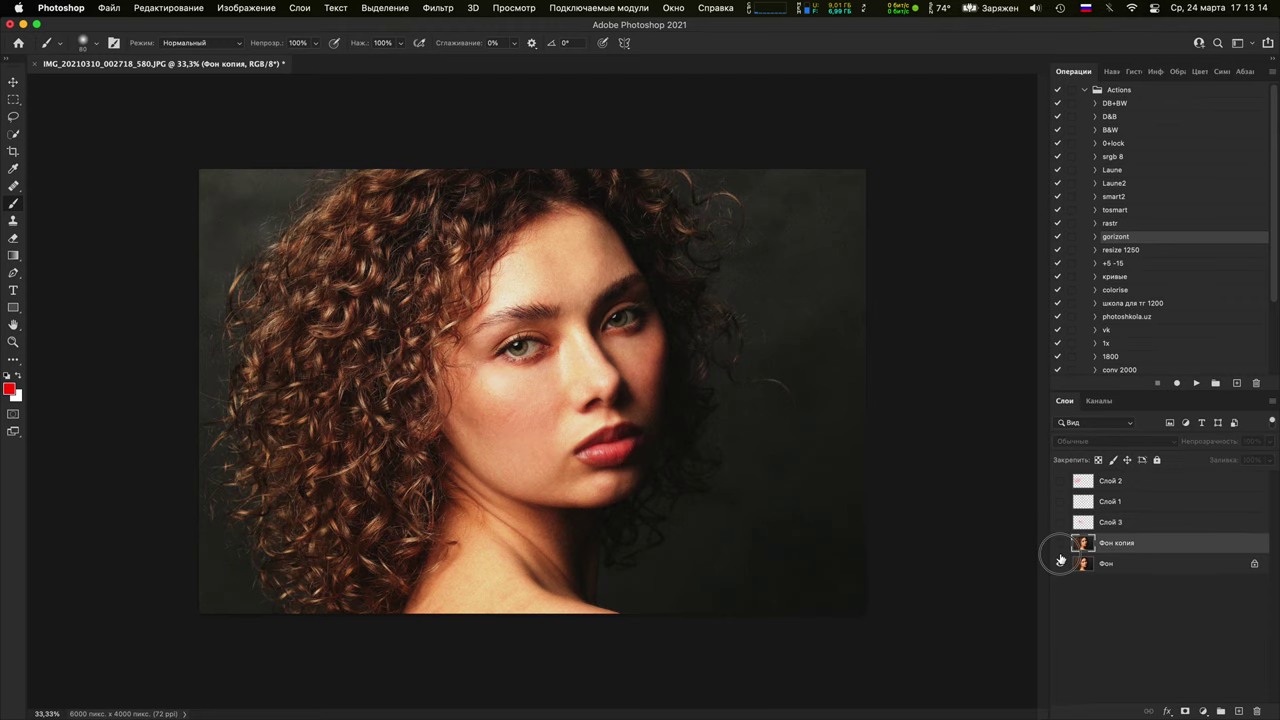
Show the background copy, trace the face edge from temple to chin in red on a new layer, and hide both layers
{"action": "left_click", "coordinate": [1060, 564]}
{"action": "left_click", "coordinate": [1060, 564]}
{"action": "left_click", "coordinate": [1059, 543]}
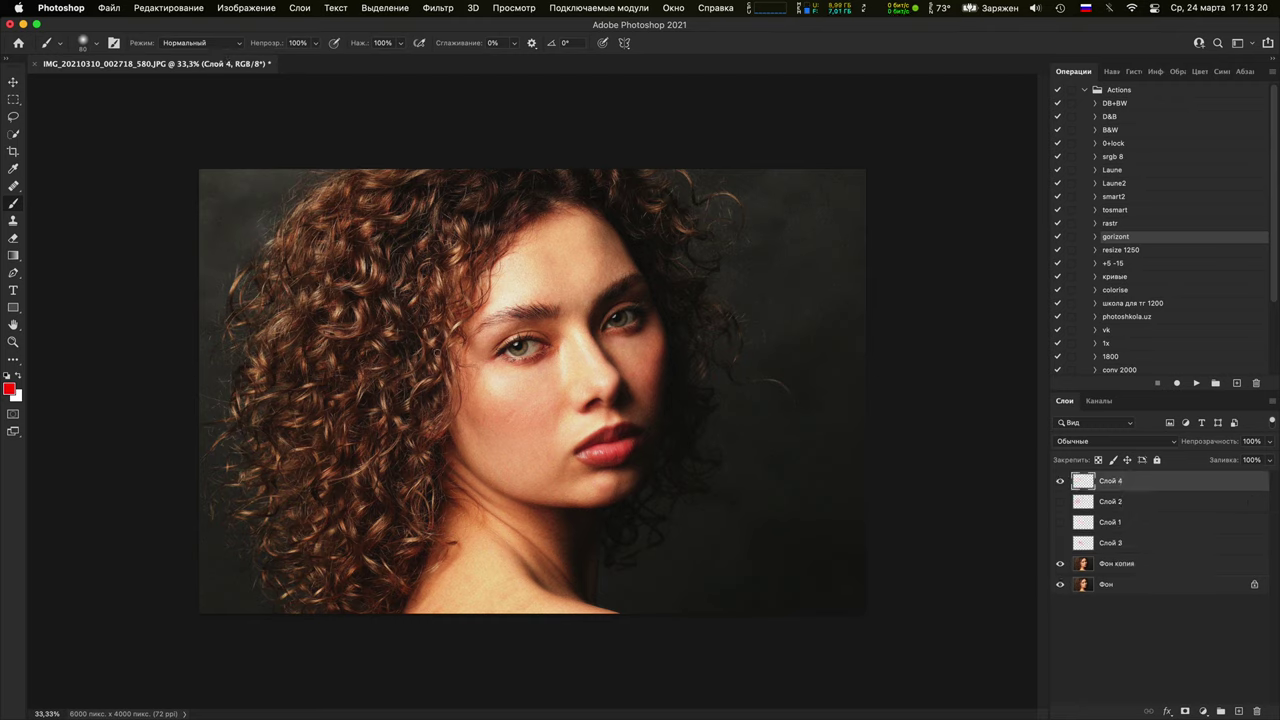
{"action": "mouse_move", "coordinate": [445, 332]}
{"action": "left_mouse_down"}
{"action": "mouse_move", "coordinate": [455, 440]}
{"action": "mouse_move", "coordinate": [505, 482]}
{"action": "mouse_move", "coordinate": [575, 512]}
{"action": "mouse_move", "coordinate": [624, 500]}
{"action": "left_mouse_up"}
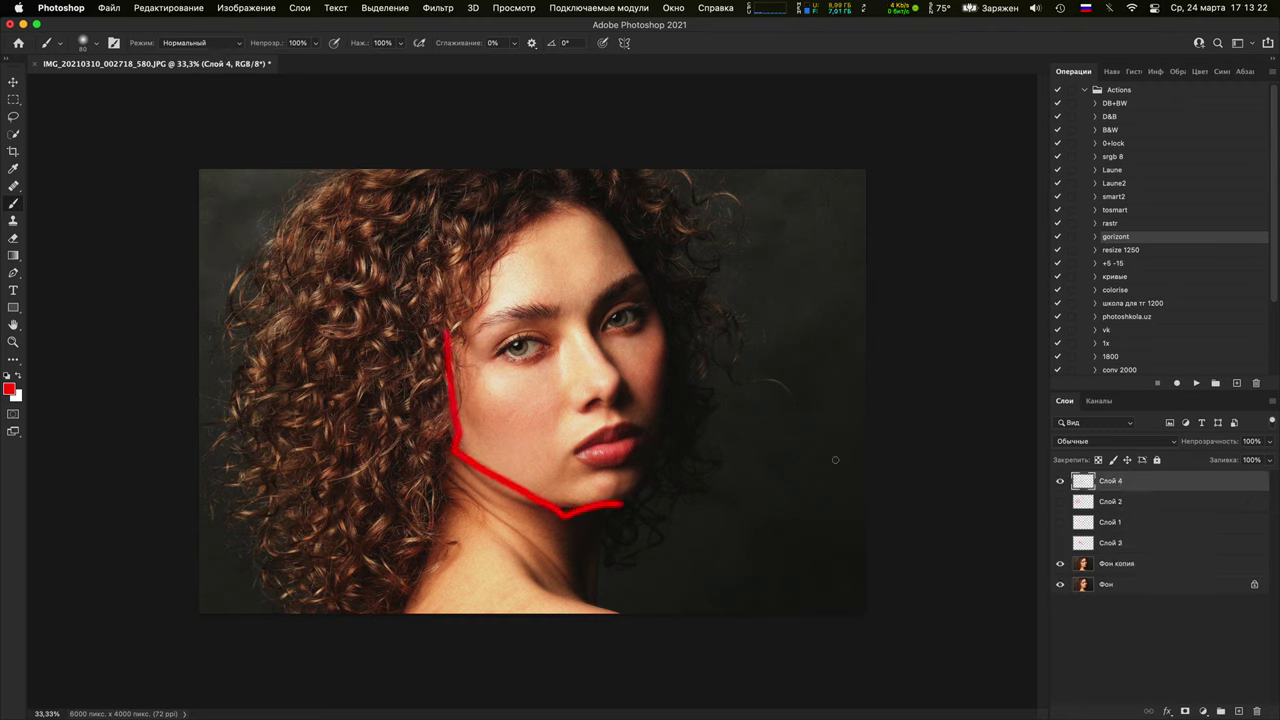
{"action": "left_click", "coordinate": [1061, 564]}
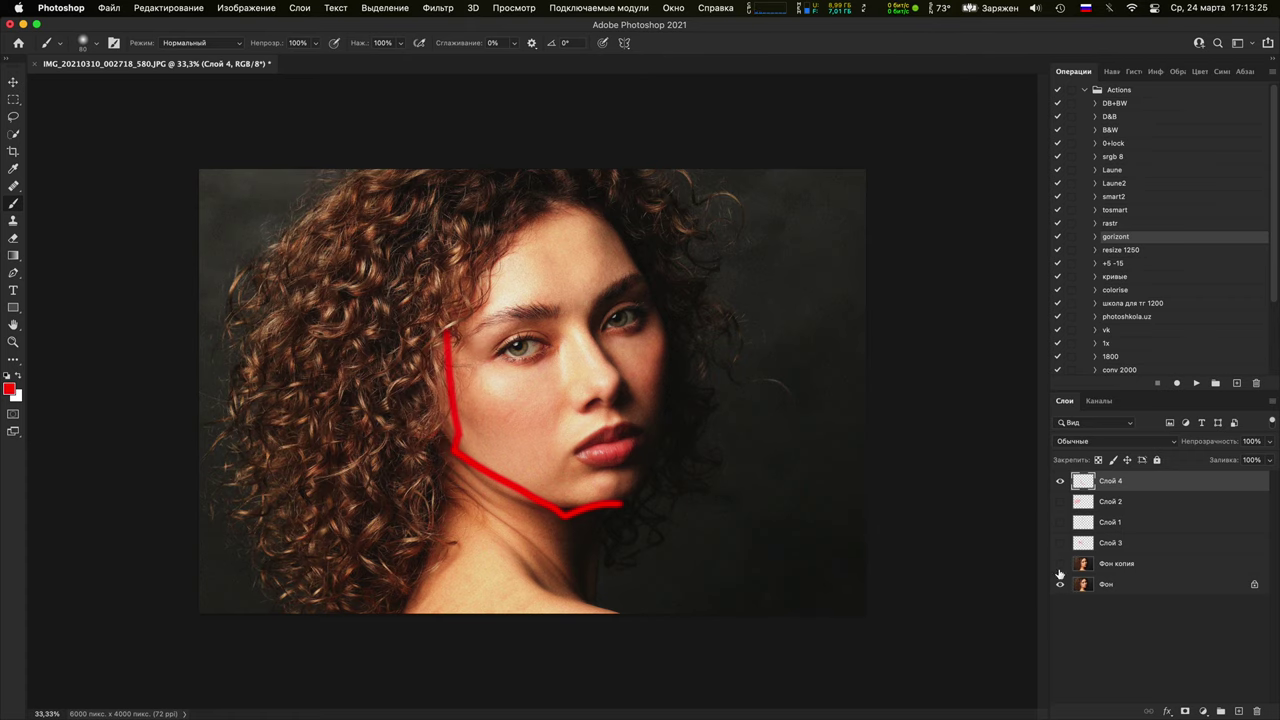
{"action": "left_click", "coordinate": [1062, 485]}
On another new layer, circle the curls beside the face in red with an arrow pointing at them, and hide the layer
{"action": "key", "text": "super+shift+alt+n"}
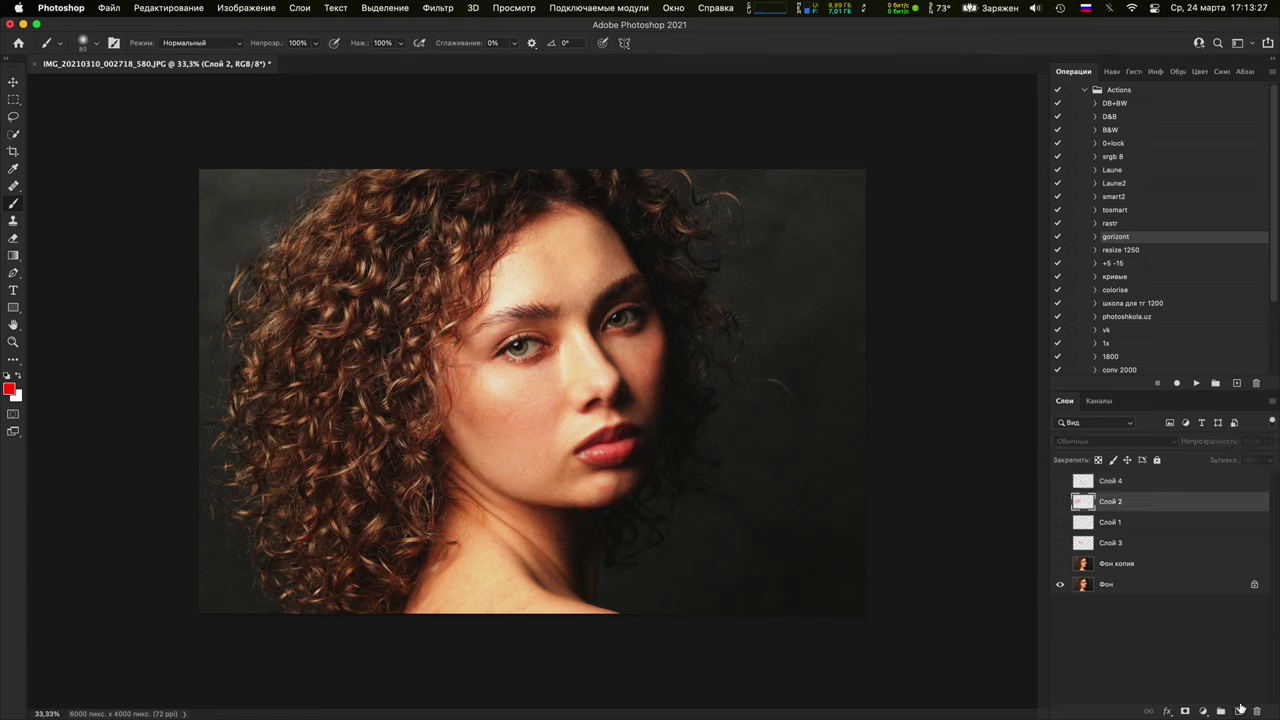
{"action": "mouse_move", "coordinate": [492, 479]}
{"action": "left_mouse_down"}
{"action": "mouse_move", "coordinate": [373, 352]}
{"action": "mouse_move", "coordinate": [484, 420]}
{"action": "left_mouse_up"}
{"action": "mouse_move", "coordinate": [405, 334]}
{"action": "left_mouse_down"}
{"action": "mouse_move", "coordinate": [386, 288]}
{"action": "mouse_move", "coordinate": [368, 440]}
{"action": "mouse_move", "coordinate": [386, 399]}
{"action": "left_mouse_up"}
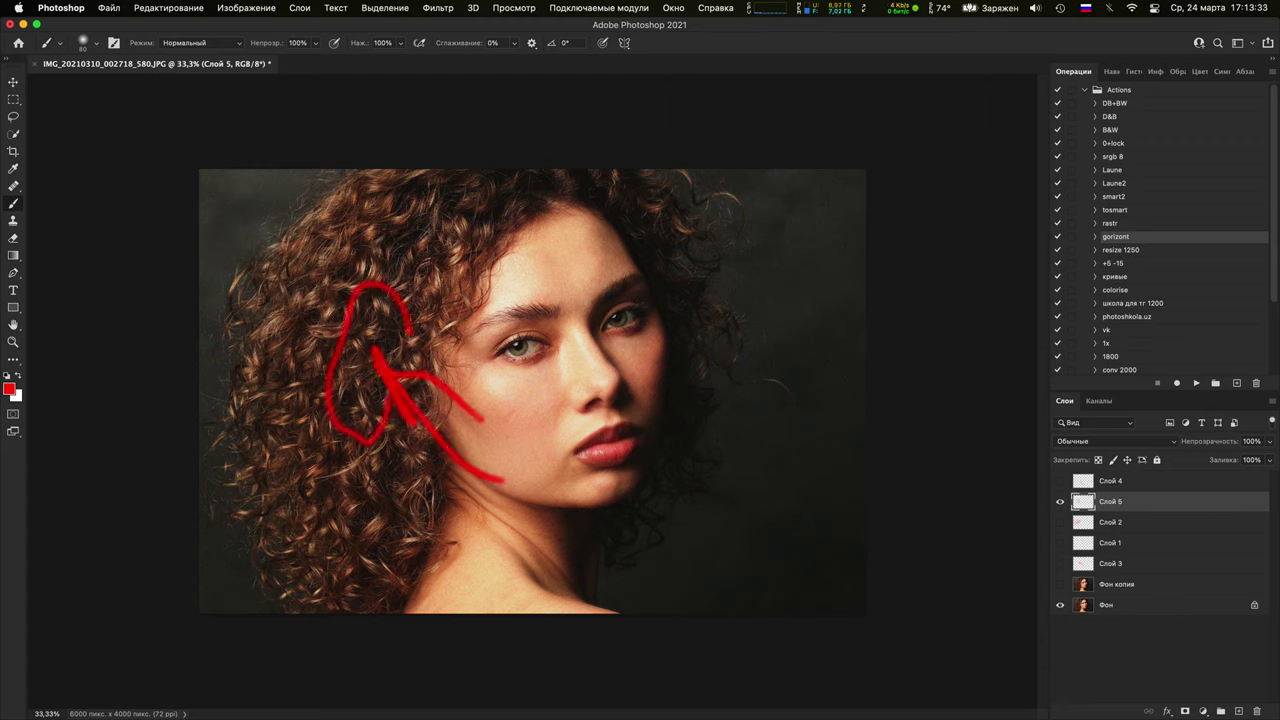
{"action": "left_click", "coordinate": [1060, 502]}
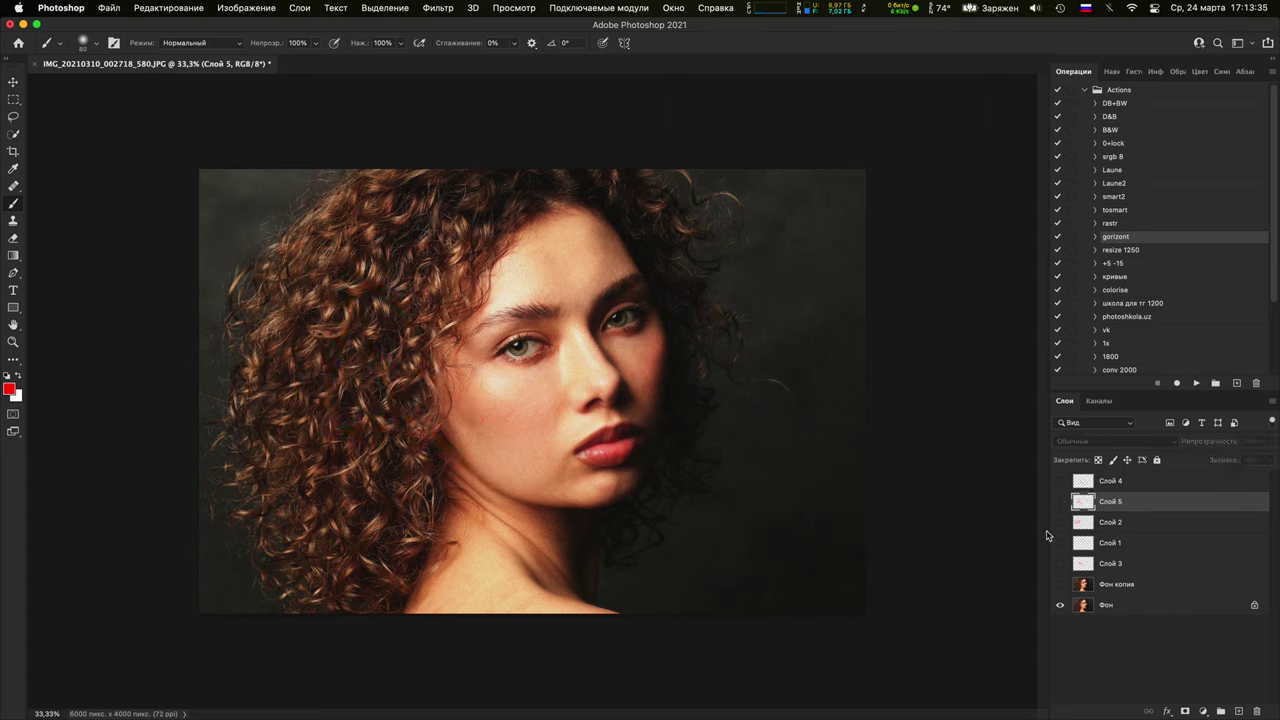
Compare the portrait with and without the reshaped copy, and examine the face, neck and shoulder at 66.7% and the whole view
{"action": "left_click", "coordinate": [1060, 586]}
{"action": "left_click", "coordinate": [1061, 586]}
{"action": "left_click", "coordinate": [1061, 586]}
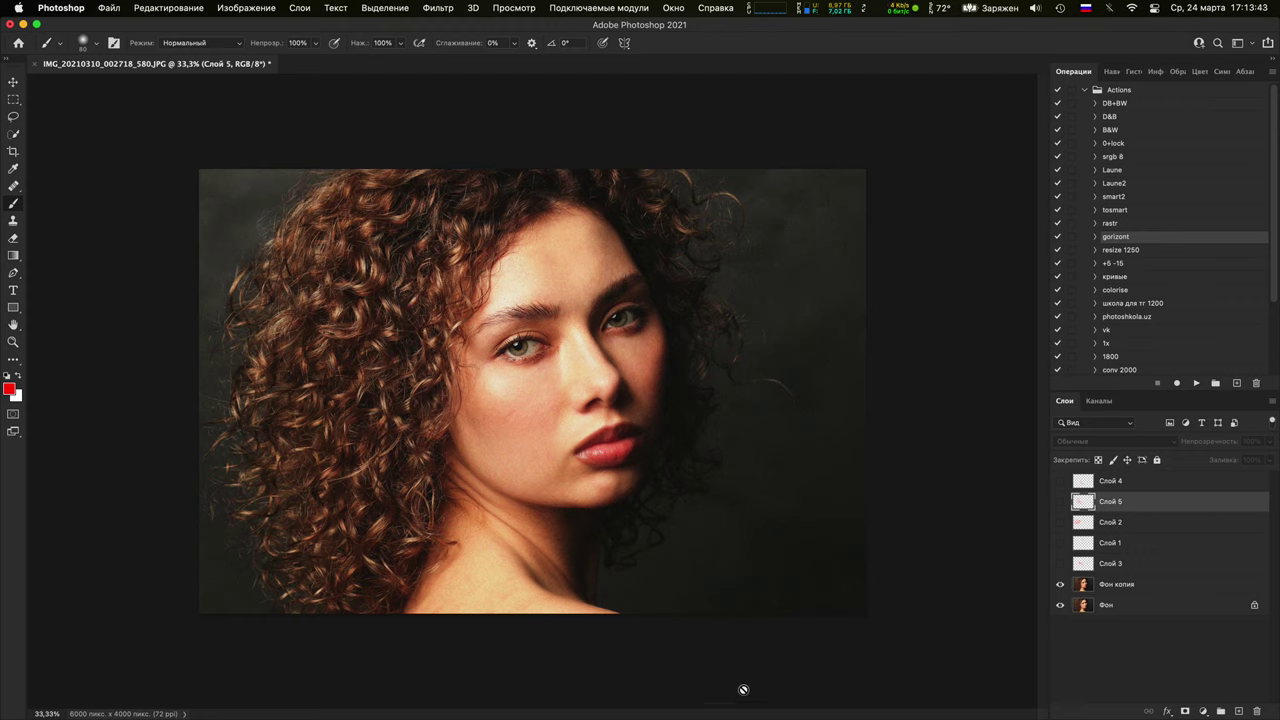
{"action": "key", "text": "super+equal"}
{"action": "key", "text": "super+equal"}
{"action": "key", "text": "super+equal"}
{"action": "key", "text": "super+equal"}
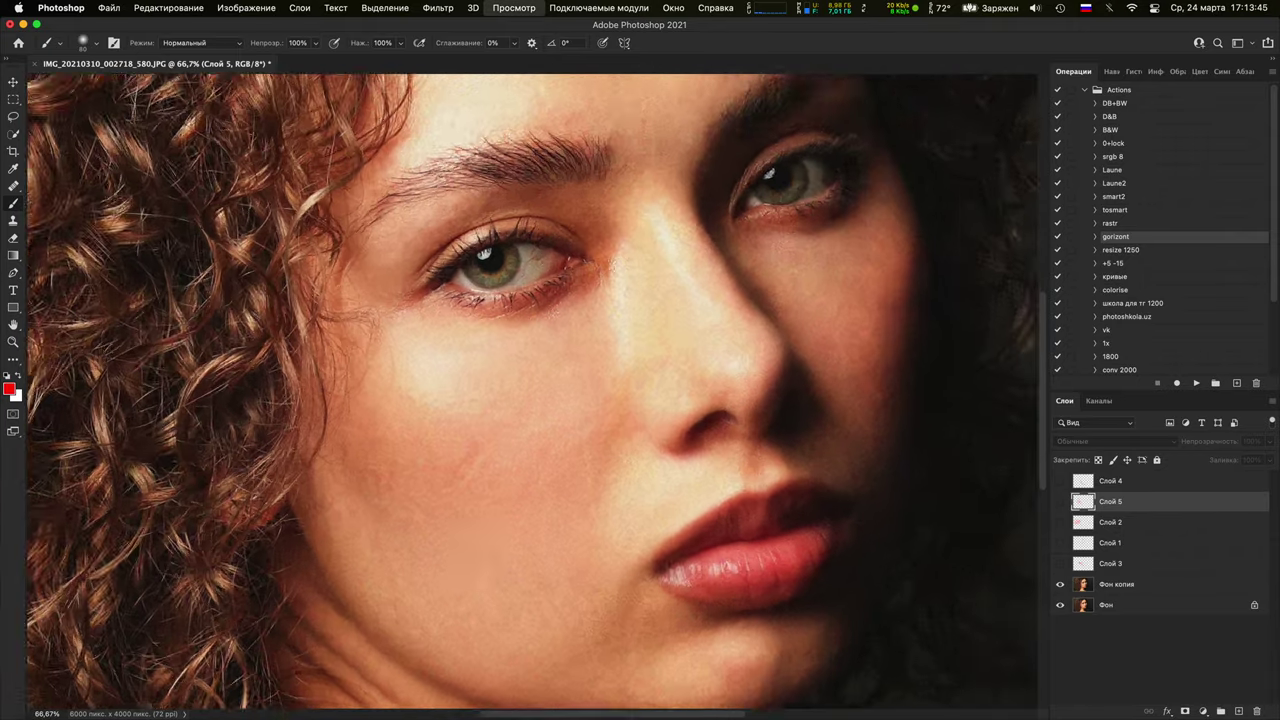
{"action": "mouse_move", "coordinate": [751, 360]}
{"action": "left_mouse_down"}
{"action": "mouse_move", "coordinate": [628, 463]}
{"action": "mouse_move", "coordinate": [640, 483]}
{"action": "mouse_move", "coordinate": [812, 400]}
{"action": "left_mouse_up"}
{"action": "key", "text": "super+minus"}
{"action": "key", "text": "super+minus"}
{"action": "left_click_drag", "start_coordinate": [696, 529], "coordinate": [729, 417]}
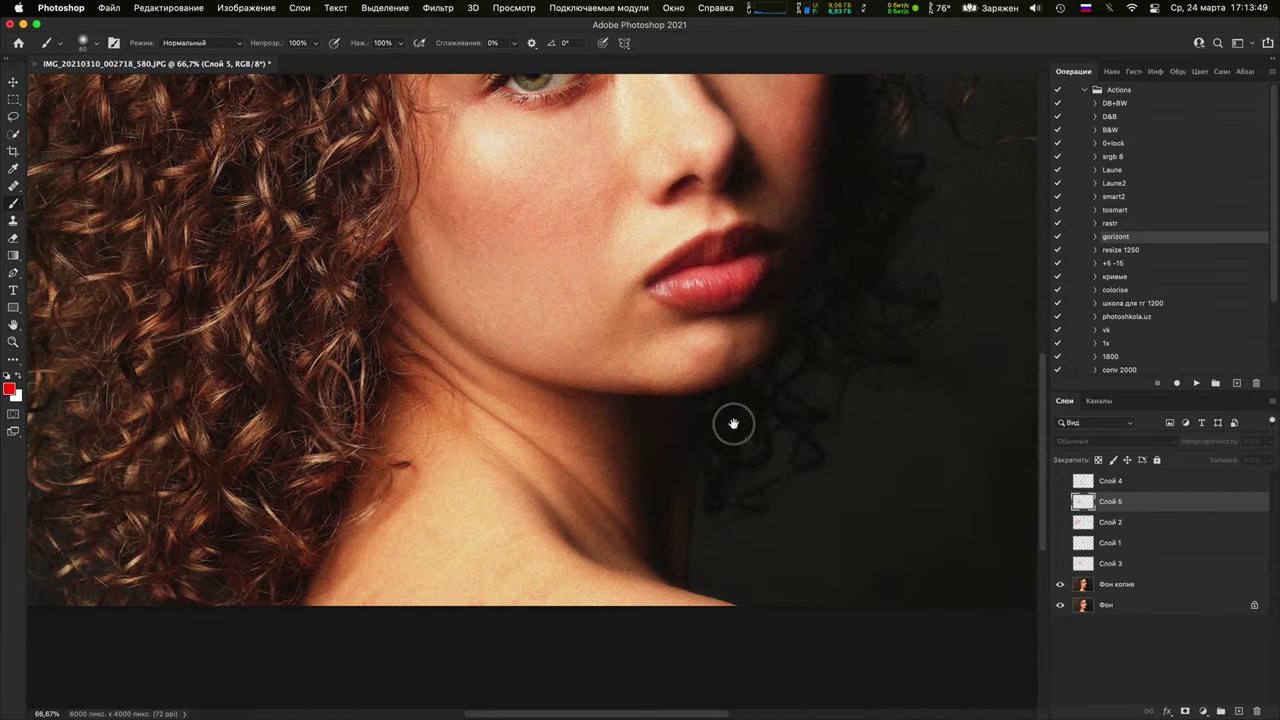
{"action": "key", "text": "super+minus"}
{"action": "key", "text": "super+minus"}
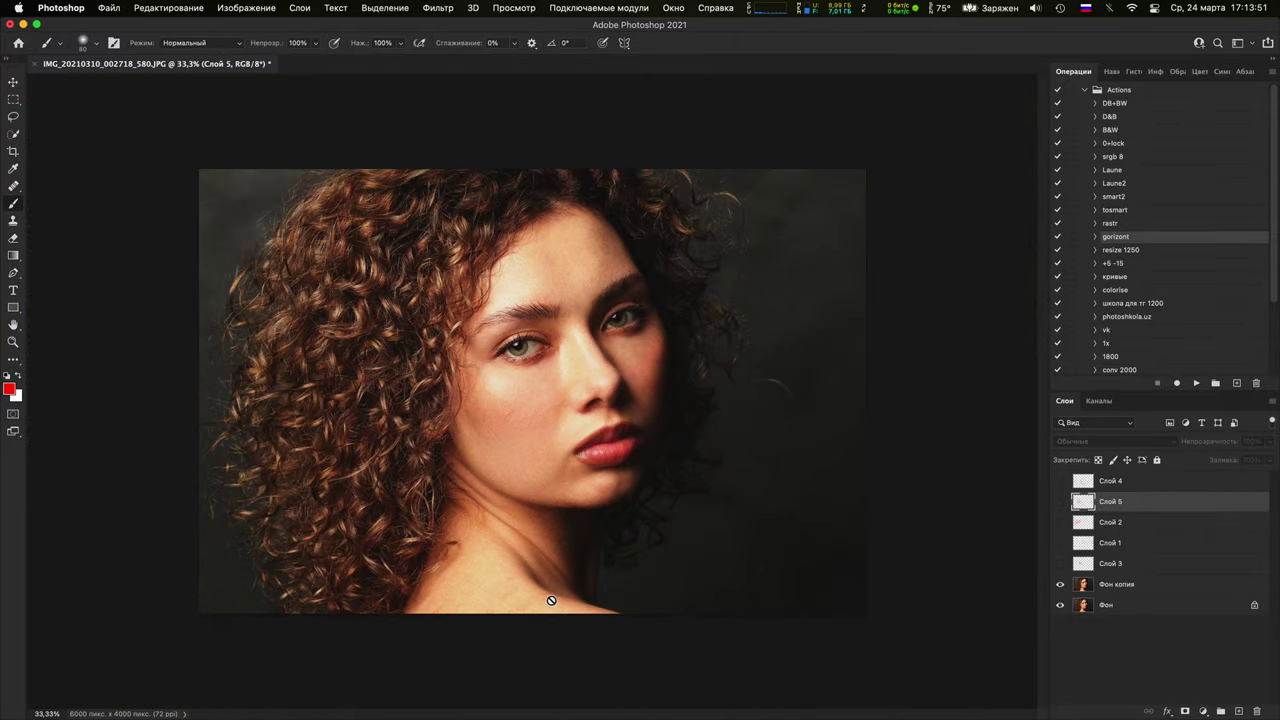
Add a new layer above the background copy, try a red line along the lower neck shadow at 100%, and undo the line
{"action": "left_click", "coordinate": [1244, 699]}
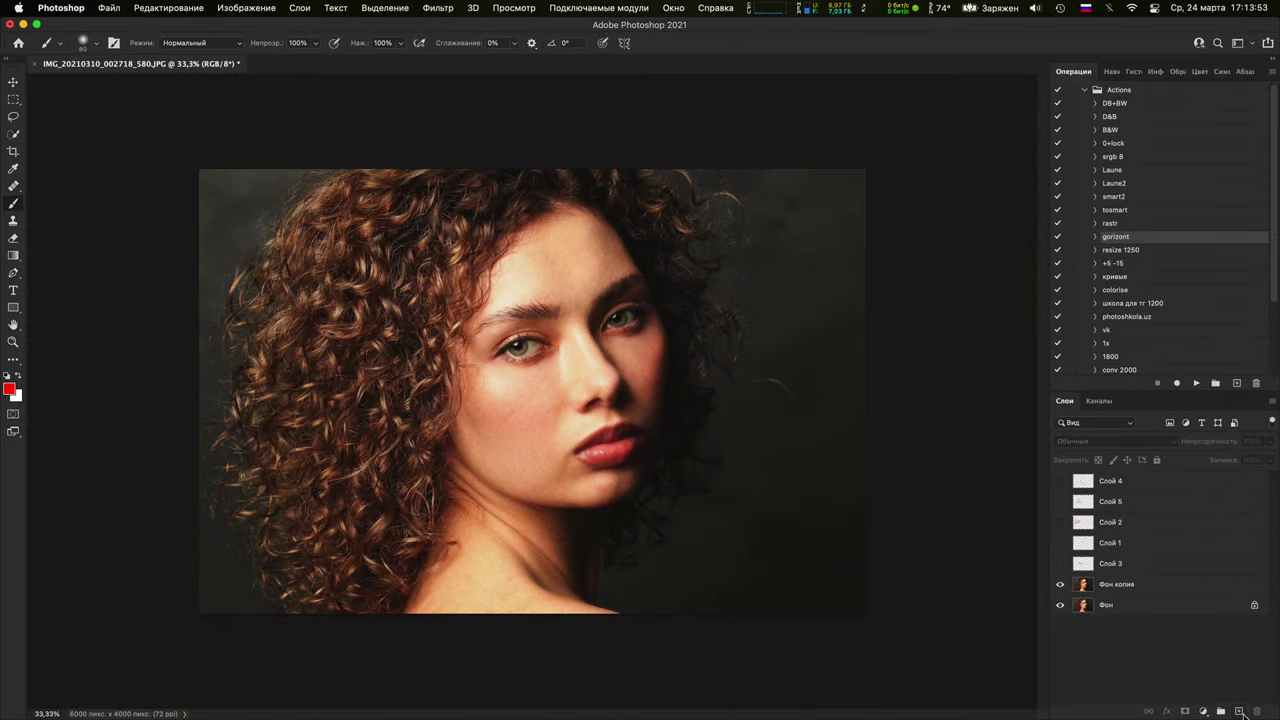
{"action": "left_click", "coordinate": [1174, 589]}
{"action": "left_click", "coordinate": [1238, 710]}
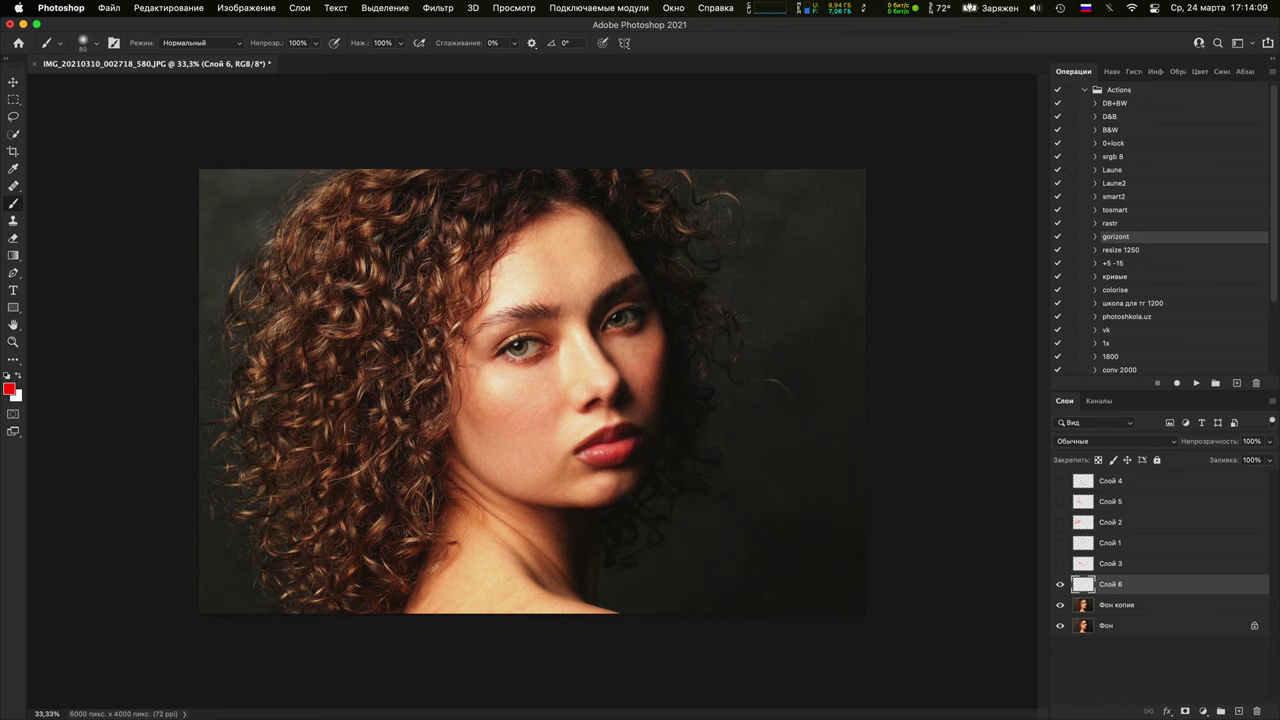
{"action": "key", "text": "super+plus"}
{"action": "key", "text": "super+plus"}
{"action": "key", "text": "super+plus"}
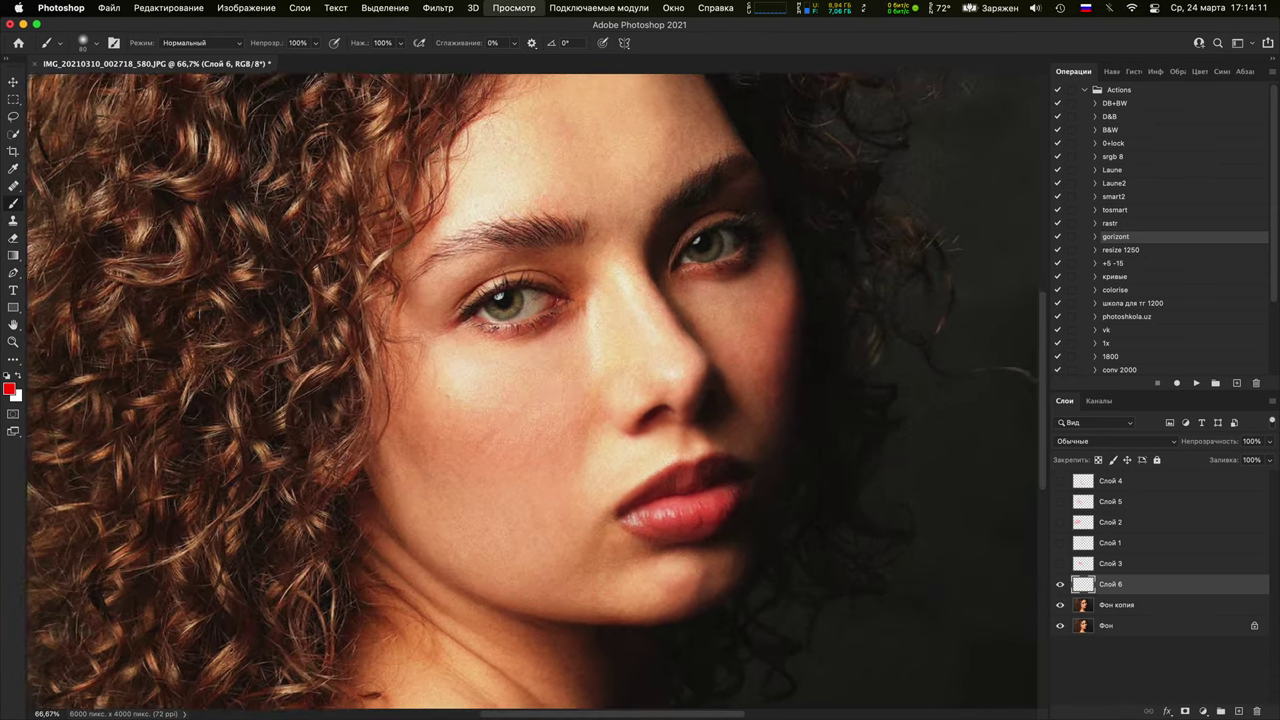
{"action": "key", "text": "space"}
{"action": "left_click_drag", "start_coordinate": [568, 557], "coordinate": [726, 234]}
{"action": "left_click_drag", "start_coordinate": [561, 604], "coordinate": [701, 292]}
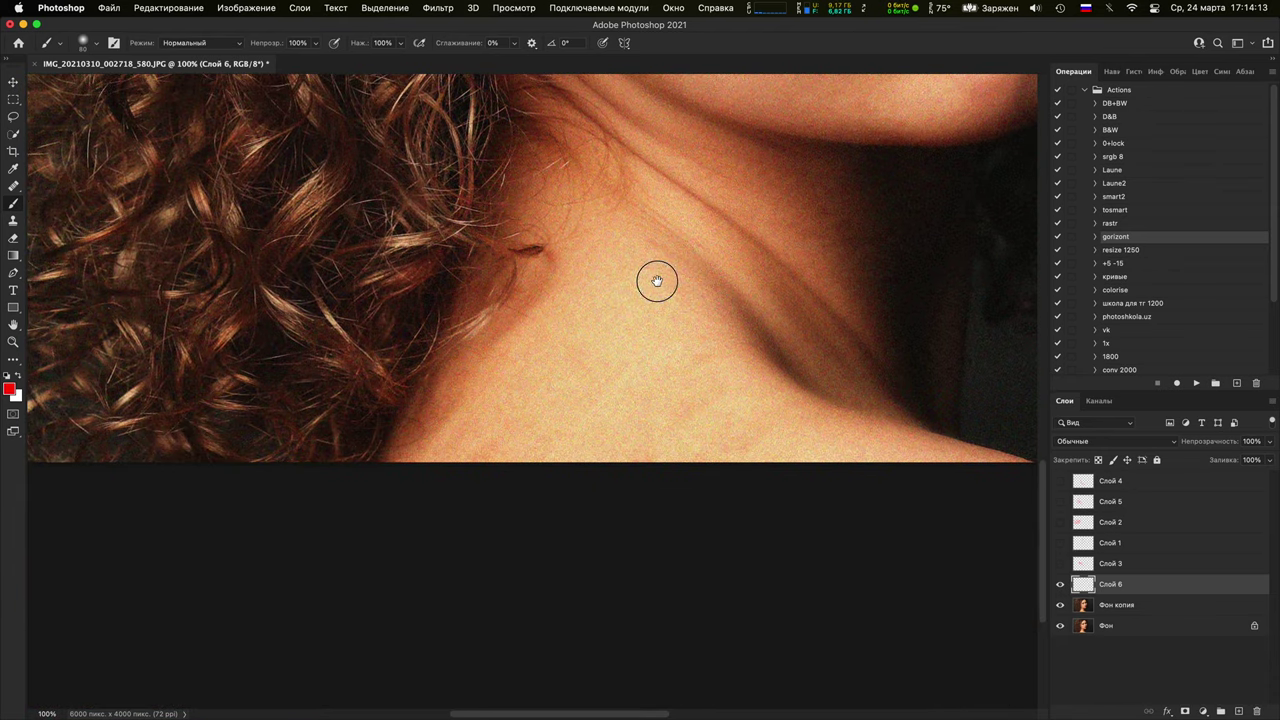
{"action": "scroll", "coordinate": [654, 280], "scroll_direction": "up", "scroll_amount": 3}
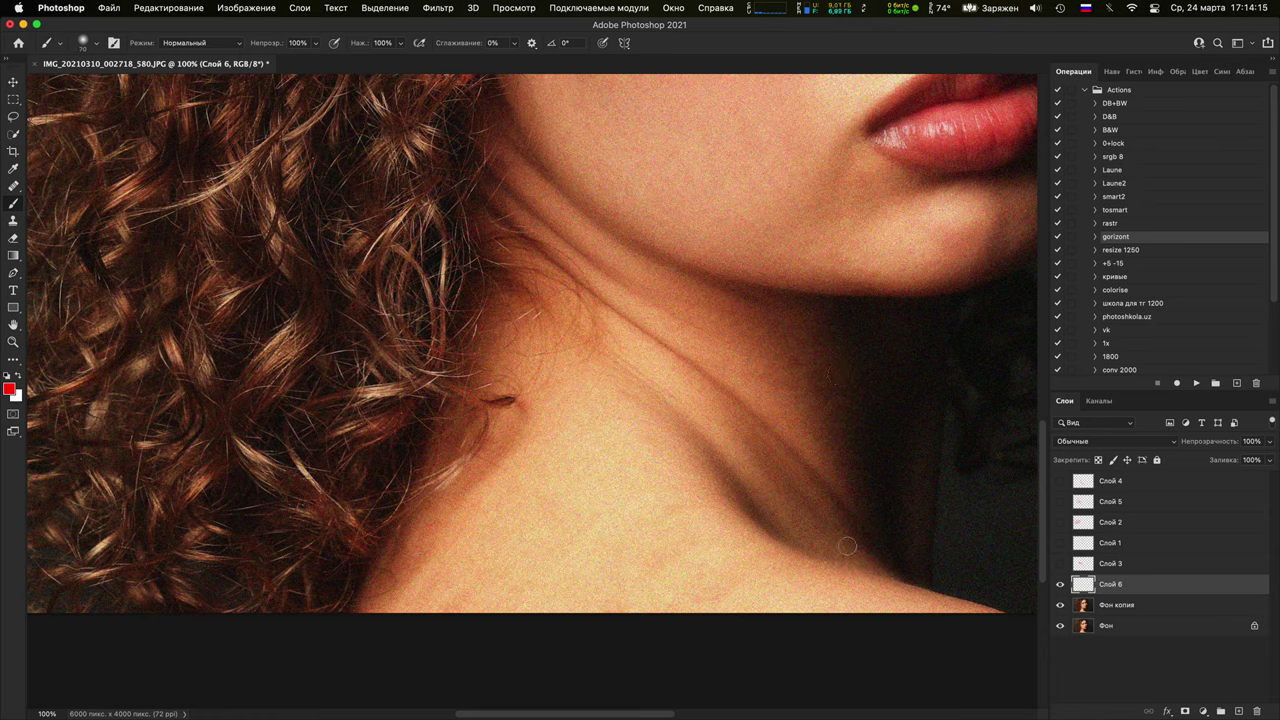
{"action": "mouse_move", "coordinate": [873, 540]}
{"action": "left_mouse_down"}
{"action": "mouse_move", "coordinate": [804, 483]}
{"action": "mouse_move", "coordinate": [652, 418]}
{"action": "mouse_move", "coordinate": [588, 365]}
{"action": "left_mouse_up"}
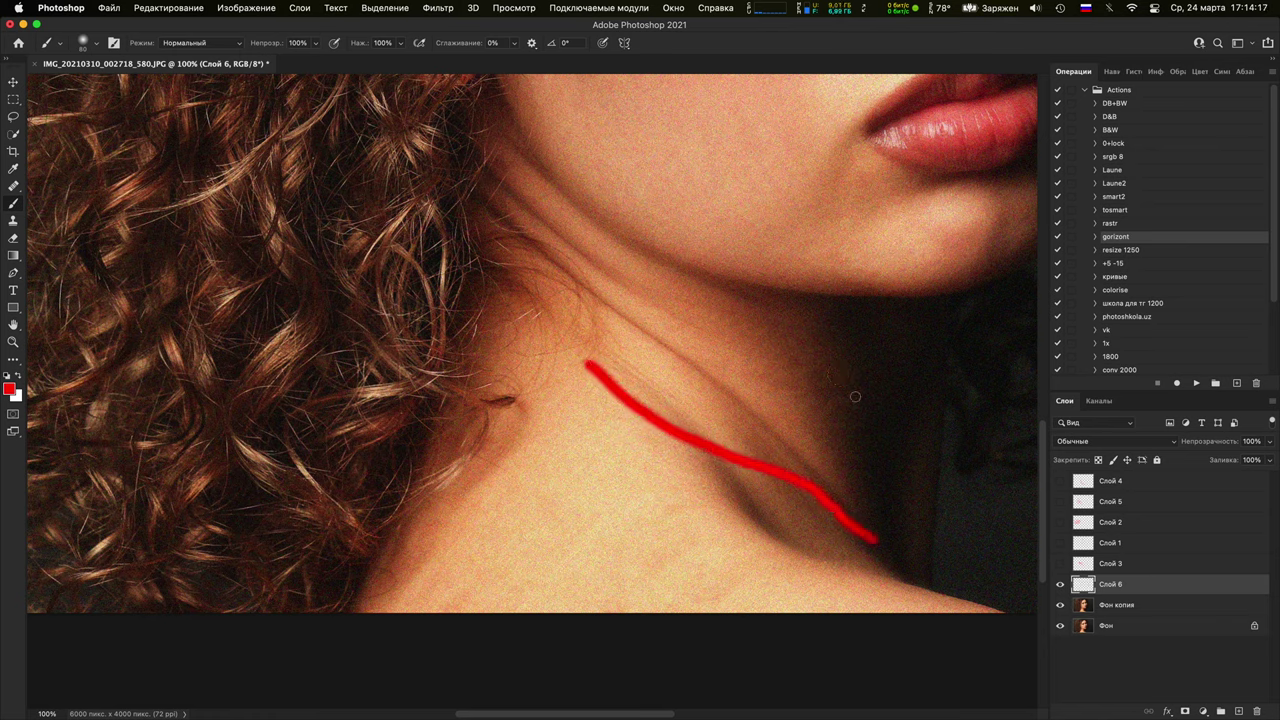
{"action": "key", "text": "super+z"}
Trace the two neck folds below the jaw with red lines, hide the markup layer and return to the whole portrait
{"action": "mouse_move", "coordinate": [478, 192]}
{"action": "left_mouse_down"}
{"action": "mouse_move", "coordinate": [714, 374]}
{"action": "mouse_move", "coordinate": [872, 532]}
{"action": "left_mouse_up"}
{"action": "left_click_drag", "start_coordinate": [482, 155], "coordinate": [680, 325]}
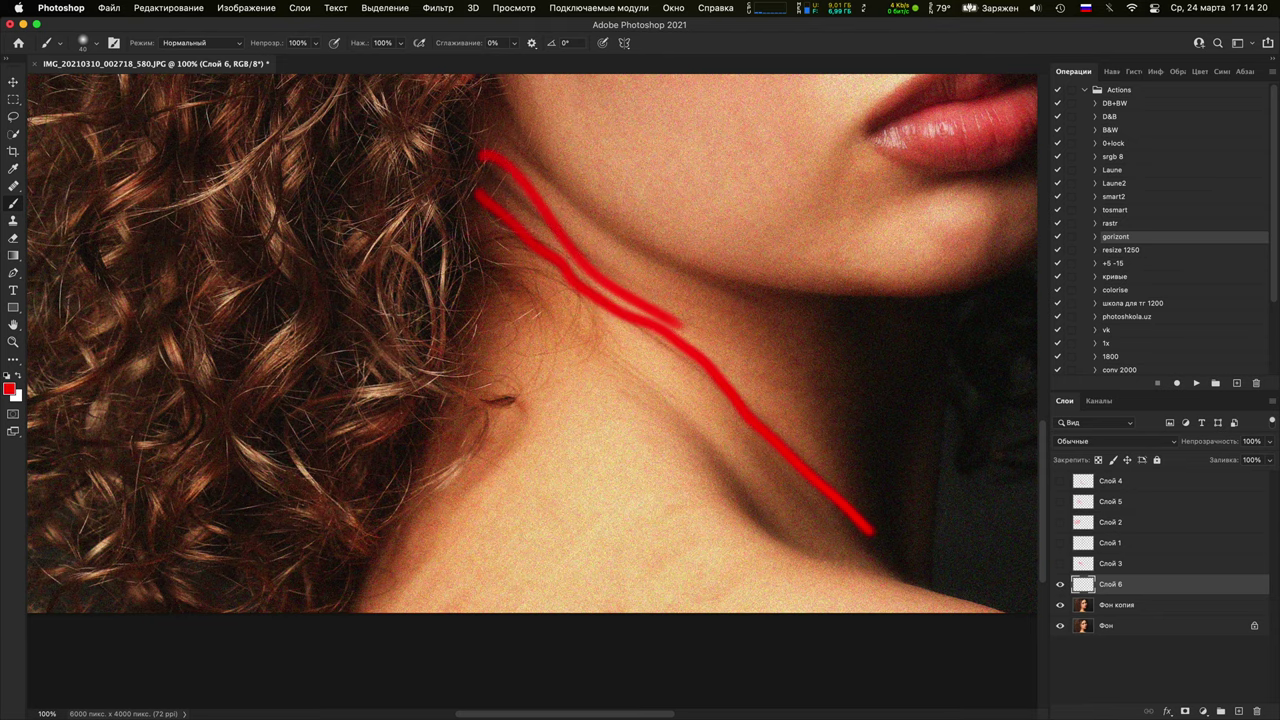
{"action": "left_click", "coordinate": [1060, 584]}
{"action": "key", "text": "super+minus"}
{"action": "key", "text": "super+minus"}
{"action": "key", "text": "super+minus"}
{"action": "key", "text": "super+minus"}
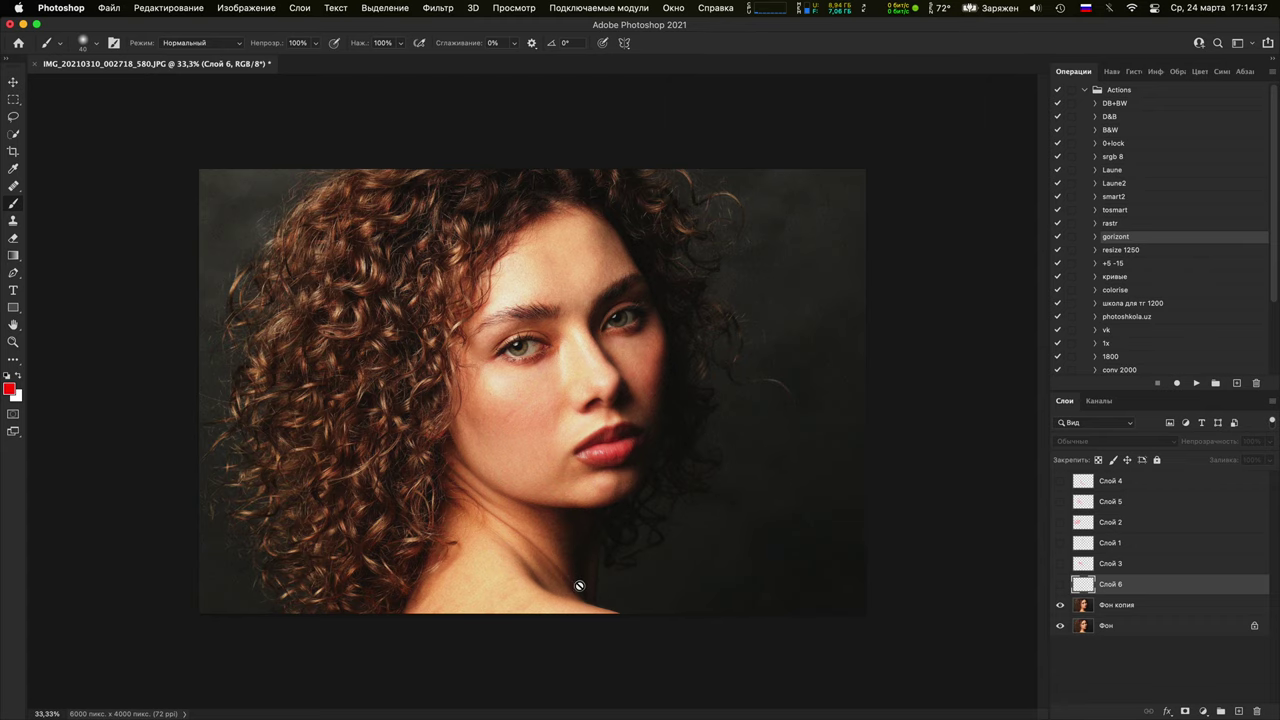
Examine the neck folds at 100%, and compare the whole portrait repeatedly with the reshaped background copy shown and hidden
{"action": "scroll", "coordinate": [534, 551], "scroll_direction": "up", "scroll_amount": 8}
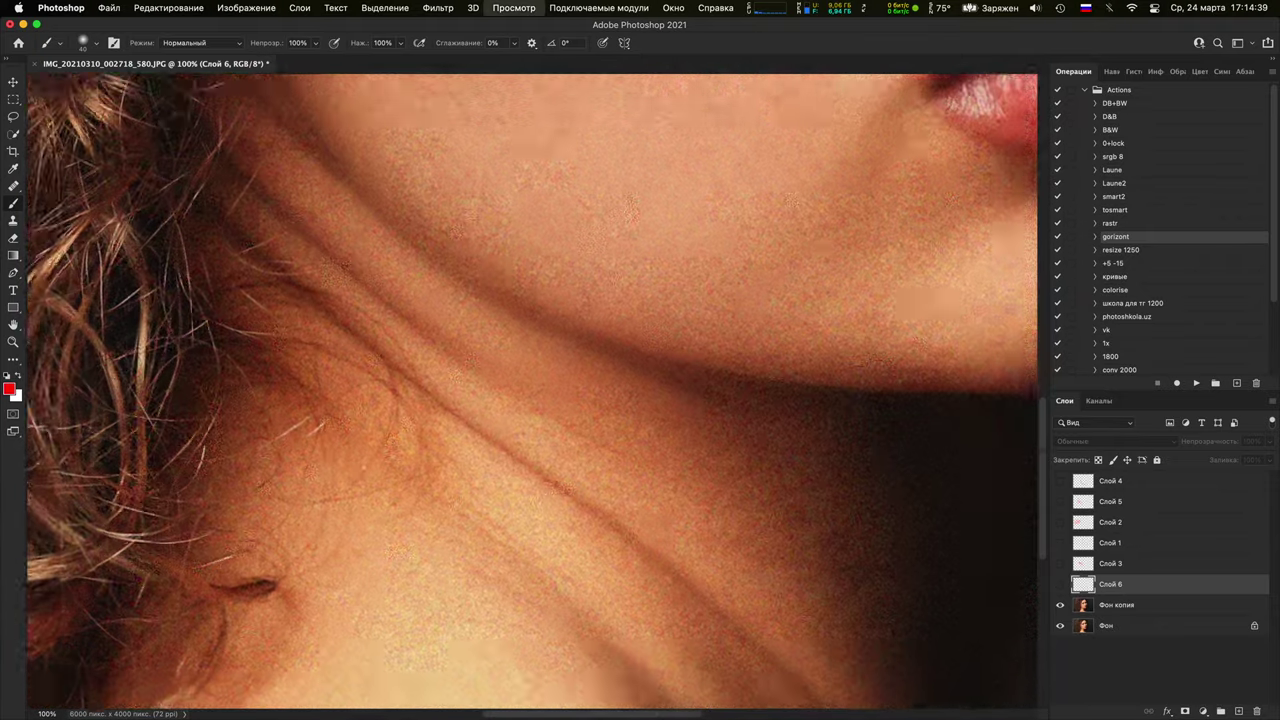
{"action": "scroll", "coordinate": [651, 346], "scroll_direction": "down", "scroll_amount": 5}
{"action": "scroll", "coordinate": [578, 388], "scroll_direction": "down", "scroll_amount": 8}
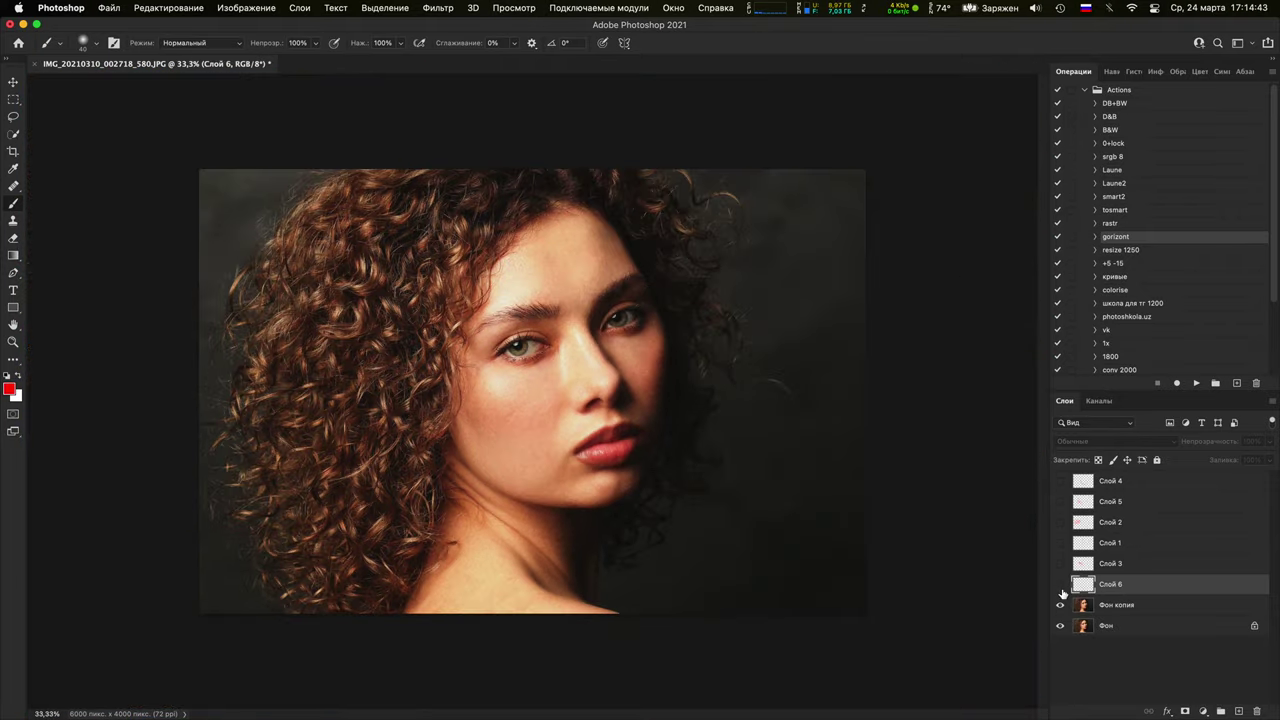
{"action": "left_click", "coordinate": [1059, 606]}
{"action": "left_click", "coordinate": [1059, 606]}
{"action": "left_click", "coordinate": [1059, 606]}
{"action": "left_click", "coordinate": [1059, 606]}
{"action": "left_click", "coordinate": [1059, 606]}
{"action": "left_click", "coordinate": [1059, 606]}
{"action": "left_click", "coordinate": [1060, 606]}
{"action": "left_click", "coordinate": [1060, 606]}
{"action": "left_click", "coordinate": [1060, 606]}
{"action": "left_click", "coordinate": [1060, 606]}
{"action": "left_click", "coordinate": [1061, 608]}
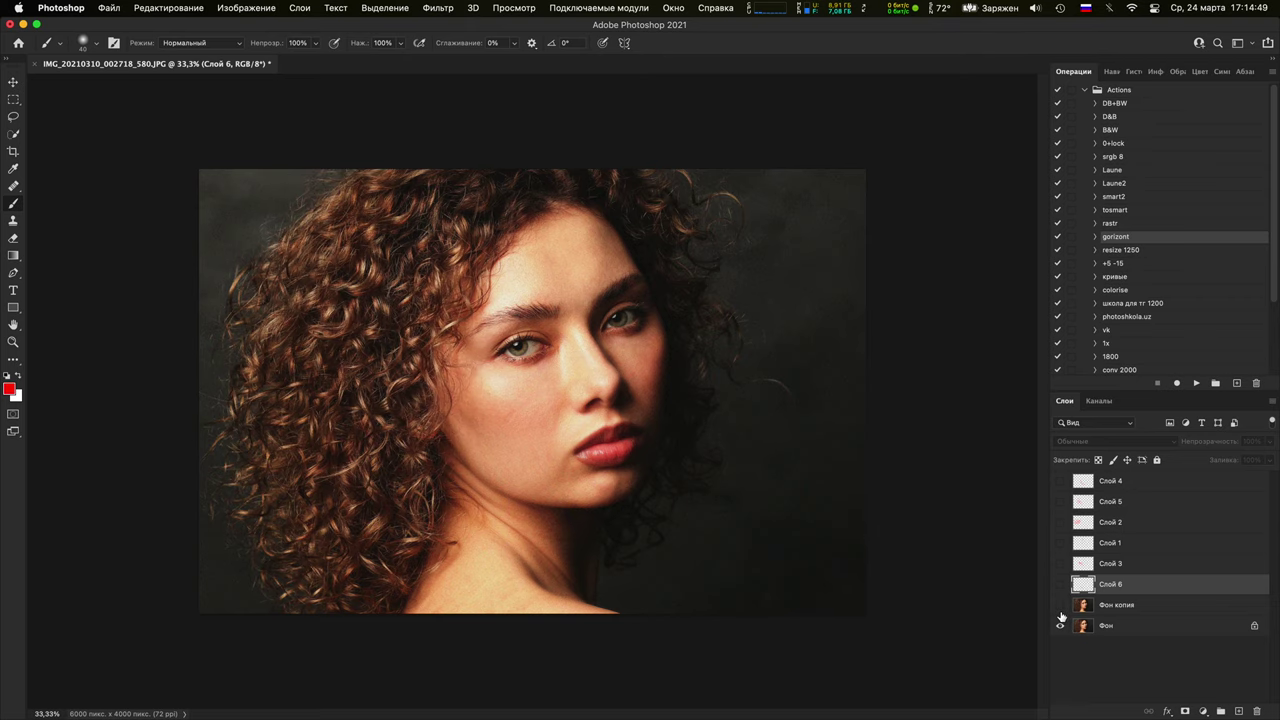
Check the curly-haired portrait once more by showing and hiding the reshaped background copy
{"action": "left_click", "coordinate": [1061, 608]}
{"action": "left_click", "coordinate": [1061, 608]}
{"action": "left_click", "coordinate": [1061, 608]}
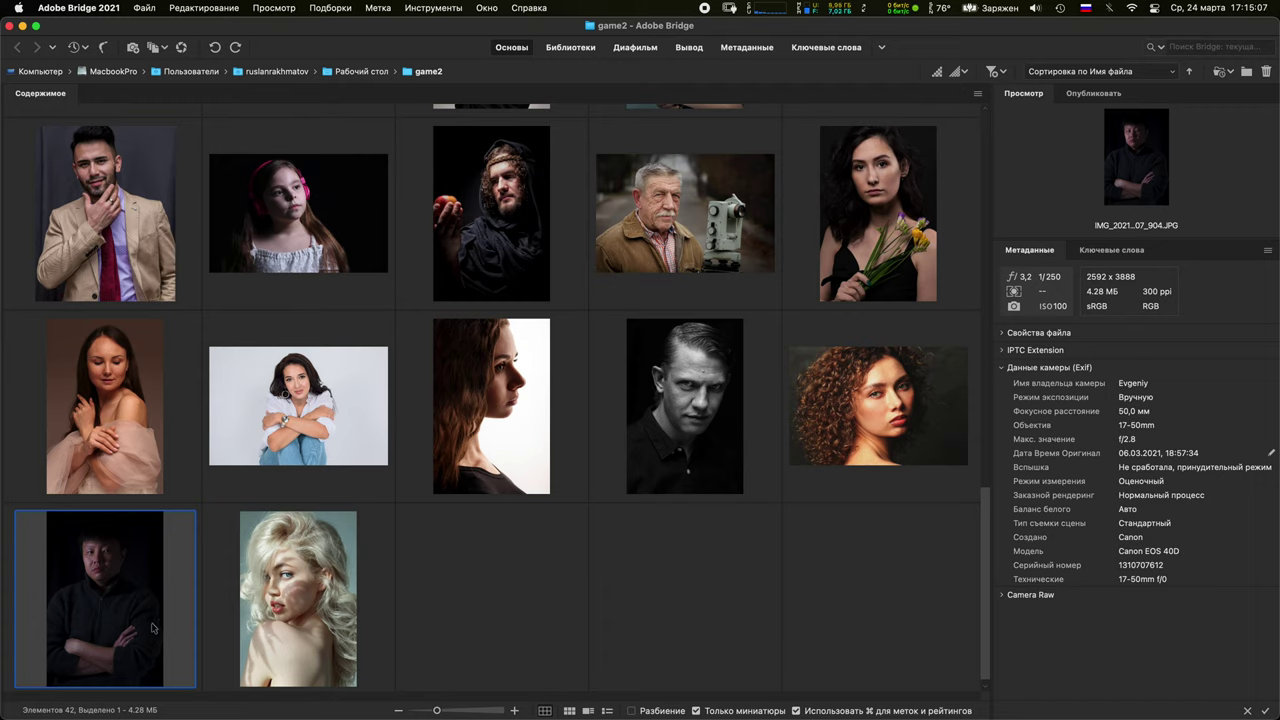
Open IMG_20210310_223807_904.JPG from Bridge with its embedded profile, and add a Curves layer strongly brightening it from input 48 to output 203
{"action": "double_click", "coordinate": [153, 627]}
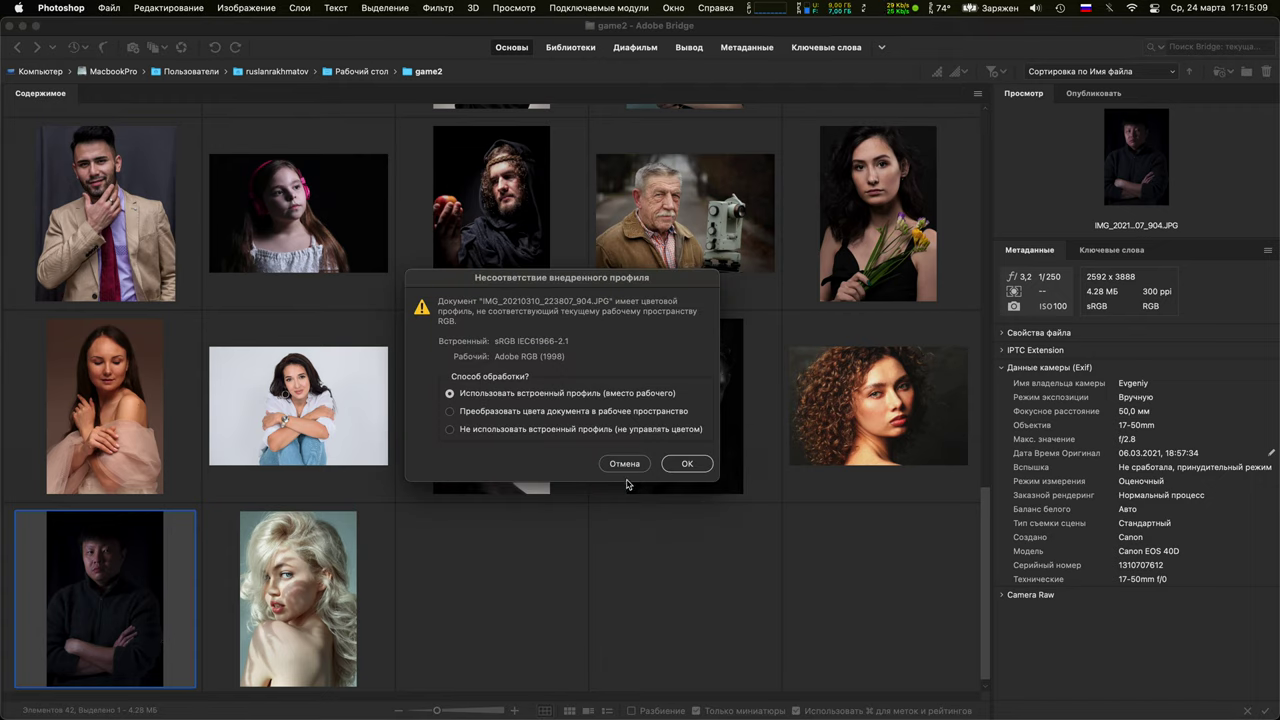
{"action": "left_click", "coordinate": [690, 463]}
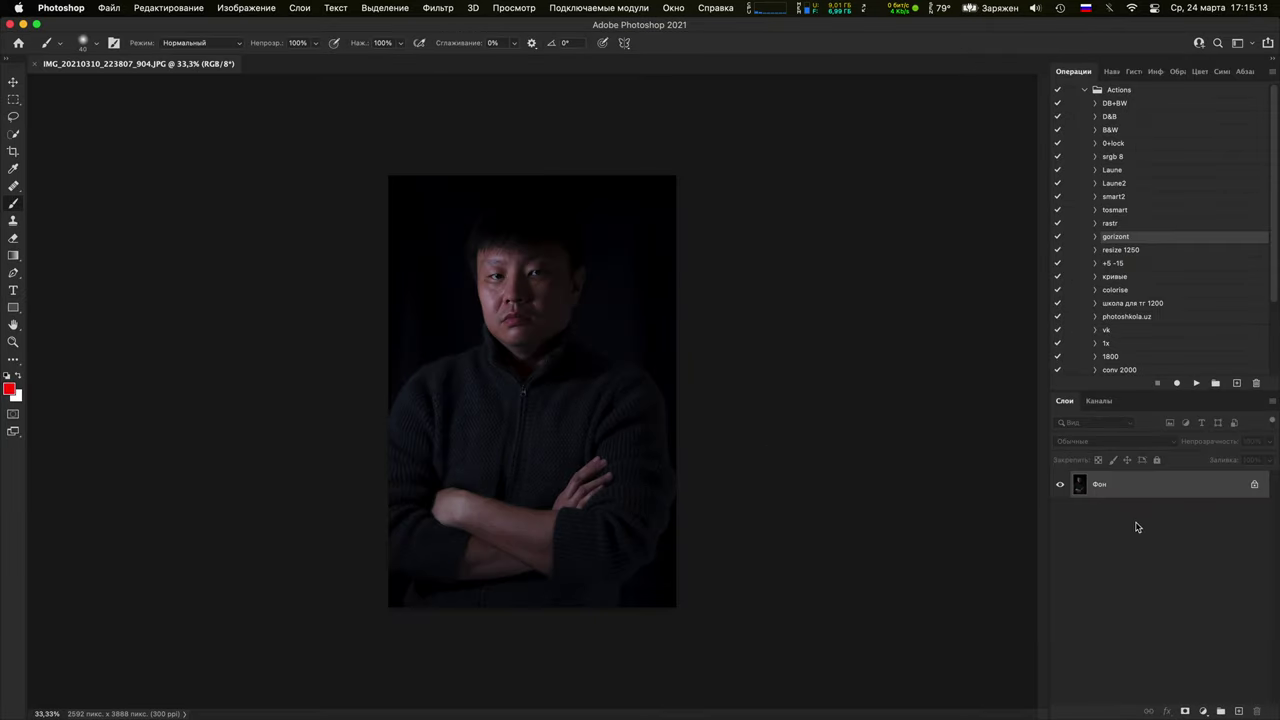
{"action": "left_click", "coordinate": [1204, 710]}
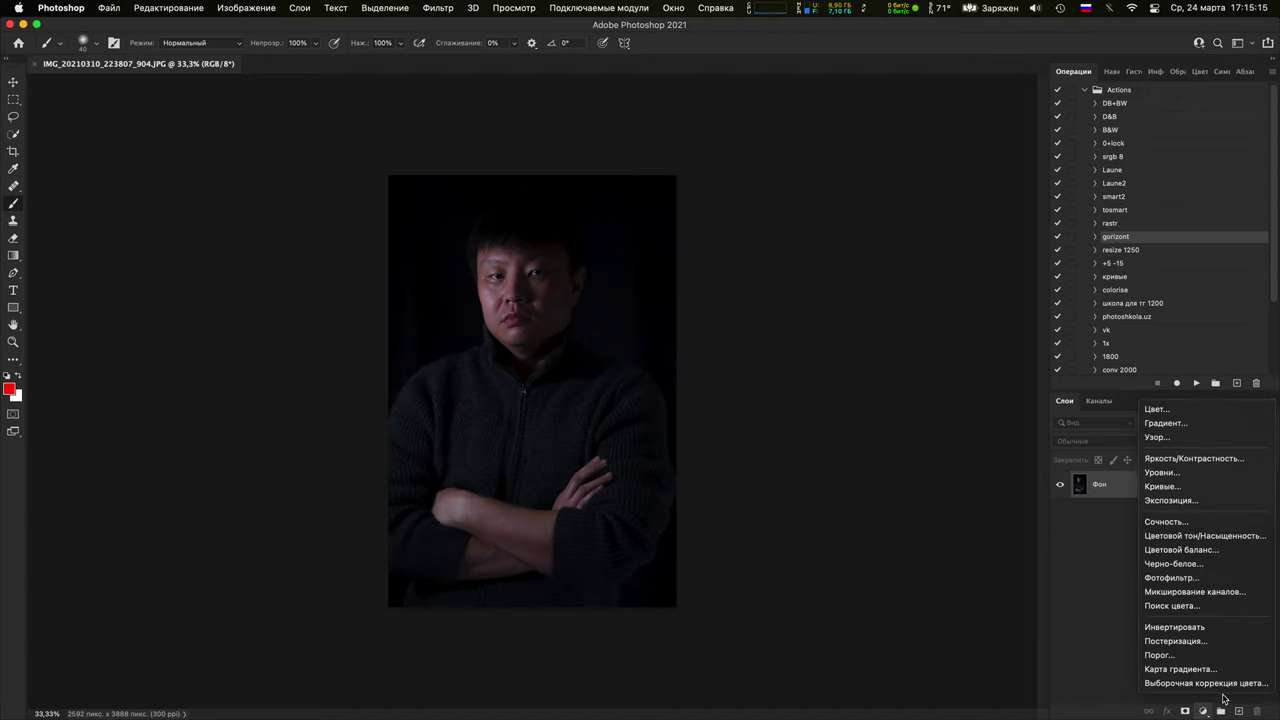
{"action": "left_click", "coordinate": [1156, 487]}
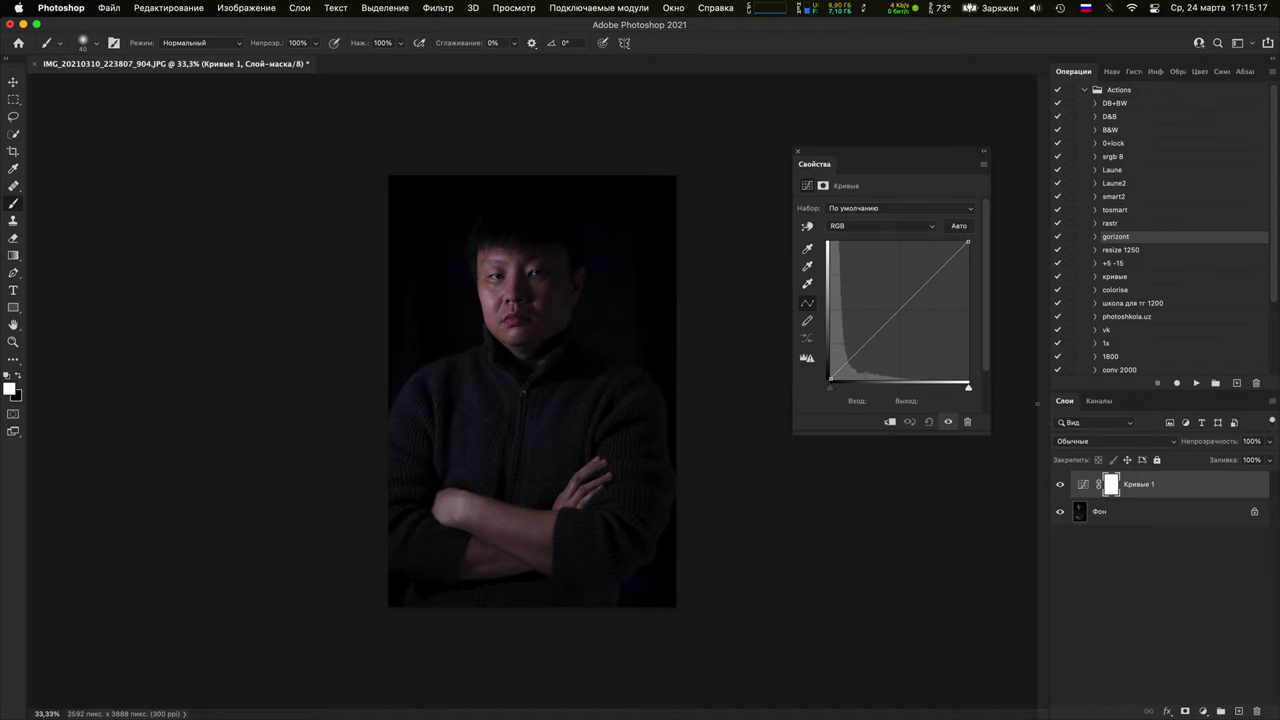
{"action": "left_click_drag", "start_coordinate": [900, 308], "coordinate": [856, 269]}
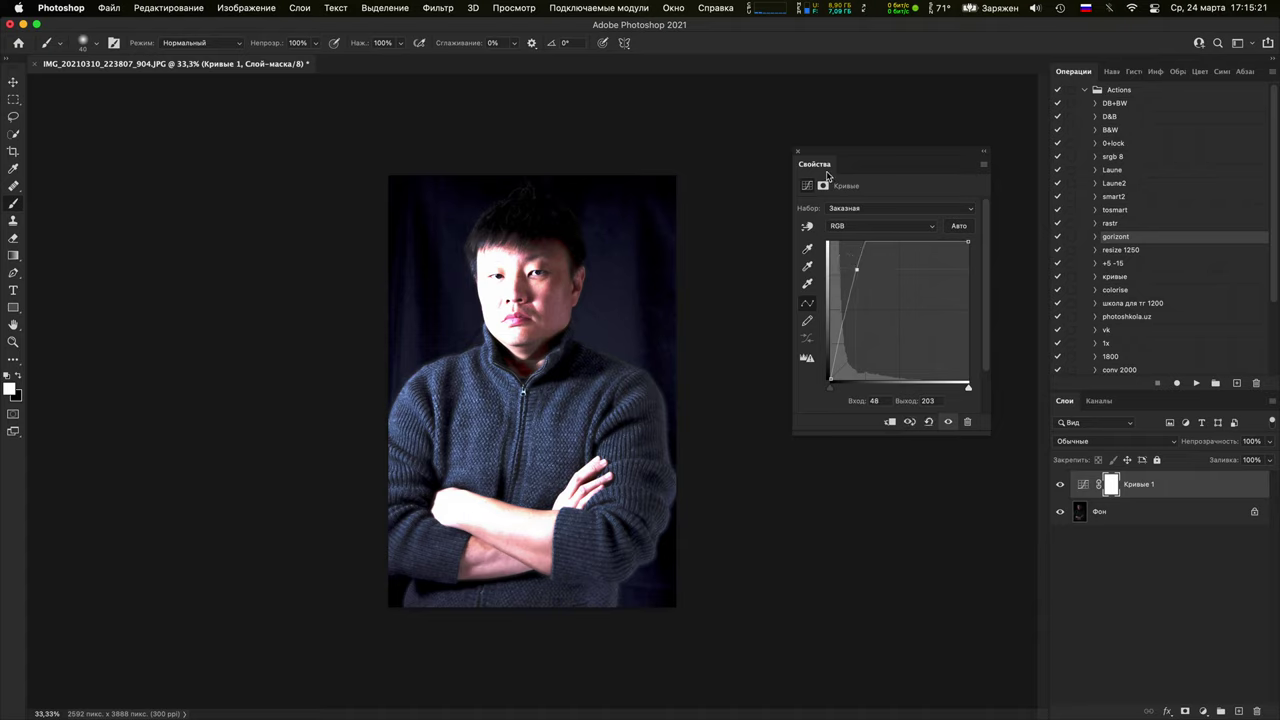
{"action": "left_click", "coordinate": [799, 153]}
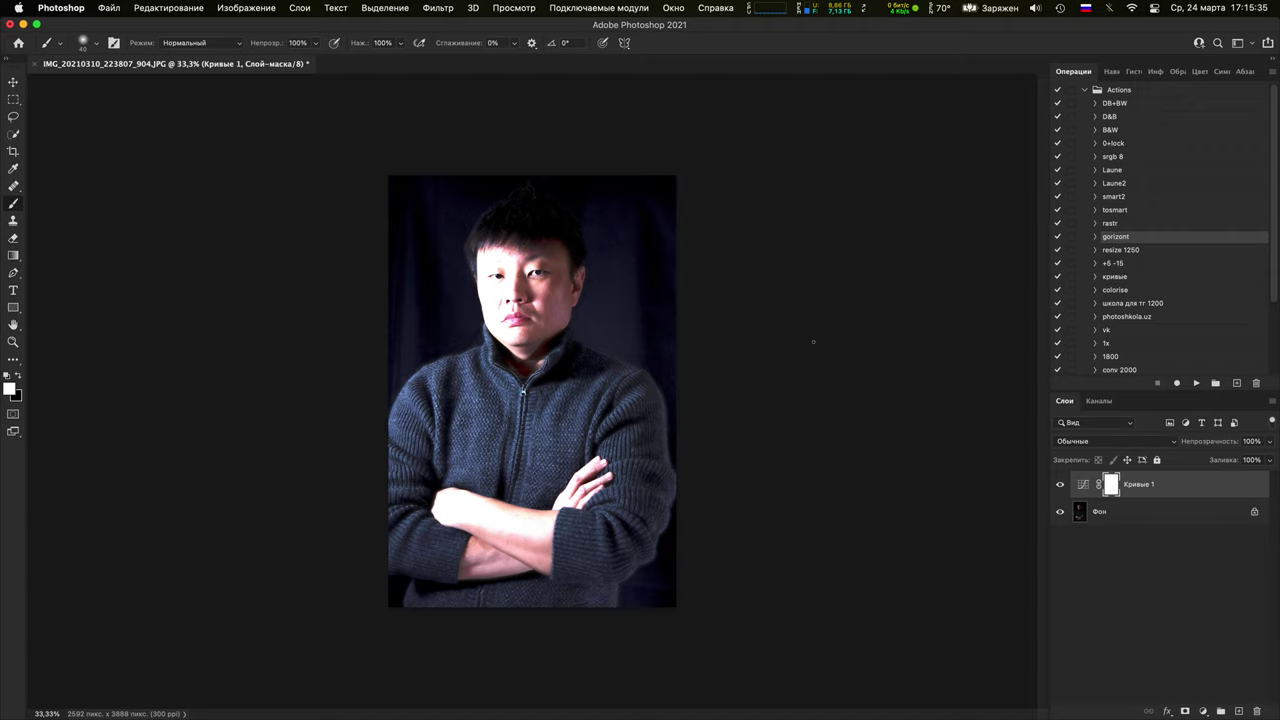
Add a new layer and scribble red zigzags over the background on both sides of the man's head
{"action": "left_click", "coordinate": [1239, 711]}
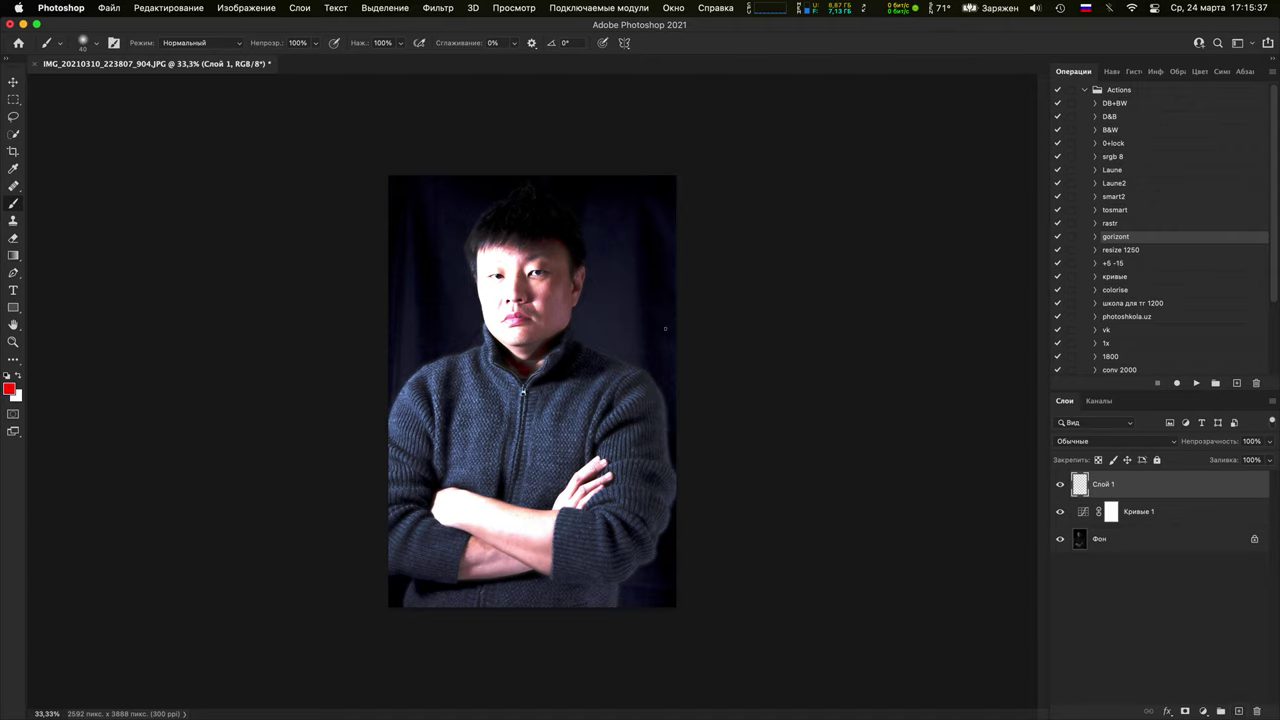
{"action": "mouse_move", "coordinate": [625, 357]}
{"action": "left_mouse_down"}
{"action": "mouse_move", "coordinate": [612, 240]}
{"action": "mouse_move", "coordinate": [632, 178]}
{"action": "left_mouse_up"}
{"action": "mouse_move", "coordinate": [392, 350]}
{"action": "left_mouse_down"}
{"action": "mouse_move", "coordinate": [424, 237]}
{"action": "mouse_move", "coordinate": [394, 178]}
{"action": "left_mouse_up"}
Examine the background and the hair's upper edge at 300%, and mark the area above the hair with a short wavy red line
{"action": "key", "text": "super+plus"}
{"action": "key", "text": "super+plus"}
{"action": "key", "text": "super+plus"}
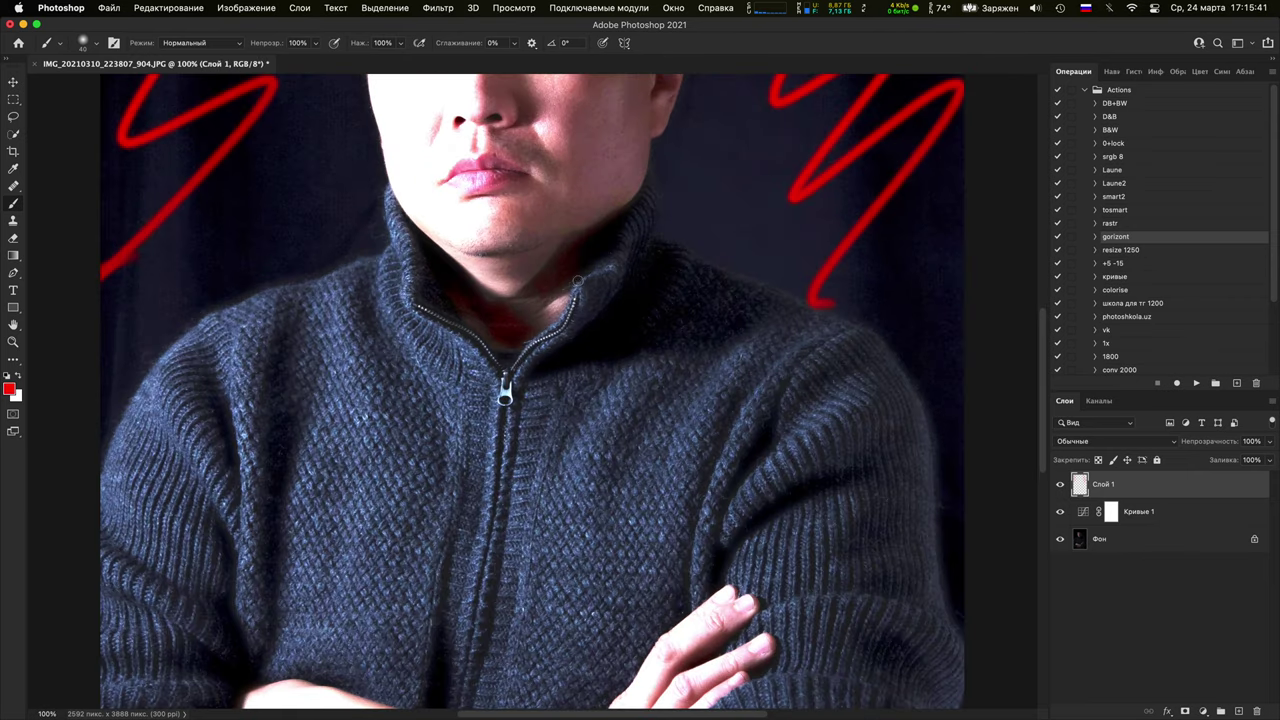
{"action": "key", "text": "space"}
{"action": "left_click_drag", "start_coordinate": [596, 253], "coordinate": [610, 305]}
{"action": "scroll", "coordinate": [610, 305], "scroll_direction": "up", "scroll_amount": 3}
{"action": "key", "text": "super+plus"}
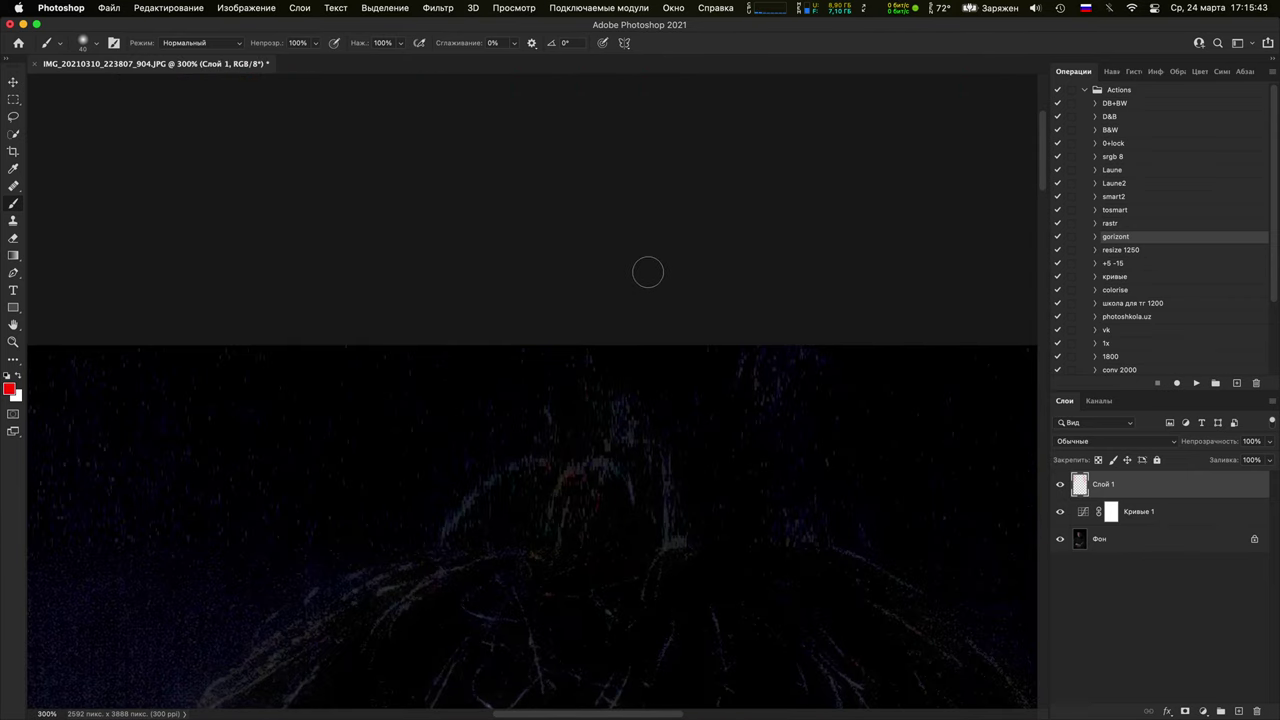
{"action": "key", "text": "super+plus"}
{"action": "mouse_move", "coordinate": [746, 326]}
{"action": "left_mouse_down"}
{"action": "mouse_move", "coordinate": [693, 338]}
{"action": "mouse_move", "coordinate": [567, 316]}
{"action": "mouse_move", "coordinate": [785, 290]}
{"action": "mouse_move", "coordinate": [728, 351]}
{"action": "mouse_move", "coordinate": [711, 437]}
{"action": "left_mouse_up"}
{"action": "key", "text": "space"}
{"action": "scroll", "coordinate": [711, 437], "scroll_direction": "left", "scroll_amount": 10}
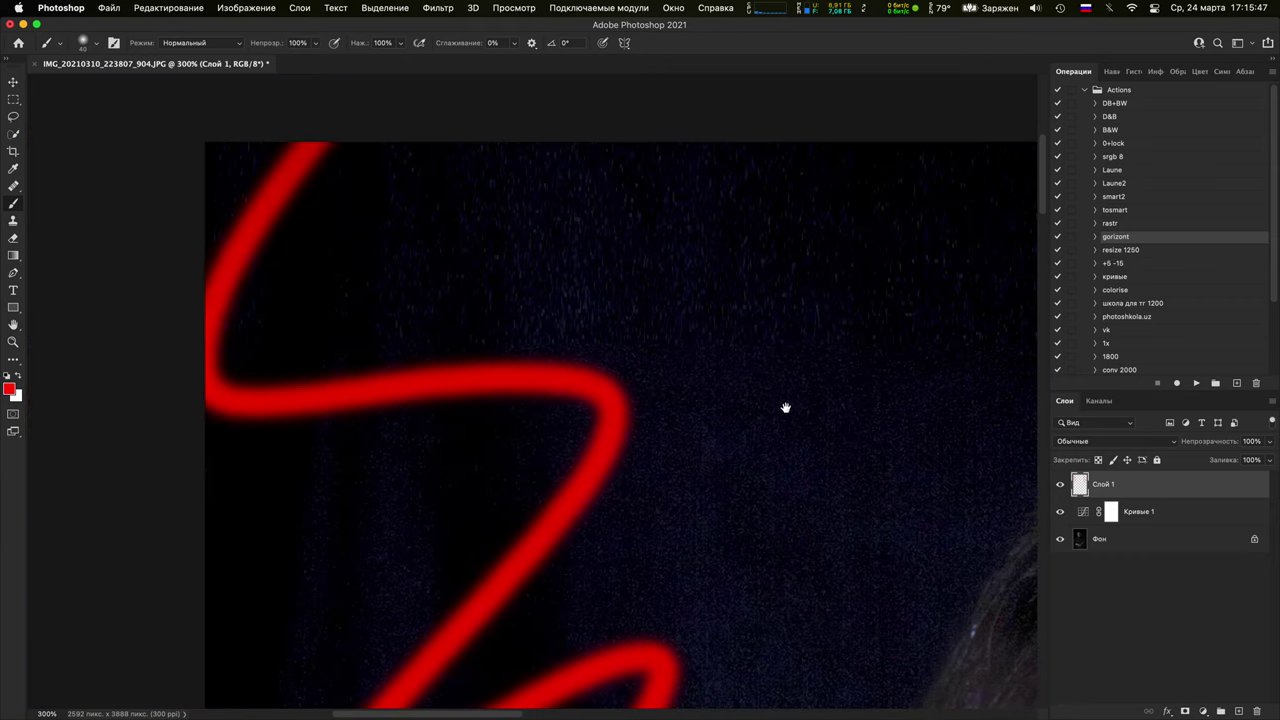
{"action": "key", "text": "space"}
{"action": "left_click_drag", "start_coordinate": [891, 409], "coordinate": [486, 454]}
{"action": "mouse_move", "coordinate": [700, 418]}
{"action": "left_mouse_down"}
{"action": "mouse_move", "coordinate": [683, 411]}
{"action": "mouse_move", "coordinate": [789, 437]}
{"action": "mouse_move", "coordinate": [900, 400]}
{"action": "left_mouse_up"}
Compare the man's portrait with the brightening Curves layer hidden and shown, viewing the head at 66.7%
{"action": "left_click", "coordinate": [1060, 511]}
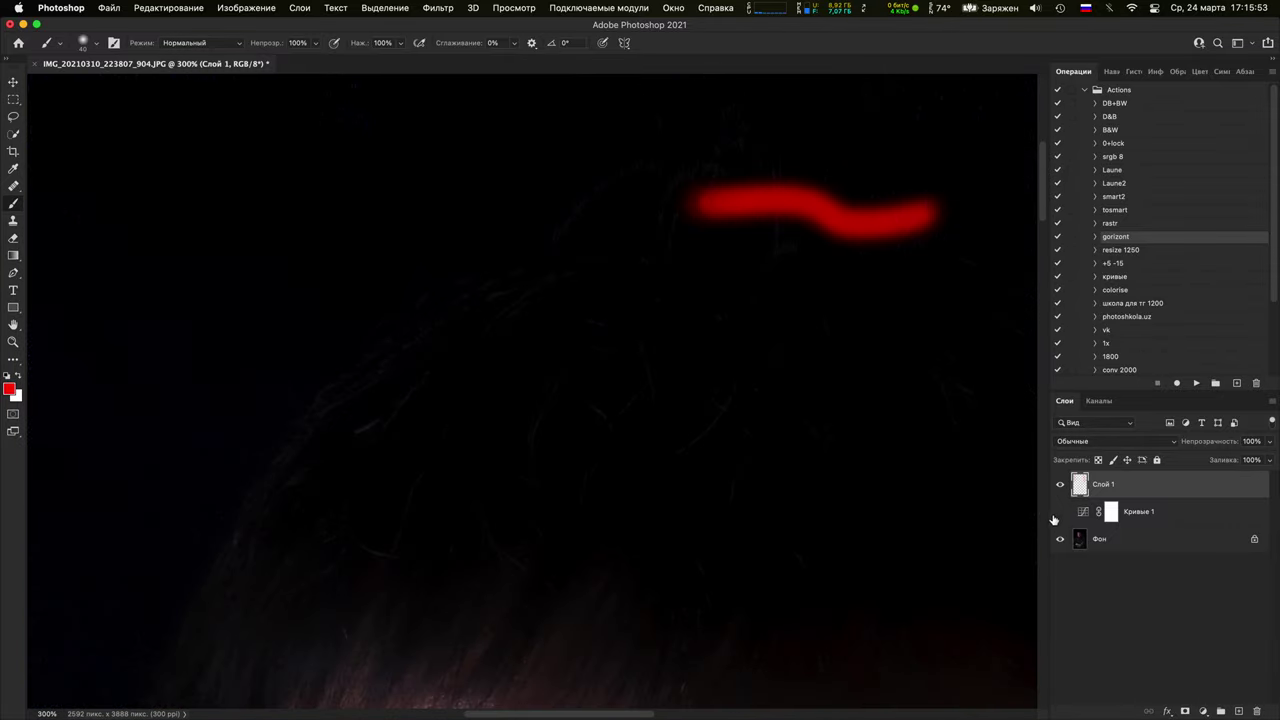
{"action": "key", "text": "super+minus"}
{"action": "key", "text": "super+minus"}
{"action": "key", "text": "super+minus"}
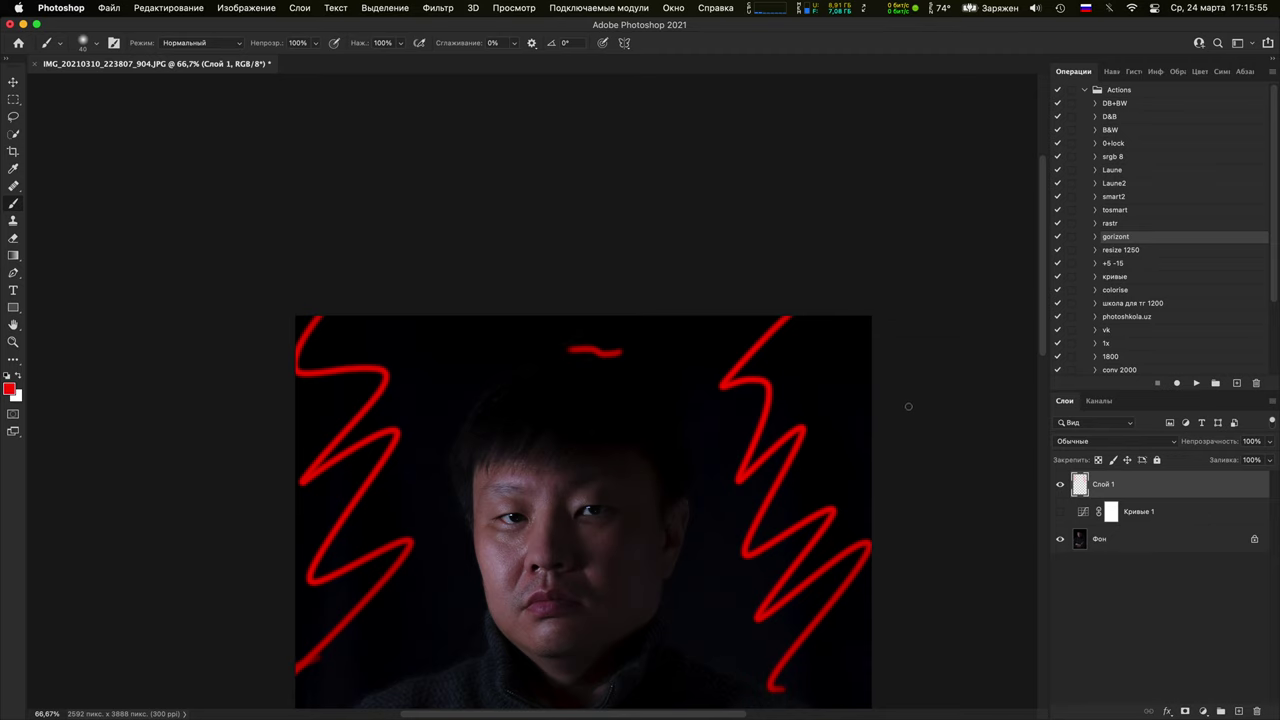
{"action": "left_click", "coordinate": [1060, 511]}
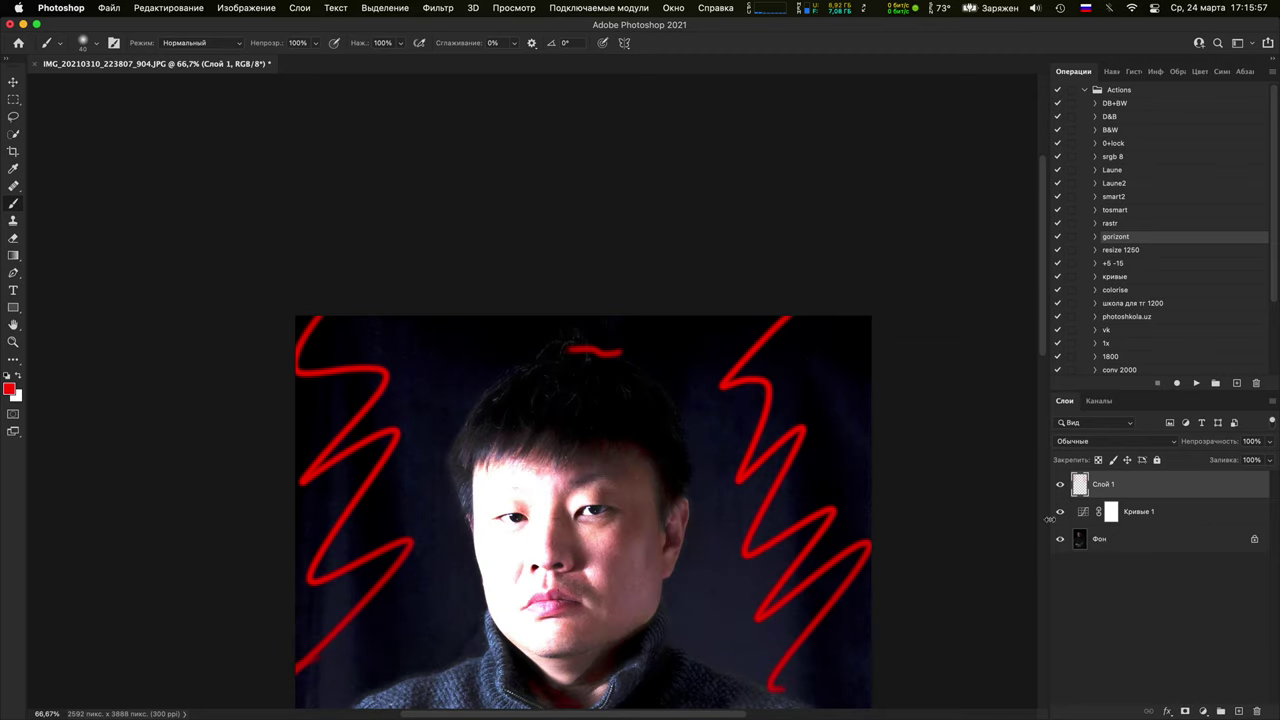
Examine the brightened hair, eyes, fingers and sweater knit at 300%
{"action": "key", "text": "super+plus"}
{"action": "key", "text": "super+plus"}
{"action": "key", "text": "super+plus"}
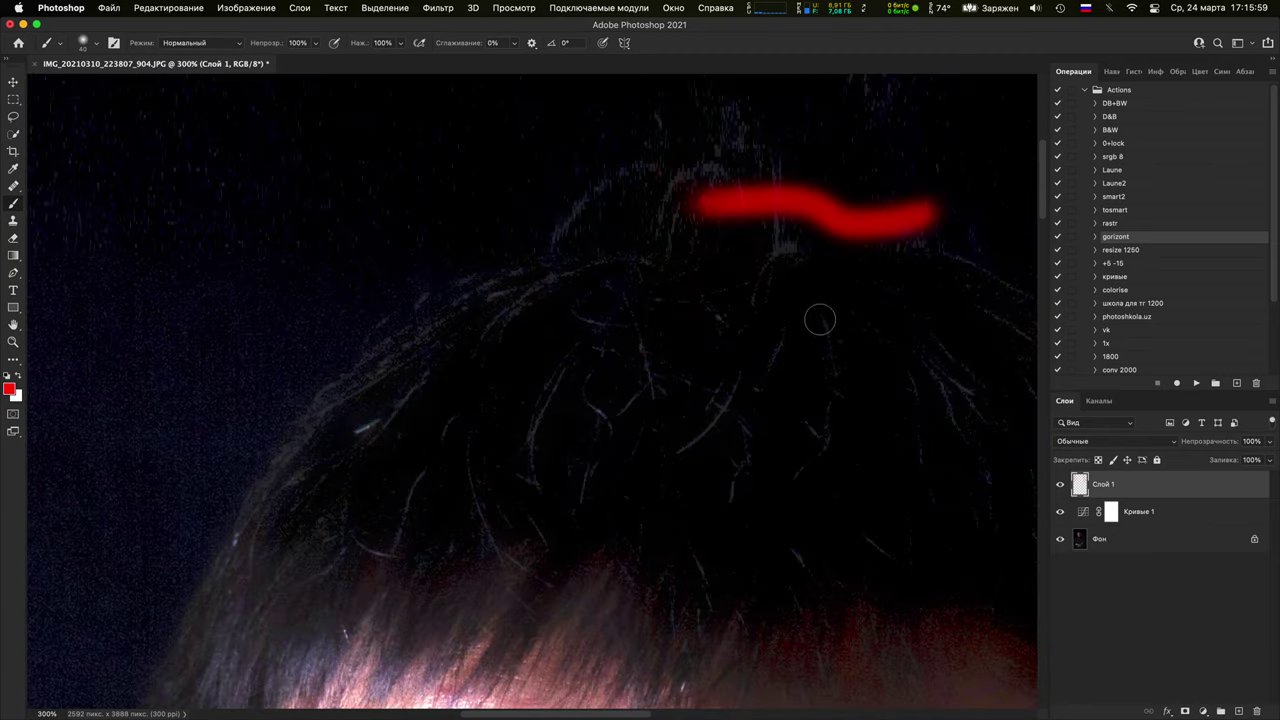
{"action": "scroll", "coordinate": [865, 507], "scroll_direction": "down", "scroll_amount": 20}
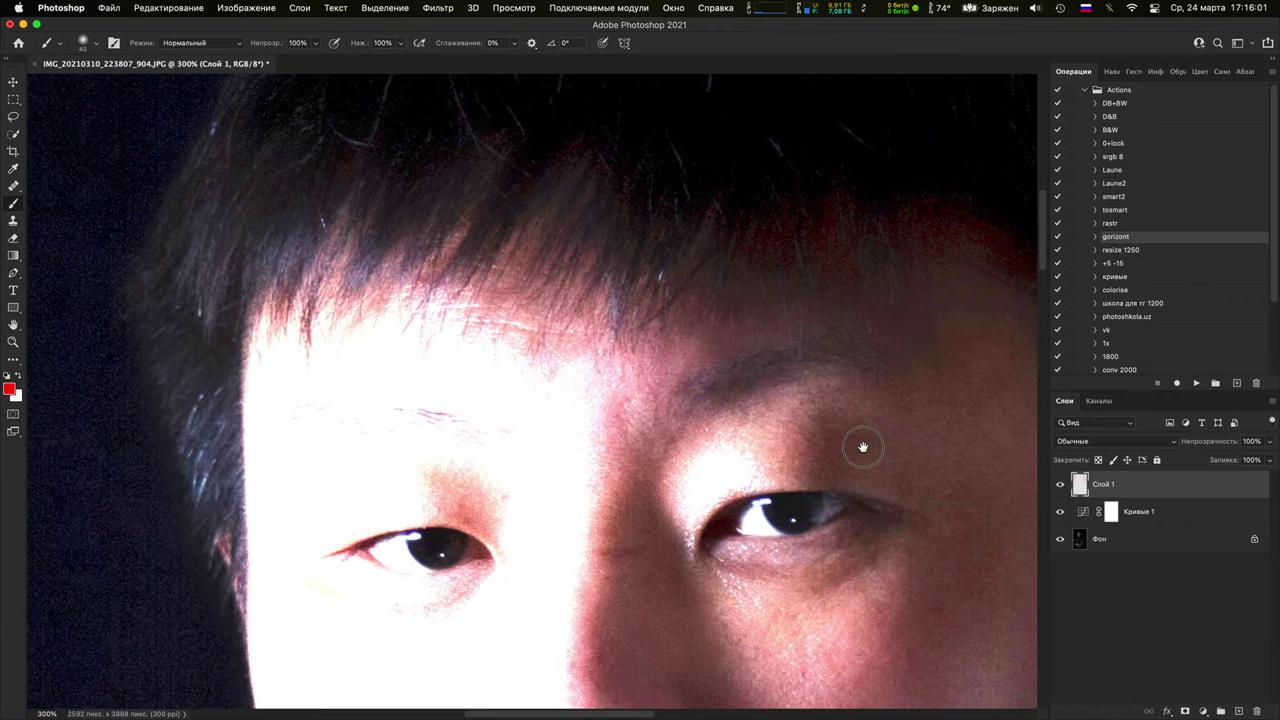
{"action": "scroll", "coordinate": [856, 433], "scroll_direction": "down", "scroll_amount": 15}
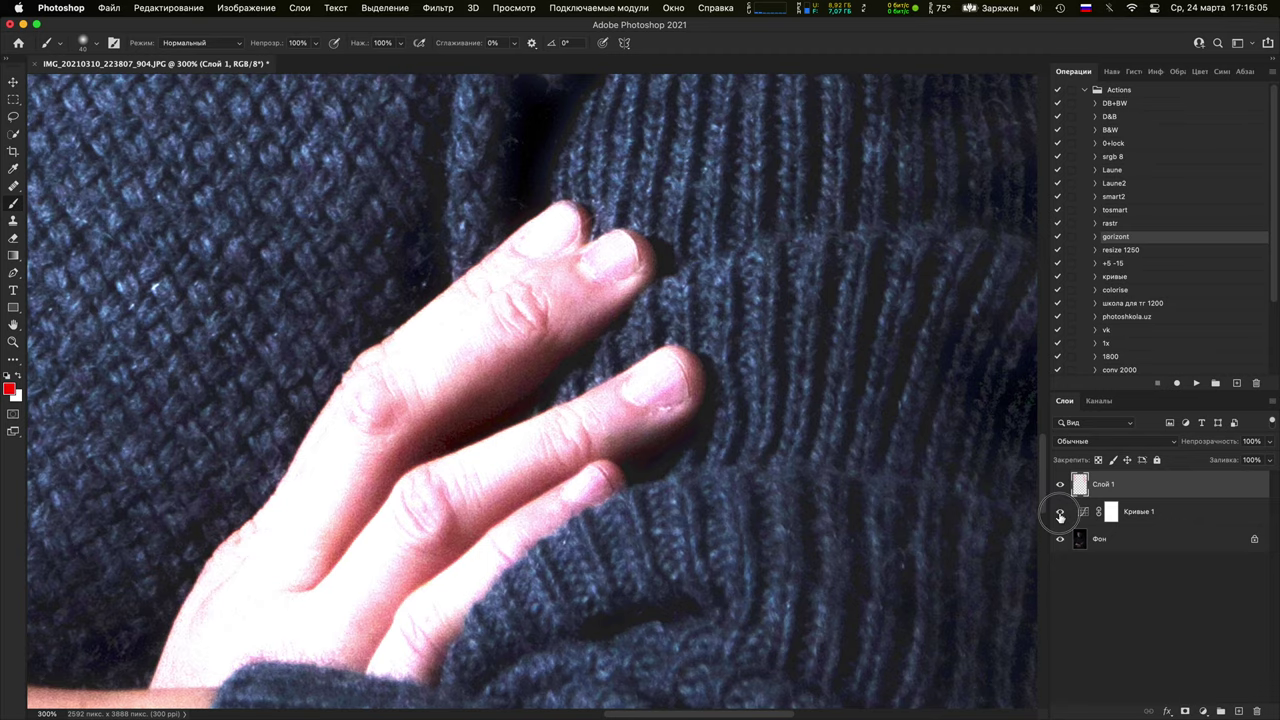
Hide the brightening Curves layer and the red markup layer, and return to a 66.7% view
{"action": "left_click", "coordinate": [1061, 512]}
{"action": "key", "text": "super+minus"}
{"action": "key", "text": "super+minus"}
{"action": "key", "text": "super+minus"}
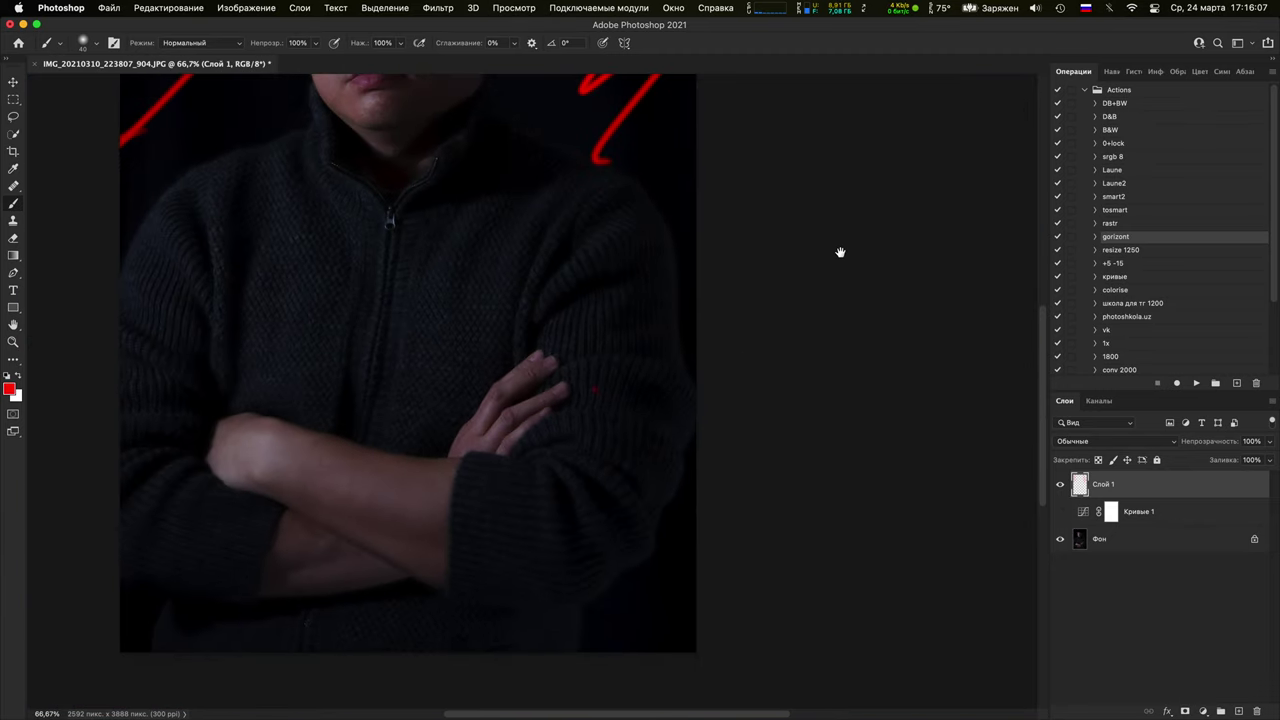
{"action": "left_click", "coordinate": [1059, 485]}
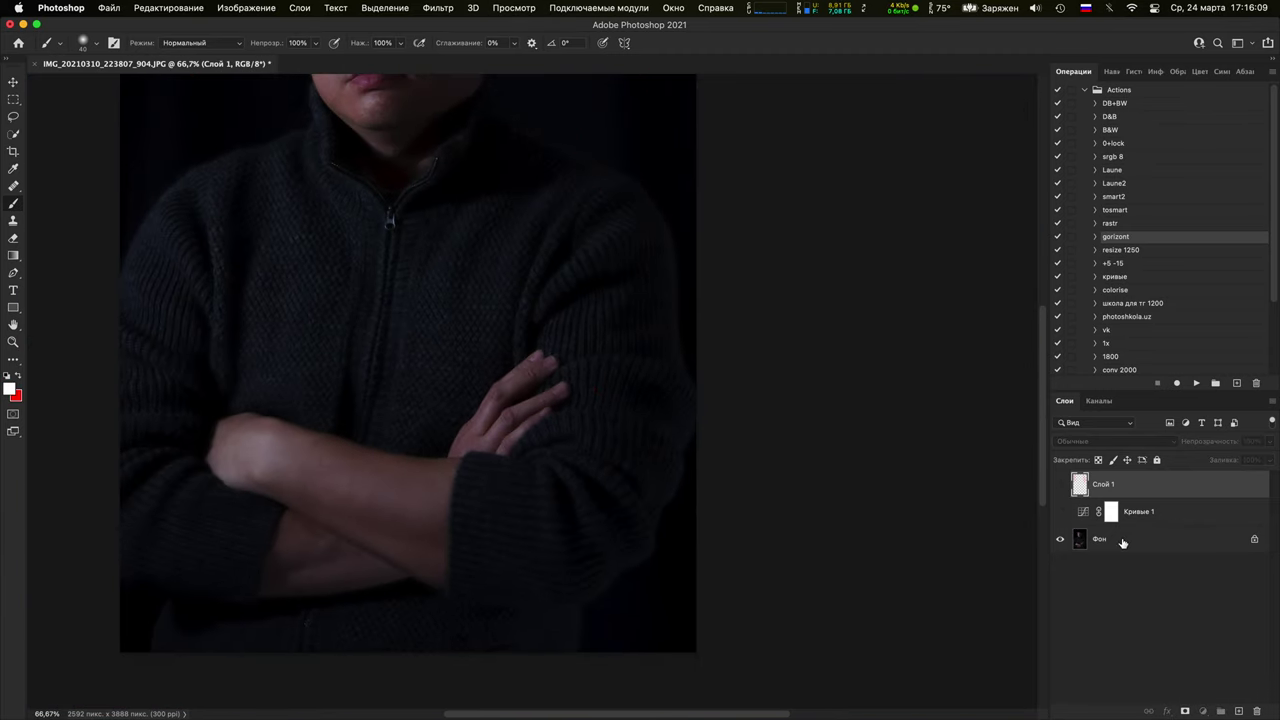
Add a second Curves layer directly above the background and gently brighten the portrait from input 111 to output 161
{"action": "left_click", "coordinate": [1121, 538]}
{"action": "left_click", "coordinate": [1203, 711]}
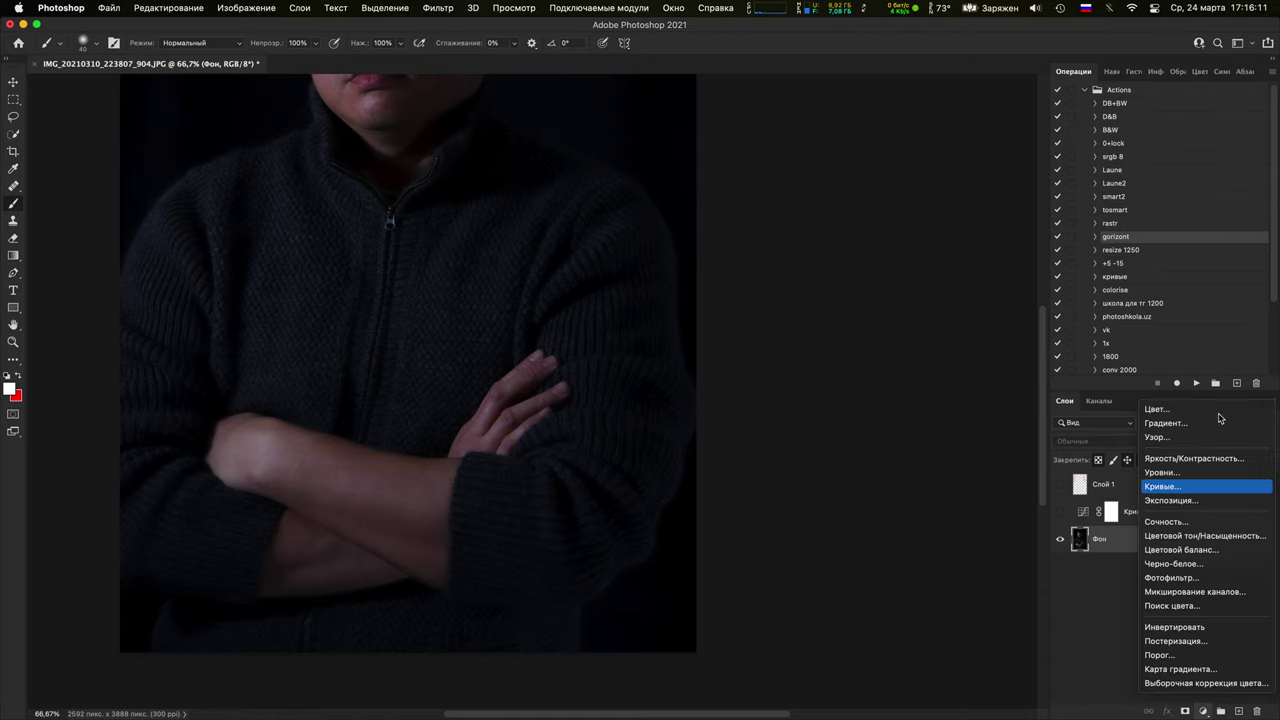
{"action": "left_click", "coordinate": [1200, 486]}
{"action": "key", "text": "super+minus"}
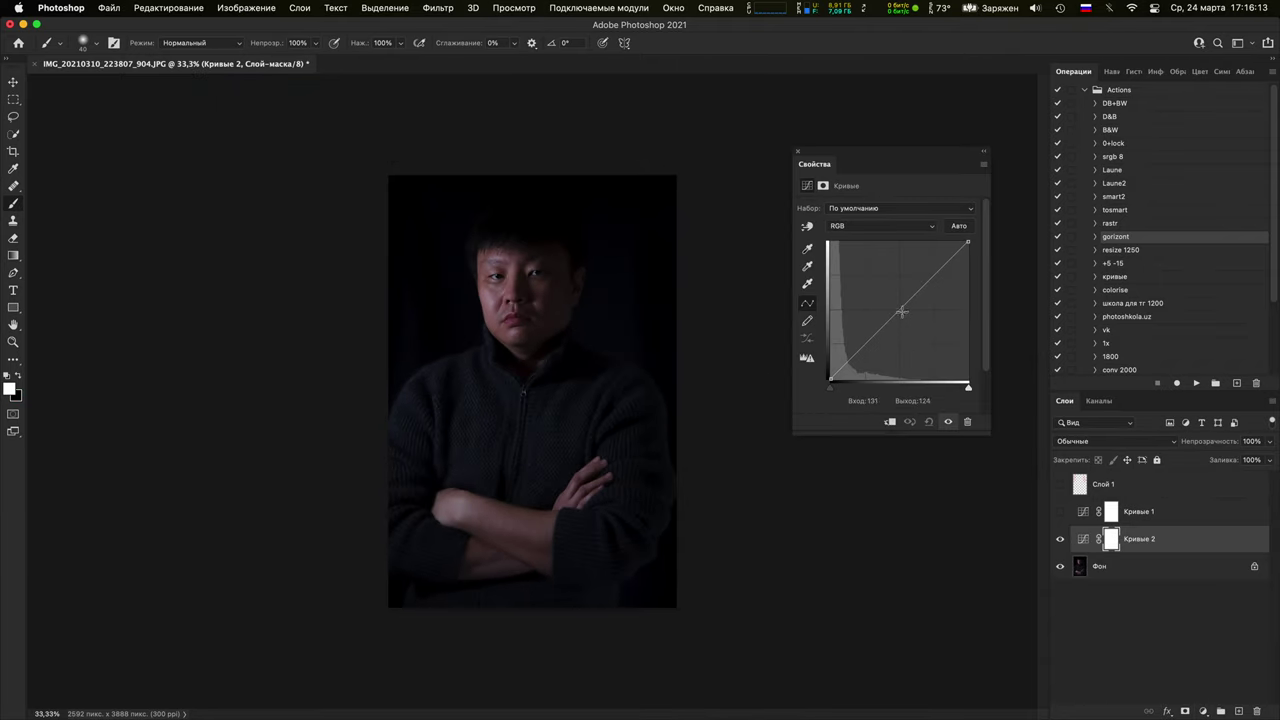
{"action": "left_click_drag", "start_coordinate": [901, 310], "coordinate": [890, 292]}
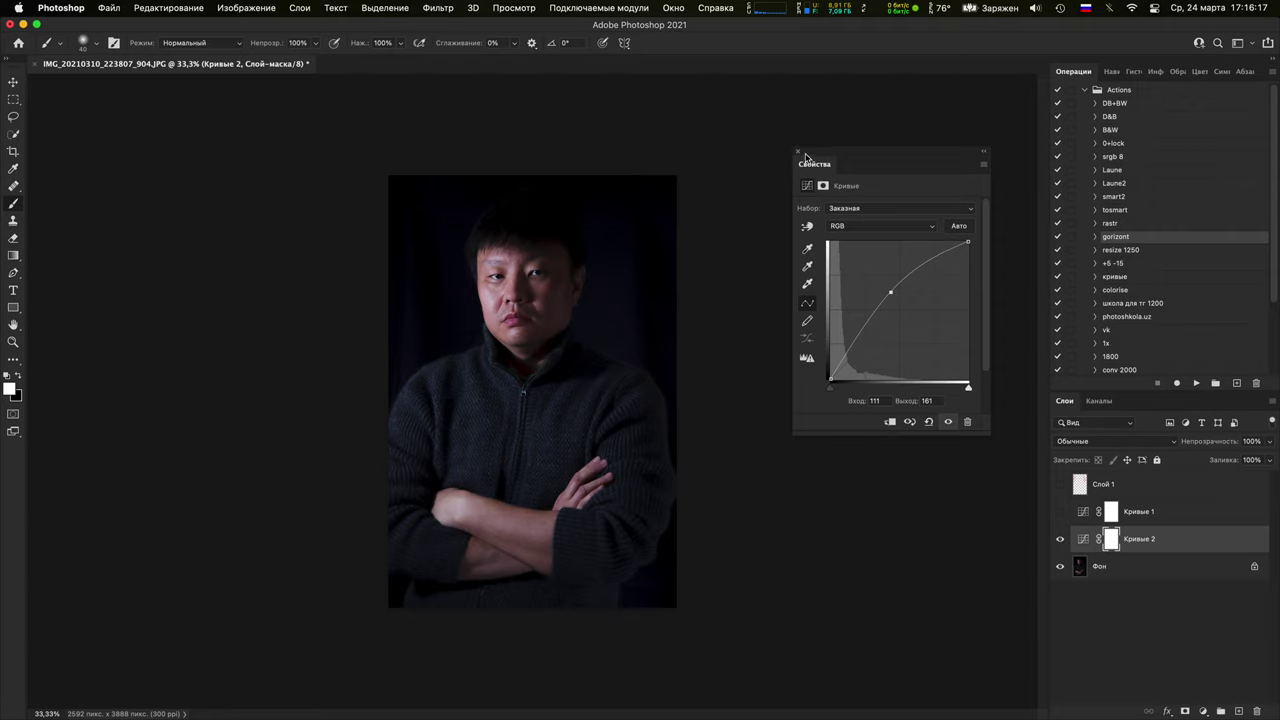
Examine the chin, lips, nose and eyes at 300% under the gentler Curves brightening, and dismiss the curve settings
{"action": "key", "text": "super+plus"}
{"action": "key", "text": "super+plus"}
{"action": "key", "text": "super+plus"}
{"action": "key", "text": "super+plus"}
{"action": "key", "text": "super+plus"}
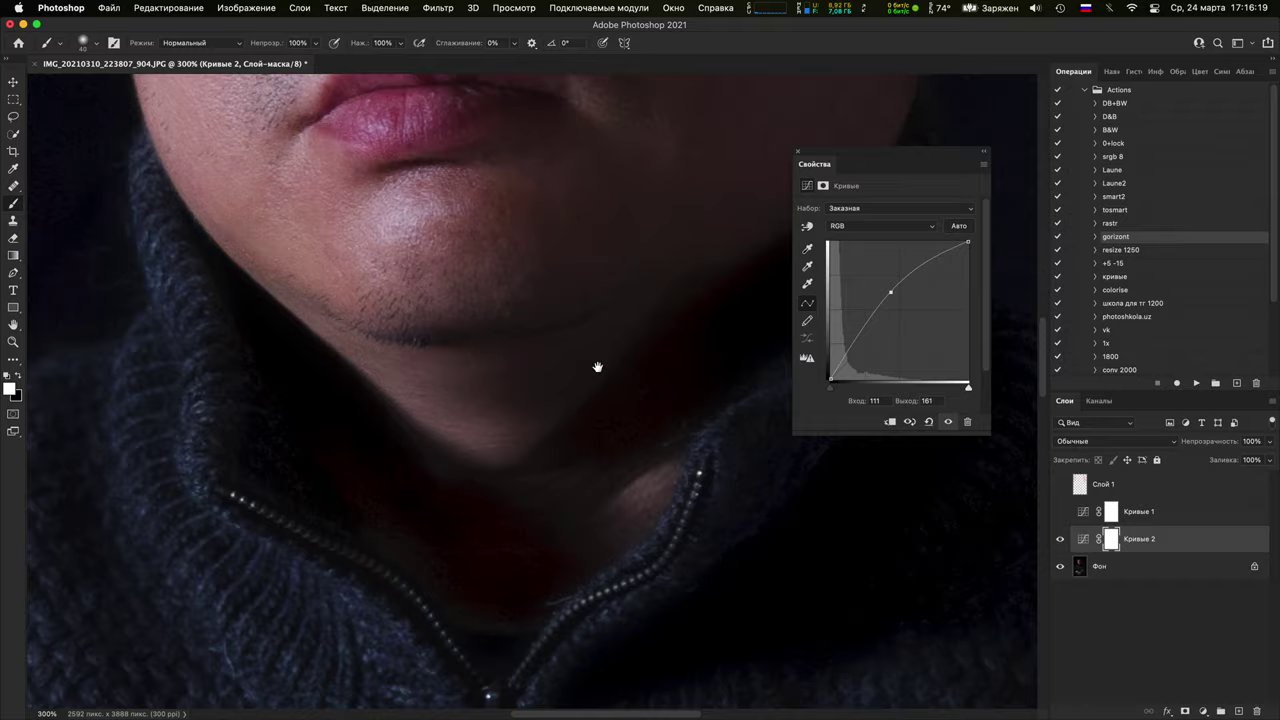
{"action": "left_click_drag", "start_coordinate": [597, 367], "coordinate": [689, 686]}
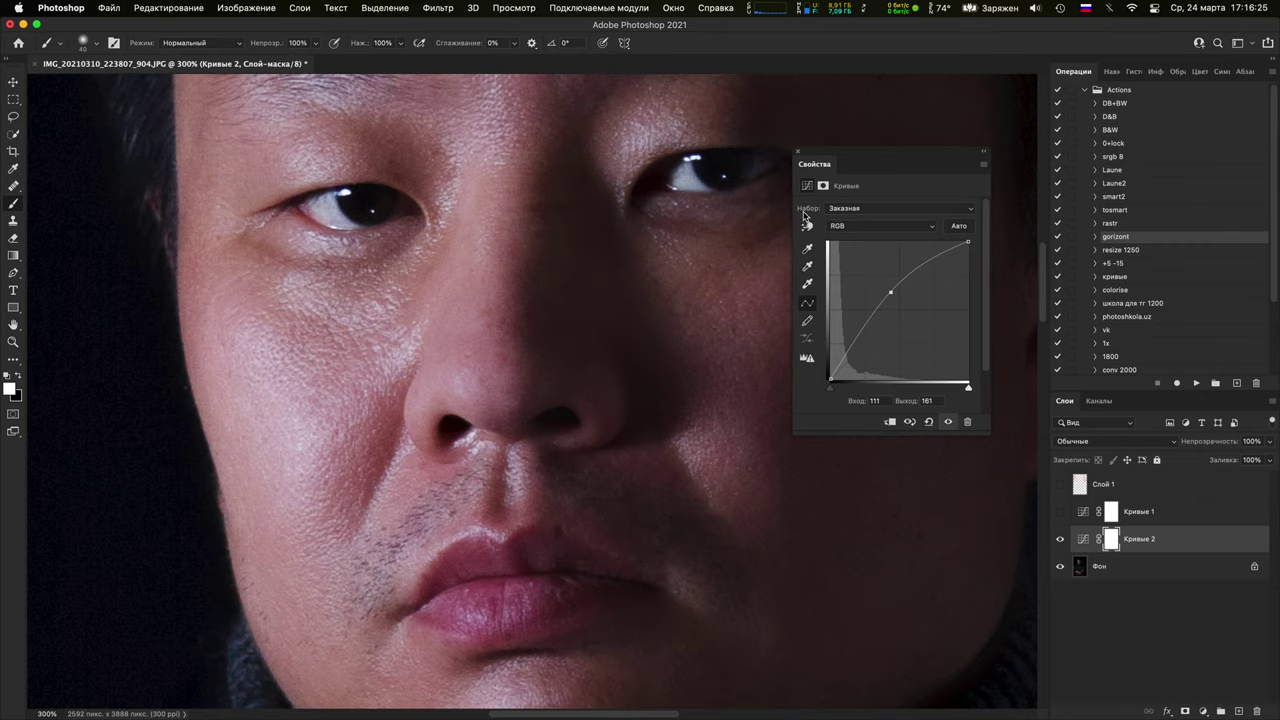
{"action": "left_click", "coordinate": [799, 152]}
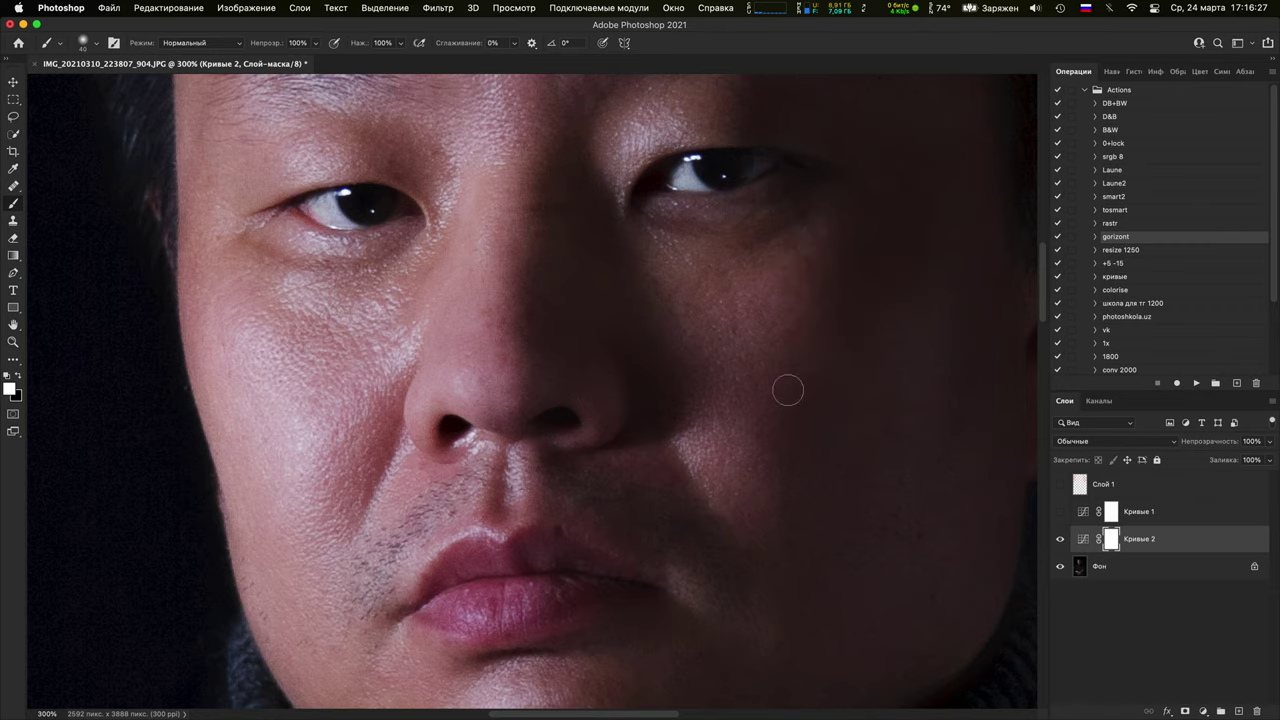
Examine the overall tonality of the portrait at 16.7% and 50%
{"action": "key", "text": "ctrl+minus"}
{"action": "key", "text": "ctrl+minus"}
{"action": "key", "text": "ctrl+minus"}
{"action": "key", "text": "ctrl+minus"}
{"action": "key", "text": "ctrl+minus"}
{"action": "key", "text": "ctrl+minus"}
{"action": "key", "text": "ctrl+minus"}
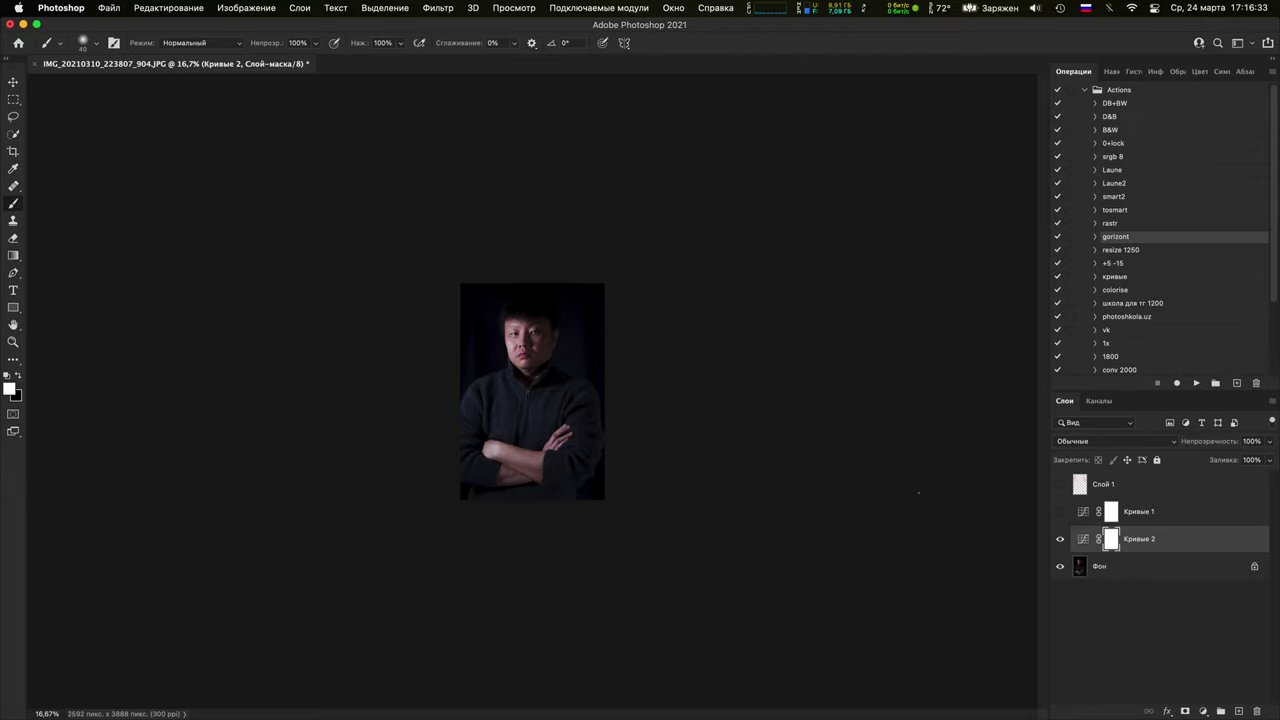
{"action": "key", "text": "ctrl+plus"}
{"action": "key", "text": "ctrl+plus"}
{"action": "key", "text": "ctrl+plus"}
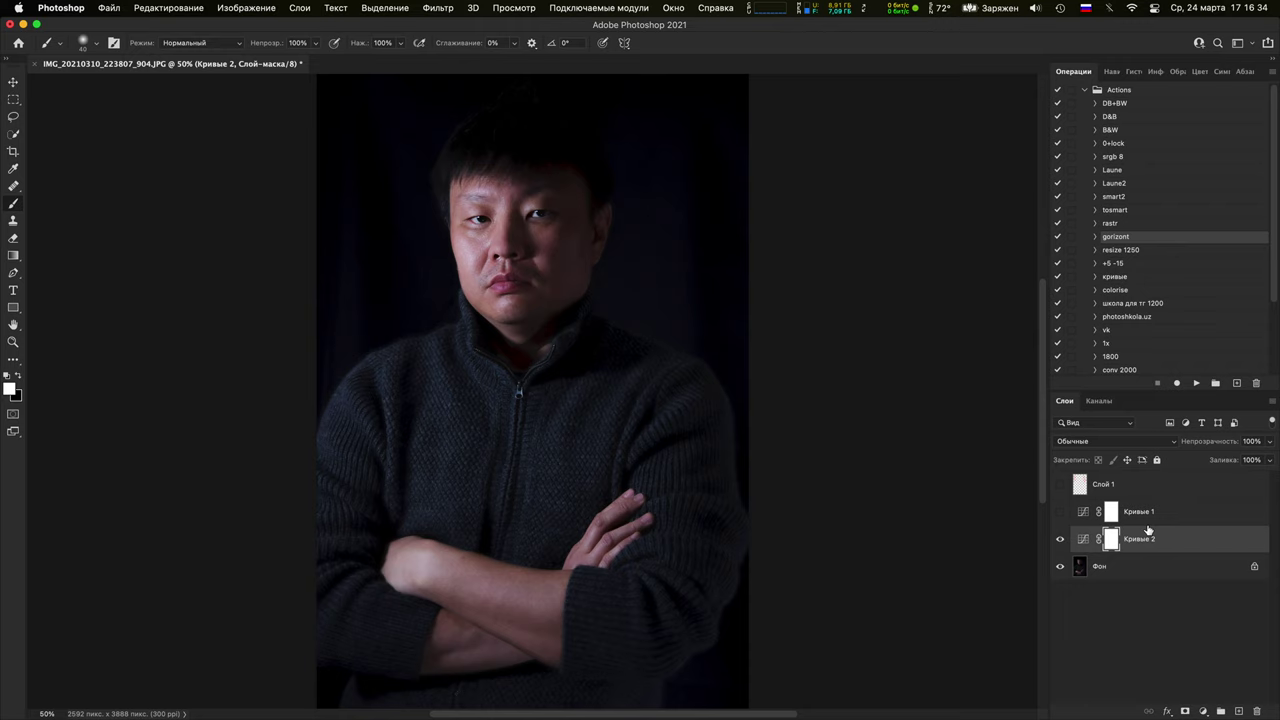
Toggle the gentler Curves layer and the background off and on, and show the red markup and strong Curves layers as well
{"action": "left_click", "coordinate": [1060, 540]}
{"action": "left_click", "coordinate": [1060, 566]}
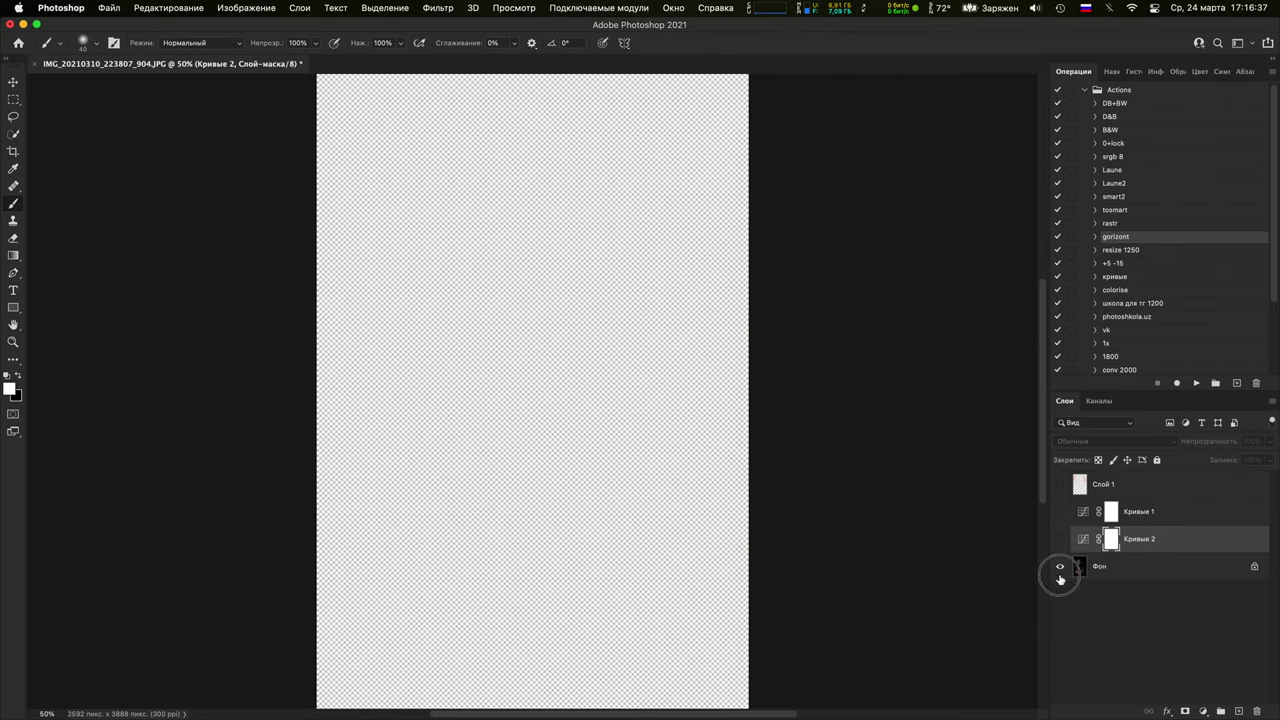
{"action": "left_click", "coordinate": [1060, 566]}
{"action": "left_click", "coordinate": [1060, 539]}
{"action": "left_click", "coordinate": [1060, 484]}
{"action": "left_click", "coordinate": [1060, 511]}
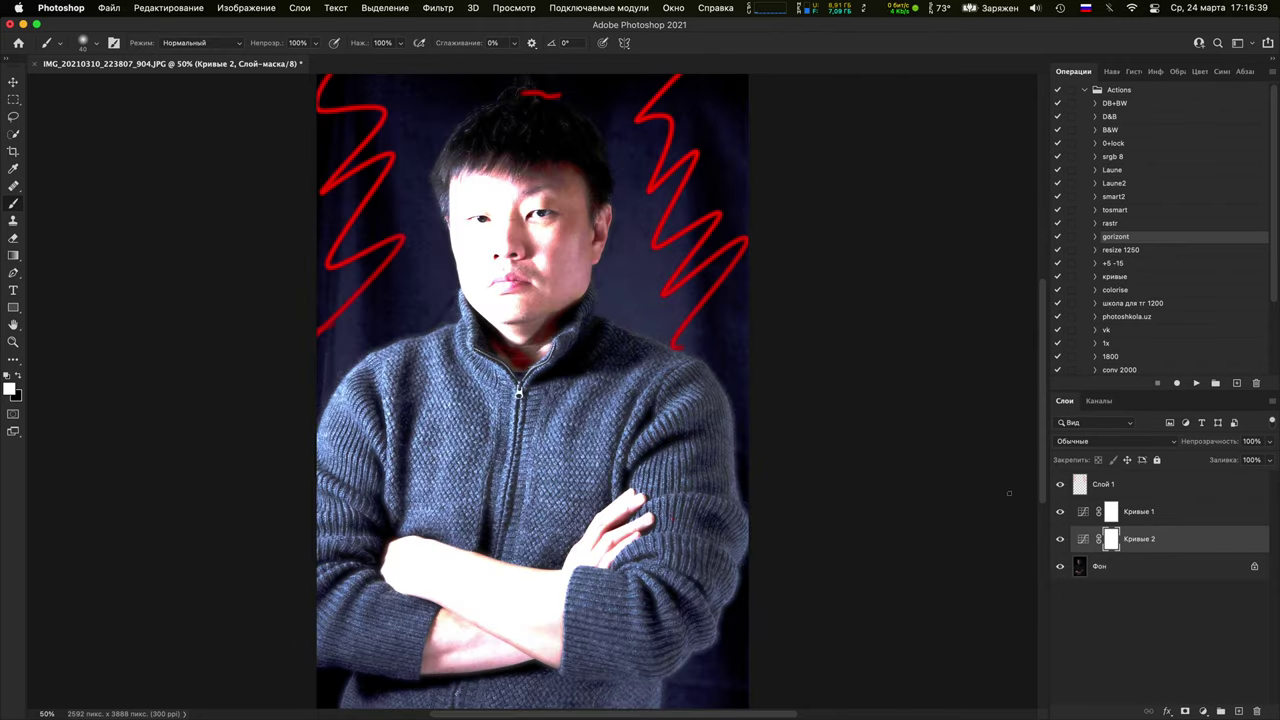
Examine the background above the man's hair at 400% with both Curves layers applied
{"action": "left_click_drag", "start_coordinate": [600, 90], "coordinate": [631, 514]}
{"action": "key", "text": "super+plus"}
{"action": "key", "text": "super+plus"}
{"action": "key", "text": "super+plus"}
{"action": "key", "text": "super+plus"}
{"action": "key", "text": "super+plus"}
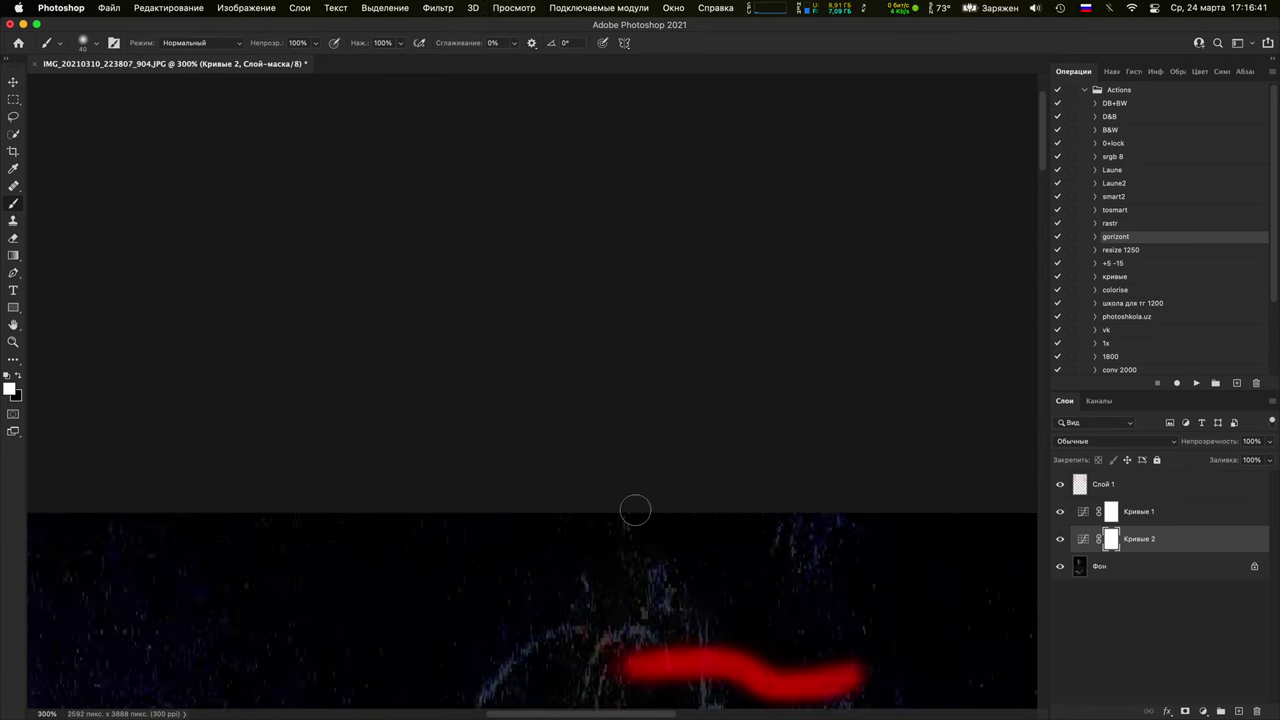
{"action": "left_click_drag", "start_coordinate": [698, 611], "coordinate": [718, 355]}
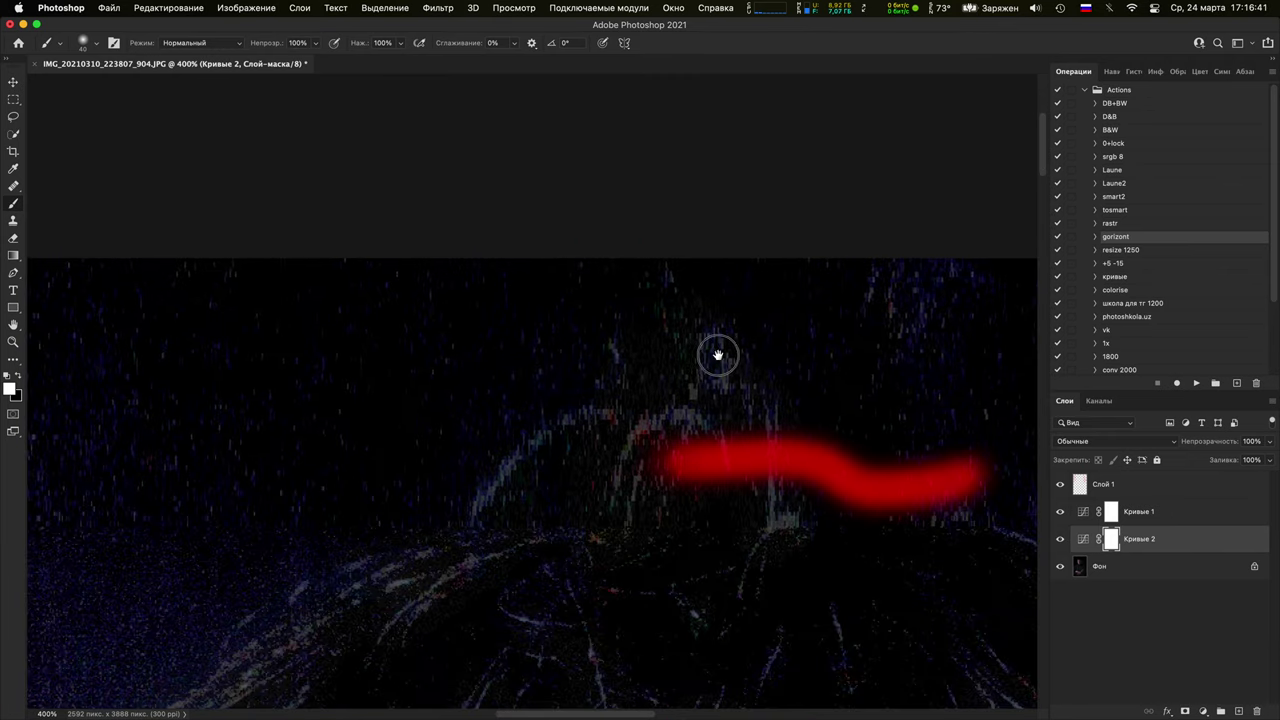
Close the man's portrait without saving, and open PNP_8040-1.JPG from Bridge with its embedded profile
{"action": "left_click", "coordinate": [35, 65]}
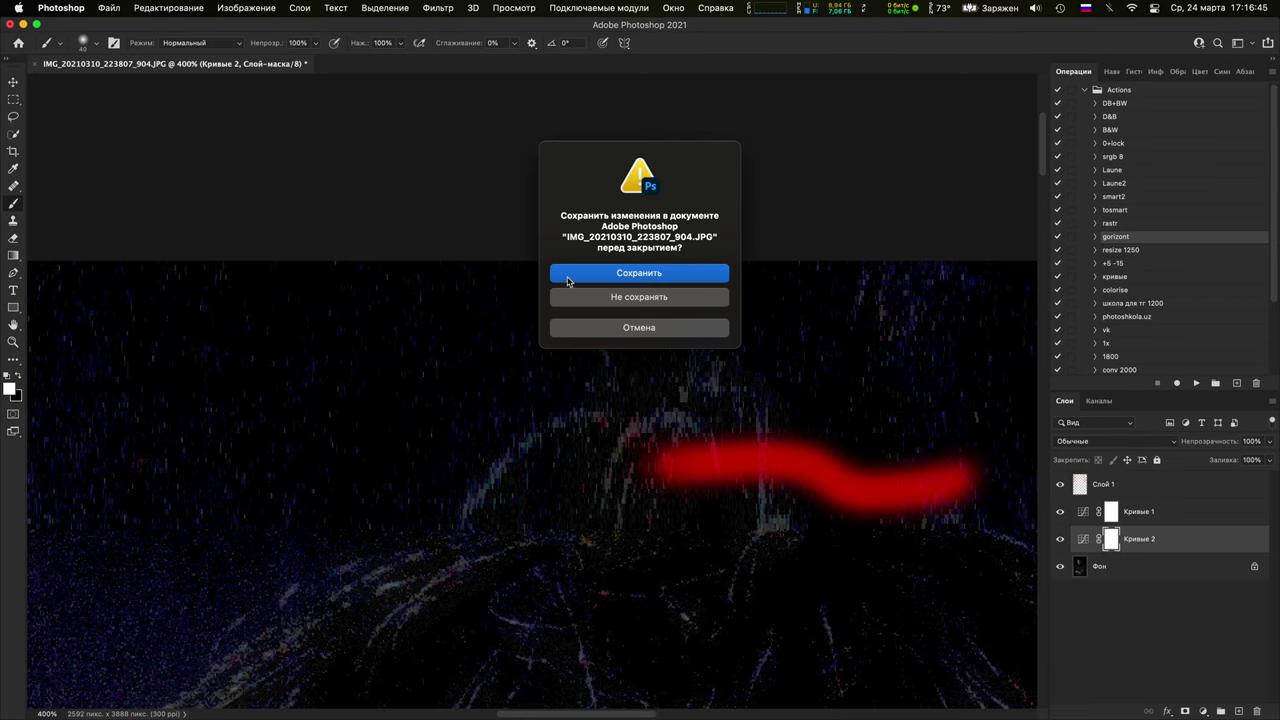
{"action": "left_click", "coordinate": [563, 295]}
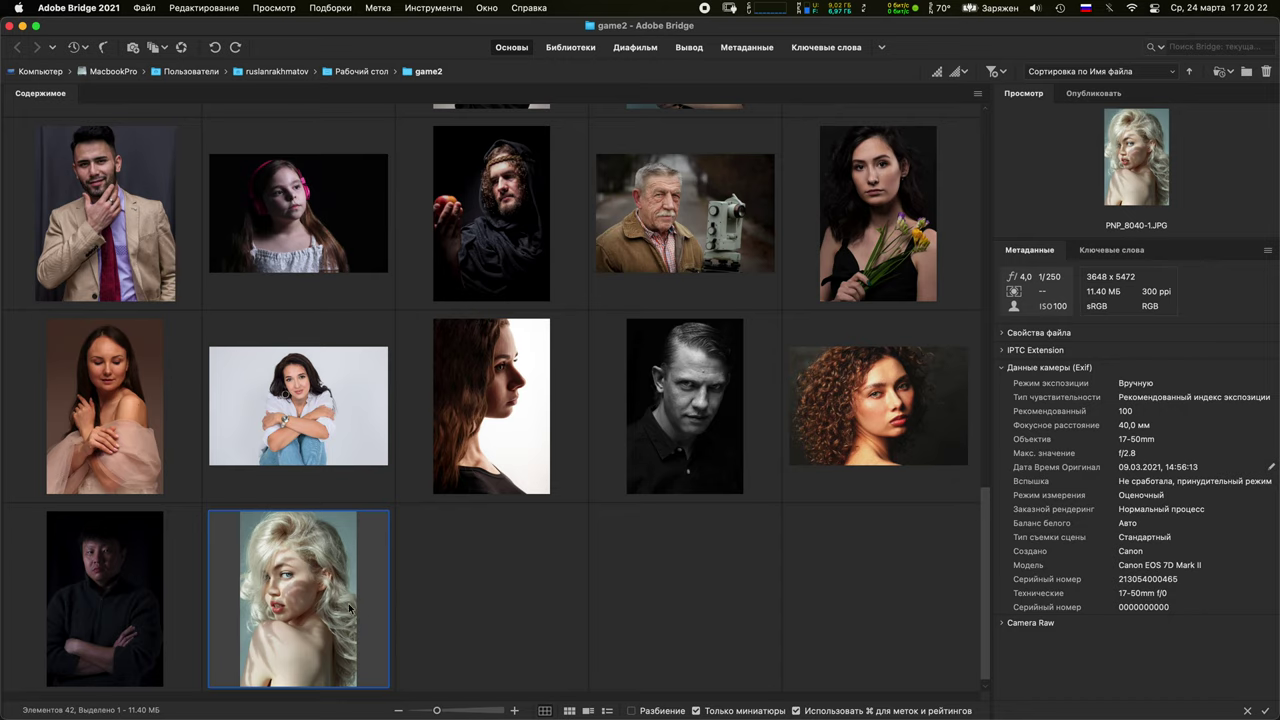
{"action": "double_click", "coordinate": [303, 616]}
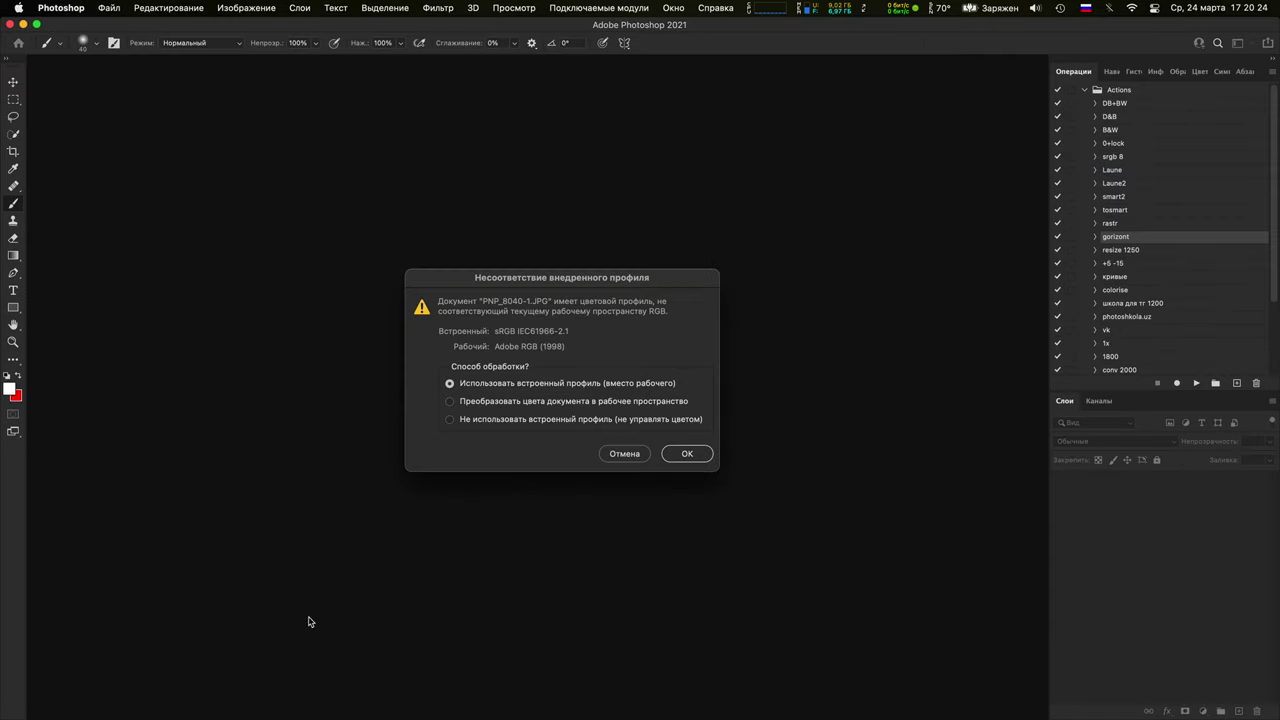
{"action": "left_click", "coordinate": [689, 454]}
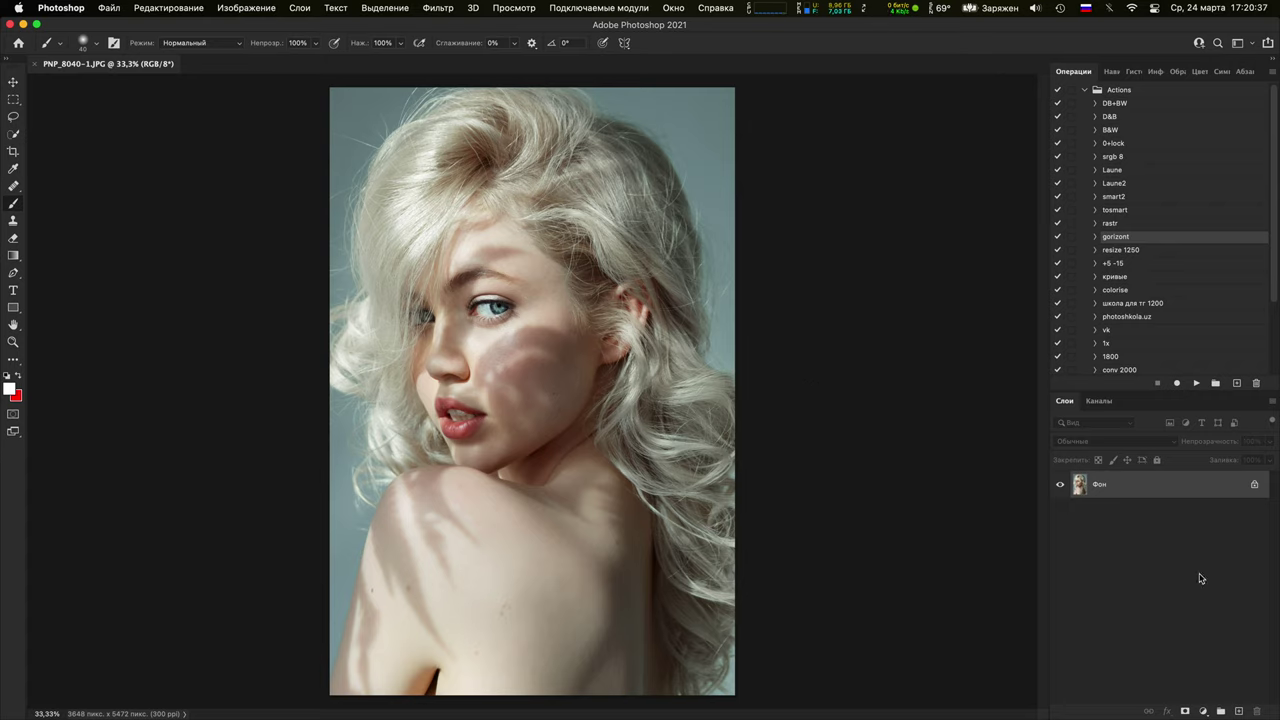
On a new layer, circle three uneven patches of the cheek shadow in white
{"action": "left_click", "coordinate": [1239, 711]}
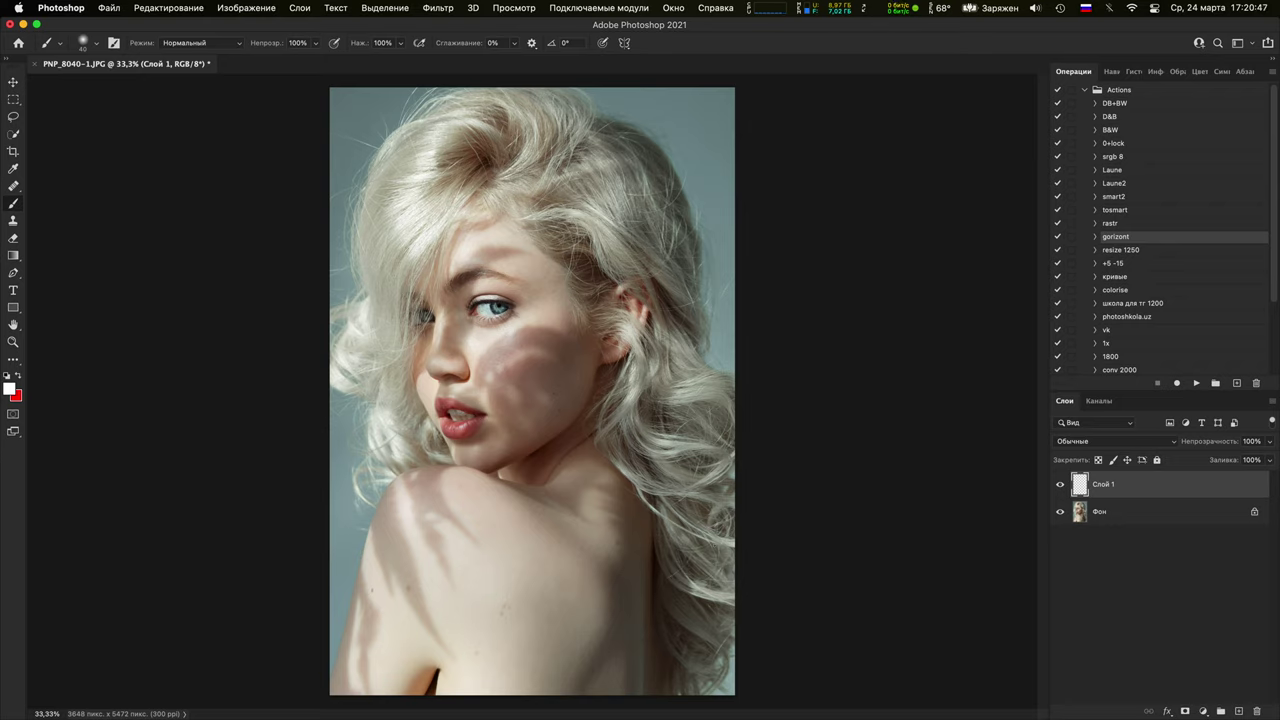
{"action": "key", "text": "super+equal"}
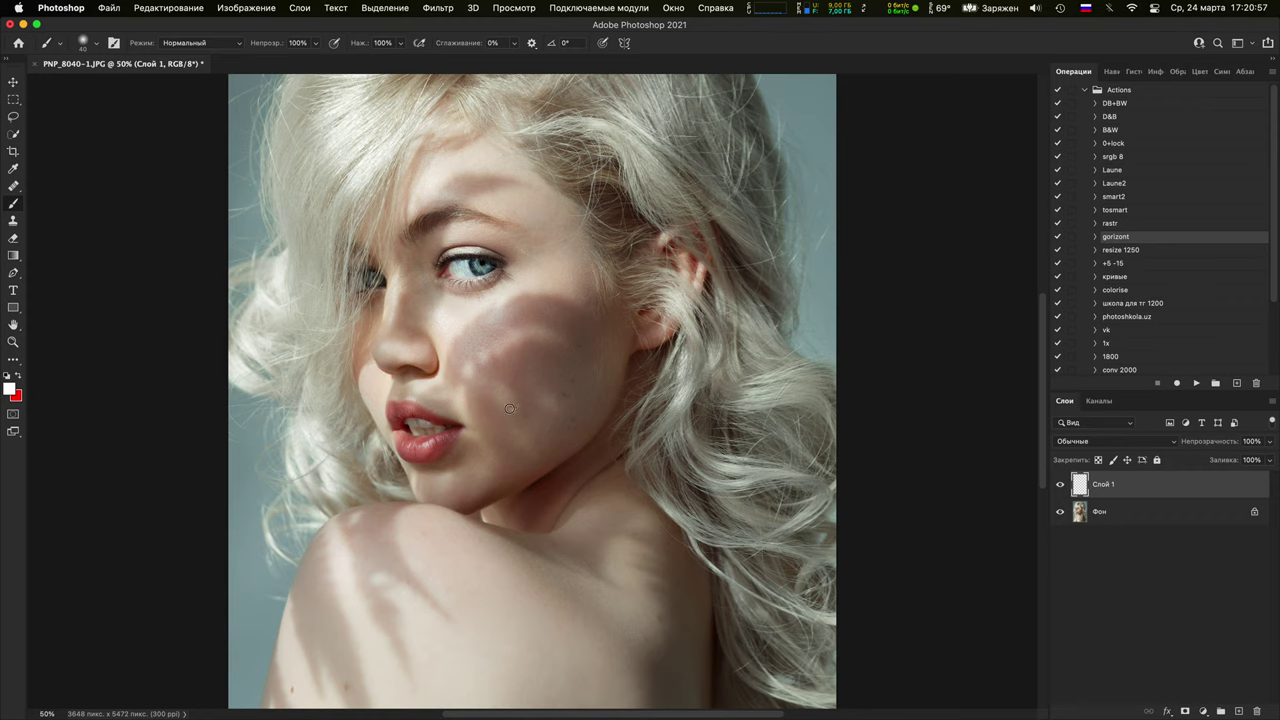
{"action": "mouse_move", "coordinate": [510, 408]}
{"action": "left_mouse_down"}
{"action": "mouse_move", "coordinate": [514, 374]}
{"action": "mouse_move", "coordinate": [518, 408]}
{"action": "mouse_move", "coordinate": [566, 400]}
{"action": "mouse_move", "coordinate": [540, 418]}
{"action": "left_mouse_up"}
{"action": "mouse_move", "coordinate": [503, 441]}
{"action": "left_mouse_down"}
{"action": "mouse_move", "coordinate": [510, 428]}
{"action": "mouse_move", "coordinate": [508, 440]}
{"action": "left_mouse_up"}
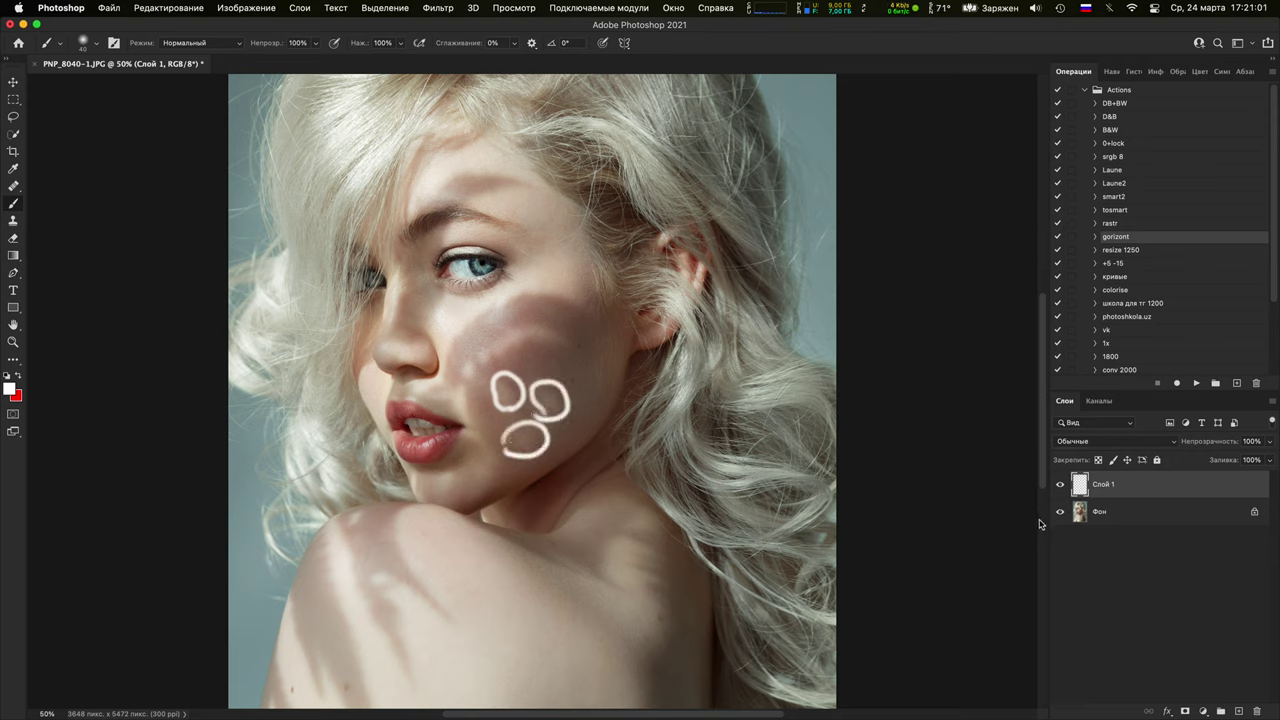
Toggle the white cheek markup and the background off and on to compare the shadow patches
{"action": "left_click", "coordinate": [1061, 486]}
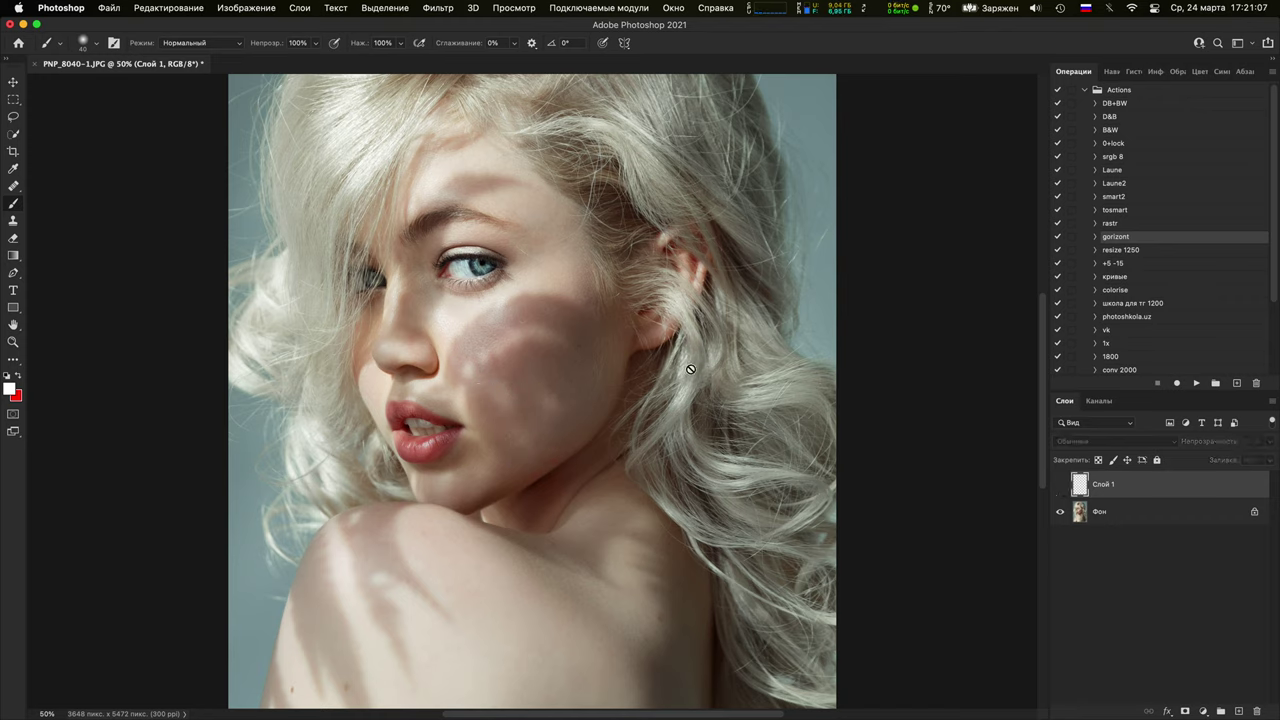
{"action": "left_click", "coordinate": [1061, 486]}
{"action": "left_click", "coordinate": [1061, 486]}
{"action": "left_click", "coordinate": [1061, 486]}
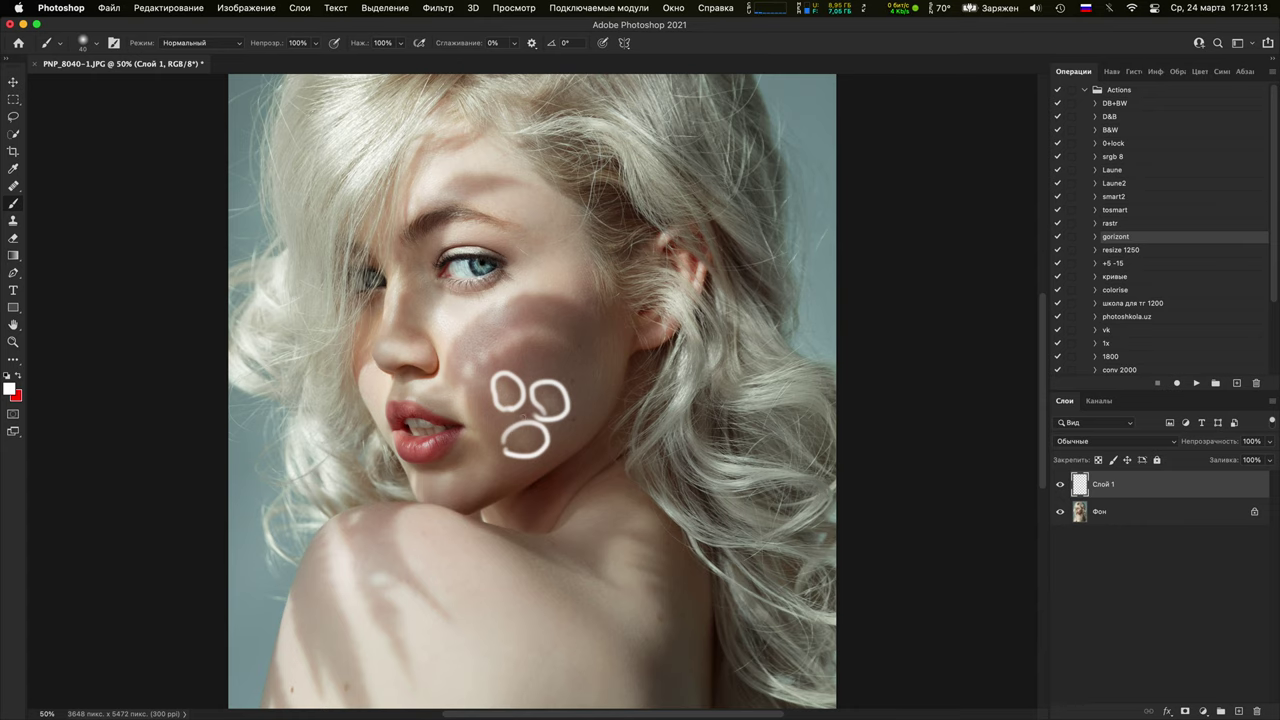
{"action": "left_click", "coordinate": [1061, 511]}
{"action": "left_click", "coordinate": [1061, 512]}
Outline the branching shadow on the woman's shoulder with white brush strokes on the markup layer
{"action": "left_click_drag", "start_coordinate": [491, 594], "coordinate": [649, 443]}
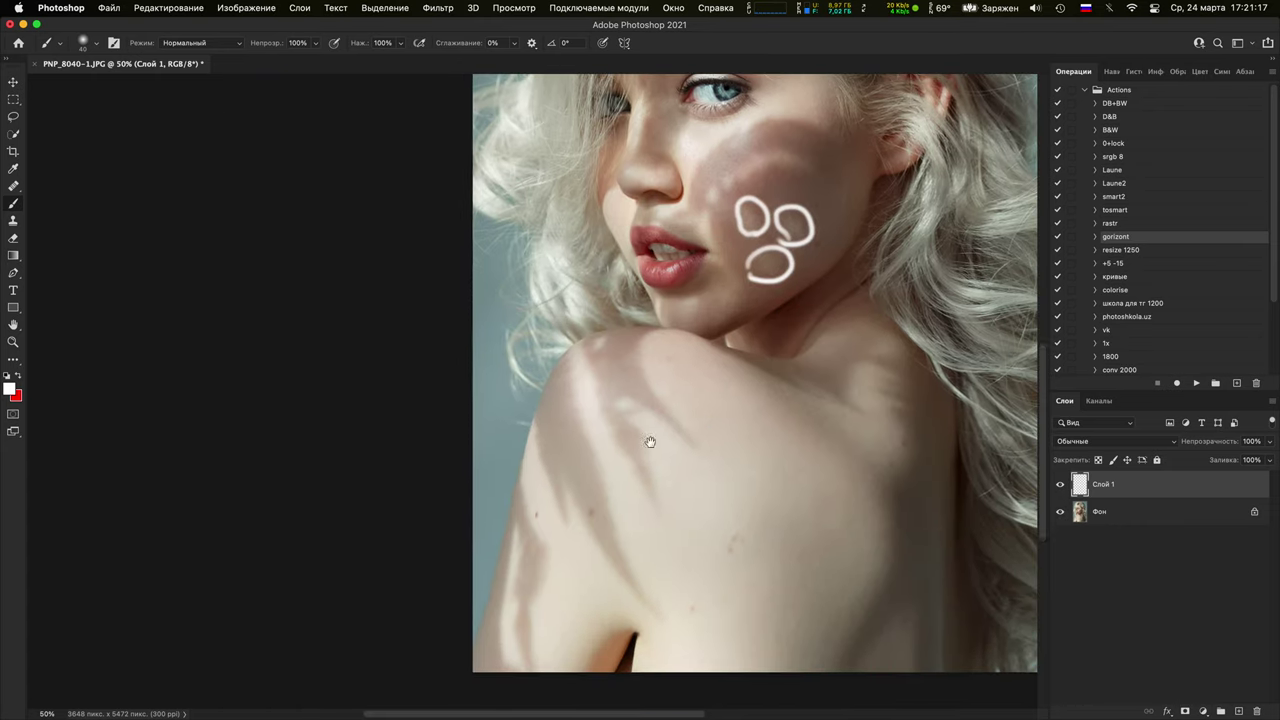
{"action": "key", "text": "super+plus"}
{"action": "scroll", "coordinate": [640, 399], "scroll_direction": "up", "scroll_amount": 1}
{"action": "mouse_move", "coordinate": [646, 292]}
{"action": "left_mouse_down"}
{"action": "mouse_move", "coordinate": [619, 255]}
{"action": "mouse_move", "coordinate": [634, 297]}
{"action": "left_mouse_up"}
{"action": "mouse_move", "coordinate": [676, 406]}
{"action": "left_mouse_down"}
{"action": "mouse_move", "coordinate": [745, 605]}
{"action": "mouse_move", "coordinate": [843, 503]}
{"action": "mouse_move", "coordinate": [707, 252]}
{"action": "left_mouse_up"}
{"action": "left_click_drag", "start_coordinate": [714, 584], "coordinate": [608, 278]}
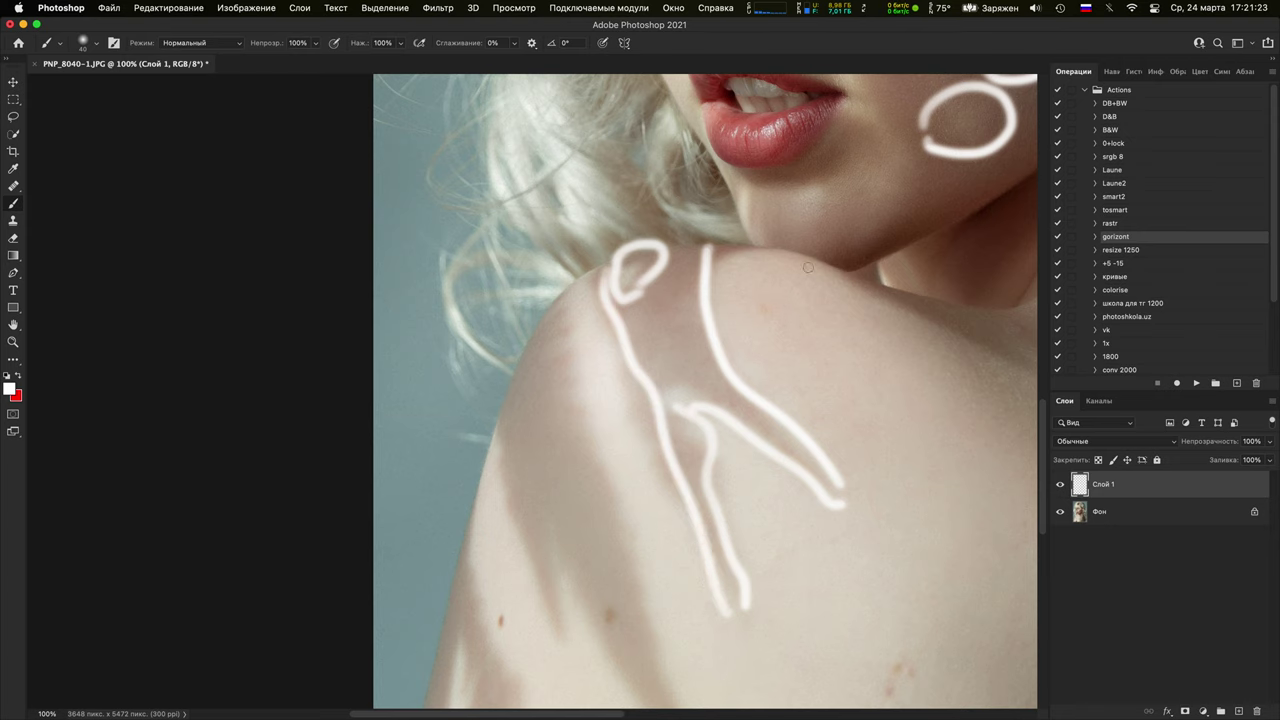
{"action": "key", "text": "super+minus"}
{"action": "key", "text": "super+minus"}
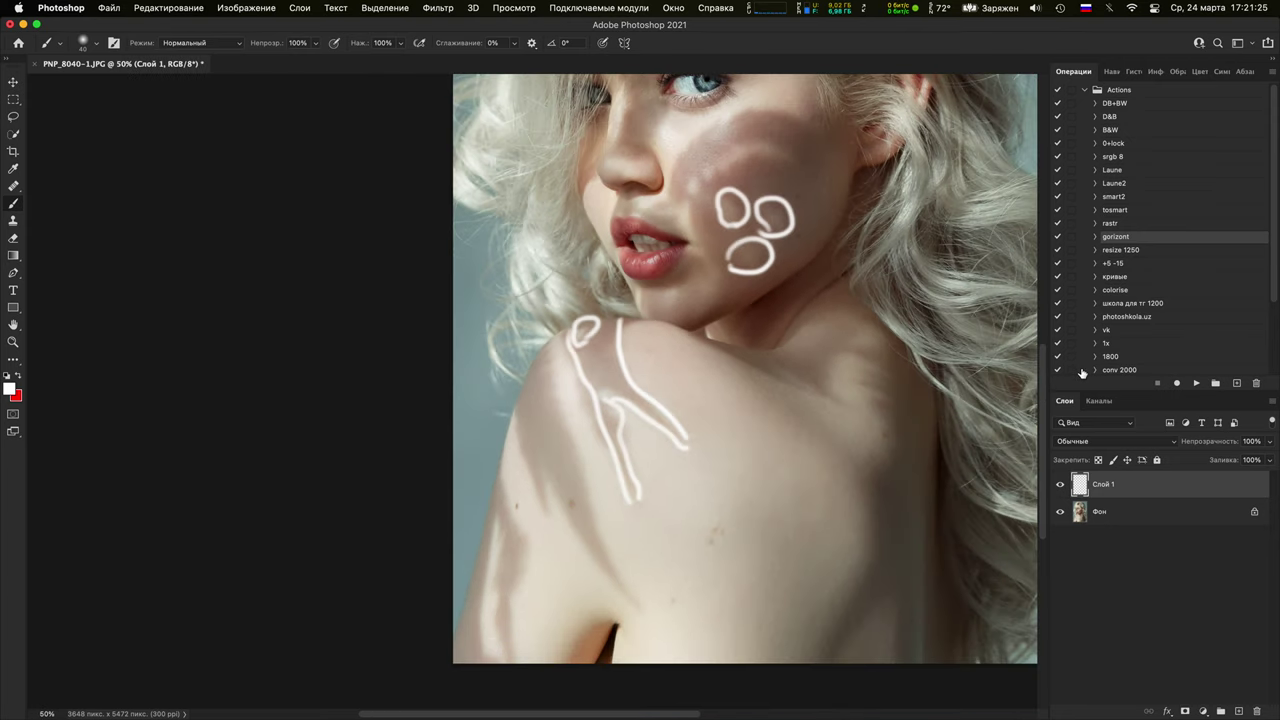
{"action": "left_click_drag", "start_coordinate": [561, 447], "coordinate": [558, 446]}
Hide the cheek and shoulder markup layer and examine the shoulder shadows at 66.7%
{"action": "left_click", "coordinate": [1060, 484]}
{"action": "key", "text": "super+plus"}
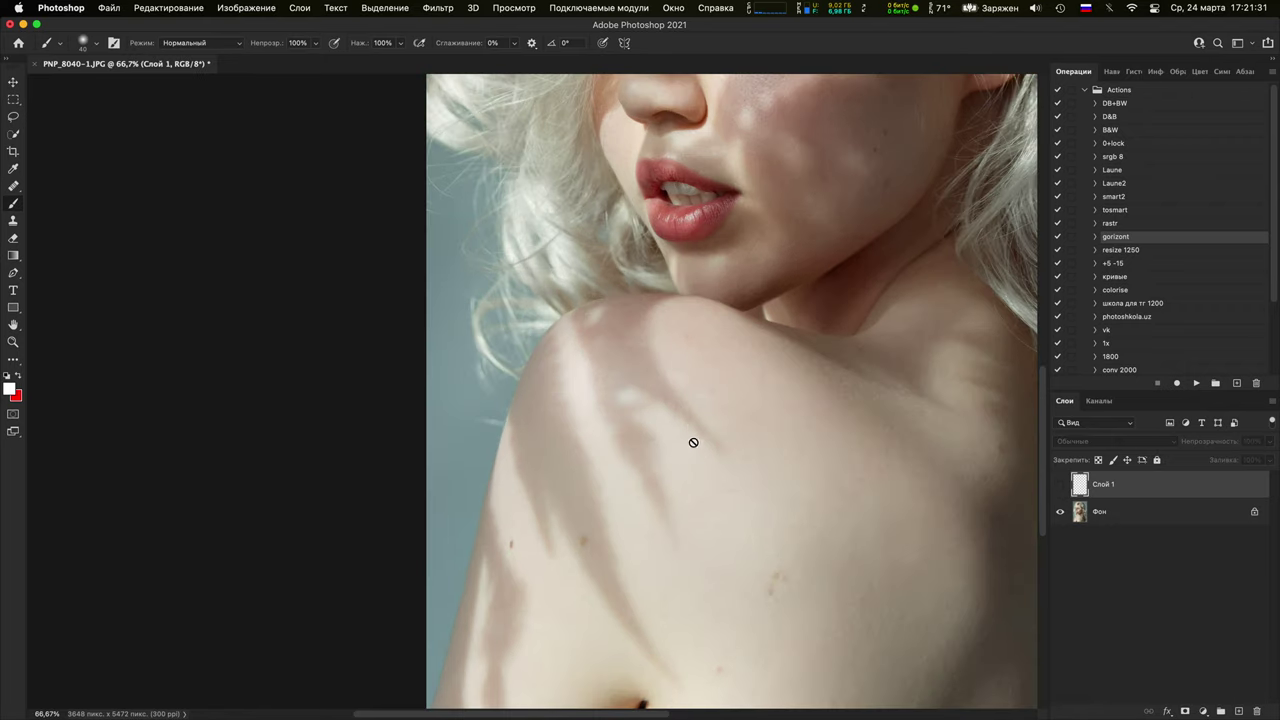
{"action": "key", "text": "super+minus"}
{"action": "key", "text": "super+minus"}
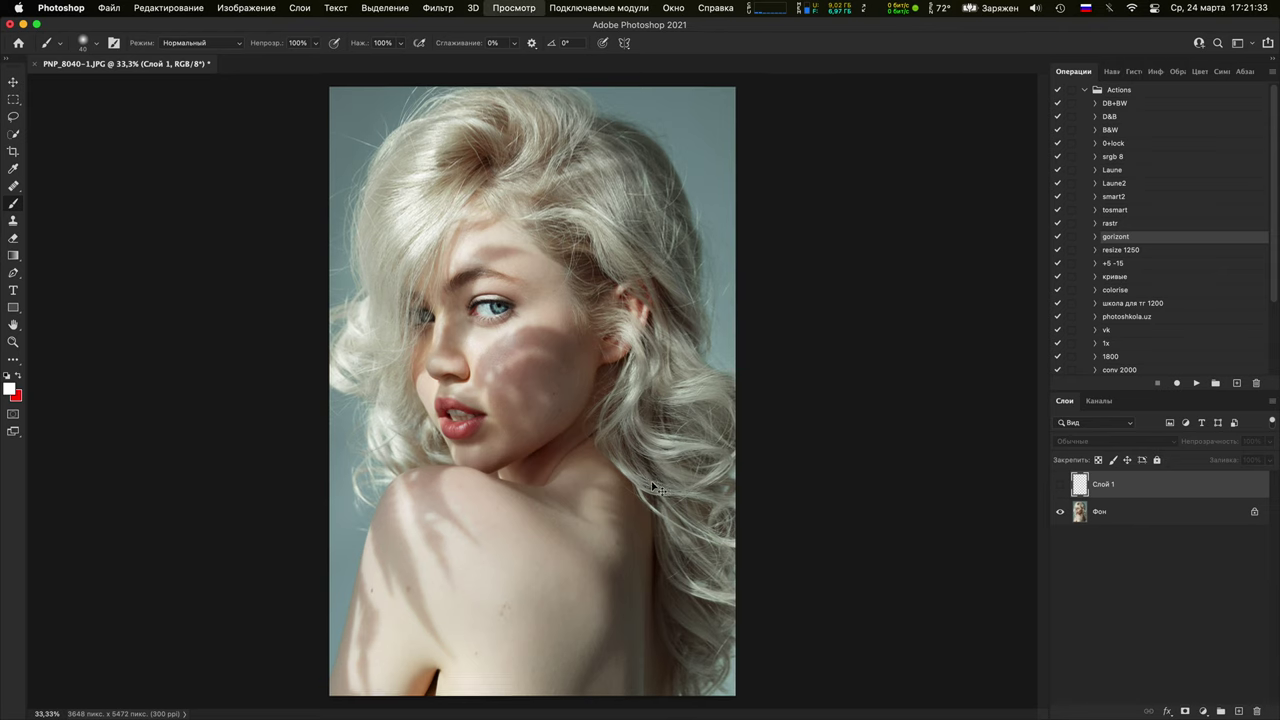
On a new layer directly above the background, scribble white strokes over the eye partly covered by hair
{"action": "key", "text": "super+equal"}
{"action": "key", "text": "super+equal"}
{"action": "left_click_drag", "start_coordinate": [626, 426], "coordinate": [846, 660]}
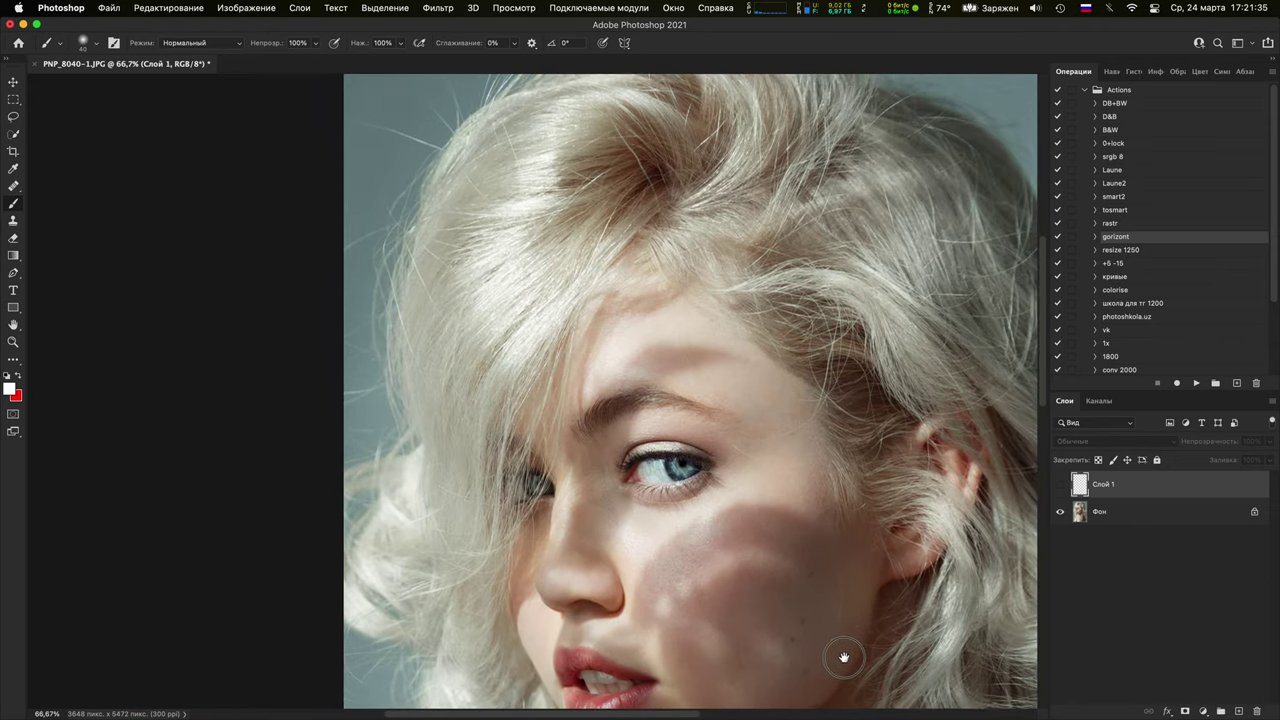
{"action": "key", "text": "super+equal"}
{"action": "scroll", "coordinate": [554, 610], "scroll_direction": "down", "scroll_amount": 3}
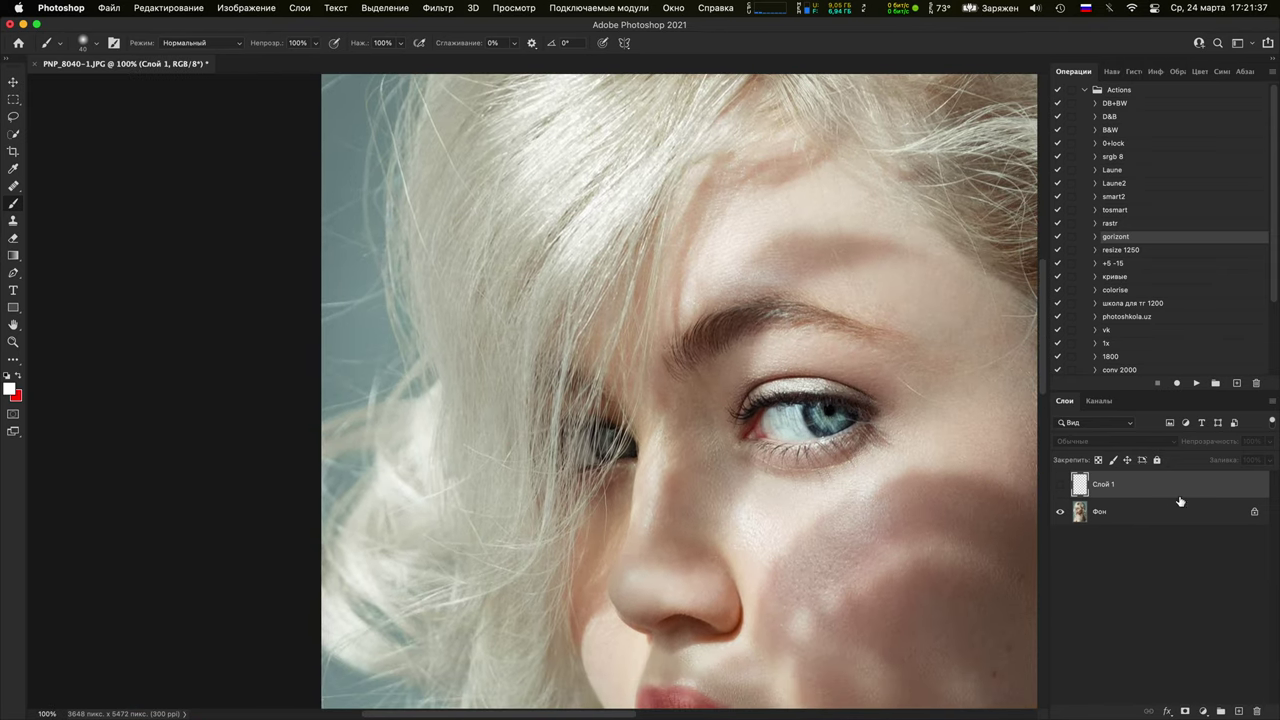
{"action": "left_click", "coordinate": [1172, 516]}
{"action": "left_click", "coordinate": [1239, 711]}
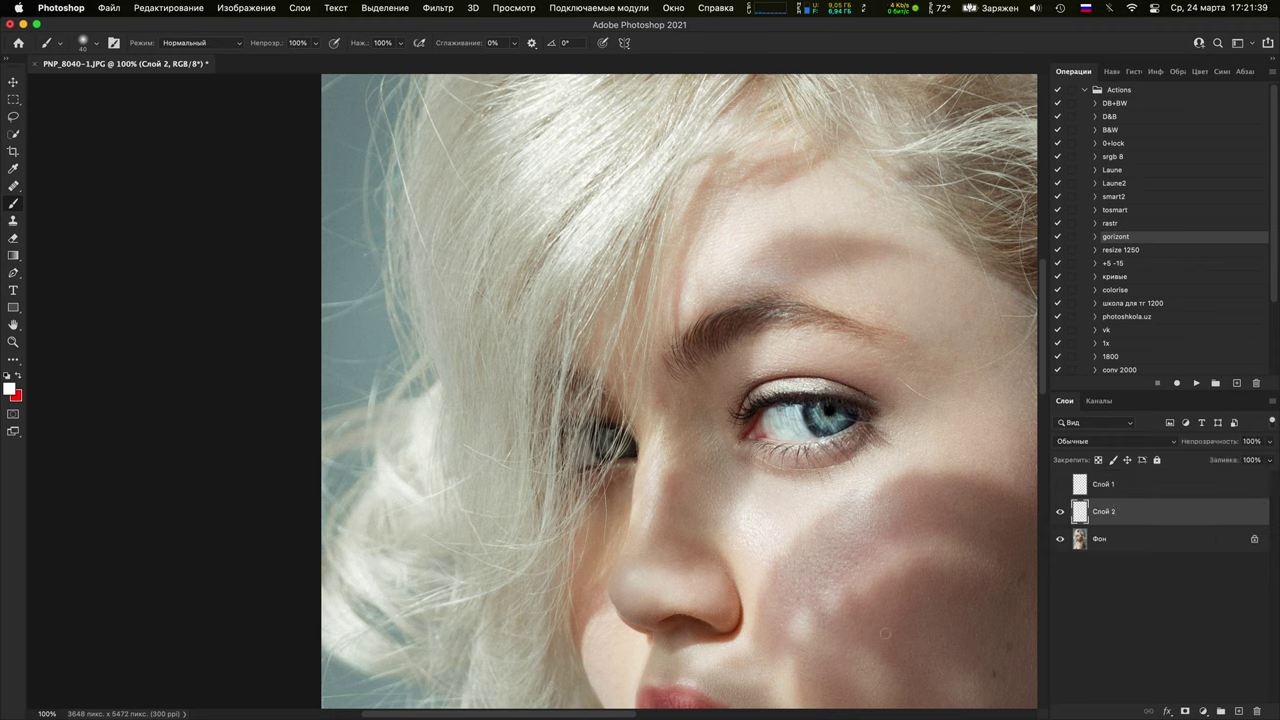
{"action": "mouse_move", "coordinate": [617, 408]}
{"action": "left_mouse_down"}
{"action": "mouse_move", "coordinate": [596, 404]}
{"action": "mouse_move", "coordinate": [556, 520]}
{"action": "mouse_move", "coordinate": [582, 529]}
{"action": "mouse_move", "coordinate": [570, 450]}
{"action": "mouse_move", "coordinate": [556, 600]}
{"action": "left_mouse_up"}
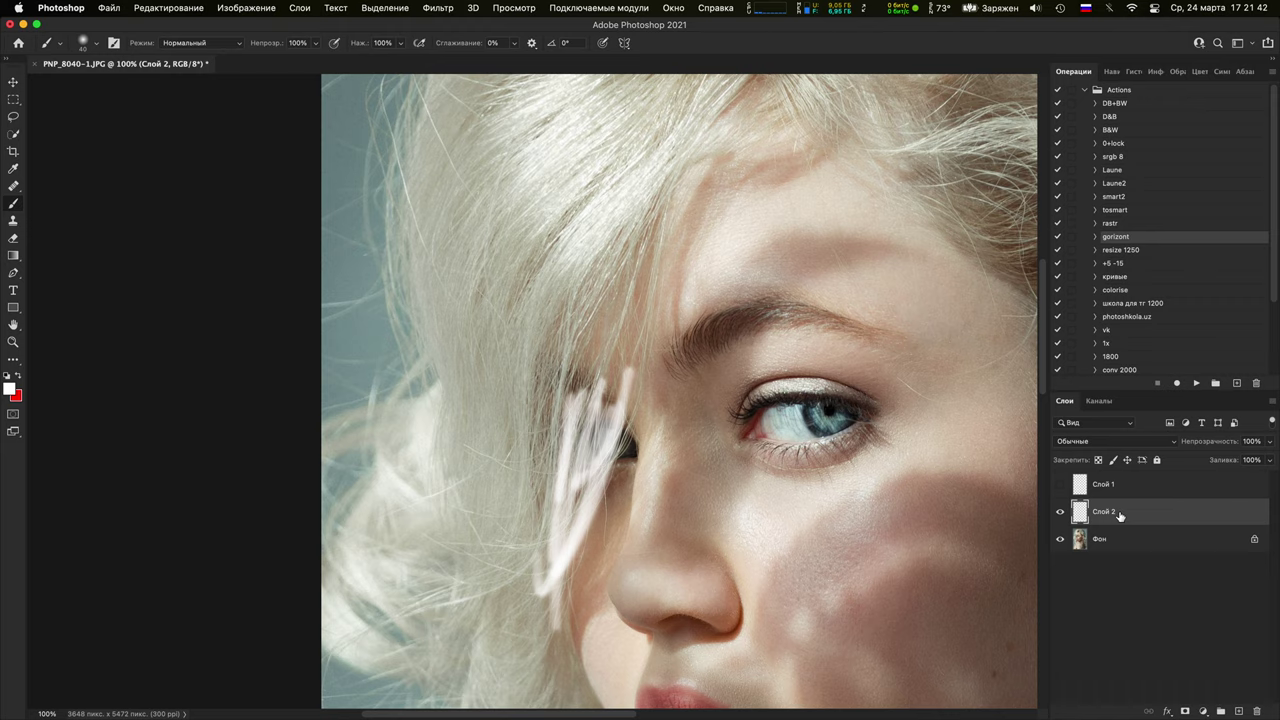
Hide the eye markup layer and view the whole portrait at 33.3%
{"action": "left_click", "coordinate": [1061, 512]}
{"action": "key", "text": "super+minus"}
{"action": "key", "text": "super+minus"}
{"action": "key", "text": "super+minus"}
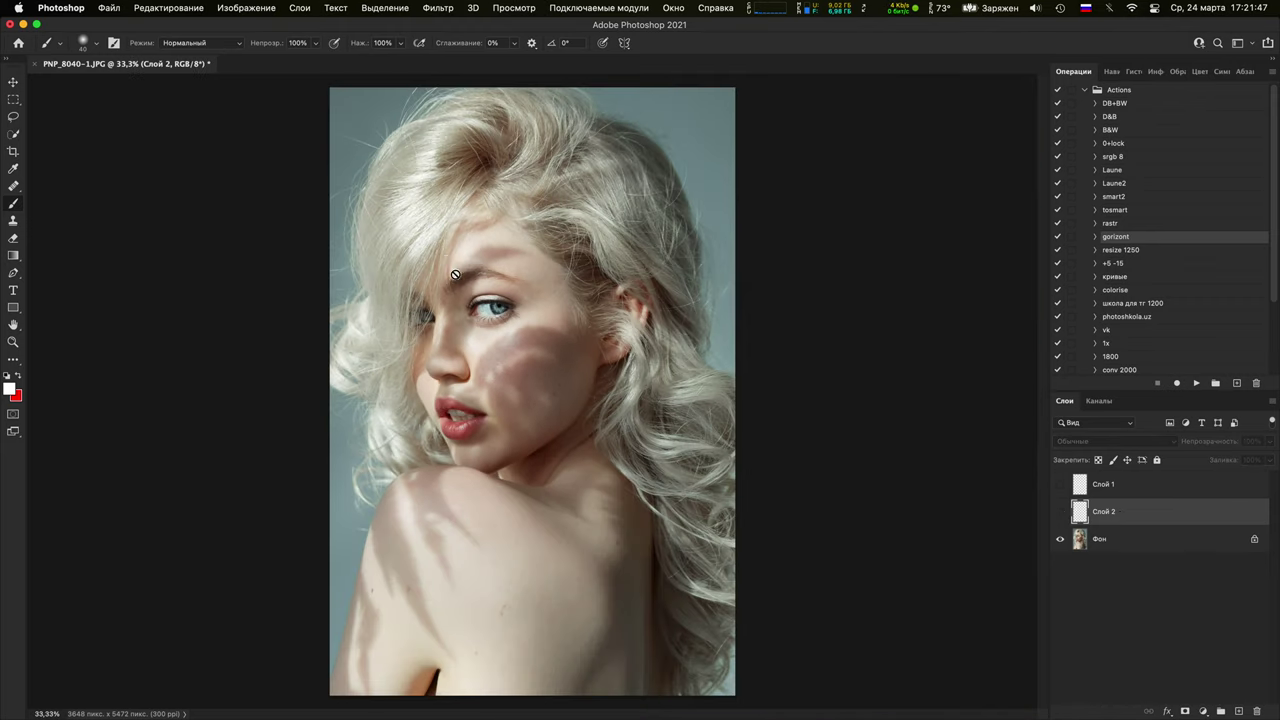
Sketch white hair strands covering the shaded eye on a new layer above the background, and hide that layer
{"action": "left_click", "coordinate": [1100, 542]}
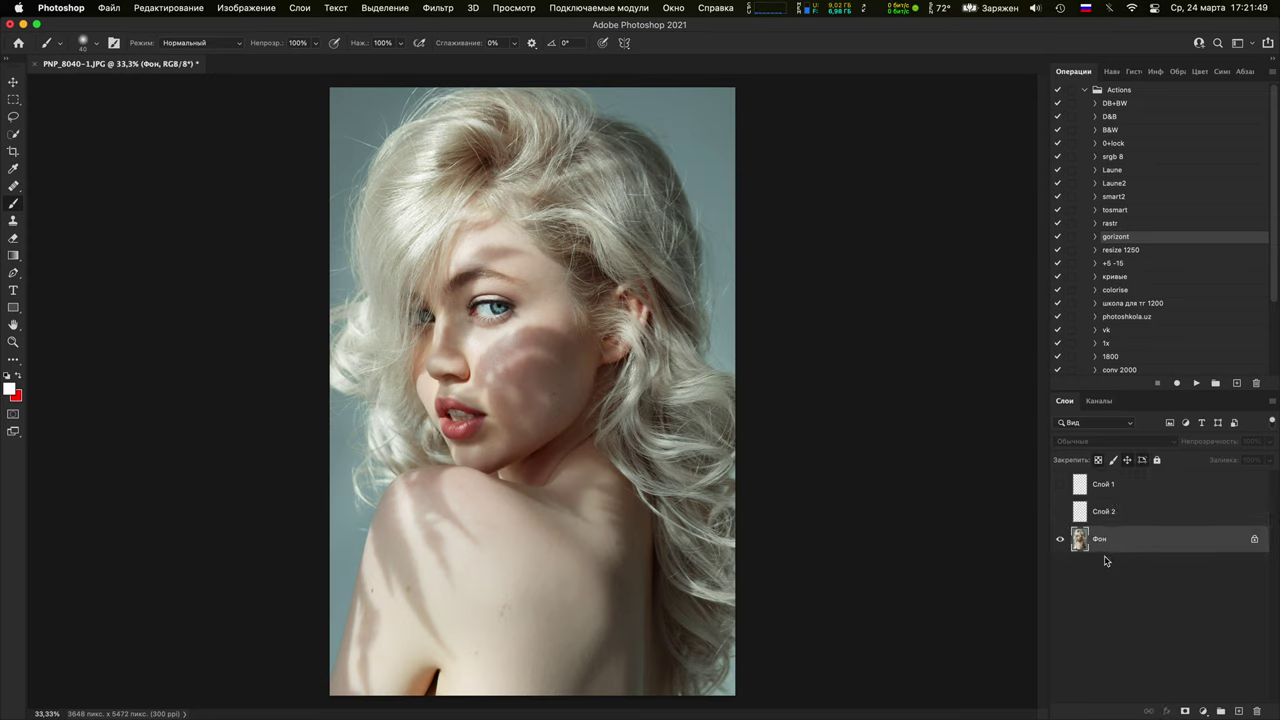
{"action": "left_click", "coordinate": [1240, 711]}
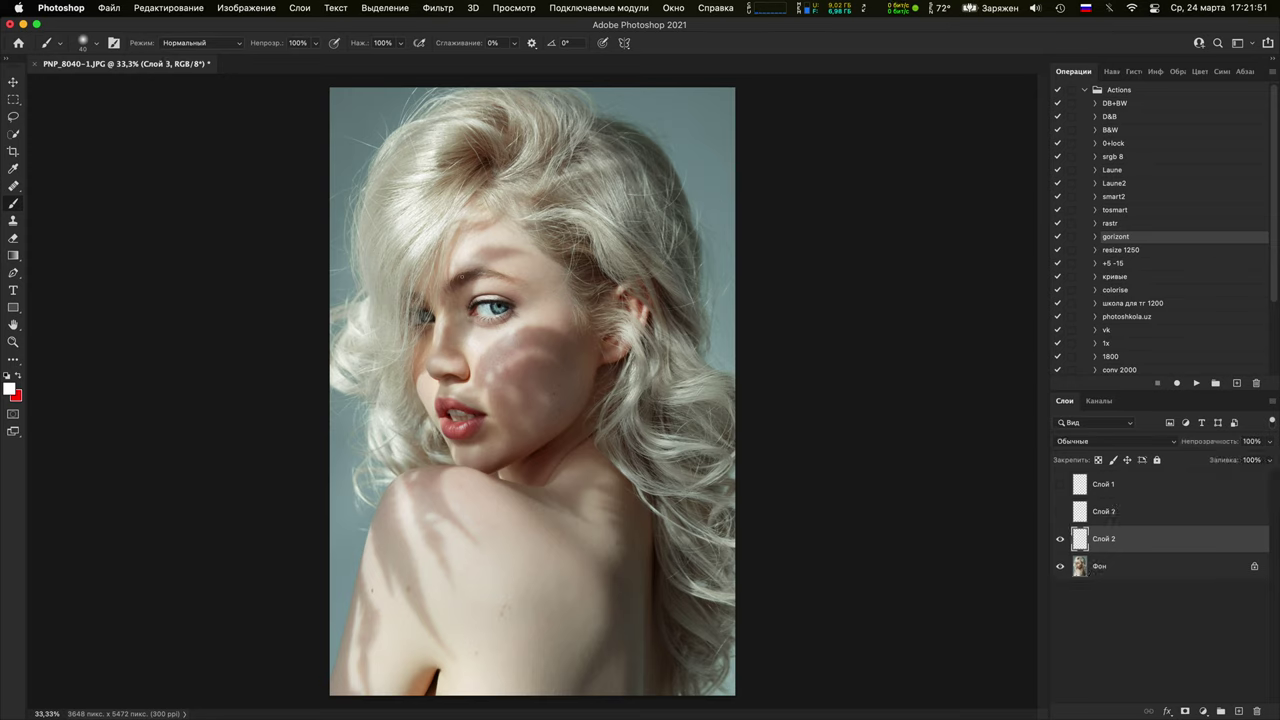
{"action": "mouse_move", "coordinate": [444, 219]}
{"action": "left_mouse_down"}
{"action": "mouse_move", "coordinate": [397, 385]}
{"action": "mouse_move", "coordinate": [413, 342]}
{"action": "mouse_move", "coordinate": [398, 367]}
{"action": "left_mouse_up"}
{"action": "left_click_drag", "start_coordinate": [439, 219], "coordinate": [384, 410]}
{"action": "mouse_move", "coordinate": [432, 244]}
{"action": "left_mouse_down"}
{"action": "mouse_move", "coordinate": [347, 430]}
{"action": "mouse_move", "coordinate": [381, 428]}
{"action": "mouse_move", "coordinate": [398, 453]}
{"action": "left_mouse_up"}
{"action": "mouse_move", "coordinate": [406, 276]}
{"action": "left_mouse_down"}
{"action": "mouse_move", "coordinate": [404, 379]}
{"action": "mouse_move", "coordinate": [389, 369]}
{"action": "mouse_move", "coordinate": [415, 330]}
{"action": "mouse_move", "coordinate": [398, 398]}
{"action": "mouse_move", "coordinate": [397, 281]}
{"action": "mouse_move", "coordinate": [373, 488]}
{"action": "left_mouse_up"}
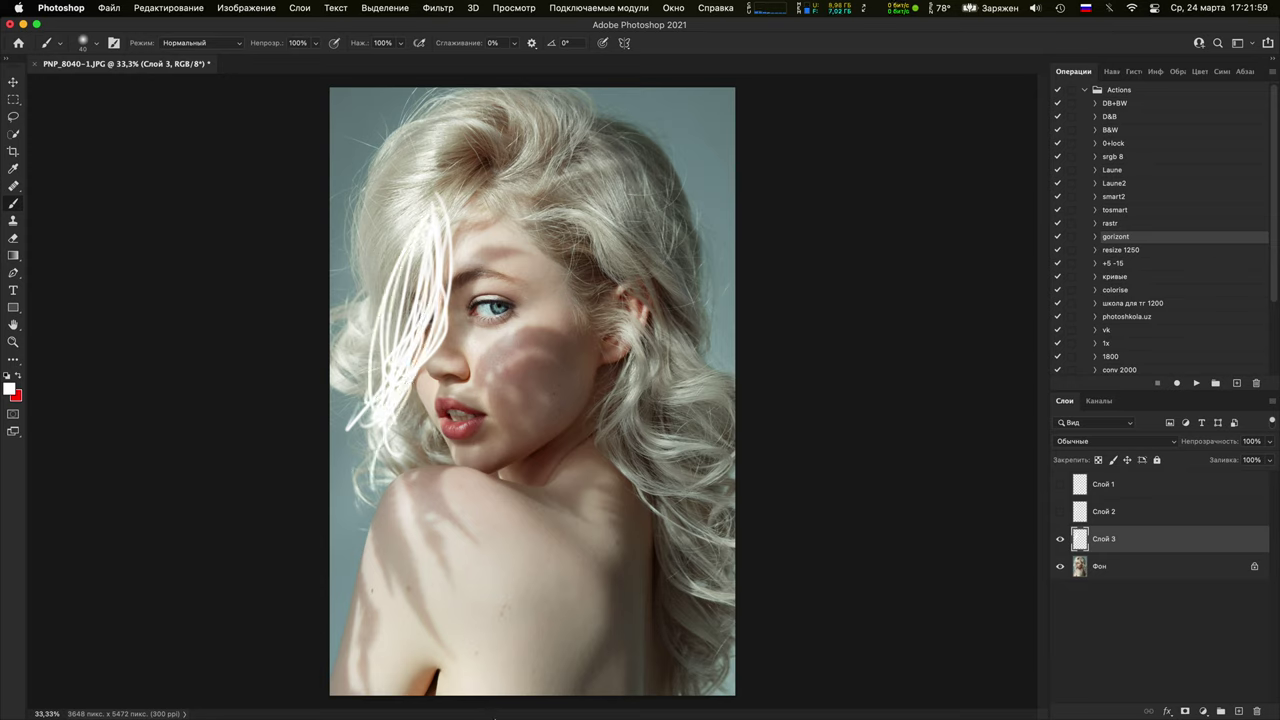
{"action": "left_click", "coordinate": [1060, 539]}
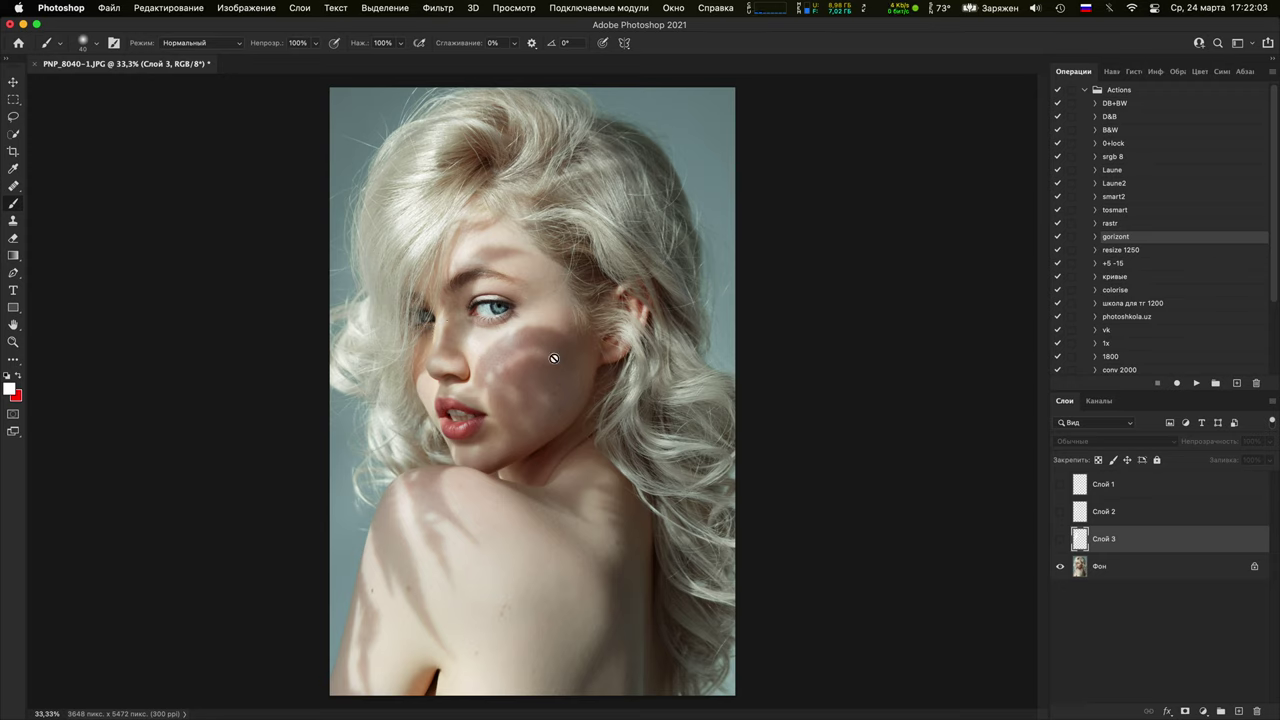
On another new layer above the background, sketch white strands curving from the parting around the shaded eye toward the shoulder
{"action": "left_click", "coordinate": [1158, 567]}
{"action": "left_click", "coordinate": [1240, 707]}
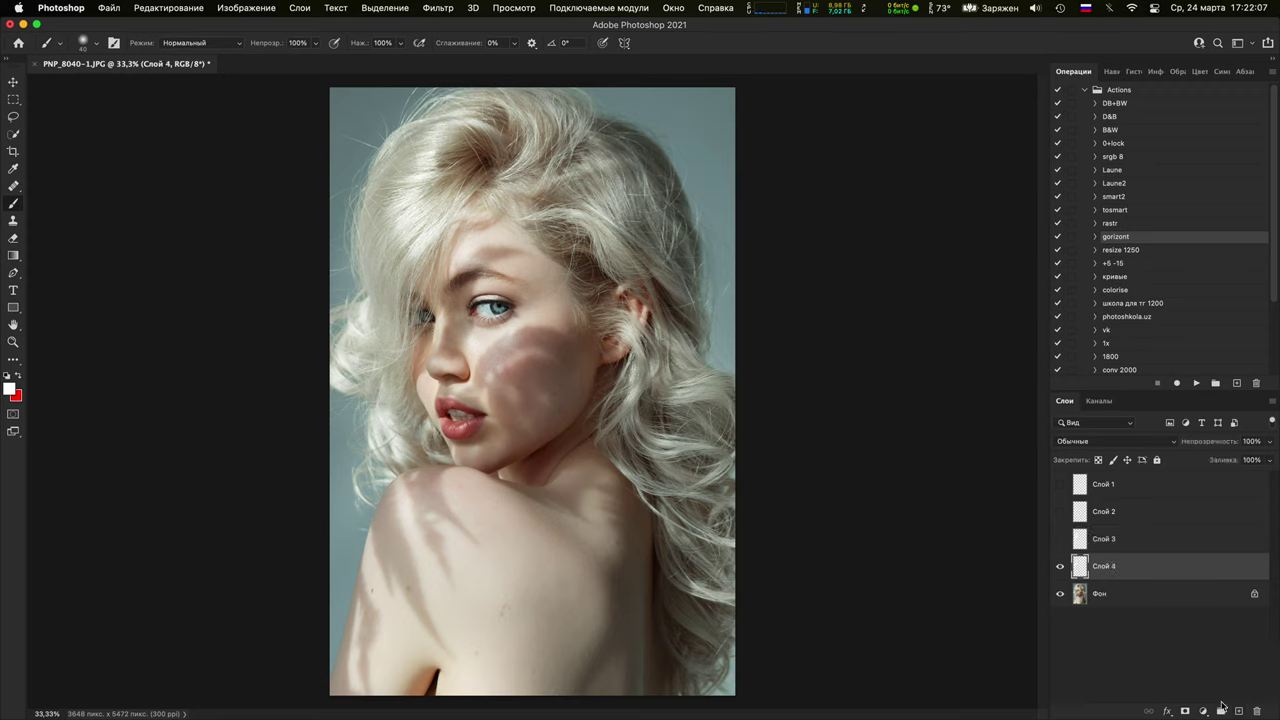
{"action": "mouse_move", "coordinate": [478, 172]}
{"action": "left_mouse_down"}
{"action": "mouse_move", "coordinate": [418, 258]}
{"action": "mouse_move", "coordinate": [391, 335]}
{"action": "mouse_move", "coordinate": [408, 446]}
{"action": "left_mouse_up"}
{"action": "left_click_drag", "start_coordinate": [411, 282], "coordinate": [410, 424]}
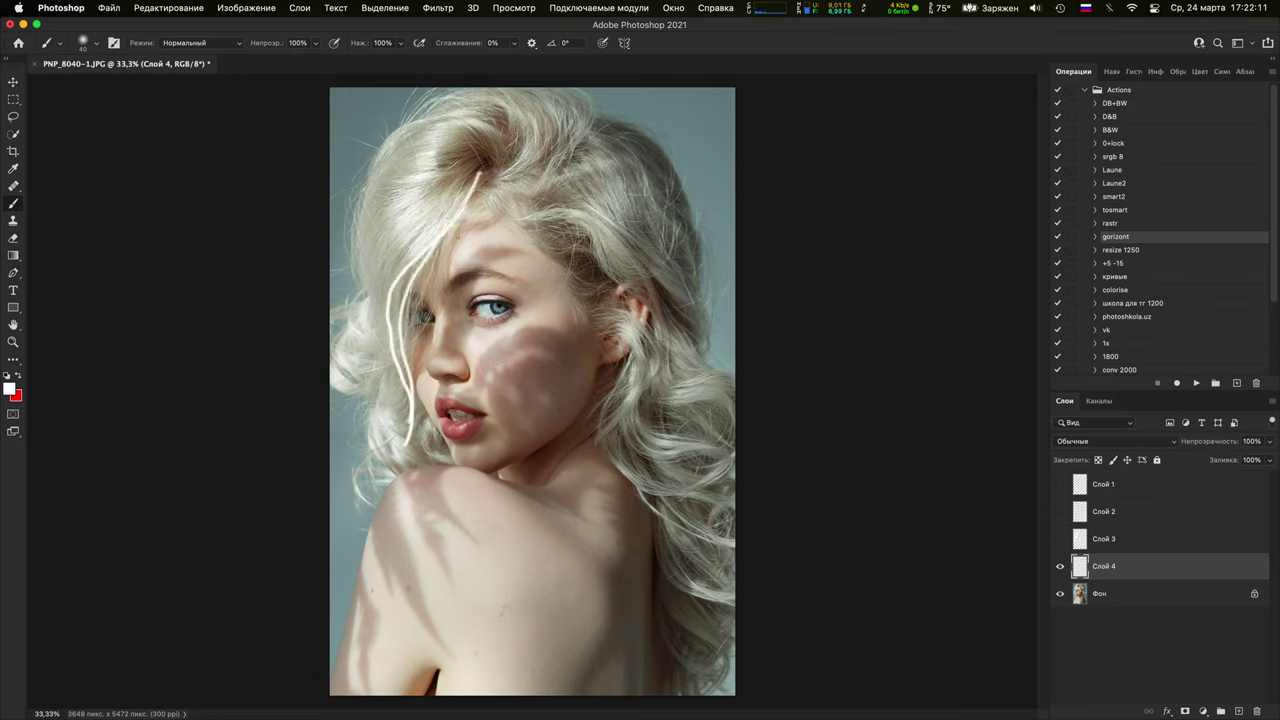
{"action": "mouse_move", "coordinate": [456, 234]}
{"action": "left_mouse_down"}
{"action": "mouse_move", "coordinate": [398, 312]}
{"action": "mouse_move", "coordinate": [409, 433]}
{"action": "mouse_move", "coordinate": [403, 280]}
{"action": "mouse_move", "coordinate": [408, 476]}
{"action": "left_mouse_up"}
{"action": "mouse_move", "coordinate": [458, 200]}
{"action": "left_mouse_down"}
{"action": "mouse_move", "coordinate": [420, 438]}
{"action": "mouse_move", "coordinate": [370, 482]}
{"action": "left_mouse_up"}
{"action": "mouse_move", "coordinate": [472, 178]}
{"action": "left_mouse_down"}
{"action": "mouse_move", "coordinate": [418, 226]}
{"action": "mouse_move", "coordinate": [408, 472]}
{"action": "left_mouse_up"}
{"action": "mouse_move", "coordinate": [448, 213]}
{"action": "left_mouse_down"}
{"action": "mouse_move", "coordinate": [350, 508]}
{"action": "mouse_move", "coordinate": [398, 305]}
{"action": "mouse_move", "coordinate": [342, 507]}
{"action": "left_mouse_up"}
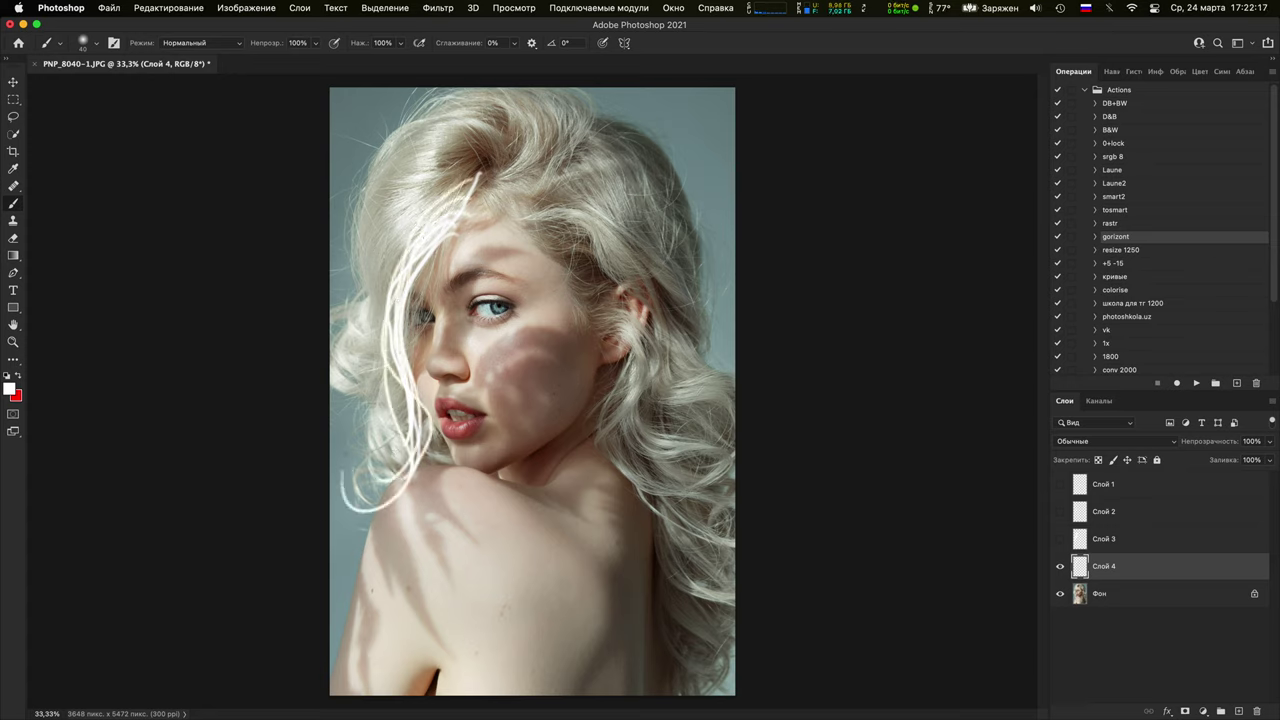
{"action": "left_click_drag", "start_coordinate": [449, 211], "coordinate": [380, 460]}
{"action": "left_click_drag", "start_coordinate": [404, 256], "coordinate": [370, 510]}
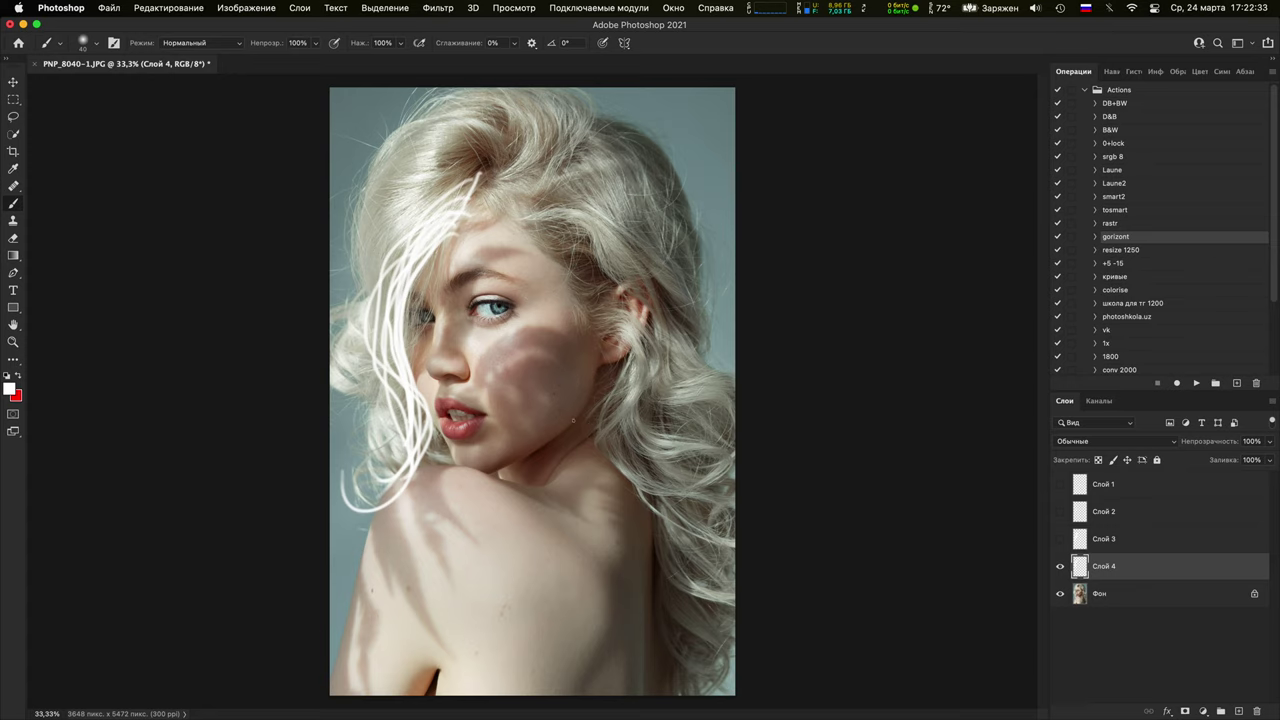
Cross out the three uneven patches of the cheek shadow with white strokes
{"action": "mouse_move", "coordinate": [553, 386]}
{"action": "left_mouse_down"}
{"action": "mouse_move", "coordinate": [532, 422]}
{"action": "mouse_move", "coordinate": [566, 418]}
{"action": "mouse_move", "coordinate": [493, 401]}
{"action": "mouse_move", "coordinate": [515, 443]}
{"action": "left_mouse_up"}
{"action": "left_click_drag", "start_coordinate": [513, 418], "coordinate": [542, 434]}
{"action": "left_click_drag", "start_coordinate": [496, 381], "coordinate": [513, 396]}
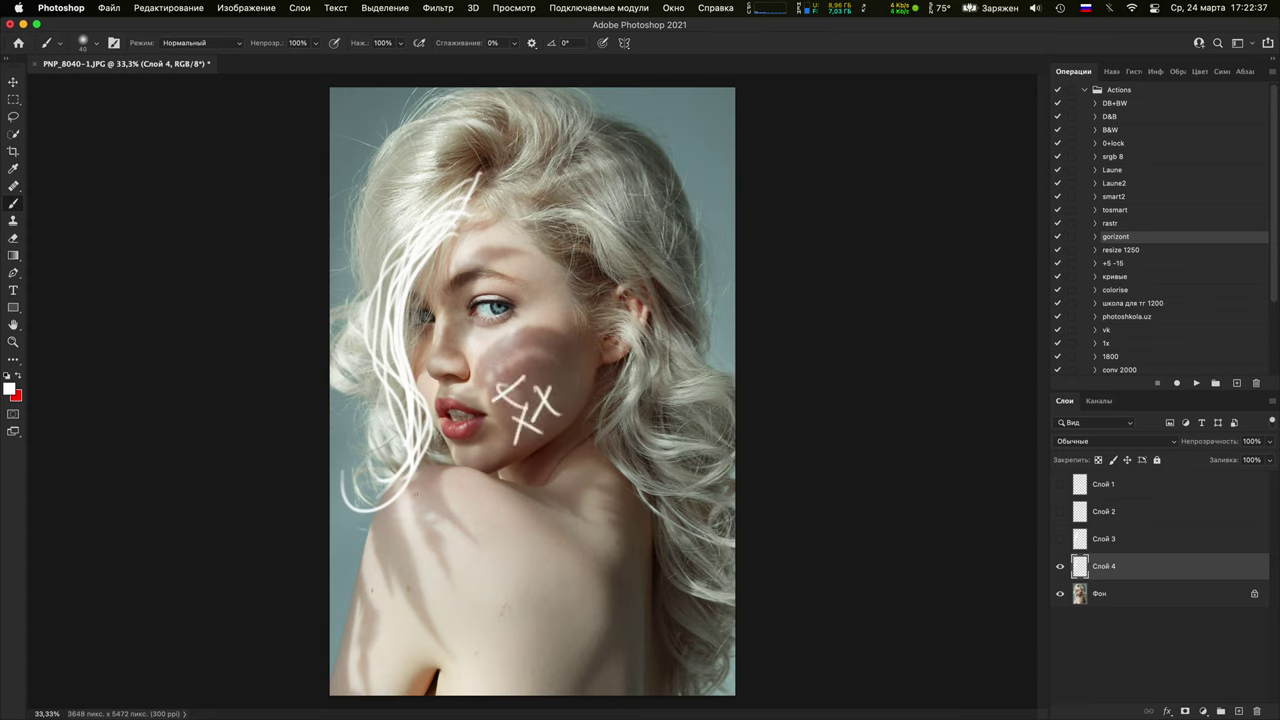
Add a short mark at the shoulder and more long white strands to thicken the sketched lock of hair
{"action": "mouse_move", "coordinate": [419, 475]}
{"action": "left_mouse_down"}
{"action": "mouse_move", "coordinate": [407, 497]}
{"action": "mouse_move", "coordinate": [437, 491]}
{"action": "left_mouse_up"}
{"action": "mouse_move", "coordinate": [454, 225]}
{"action": "left_mouse_down"}
{"action": "mouse_move", "coordinate": [401, 329]}
{"action": "mouse_move", "coordinate": [402, 489]}
{"action": "left_mouse_up"}
{"action": "left_click_drag", "start_coordinate": [464, 201], "coordinate": [367, 522]}
{"action": "left_click_drag", "start_coordinate": [402, 231], "coordinate": [367, 494]}
{"action": "mouse_move", "coordinate": [382, 260]}
{"action": "left_mouse_down"}
{"action": "mouse_move", "coordinate": [392, 440]}
{"action": "mouse_move", "coordinate": [345, 530]}
{"action": "left_mouse_up"}
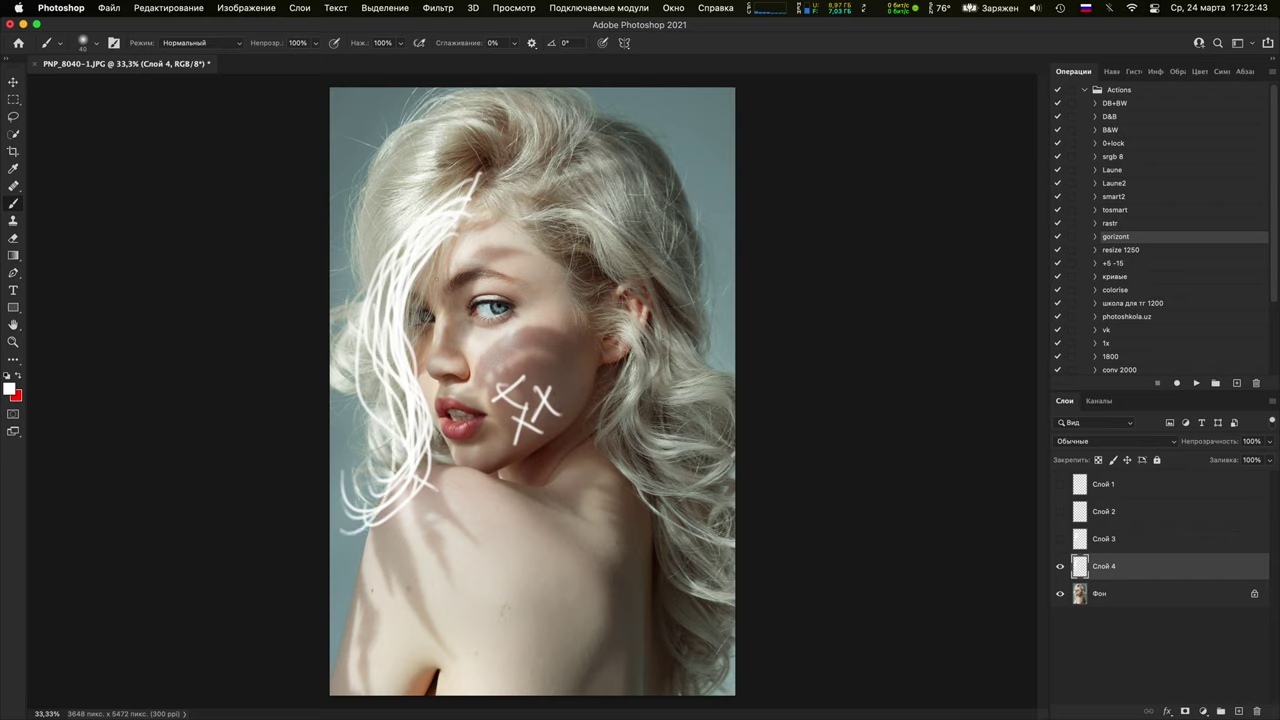
Toggle Слой 3, Слой 4 and the background to compare the two hair sketches, leaving both sketches hidden
{"action": "left_click", "coordinate": [1060, 564]}
{"action": "left_click", "coordinate": [1060, 539]}
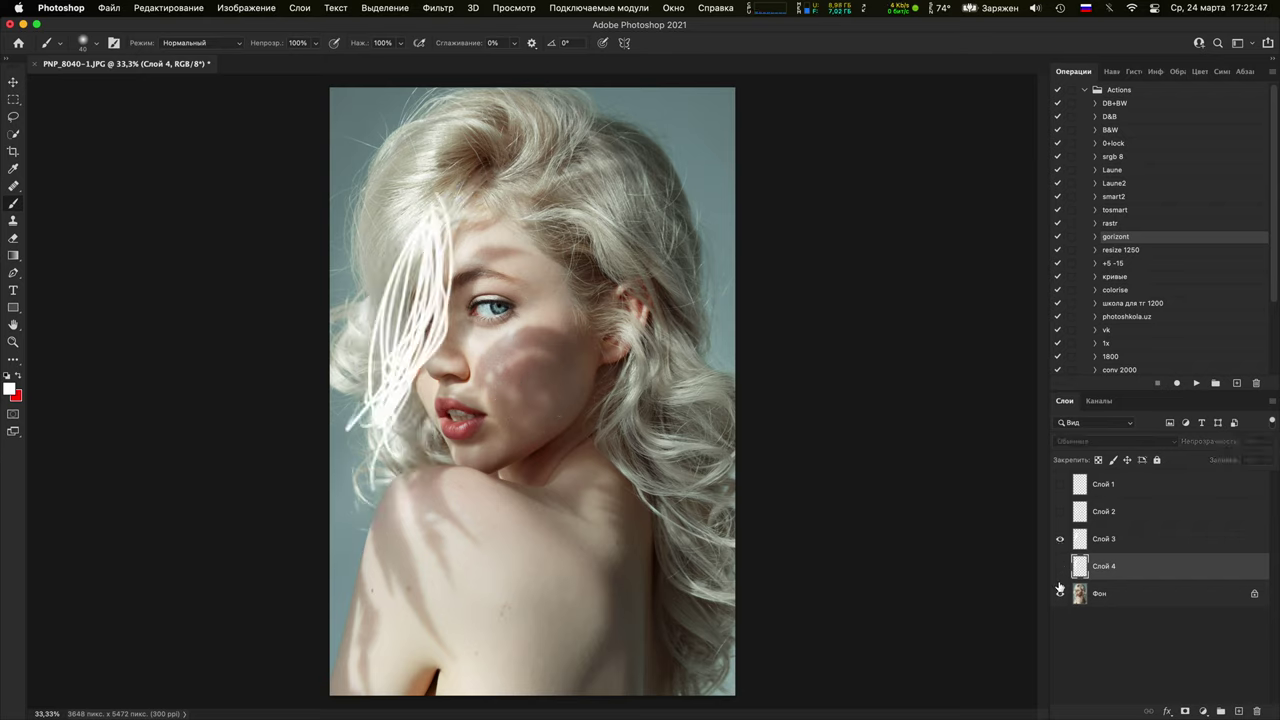
{"action": "left_click", "coordinate": [1060, 539]}
{"action": "left_click", "coordinate": [1060, 566]}
{"action": "left_click", "coordinate": [1060, 566]}
{"action": "left_click", "coordinate": [1060, 593]}
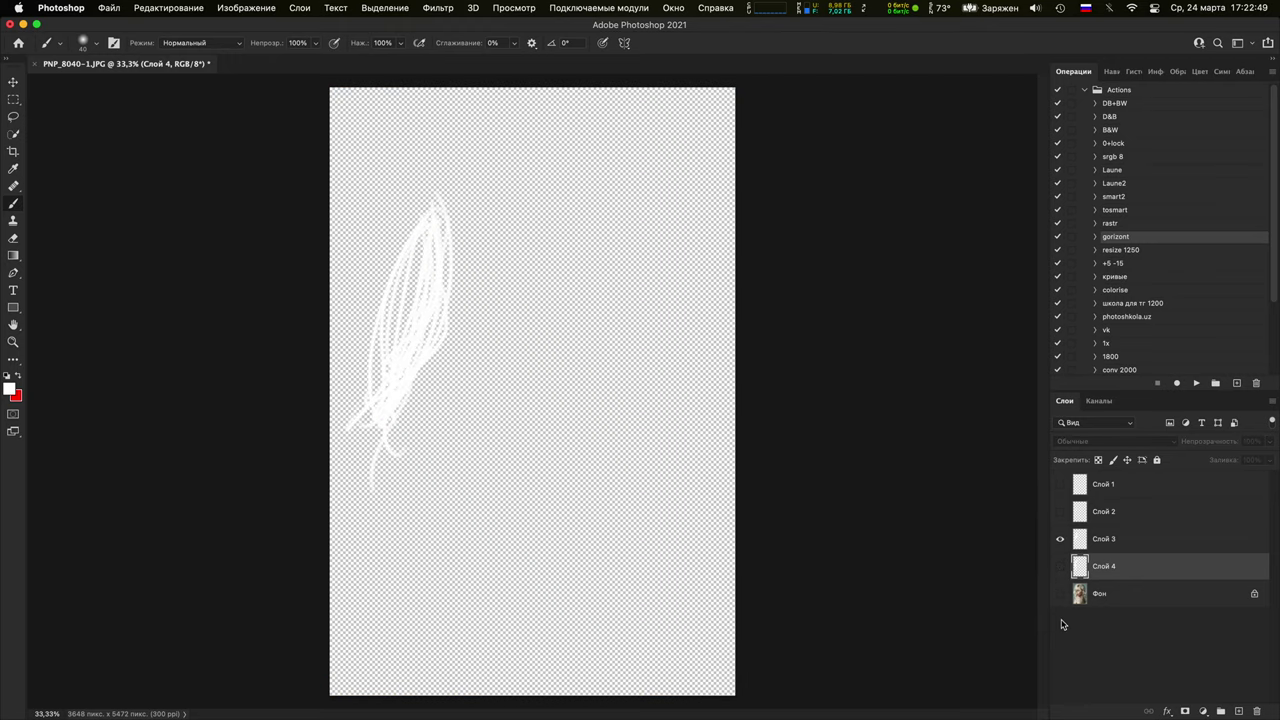
{"action": "left_click", "coordinate": [1060, 593]}
{"action": "left_click", "coordinate": [1060, 540]}
{"action": "left_click", "coordinate": [1060, 539]}
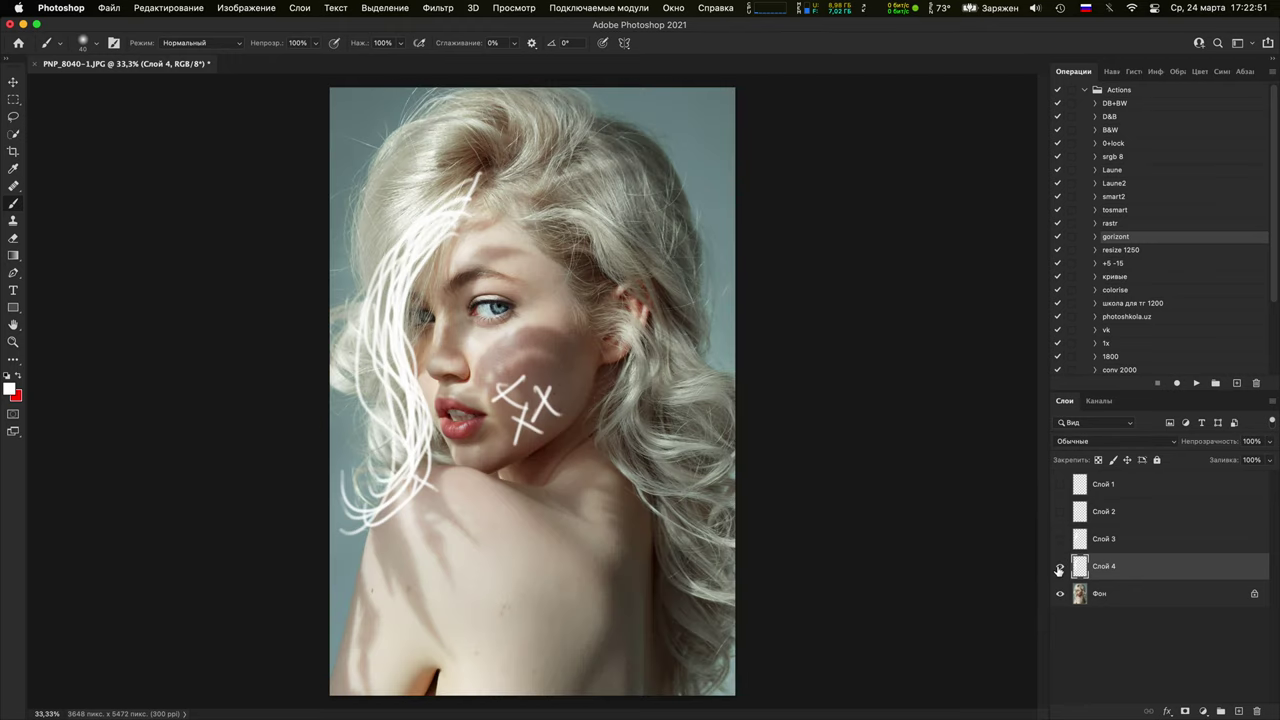
{"action": "left_click", "coordinate": [1060, 566]}
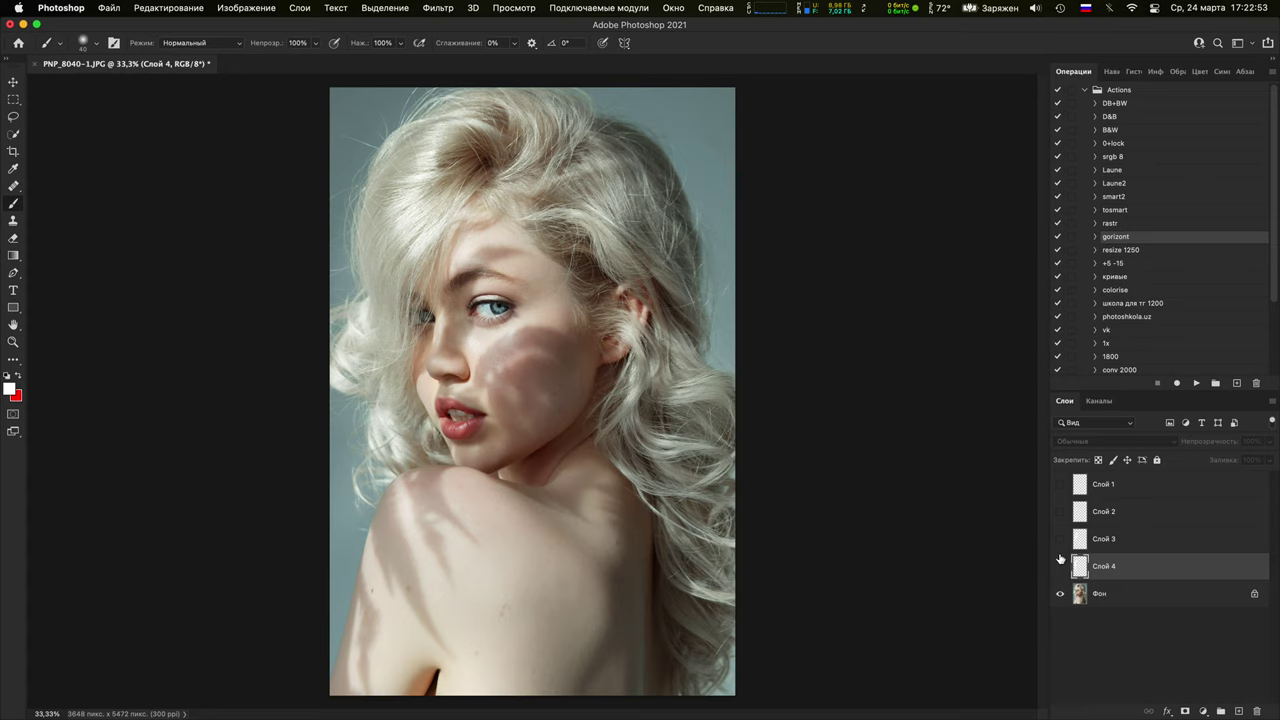